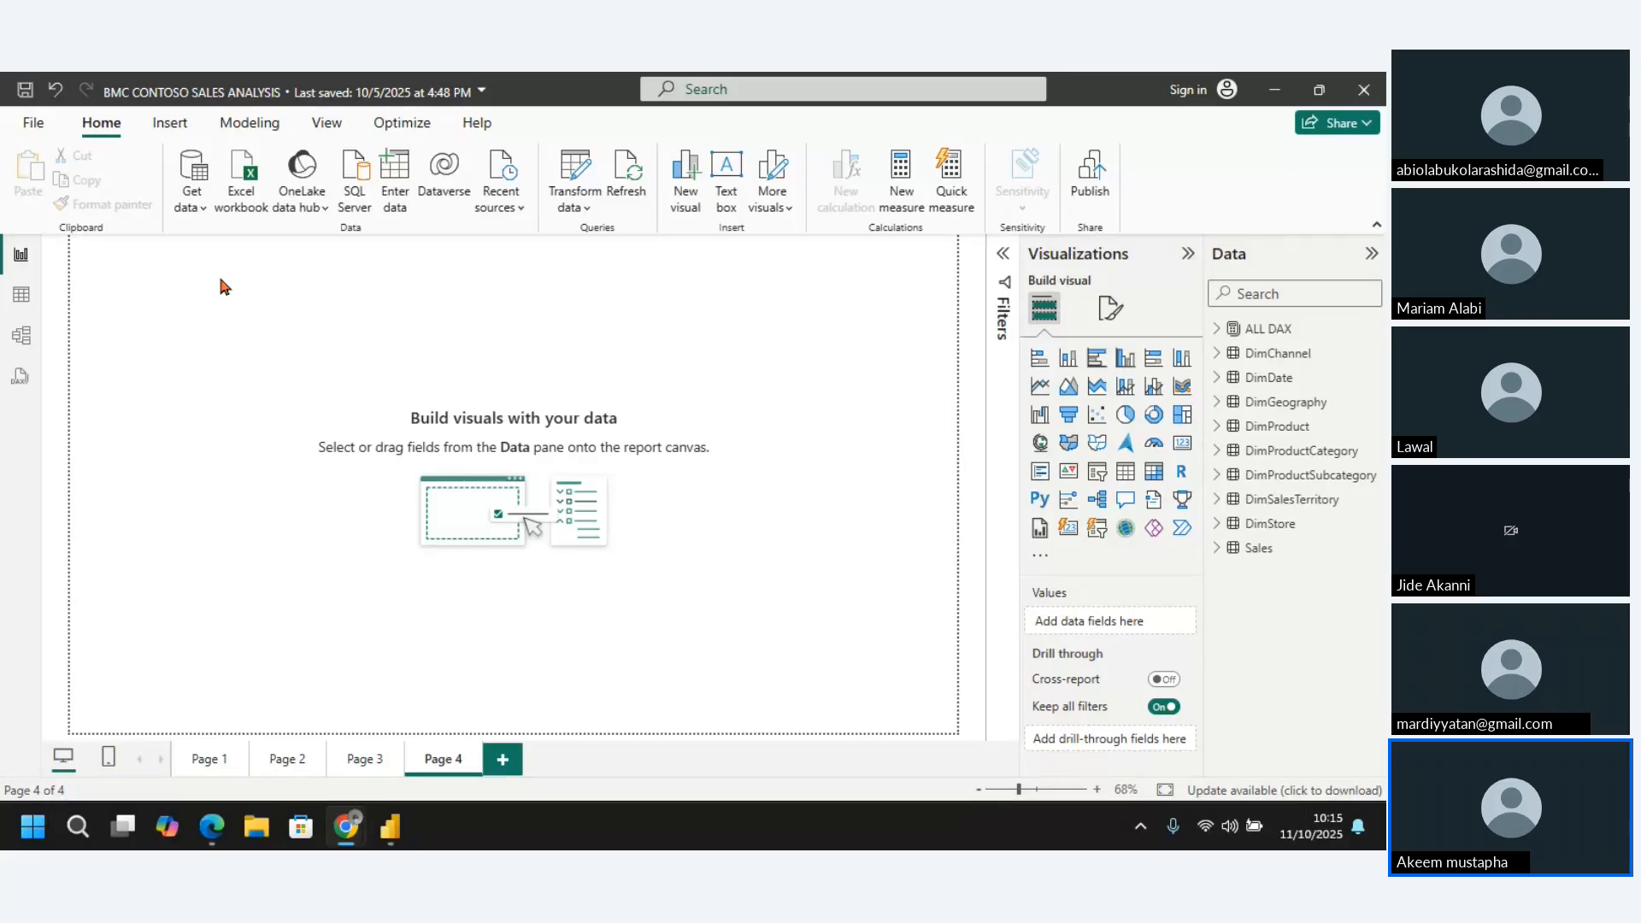
# Look through report pages 3, 2 and 1, ending on the sales dashboard page
pyautogui.click(365, 763)
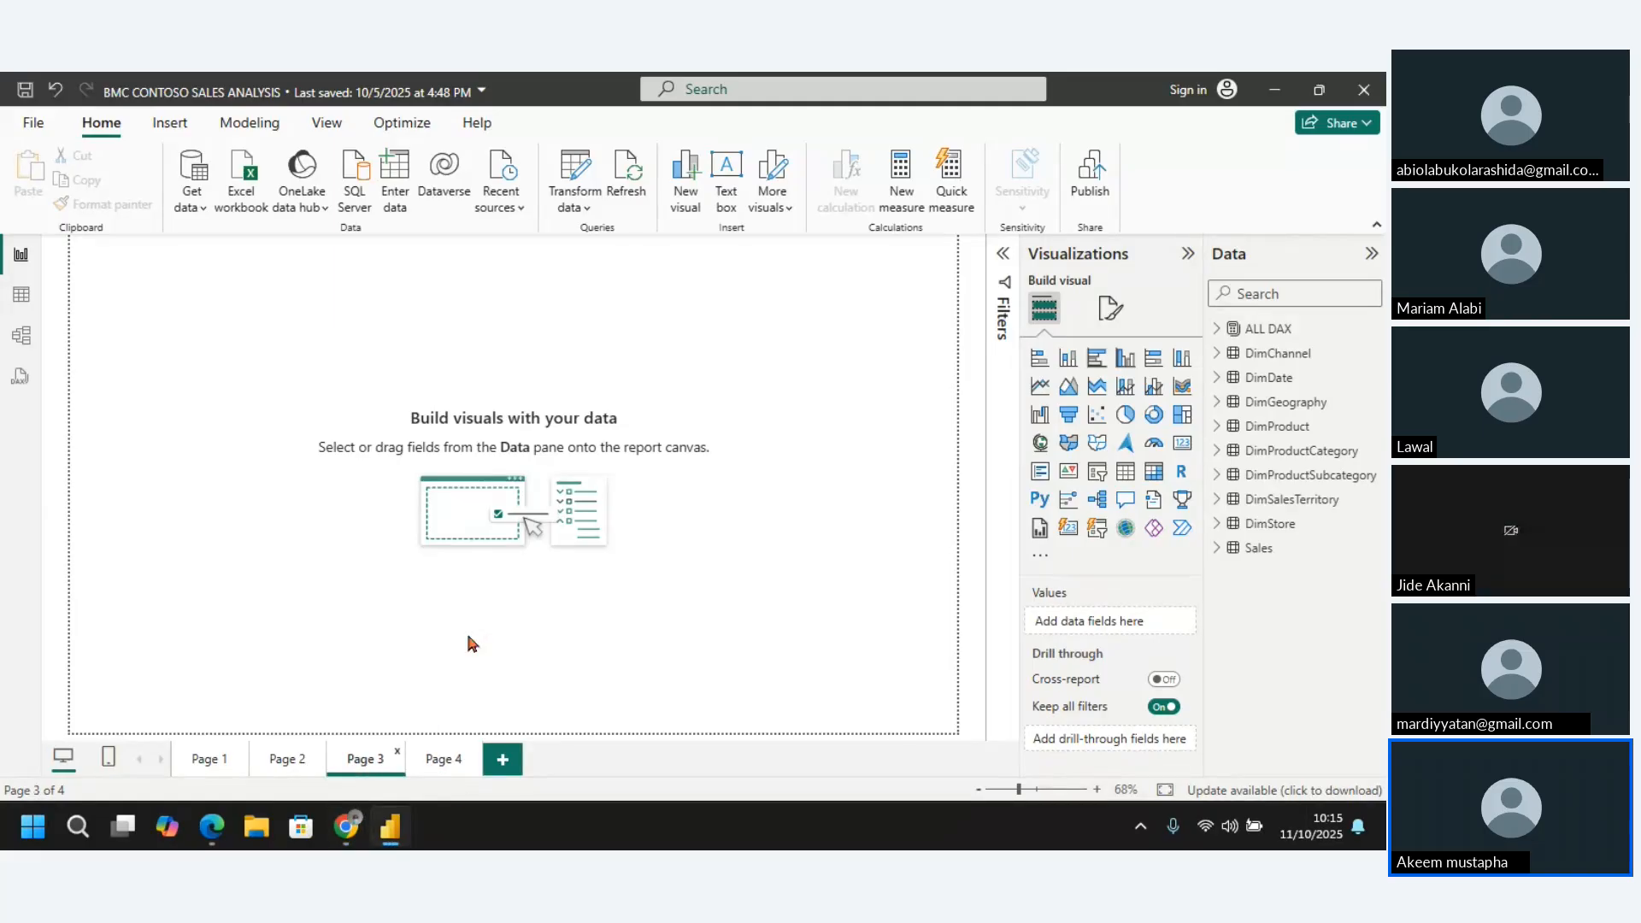
pyautogui.click(279, 761)
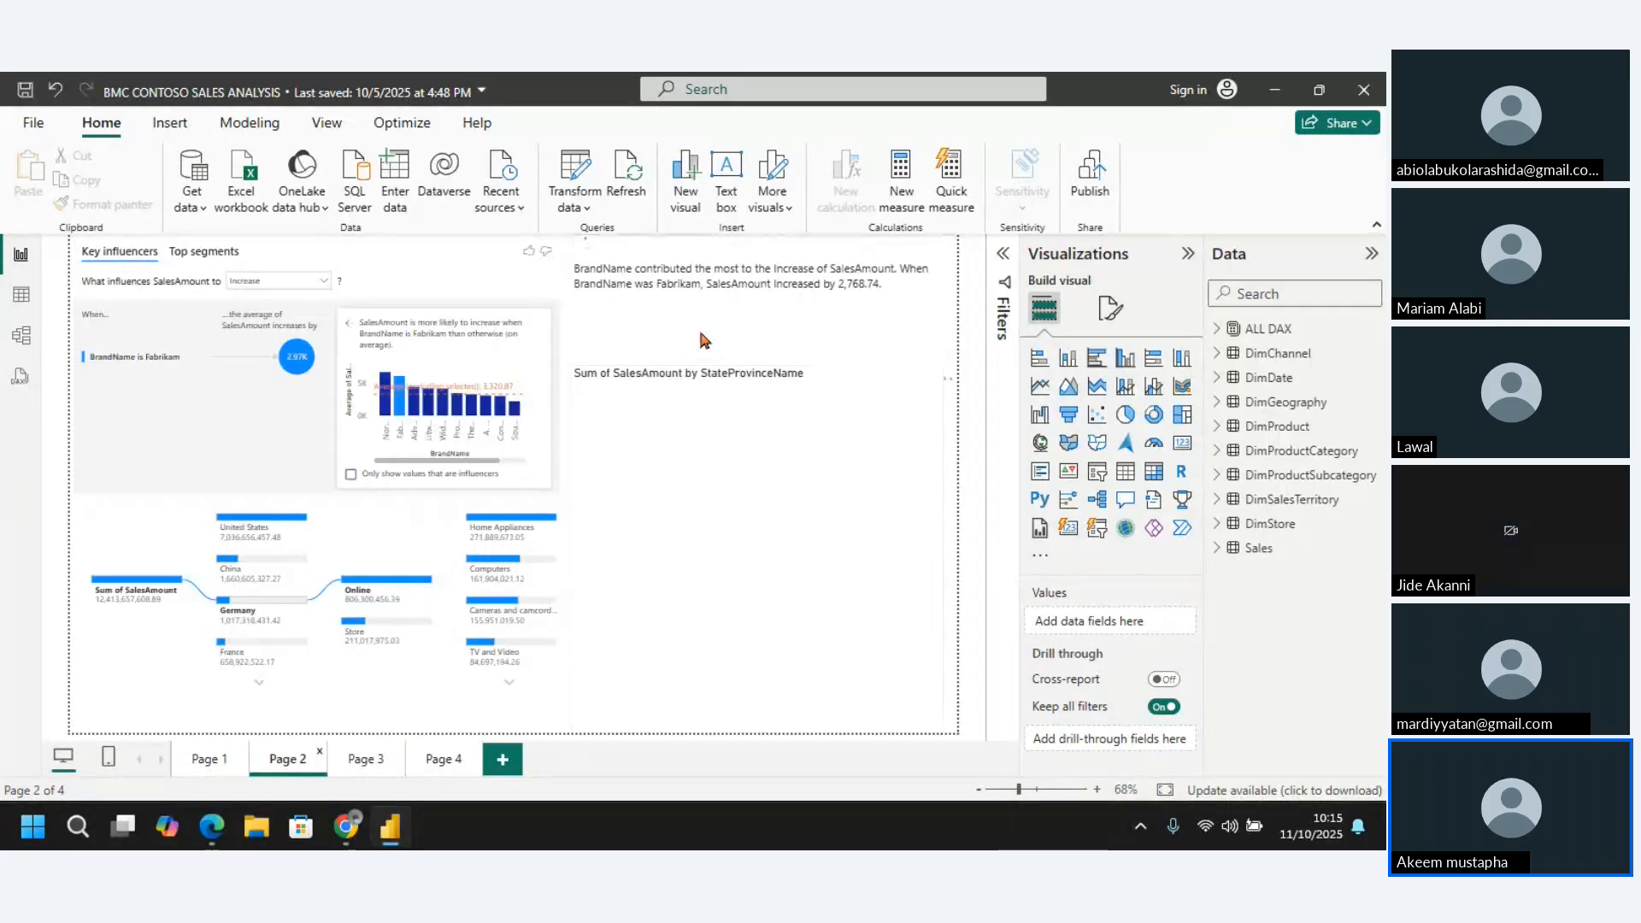
pyautogui.click(208, 764)
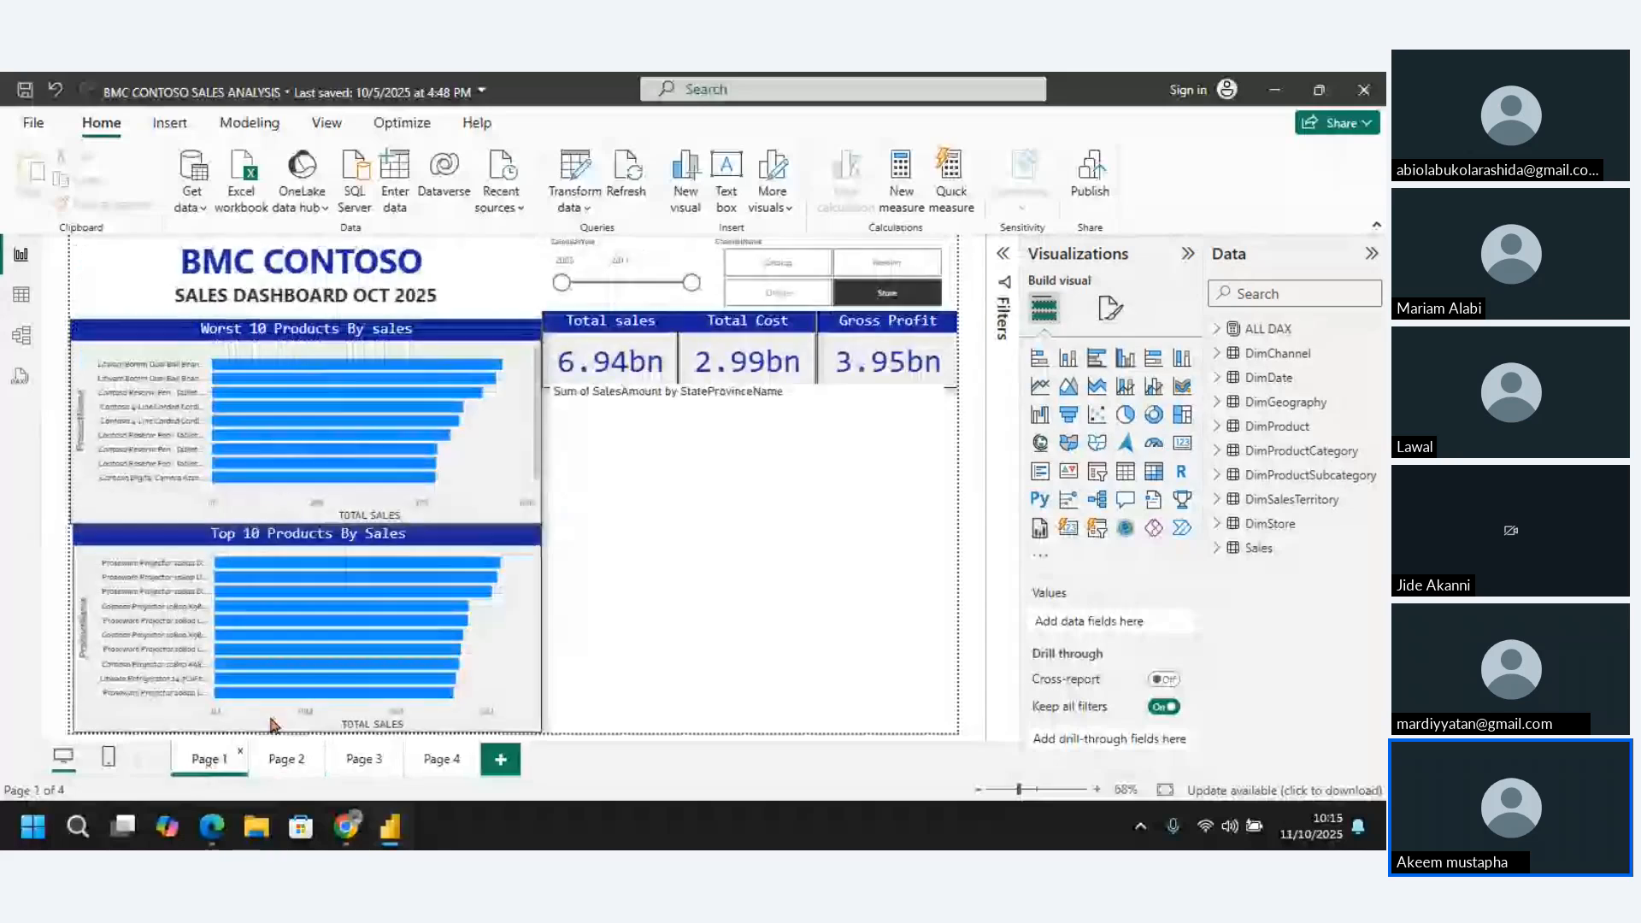
# Select the map of SalesAmount by StateProvinceName on Page 1 and start a refresh of the report's data
pyautogui.click(1265, 330)
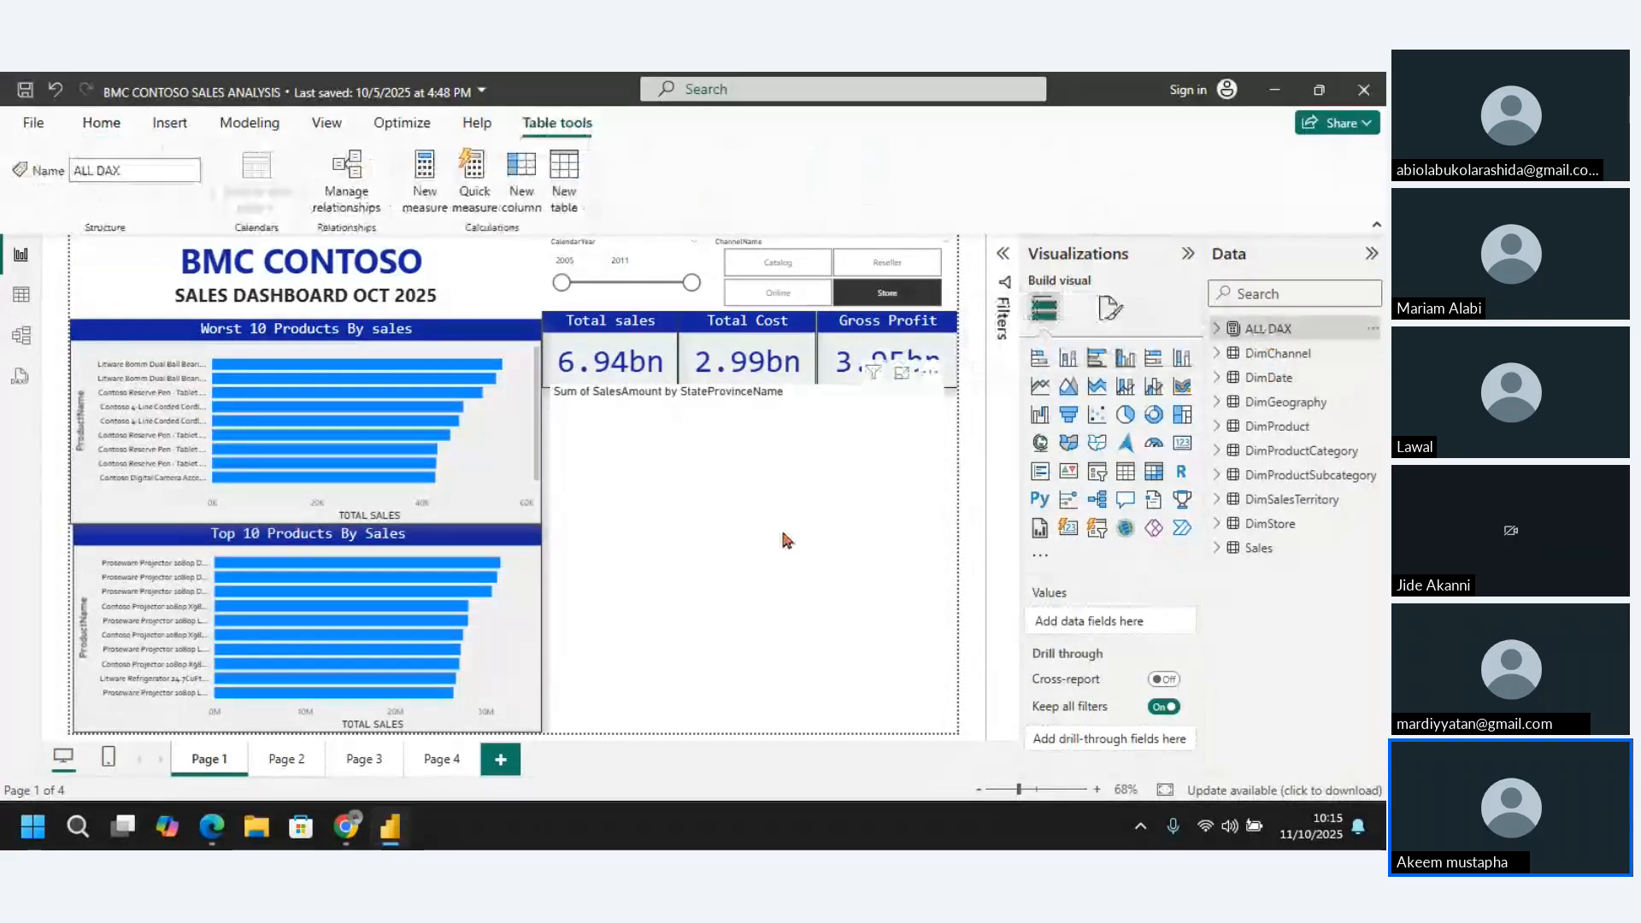
pyautogui.click(785, 538)
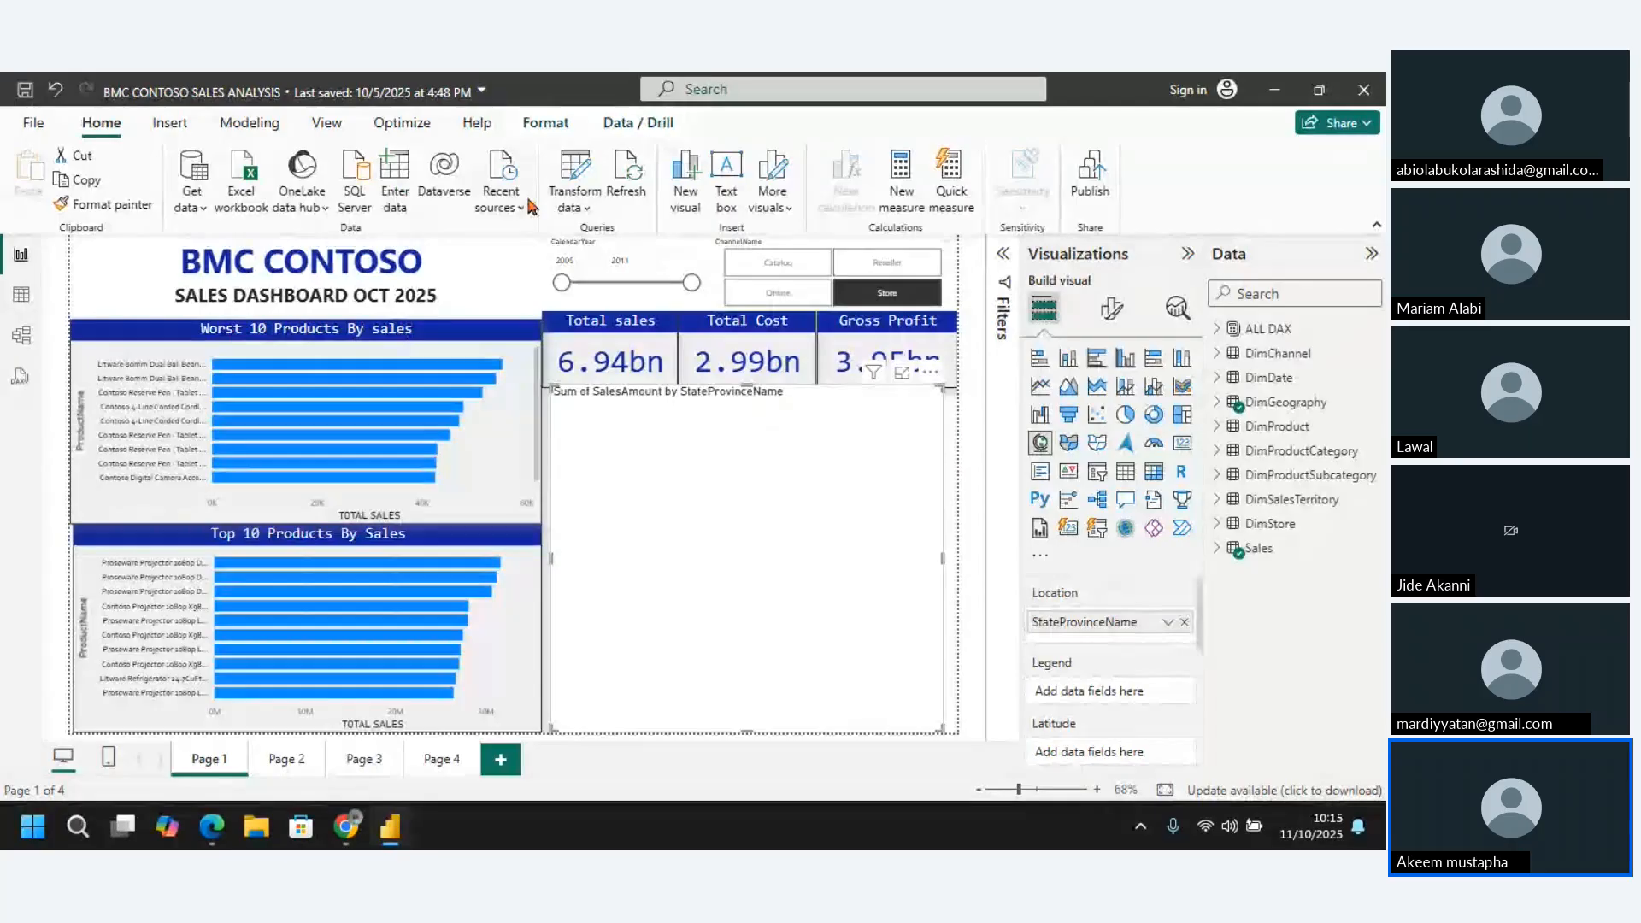
pyautogui.click(629, 188)
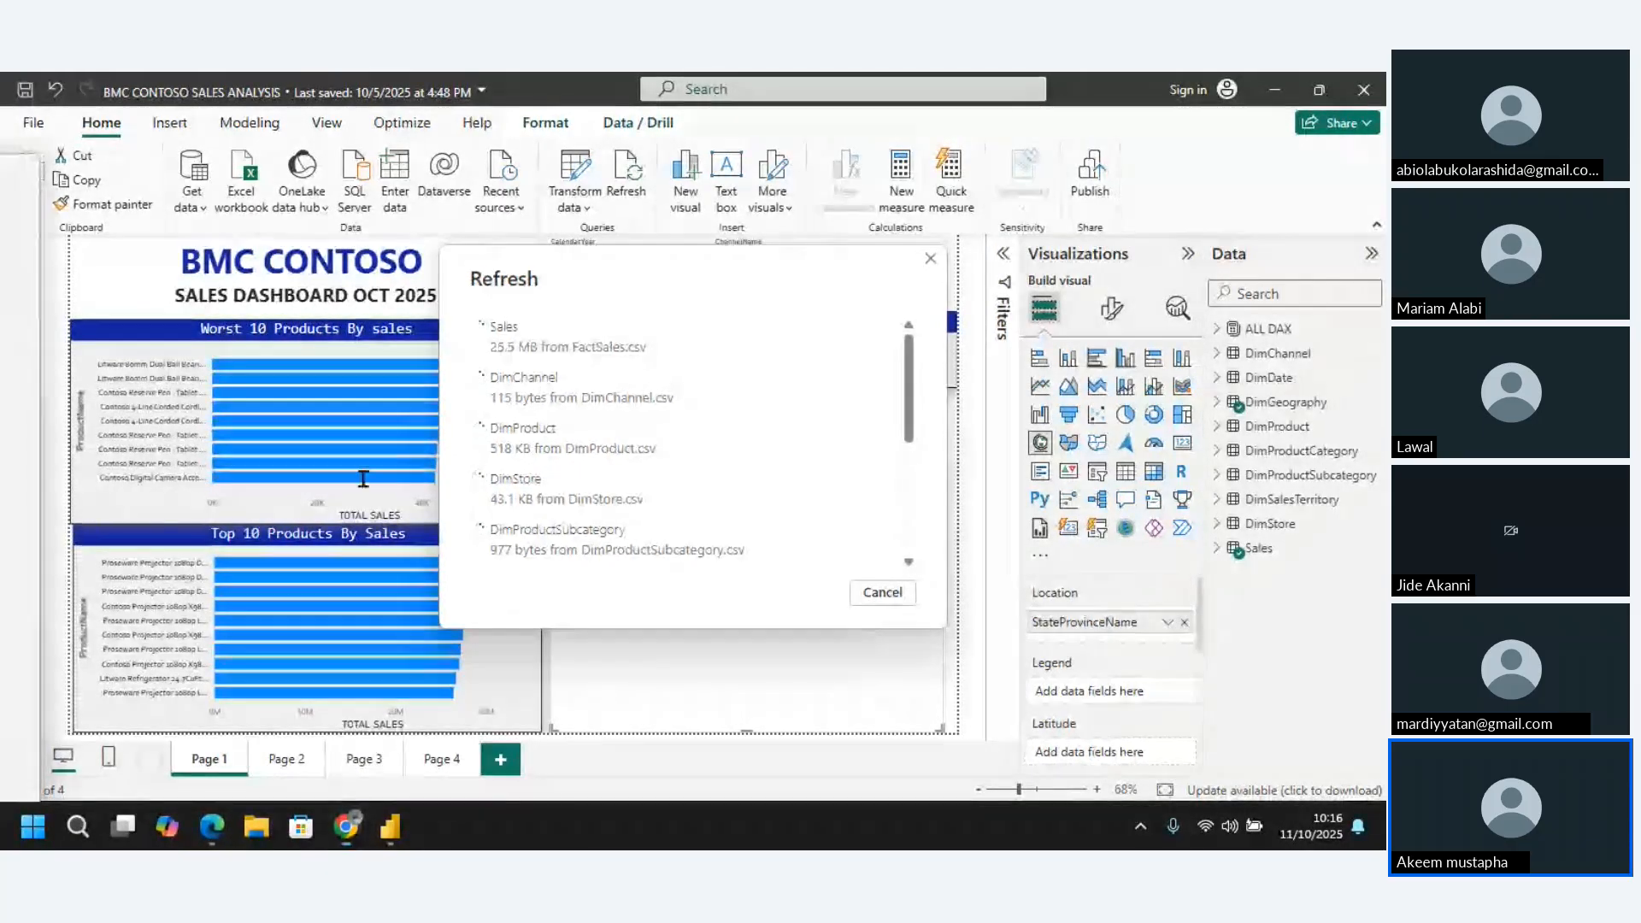
# Switch to Chrome, return to the Google results for "dax functions" and open the DAX Guide website
pyautogui.hotkey('alt', 'Tab')
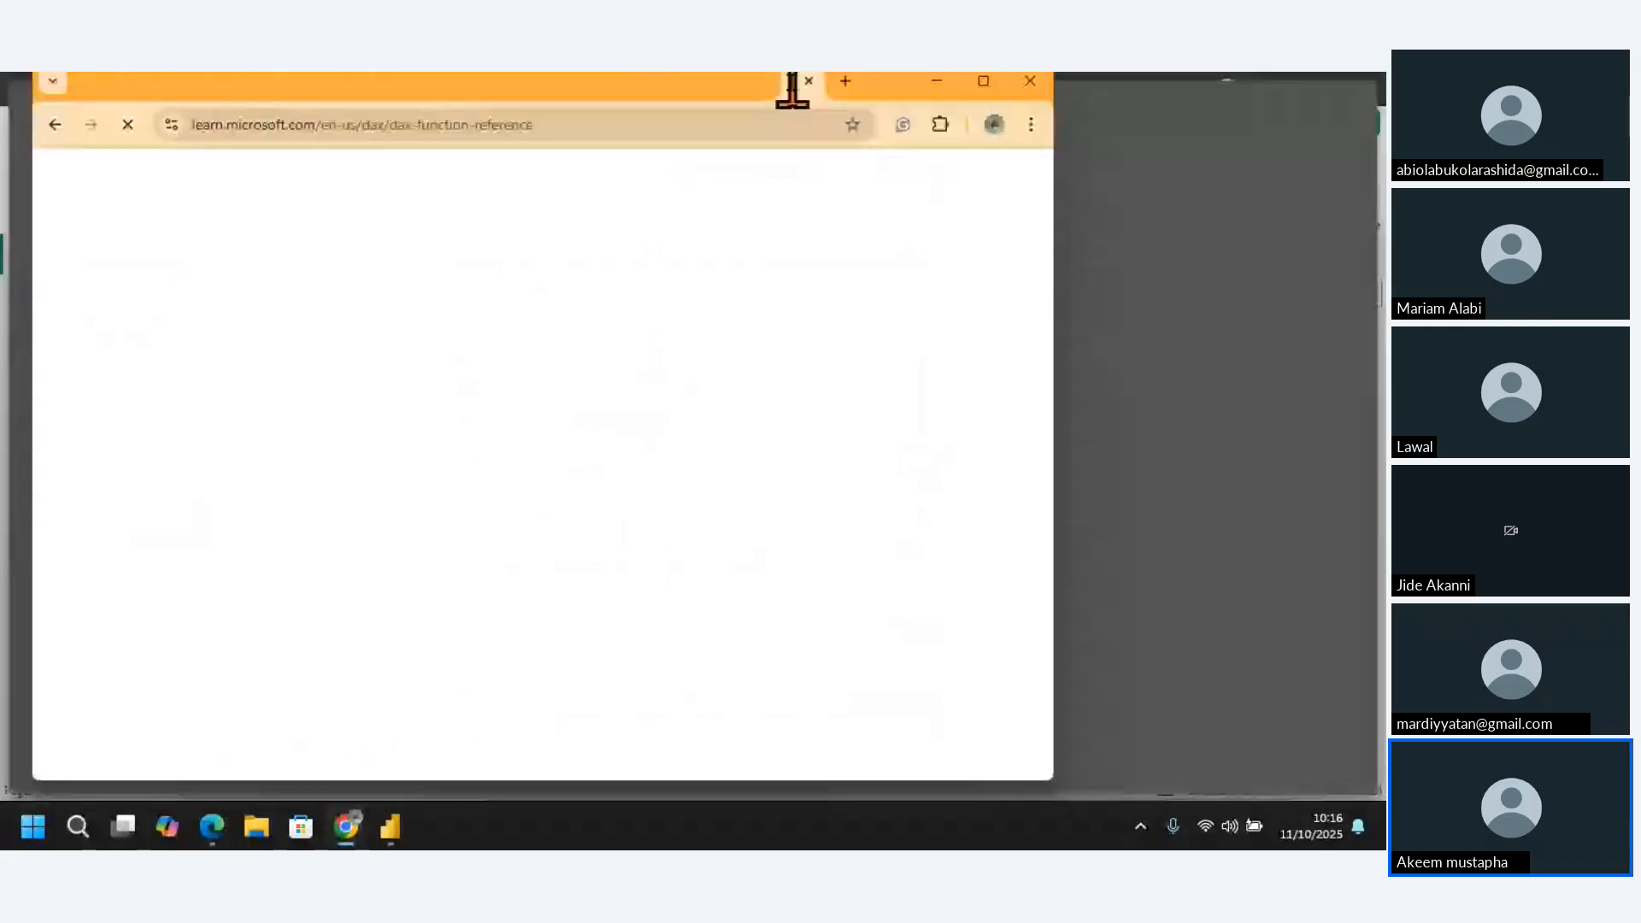
pyautogui.moveTo(792, 89); pyautogui.dragTo(983, 77)
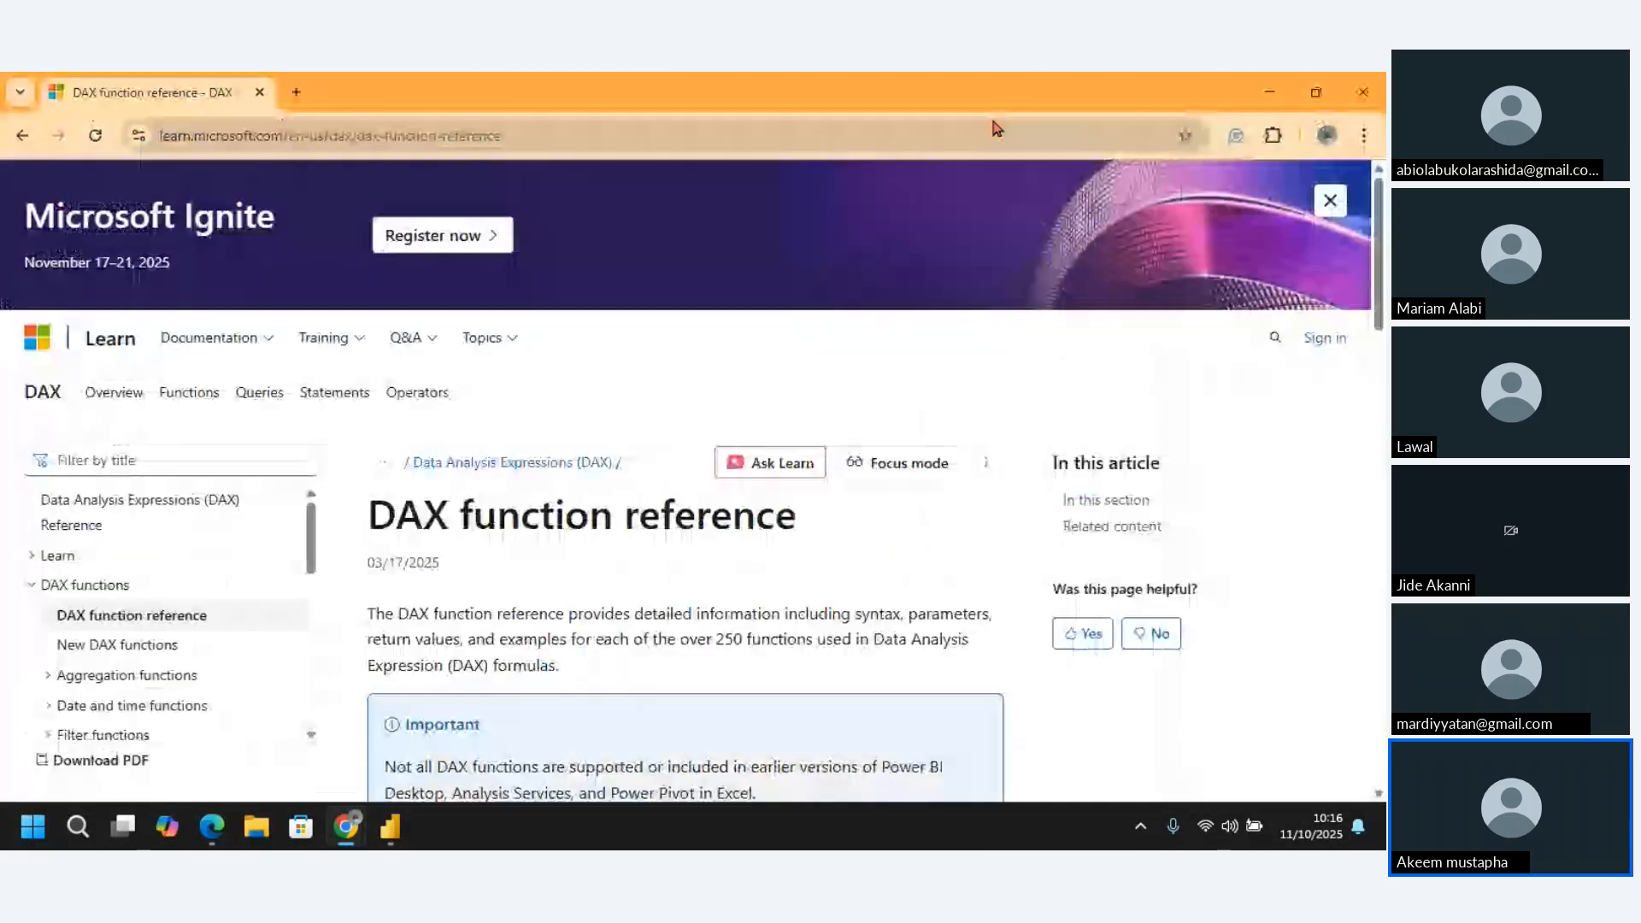
pyautogui.click(23, 136)
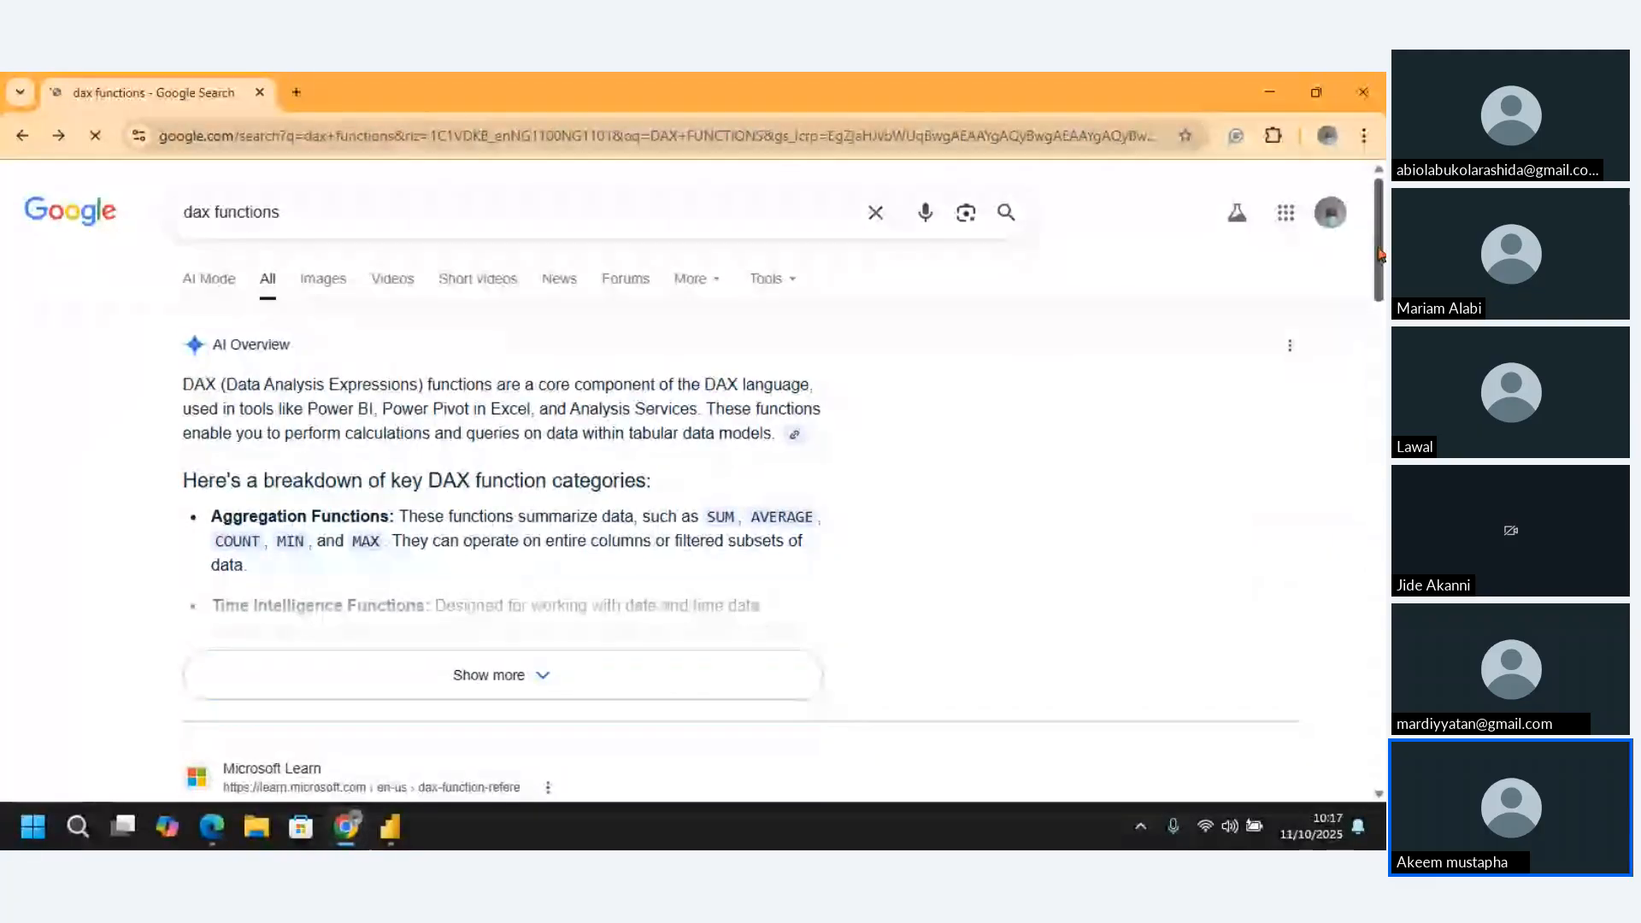
pyautogui.scroll(-1, 1382, 299)
pyautogui.scroll(-4, 205, 491)
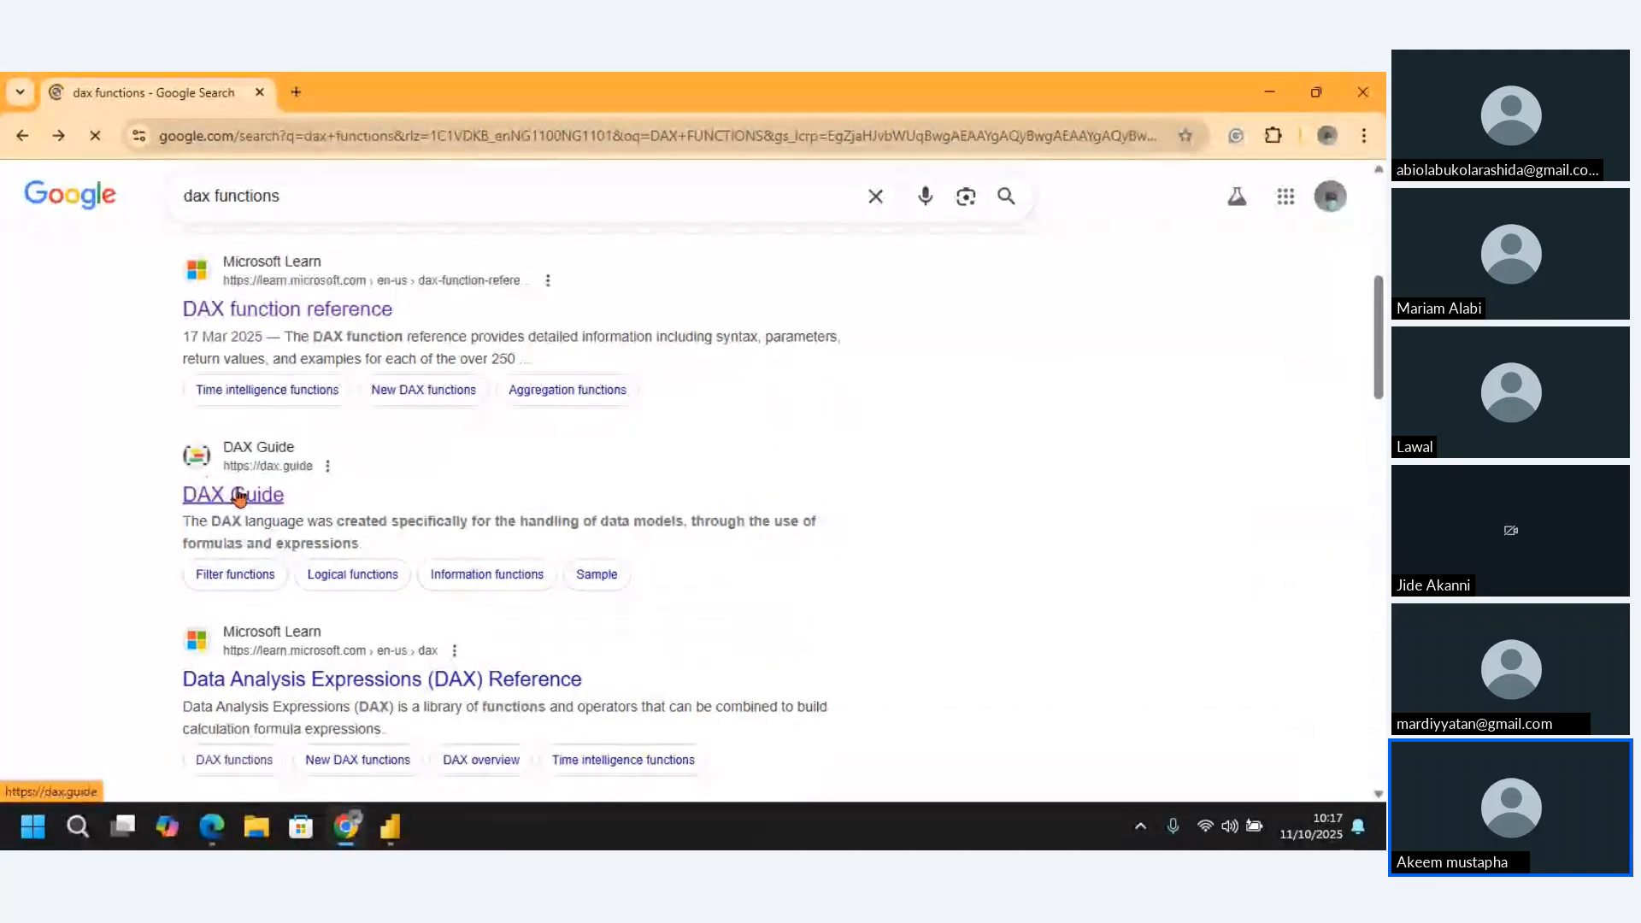
pyautogui.click(245, 509)
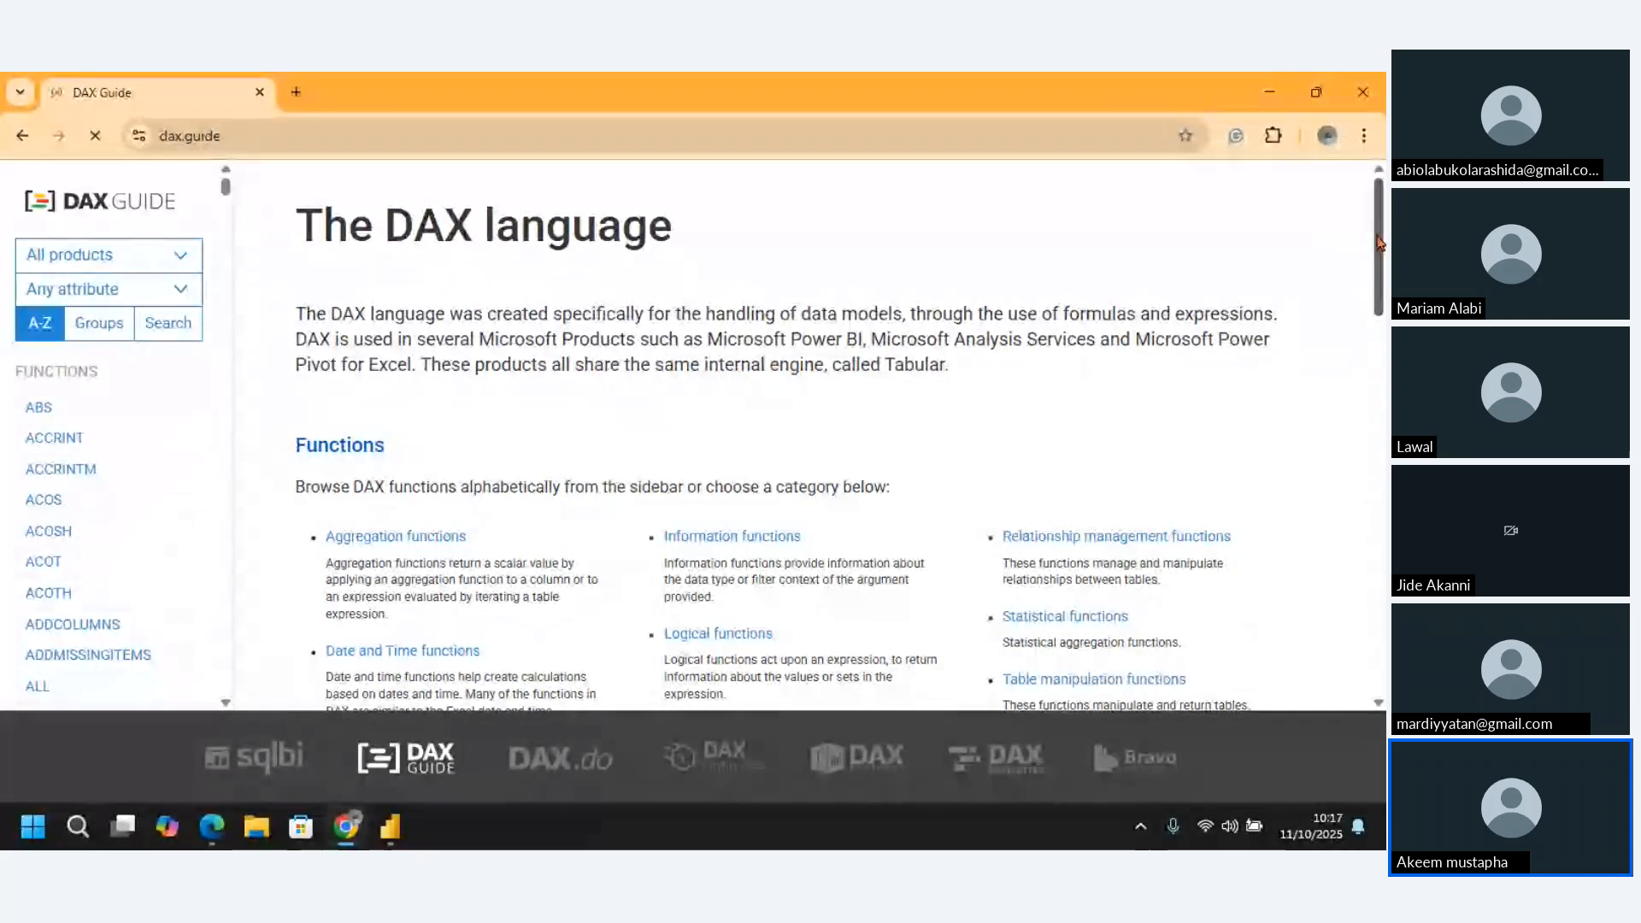
# Examine the DAX Guide's function categories and alphabetical function list, and minimize the browser
pyautogui.scroll(-3, 833, 513)
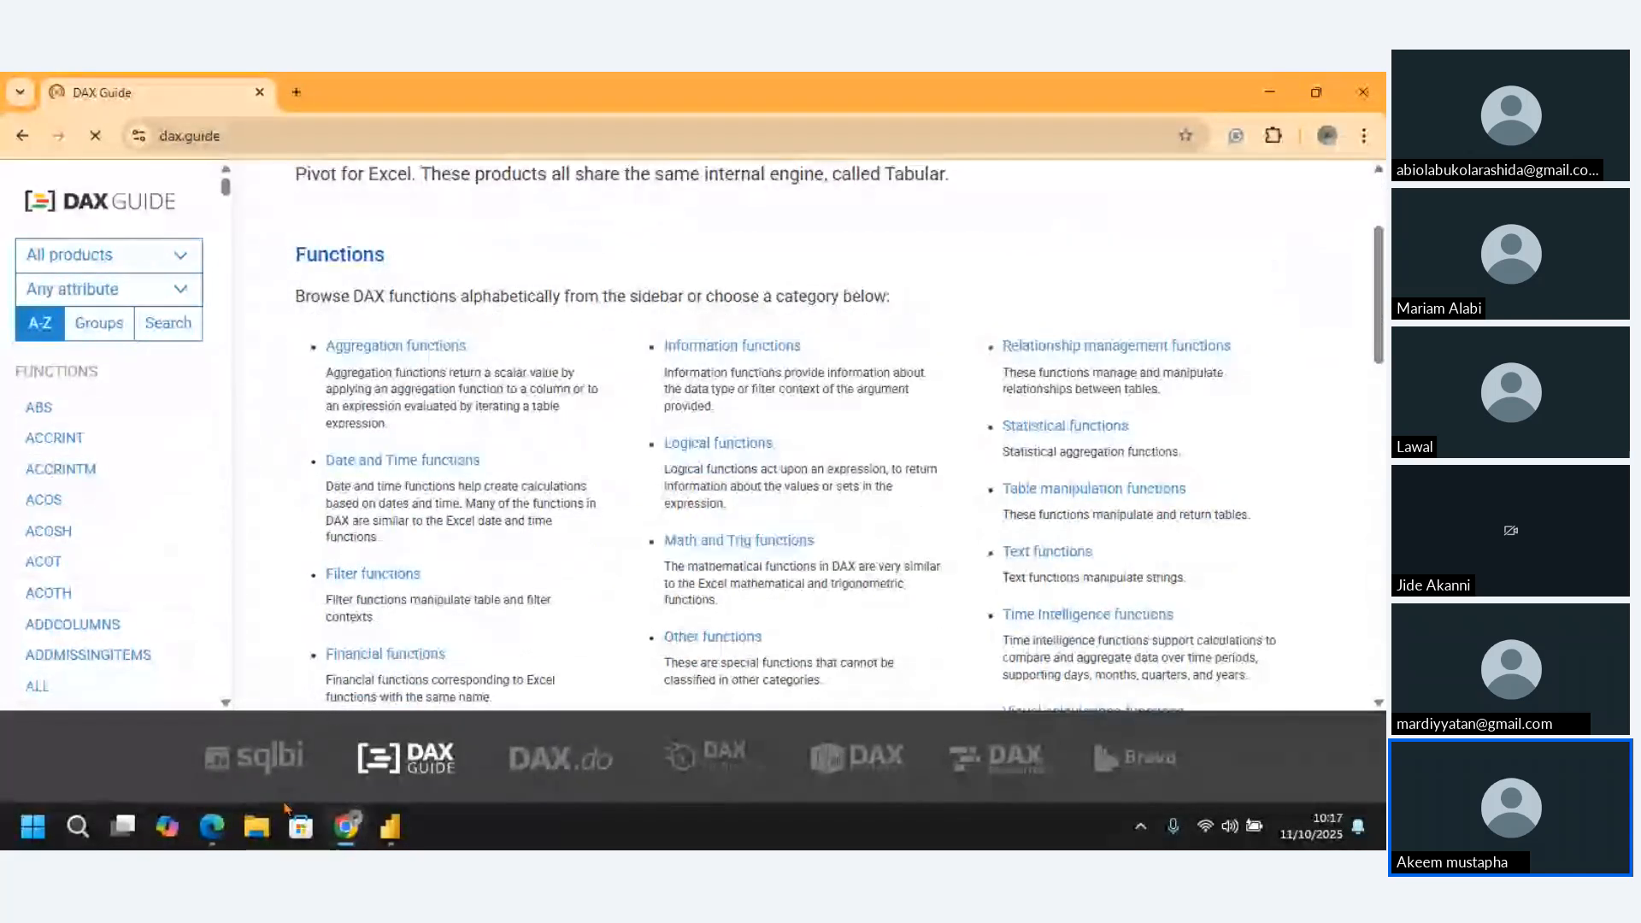
pyautogui.click(227, 702)
pyautogui.click(227, 703)
pyautogui.click(226, 703)
pyautogui.click(226, 702)
pyautogui.click(227, 703)
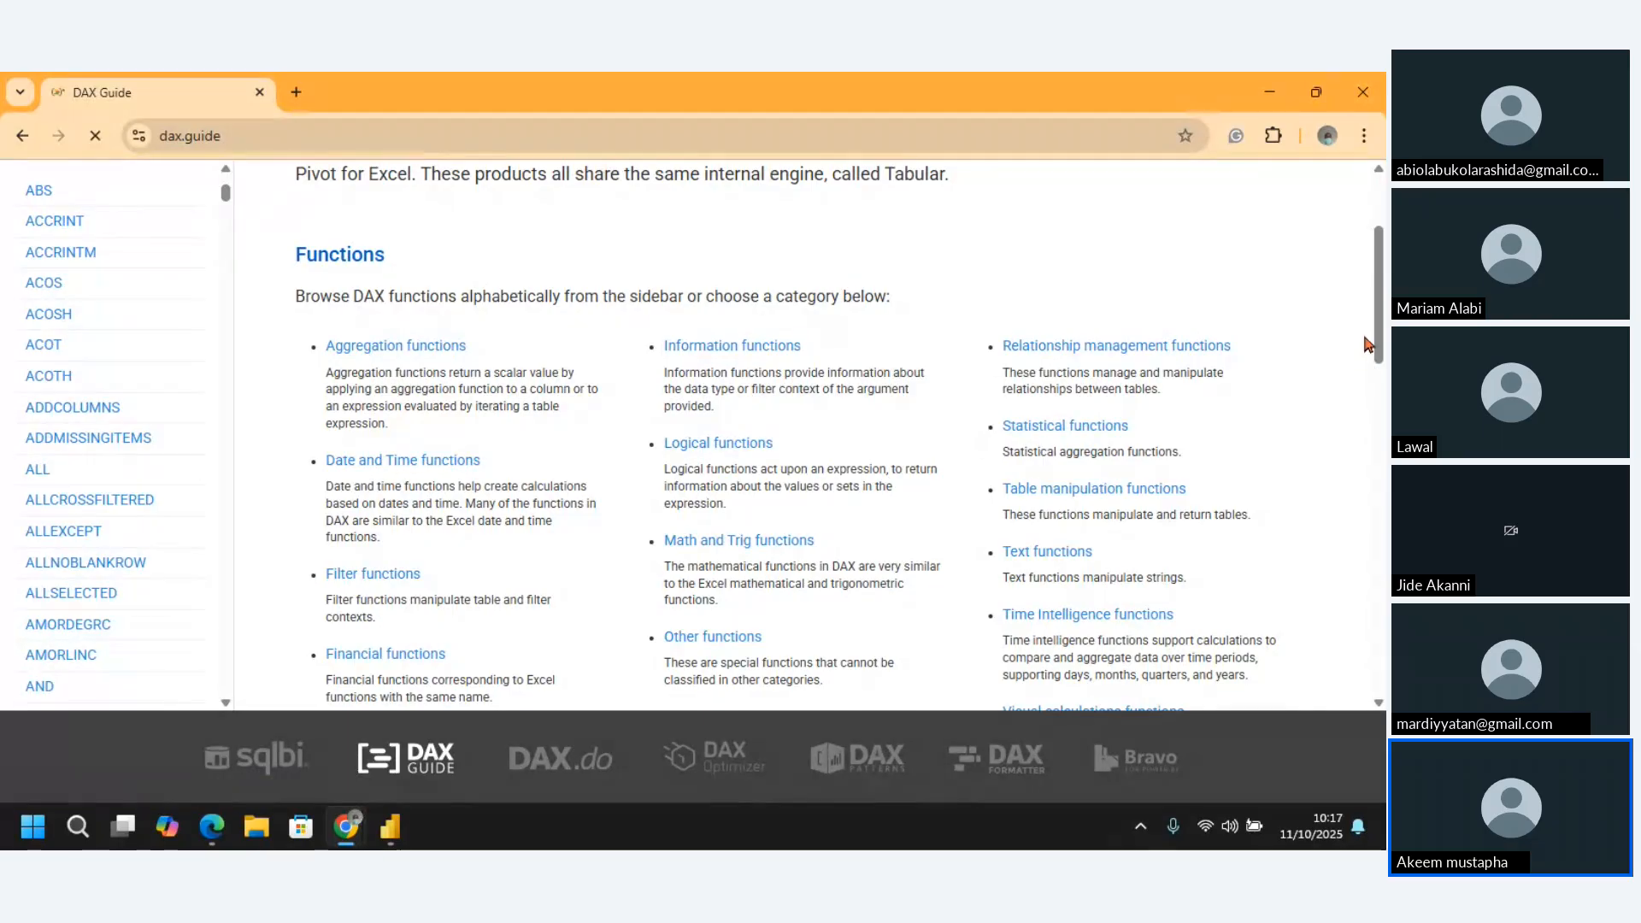
pyautogui.moveTo(1370, 333); pyautogui.dragTo(1354, 252)
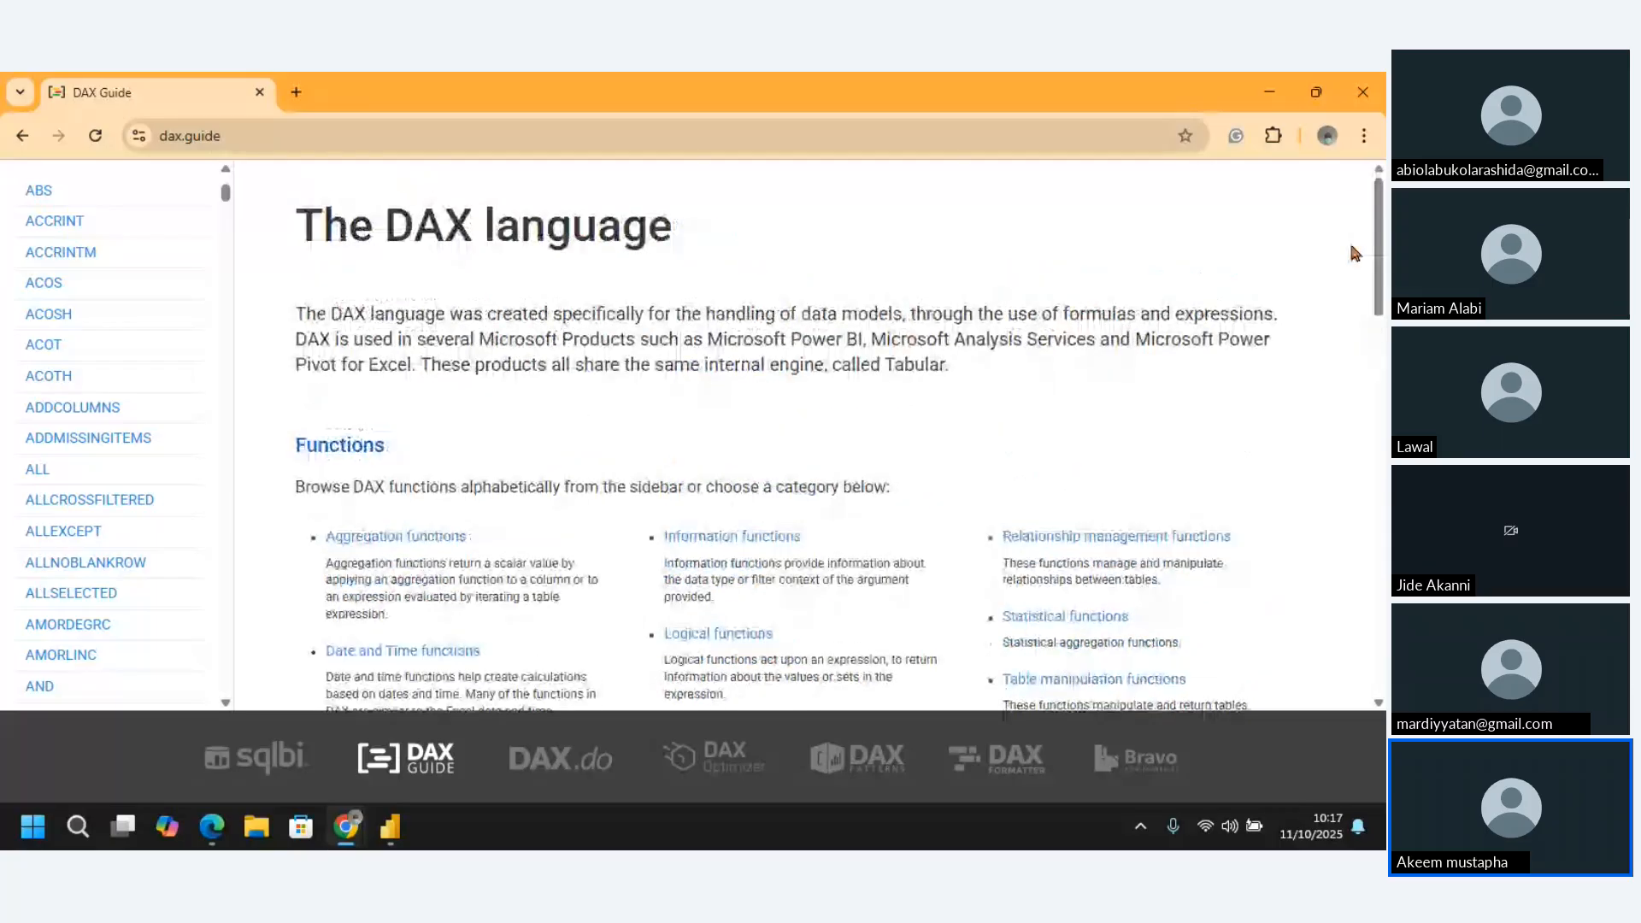
pyautogui.click(1268, 97)
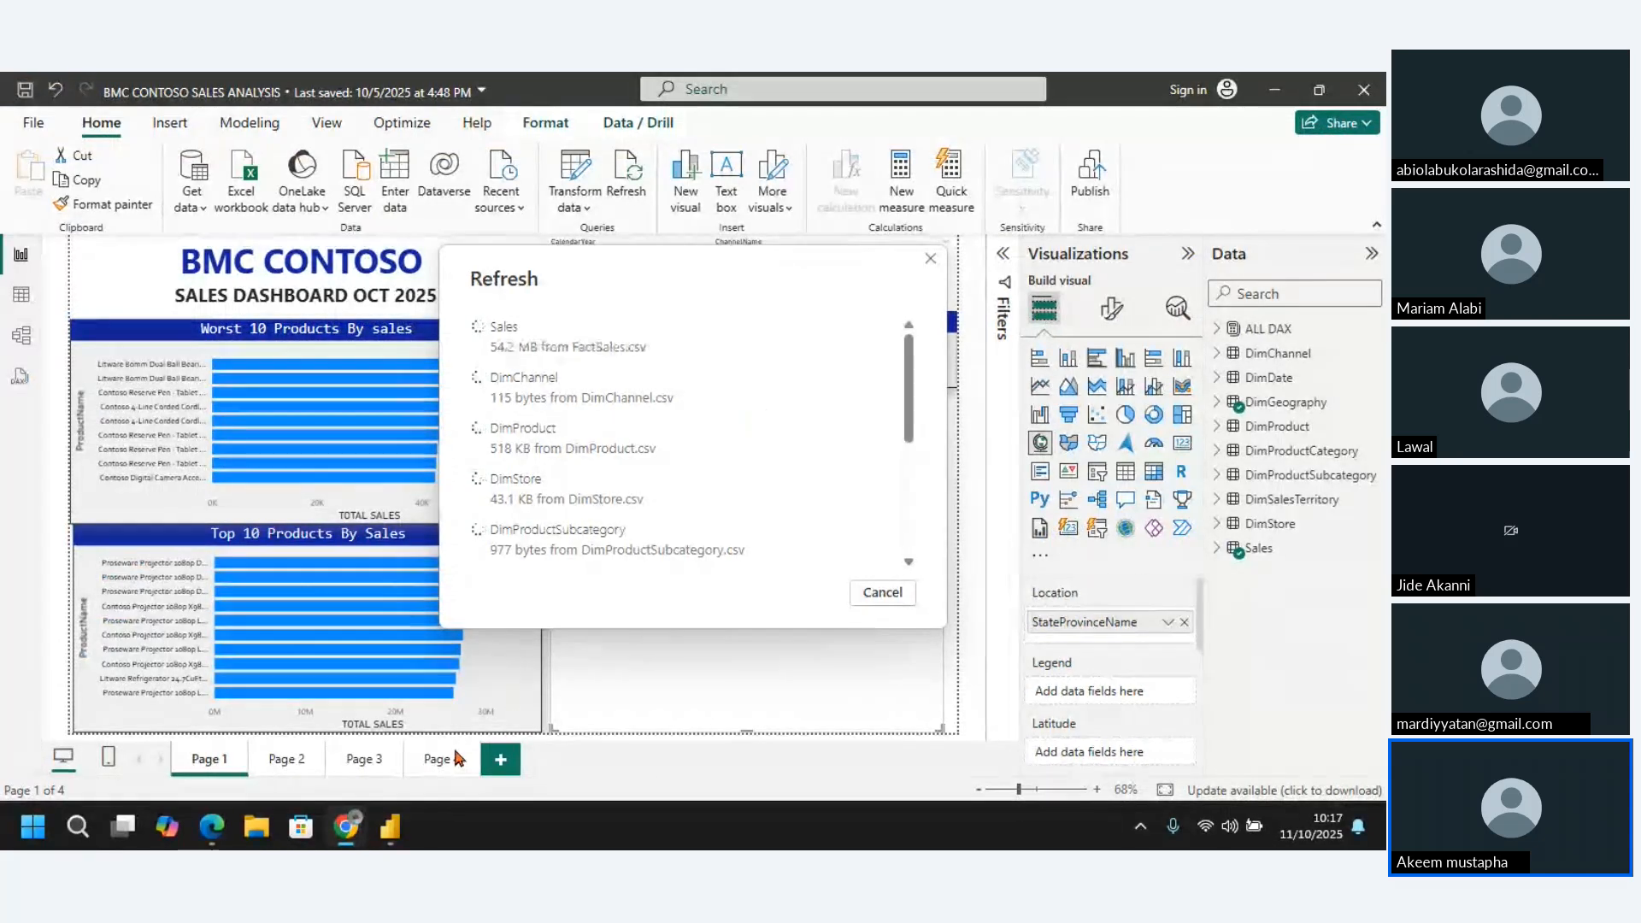
# Bring the DAX Guide browser window back up and view its overview of the DAX language
pyautogui.moveTo(384, 836)
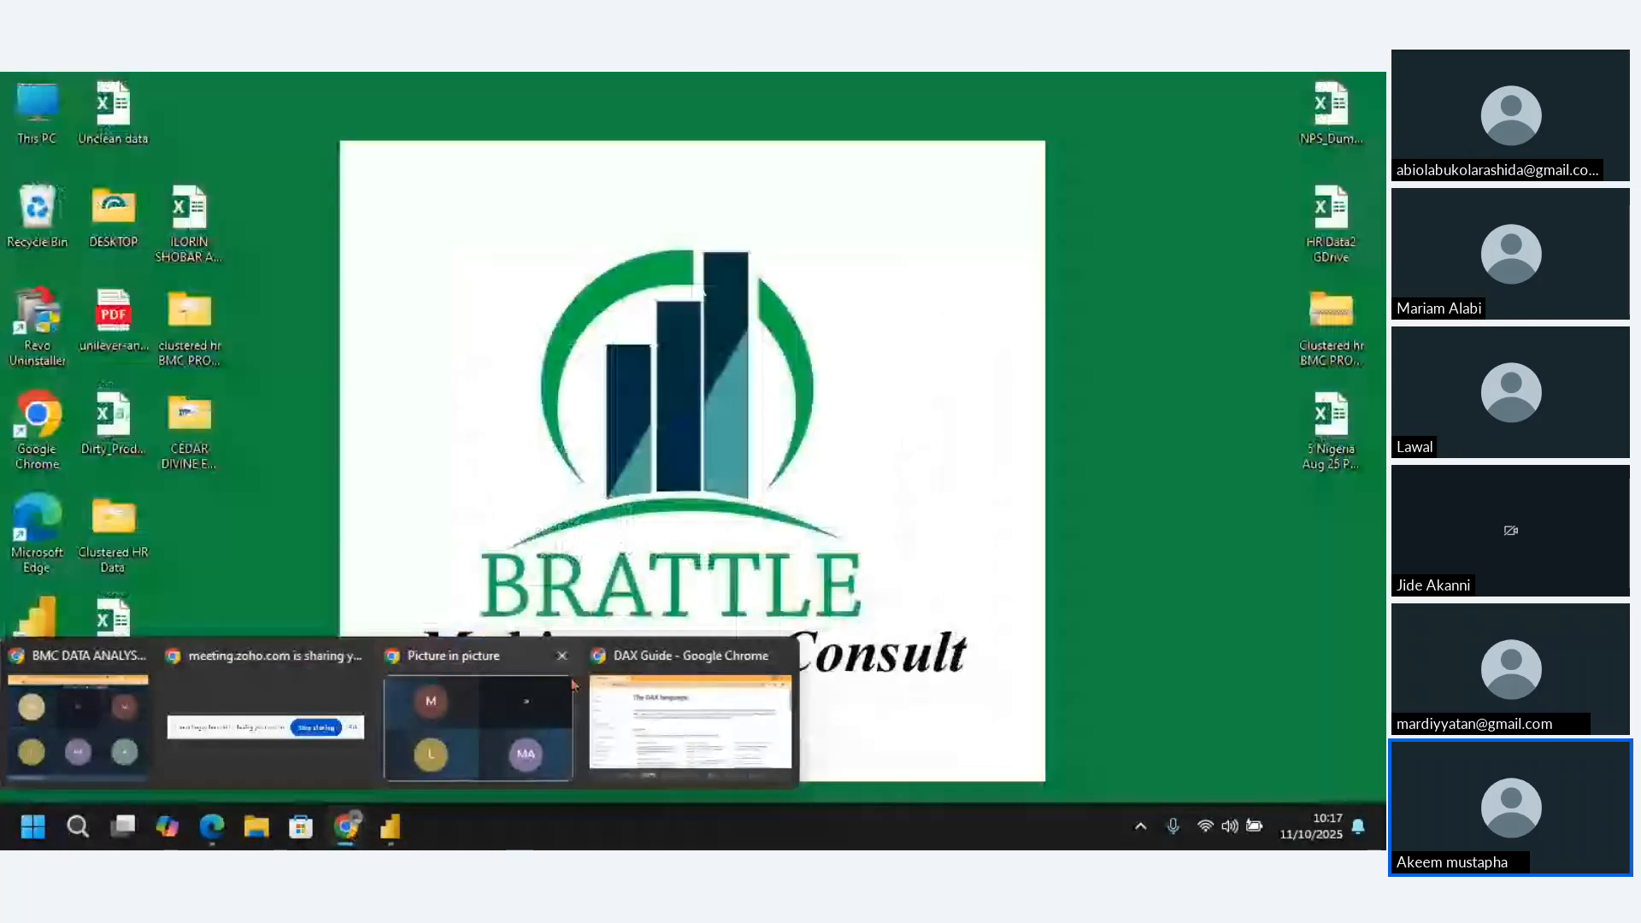
pyautogui.click(615, 700)
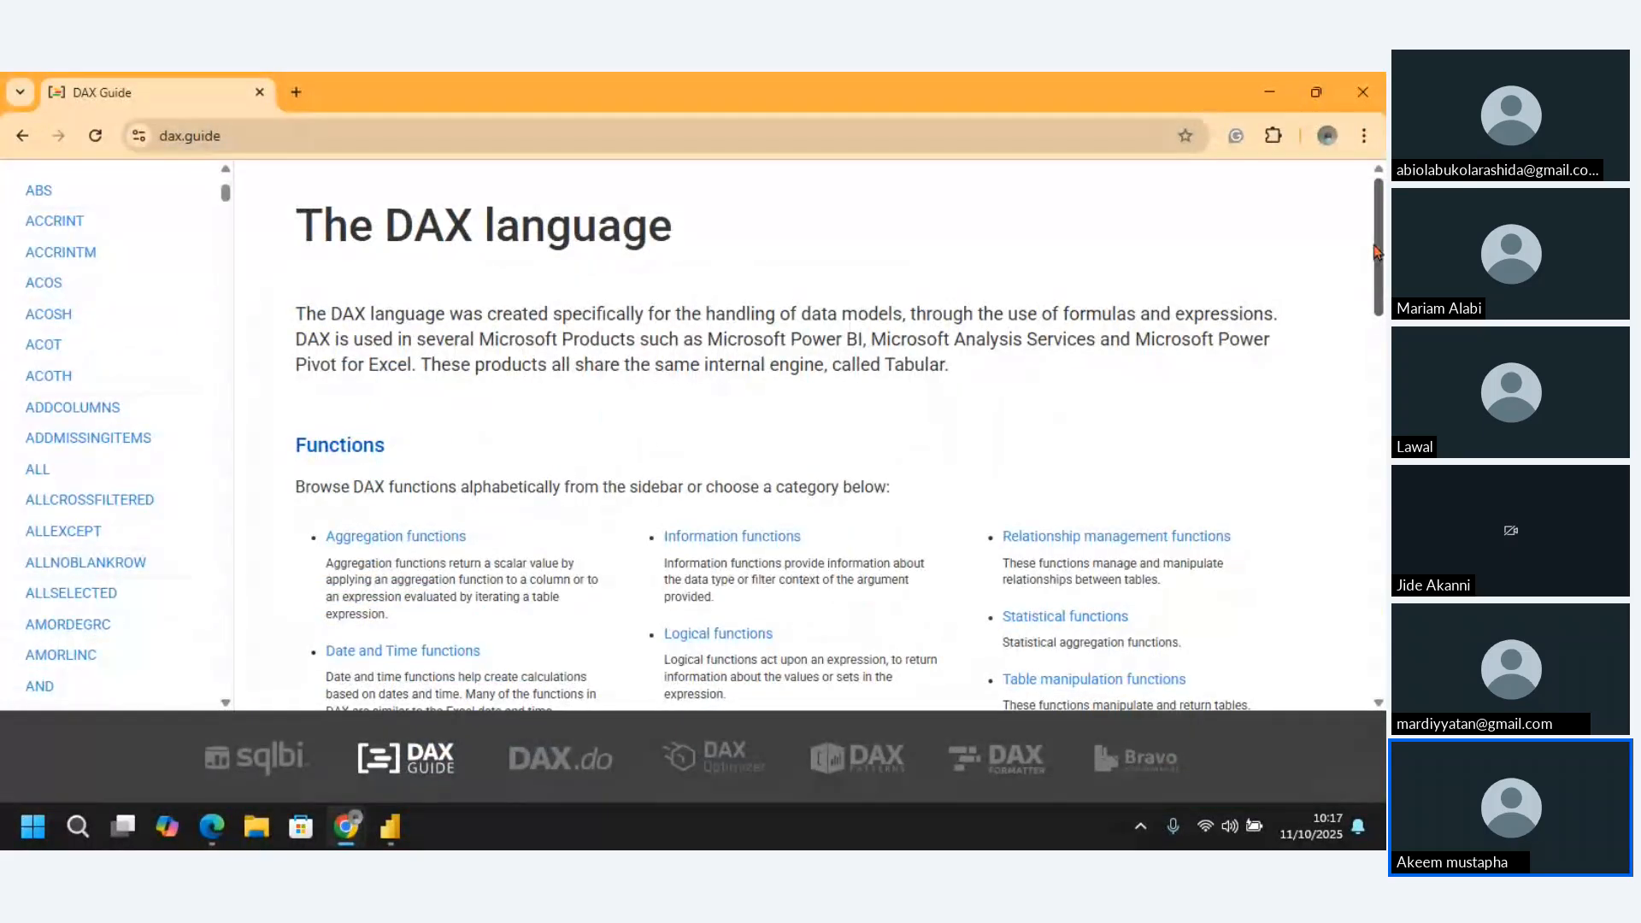
pyautogui.moveTo(1376, 252)
pyautogui.mouseDown()
pyautogui.moveTo(1382, 295)
pyautogui.moveTo(1380, 247)
pyautogui.mouseUp()
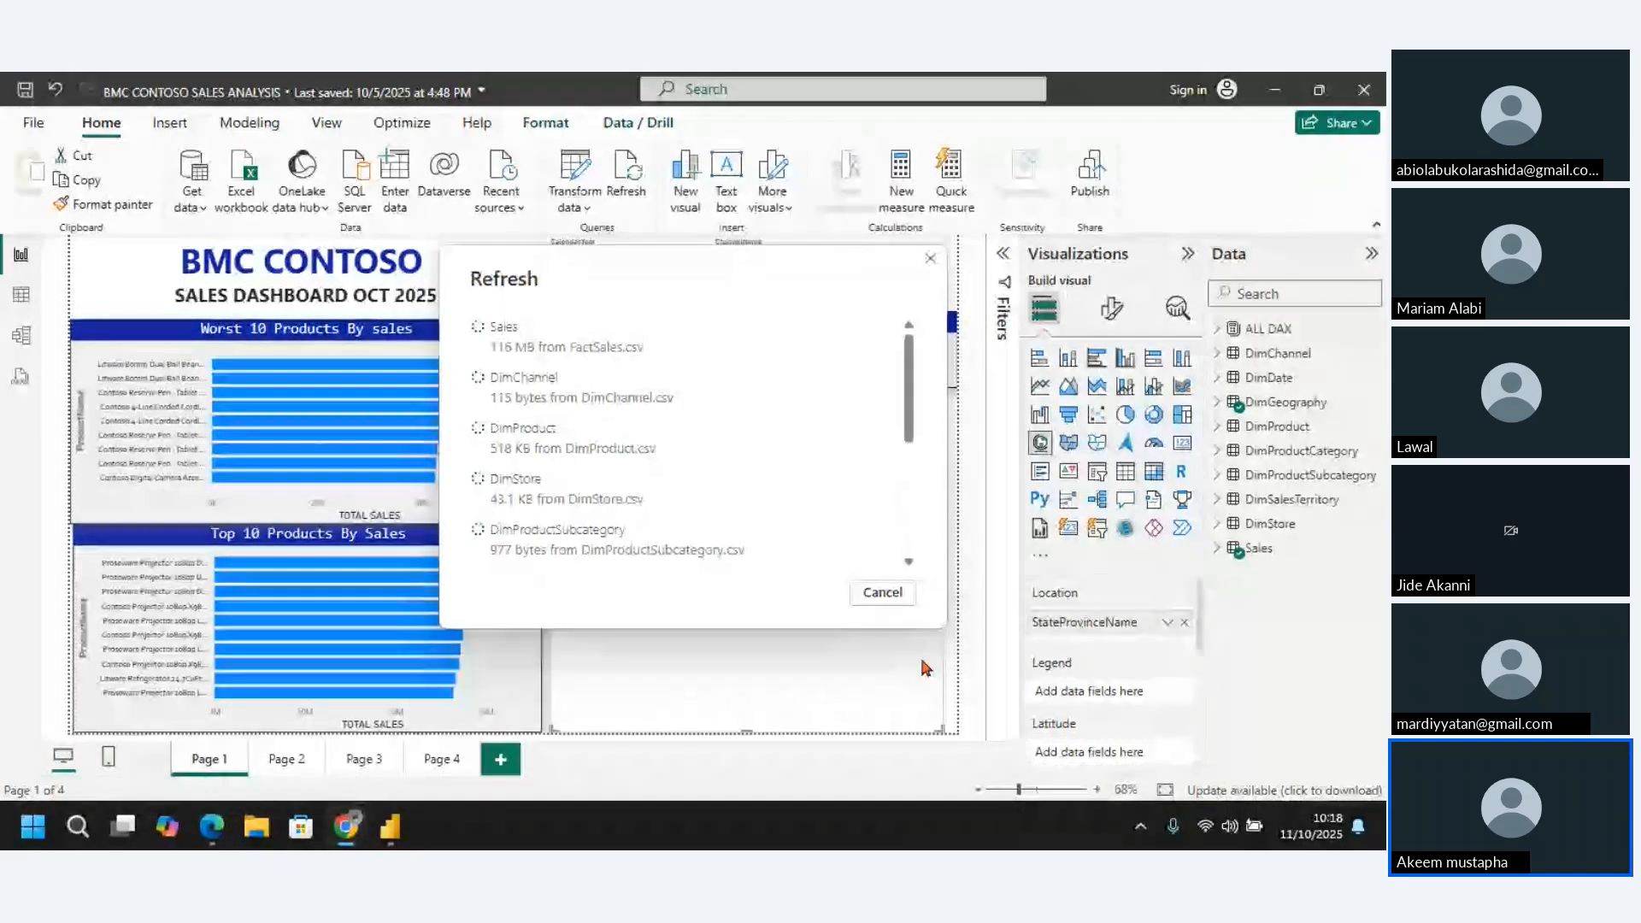
# Switch to Power BI and check the refresh progress of all the tables, including ALL DAX and Sales
pyautogui.moveTo(909, 414); pyautogui.dragTo(907, 522)
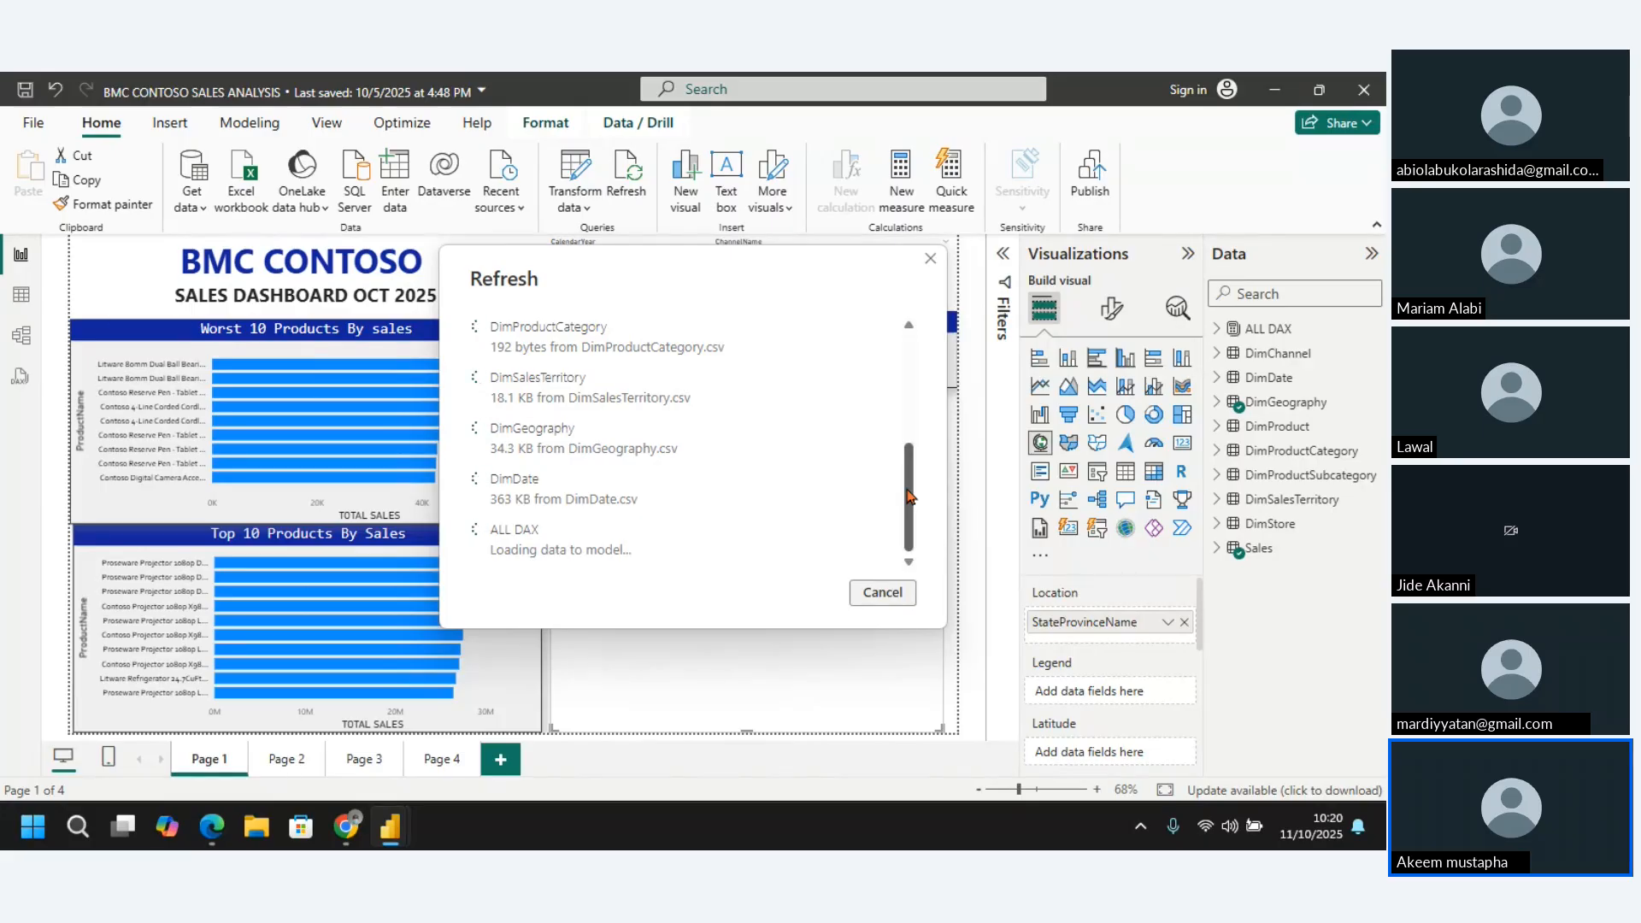
pyautogui.moveTo(909, 496); pyautogui.dragTo(908, 357)
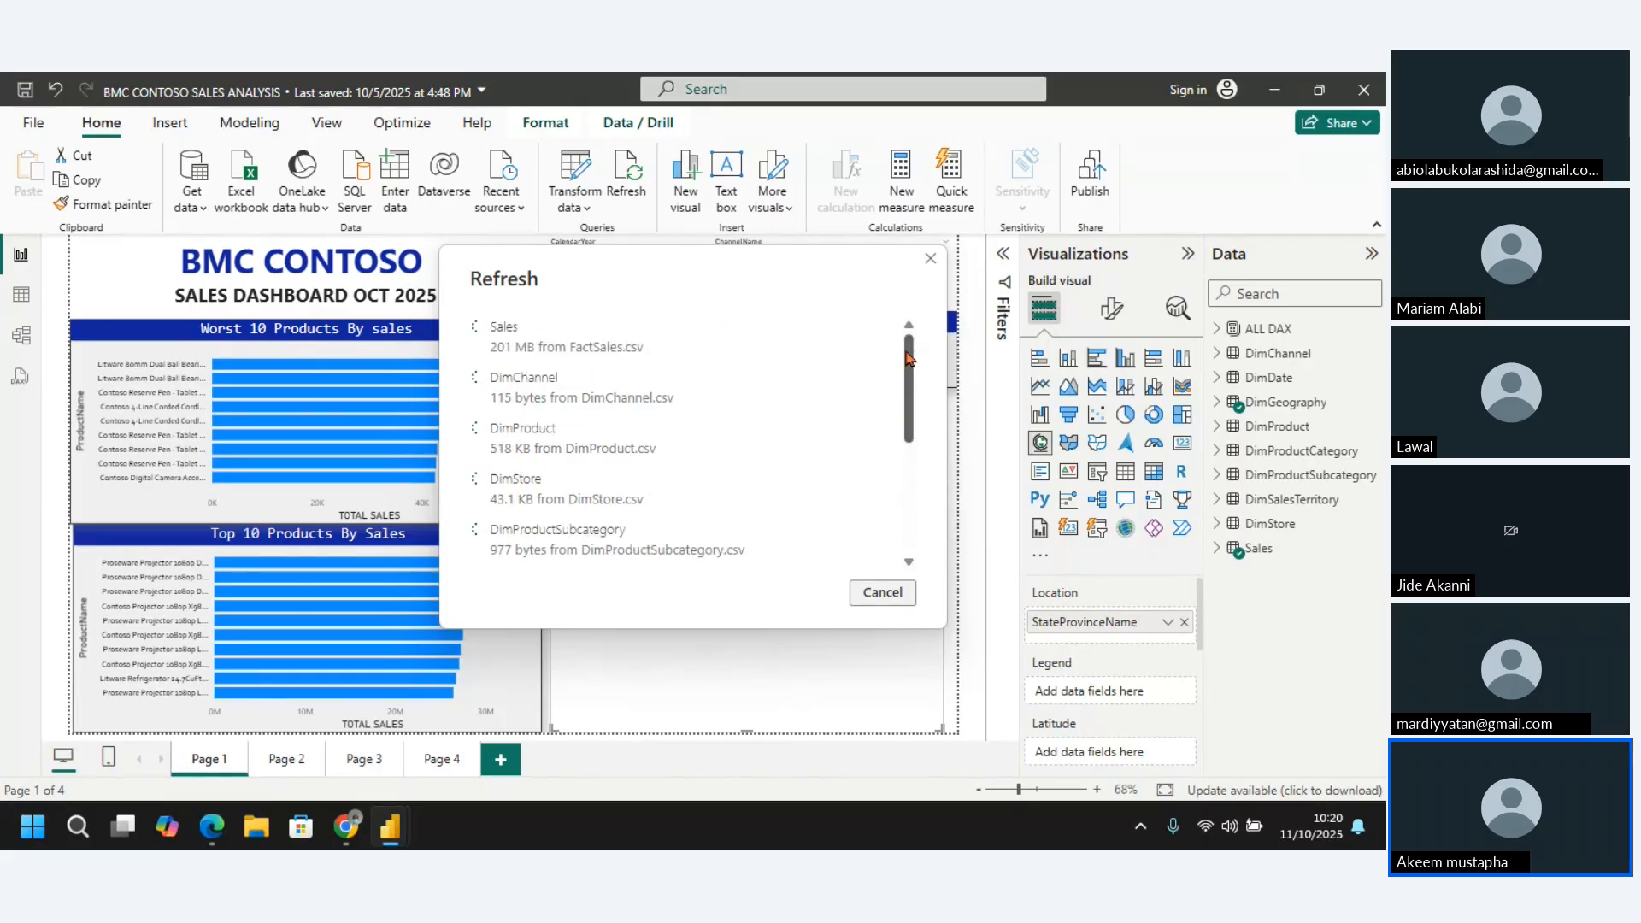
pyautogui.moveTo(205, 824)
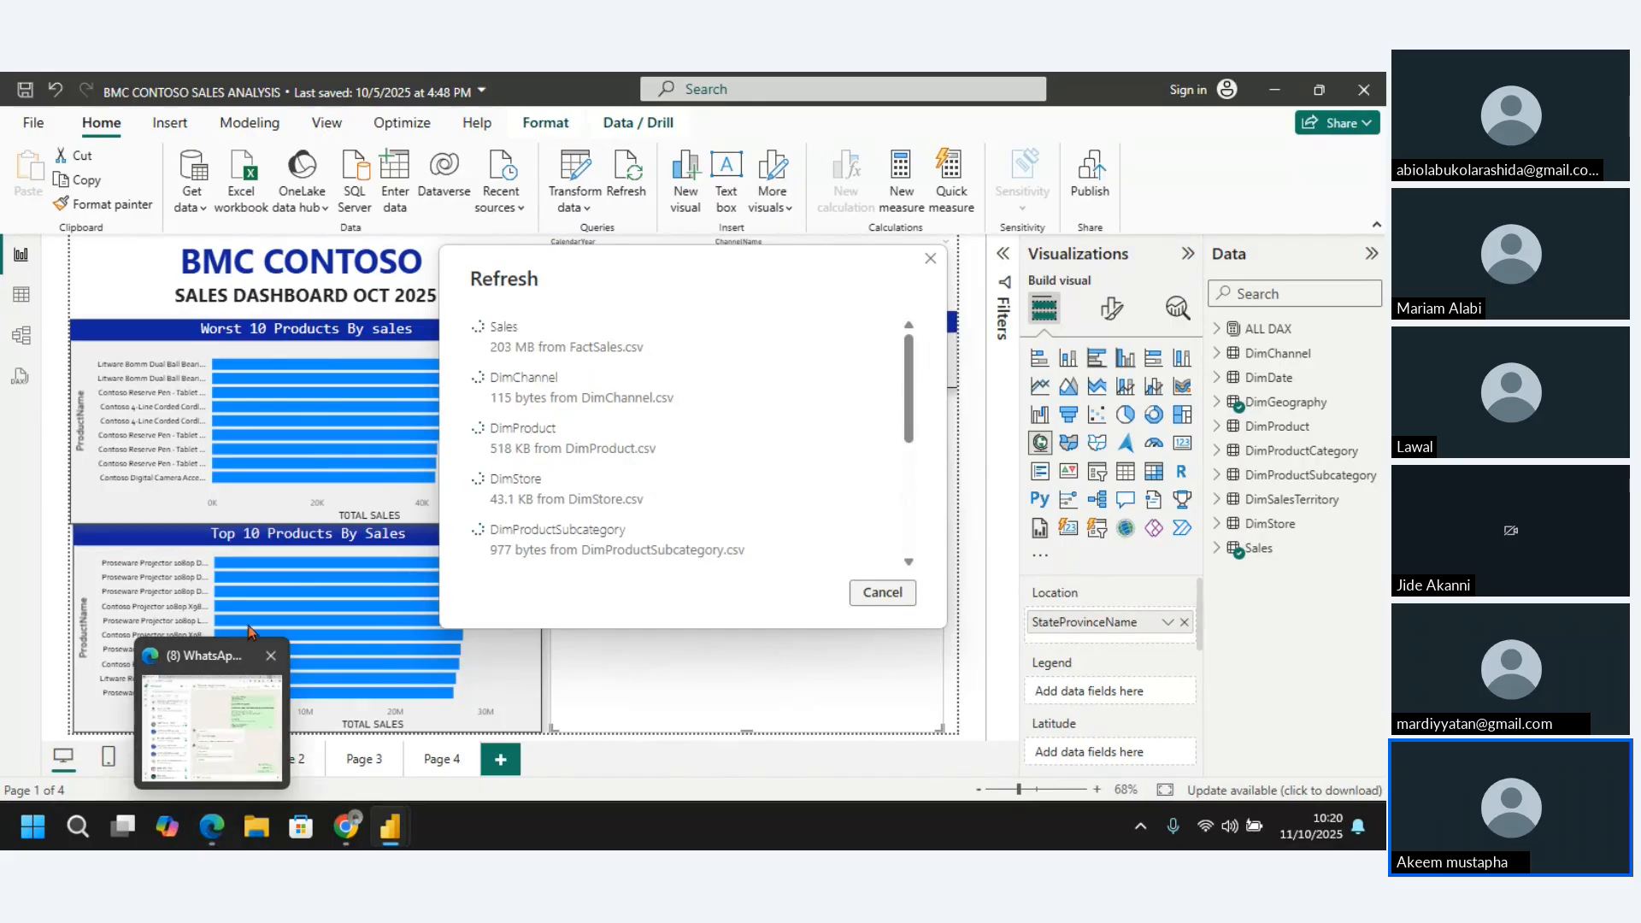
pyautogui.click(247, 689)
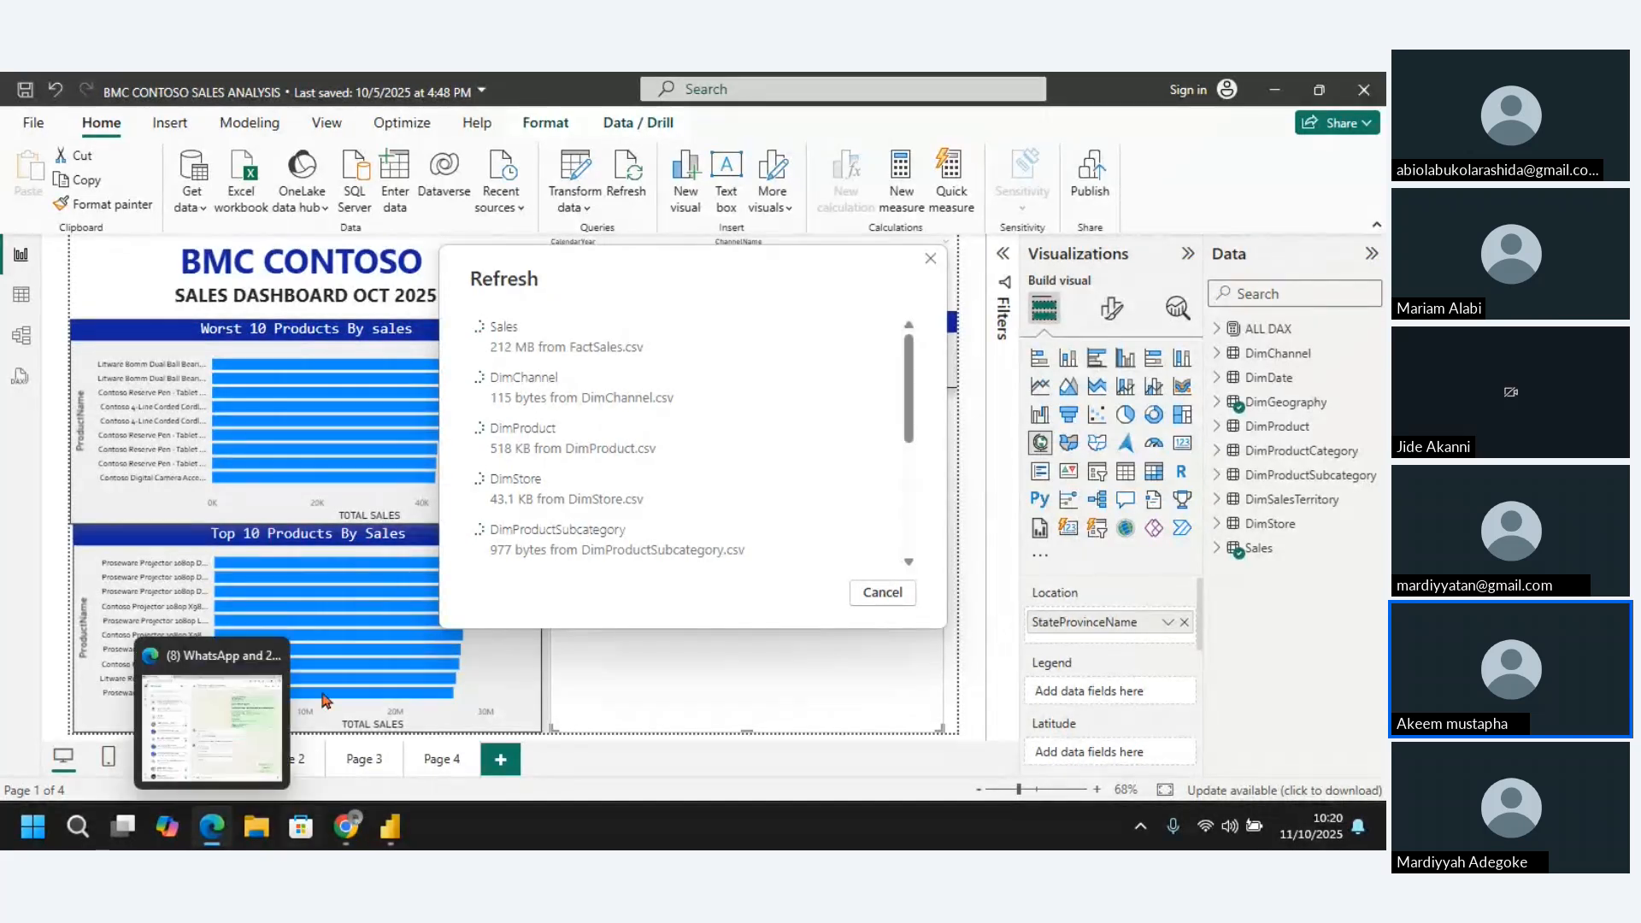
pyautogui.moveTo(345, 827)
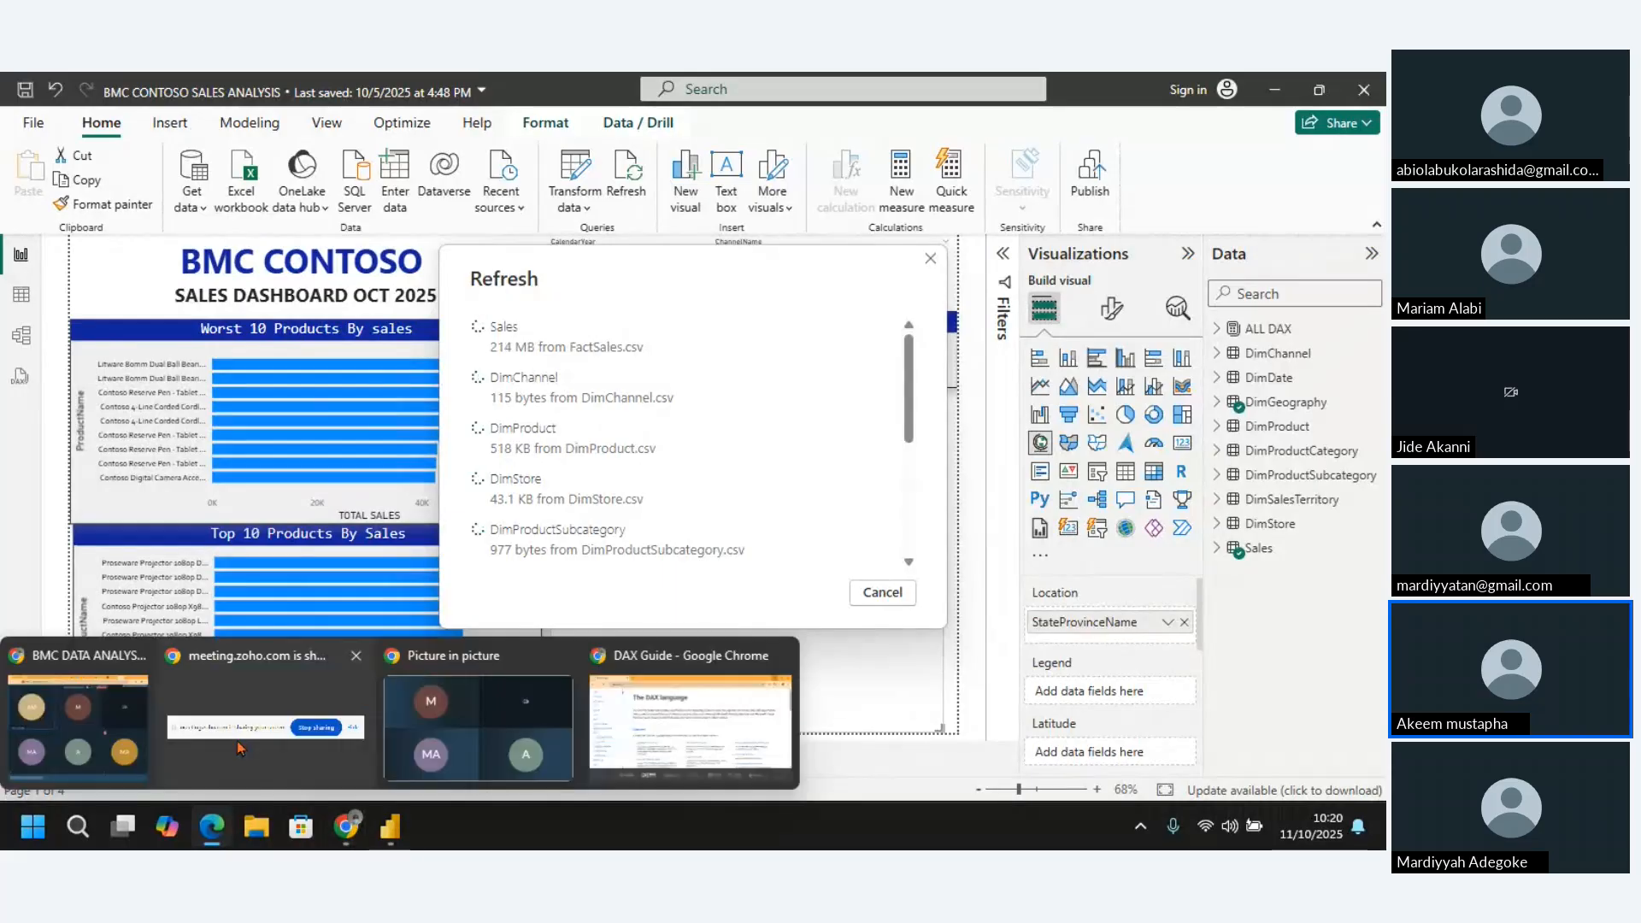
pyautogui.click(232, 742)
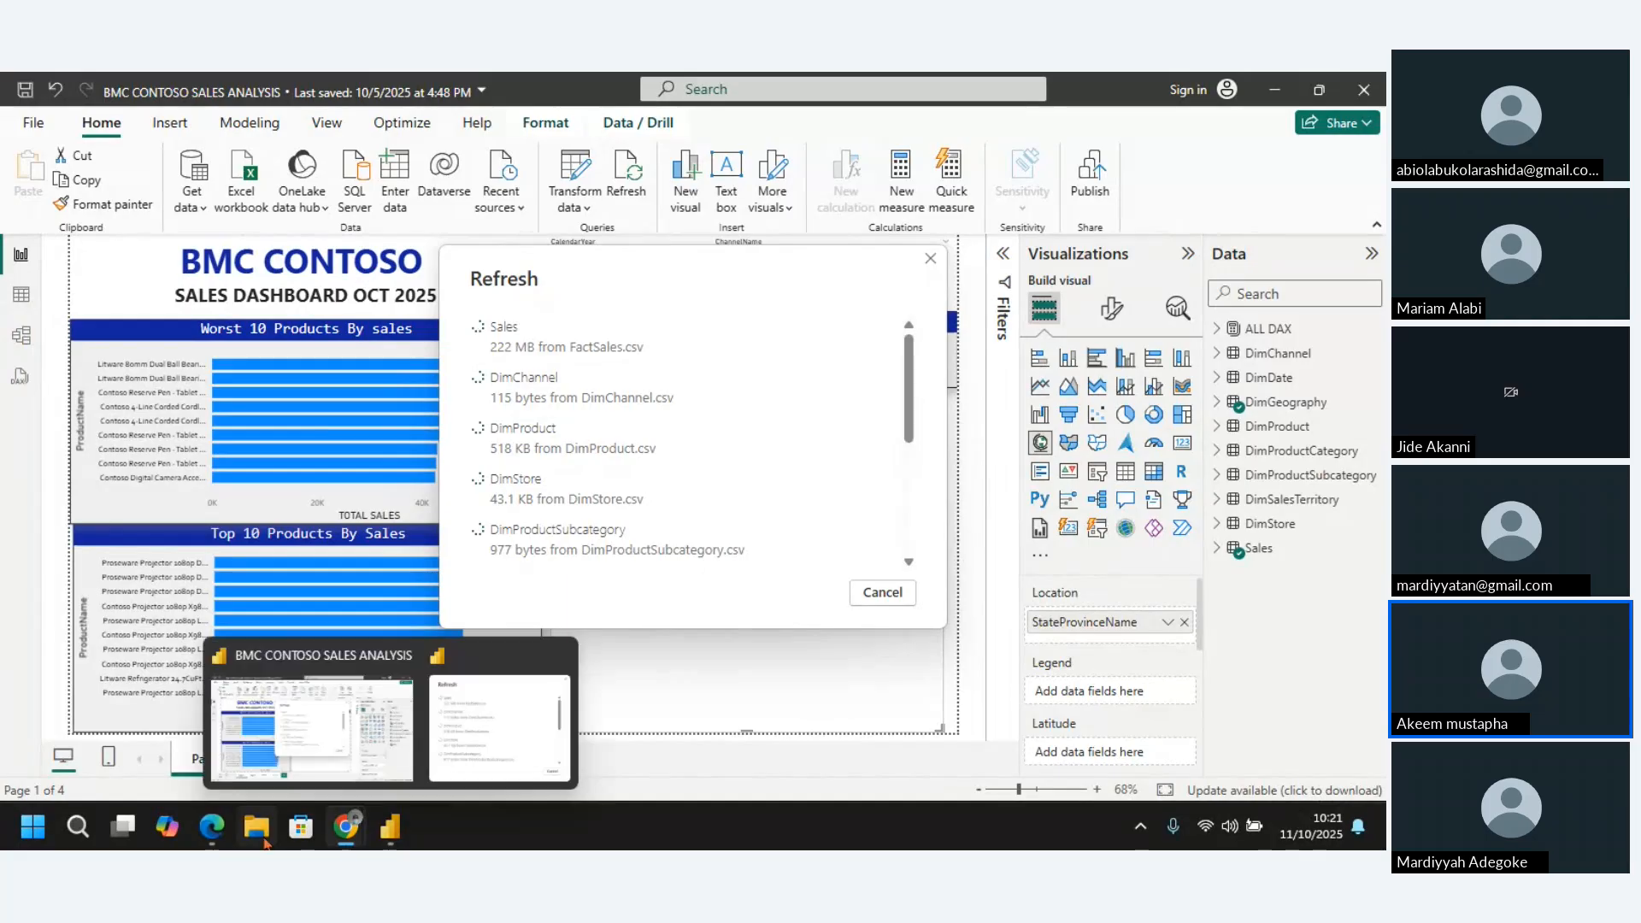
# Cancel the running data refresh and dismiss the Refresh dialog
pyautogui.moveTo(224, 833)
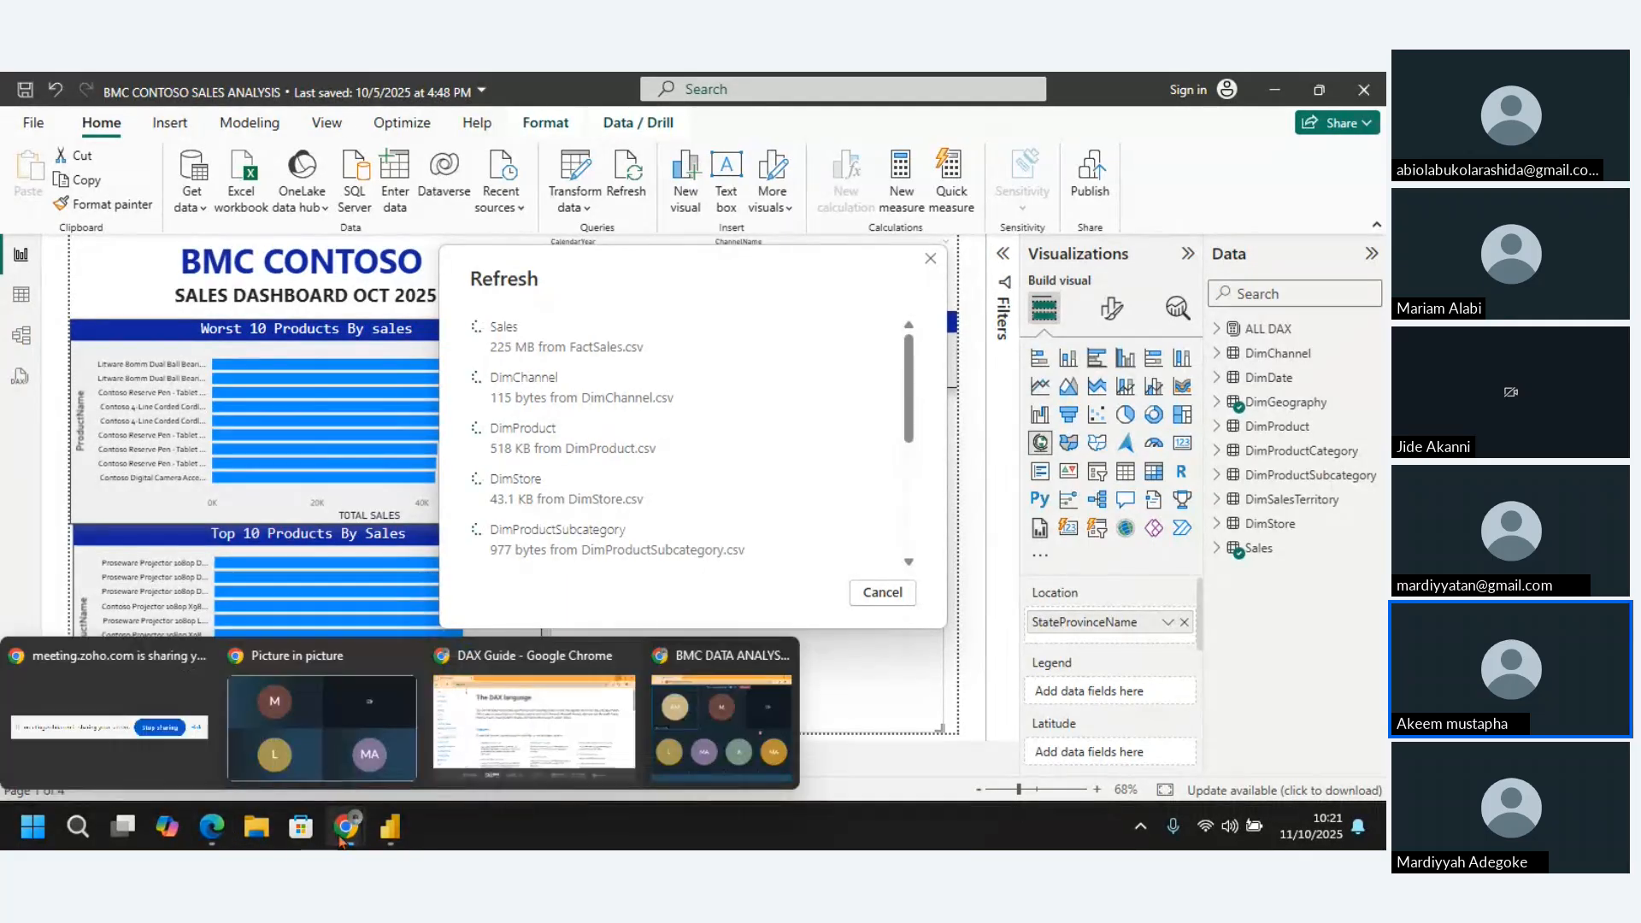
pyautogui.click(894, 596)
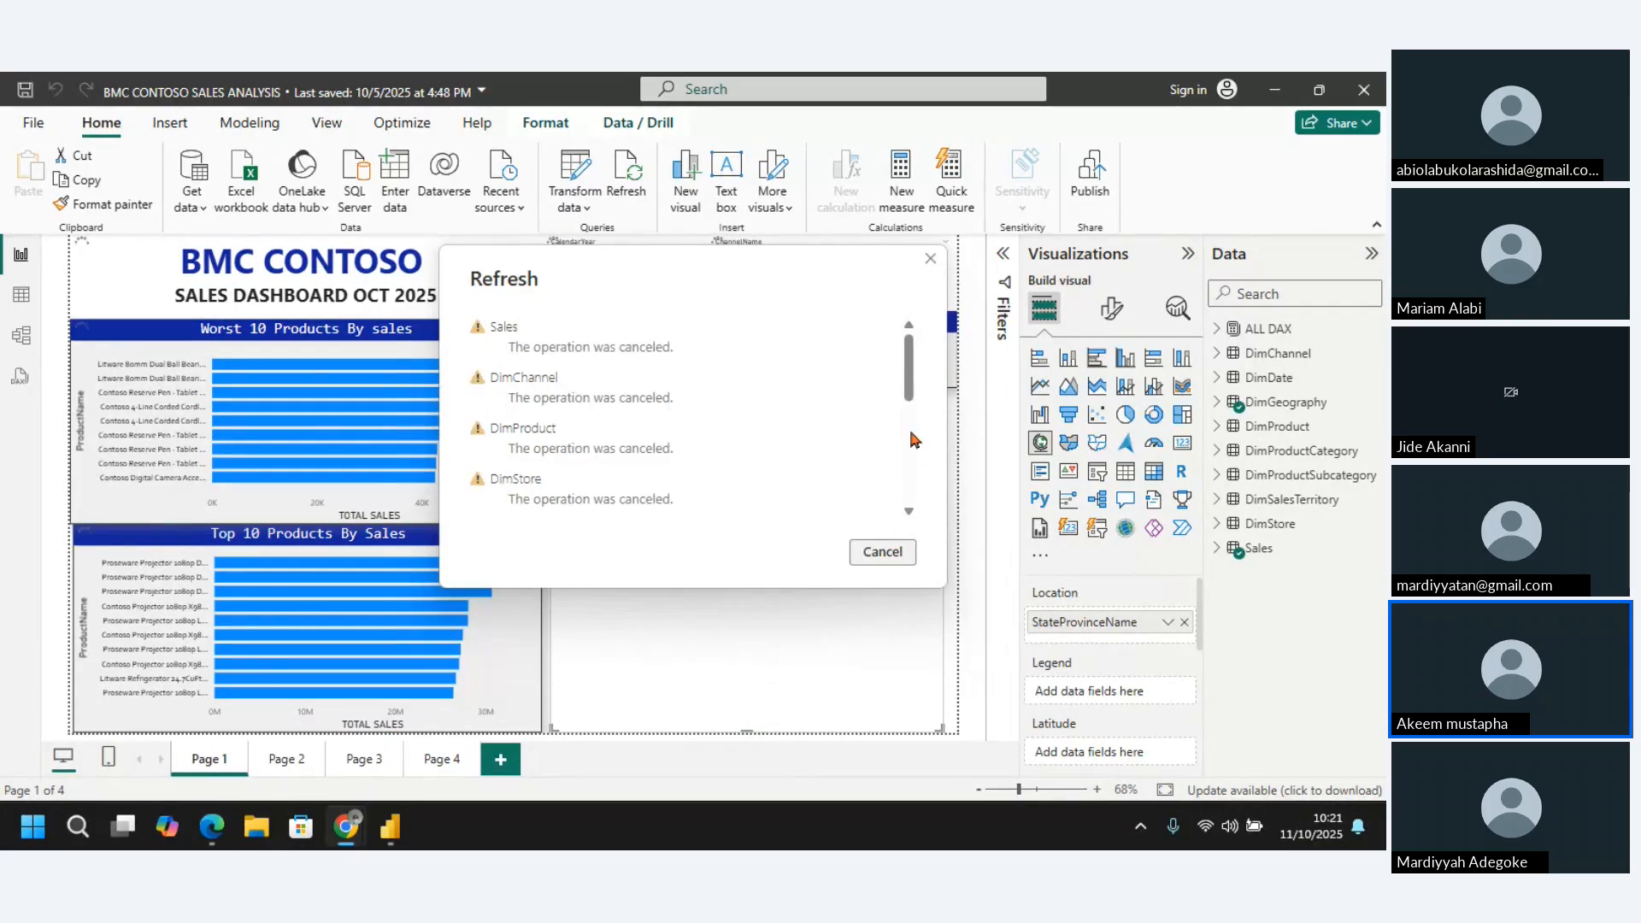
pyautogui.click(881, 554)
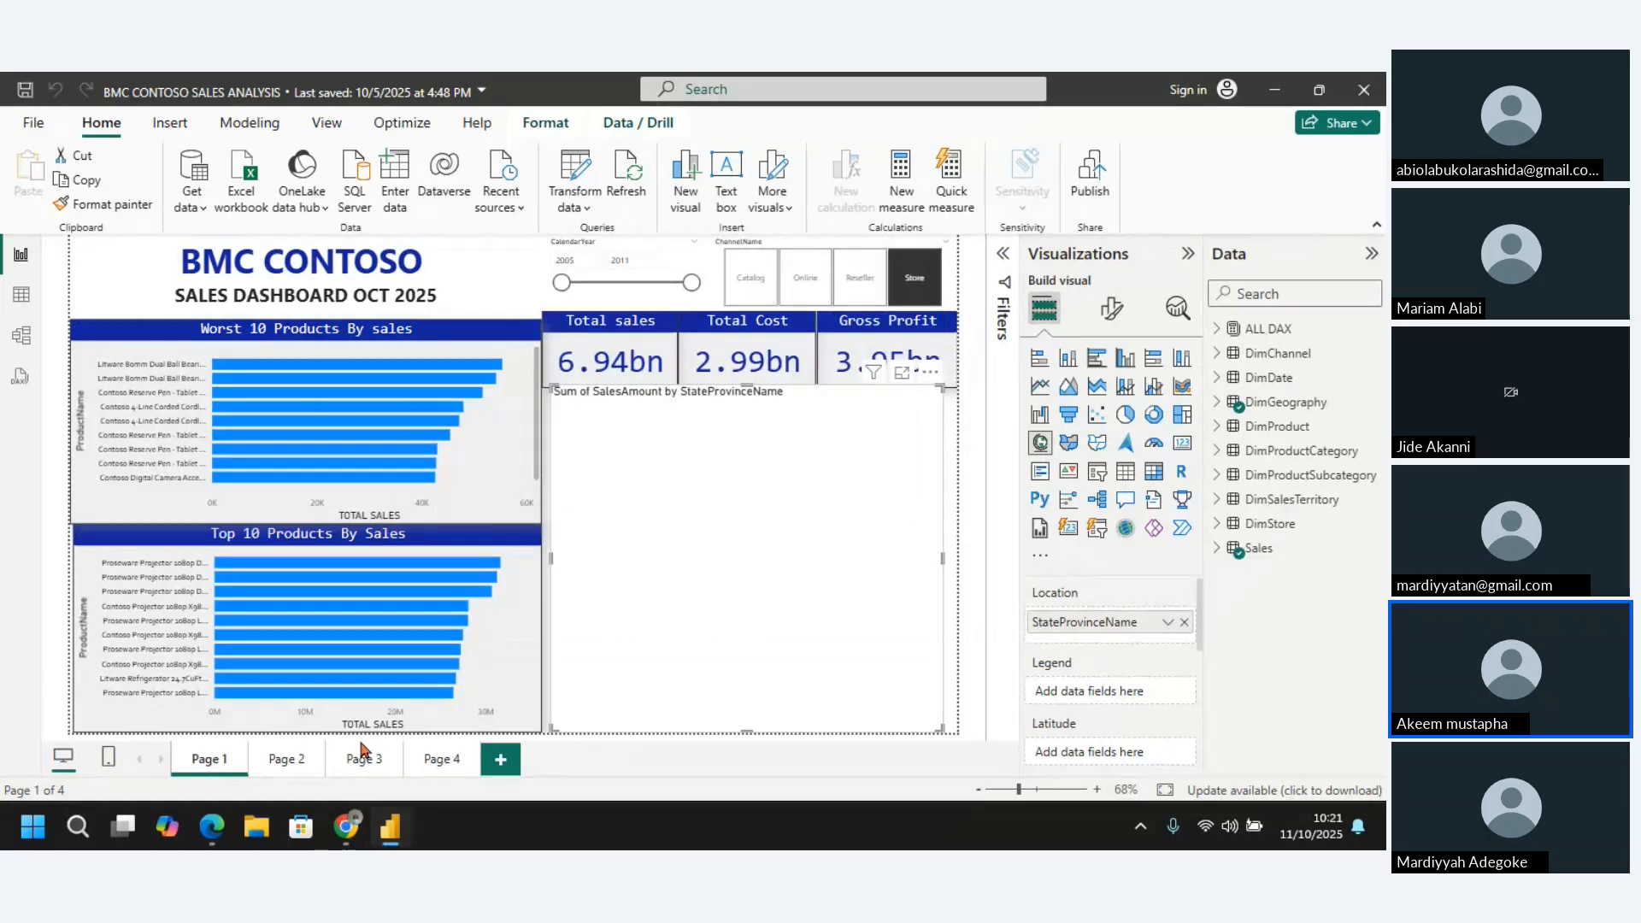
# Switch from report Page 3 to Table view and examine the DimChannel, DimDate and DimGeography tables
pyautogui.click(362, 763)
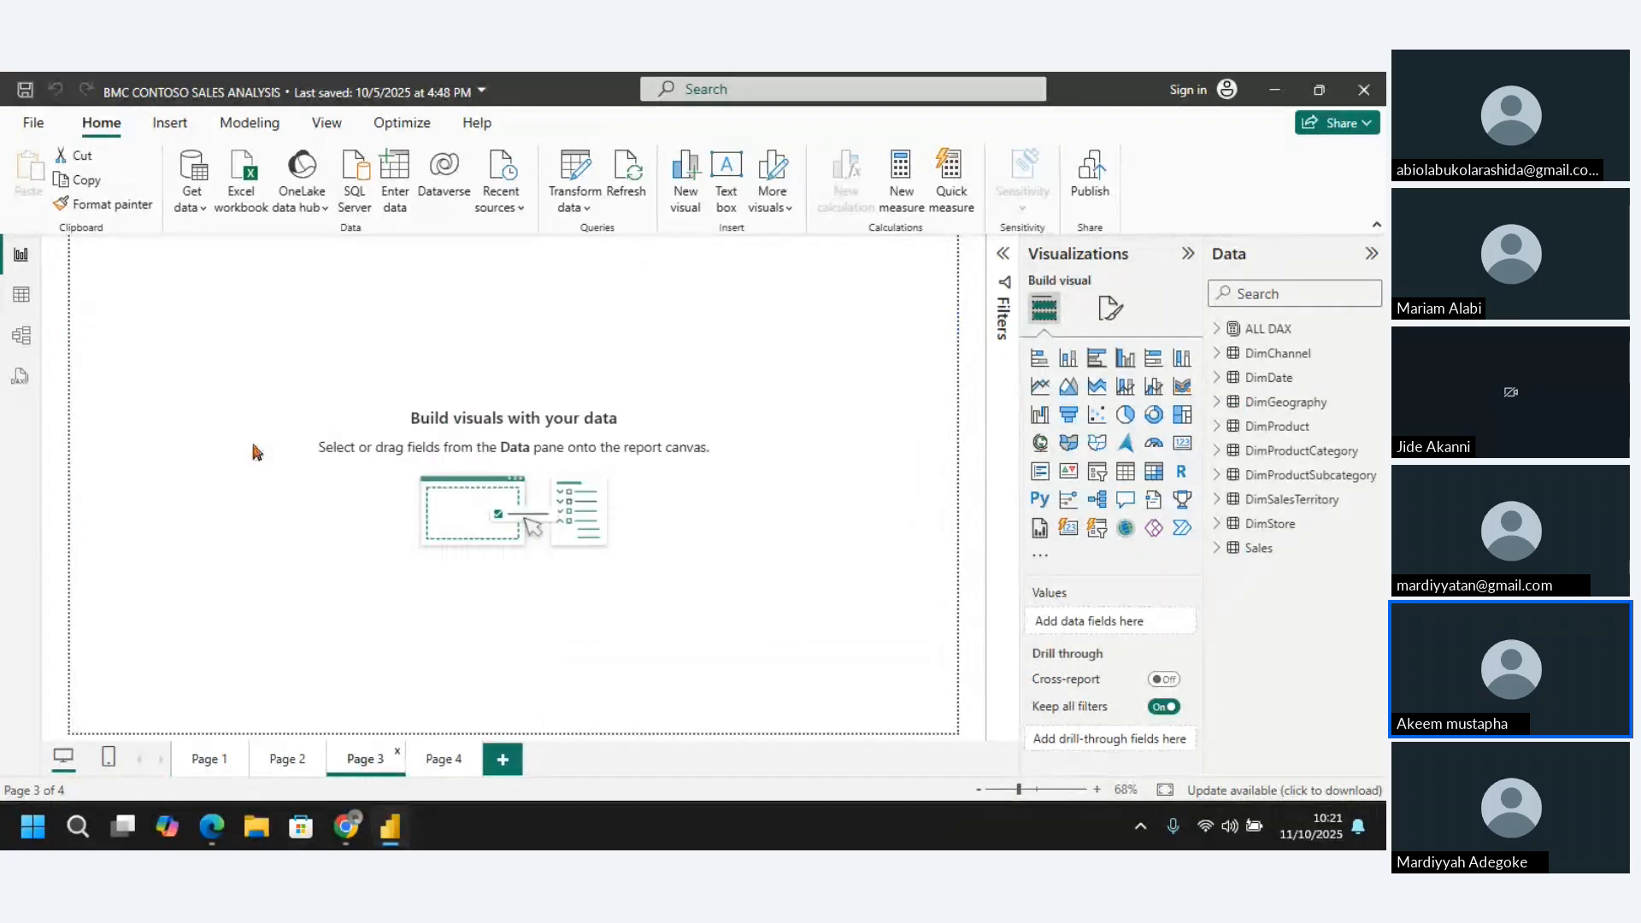
pyautogui.click(22, 306)
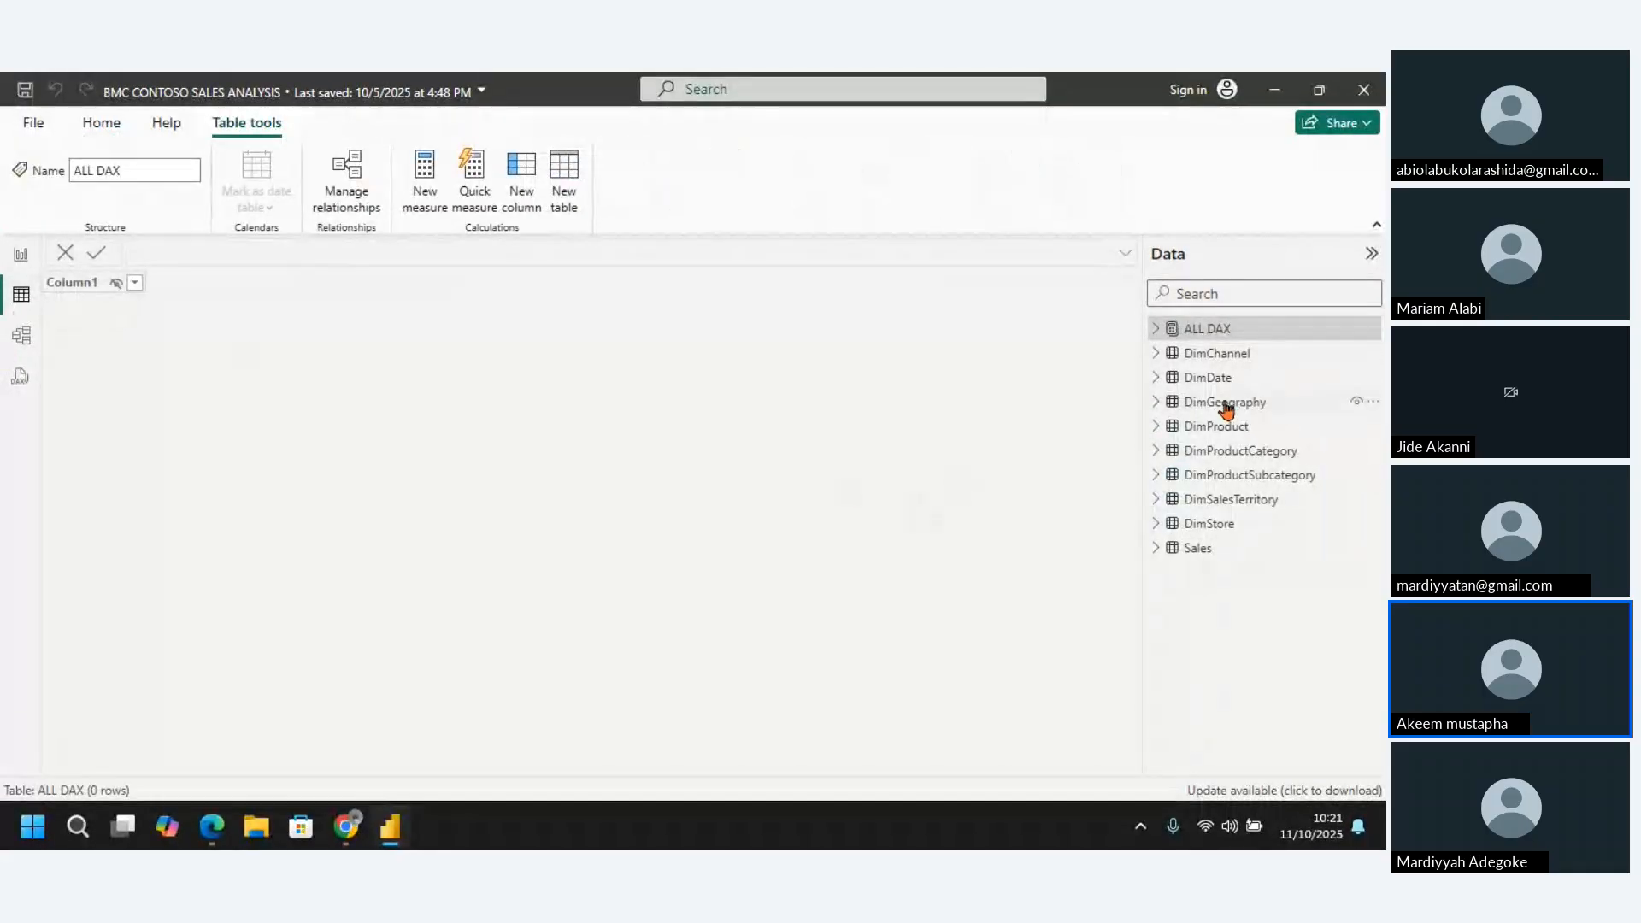
pyautogui.click(1214, 357)
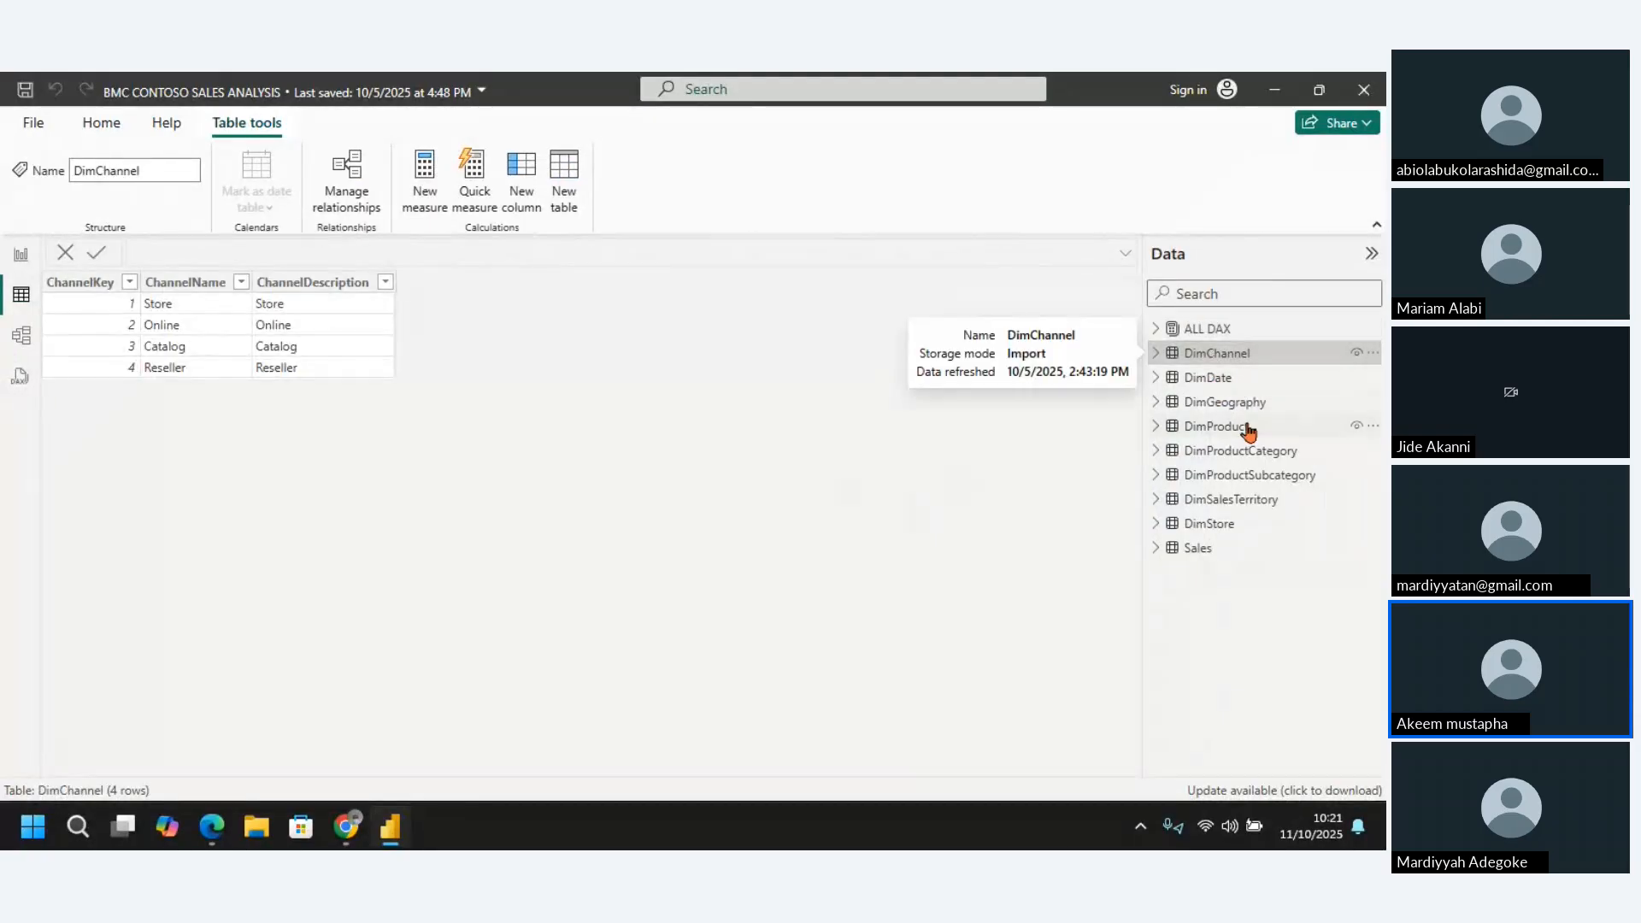
pyautogui.click(1217, 381)
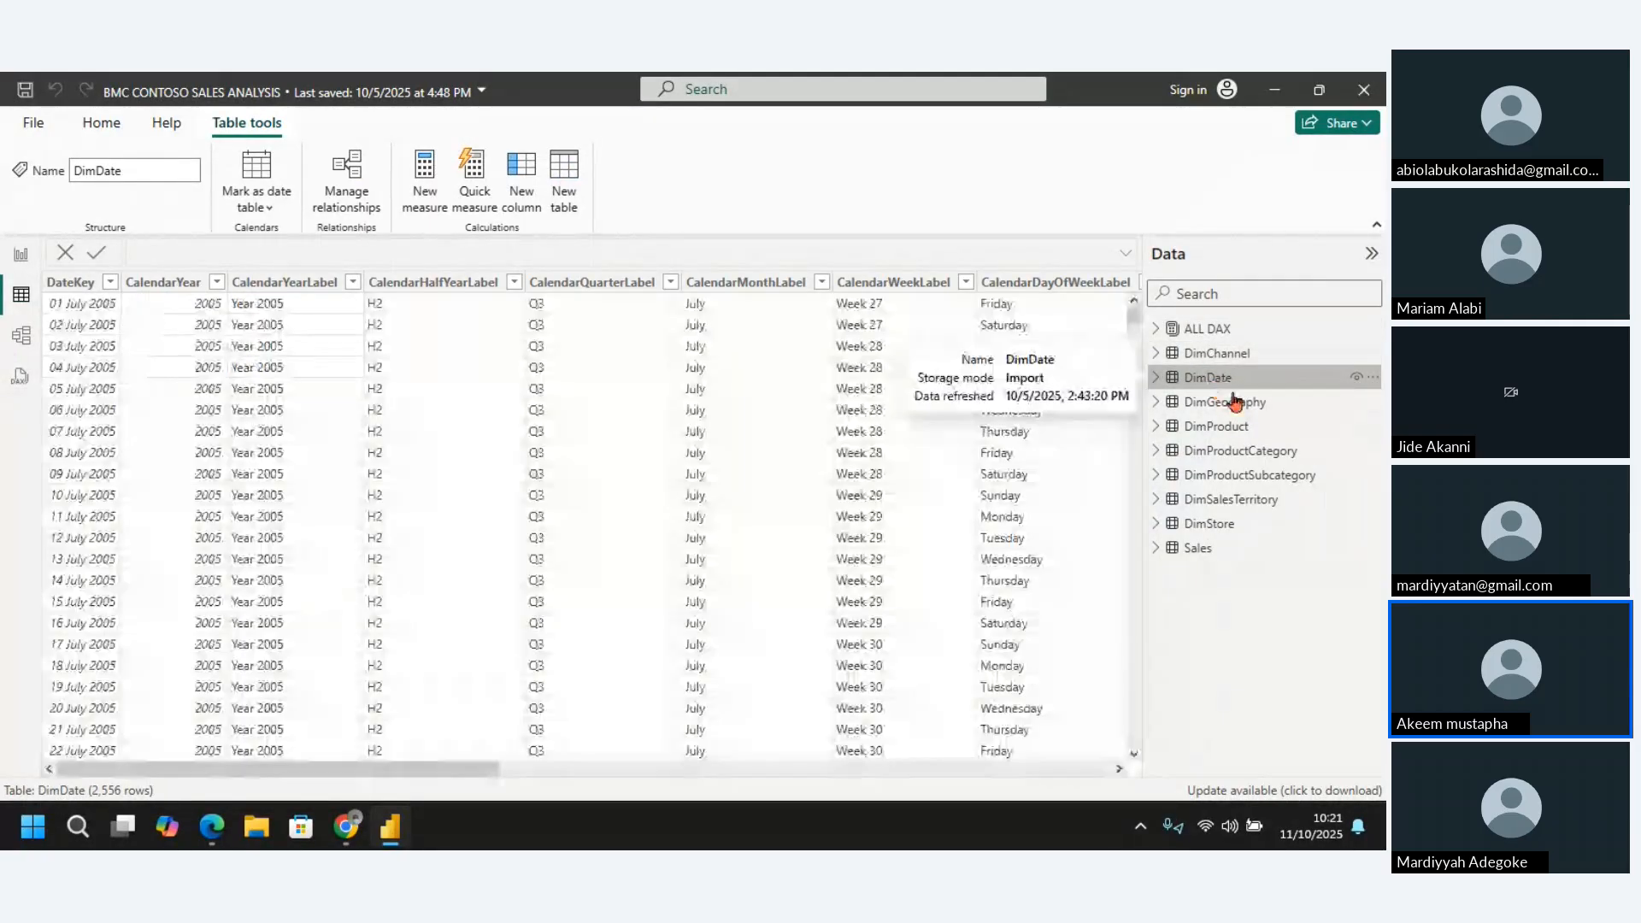
pyautogui.click(1222, 404)
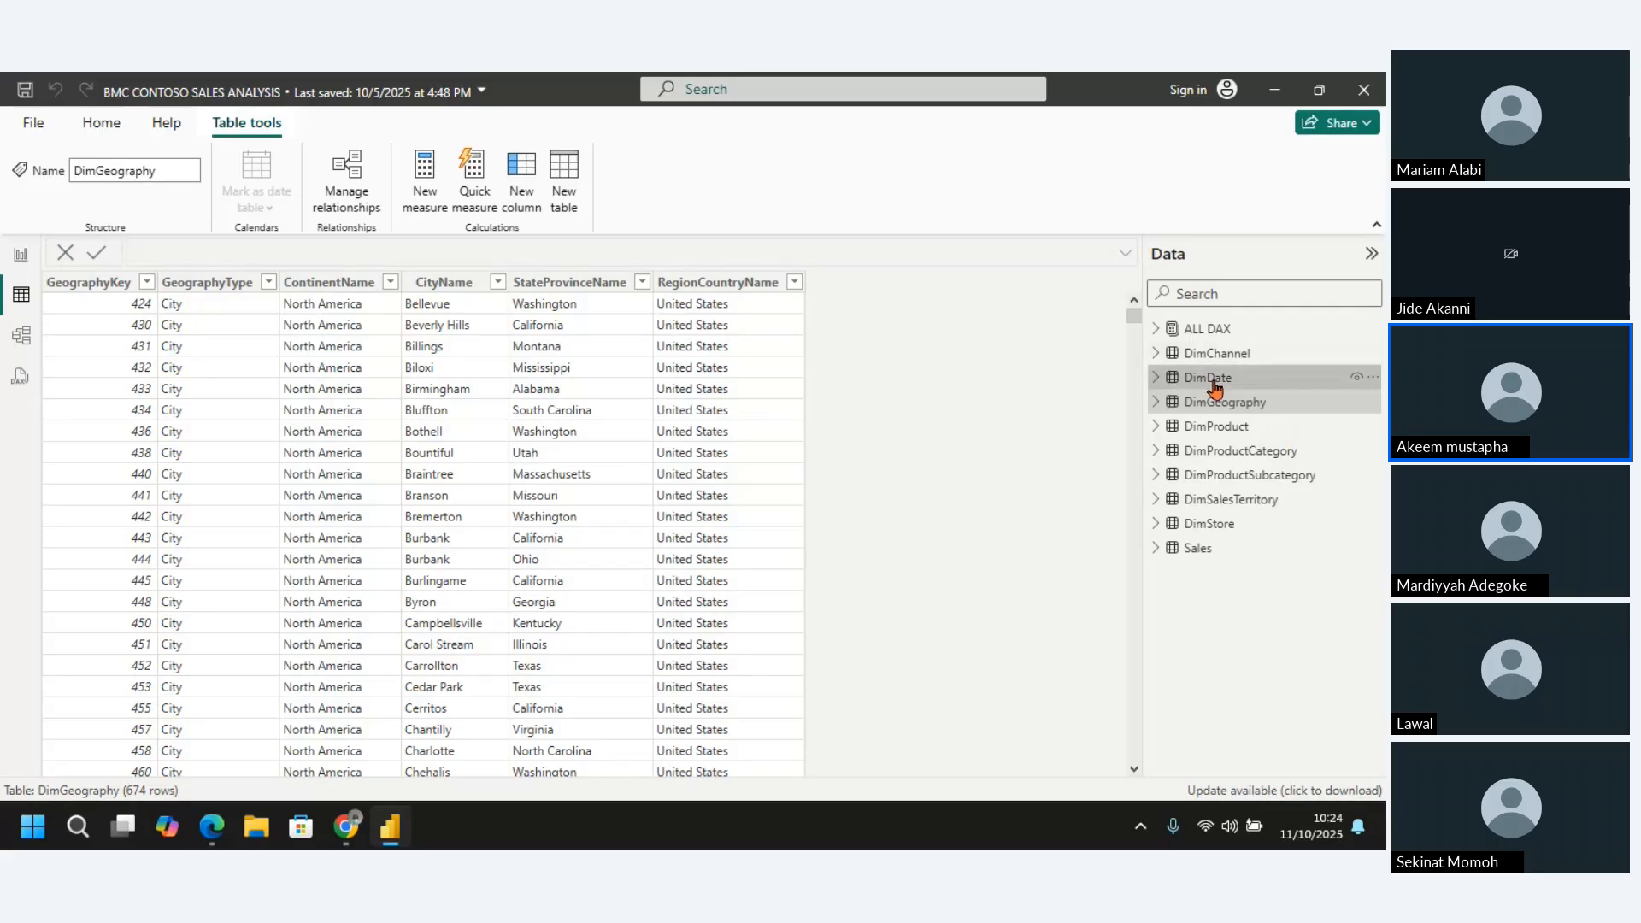
# View the DimProduct table's records, and go back to the DimDate table
pyautogui.click(1217, 425)
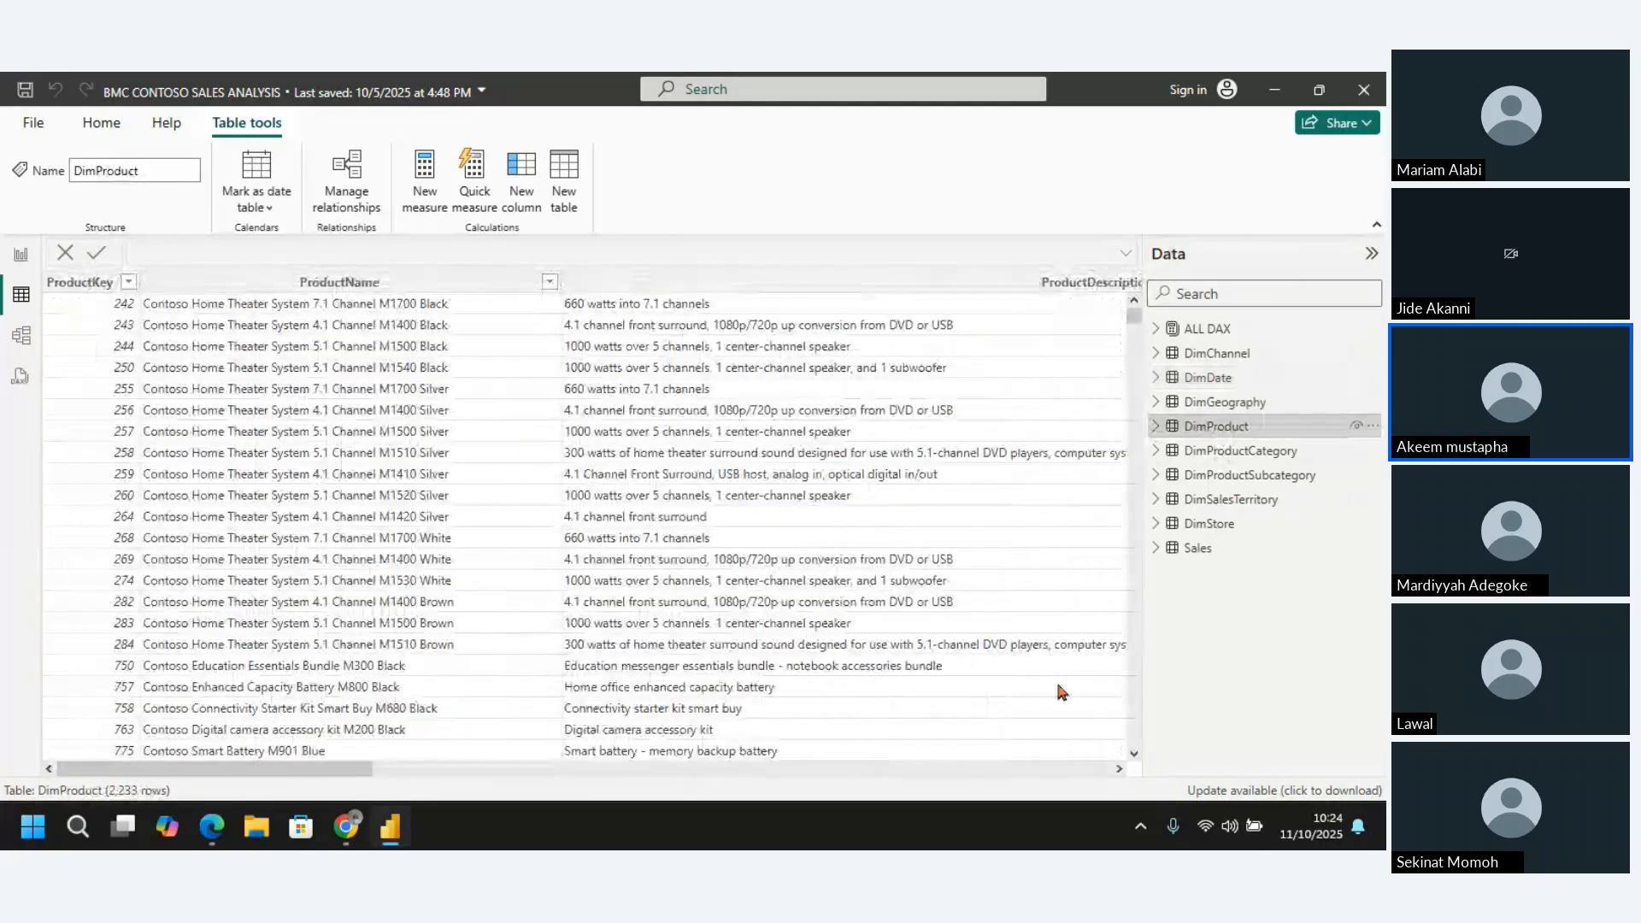
pyautogui.scroll(-3, 1058, 685)
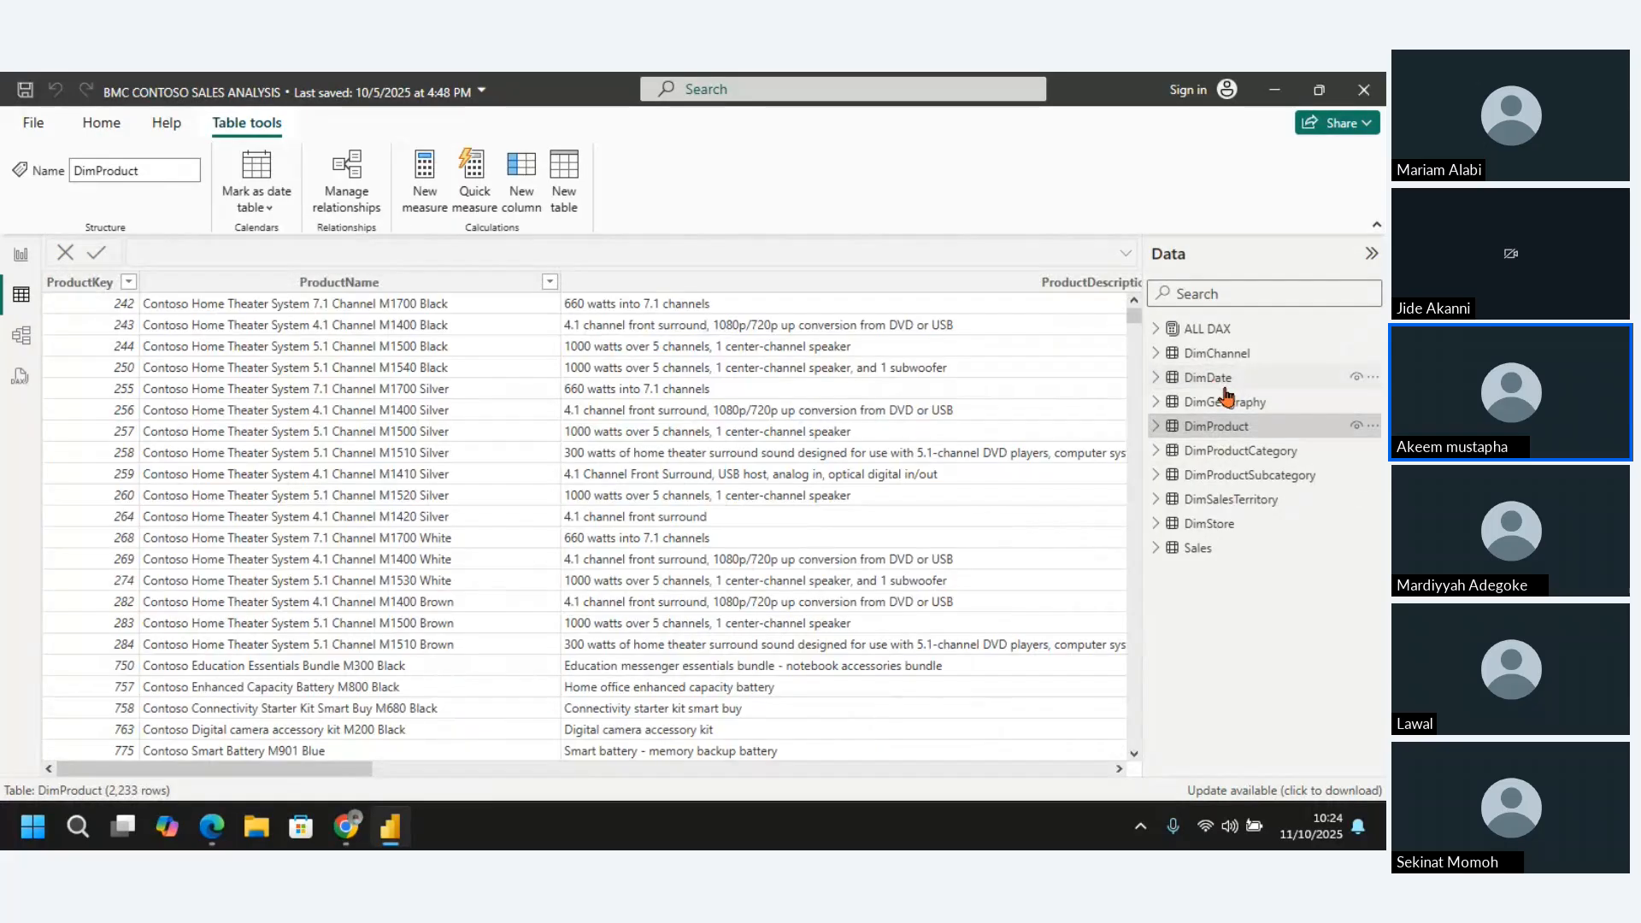
pyautogui.click(1223, 384)
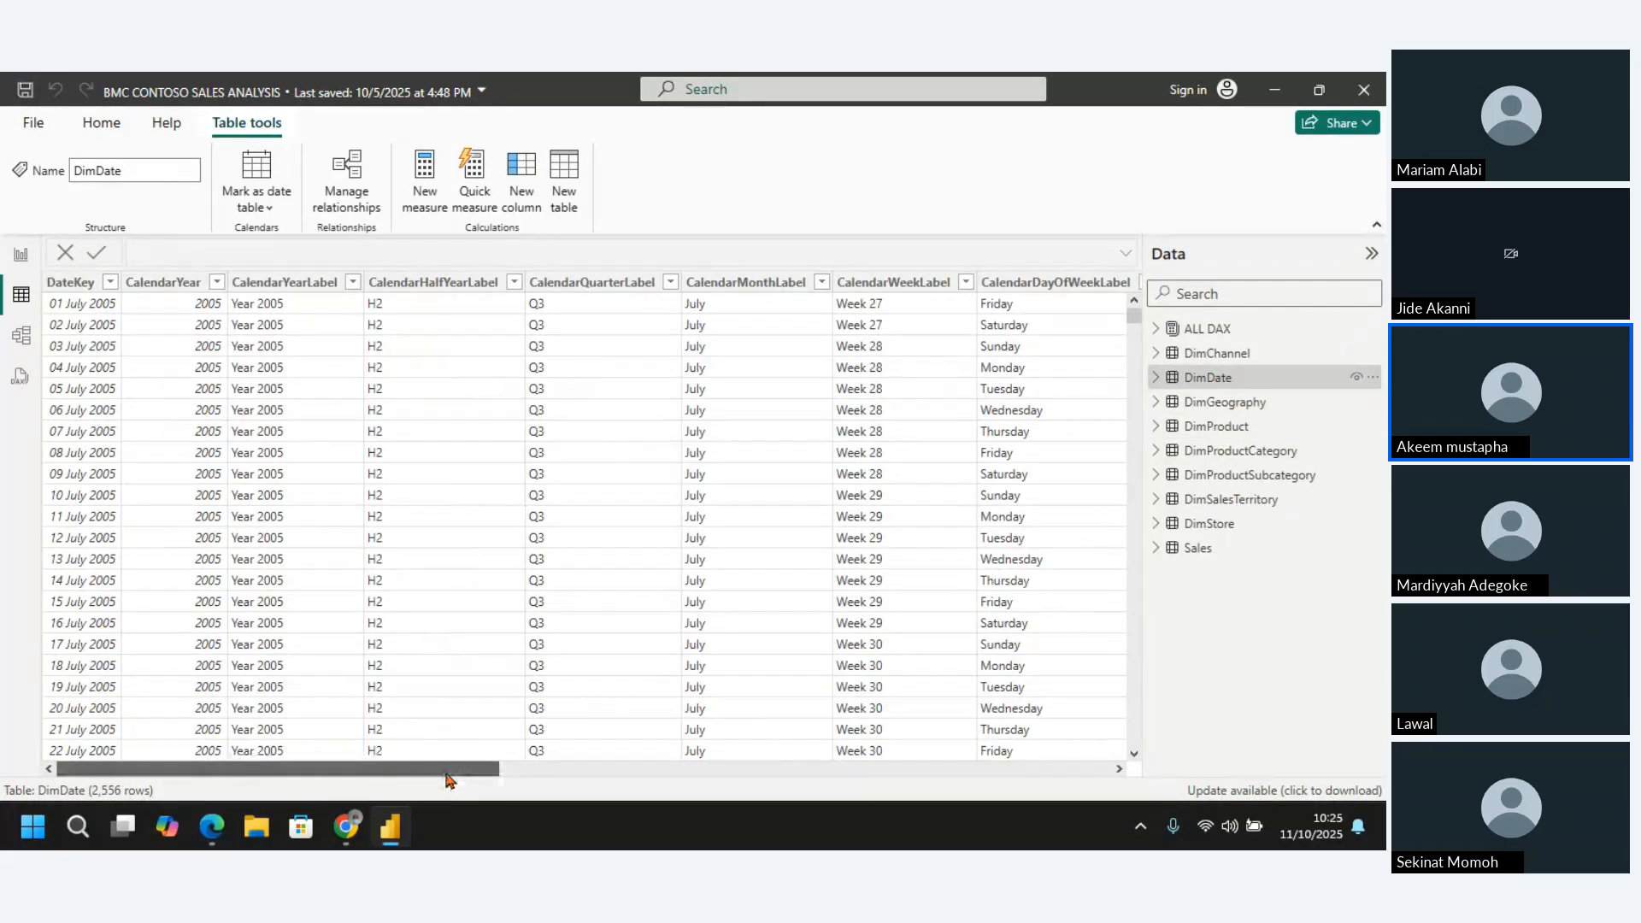
# Examine the DimDate table's calendar label columns, including CalendarYearLabel, CalendarHalfYearLabel, CalendarQuarterLabel, CalendarMonthLabel, CalendarWeekLabel and CalendarDayOfWeekLabel
pyautogui.moveTo(446, 774); pyautogui.dragTo(575, 774)
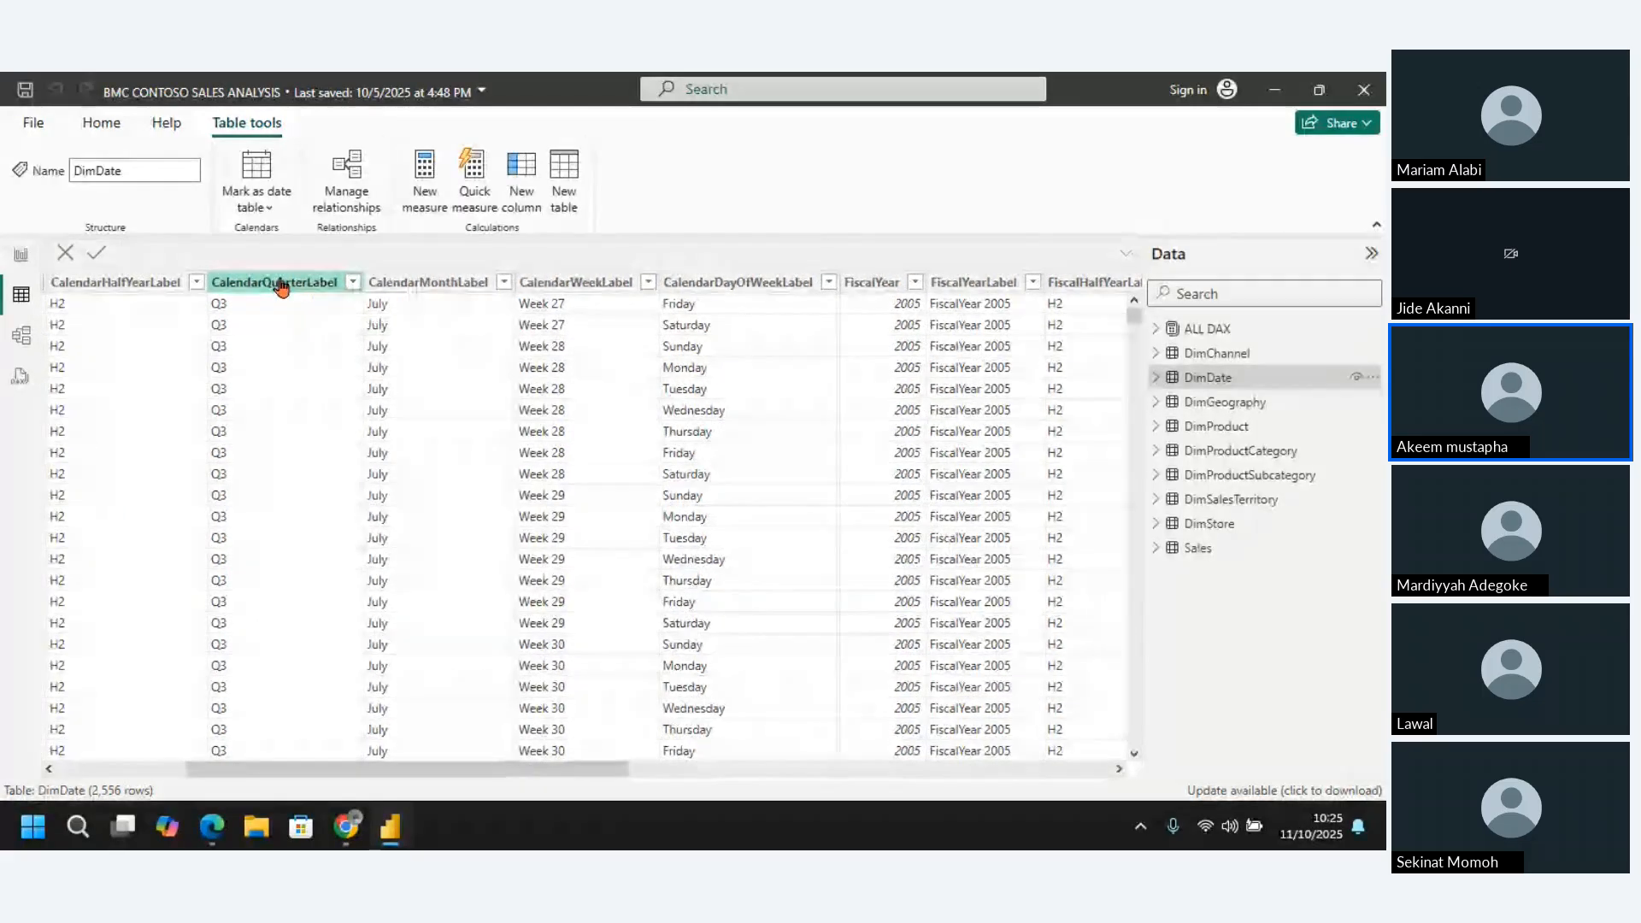
pyautogui.click(281, 284)
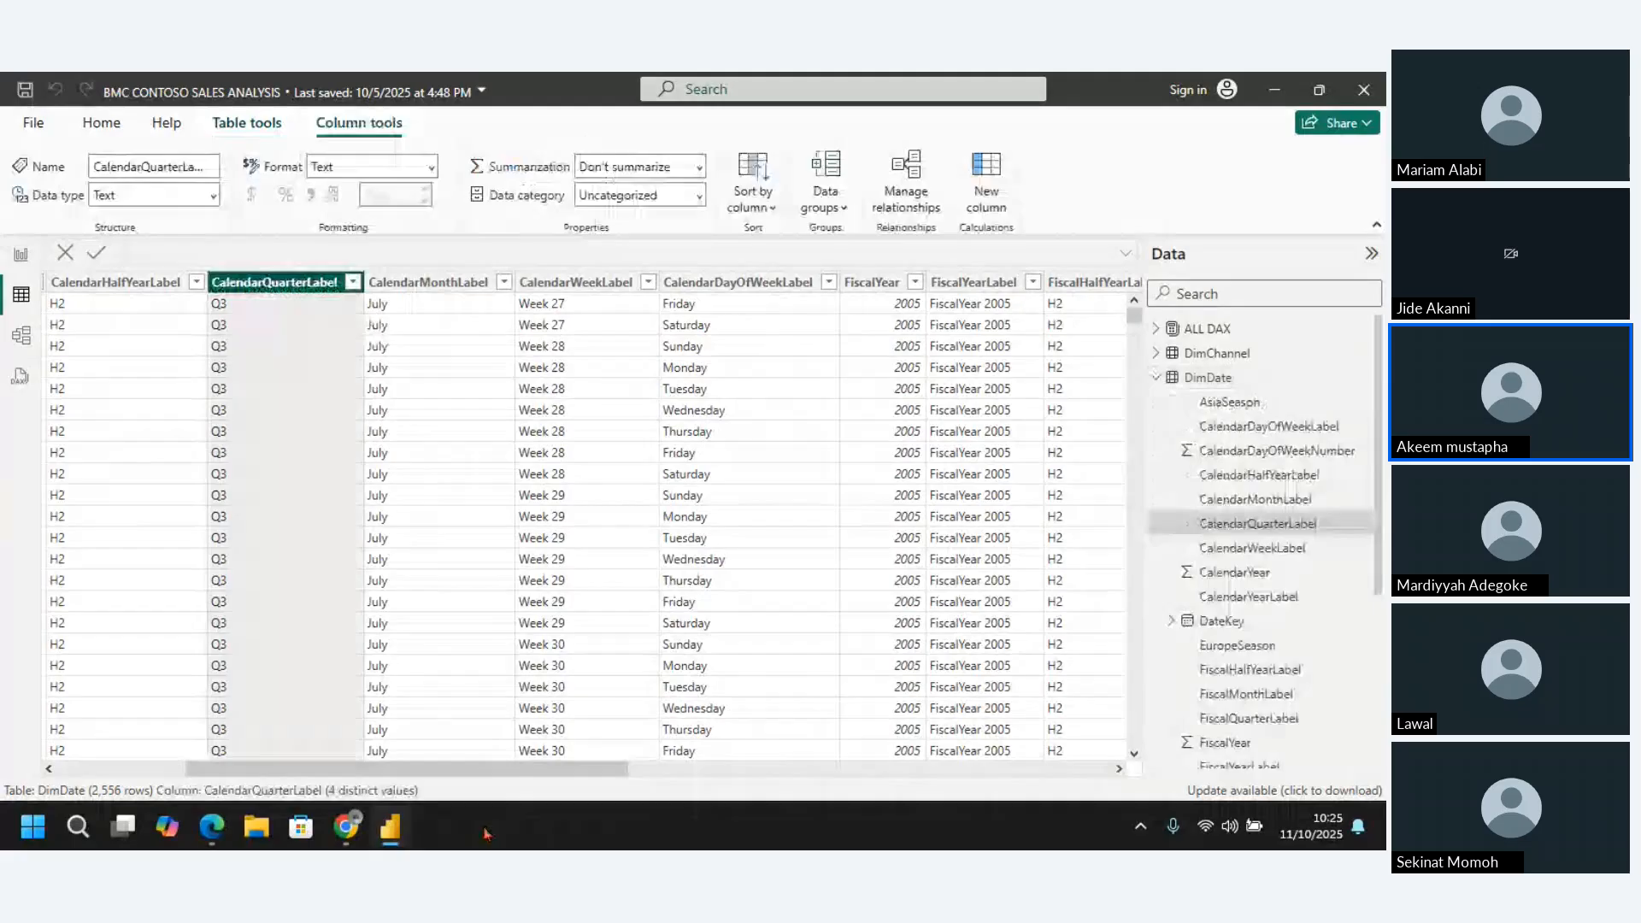
pyautogui.moveTo(466, 771); pyautogui.dragTo(152, 767)
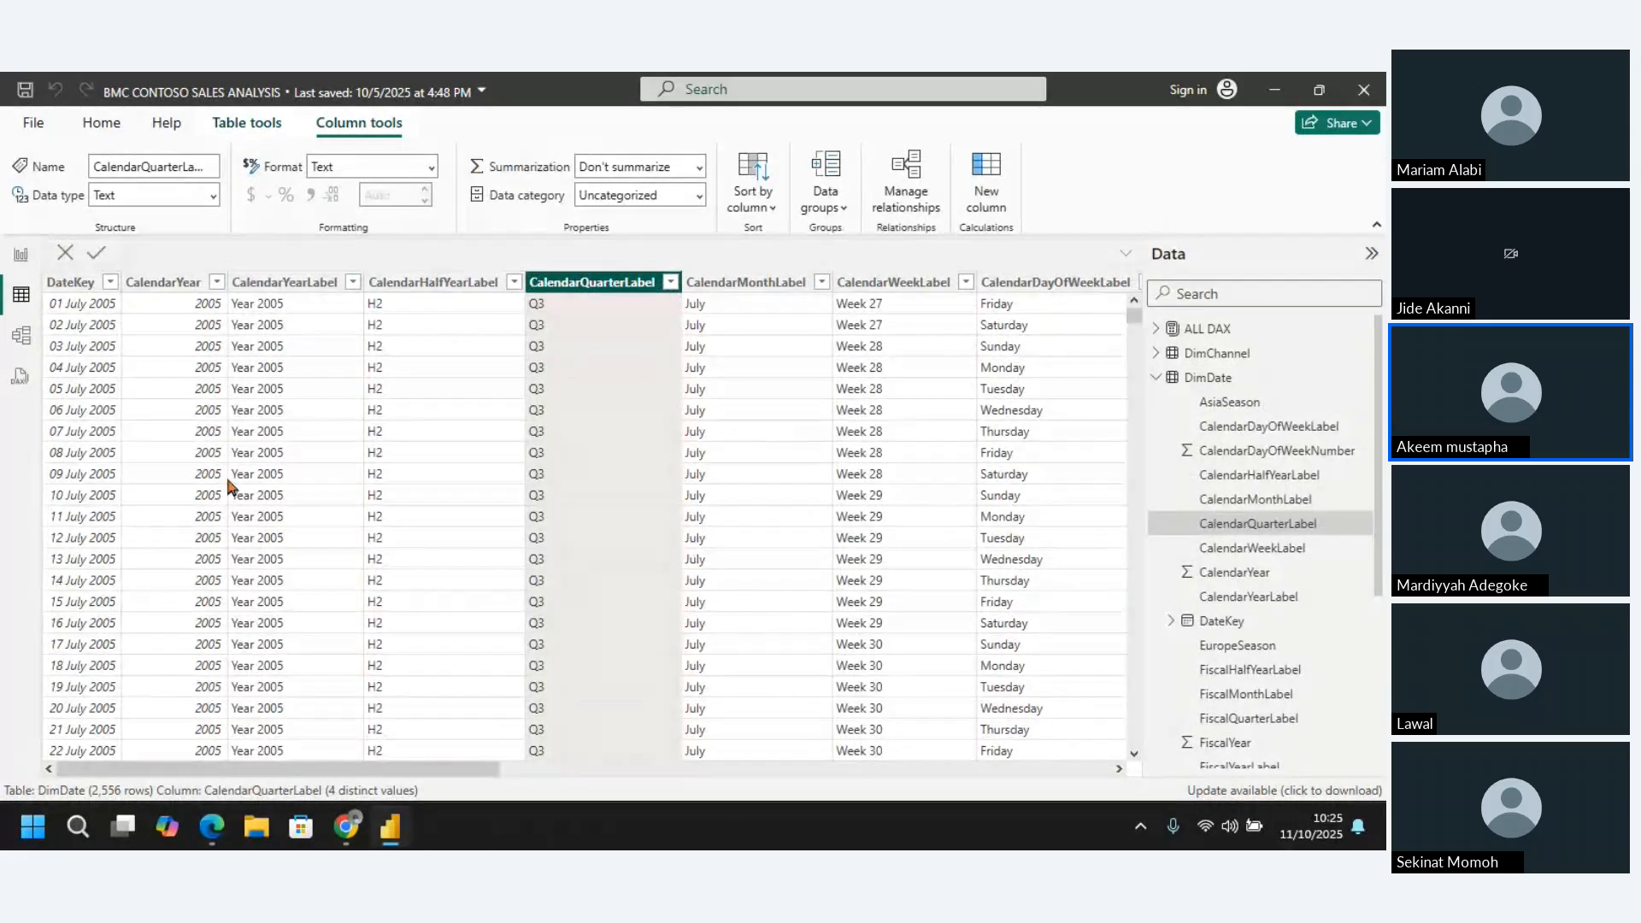
pyautogui.click(296, 286)
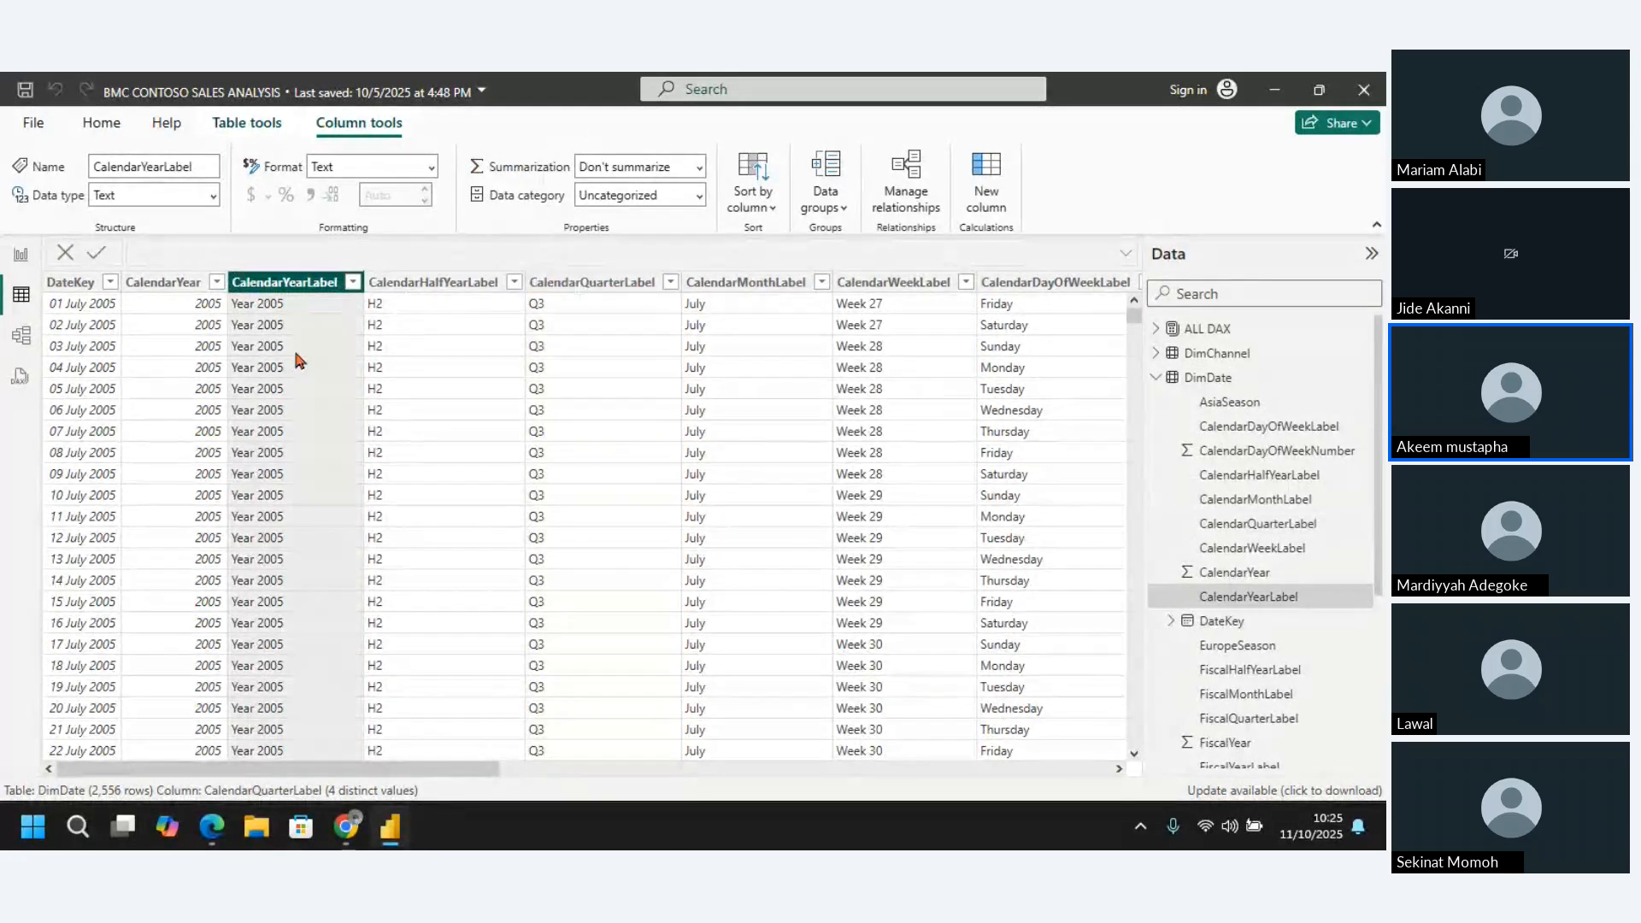
pyautogui.click(447, 286)
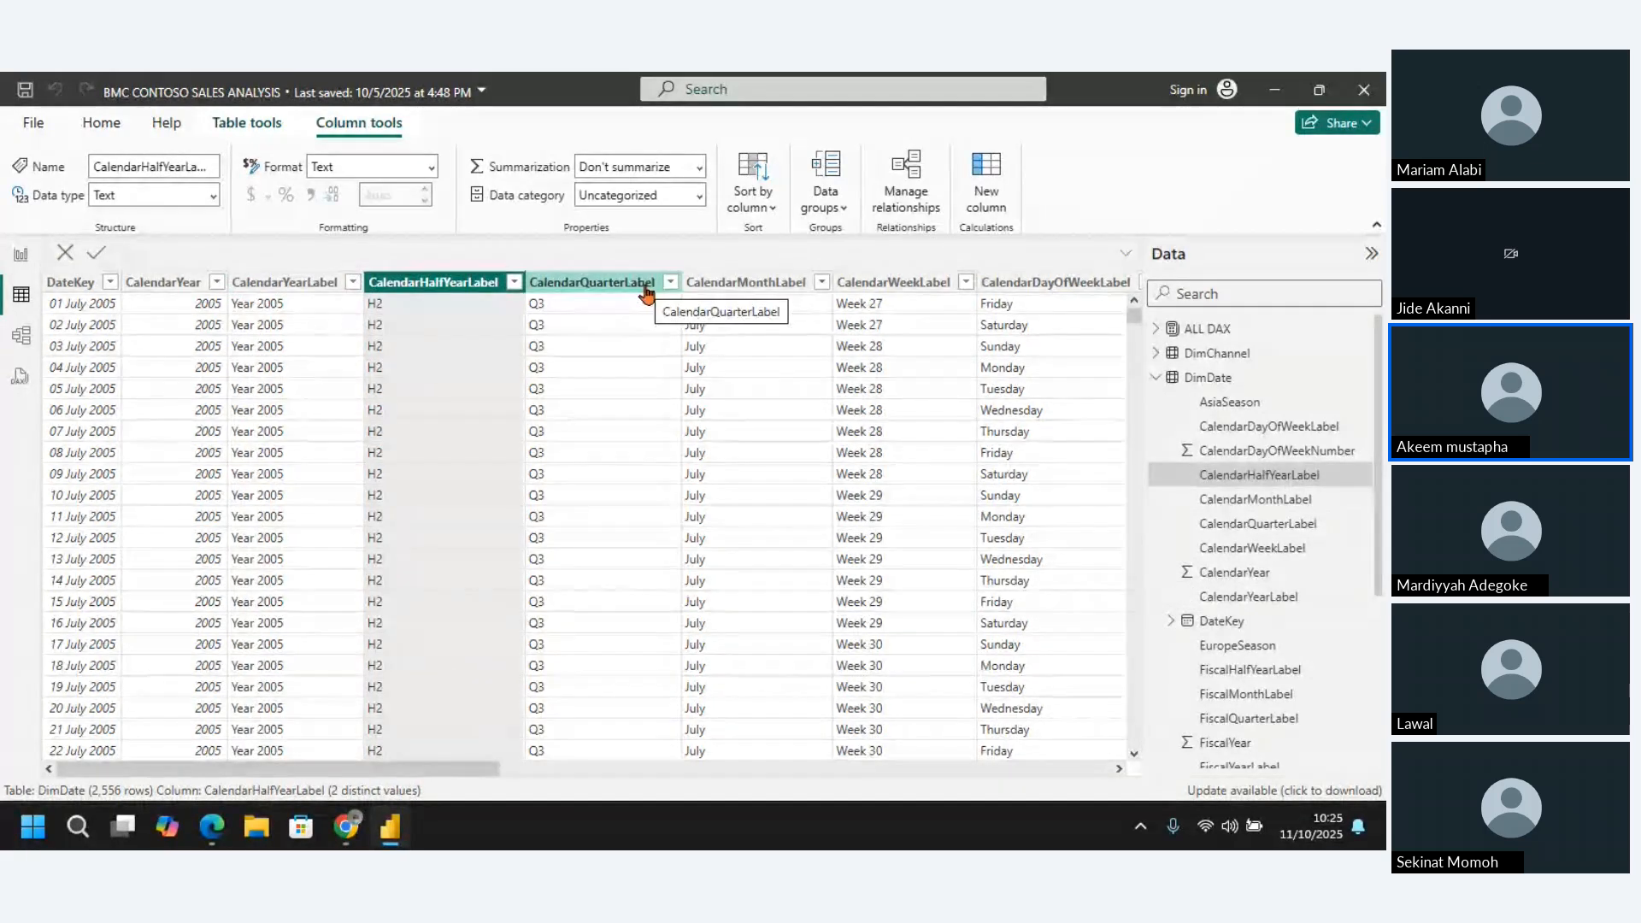
pyautogui.click(725, 287)
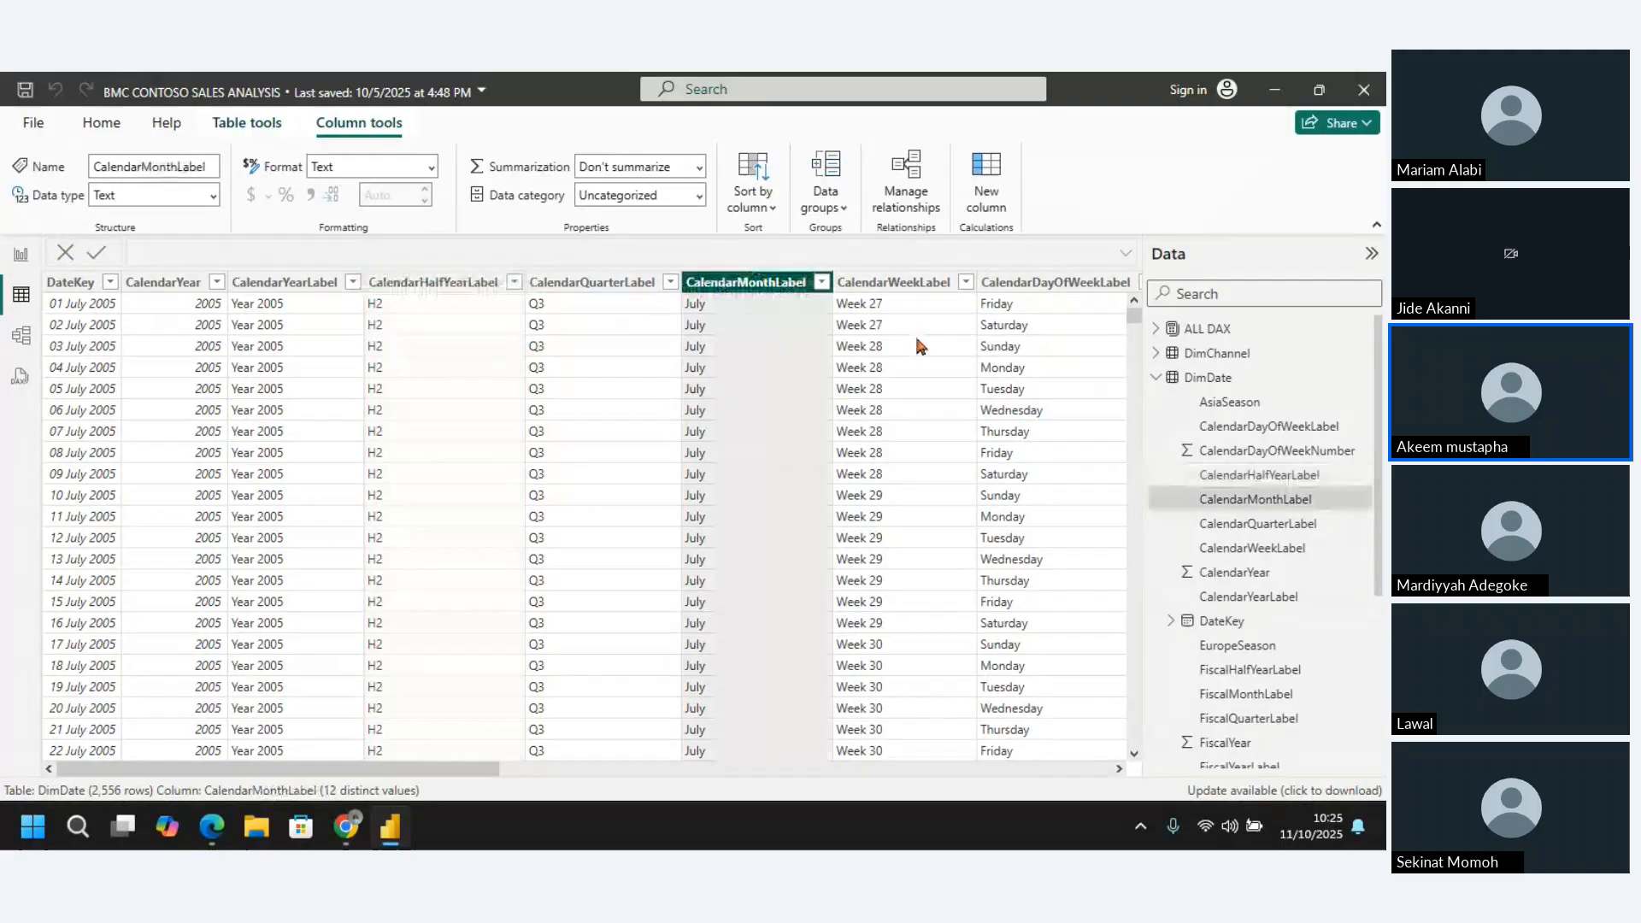
pyautogui.click(902, 288)
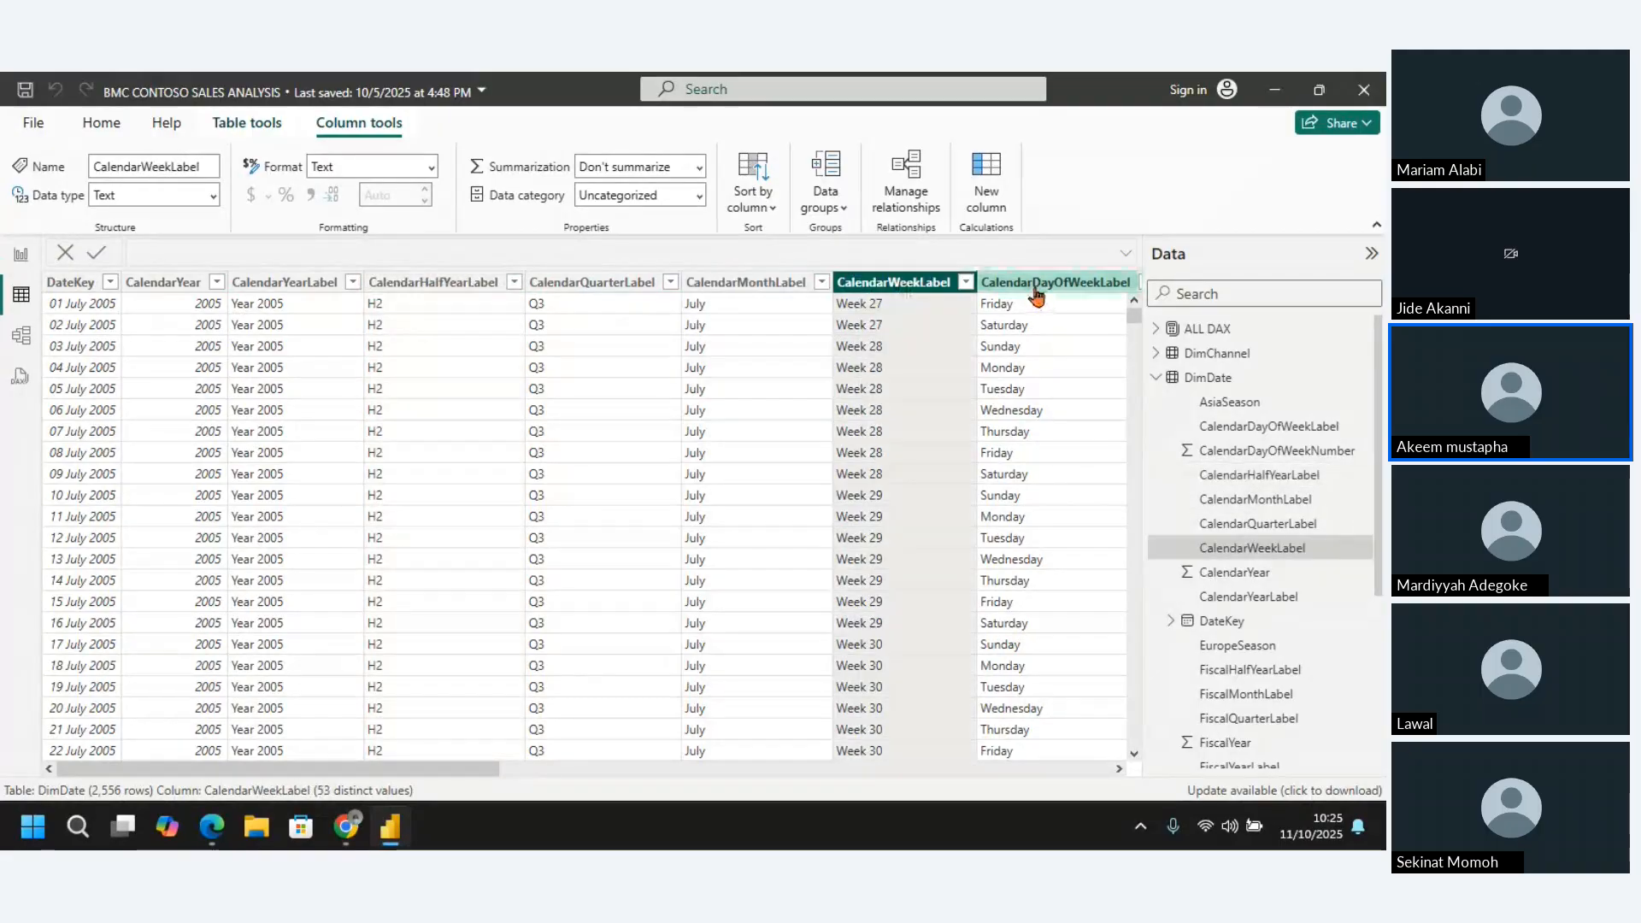
pyautogui.click(1036, 291)
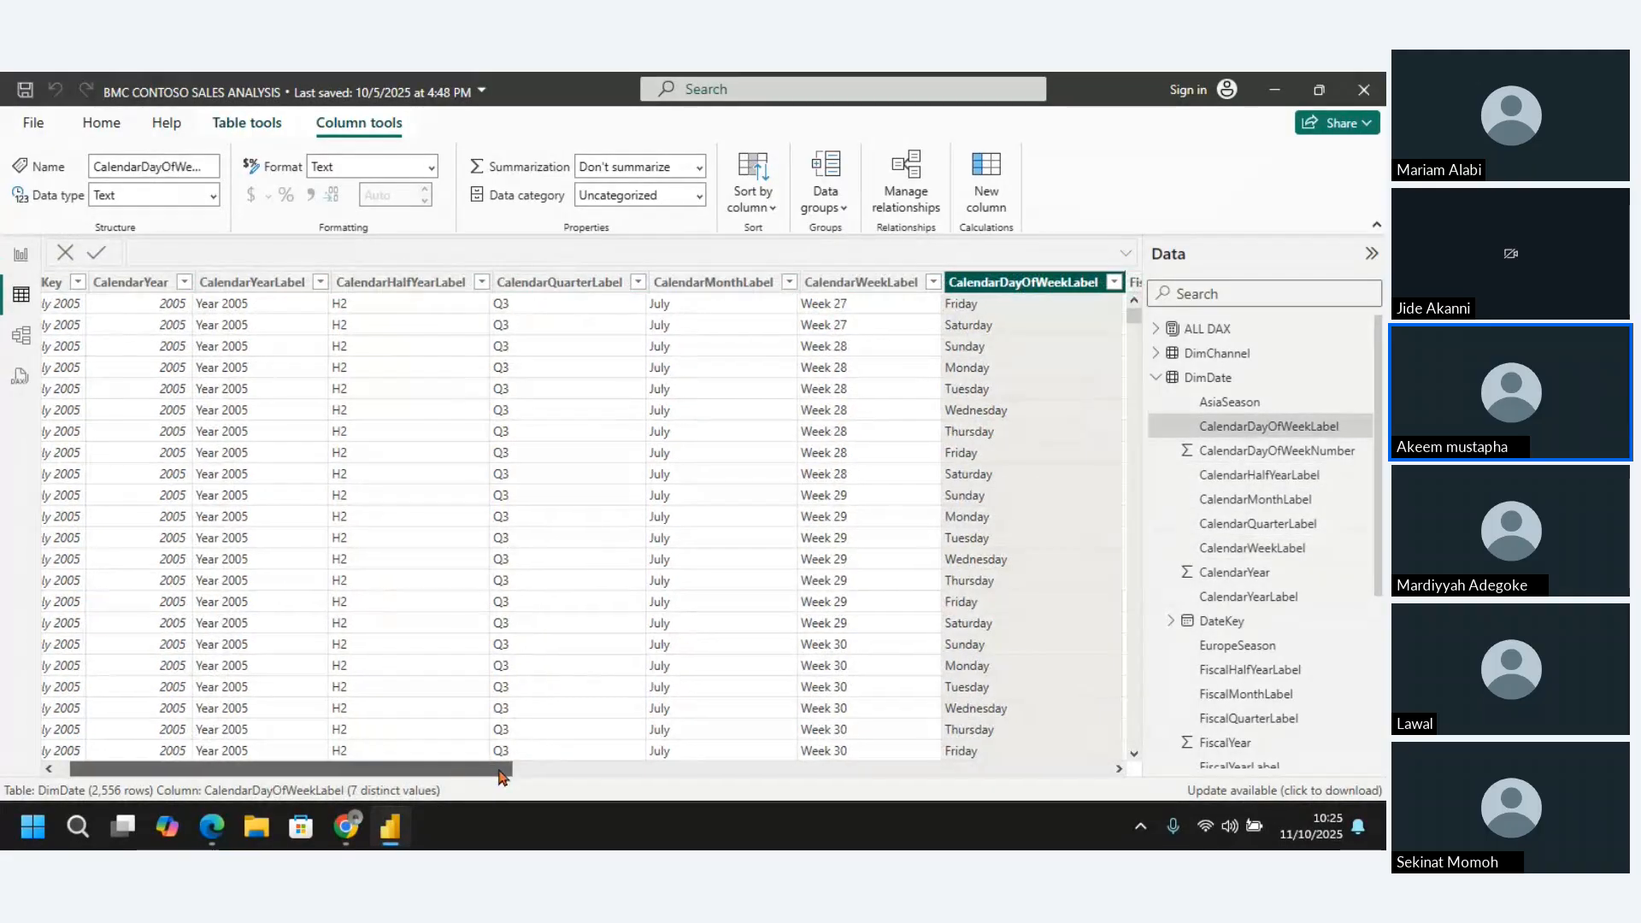
pyautogui.moveTo(500, 776); pyautogui.dragTo(421, 765)
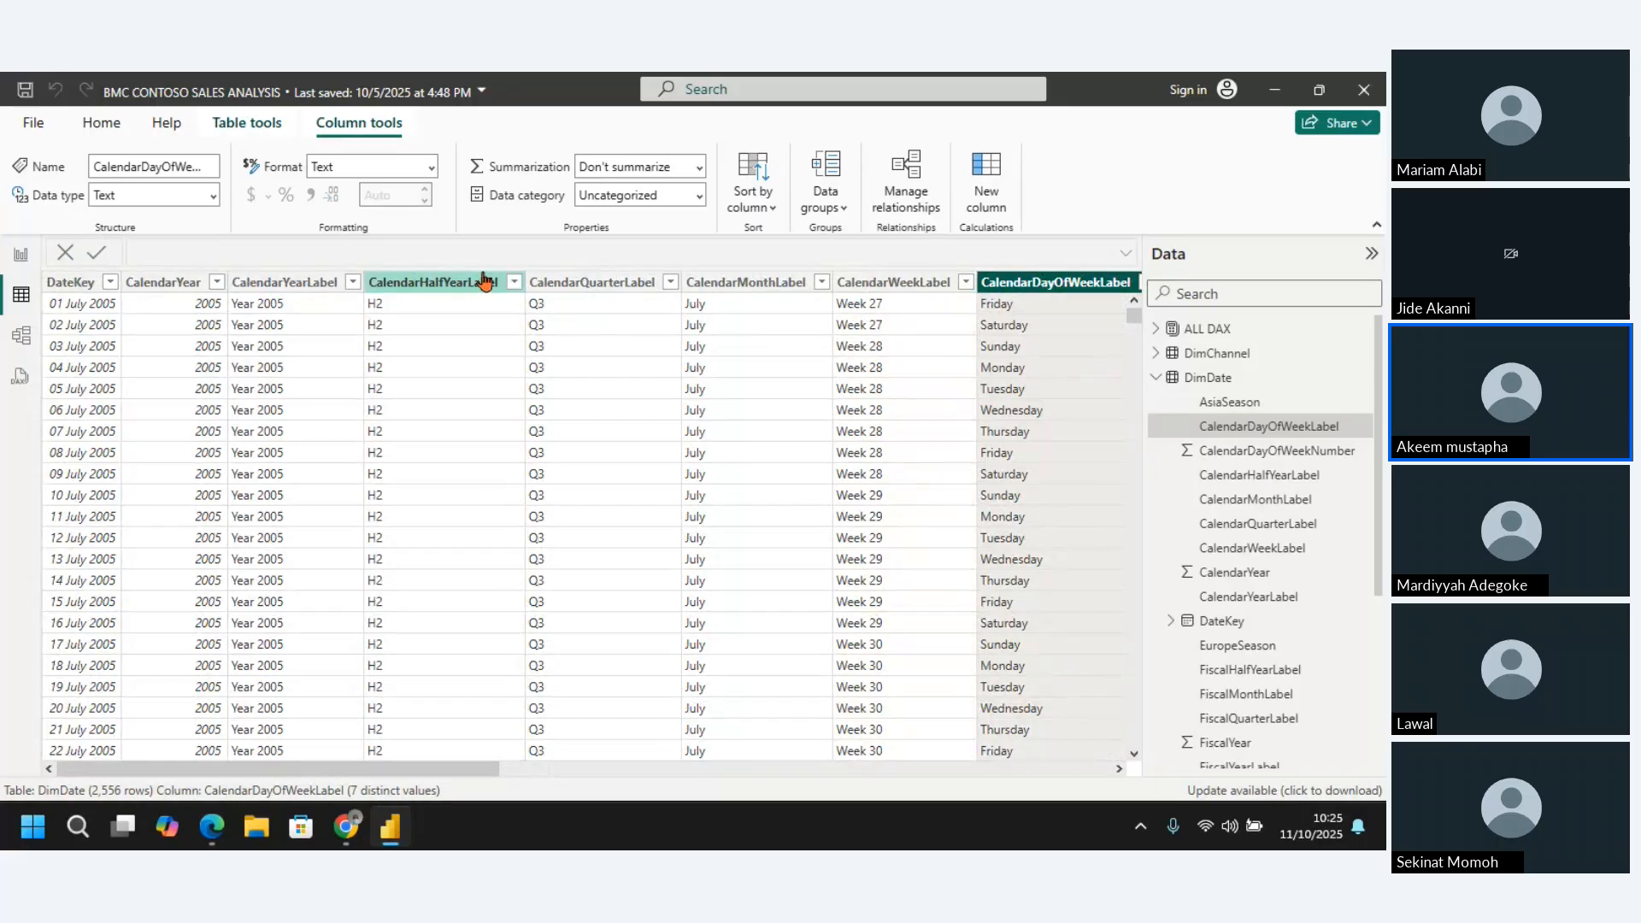
# Hide DimDate's CalendarHalfYearLabel column in report view, check Report view and return to Table view
pyautogui.click(457, 283)
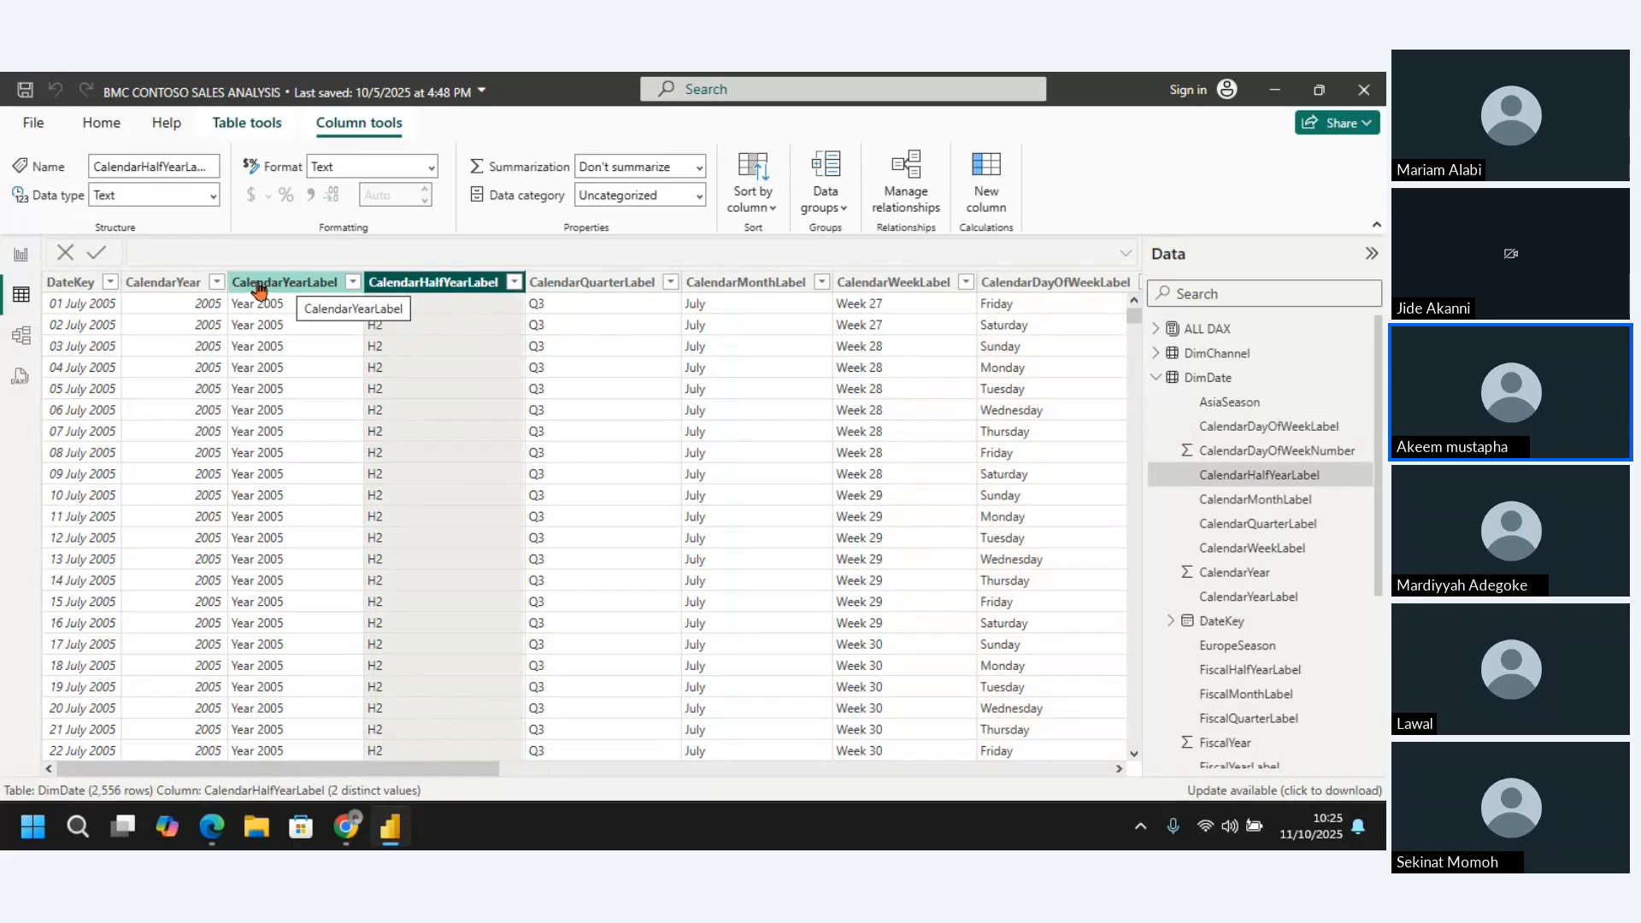
pyautogui.rightClick(449, 289)
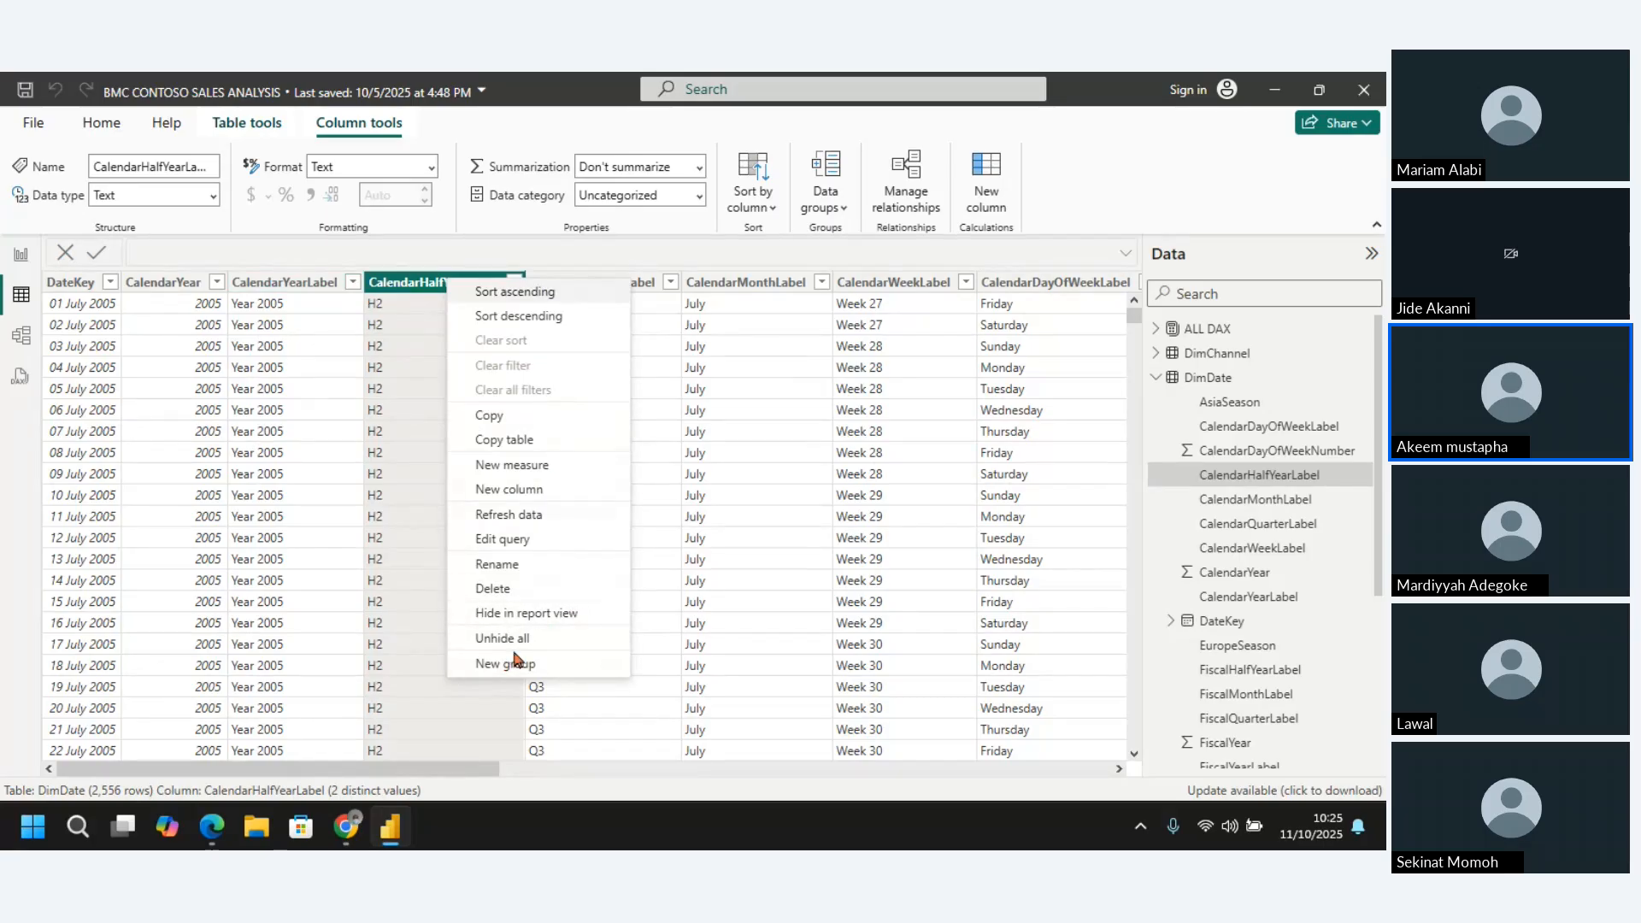
pyautogui.click(514, 616)
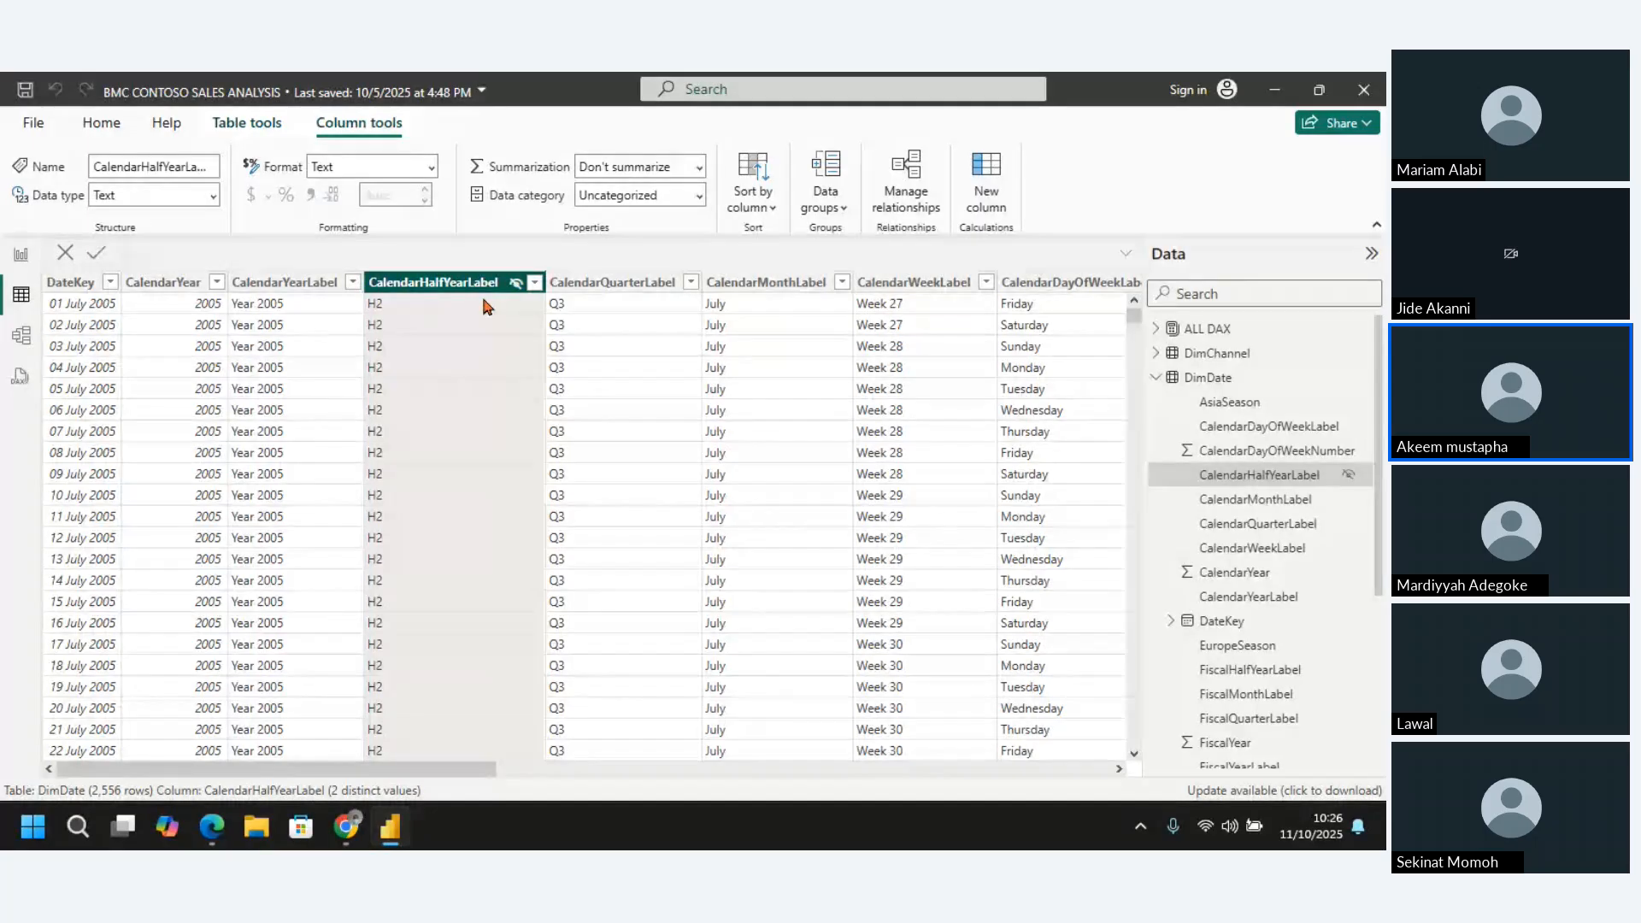
pyautogui.rightClick(461, 283)
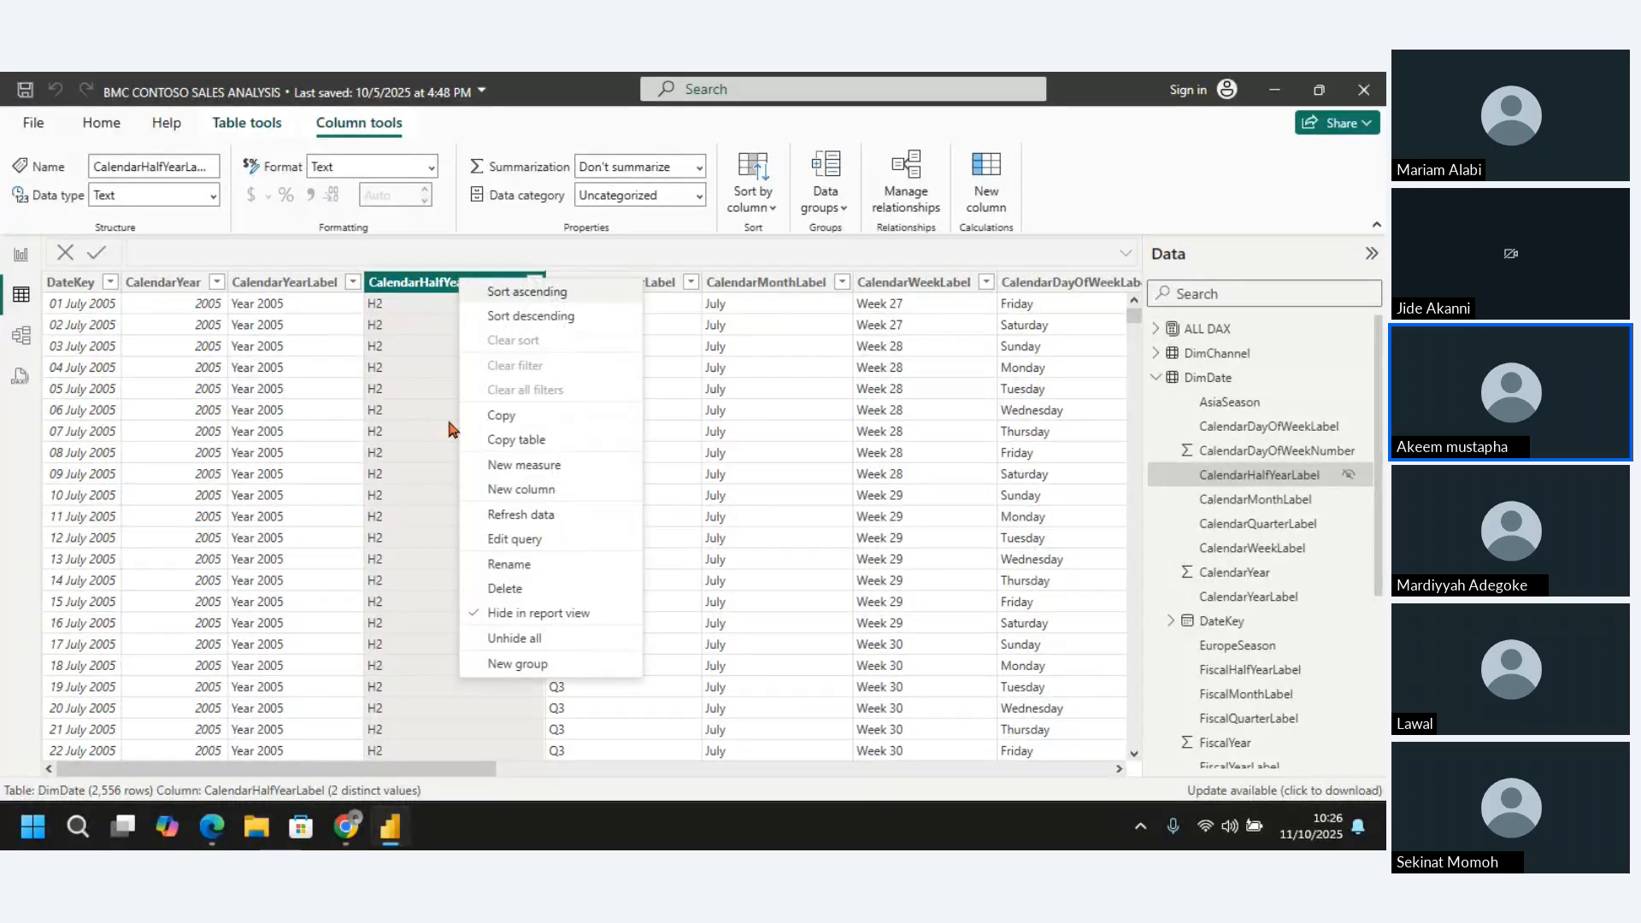
pyautogui.click(20, 256)
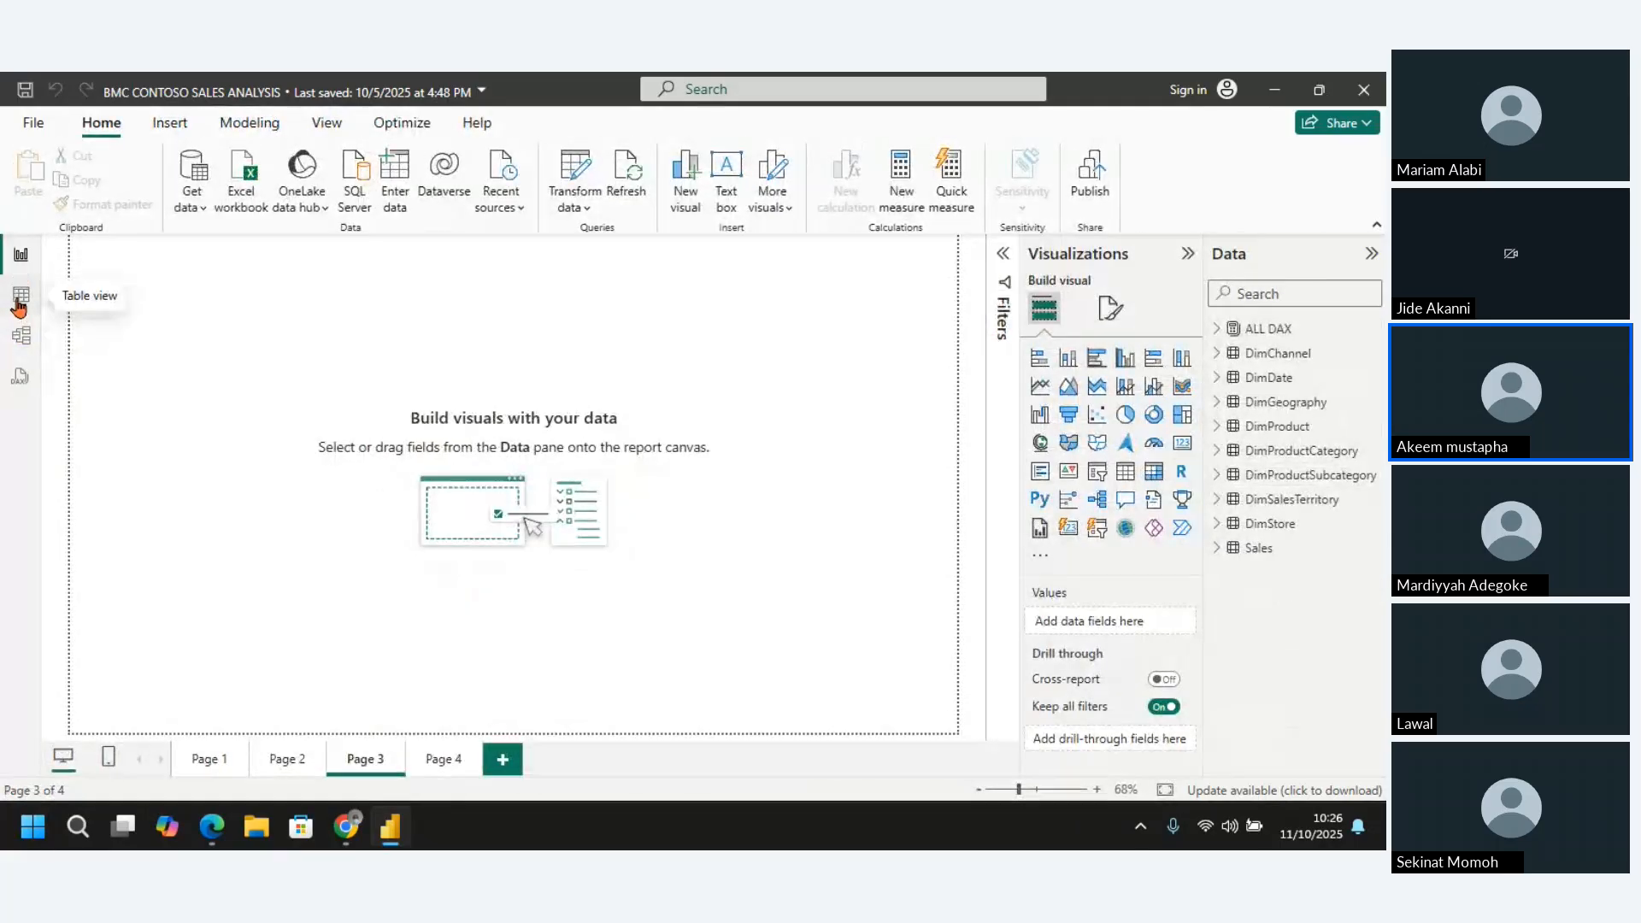
pyautogui.click(21, 294)
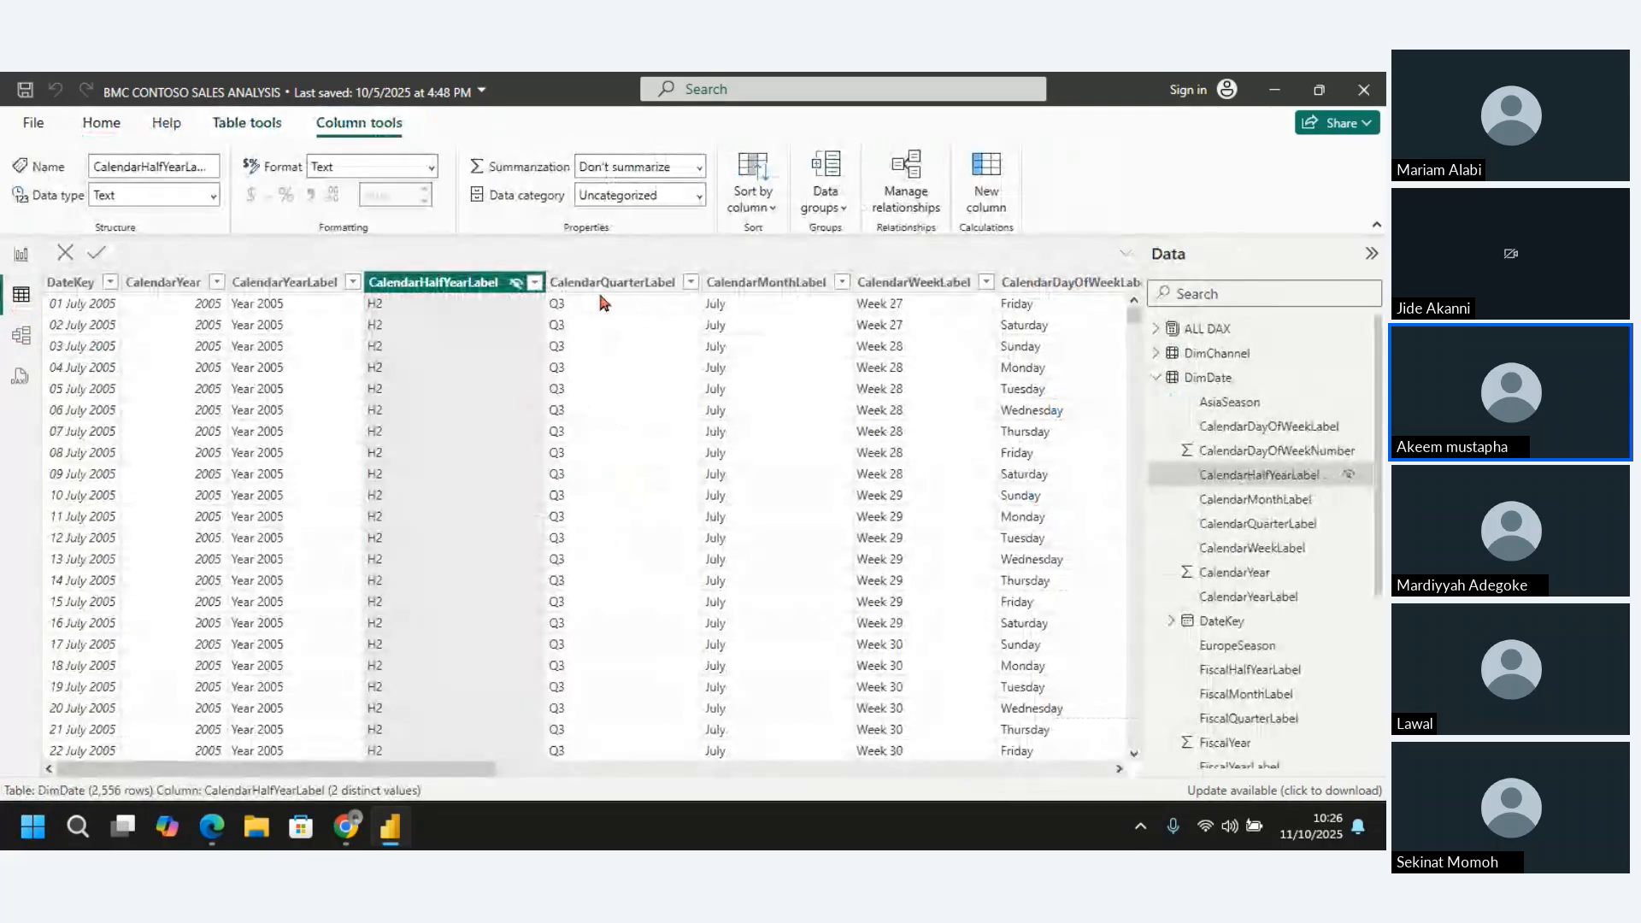
# Delete the CalendarHalfYearLabel and CalendarQuarterLabel columns from the DimDate table
pyautogui.rightClick(434, 295)
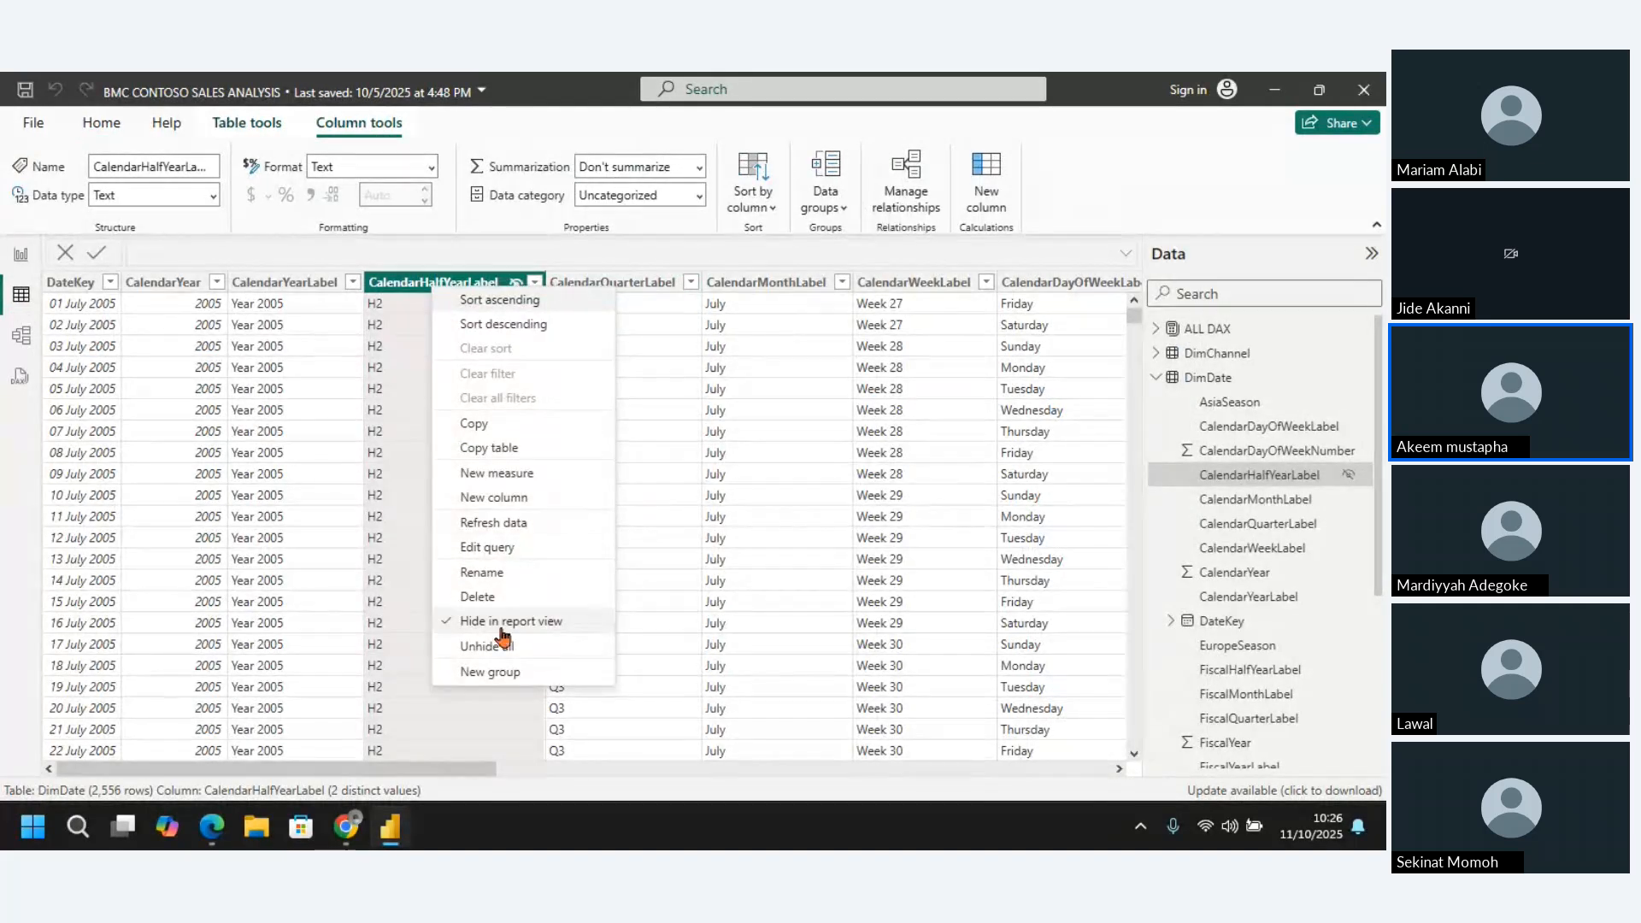
pyautogui.click(483, 597)
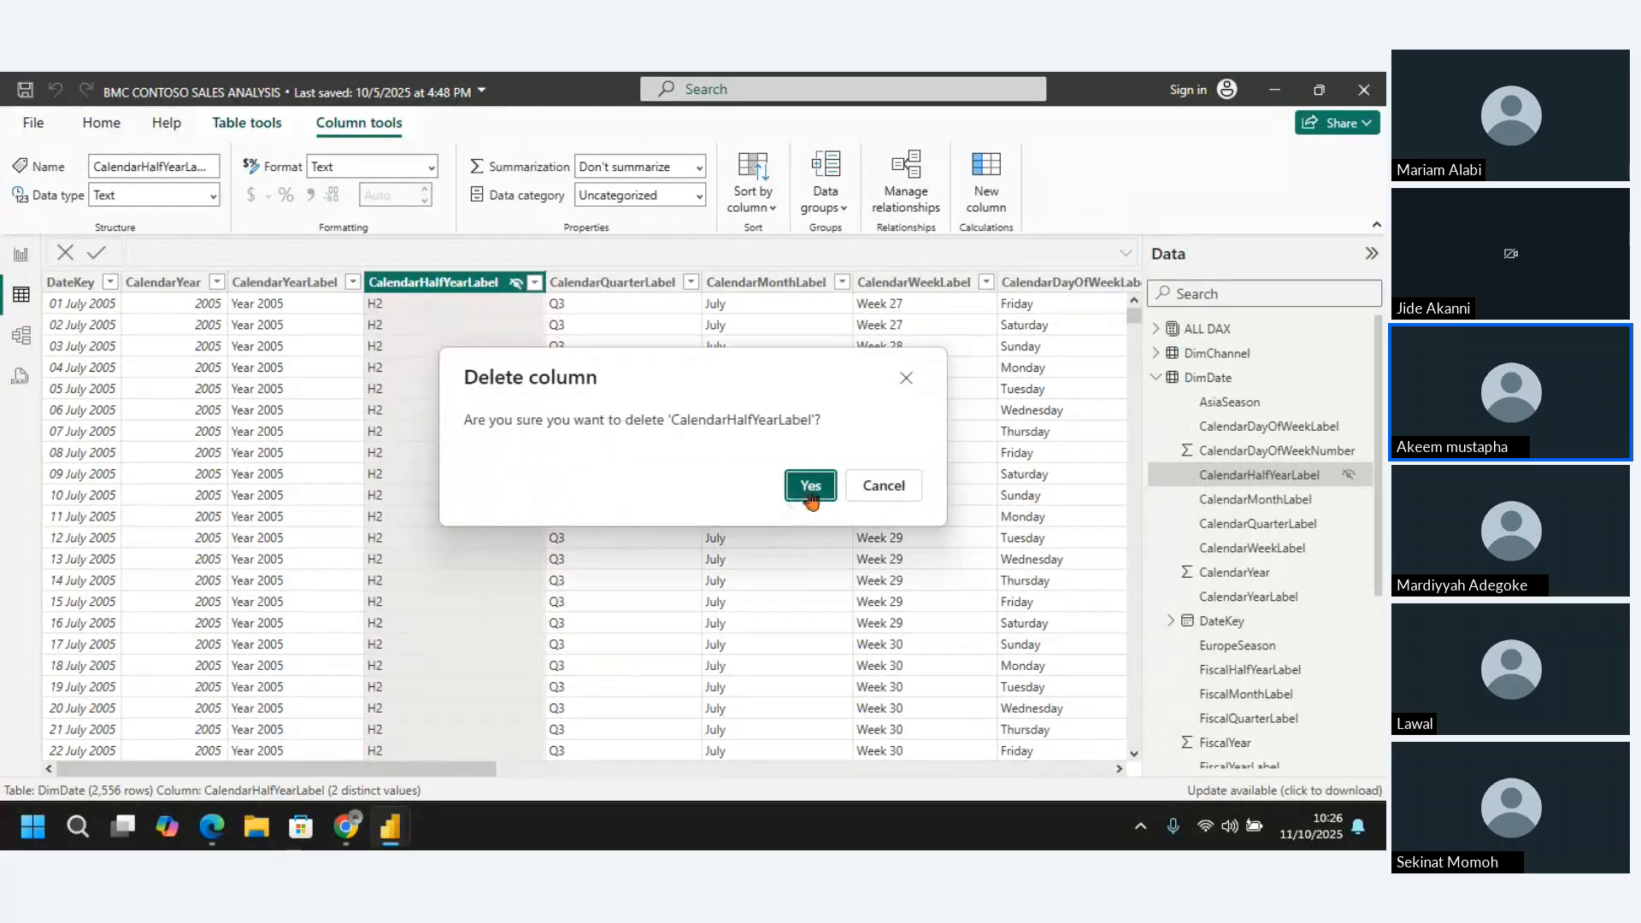
pyautogui.click(811, 499)
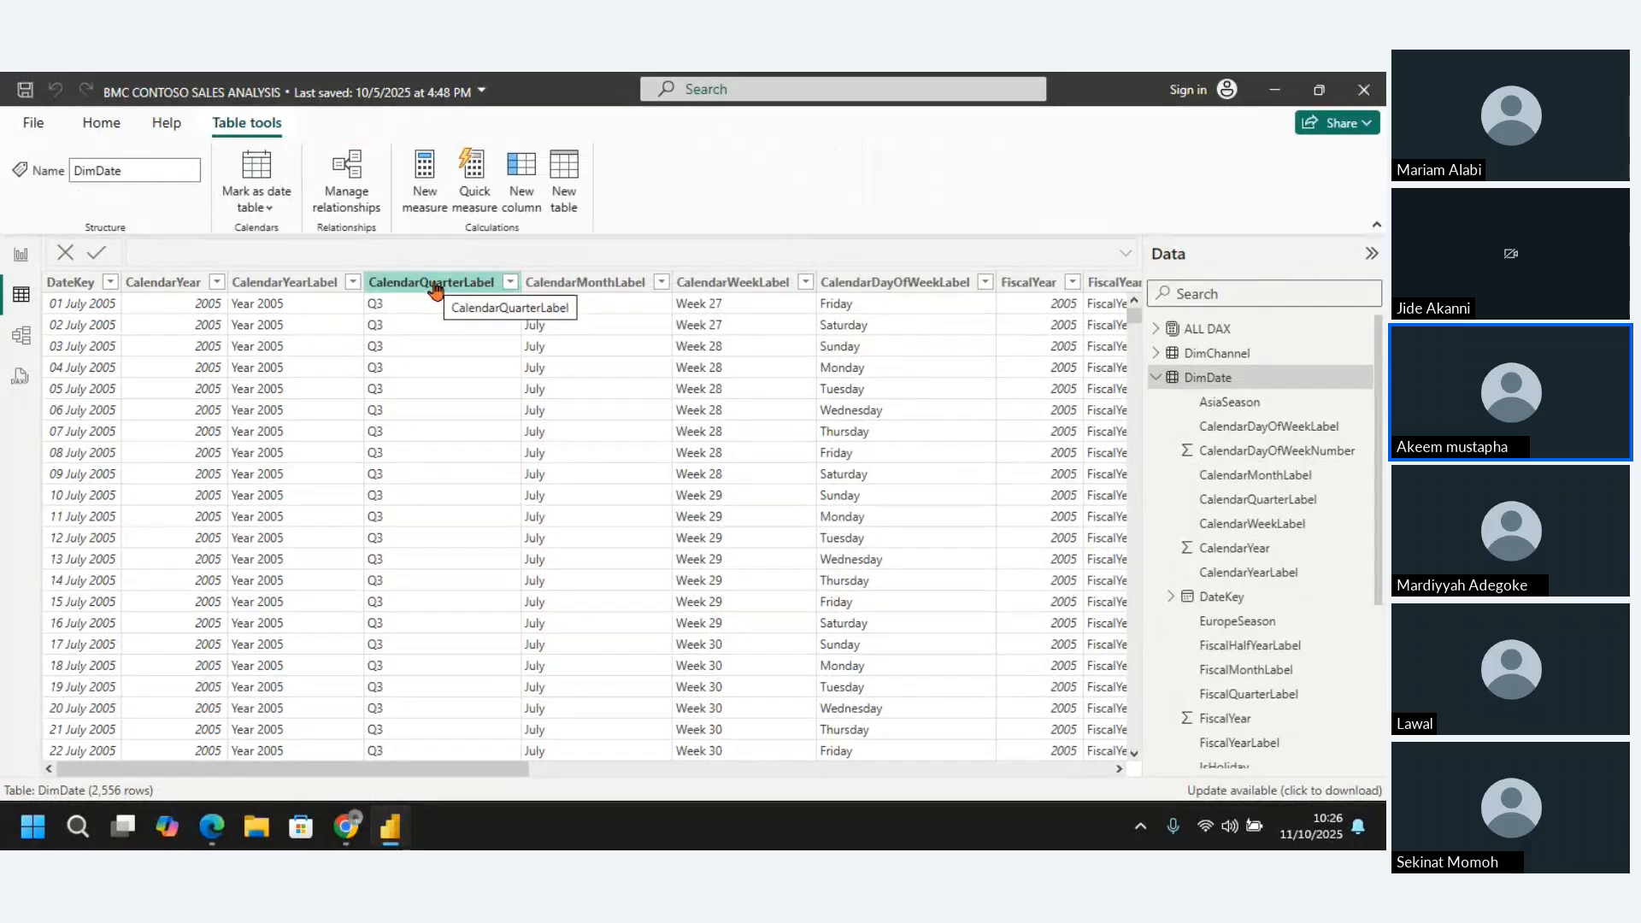
pyautogui.click(434, 285)
pyautogui.rightClick(434, 285)
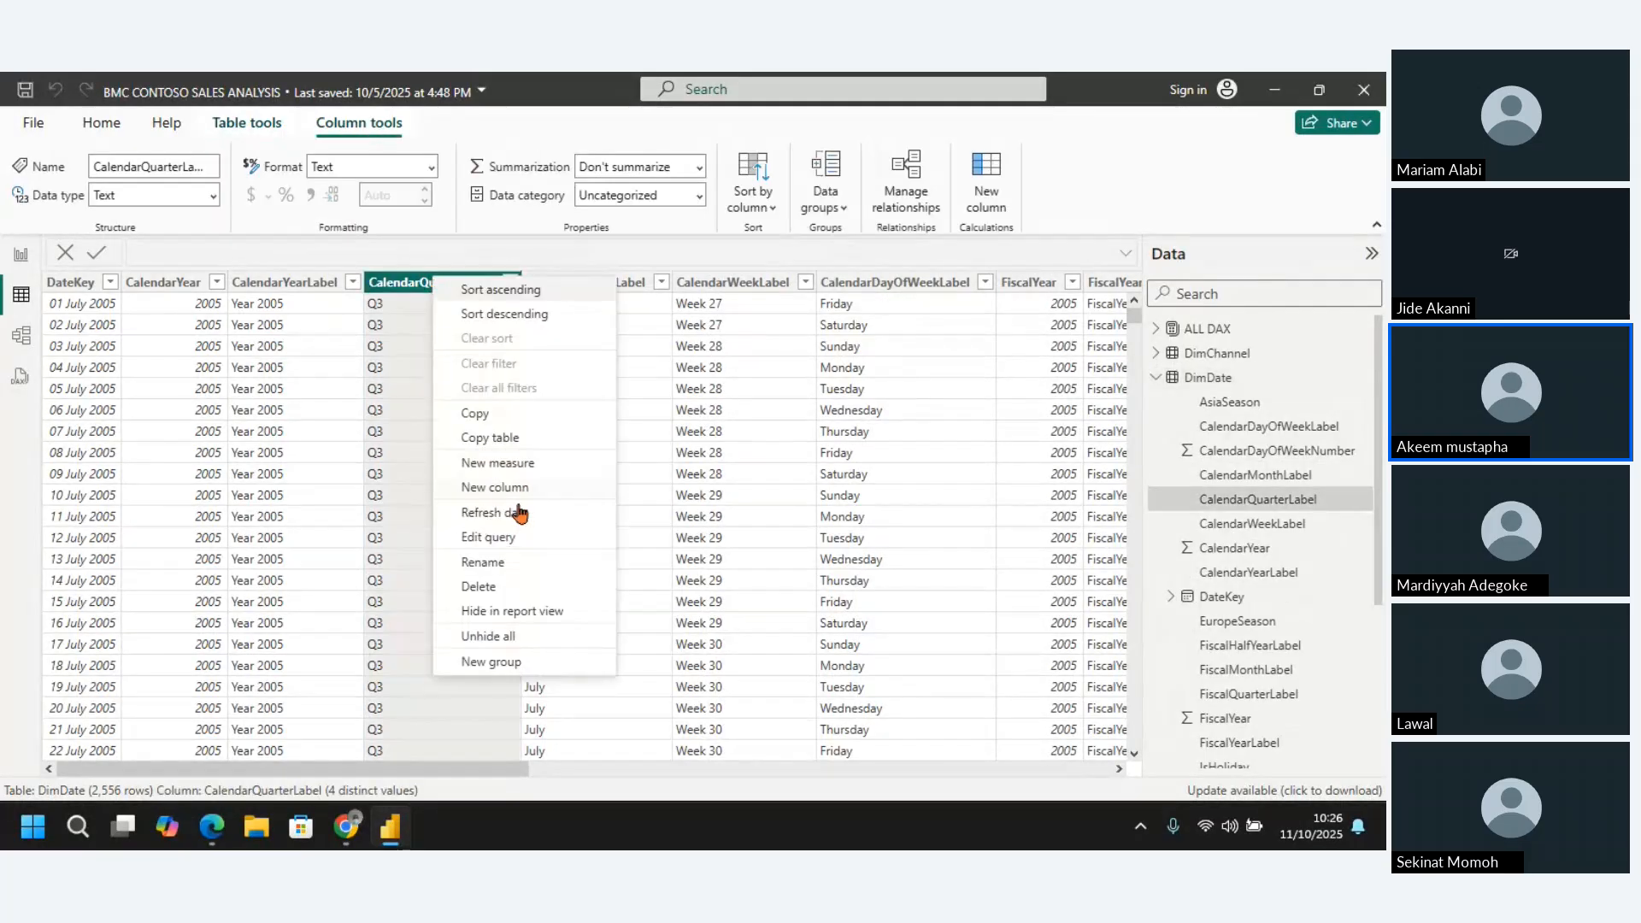
pyautogui.click(489, 587)
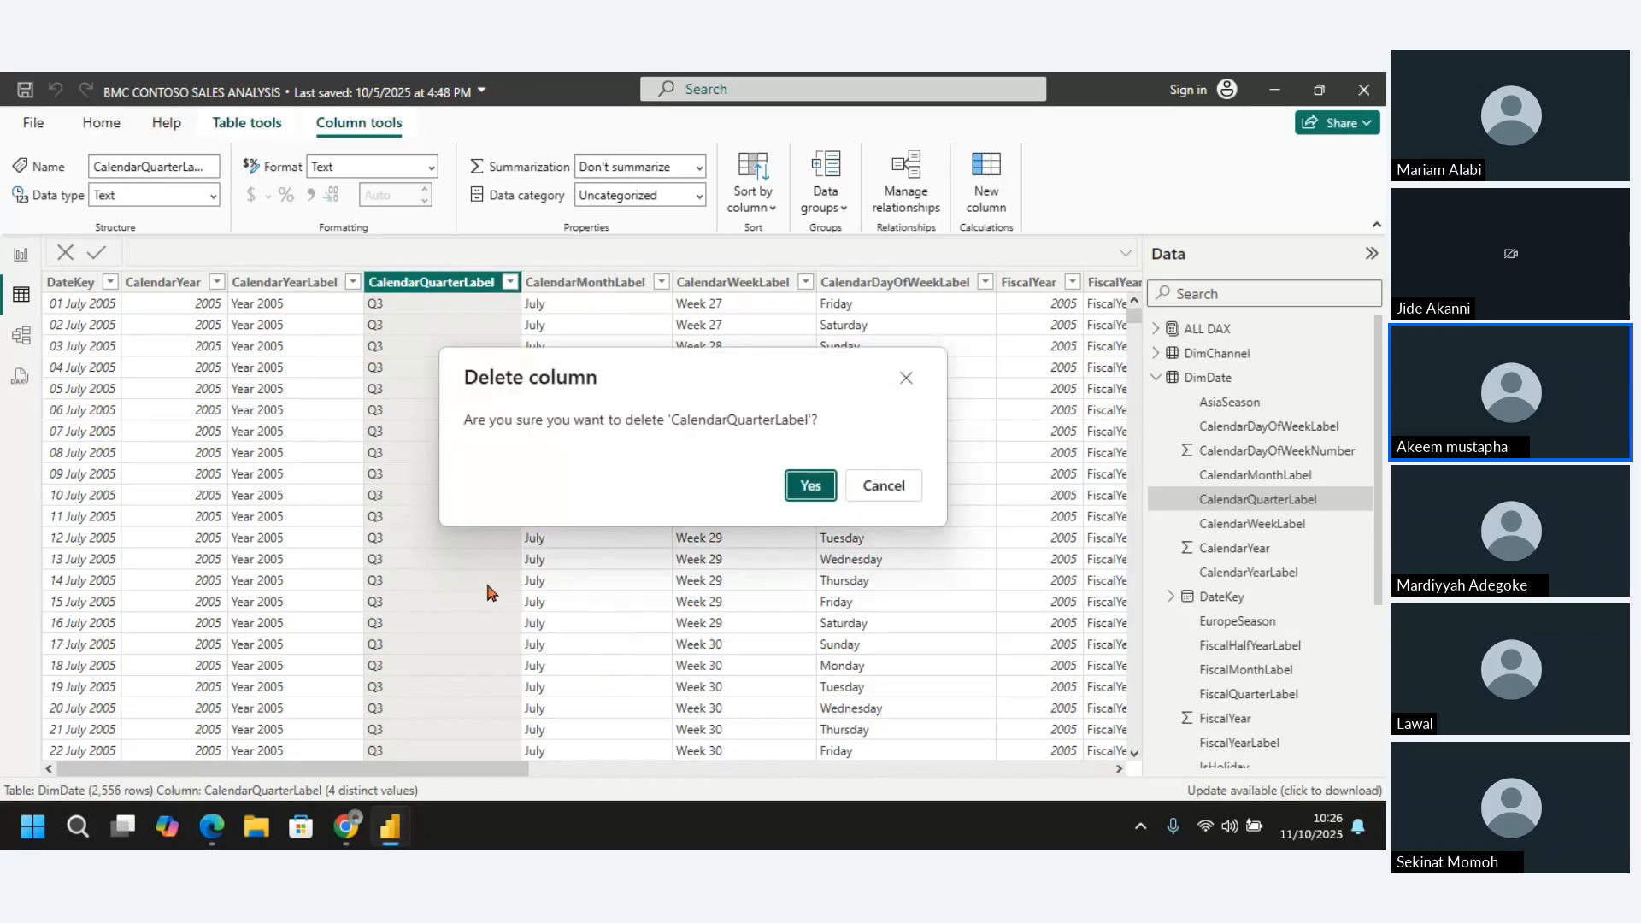
pyautogui.click(810, 486)
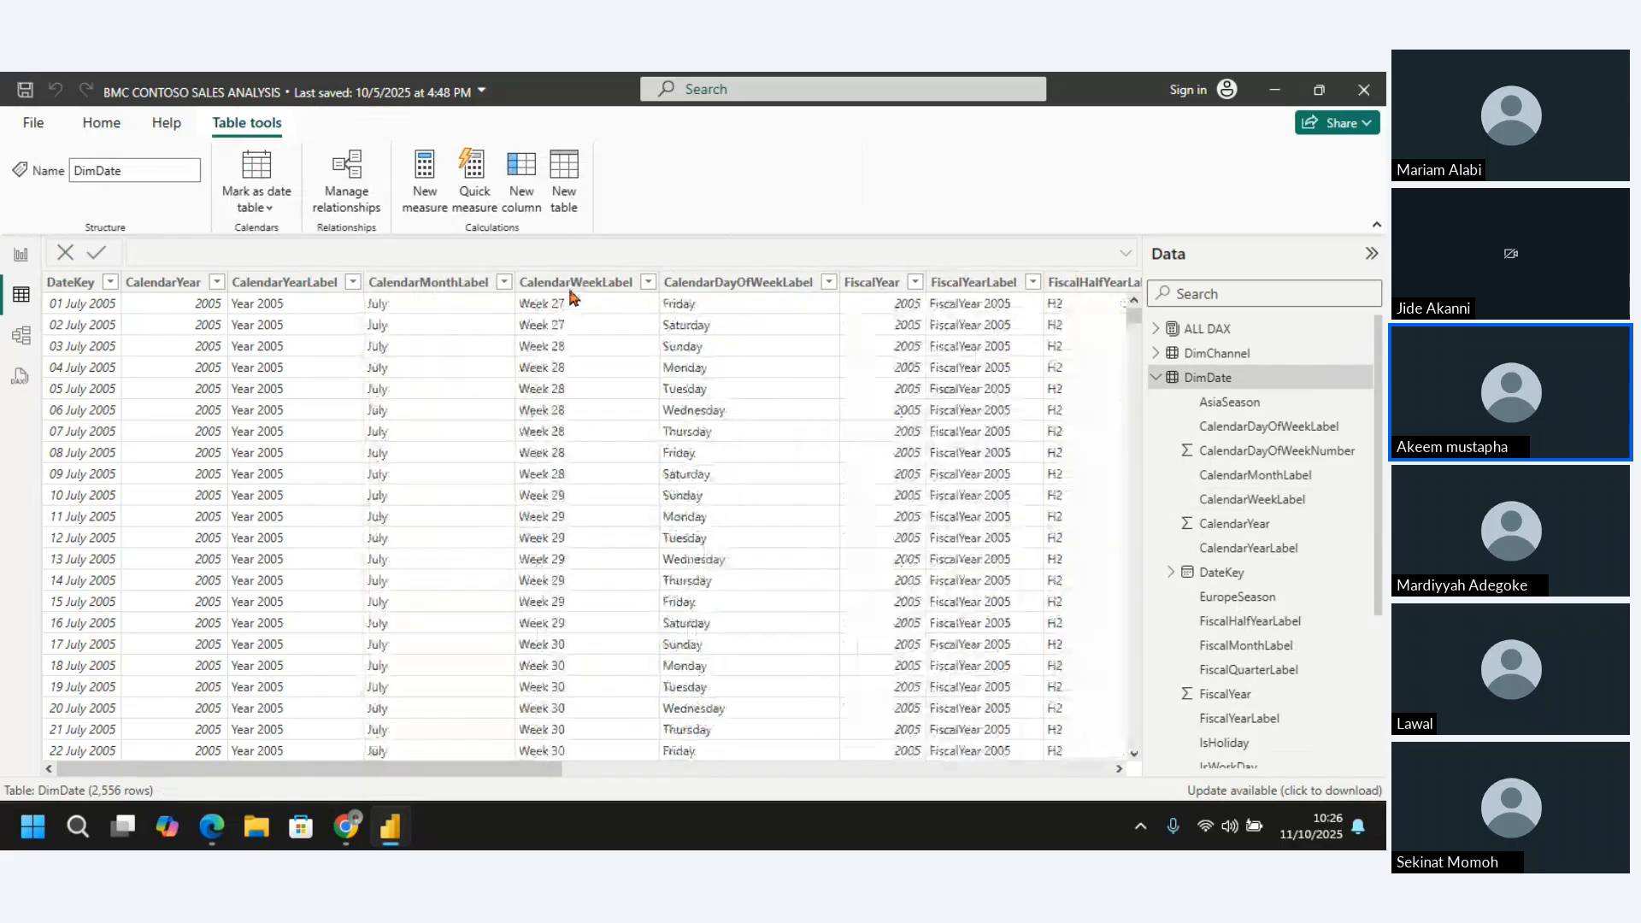
# Delete the CalendarMonthLabel and CalendarDayOfWeekLabel columns from the DimDate table
pyautogui.click(403, 285)
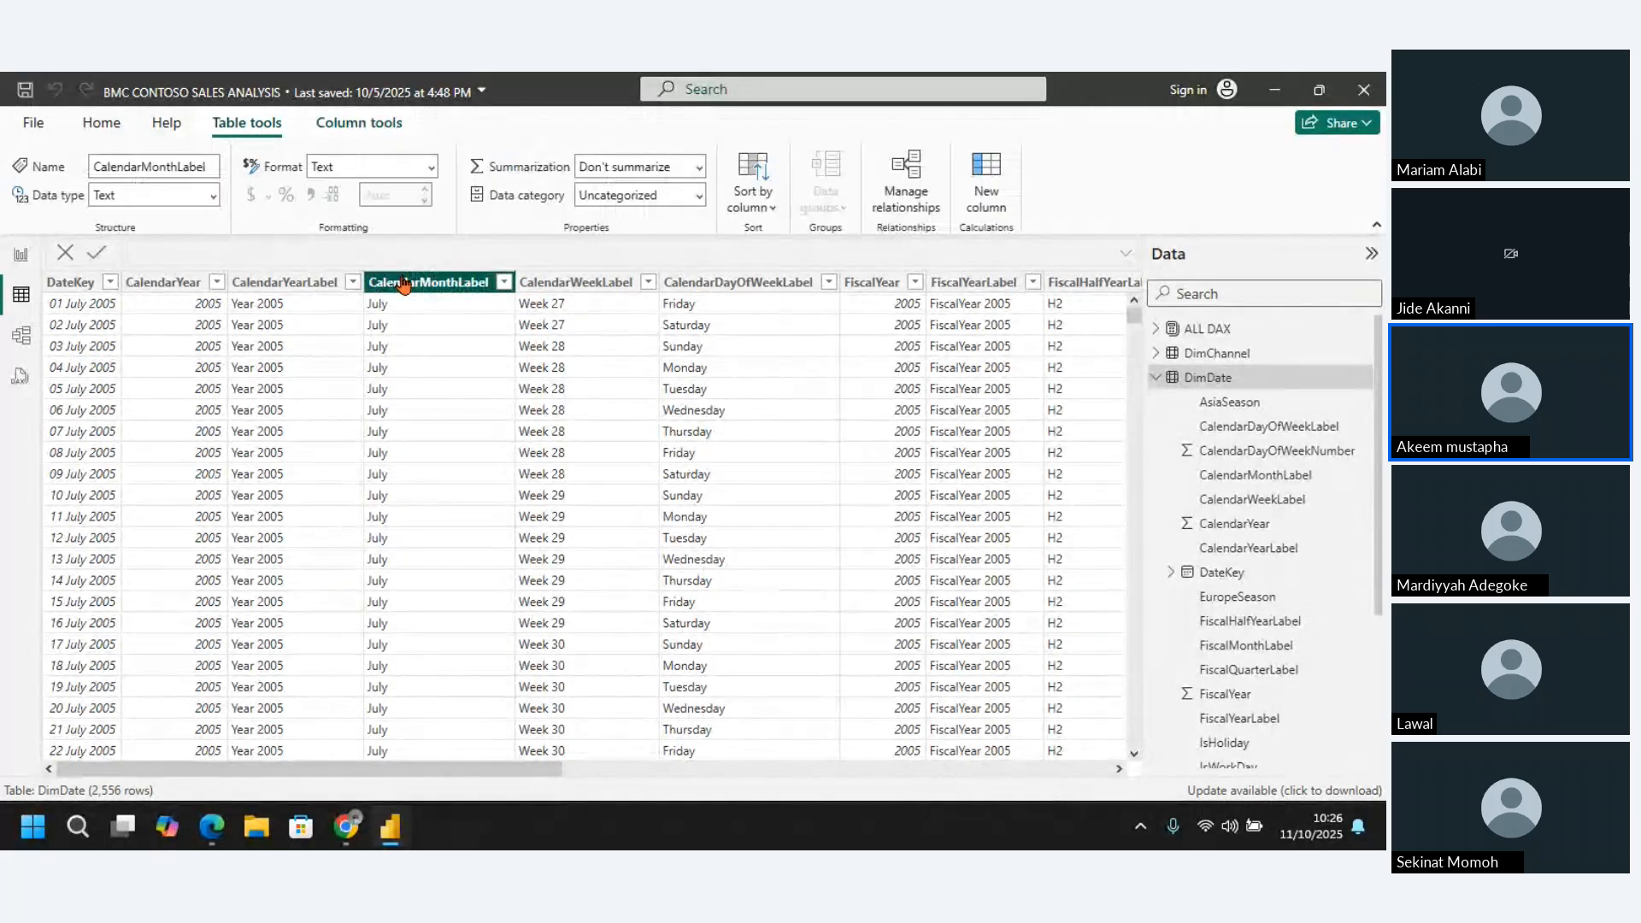
pyautogui.rightClick(405, 285)
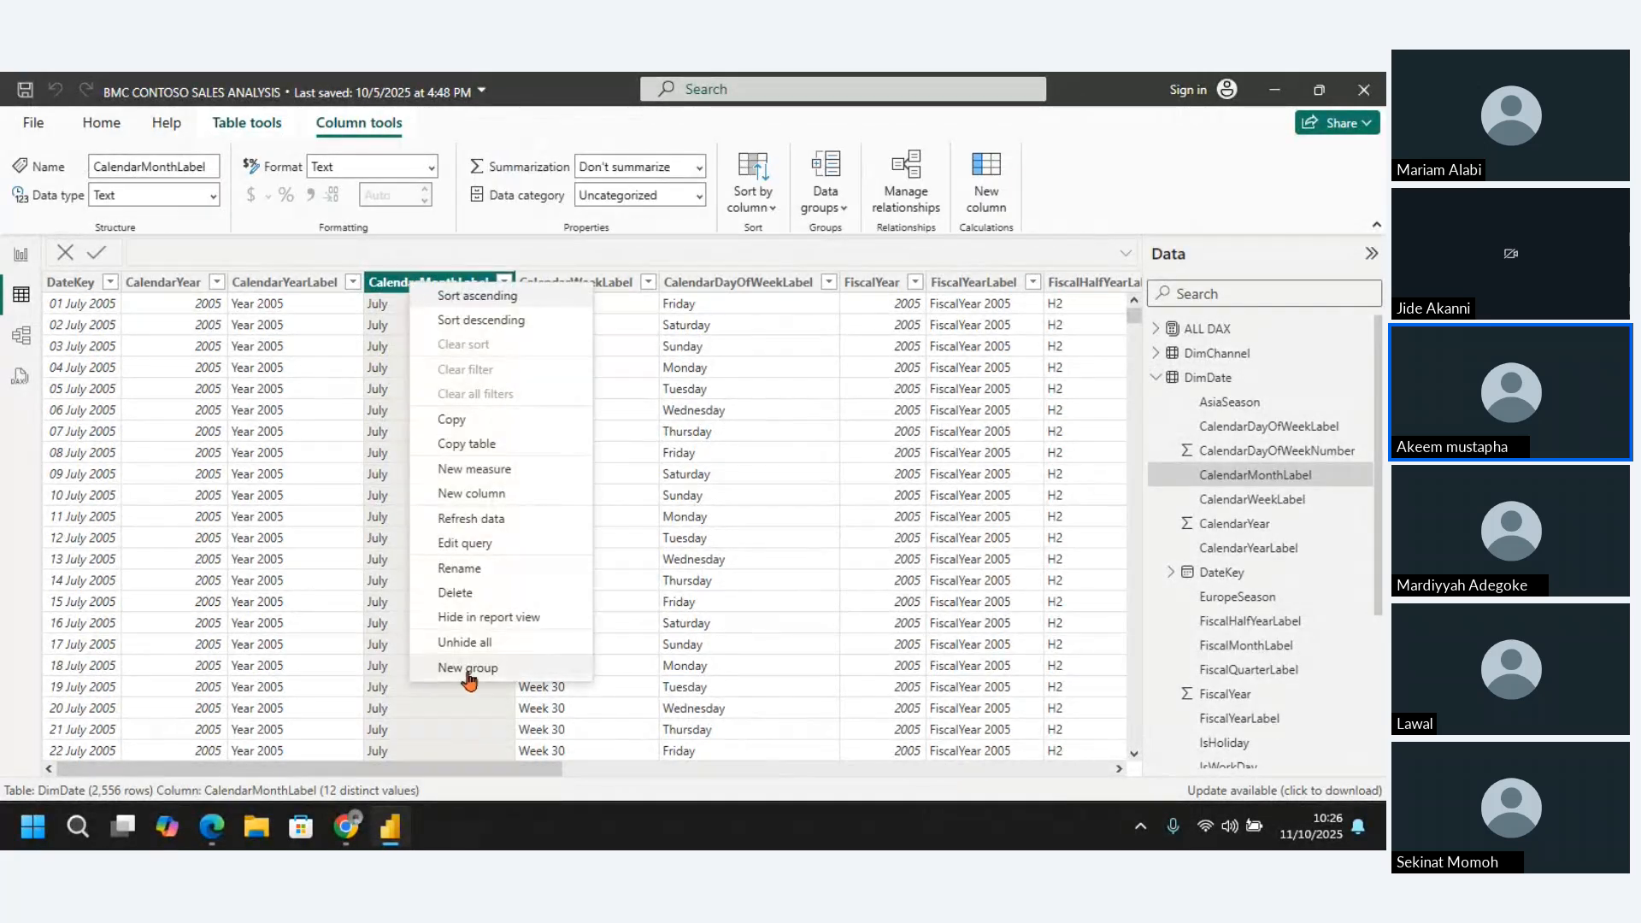
pyautogui.click(461, 592)
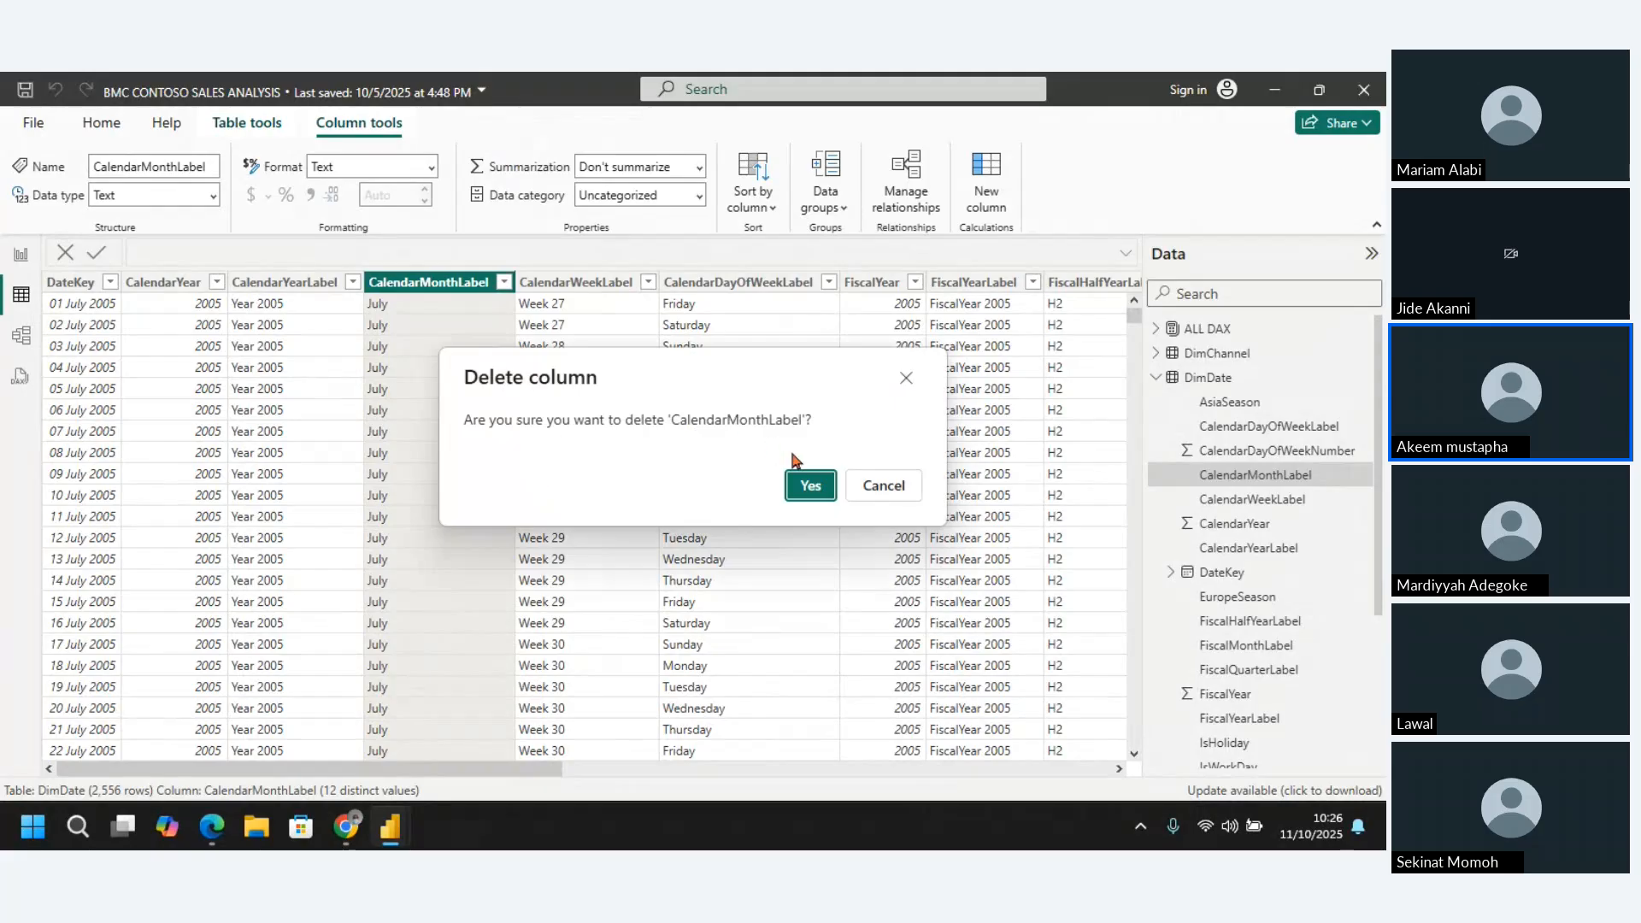
pyautogui.click(810, 483)
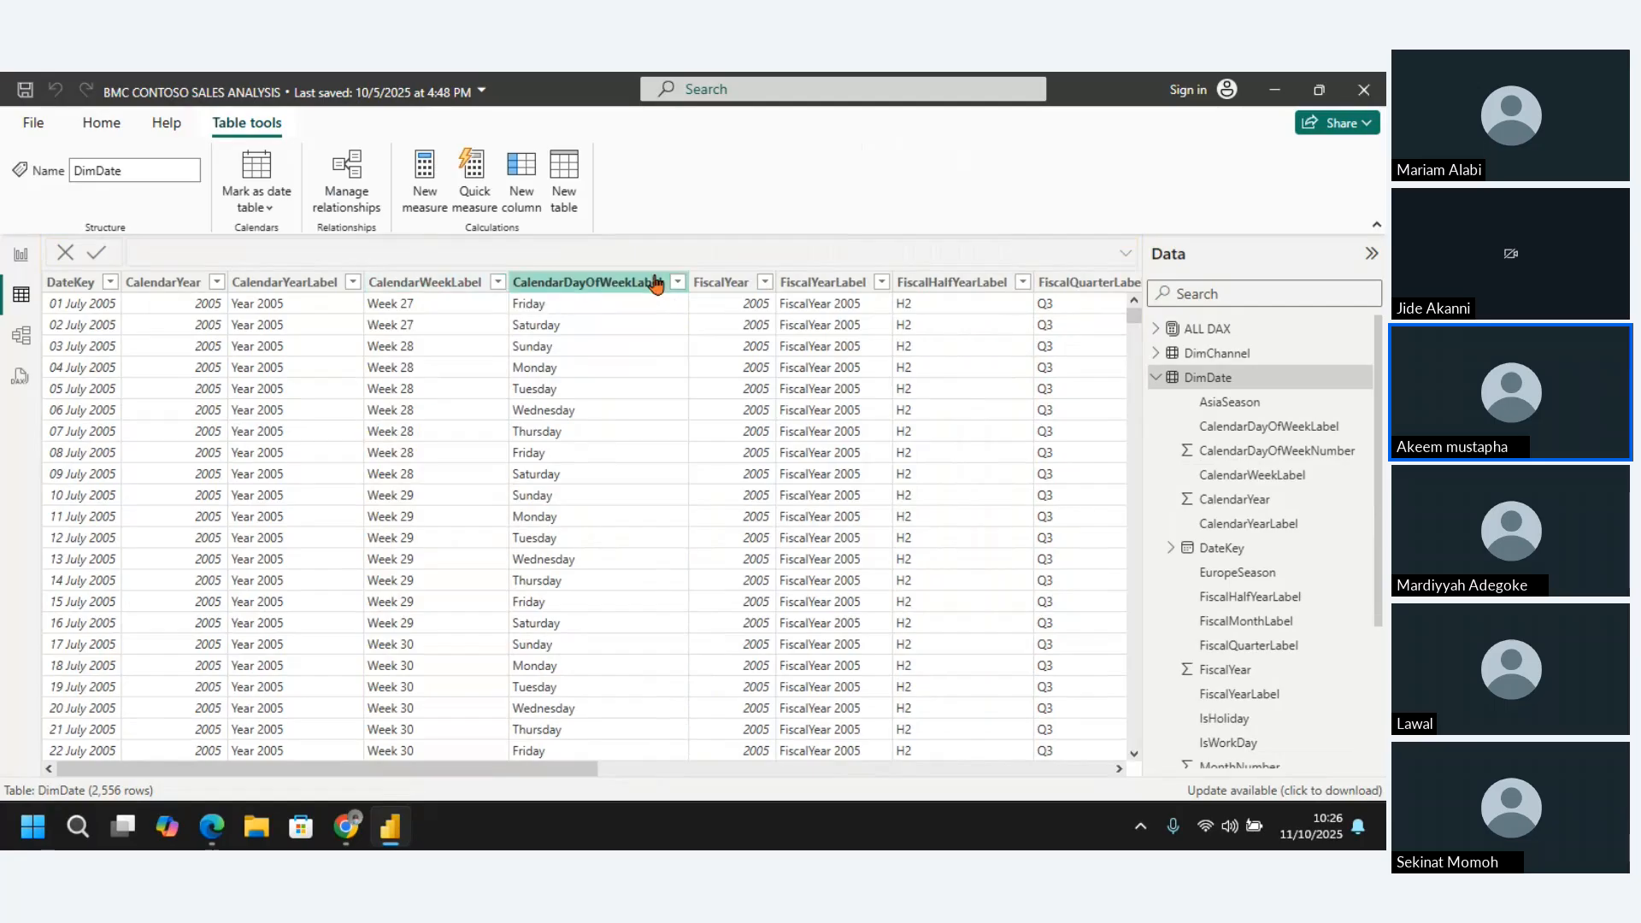
pyautogui.click(596, 284)
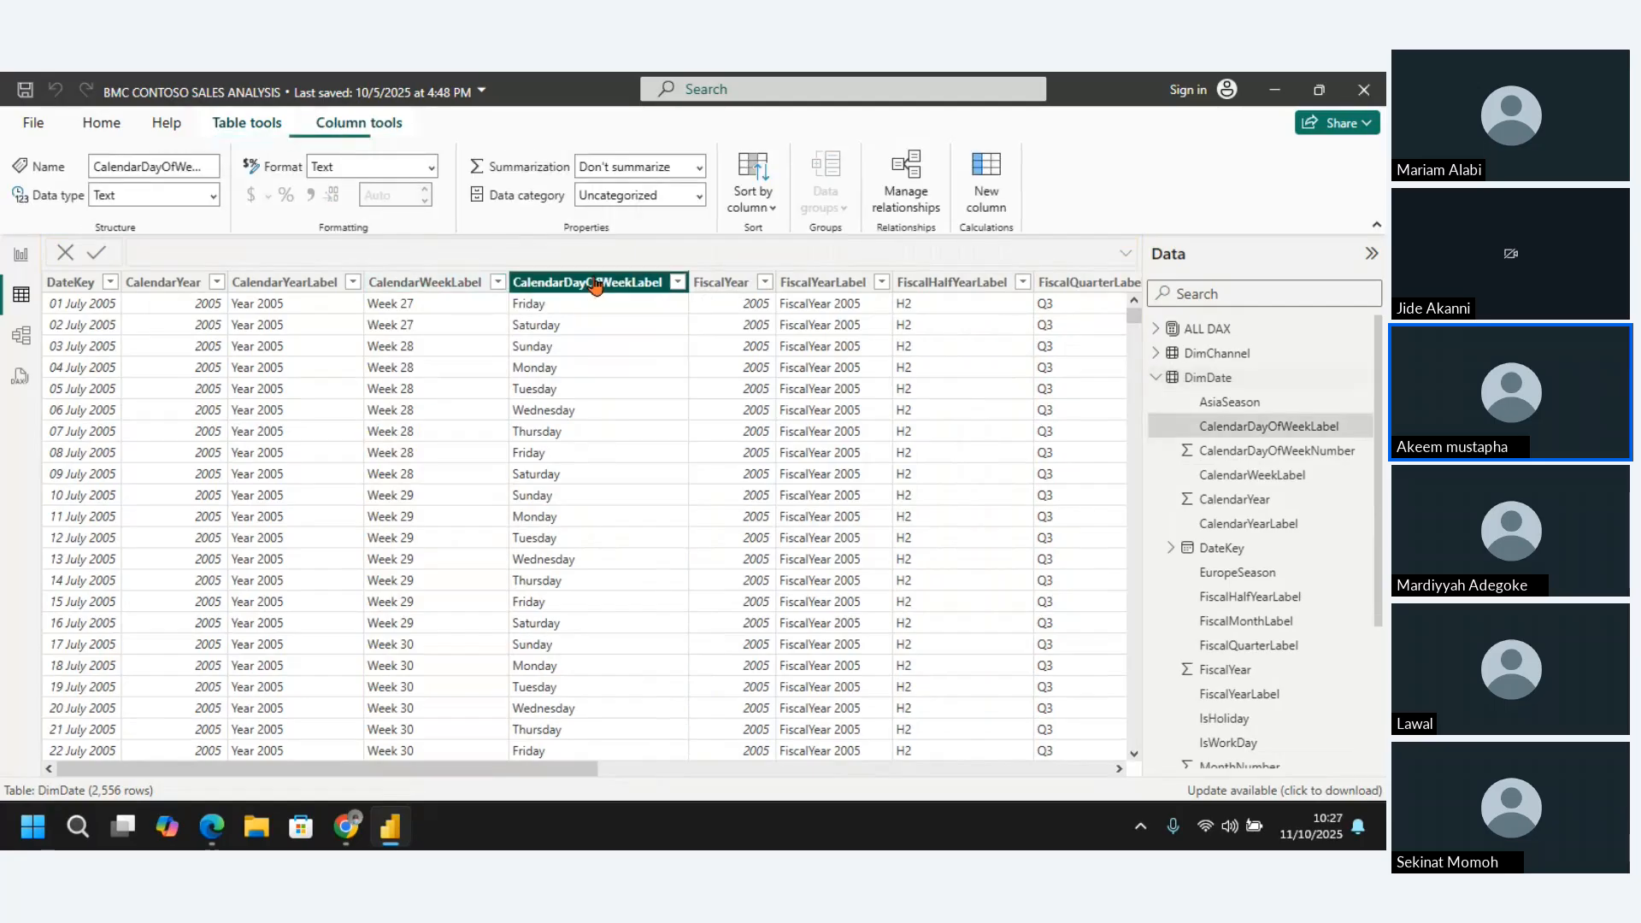
pyautogui.rightClick(596, 285)
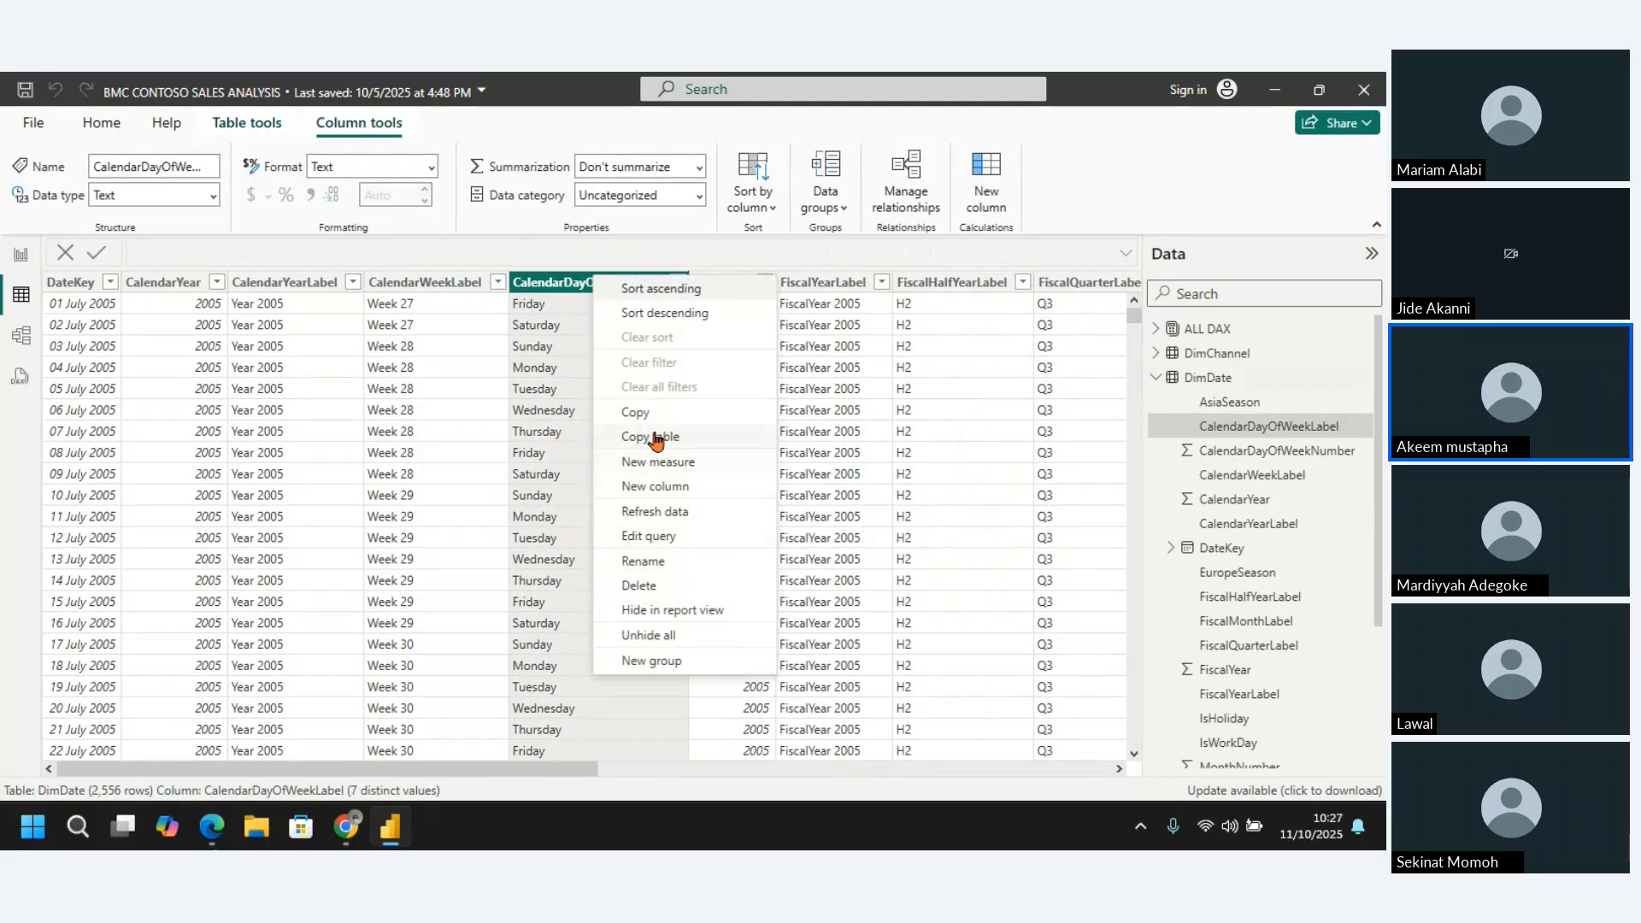
pyautogui.click(656, 588)
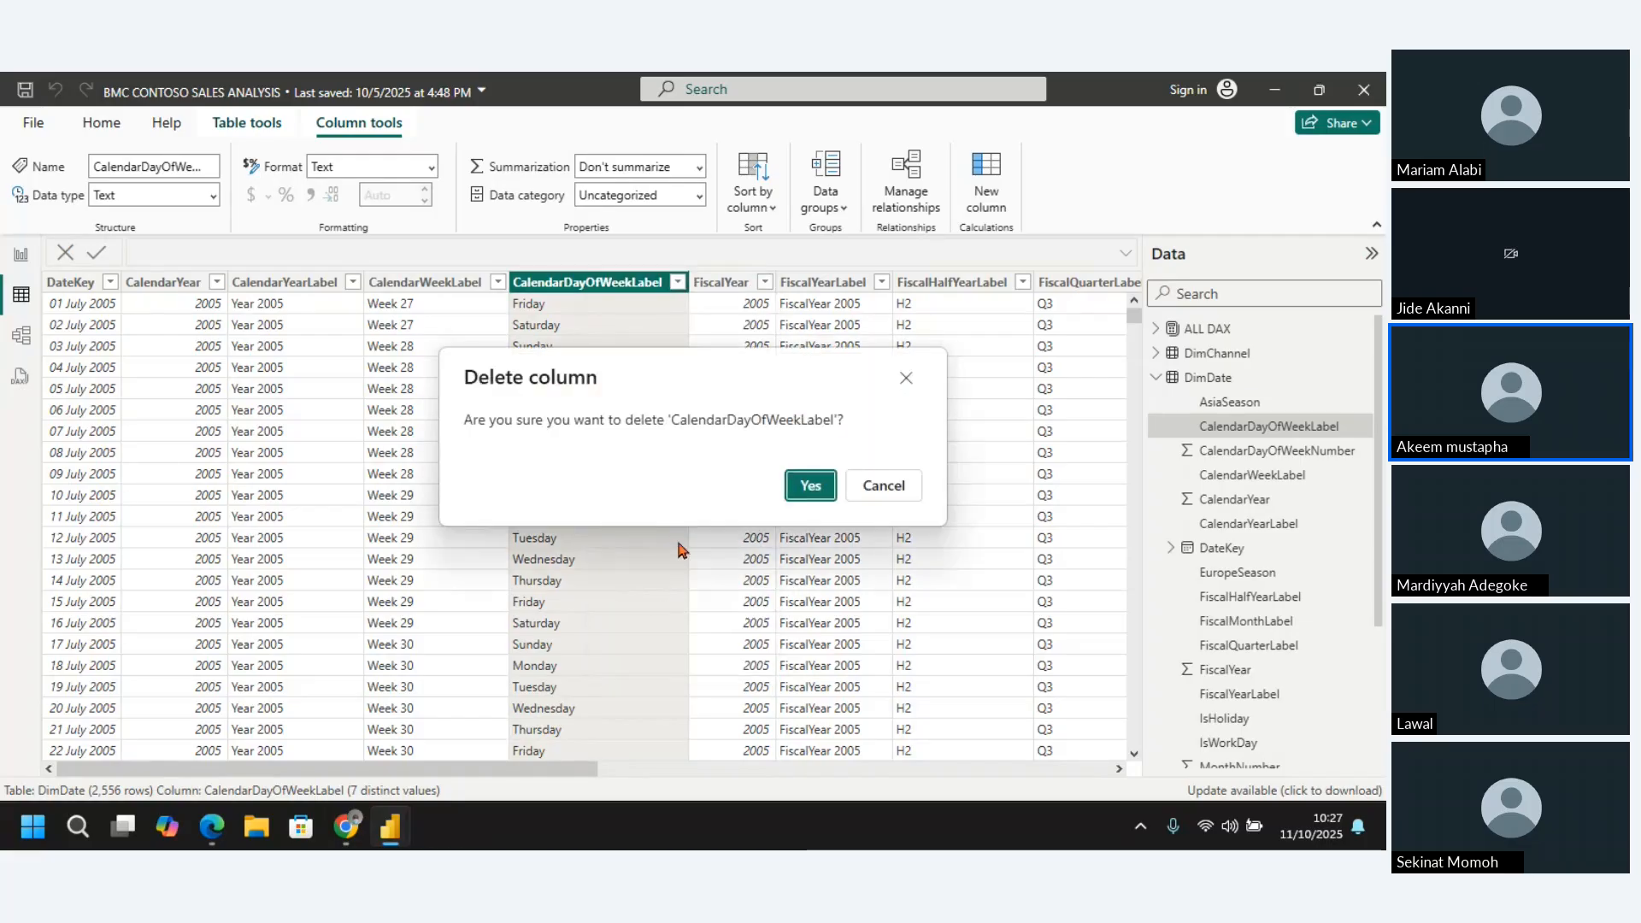
pyautogui.click(809, 487)
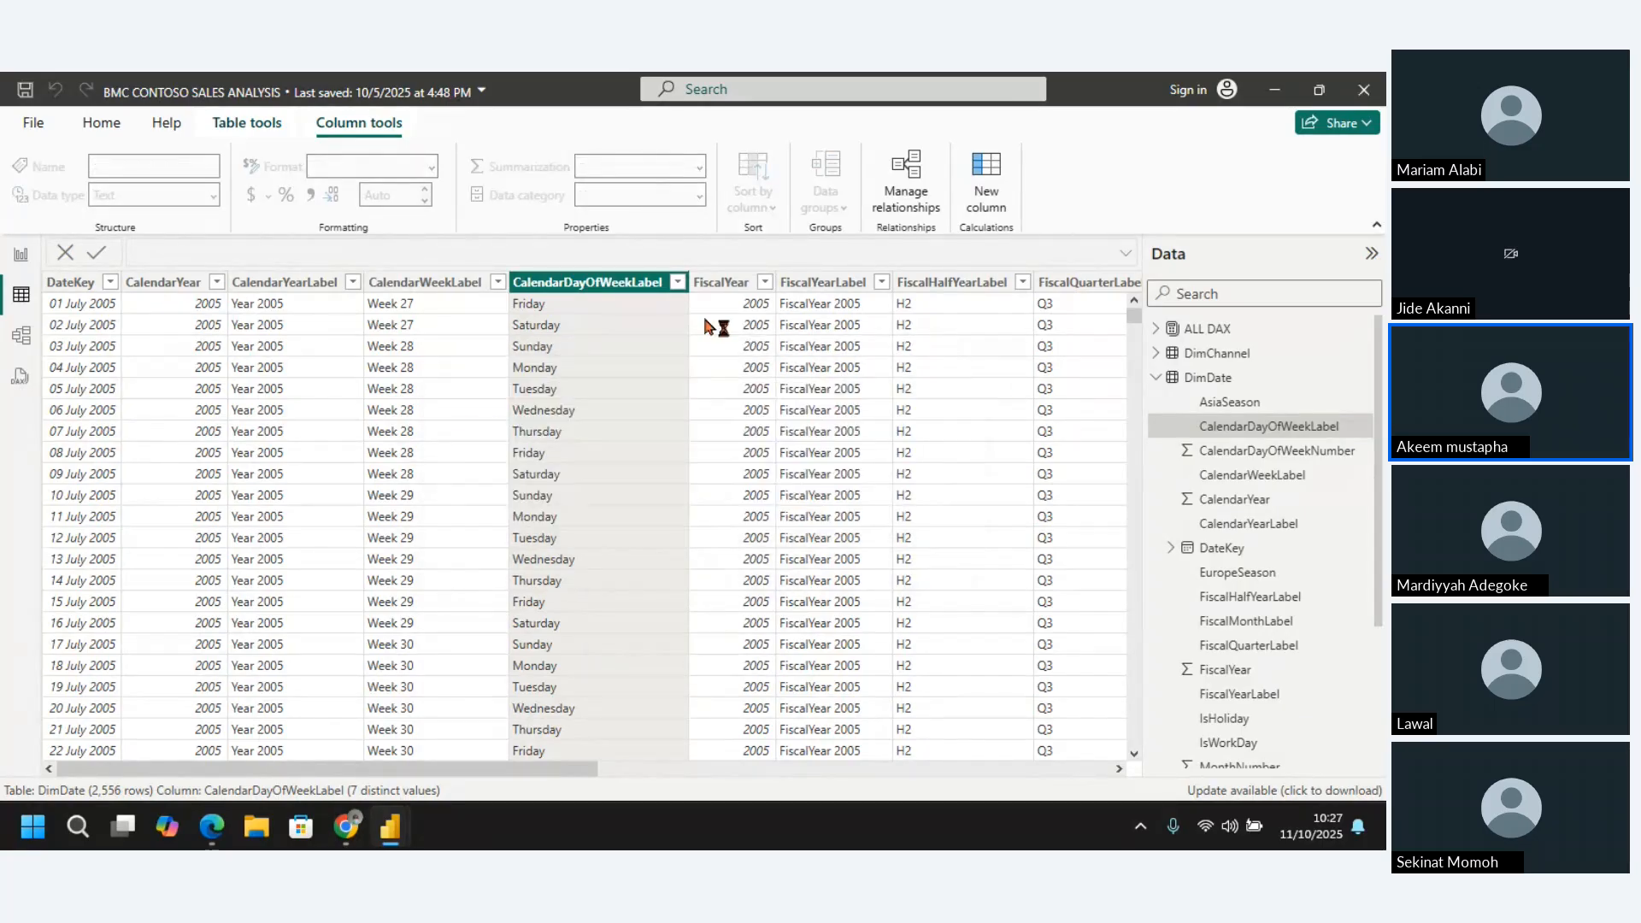
# Delete the CalendarYearLabel column from the DimDate table
pyautogui.click(283, 288)
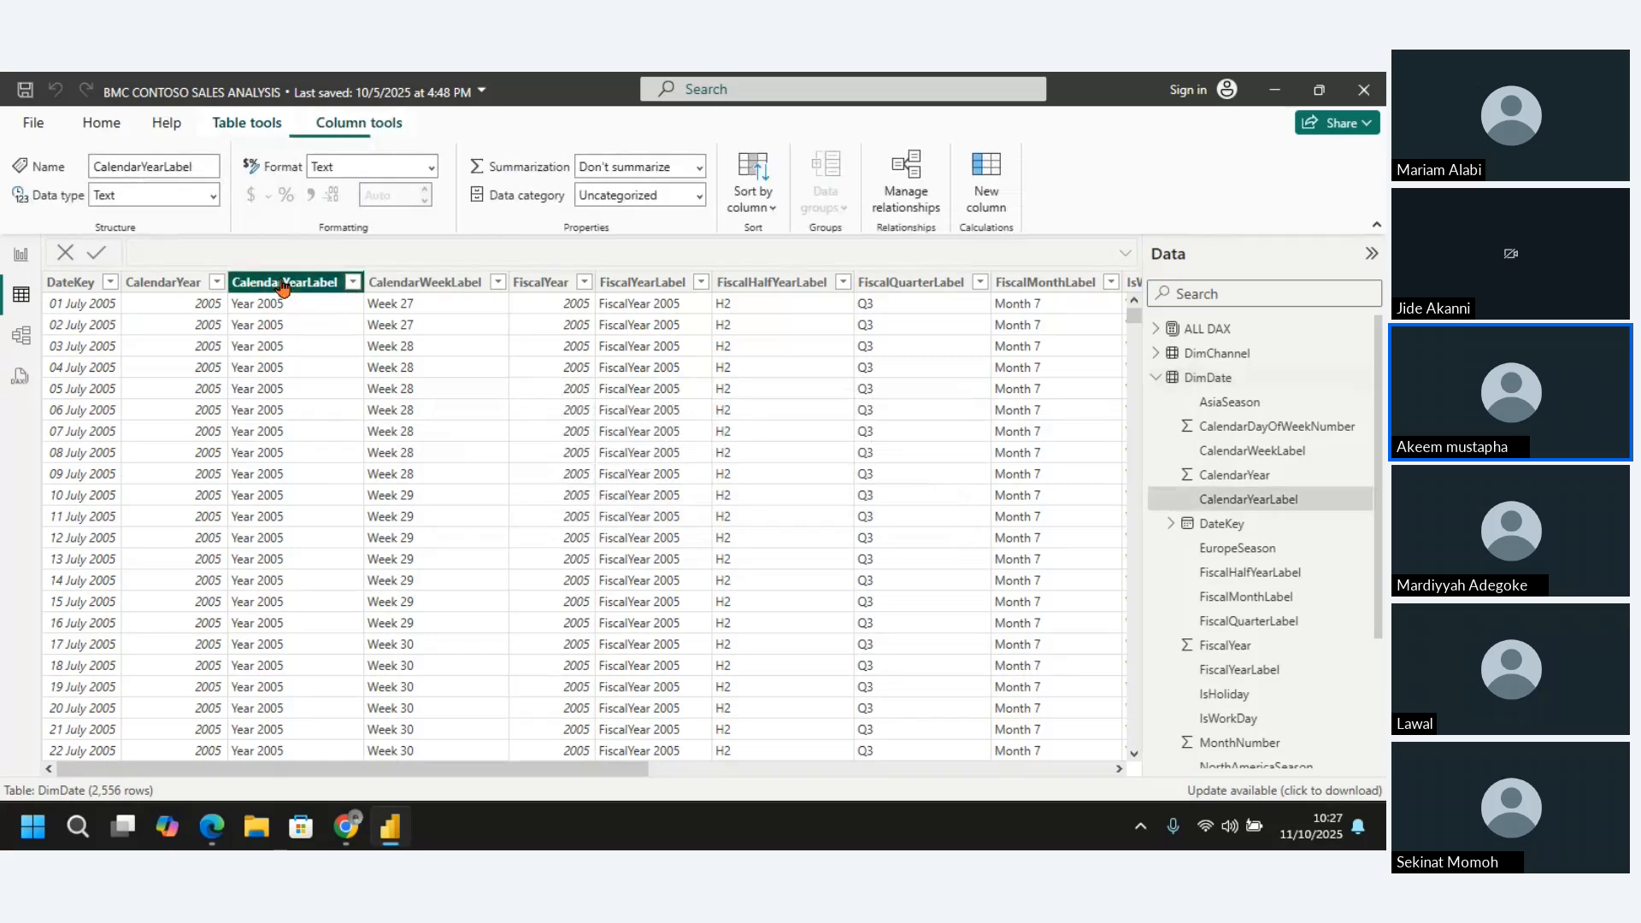
pyautogui.rightClick(283, 288)
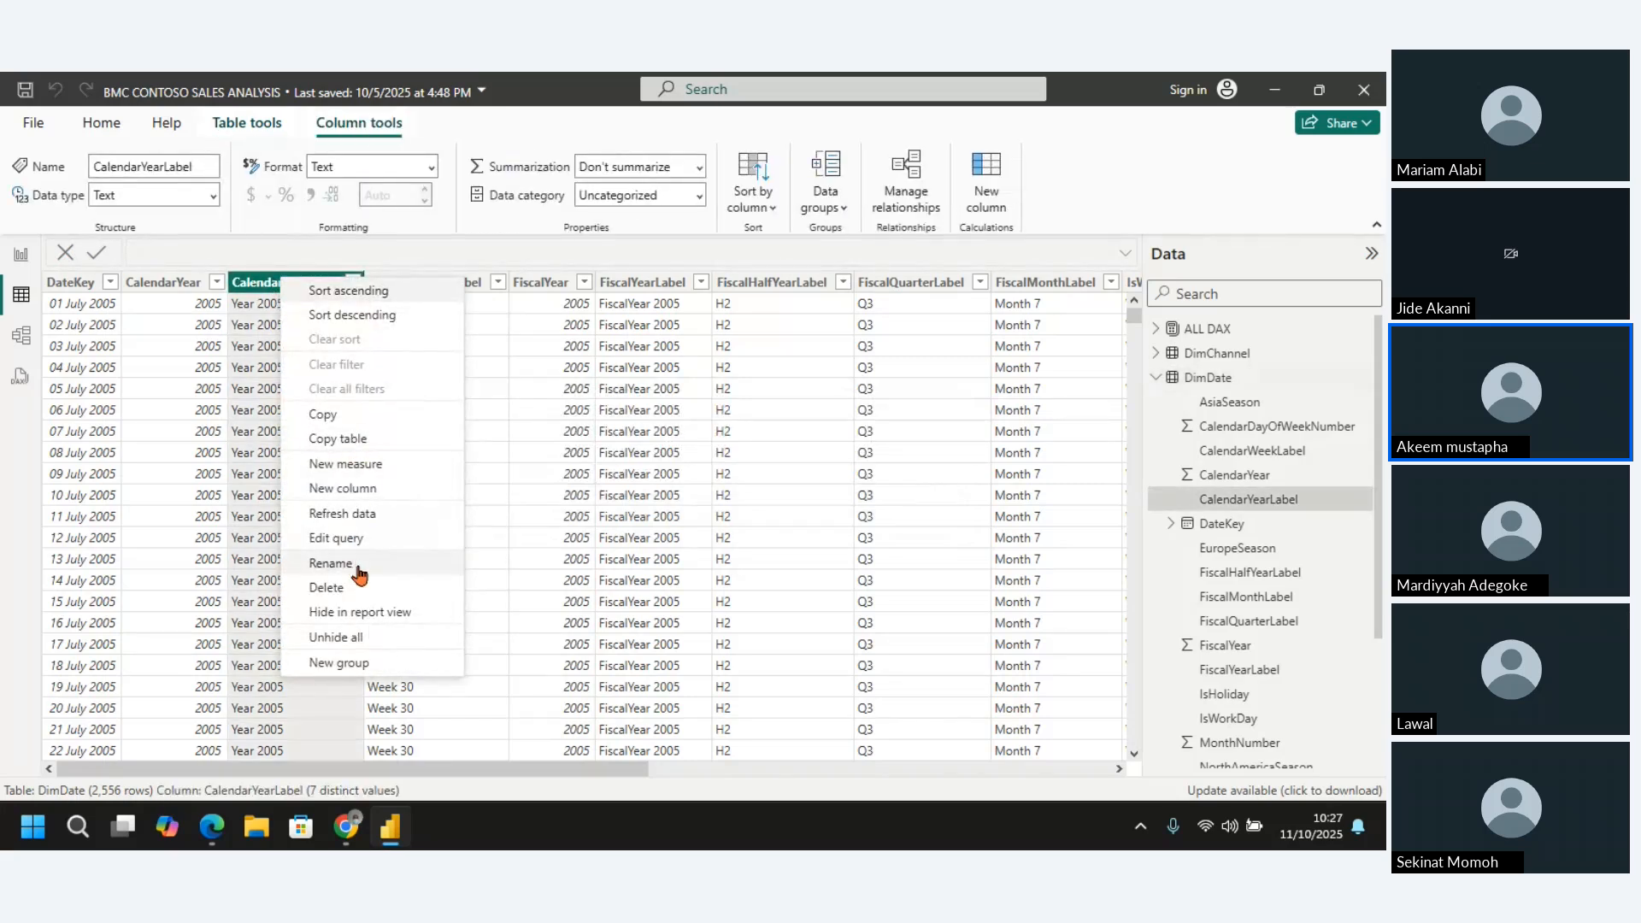
pyautogui.click(329, 588)
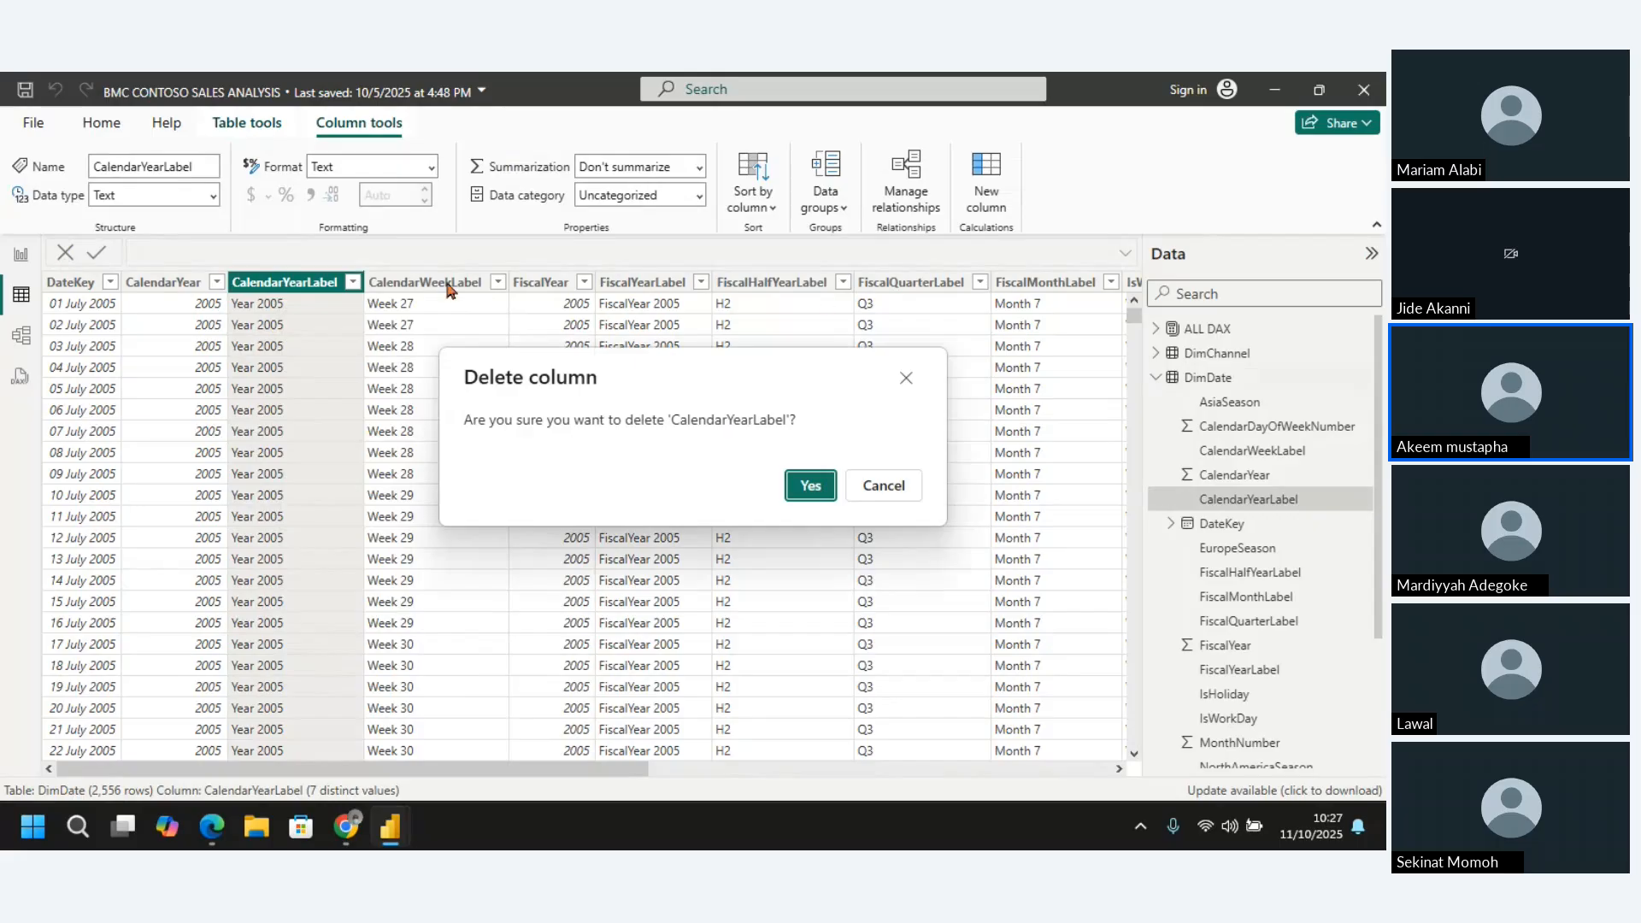
pyautogui.click(808, 484)
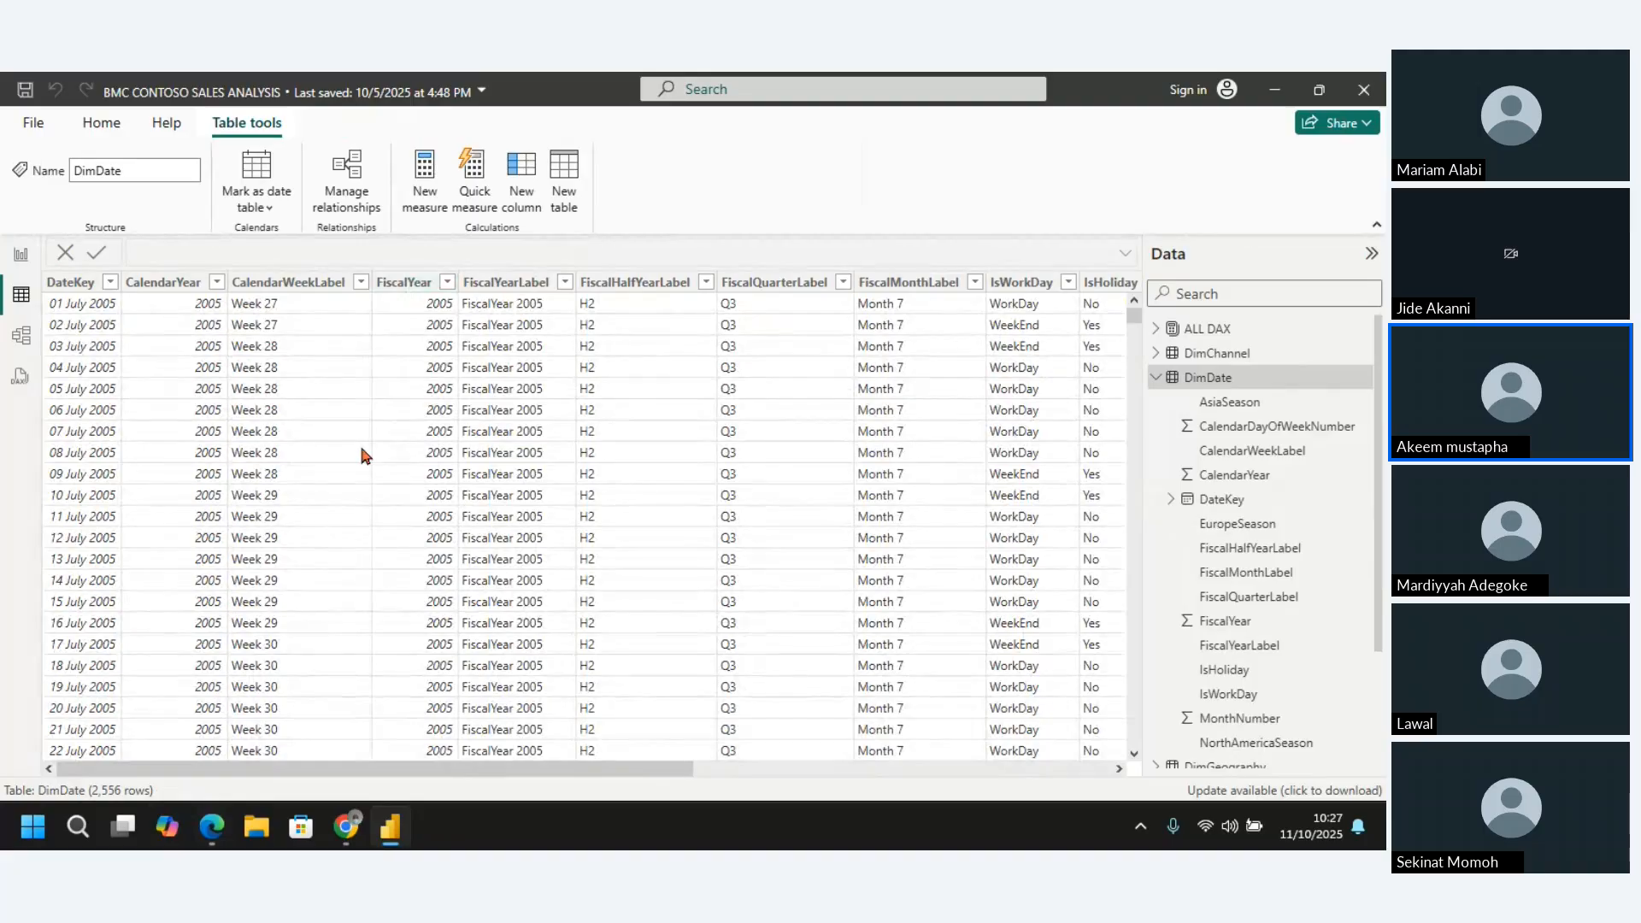
# Return to Report view and show the sales dashboard on Page 1
pyautogui.click(20, 254)
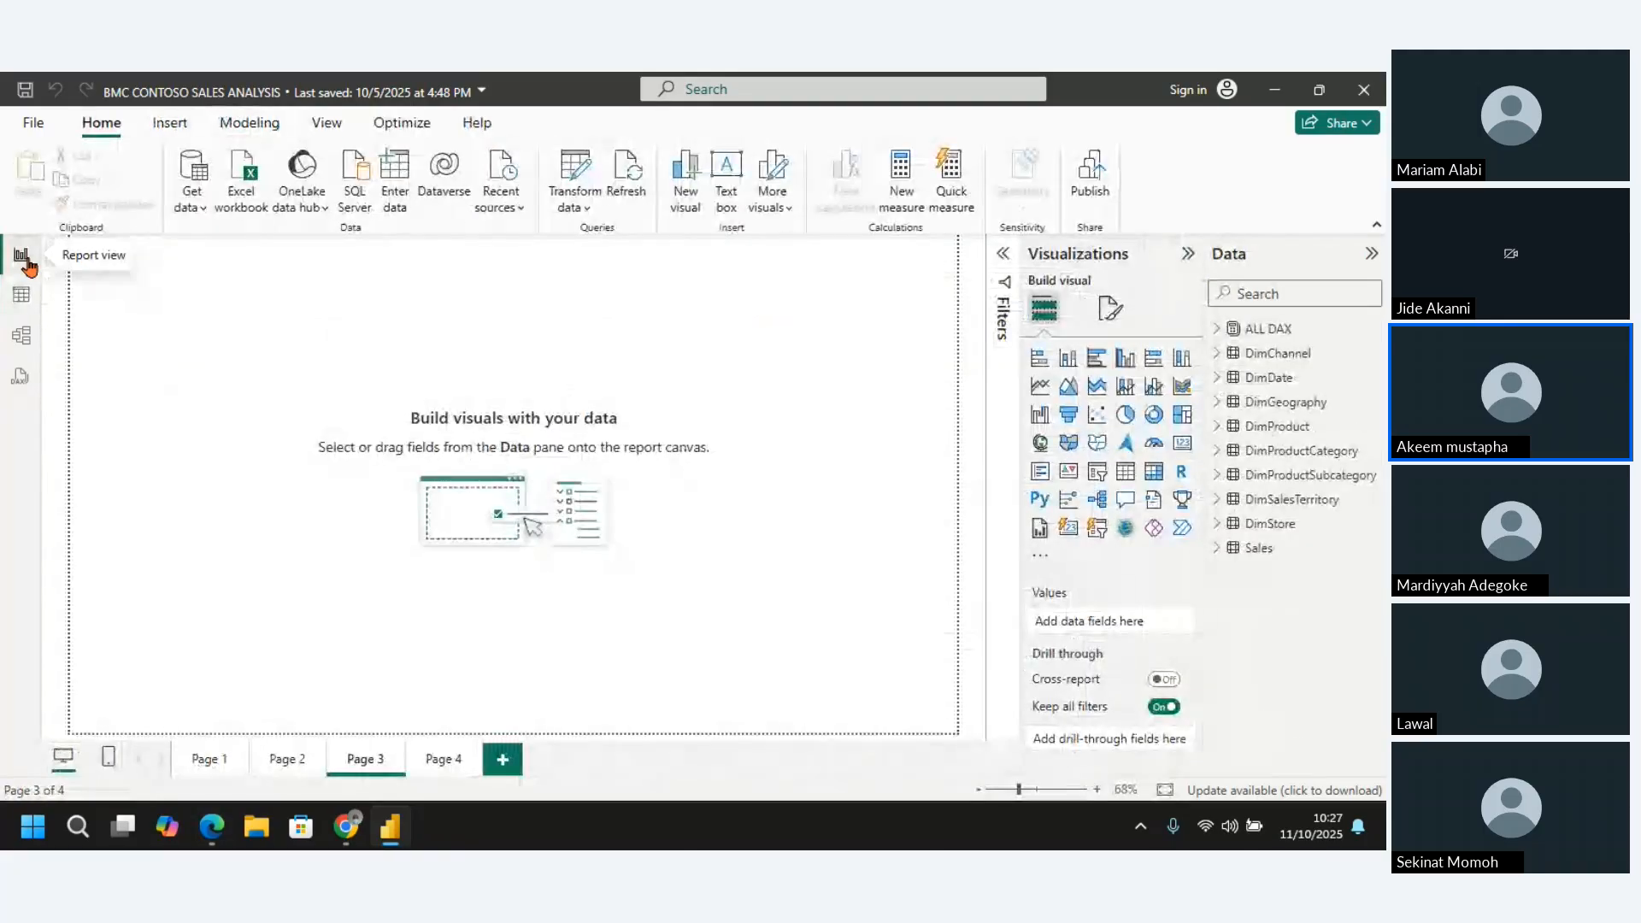
pyautogui.click(208, 760)
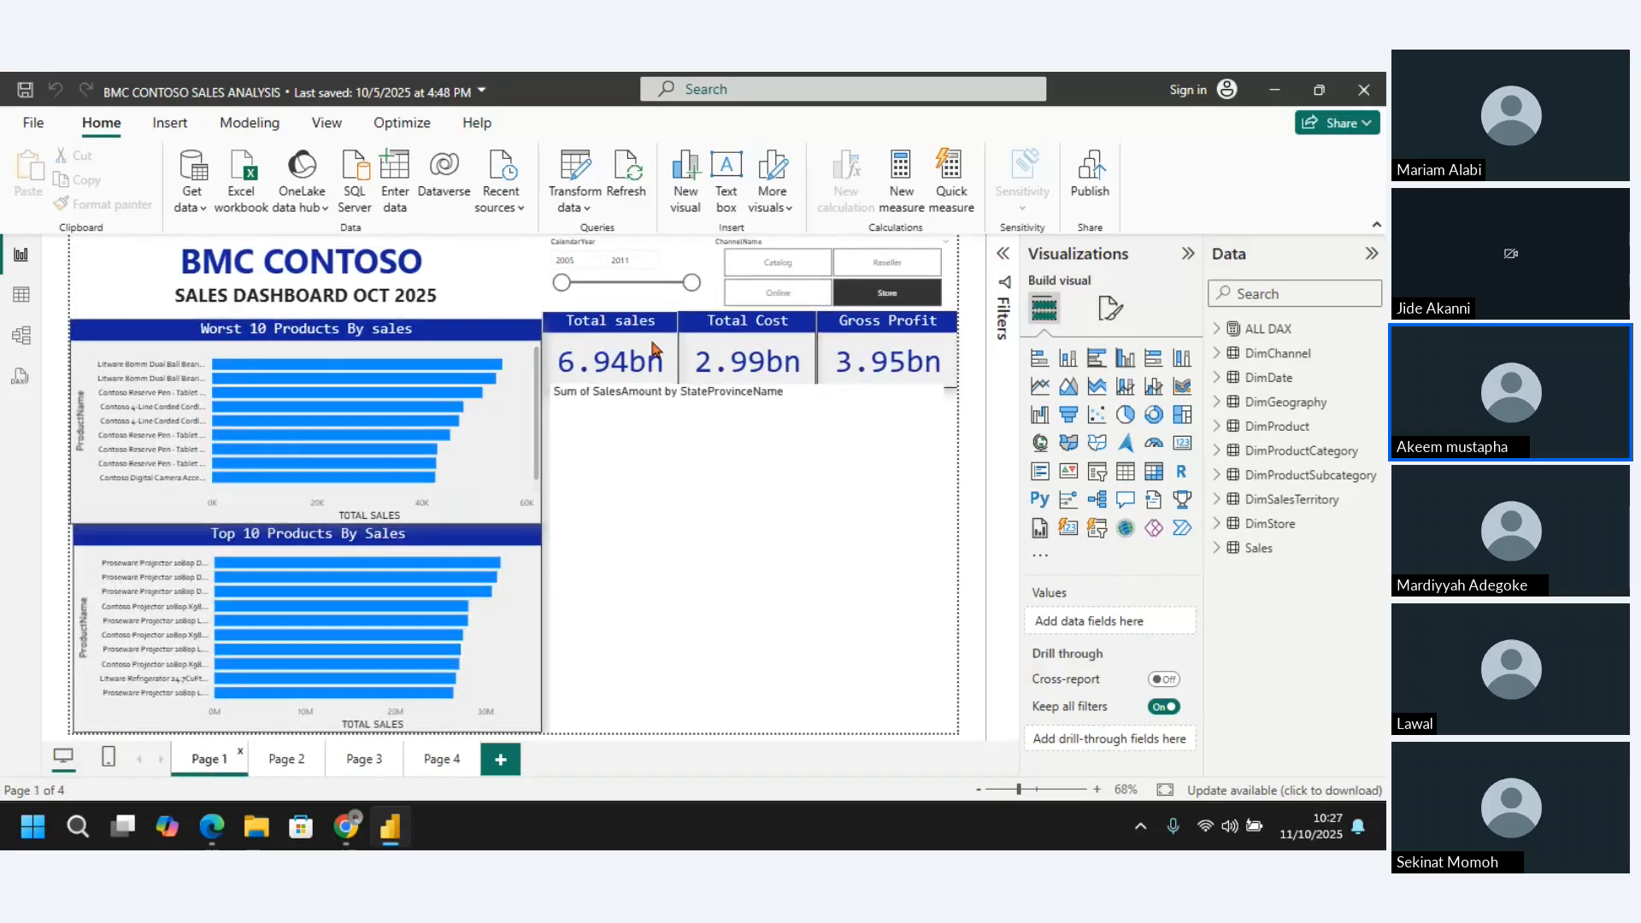
# Return to the DimDate table data and delete its FiscalYearLabel column
pyautogui.click(288, 763)
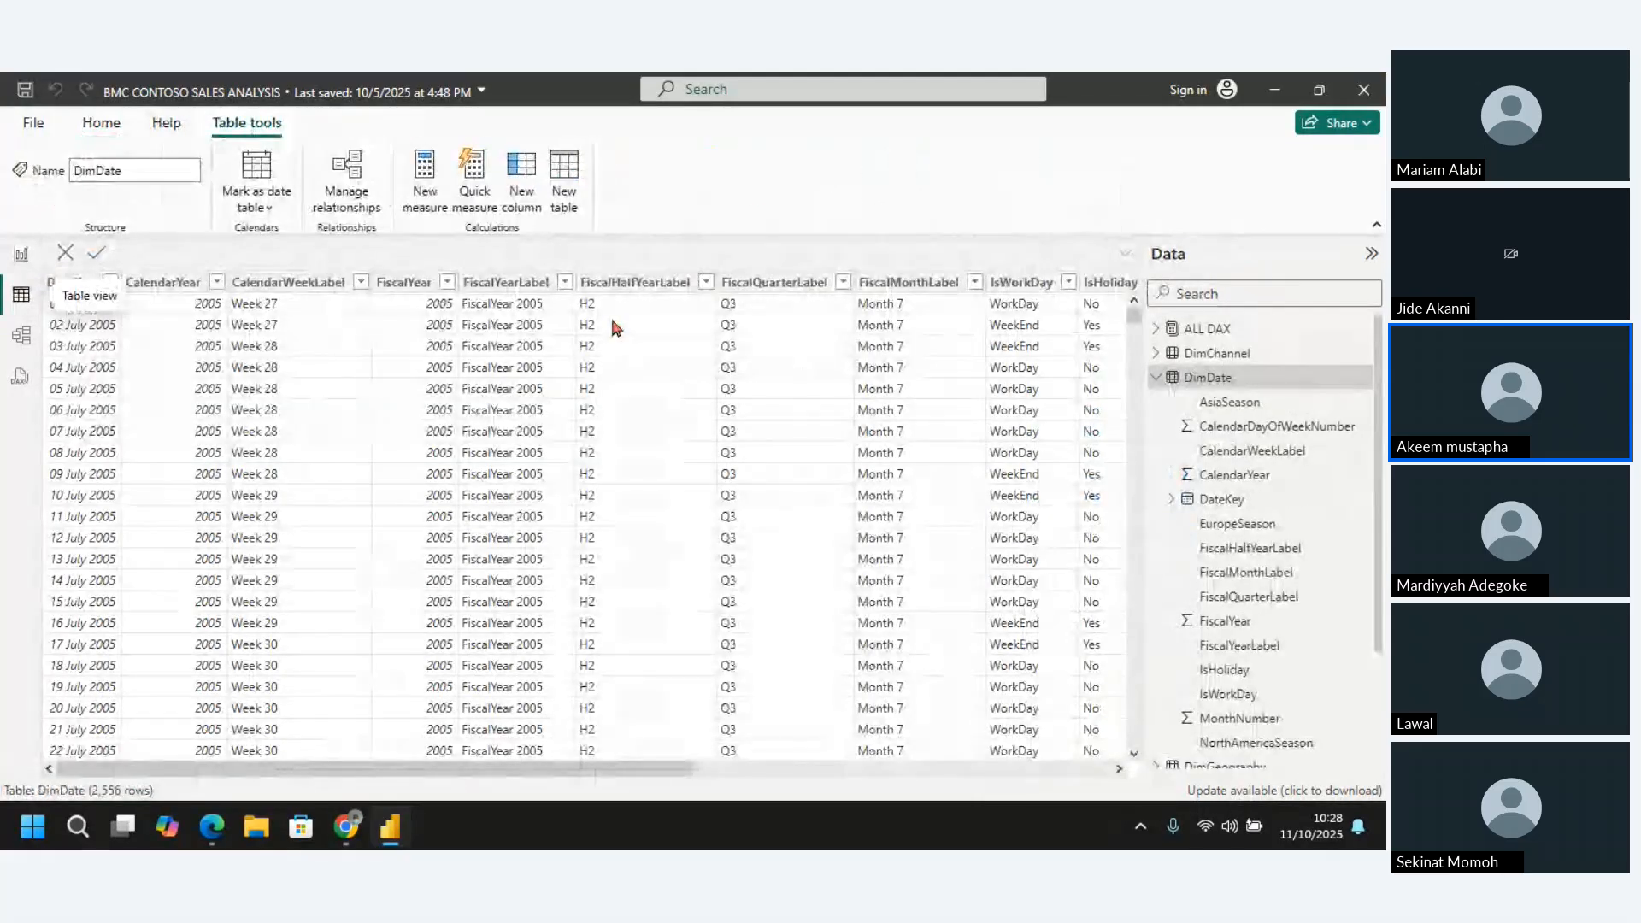
pyautogui.click(513, 290)
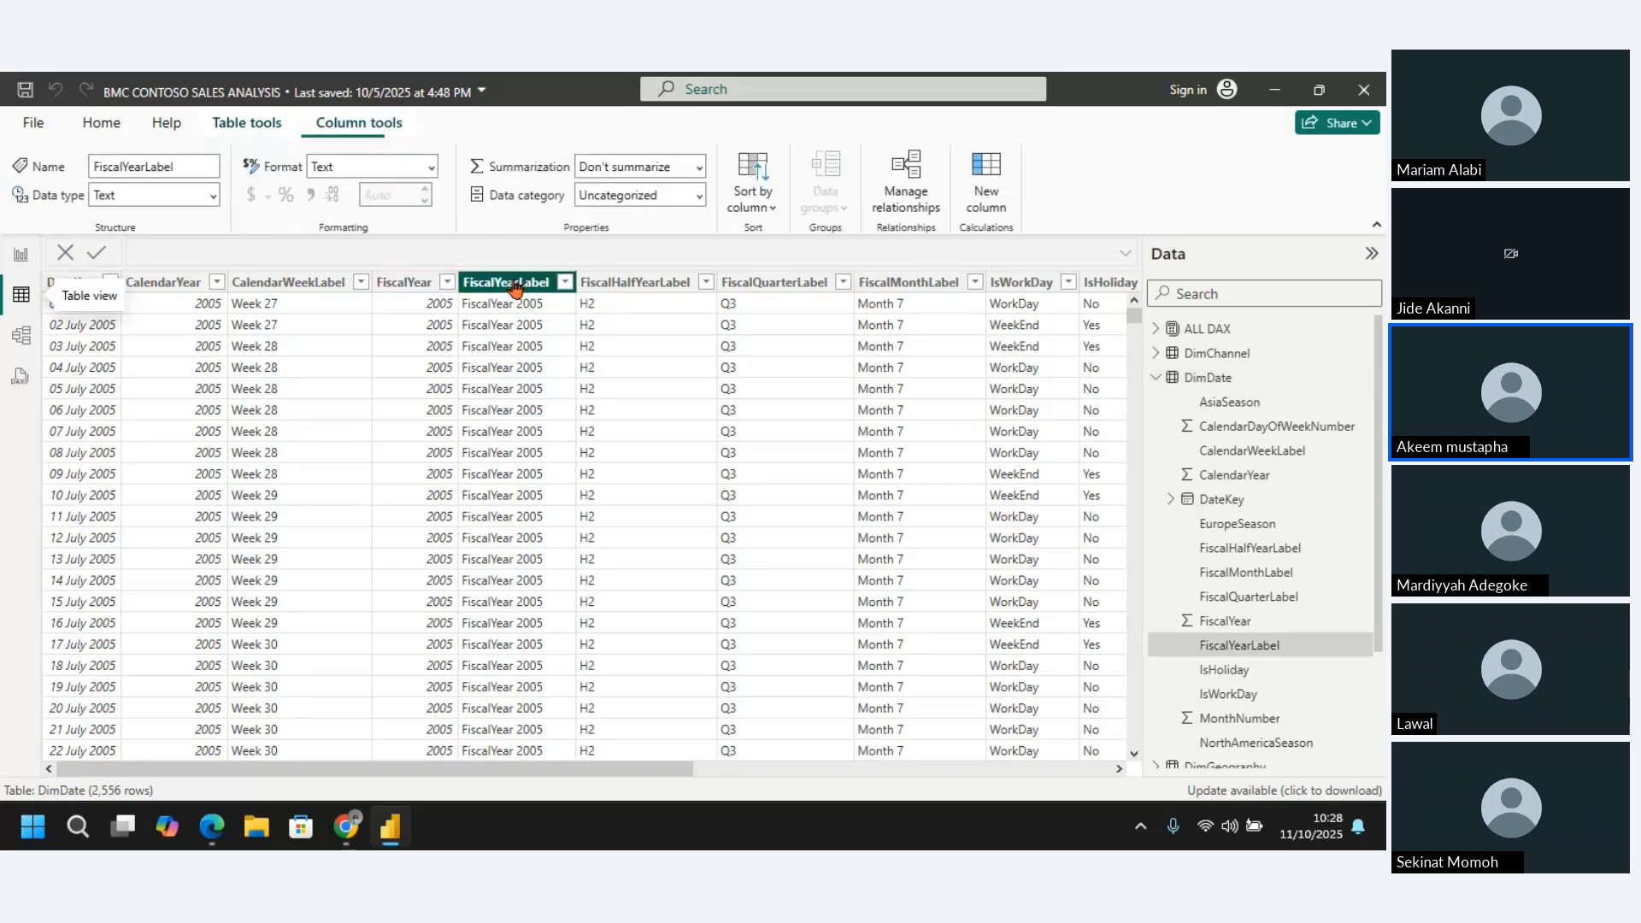
pyautogui.rightClick(517, 287)
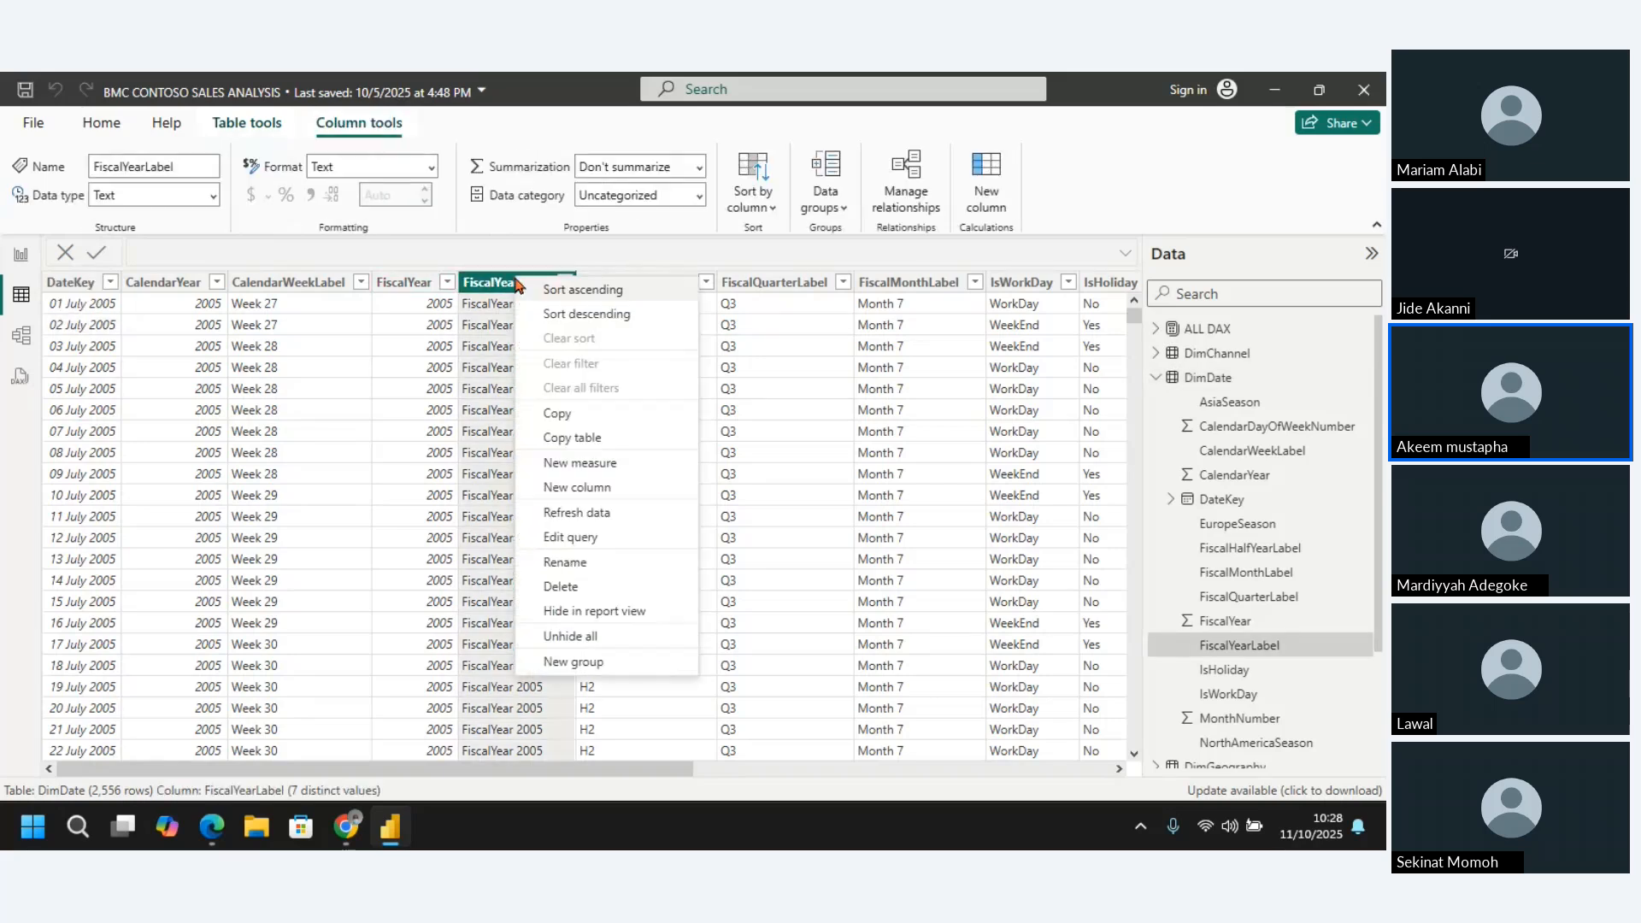
pyautogui.click(564, 587)
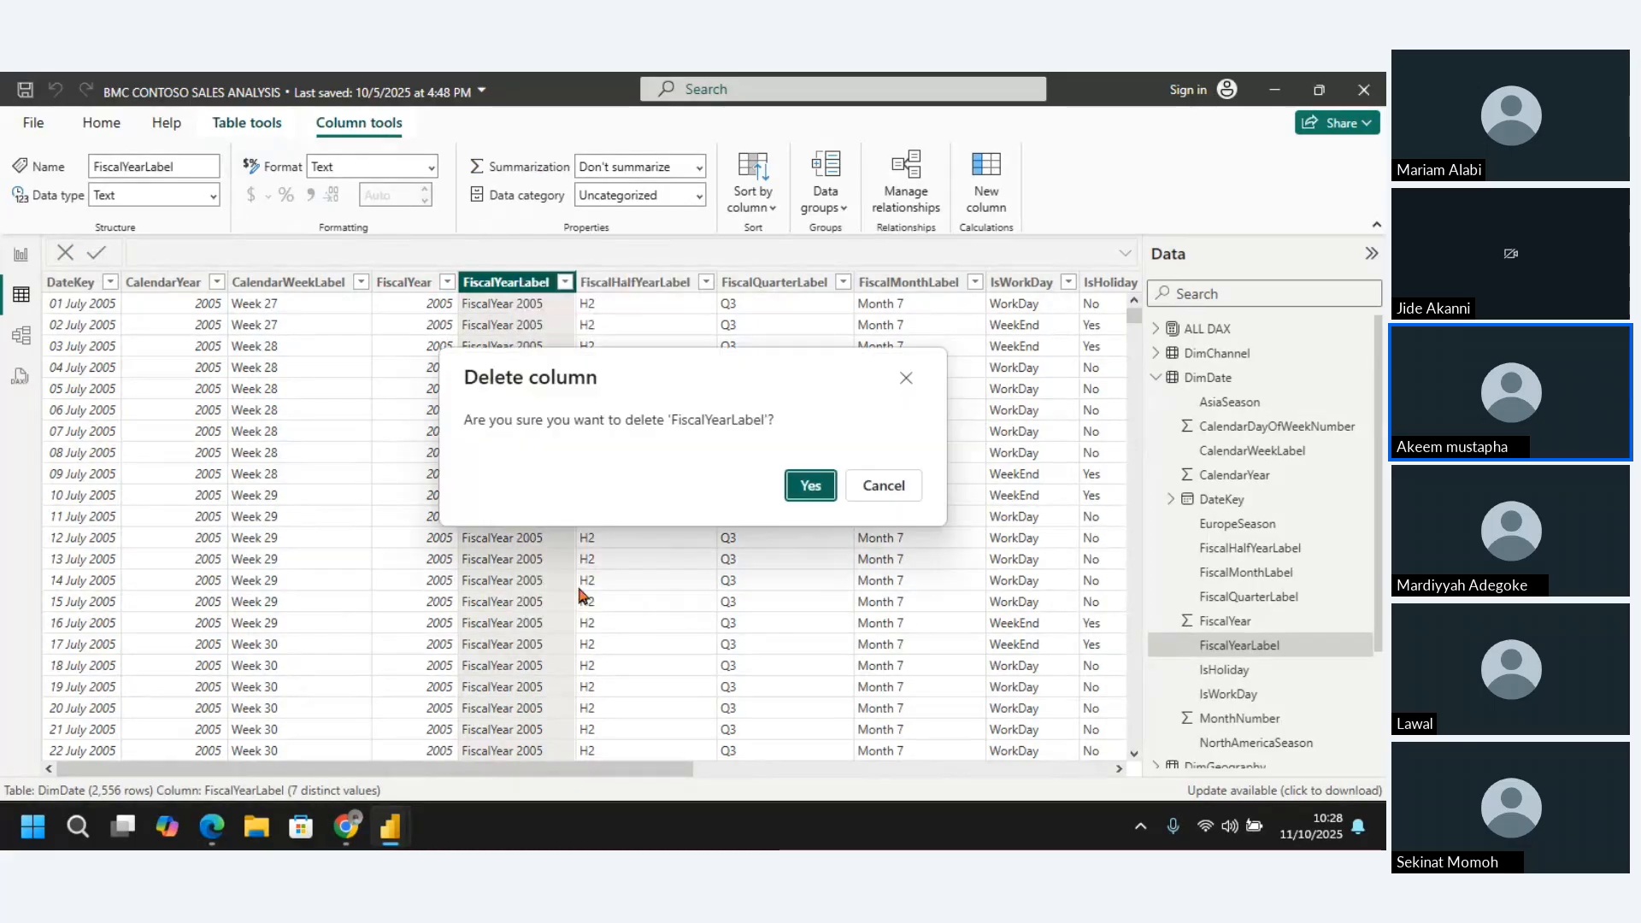
pyautogui.click(808, 486)
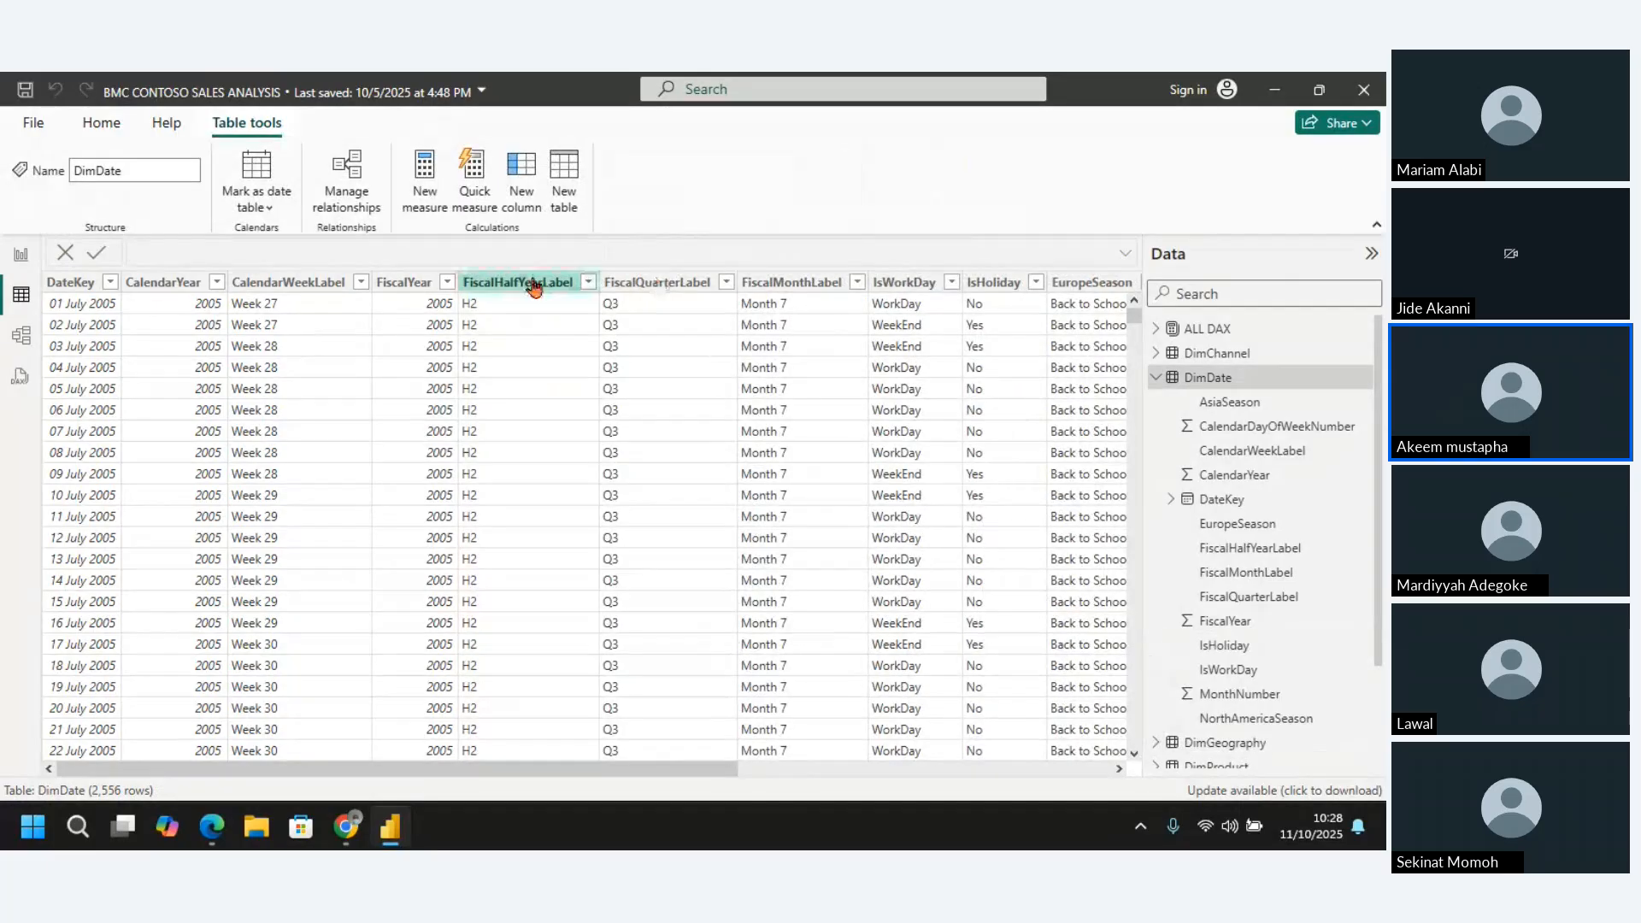
# Delete the FiscalQuarterLabel column from the DimDate table
pyautogui.click(534, 288)
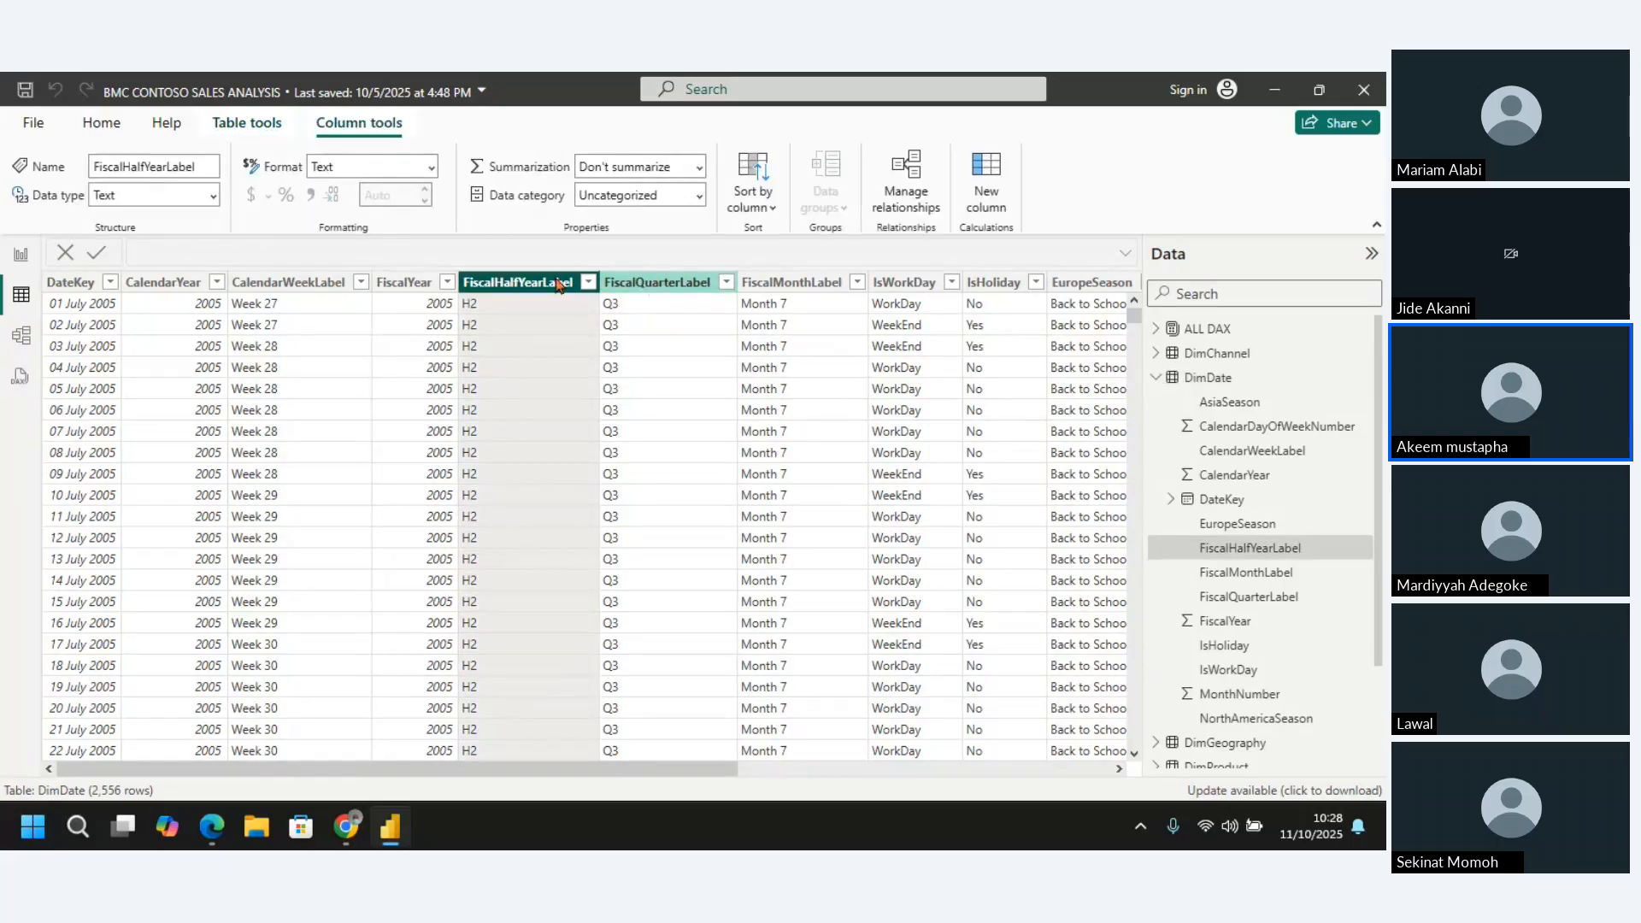
pyautogui.moveTo(557, 284); pyautogui.dragTo(651, 289)
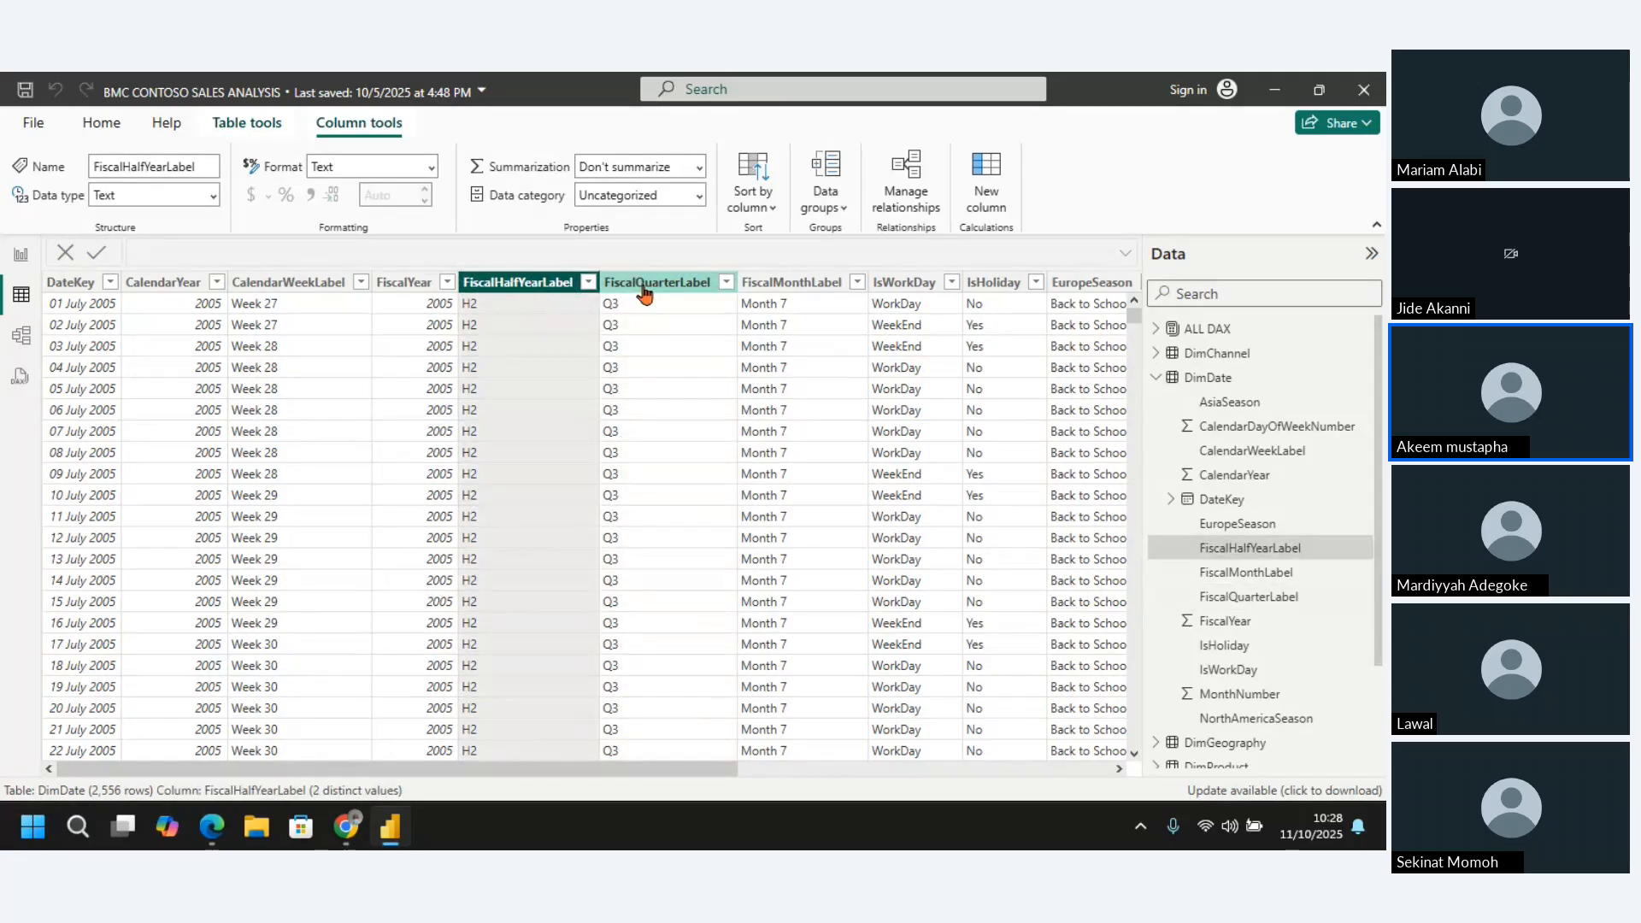
pyautogui.click(646, 290)
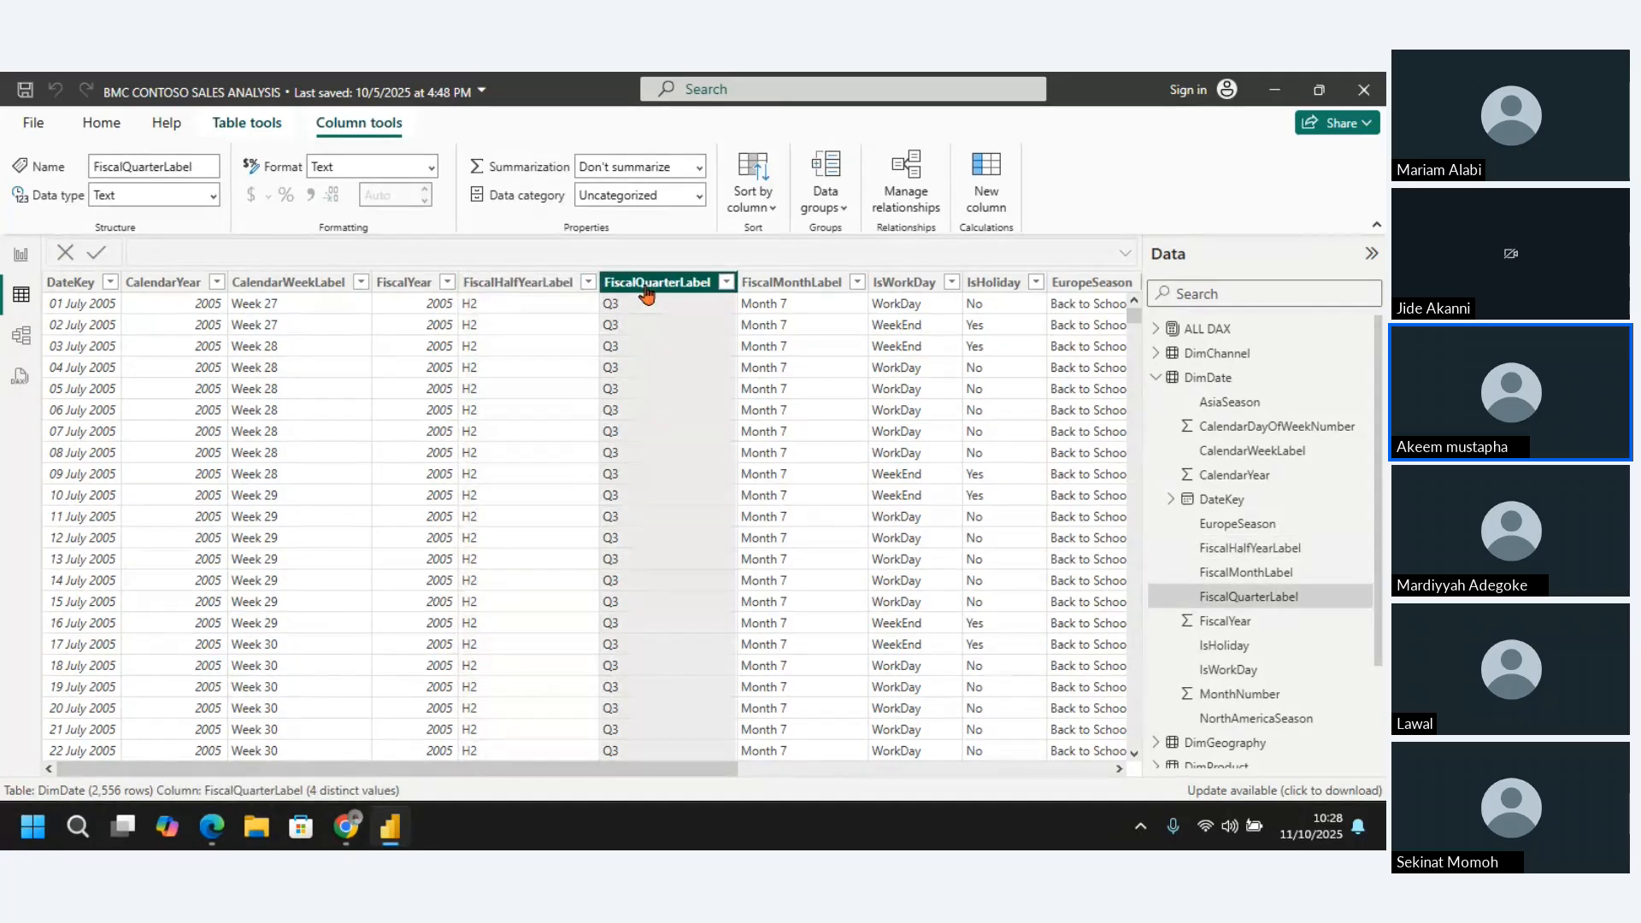
pyautogui.rightClick(646, 292)
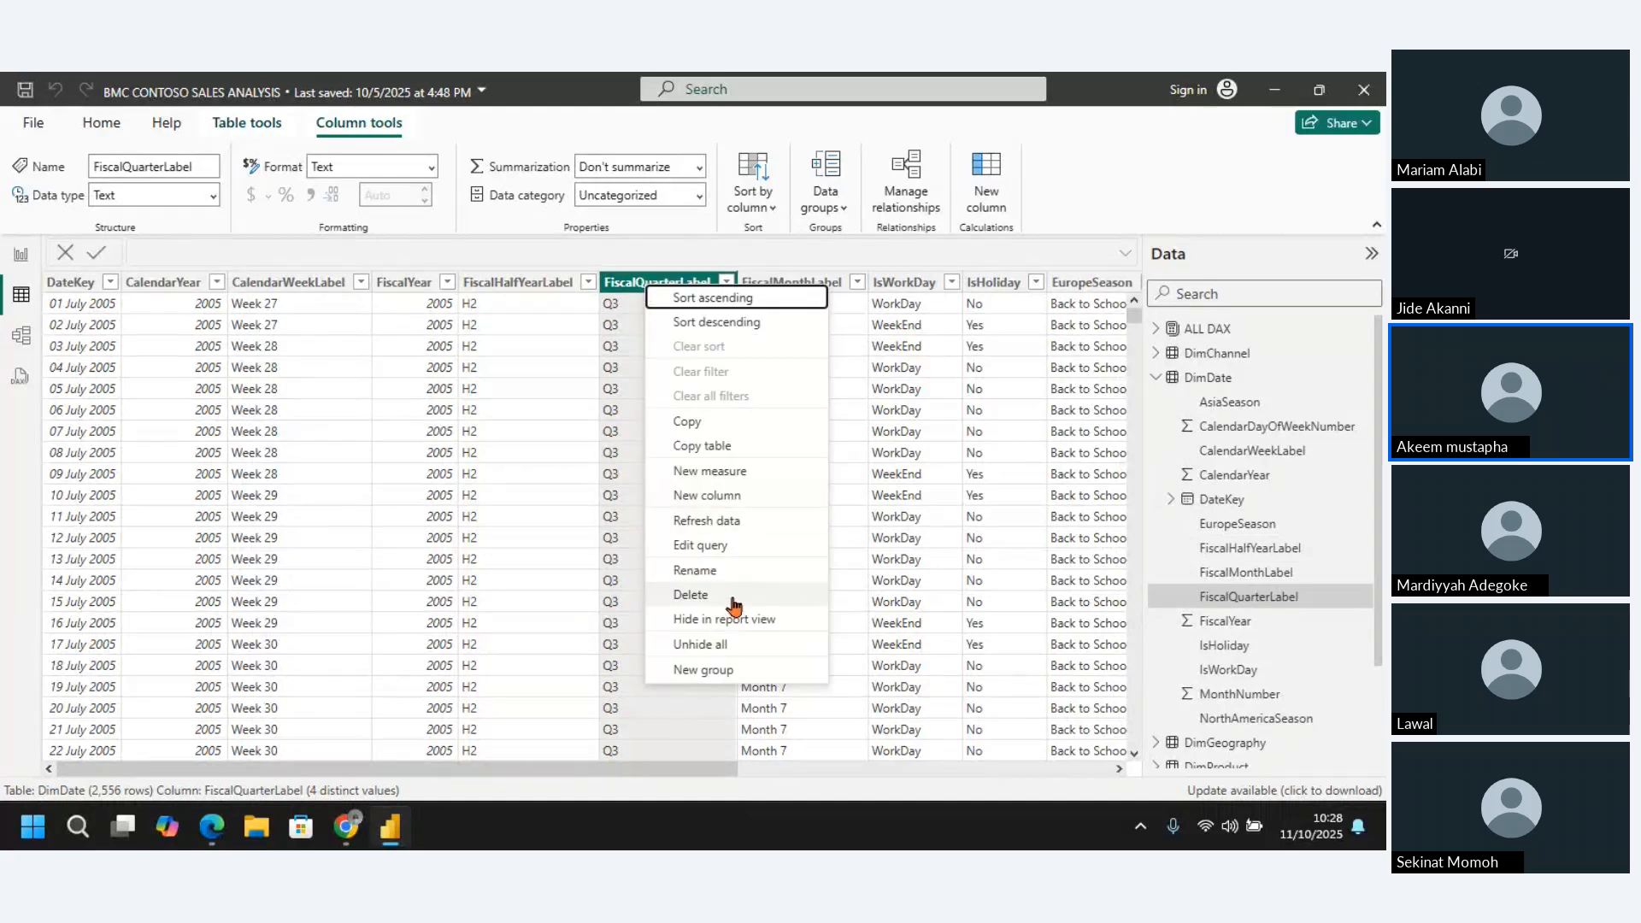
pyautogui.click(705, 601)
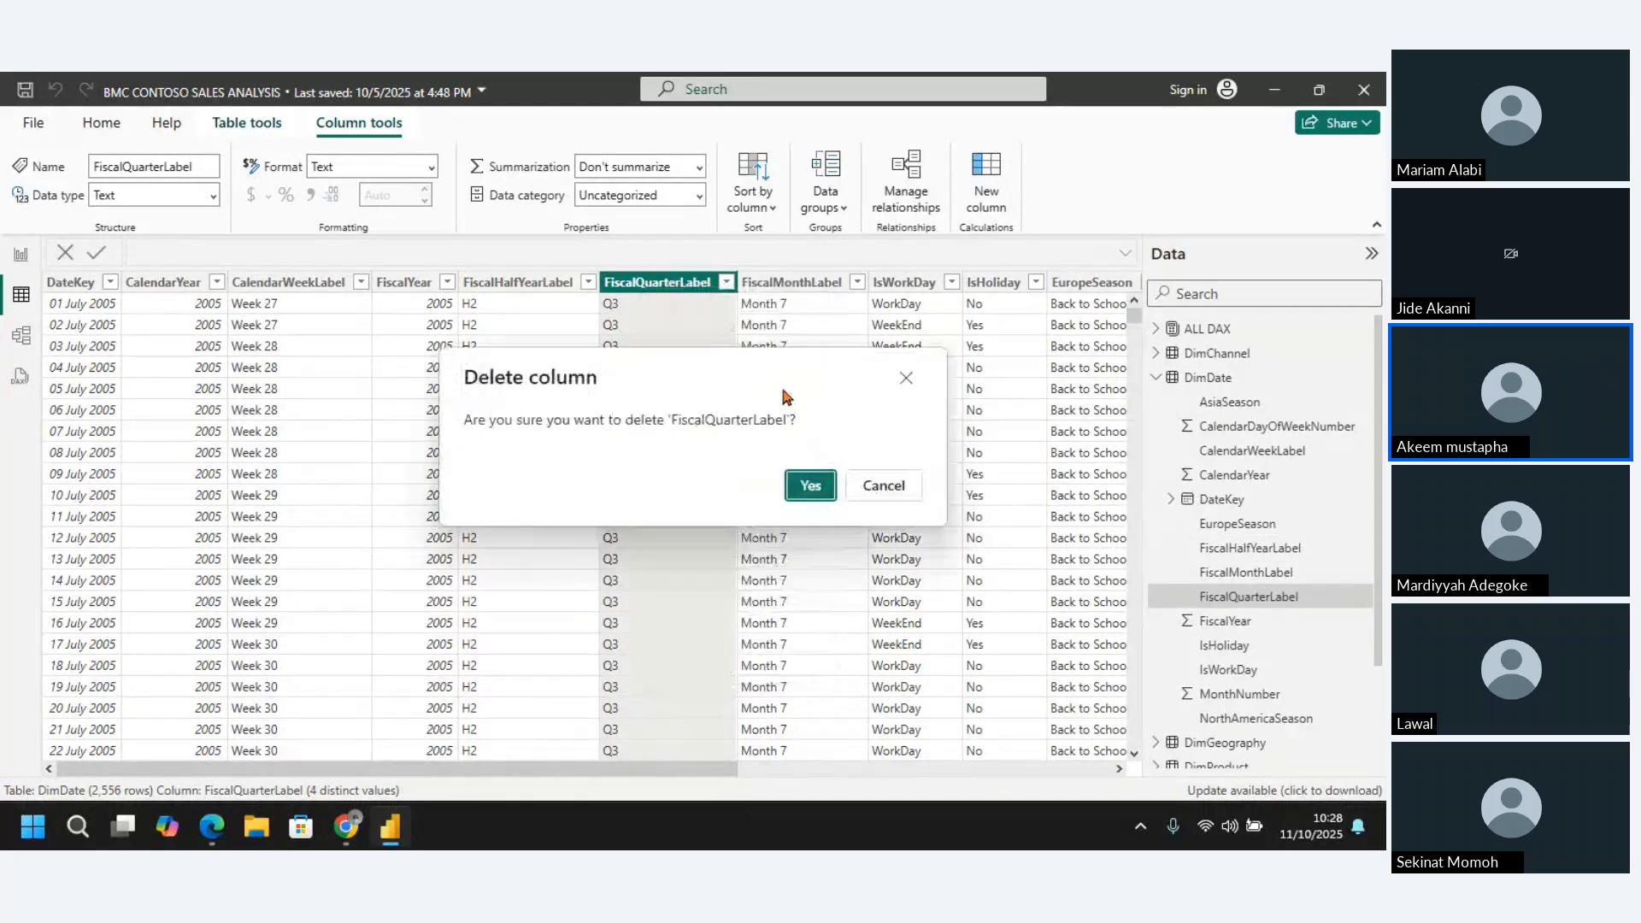
pyautogui.click(810, 488)
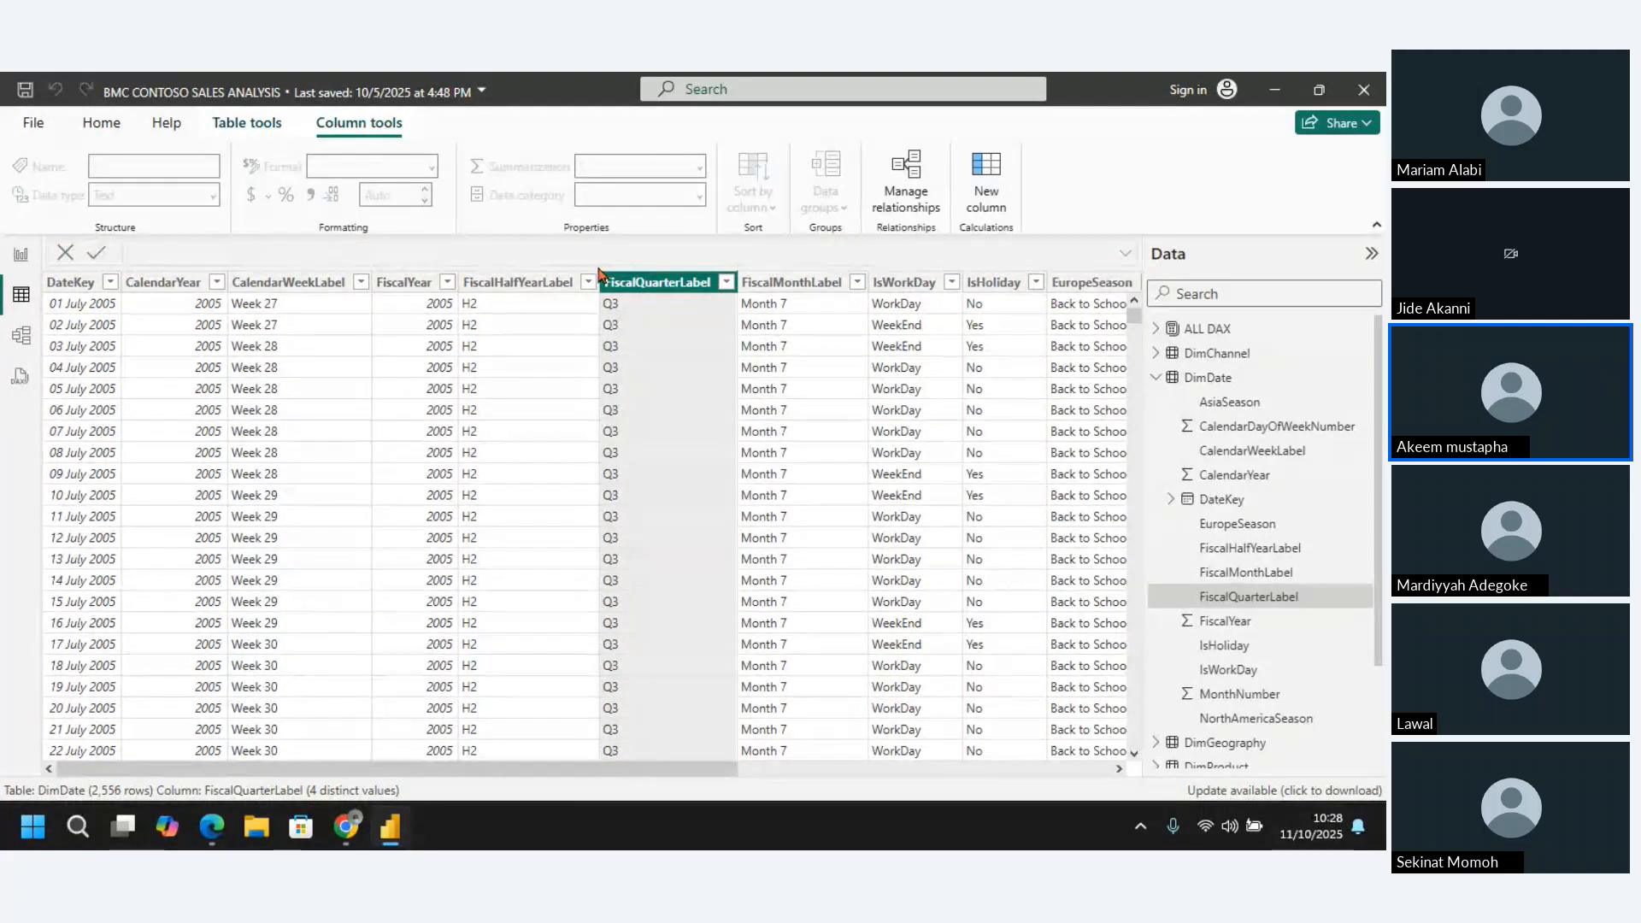
# Delete the FiscalHalfYearLabel column from the DimDate table
pyautogui.click(512, 283)
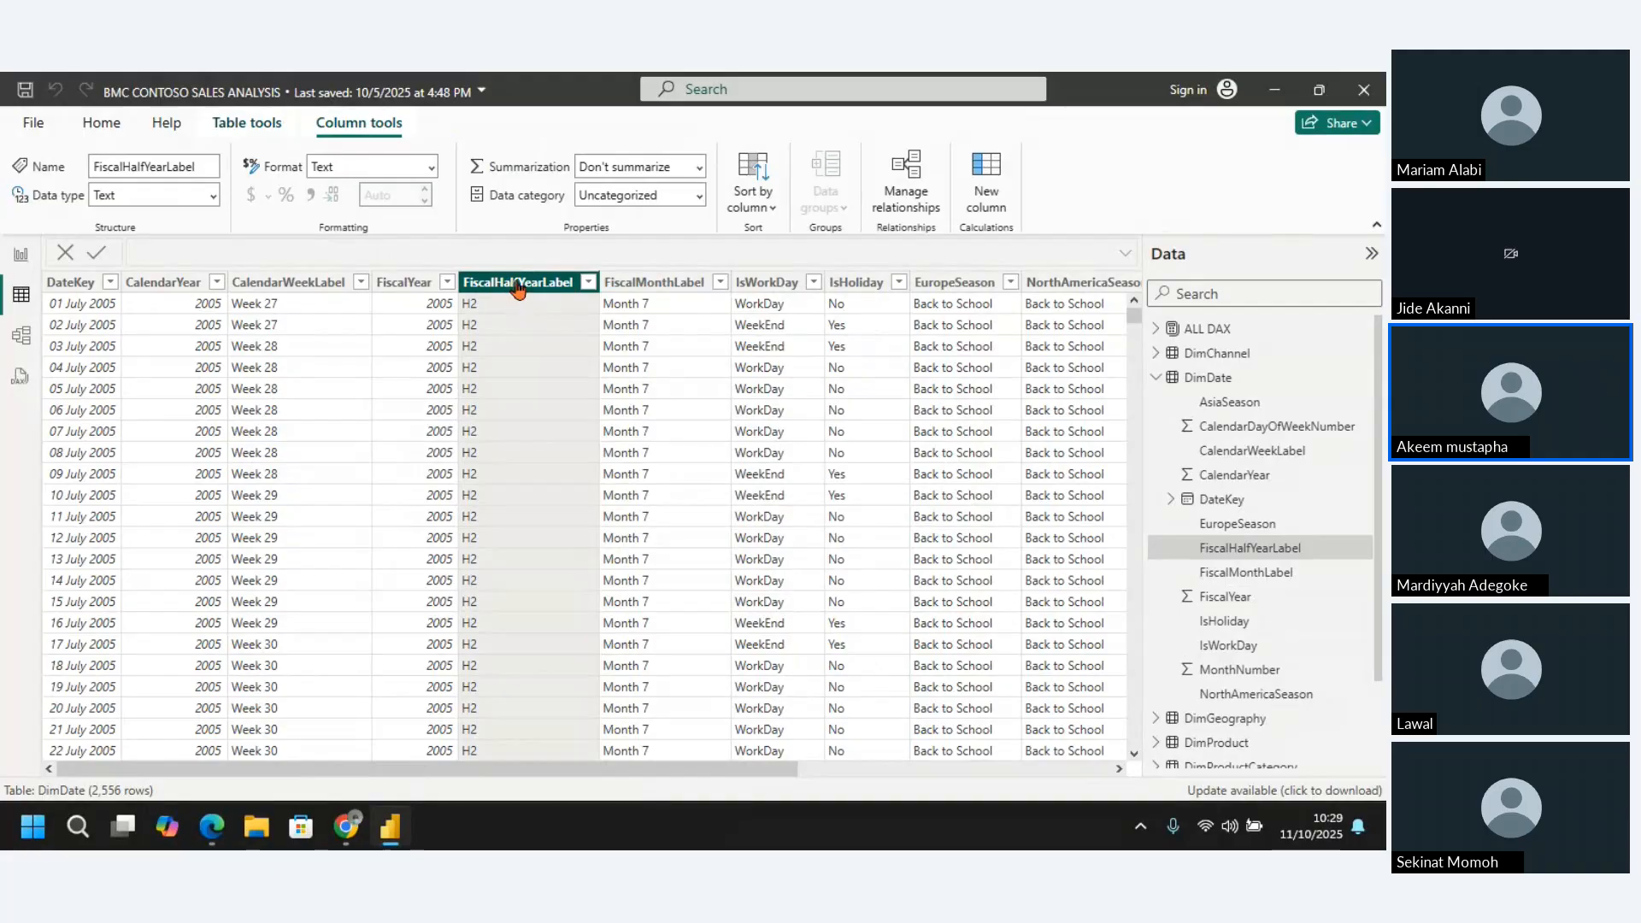
pyautogui.rightClick(518, 288)
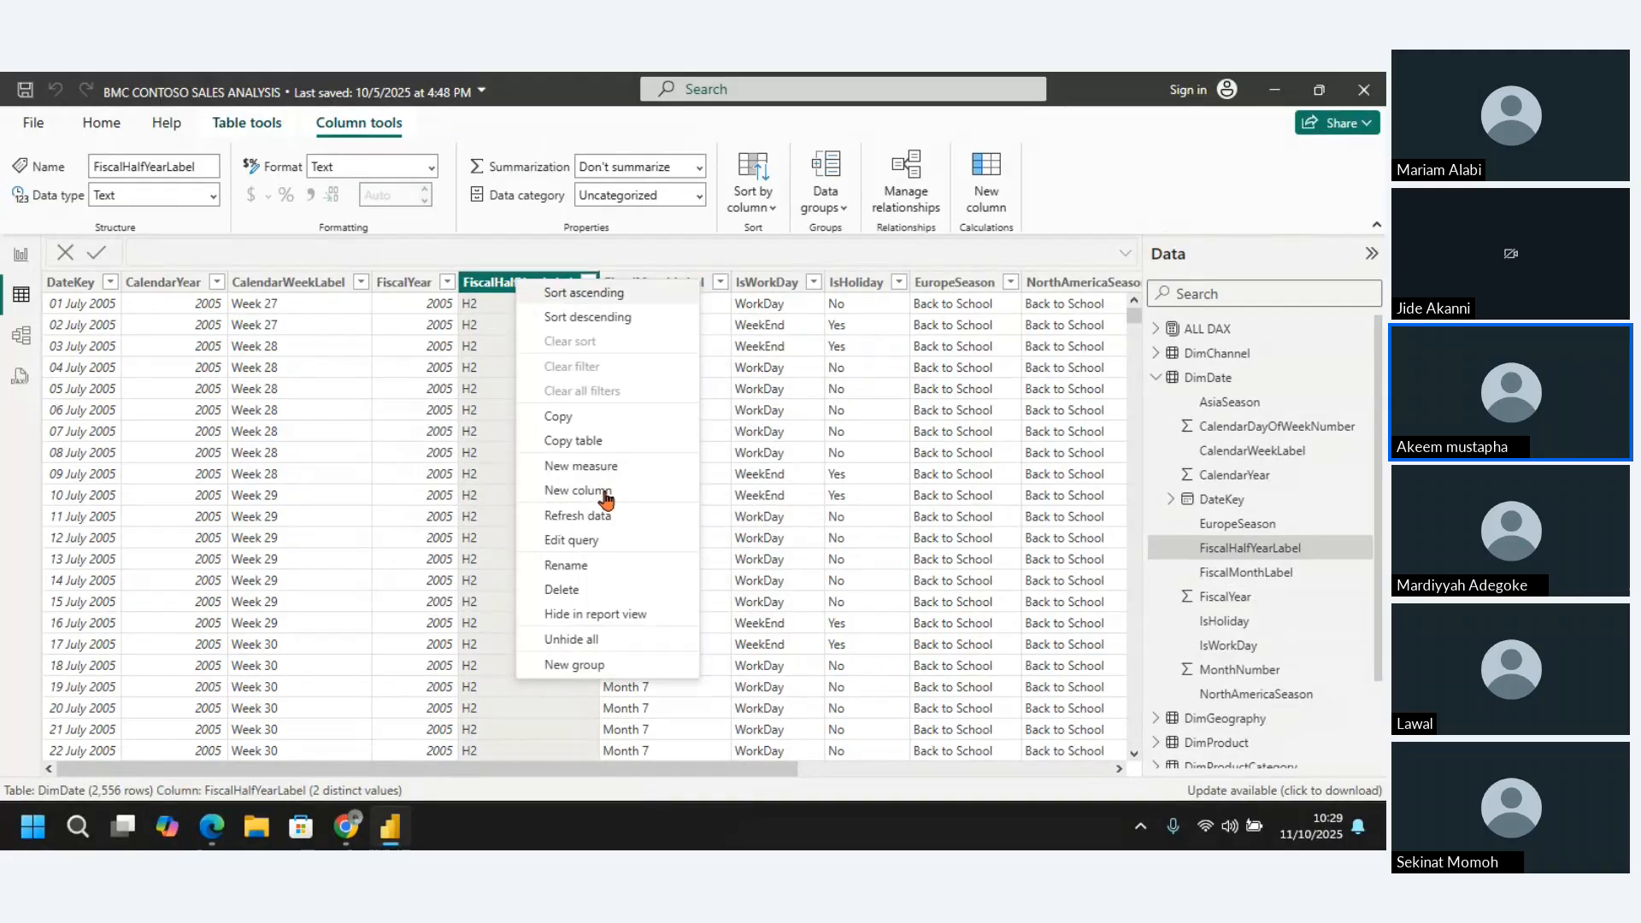
pyautogui.click(579, 596)
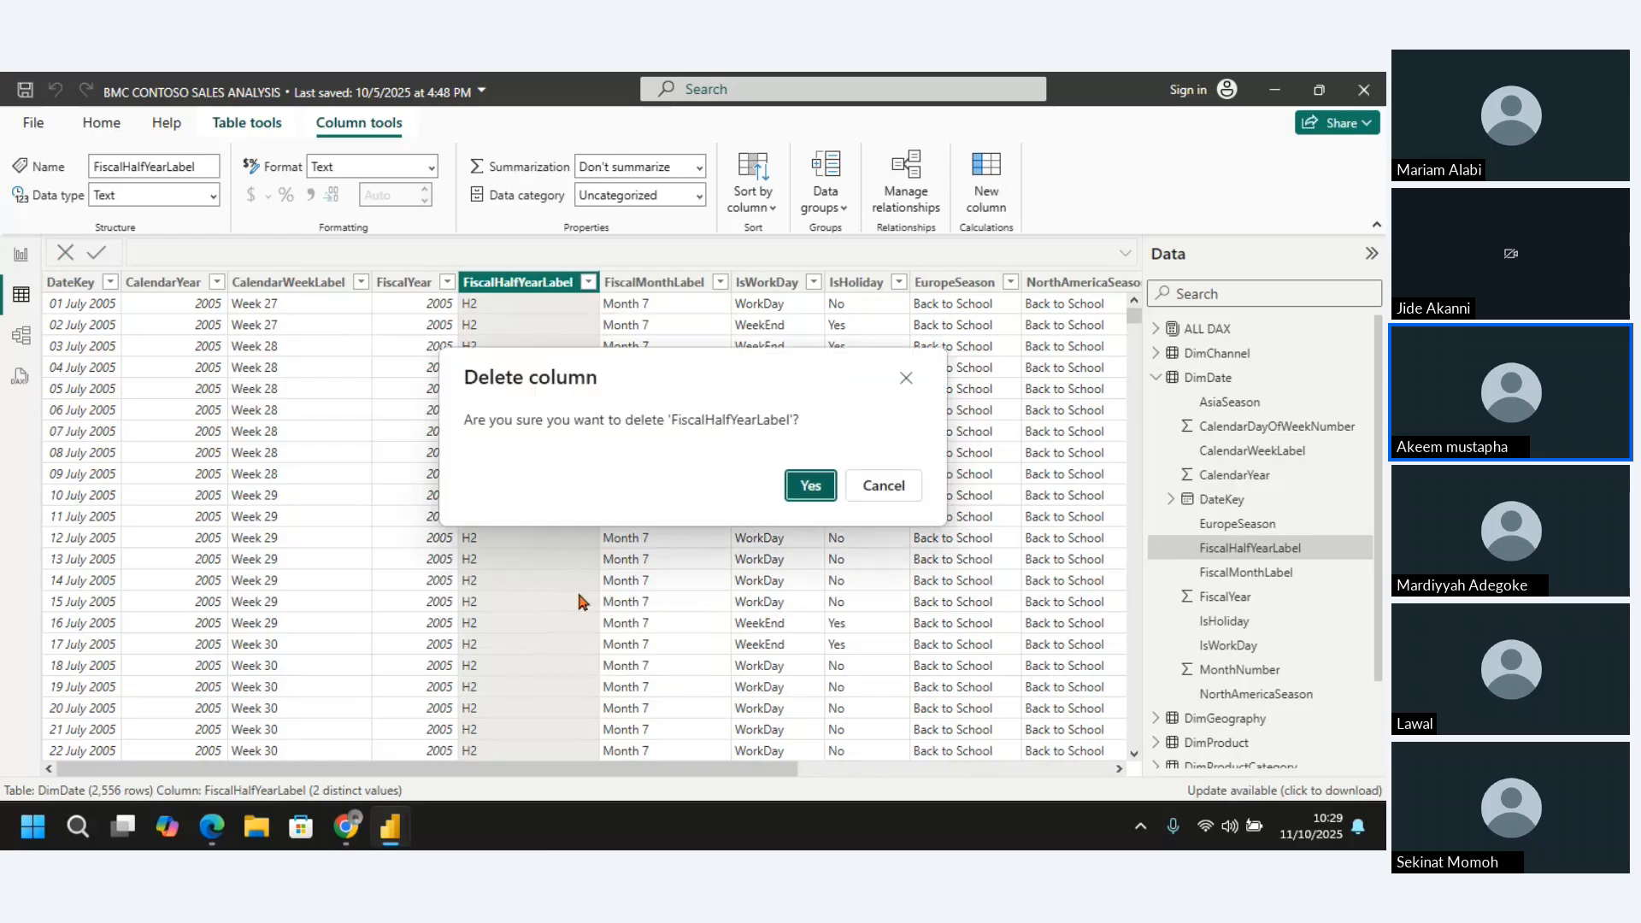
pyautogui.press('Escape')
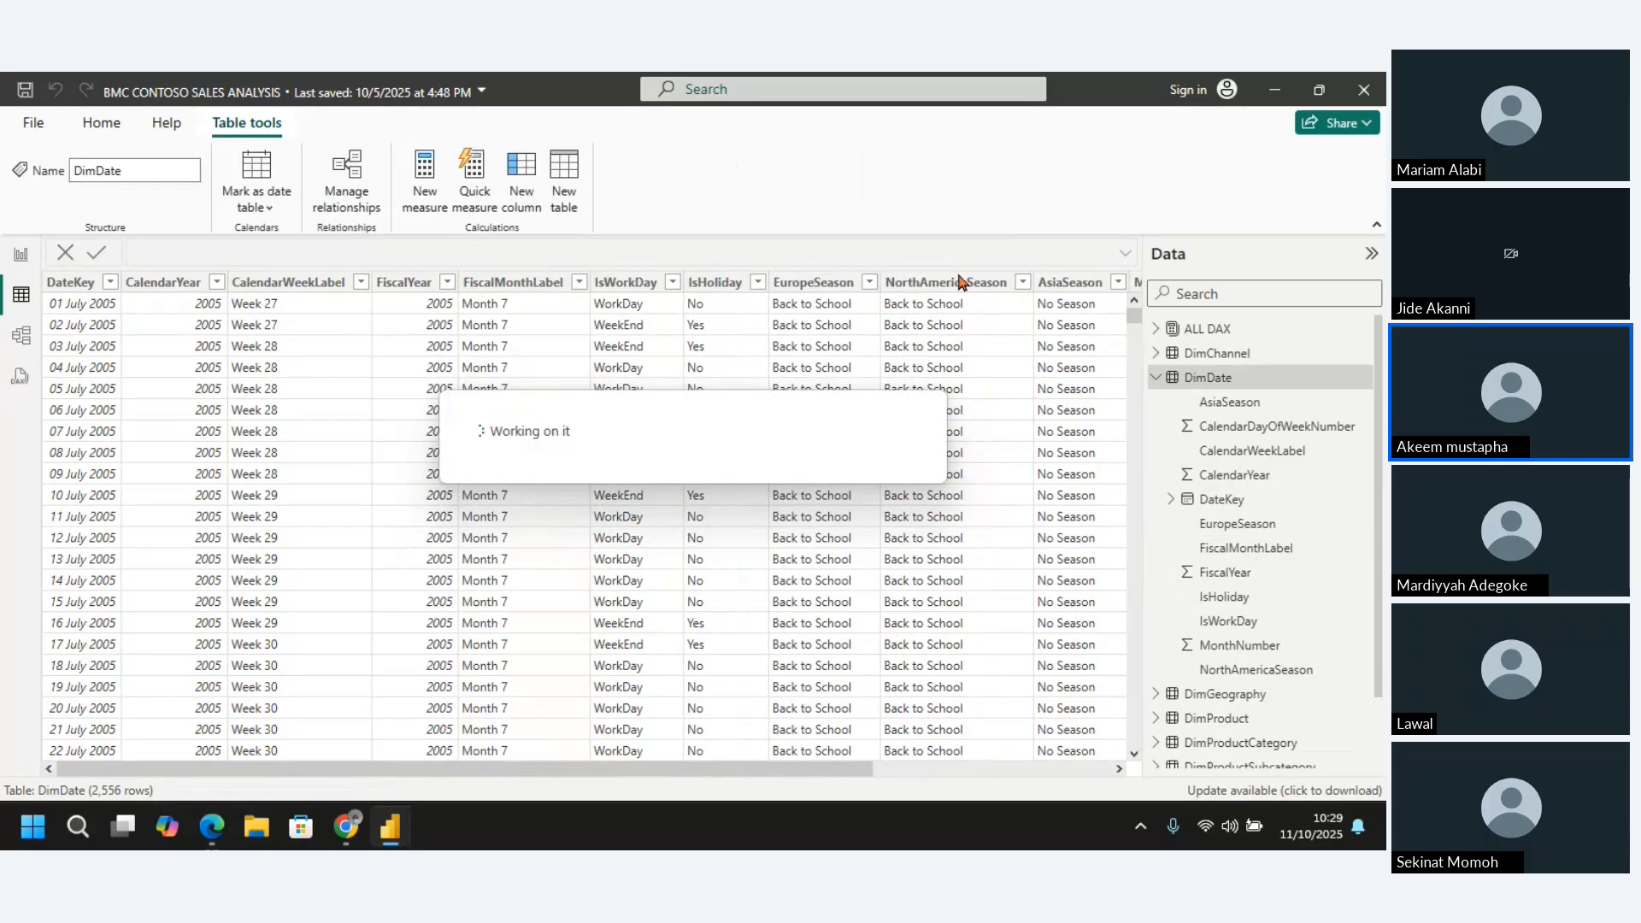
# Delete the EuropeSeason column from the DimDate table
pyautogui.click(961, 283)
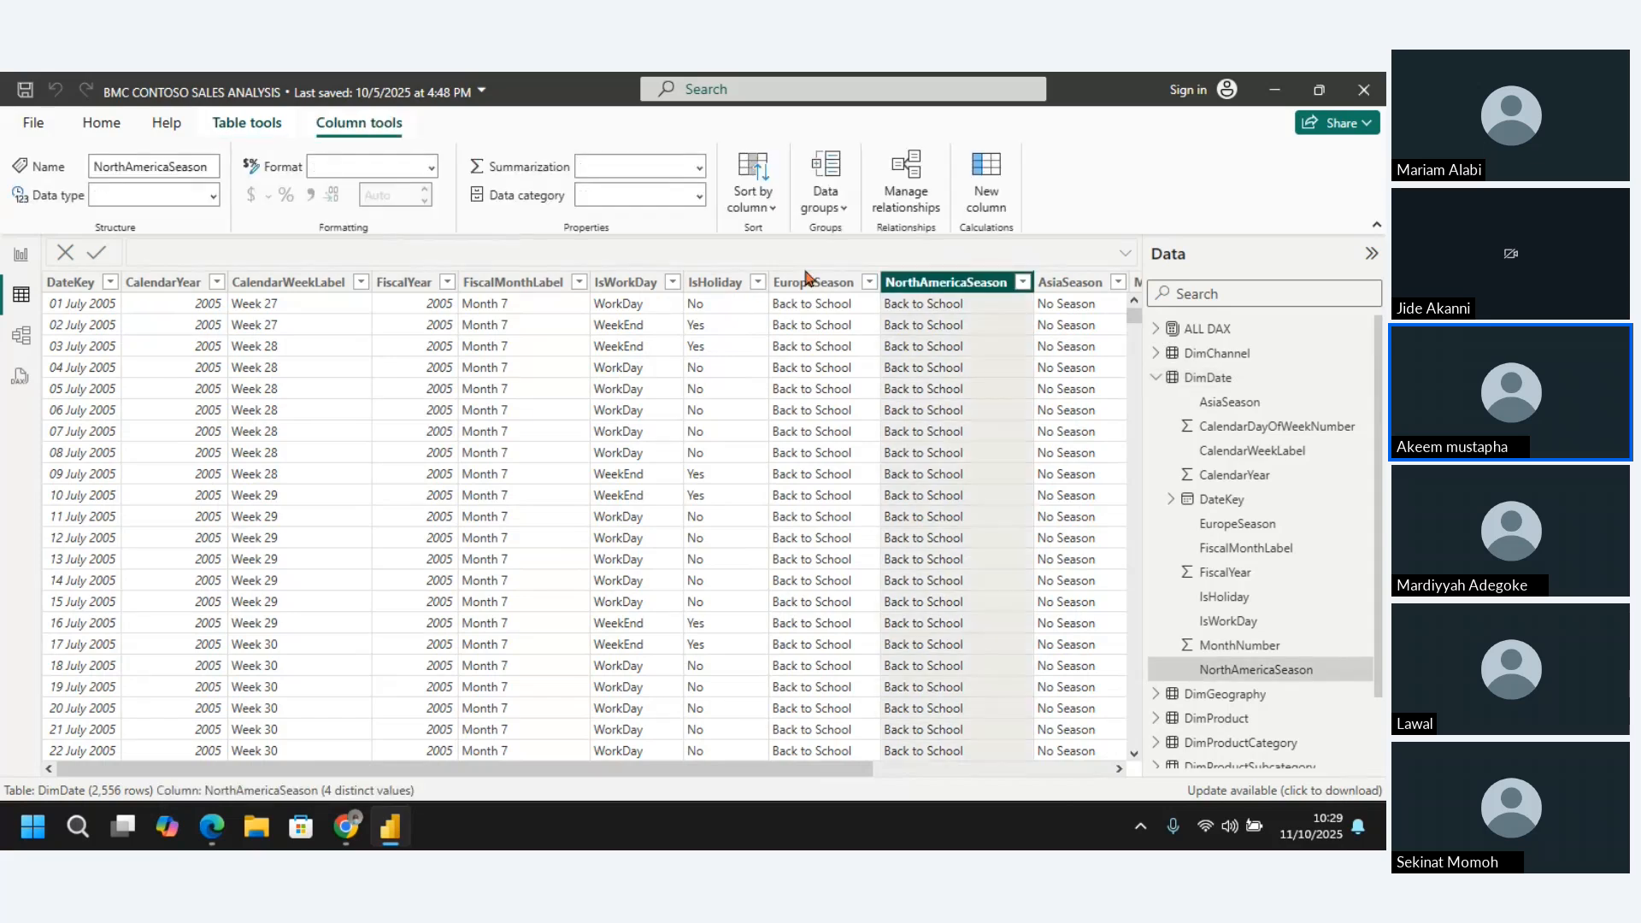
pyautogui.click(811, 281)
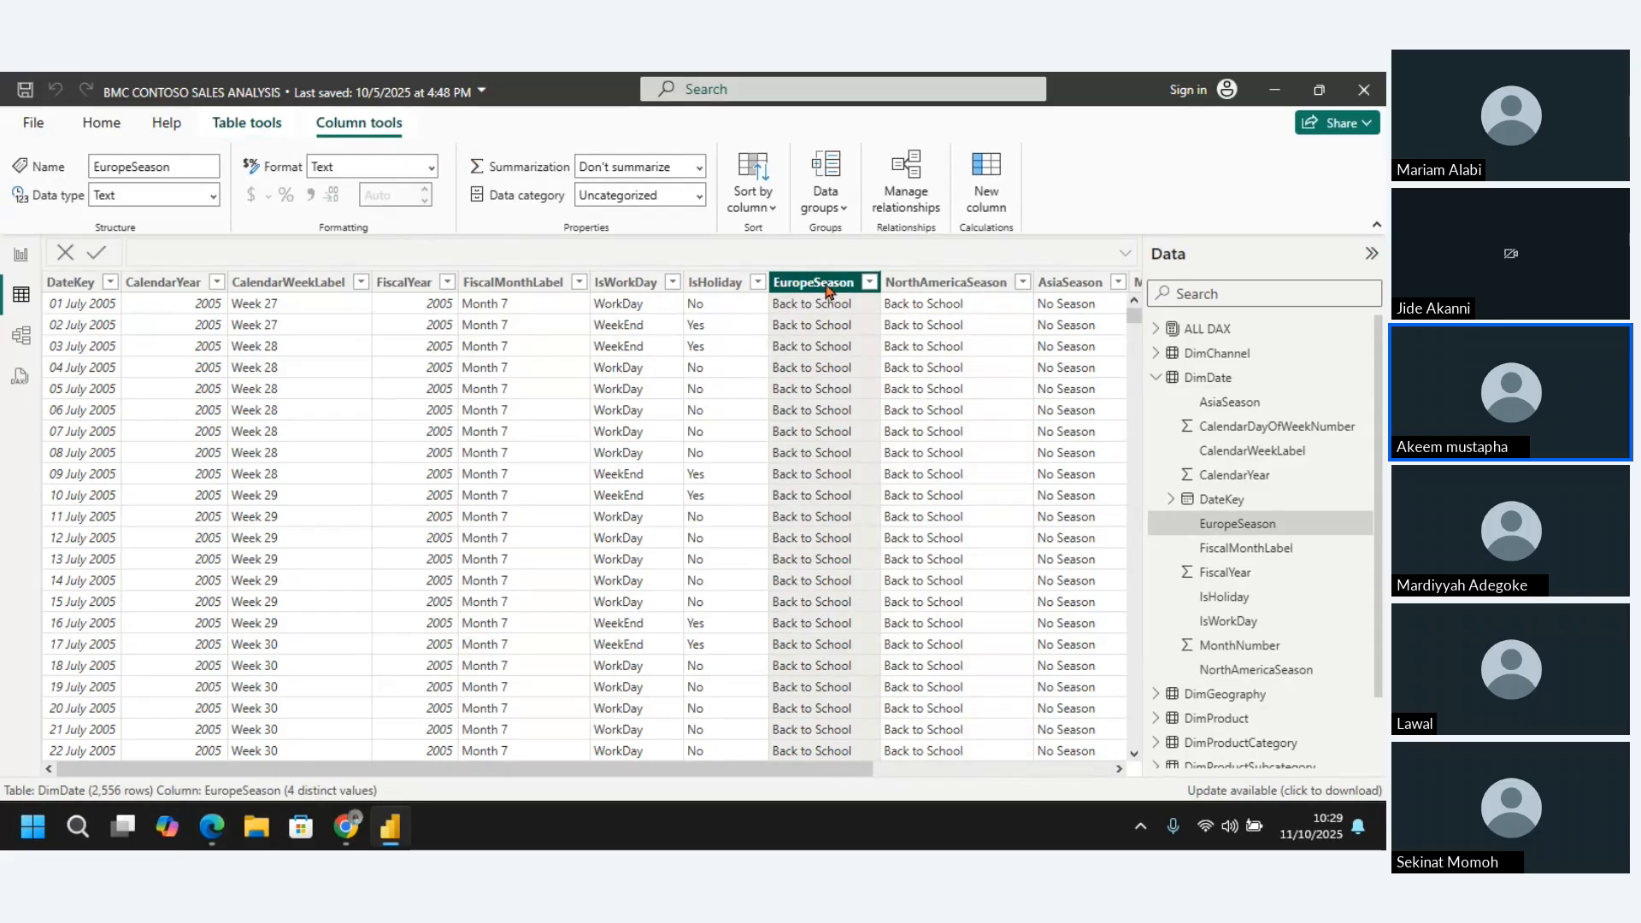
pyautogui.rightClick(828, 287)
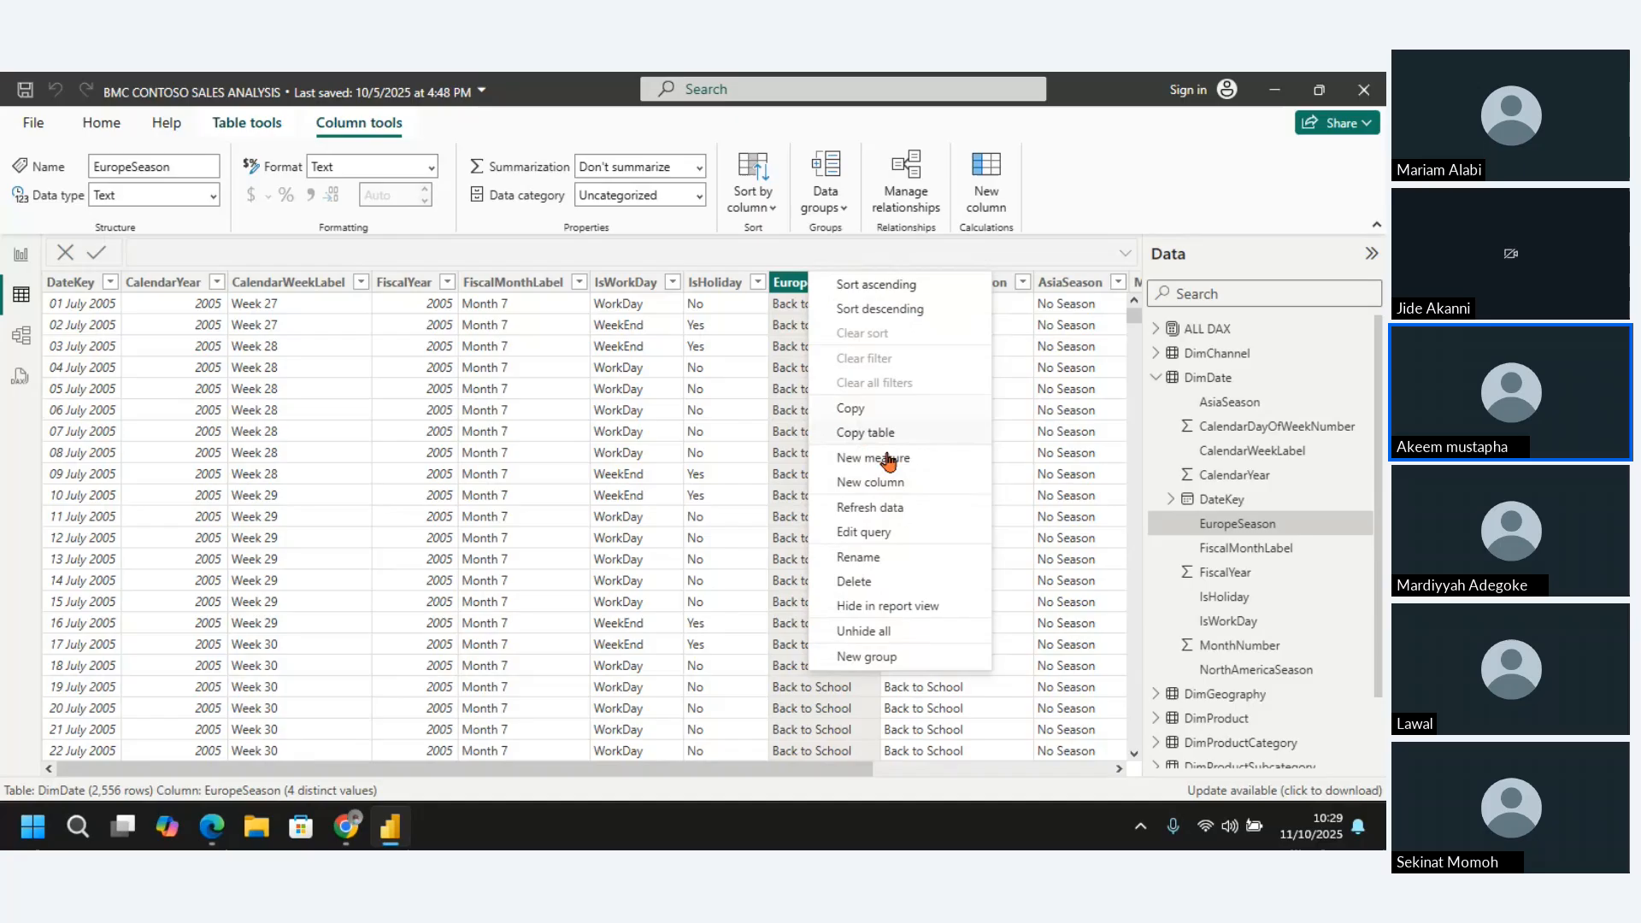
pyautogui.click(875, 585)
pyautogui.click(807, 485)
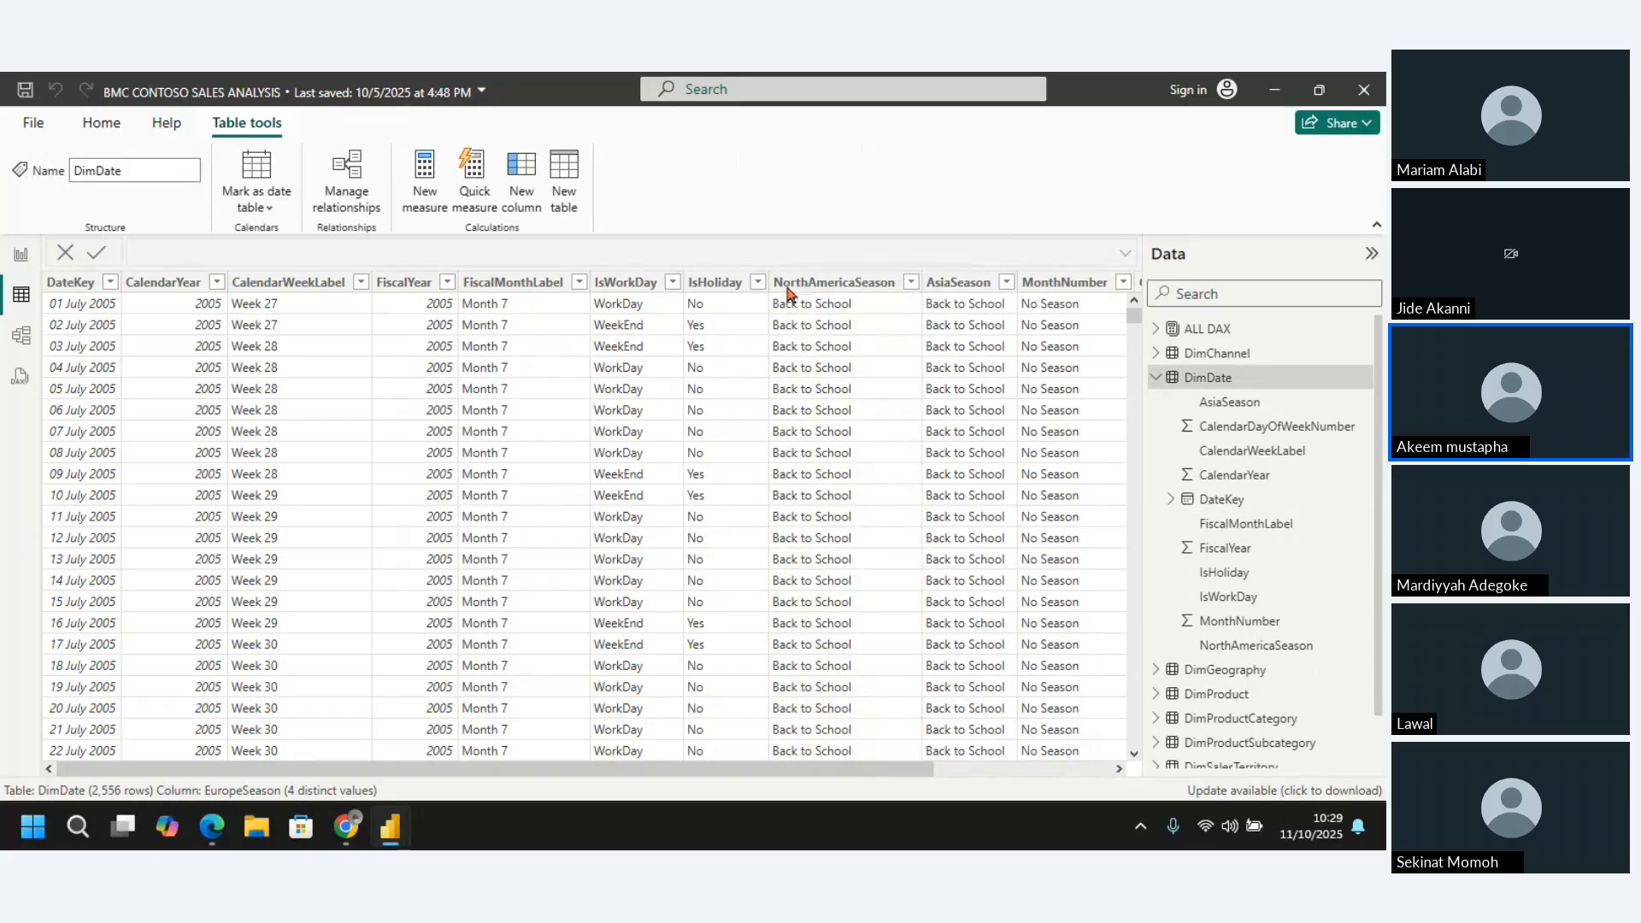
# Delete the AsiaSeason column from the DimDate table
pyautogui.click(957, 282)
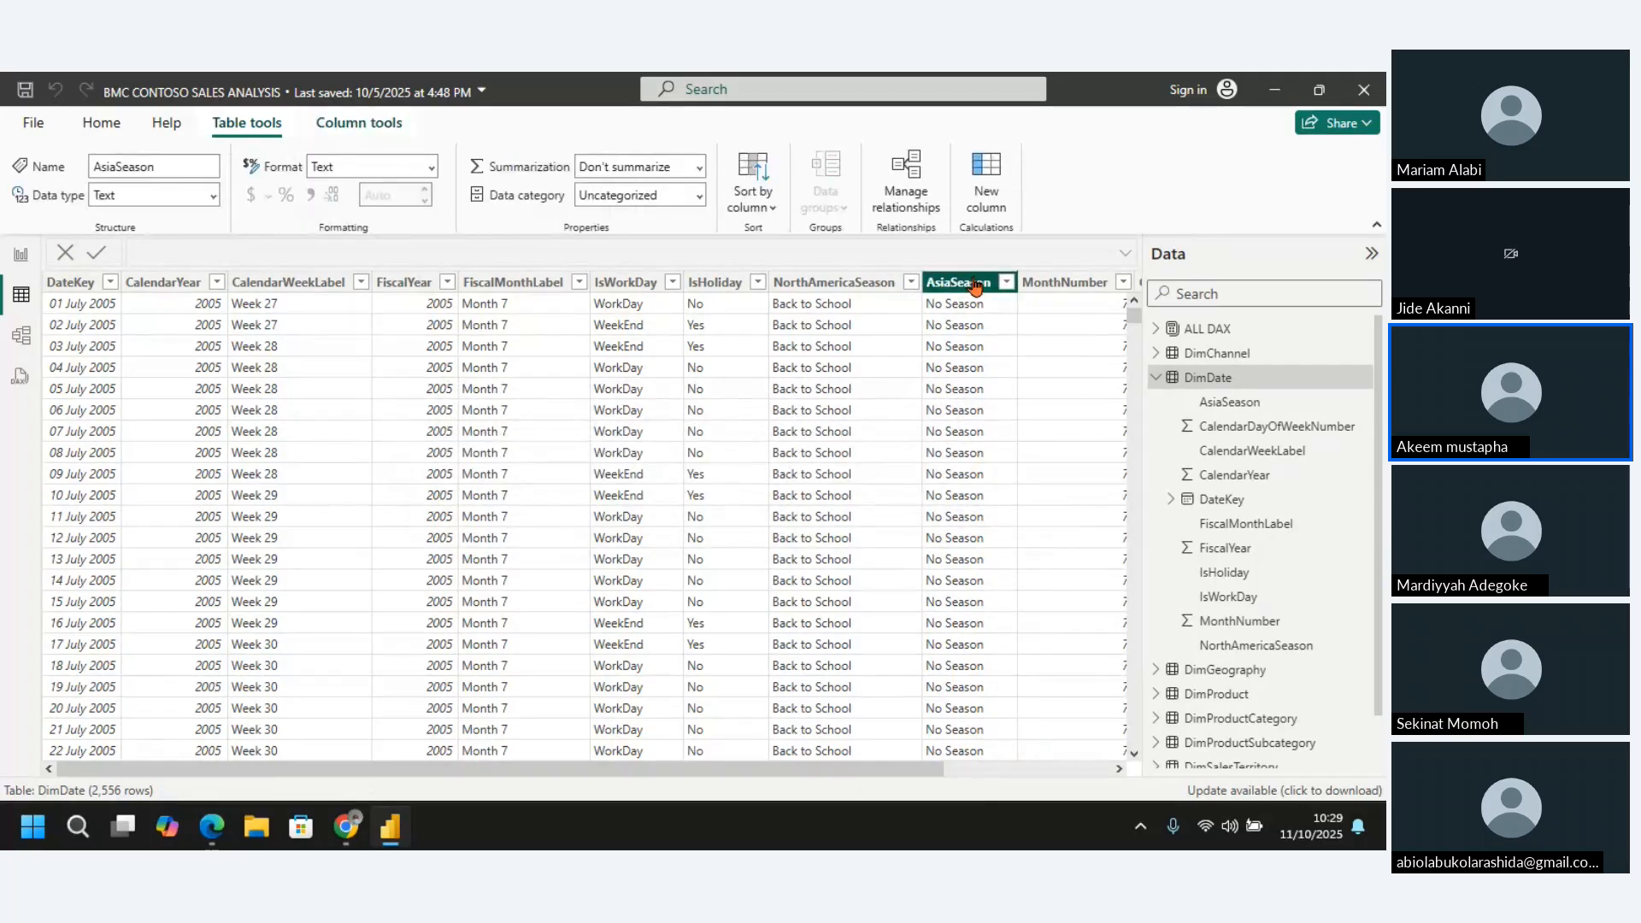
pyautogui.rightClick(974, 287)
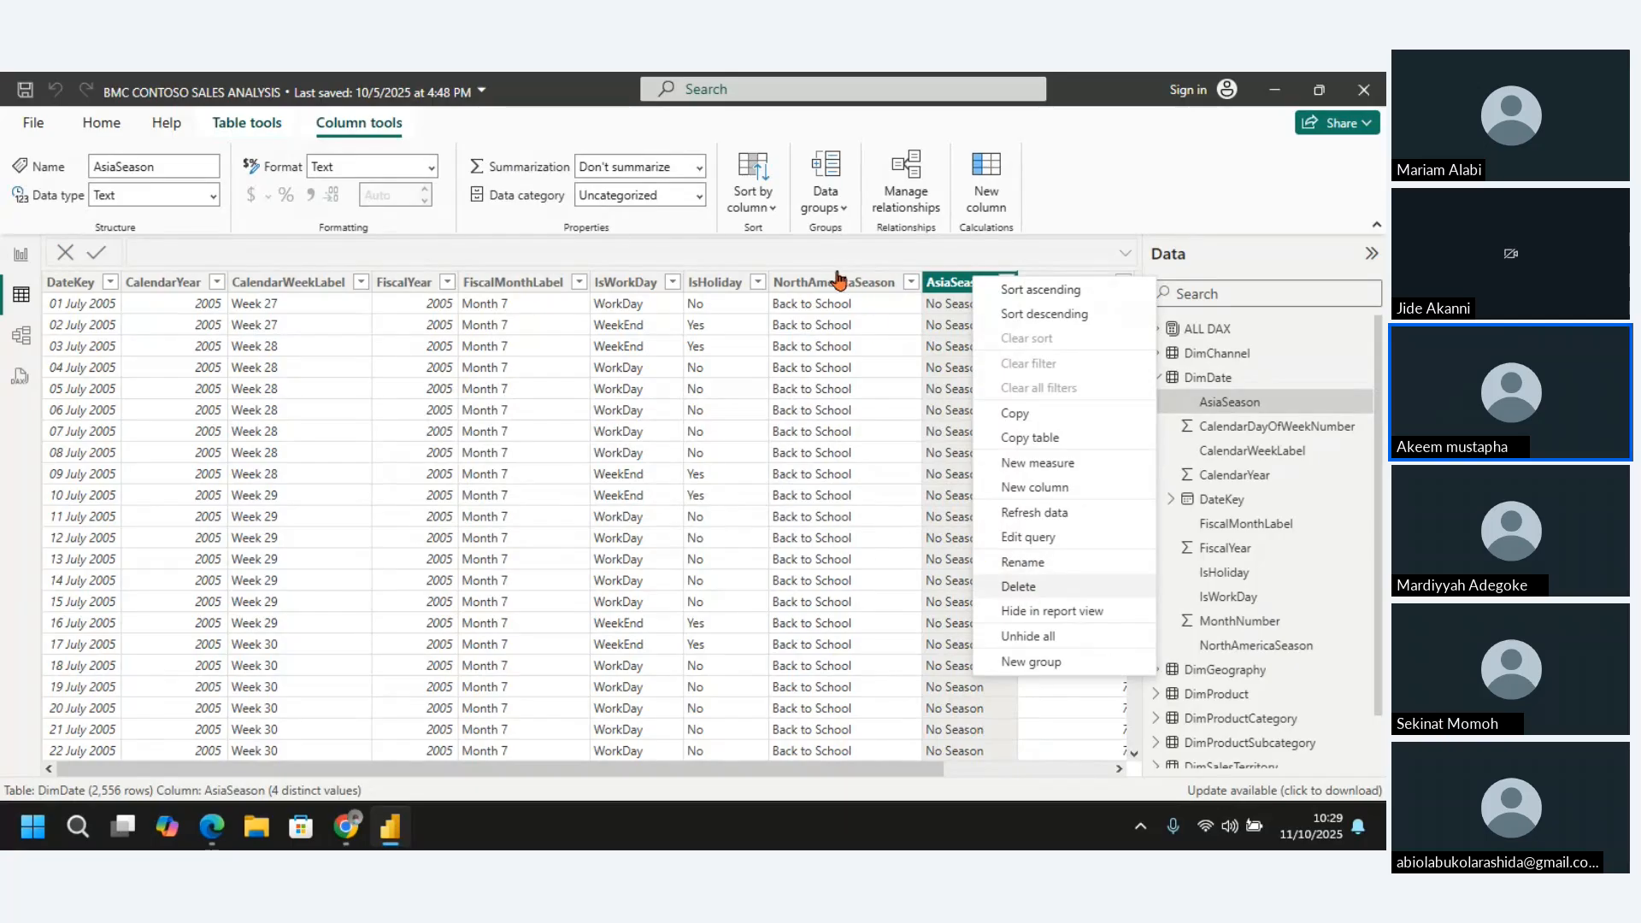
pyautogui.click(1030, 588)
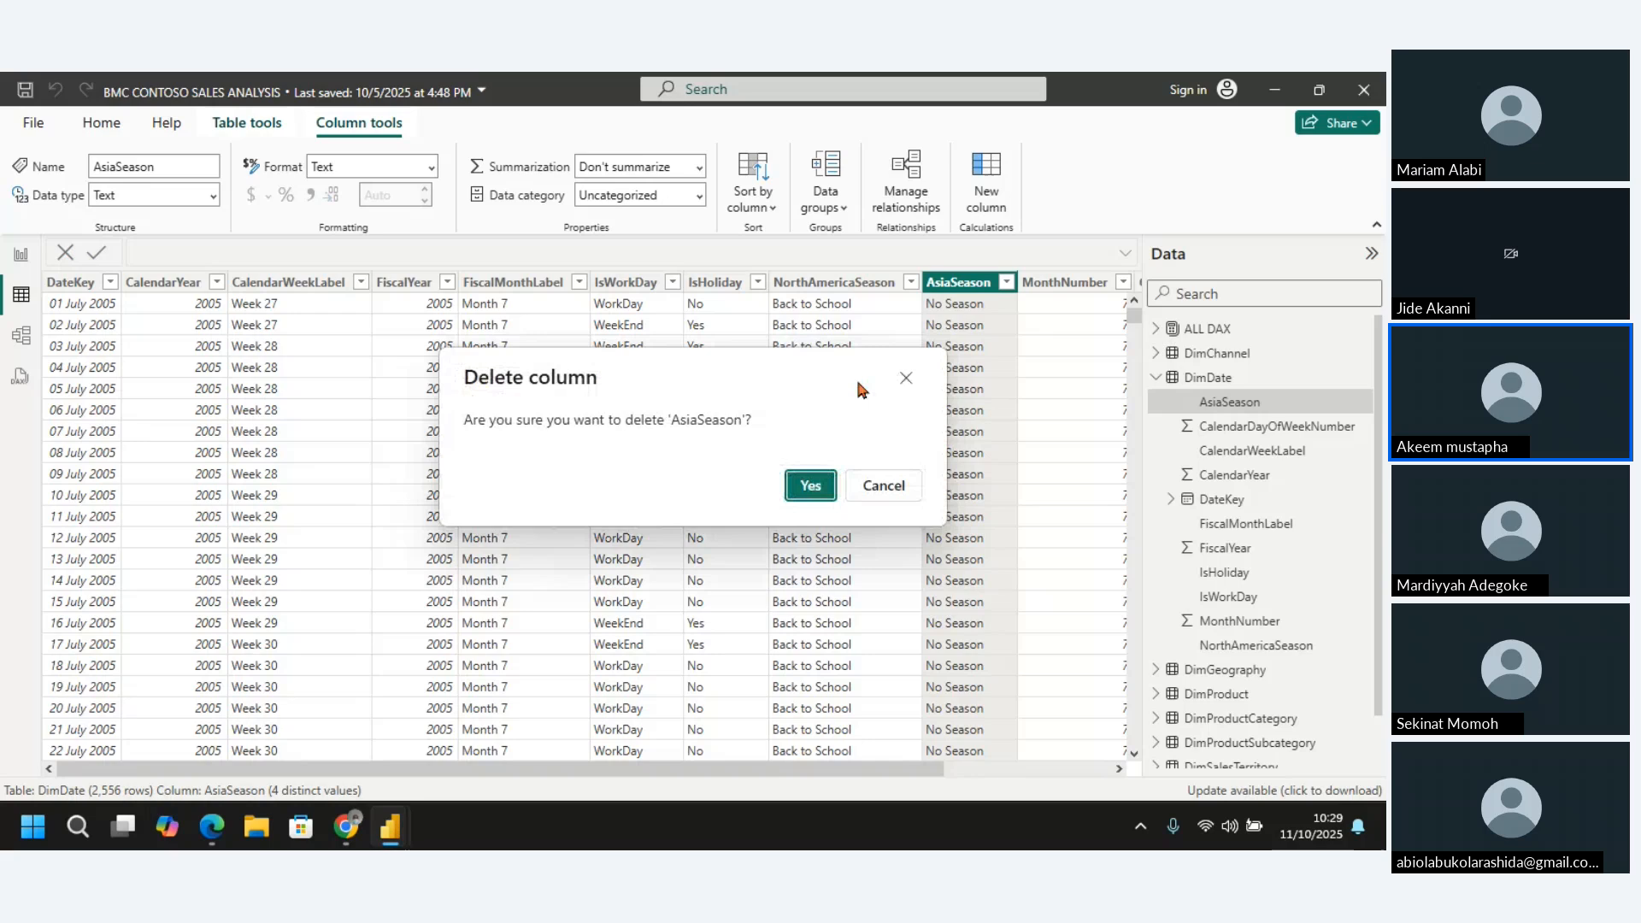
pyautogui.click(810, 486)
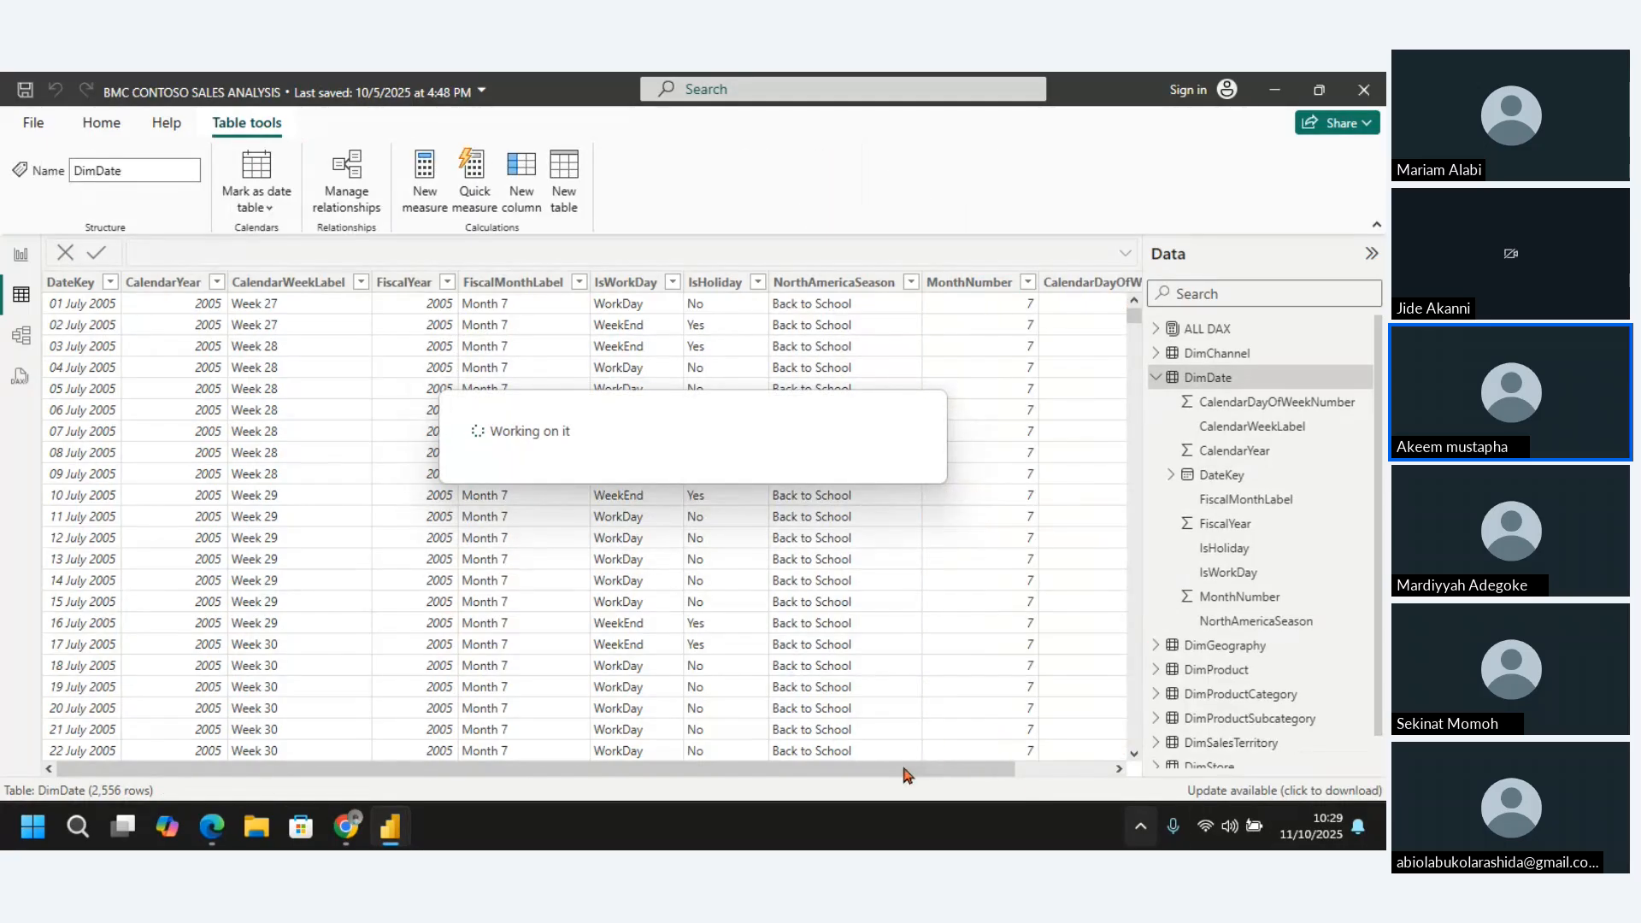
# Add a new calculated column to the DimDate table and name it Year in its DAX formula
pyautogui.moveTo(891, 774); pyautogui.dragTo(923, 776)
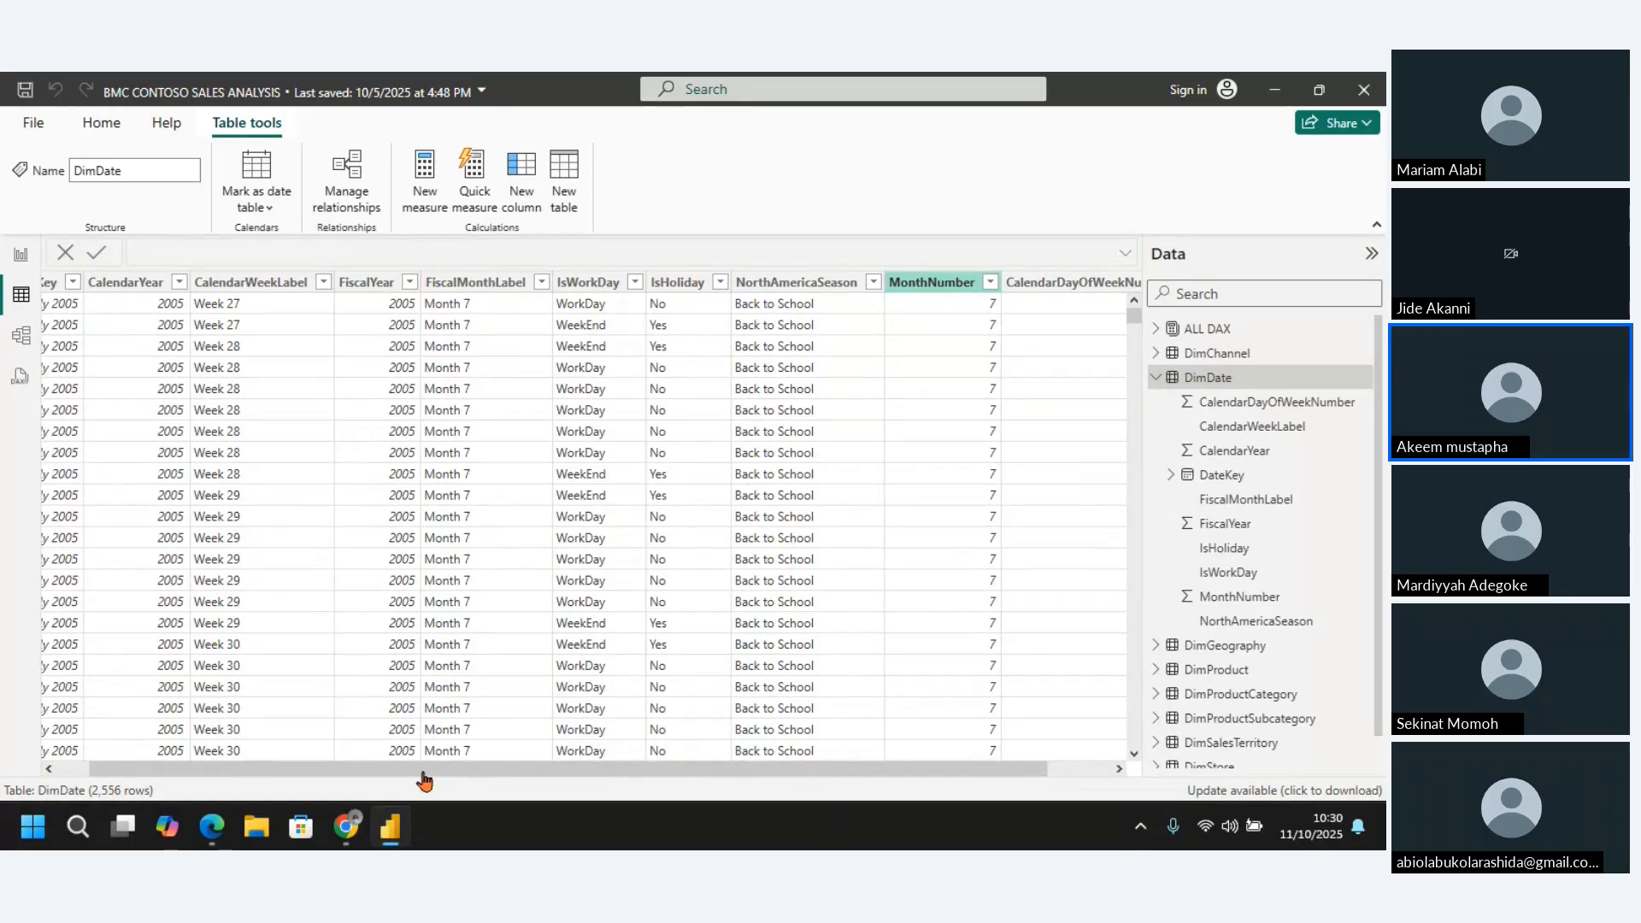
pyautogui.moveTo(425, 779); pyautogui.dragTo(396, 777)
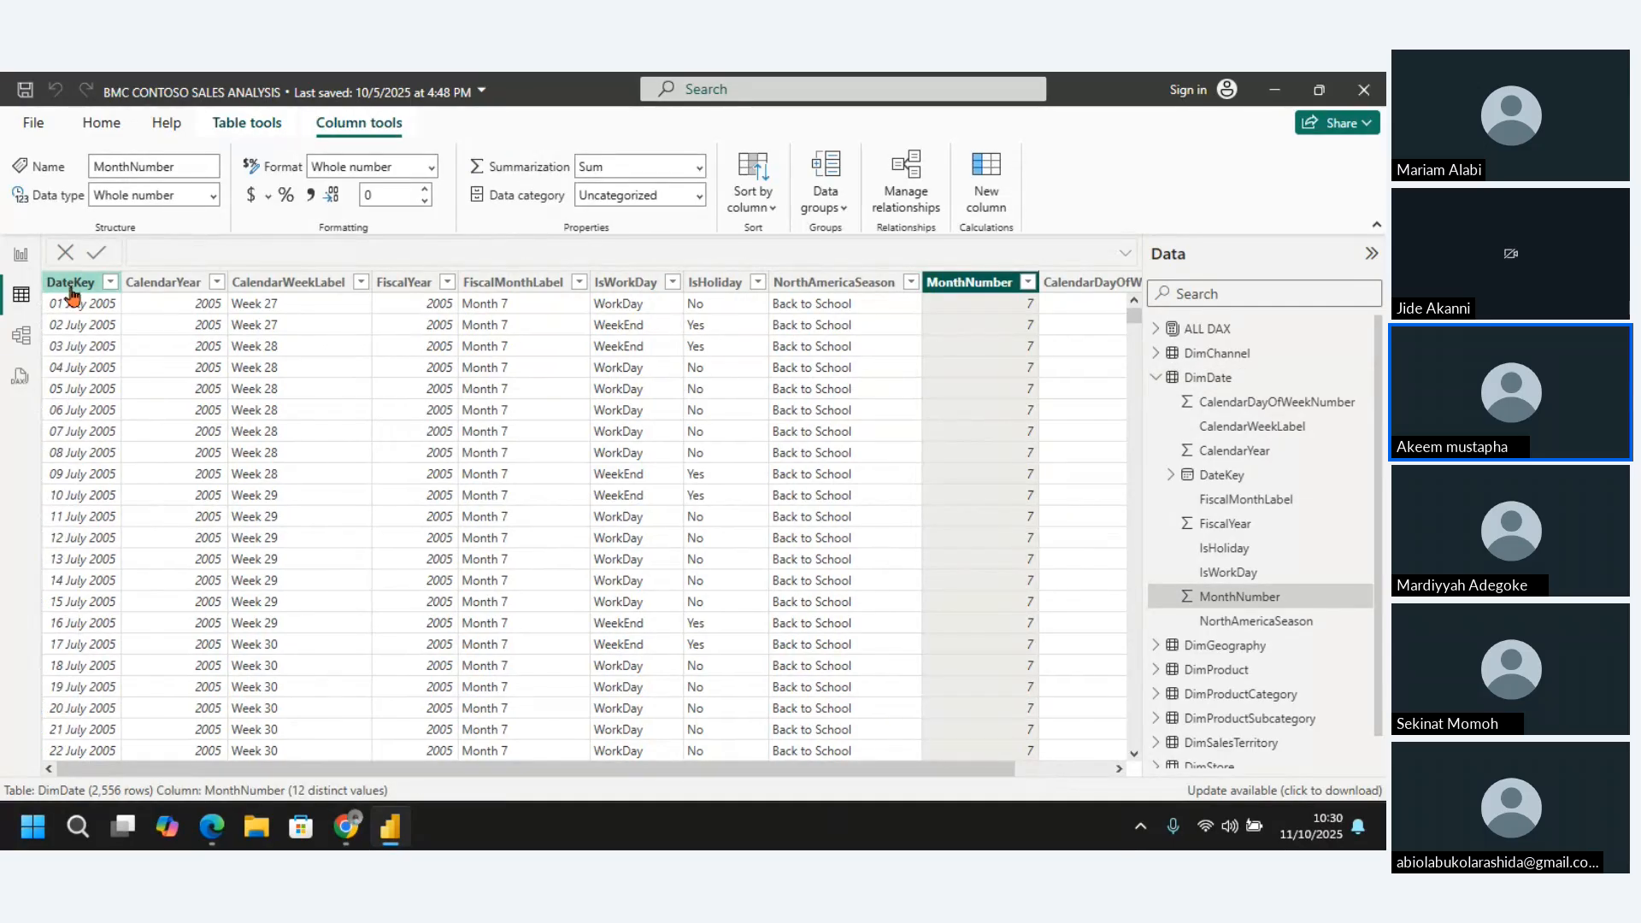
pyautogui.click(72, 289)
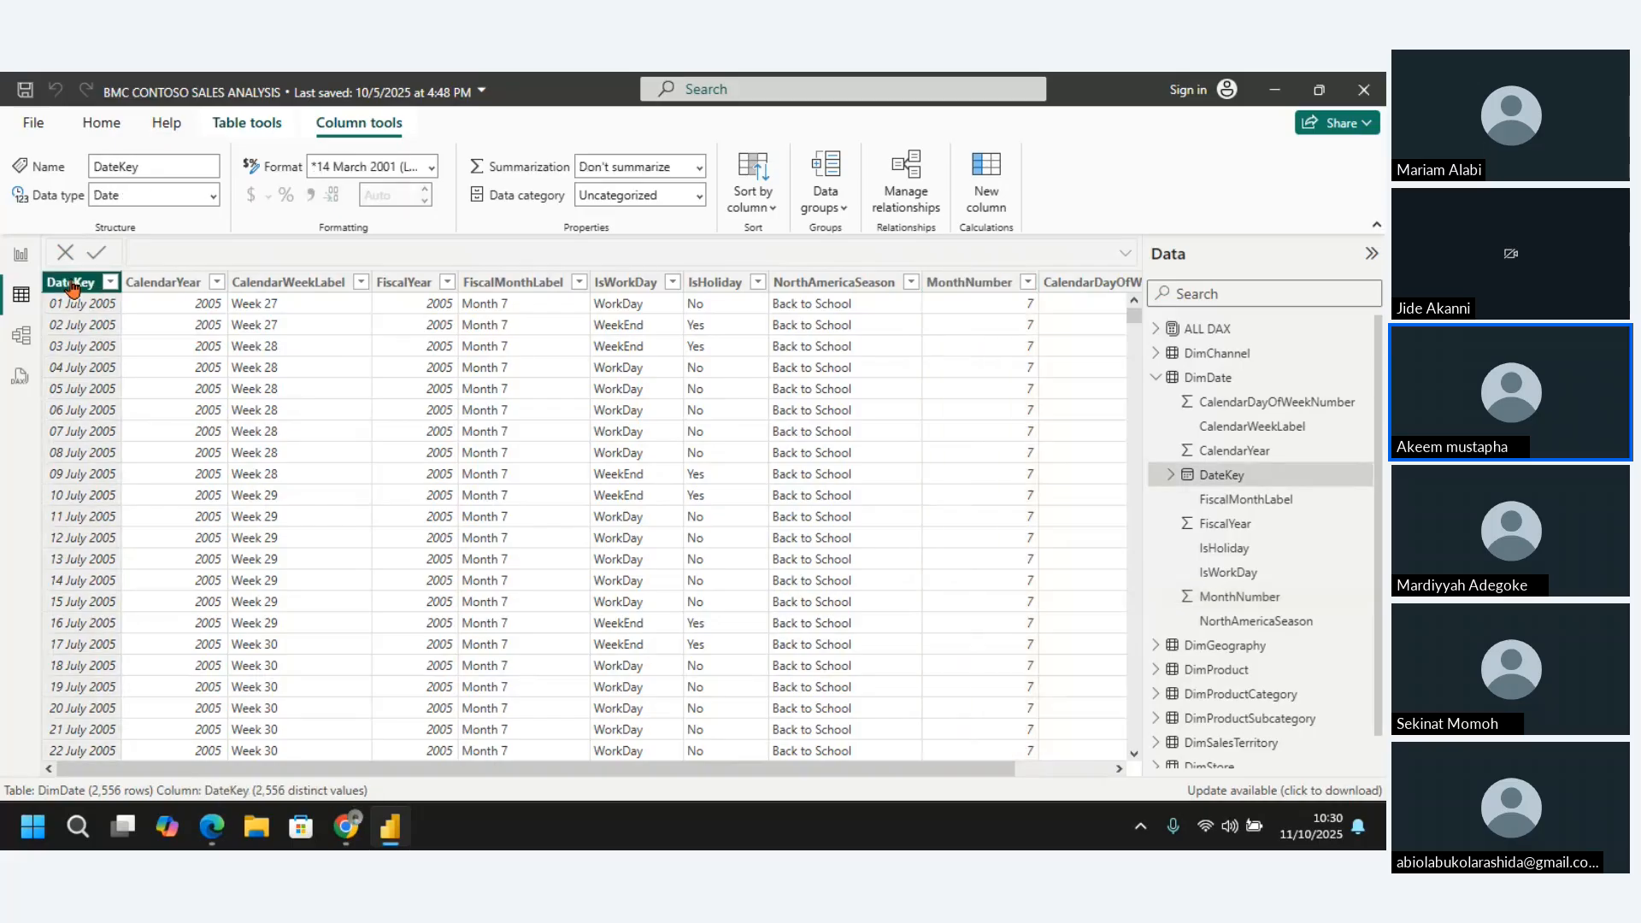
pyautogui.click(199, 287)
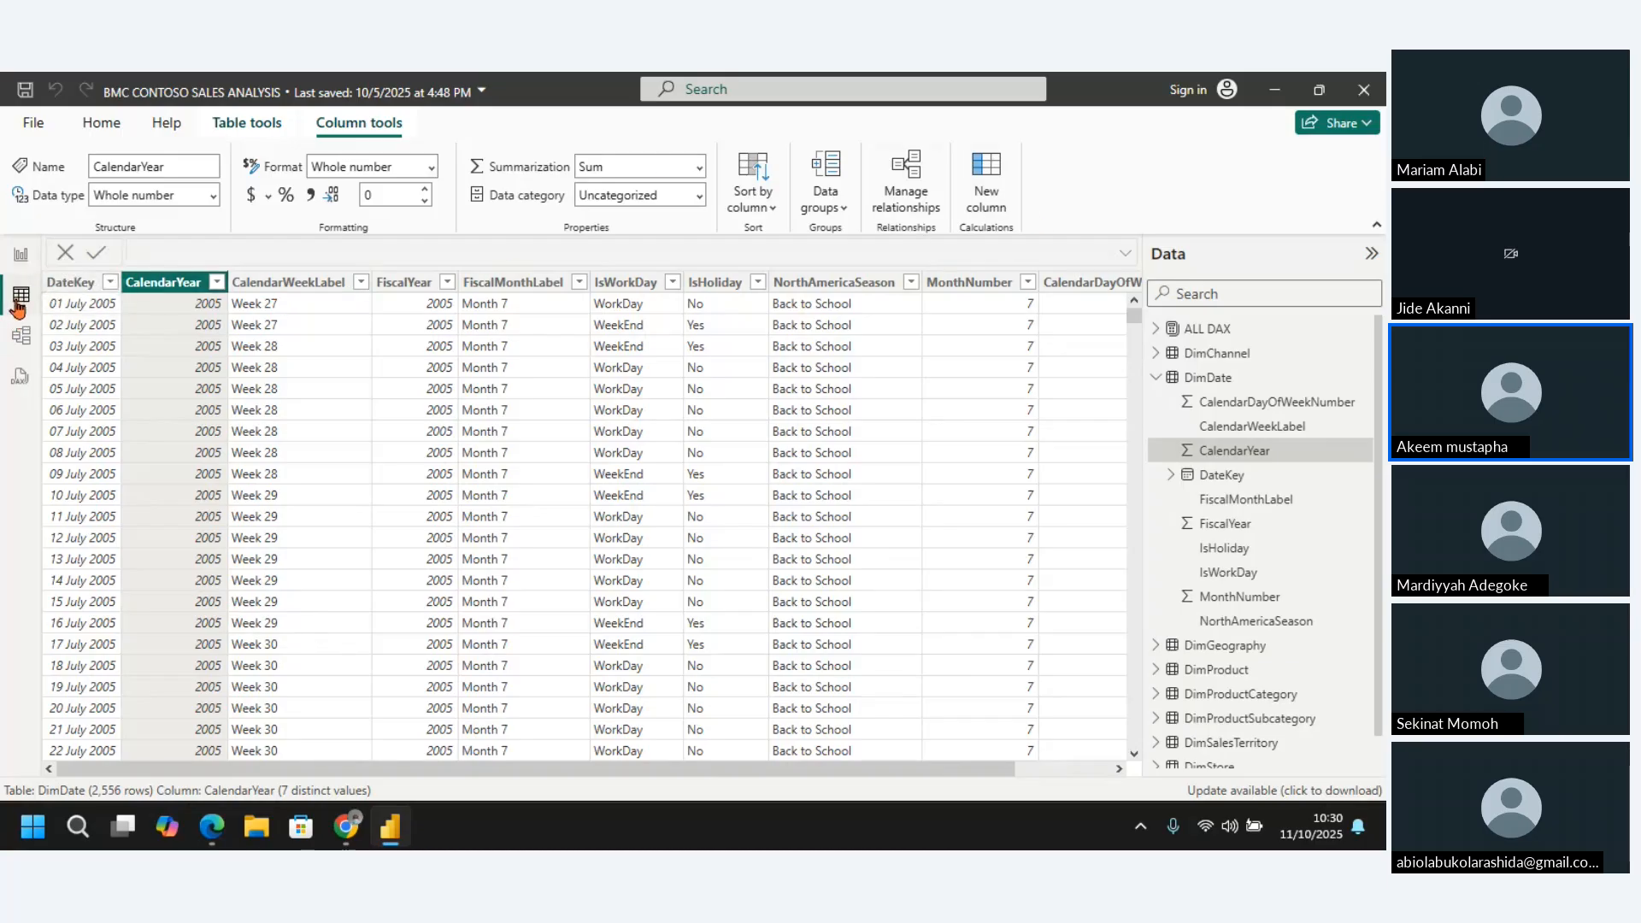
pyautogui.click(987, 183)
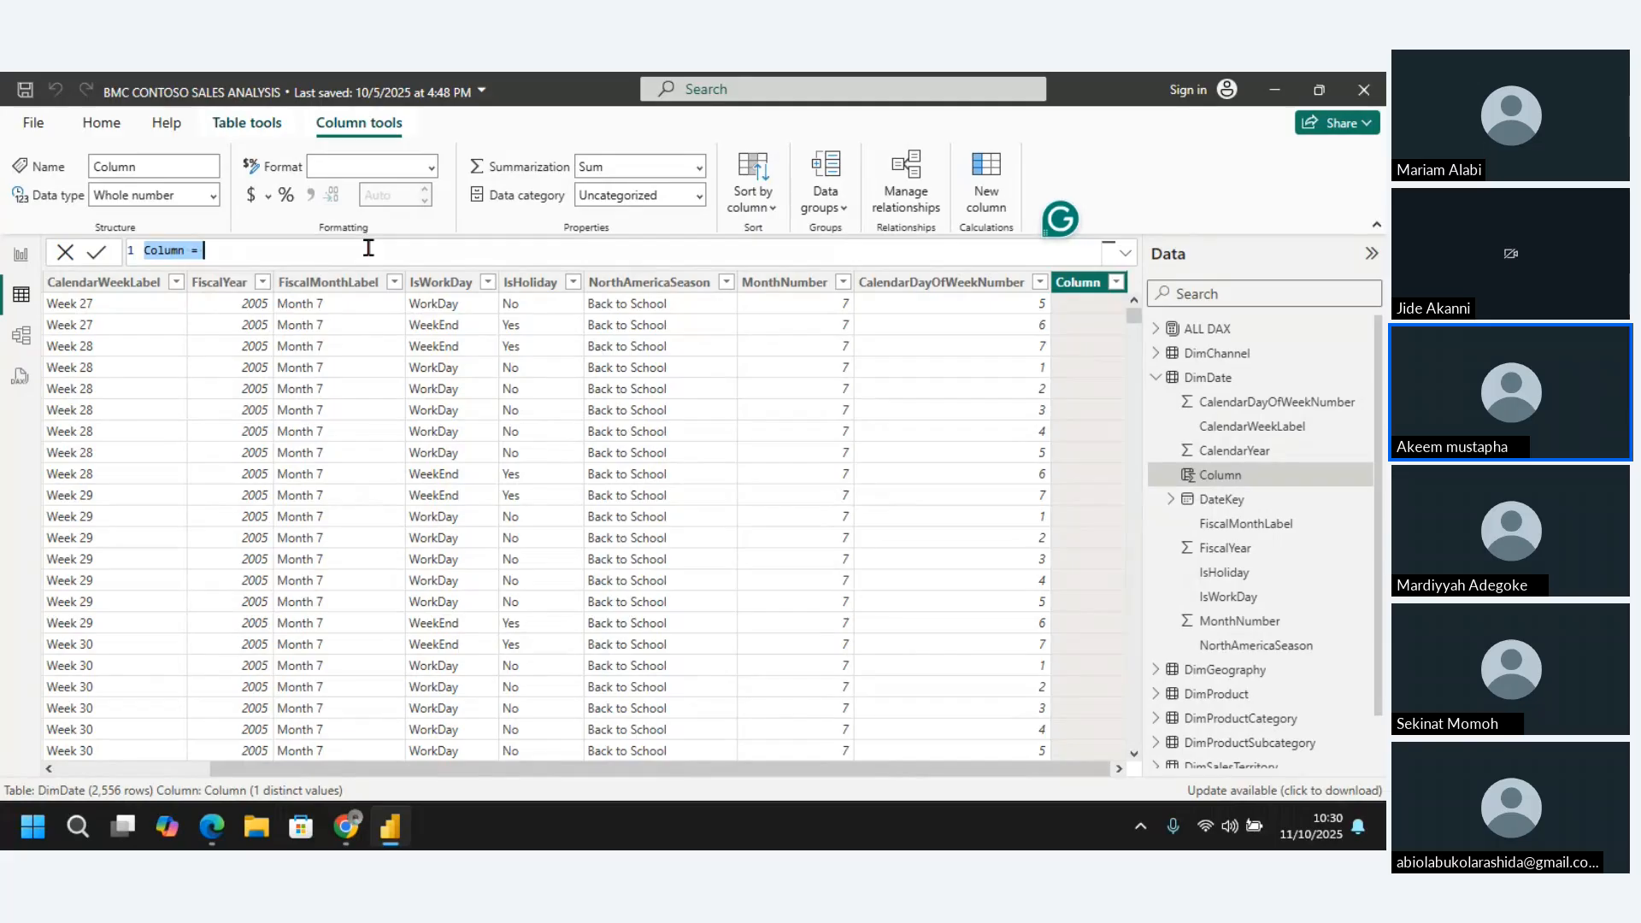
pyautogui.click(181, 248)
pyautogui.press('BackSpace')
pyautogui.press('BackSpace')
pyautogui.press('BackSpace')
pyautogui.press('BackSpace')
pyautogui.press('BackSpace')
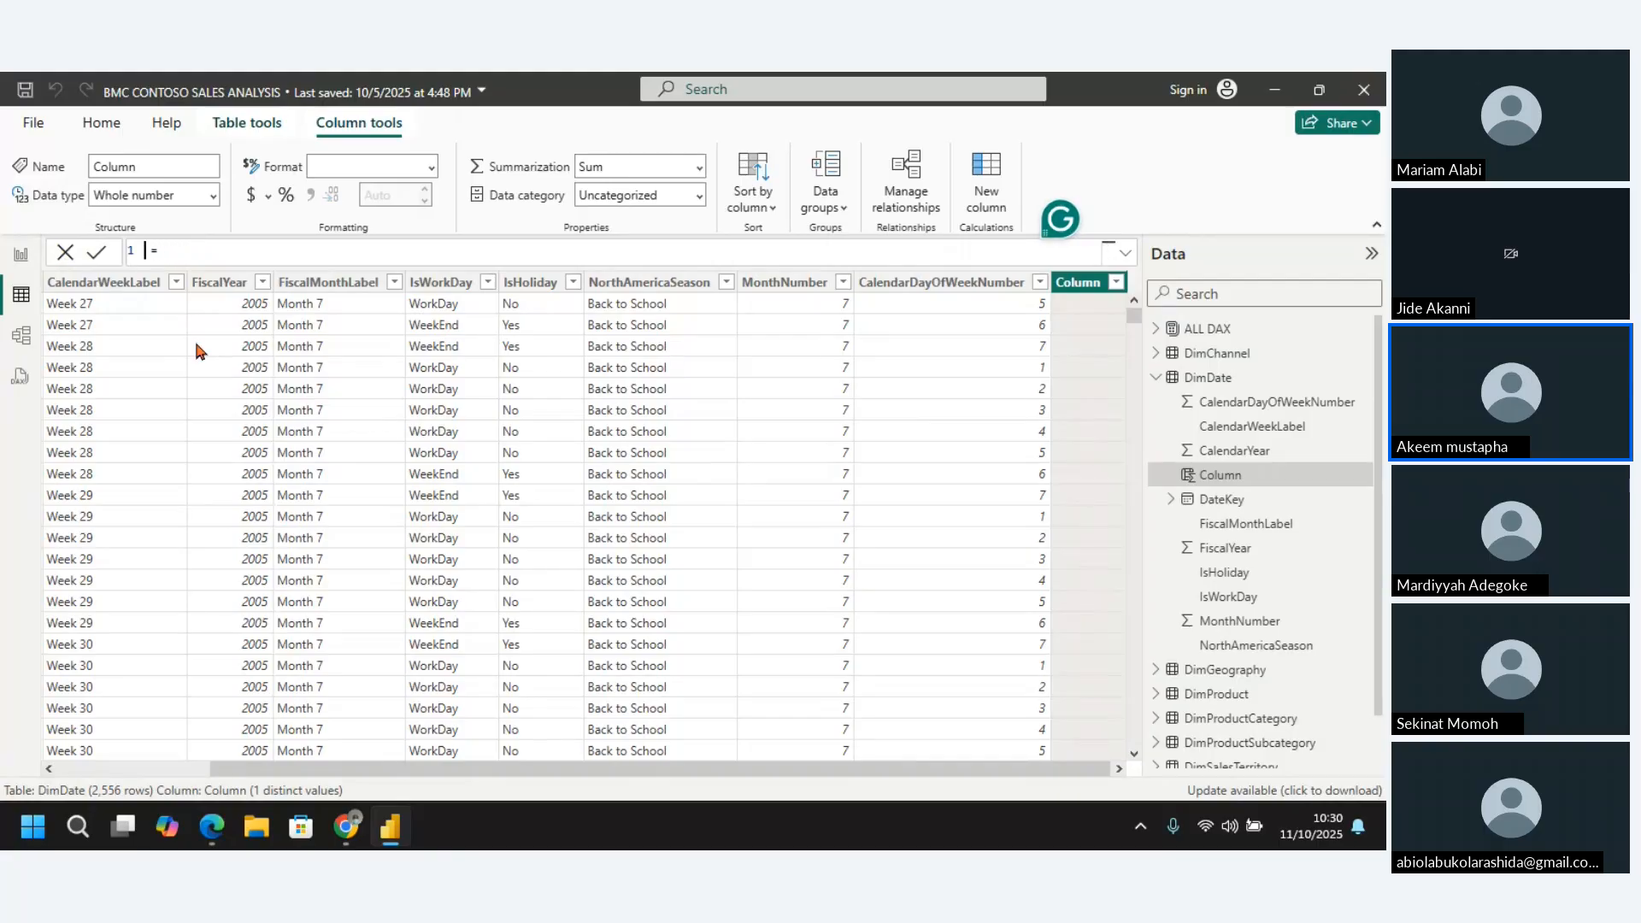
pyautogui.write('Year')
# Complete the Year column's formula as YEAR(DimDate[DateKey]), without a date-hierarchy part, and commit it
pyautogui.write('year')
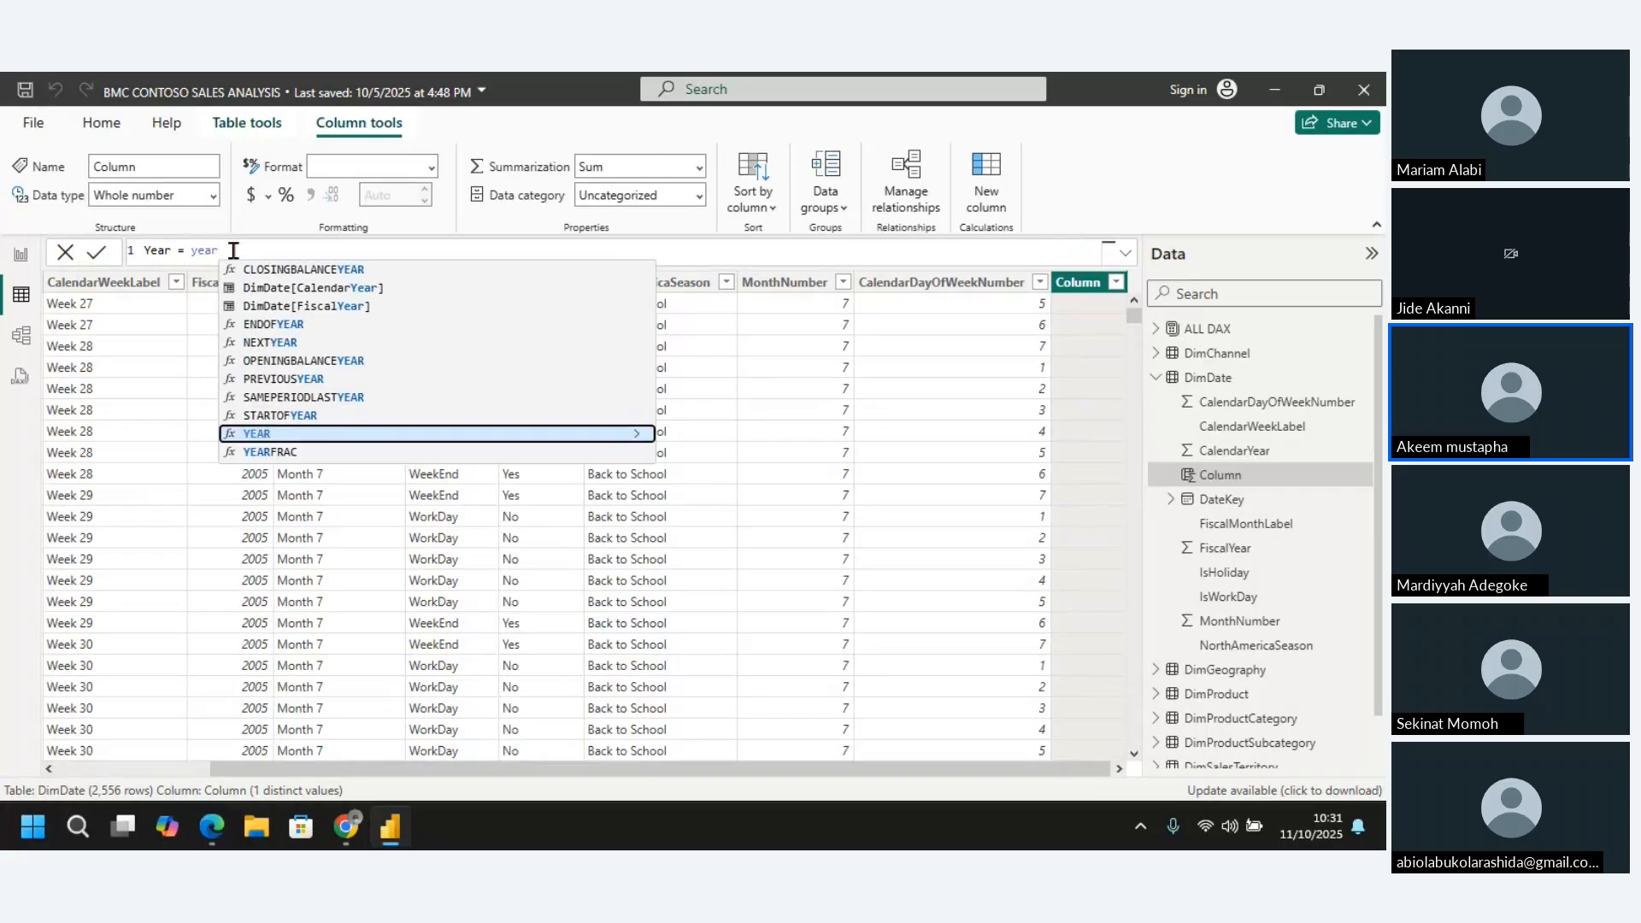
pyautogui.click(302, 436)
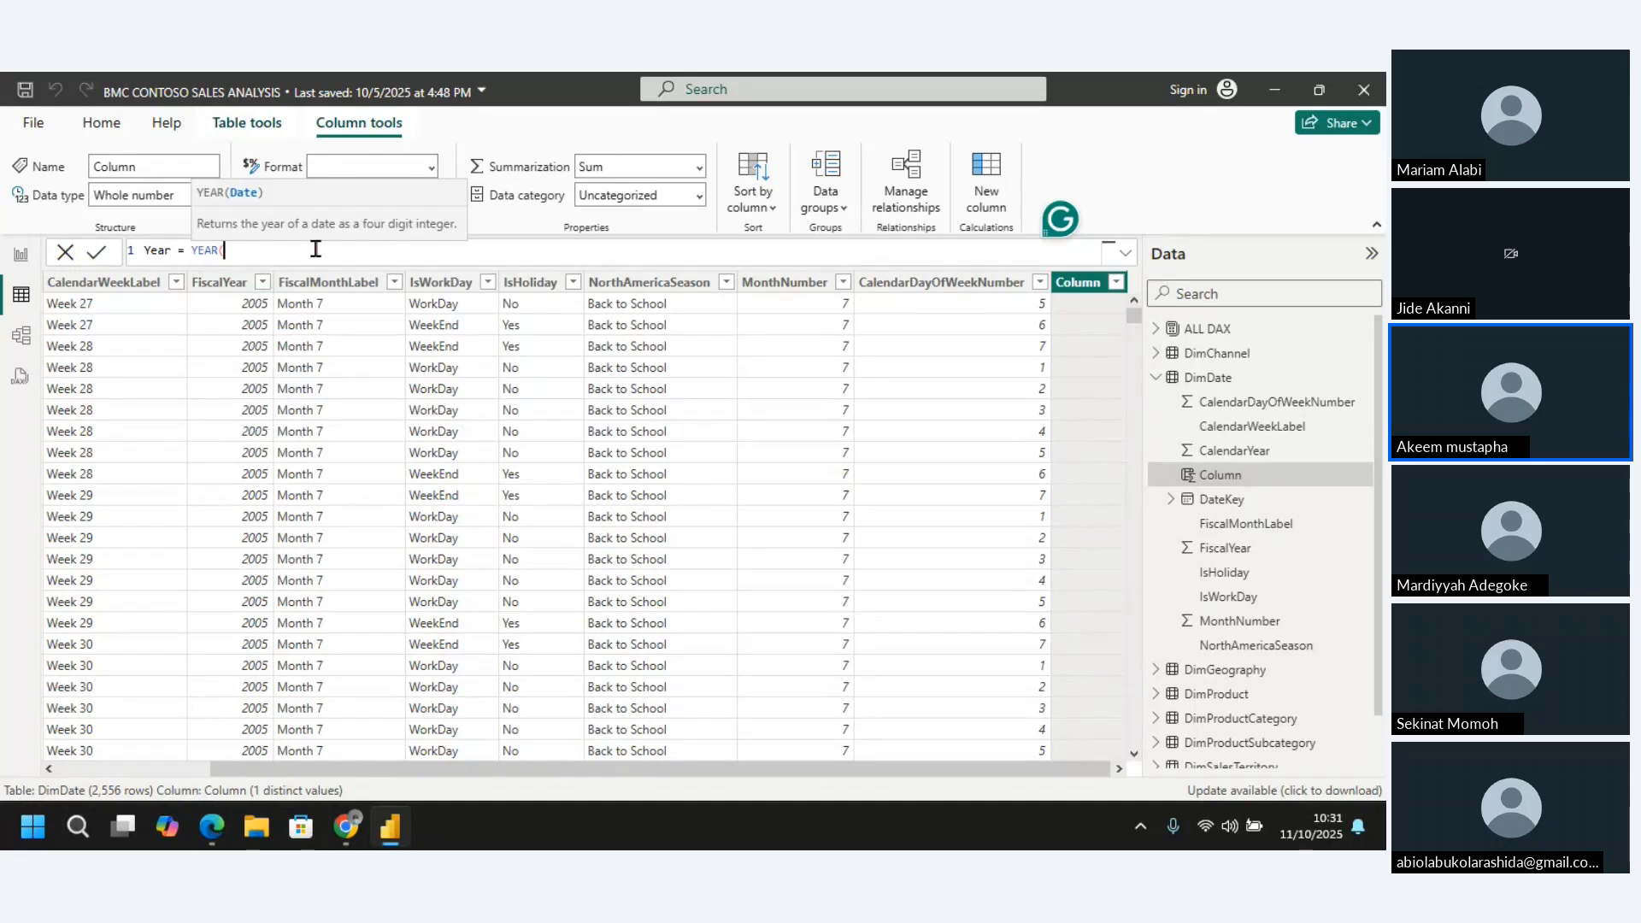
pyautogui.write('date')
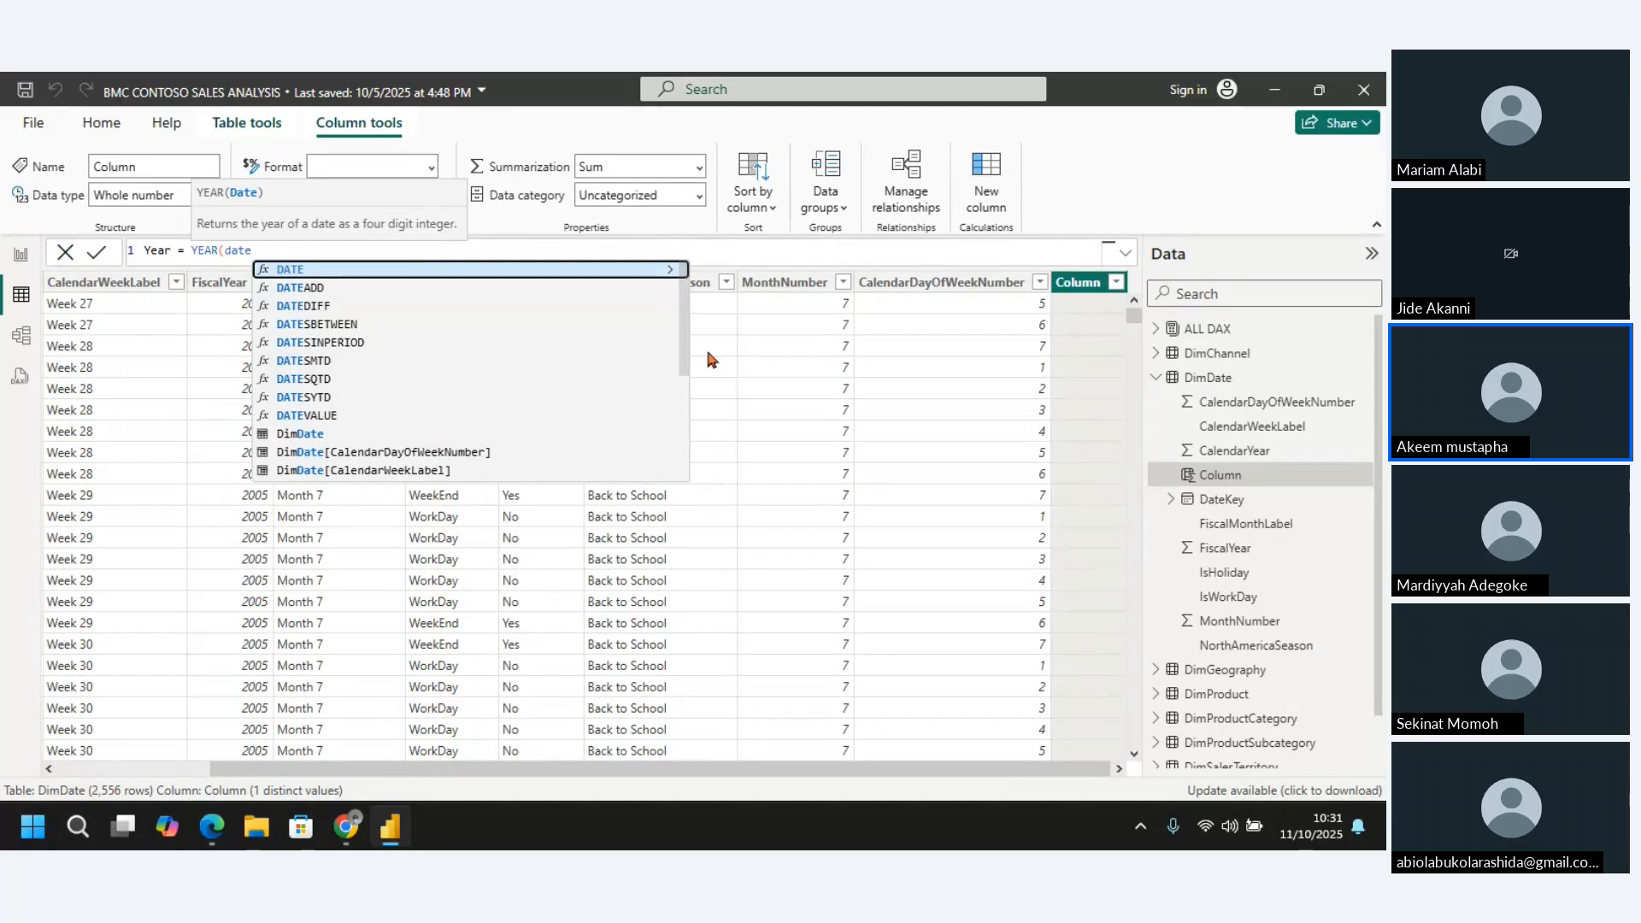
pyautogui.moveTo(683, 338); pyautogui.dragTo(676, 435)
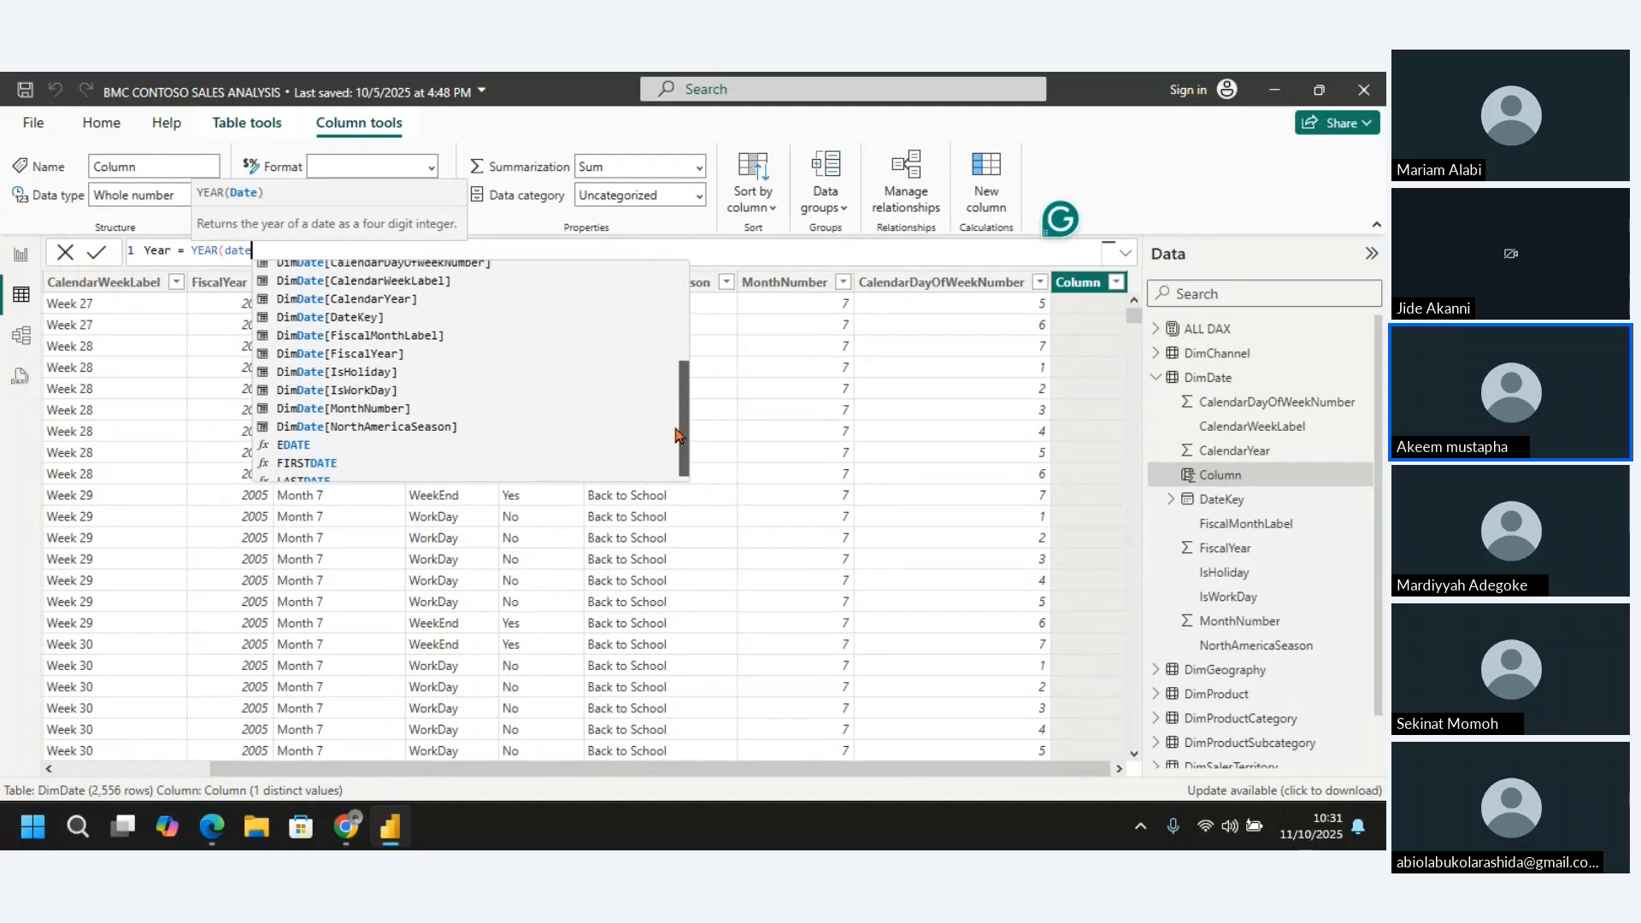
pyautogui.click(361, 322)
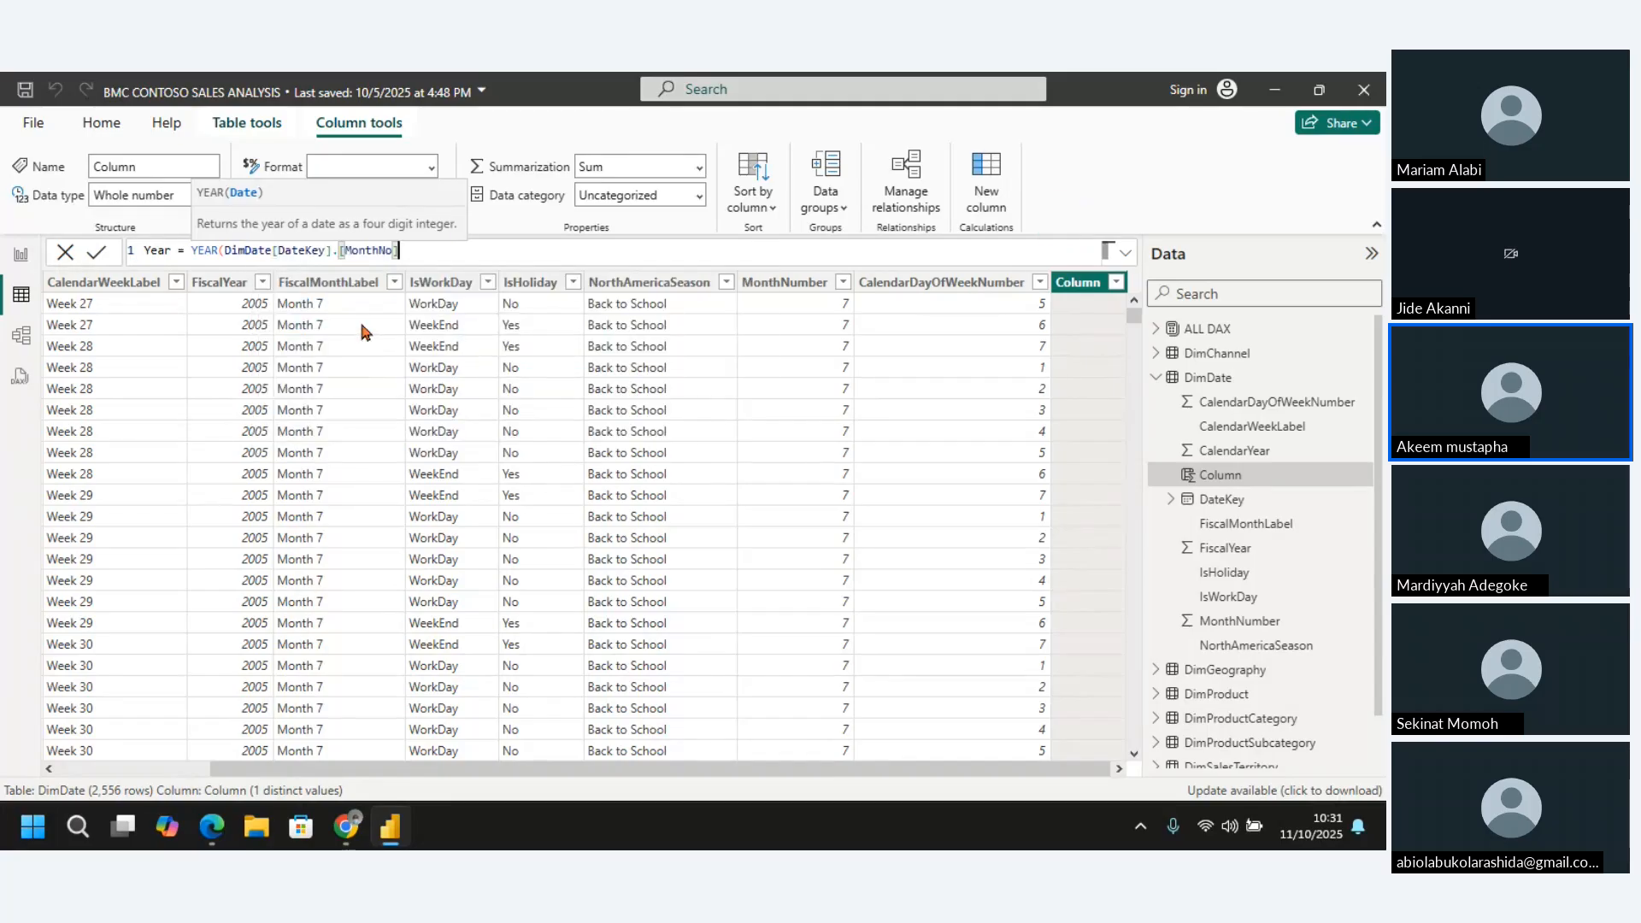
pyautogui.press('BackSpace')
pyautogui.press('BackSpace')
pyautogui.press('BackSpace')
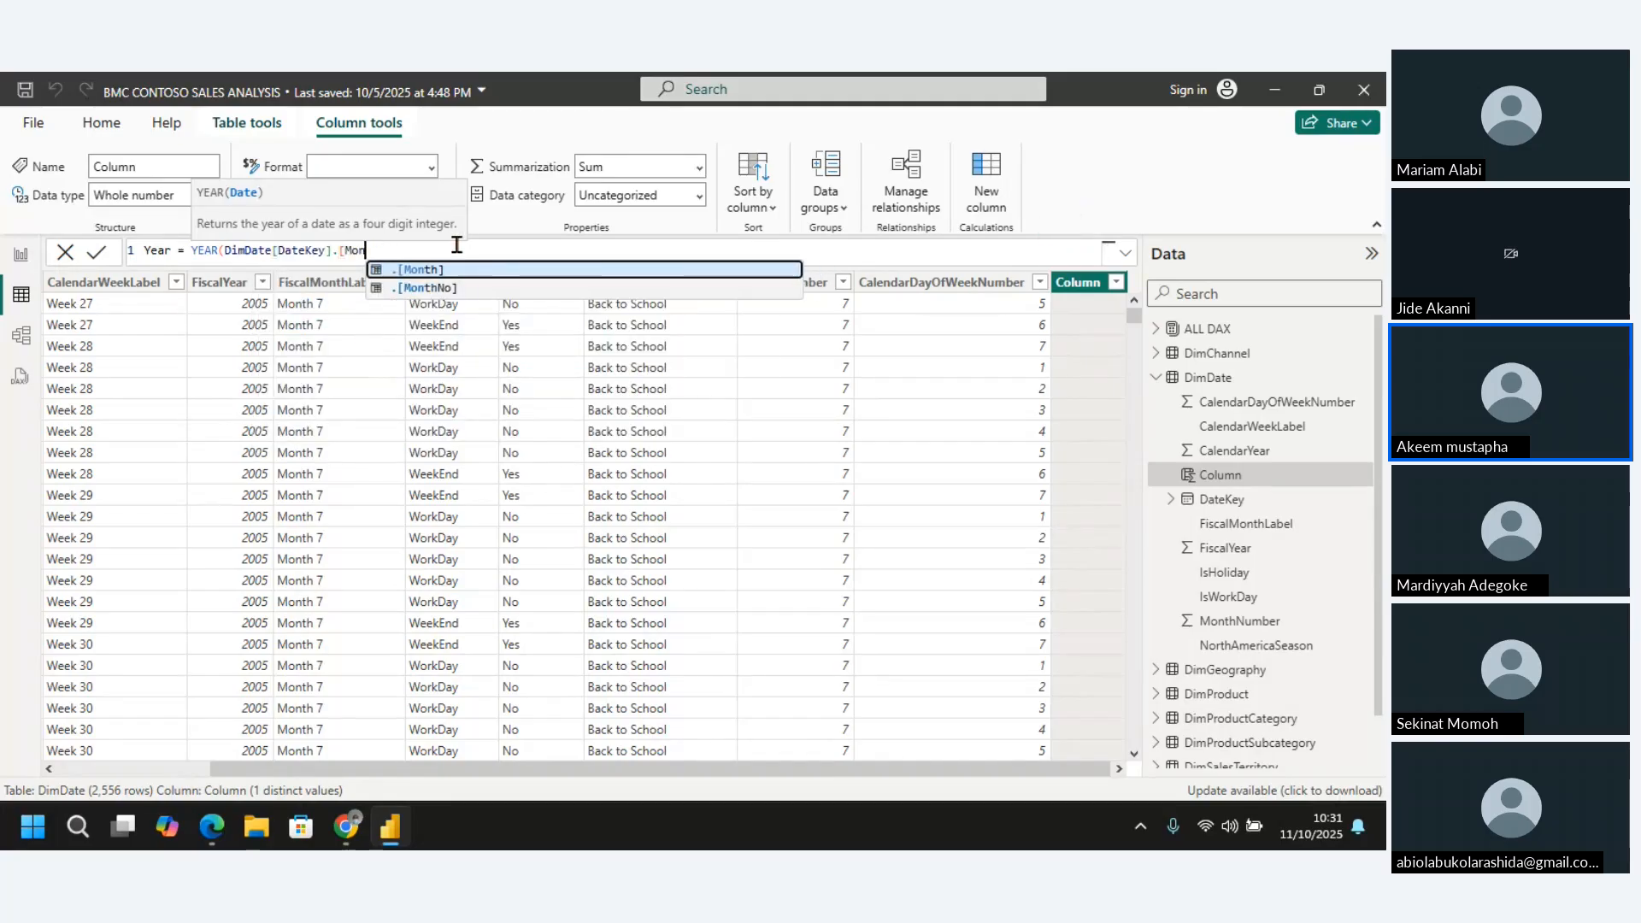
pyautogui.press('BackSpace')
pyautogui.press('BackSpace')
pyautogui.press('BackSpace')
pyautogui.press('BackSpace')
pyautogui.press('BackSpace')
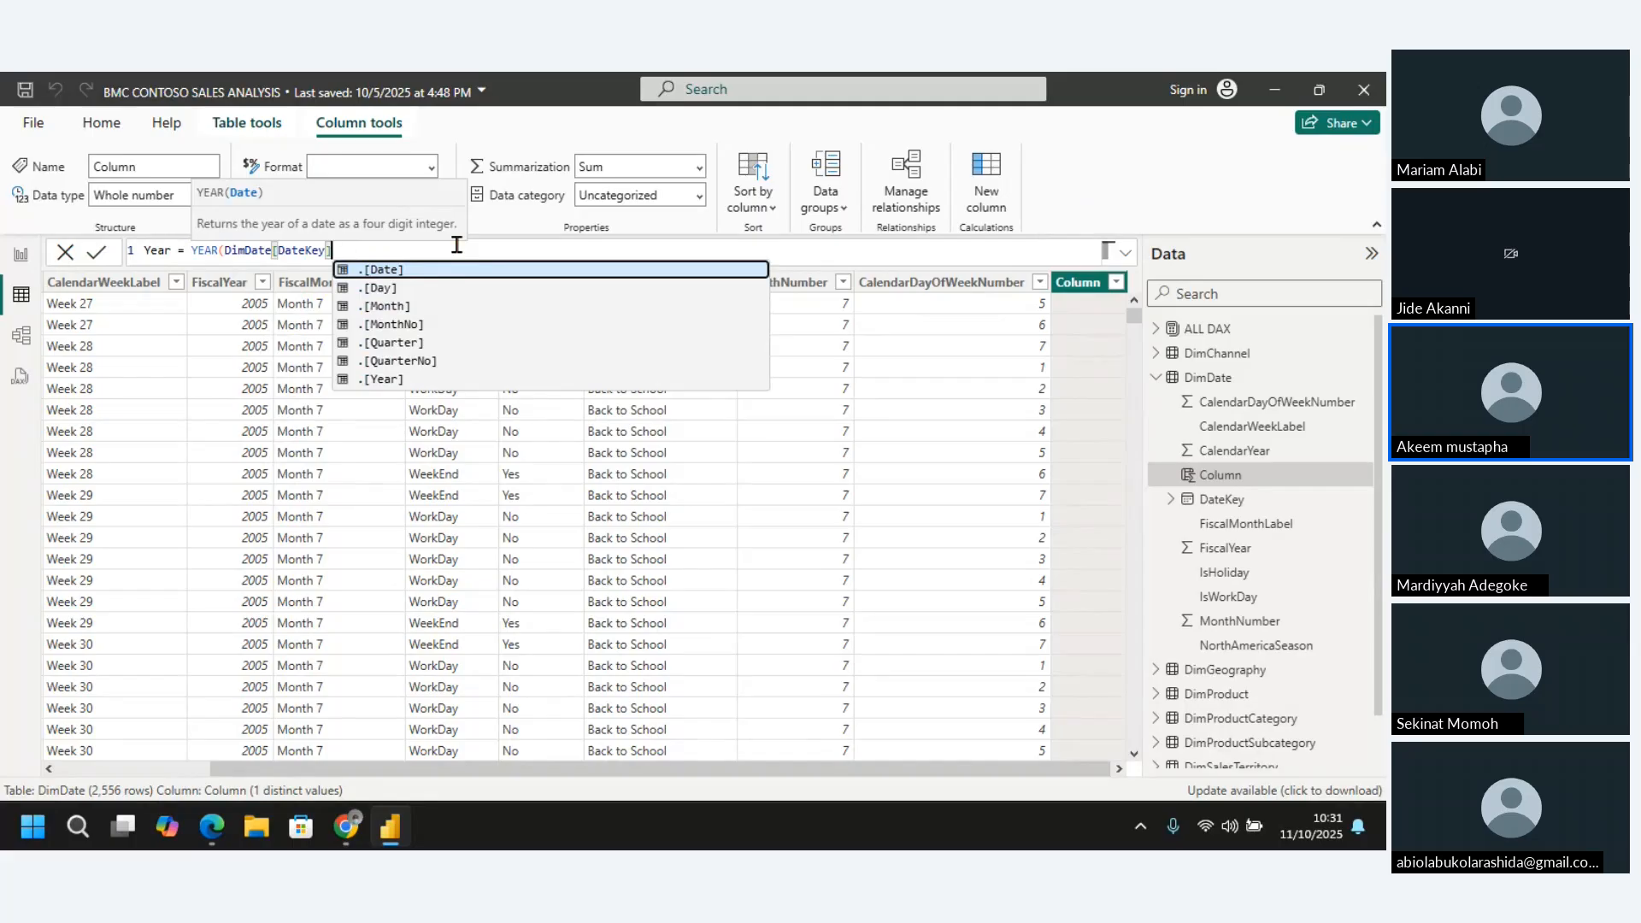
pyautogui.write(')')
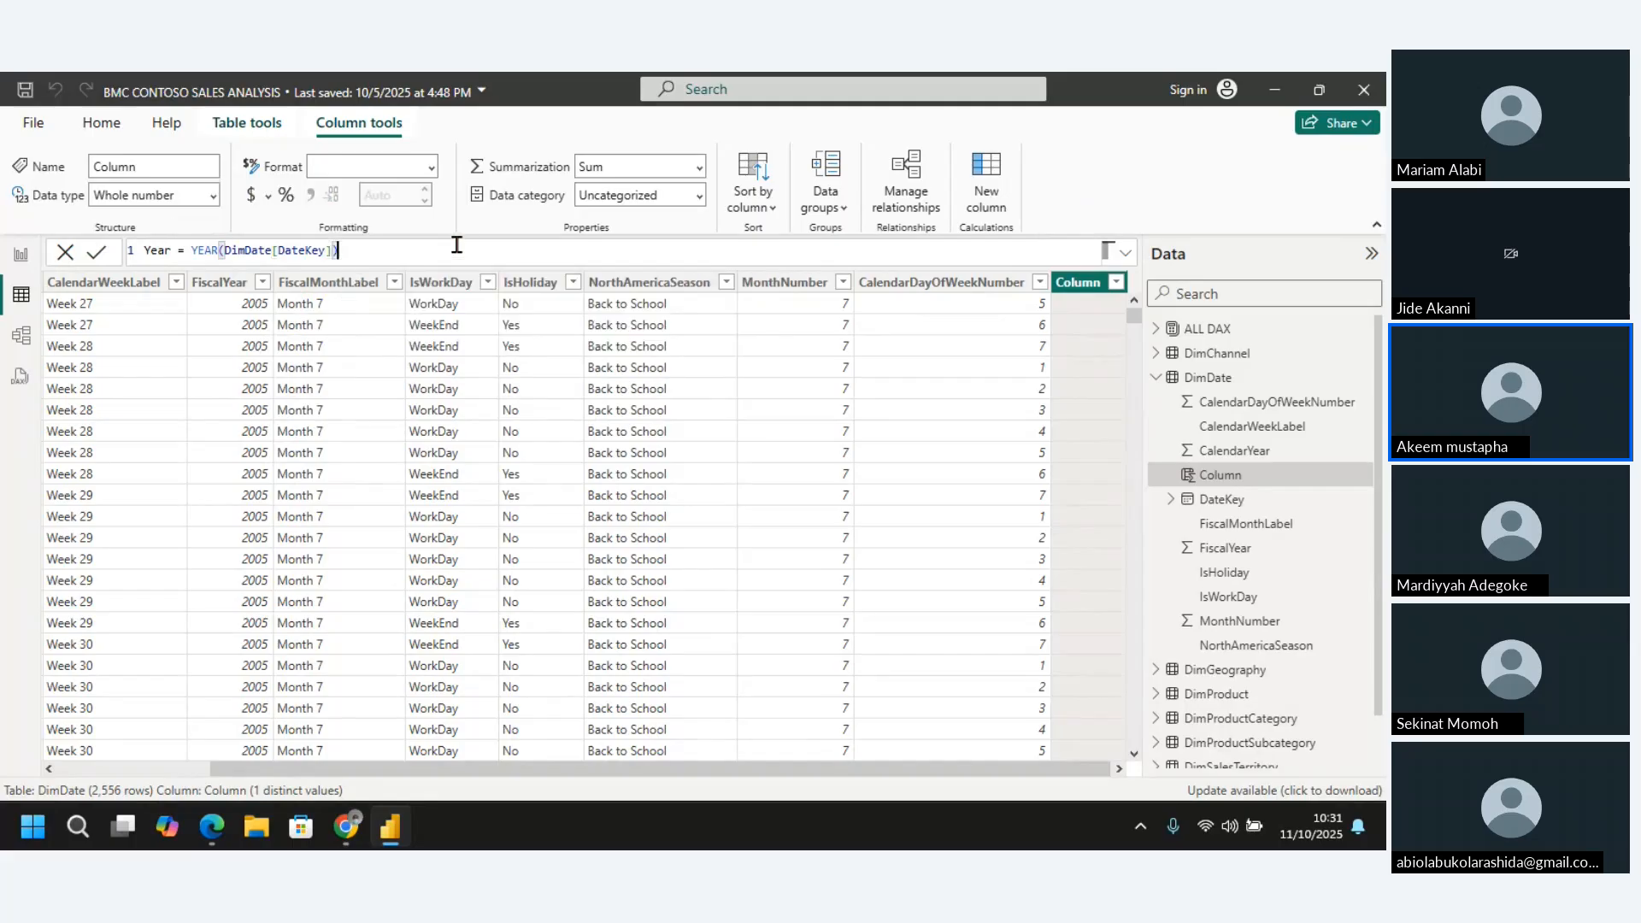
pyautogui.press('Return')
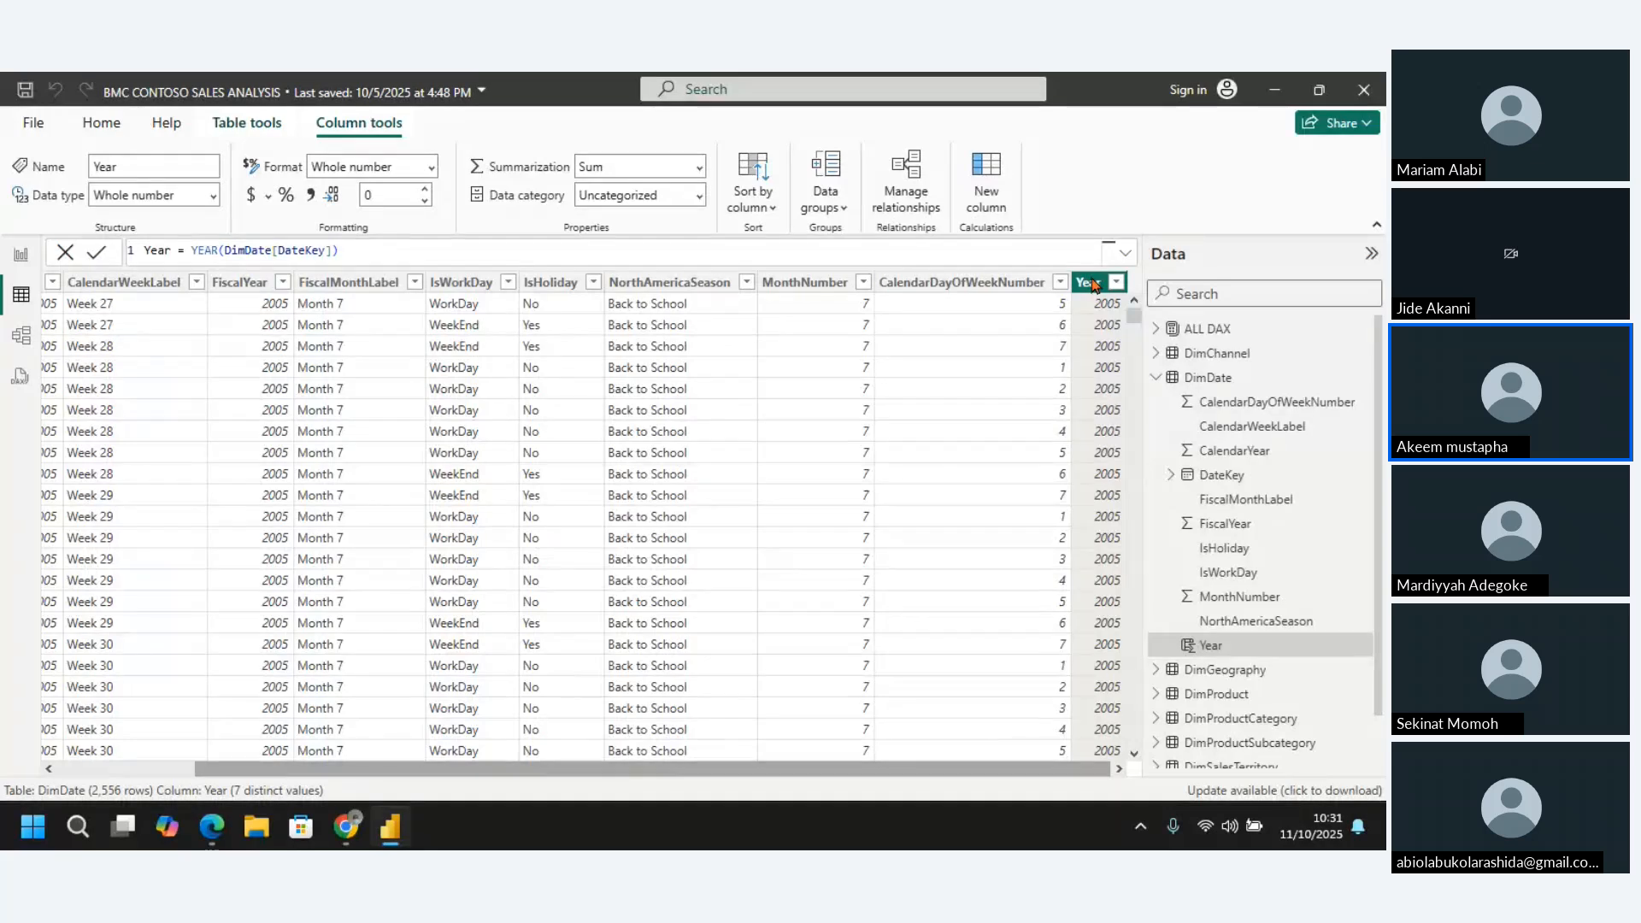
# Delete the MonthNumber column from the DimDate table
pyautogui.rightClick(803, 289)
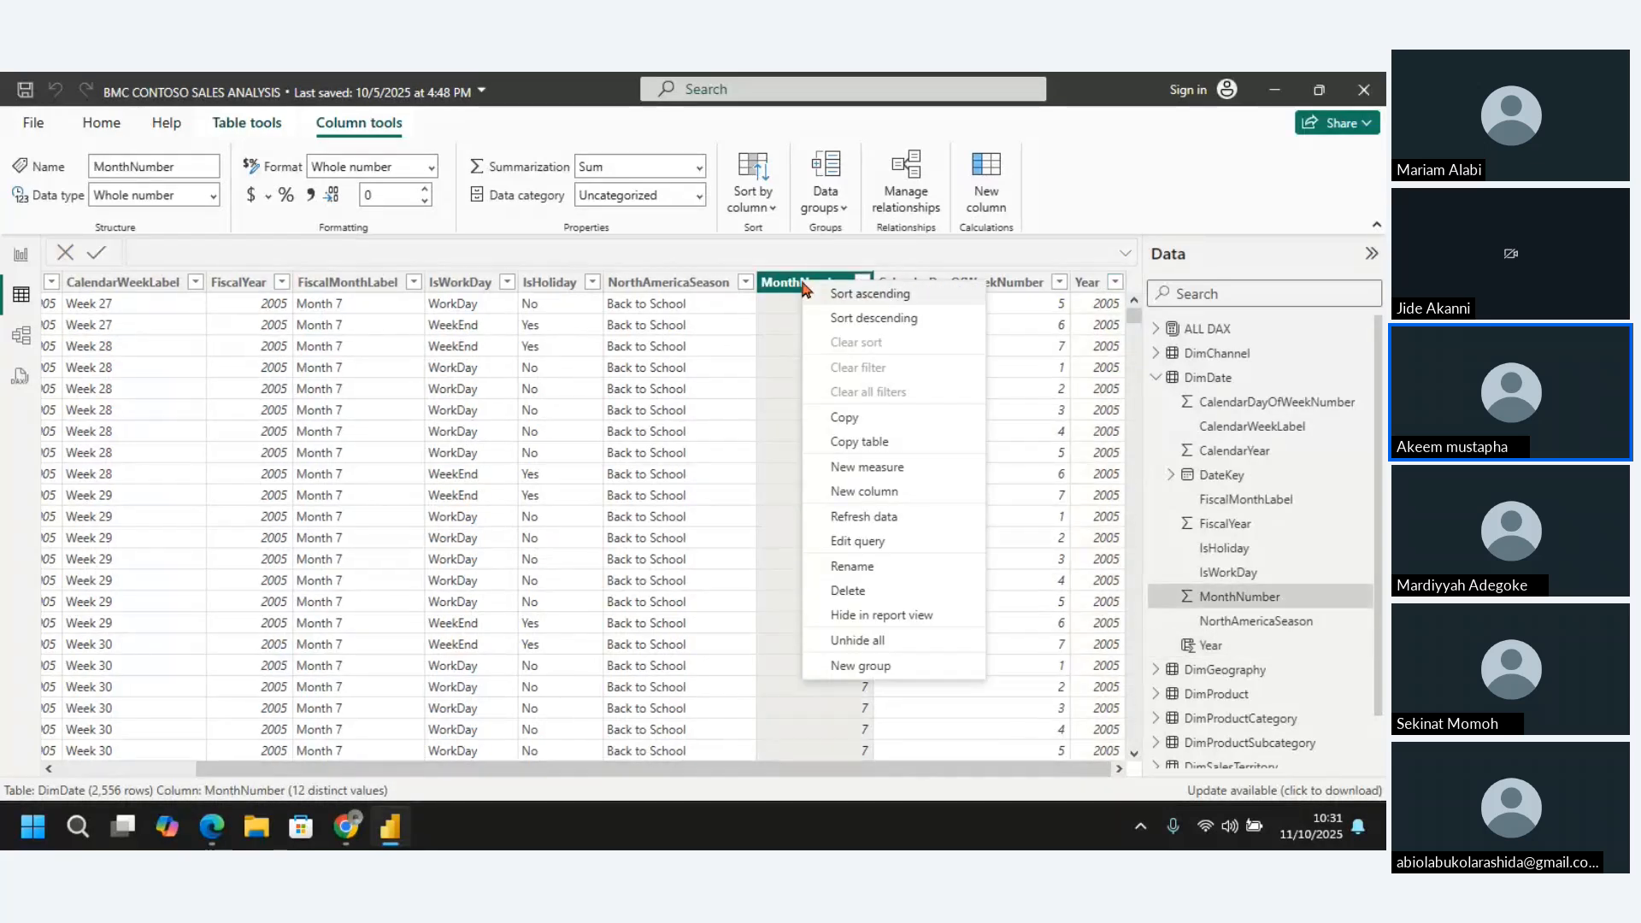
pyautogui.click(855, 591)
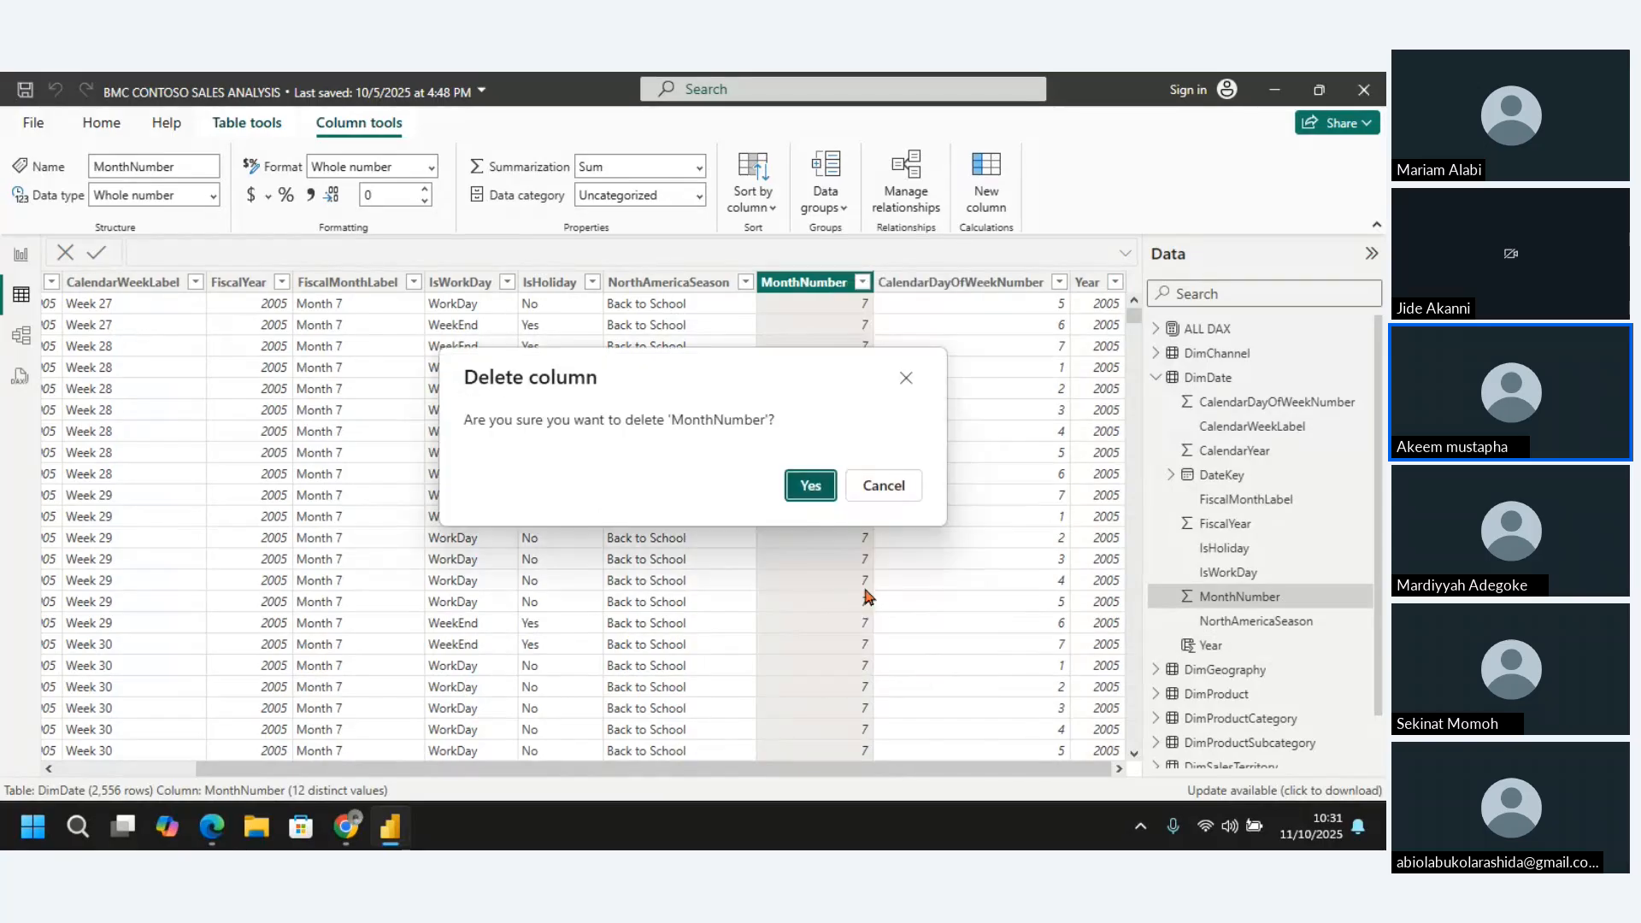
pyautogui.click(807, 479)
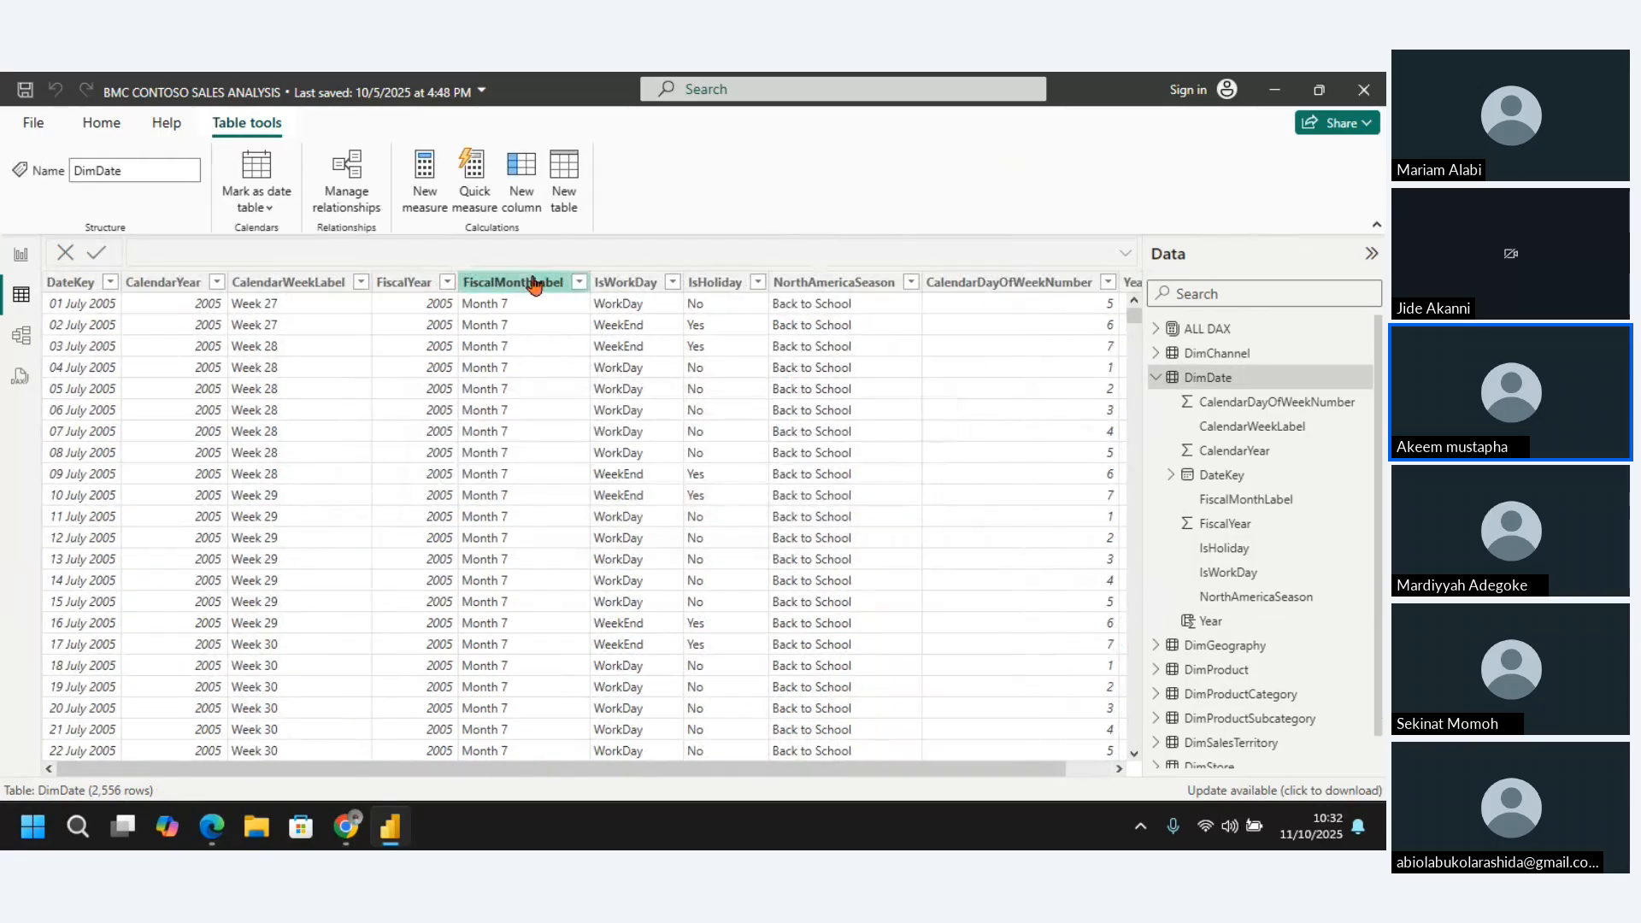
# Delete the FiscalMonthLabel column from the DimDate table
pyautogui.rightClick(534, 284)
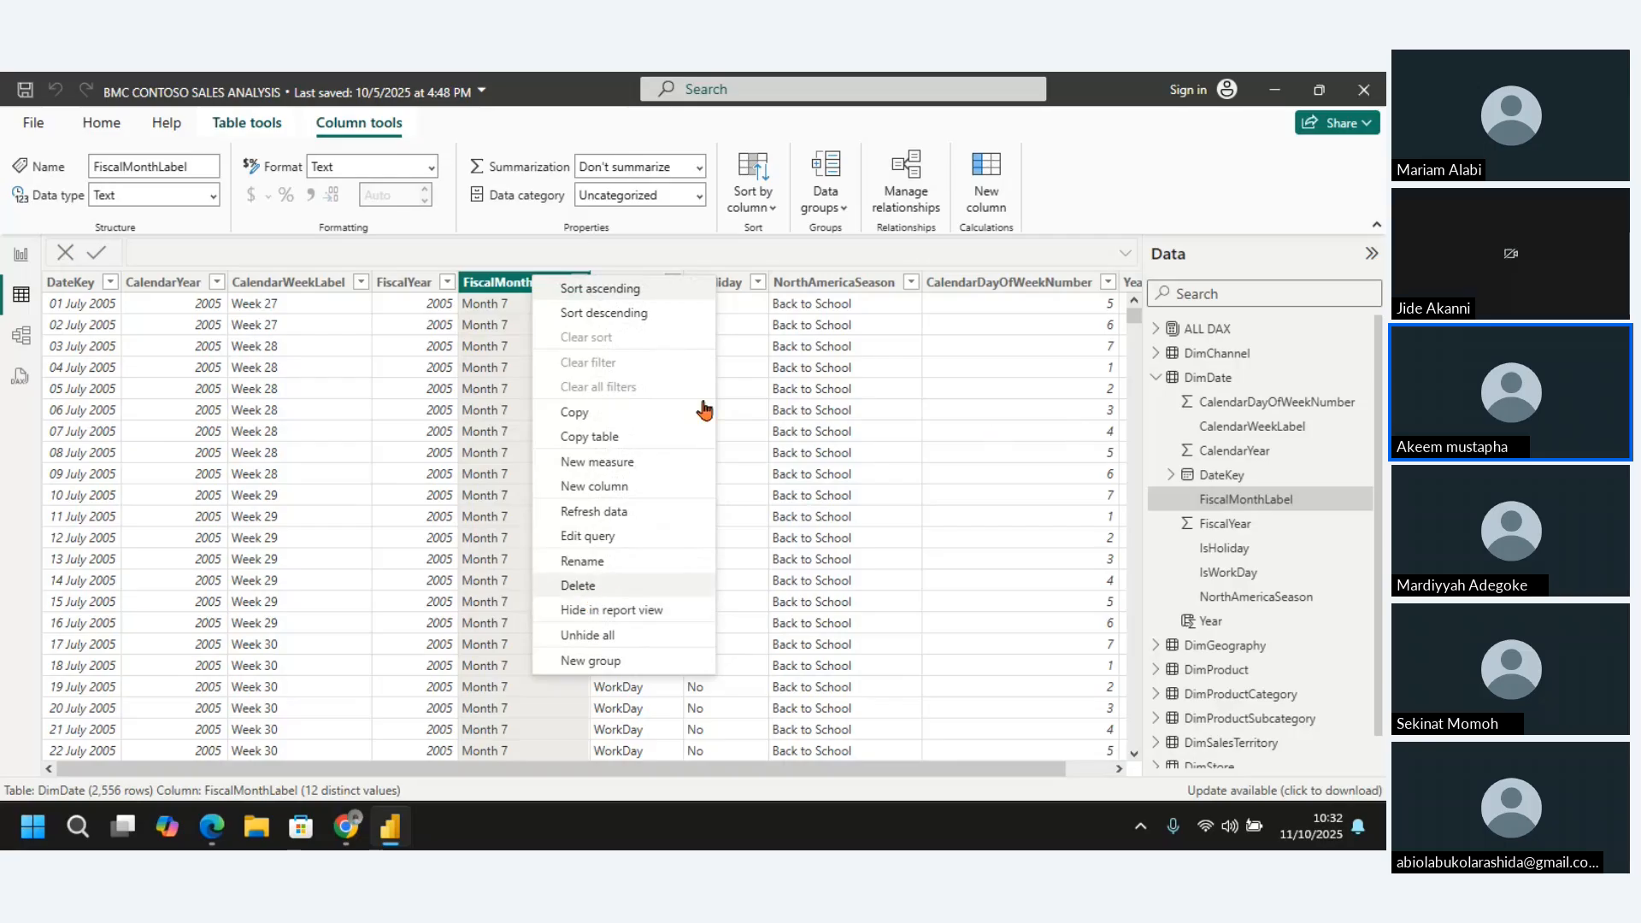
pyautogui.click(584, 587)
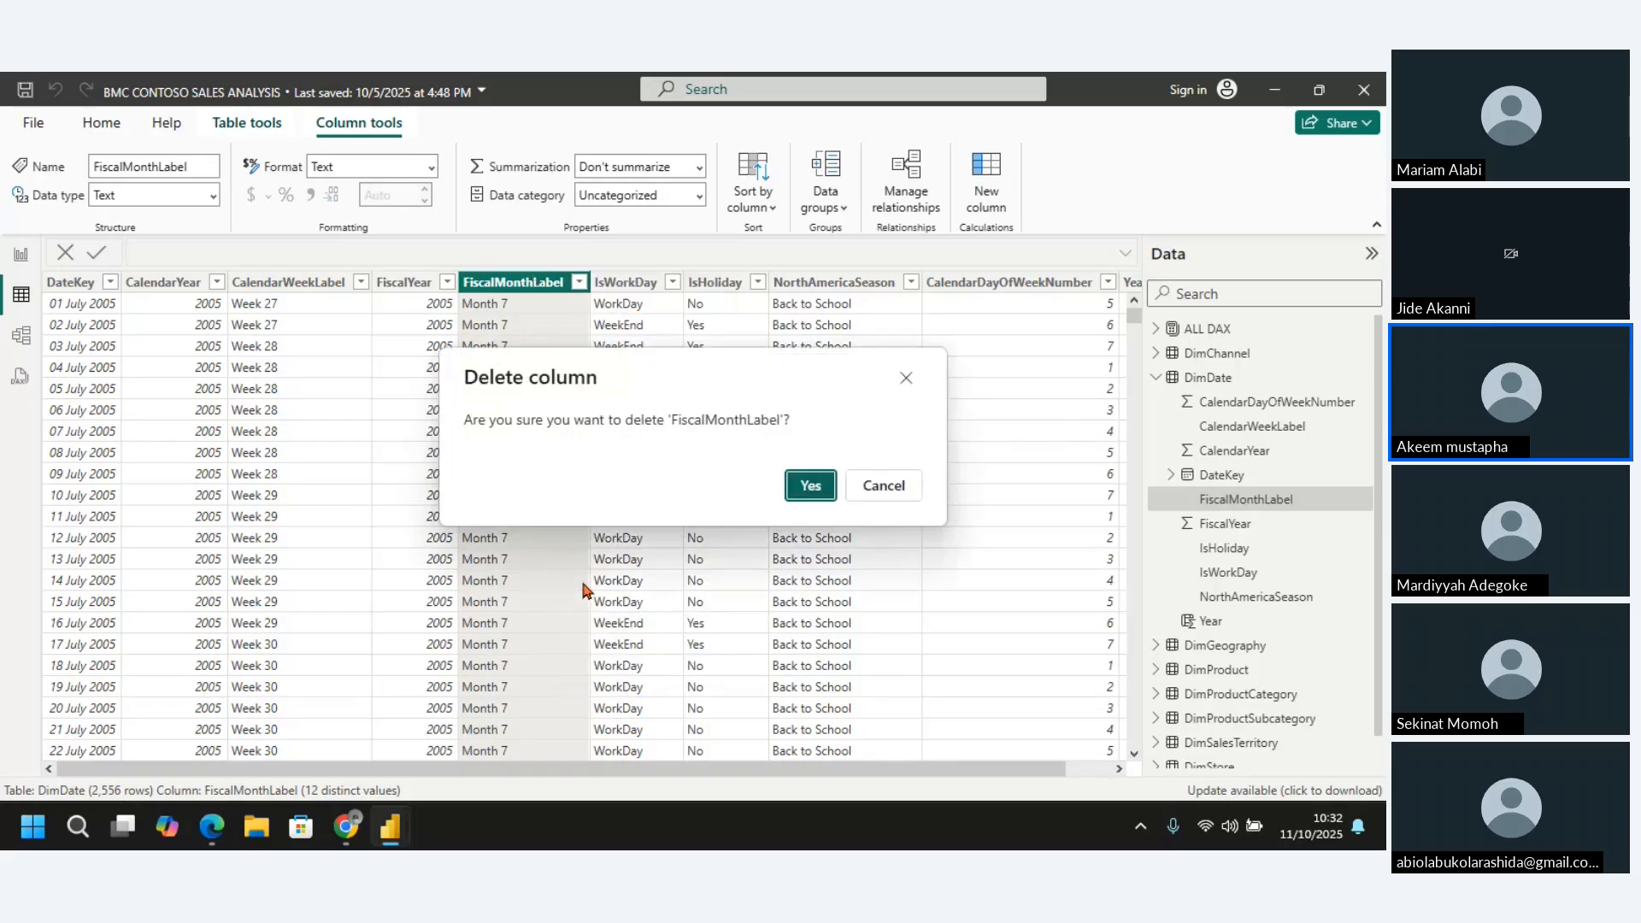
pyautogui.click(809, 485)
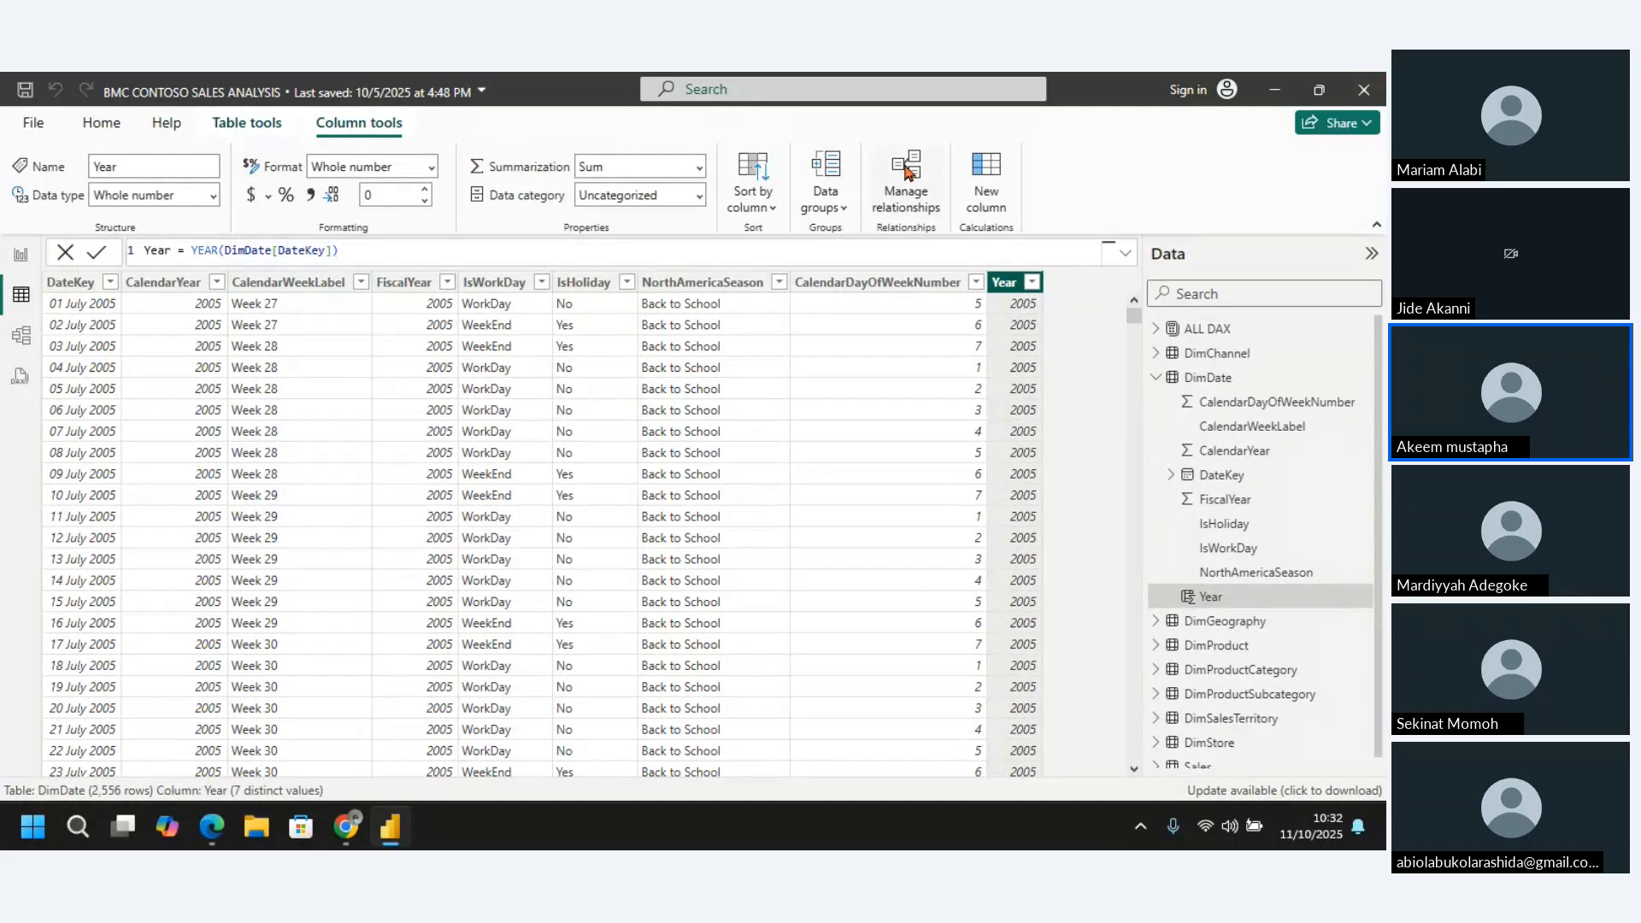
# Add another calculated column to the DimDate table and name it Month No in its DAX formula
pyautogui.click(990, 175)
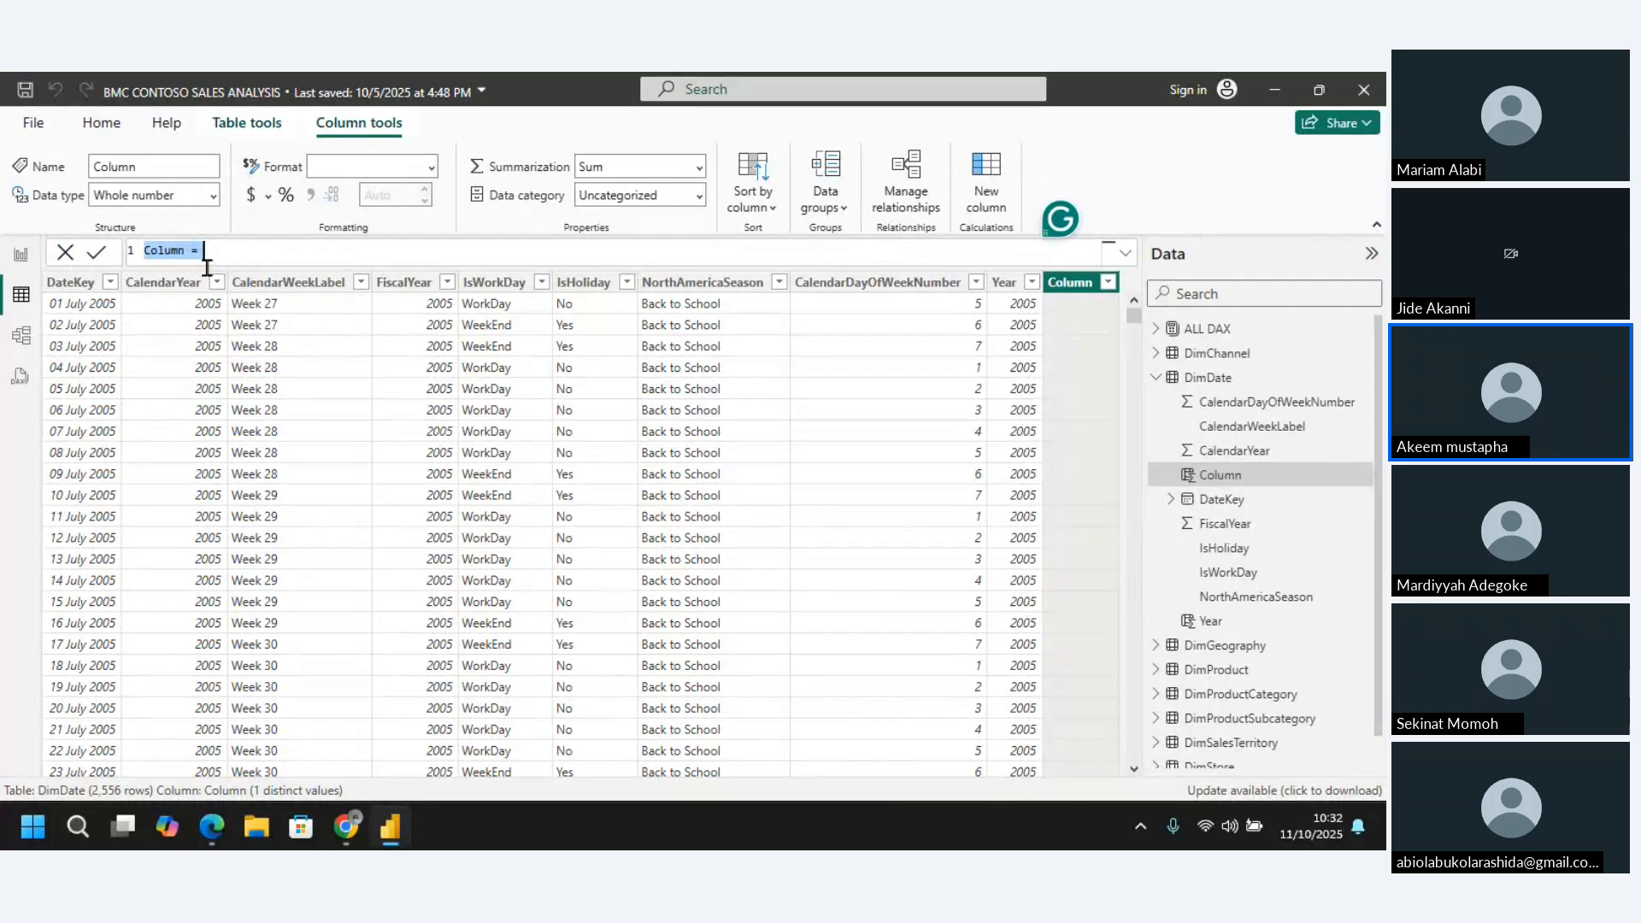
pyautogui.click(717, 236)
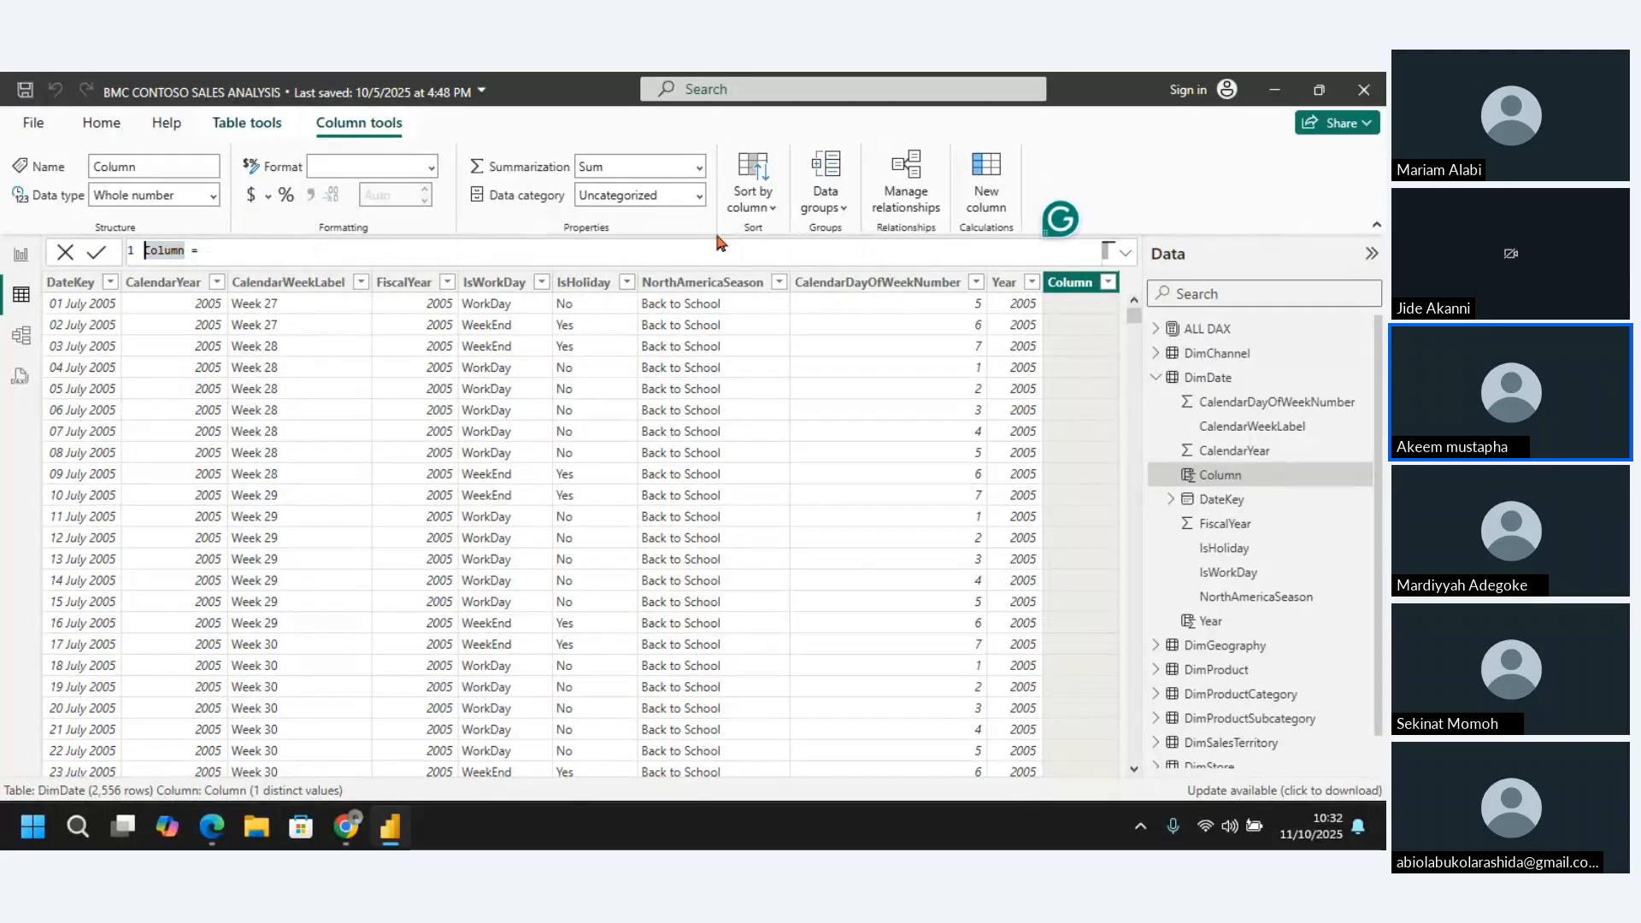
pyautogui.press('Delete')
pyautogui.press('Delete')
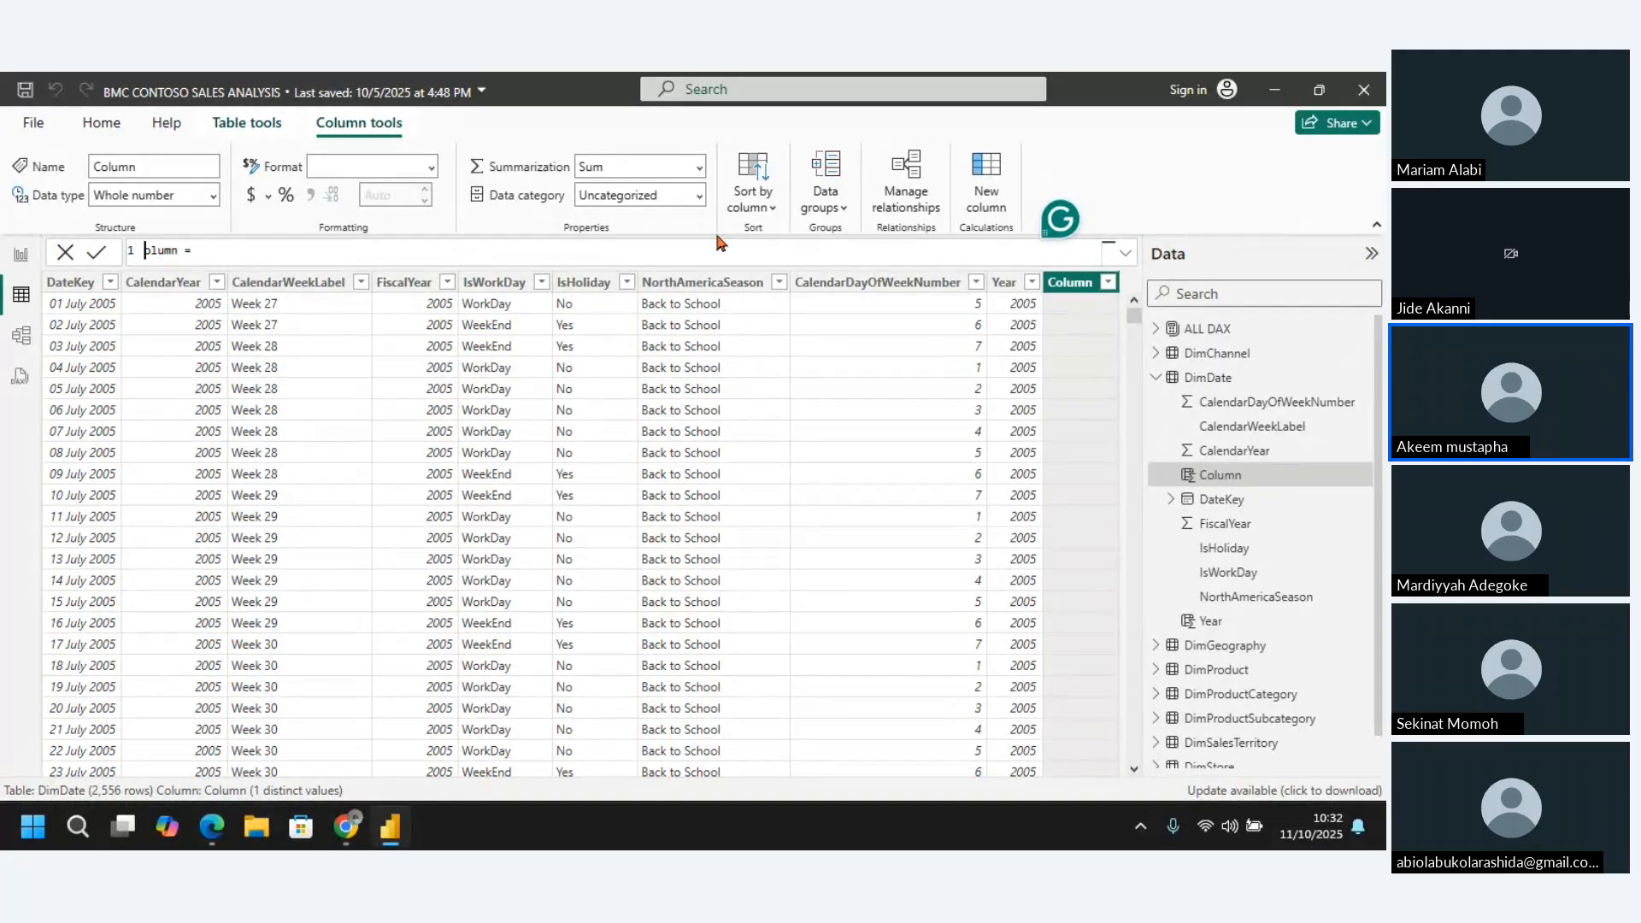
pyautogui.press('Delete')
pyautogui.press('Delete')
pyautogui.press('Delete')
pyautogui.press('Delete')
pyautogui.write('Month No')
# Define the Month No column as MONTH(DimDate[DateKey]) and commit the formula
pyautogui.click(373, 248)
pyautogui.write('Month')
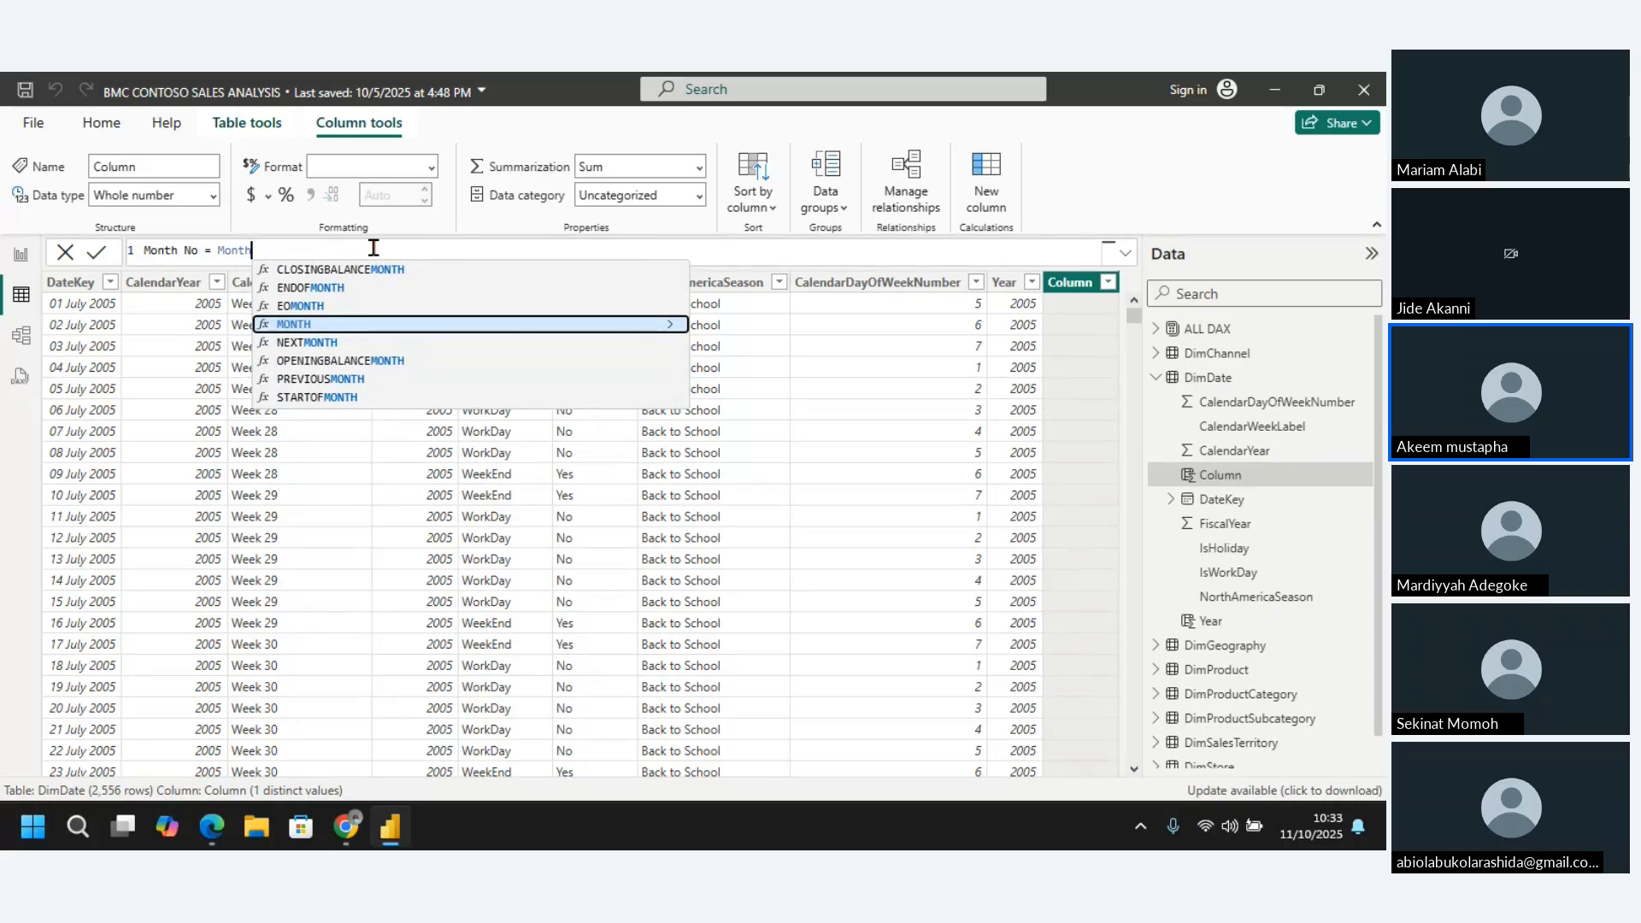
pyautogui.press('Tab')
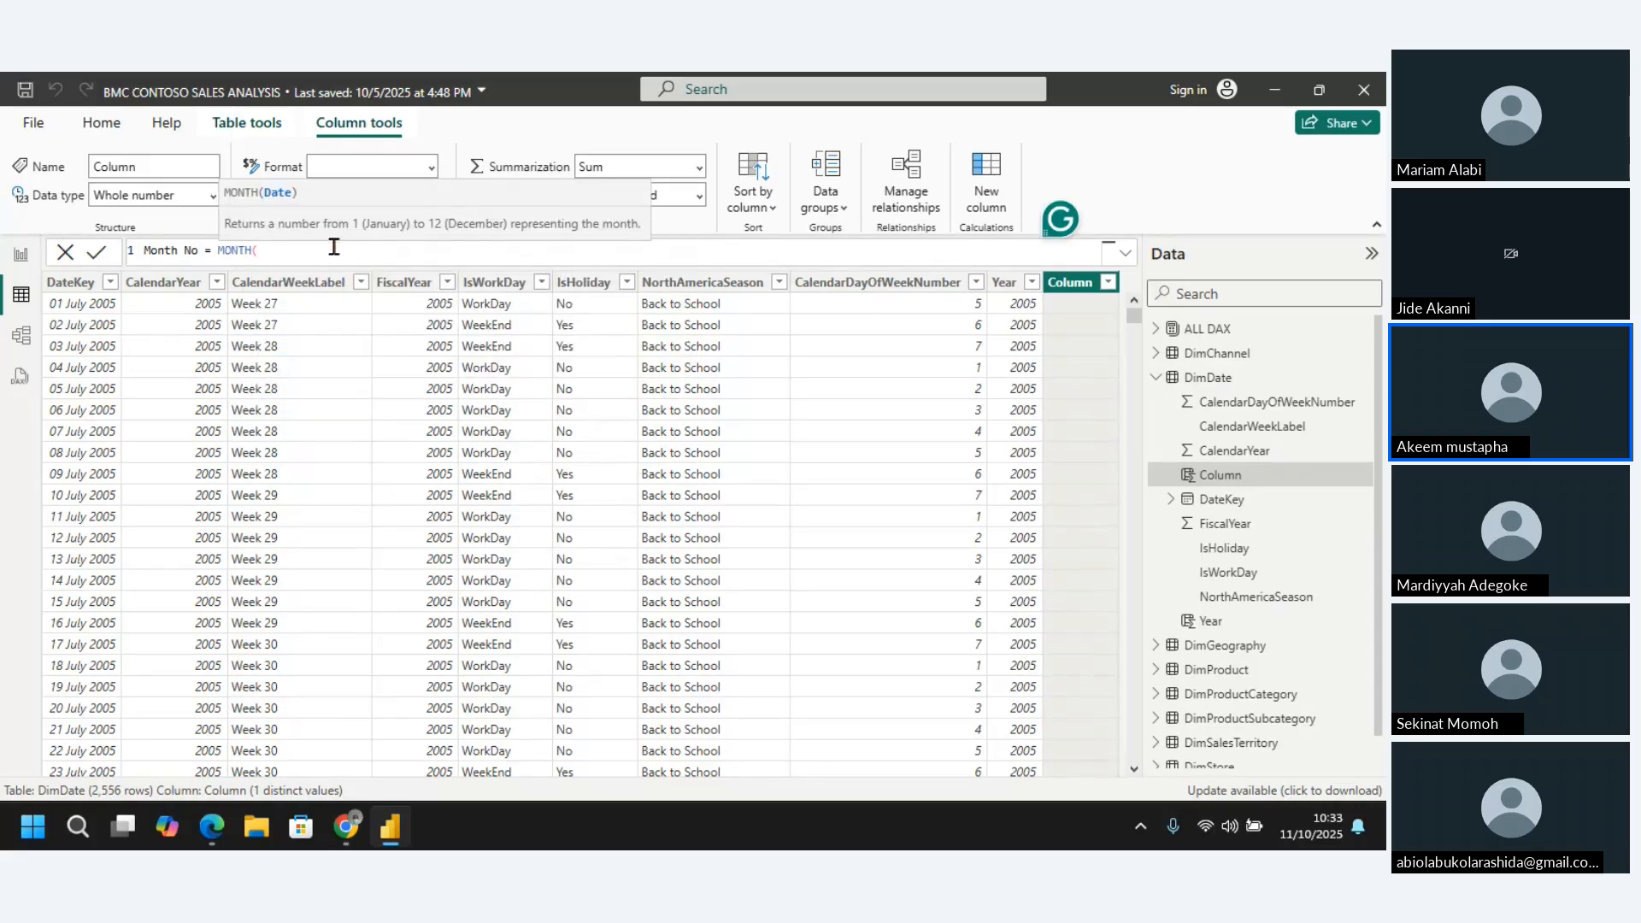
pyautogui.write('dateke')
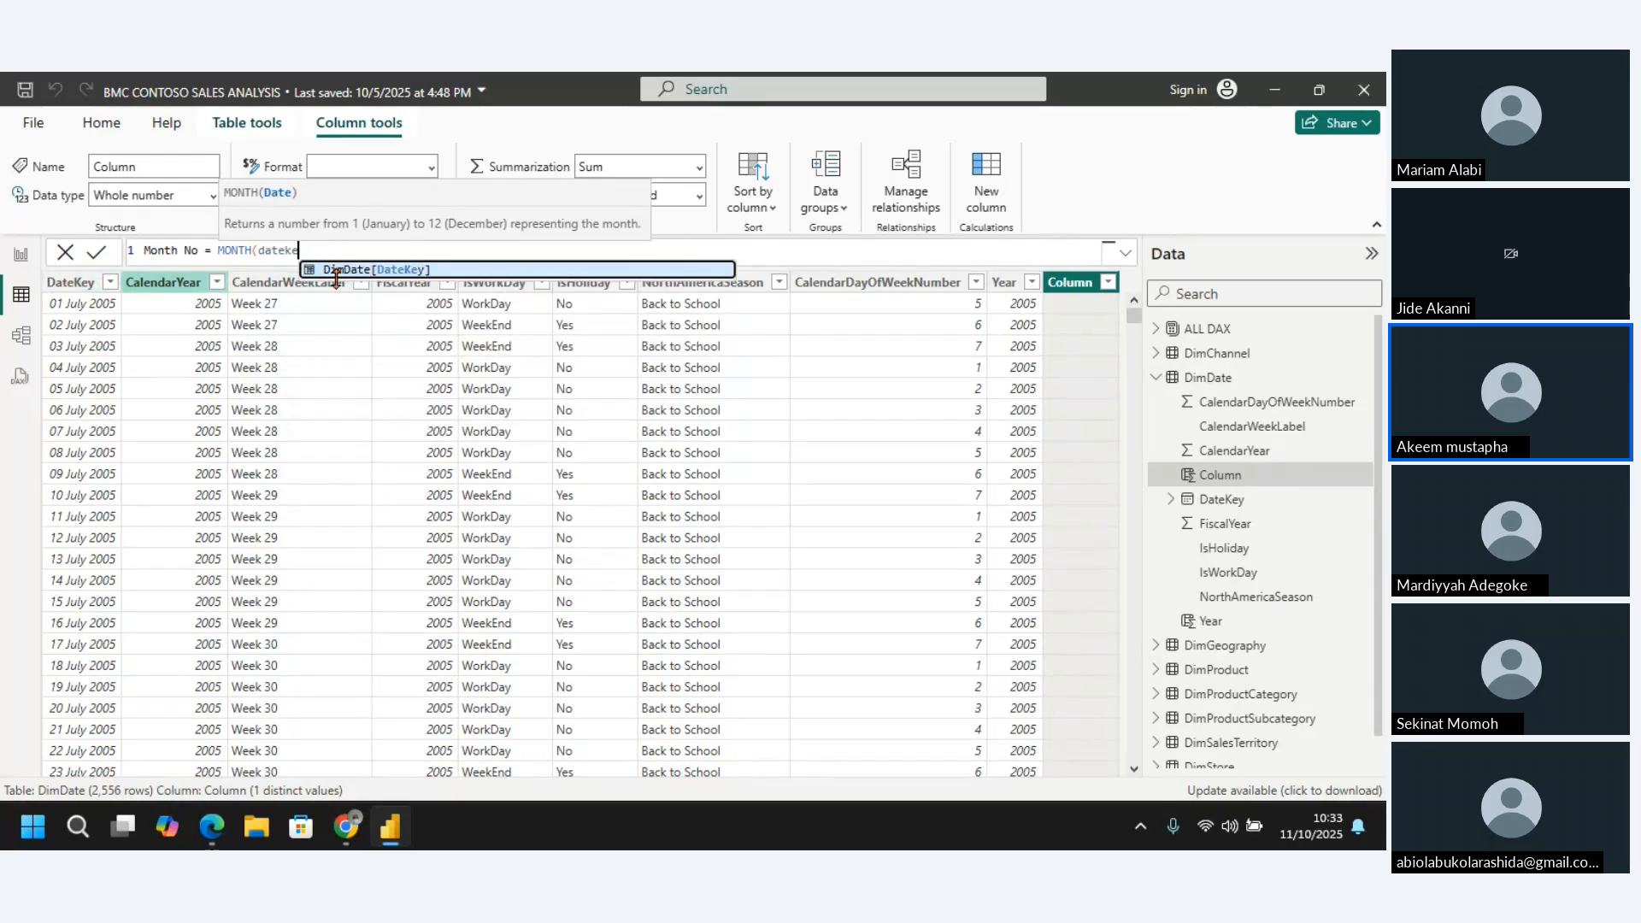
pyautogui.click(430, 269)
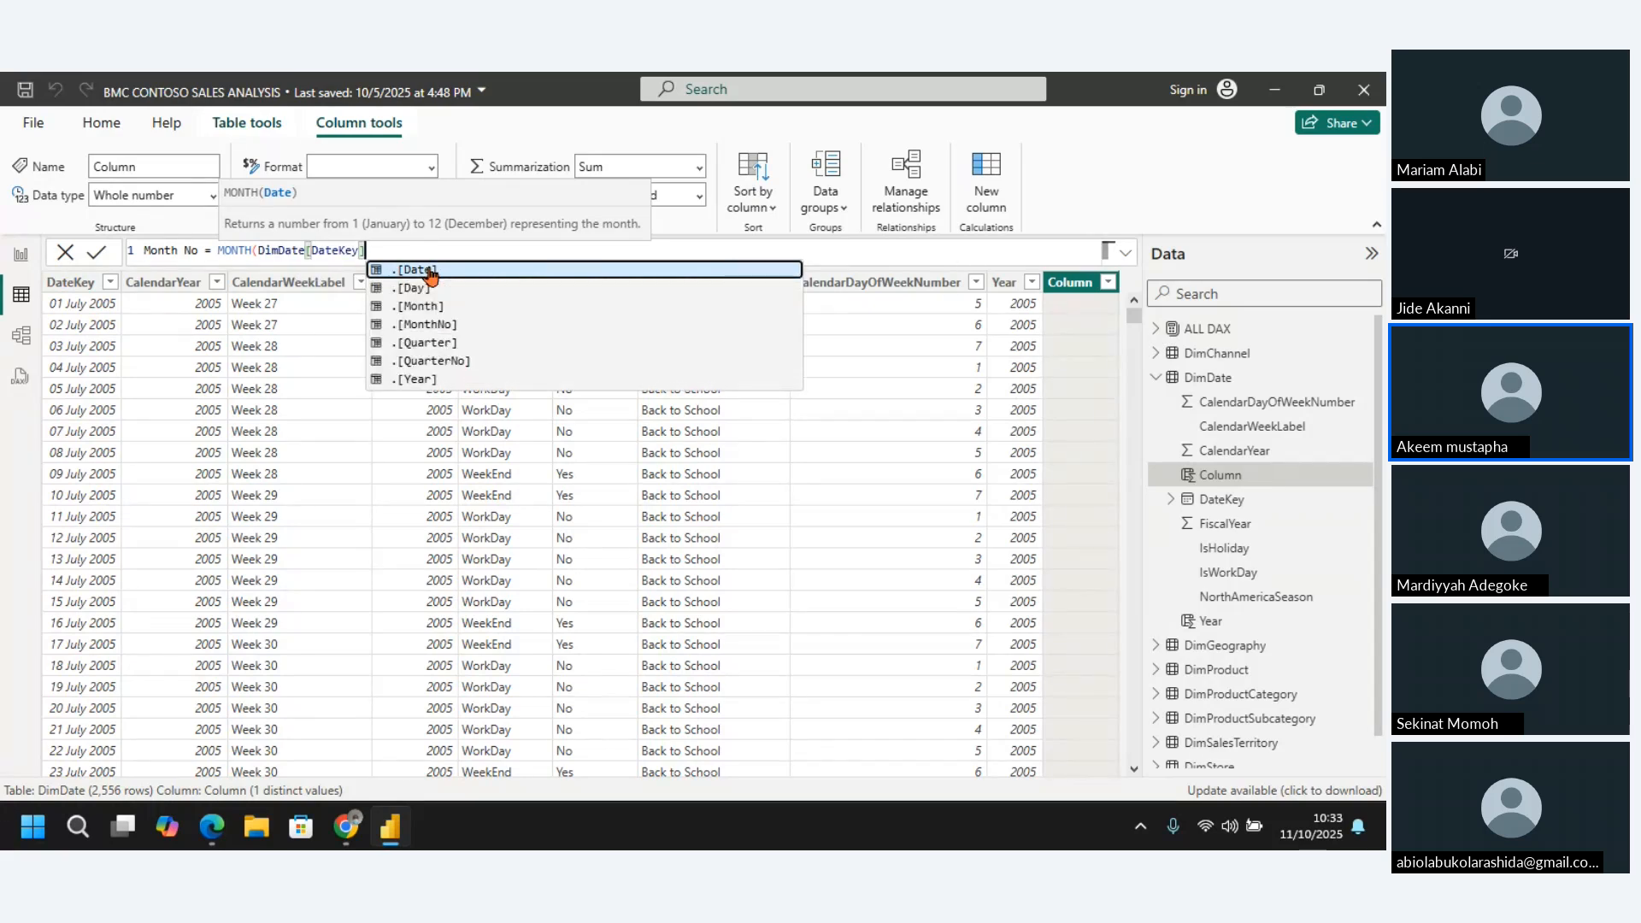
pyautogui.write(')')
pyautogui.press('Return')
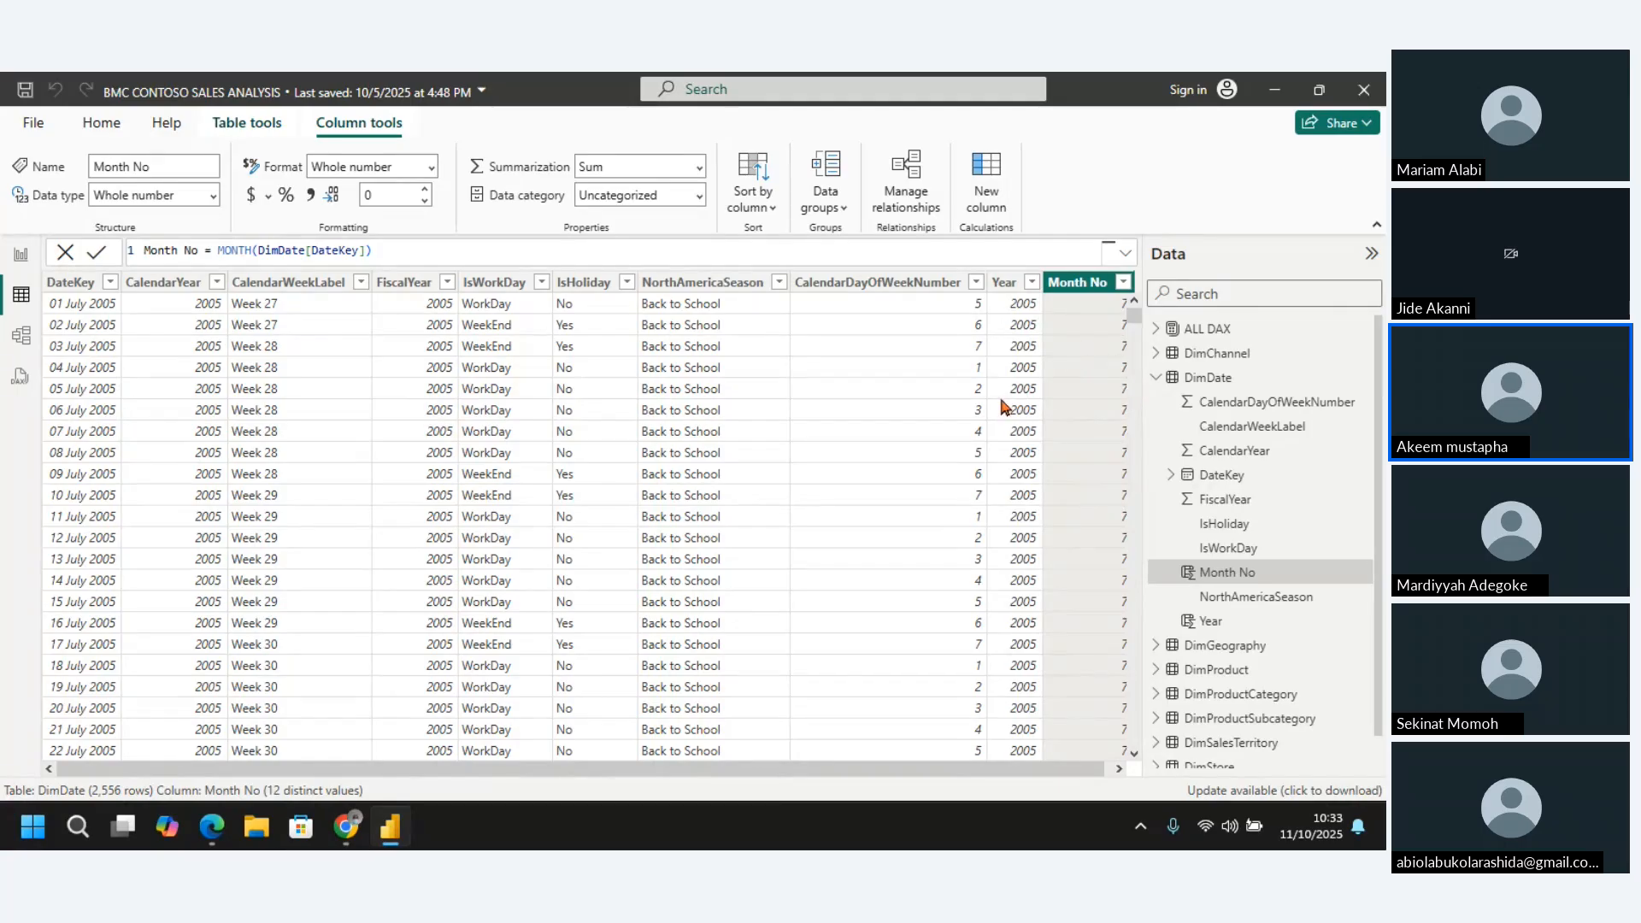
# Review the DateKey, Year, Month No and CalendarDayOfWeekNumber columns in the DimDate table
pyautogui.click(70, 283)
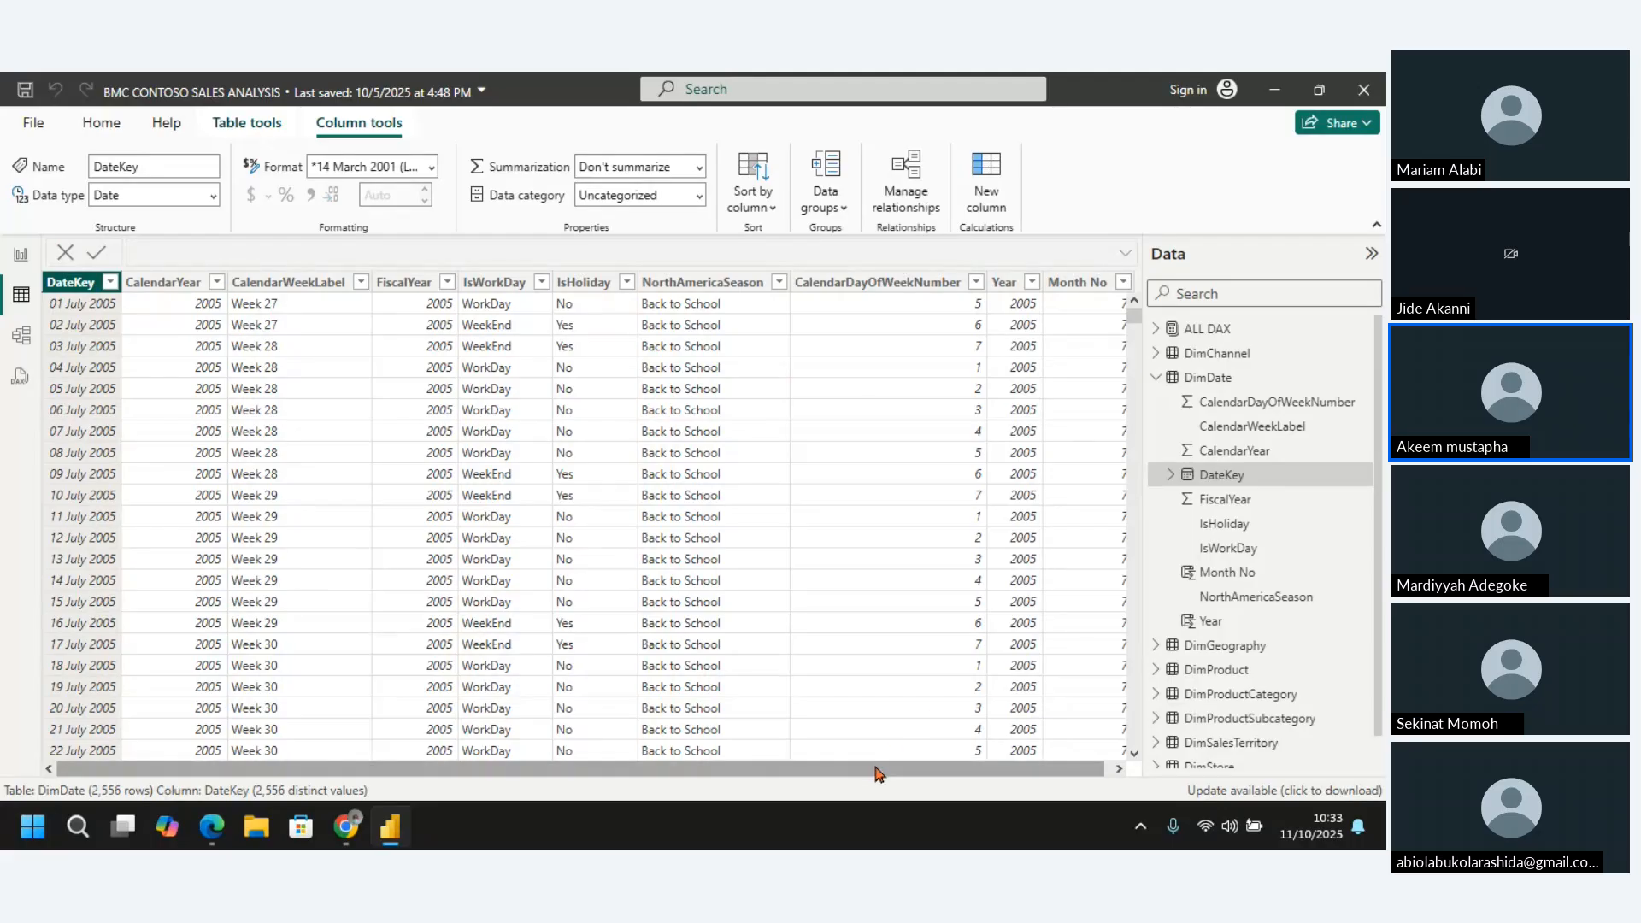
pyautogui.moveTo(881, 773); pyautogui.dragTo(977, 765)
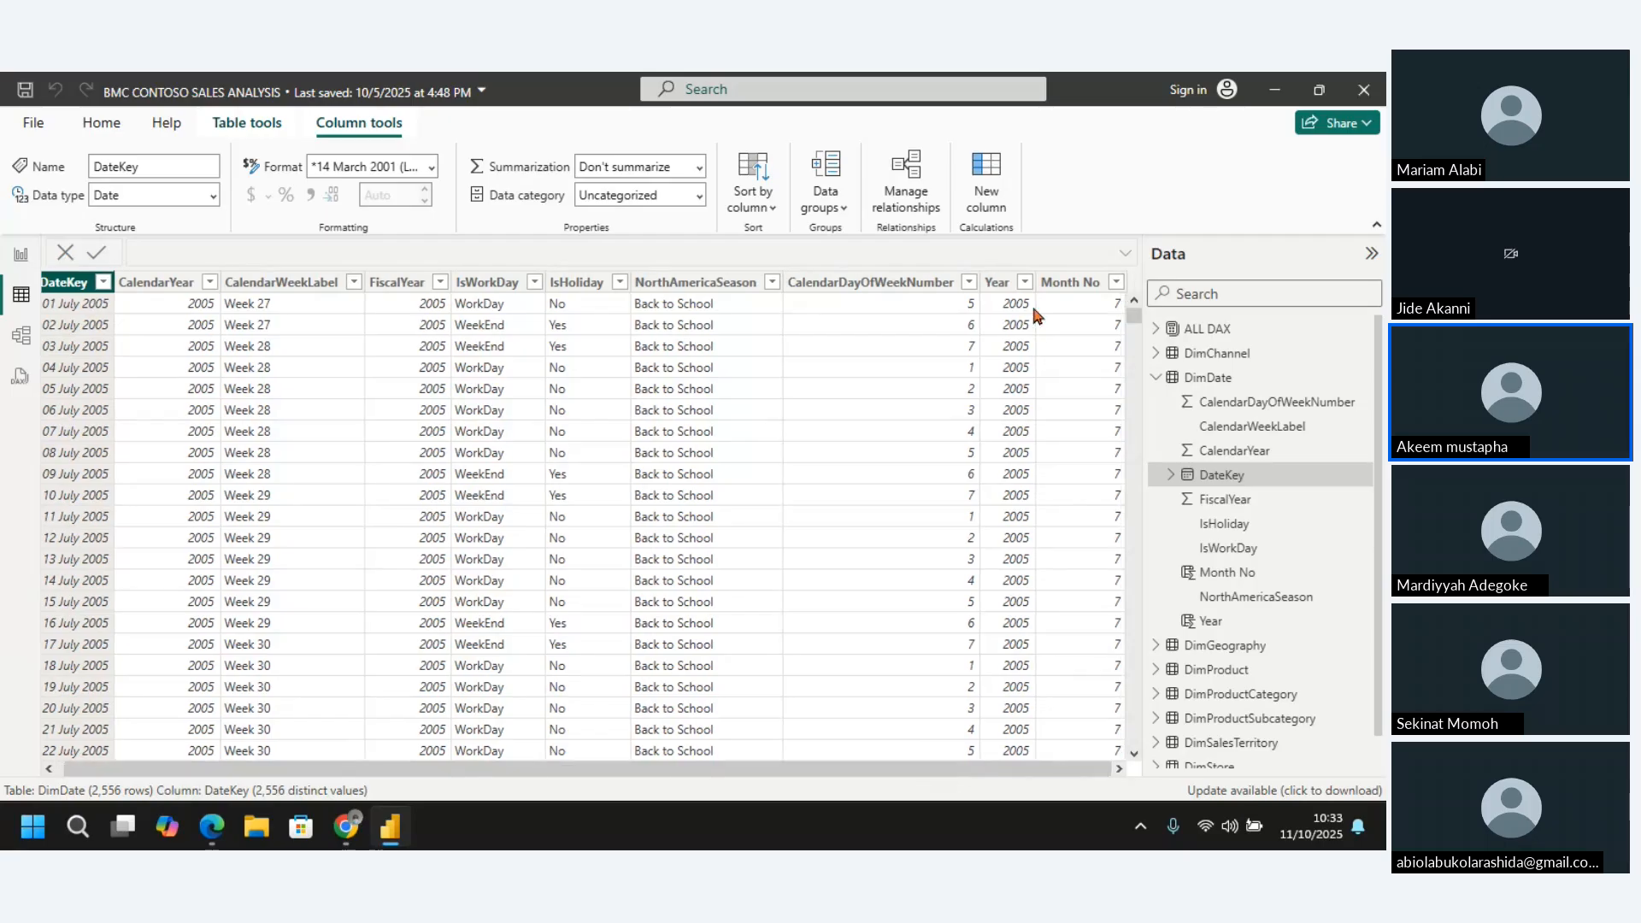
pyautogui.click(1000, 283)
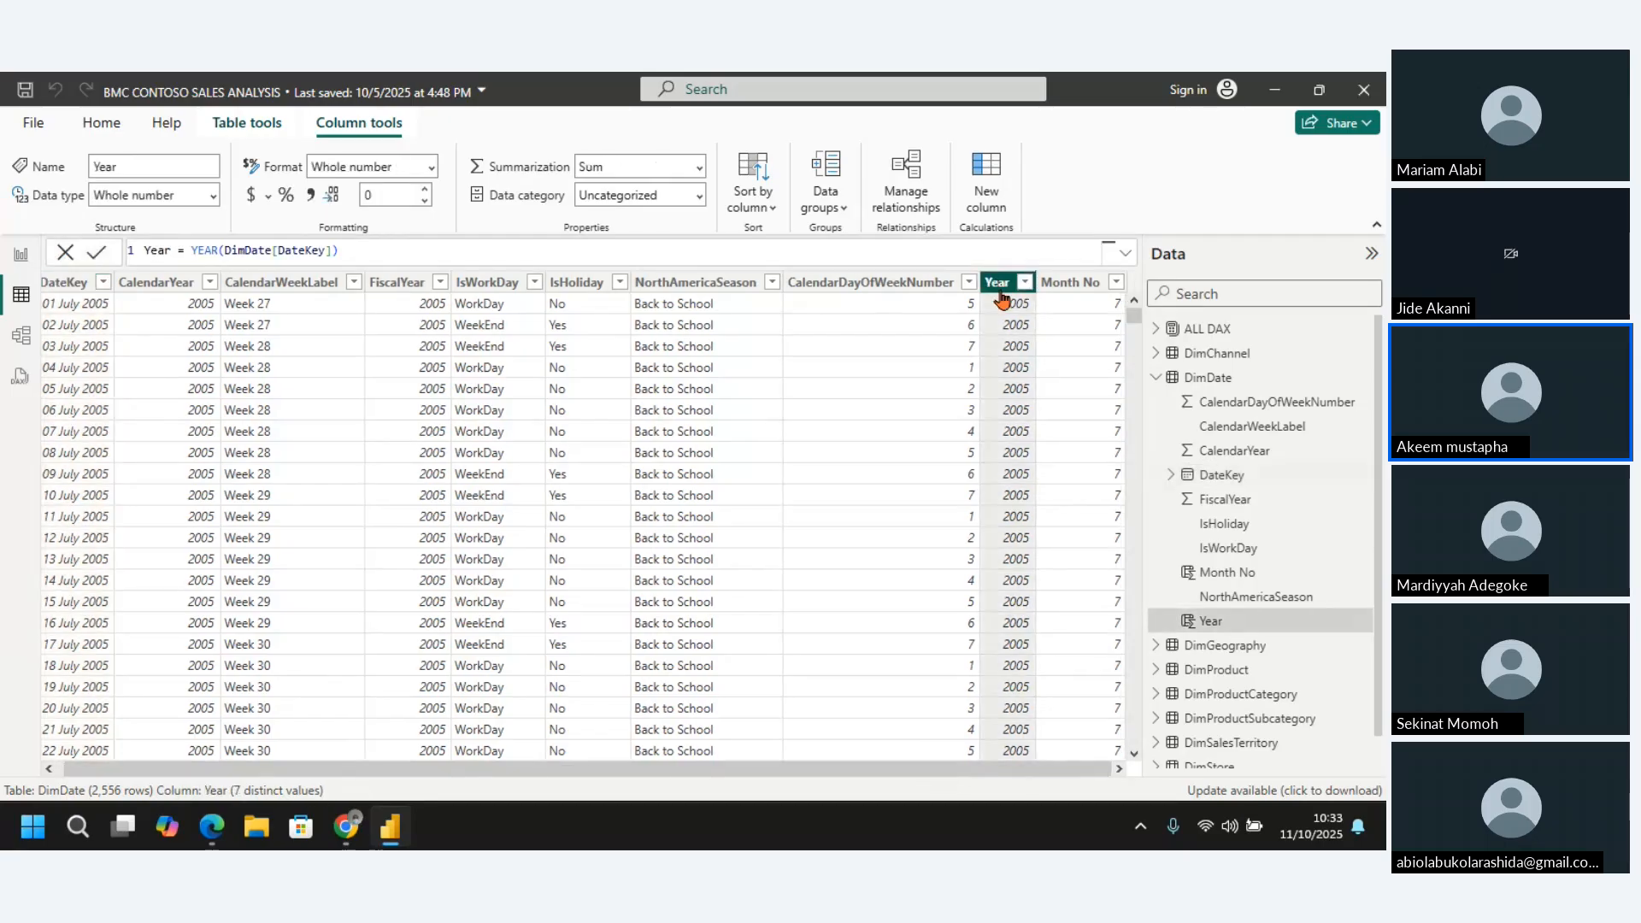
pyautogui.click(1078, 286)
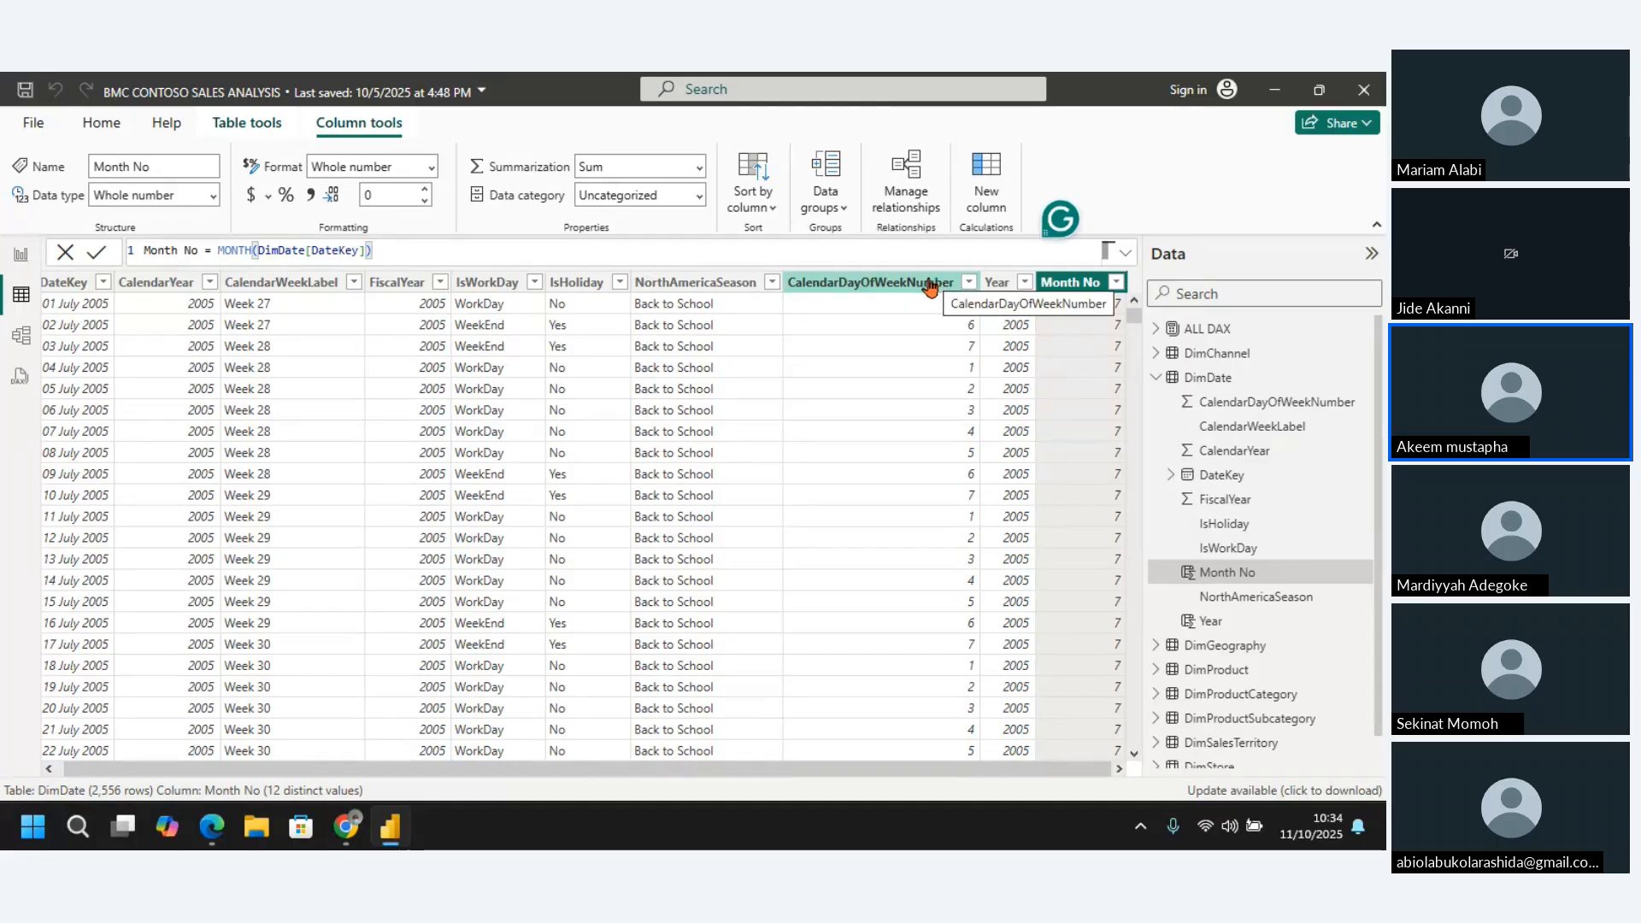
pyautogui.click(931, 287)
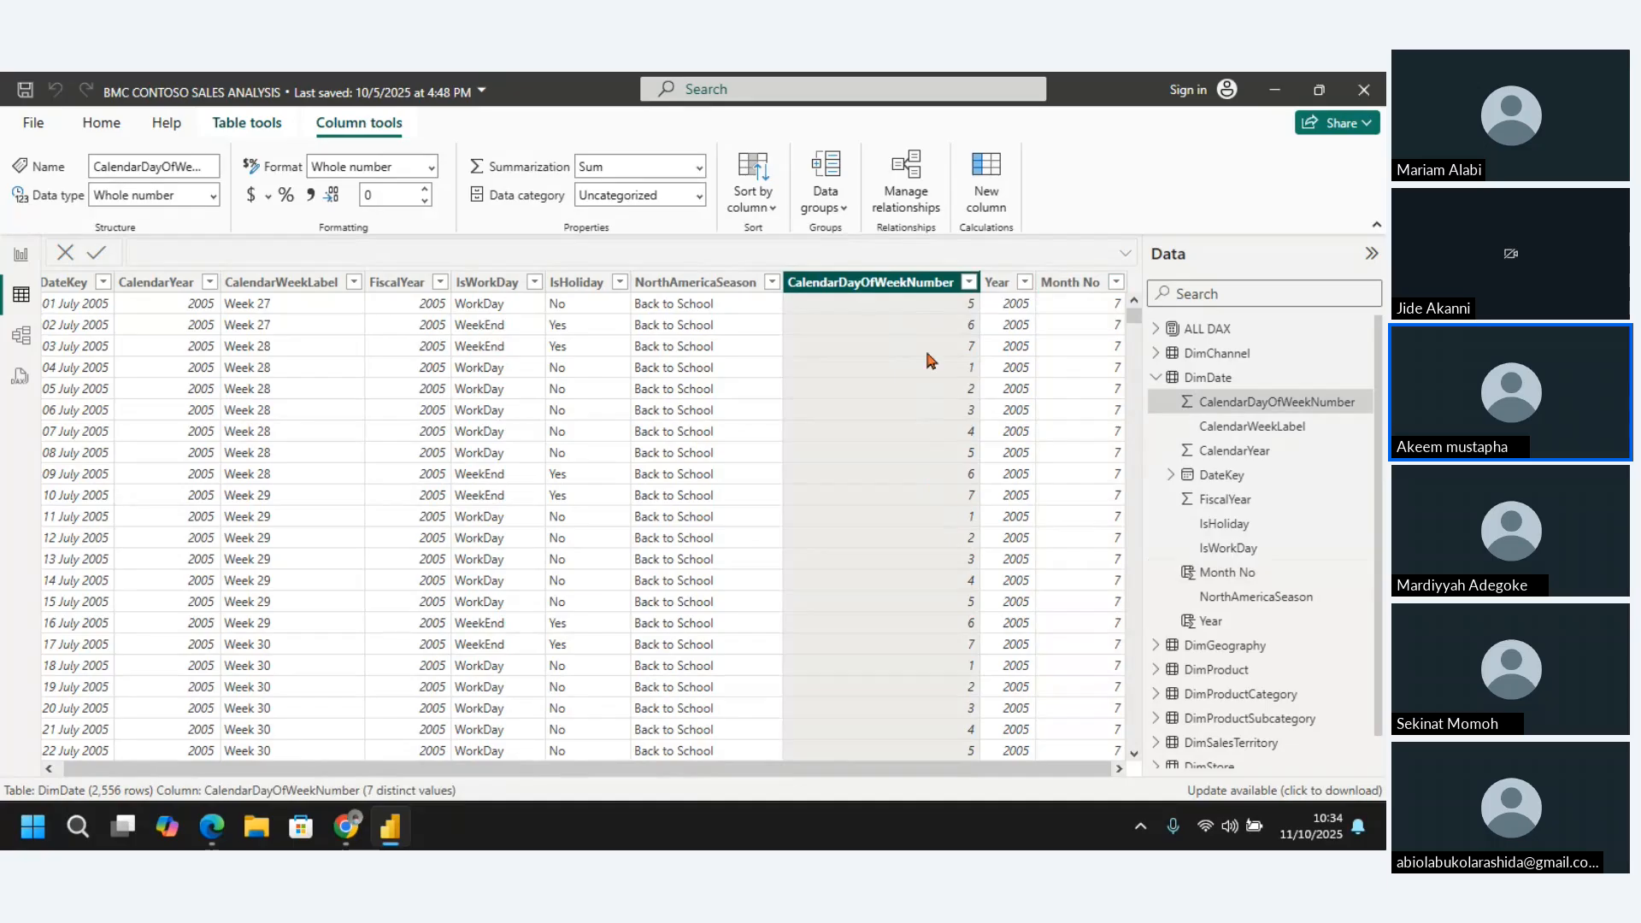
pyautogui.click(1071, 289)
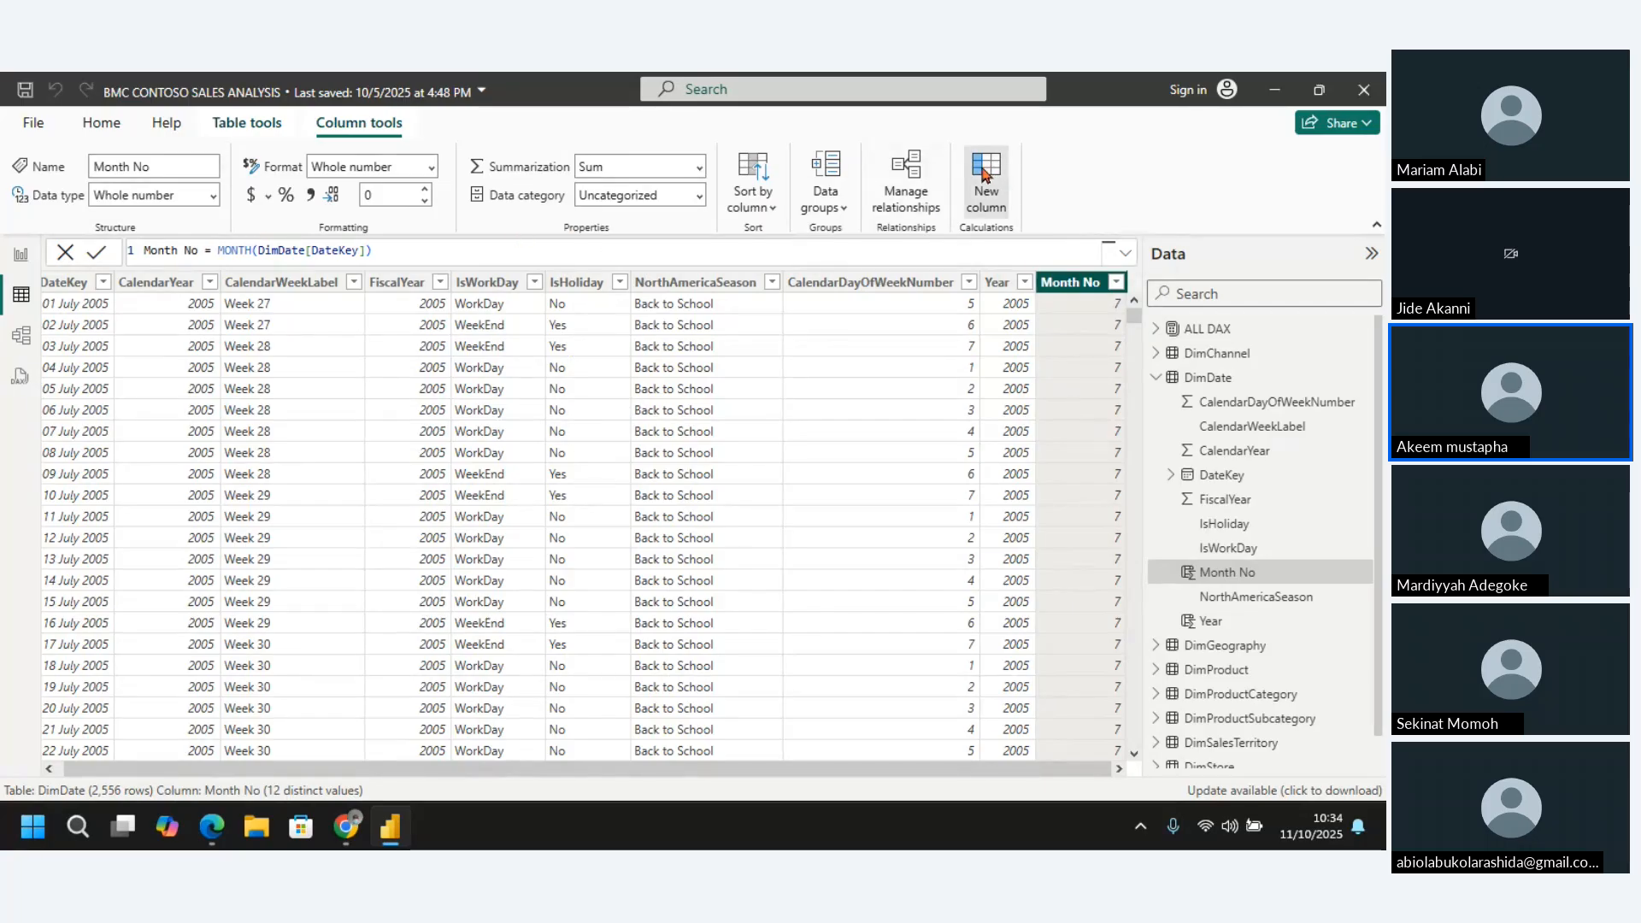
# Add another calculated column to the DimDate table and name it Day Number in its DAX formula
pyautogui.click(989, 206)
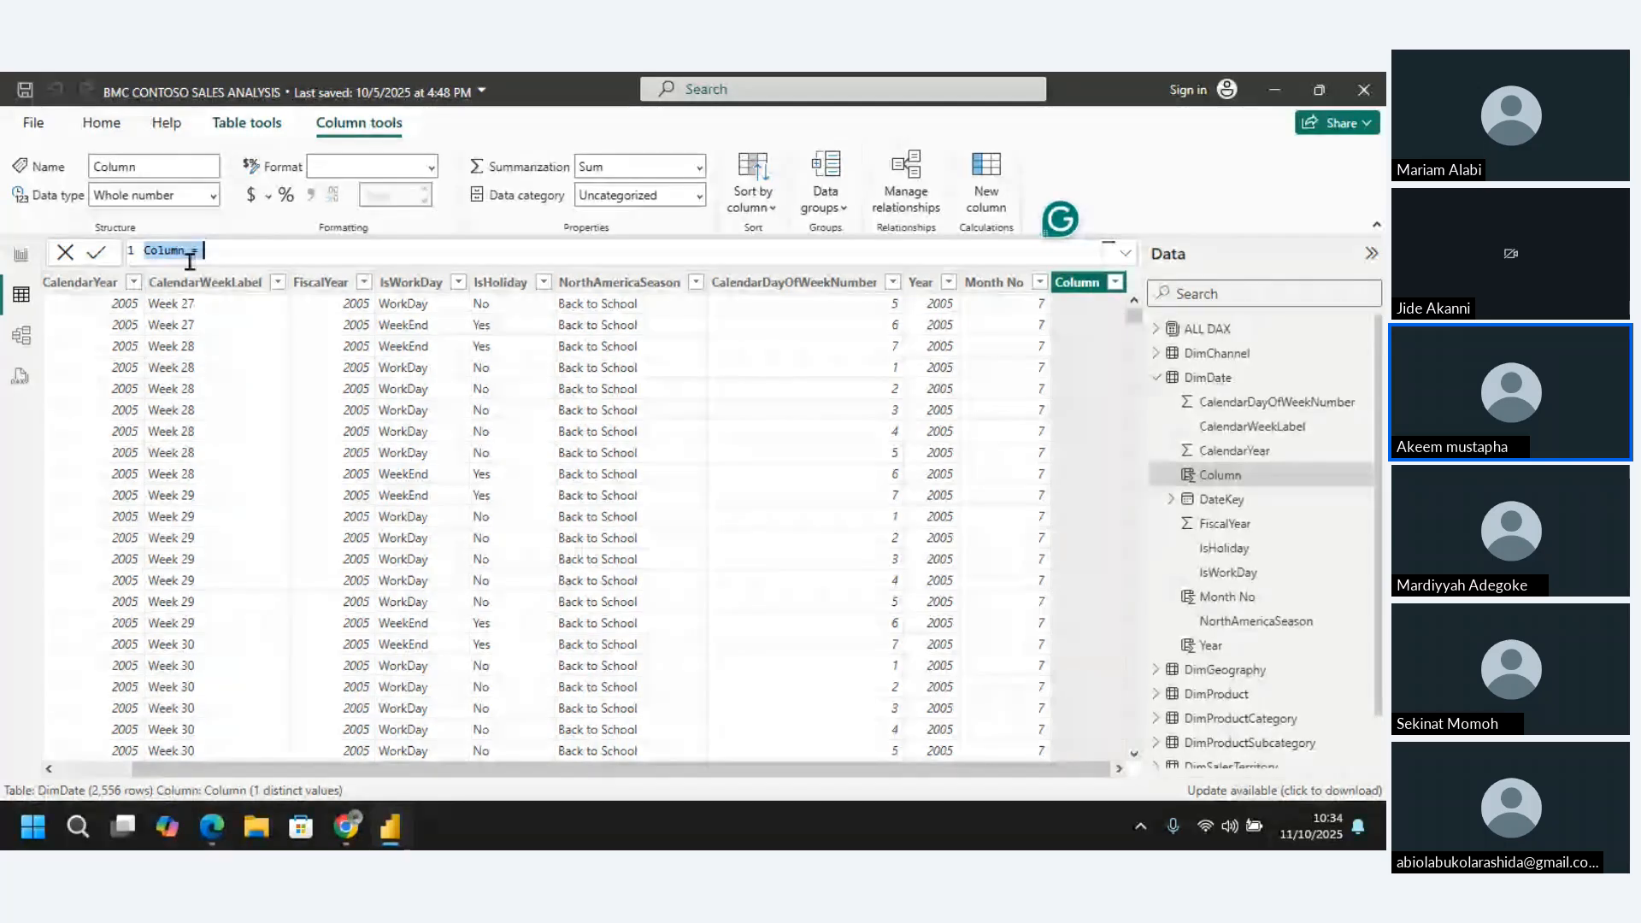
pyautogui.click(188, 256)
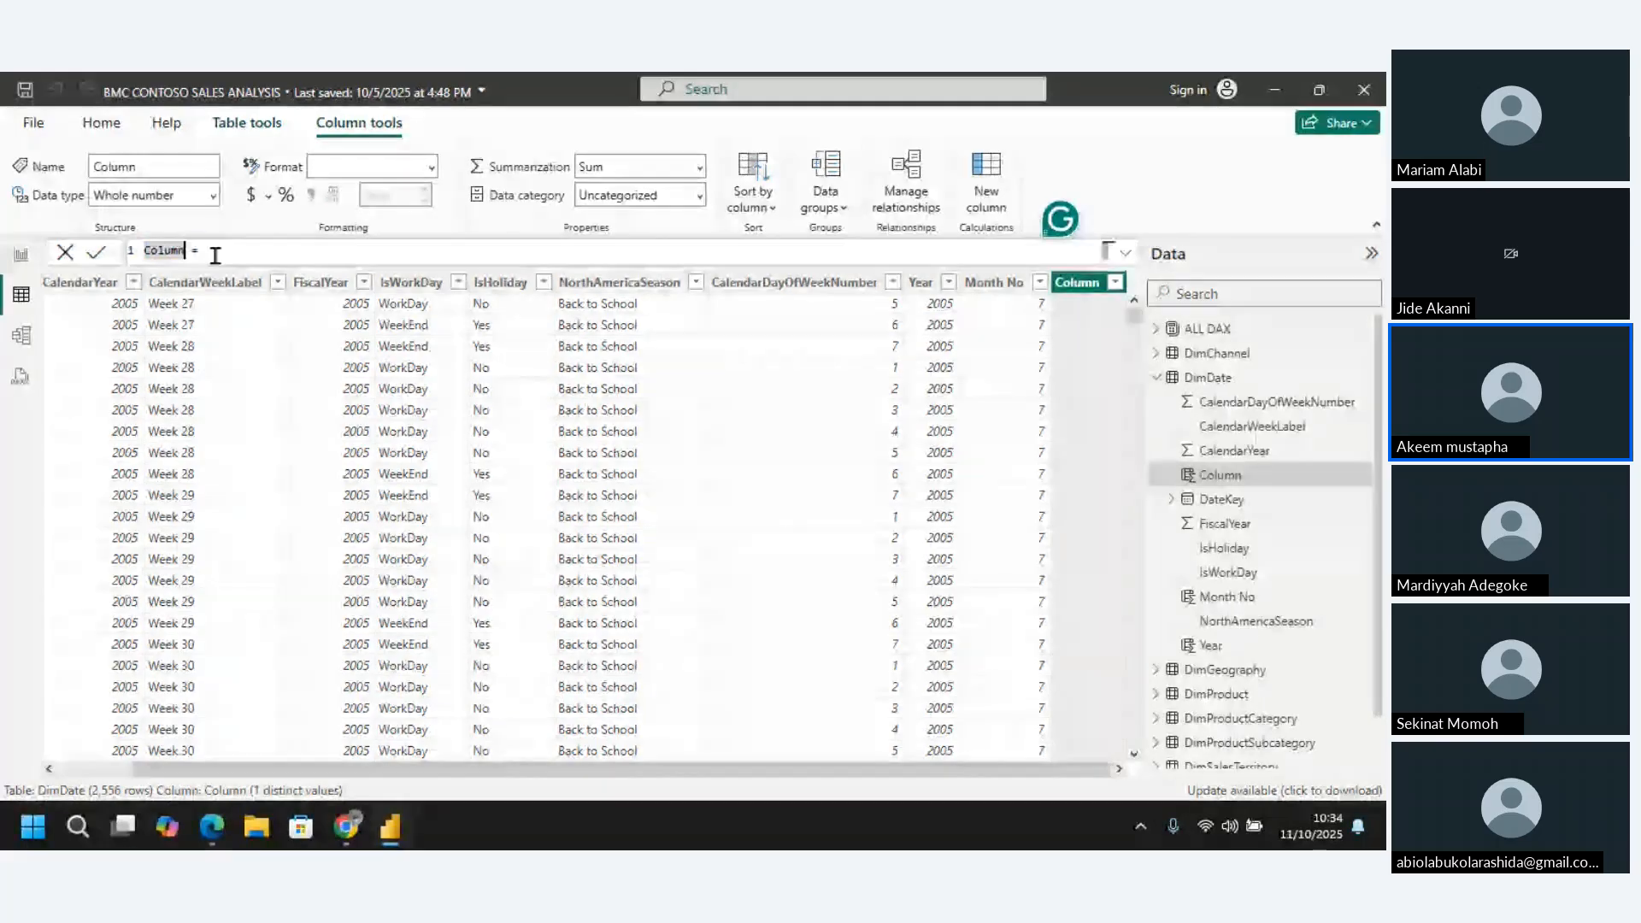
pyautogui.press('BackSpace')
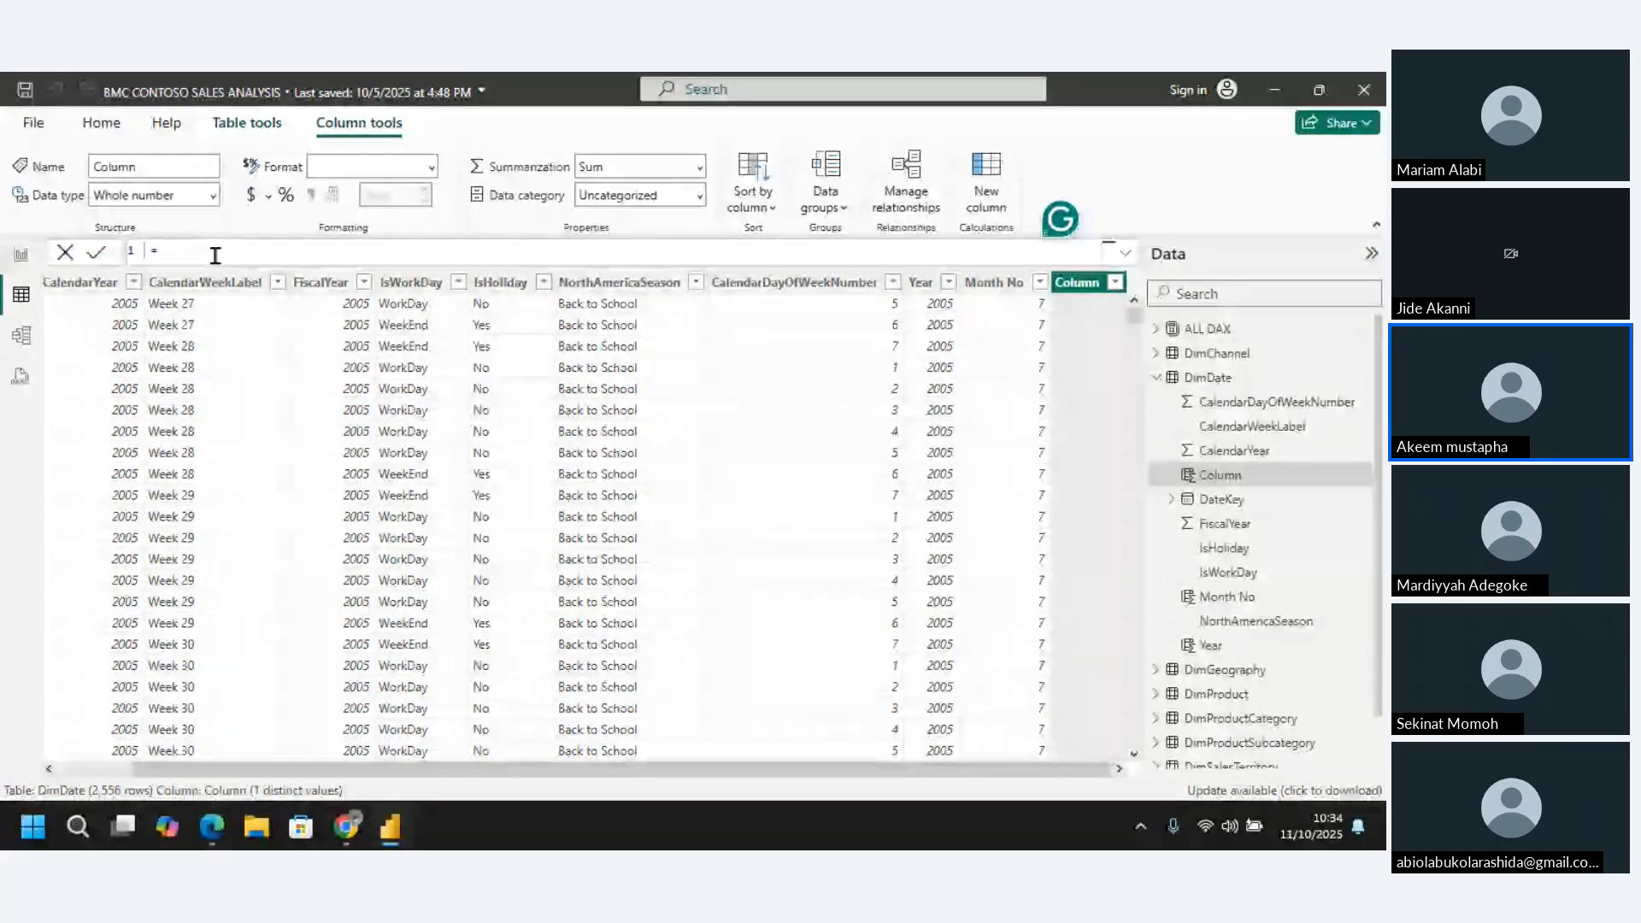
pyautogui.write('Day Number')
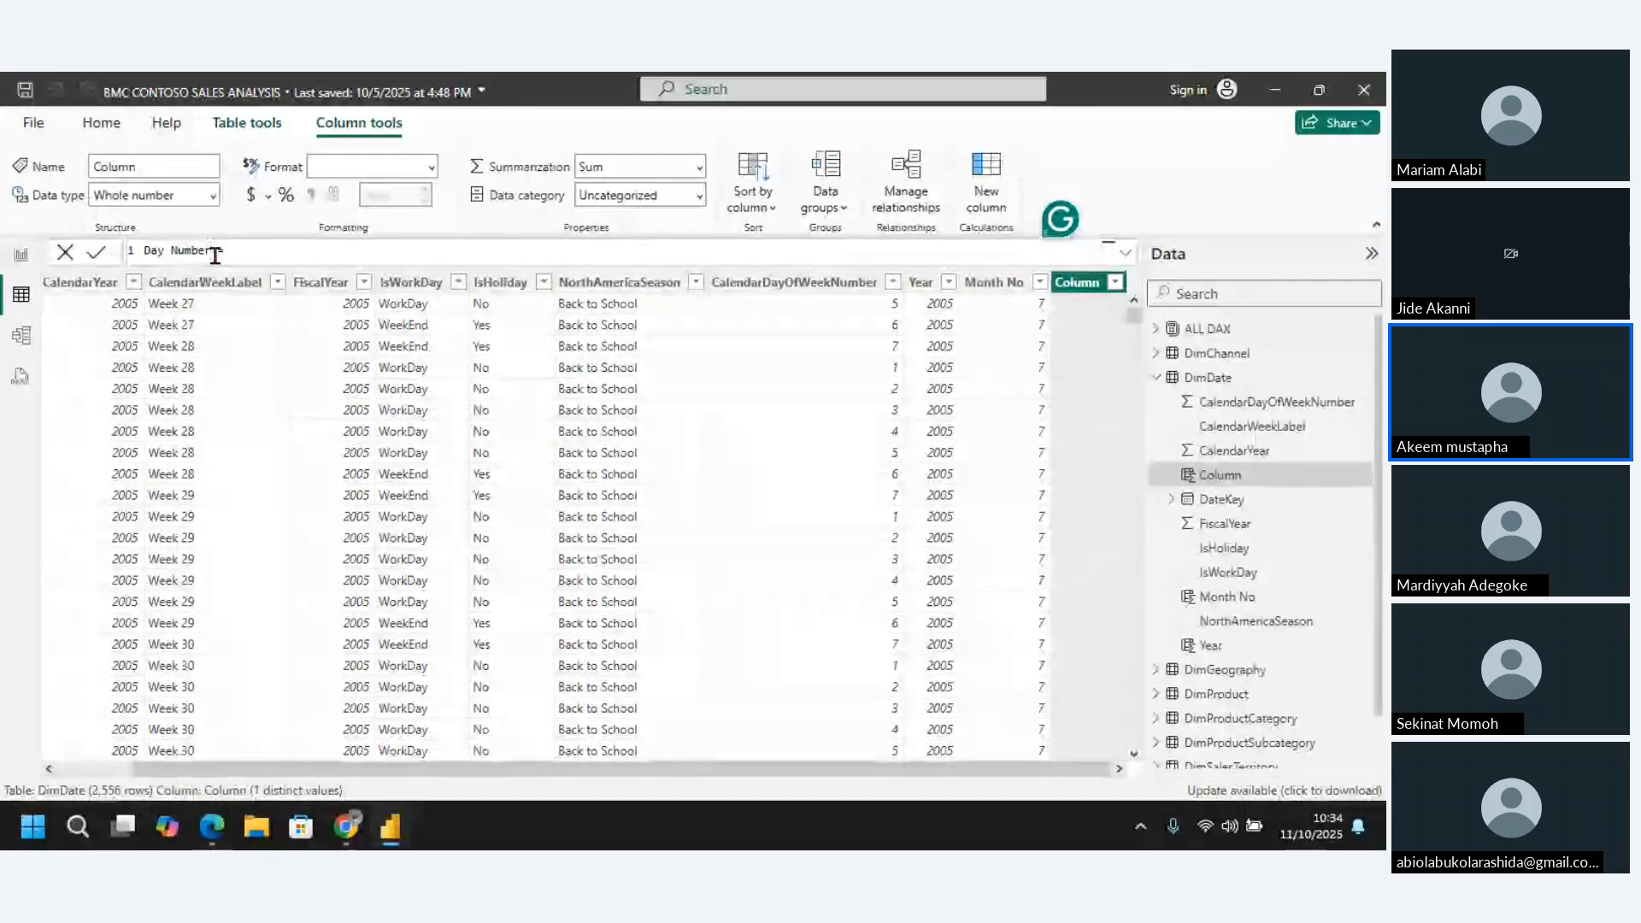
pyautogui.click(270, 254)
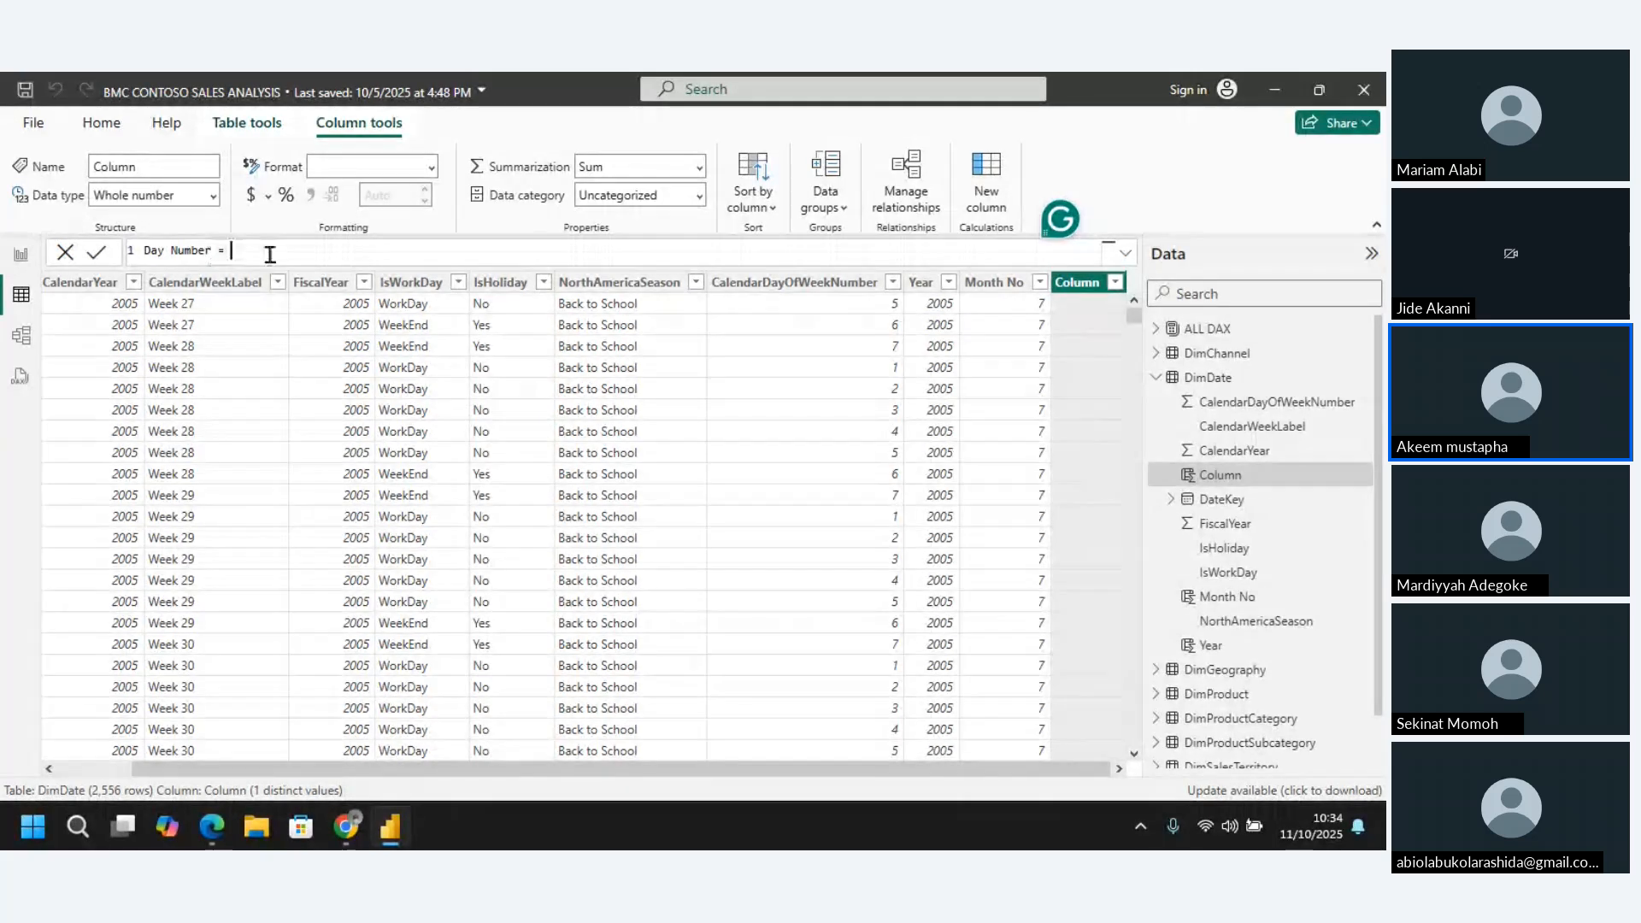
# Define the Day Number column as DAY(DimDate[DateKey]) and commit the formula
pyautogui.write('D')
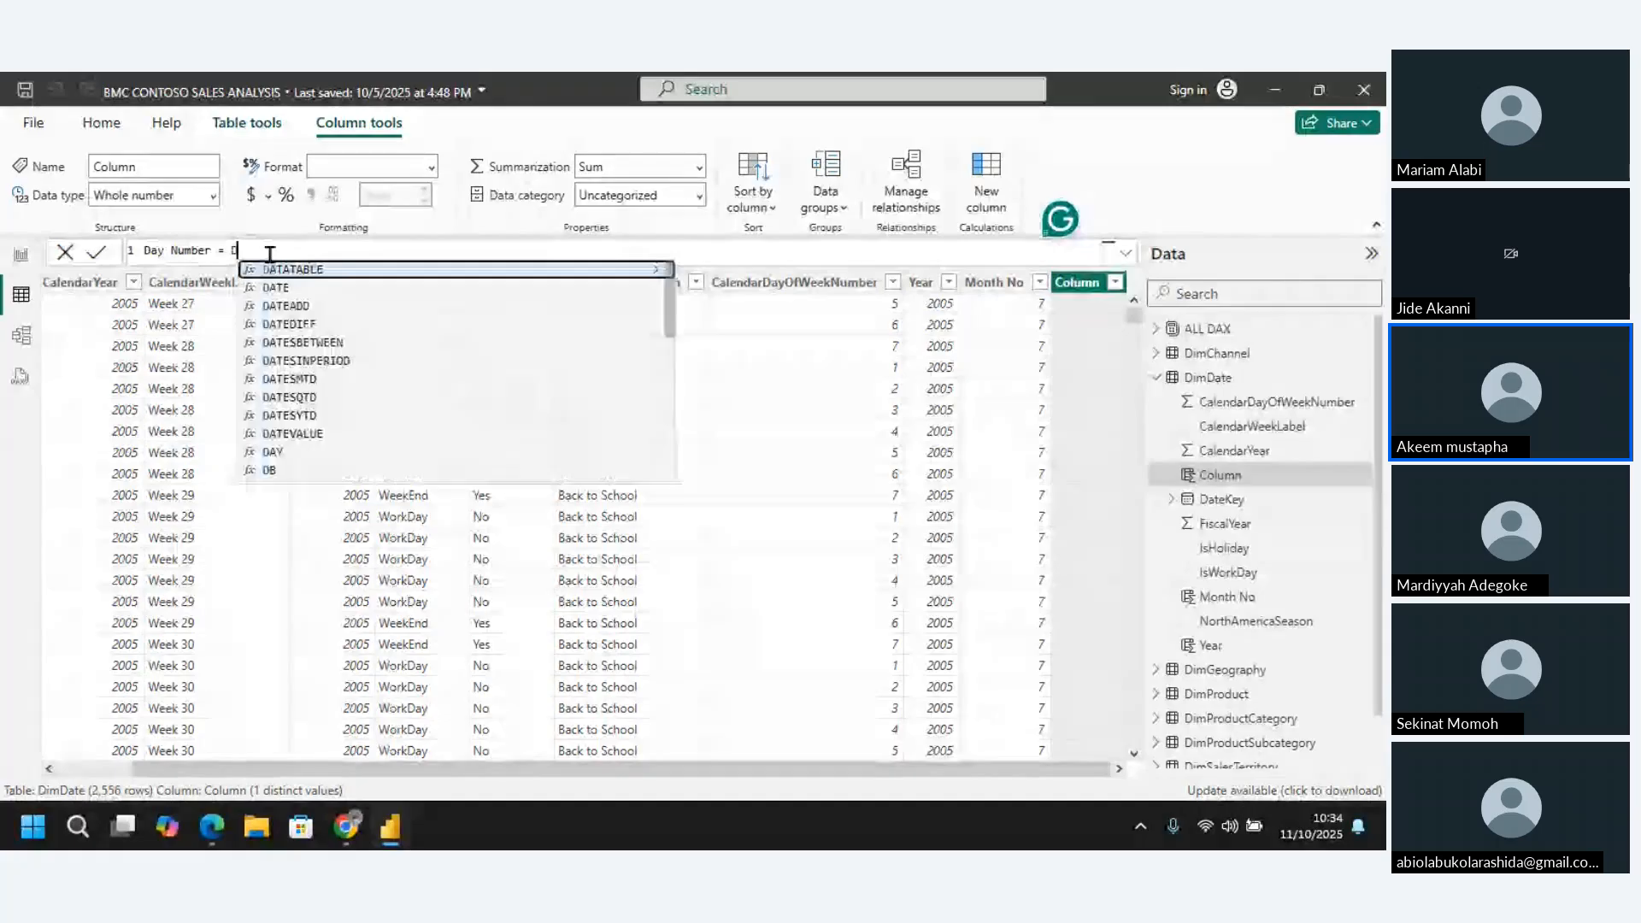
pyautogui.write('a')
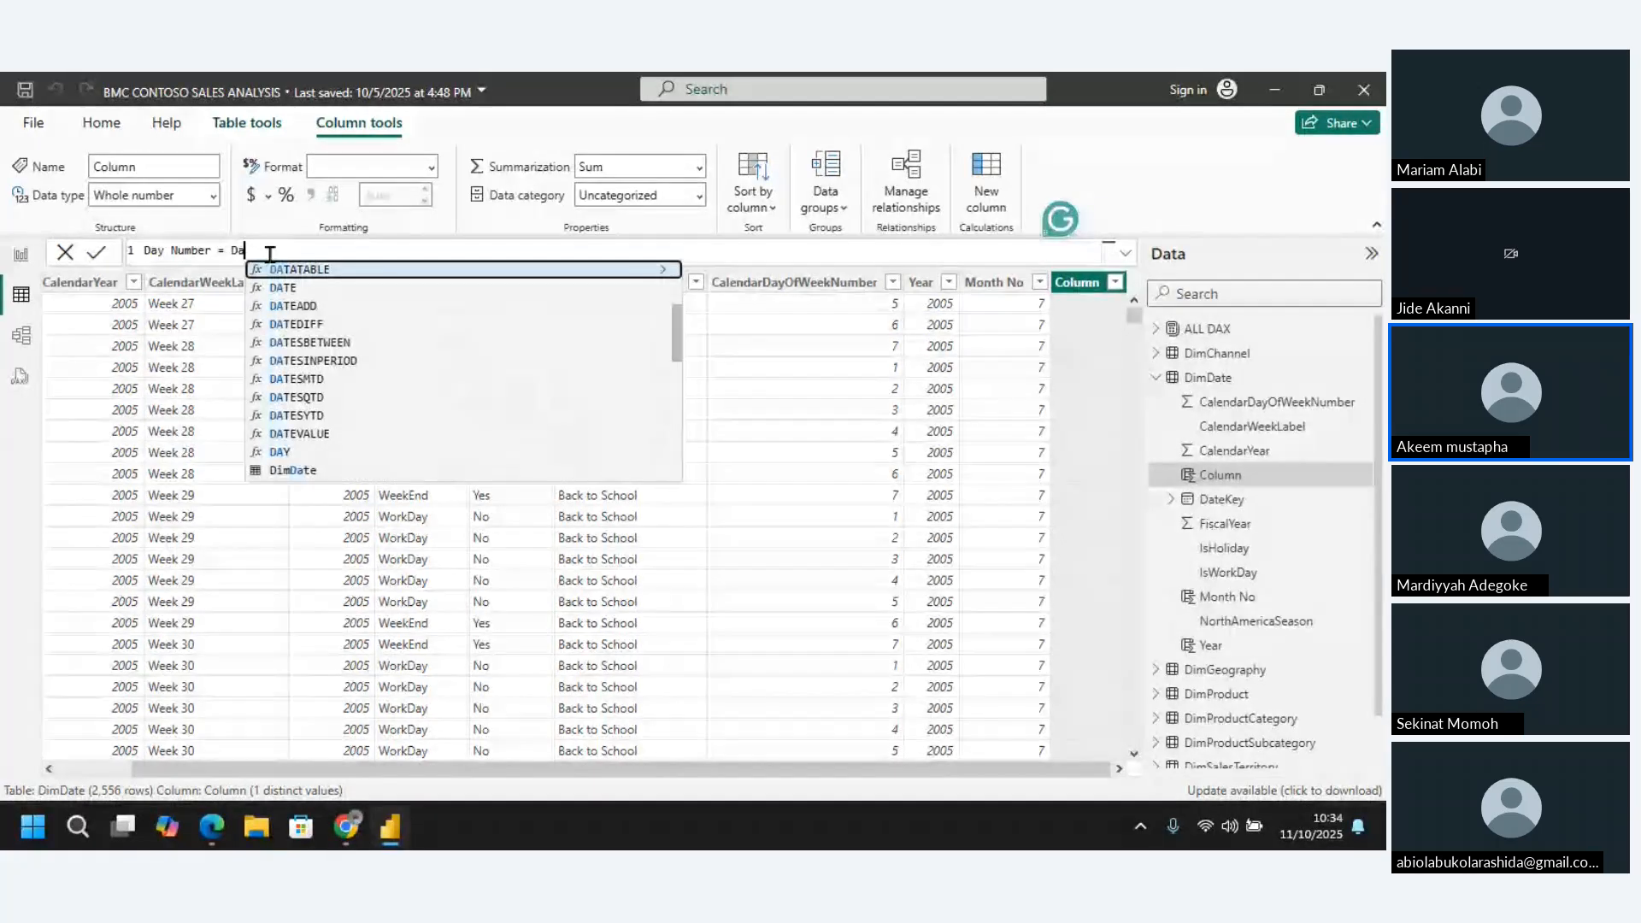
pyautogui.write('y')
pyautogui.press('Tab')
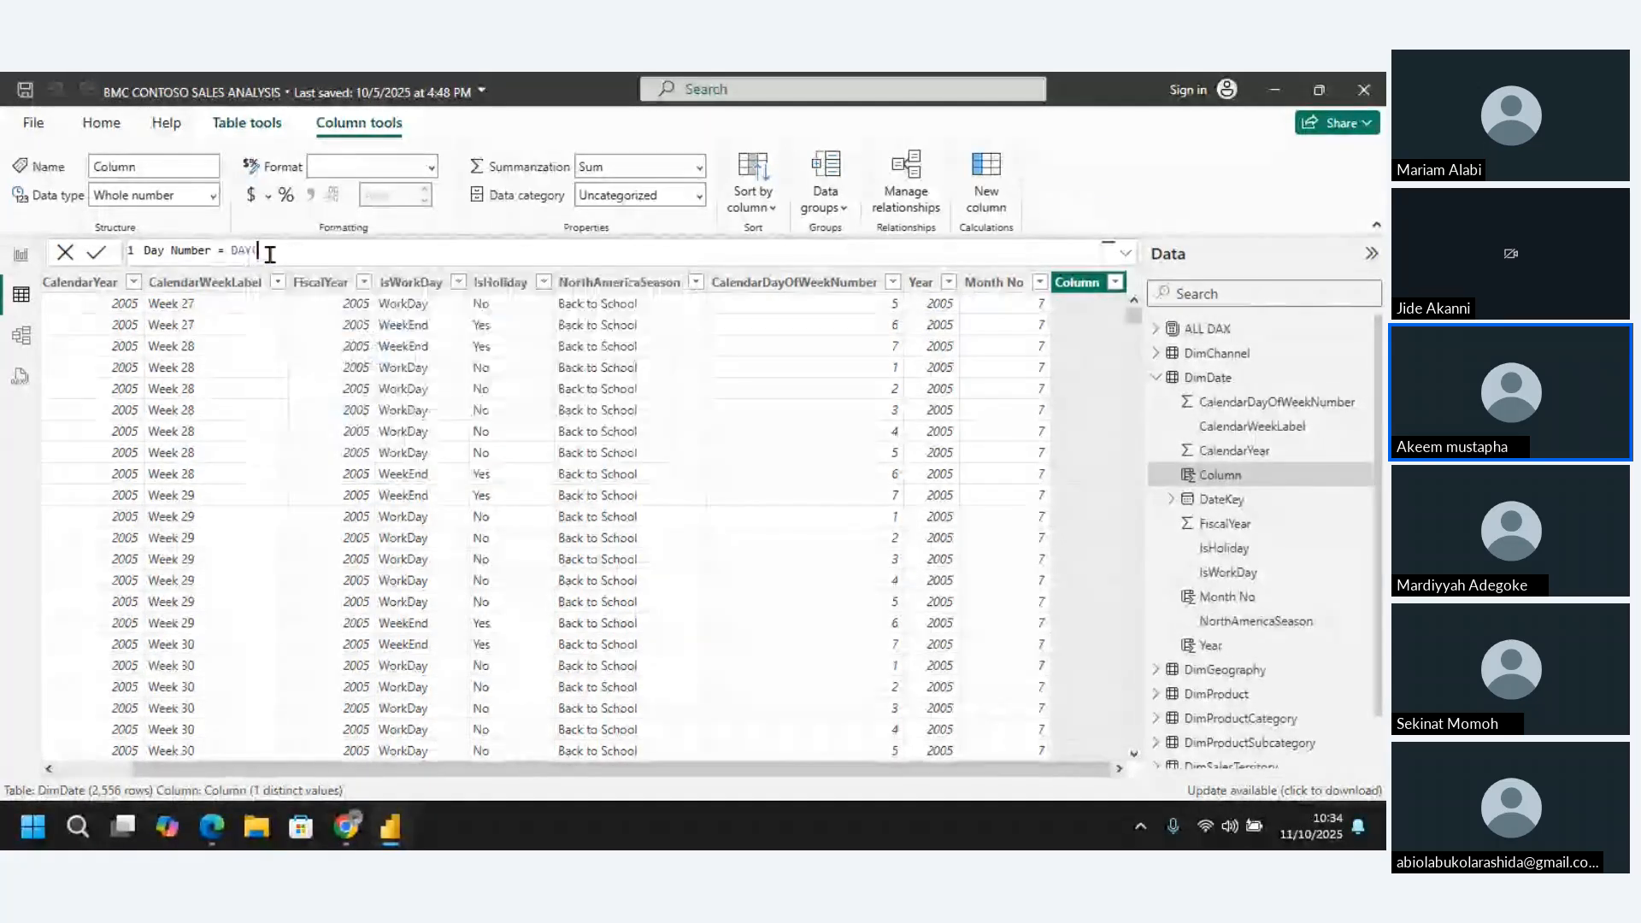
pyautogui.write('dat')
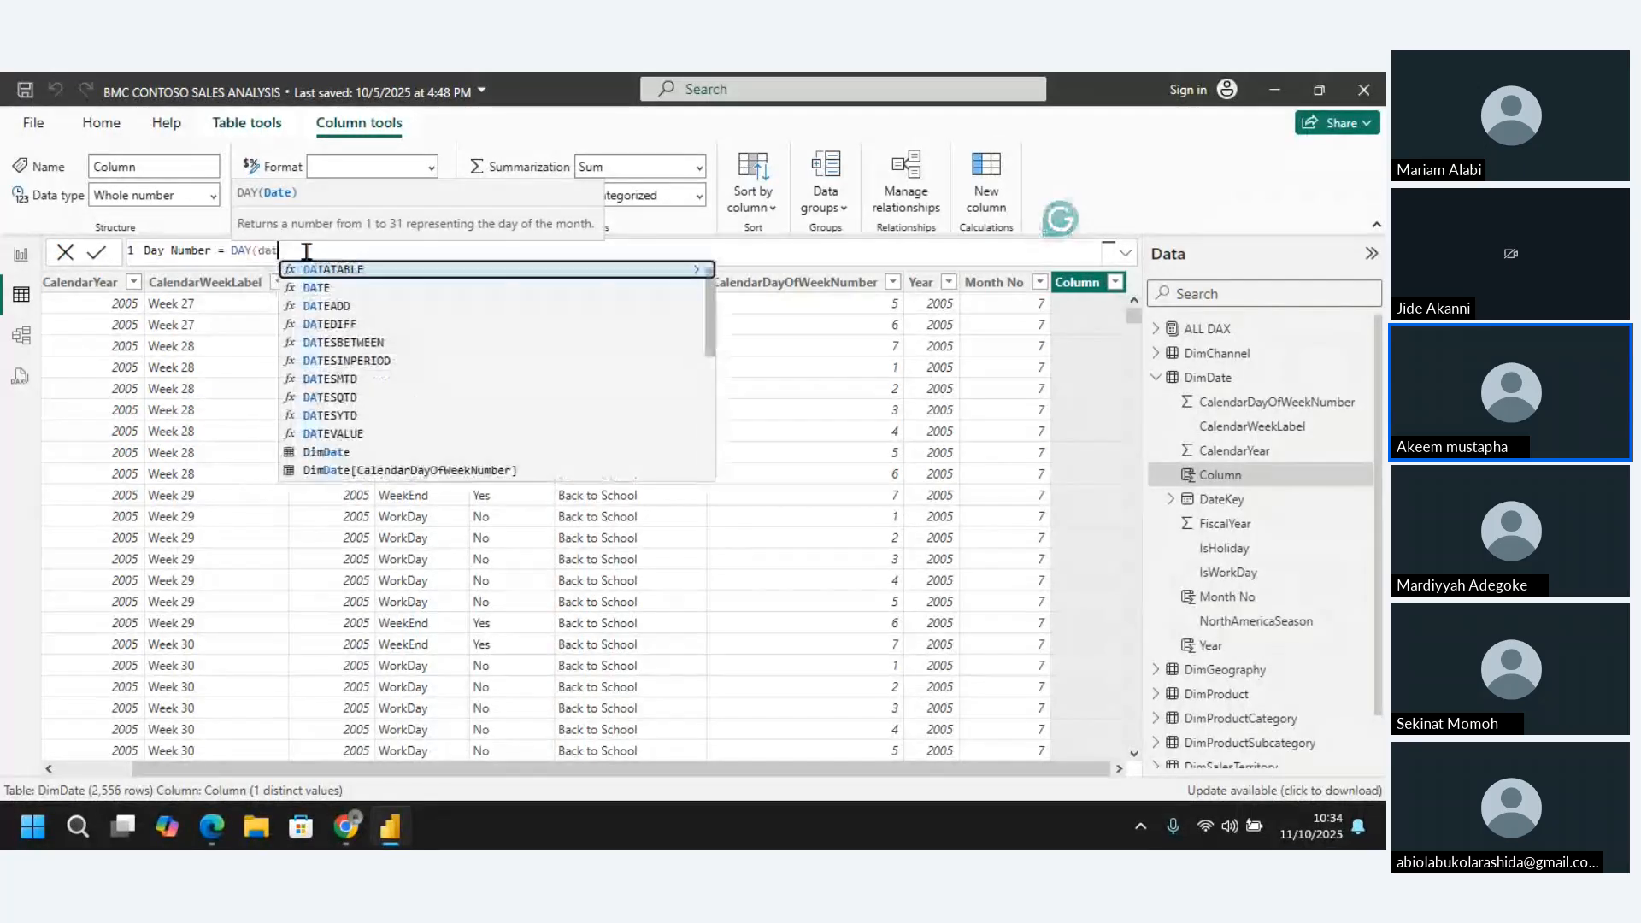
pyautogui.write('ekey')
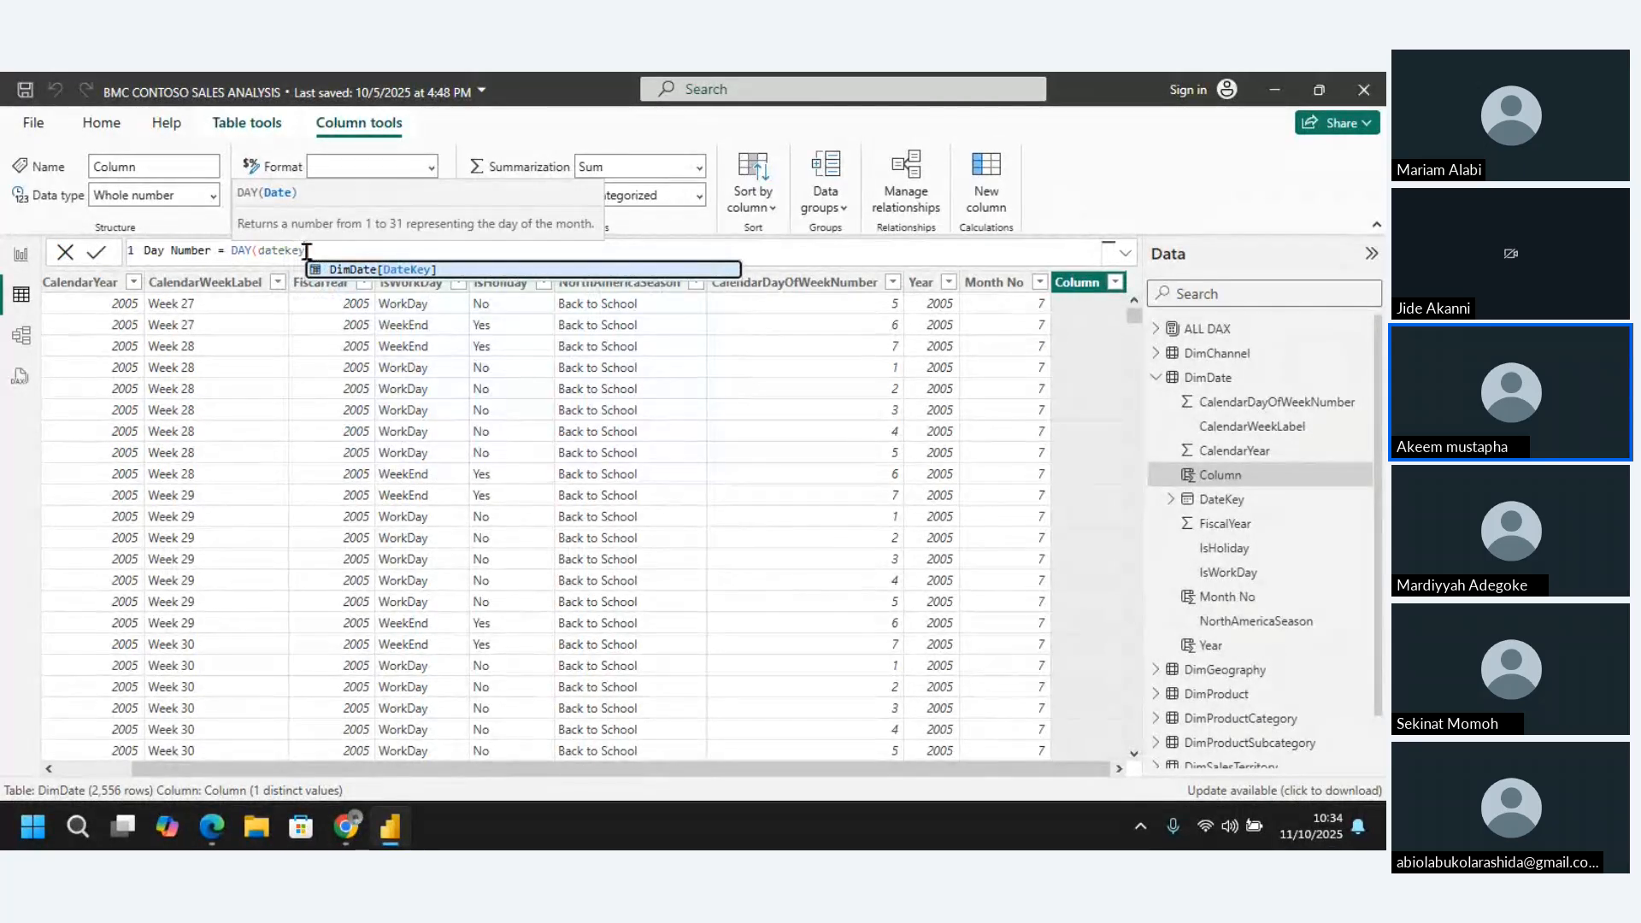
pyautogui.click(464, 271)
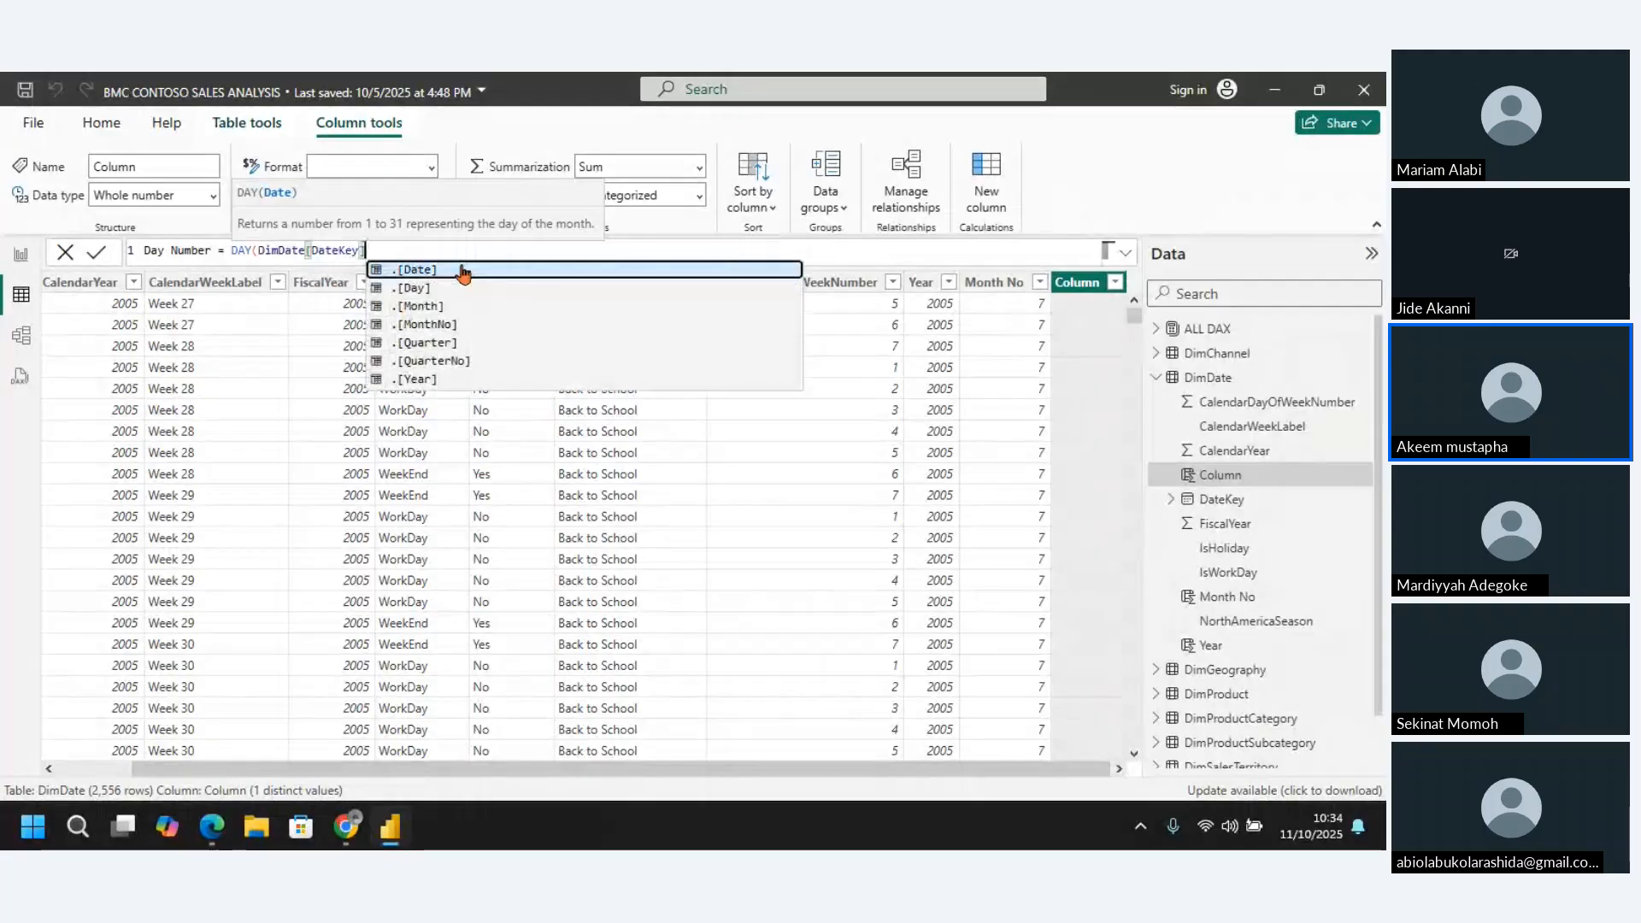
pyautogui.write(')')
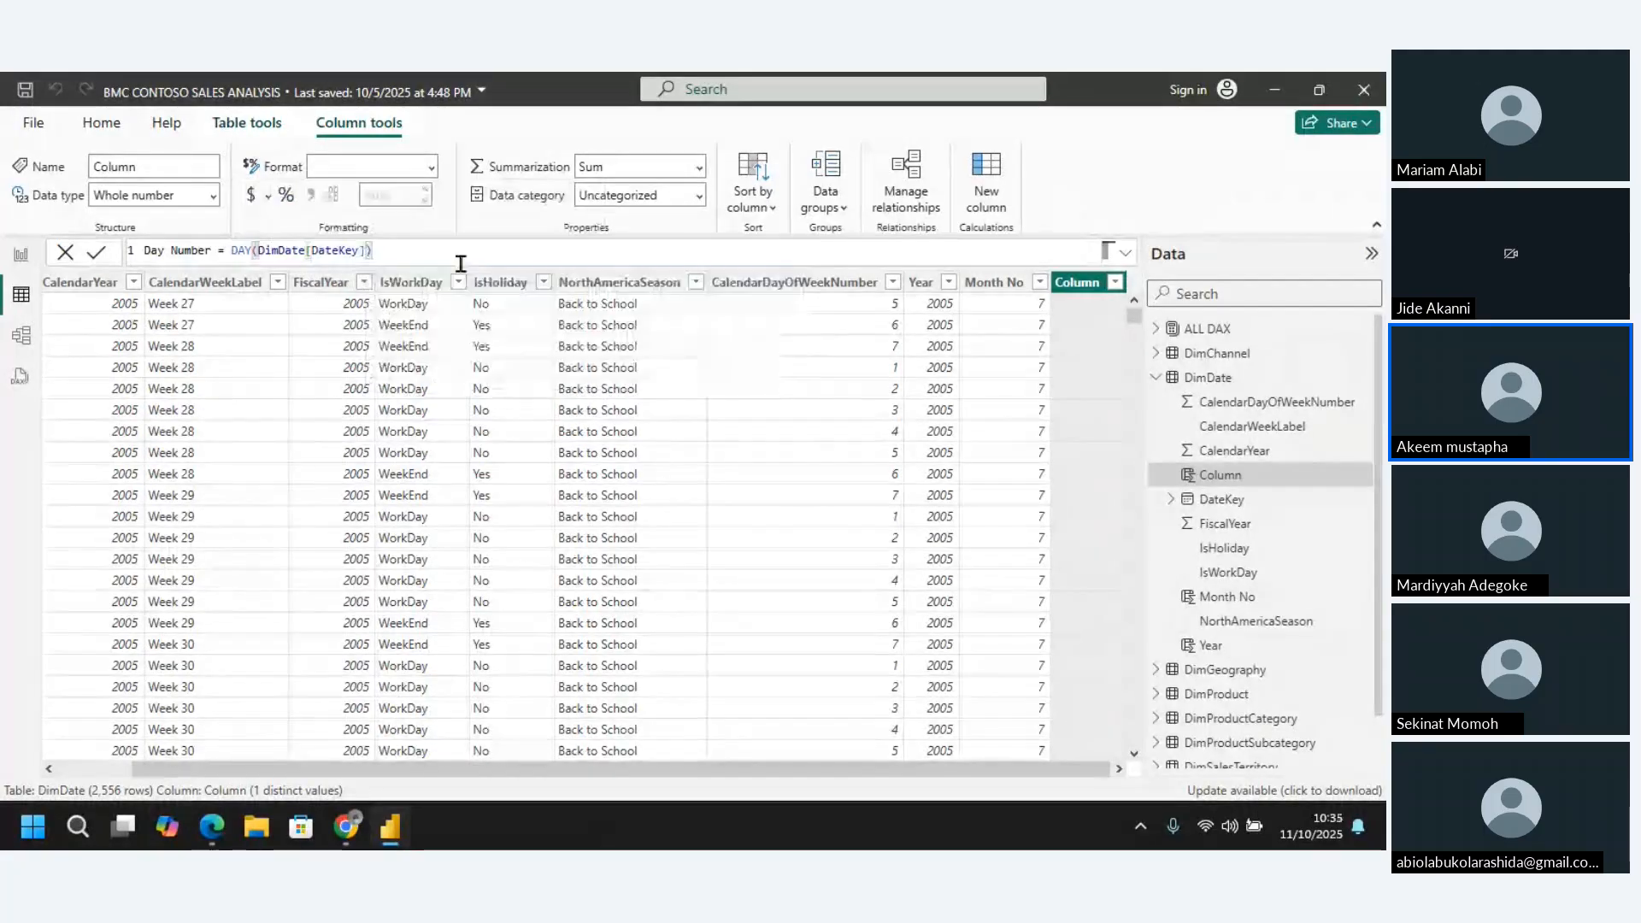
pyautogui.press('Return')
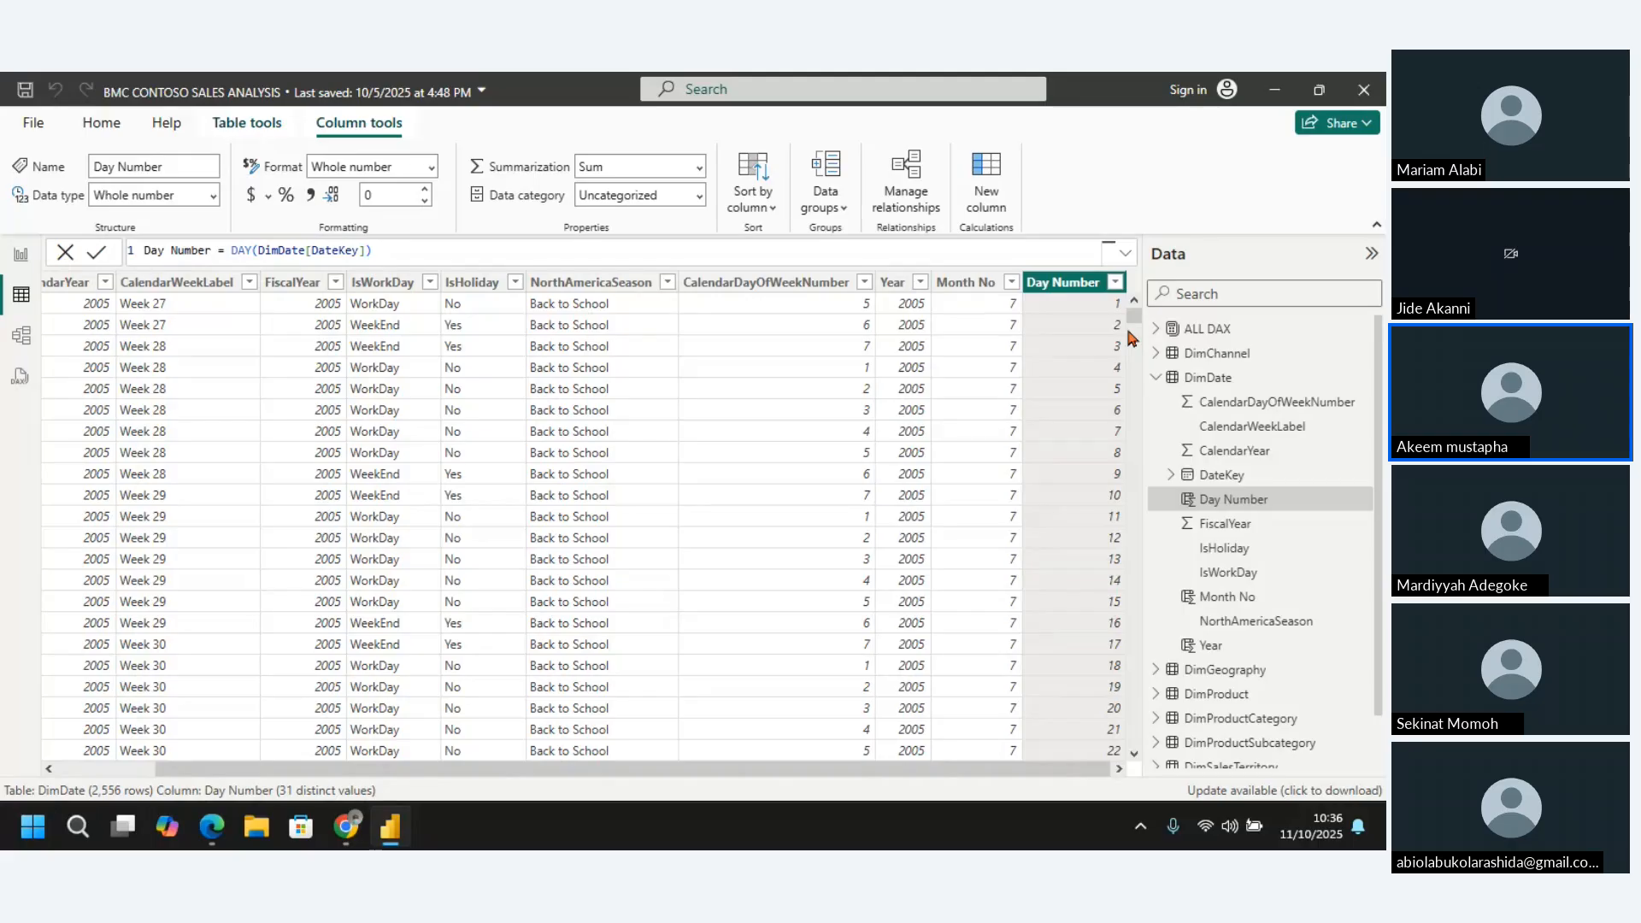
# Add another calculated column to the DimDate table and name it Date in its DAX formula
pyautogui.click(987, 182)
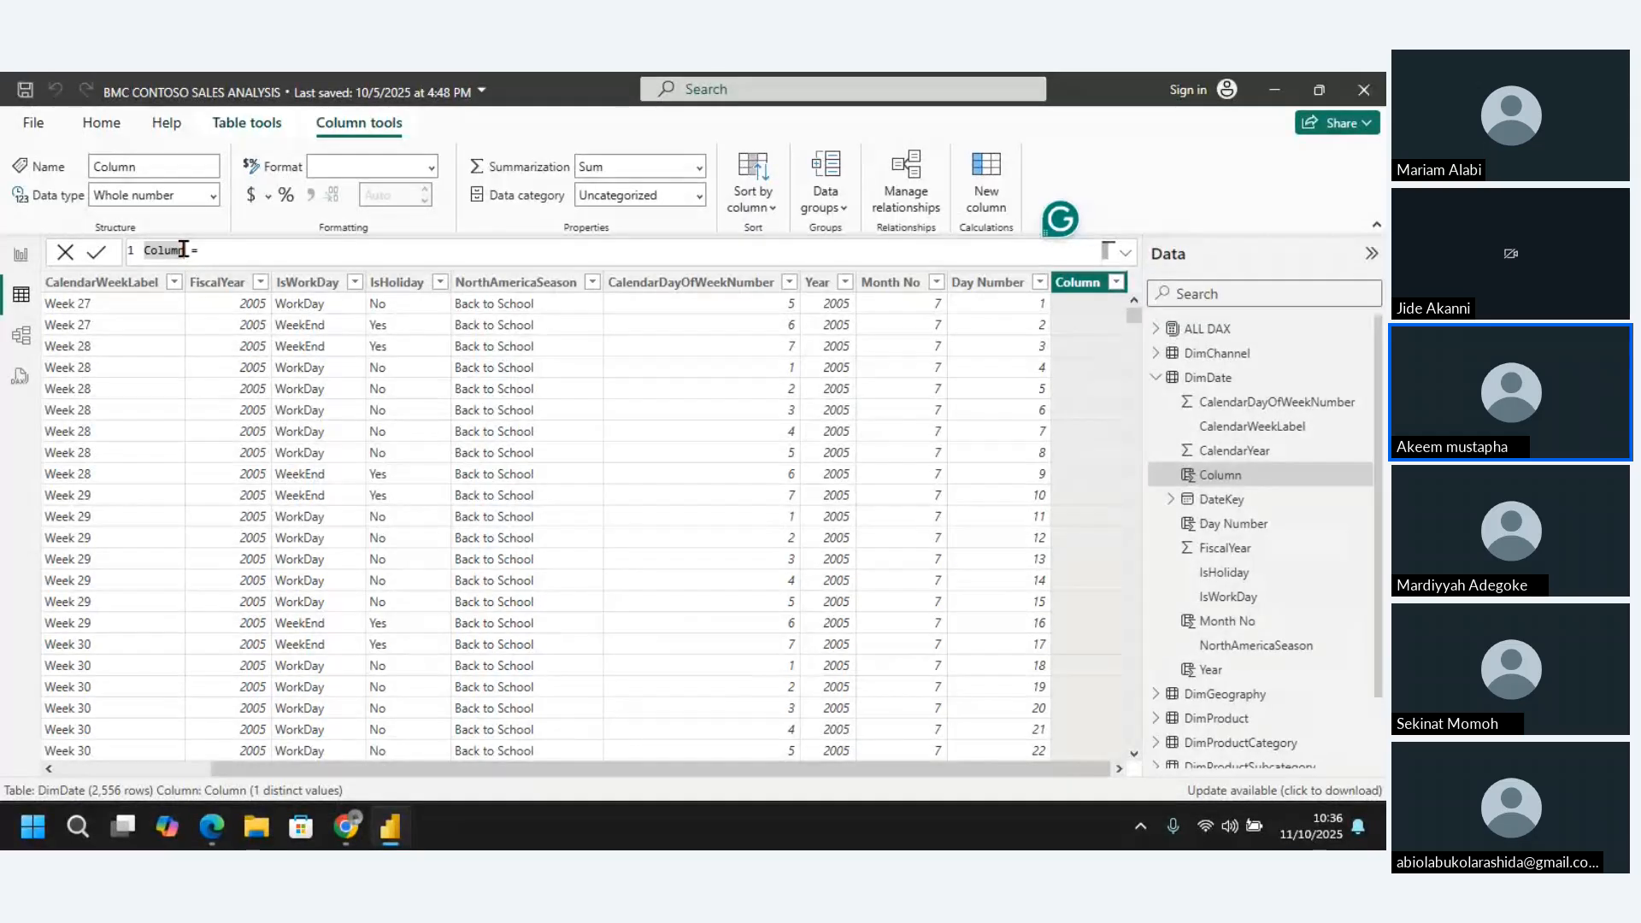
pyautogui.click(184, 249)
pyautogui.press('BackSpace')
pyautogui.press('BackSpace')
pyautogui.press('BackSpace')
pyautogui.press('BackSpace')
pyautogui.press('BackSpace')
pyautogui.press('BackSpace')
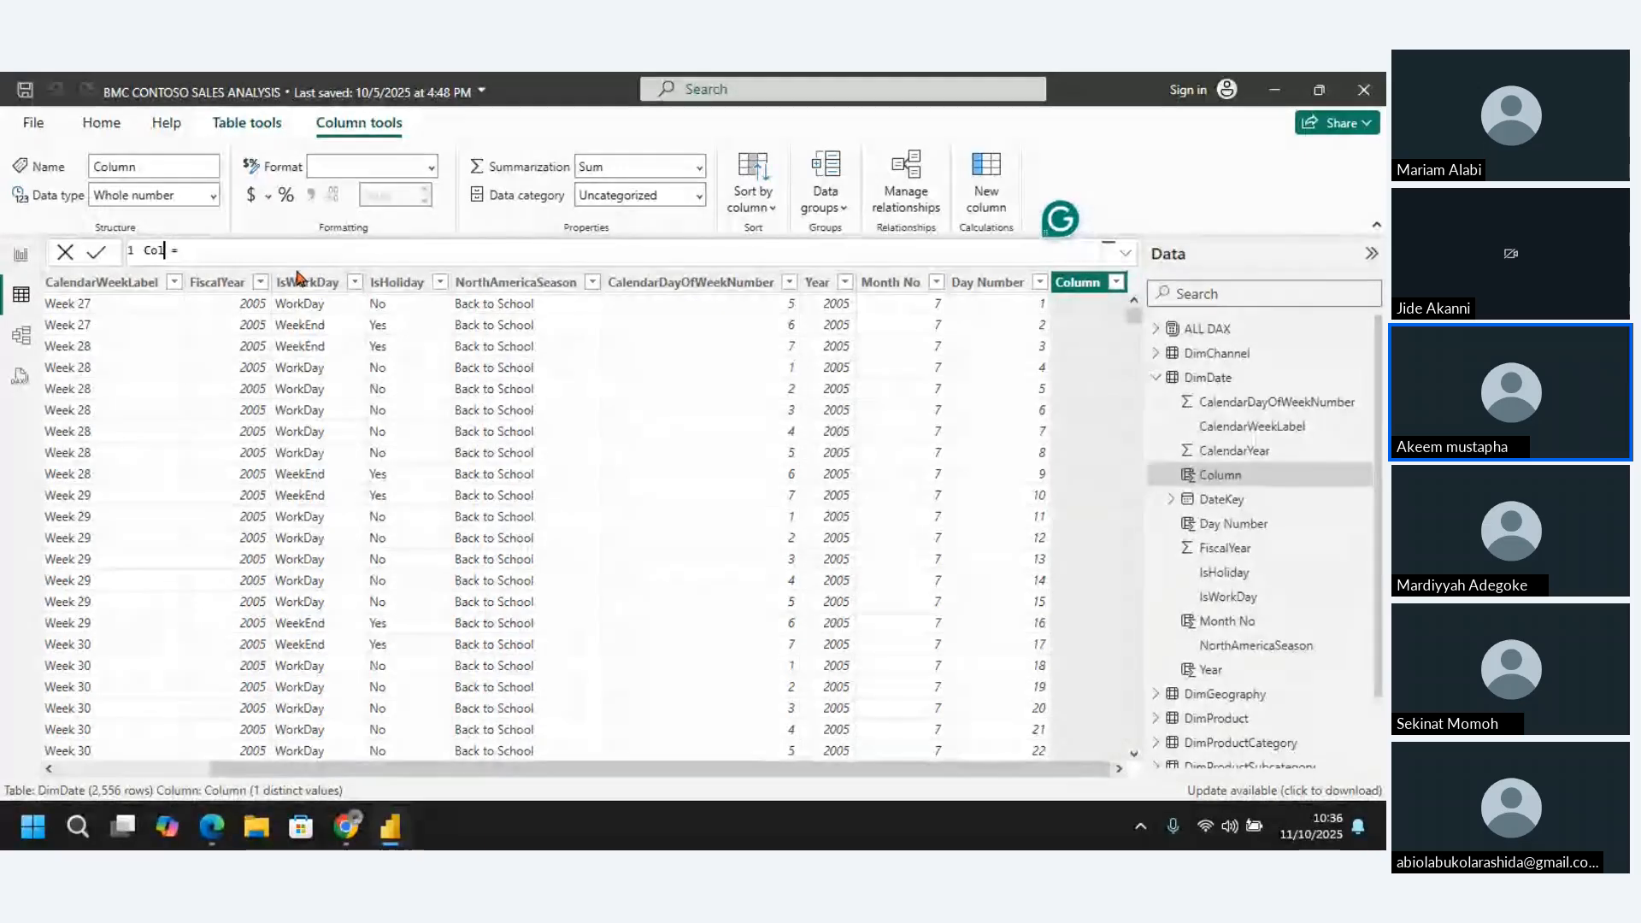
pyautogui.write('D')
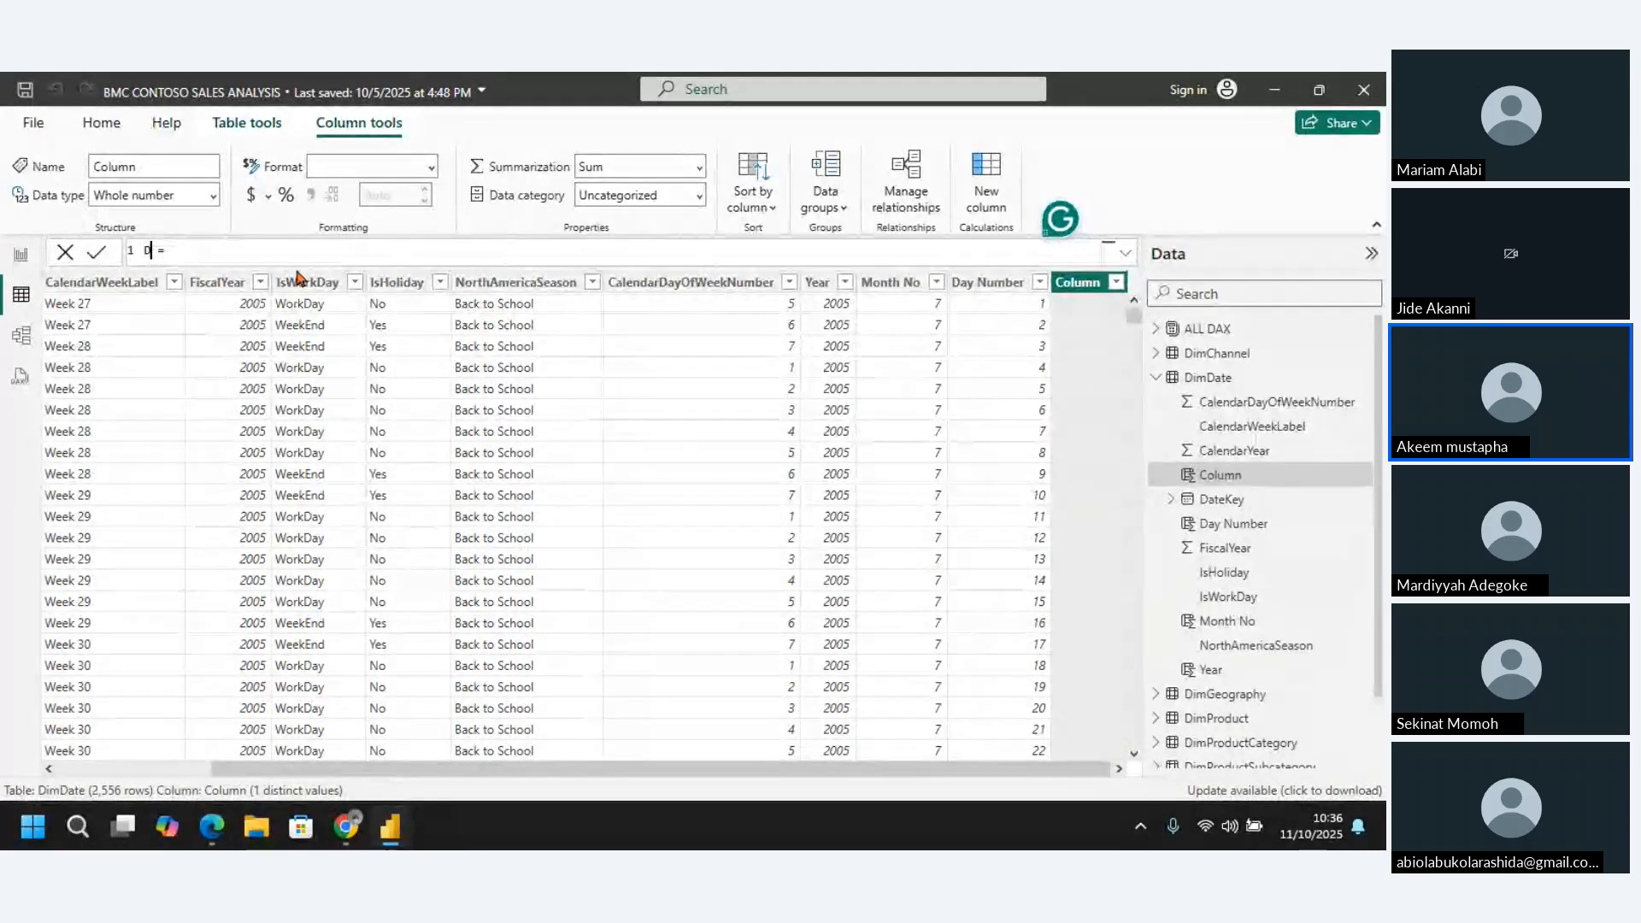
pyautogui.write('ate')
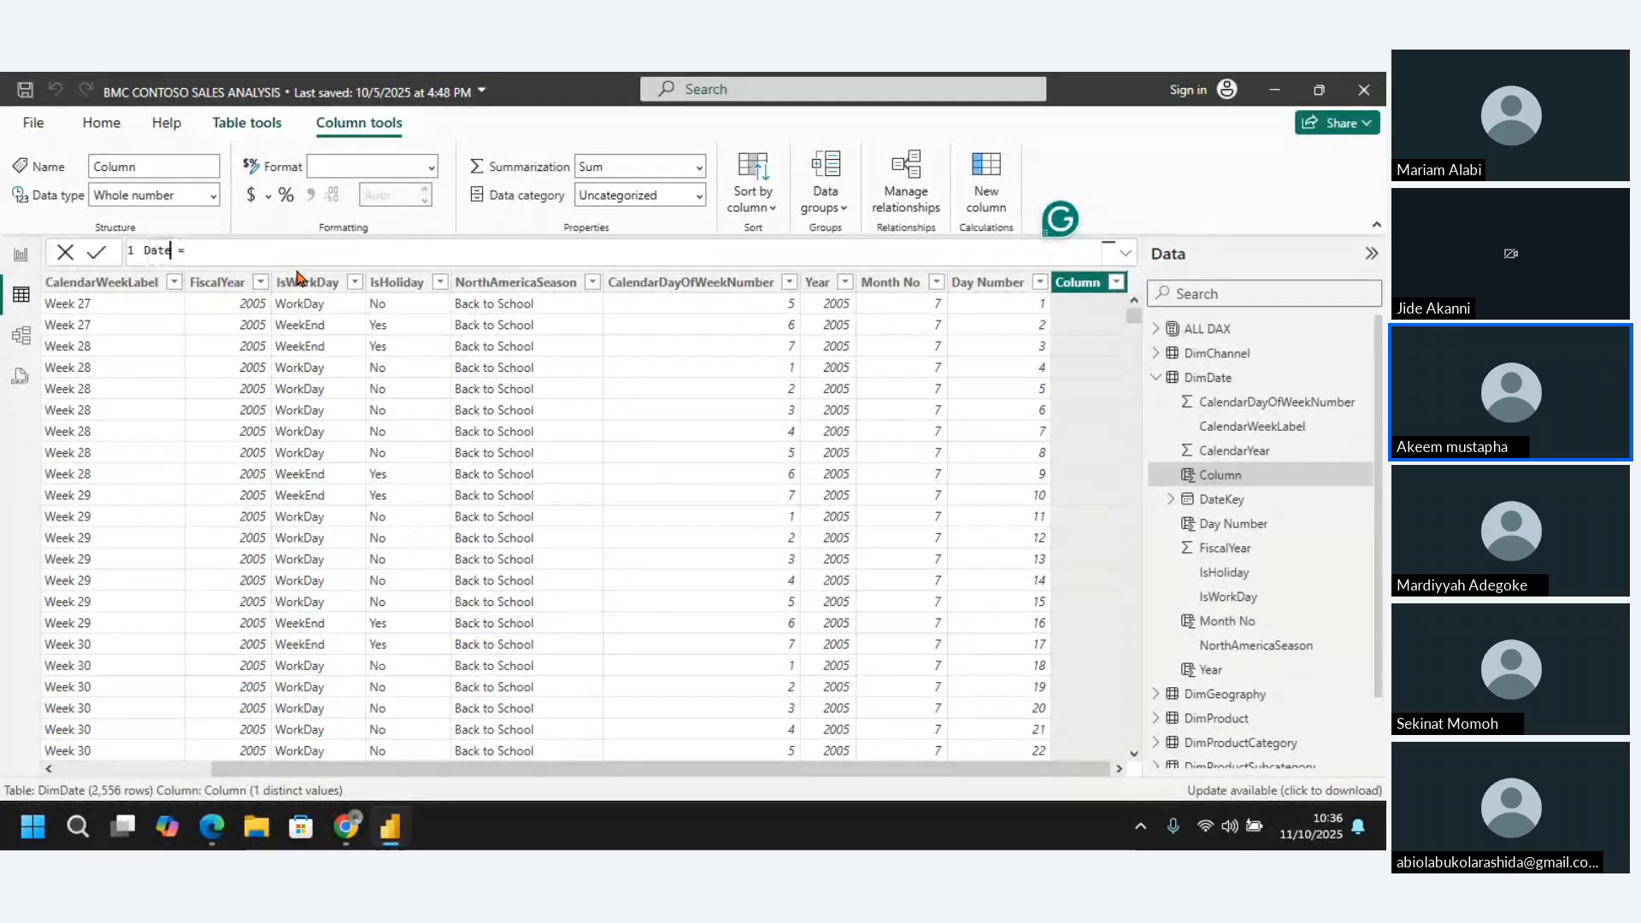
pyautogui.click(256, 250)
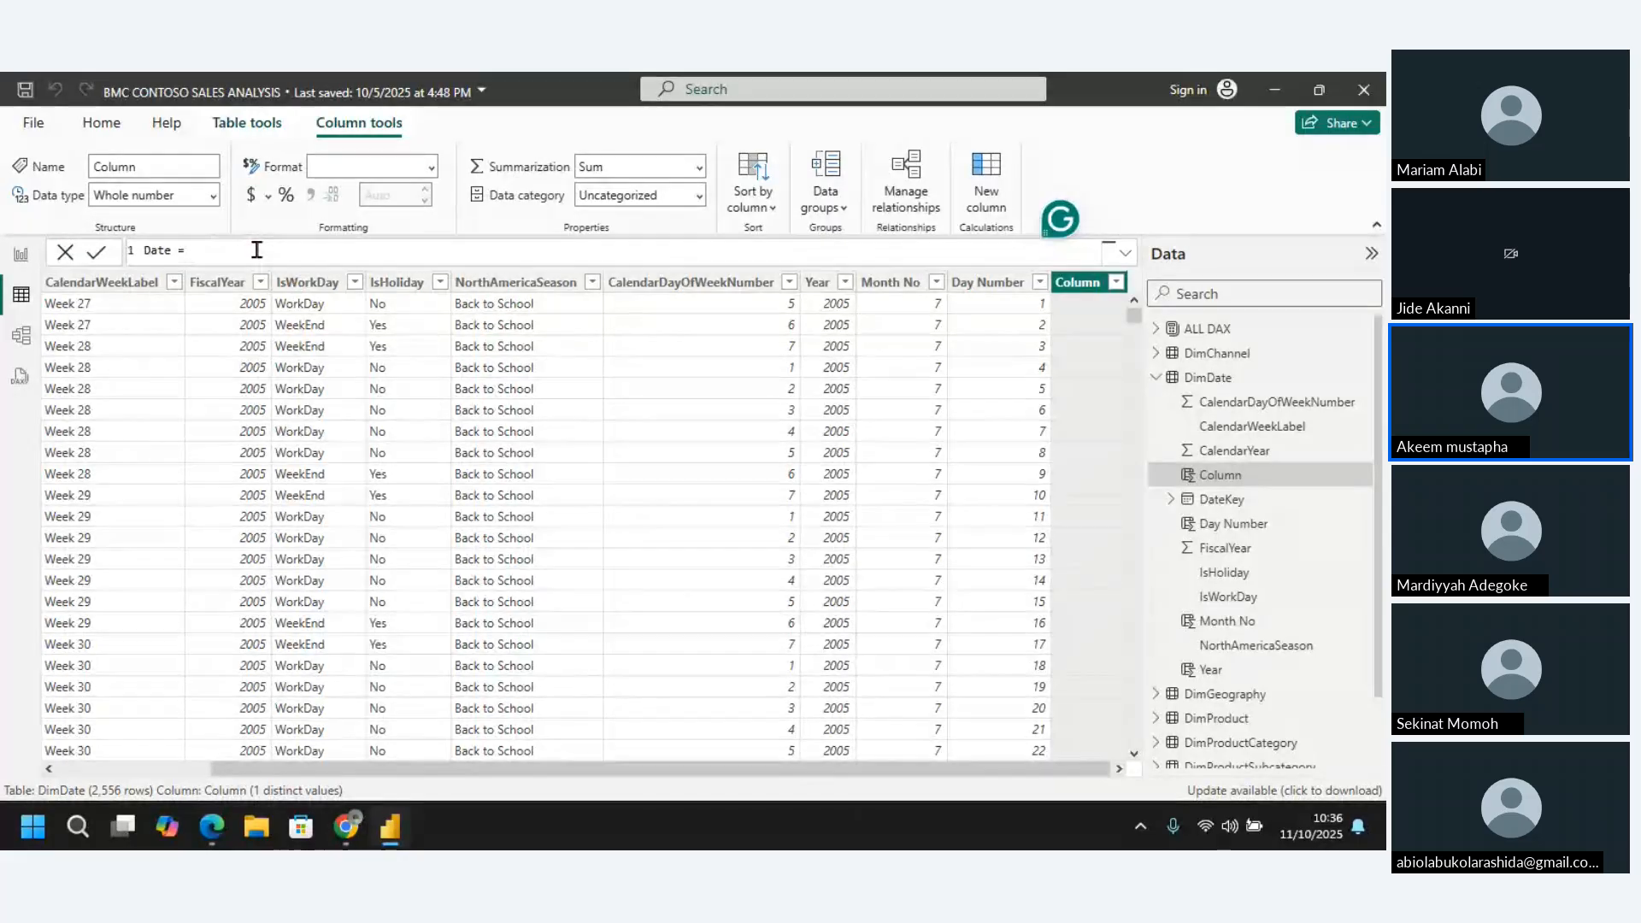
# Define the Date column as DATE(DimDate[Year],DimDate[Month No],DimDate[Day Number]) and commit the formula
pyautogui.write('dat')
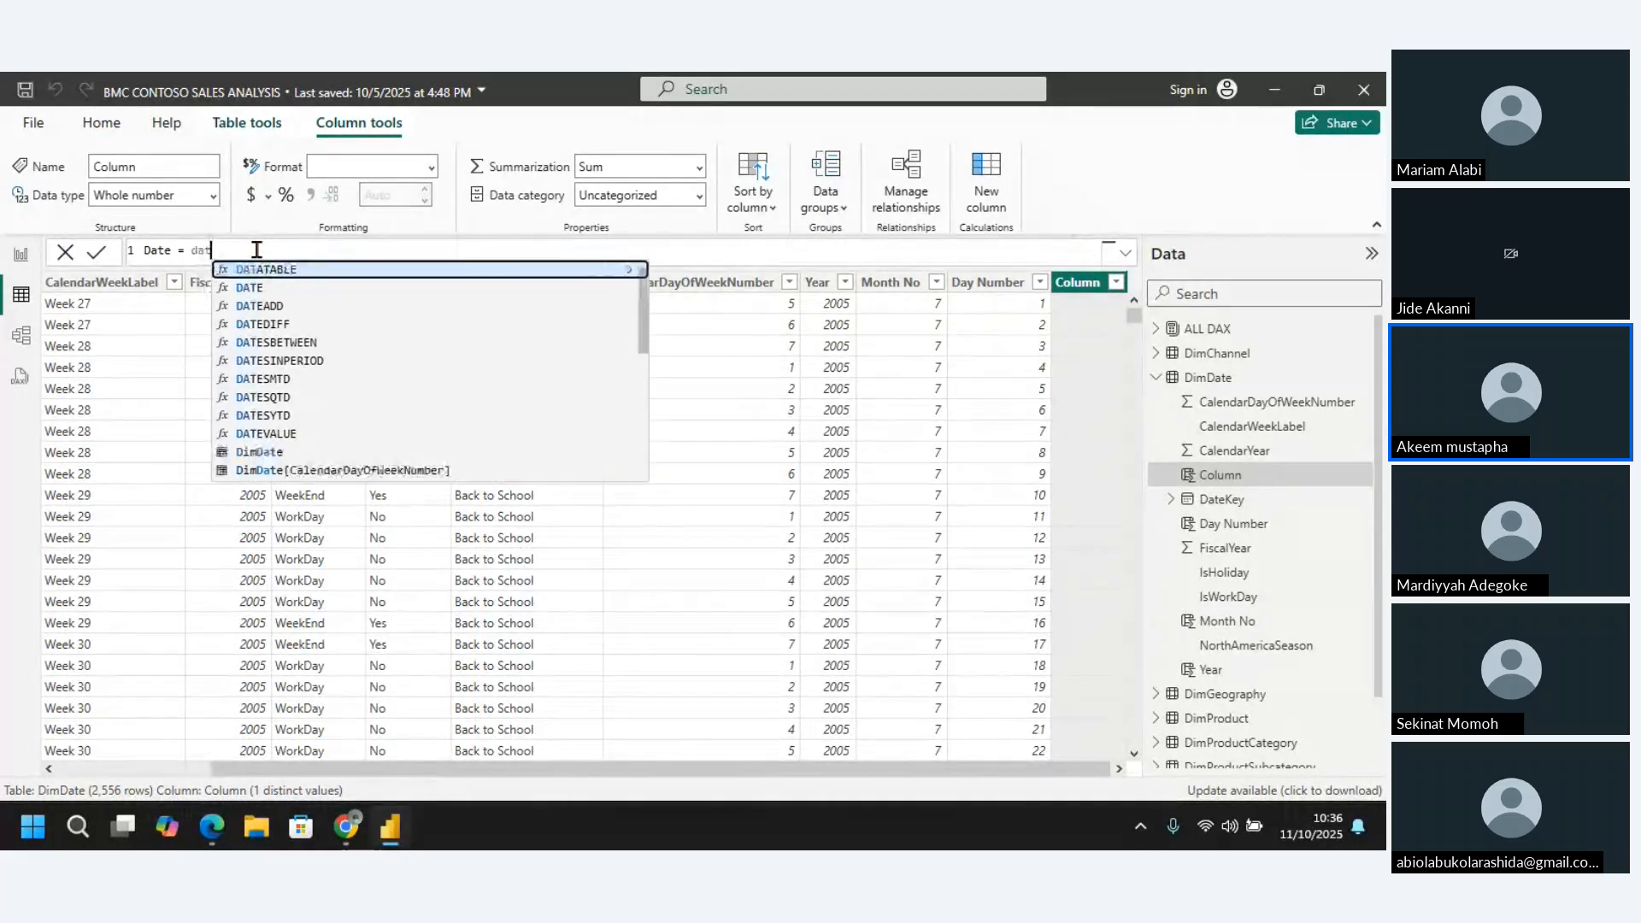
pyautogui.write('e')
pyautogui.press('Tab')
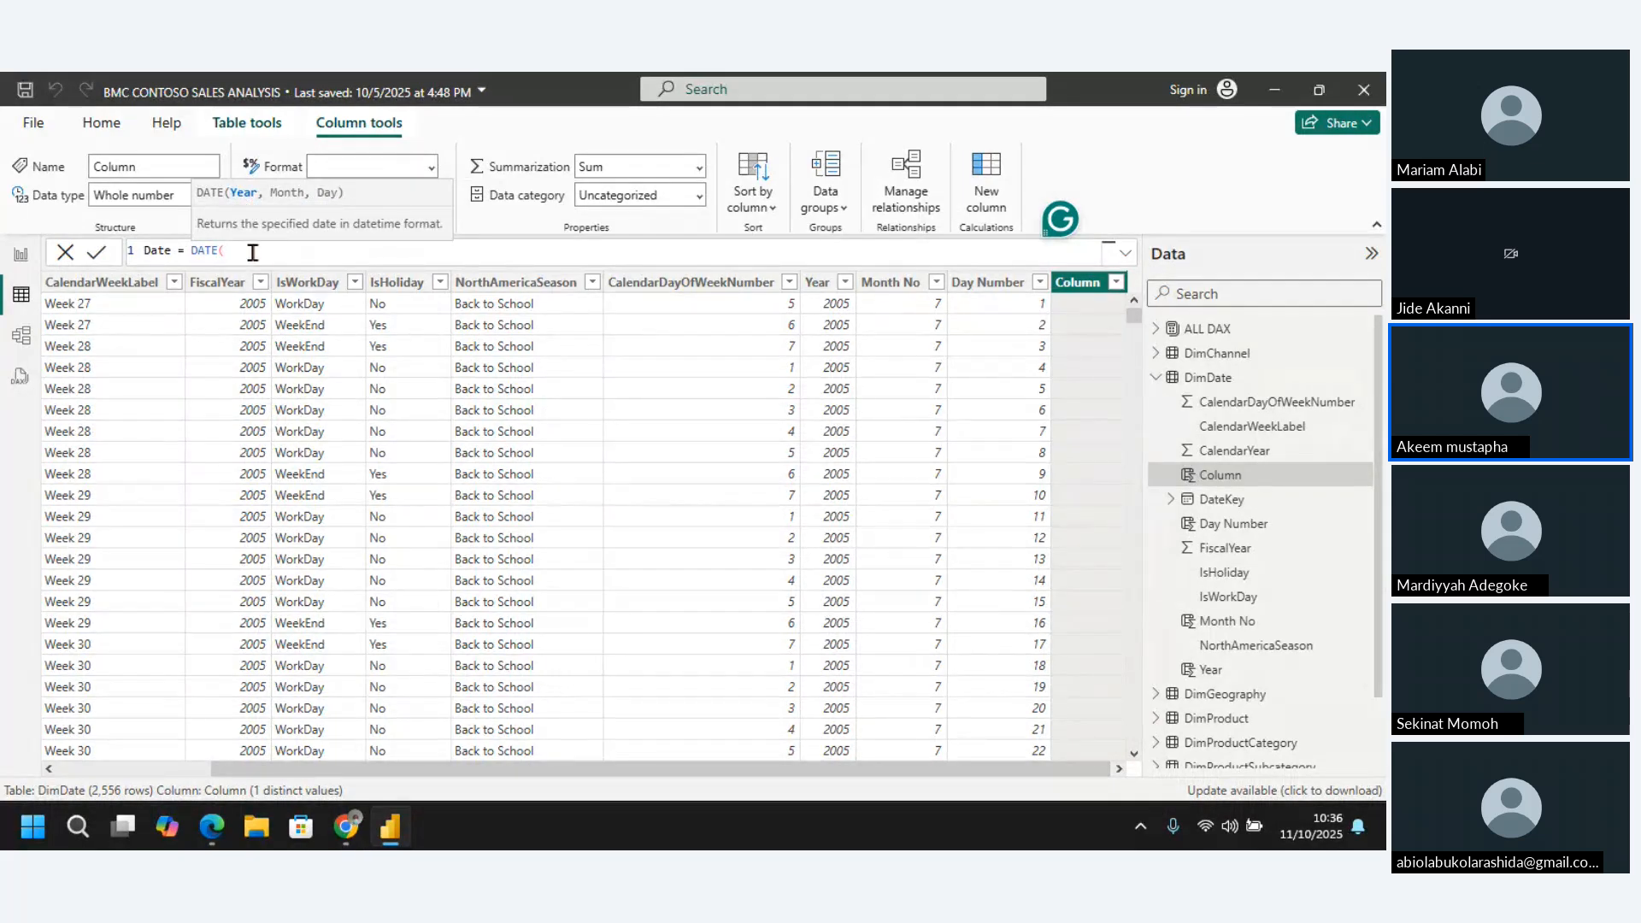
pyautogui.write('year')
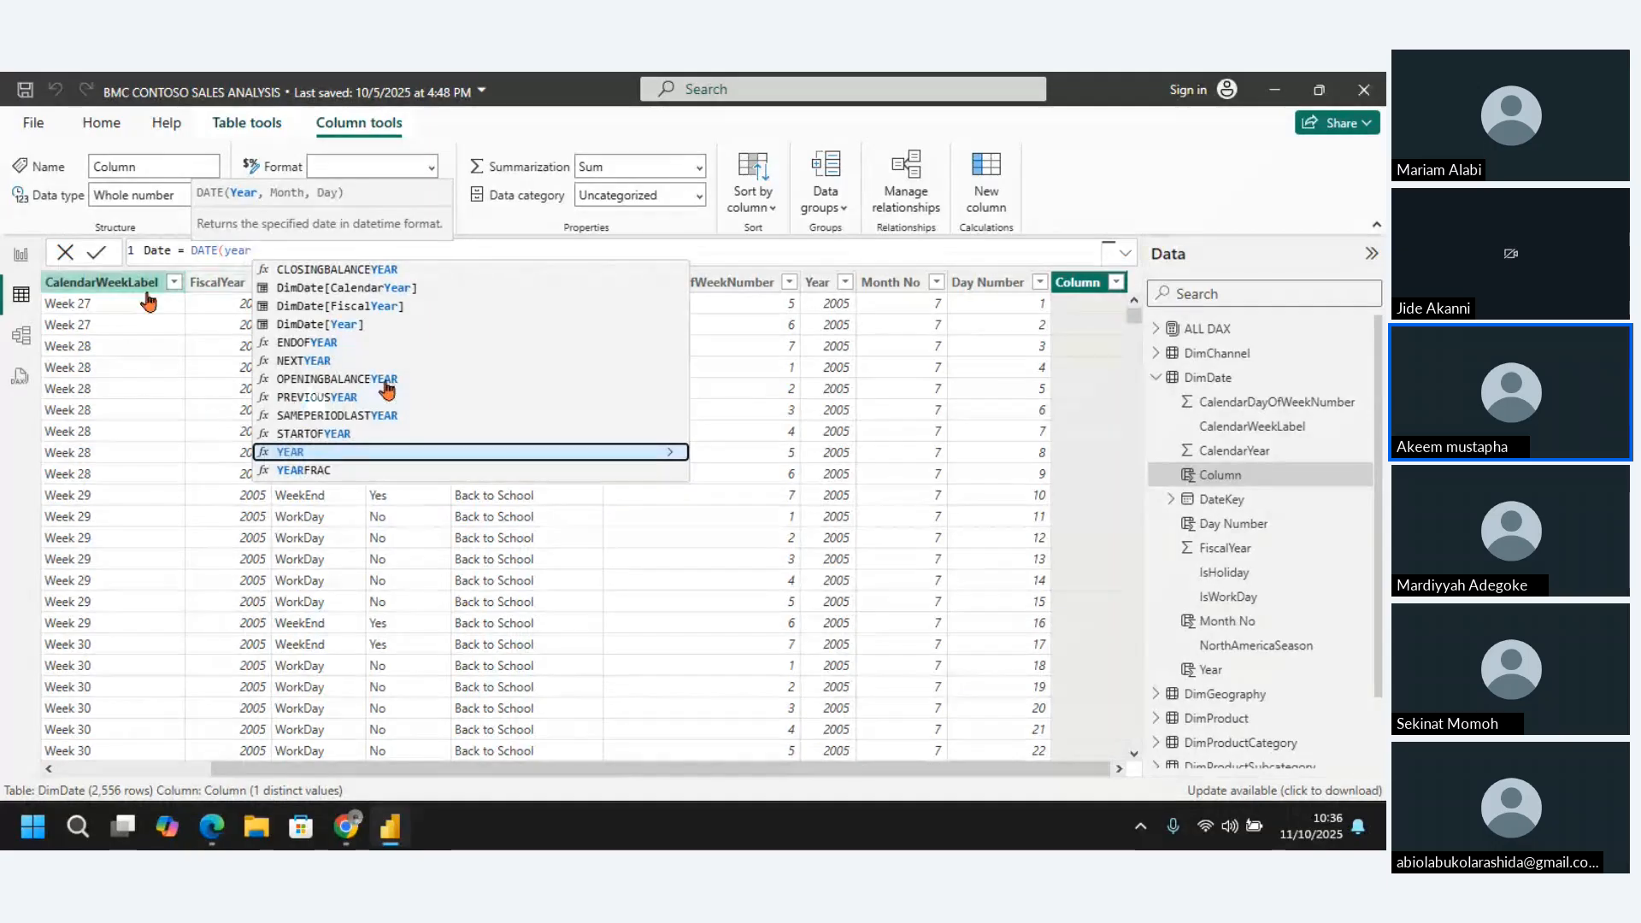
pyautogui.click(358, 325)
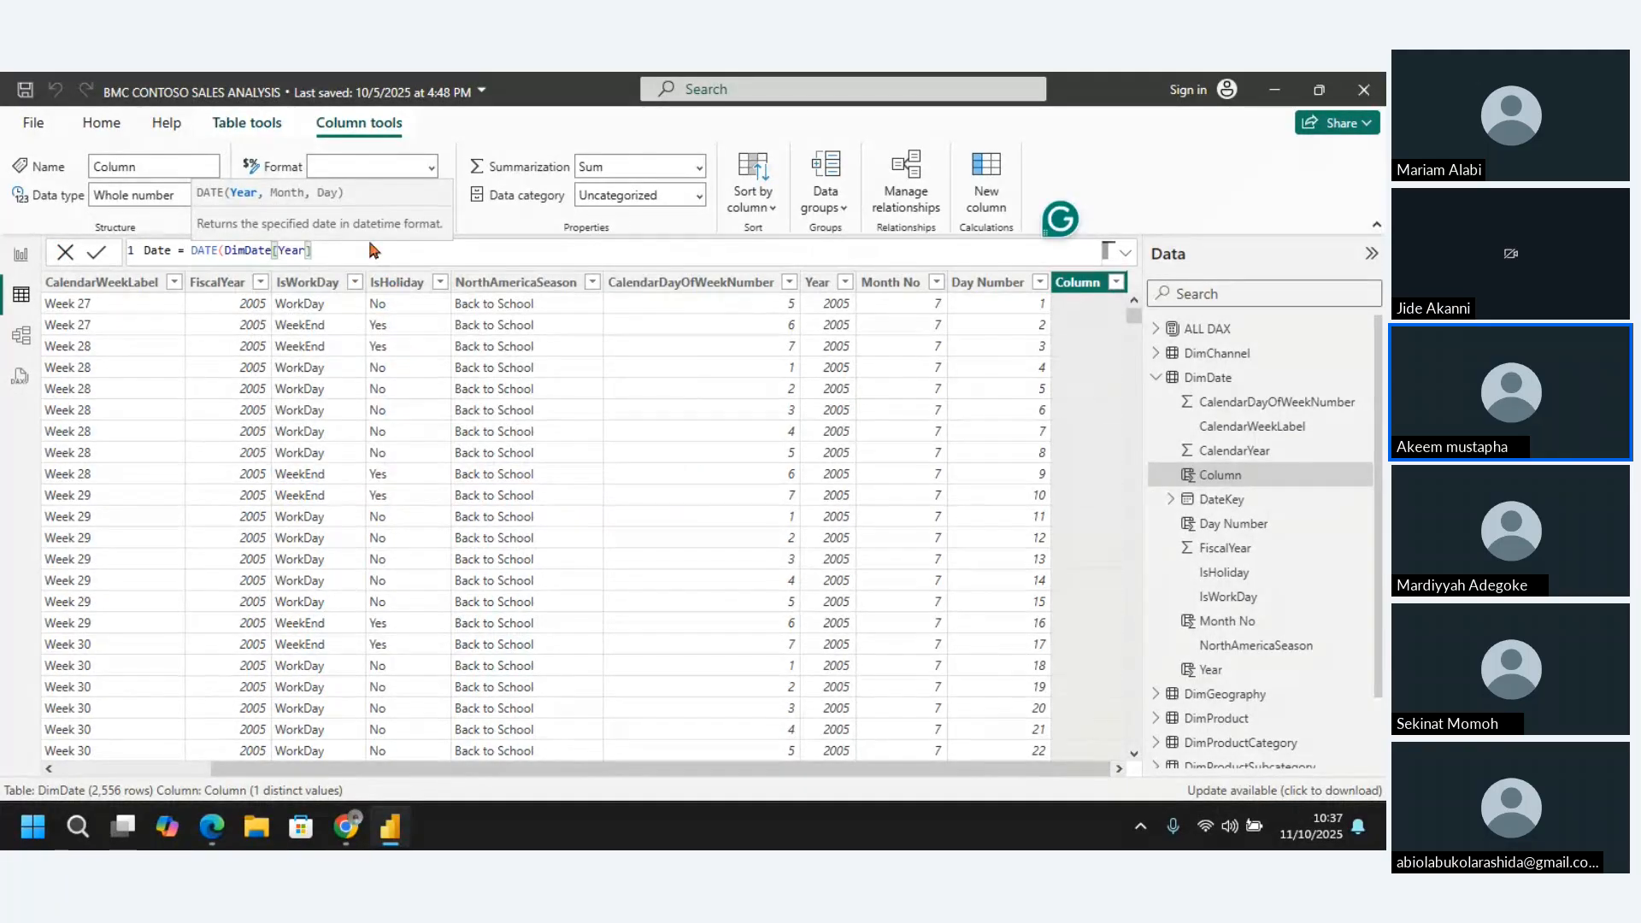
pyautogui.write(',')
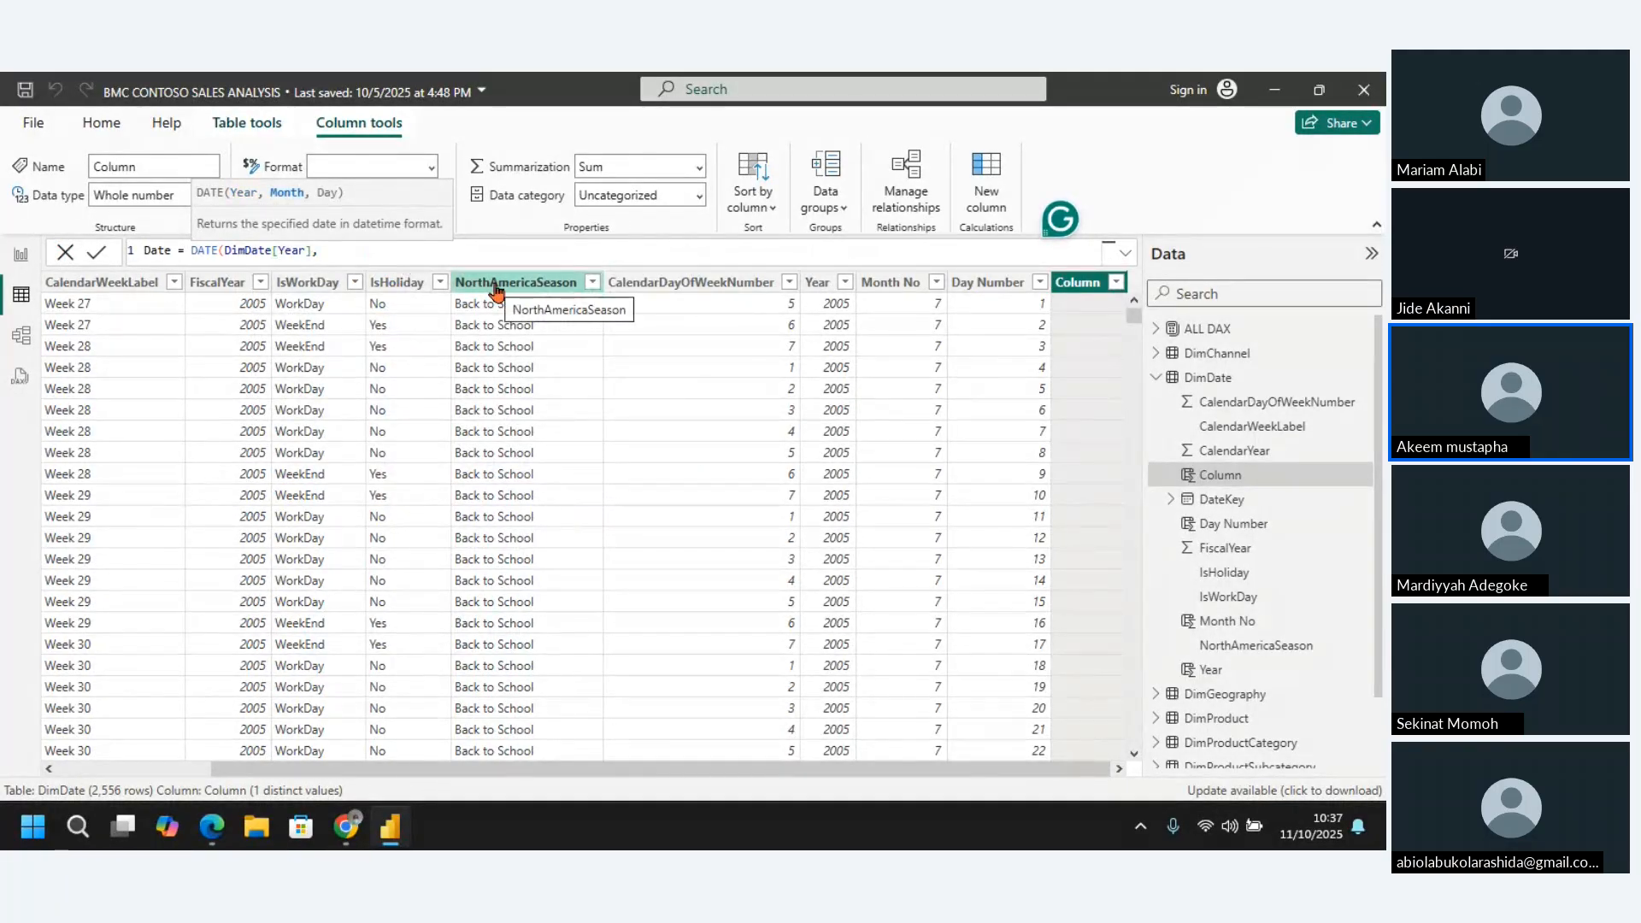
pyautogui.write('month')
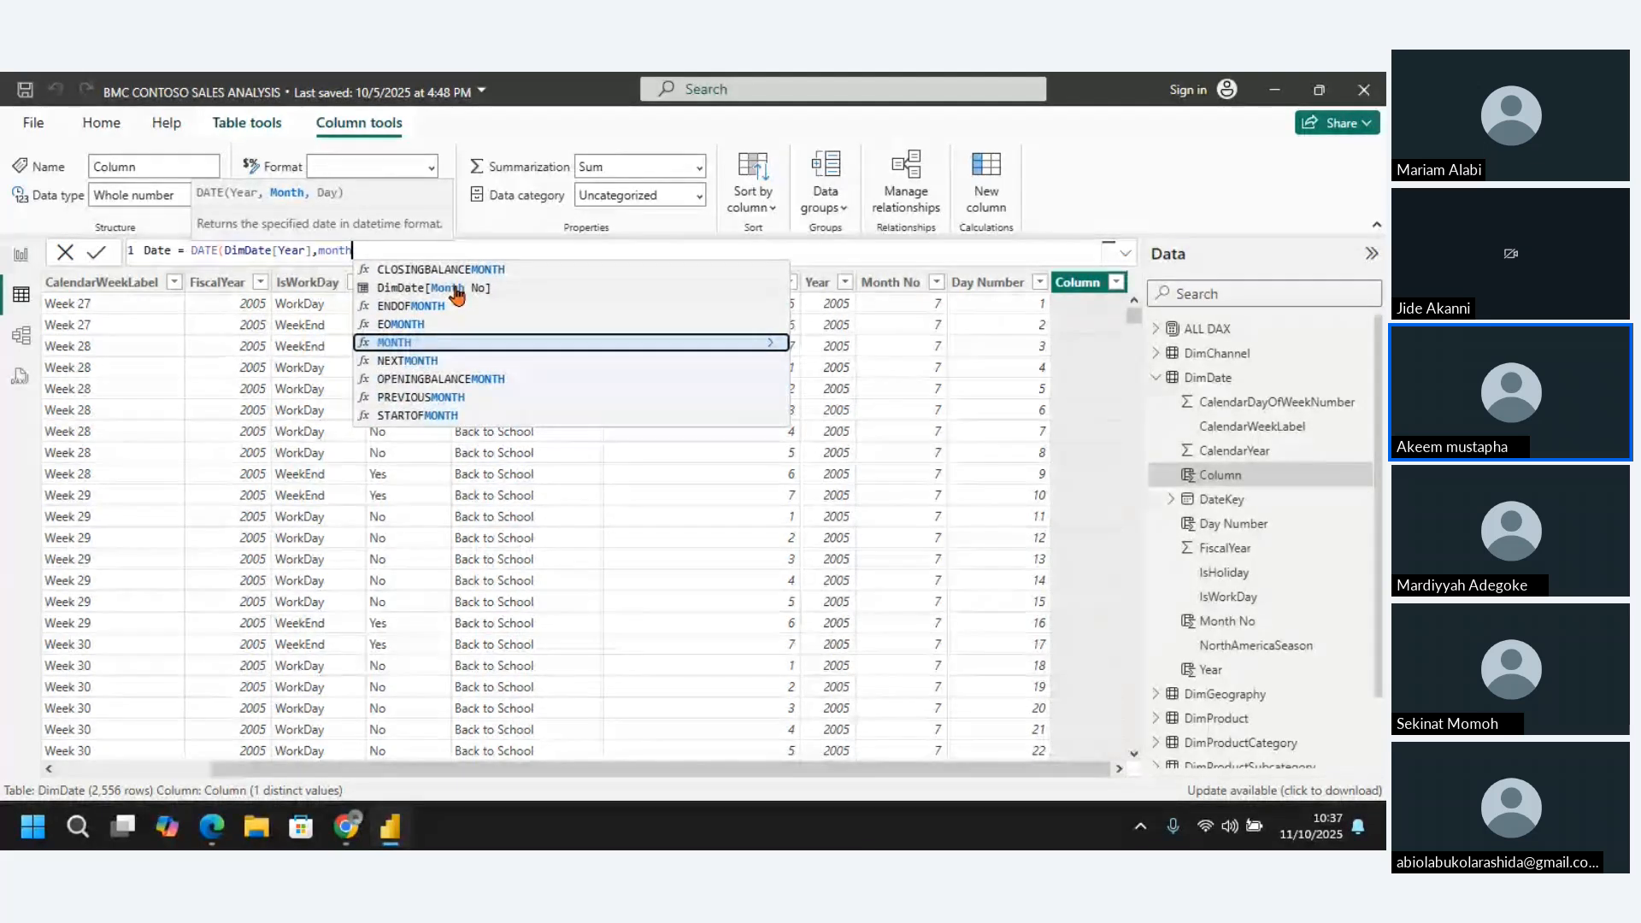
pyautogui.click(455, 288)
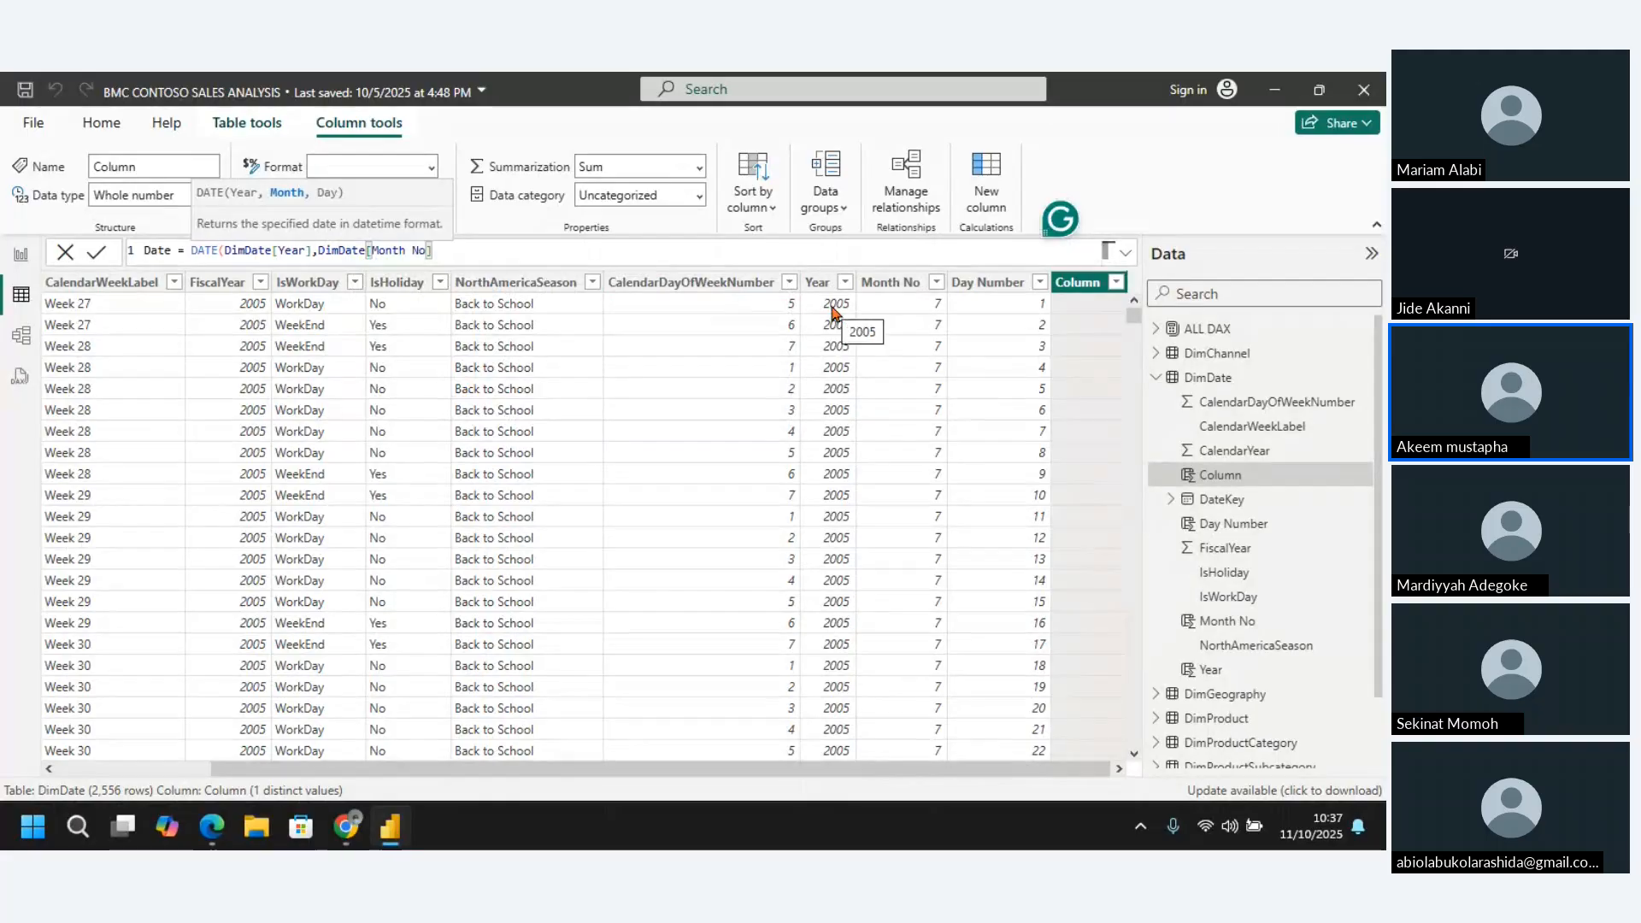
pyautogui.write(',')
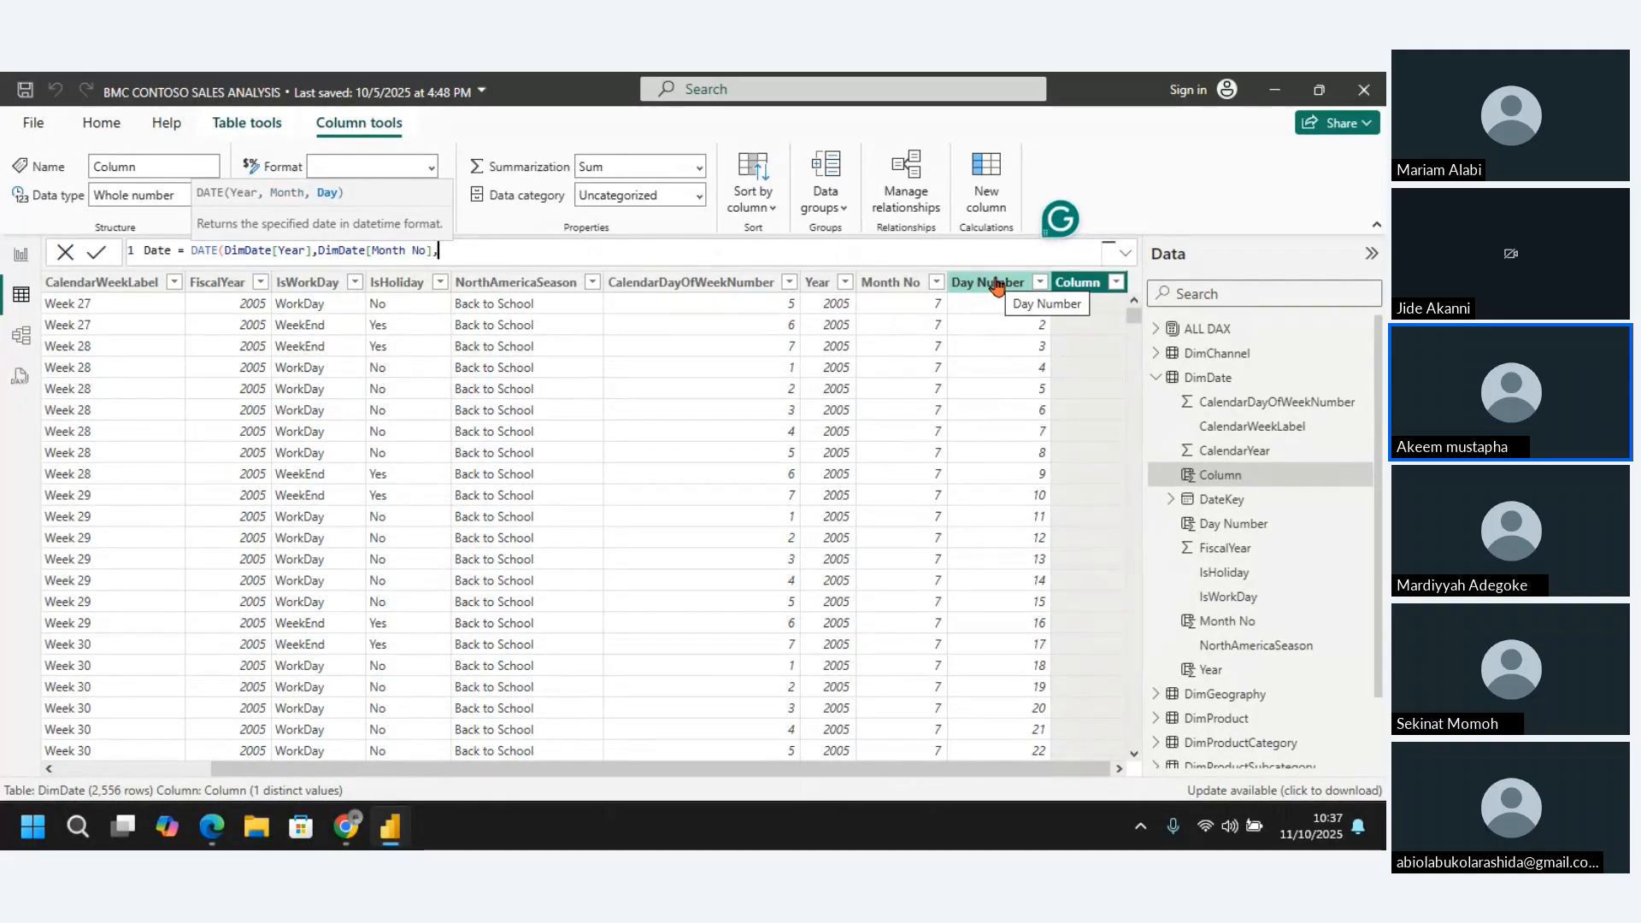
pyautogui.write('day')
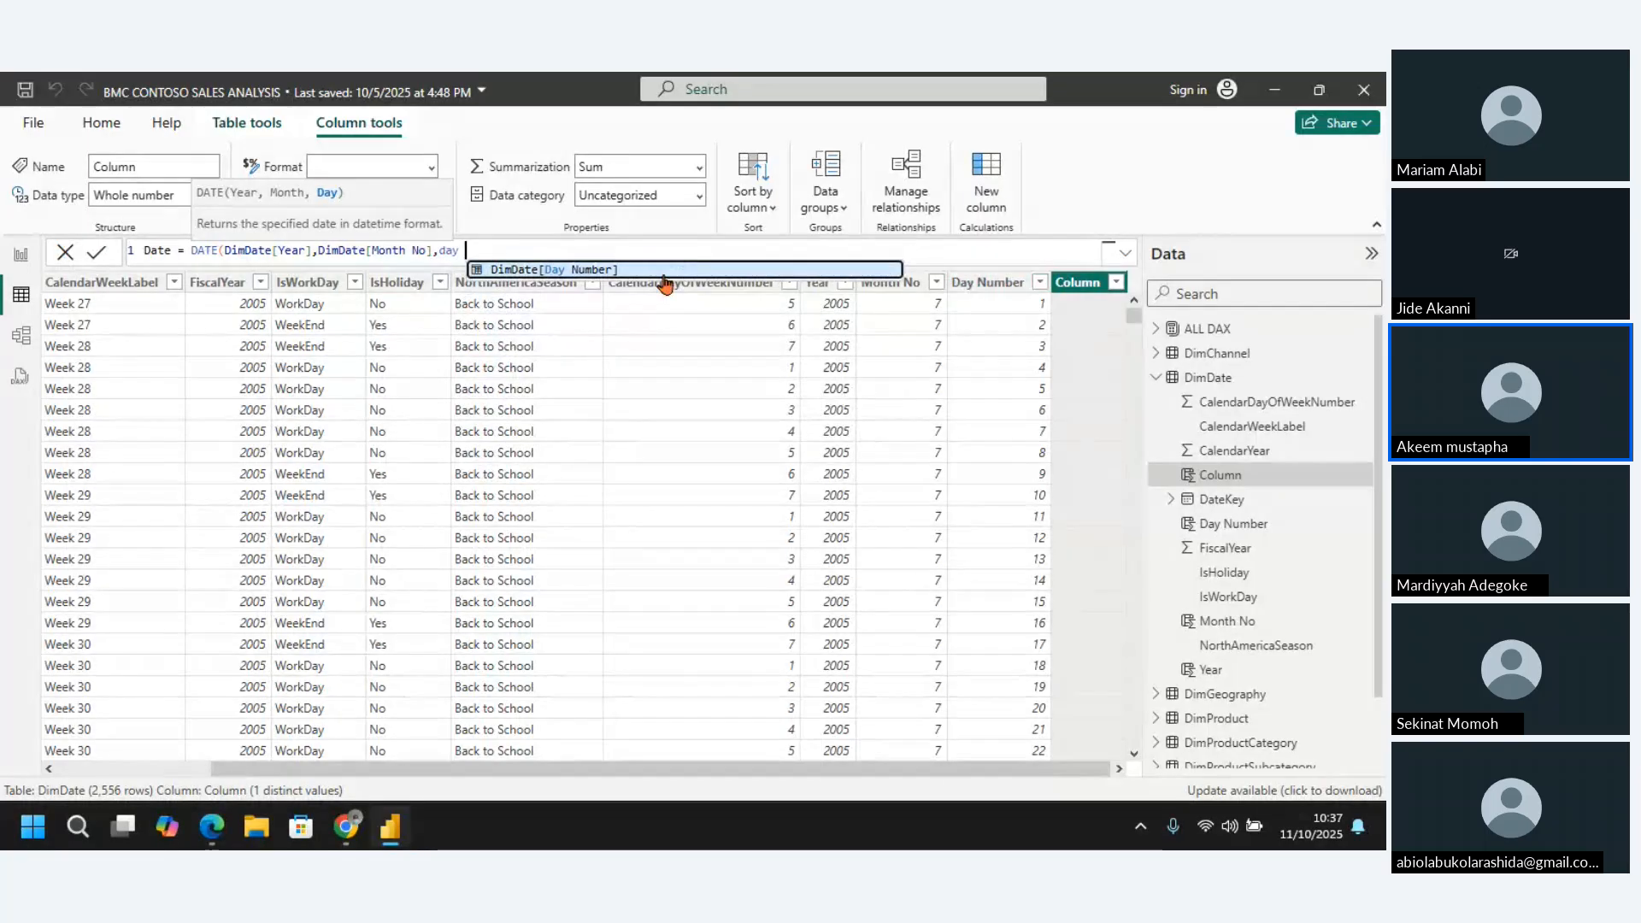
pyautogui.click(659, 271)
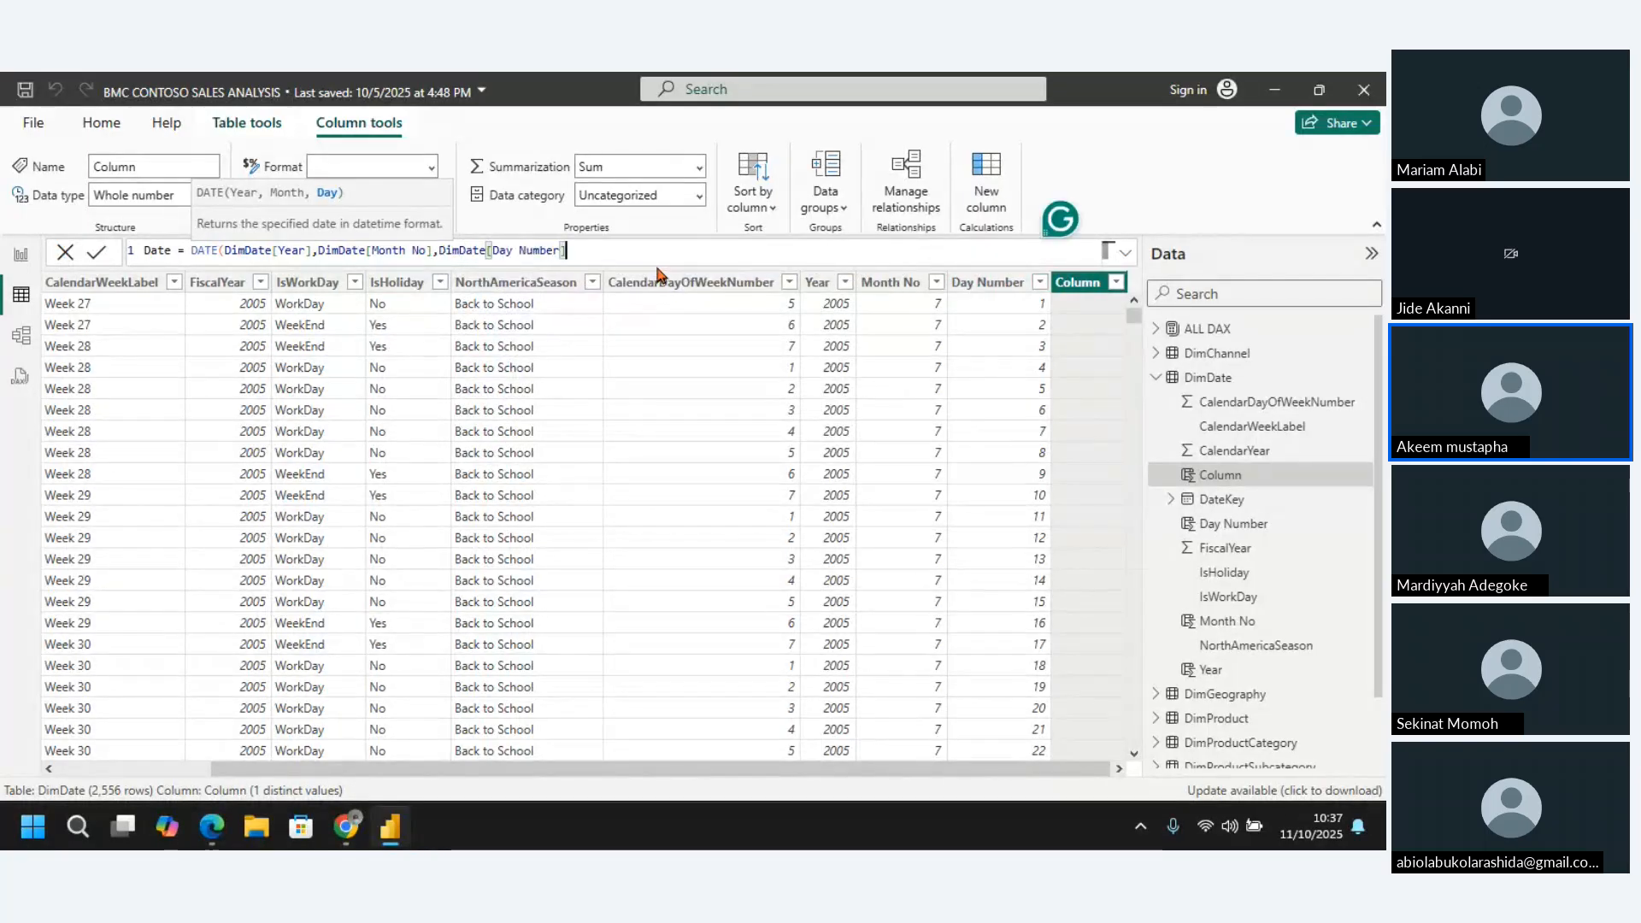
pyautogui.write(')')
pyautogui.press('Return')
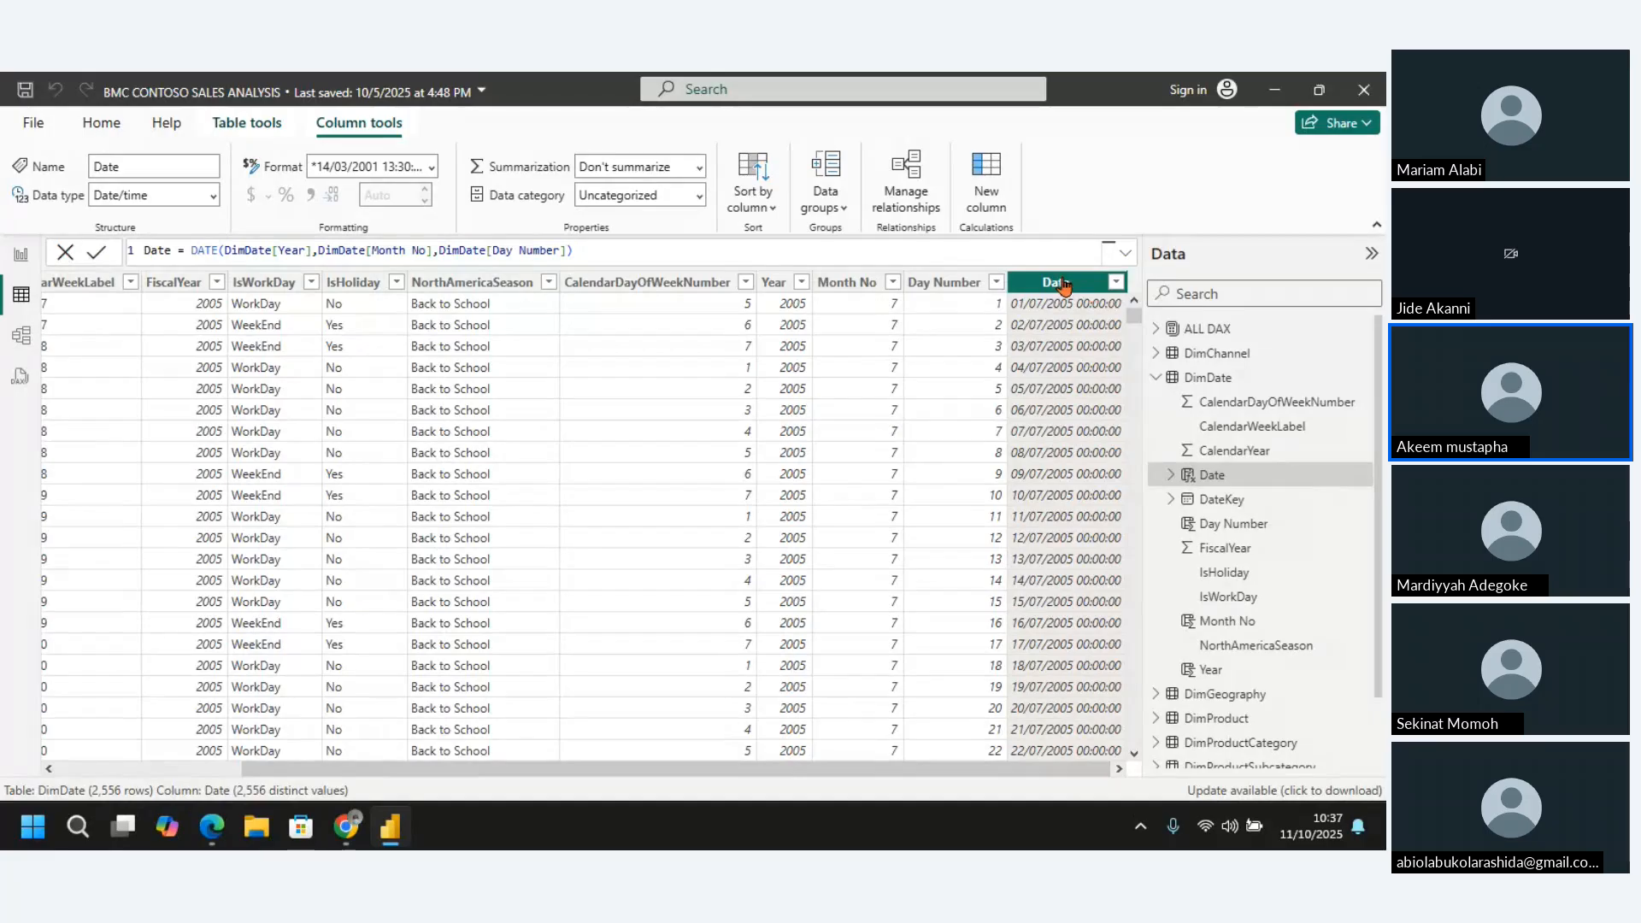
# Format the calculated Date column as Short Date, and delete that column from the DimDate table
pyautogui.click(434, 168)
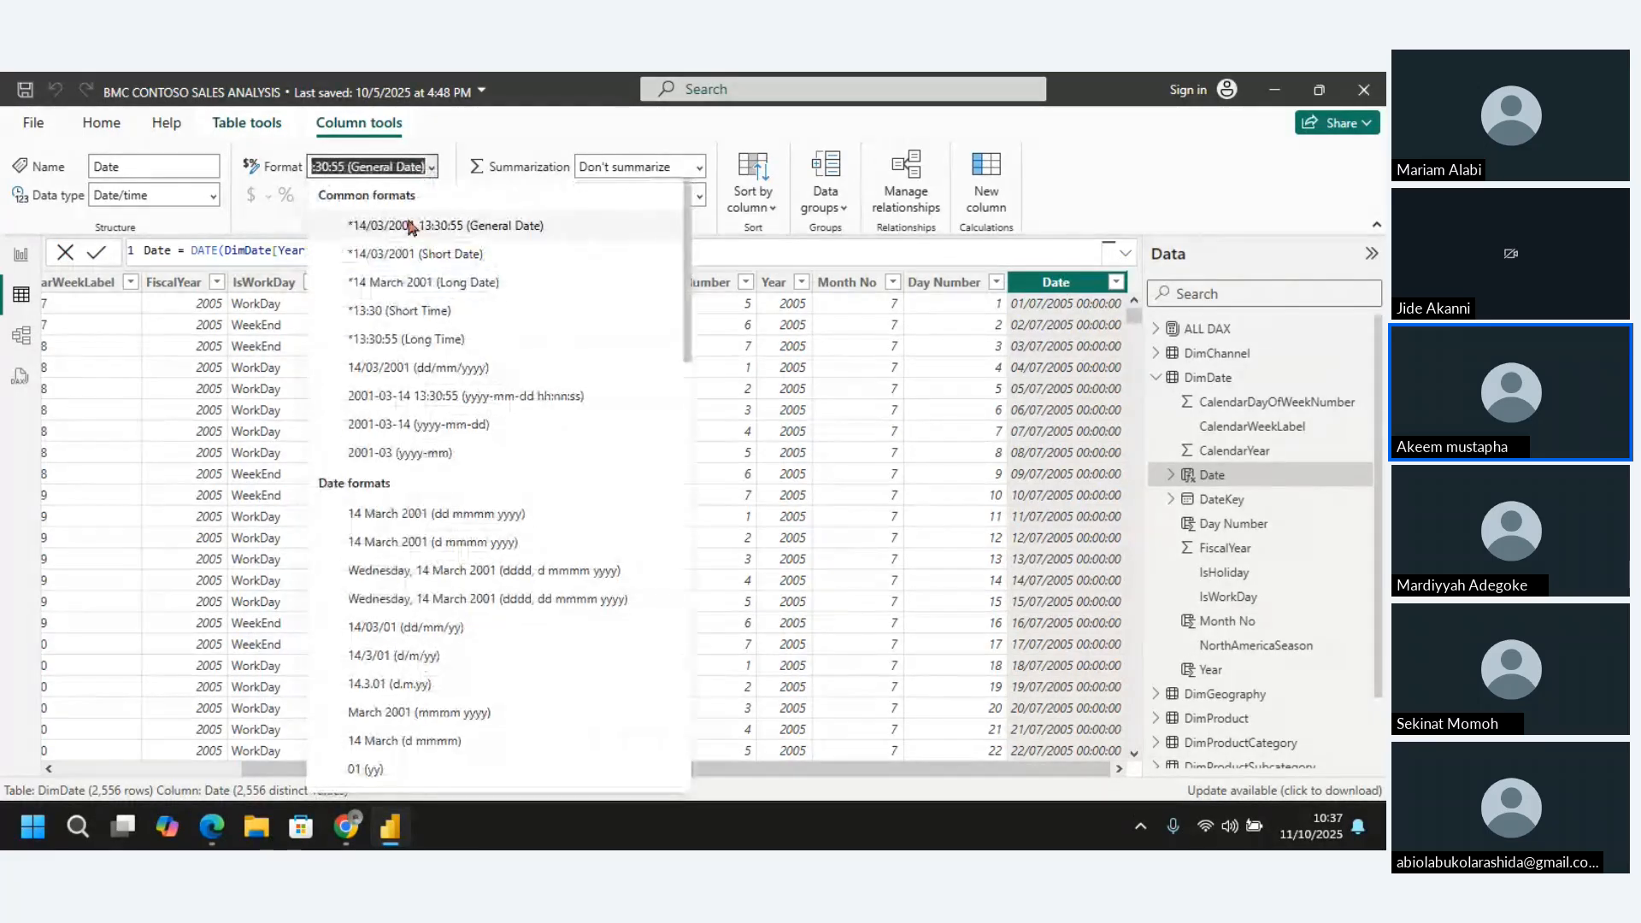
pyautogui.click(443, 257)
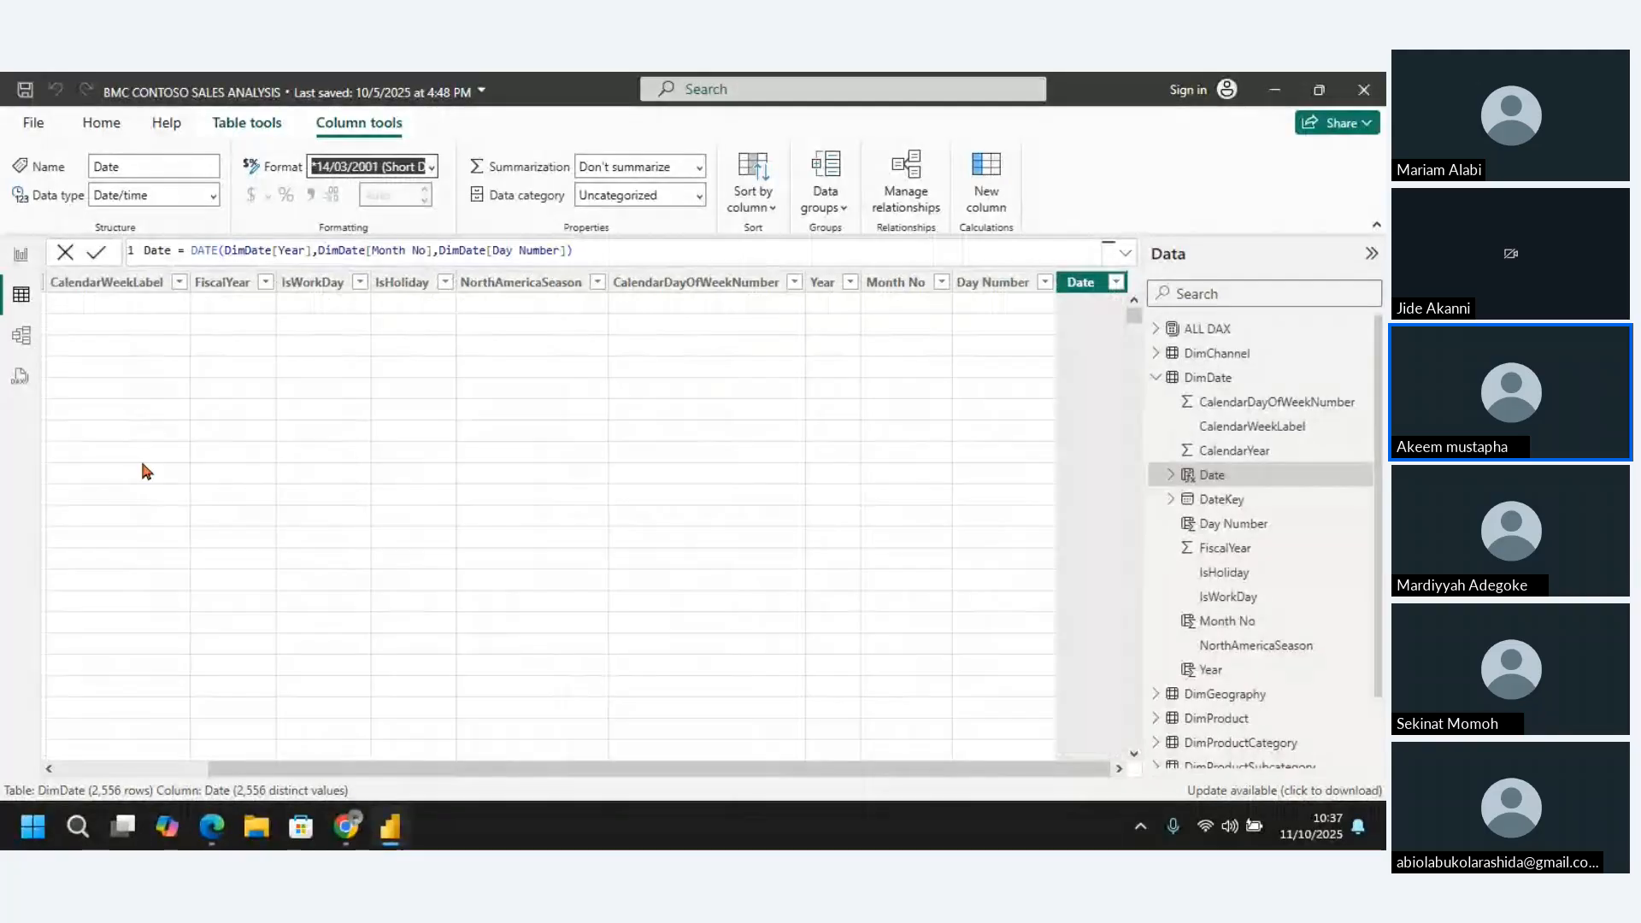
pyautogui.rightClick(1099, 279)
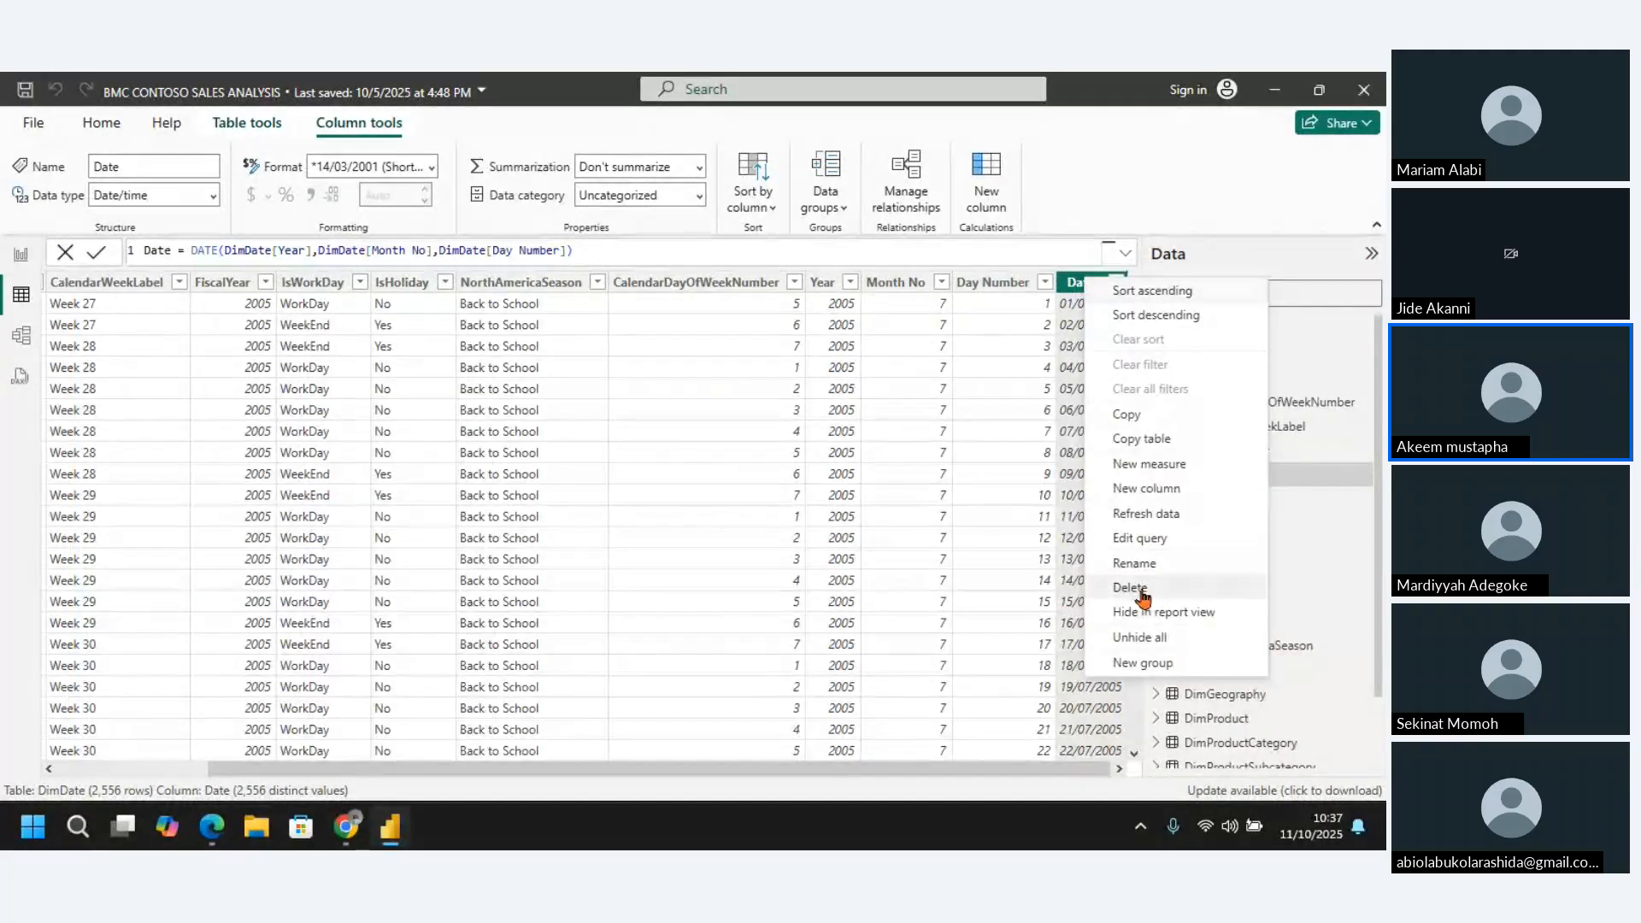
pyautogui.click(1141, 591)
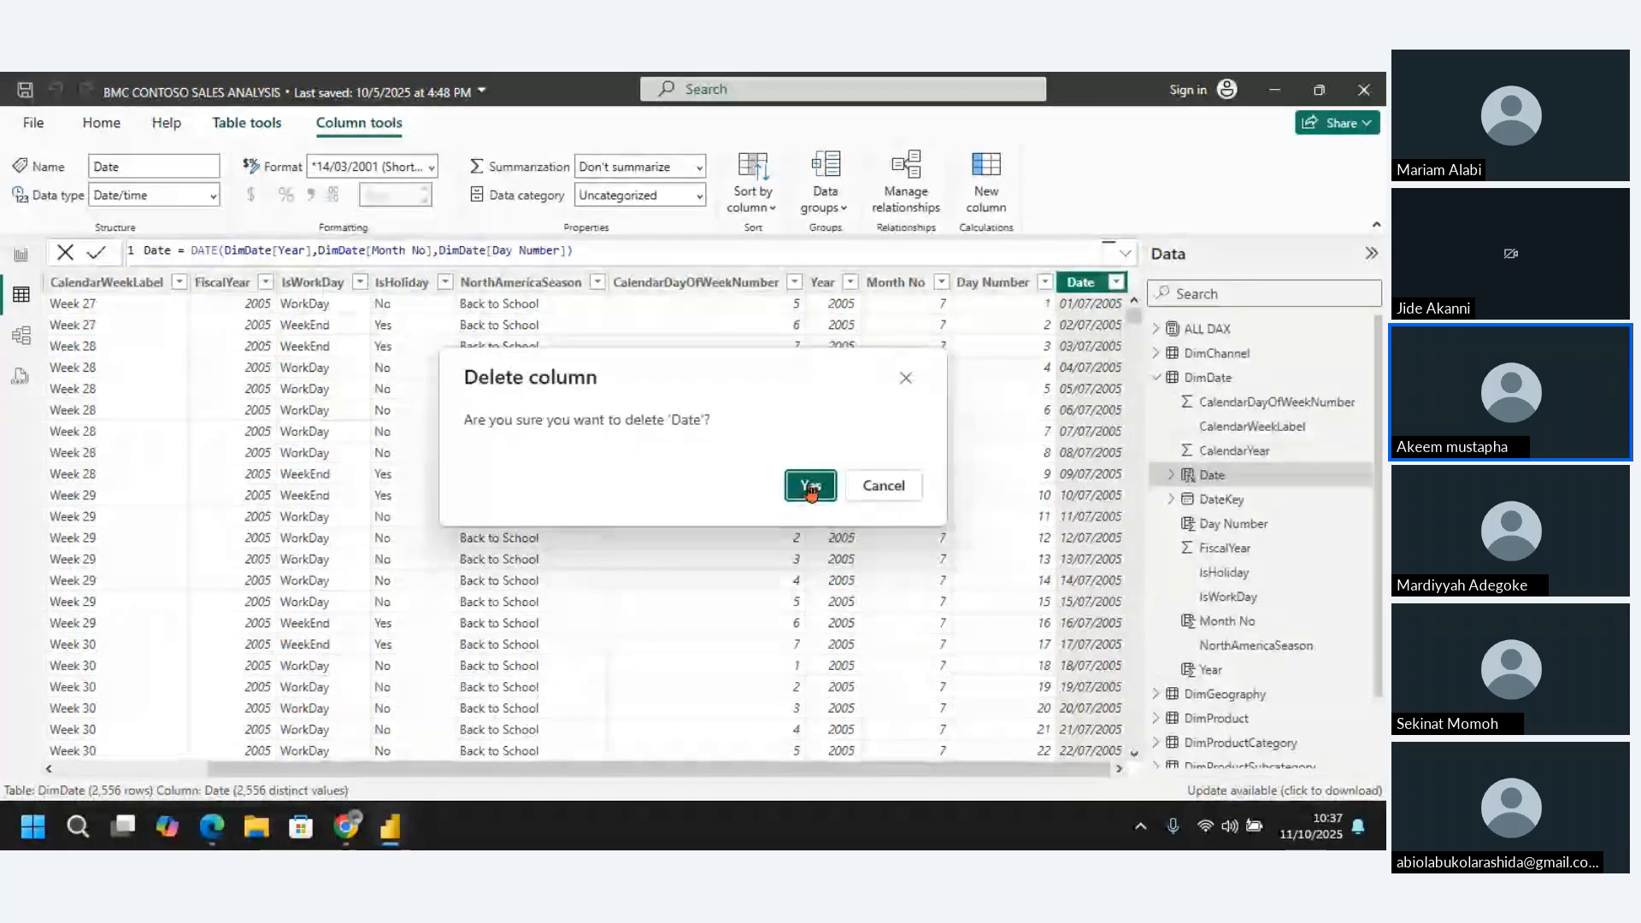
pyautogui.click(809, 487)
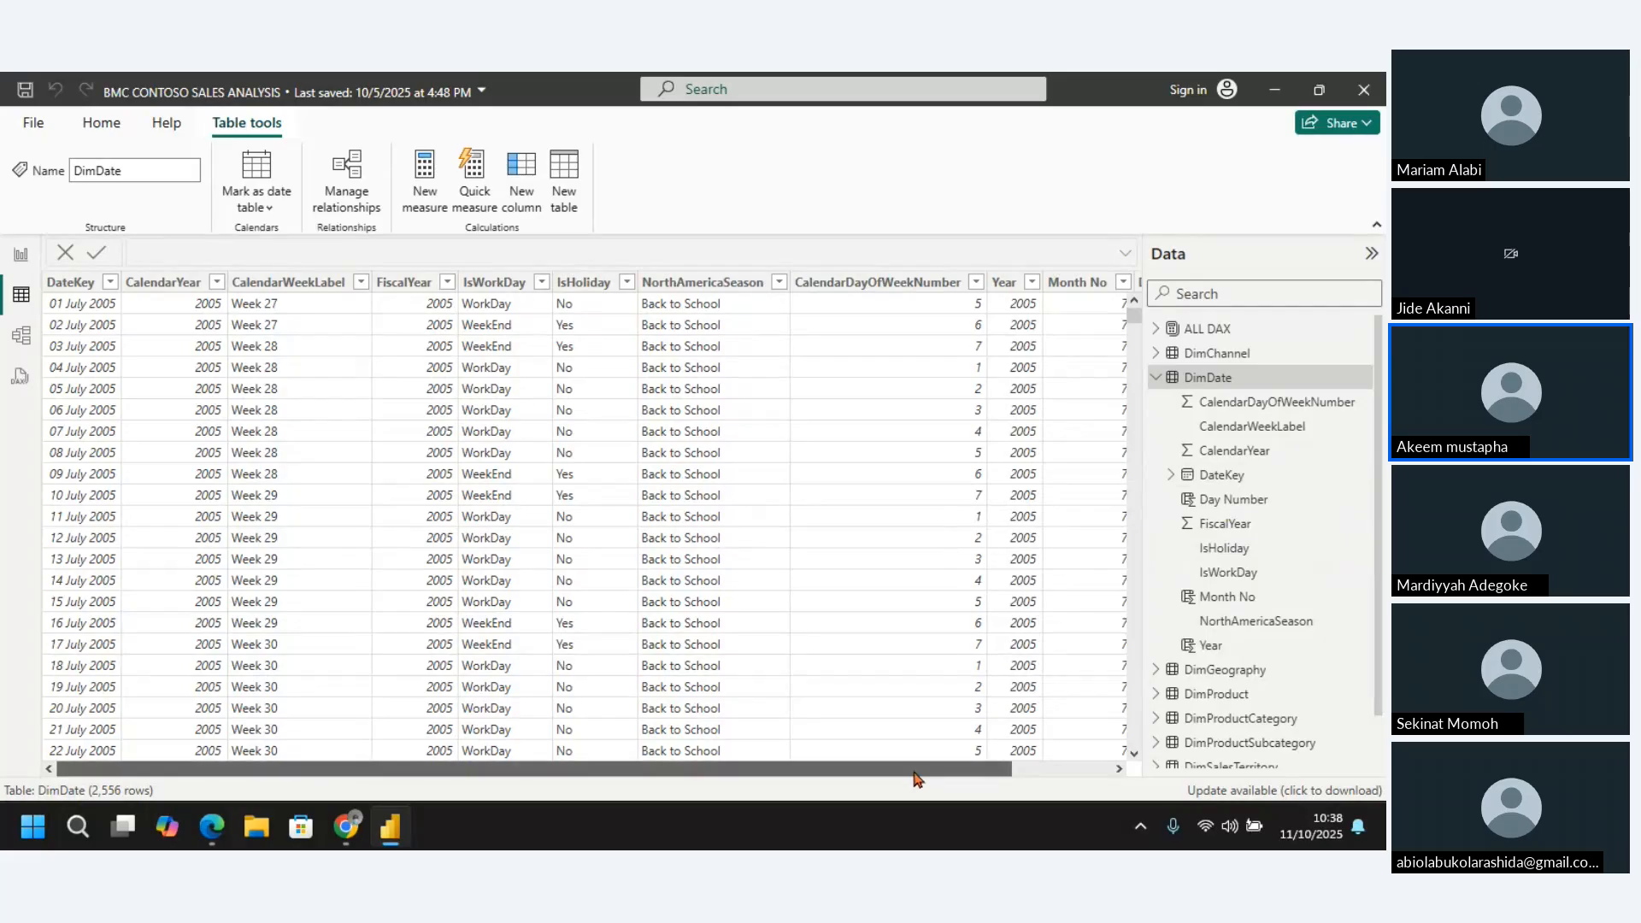
pyautogui.moveTo(915, 761); pyautogui.dragTo(1013, 761)
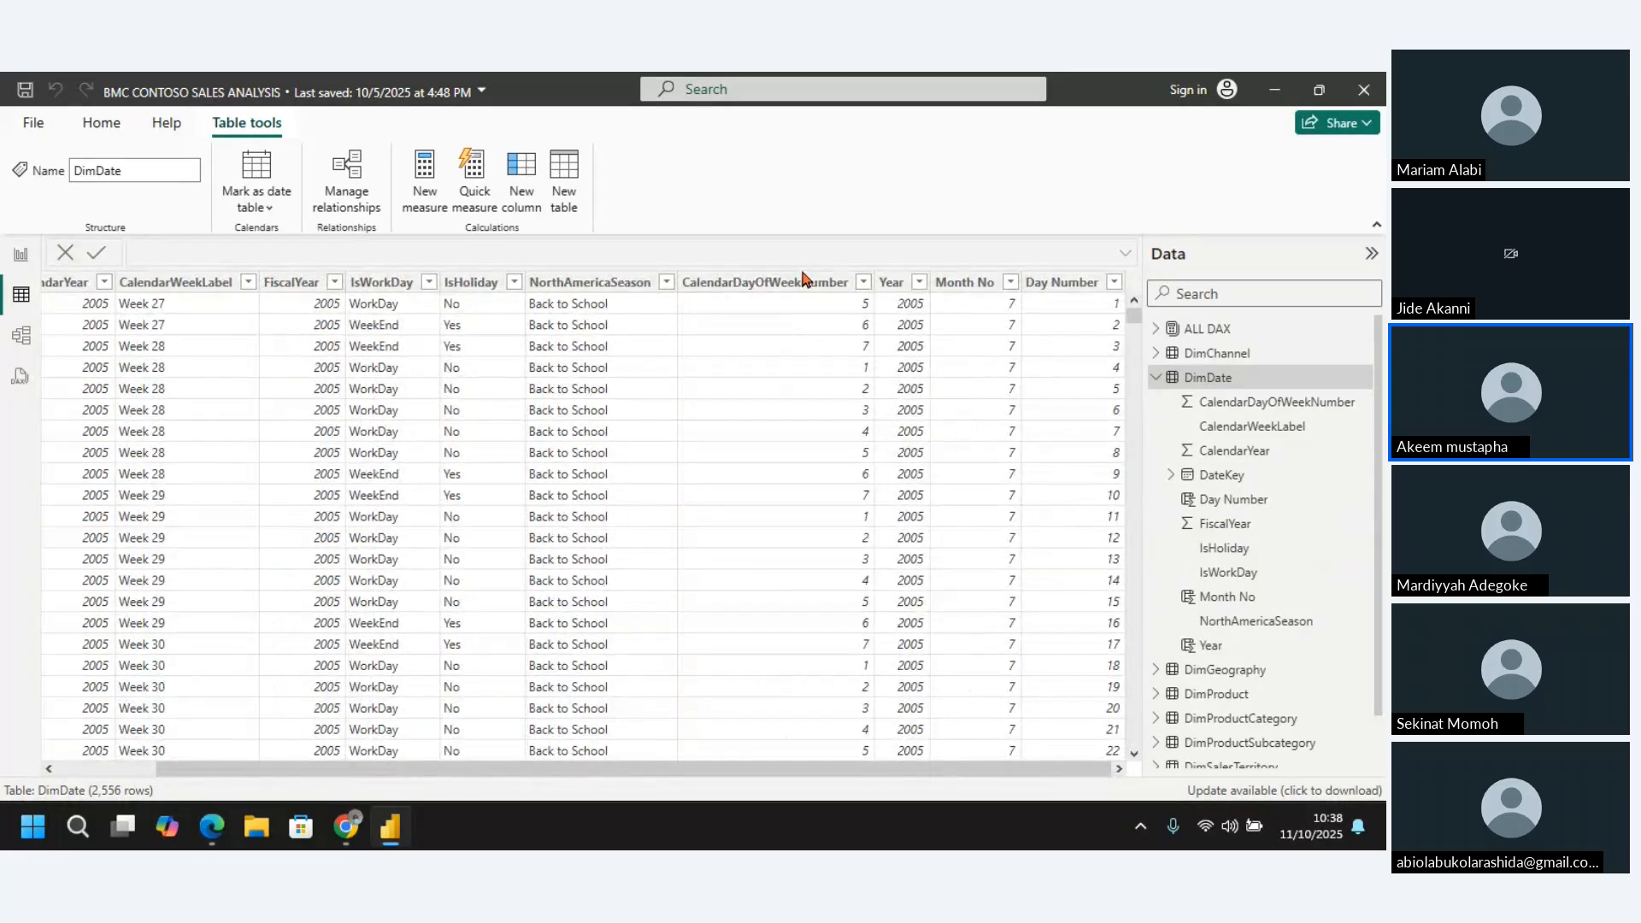
pyautogui.click(964, 283)
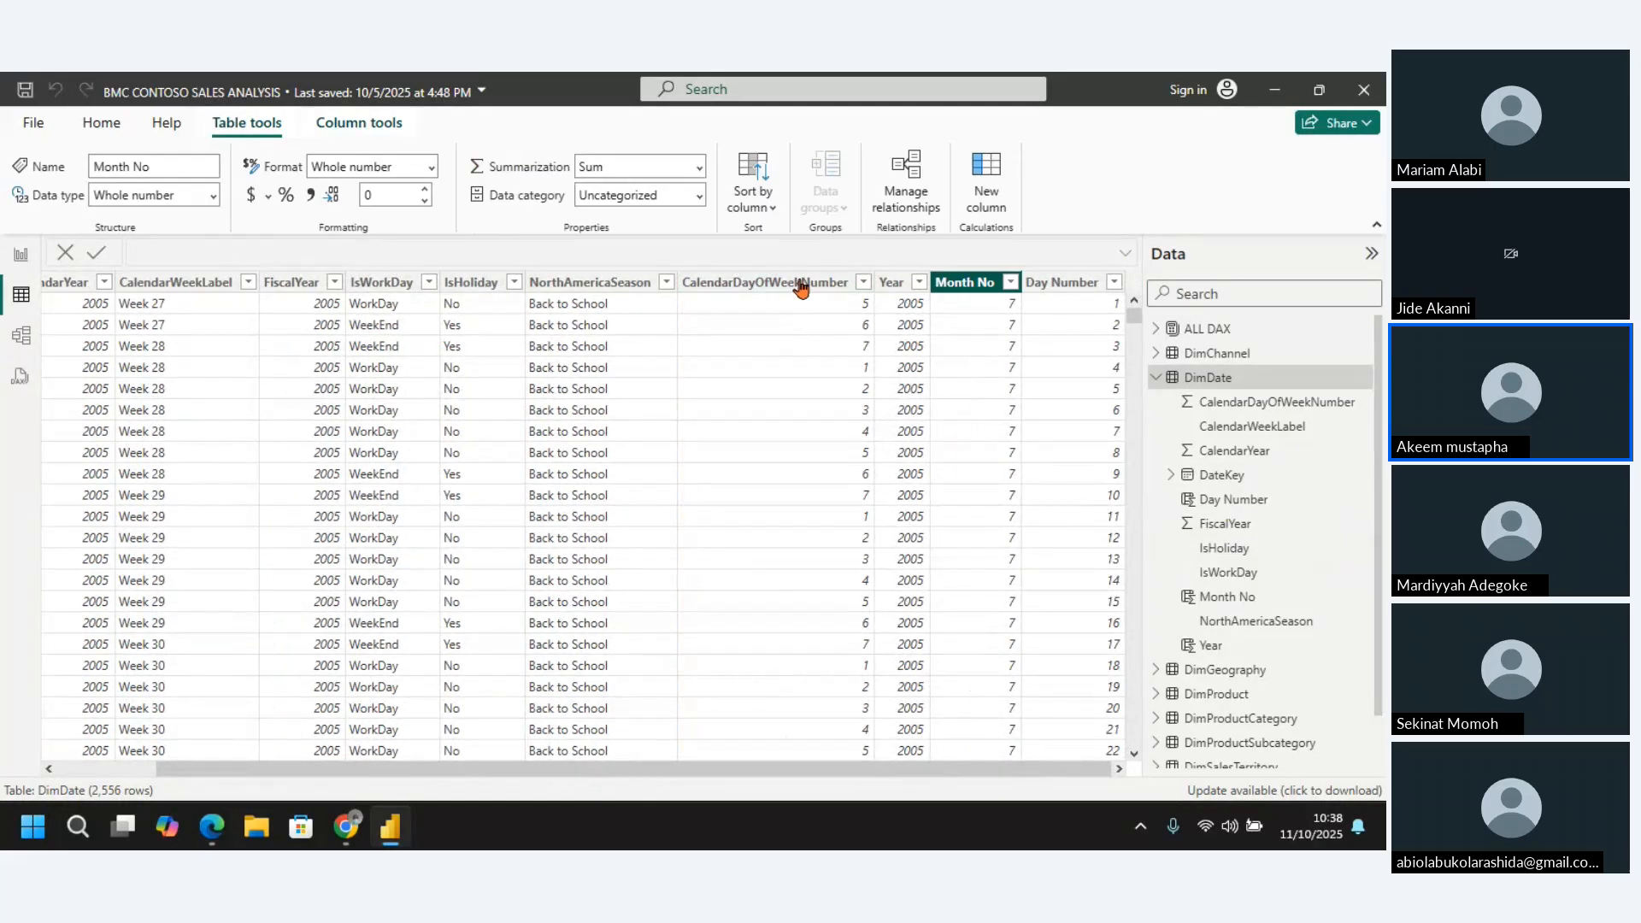
pyautogui.click(797, 284)
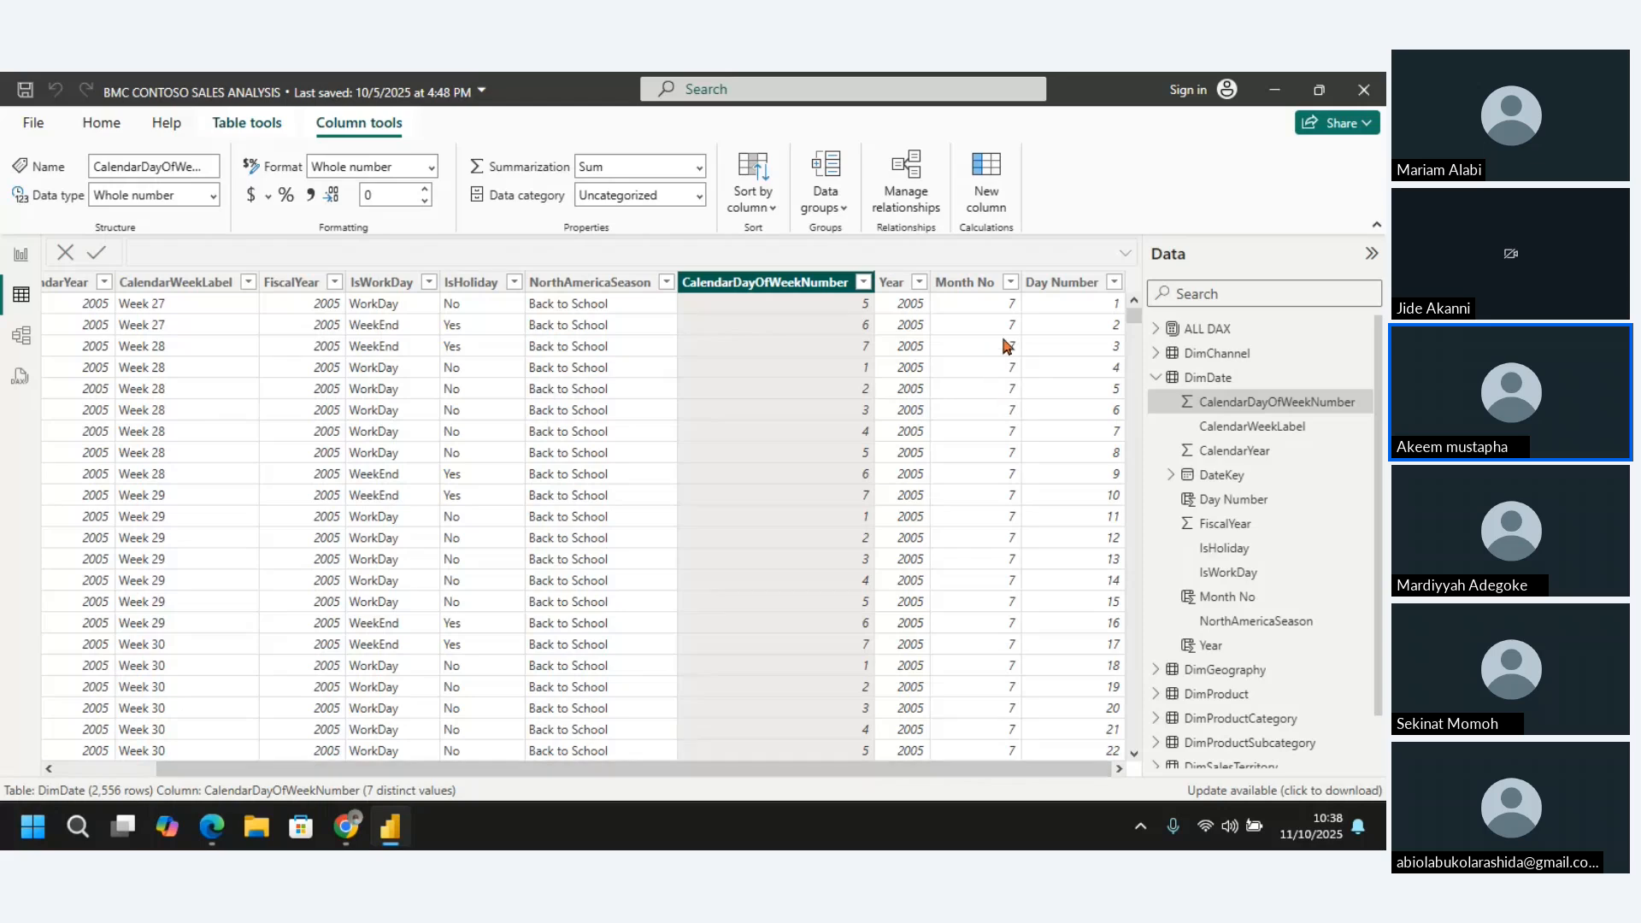
pyautogui.click(1063, 285)
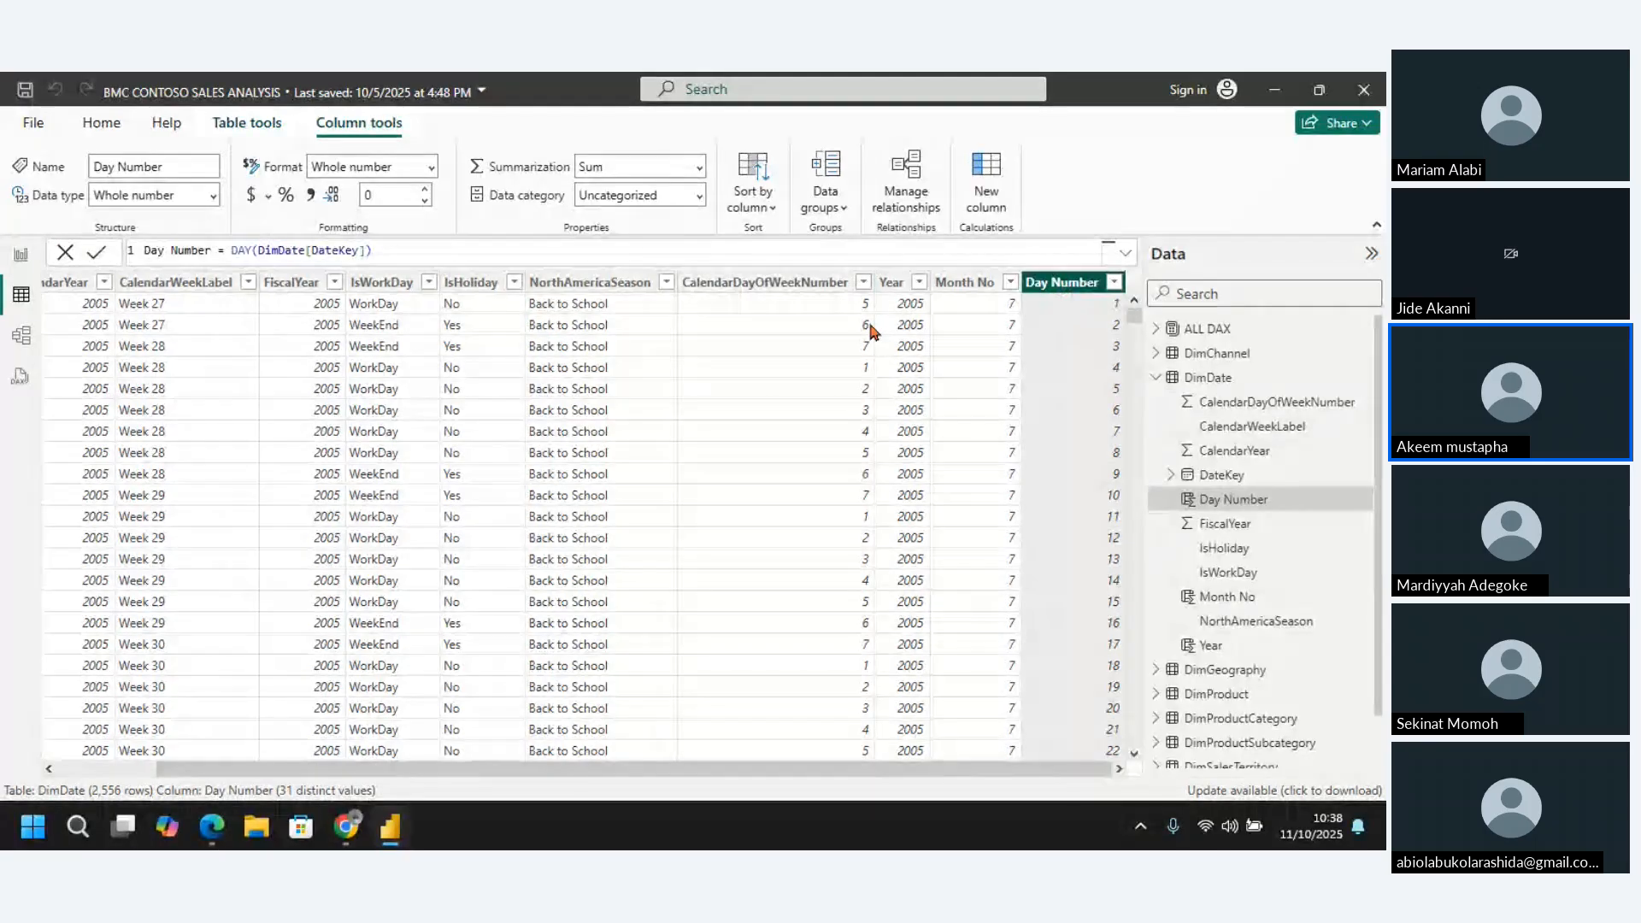
# Delete the NorthAmericaSeason column from the DimDate table and confirm the deletion
pyautogui.click(611, 282)
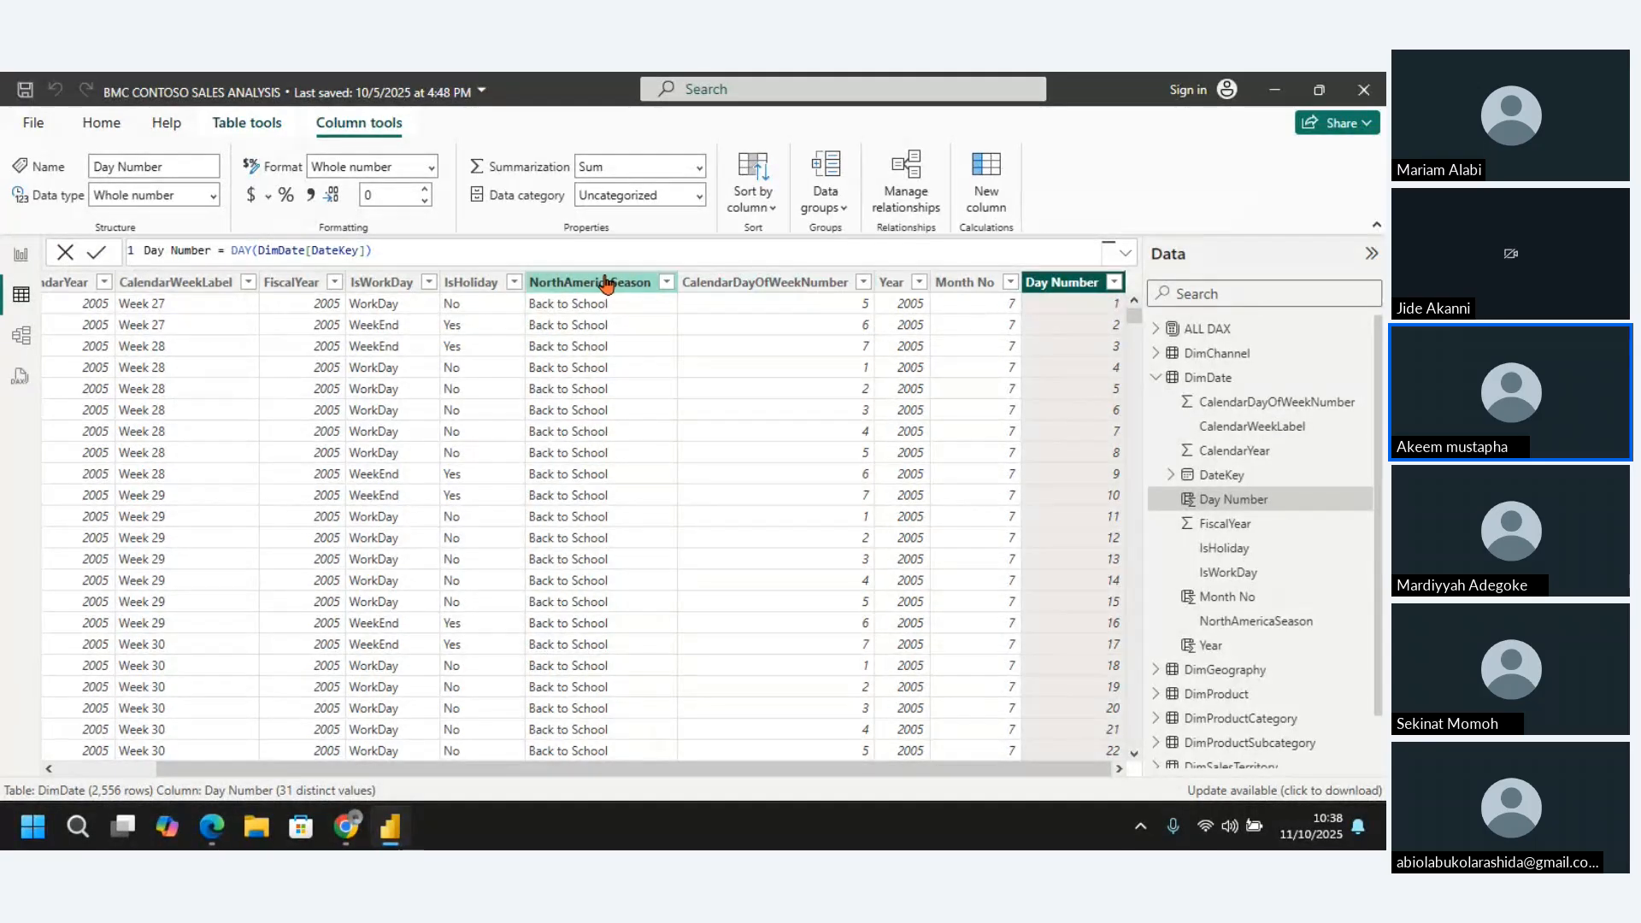
pyautogui.rightClick(606, 285)
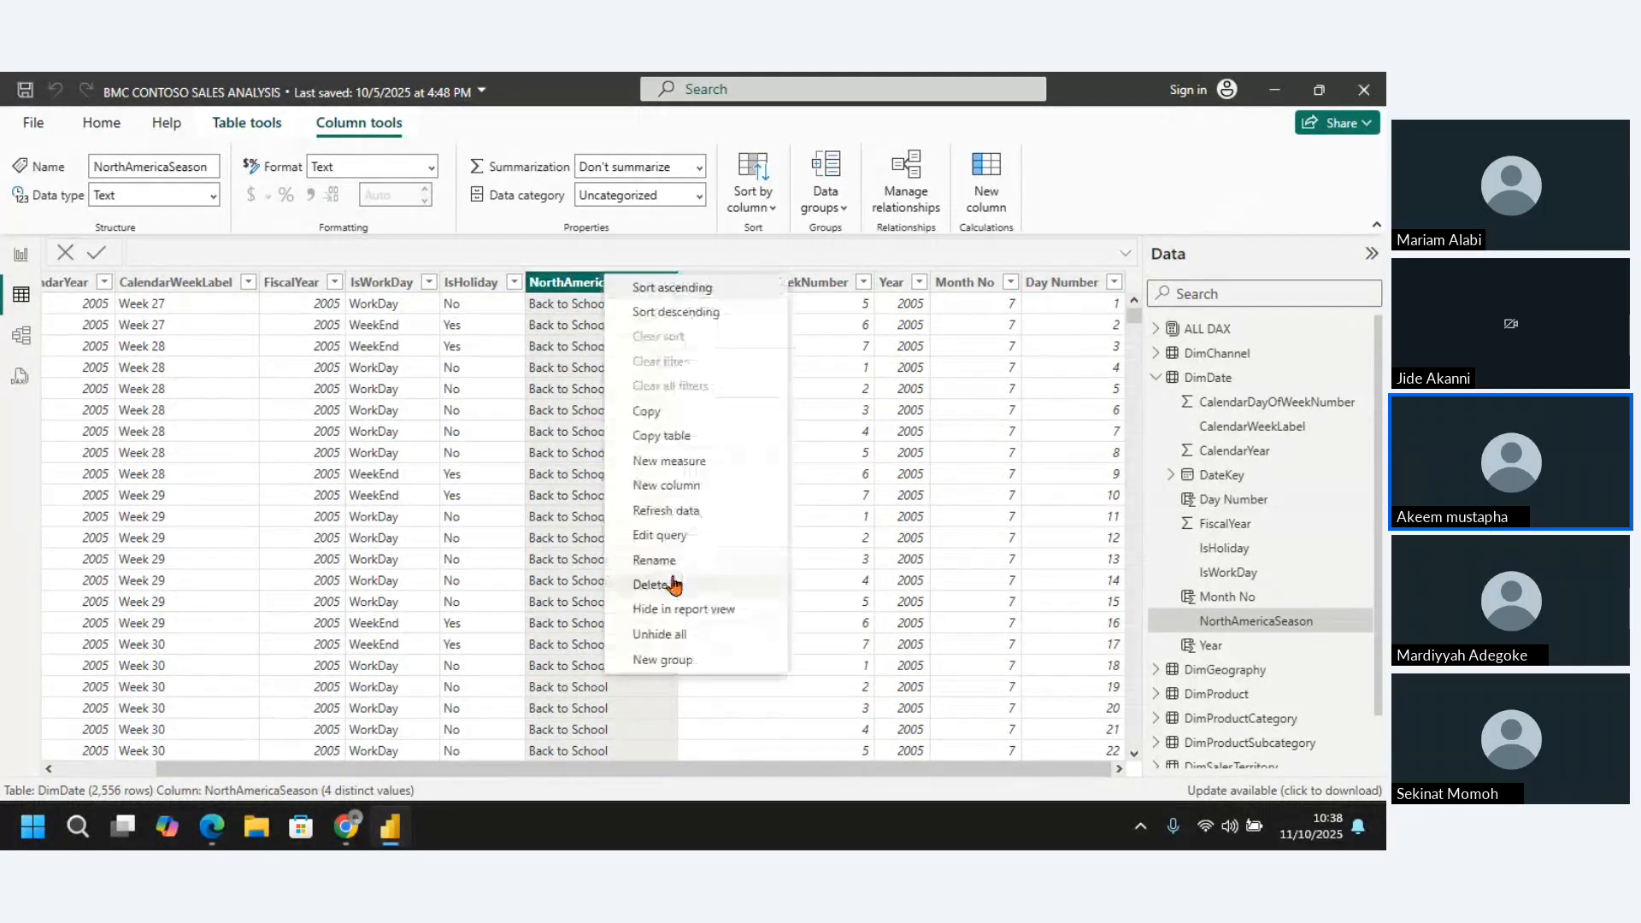
pyautogui.click(670, 579)
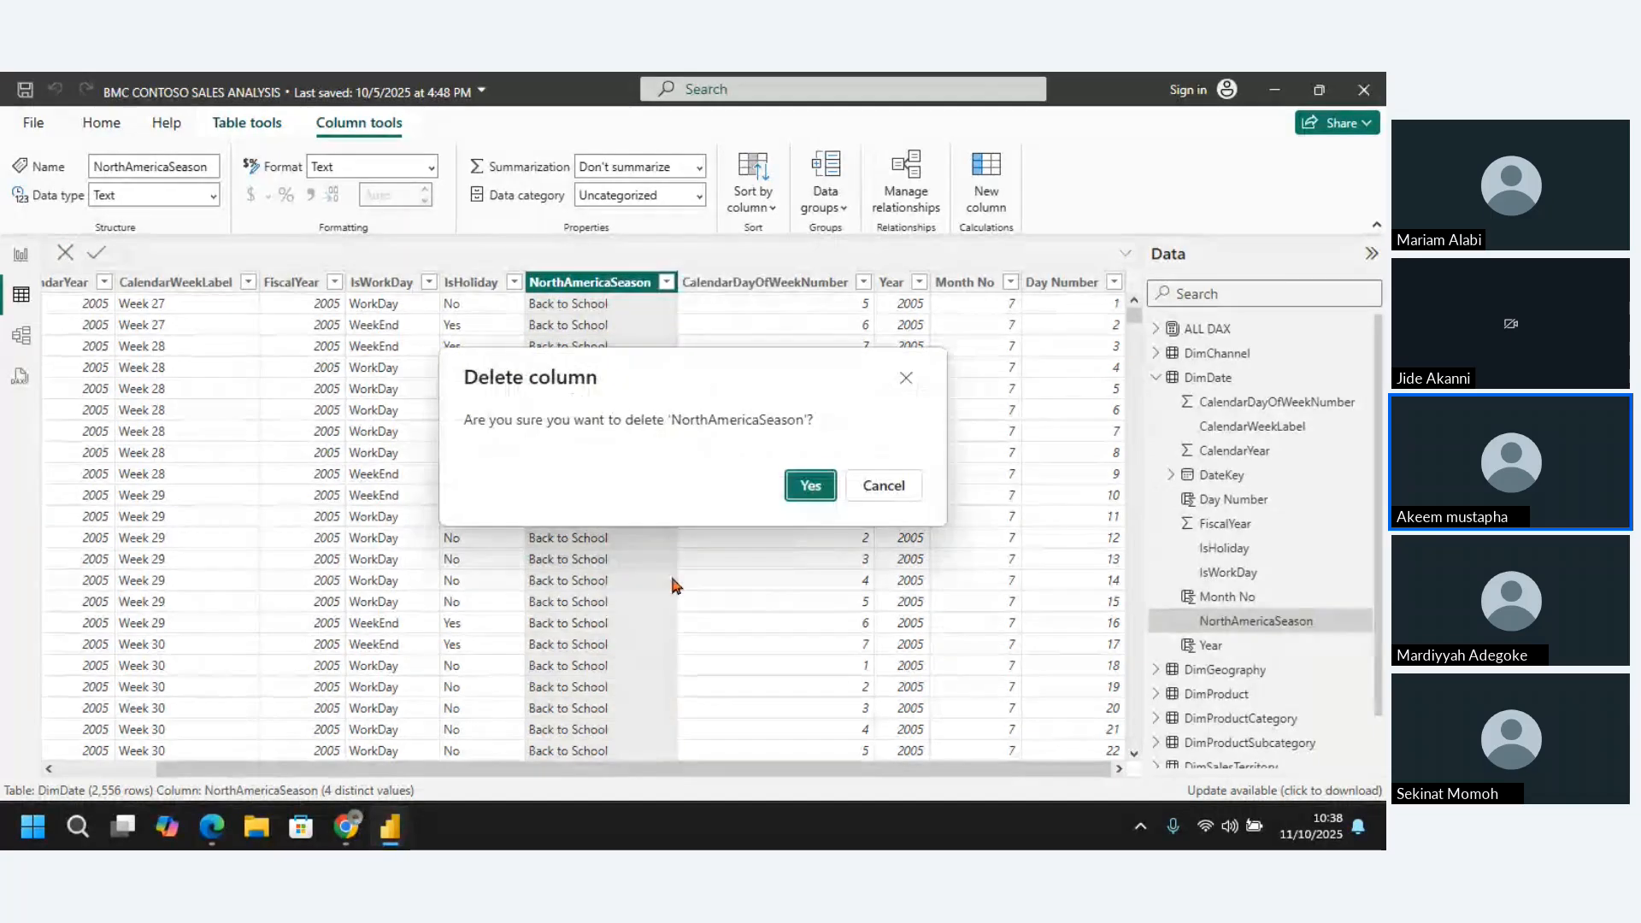
pyautogui.click(805, 485)
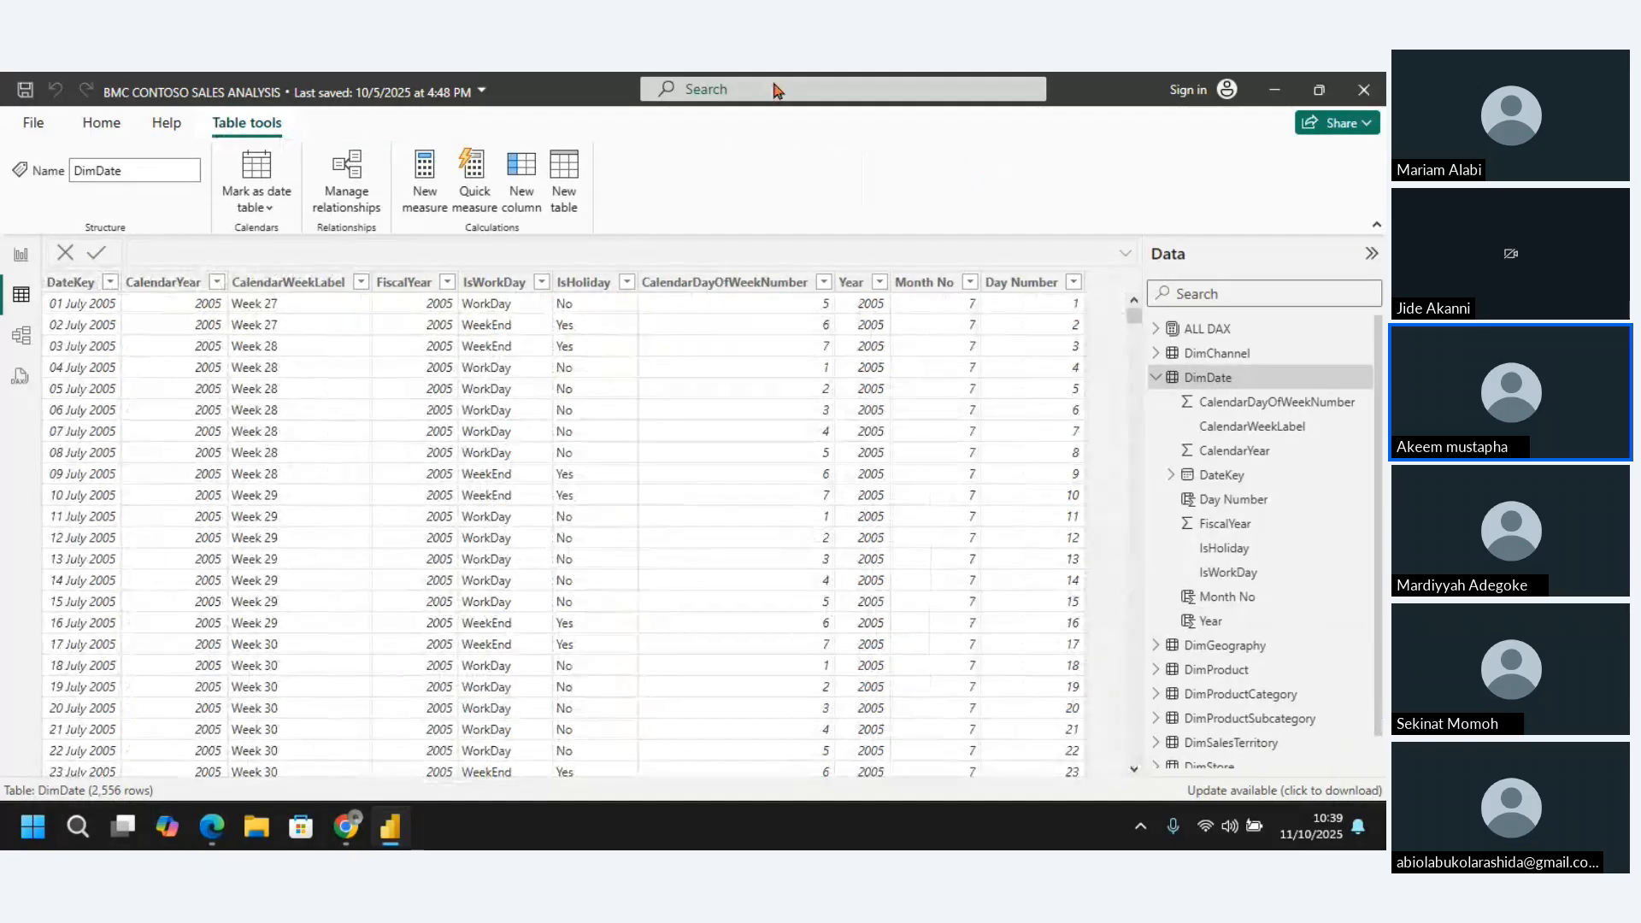
# Add a calculated column to the DimDate table and name it Month Name in its DAX formula
pyautogui.click(518, 182)
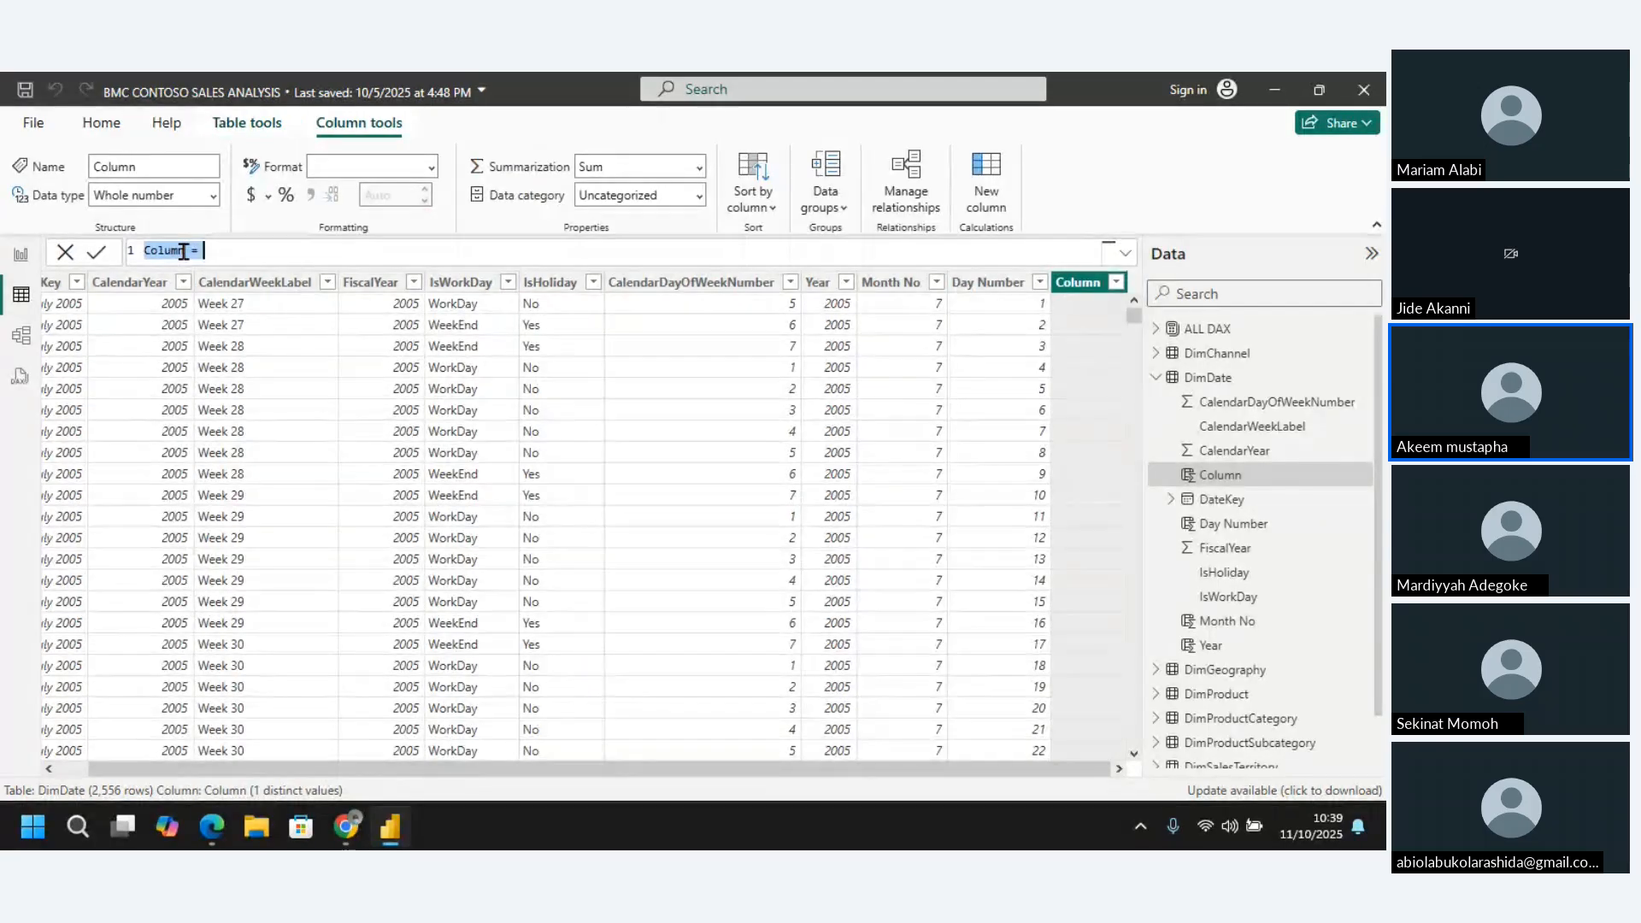
pyautogui.click(183, 252)
pyautogui.doubleClick(183, 252)
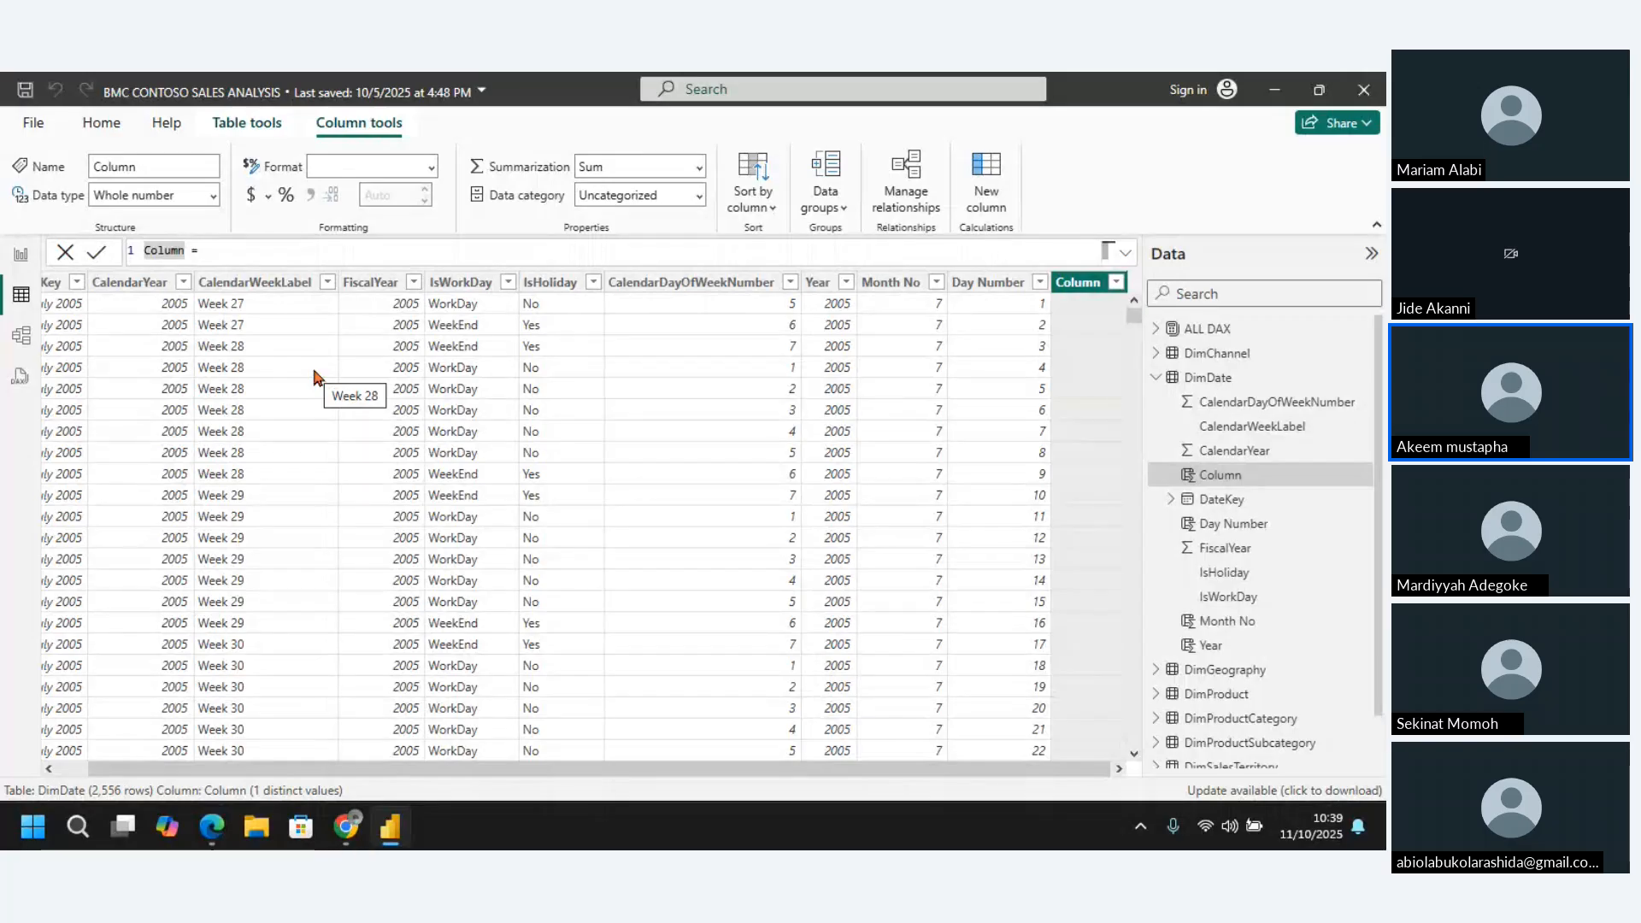
pyautogui.press('BackSpace')
pyautogui.write('Mo')
pyautogui.write('nth')
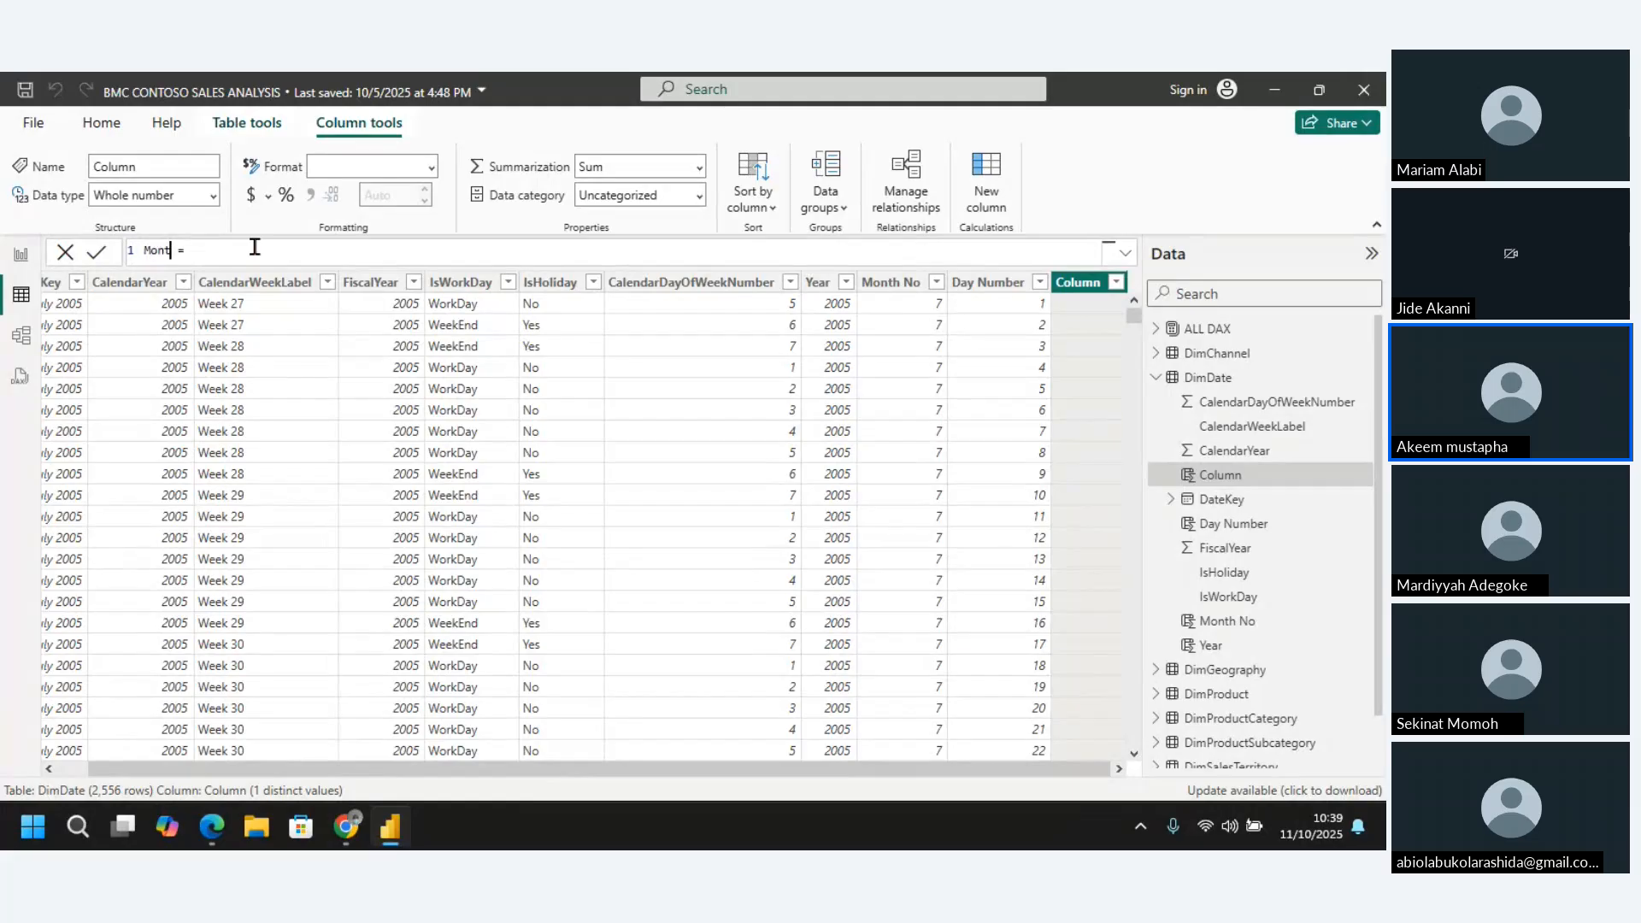
pyautogui.write(' Name')
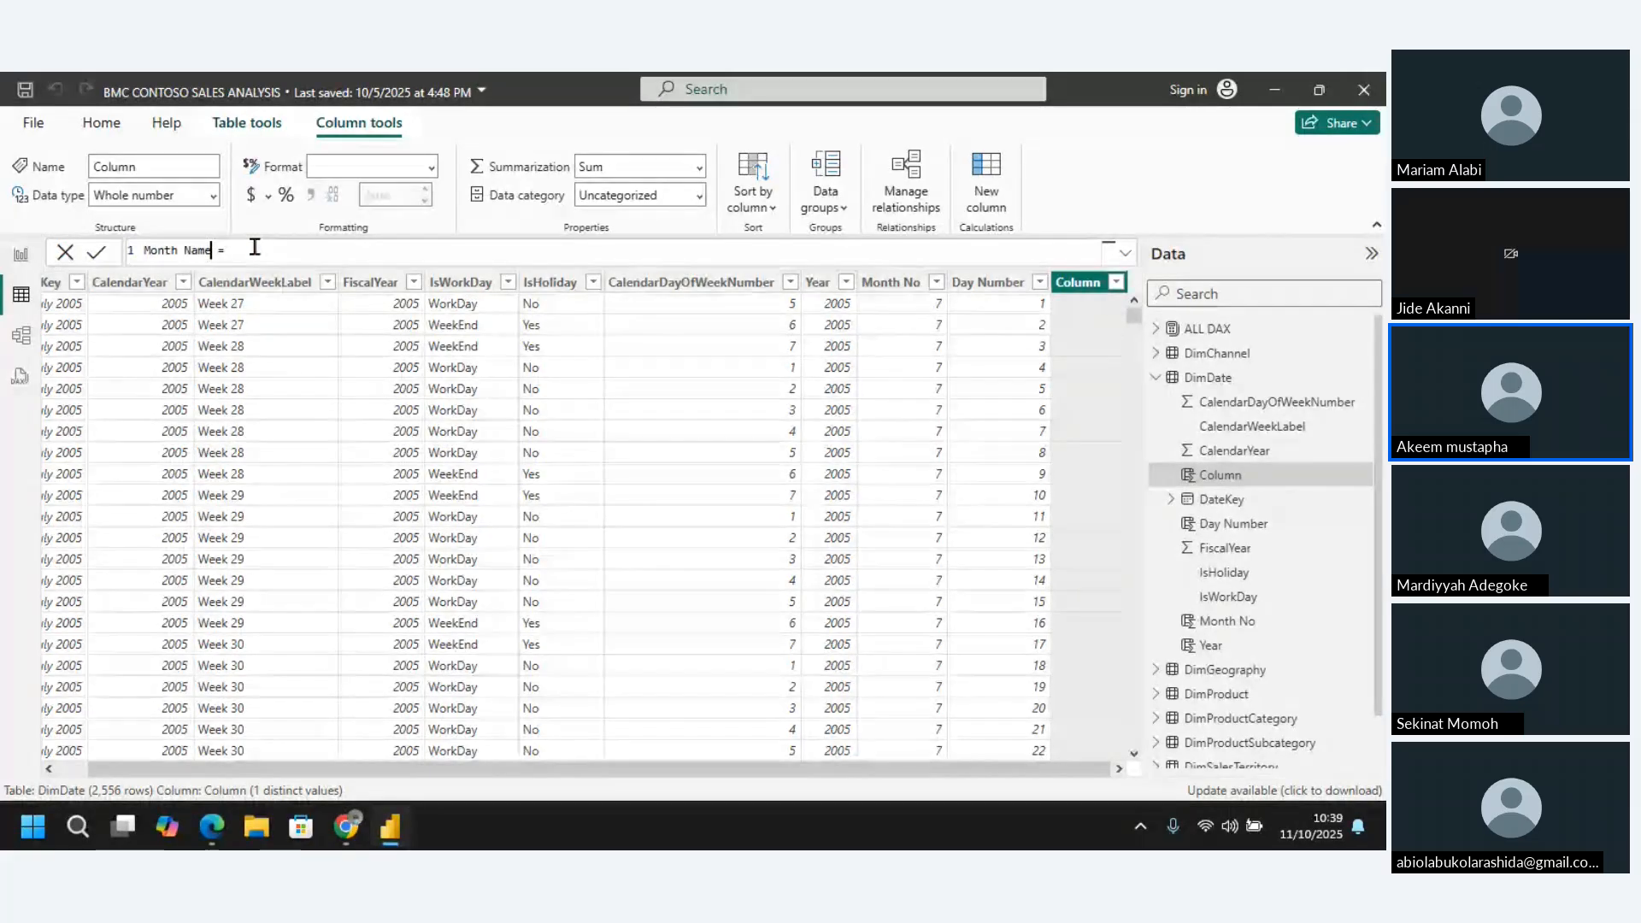
# Begin the Month Name expression with the FORMAT function, using DimDate[DateKey] as its value argument
pyautogui.click(267, 250)
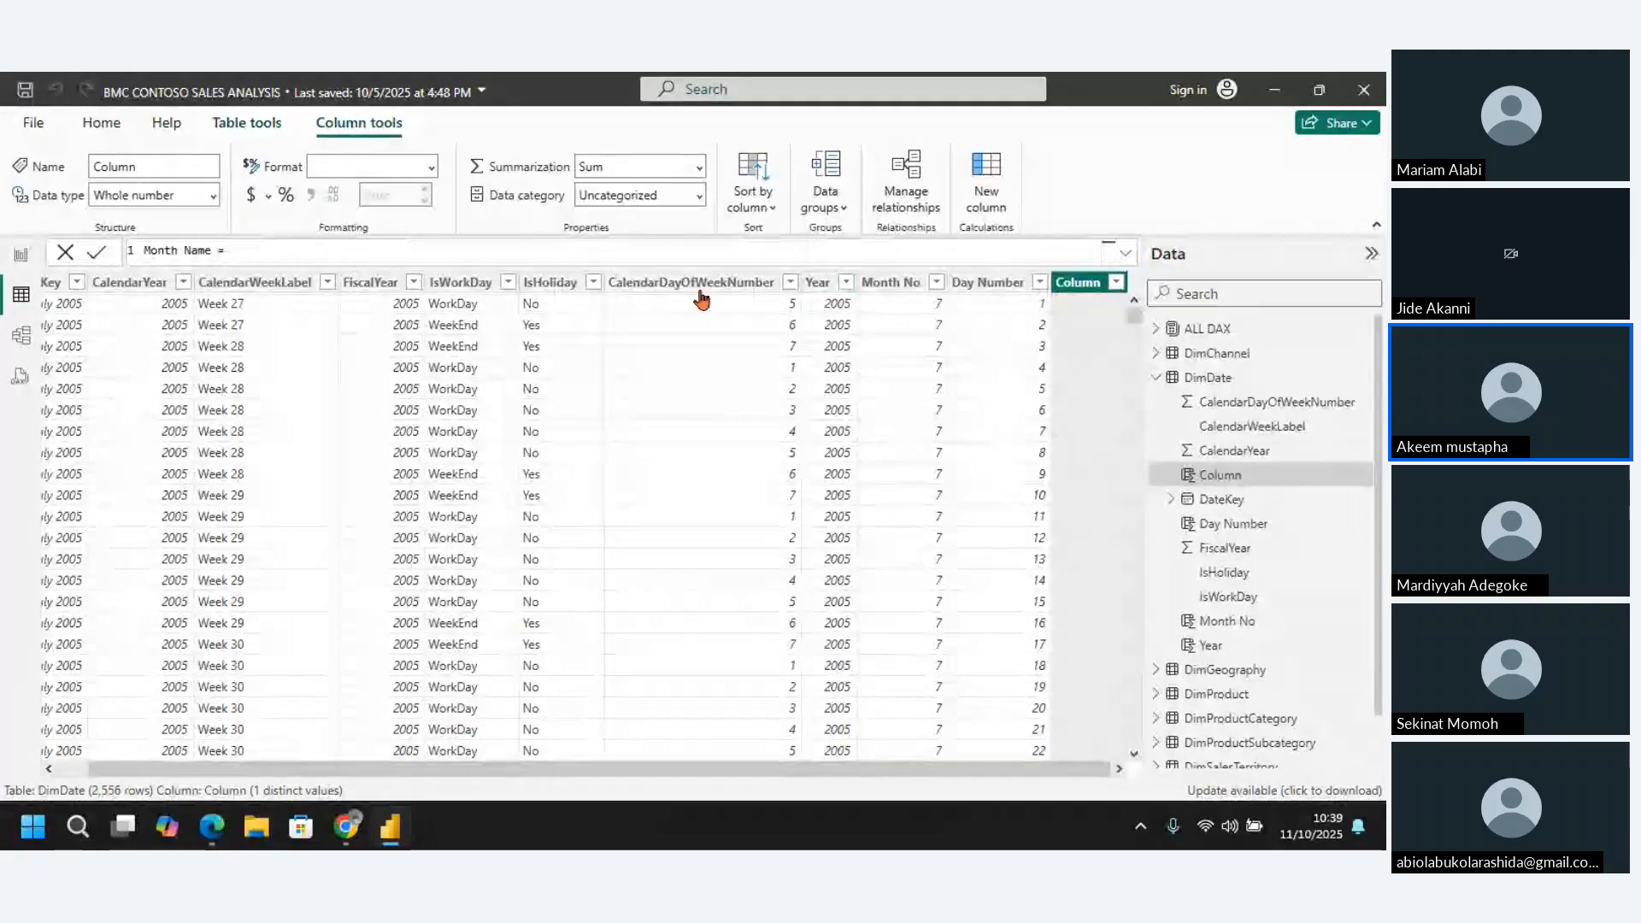
pyautogui.write('Format')
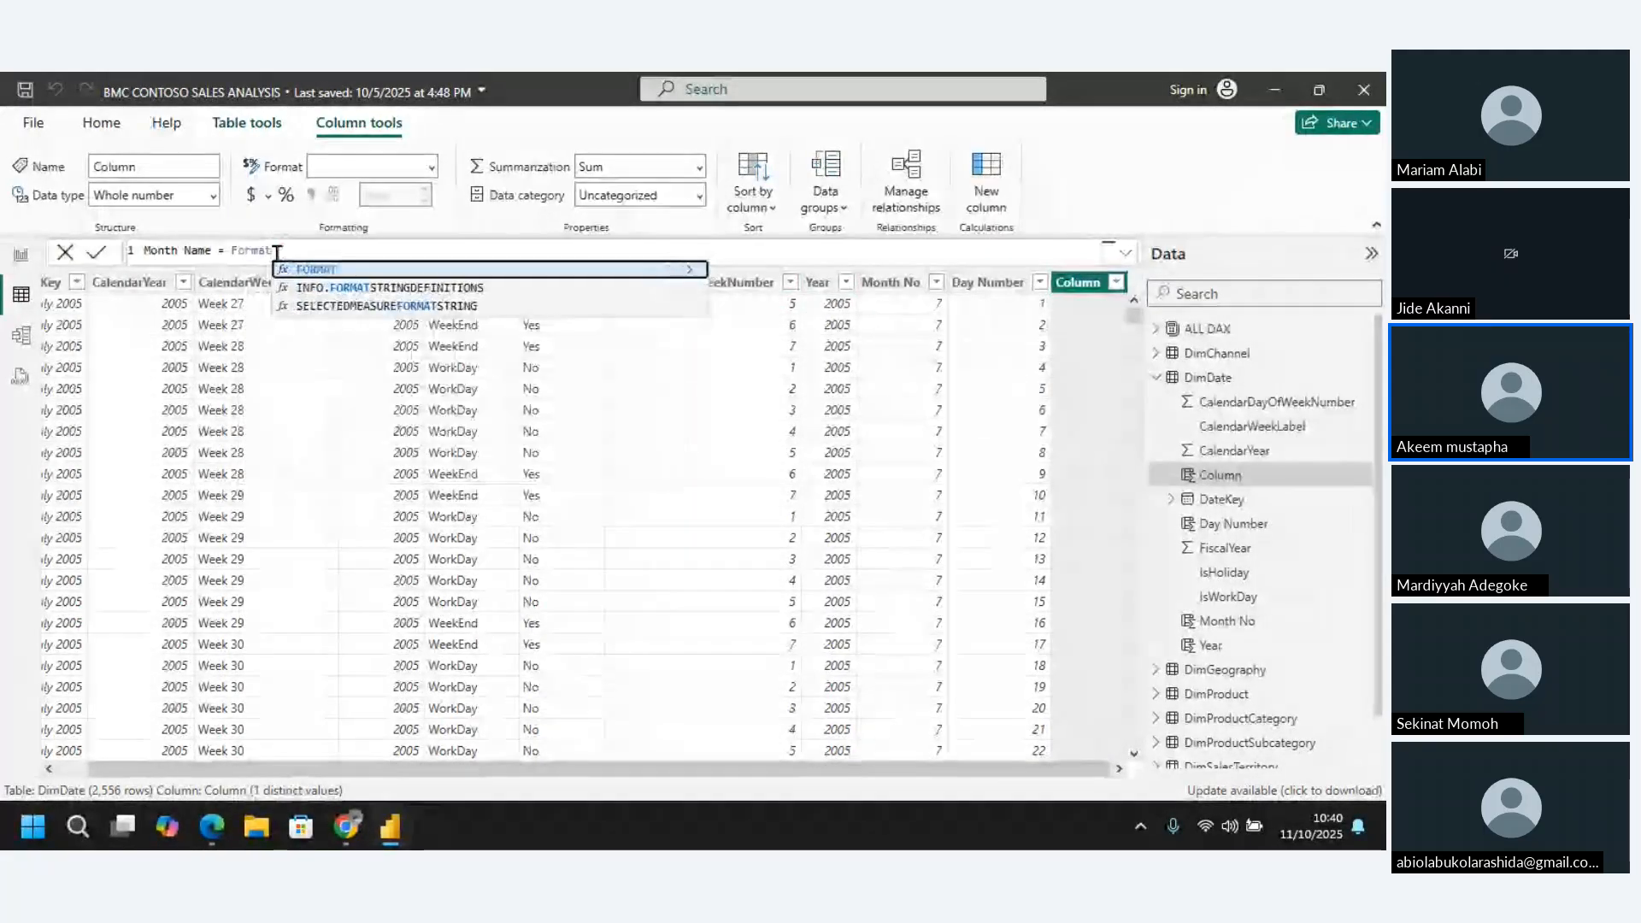
pyautogui.press('Tab')
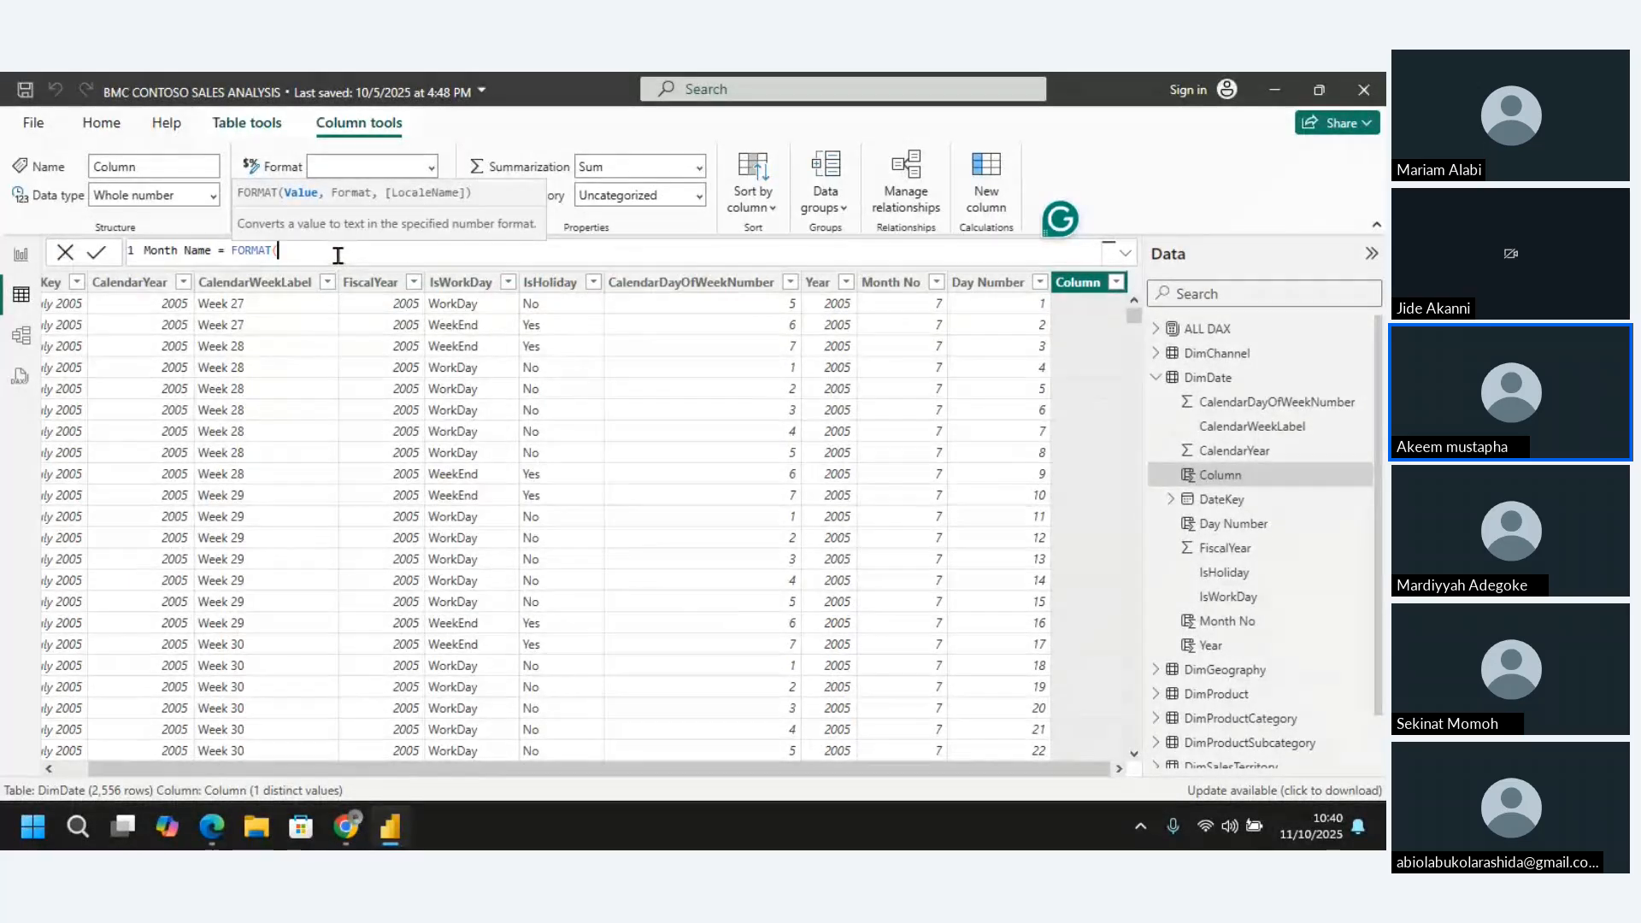
pyautogui.write('datek')
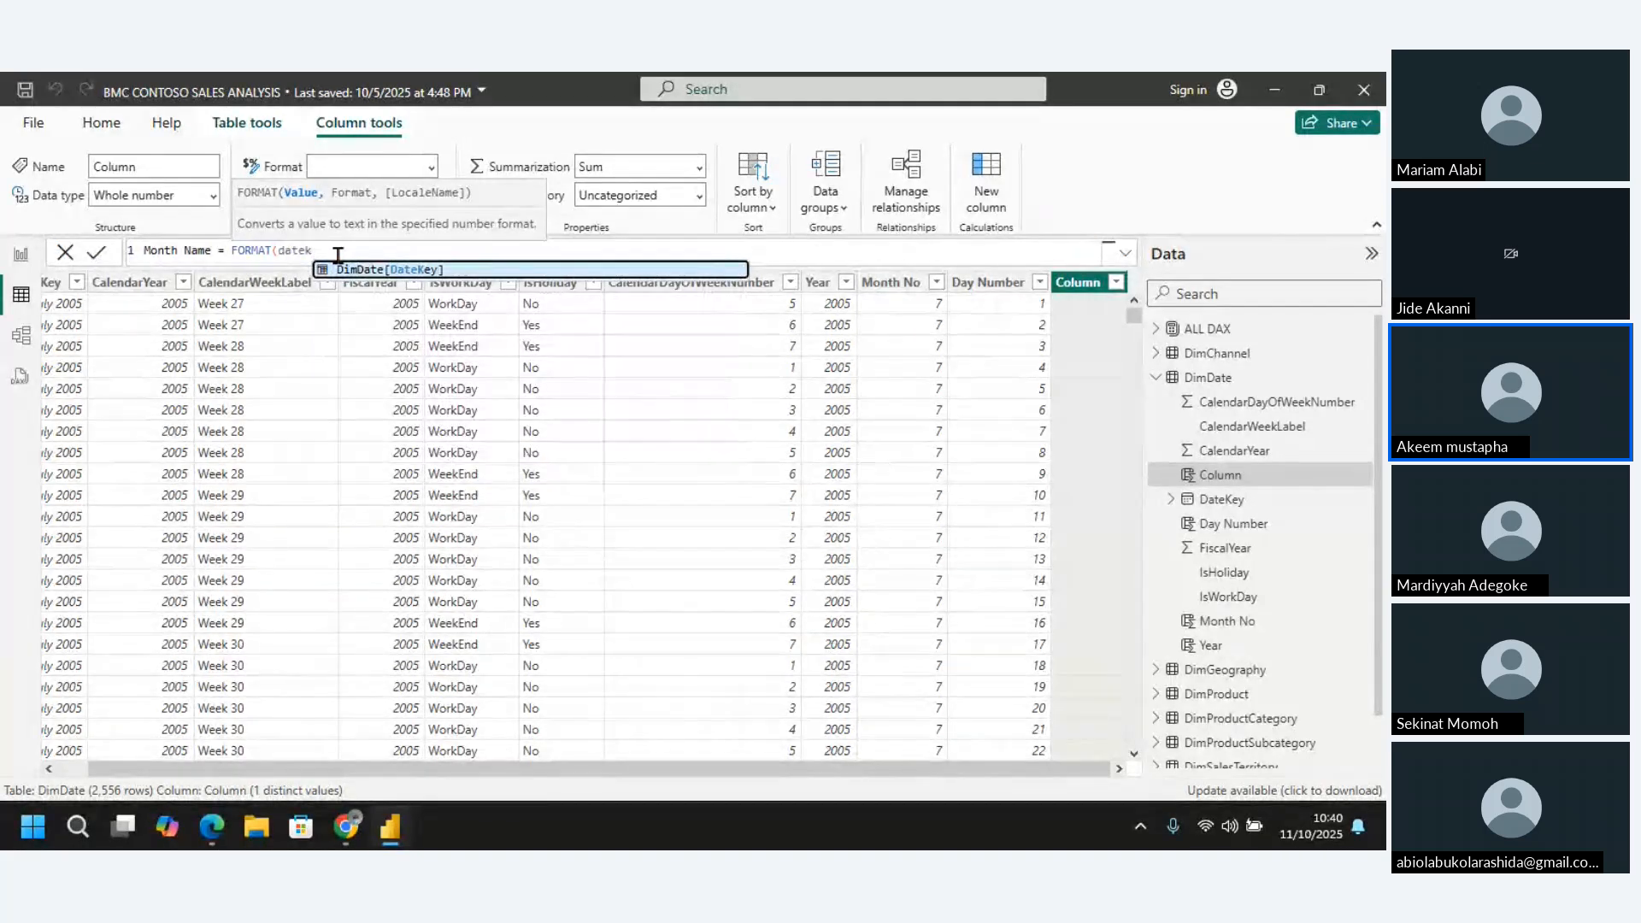
pyautogui.click(391, 270)
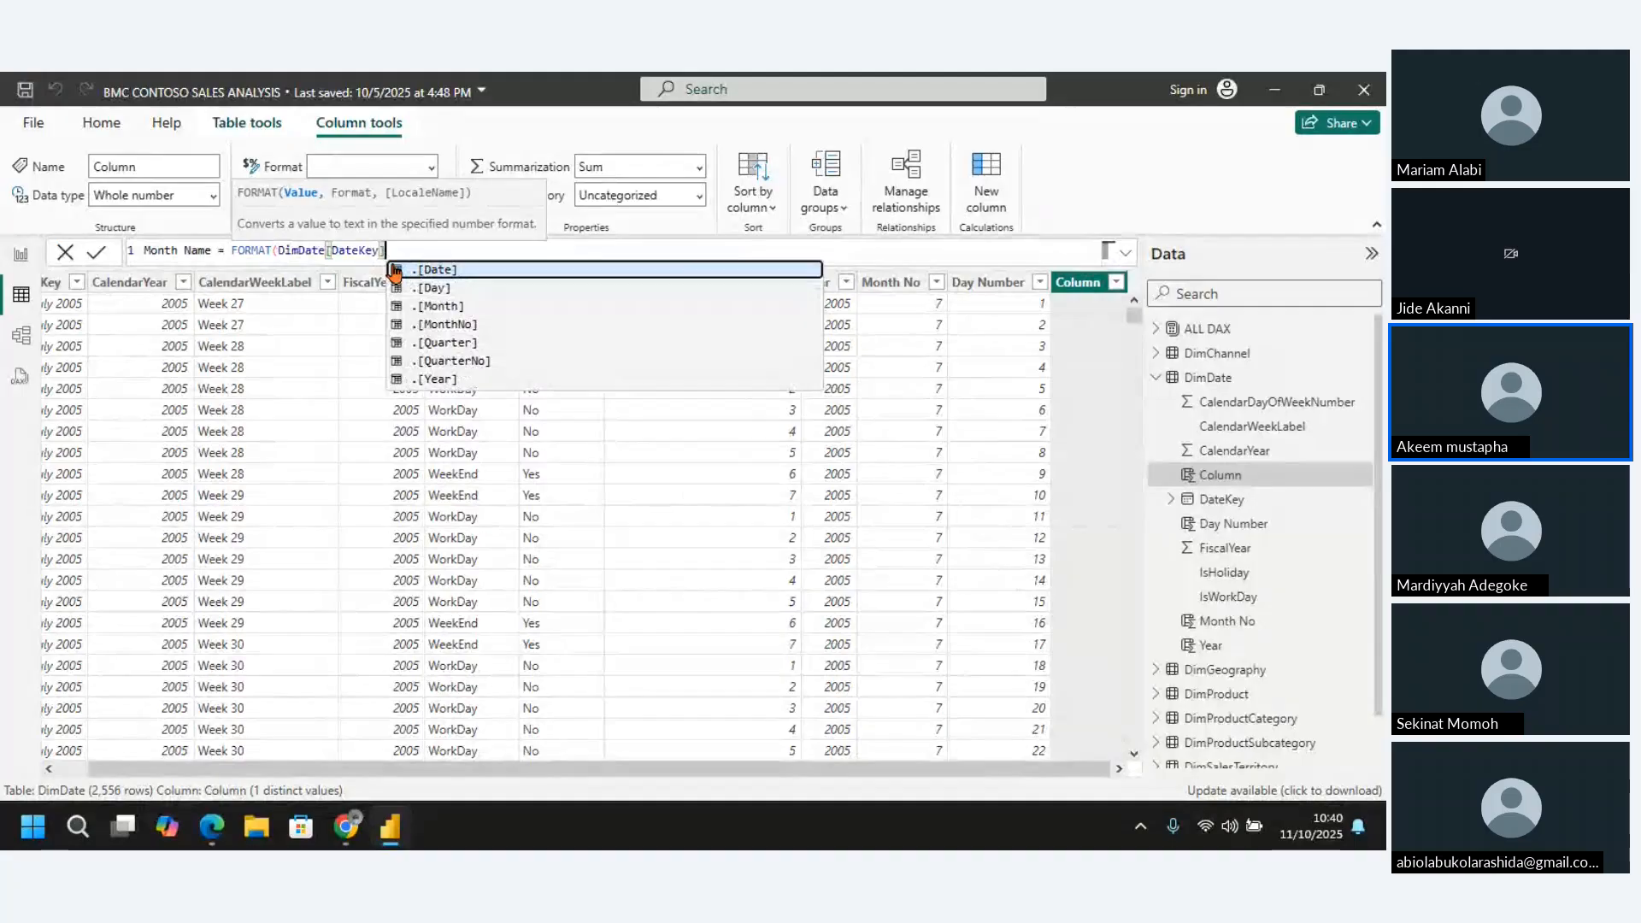
pyautogui.write(',')
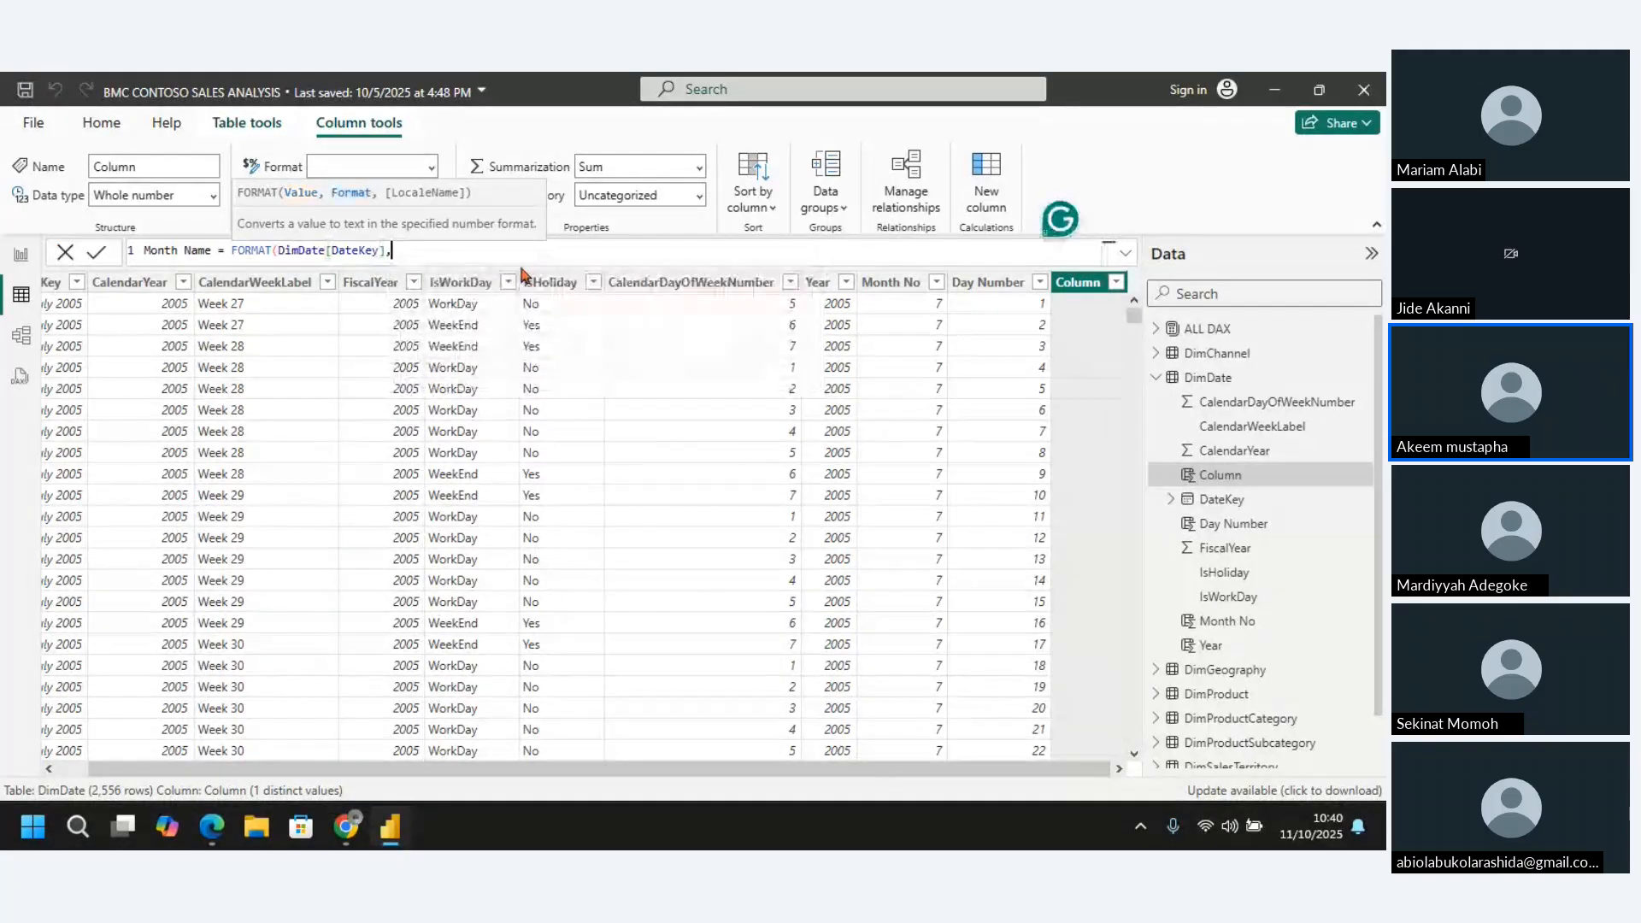
pyautogui.write('"')
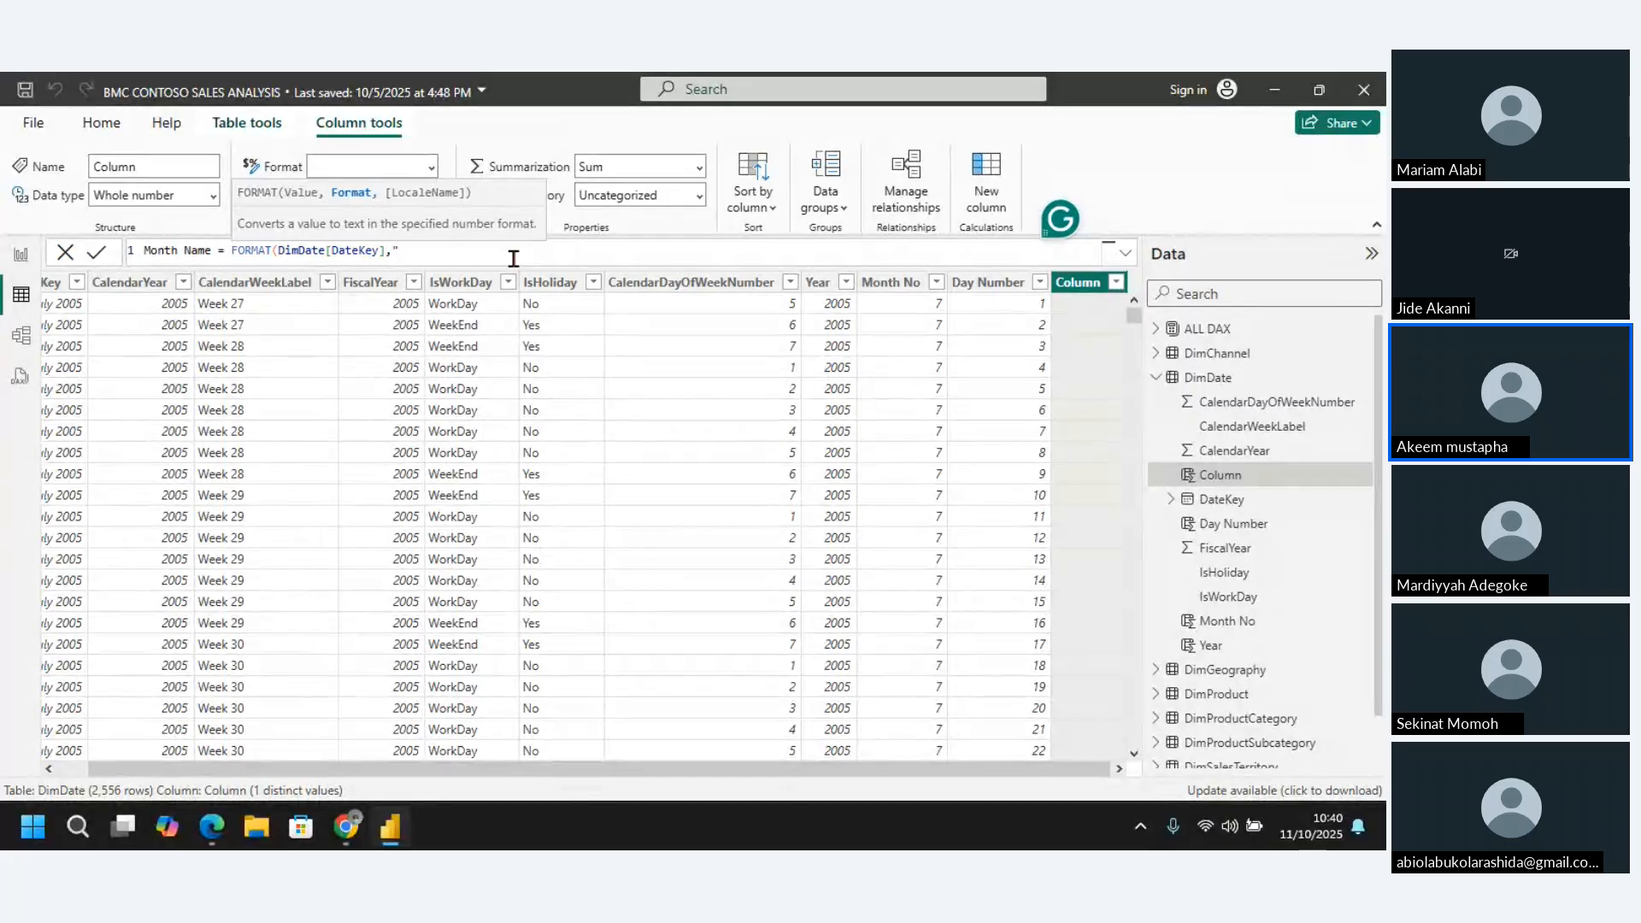
pyautogui.write('Mmm"')
# Complete the Month Name formula with the format string "Mmmm", close the FORMAT function and commit it
pyautogui.press('Left')
pyautogui.write('m')
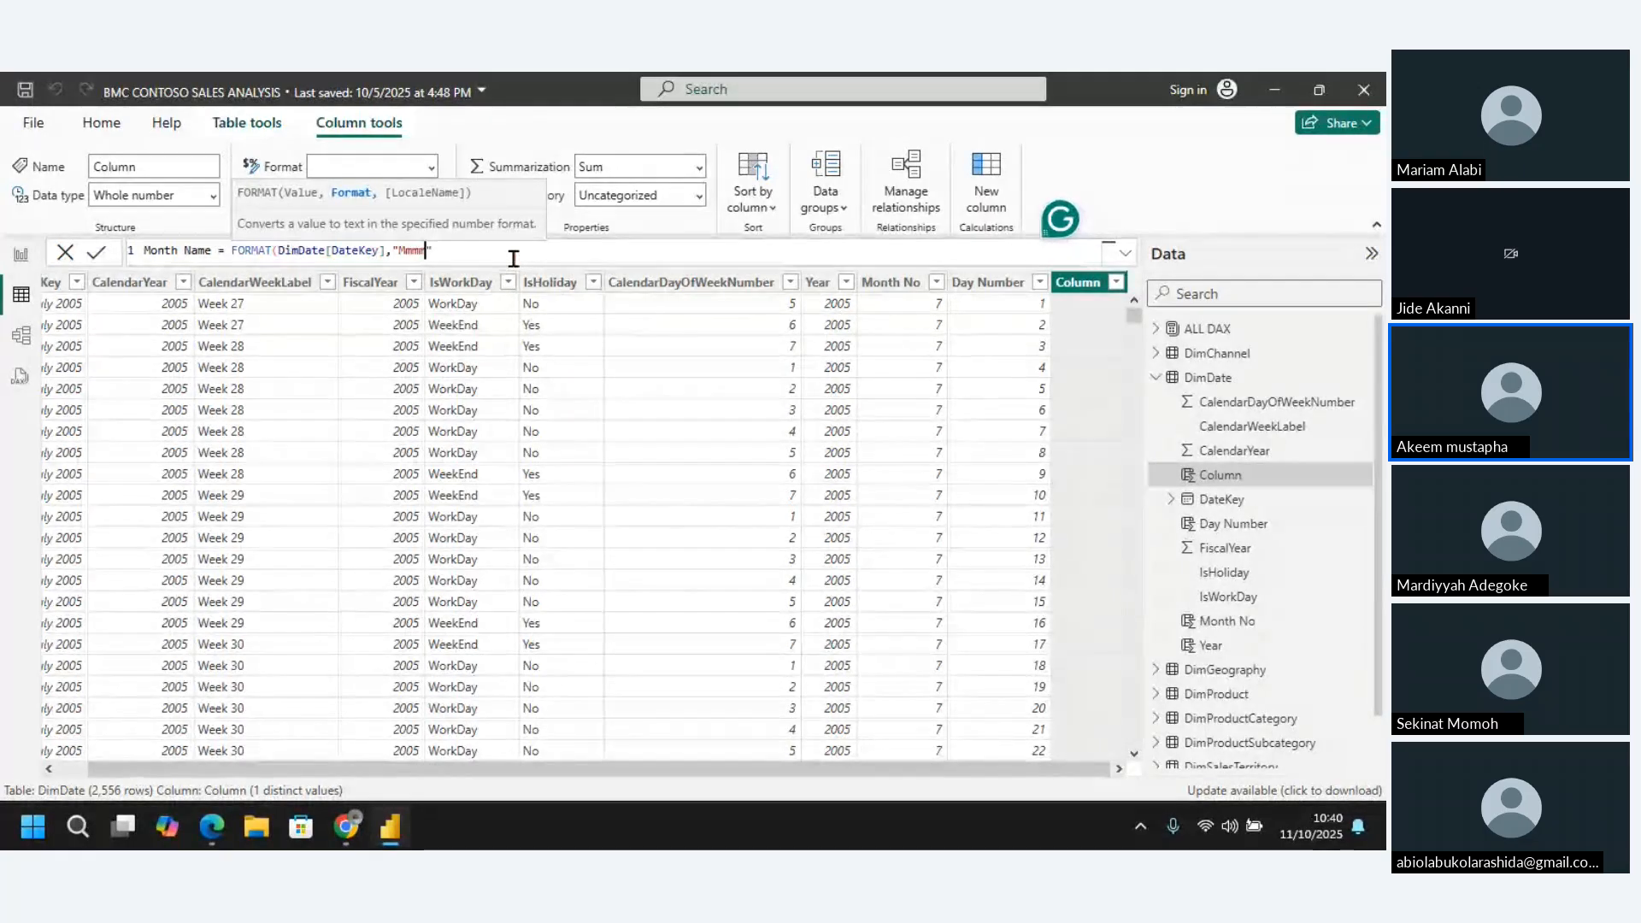
pyautogui.click(503, 251)
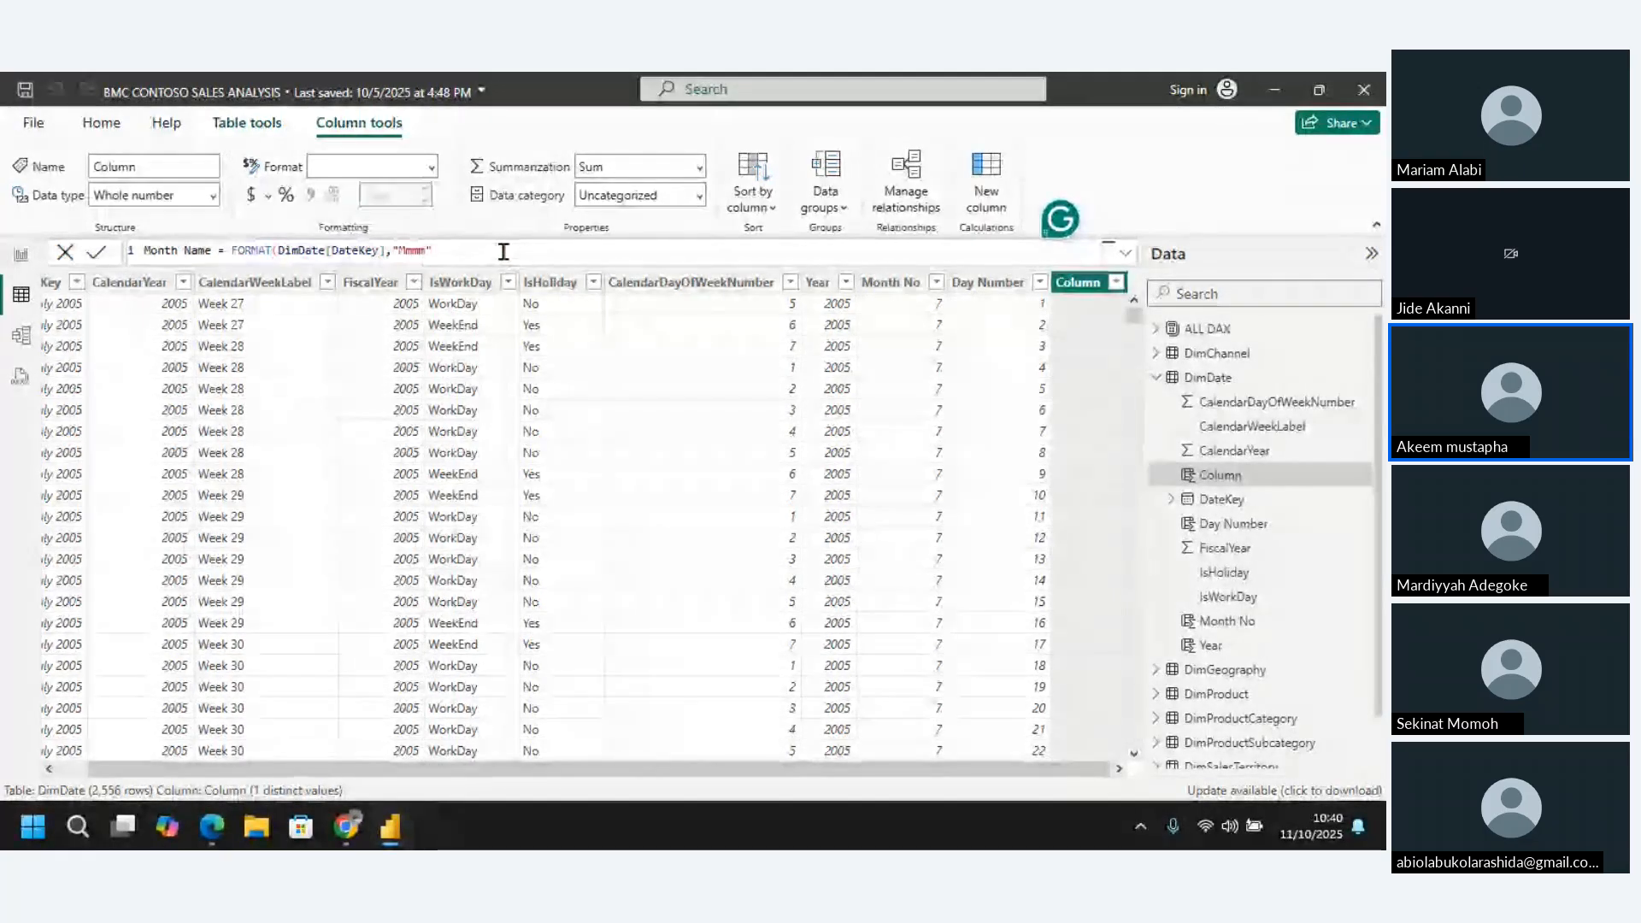
pyautogui.write(')')
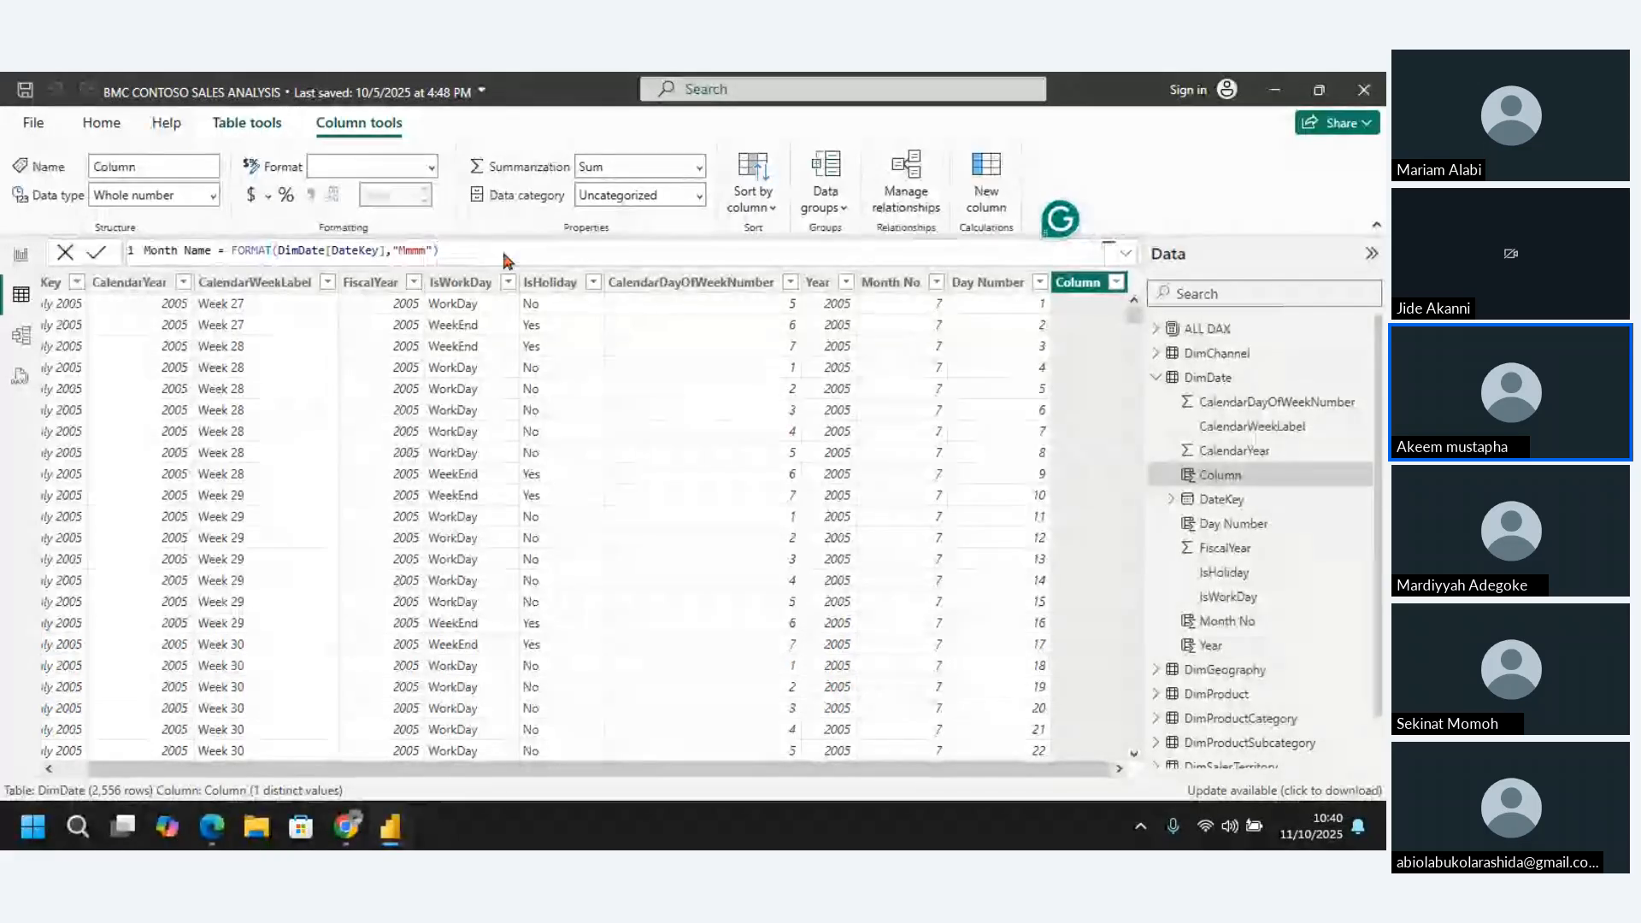
pyautogui.press('Return')
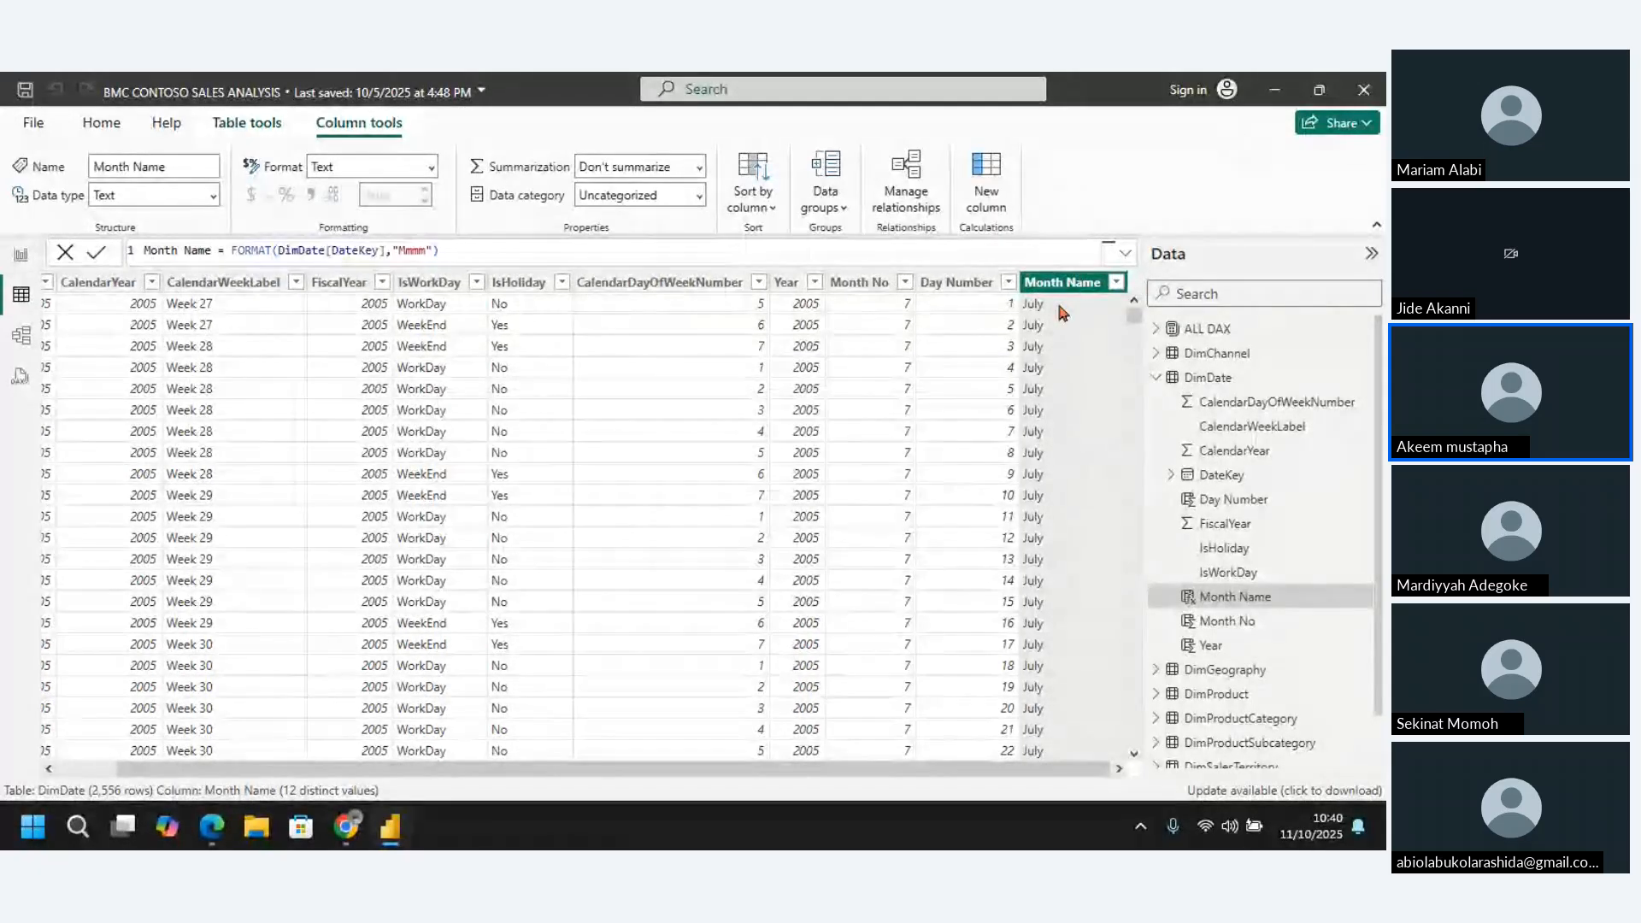
pyautogui.click(859, 283)
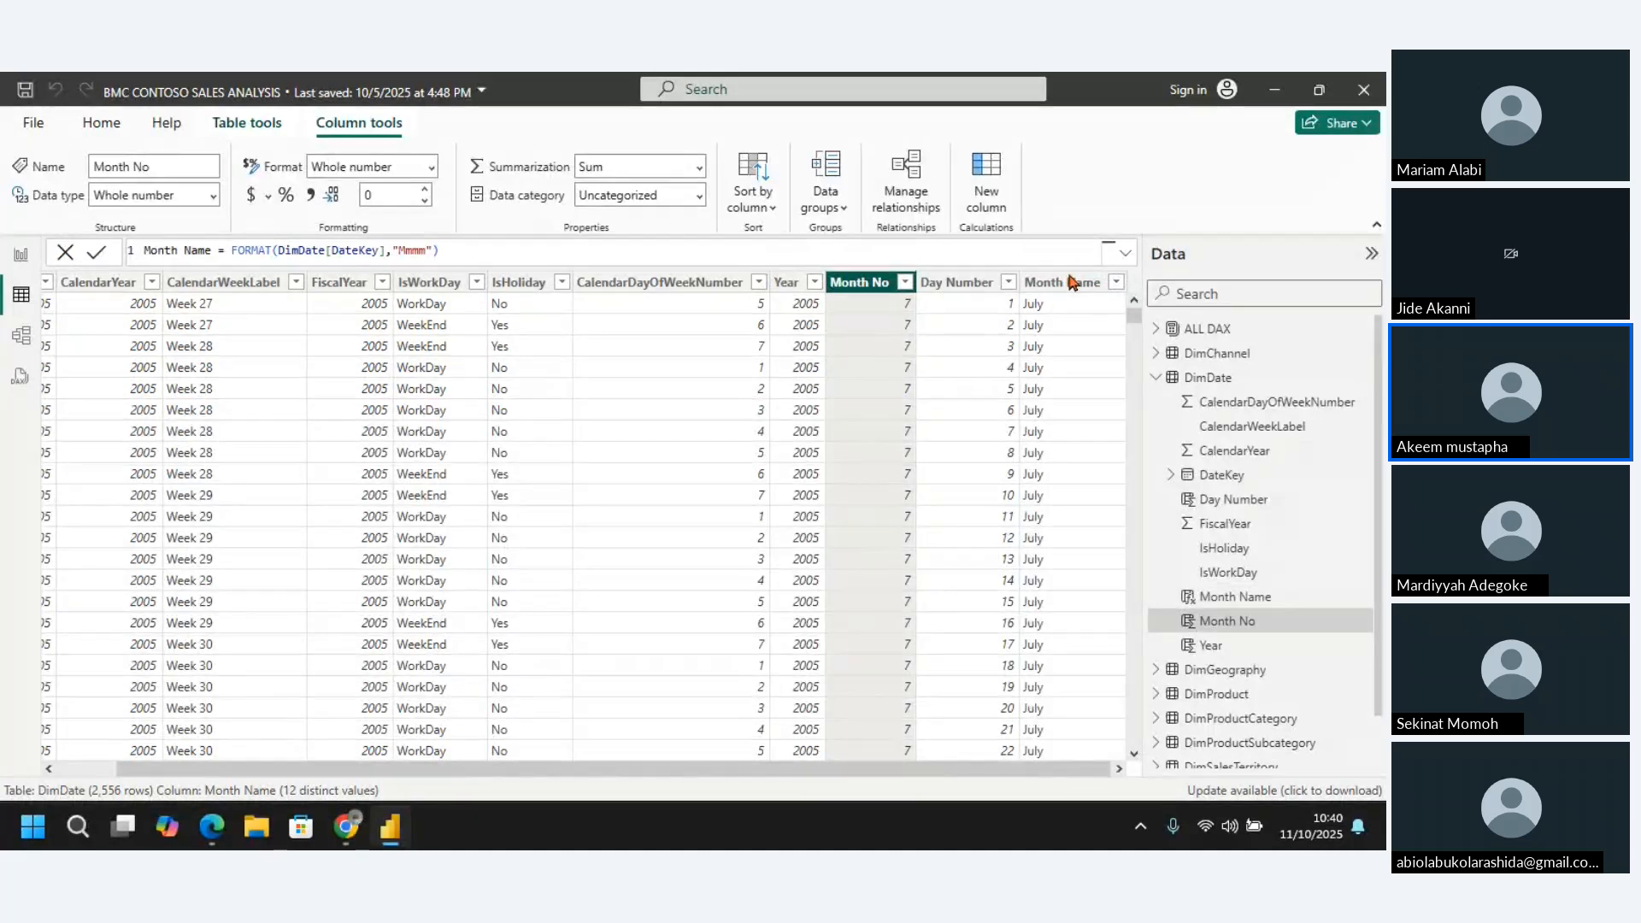
pyautogui.click(1071, 283)
pyautogui.click(533, 255)
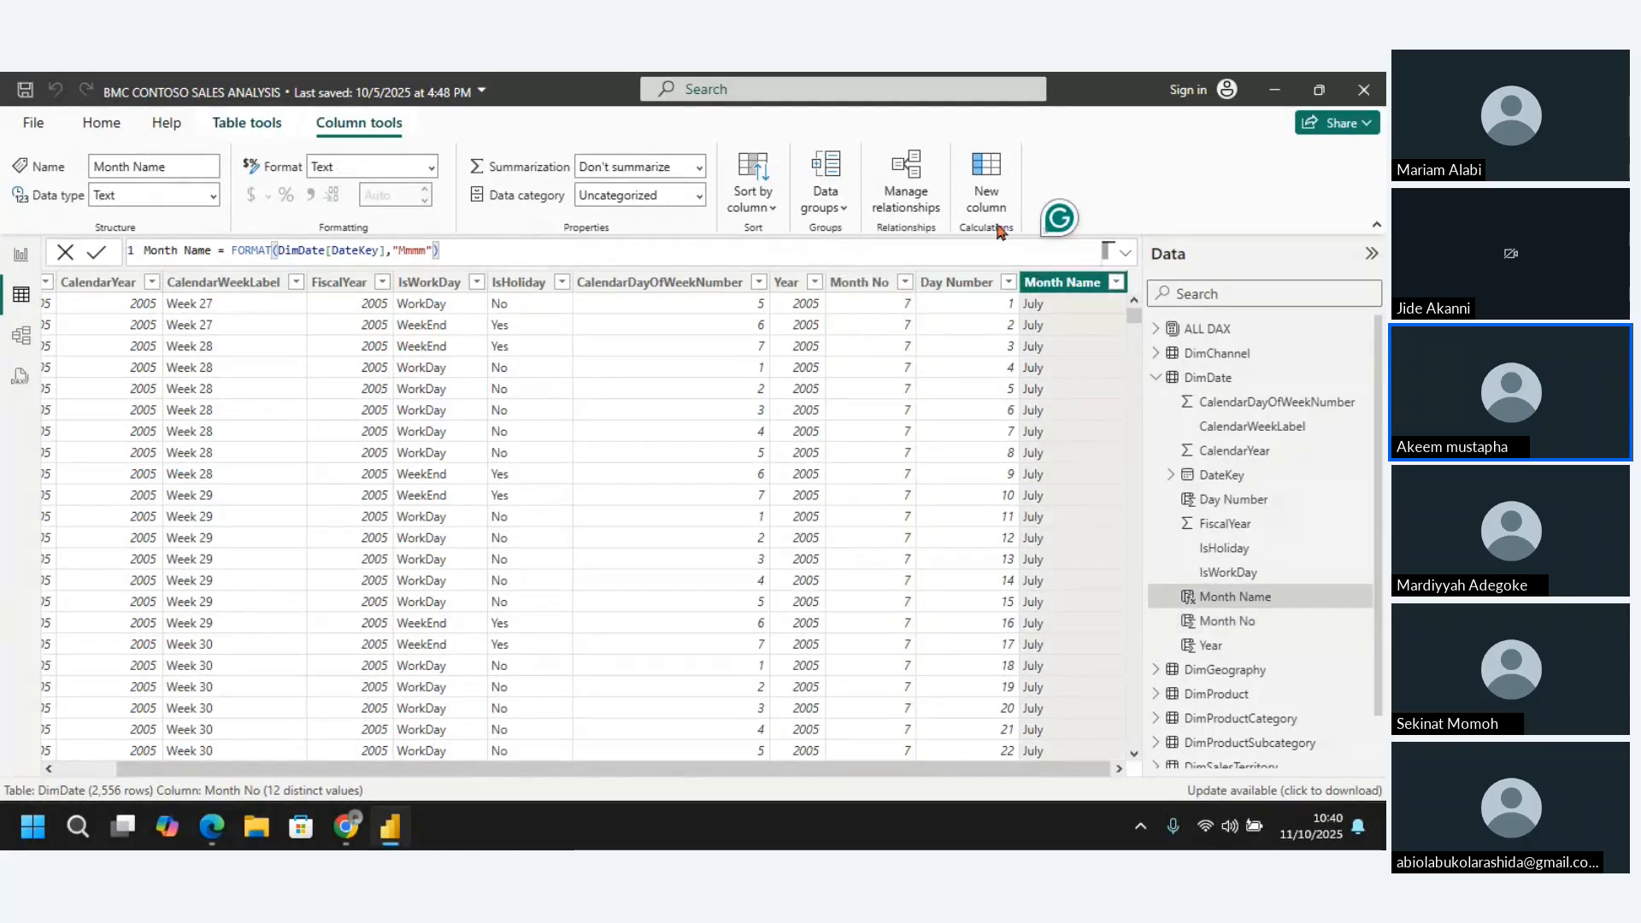
# Add another calculated column to the DimDate table and name it Day Name in its DAX formula
pyautogui.click(986, 170)
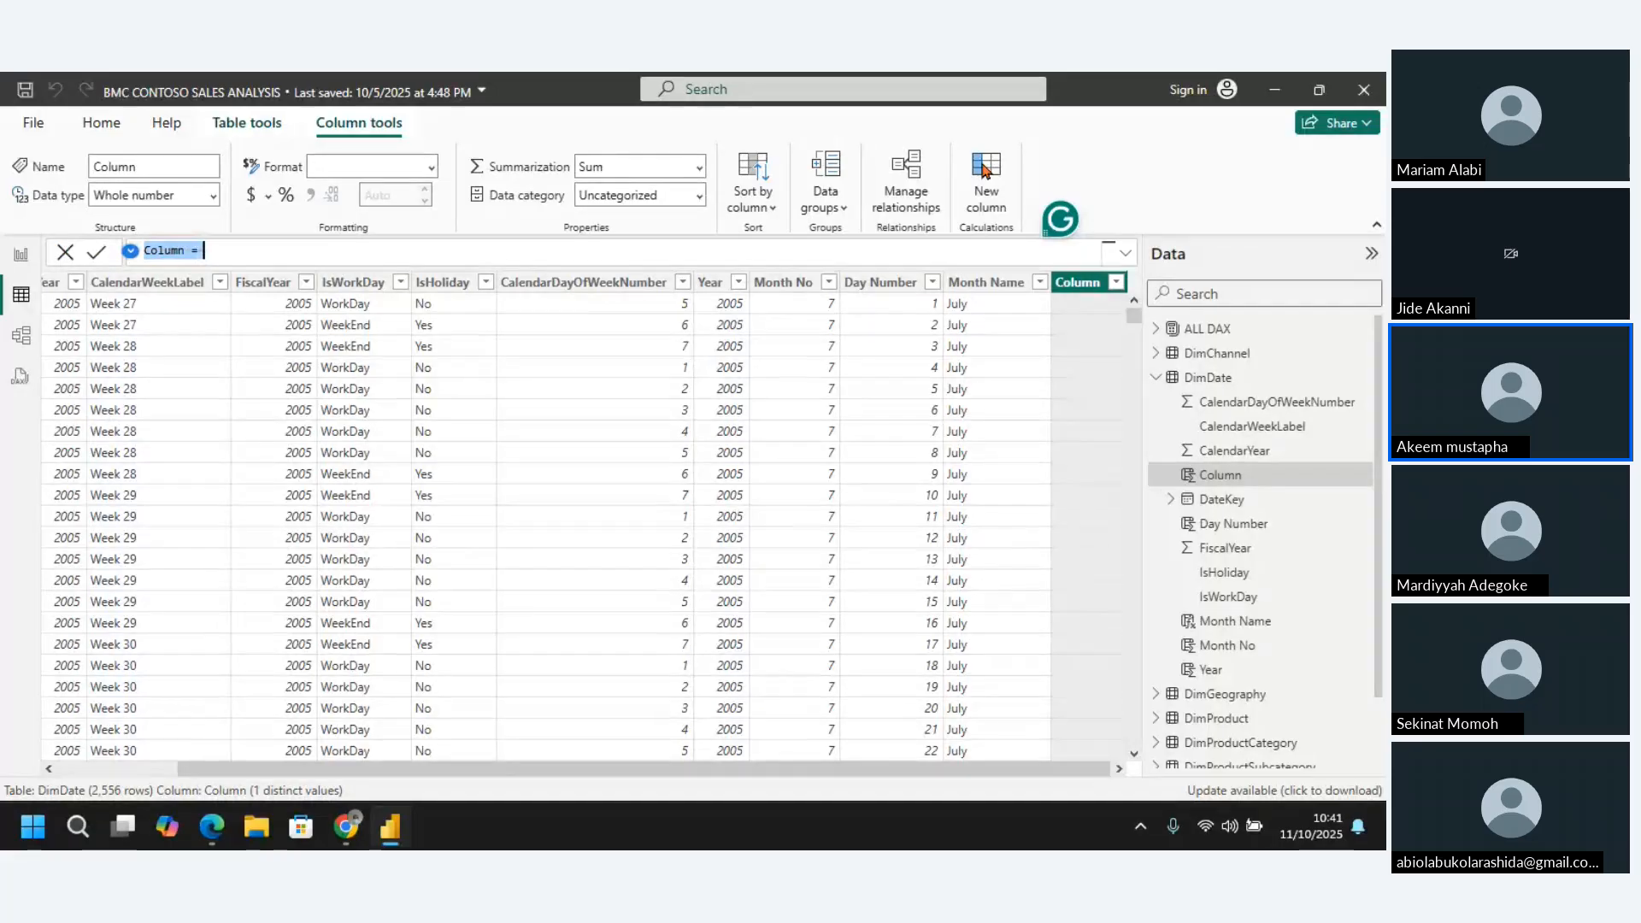
pyautogui.click(186, 251)
pyautogui.press('BackSpace')
pyautogui.press('BackSpace')
pyautogui.press('BackSpace')
pyautogui.press('BackSpace')
pyautogui.press('BackSpace')
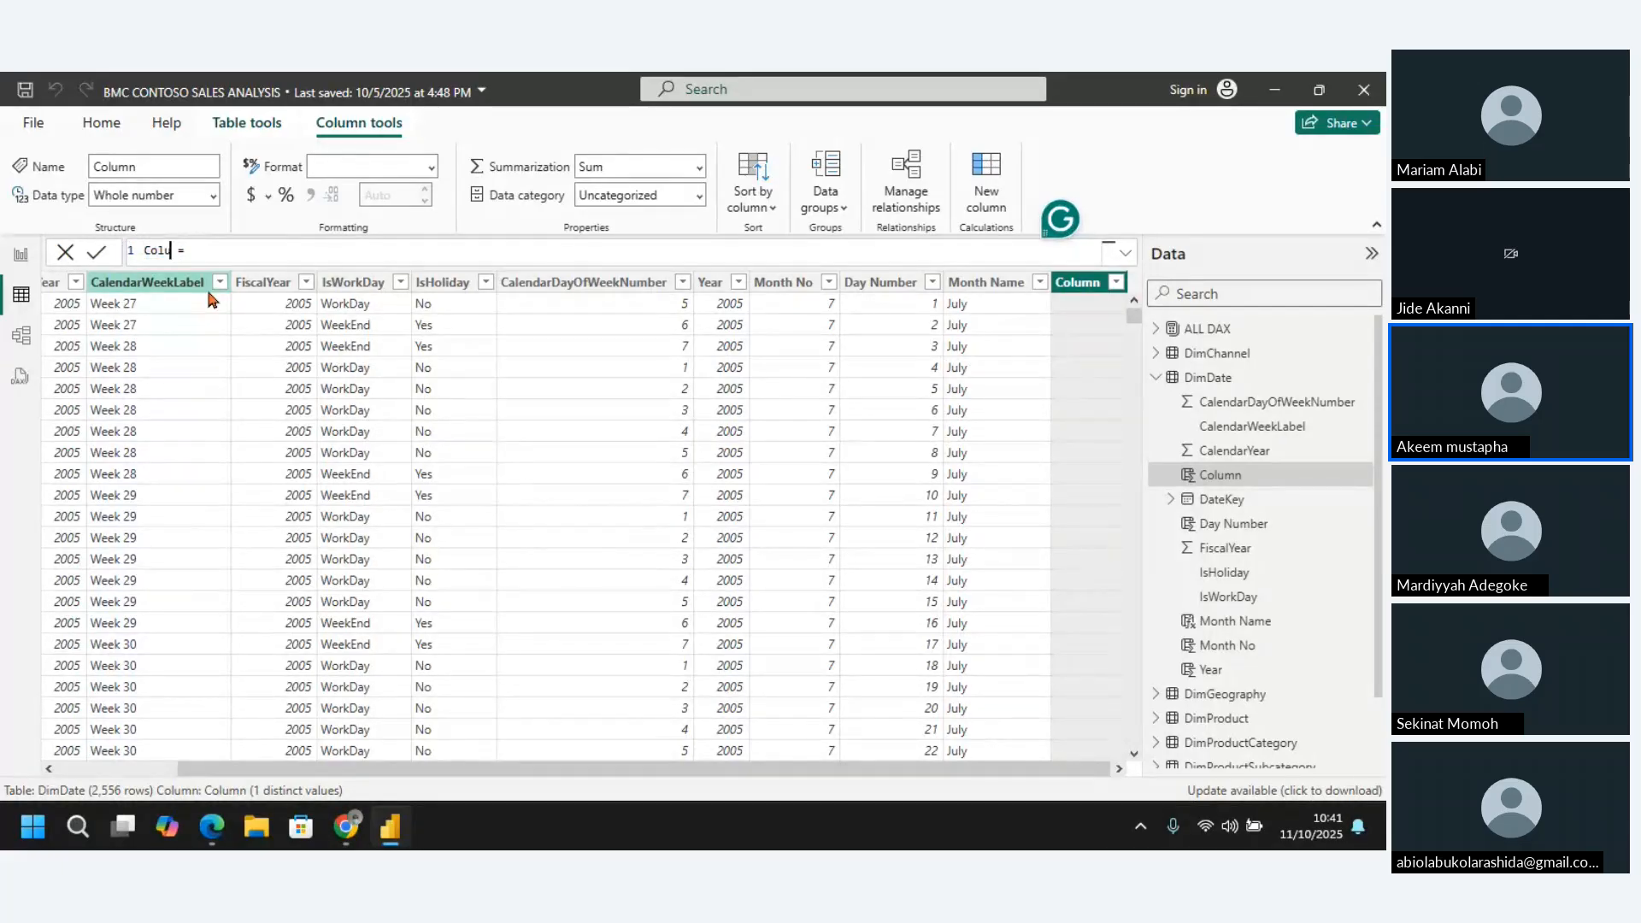
pyautogui.press('BackSpace')
pyautogui.write('Day Name')
# Begin the Day Name expression with the FORMAT function, using DimDate[DateKey] as its value argument
pyautogui.click(243, 256)
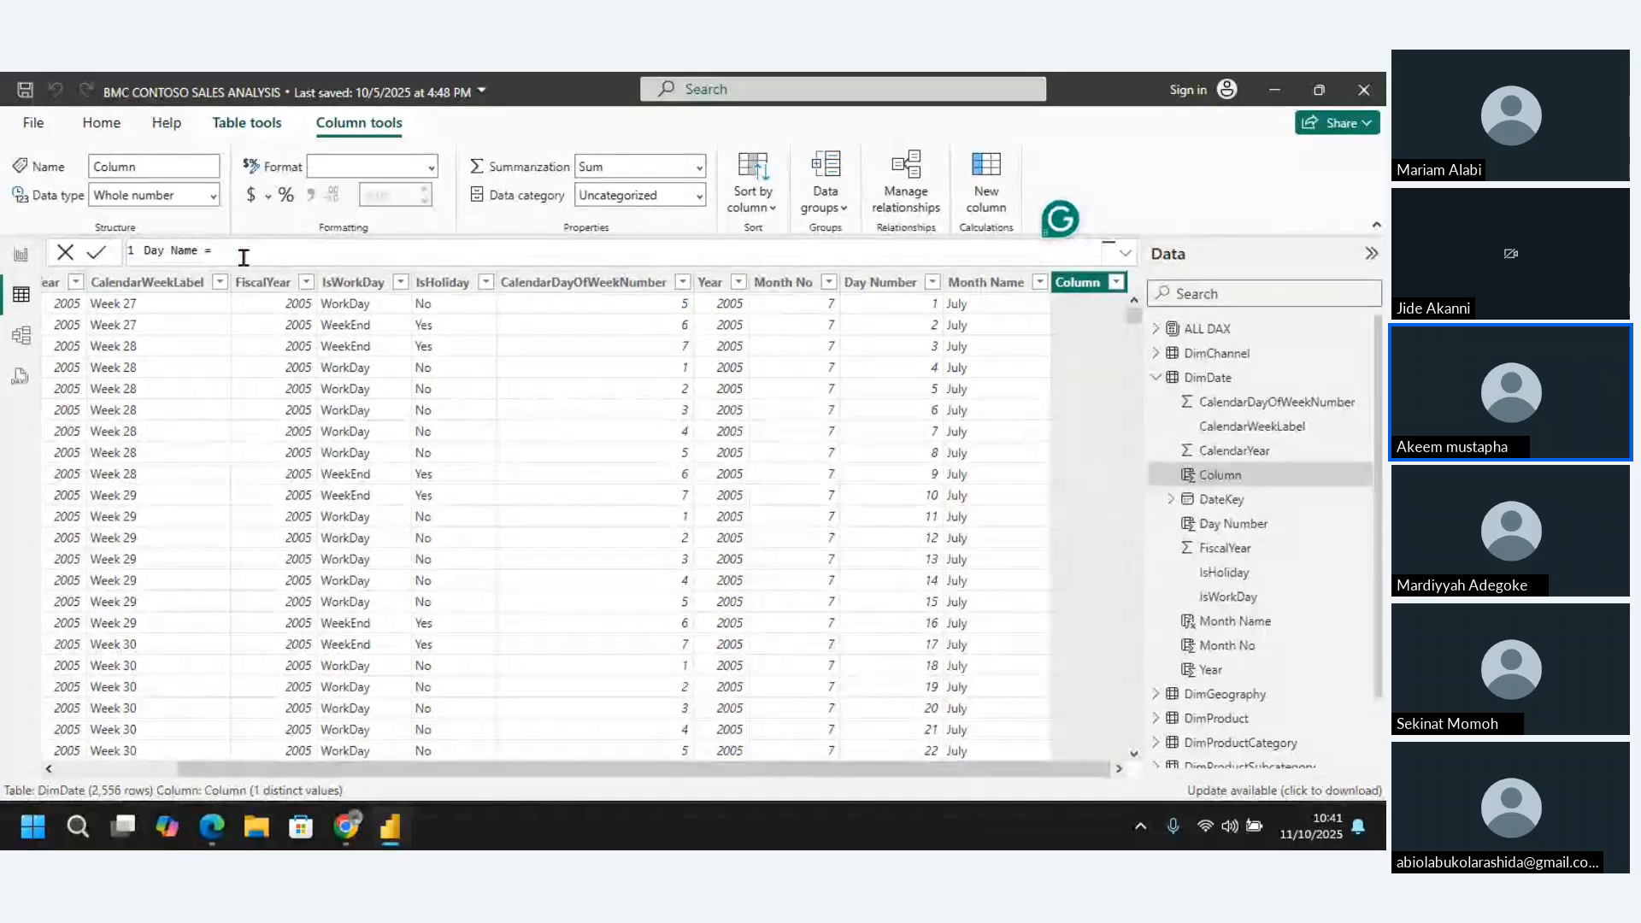
pyautogui.write('Fo')
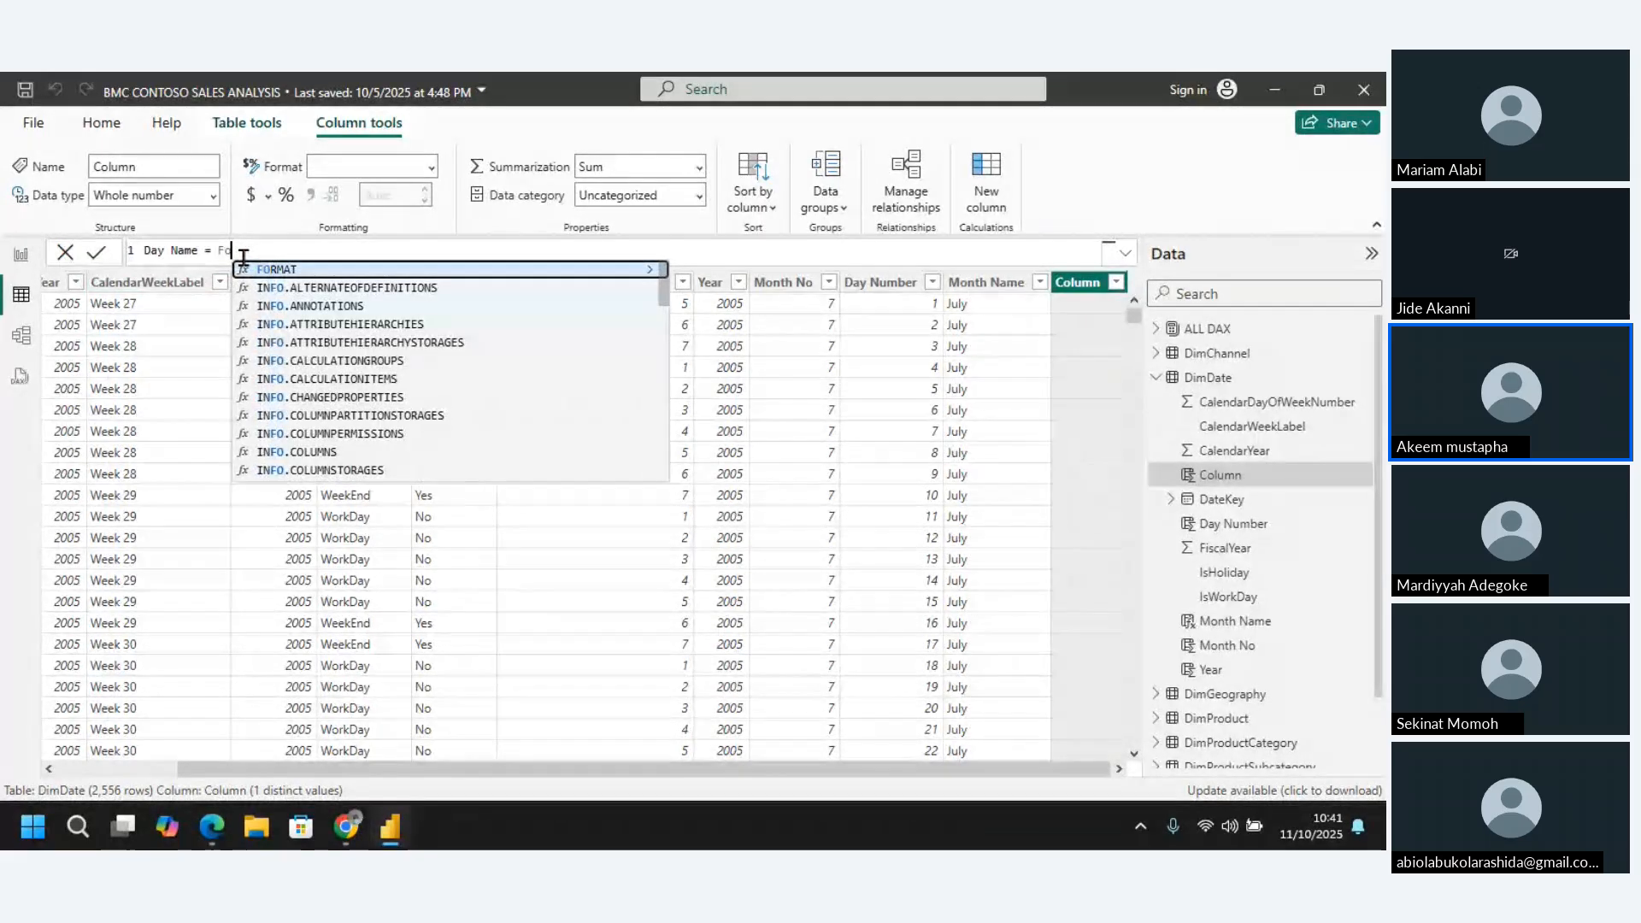
pyautogui.write('rmat')
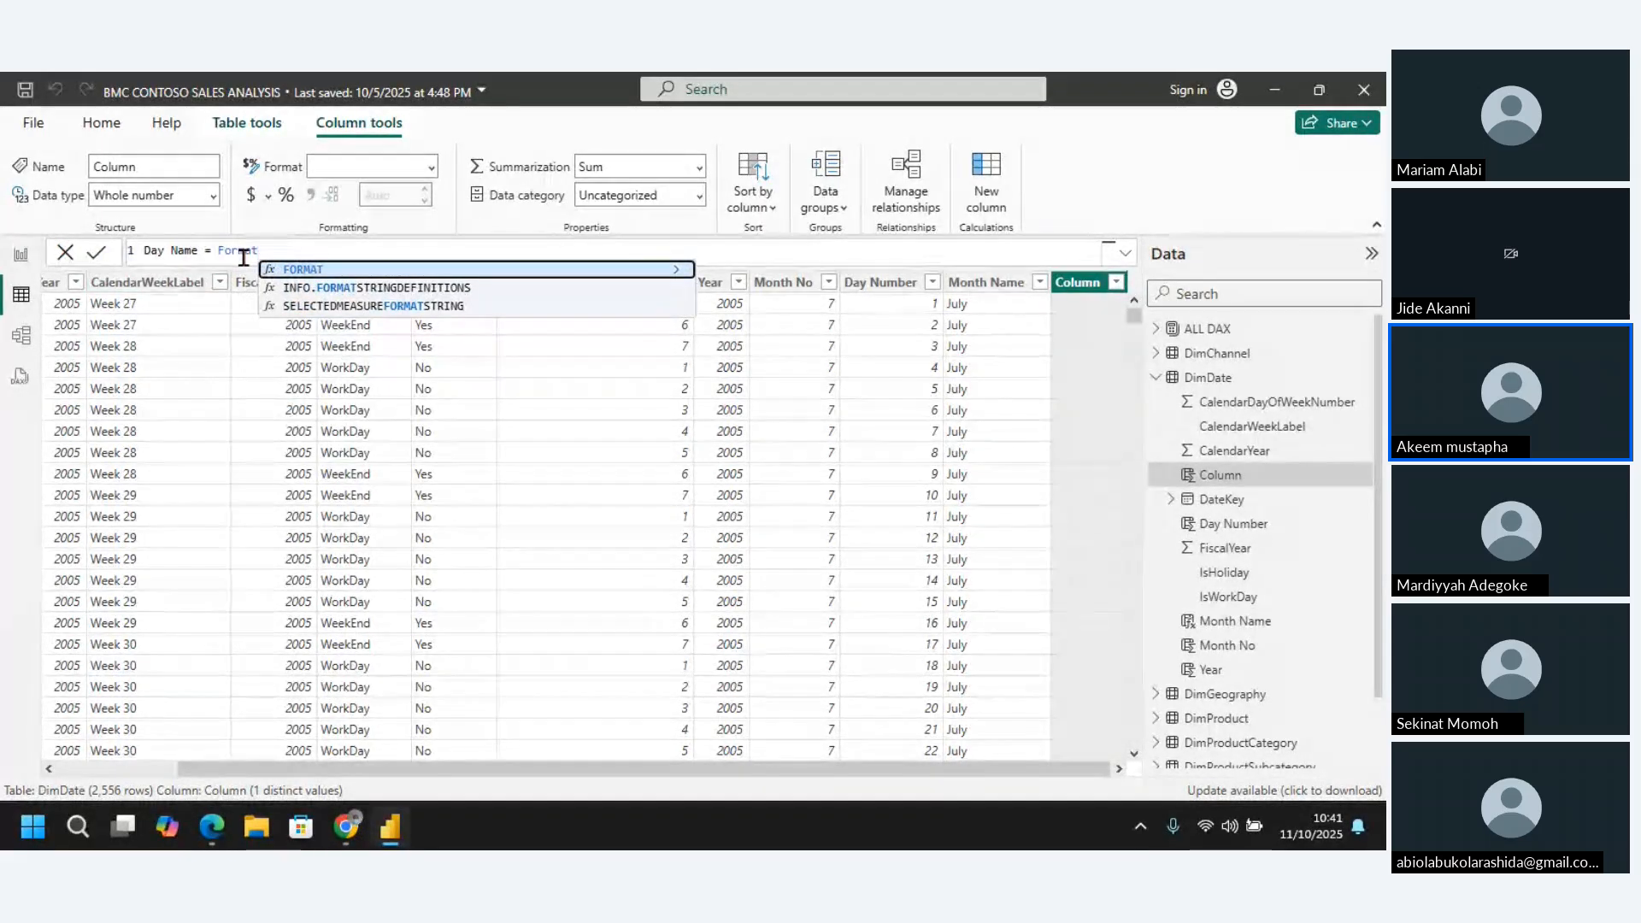
pyautogui.press('Tab')
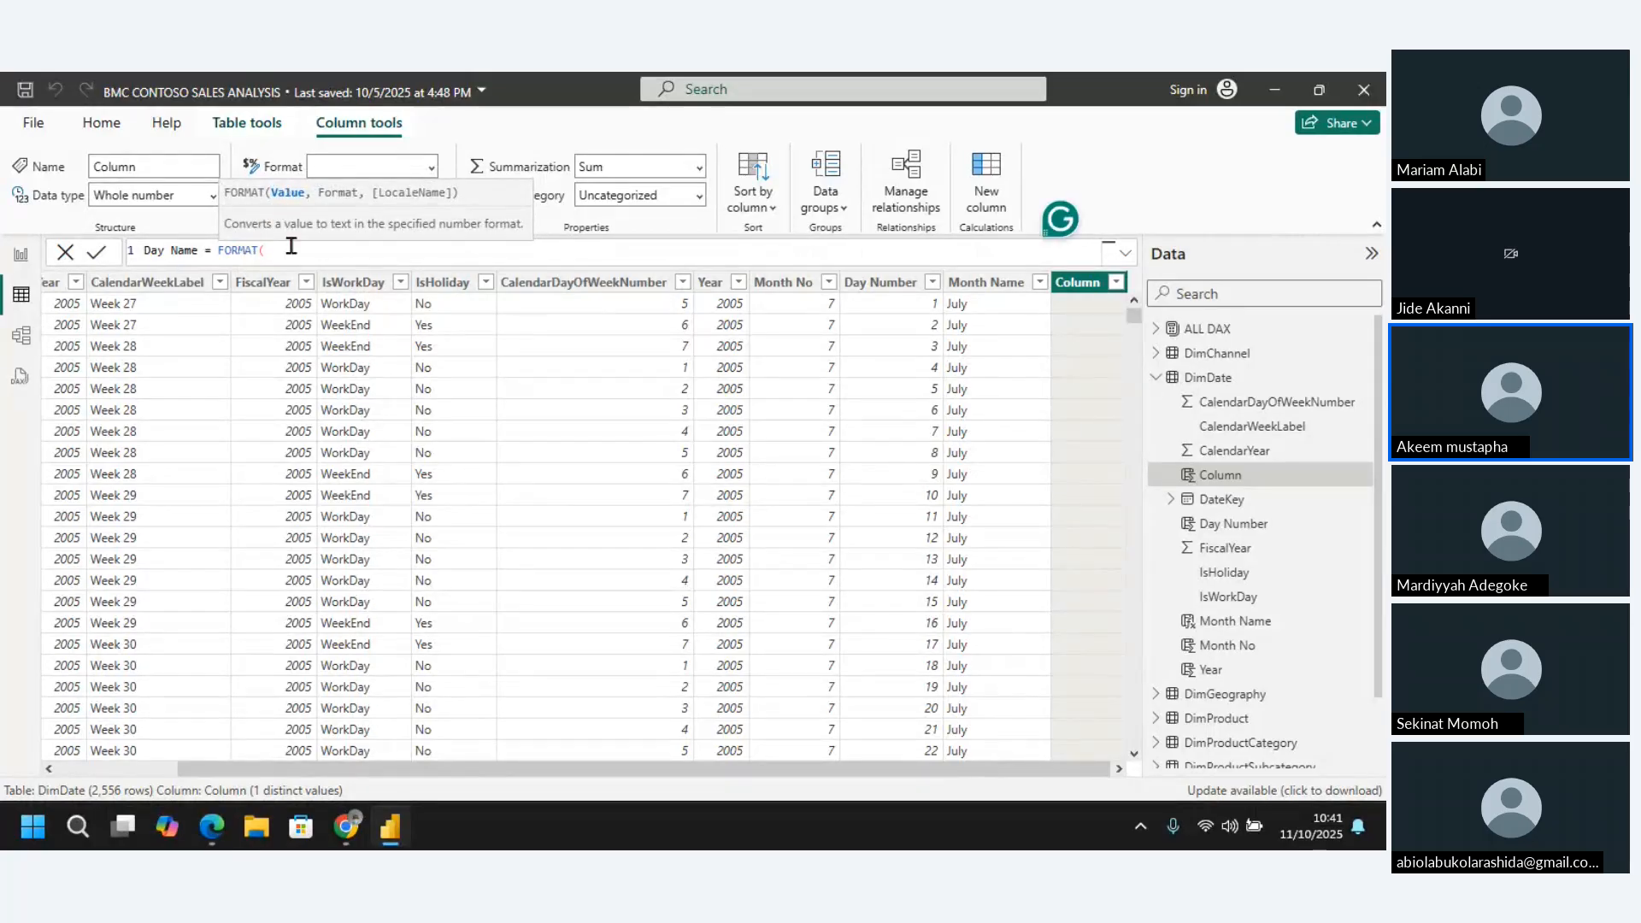
pyautogui.write('date')
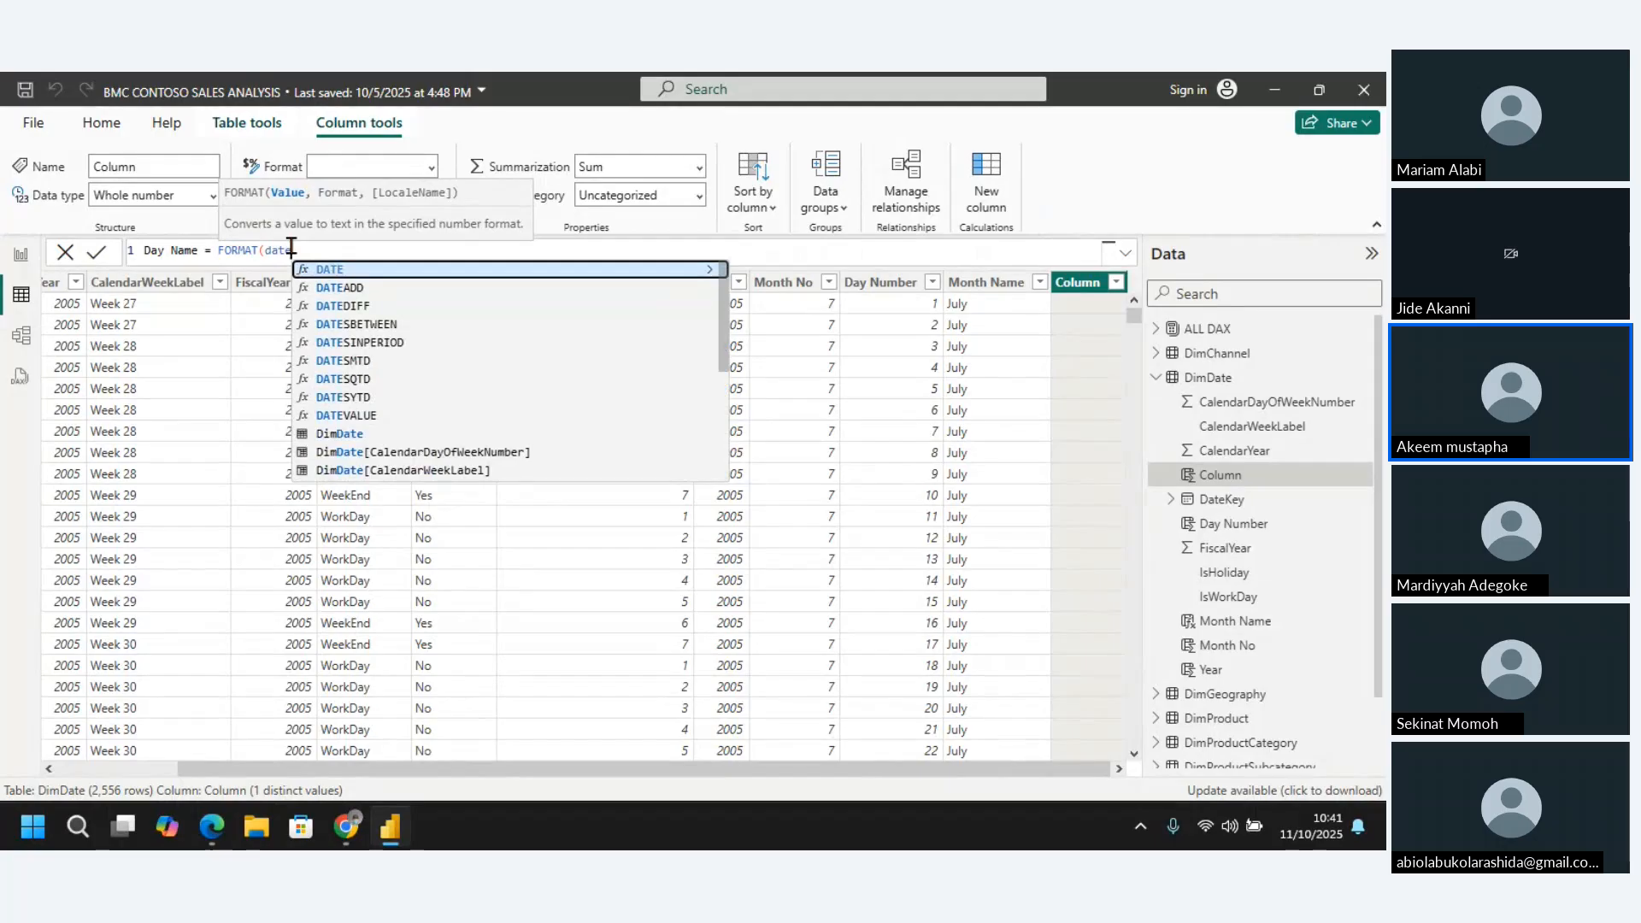
pyautogui.write('ke')
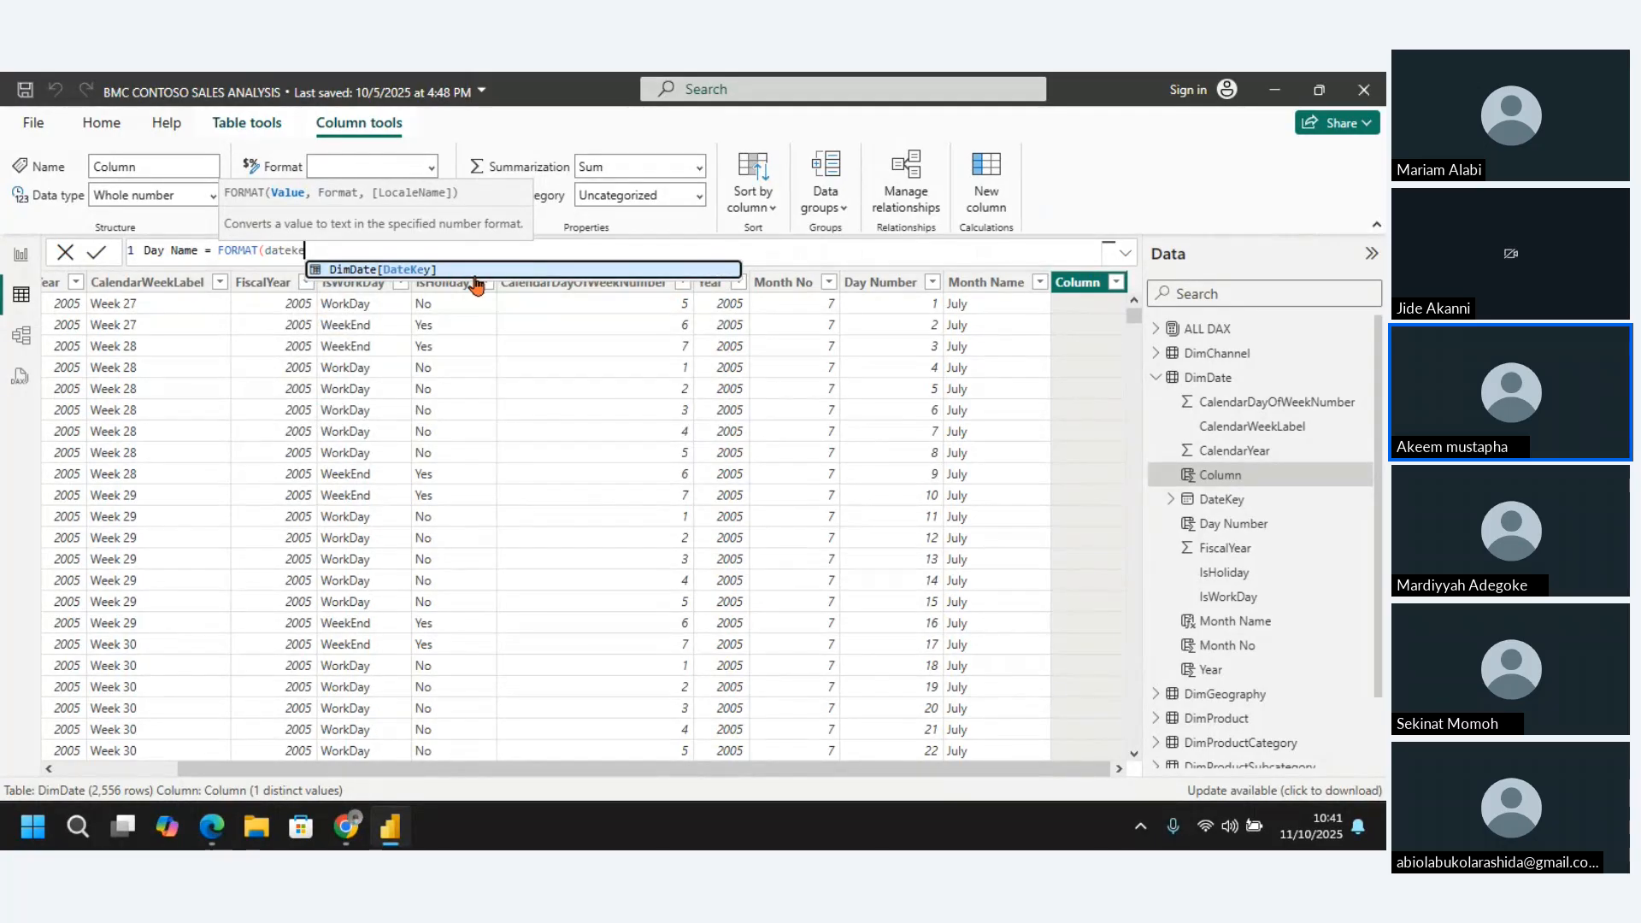
pyautogui.press('Tab')
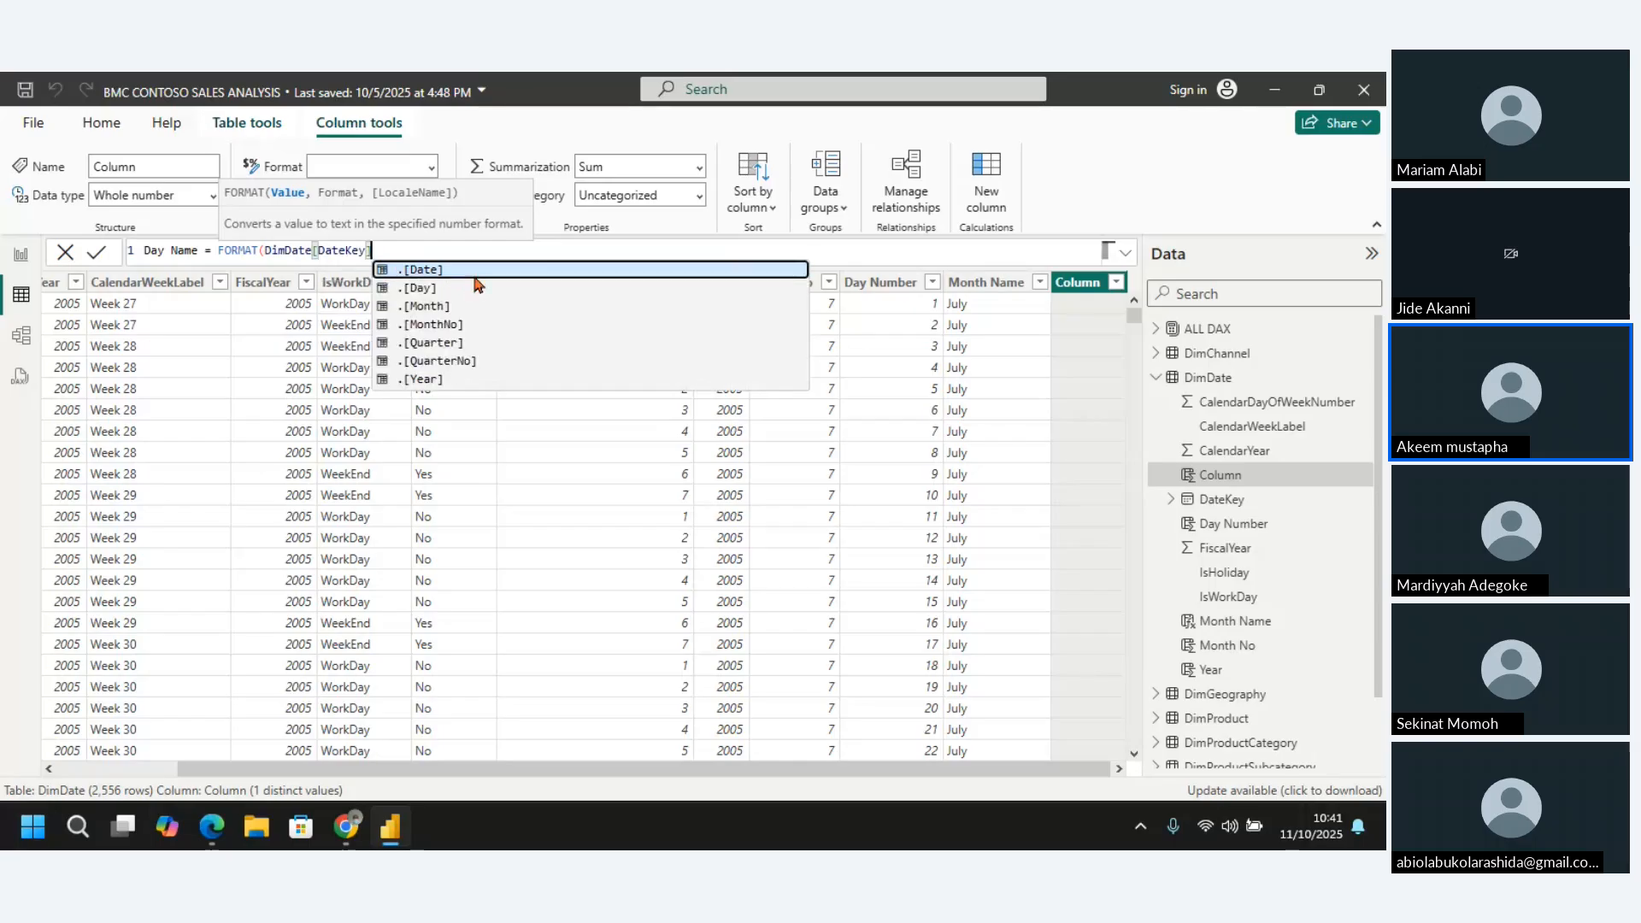
pyautogui.write(',')
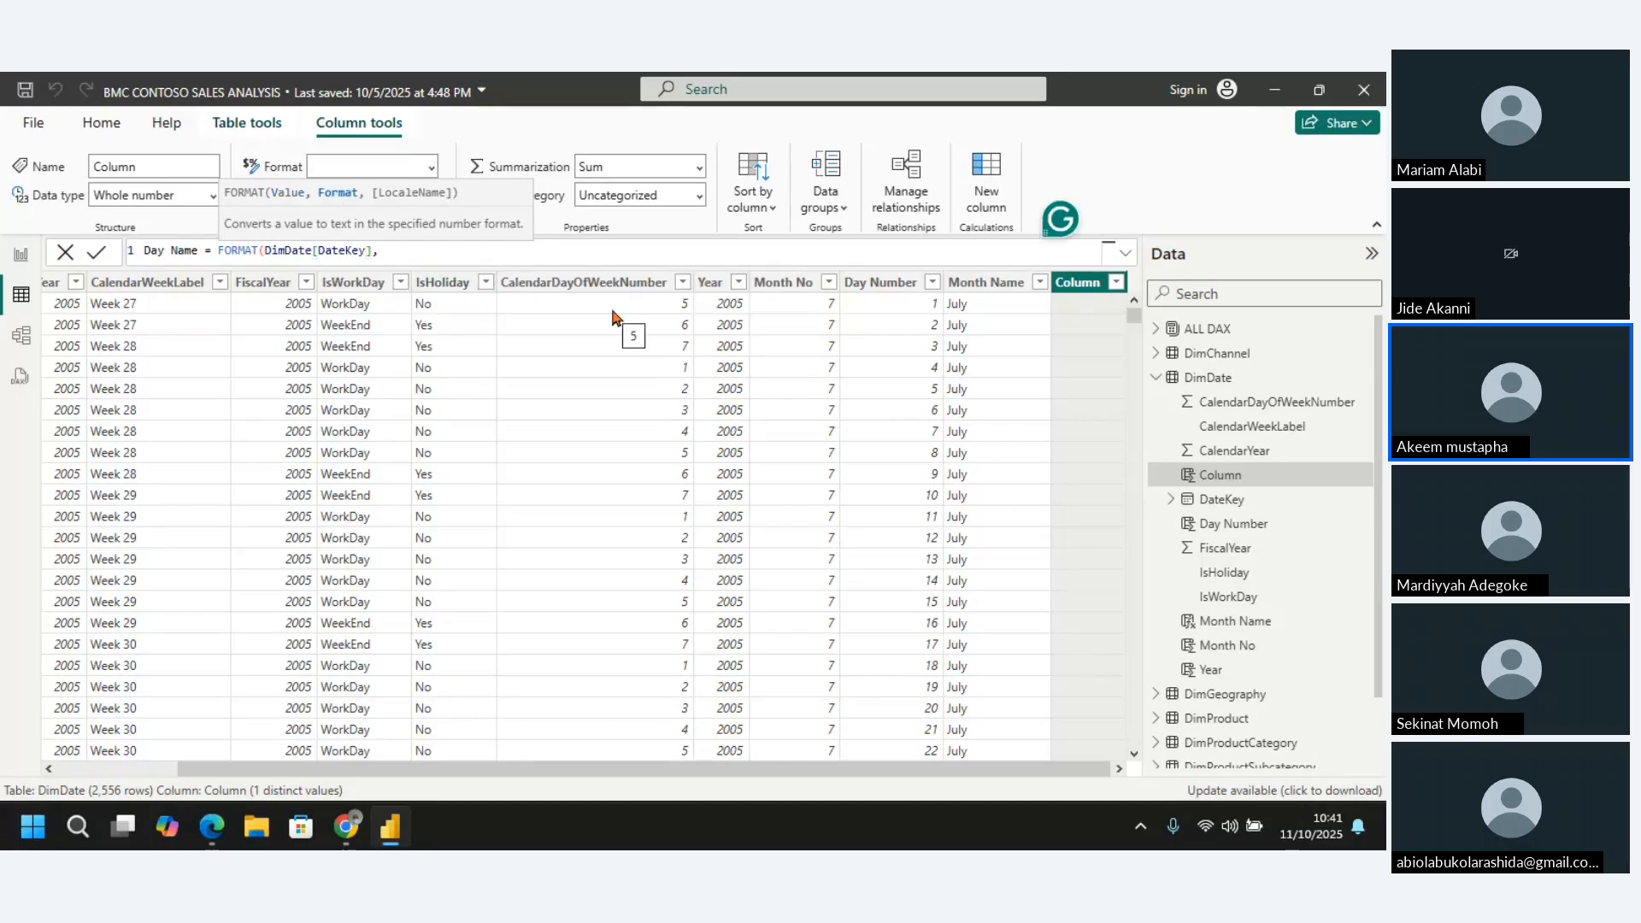
pyautogui.write('"')
# Complete the Day Name formula with the format string "Dddd", close the FORMAT function and commit it
pyautogui.write('dddd')
pyautogui.press('BackSpace')
pyautogui.press('BackSpace')
pyautogui.press('BackSpace')
pyautogui.write('d')
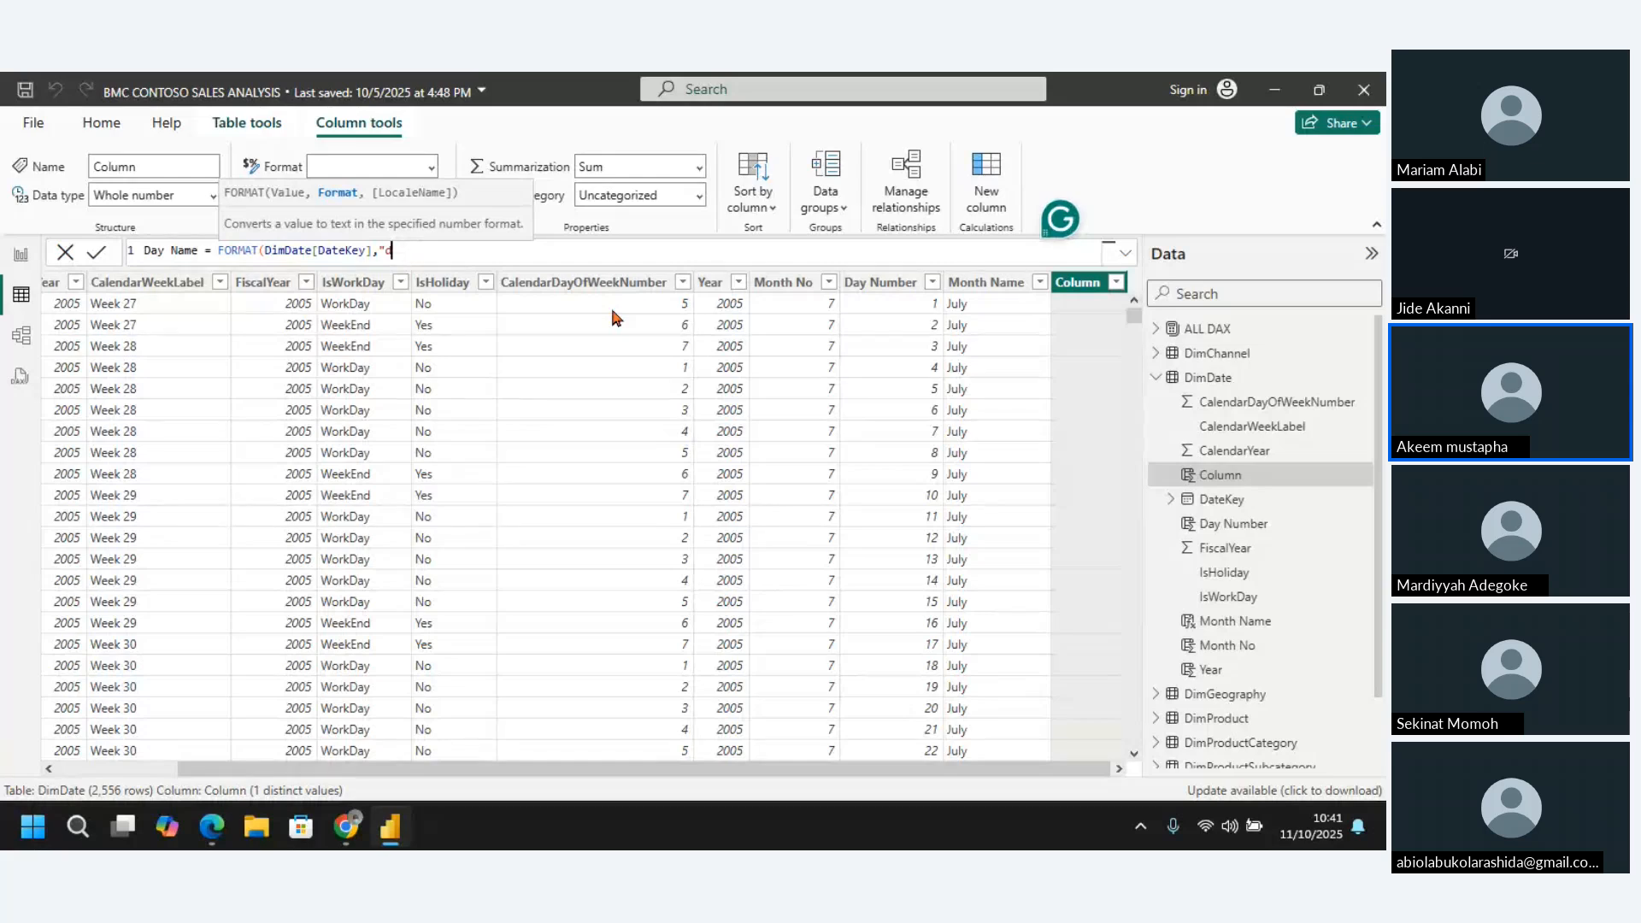
pyautogui.write('ddd')
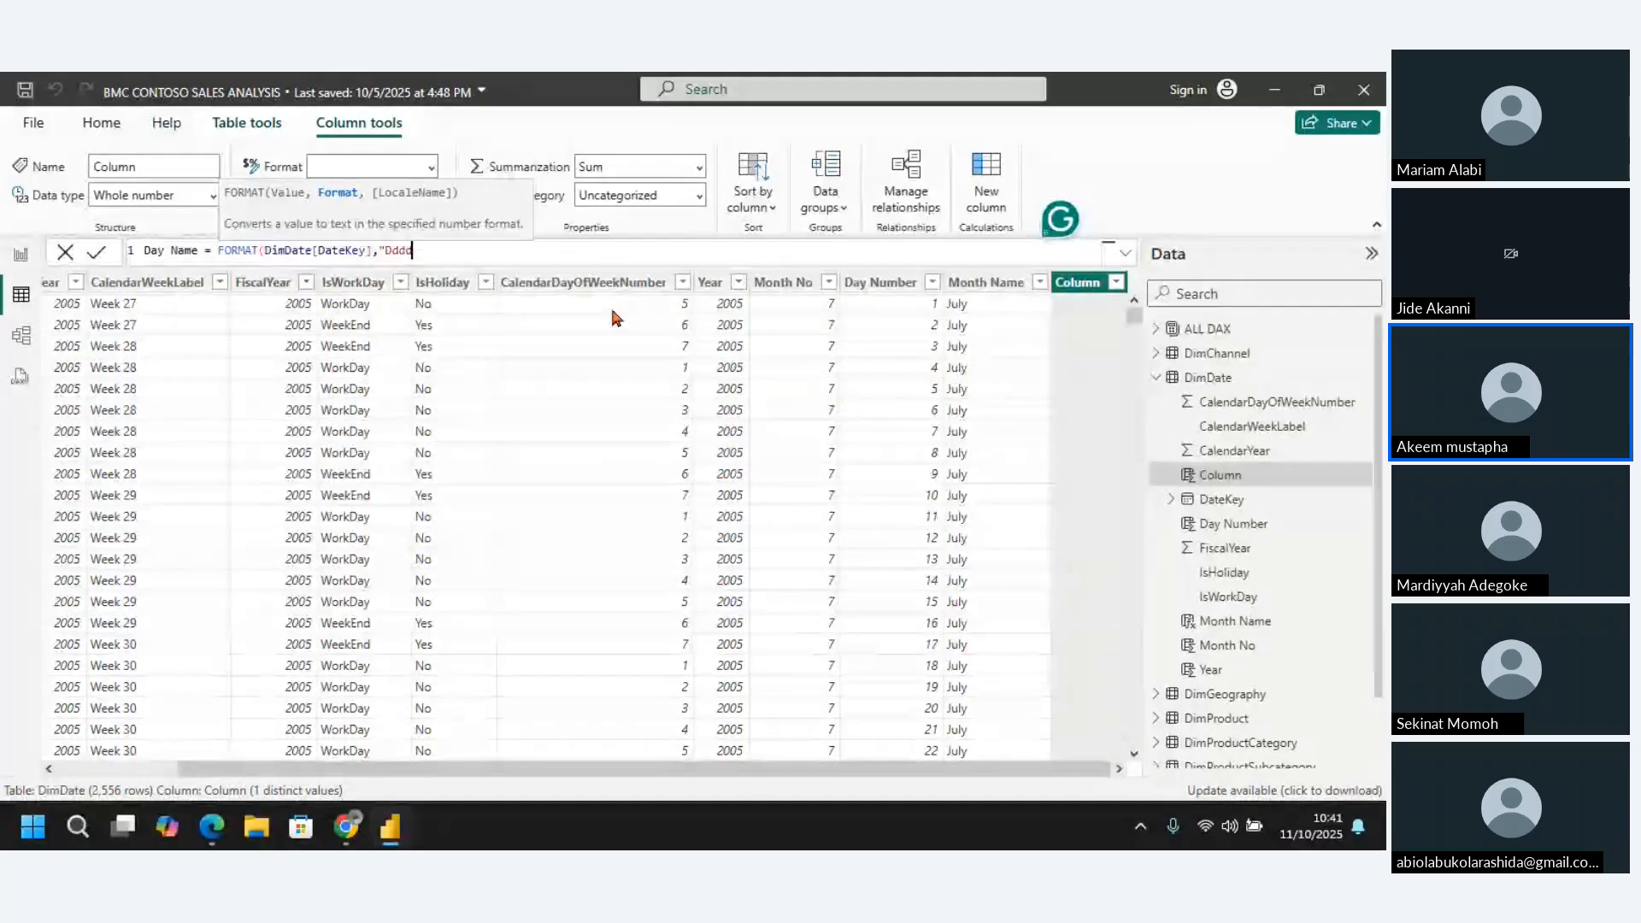
pyautogui.write('")')
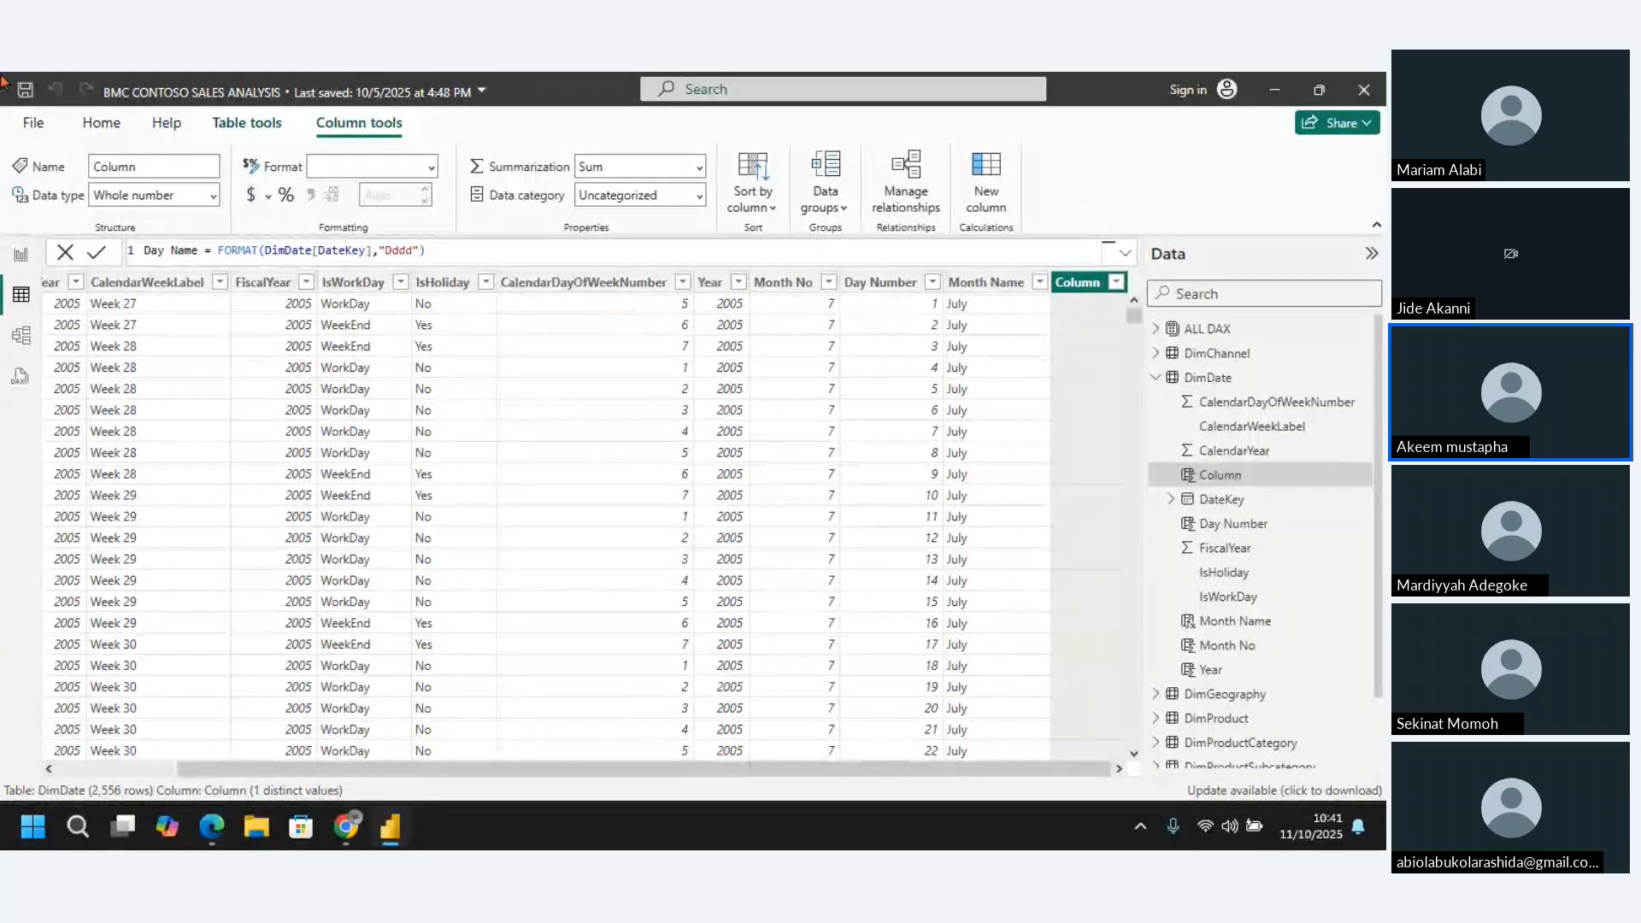
pyautogui.press('Return')
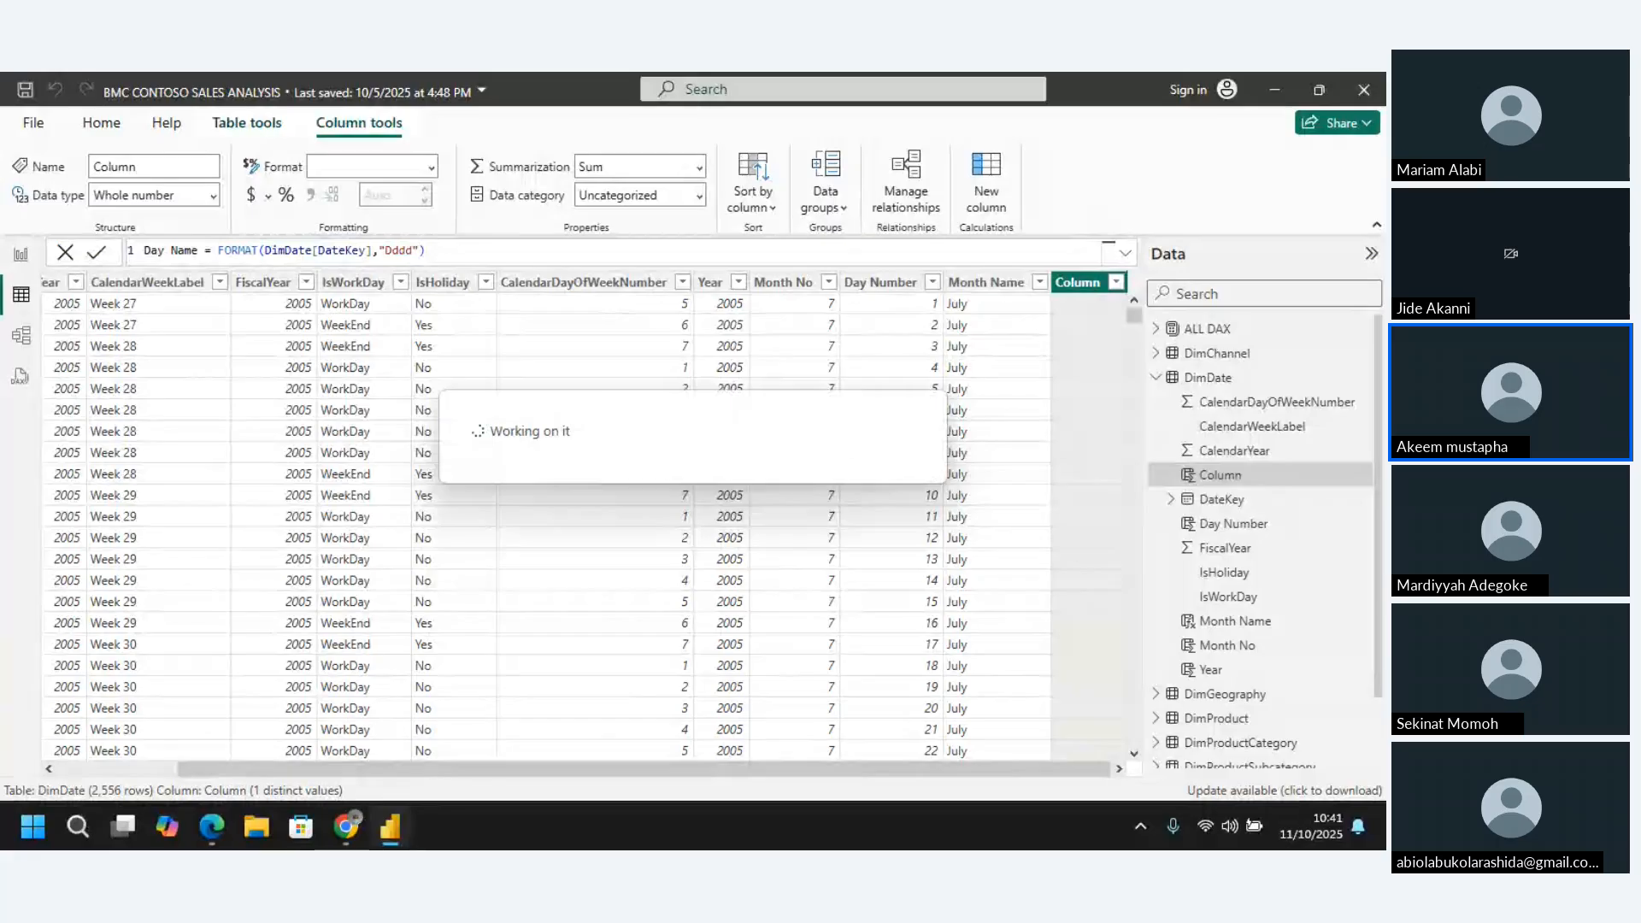
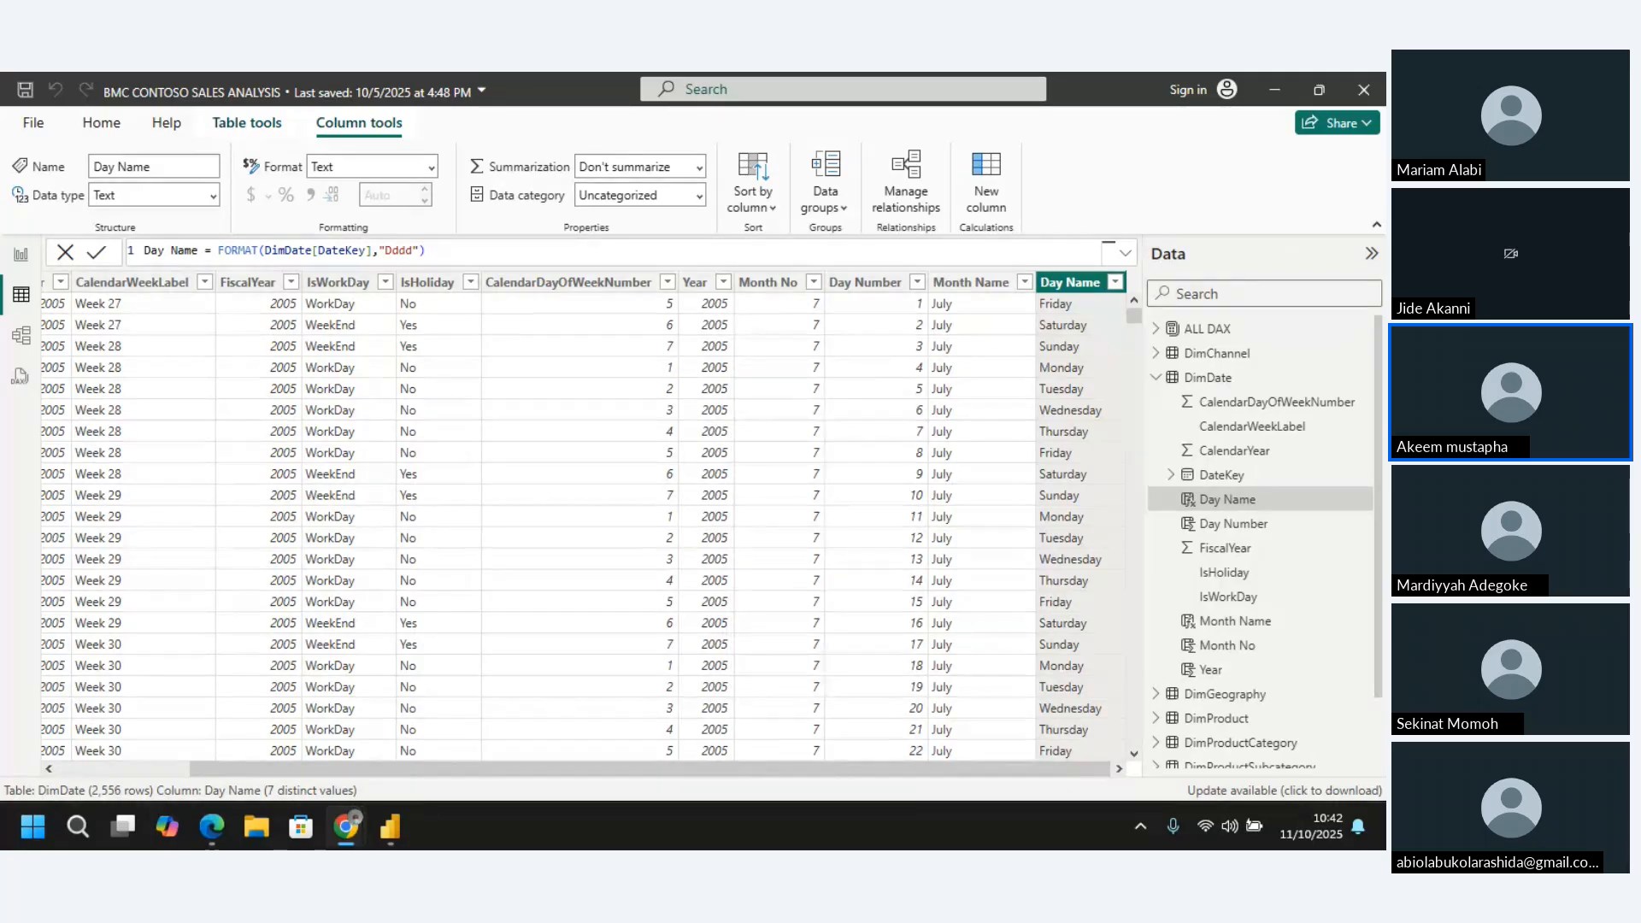
# Add another calculated column to the DimDate table and select it to open its formula for editing
pyautogui.click(617, 290)
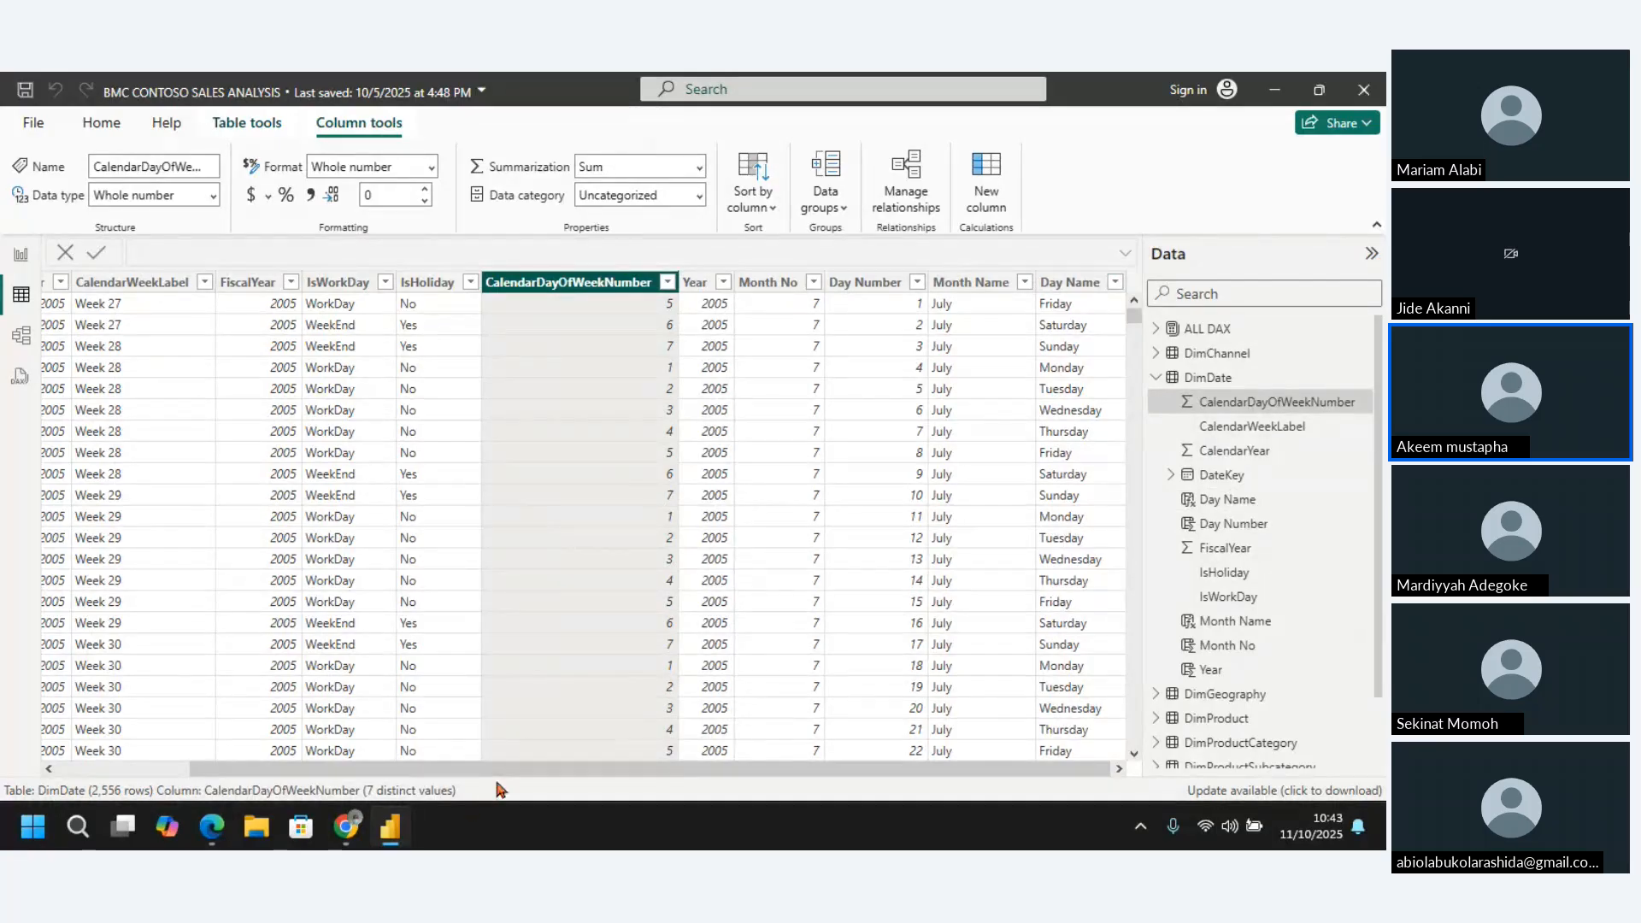
pyautogui.hotkey('alt', 'Tab')
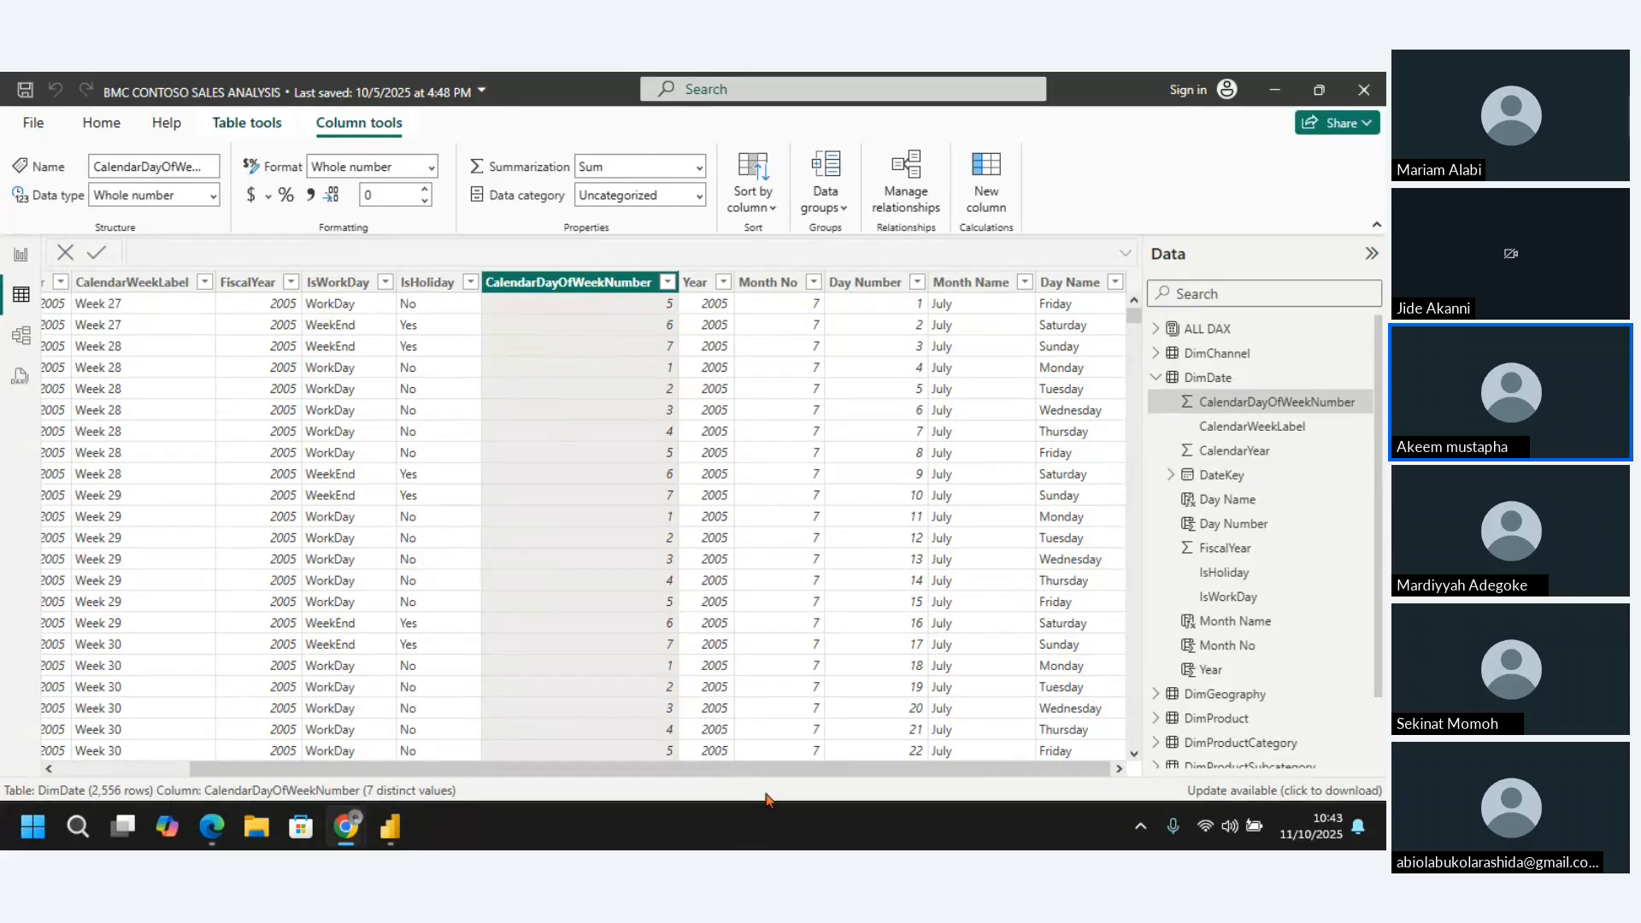
pyautogui.click(752, 781)
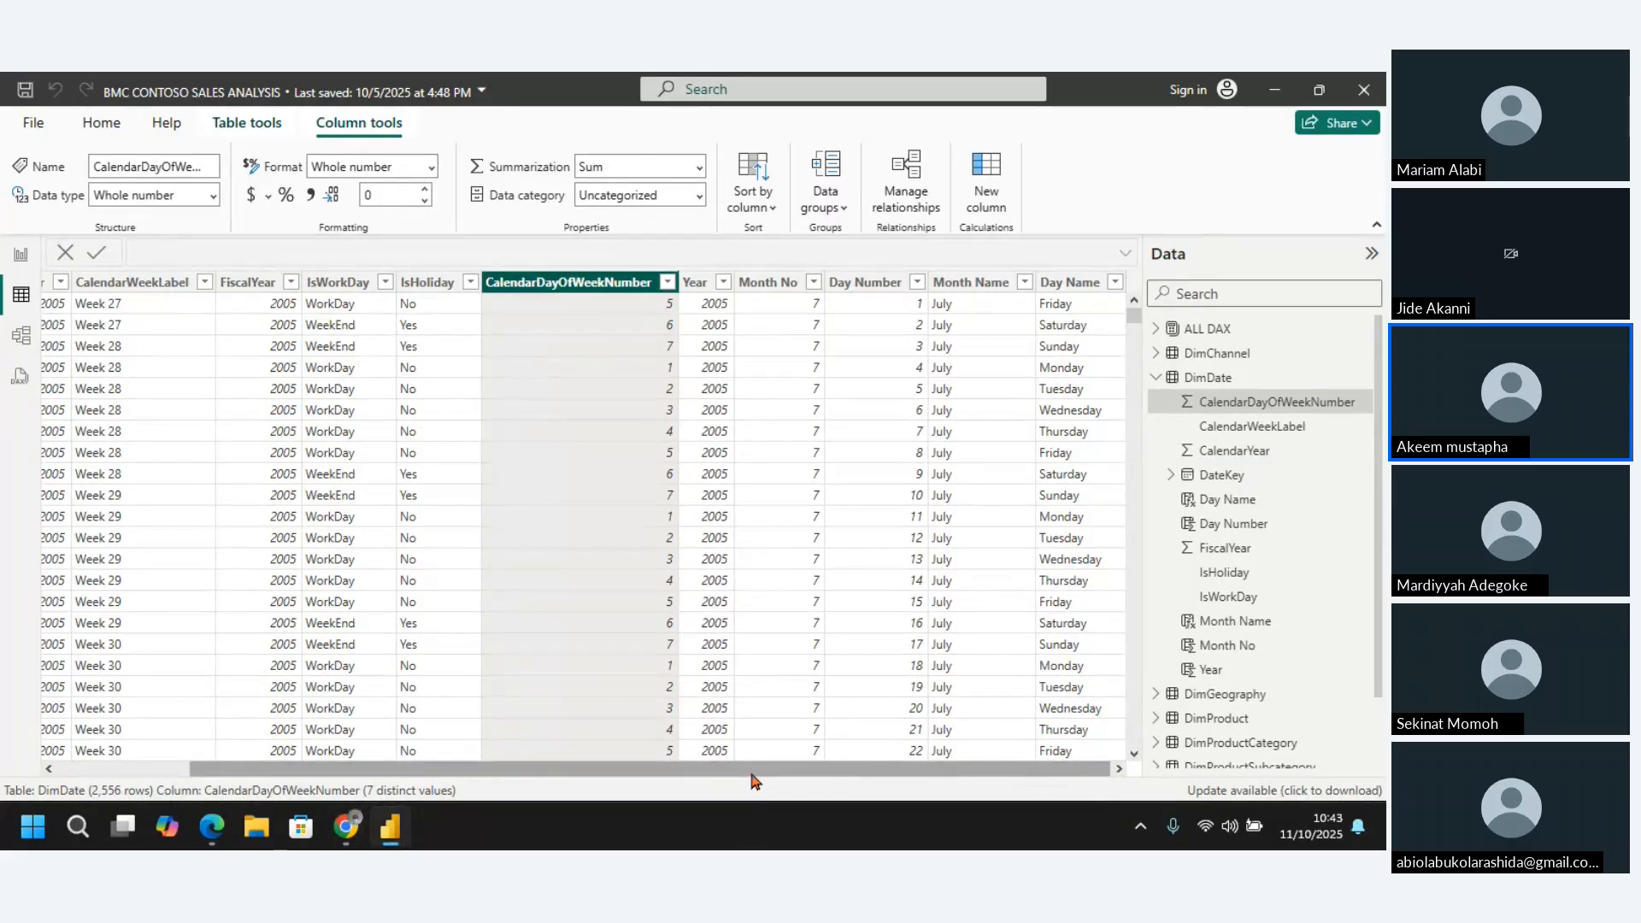
pyautogui.click(984, 172)
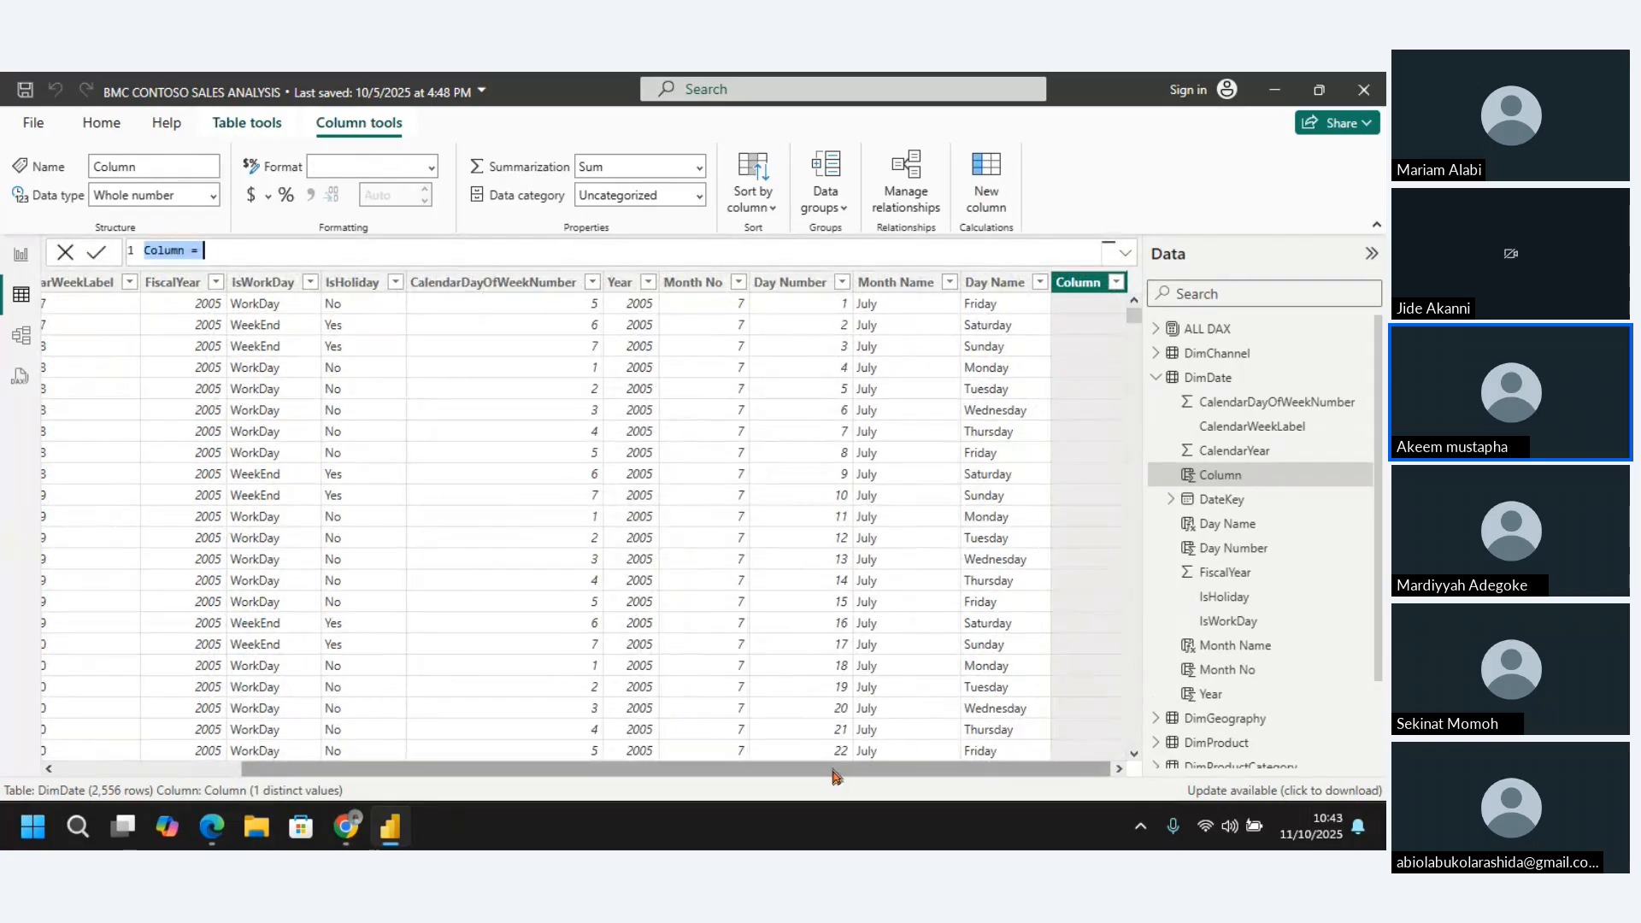
pyautogui.moveTo(833, 772); pyautogui.dragTo(559, 780)
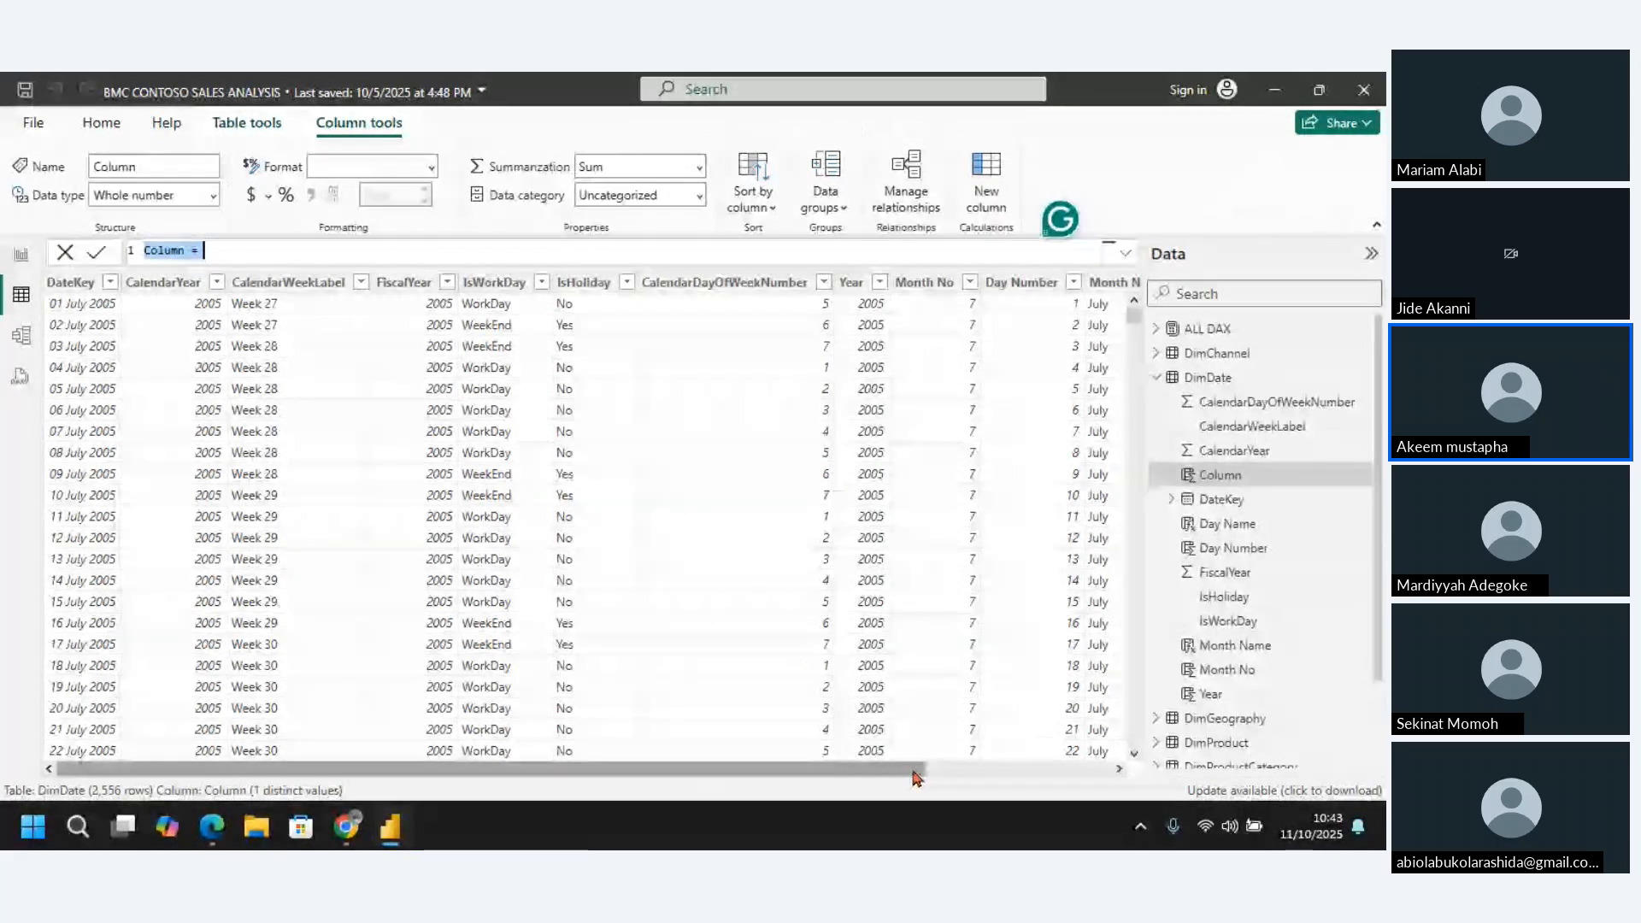
pyautogui.moveTo(913, 772); pyautogui.dragTo(1121, 752)
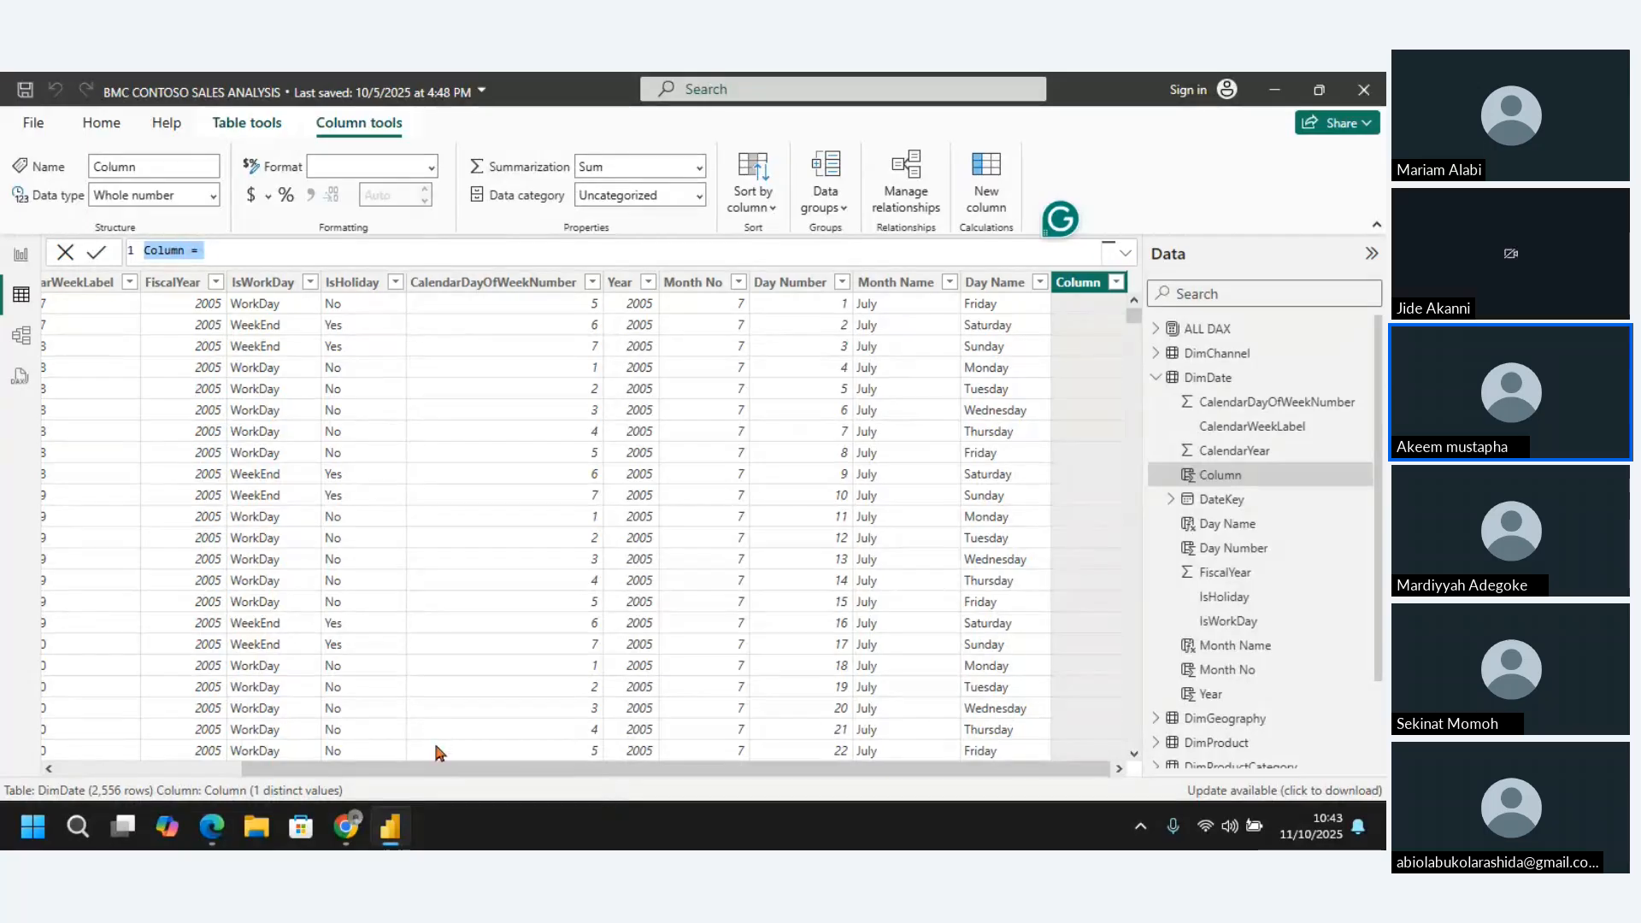
pyautogui.moveTo(440, 769); pyautogui.dragTo(96, 794)
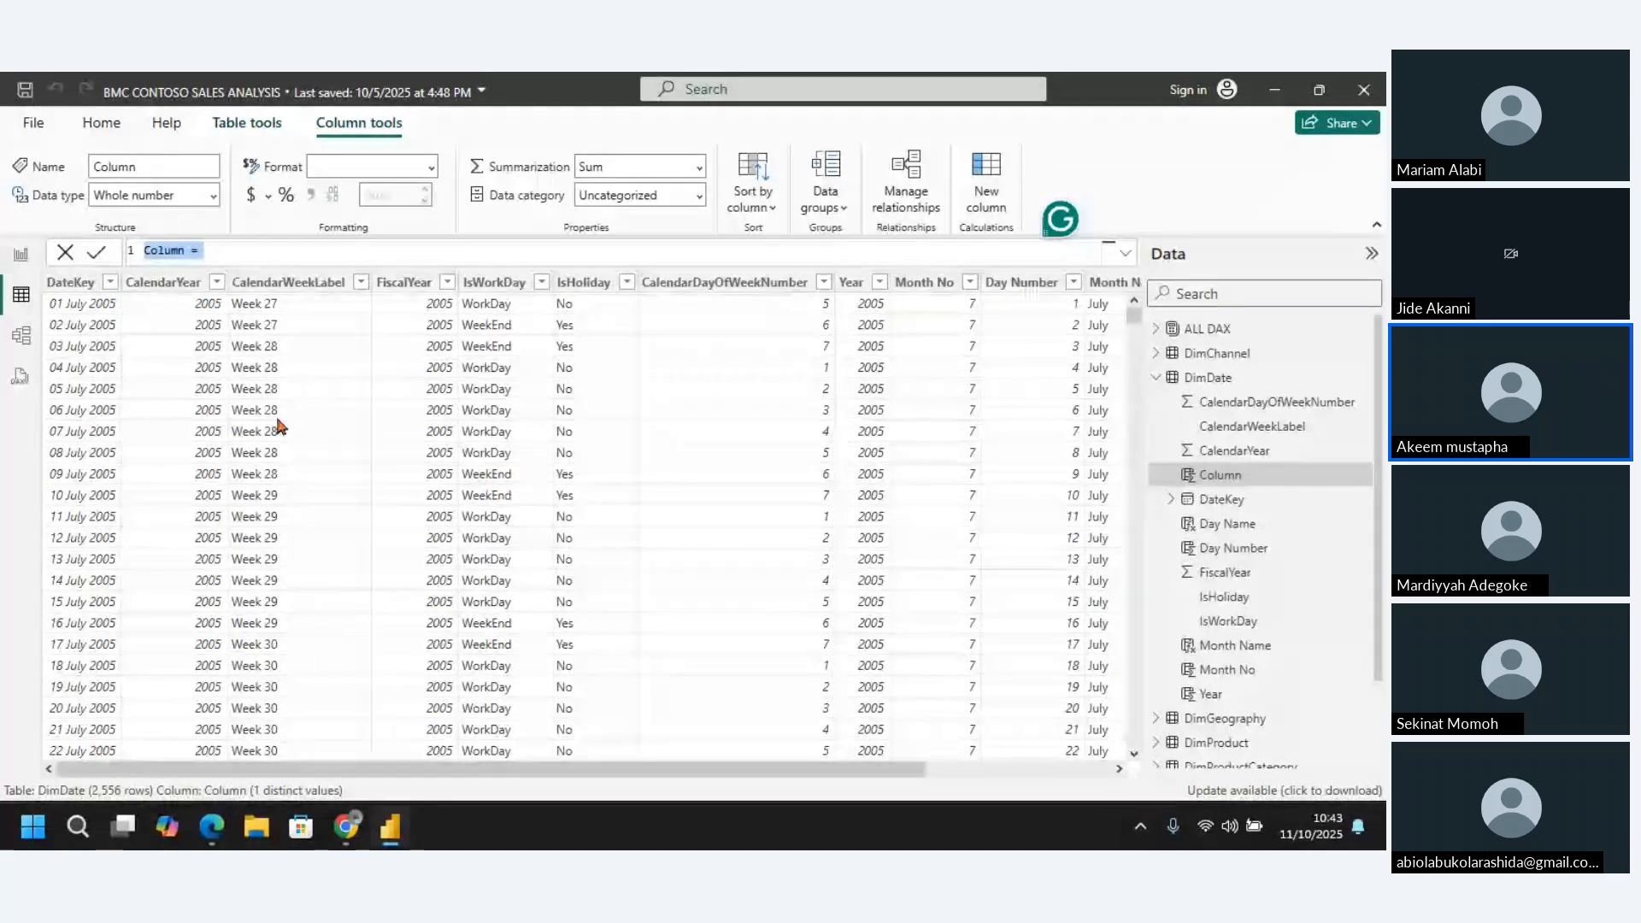
pyautogui.click(71, 282)
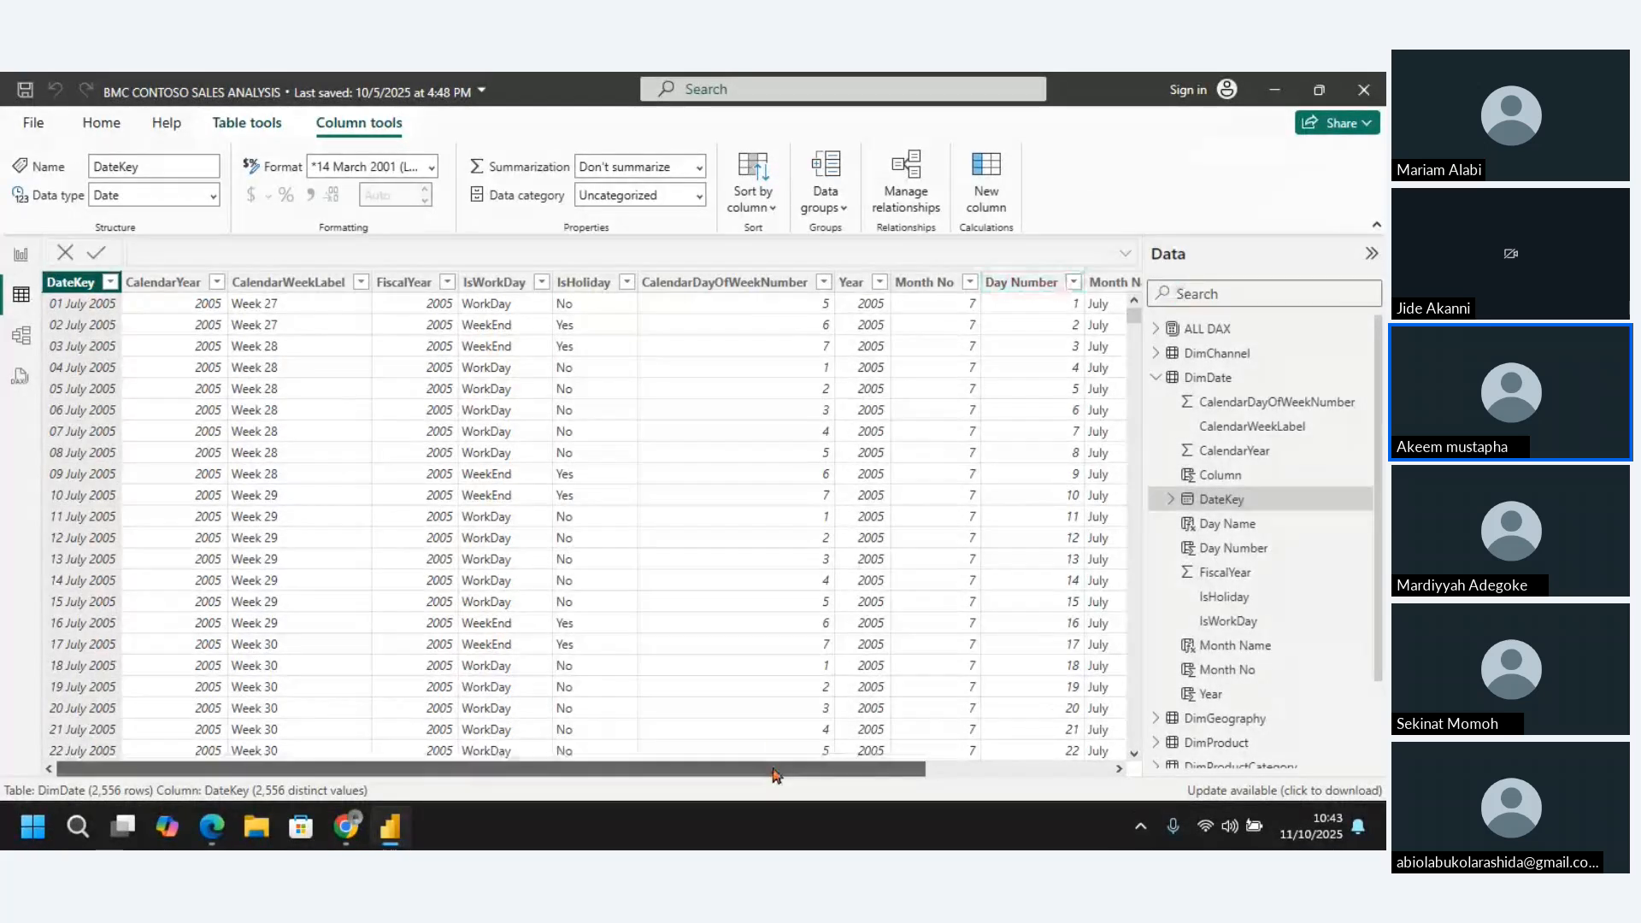
pyautogui.moveTo(774, 775); pyautogui.dragTo(1060, 766)
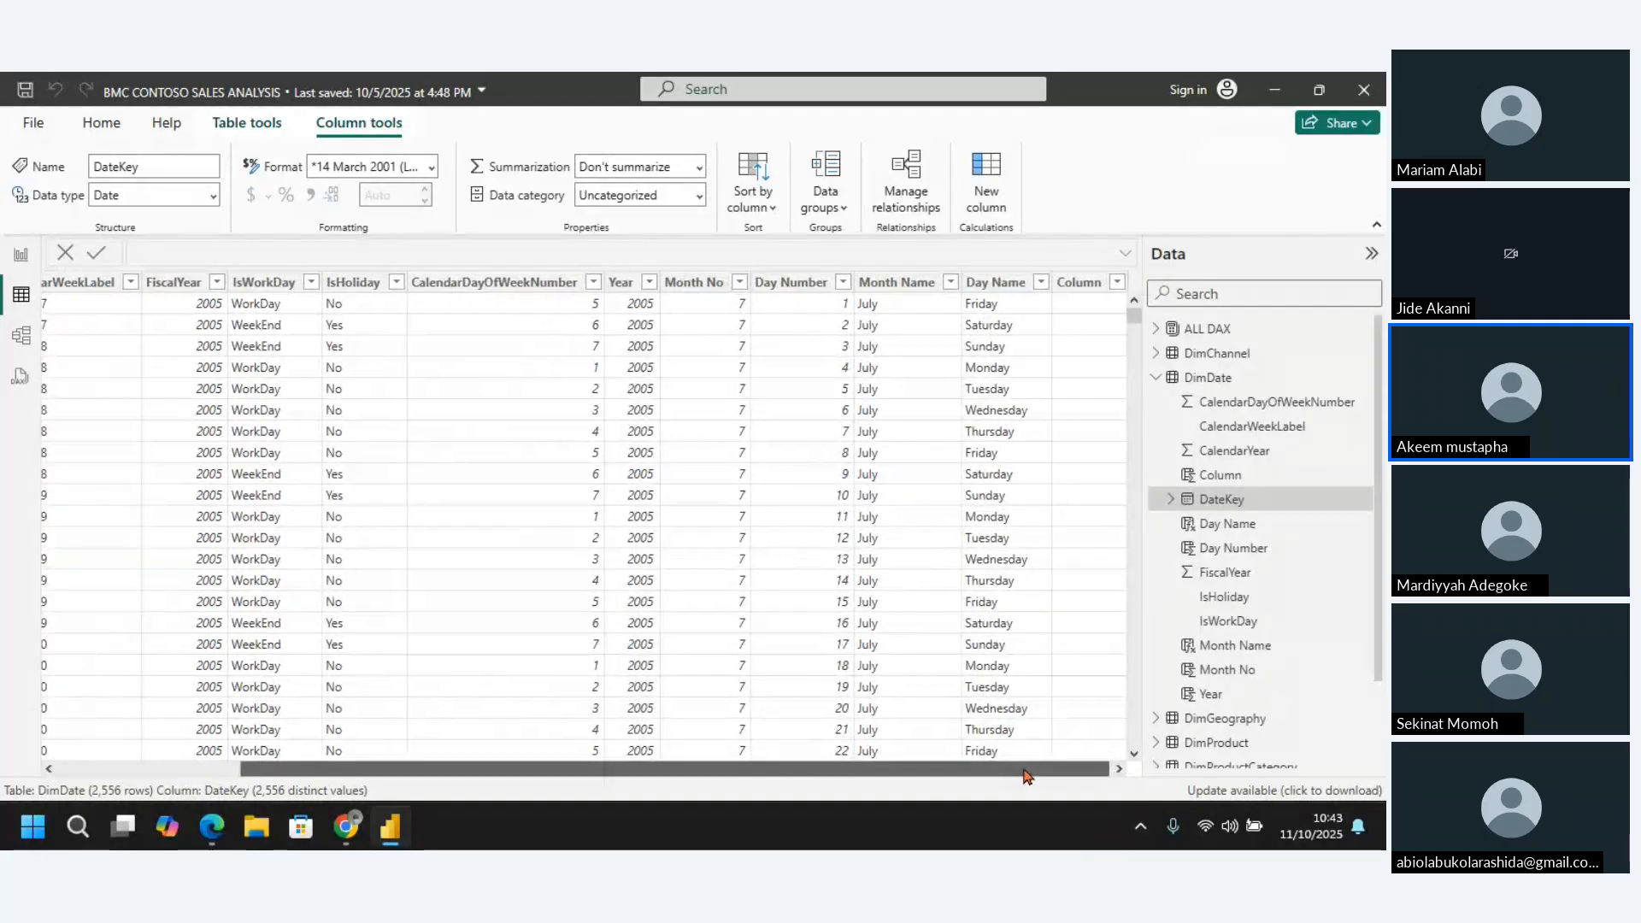
pyautogui.click(1077, 282)
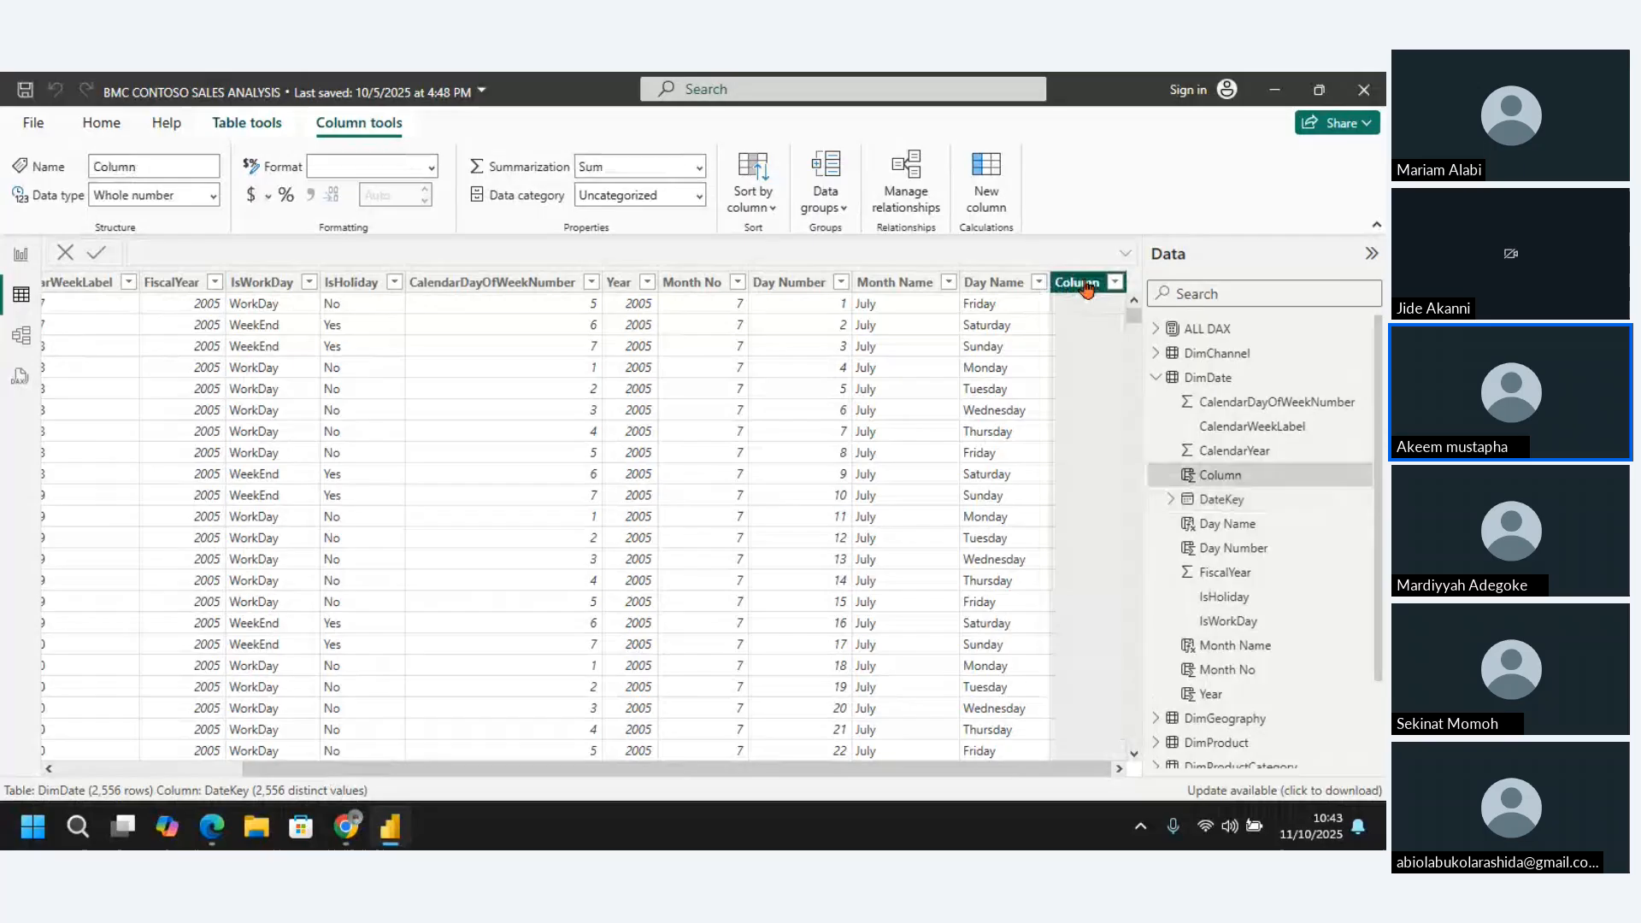
# Name the new calculated column Expected Date in its DAX formula
pyautogui.click(185, 250)
pyautogui.press('BackSpace')
pyautogui.press('BackSpace')
pyautogui.press('BackSpace')
pyautogui.press('BackSpace')
pyautogui.press('BackSpace')
pyautogui.press('BackSpace')
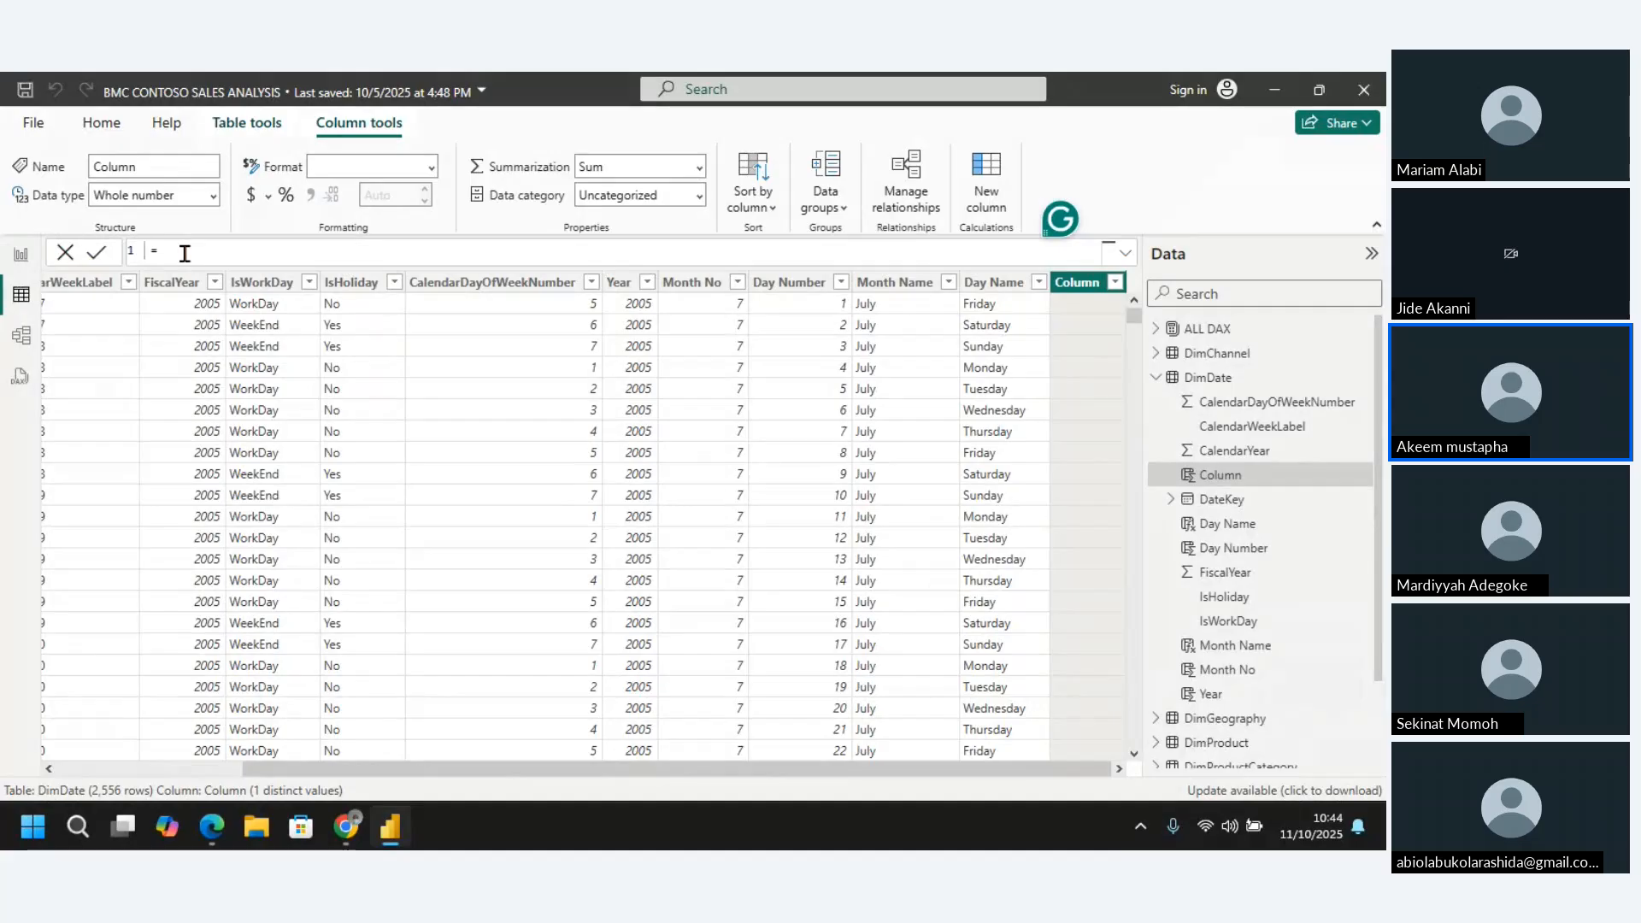
pyautogui.write('Expect ed Date')
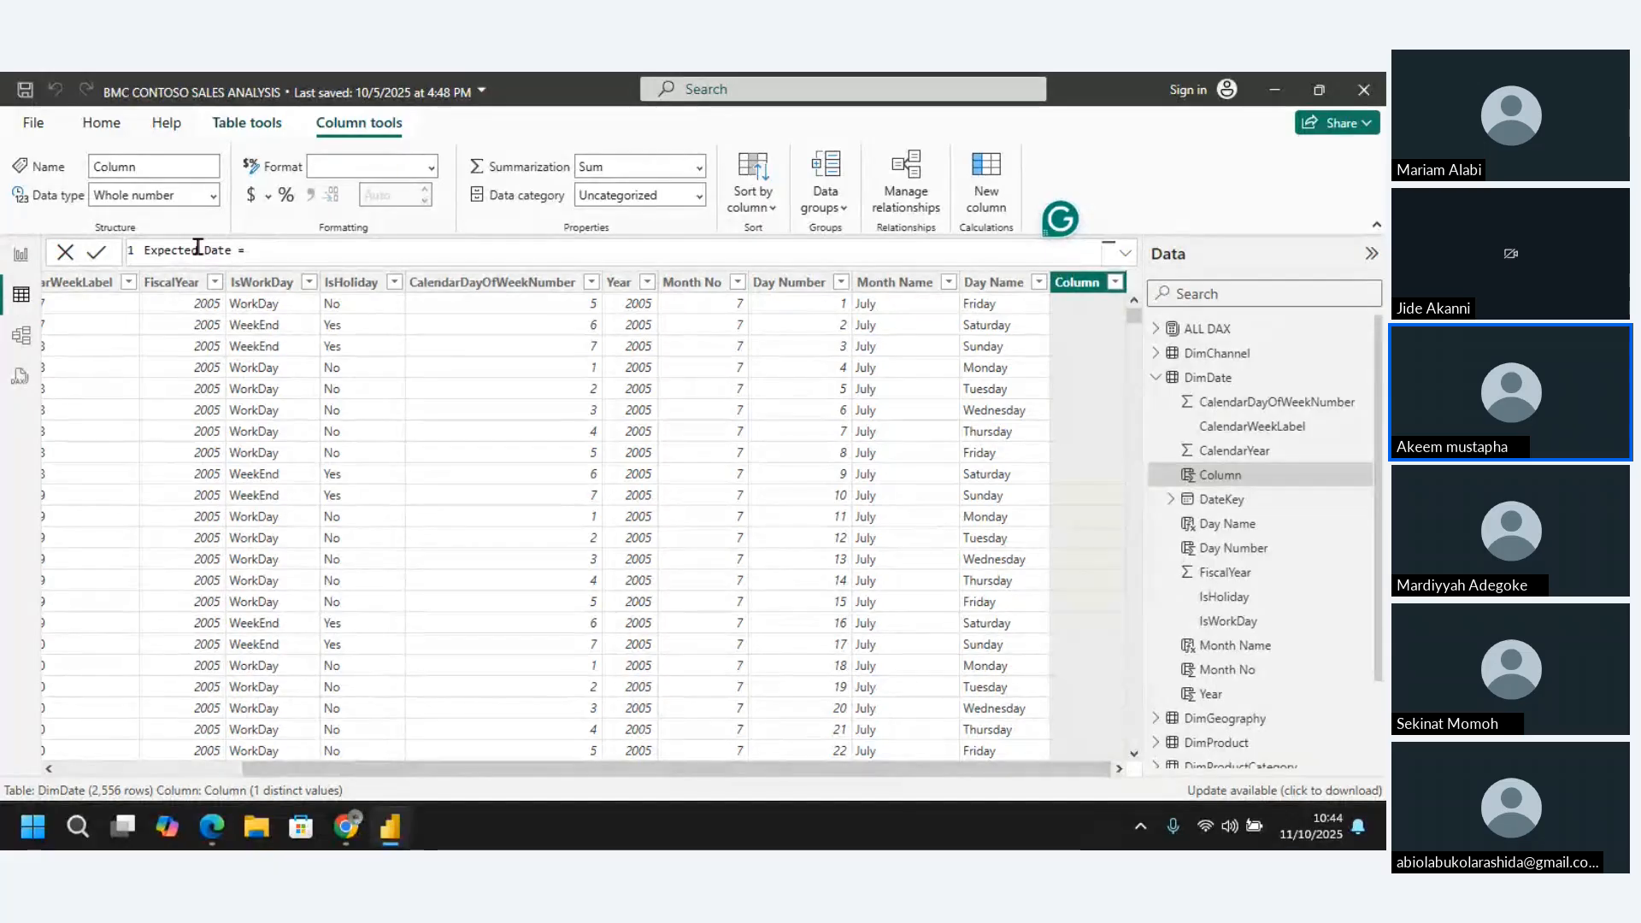
pyautogui.doubleClick(196, 250)
pyautogui.press('Delete')
pyautogui.press('Delete')
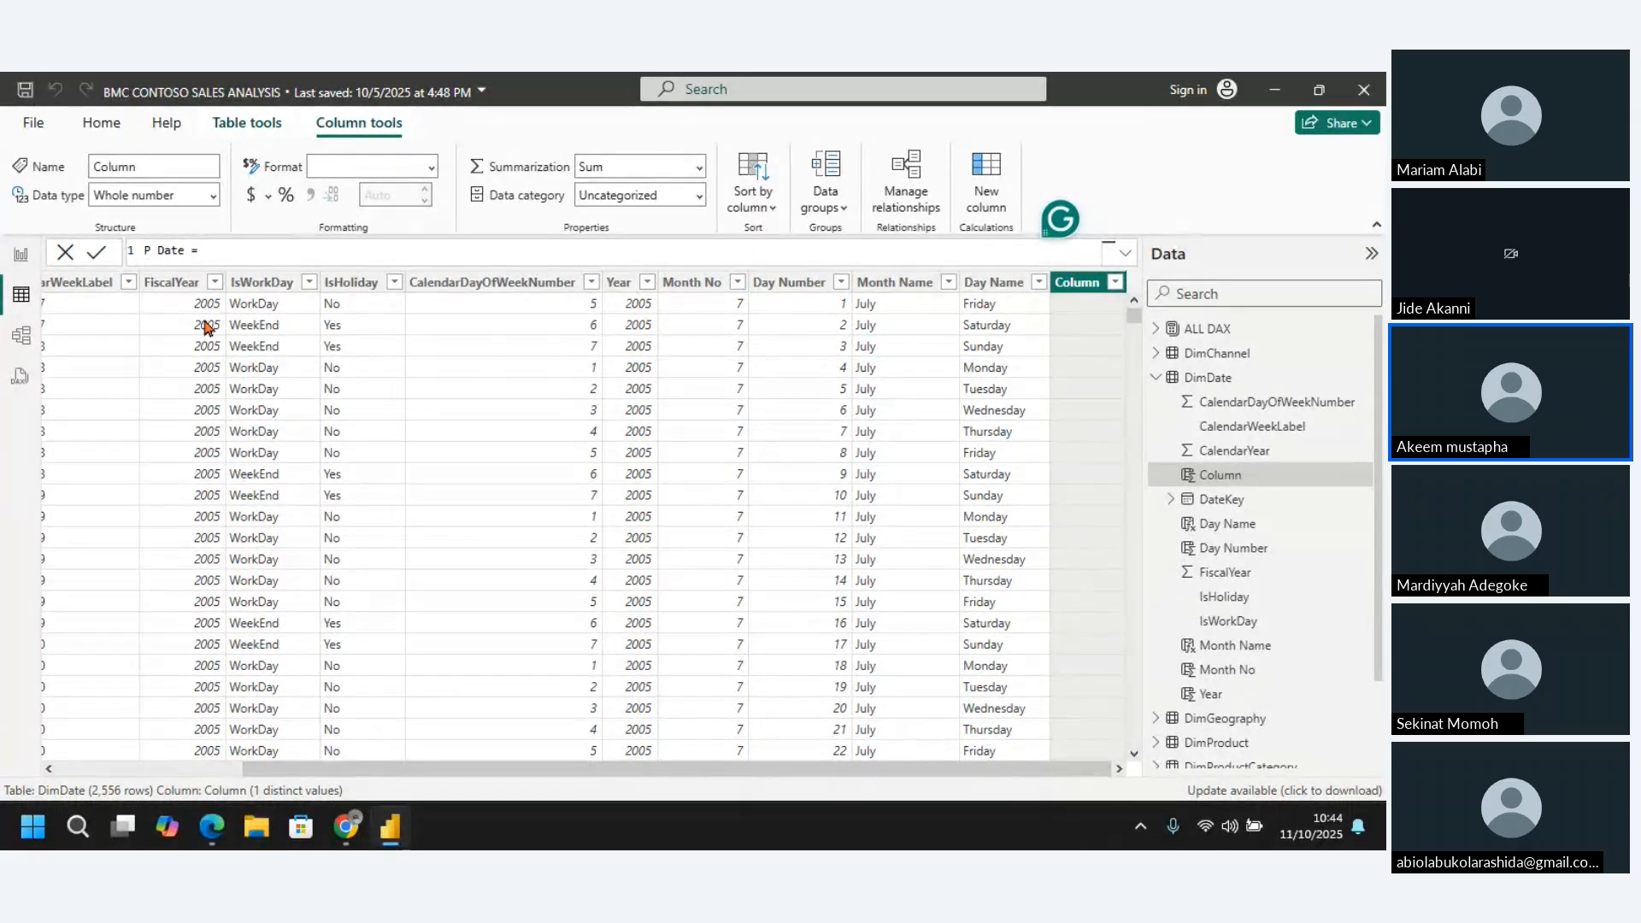
pyautogui.write('Expected Date = ')
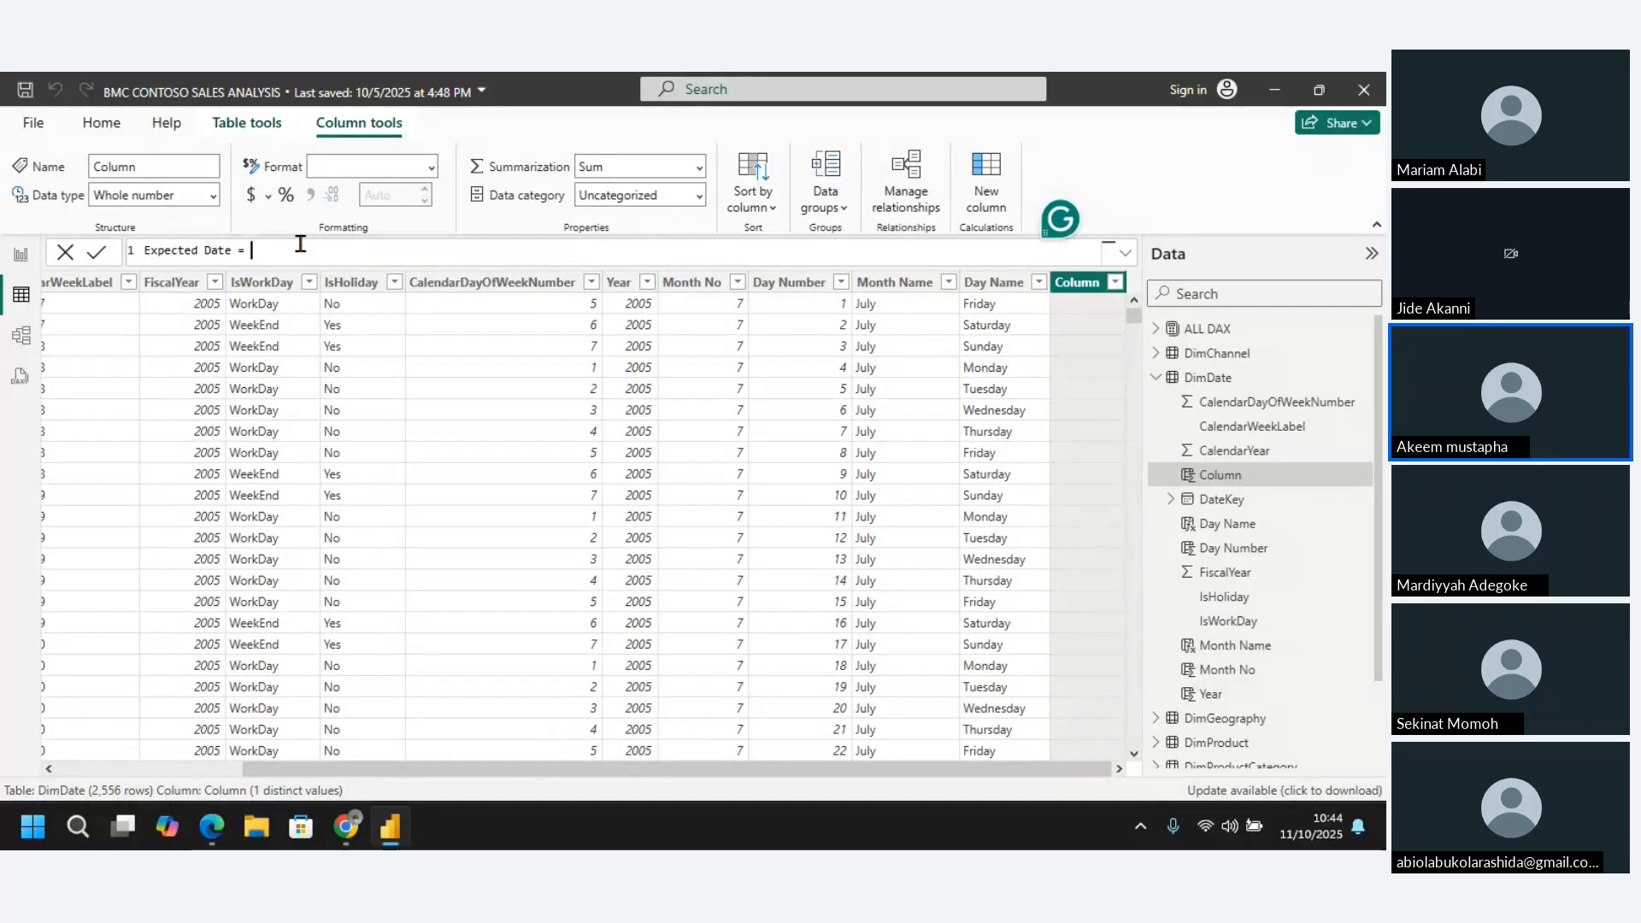
pyautogui.write('E')
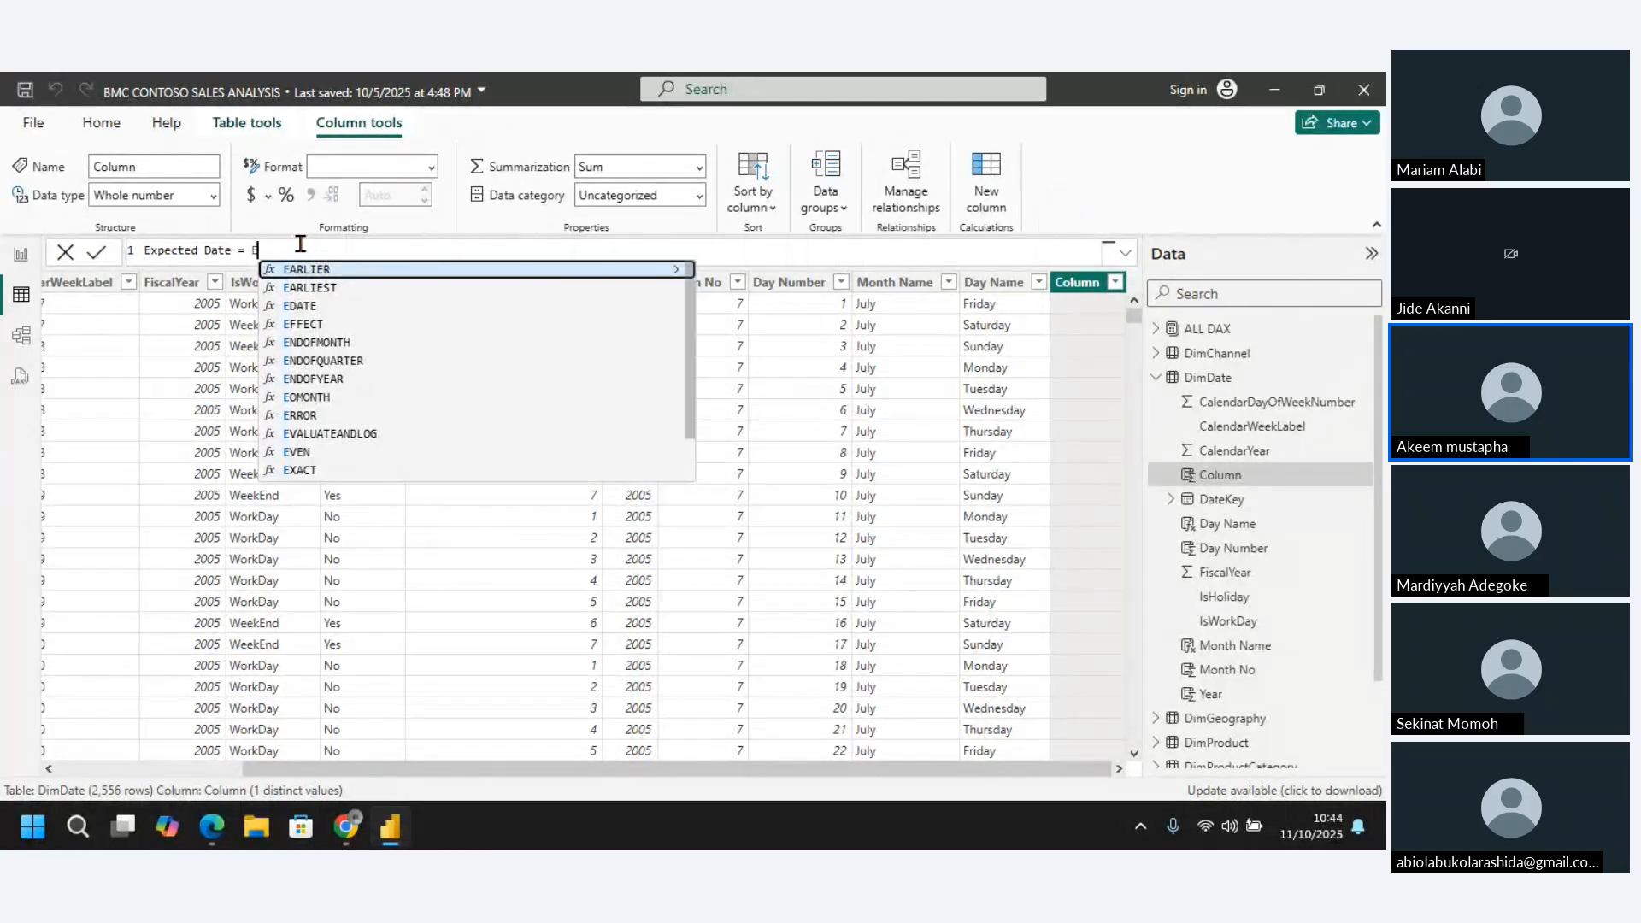
pyautogui.write('date')
# Begin the Expected Date expression with the EDATE function, using DimDate[DateKey] as its start date argument
pyautogui.press('Tab')
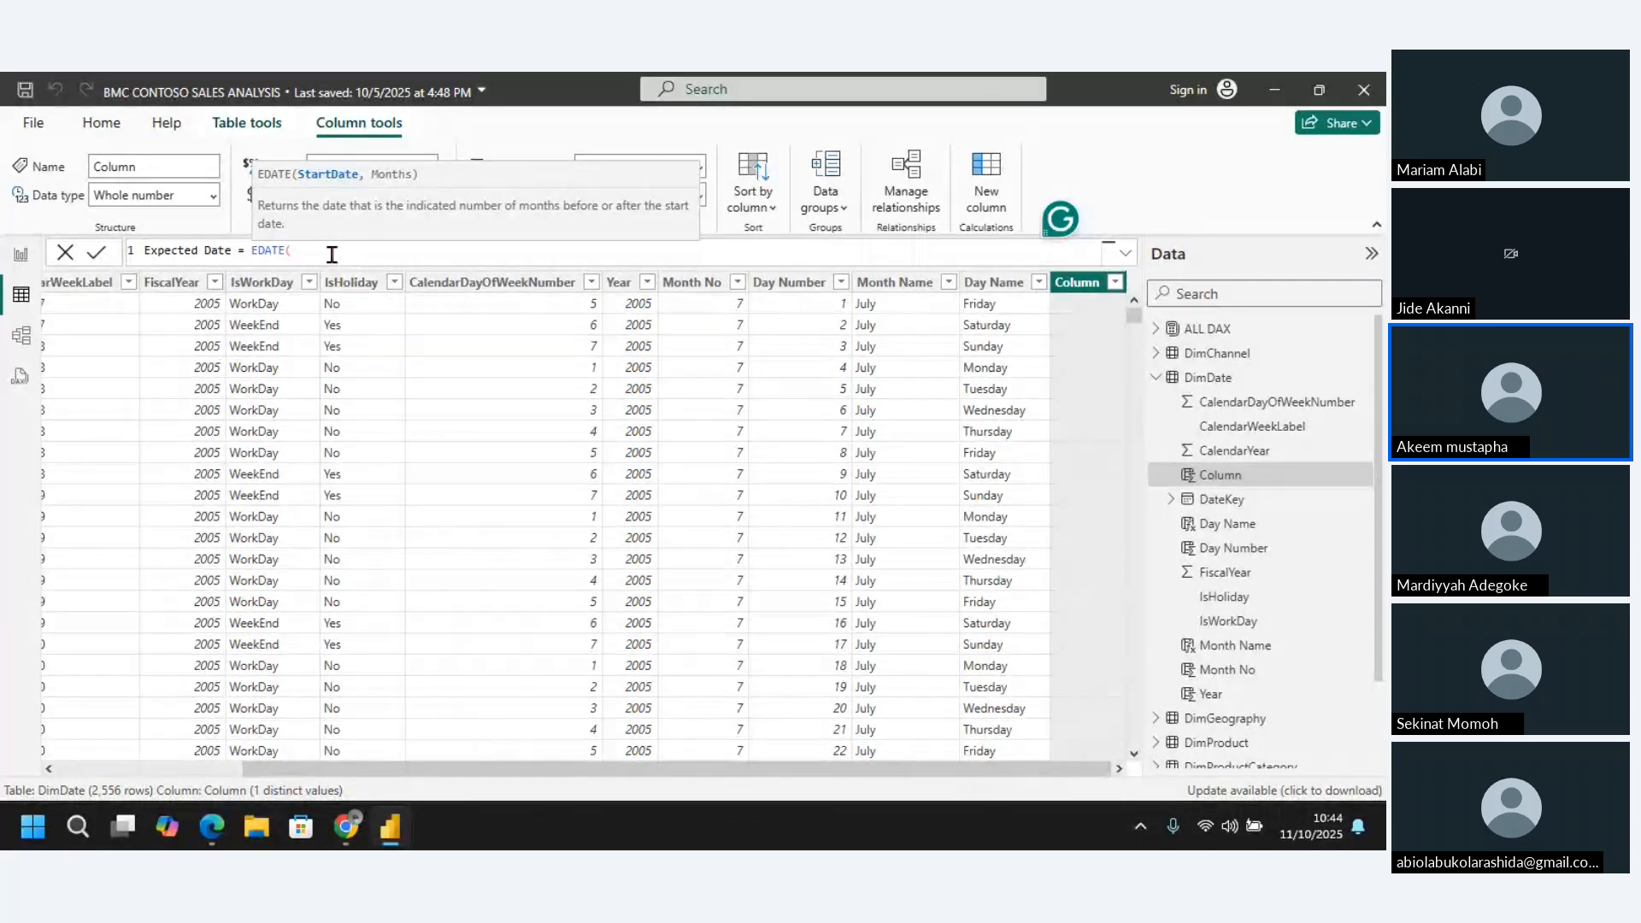
pyautogui.write('datekey')
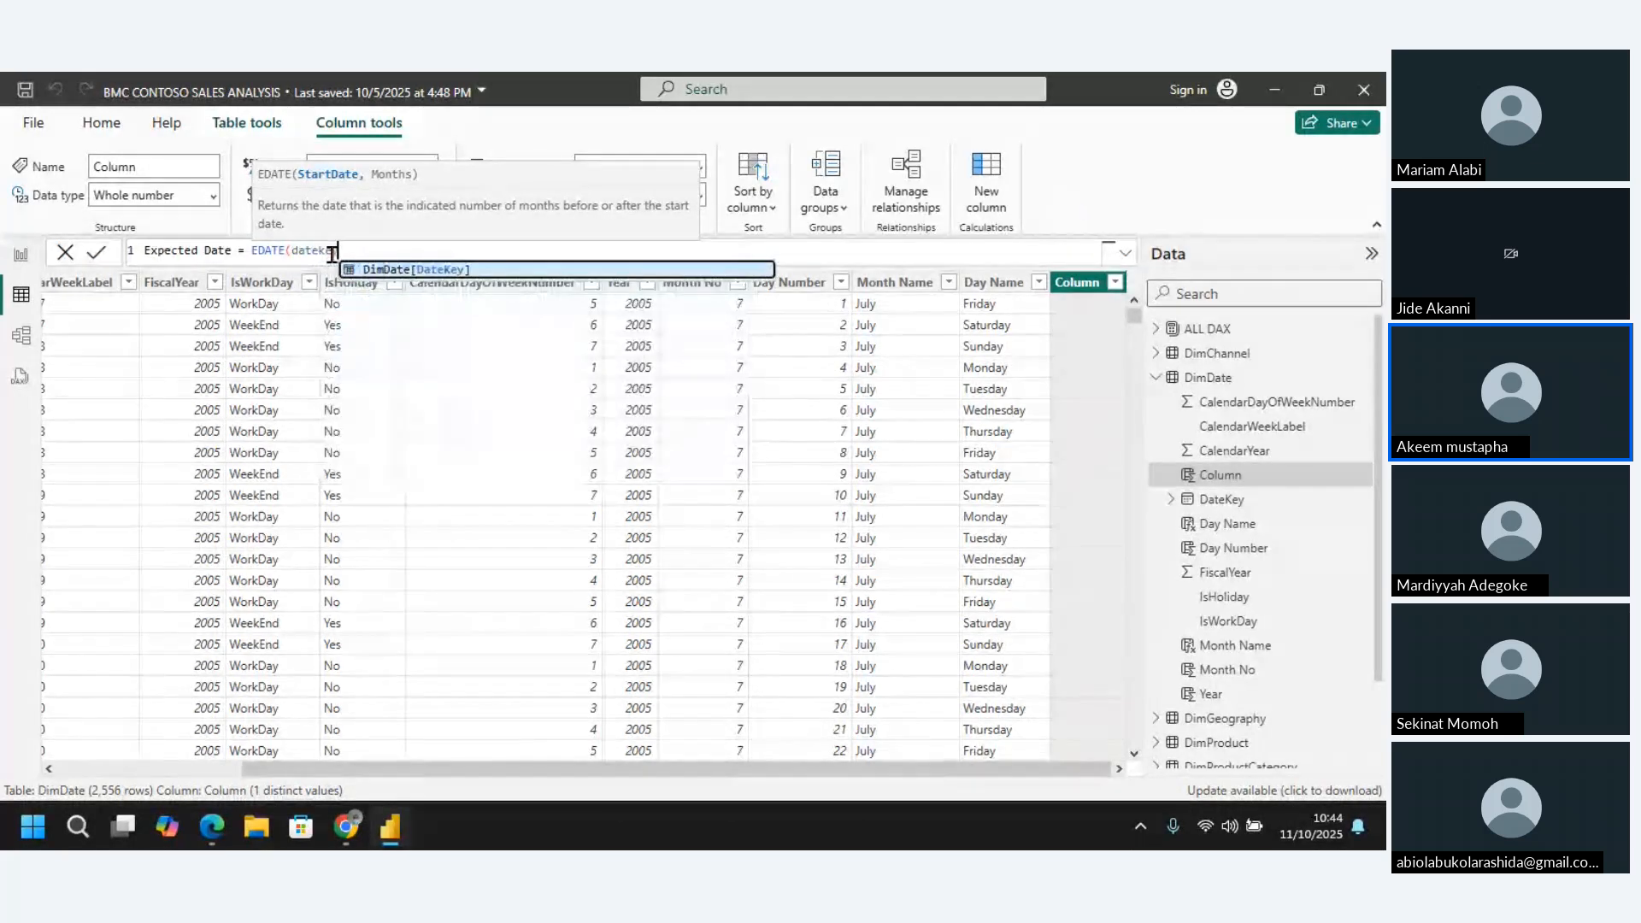
pyautogui.click(397, 271)
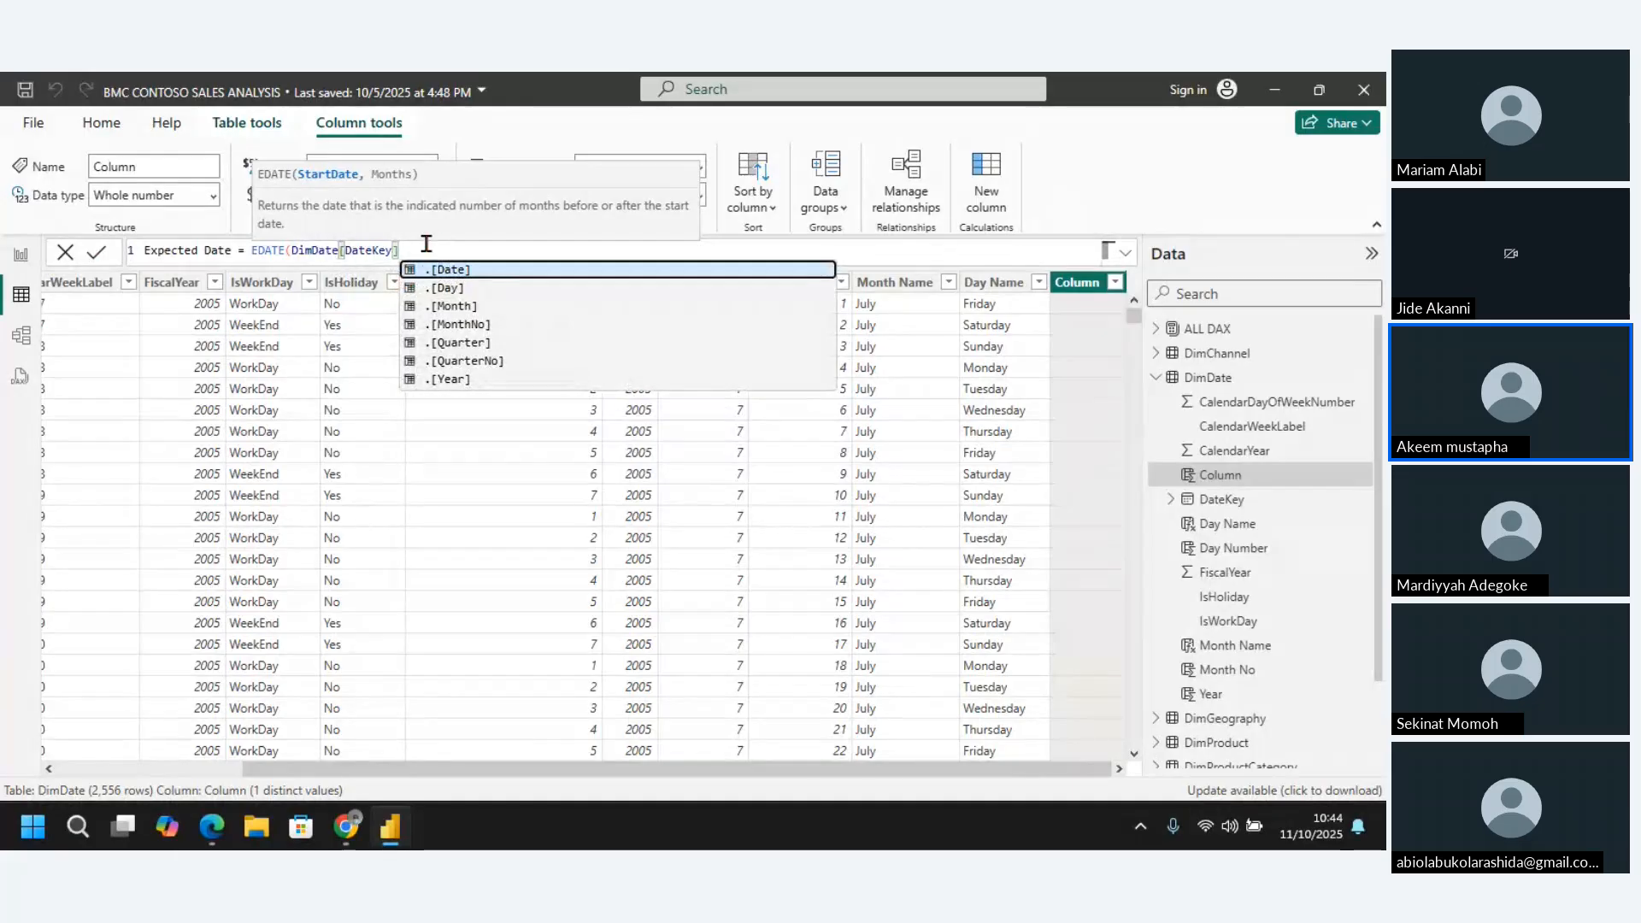
# Complete the Expected Date formula with 4 as the months argument, close the EDATE function and commit it
pyautogui.write(',')
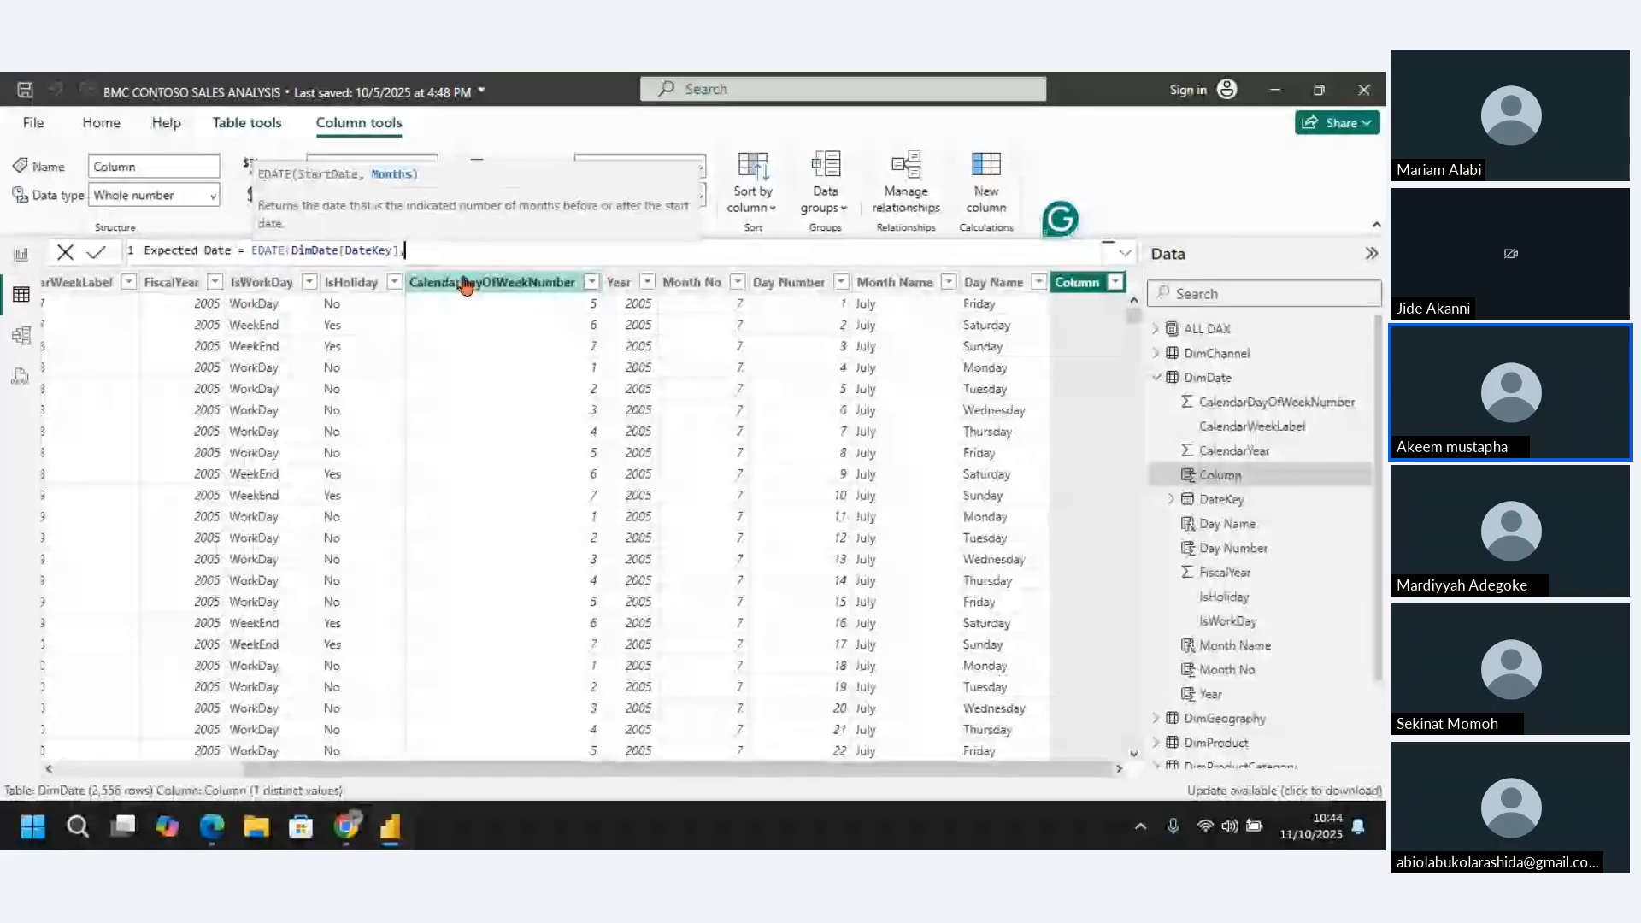
pyautogui.write('4')
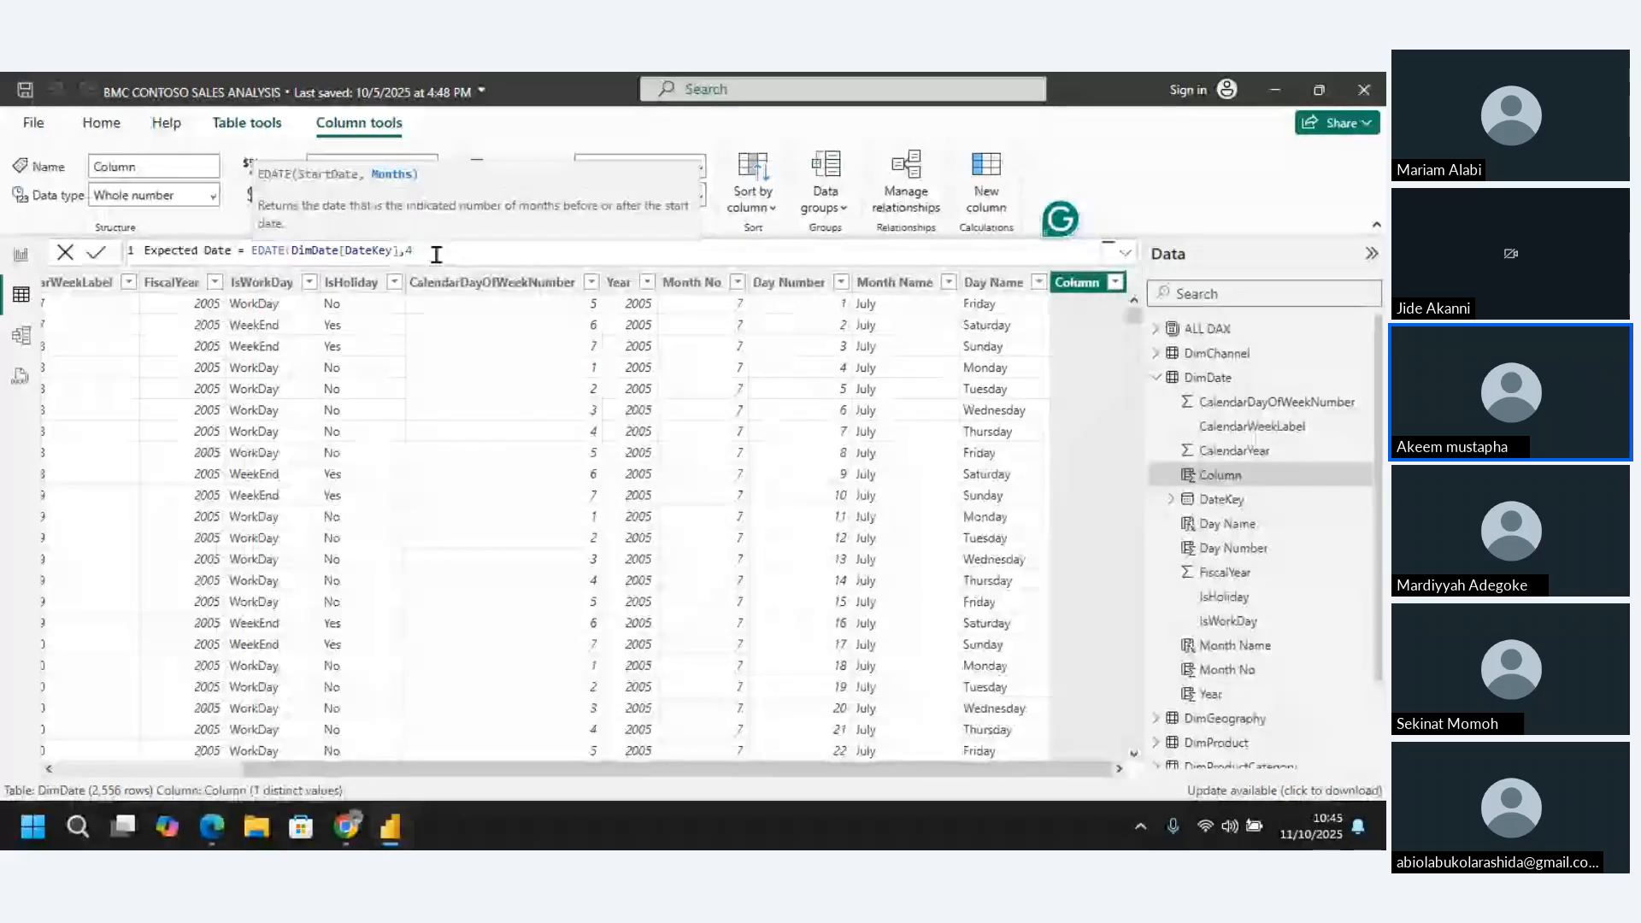
pyautogui.write(')')
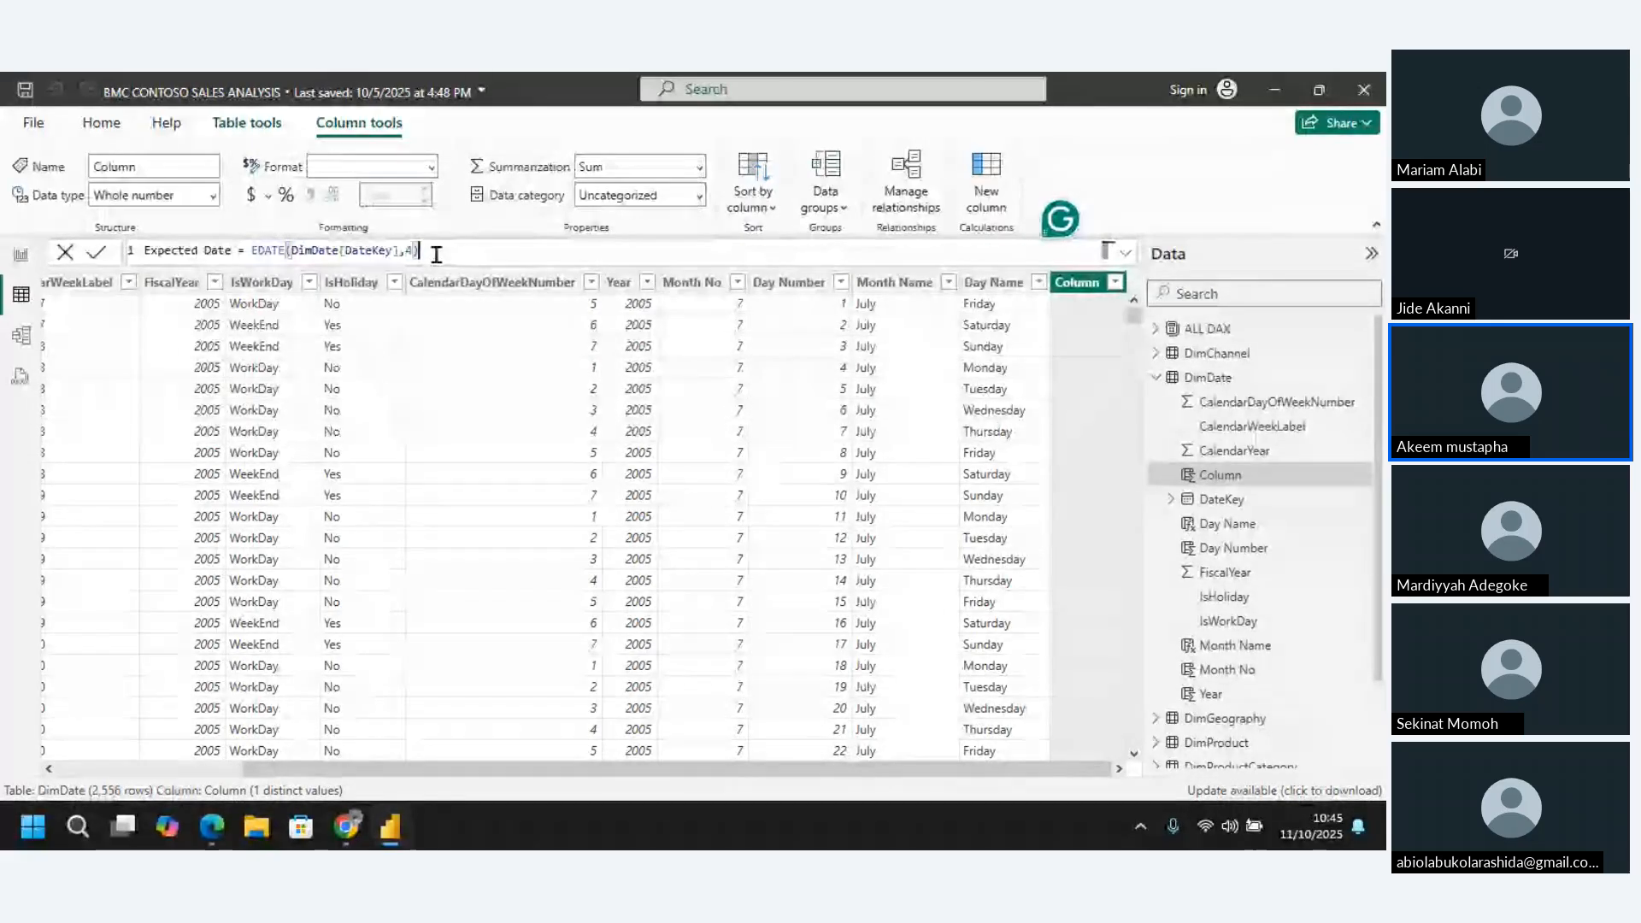
pyautogui.press('Return')
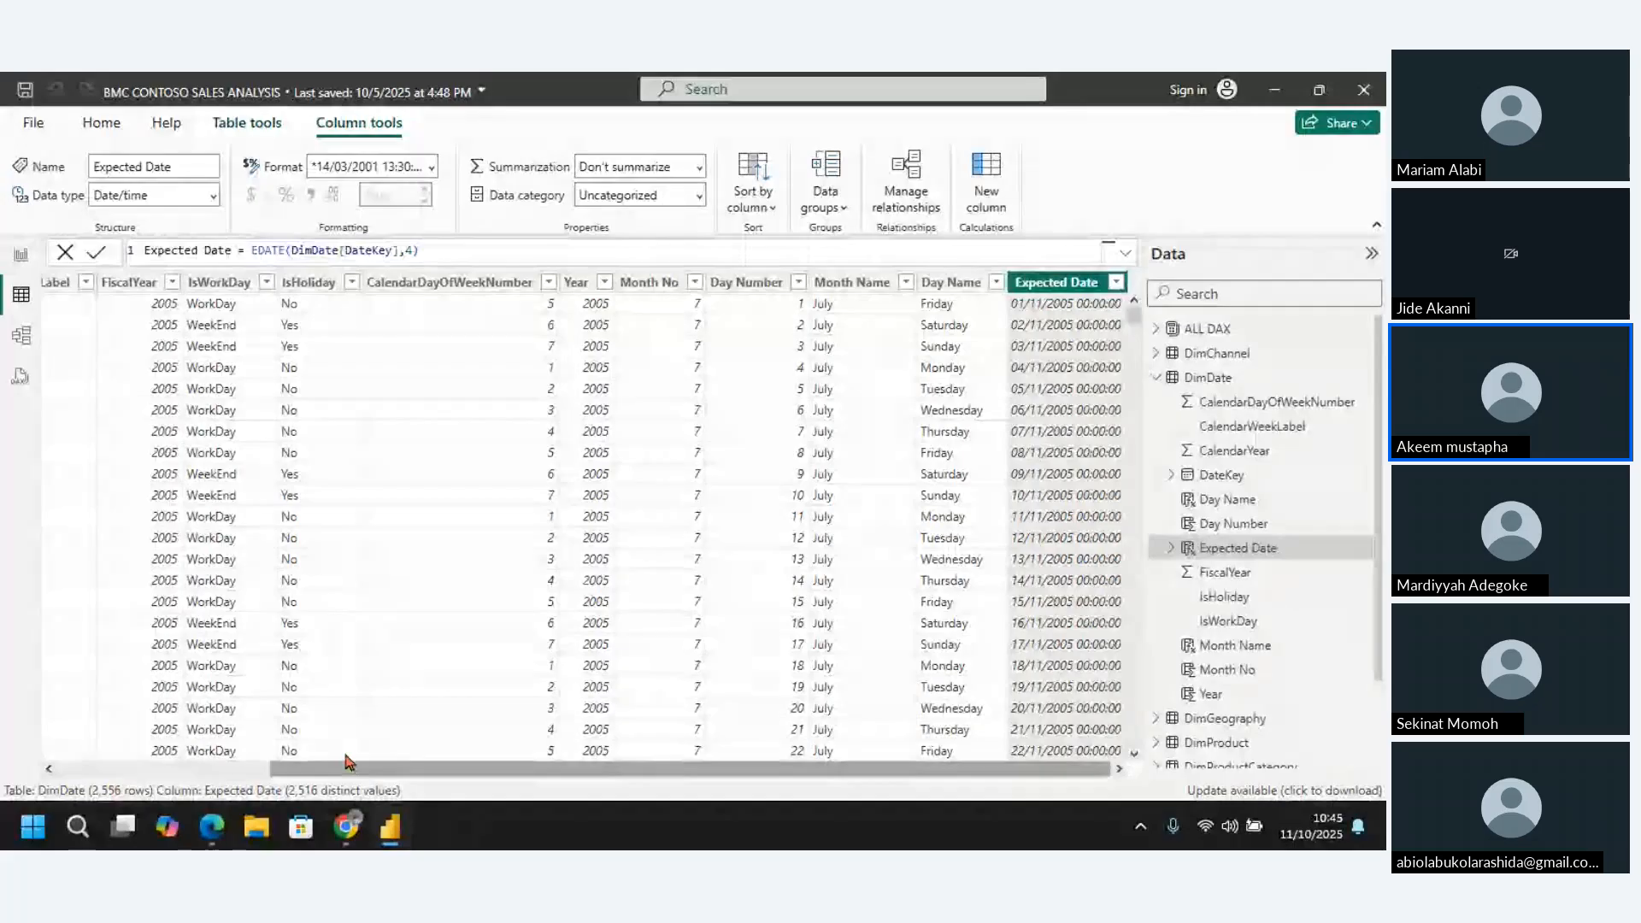
# Compare the Expected Date column with DateKey and set its format to *14/03/2001 (Short Date)
pyautogui.hscroll(-5, 346, 761)
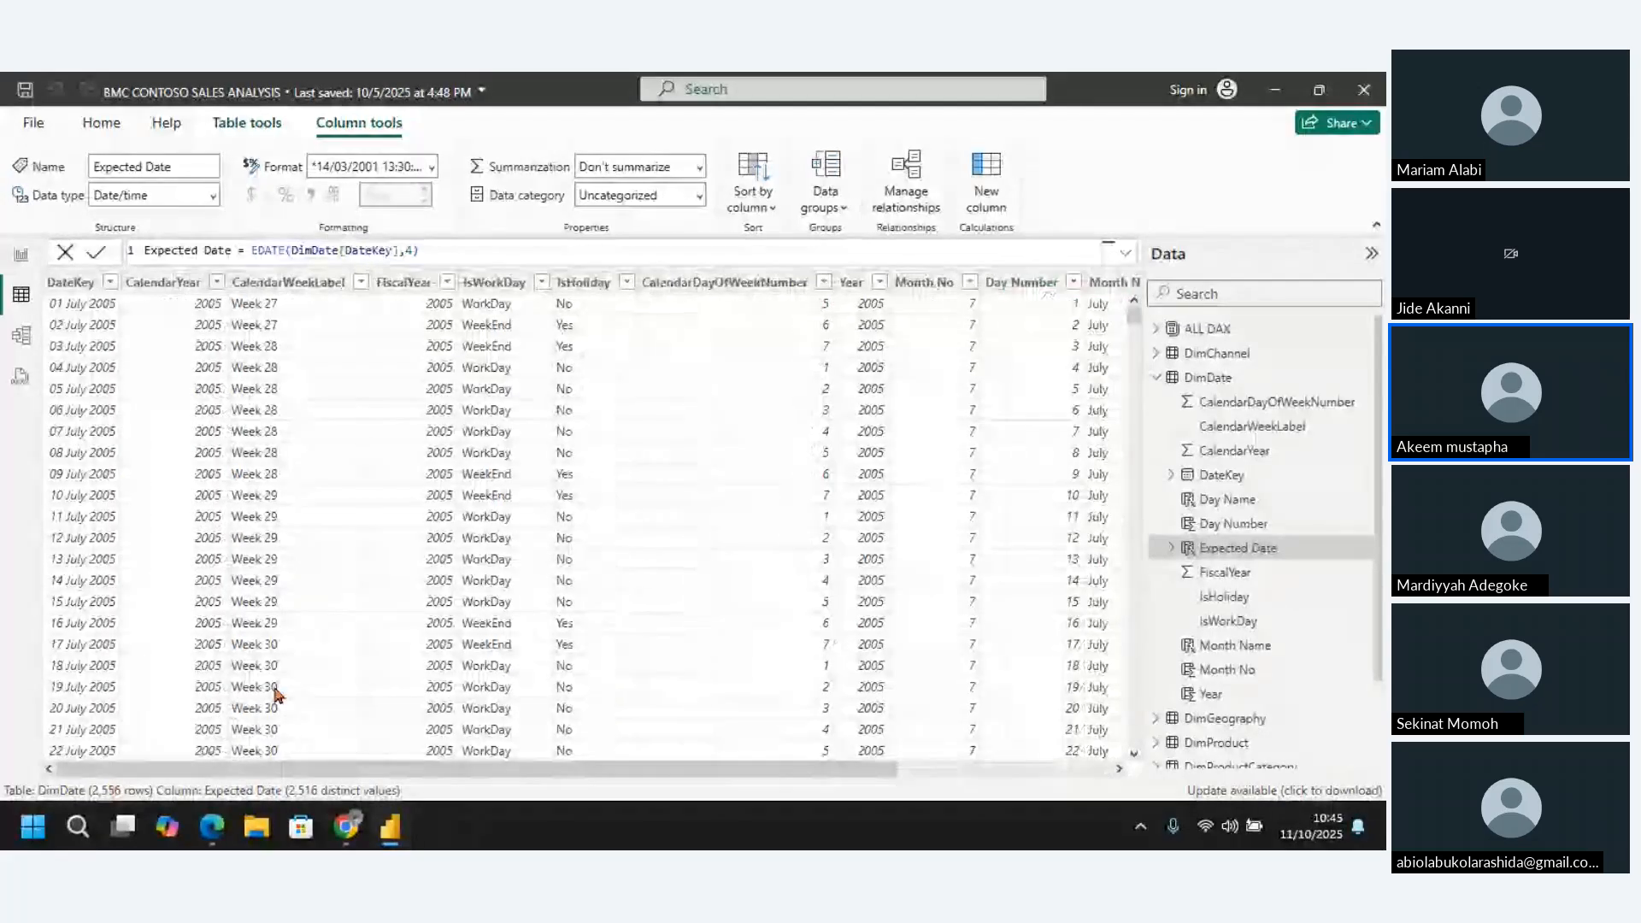
pyautogui.click(71, 284)
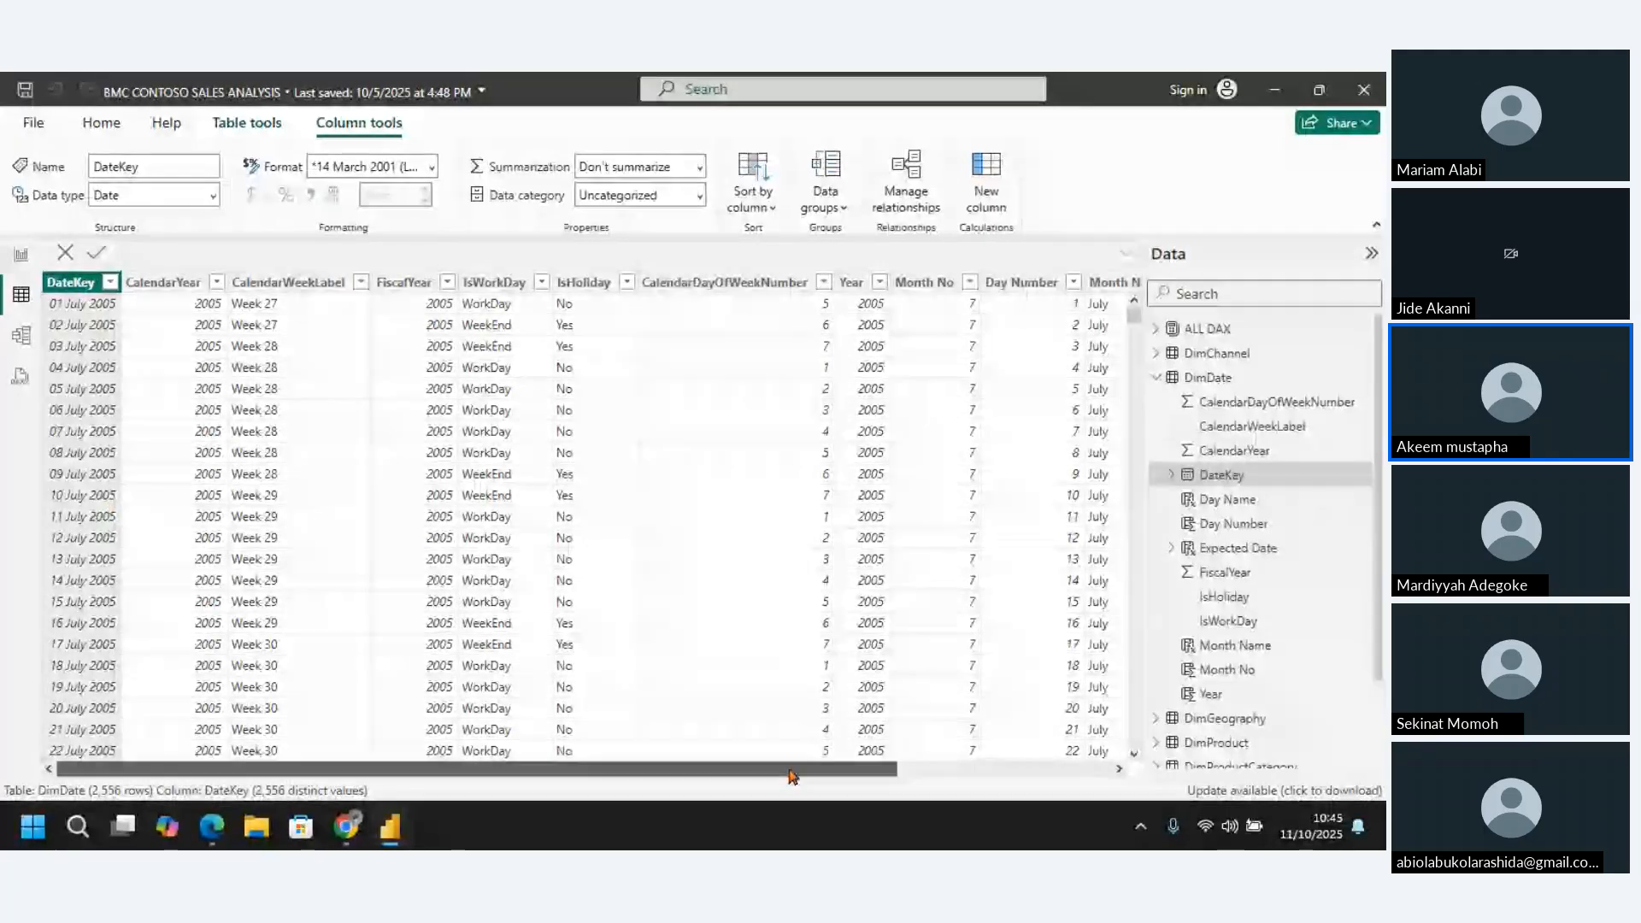
pyautogui.moveTo(897, 769); pyautogui.dragTo(1007, 754)
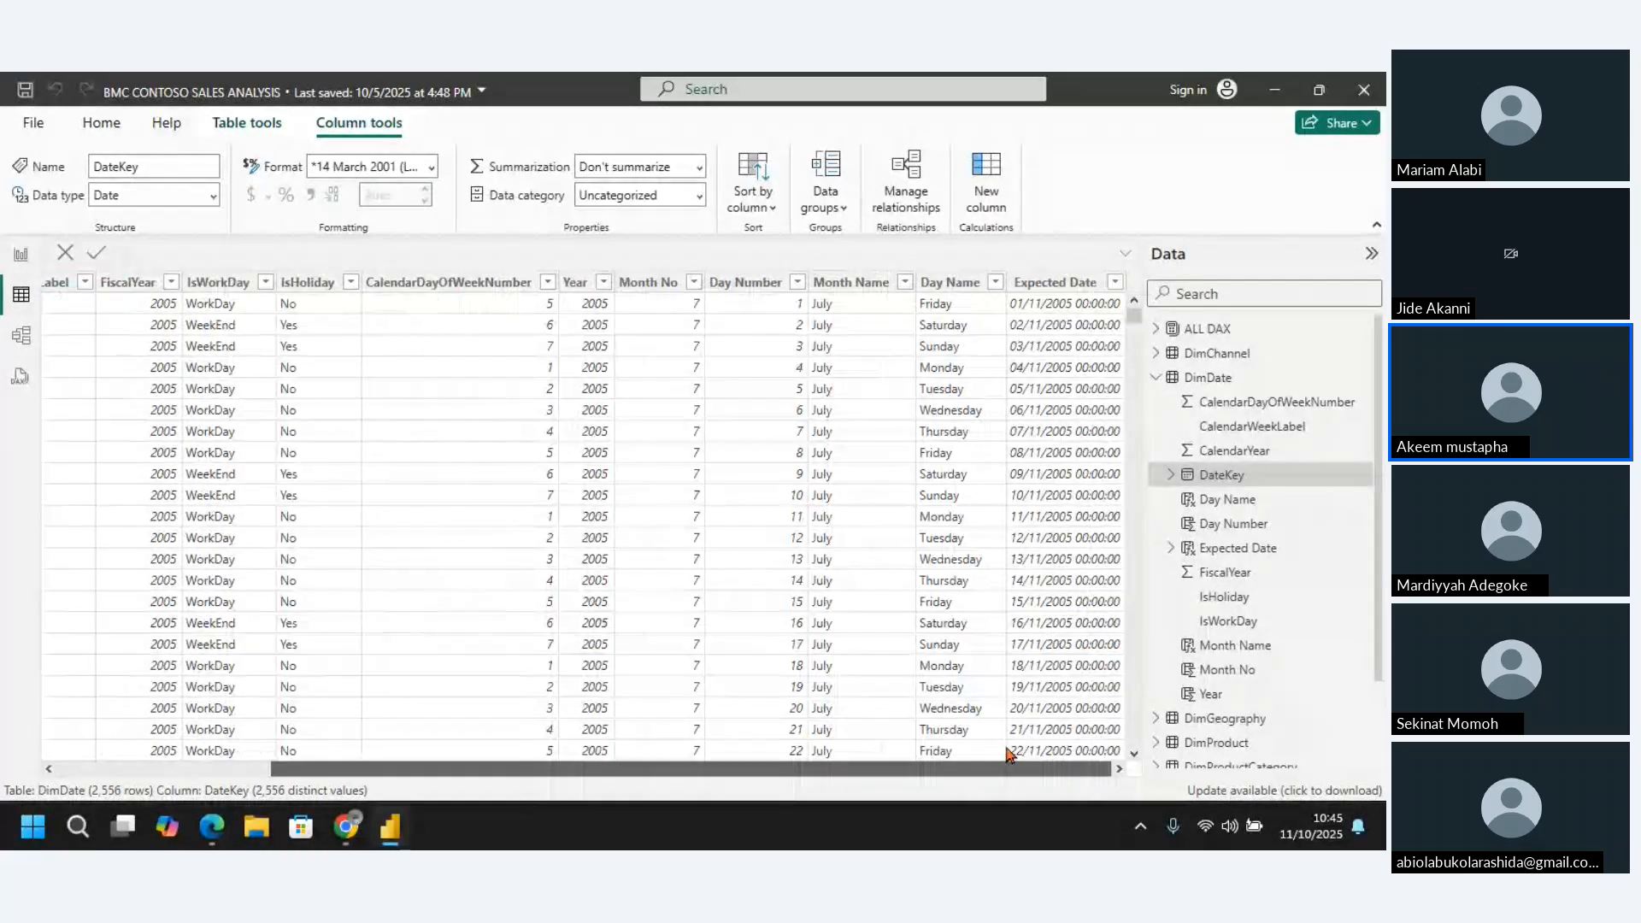
pyautogui.click(1039, 285)
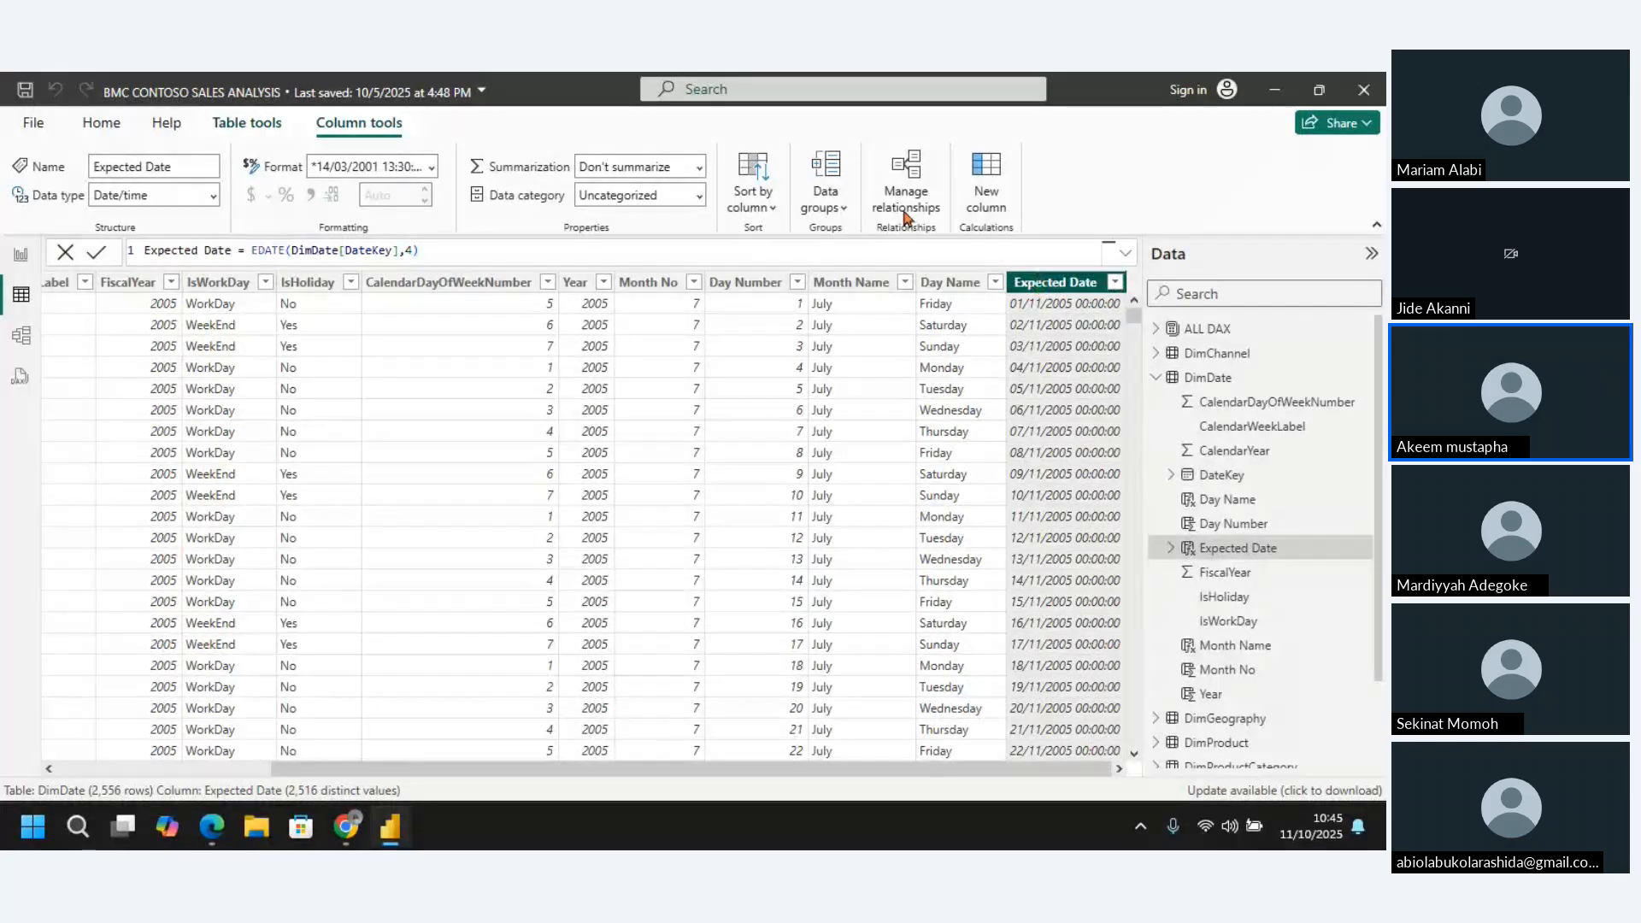
pyautogui.click(430, 169)
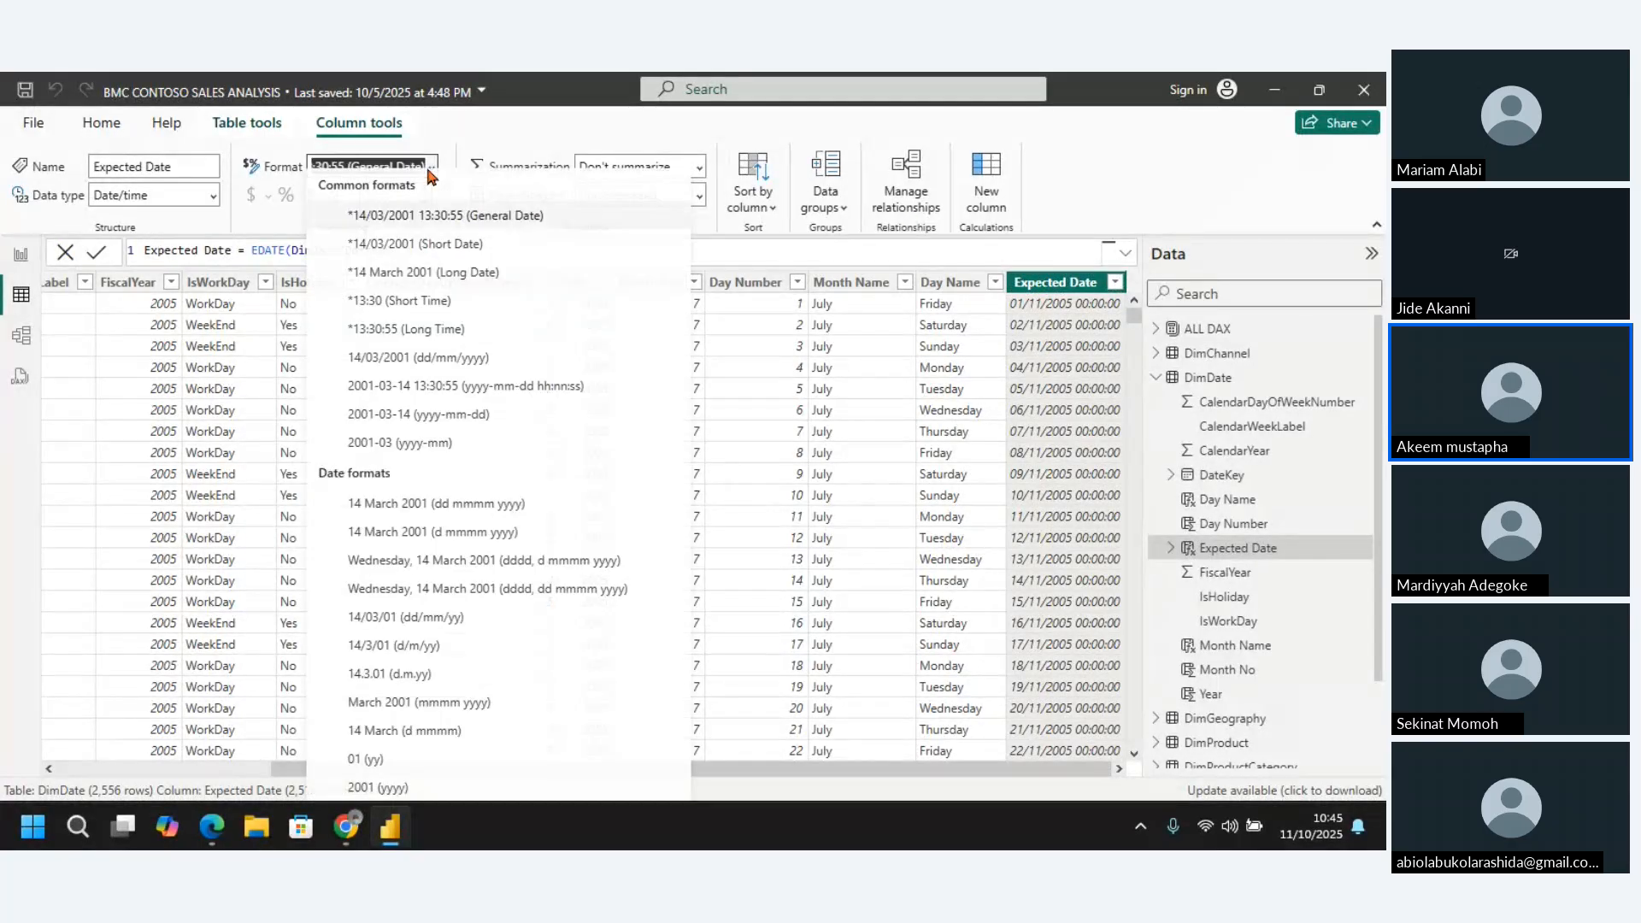
pyautogui.click(418, 254)
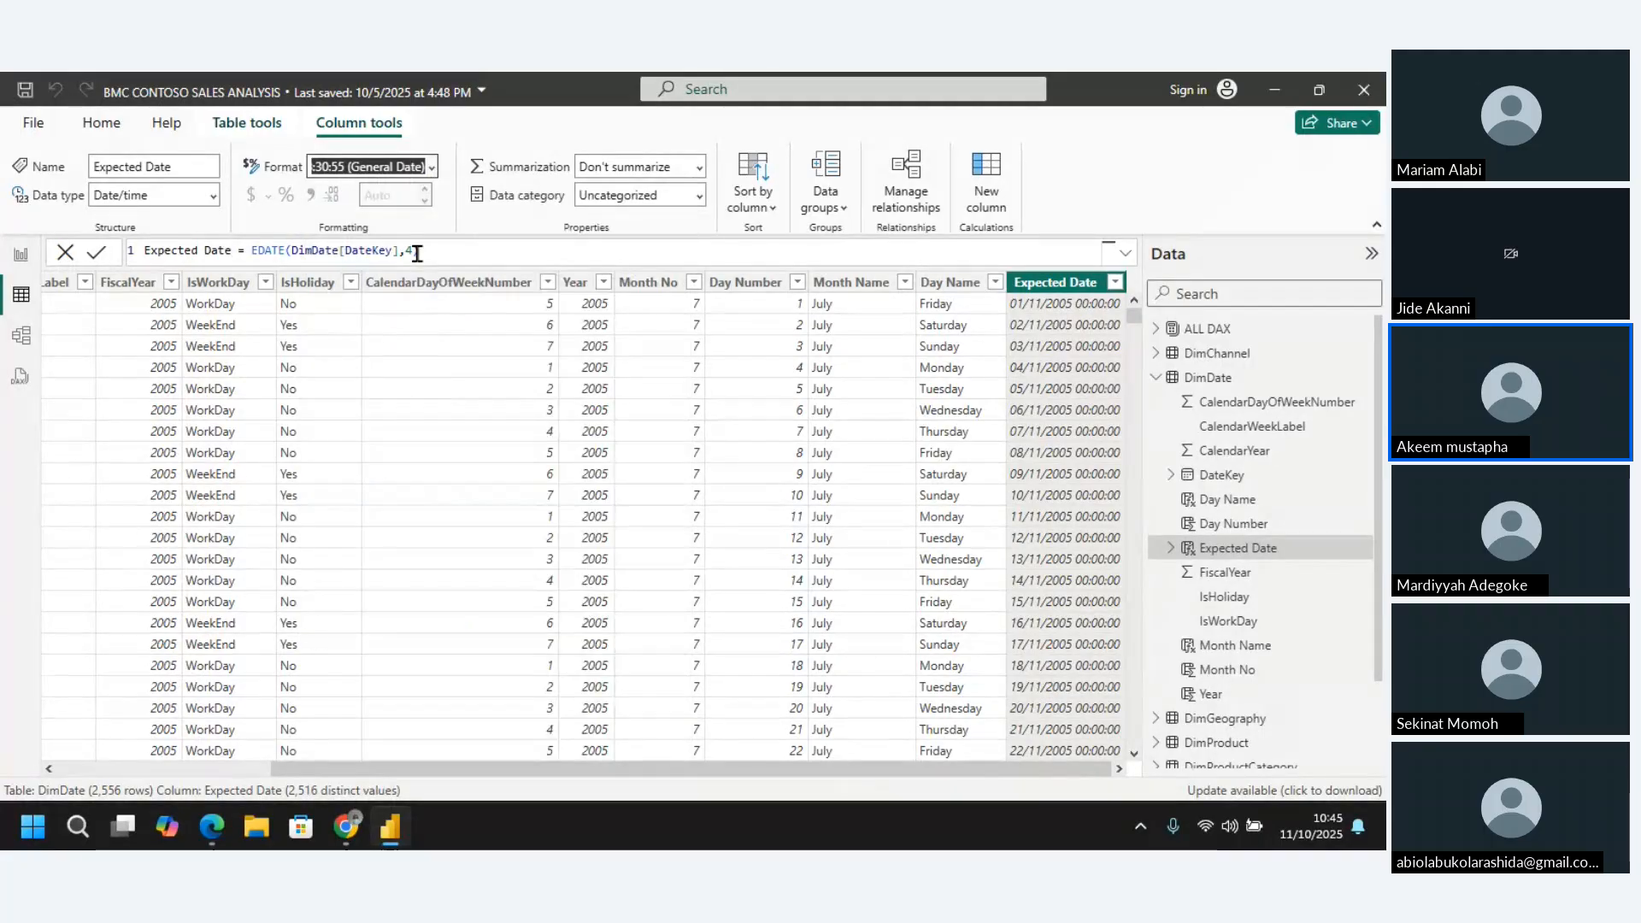
pyautogui.write(')')
pyautogui.press('Return')
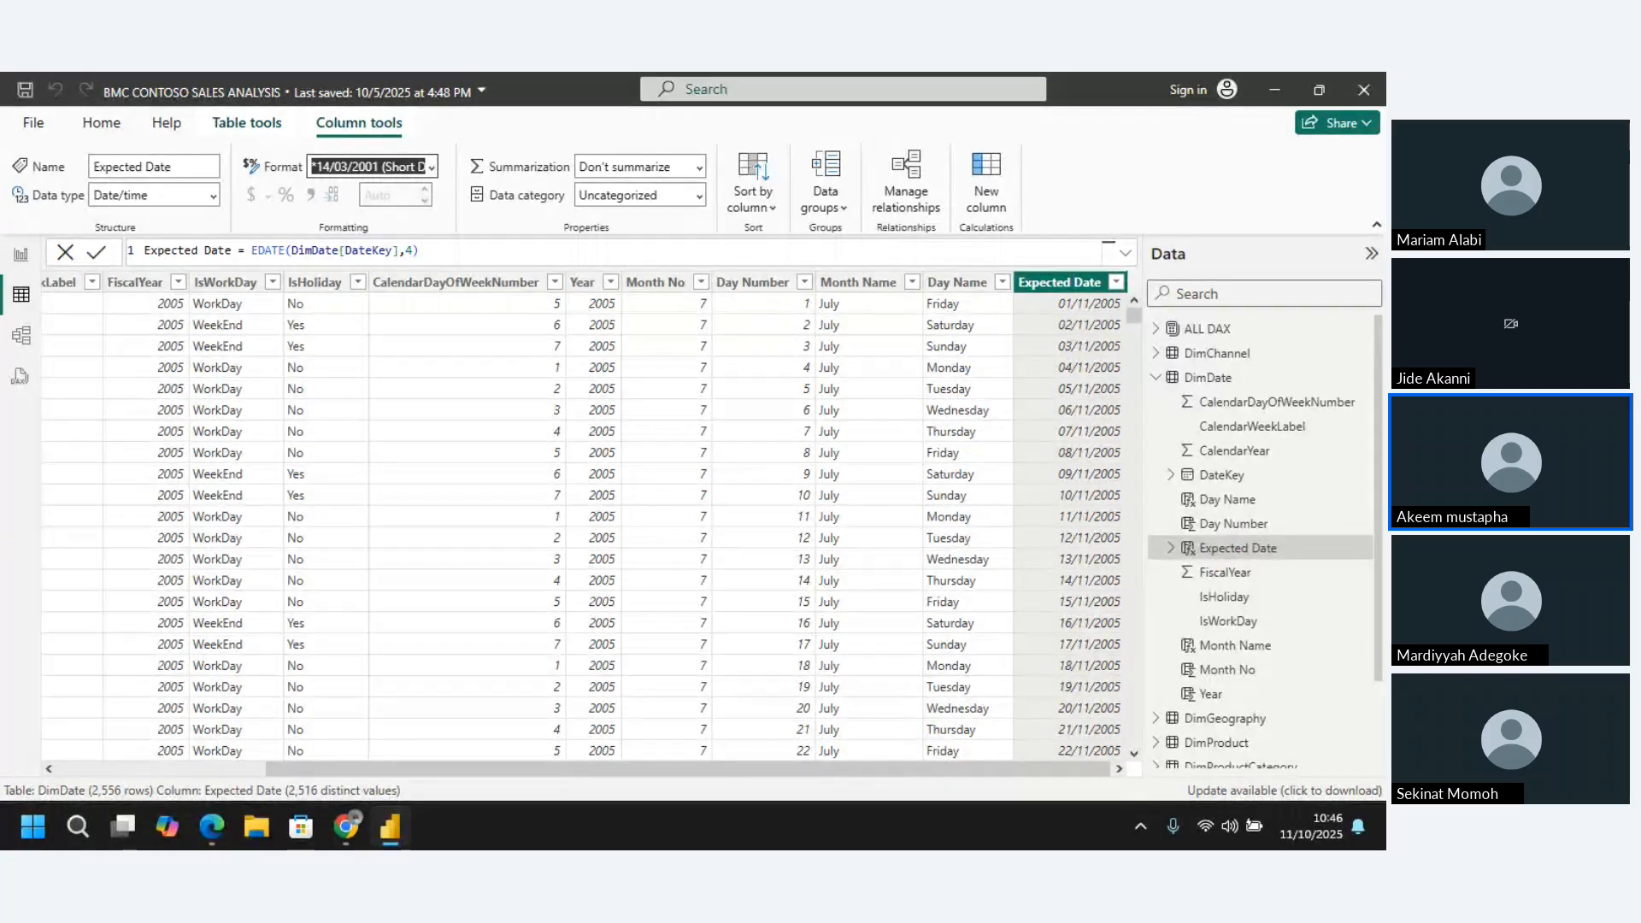
# Add a new calculated column to DimDate and name it Renewal Month in its DAX formula
pyautogui.hotkey('alt', 'Tab')
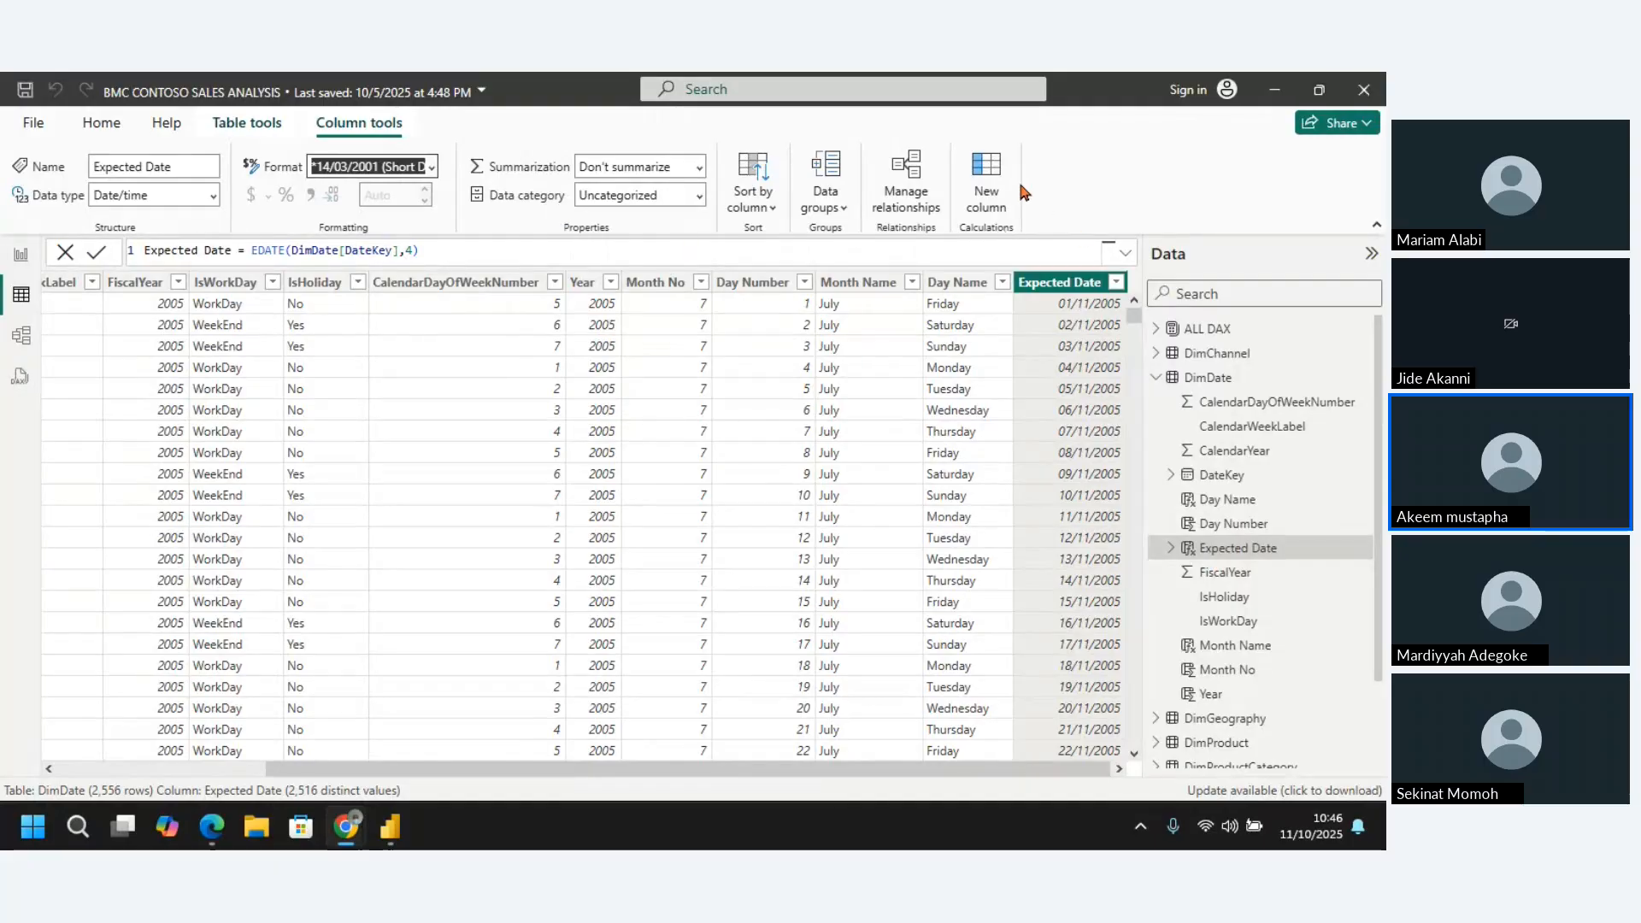
pyautogui.click(993, 173)
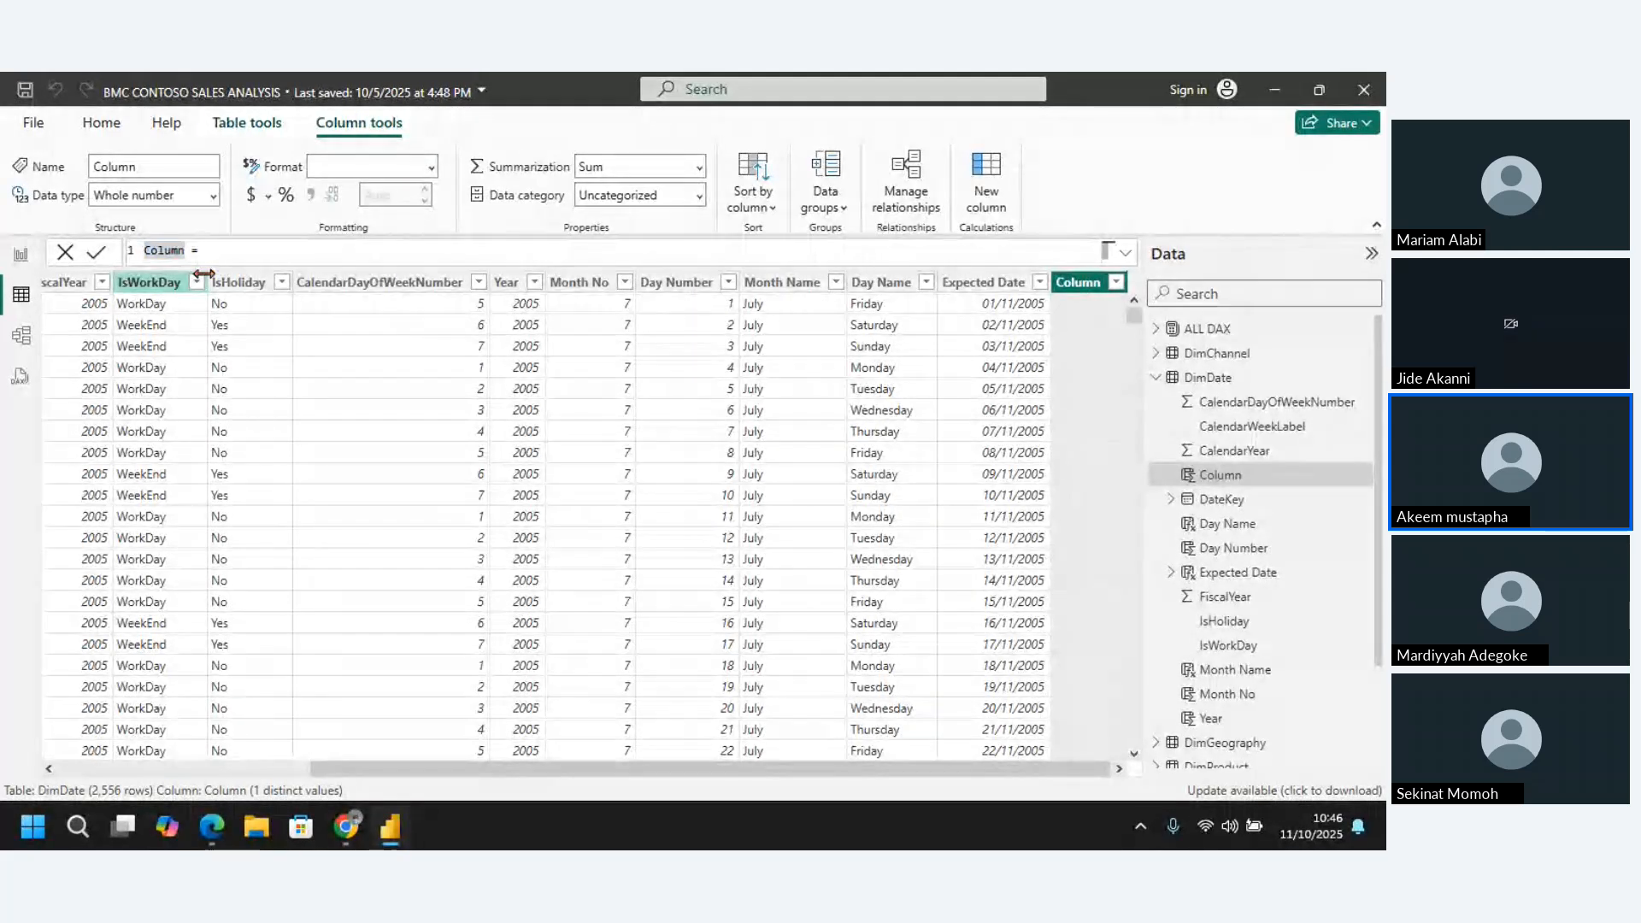
pyautogui.press('BackSpace')
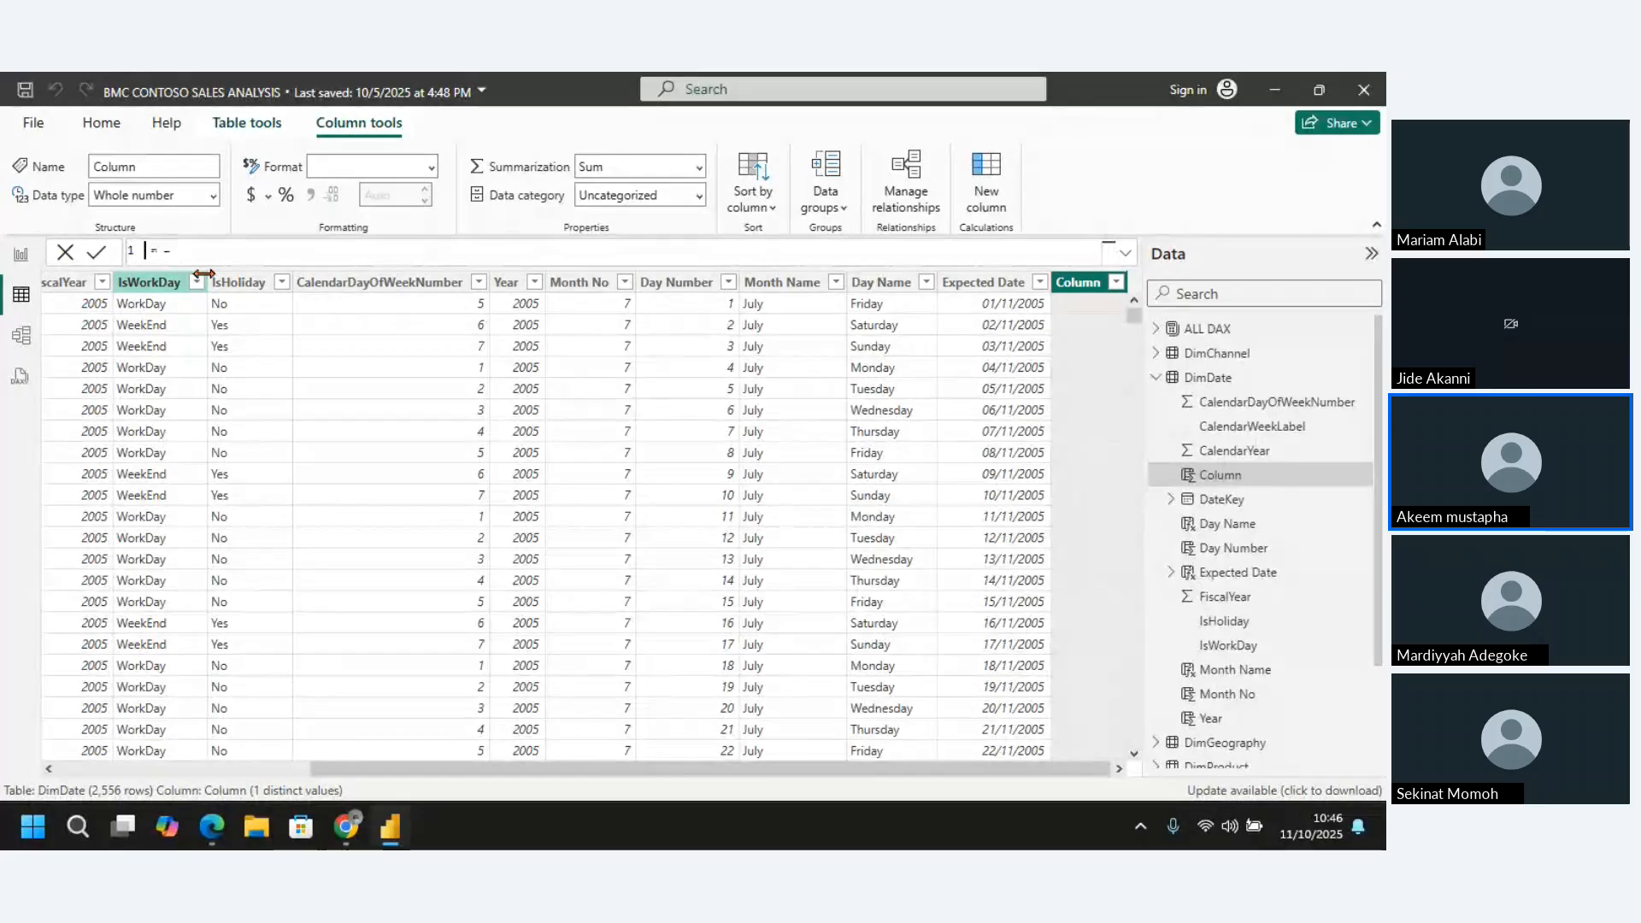
pyautogui.write('Renewa ')
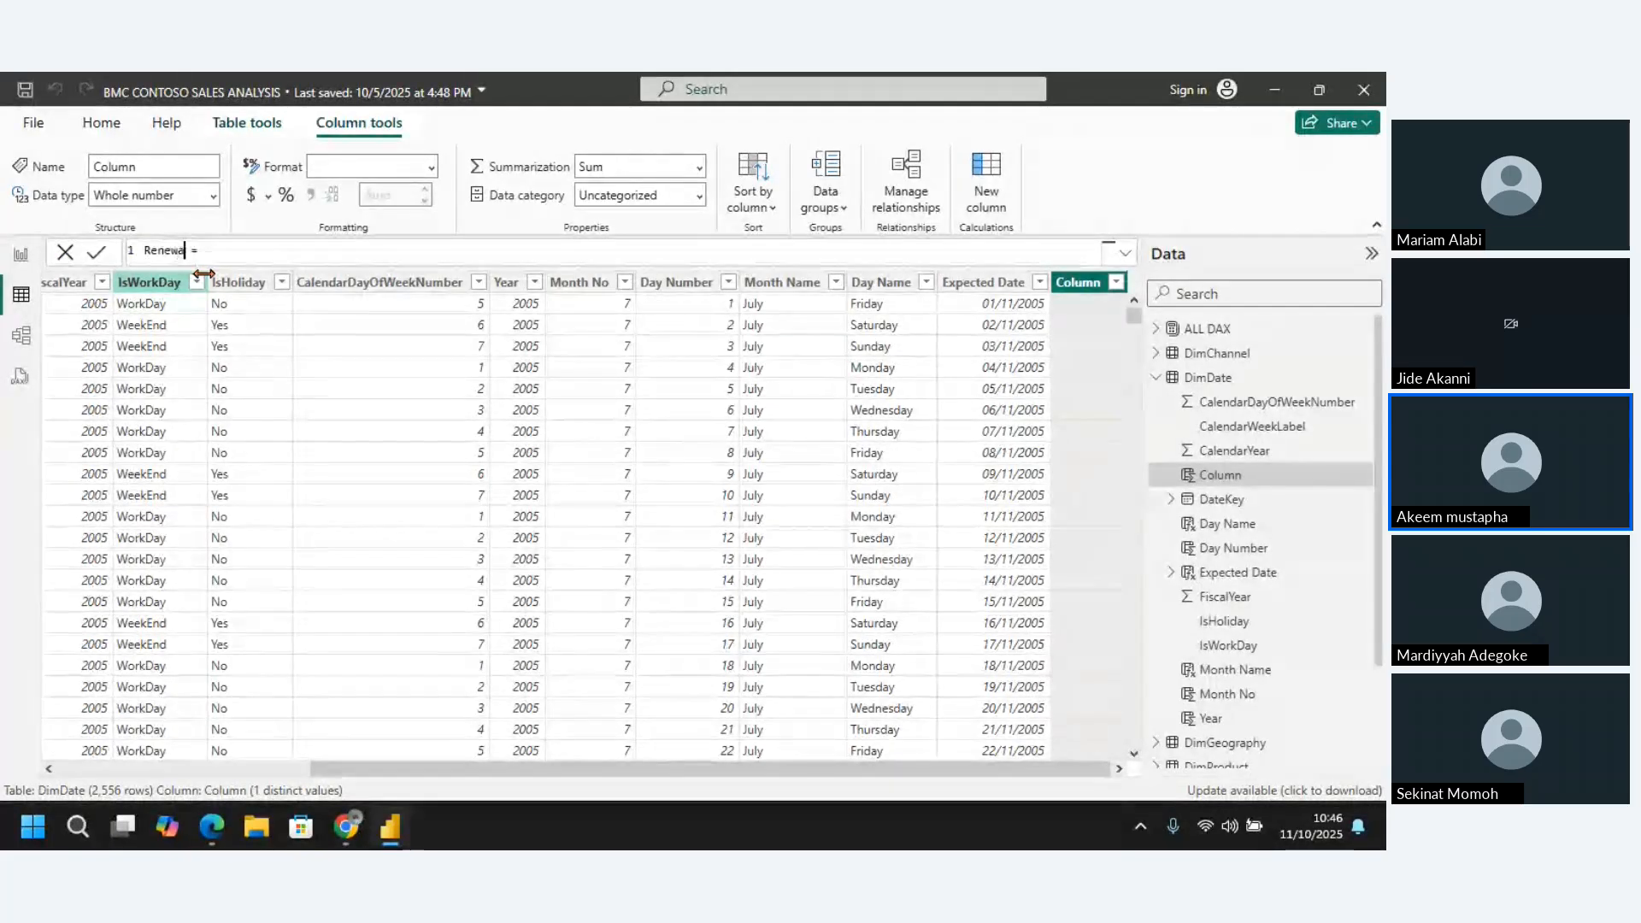
pyautogui.write('l')
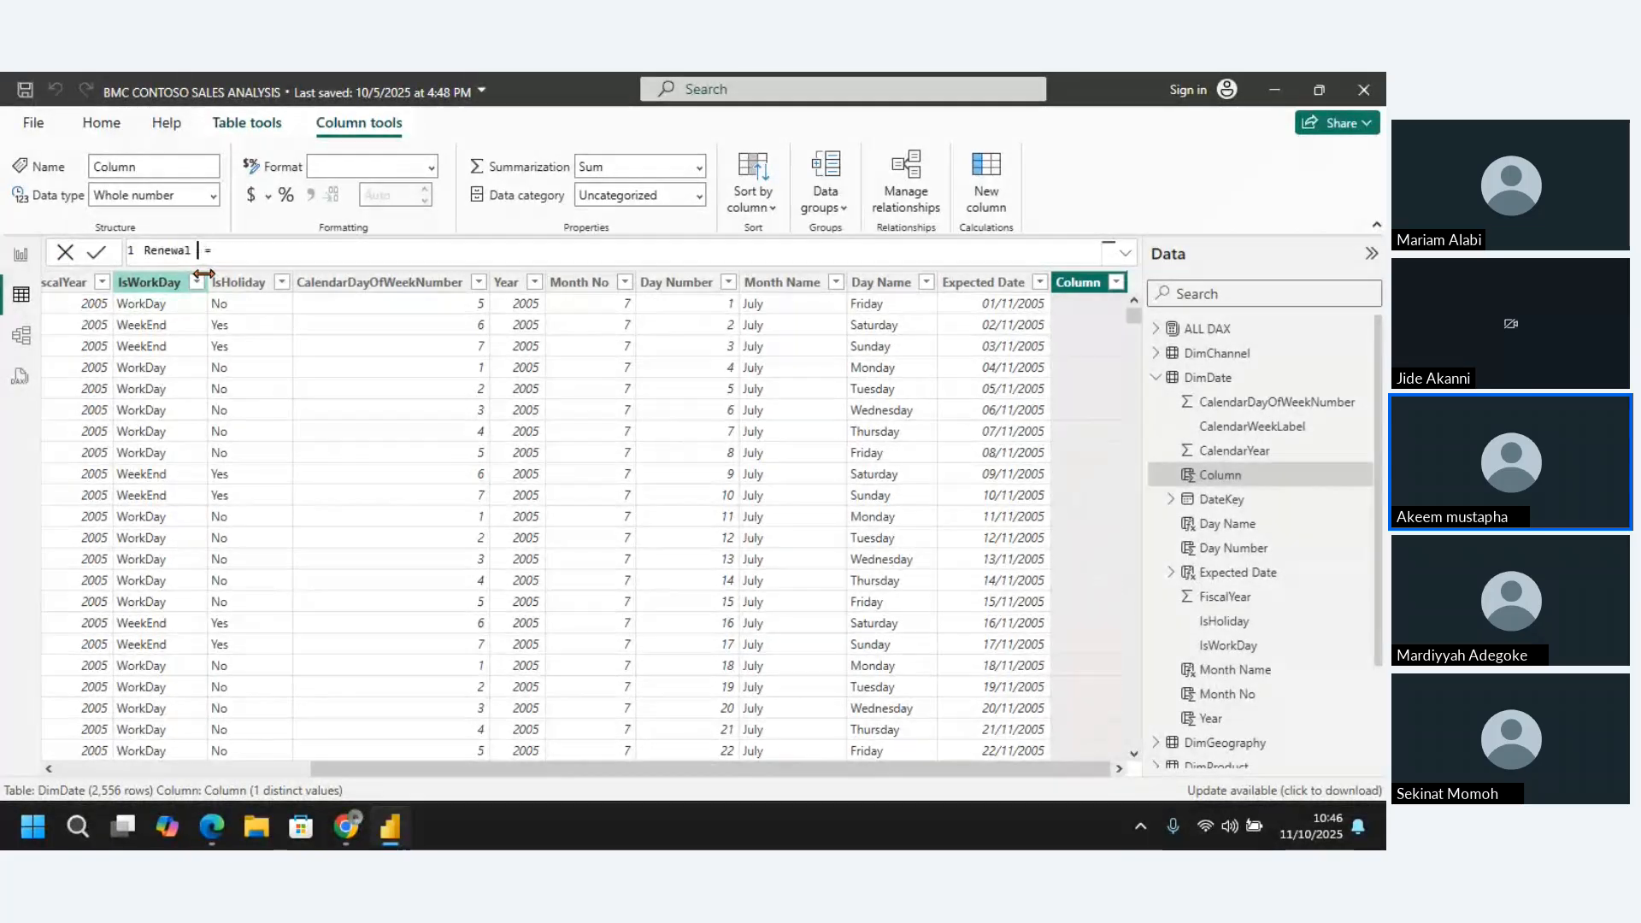
pyautogui.write(' Mon')
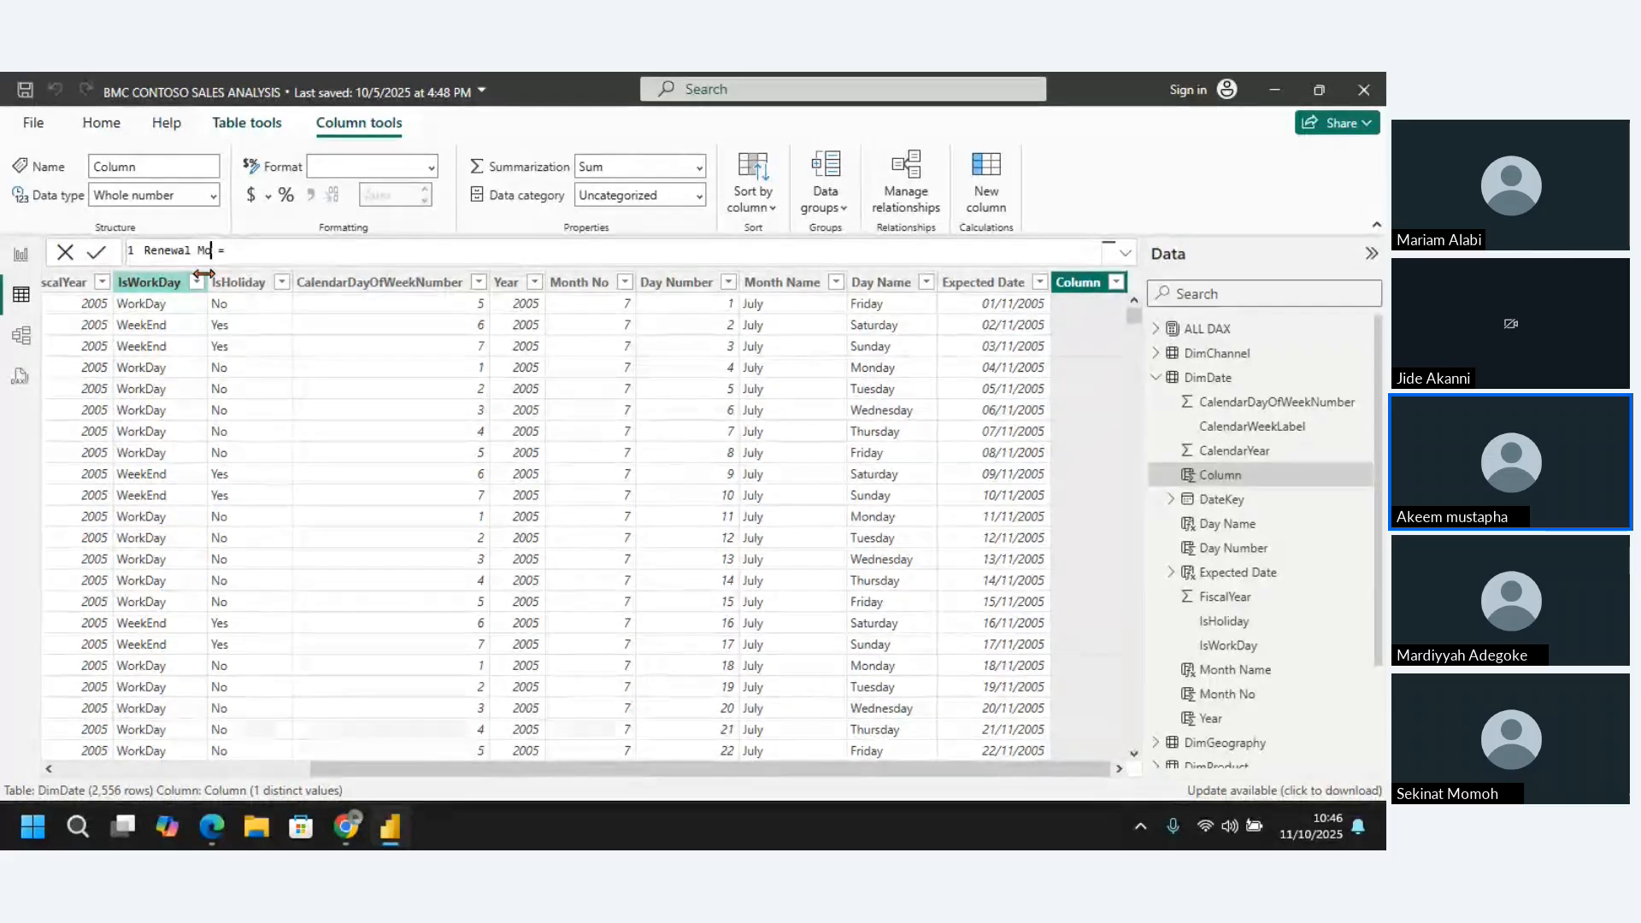
pyautogui.write('th')
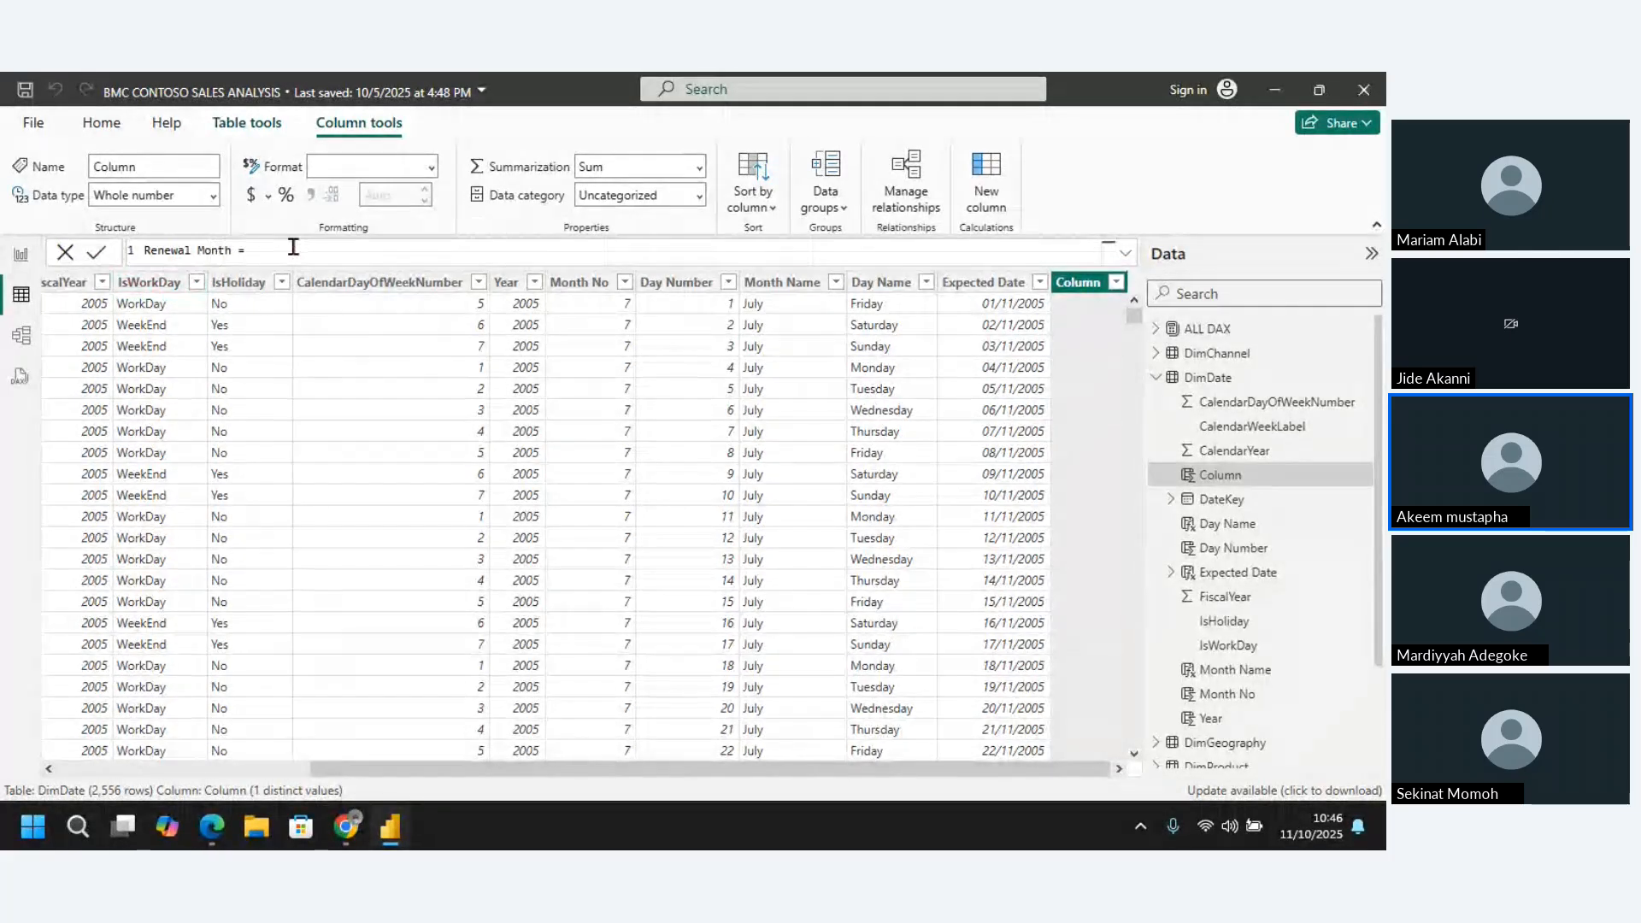
# Define Renewal Month with the EOMONTH function, using DimDate[DateKey] as the start date and 3 as the months argument
pyautogui.click(298, 250)
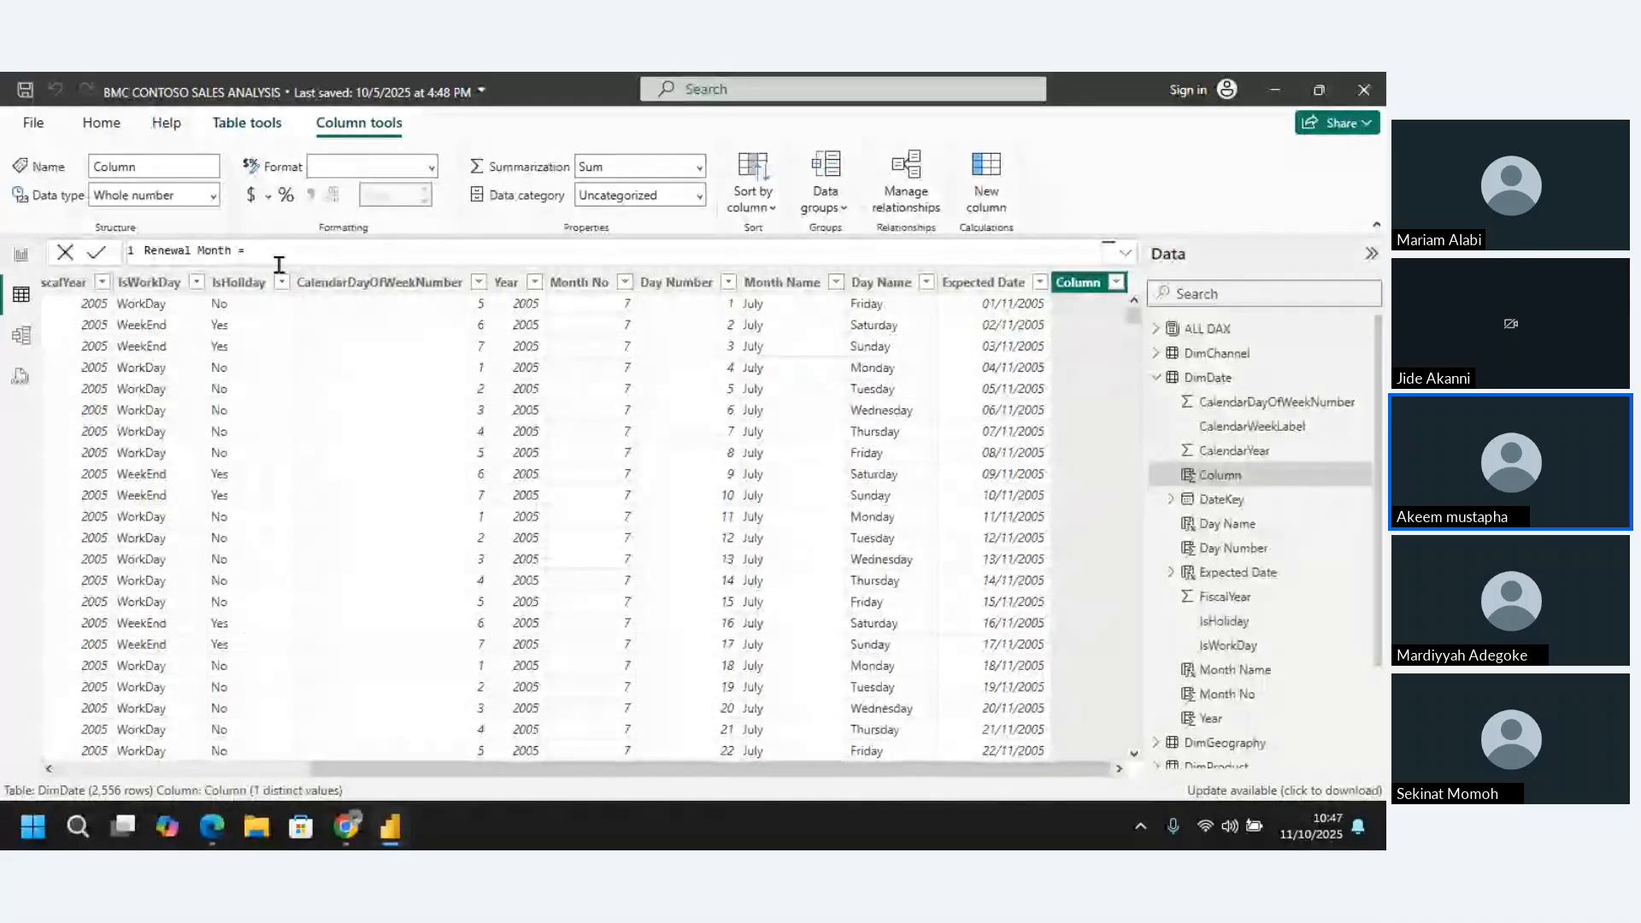
pyautogui.write('eom')
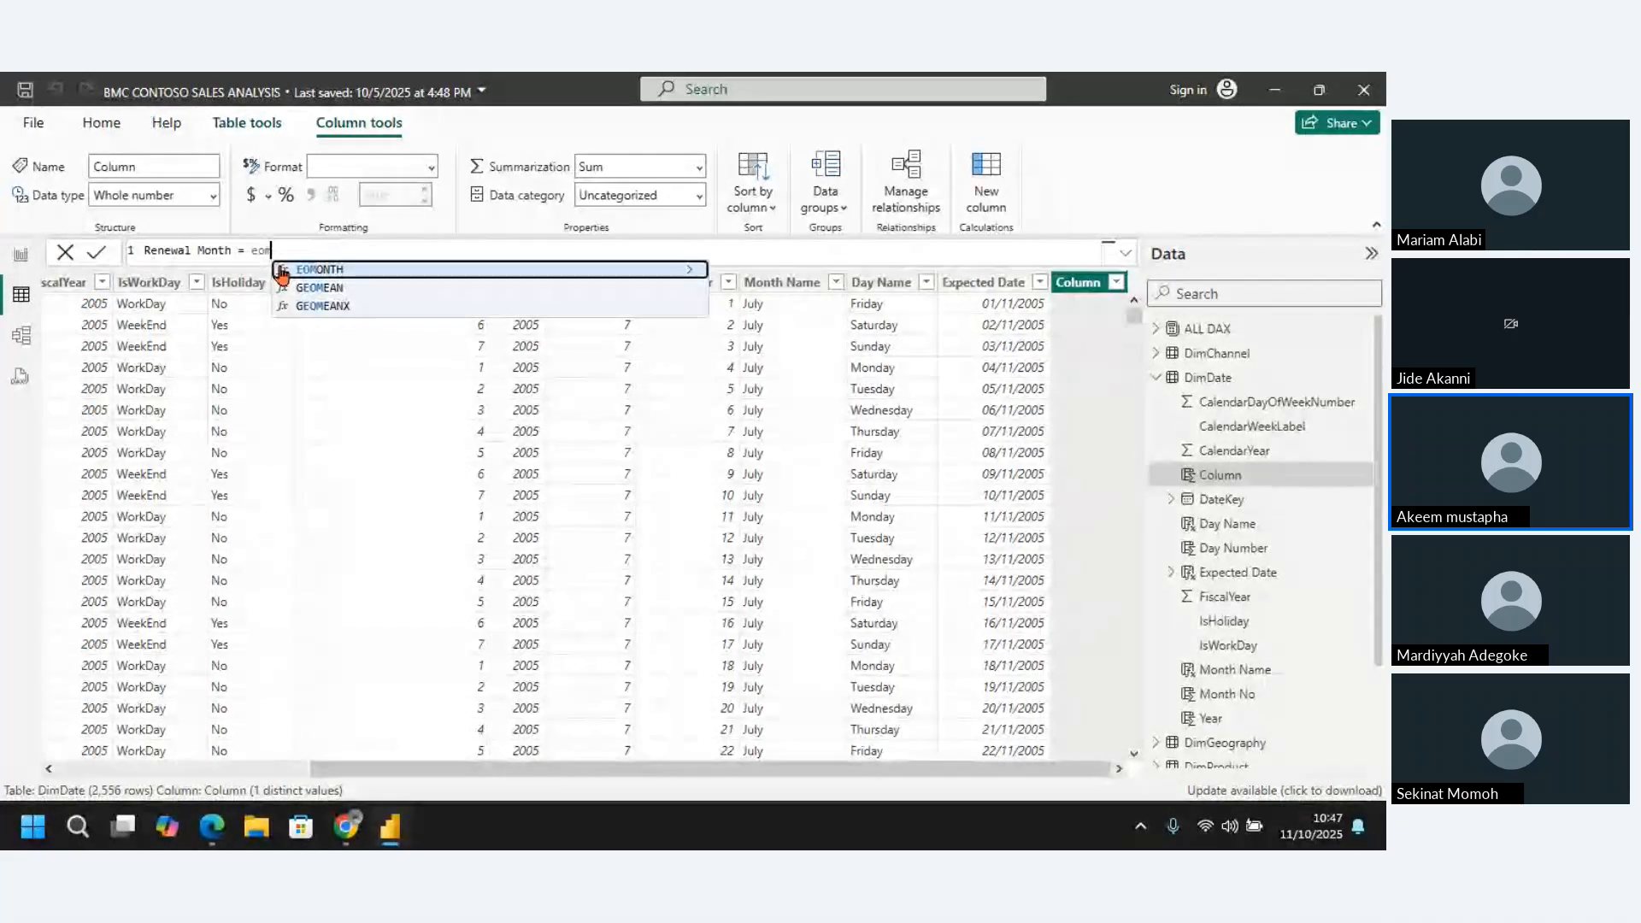
pyautogui.click(360, 270)
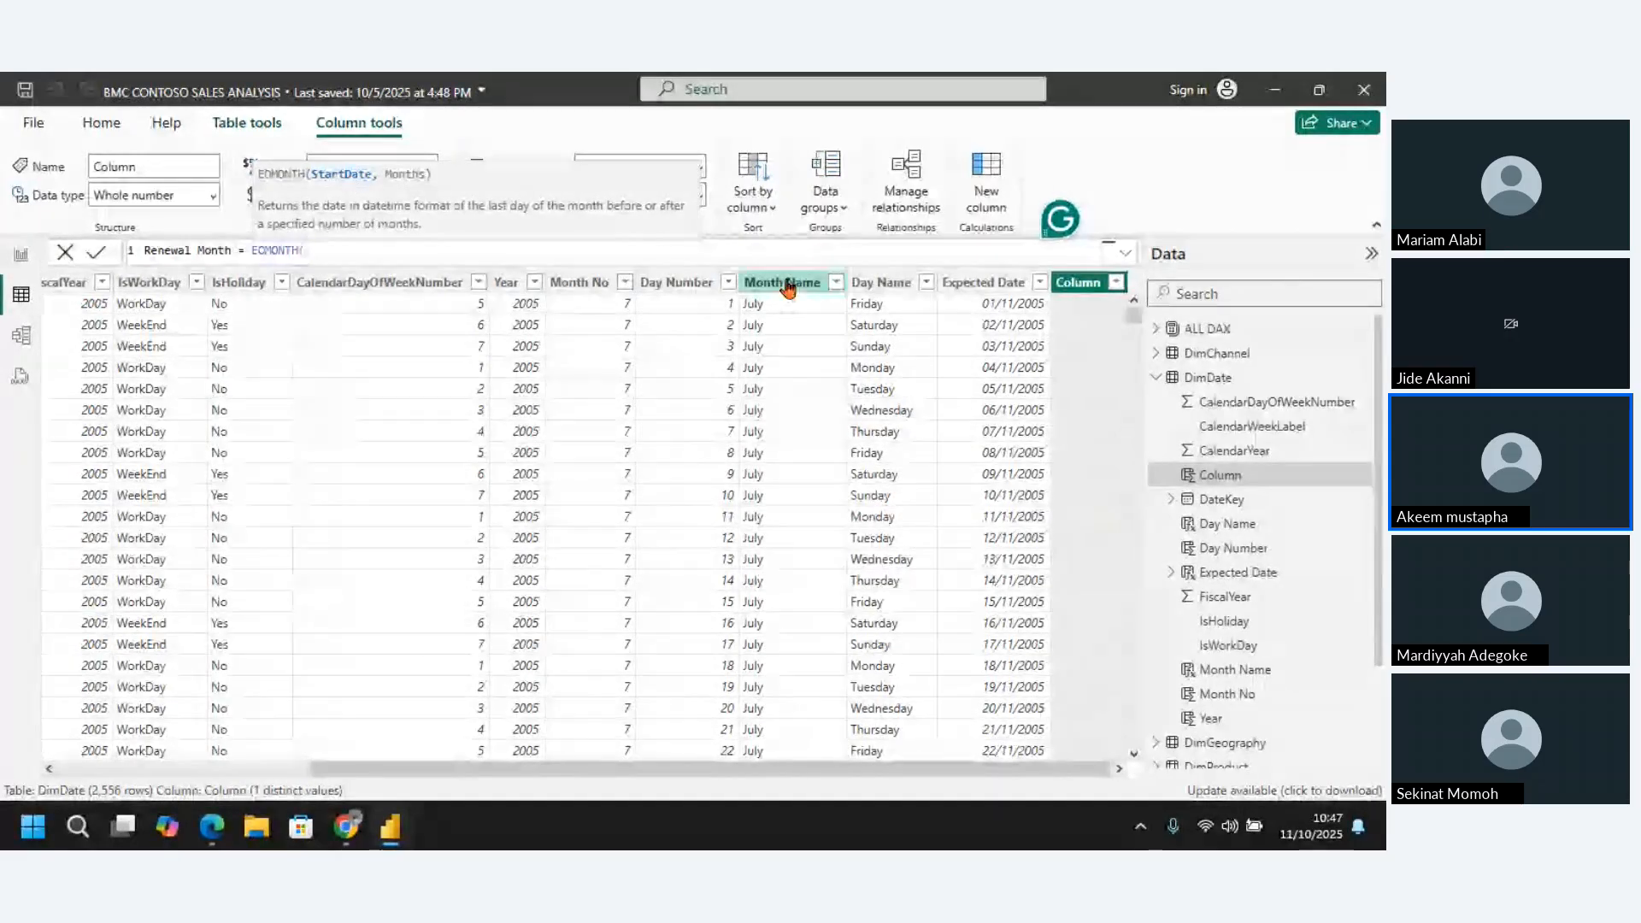
pyautogui.write('dat')
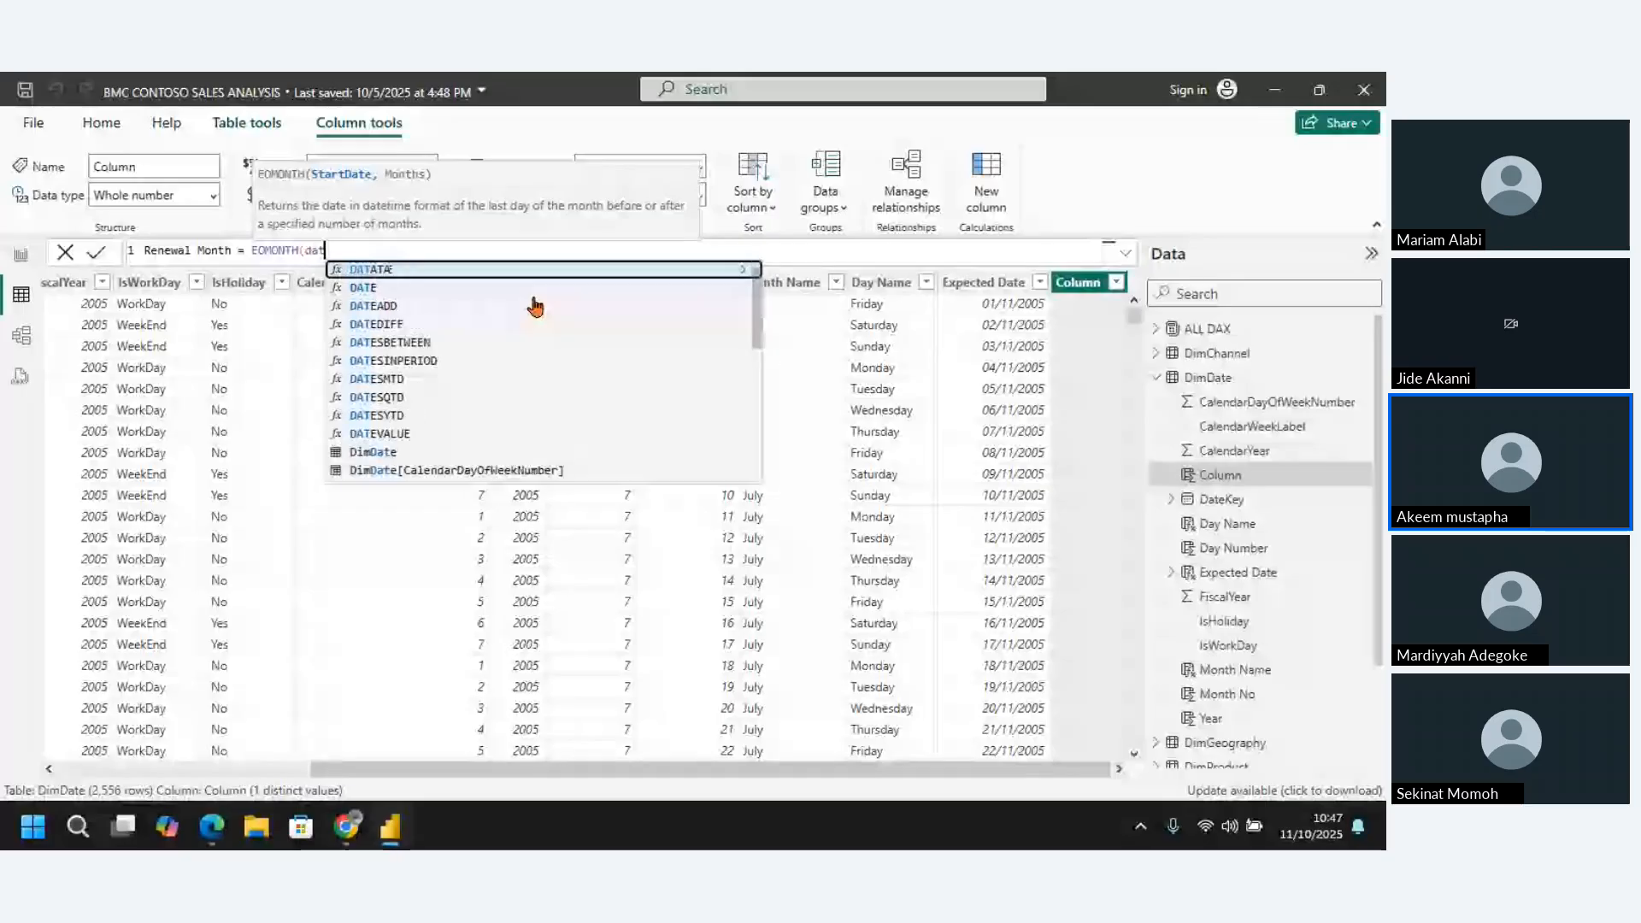
pyautogui.write('ek')
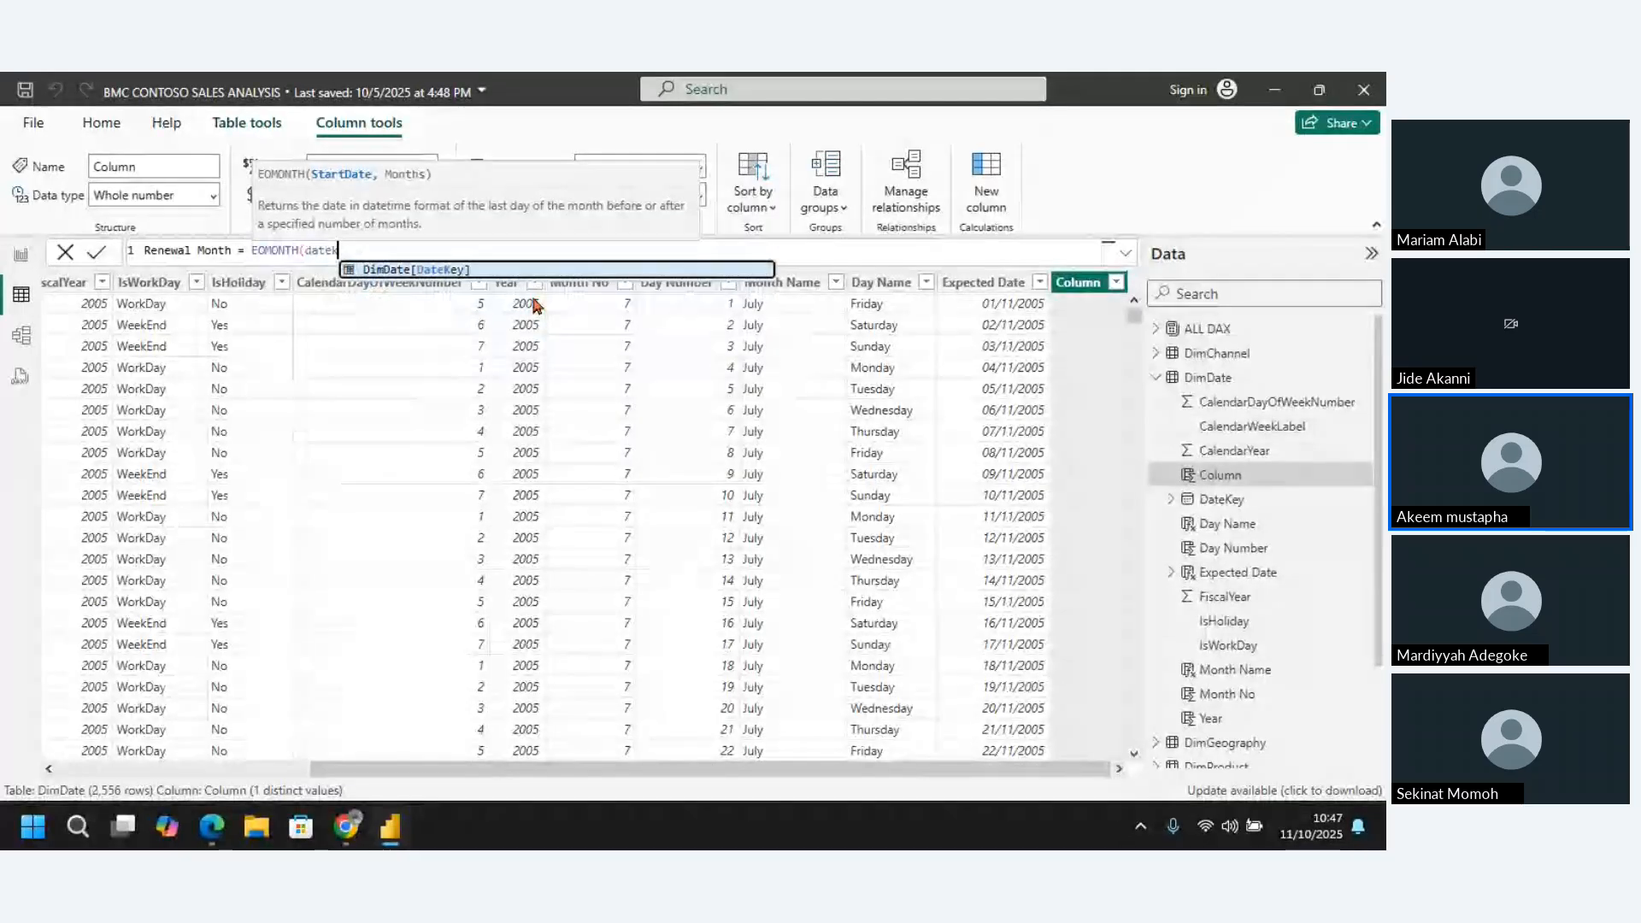
pyautogui.click(516, 270)
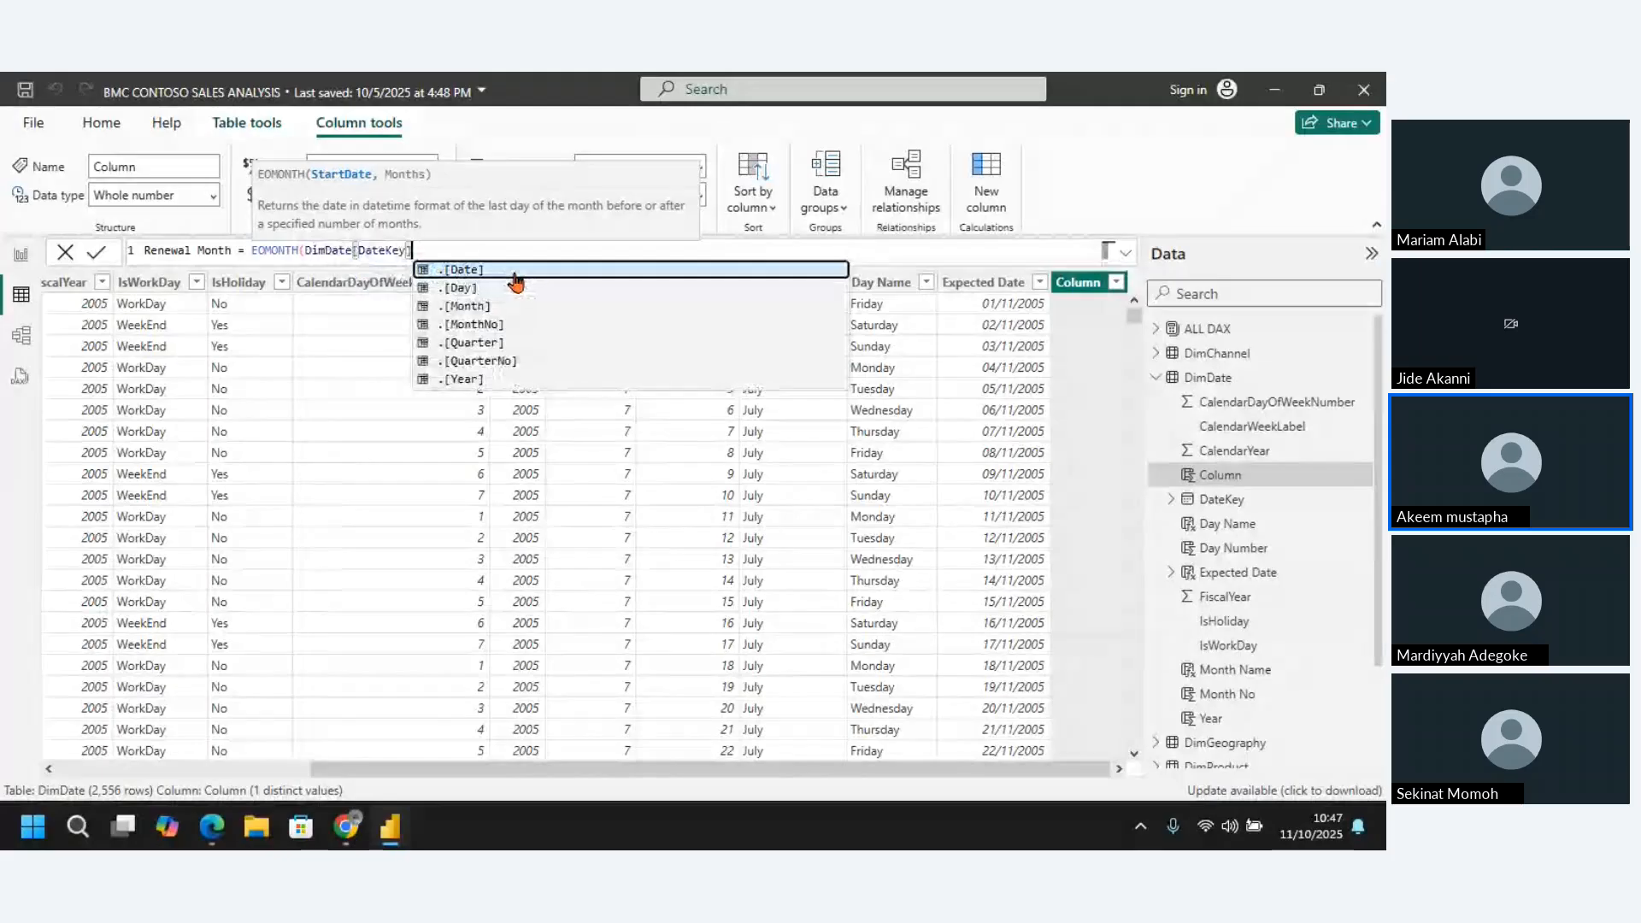
pyautogui.write(',')
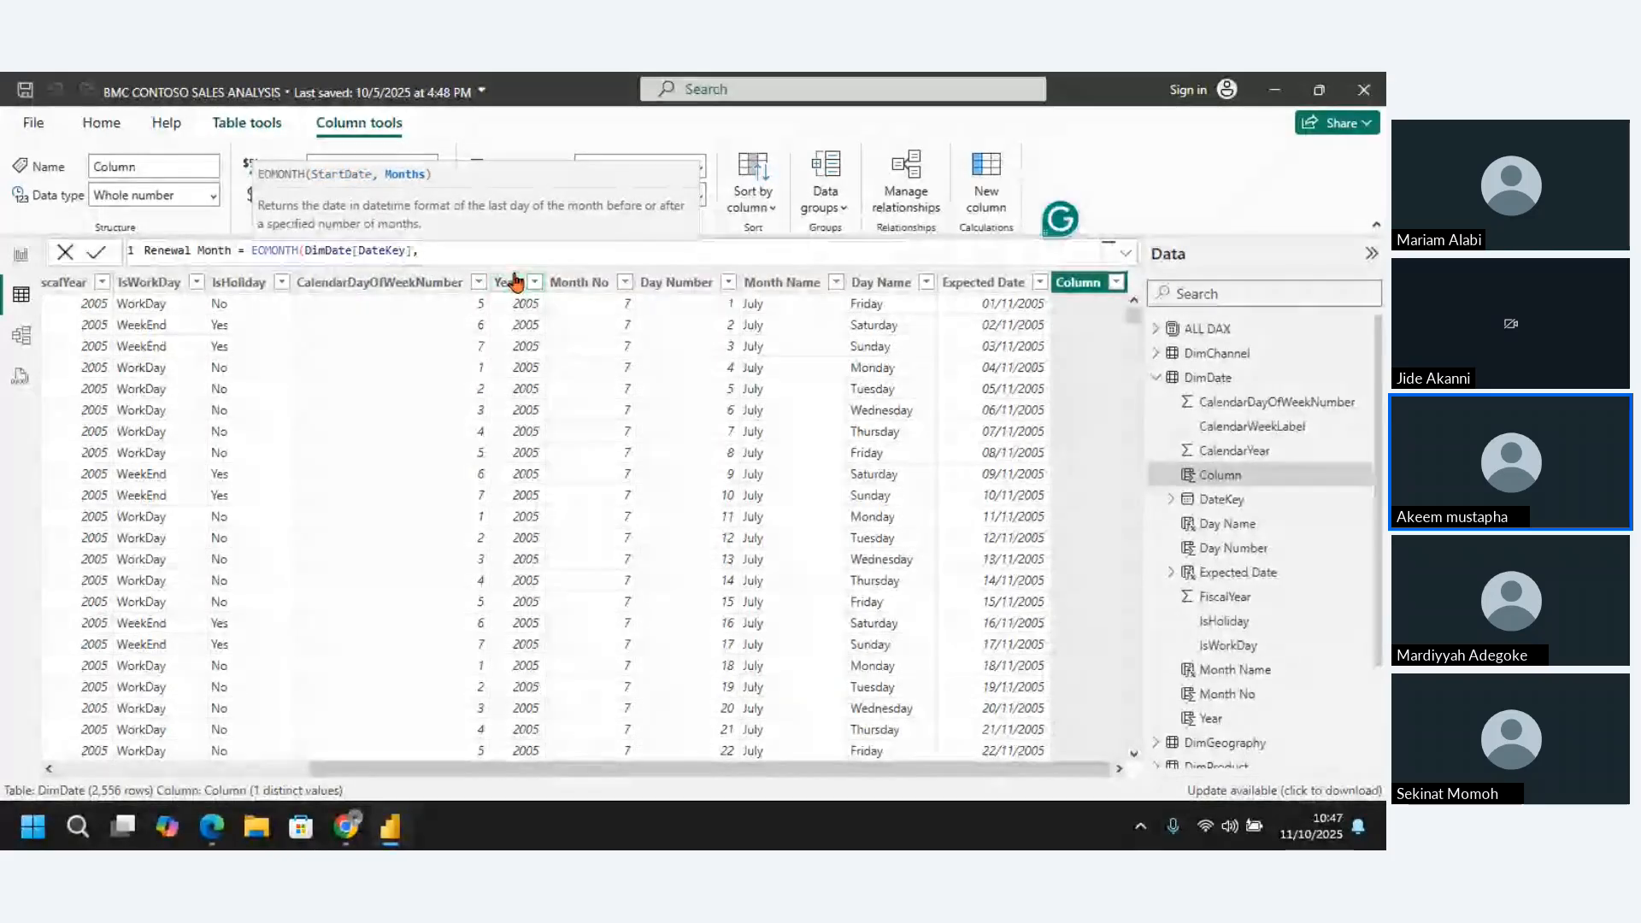
pyautogui.write('3')
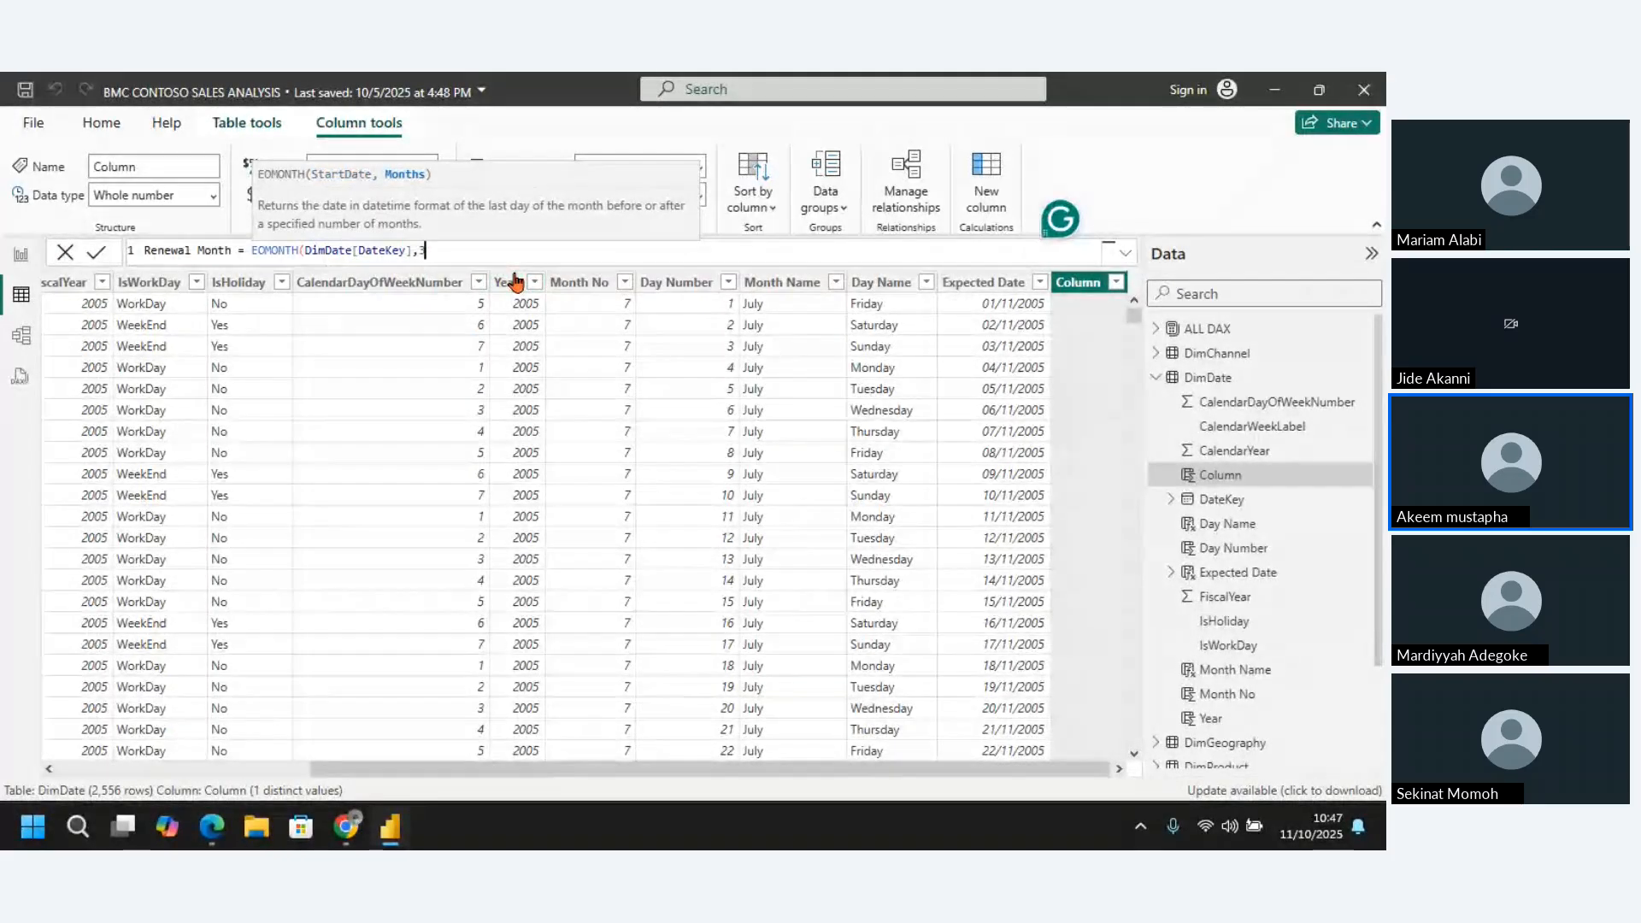
pyautogui.write(')')
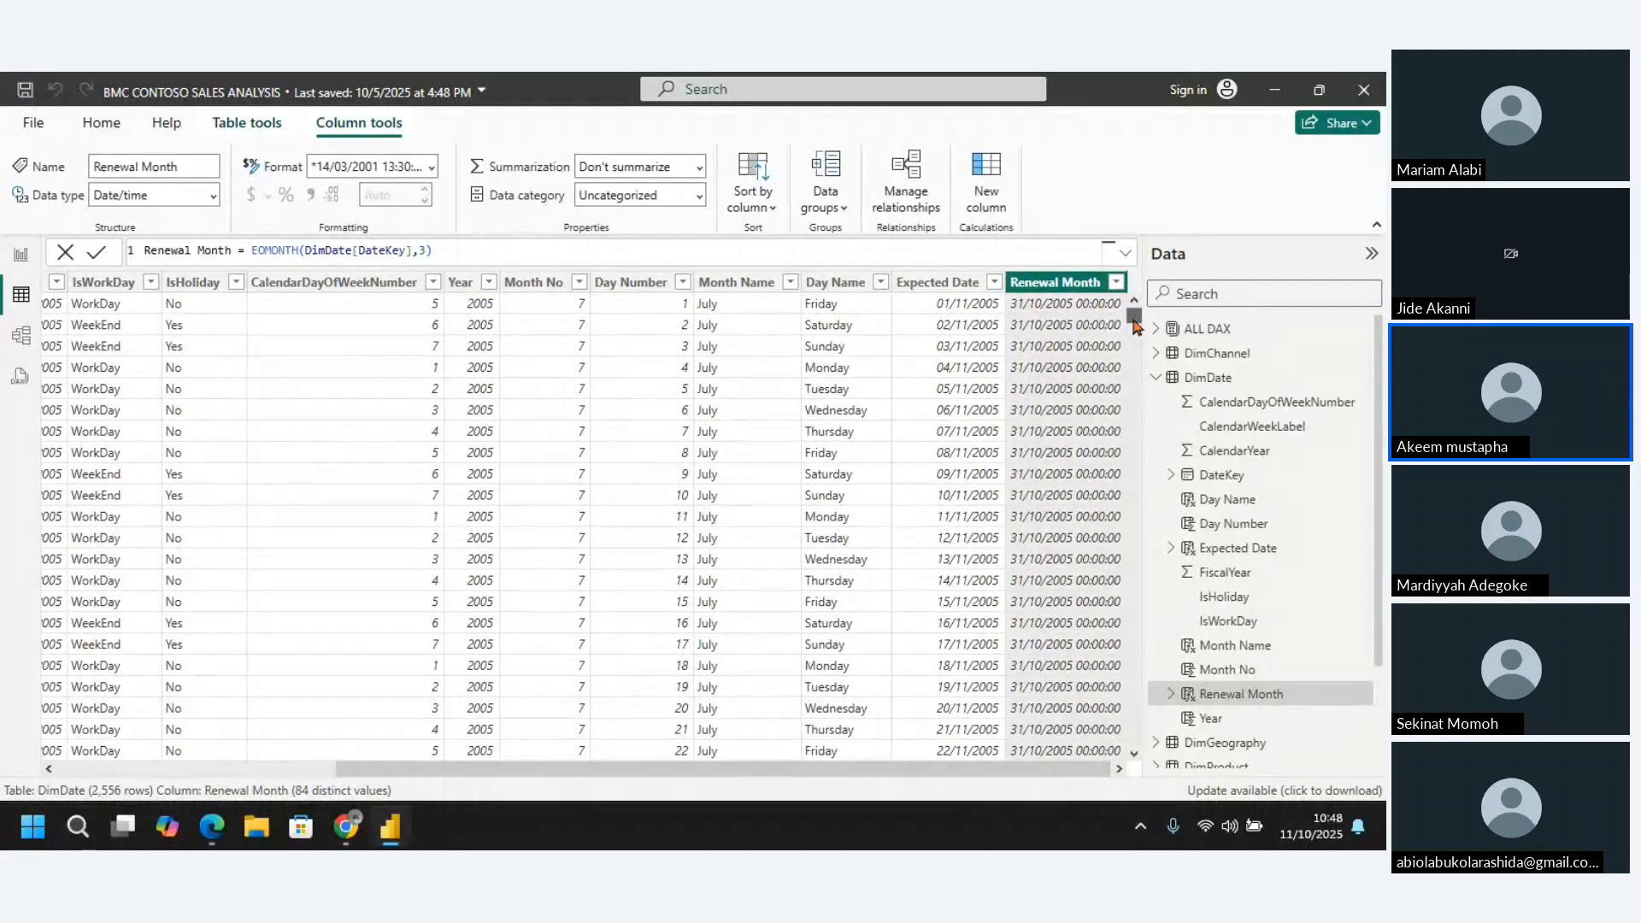
pyautogui.moveTo(1134, 324)
pyautogui.mouseDown()
pyautogui.moveTo(1139, 369)
pyautogui.moveTo(1135, 306)
pyautogui.mouseUp()
pyautogui.moveTo(351, 829)
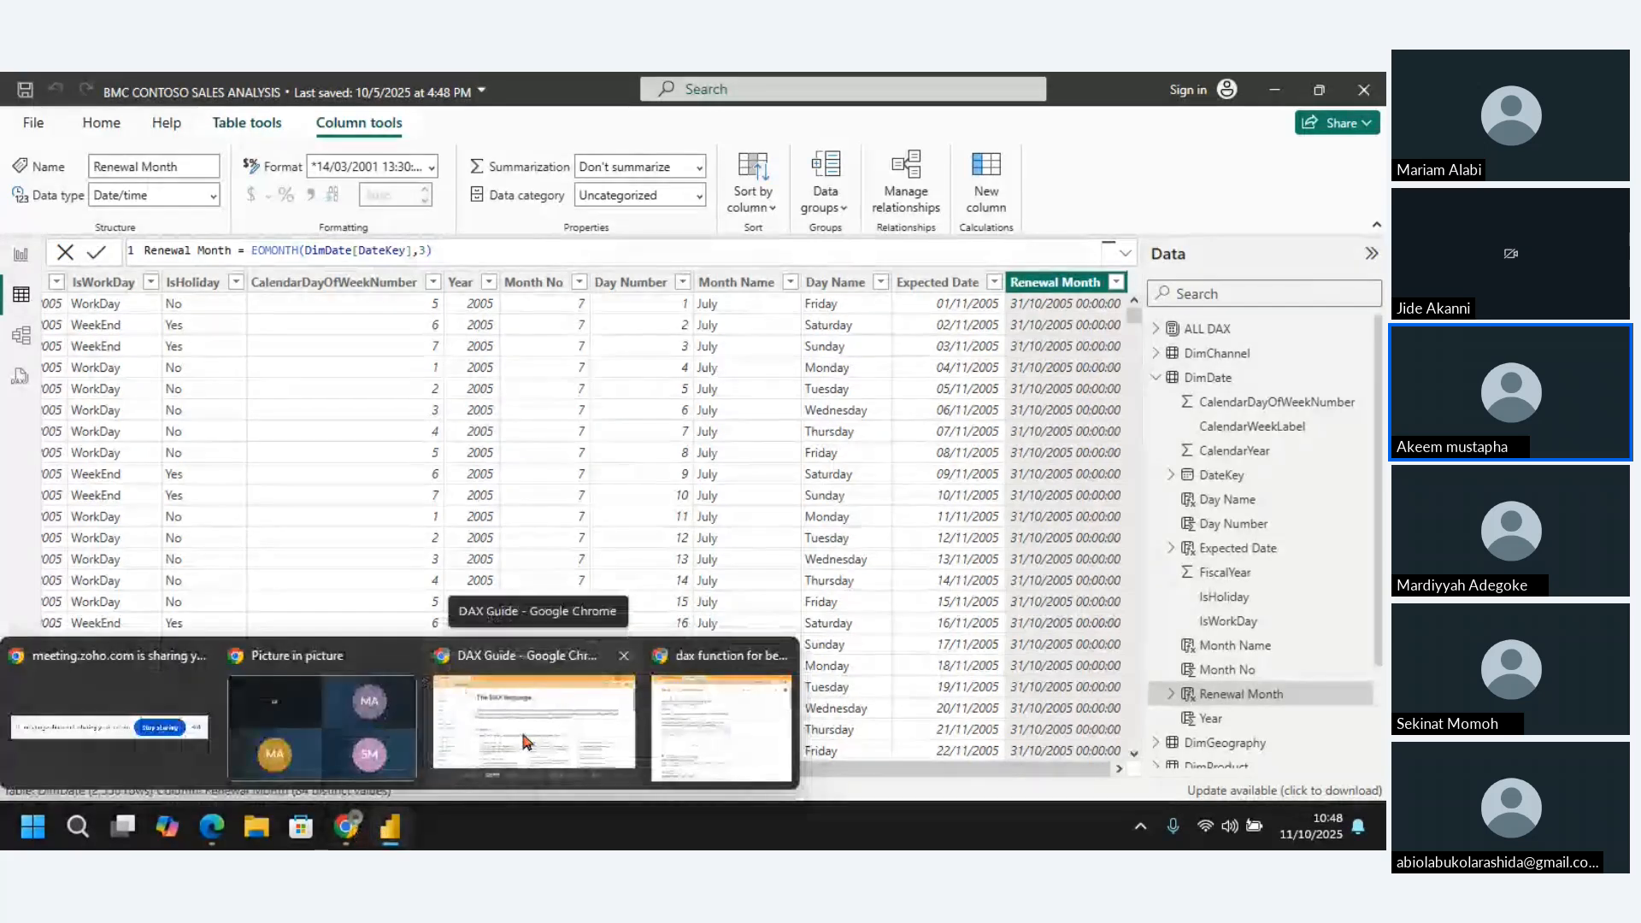
pyautogui.moveTo(523, 741)
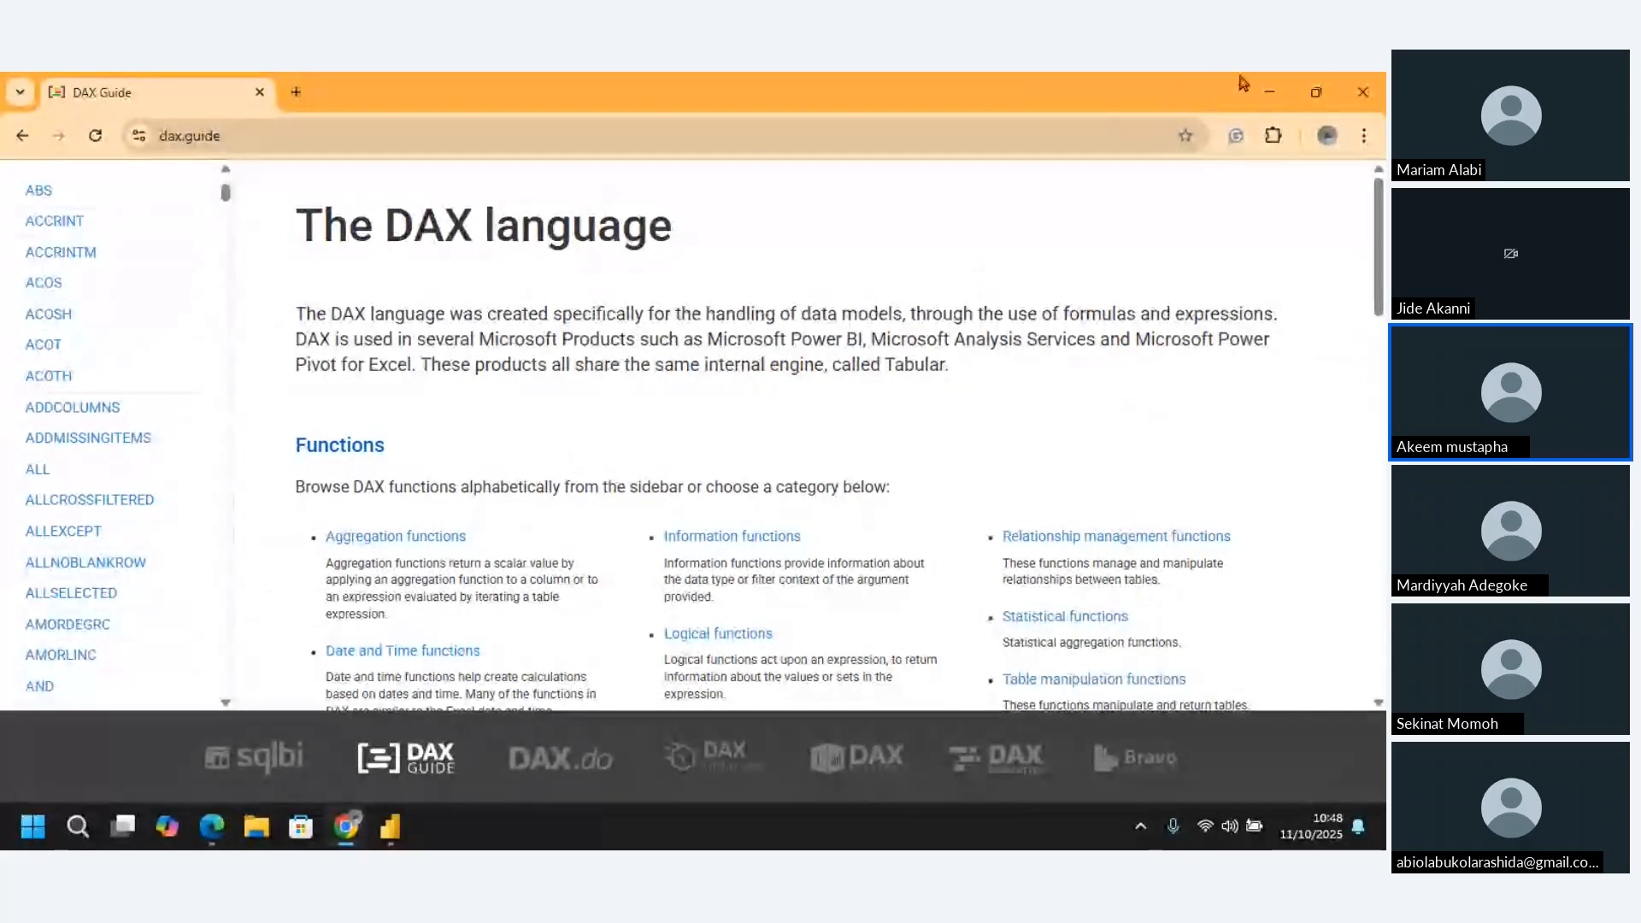
pyautogui.click(1268, 92)
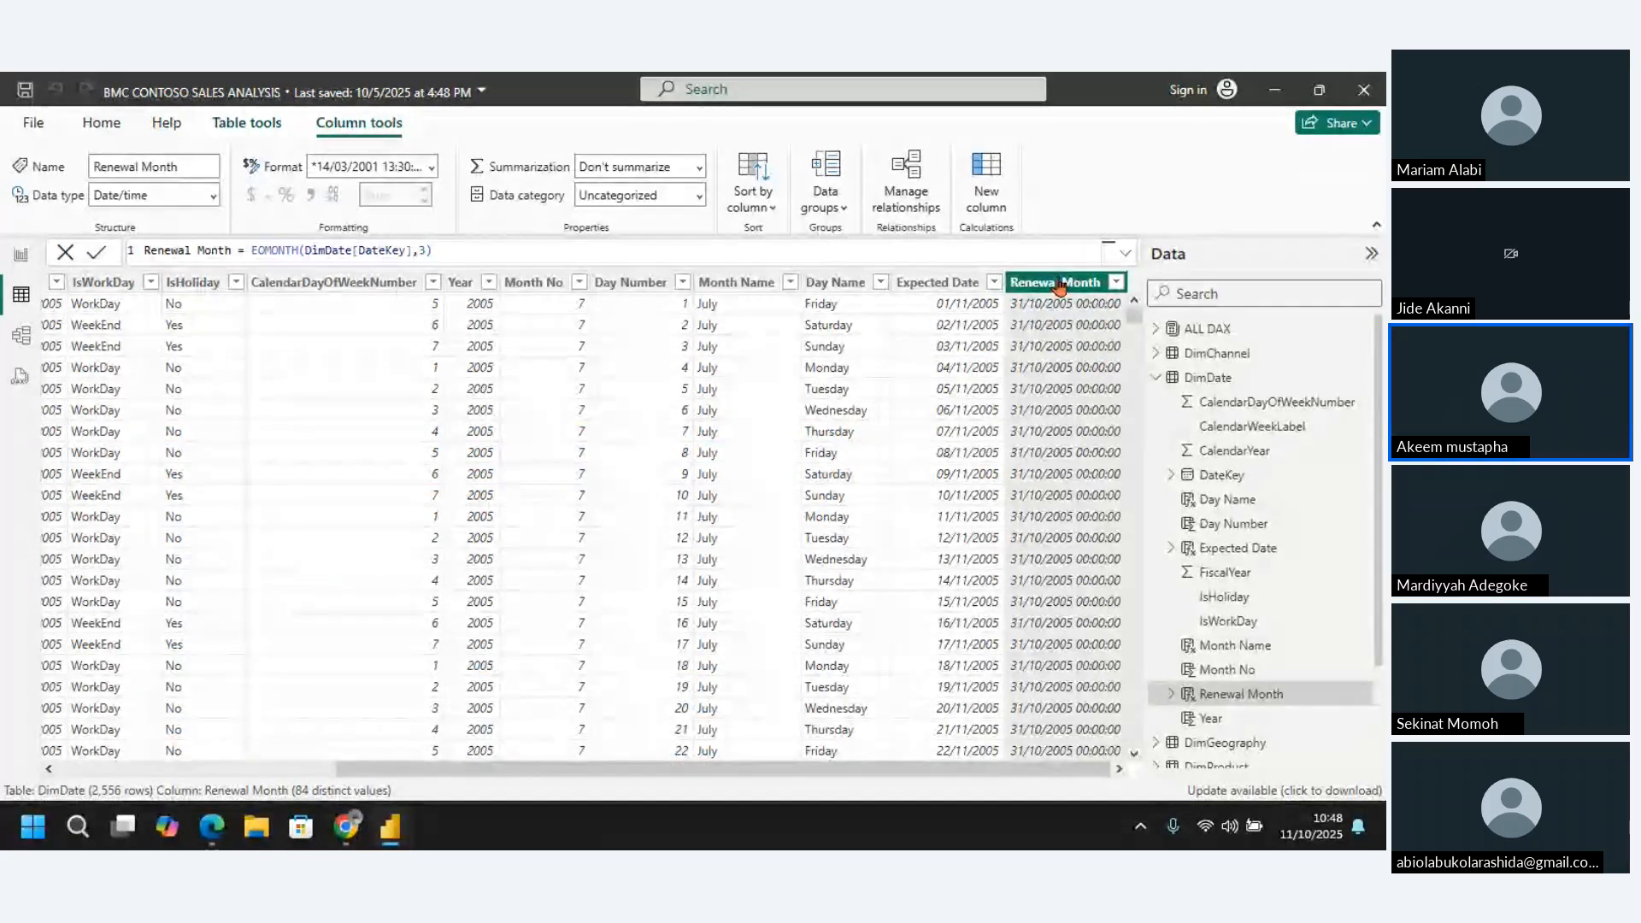
# Set the Renewal Month column's format to *14/03/2001 (Short Date)
pyautogui.click(432, 168)
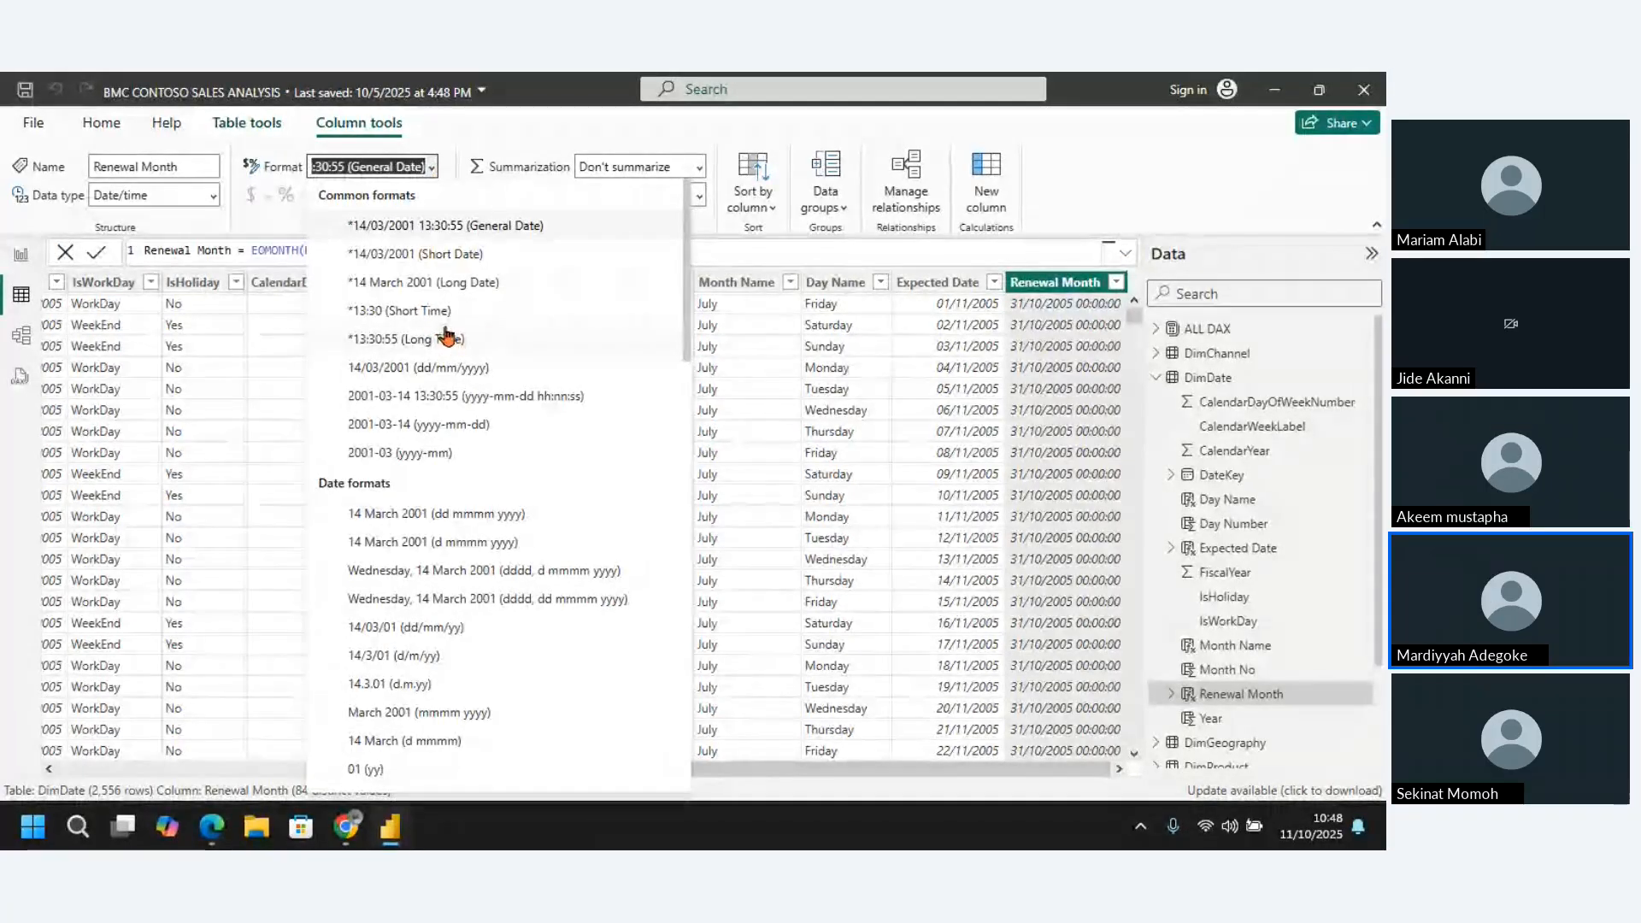
pyautogui.click(444, 254)
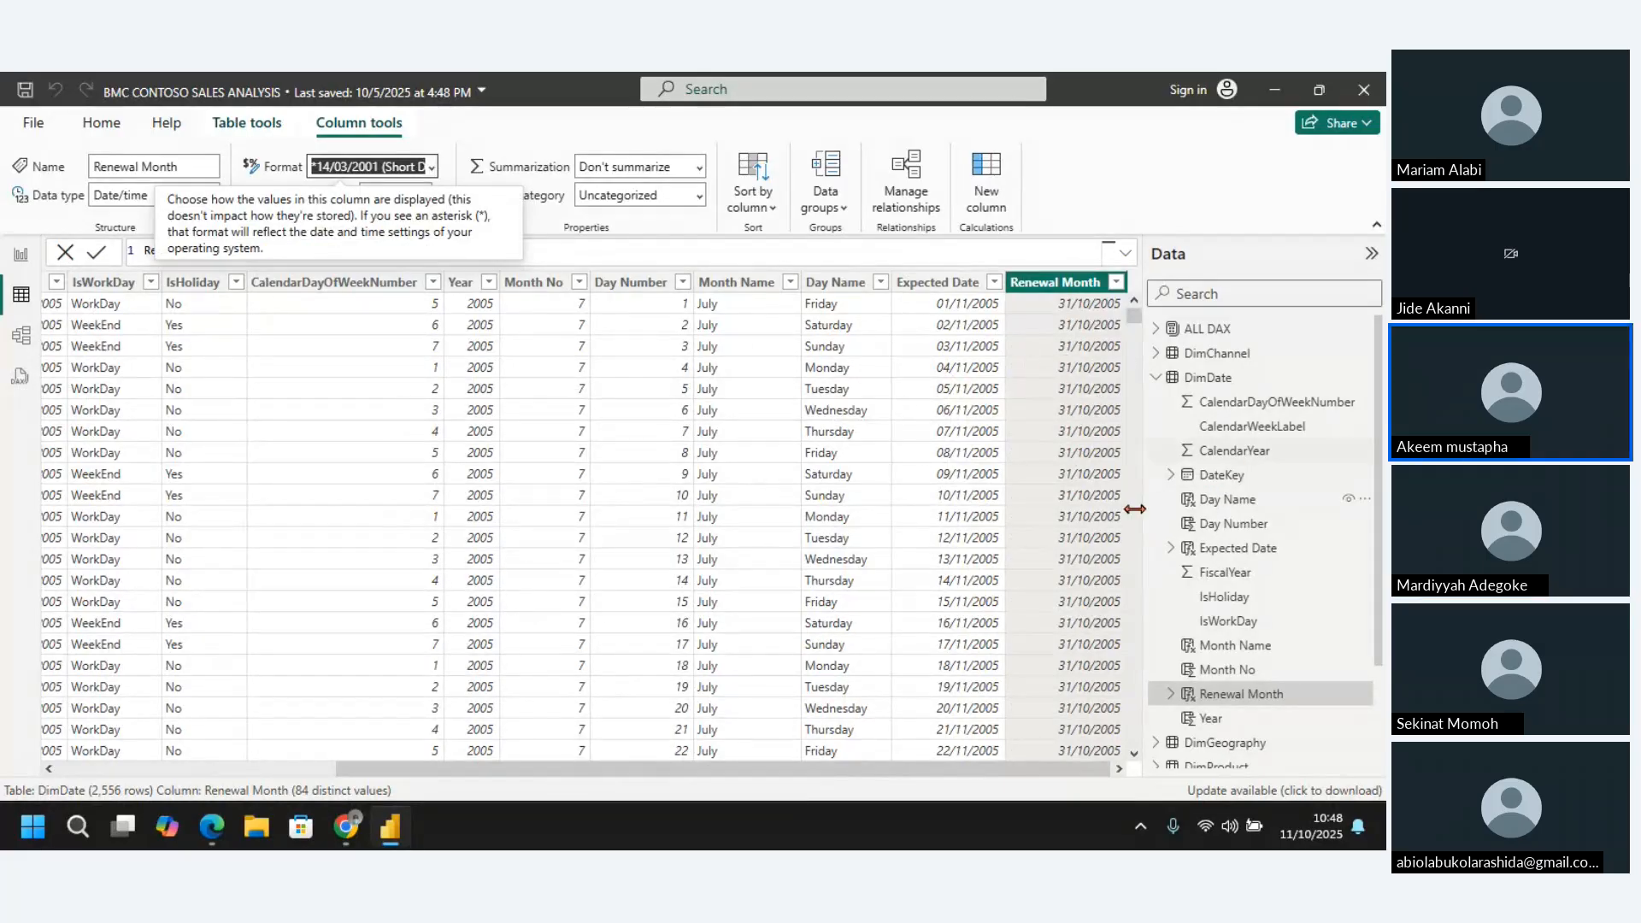
# Compare the measures in ALL DAX with DimDate's calculated columns, examining Renewal Month and the formulas of Expected Date and Day Name
pyautogui.click(1220, 333)
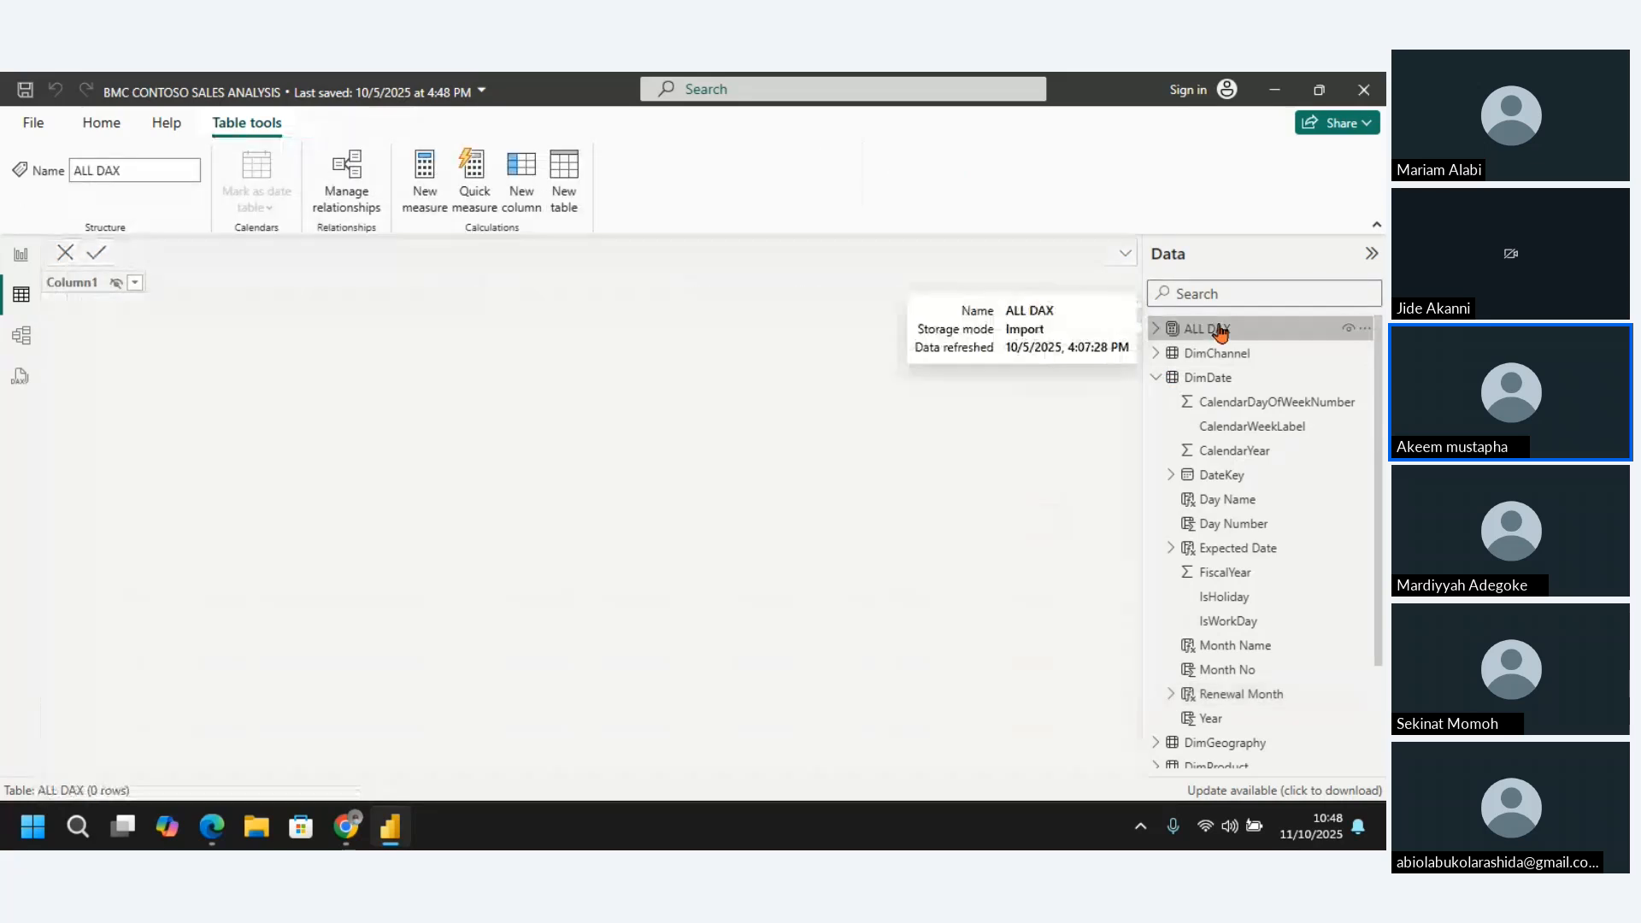
pyautogui.click(1155, 330)
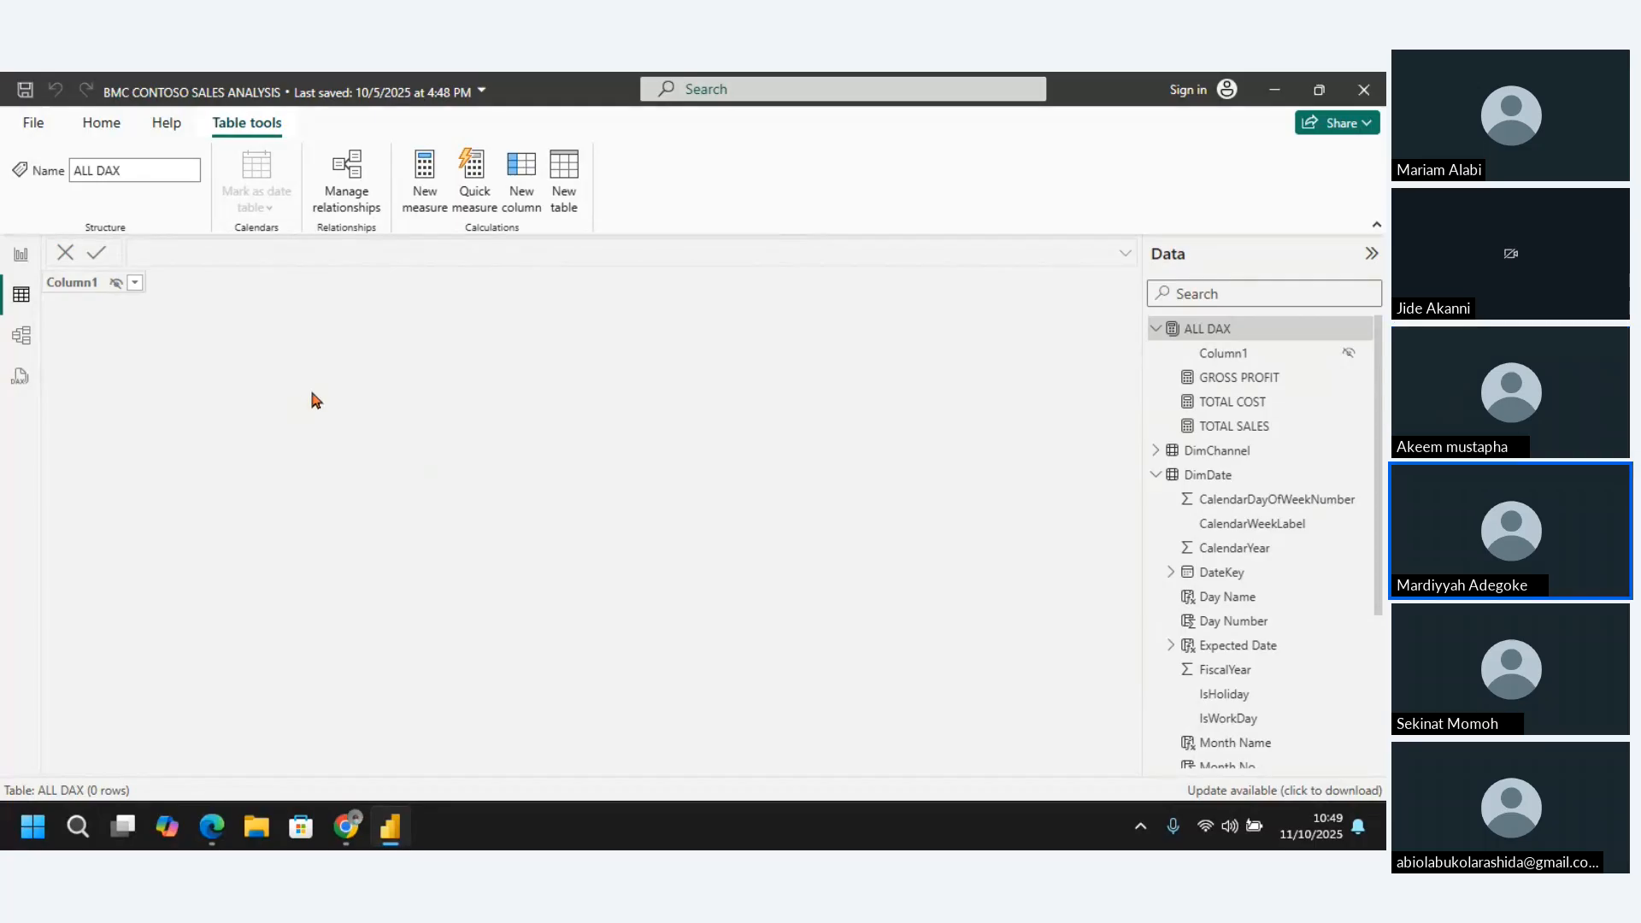
pyautogui.click(1207, 476)
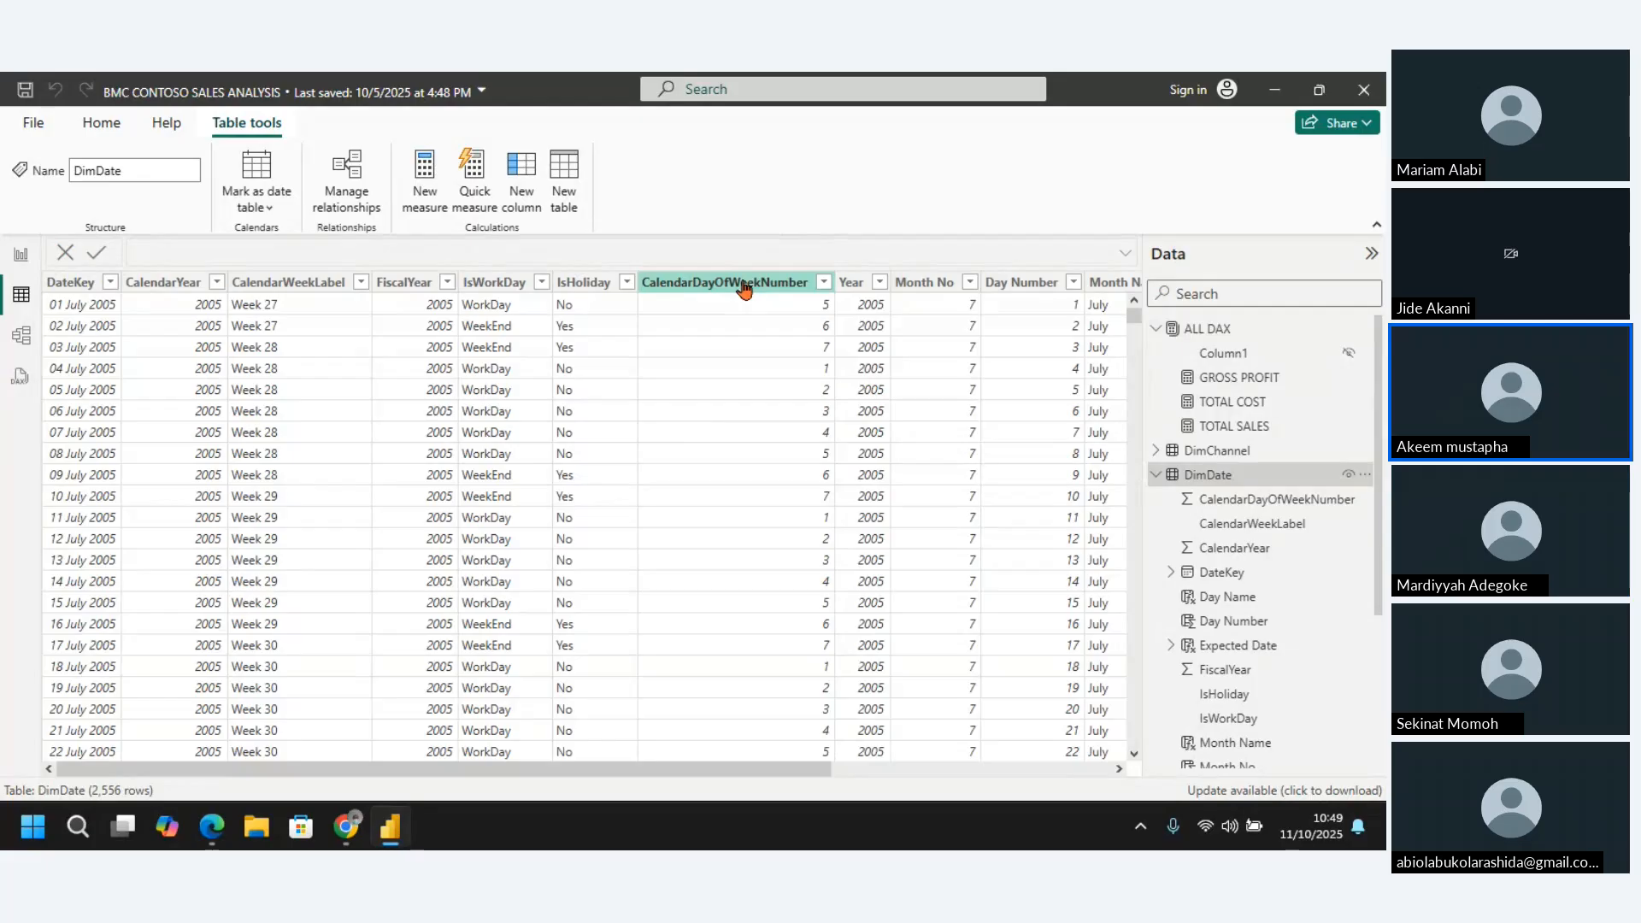
pyautogui.moveTo(604, 772); pyautogui.dragTo(960, 774)
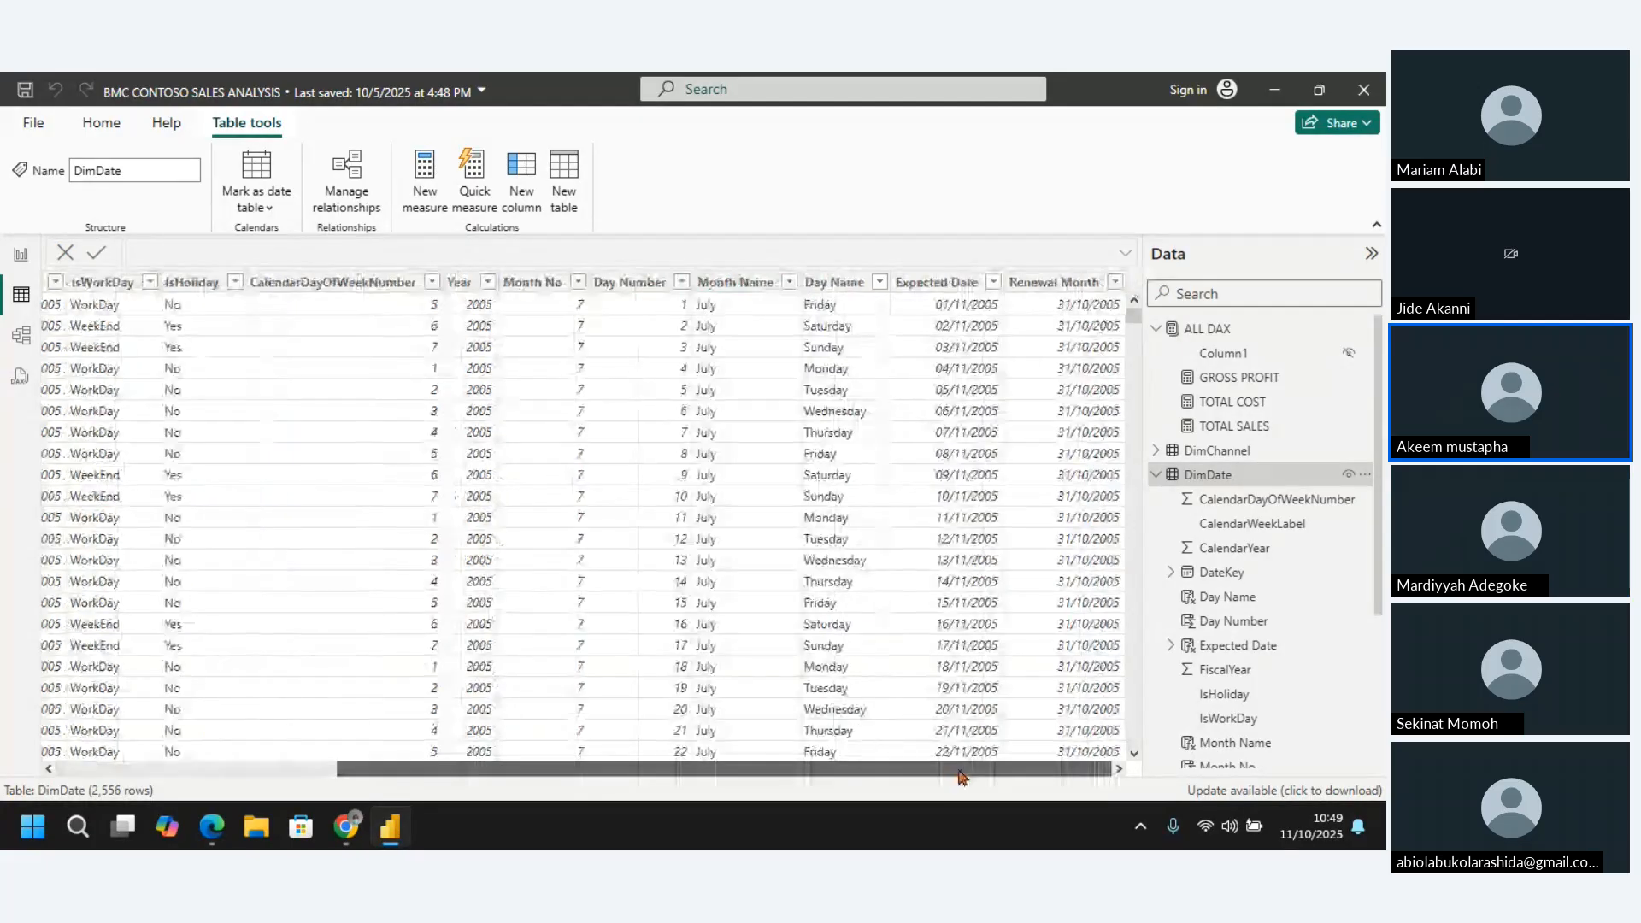
pyautogui.click(1064, 283)
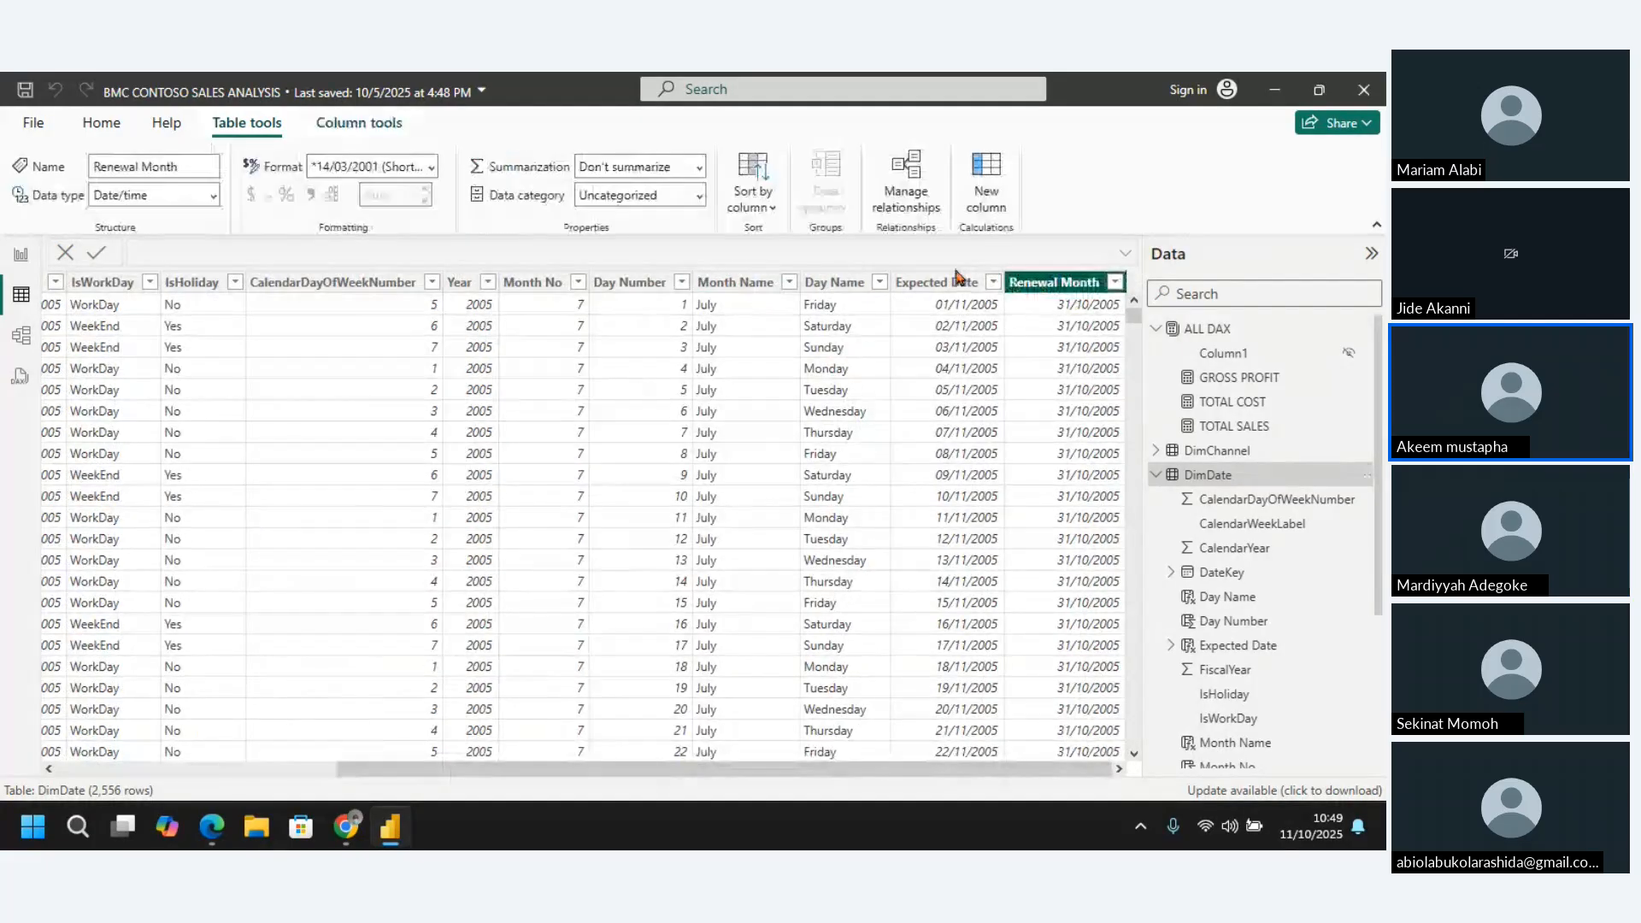
pyautogui.click(950, 281)
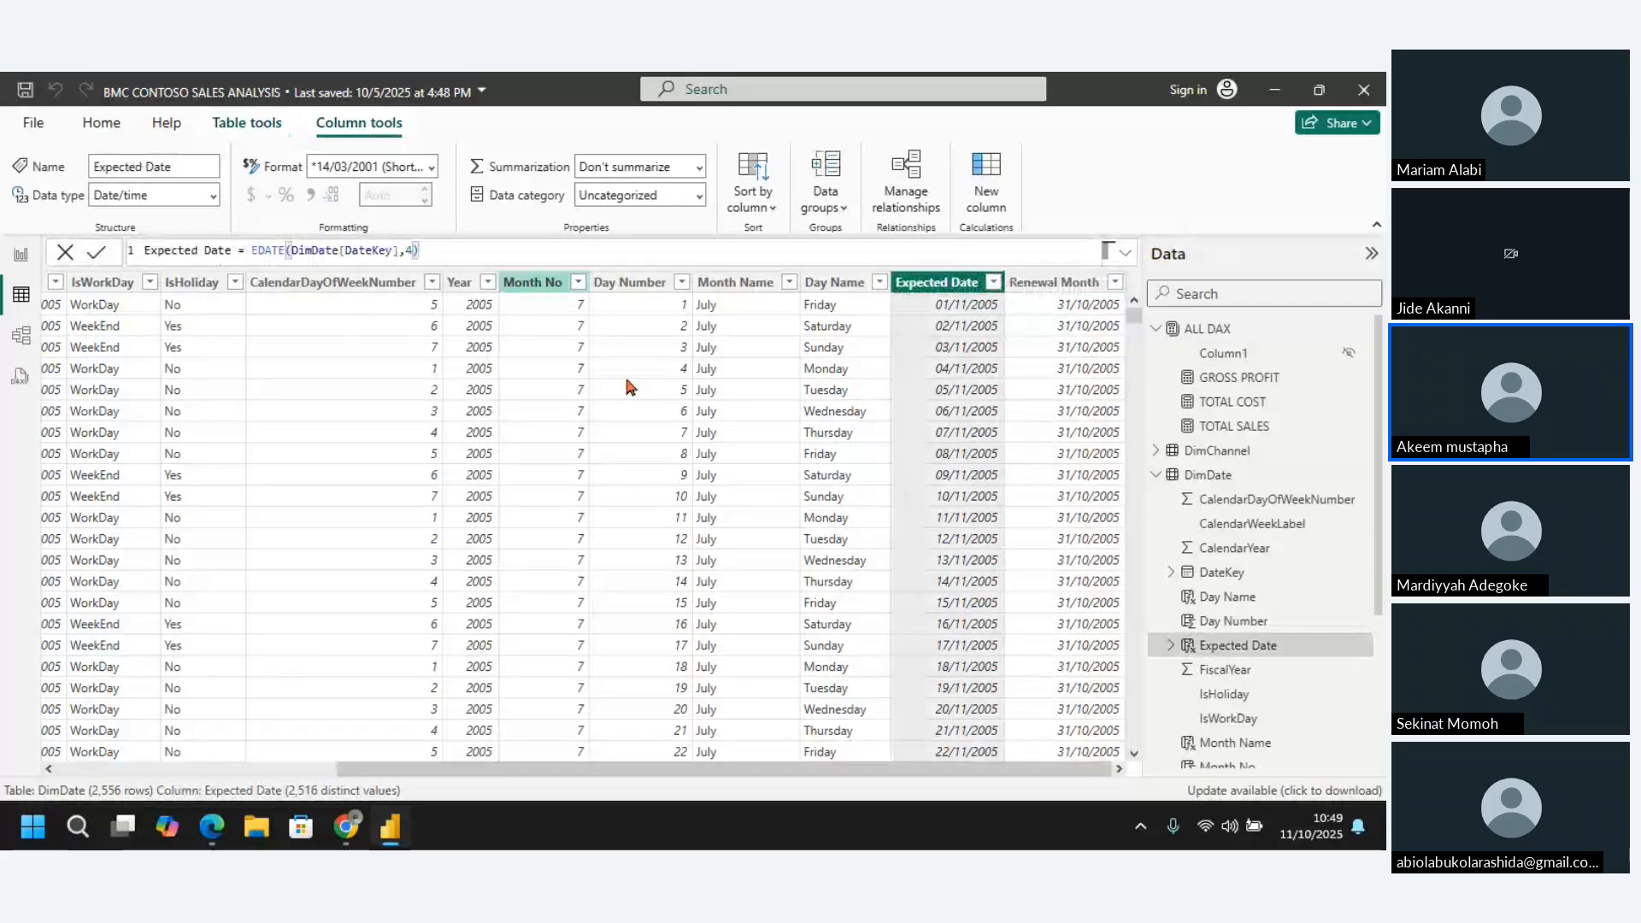
pyautogui.click(834, 282)
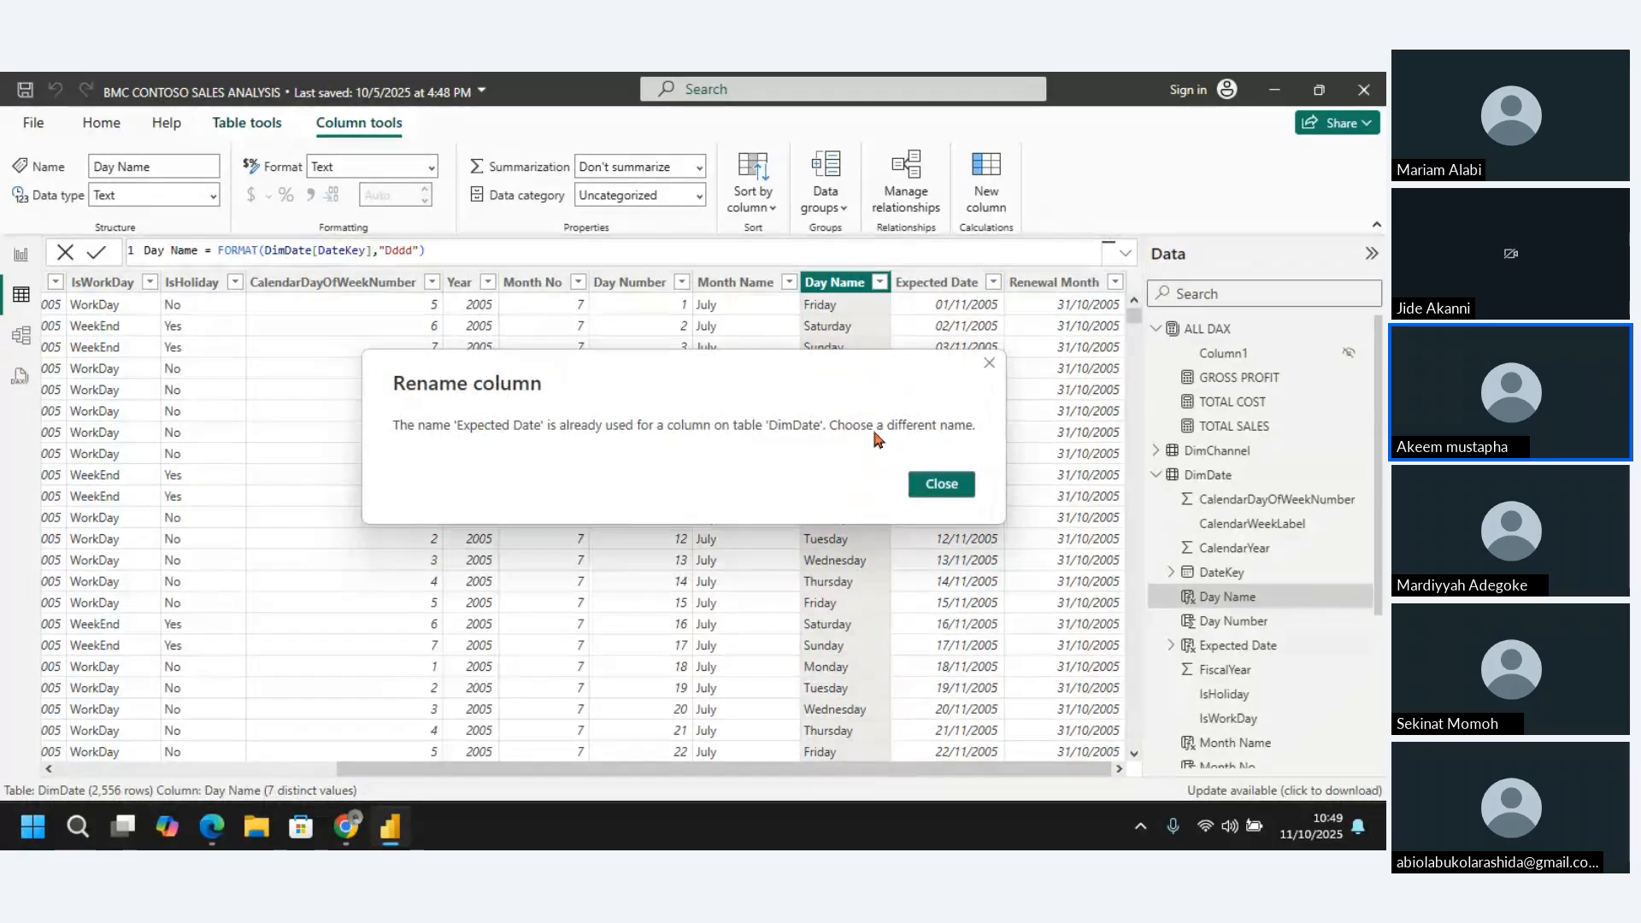
pyautogui.click(987, 363)
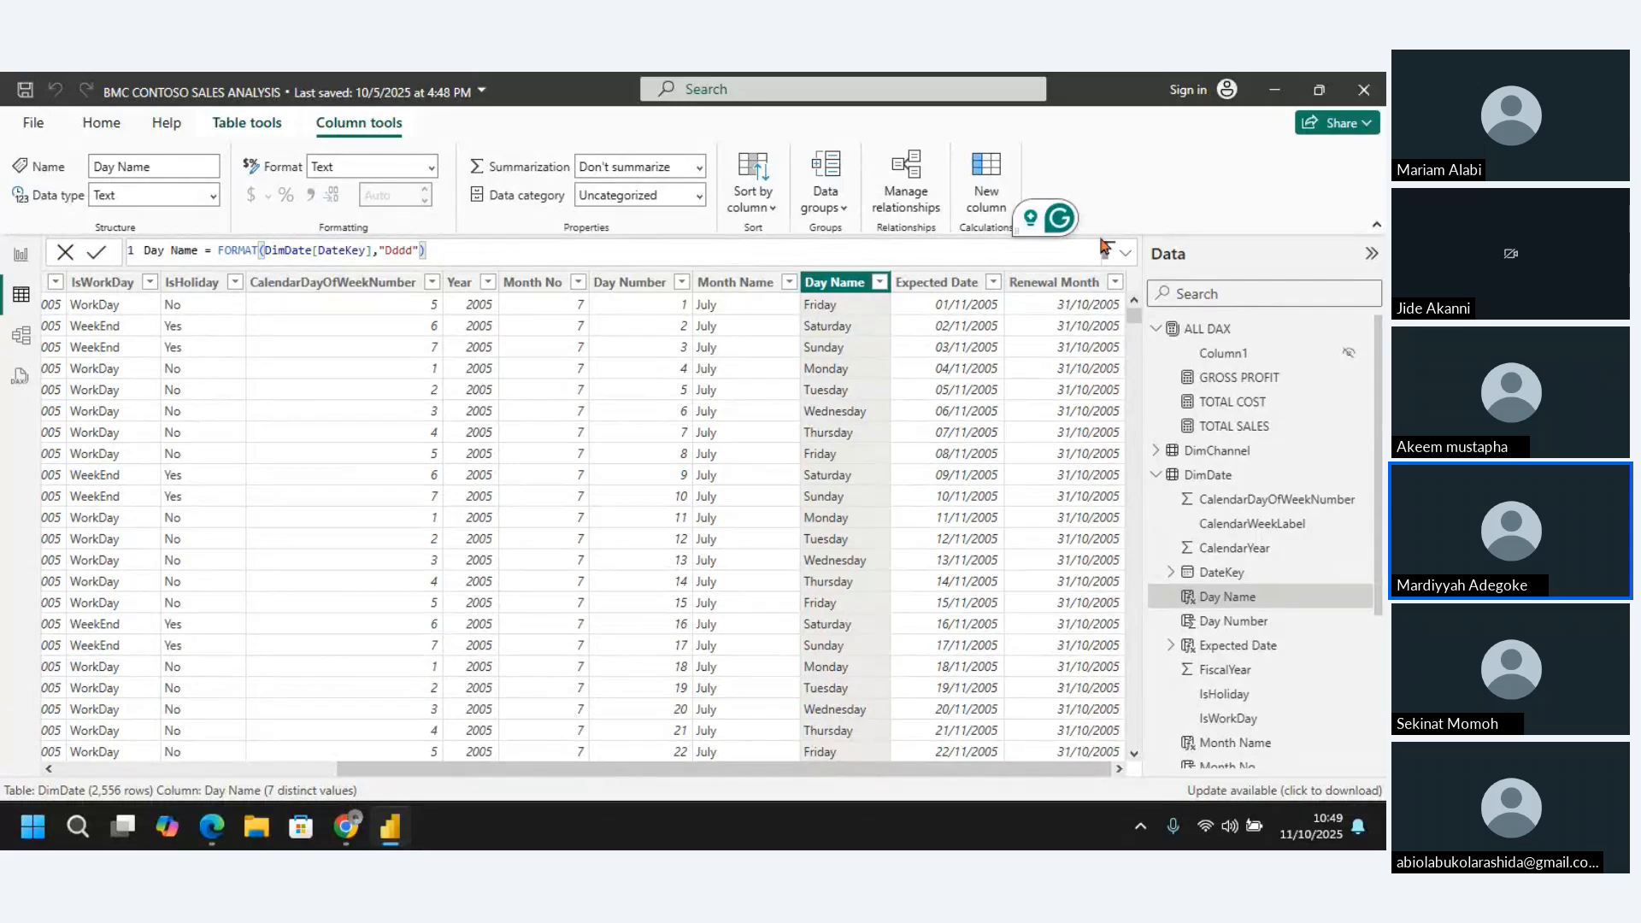
# Examine the ALL DAX measures and the TOTAL SALES formula in Report view, and return to Table view with ALL DAX collapsed
pyautogui.click(1214, 331)
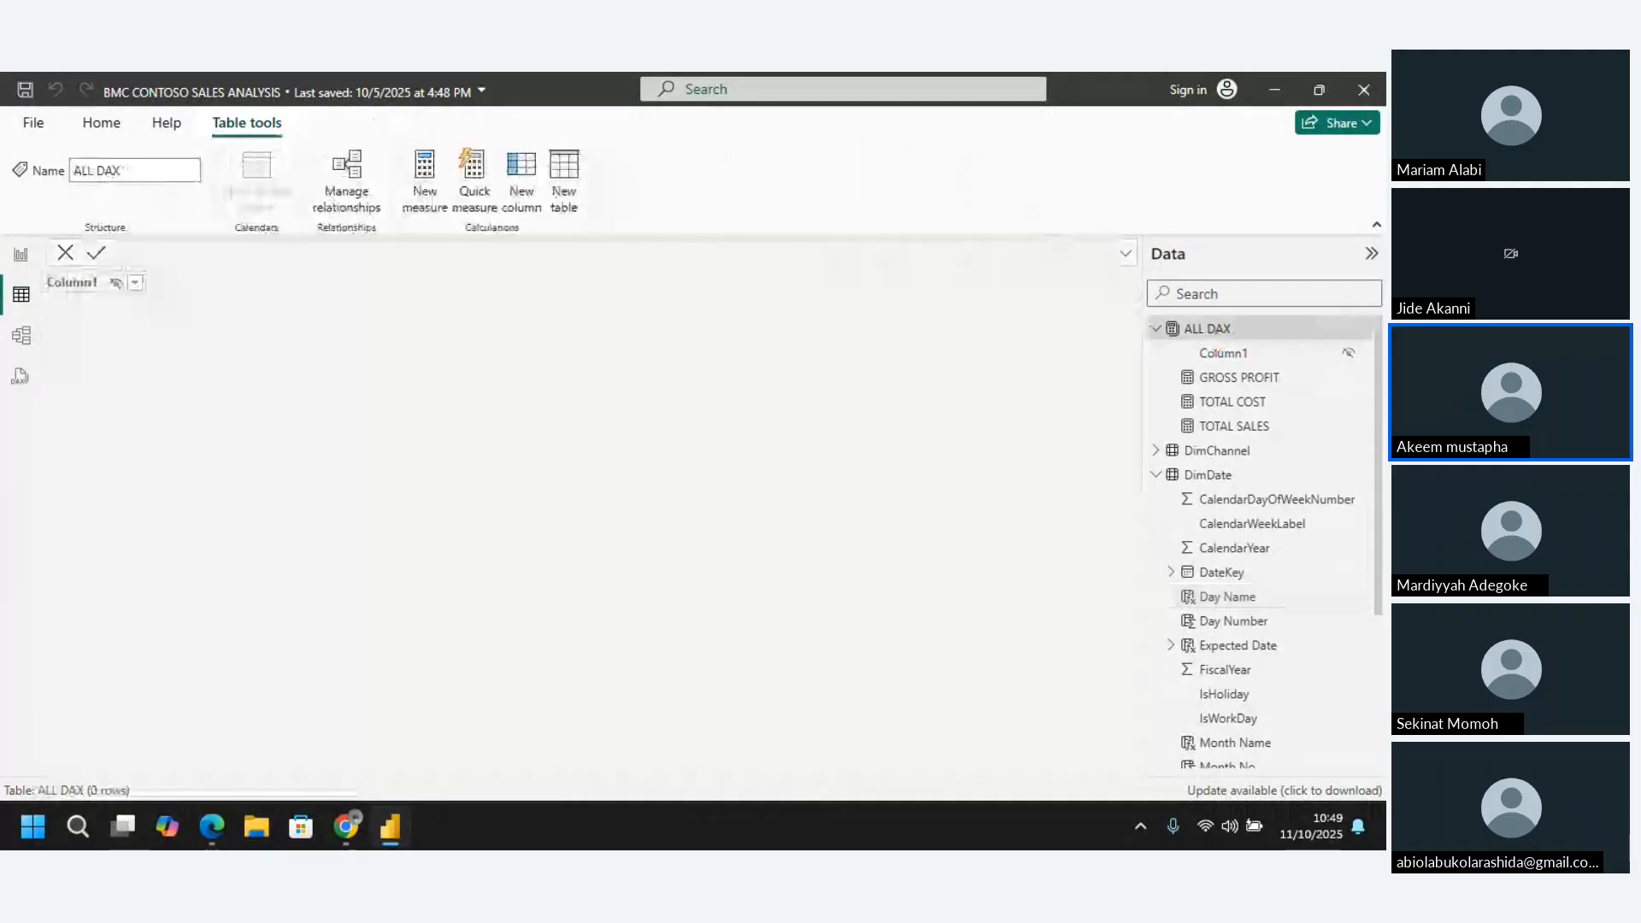
pyautogui.click(21, 257)
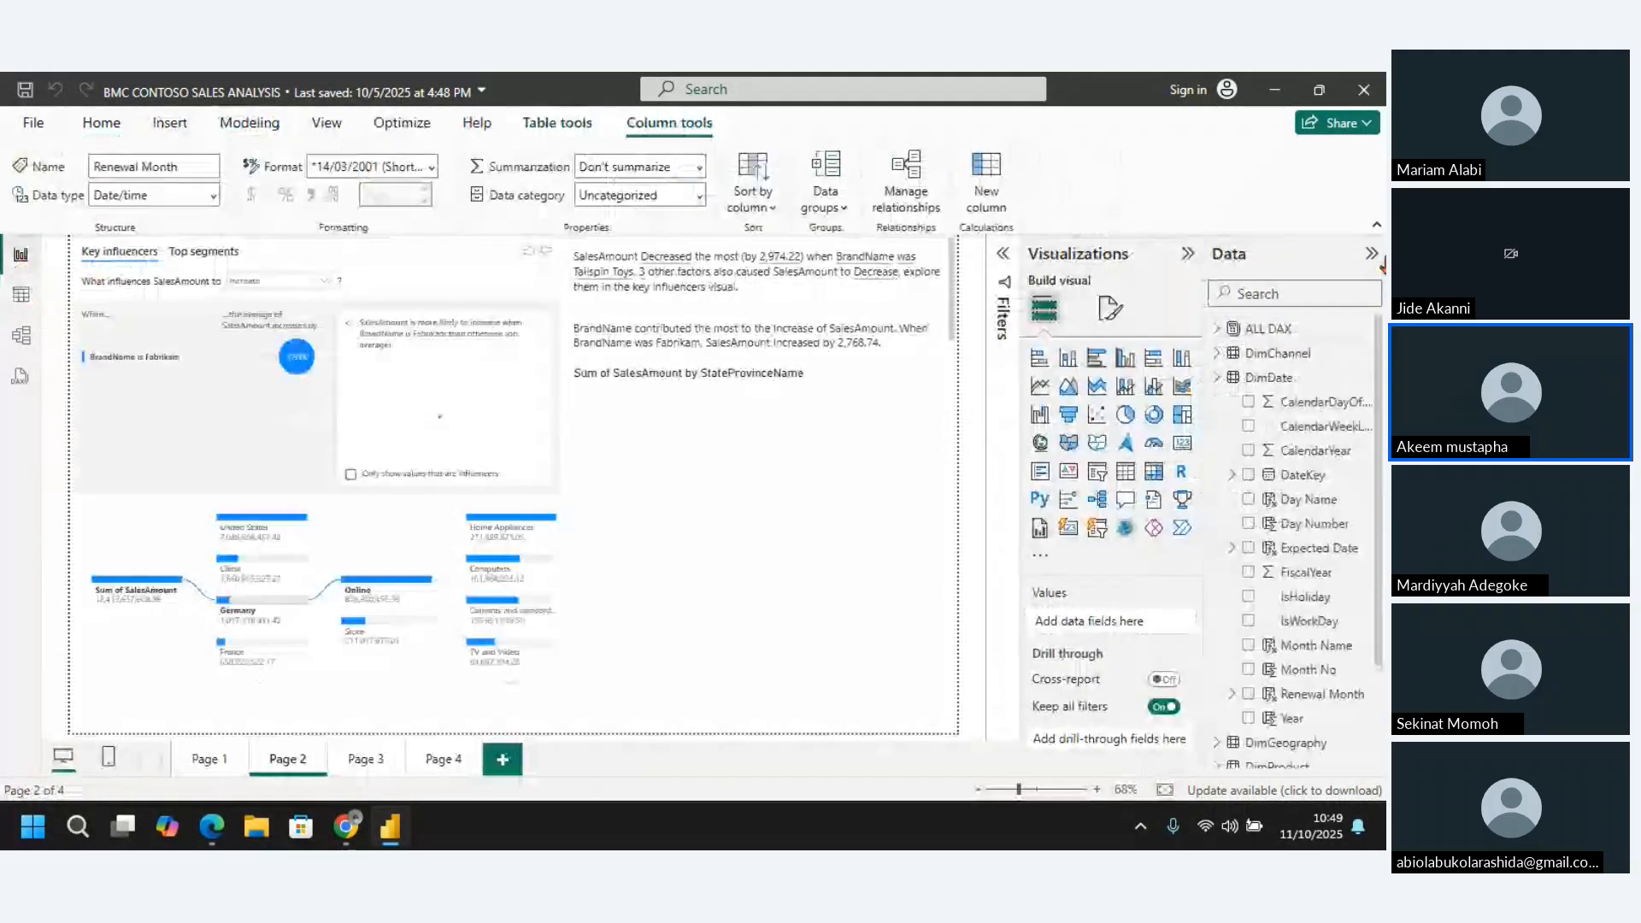
pyautogui.click(1231, 328)
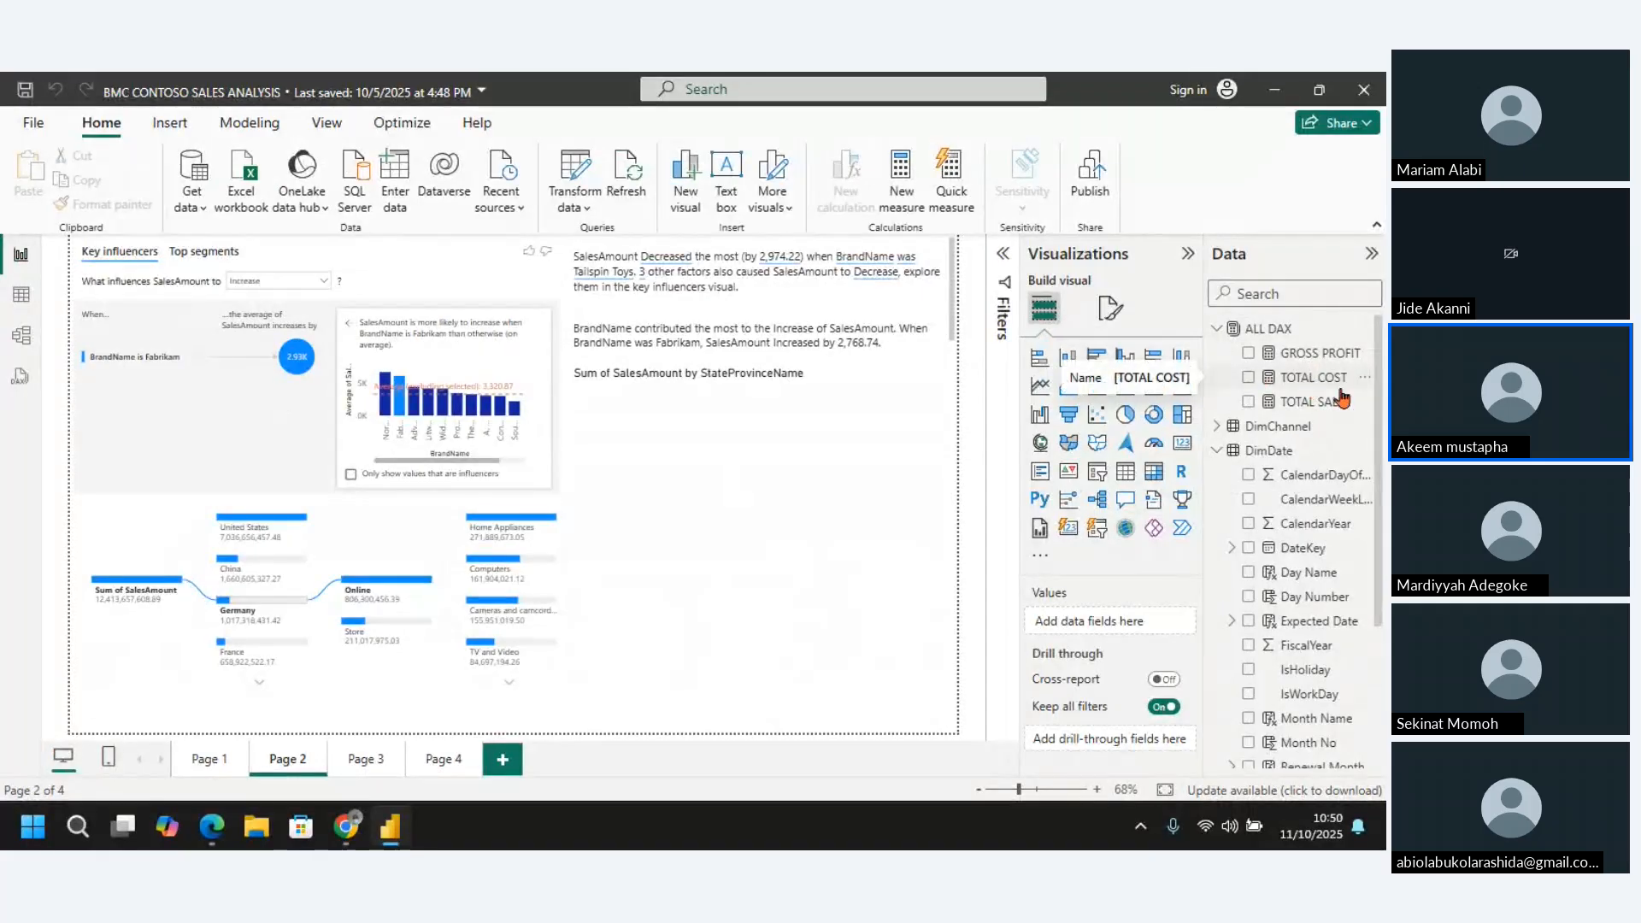
pyautogui.click(1312, 404)
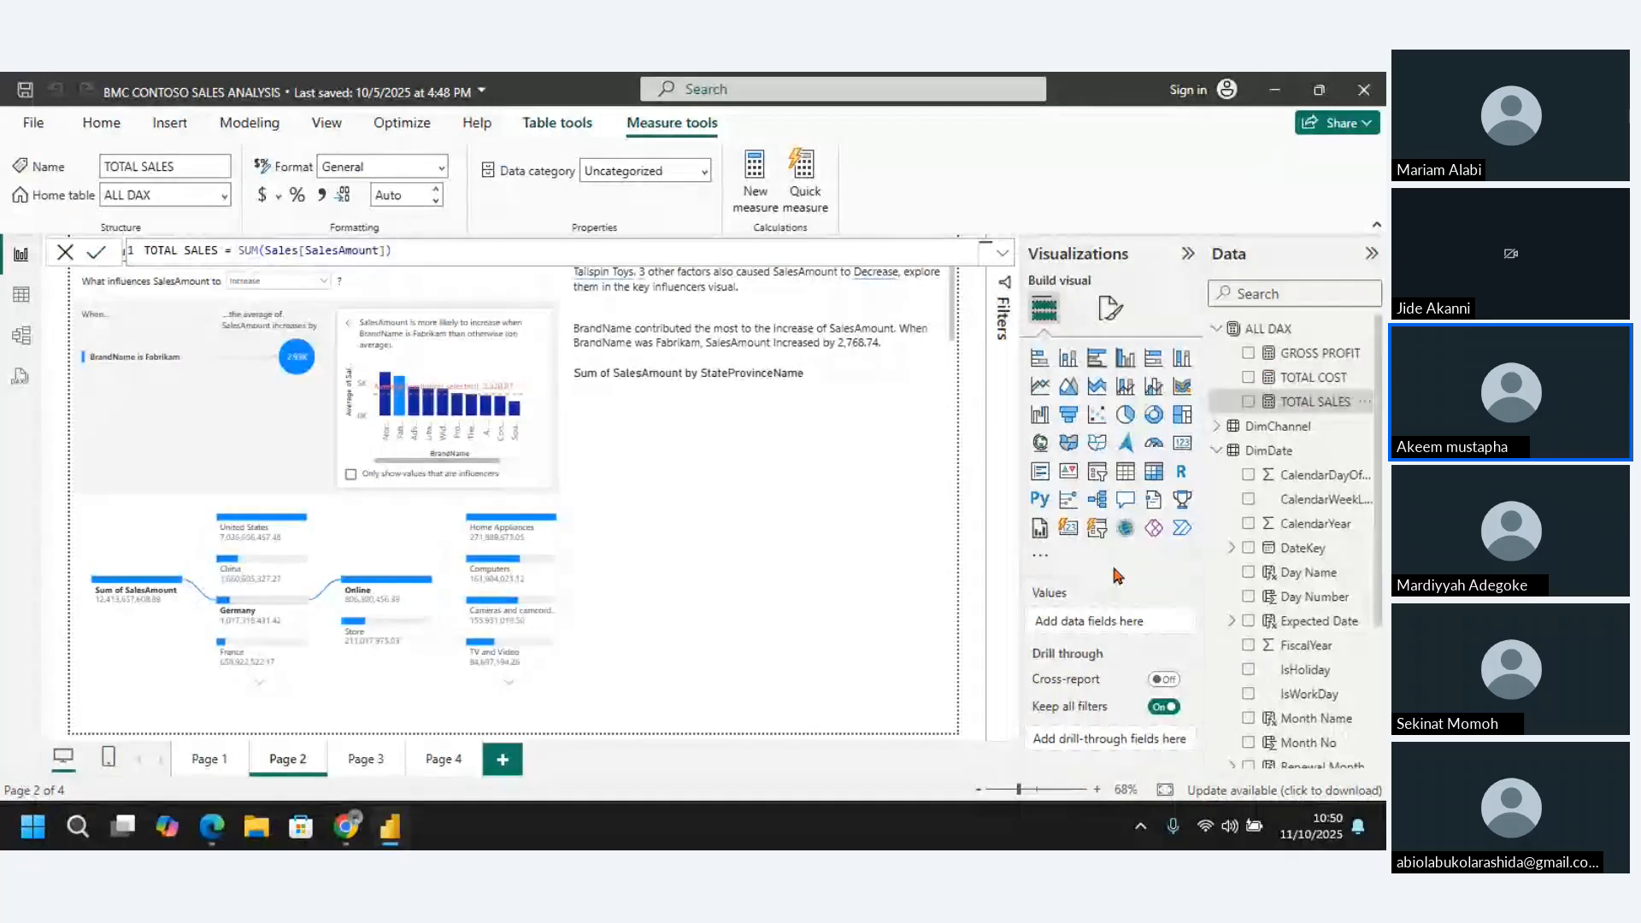
pyautogui.click(21, 294)
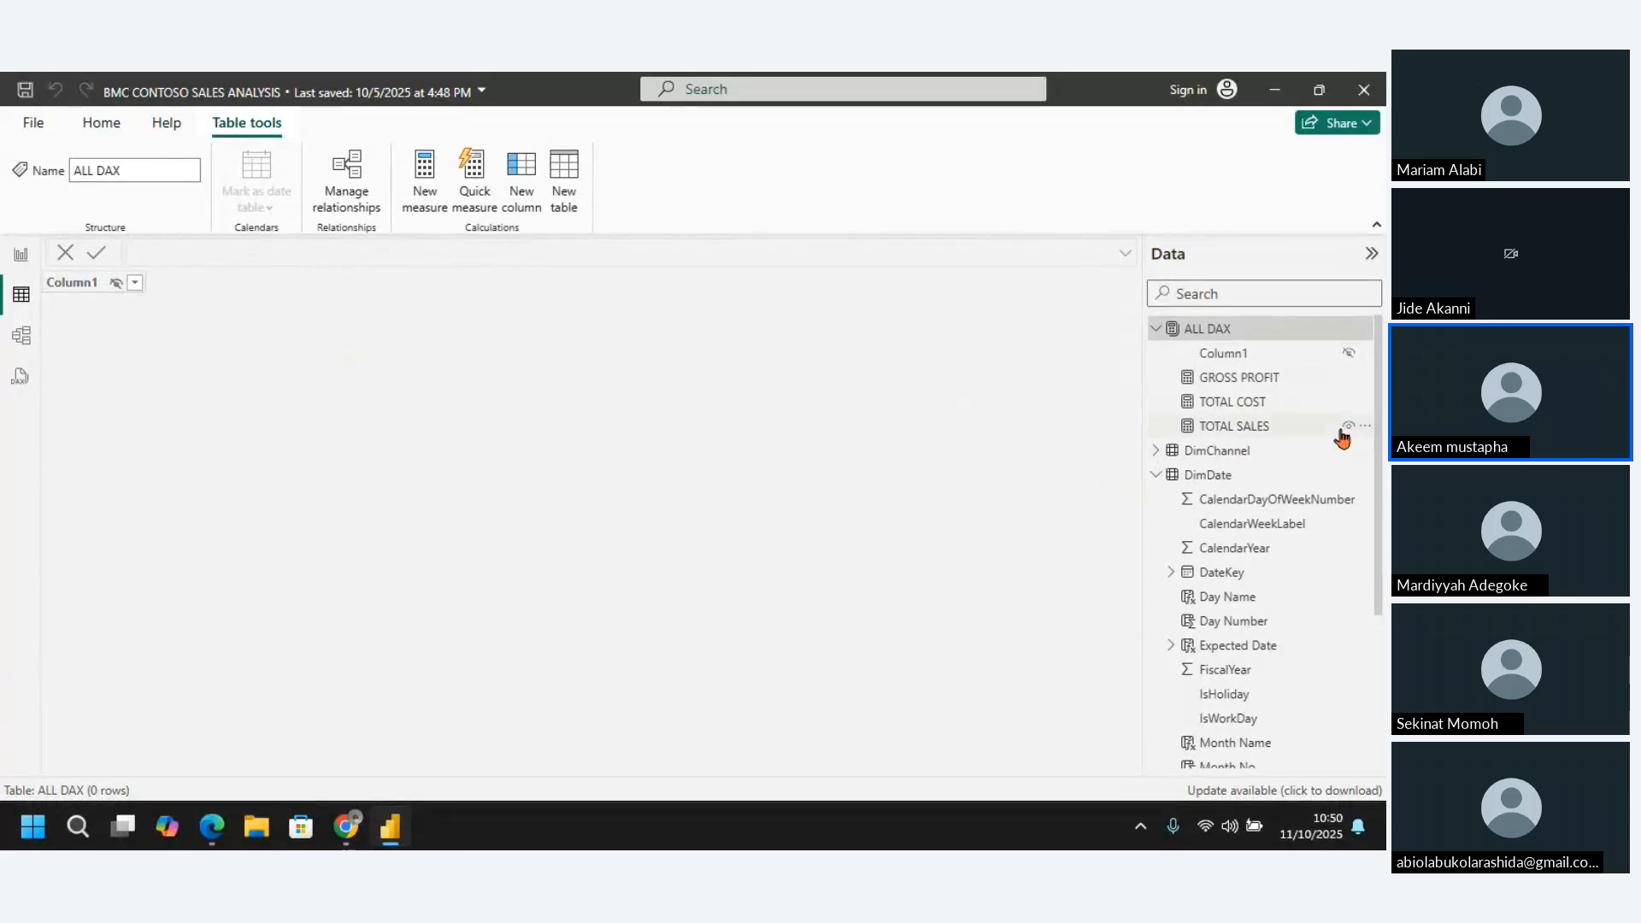
pyautogui.click(1158, 335)
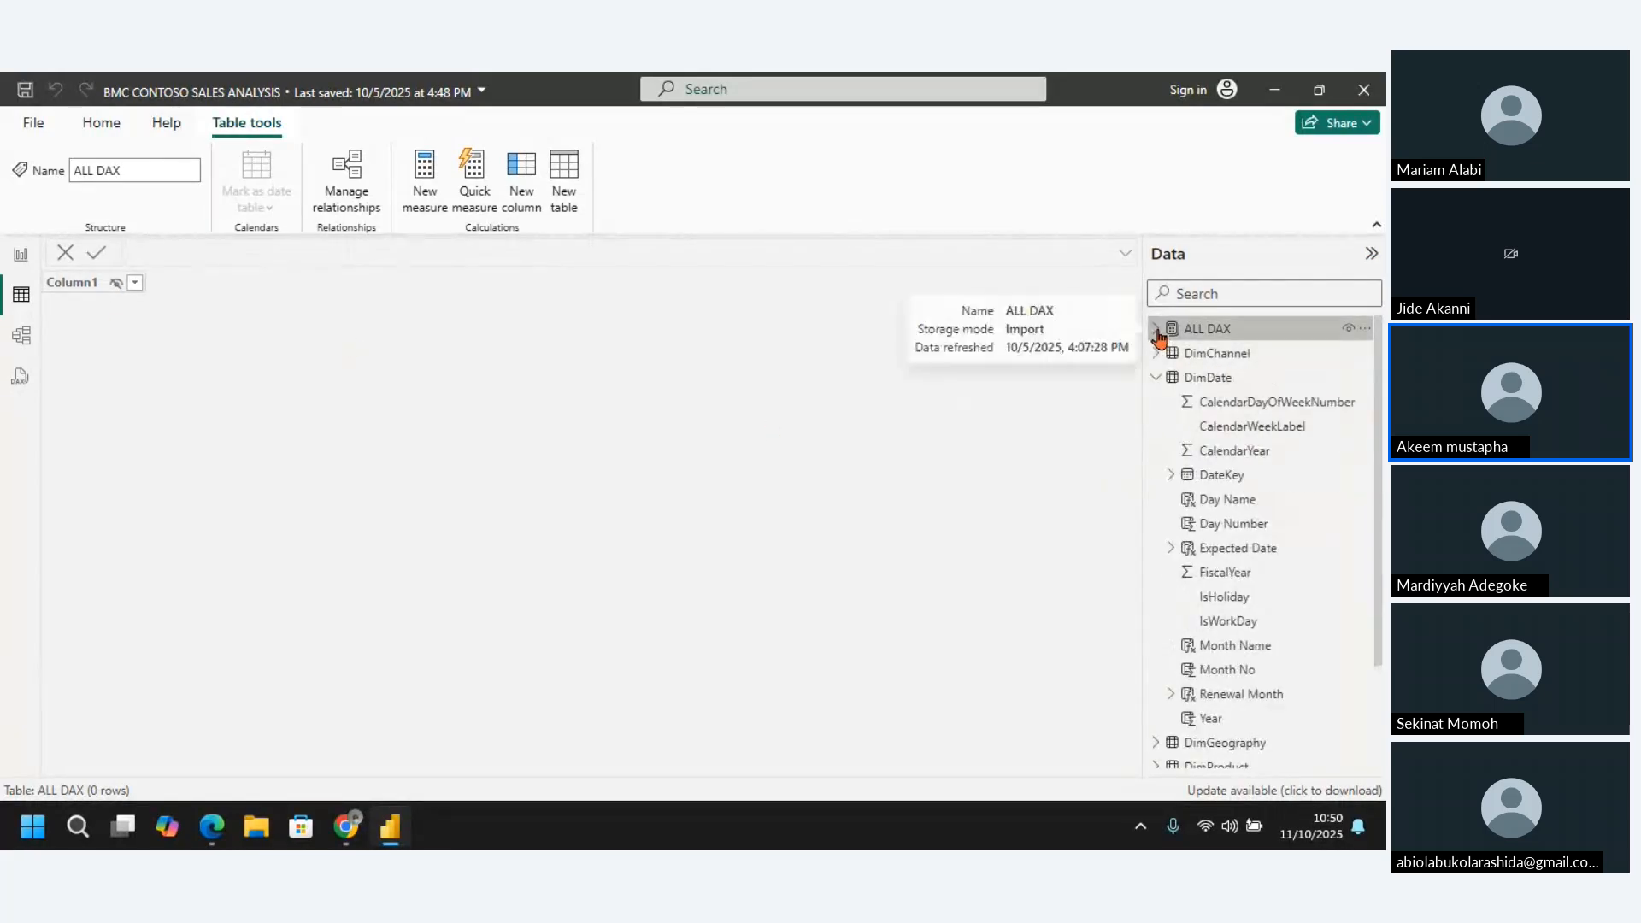
# Open the DimDate table and add a new calculated column to it
pyautogui.click(1155, 379)
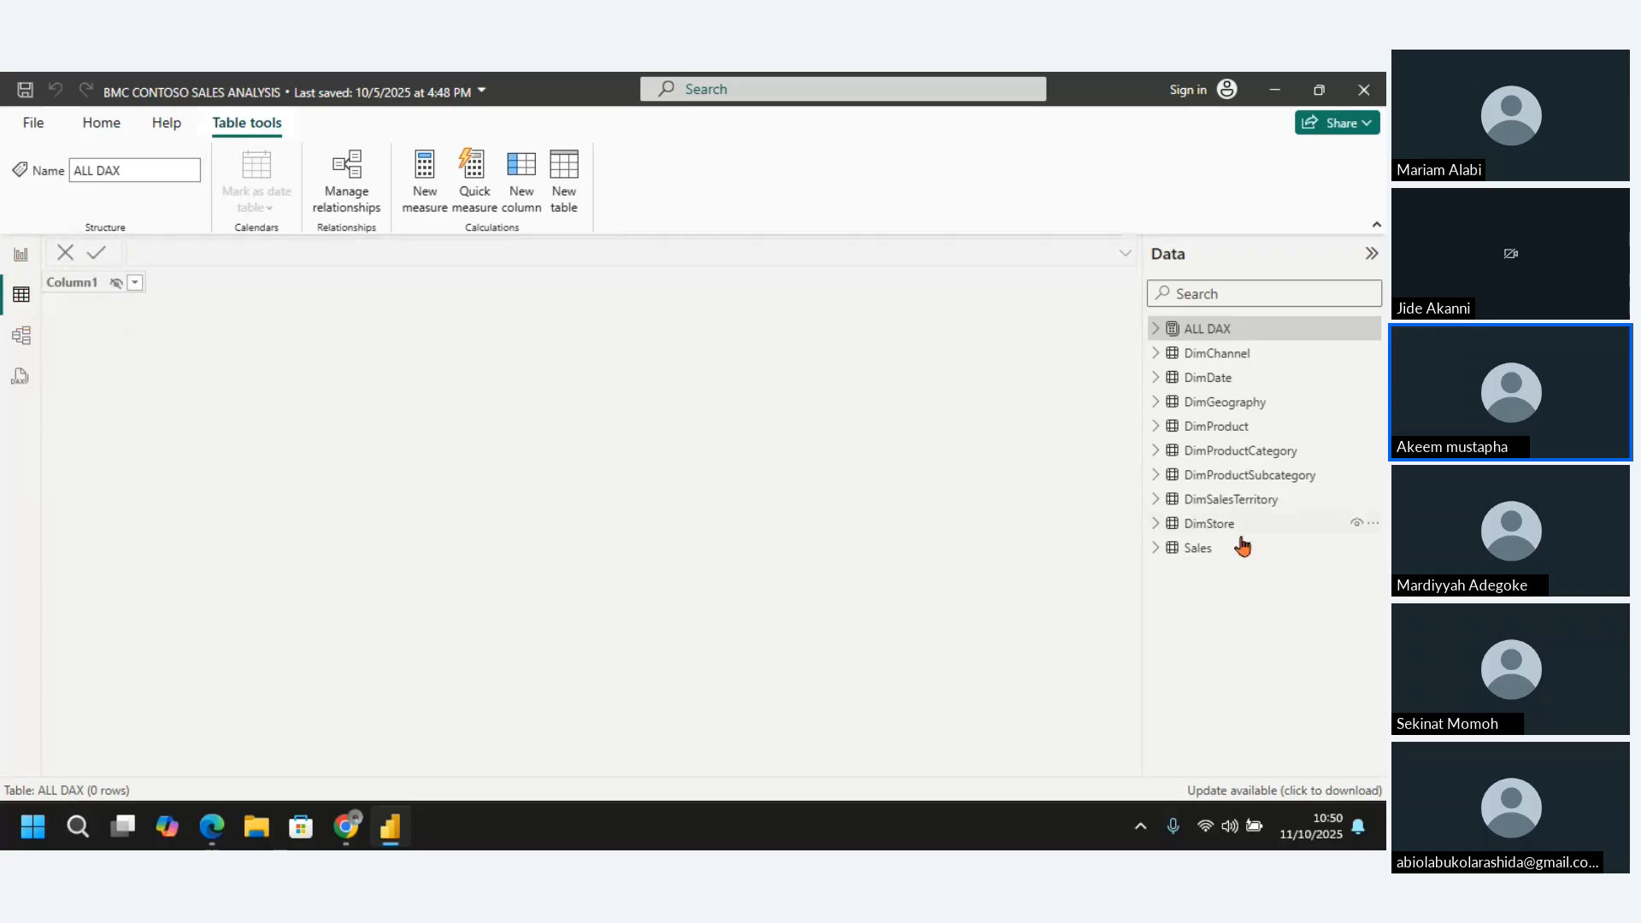
pyautogui.click(1156, 379)
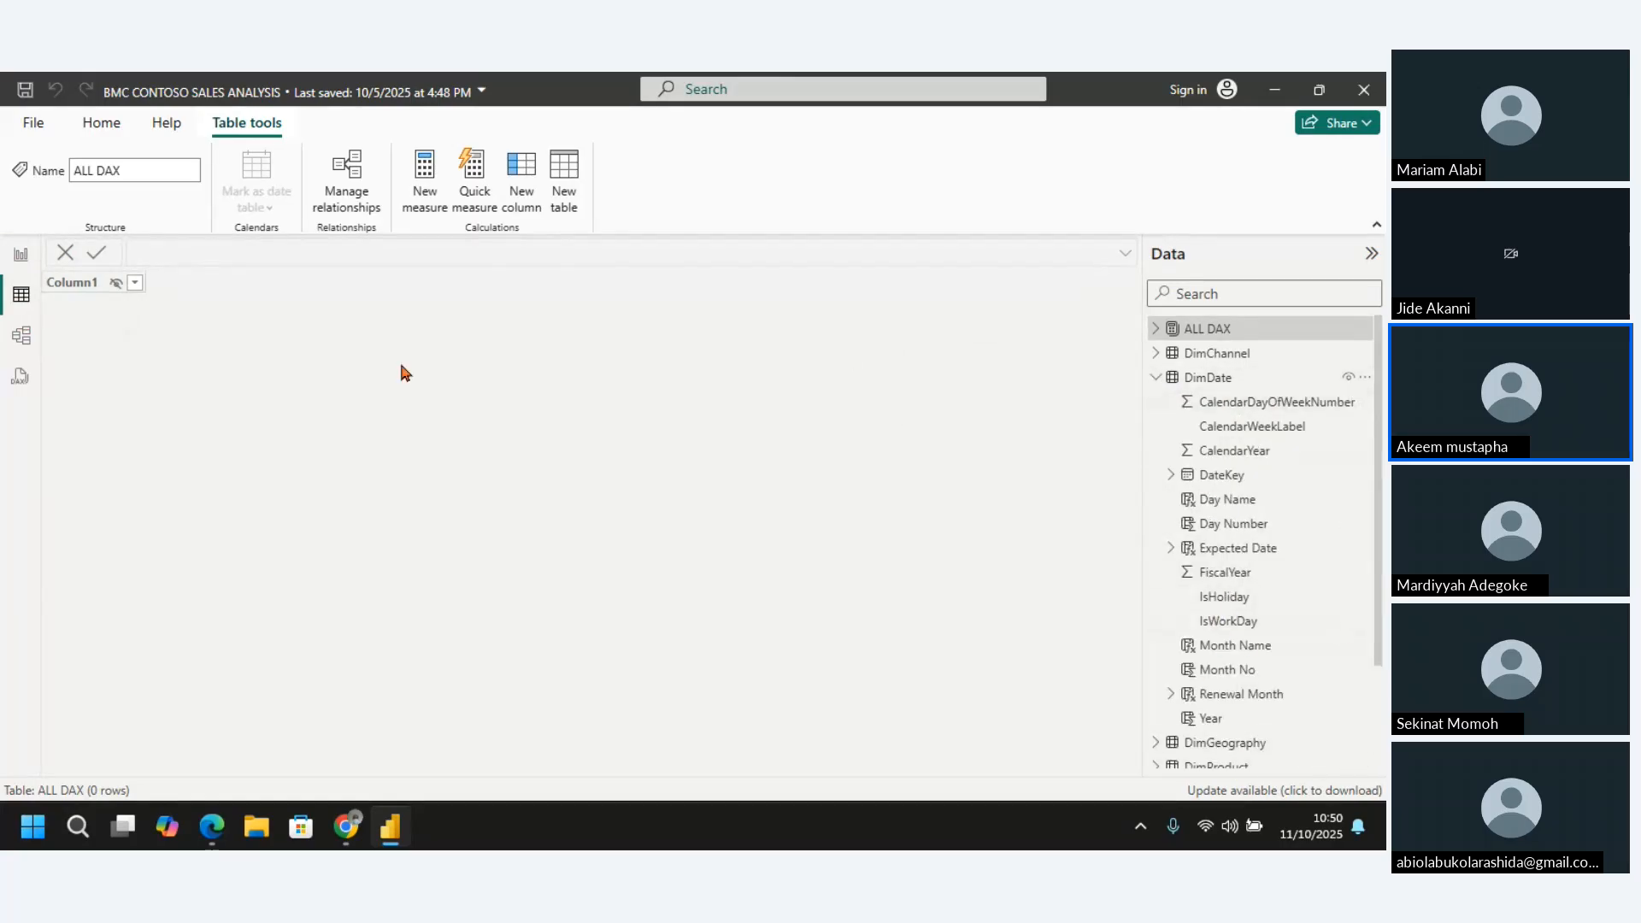
pyautogui.click(1209, 378)
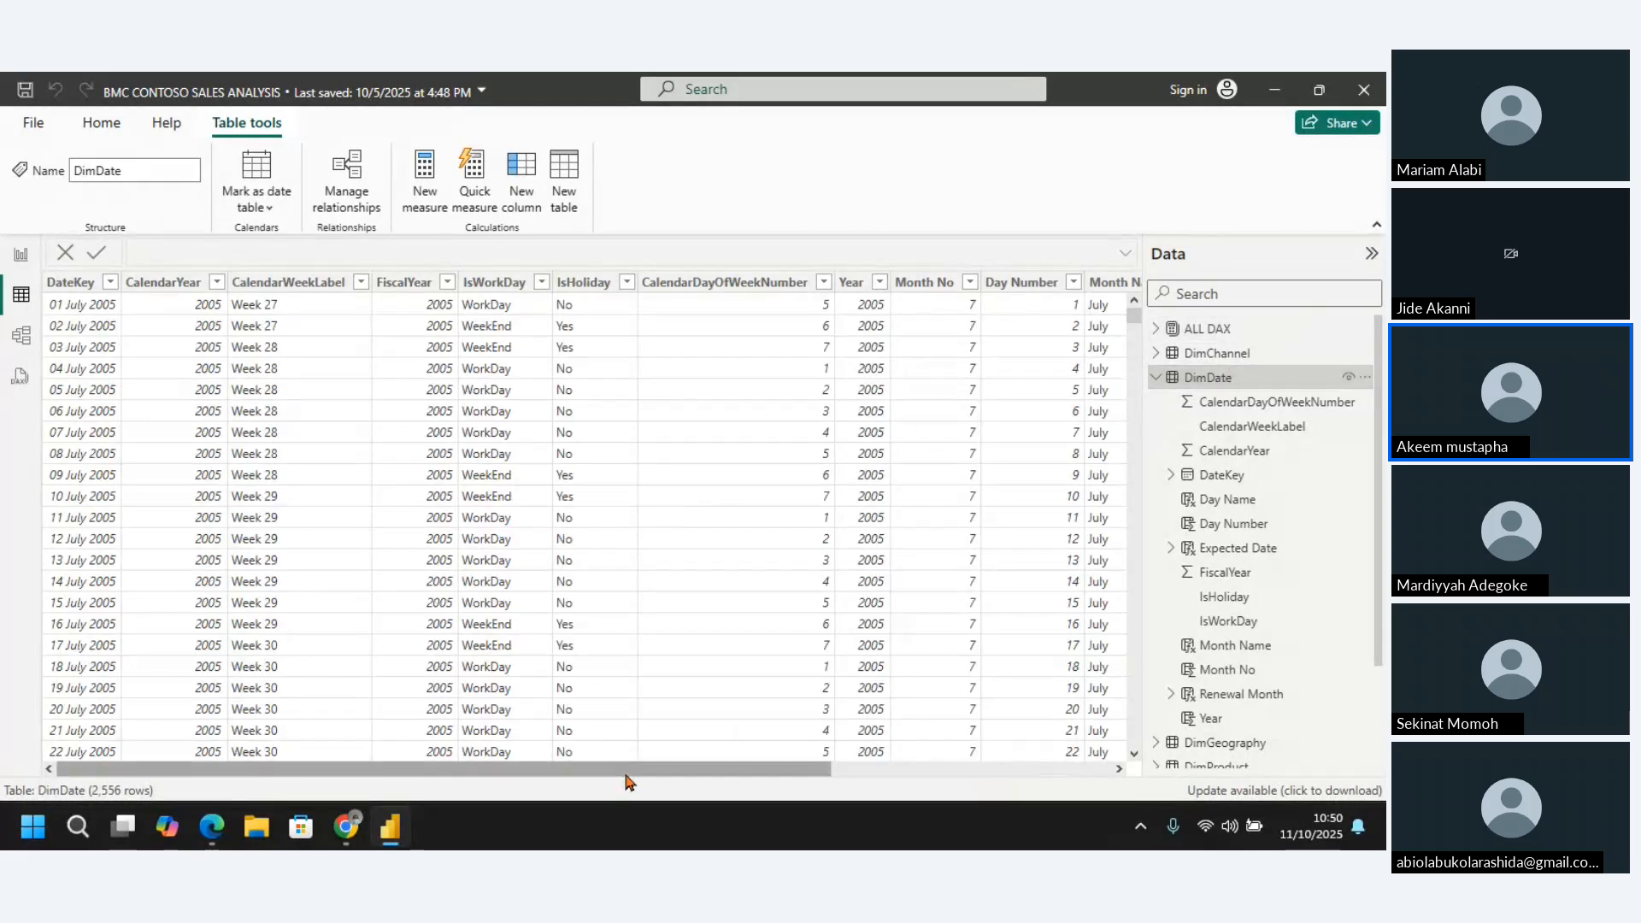
pyautogui.moveTo(625, 775); pyautogui.dragTo(1201, 627)
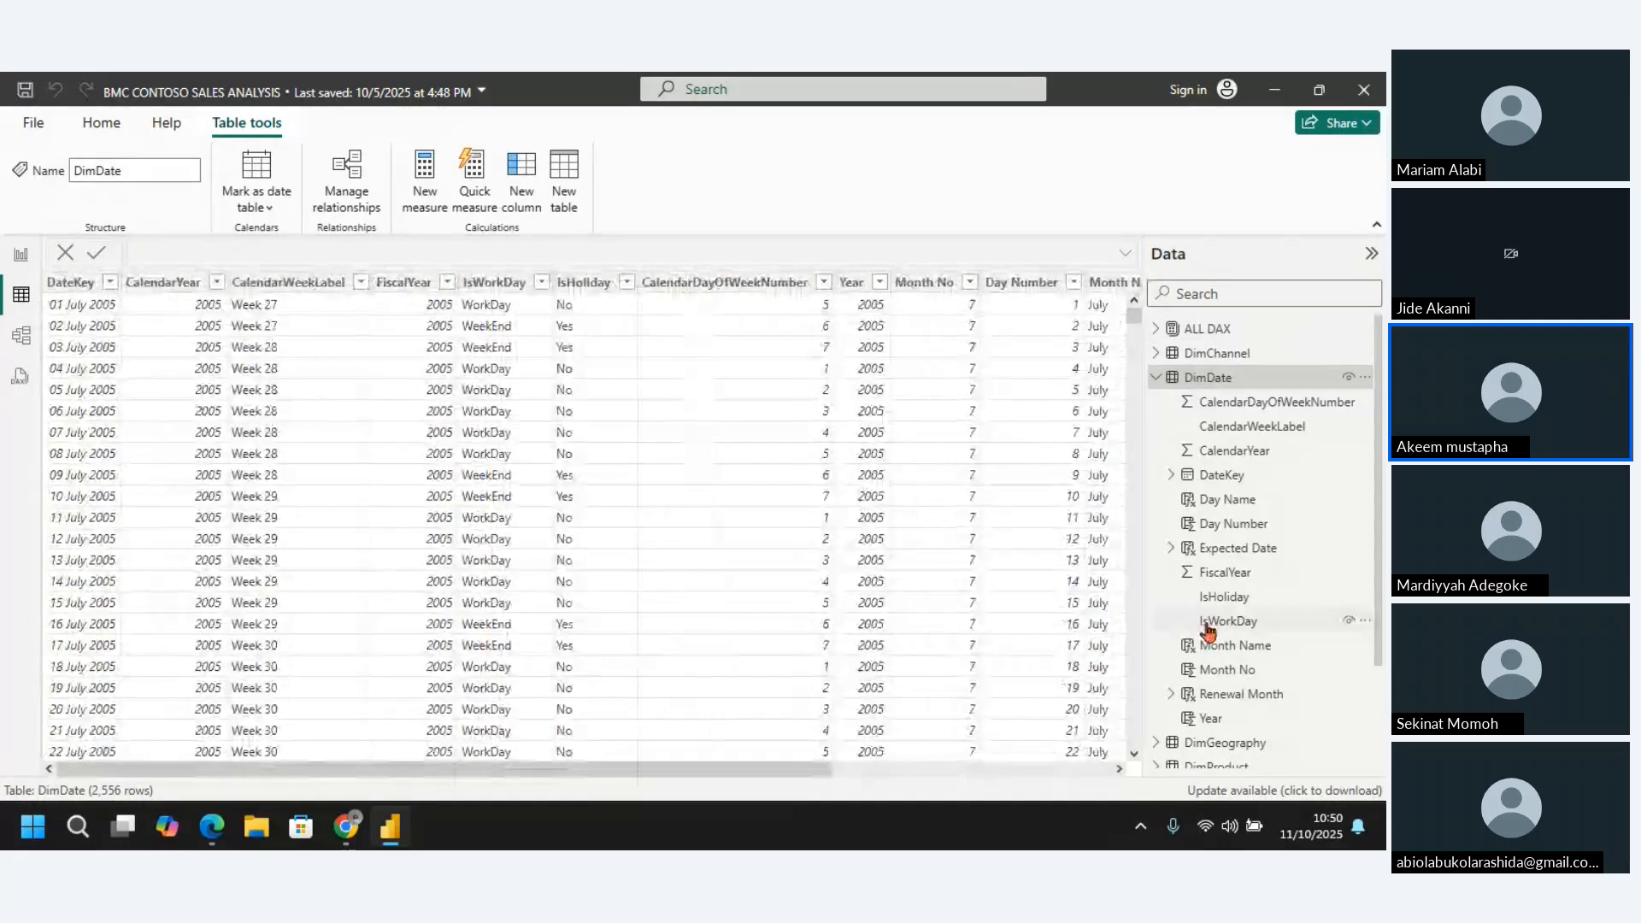
pyautogui.click(526, 176)
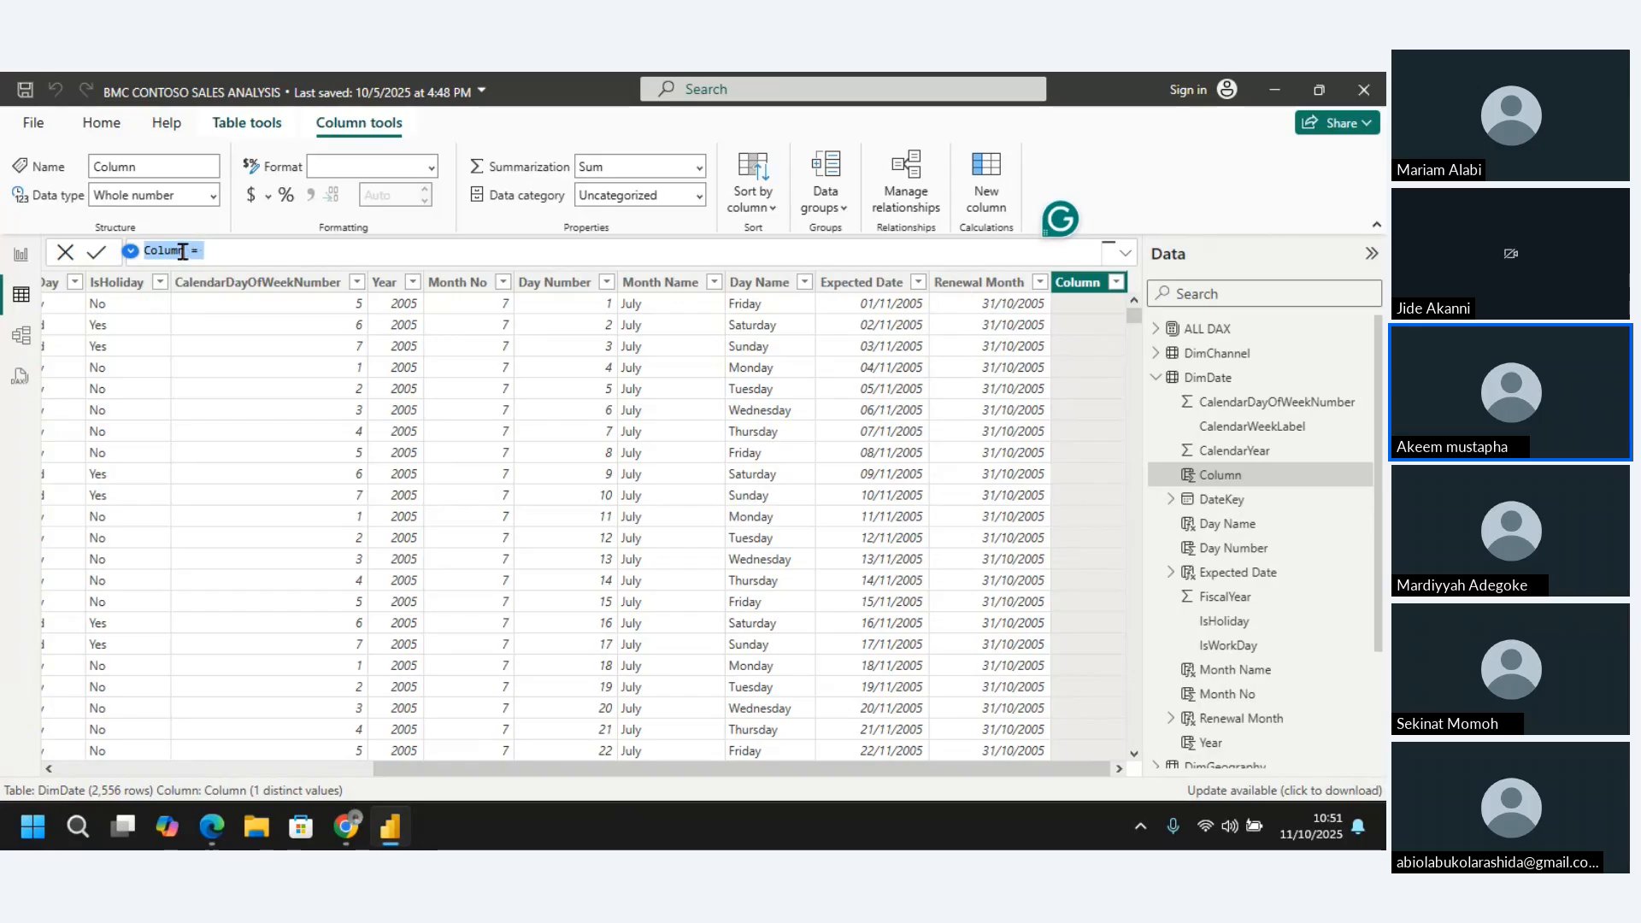
# Name the new DimDate column "Begining Date" in its formula
pyautogui.press('Left')
pyautogui.press('Right')
pyautogui.press('Right')
pyautogui.press('Right')
pyautogui.press('Right')
pyautogui.press('BackSpace')
pyautogui.press('Delete')
pyautogui.press('Delete')
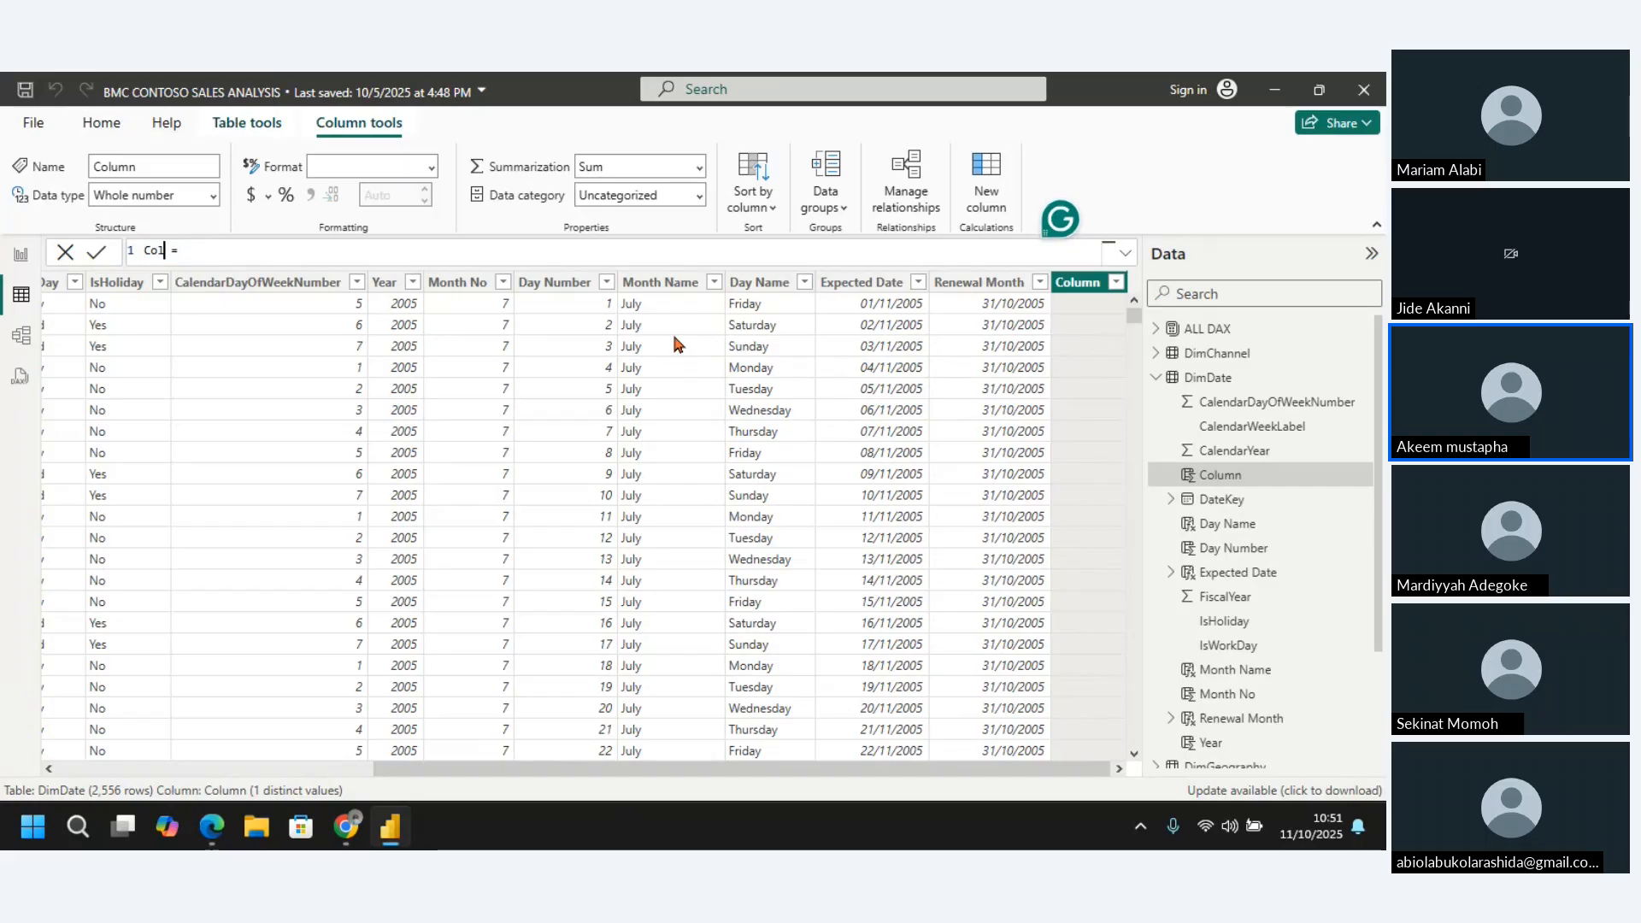
pyautogui.press('BackSpace')
pyautogui.press('BackSpace')
pyautogui.press('BackSpace')
pyautogui.write('s')
pyautogui.press('BackSpace')
pyautogui.write('begi')
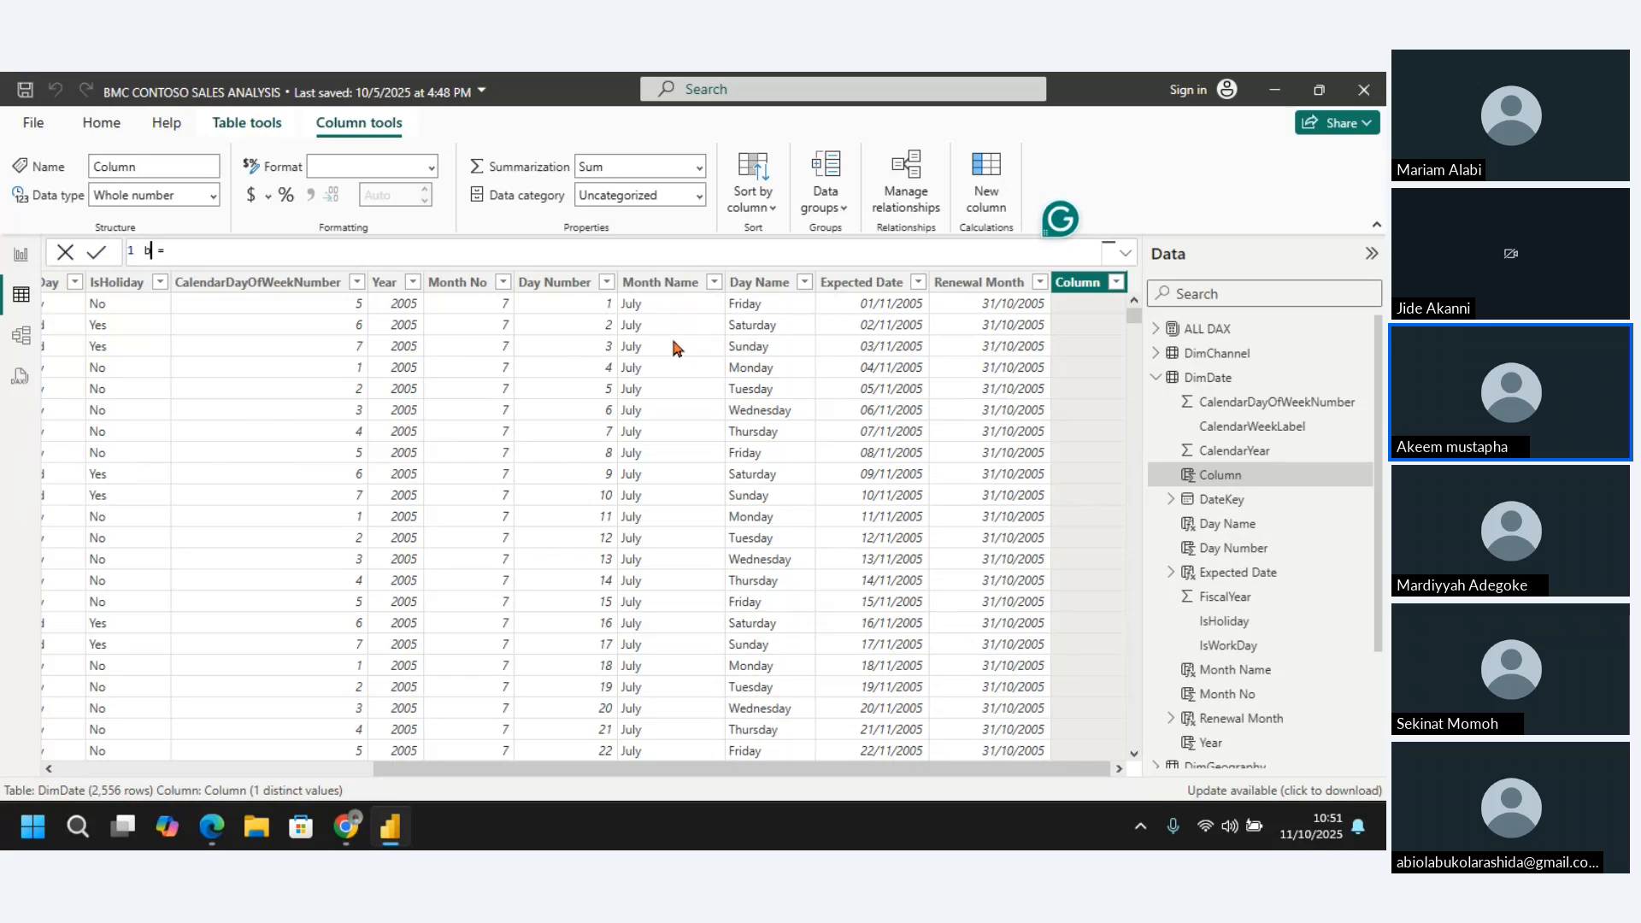
pyautogui.write('ning')
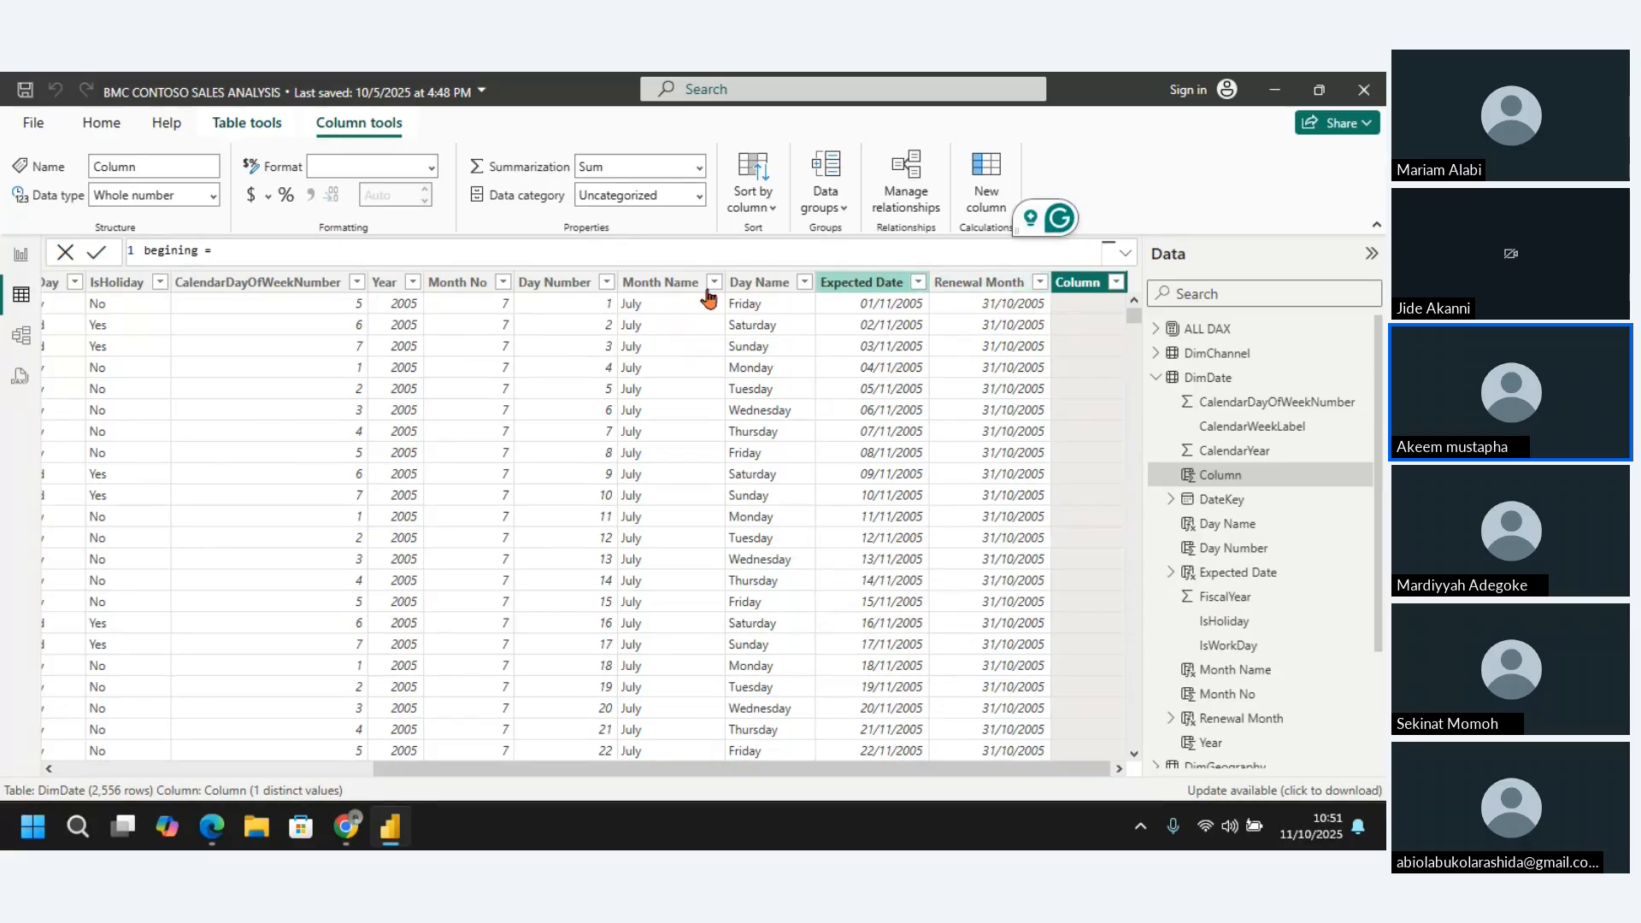
pyautogui.click(150, 249)
pyautogui.press('BackSpace')
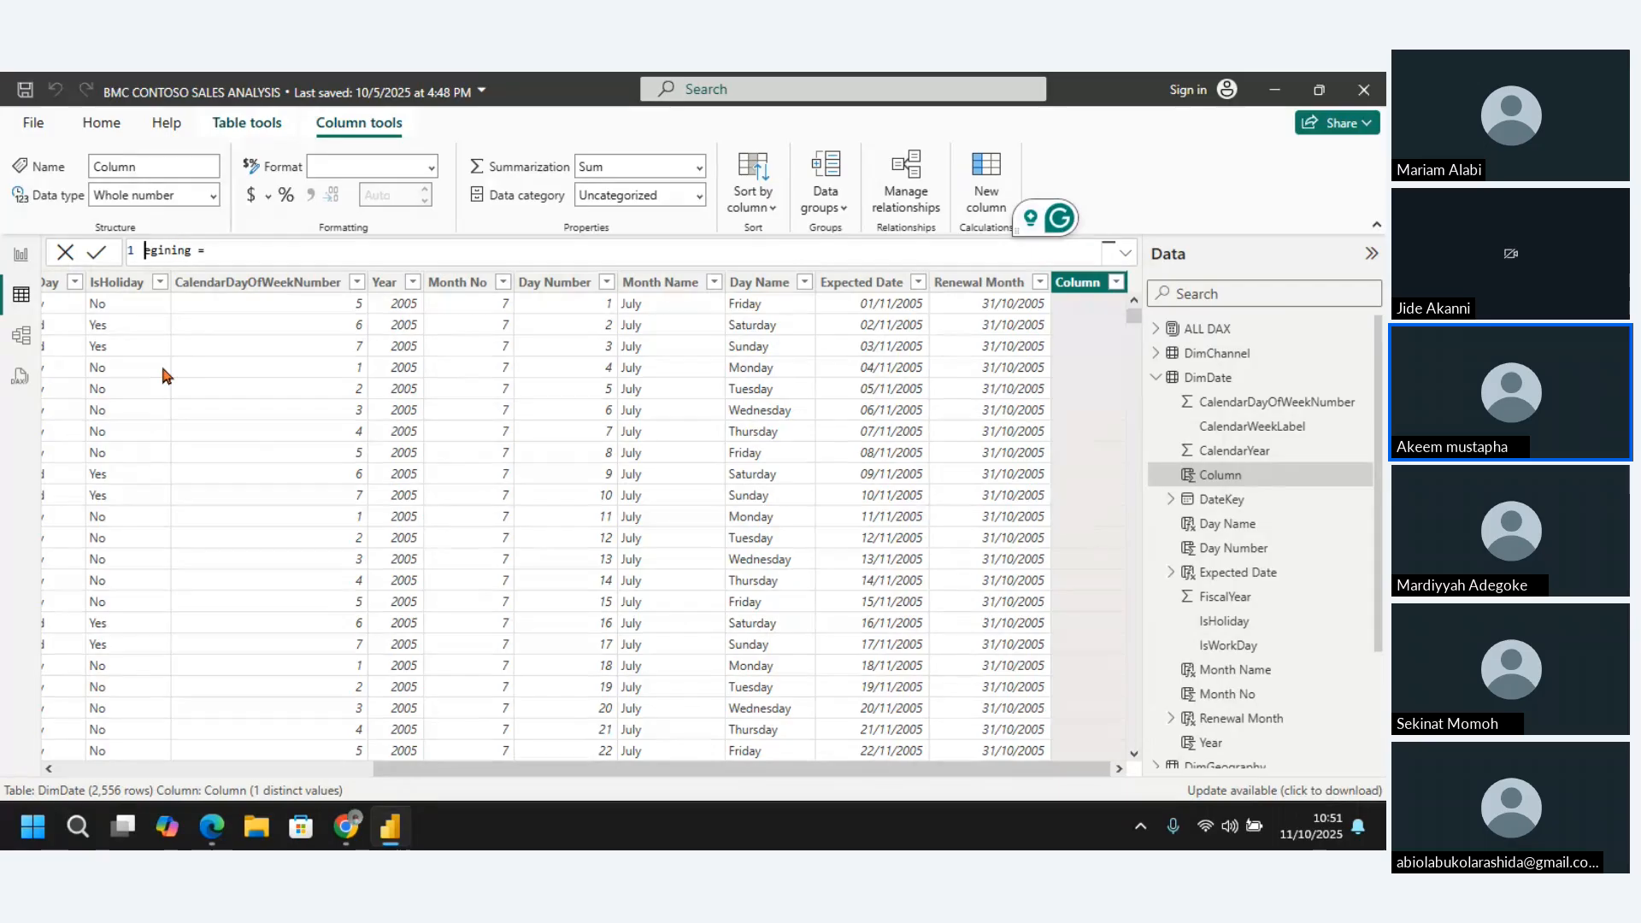
pyautogui.write('B')
pyautogui.write('Date')
# Define Begining Date with the STARTOFMONTH function, using DimDate[DateKey] as the dates argument
pyautogui.click(283, 254)
pyautogui.write('start')
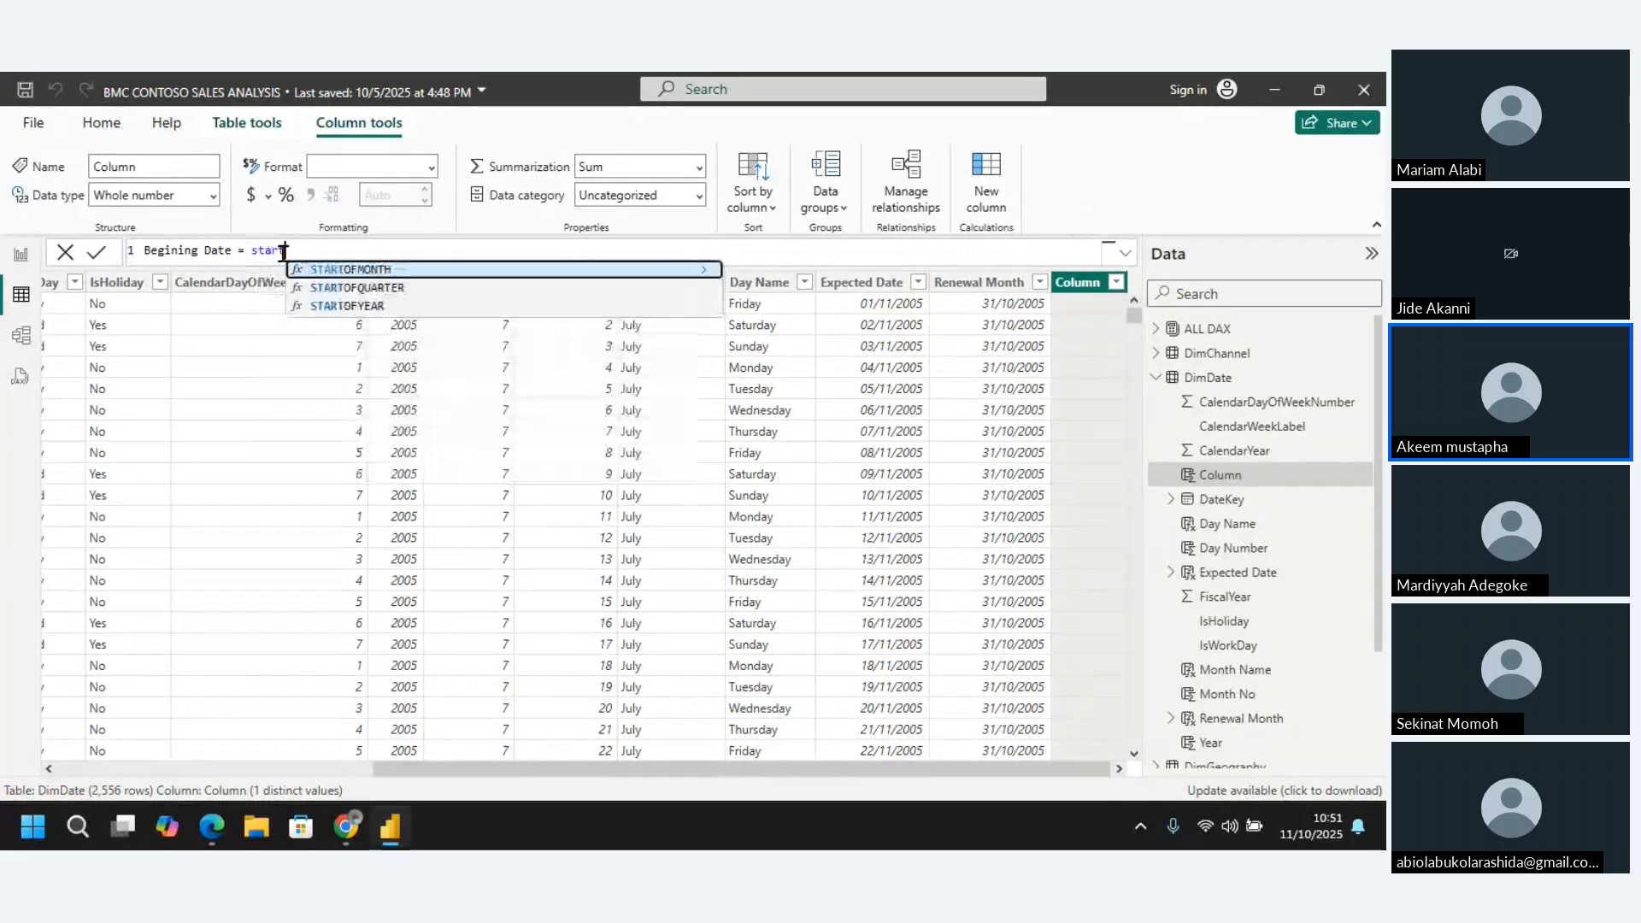
pyautogui.click(409, 270)
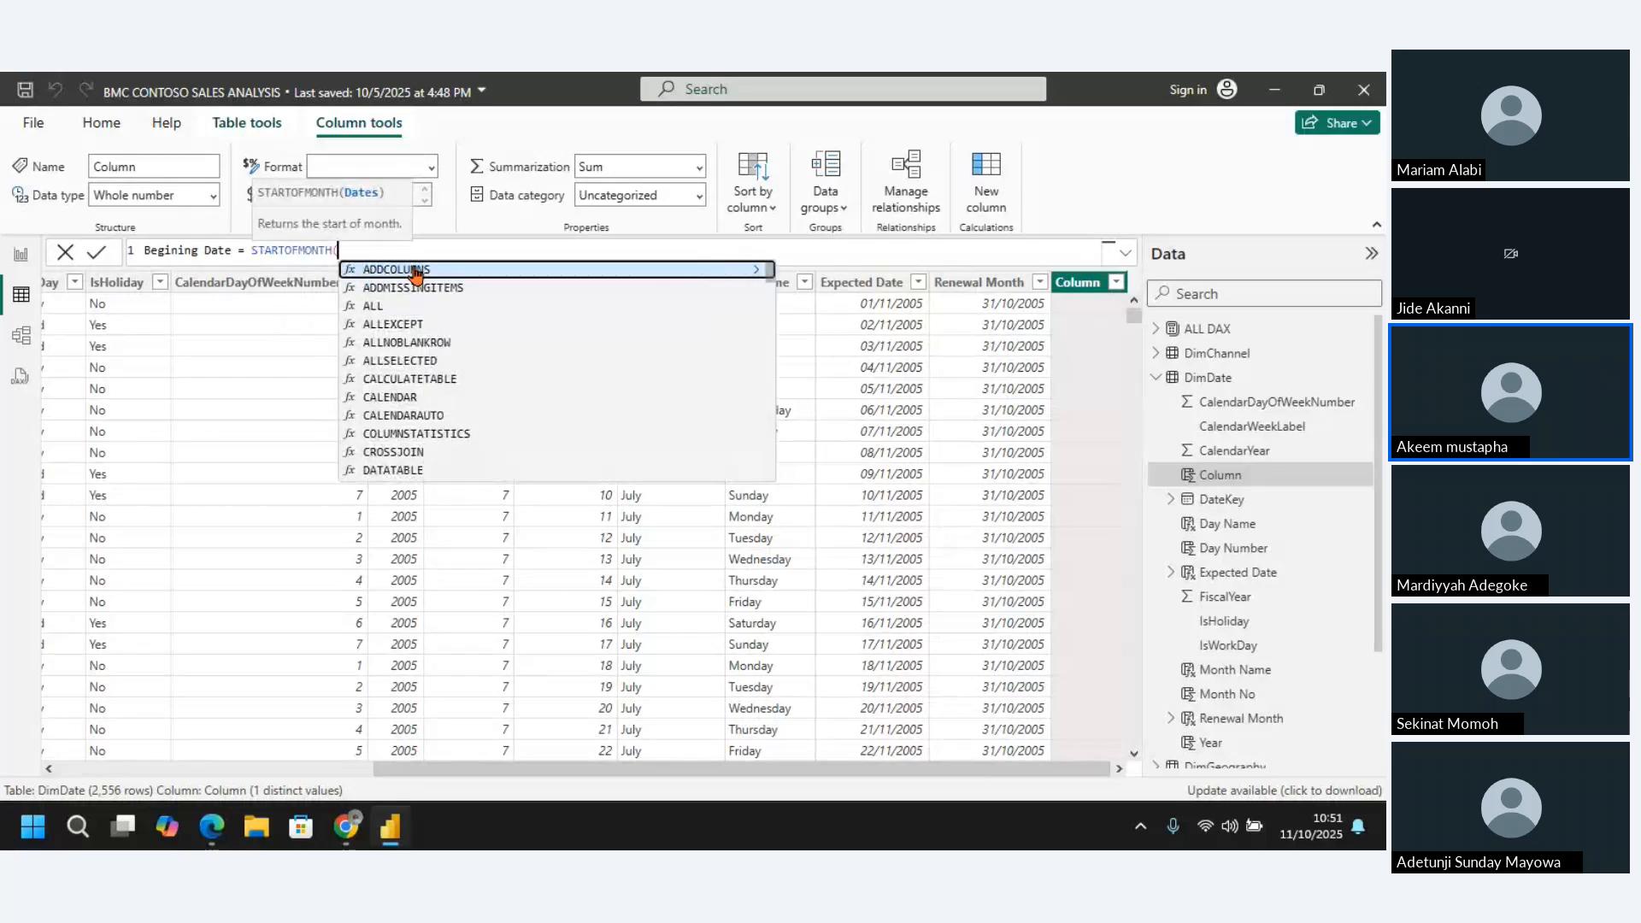
pyautogui.write('date')
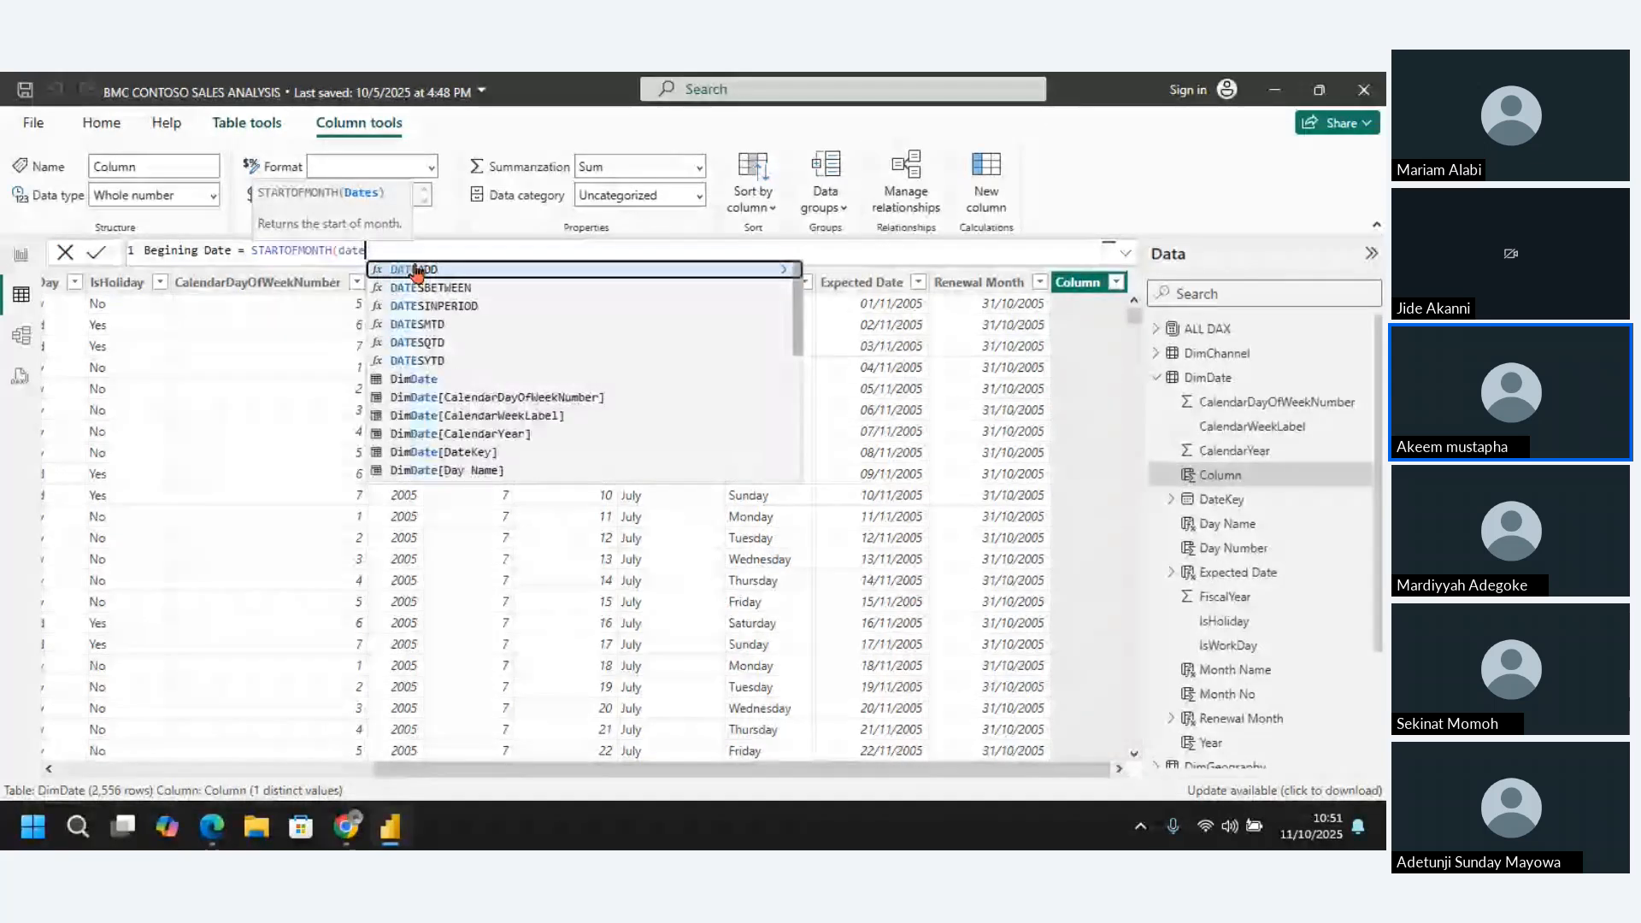
pyautogui.write('key')
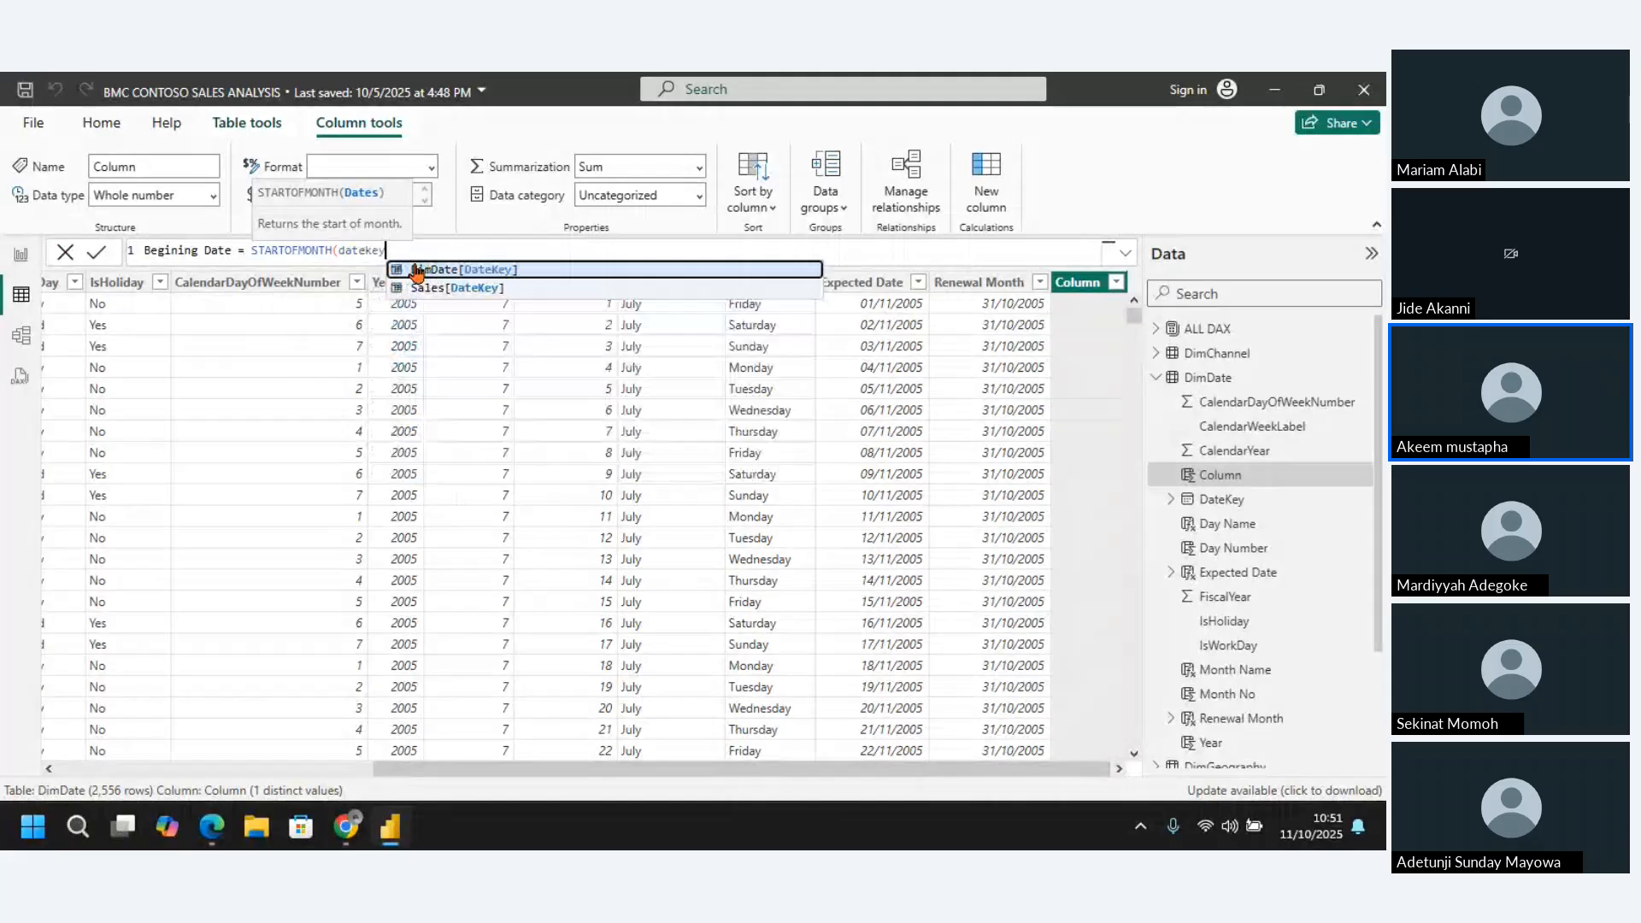
pyautogui.click(548, 270)
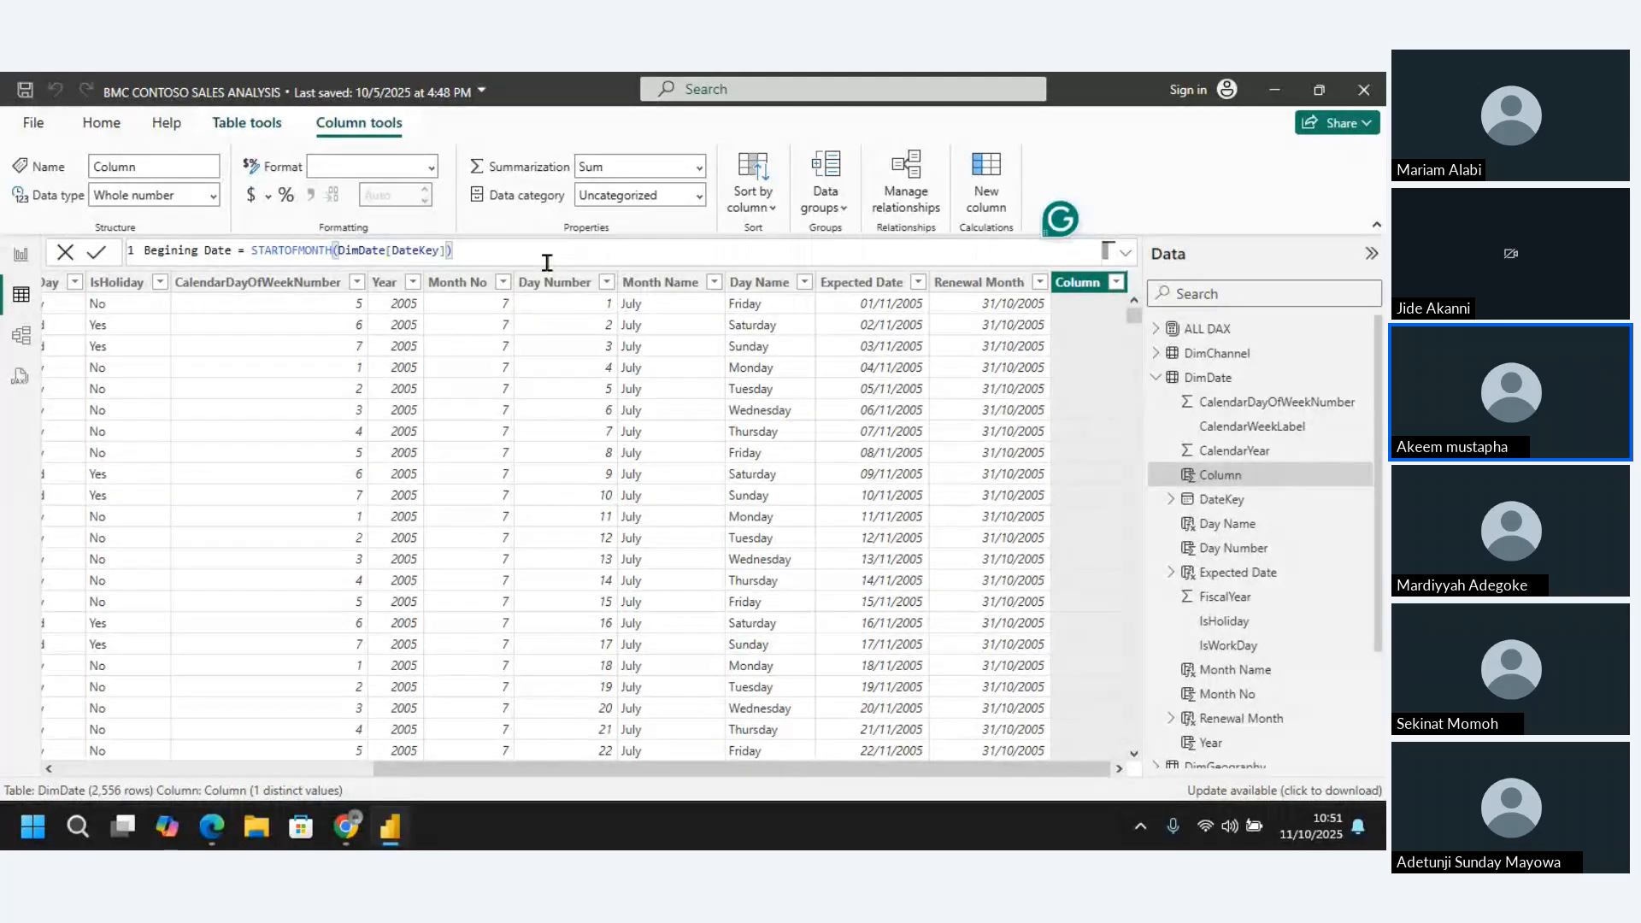
pyautogui.press('Return')
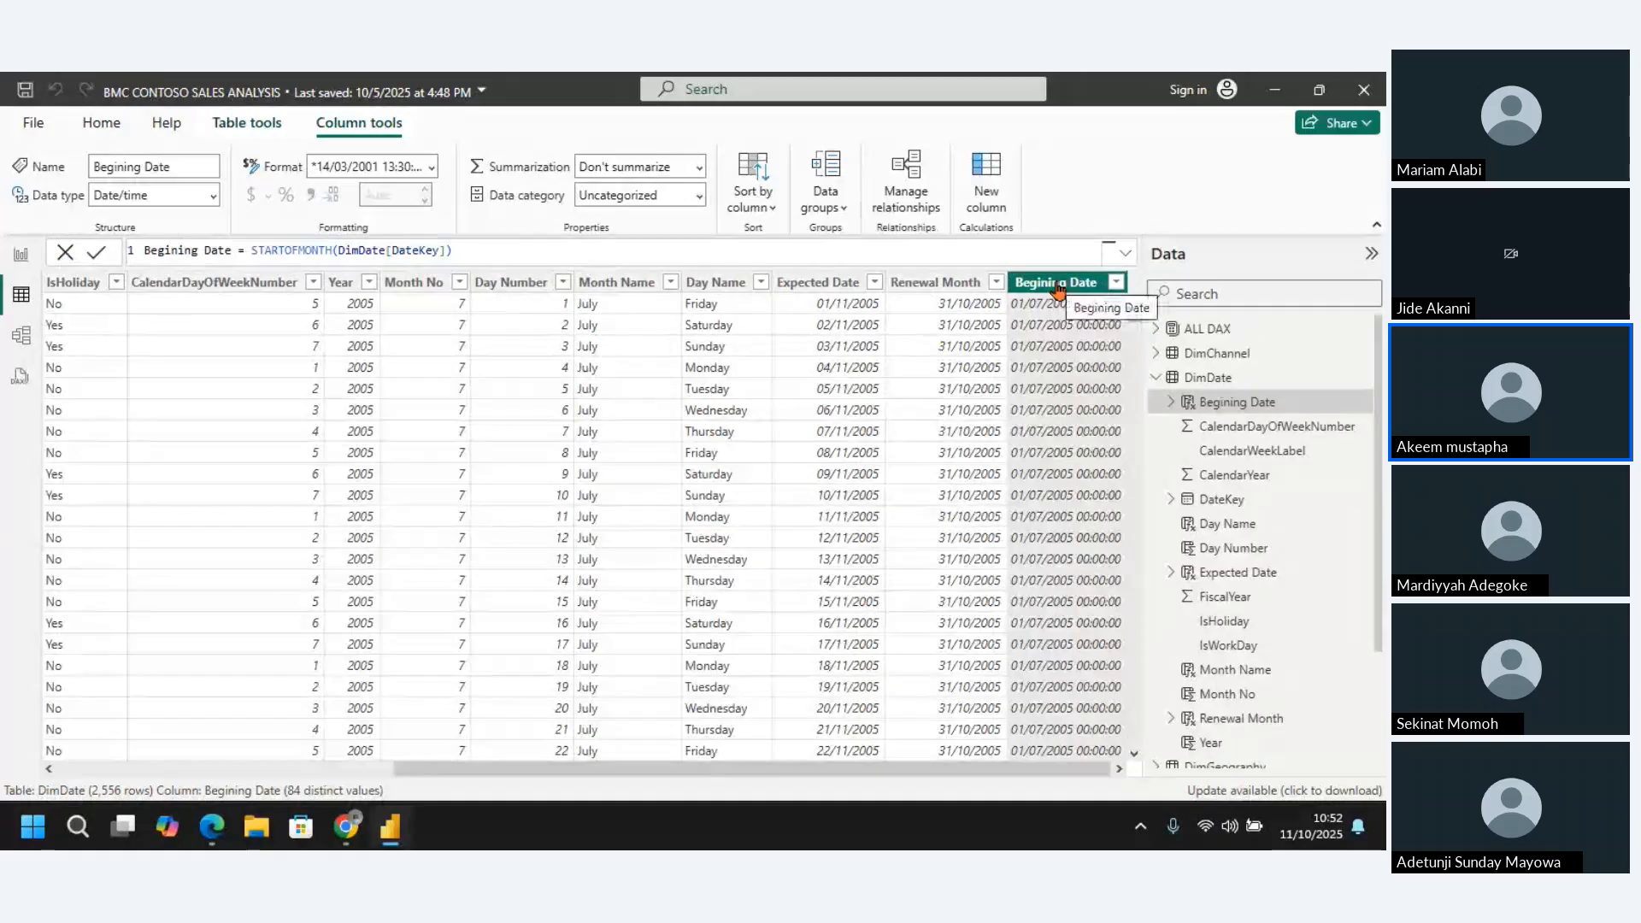
# Set the Begining Date column's format to *14/03/2001 (Short Date) and narrow the CalendarDayOfWeekNumber column
pyautogui.click(431, 167)
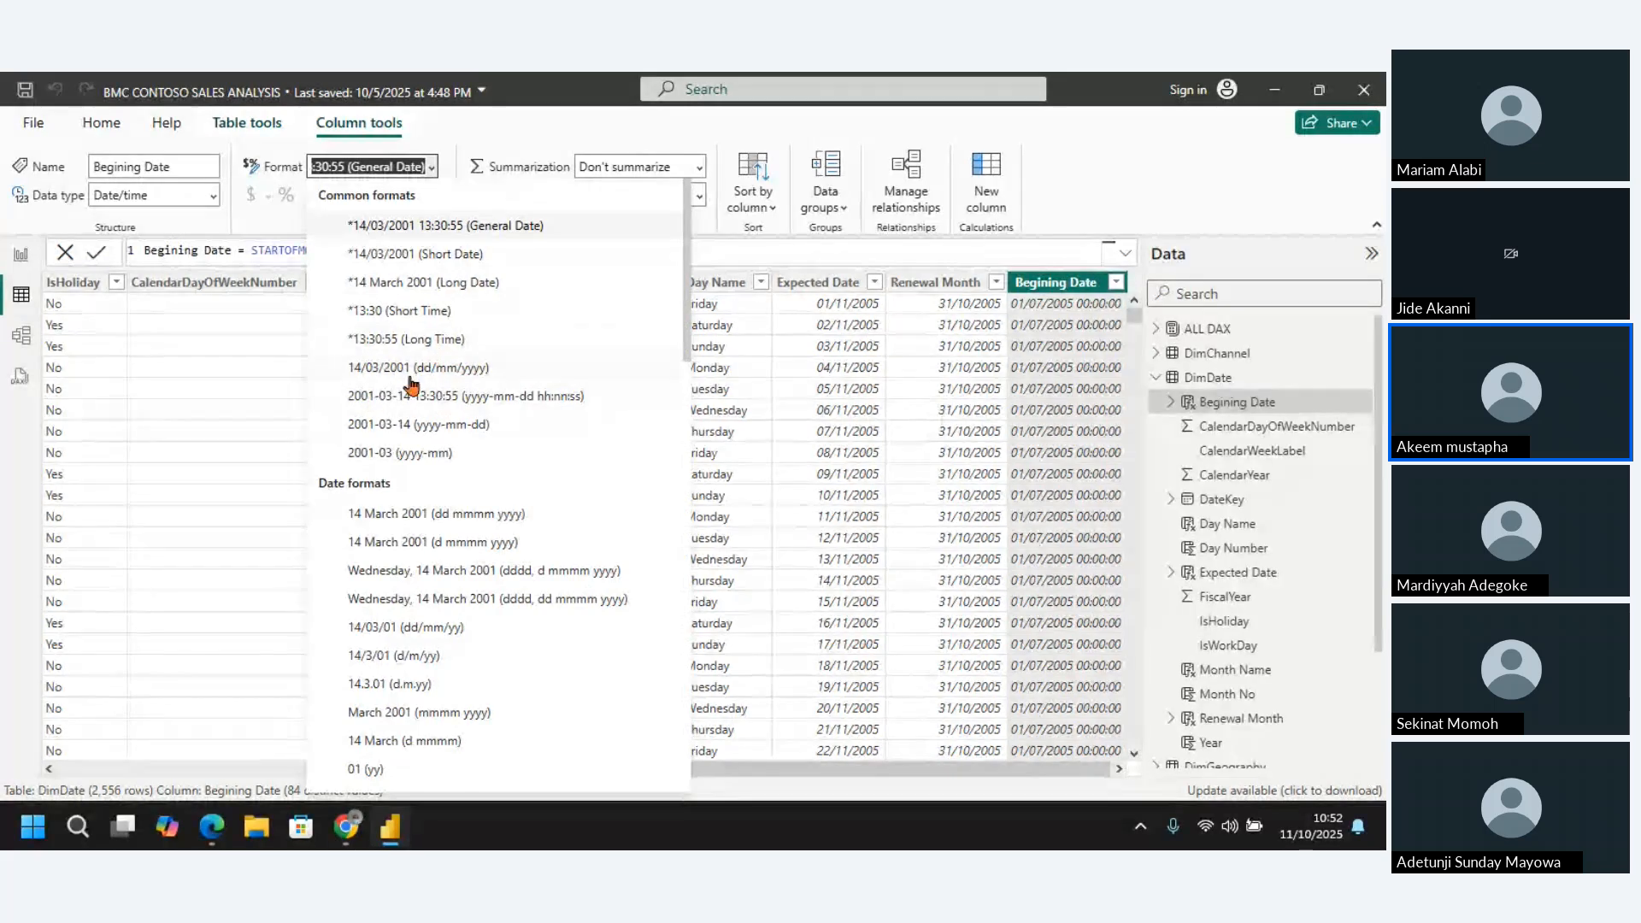
pyautogui.click(401, 262)
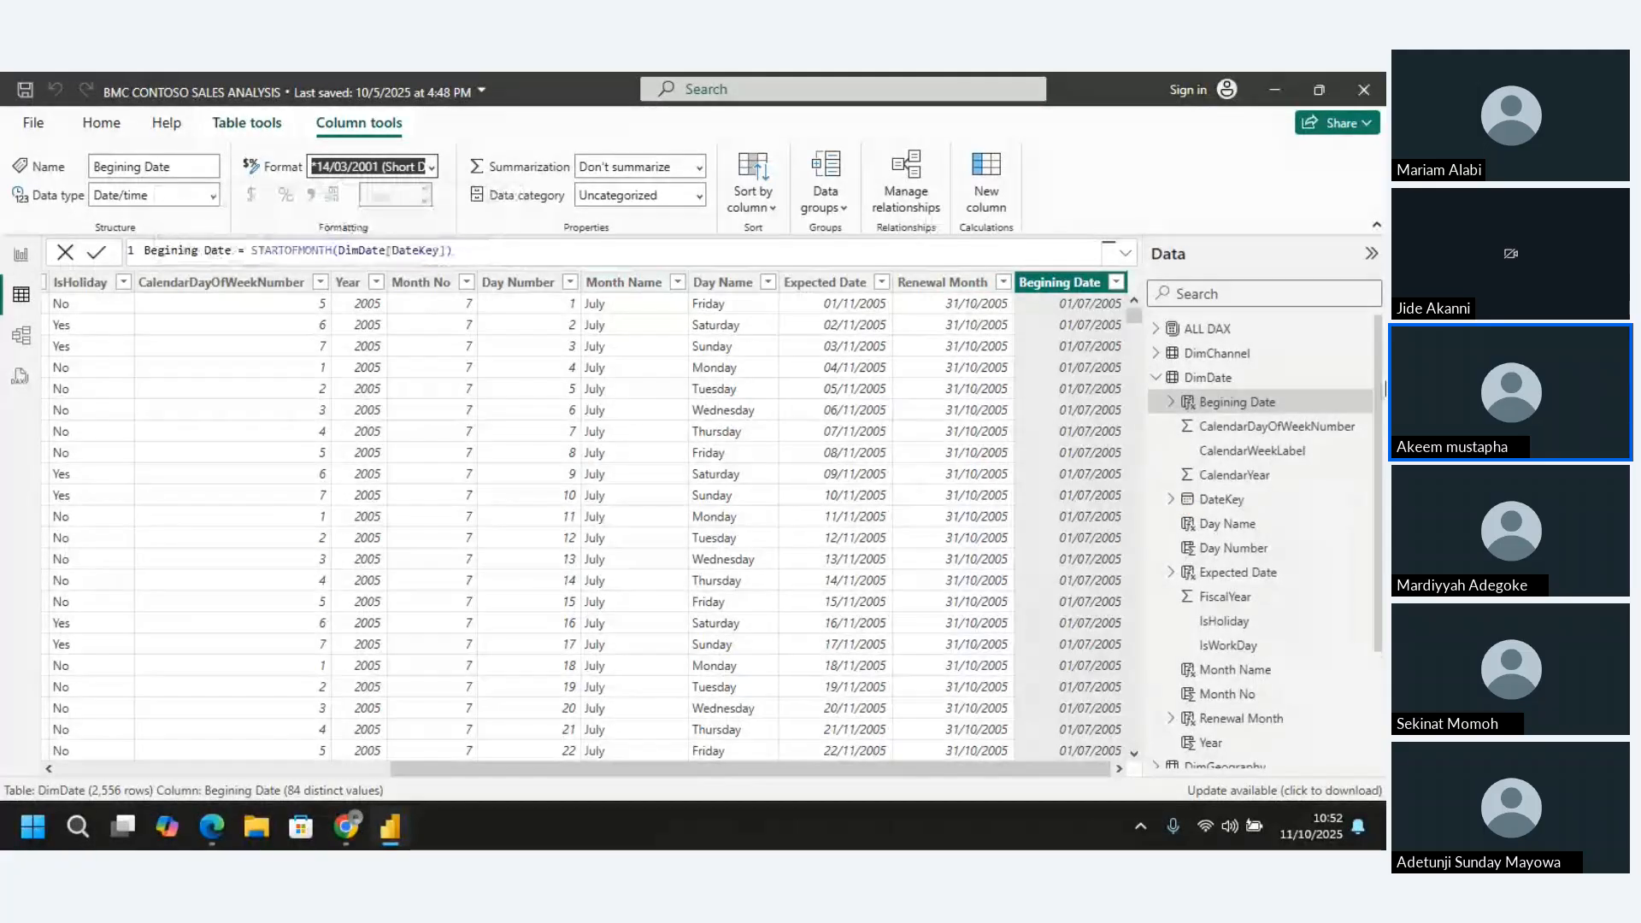
pyautogui.click(1156, 377)
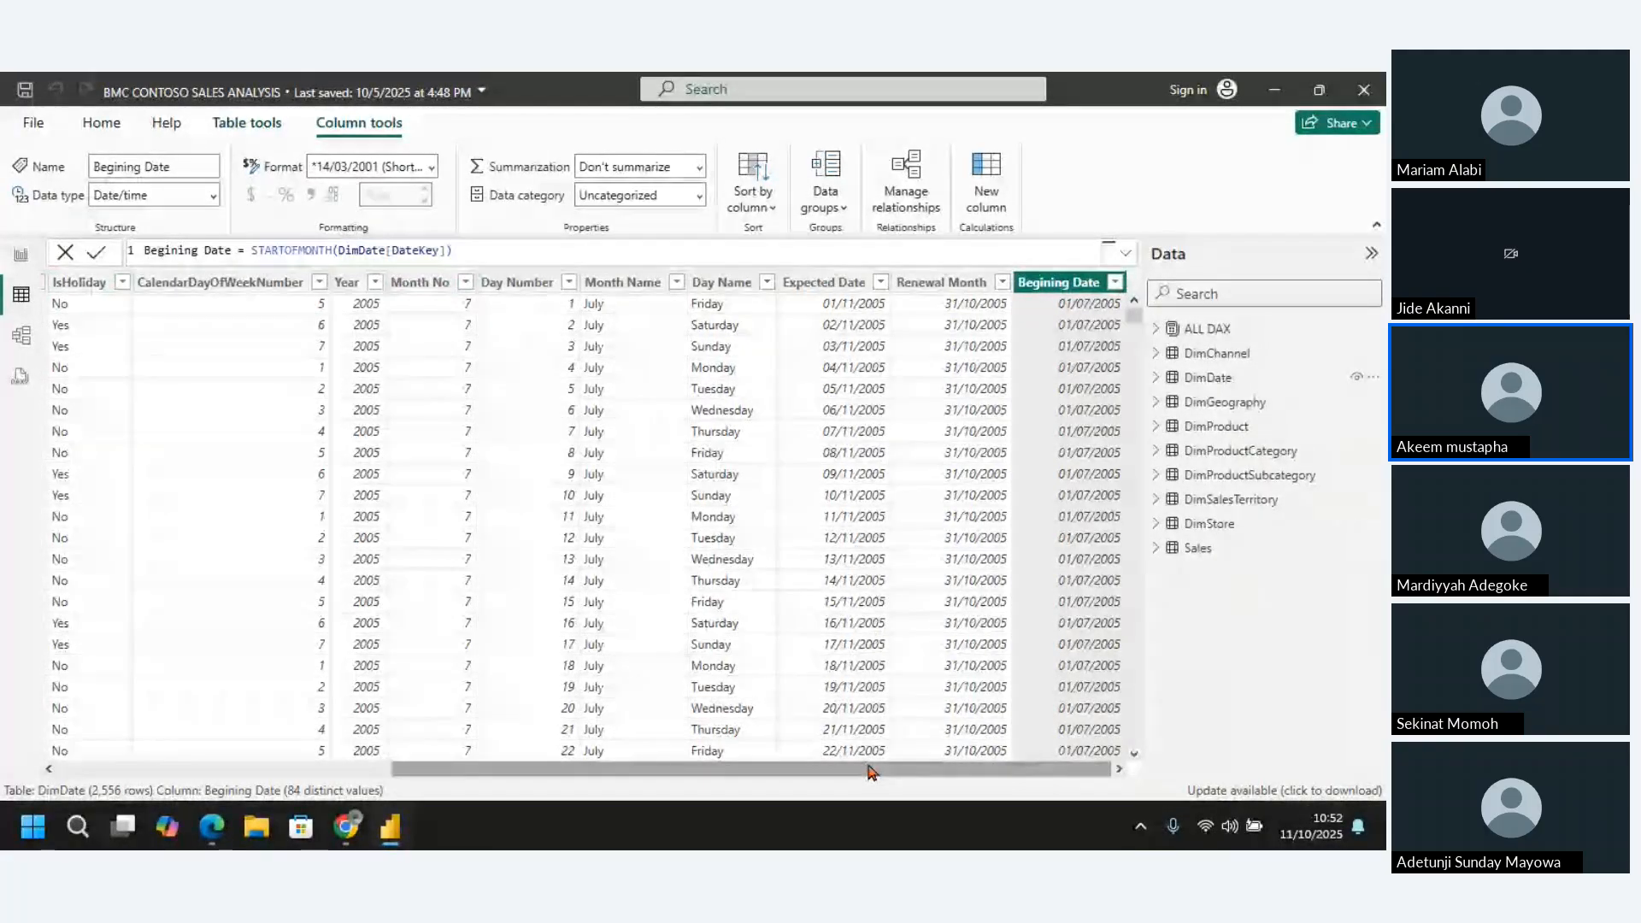
pyautogui.moveTo(868, 772); pyautogui.dragTo(1168, 759)
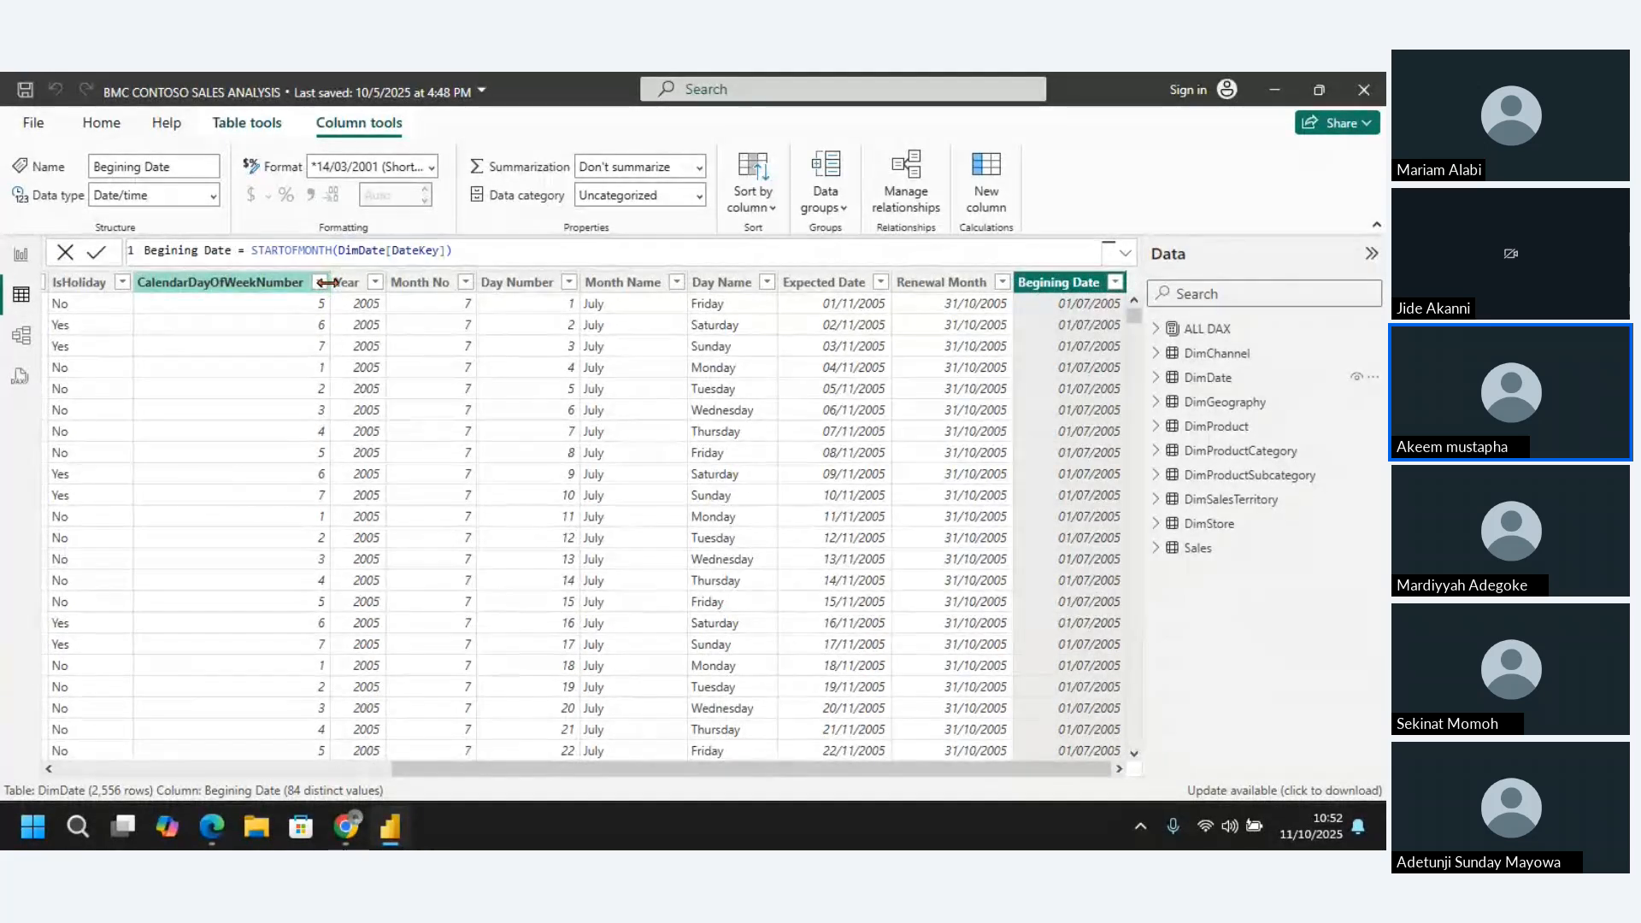
pyautogui.moveTo(327, 282); pyautogui.dragTo(250, 295)
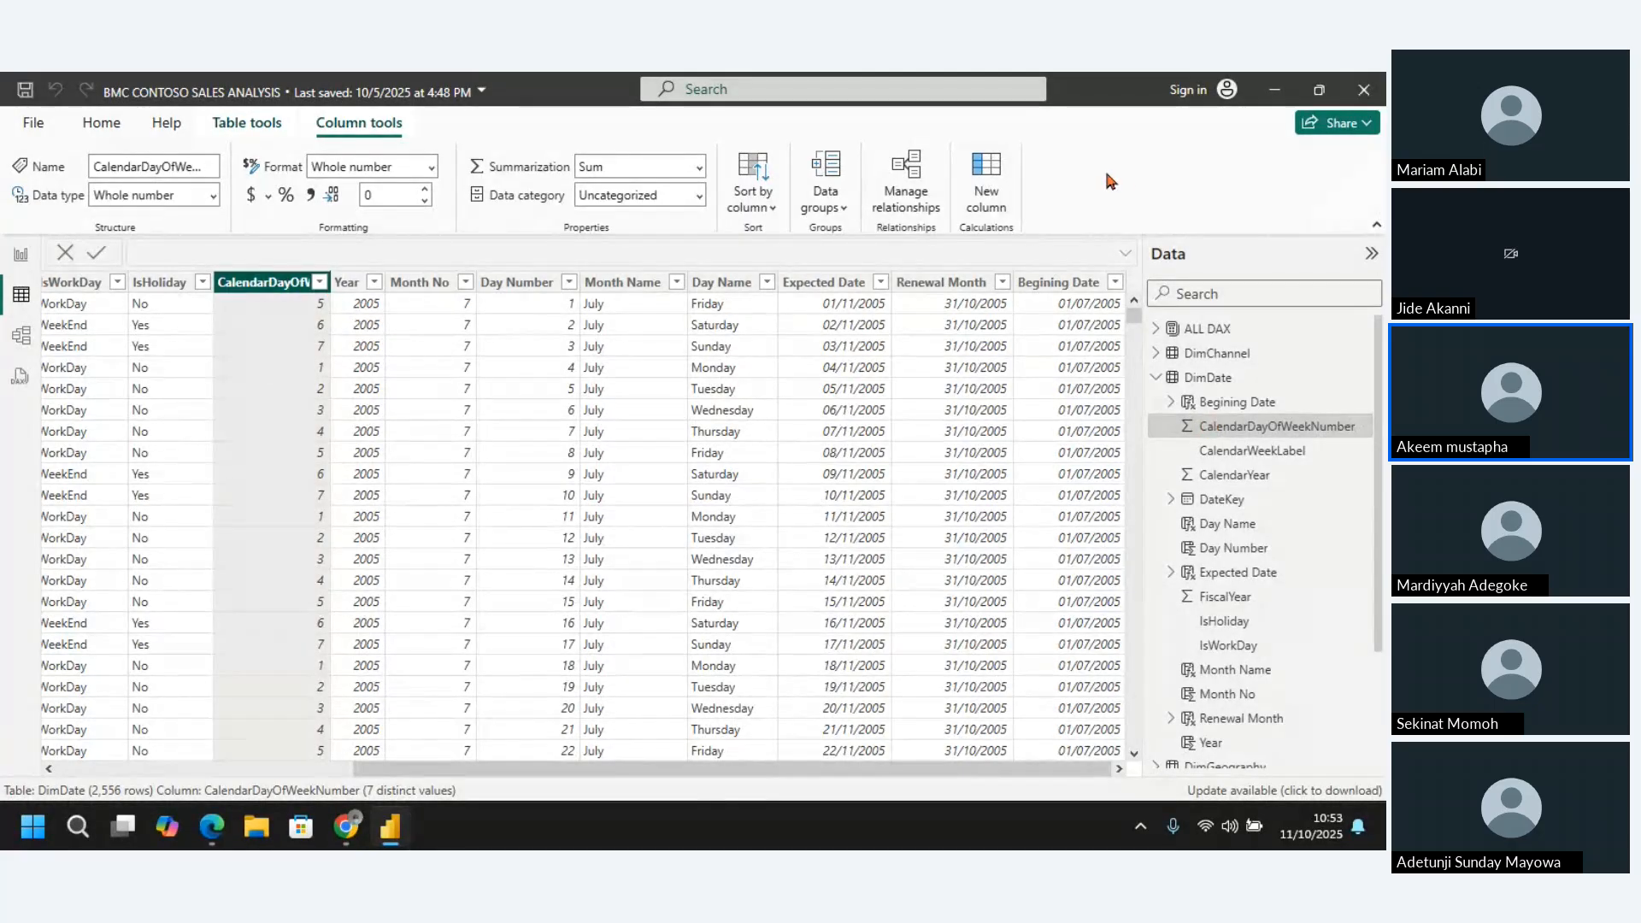
# Add another calculated column to DimDate and name it Age in its formula
pyautogui.click(993, 179)
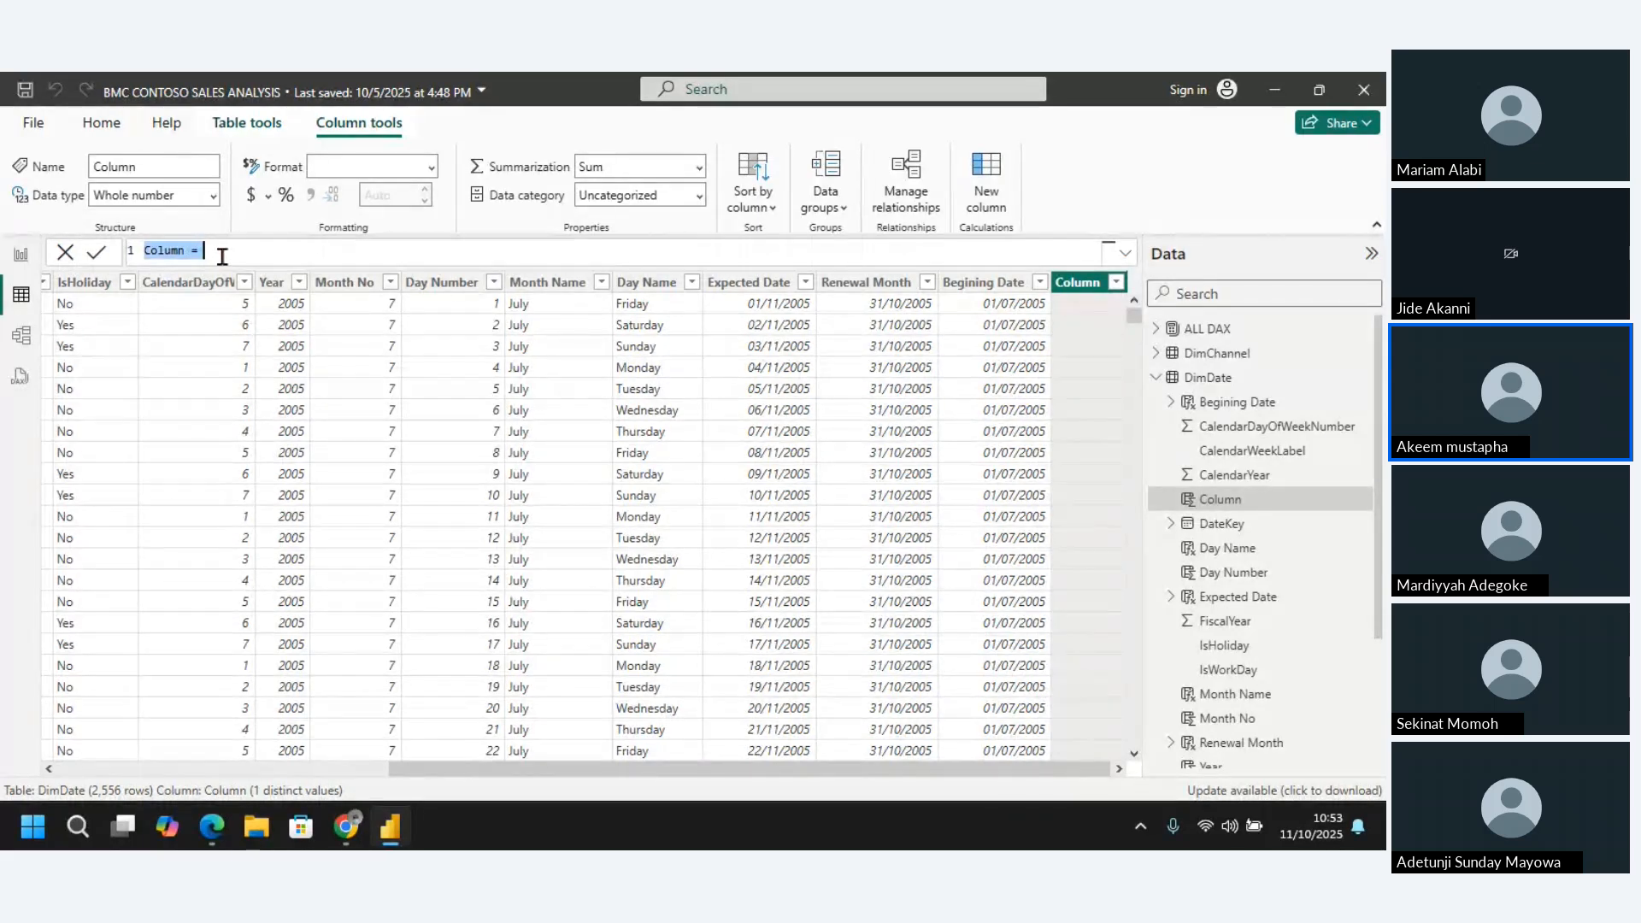
pyautogui.click(178, 251)
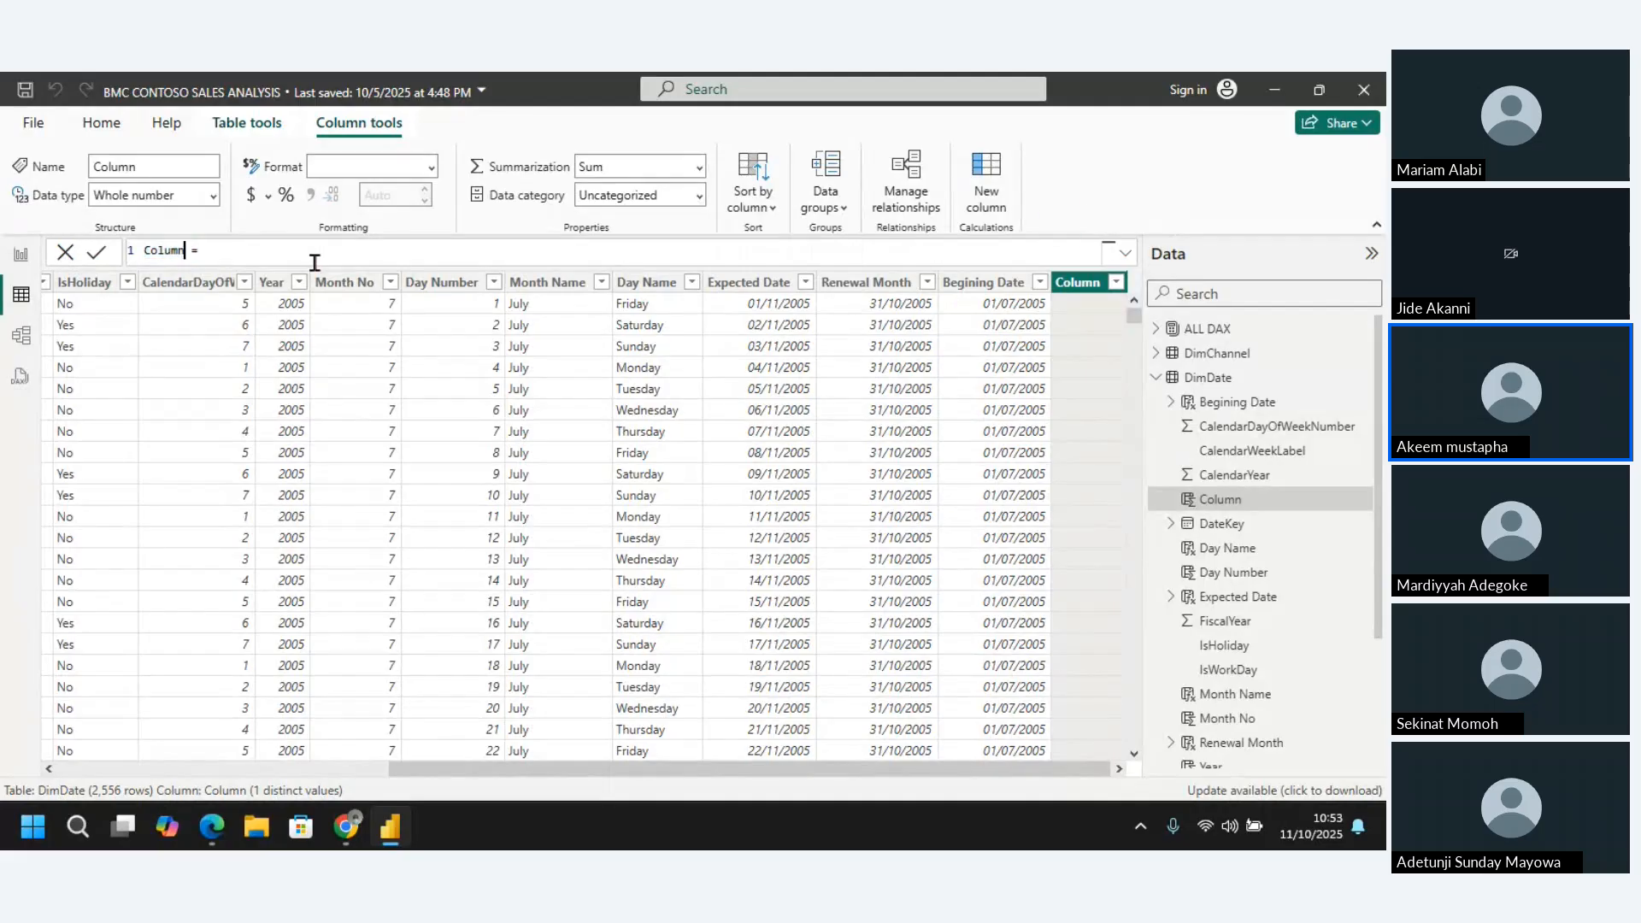
pyautogui.press('BackSpace')
pyautogui.press('BackSpace')
pyautogui.press('BackSpace')
pyautogui.press('BackSpace')
pyautogui.press('BackSpace')
pyautogui.press('BackSpace')
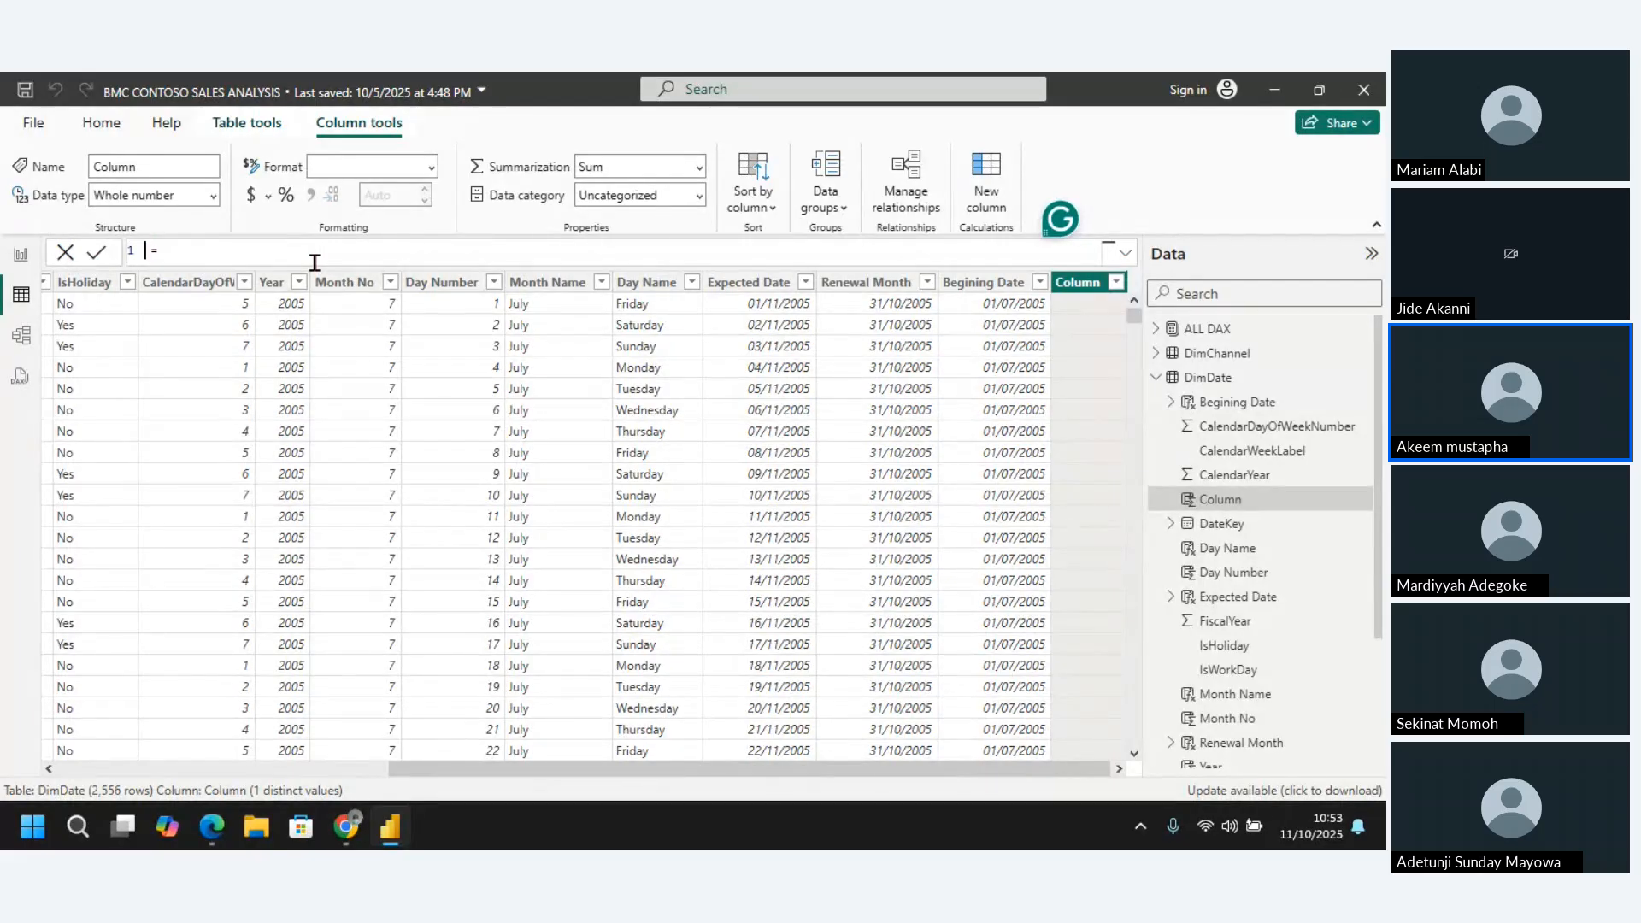
pyautogui.write('Age')
# Begin the Age formula with the DATEDIFF function, using DimDate[DateKey] as the first date
pyautogui.click(273, 244)
pyautogui.write('datedi')
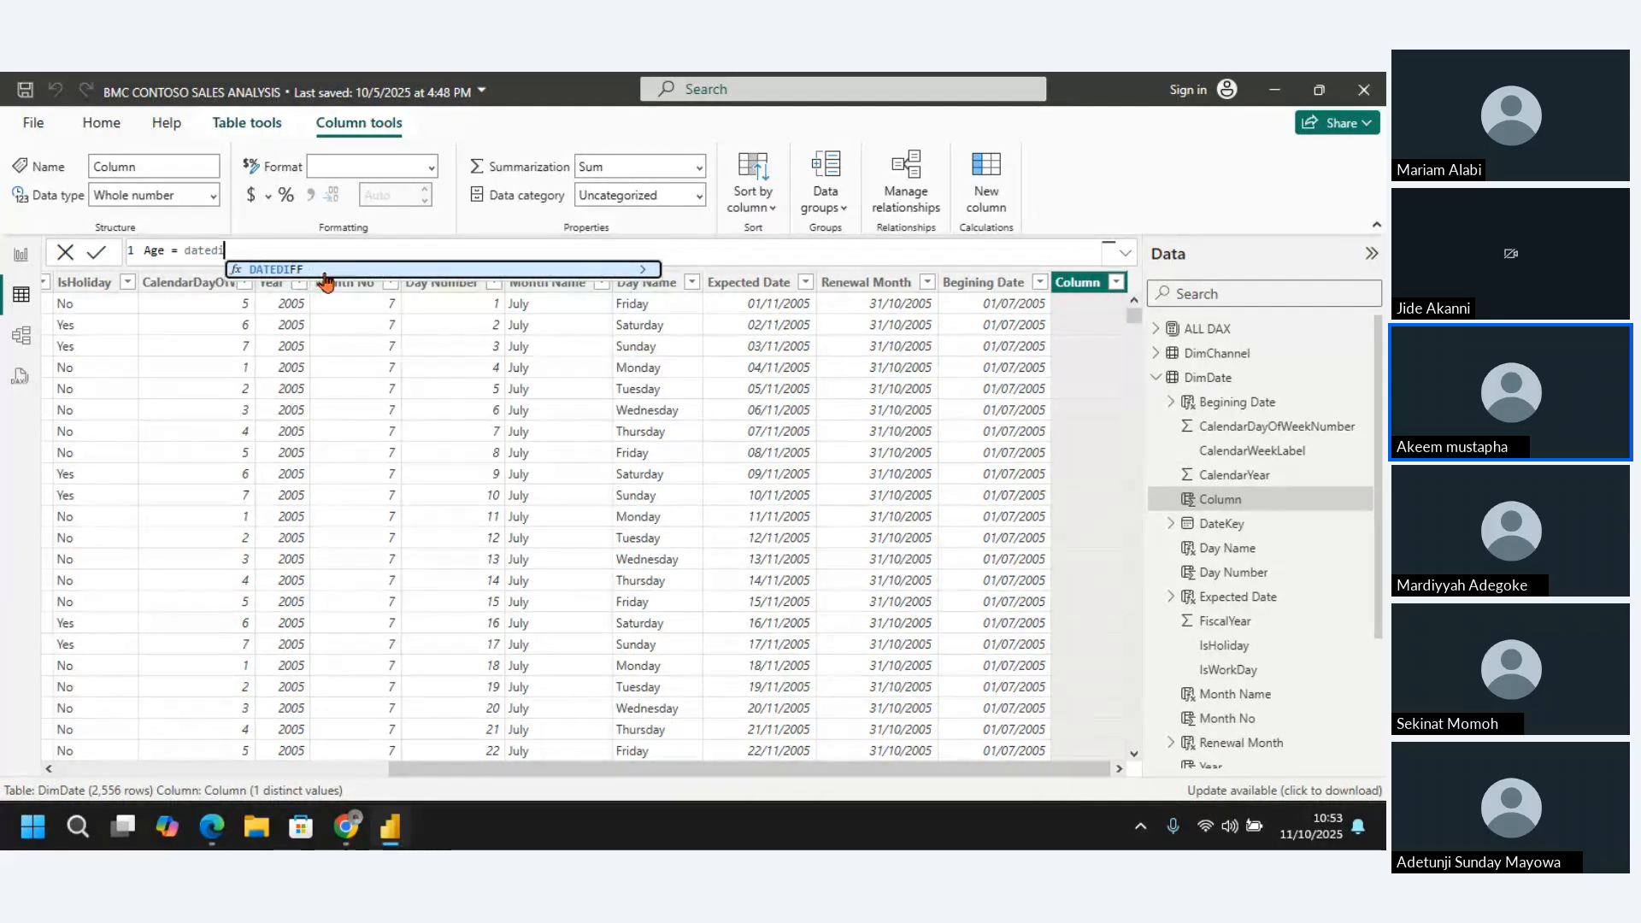
pyautogui.click(308, 270)
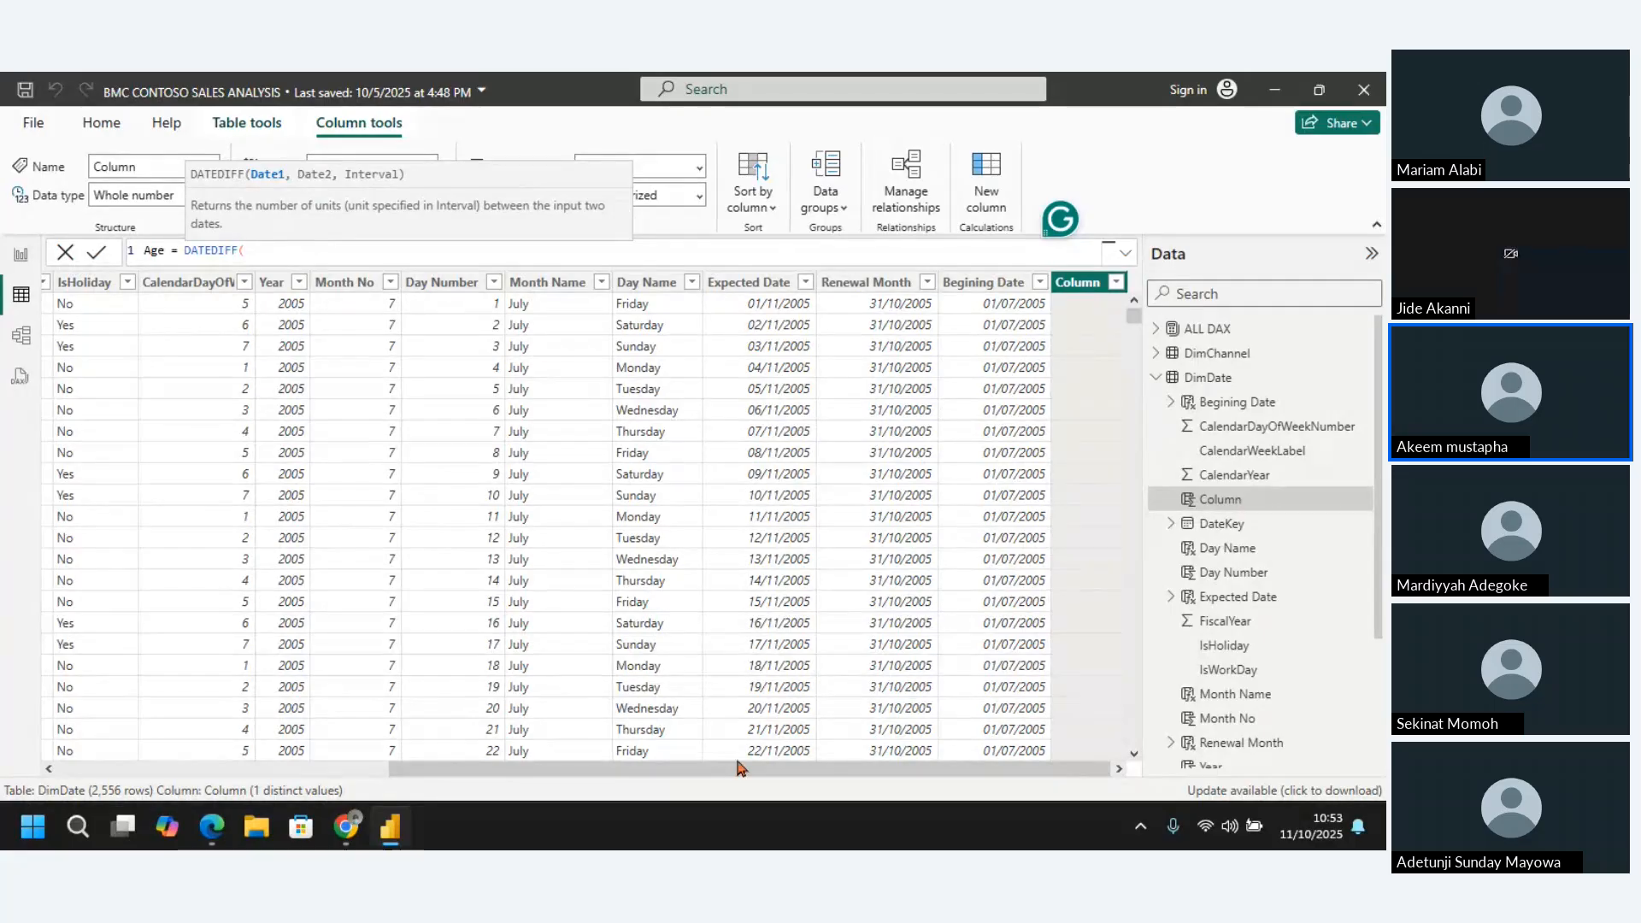
pyautogui.moveTo(689, 773); pyautogui.dragTo(257, 774)
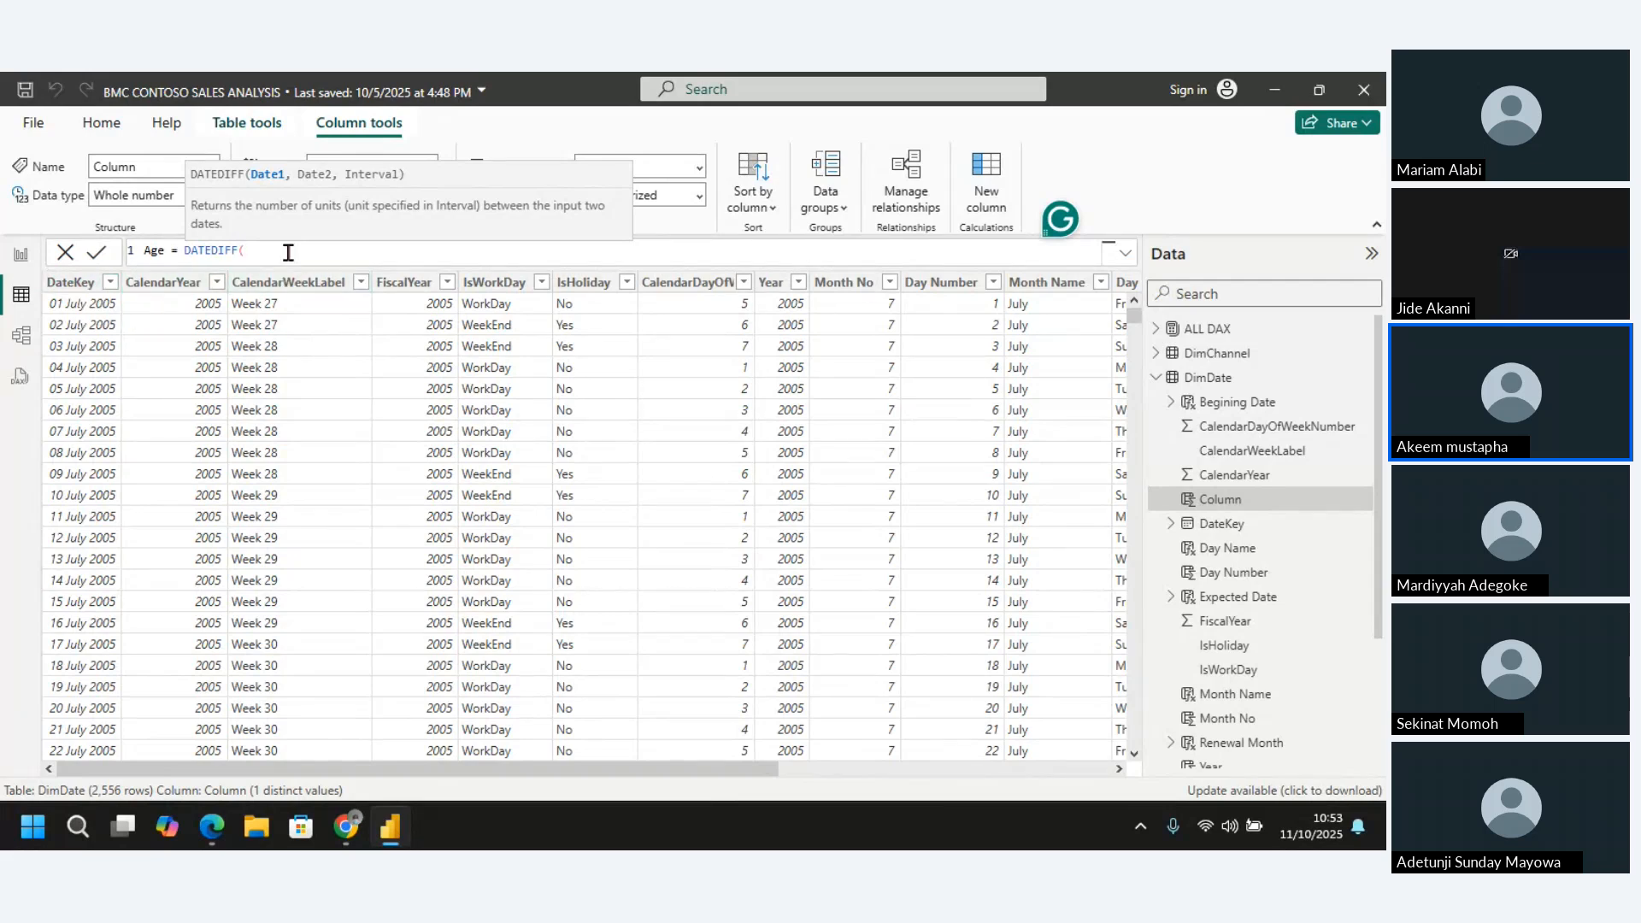
pyautogui.write('date')
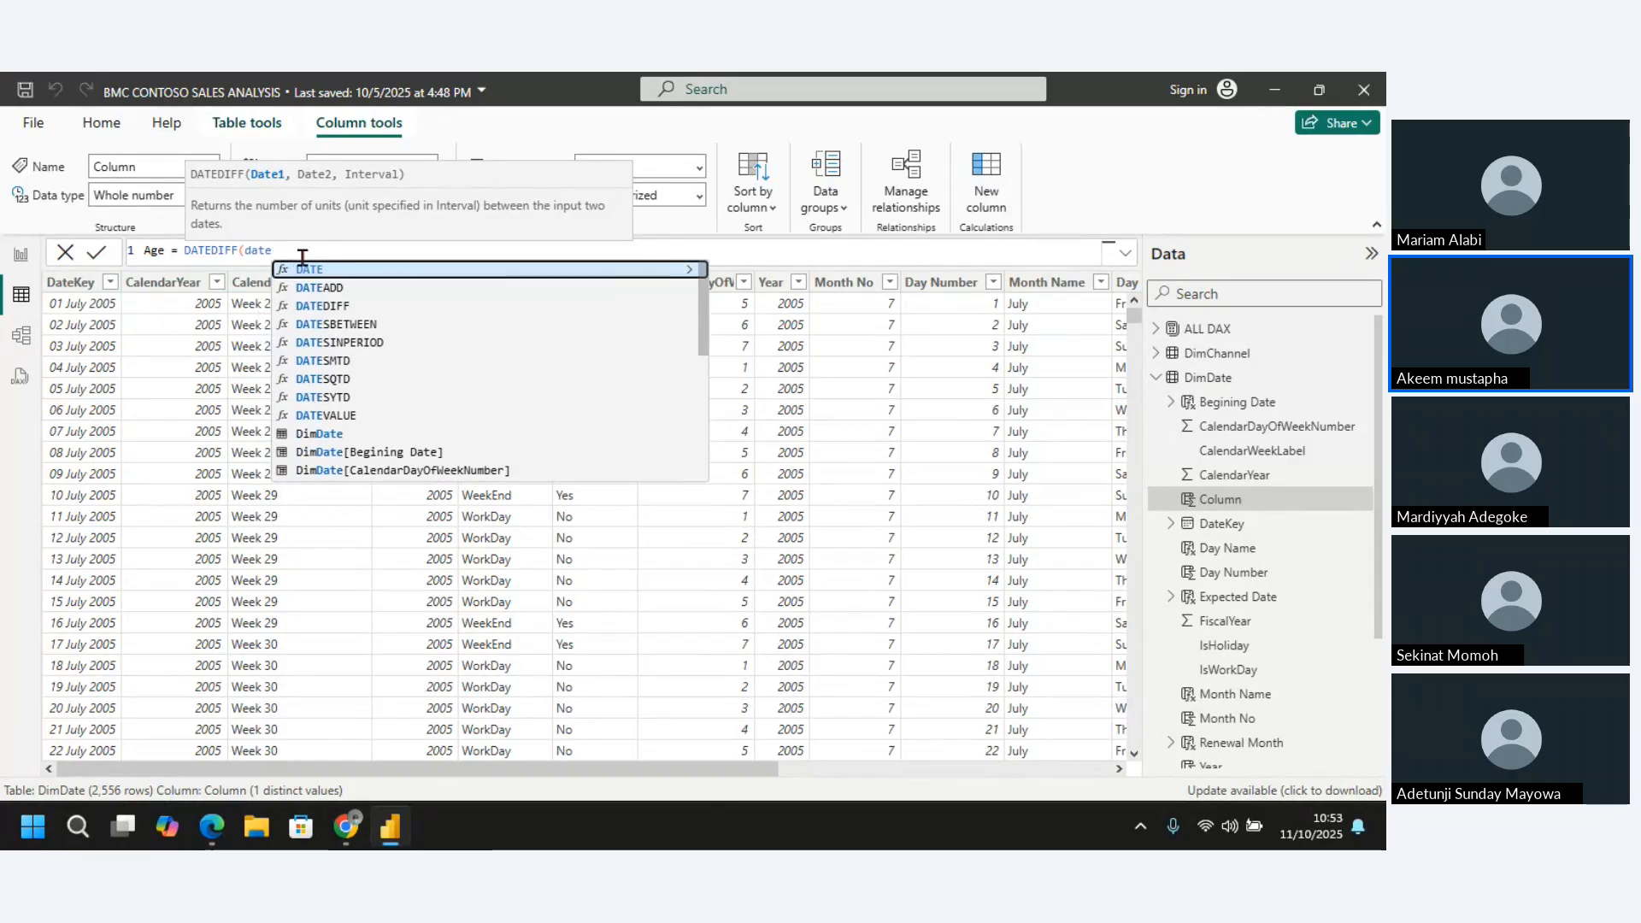
pyautogui.click(369, 305)
pyautogui.press('BackSpace')
pyautogui.press('BackSpace')
pyautogui.press('BackSpace')
pyautogui.press('BackSpace')
pyautogui.press('BackSpace')
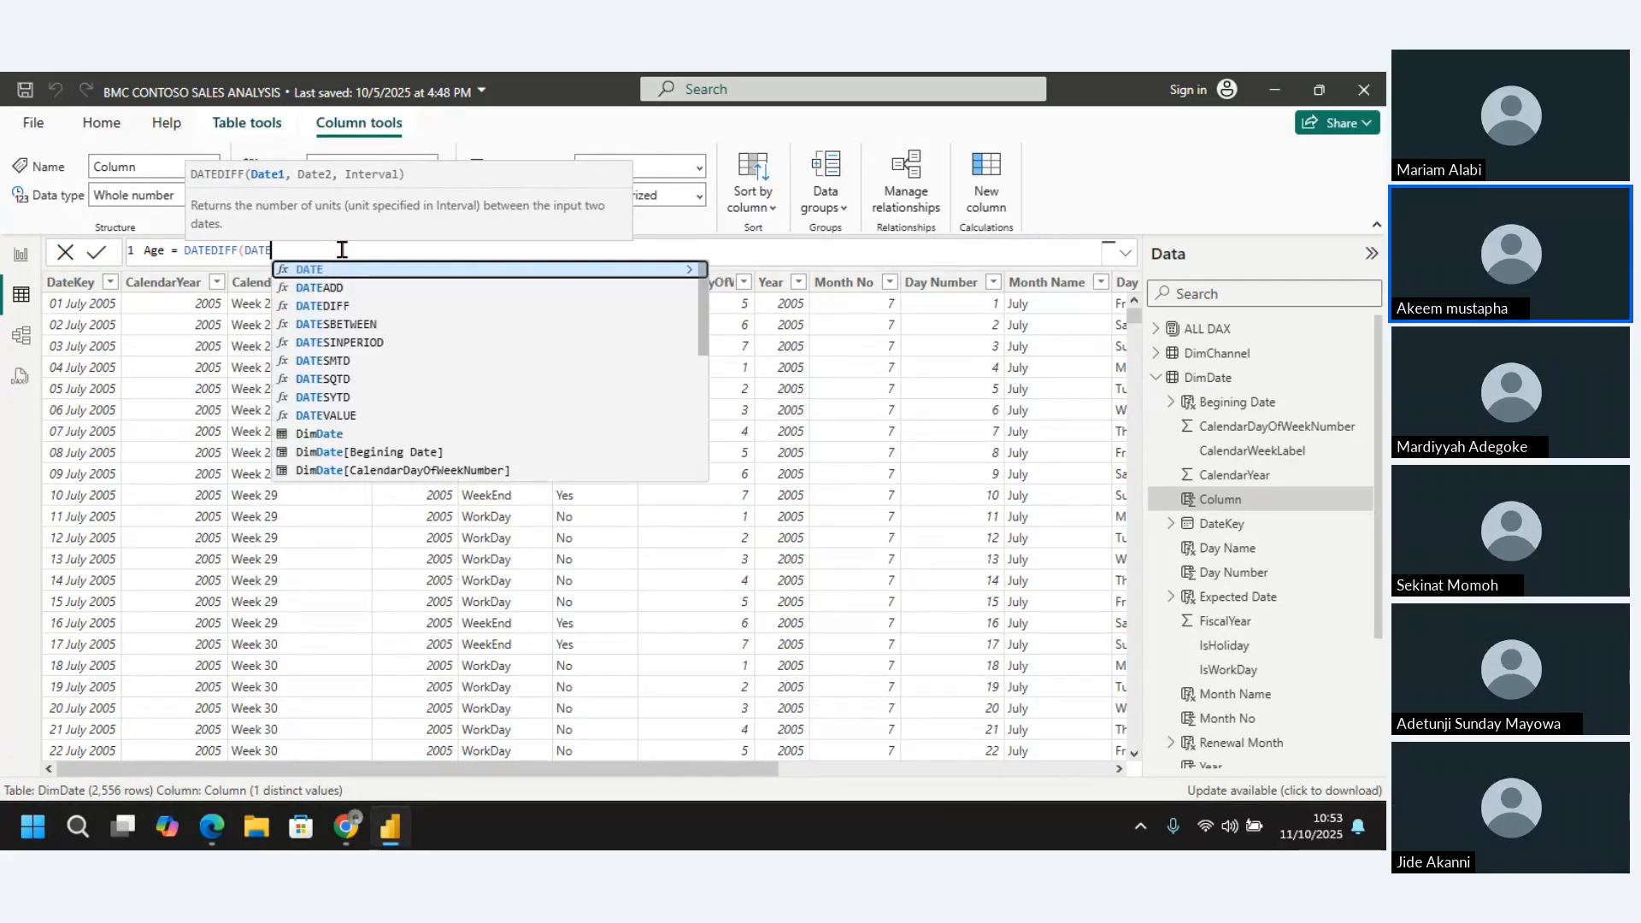
pyautogui.write('ke')
pyautogui.click(359, 274)
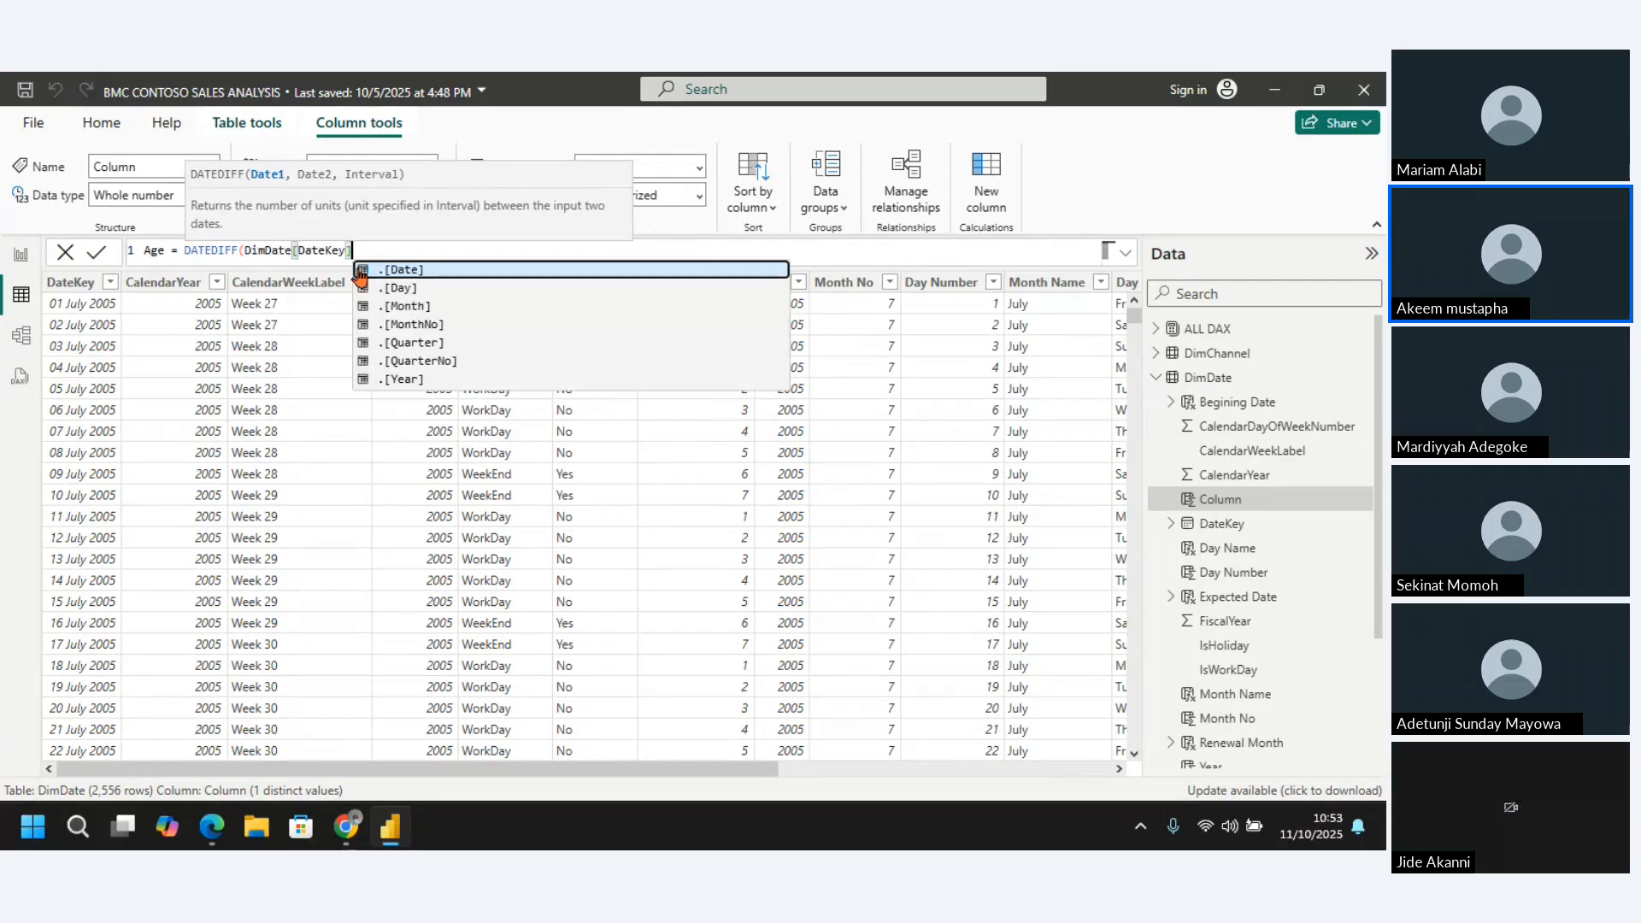
pyautogui.write(',')
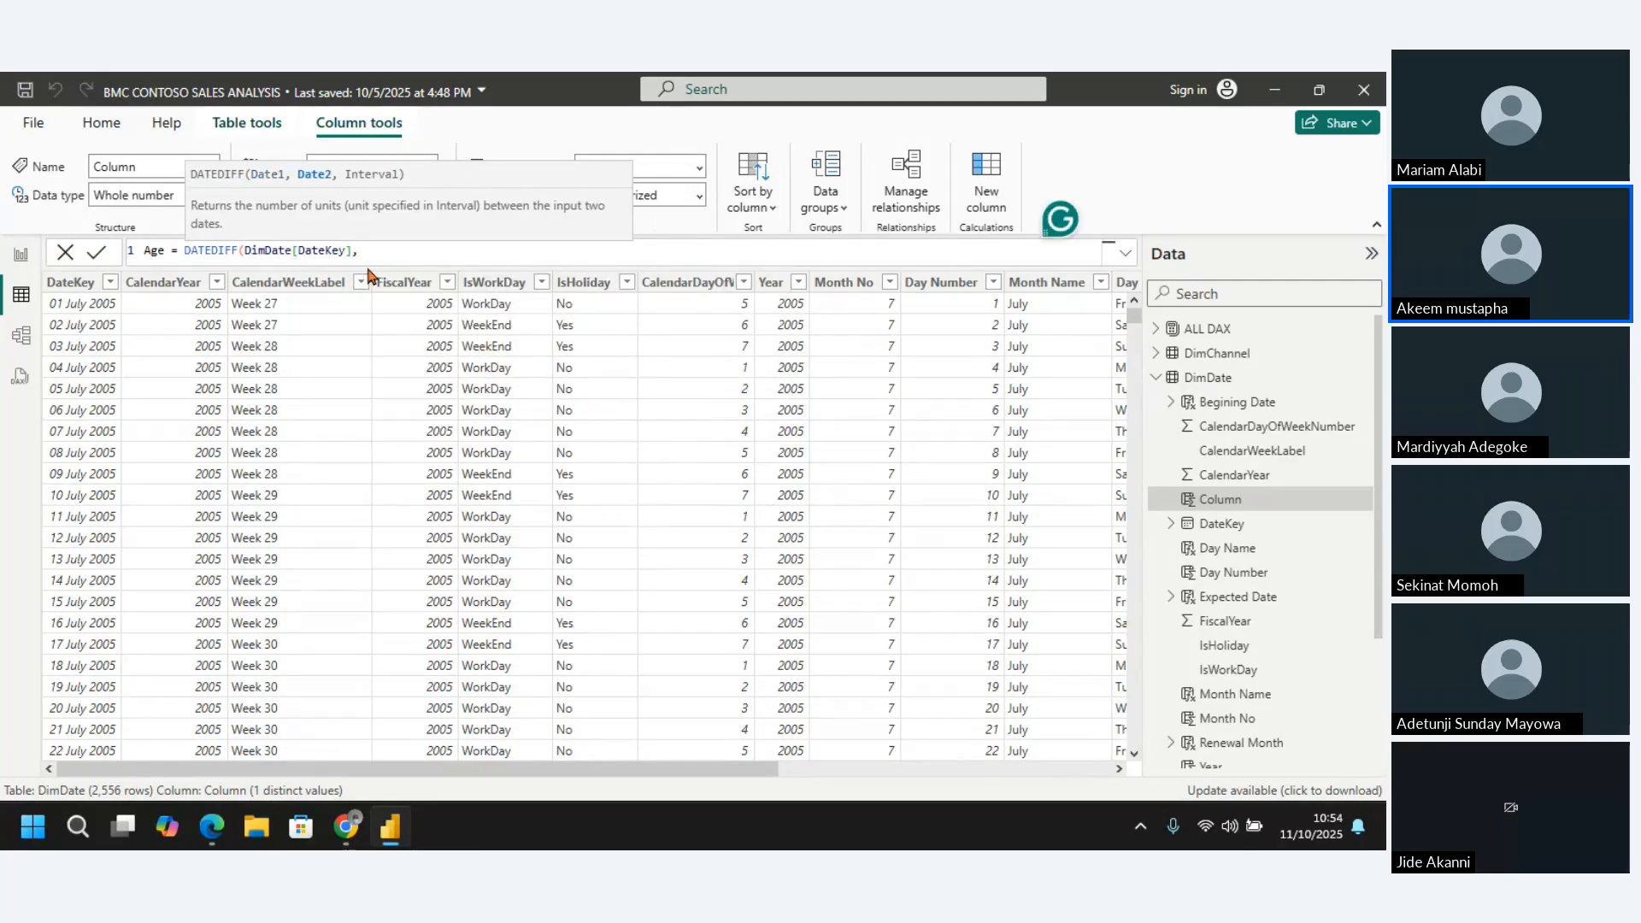
pyautogui.write('today')
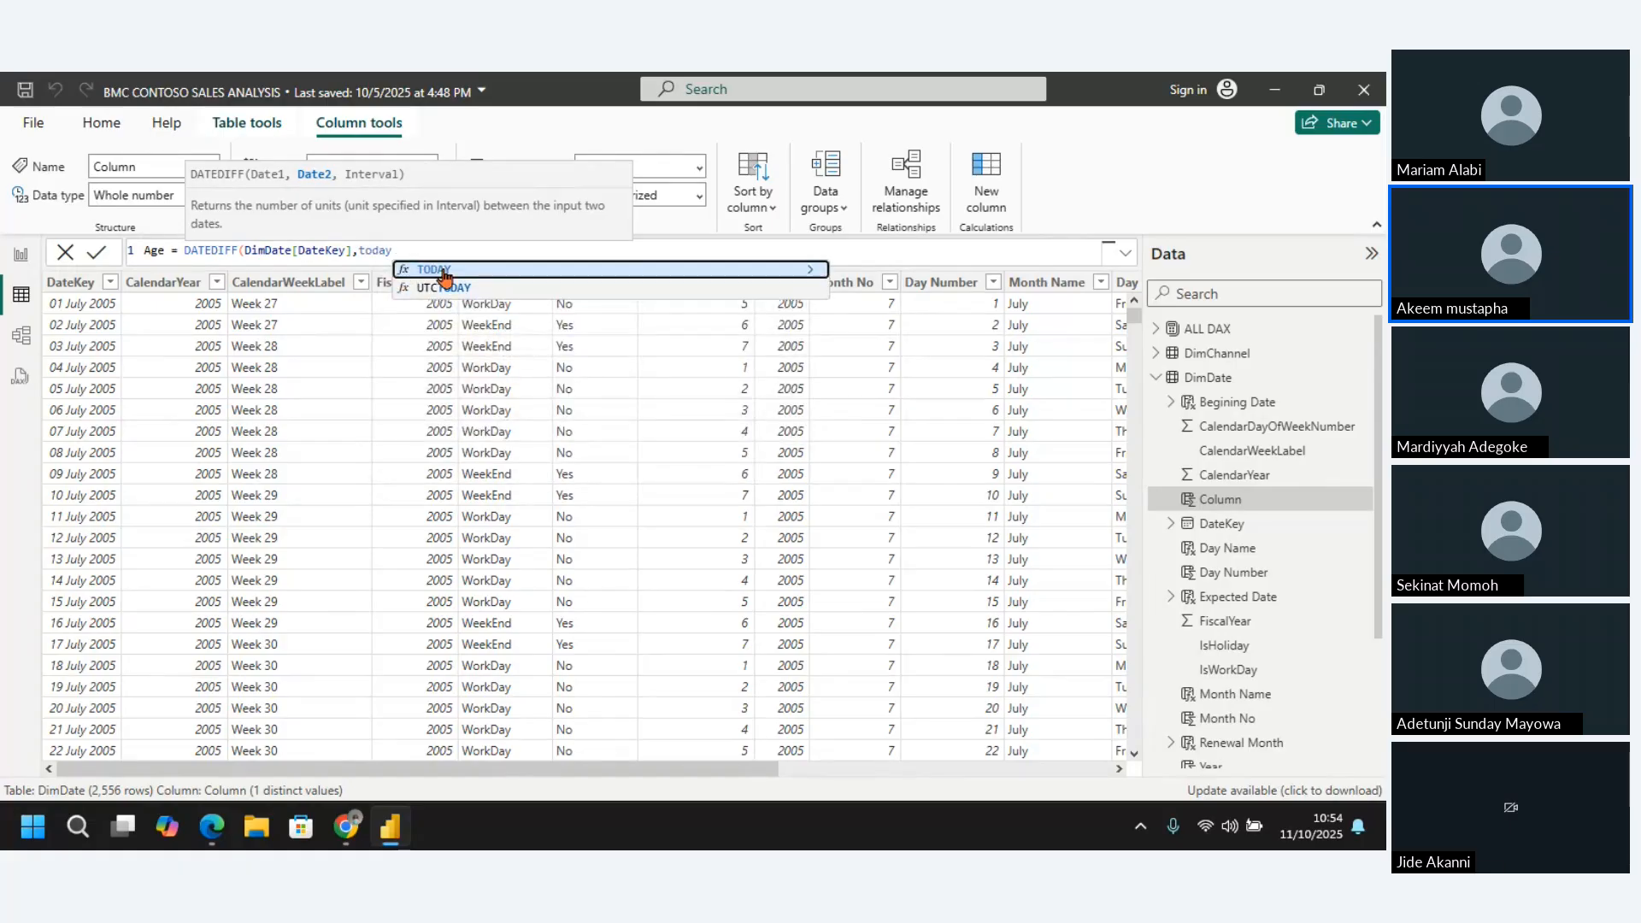
# Use TODAY() as the second date of DATEDIFF, close the function and commit the Age formula
pyautogui.click(443, 272)
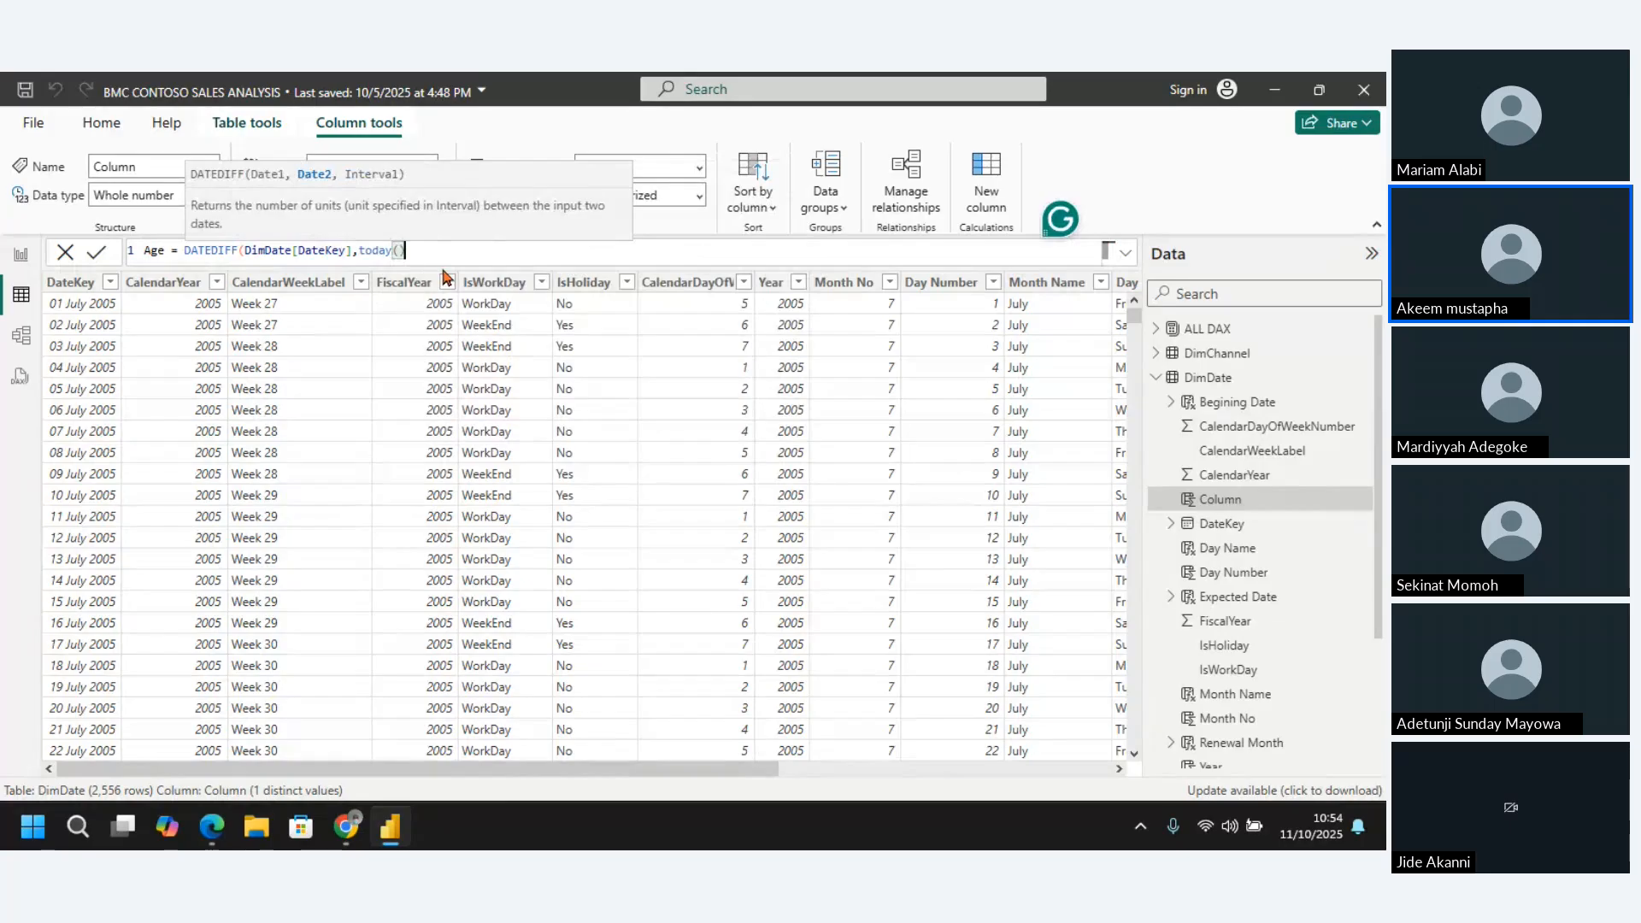
pyautogui.write(')')
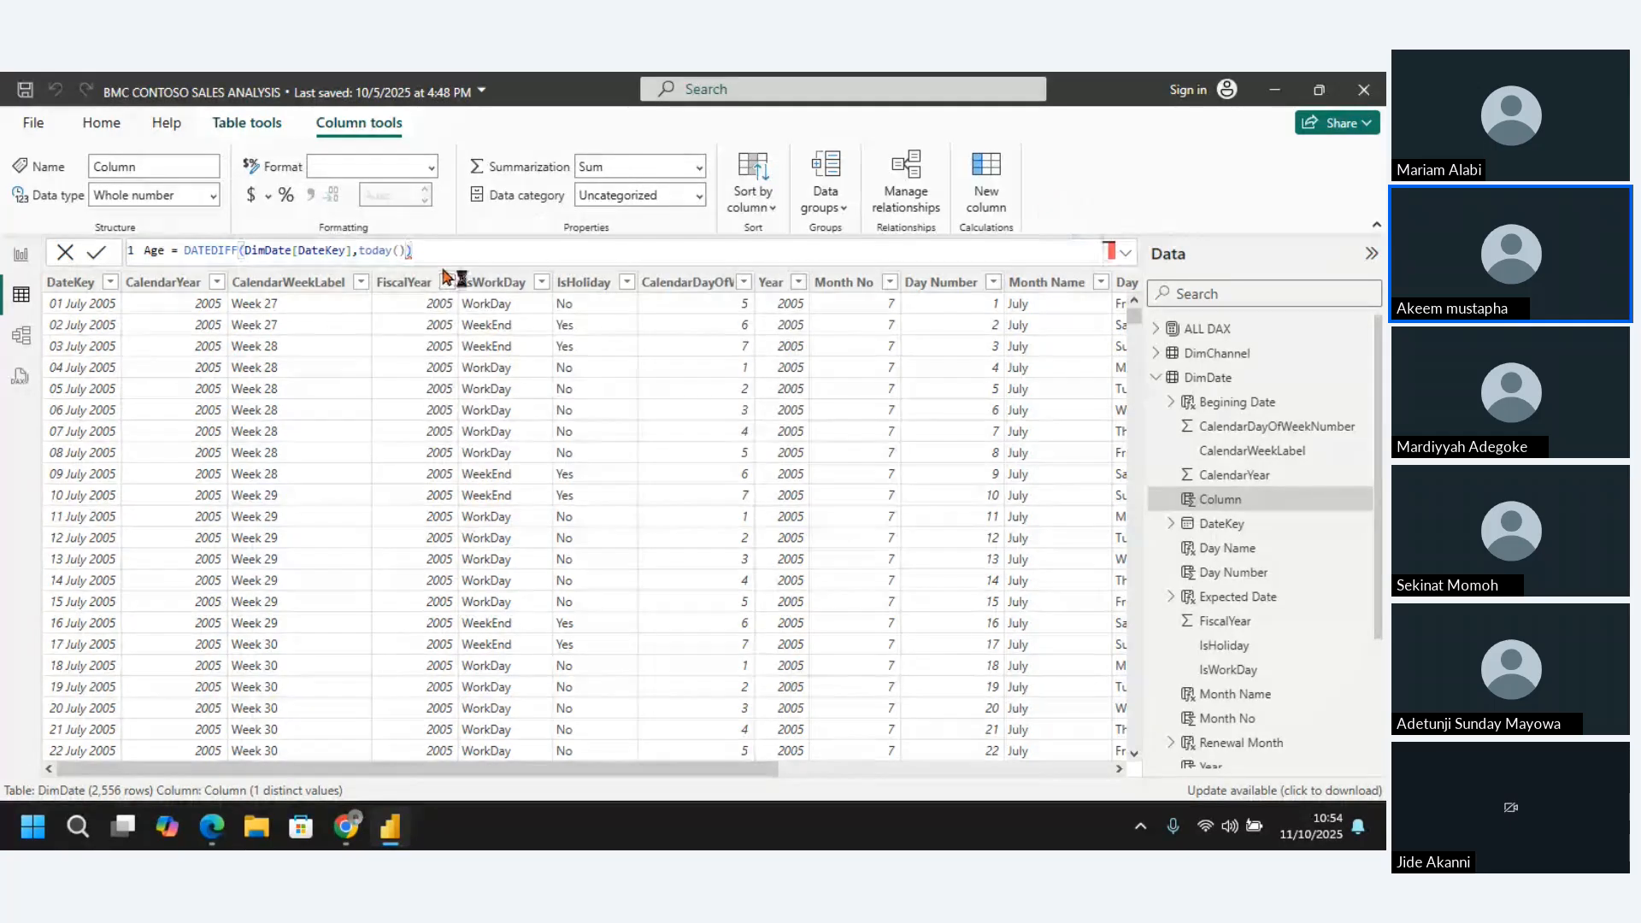
pyautogui.press('Return')
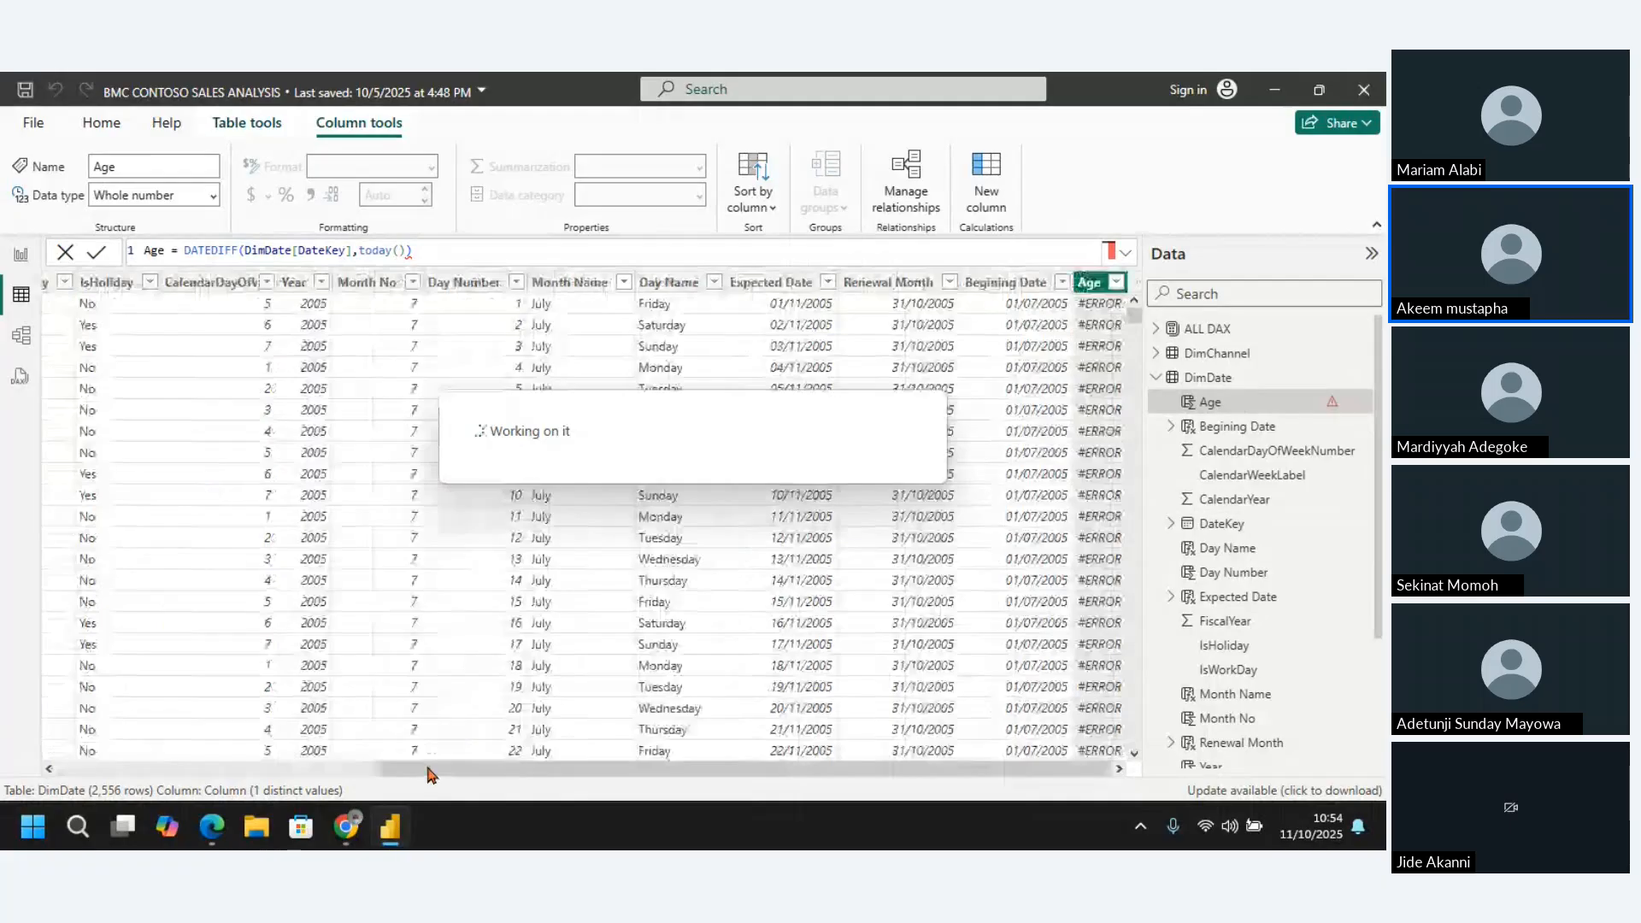
# Add YEAR as the interval argument of the Age column's DATEDIFF formula and commit it
pyautogui.click(445, 245)
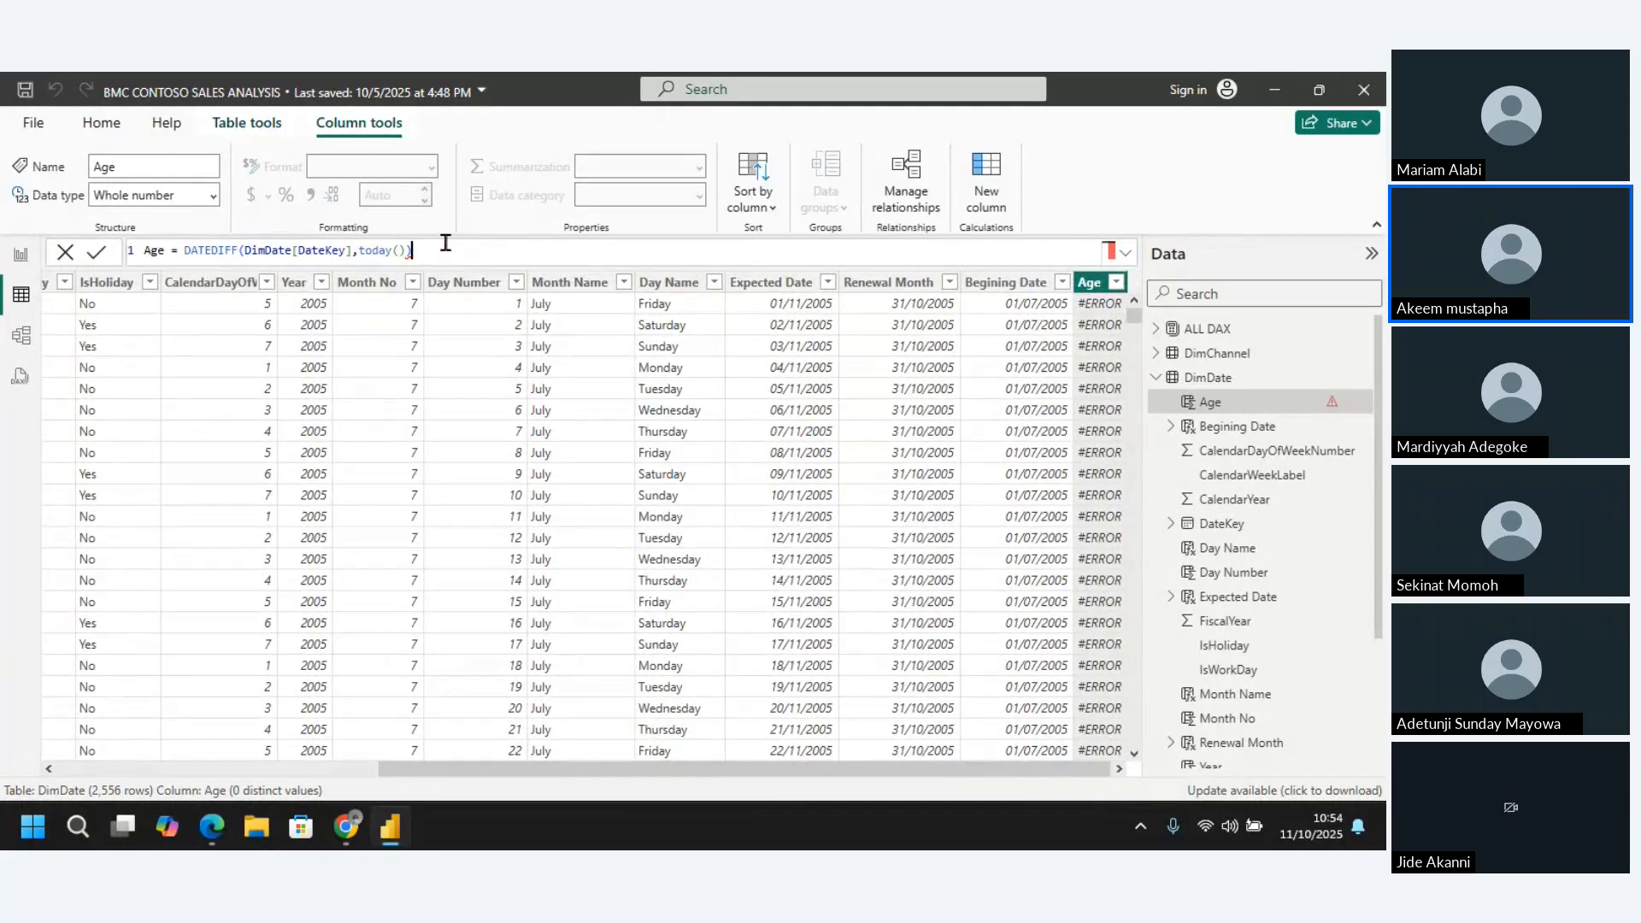
pyautogui.press('BackSpace')
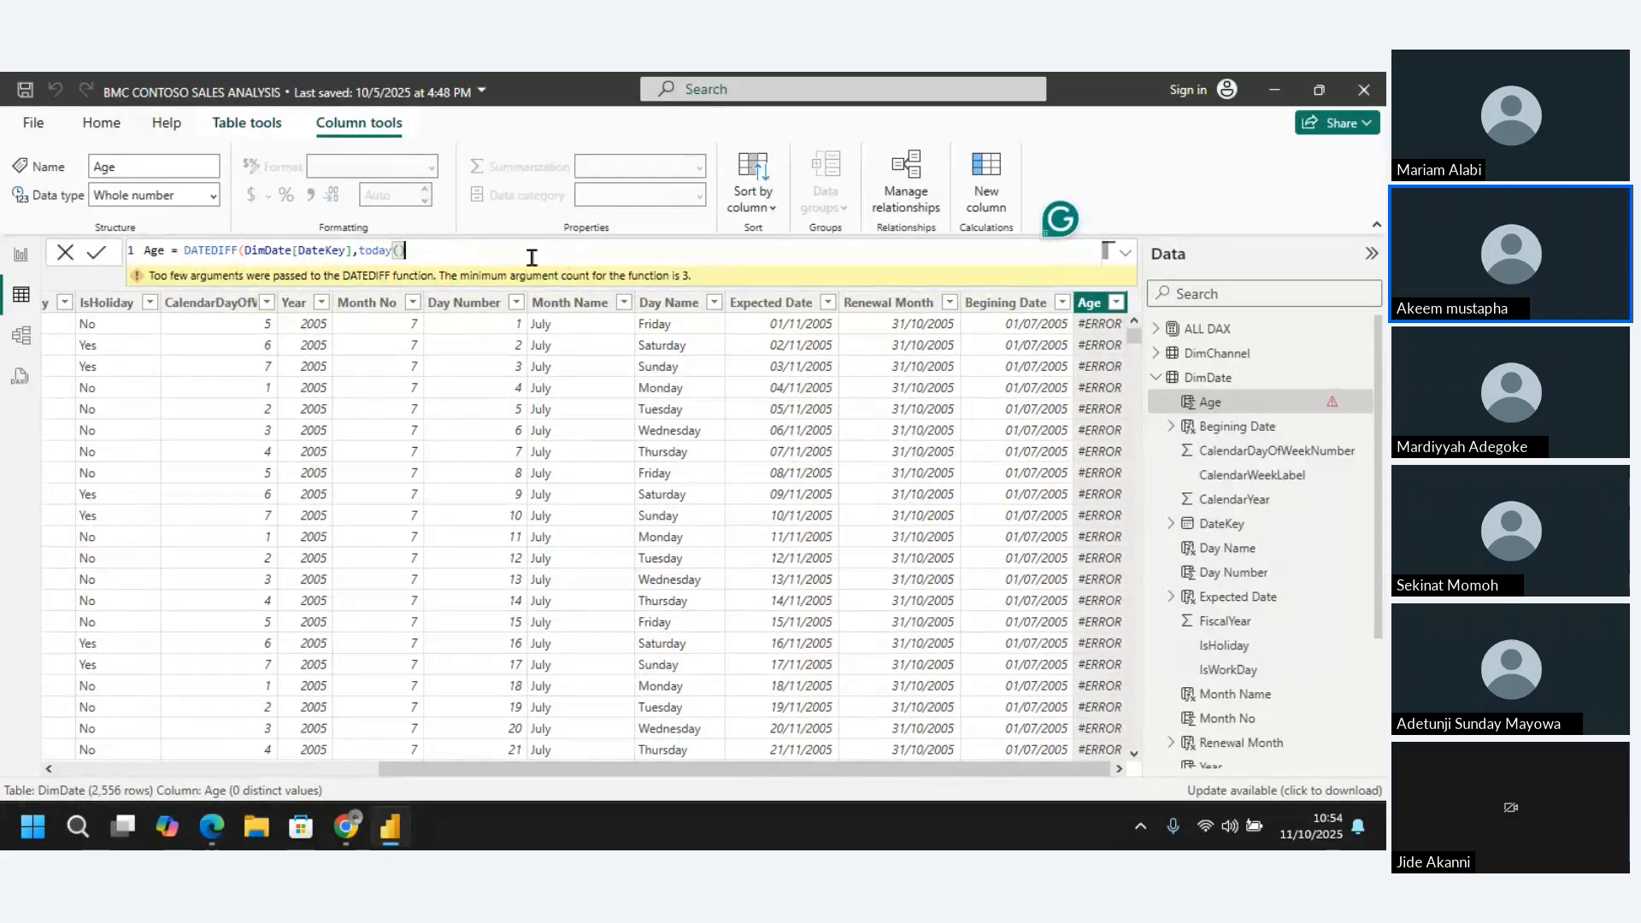
pyautogui.write(',')
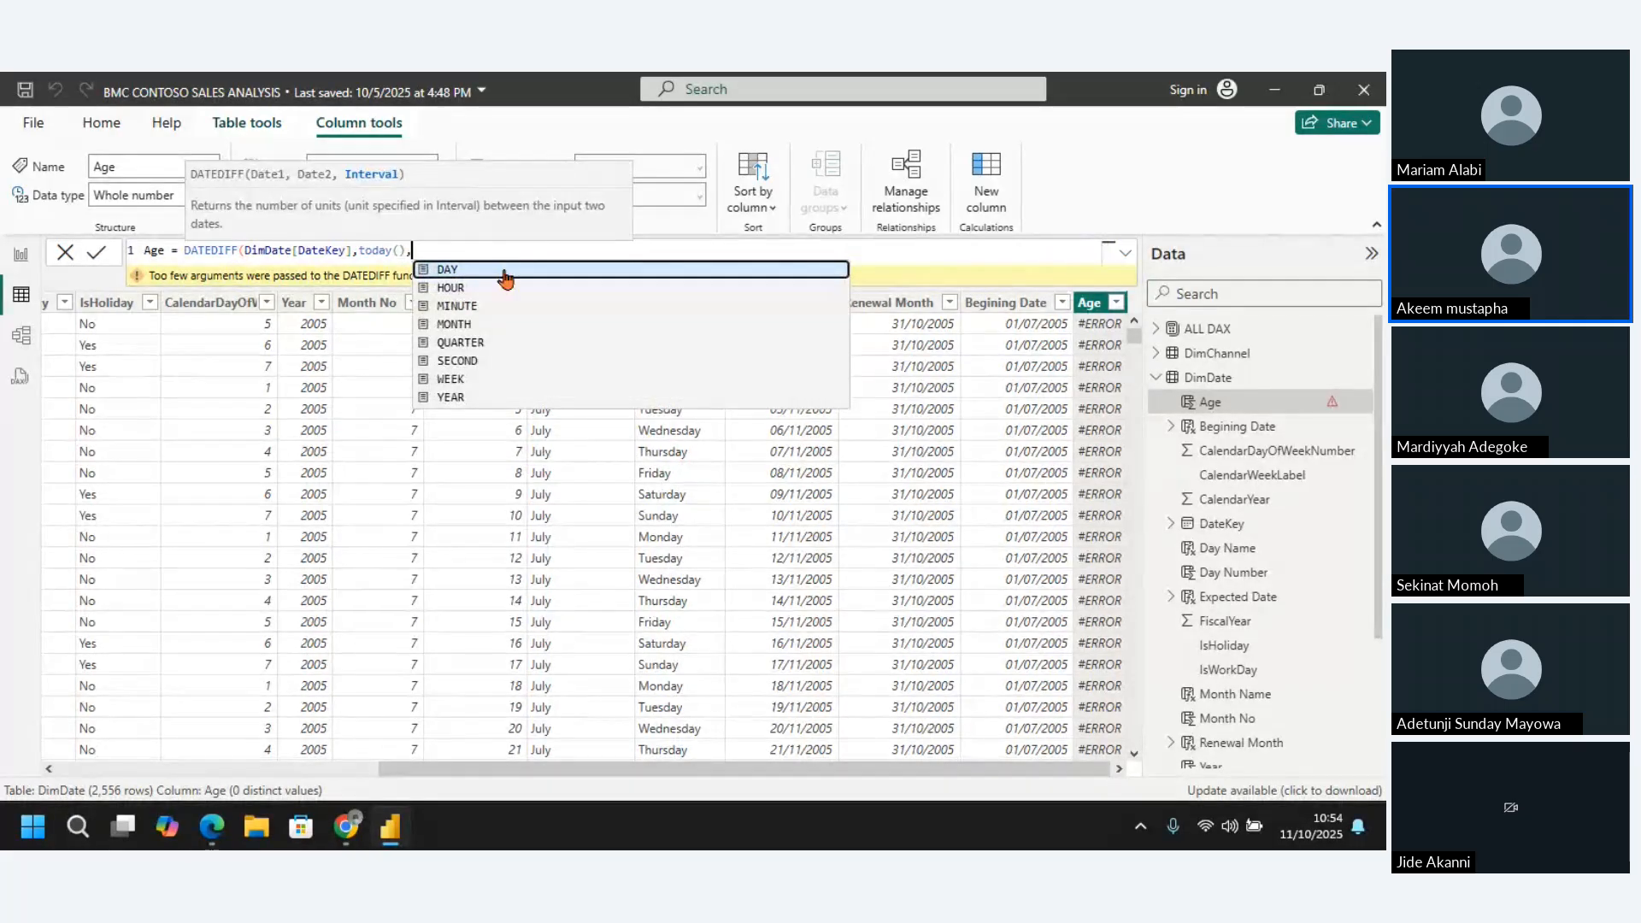
pyautogui.click(462, 397)
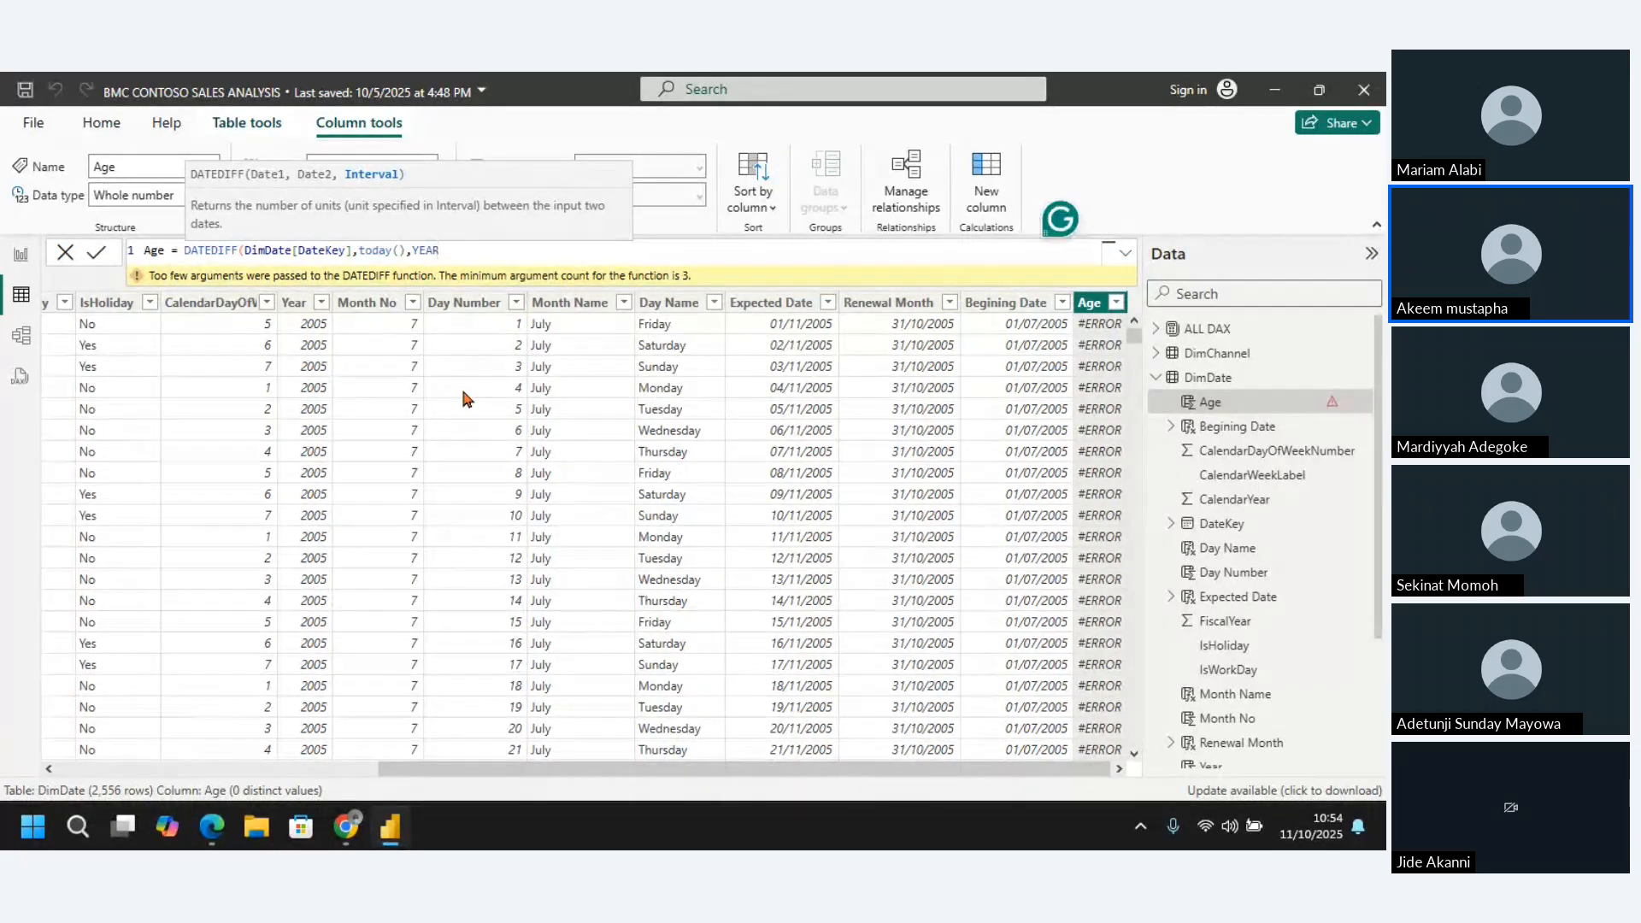
pyautogui.write(')')
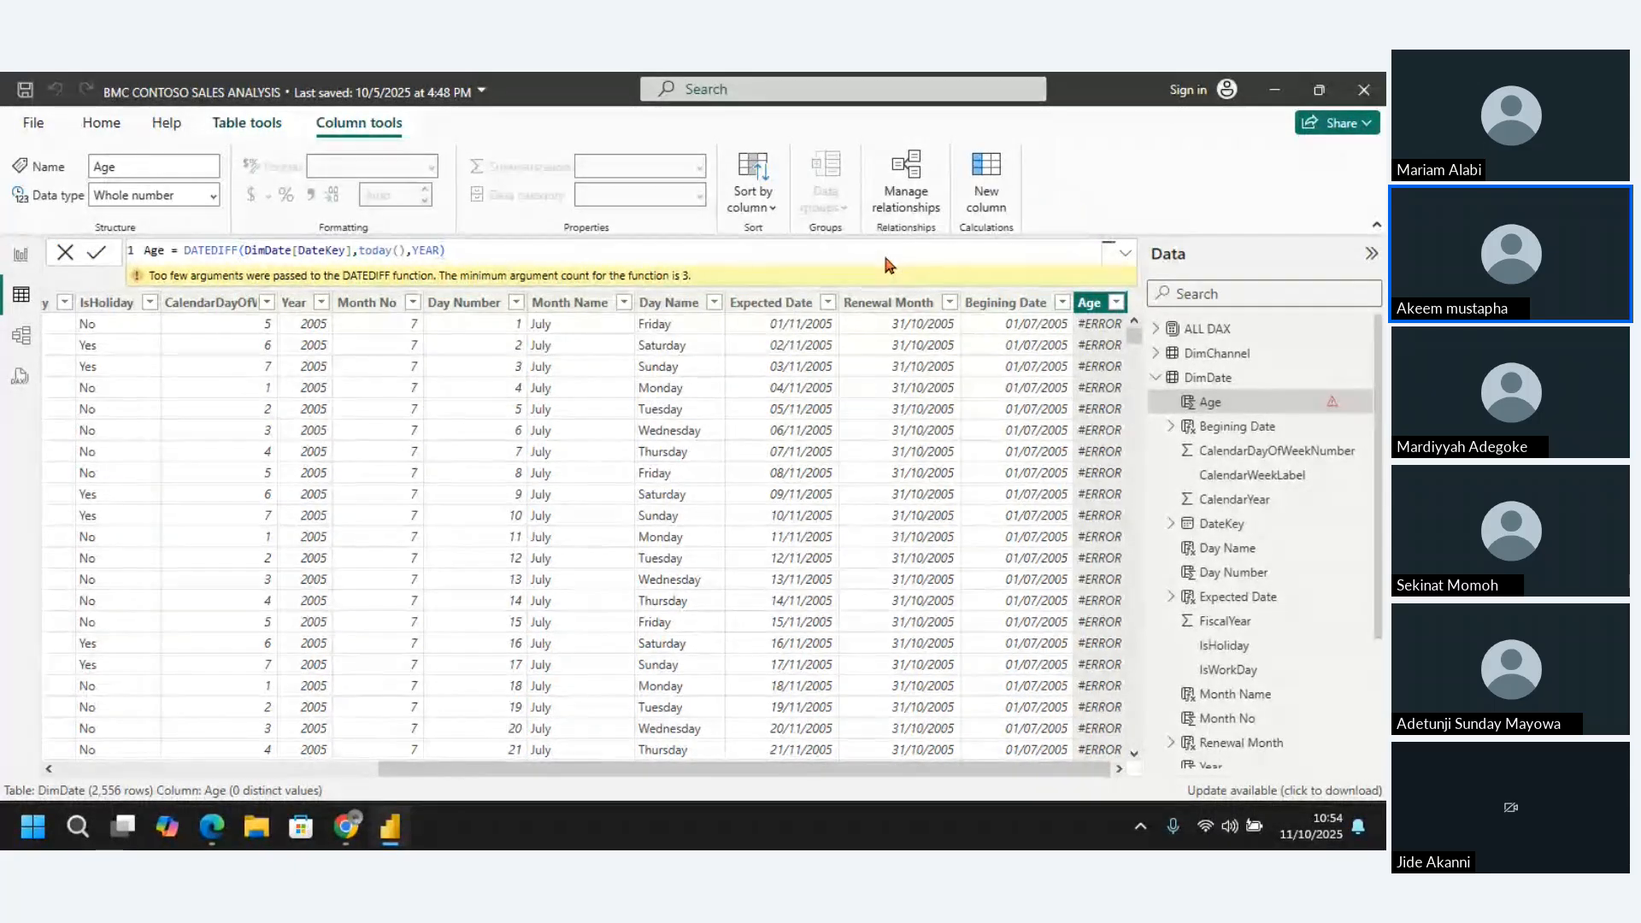
pyautogui.press('Return')
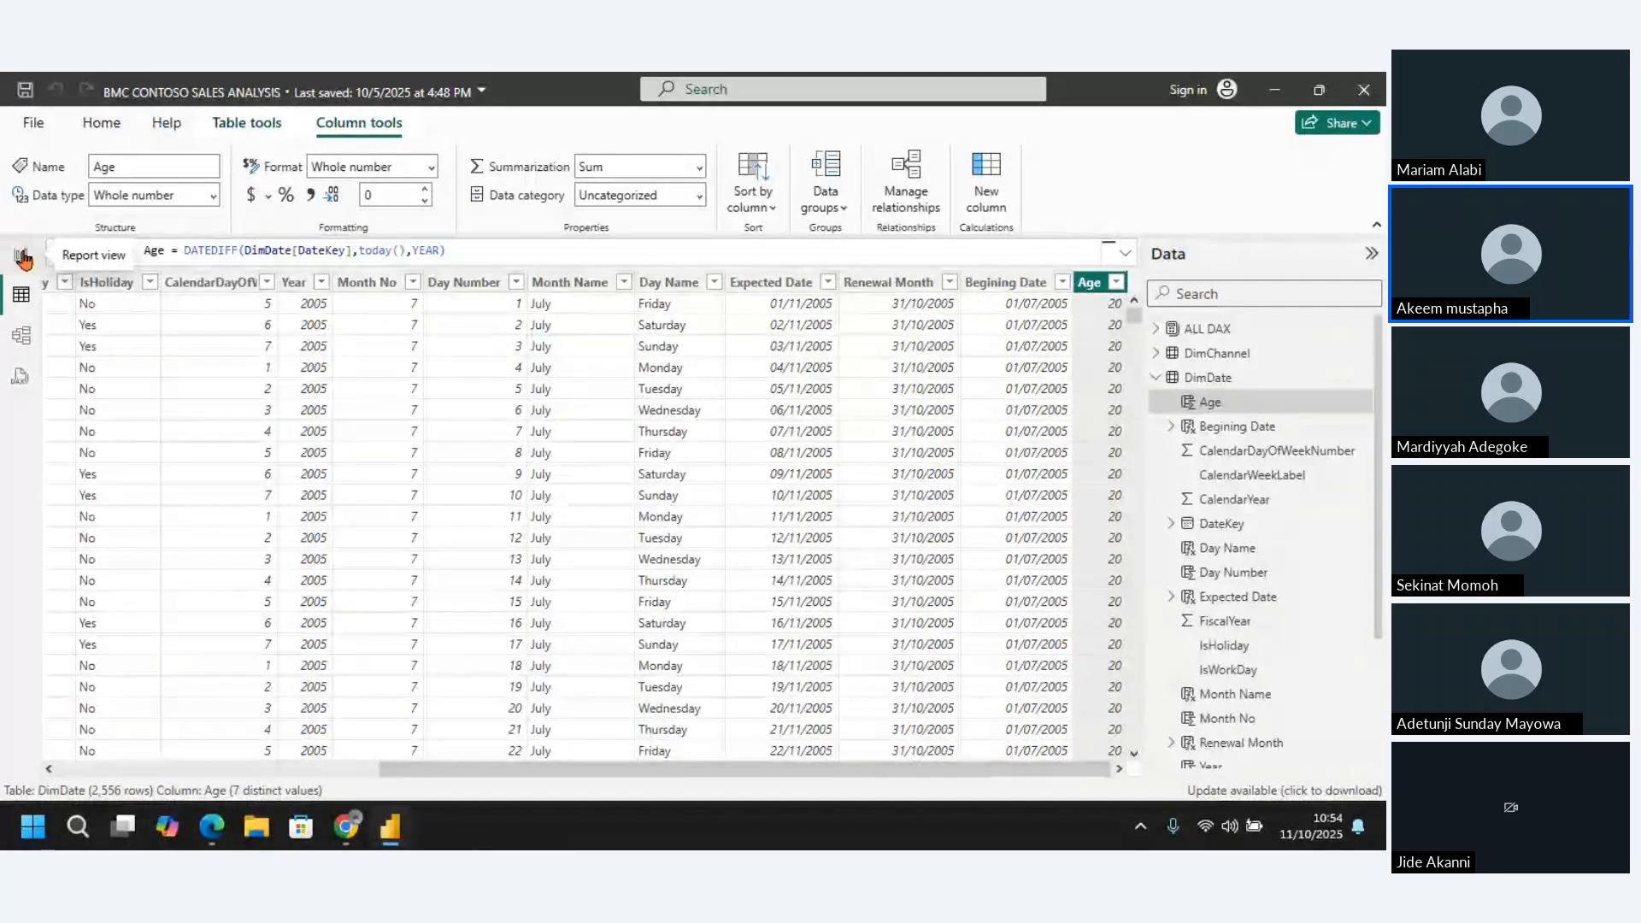
# Insert a matrix visual on Page 3 of the report and enlarge it
pyautogui.click(22, 257)
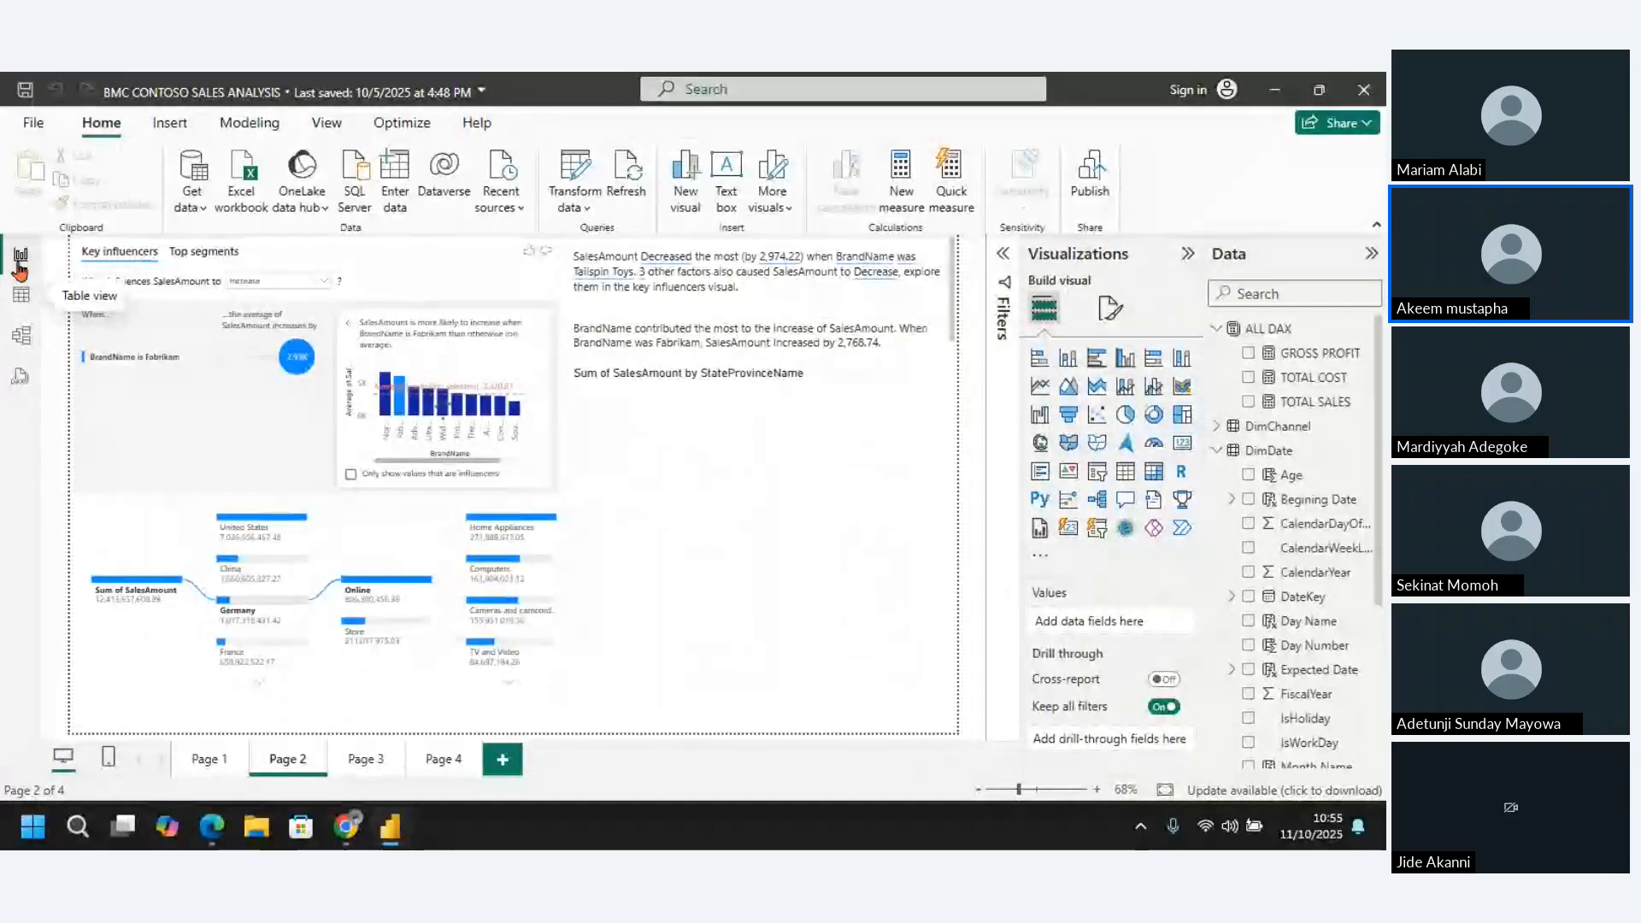
pyautogui.click(373, 768)
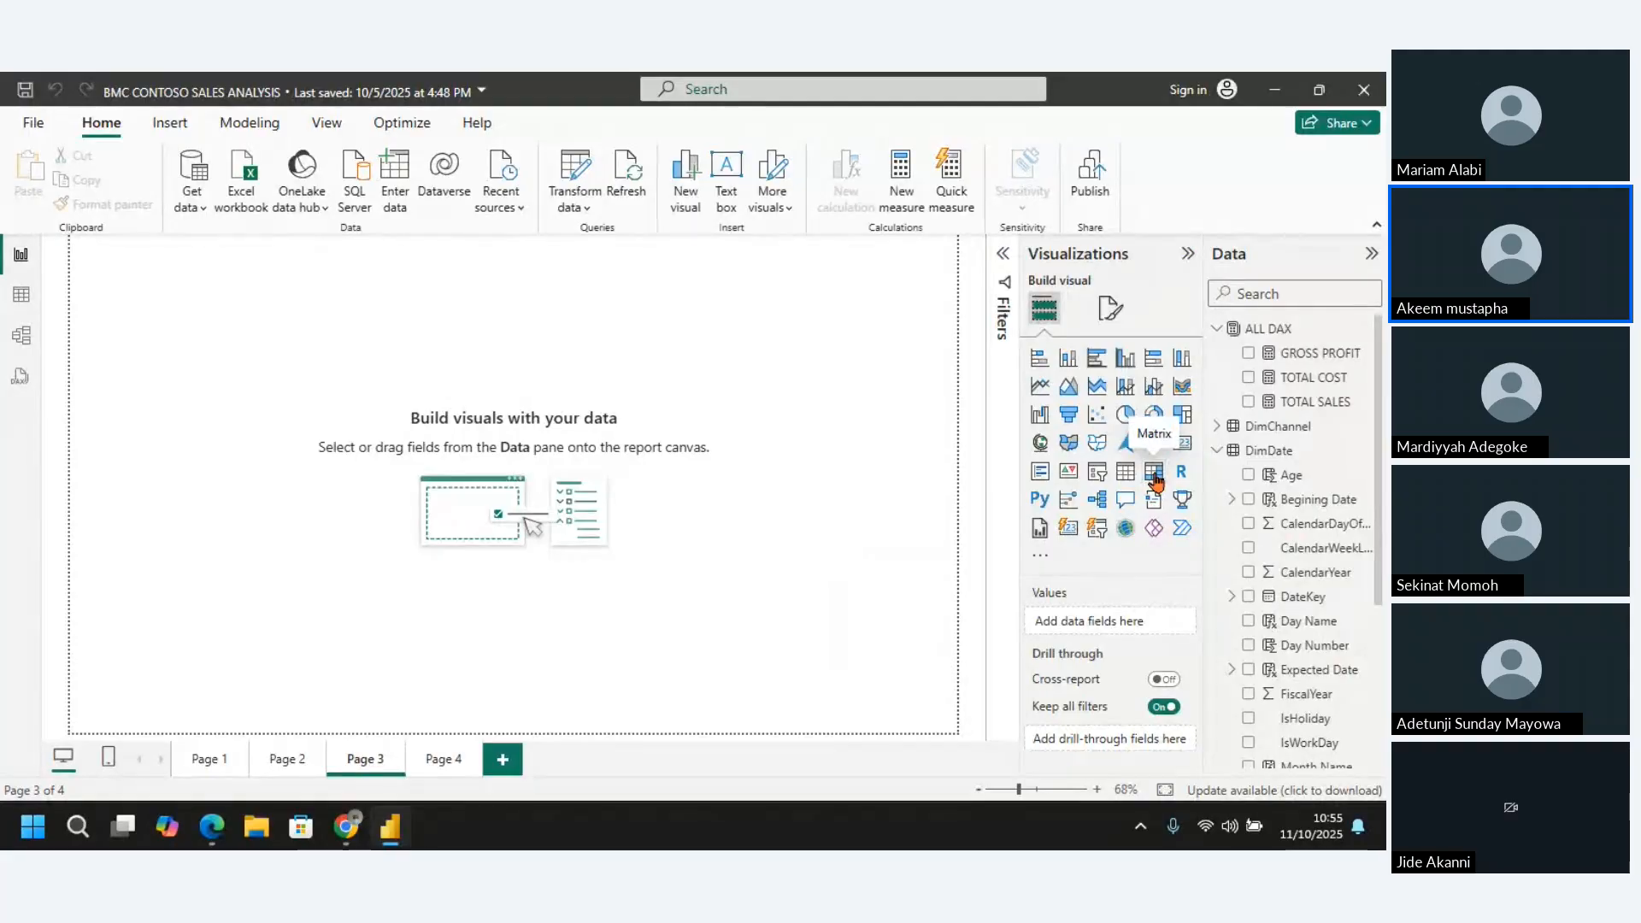
pyautogui.click(1154, 473)
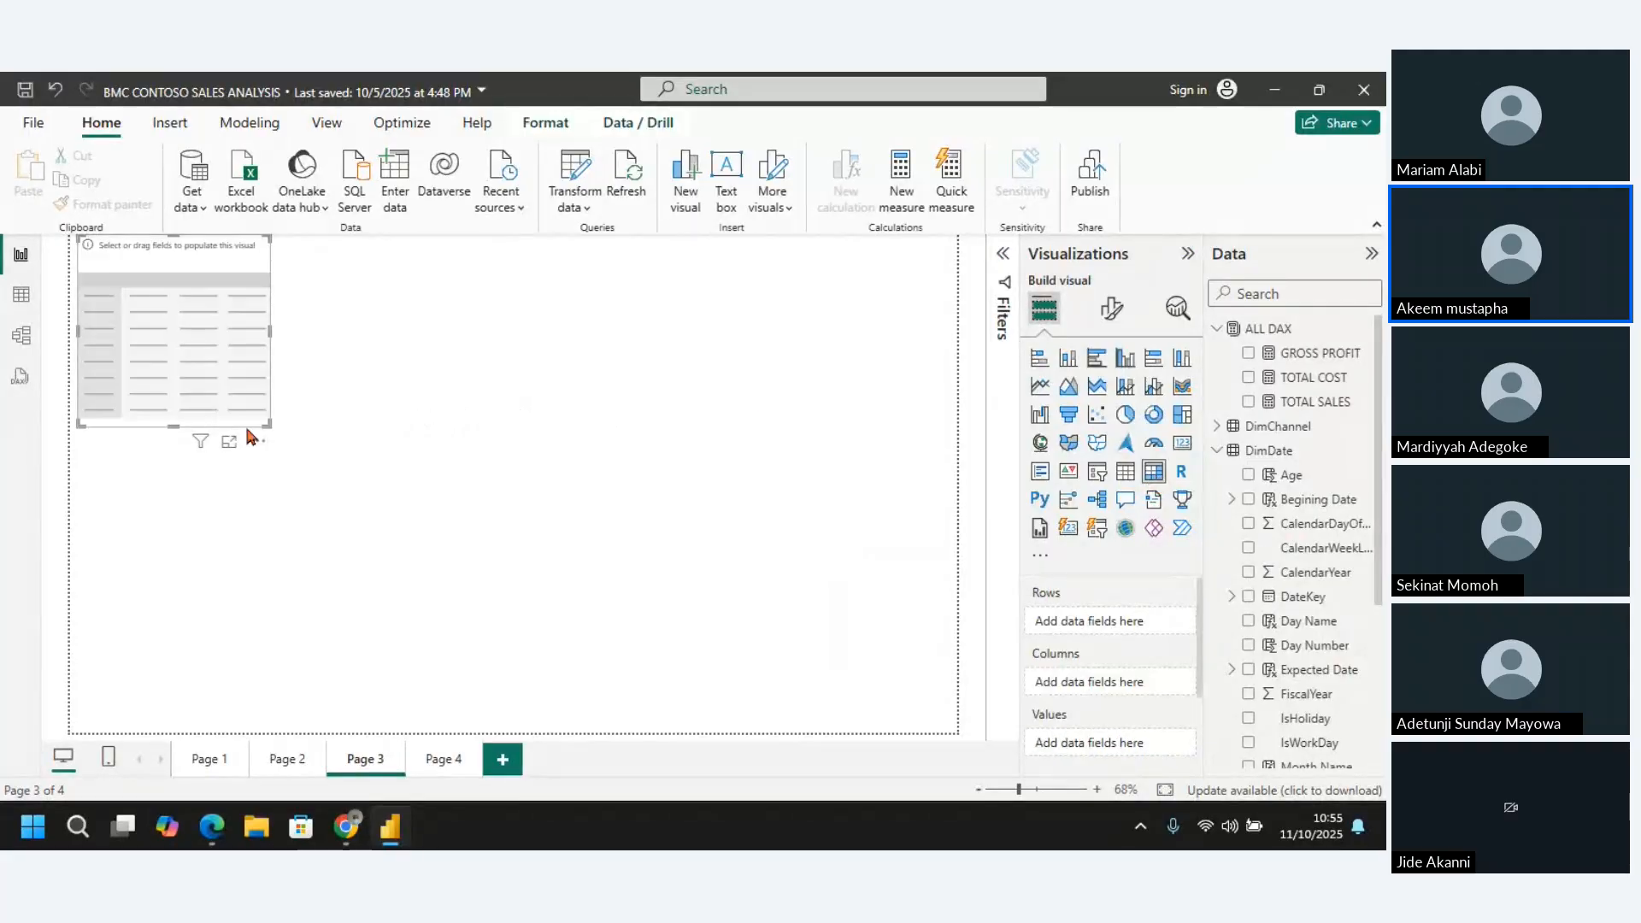
pyautogui.moveTo(268, 423); pyautogui.dragTo(512, 576)
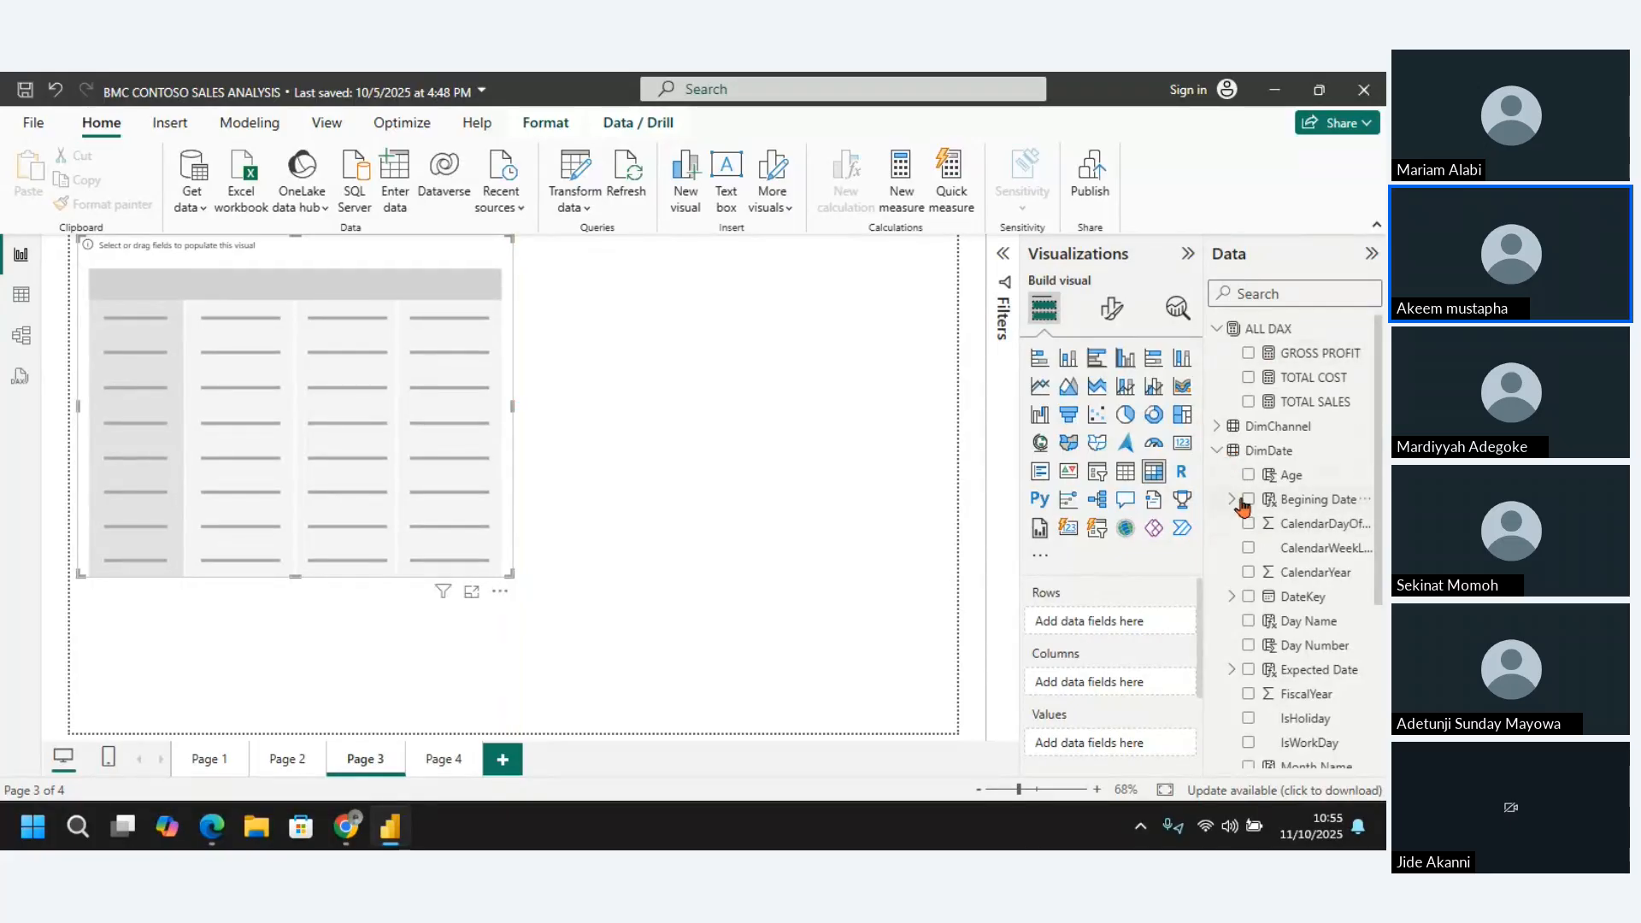
# Add DimDate's Begining Date to the matrix rows and make the visual taller and slightly narrower
pyautogui.moveTo(1380, 602); pyautogui.dragTo(1385, 712)
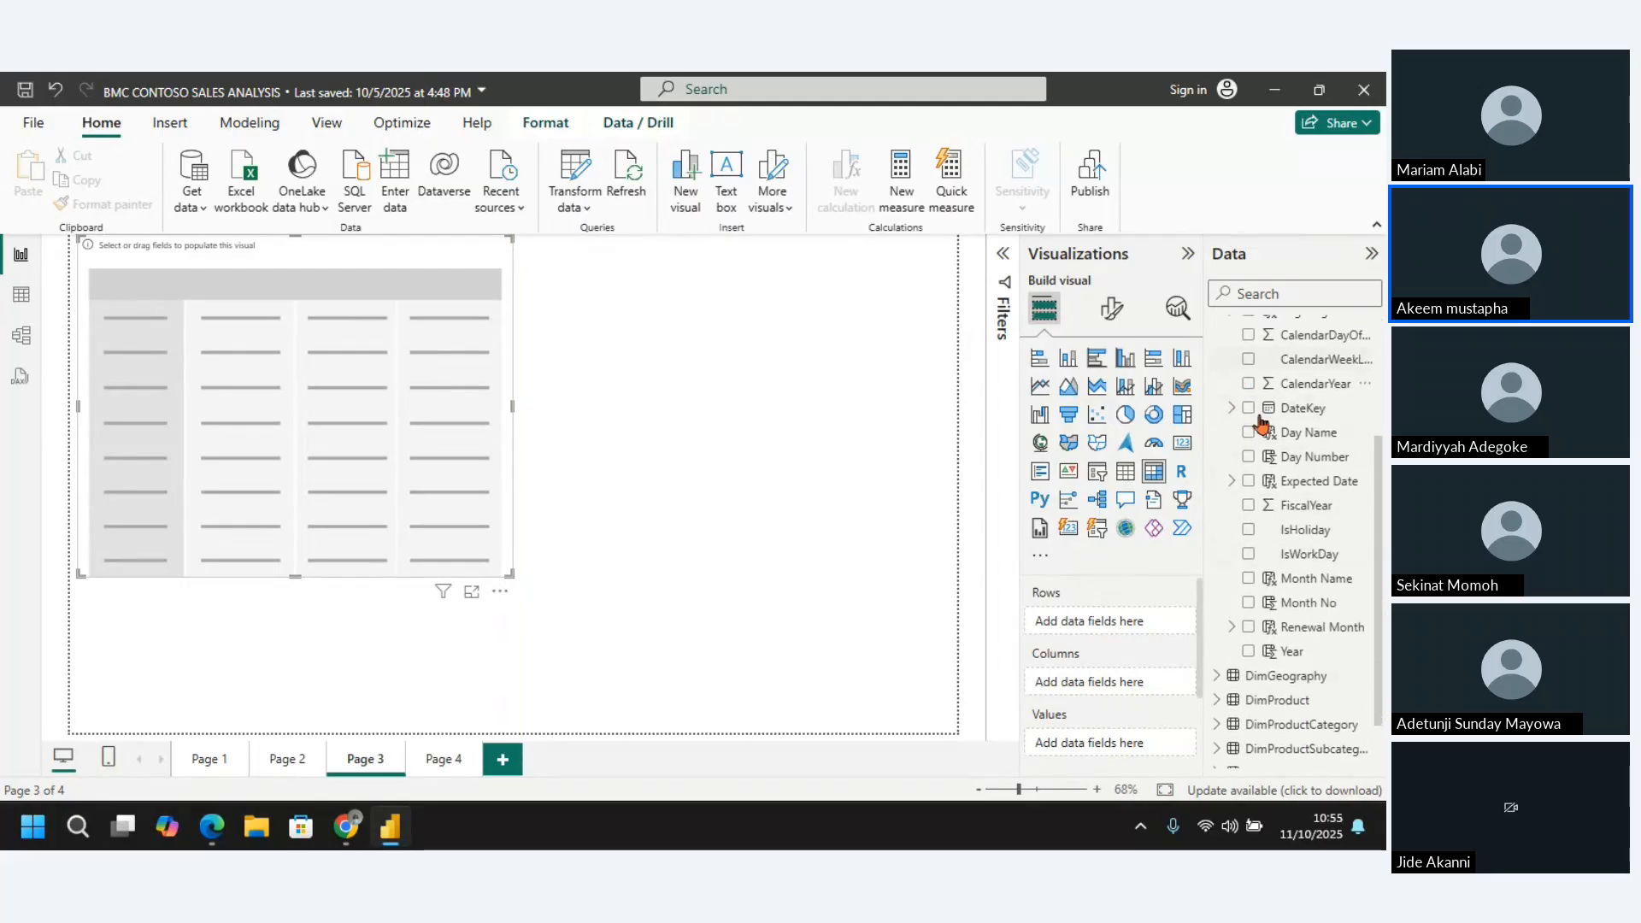
pyautogui.moveTo(1380, 545); pyautogui.dragTo(1376, 455)
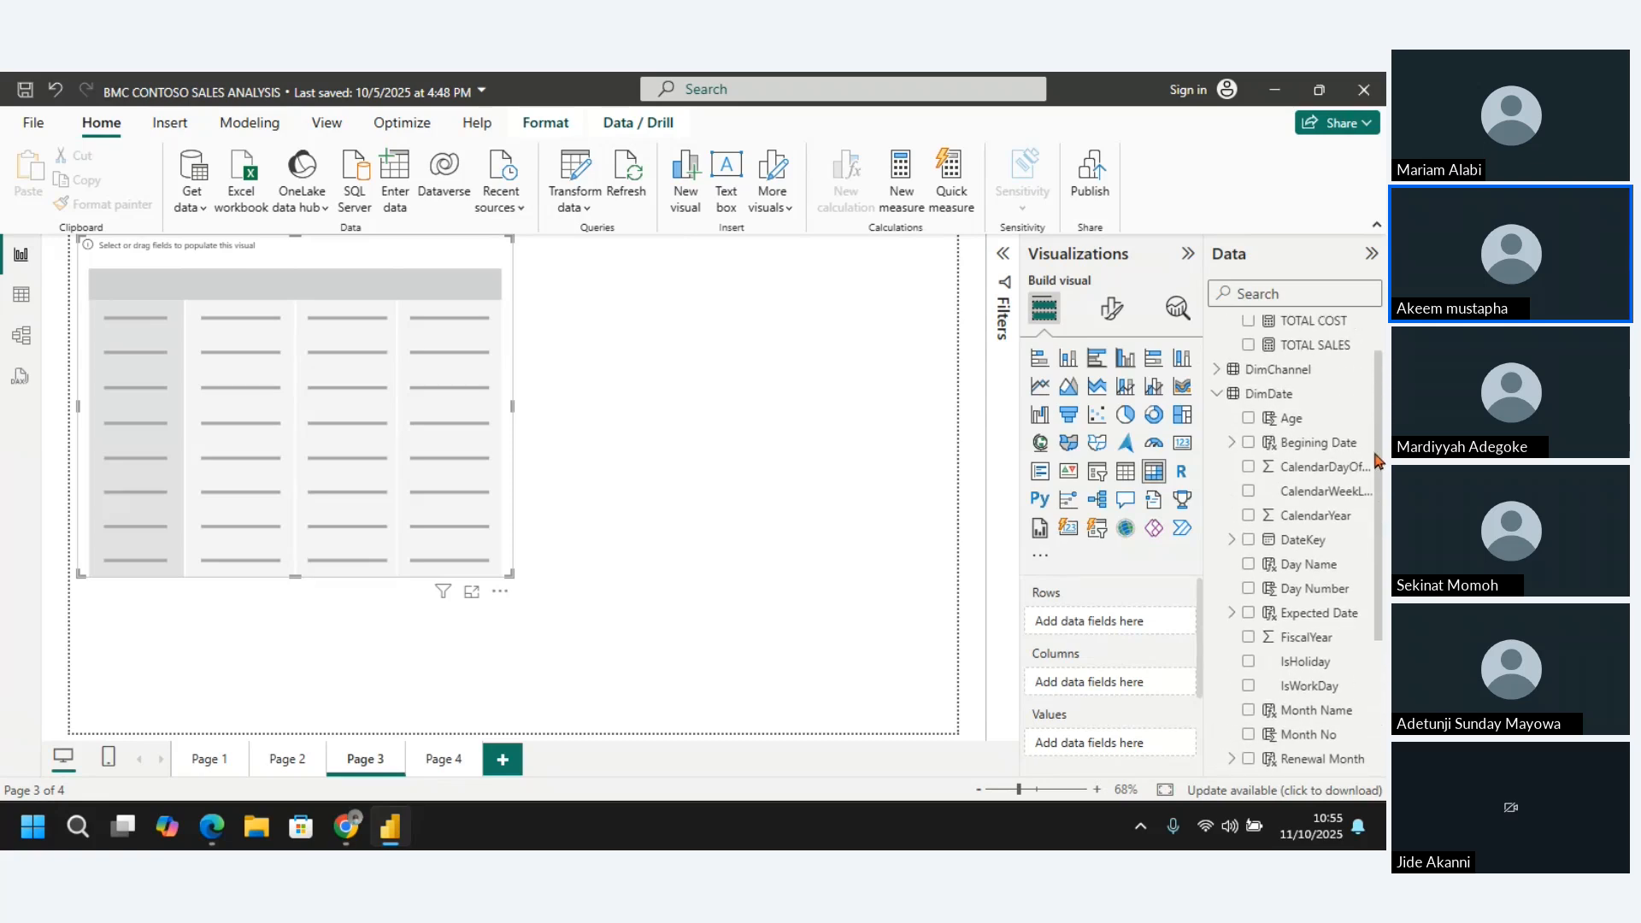
pyautogui.click(1248, 442)
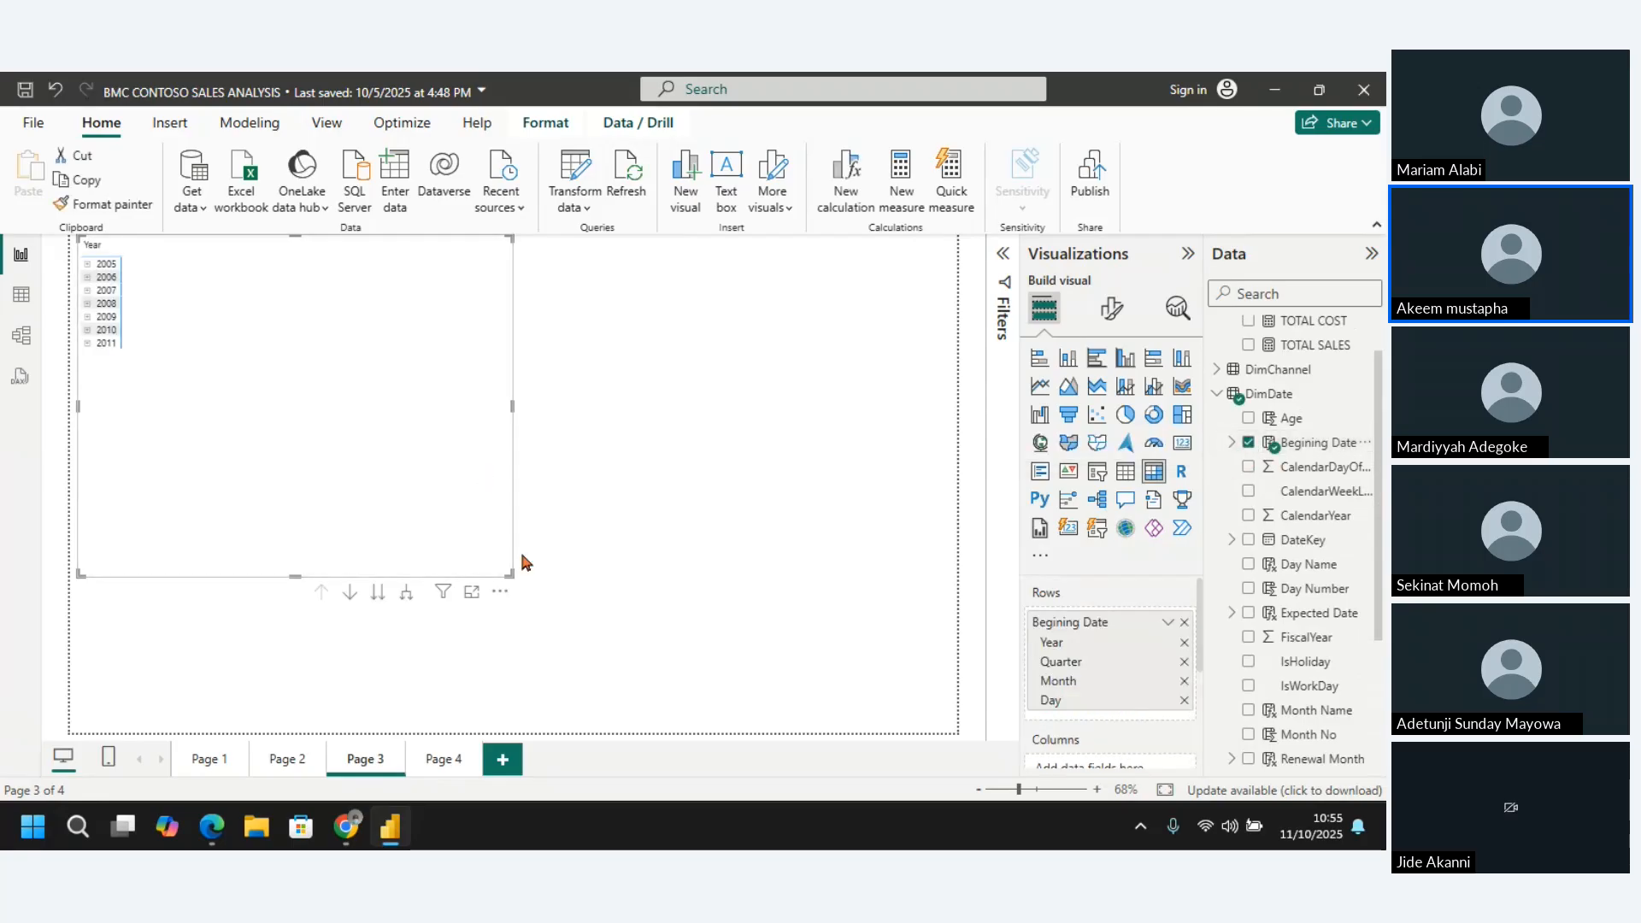
pyautogui.moveTo(507, 573); pyautogui.dragTo(461, 677)
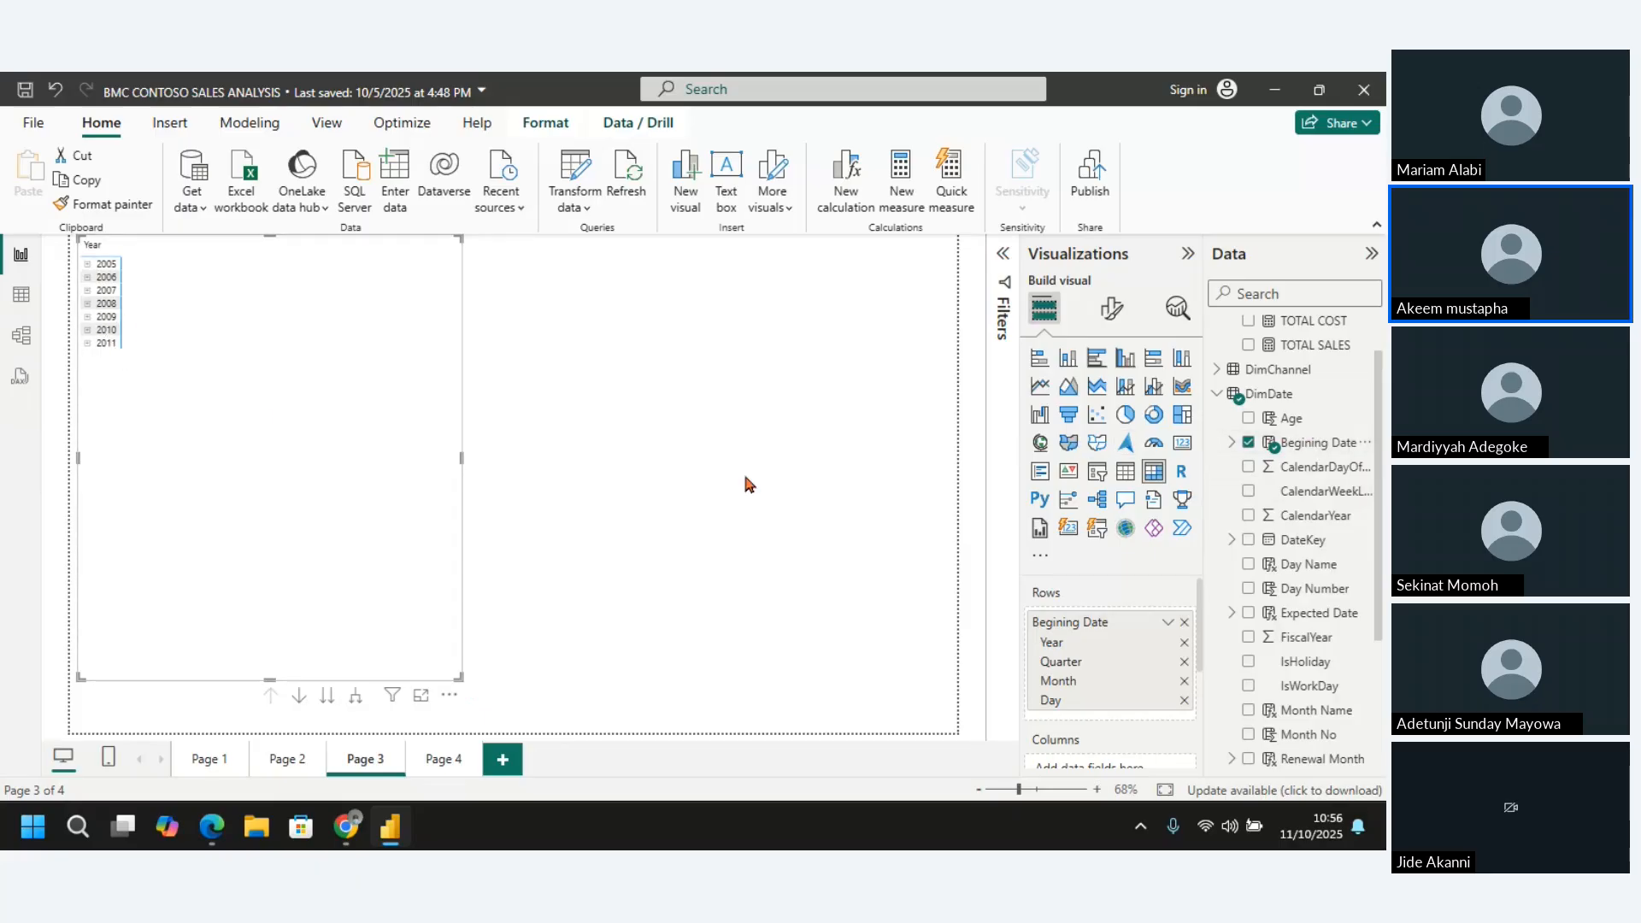
# Remove the Year, Quarter and Month levels of Begining Date from the matrix rows, keeping only Day
pyautogui.click(1185, 643)
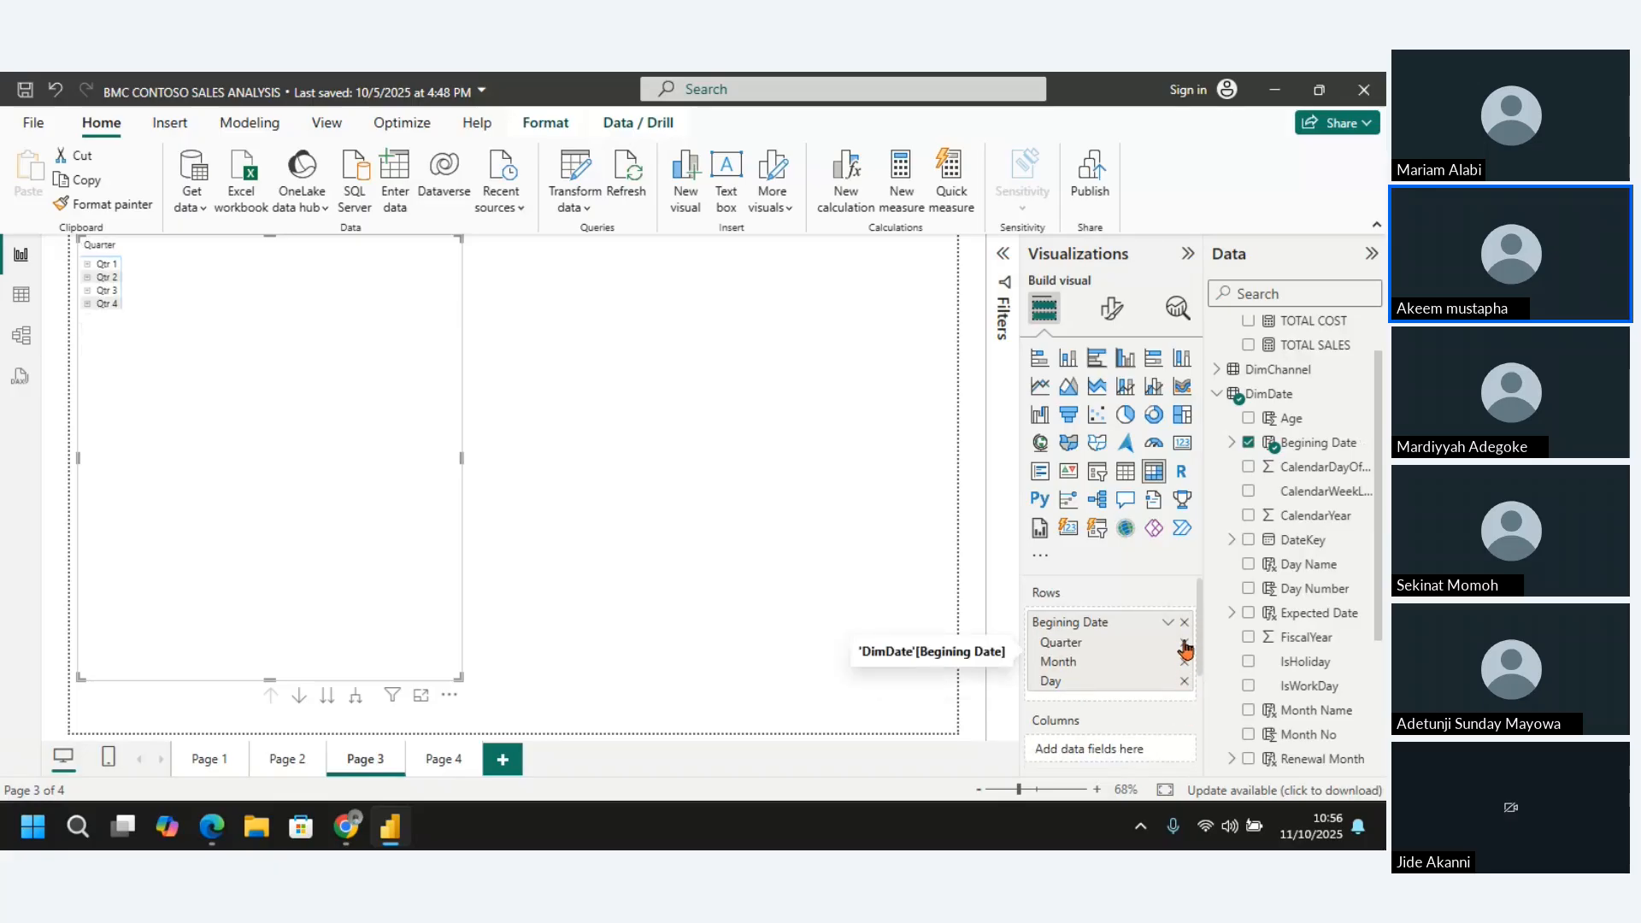
pyautogui.click(1185, 642)
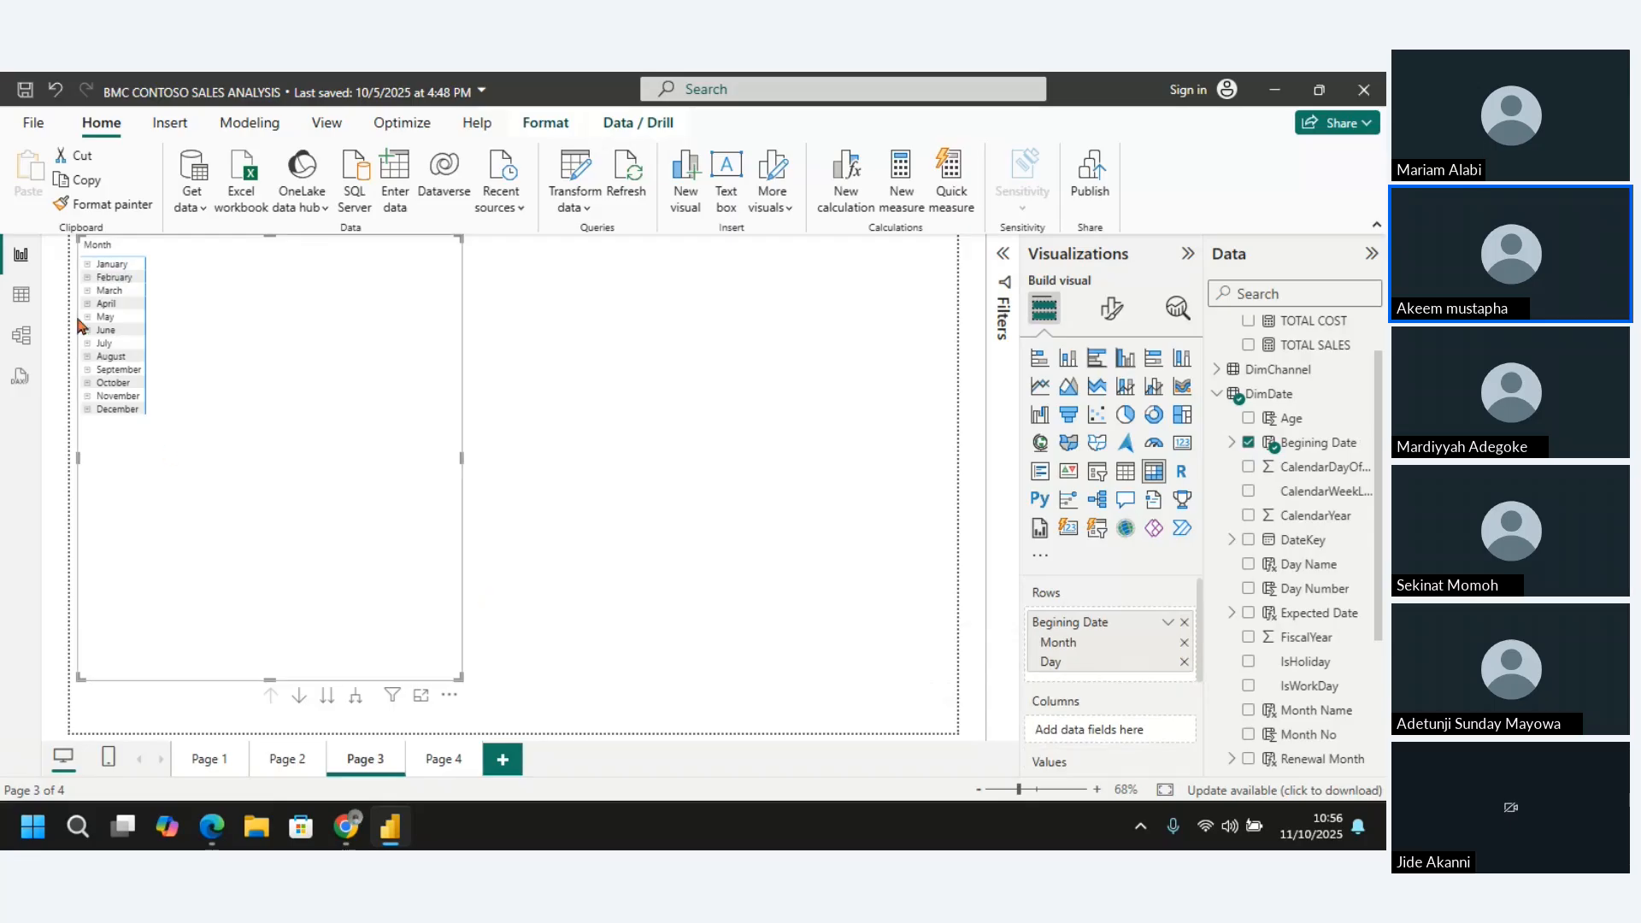
pyautogui.click(1185, 642)
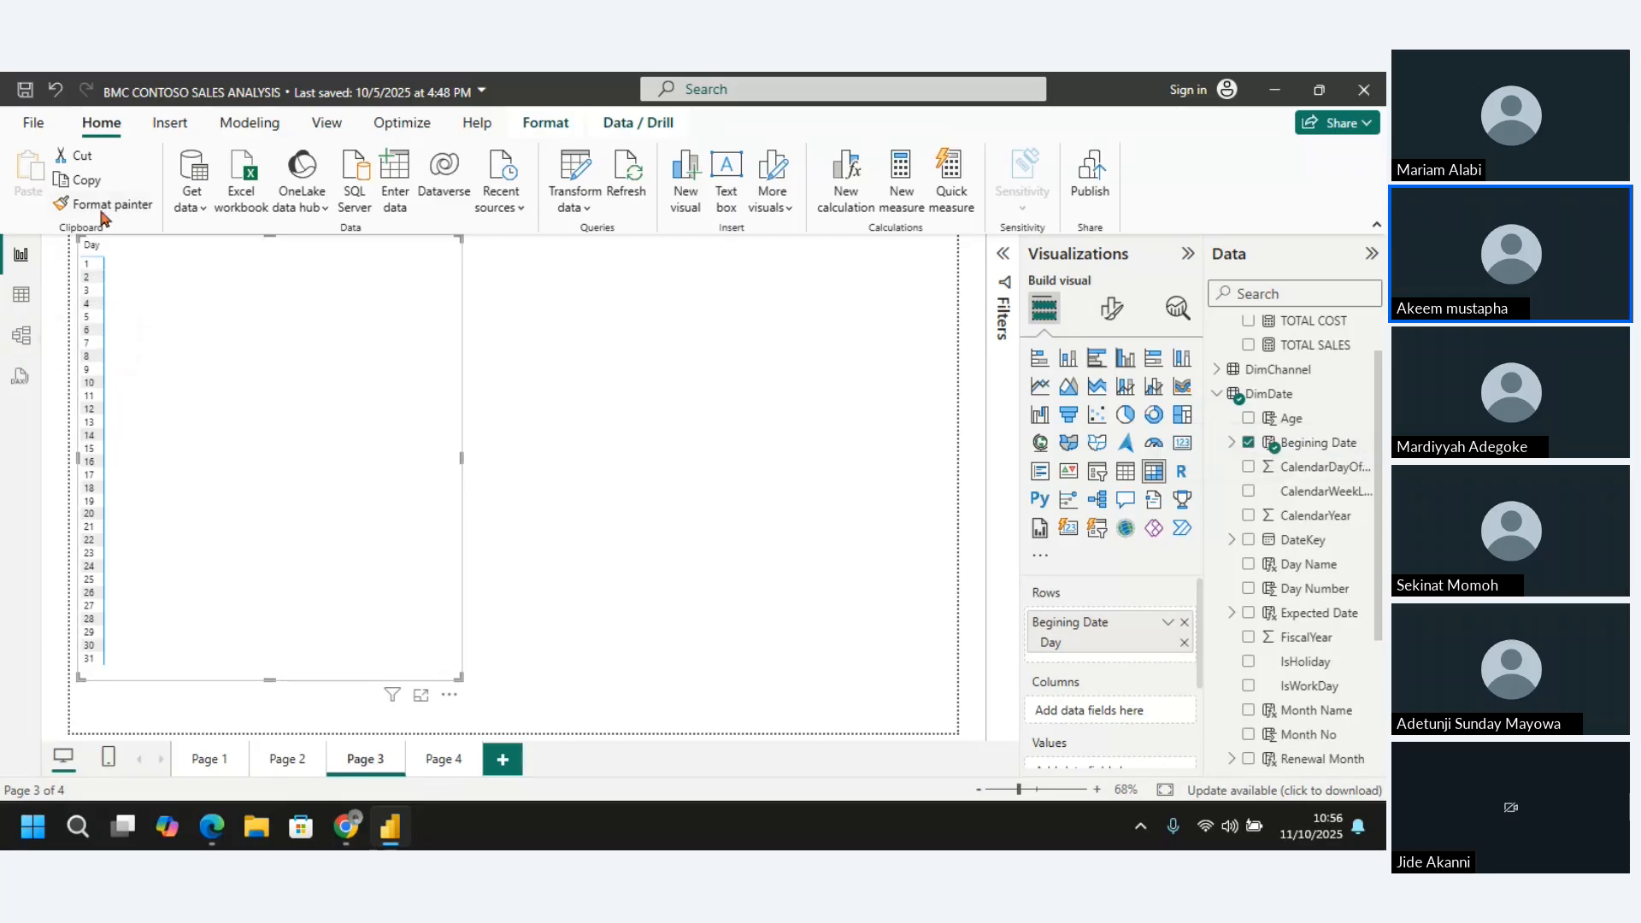
# Check the Begining Date column's formula and values in the DimDate table, and return to the report page
pyautogui.click(22, 295)
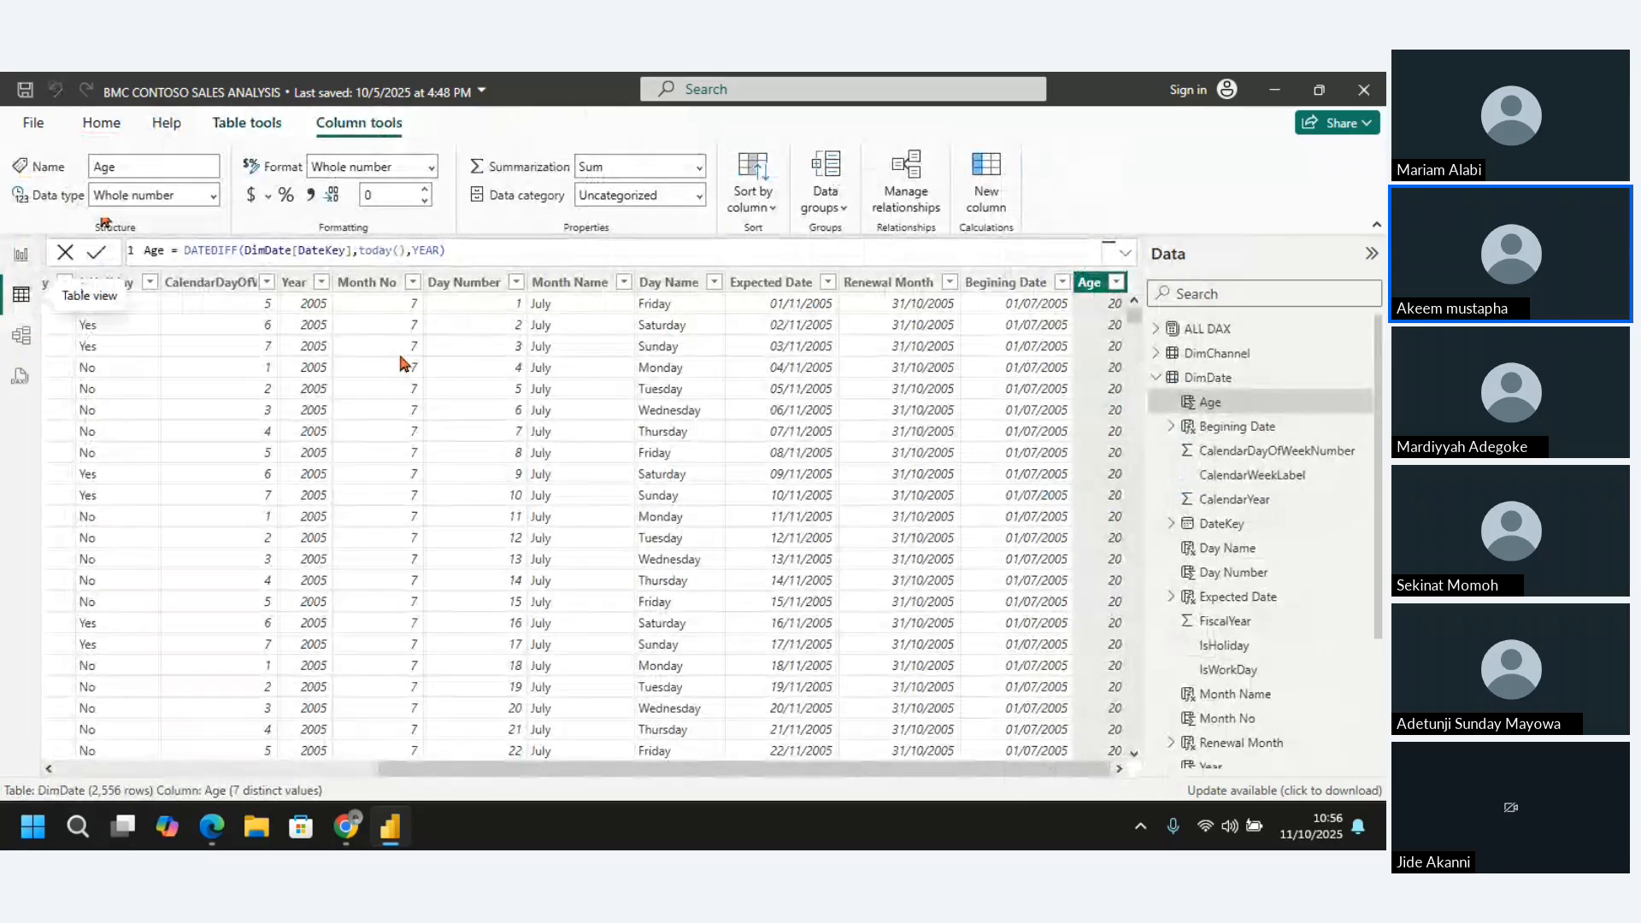
pyautogui.click(1016, 286)
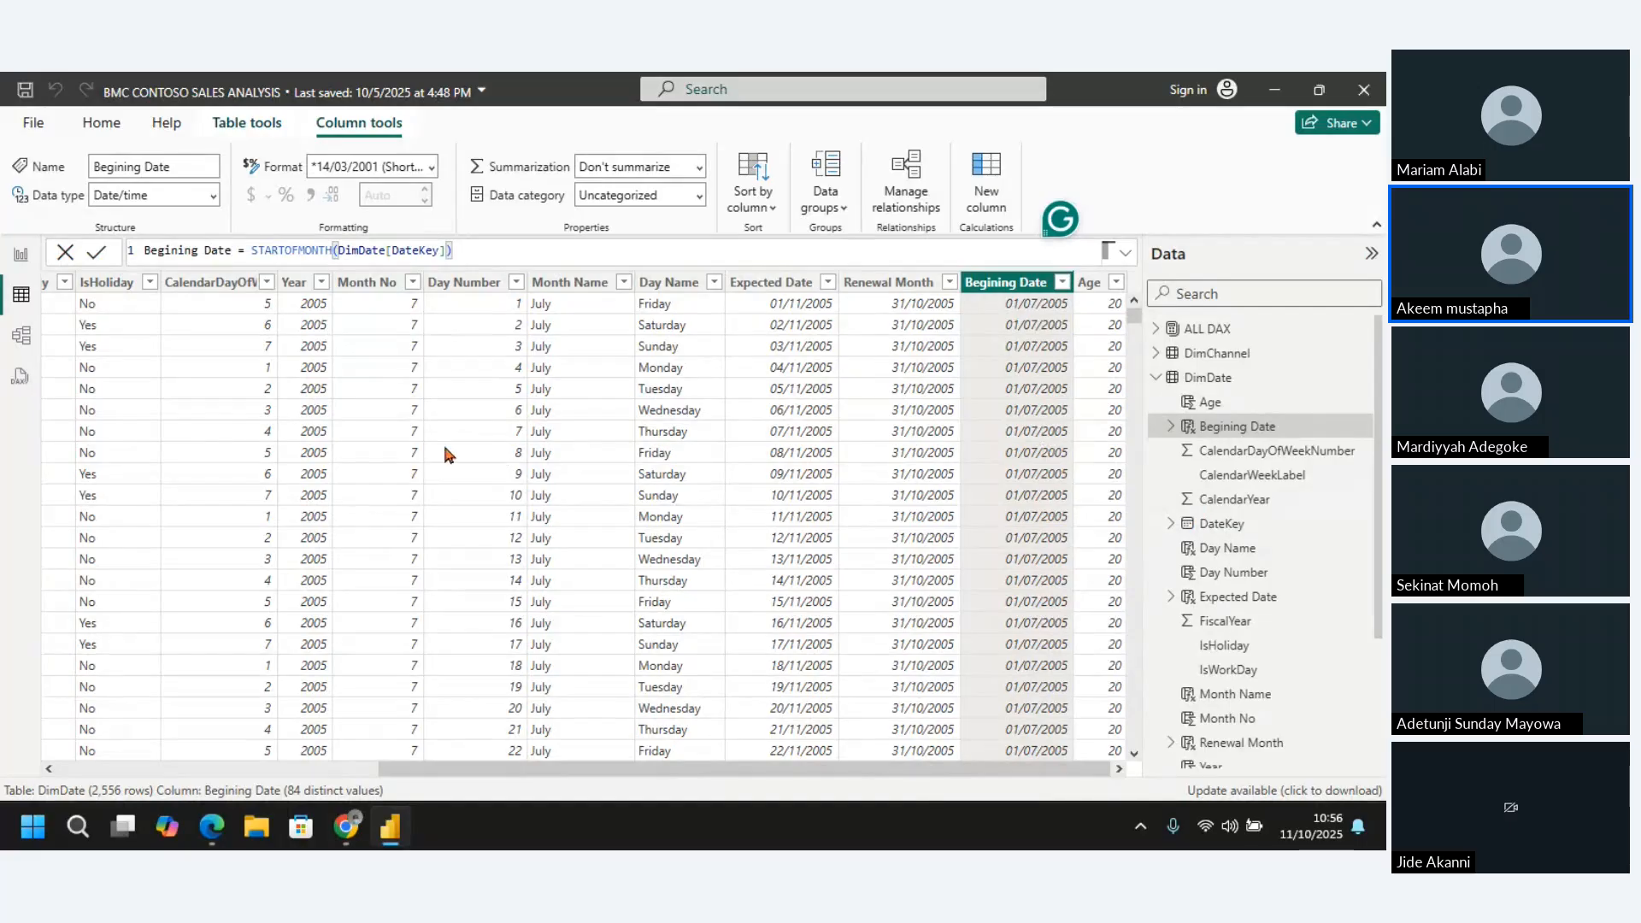
pyautogui.click(20, 254)
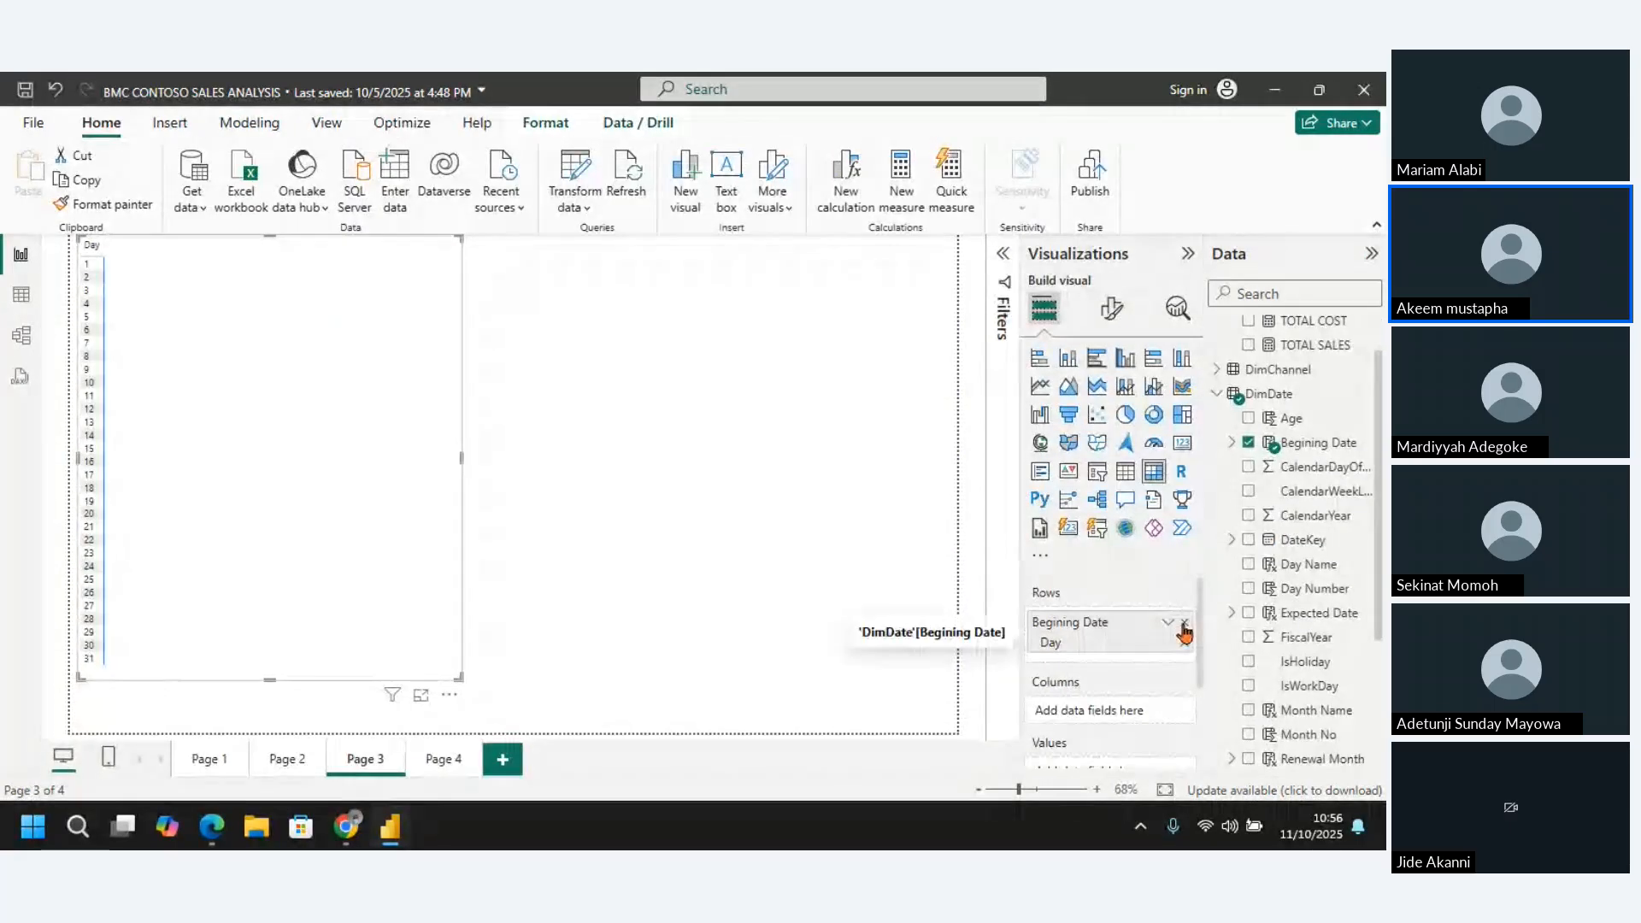
# Clear Begining Date from the matrix, change the visual to a table and add Begining Date as its column
pyautogui.click(1185, 623)
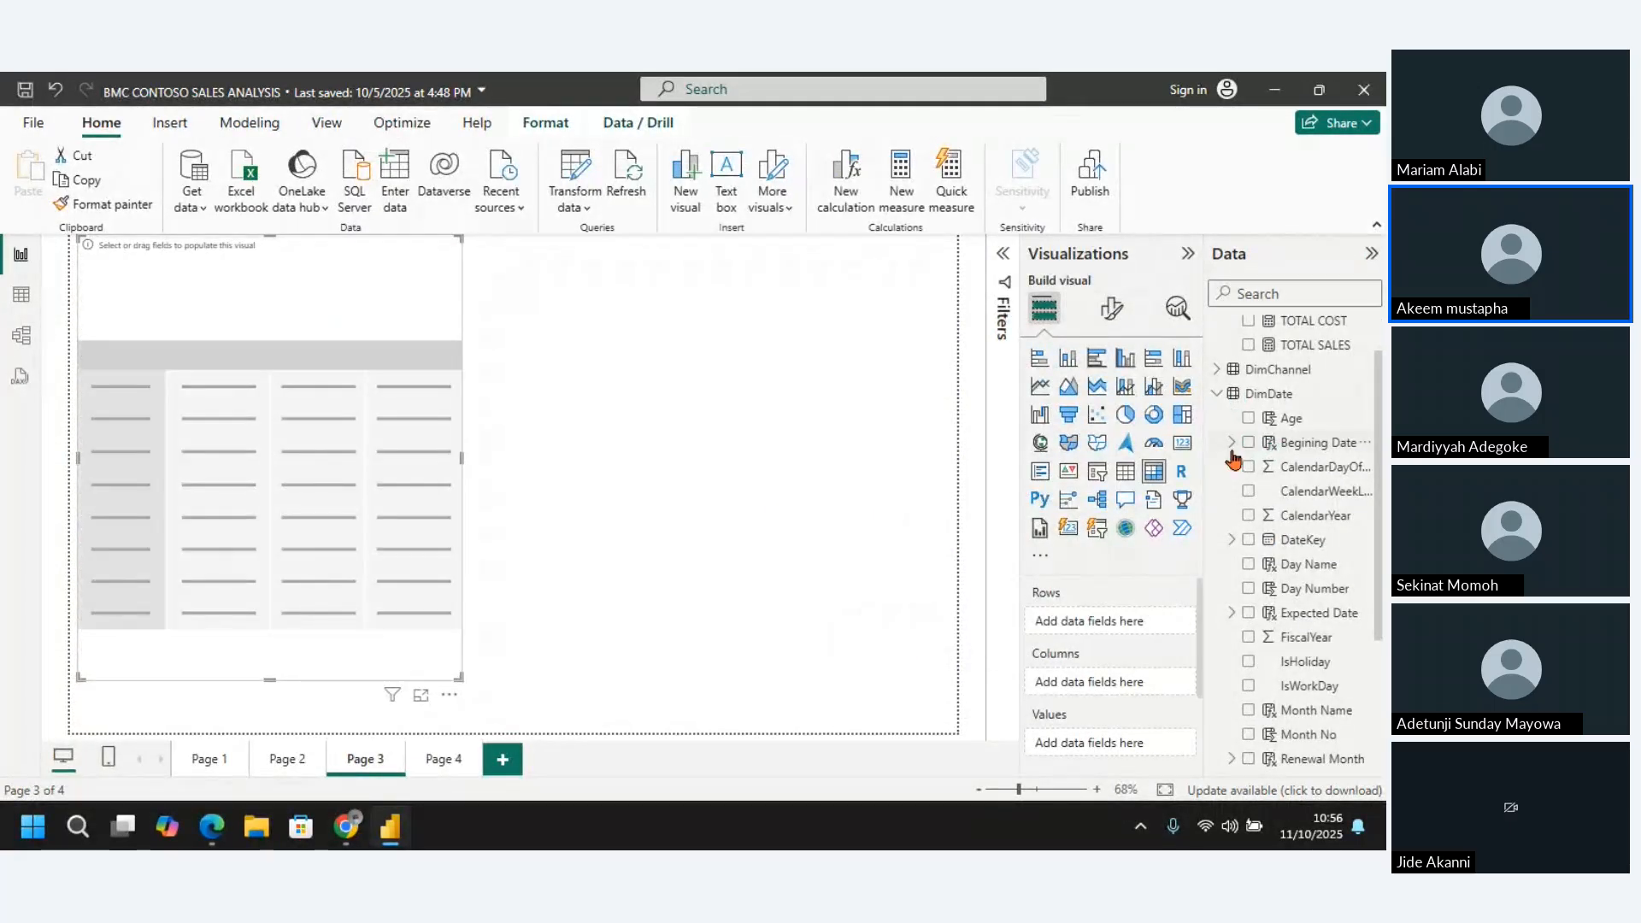
pyautogui.click(1125, 471)
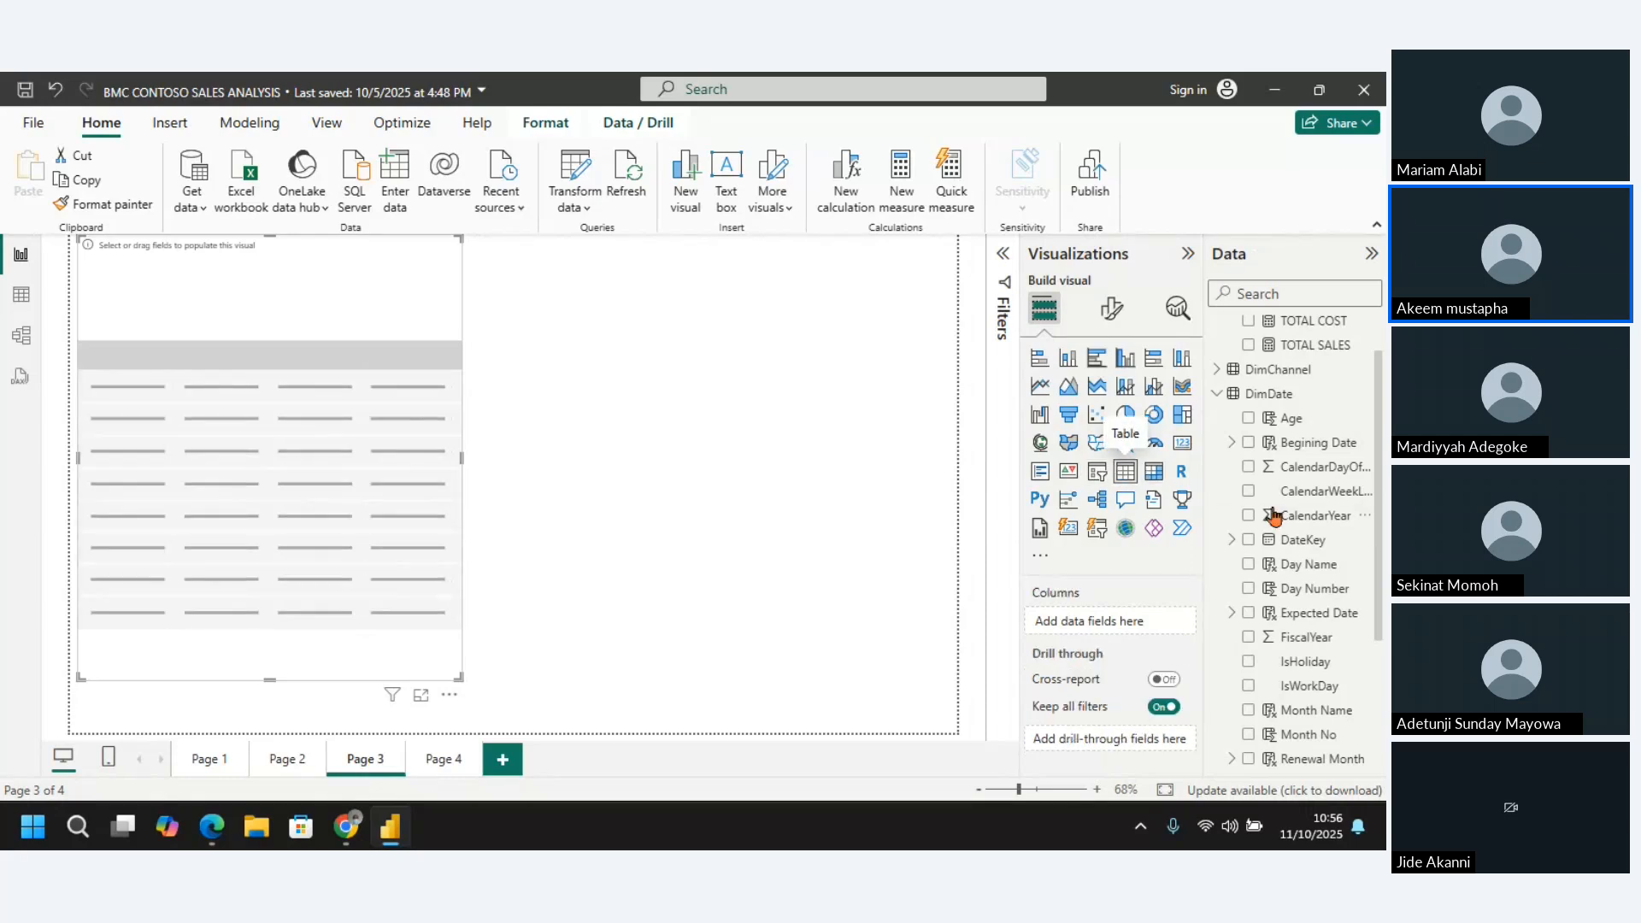
pyautogui.click(1248, 443)
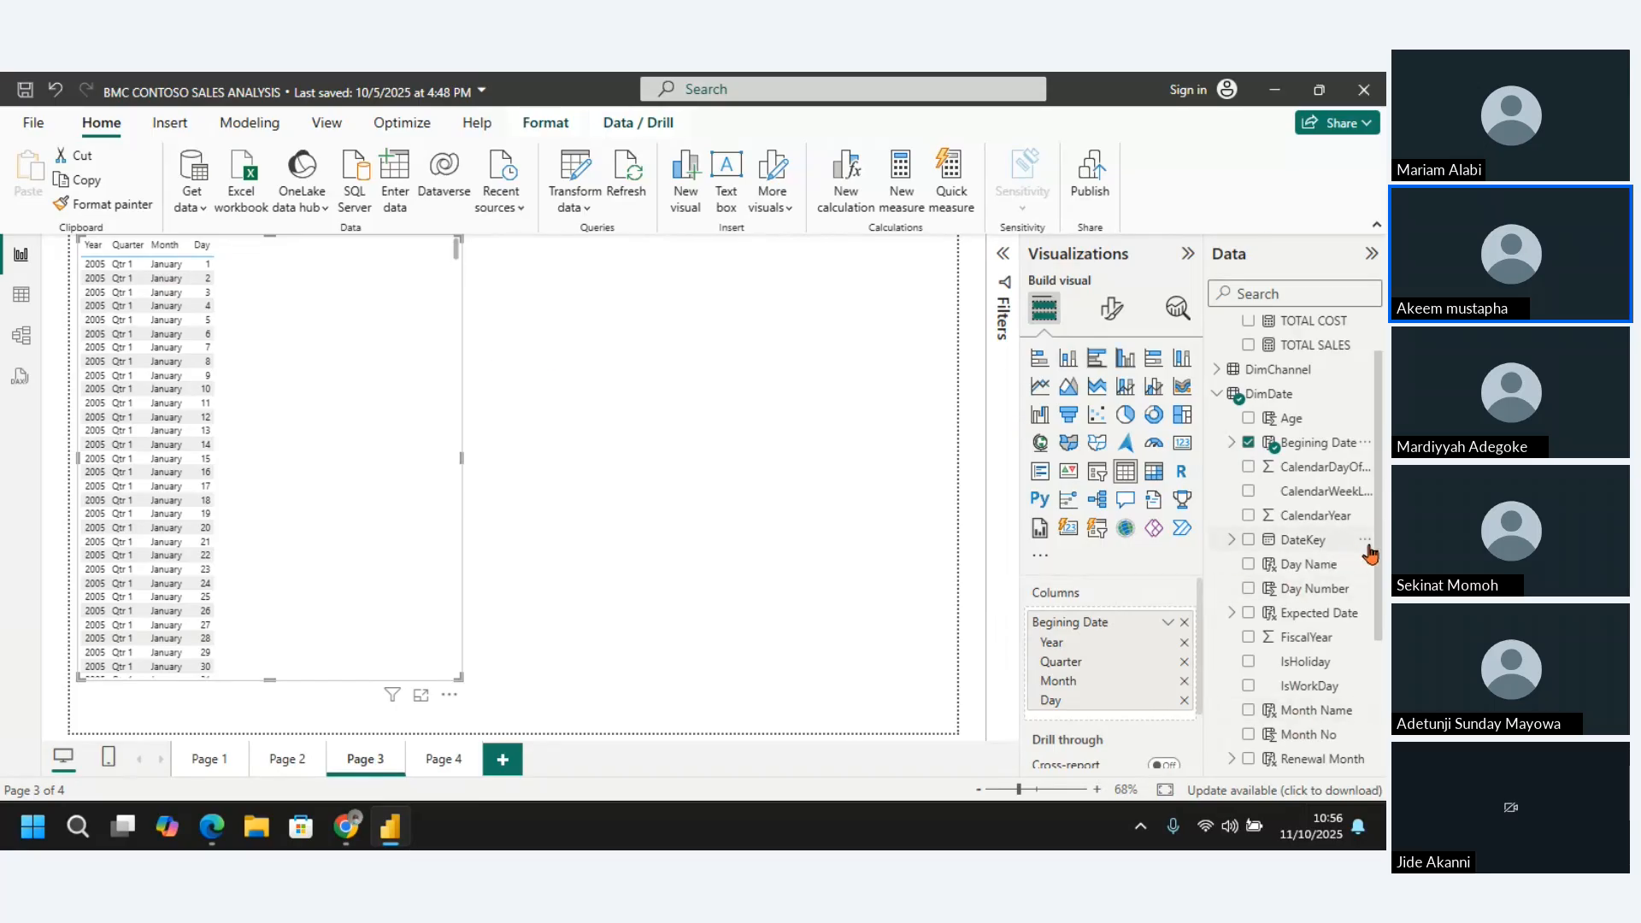
# Remove the Year, Quarter, Month and Day levels of Begining Date from the table visual
pyautogui.scroll(-3, 1377, 590)
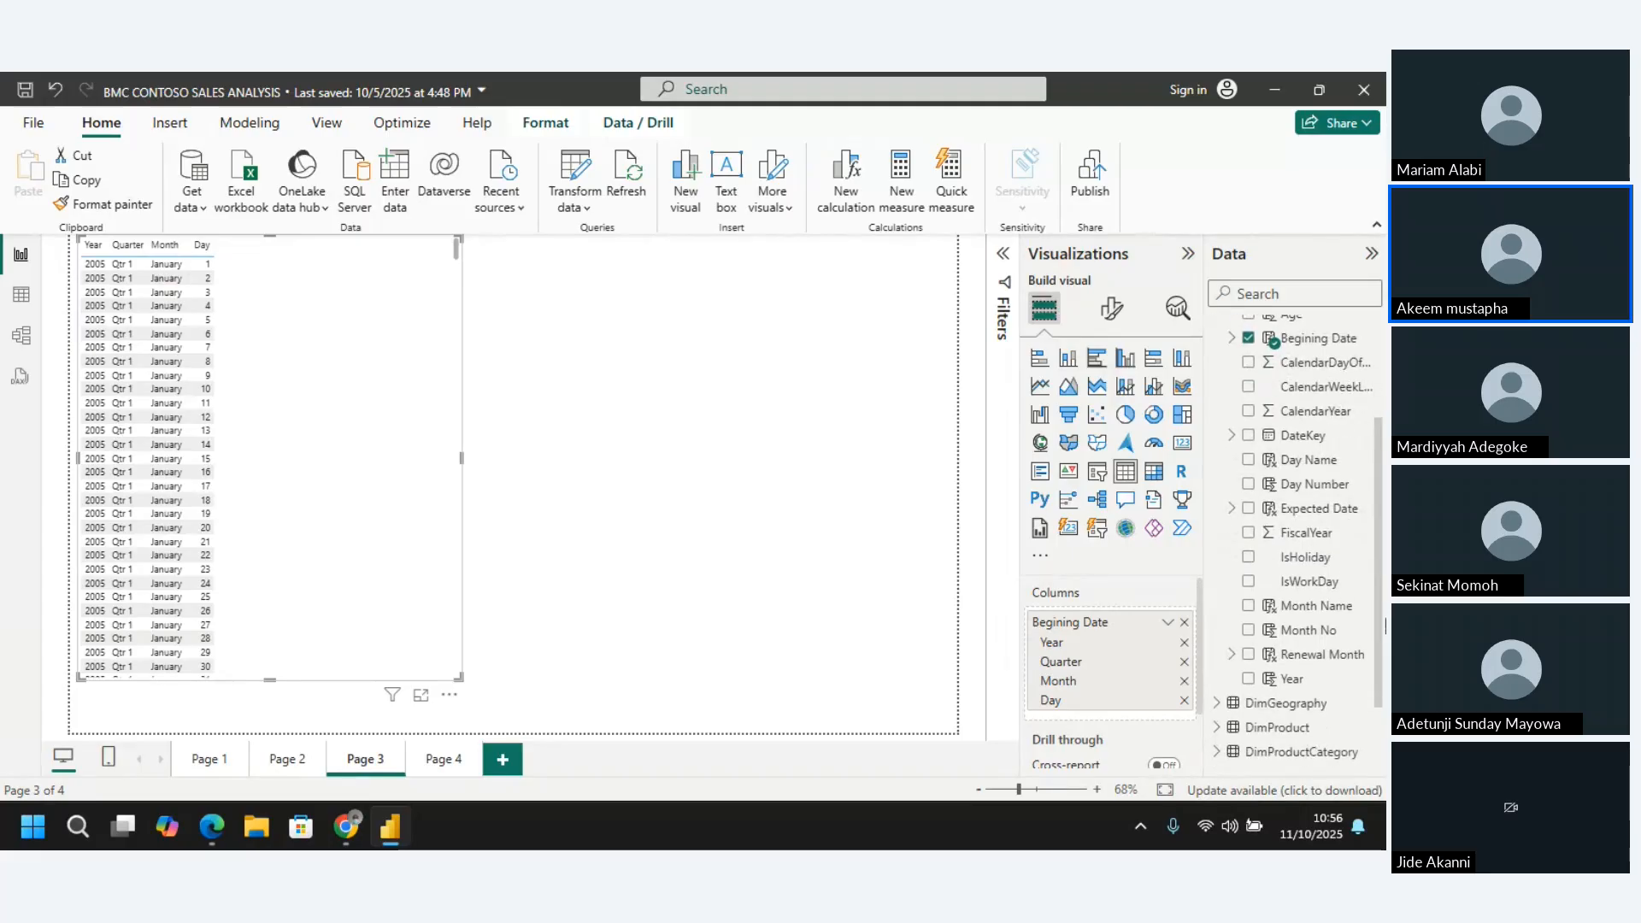
pyautogui.click(1183, 642)
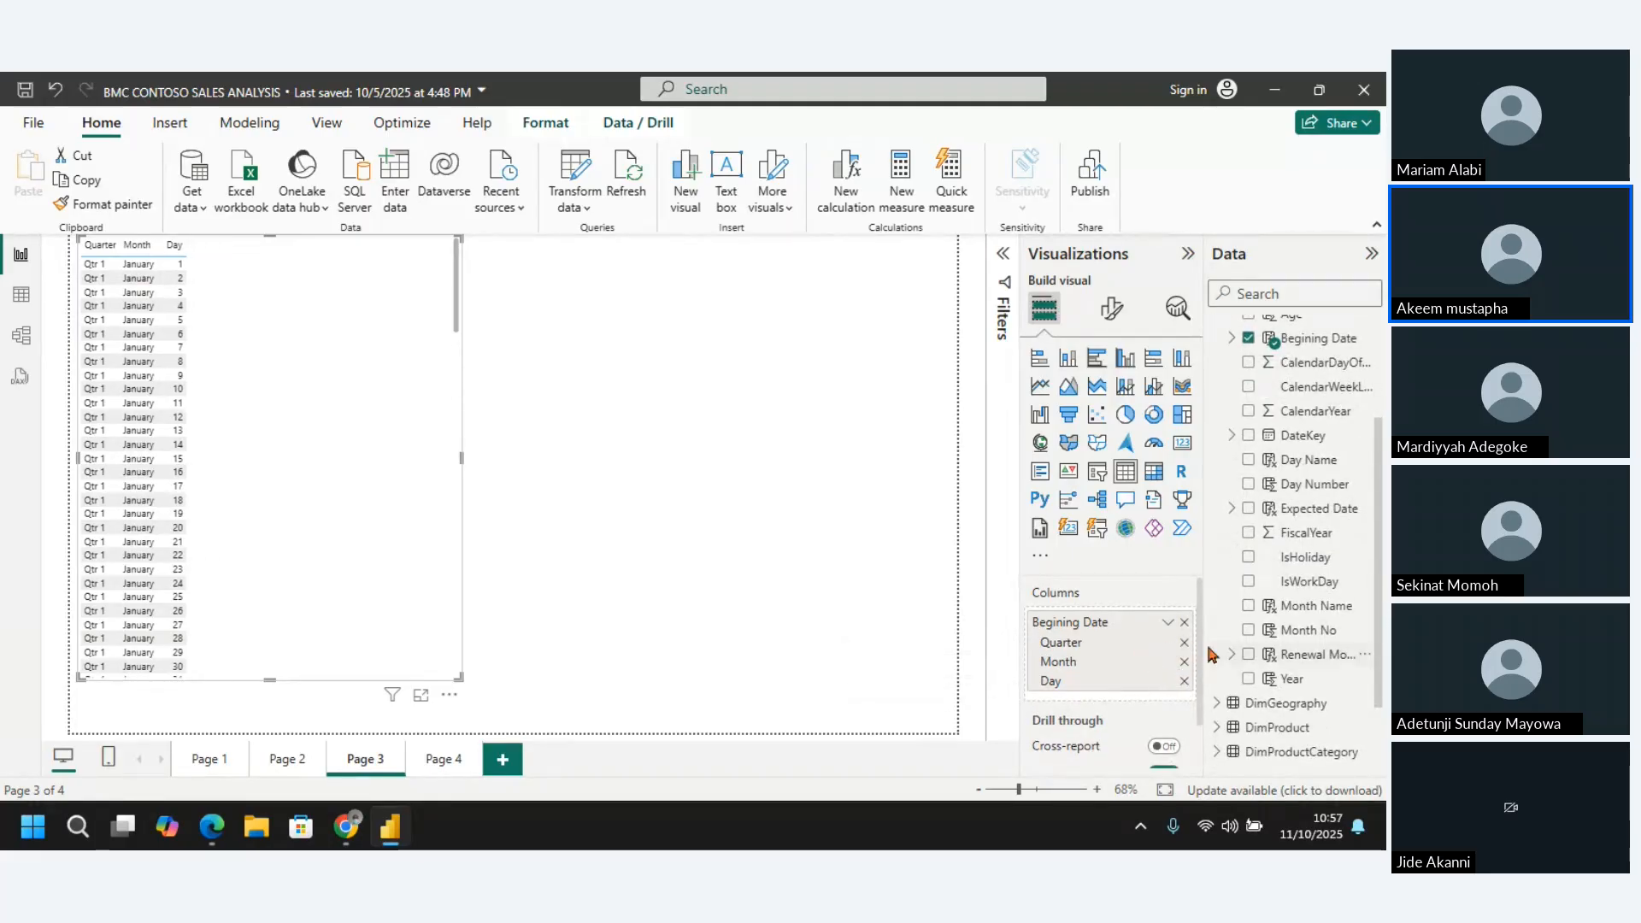
pyautogui.click(1184, 643)
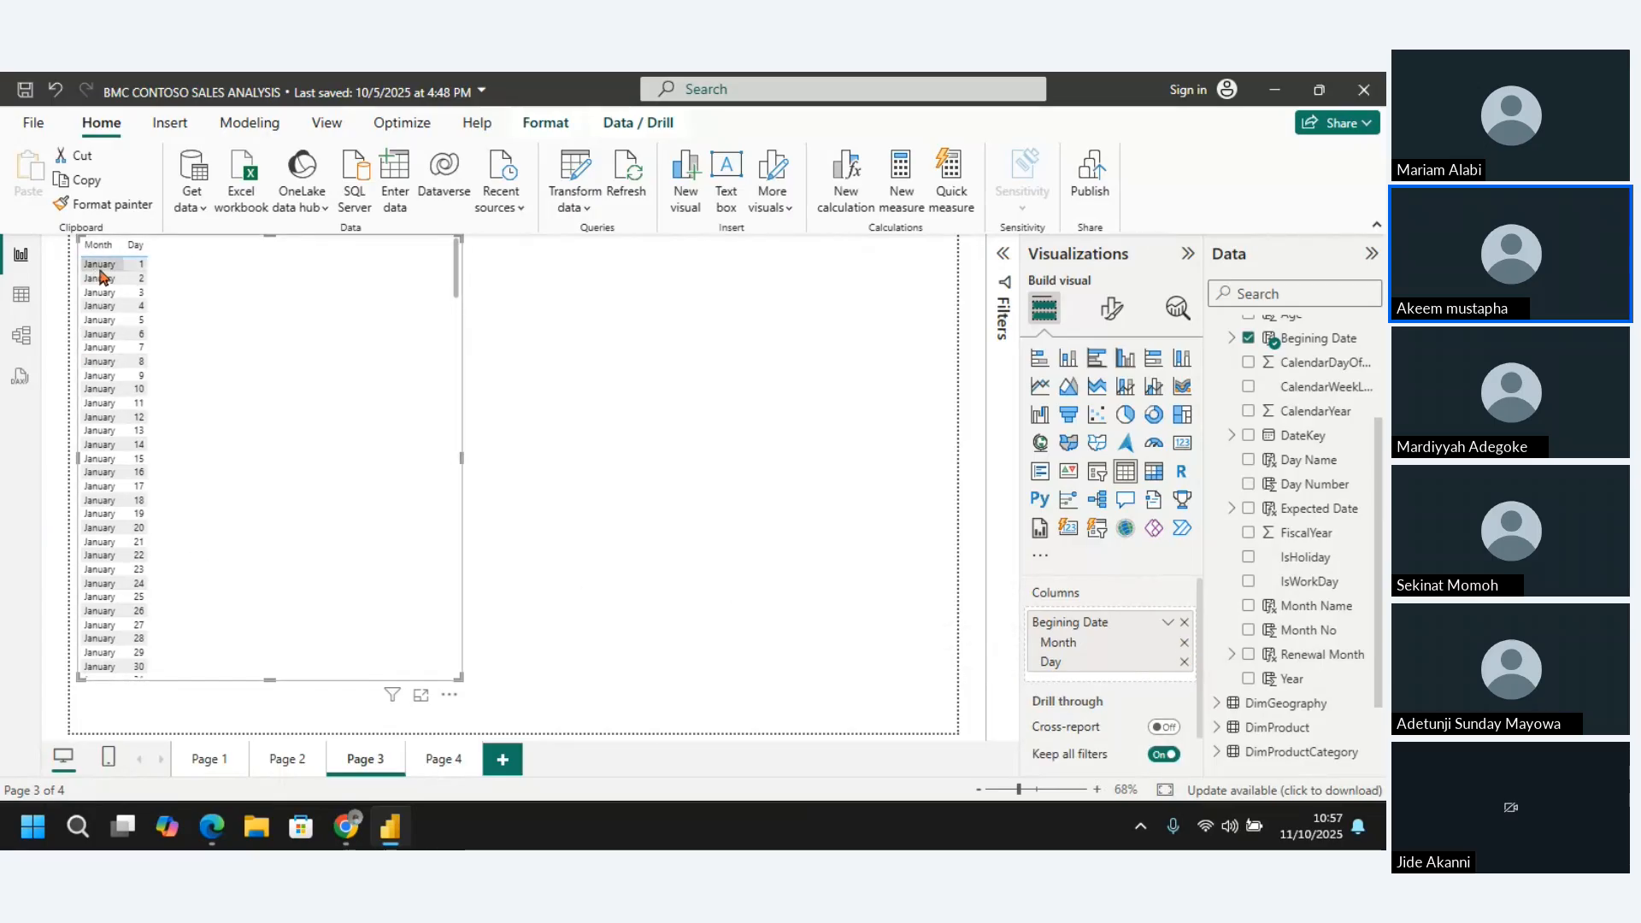
pyautogui.click(1184, 643)
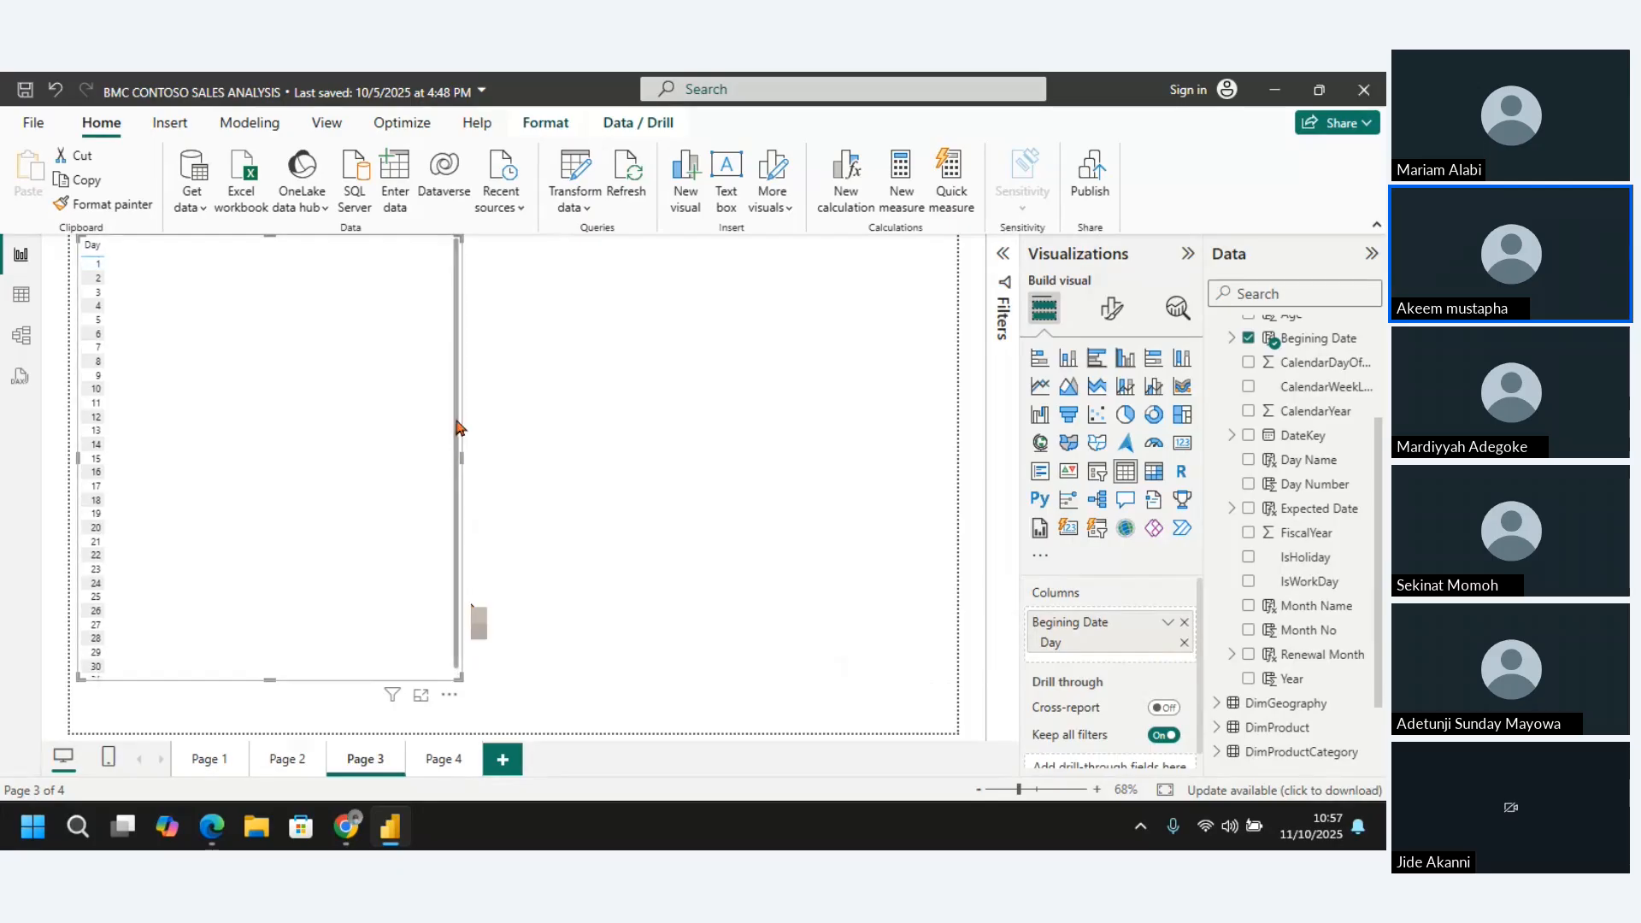
pyautogui.moveTo(459, 428); pyautogui.dragTo(443, 361)
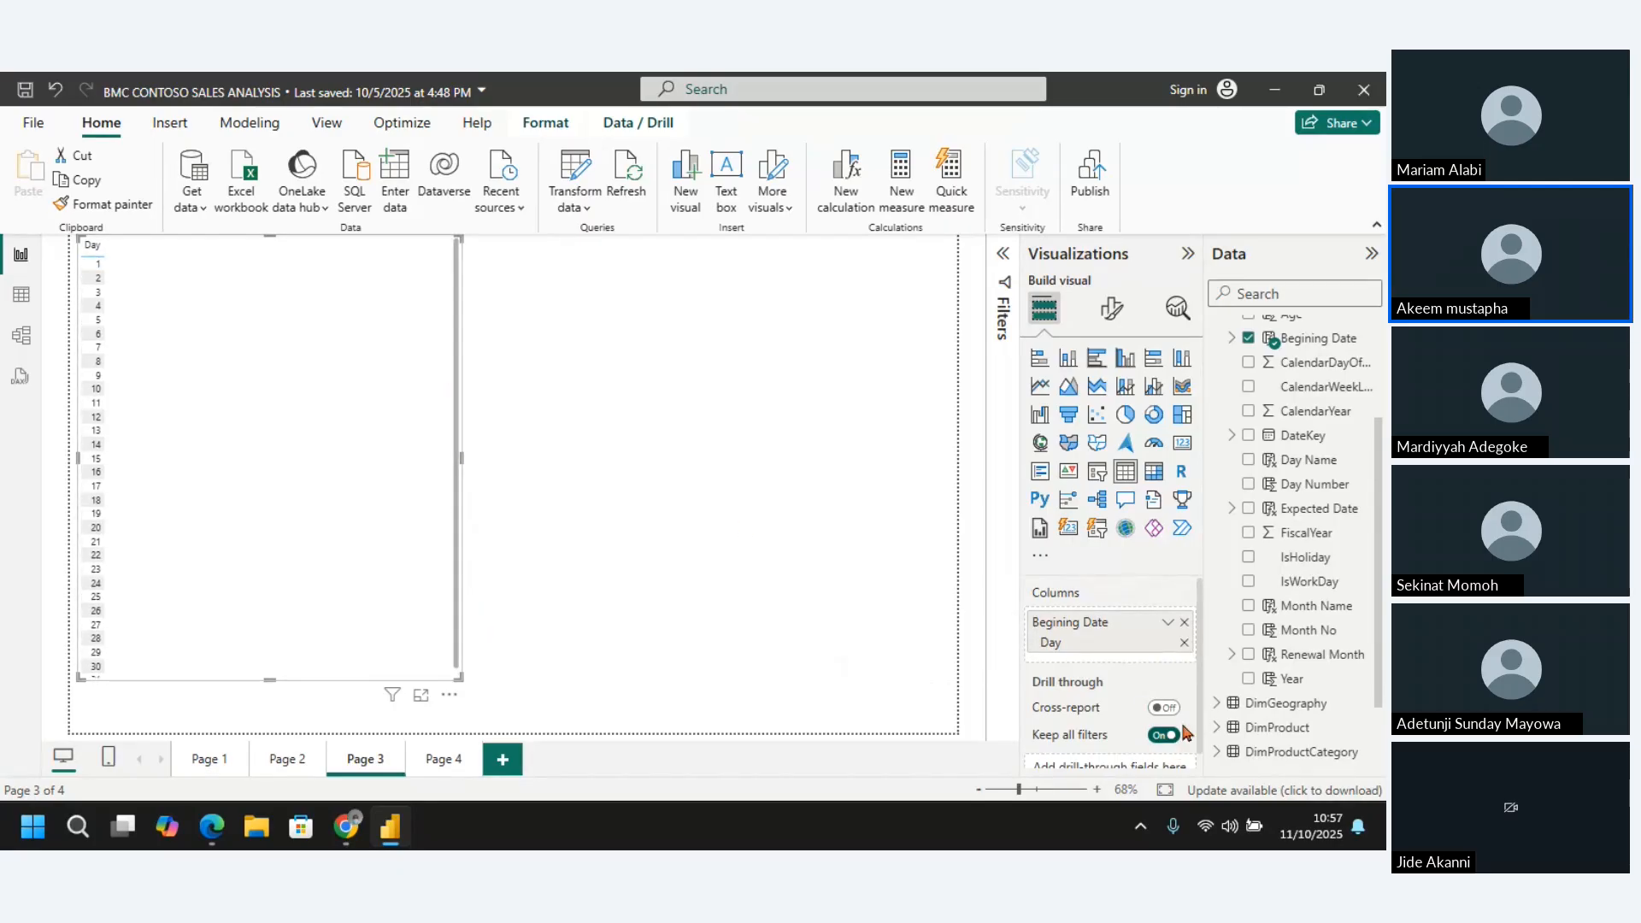
pyautogui.click(1183, 646)
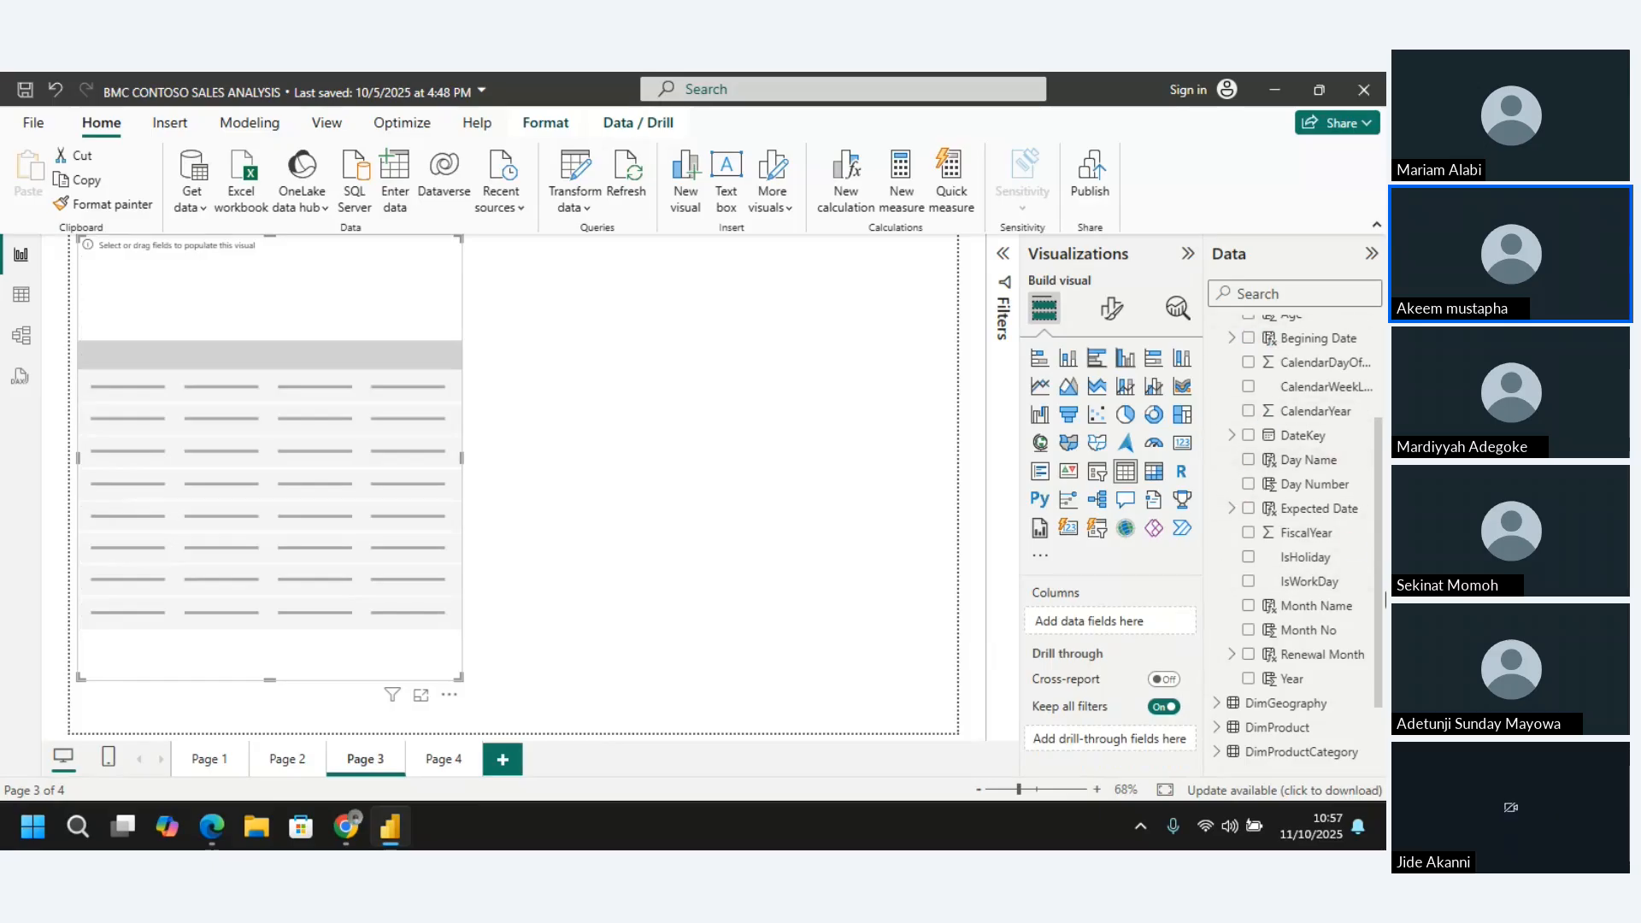
# Change the empty visual back to a matrix with DateKey in its rows and expand the hierarchy to the quarter level
pyautogui.click(1155, 472)
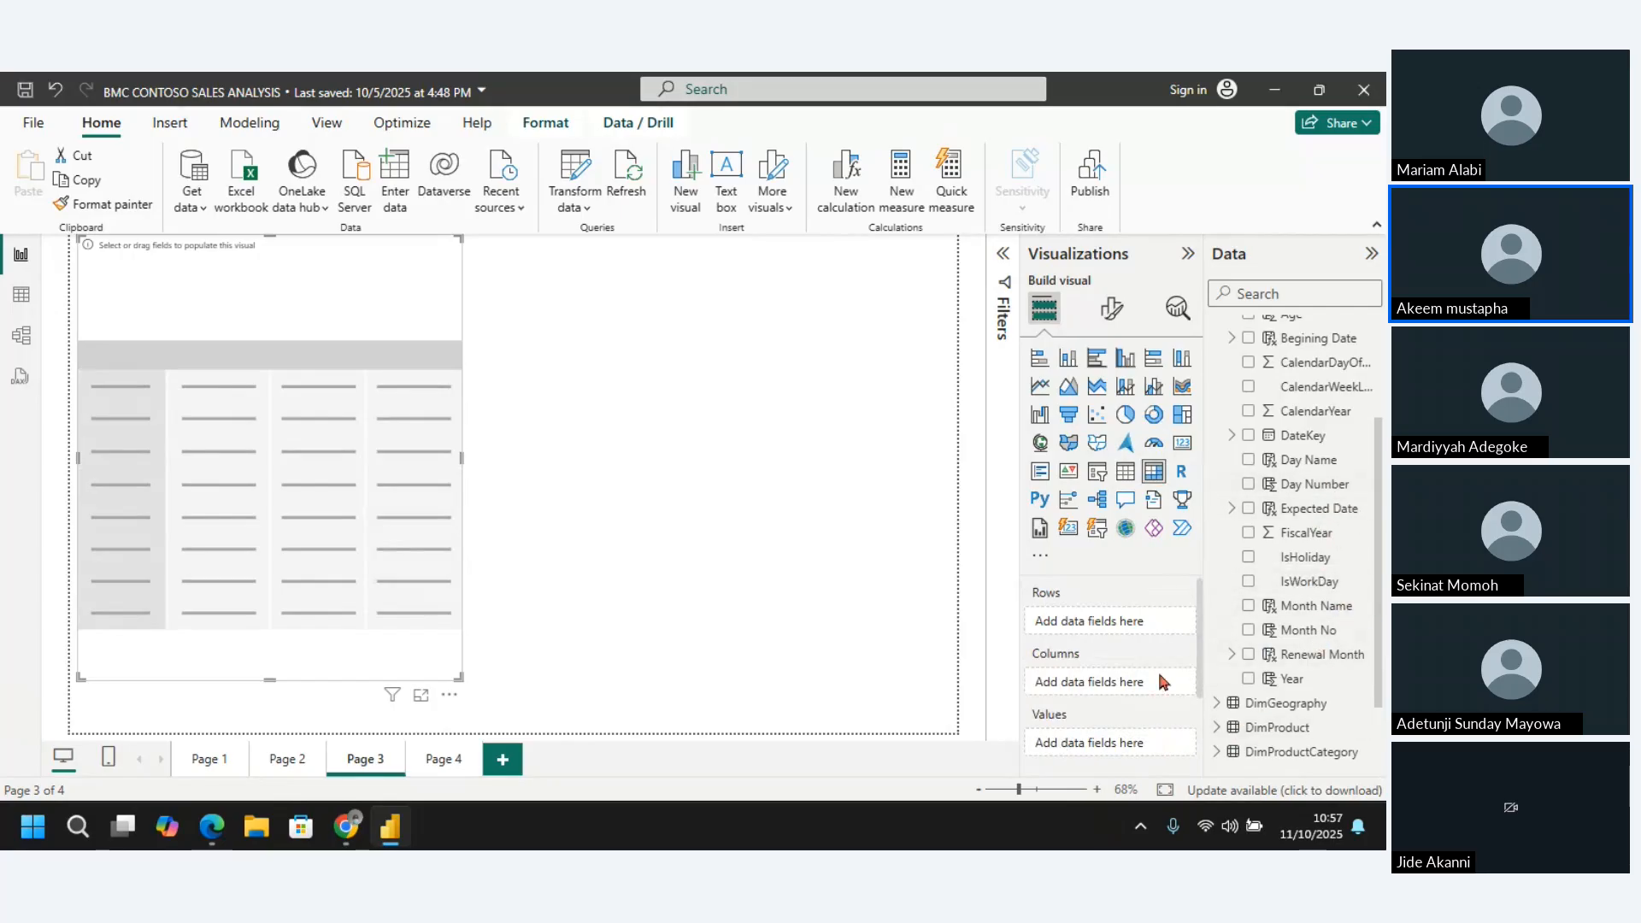
pyautogui.moveTo(1201, 632); pyautogui.dragTo(1206, 700)
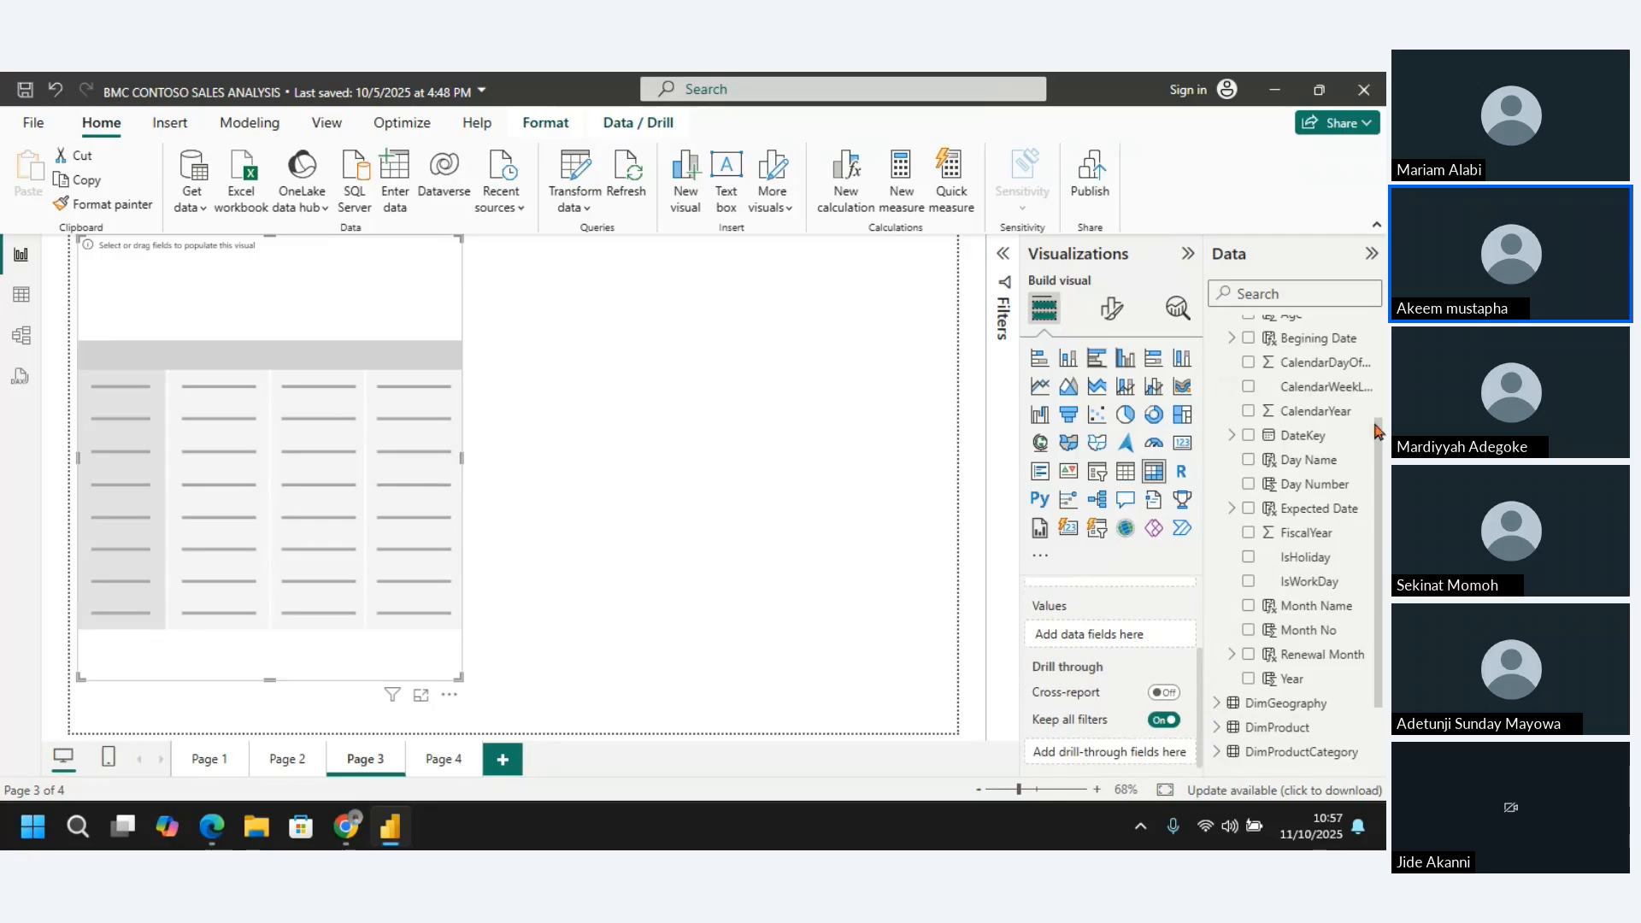
pyautogui.moveTo(1380, 556); pyautogui.dragTo(1382, 479)
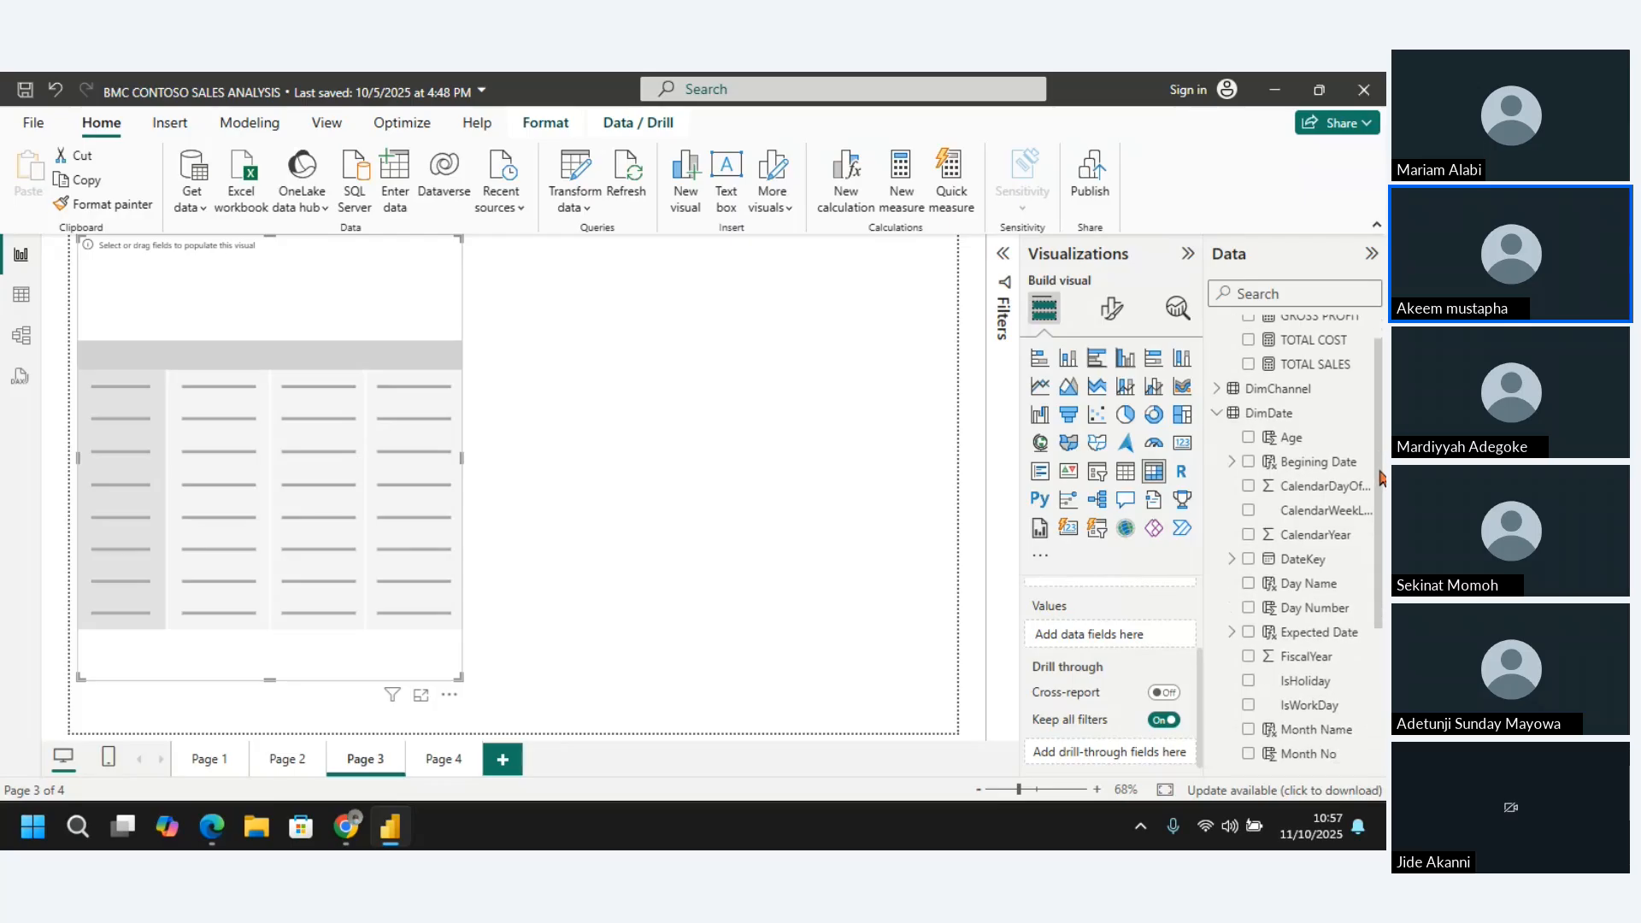
pyautogui.click(1280, 565)
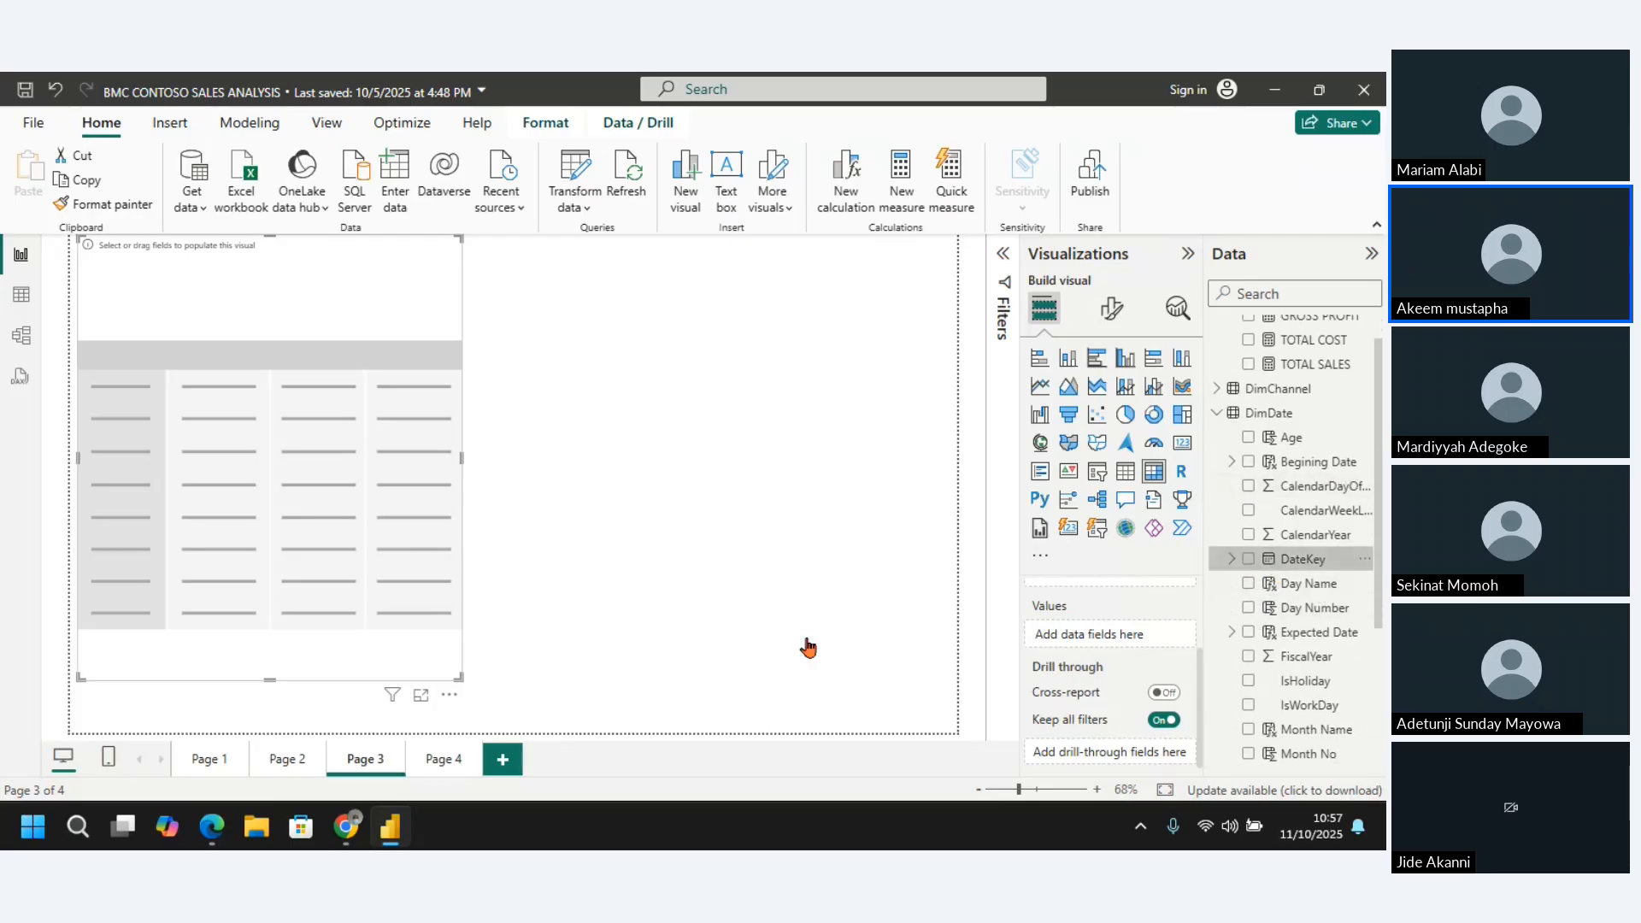
pyautogui.click(1249, 560)
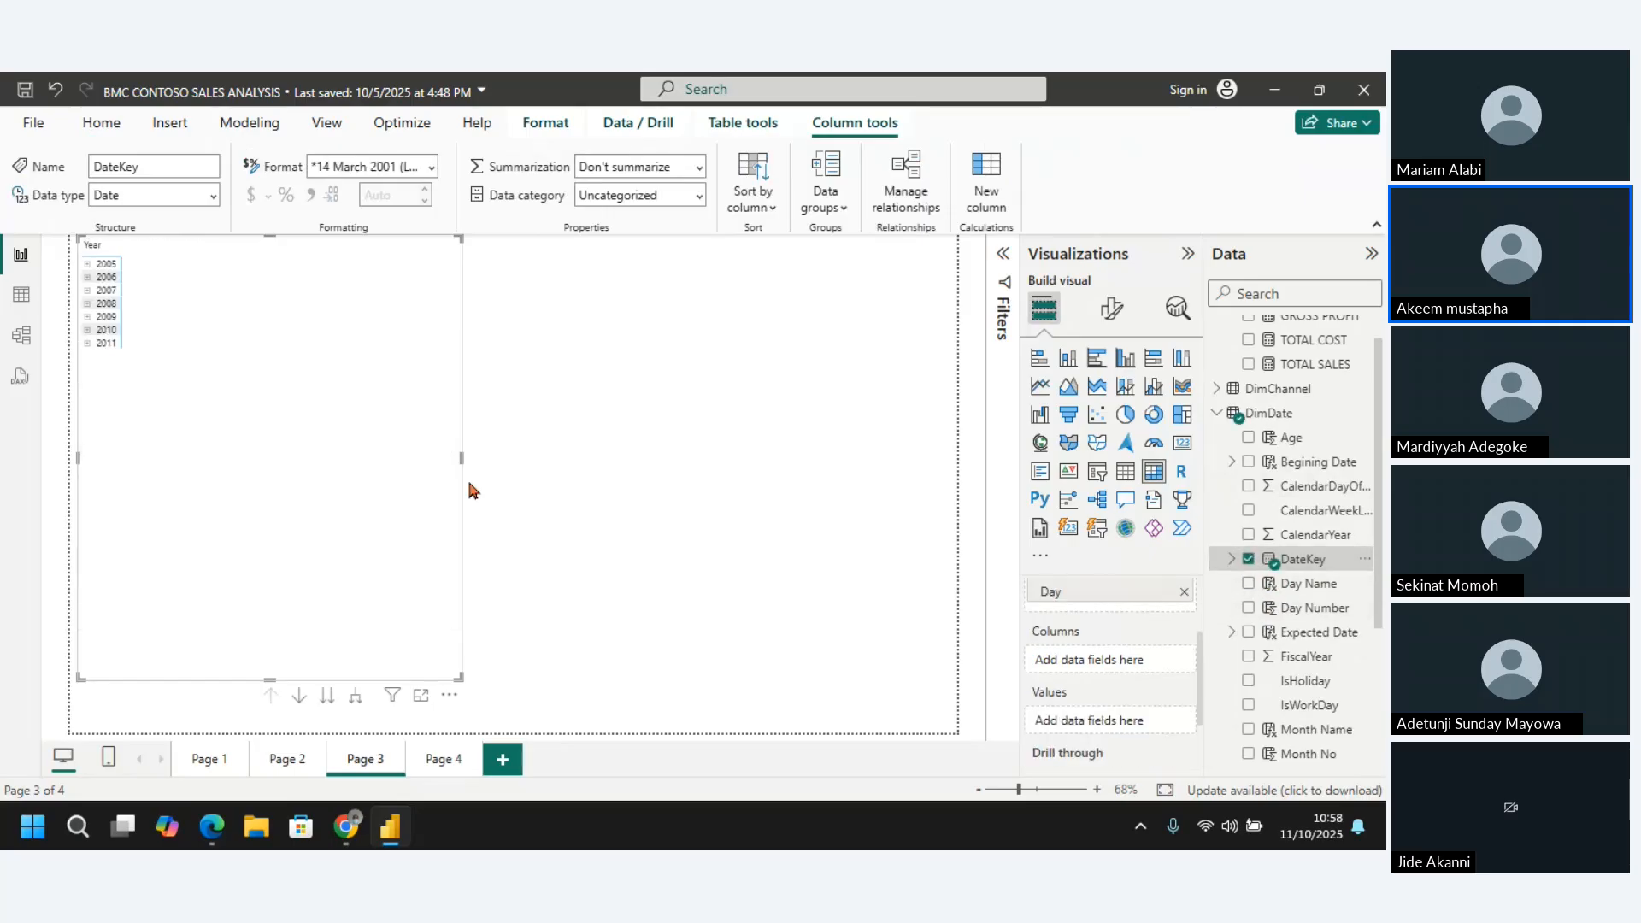
pyautogui.click(355, 697)
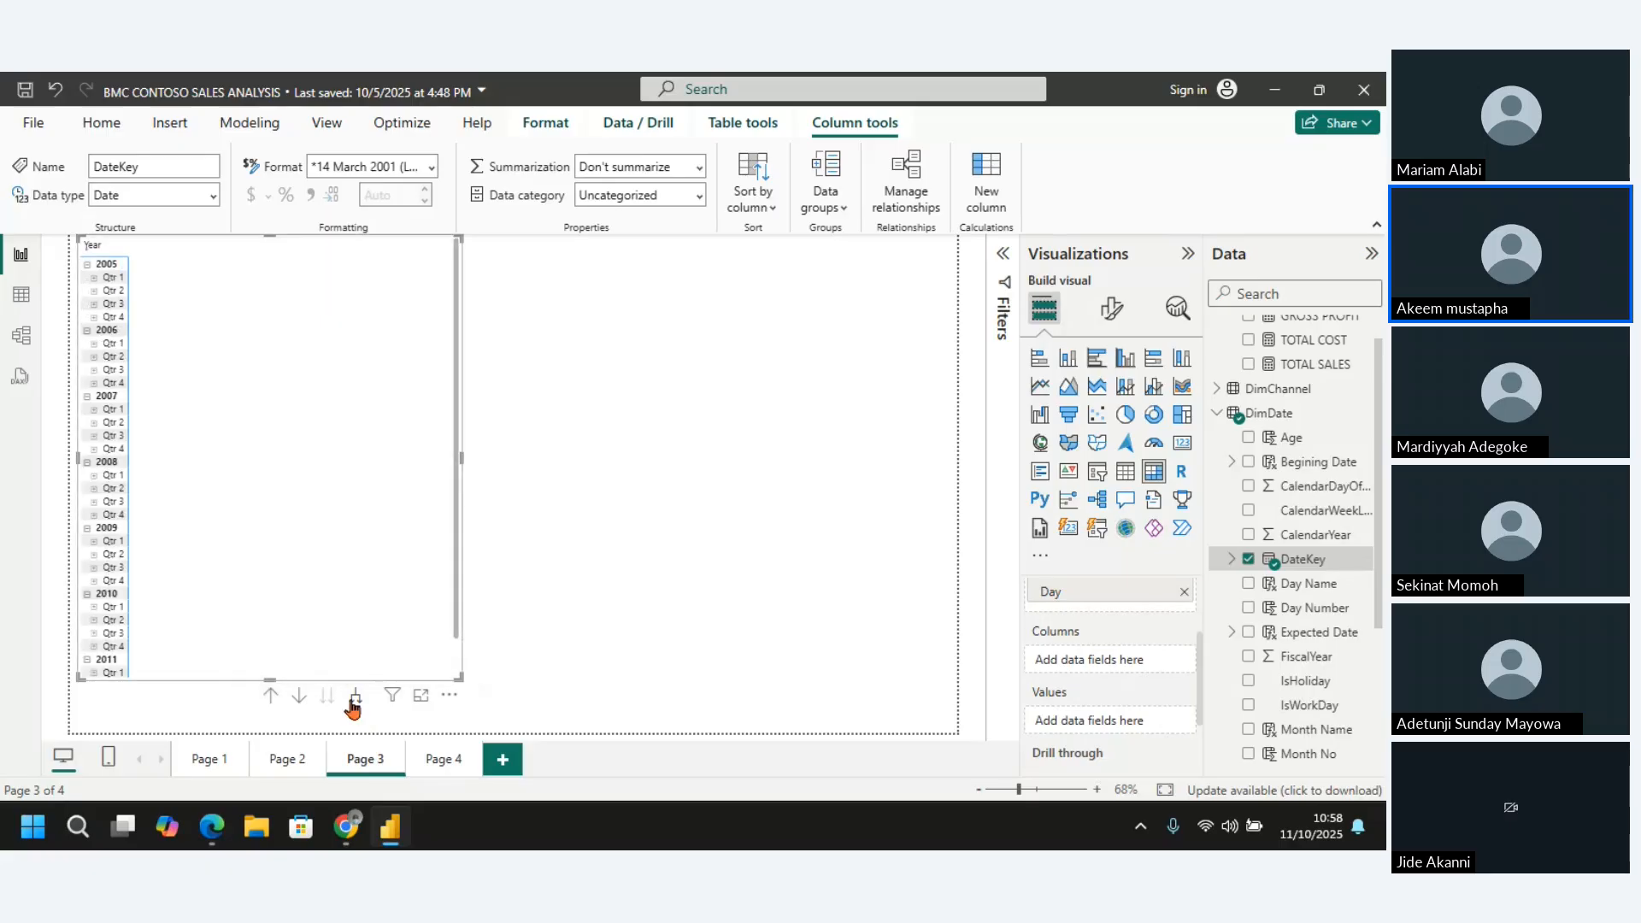
# Expand the matrix's DateKey hierarchy to the day level, then remove the Day level and the whole DateKey field from the rows
pyautogui.click(354, 699)
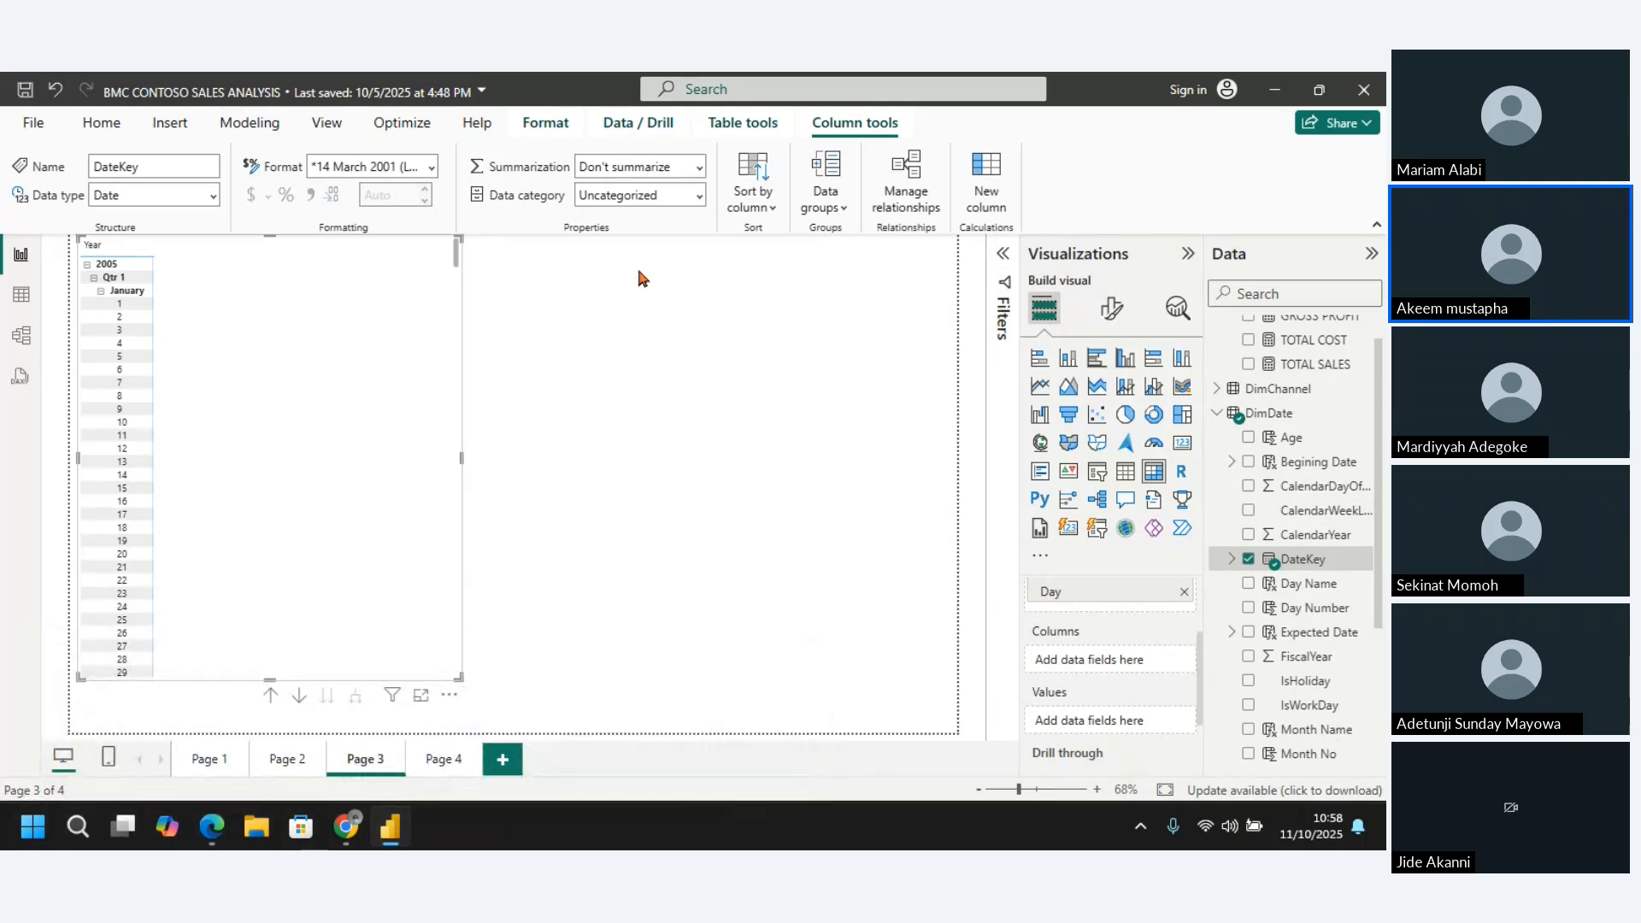
pyautogui.click(1184, 593)
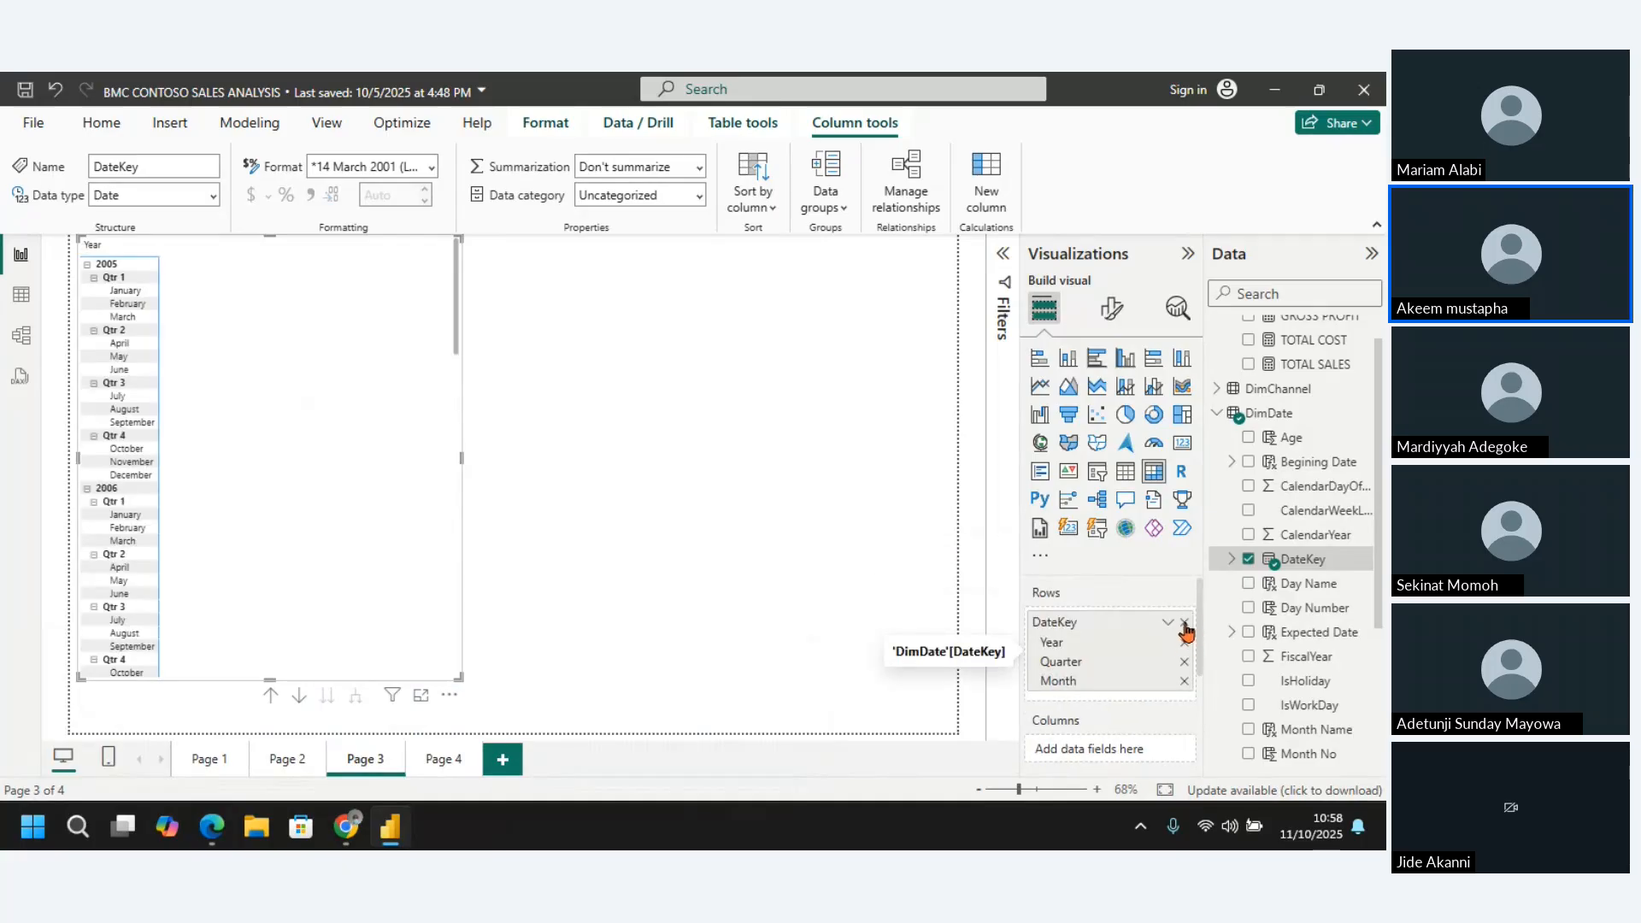
pyautogui.click(1184, 623)
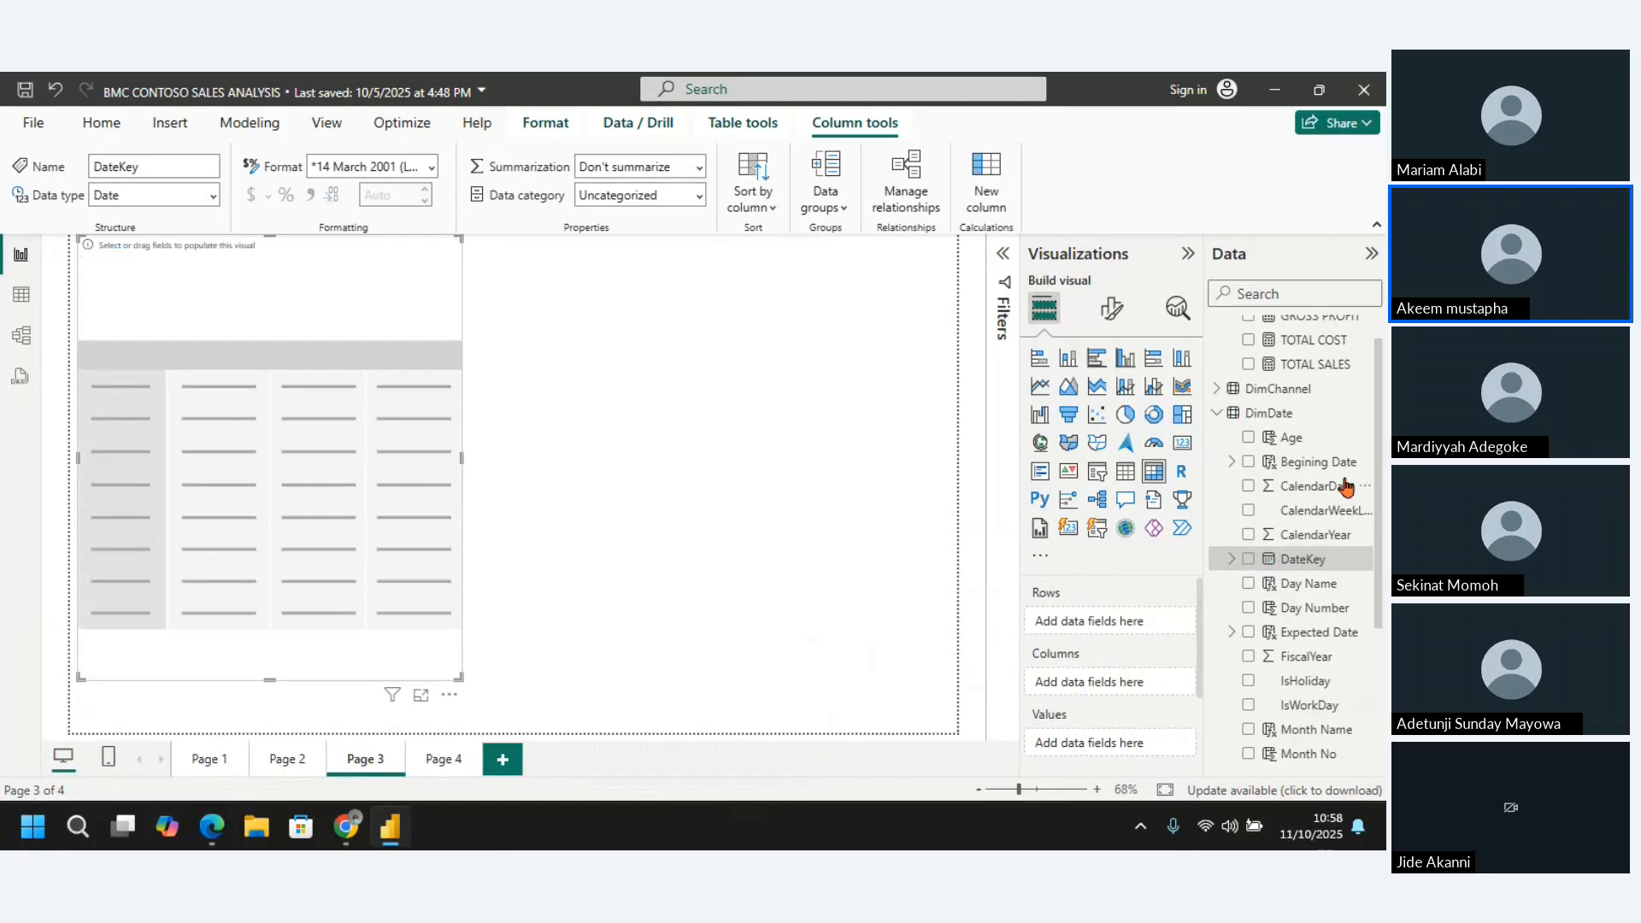
# Add Begining Date to the matrix rows, expand its hierarchy to the quarter level and widen the row header column
pyautogui.moveTo(1303, 468); pyautogui.dragTo(1117, 623)
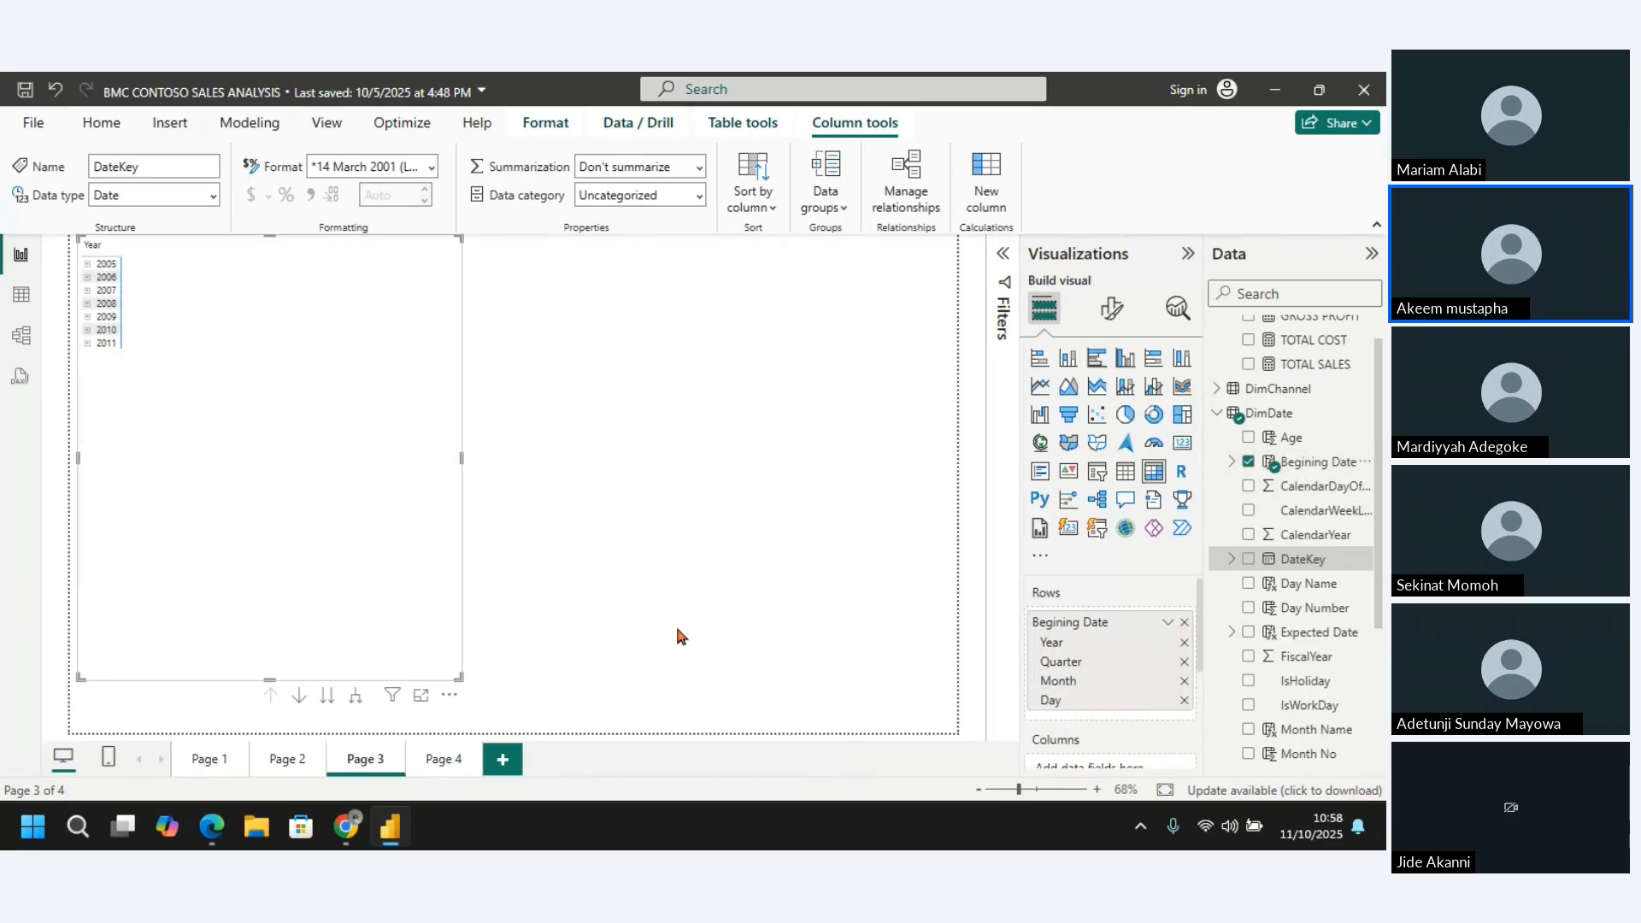
pyautogui.click(327, 697)
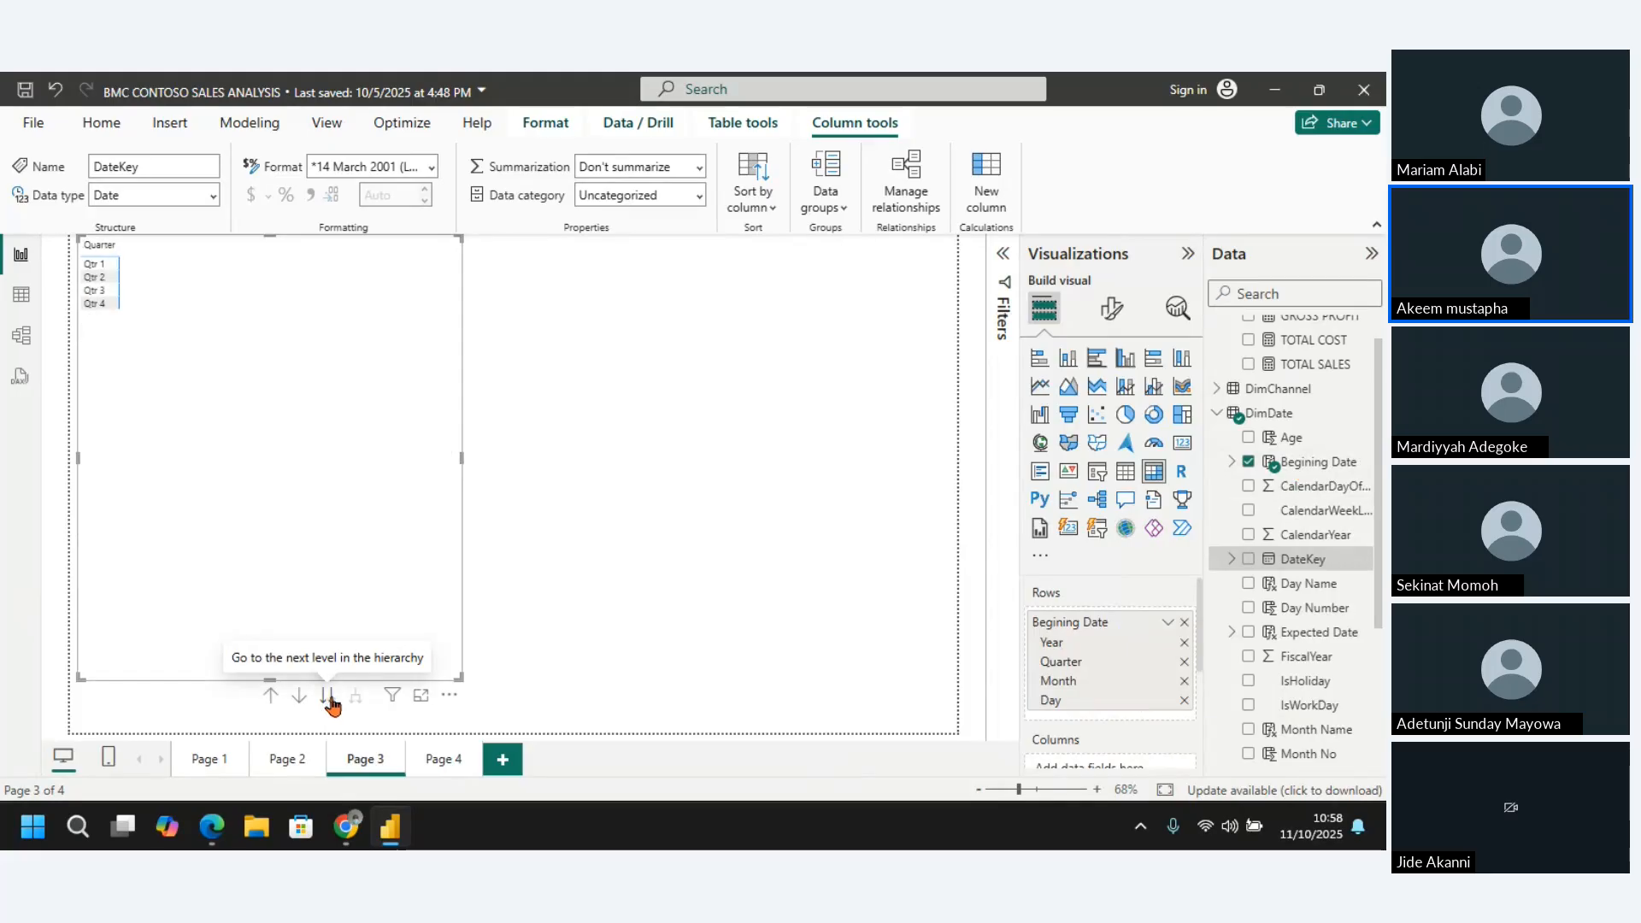
pyautogui.click(270, 695)
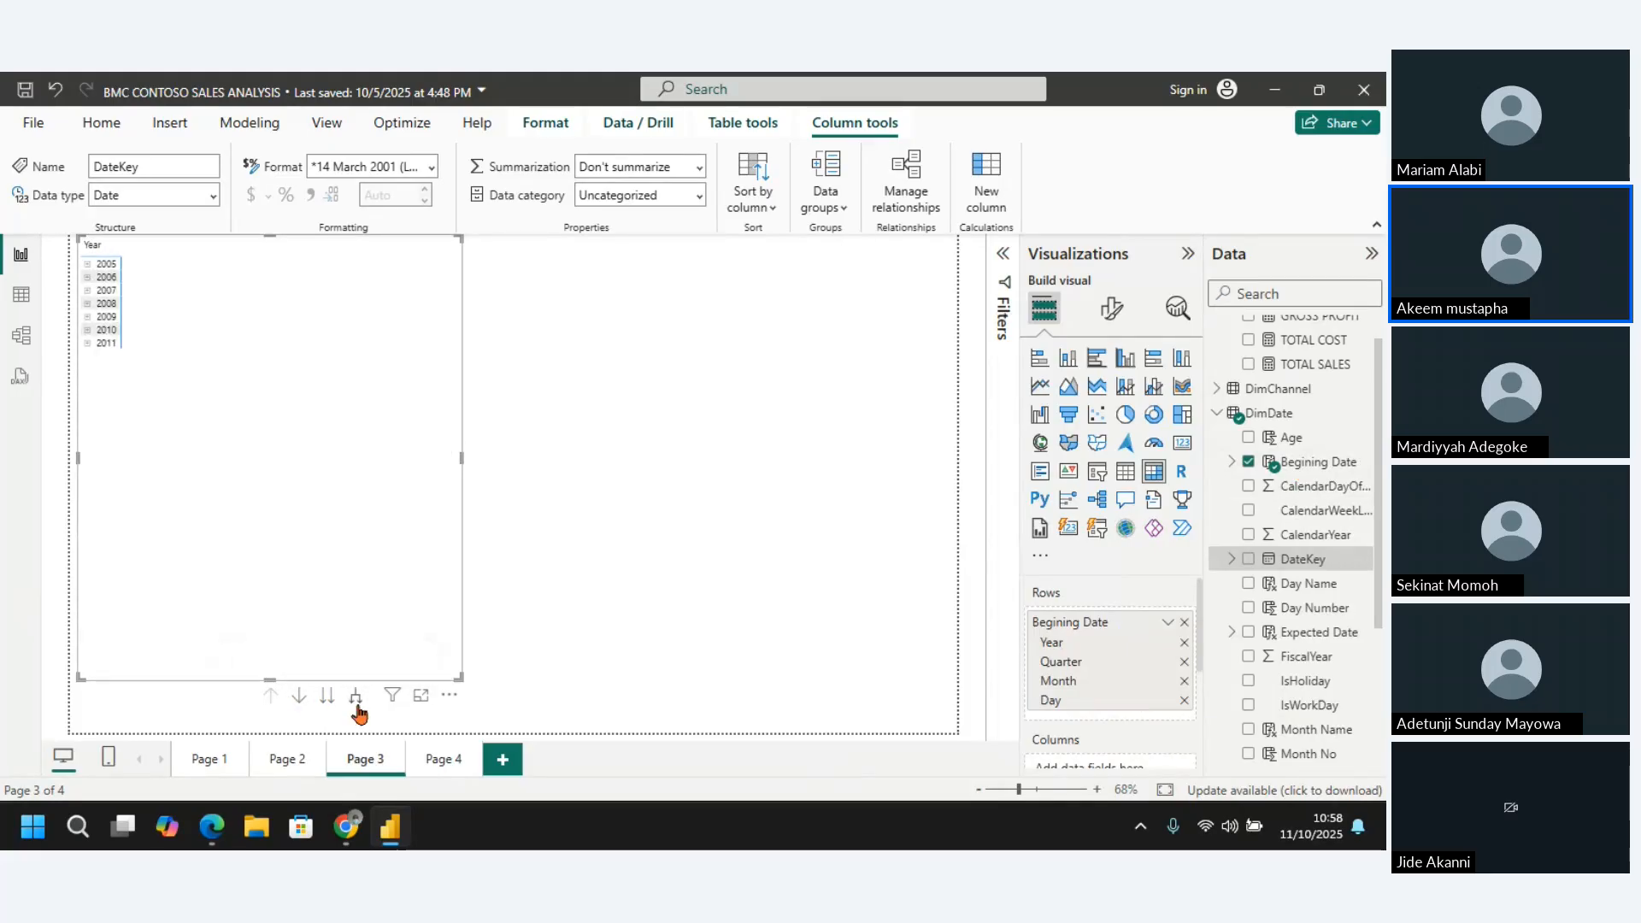
pyautogui.click(356, 702)
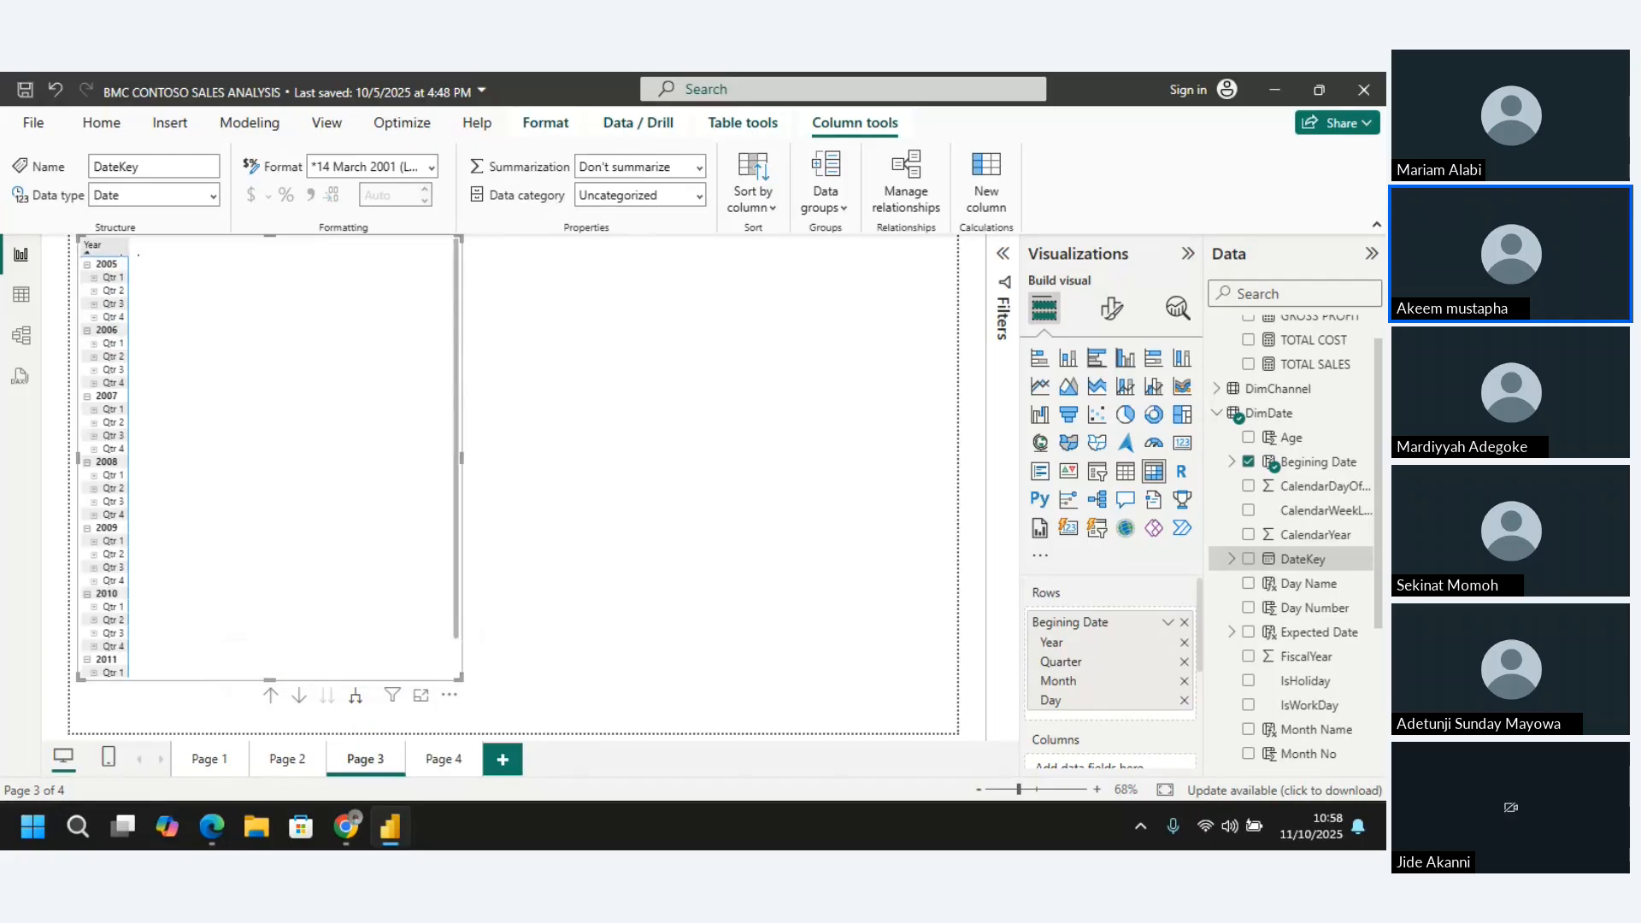
pyautogui.moveTo(129, 247); pyautogui.dragTo(195, 266)
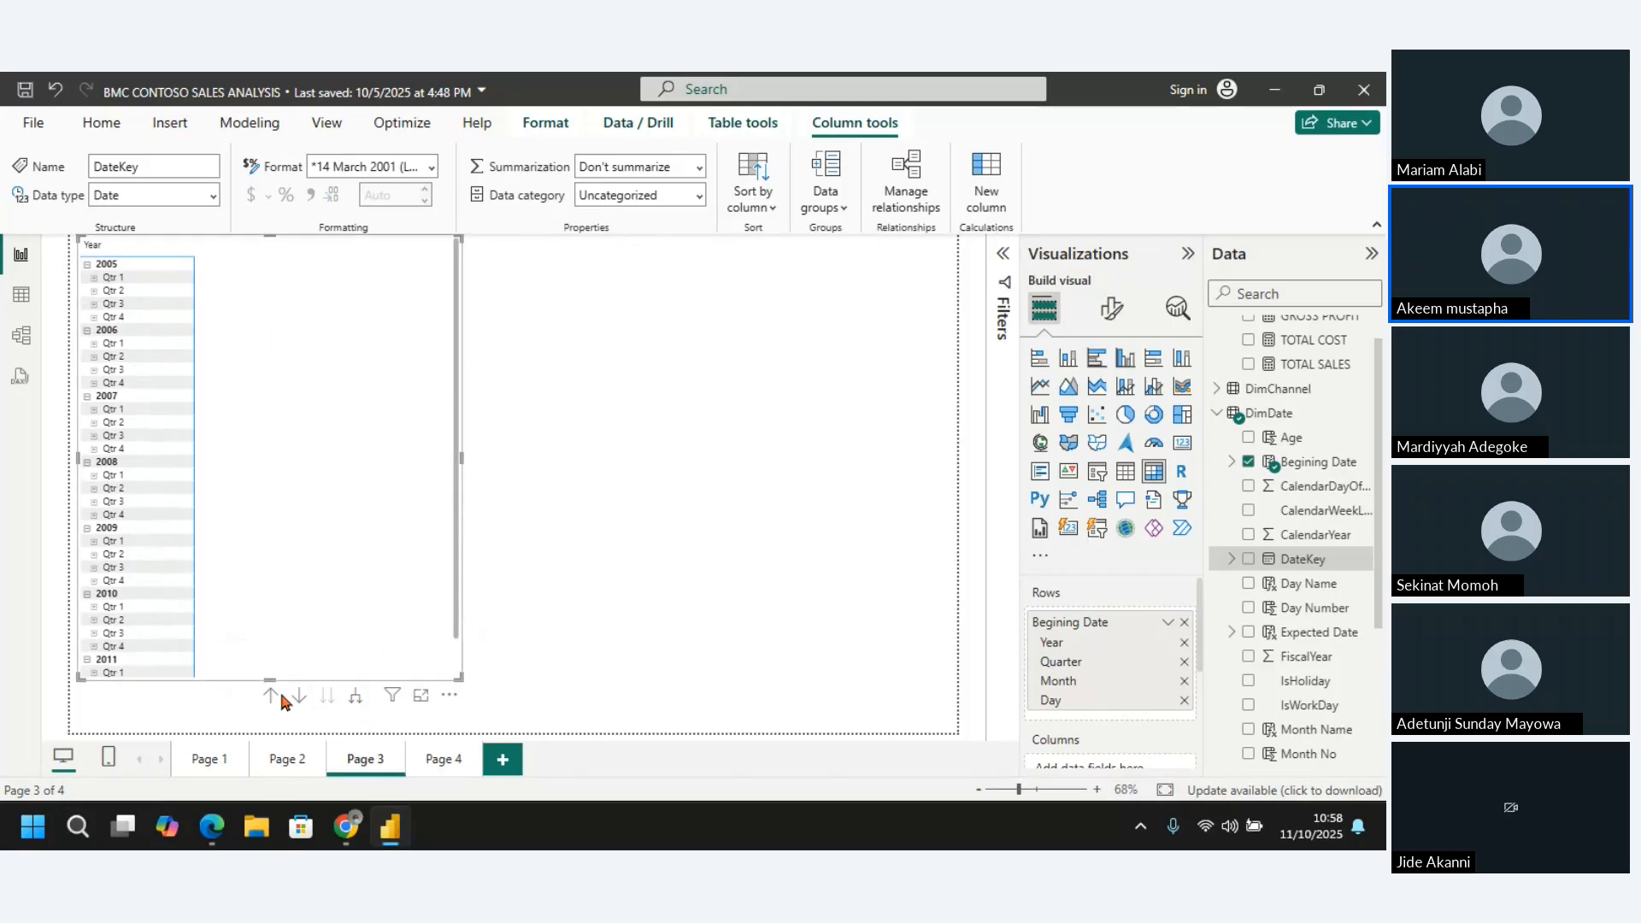
# Remove Begining Date from the rows, add it again and switch it from Date Hierarchy to the plain Begining Date values
pyautogui.click(1183, 644)
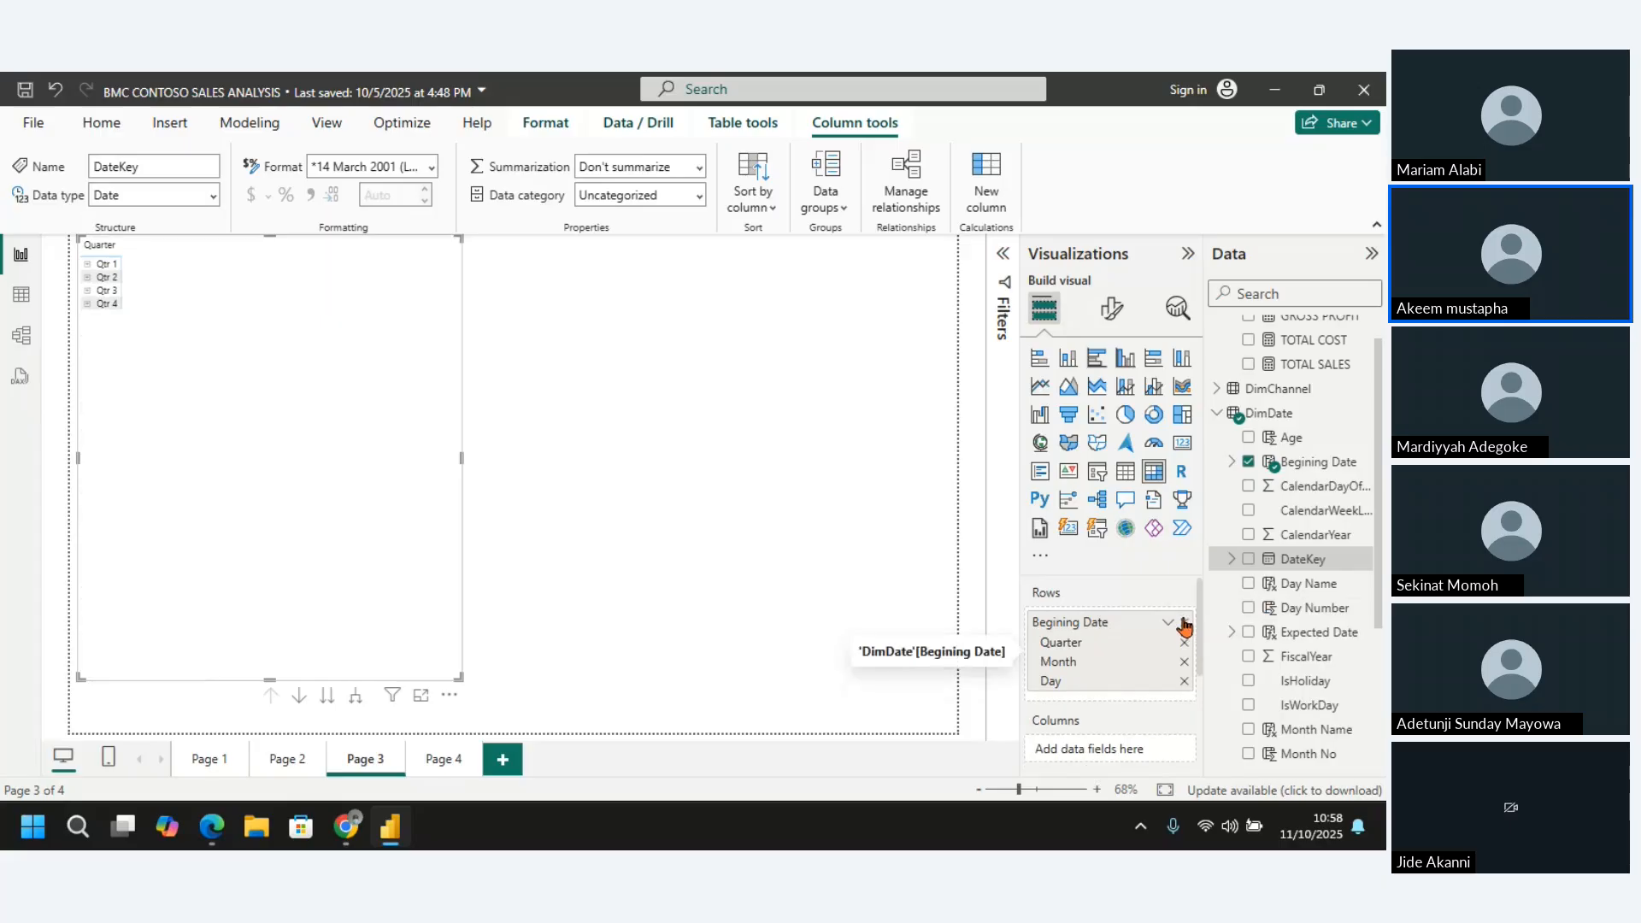
pyautogui.click(1185, 622)
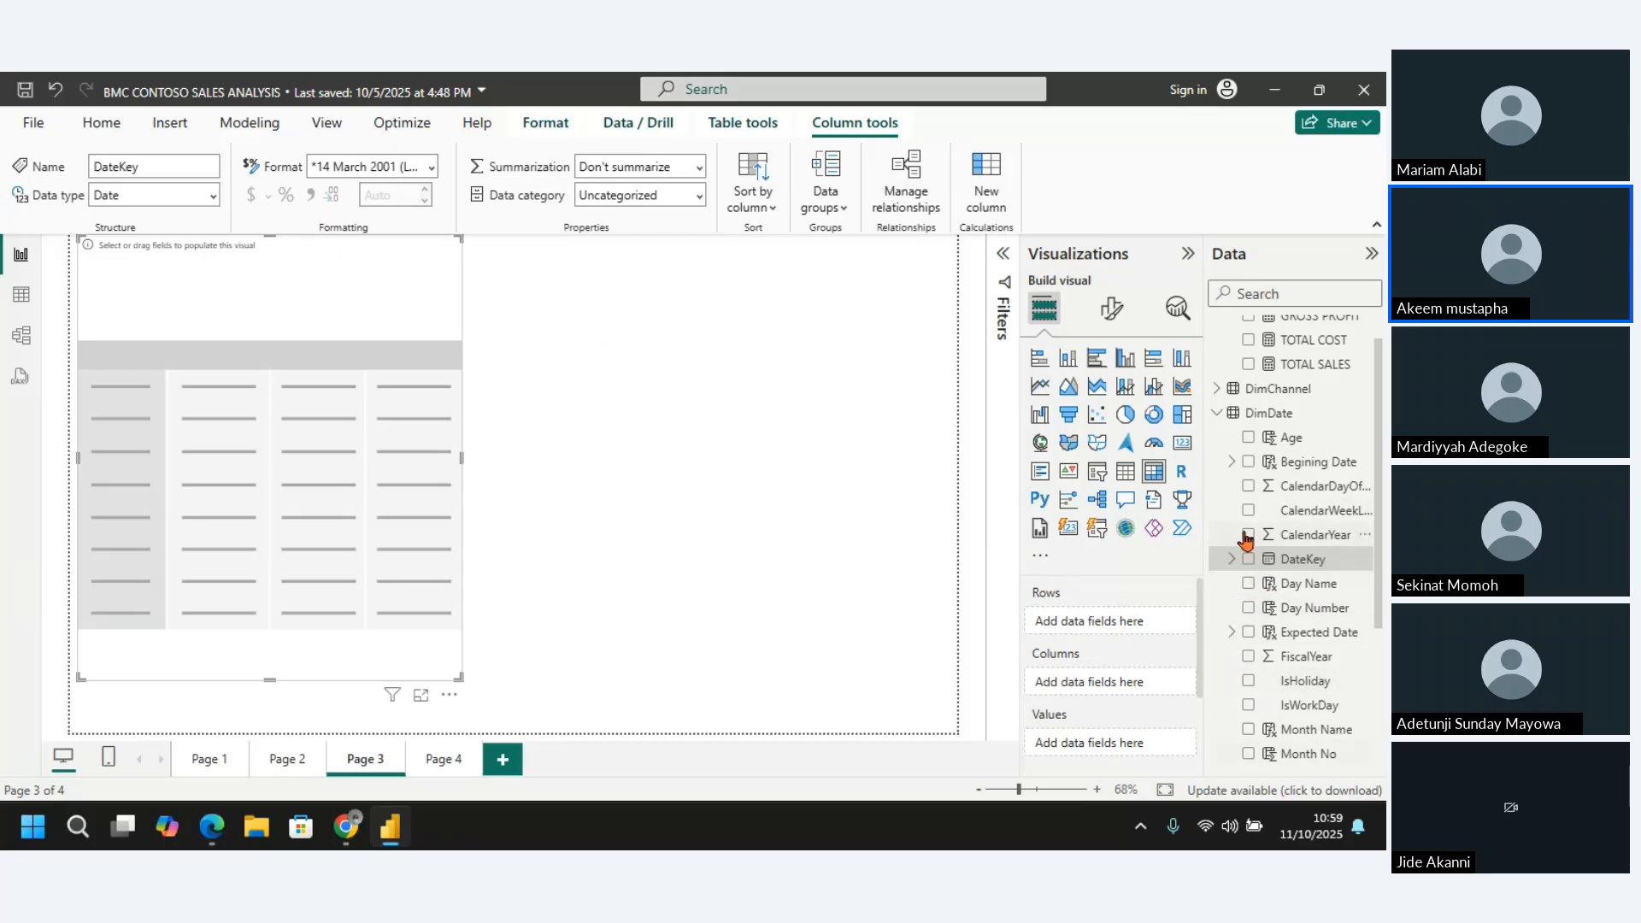
pyautogui.click(1249, 462)
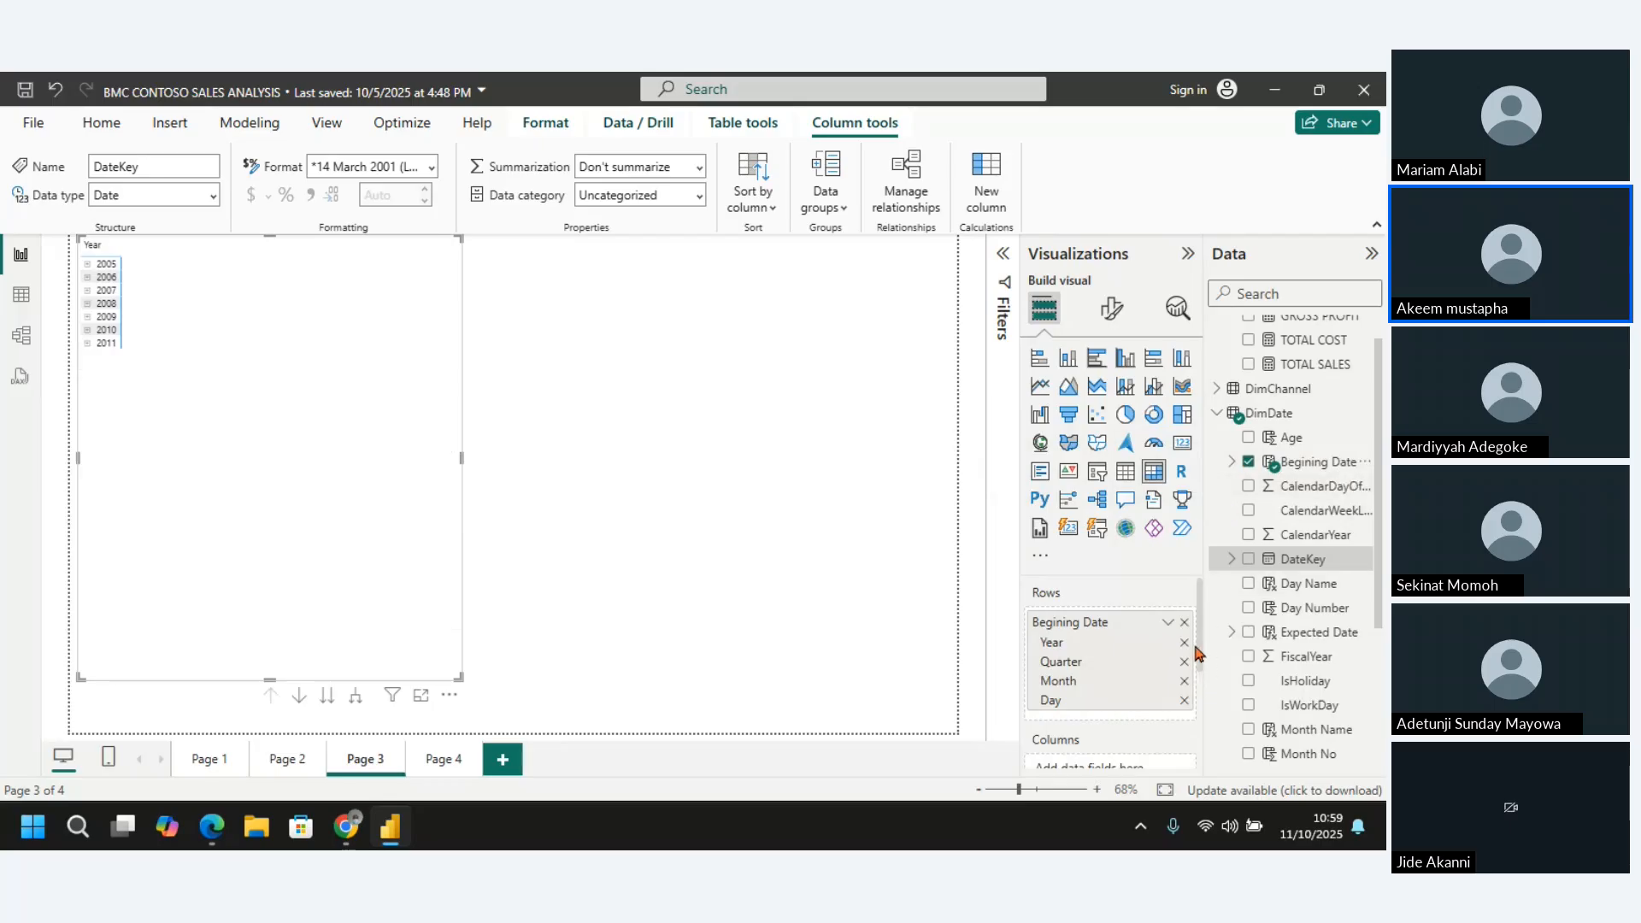
pyautogui.click(1168, 623)
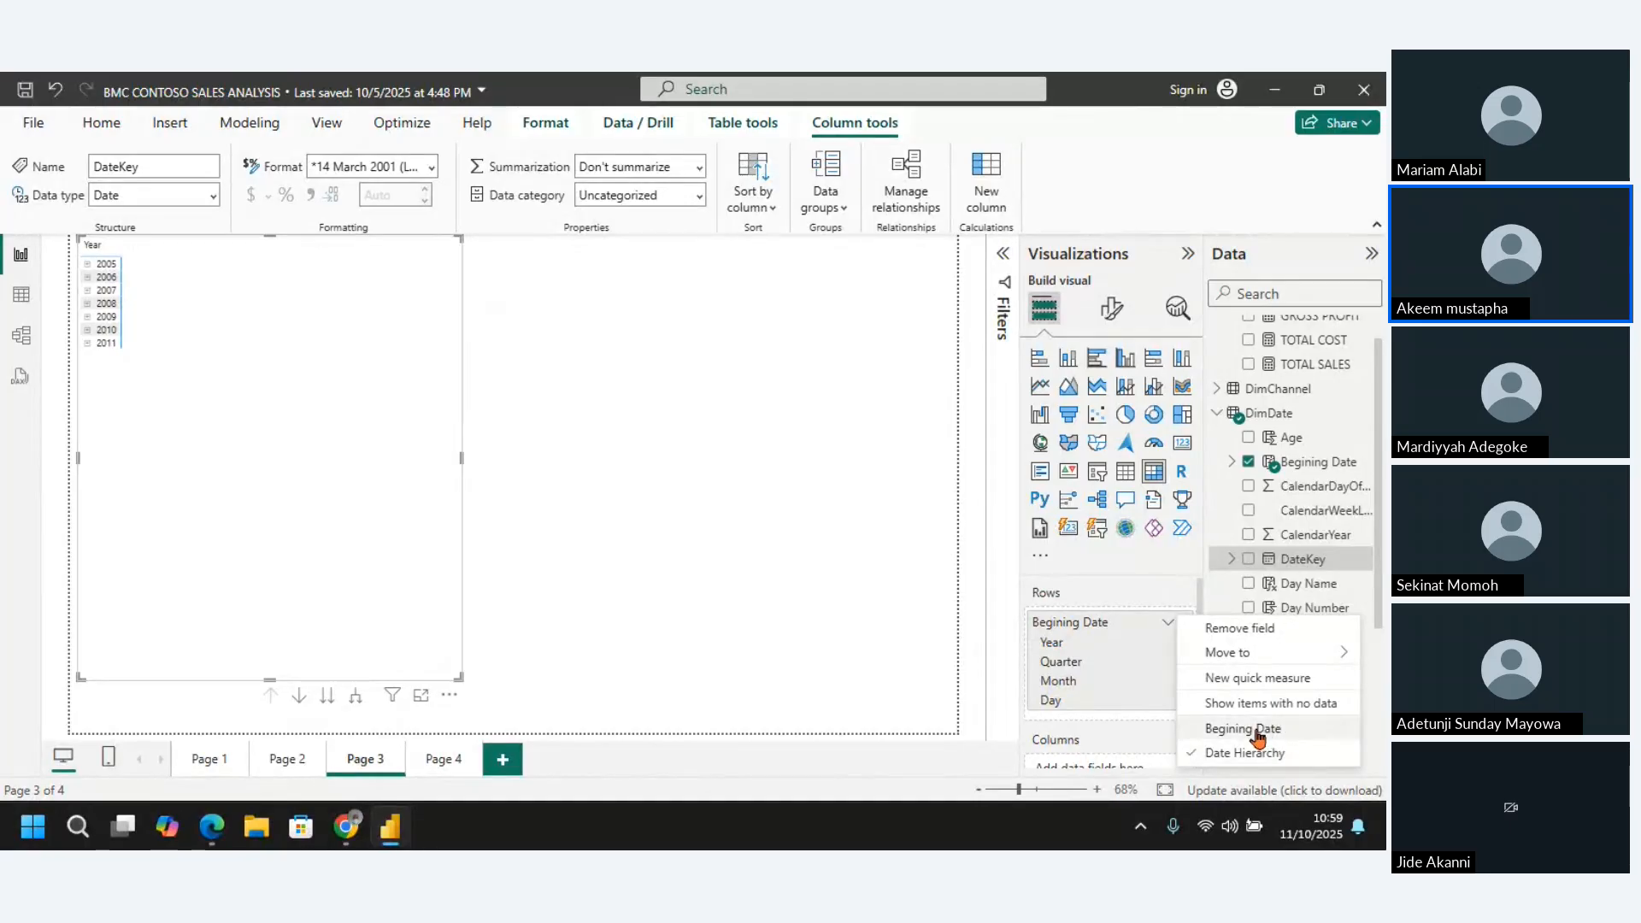
pyautogui.click(1199, 762)
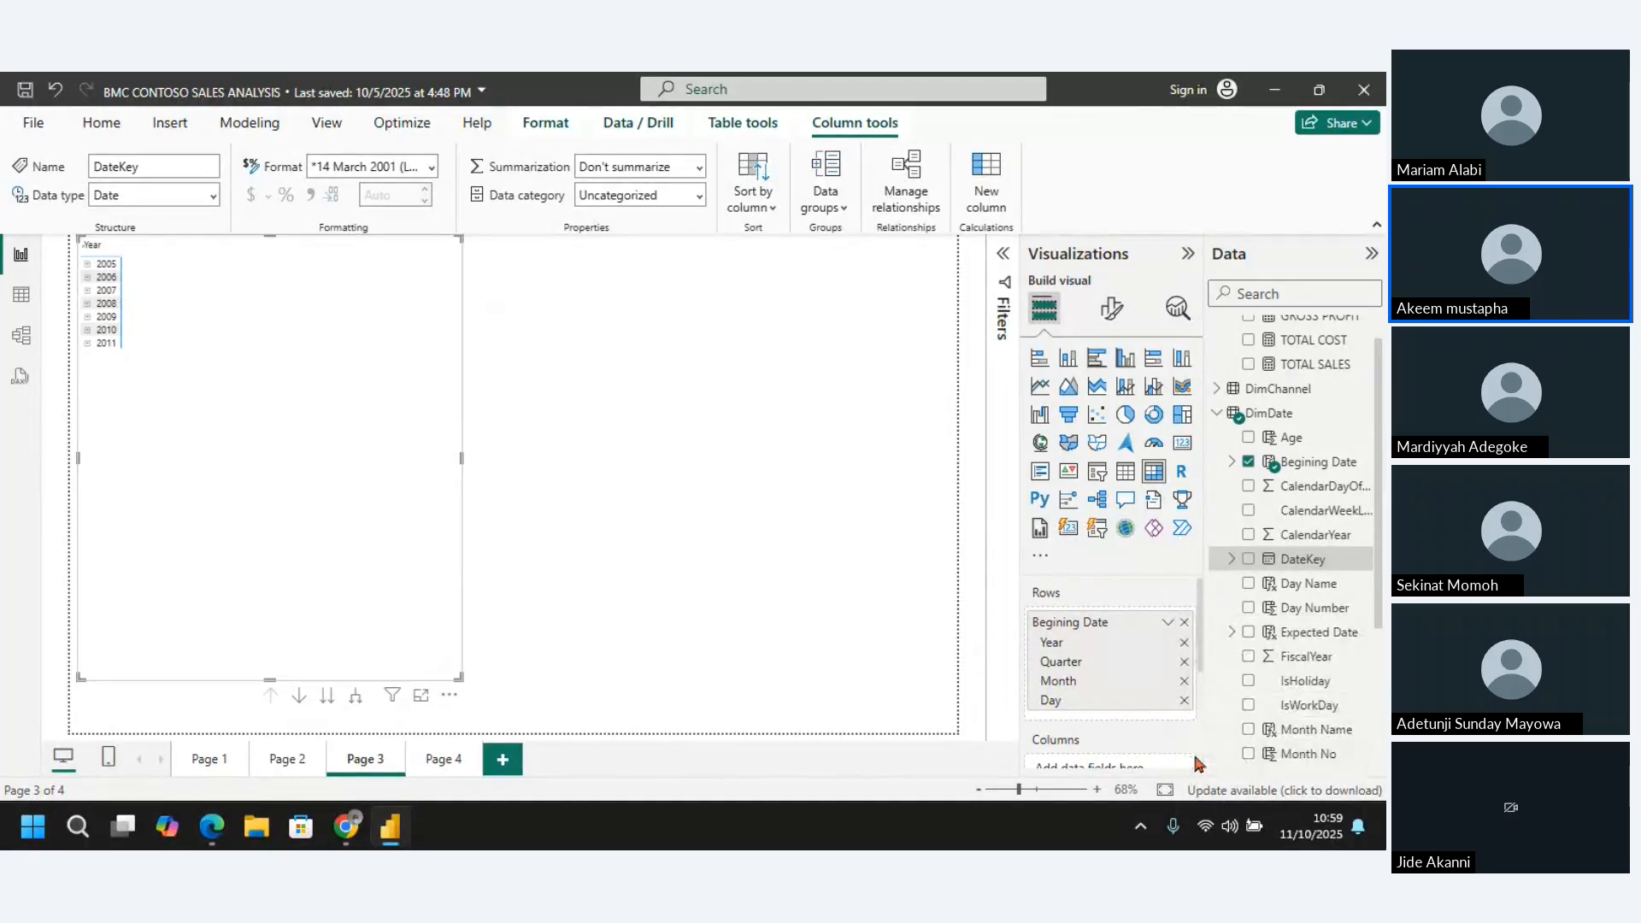
pyautogui.click(1168, 625)
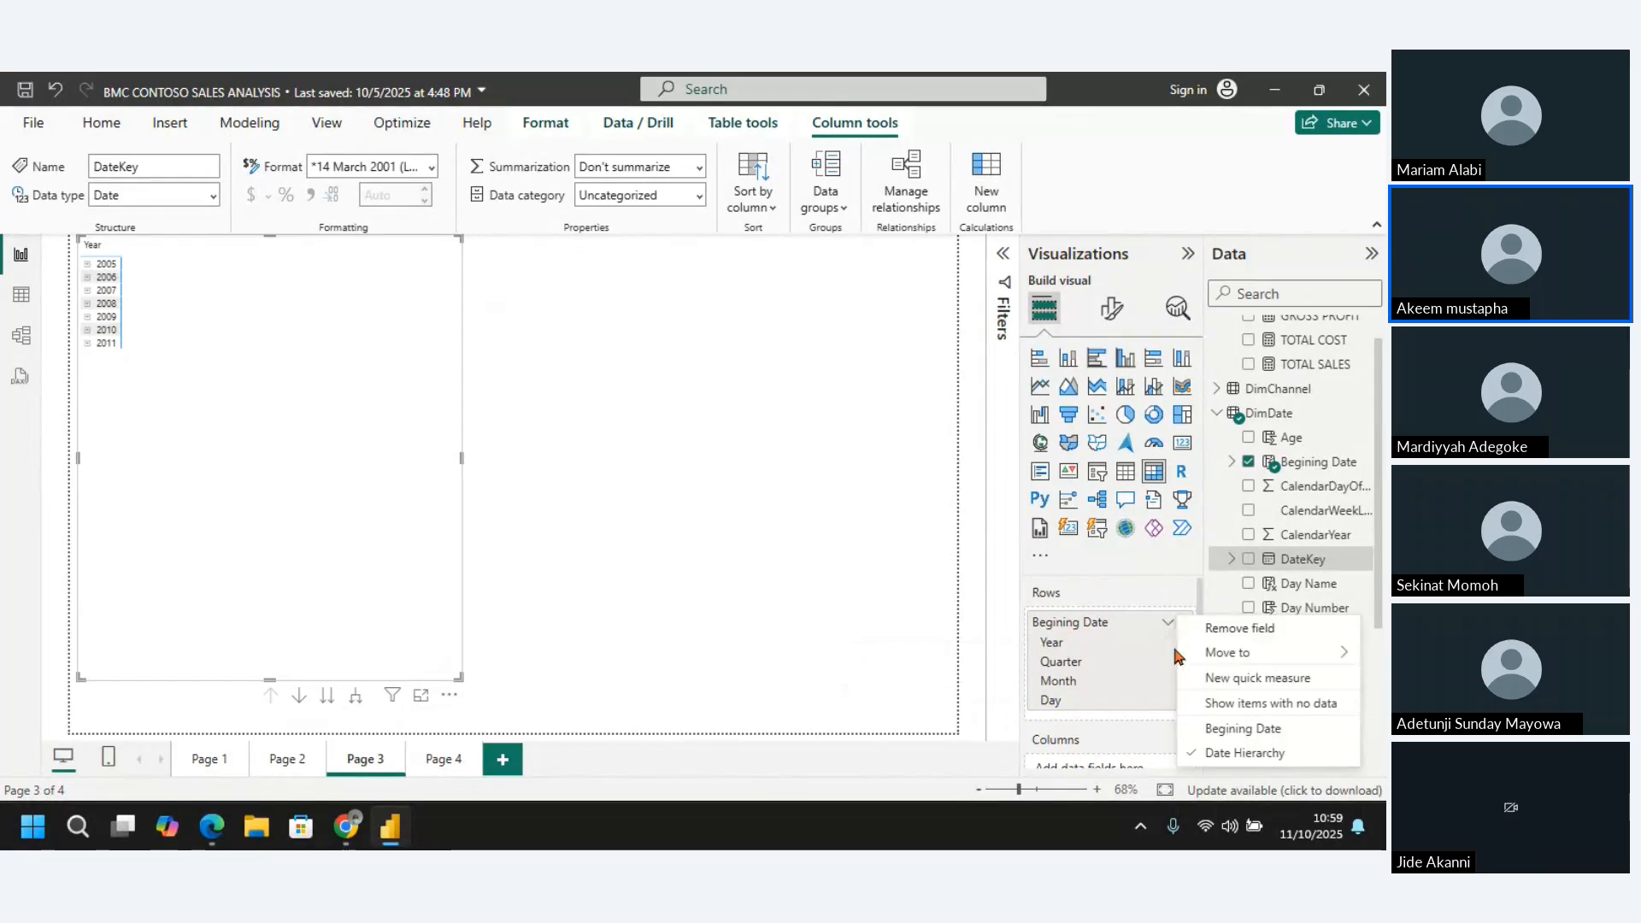
pyautogui.click(1244, 729)
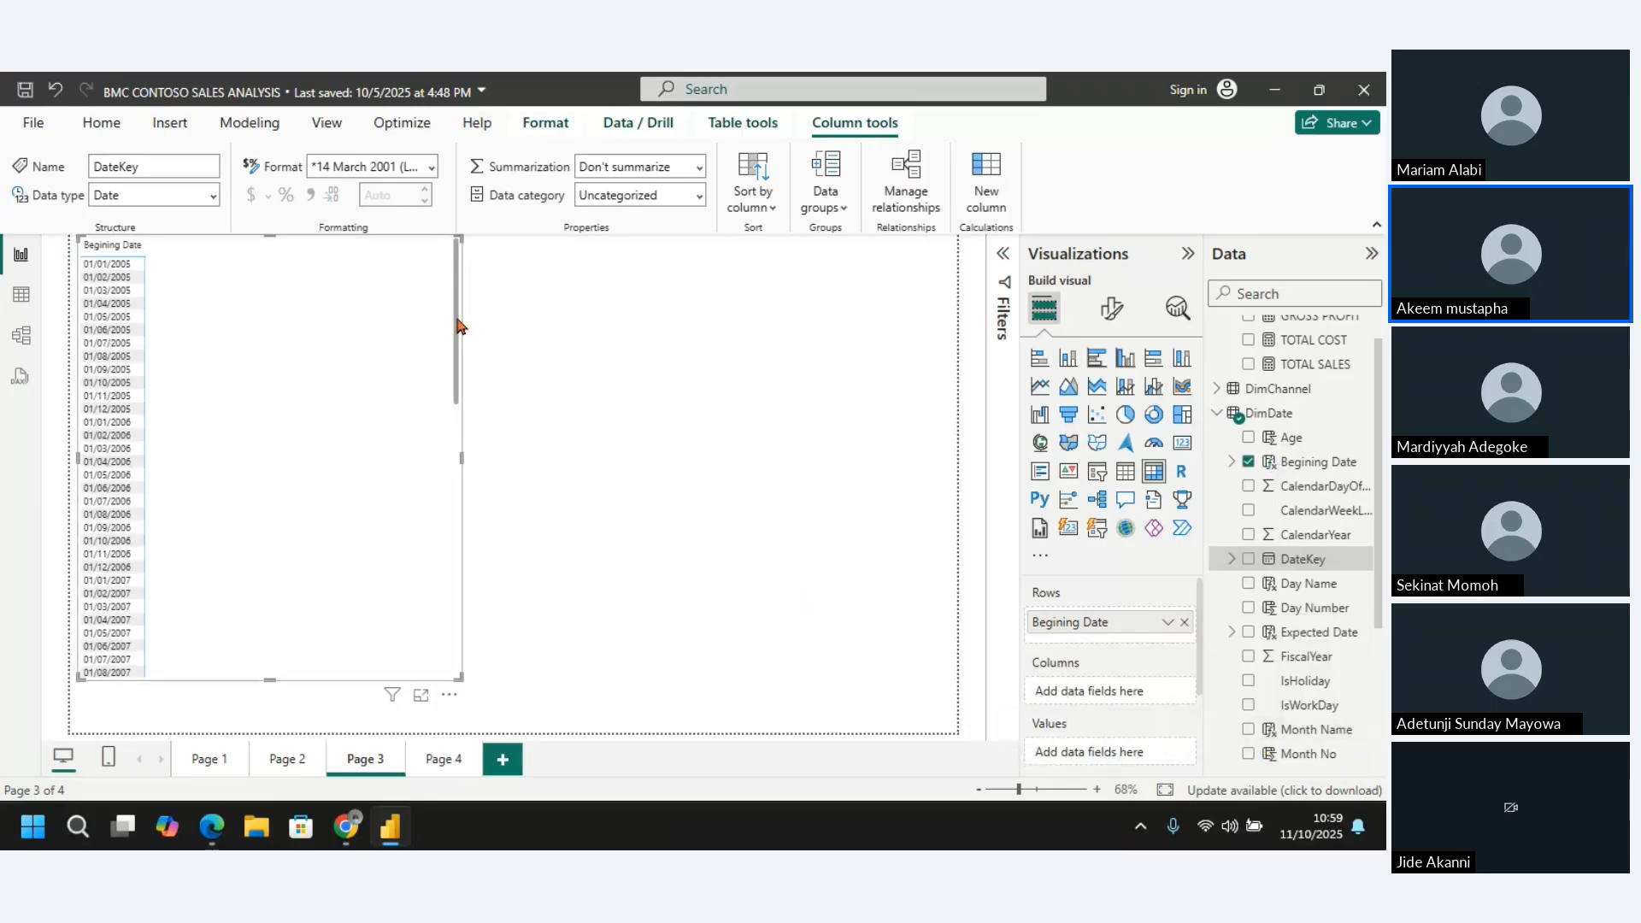
# Widen the Begining Date column of the matrix moderately beyond its header text
pyautogui.moveTo(457, 324); pyautogui.dragTo(476, 274)
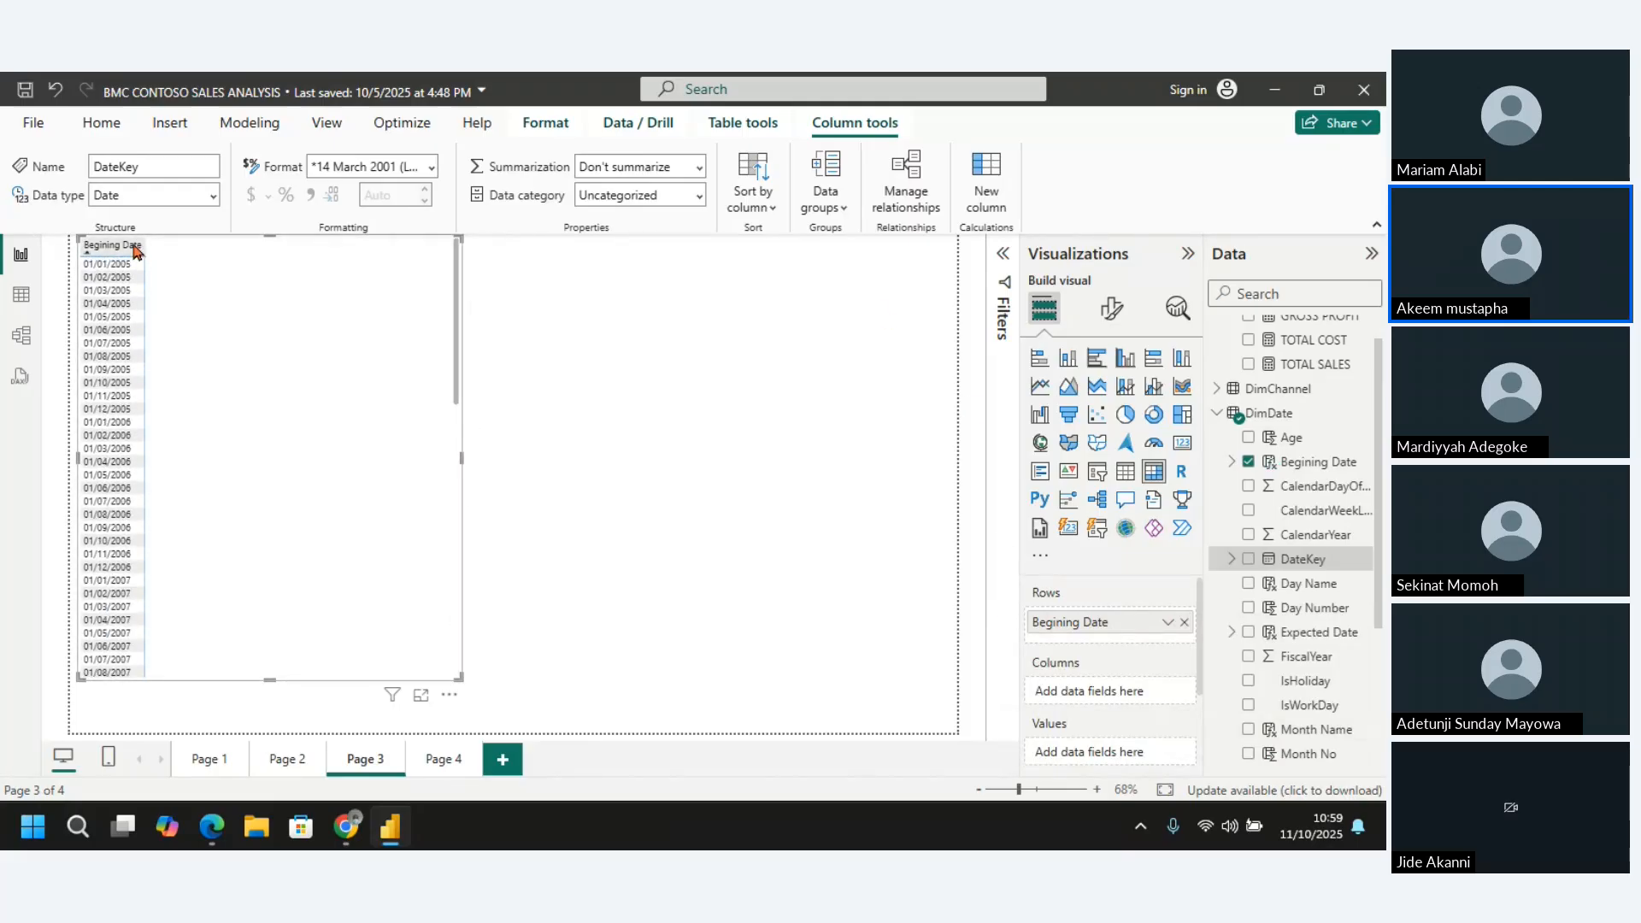
pyautogui.moveTo(145, 247); pyautogui.dragTo(217, 271)
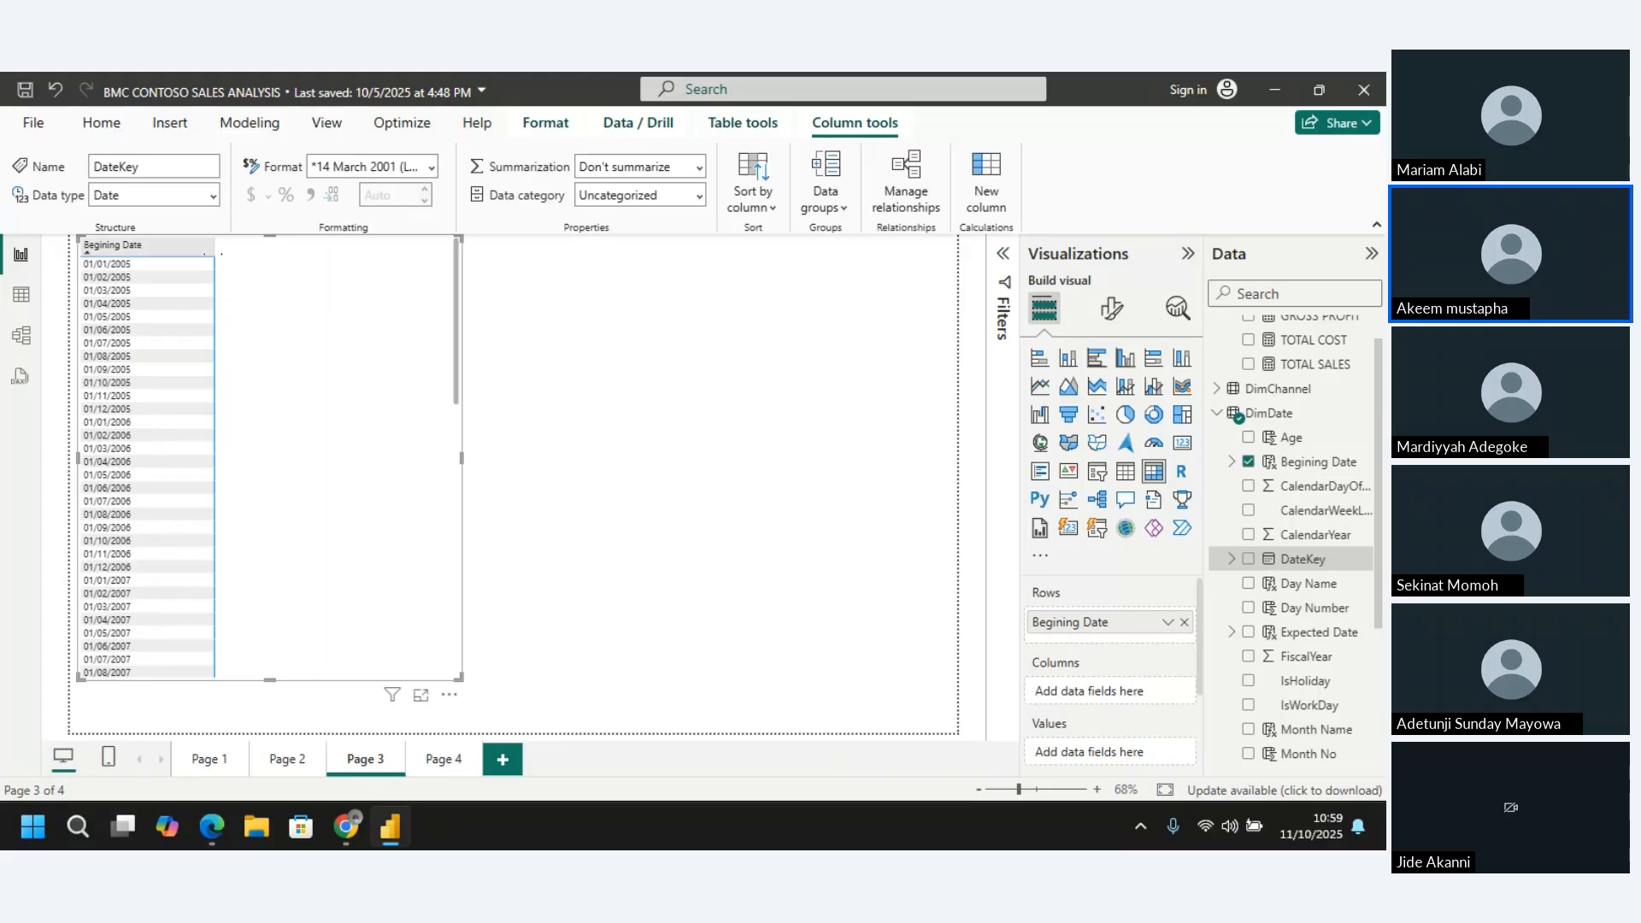
pyautogui.moveTo(216, 250); pyautogui.dragTo(187, 250)
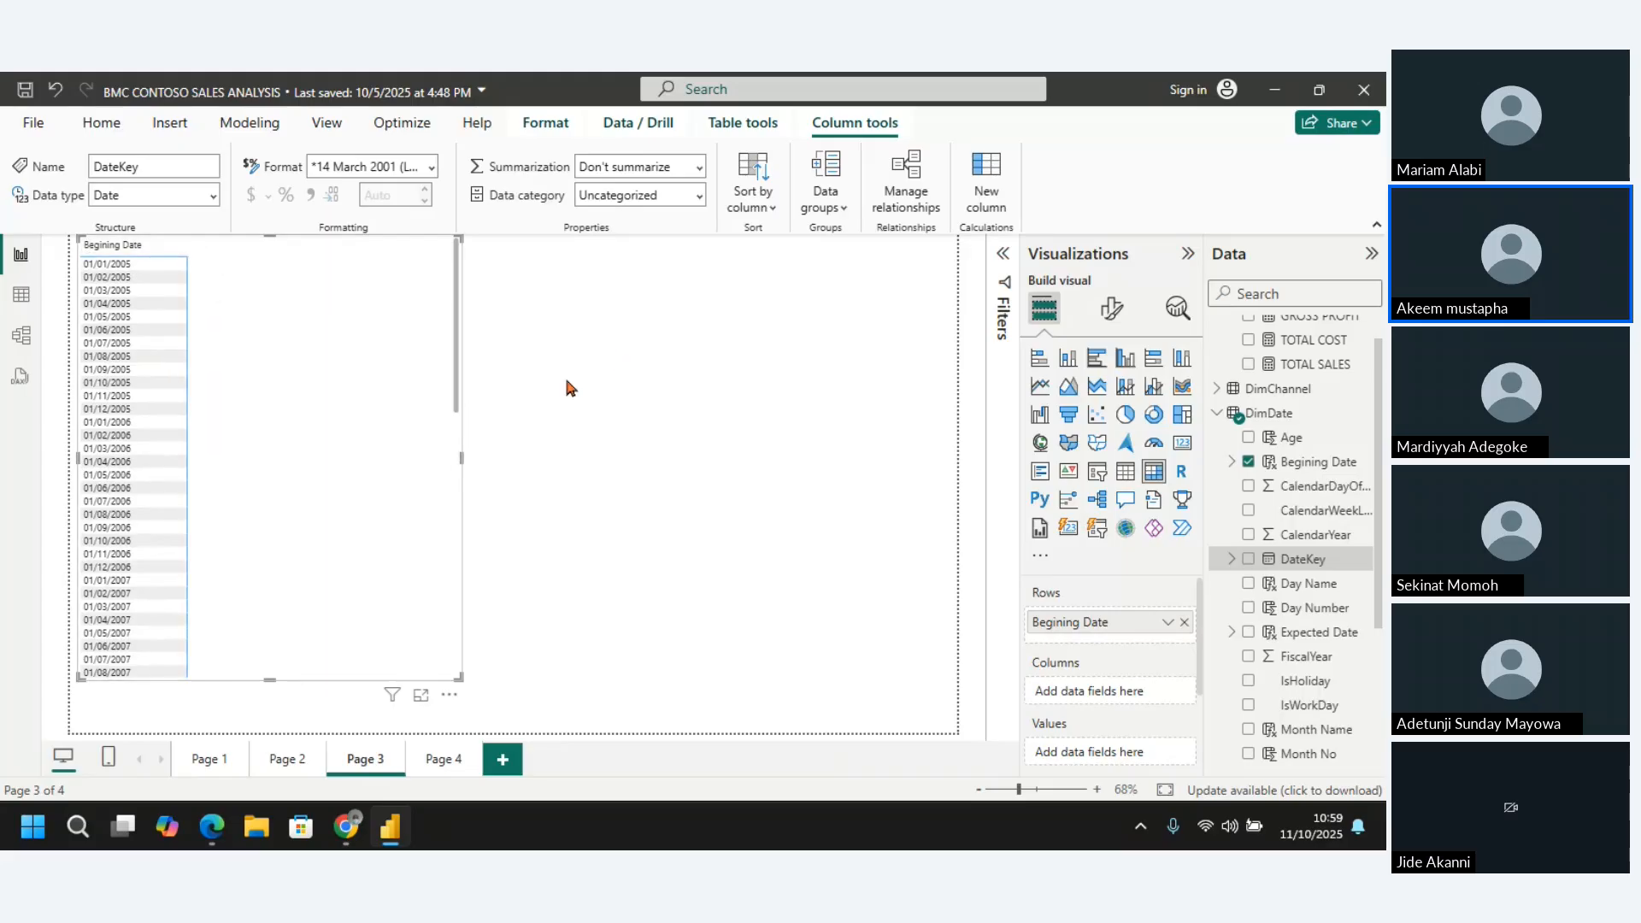
# Add the TOTAL SALES and TOTAL COST measures to the matrix values
pyautogui.click(1300, 365)
pyautogui.click(1247, 365)
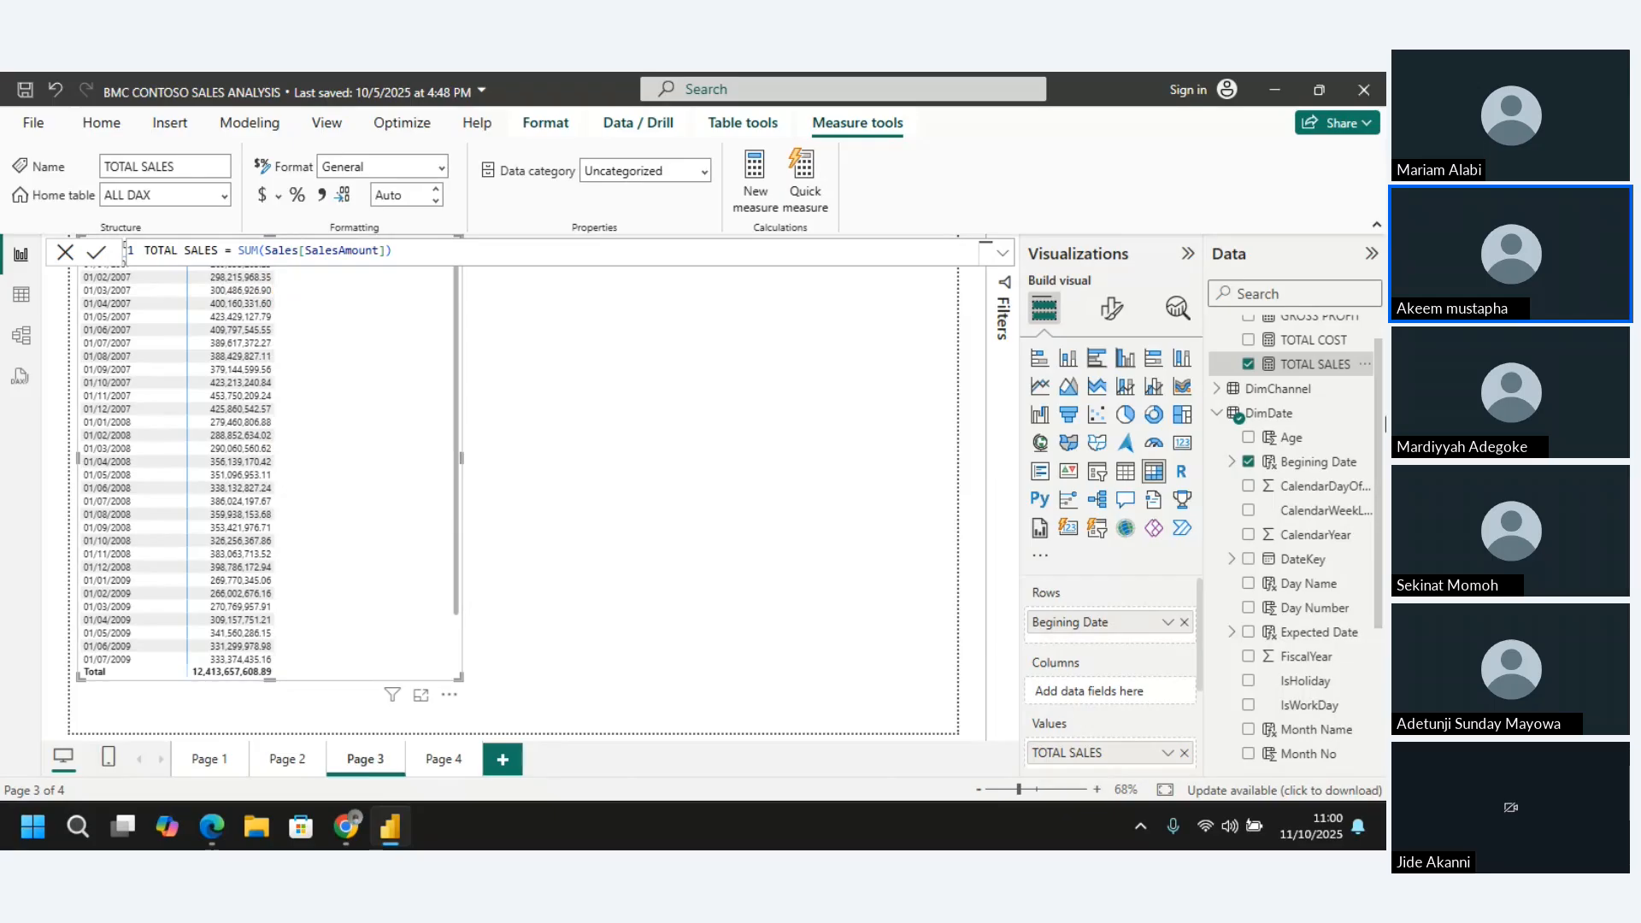
pyautogui.click(1249, 340)
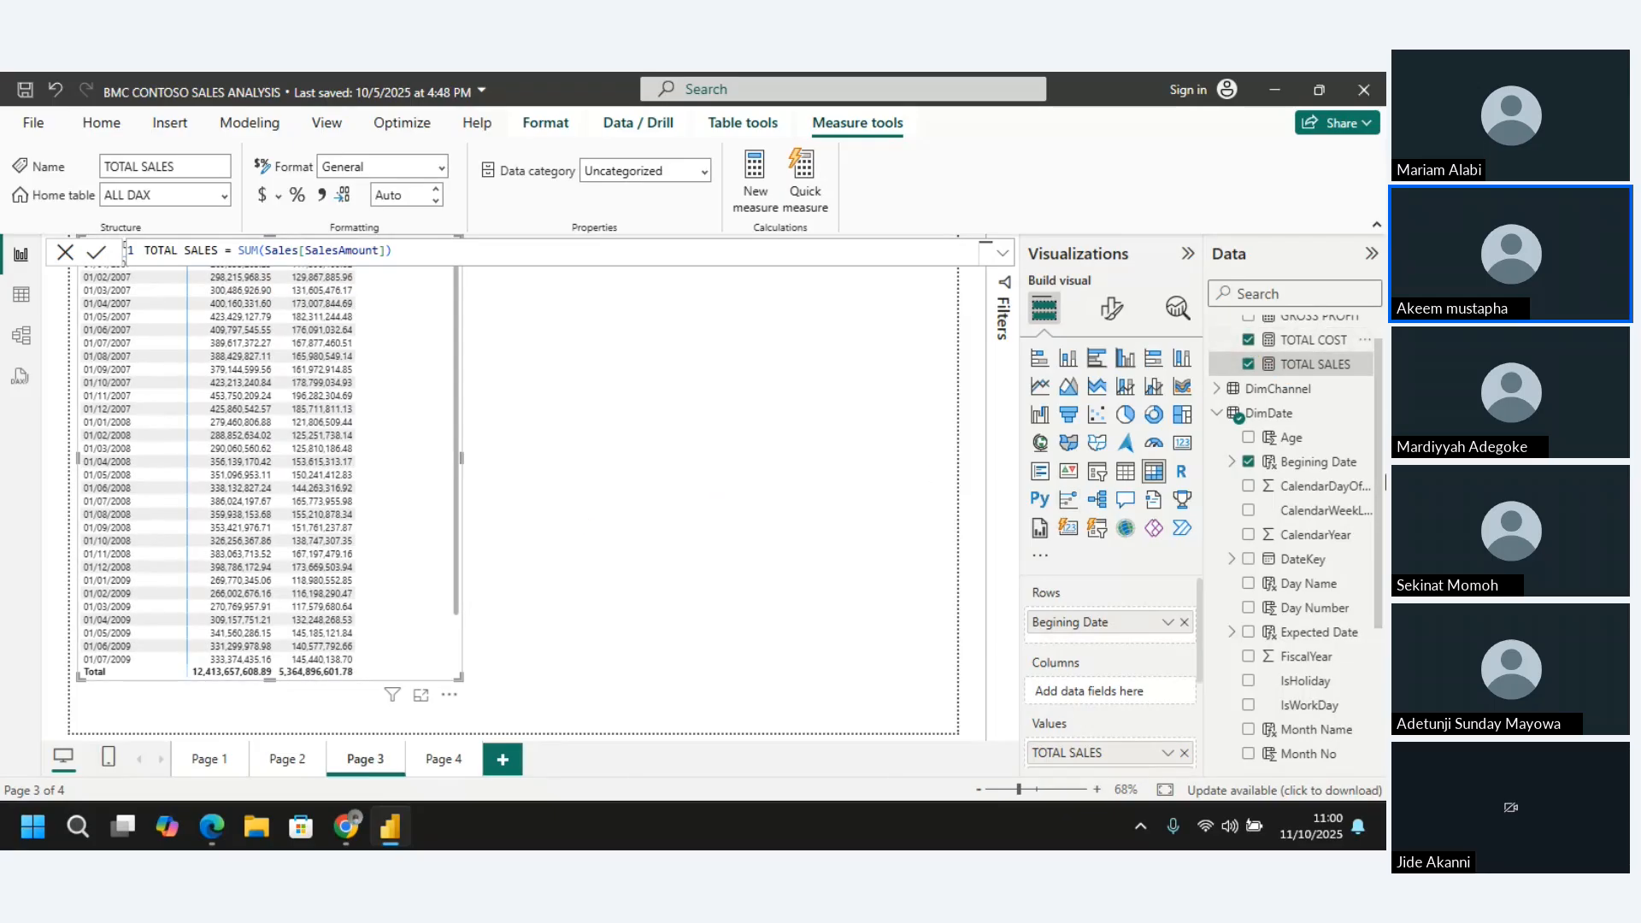
pyautogui.click(714, 475)
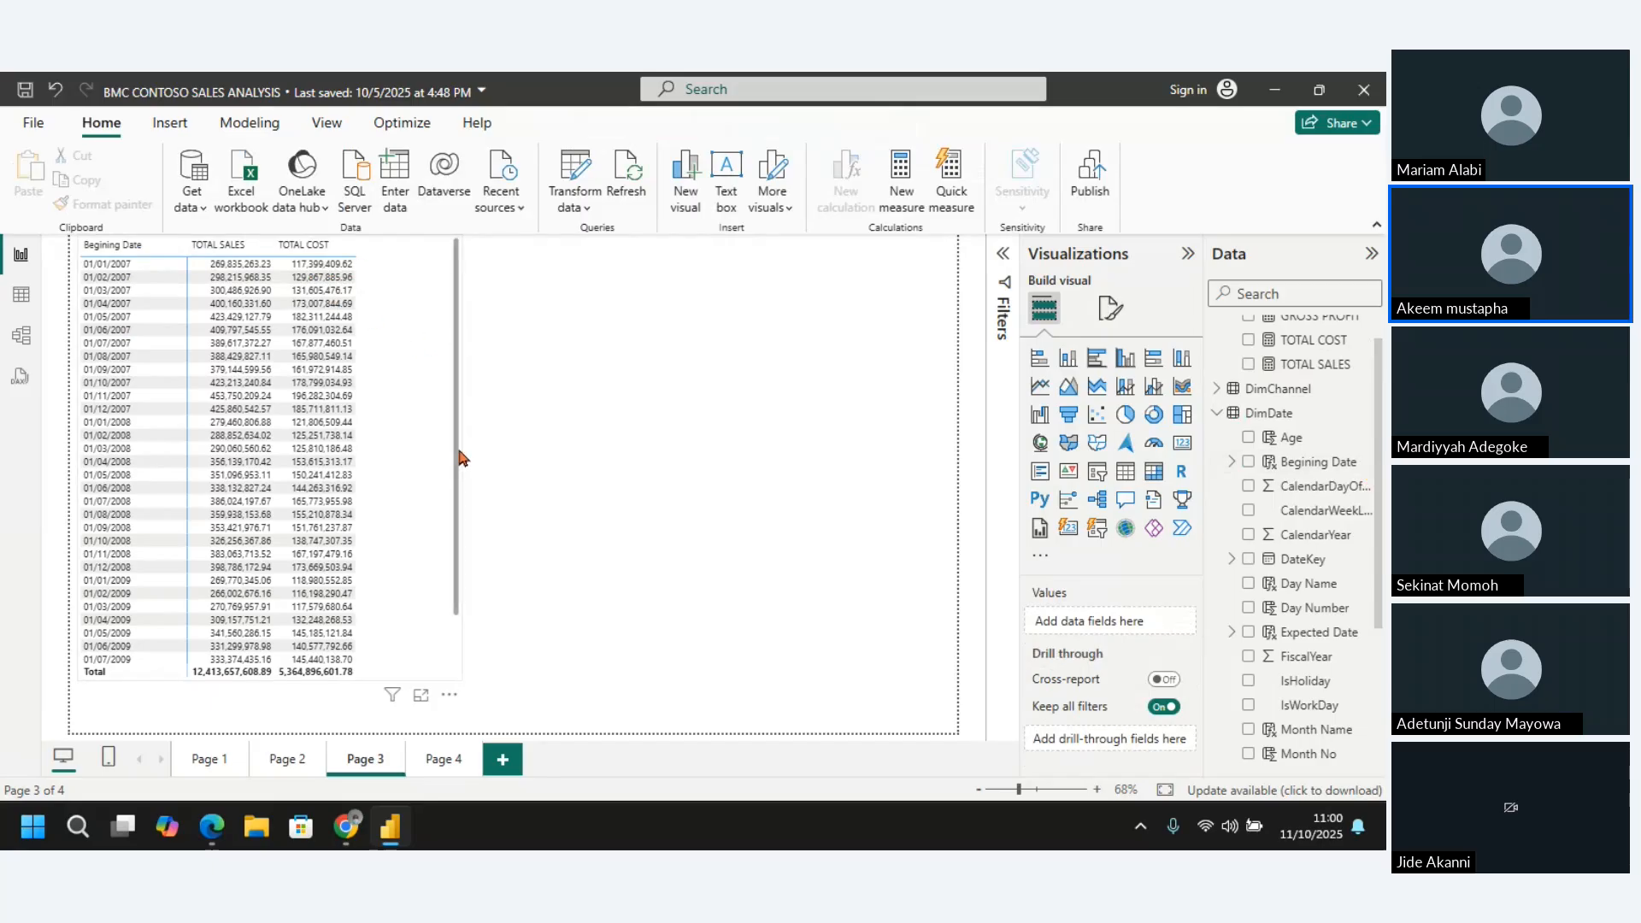
pyautogui.click(131, 247)
pyautogui.click(130, 247)
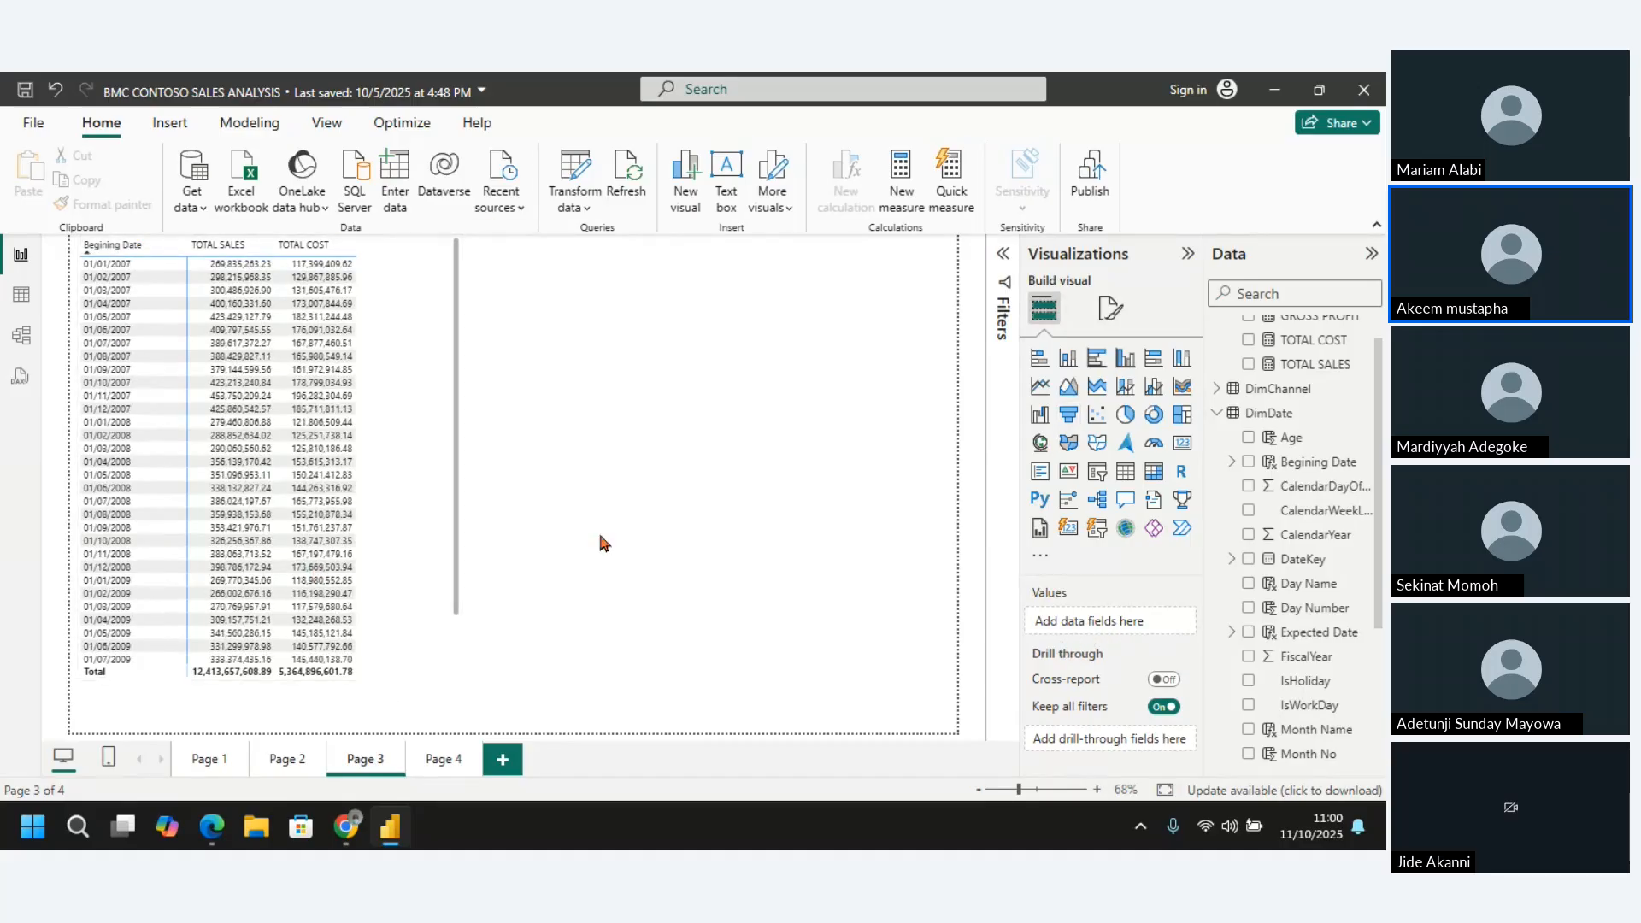
# Clear the row field of the sales and cost matrix, put Begining Date back and show it as plain dates
pyautogui.click(140, 607)
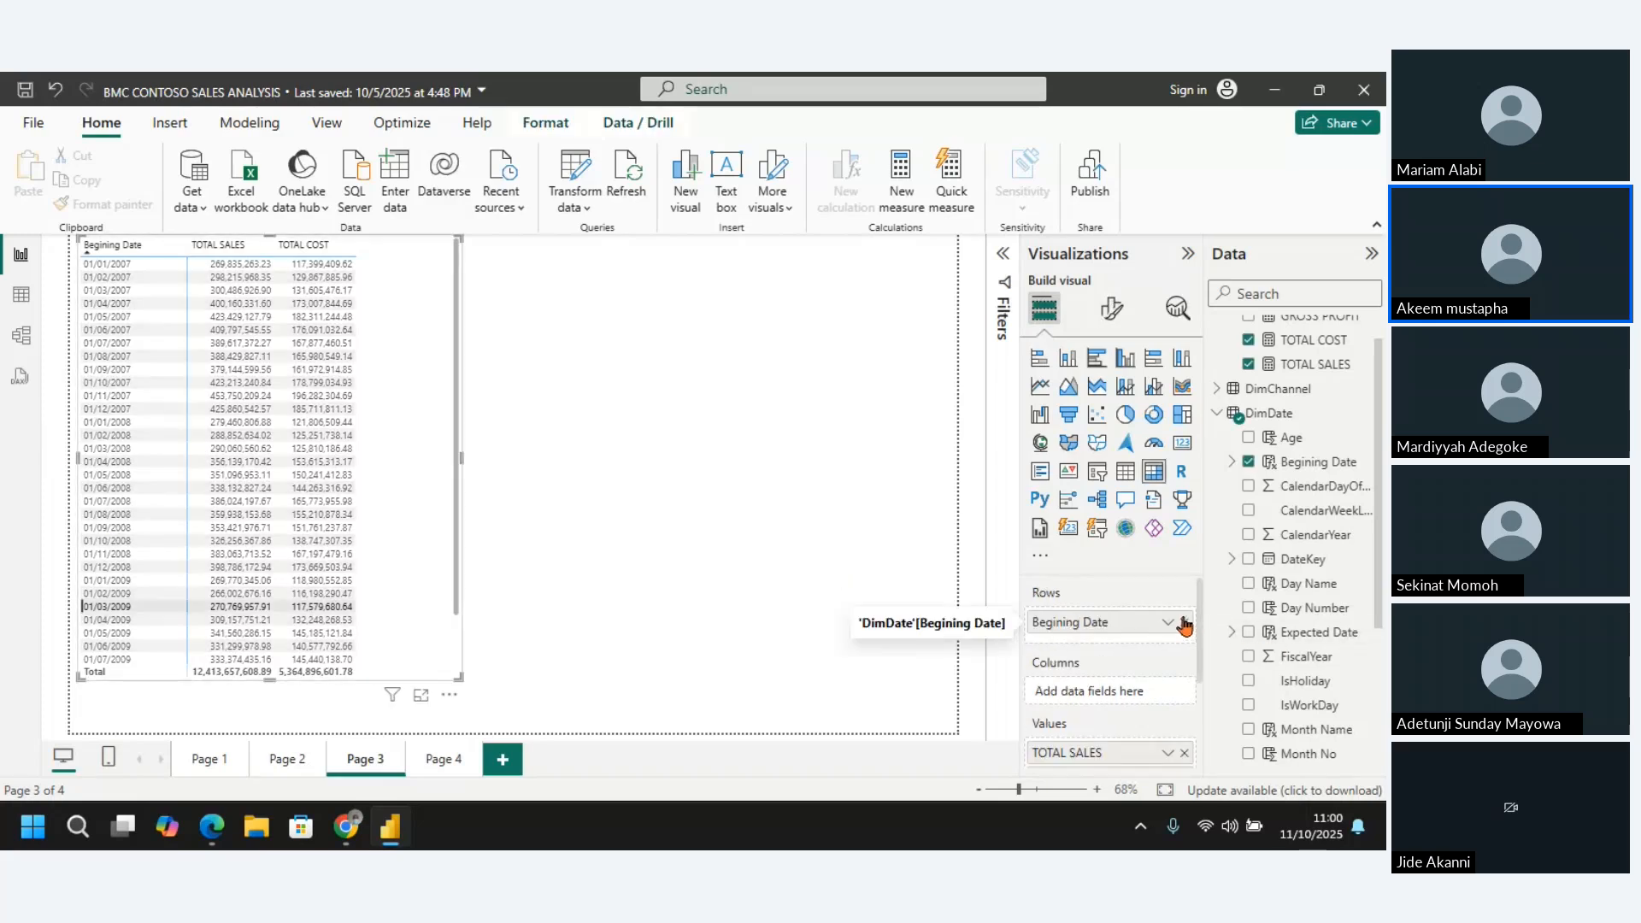
pyautogui.click(1184, 623)
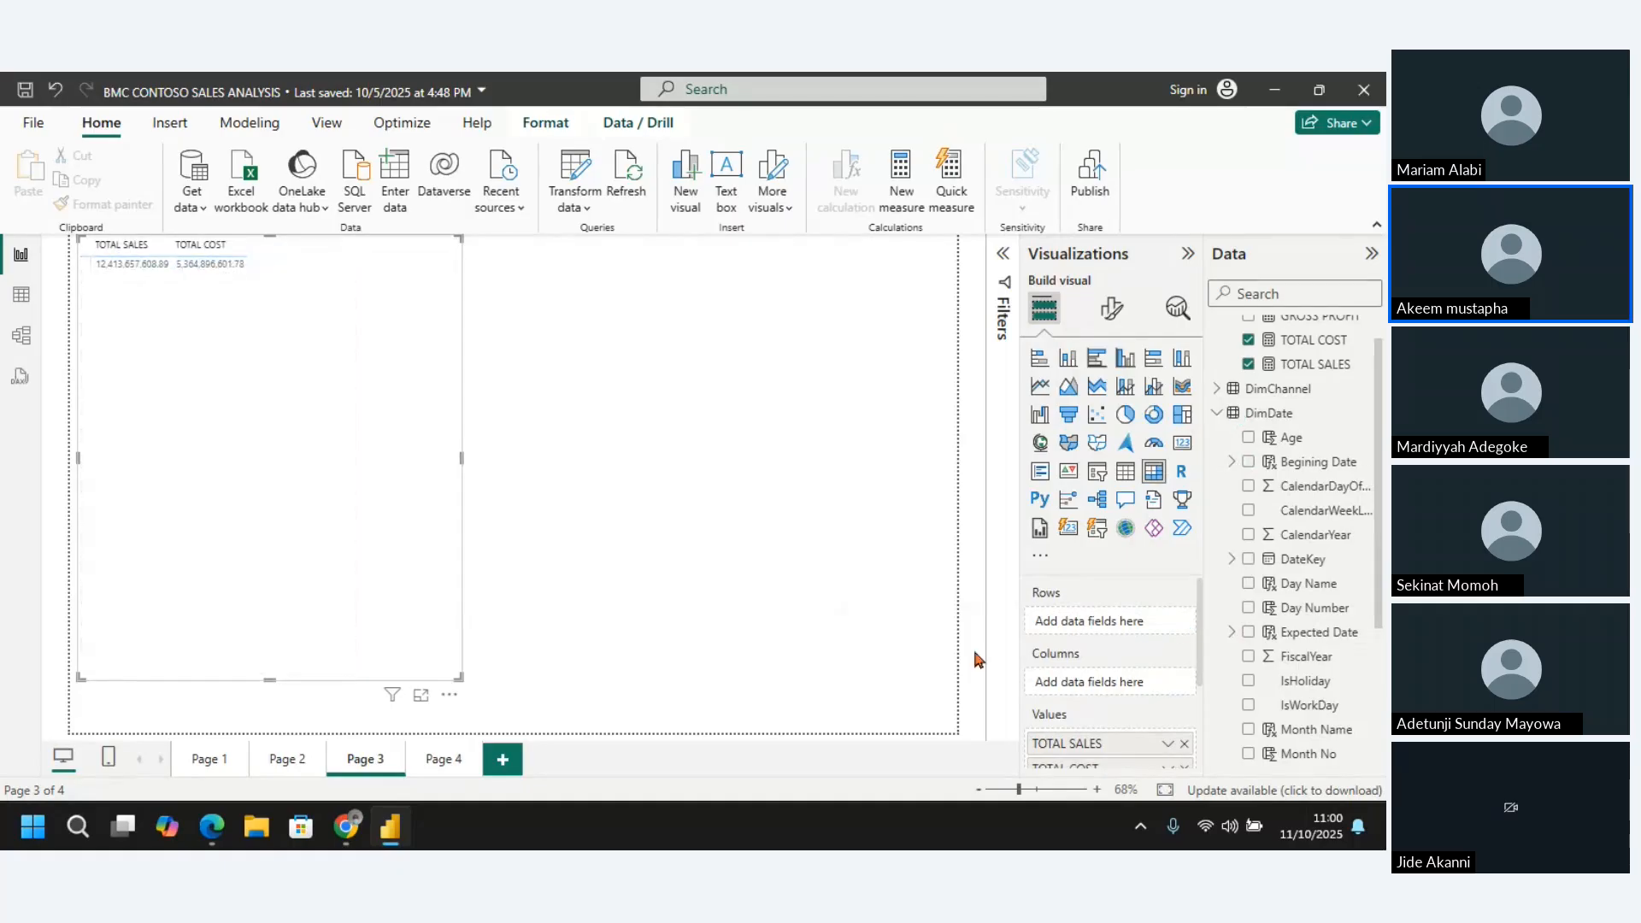
pyautogui.moveTo(1308, 464); pyautogui.dragTo(1130, 631)
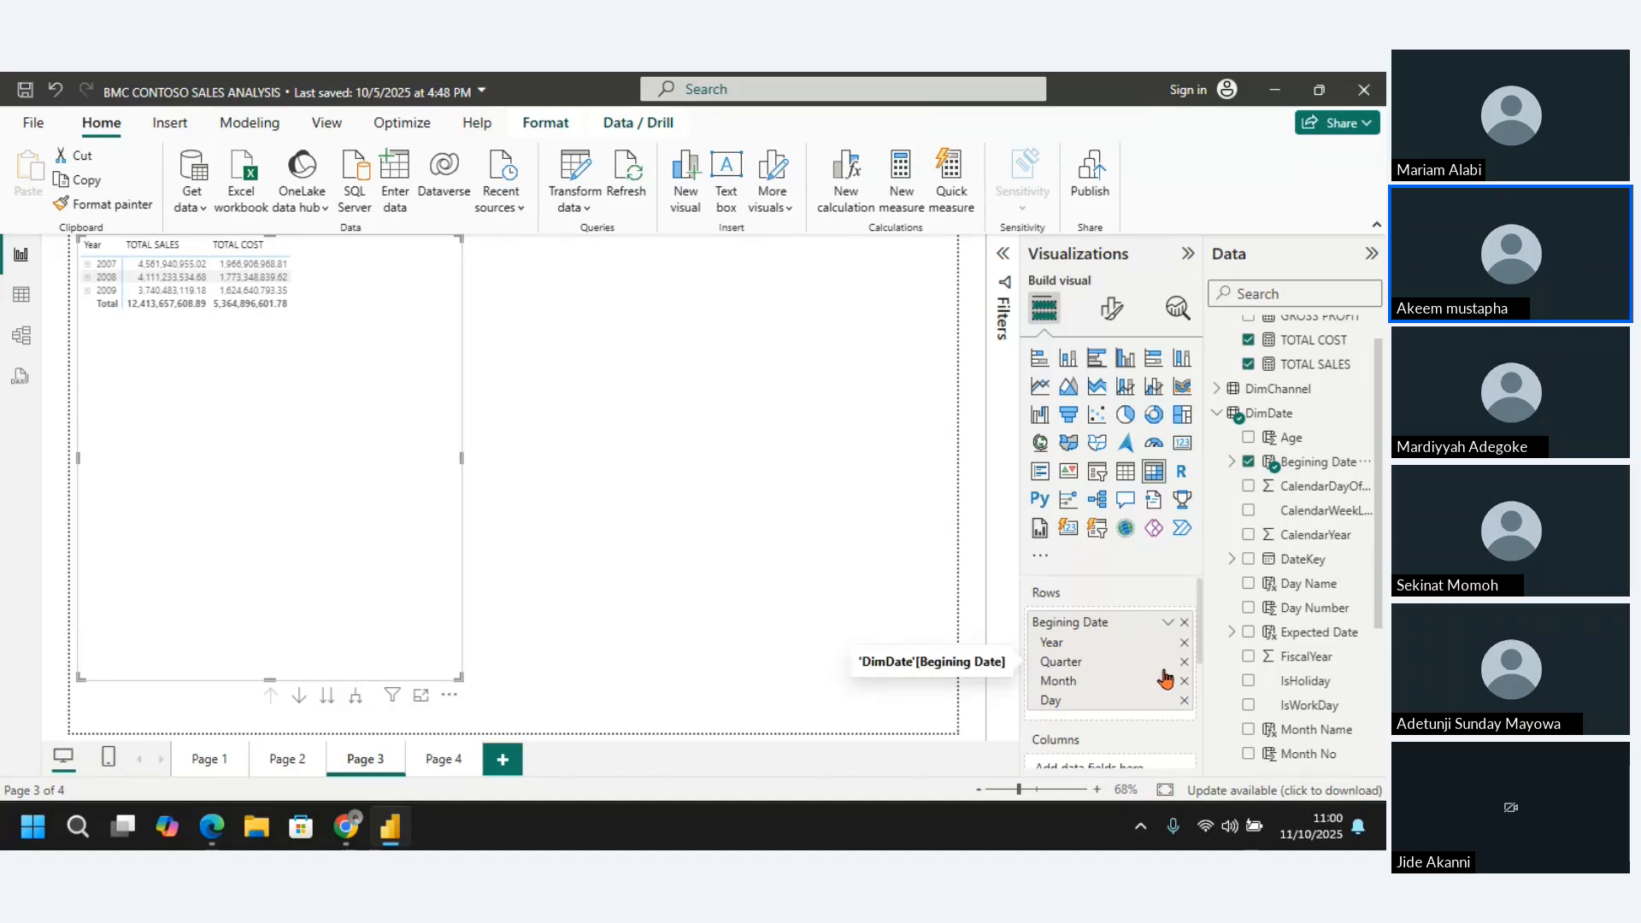
pyautogui.click(1167, 623)
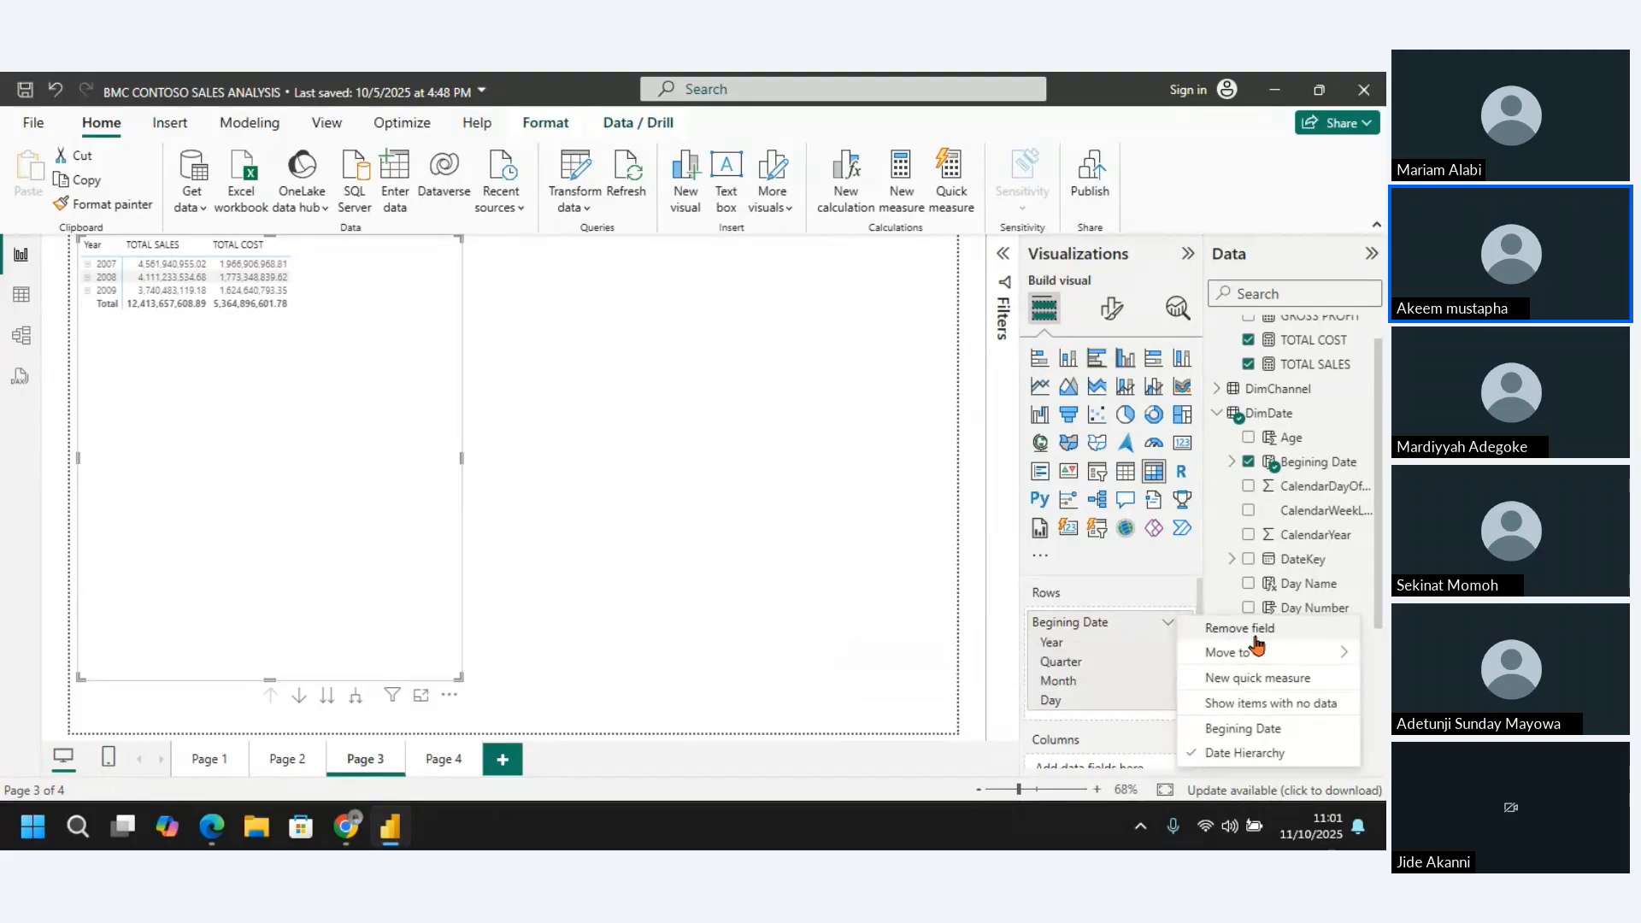
pyautogui.click(1249, 731)
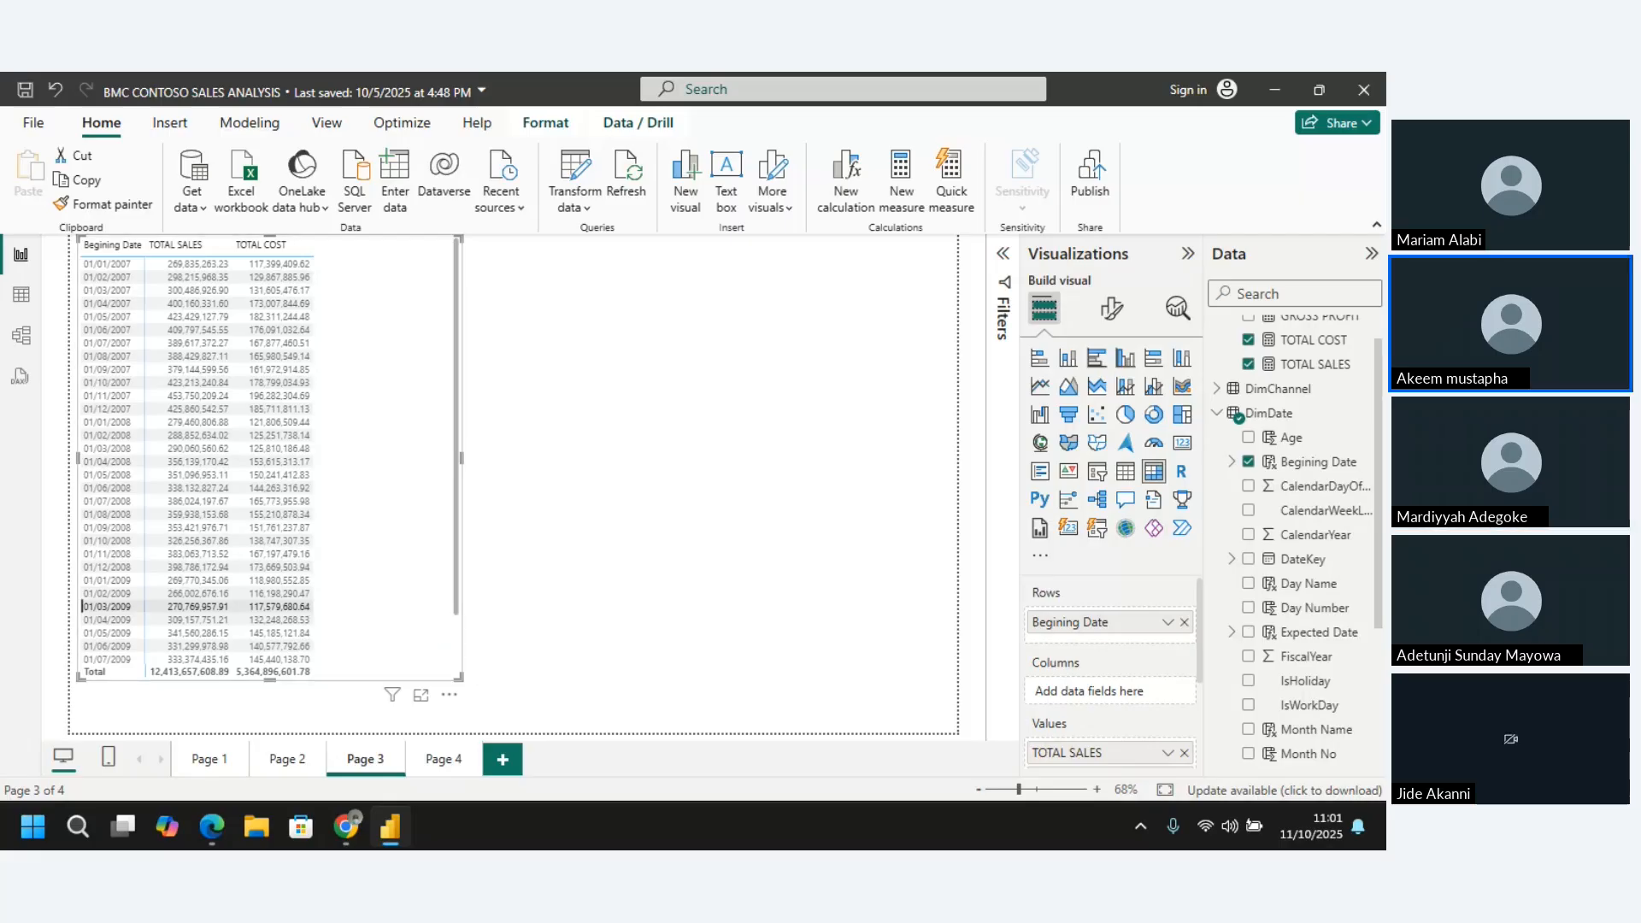
# Widen the matrix visual slightly and add the GROSS PROFIT measure to its values
pyautogui.hotkey('alt', 'Tab')
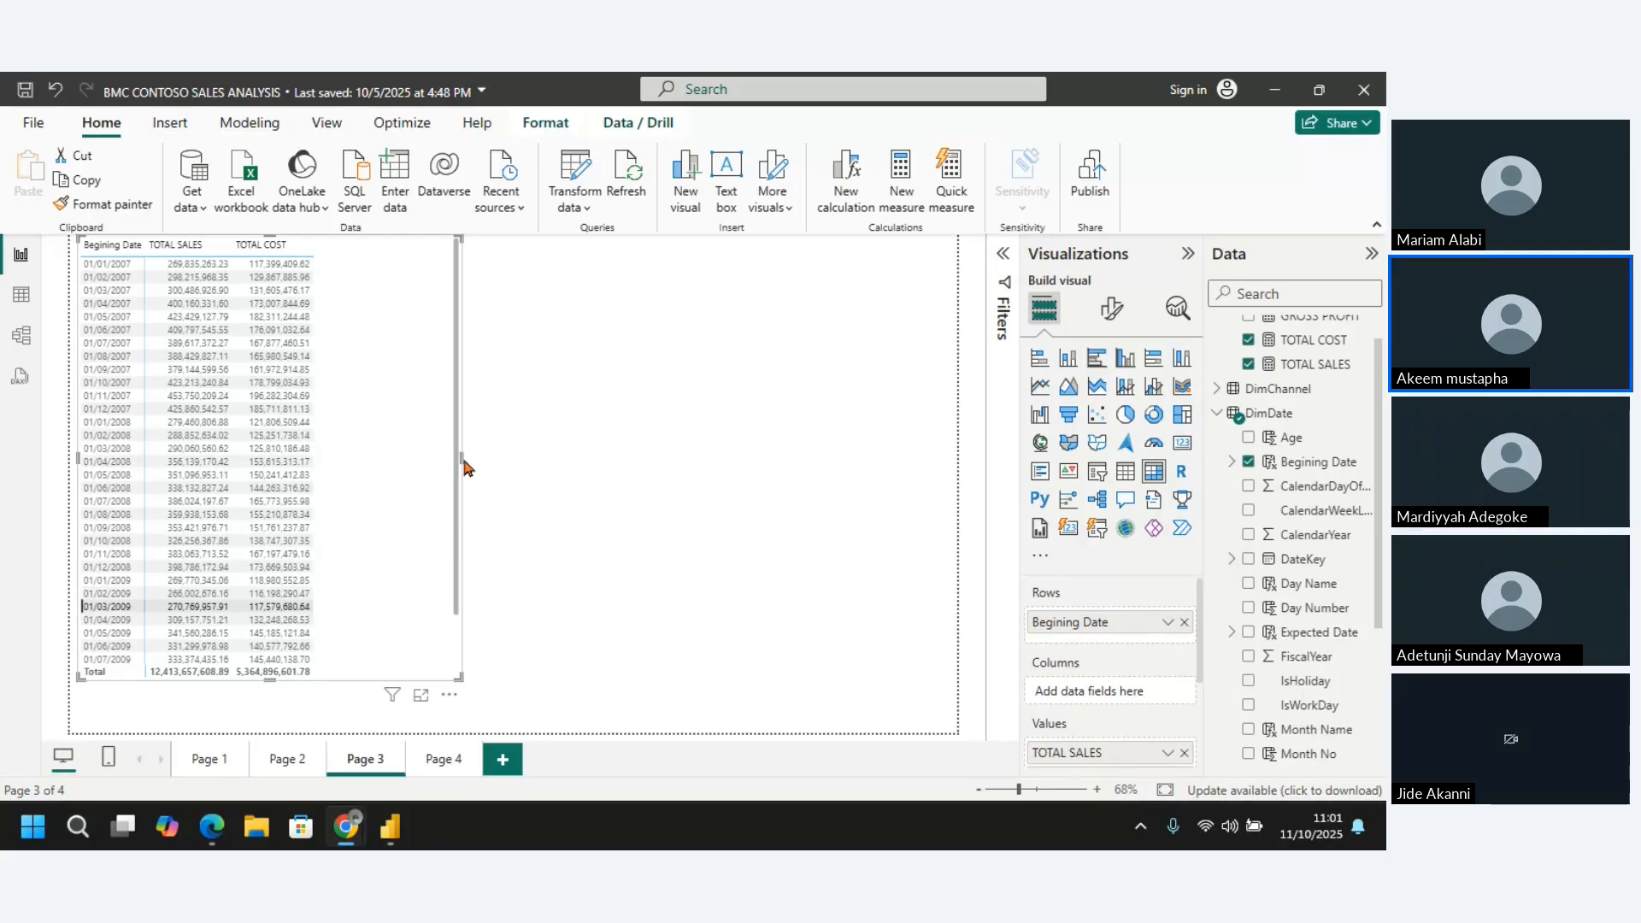
pyautogui.moveTo(462, 458); pyautogui.dragTo(498, 458)
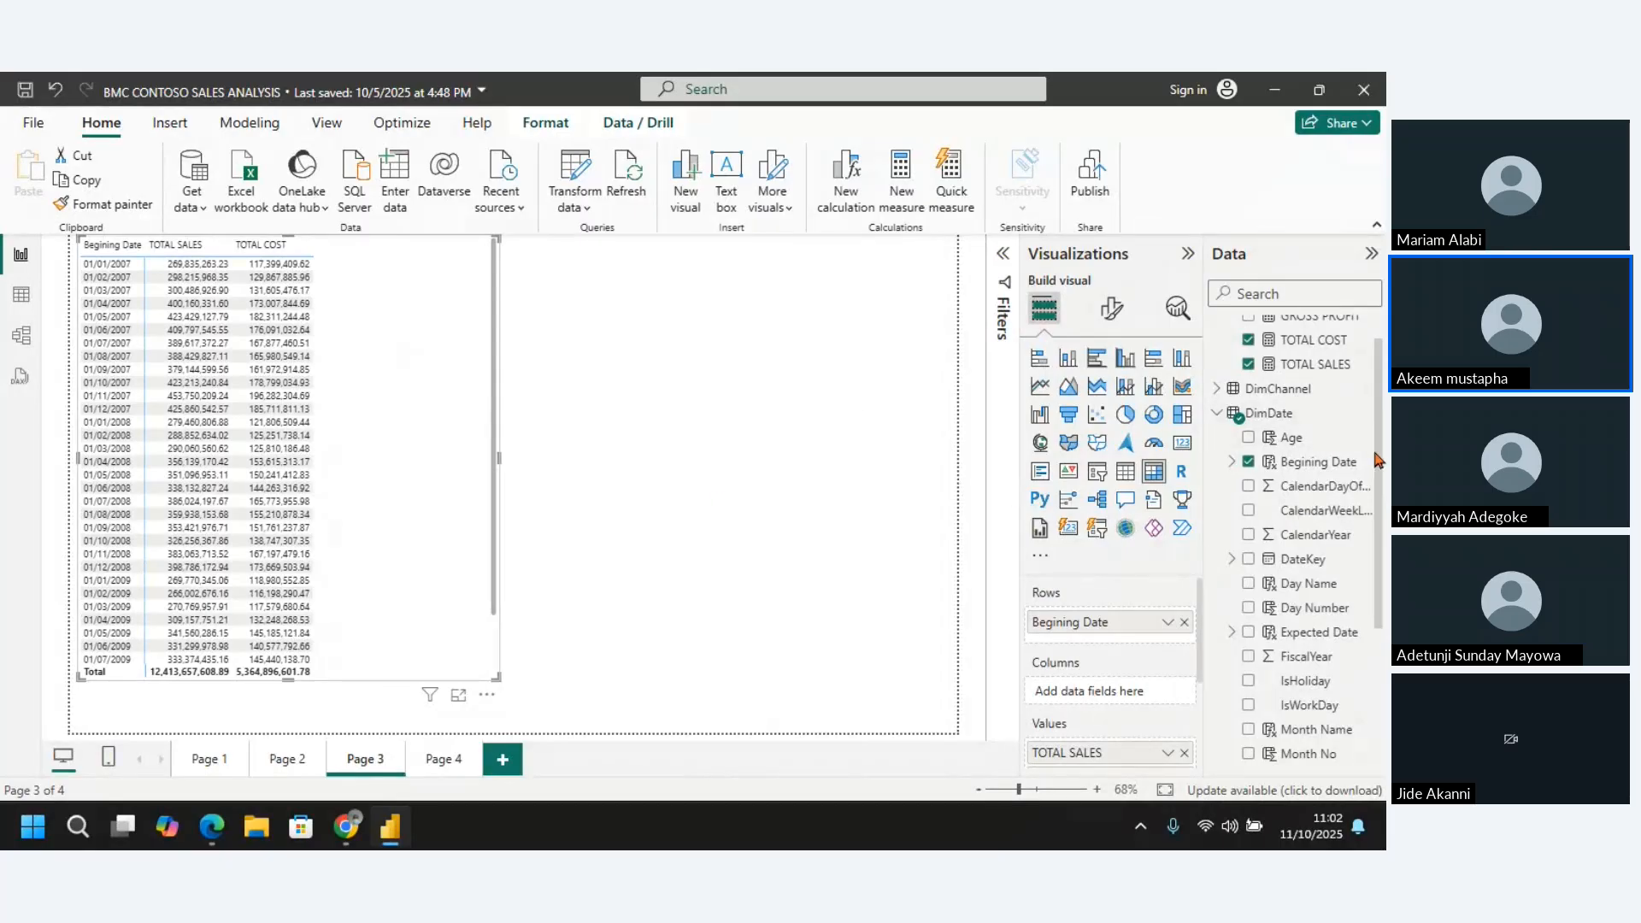
pyautogui.scroll(1, 1379, 382)
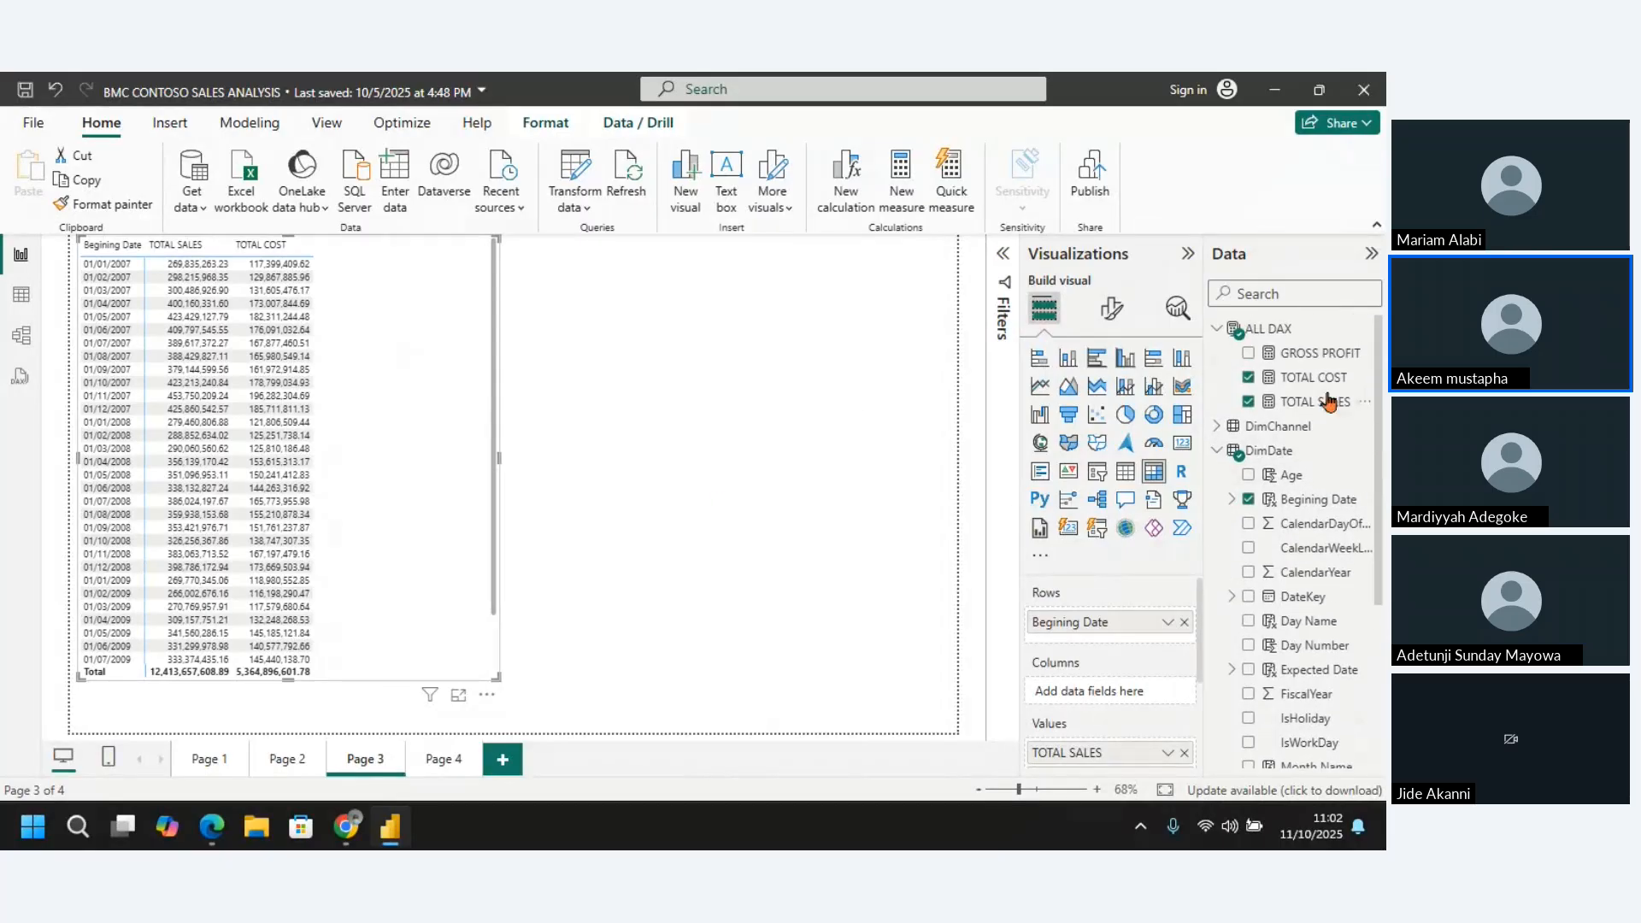
pyautogui.click(1248, 354)
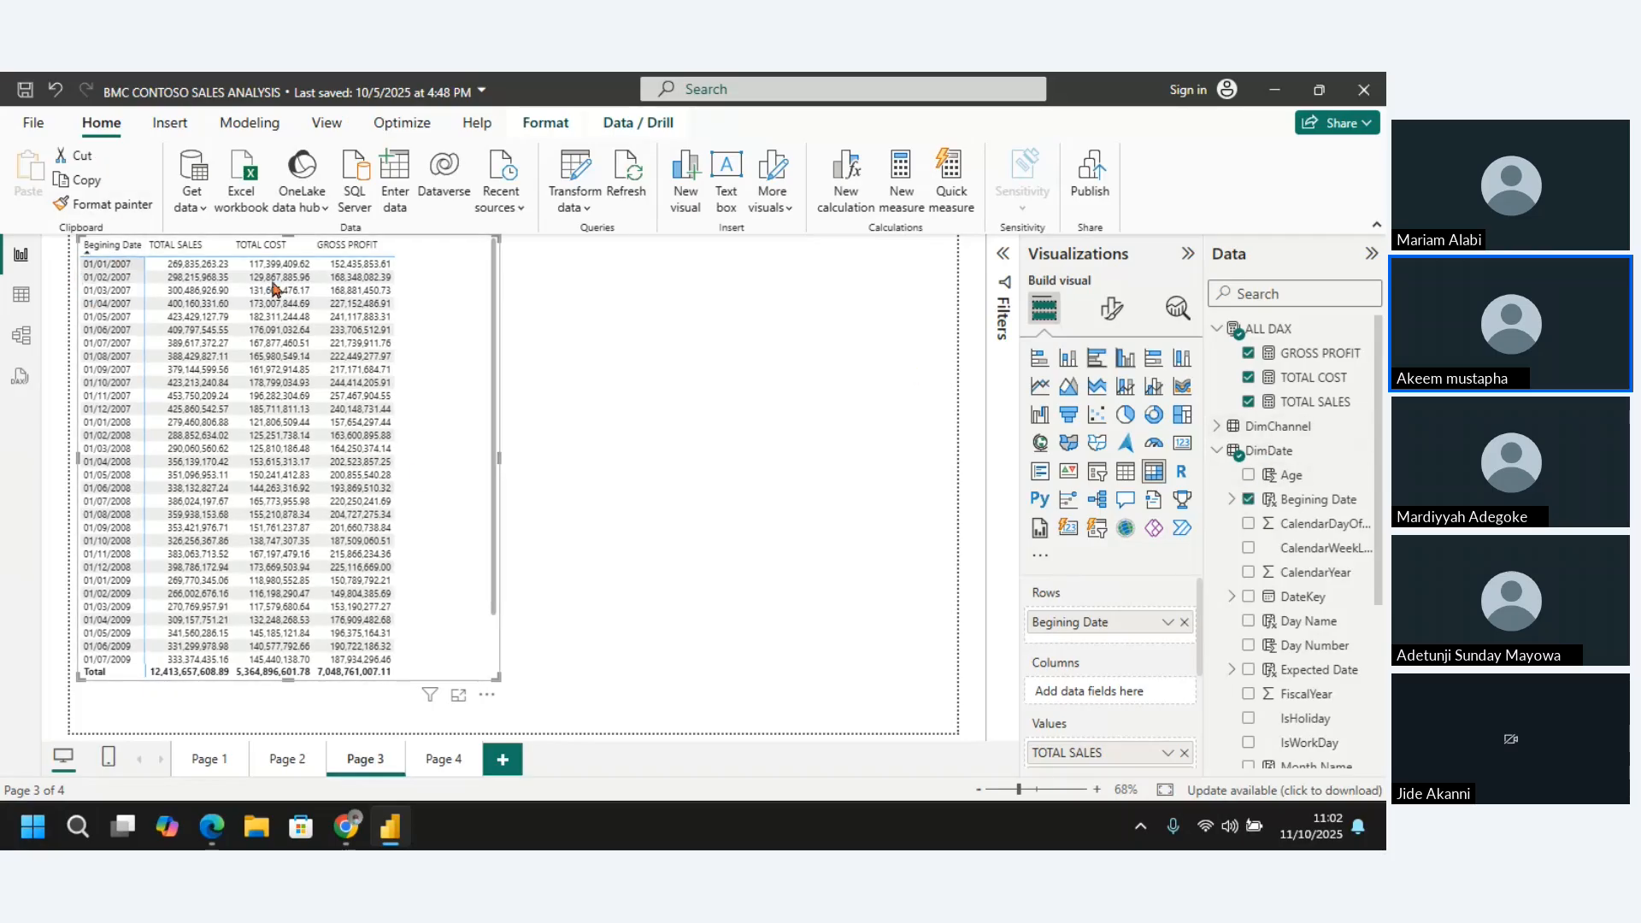
# Replace Begining Date with DateKey in the matrix rows and check the field's options, keeping Date Hierarchy
pyautogui.click(1249, 500)
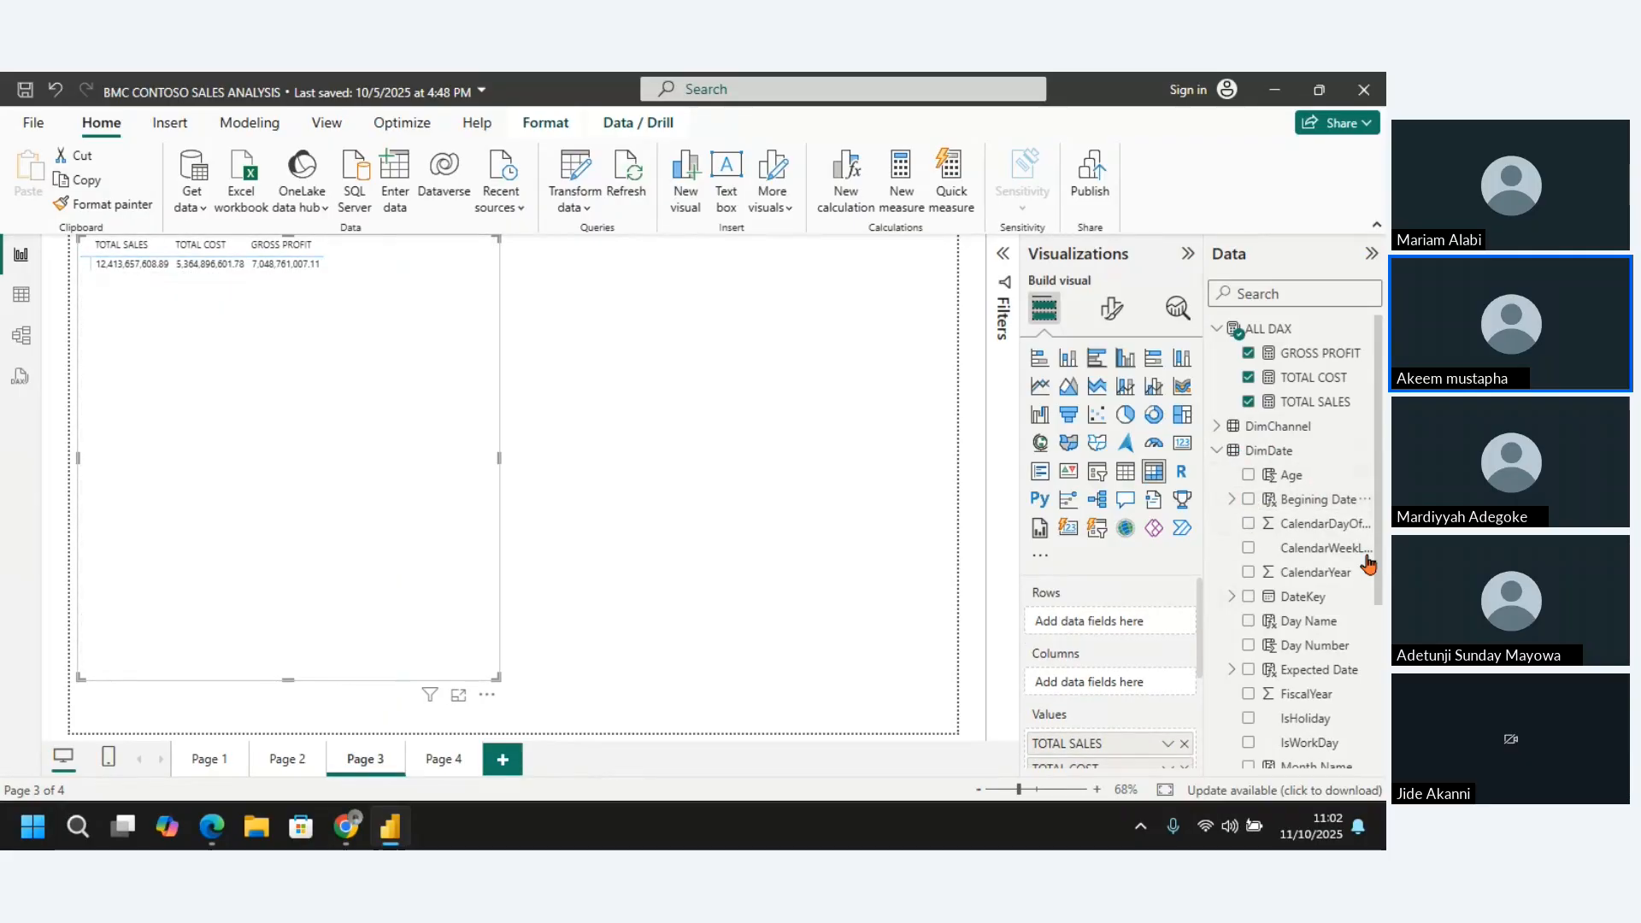
pyautogui.click(1249, 598)
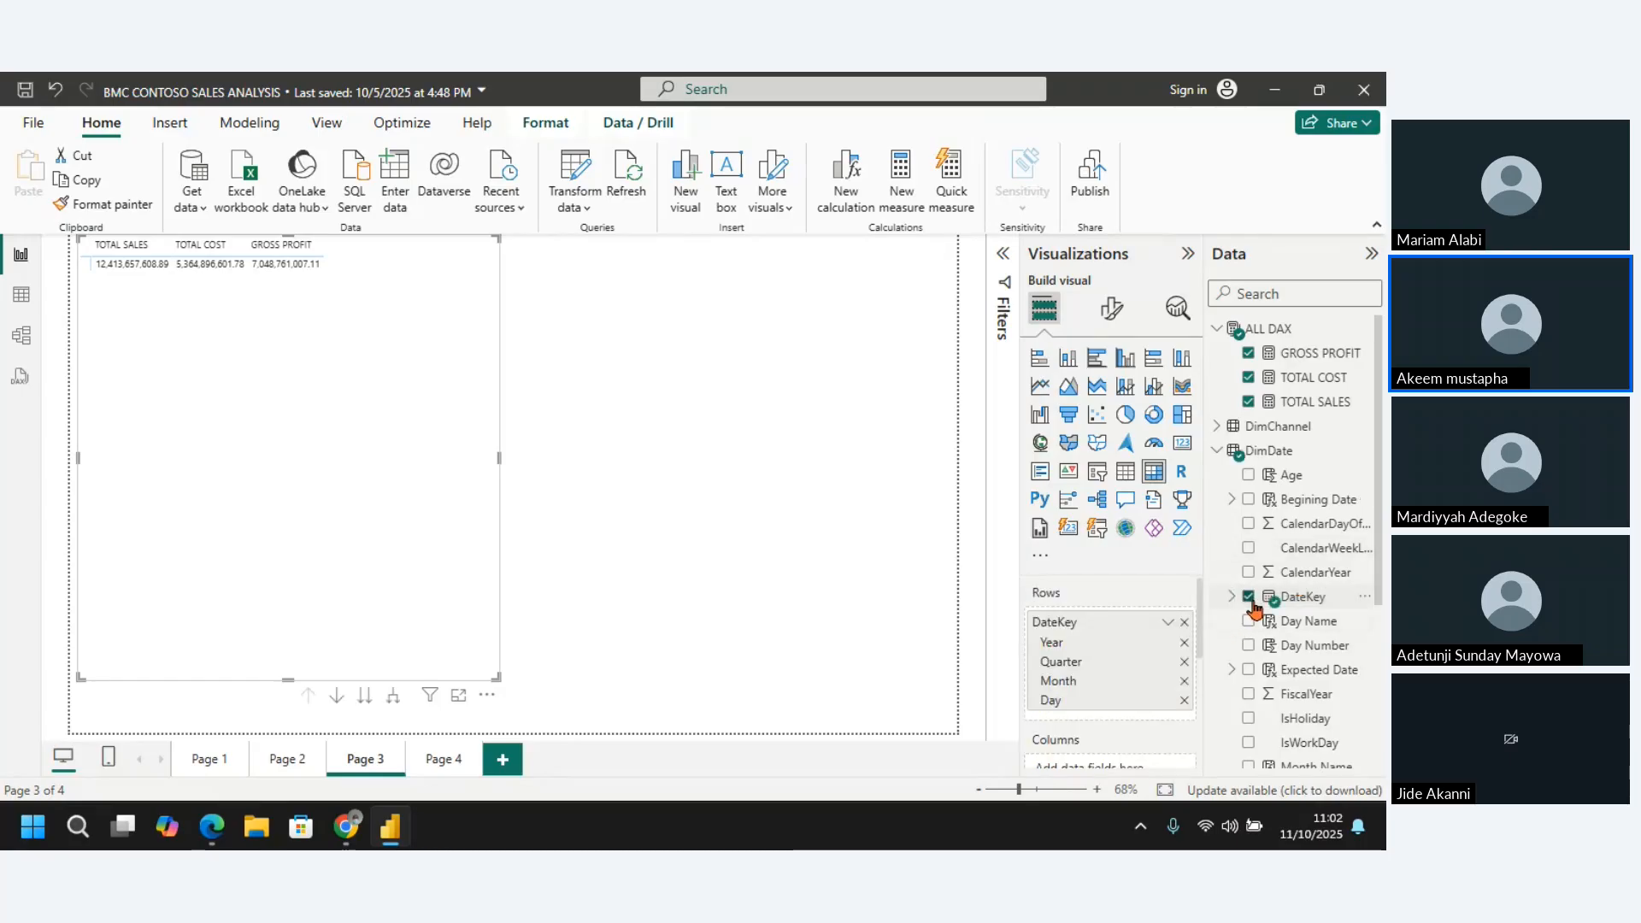
pyautogui.click(1169, 625)
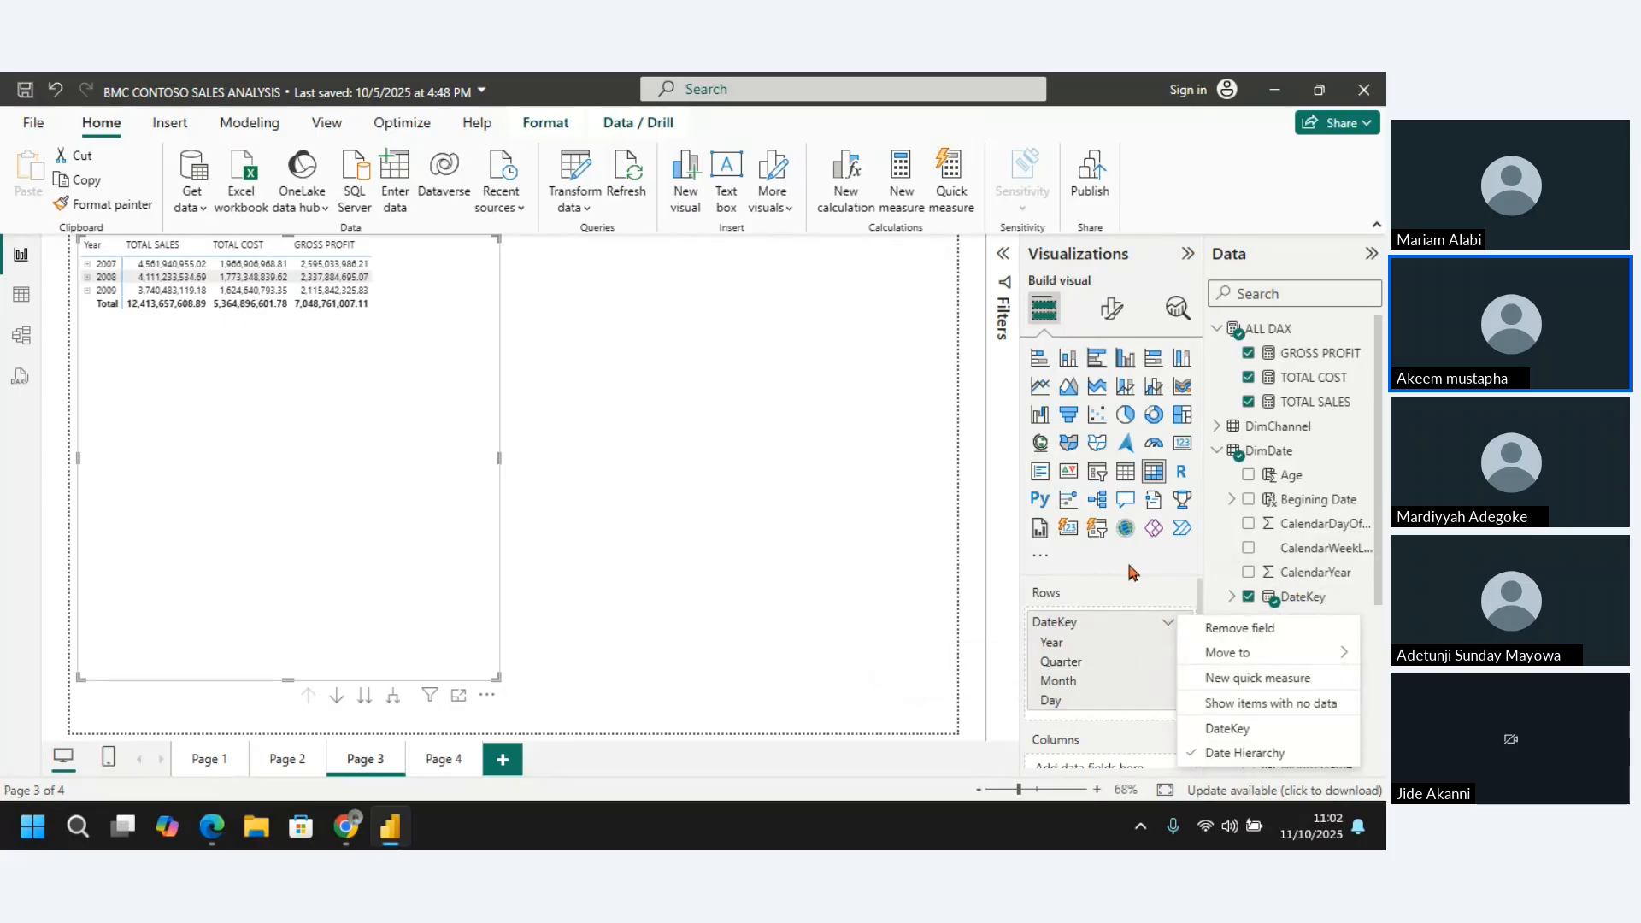
pyautogui.click(1139, 580)
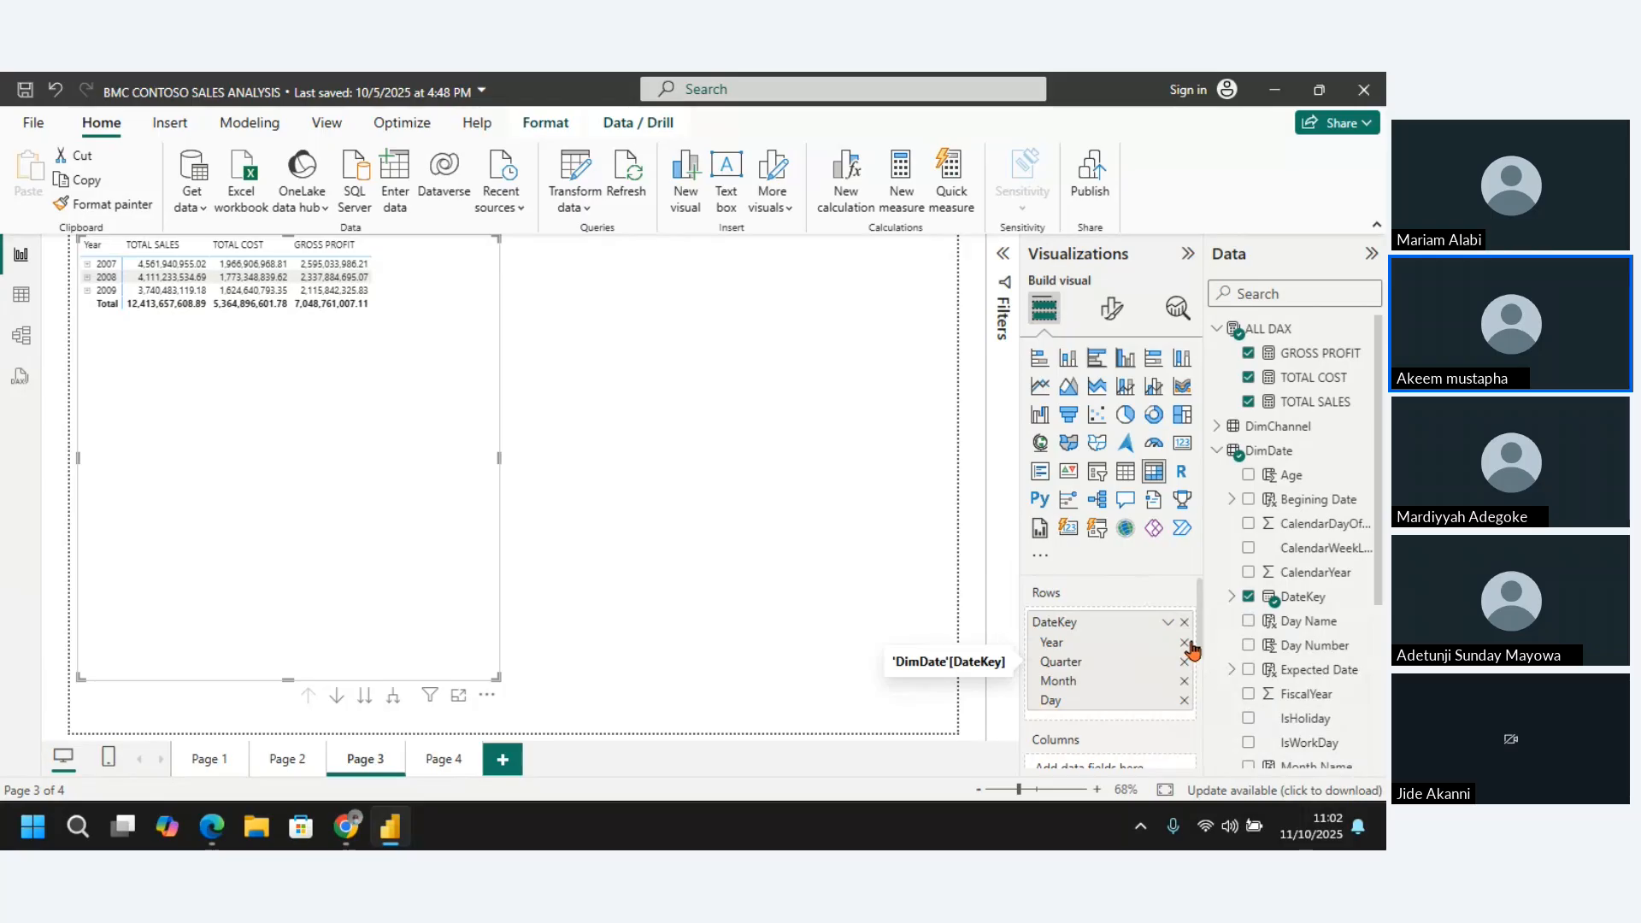
# Remove Year, Day and Quarter from DateKey in the matrix rows, leaving only Month, and highlight the February and March rows
pyautogui.click(1186, 644)
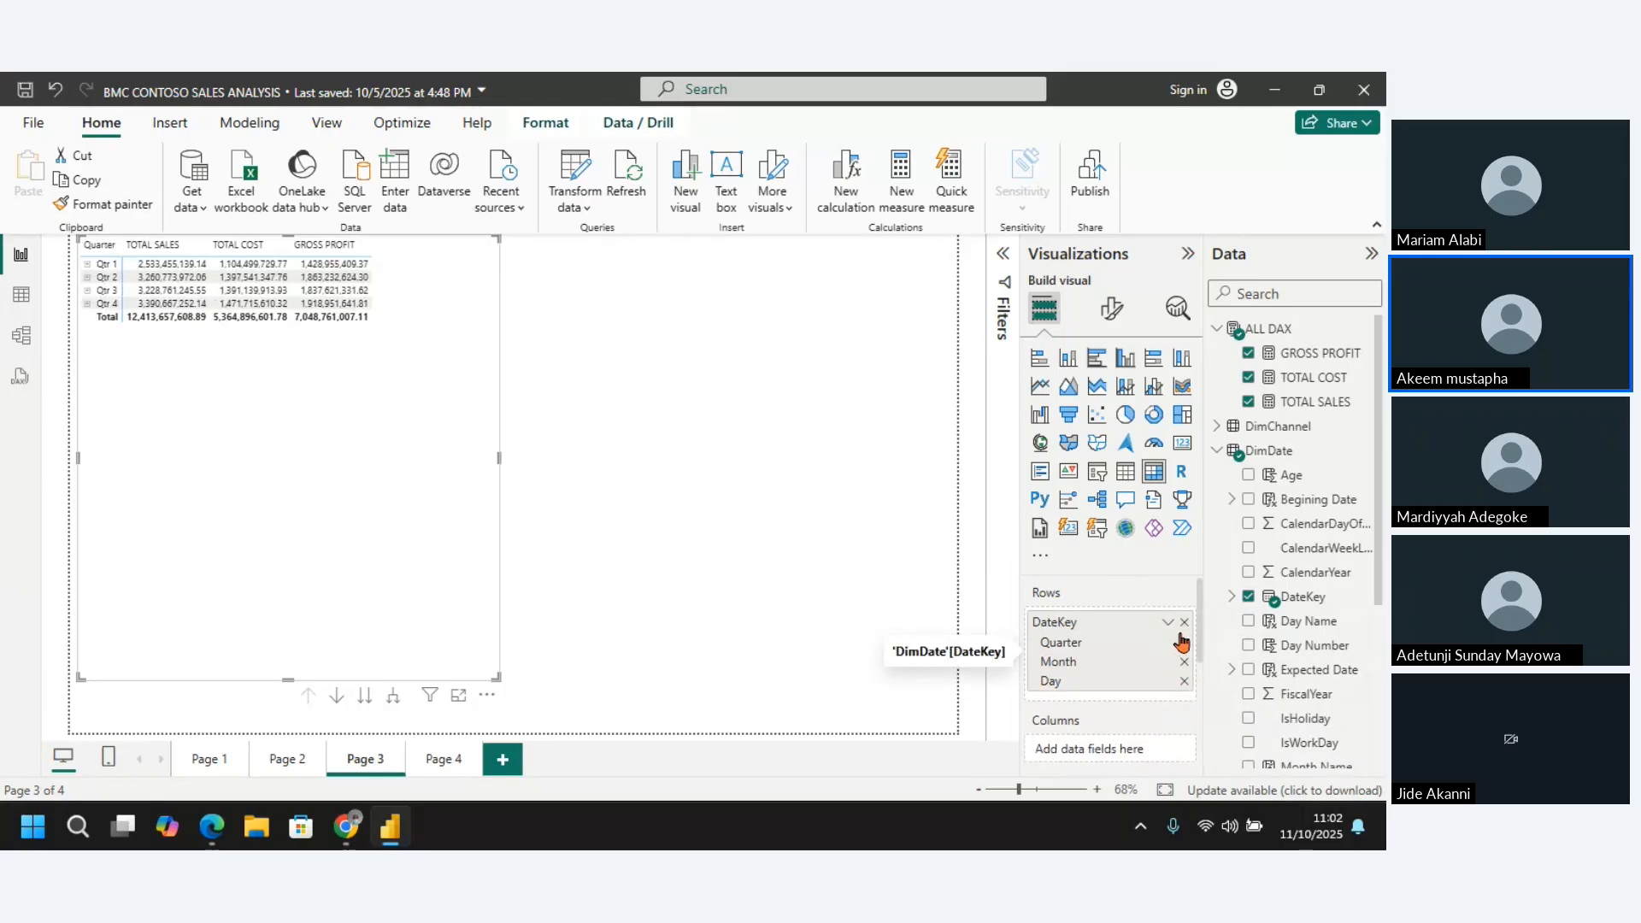
pyautogui.click(1184, 682)
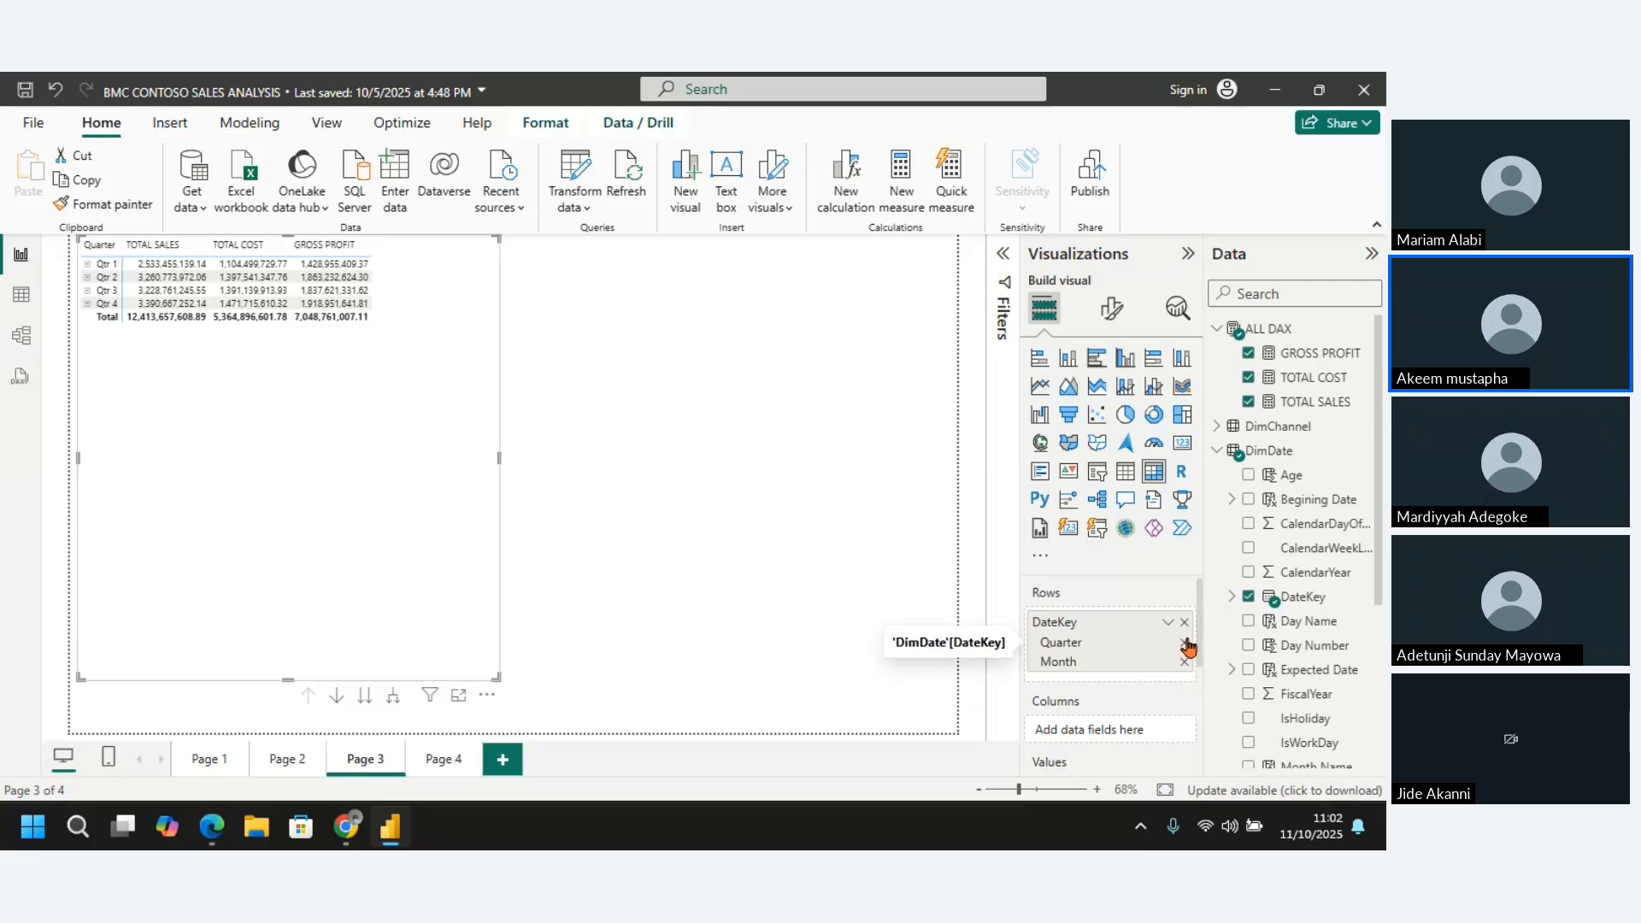
pyautogui.click(1185, 643)
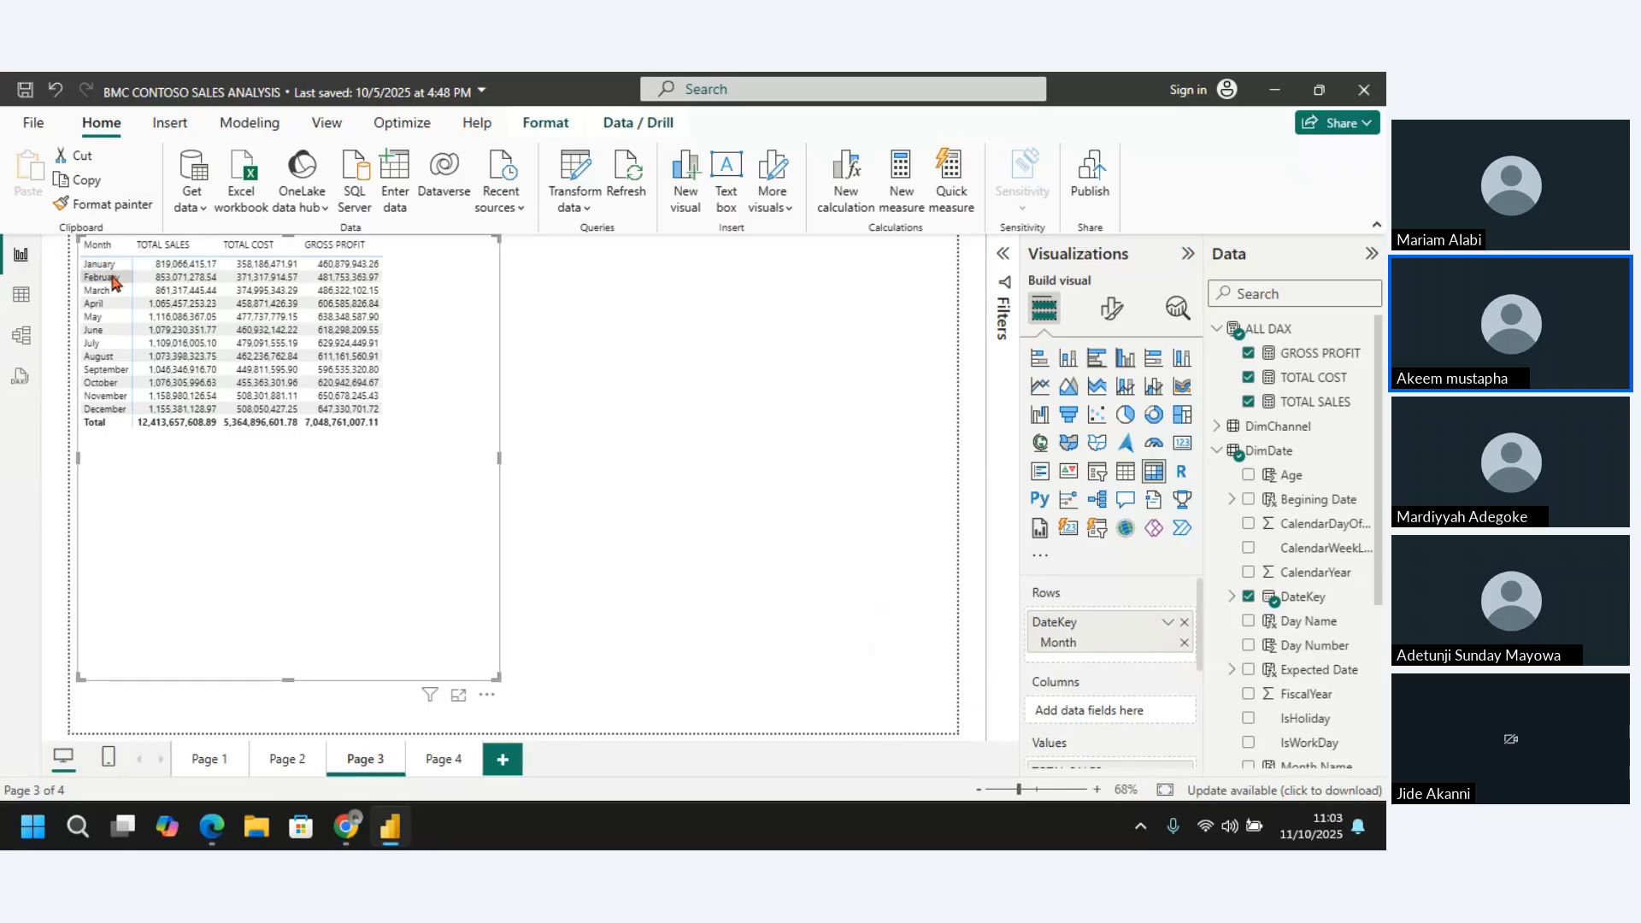
pyautogui.click(170, 279)
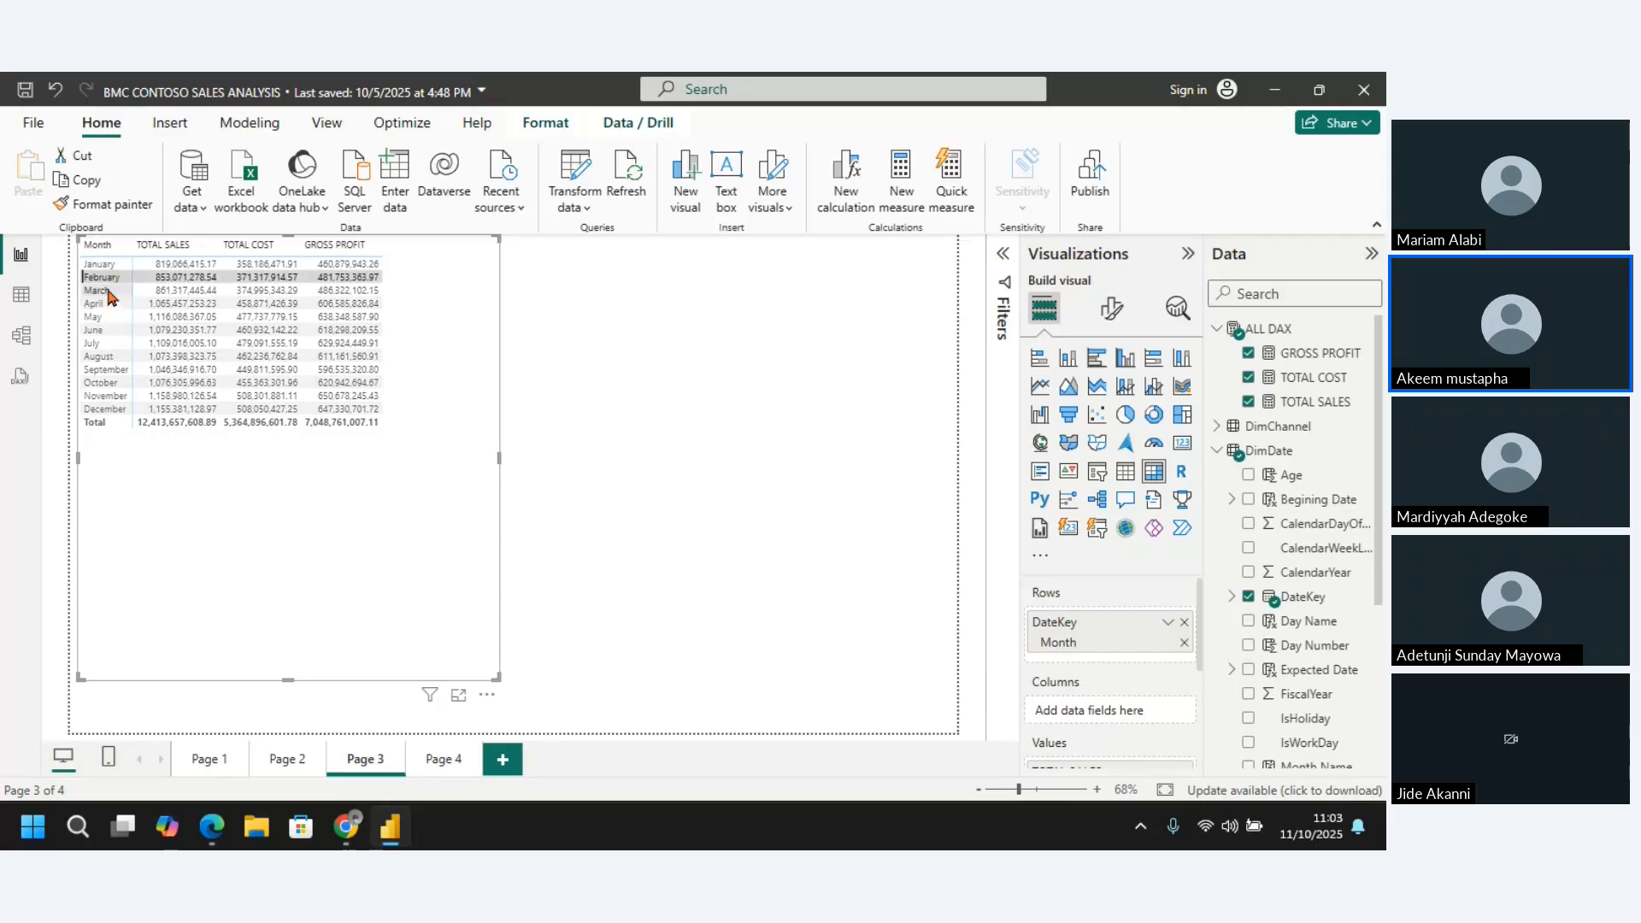
pyautogui.click(111, 294)
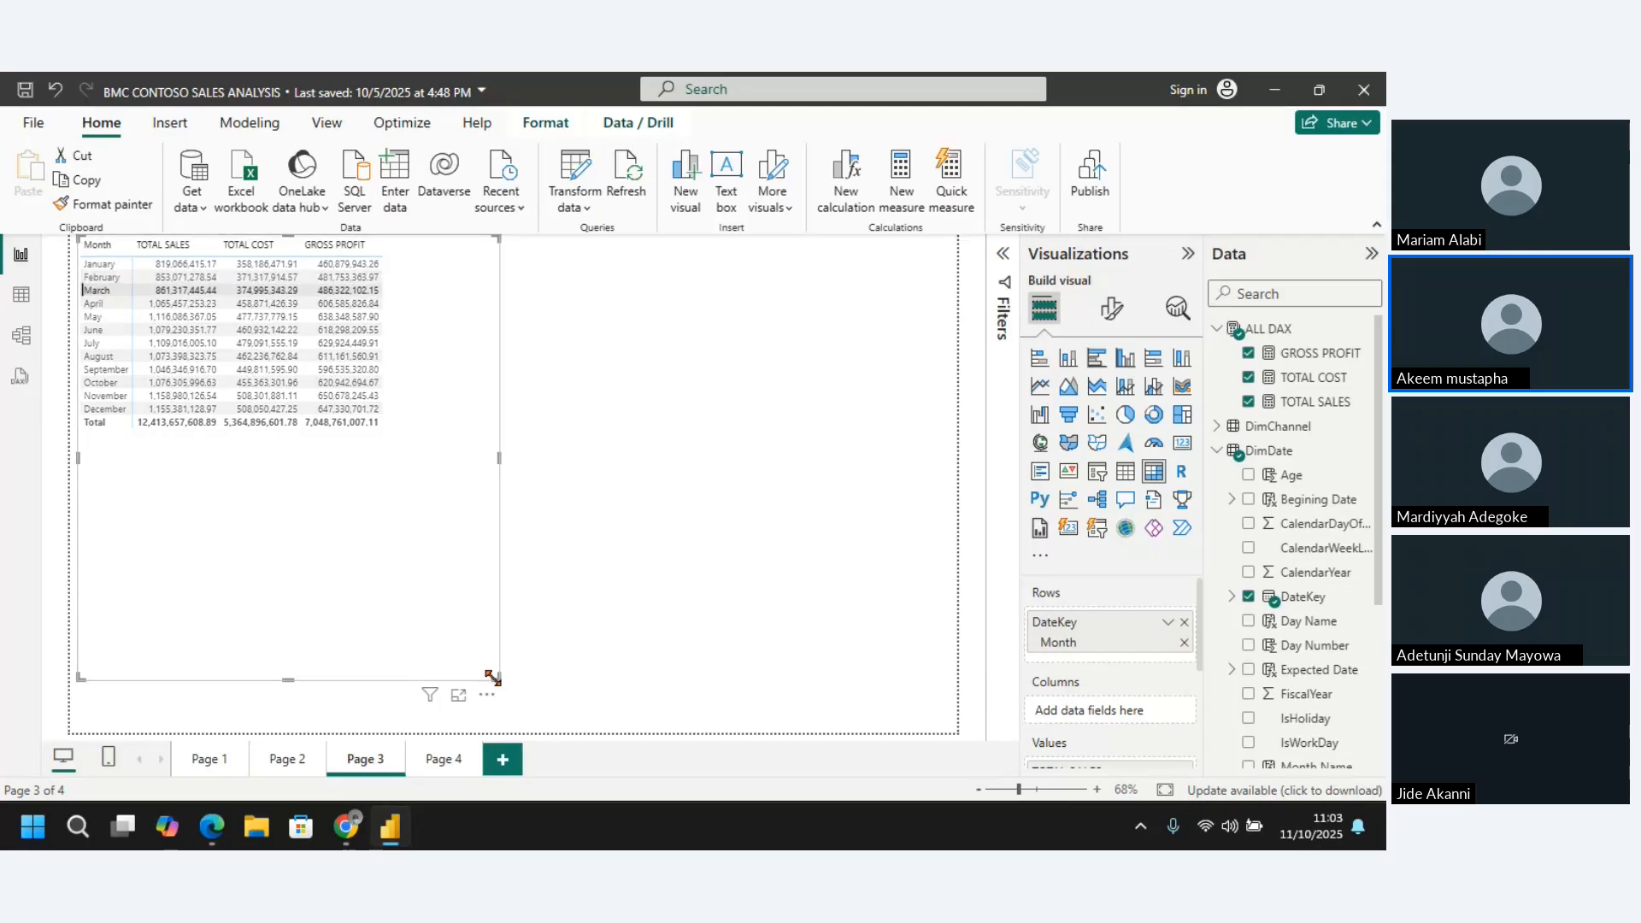
# Shrink the monthly sales, cost and profit matrix and delete it from Page 3
pyautogui.moveTo(492, 677); pyautogui.dragTo(346, 554)
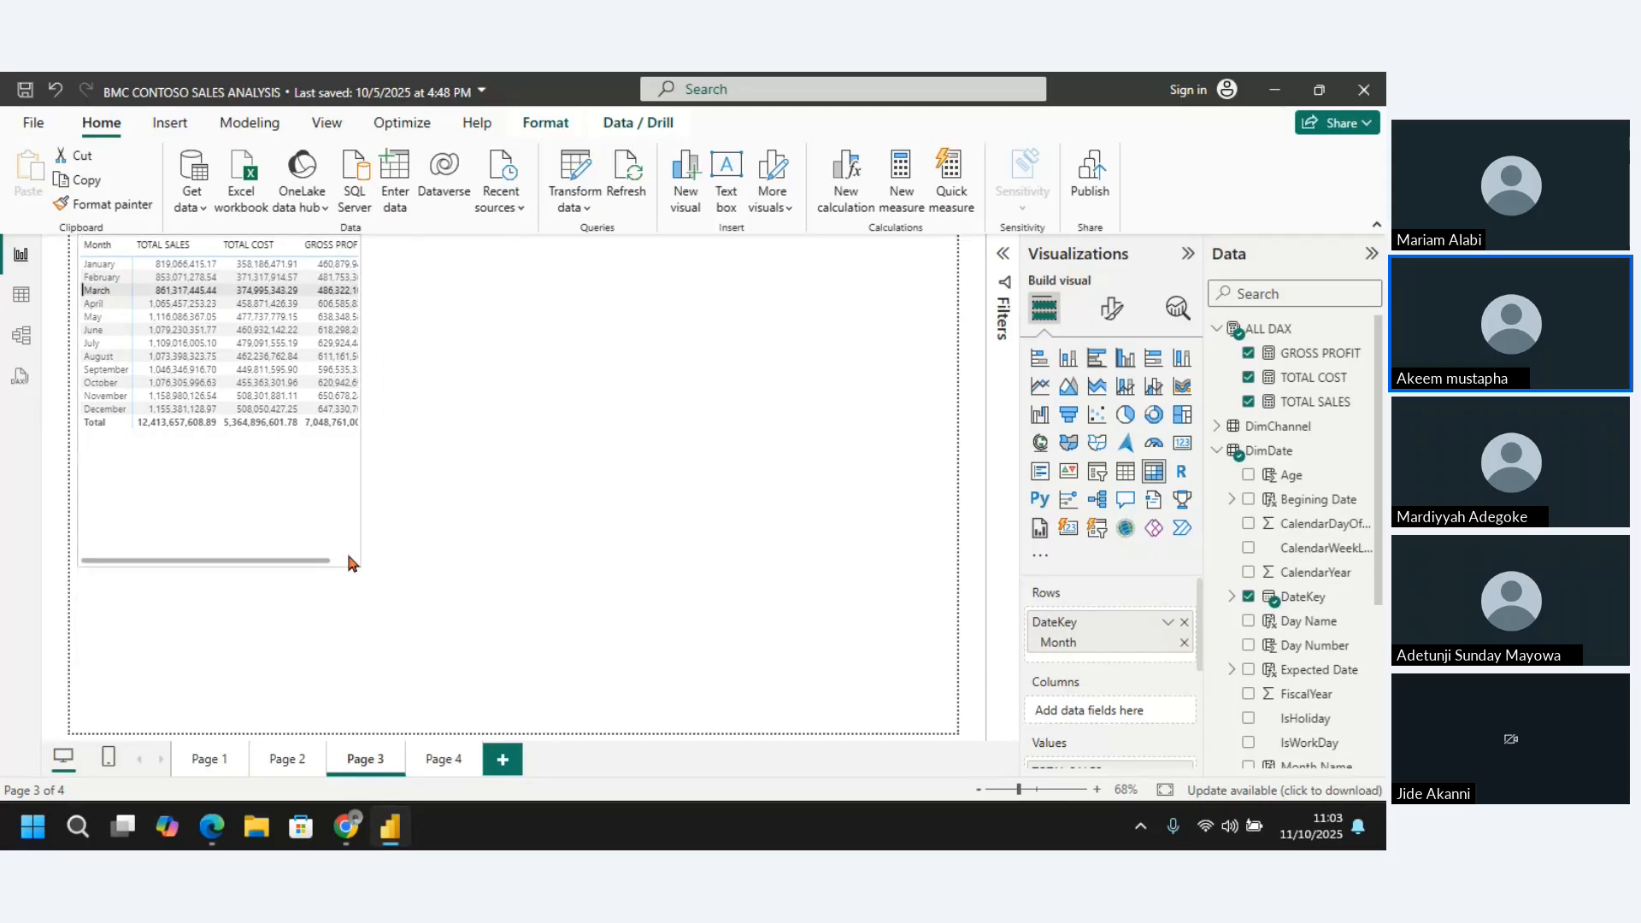
pyautogui.click(311, 509)
pyautogui.press('Delete')
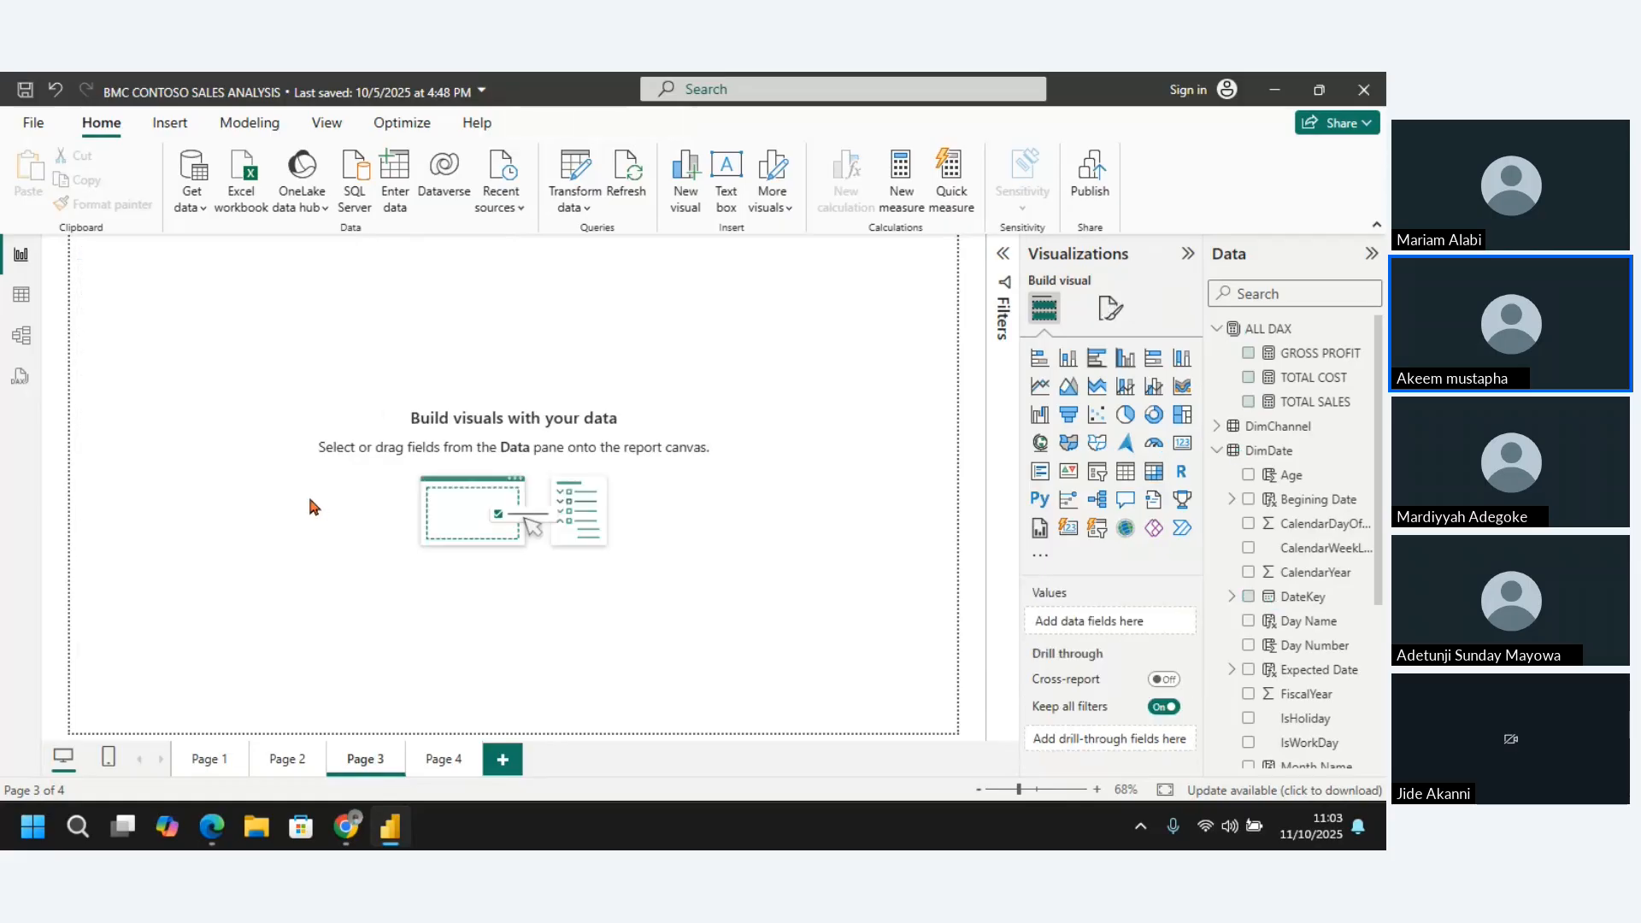
# Insert a line chart of TOTAL SALES by the DateKey hierarchy on Page 3 and enlarge it in both directions
pyautogui.click(1041, 392)
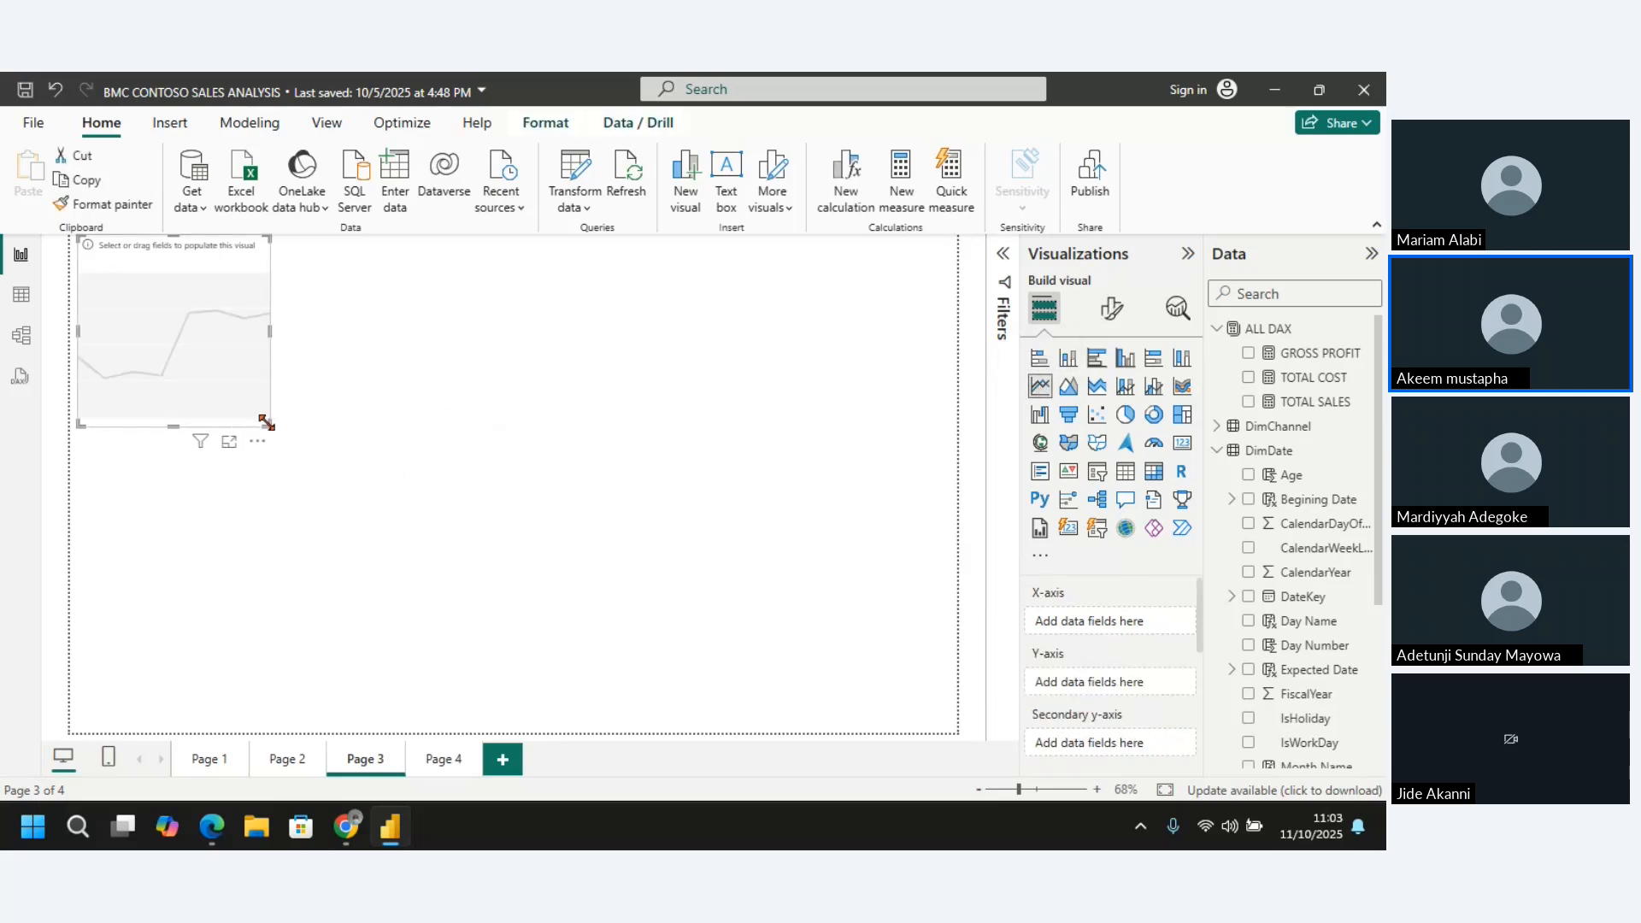
pyautogui.moveTo(266, 422); pyautogui.dragTo(450, 439)
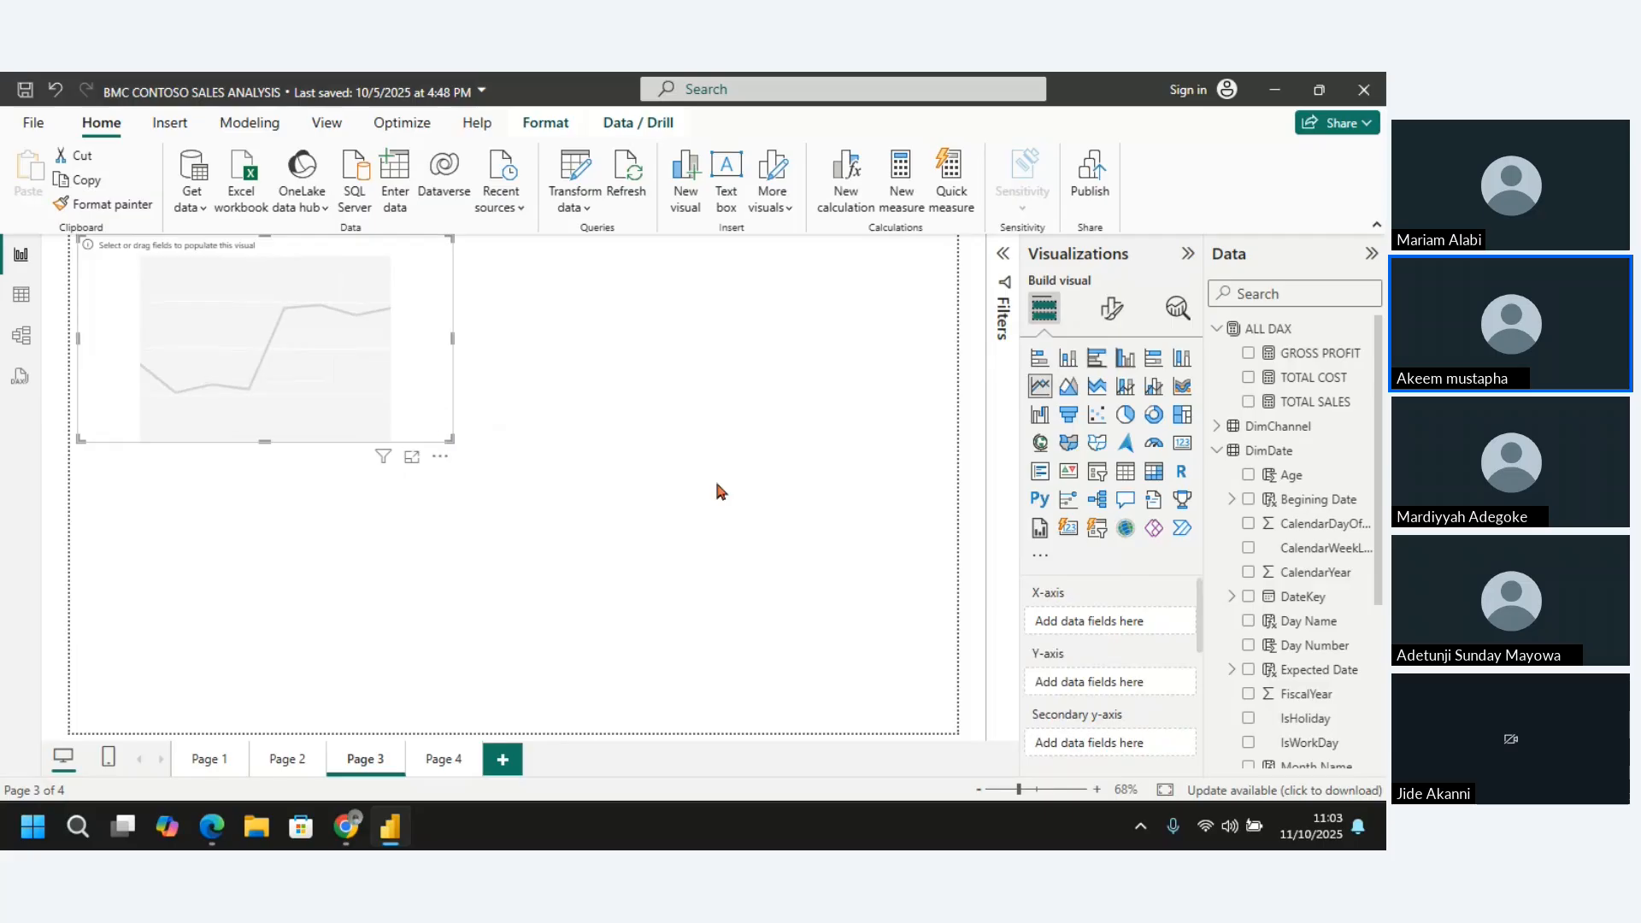
pyautogui.click(1248, 402)
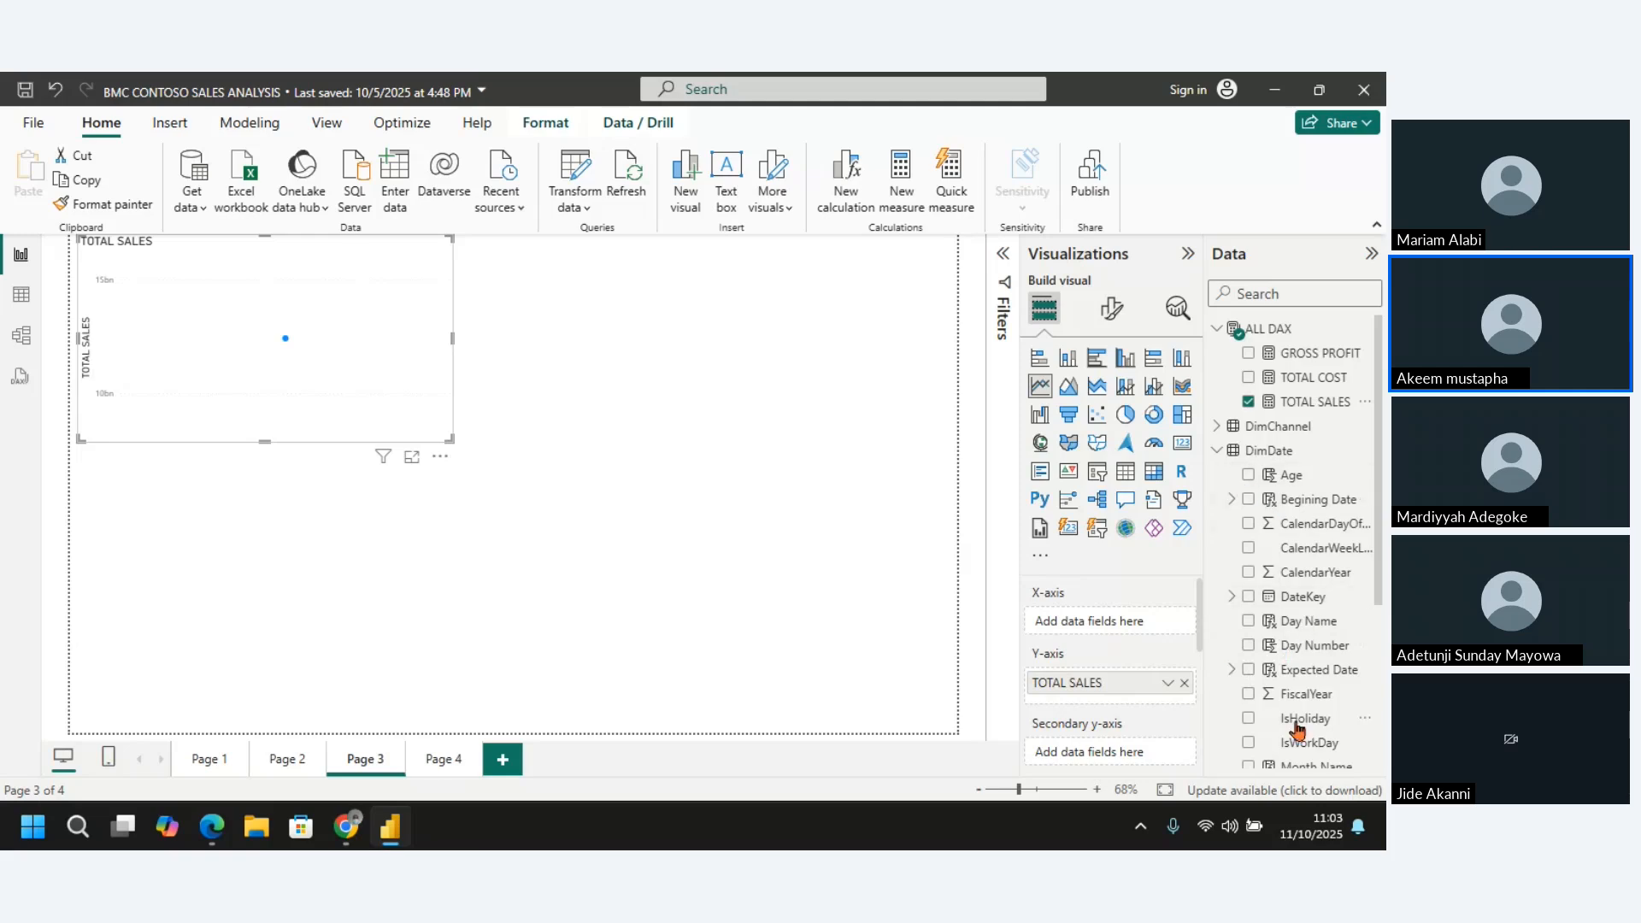
pyautogui.click(1364, 720)
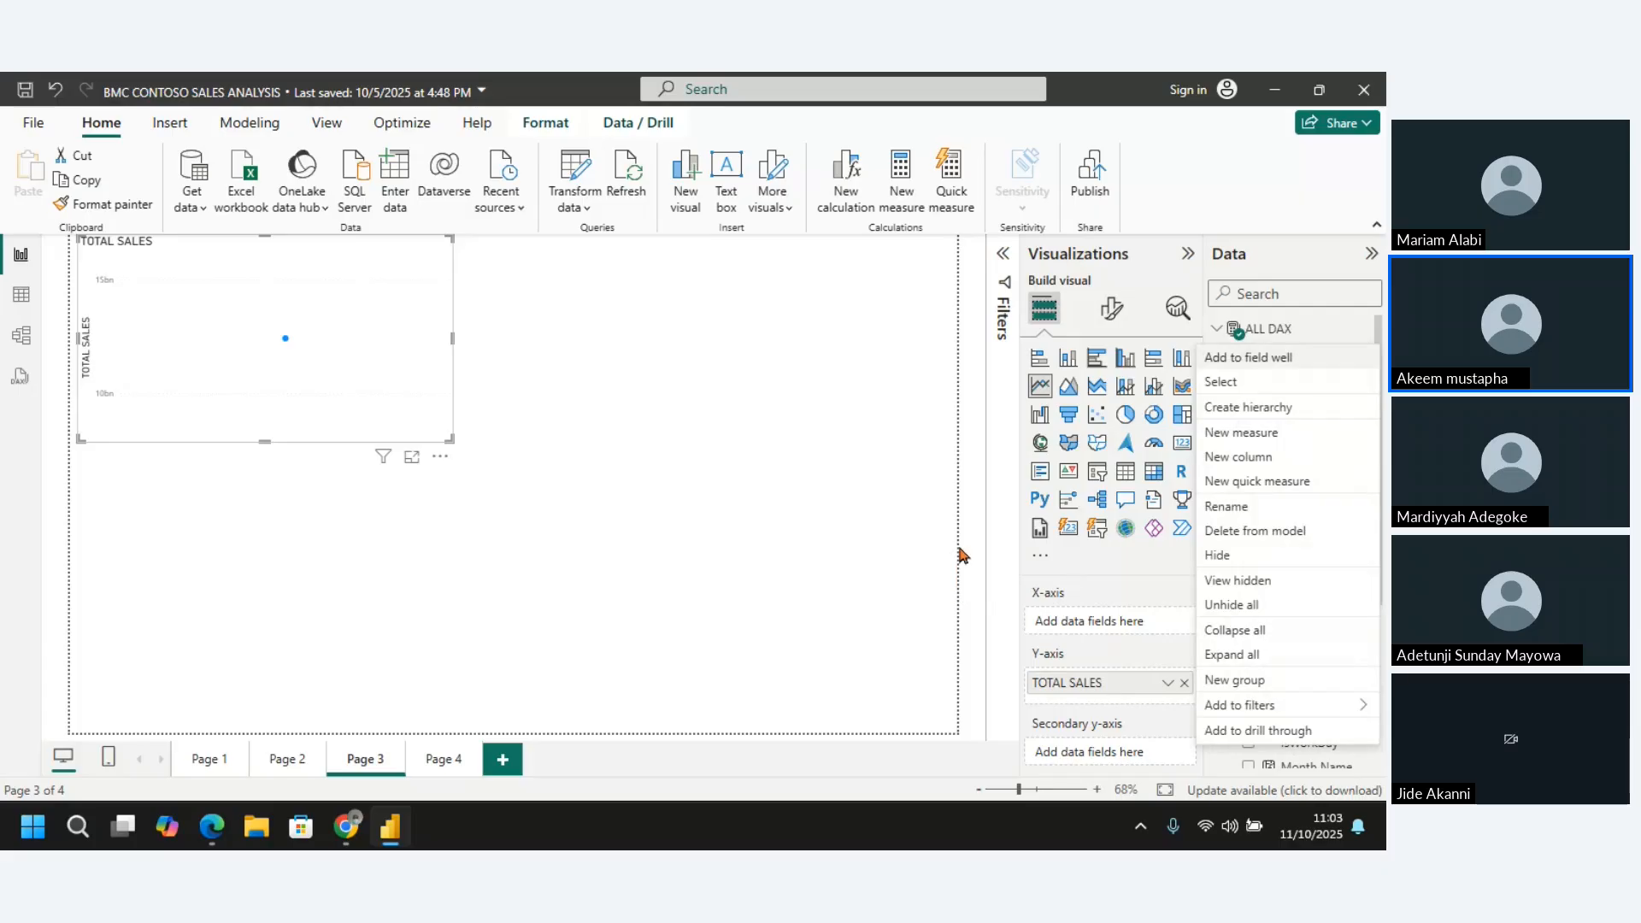
pyautogui.press('Escape')
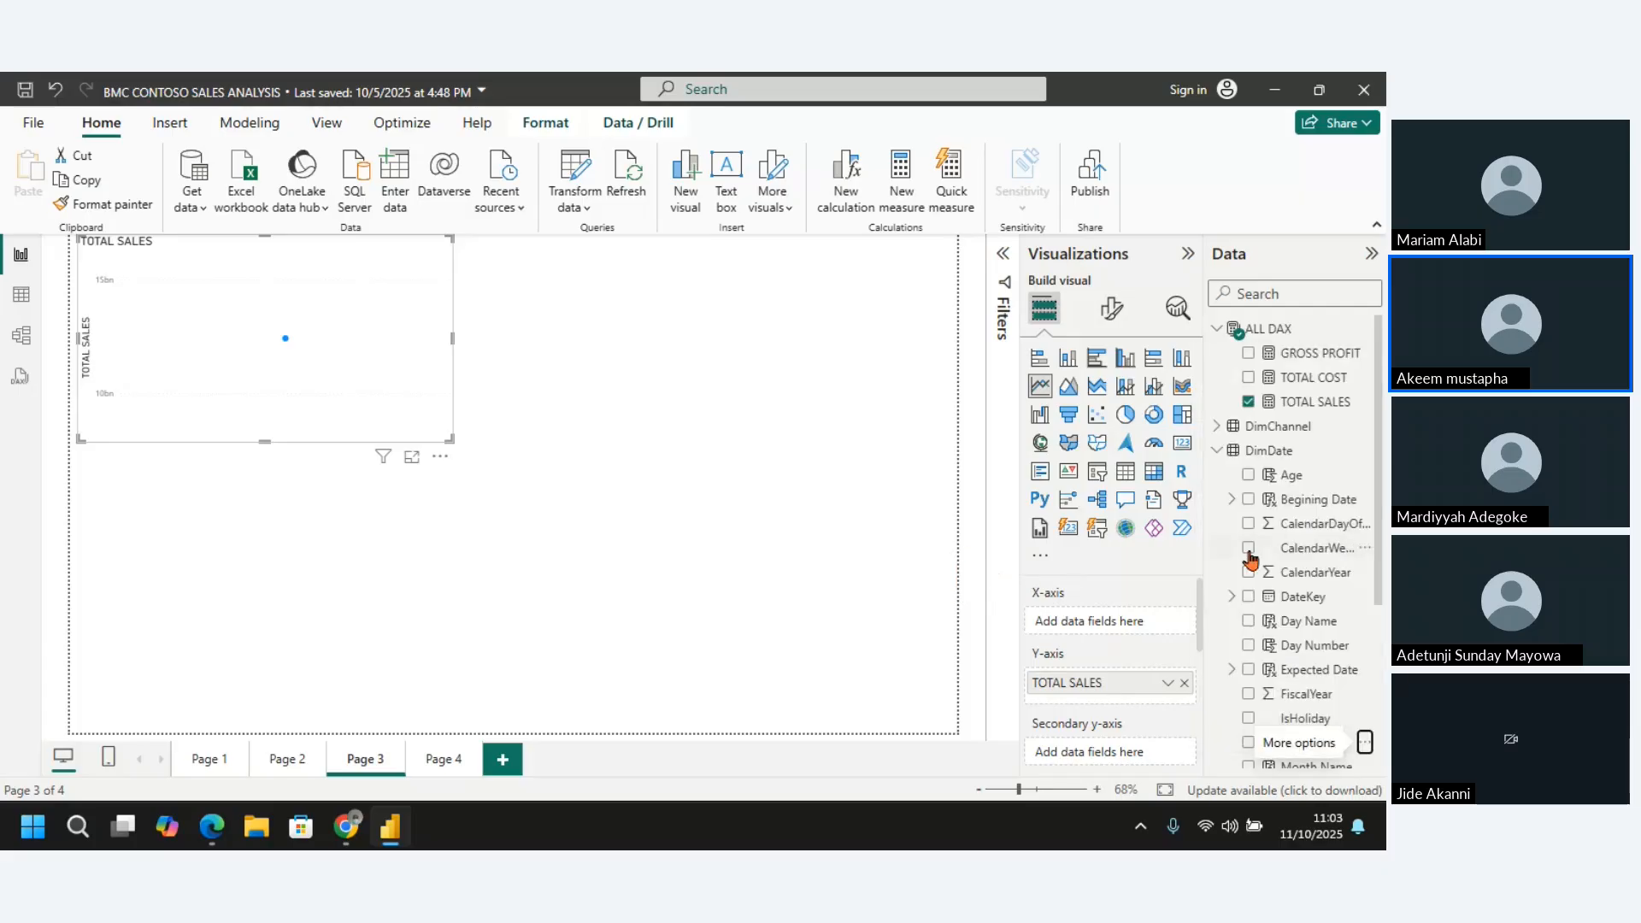
pyautogui.click(1248, 598)
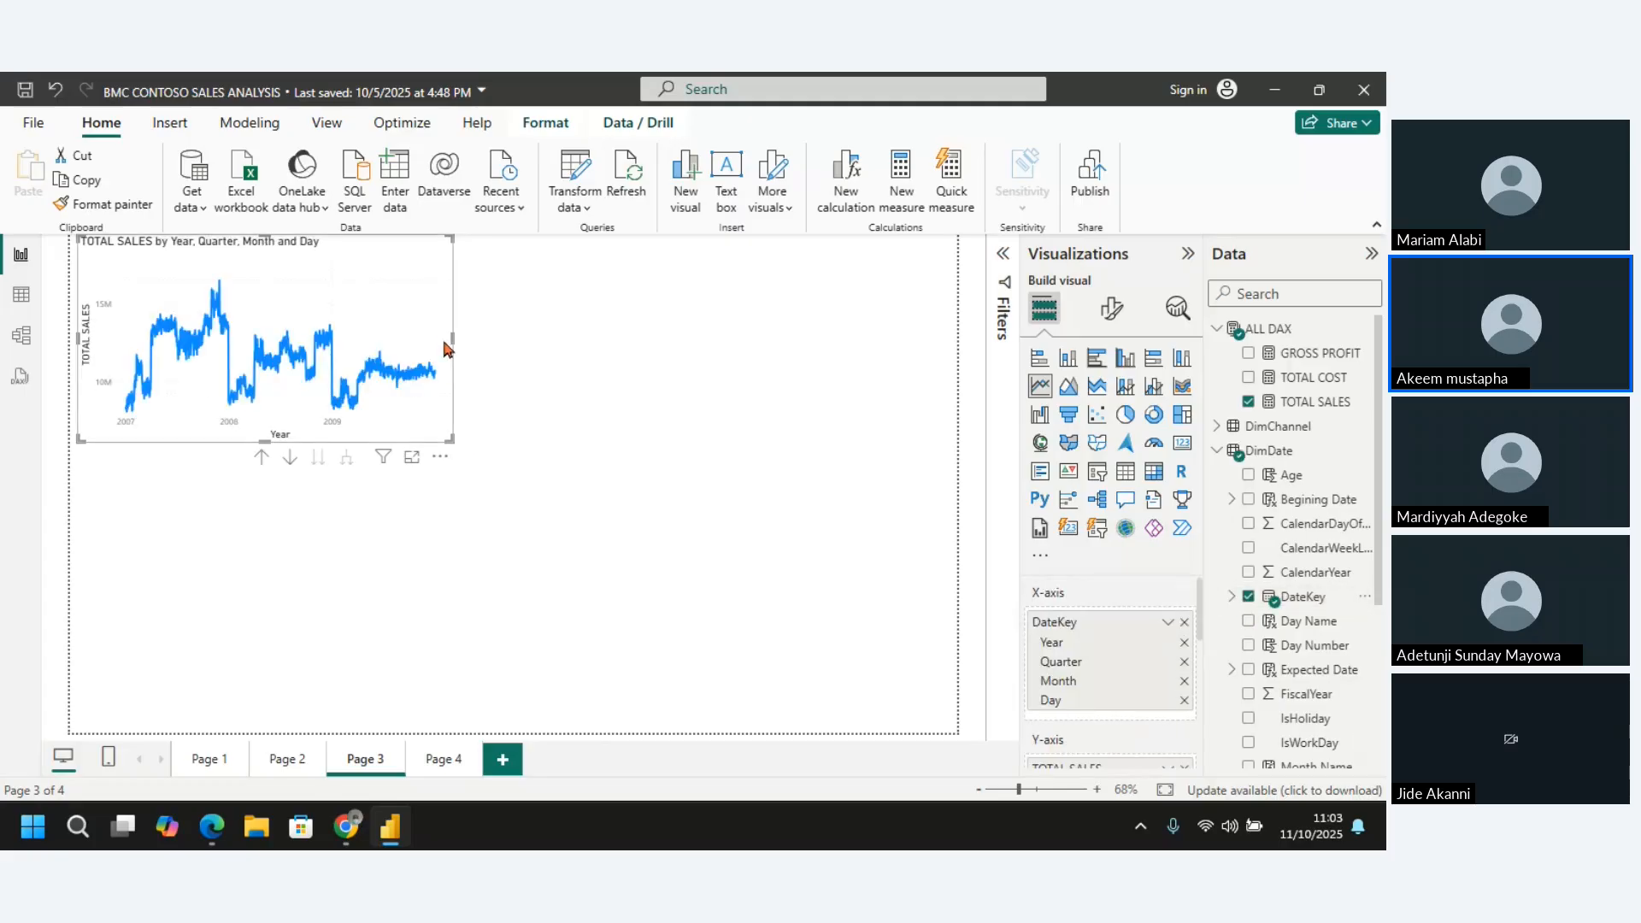
pyautogui.moveTo(450, 340); pyautogui.dragTo(521, 359)
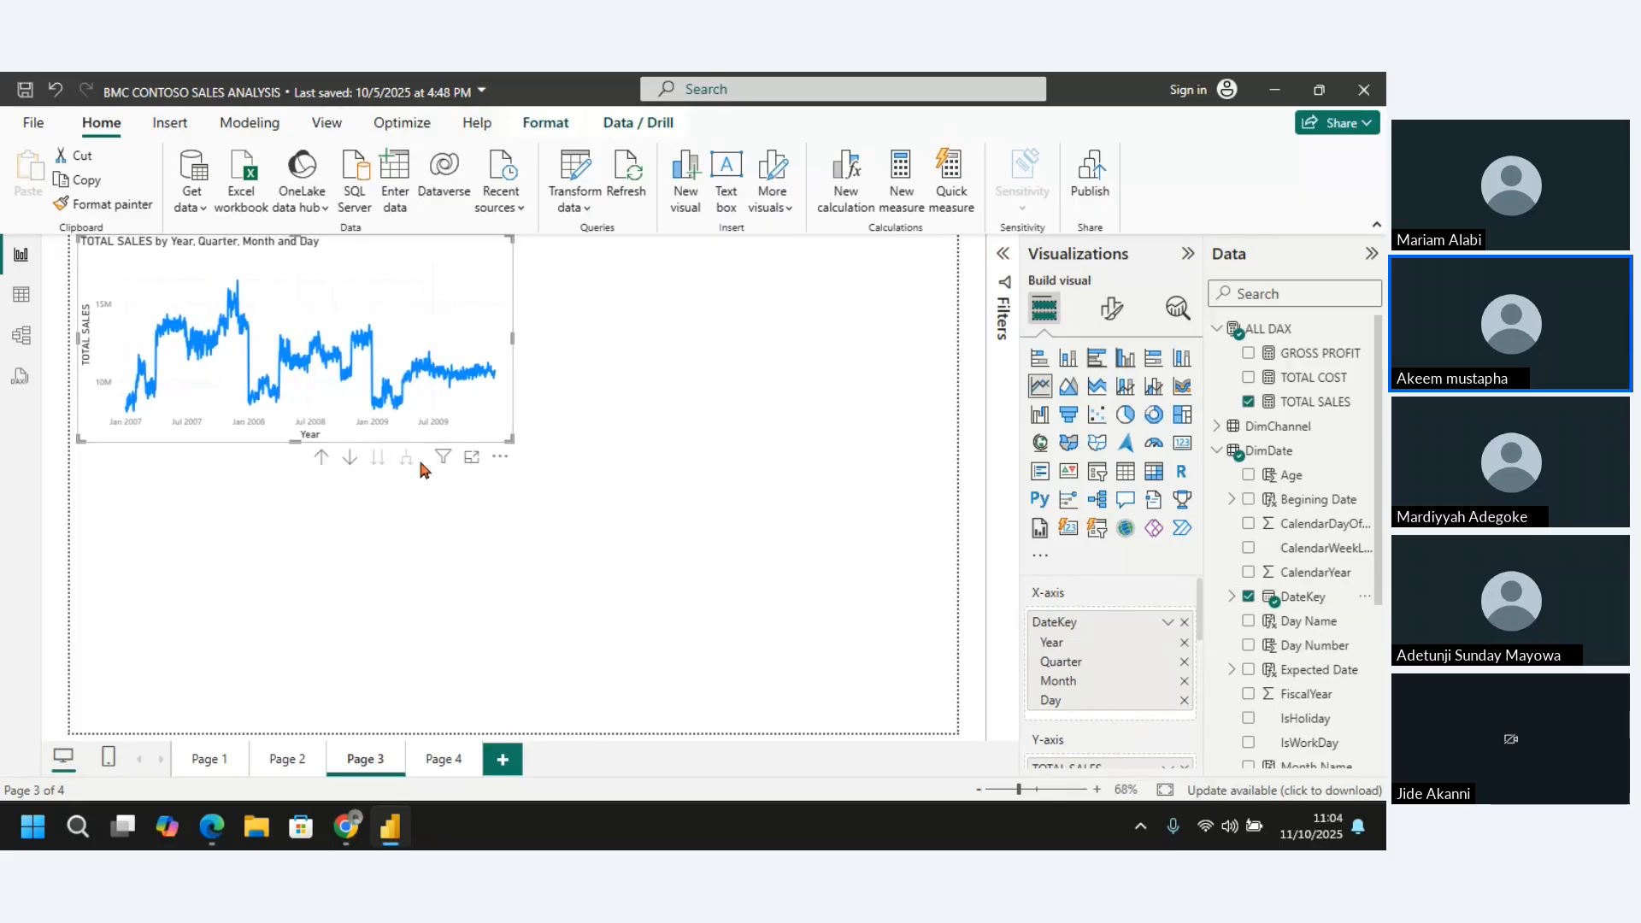
pyautogui.moveTo(304, 445); pyautogui.dragTo(275, 530)
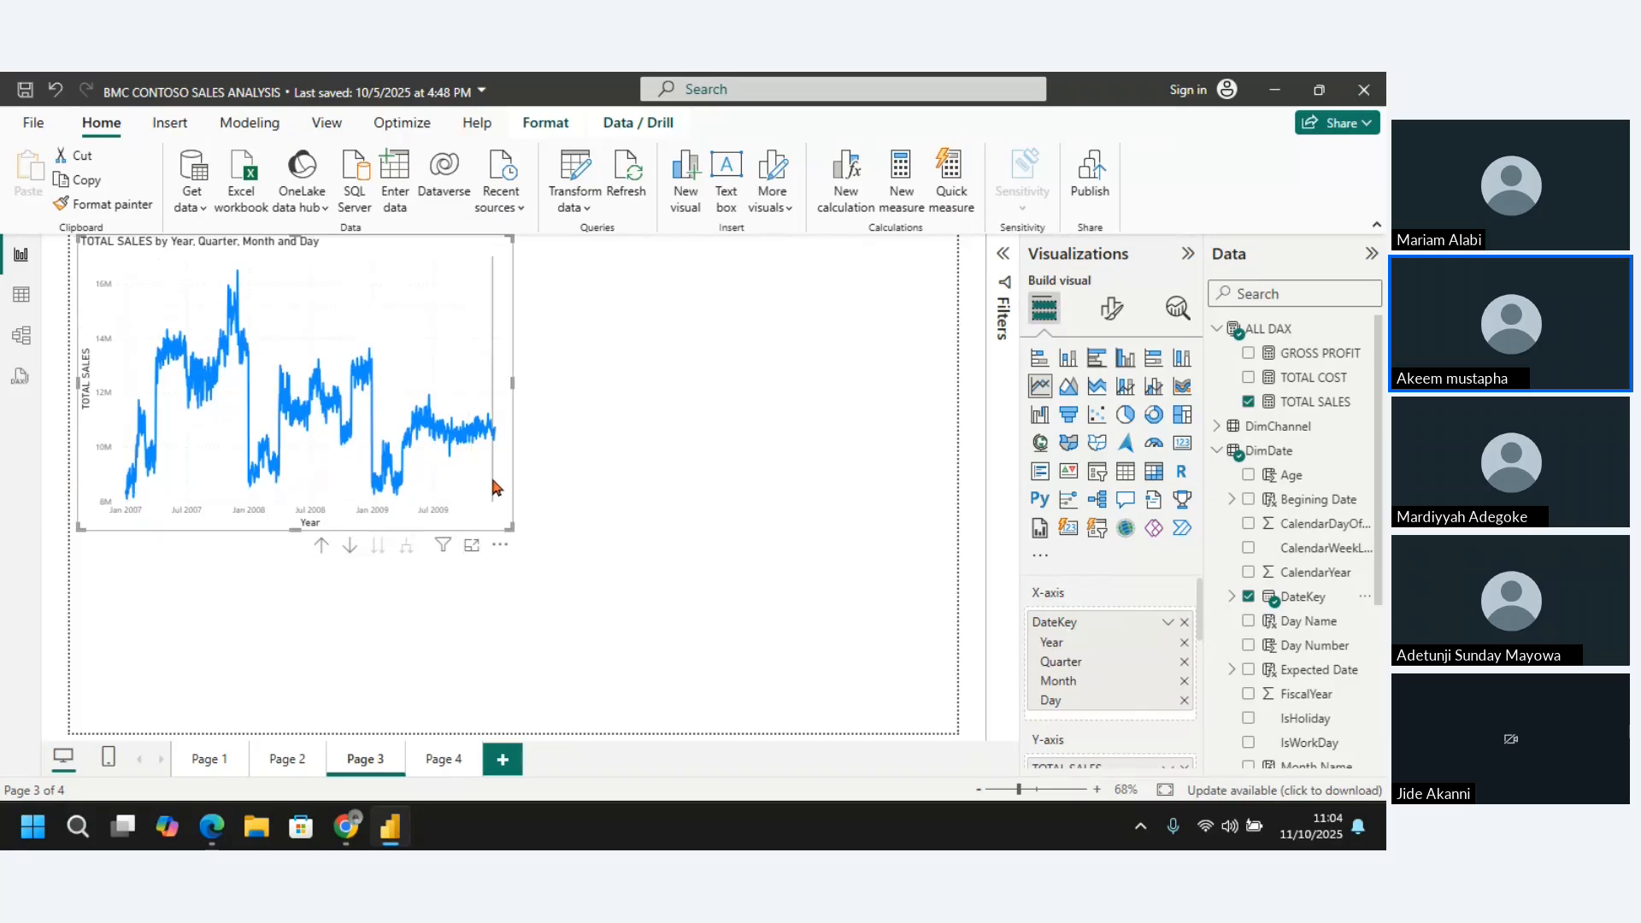
# Drill the TOTAL SALES line chart up from the day level to the Year level
pyautogui.moveTo(498, 488)
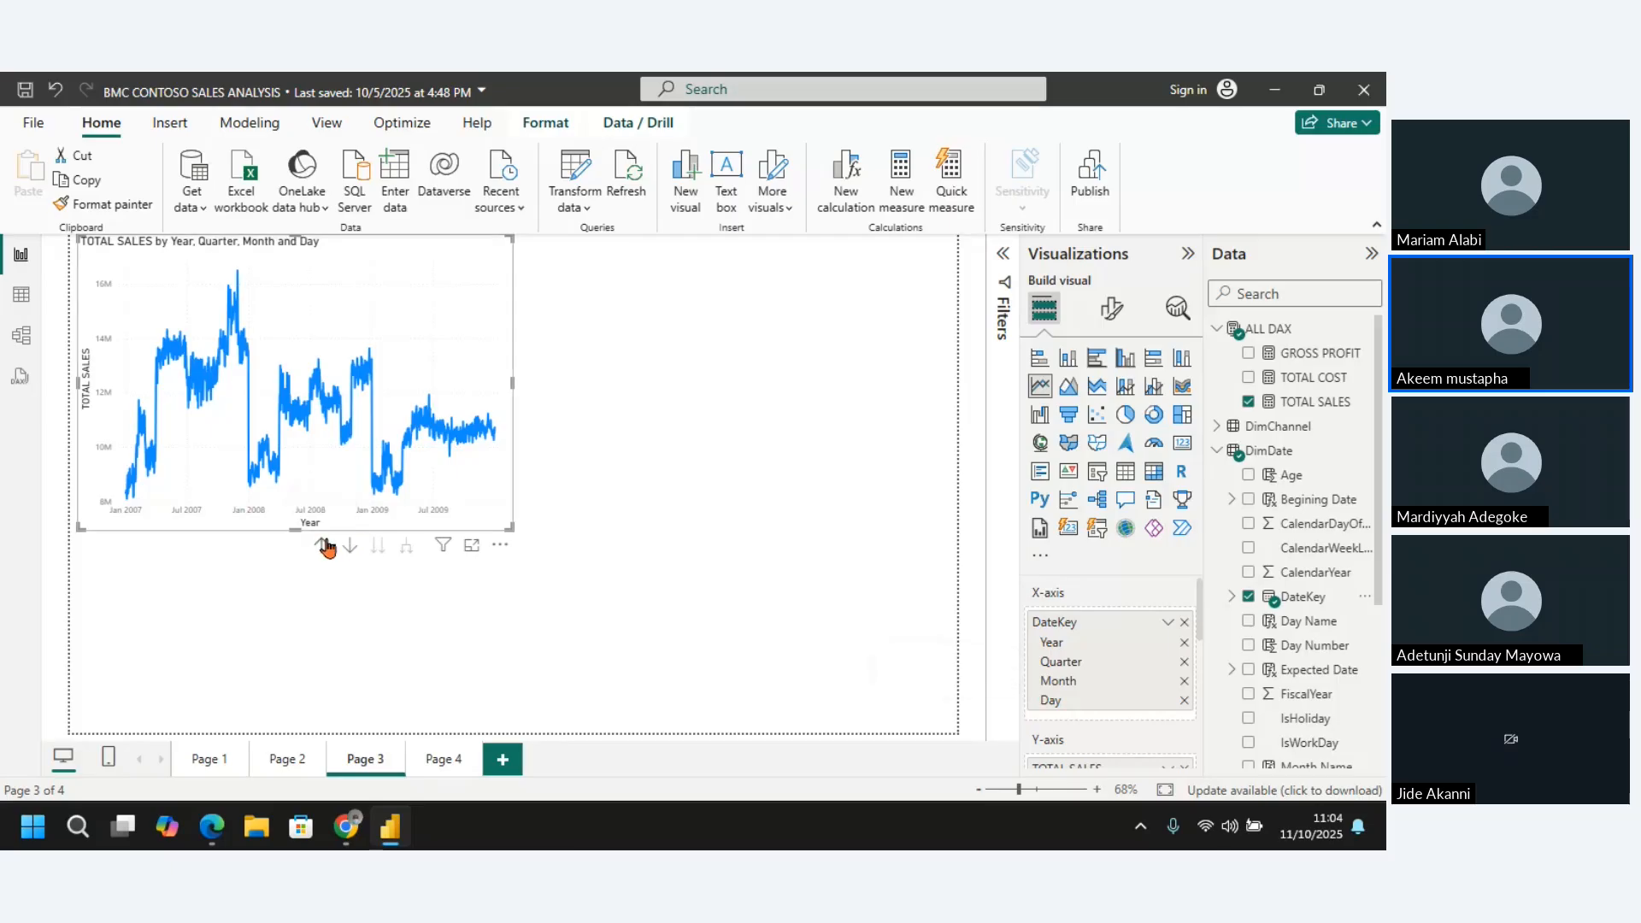
pyautogui.click(322, 545)
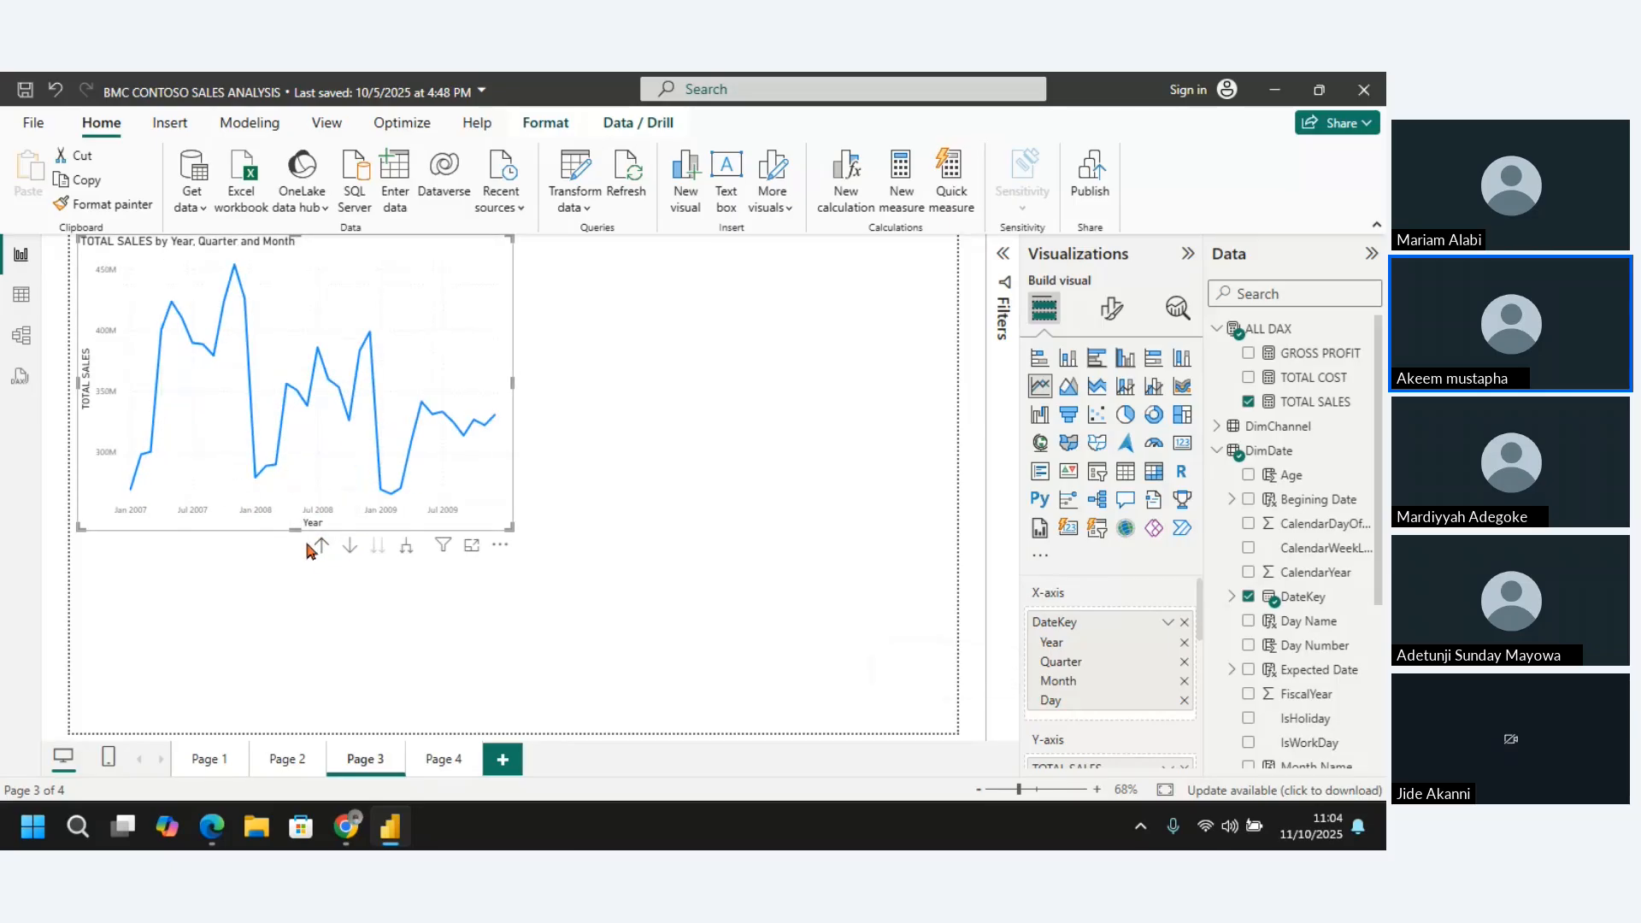
pyautogui.click(322, 547)
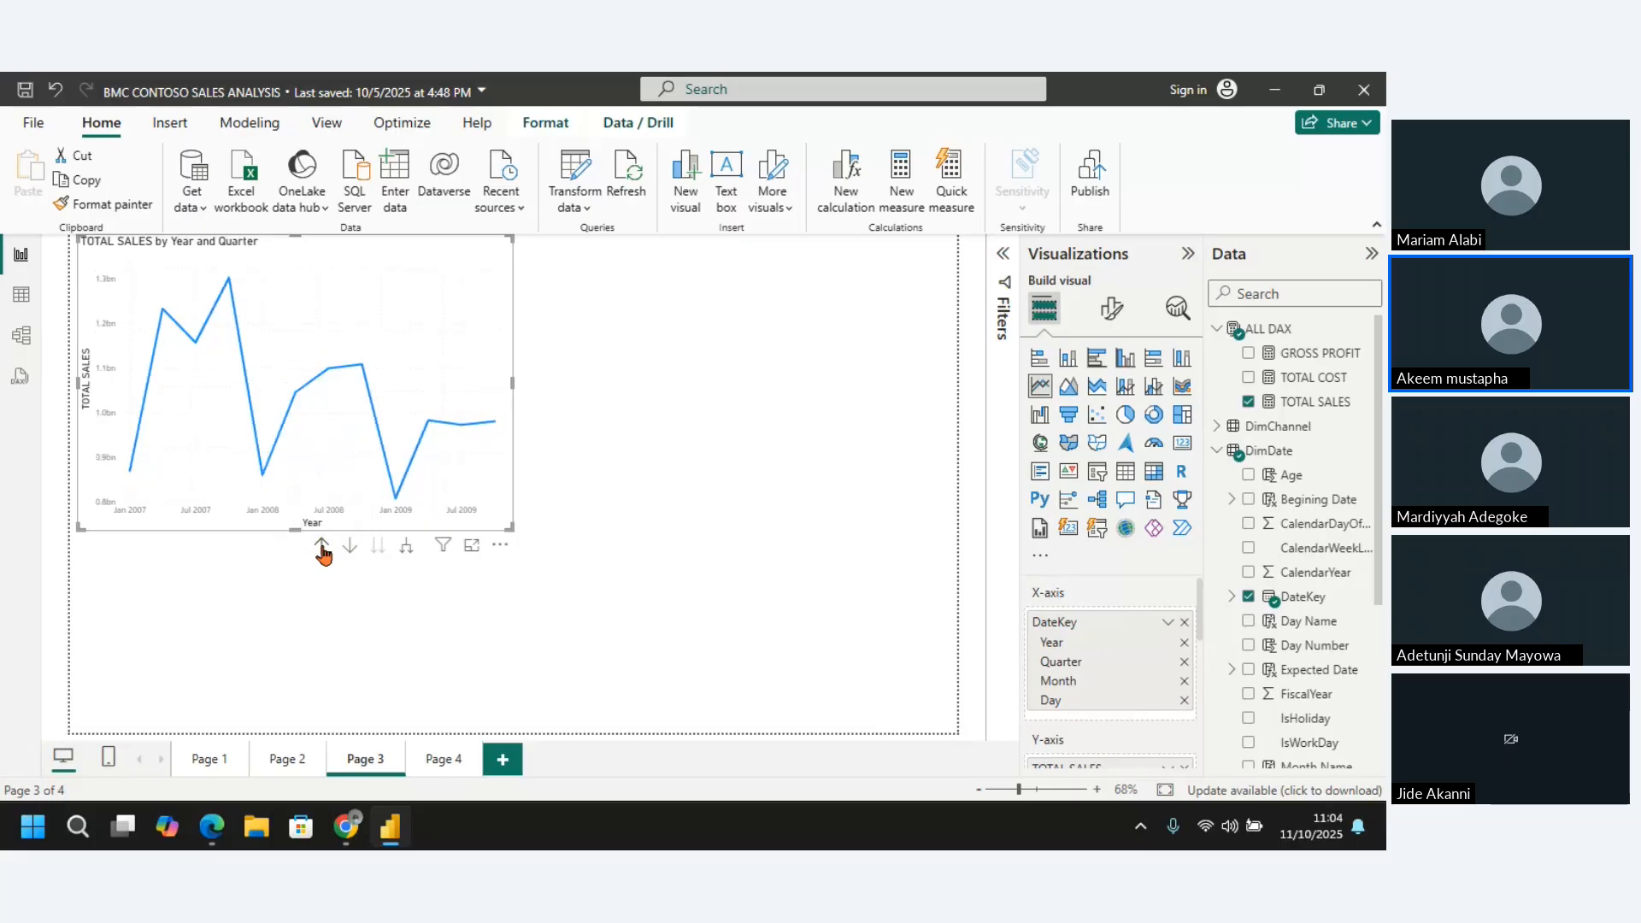
pyautogui.click(322, 547)
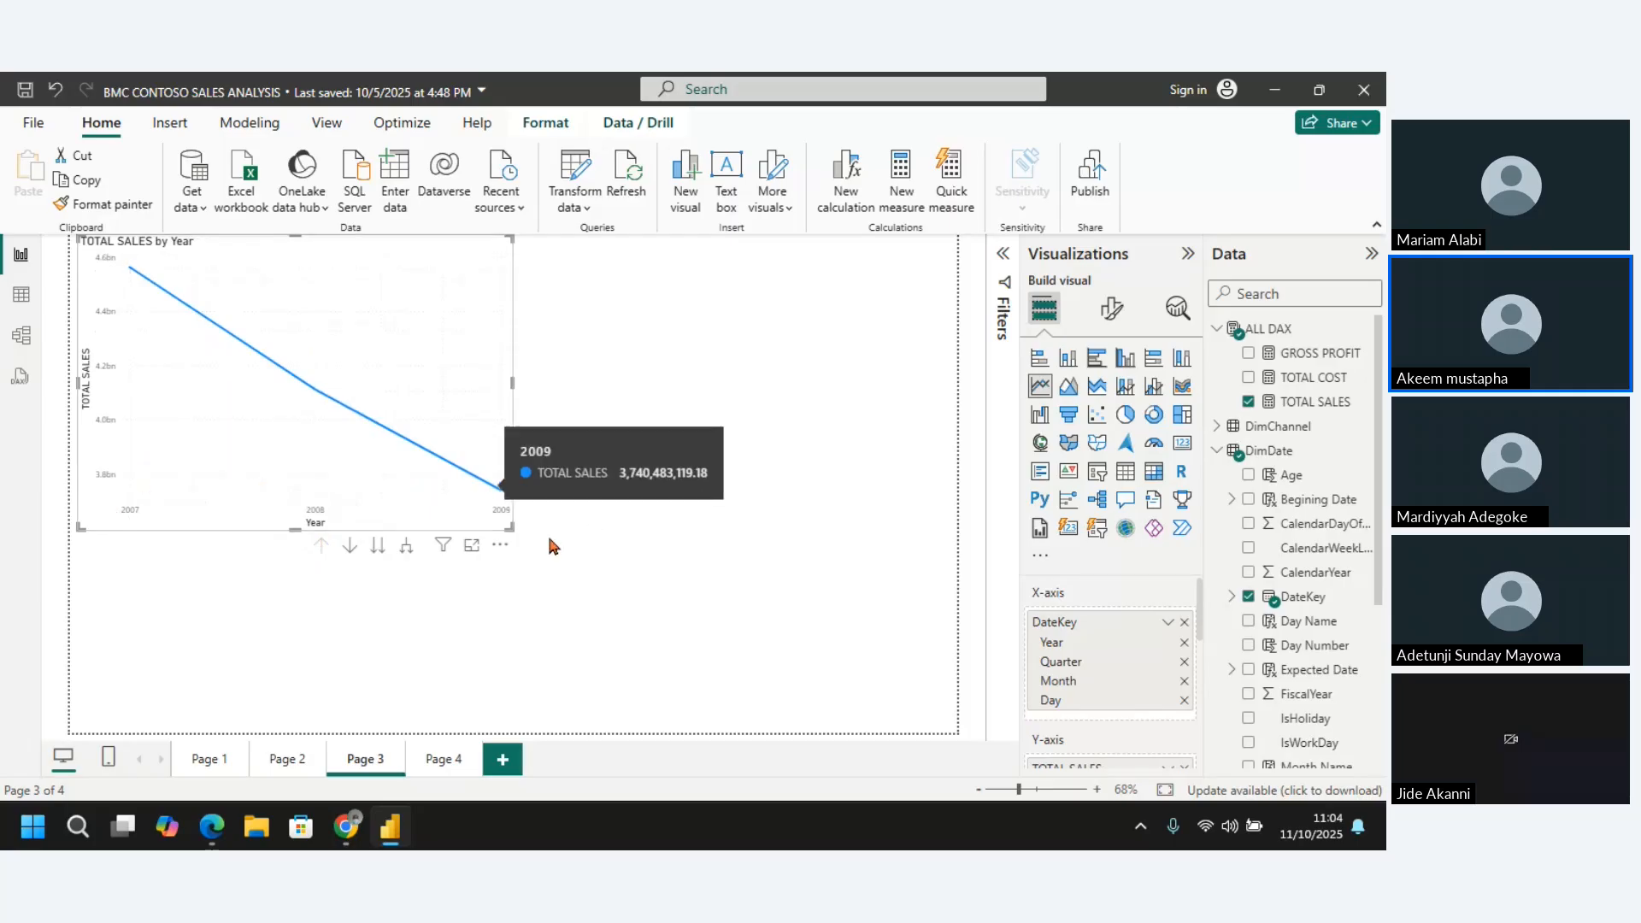
# View the yearly TOTAL SALES line chart in focus mode and examine its 2009 and 2008 data points
pyautogui.click(469, 547)
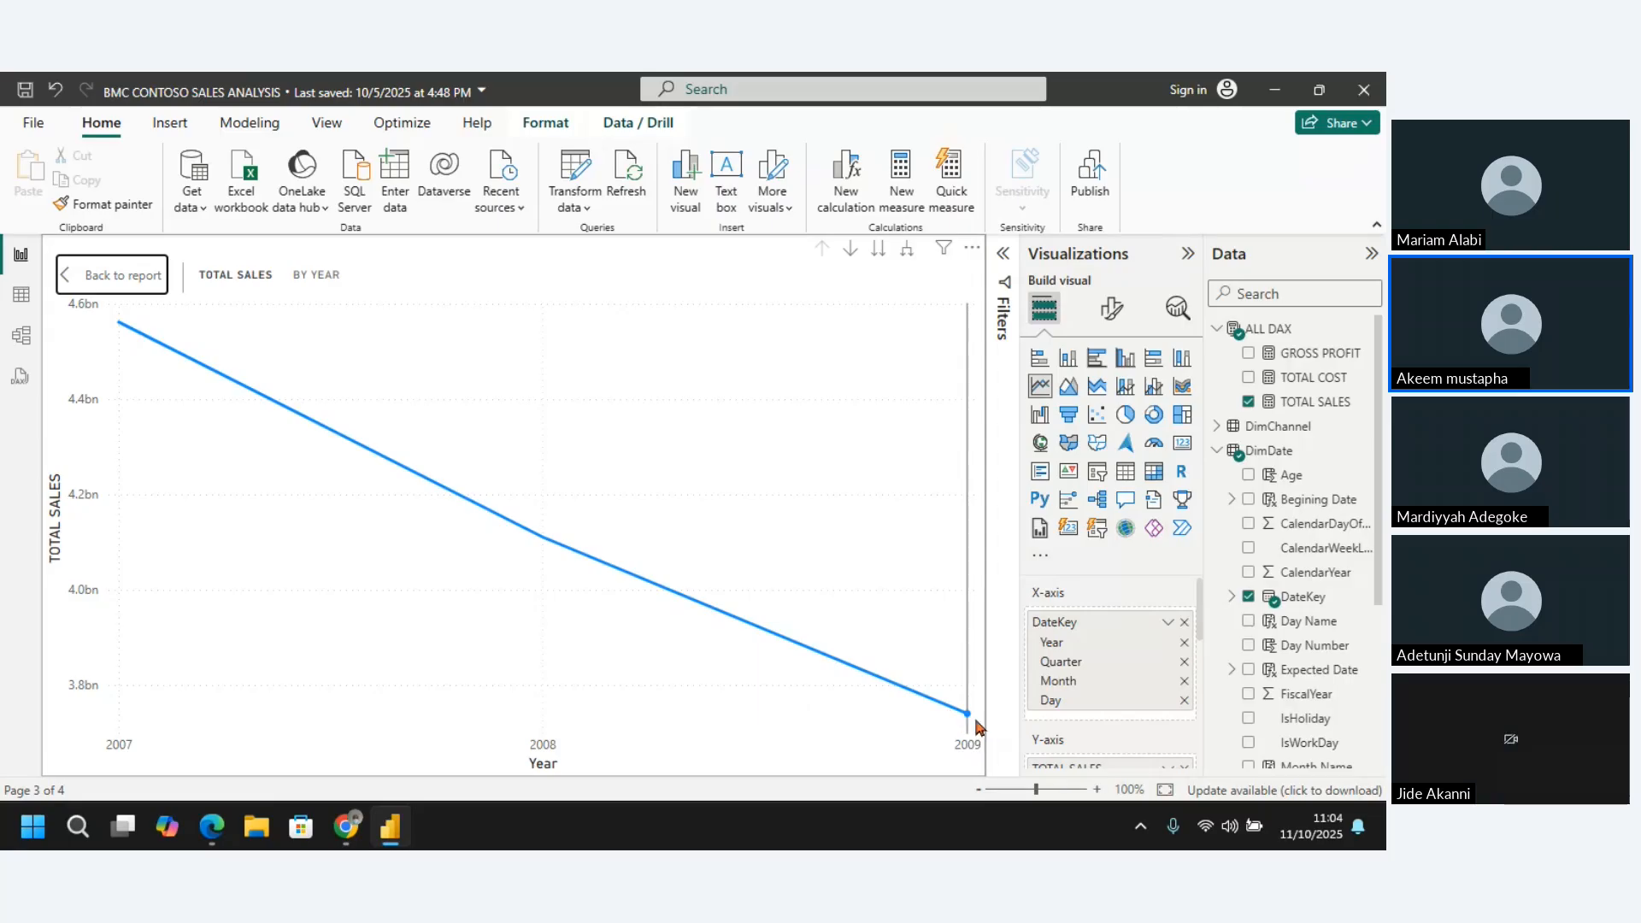
pyautogui.moveTo(972, 720)
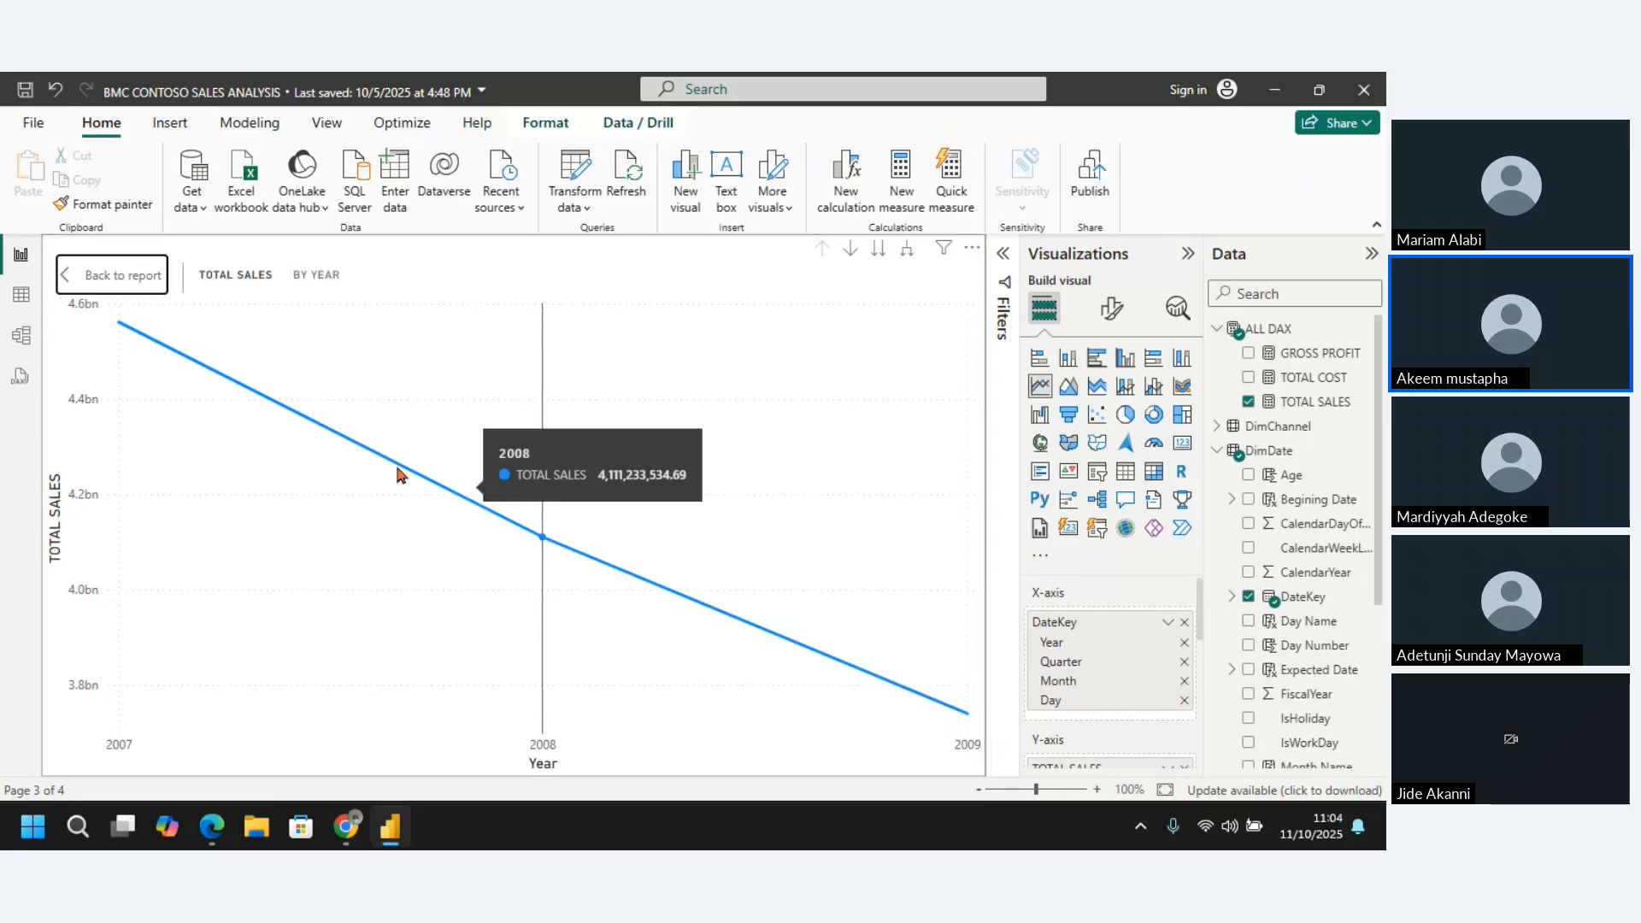
pyautogui.moveTo(547, 547)
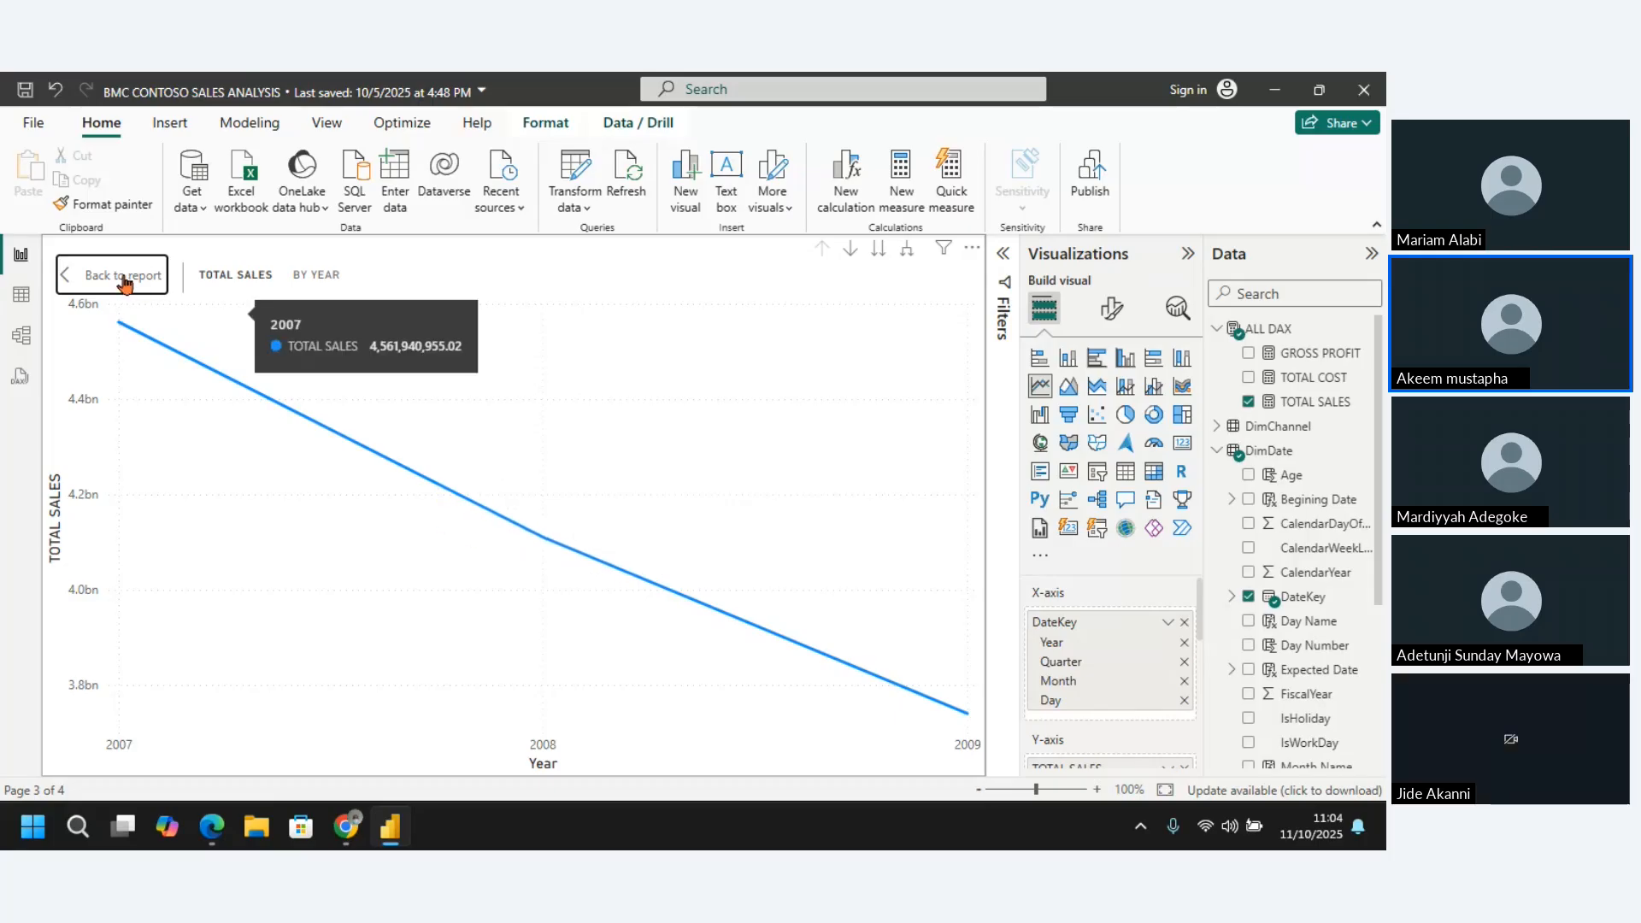
# Preview the sales trend by quarter alone and expand the line chart's date hierarchy from Year to Year and Quarter
pyautogui.click(878, 255)
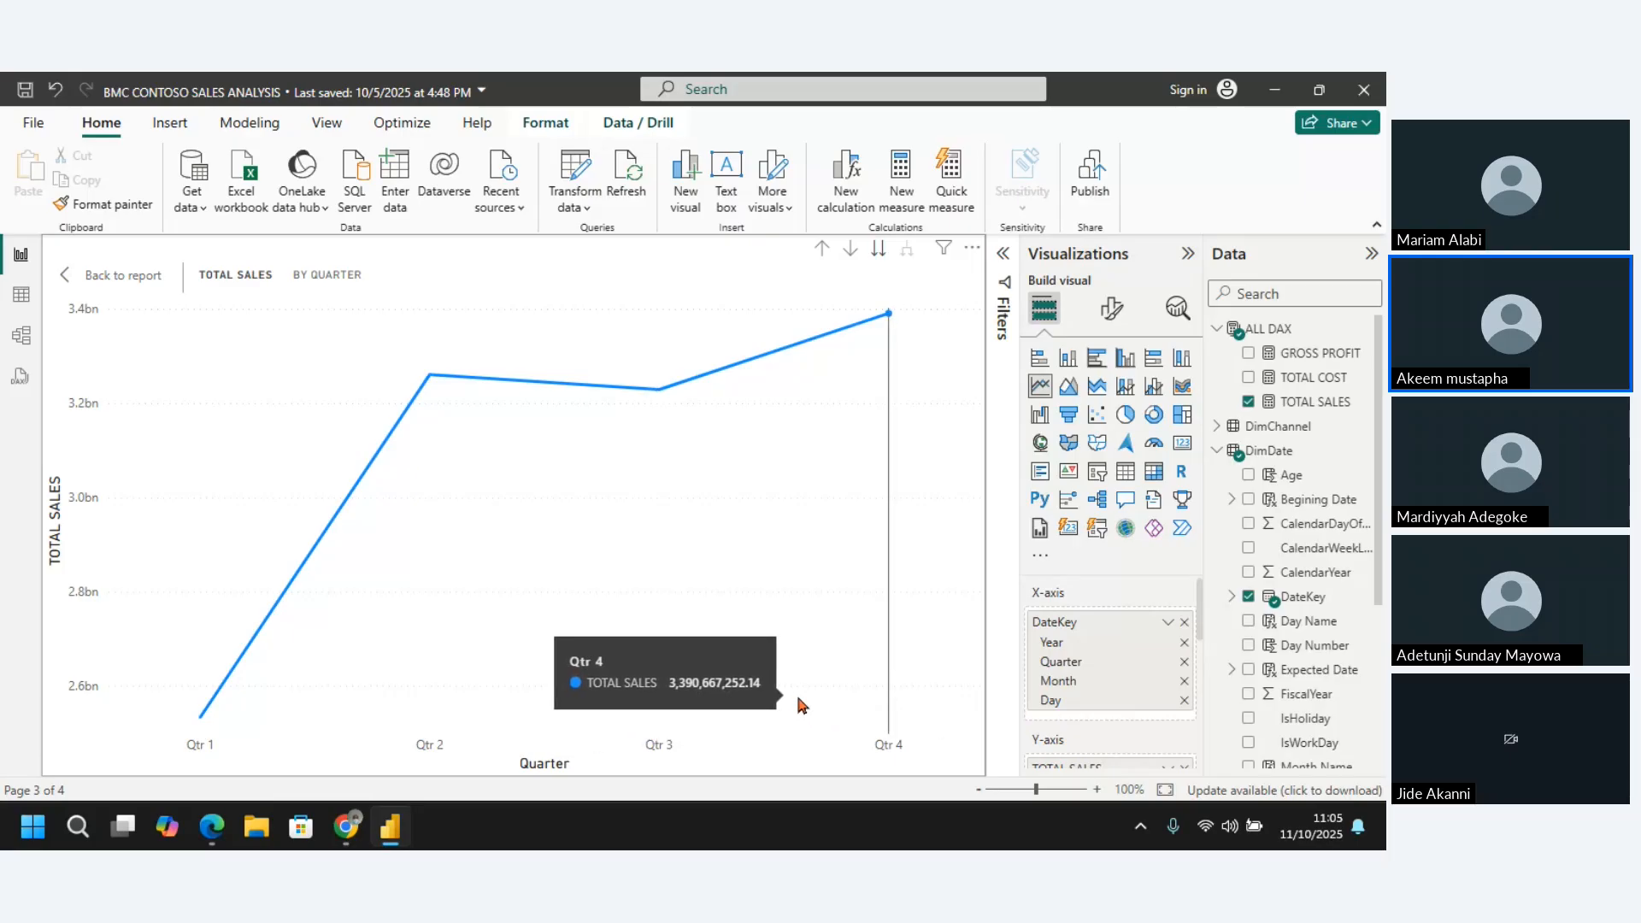
pyautogui.click(825, 250)
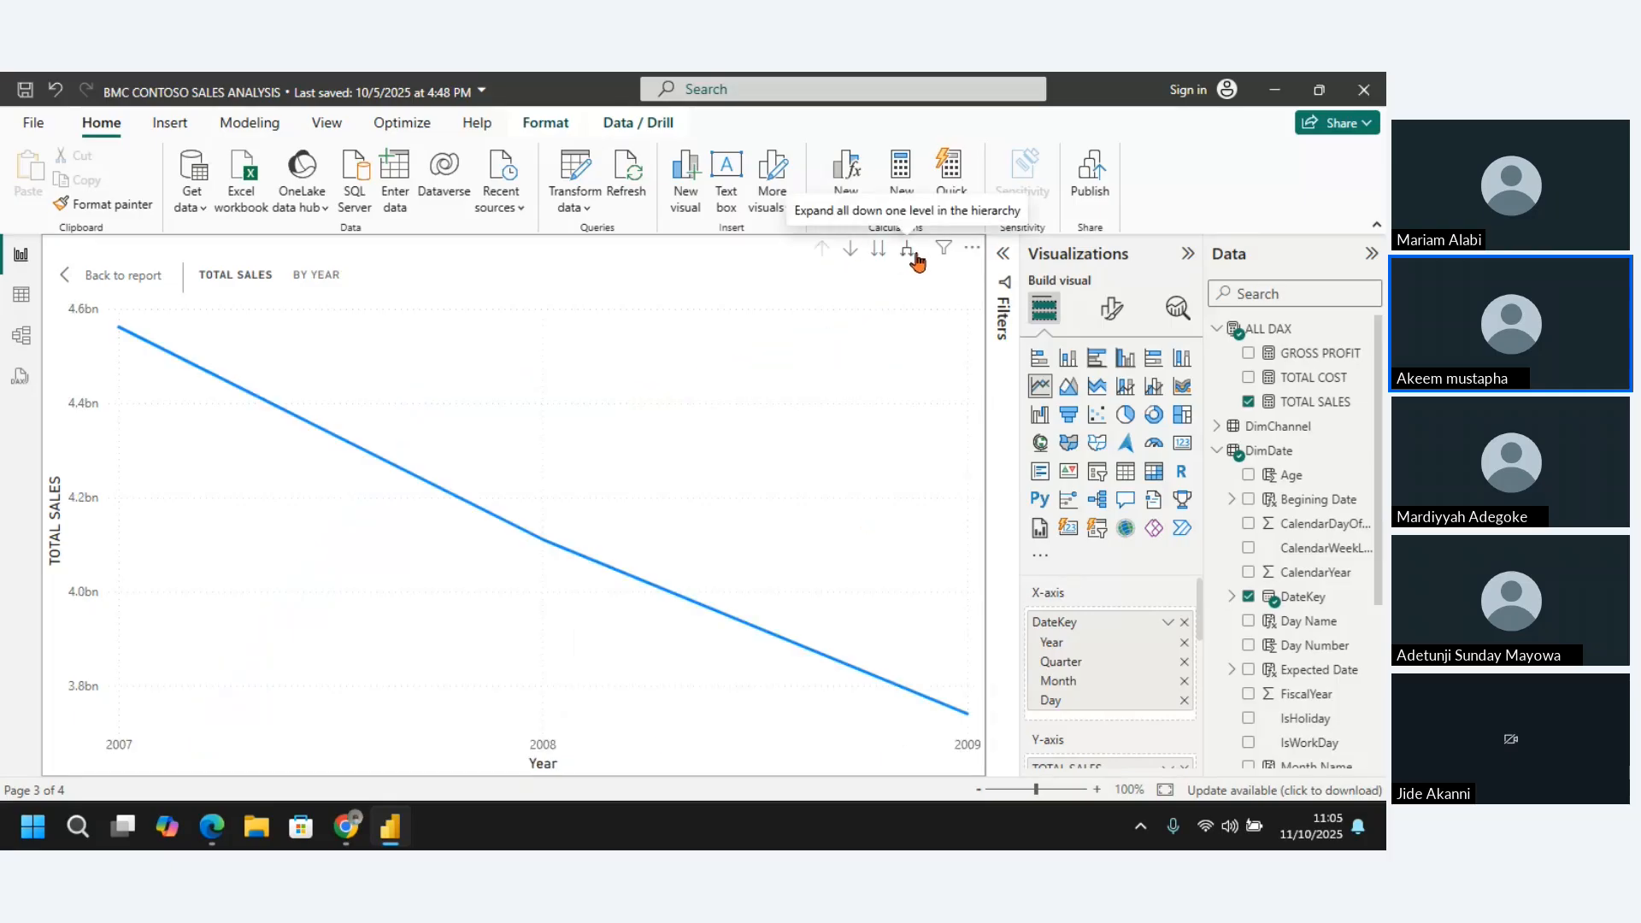
pyautogui.click(911, 258)
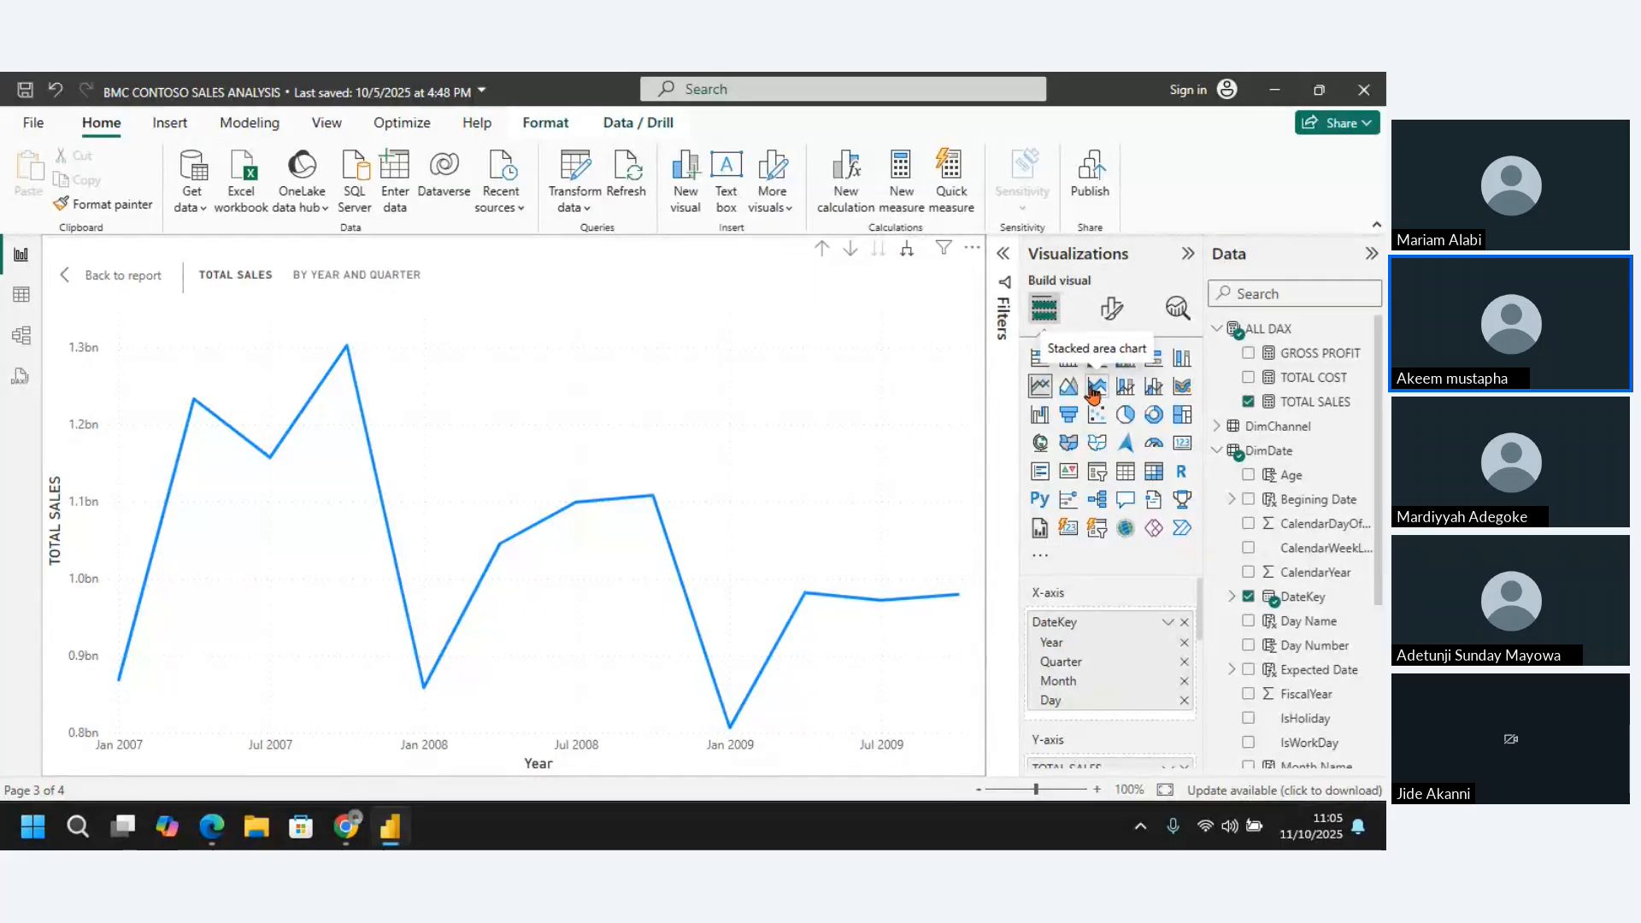
# Add TOTAL COST to the line chart, return to the report page and shrink the chart
pyautogui.click(1249, 378)
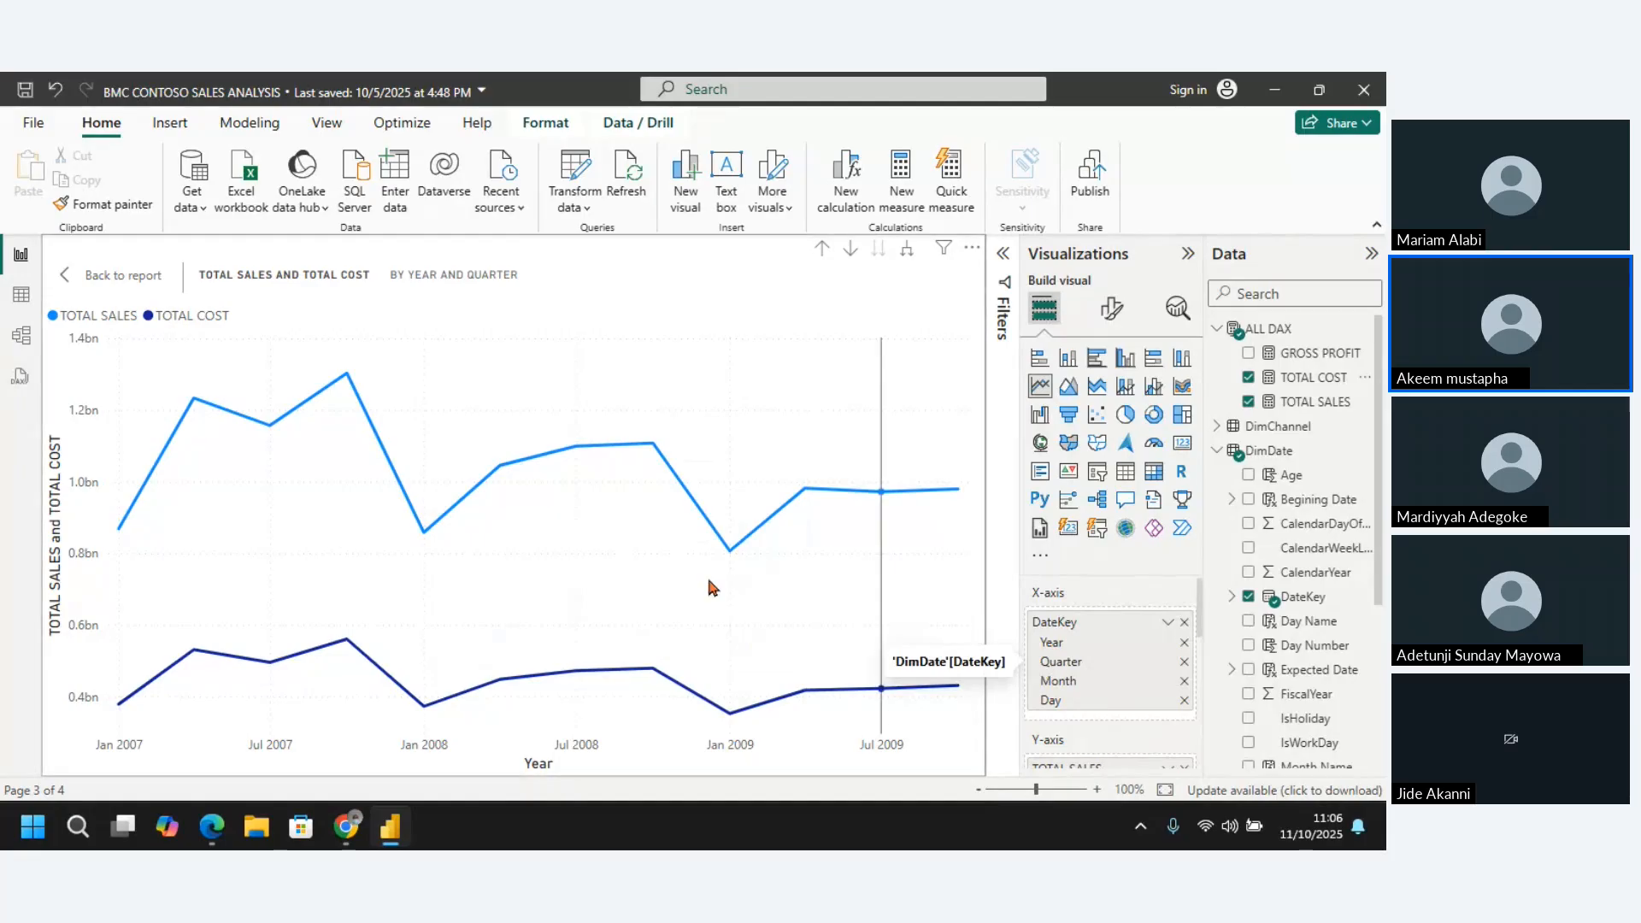
pyautogui.click(112, 278)
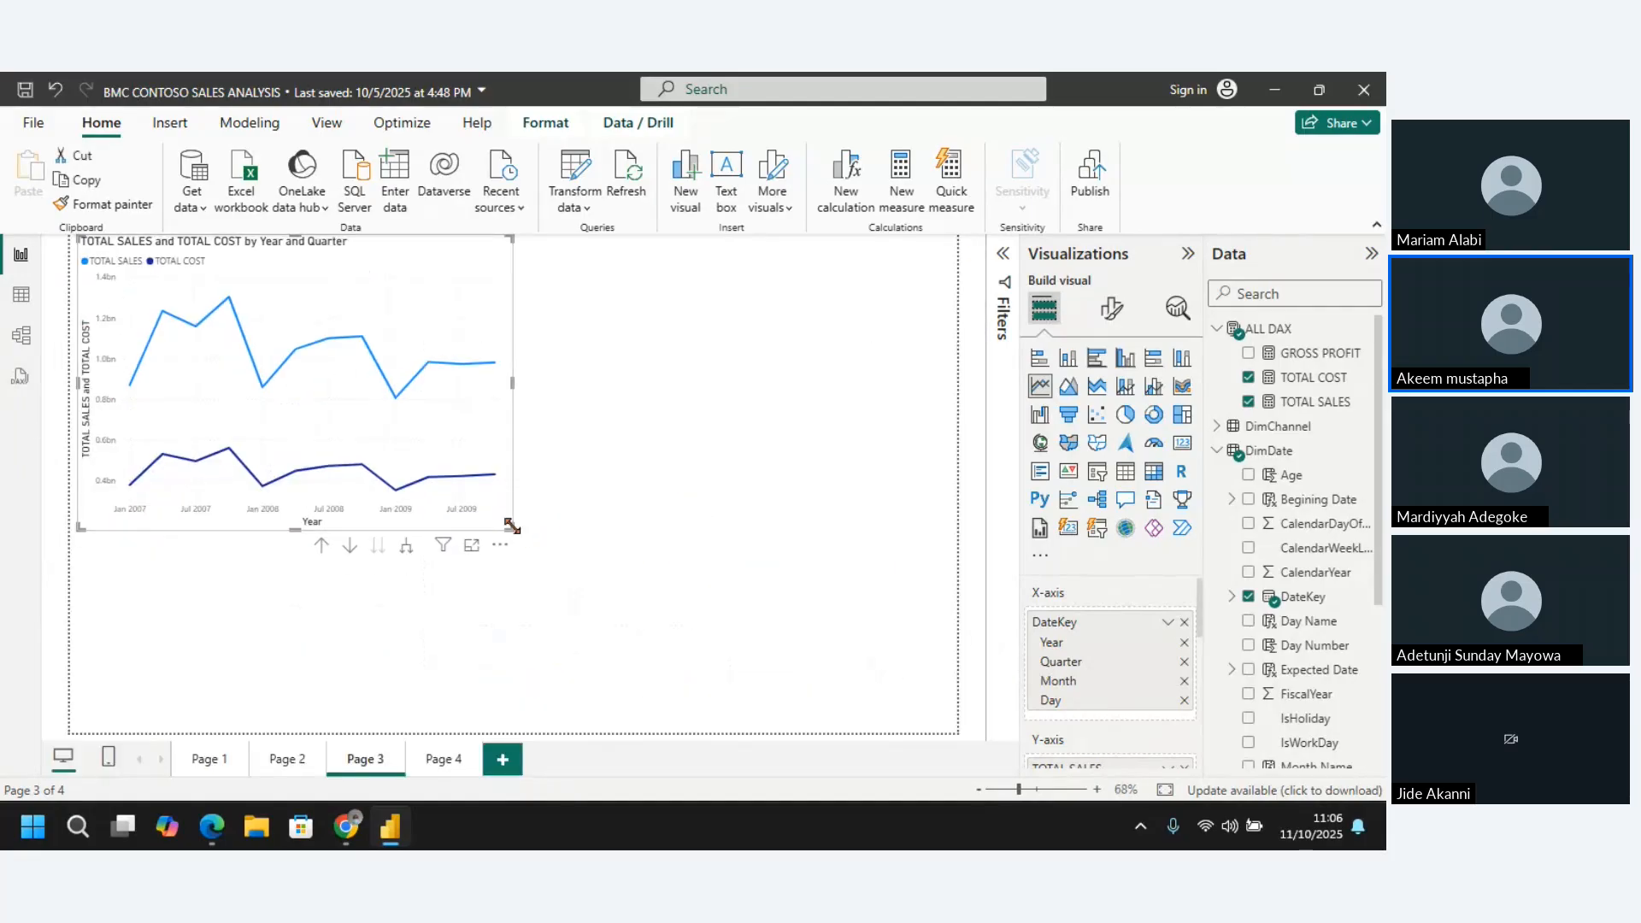
pyautogui.moveTo(491, 512); pyautogui.dragTo(414, 445)
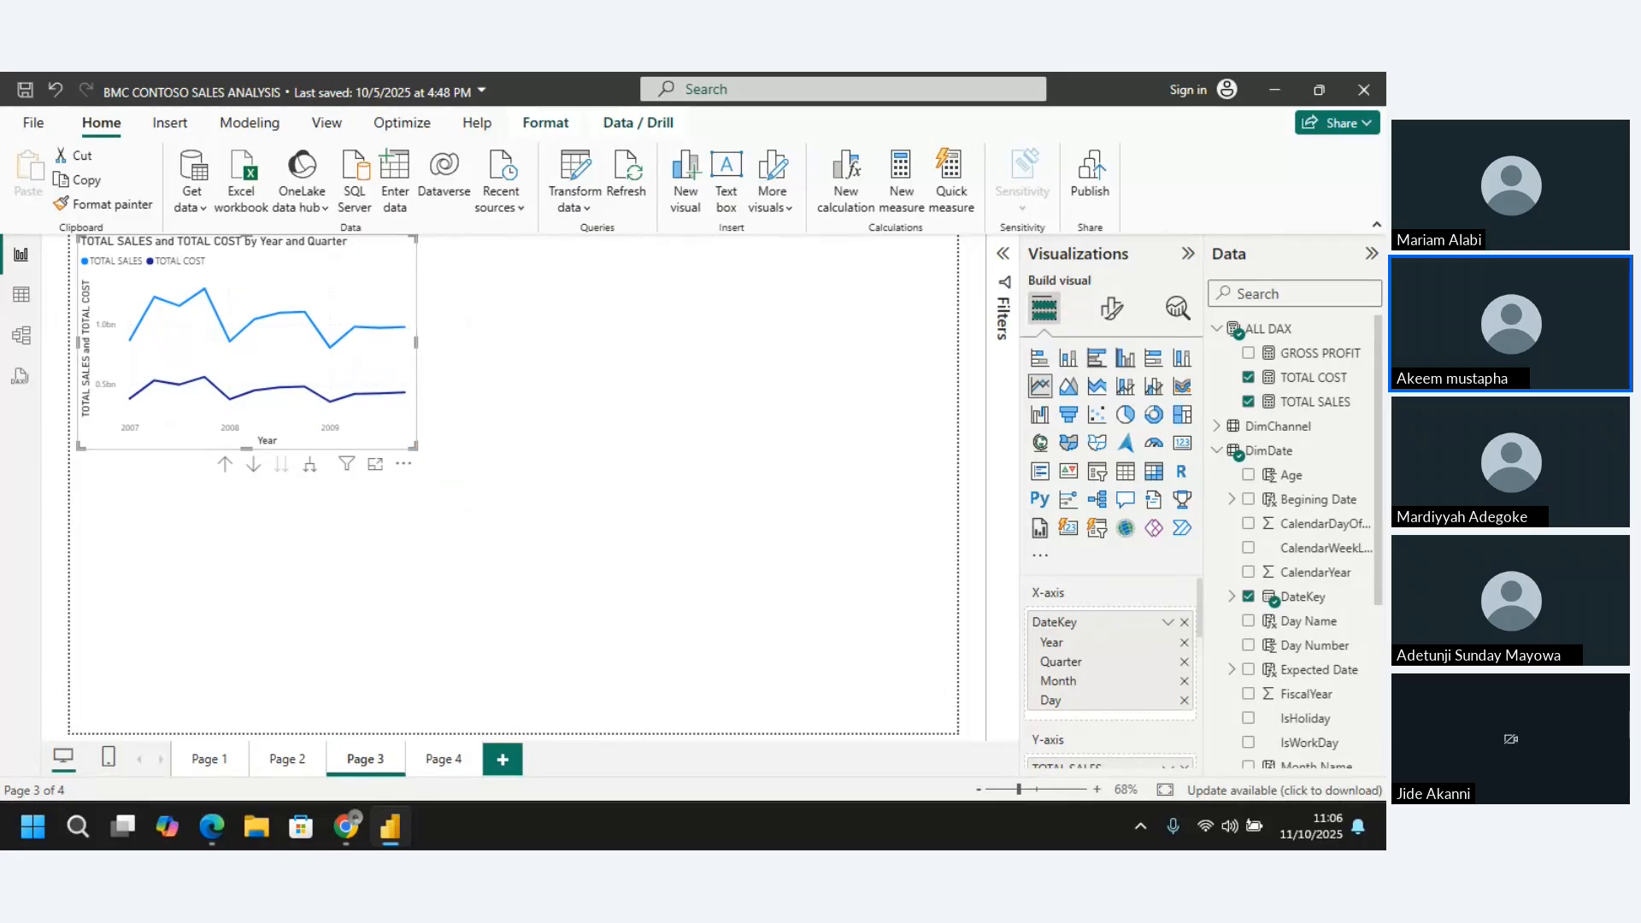
# Duplicate the sales and cost line chart on Page 3 and place the copy directly below the original
pyautogui.rightClick(382, 257)
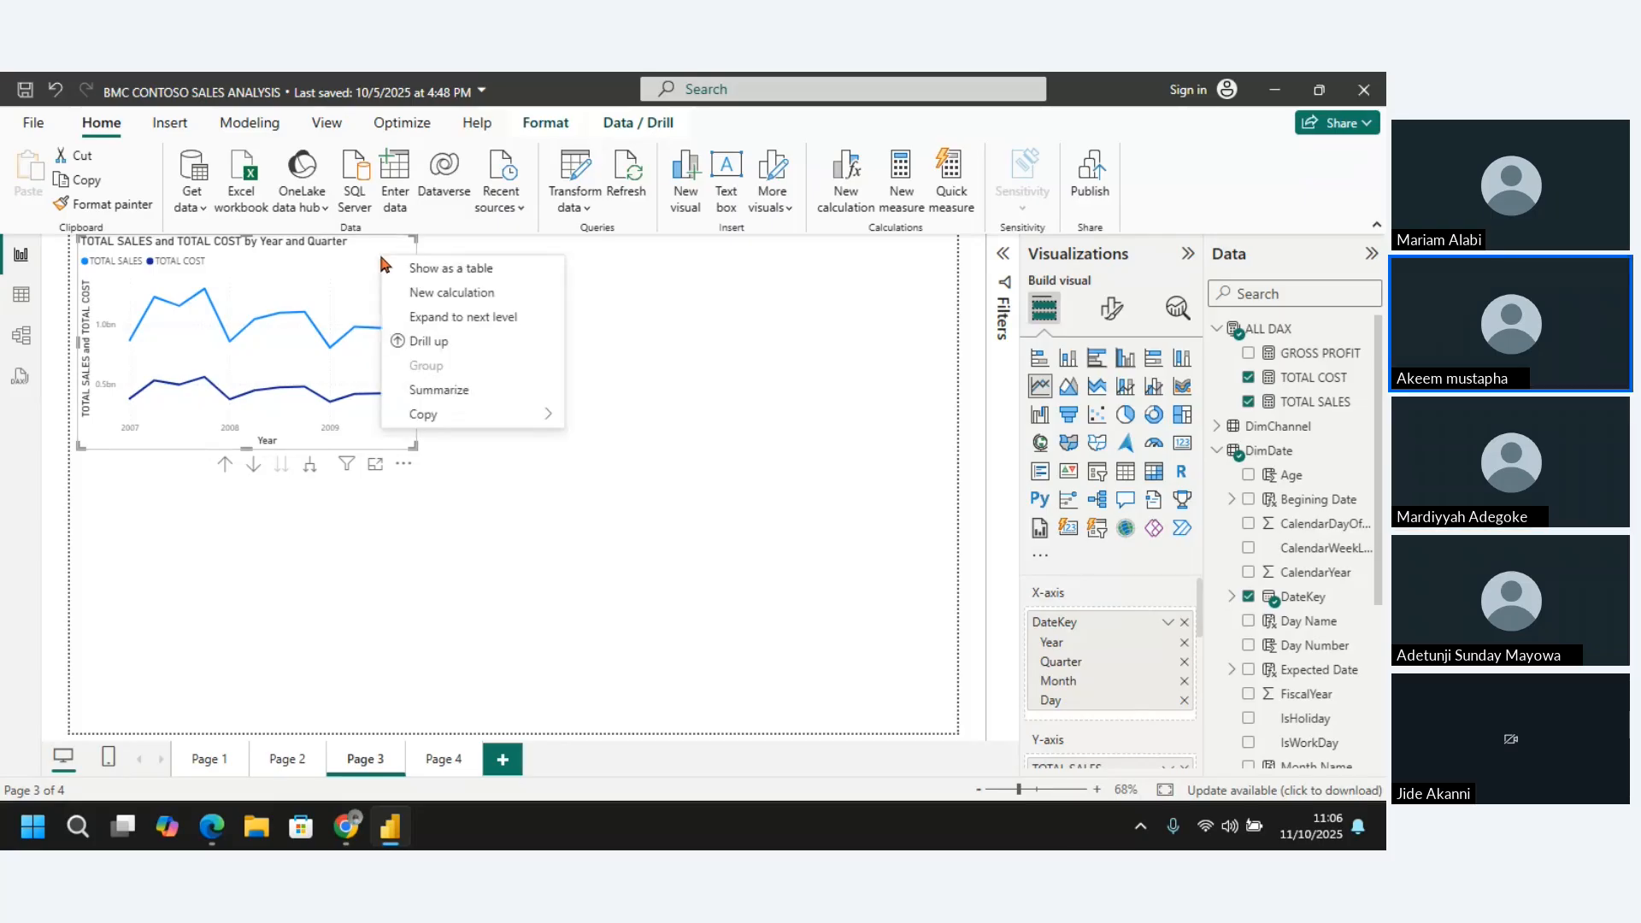
pyautogui.rightClick(290, 275)
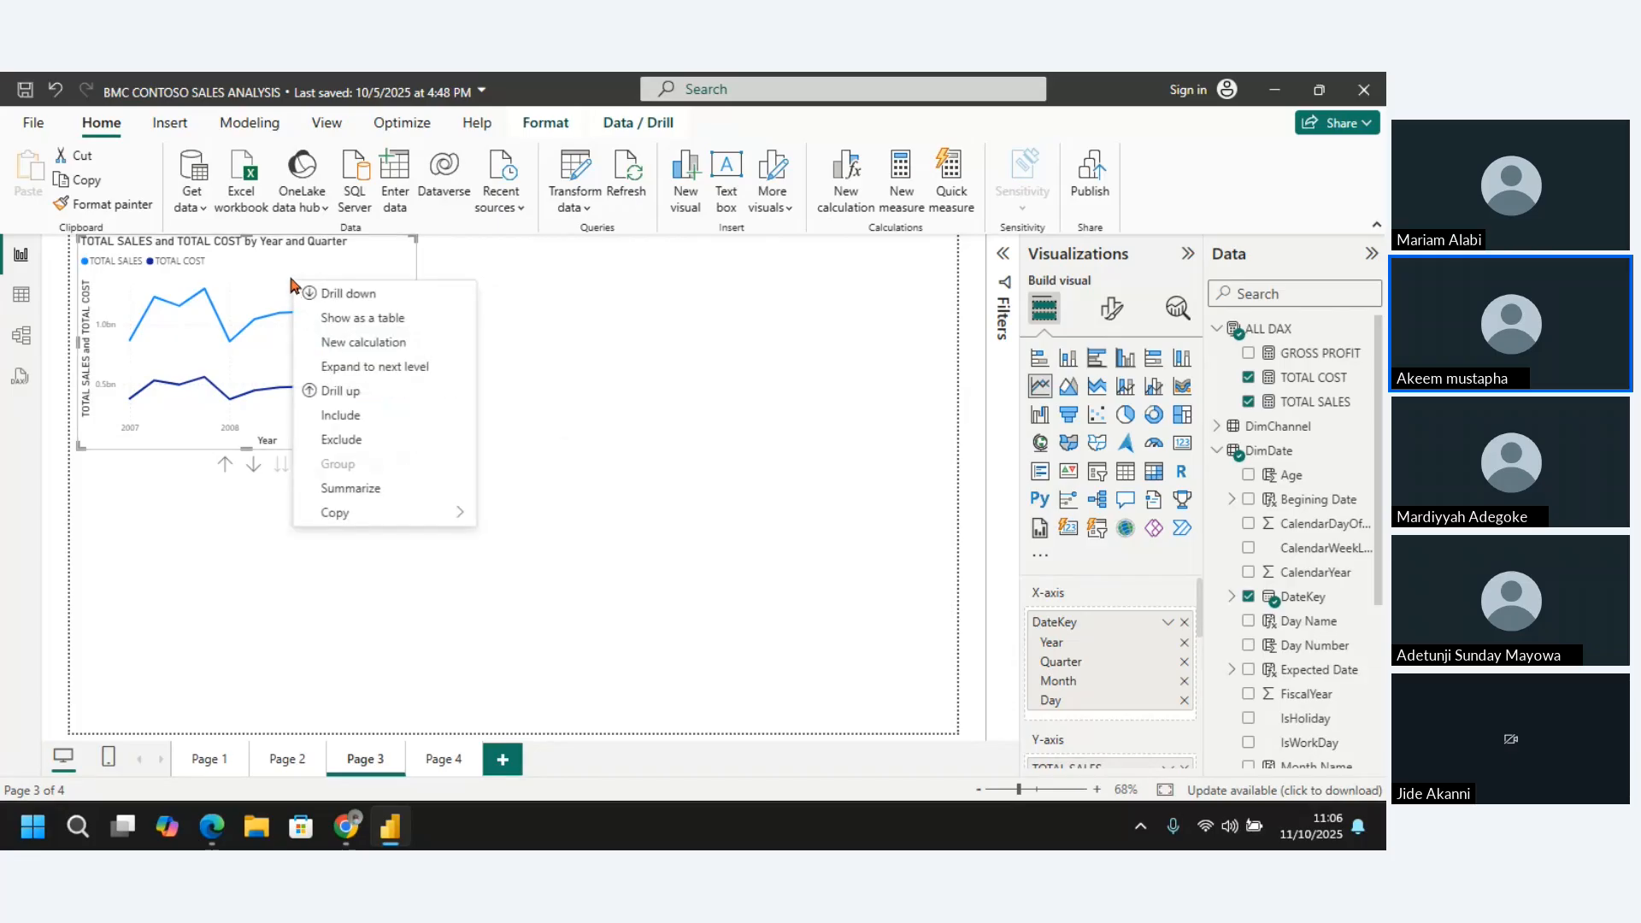
pyautogui.rightClick(252, 270)
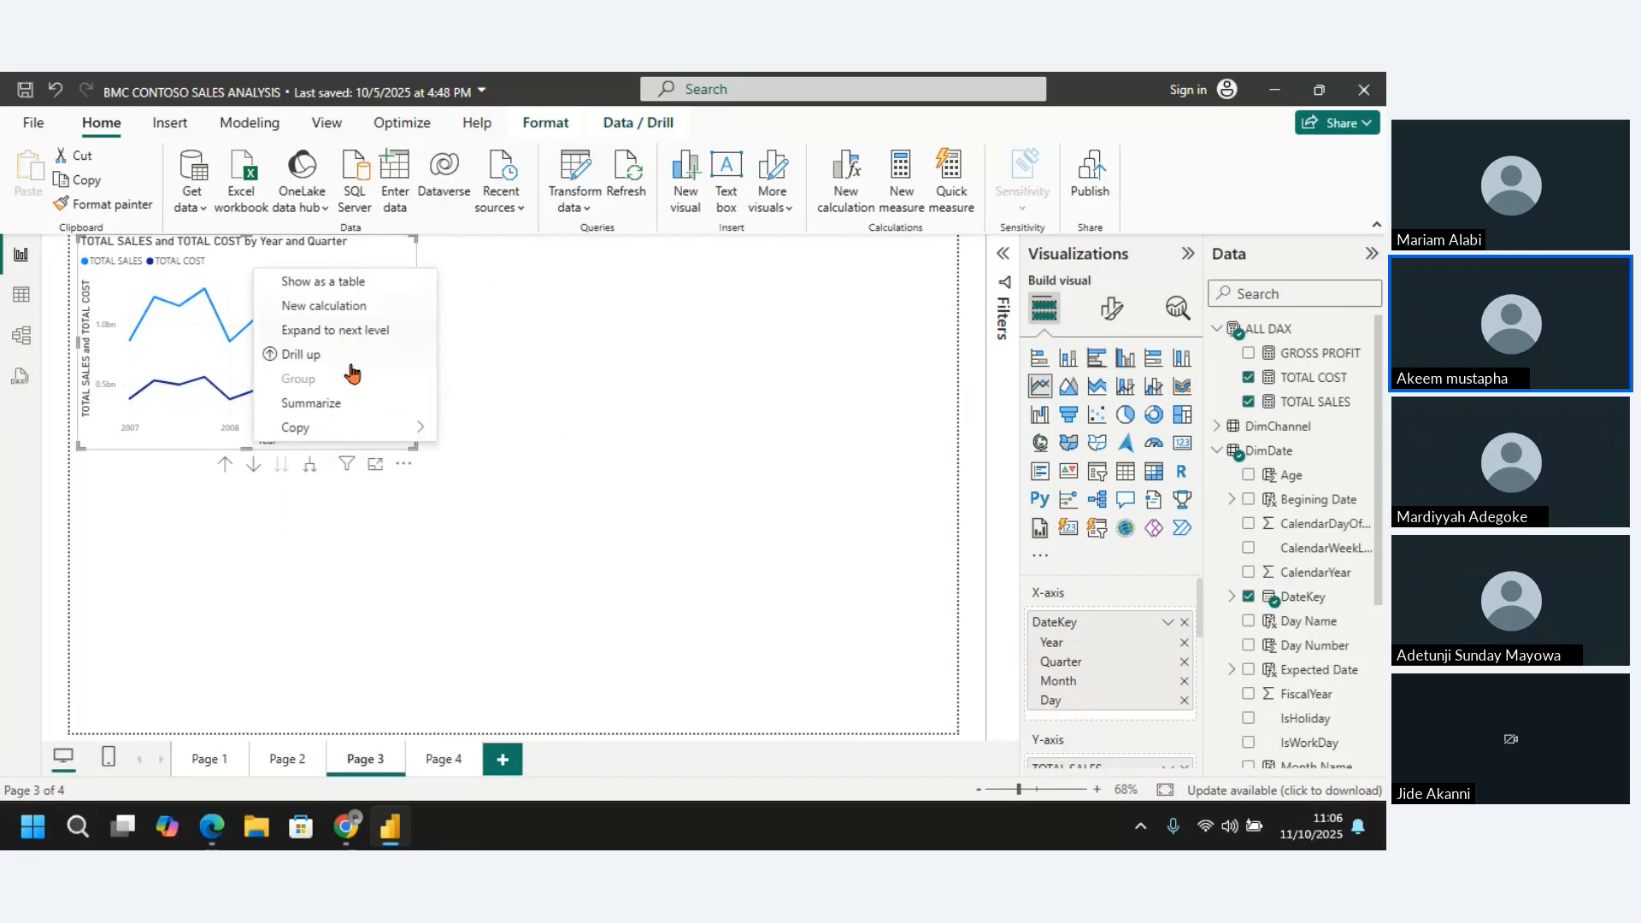
pyautogui.moveTo(327, 432)
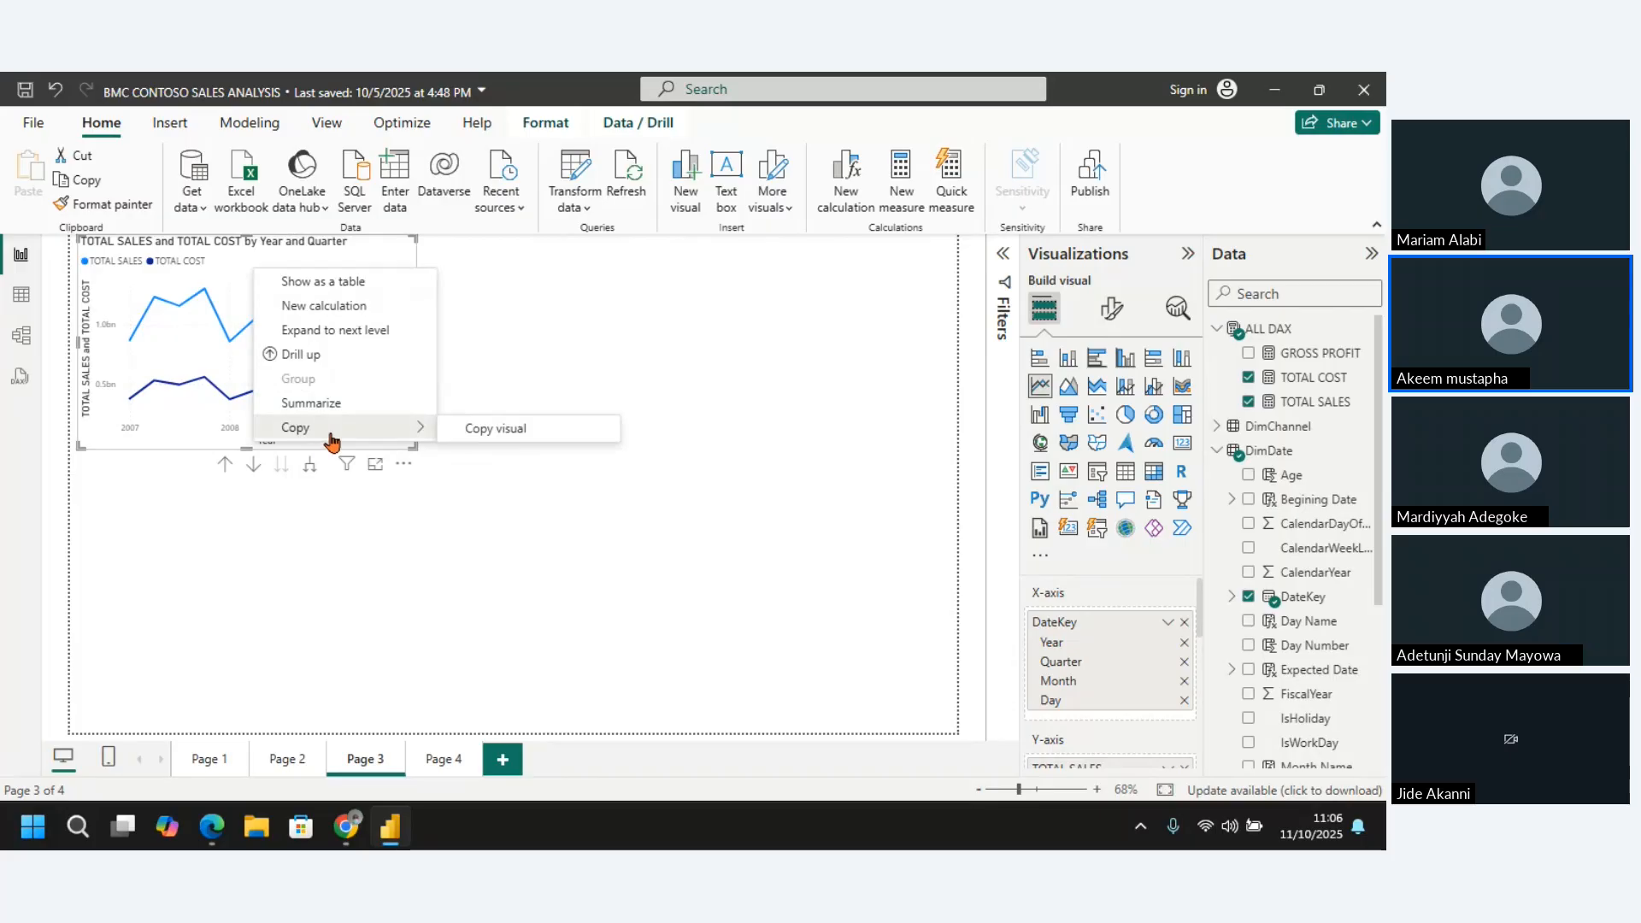
pyautogui.click(495, 429)
pyautogui.click(158, 518)
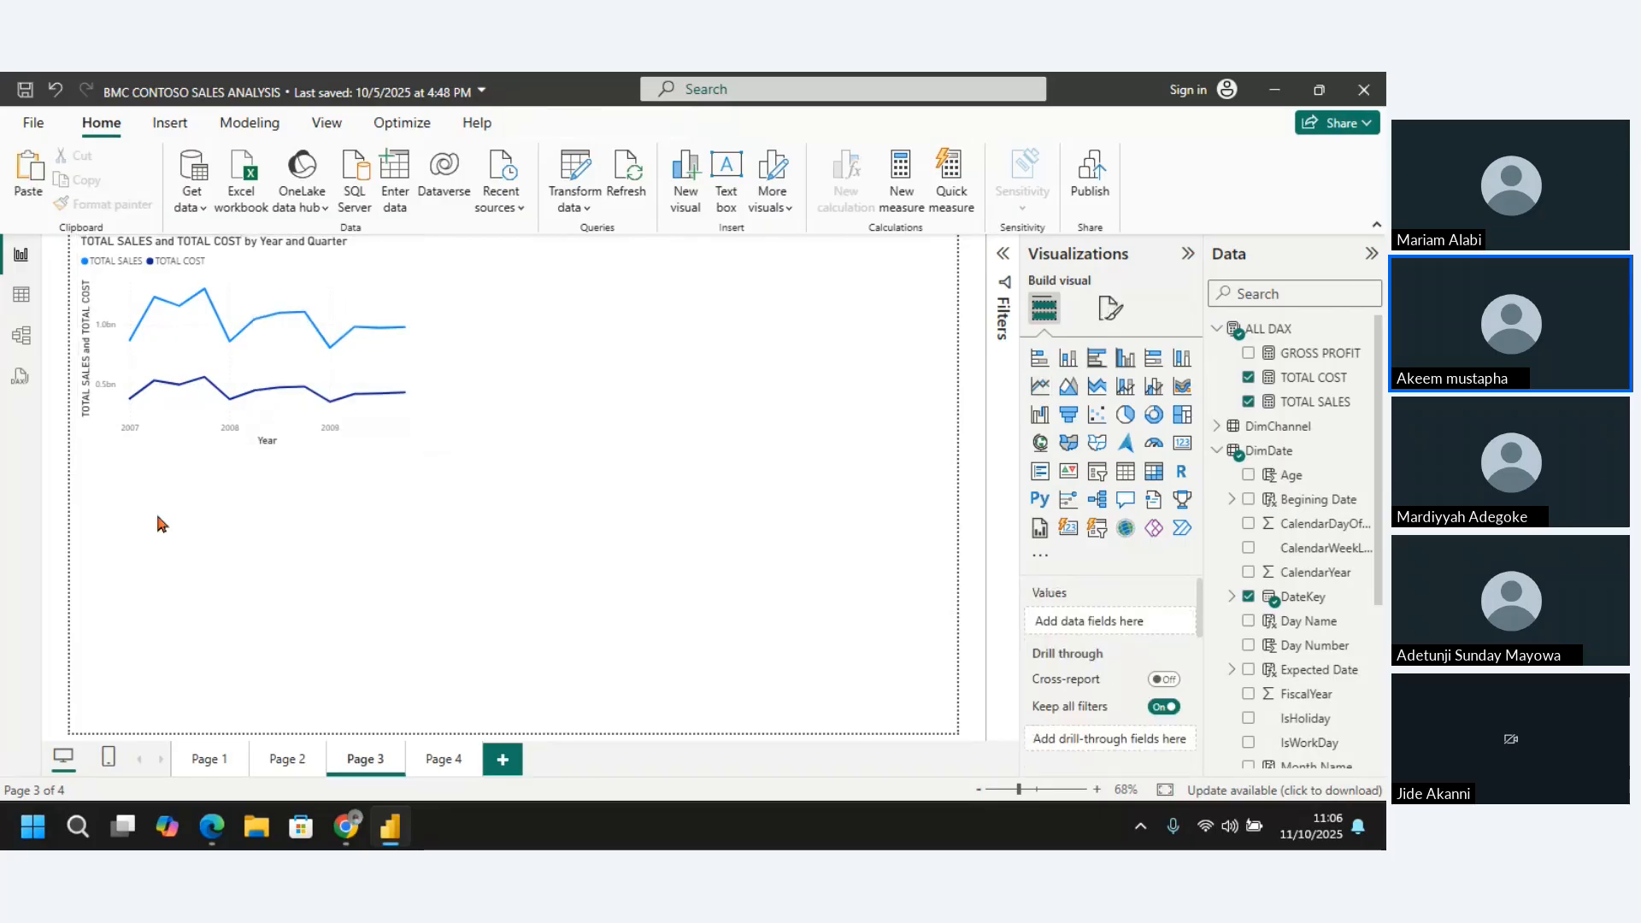
pyautogui.hotkey('ctrl', 'v')
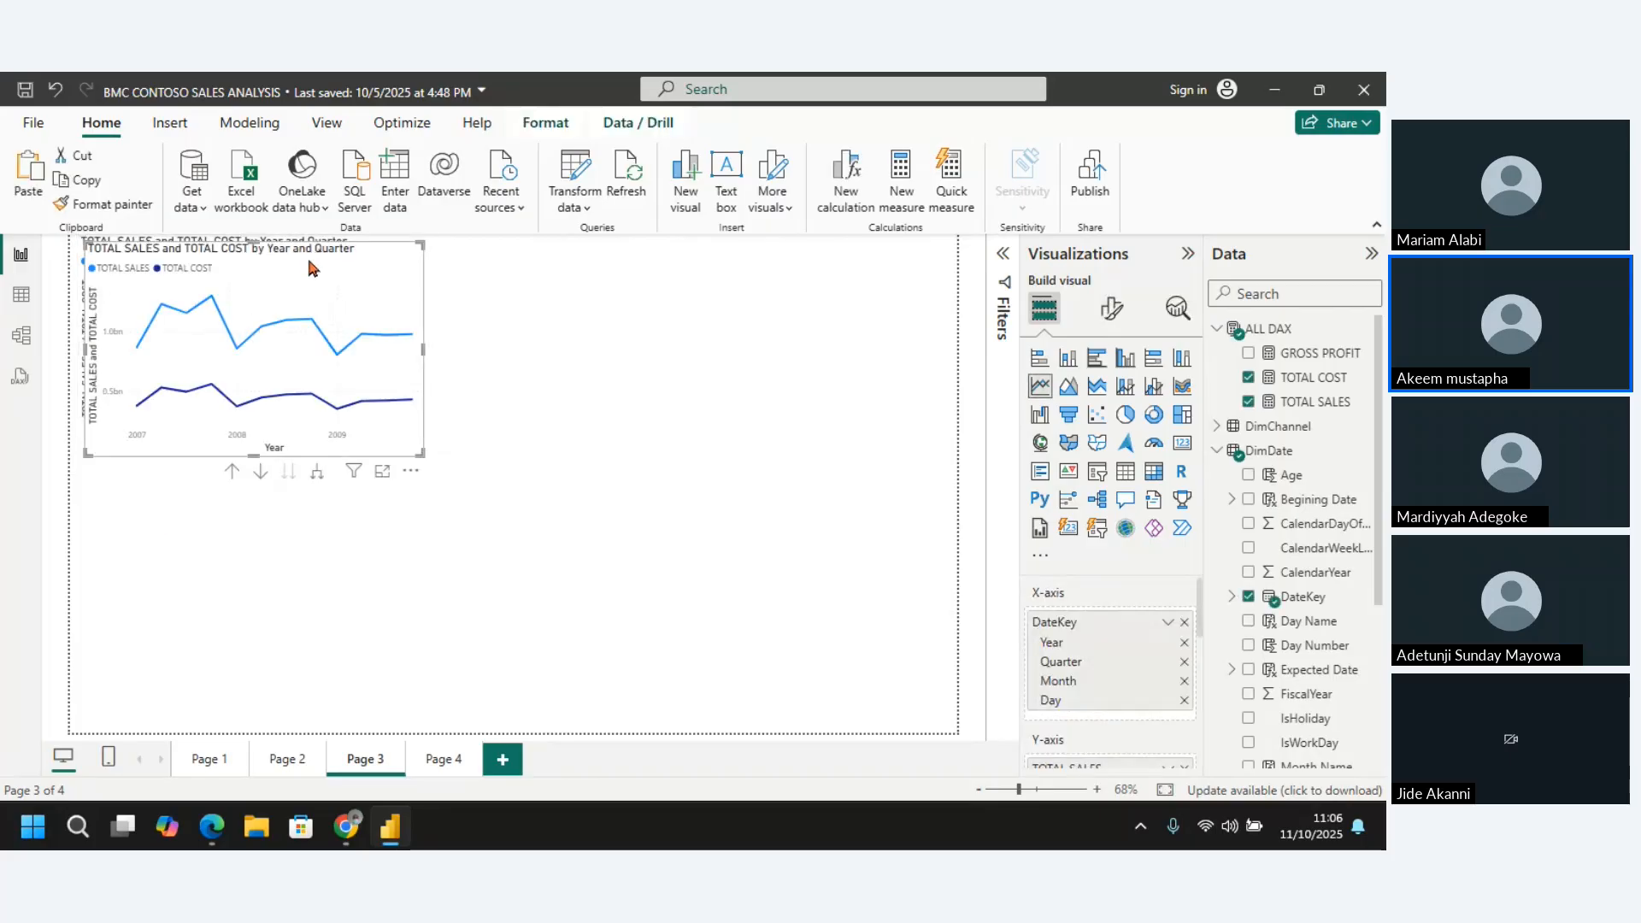
pyautogui.moveTo(310, 317); pyautogui.dragTo(300, 474)
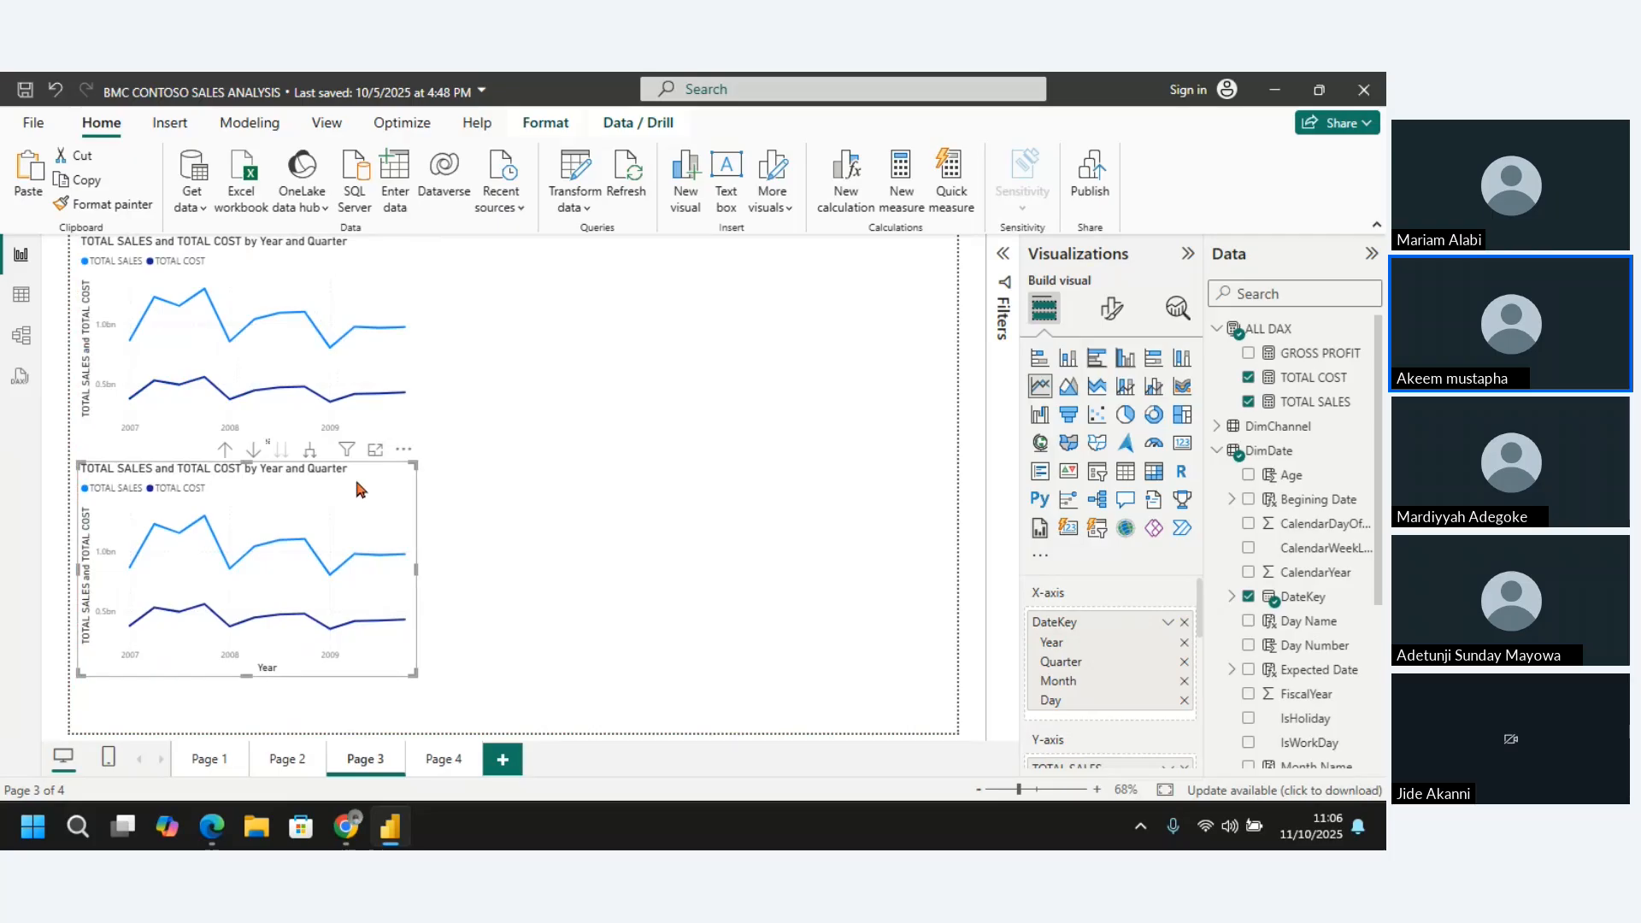
# Move the duplicated line chart slightly lower, widen it, and remove TOTAL COST from its Y-axis
pyautogui.moveTo(363, 487)
pyautogui.mouseDown()
pyautogui.moveTo(362, 535)
pyautogui.moveTo(361, 509)
pyautogui.mouseUp()
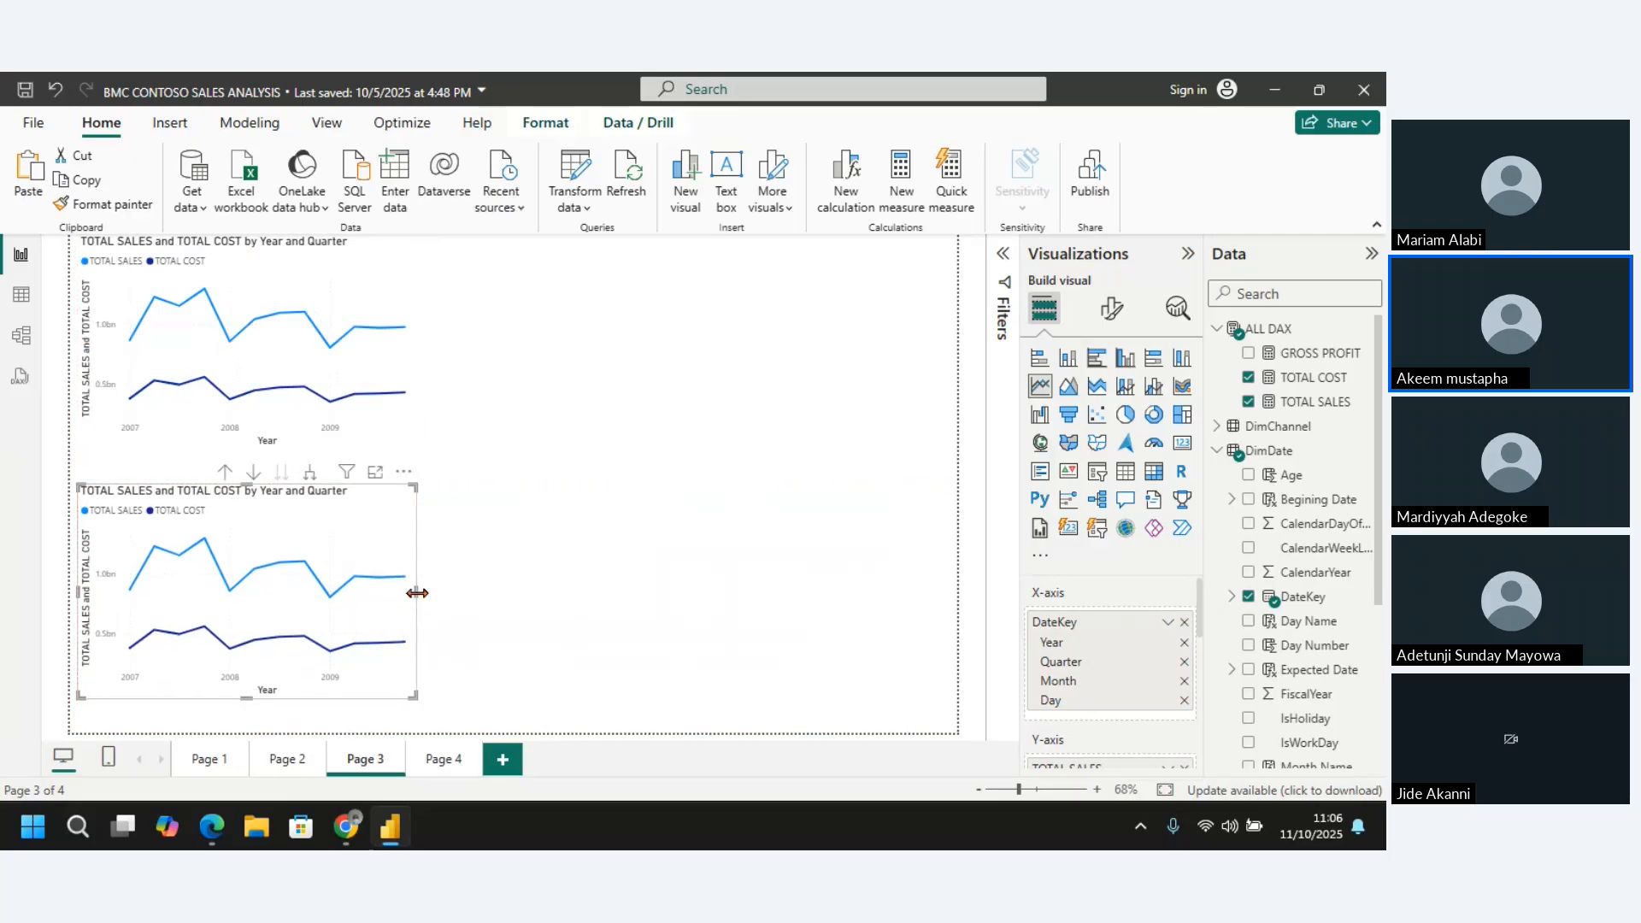
pyautogui.moveTo(416, 592); pyautogui.dragTo(486, 602)
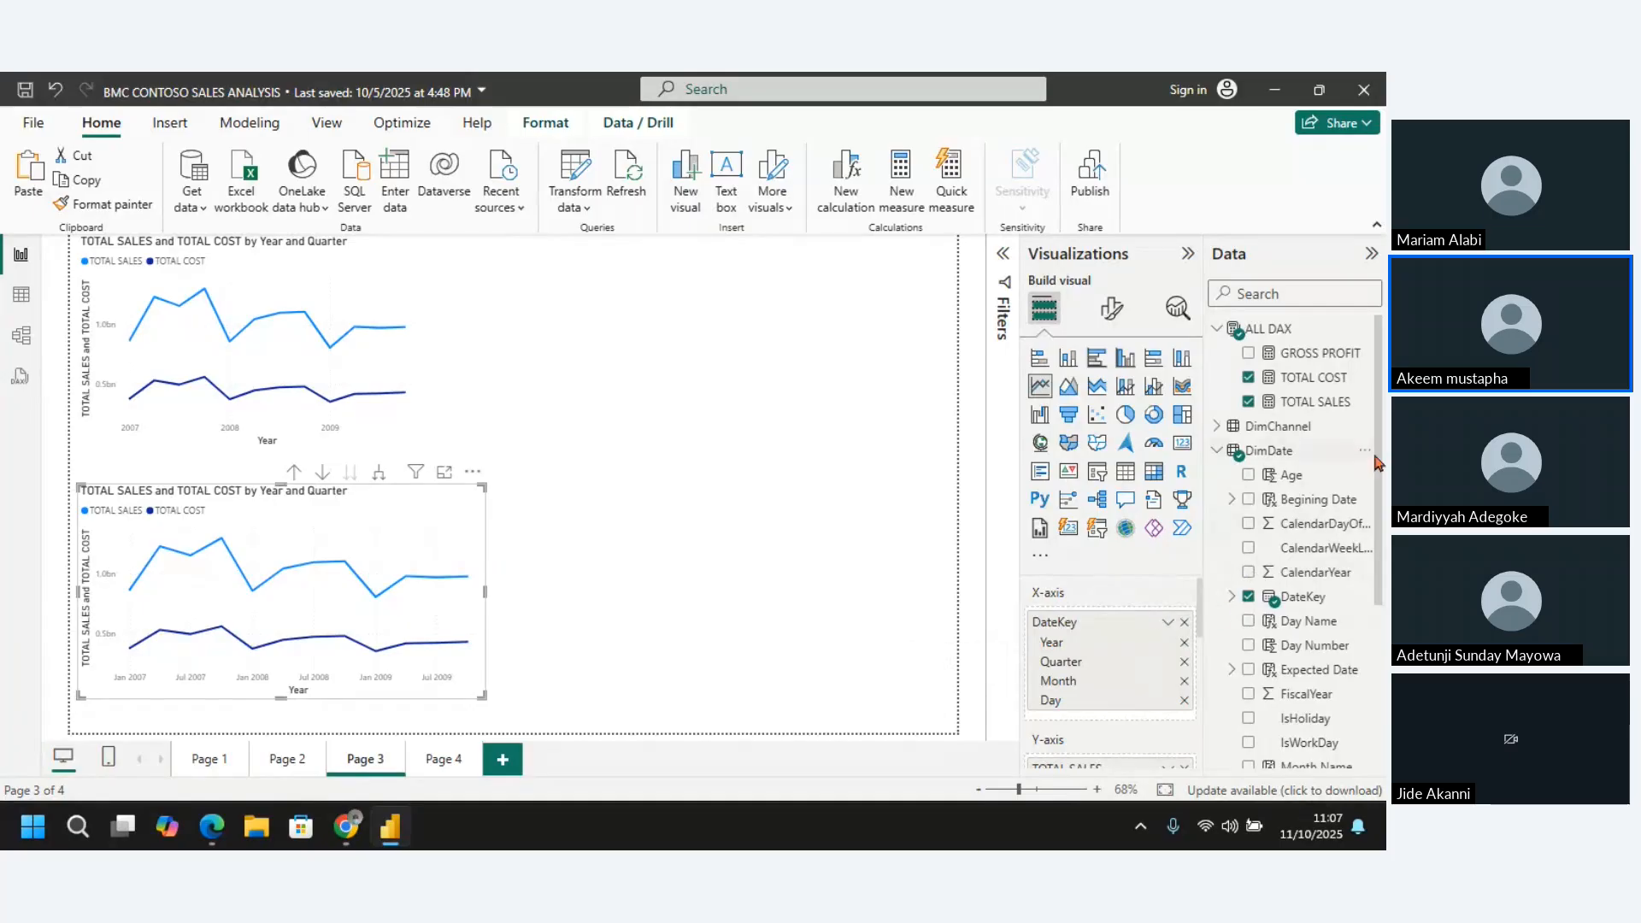
pyautogui.scroll(-3, 1379, 468)
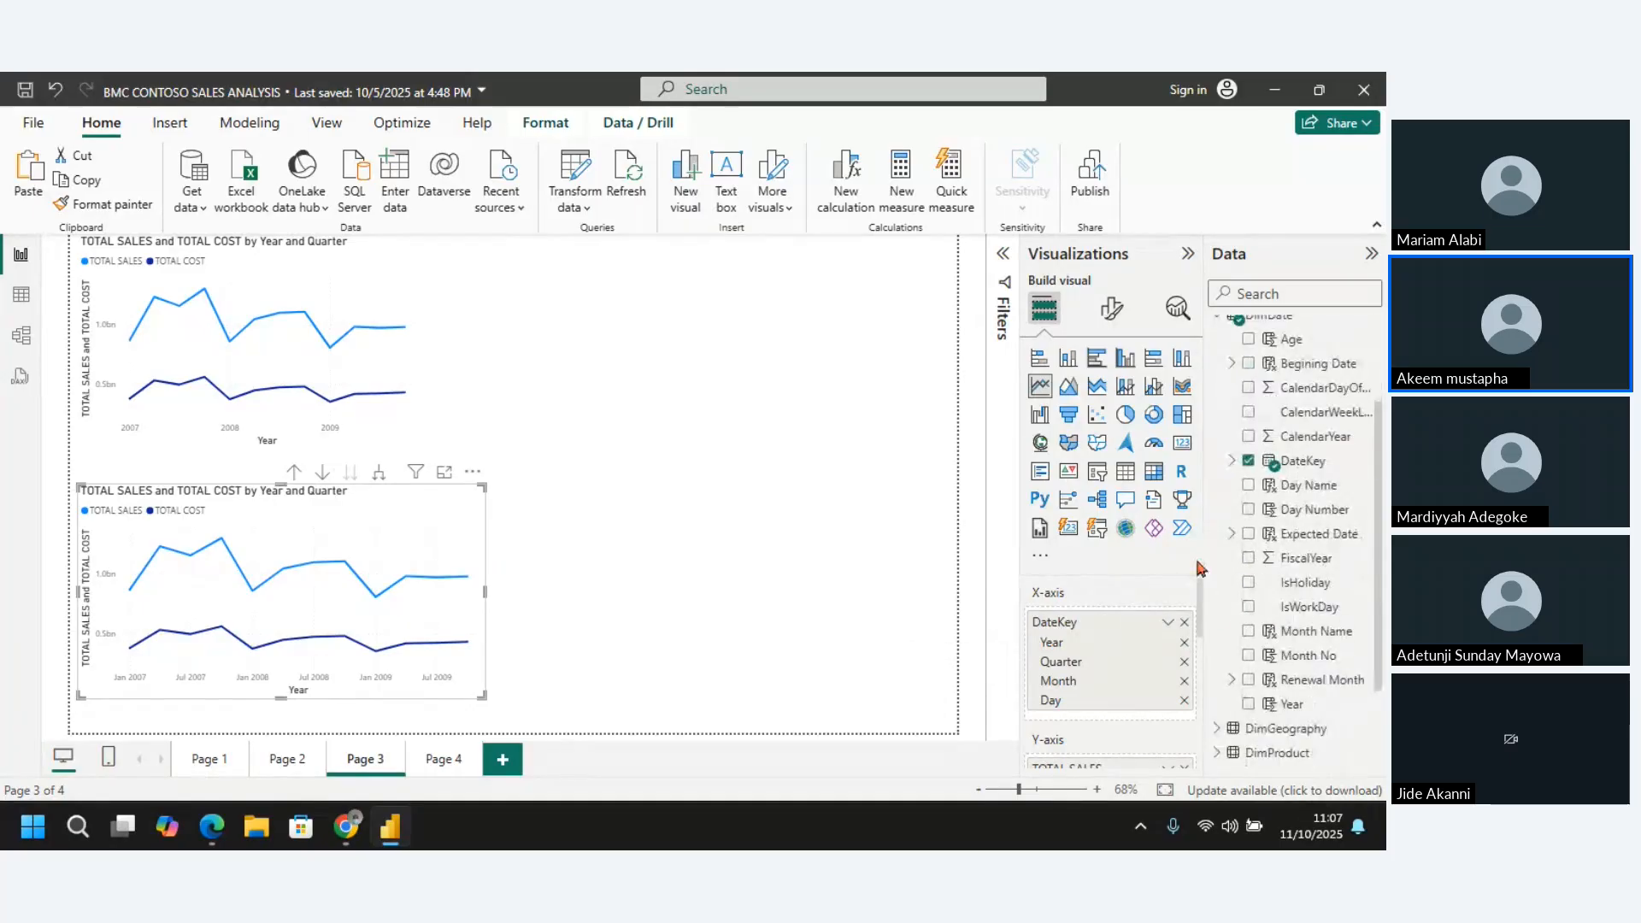
pyautogui.scroll(-3, 1201, 598)
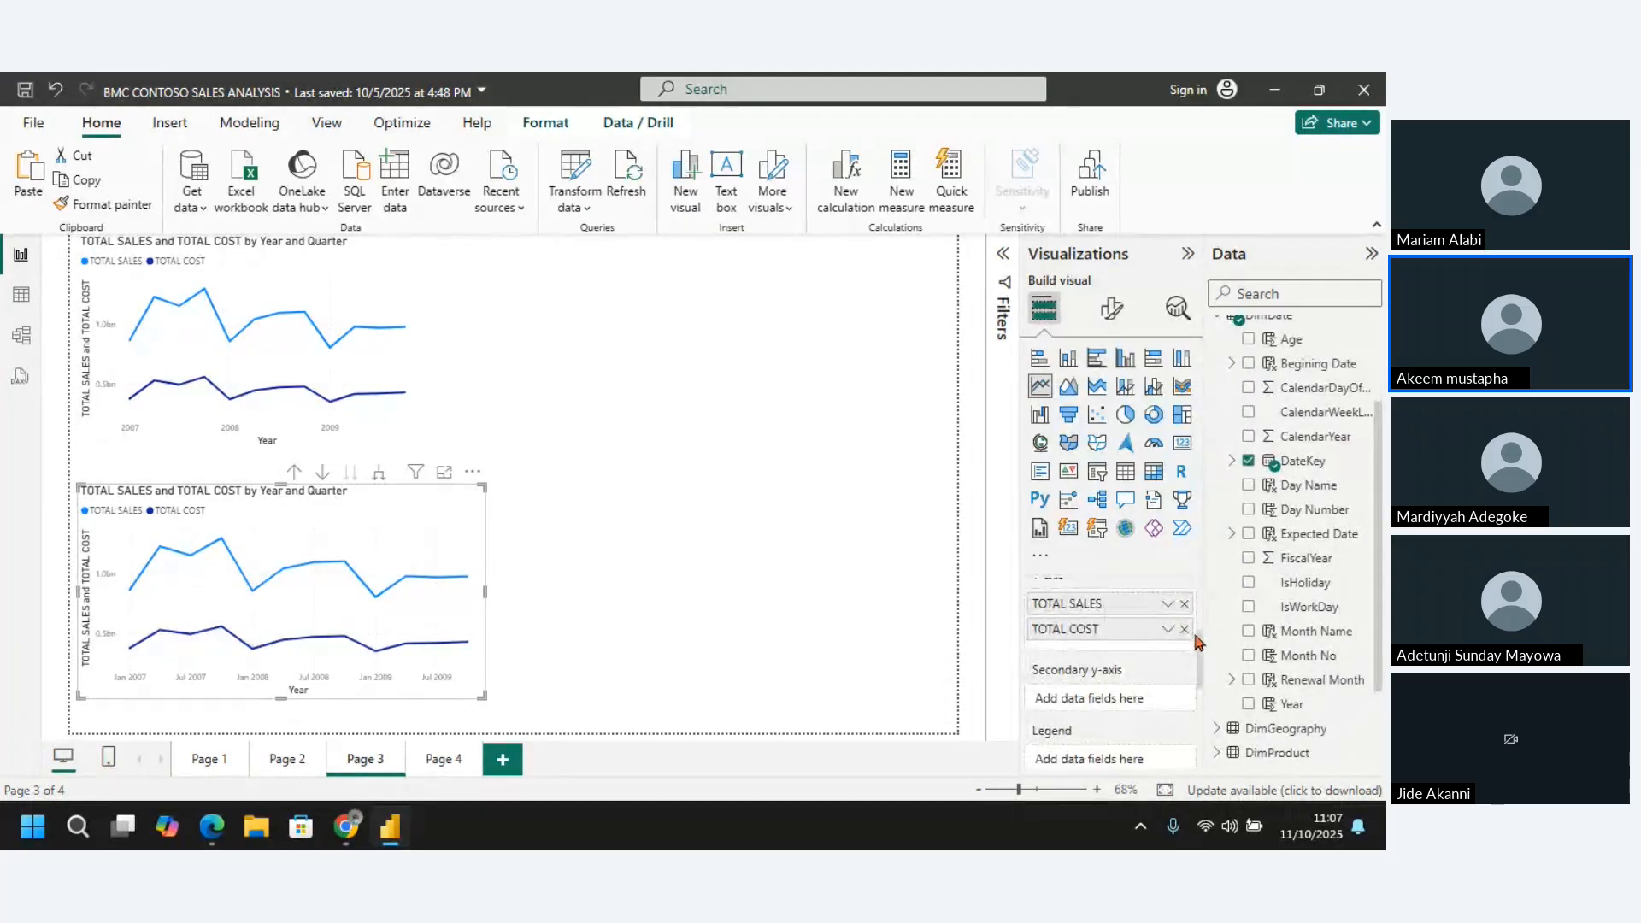
pyautogui.click(1186, 630)
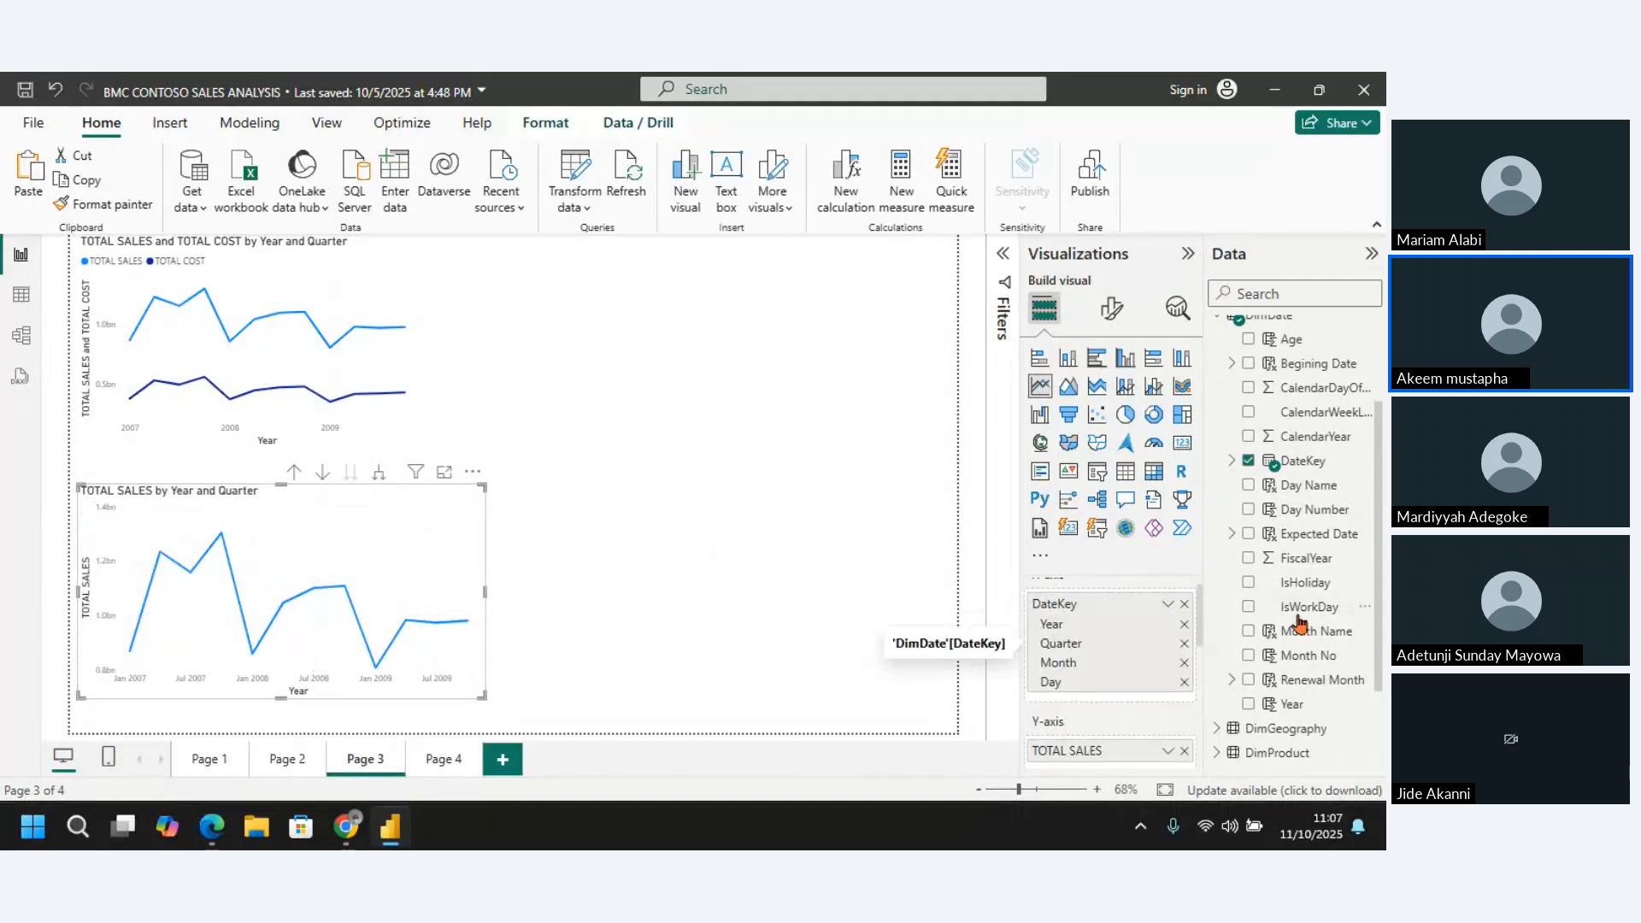
# Remove the Year level from the duplicated chart's X-axis date hierarchy and use DimDate's Year column as its legend
pyautogui.scroll(-1, 1380, 552)
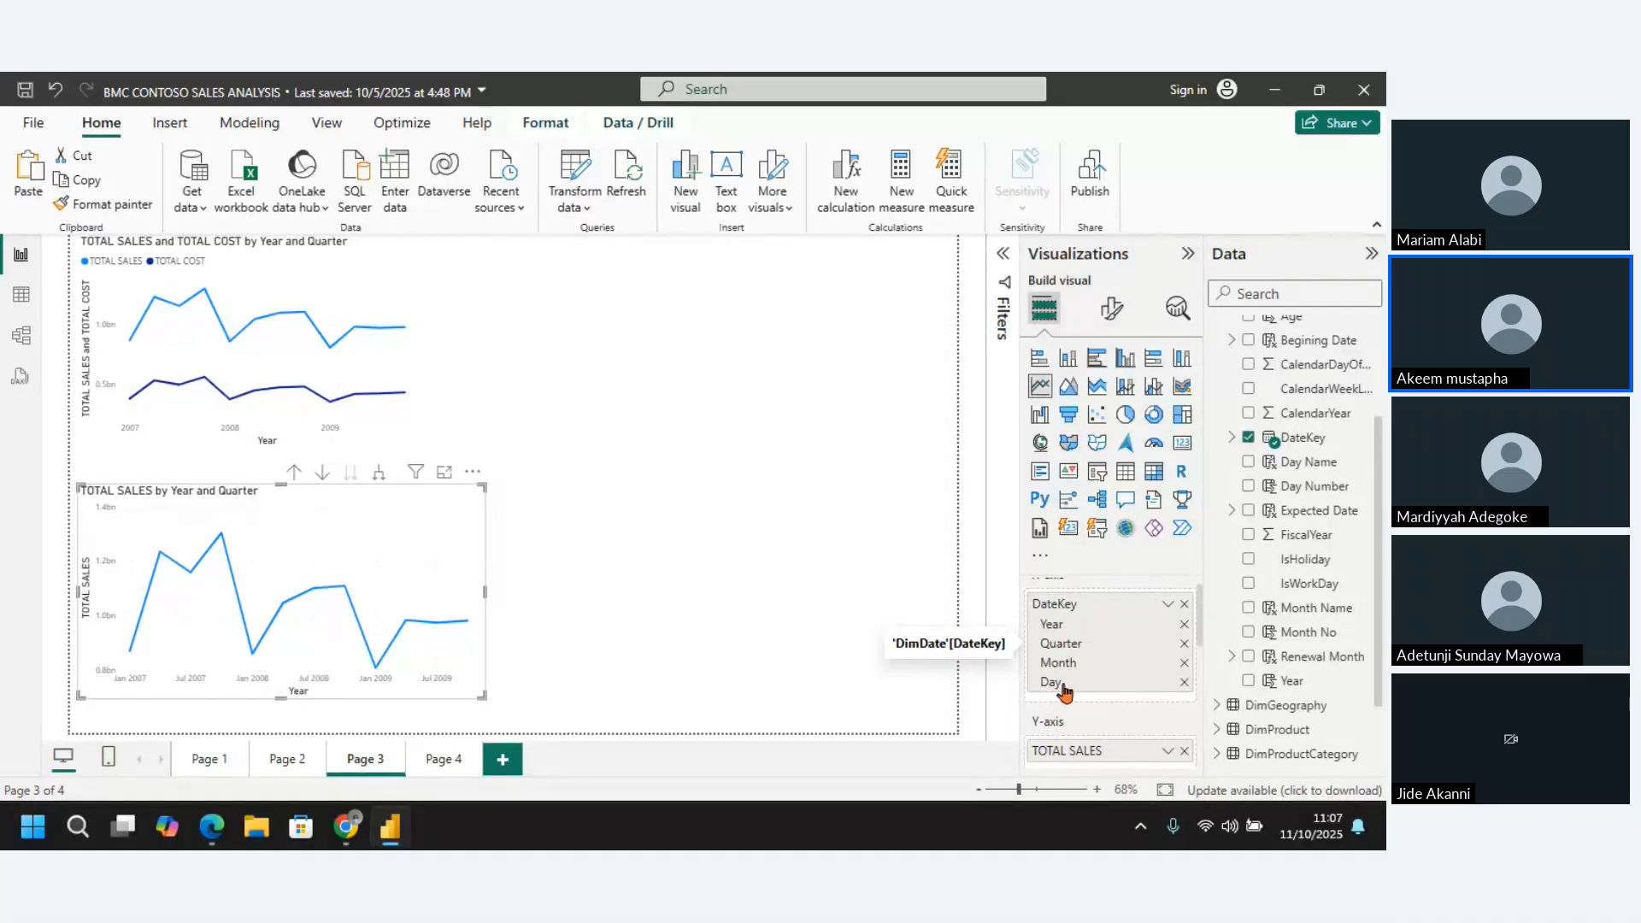
pyautogui.click(1185, 625)
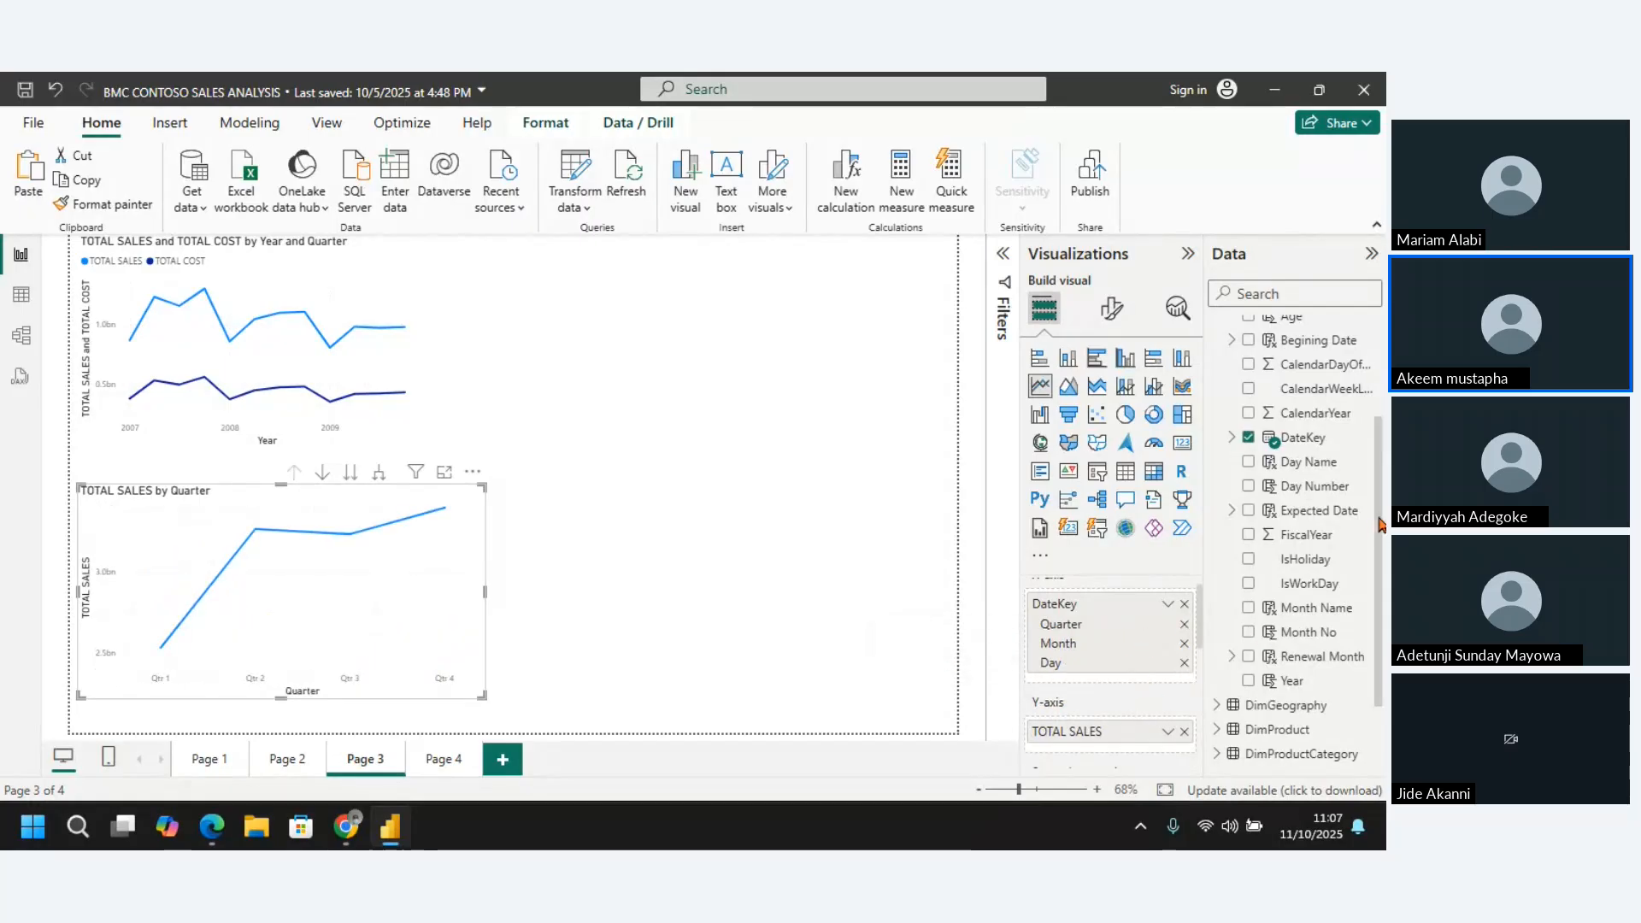
pyautogui.scroll(-2, 1367, 528)
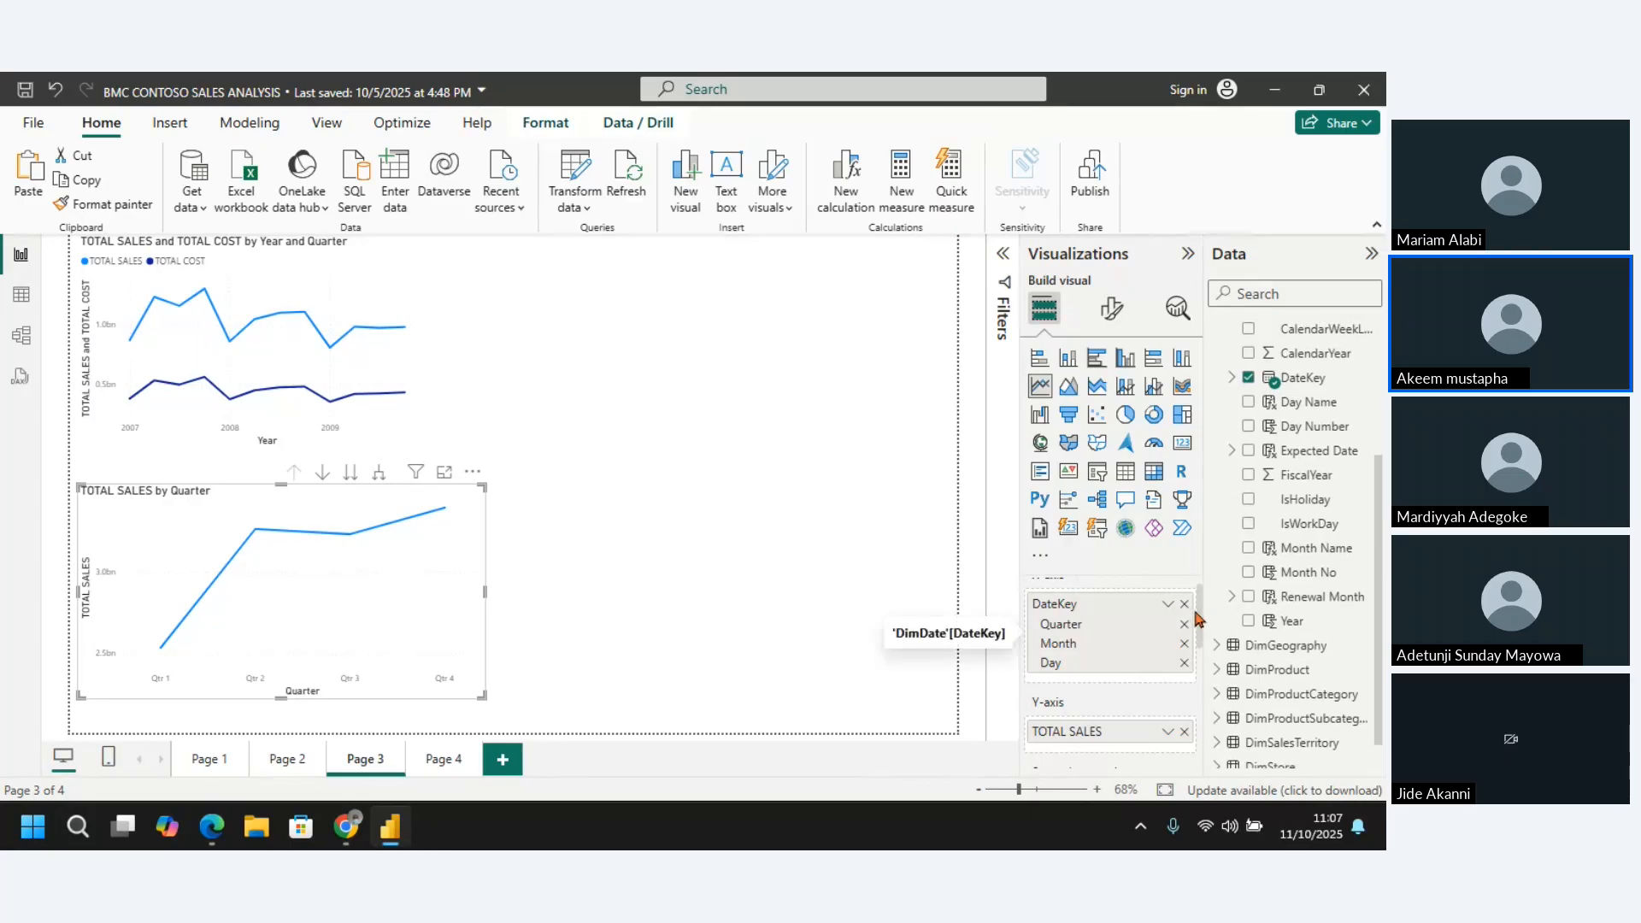
pyautogui.moveTo(1199, 617); pyautogui.dragTo(1203, 662)
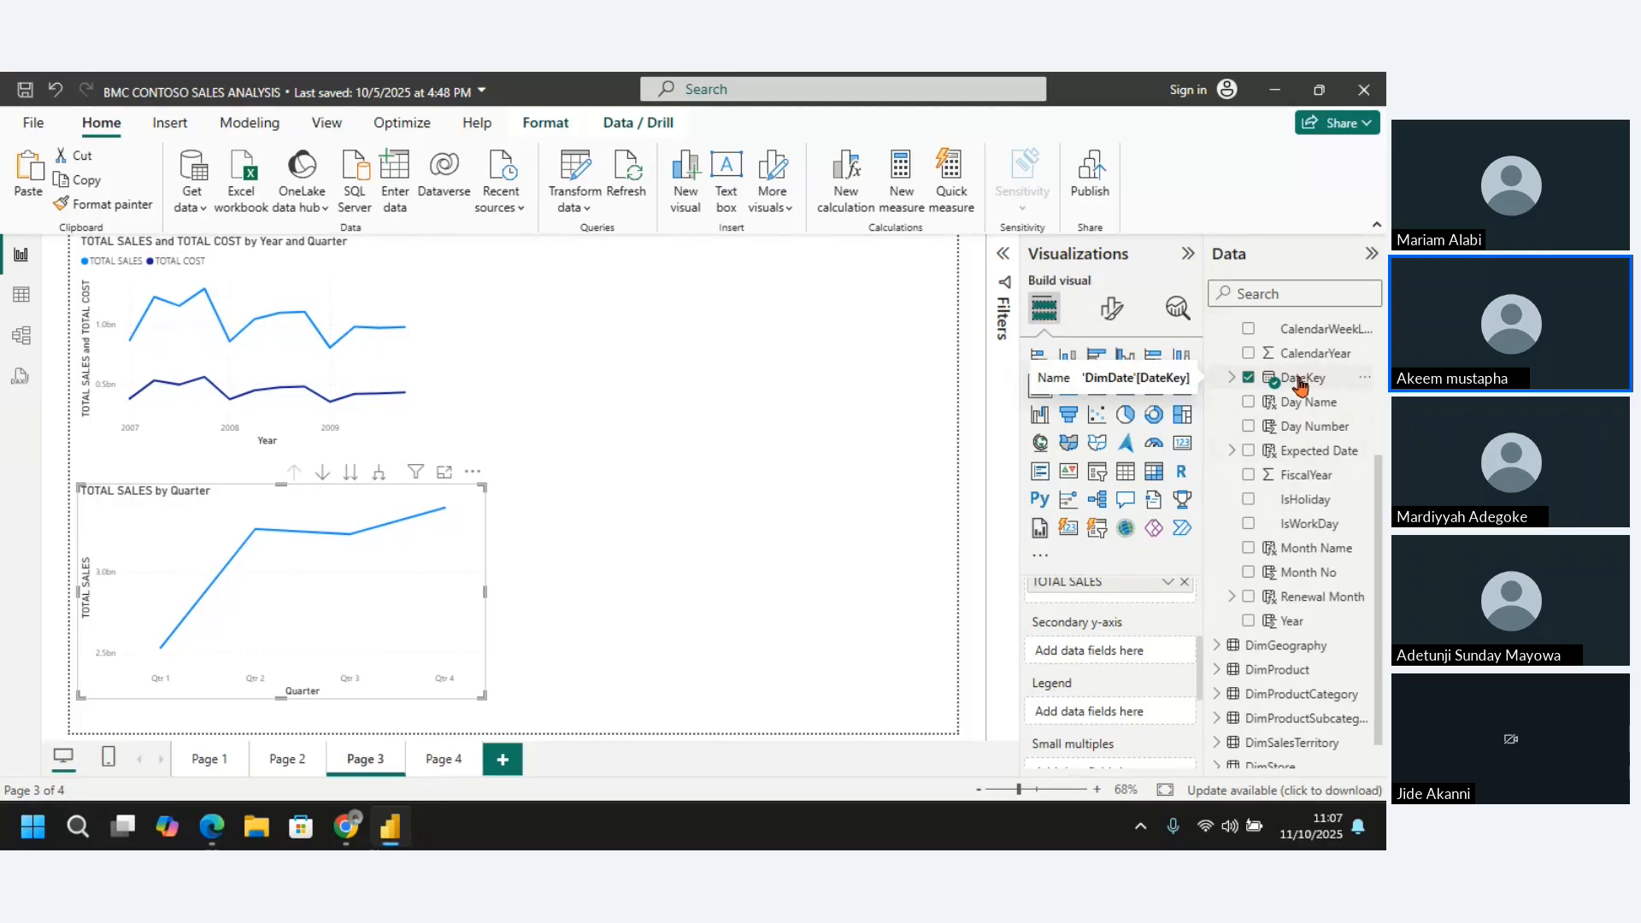
pyautogui.moveTo(1291, 621); pyautogui.dragTo(1123, 725)
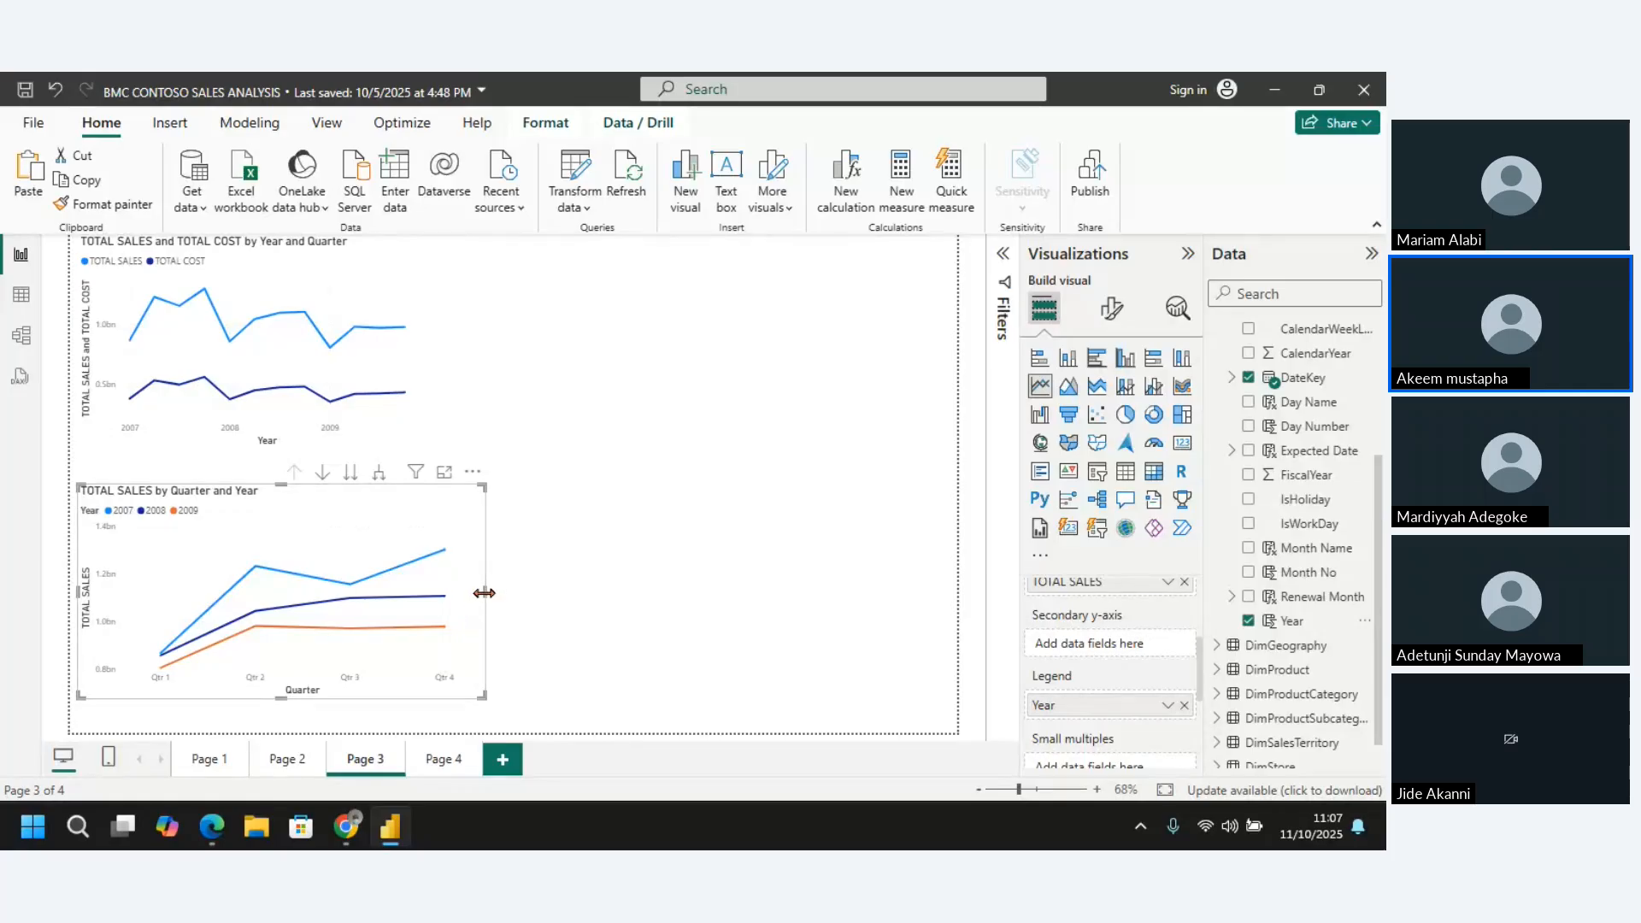
# Expand the lower chart's date hierarchy from Quarter to Quarter and Month, and view it in focus mode
pyautogui.click(381, 476)
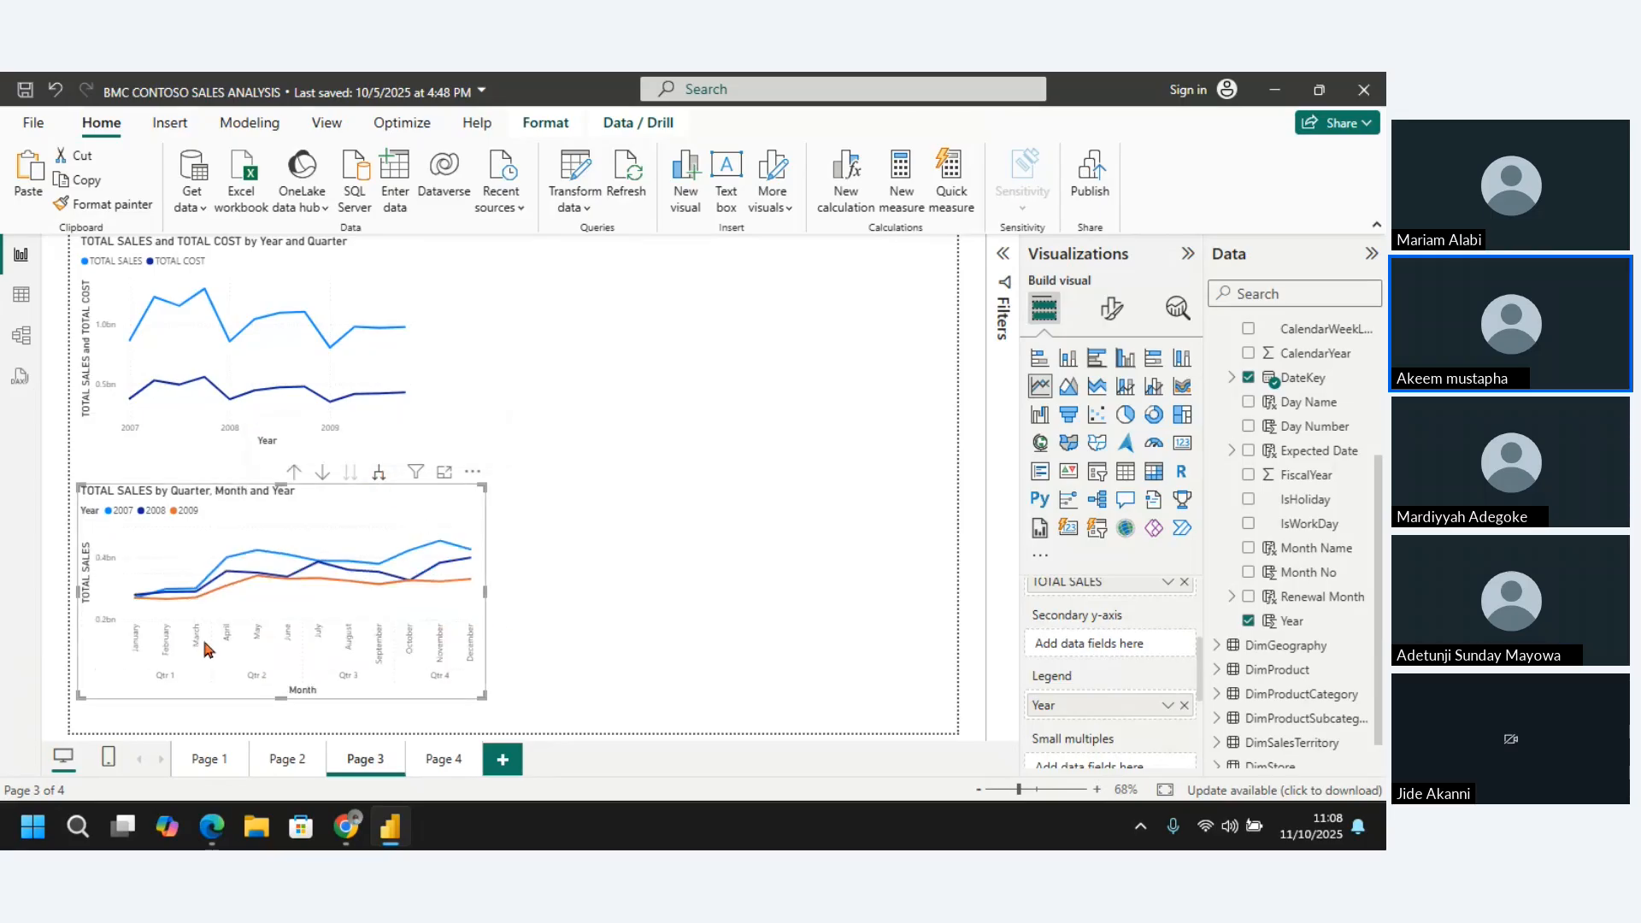
pyautogui.moveTo(186, 597)
pyautogui.click(444, 473)
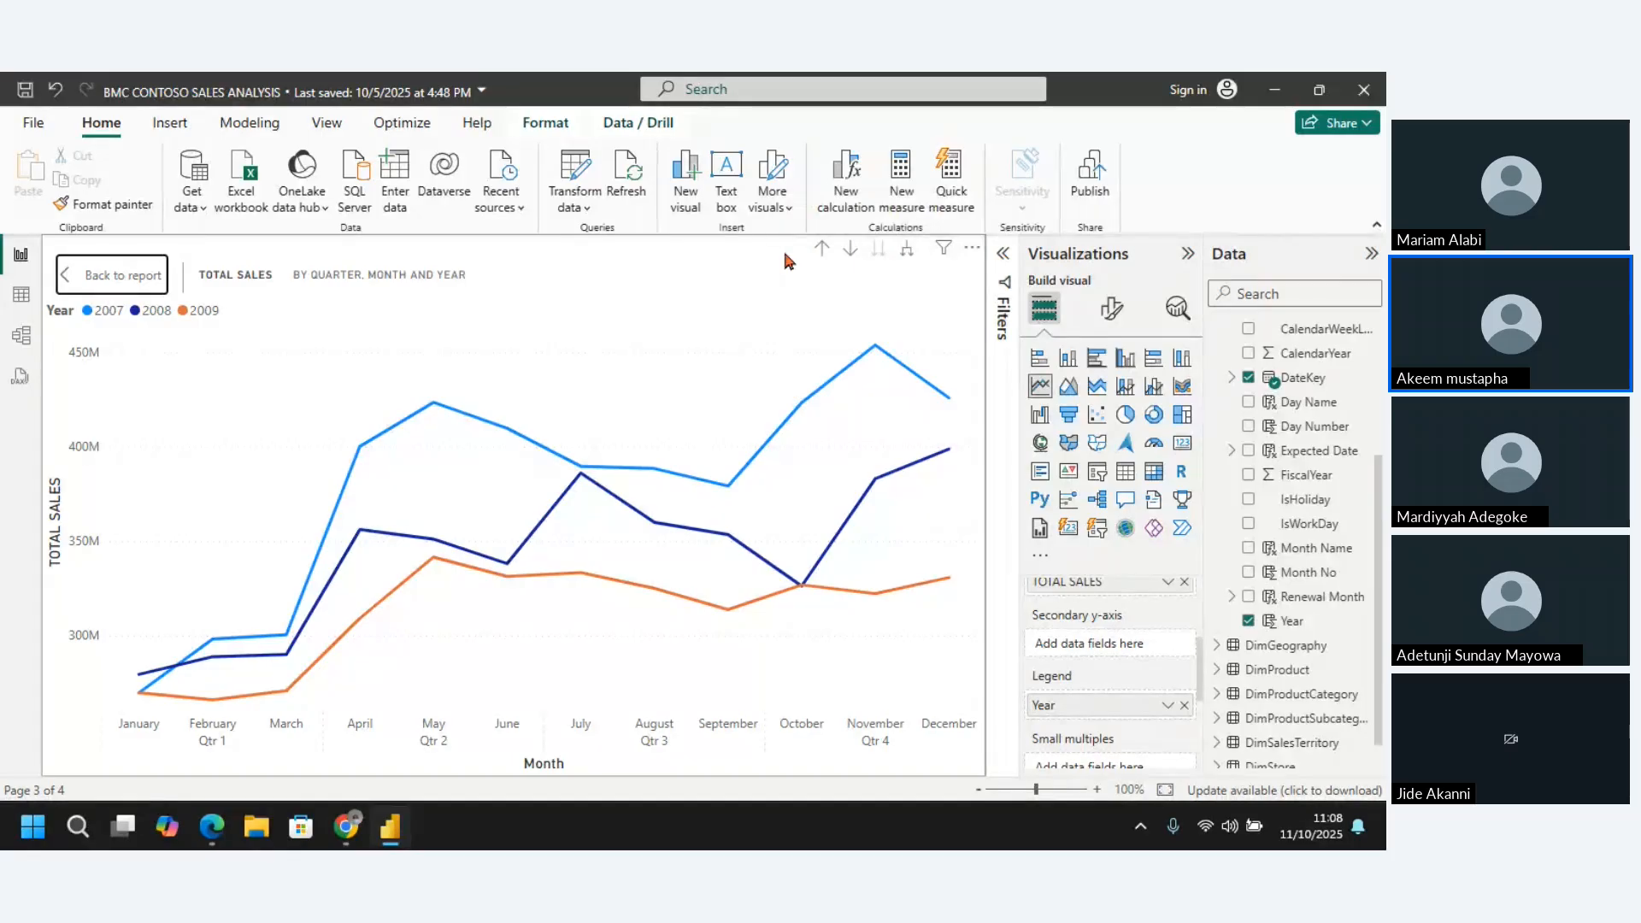
# Preview the focused chart as a stacked area chart, convert it to an overlapping area chart, and return to the report page
pyautogui.click(1097, 389)
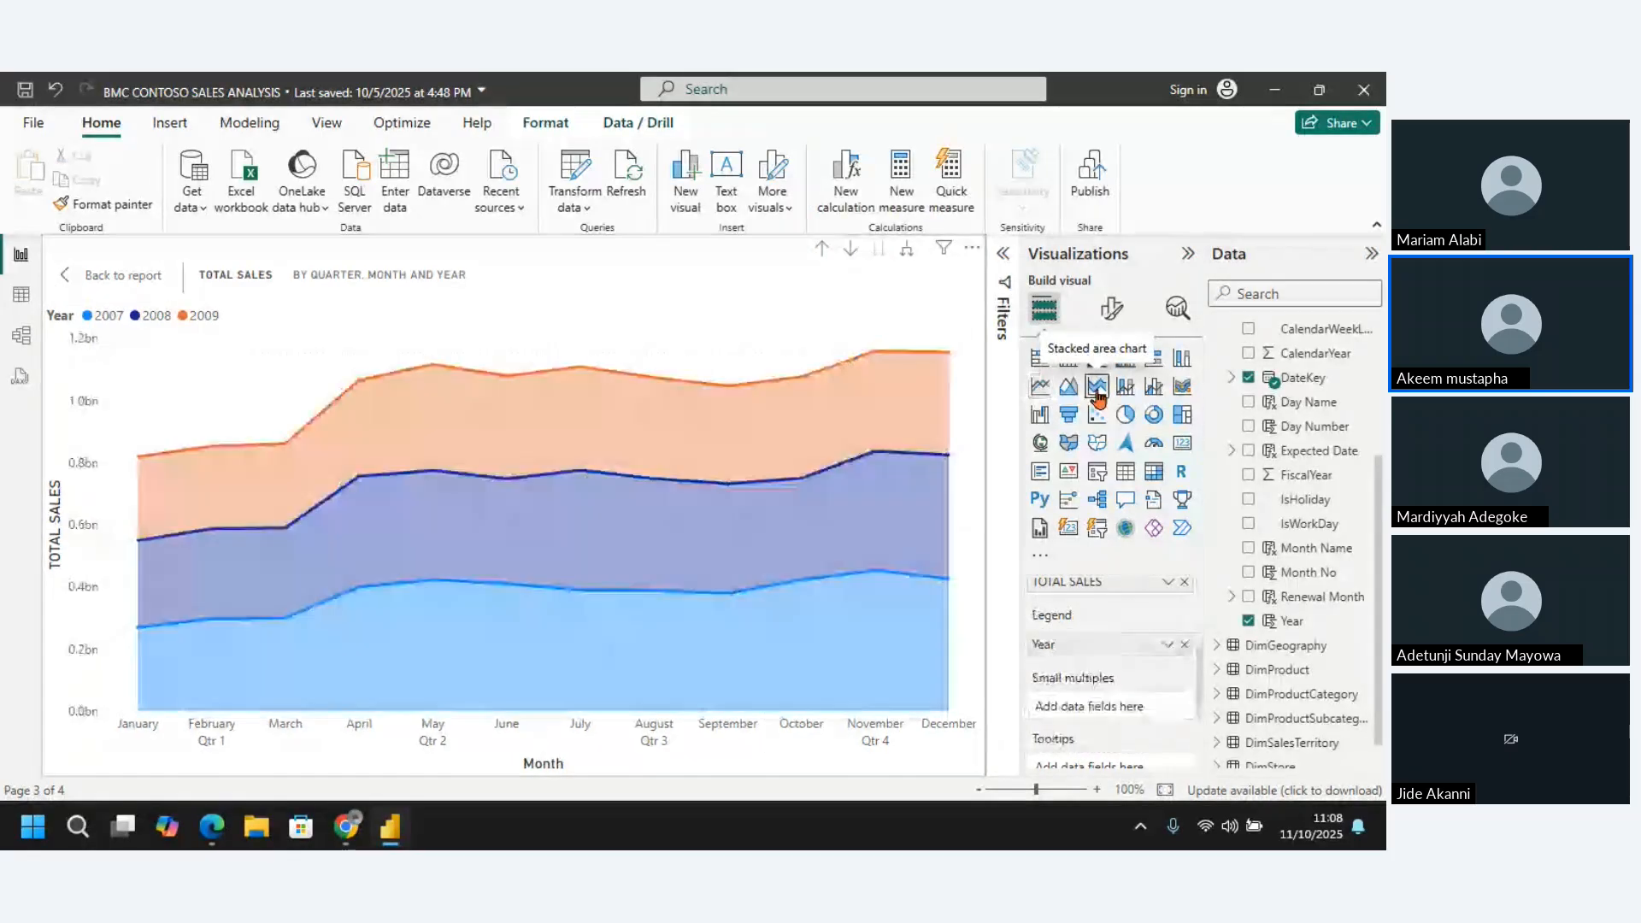
pyautogui.click(1041, 387)
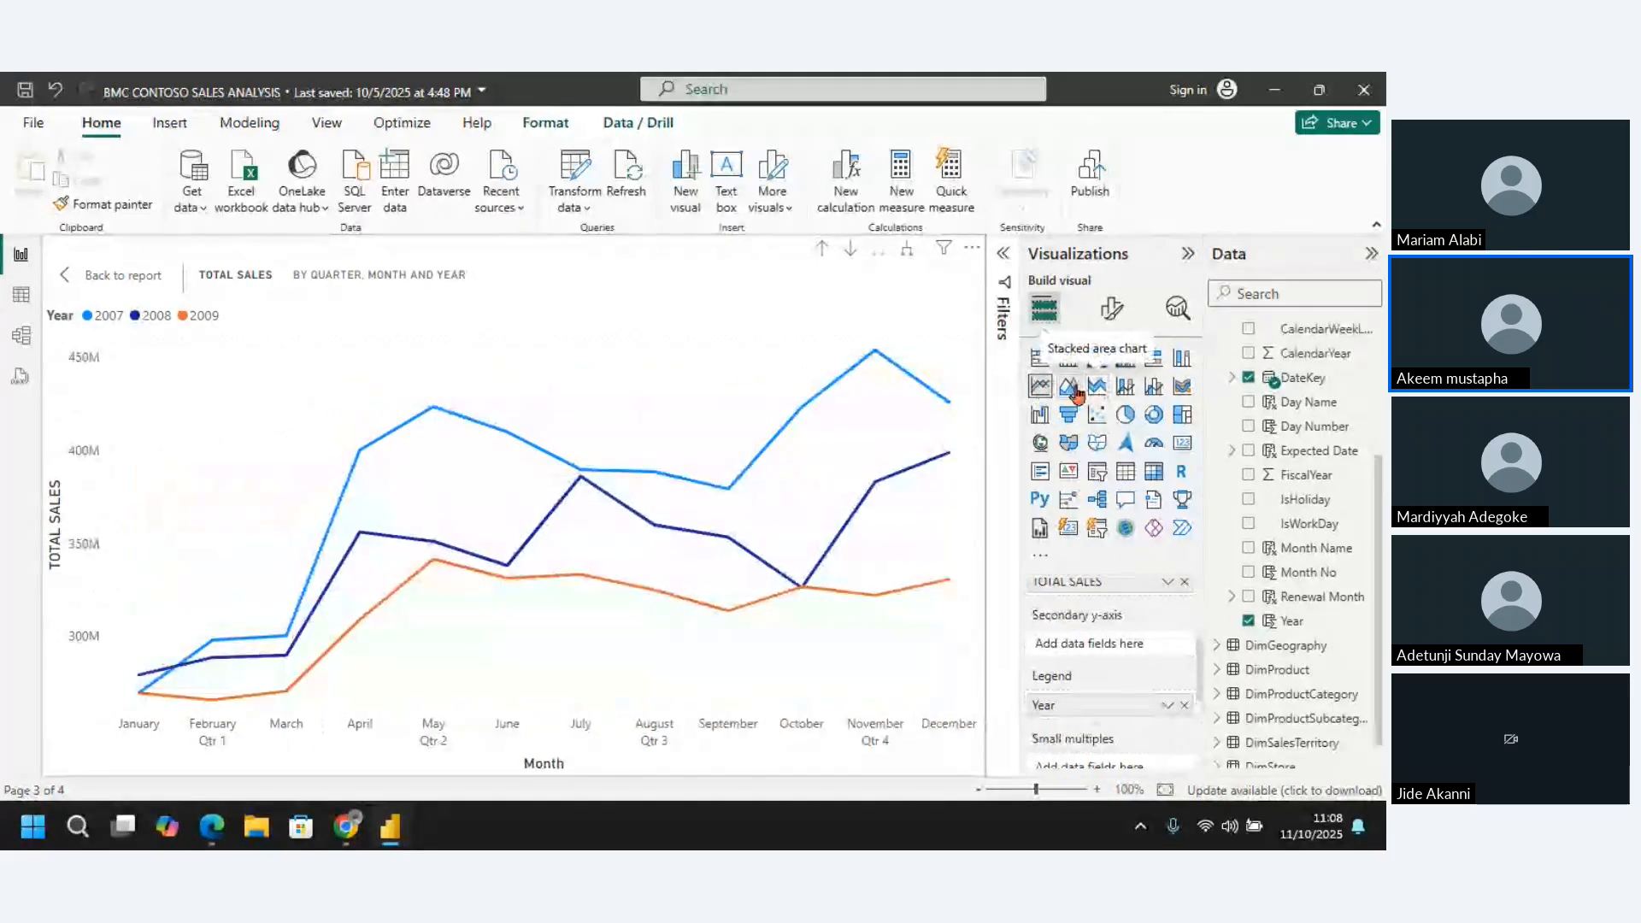
pyautogui.click(1073, 390)
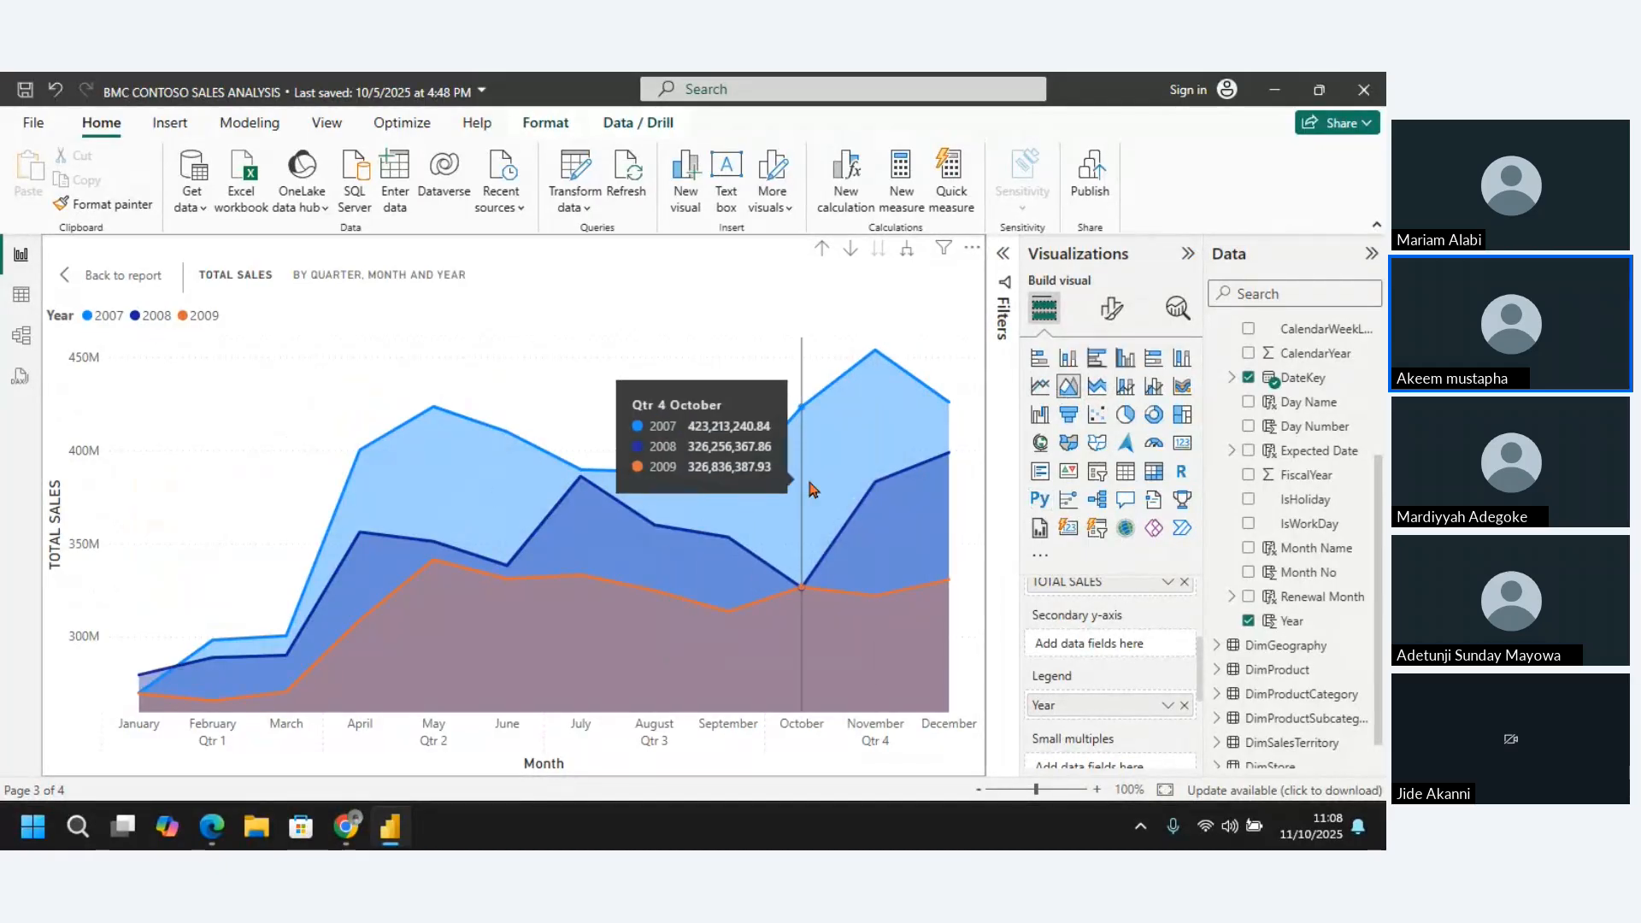
pyautogui.click(106, 277)
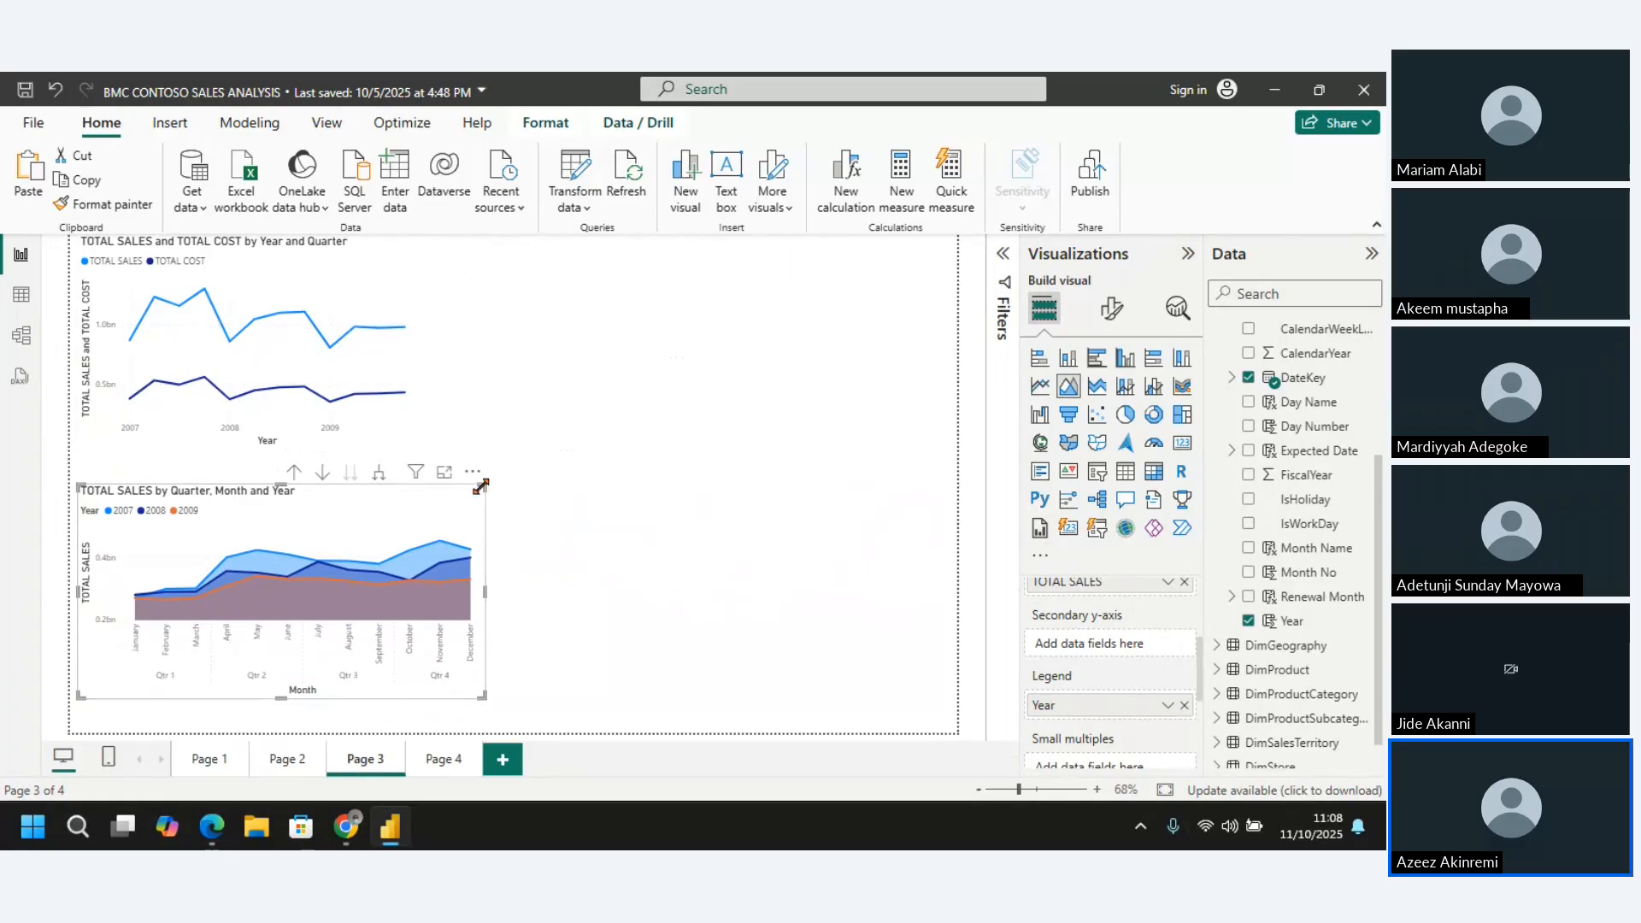
# Shrink the area chart to roughly match the width of the sales and cost line chart above it
pyautogui.moveTo(473, 489); pyautogui.dragTo(422, 493)
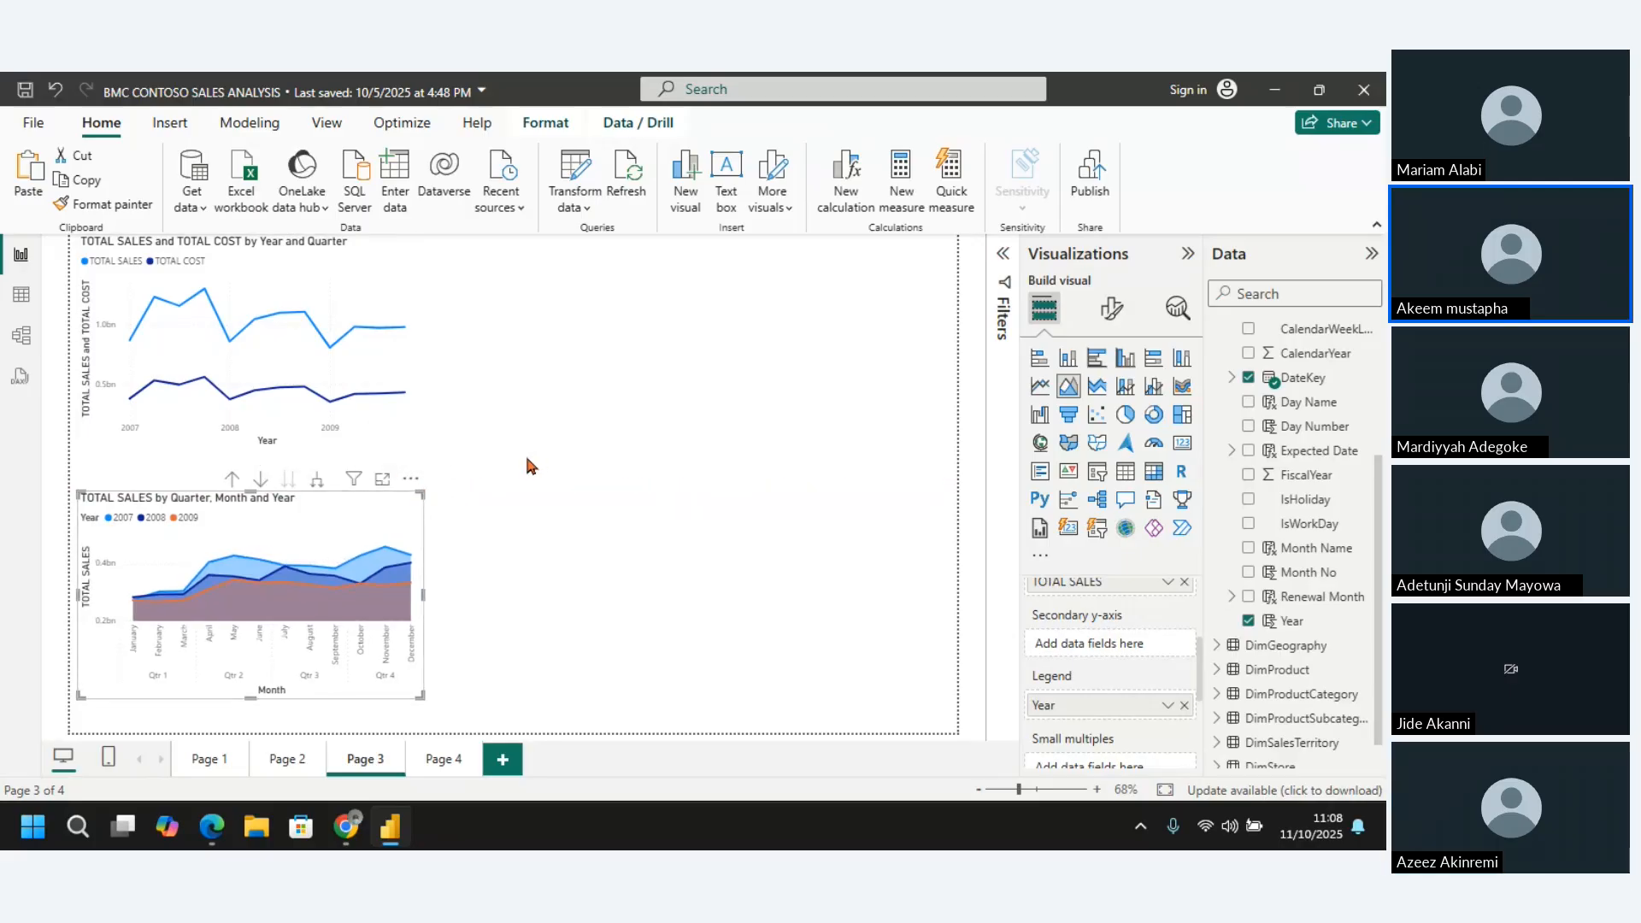
pyautogui.click(373, 259)
pyautogui.click(361, 504)
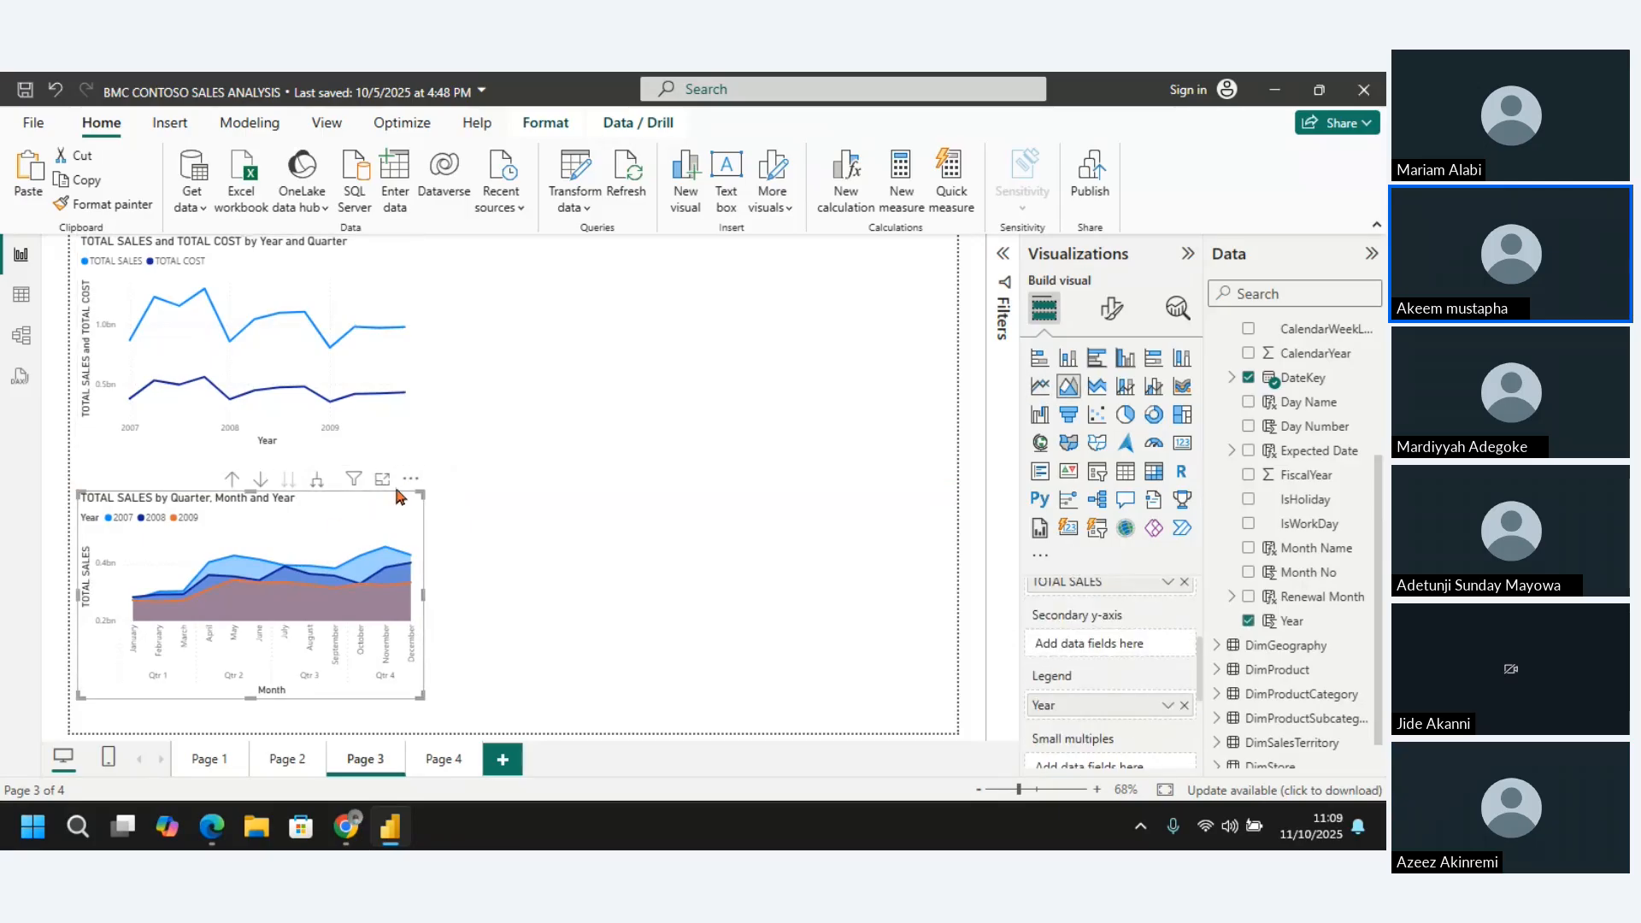
pyautogui.click(458, 450)
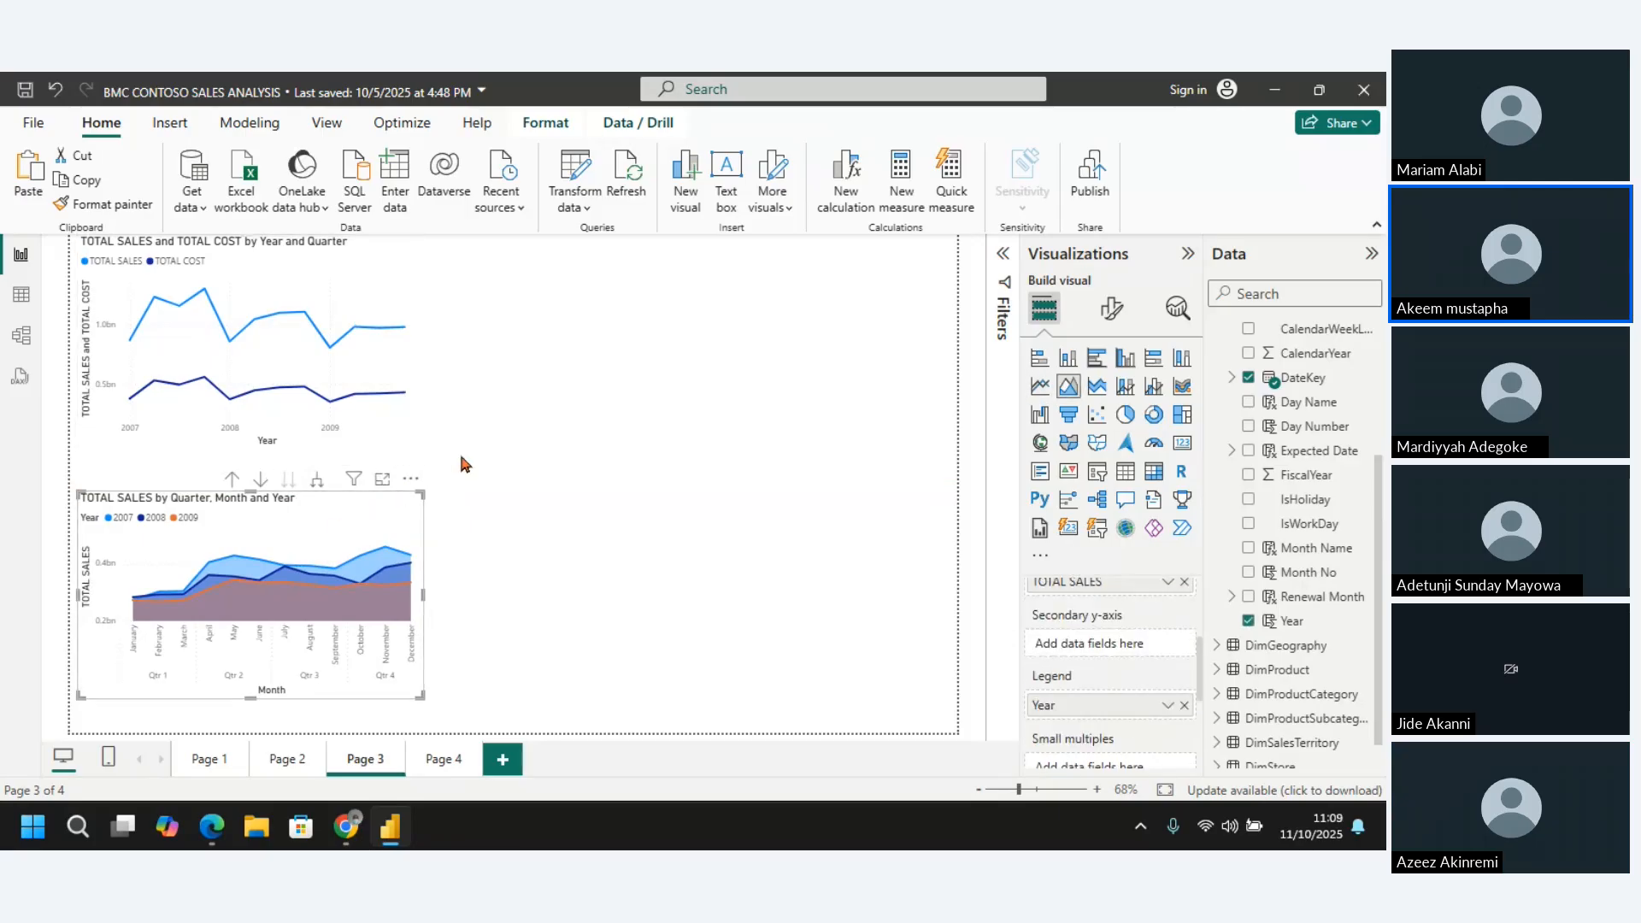
pyautogui.click(405, 494)
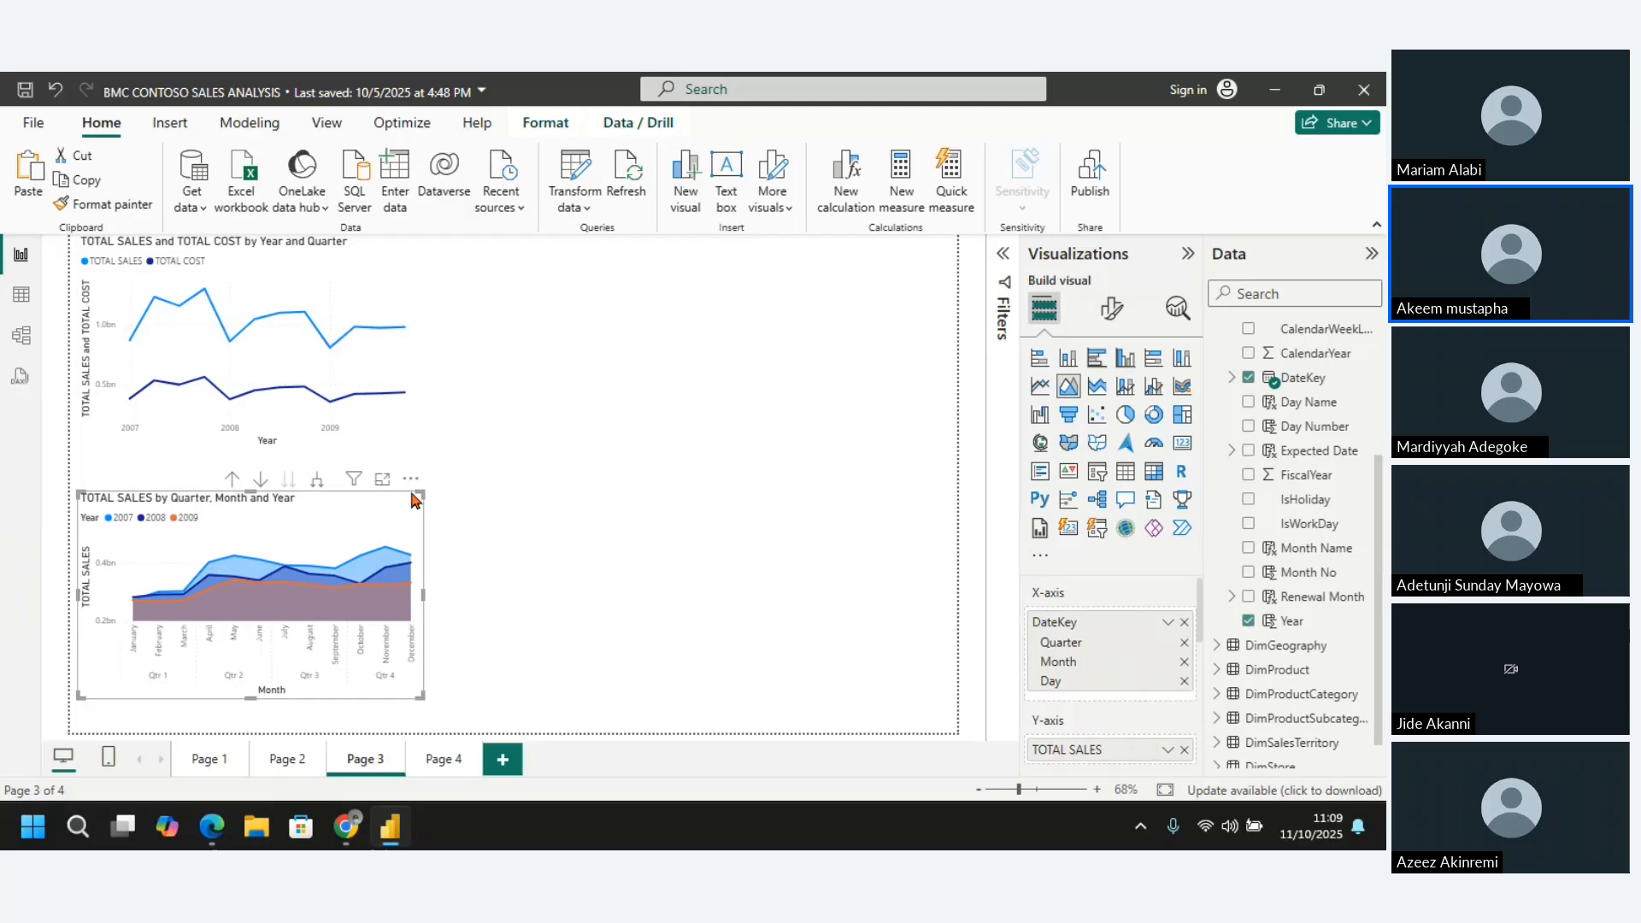
pyautogui.click(383, 239)
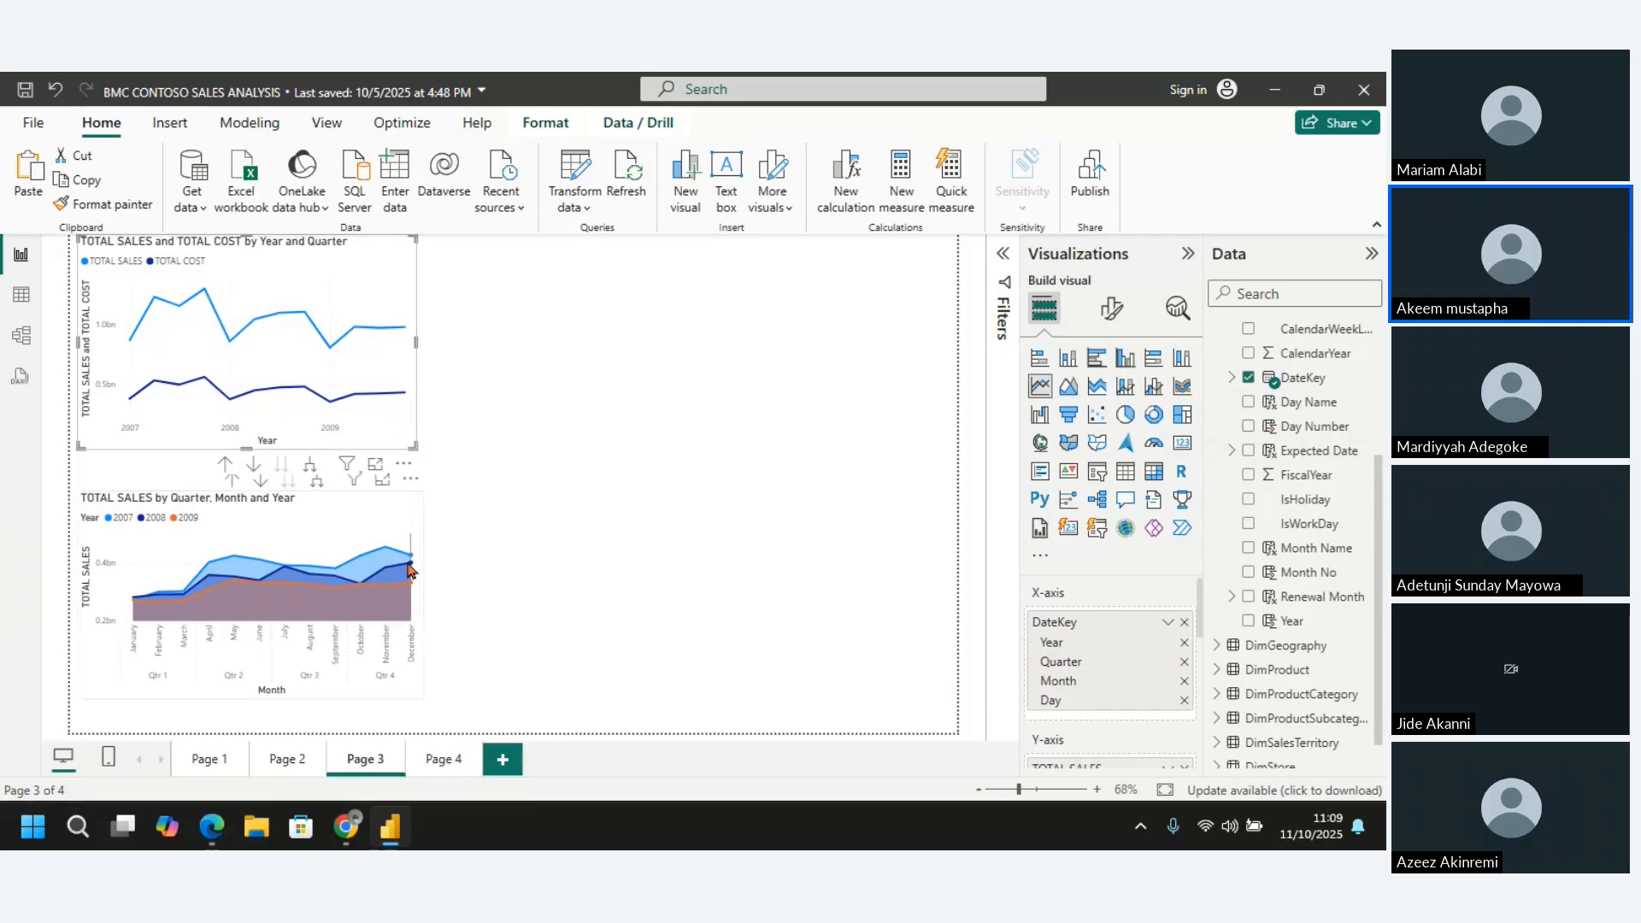
# Examine the area chart's monthly TOTAL SALES by year in focus mode and return to the report page
pyautogui.moveTo(394, 629)
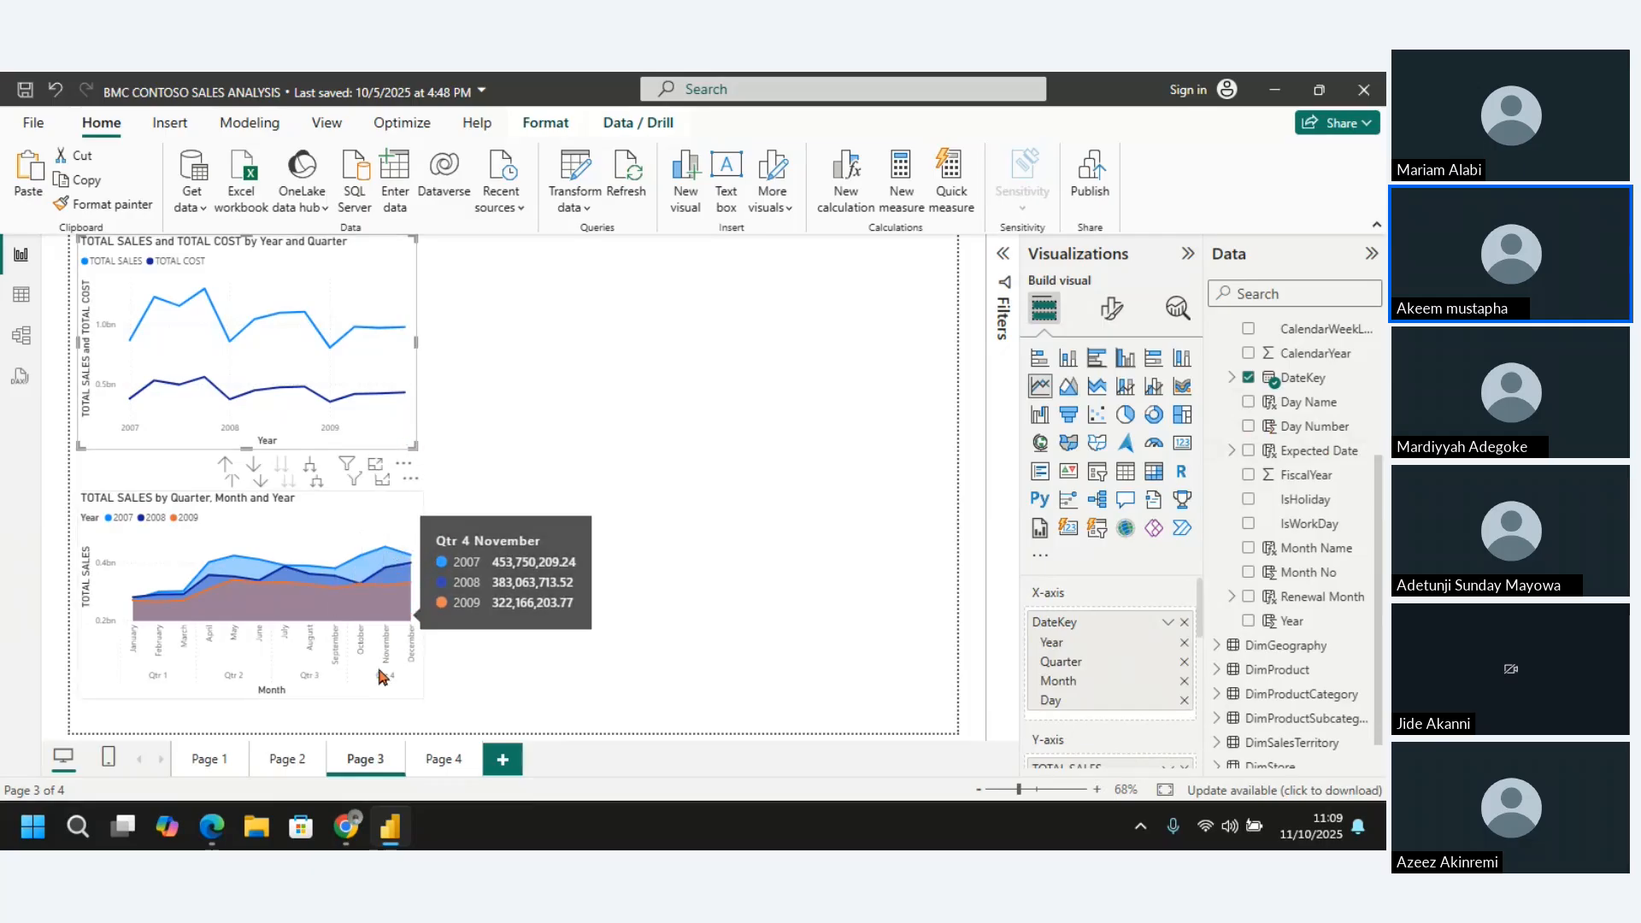
pyautogui.click(381, 478)
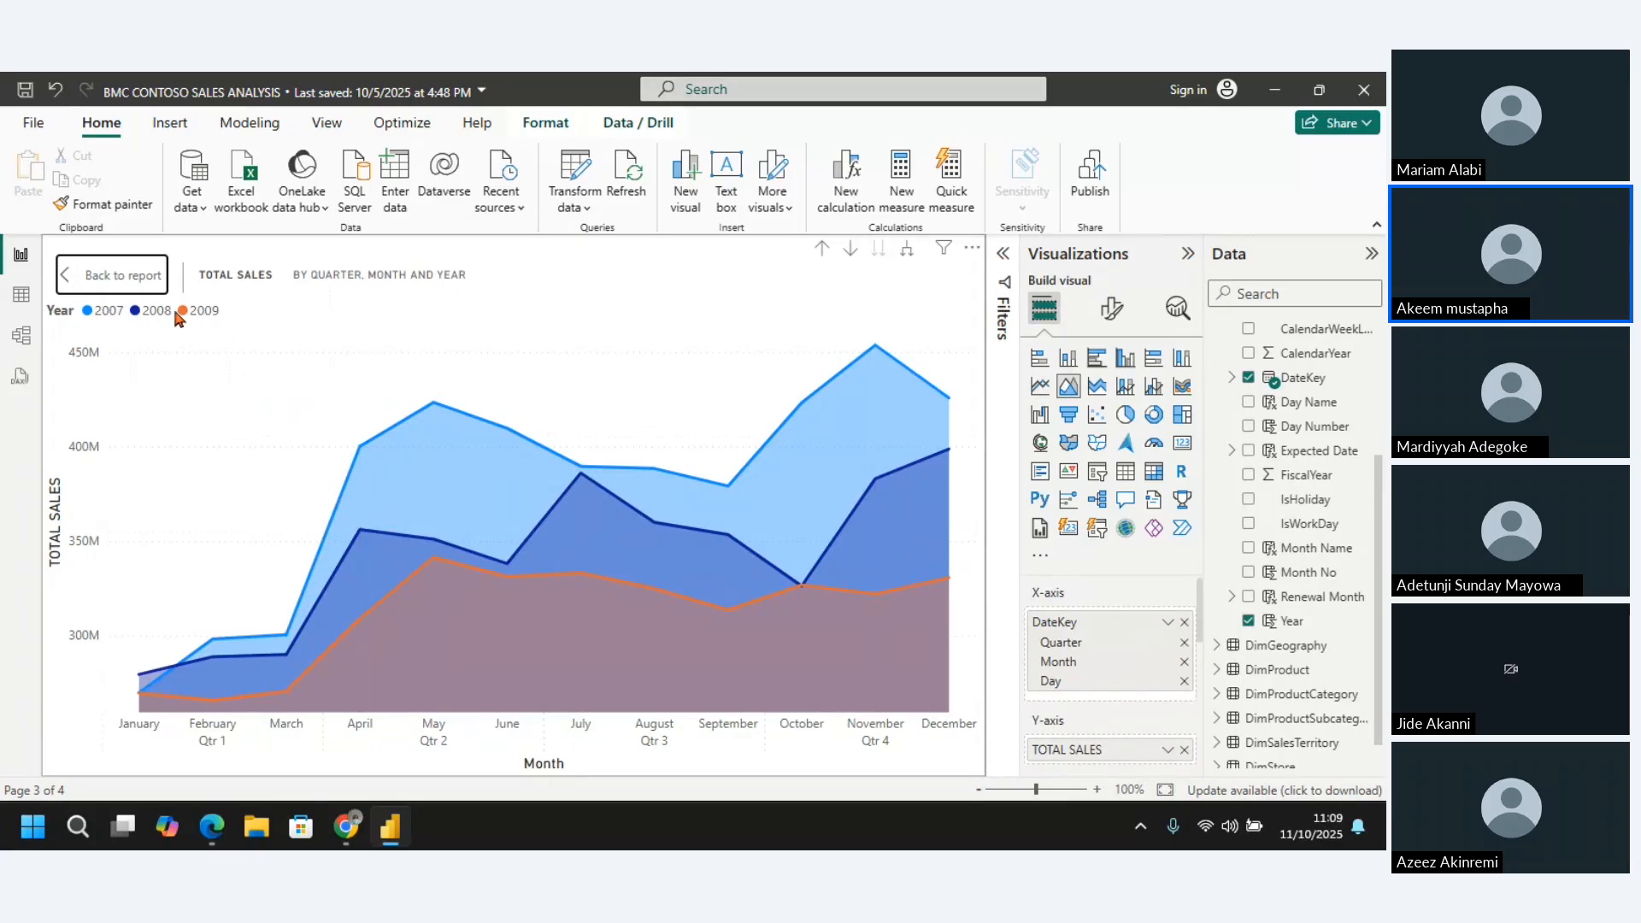
pyautogui.click(78, 280)
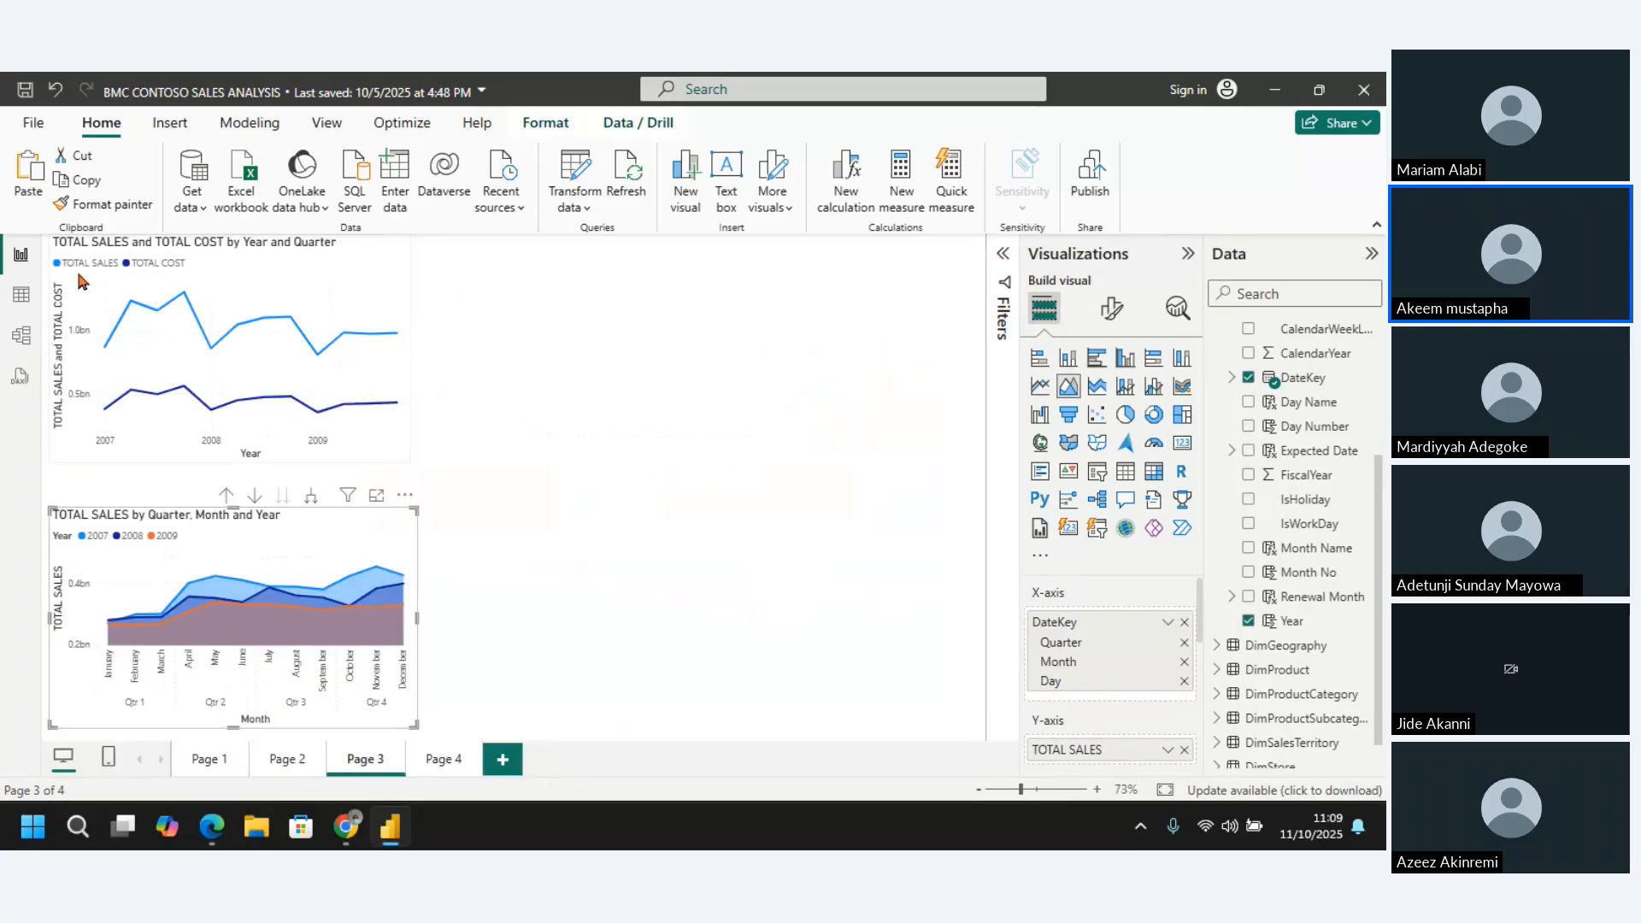
# Add a new line chart to Page 3 with Month Name on its X-axis, and enlarge it
pyautogui.click(460, 389)
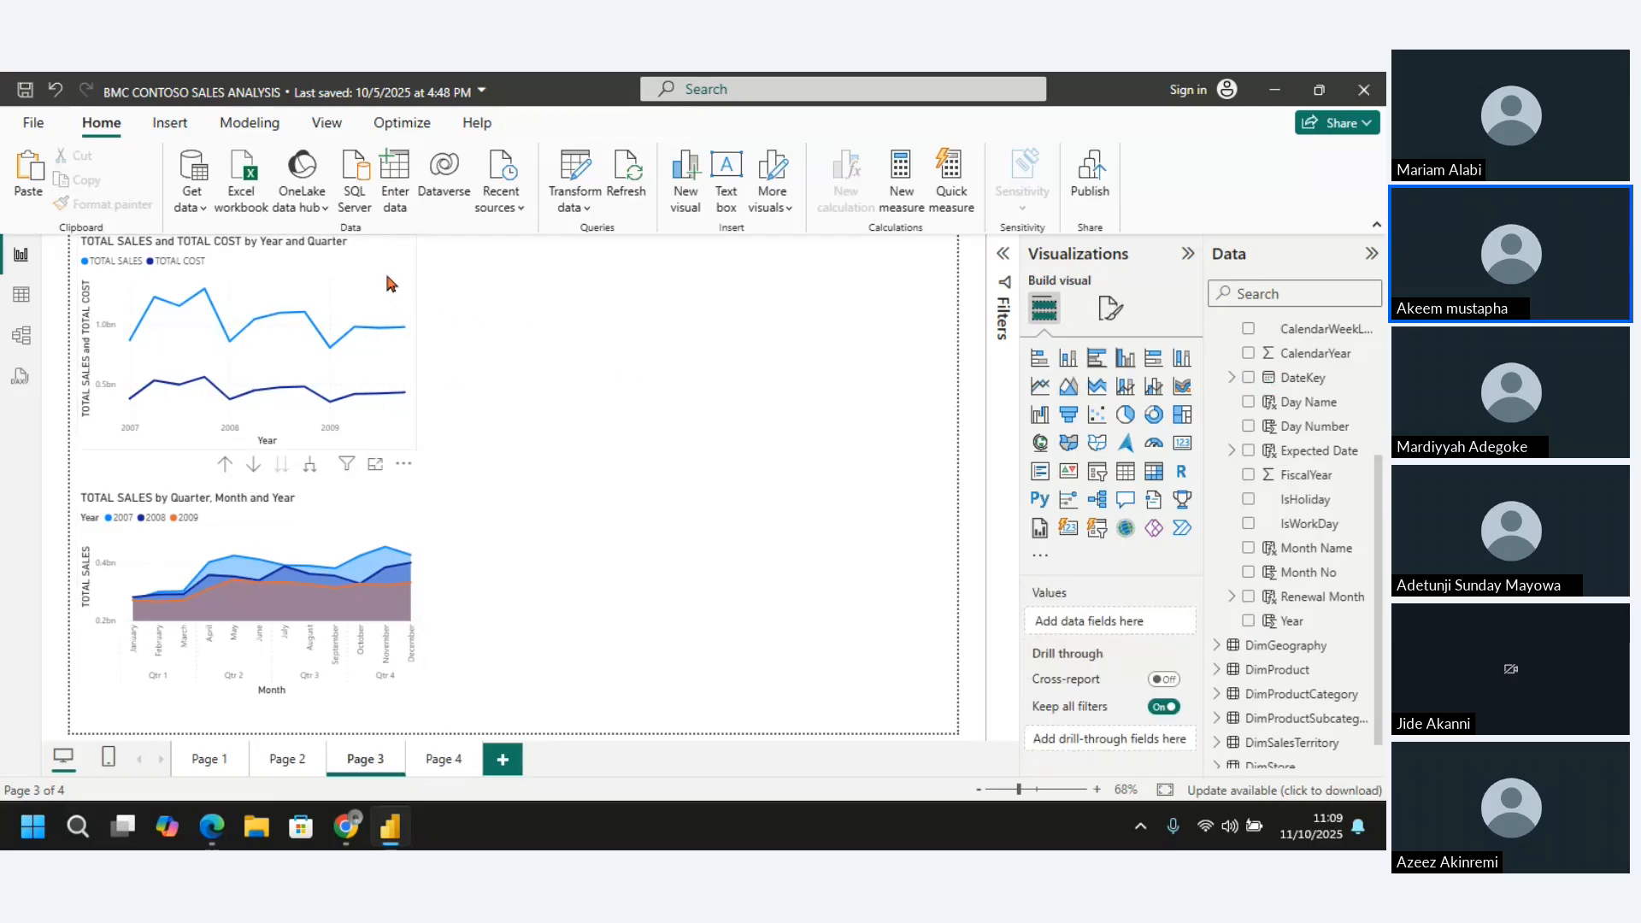
pyautogui.click(1039, 389)
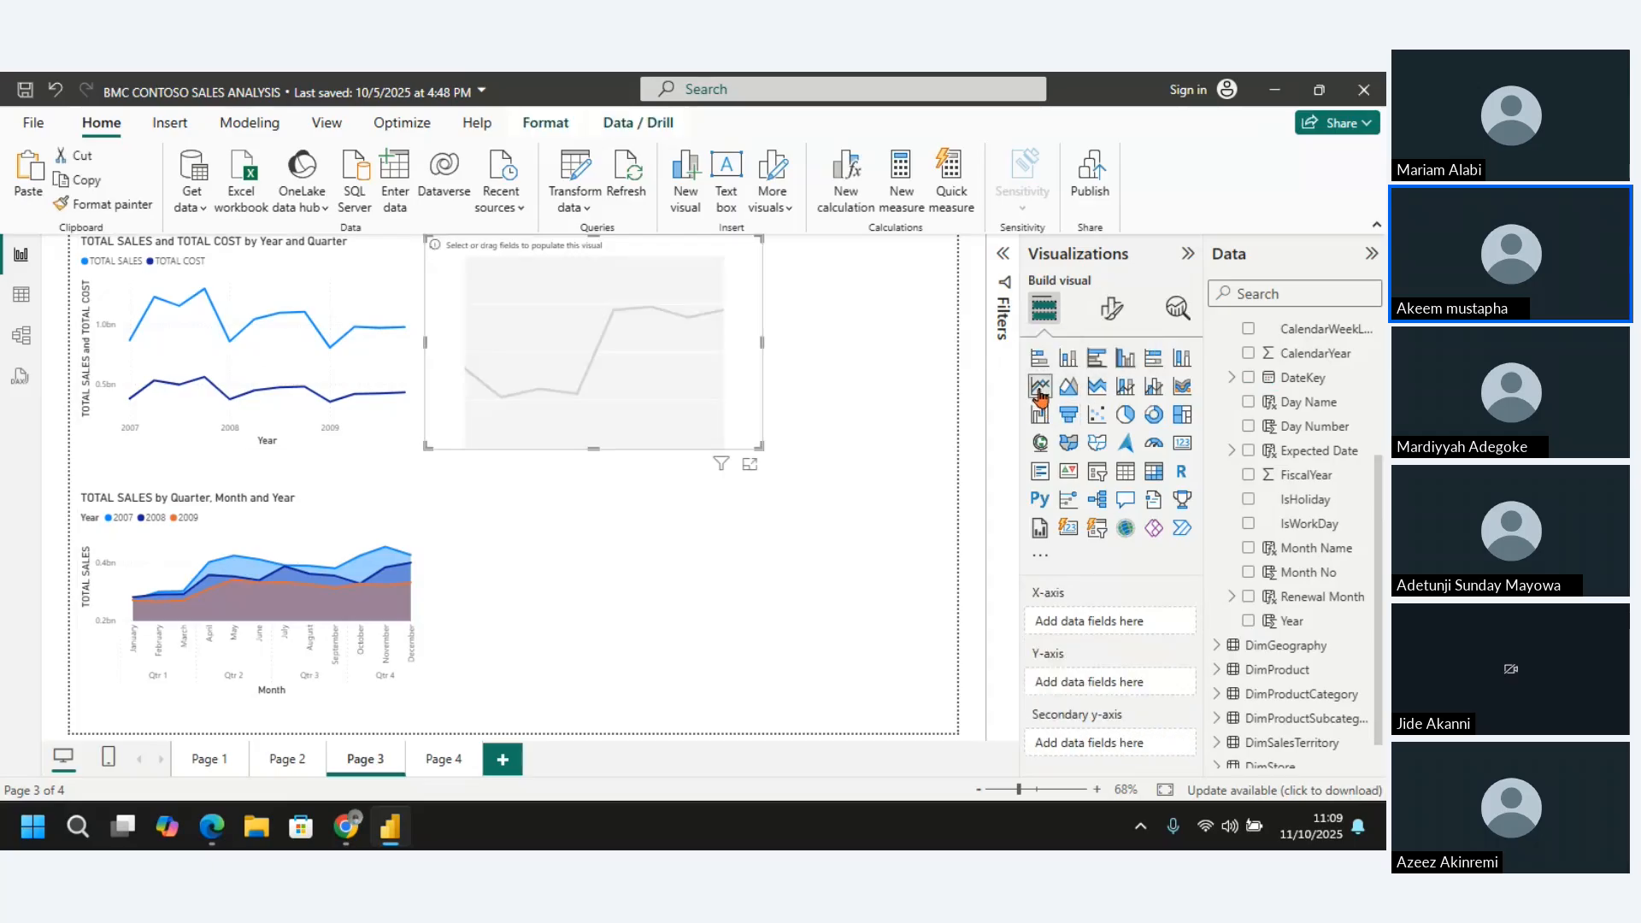
pyautogui.click(1248, 549)
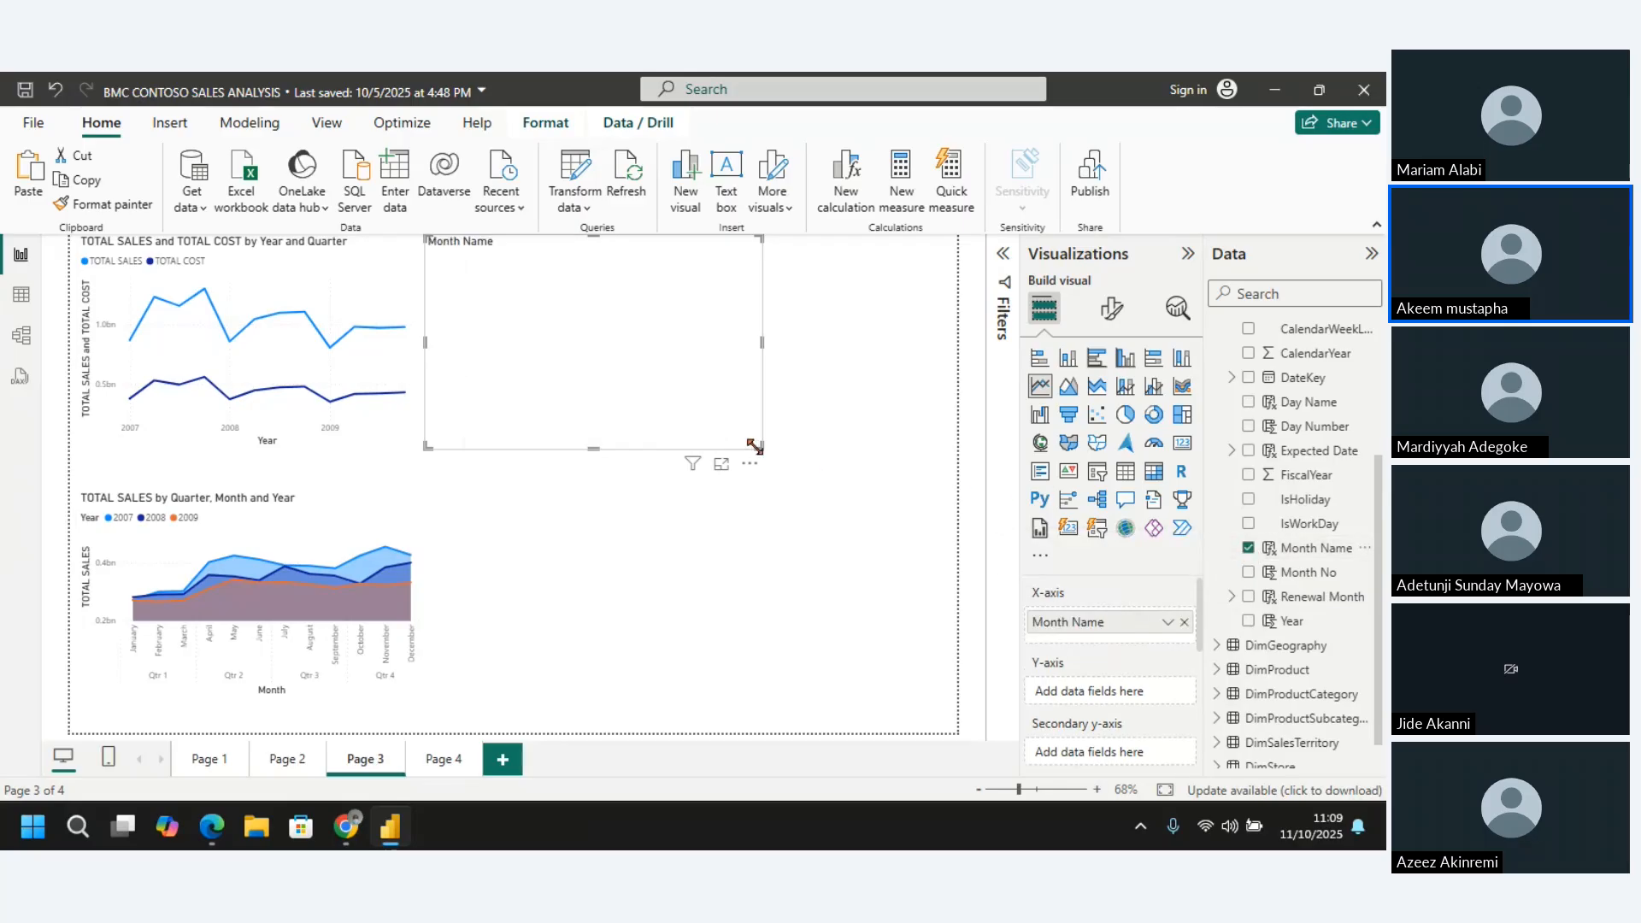
pyautogui.moveTo(754, 446); pyautogui.dragTo(828, 471)
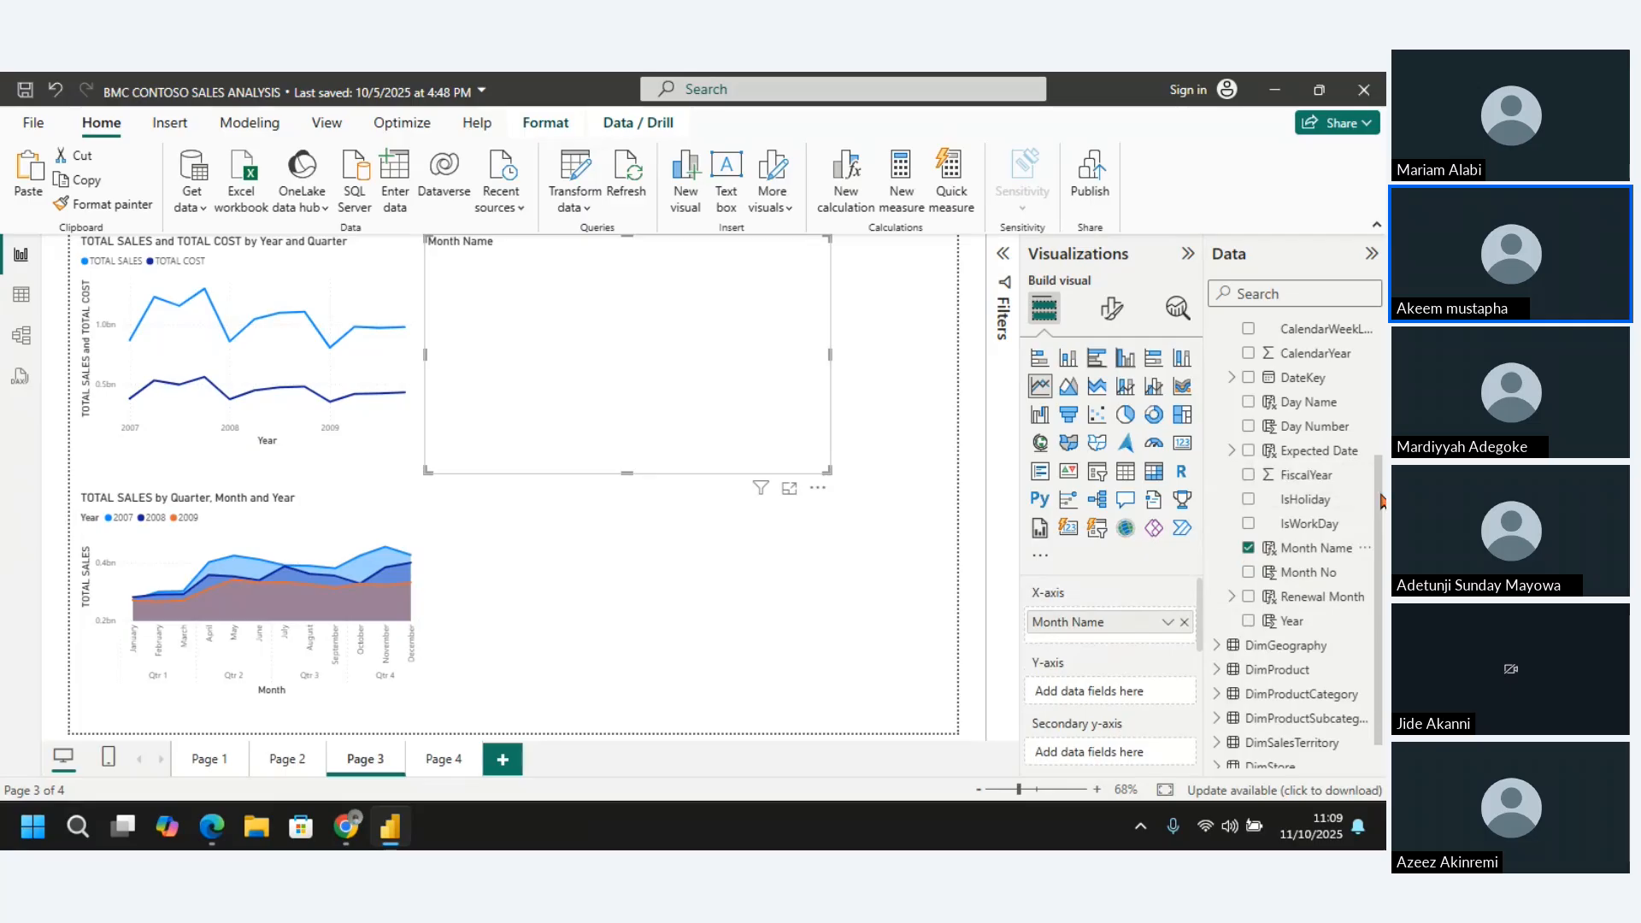
# Add TOTAL SALES to the Month Name line chart's Y-axis and view the chart in focus mode
pyautogui.moveTo(1380, 501); pyautogui.dragTo(1366, 377)
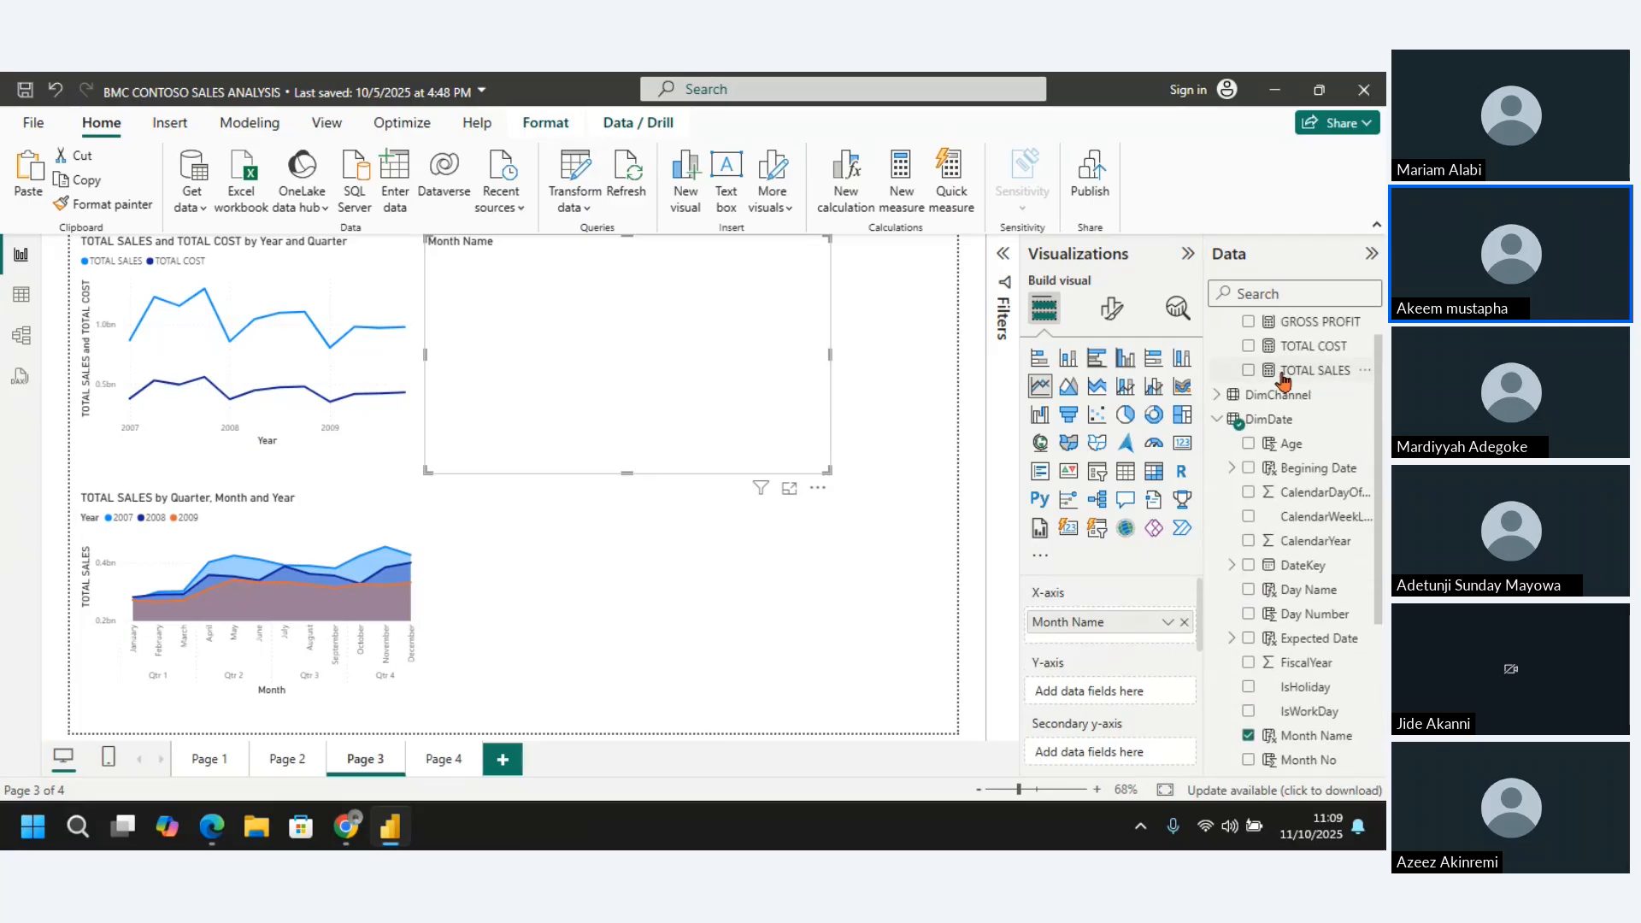
pyautogui.click(1248, 371)
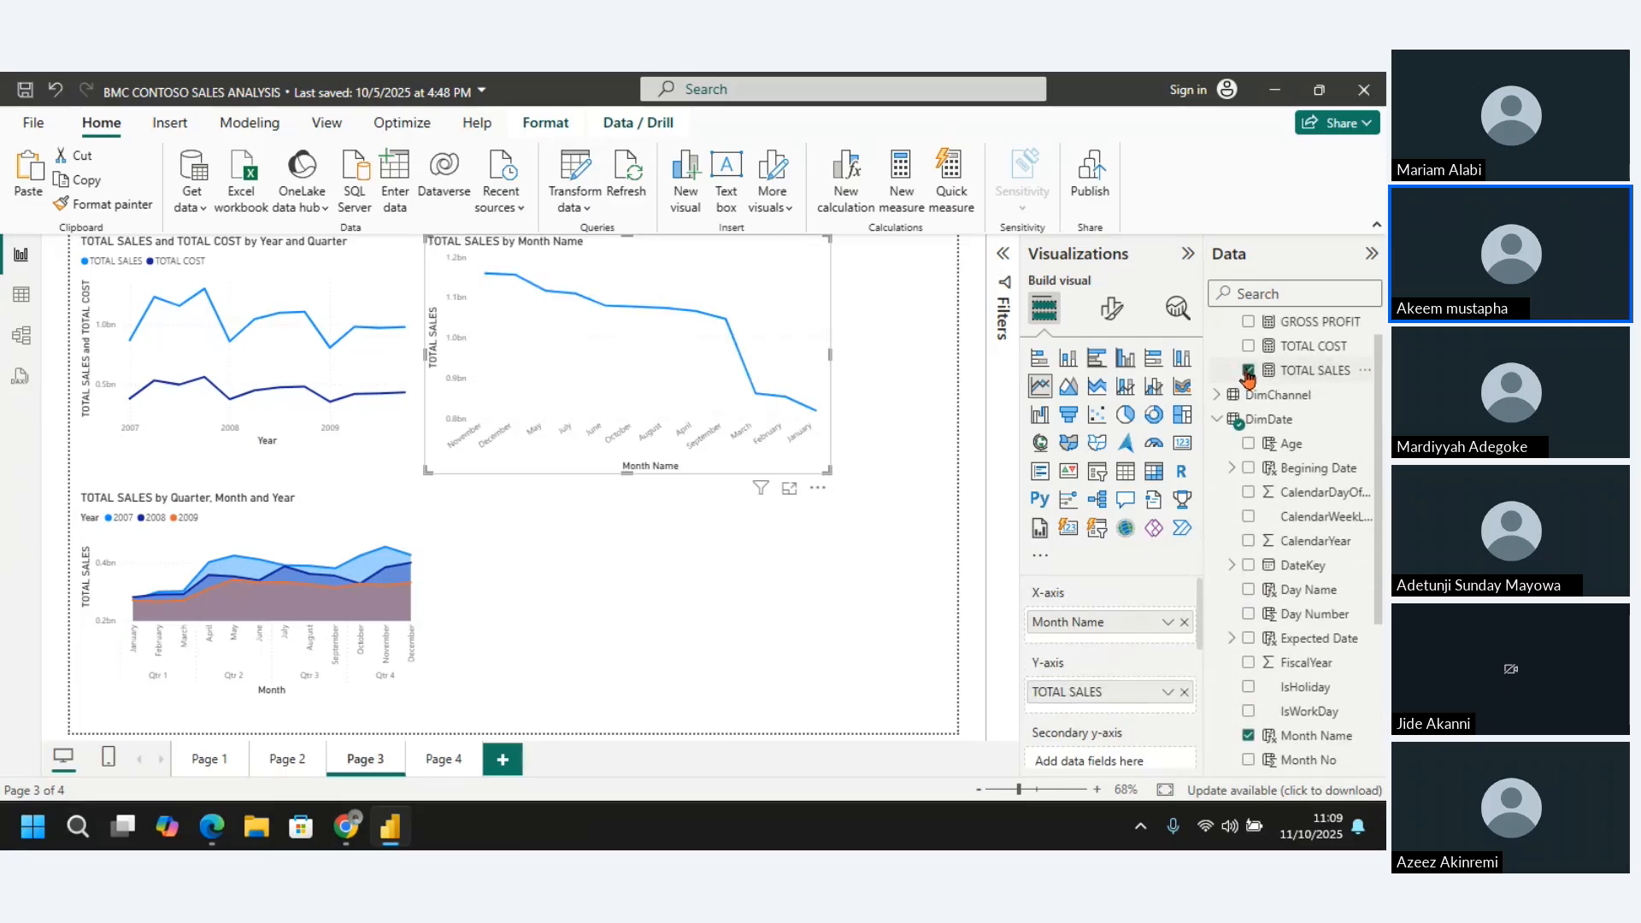
pyautogui.click(790, 491)
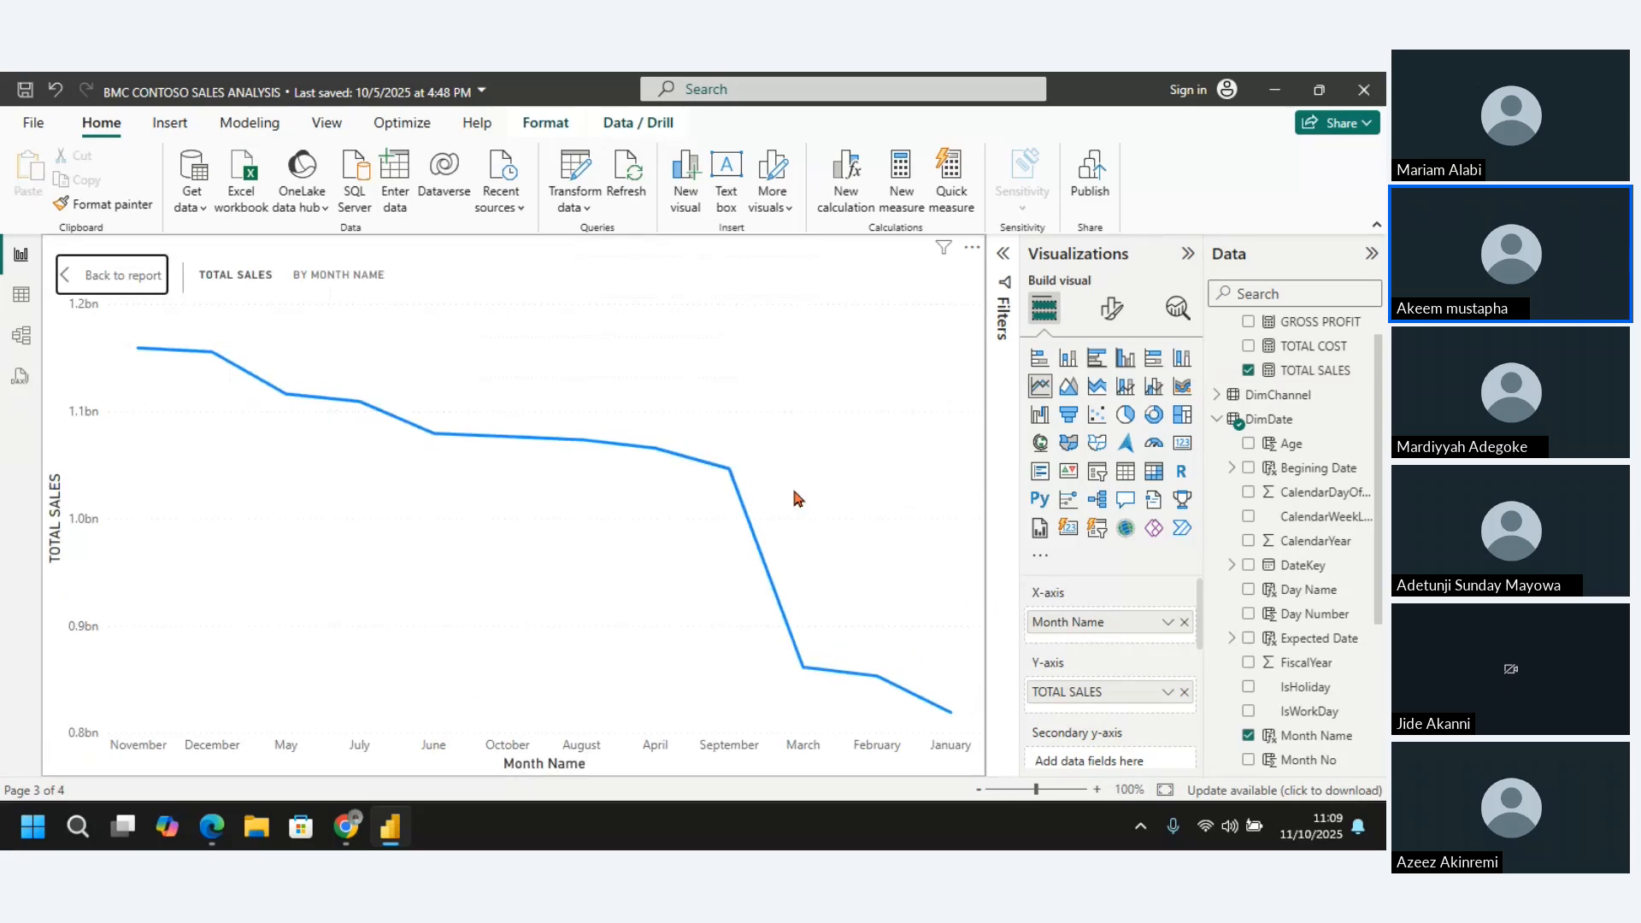
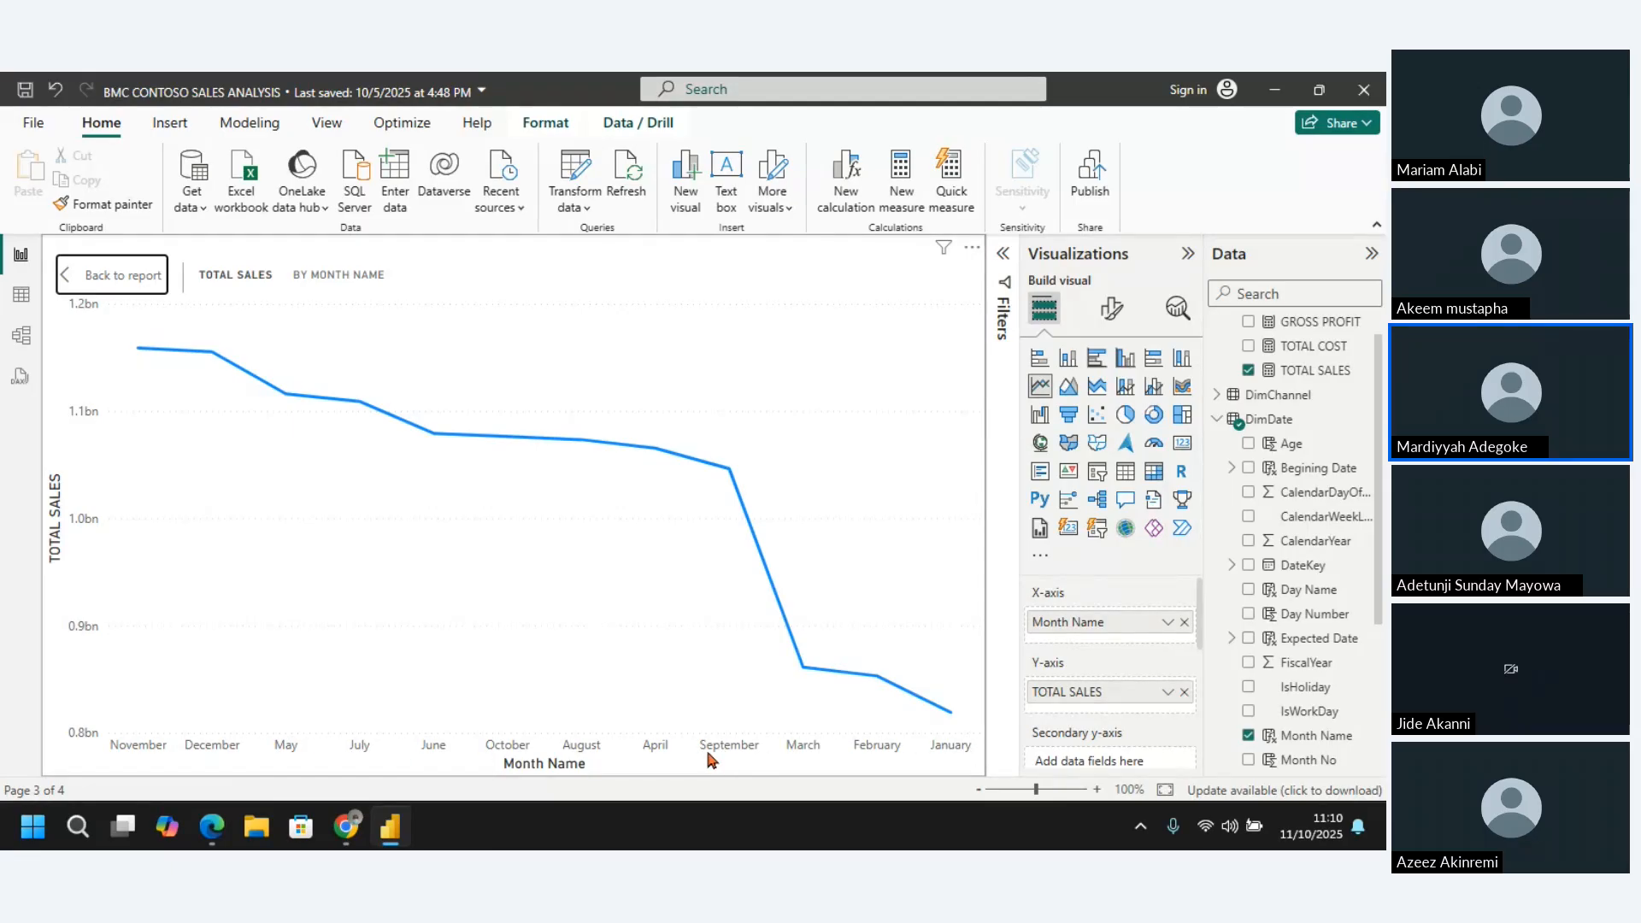
# Examine the TOTAL SALES values for November, December and January in focus mode and return to the report page
pyautogui.moveTo(128, 381)
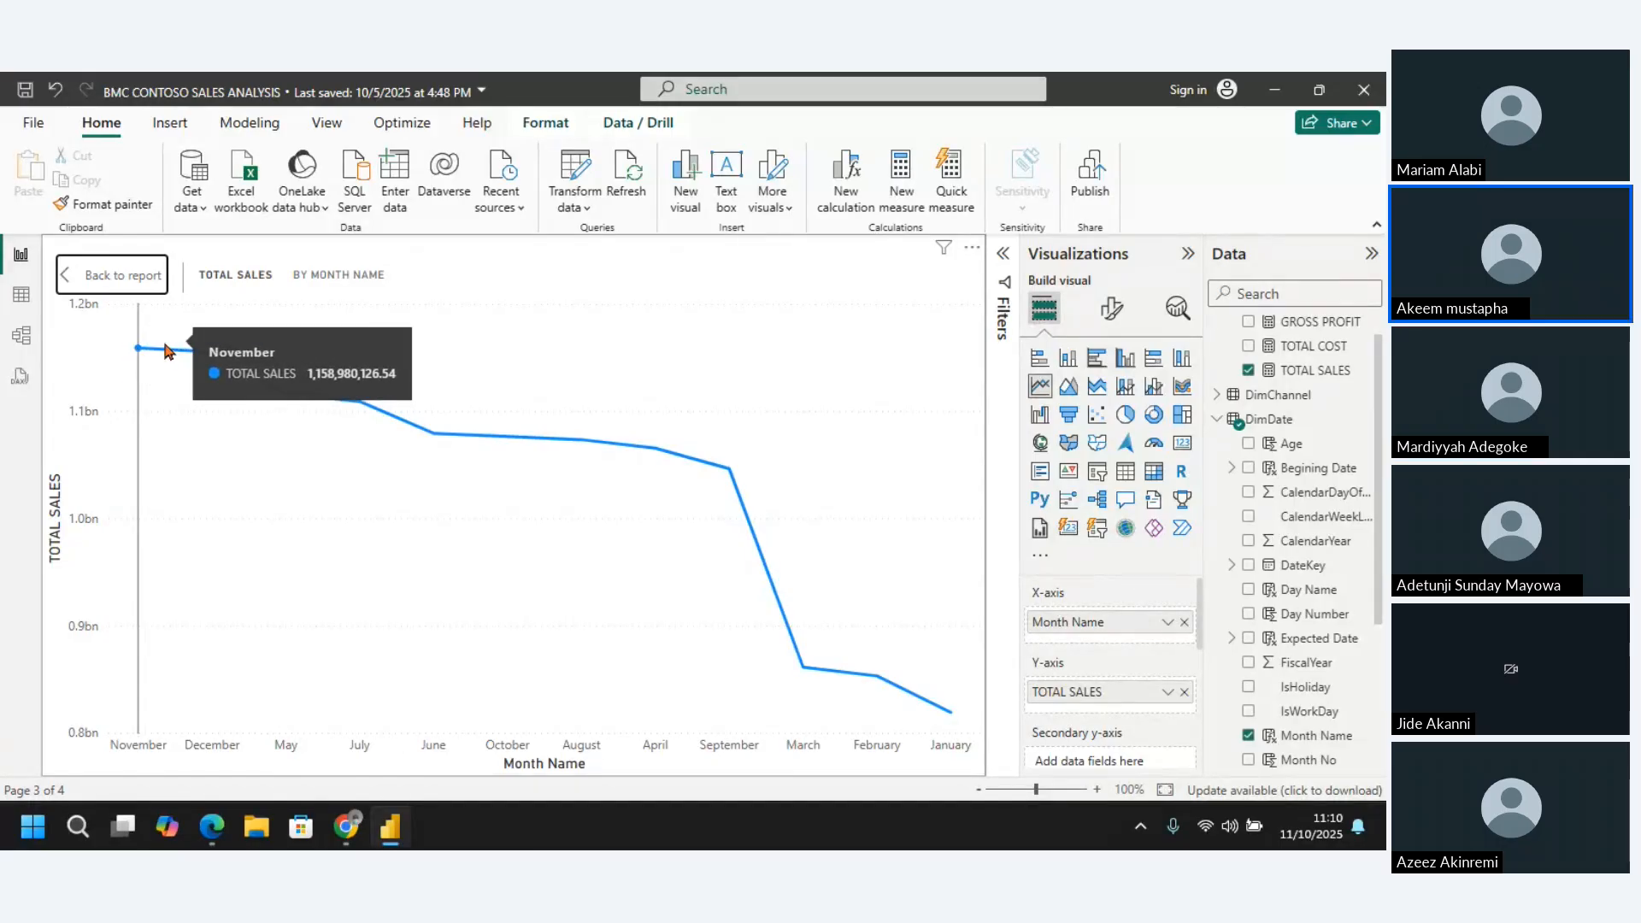
pyautogui.moveTo(212, 354)
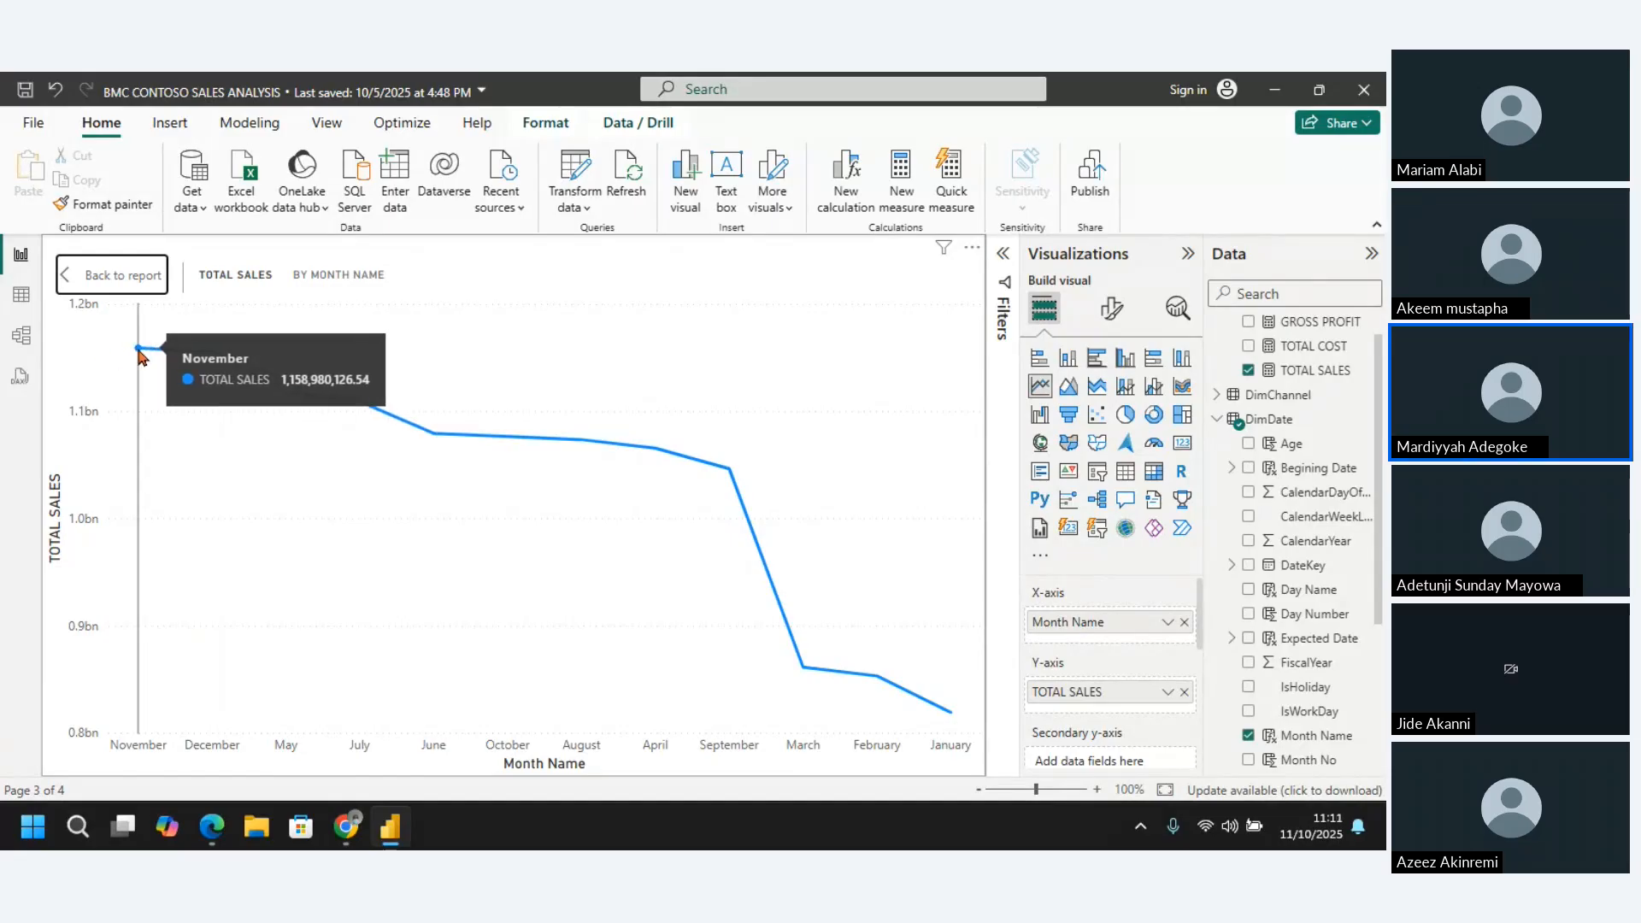
pyautogui.moveTo(952, 722)
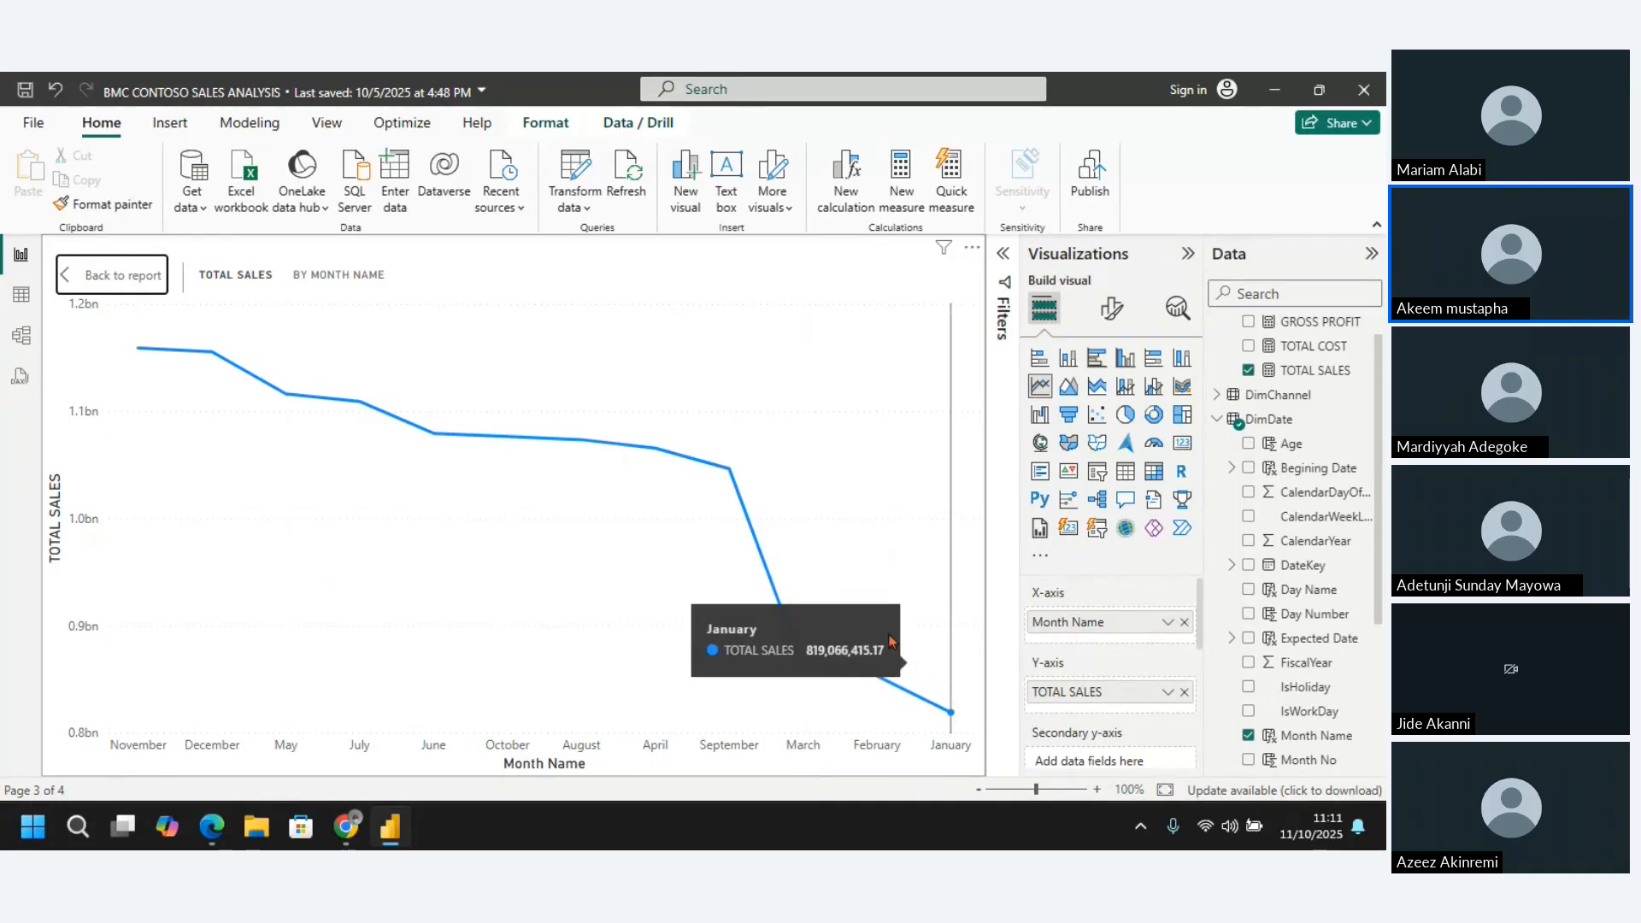
pyautogui.click(60, 273)
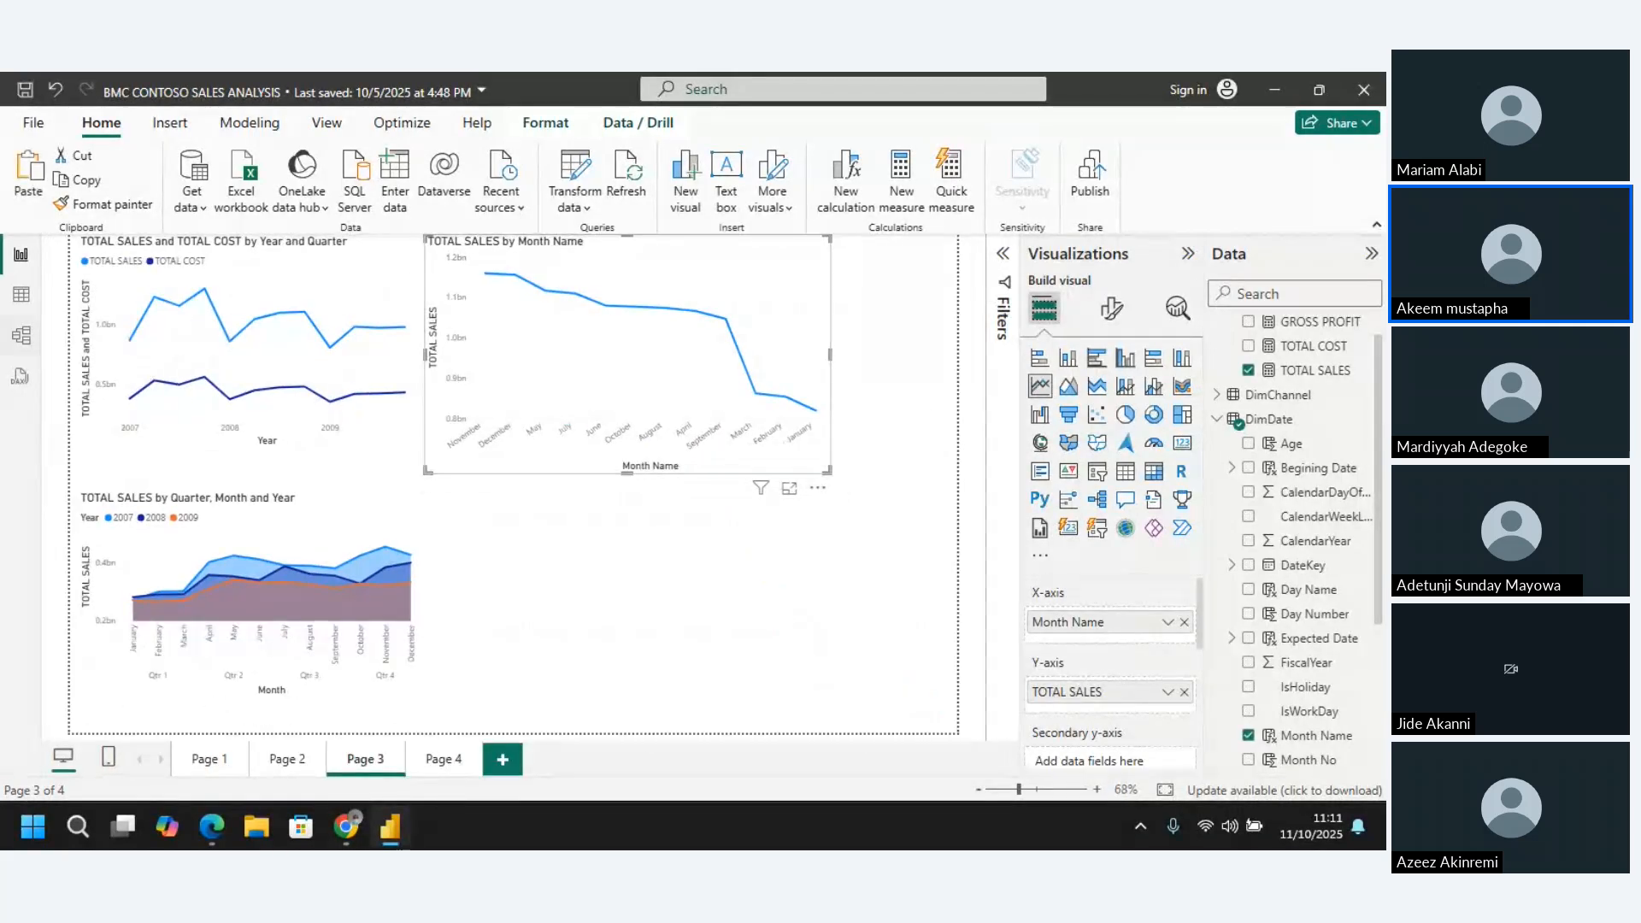
# Sort the Month Name column of DimDate by Month No, and select the Month No column to check its formula
pyautogui.click(21, 294)
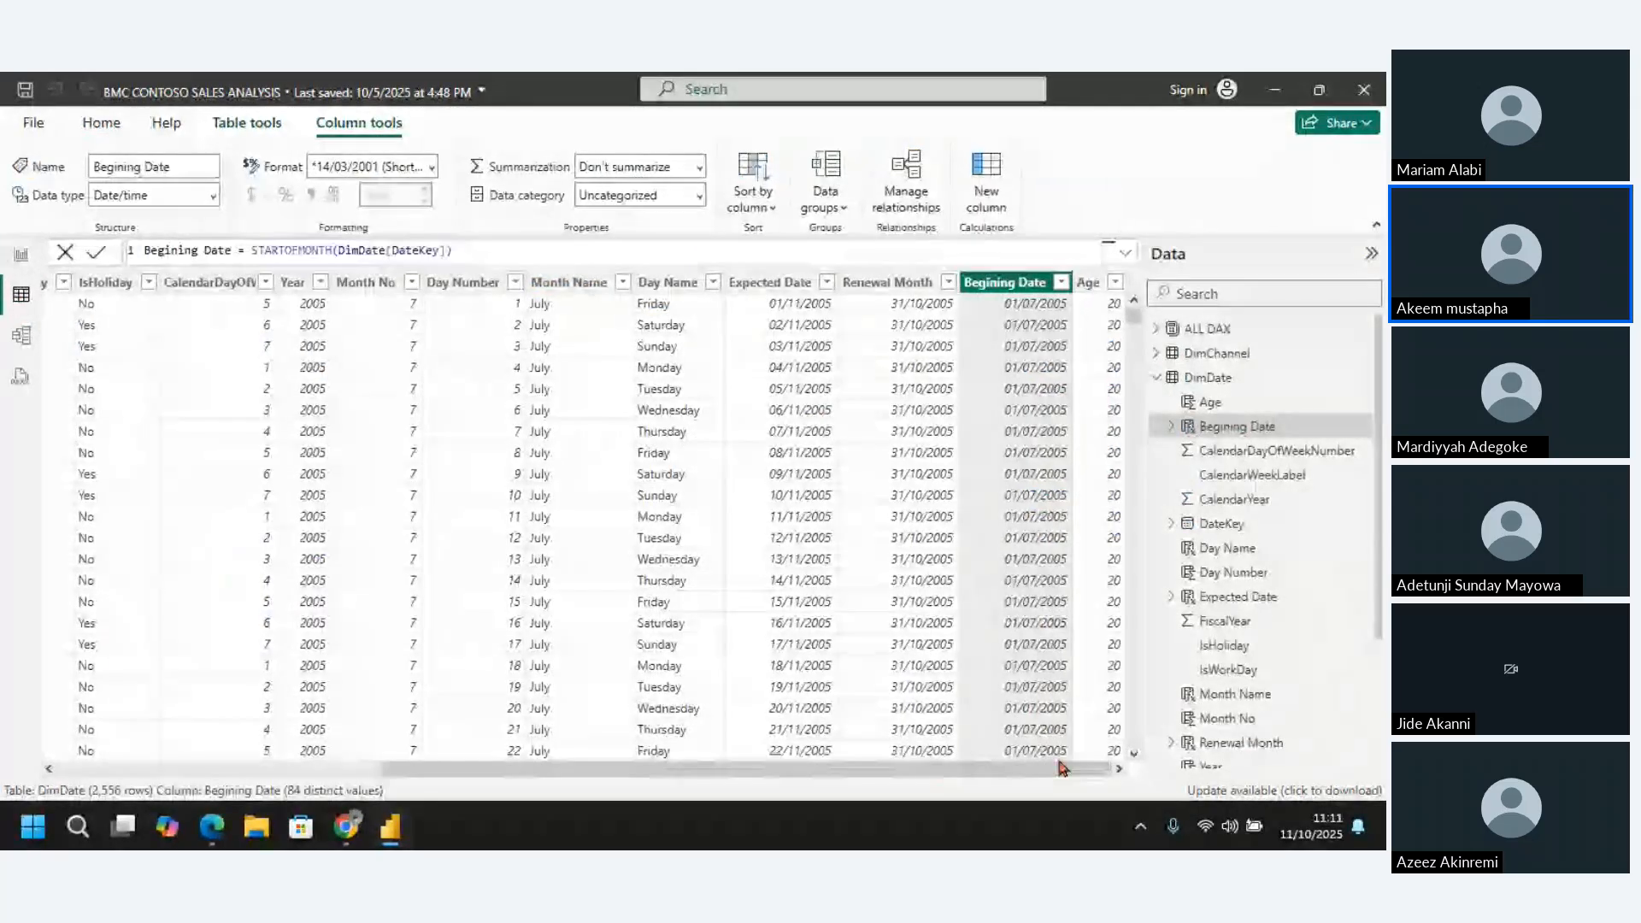
pyautogui.click(568, 283)
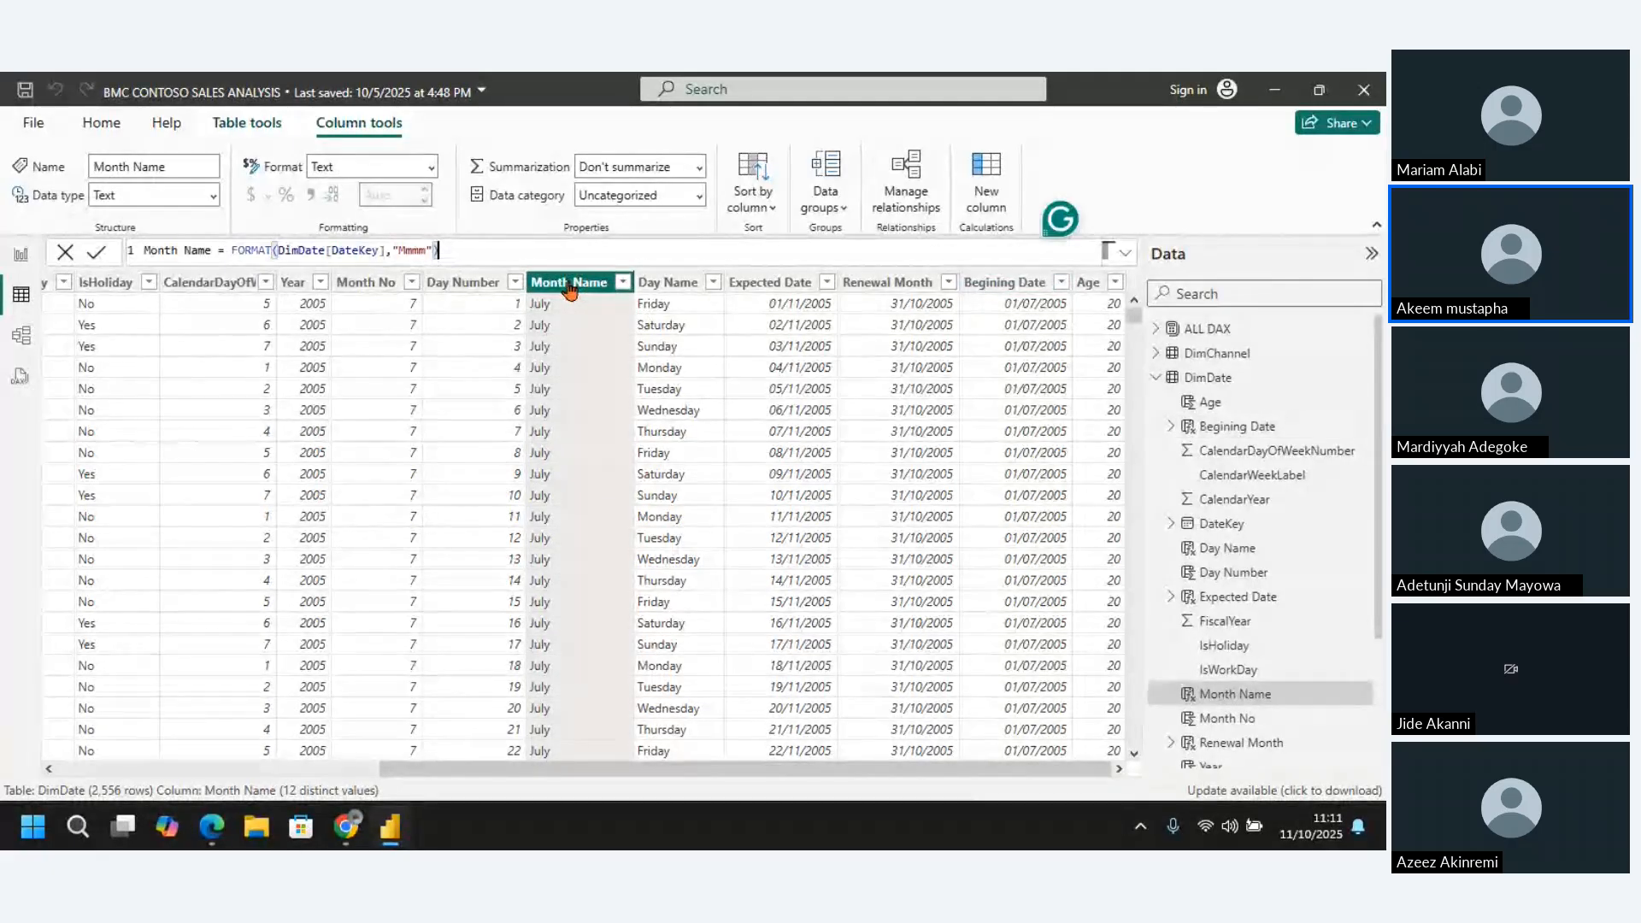
pyautogui.click(571, 288)
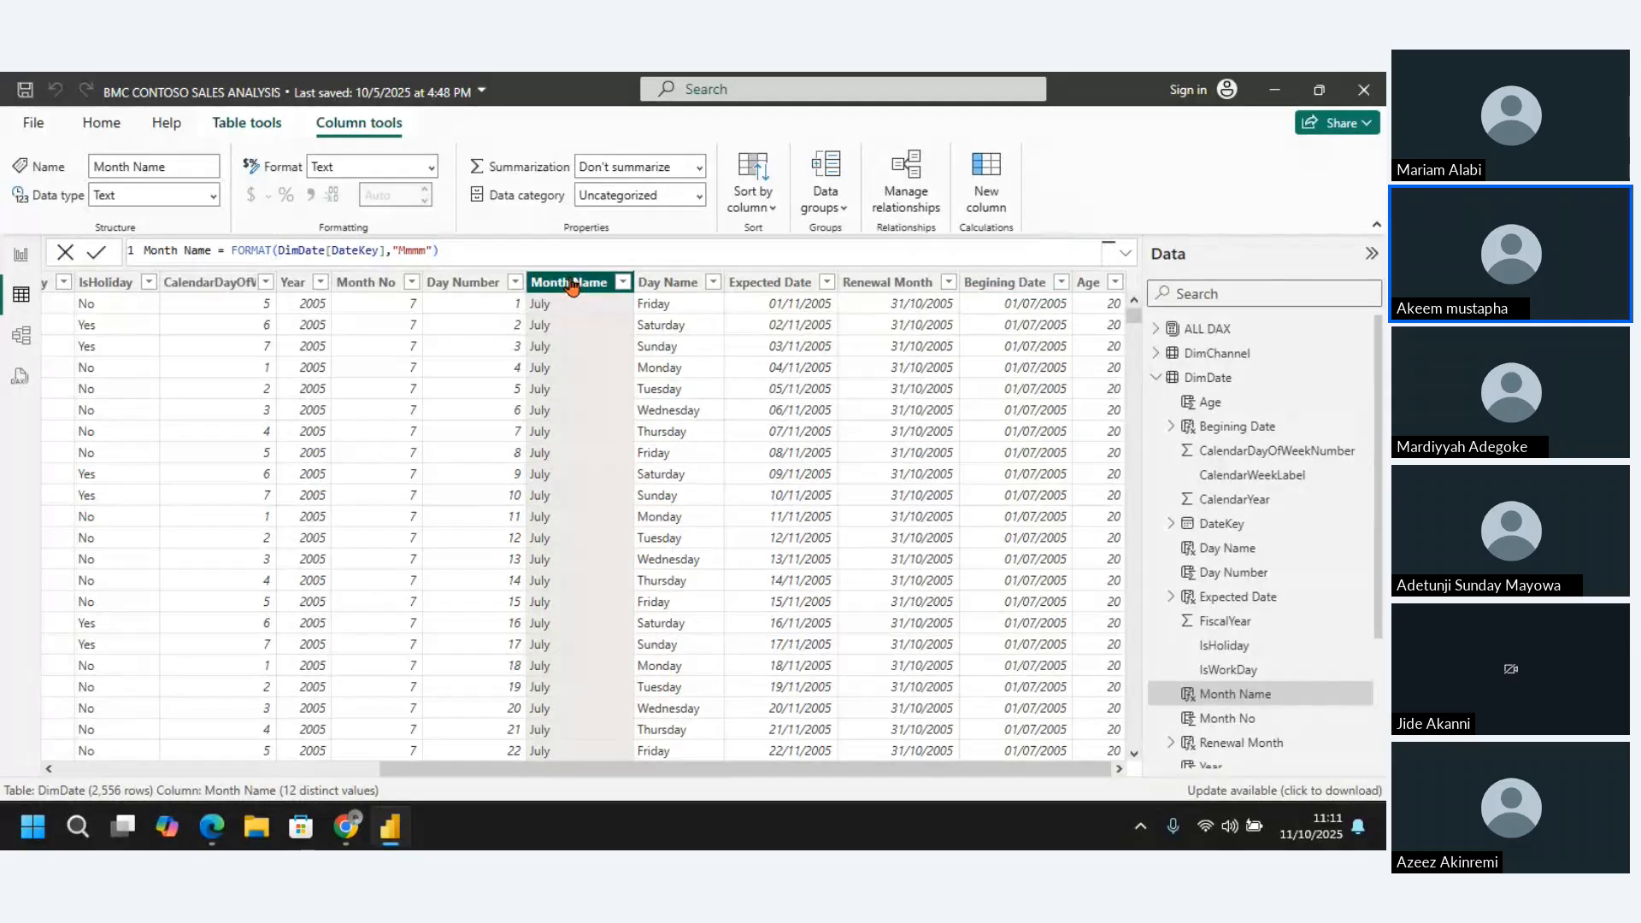
pyautogui.click(772, 206)
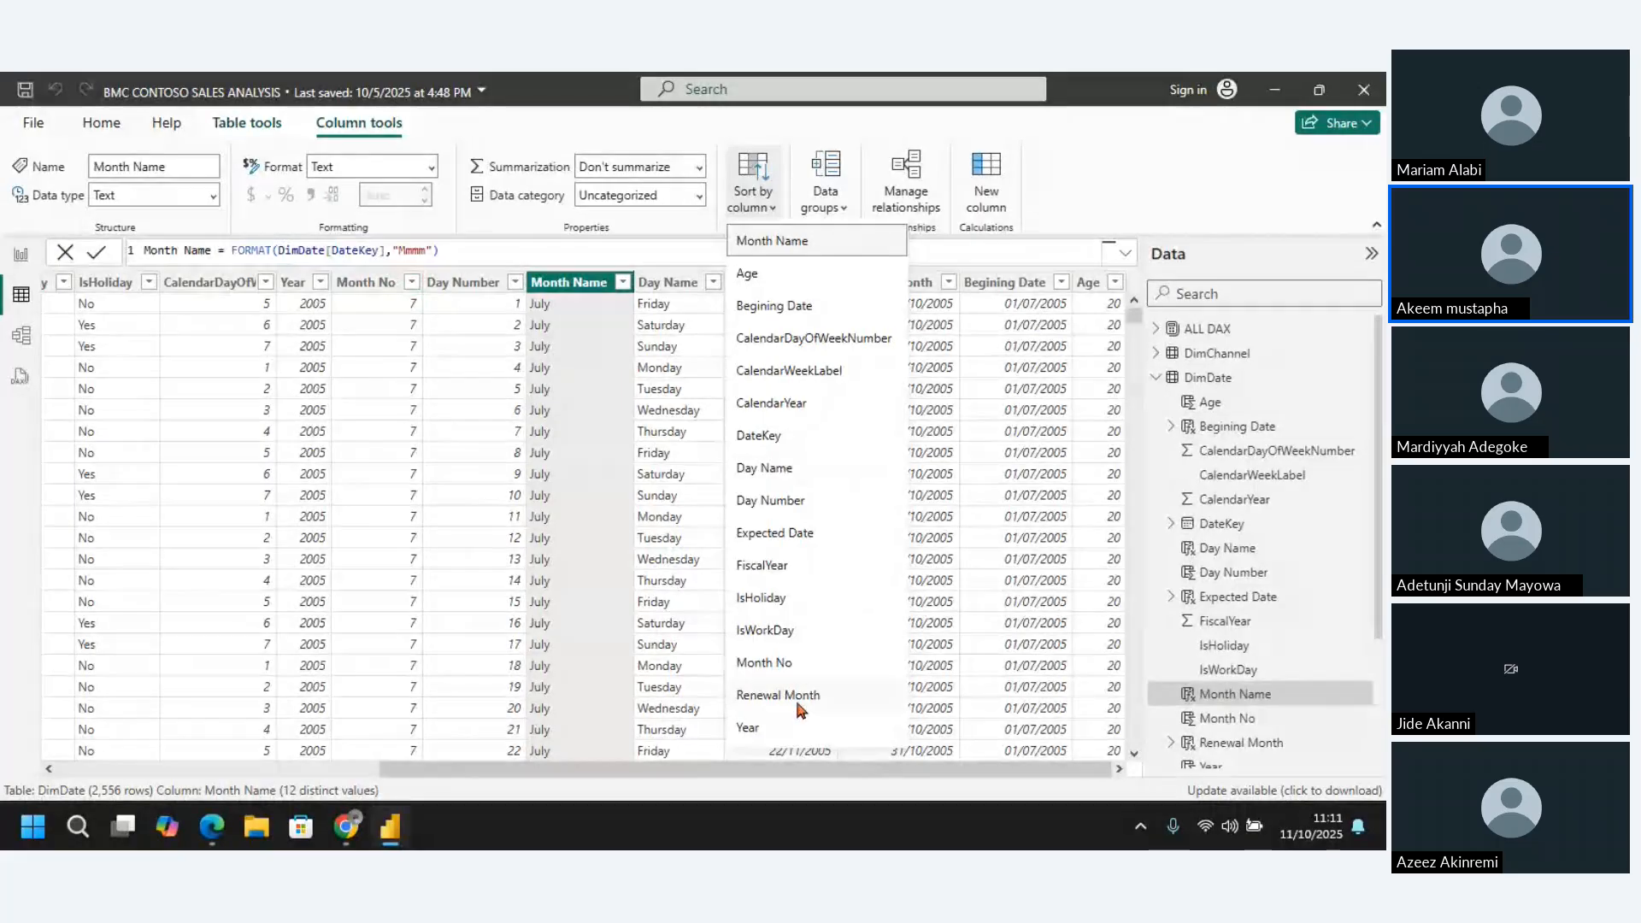
pyautogui.click(791, 664)
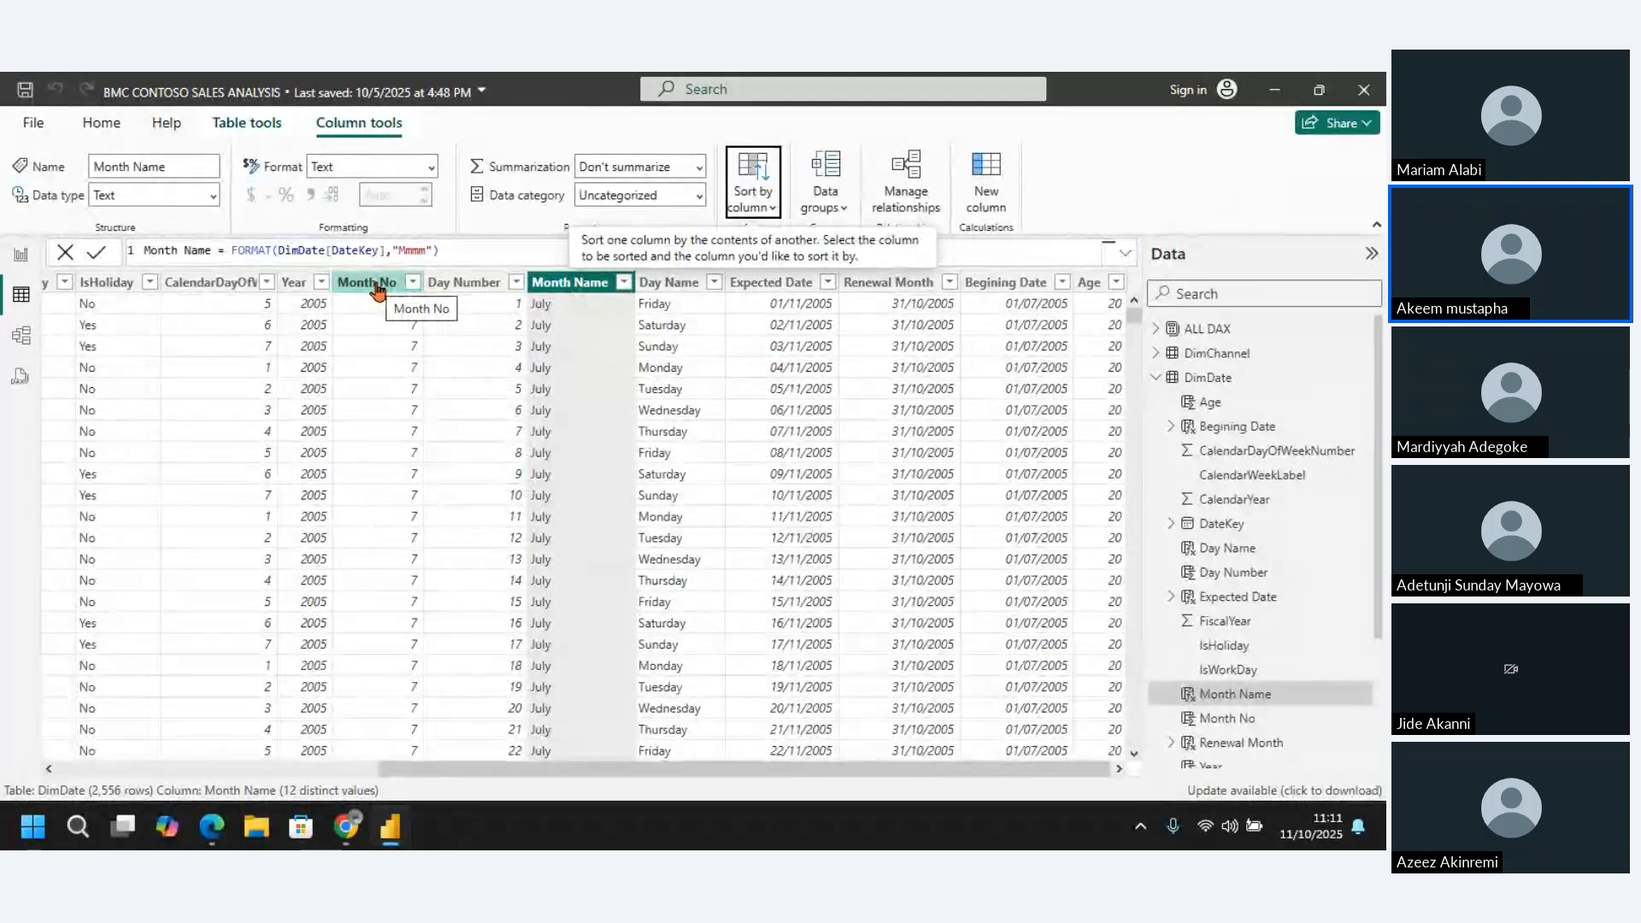
pyautogui.click(368, 282)
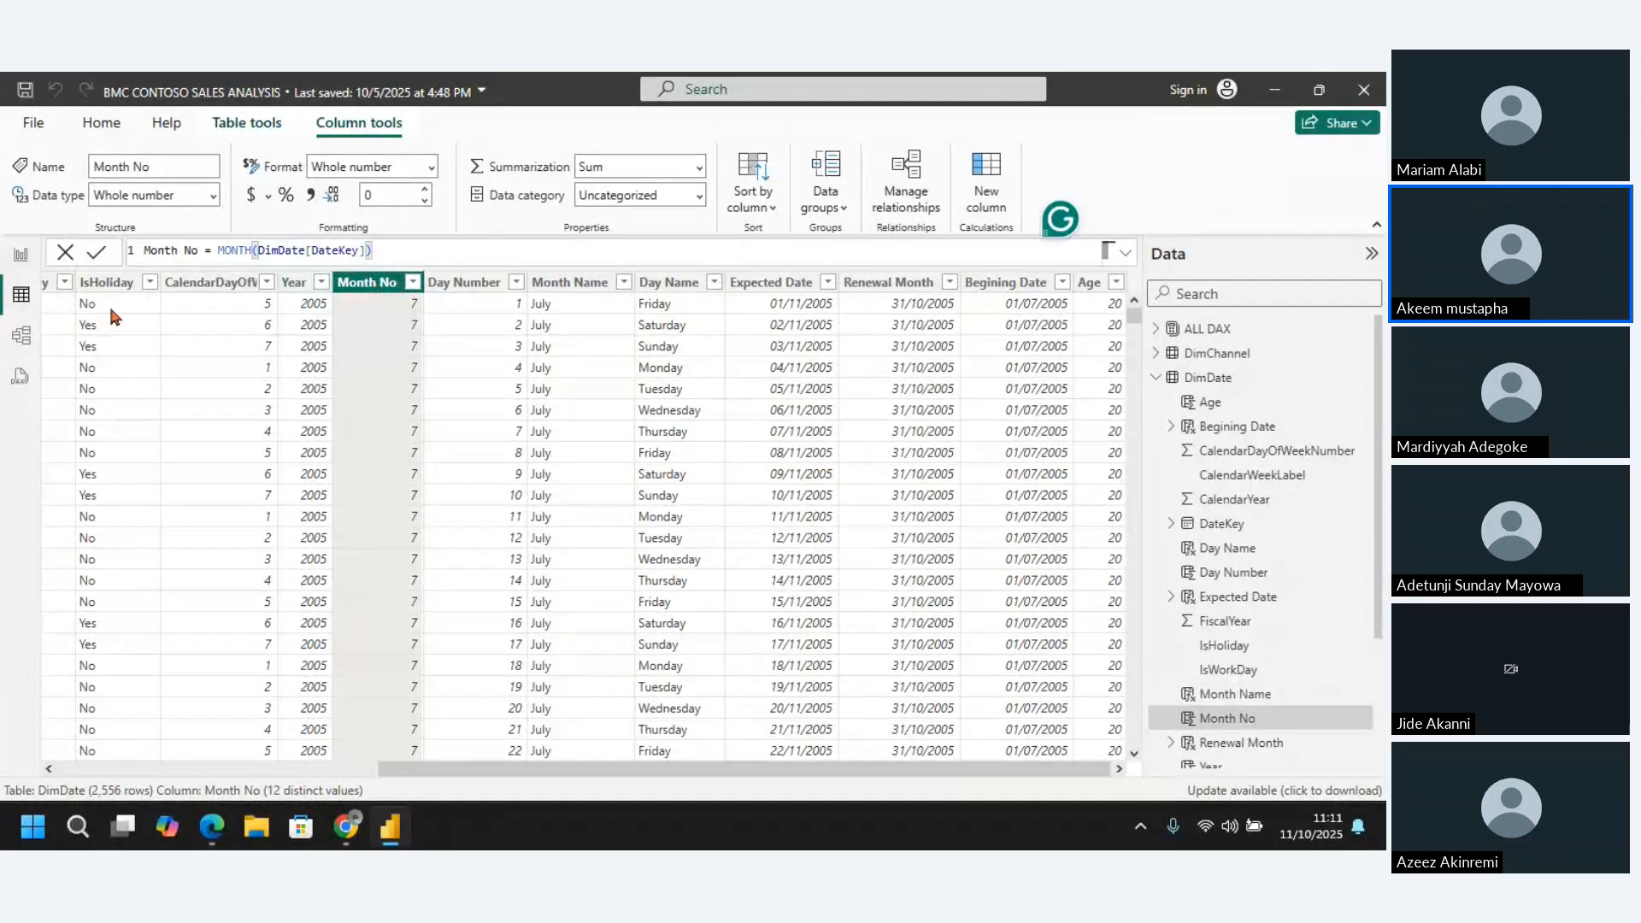
# Back on Page 3, remove Month Name from the month line chart's X-axis and add it again
pyautogui.click(20, 254)
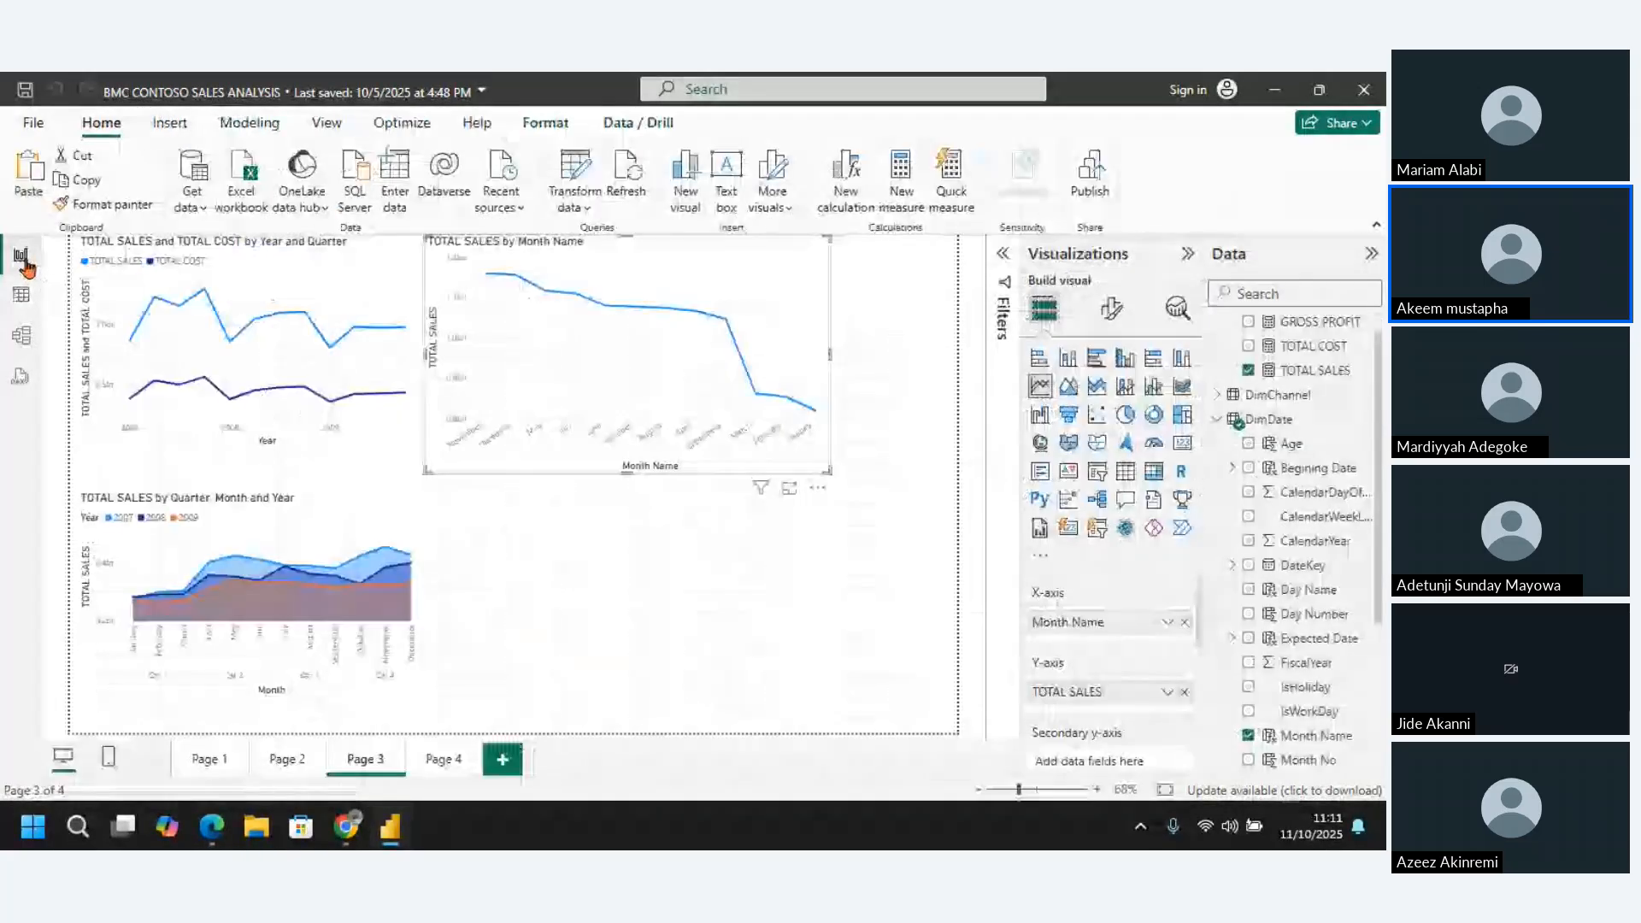
pyautogui.click(1184, 622)
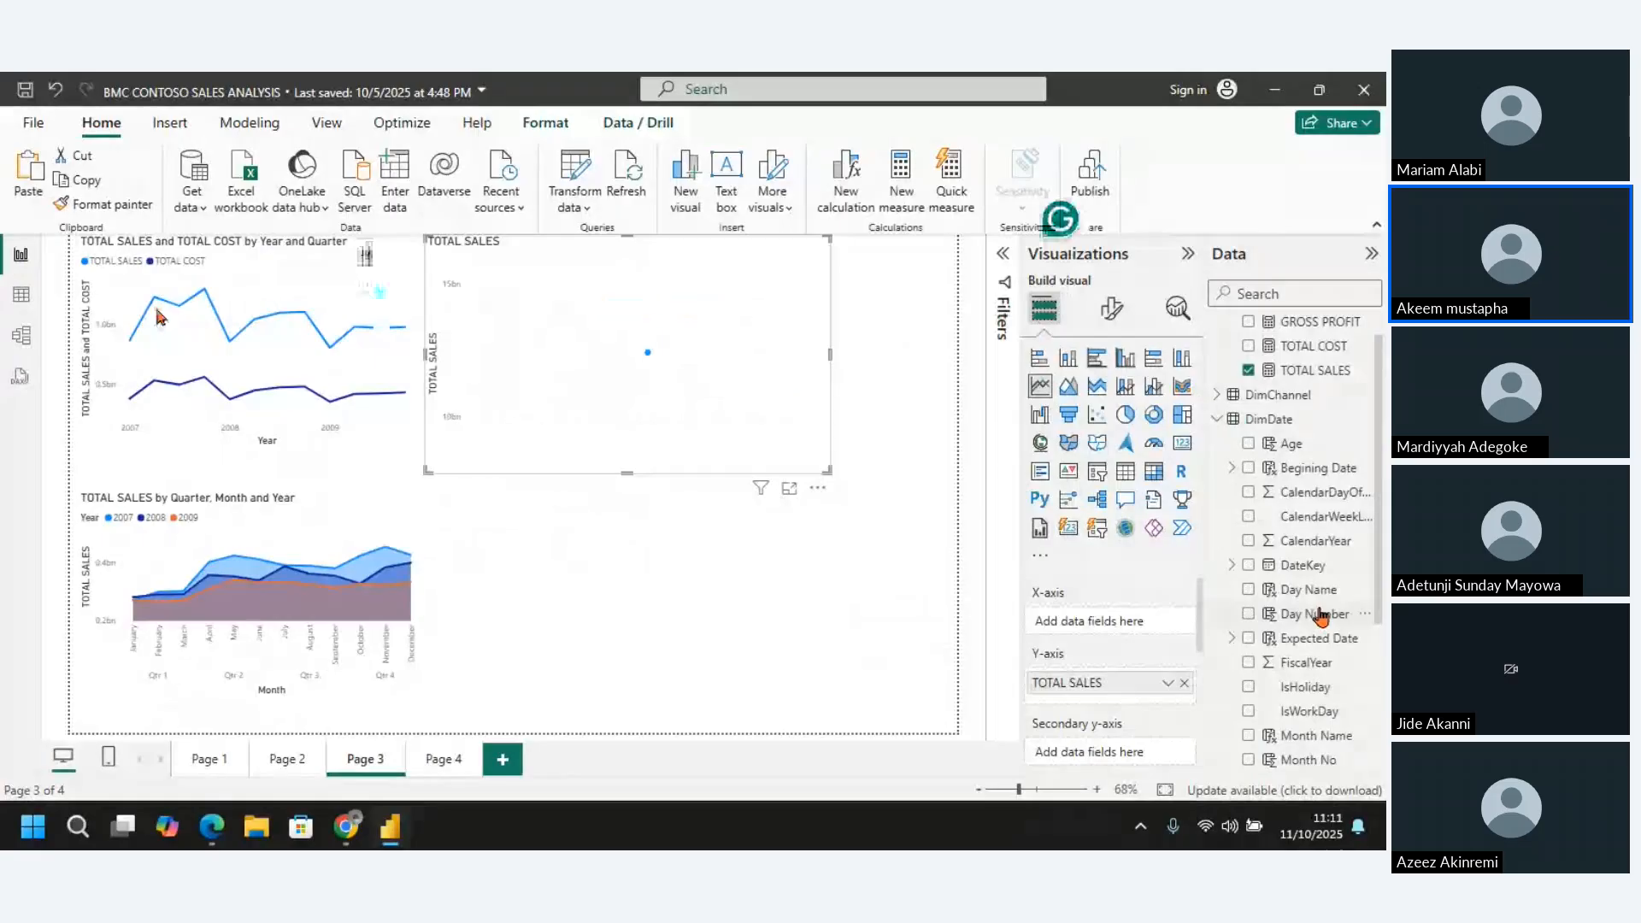
pyautogui.moveTo(1316, 735); pyautogui.dragTo(1109, 625)
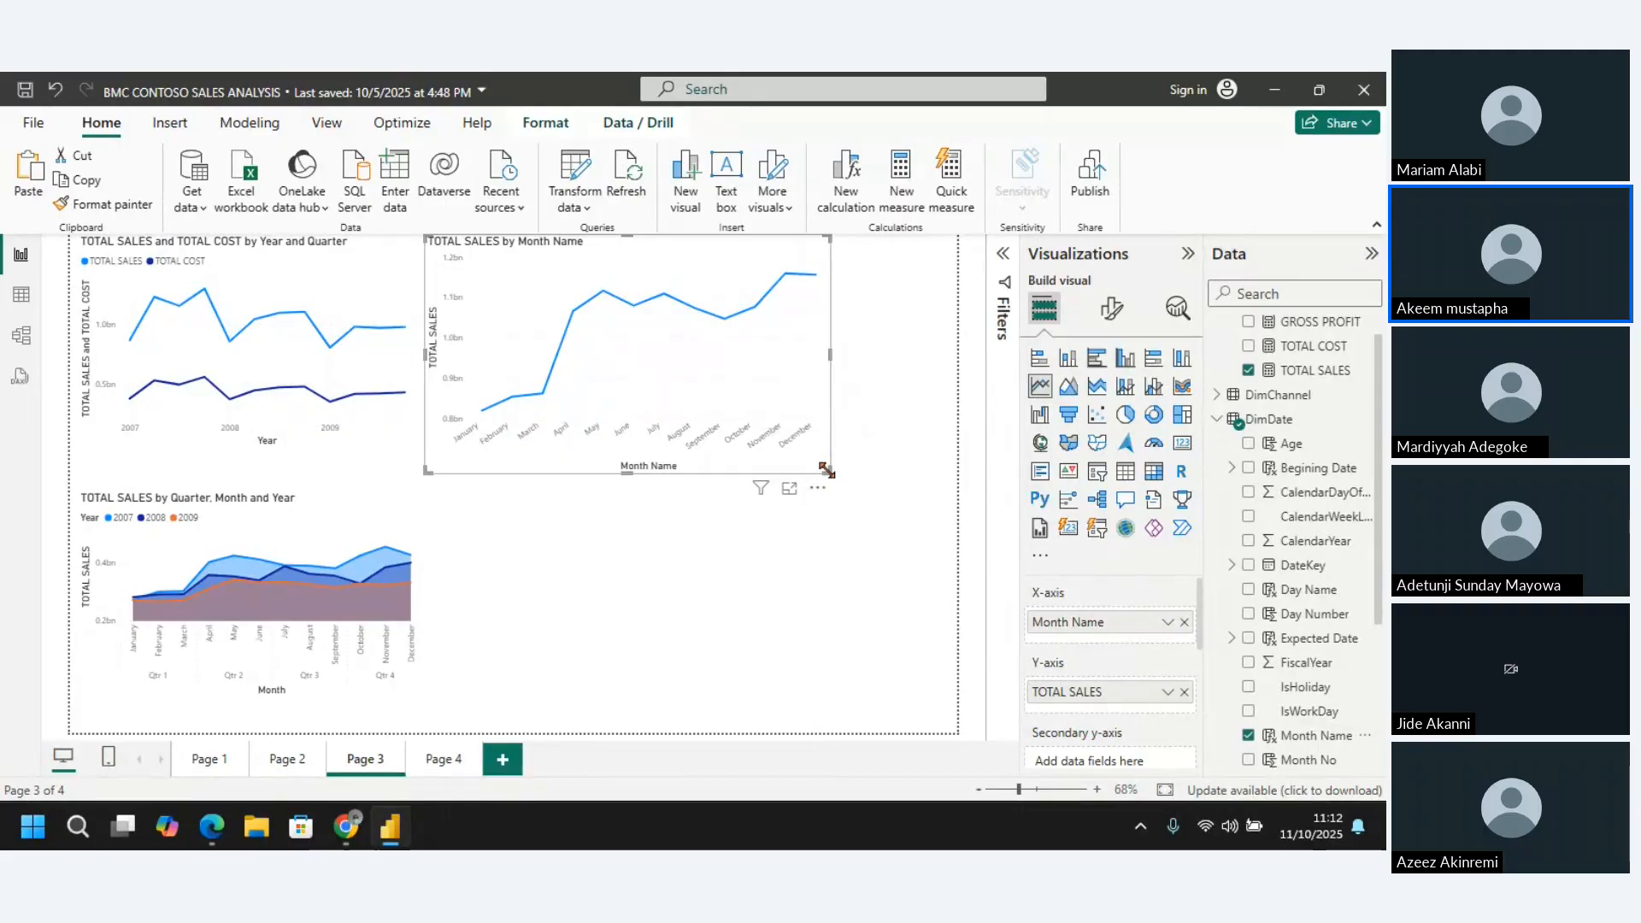
# Shrink the TOTAL SALES by Month Name line chart slightly, and delete it from Page 3
pyautogui.moveTo(827, 471); pyautogui.dragTo(786, 465)
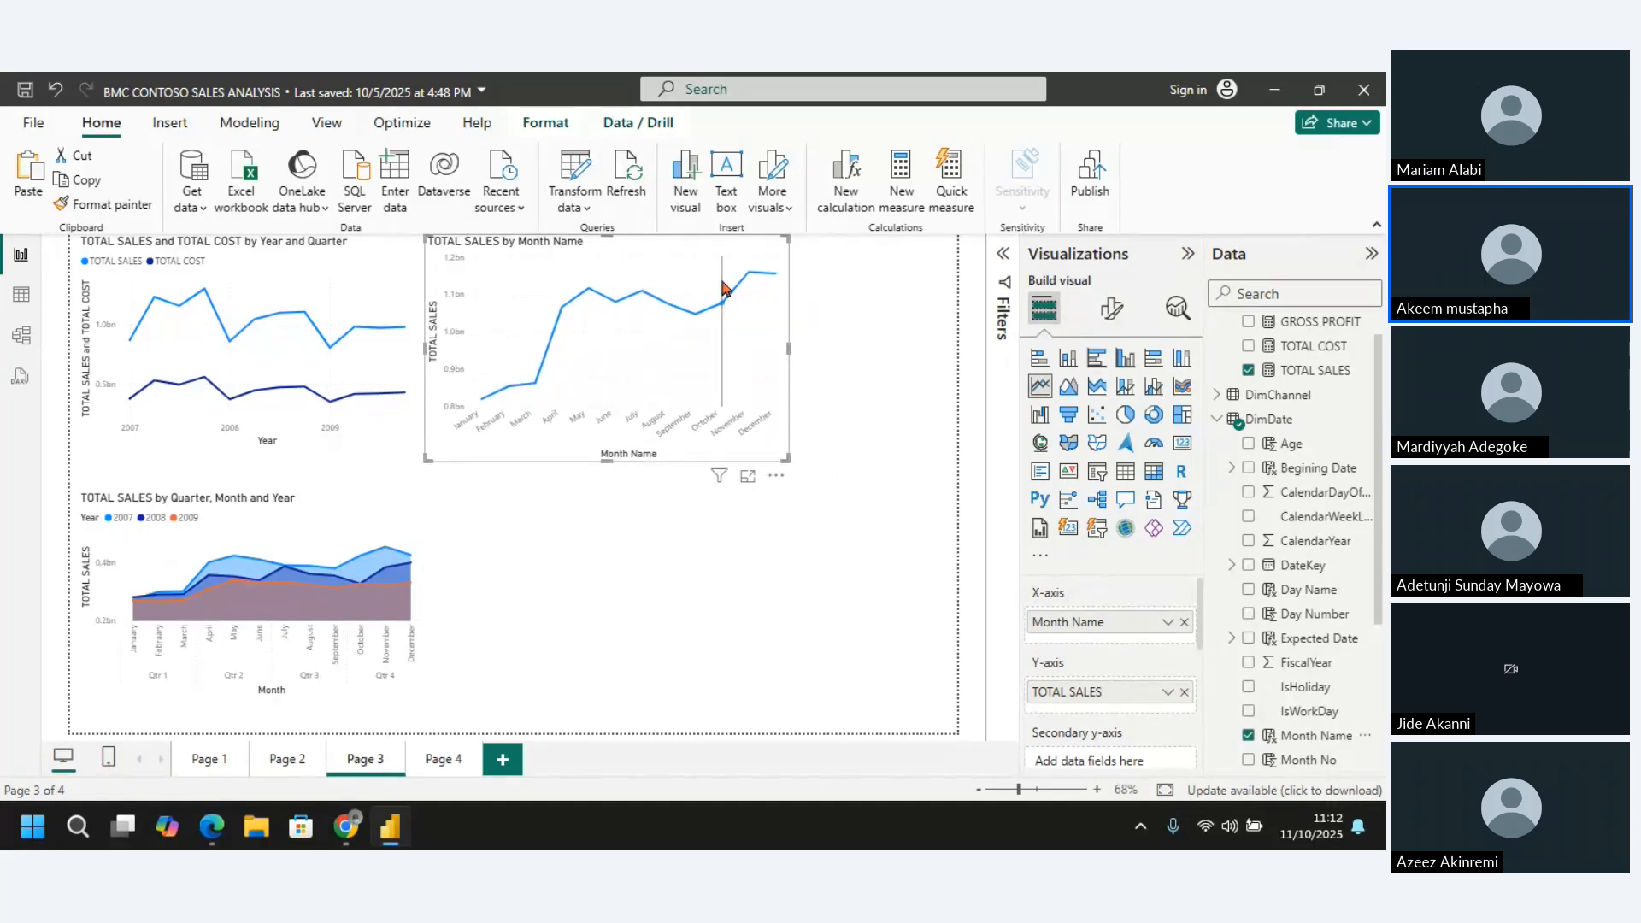
pyautogui.click(777, 477)
pyautogui.press('Delete')
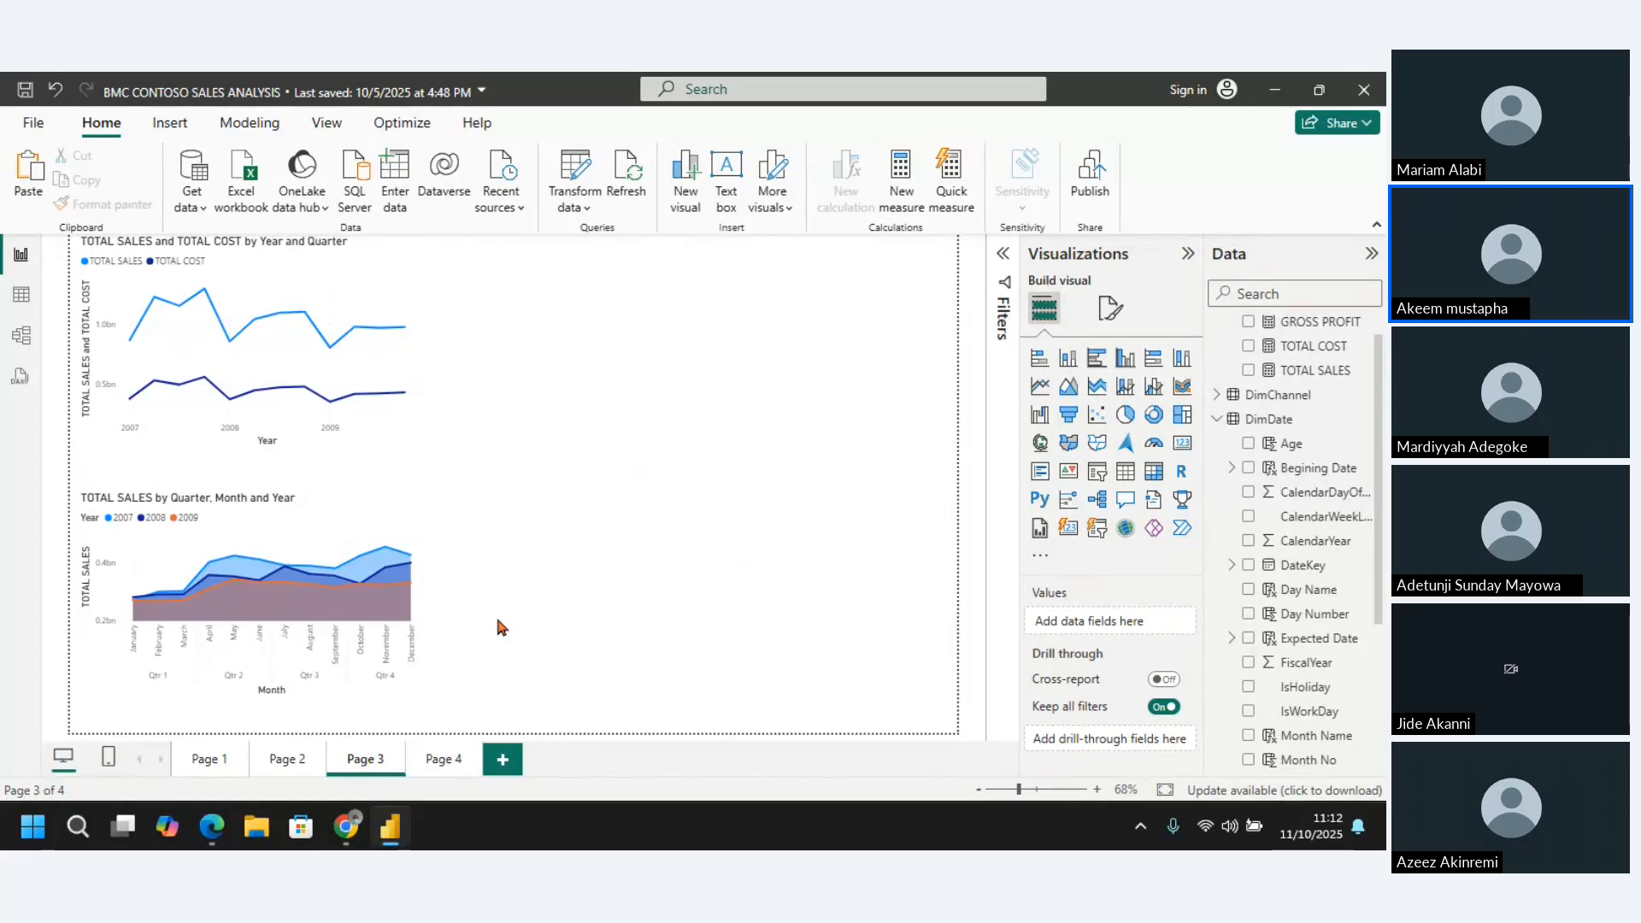
# Switch to the DAX Guide website in Chrome and open its Time Intelligence functions category
pyautogui.moveTo(395, 823)
pyautogui.moveTo(345, 827)
pyautogui.moveTo(557, 732)
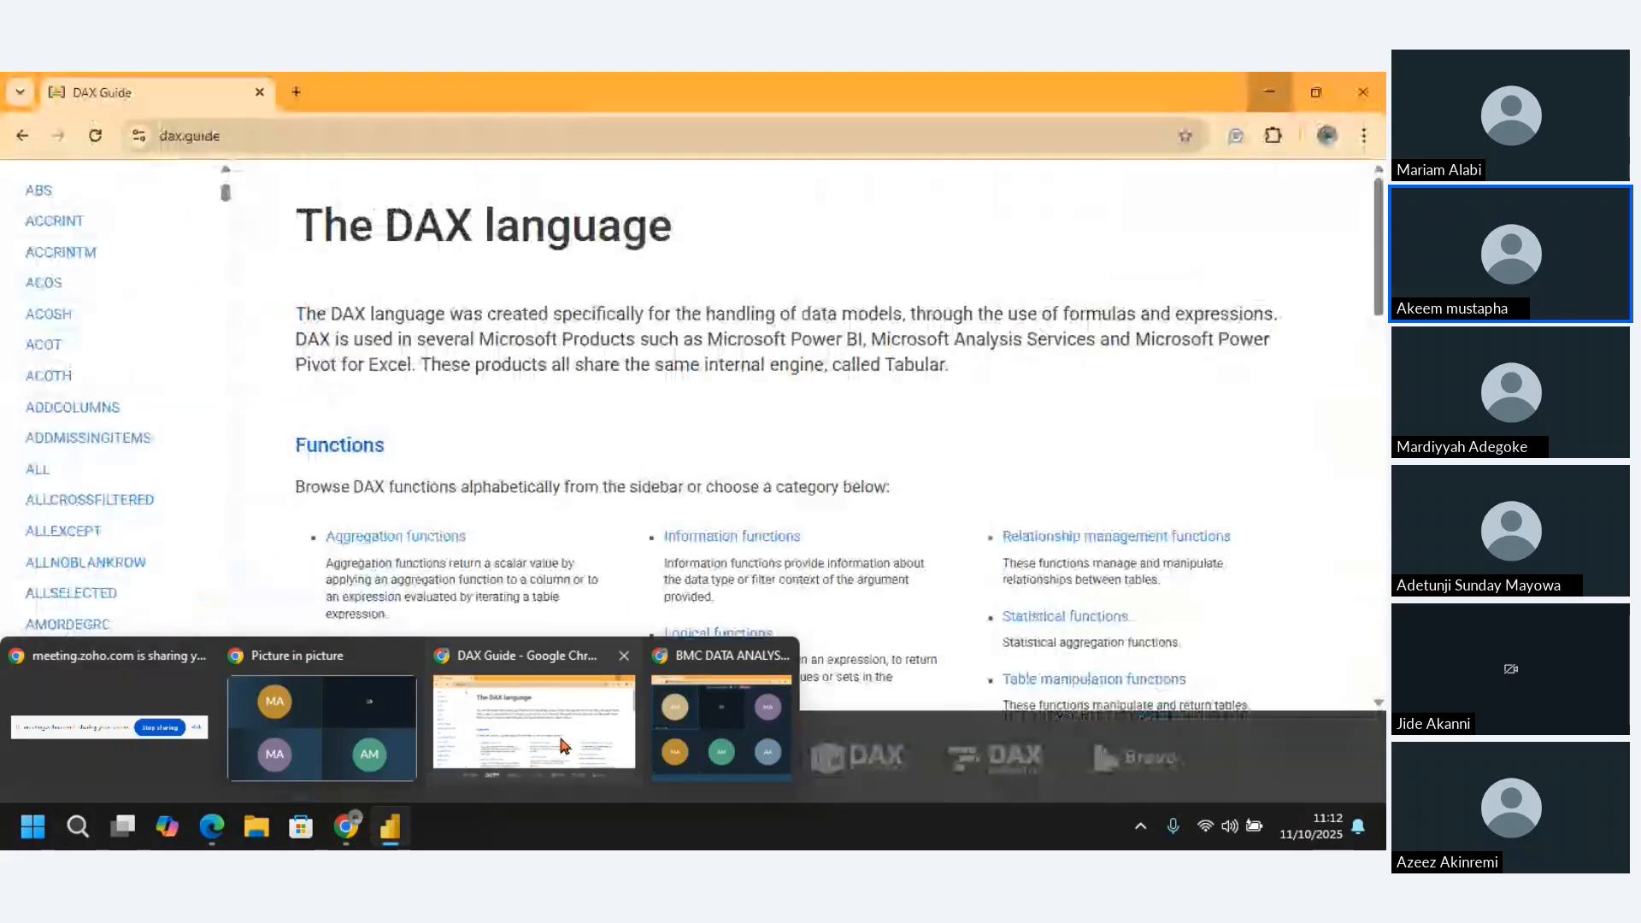
pyautogui.click(556, 732)
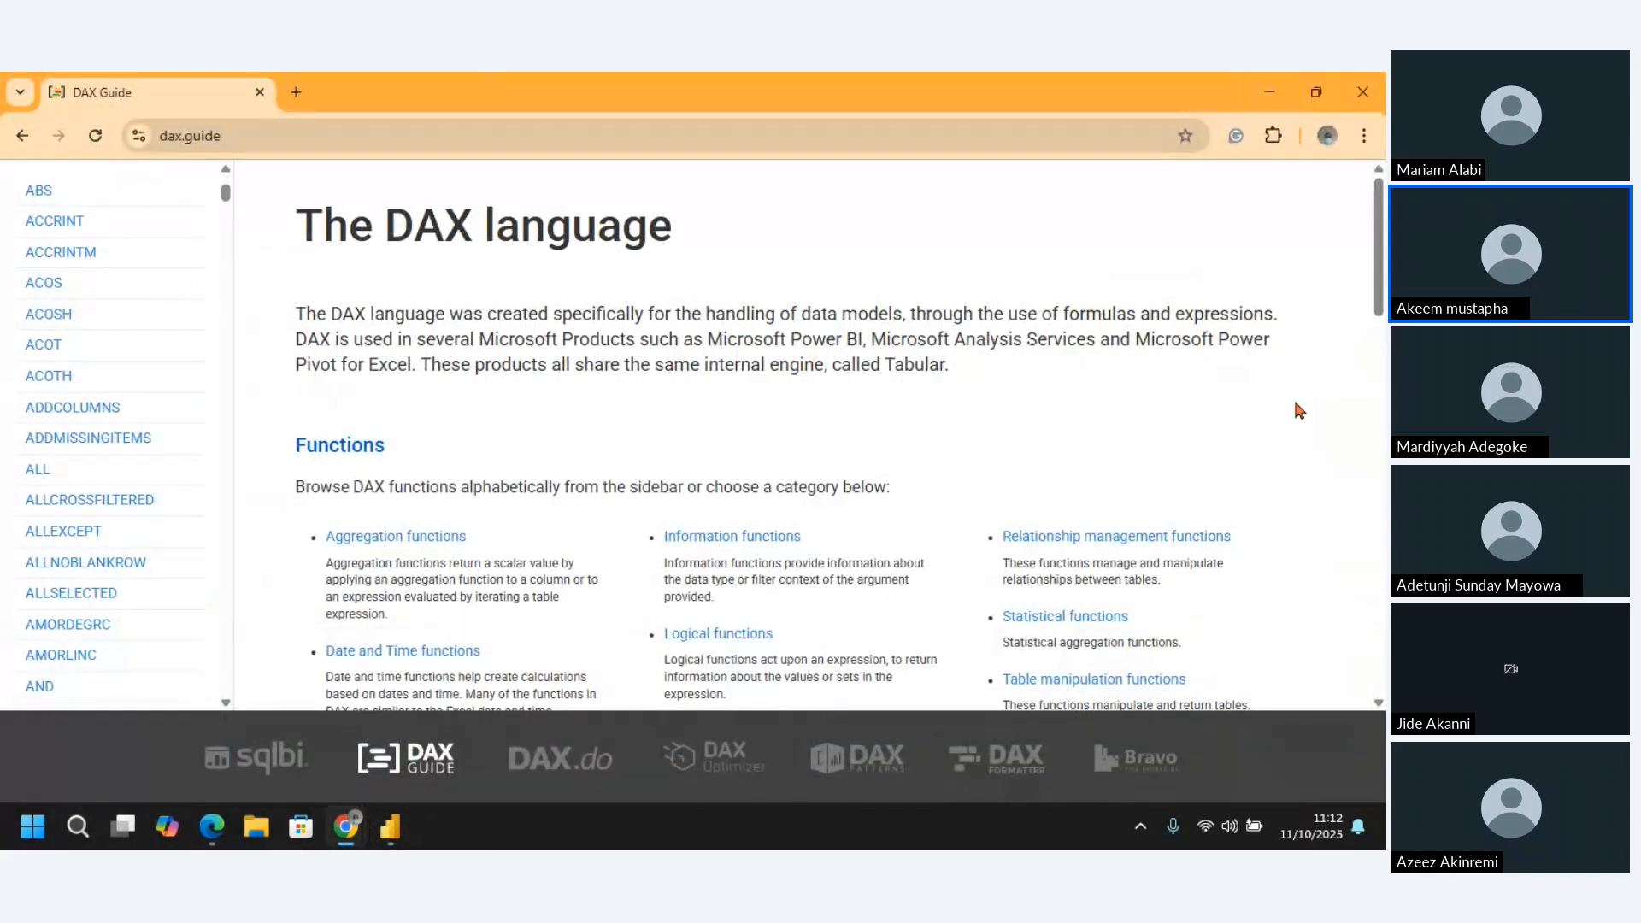
pyautogui.moveTo(1380, 273); pyautogui.dragTo(1383, 342)
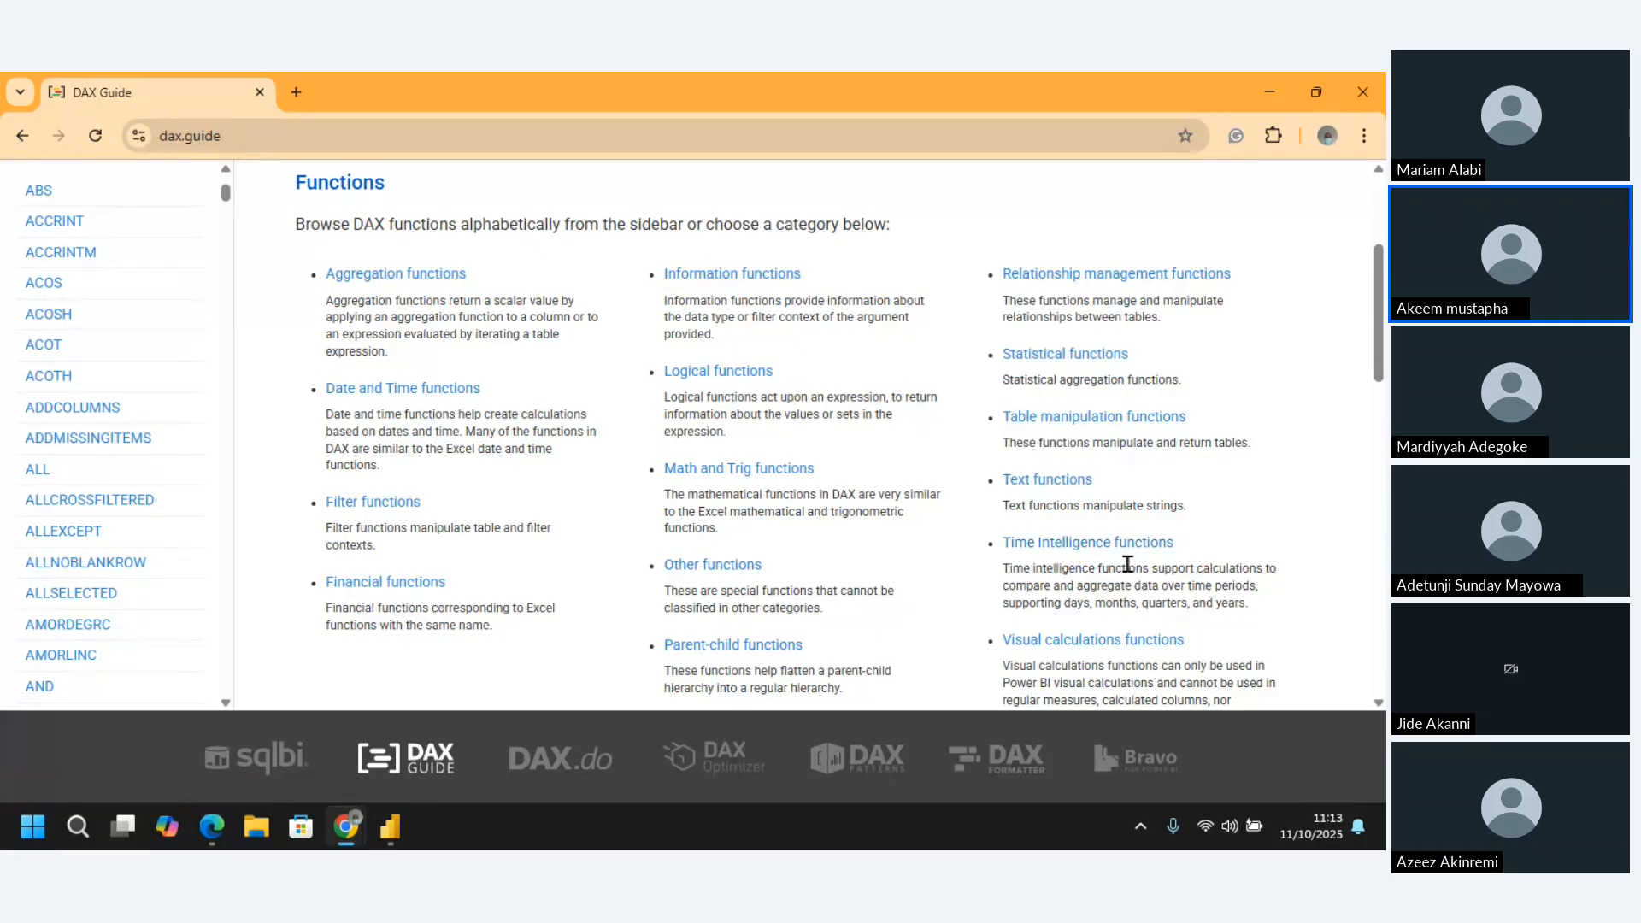
pyautogui.click(1086, 540)
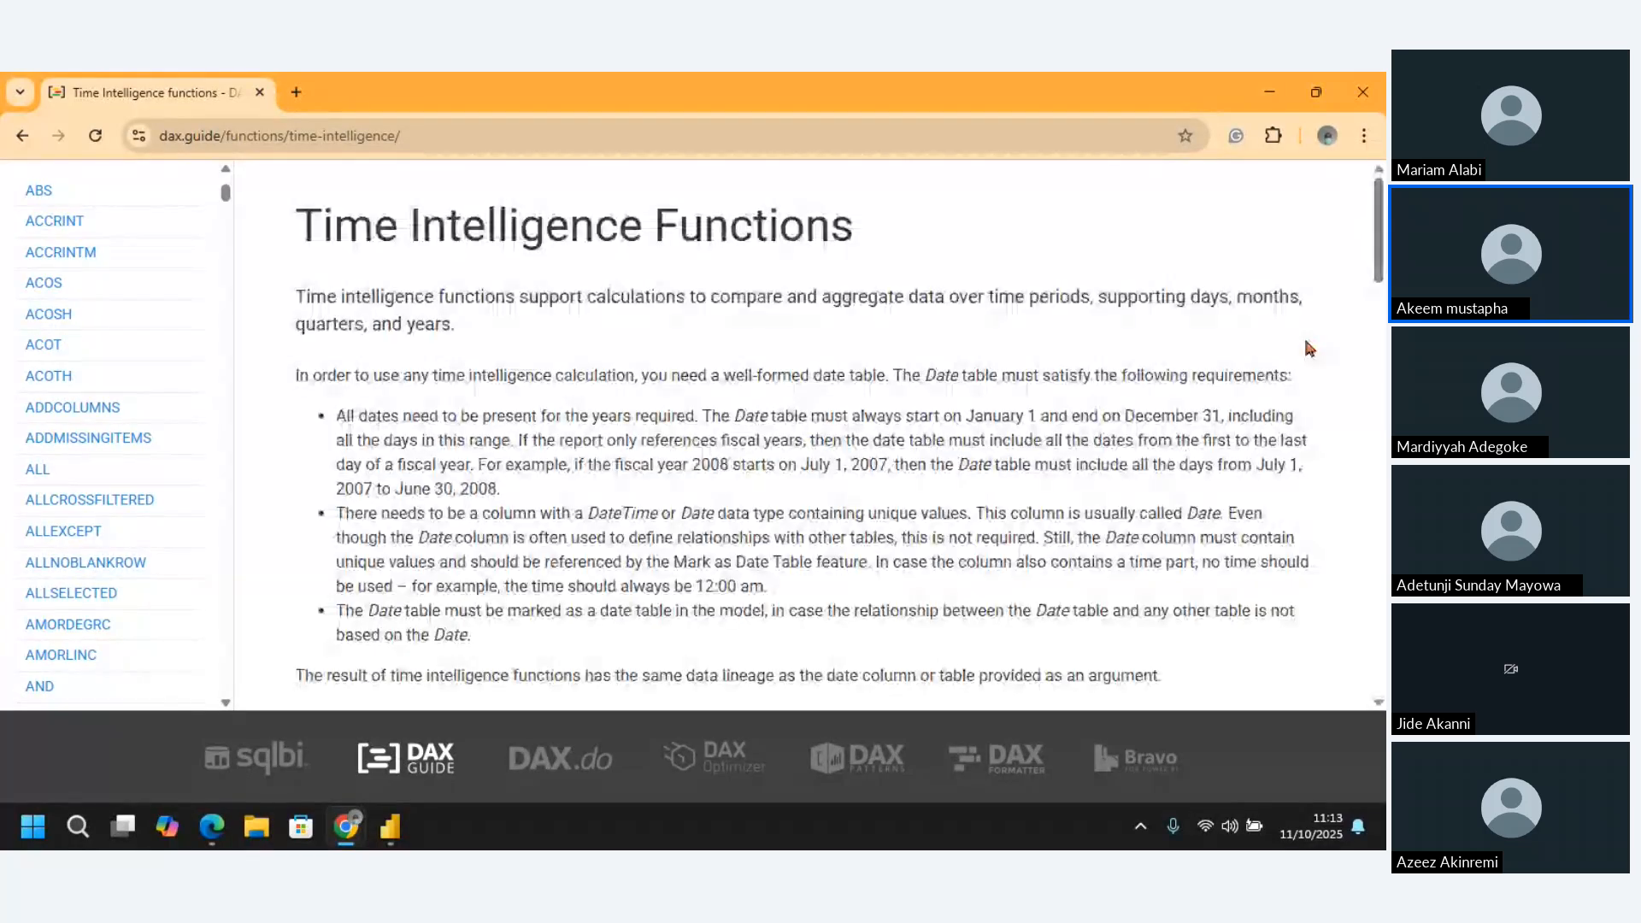
# Read through the date table requirements and the list of time intelligence functions, and return to Power BI
pyautogui.scroll(-5, 1367, 282)
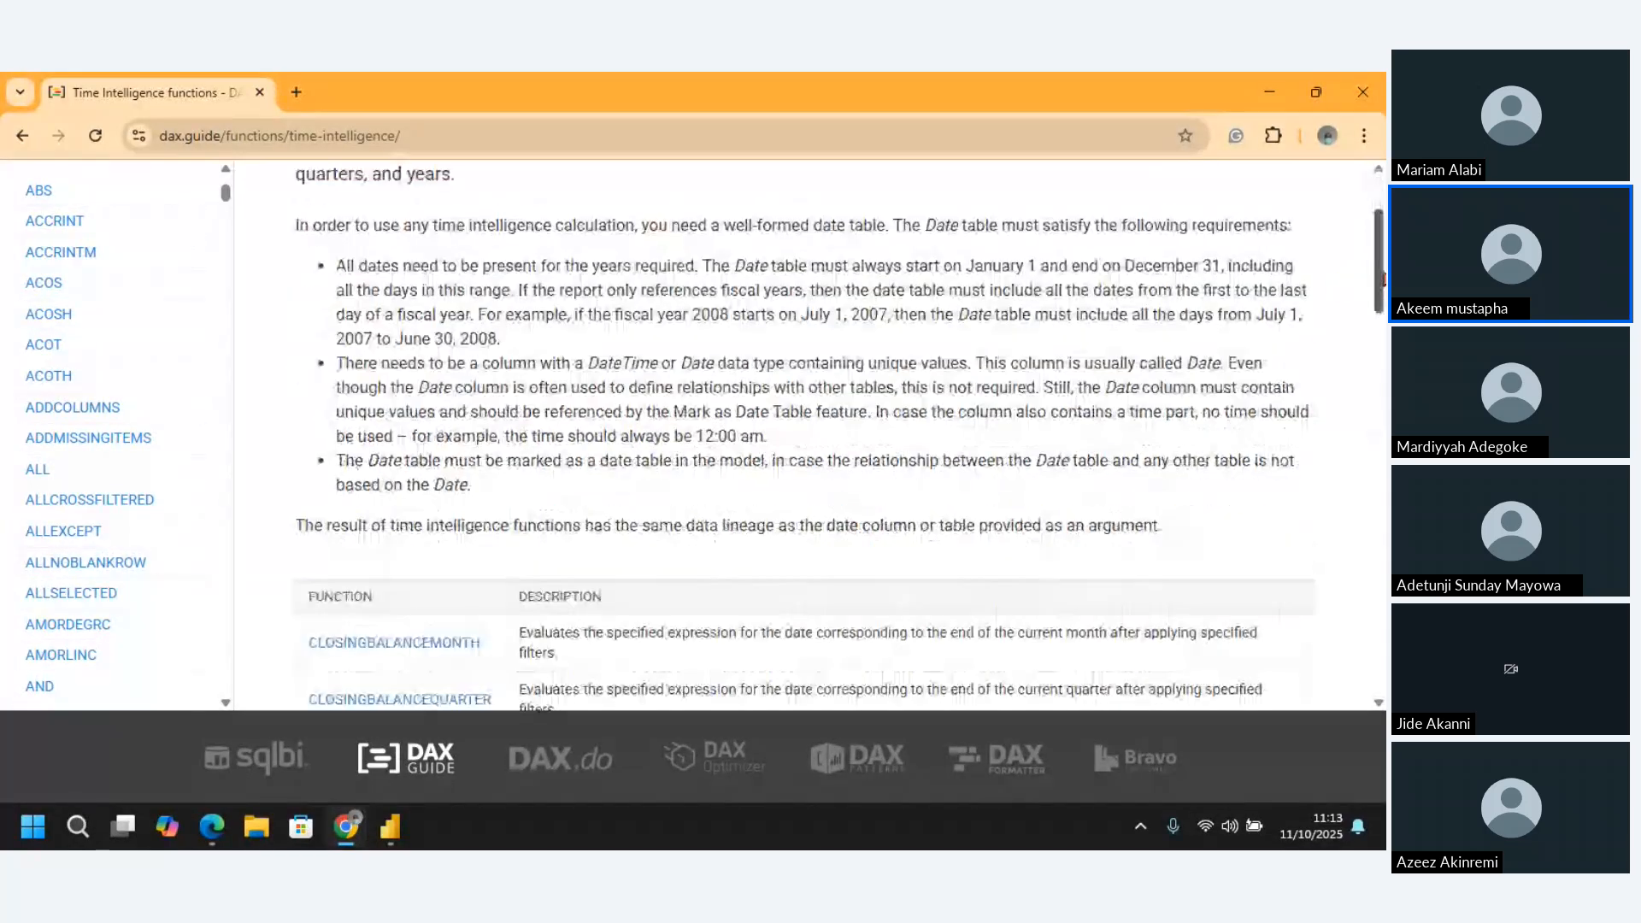
pyautogui.scroll(-1, 1385, 329)
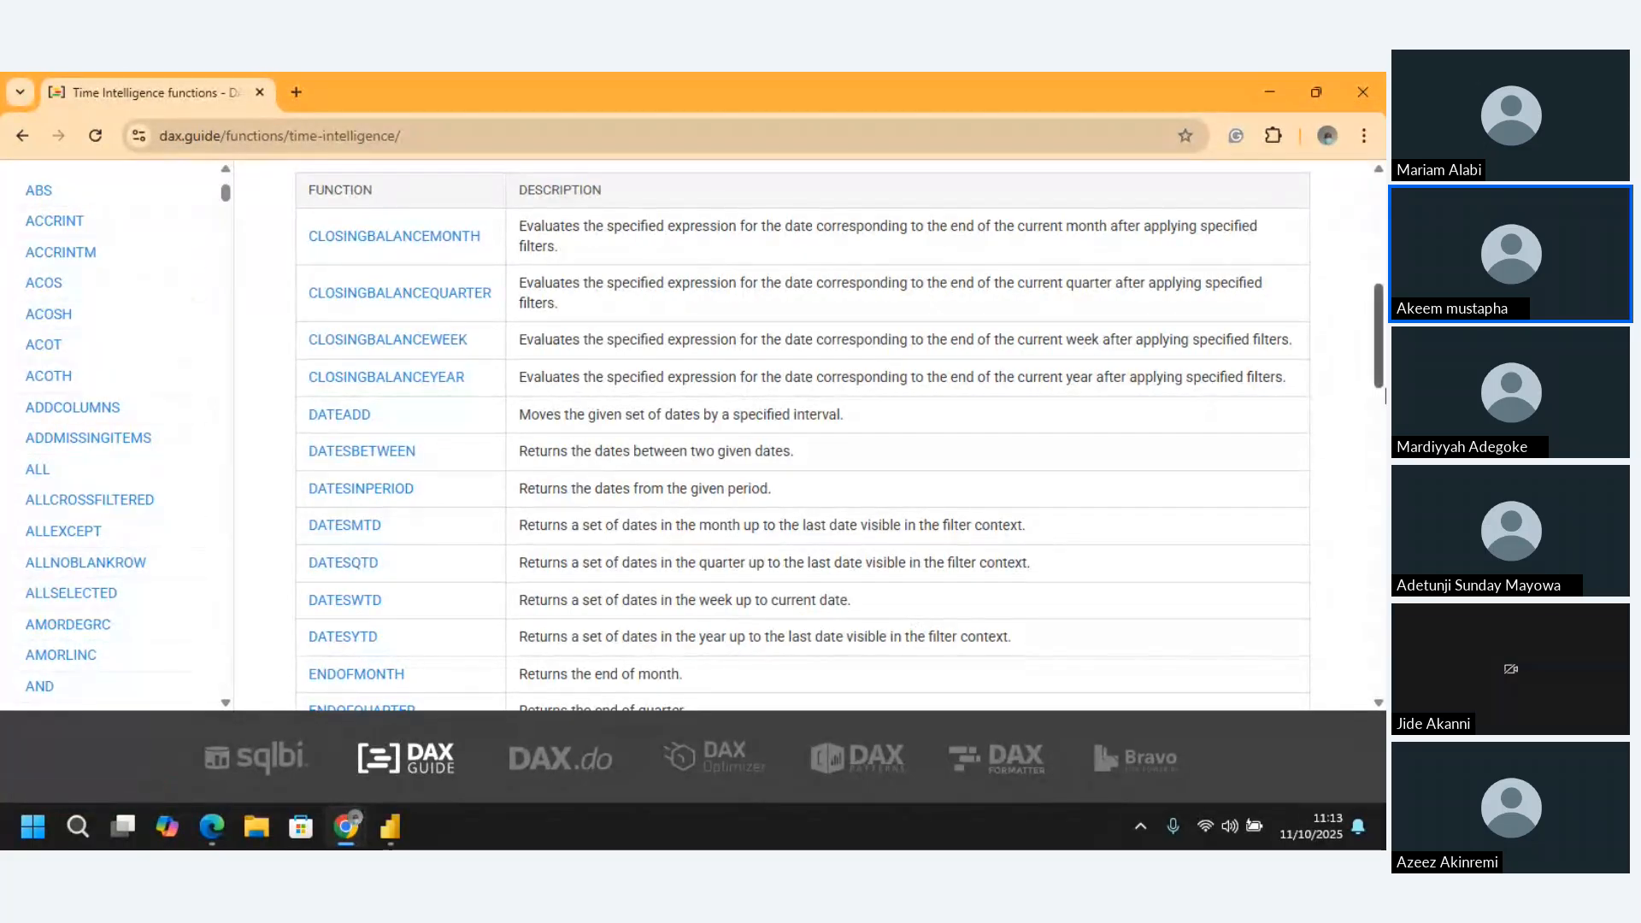
pyautogui.moveTo(1378, 362); pyautogui.dragTo(1383, 503)
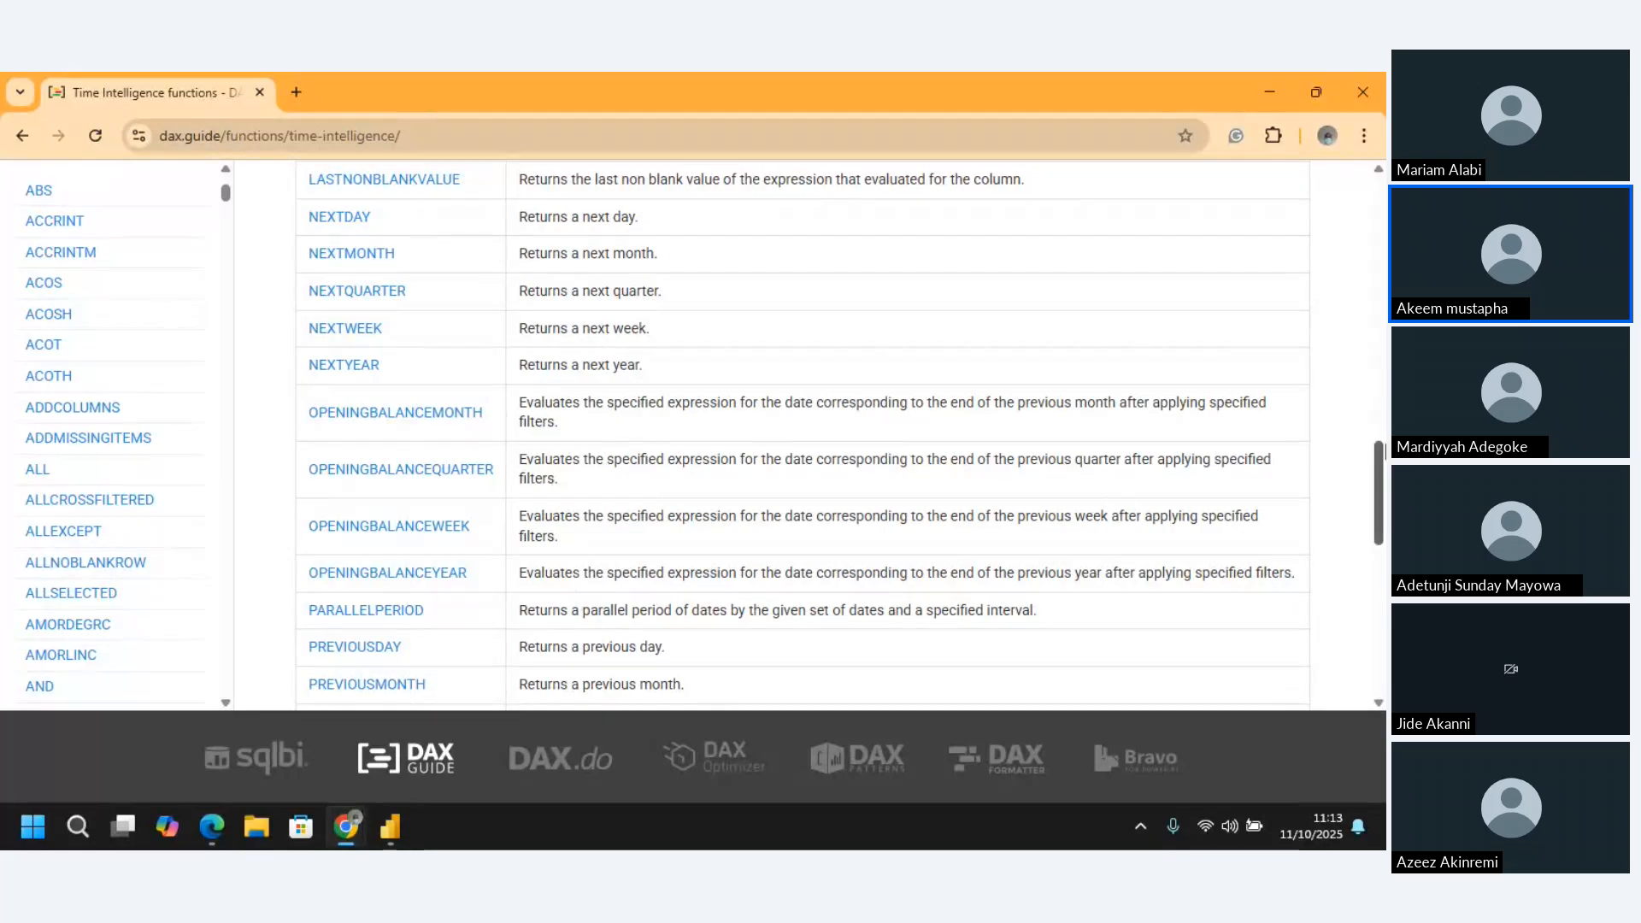
pyautogui.moveTo(1378, 477); pyautogui.dragTo(1378, 201)
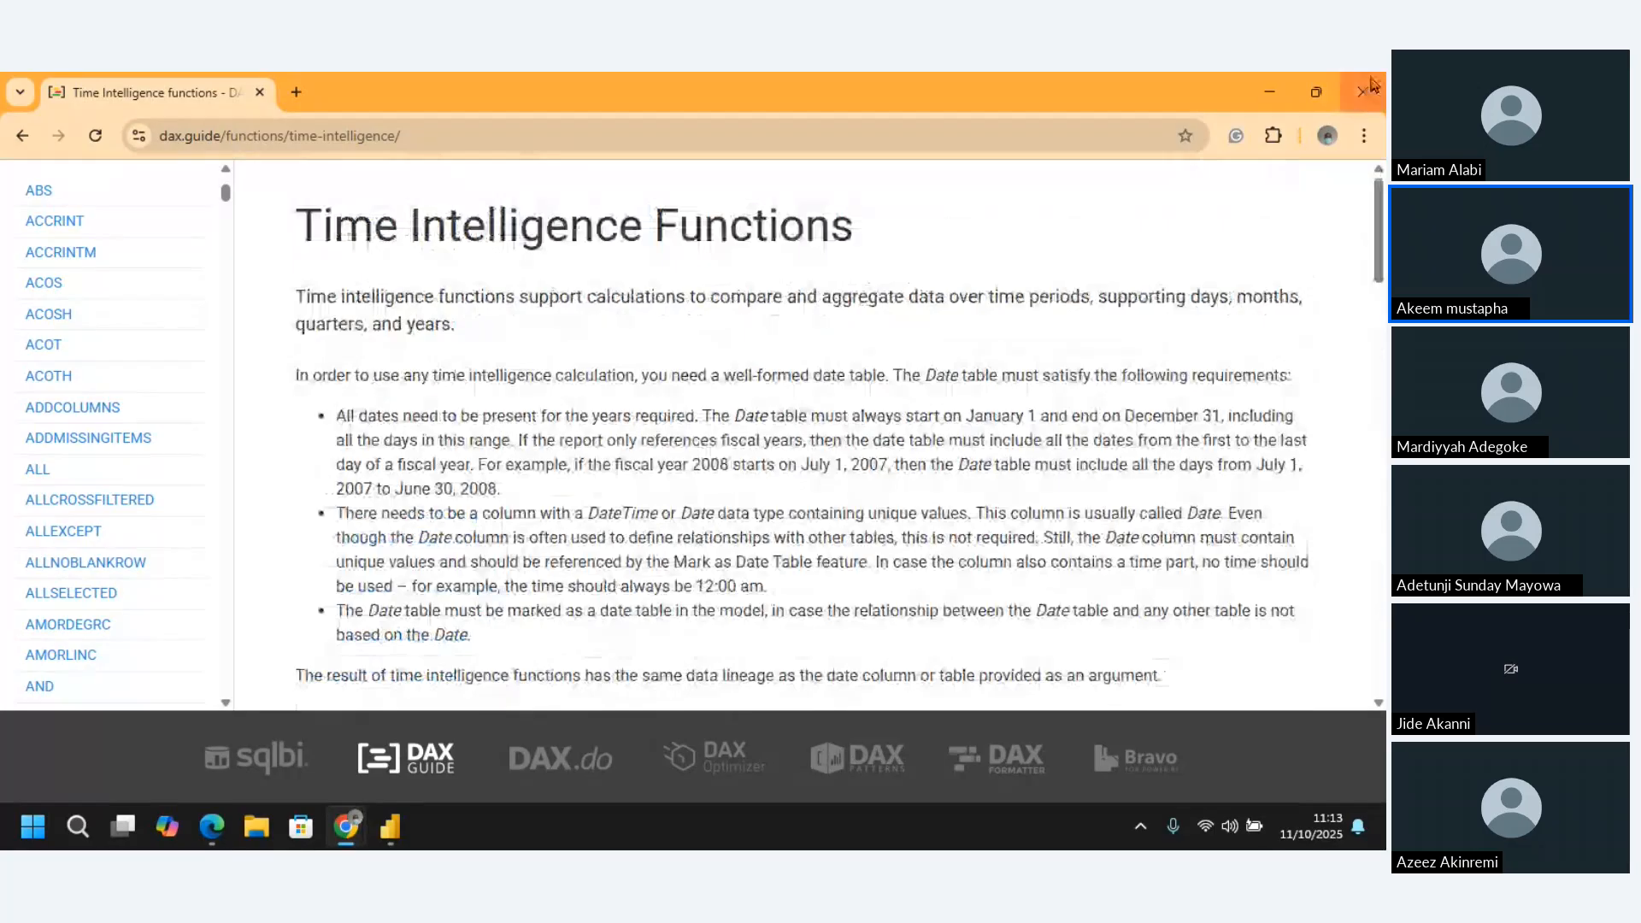
pyautogui.click(1270, 92)
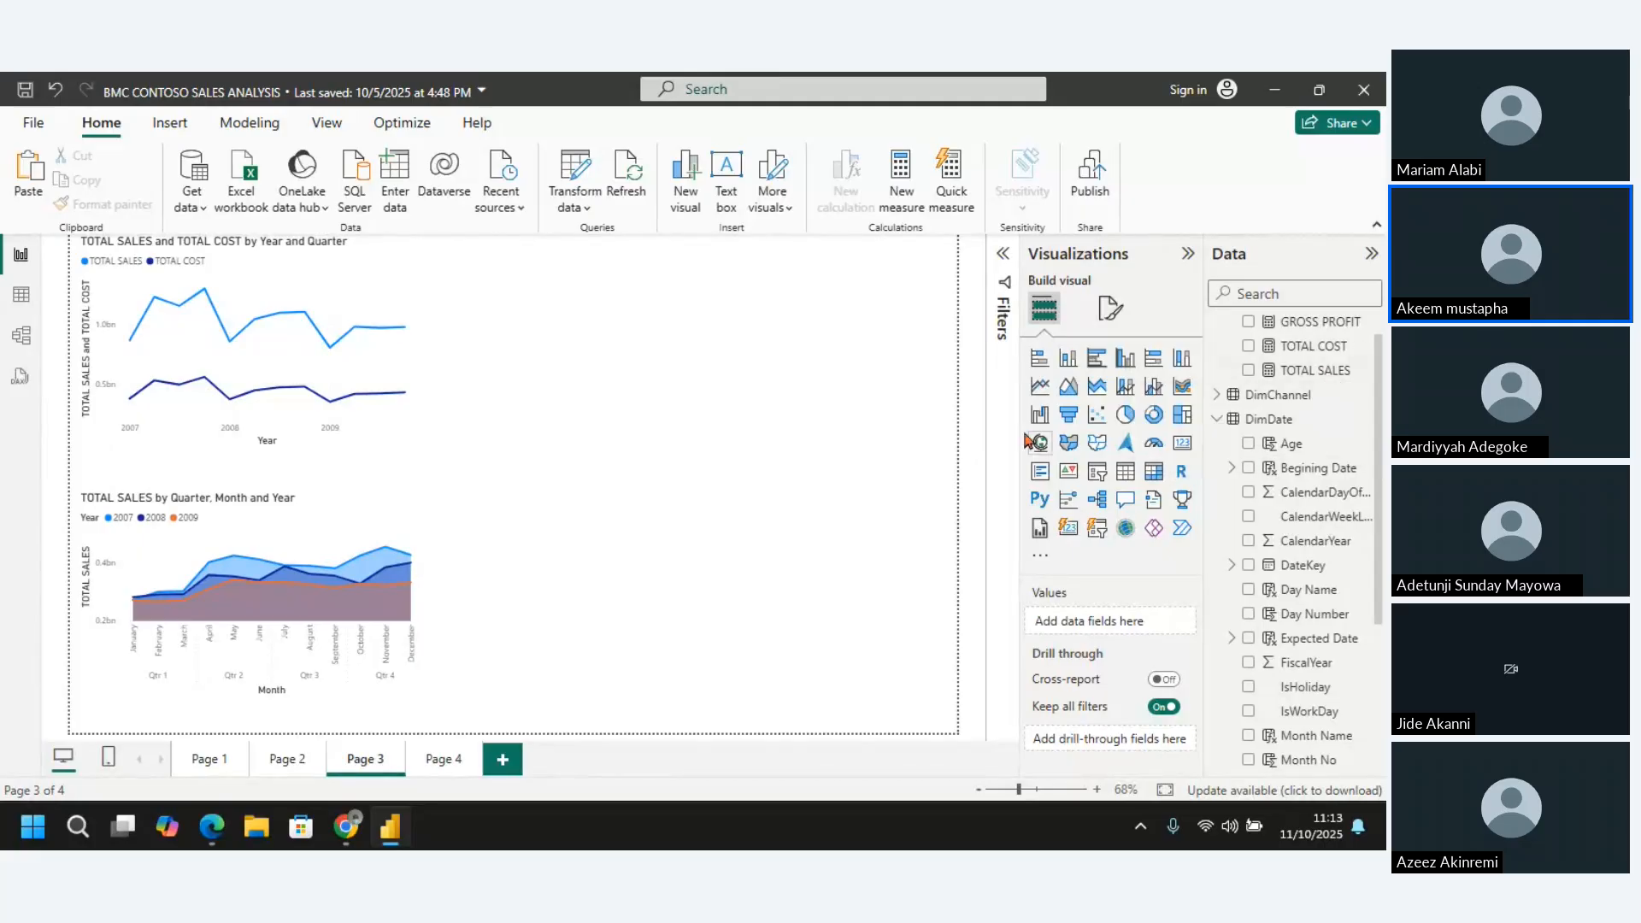
# Collapse the DimDate table's field list and add a new measure to the ALL DAX table
pyautogui.click(1215, 420)
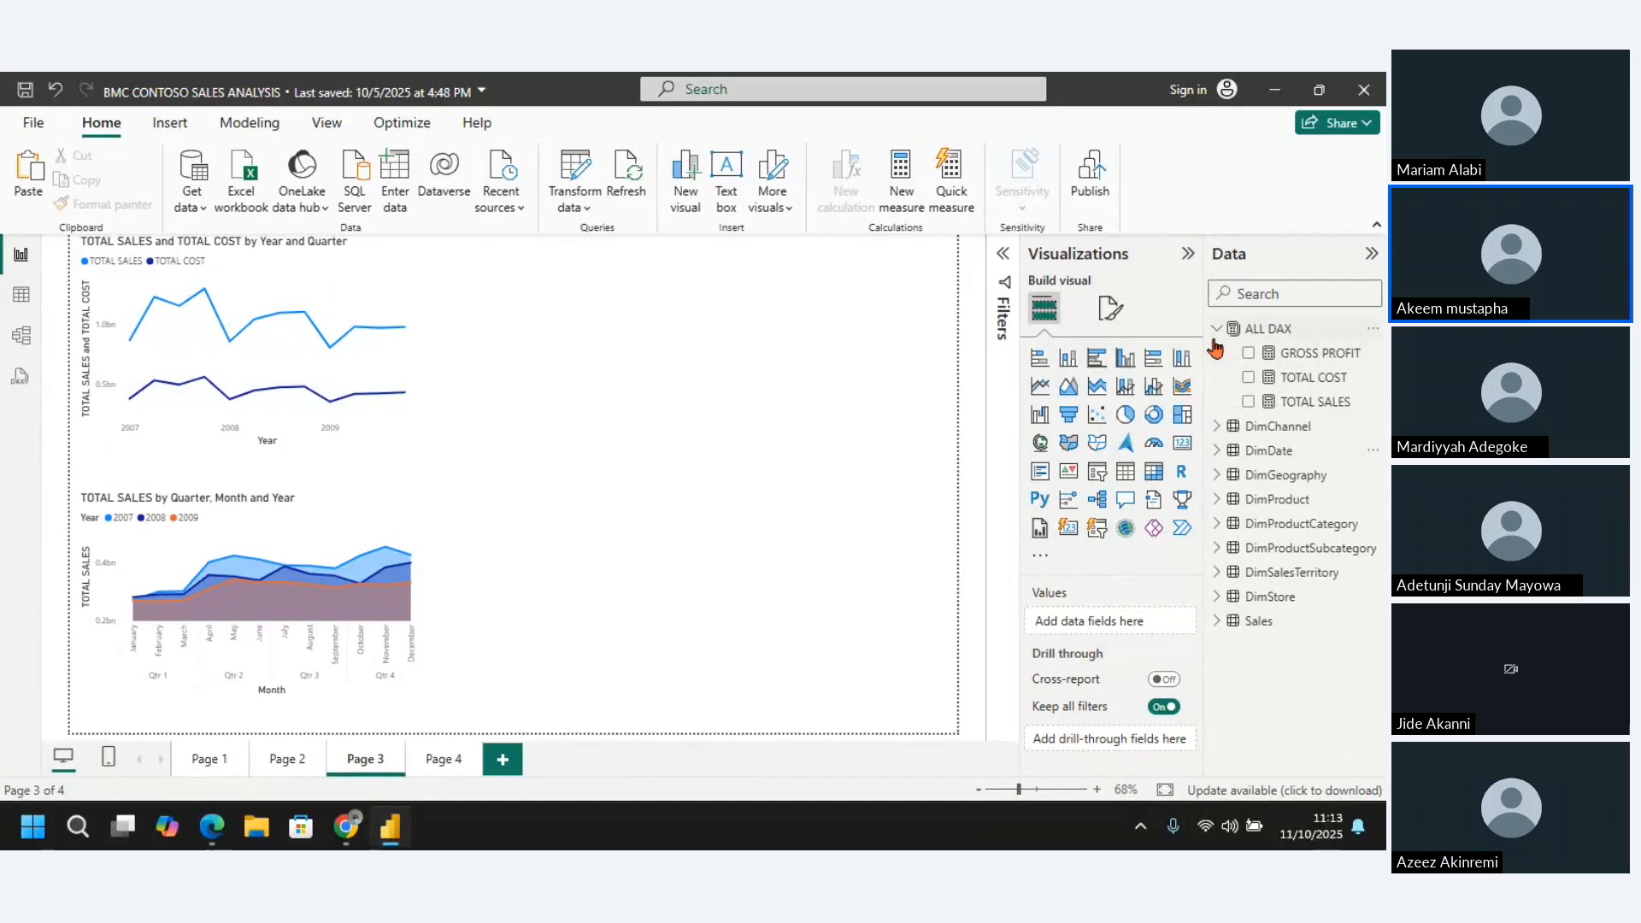
pyautogui.click(1270, 332)
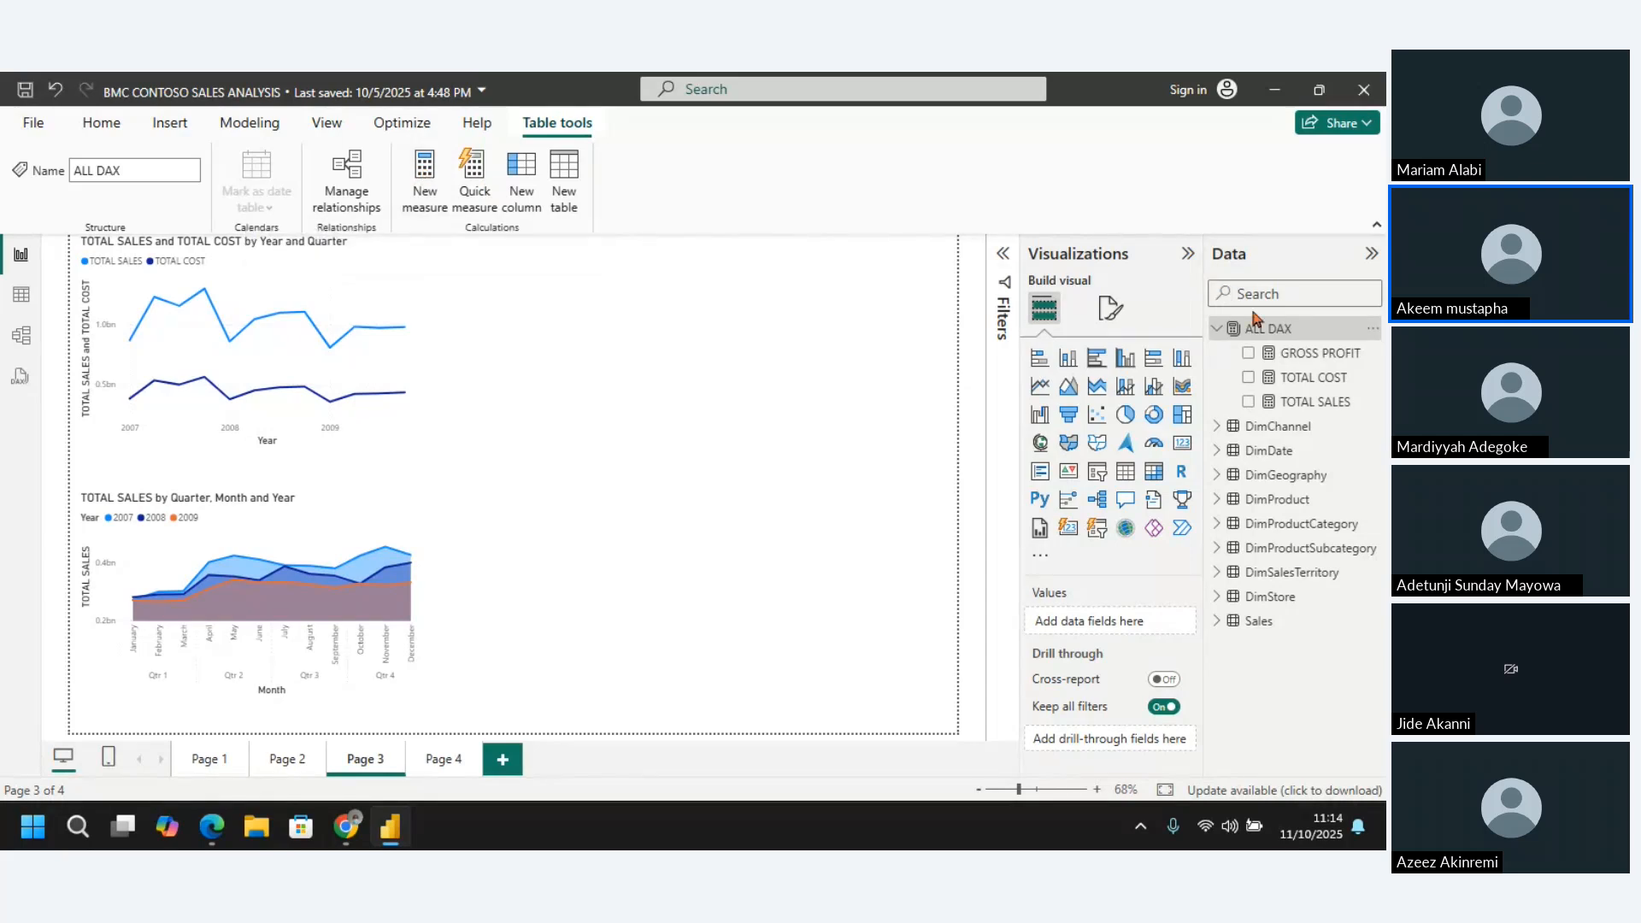
pyautogui.rightClick(1265, 333)
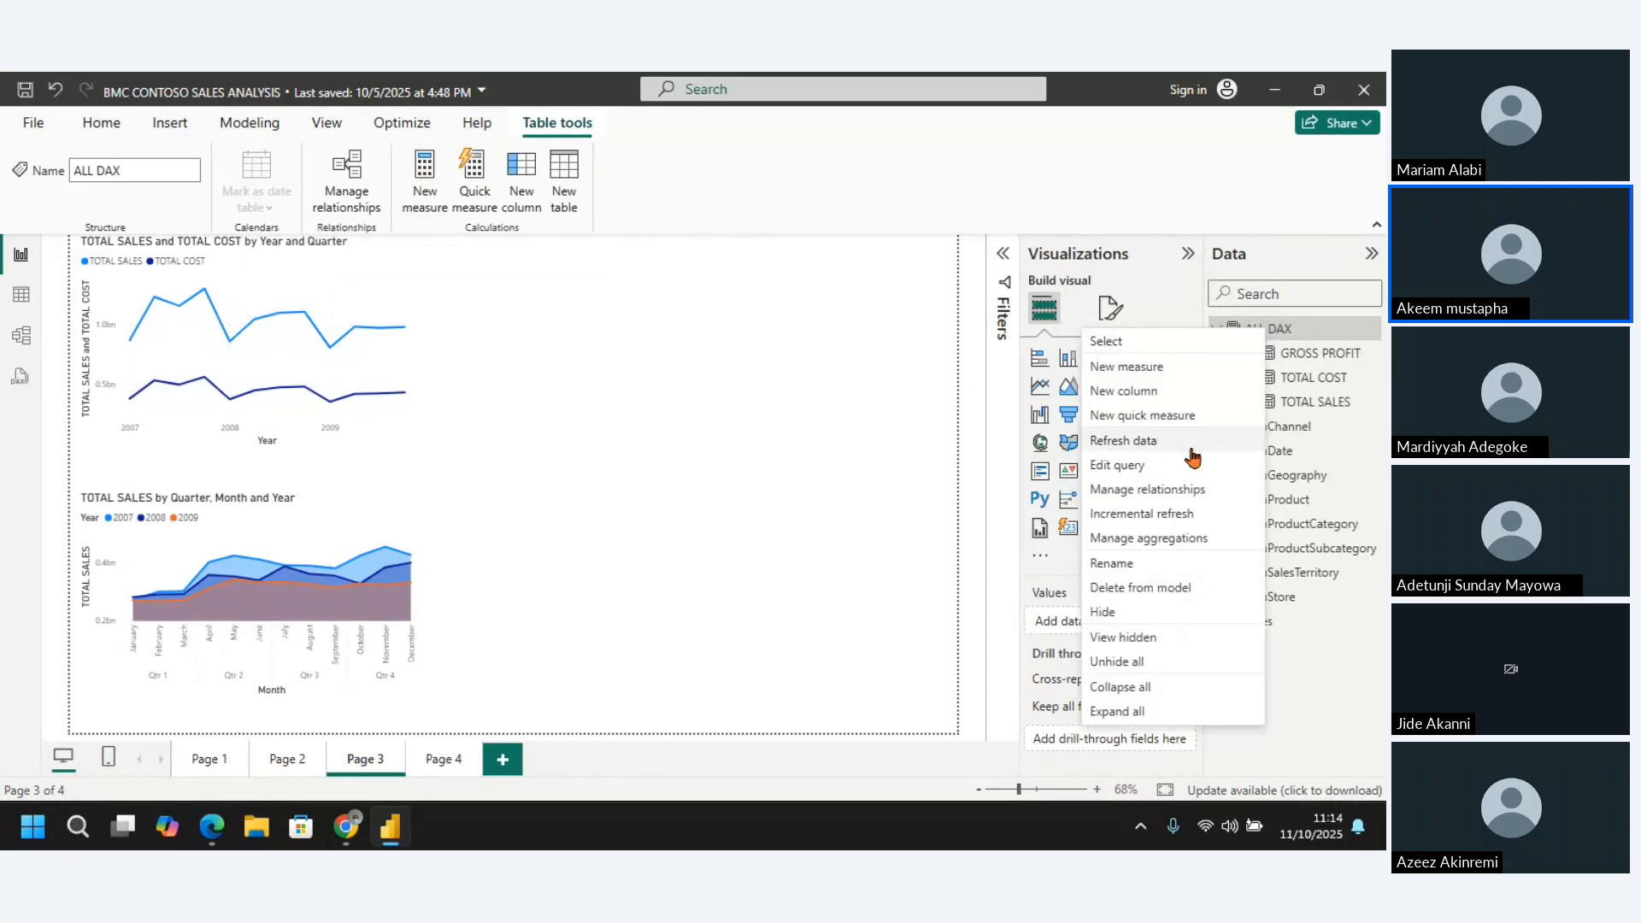
pyautogui.click(1147, 372)
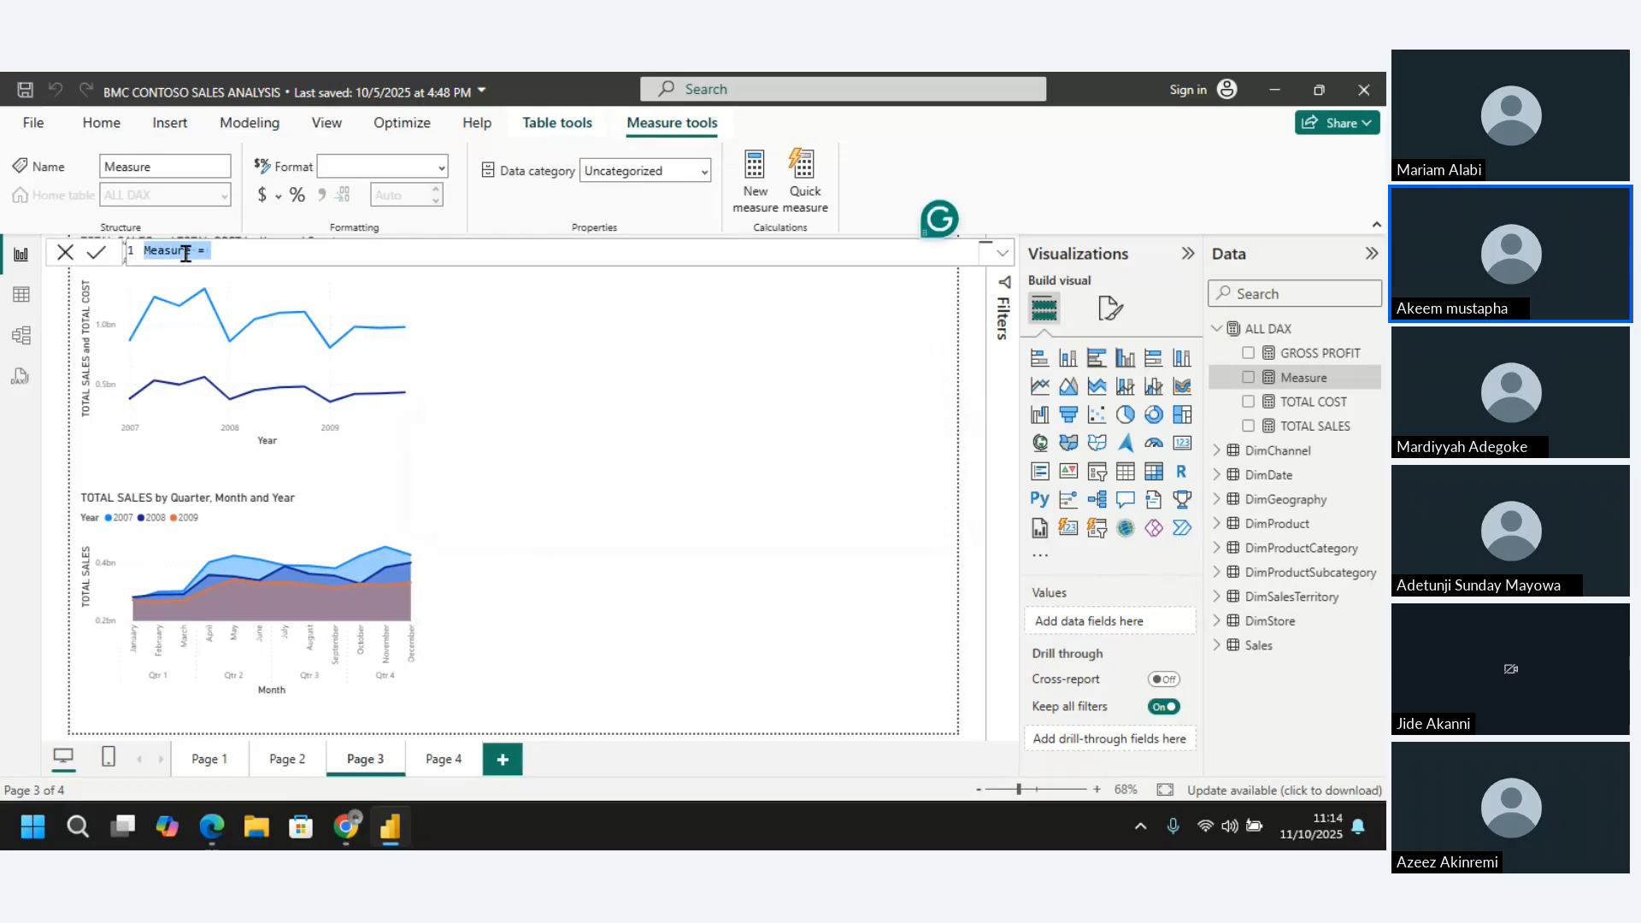
# Replace the new measure's default name with Revenue YTD in its formula
pyautogui.click(187, 251)
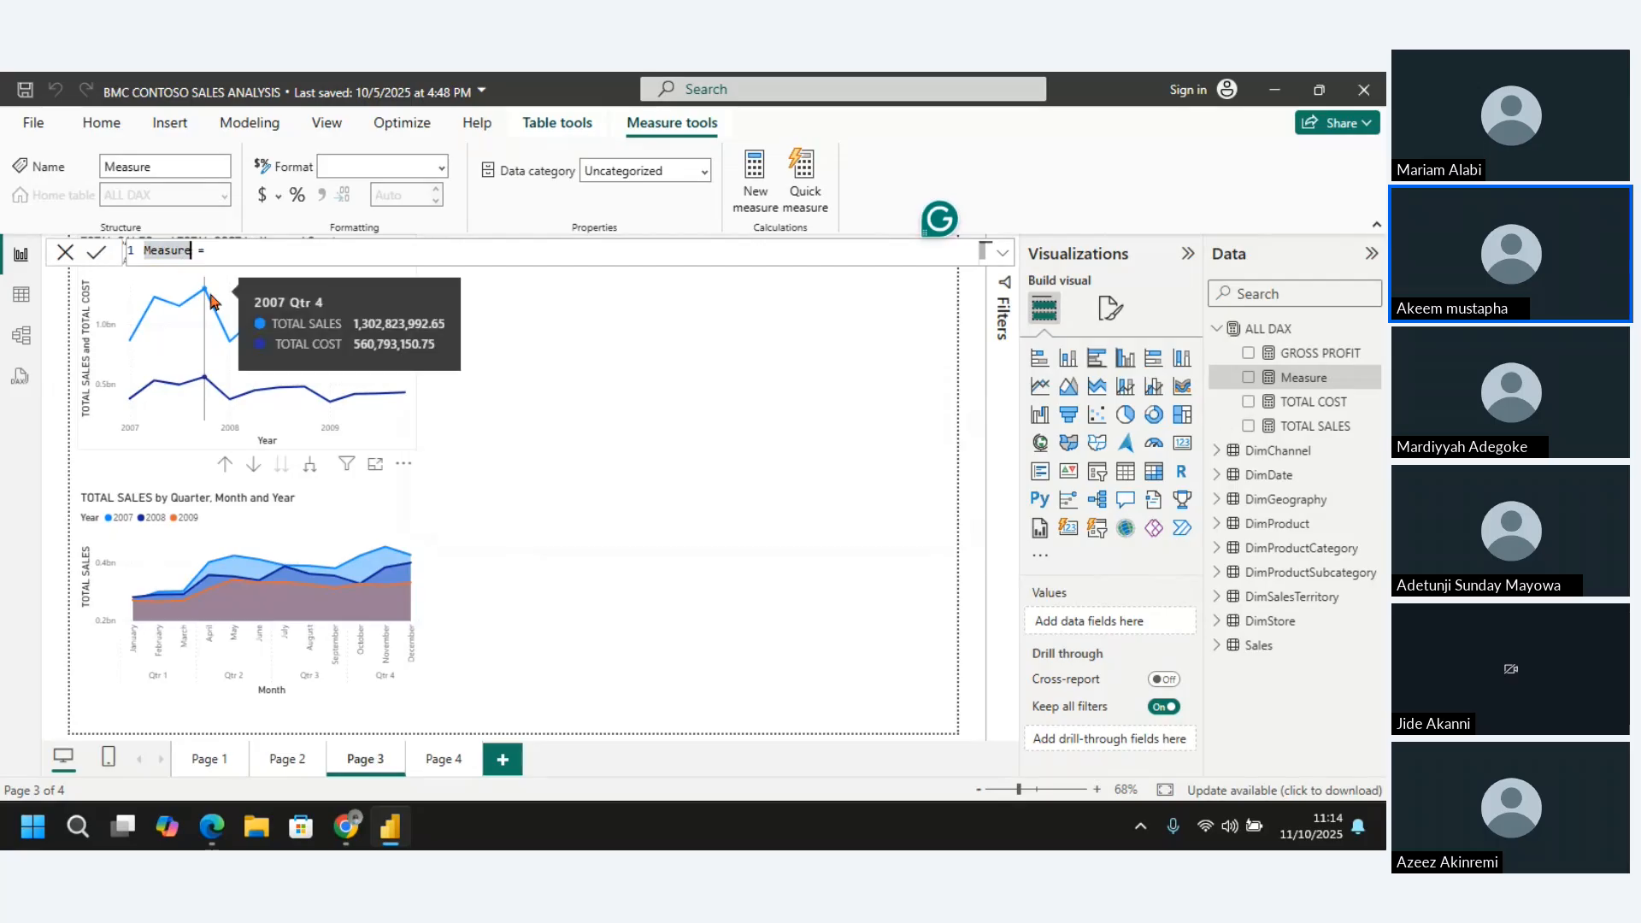
pyautogui.press('BackSpace')
pyautogui.press('BackSpace')
pyautogui.press('BackSpace')
pyautogui.press('BackSpace')
pyautogui.press('BackSpace')
pyautogui.press('BackSpace')
pyautogui.press('BackSpace')
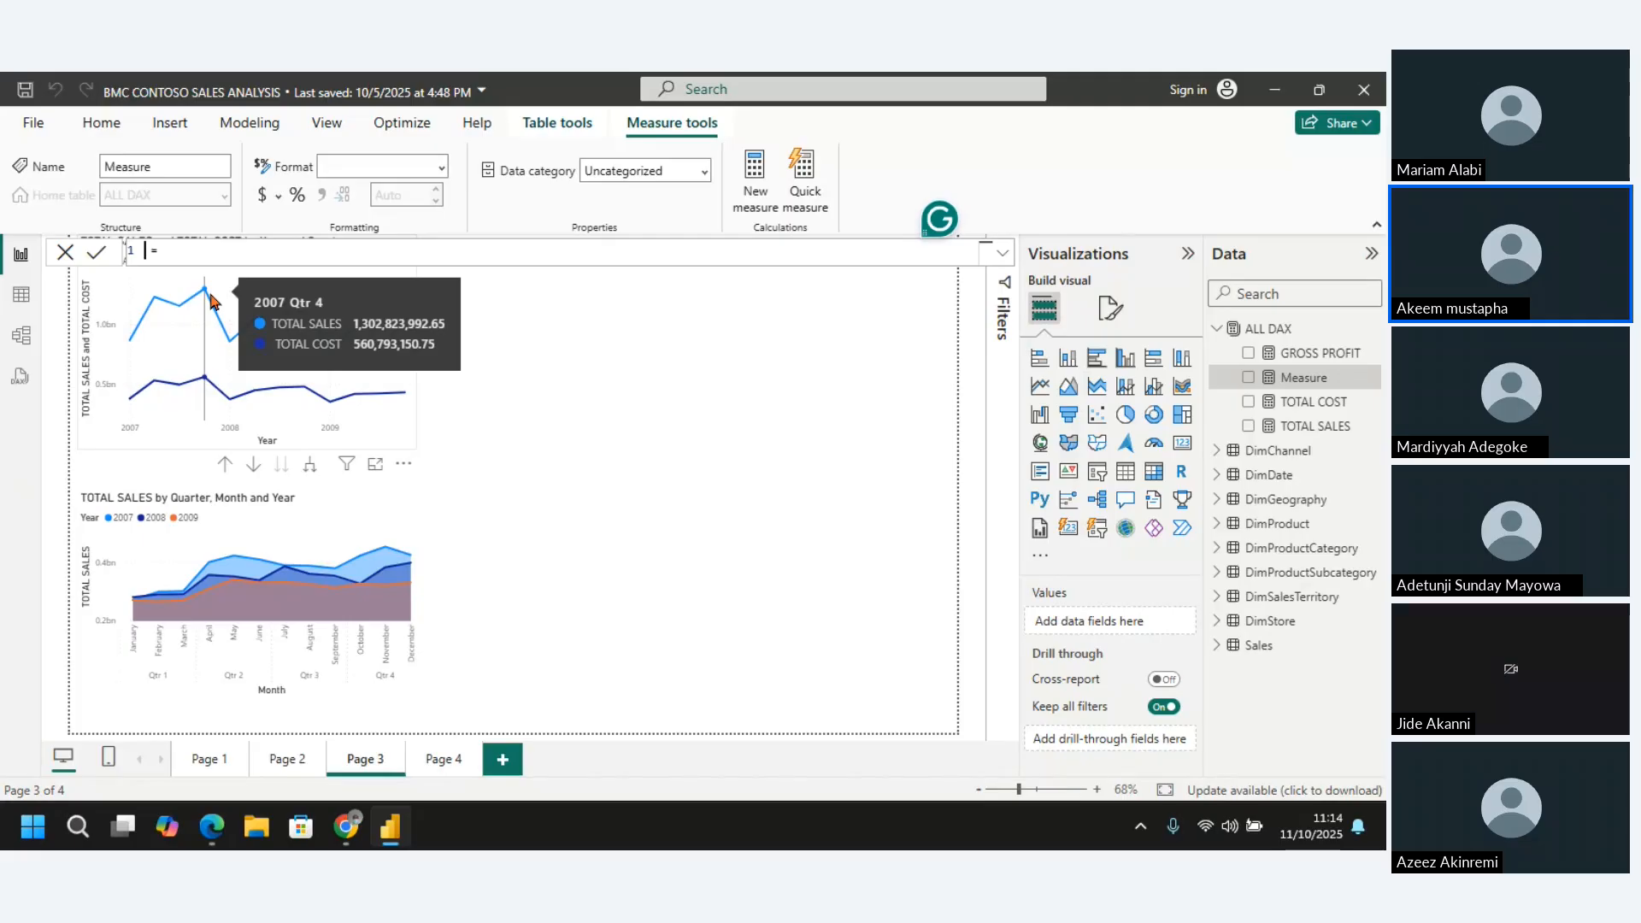
pyautogui.write('Revenue YTD')
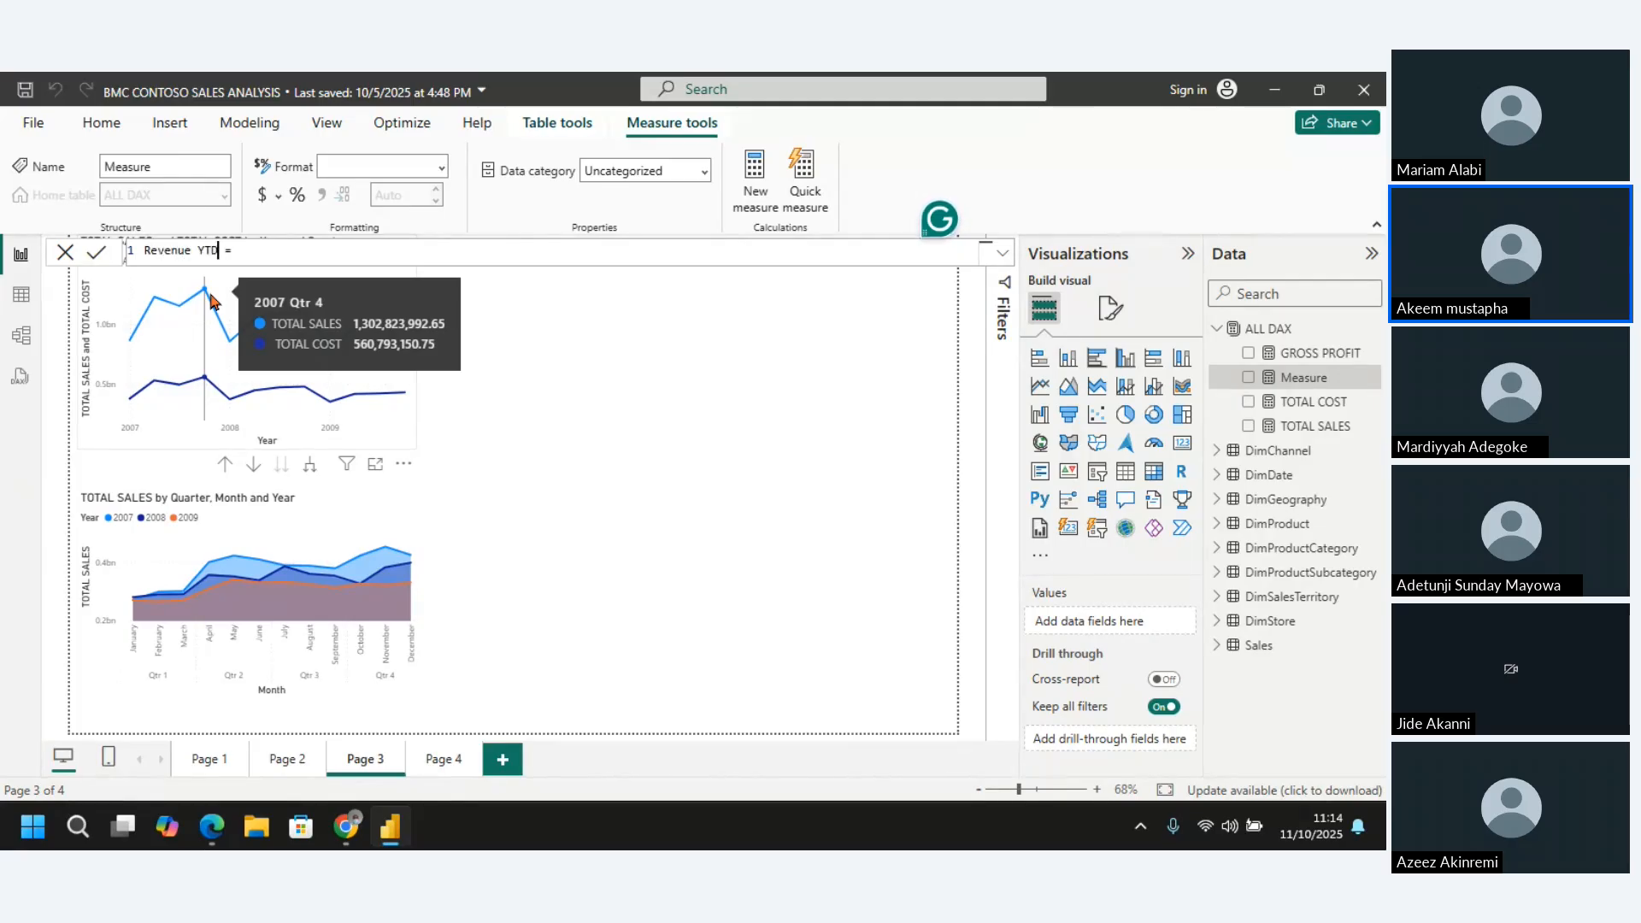
# Begin the Revenue YTD formula with a CALCULATE function that takes the [TOTAL SALES] measure as its expression
pyautogui.click(301, 246)
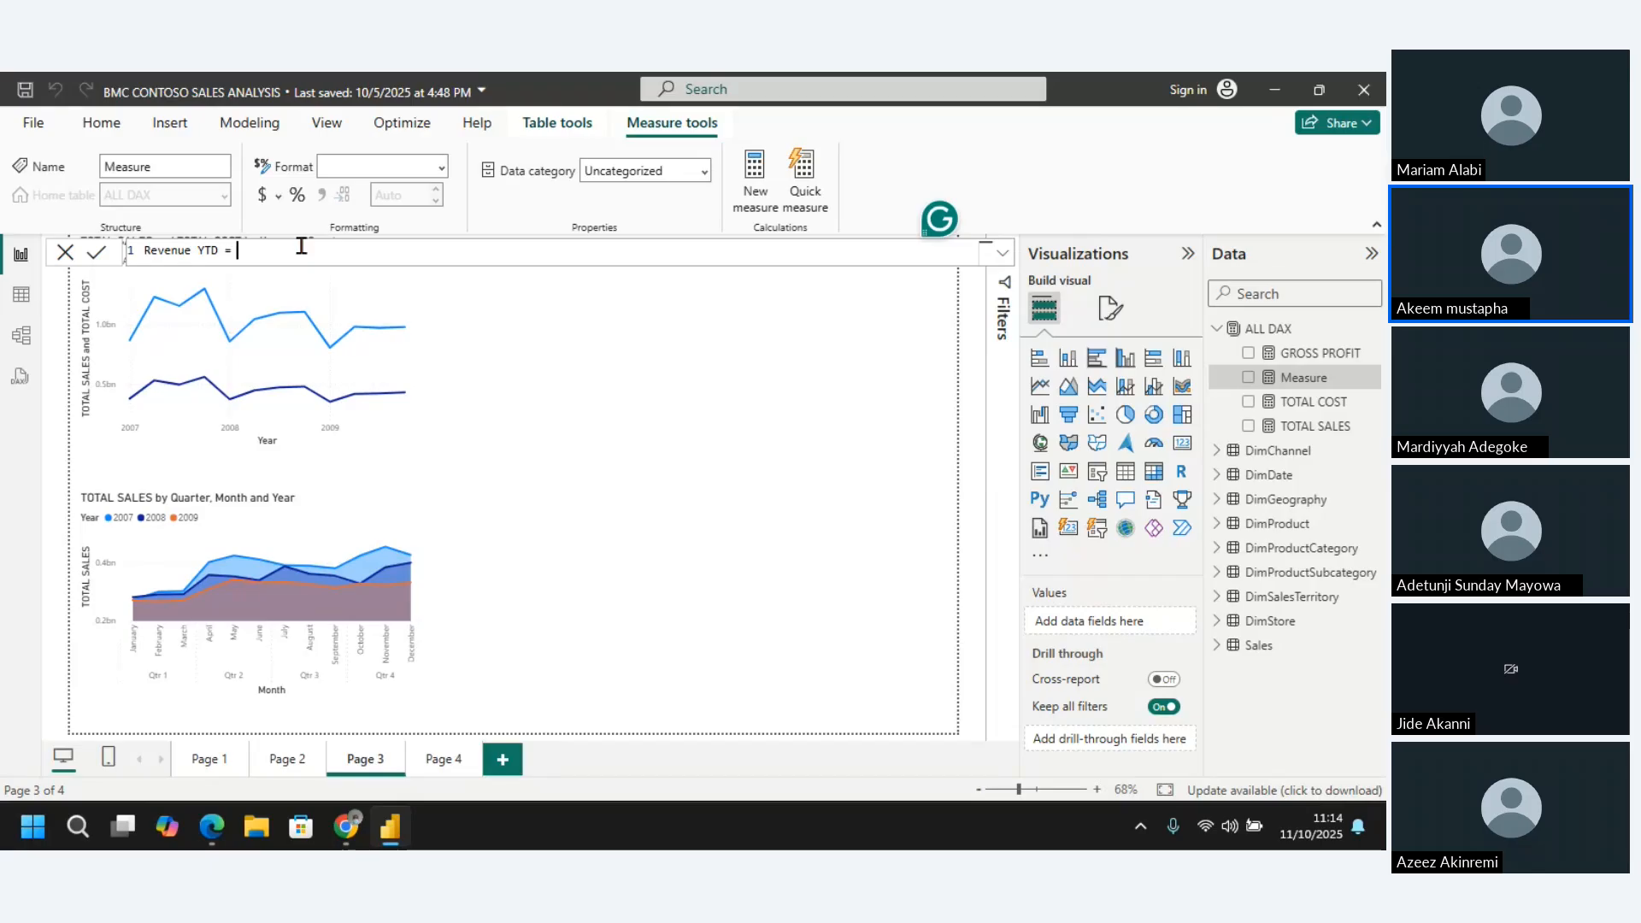
pyautogui.write('Calc')
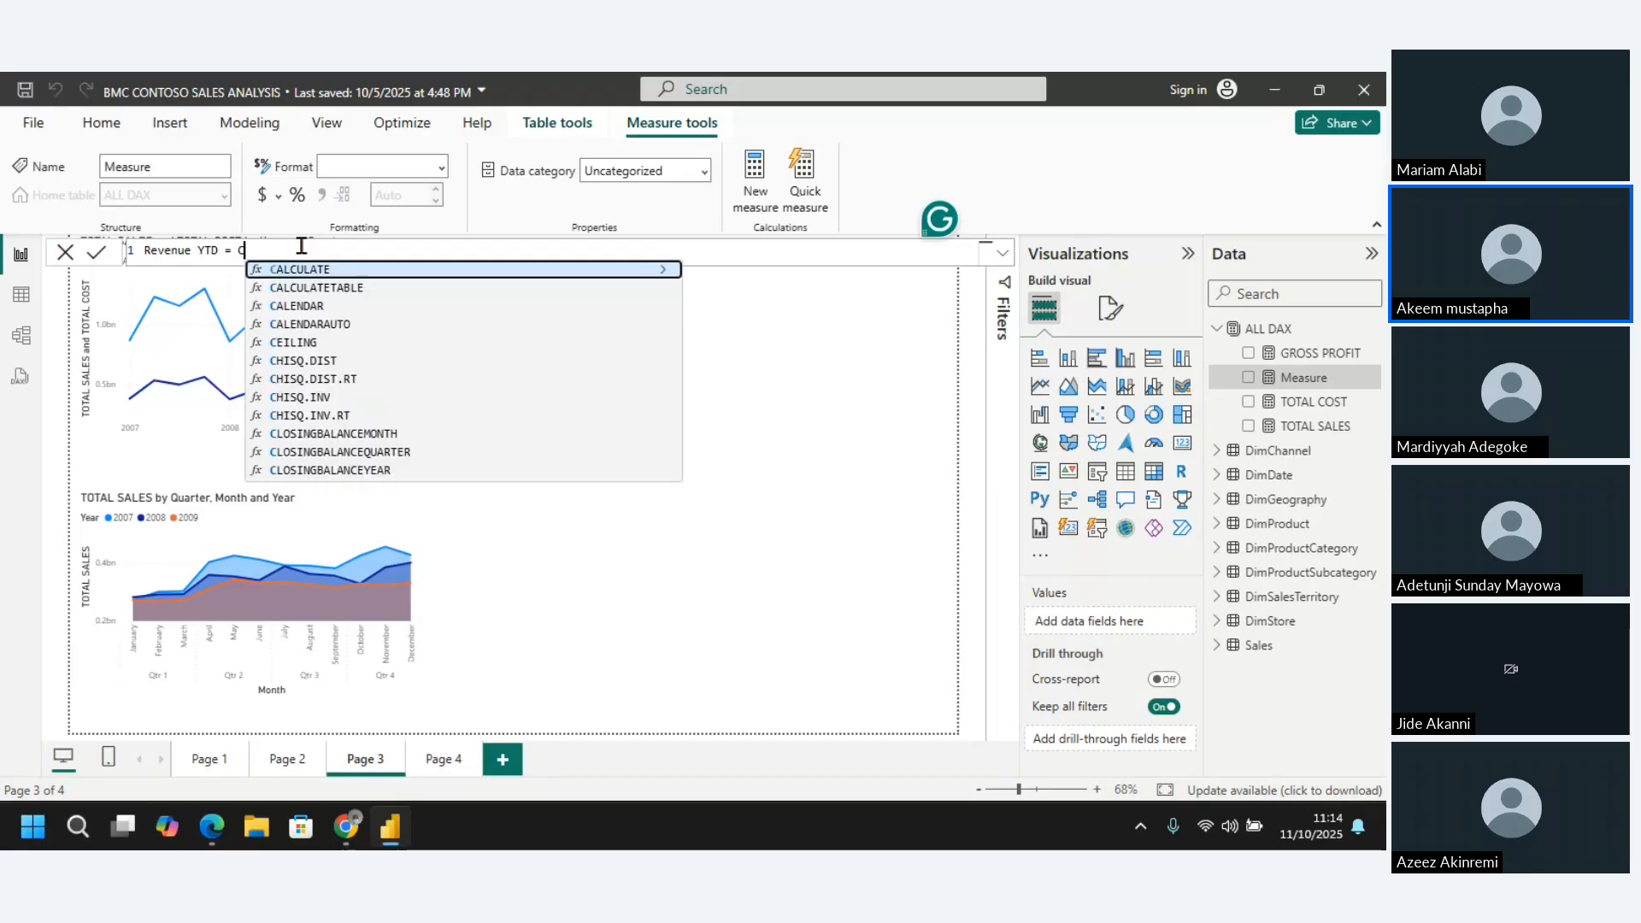
pyautogui.write('ulte')
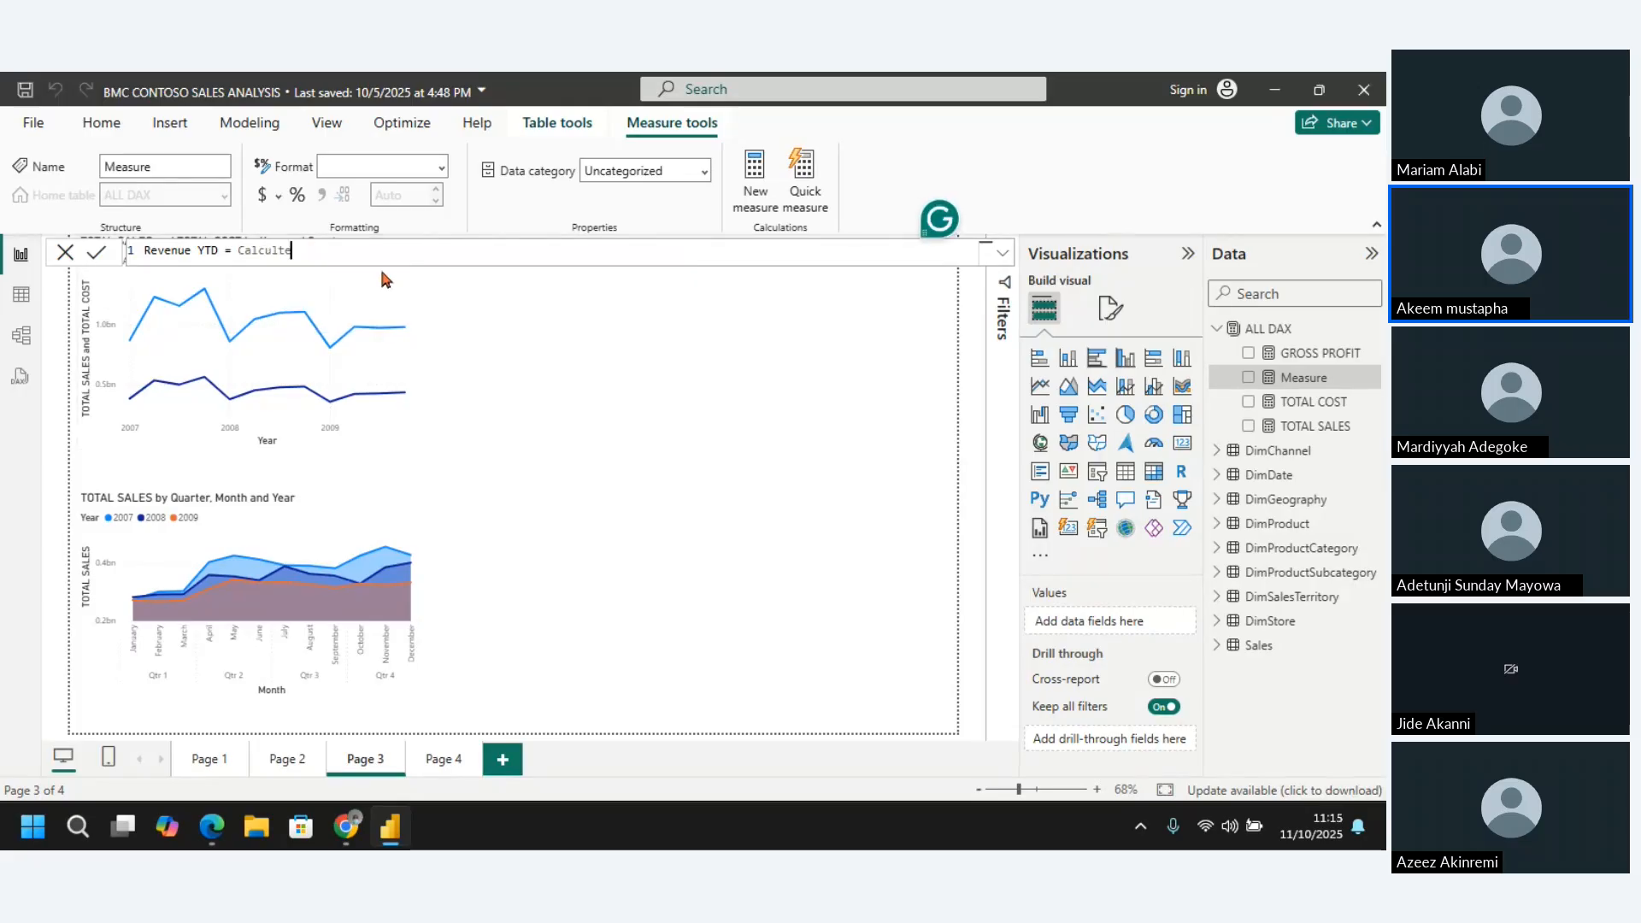
pyautogui.press('BackSpace')
pyautogui.press('BackSpace')
pyautogui.press('BackSpace')
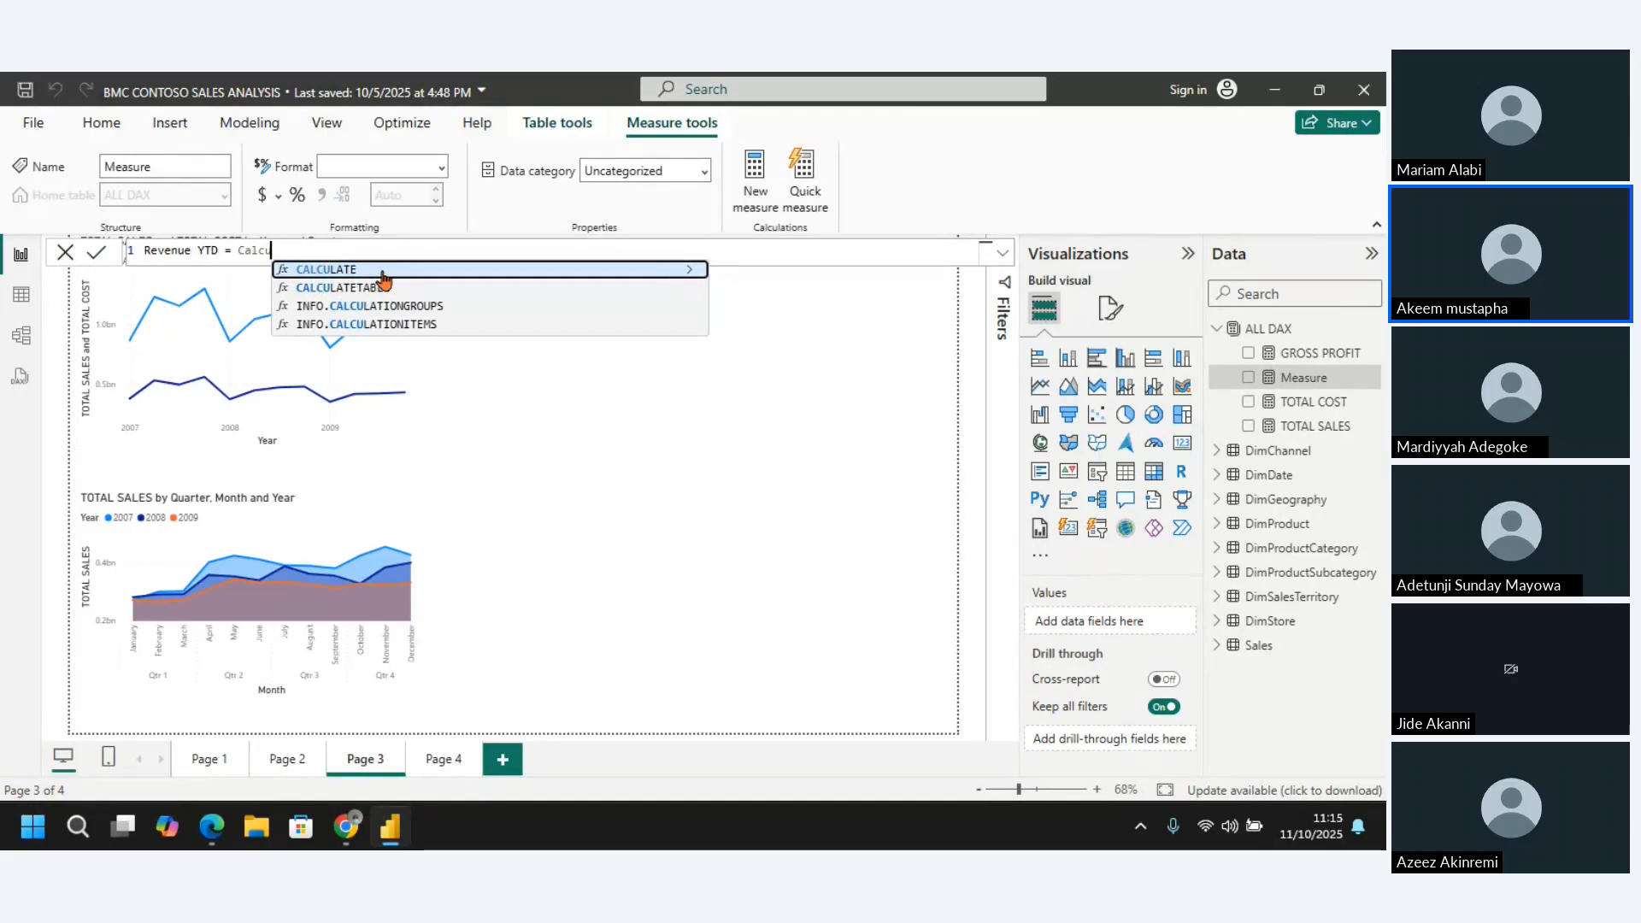
pyautogui.click(382, 272)
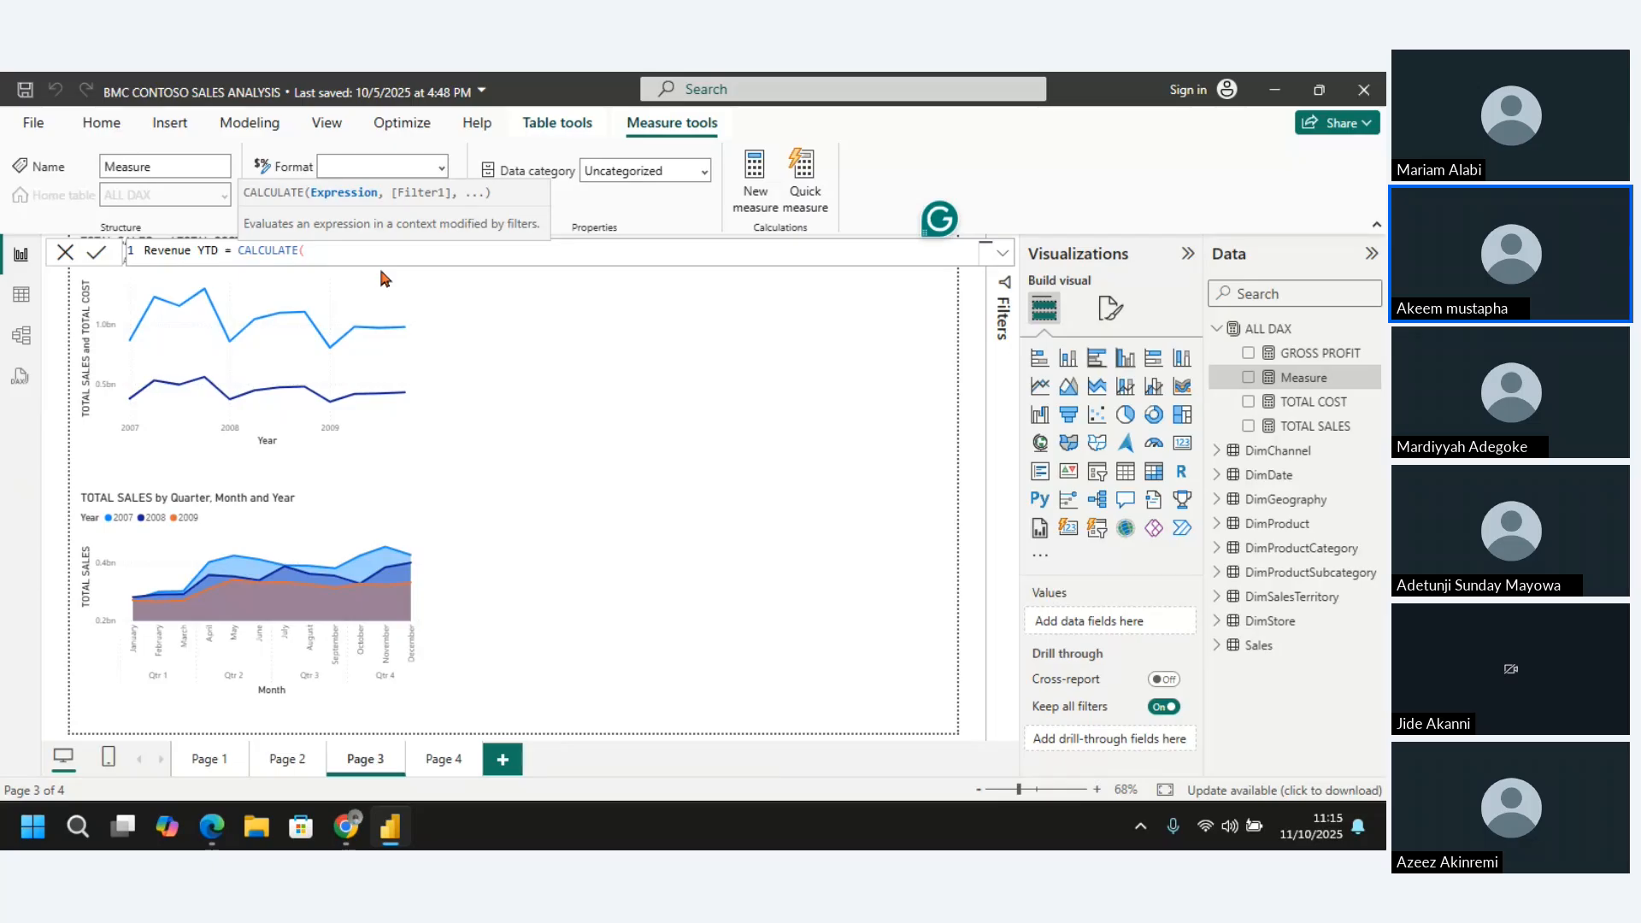
pyautogui.write('total')
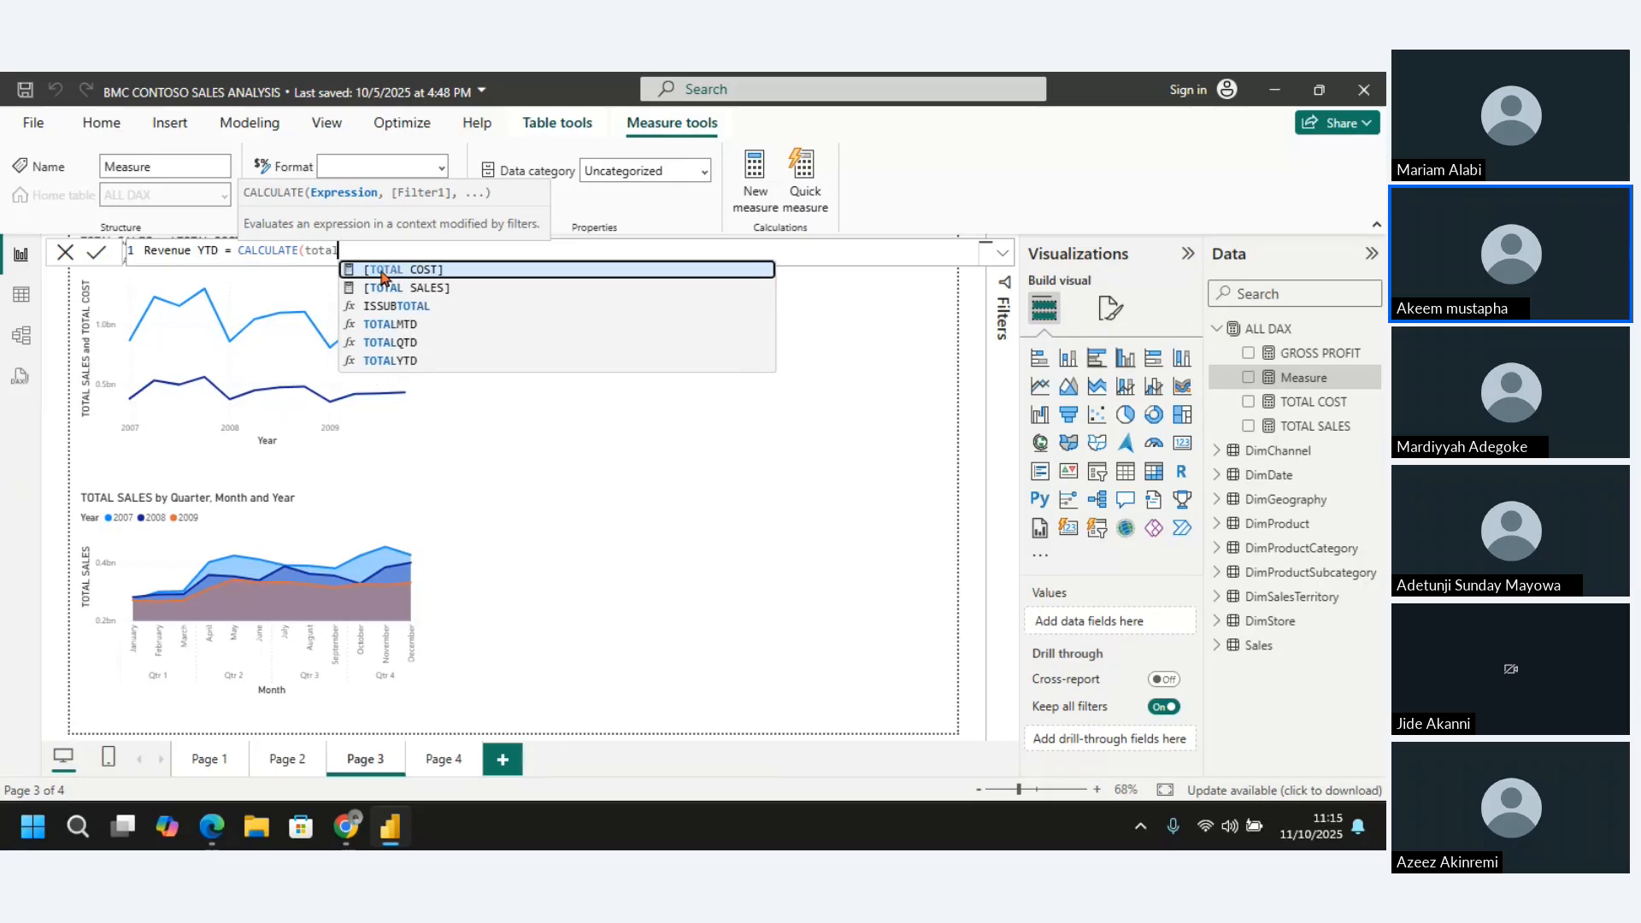
pyautogui.click(387, 289)
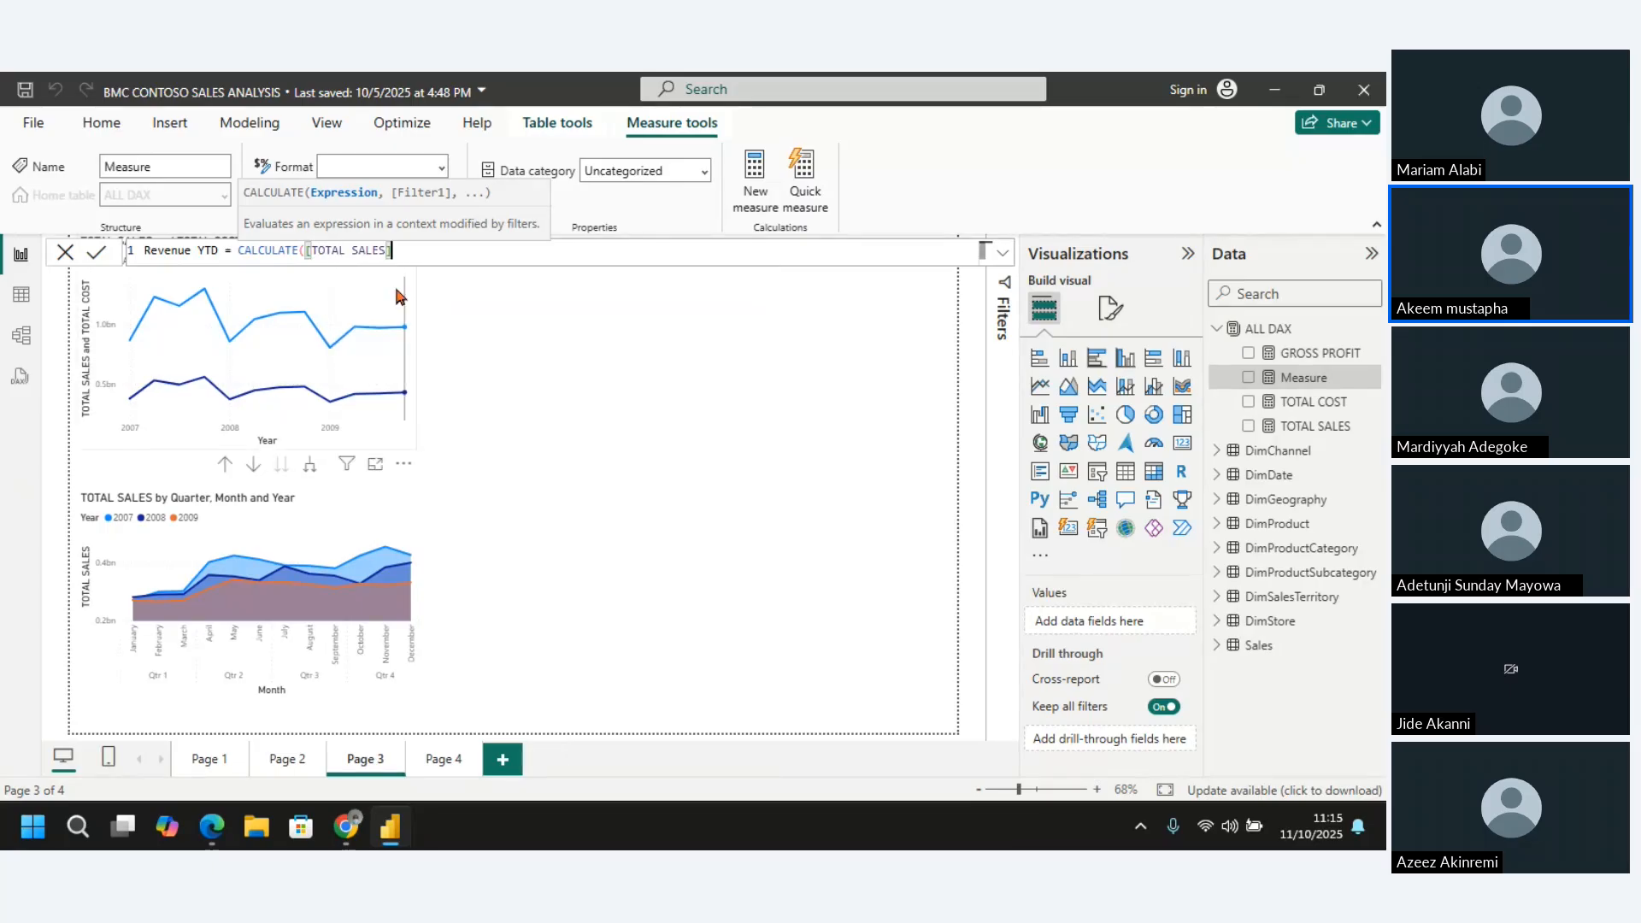
pyautogui.write(',')
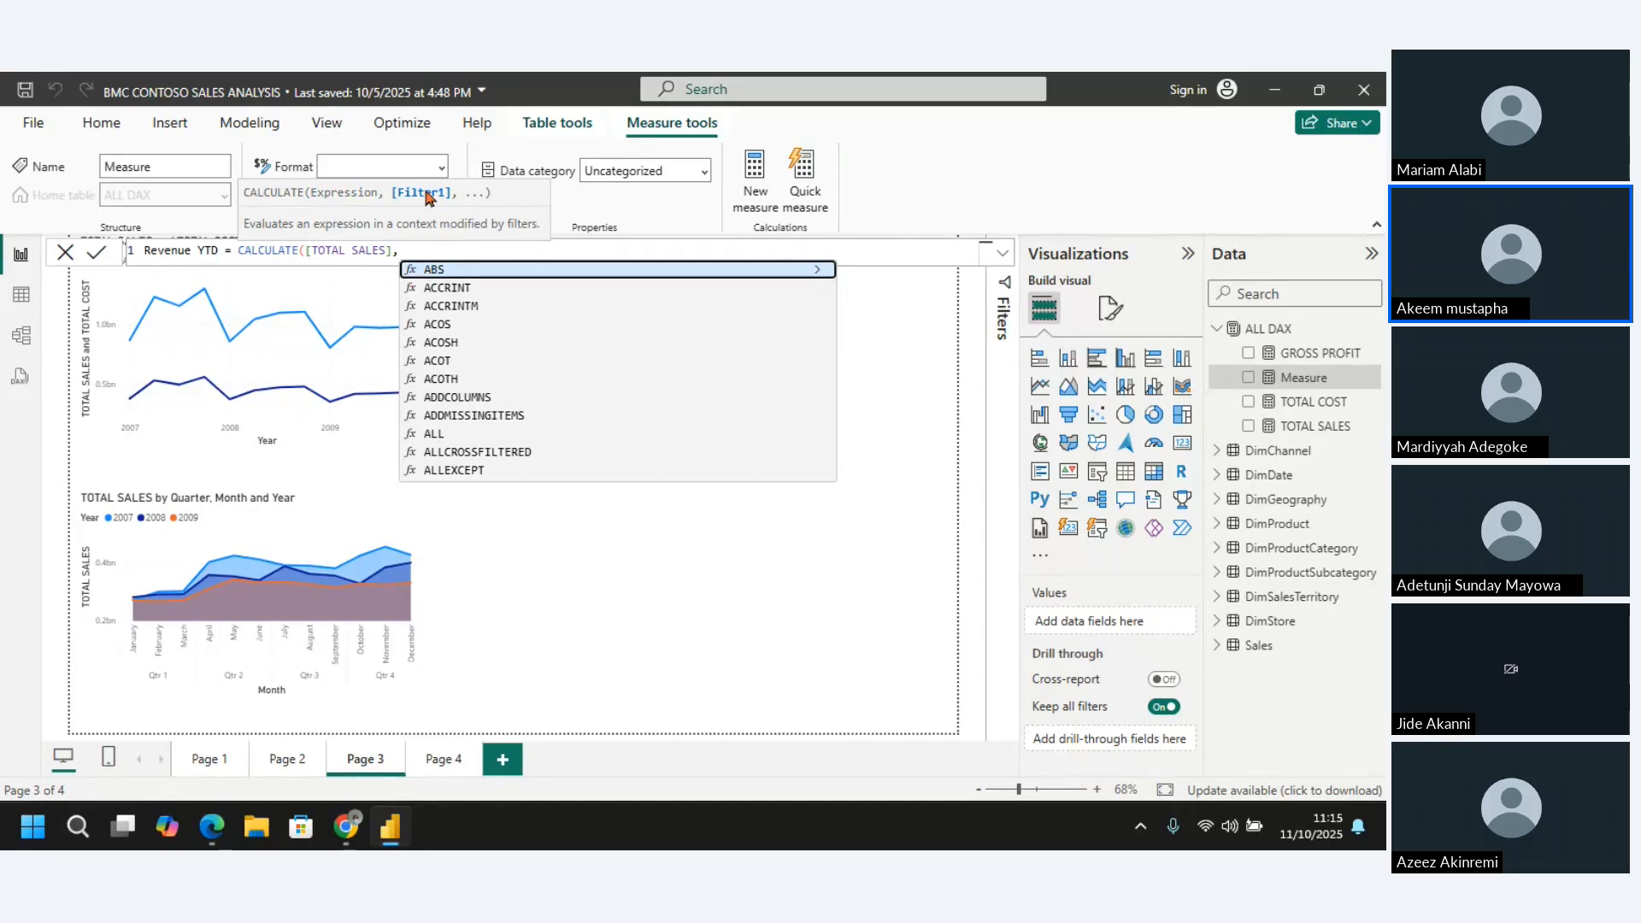
pyautogui.write('date')
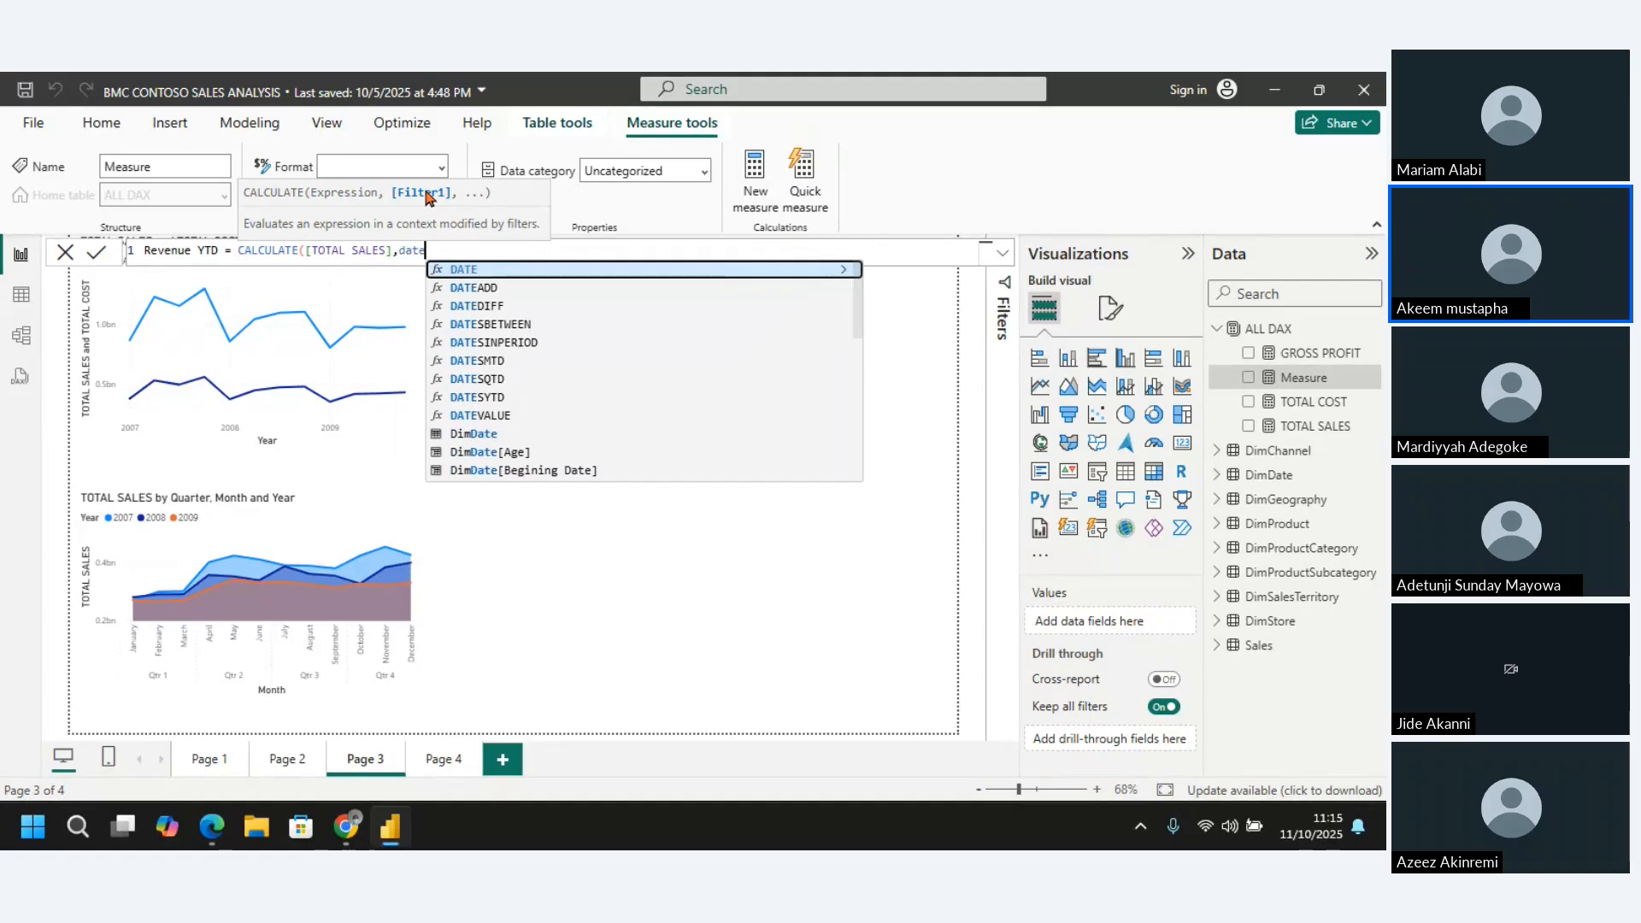
pyautogui.write('y')
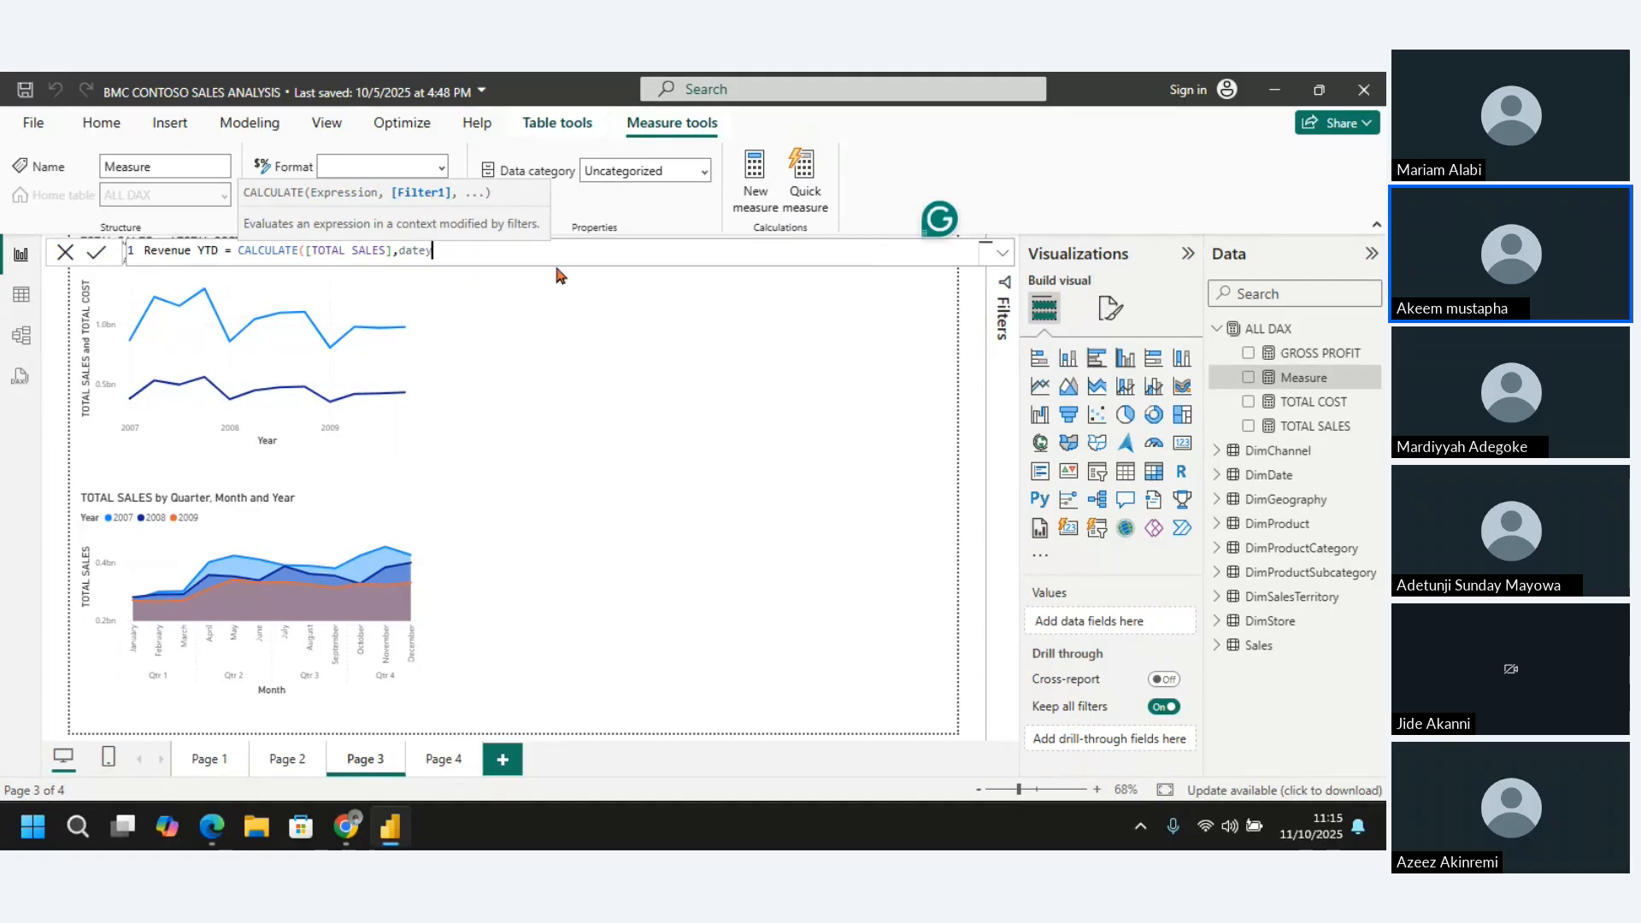
# Insert the DATESYTD function as the filter argument of CALCULATE in the Revenue YTD formula
pyautogui.press('BackSpace')
pyautogui.press('BackSpace')
pyautogui.press('BackSpace')
pyautogui.press('BackSpace')
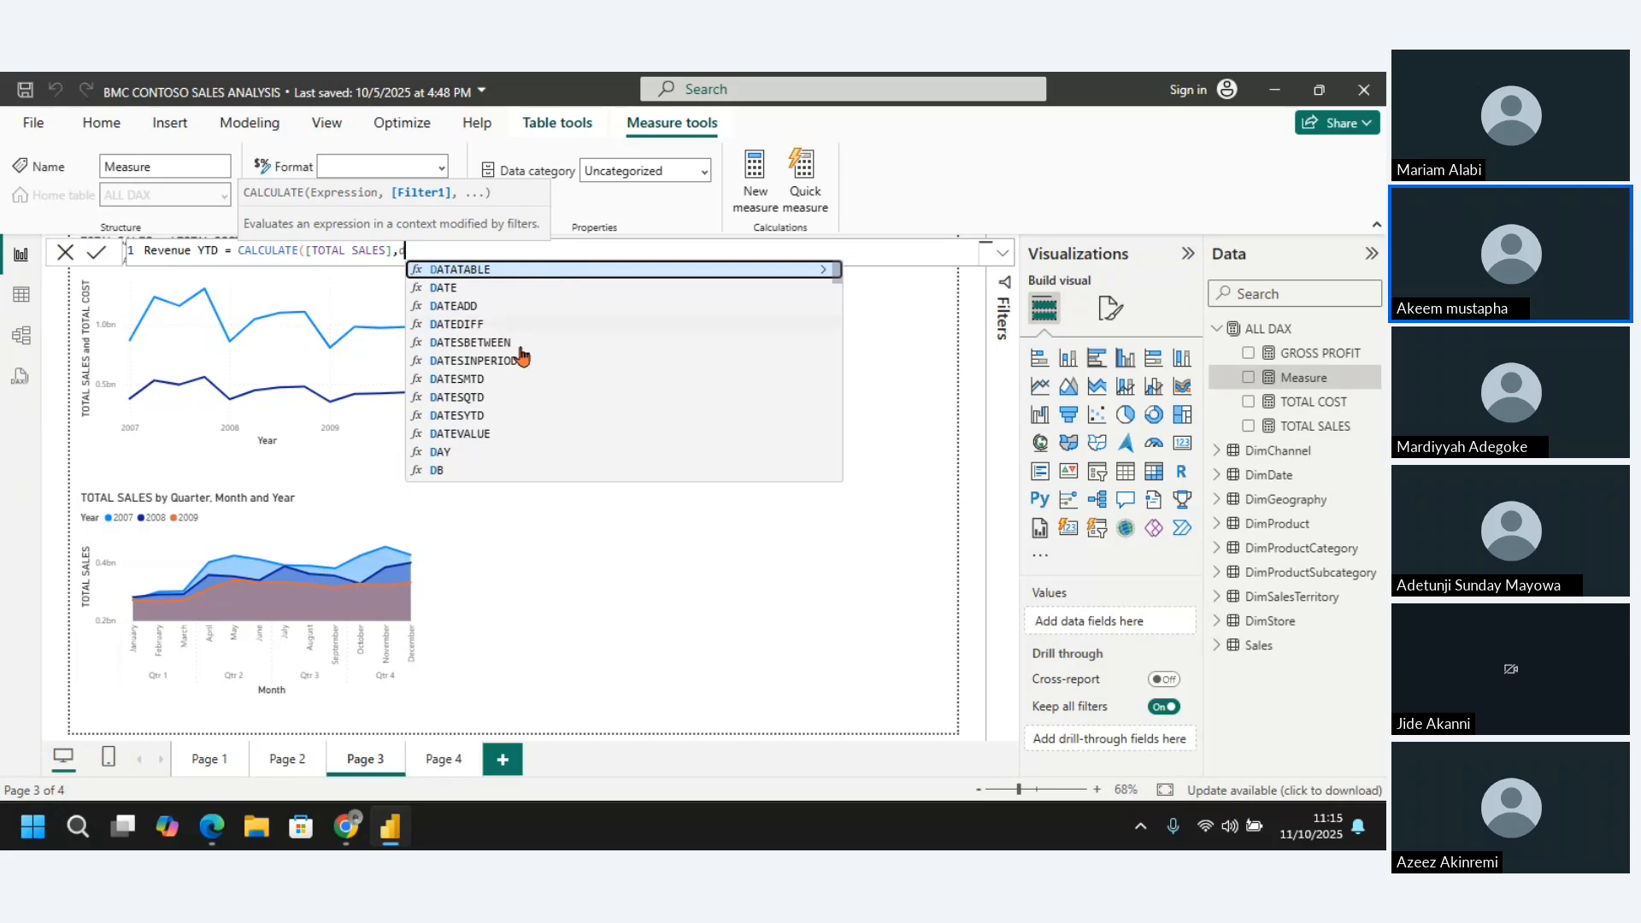
pyautogui.click(473, 423)
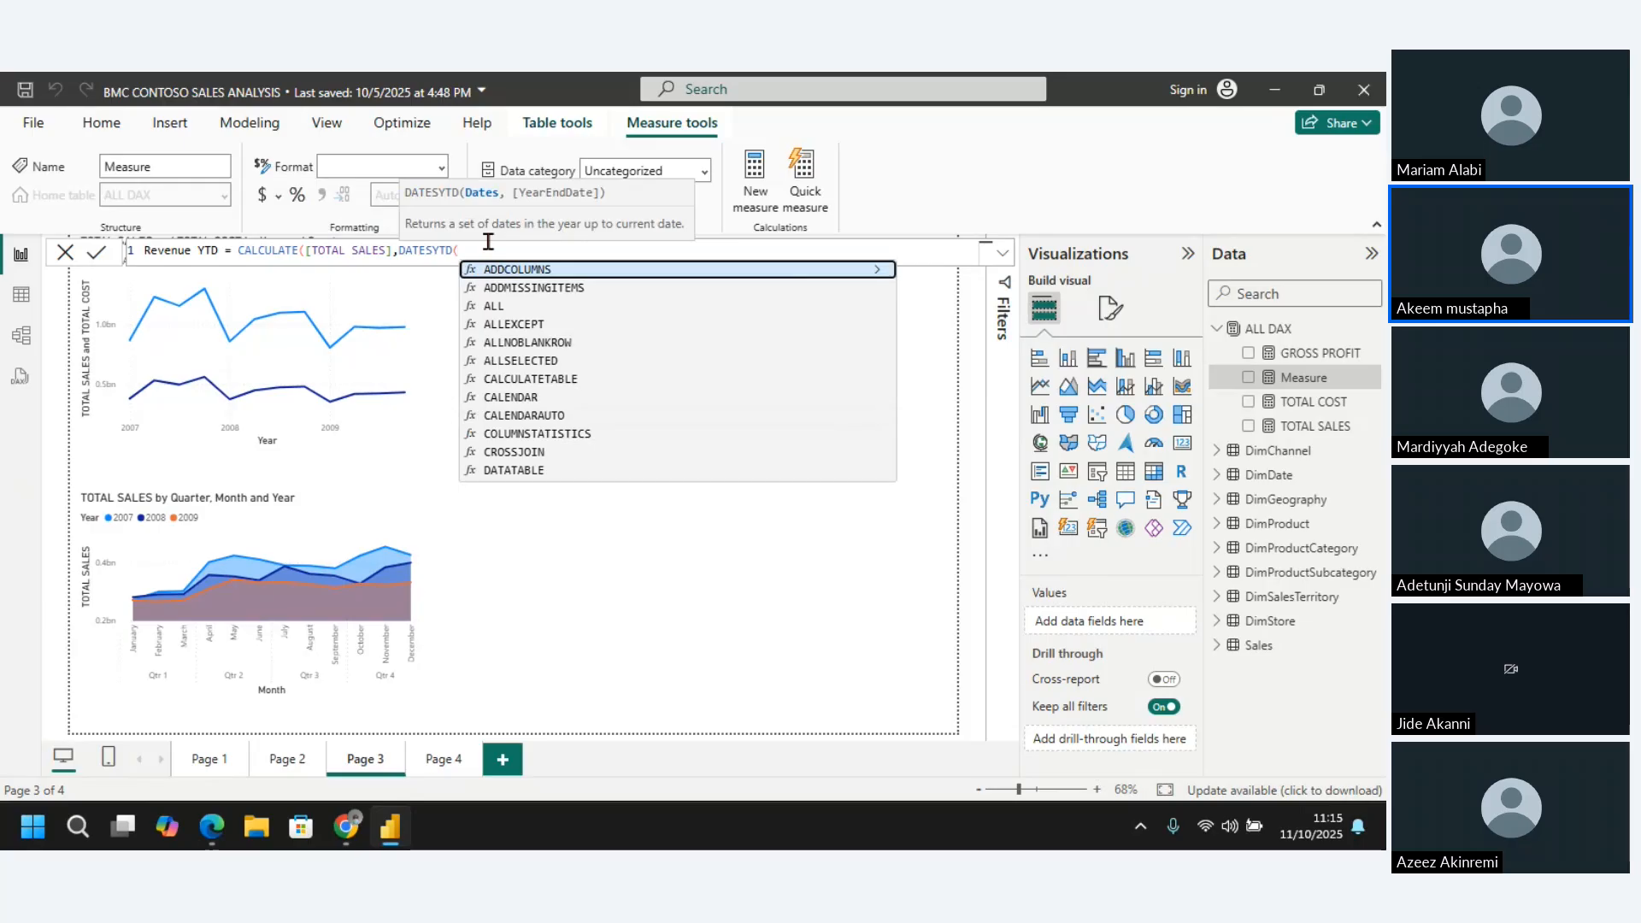
# Use DimDate[DateKey] as the dates argument of DATESYTD, close the formula's parentheses and commit the Revenue YTD measure
pyautogui.write('date')
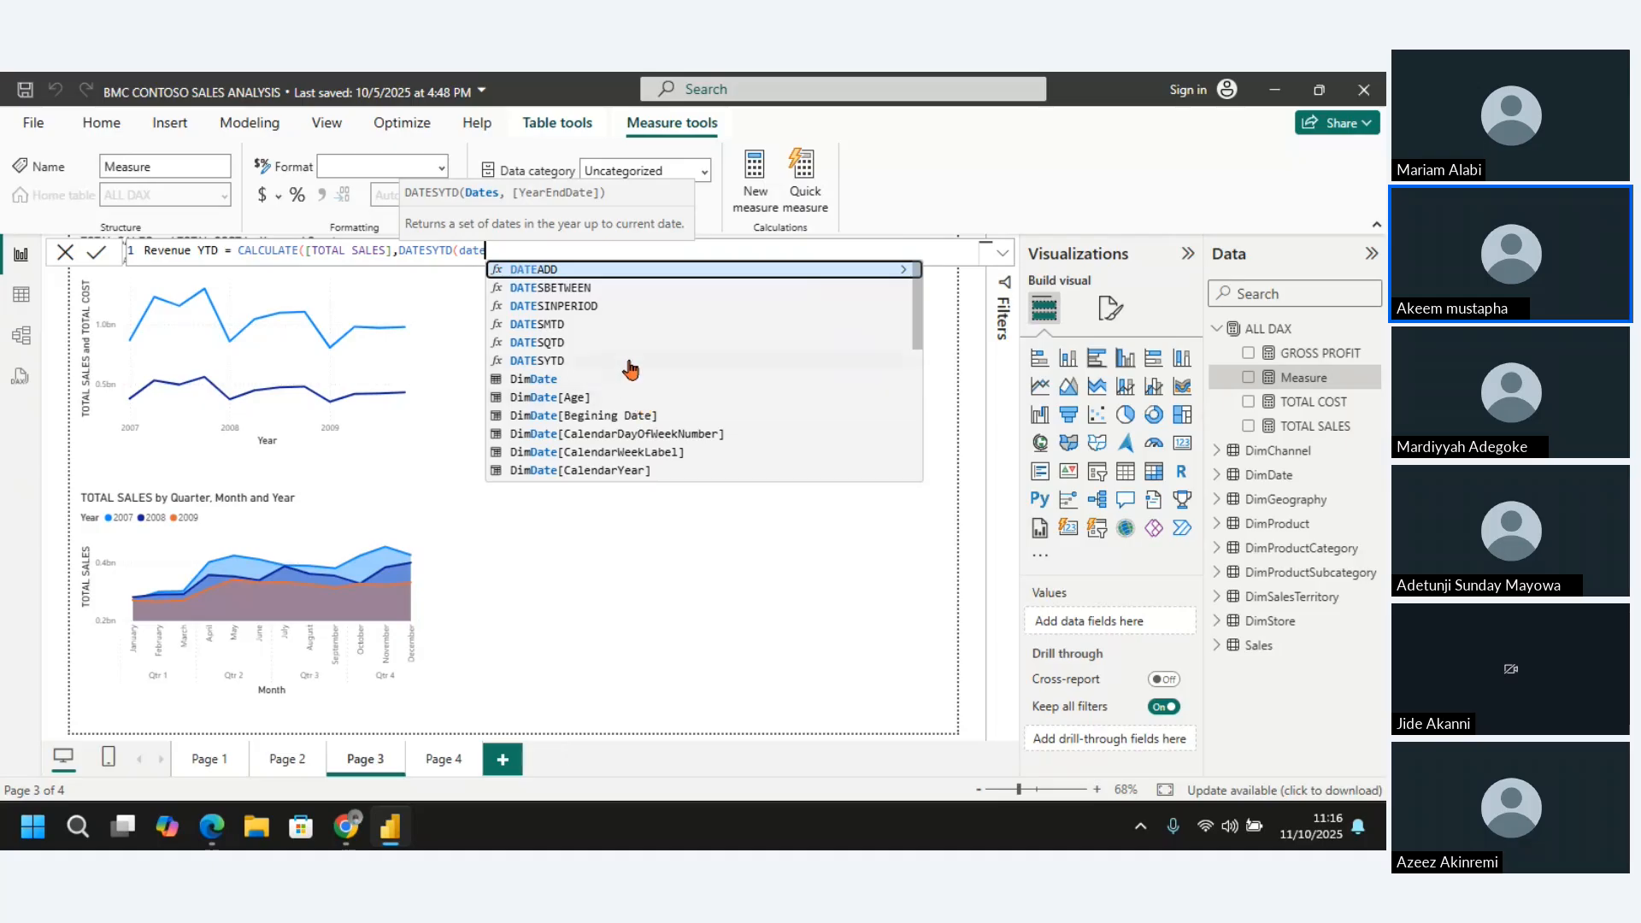
pyautogui.write('k')
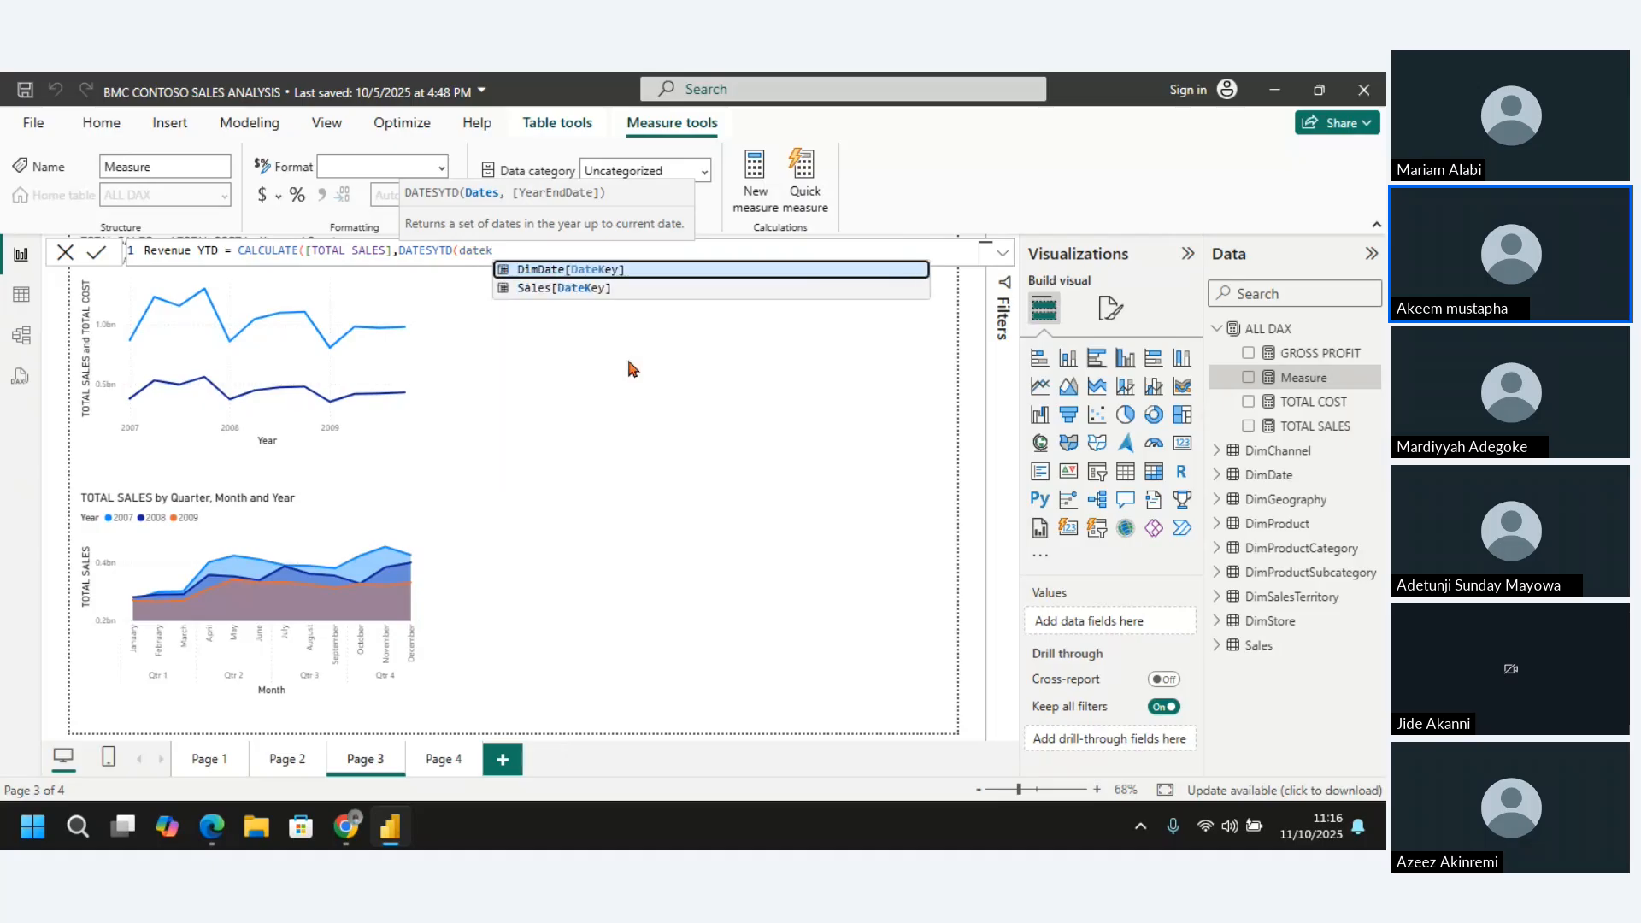
pyautogui.click(606, 271)
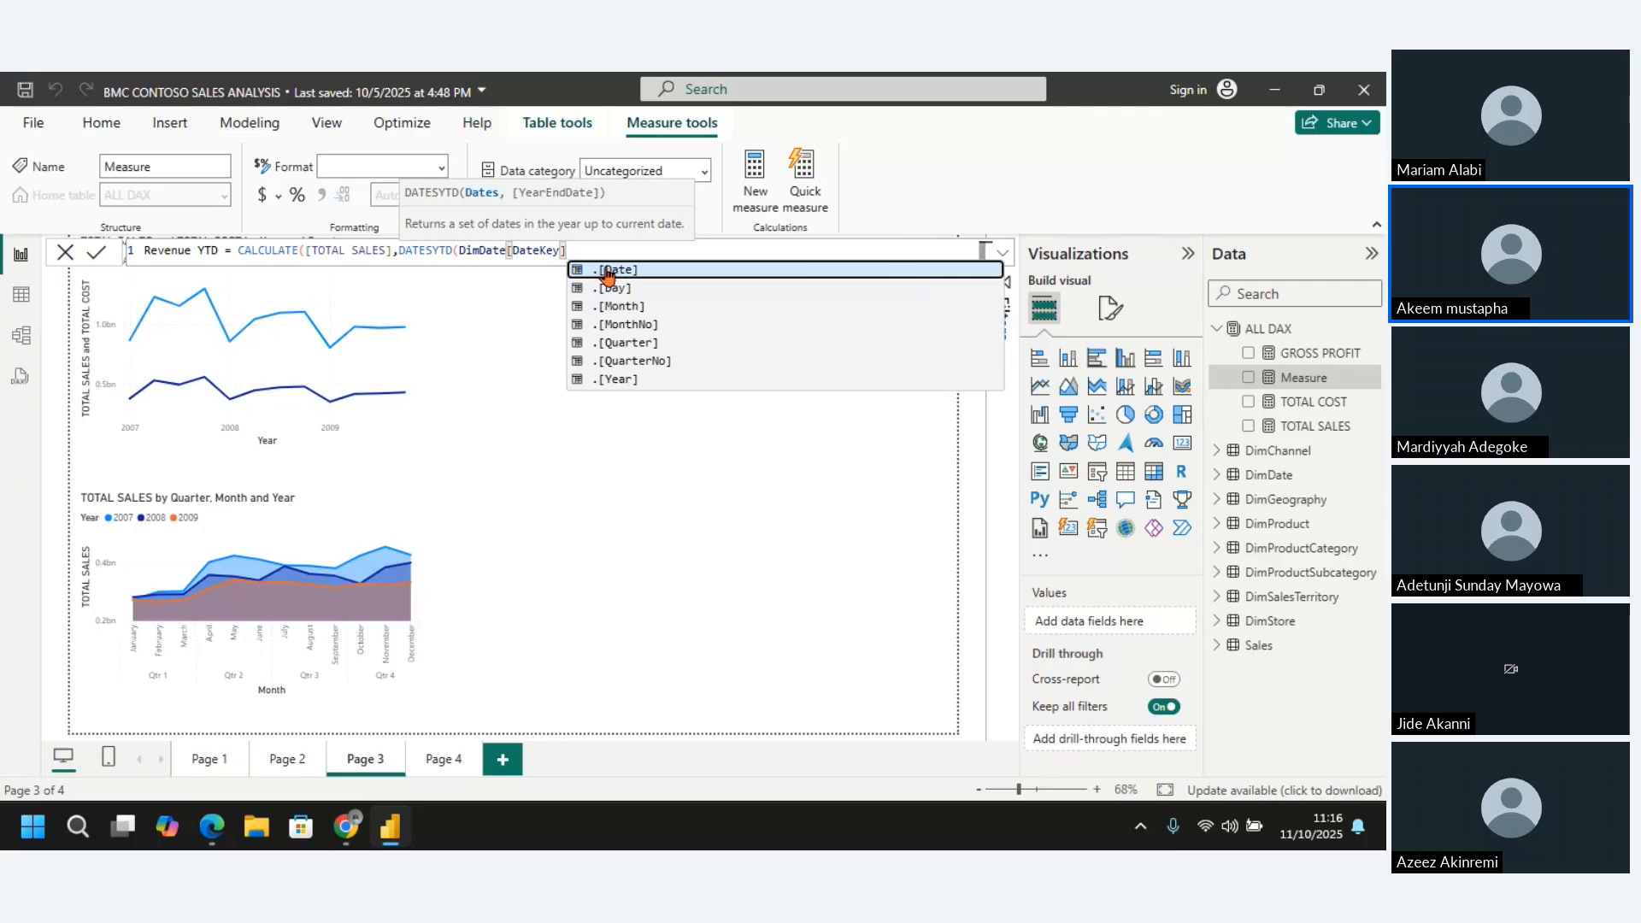
pyautogui.write(')')
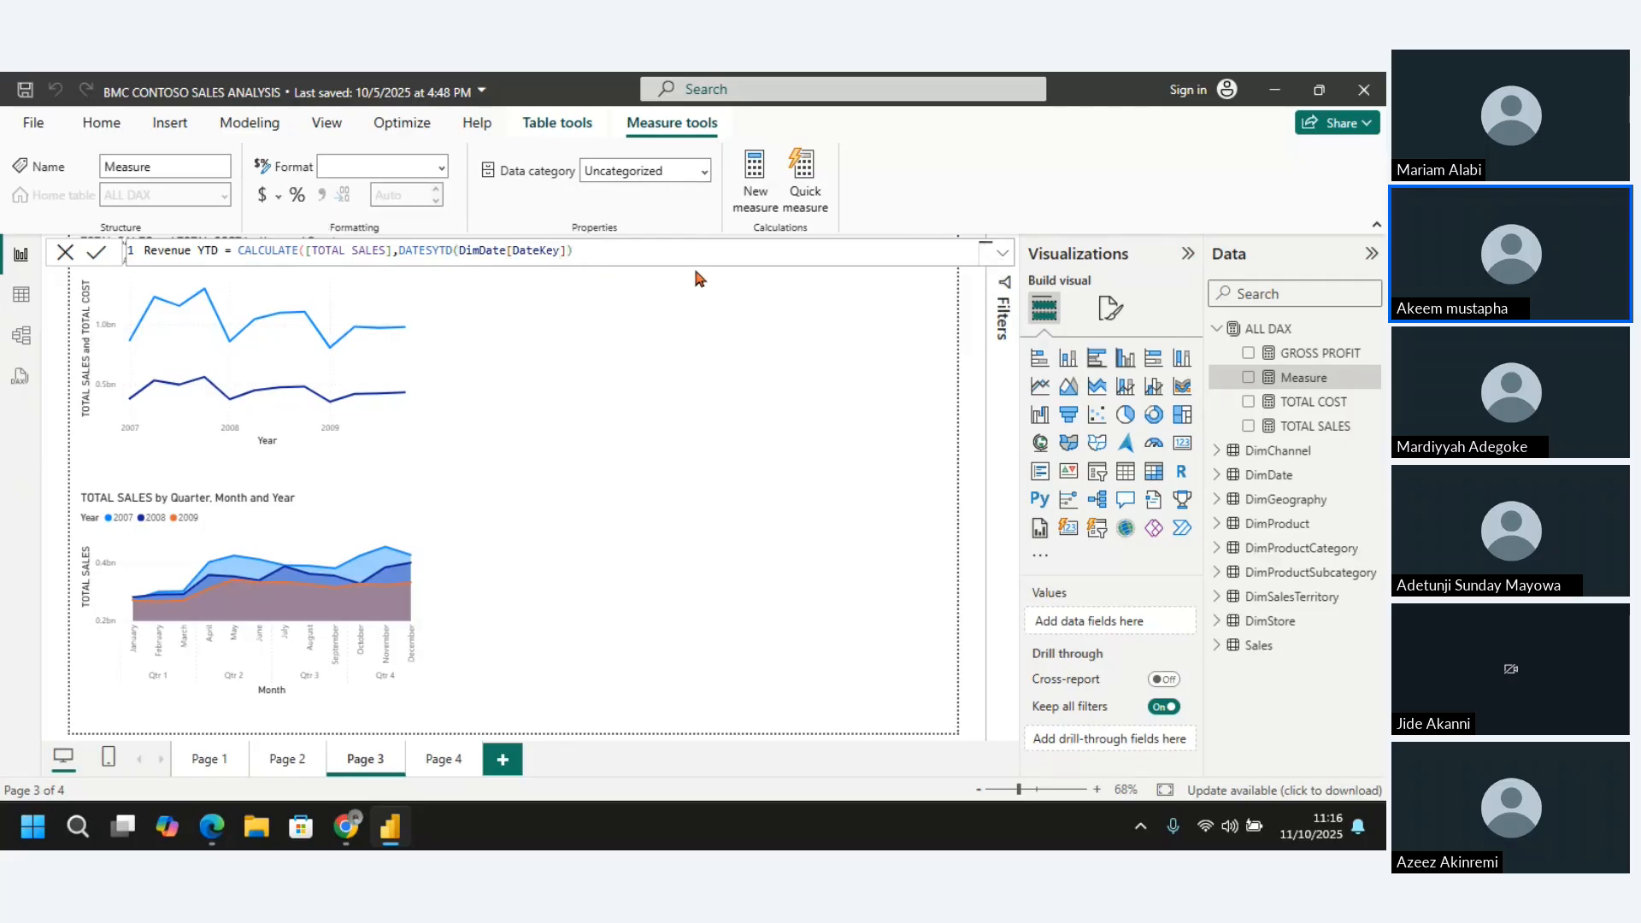
pyautogui.press('Return')
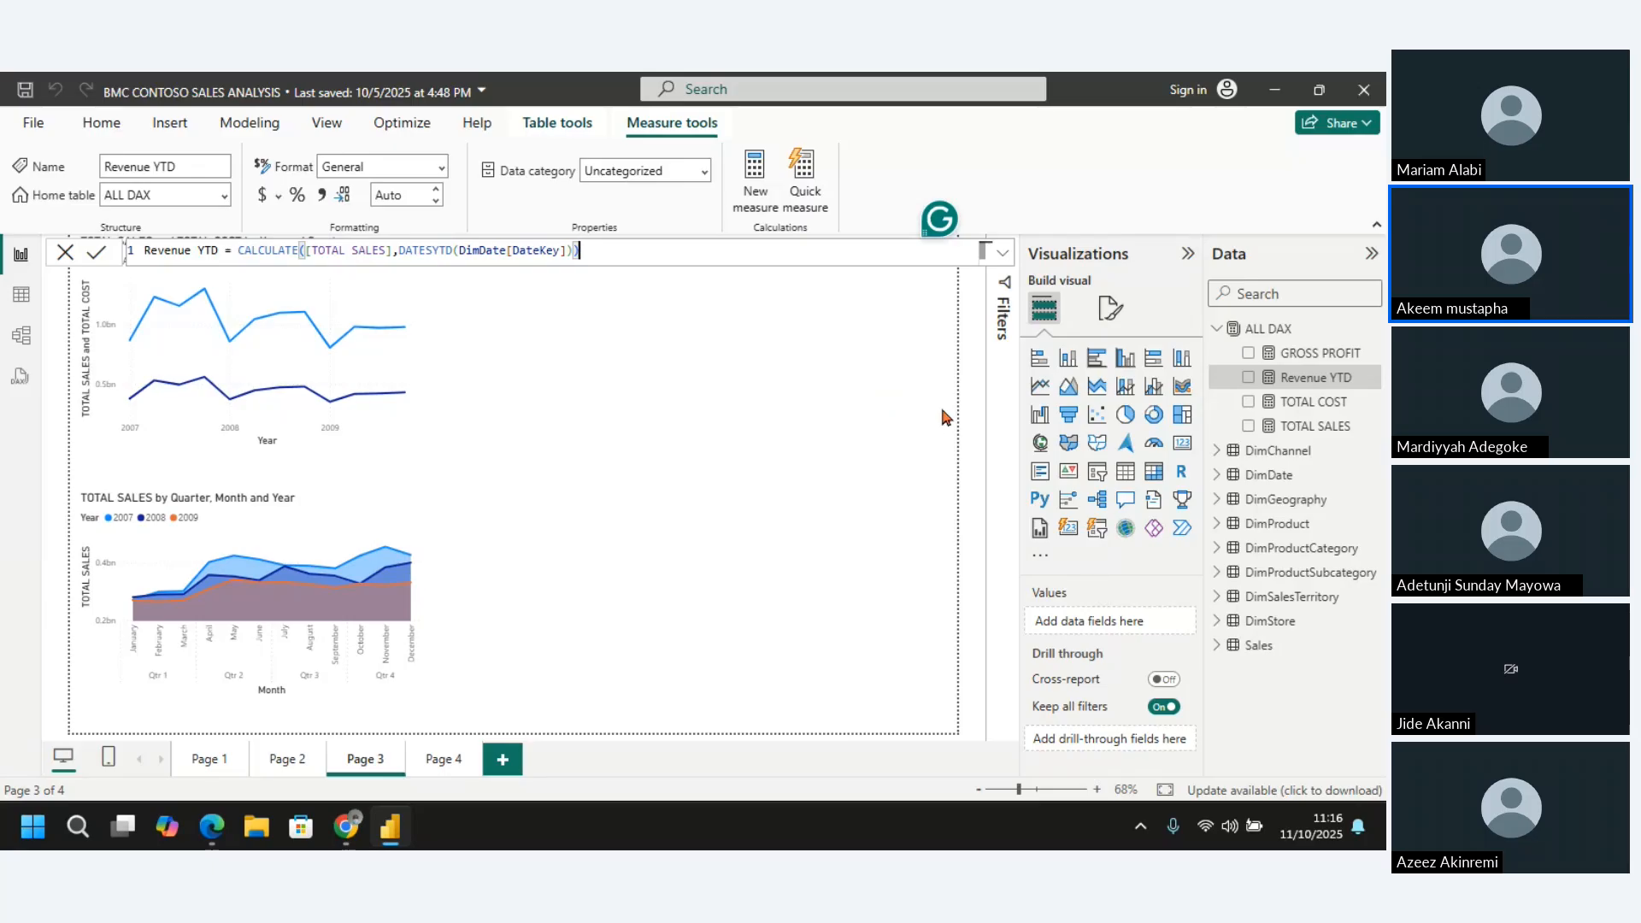
# Add a matrix to the empty area of Page 3 with DimDate's Begining Date as rows, using plain dates instead of the date hierarchy
pyautogui.click(835, 371)
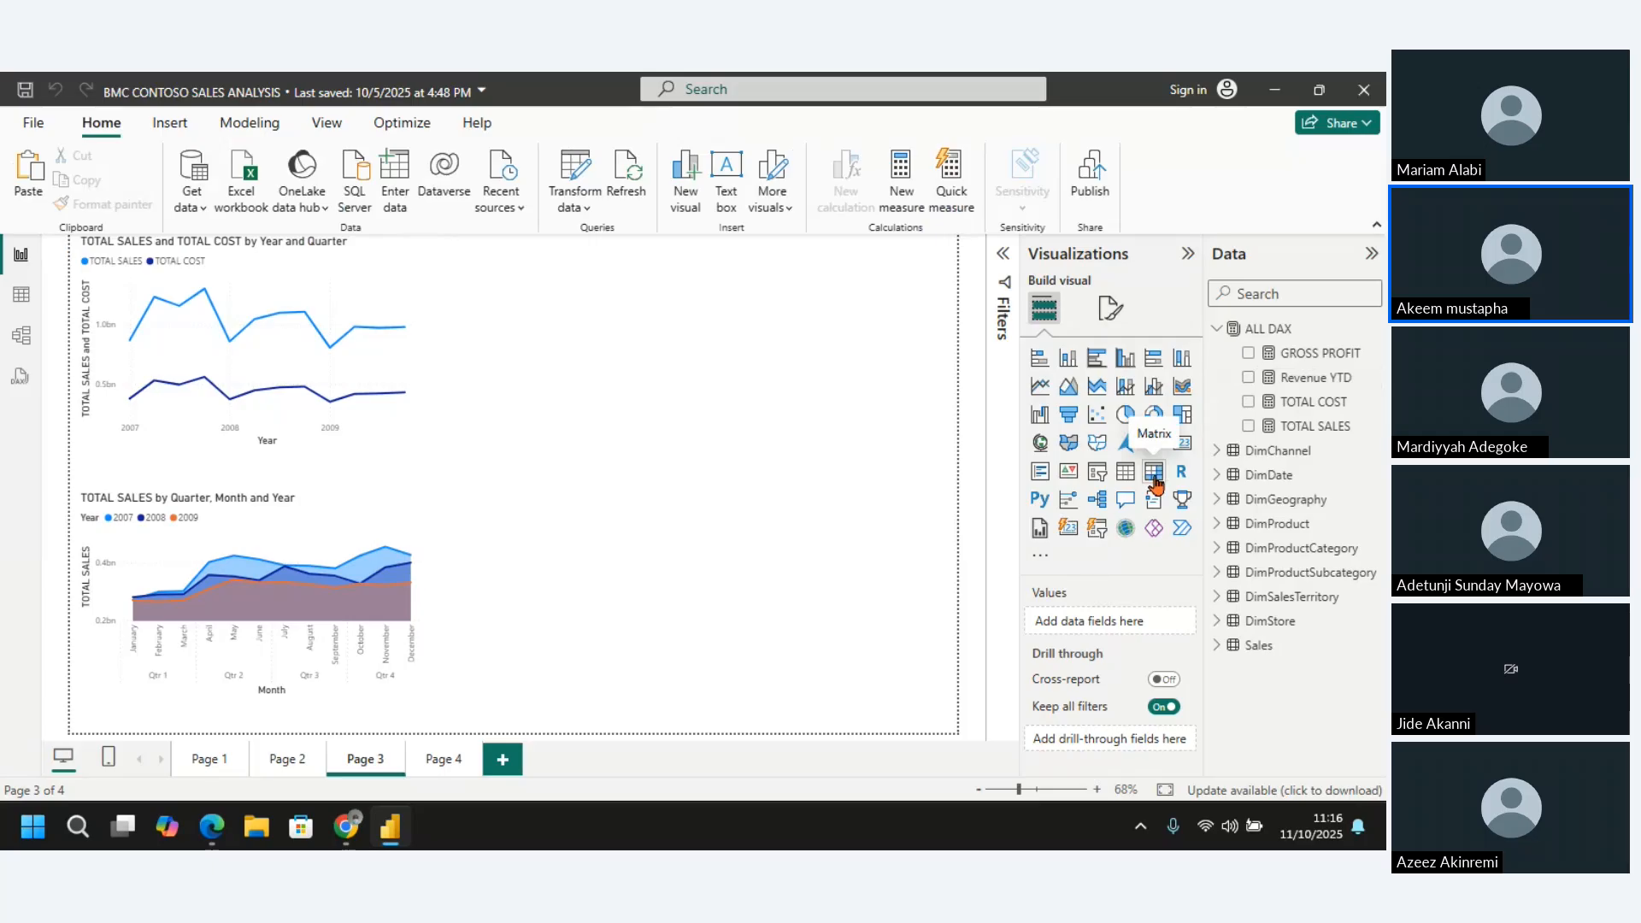
pyautogui.click(1154, 474)
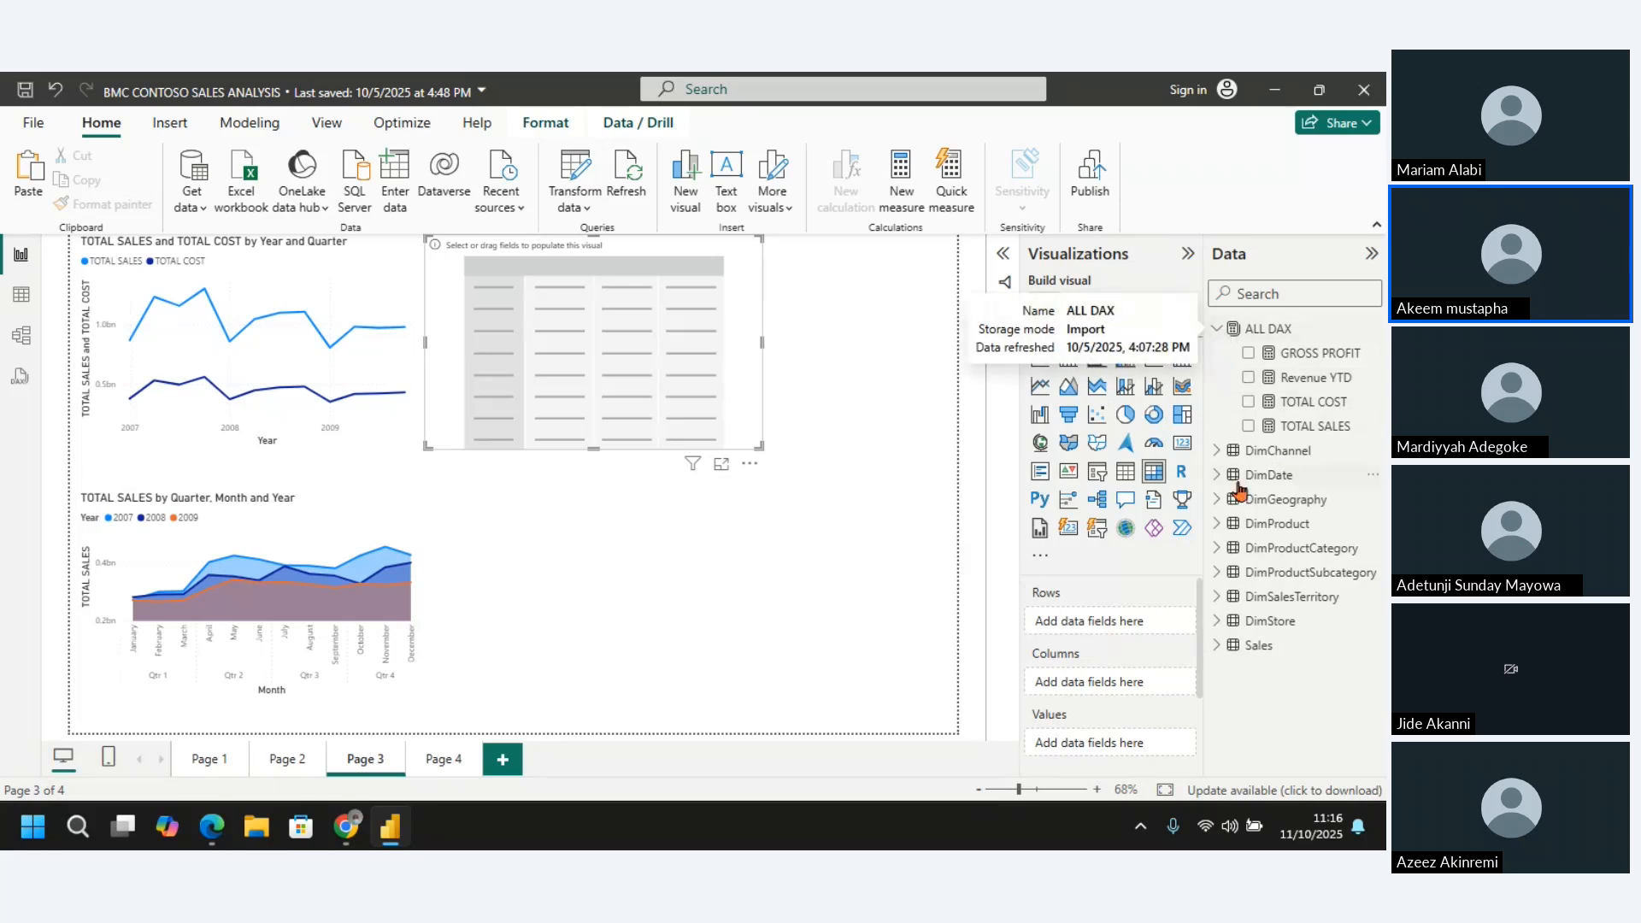
pyautogui.click(1218, 330)
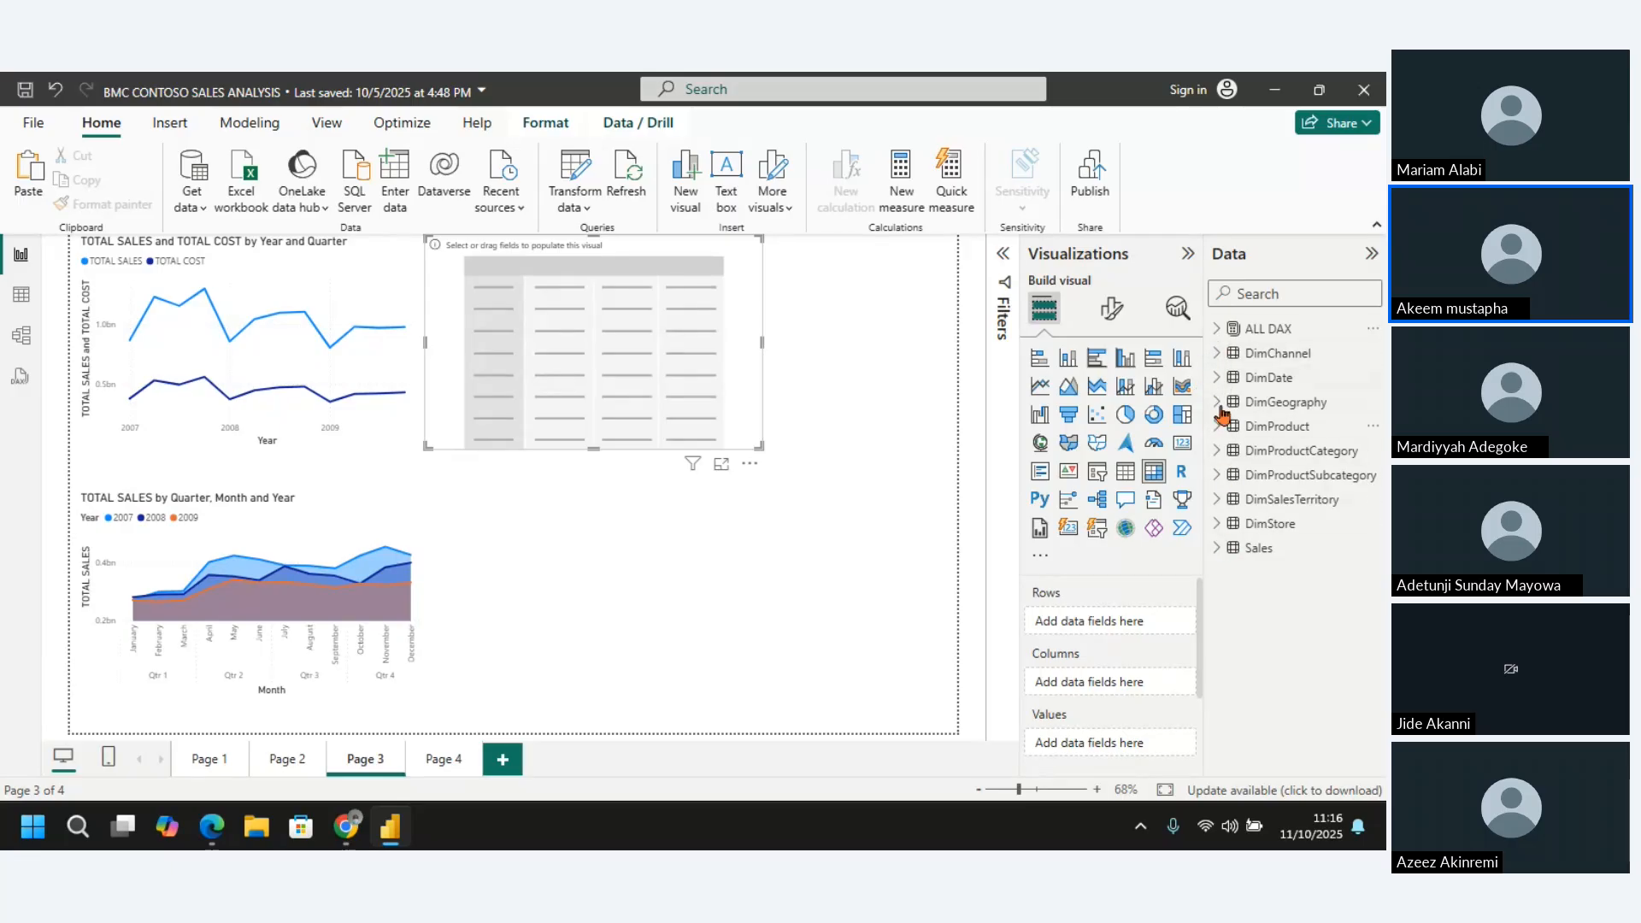
pyautogui.click(1218, 378)
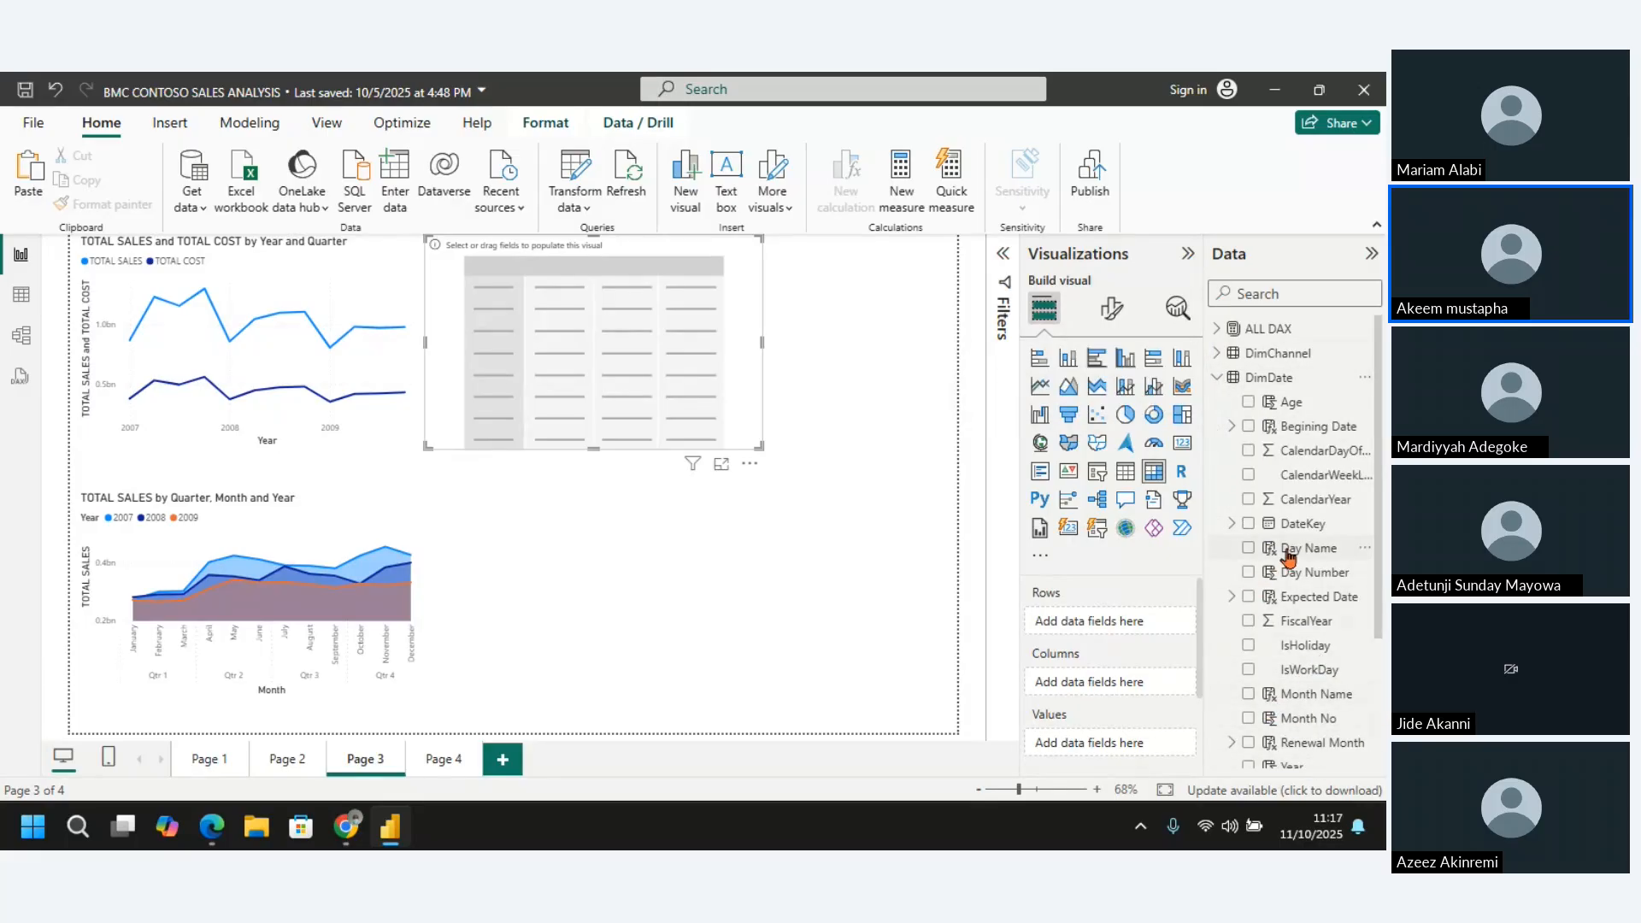
pyautogui.click(1248, 427)
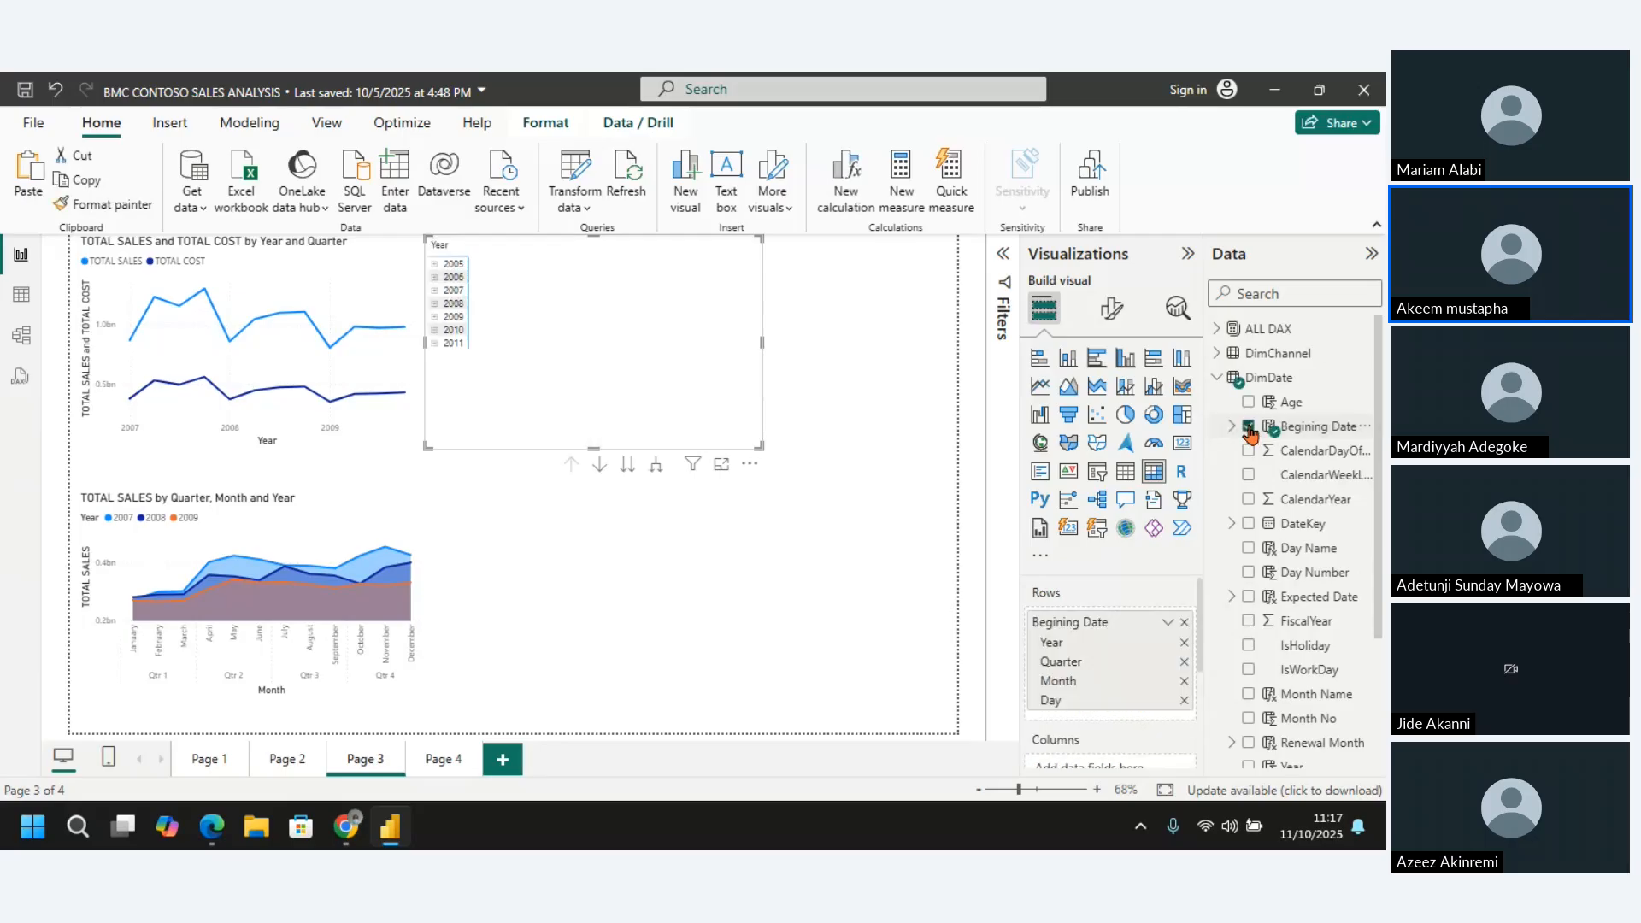
pyautogui.click(1167, 630)
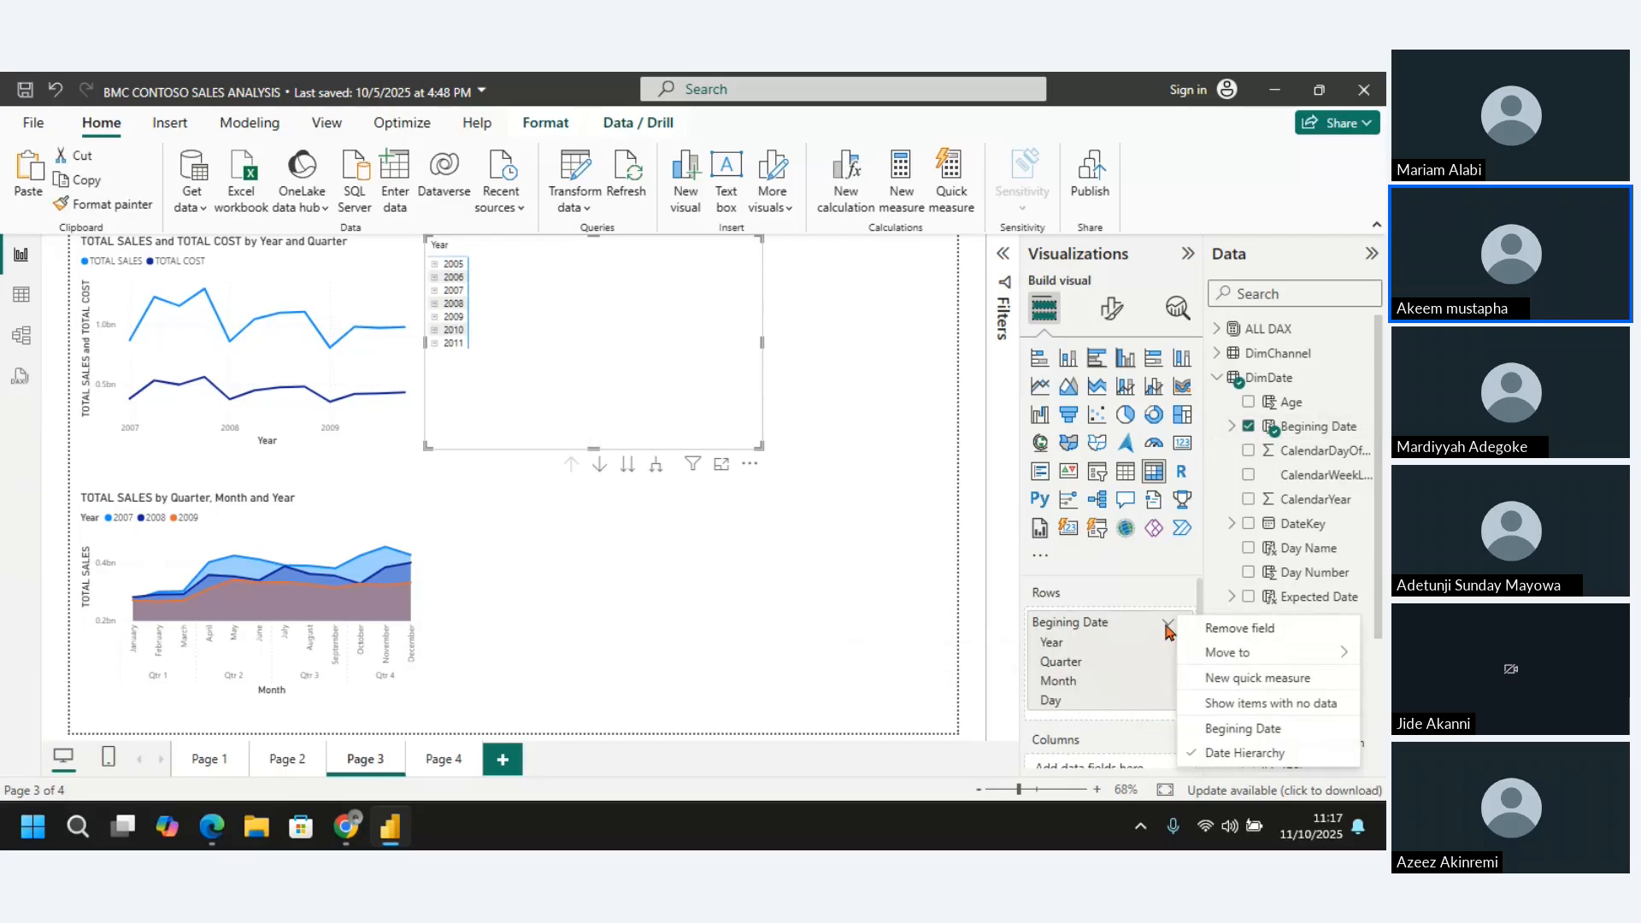
pyautogui.click(1252, 732)
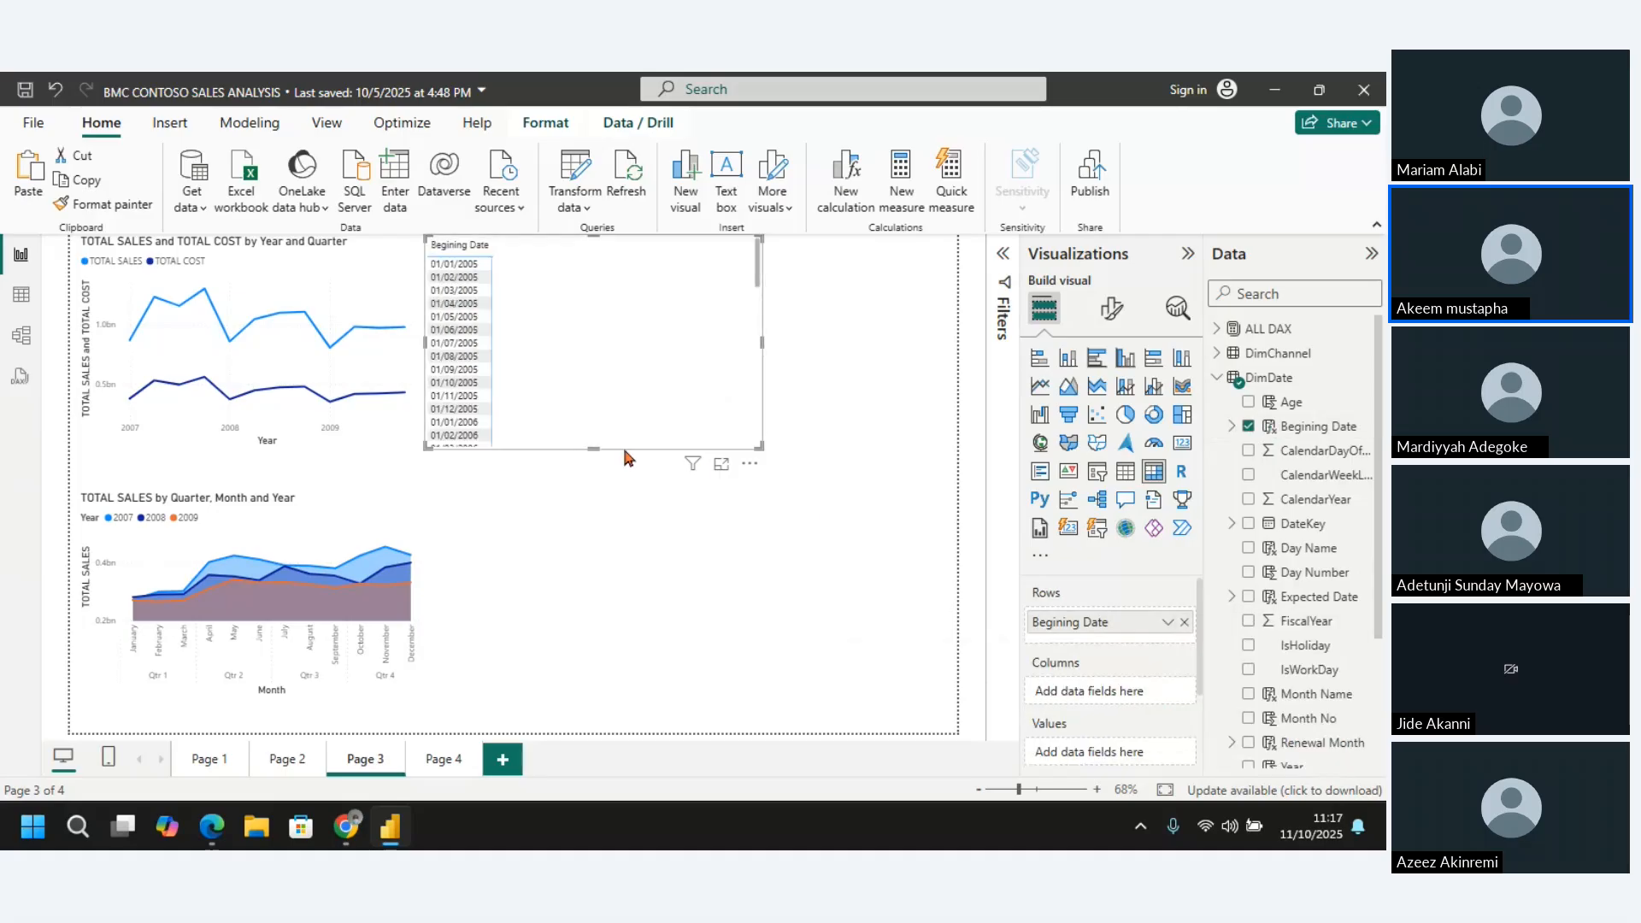
# Extend the matrix down to the page's lower edge and add TOTAL SALES and Revenue YTD as its values, in that order
pyautogui.moveTo(584, 449); pyautogui.dragTo(609, 745)
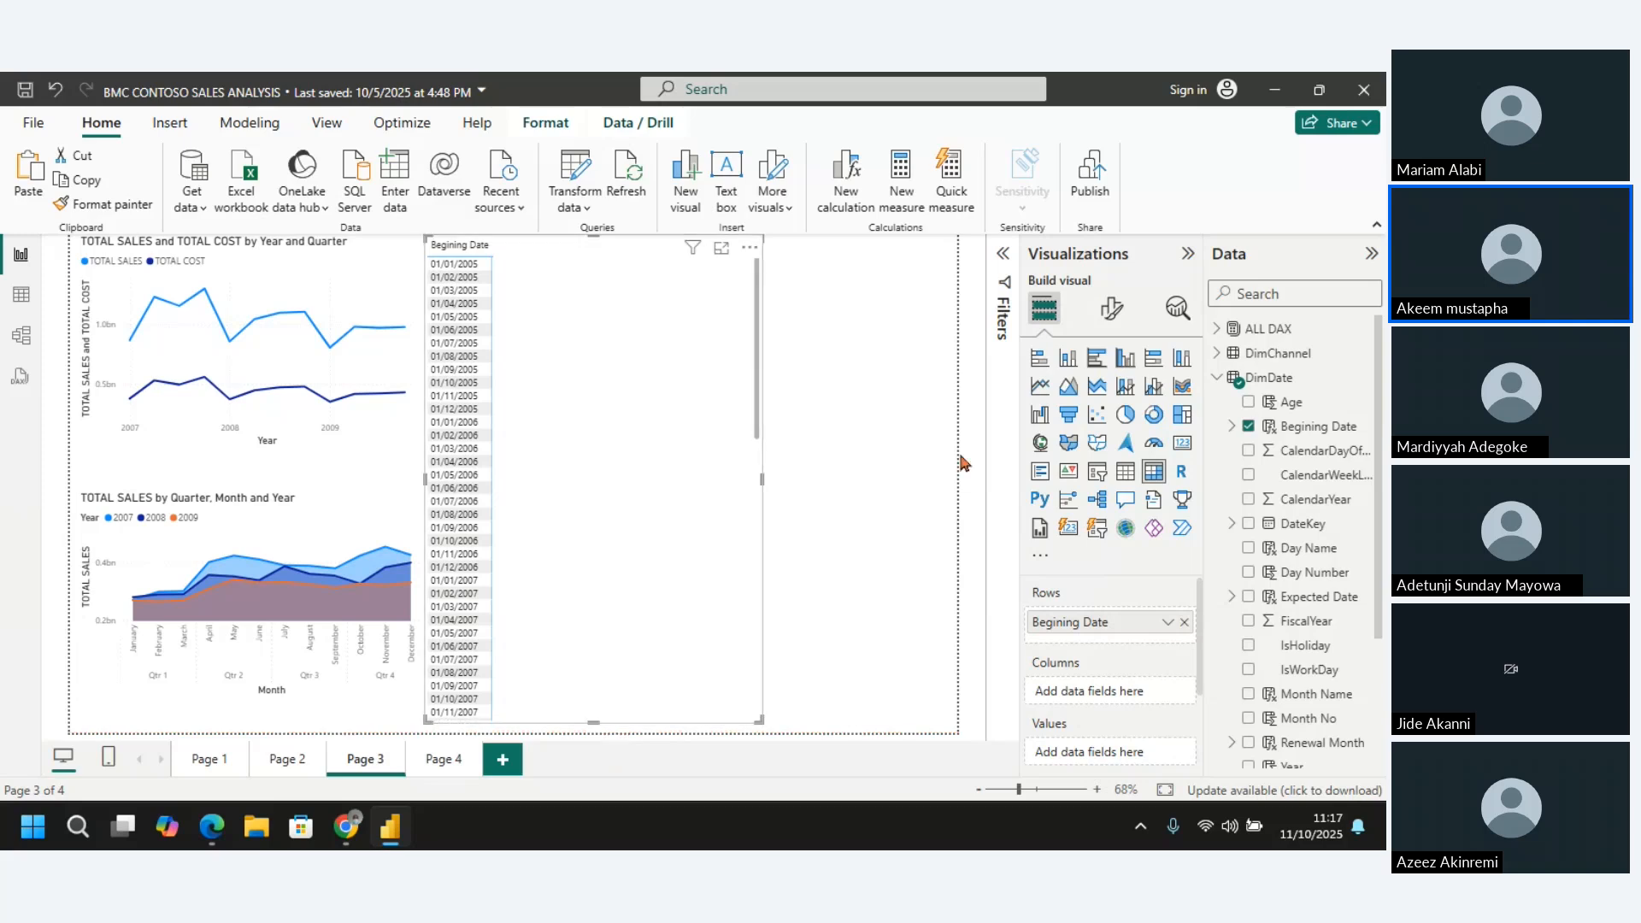
pyautogui.click(1217, 334)
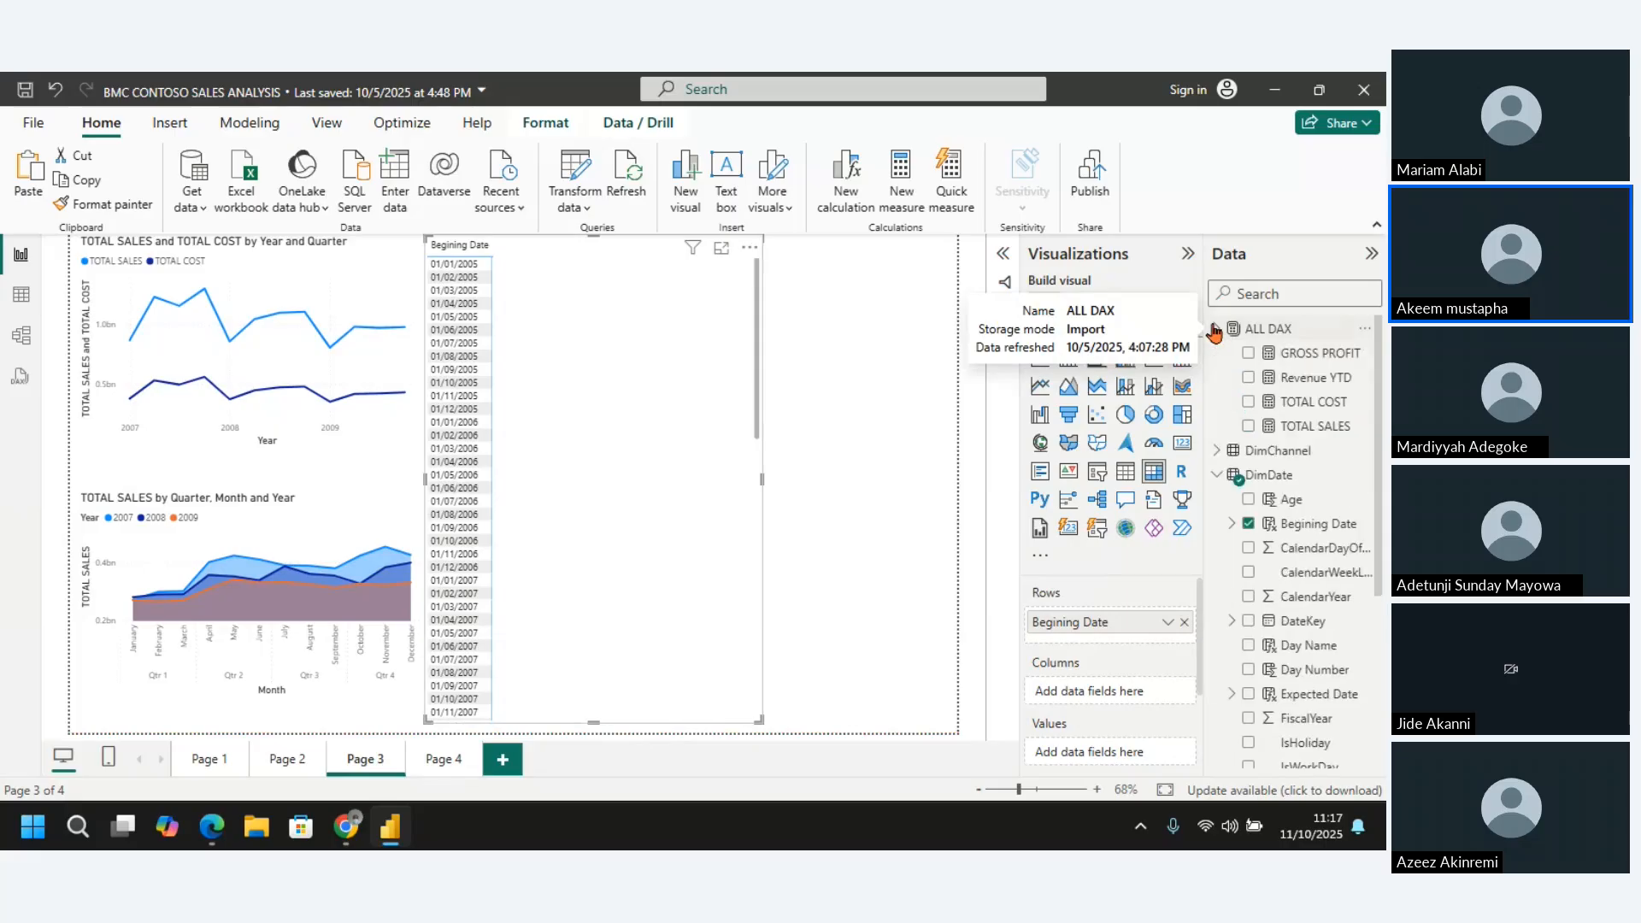
pyautogui.click(1249, 377)
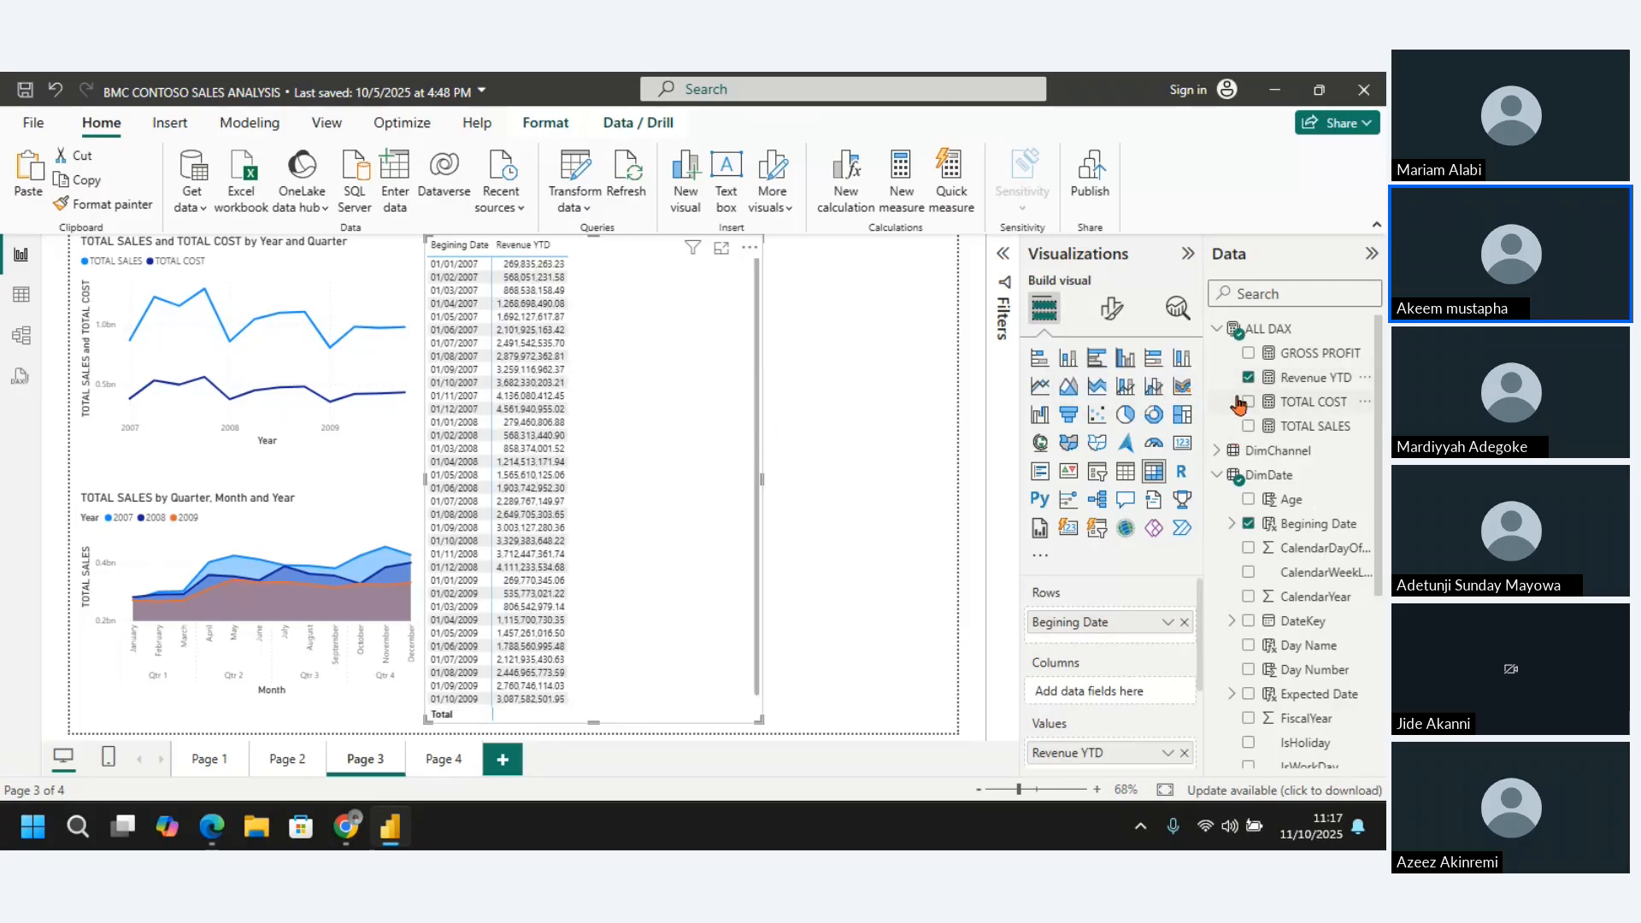
pyautogui.click(1249, 425)
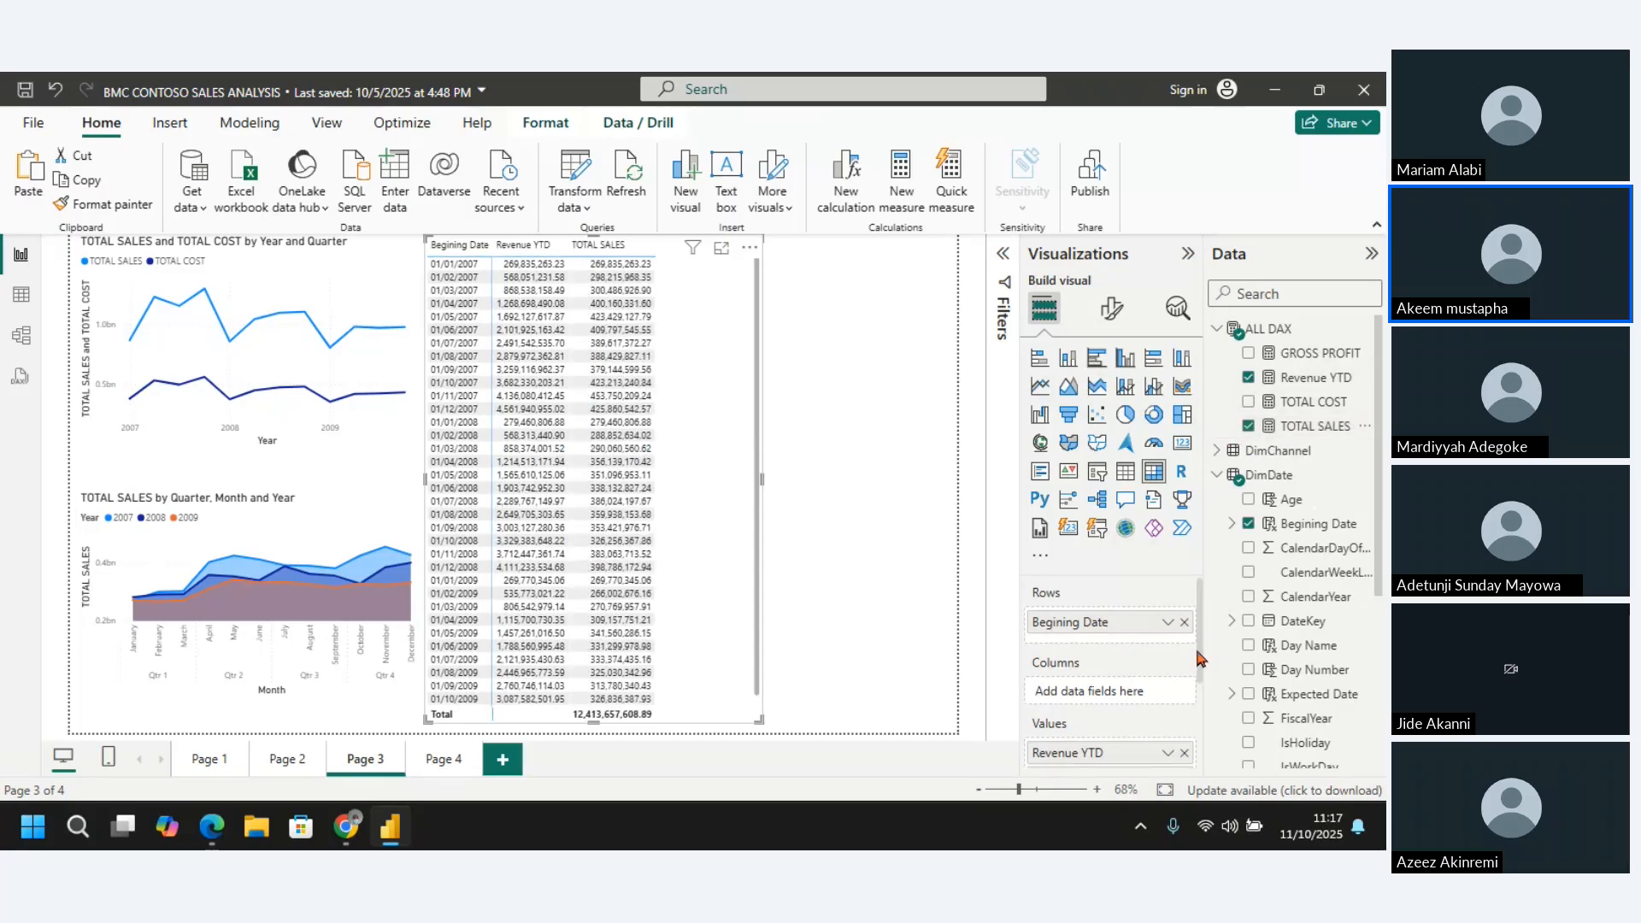
pyautogui.scroll(-2, 1111, 684)
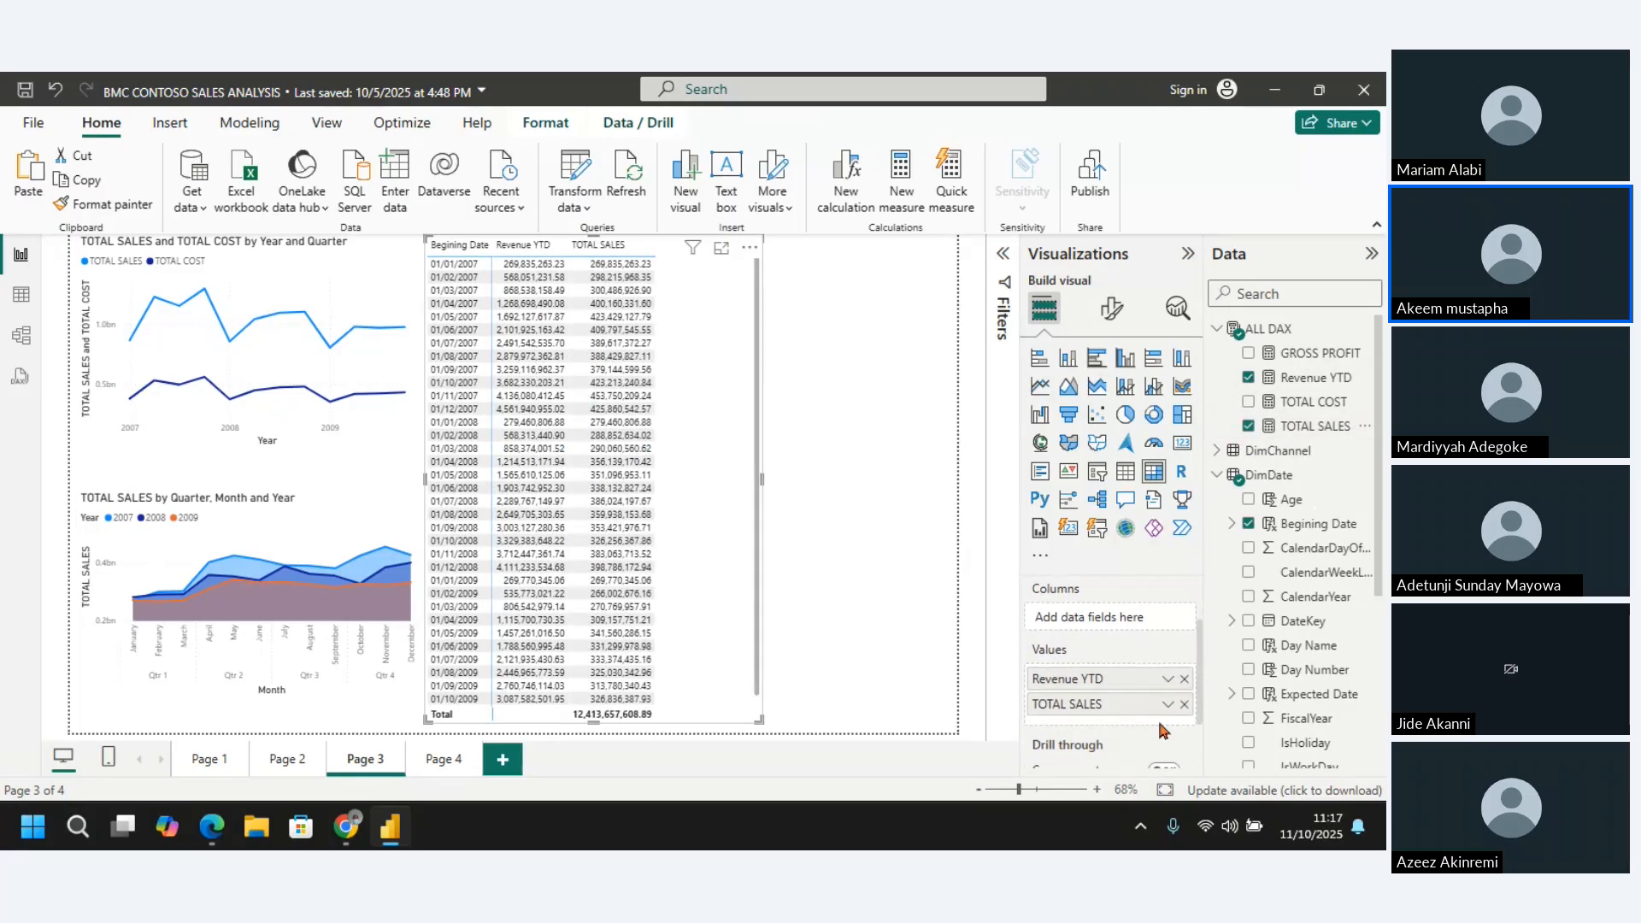
pyautogui.moveTo(1088, 706); pyautogui.dragTo(1081, 681)
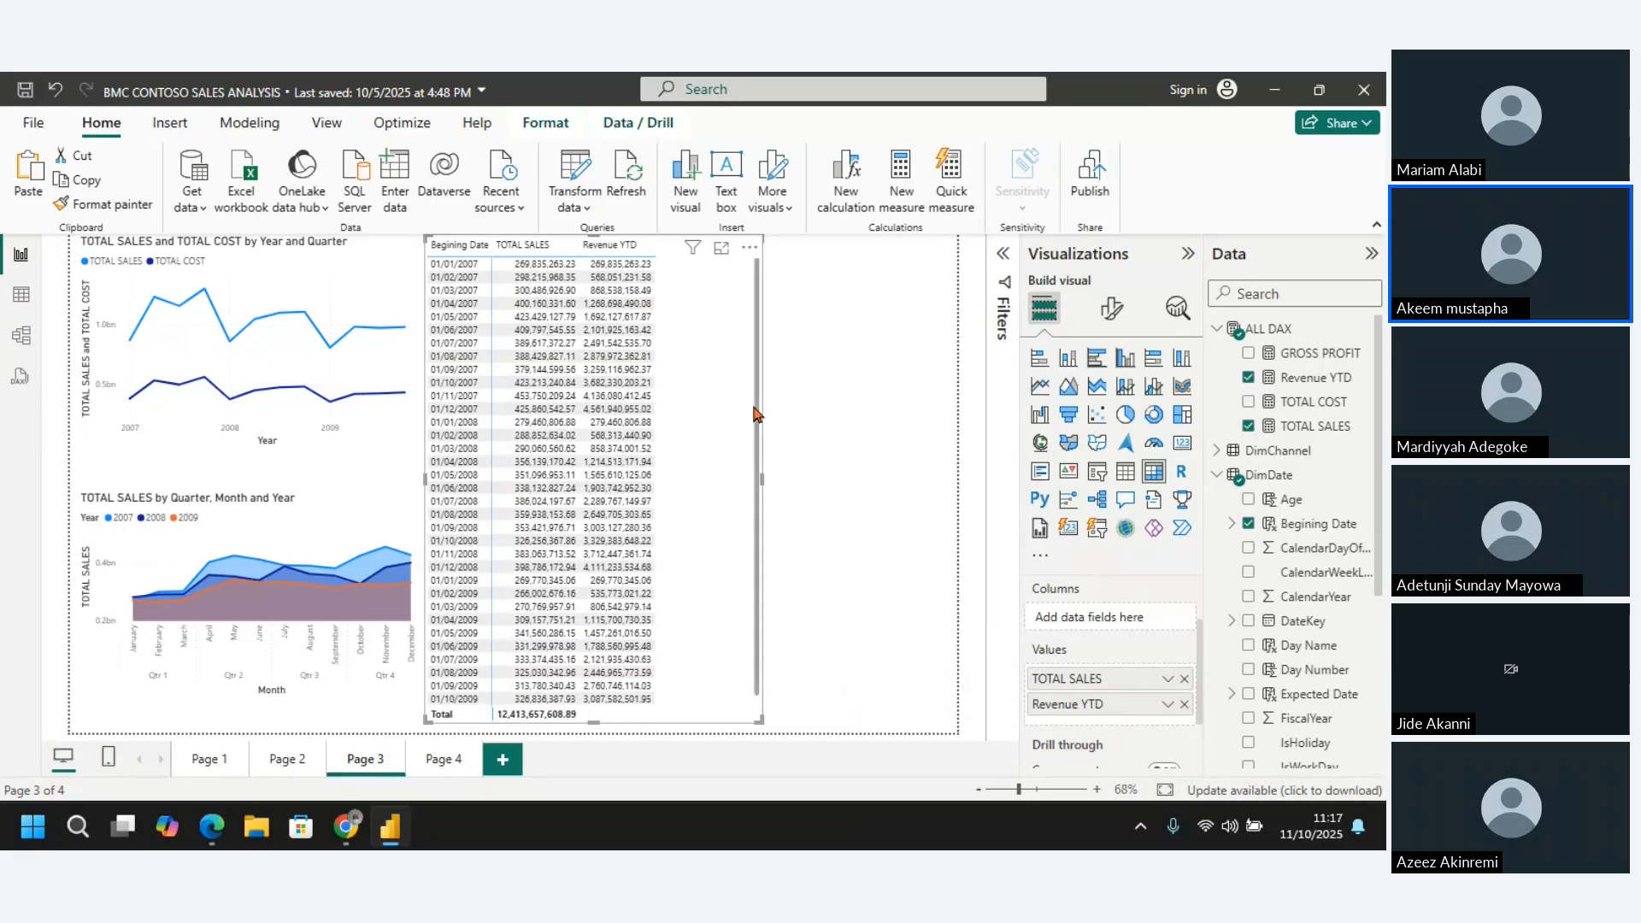
# Open the matrix in focus mode and compare TOTAL SALES with Revenue YTD in the rows 01/01/2007 and 01/02/2007
pyautogui.click(721, 248)
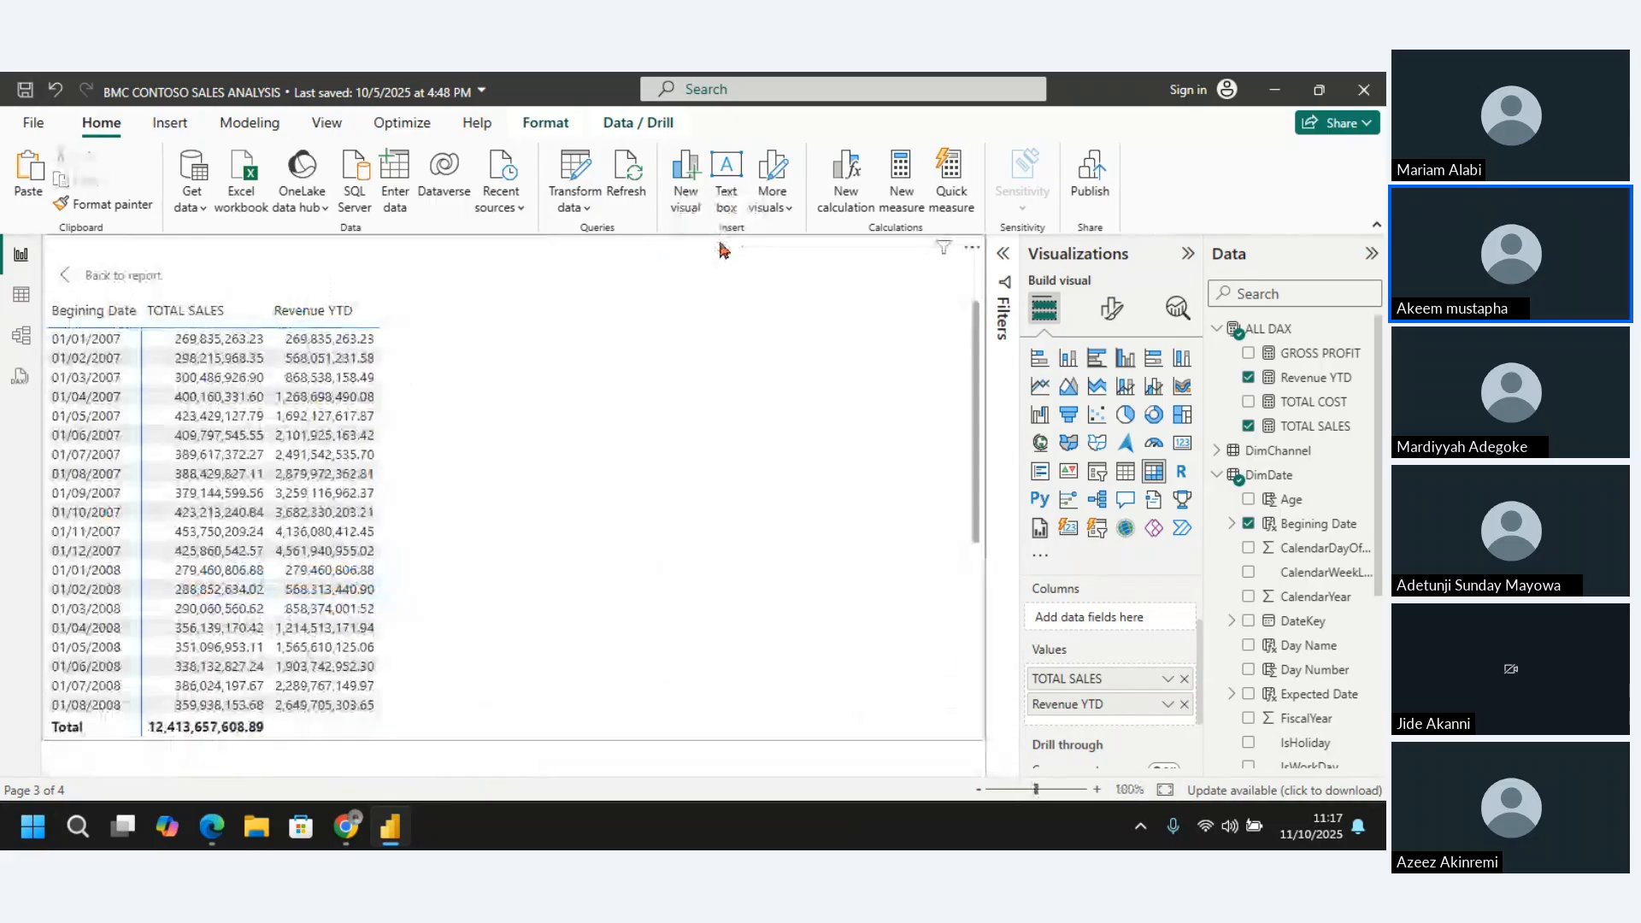
pyautogui.click(162, 340)
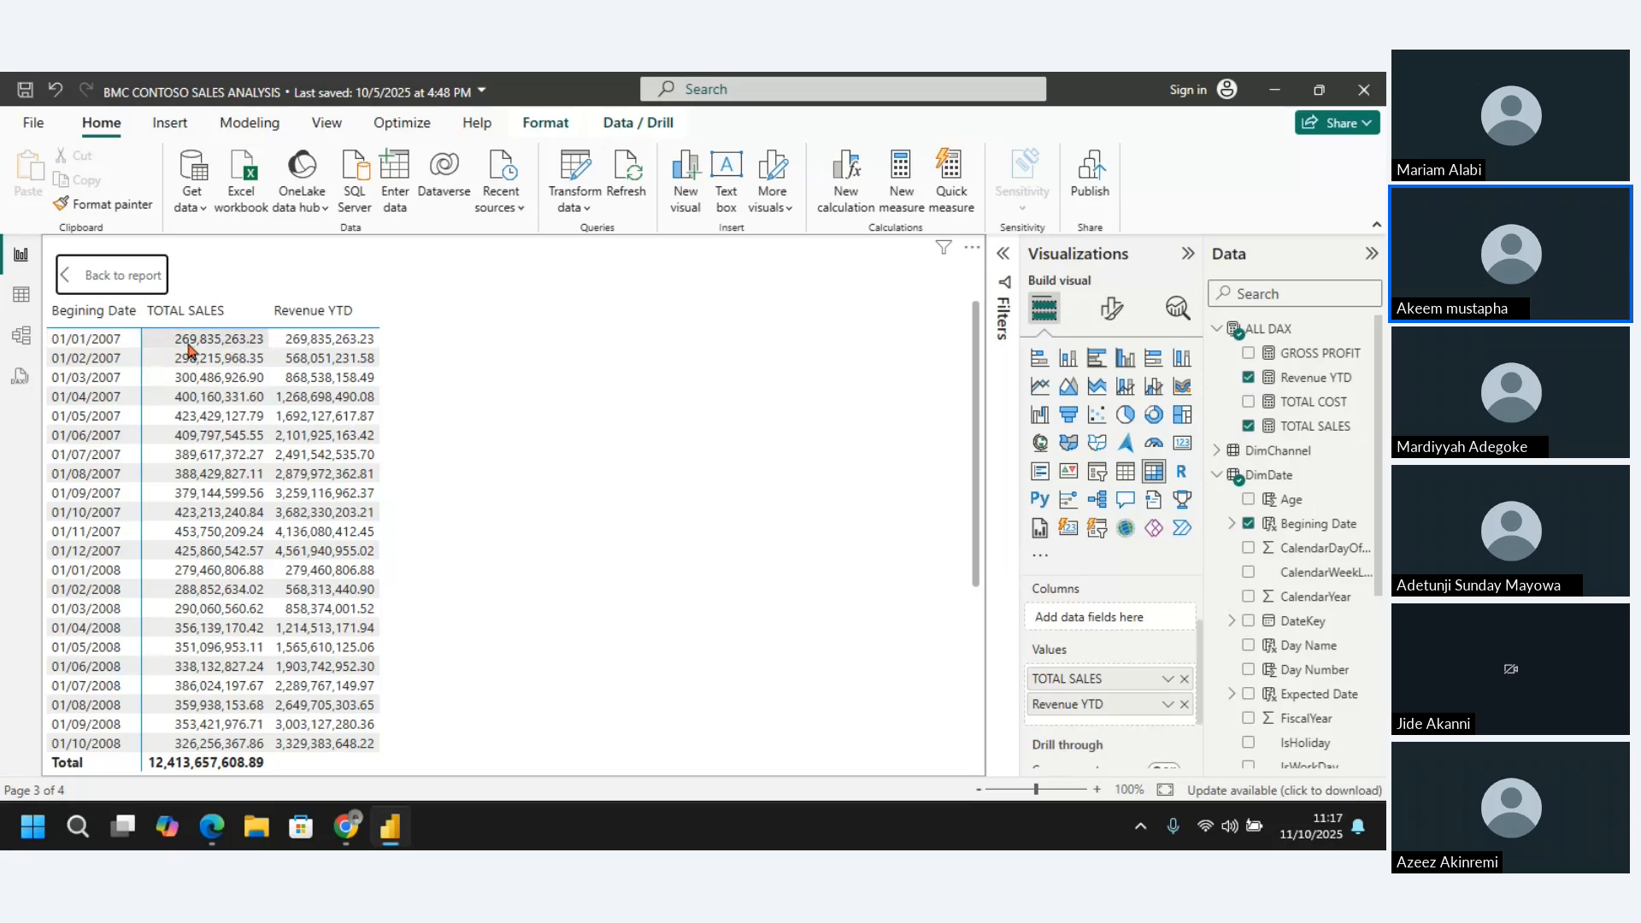
pyautogui.click(345, 344)
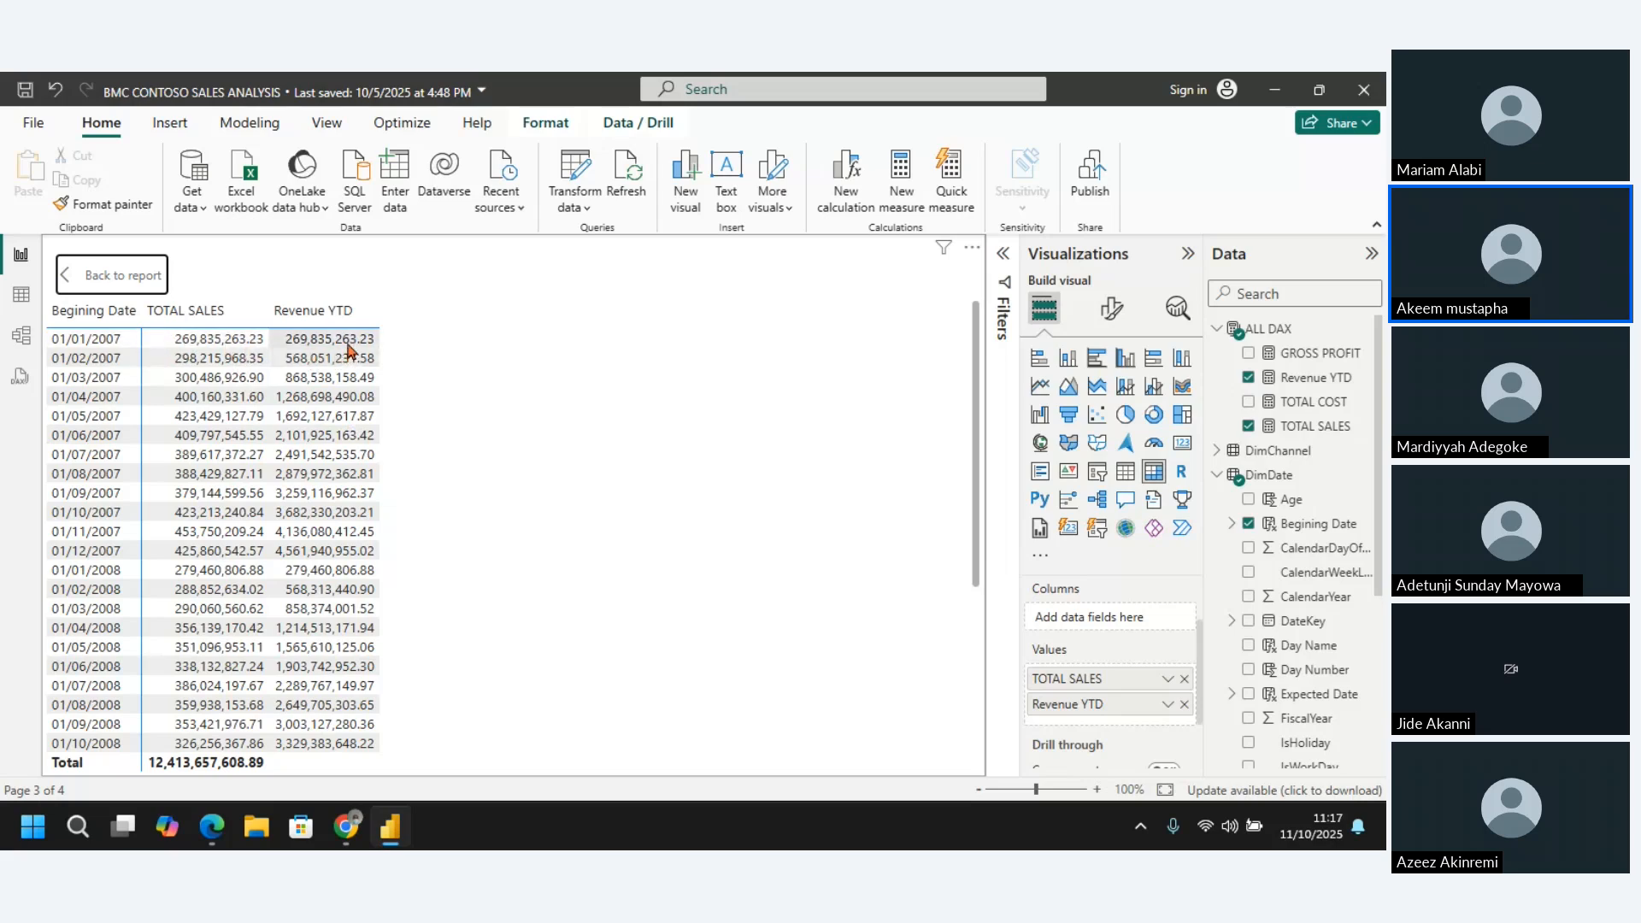
pyautogui.click(185, 364)
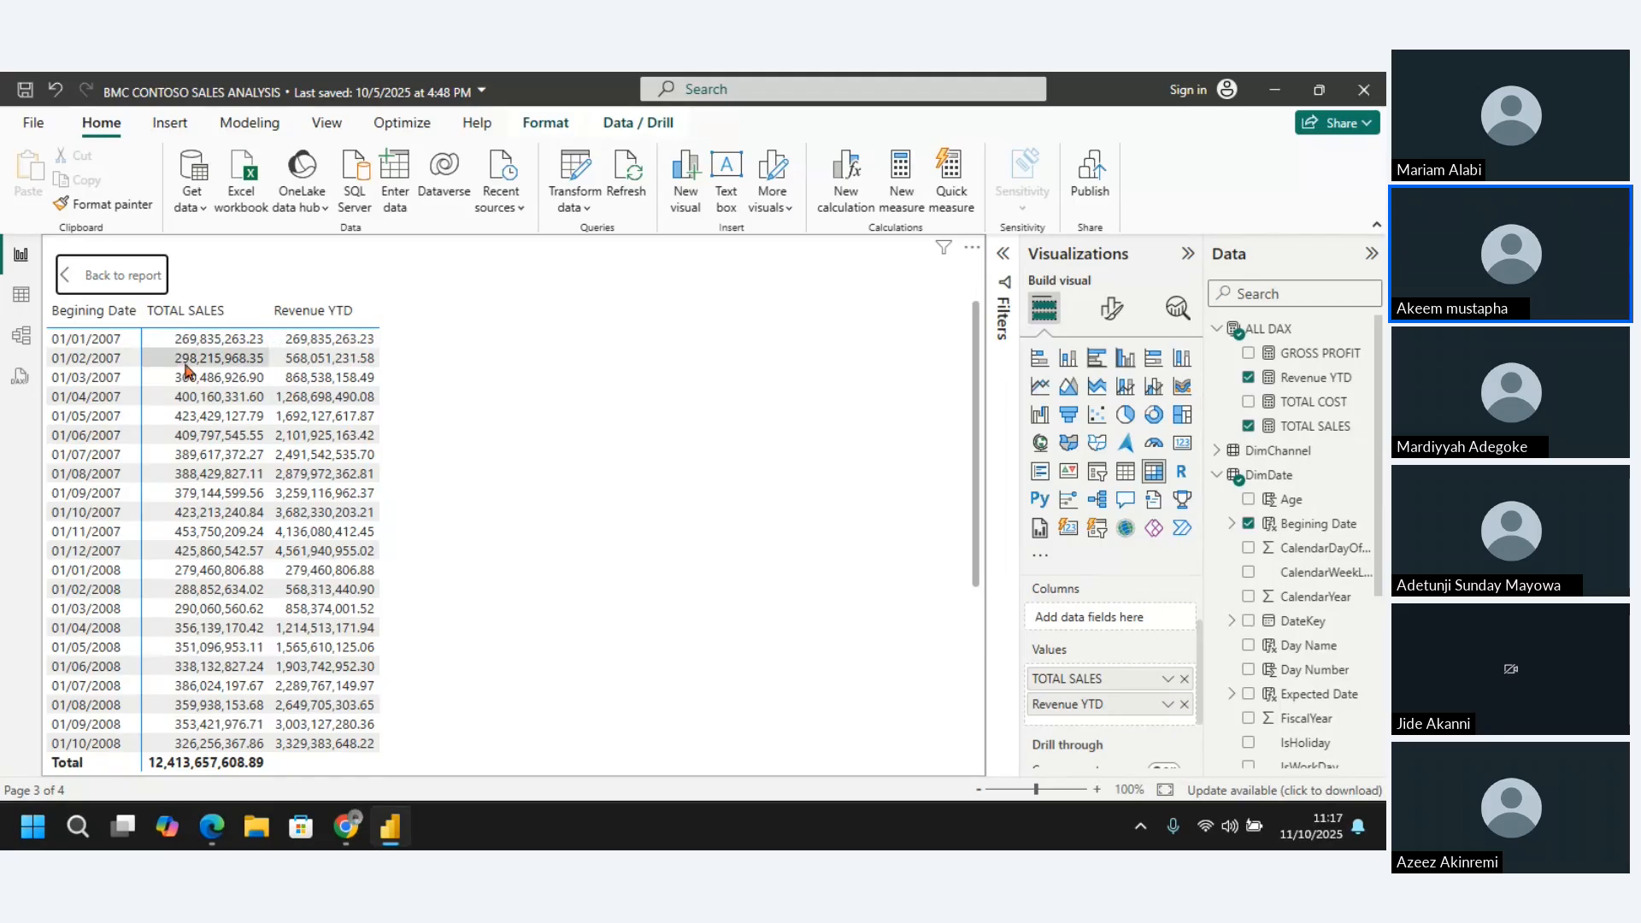
pyautogui.click(323, 359)
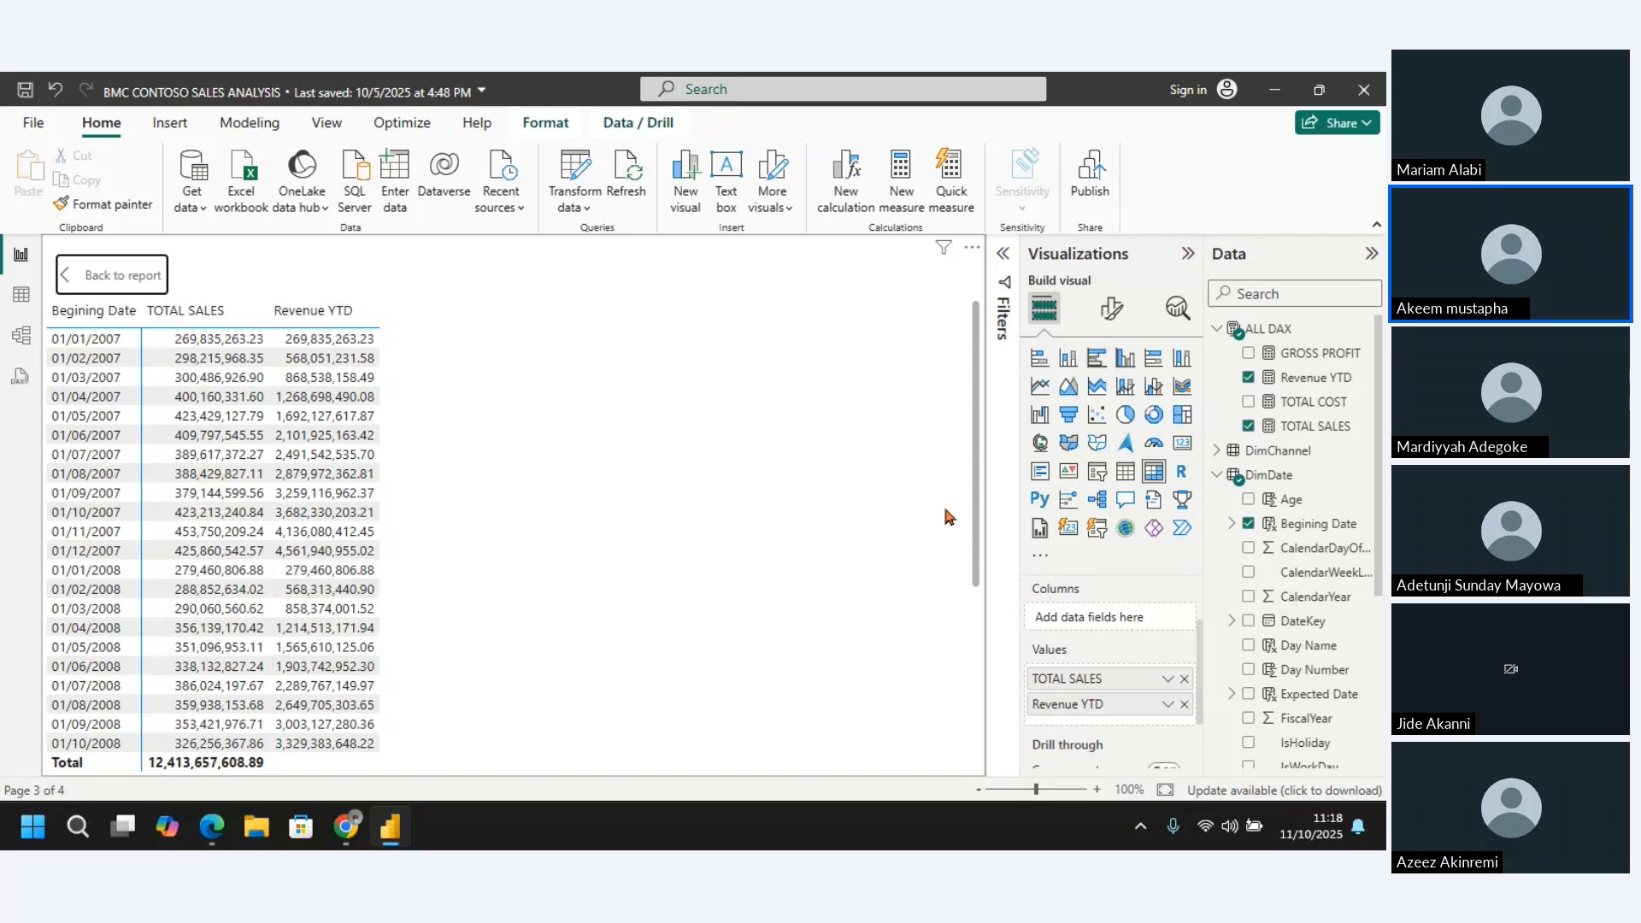
# Sort the matrix by Revenue YTD in ascending order
pyautogui.click(1110, 312)
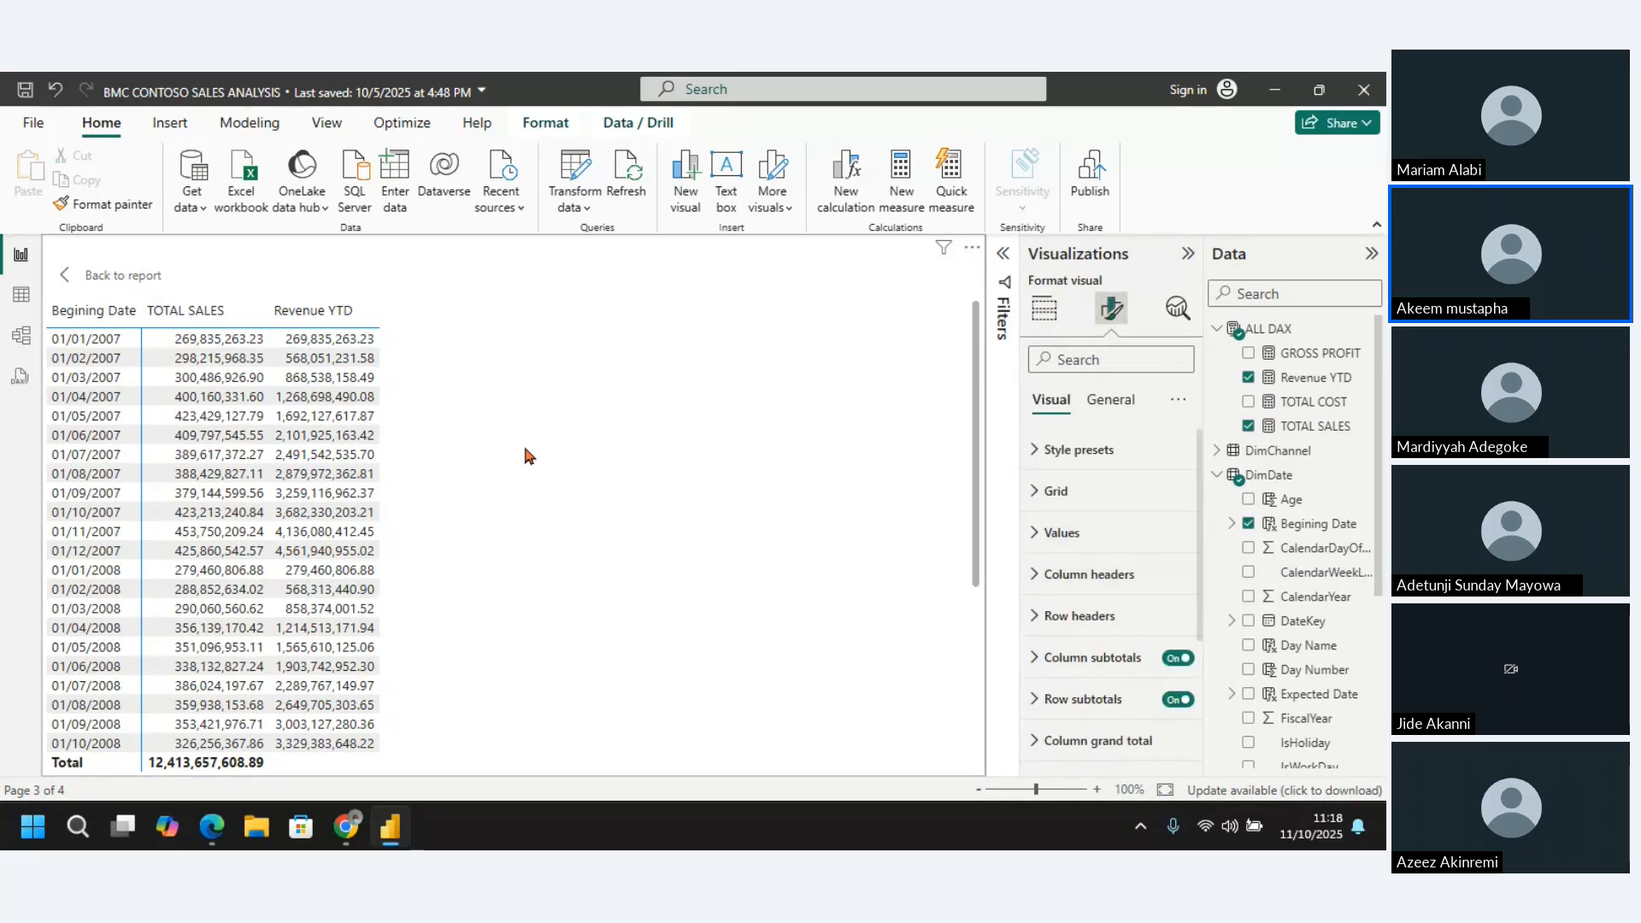
pyautogui.click(318, 320)
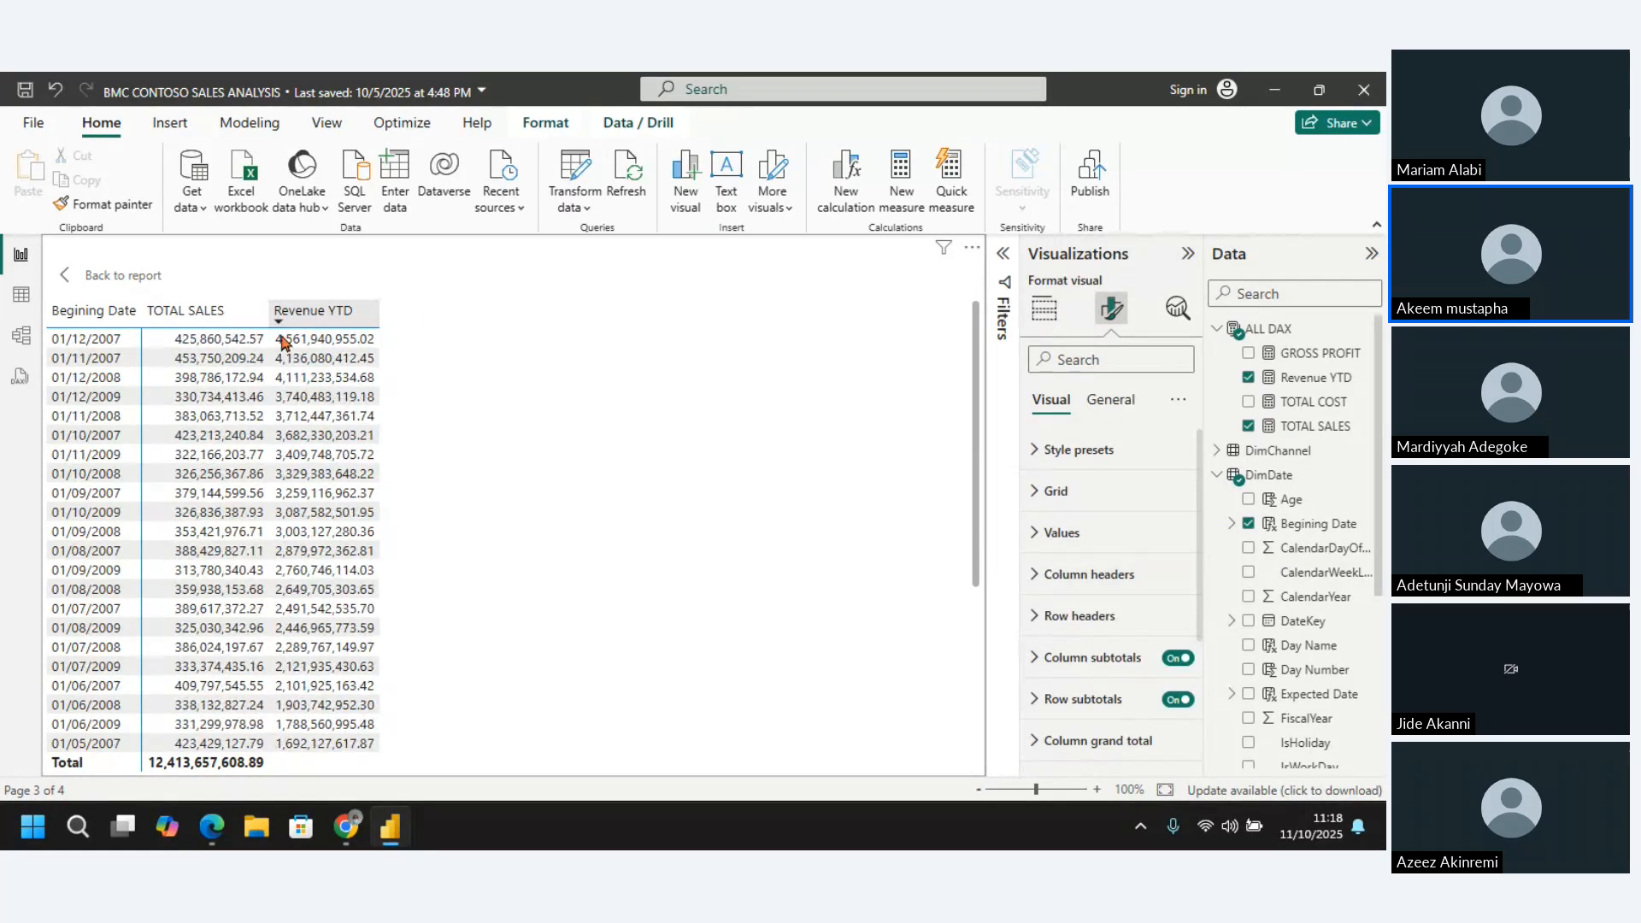
pyautogui.click(322, 326)
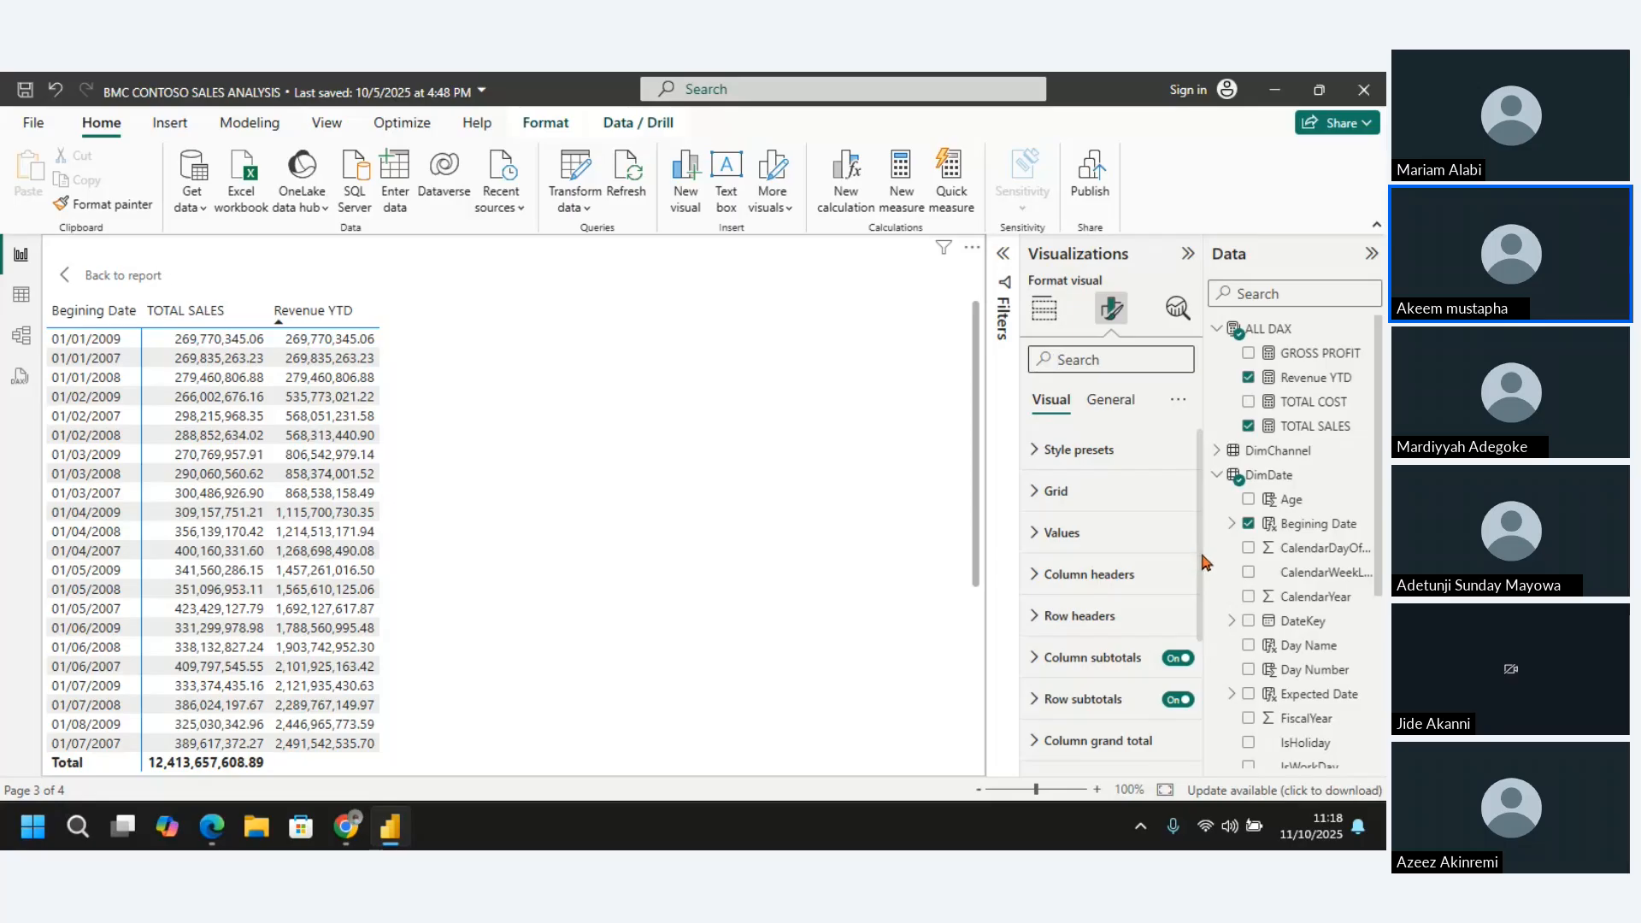
# Look through the matrix's visual formatting options, including the Values settings, for conditional formatting
pyautogui.scroll(-1, 1196, 562)
pyautogui.click(1040, 517)
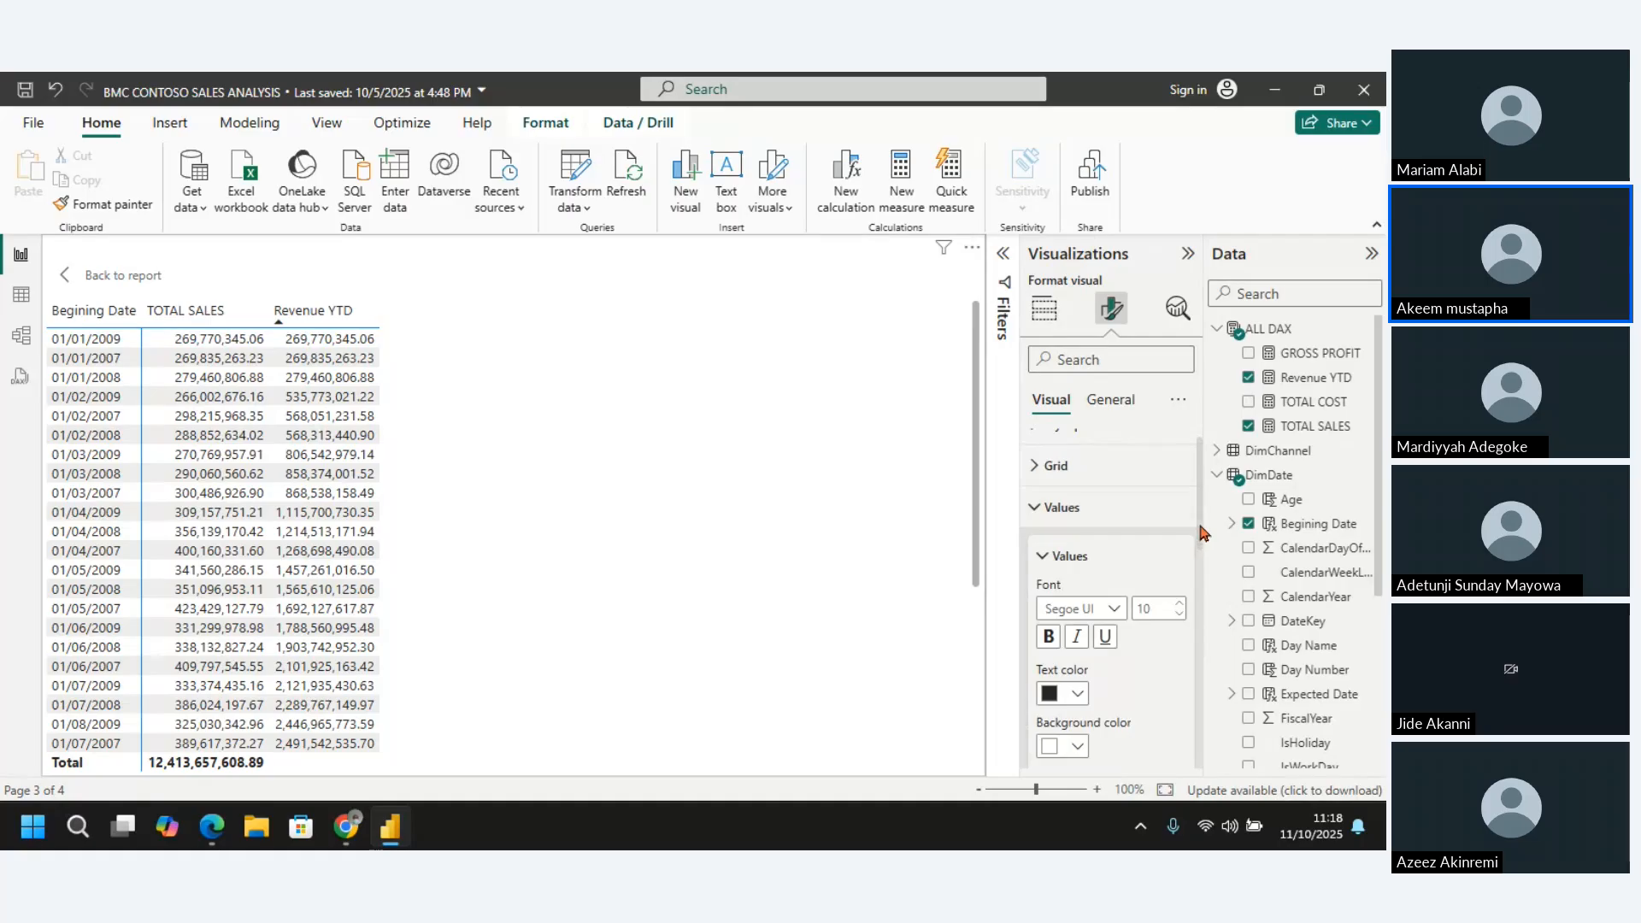
pyautogui.scroll(-5, 1198, 547)
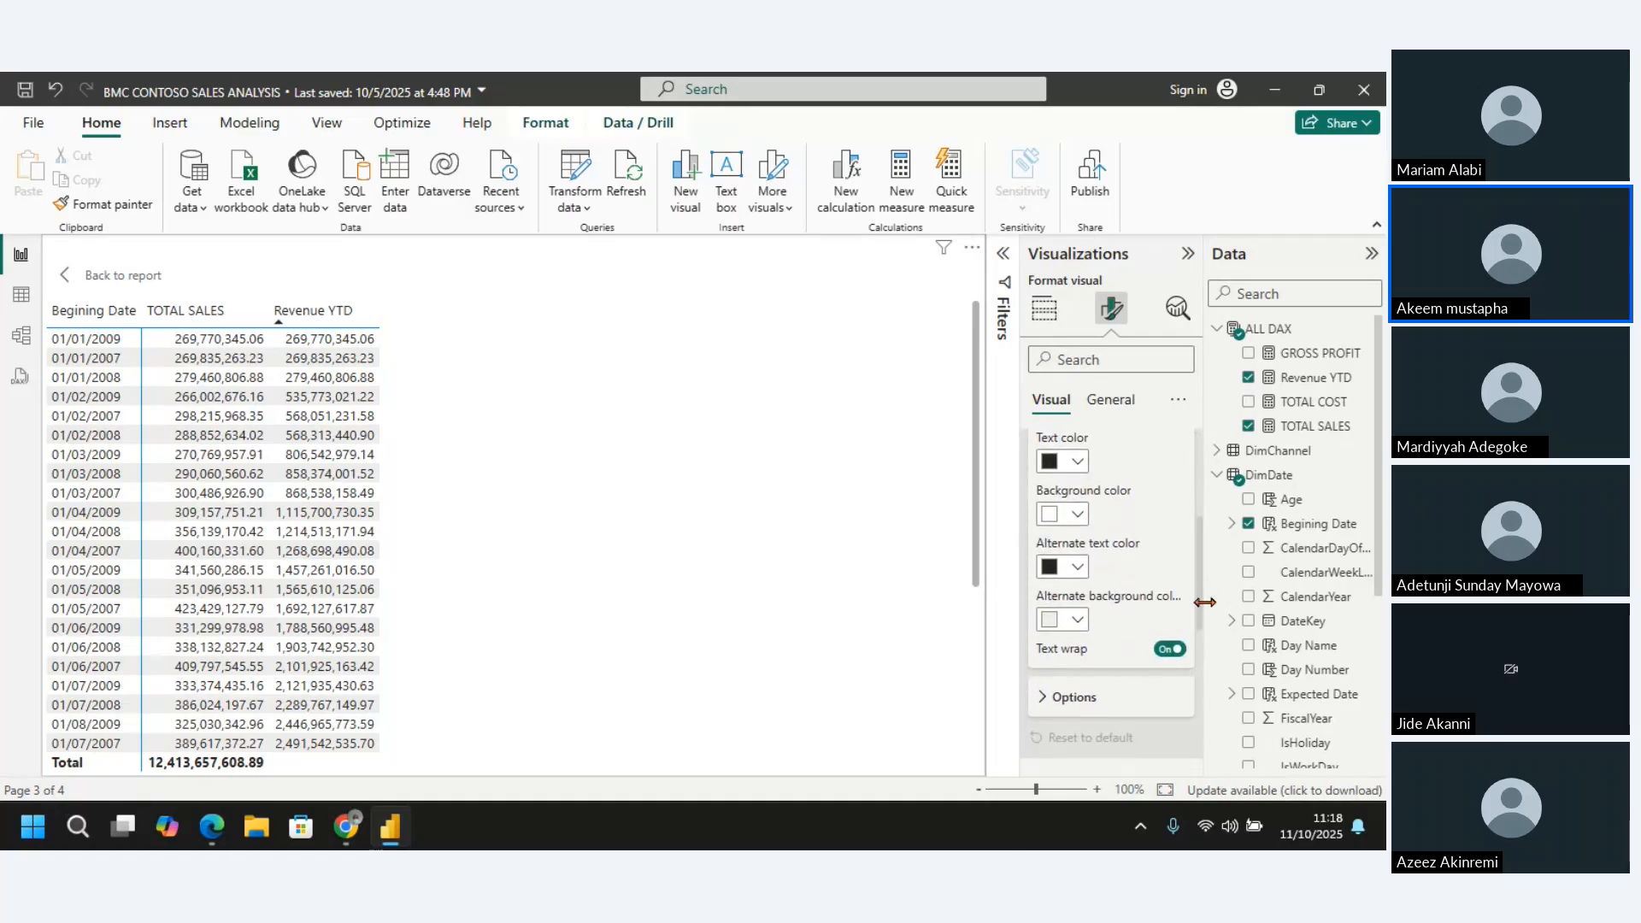
pyautogui.scroll(-1, 1205, 602)
pyautogui.scroll(3, 1203, 615)
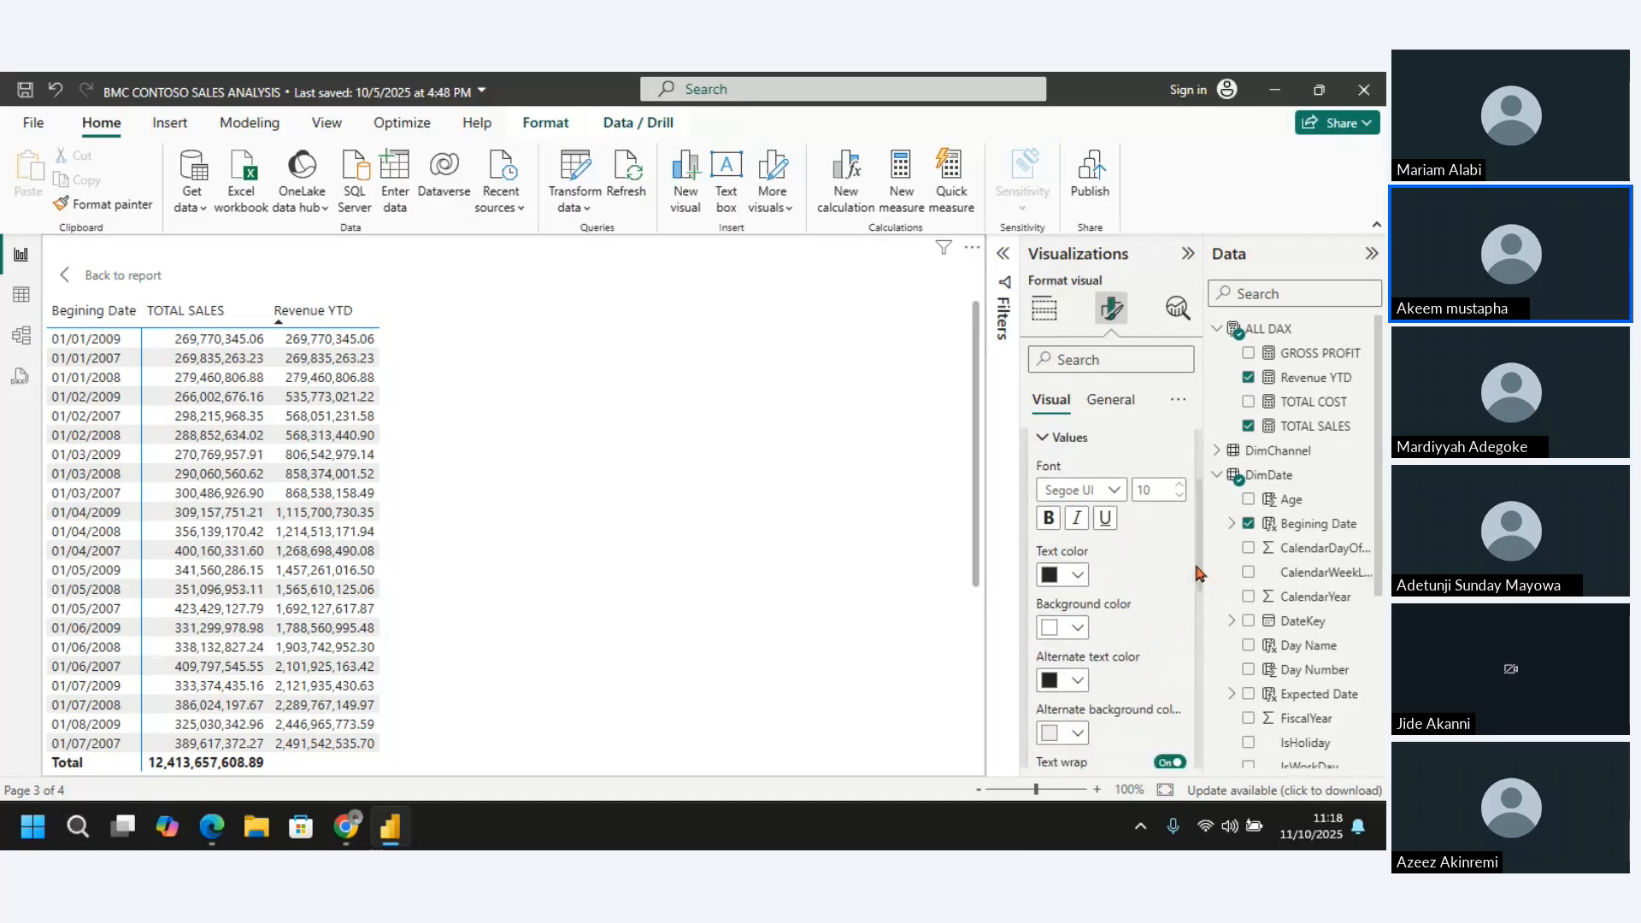
pyautogui.scroll(-5, 1198, 658)
pyautogui.scroll(-1, 1199, 671)
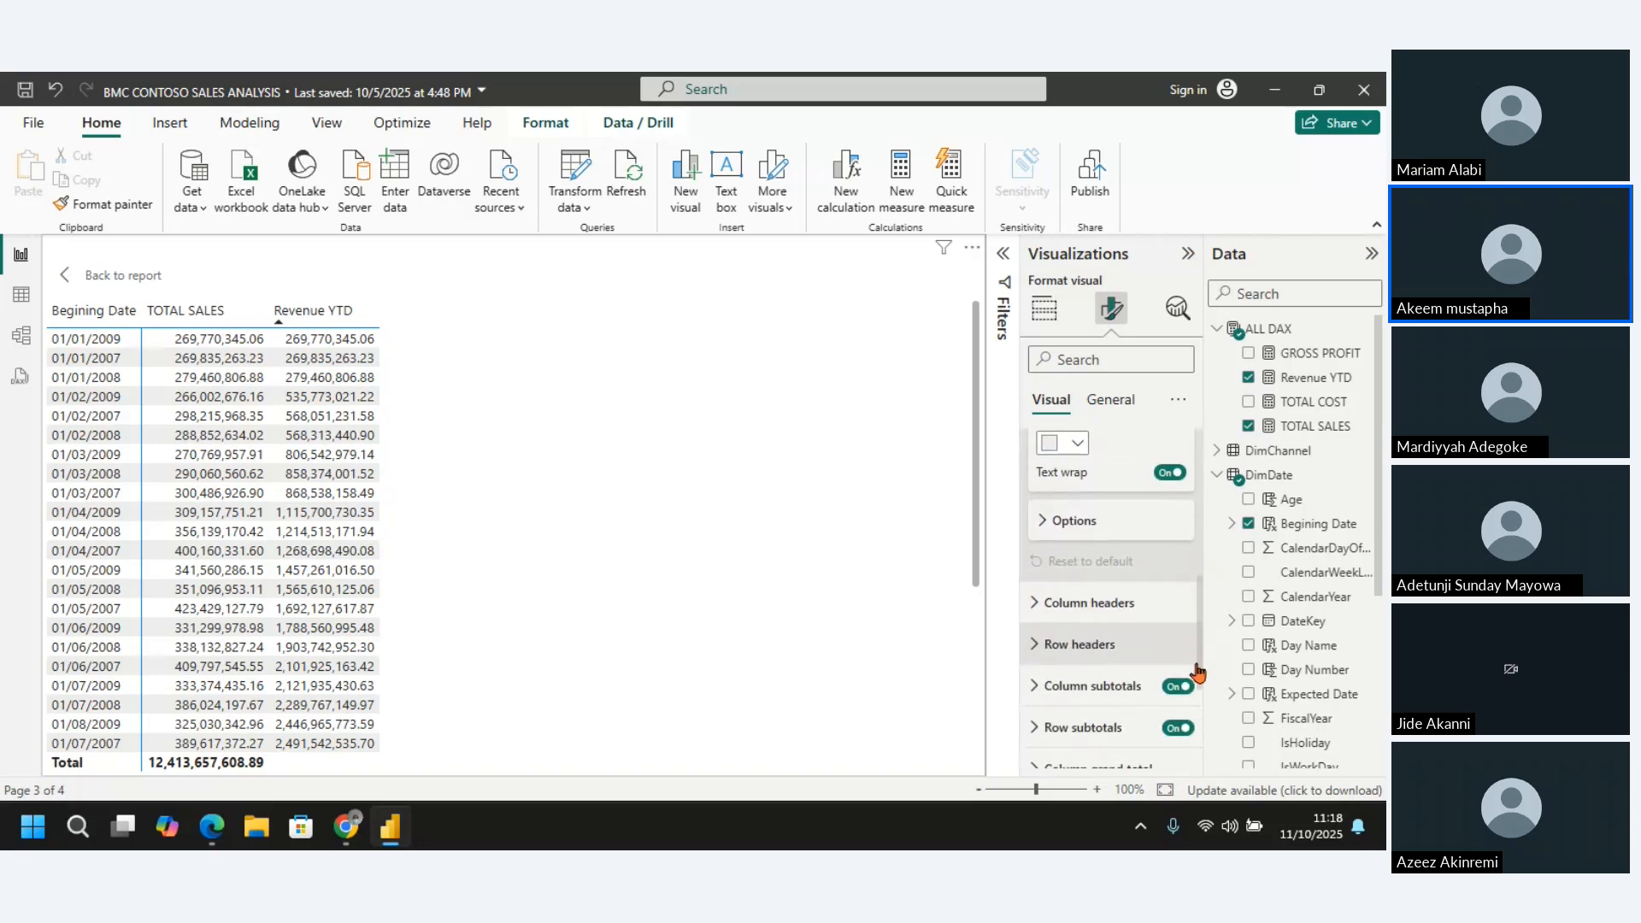
pyautogui.scroll(-2, 1199, 679)
pyautogui.scroll(-1, 1201, 694)
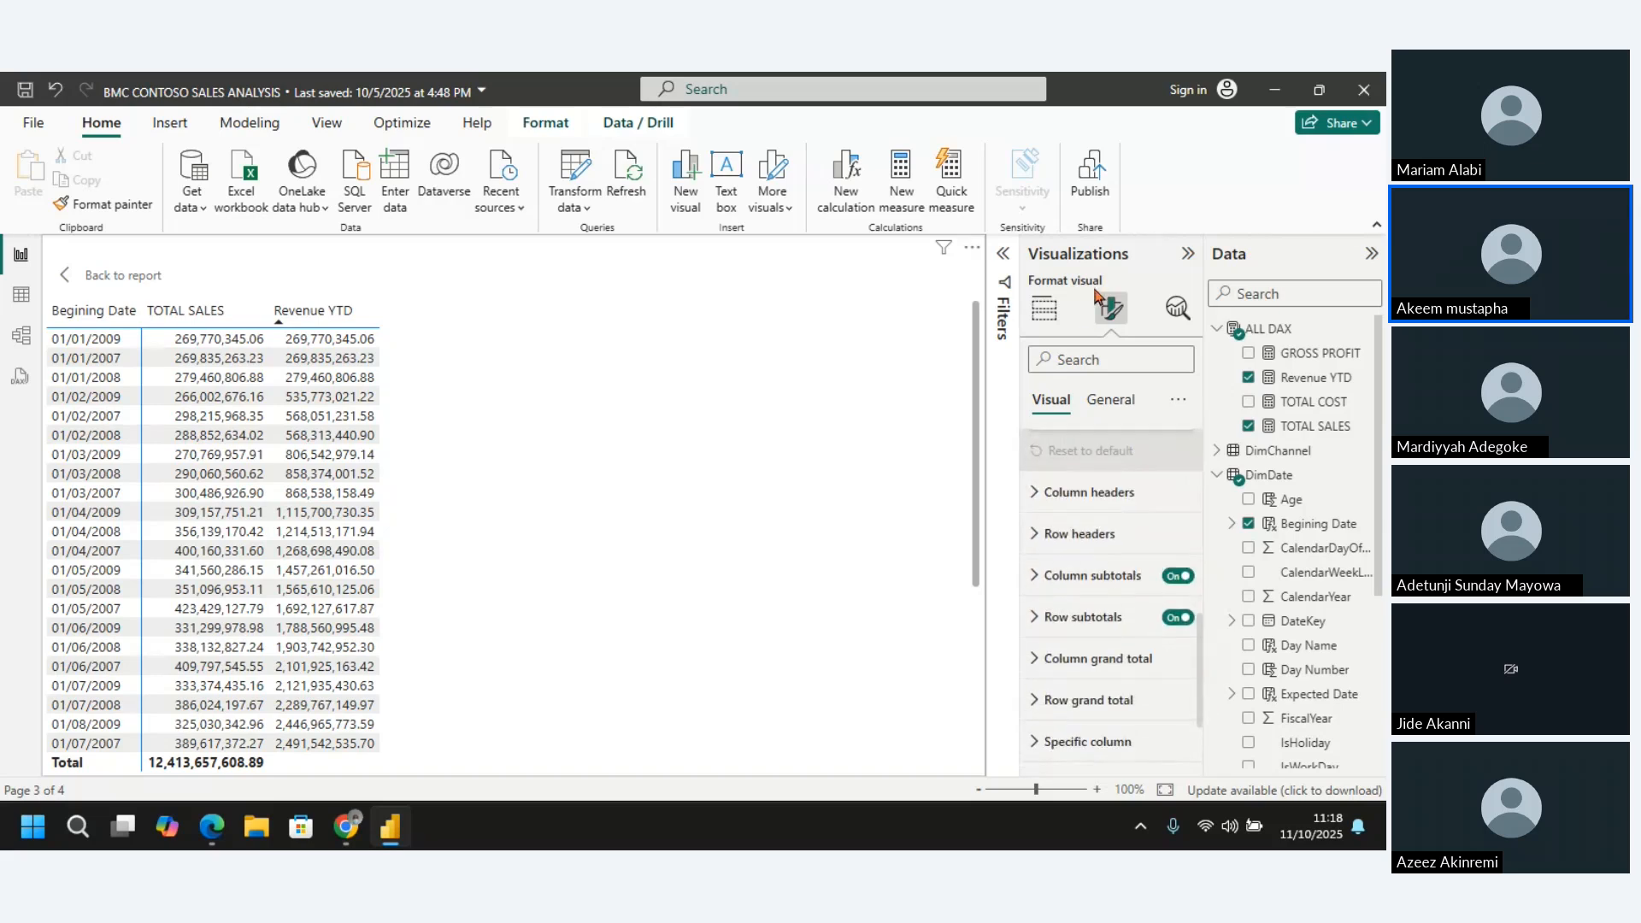
# Search the matrix's format options for "condit" and turn on data bars for the Revenue YTD series
pyautogui.write('c')
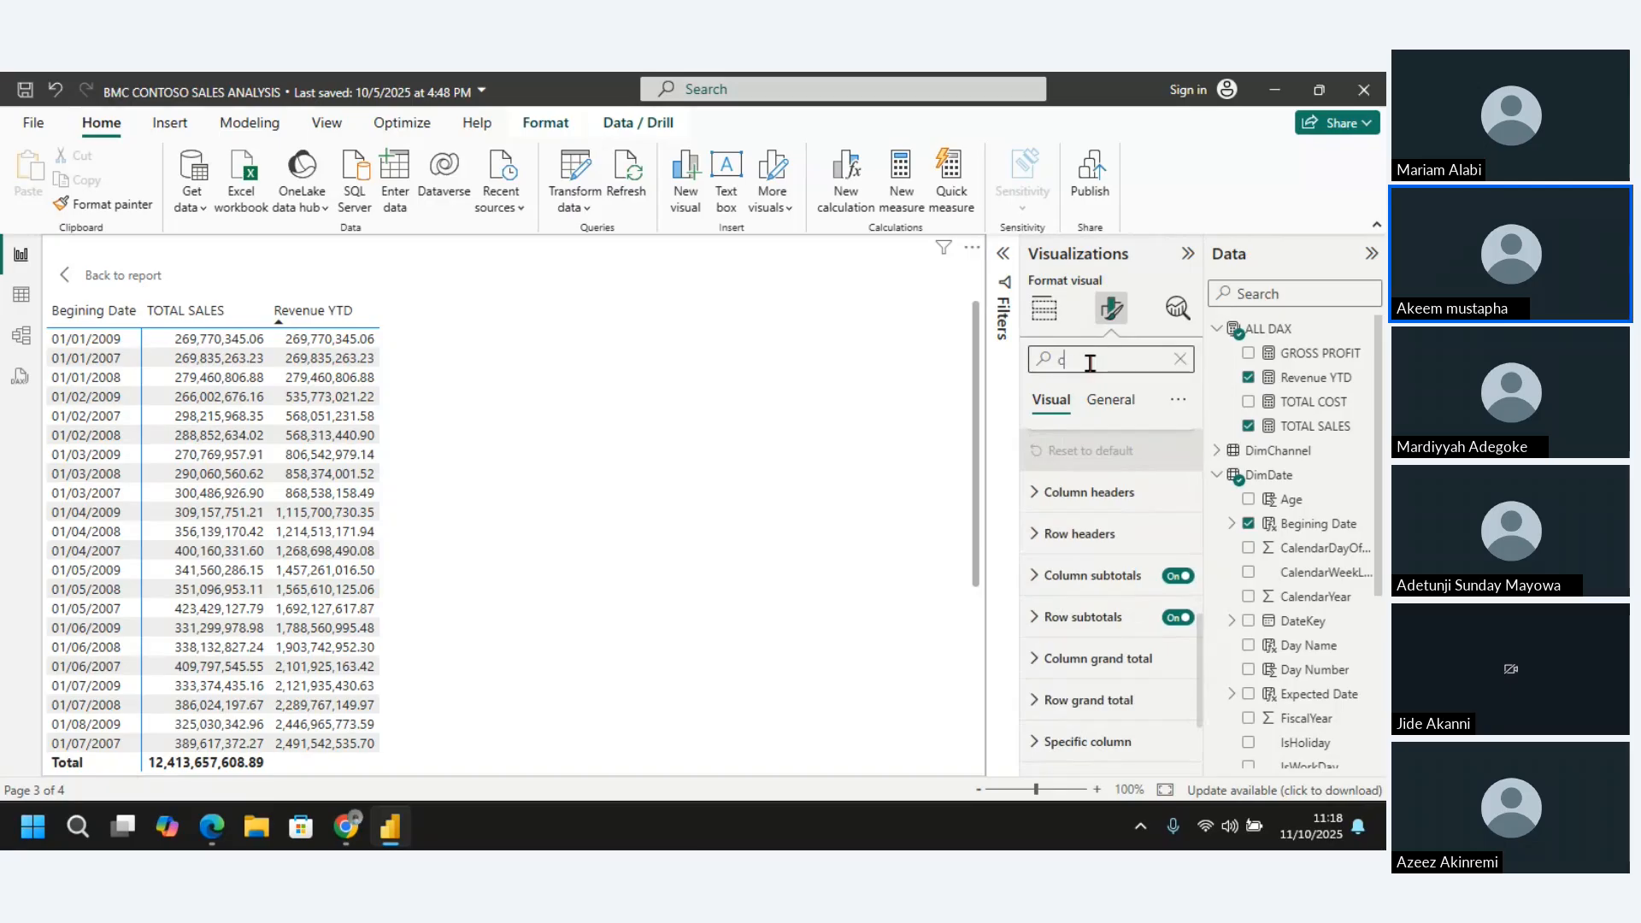
pyautogui.write('ond')
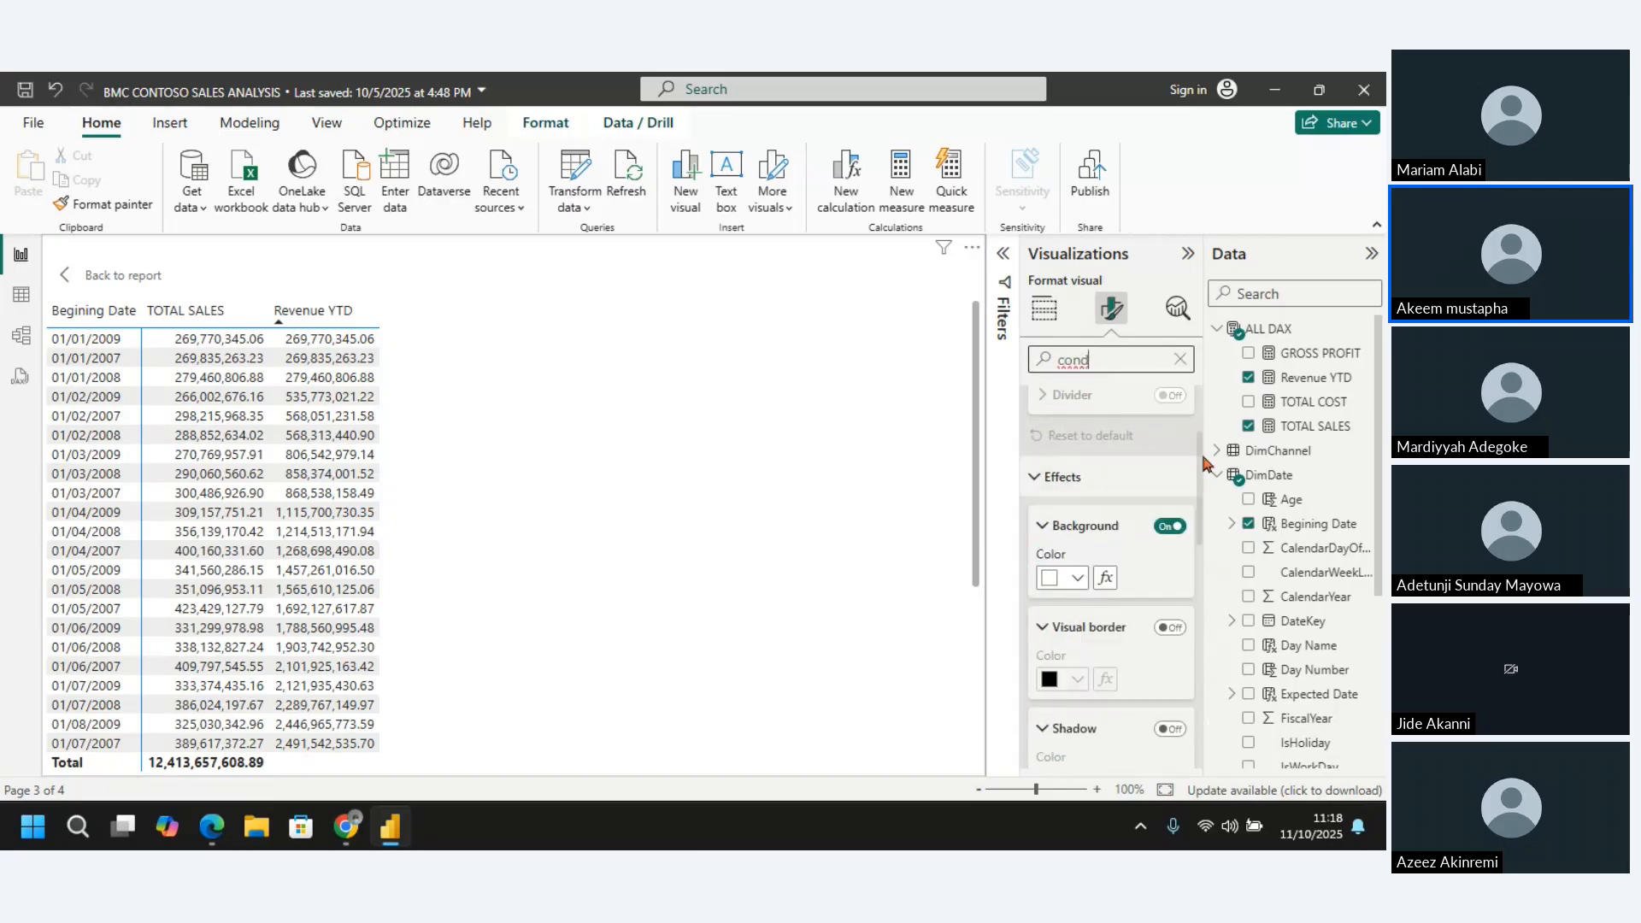
pyautogui.click(1197, 460)
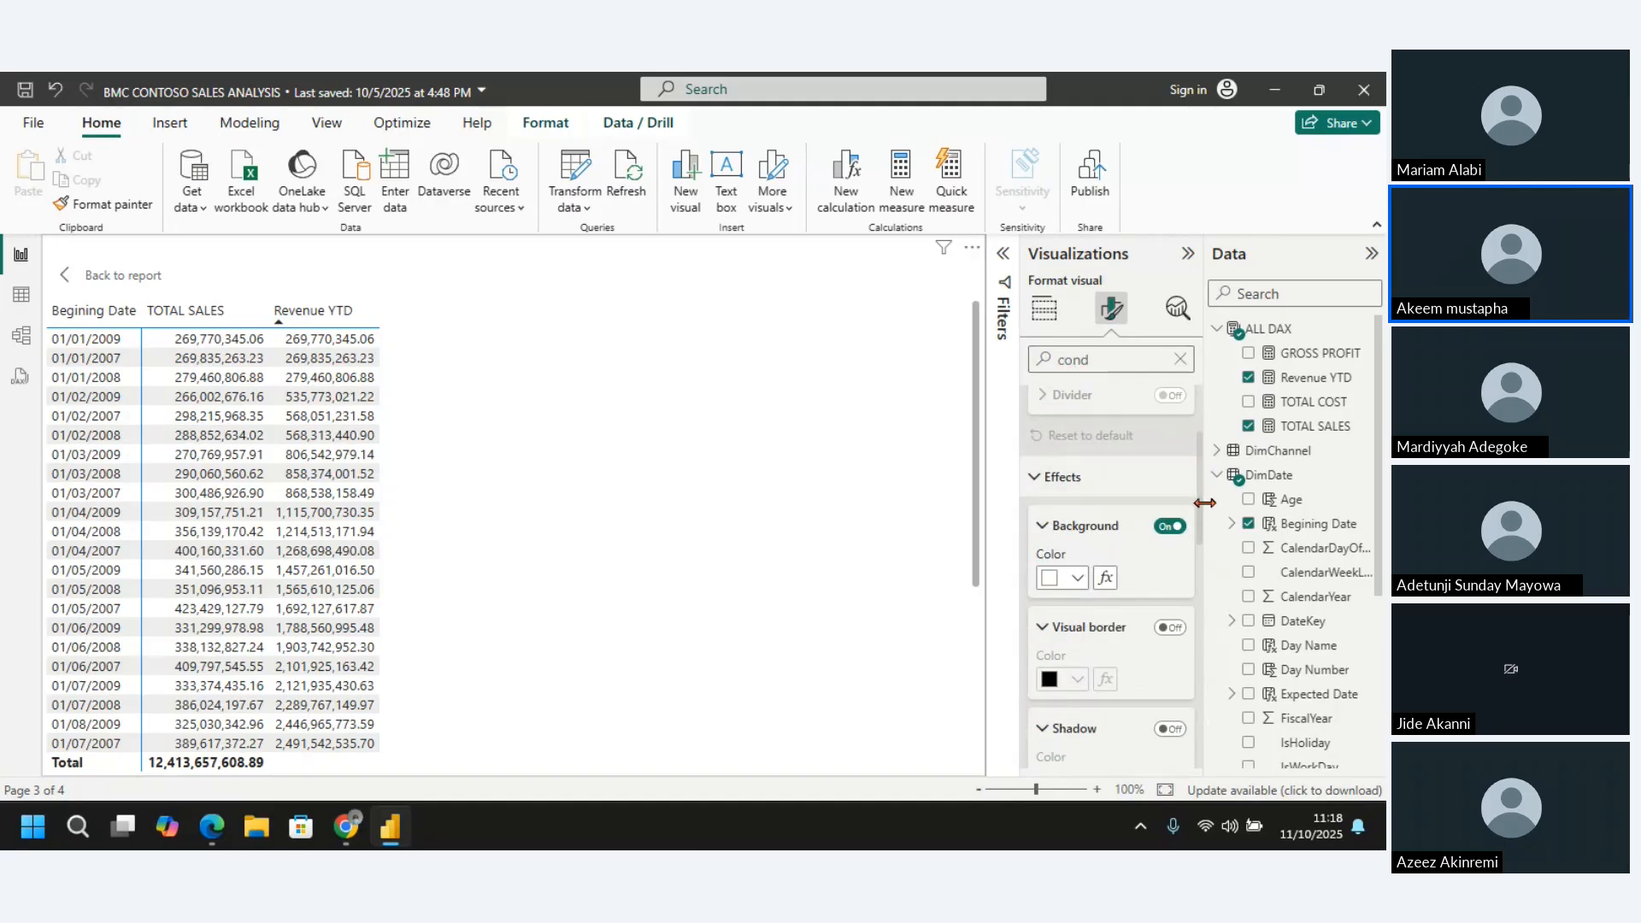
pyautogui.click(1119, 361)
pyautogui.write('it')
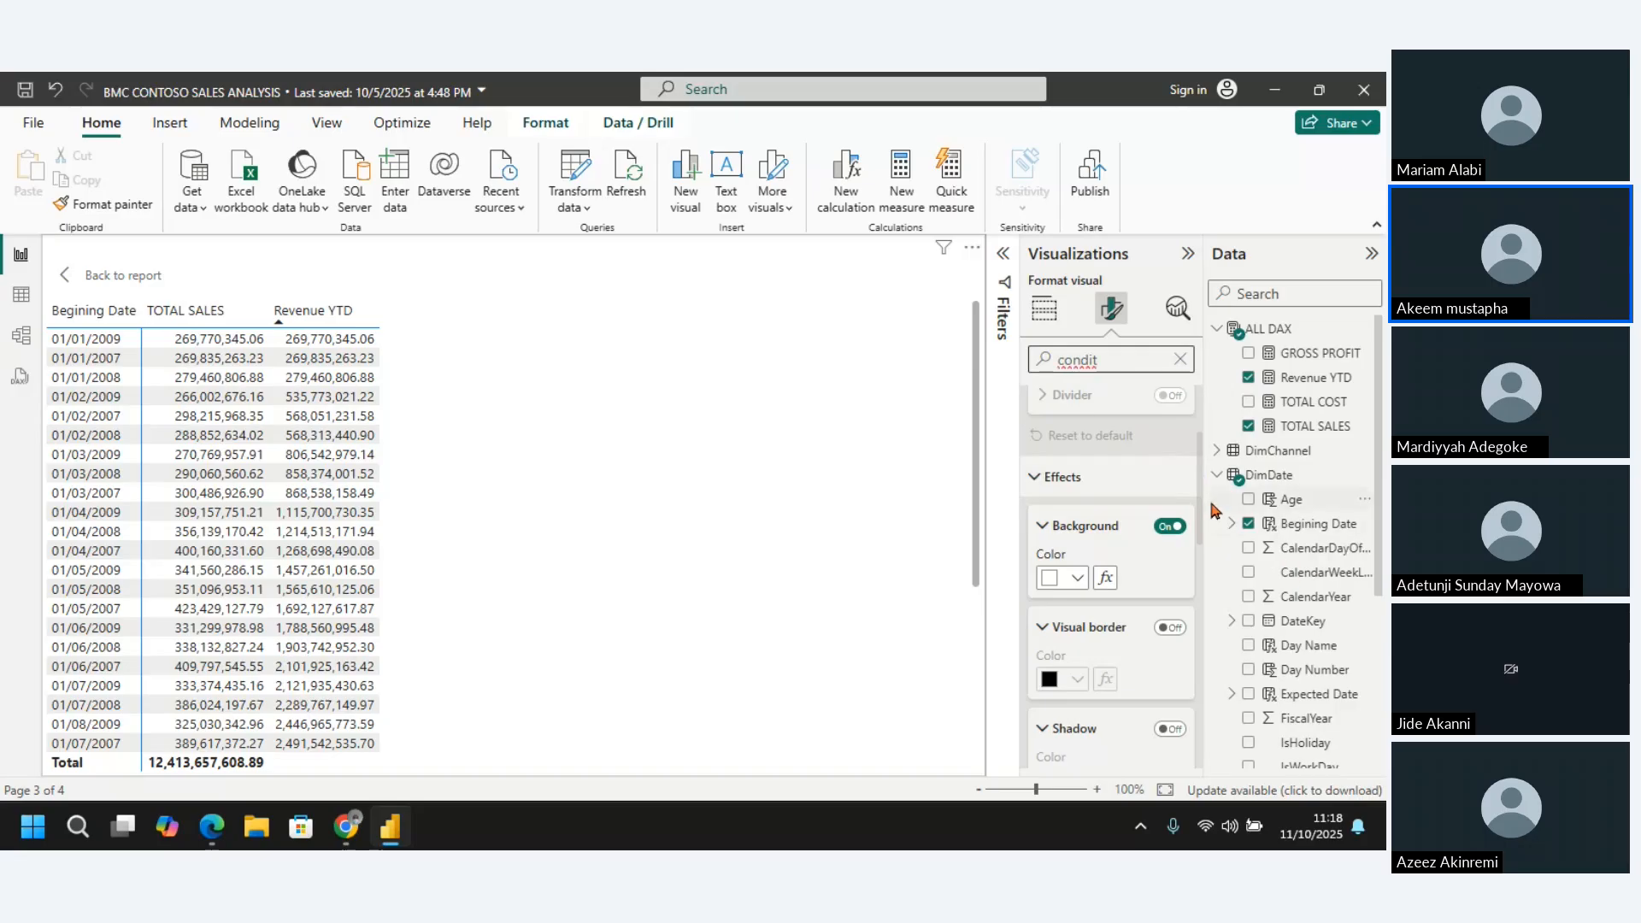
pyautogui.moveTo(1204, 503); pyautogui.dragTo(1225, 724)
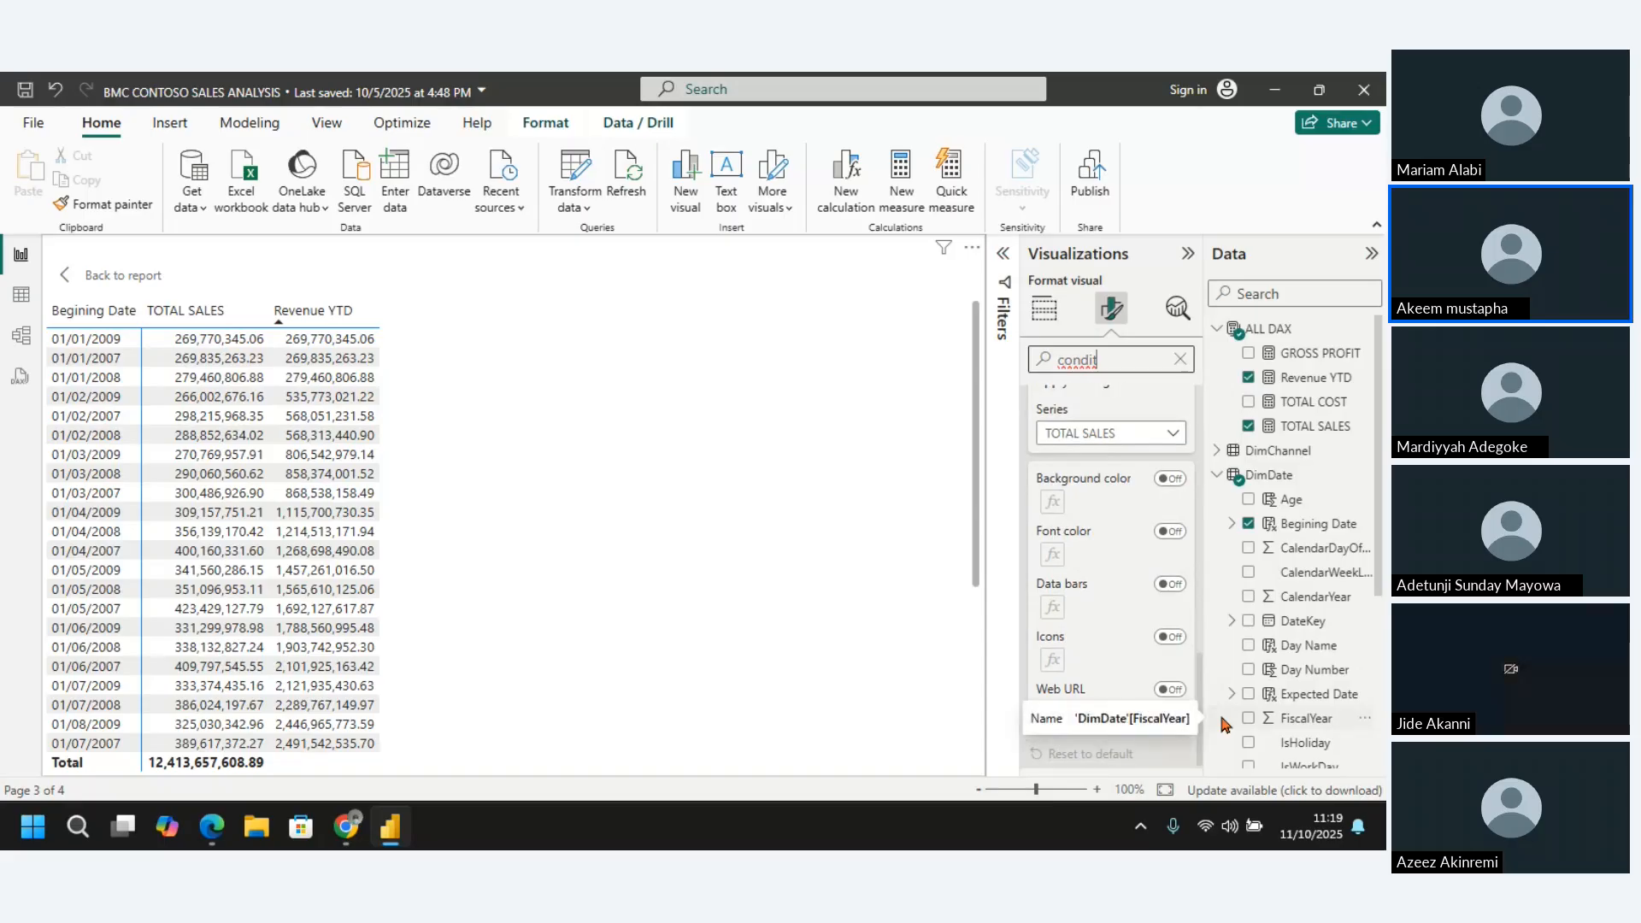
pyautogui.click(1178, 429)
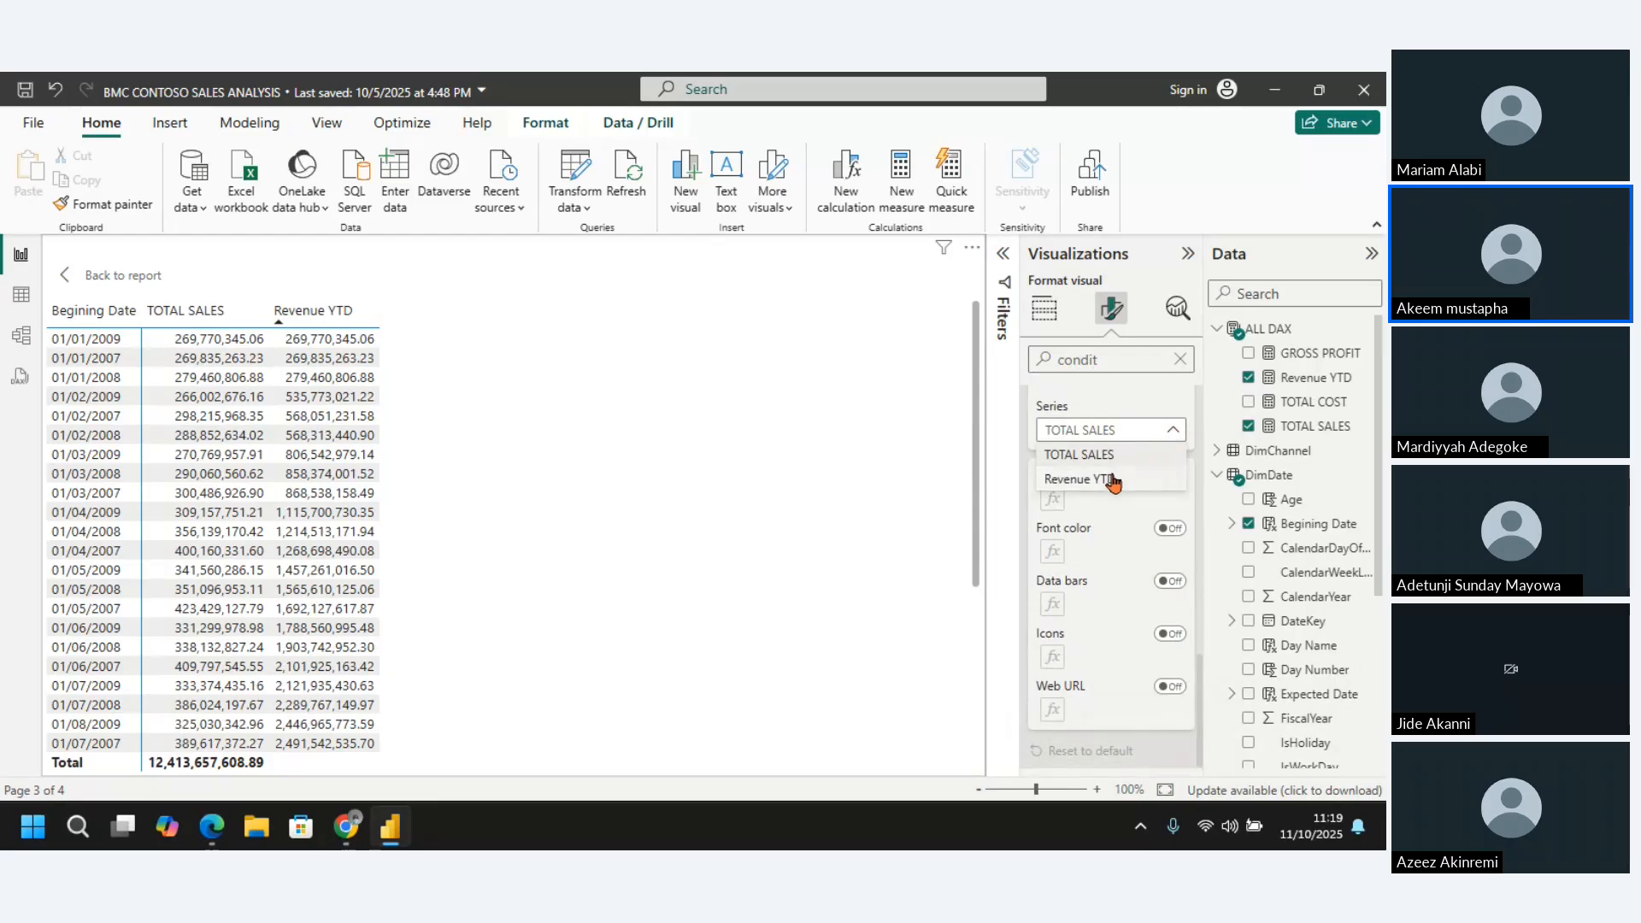
pyautogui.click(1110, 479)
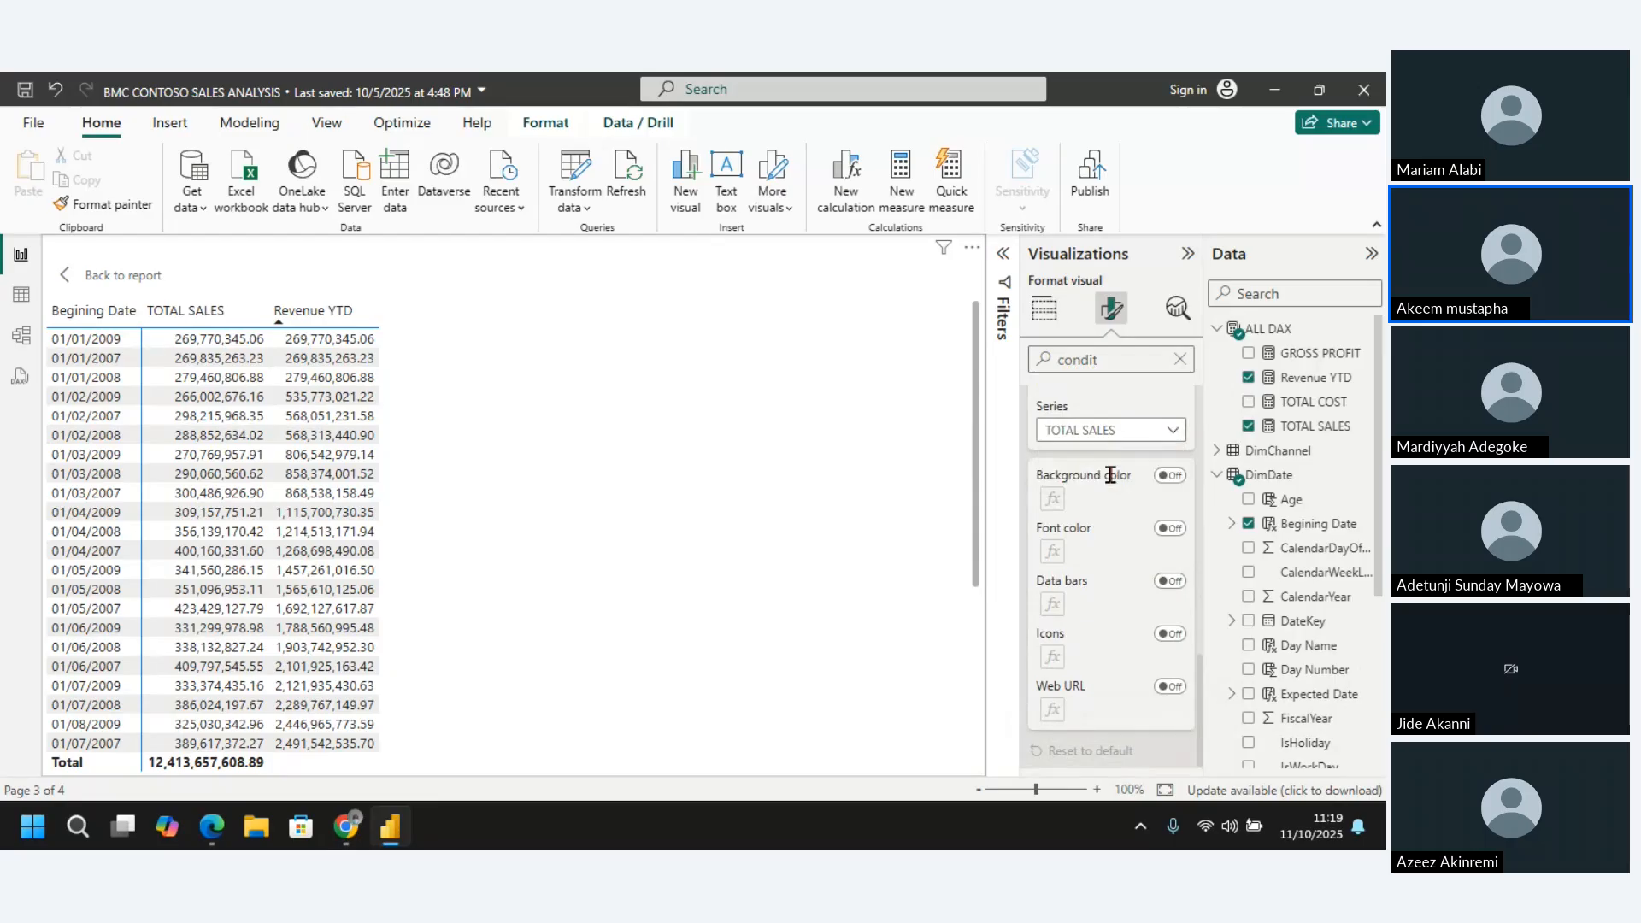
pyautogui.click(1176, 584)
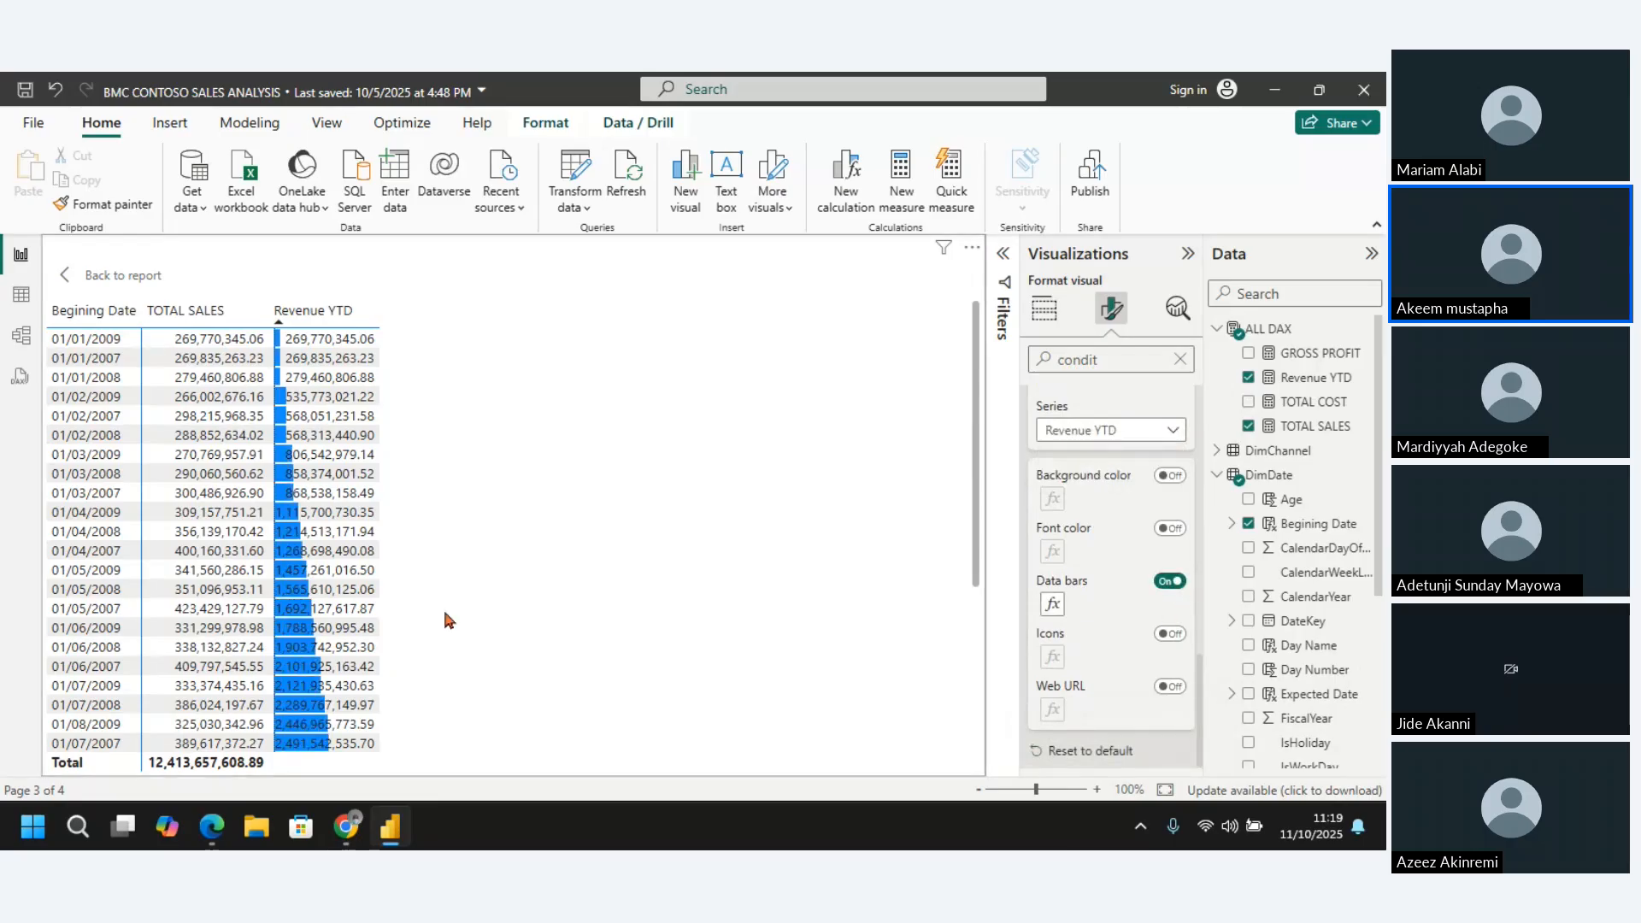
# Sort the matrix by Begining Date in ascending order
pyautogui.moveTo(974, 496)
pyautogui.mouseDown()
pyautogui.moveTo(985, 778)
pyautogui.moveTo(974, 508)
pyautogui.mouseUp()
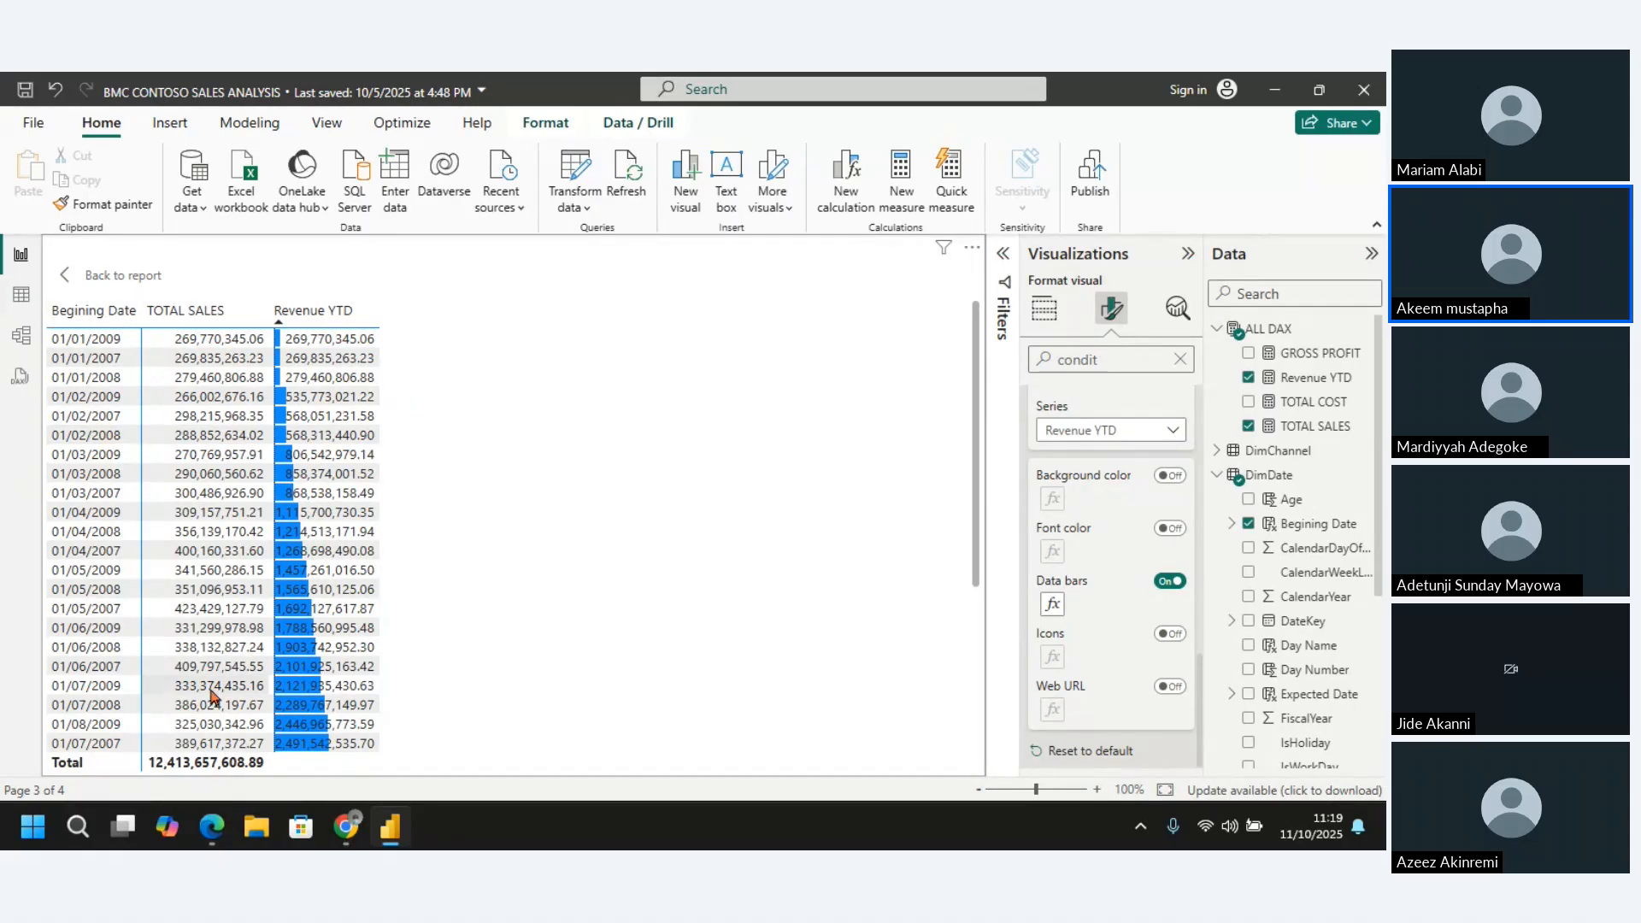
pyautogui.click(97, 313)
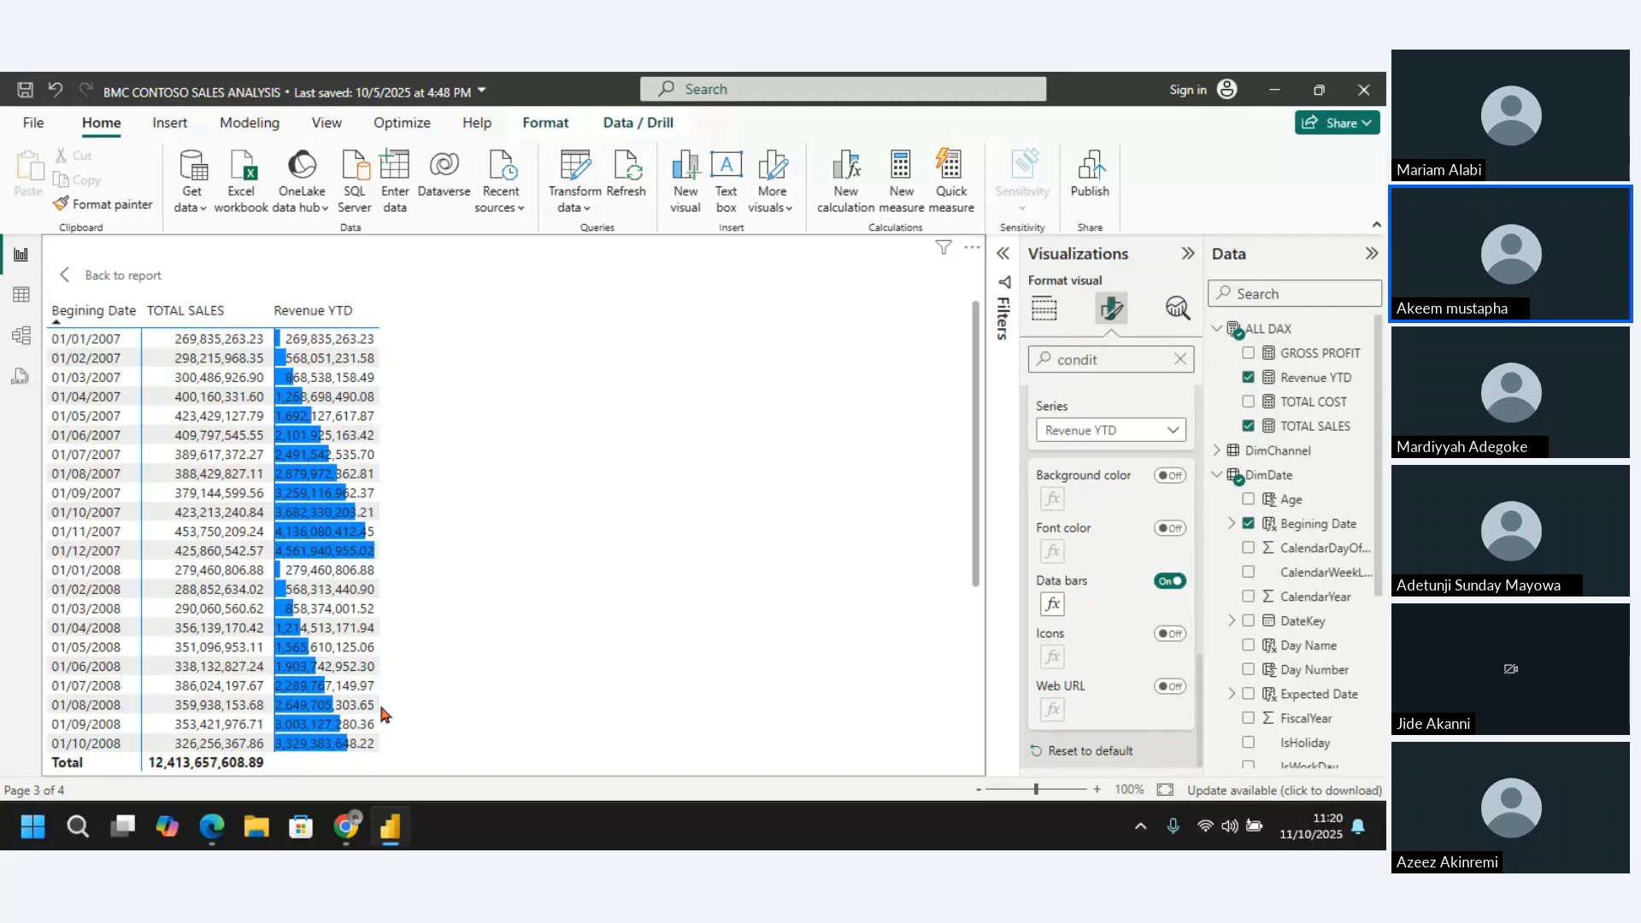
# Return from focus mode to Page 3 and narrow the matrix to fit its three columns
pyautogui.click(113, 275)
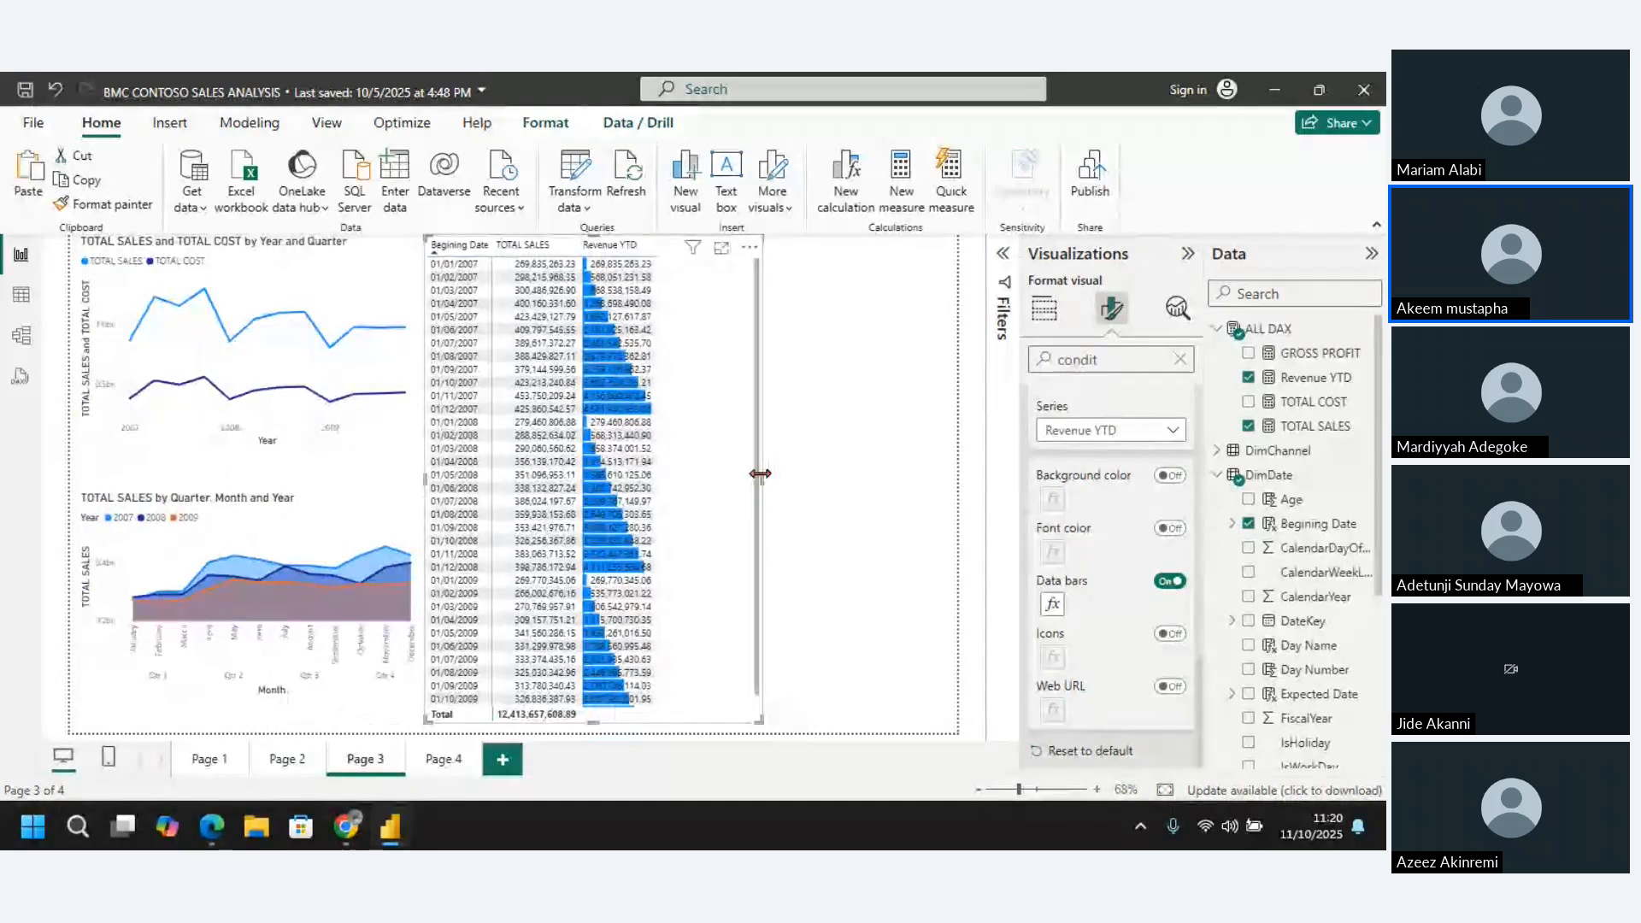
pyautogui.moveTo(760, 474); pyautogui.dragTo(676, 502)
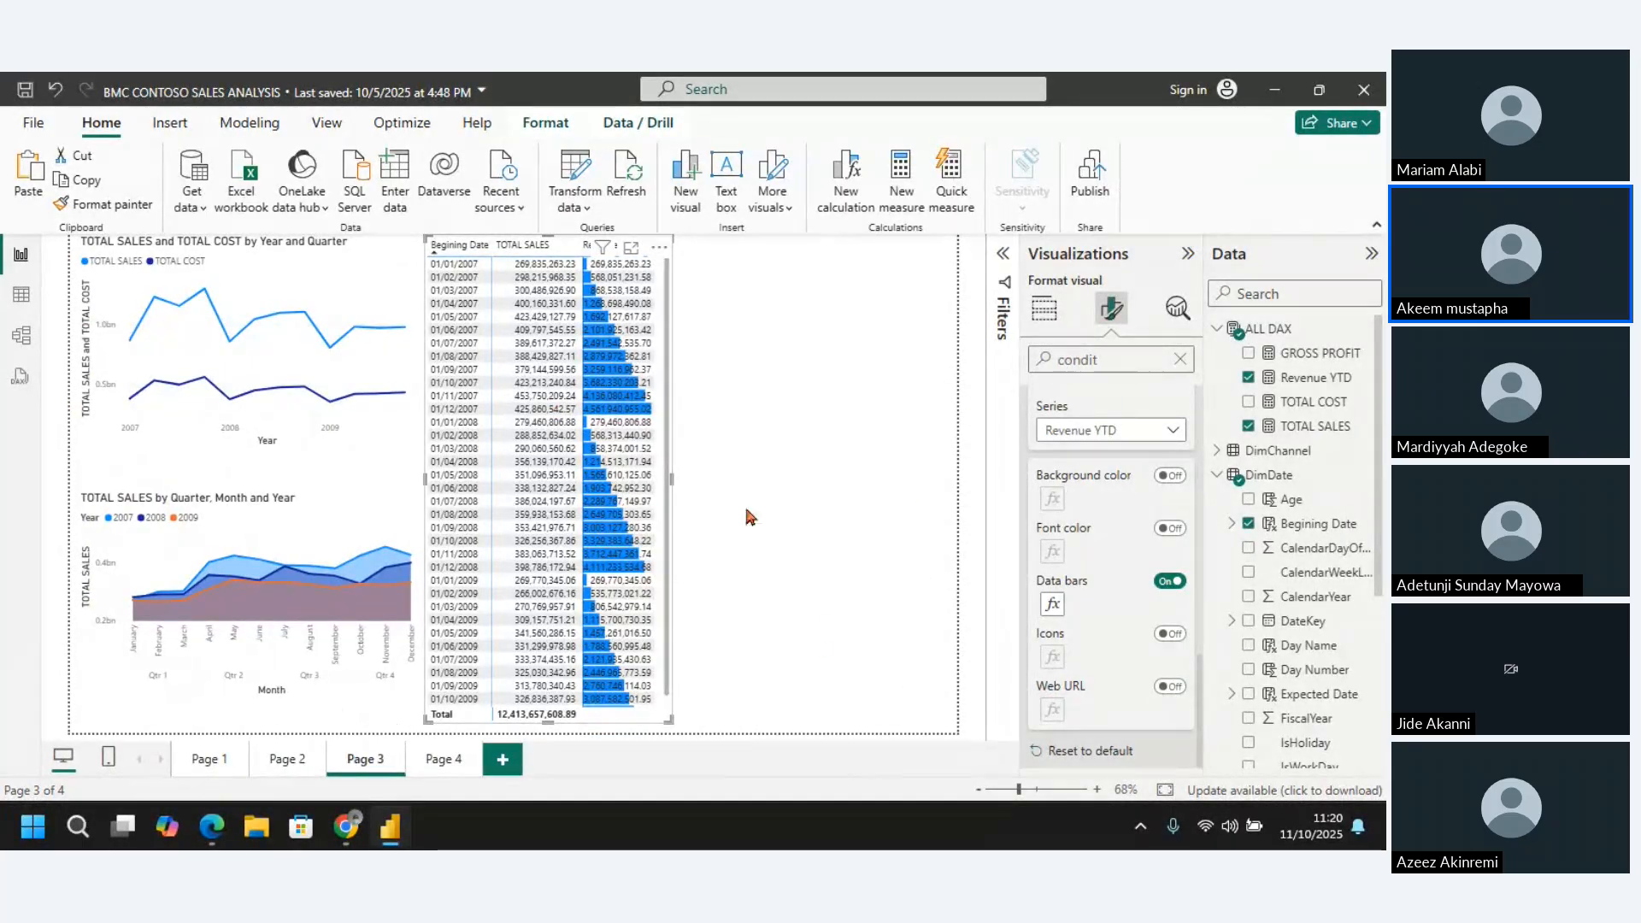
pyautogui.click(785, 465)
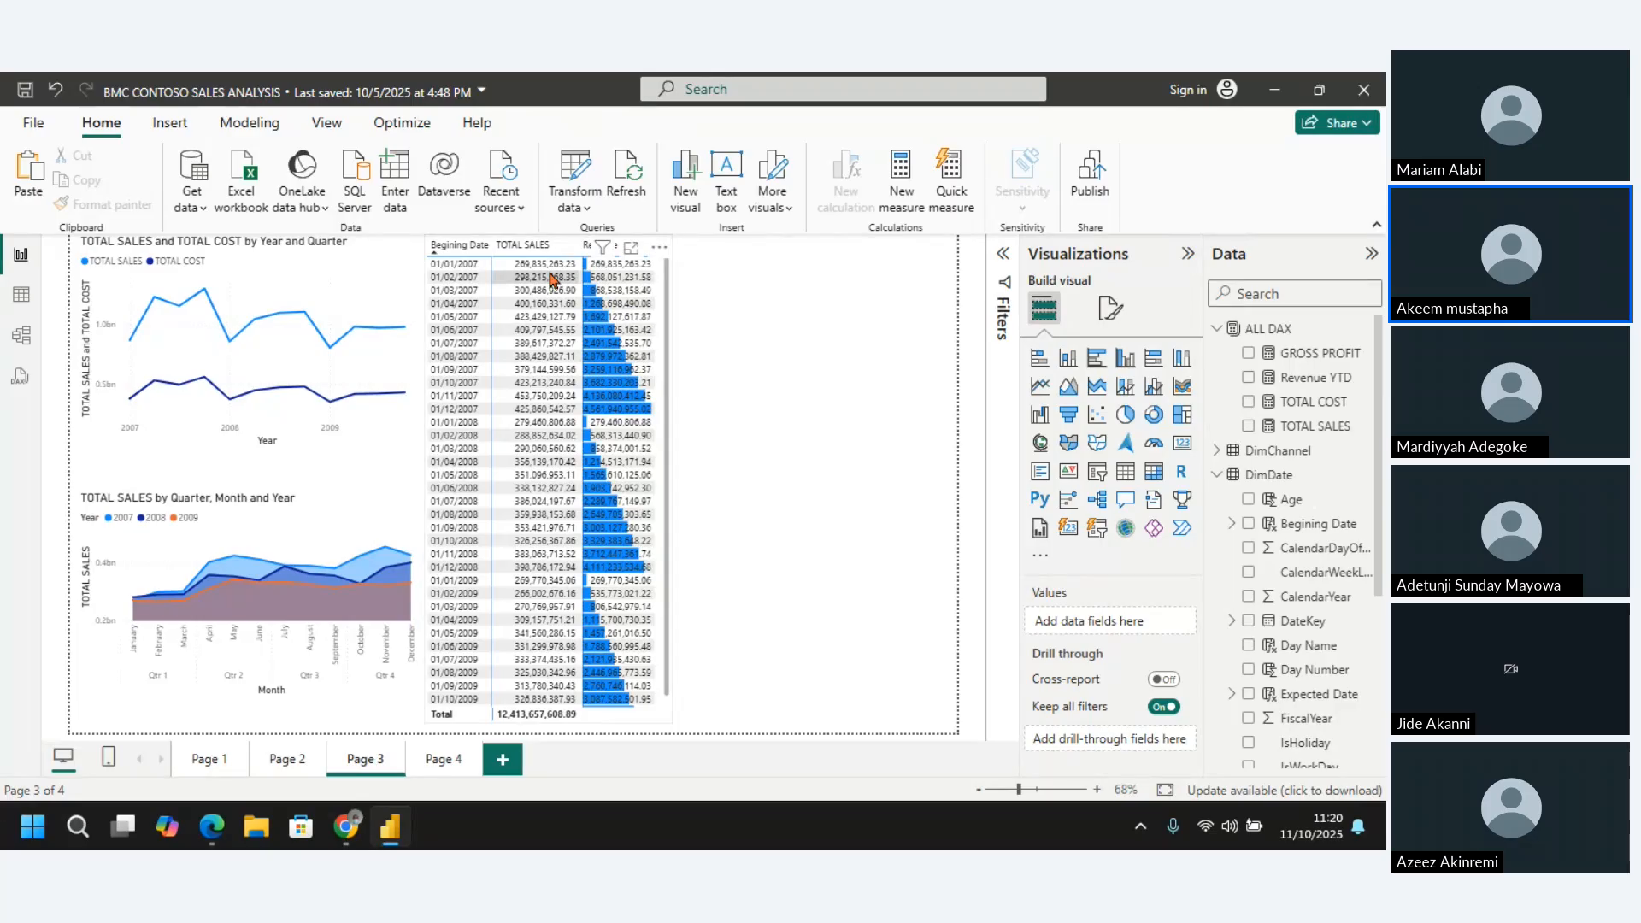
# Create a new measure in the ALL DAX table and name it Last Month Revenue
pyautogui.click(1279, 330)
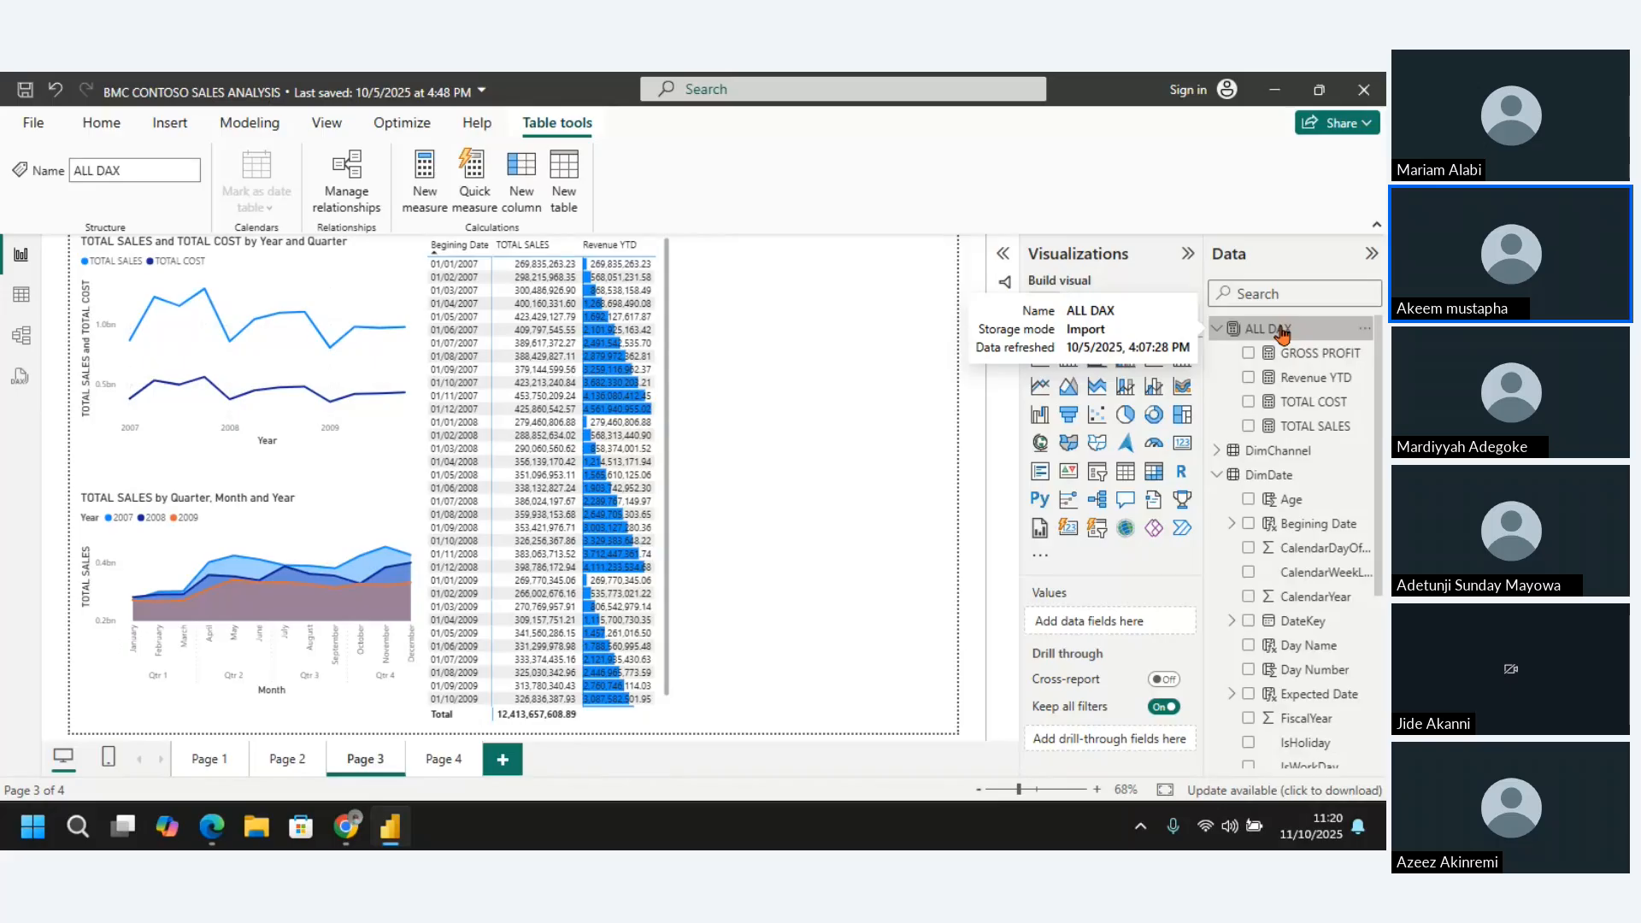
pyautogui.click(411, 169)
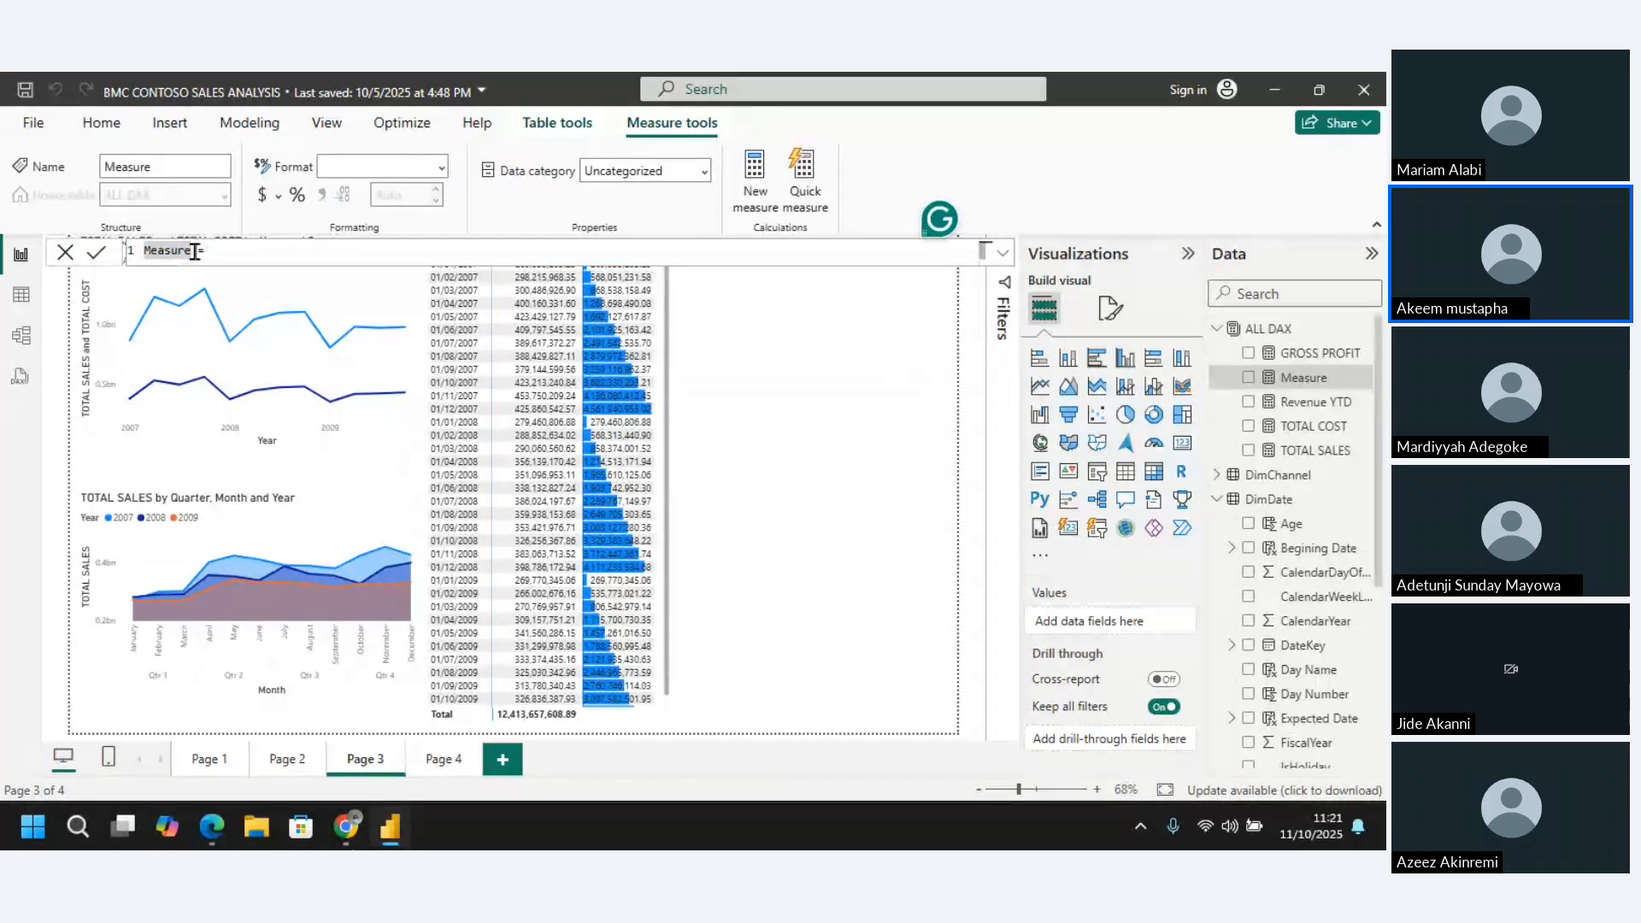
pyautogui.press('BackSpace')
pyautogui.write('Last M')
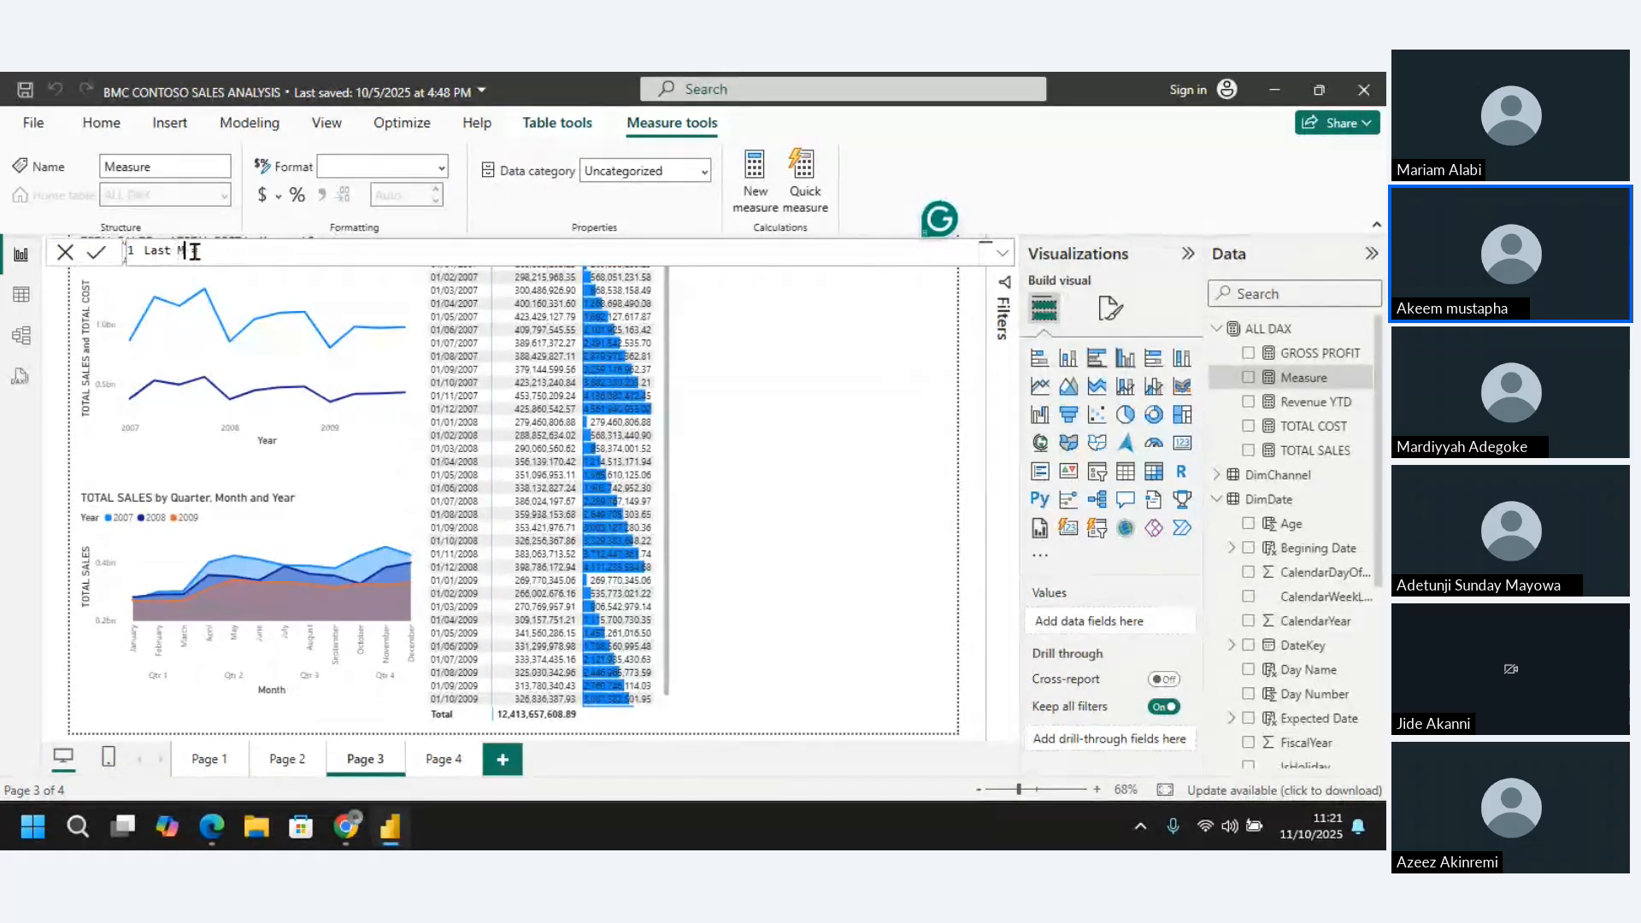
pyautogui.write('onth')
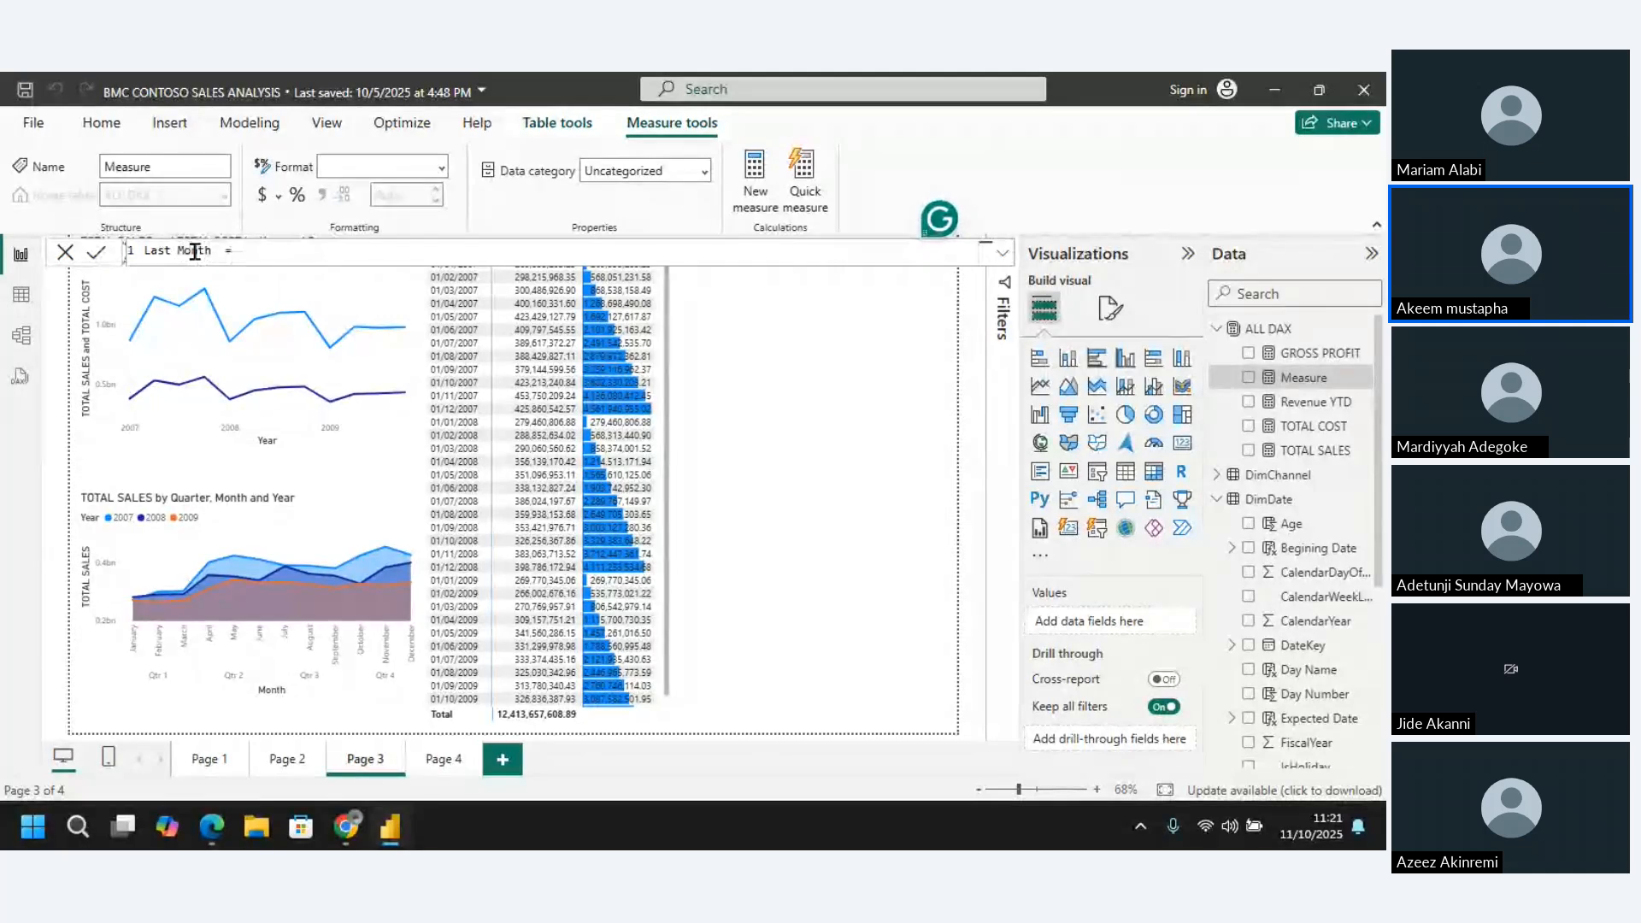
pyautogui.write(' Rev ')
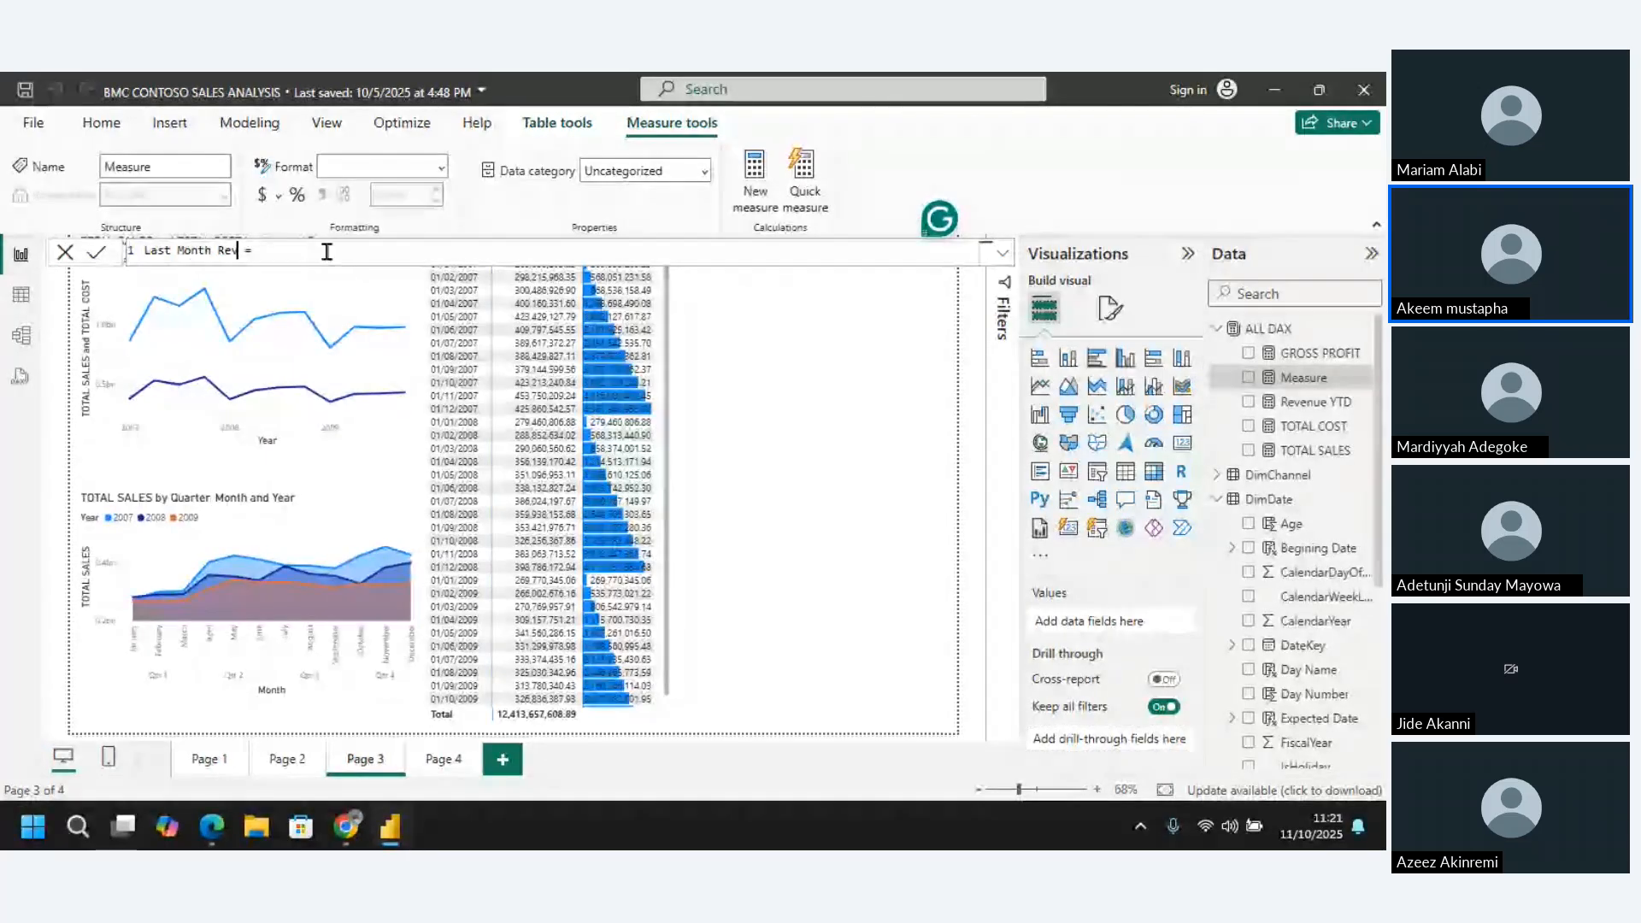
pyautogui.write('enue')
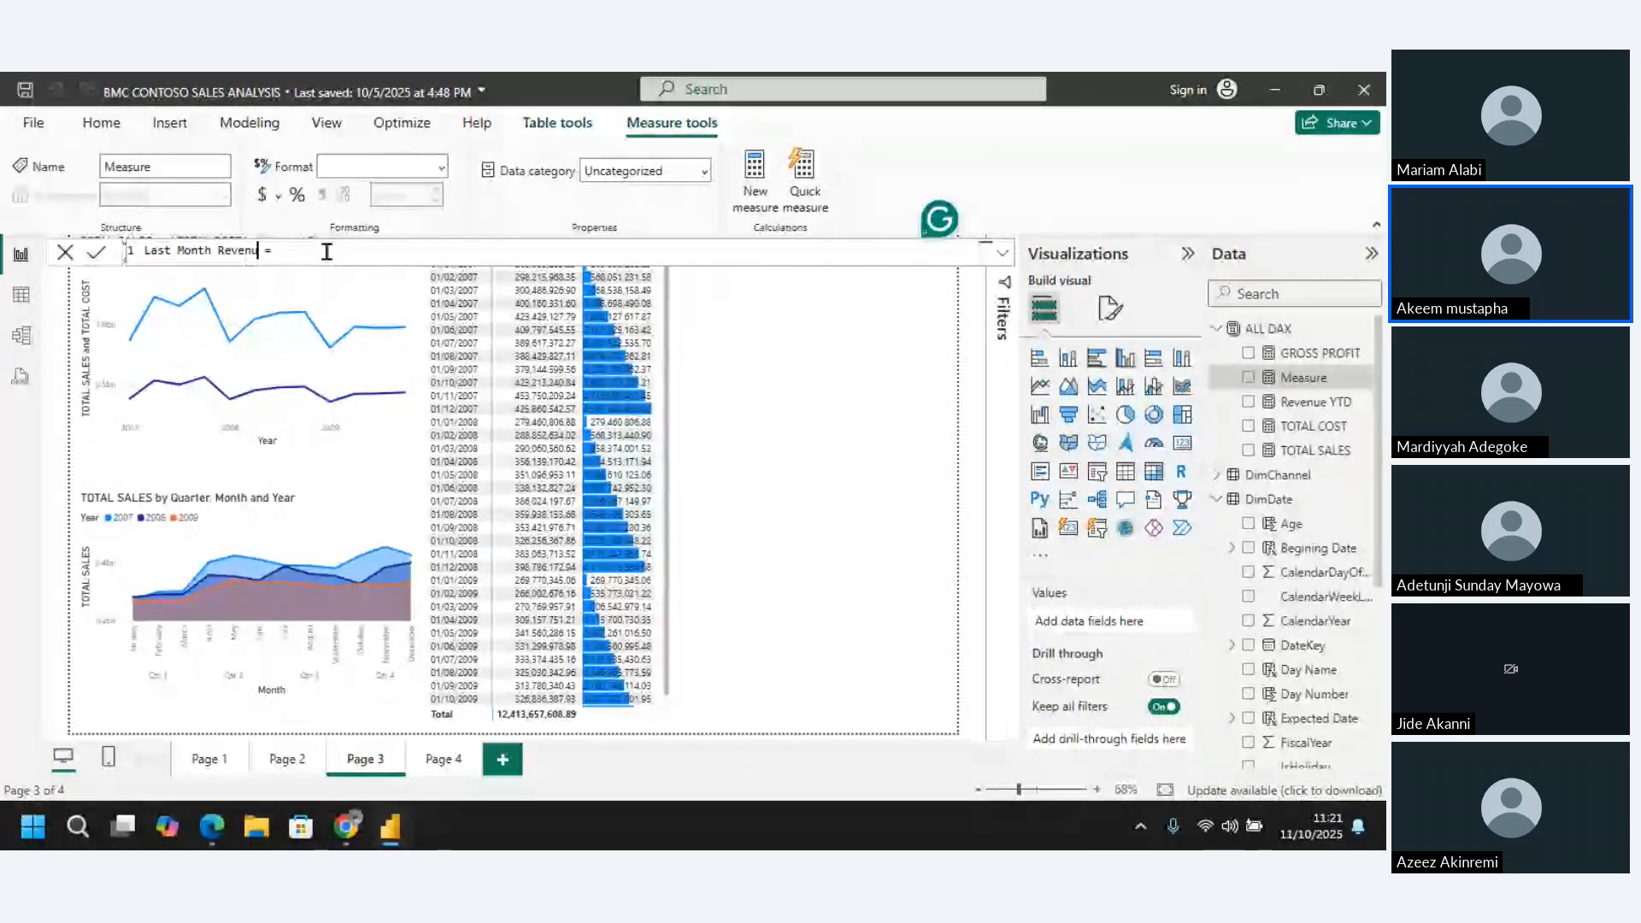
pyautogui.click(332, 256)
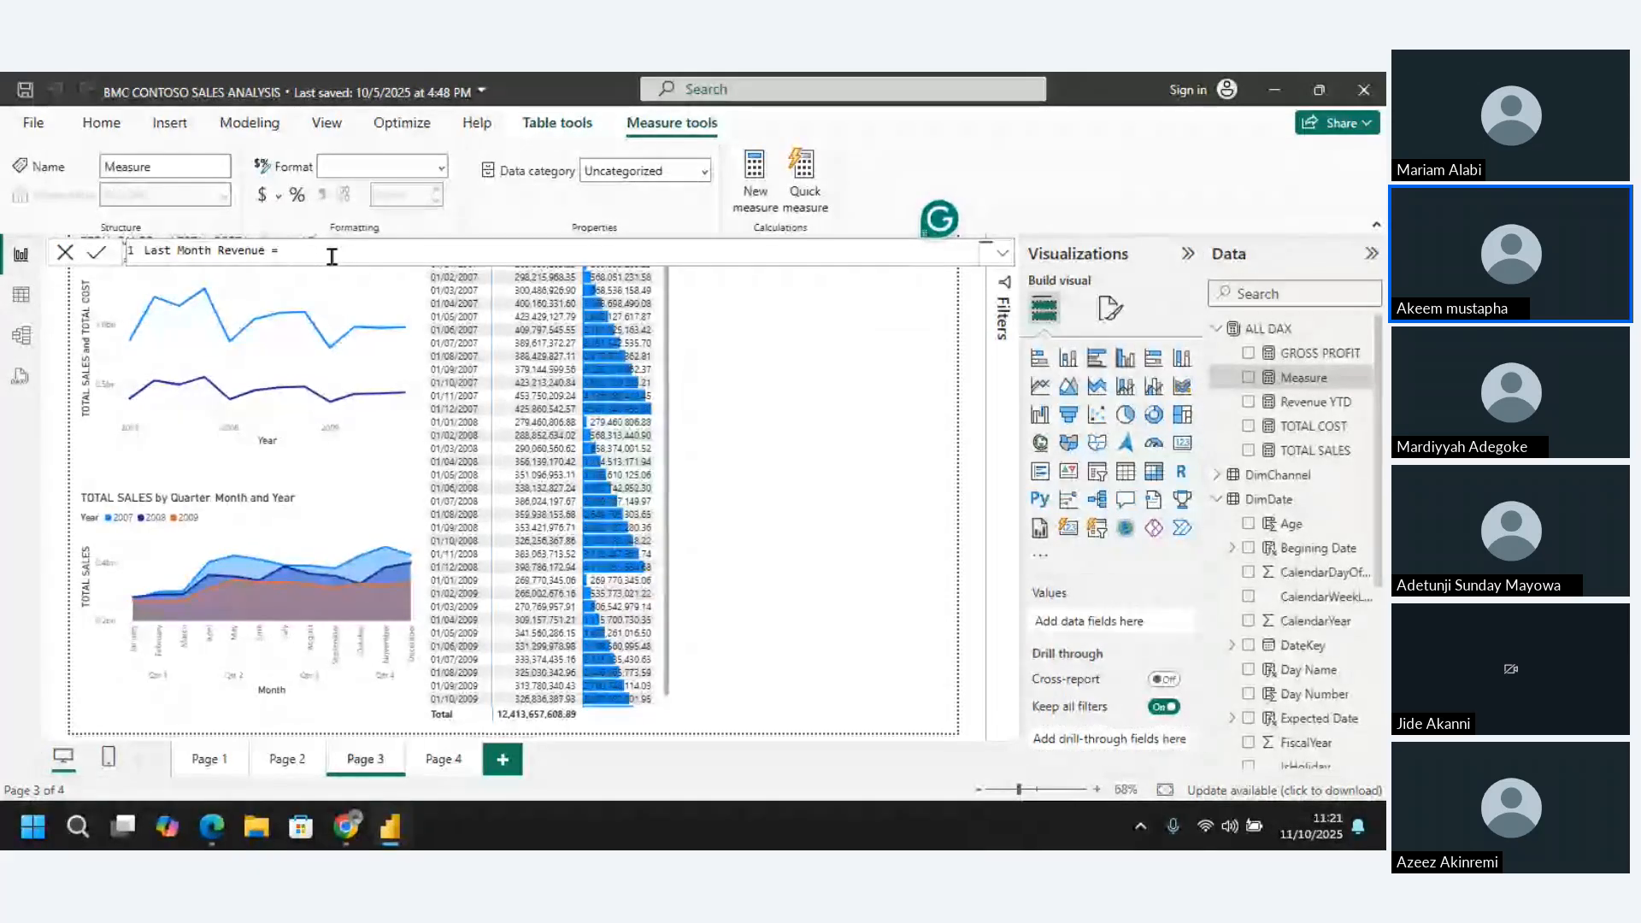
# Begin the Last Month Revenue formula with CALCULATE, using [TOTAL SALES] as the expression
pyautogui.write('ca')
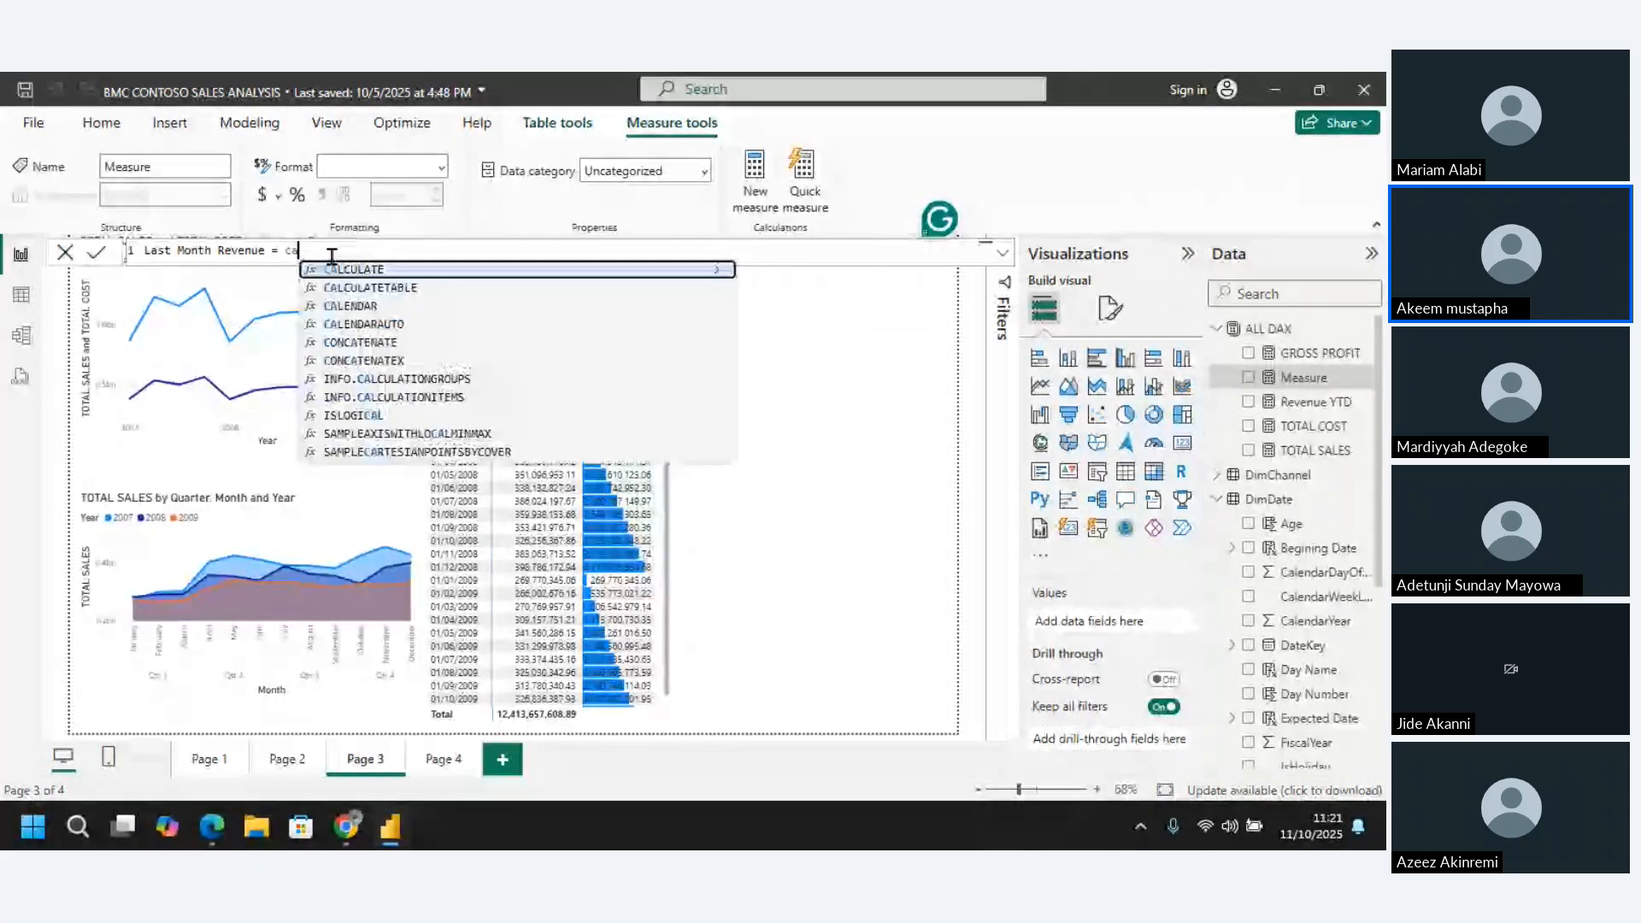
pyautogui.write('lcul')
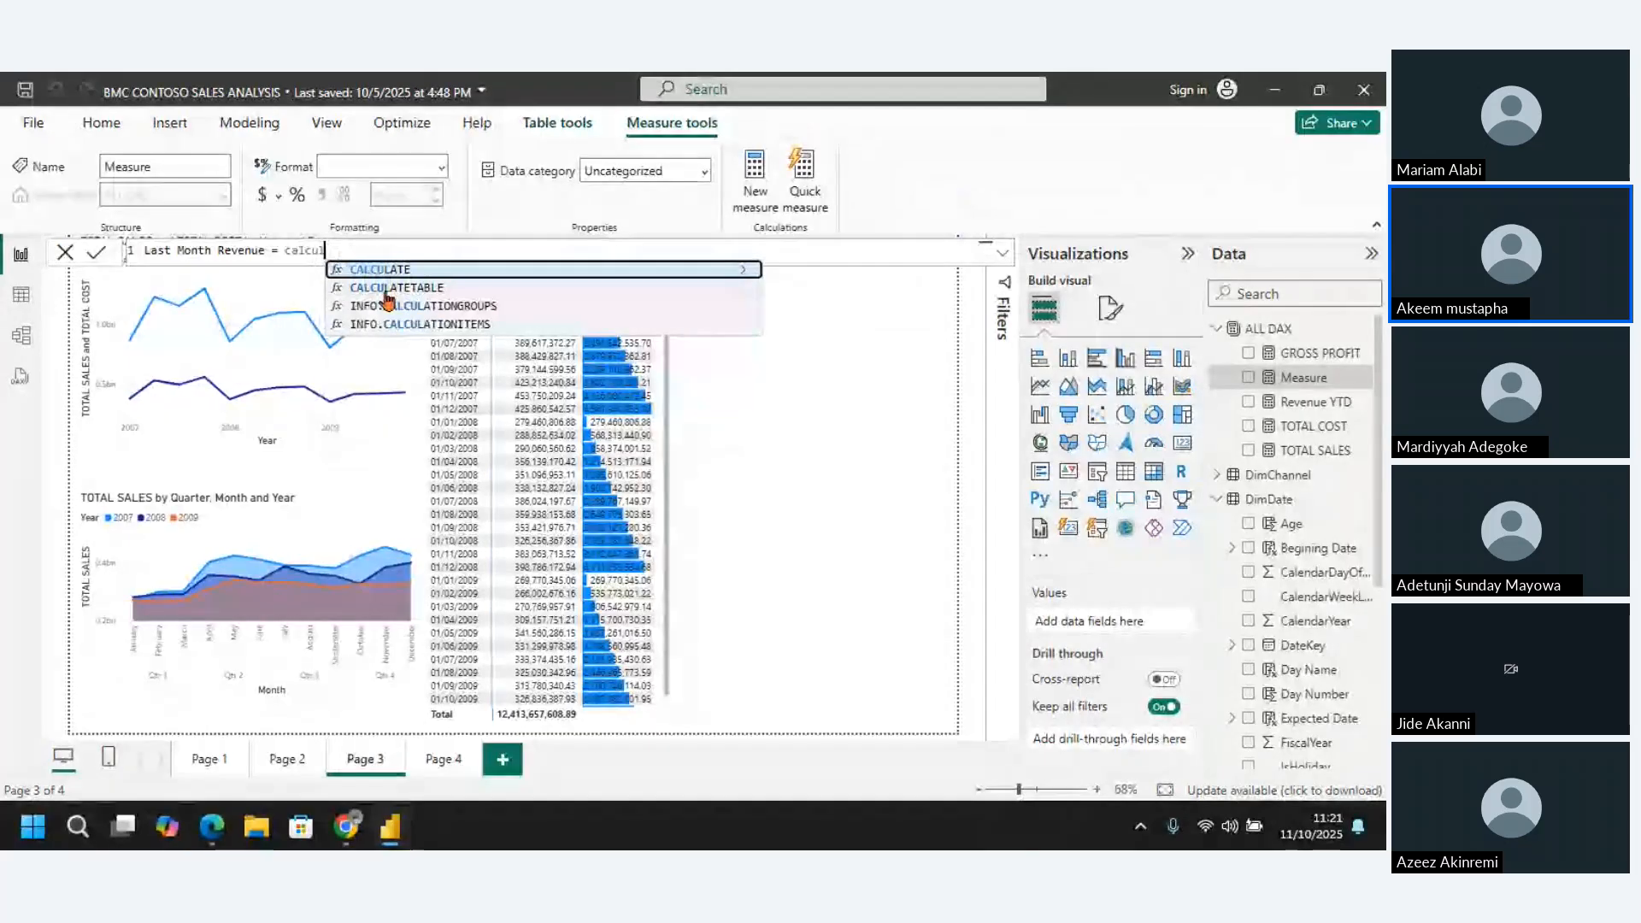
pyautogui.click(385, 270)
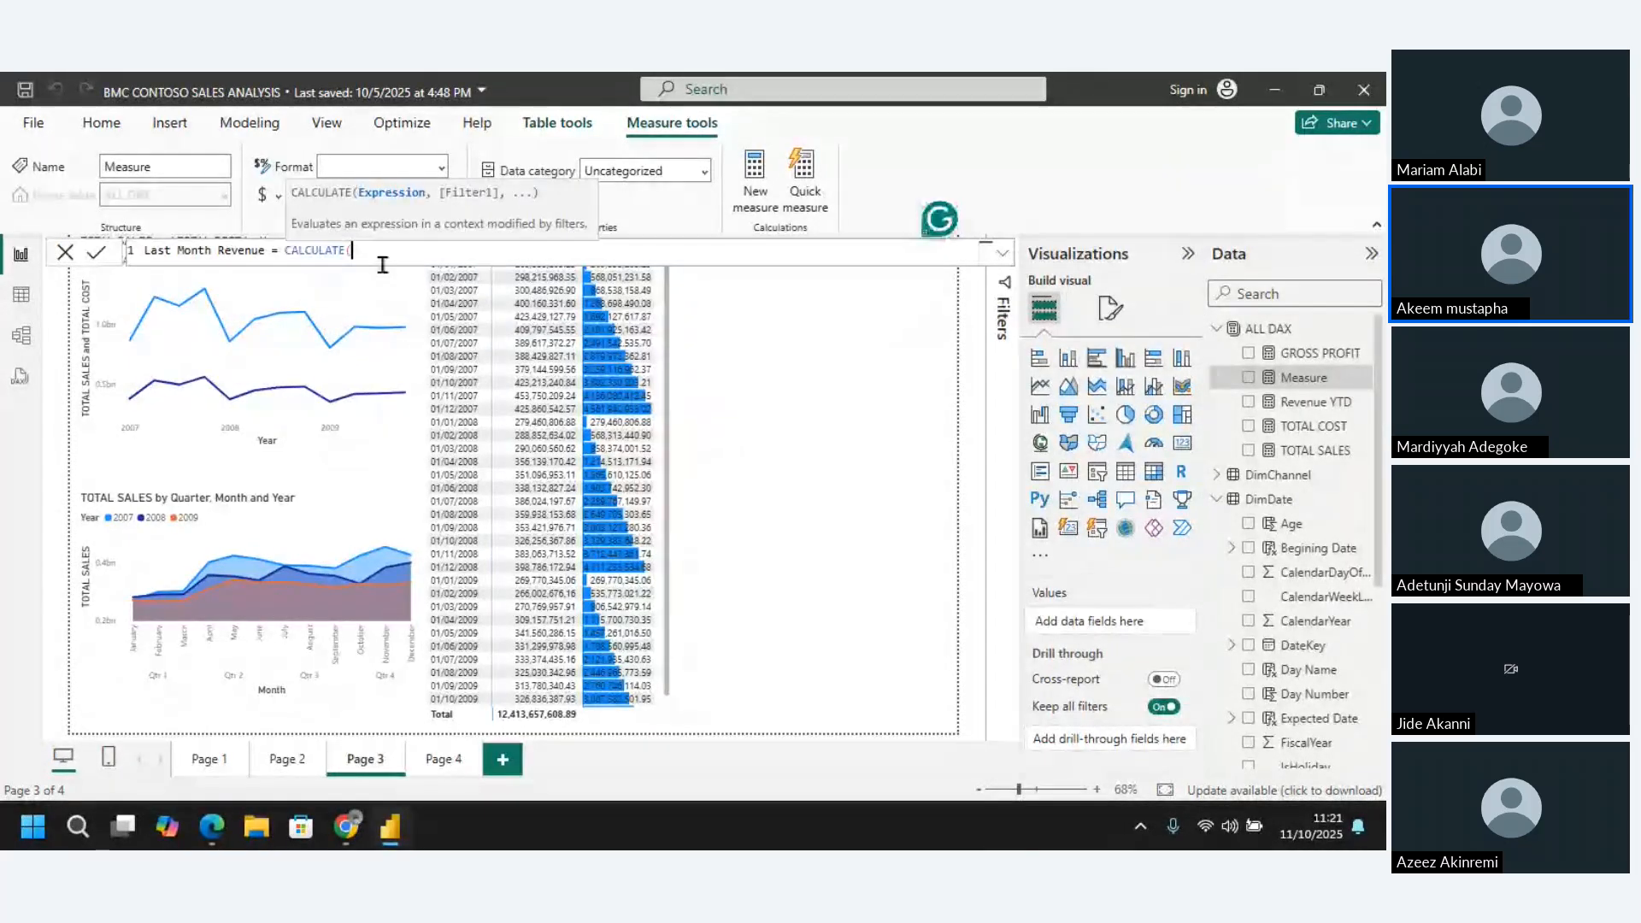
pyautogui.write('total')
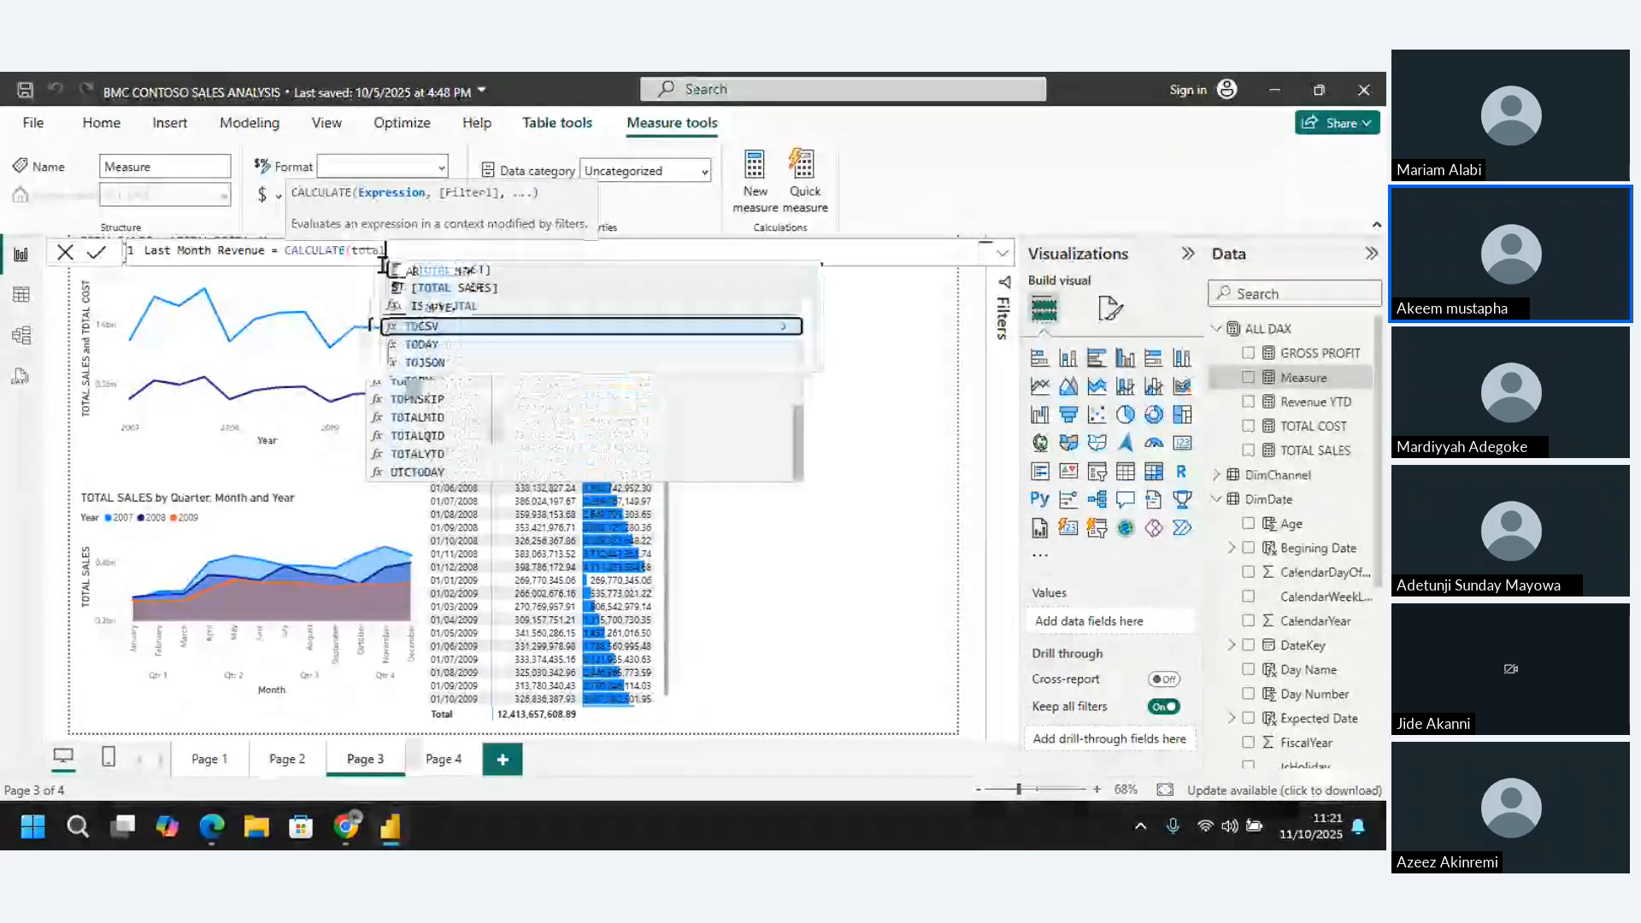
pyautogui.click(432, 289)
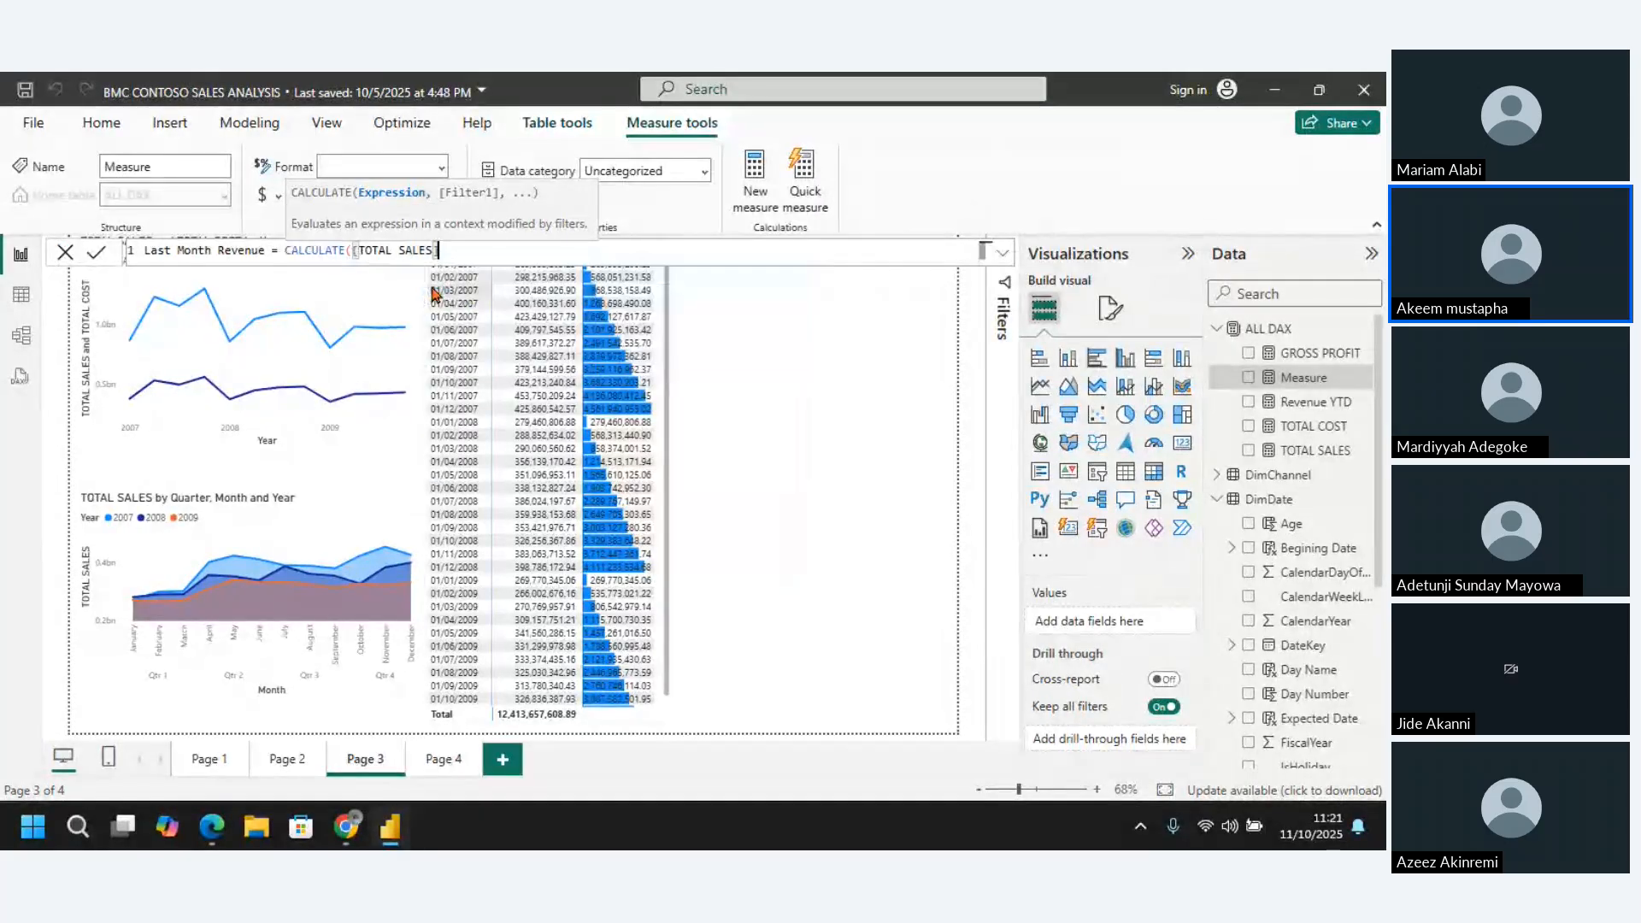
pyautogui.write(',')
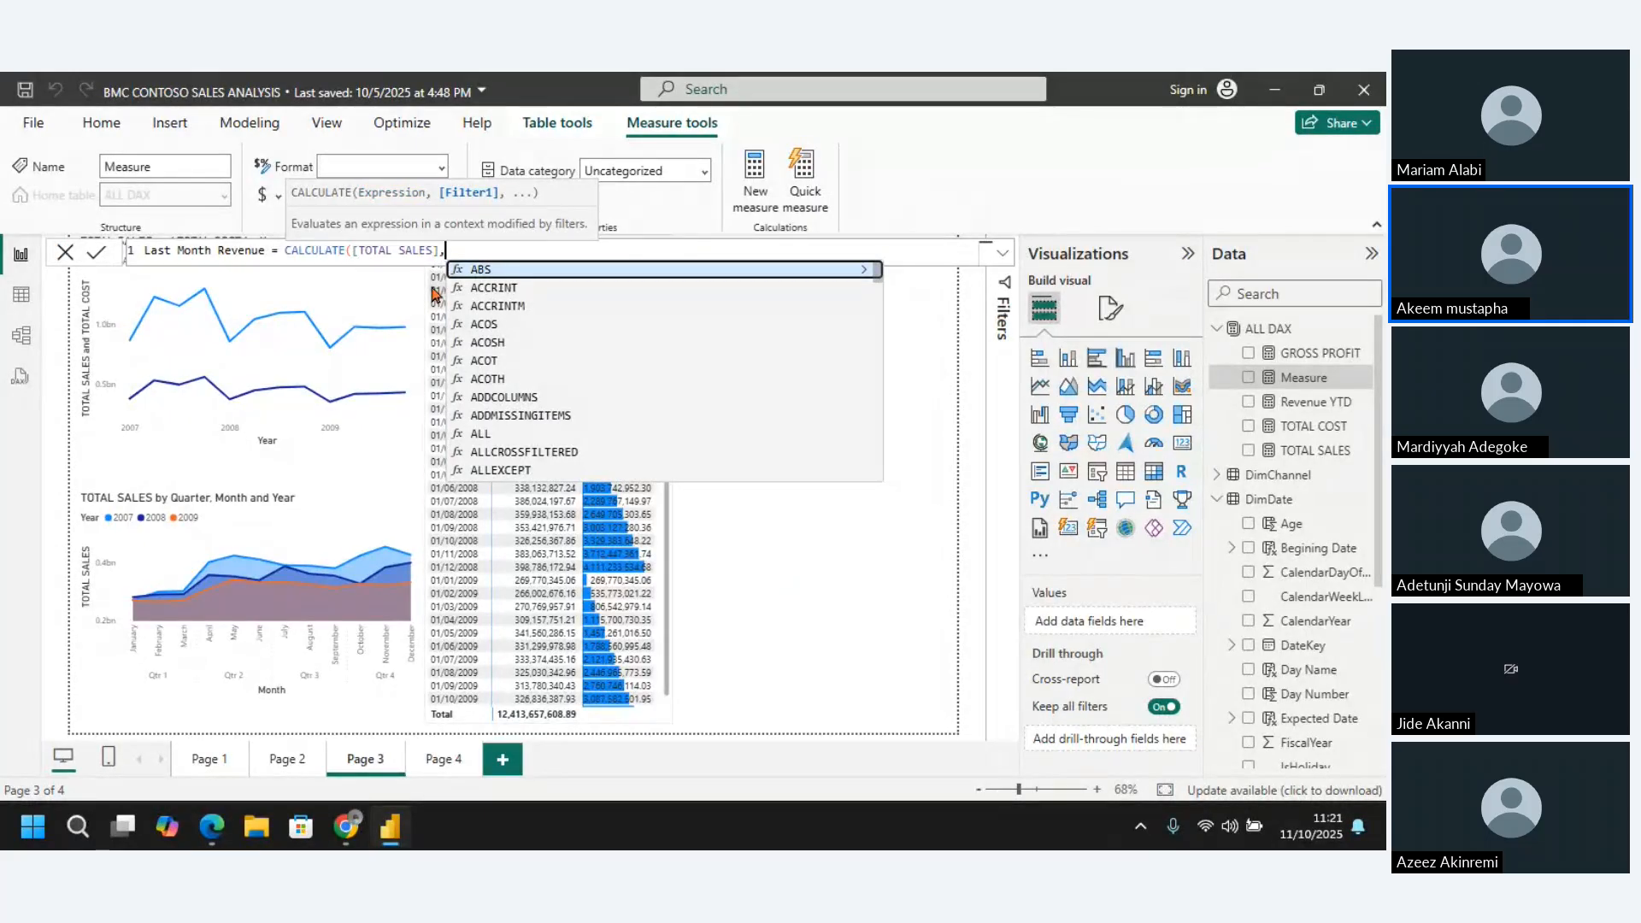
# Add a DATEADD filter to the CALCULATE formula, with DimDate[DateKey] as its dates argument
pyautogui.write('date')
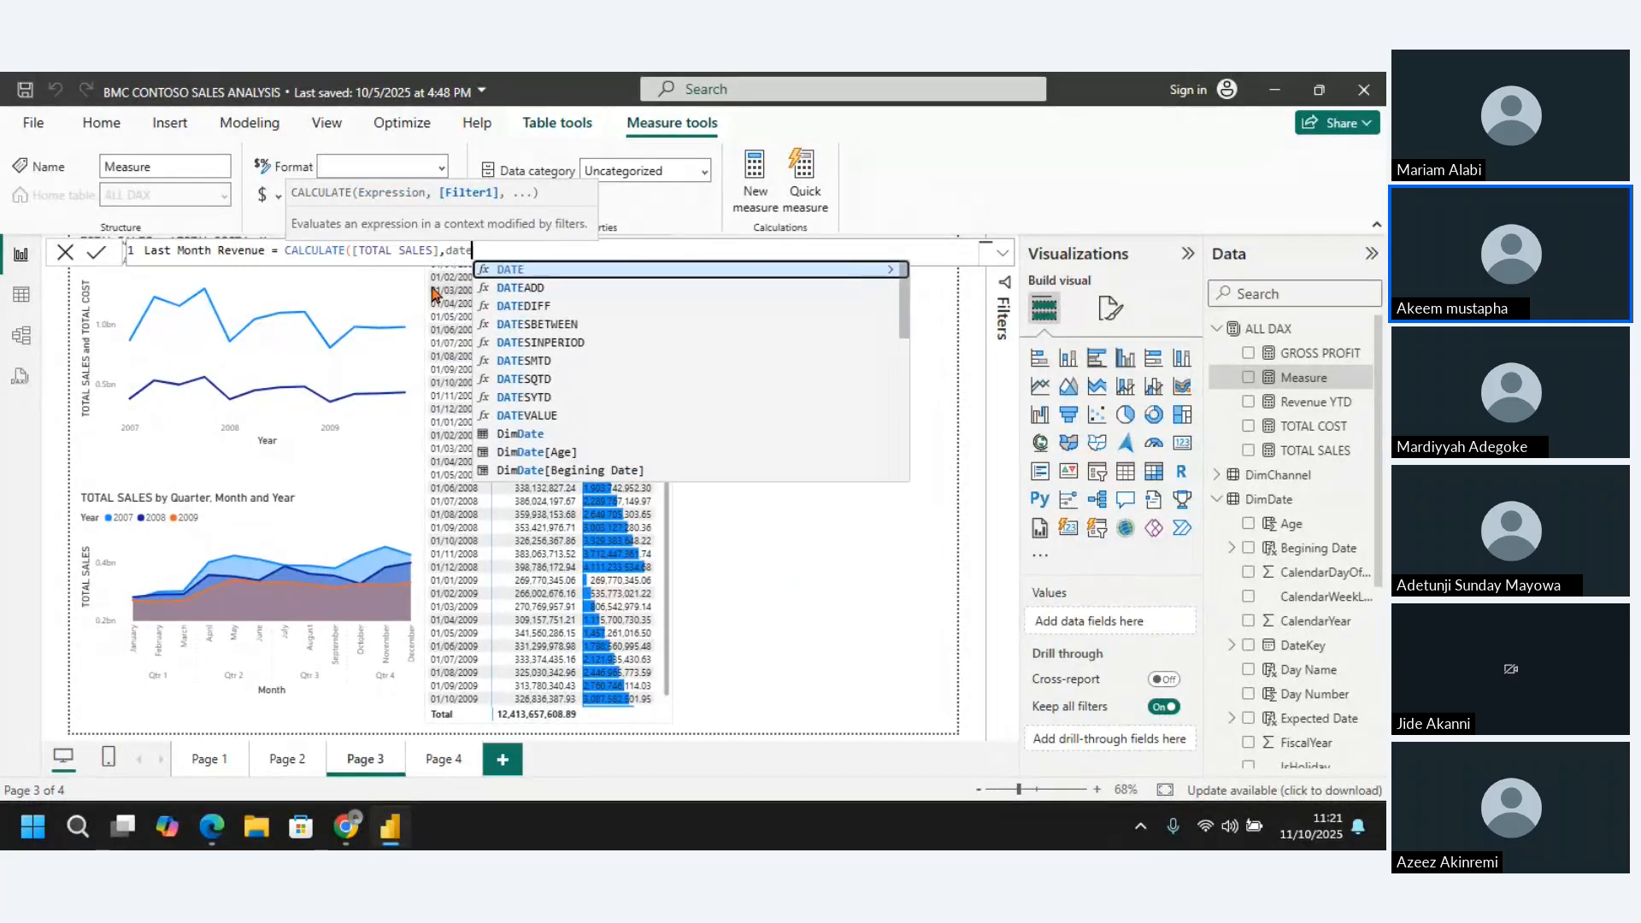
pyautogui.write('ad')
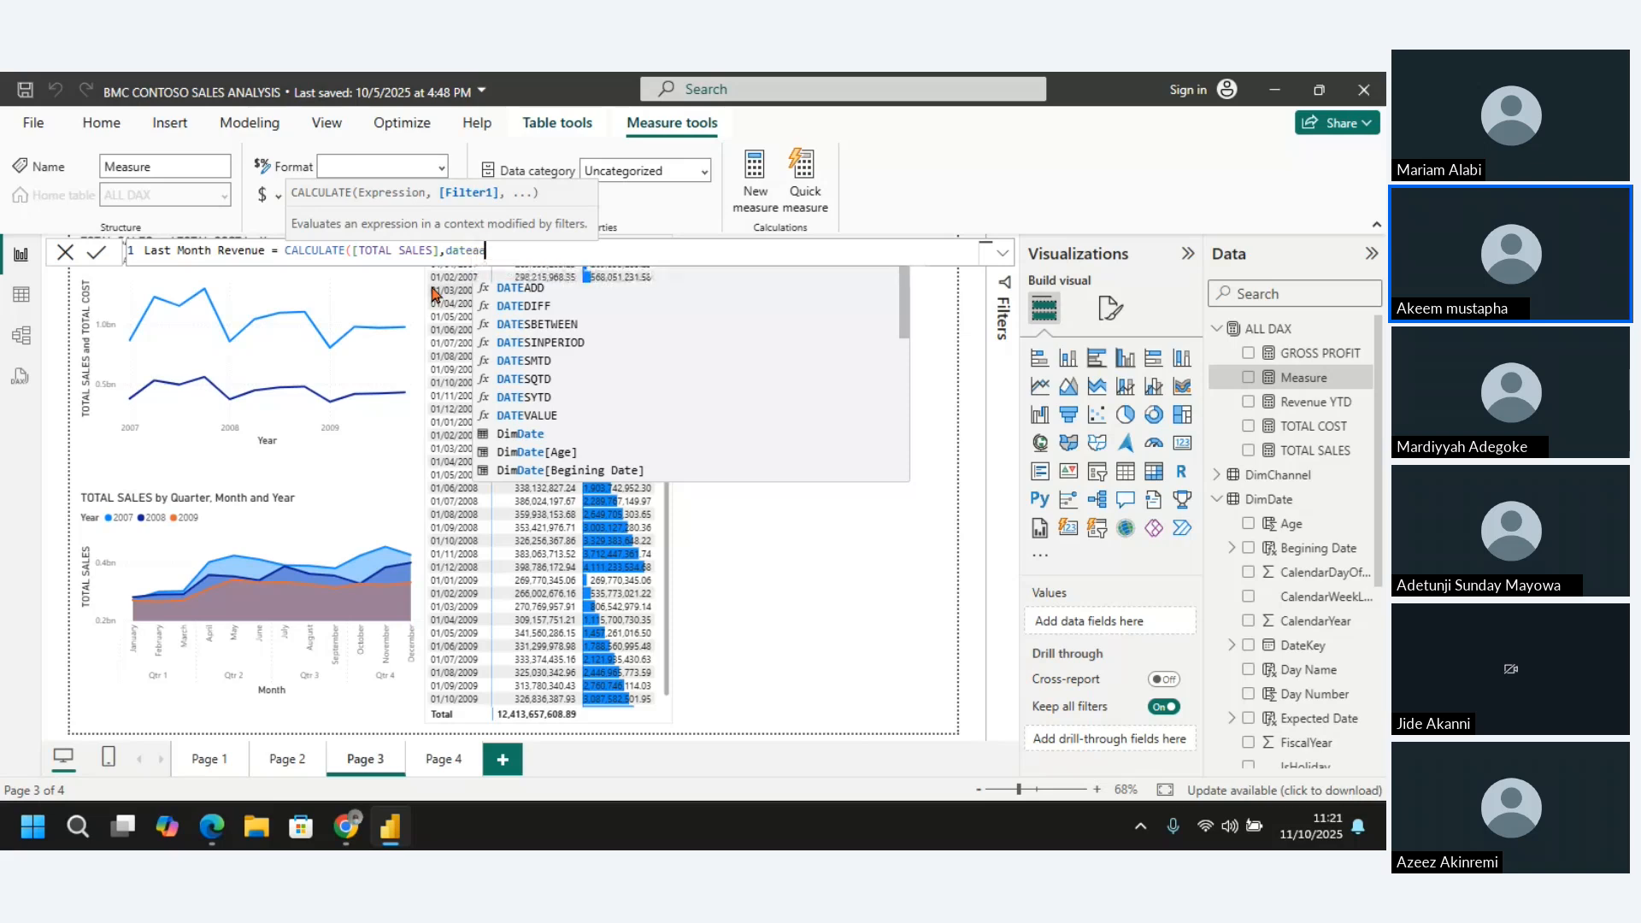
pyautogui.press('BackSpace')
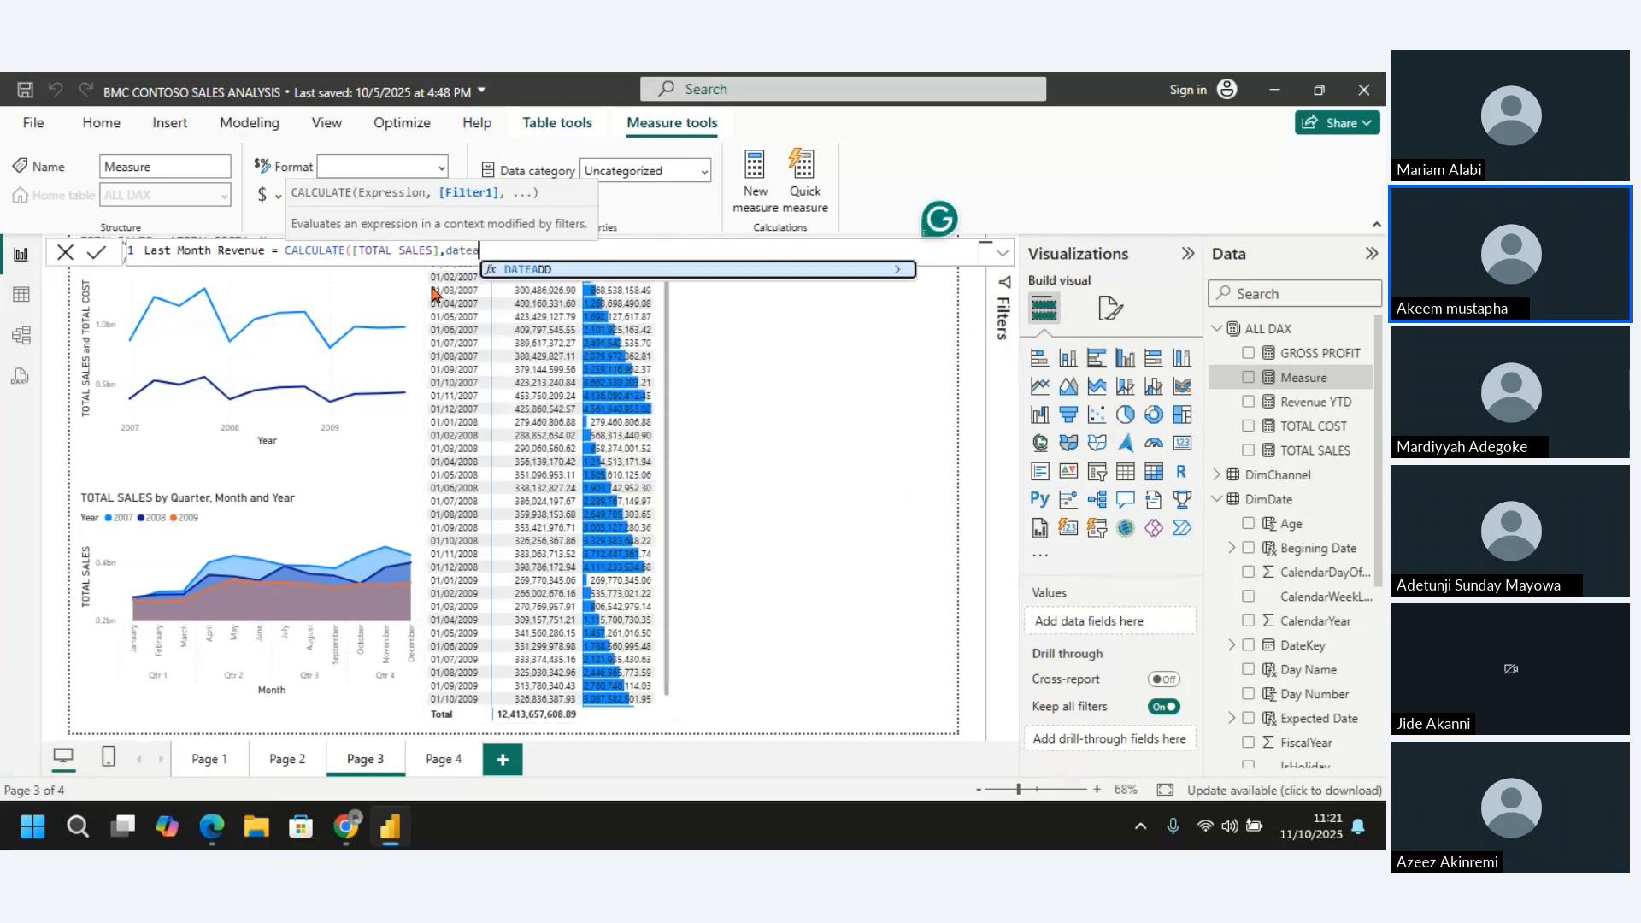
pyautogui.click(571, 271)
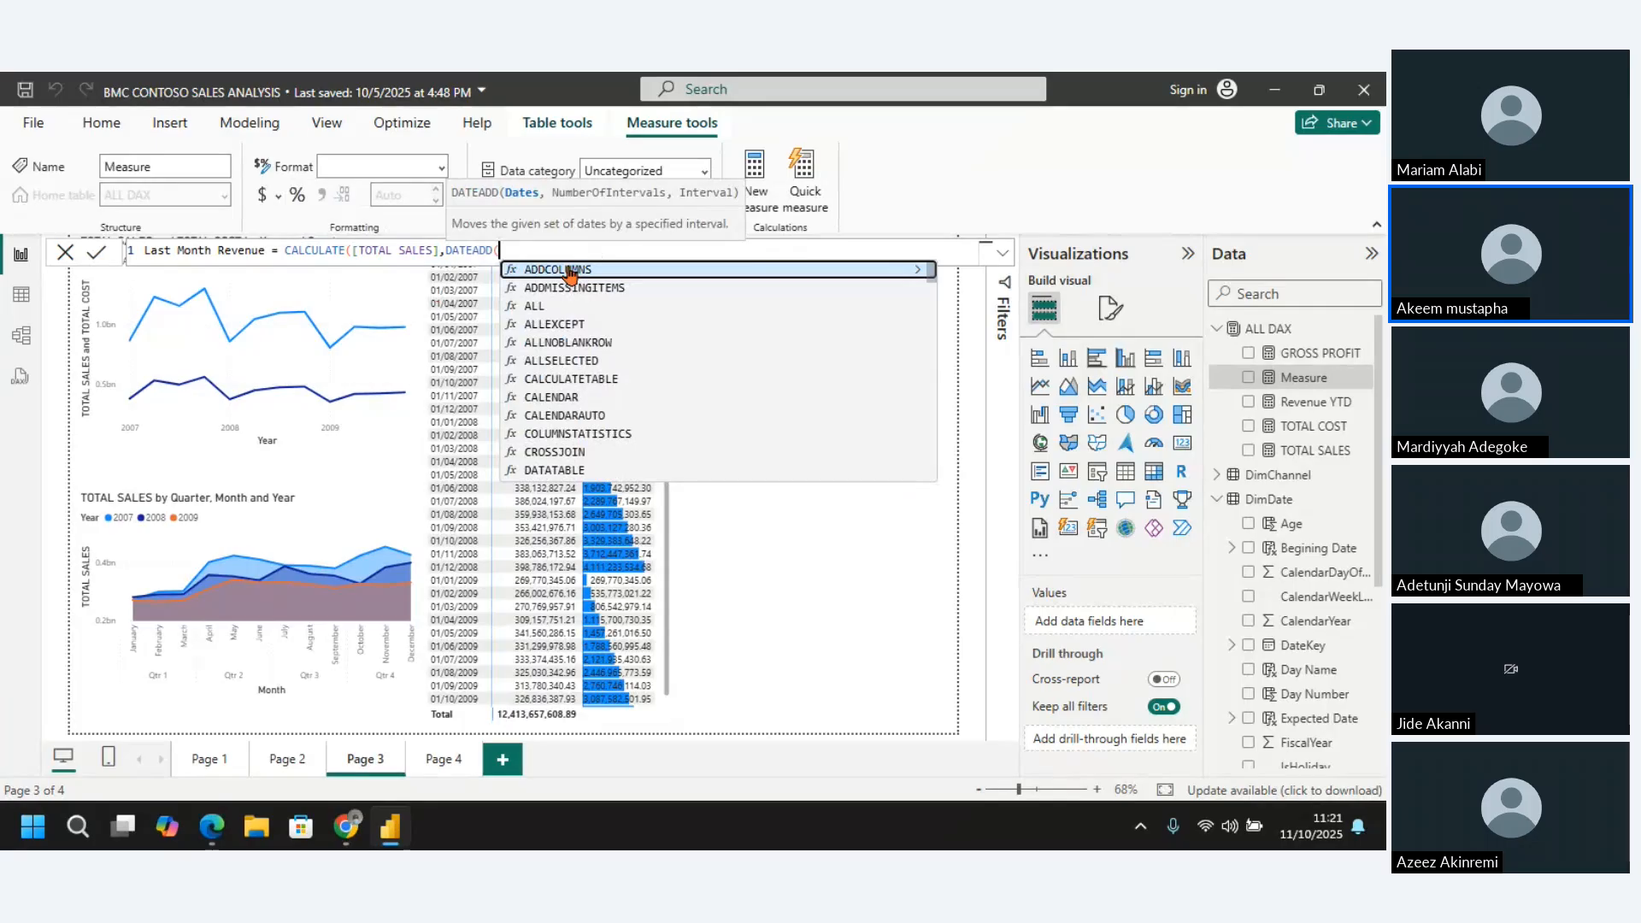
pyautogui.write('(')
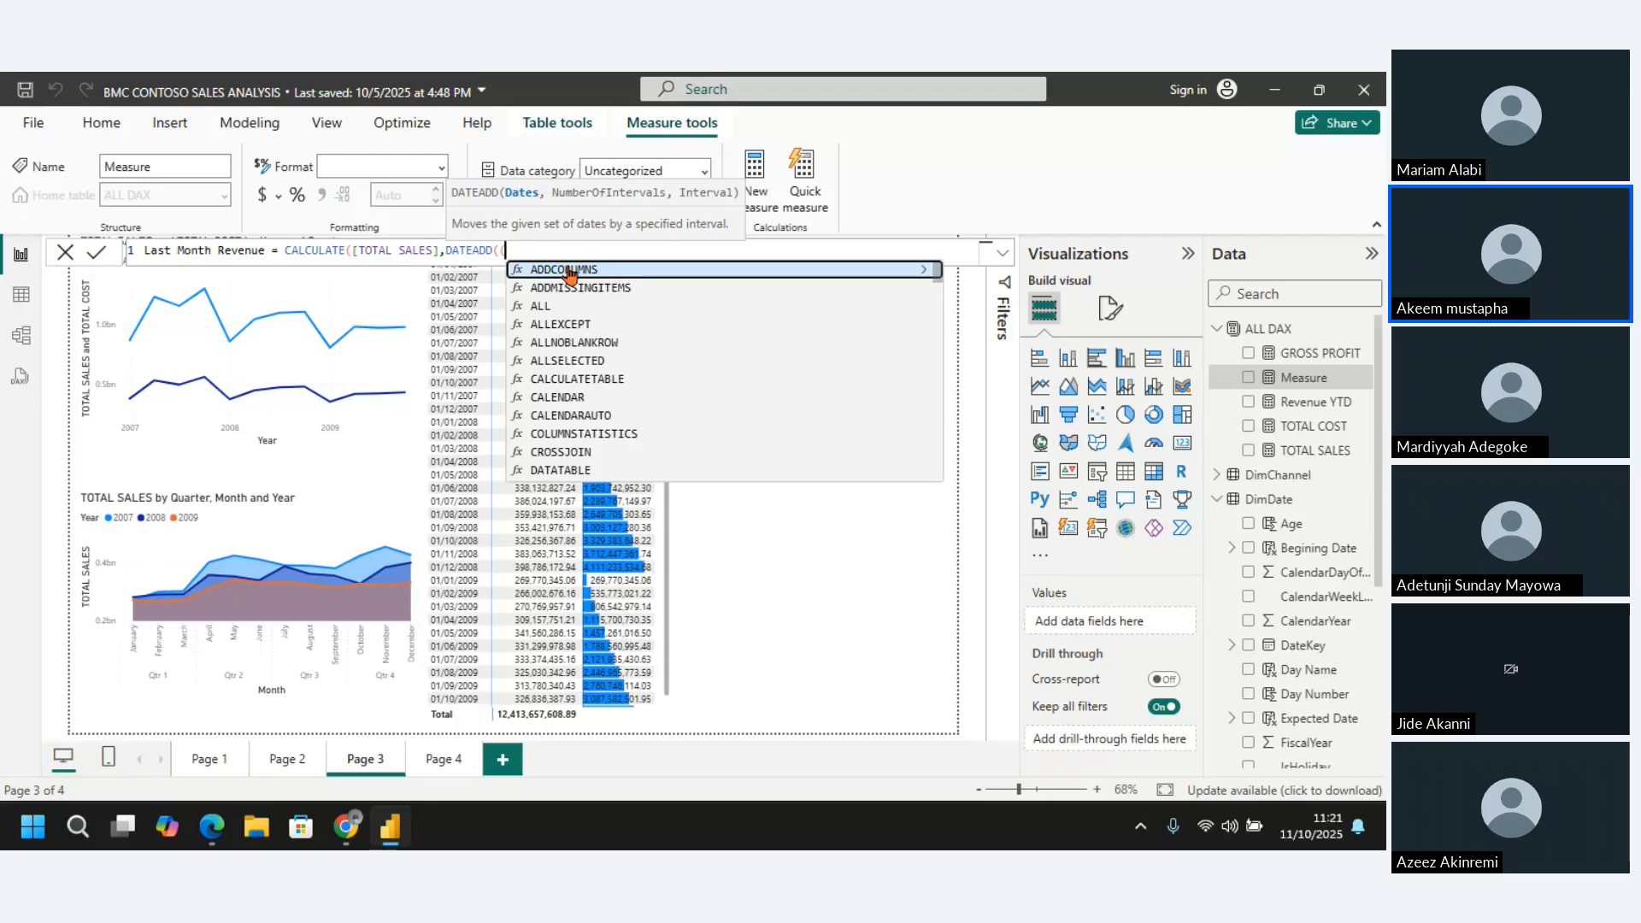
pyautogui.press('BackSpace')
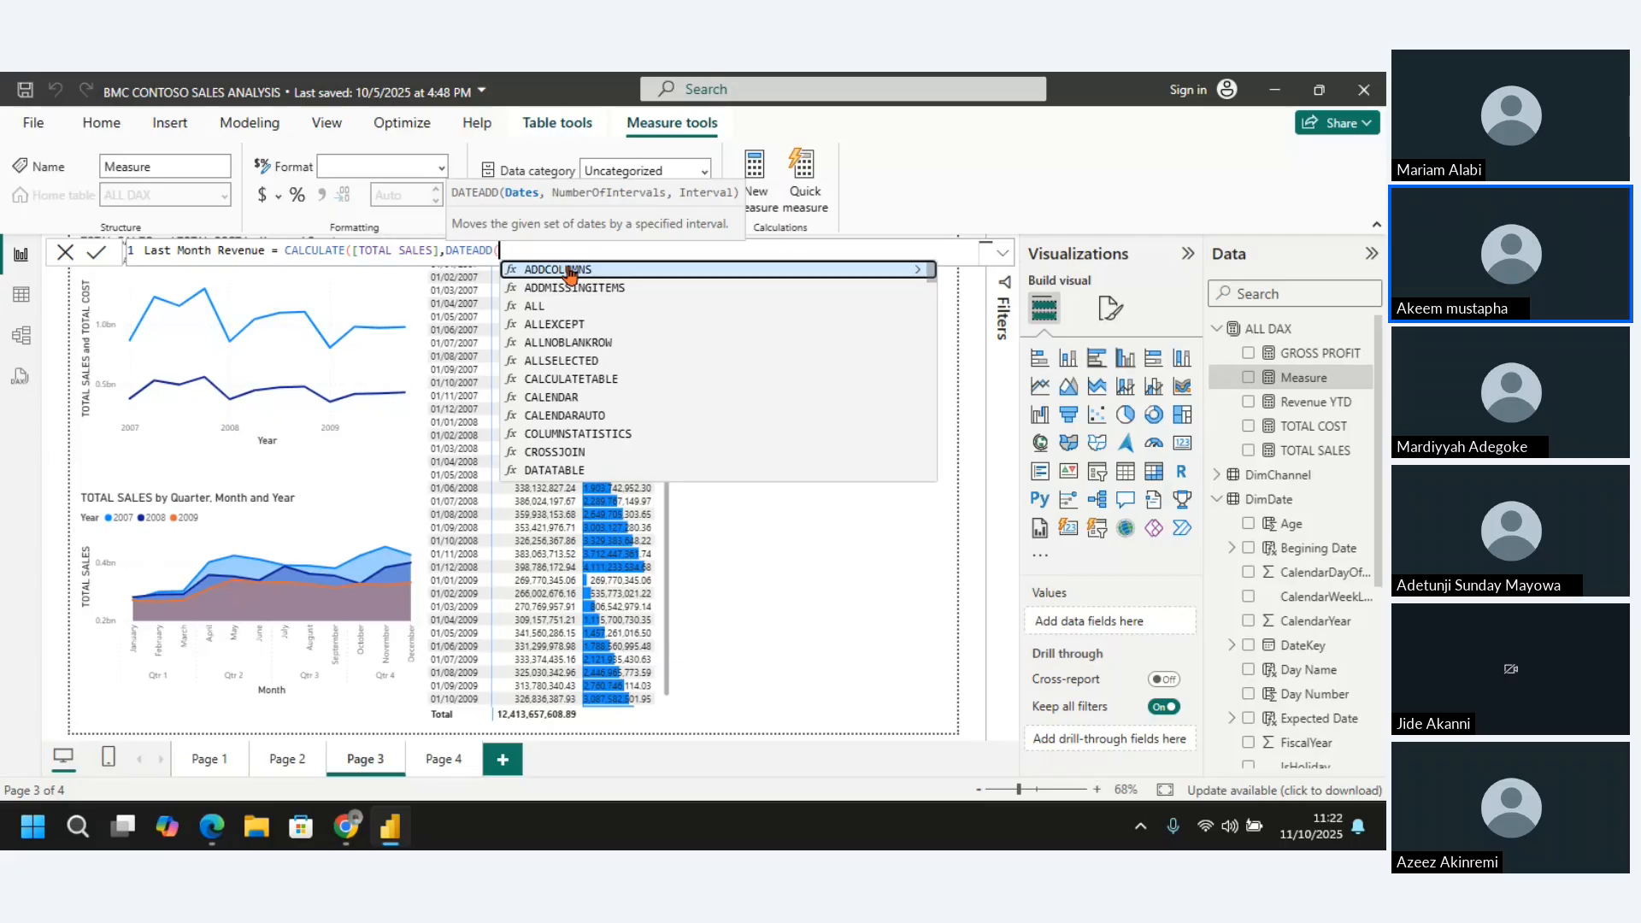
pyautogui.write('dat')
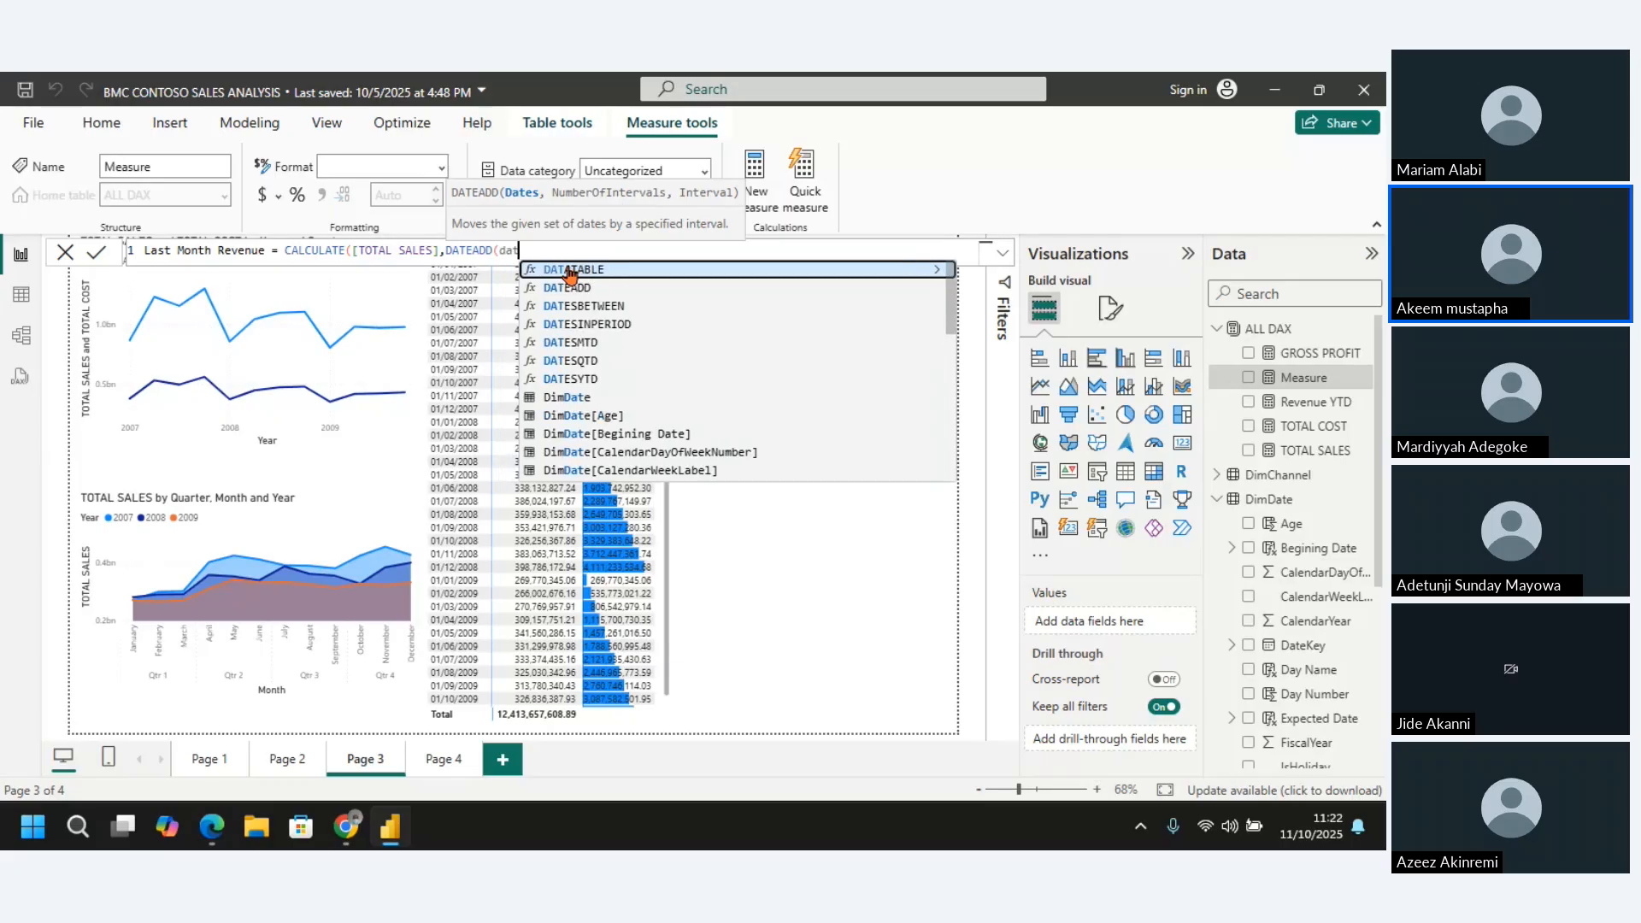
pyautogui.write('ek')
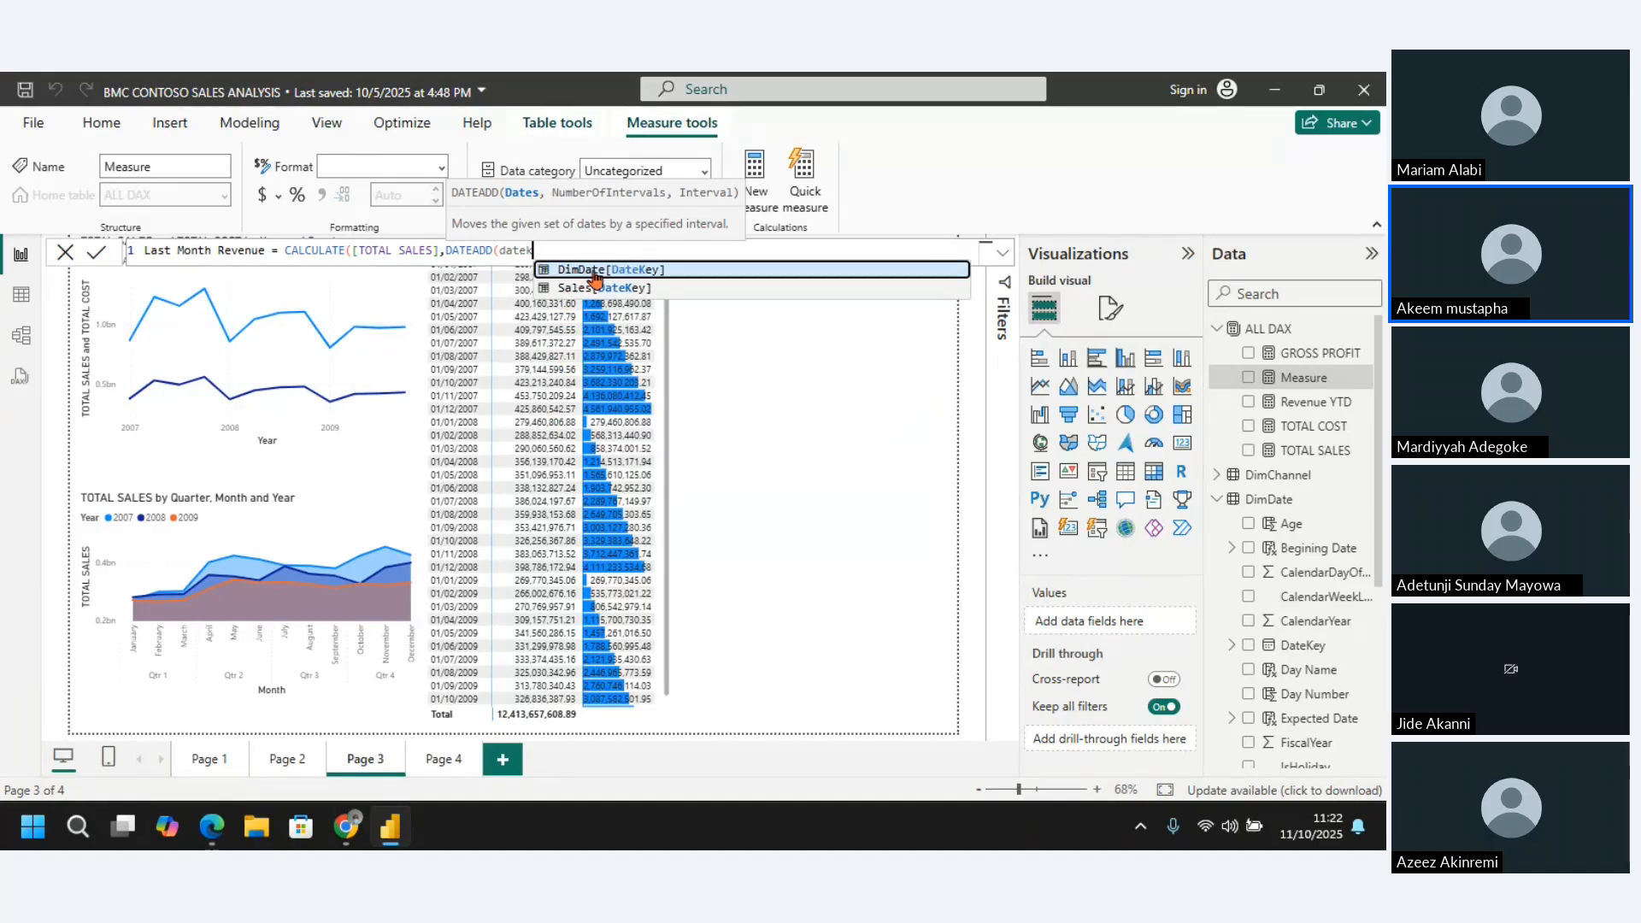
pyautogui.click(630, 271)
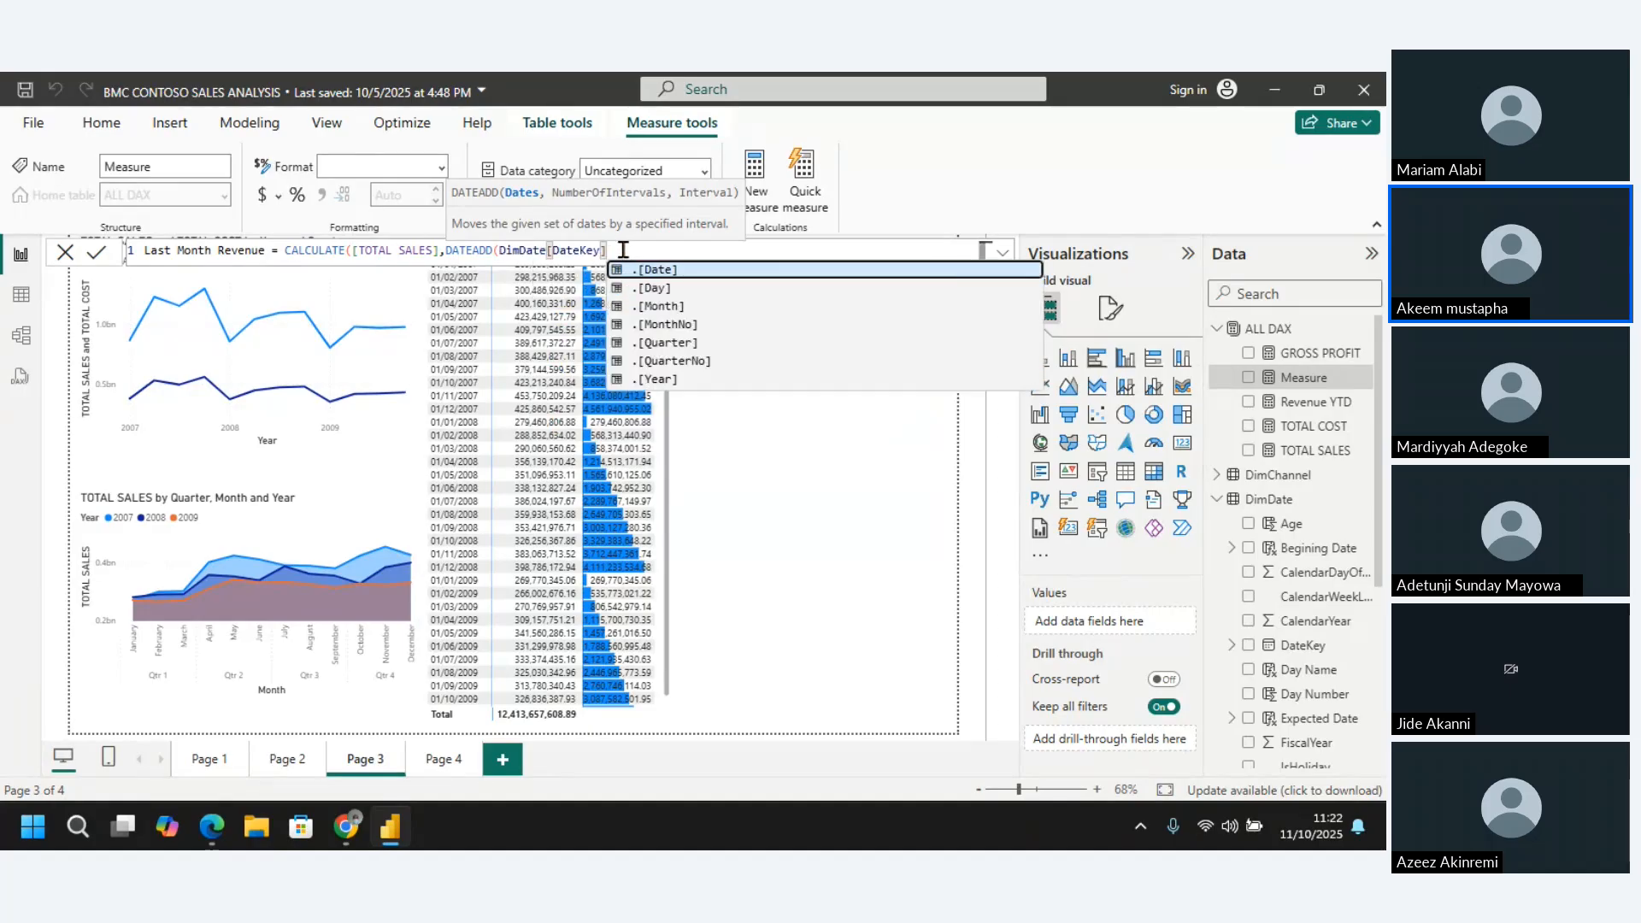
pyautogui.write(',')
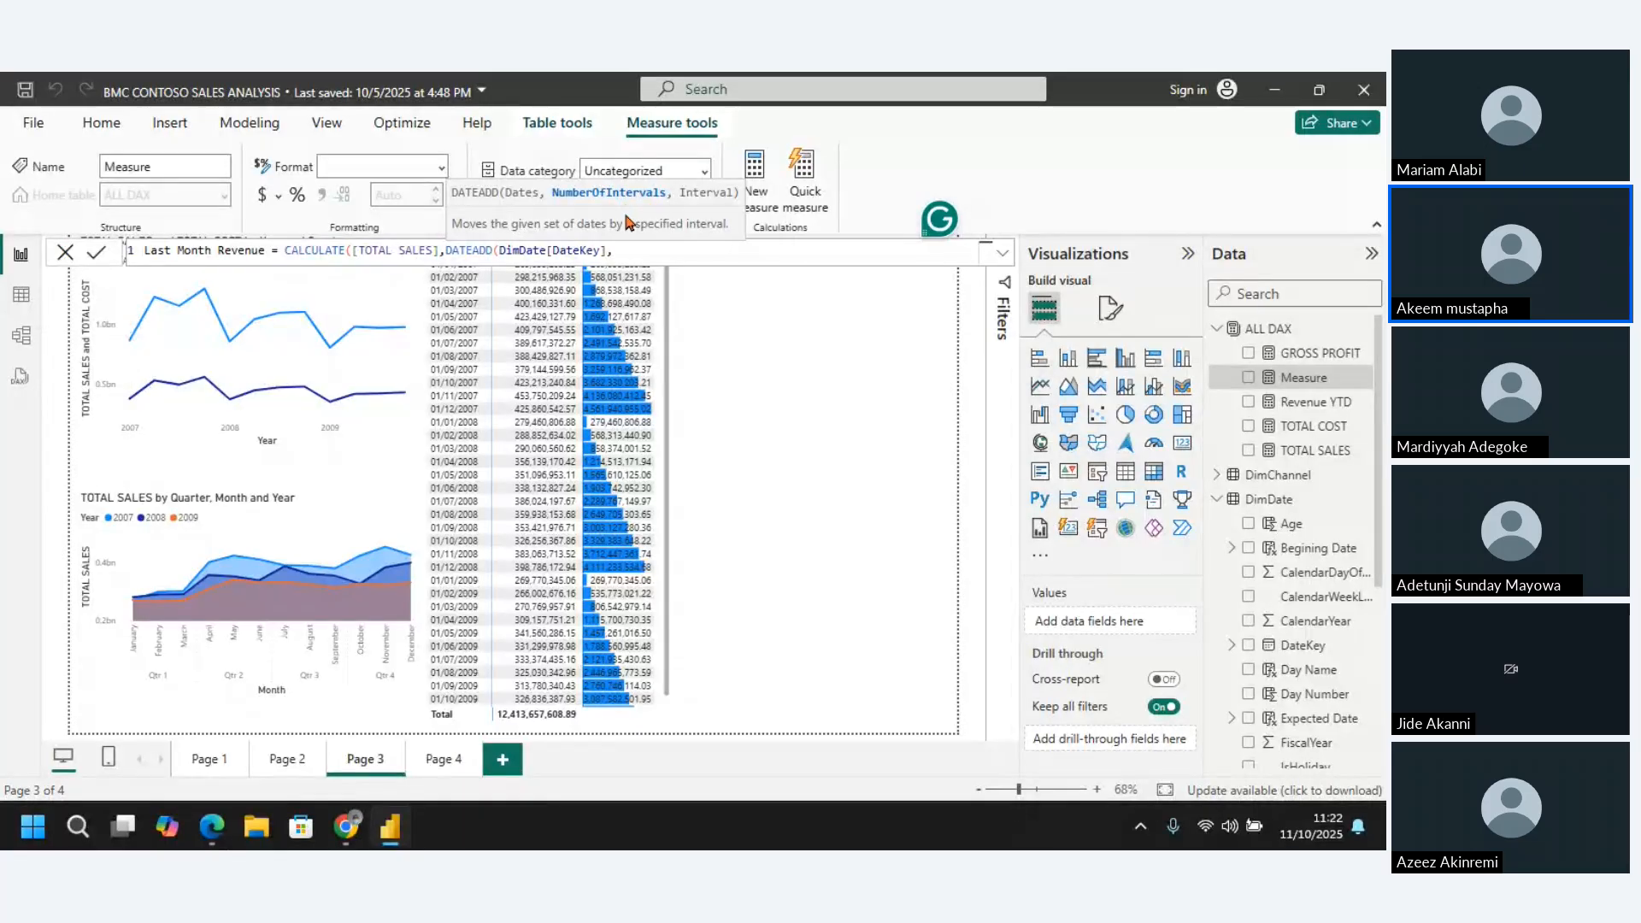
# Set the DATEADD shift to -1 with the MONTH interval, close both functions and commit the measure
pyautogui.write('-1,')
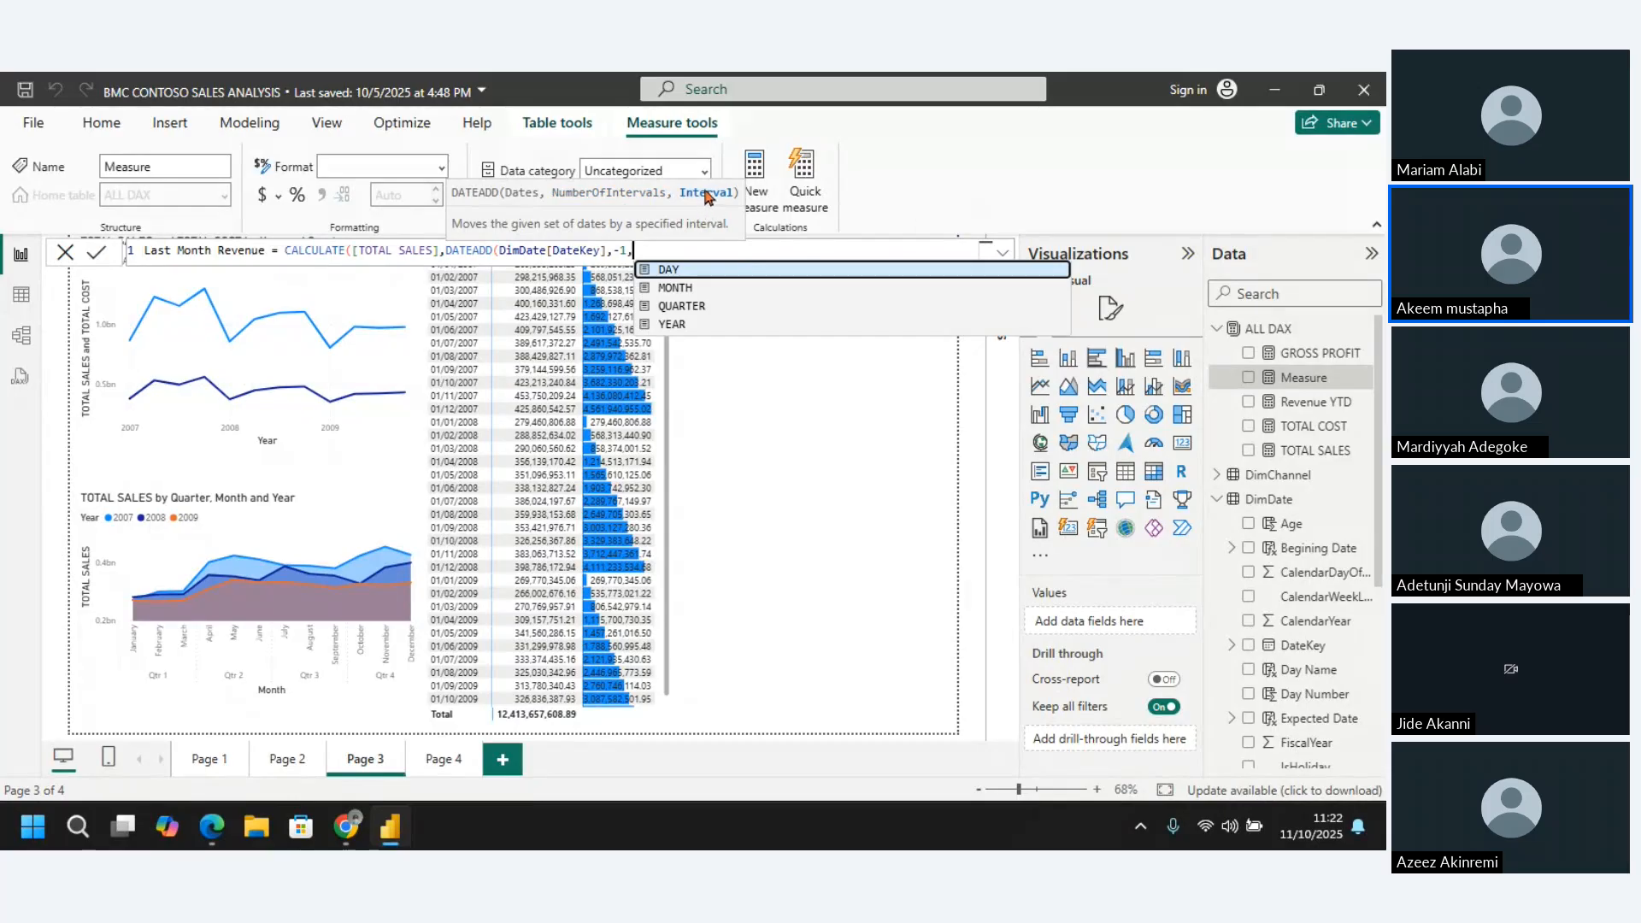
pyautogui.click(683, 288)
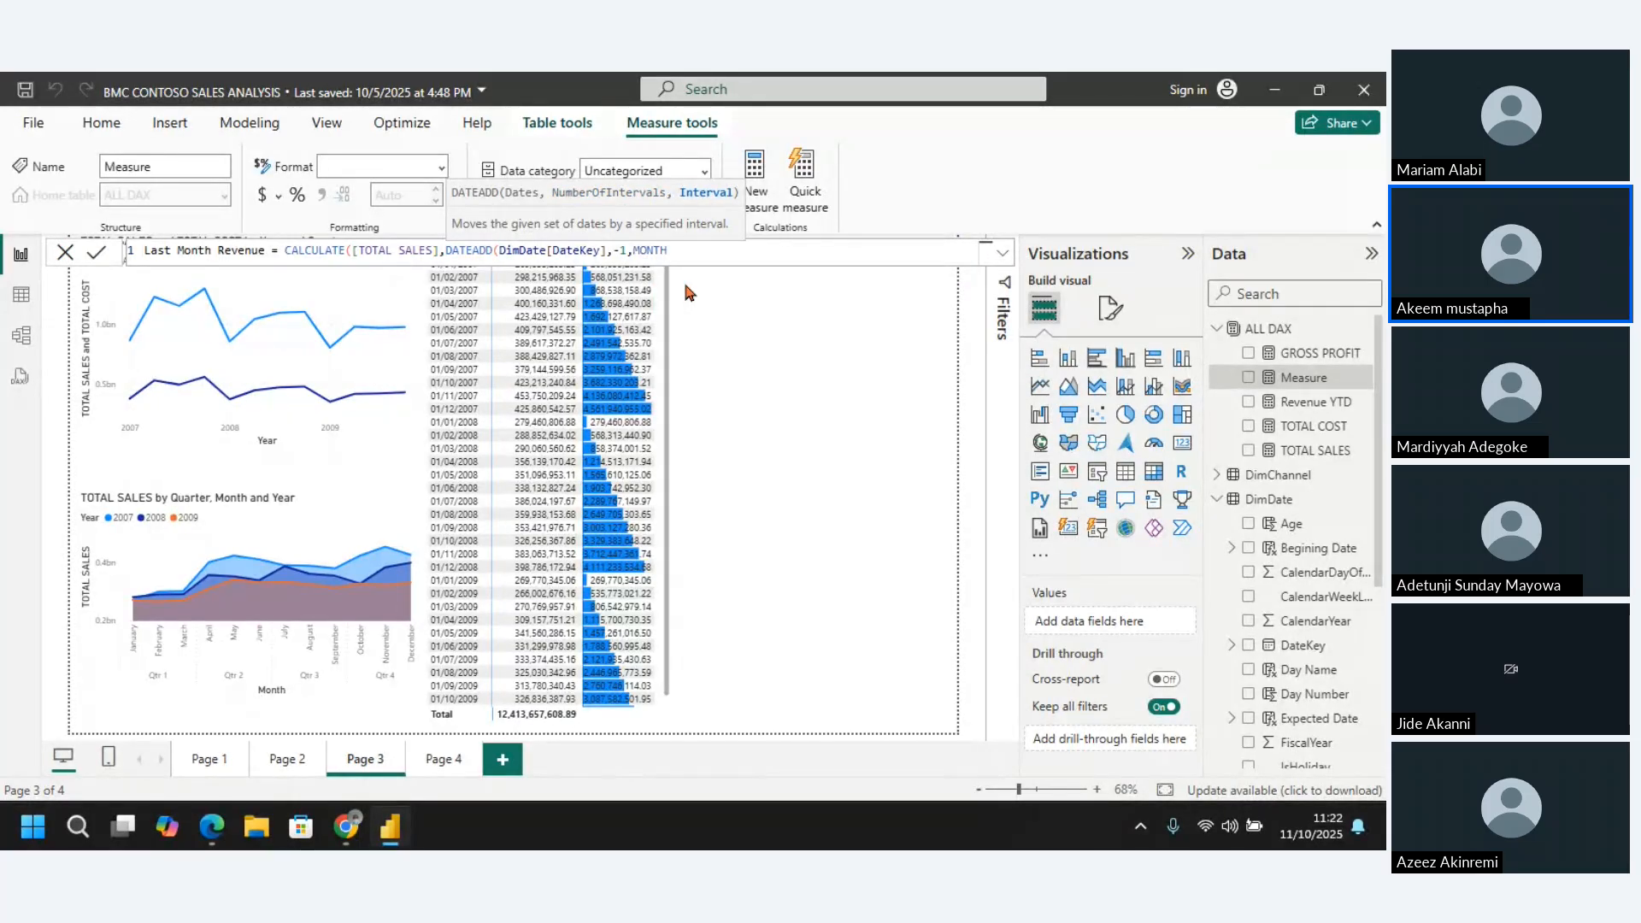
pyautogui.write(')')
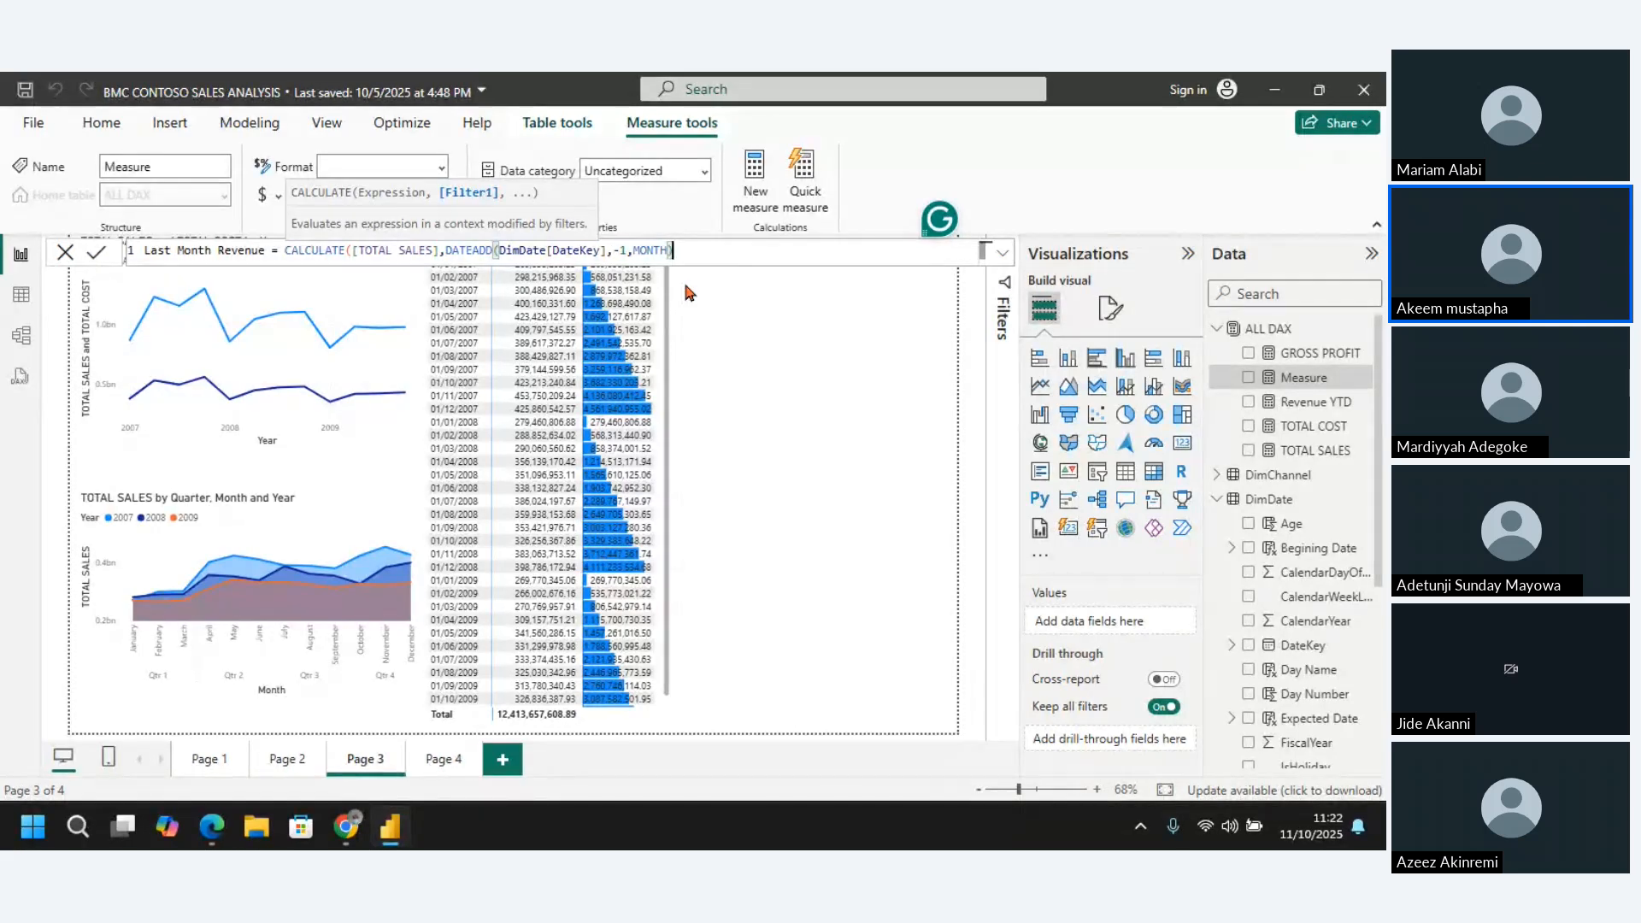
pyautogui.press('BackSpace')
pyautogui.press('BackSpace')
pyautogui.press('BackSpace')
pyautogui.press('BackSpace')
pyautogui.press('BackSpace')
pyautogui.press('BackSpace')
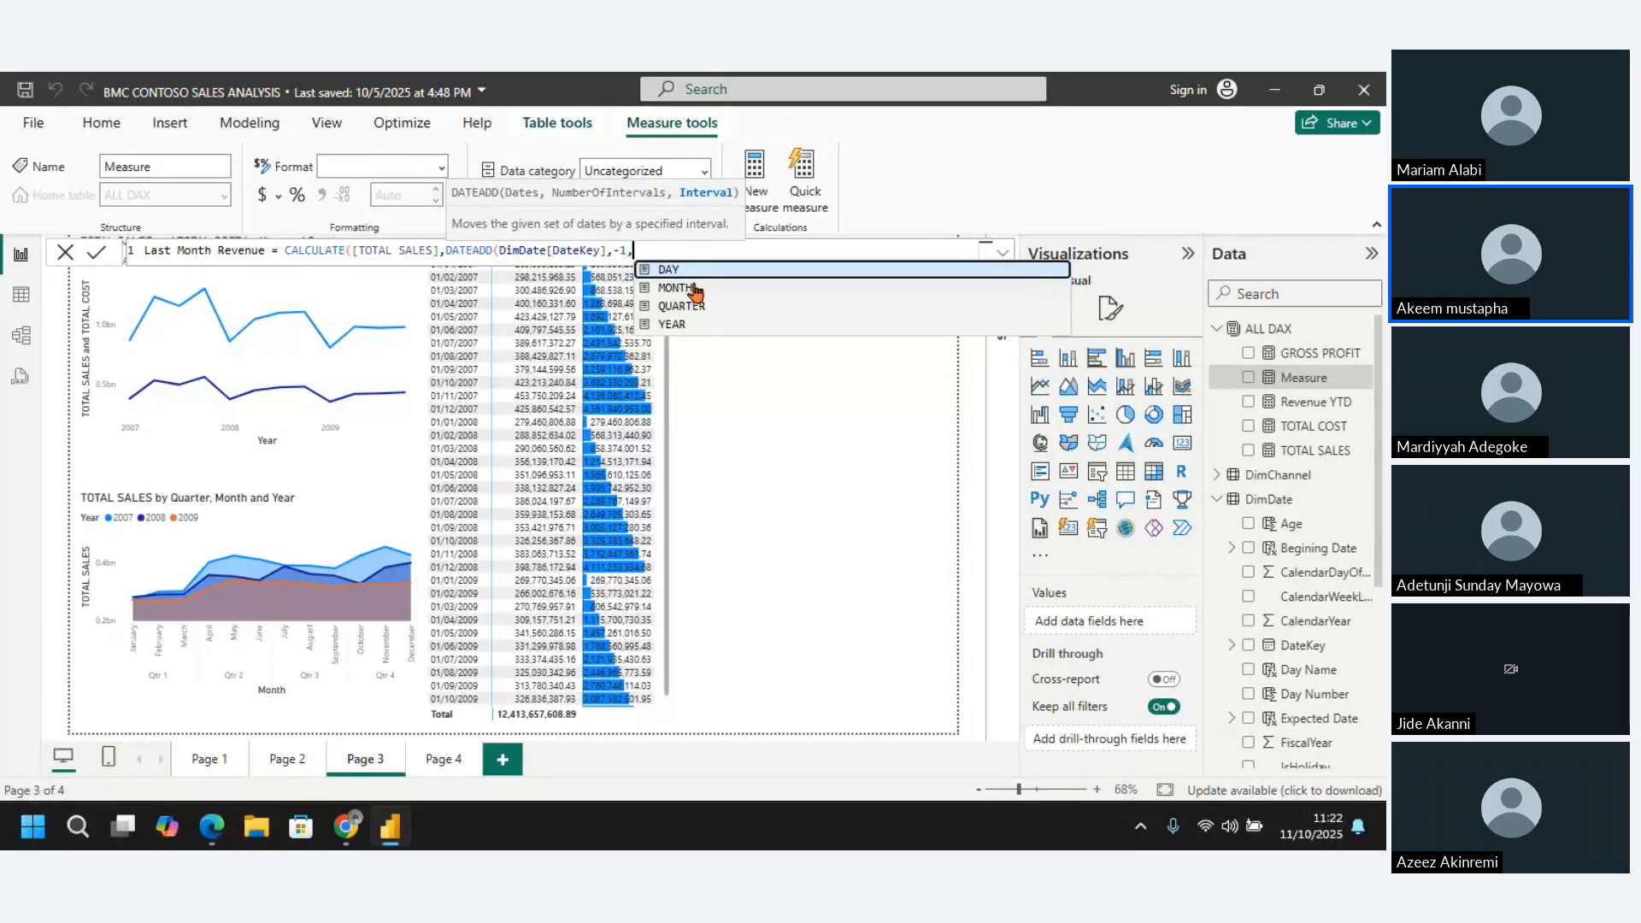
pyautogui.click(695, 289)
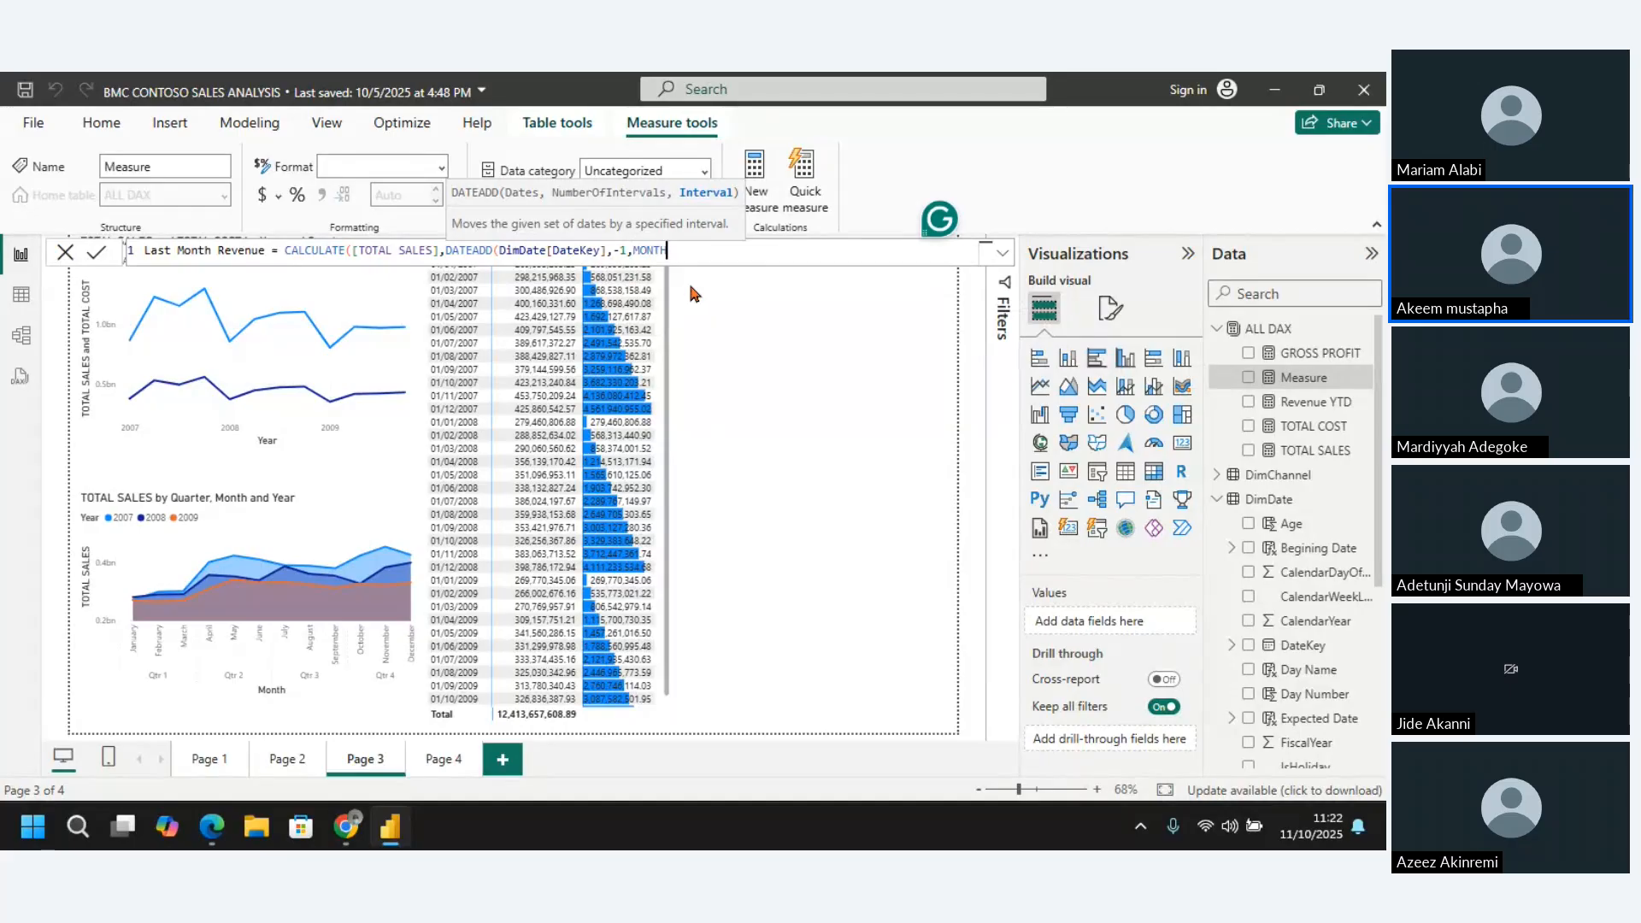
pyautogui.write(')')
pyautogui.press('Return')
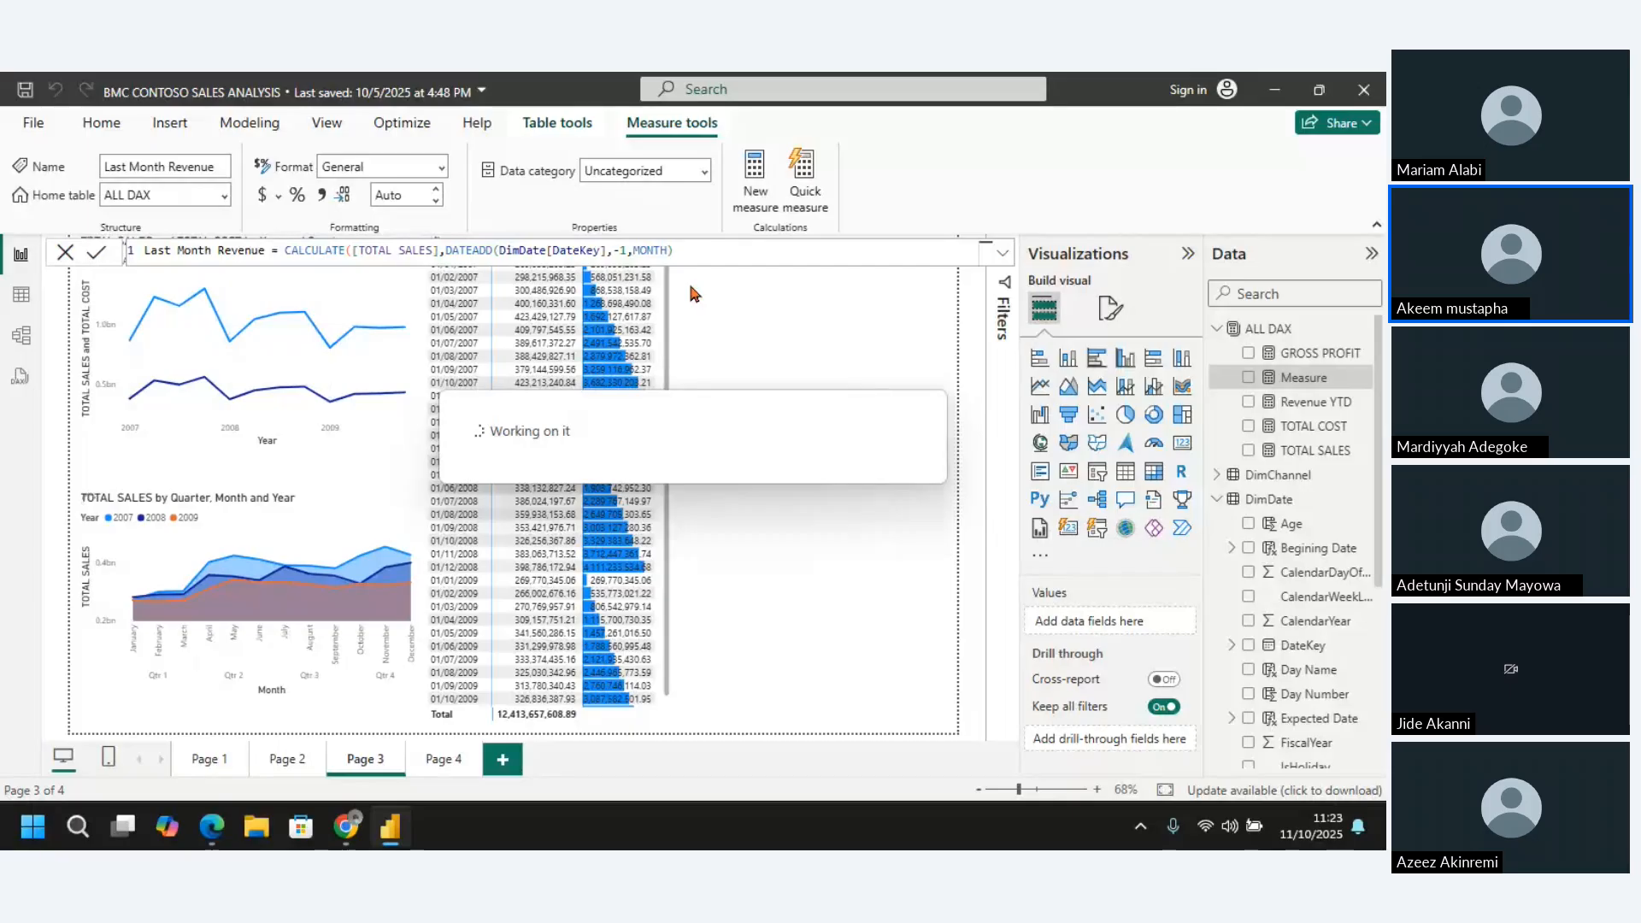
# Widen the matrix on Page 3 and add the Last Month Revenue measure to its values
pyautogui.click(663, 478)
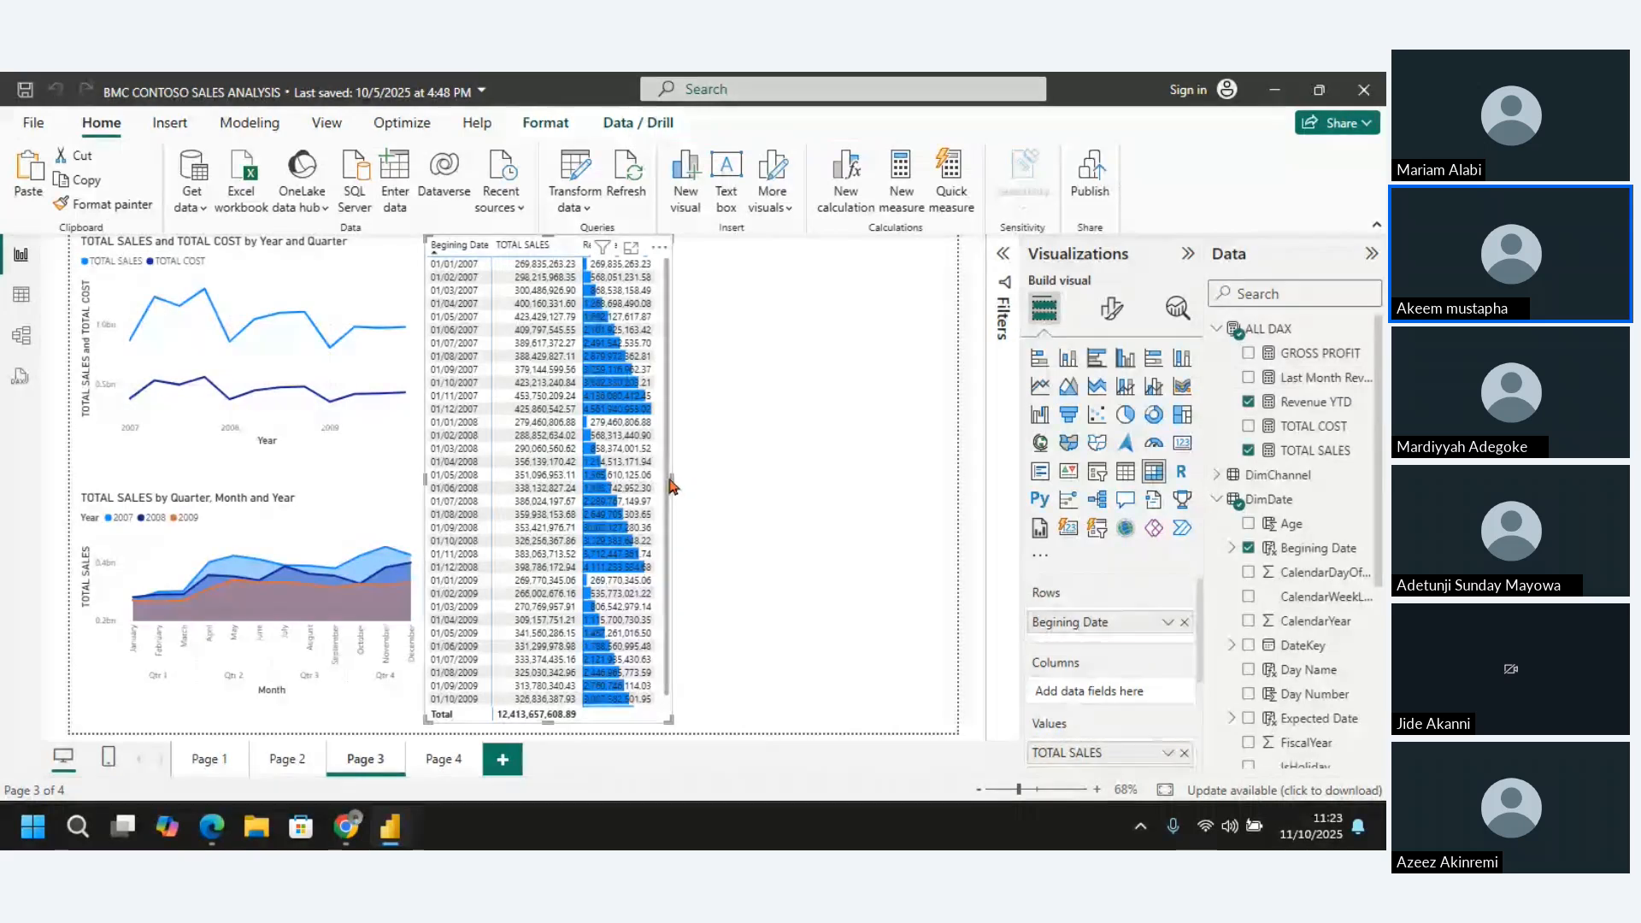
pyautogui.moveTo(680, 483); pyautogui.dragTo(759, 477)
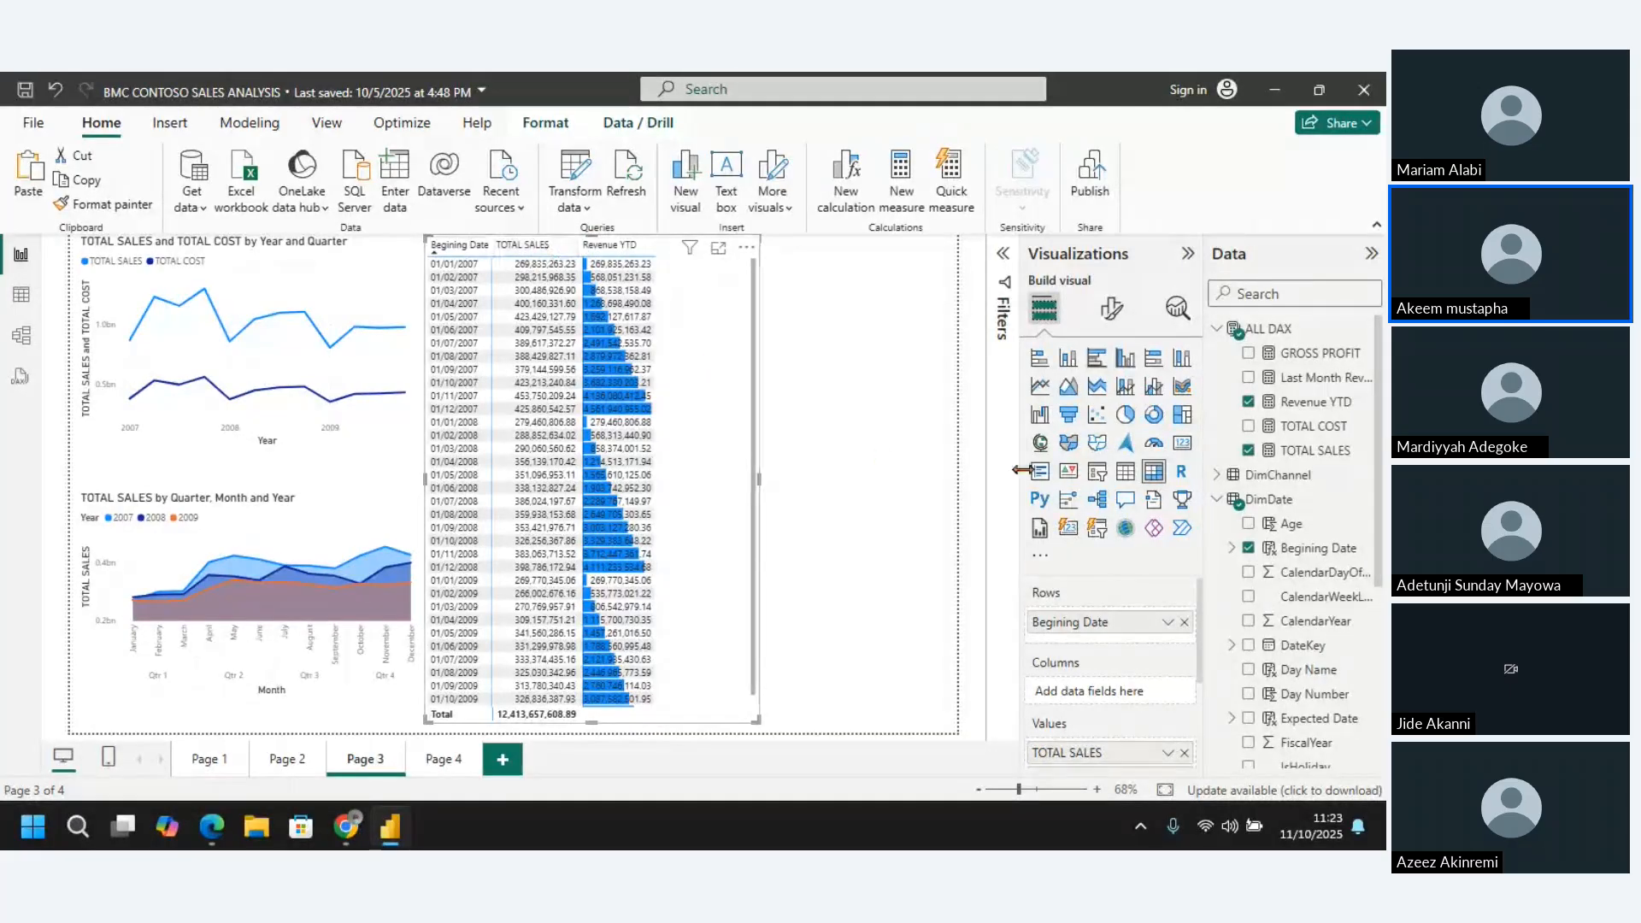
pyautogui.click(1249, 379)
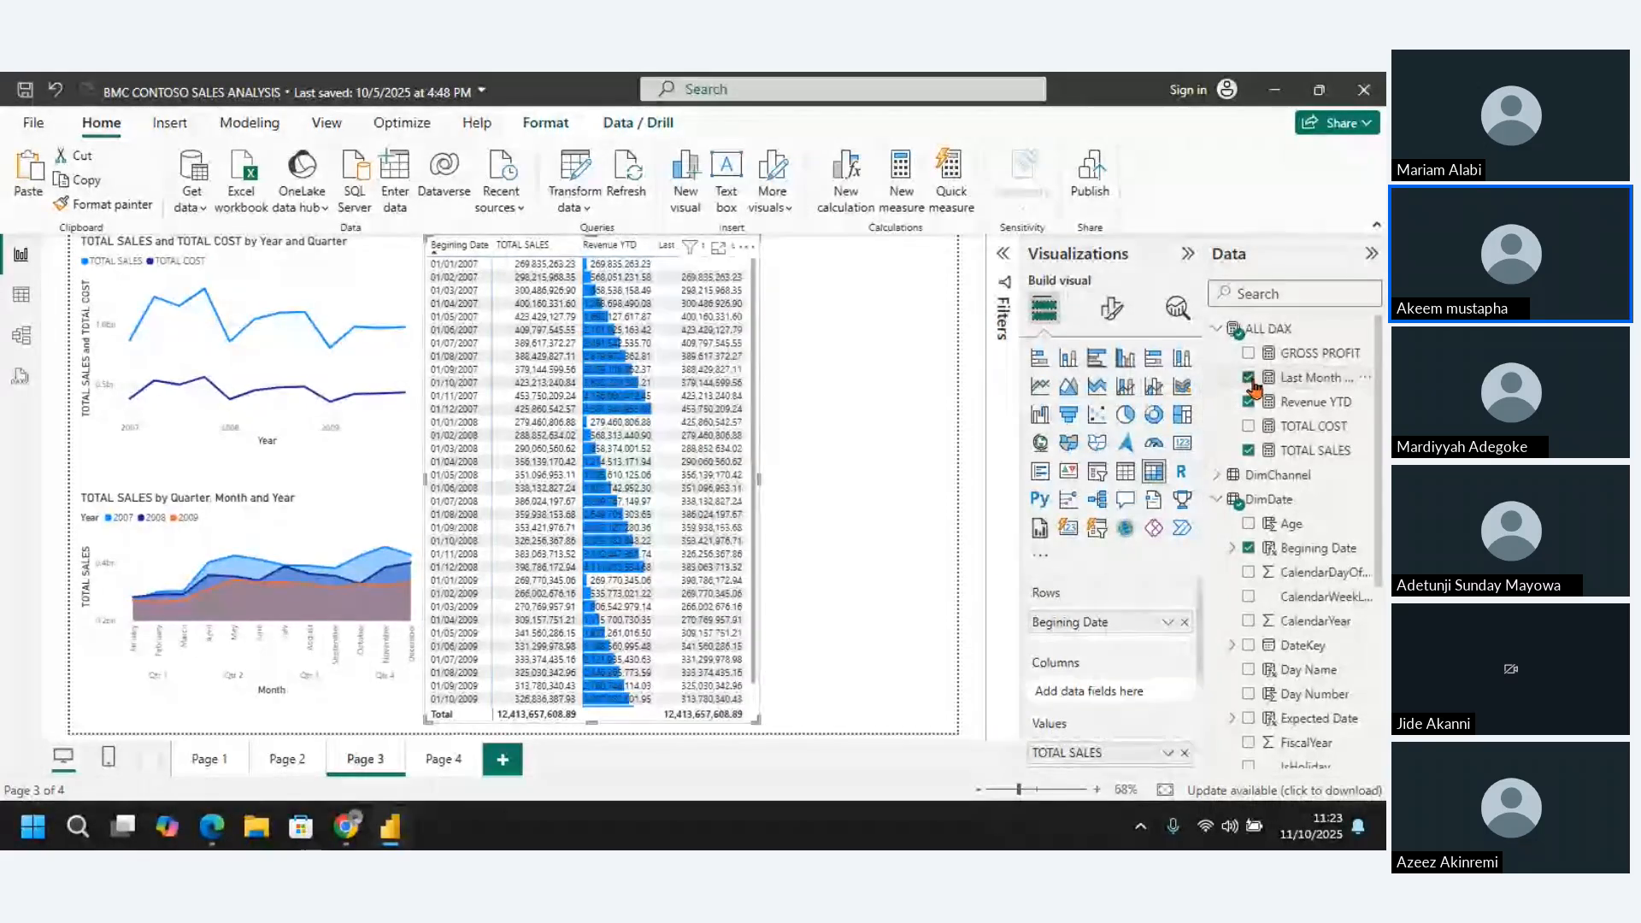
# Reorder the matrix values so TOTAL SALES sits between Revenue YTD and Last Month Revenue
pyautogui.moveTo(1198, 590); pyautogui.dragTo(1189, 672)
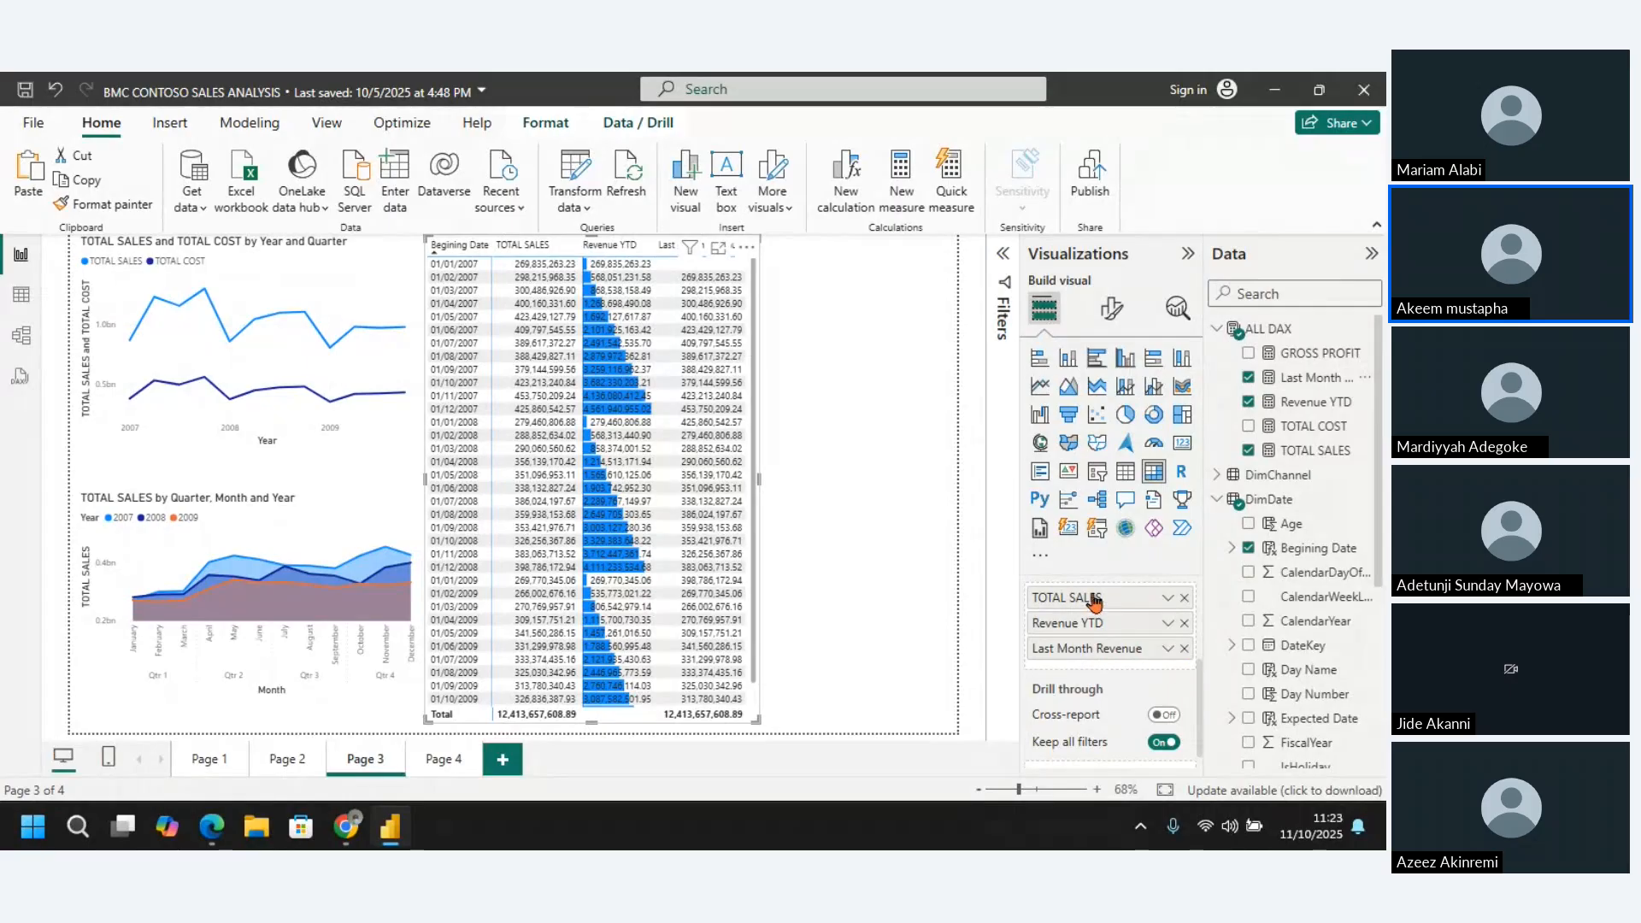
pyautogui.moveTo(1094, 603); pyautogui.dragTo(1060, 643)
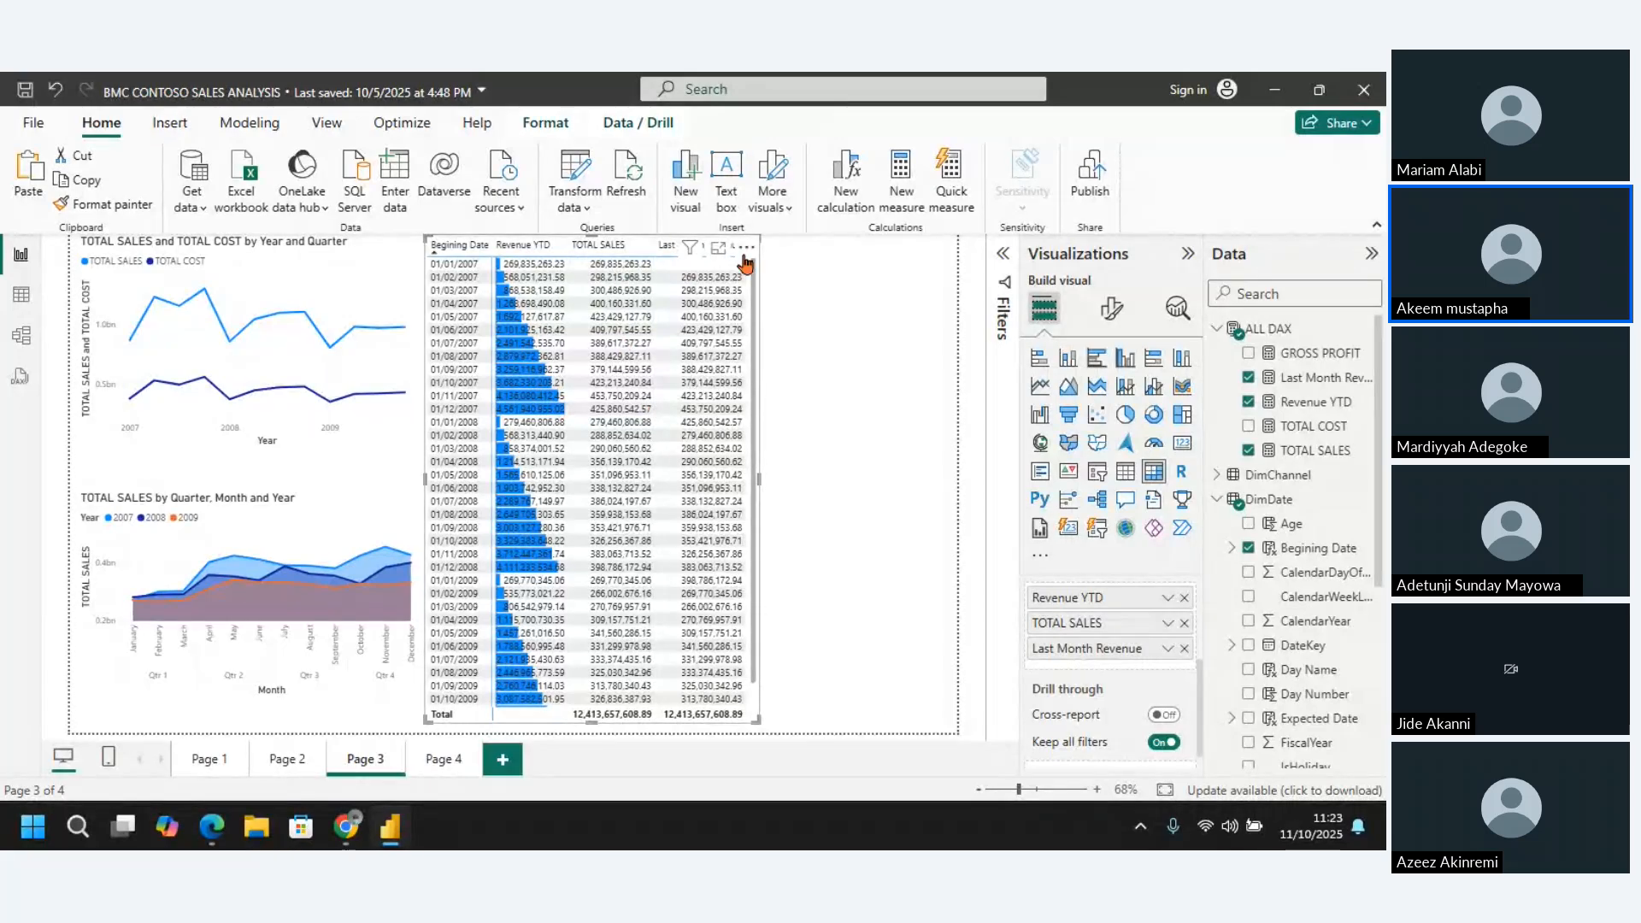
# Compare monthly TOTAL SALES with the next row's Last Month Revenue in the matrix's focus mode, and return to the report page
pyautogui.click(718, 248)
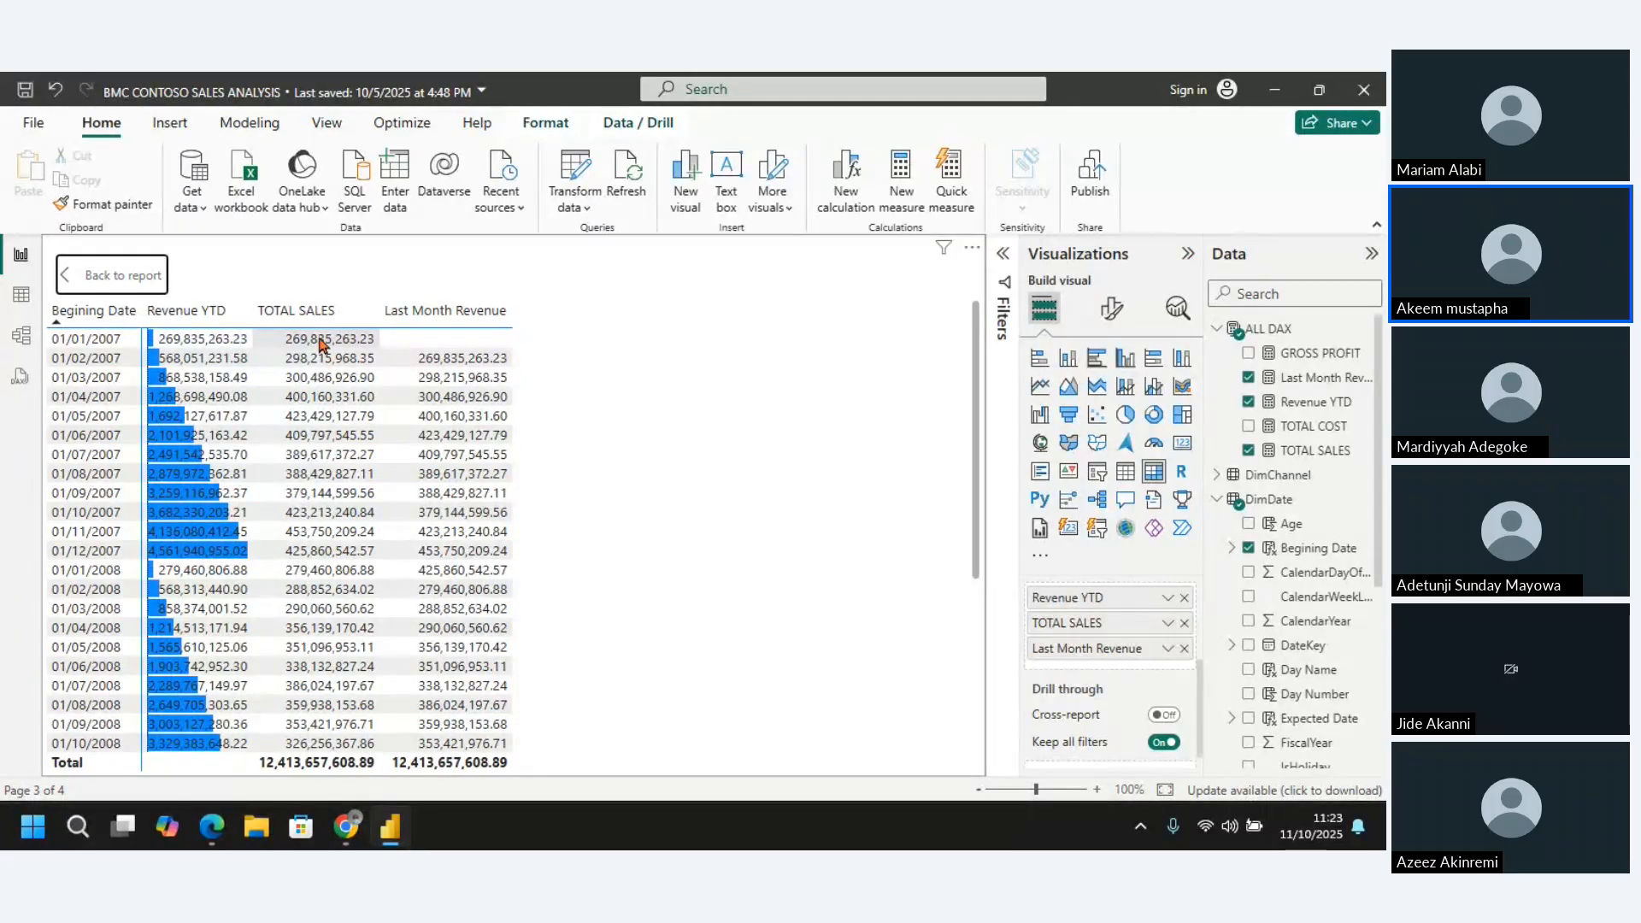
pyautogui.click(326, 359)
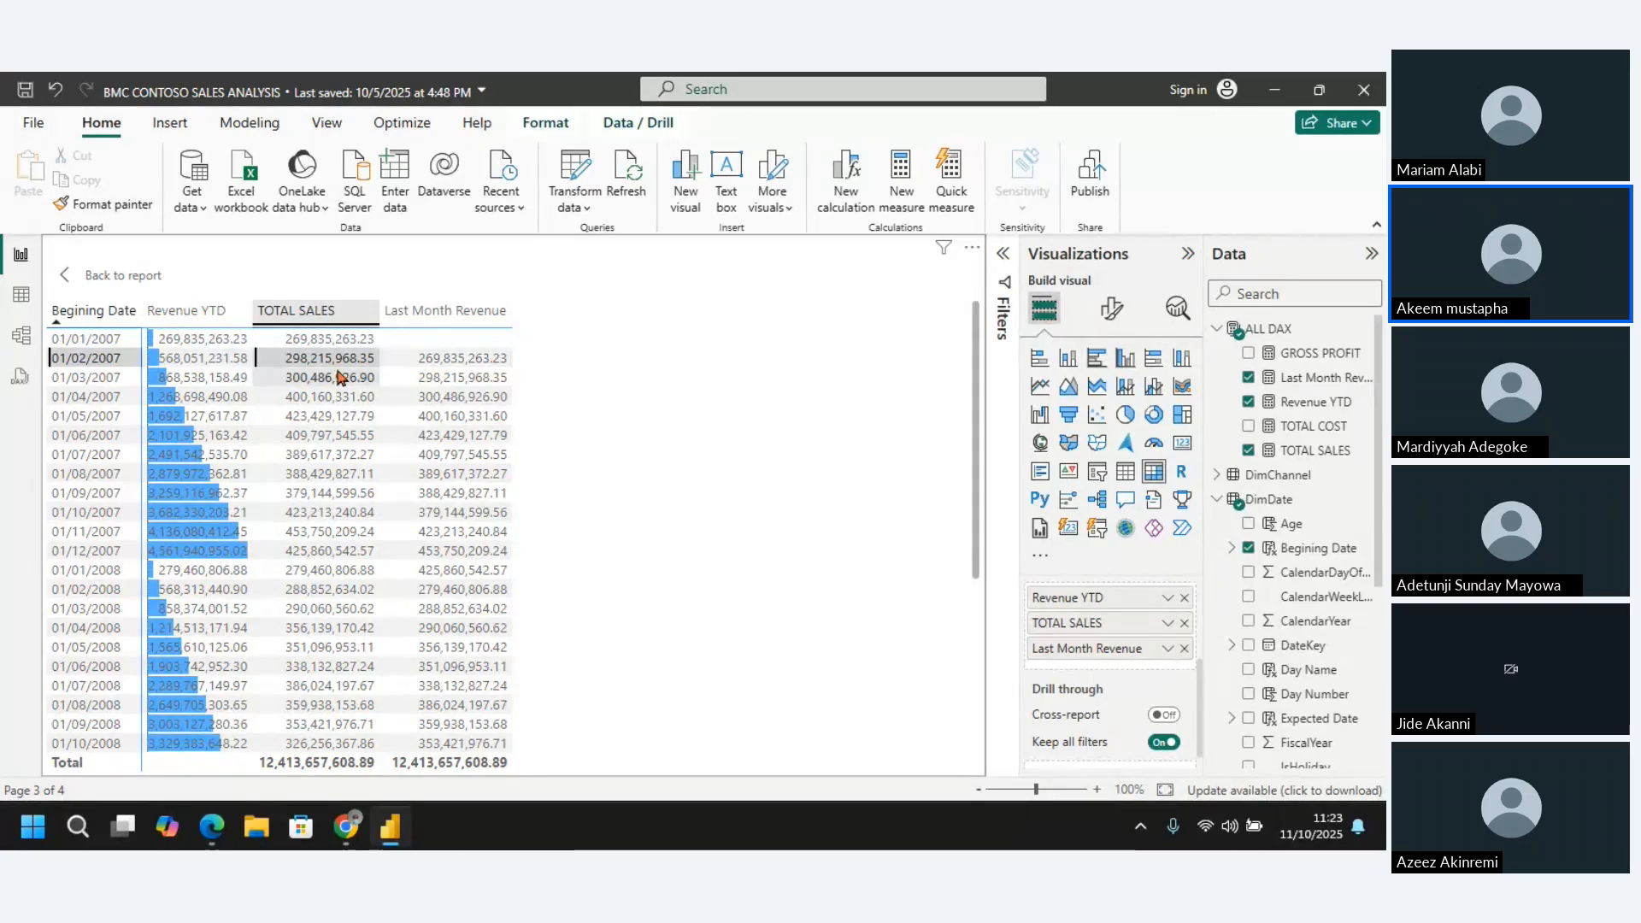
pyautogui.click(397, 375)
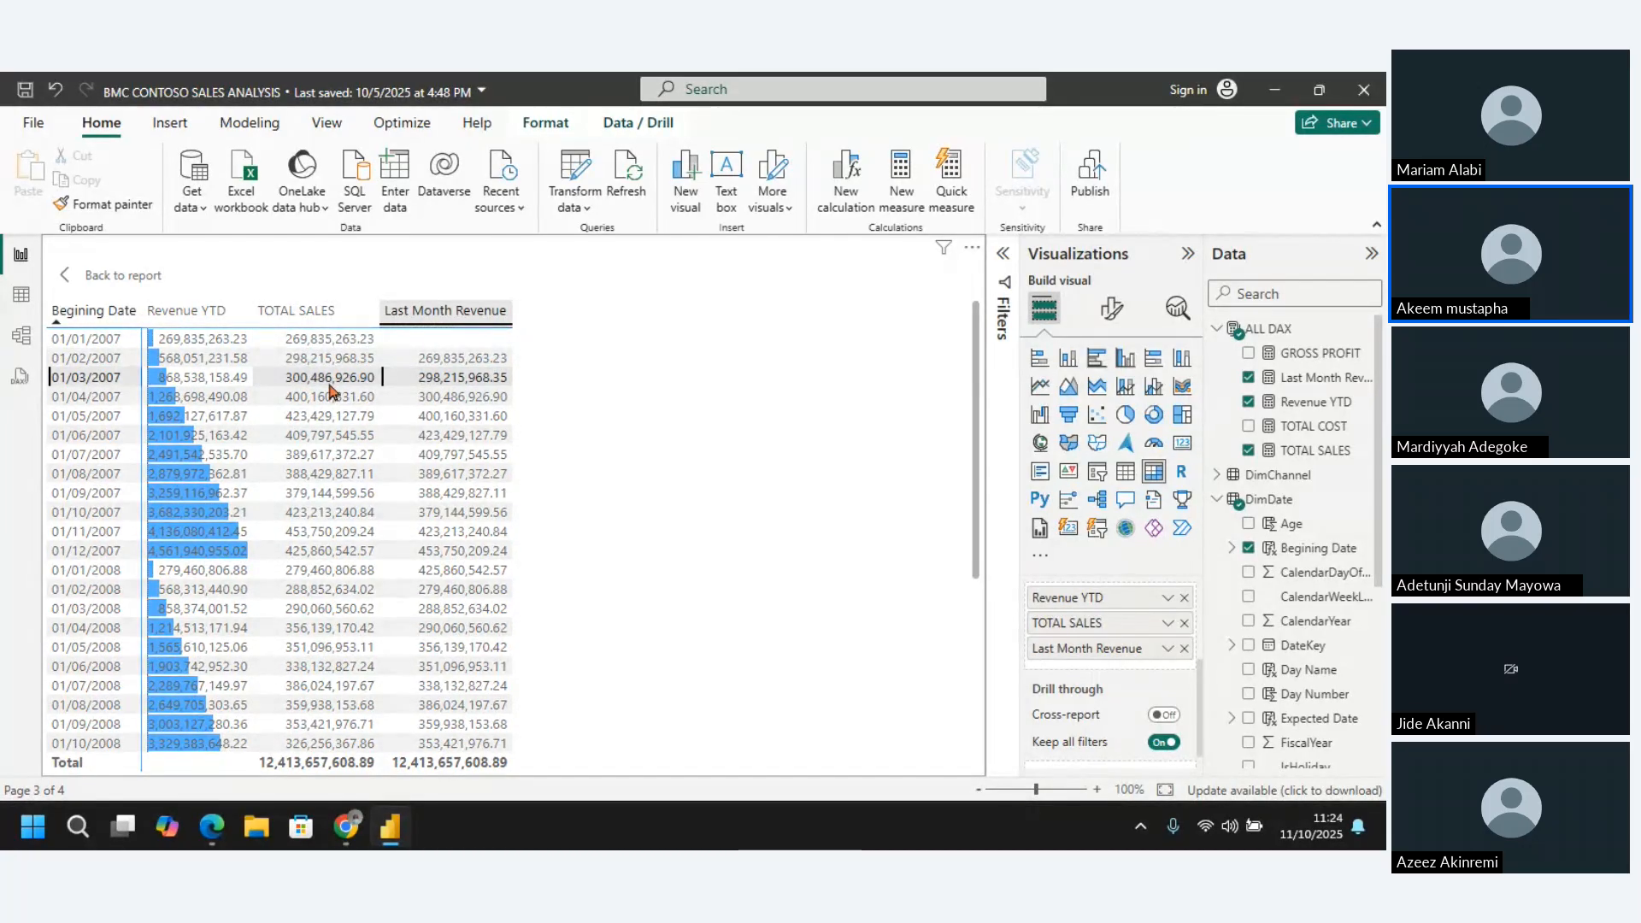
pyautogui.press('Down')
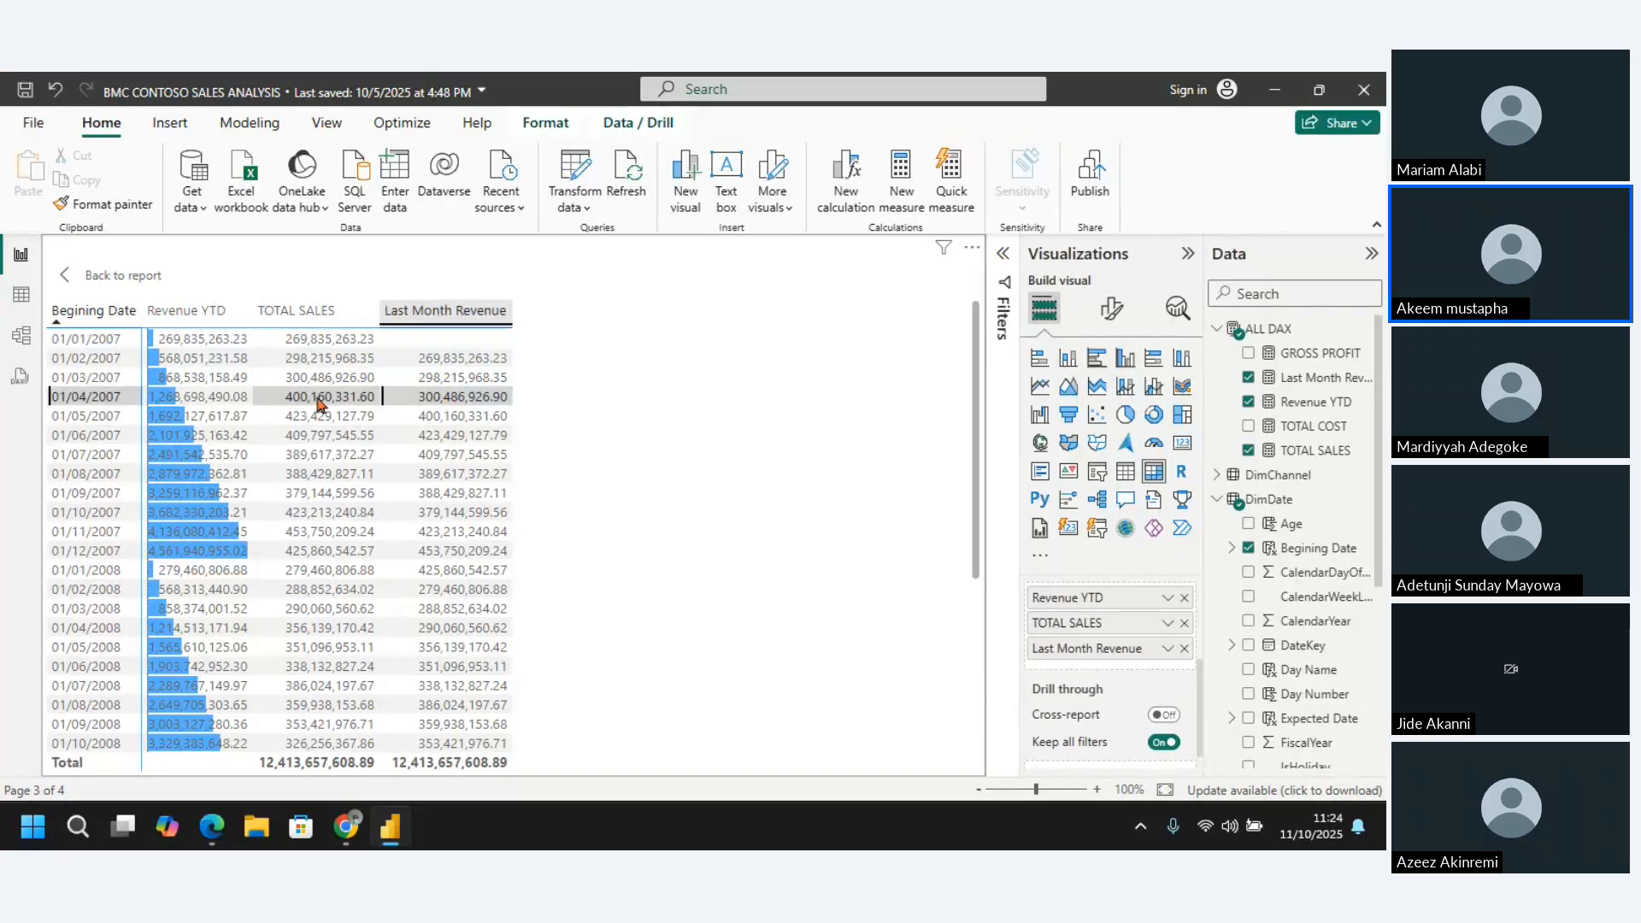
pyautogui.click(319, 398)
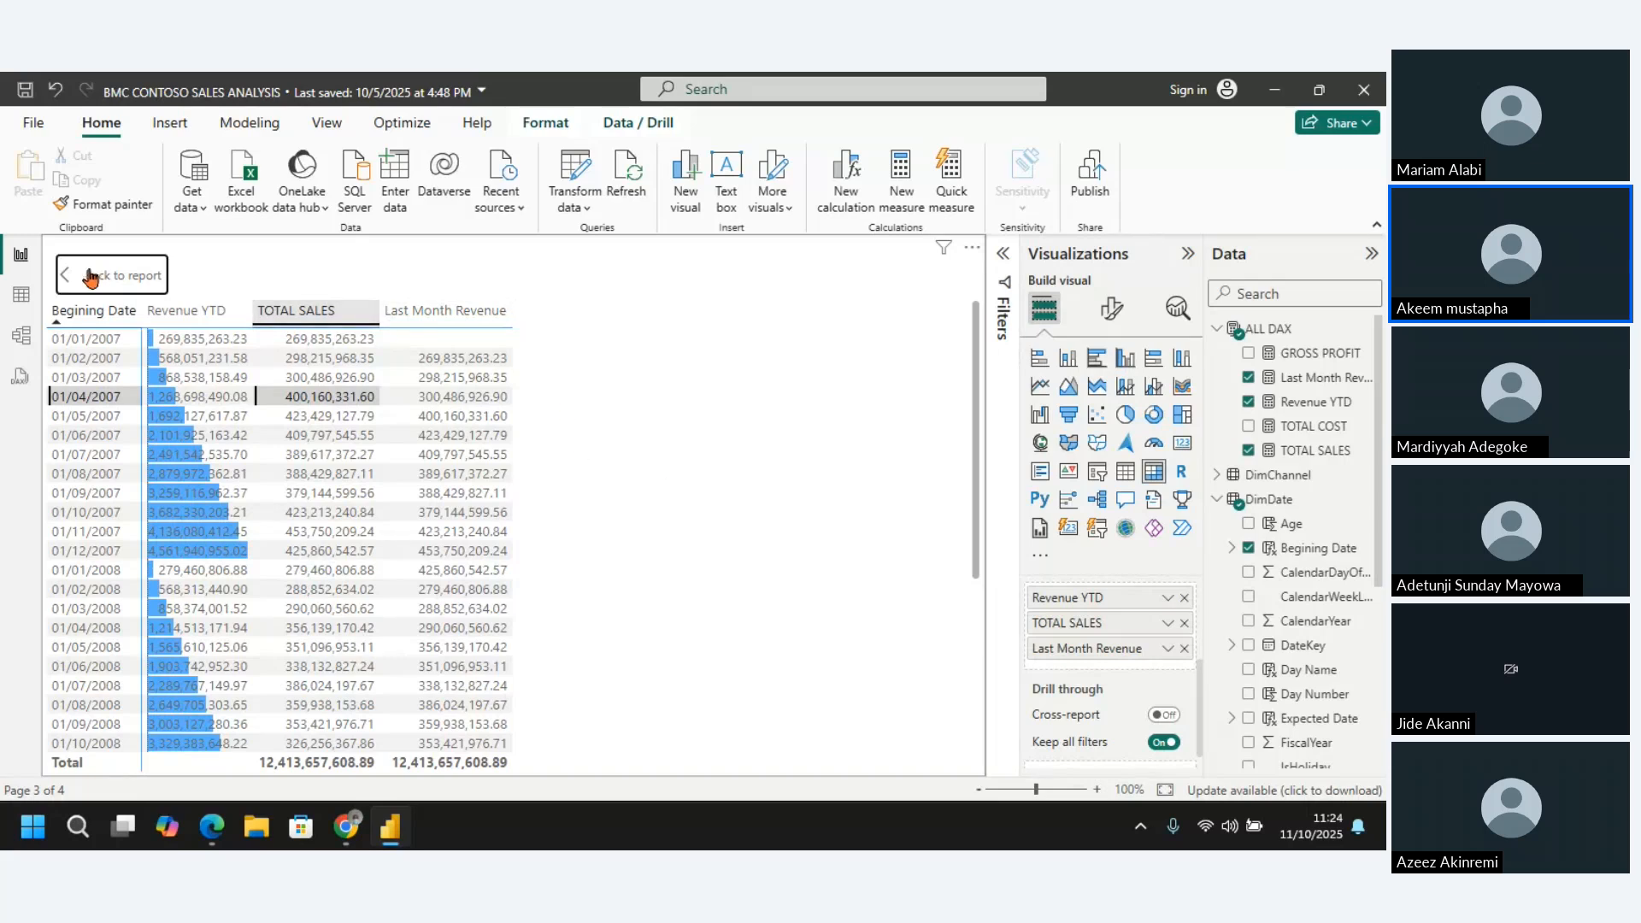
pyautogui.click(90, 276)
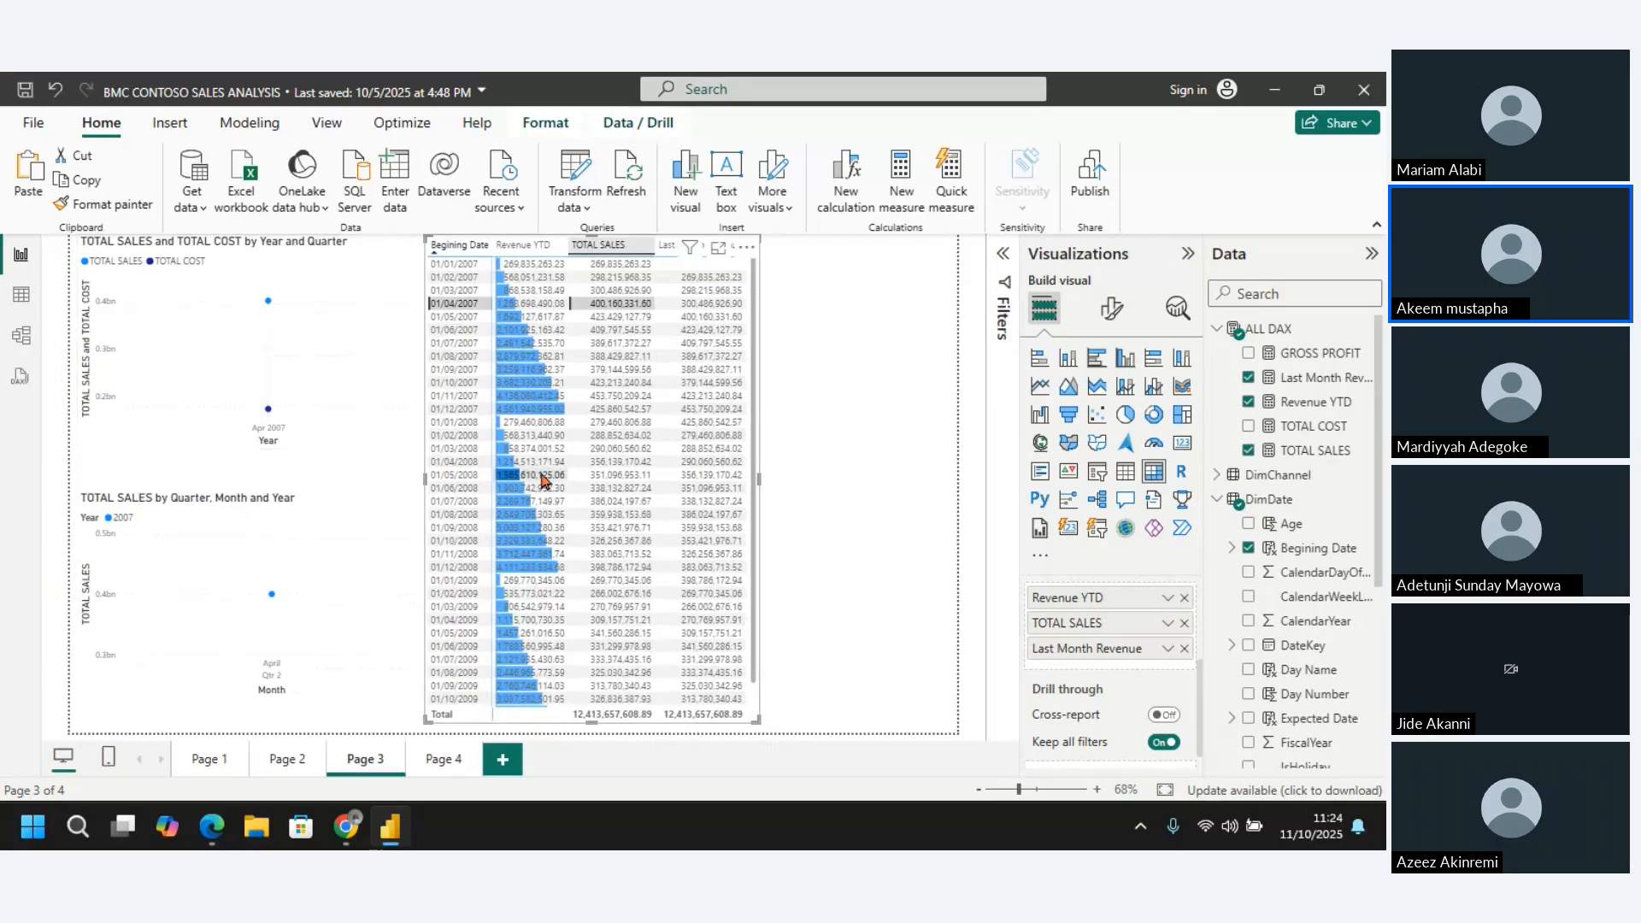
pyautogui.click(862, 487)
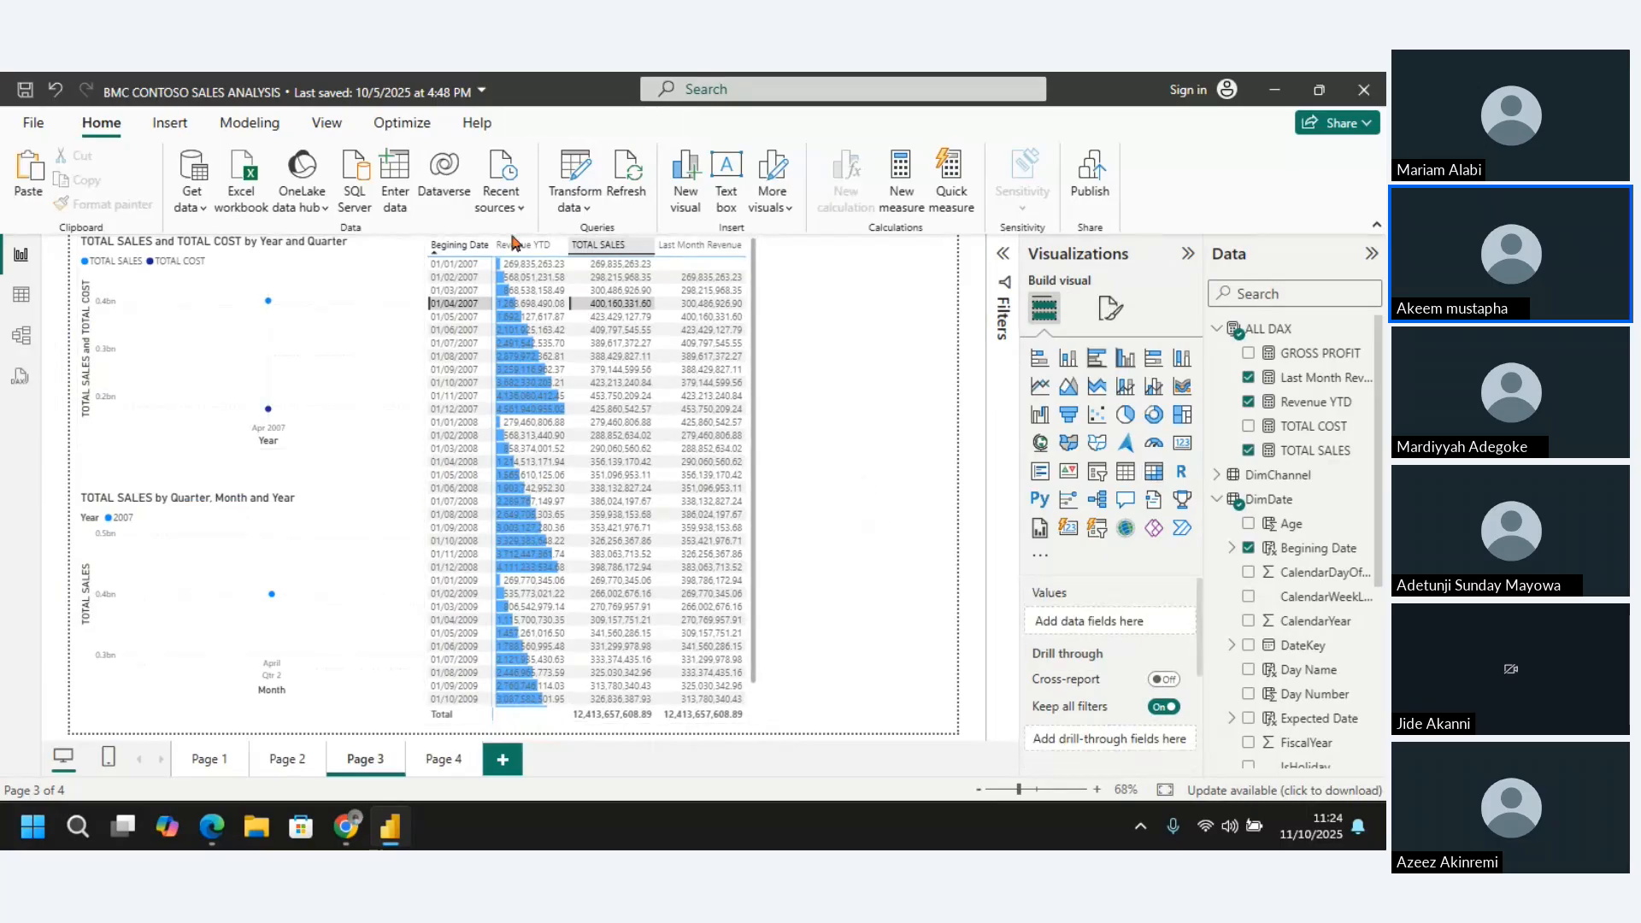
pyautogui.click(466, 248)
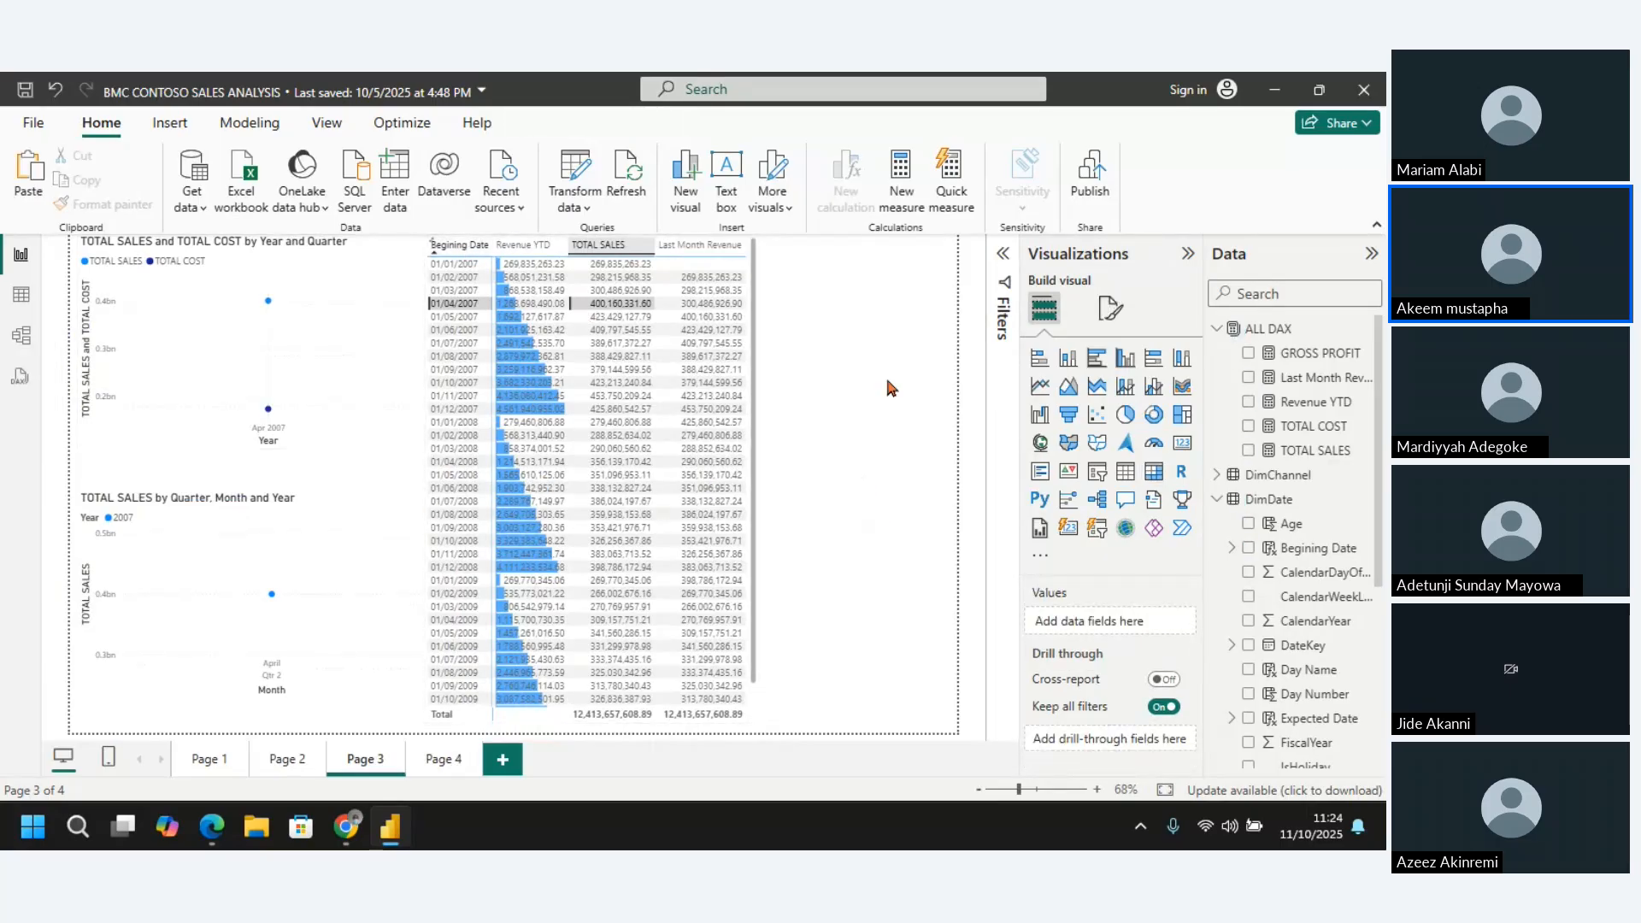
# Sort the Page 3 matrix by Revenue YTD and return it to ascending Begining Date order
pyautogui.click(351, 292)
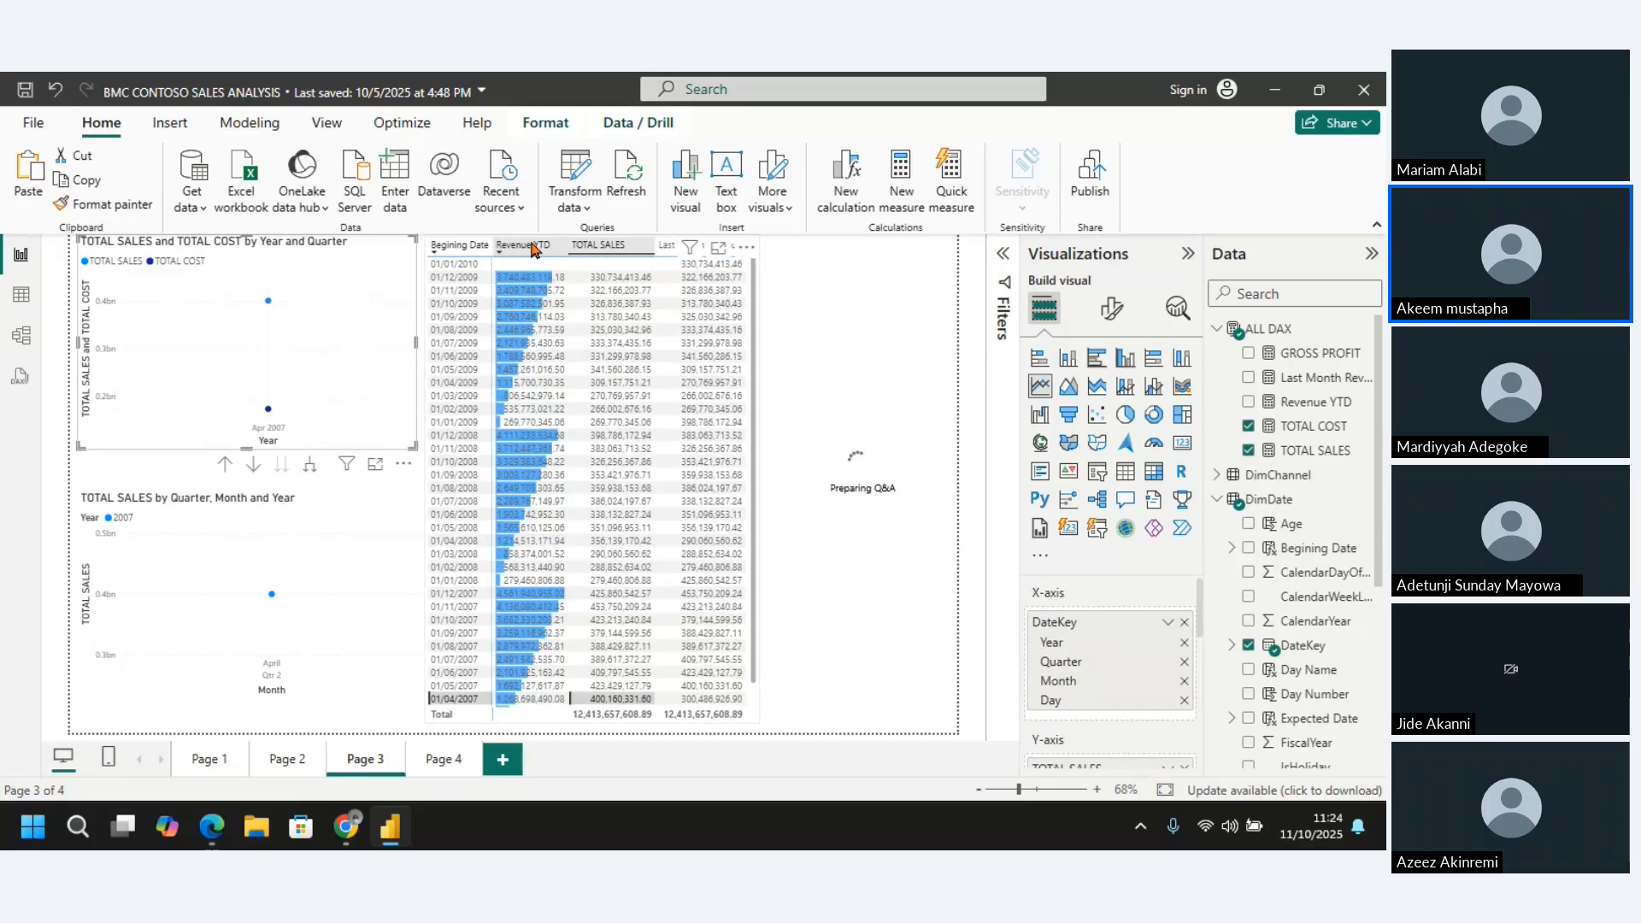
pyautogui.click(533, 249)
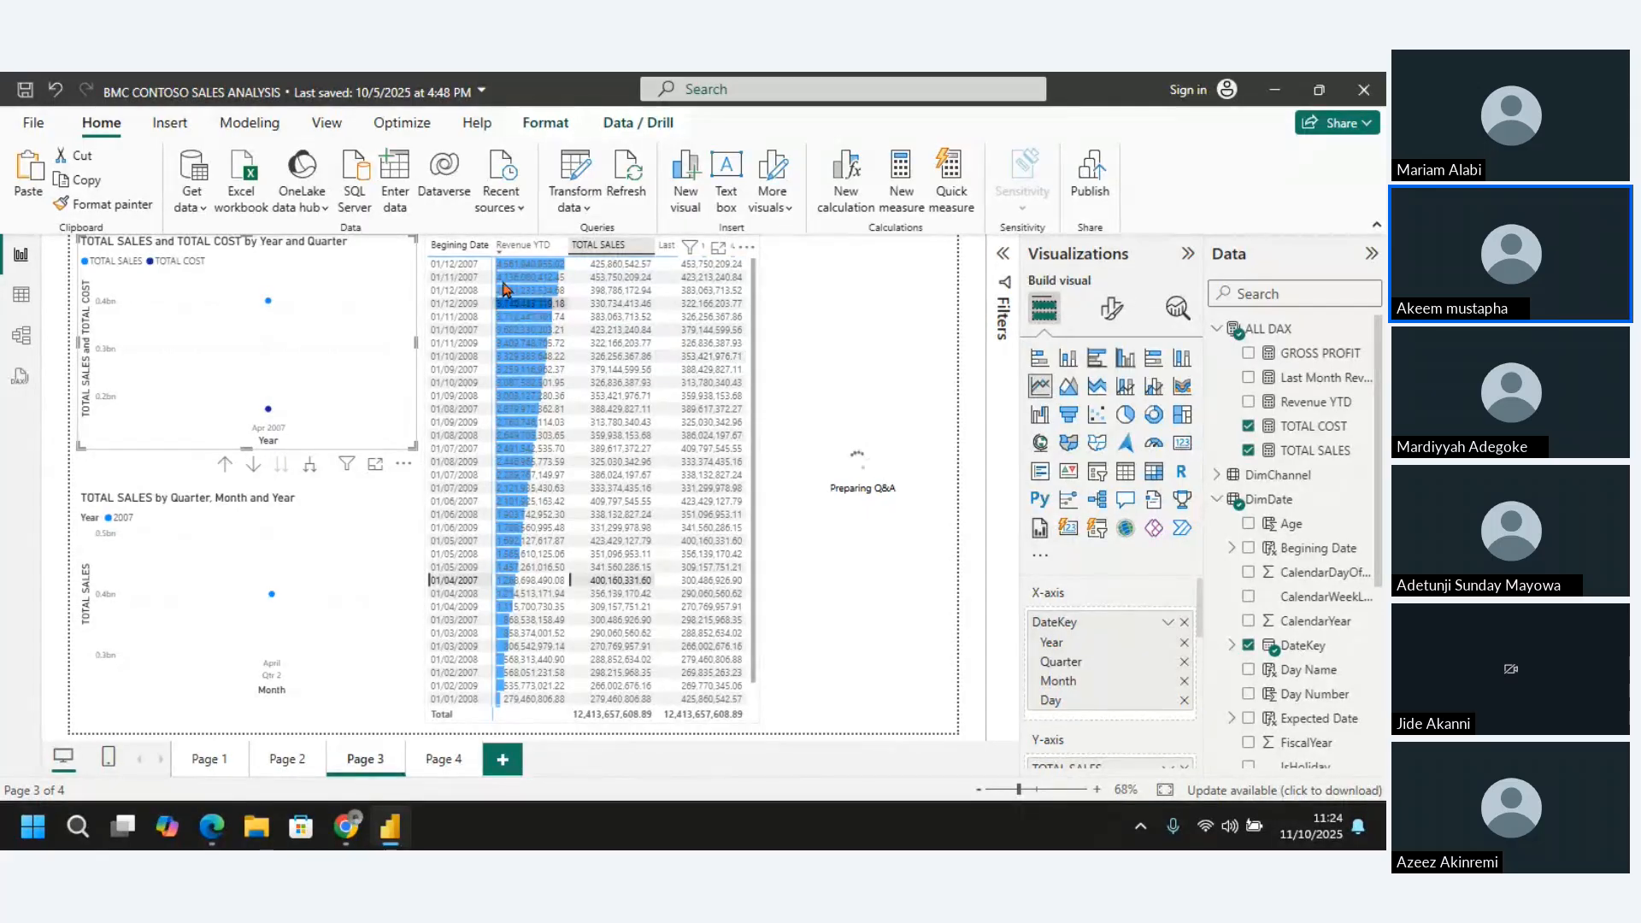
pyautogui.click(468, 252)
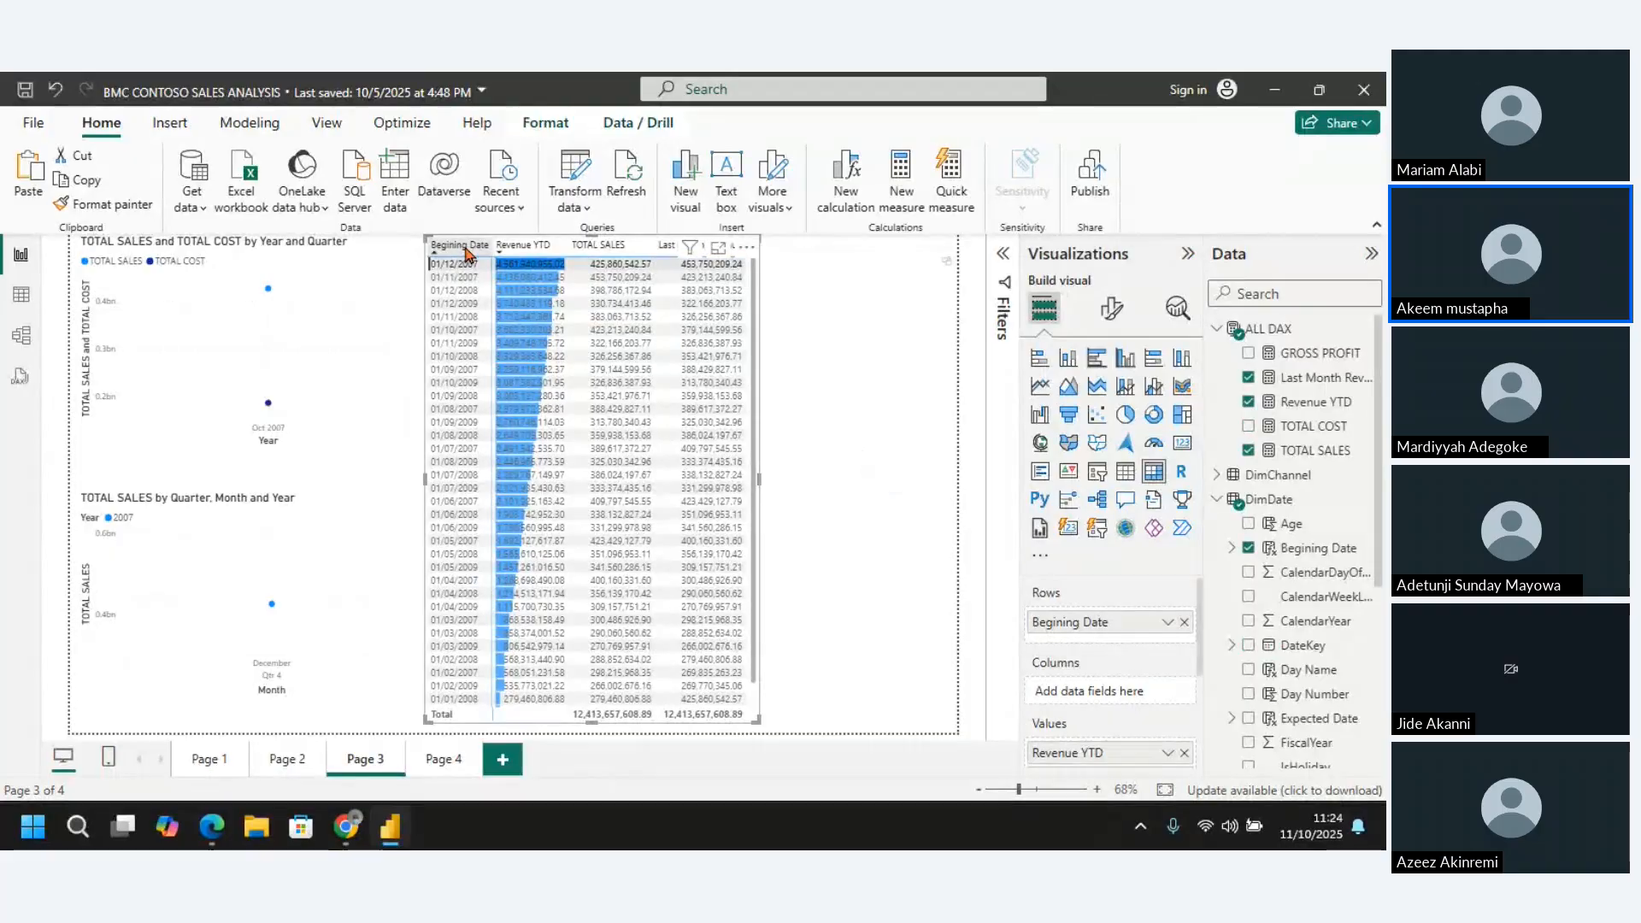
pyautogui.click(456, 246)
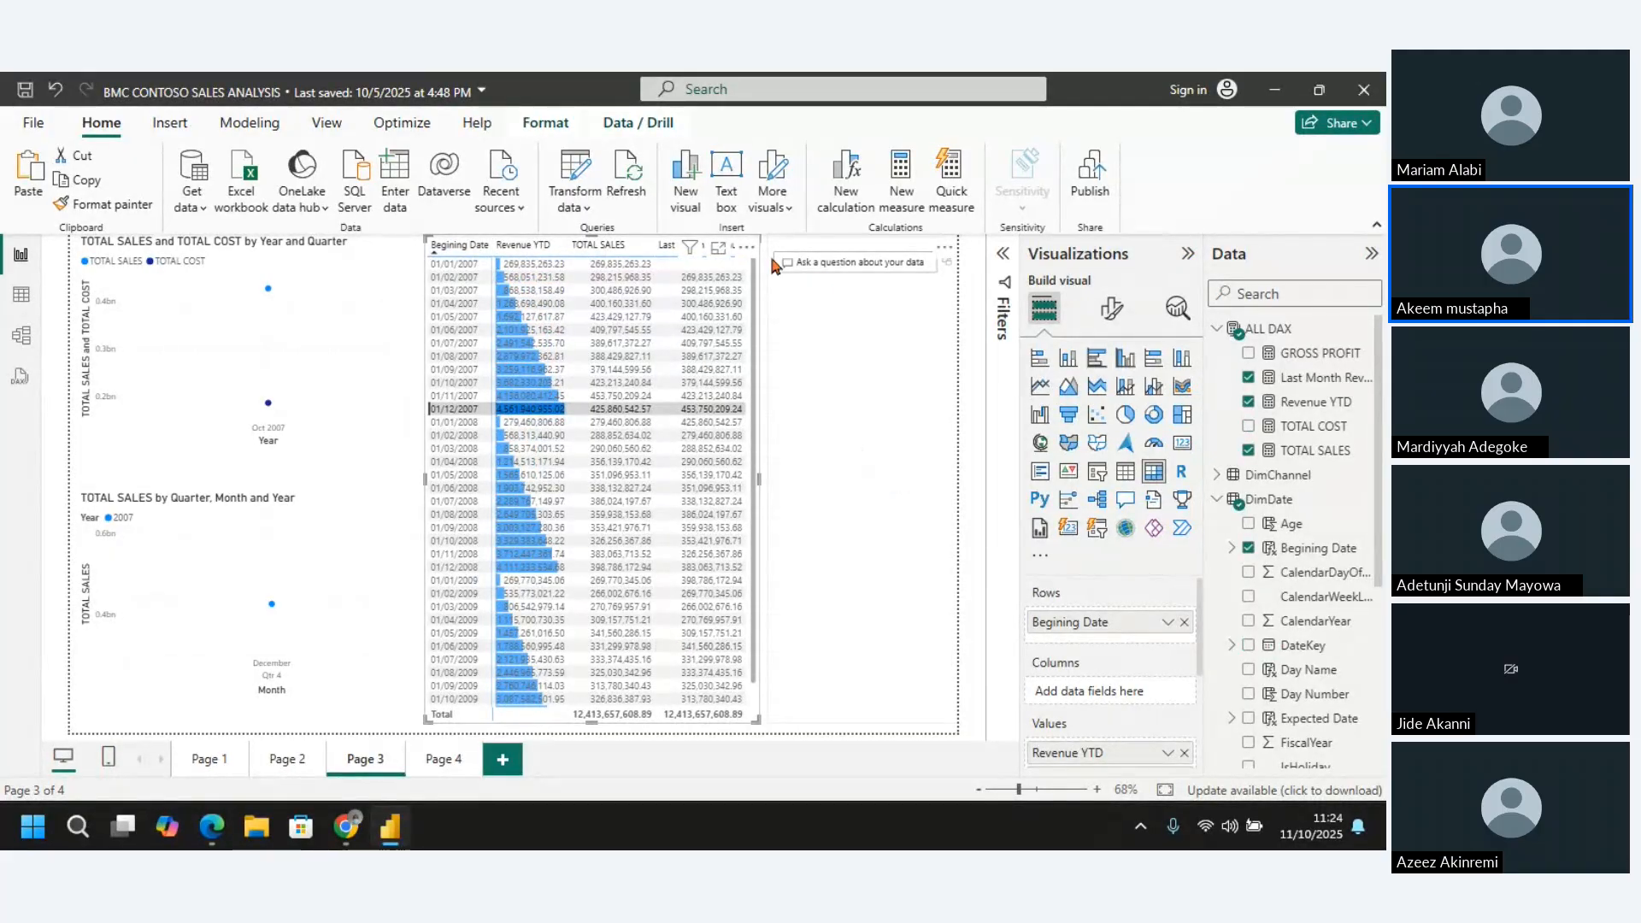
# Clear the matrix's row selection in focus mode and return to the report page
pyautogui.moveTo(696, 249)
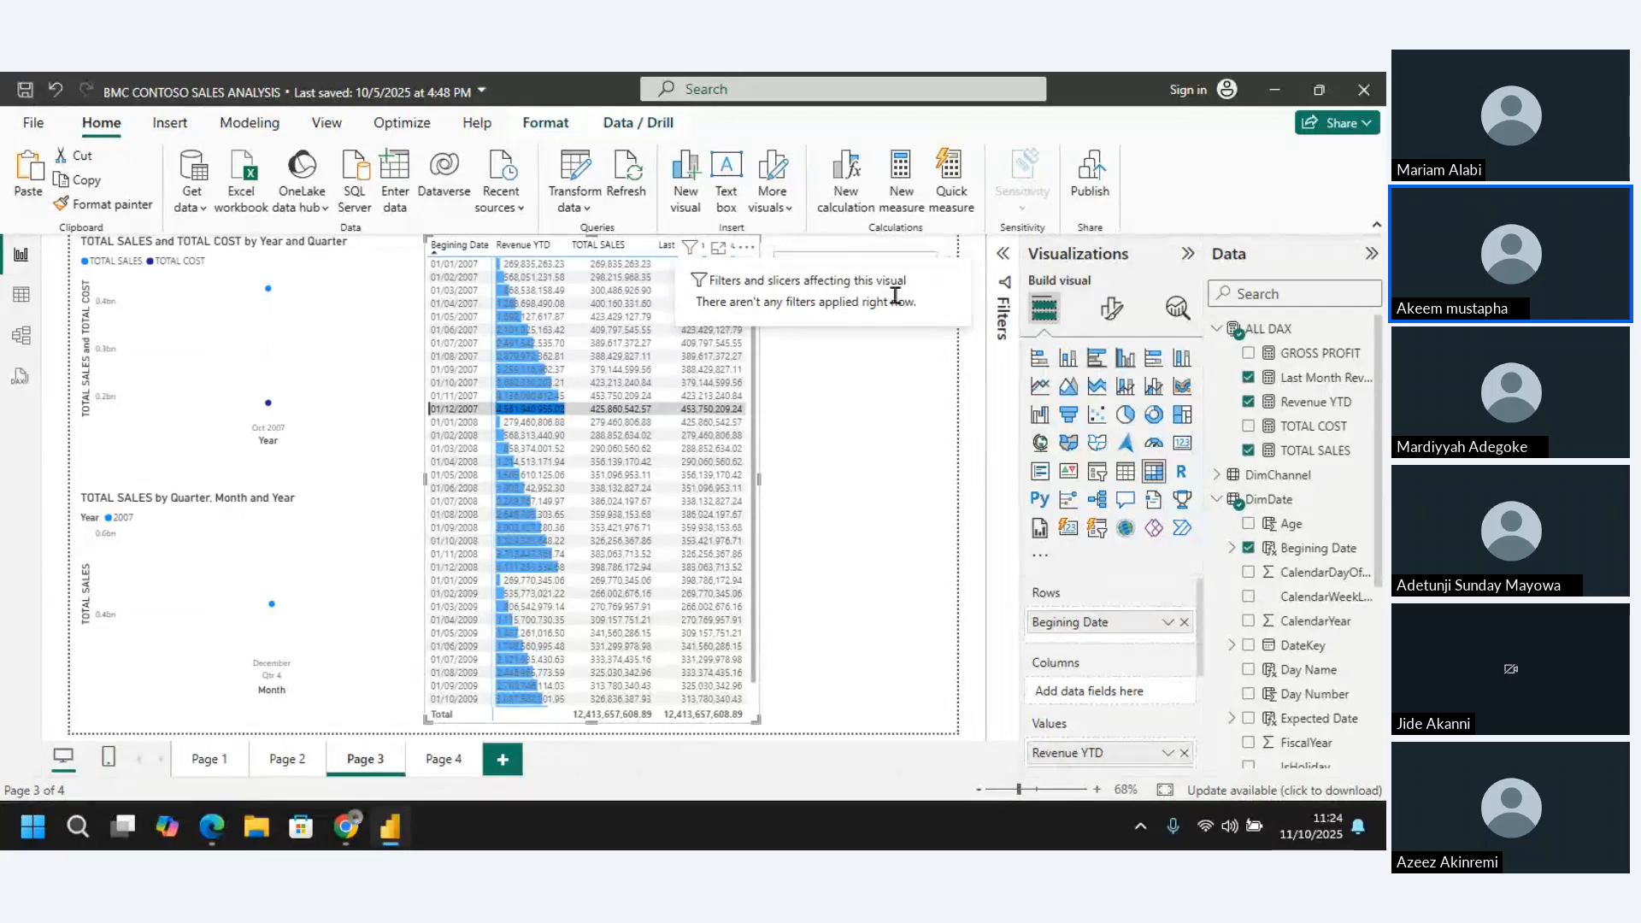
pyautogui.click(719, 250)
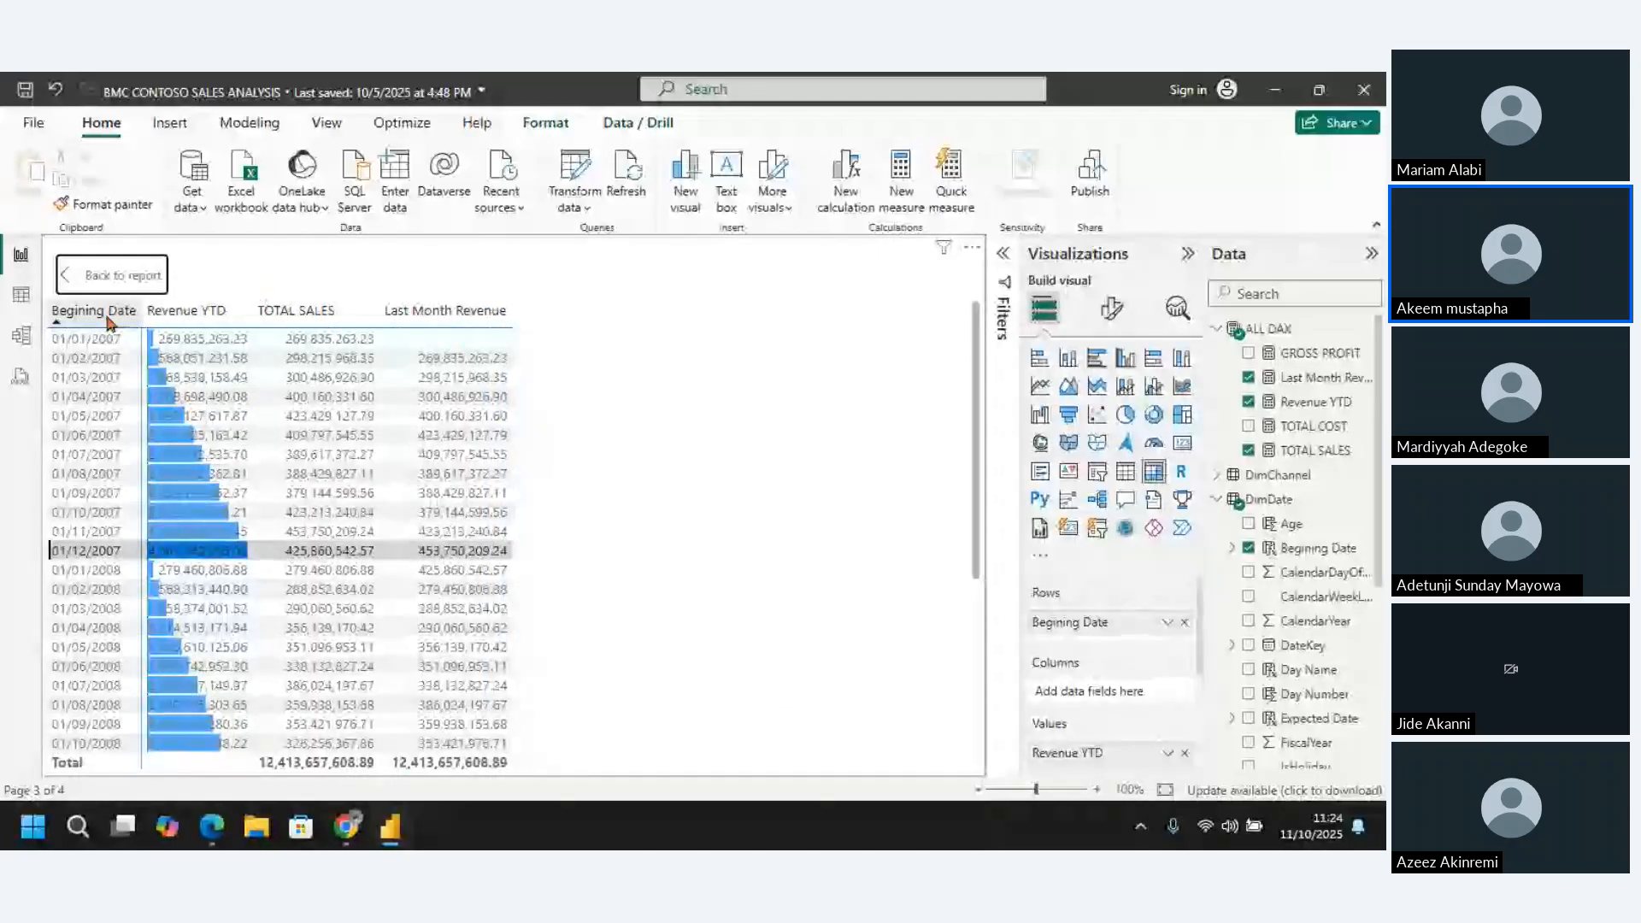
pyautogui.click(436, 342)
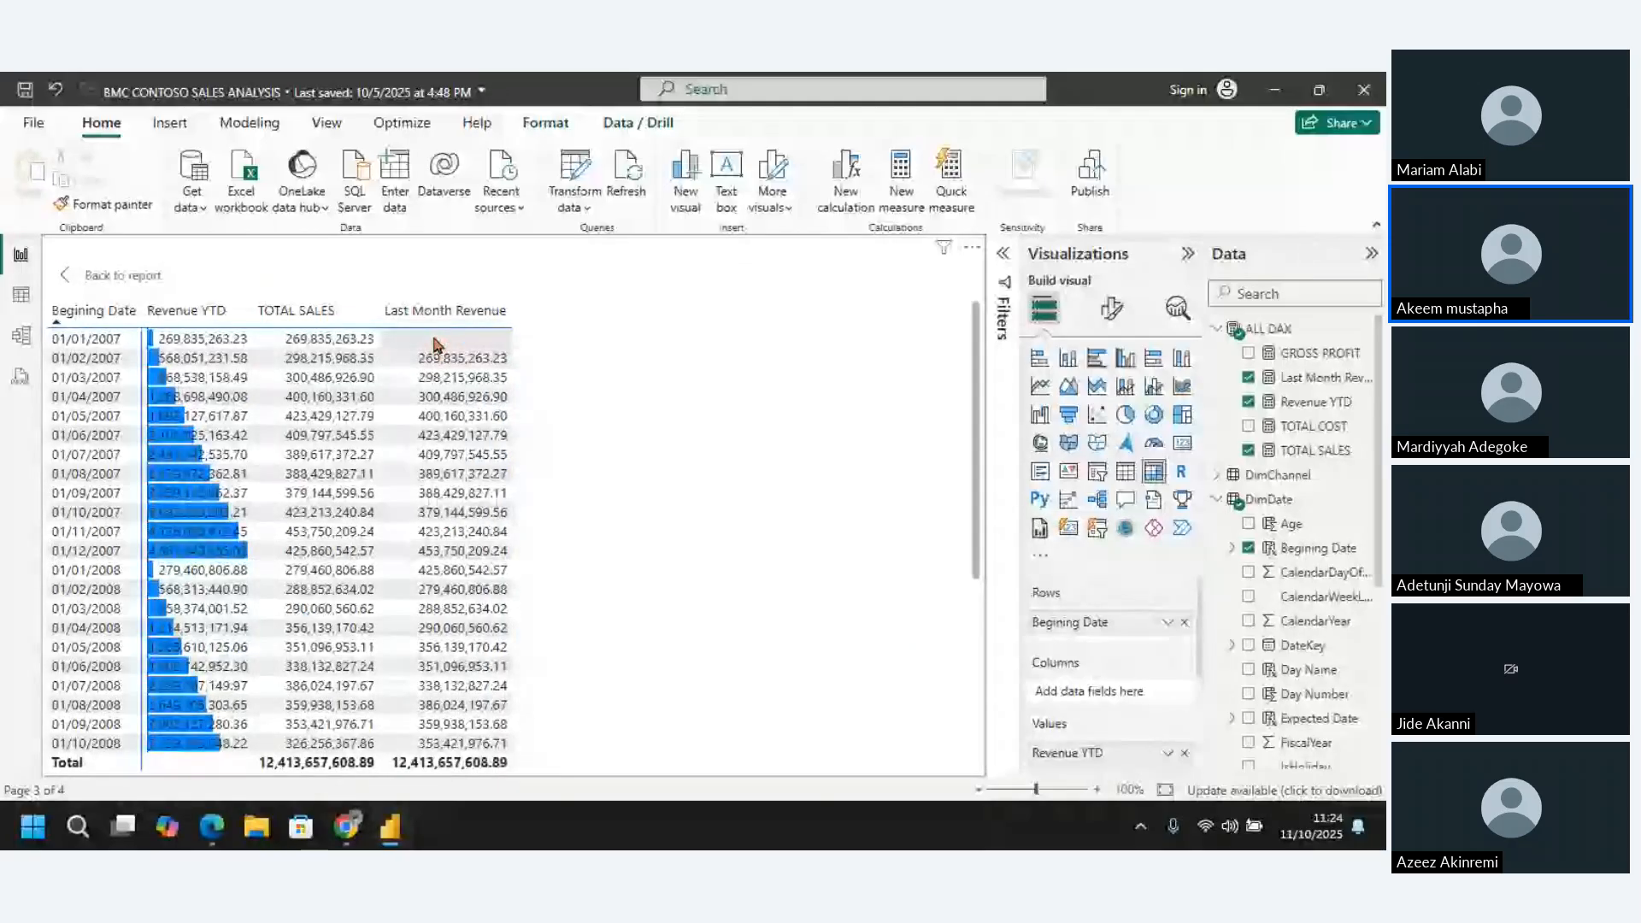
pyautogui.click(69, 275)
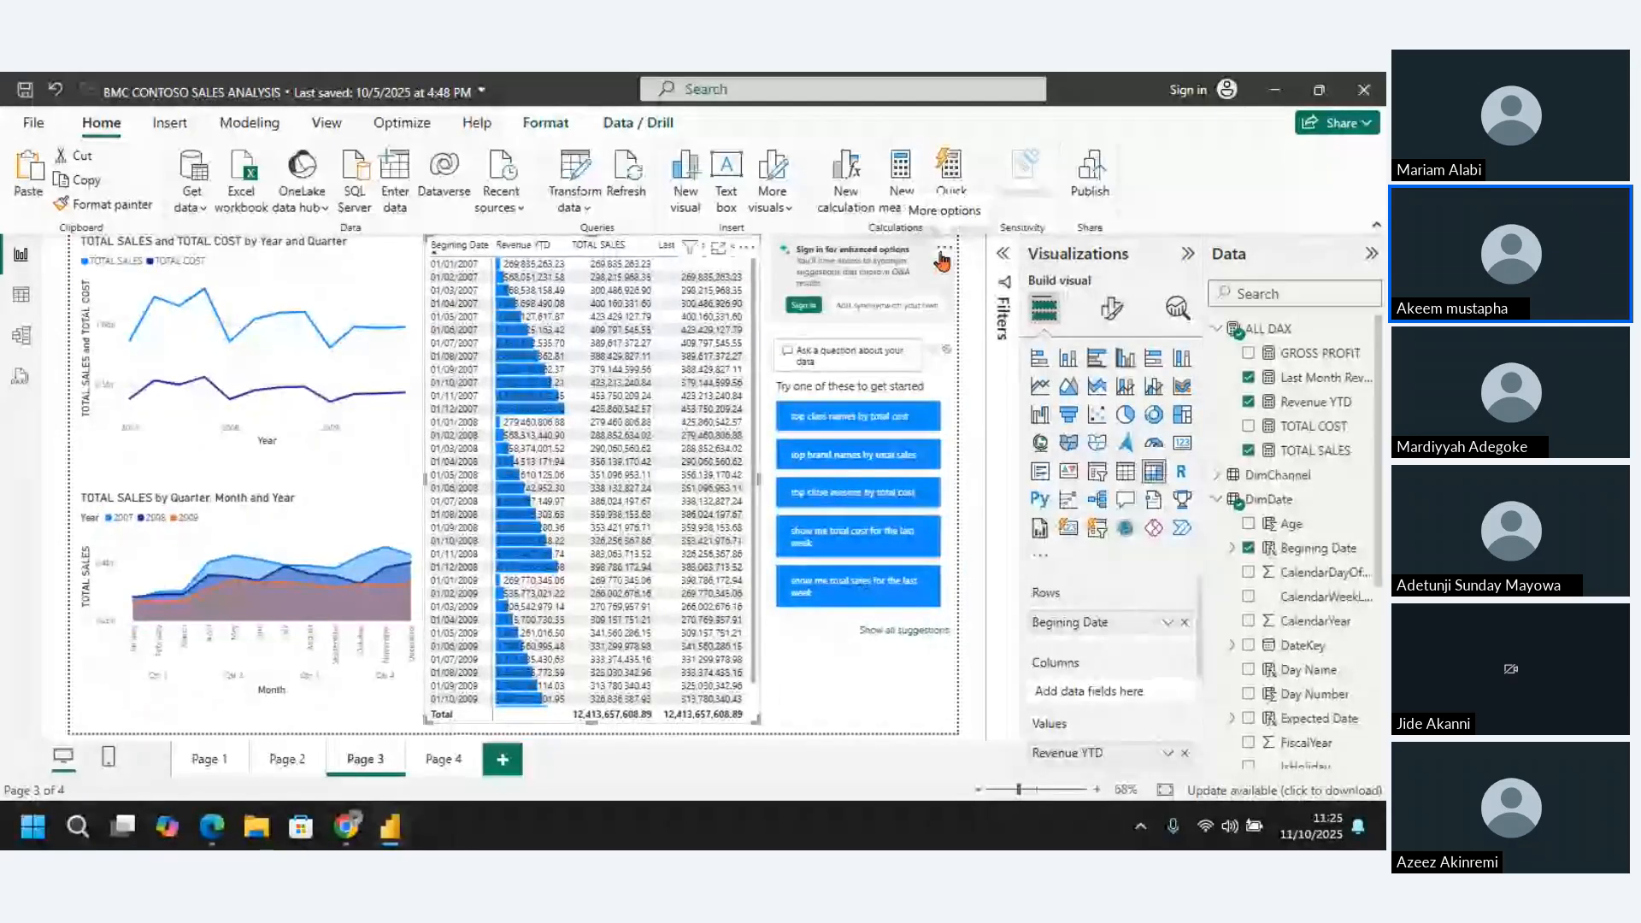
# Delete the Q&A visual beside the matrix on Page 3
pyautogui.click(943, 254)
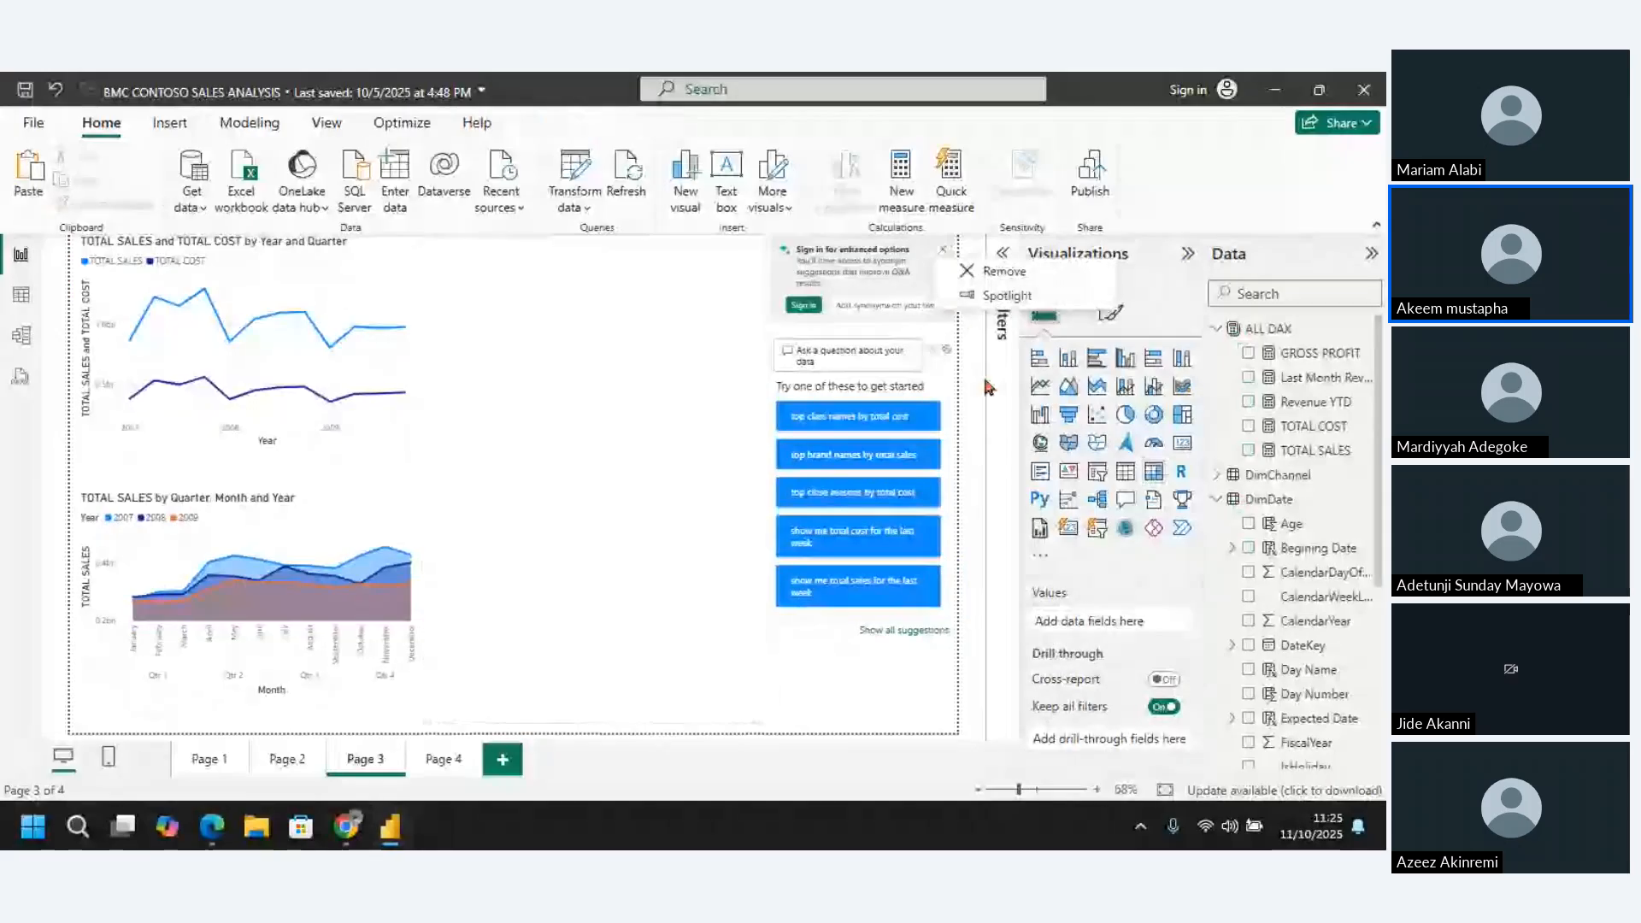
pyautogui.click(964, 295)
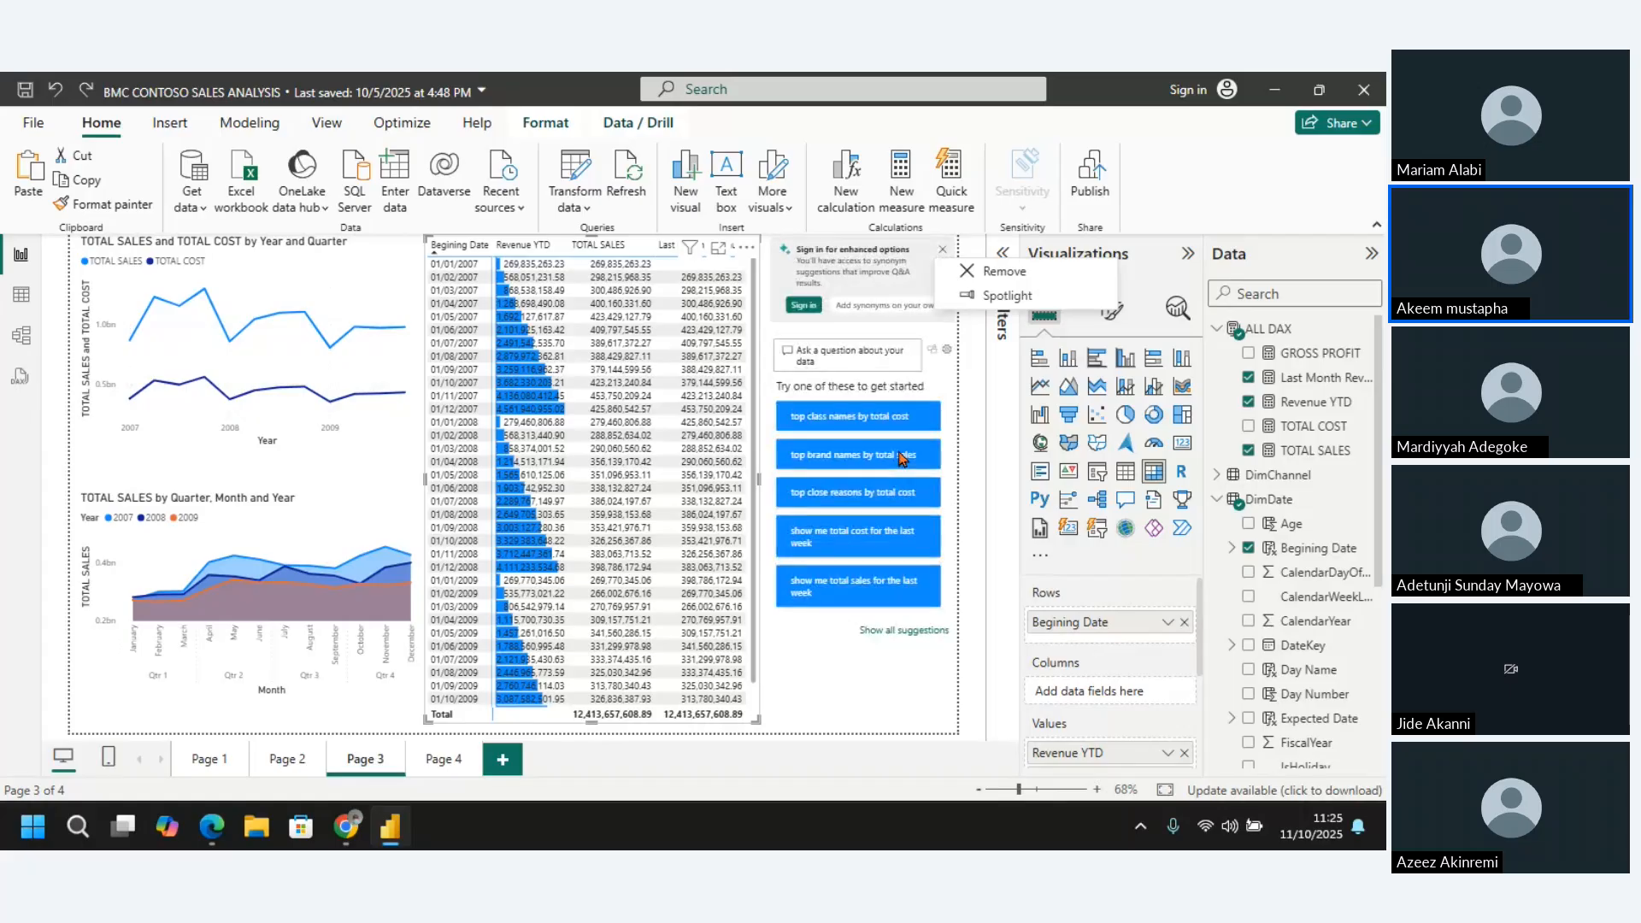
pyautogui.click(889, 268)
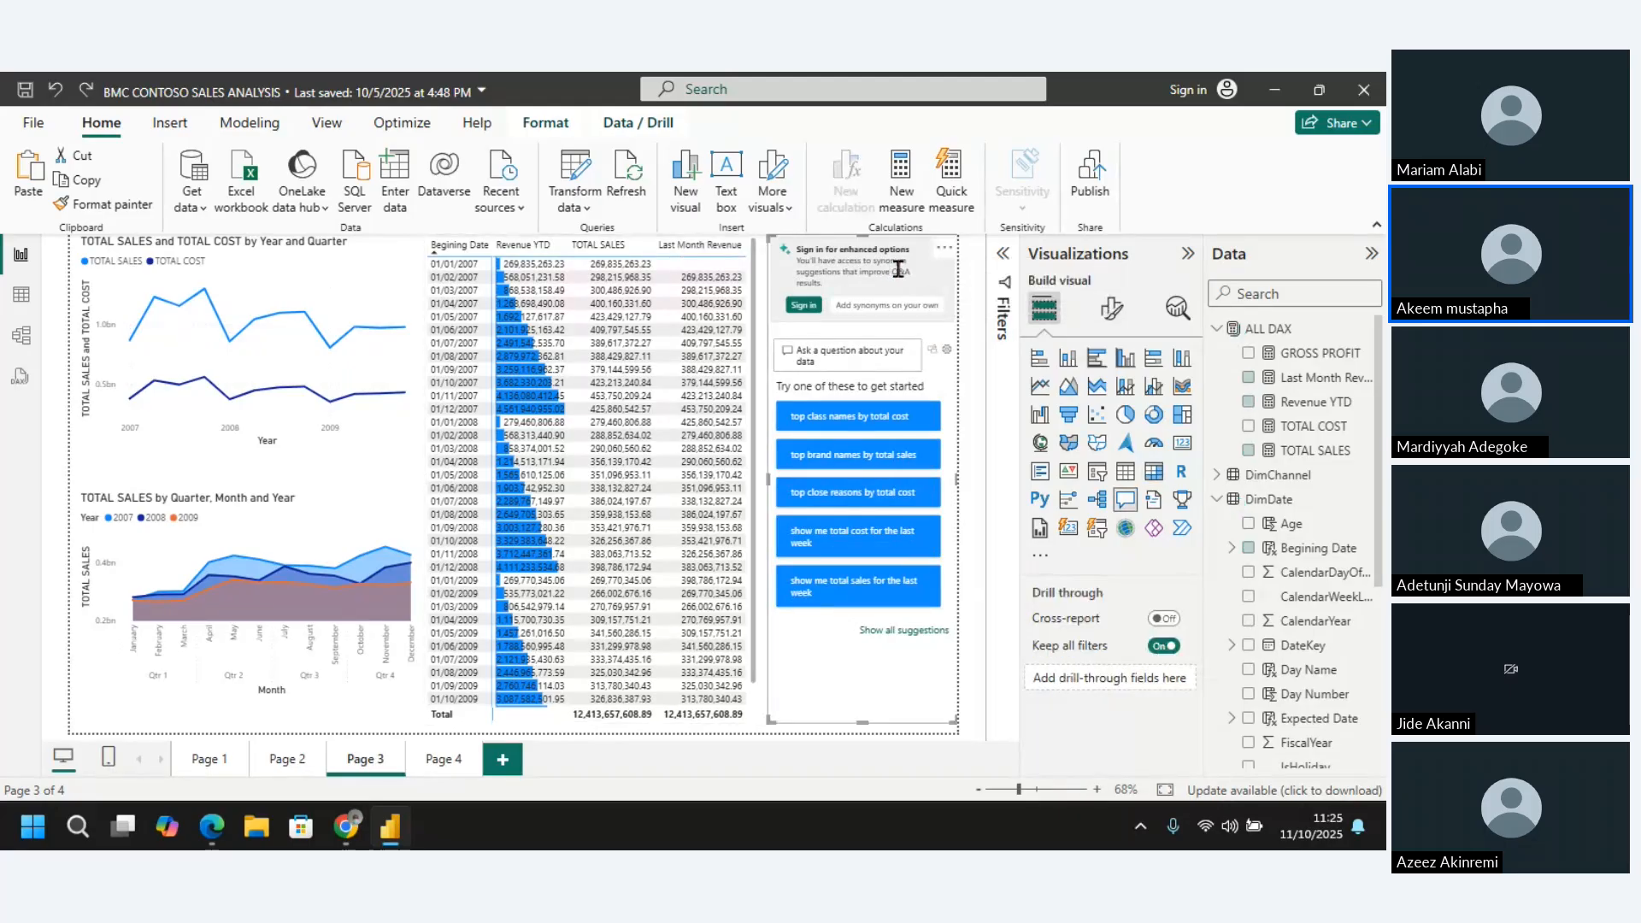
pyautogui.press('Delete')
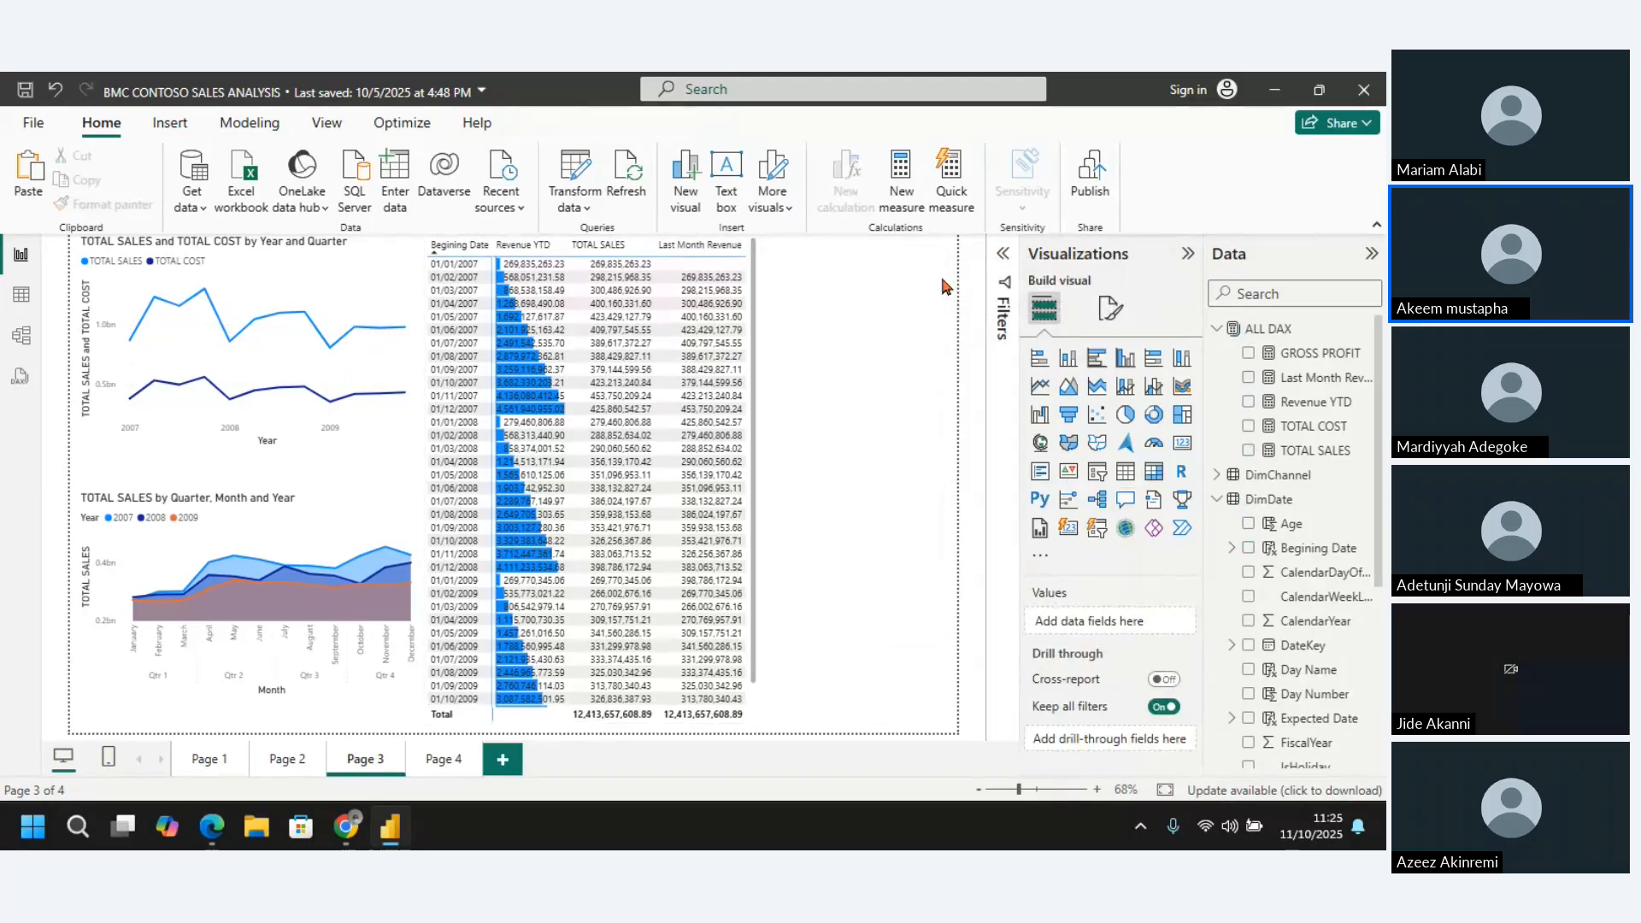
# Narrow the line chart and the area chart slightly to free up space beside the matrix
pyautogui.moveTo(348, 271)
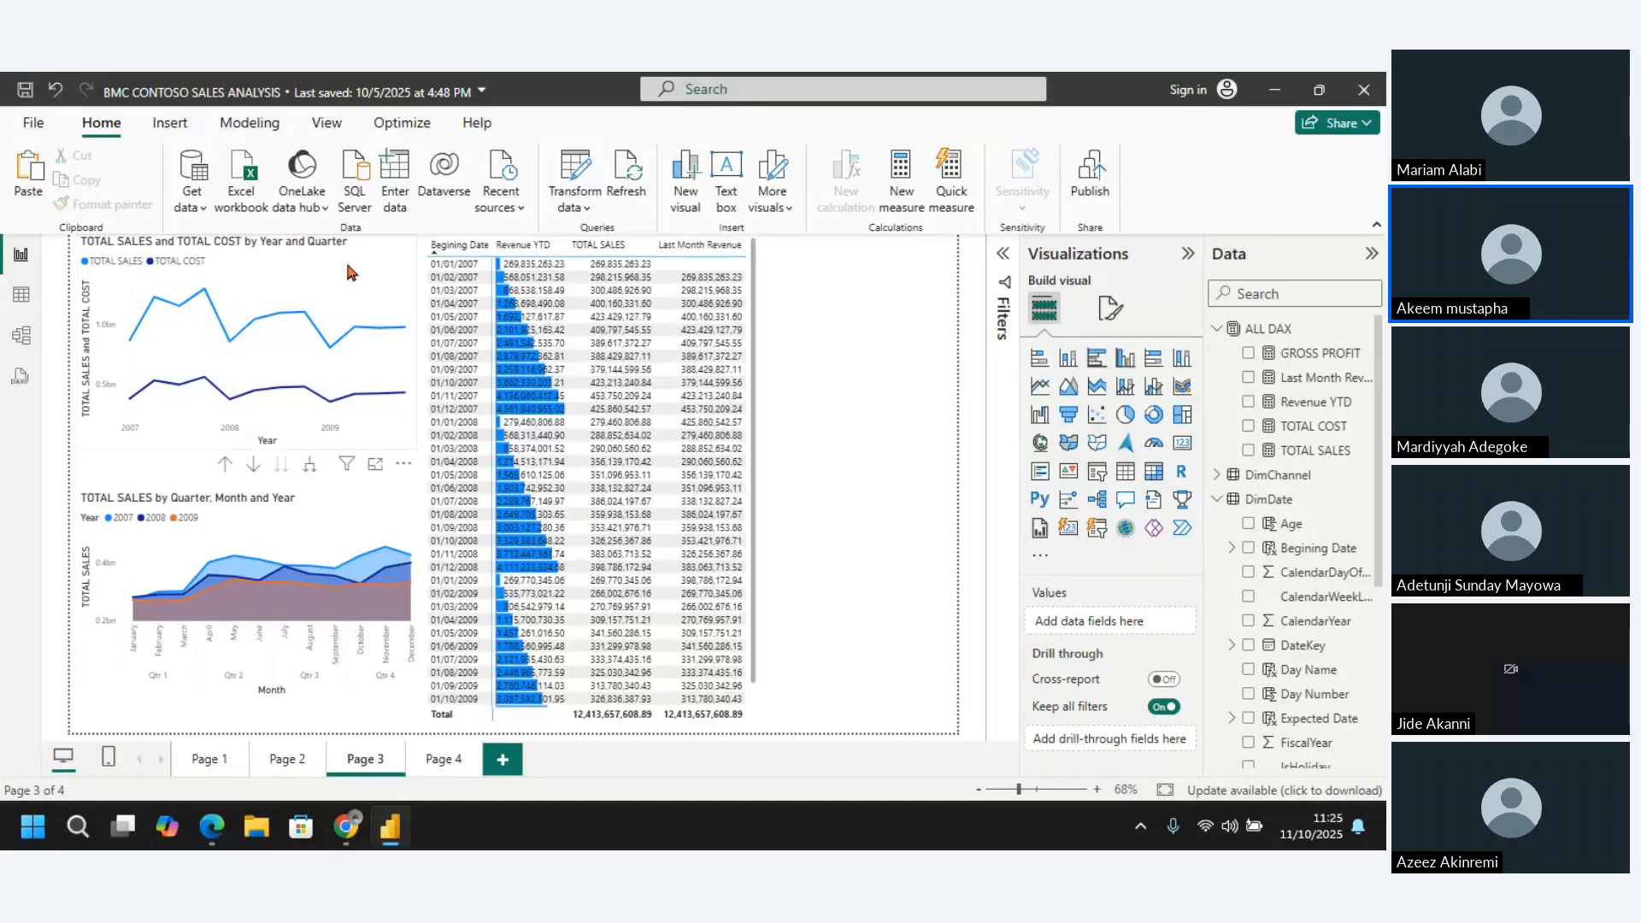
pyautogui.click(407, 335)
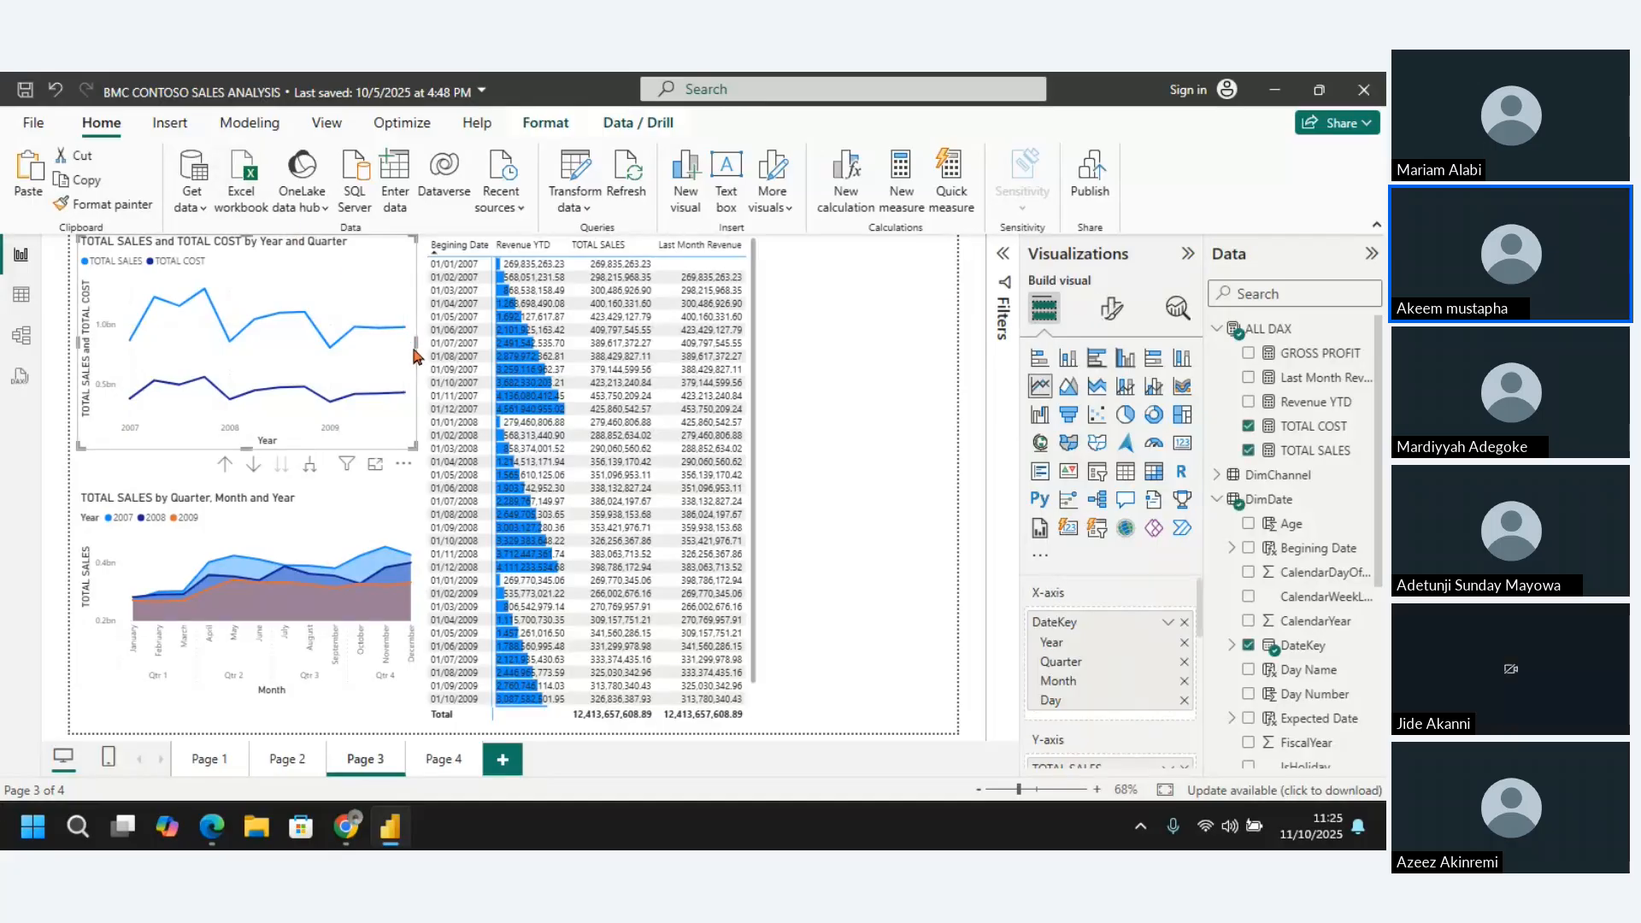
pyautogui.moveTo(413, 355); pyautogui.dragTo(390, 347)
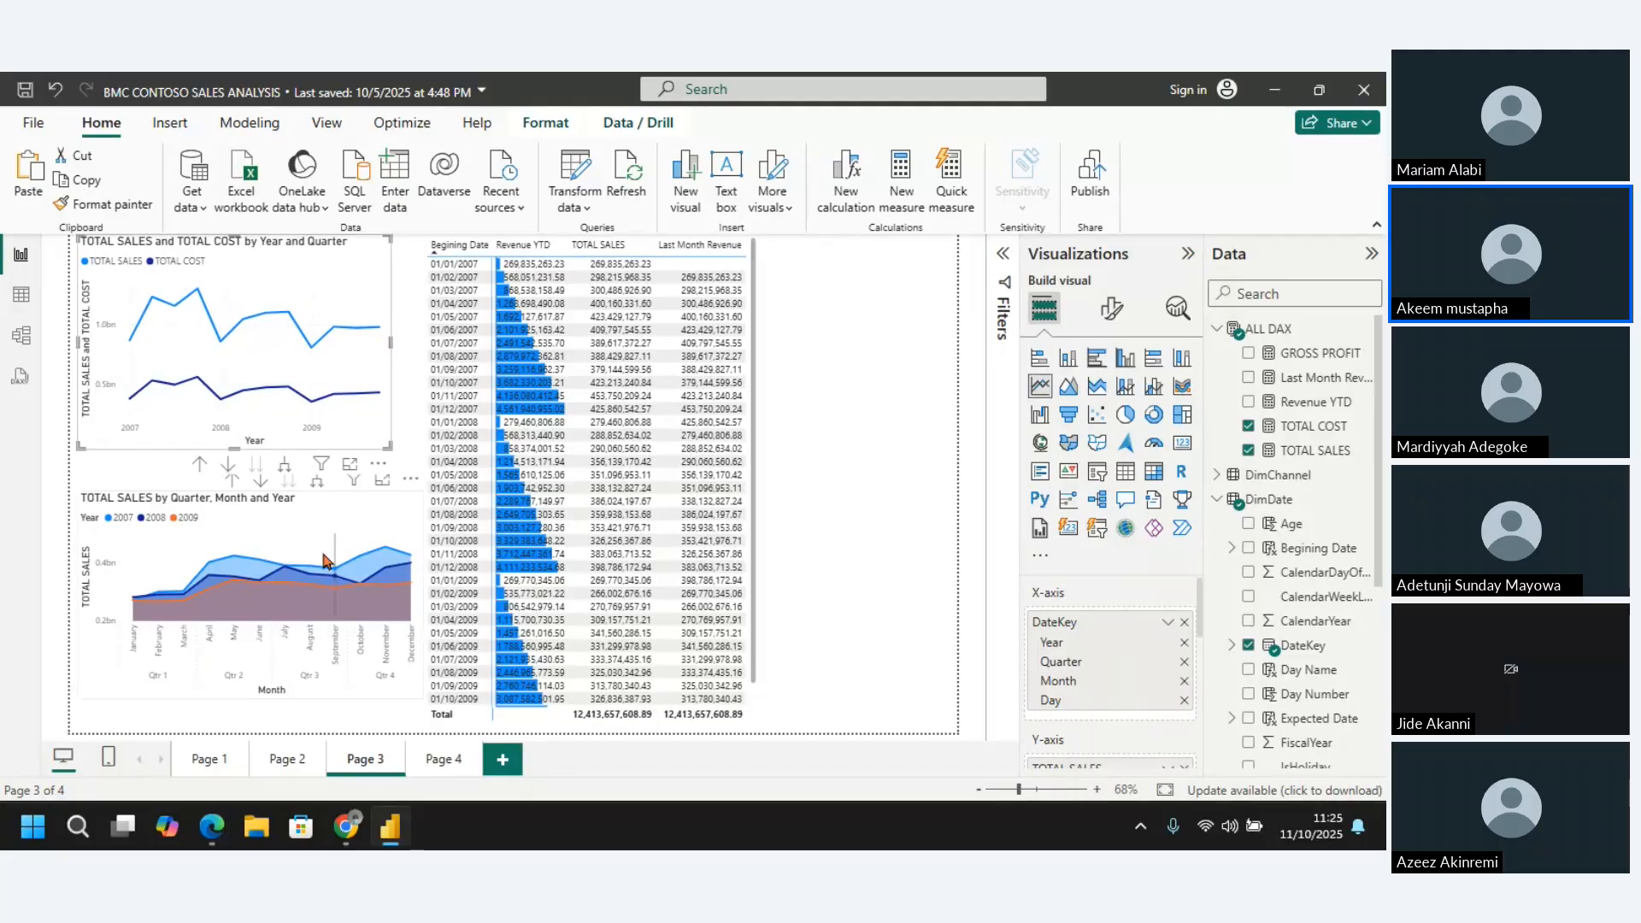
pyautogui.click(401, 521)
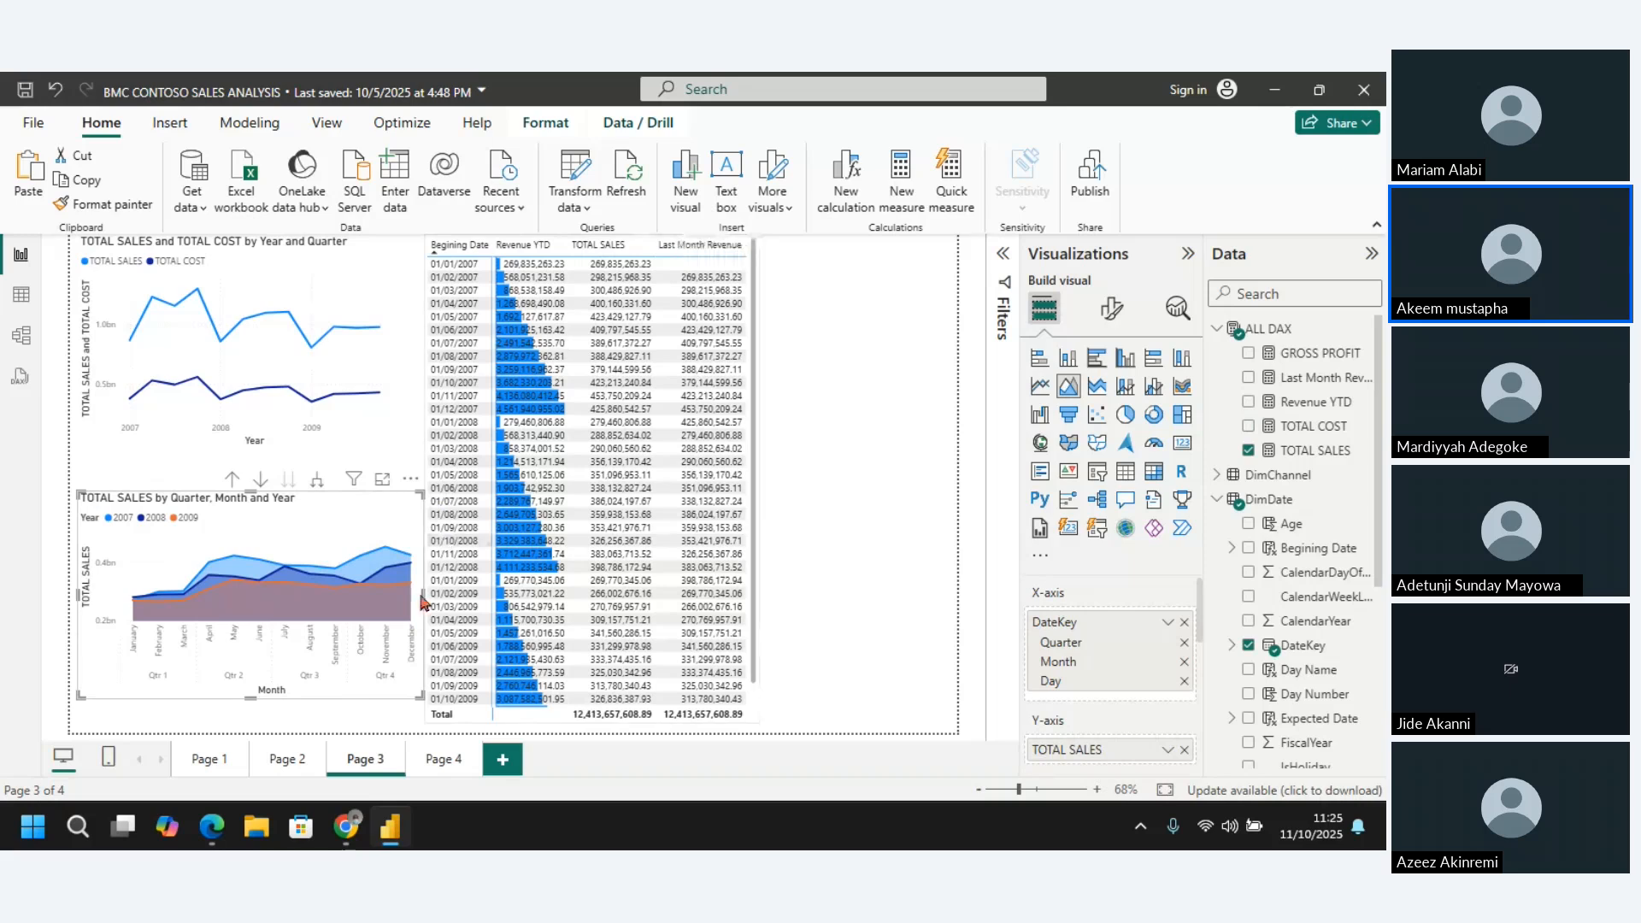
pyautogui.moveTo(421, 596); pyautogui.dragTo(397, 603)
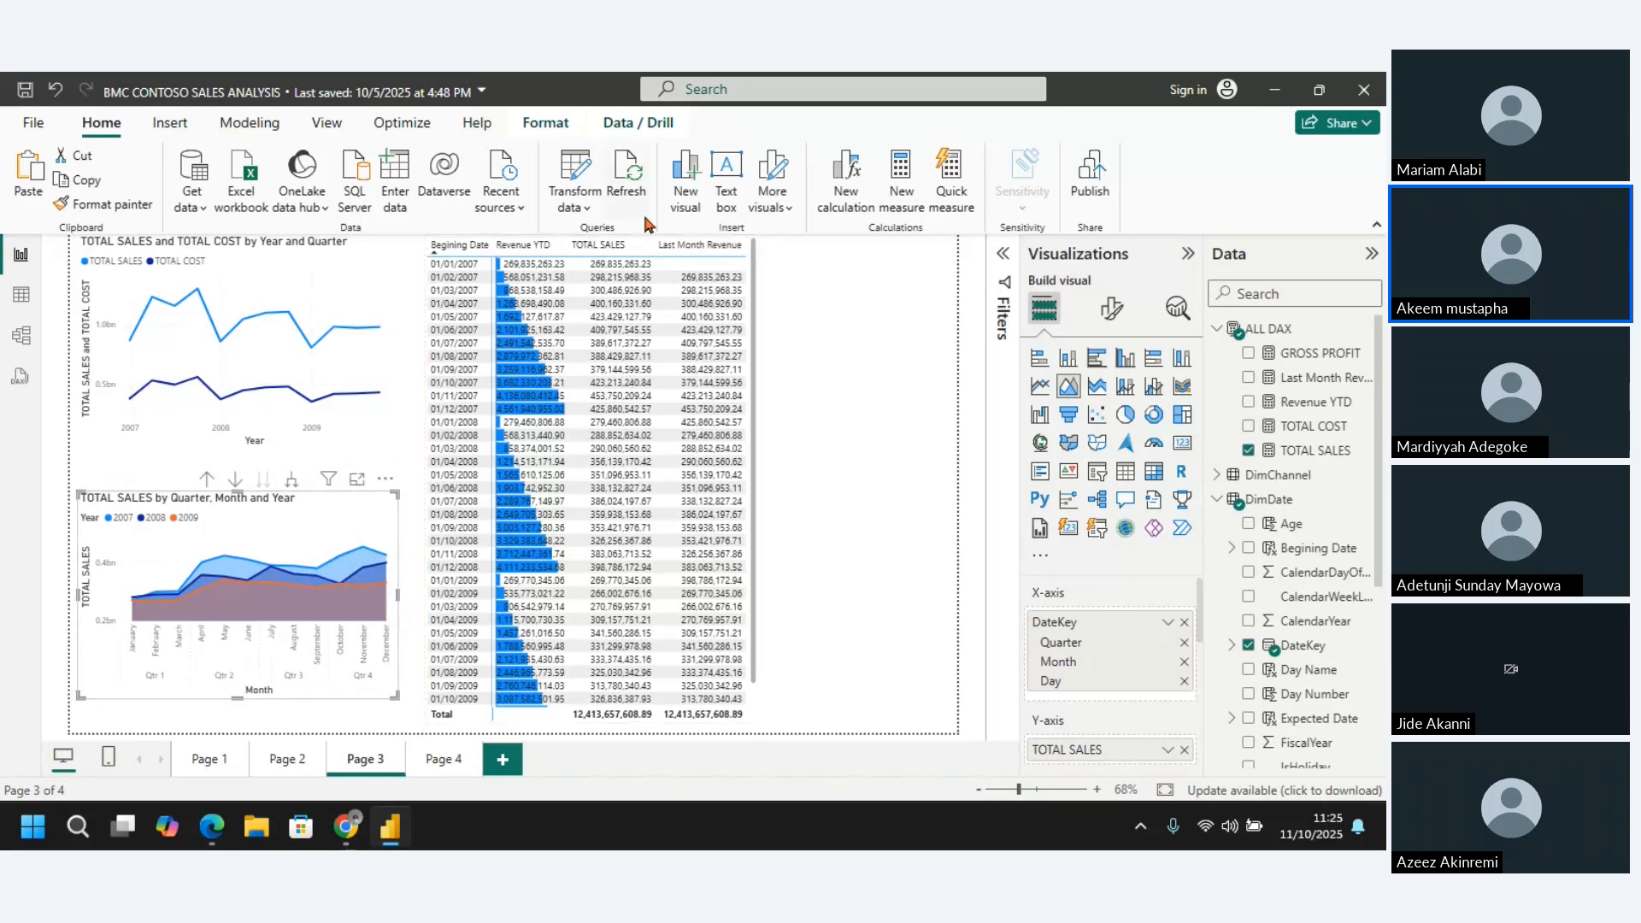
# Move the matrix left against the narrowed charts and deselect it
pyautogui.click(879, 279)
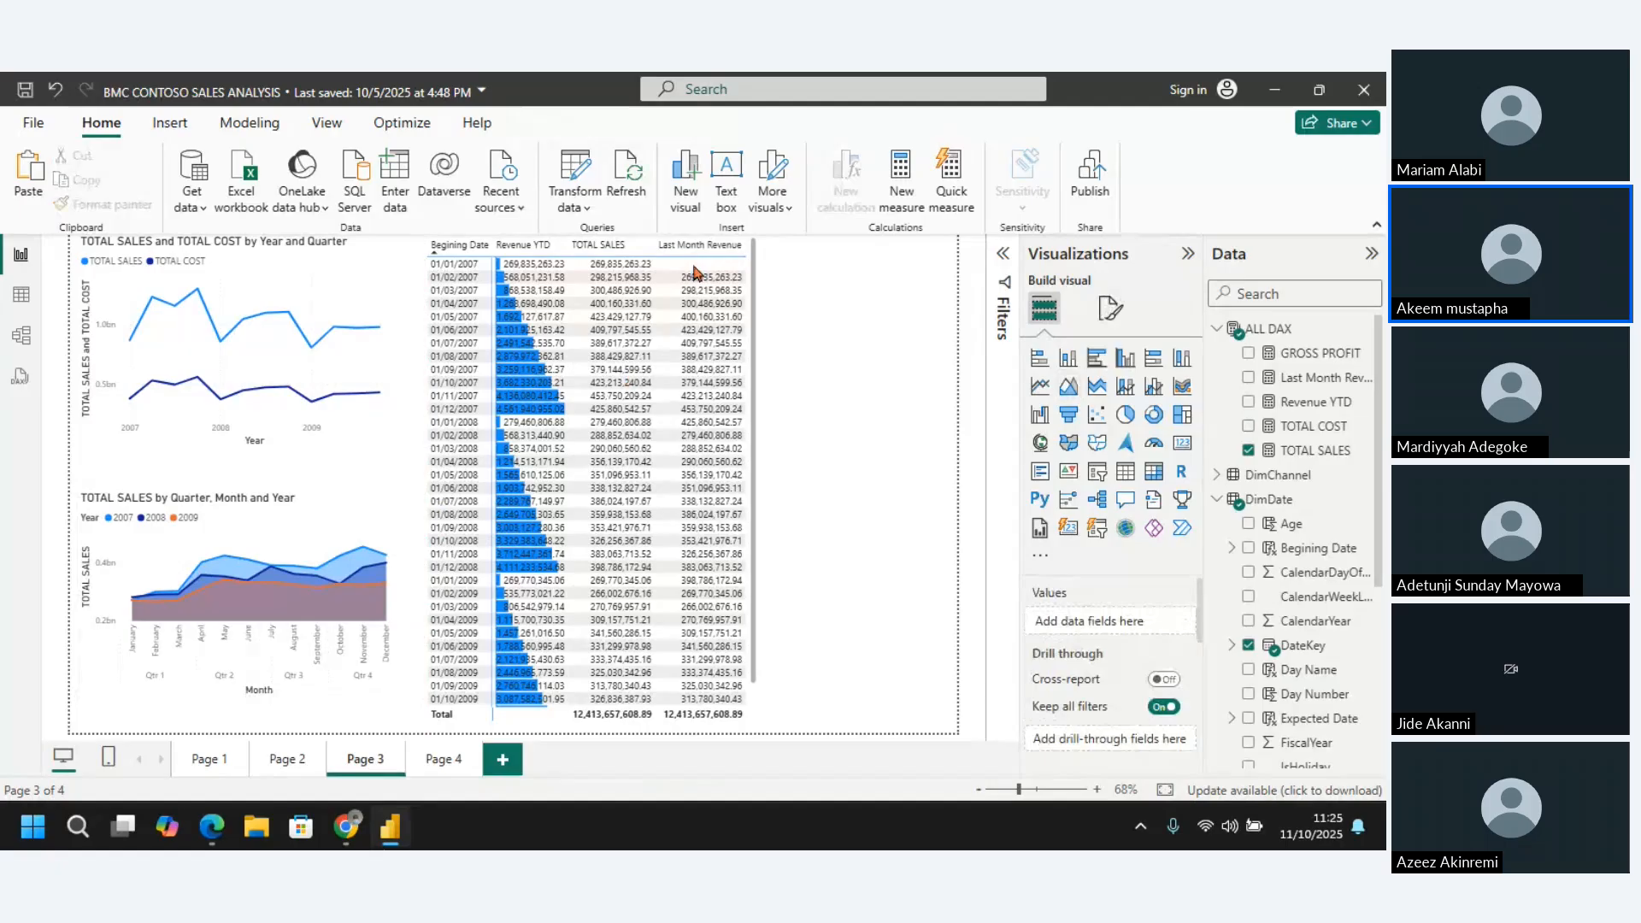
pyautogui.click(604, 249)
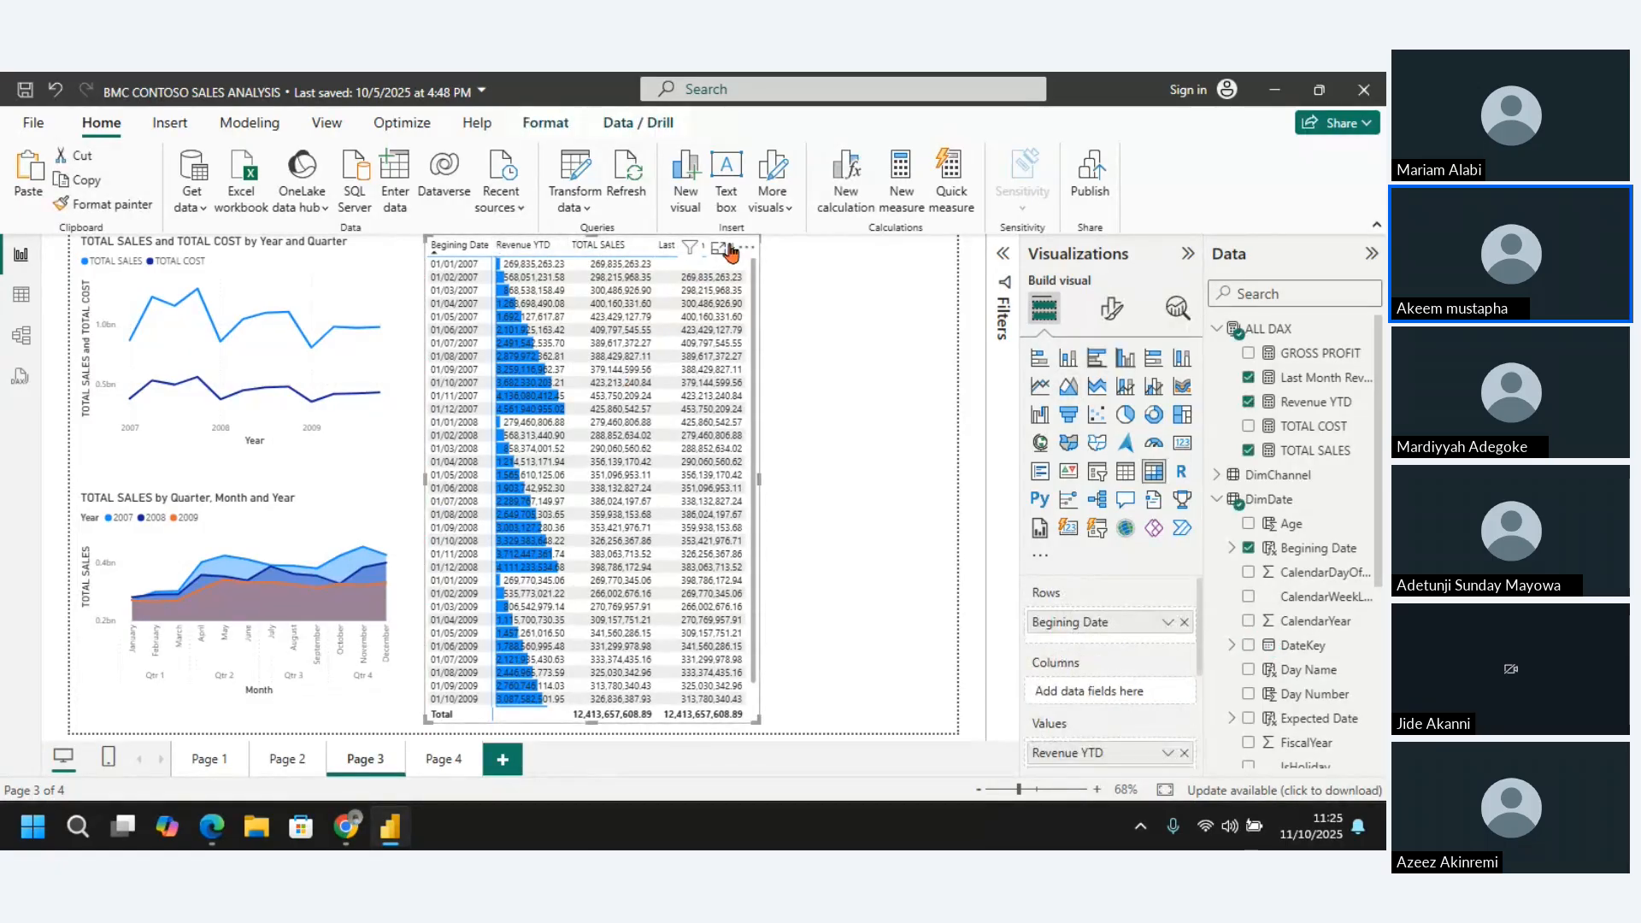
pyautogui.moveTo(742, 250); pyautogui.dragTo(700, 253)
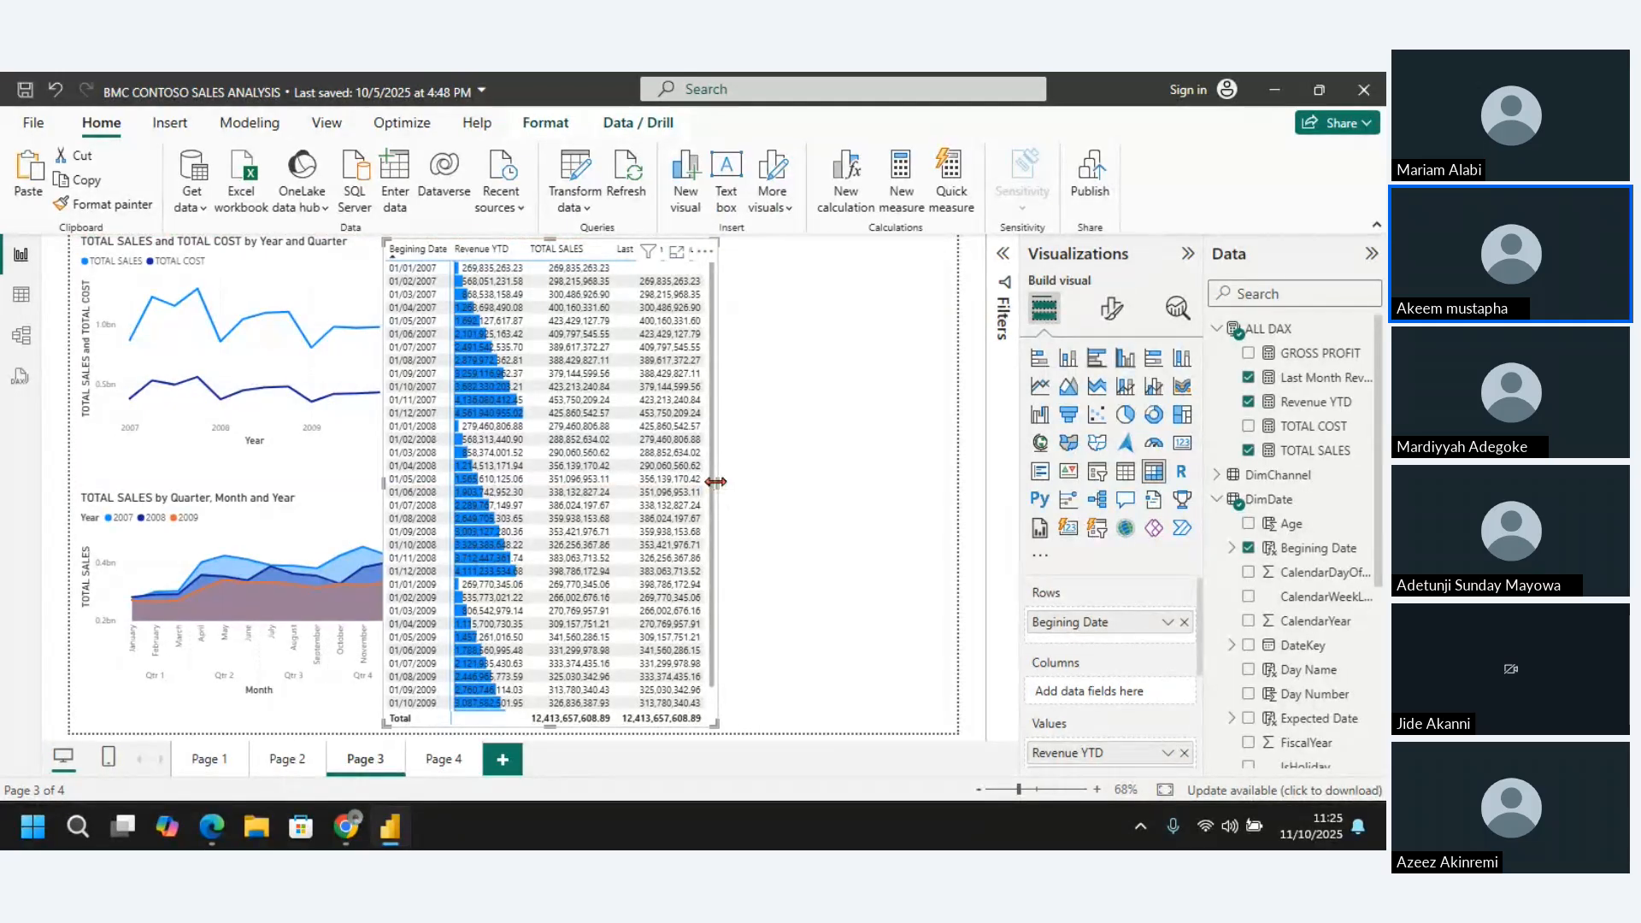
pyautogui.click(809, 510)
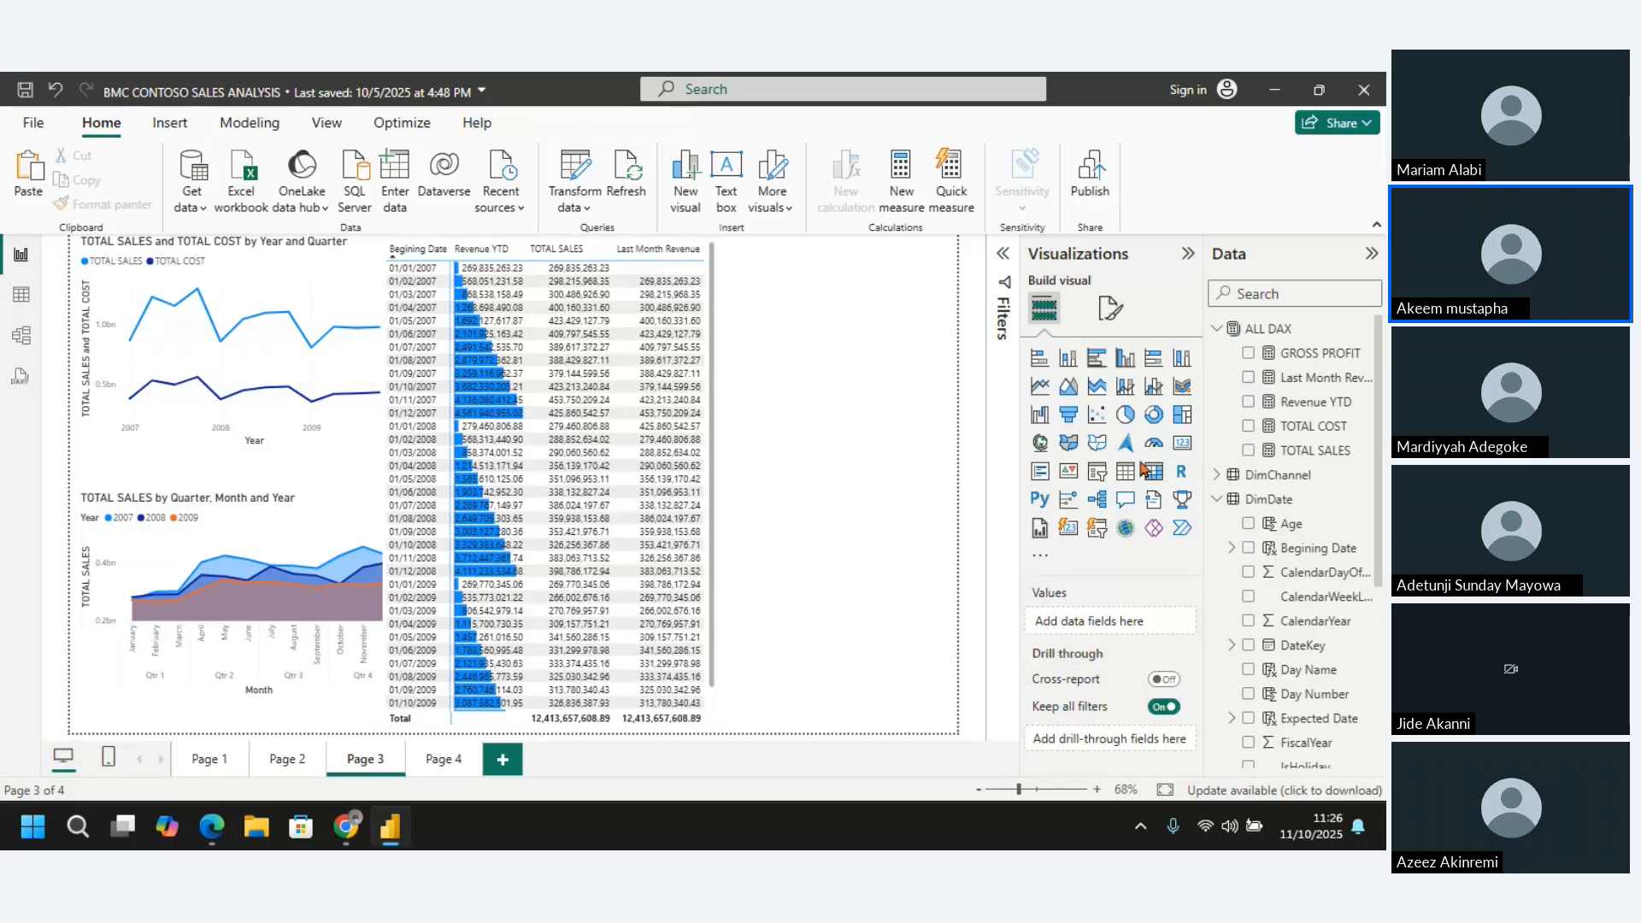
# Create a measure named Same Period Last Year in the ALL DAX table and start its formula with CALCULATE
pyautogui.click(1275, 331)
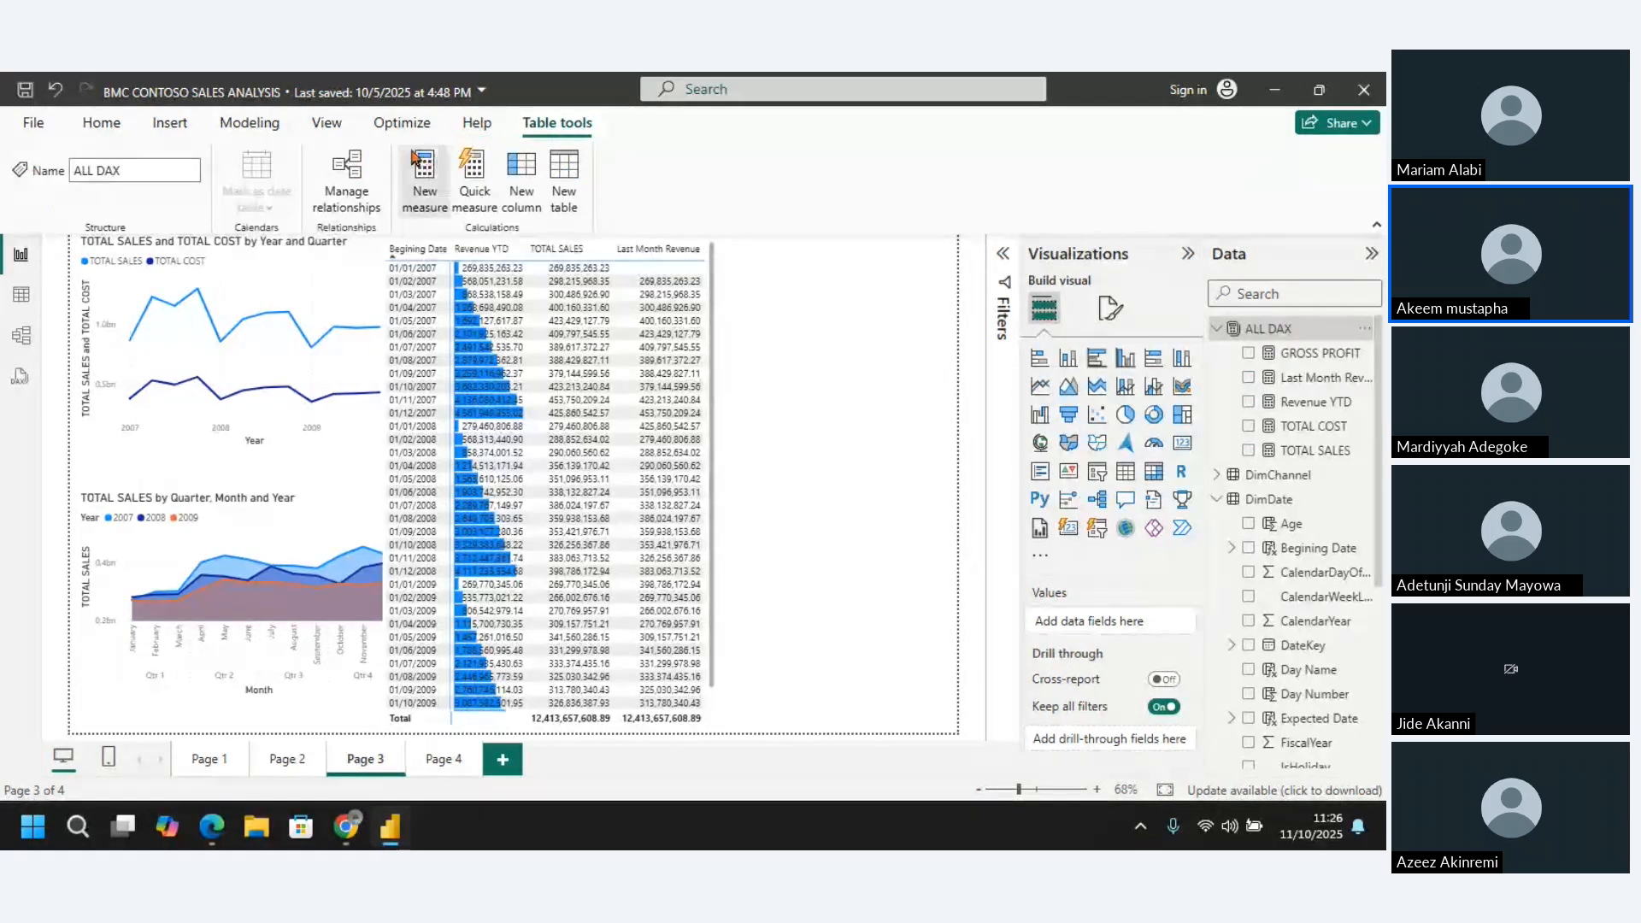
pyautogui.click(434, 206)
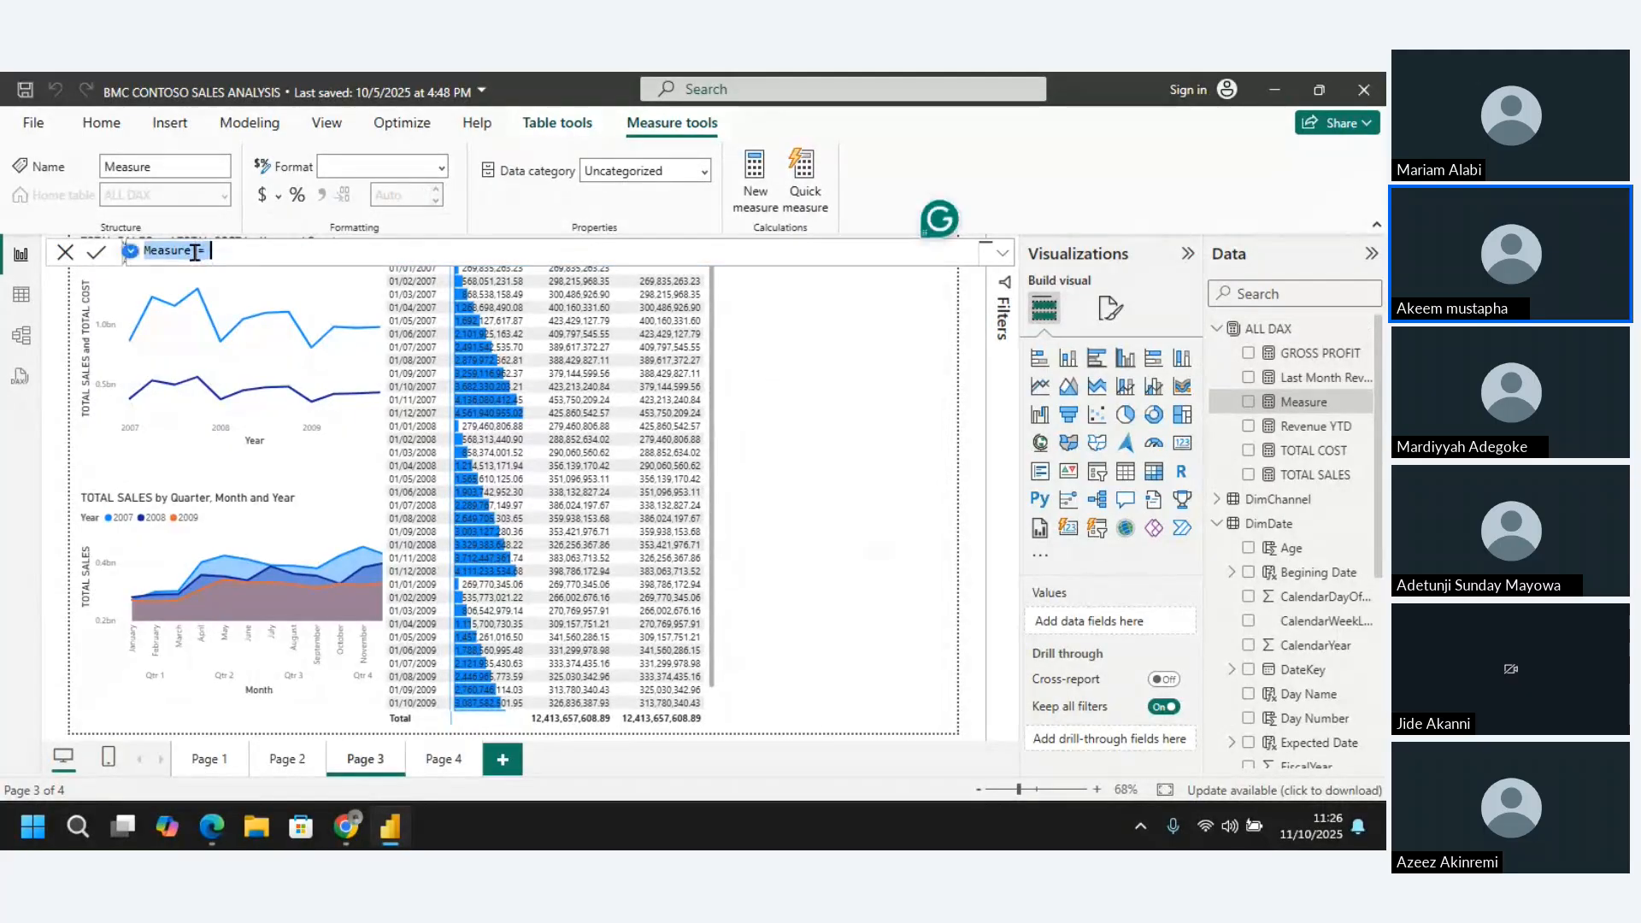
pyautogui.click(194, 252)
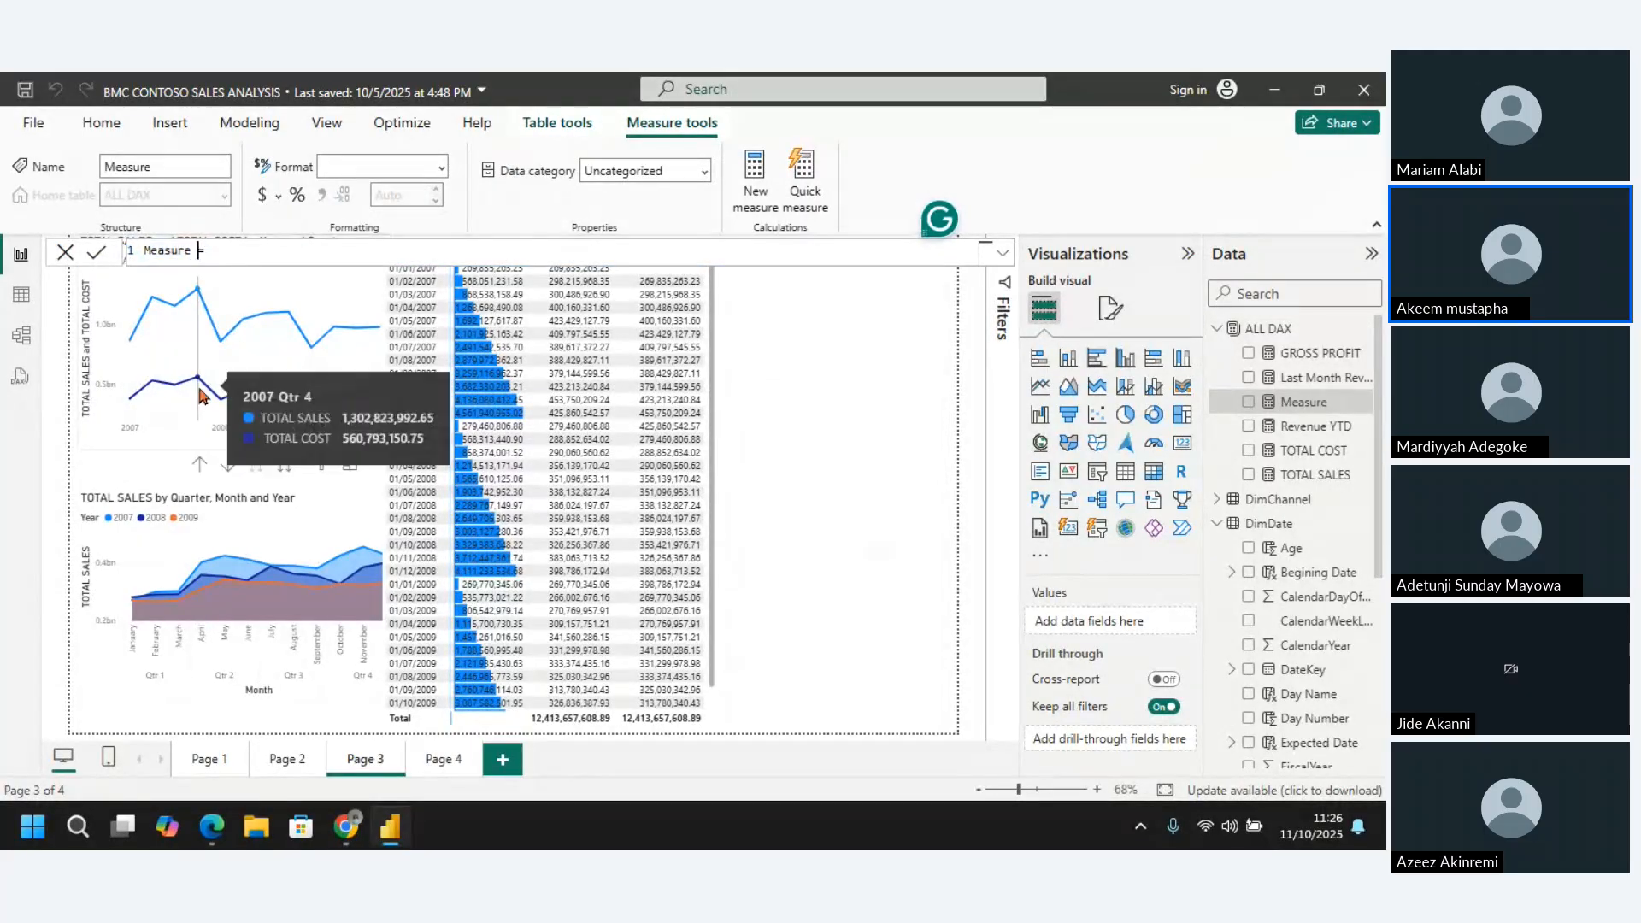
pyautogui.press('BackSpace')
pyautogui.press('BackSpace')
pyautogui.press('BackSpace')
pyautogui.press('BackSpace')
pyautogui.press('BackSpace')
pyautogui.press('BackSpace')
pyautogui.press('BackSpace')
pyautogui.write('Same Period Last Year =')
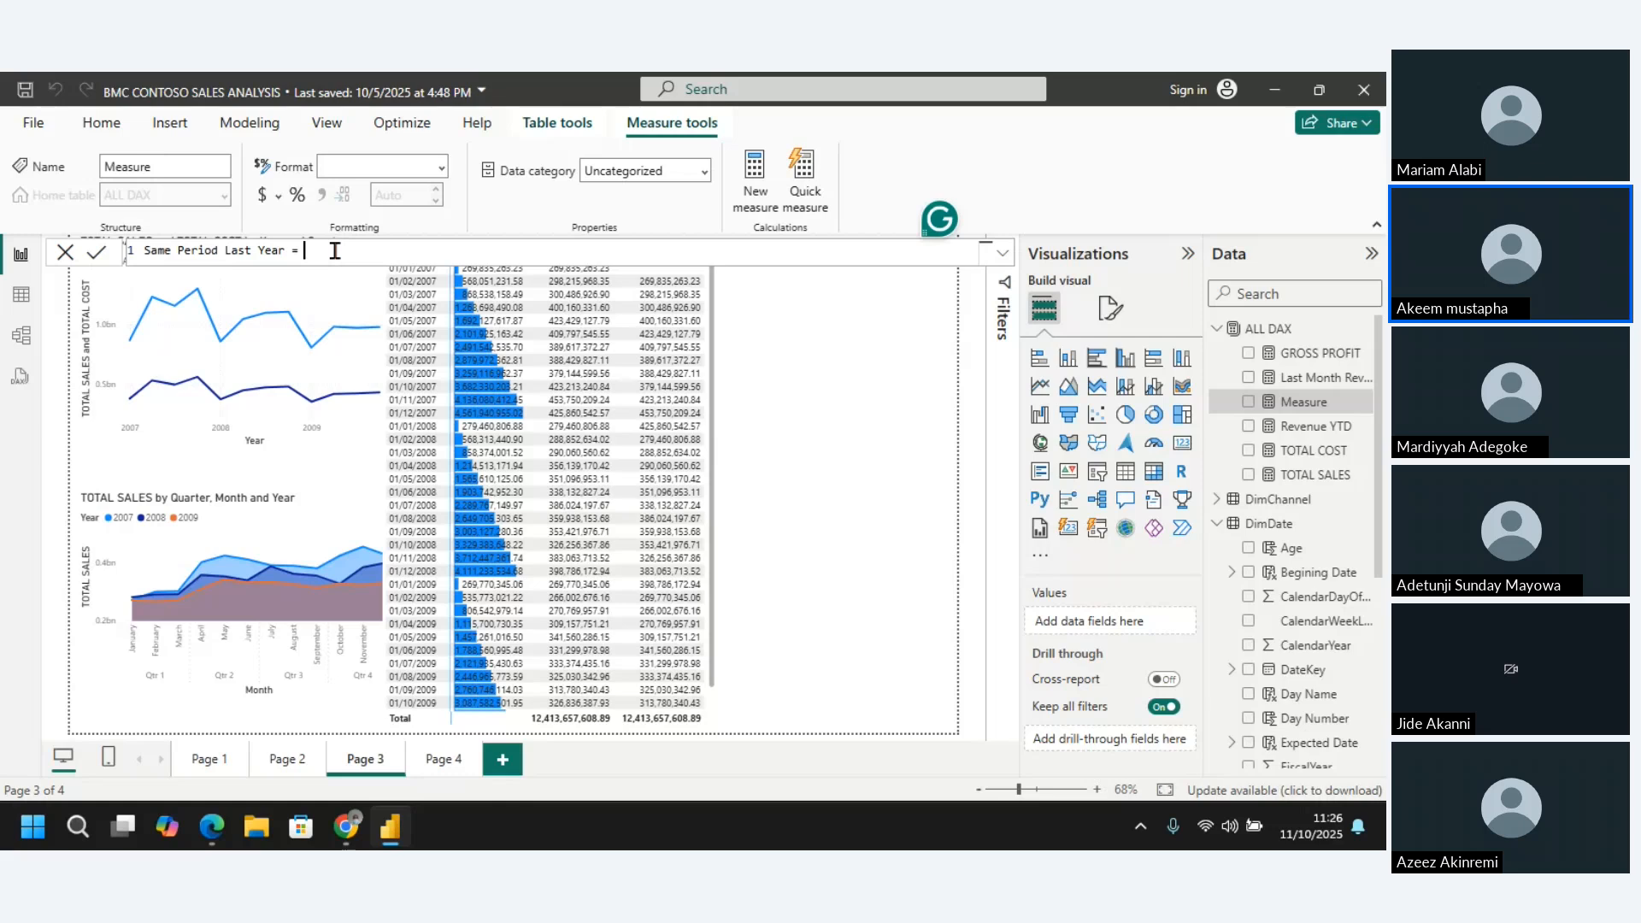
pyautogui.write('CALCULATE(')
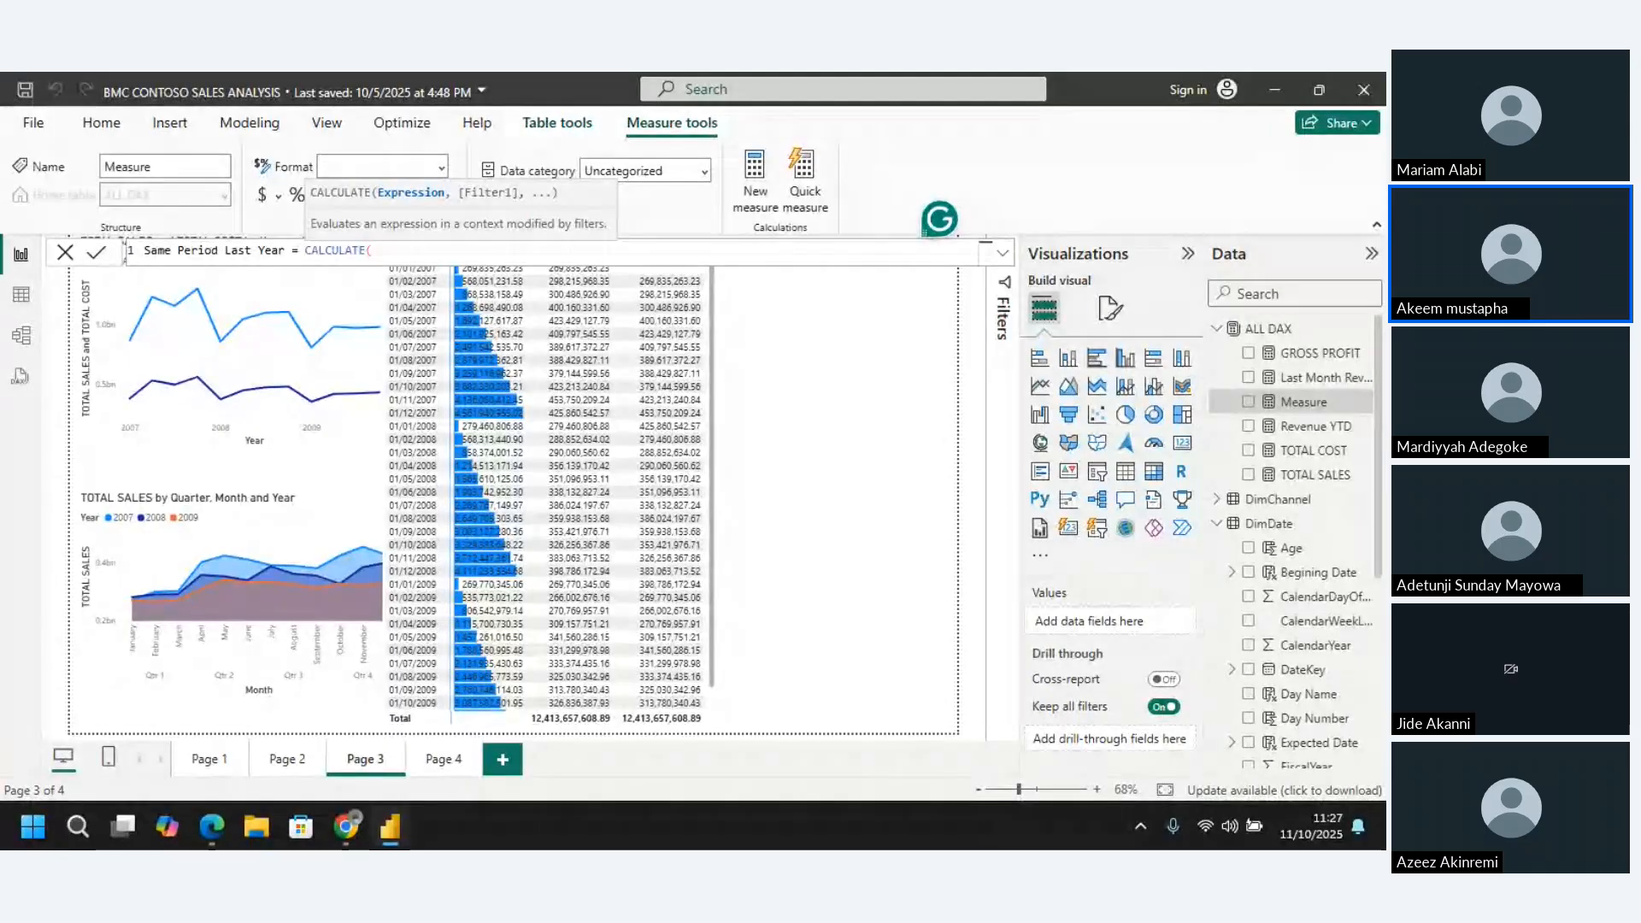
pyautogui.hotkey('alt', 'Tab')
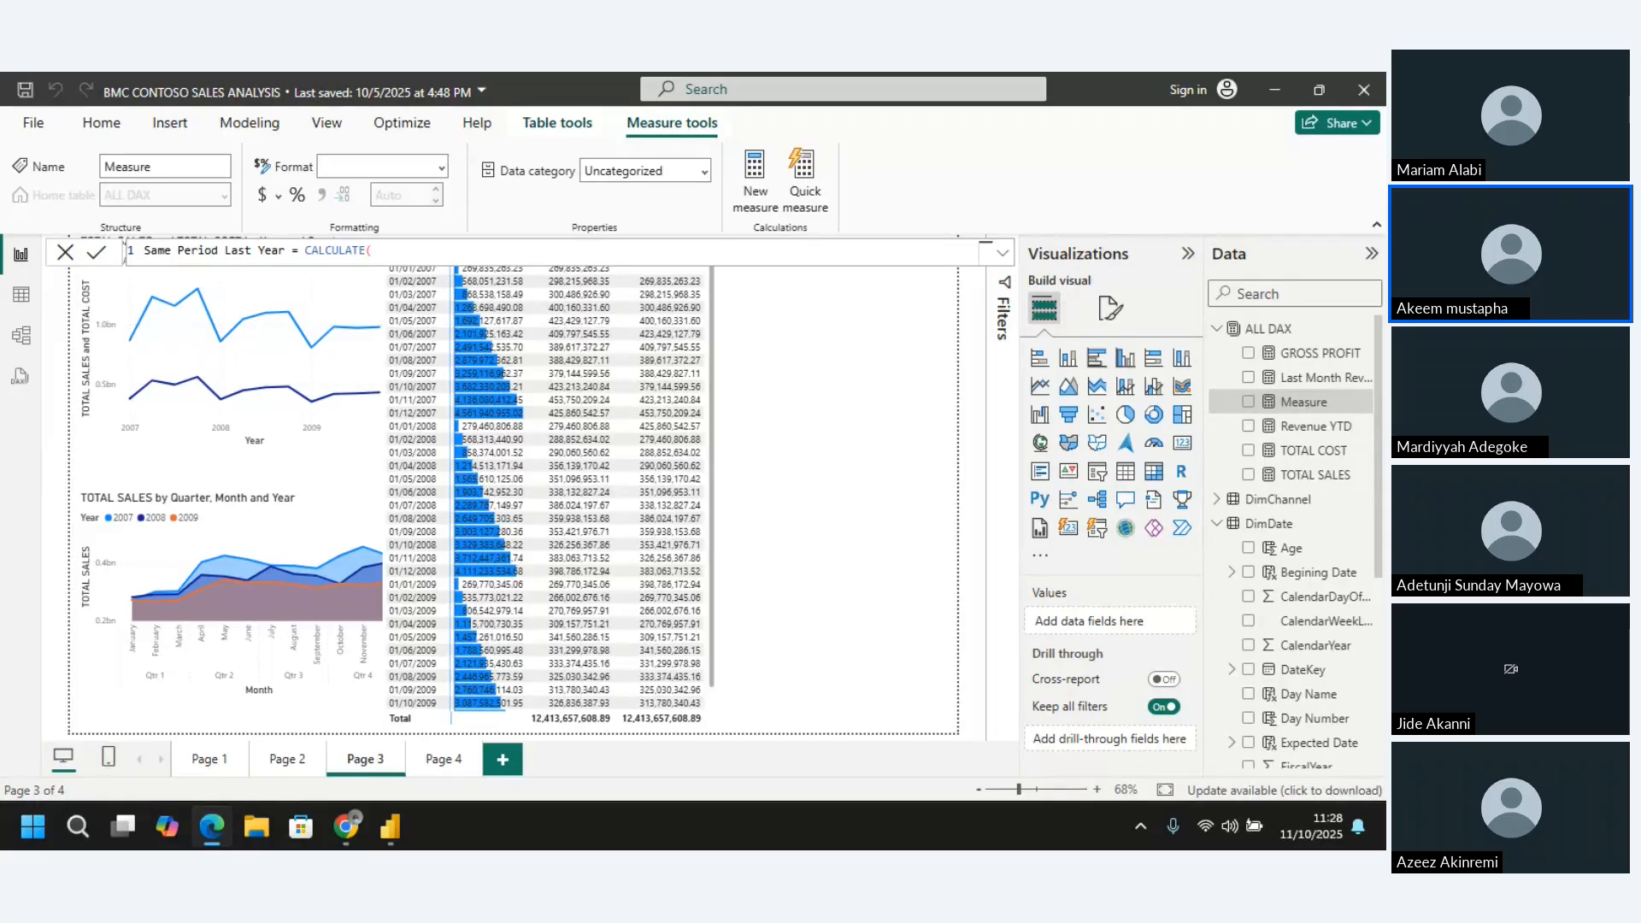
pyautogui.hotkey('alt', 'Tab')
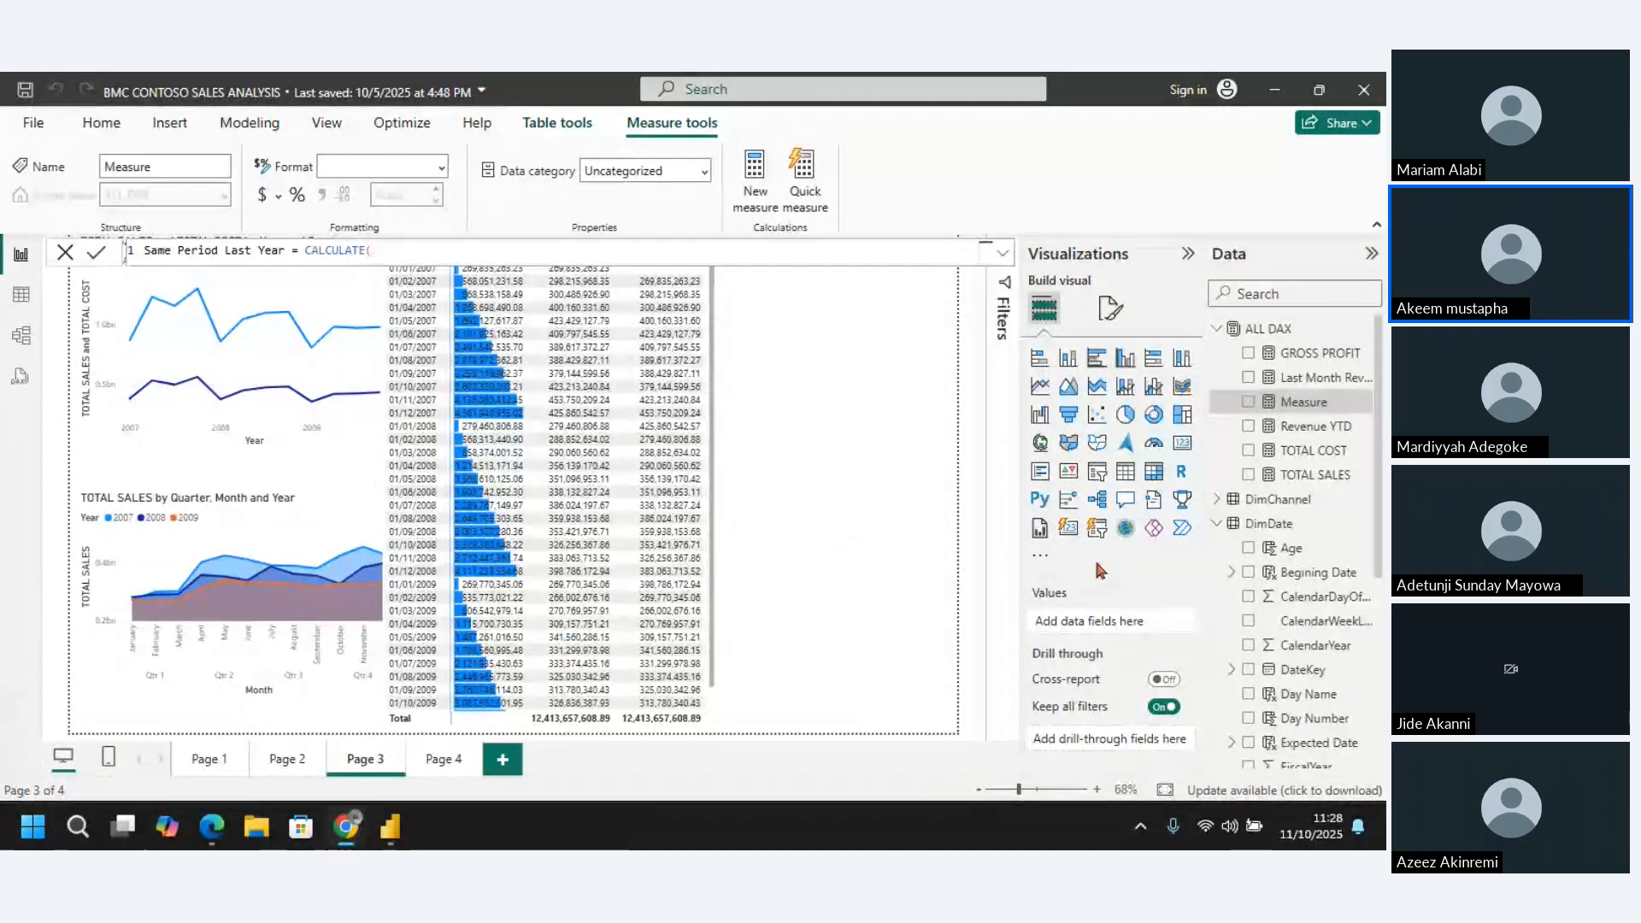
pyautogui.click(855, 441)
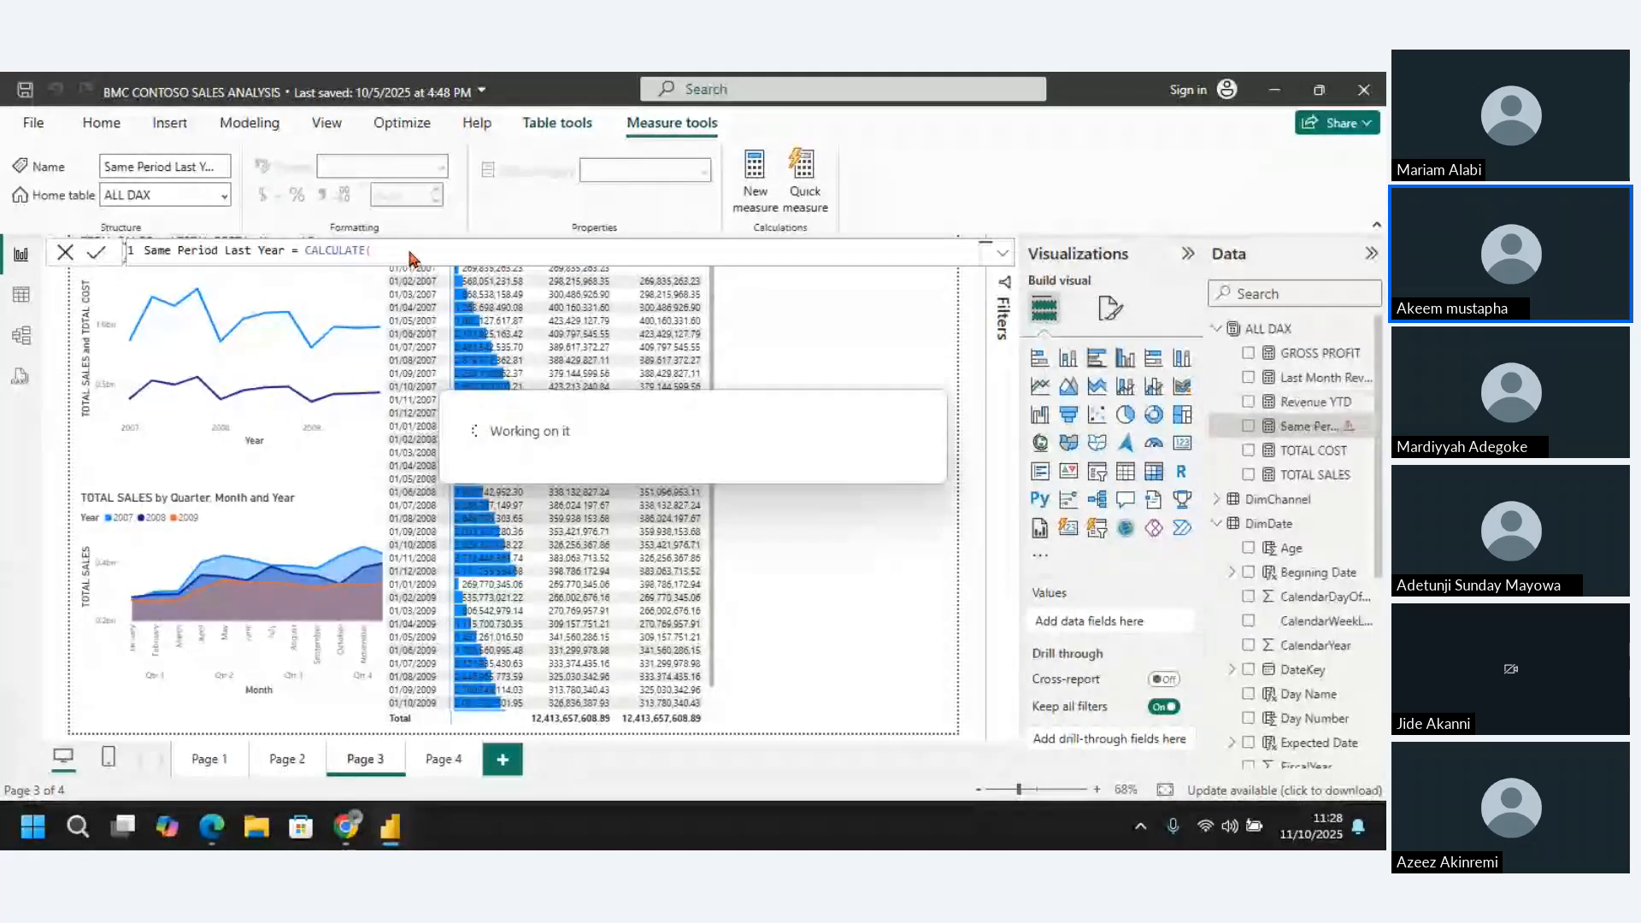
pyautogui.write(')')
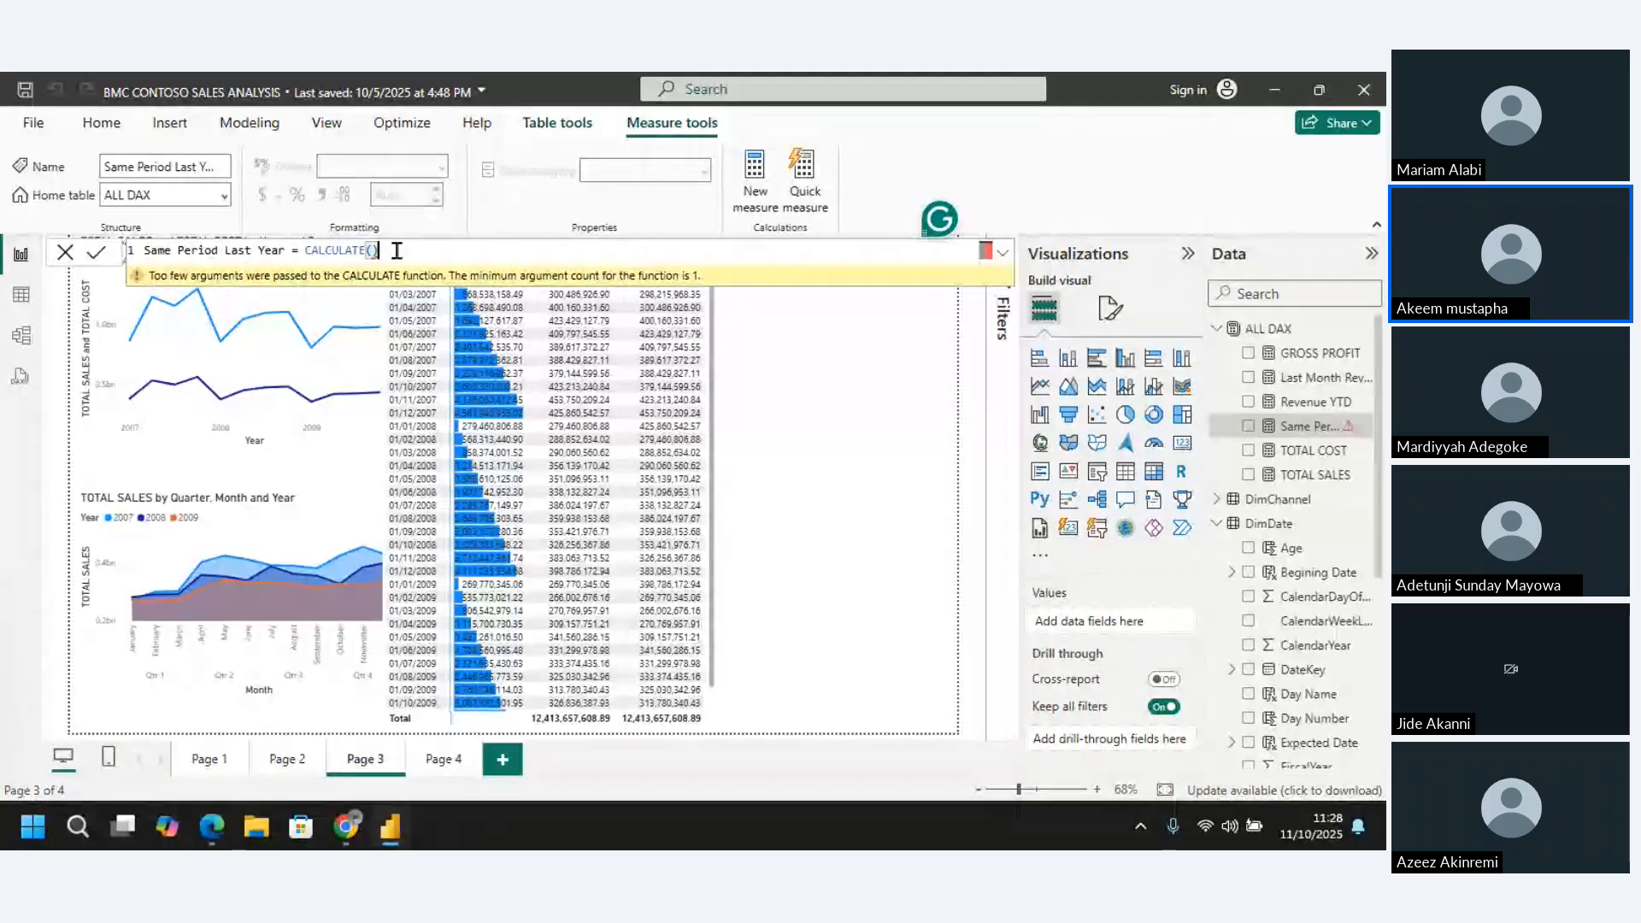
pyautogui.press('BackSpace')
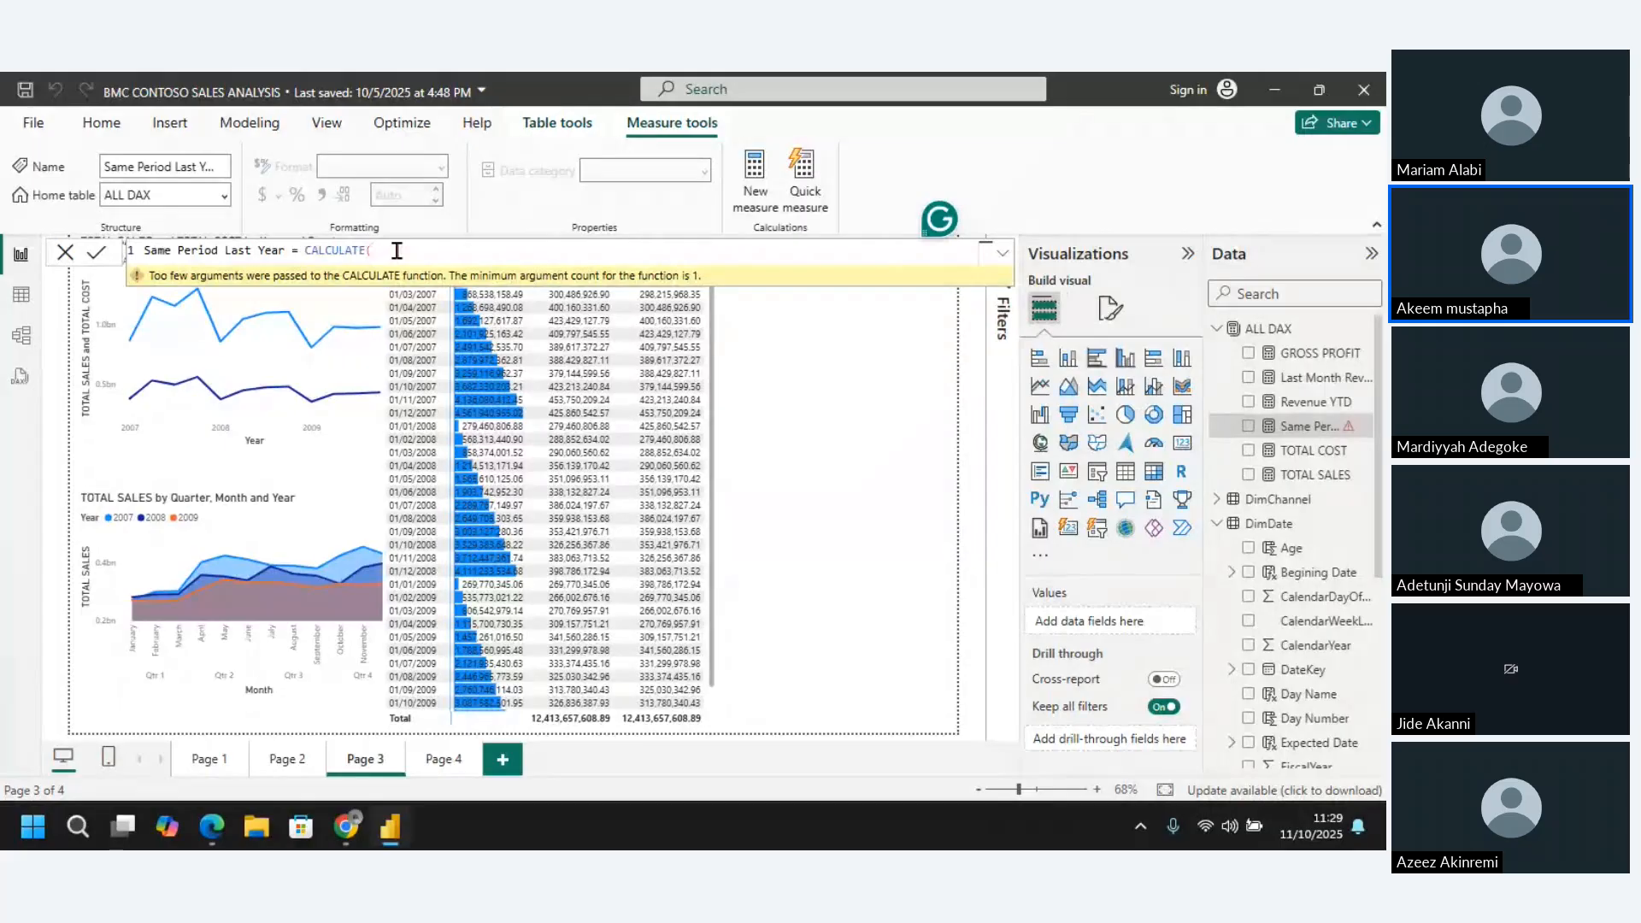
# Pass the TOTAL SALES measure as CALCULATE's expression and begin its filter argument
pyautogui.write('to')
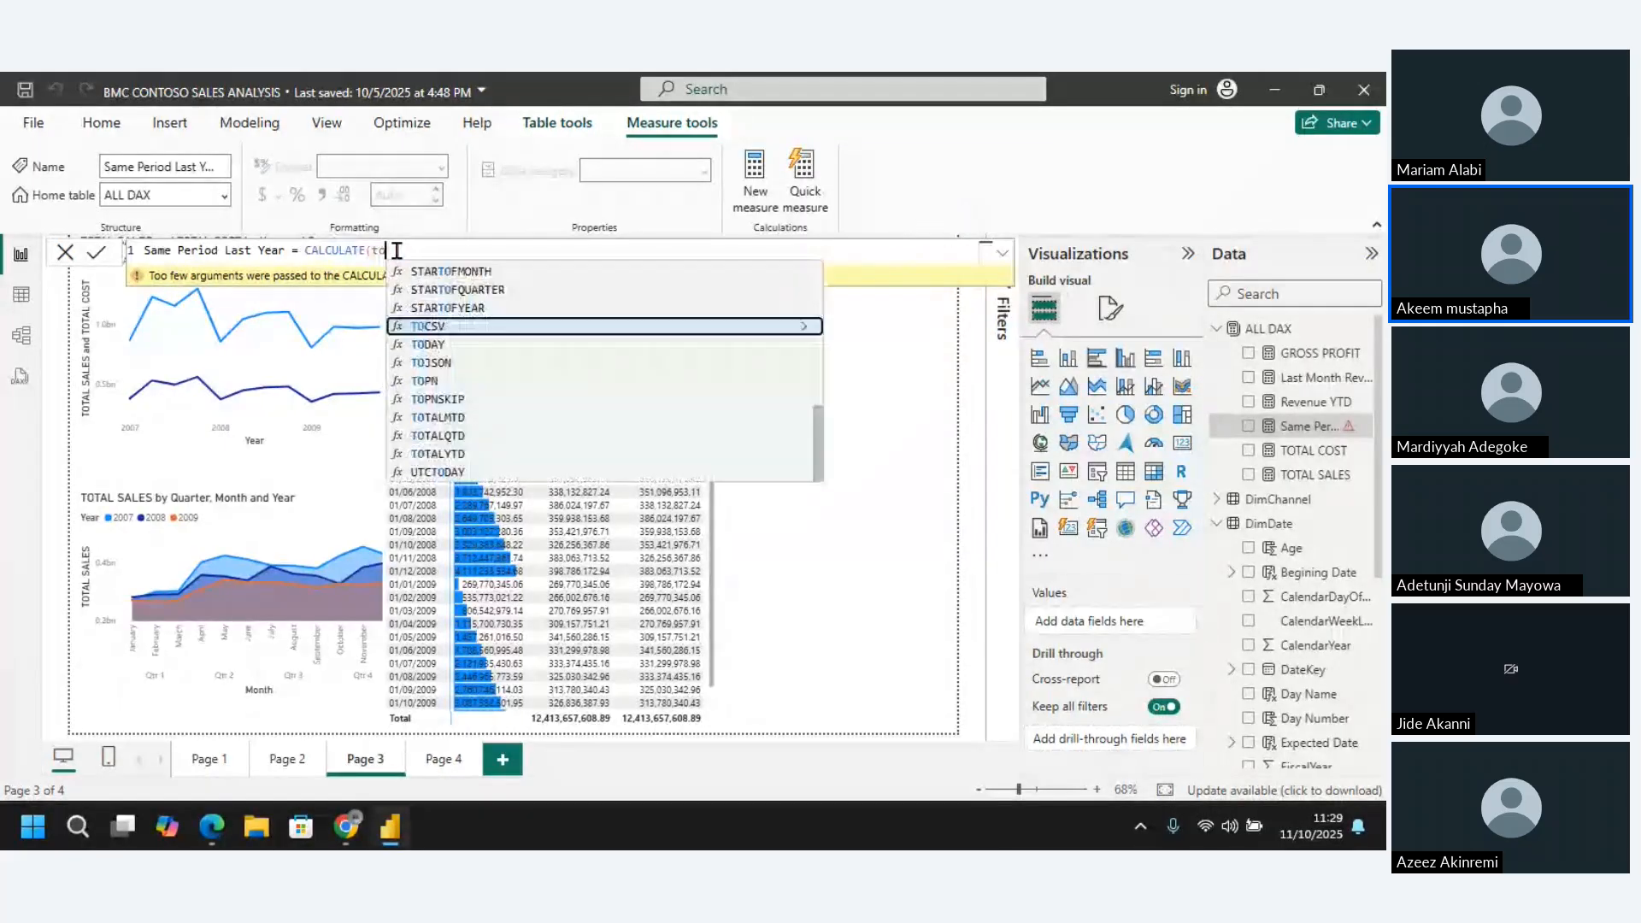
pyautogui.write('tal')
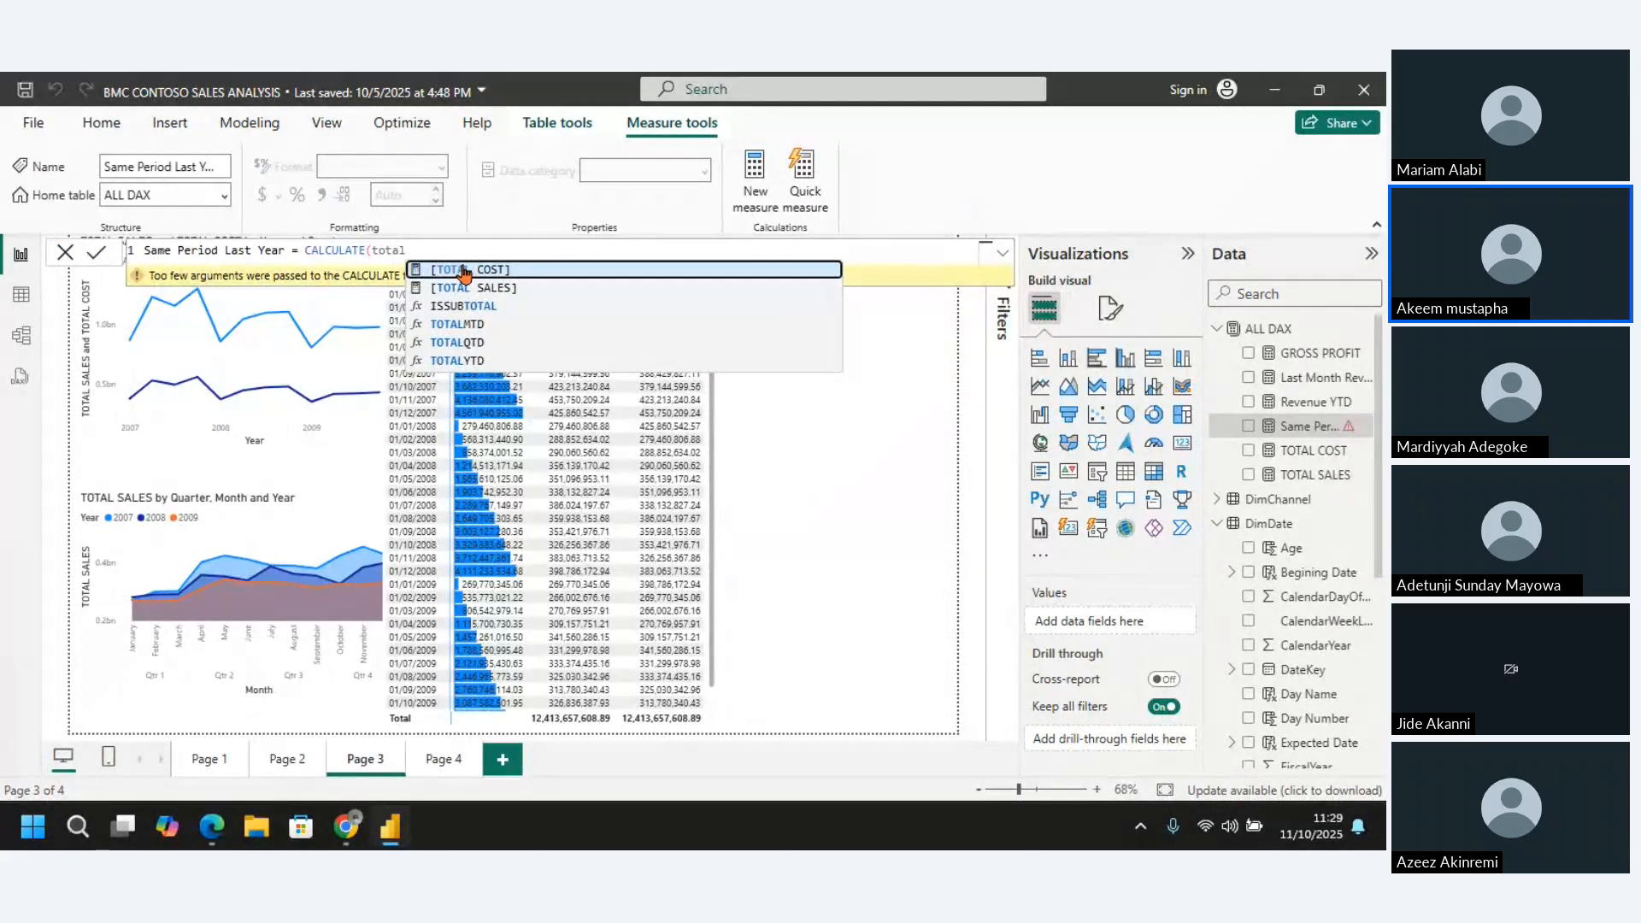
pyautogui.click(462, 289)
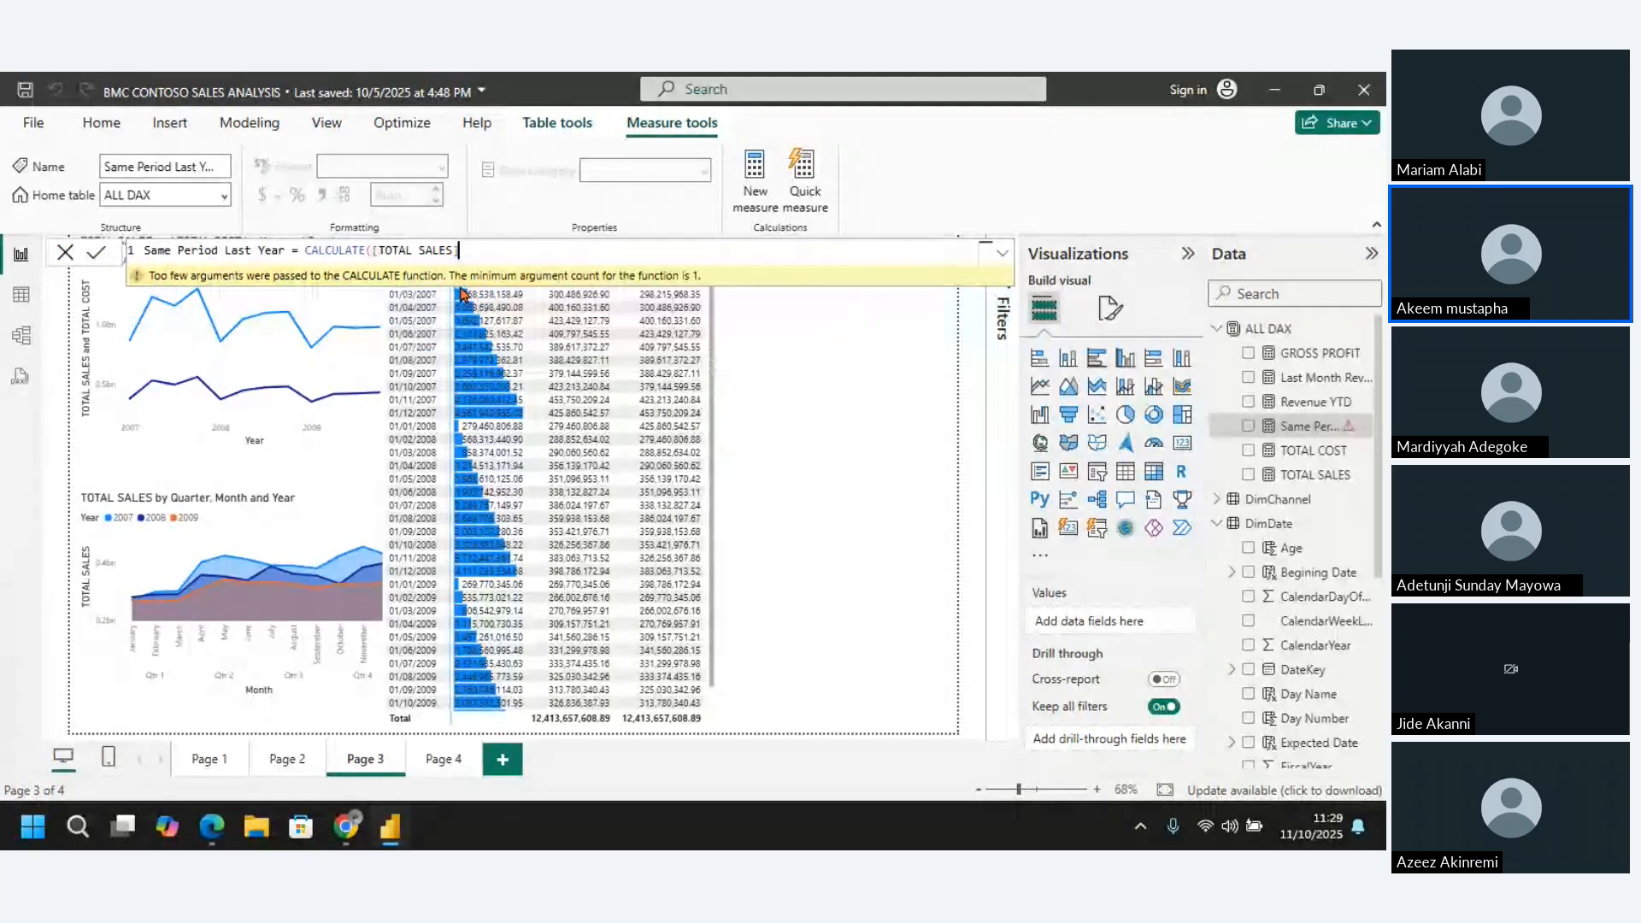
pyautogui.write(',')
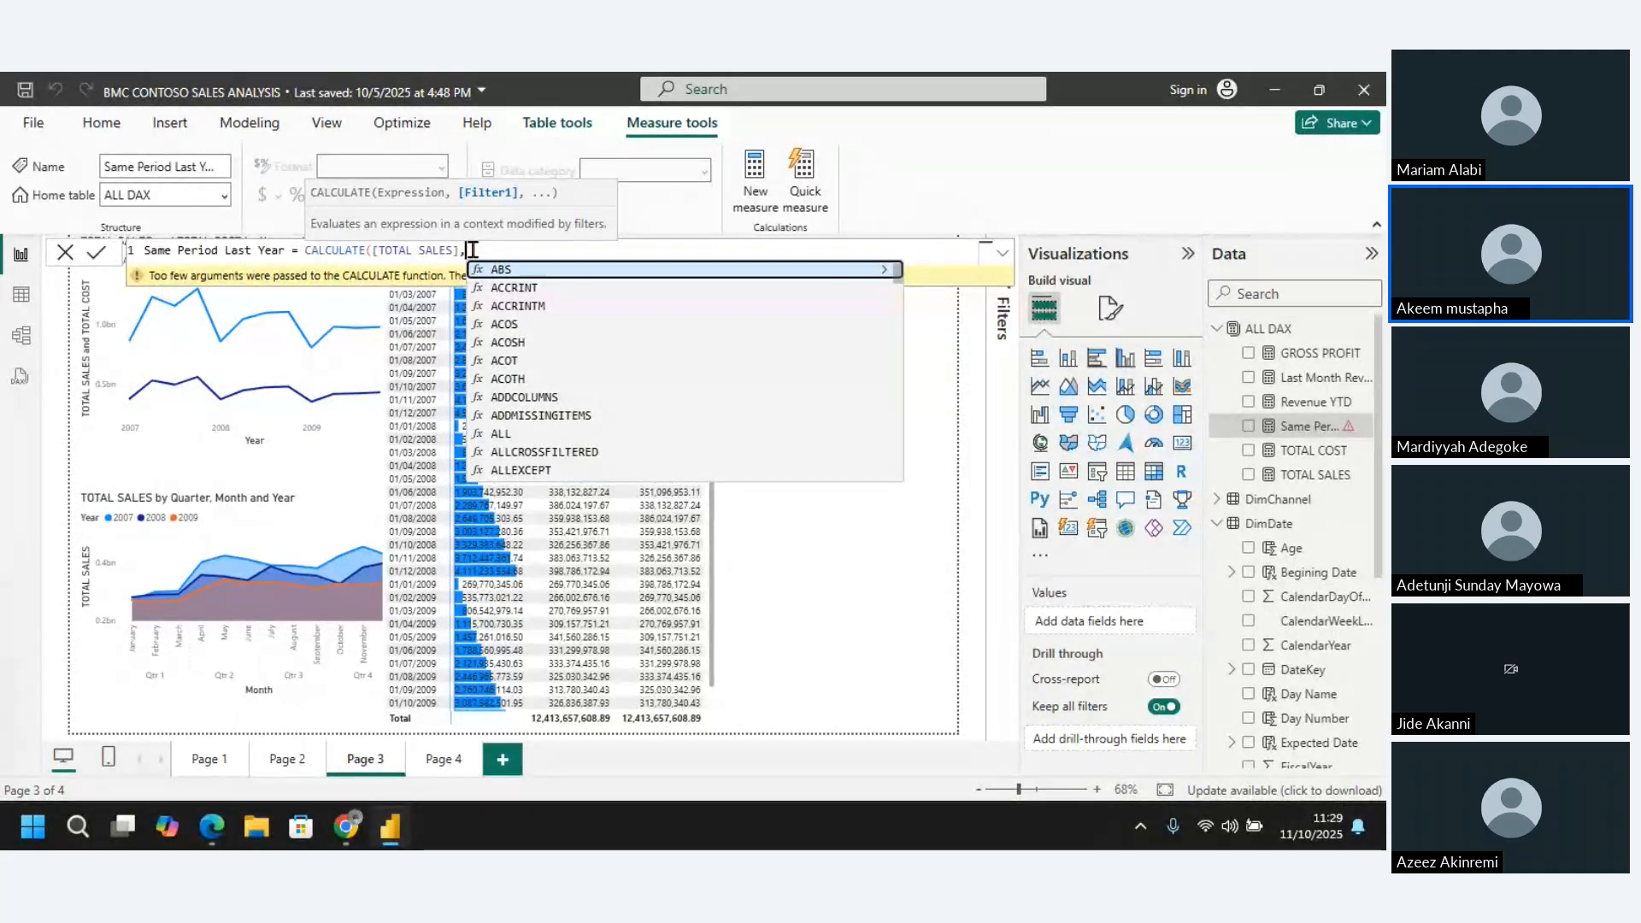
pyautogui.write('same')
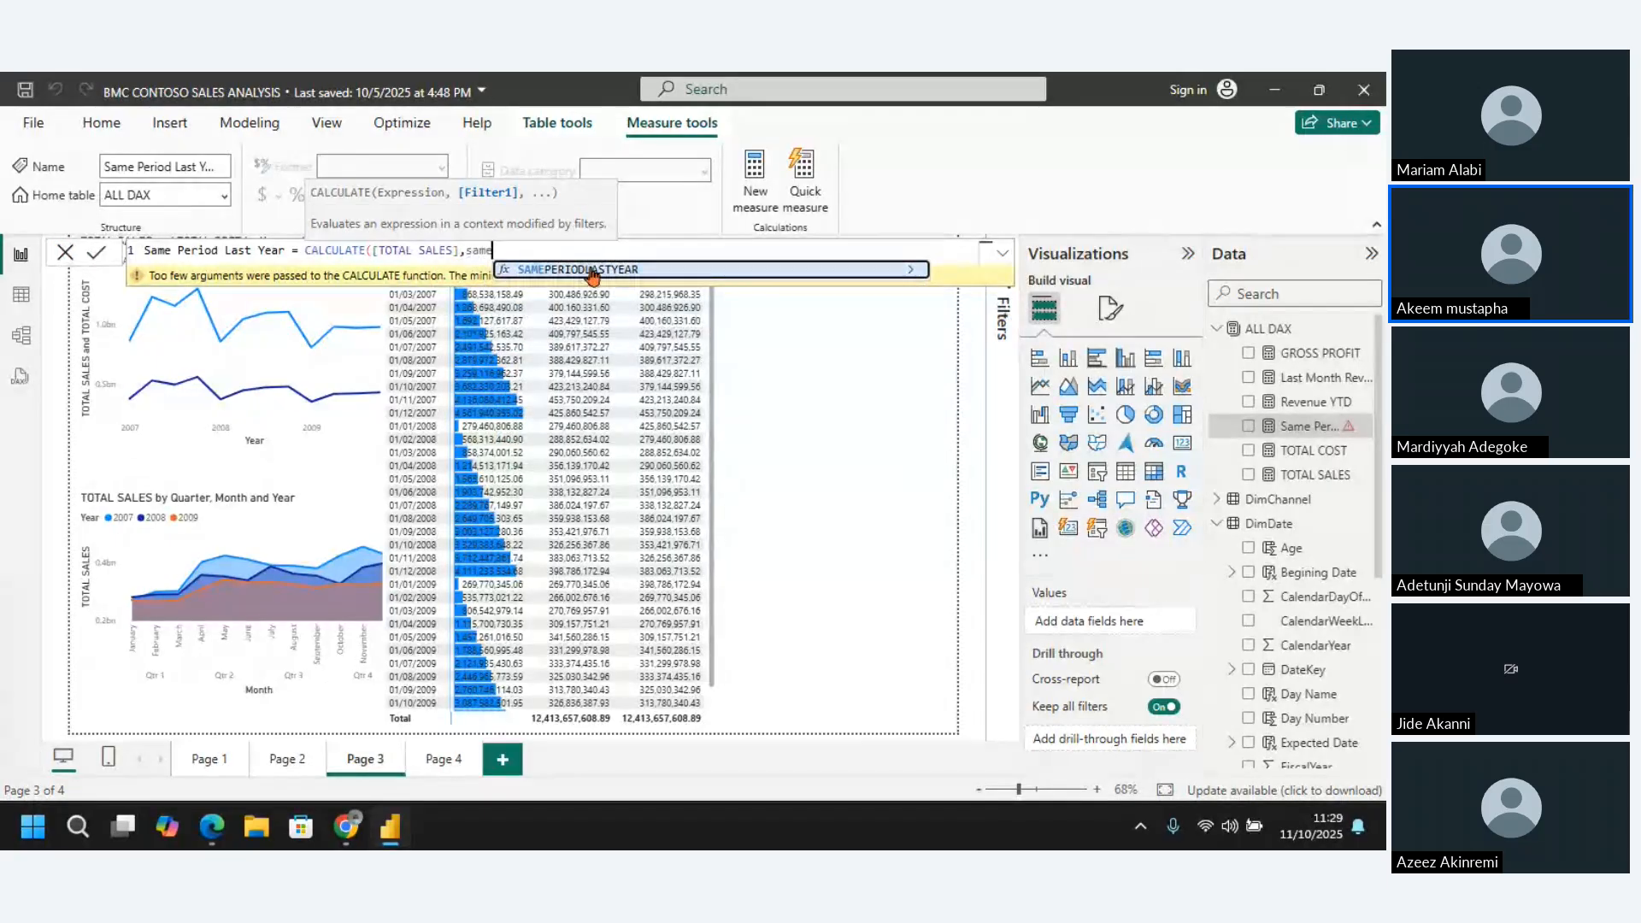
# Complete the Same Period Last Year formula with SAMEPERIODLASTYEAR over DimDate[DateKey] as the filter and commit the measure
pyautogui.click(590, 270)
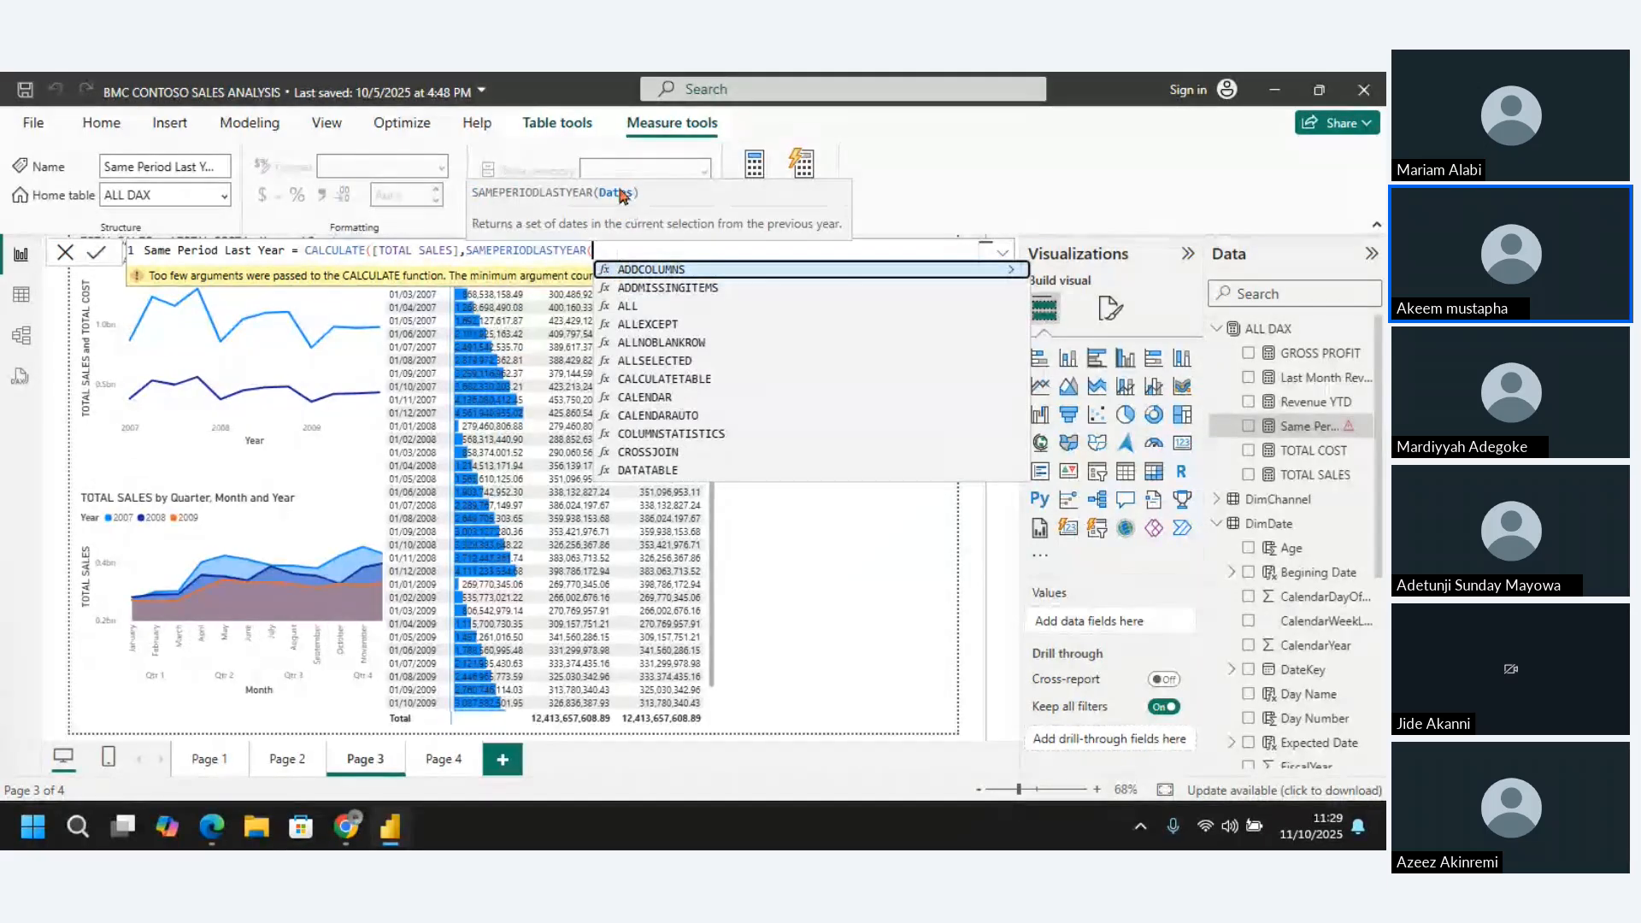
pyautogui.write('datek')
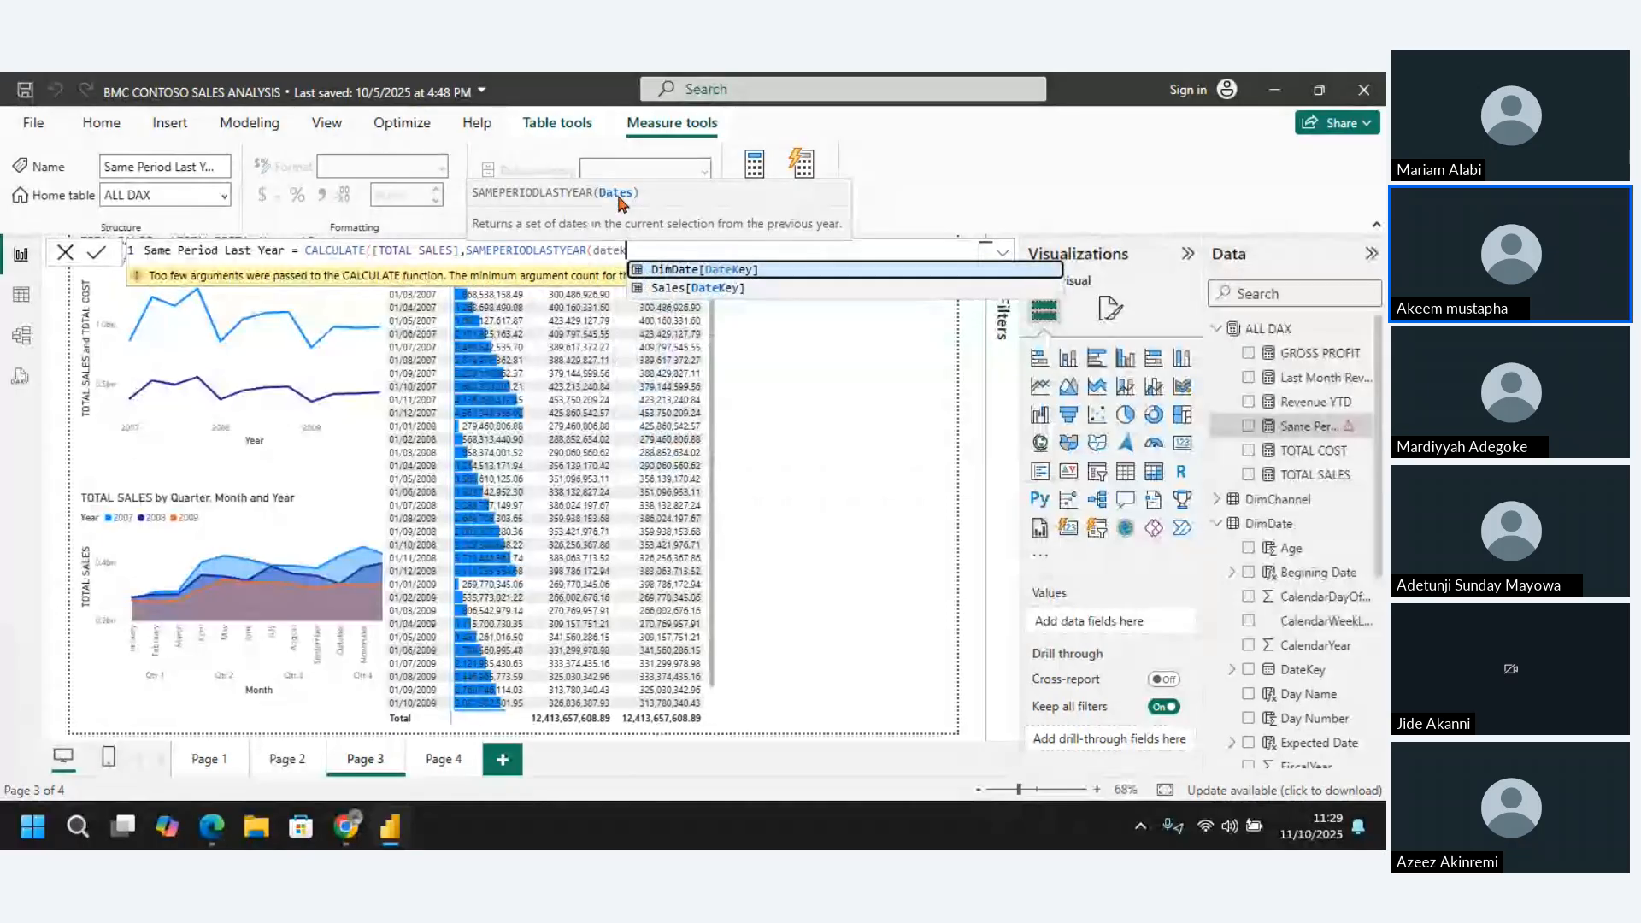
pyautogui.click(770, 270)
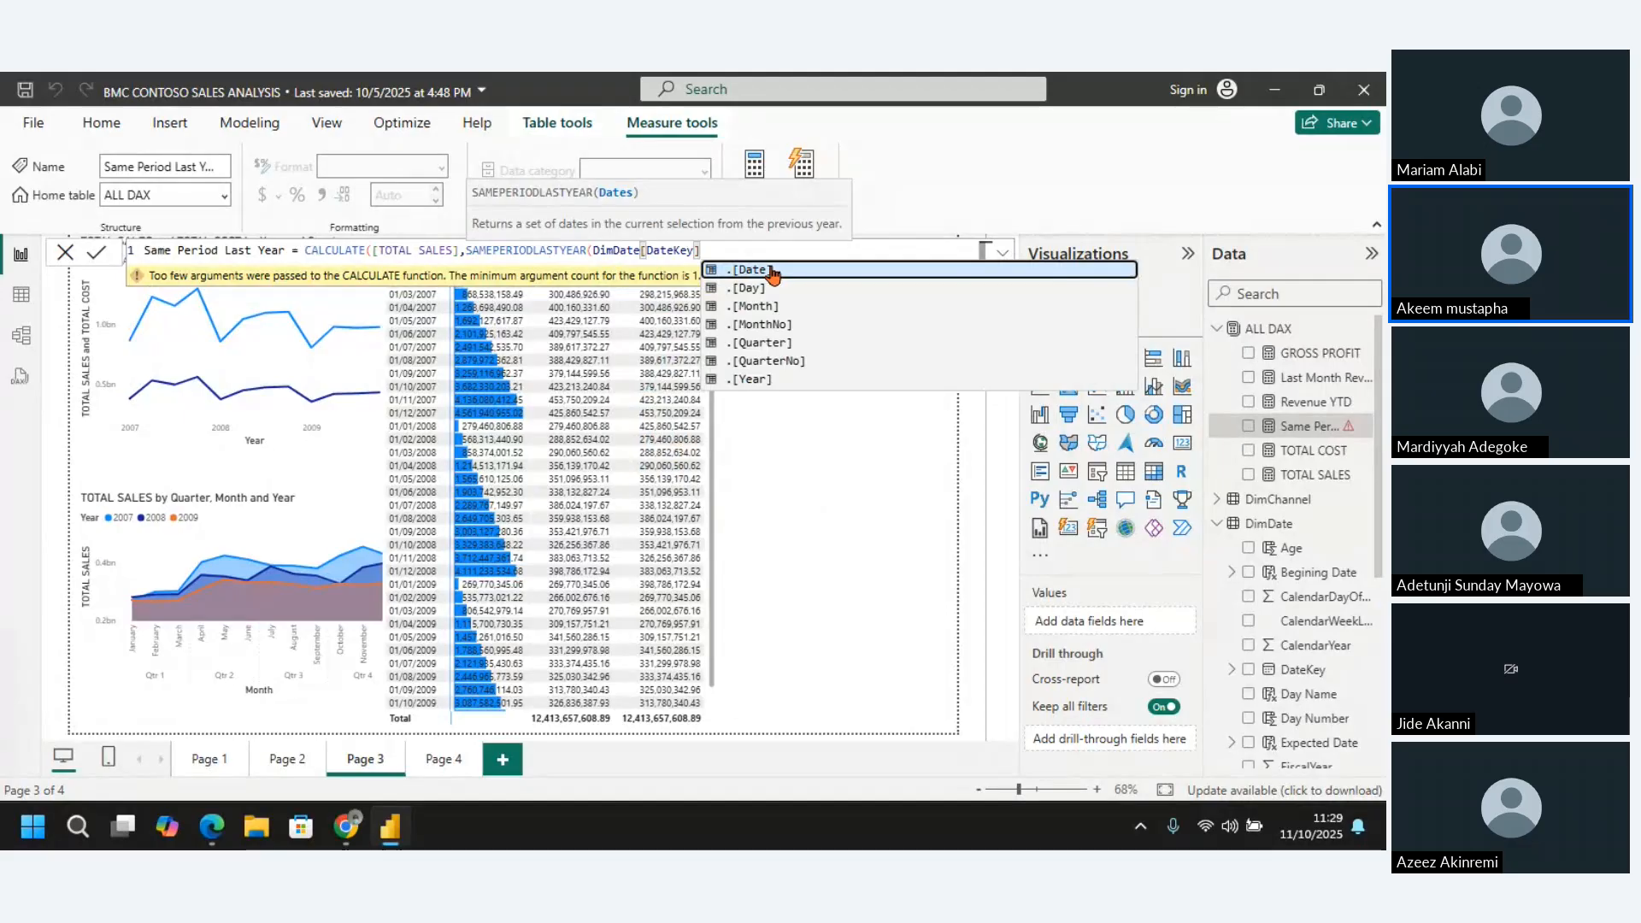
pyautogui.write(')')
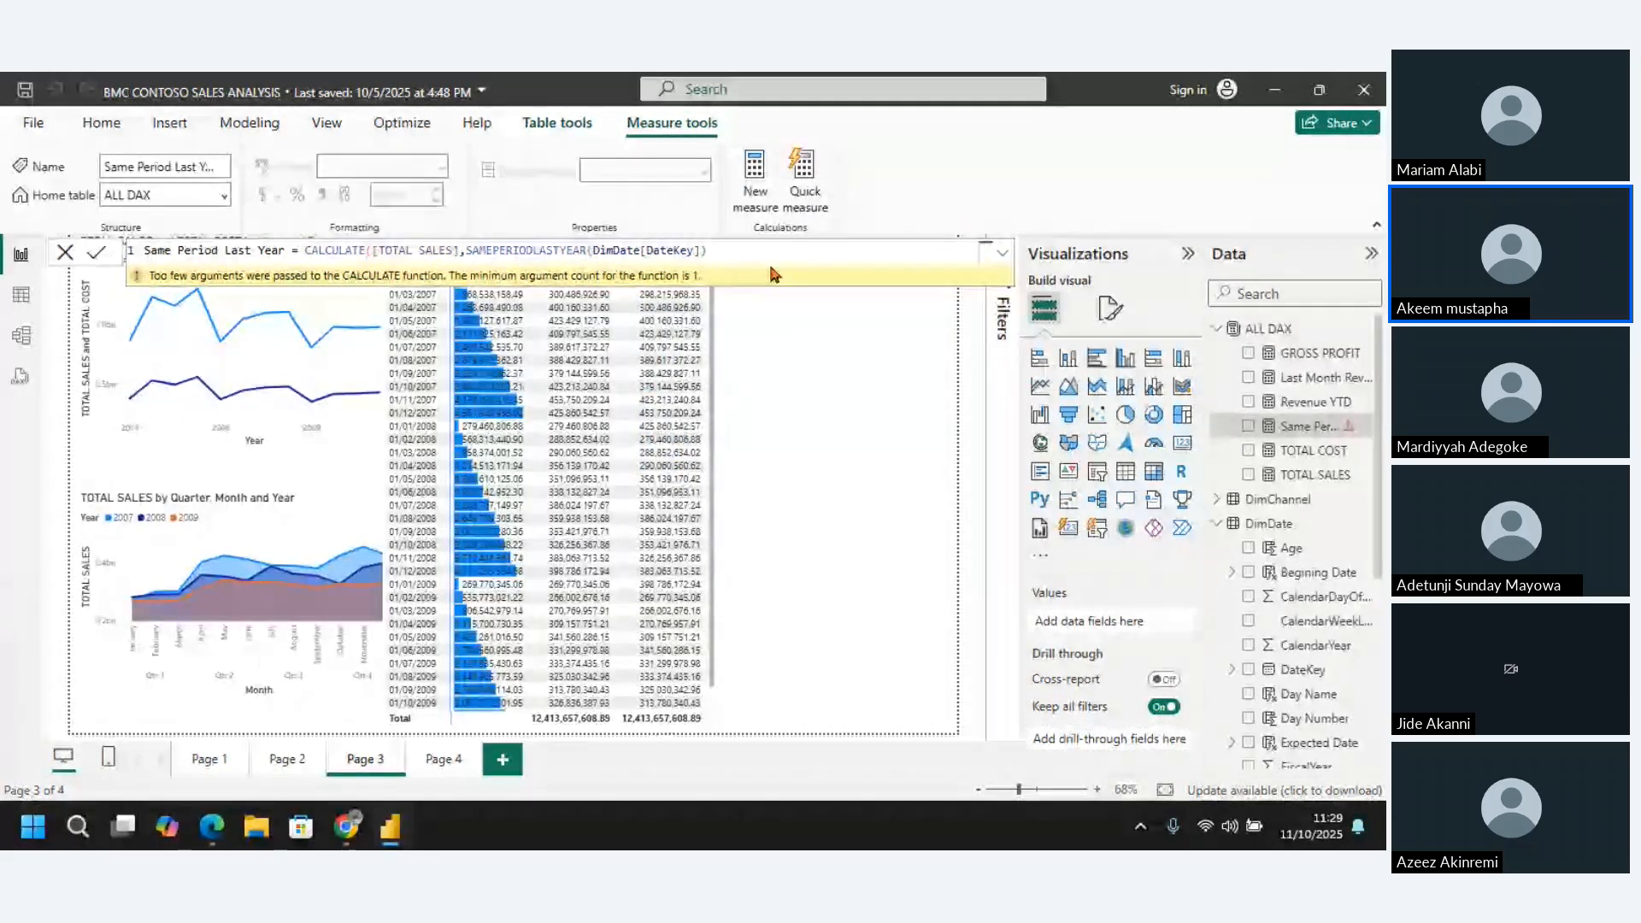
pyautogui.press('Return')
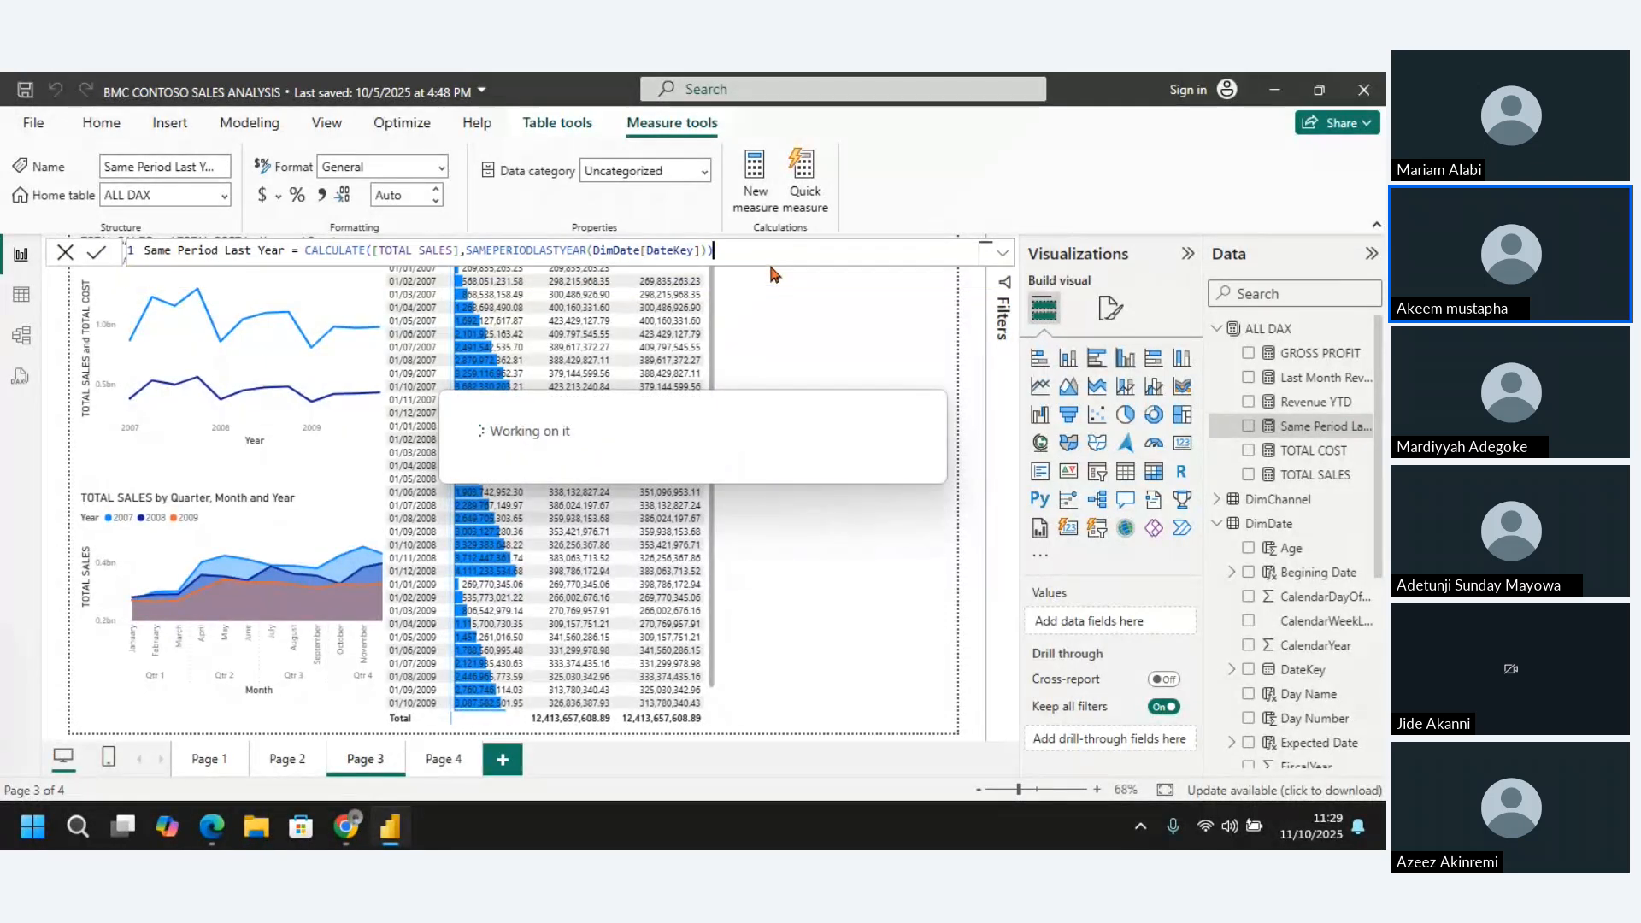
pyautogui.write(')')
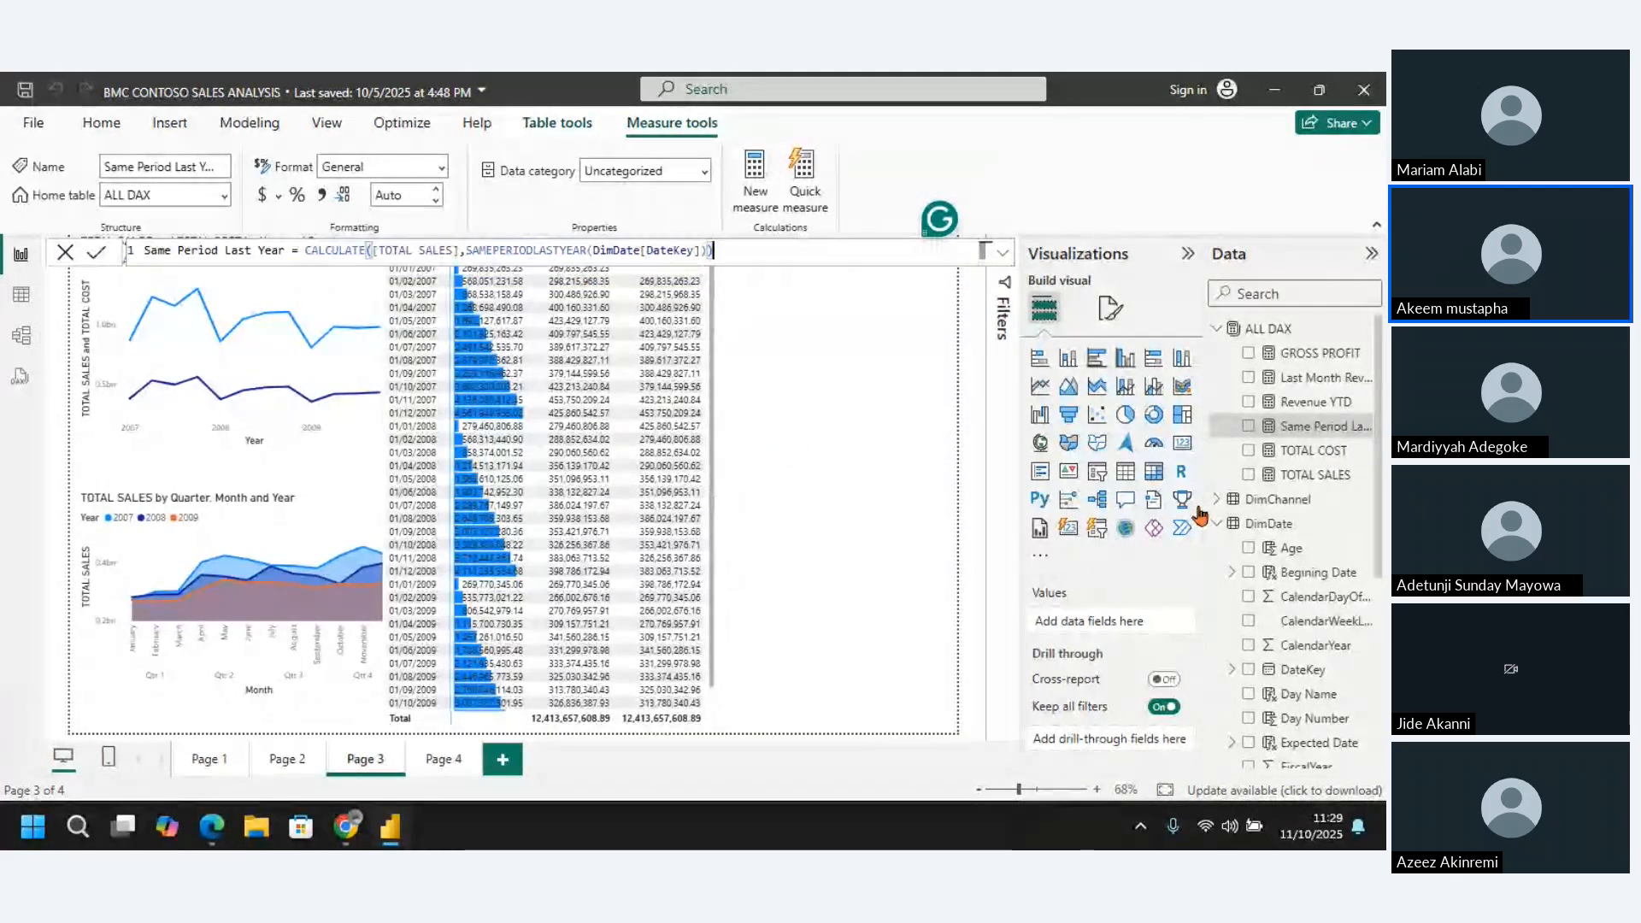
pyautogui.click(1248, 426)
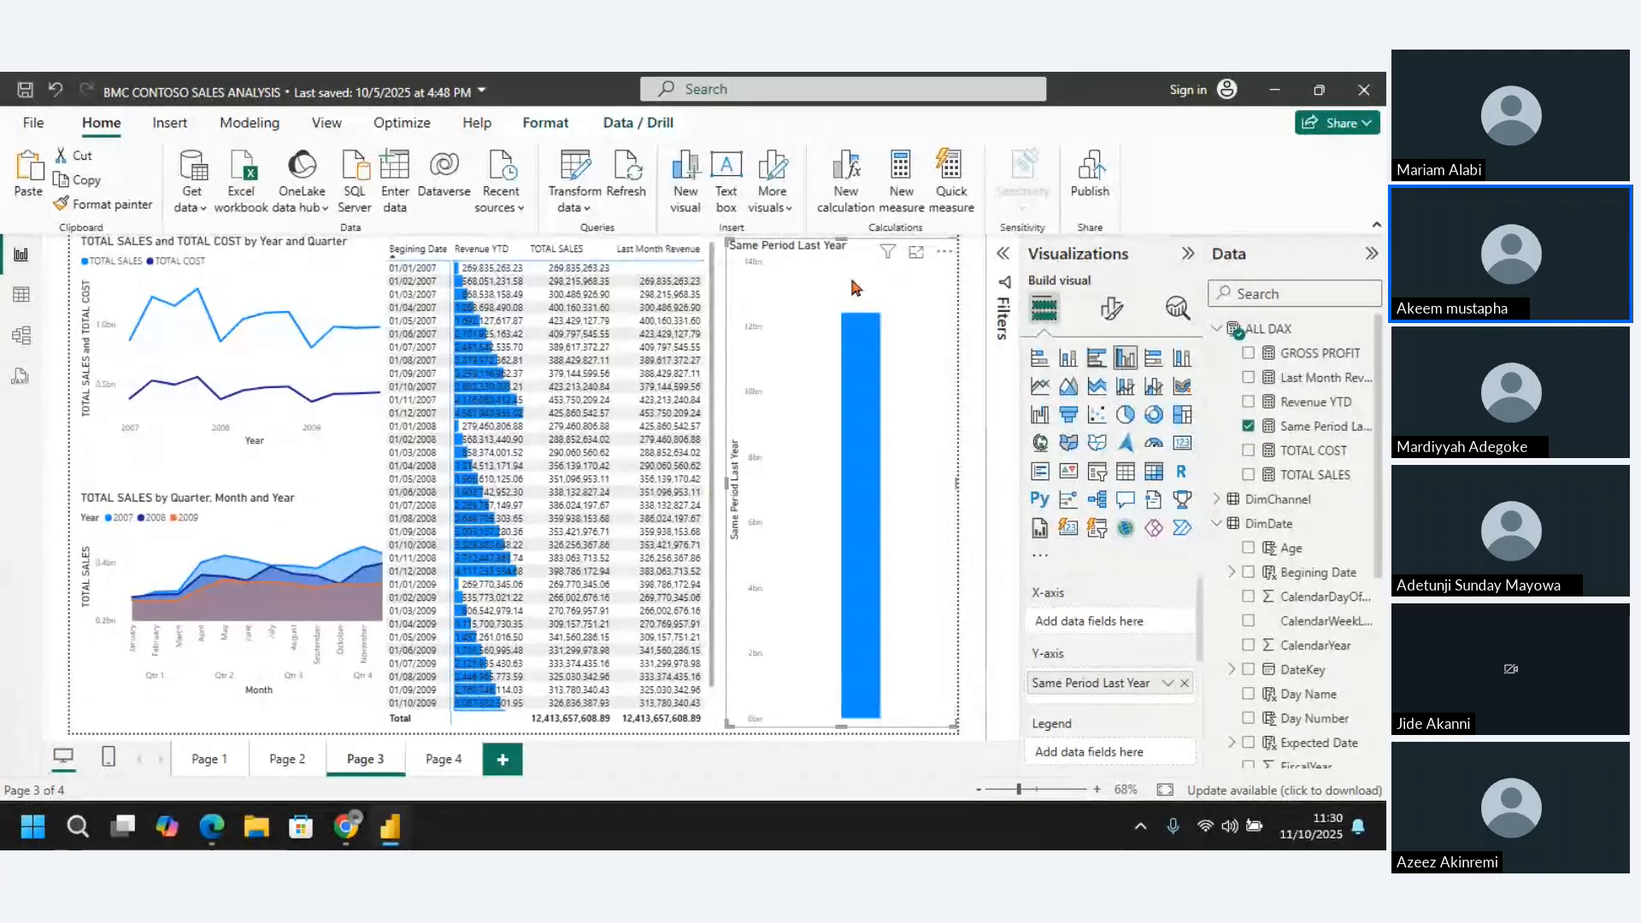
pyautogui.press('Delete')
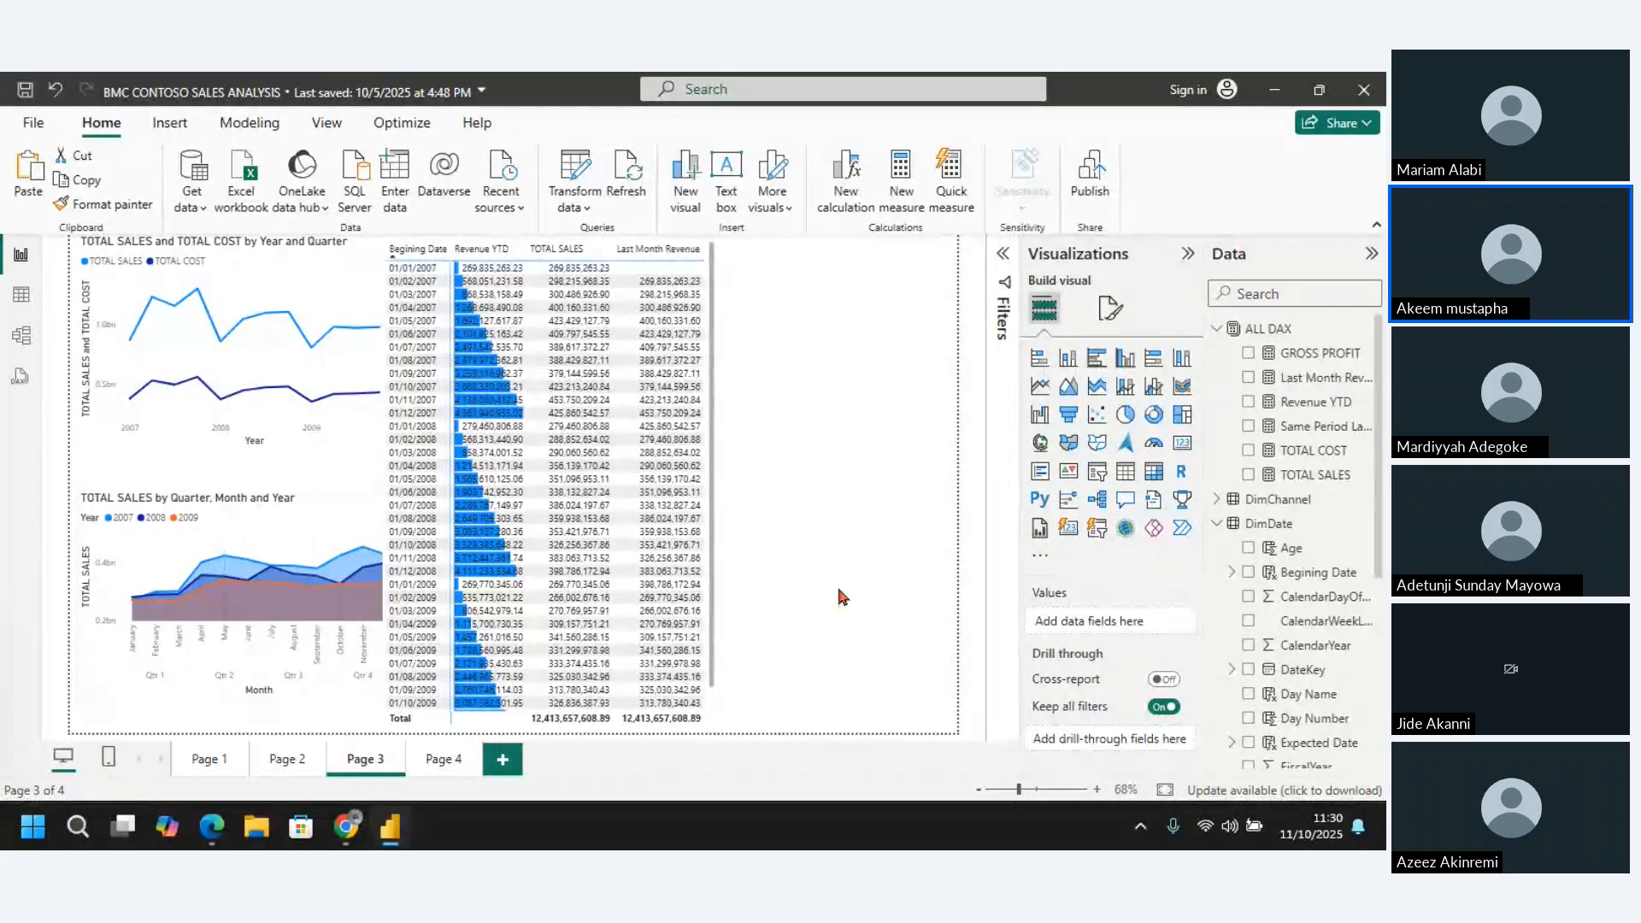
pyautogui.click(821, 485)
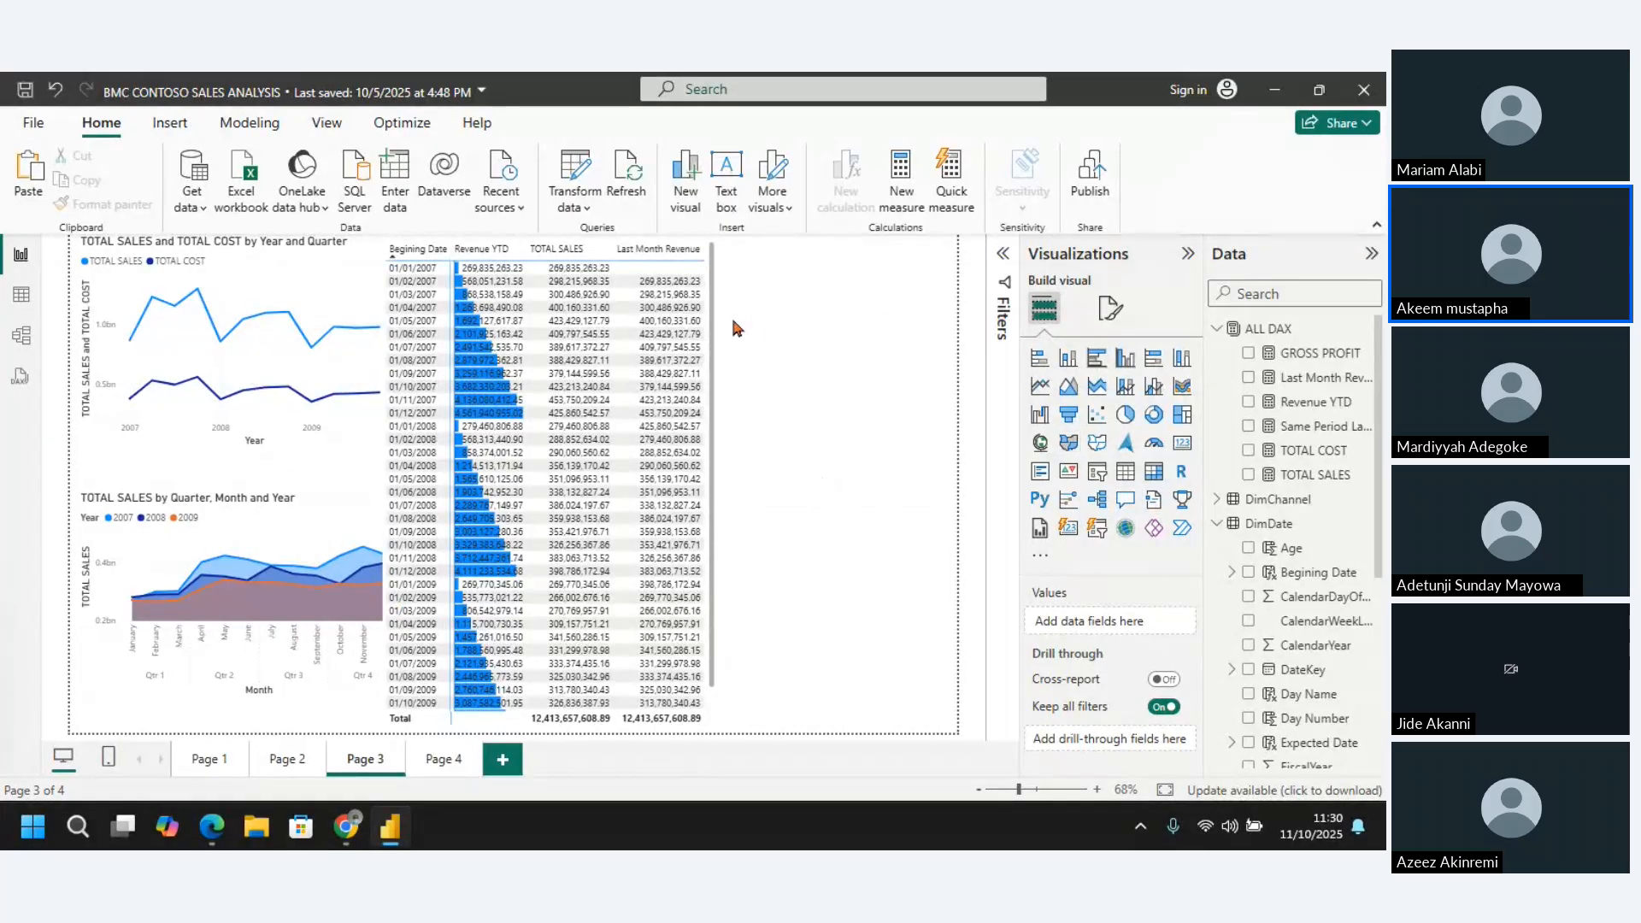
# Add the Same Period Last Year measure to the matrix, widen the matrix to fit it, and review it in focus mode
pyautogui.click(580, 249)
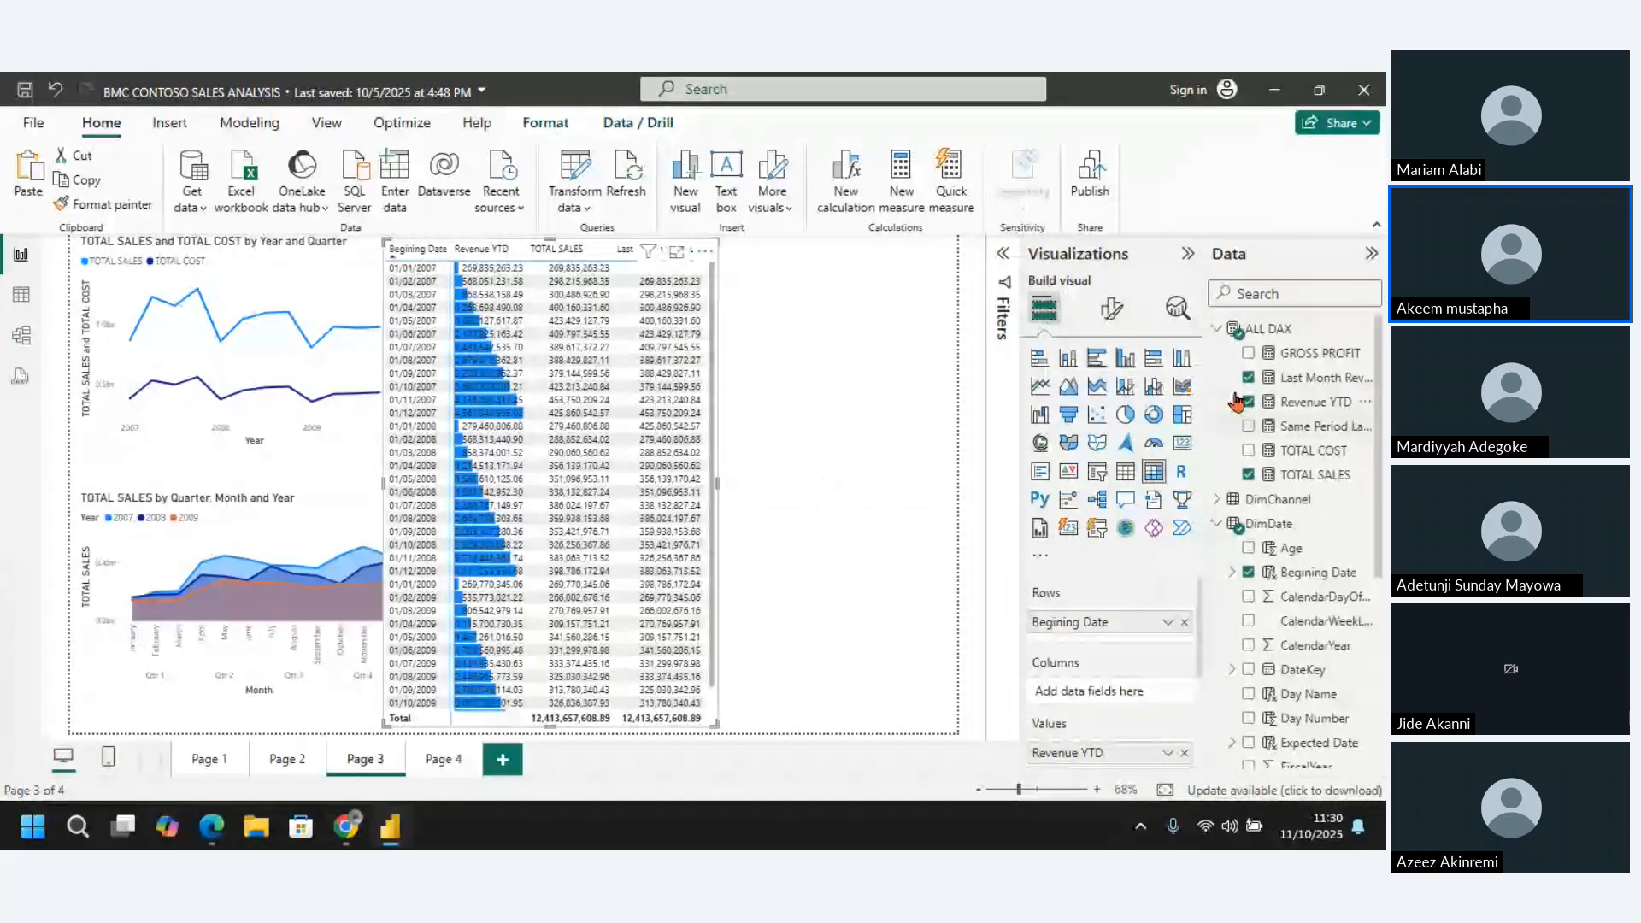
pyautogui.click(1249, 426)
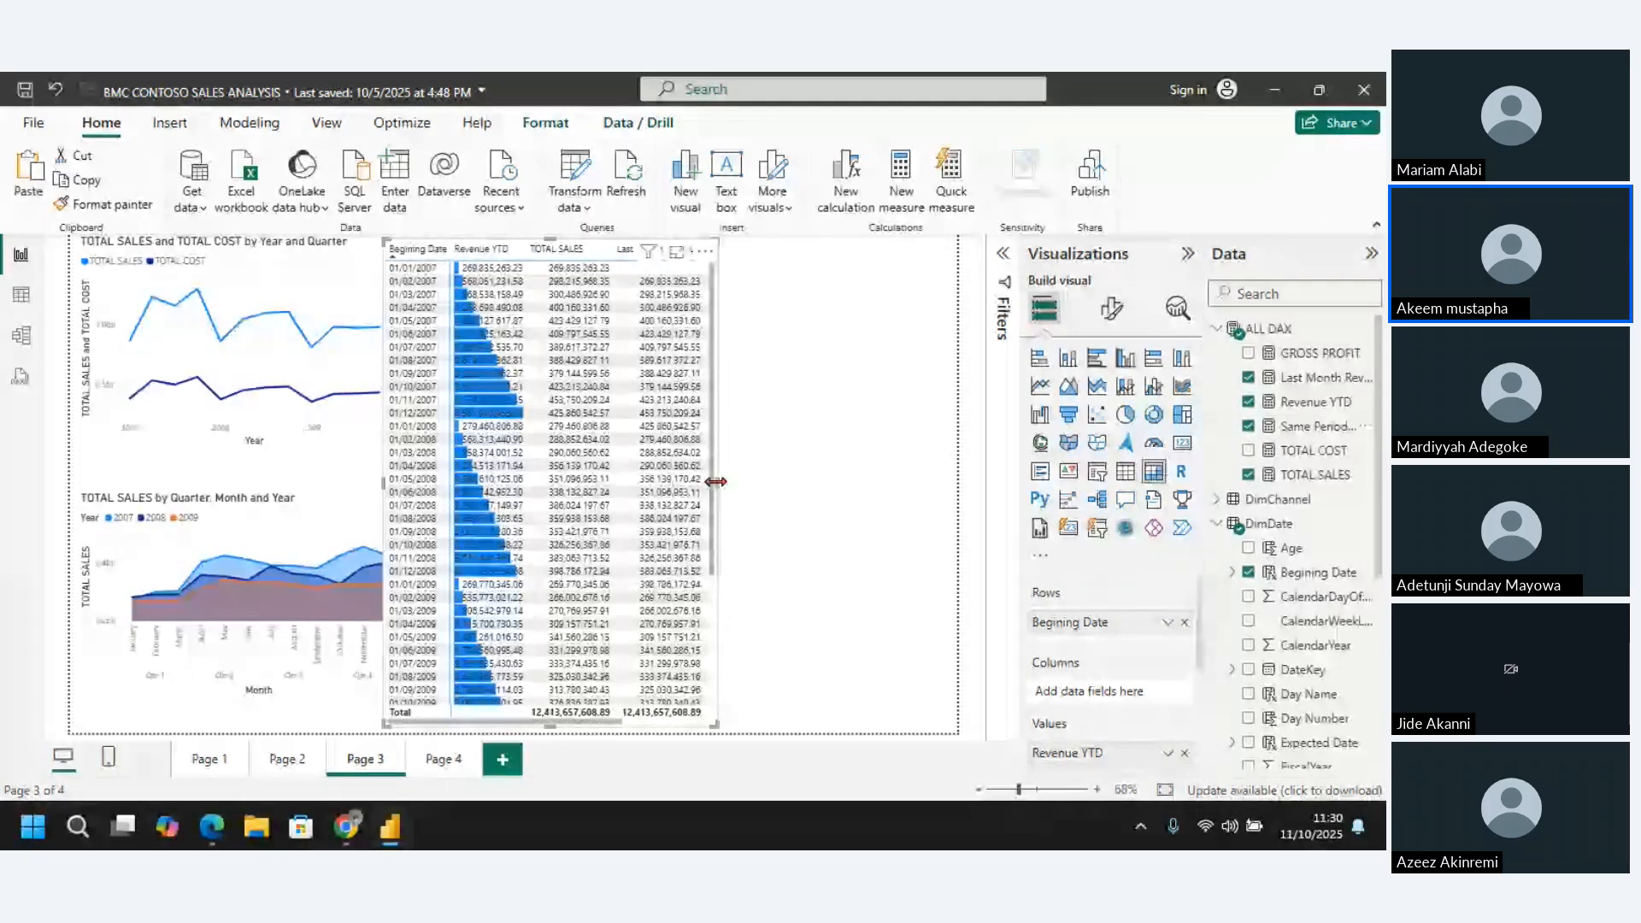
pyautogui.moveTo(717, 482); pyautogui.dragTo(917, 489)
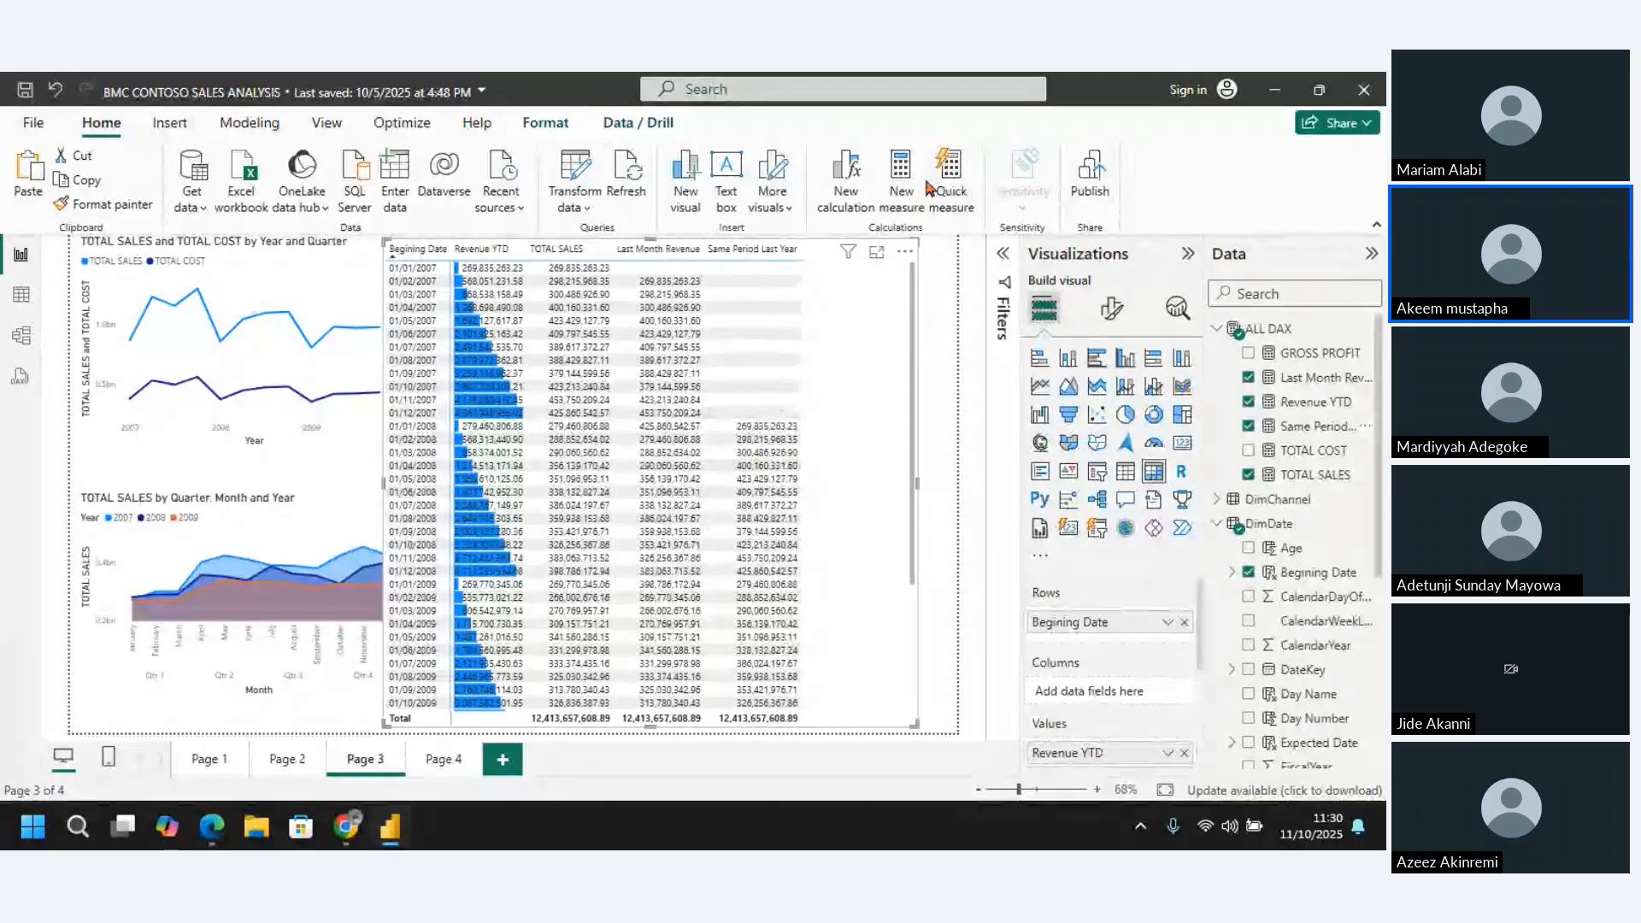
pyautogui.click(877, 252)
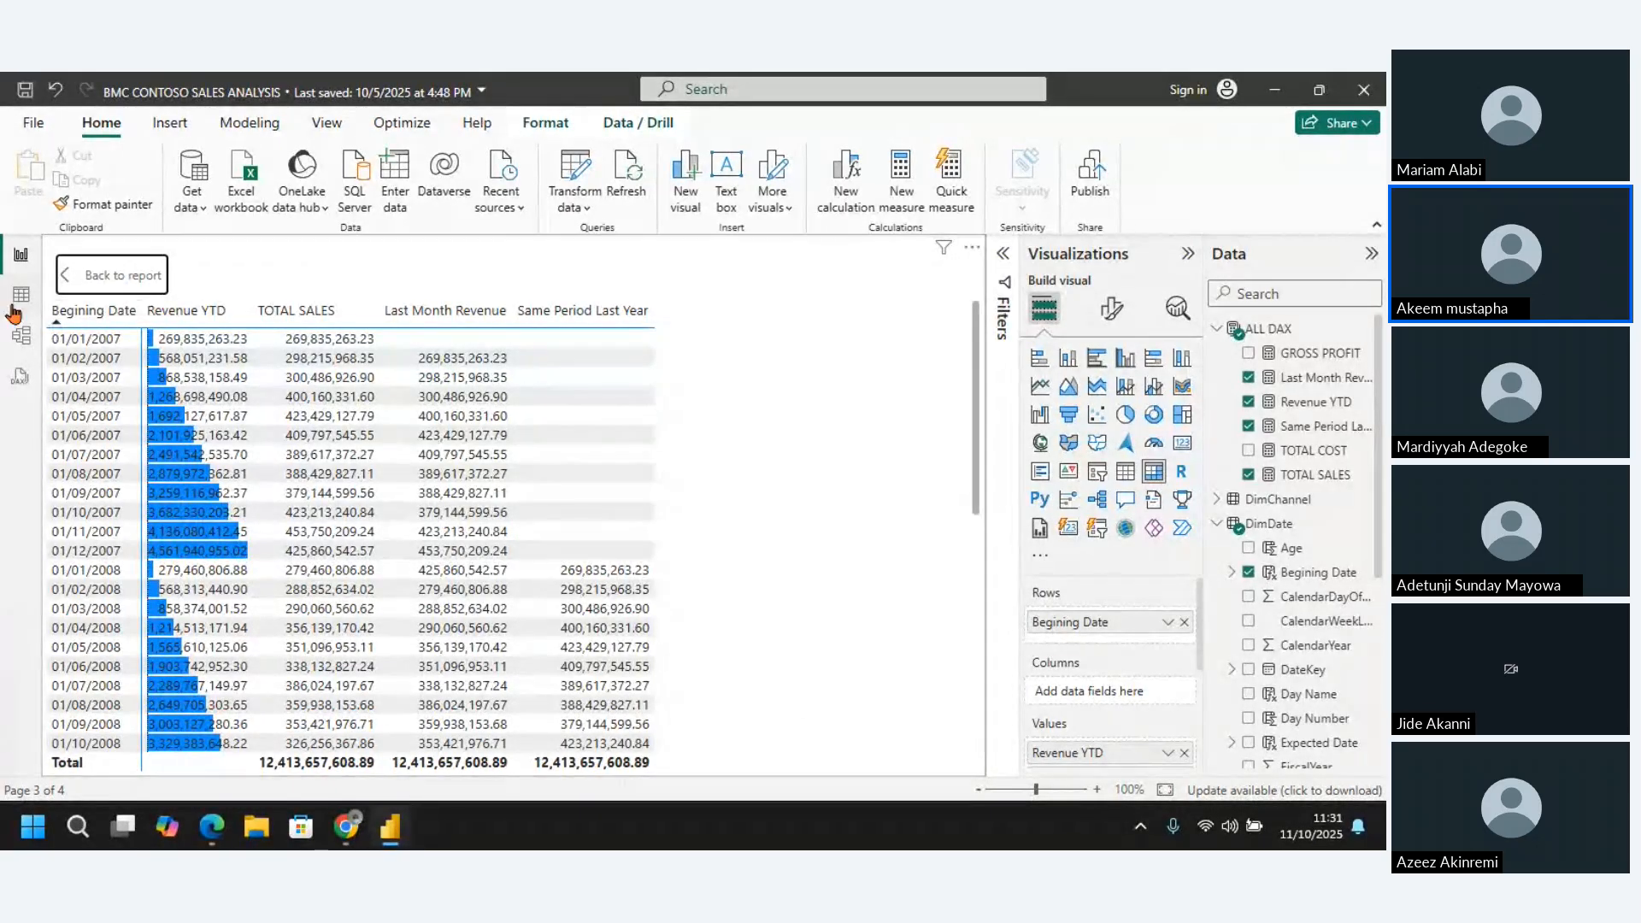
pyautogui.click(98, 275)
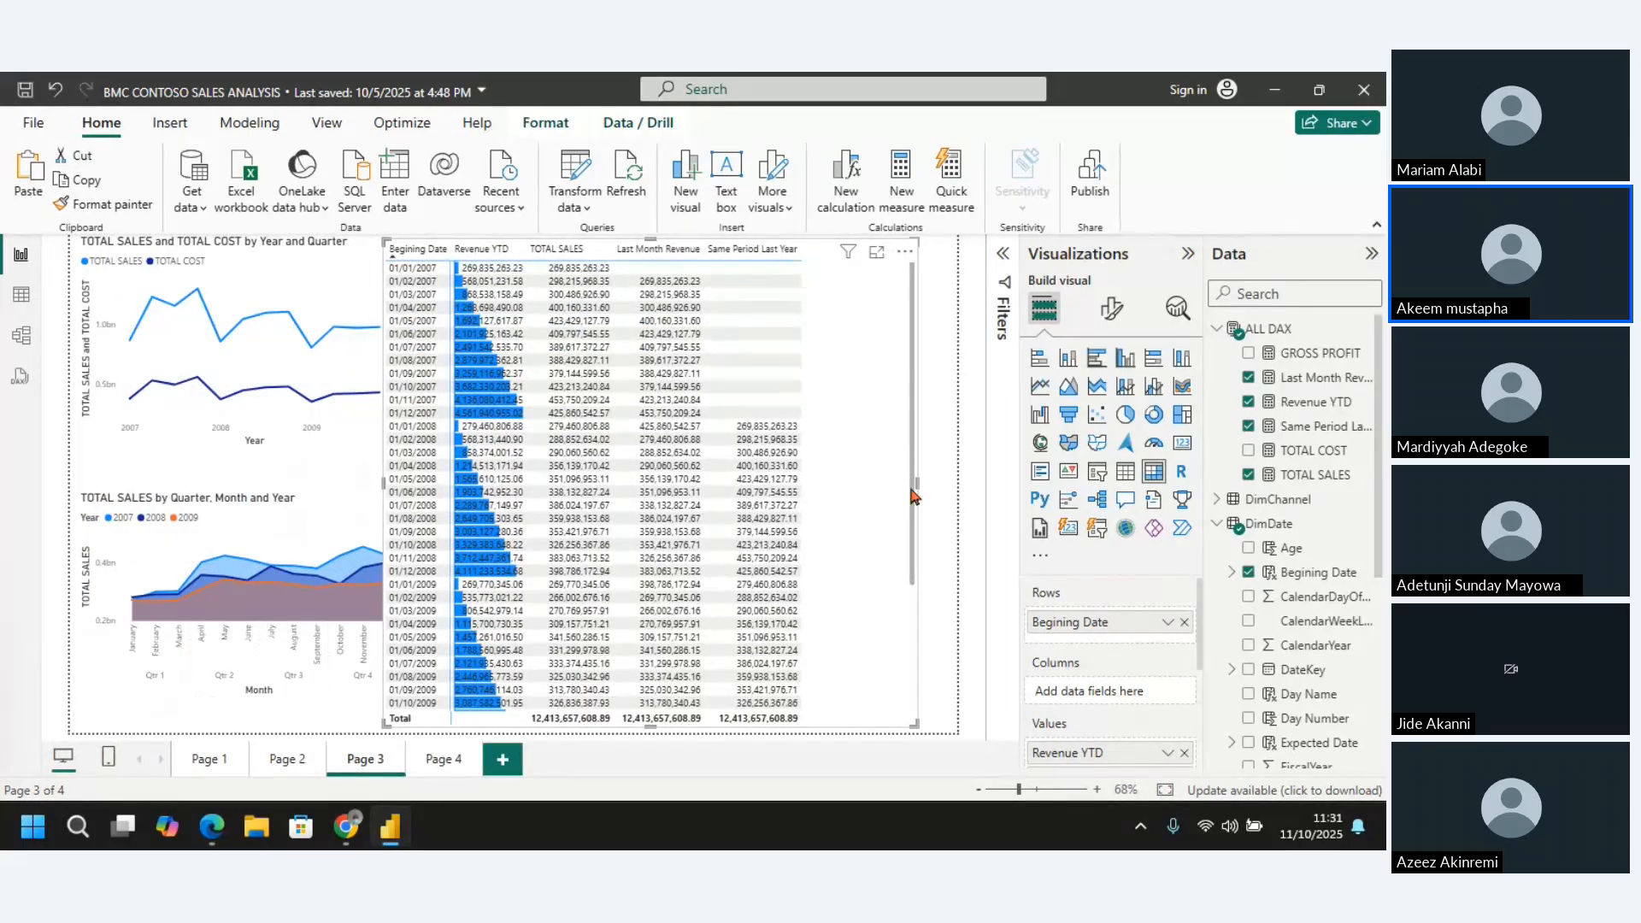
# Fit the matrix to its five columns and place it against the right edge of the report page
pyautogui.moveTo(884, 491); pyautogui.dragTo(812, 488)
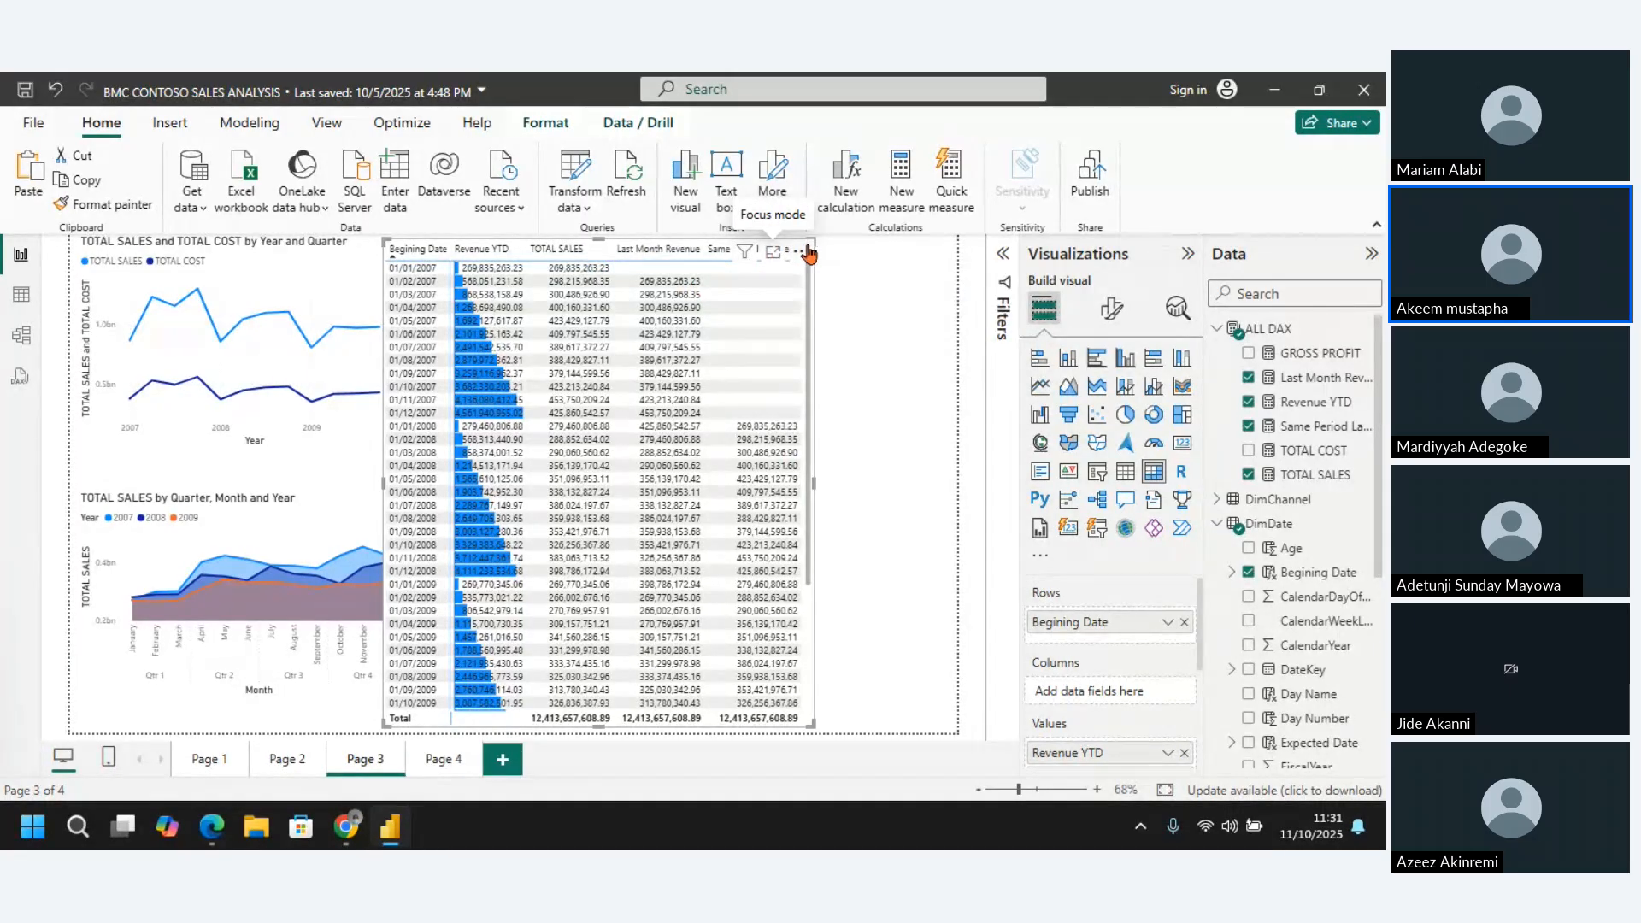
pyautogui.moveTo(809, 252); pyautogui.dragTo(953, 248)
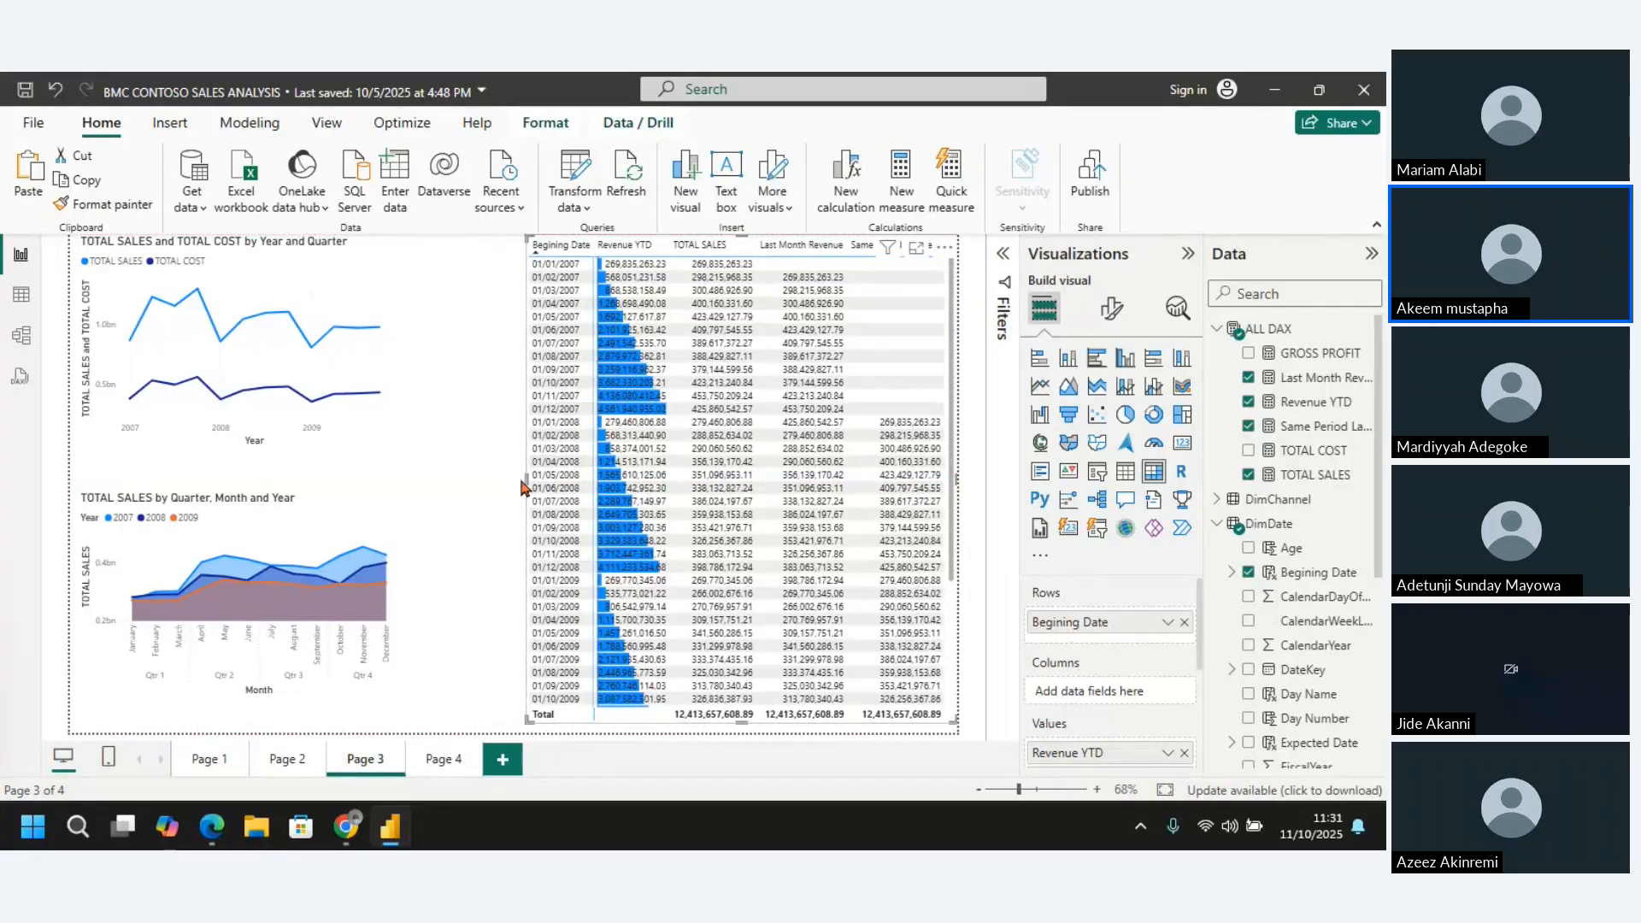
pyautogui.moveTo(524, 476); pyautogui.dragTo(479, 477)
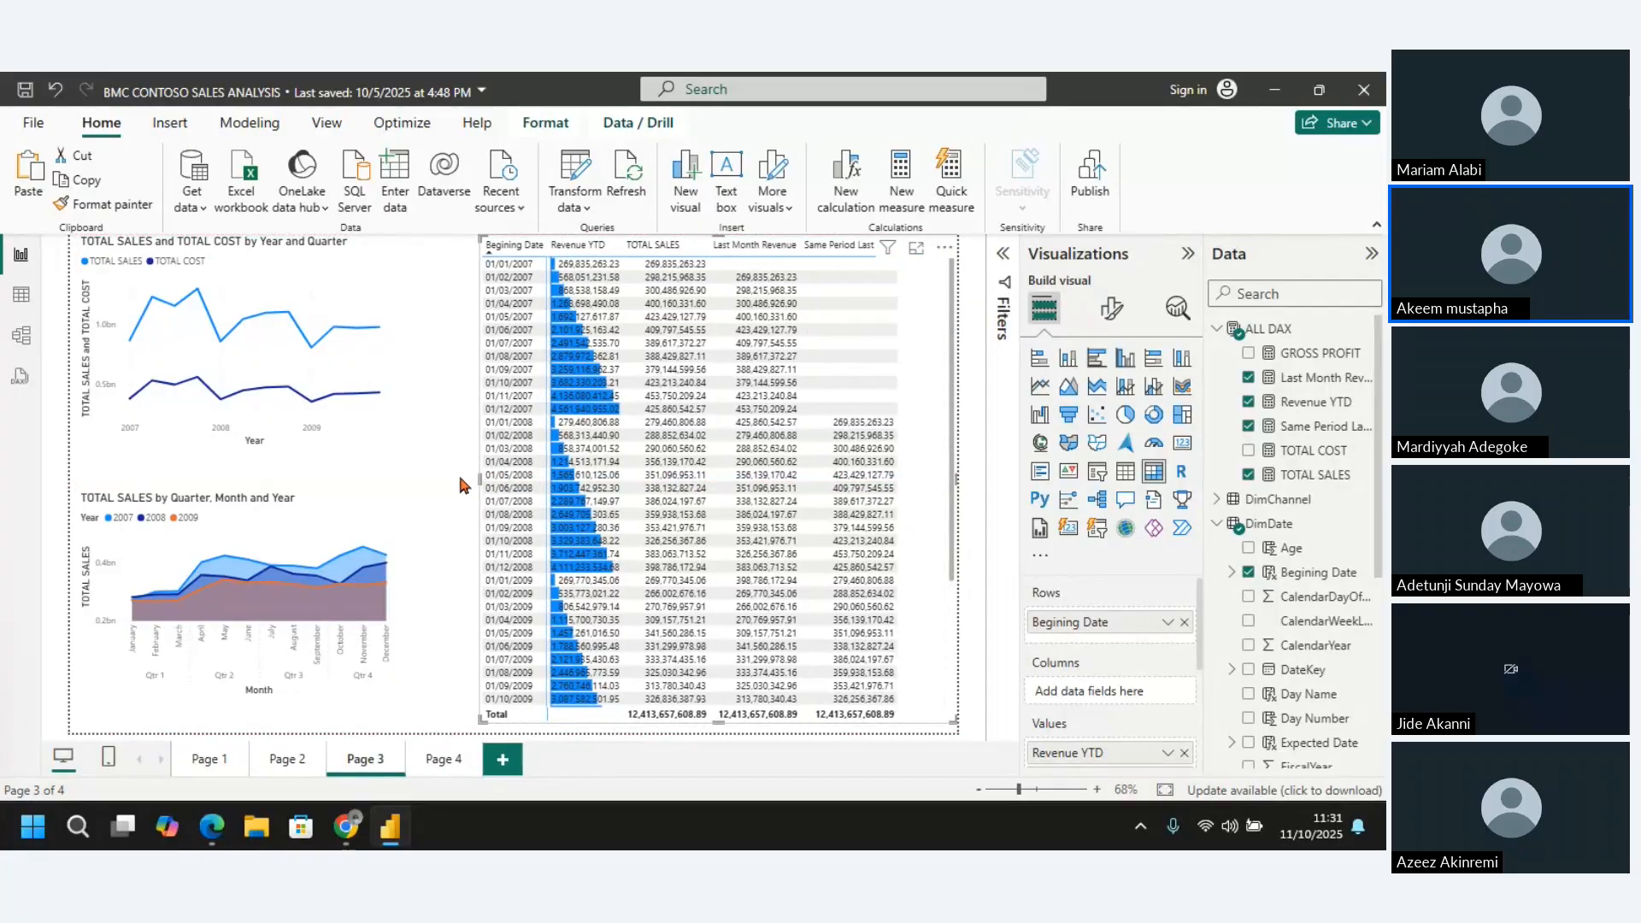
# Widen the line chart and the area chart until both reach the matrix's left edge
pyautogui.click(355, 436)
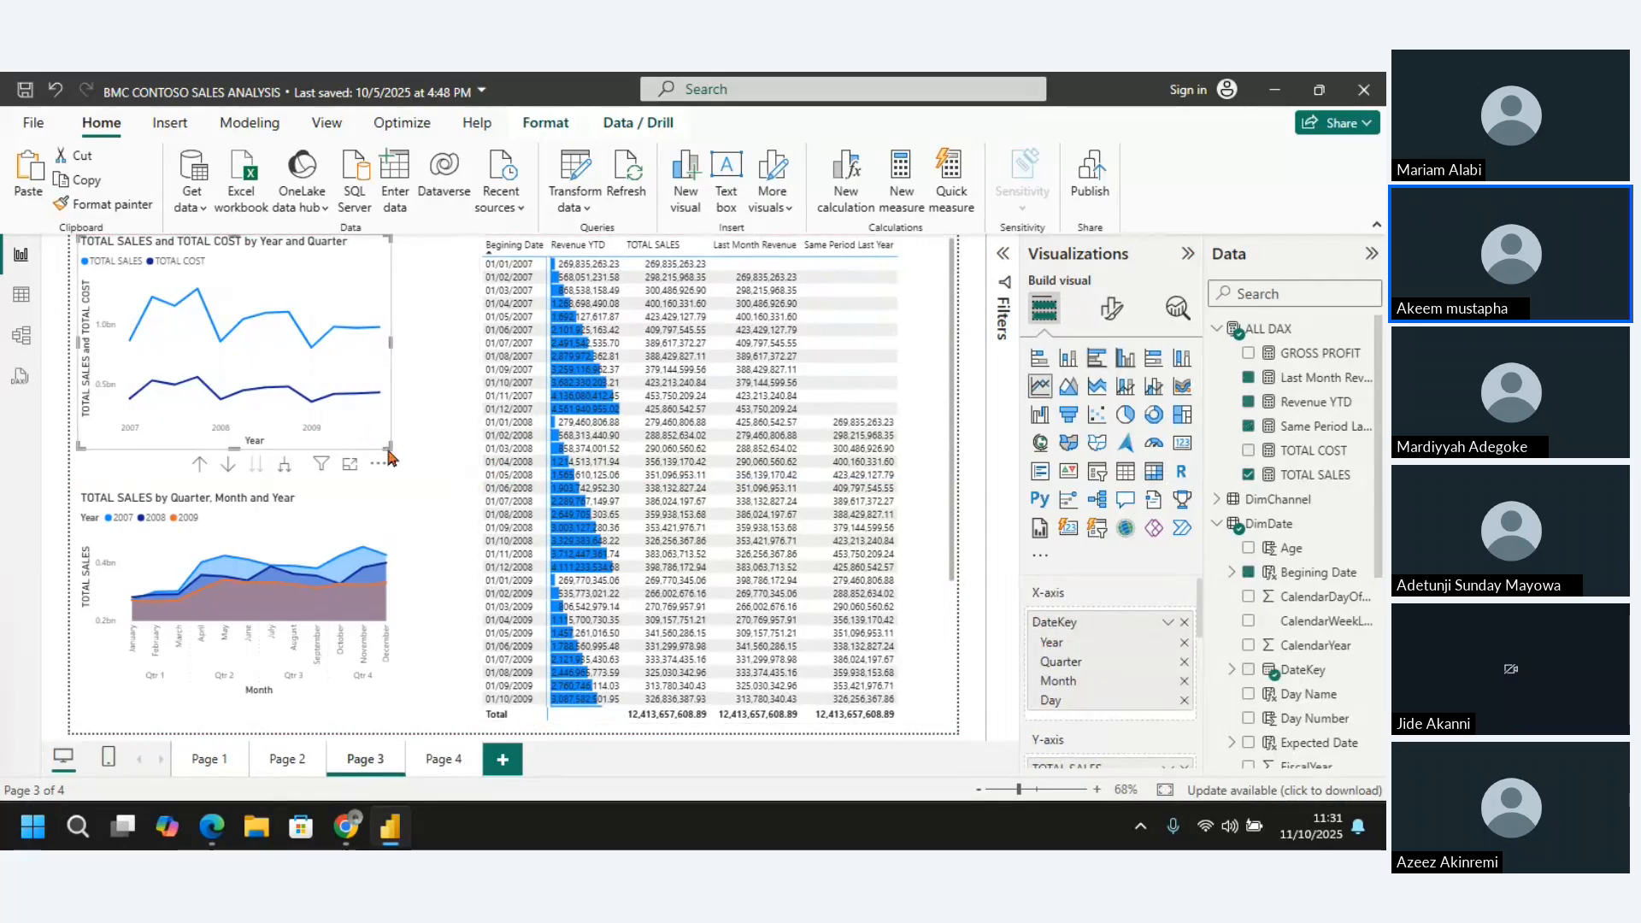
pyautogui.moveTo(391, 441); pyautogui.dragTo(474, 448)
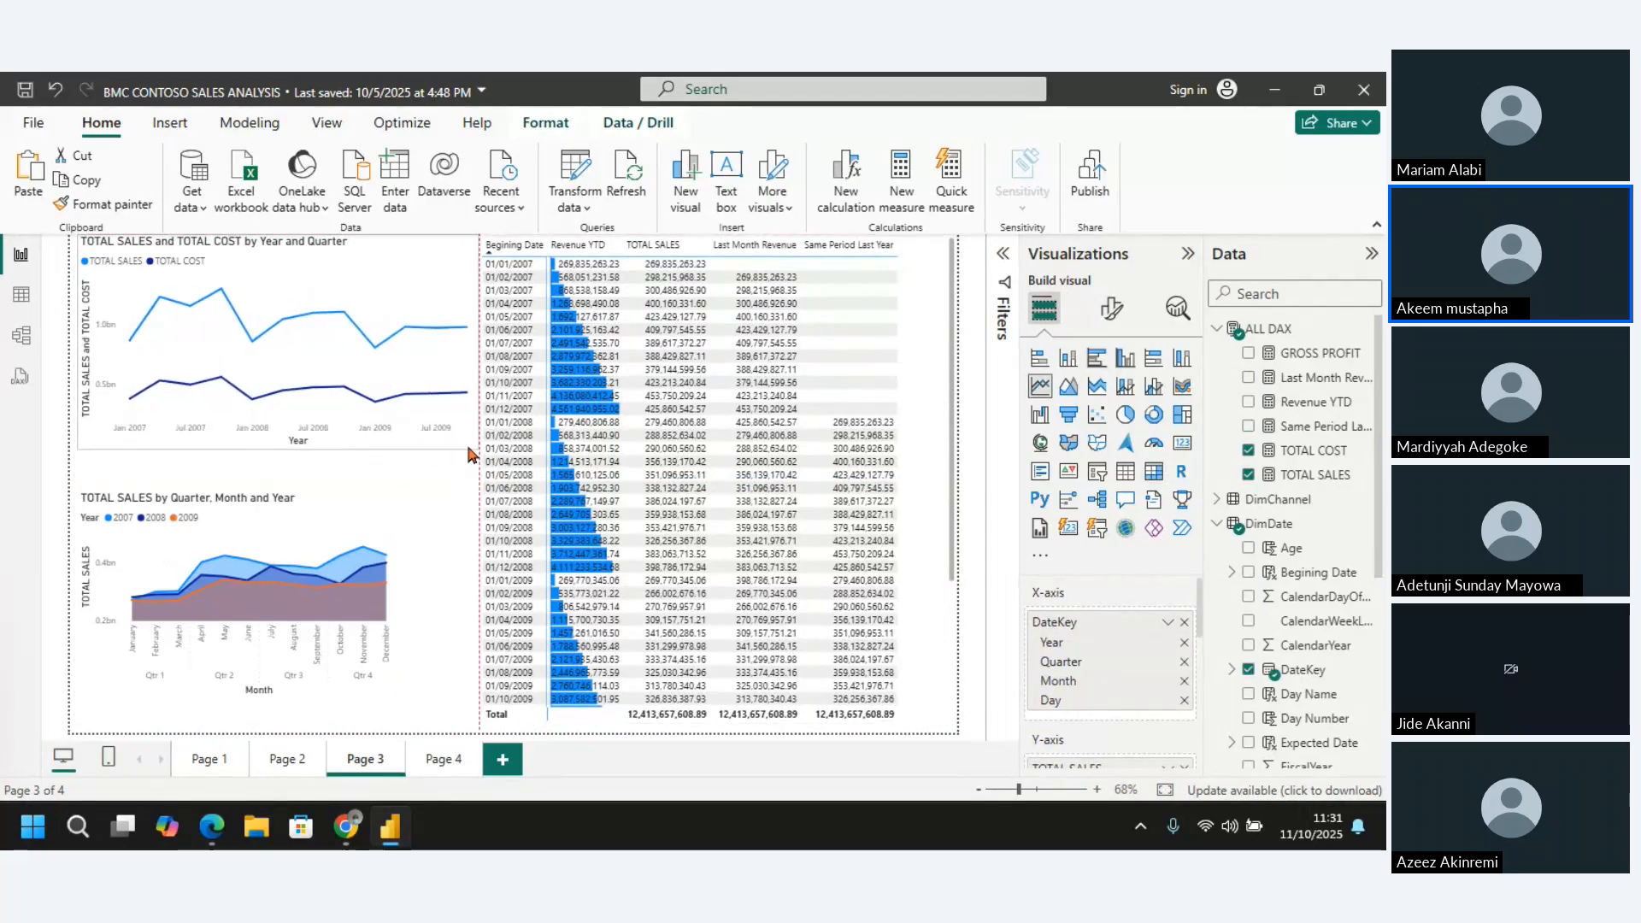
pyautogui.click(352, 495)
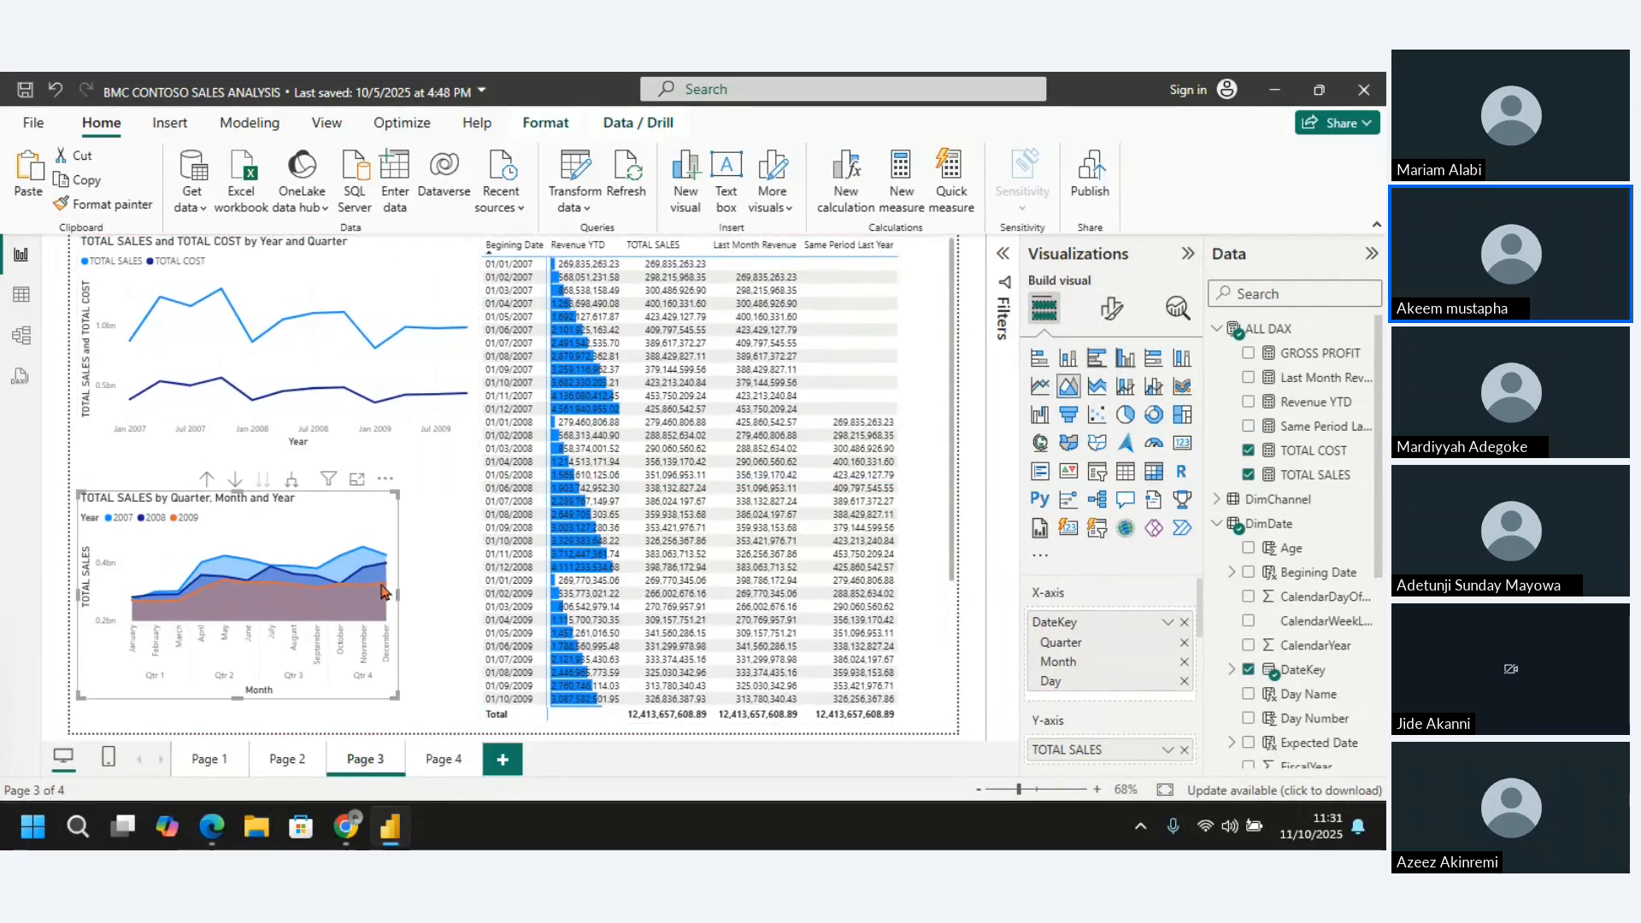
pyautogui.moveTo(396, 693); pyautogui.dragTo(476, 694)
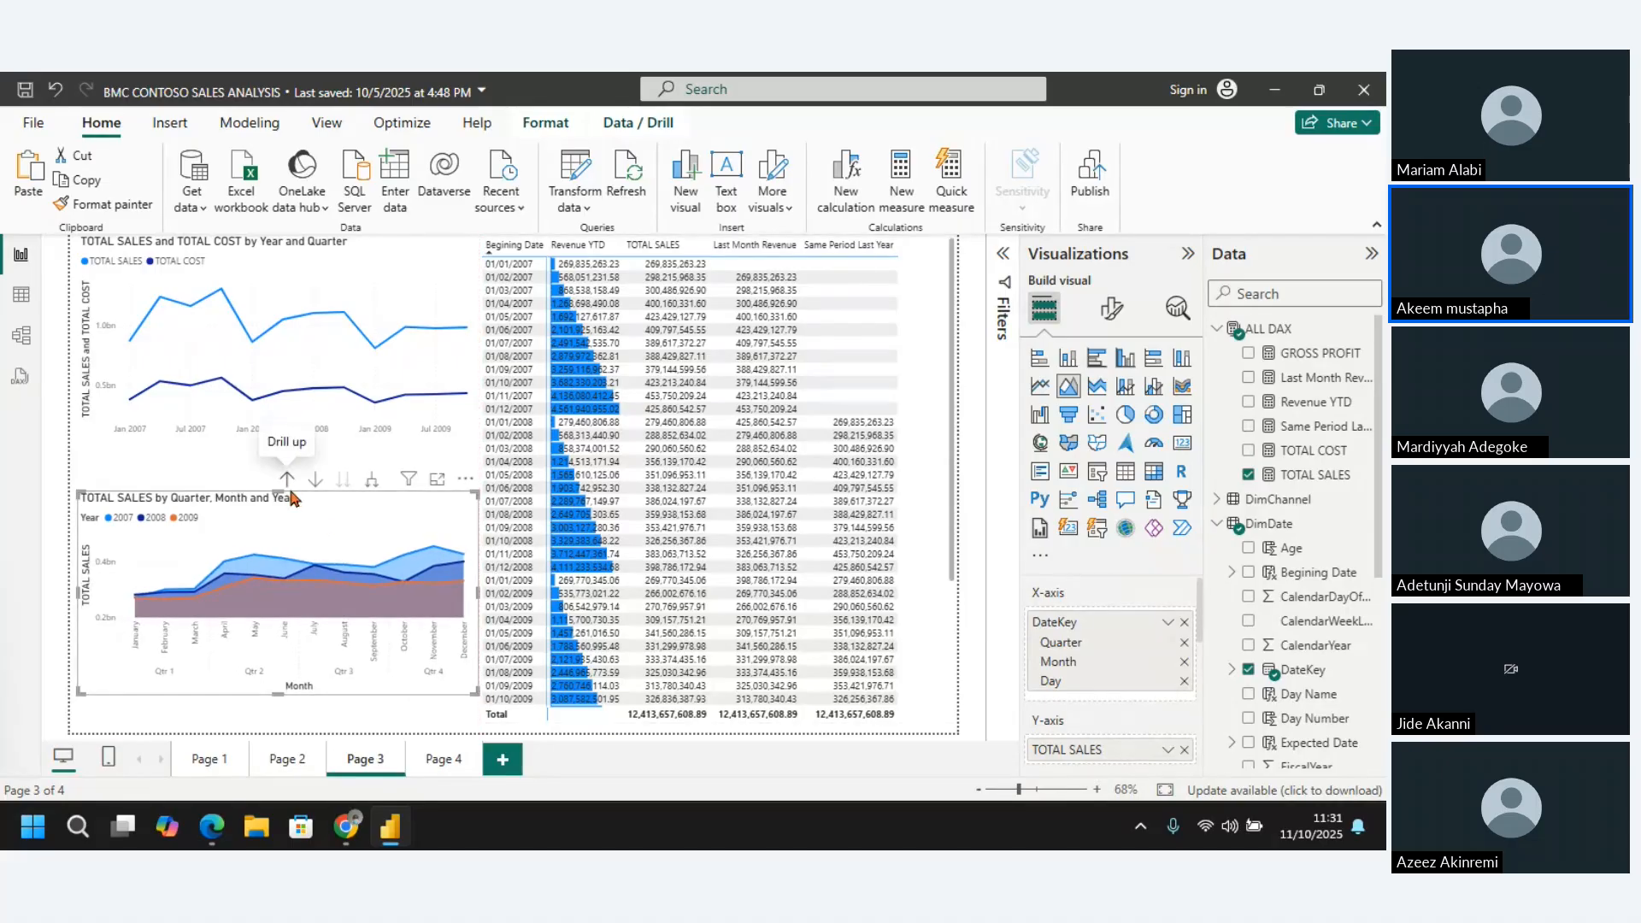
# Extend the area chart slightly upward and the line chart slightly downward to close the gap between them
pyautogui.moveTo(283, 492); pyautogui.dragTo(282, 479)
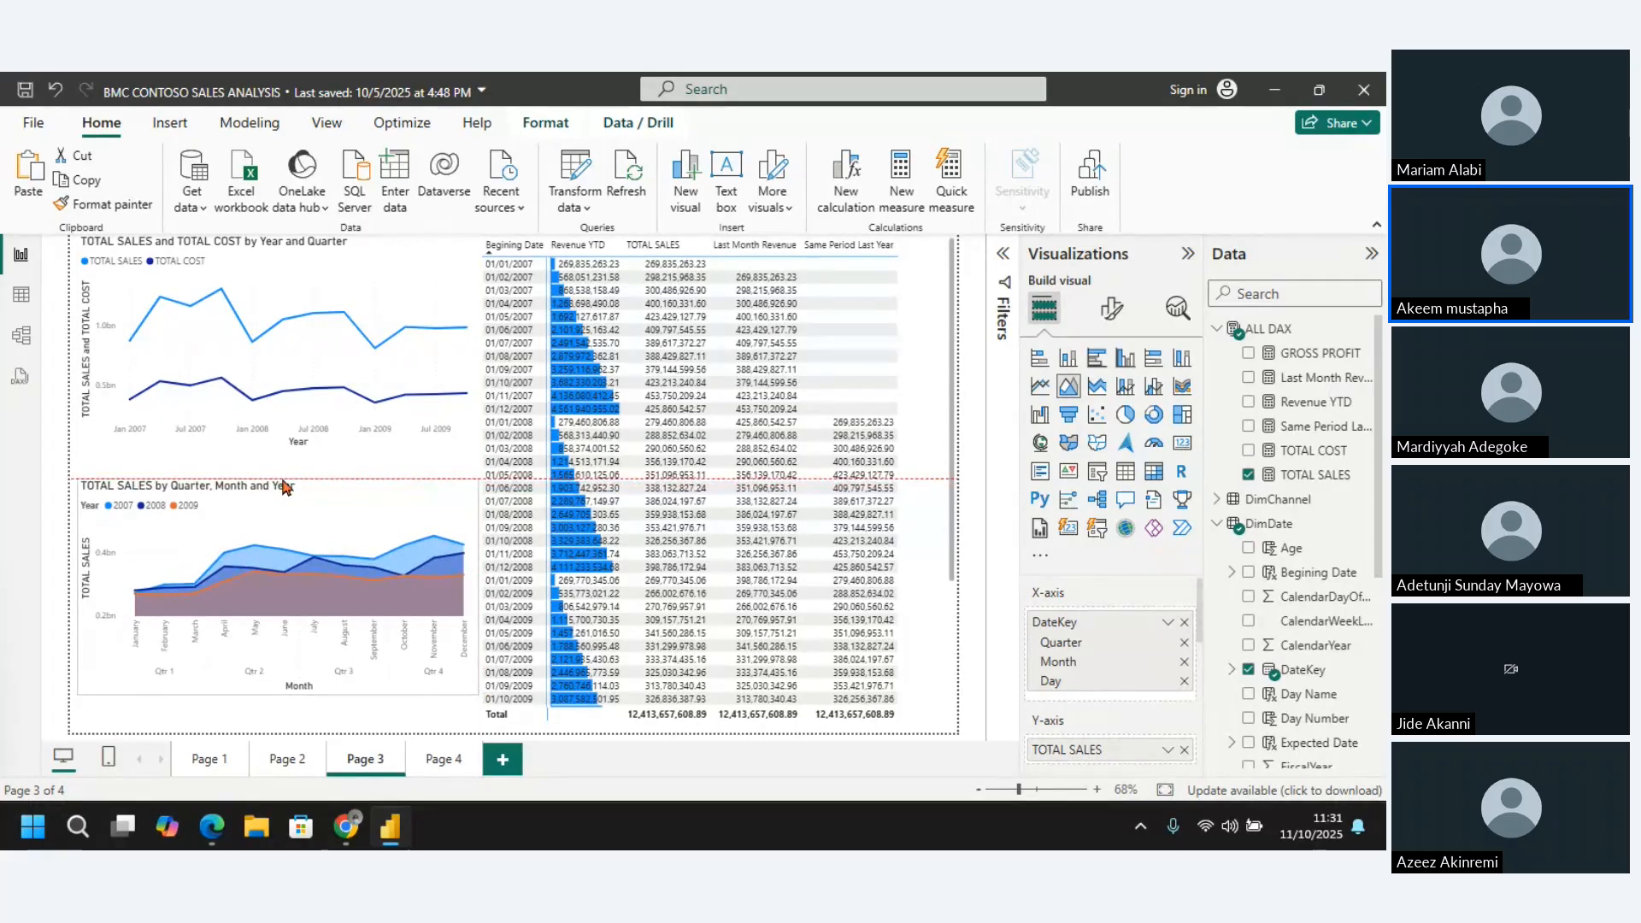
pyautogui.click(239, 438)
pyautogui.moveTo(277, 453); pyautogui.dragTo(279, 467)
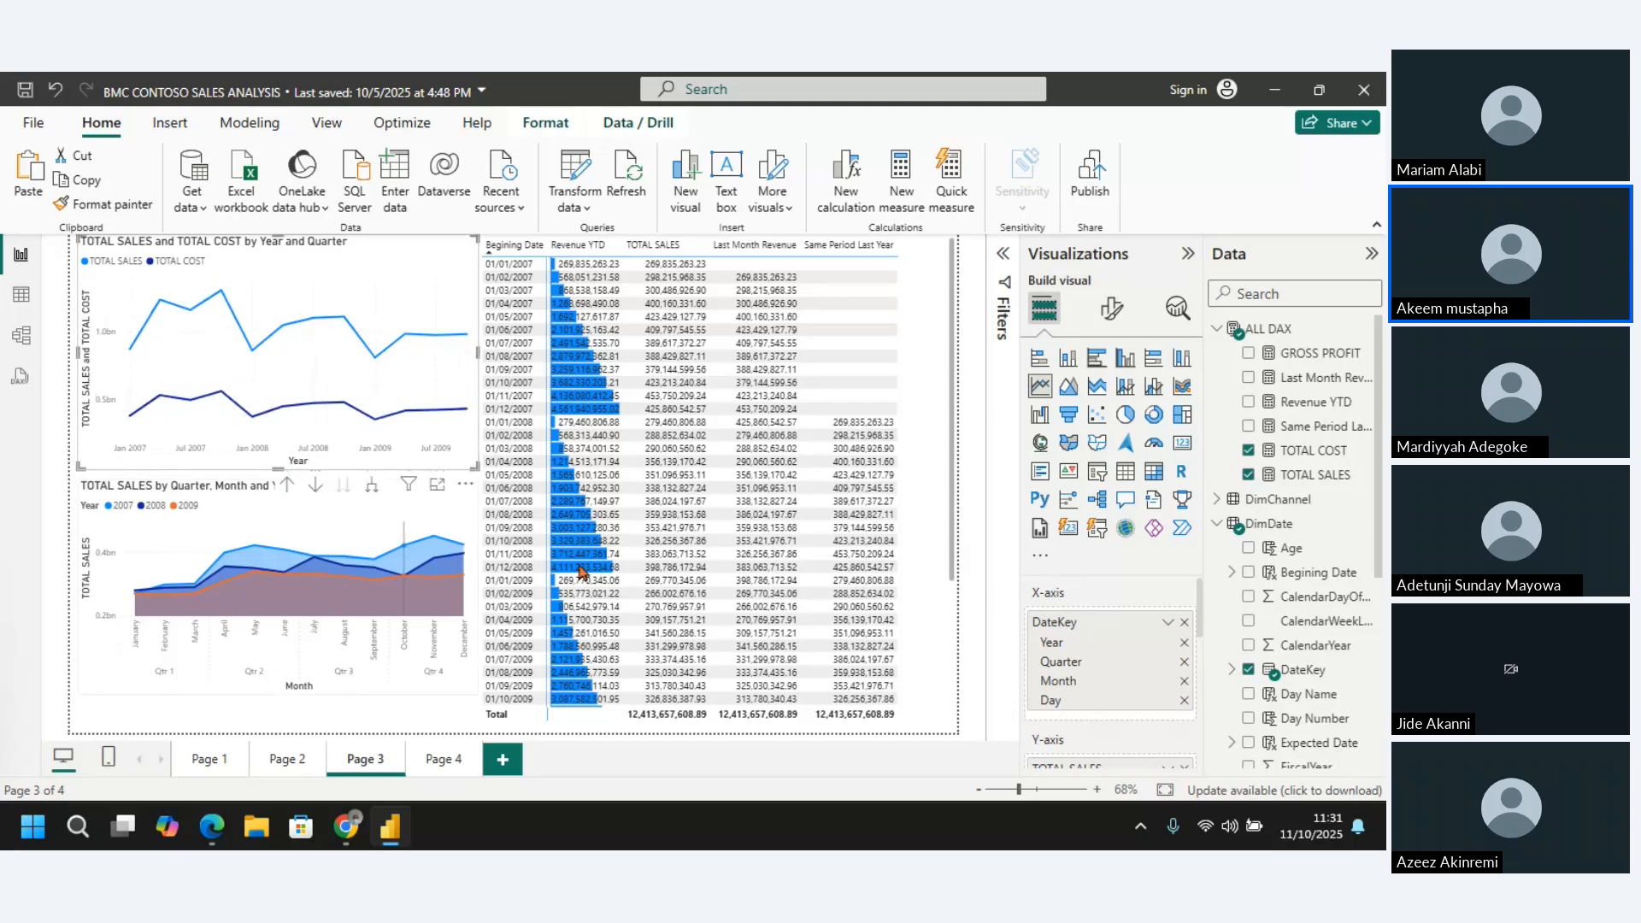
pyautogui.click(936, 511)
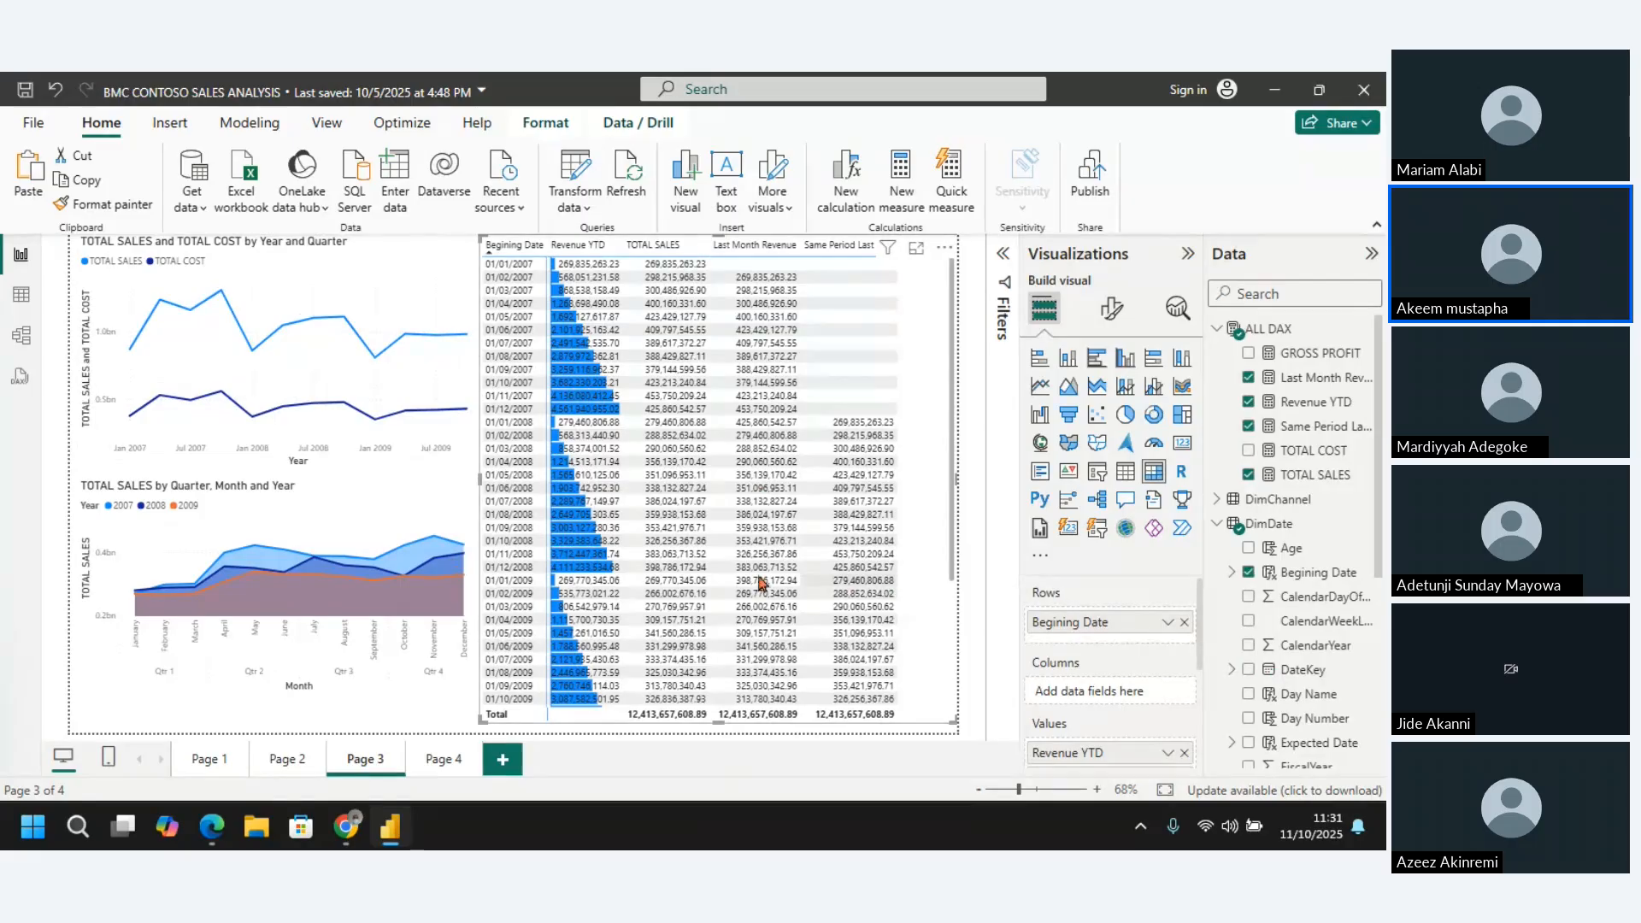
pyautogui.moveTo(312, 578)
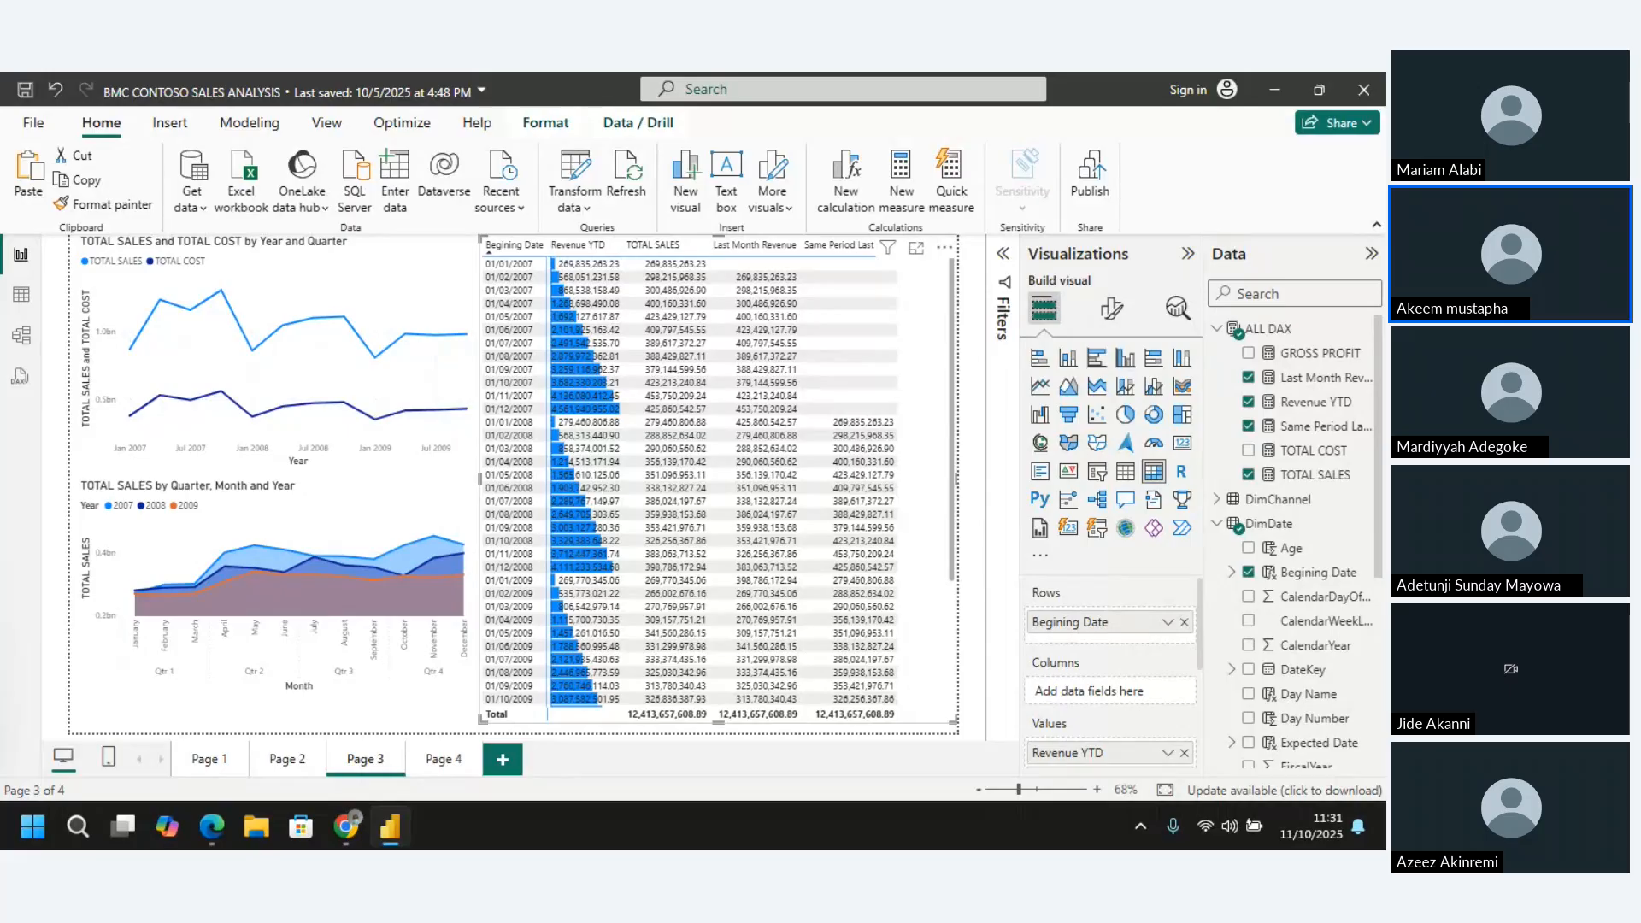
pyautogui.hotkey('alt', 'Tab')
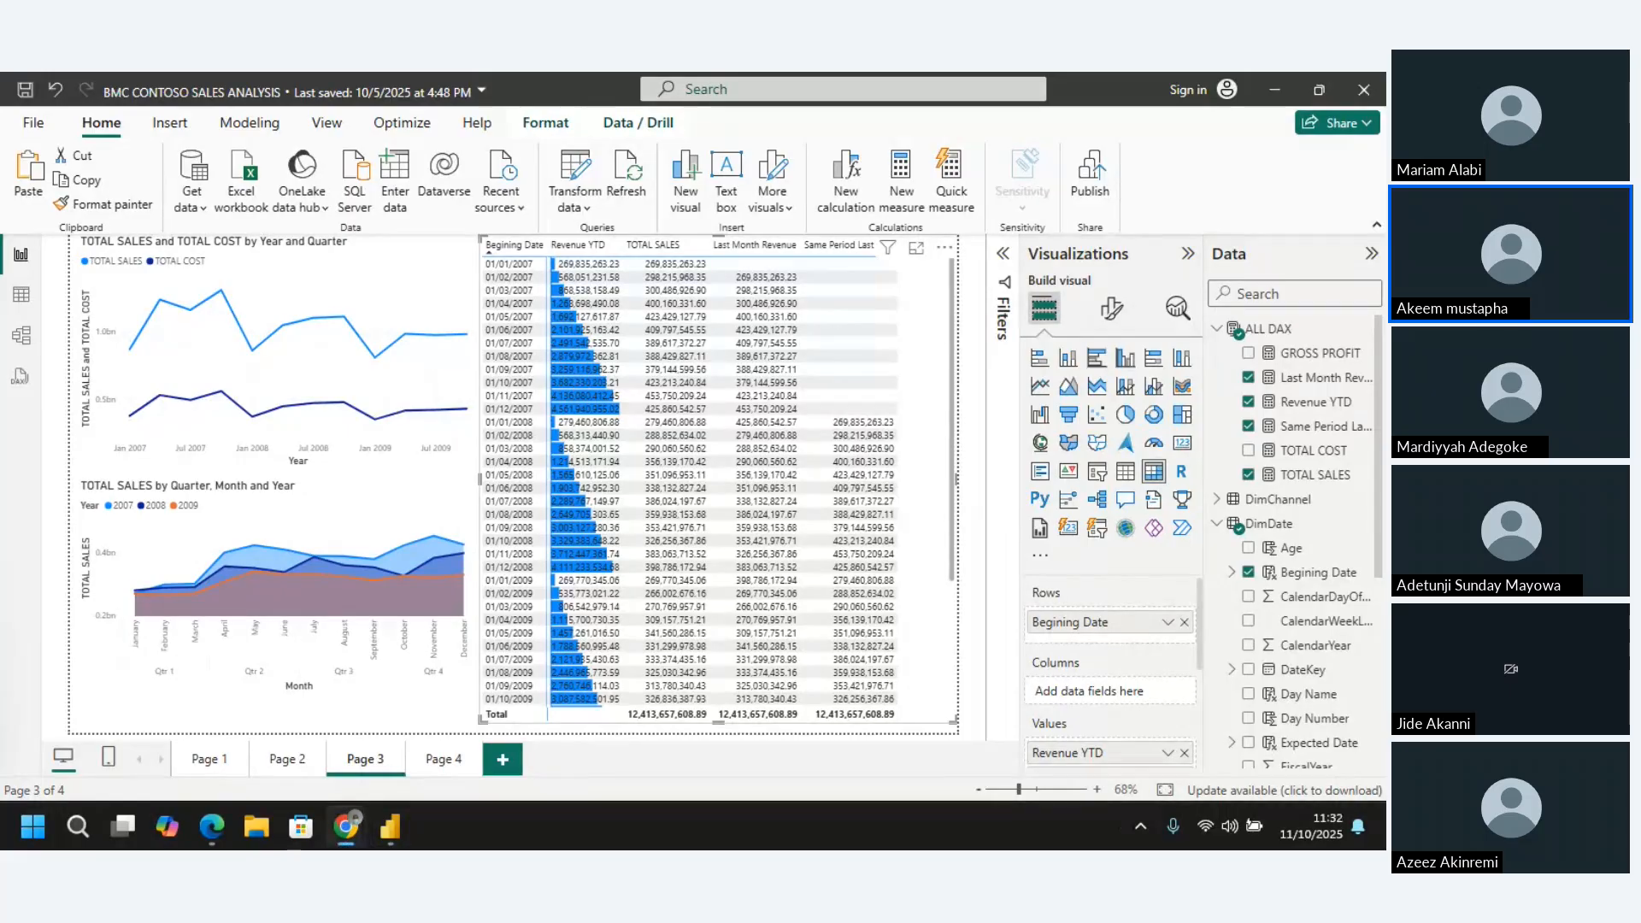
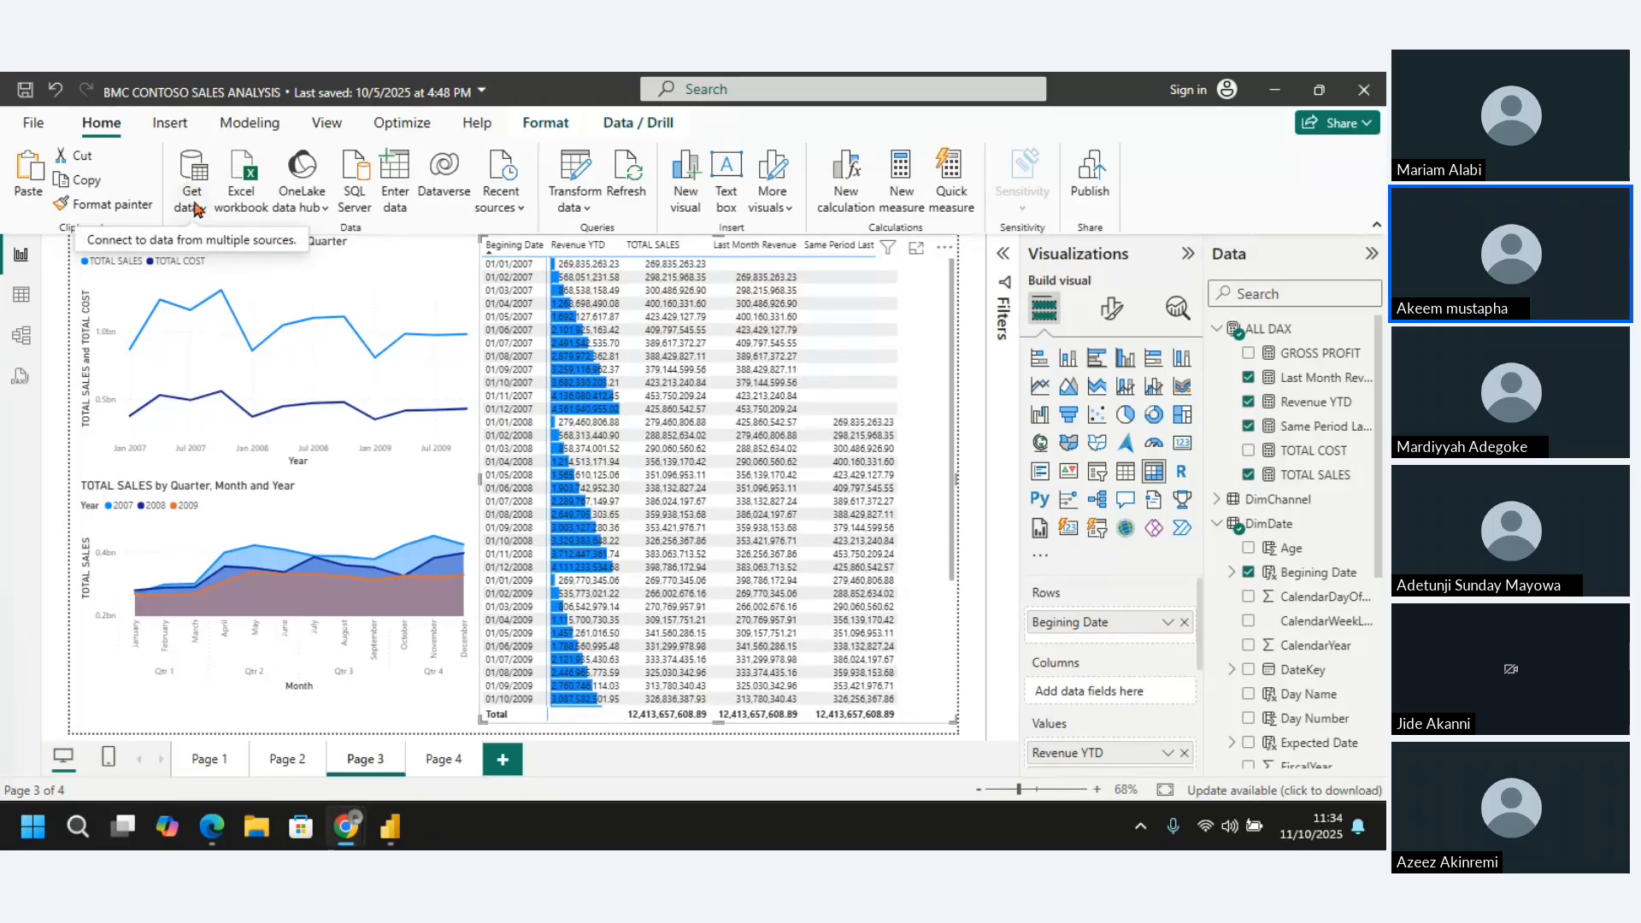
# Import the DimCustomer CSV file from the Contoso Sales sample data and load it as a new table
pyautogui.click(195, 208)
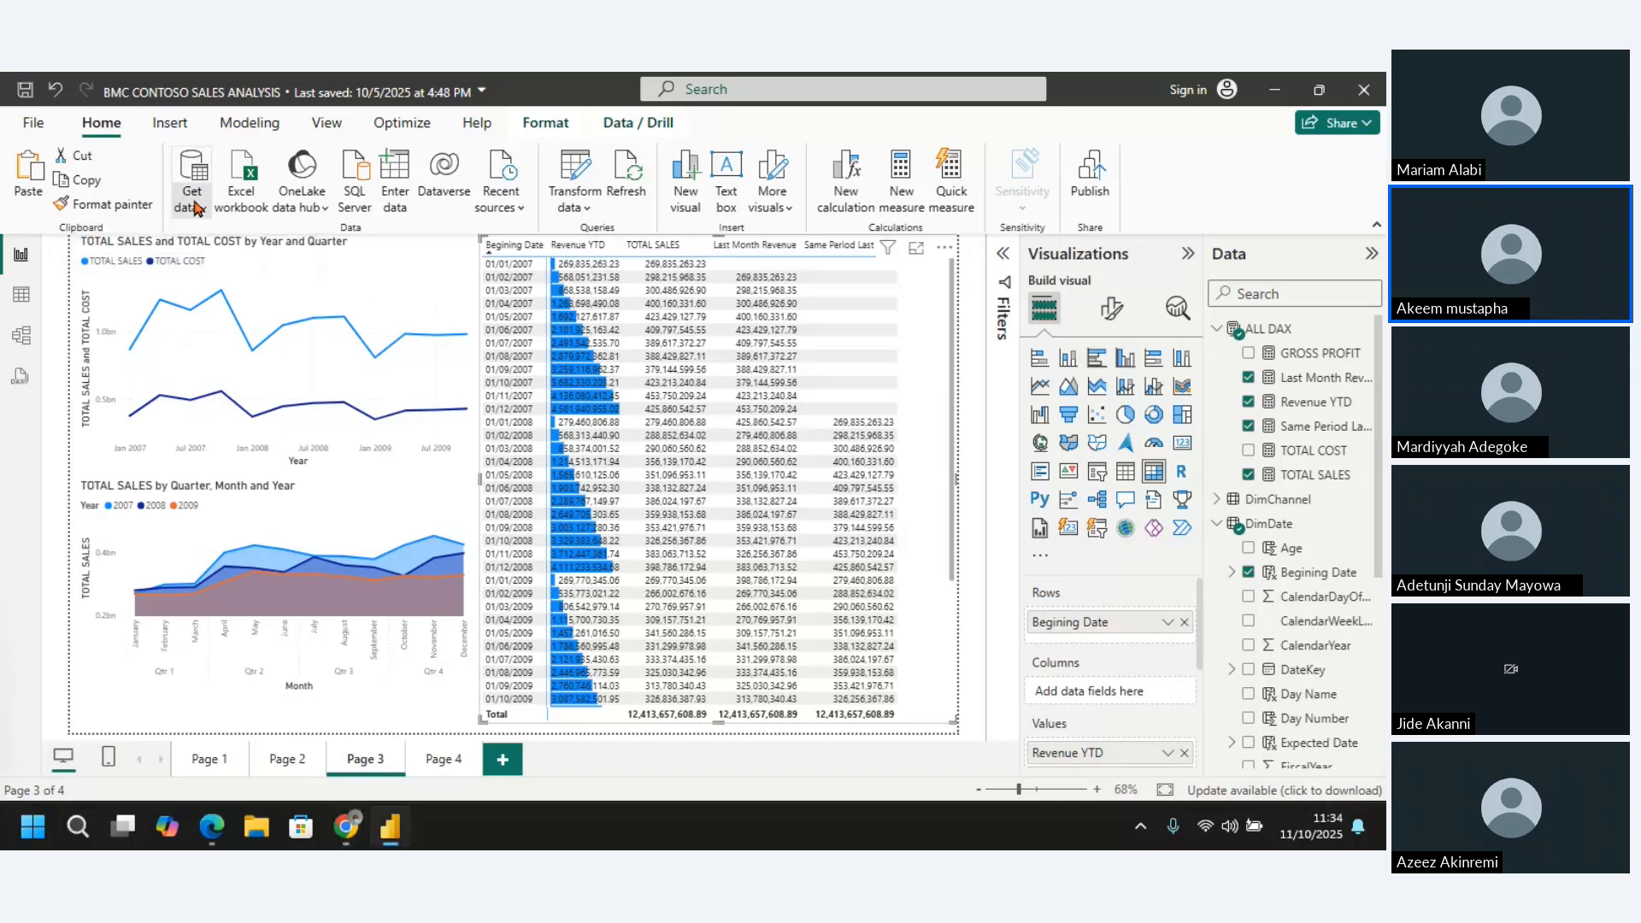
pyautogui.click(195, 207)
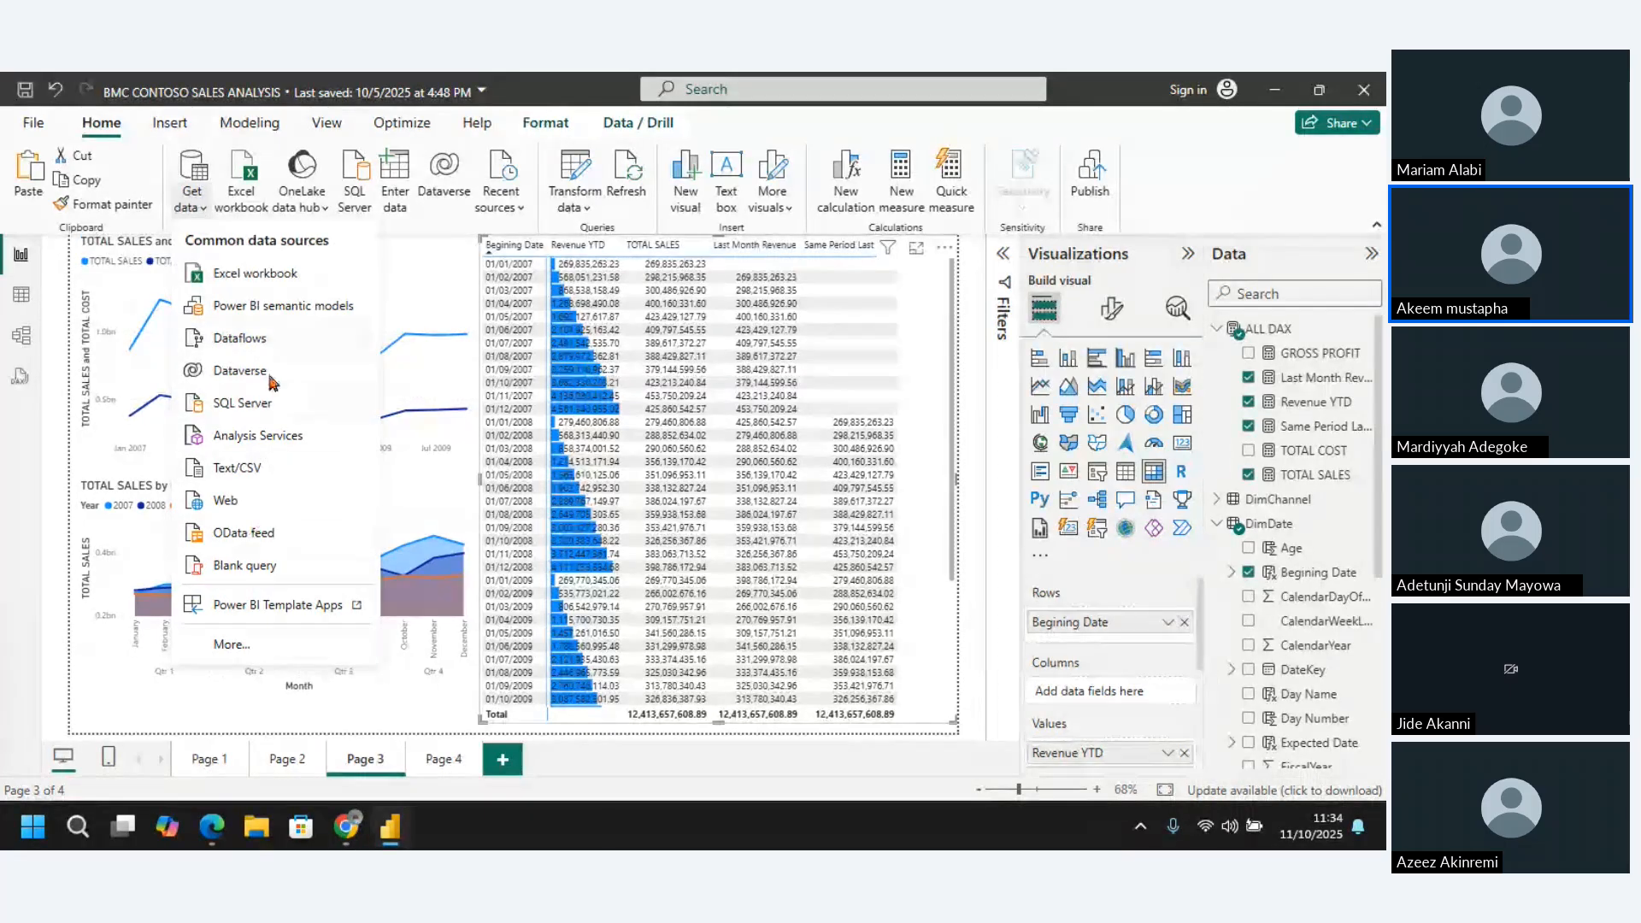
pyautogui.click(240, 469)
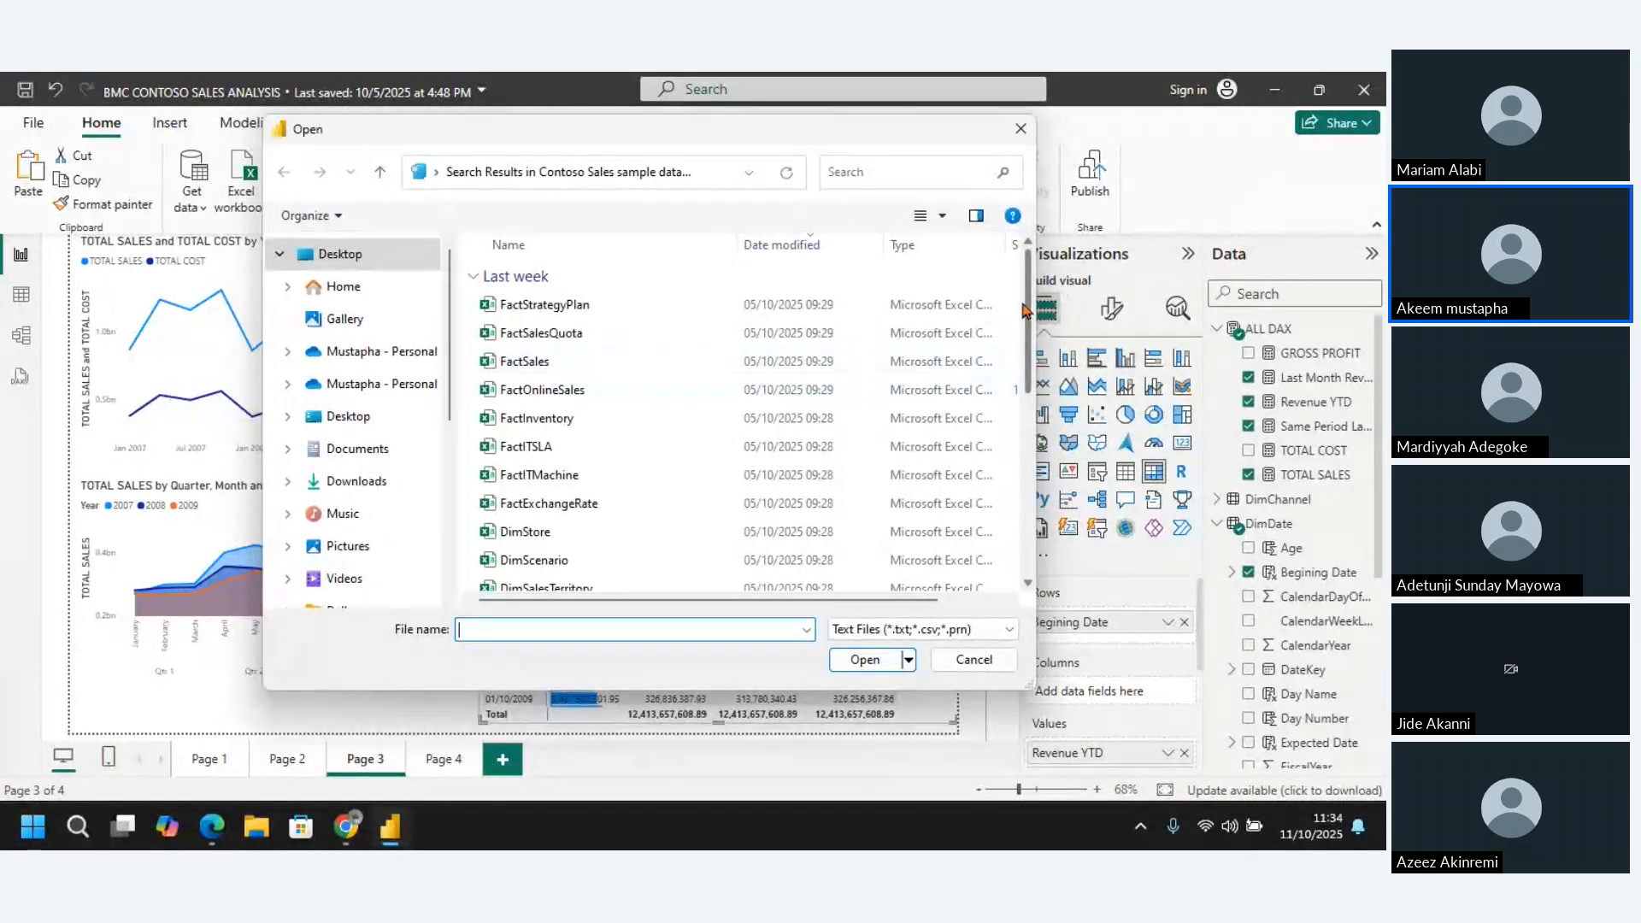
pyautogui.scroll(-10, 488, 540)
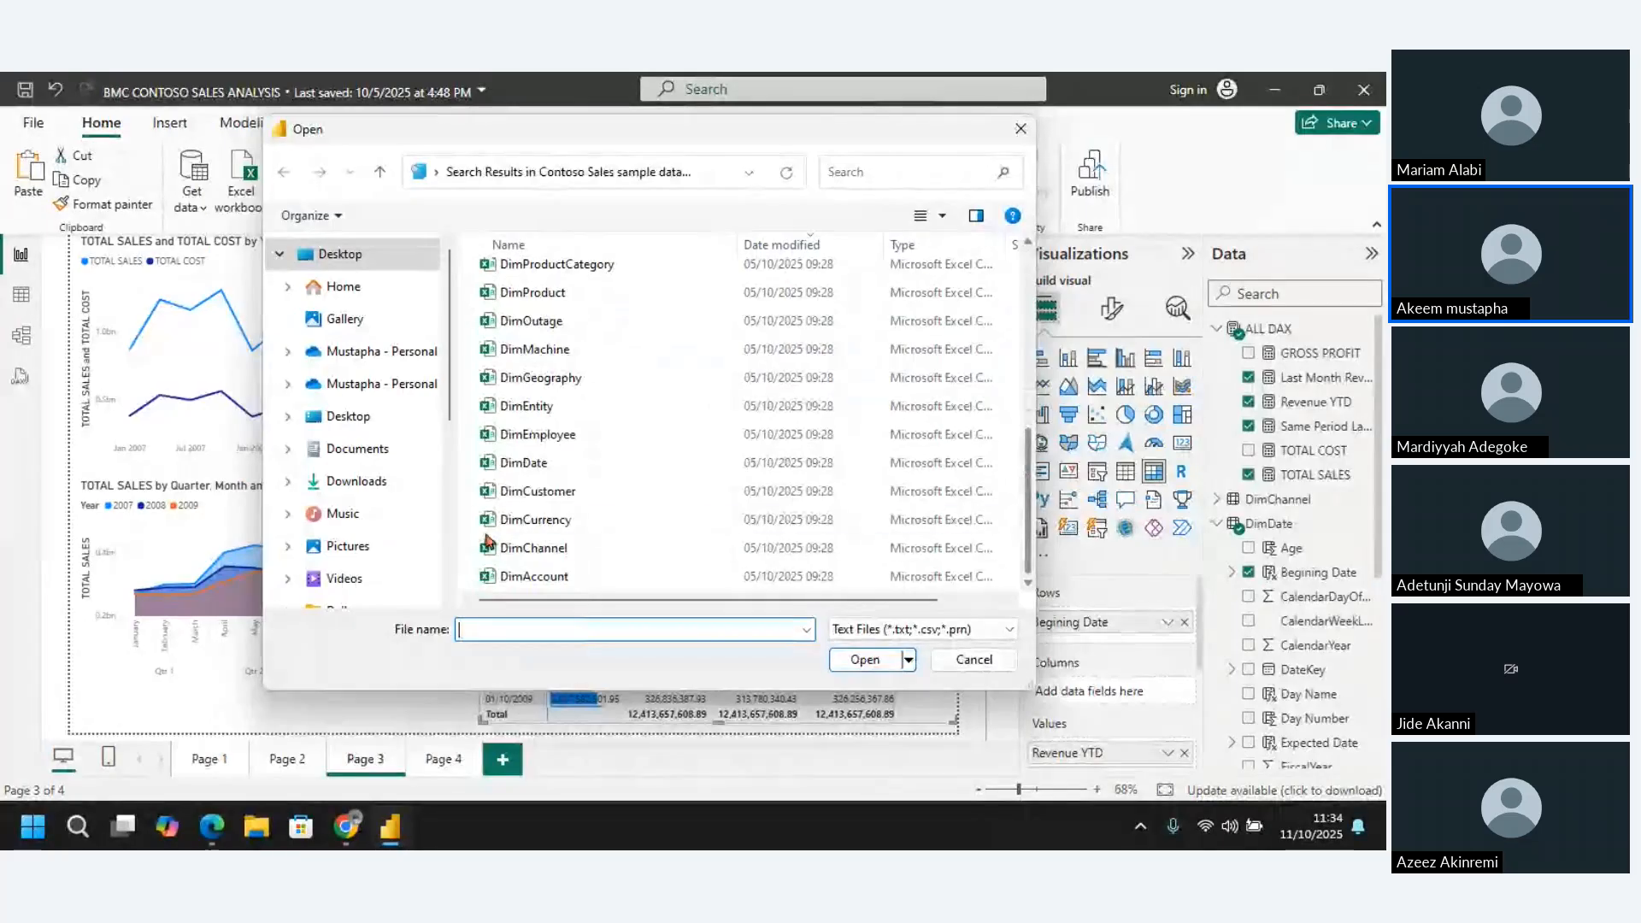
pyautogui.click(521, 490)
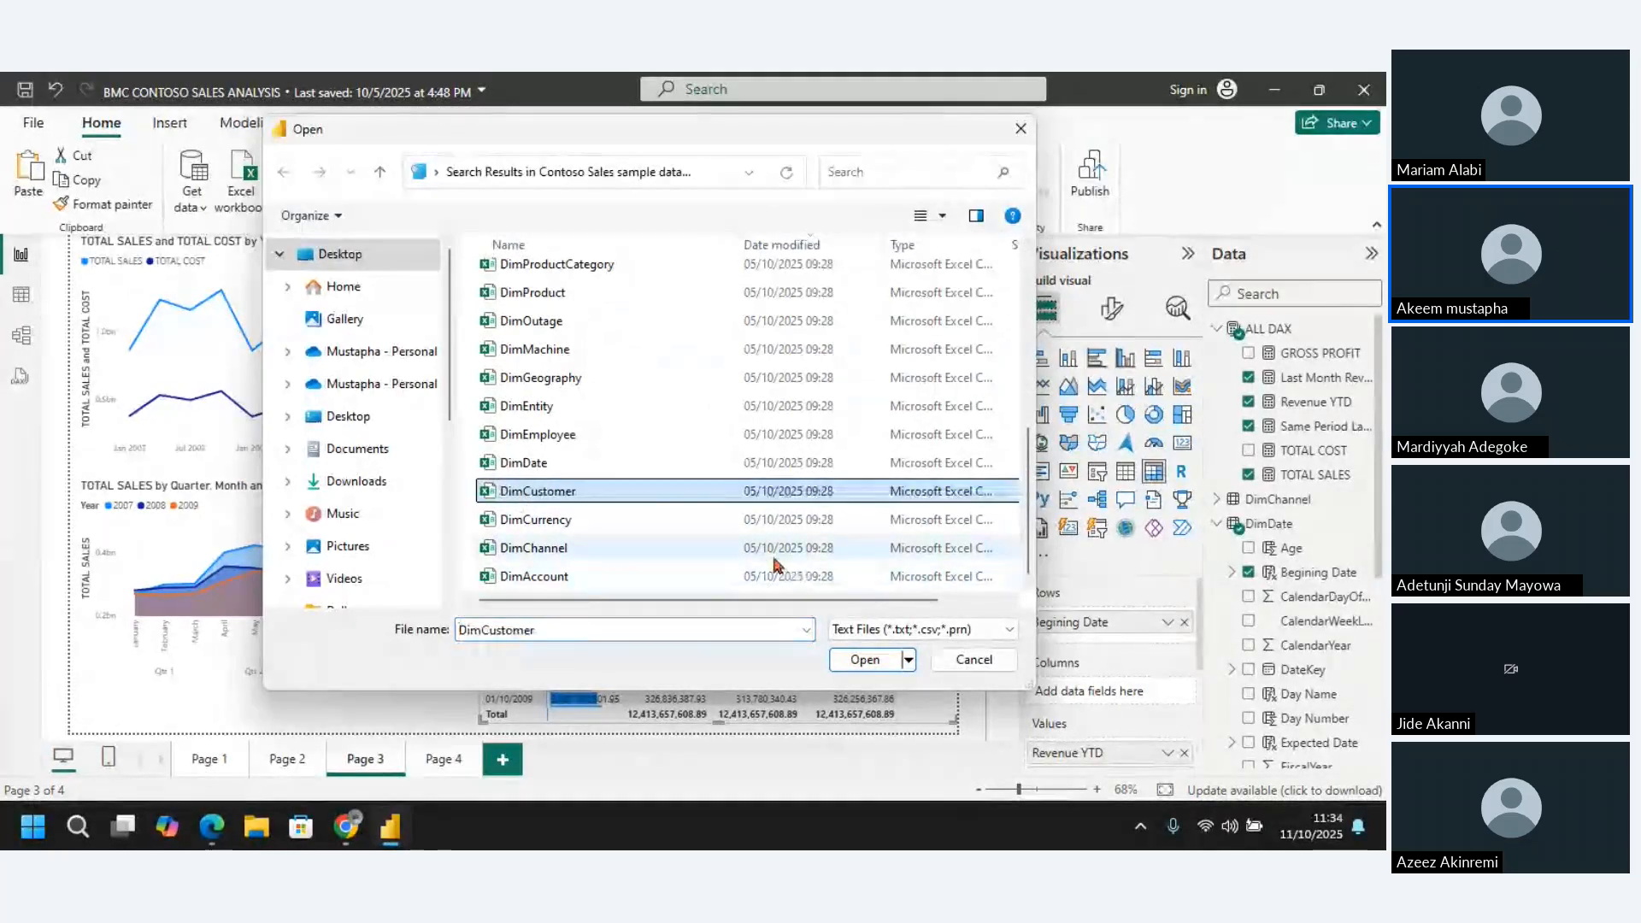
pyautogui.click(866, 661)
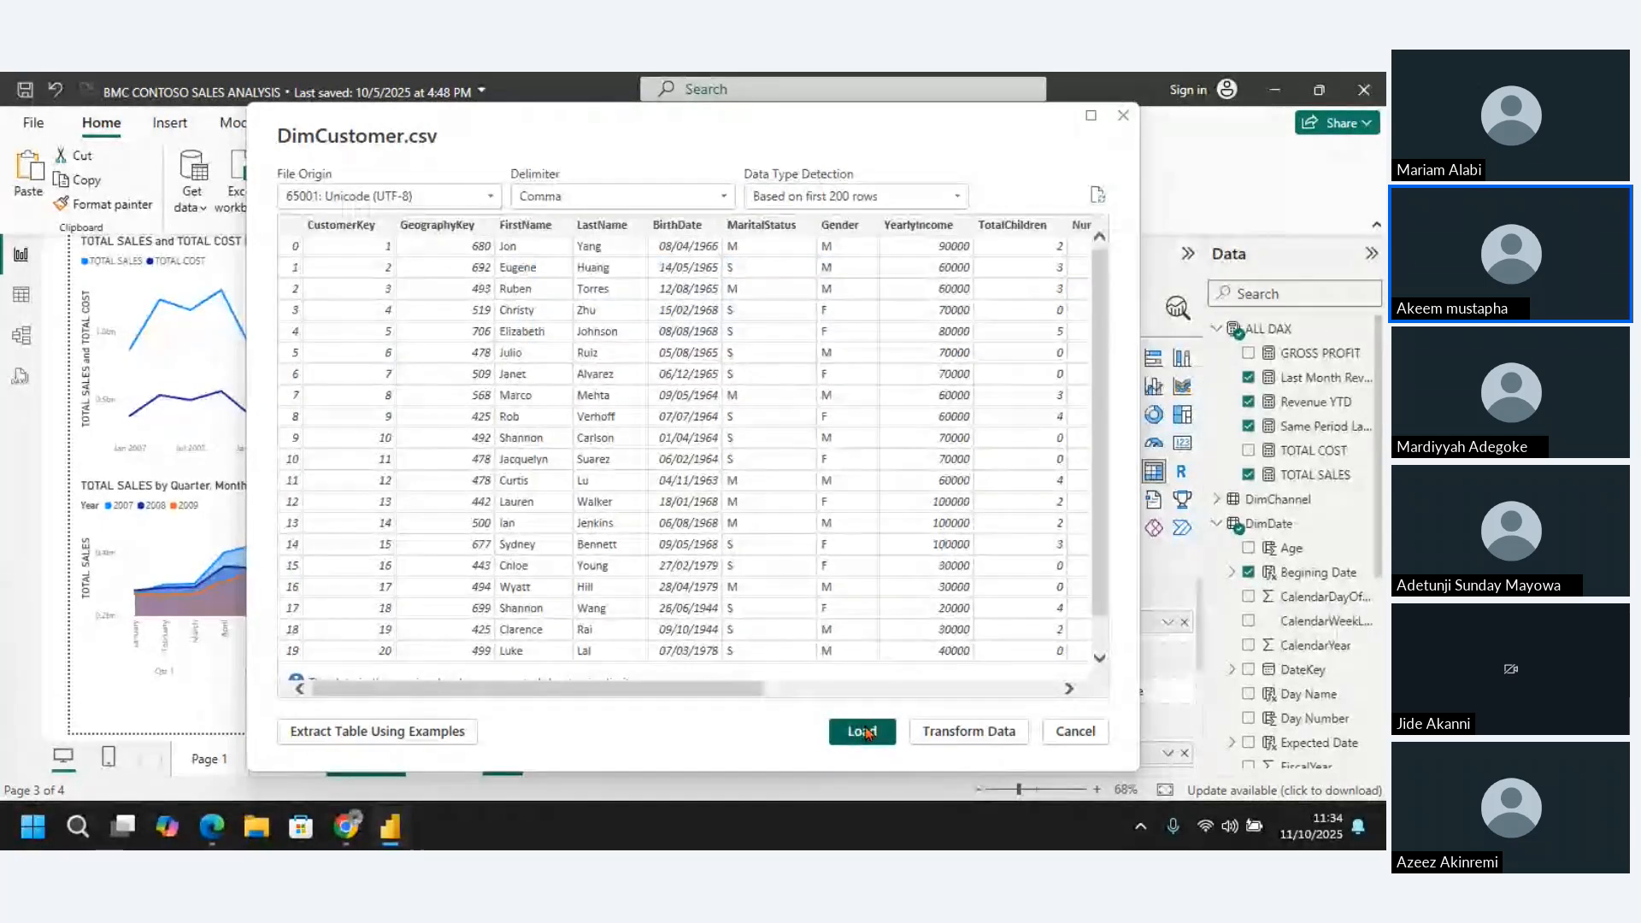
pyautogui.click(862, 732)
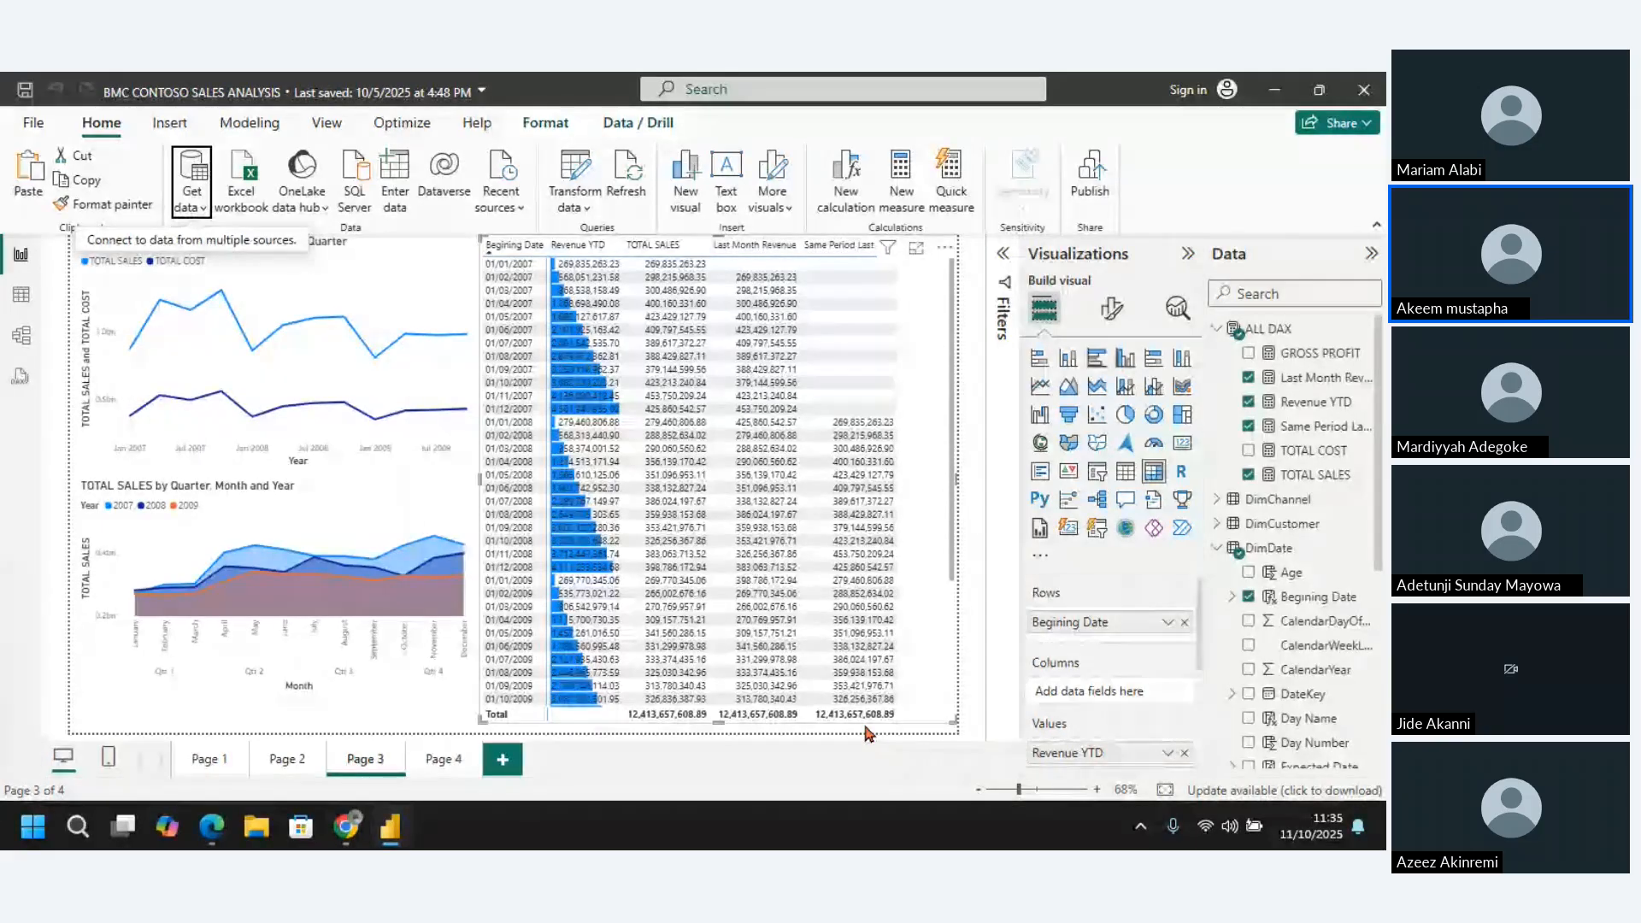
# Show the data model diagram with the Properties and Data panes collapsed
pyautogui.click(21, 338)
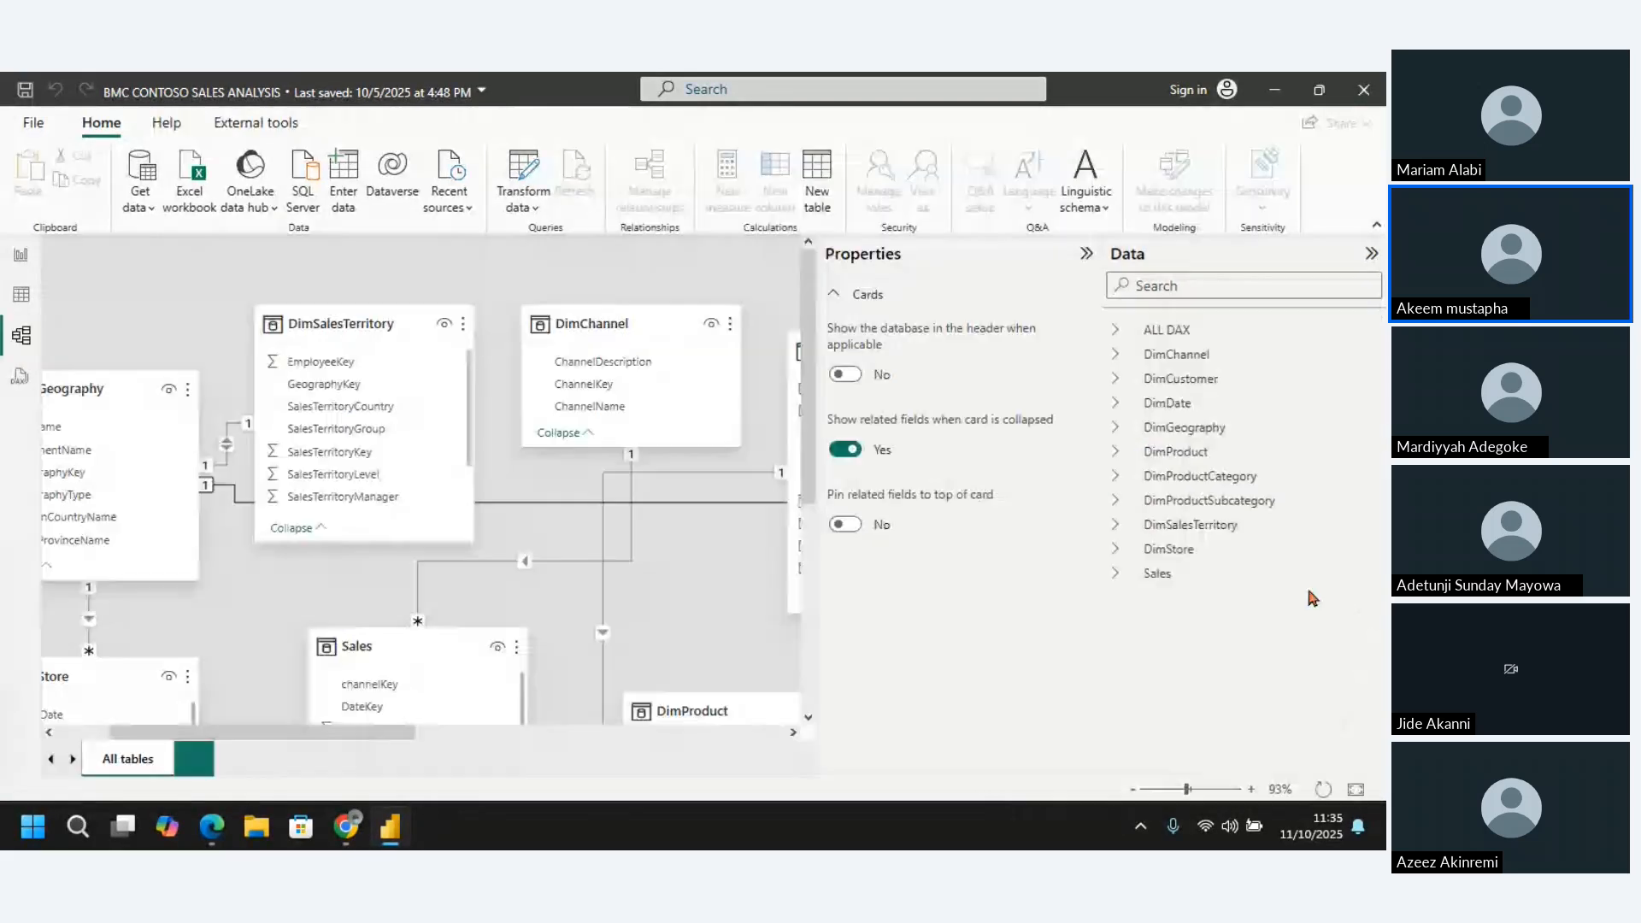
pyautogui.click(1086, 257)
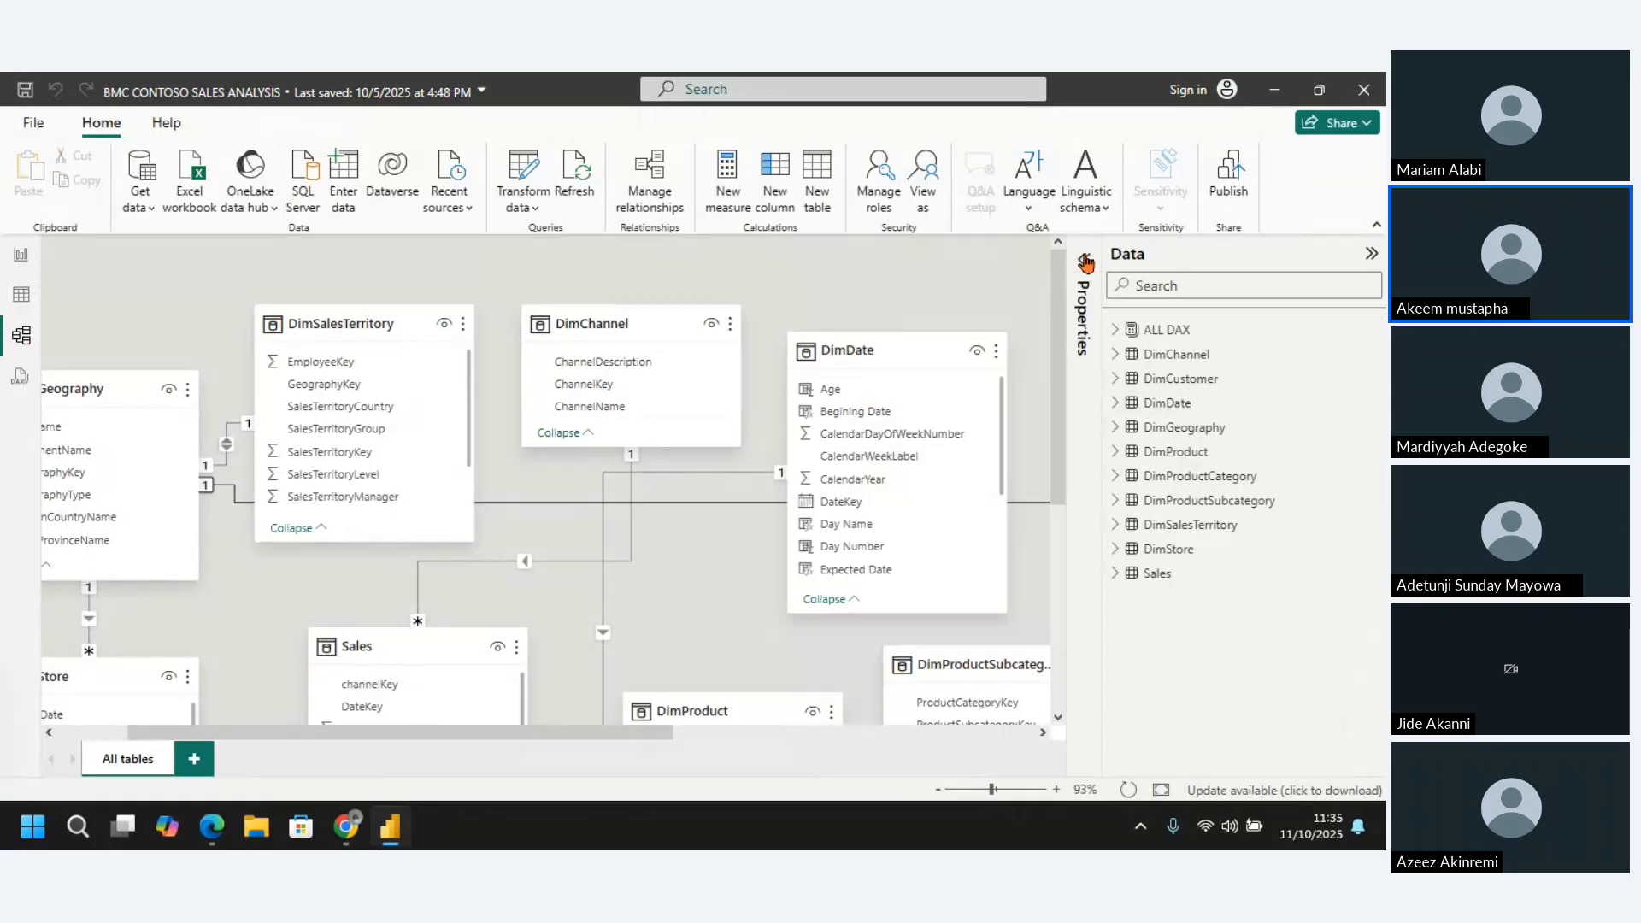
pyautogui.click(1371, 256)
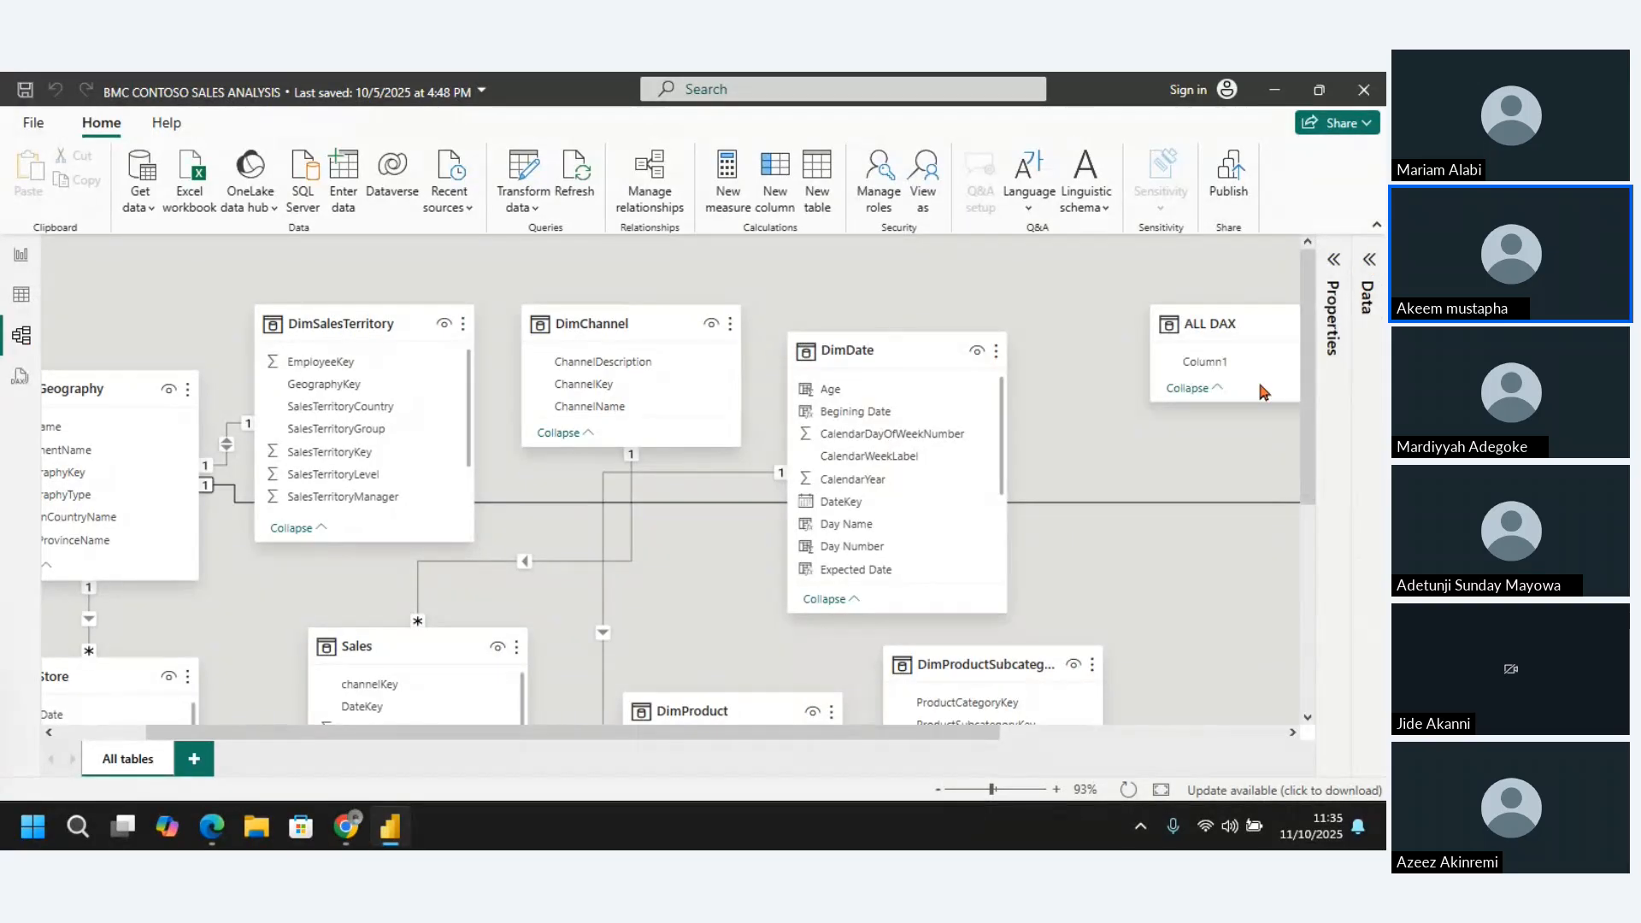
# Find the DimCustomer table in the model diagram and move it close to the DimDate table
pyautogui.moveTo(1308, 390); pyautogui.dragTo(1375, 661)
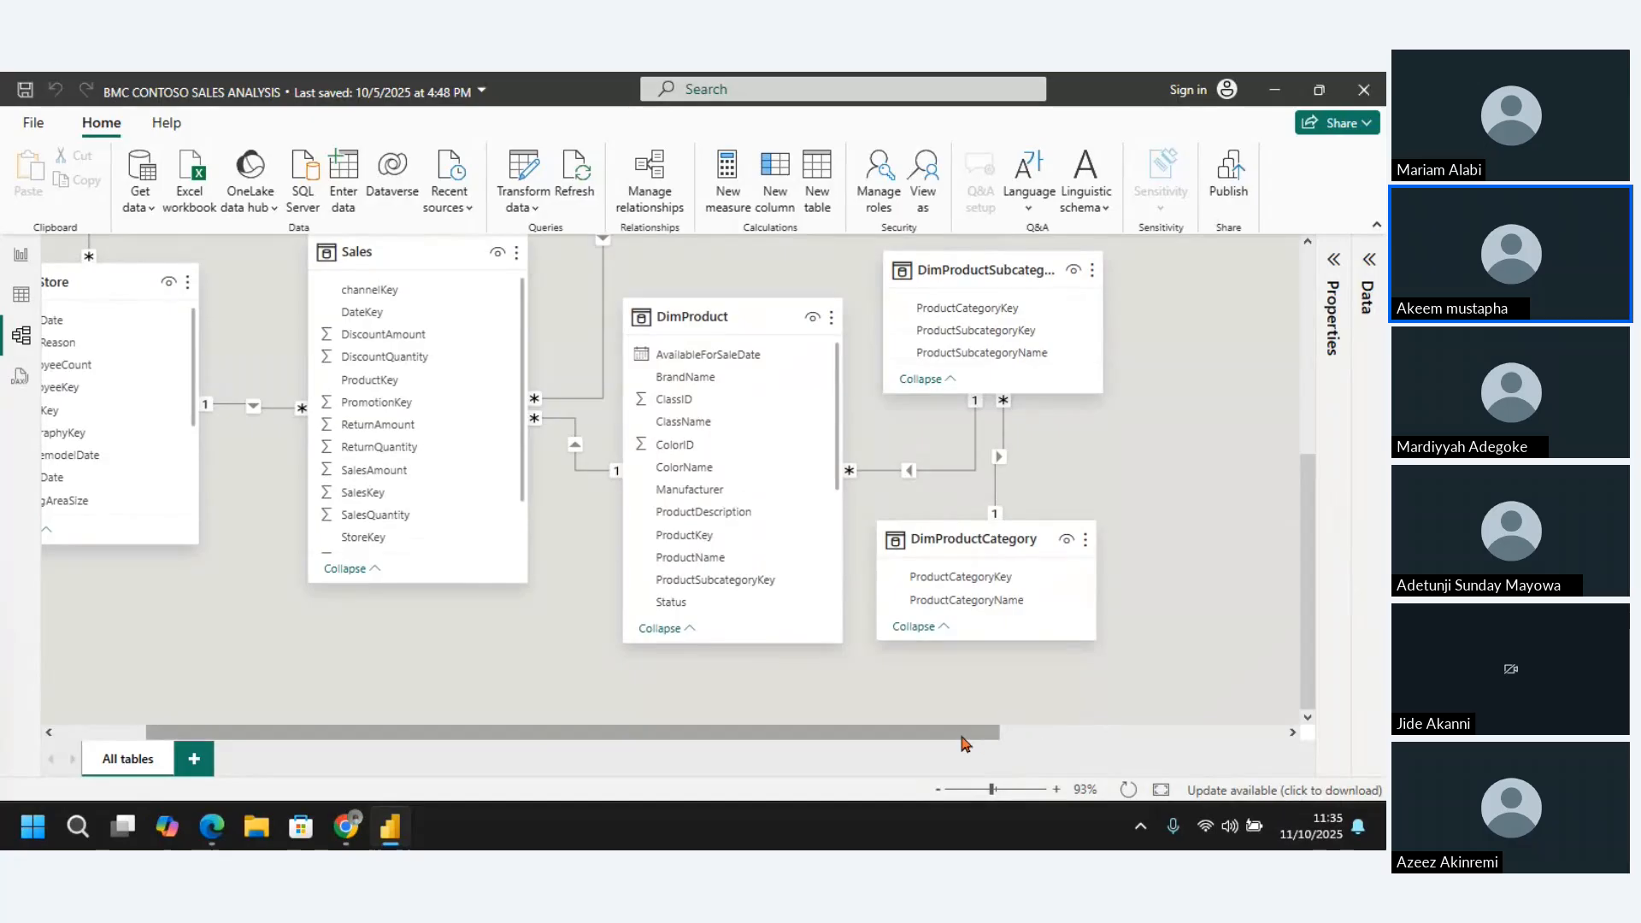
pyautogui.moveTo(996, 732); pyautogui.dragTo(1288, 443)
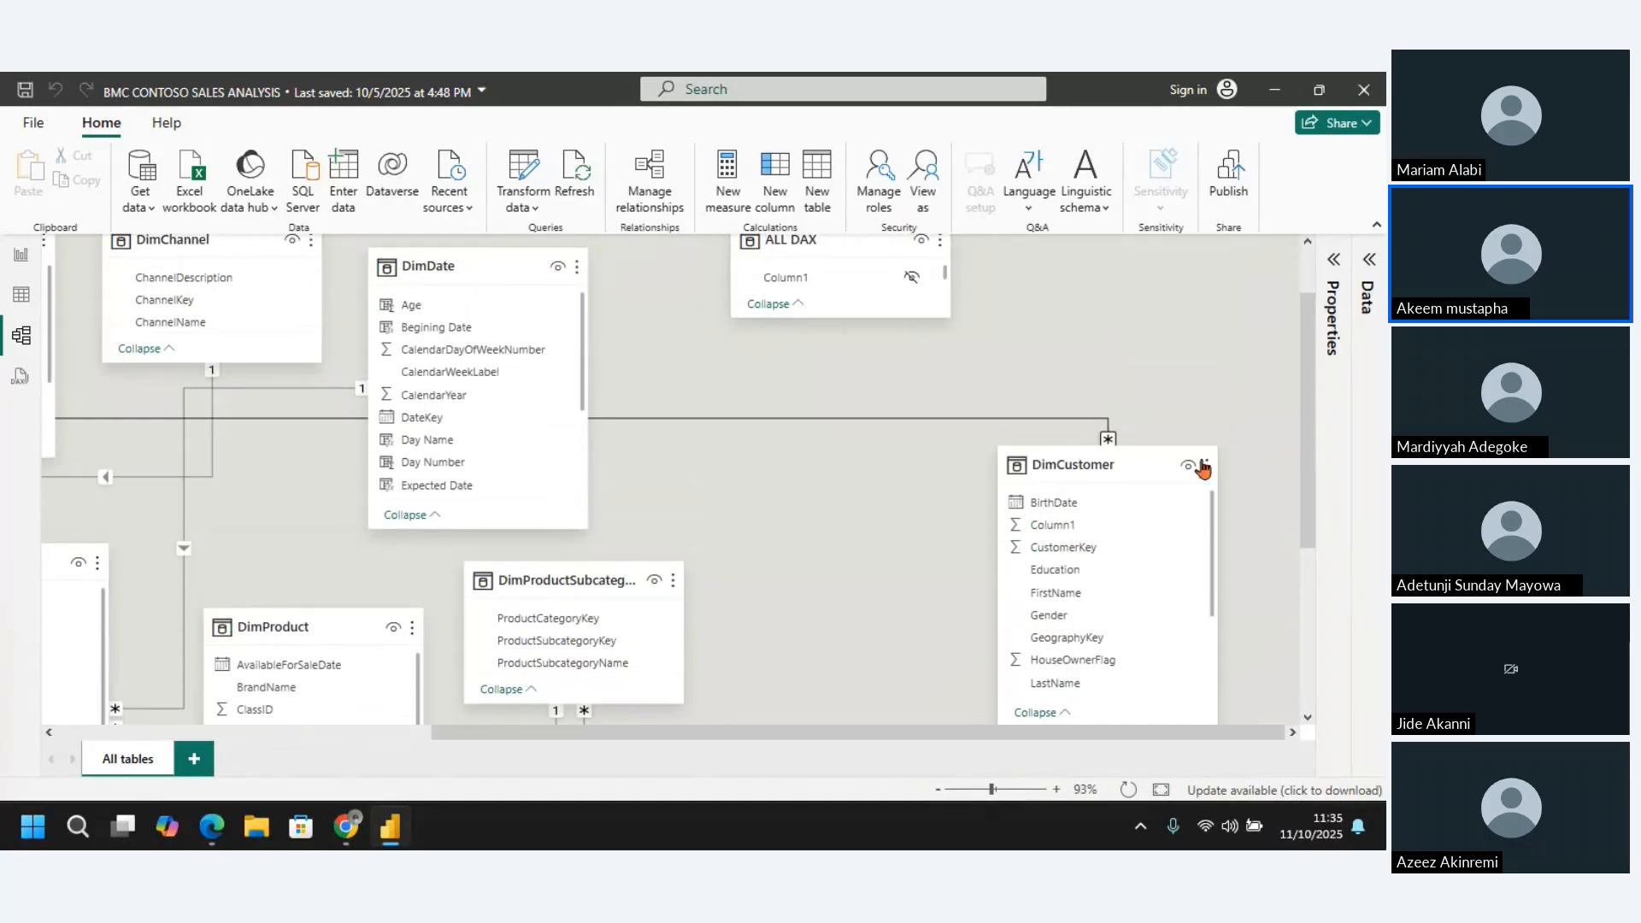
pyautogui.click(1104, 457)
pyautogui.moveTo(1103, 458); pyautogui.dragTo(888, 463)
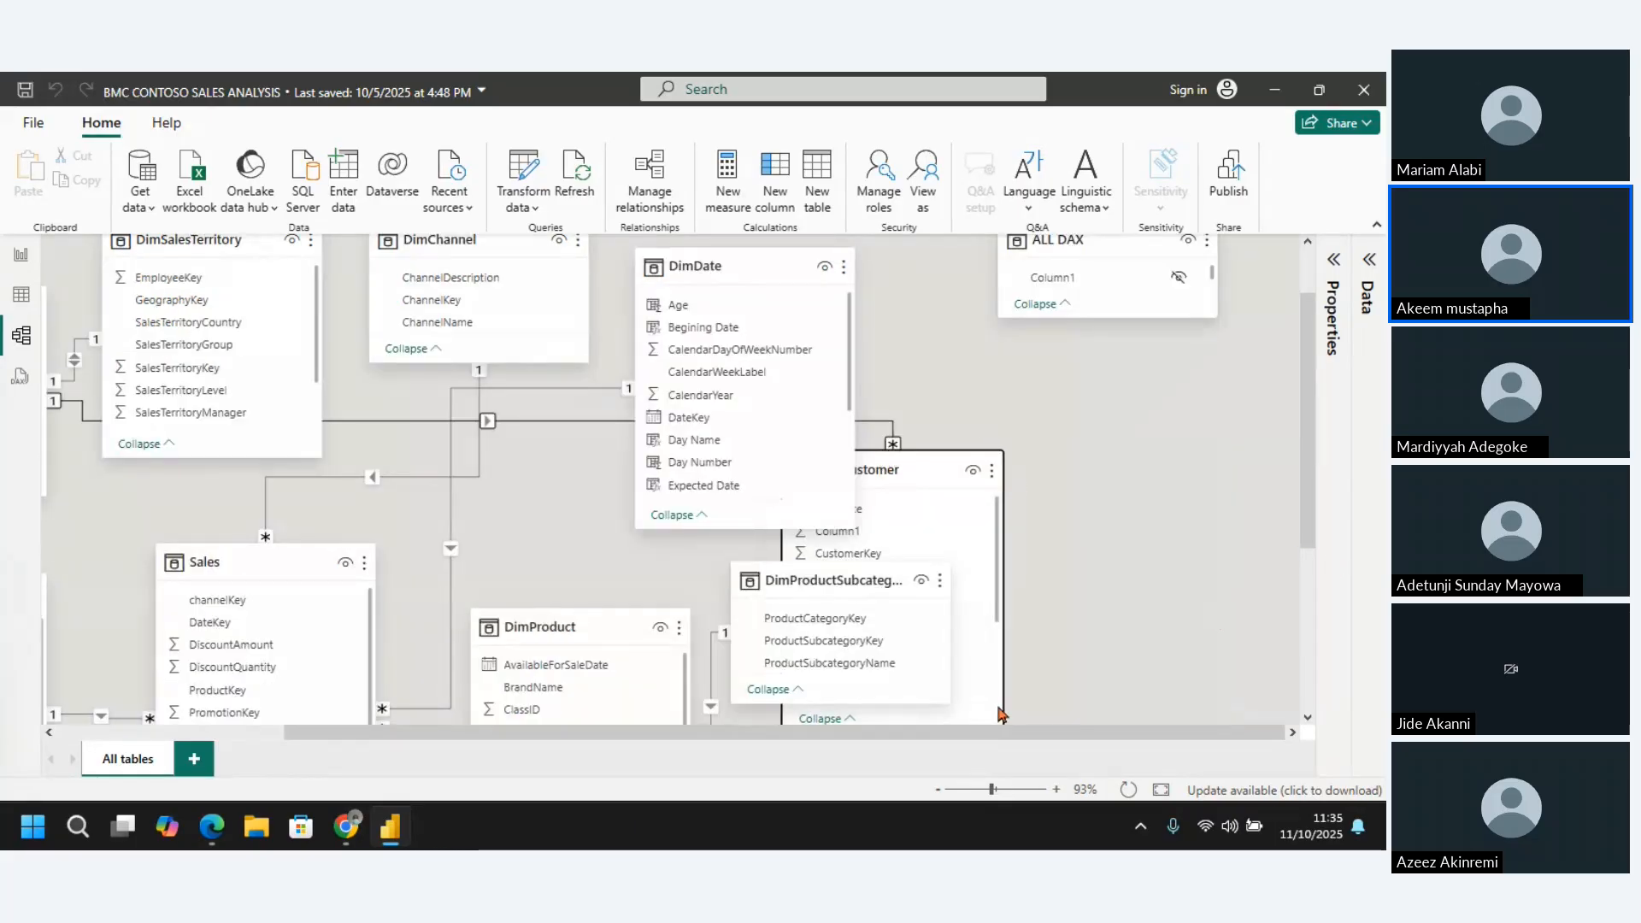
pyautogui.moveTo(962, 737); pyautogui.dragTo(733, 738)
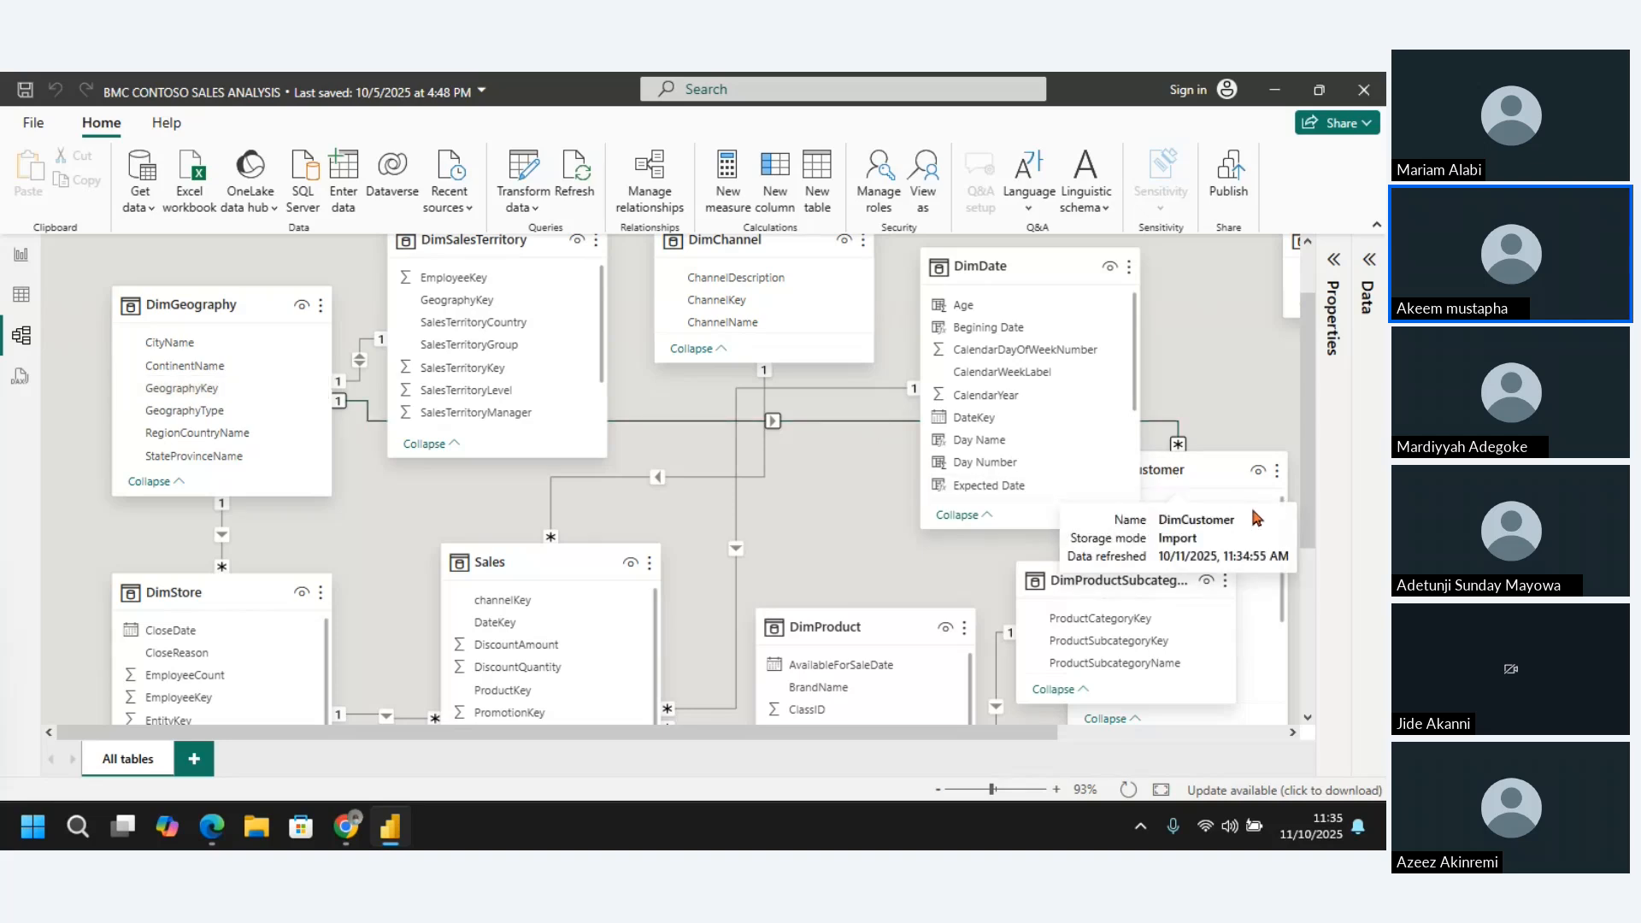
pyautogui.moveTo(1263, 469); pyautogui.dragTo(1320, 432)
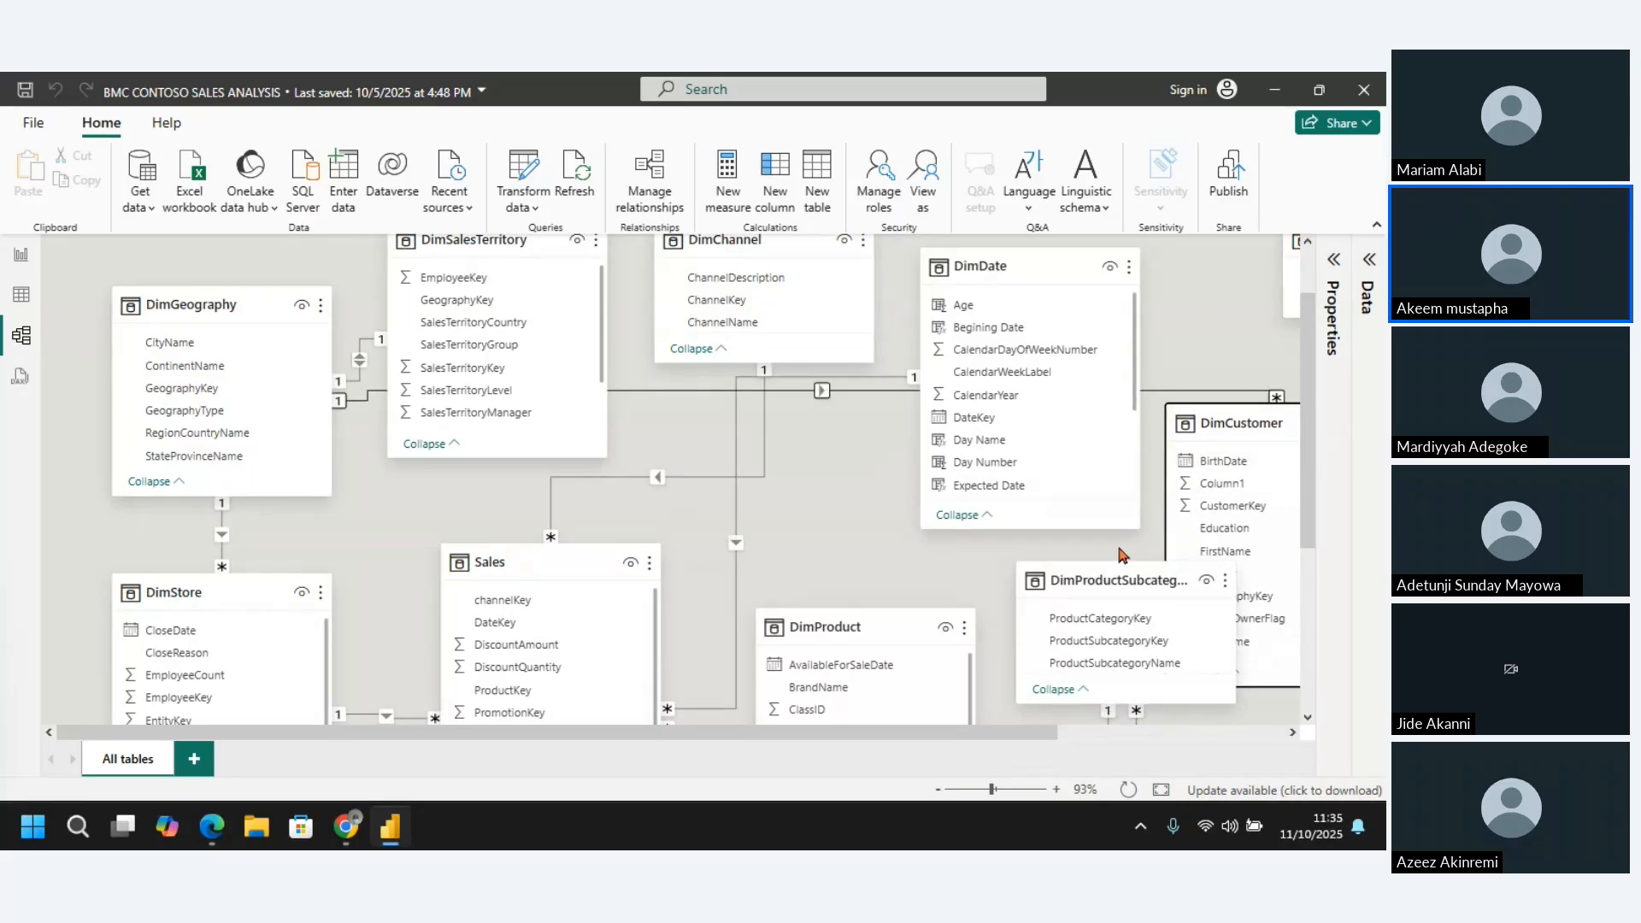
pyautogui.click(1189, 397)
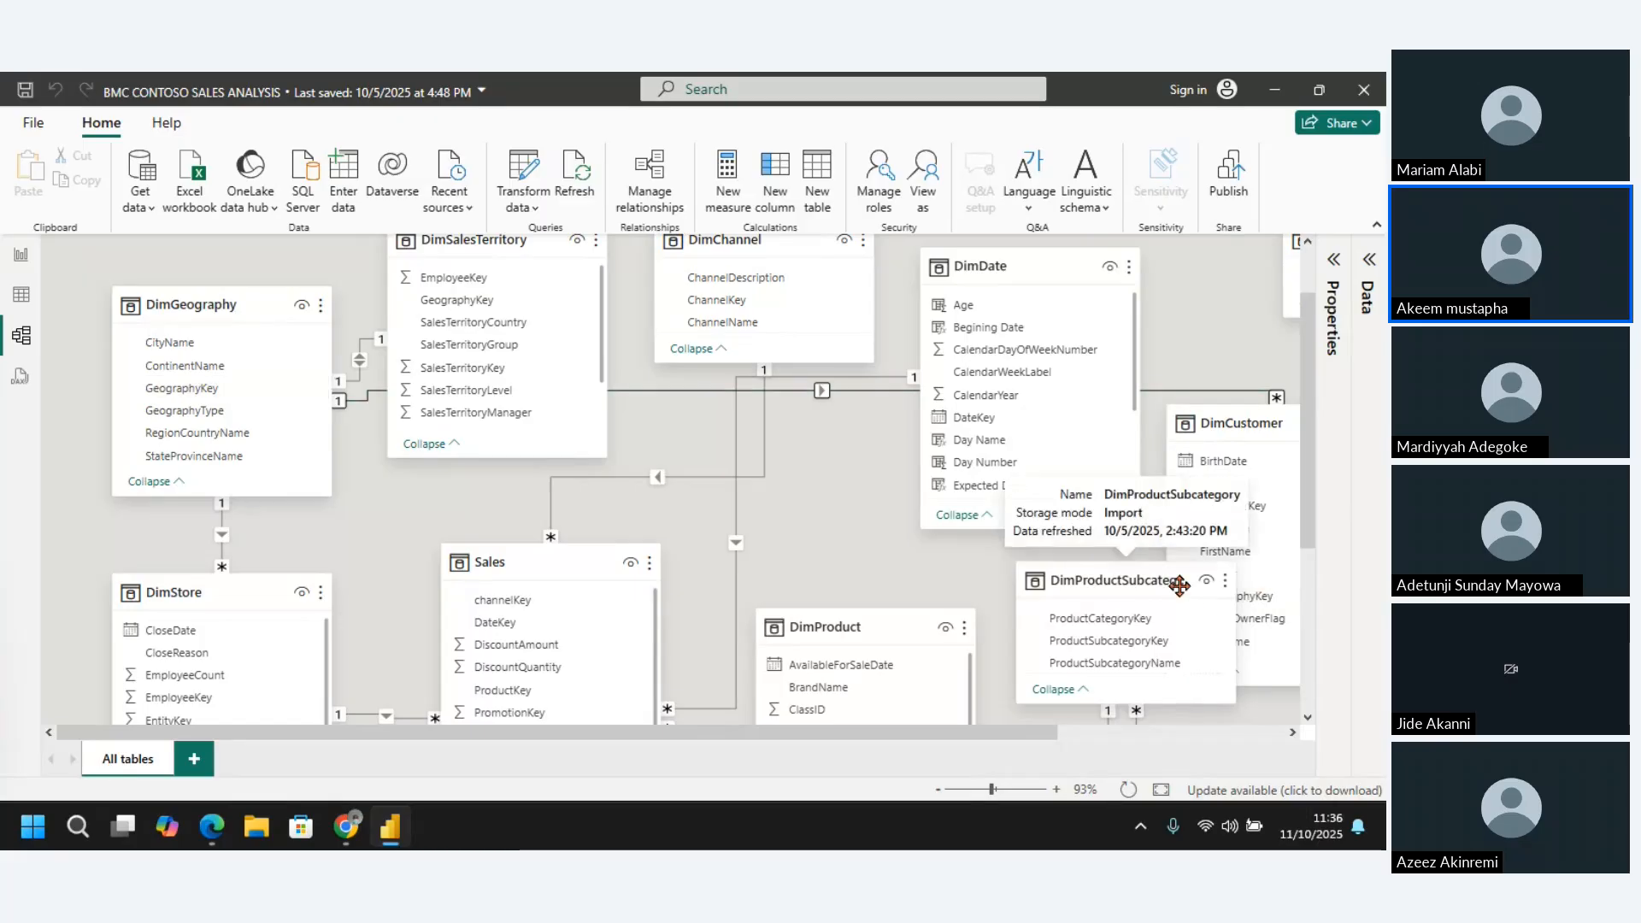
# Separate the overlapping tables by moving DimProductSubcategory lower and DimCustomer into the free space beside DimDate
pyautogui.moveTo(1143, 585); pyautogui.dragTo(1142, 607)
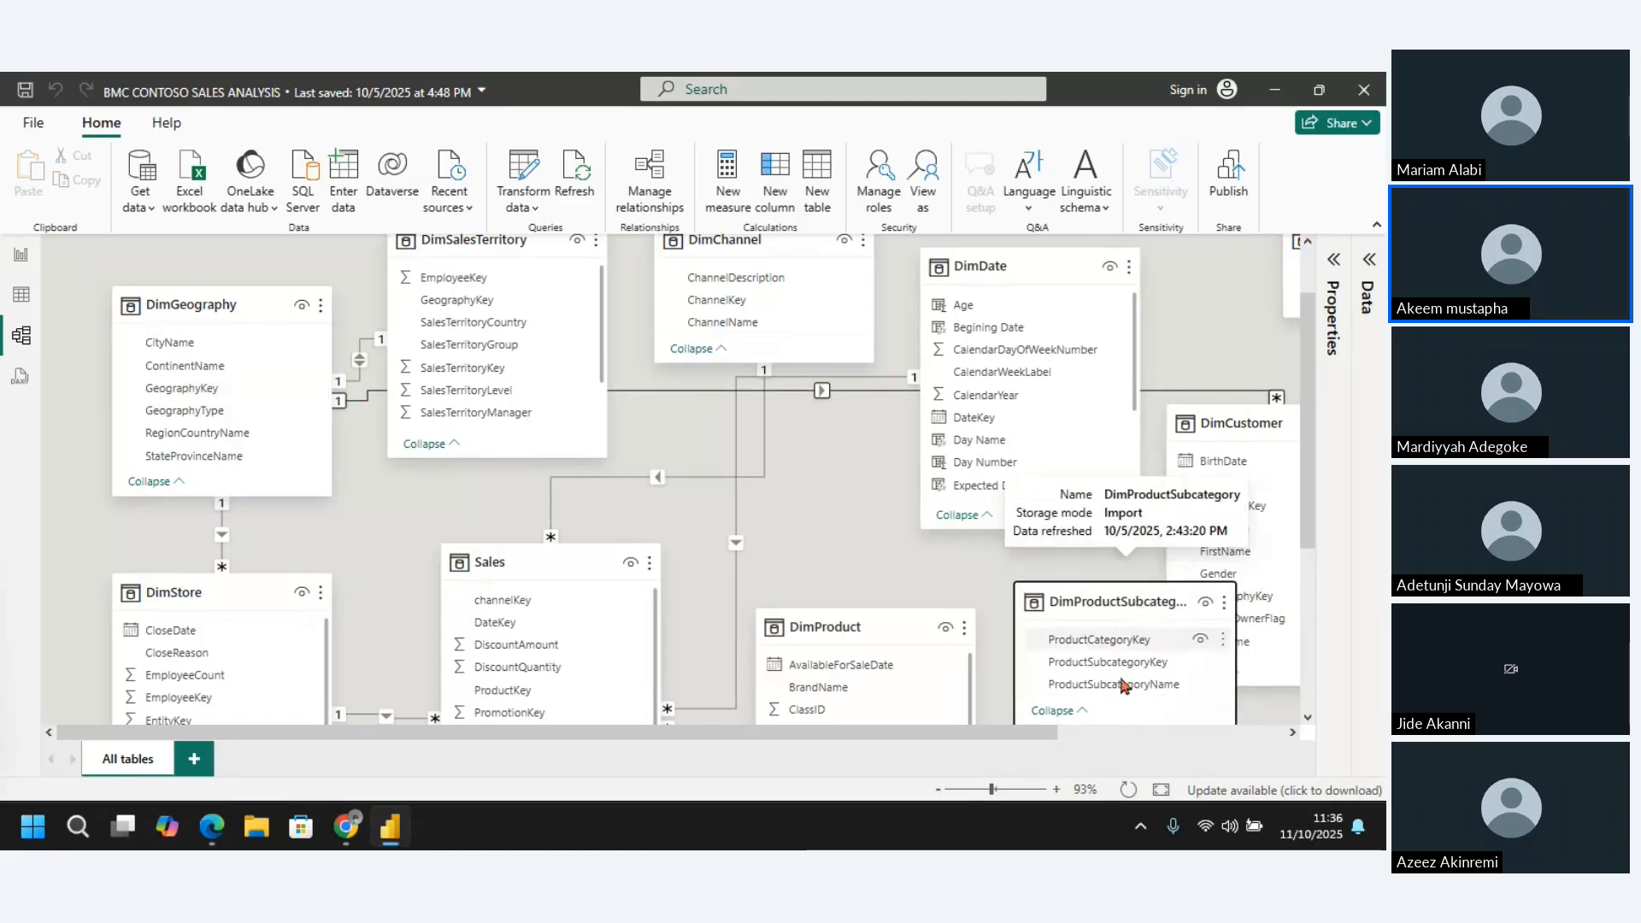
pyautogui.click(941, 790)
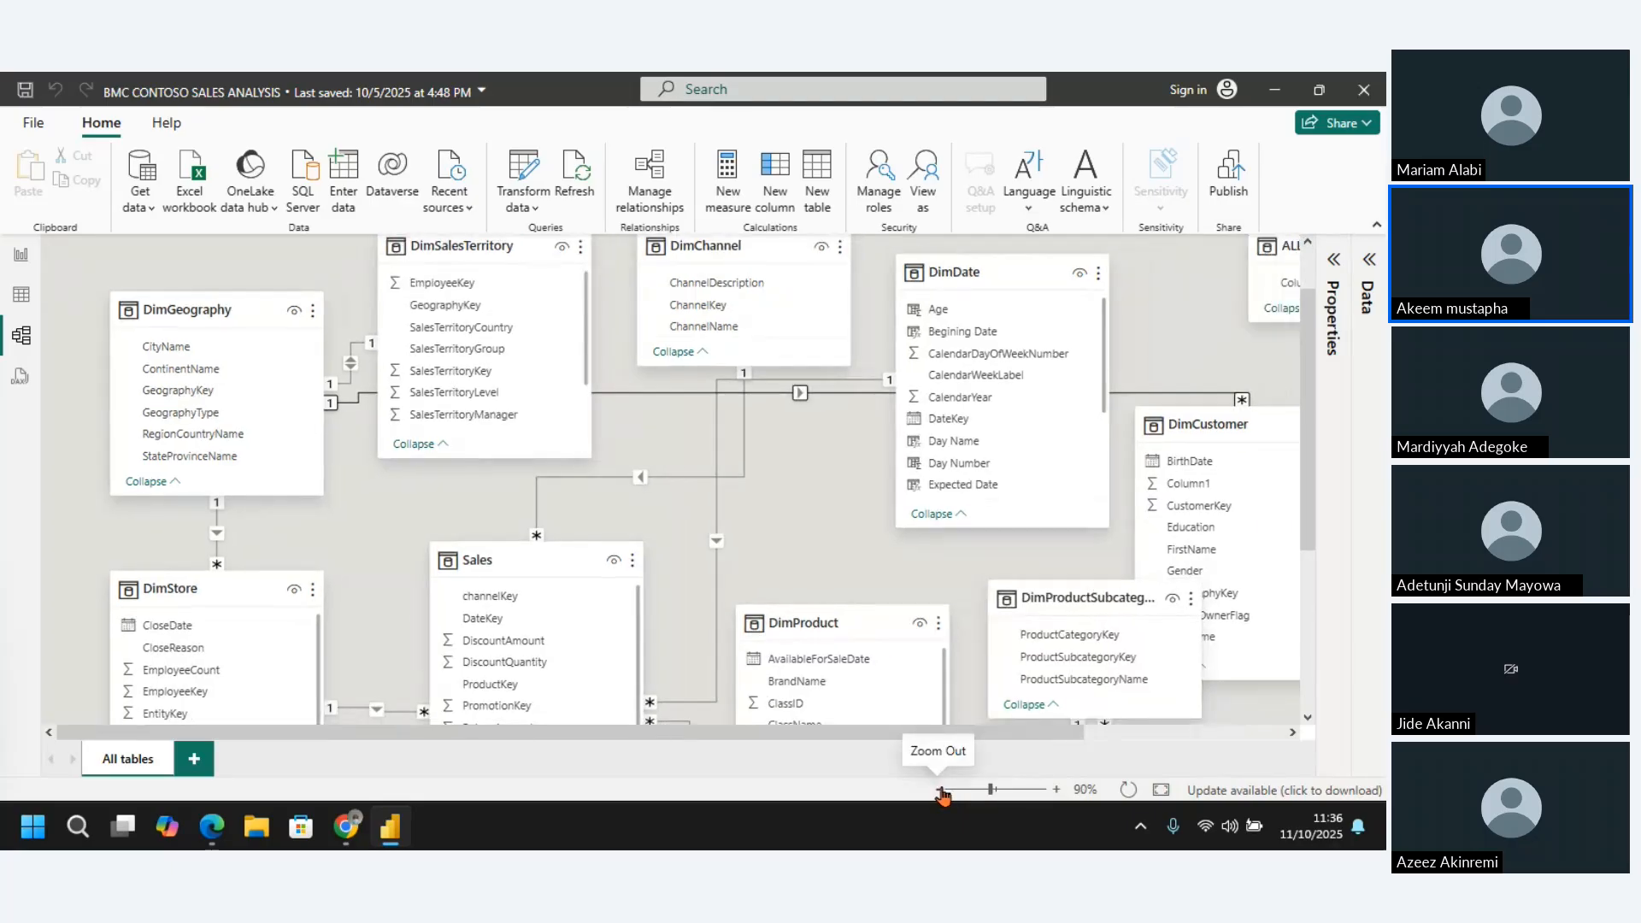
pyautogui.click(941, 790)
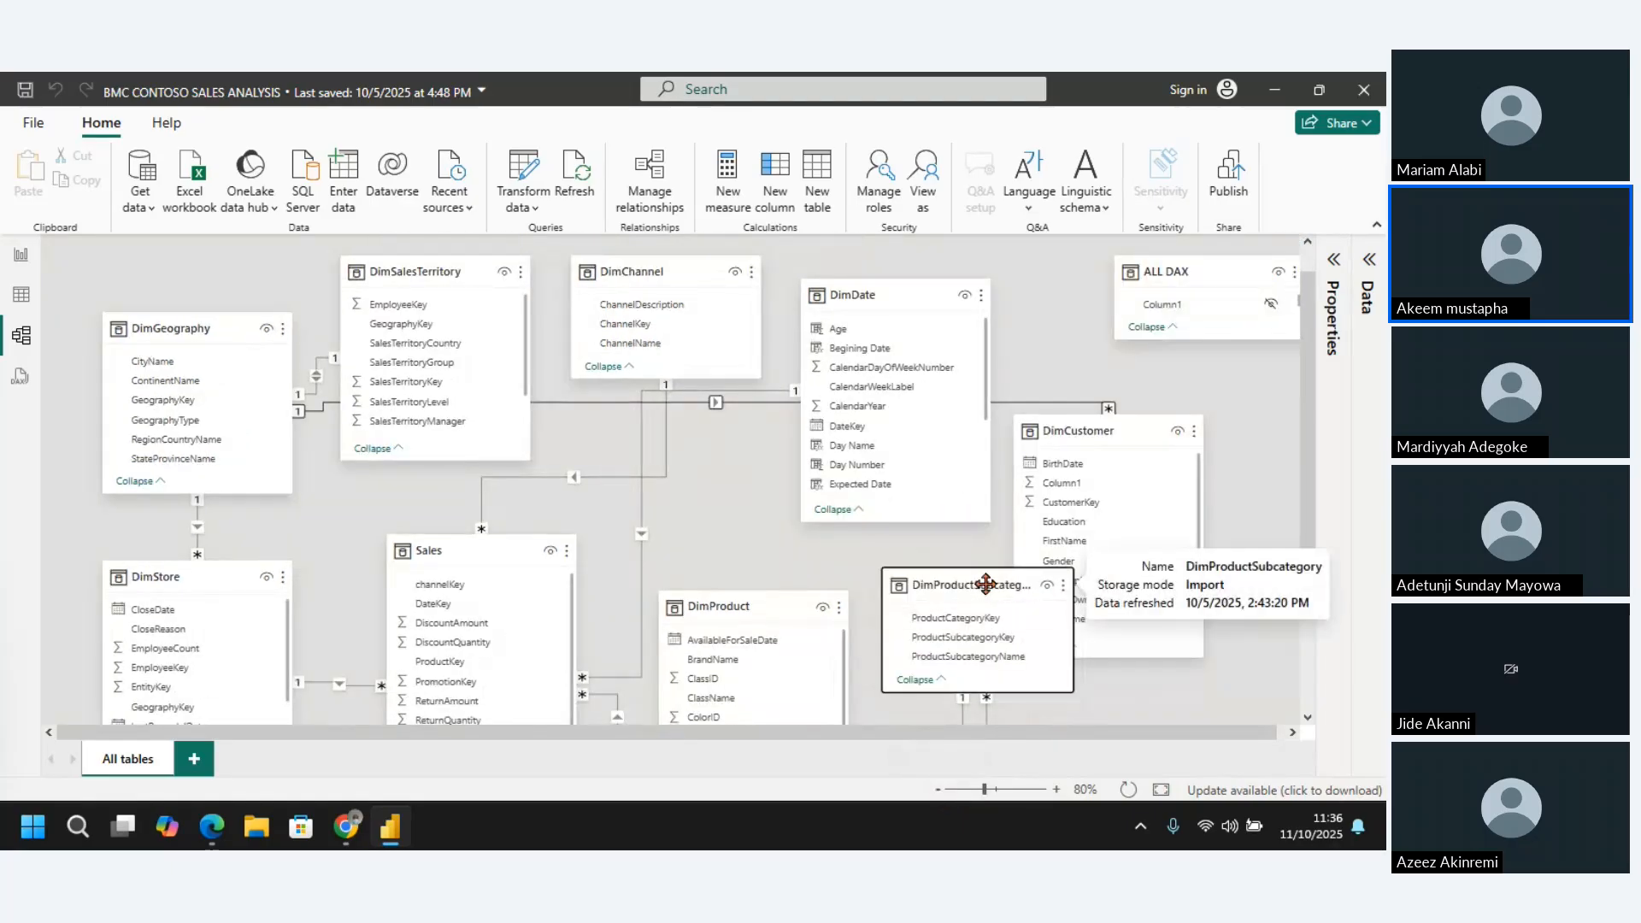
pyautogui.moveTo(985, 584); pyautogui.dragTo(1074, 677)
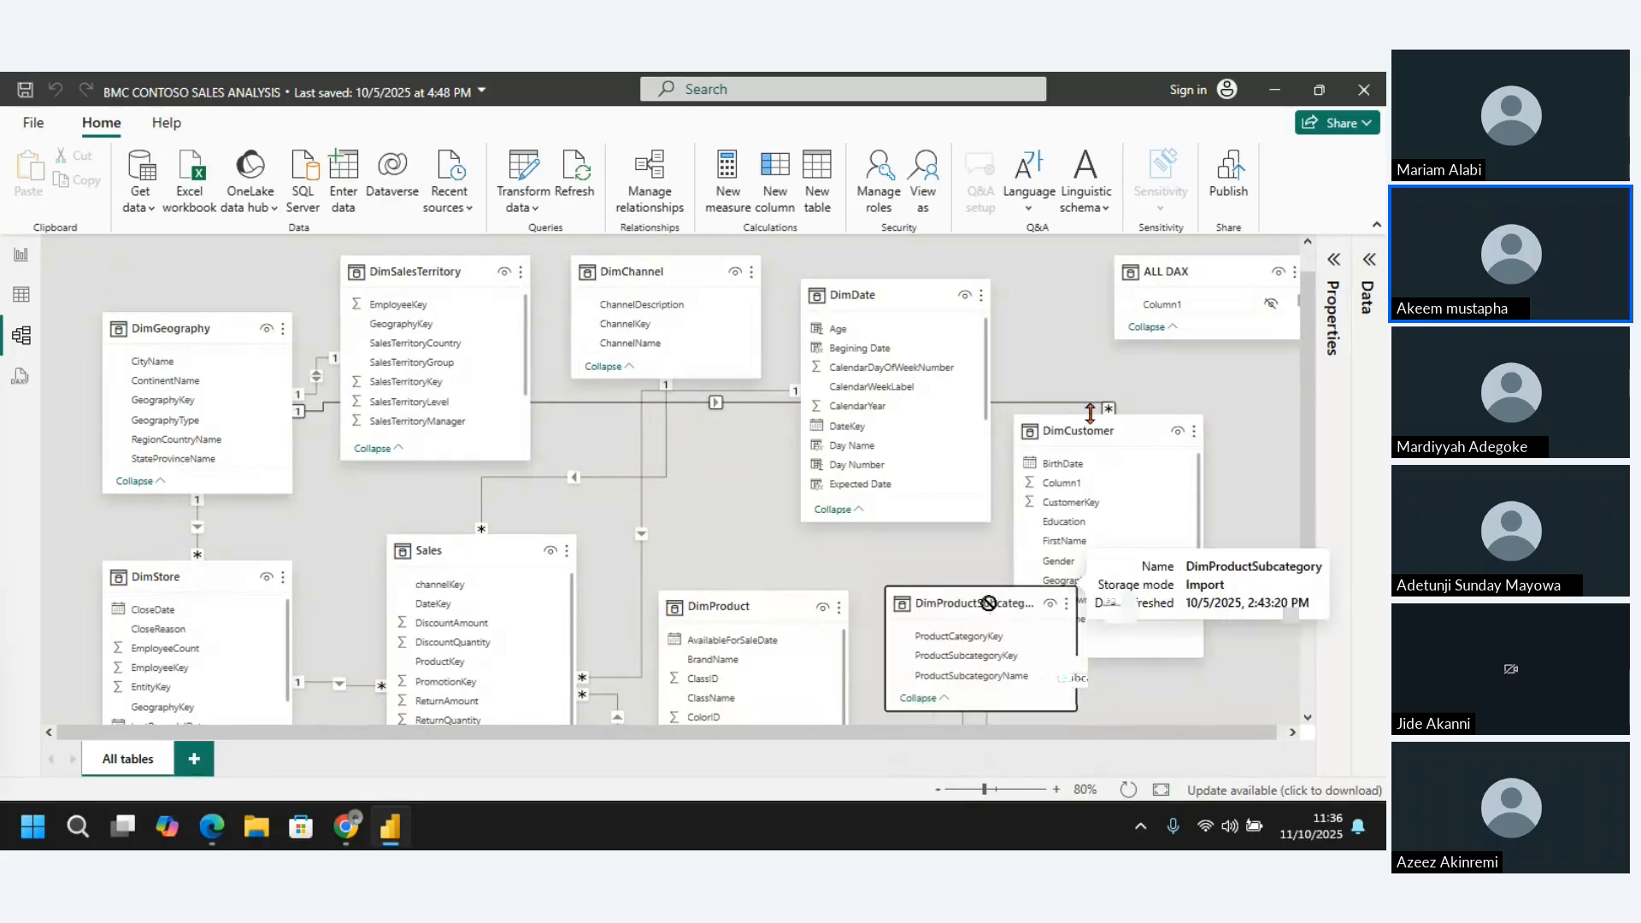
pyautogui.moveTo(1095, 431); pyautogui.dragTo(1139, 402)
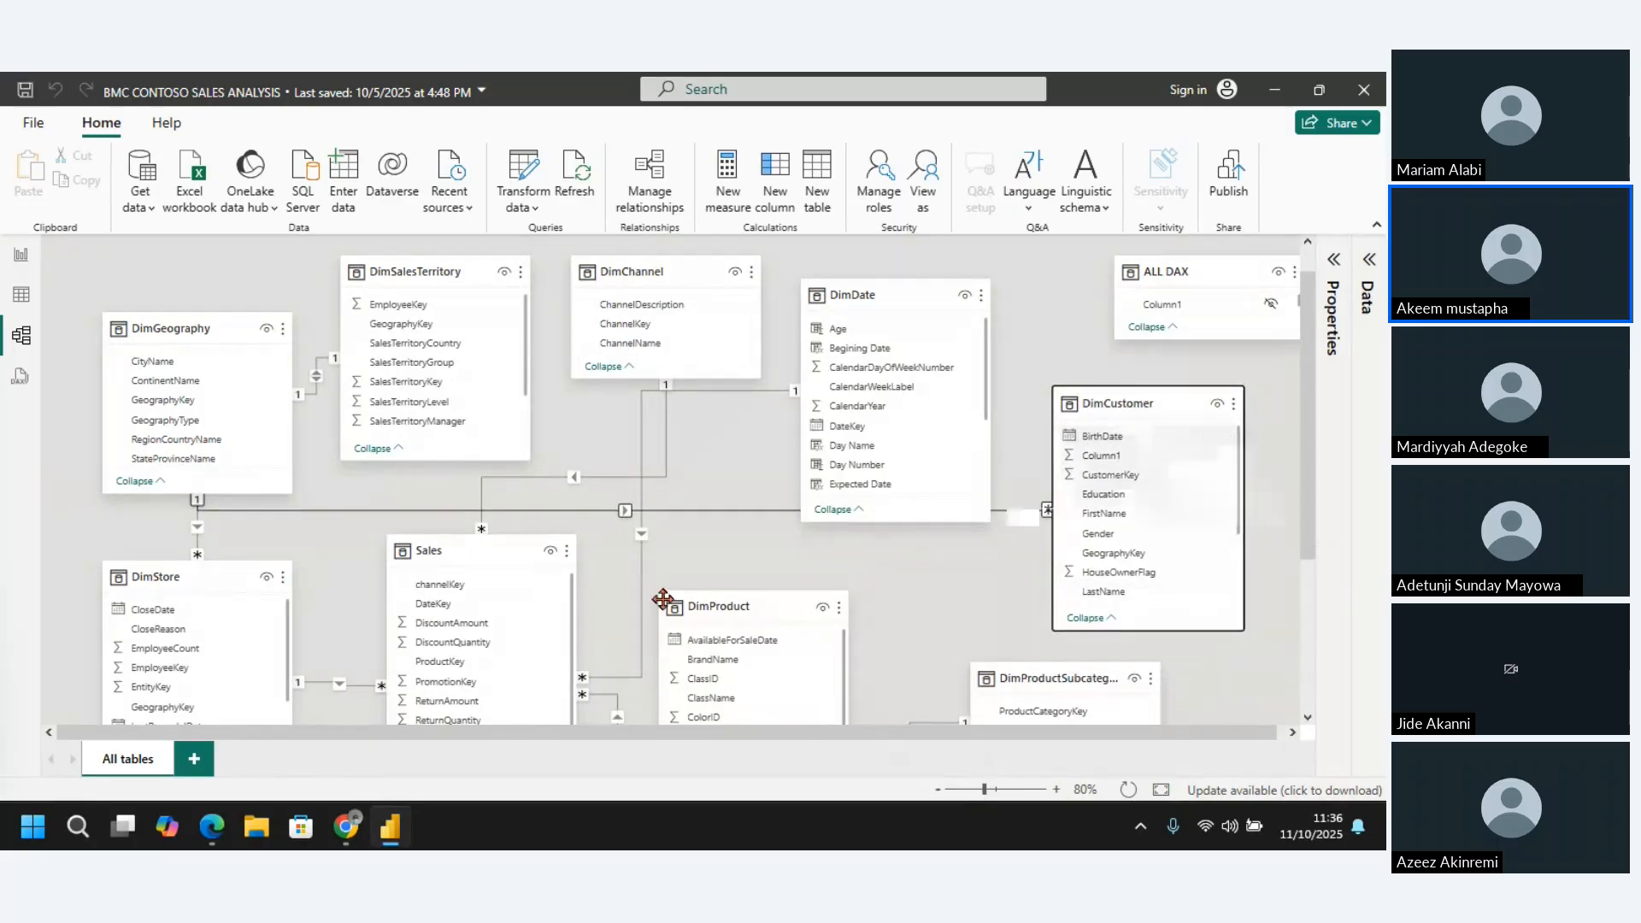
# Examine how the Sales and DimCustomer tables are connected in the model diagram
pyautogui.click(479, 551)
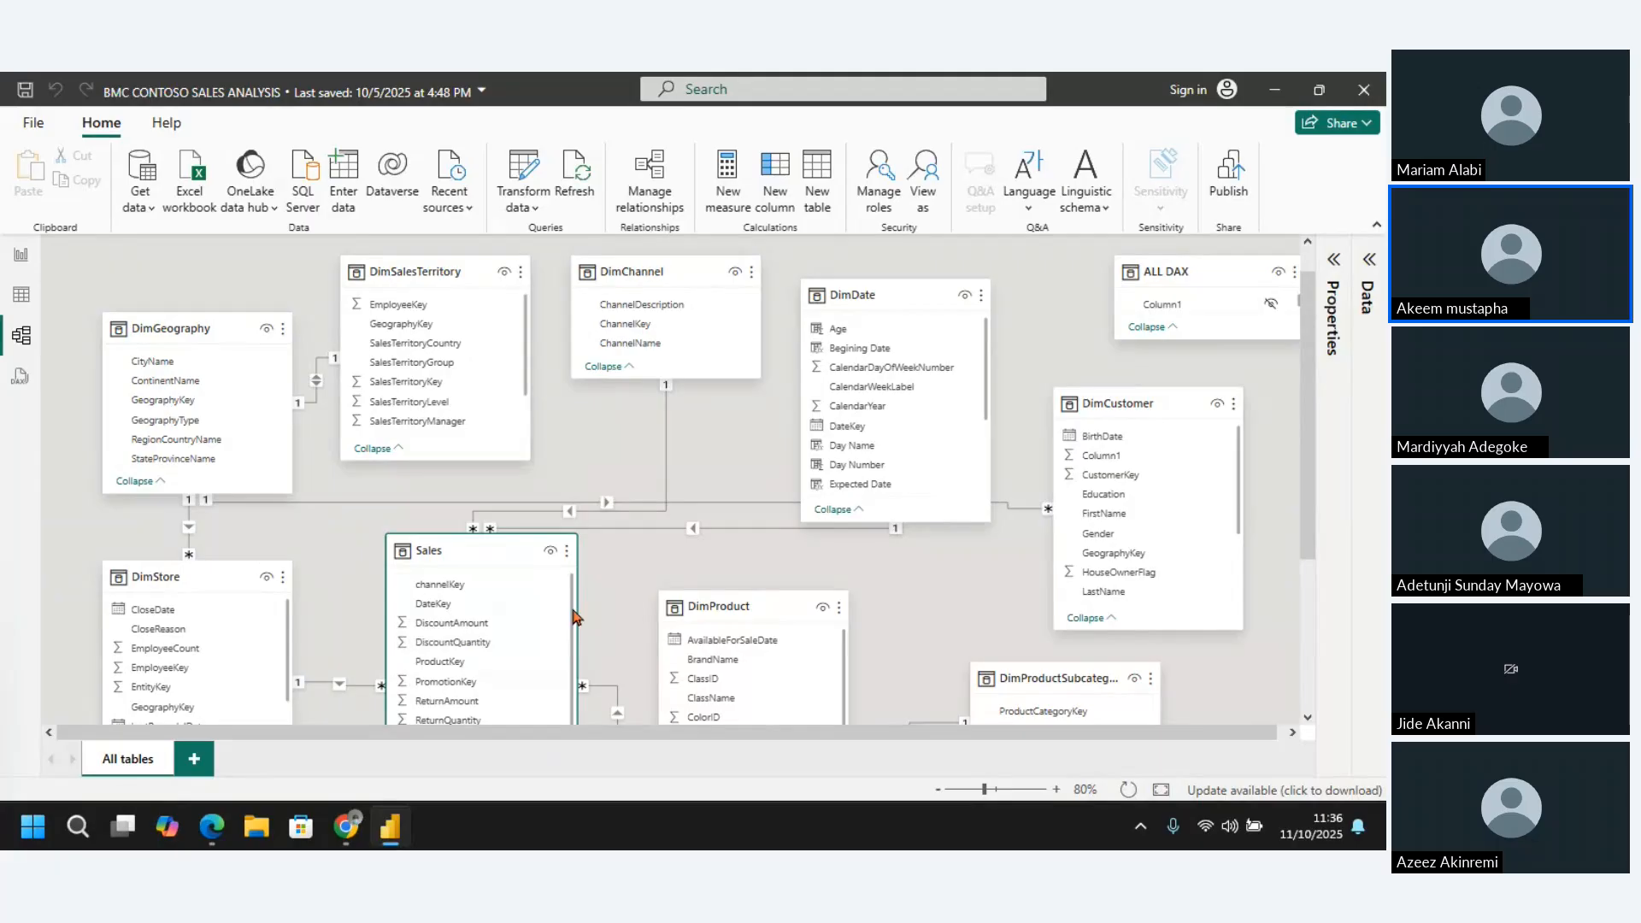
pyautogui.moveTo(571, 615); pyautogui.dragTo(582, 571)
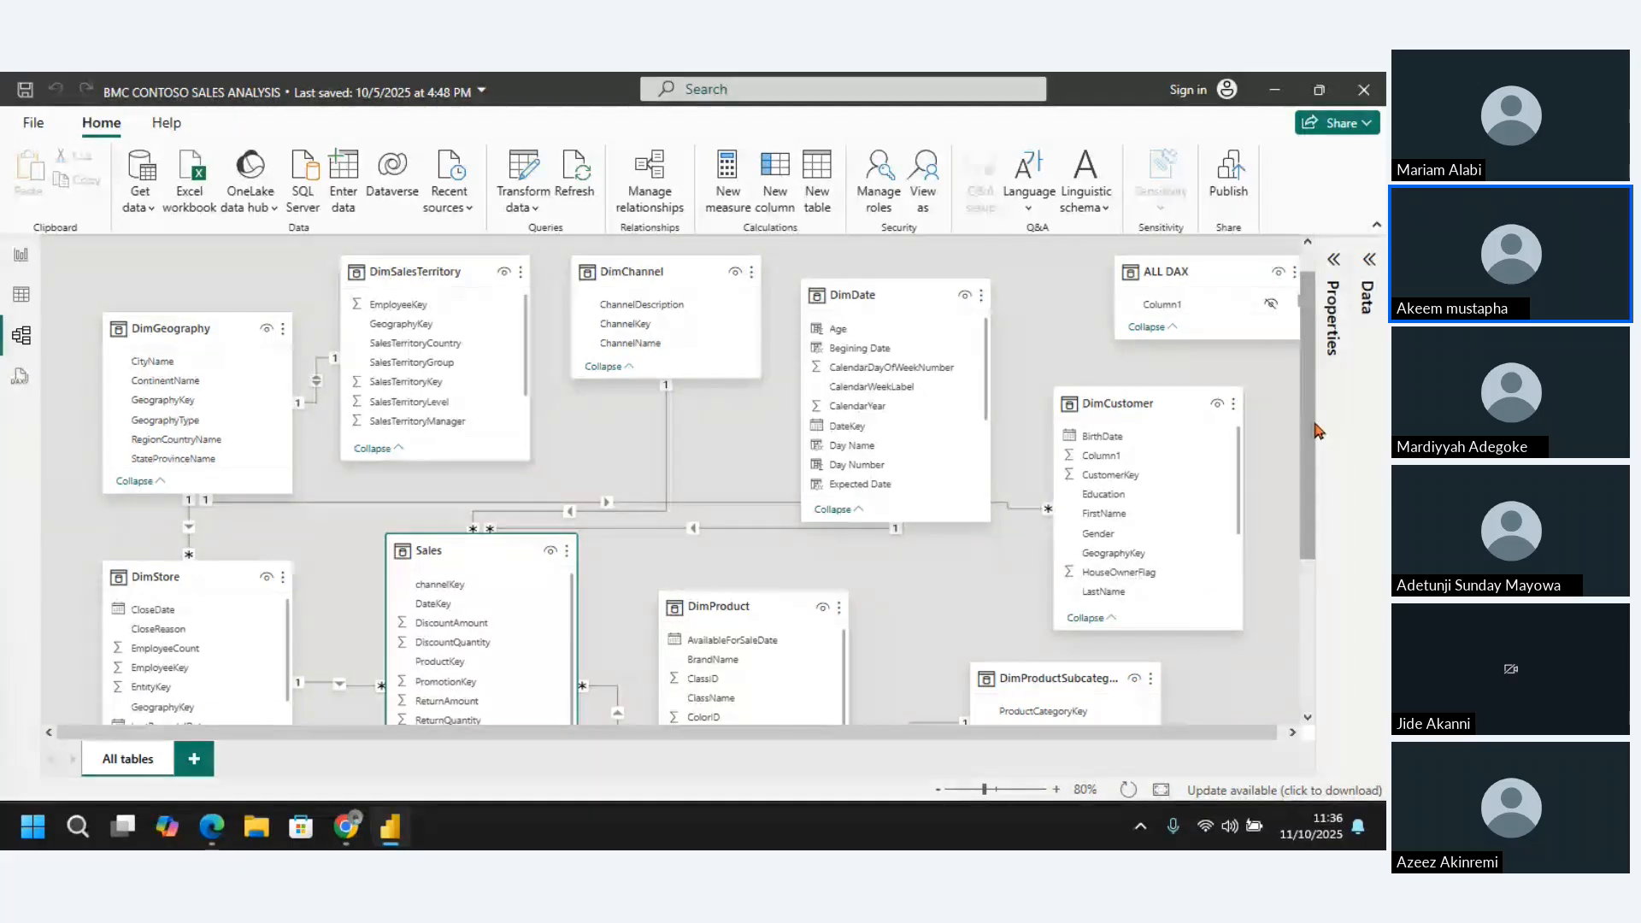
pyautogui.click(1142, 404)
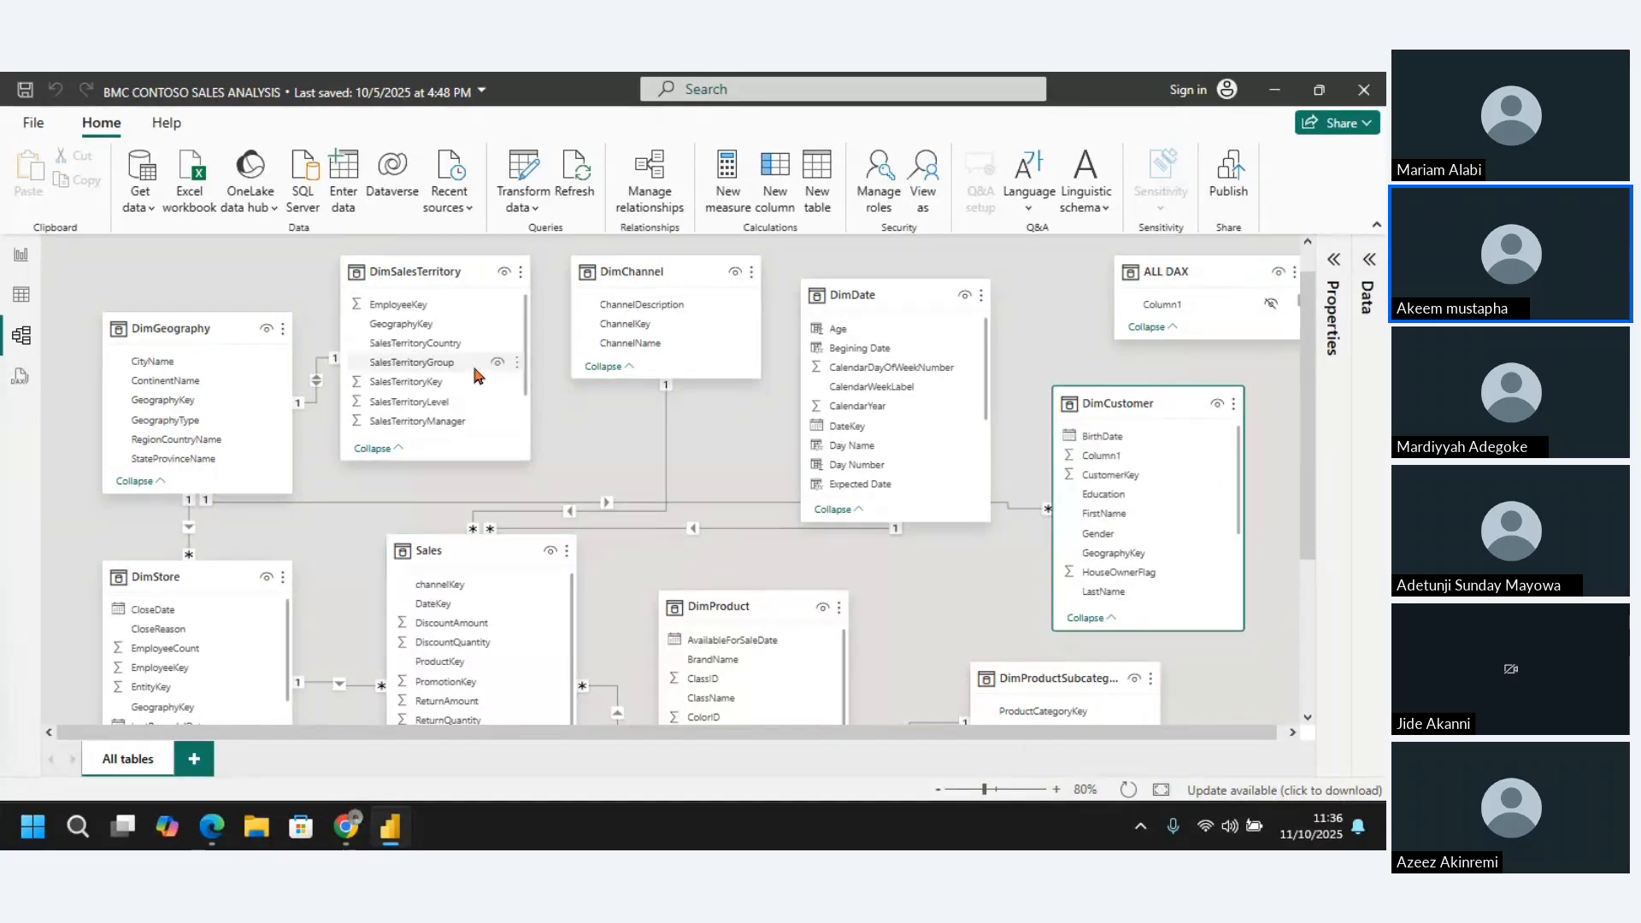
# Switch to the table data view and collapse the ALL DAX and DimDate field lists
pyautogui.click(21, 259)
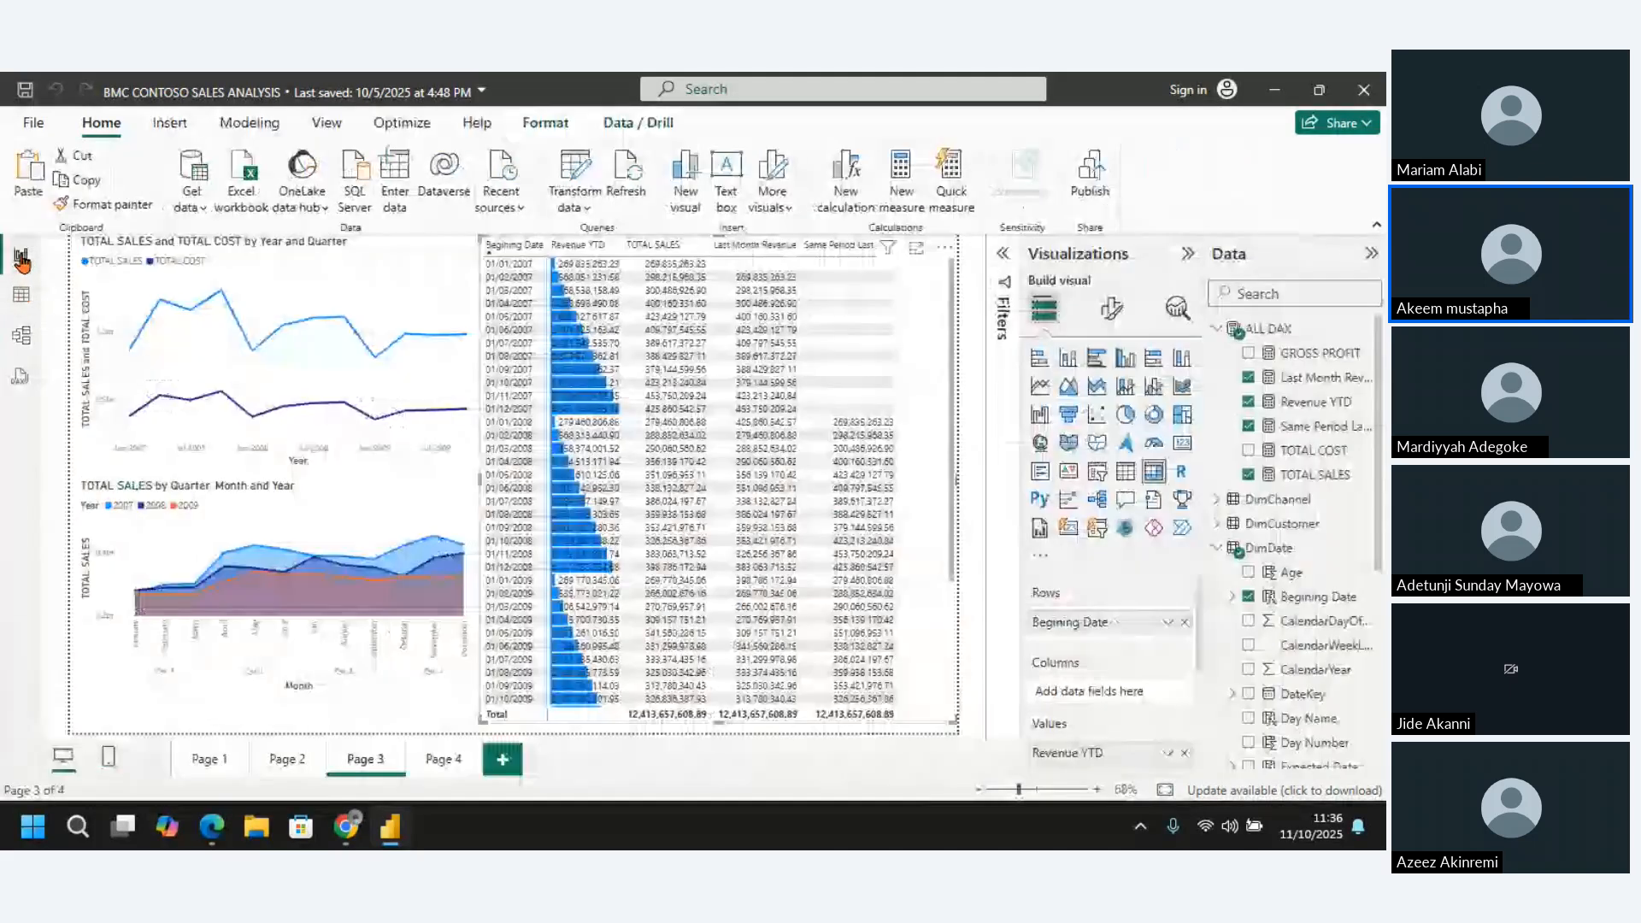
pyautogui.click(22, 299)
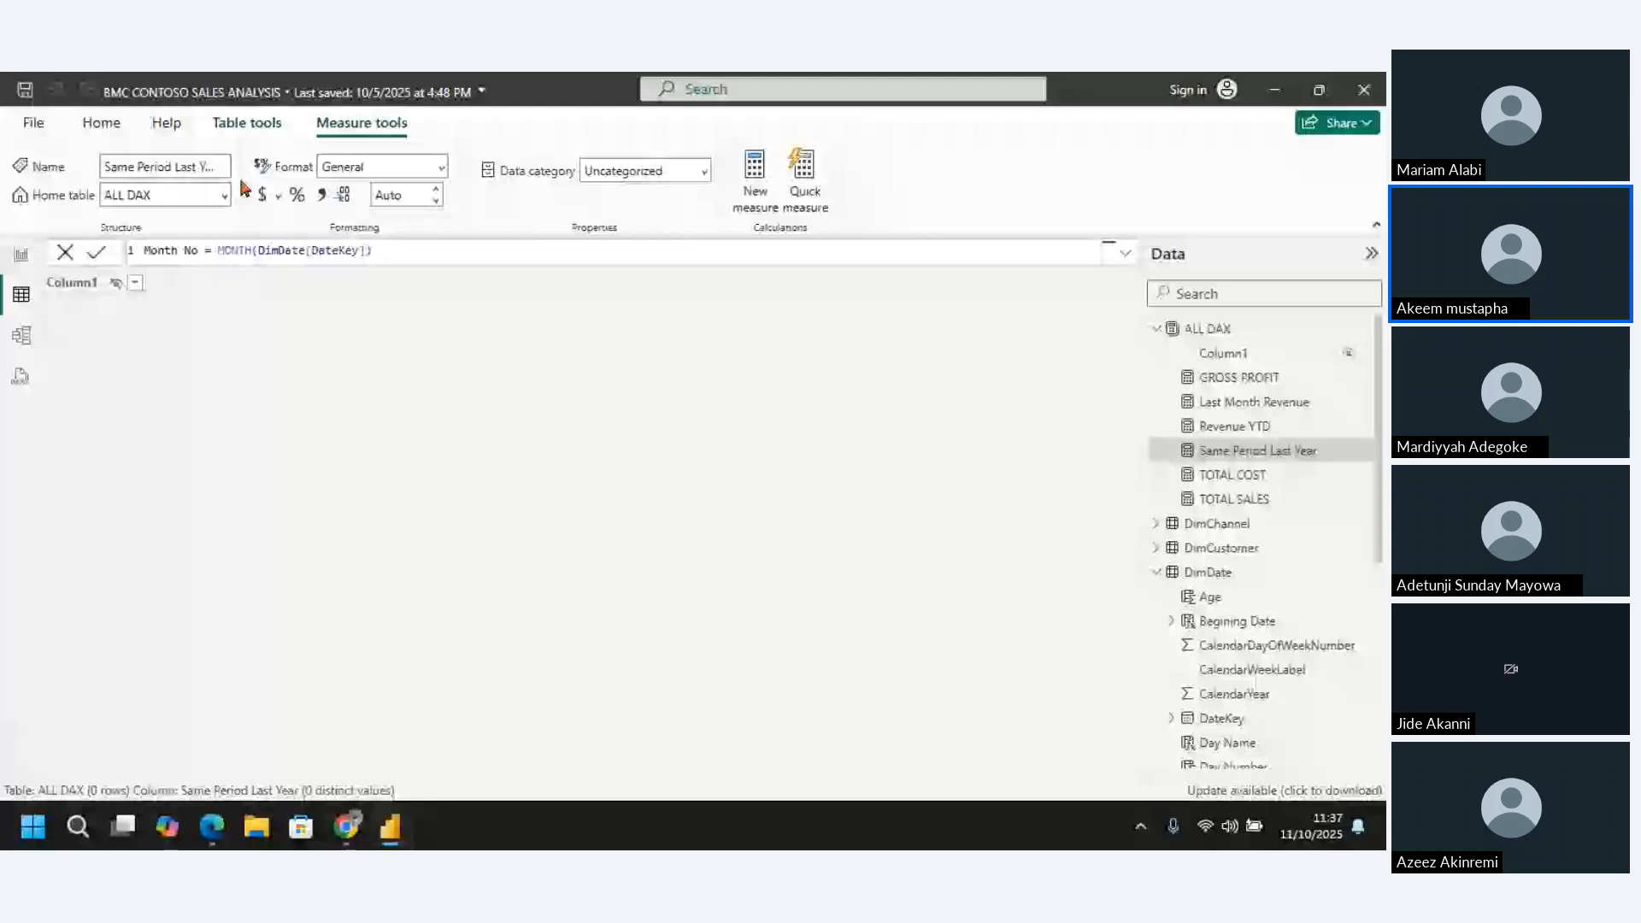
pyautogui.click(101, 122)
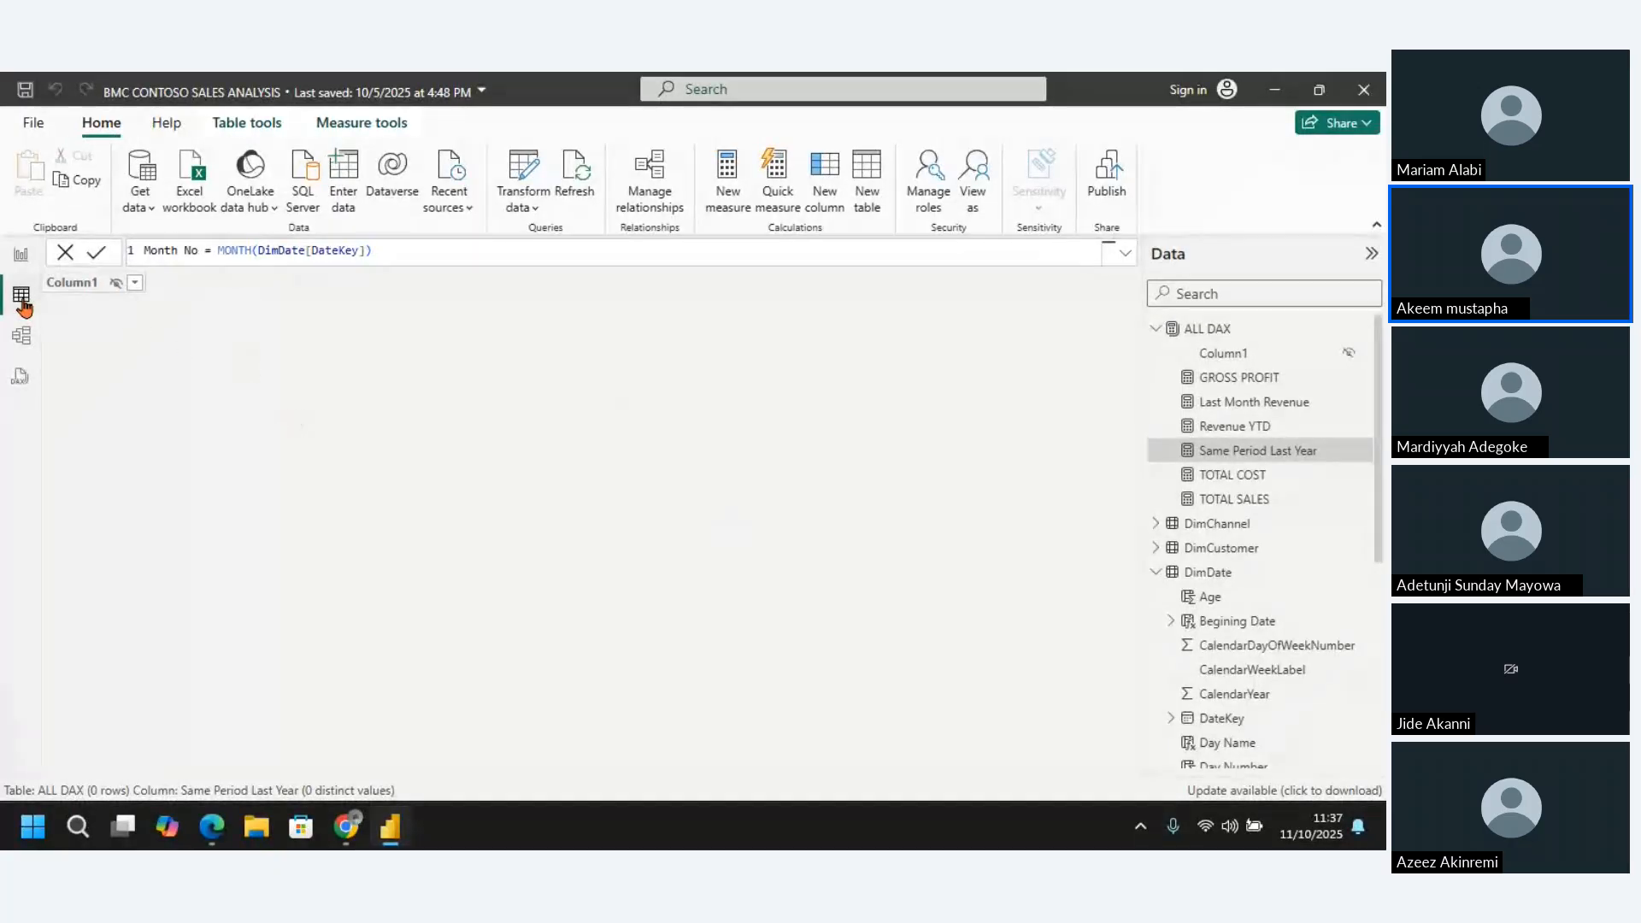
pyautogui.click(1161, 331)
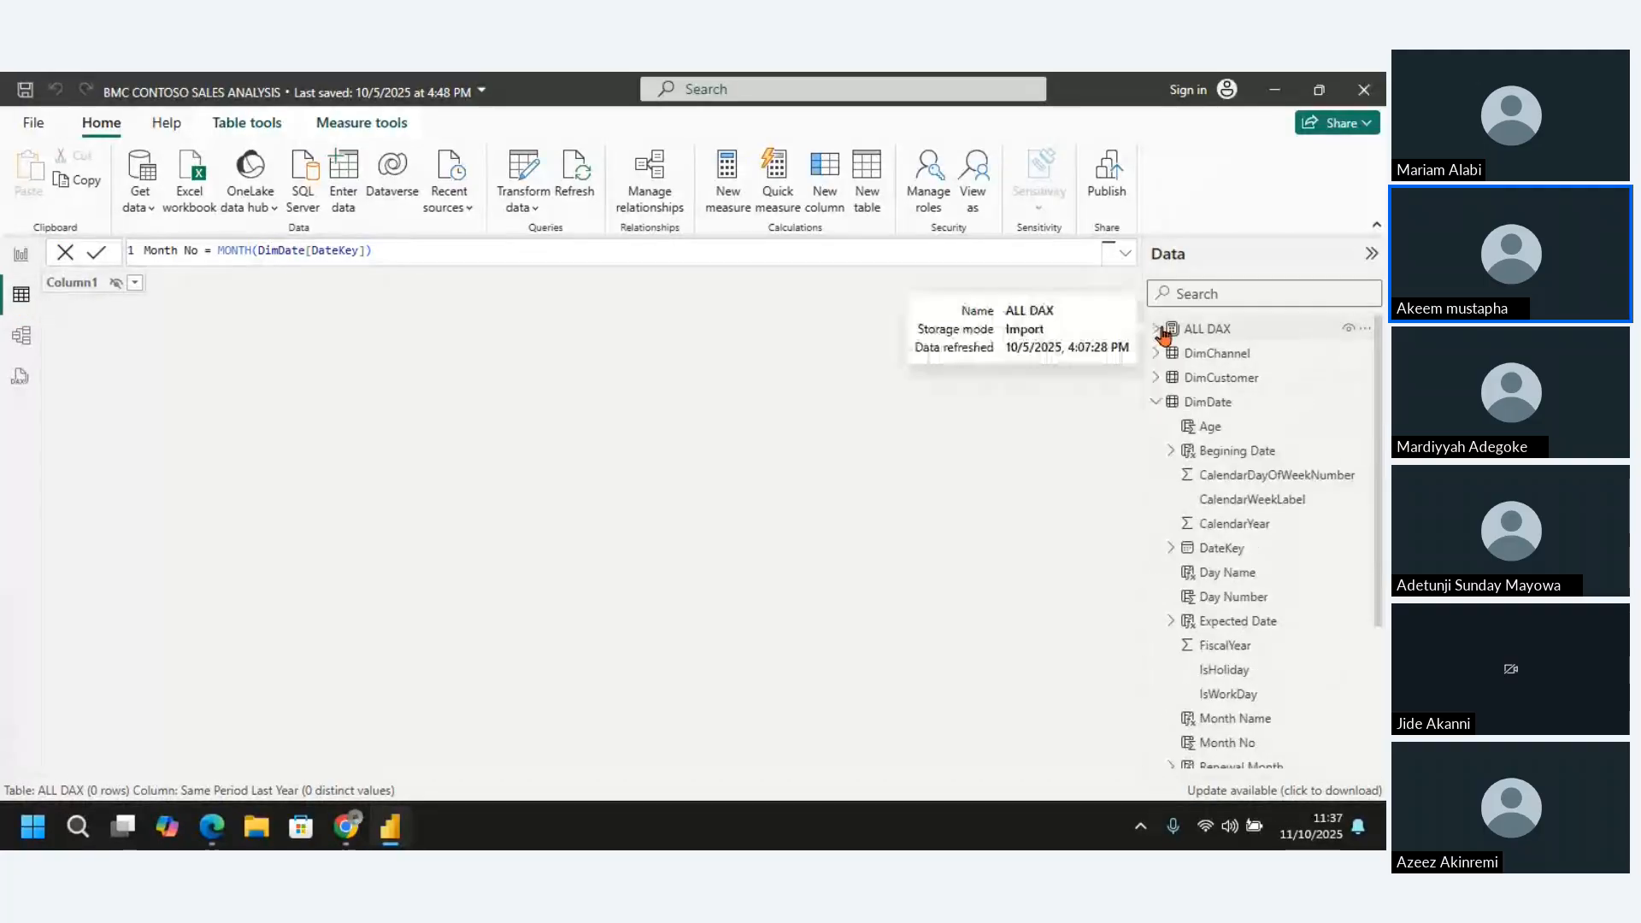
pyautogui.click(1157, 402)
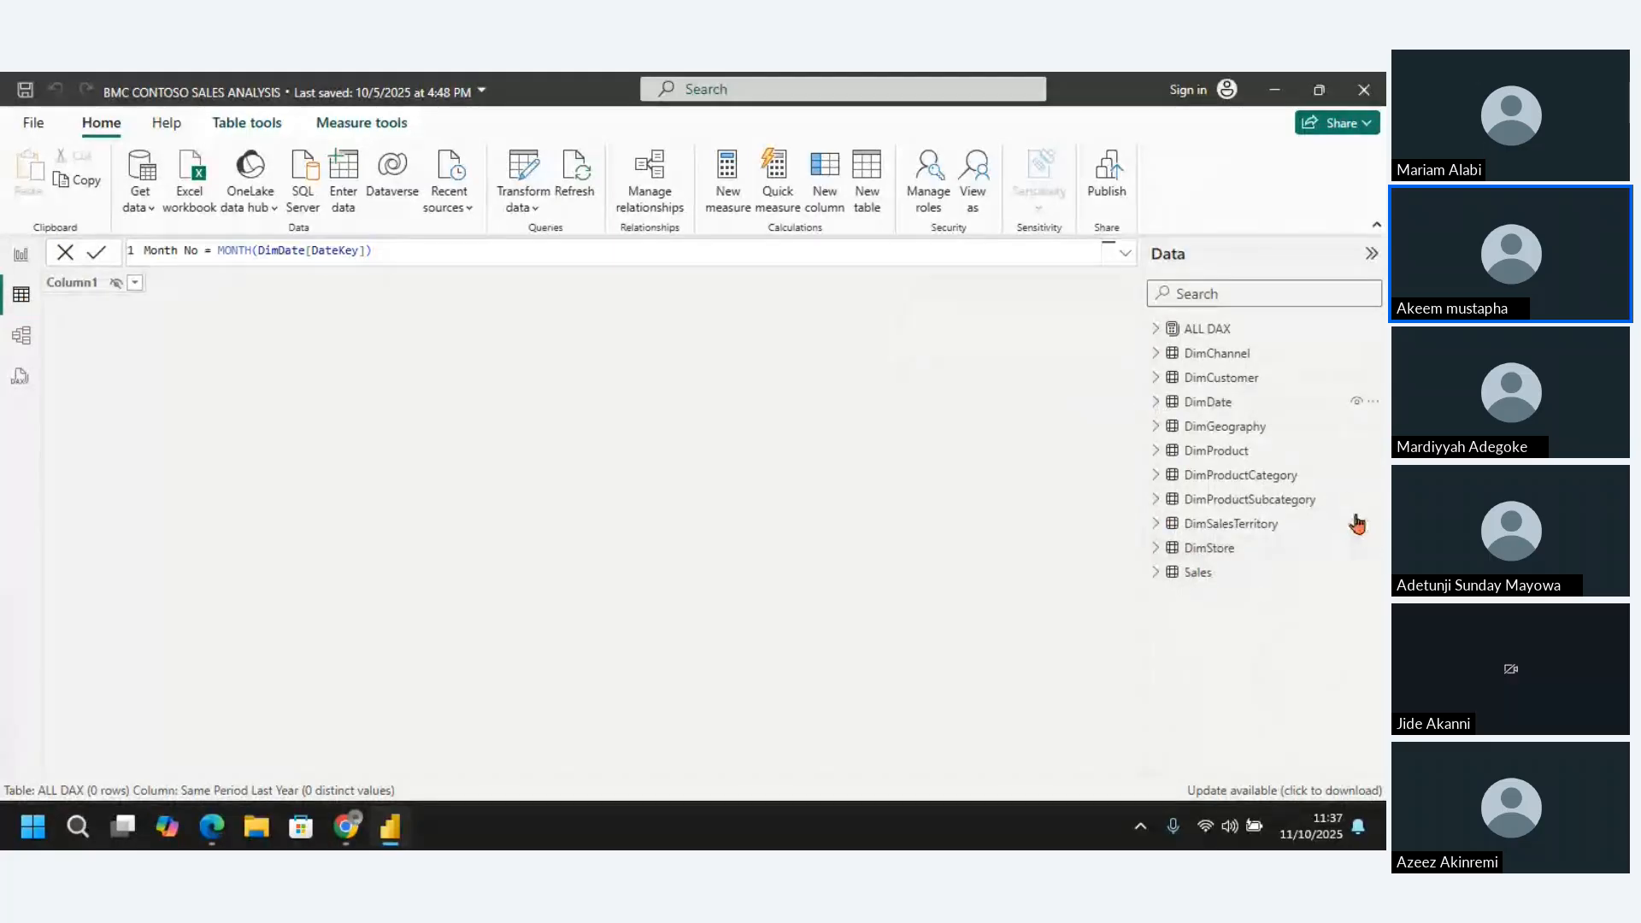
# Examine the DimProduct and Sales data, including the StoreKey and SalesKey columns of Sales, and collapse the Sales field list
pyautogui.click(1214, 456)
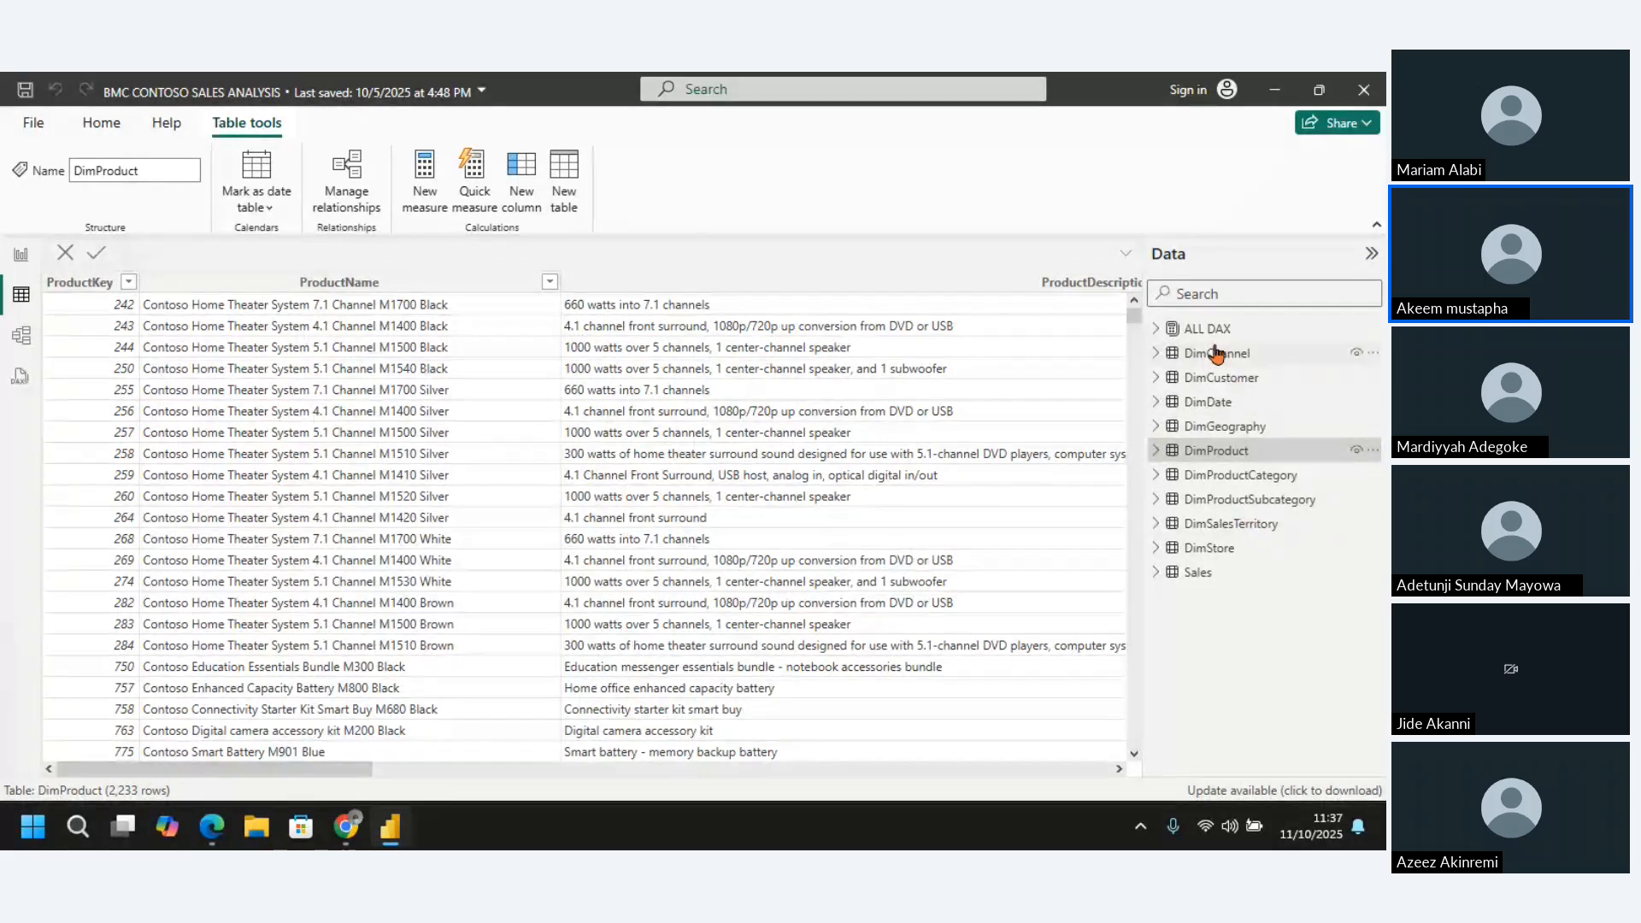
pyautogui.click(1201, 574)
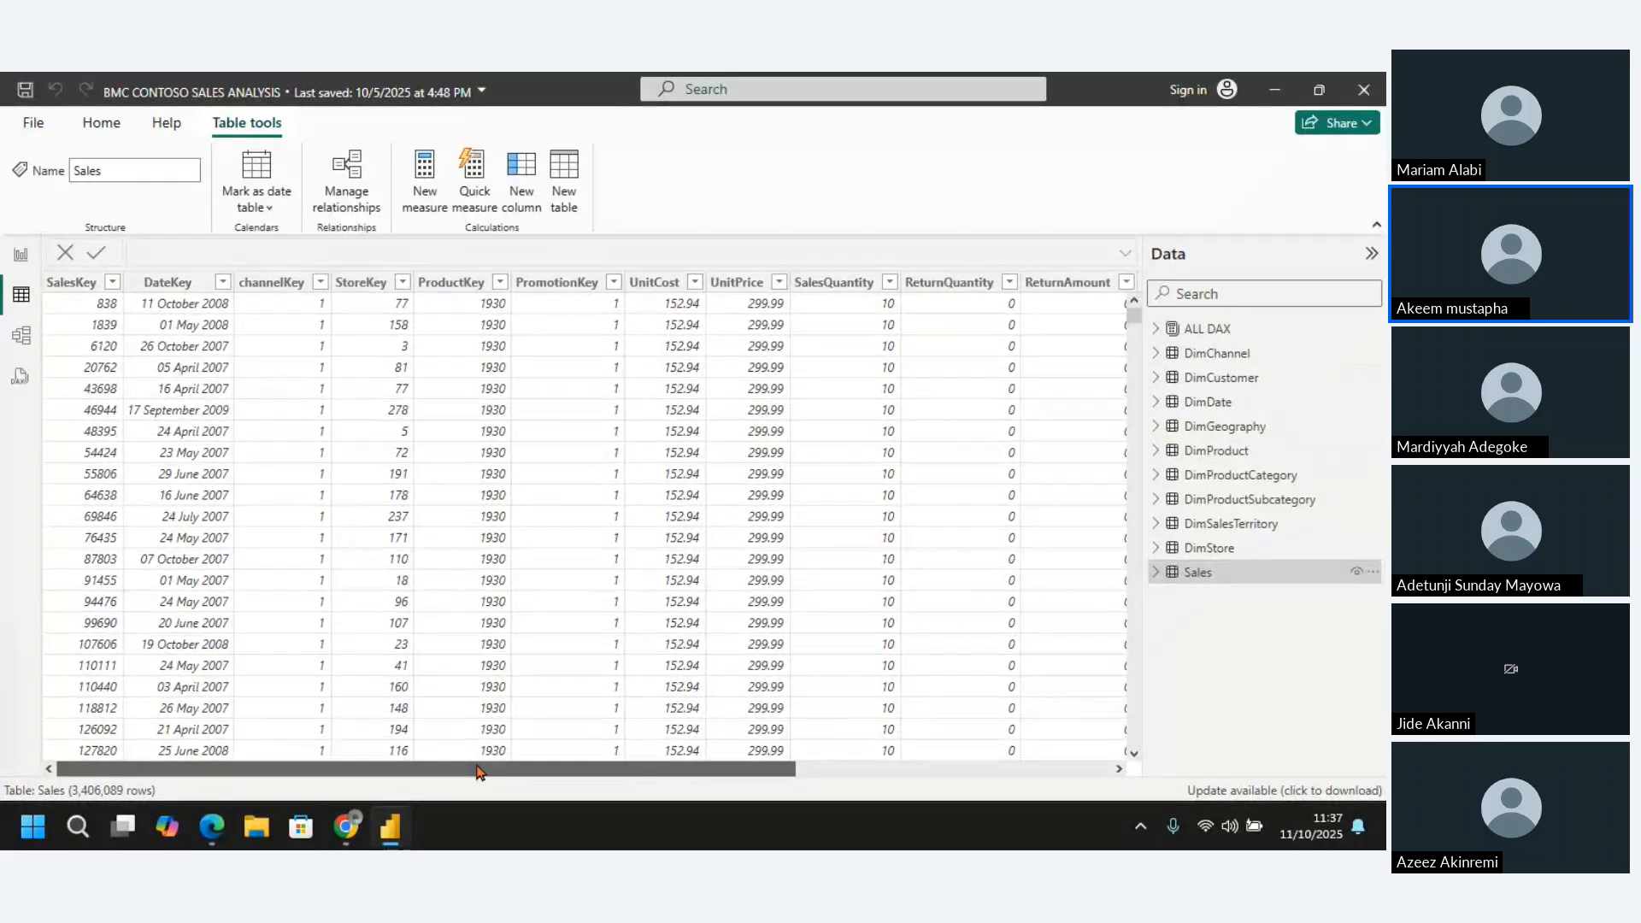
pyautogui.moveTo(515, 768)
pyautogui.mouseDown()
pyautogui.moveTo(601, 758)
pyautogui.moveTo(505, 752)
pyautogui.mouseUp()
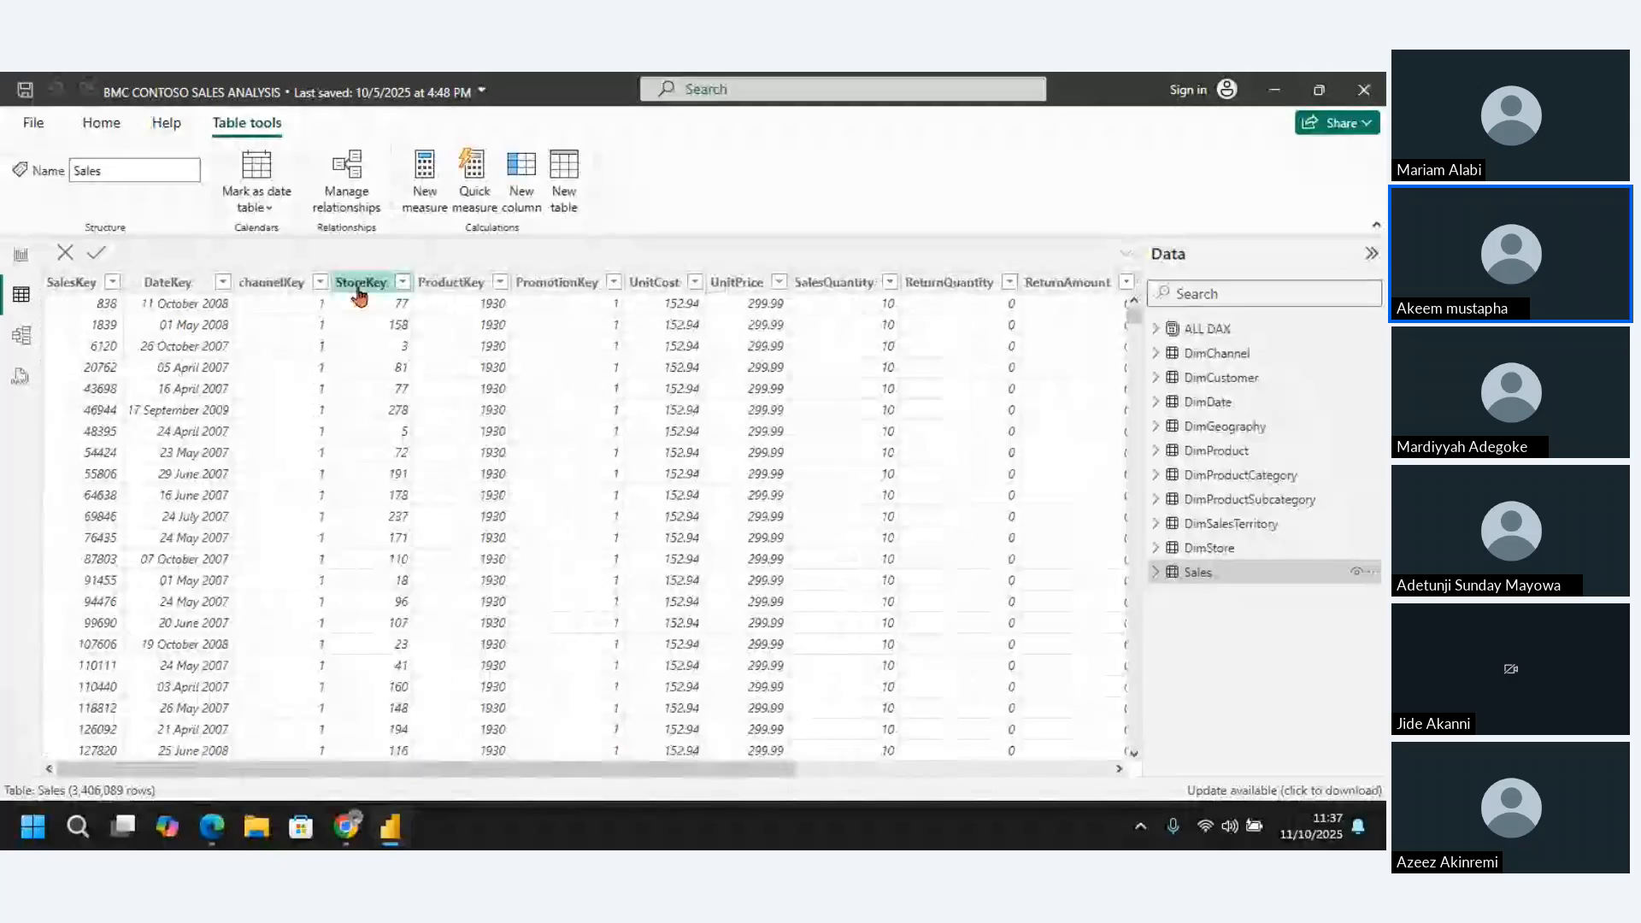
pyautogui.click(359, 289)
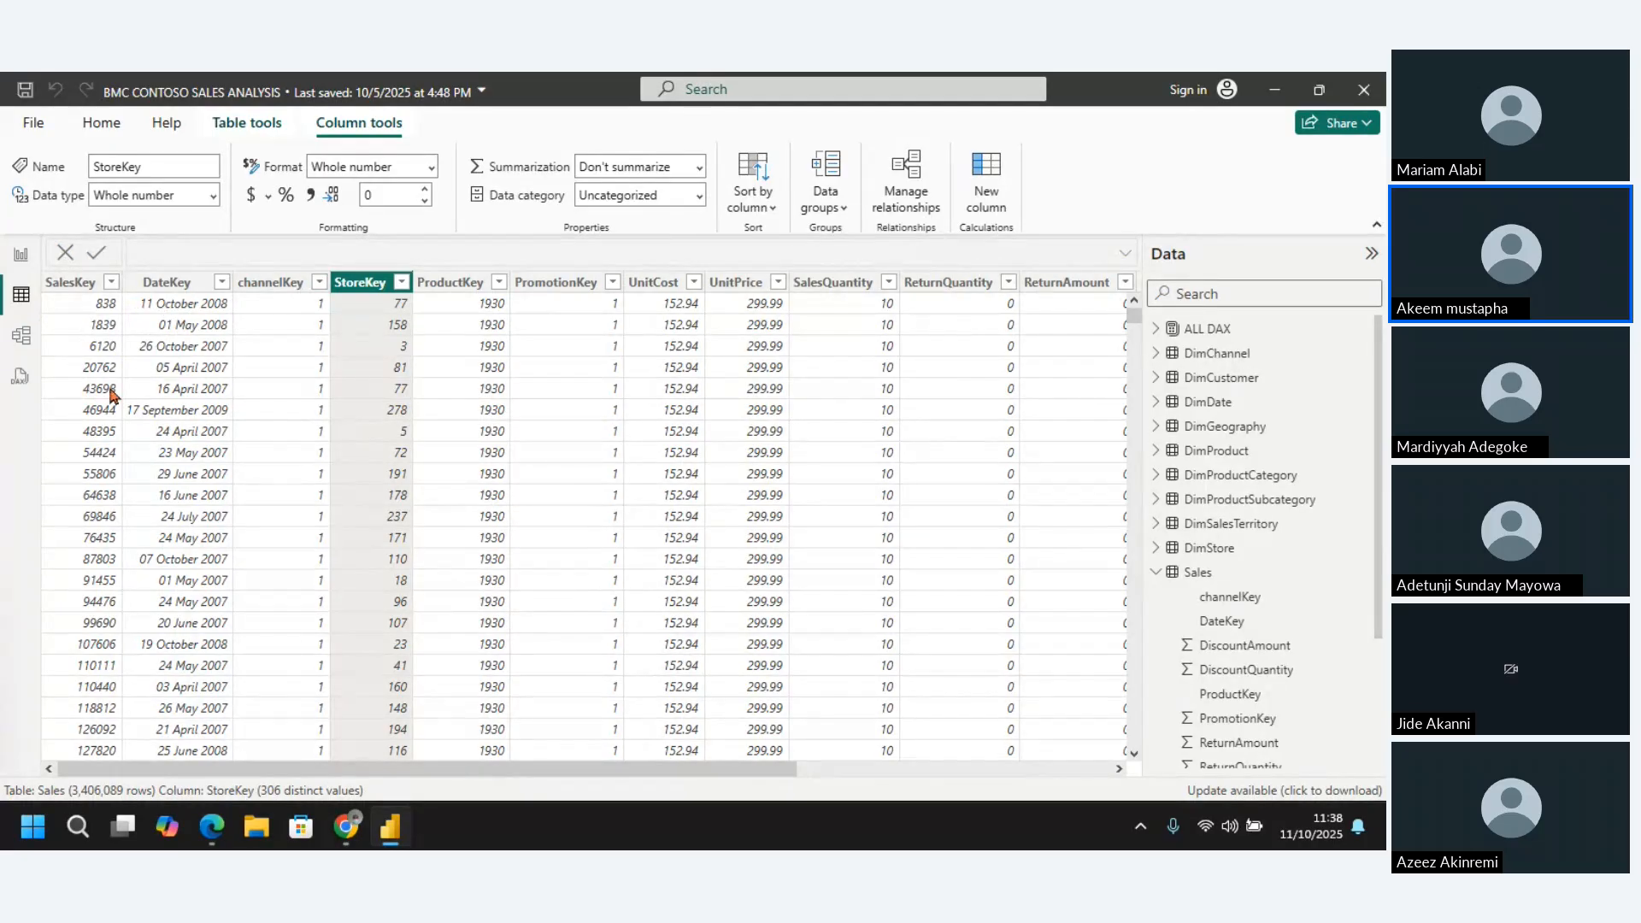
pyautogui.click(77, 283)
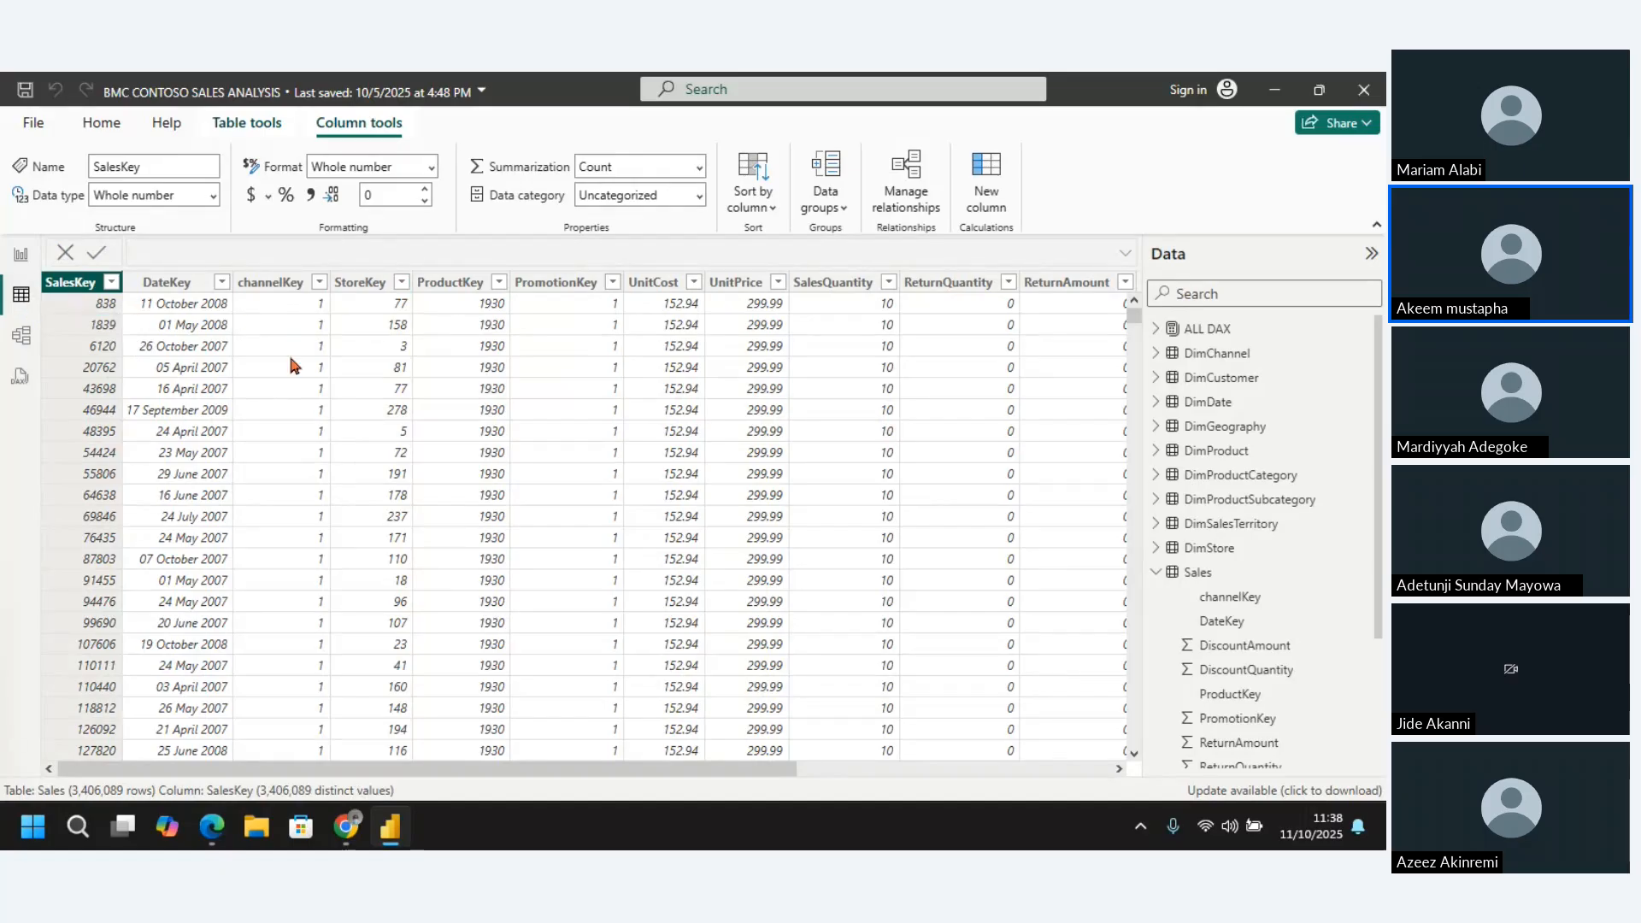
pyautogui.click(1157, 573)
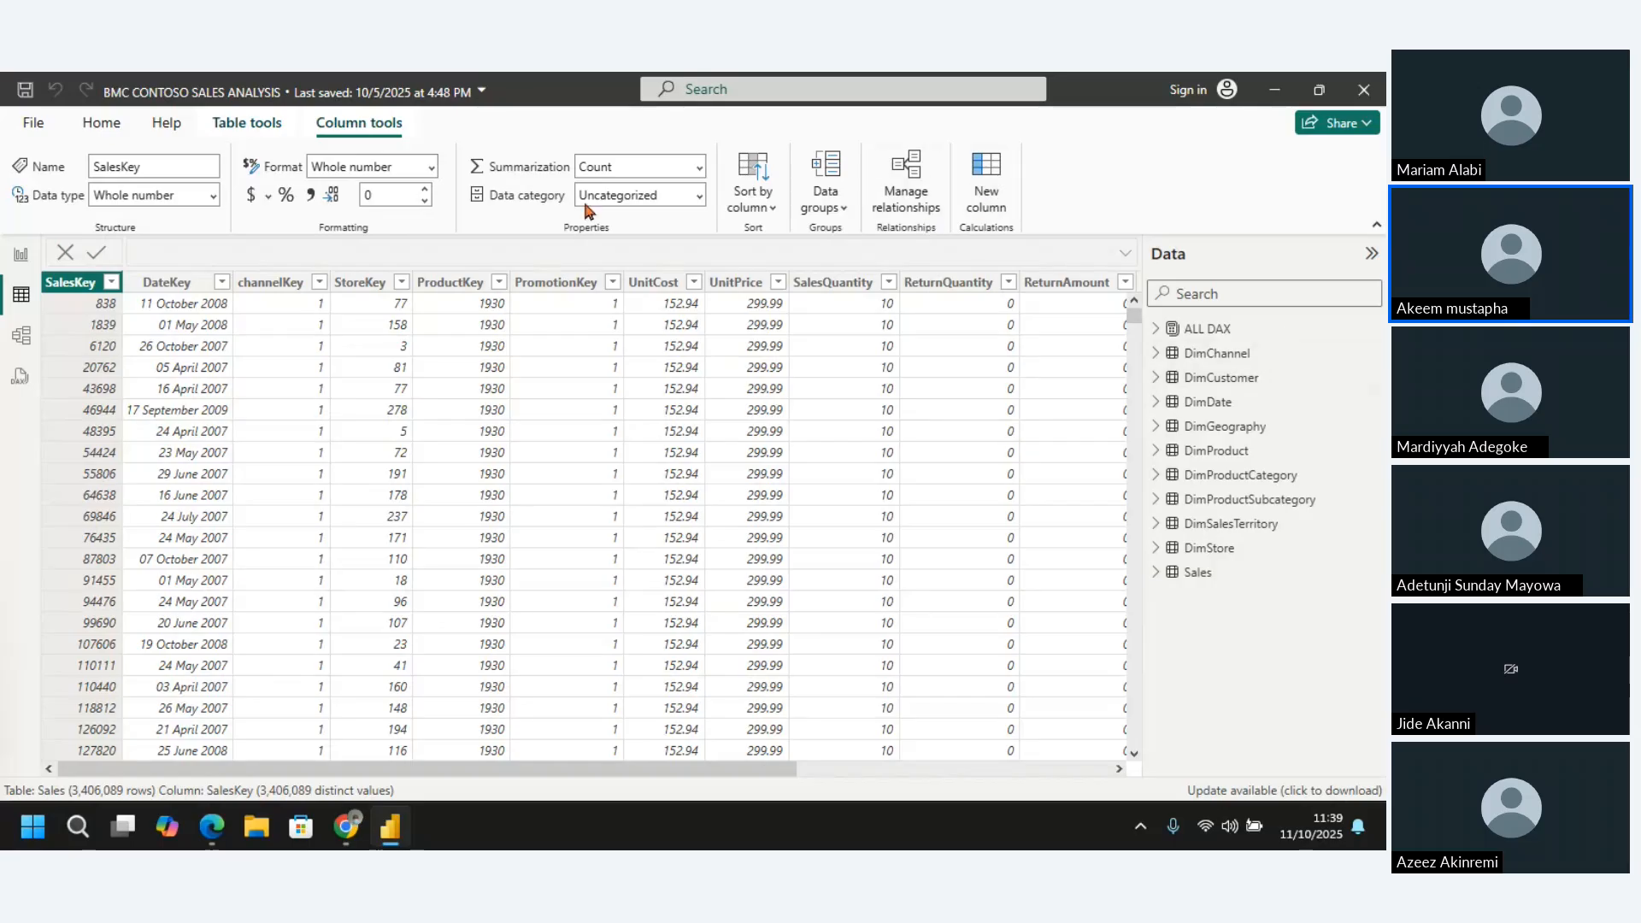
# Create a new measure in the ALL DAX table and name it No of Sales Order
pyautogui.click(1204, 333)
pyautogui.rightClick(1205, 332)
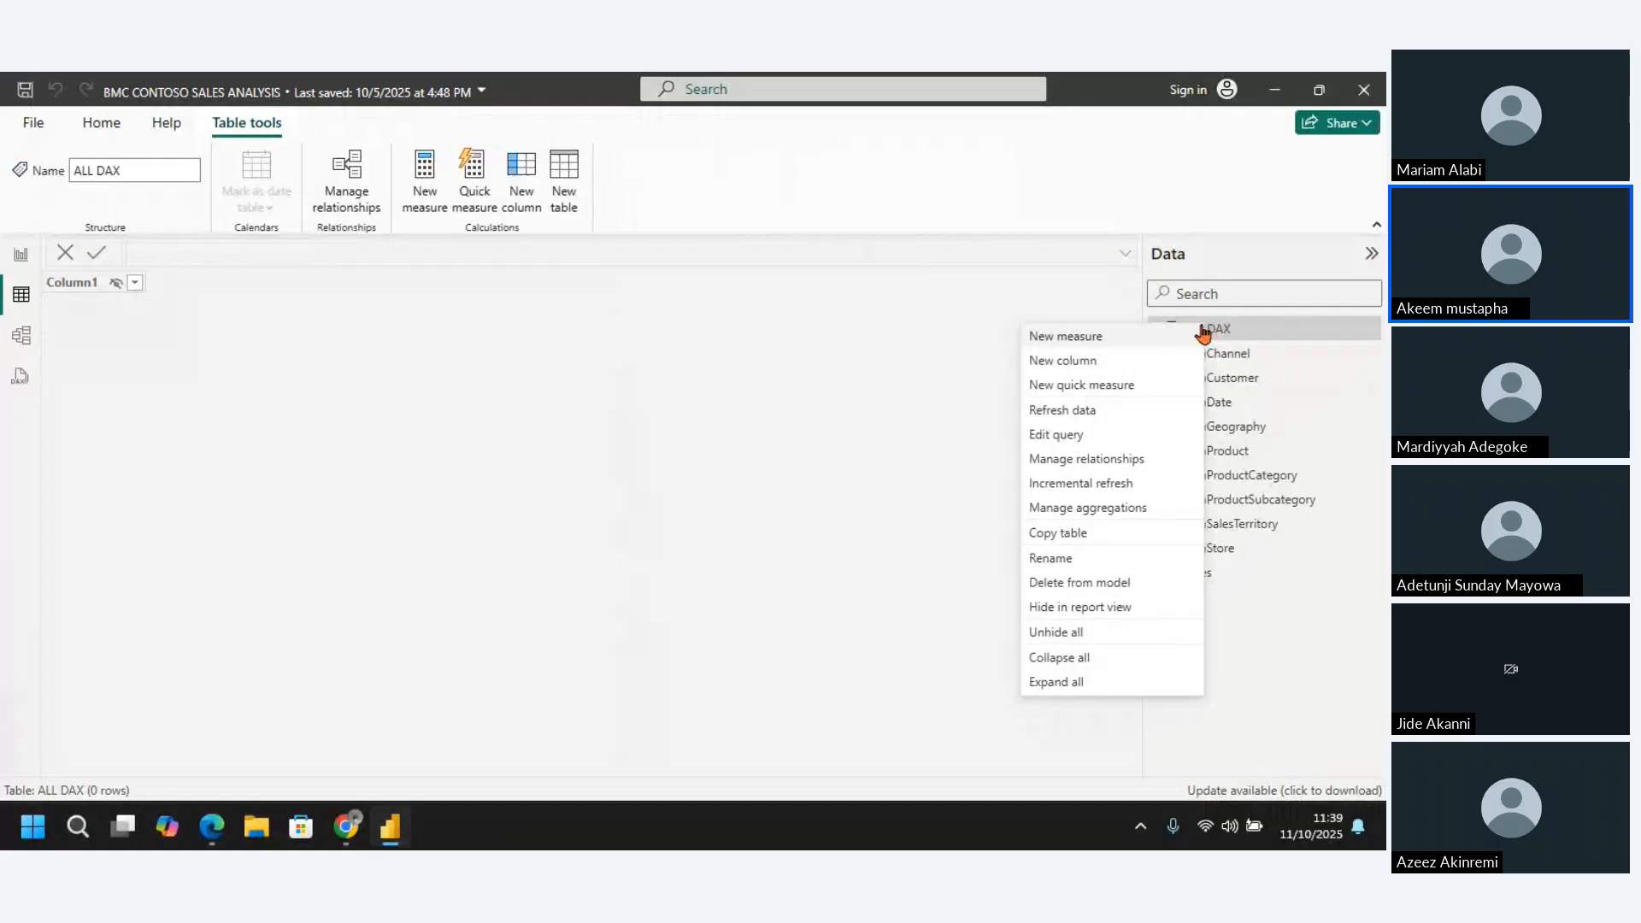
pyautogui.click(1091, 340)
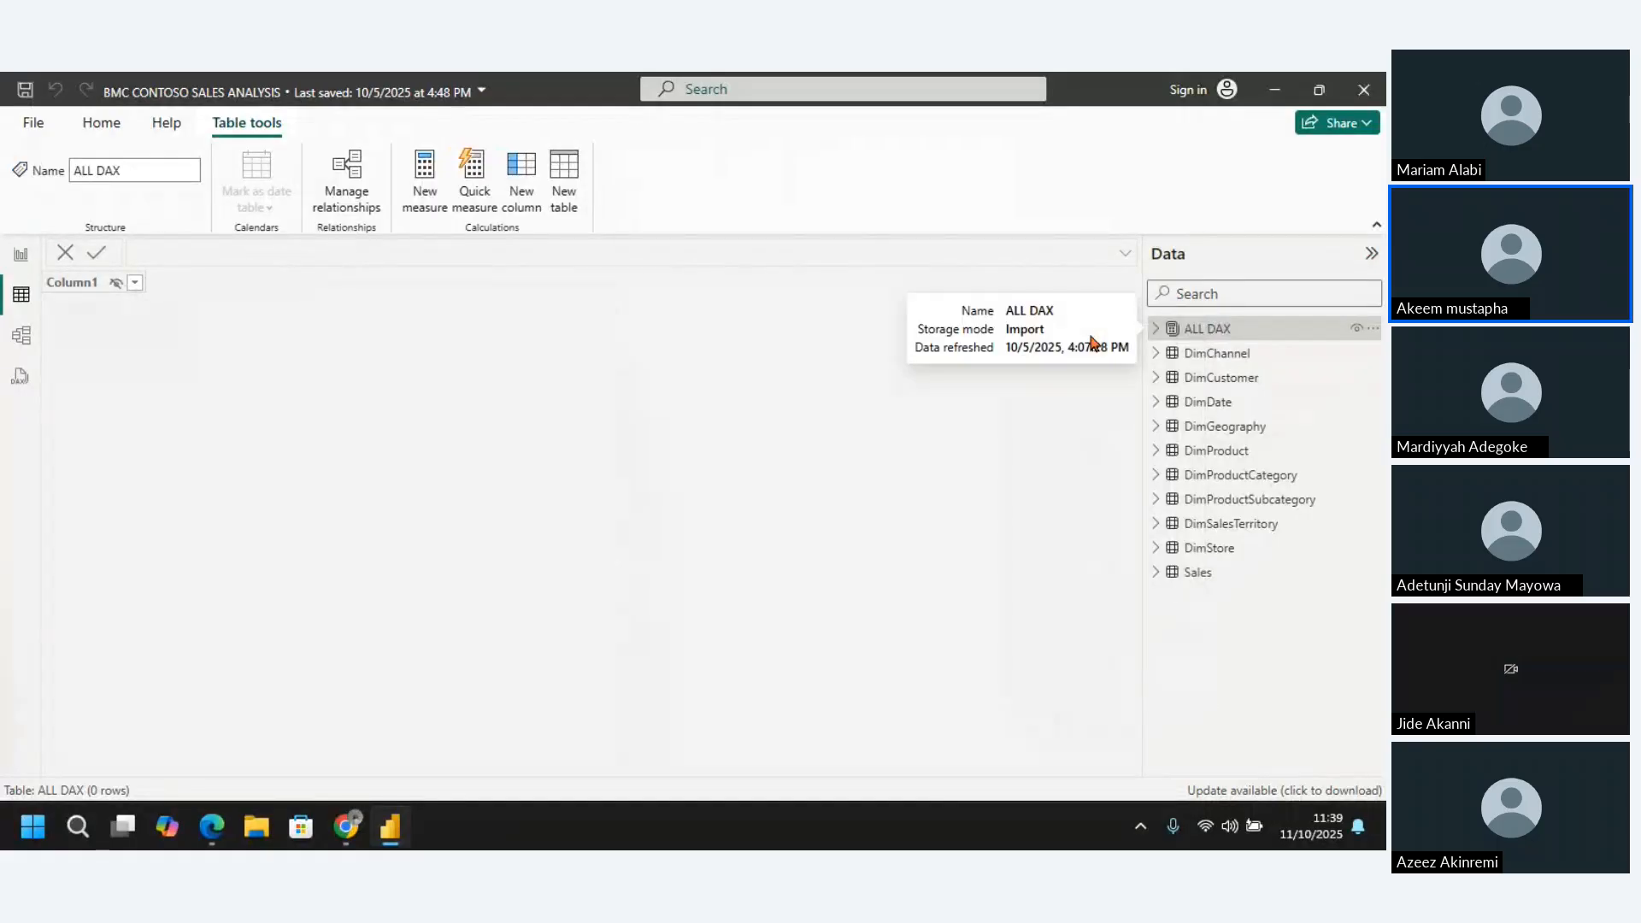
pyautogui.rightClick(1209, 333)
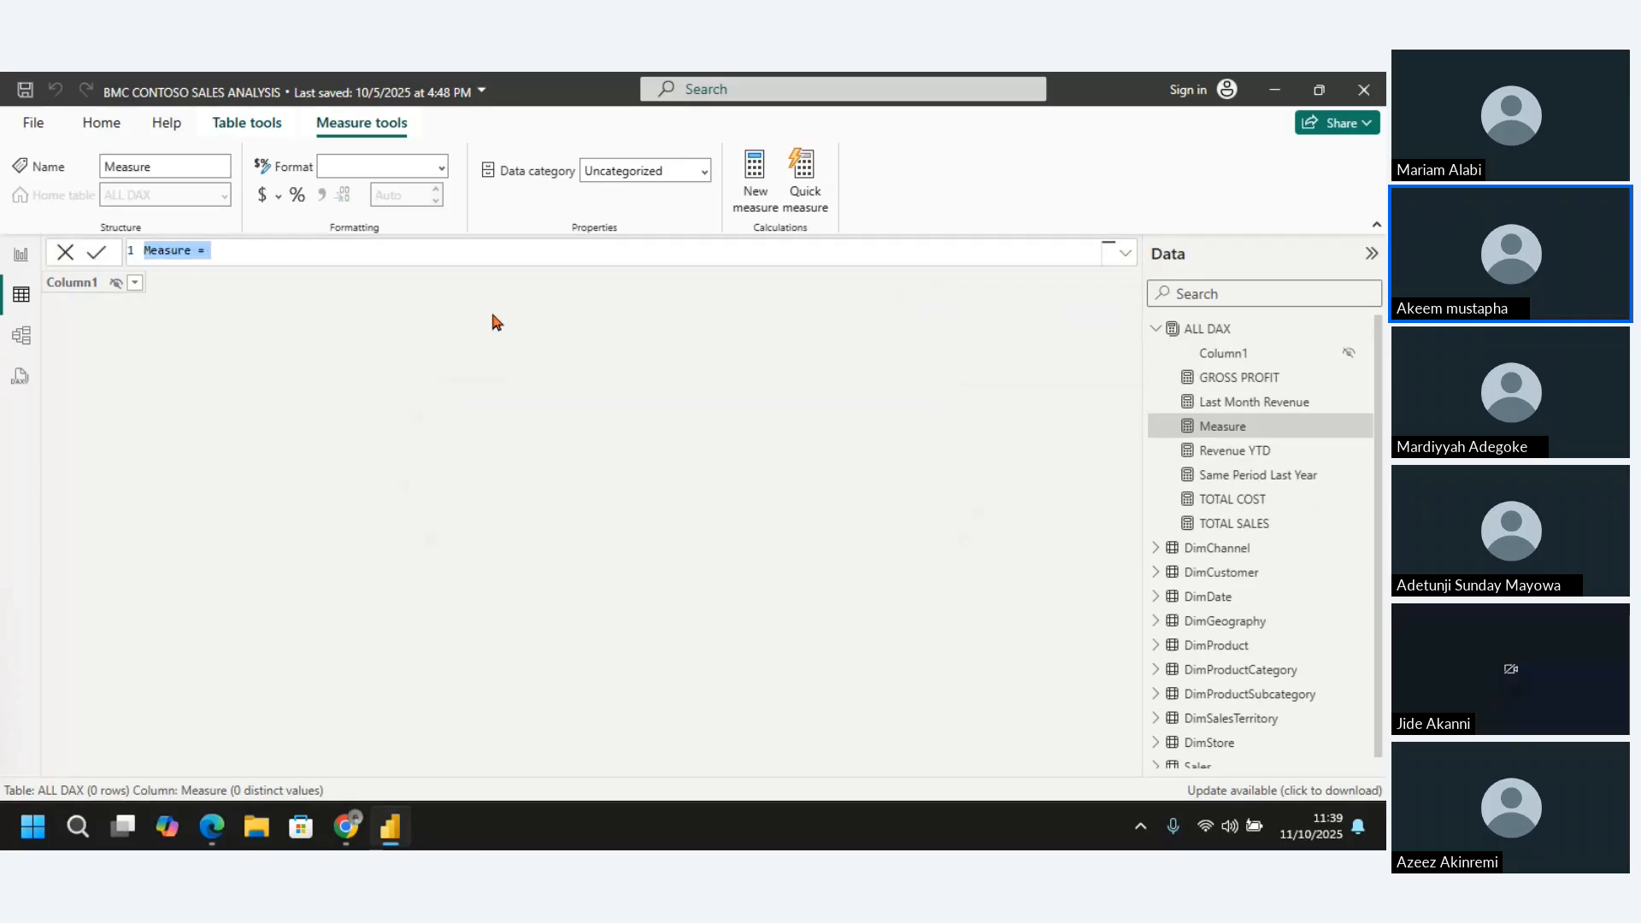
pyautogui.click(189, 250)
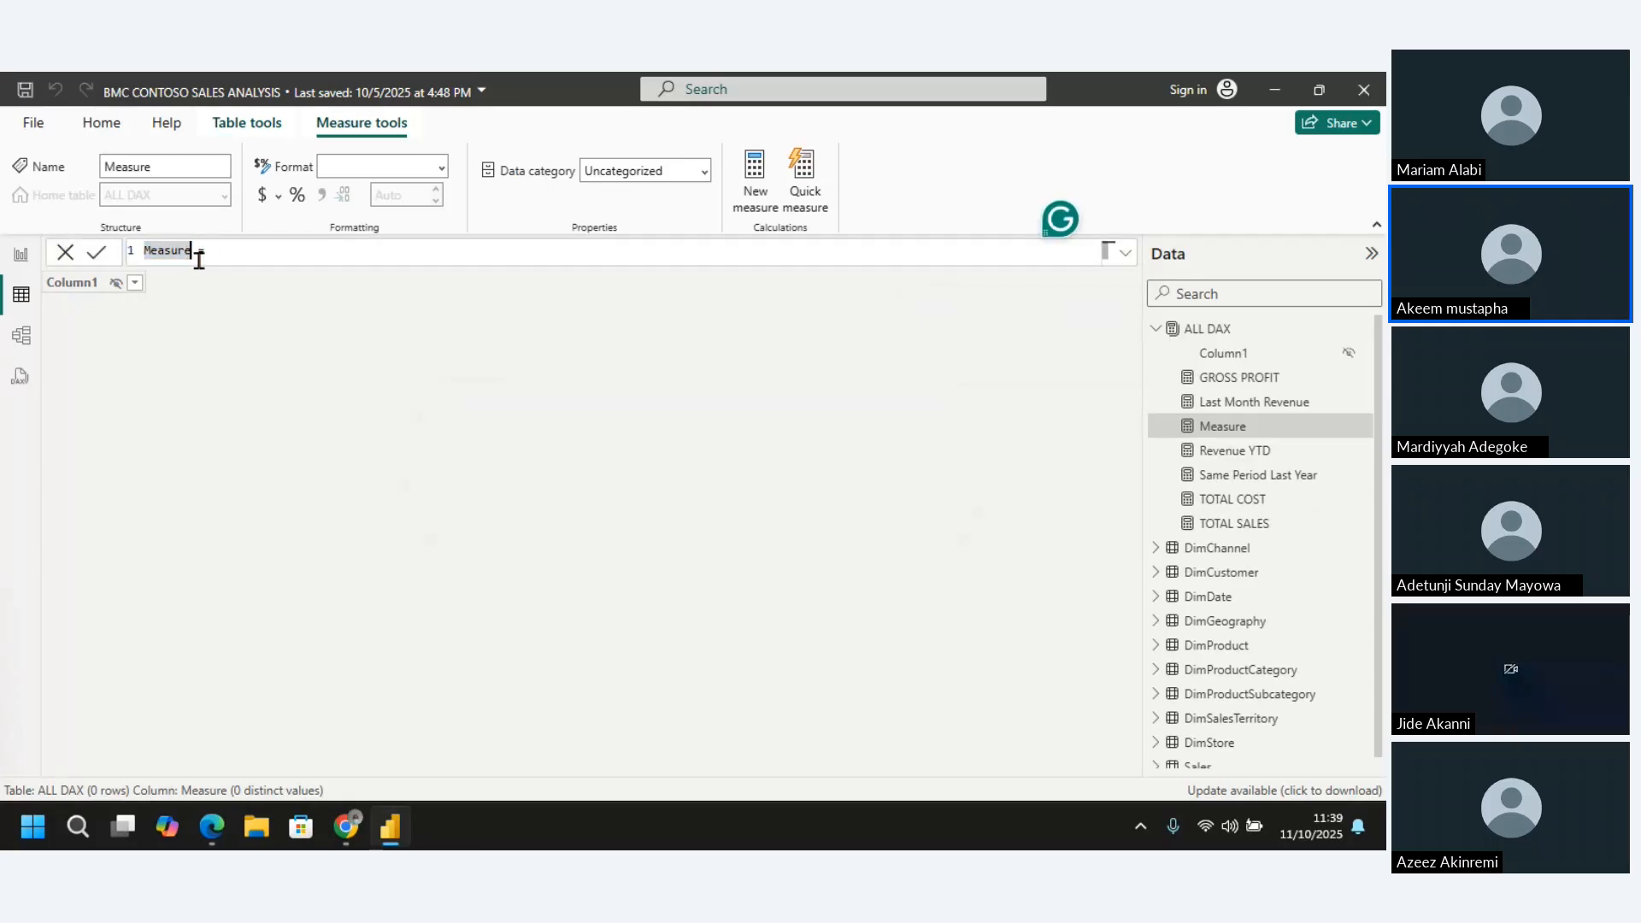
pyautogui.press('BackSpace')
pyautogui.press('BackSpace')
pyautogui.press('BackSpace')
pyautogui.press('BackSpace')
pyautogui.press('BackSpace')
pyautogui.press('BackSpace')
pyautogui.press('BackSpace')
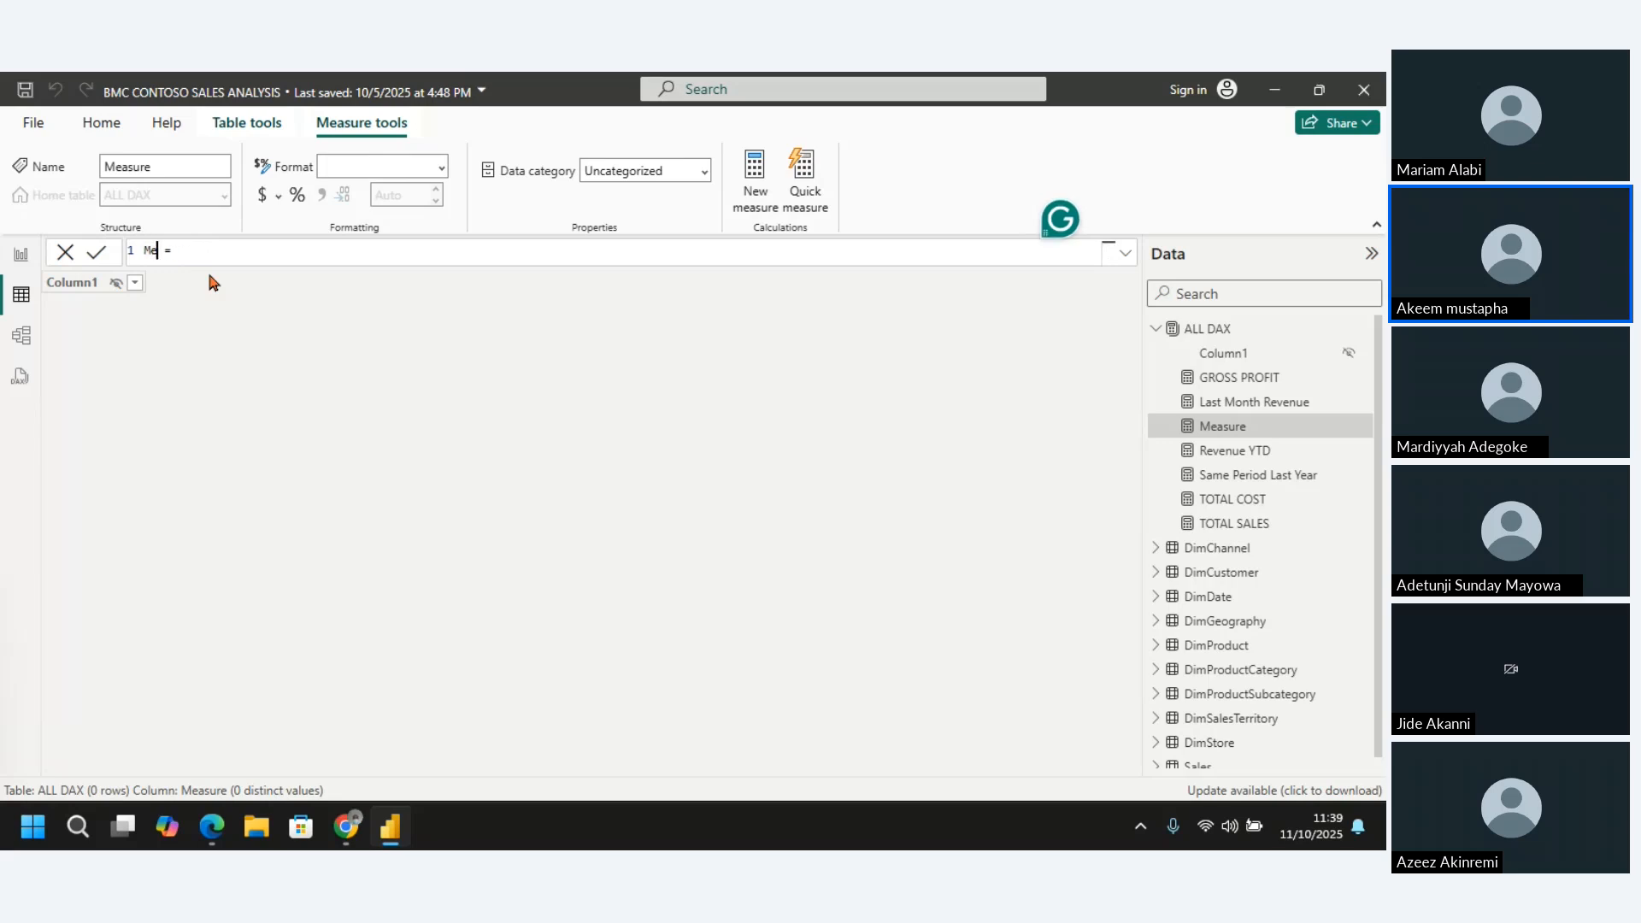
pyautogui.write('No of Sales Order = countrows')
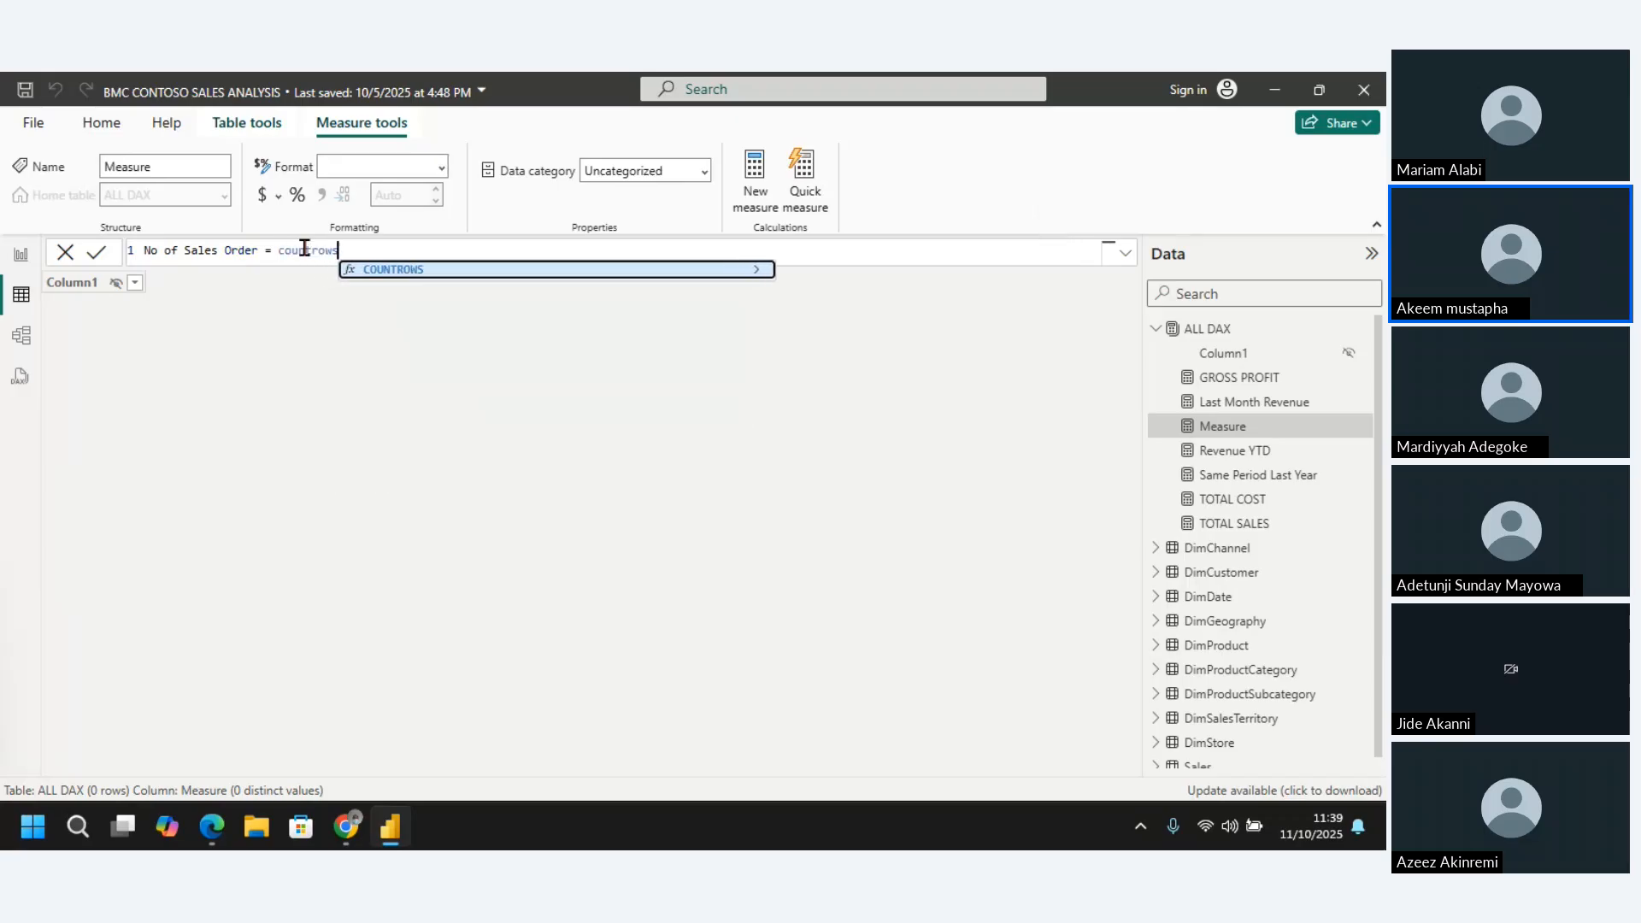
# Define the No of Sales Order measure as COUNTROWS(Sales) and commit the formula
pyautogui.press('Tab')
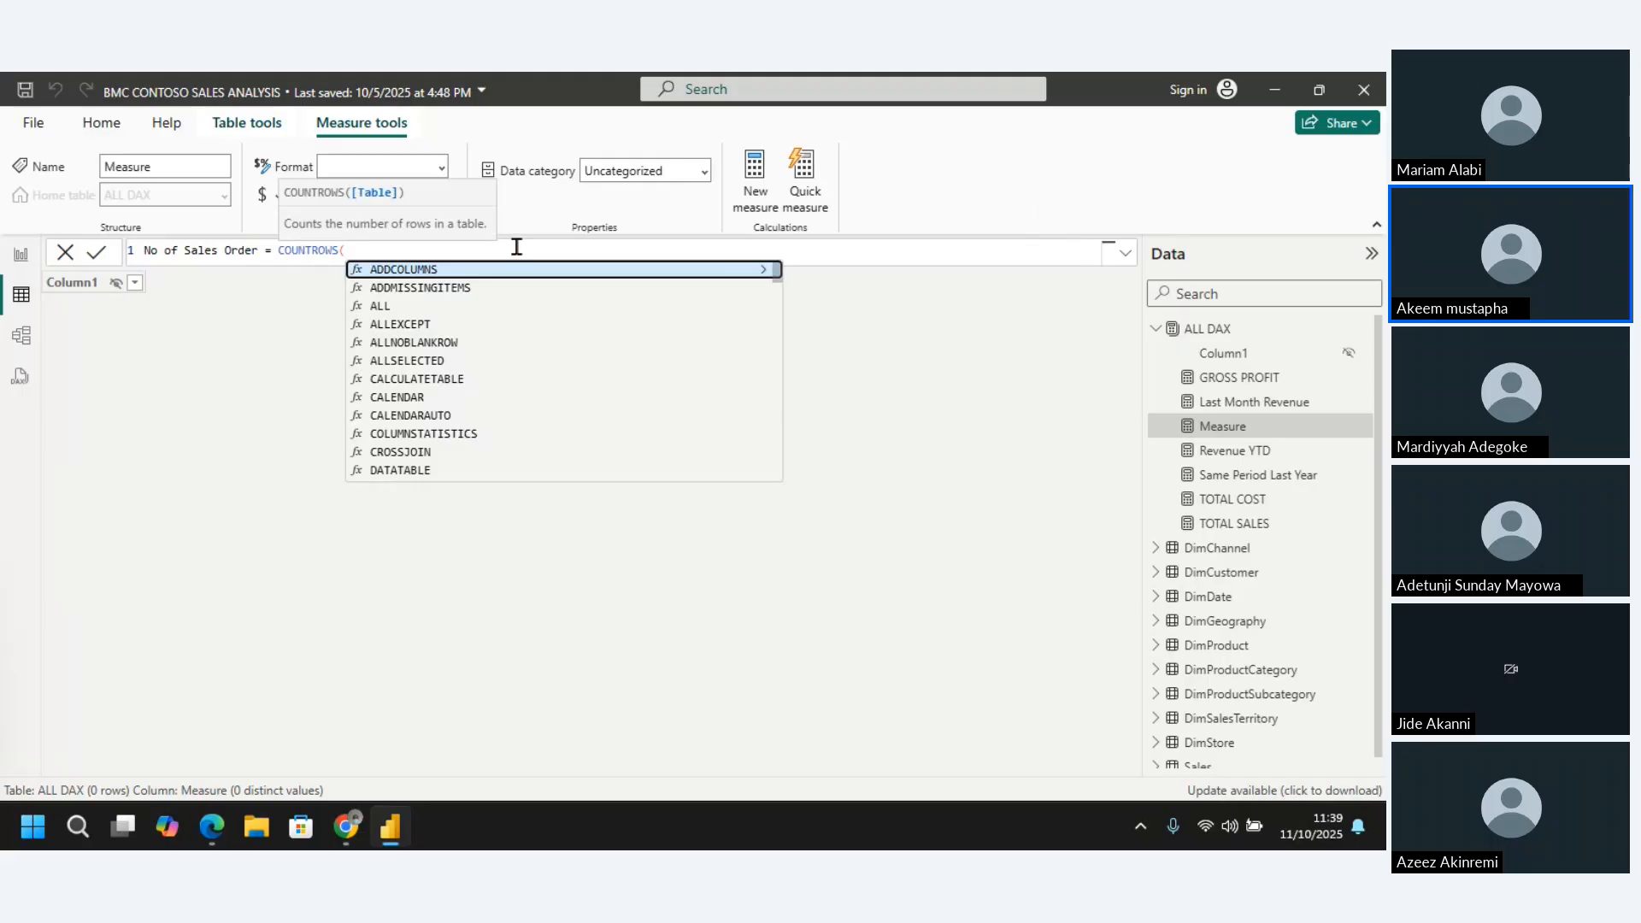
pyautogui.write('slae')
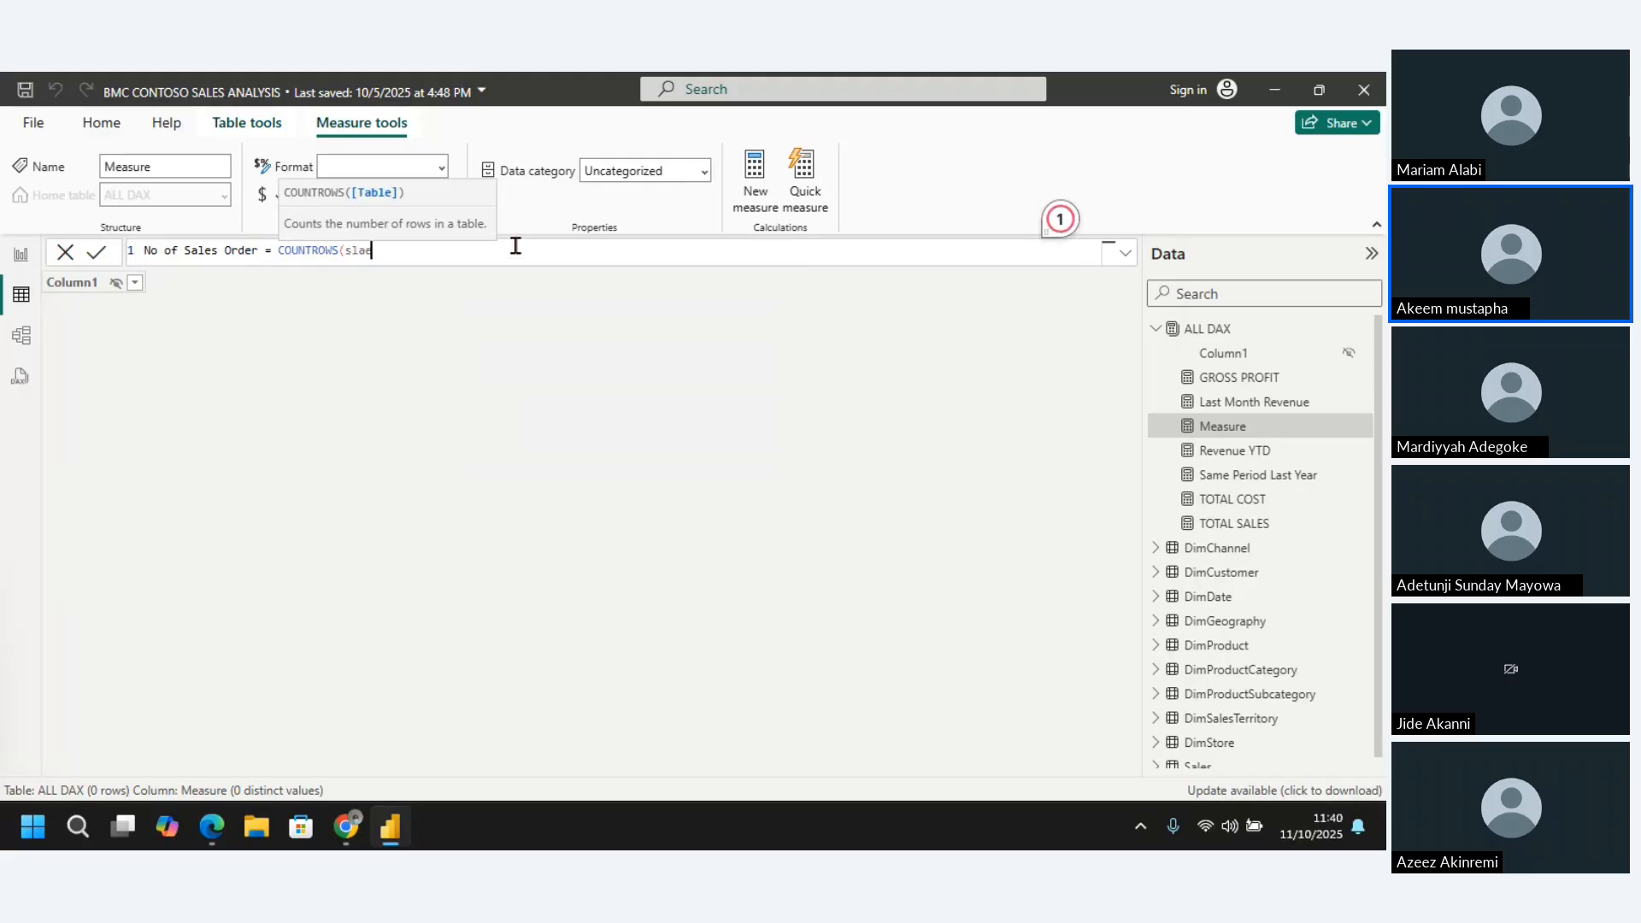
pyautogui.press('BackSpace')
pyautogui.press('BackSpace')
pyautogui.press('BackSpace')
pyautogui.write('al')
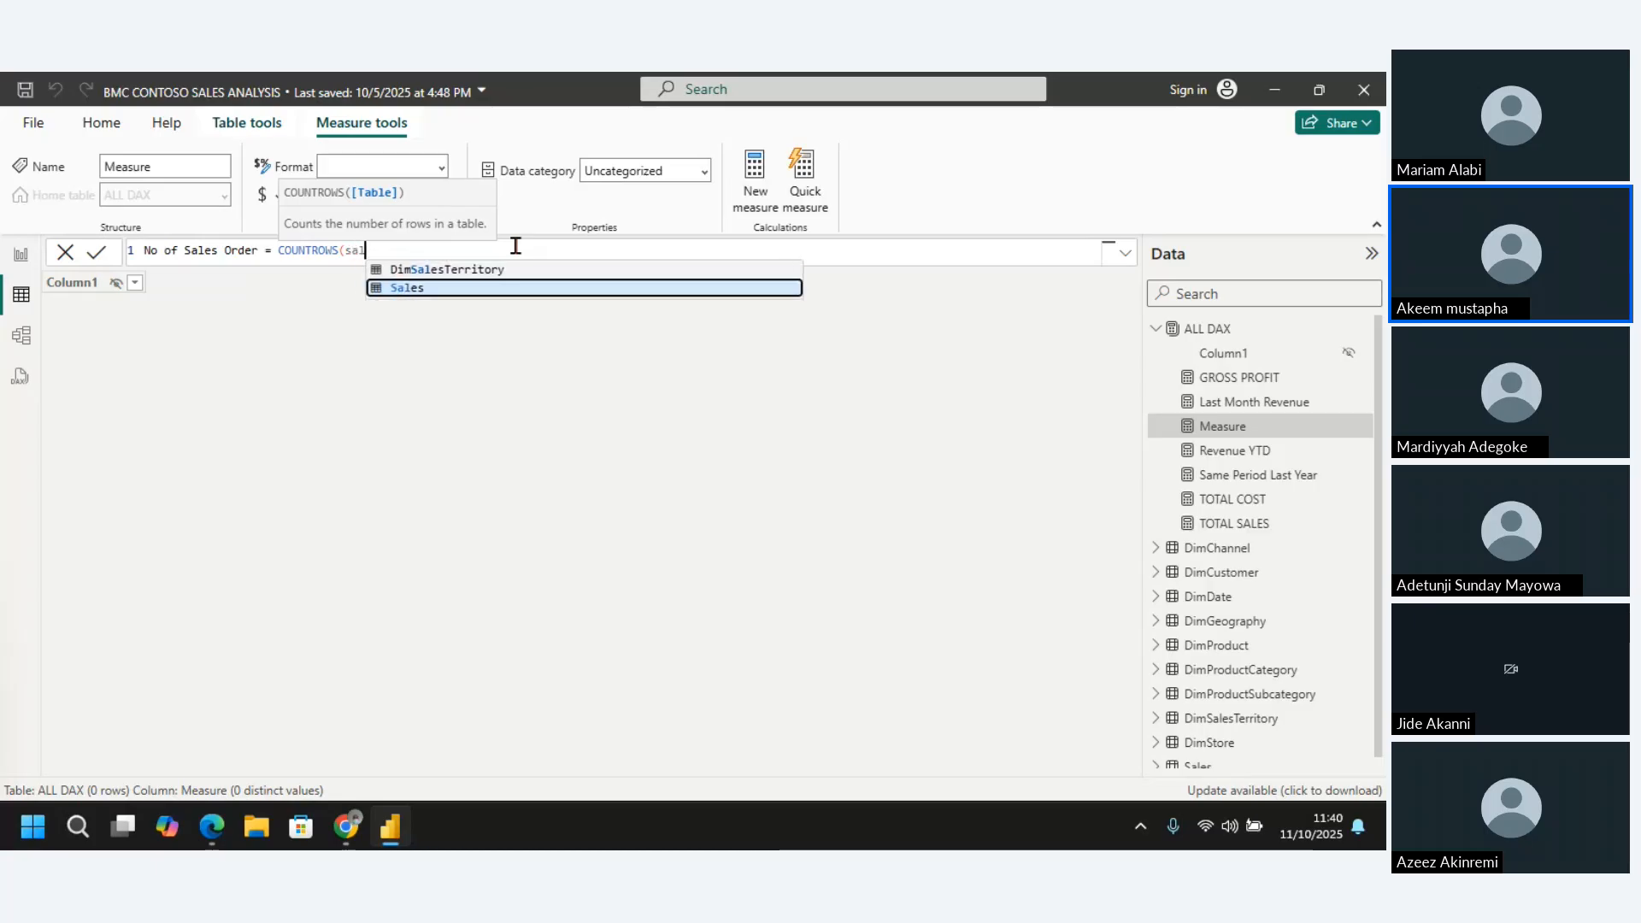
pyautogui.click(443, 287)
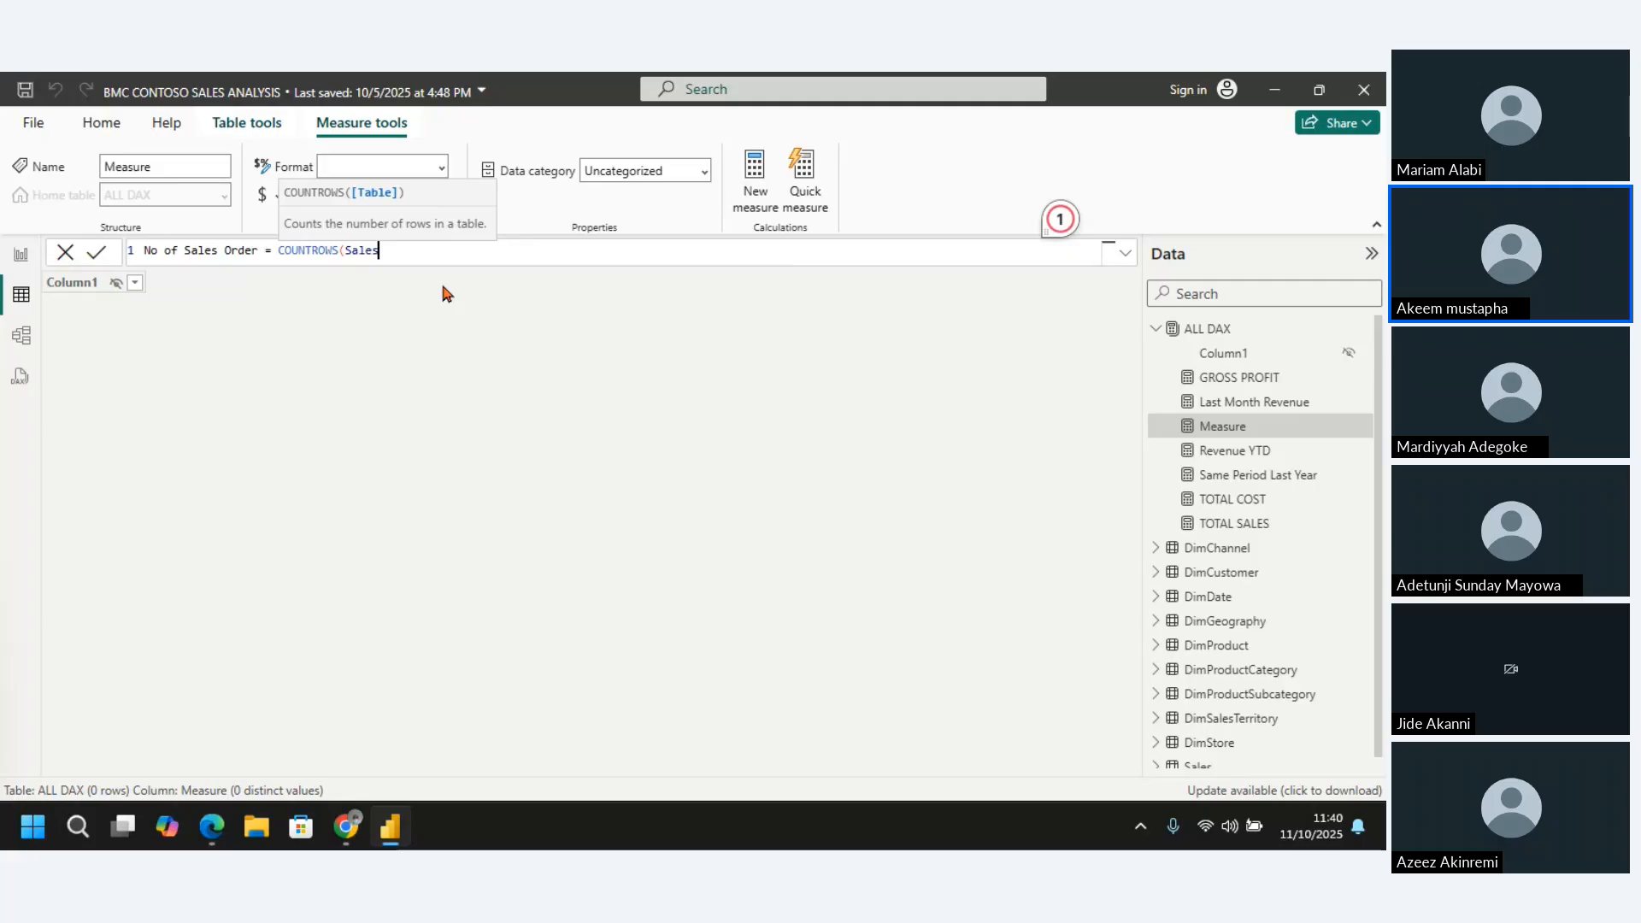
pyautogui.write(')')
pyautogui.press('Return')
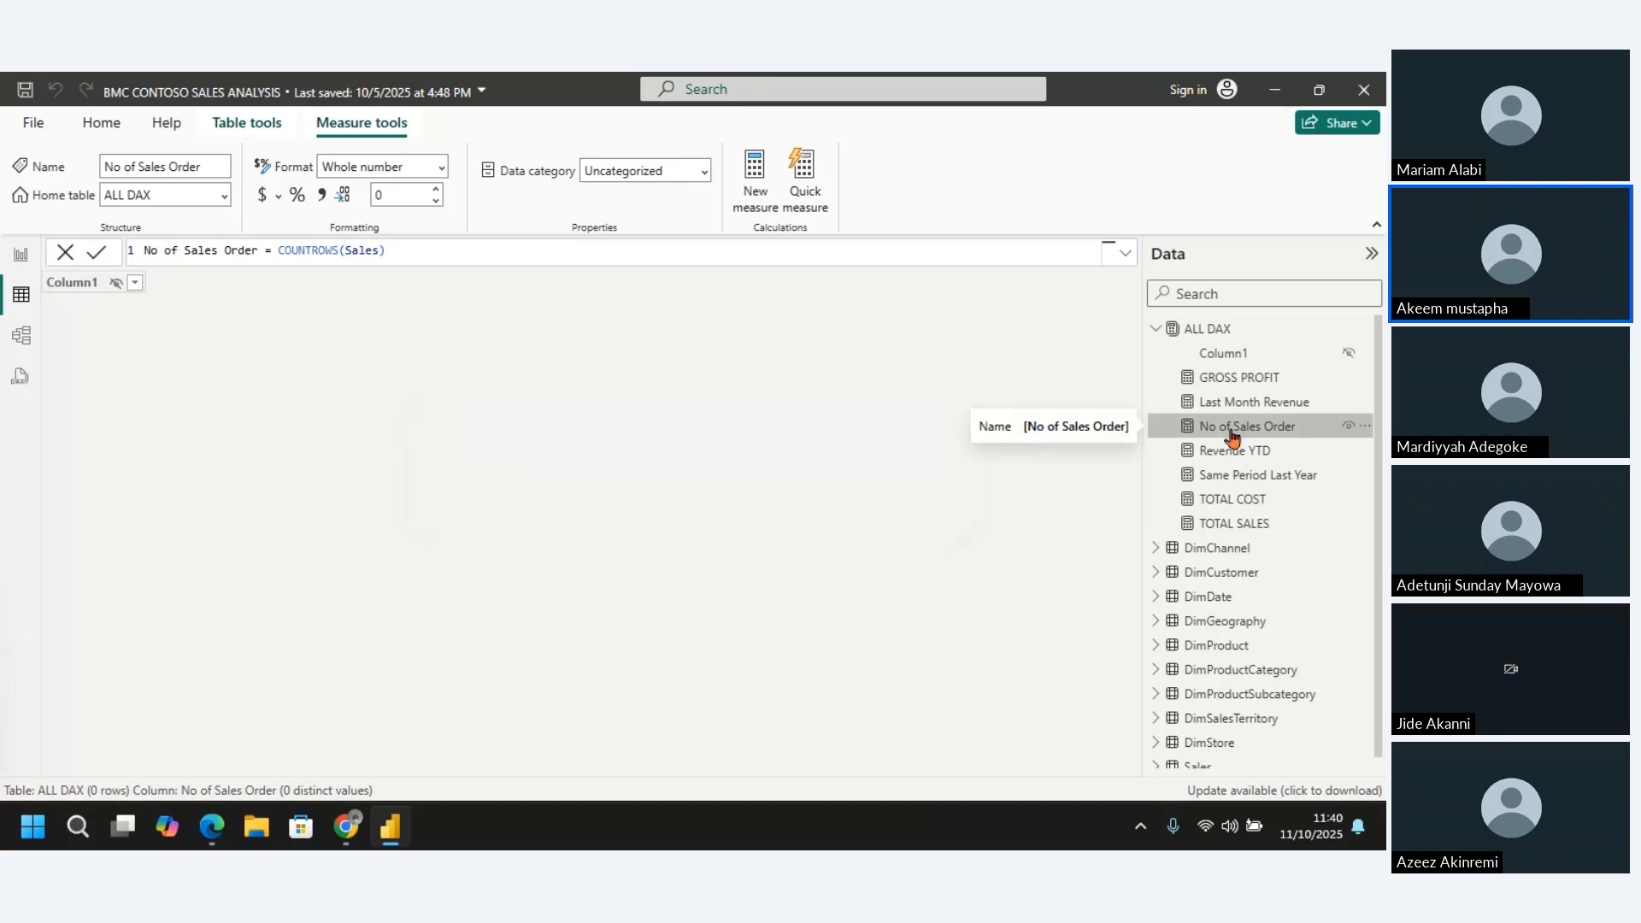
# Add a card showing No of Sales Order to report Page 4, shrink it and fit it into the page's upper-left corner
pyautogui.click(16, 258)
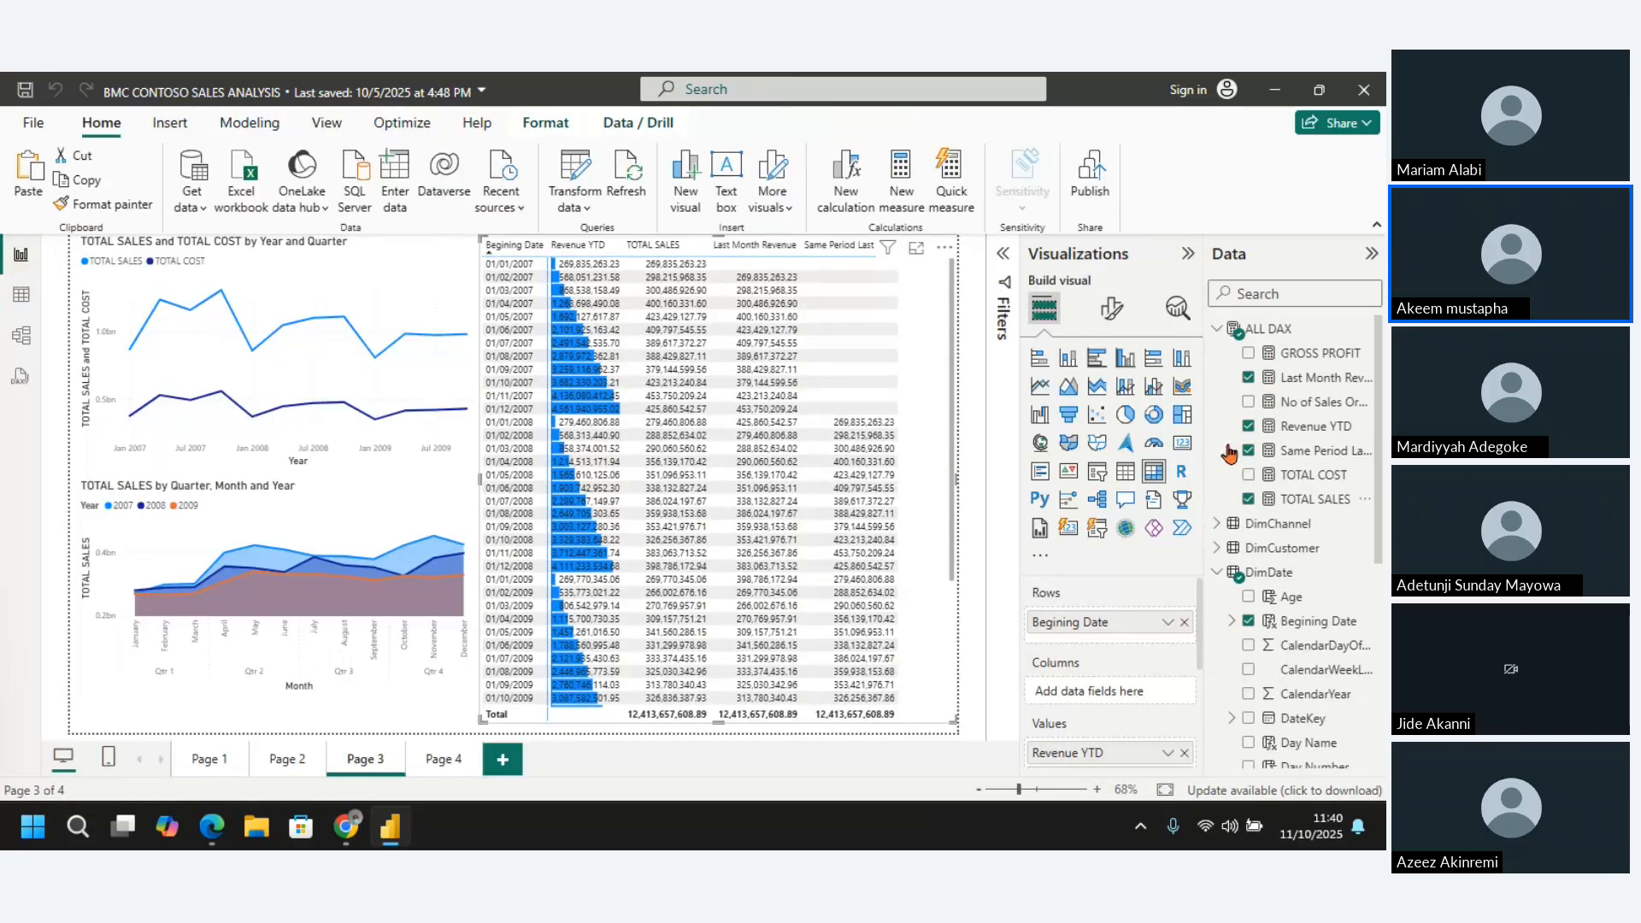
pyautogui.click(444, 763)
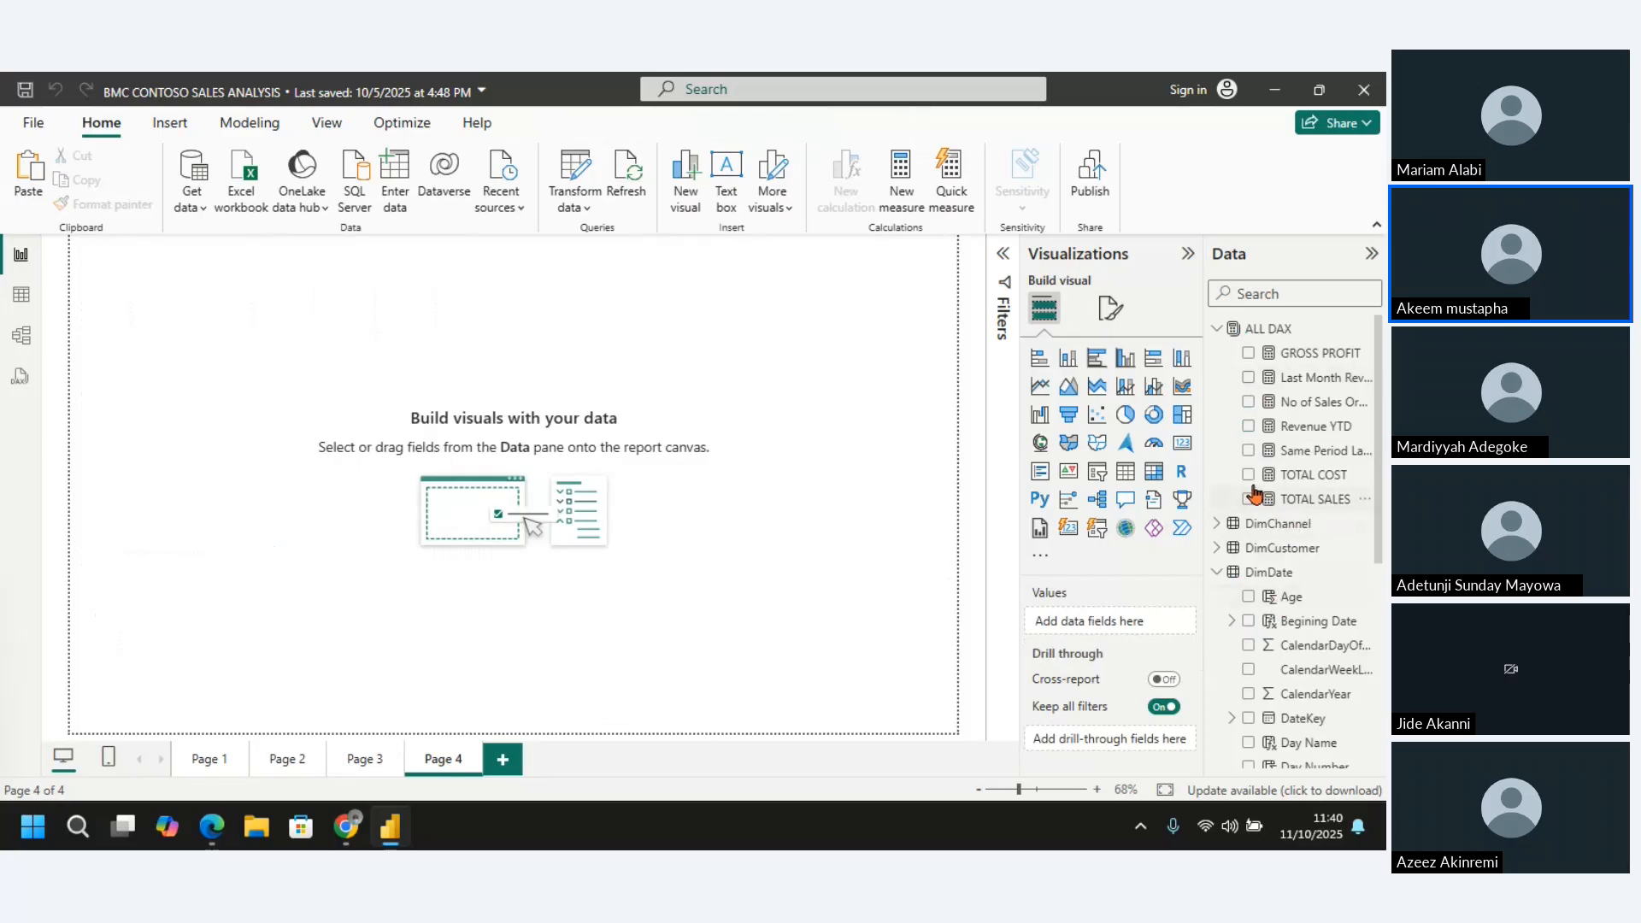
pyautogui.click(1248, 401)
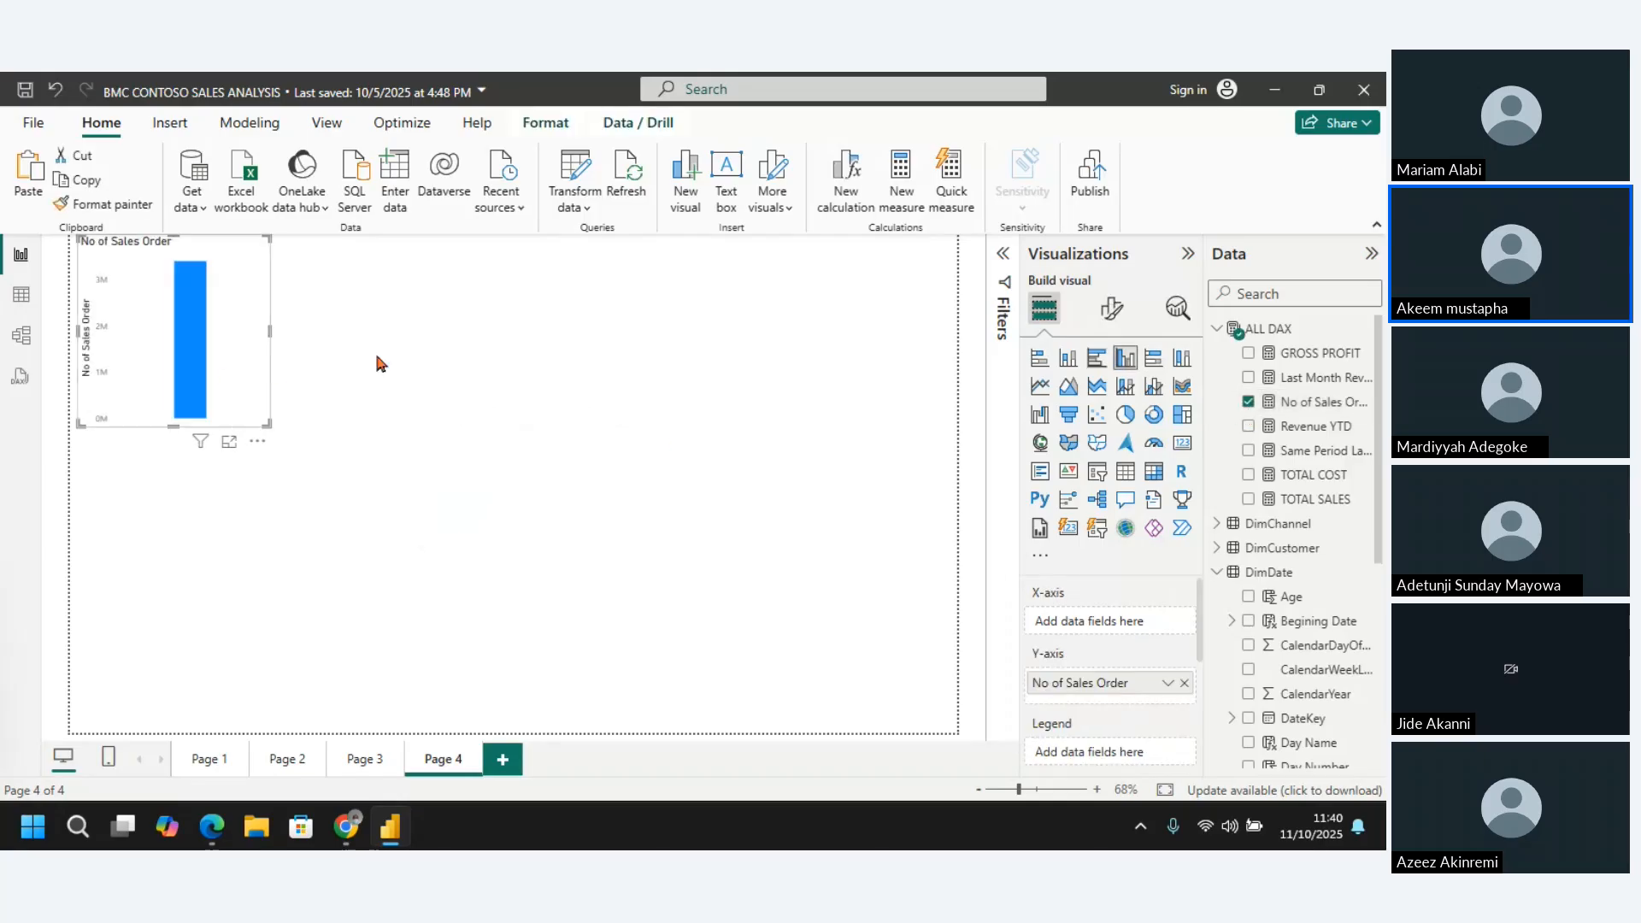
pyautogui.click(1182, 443)
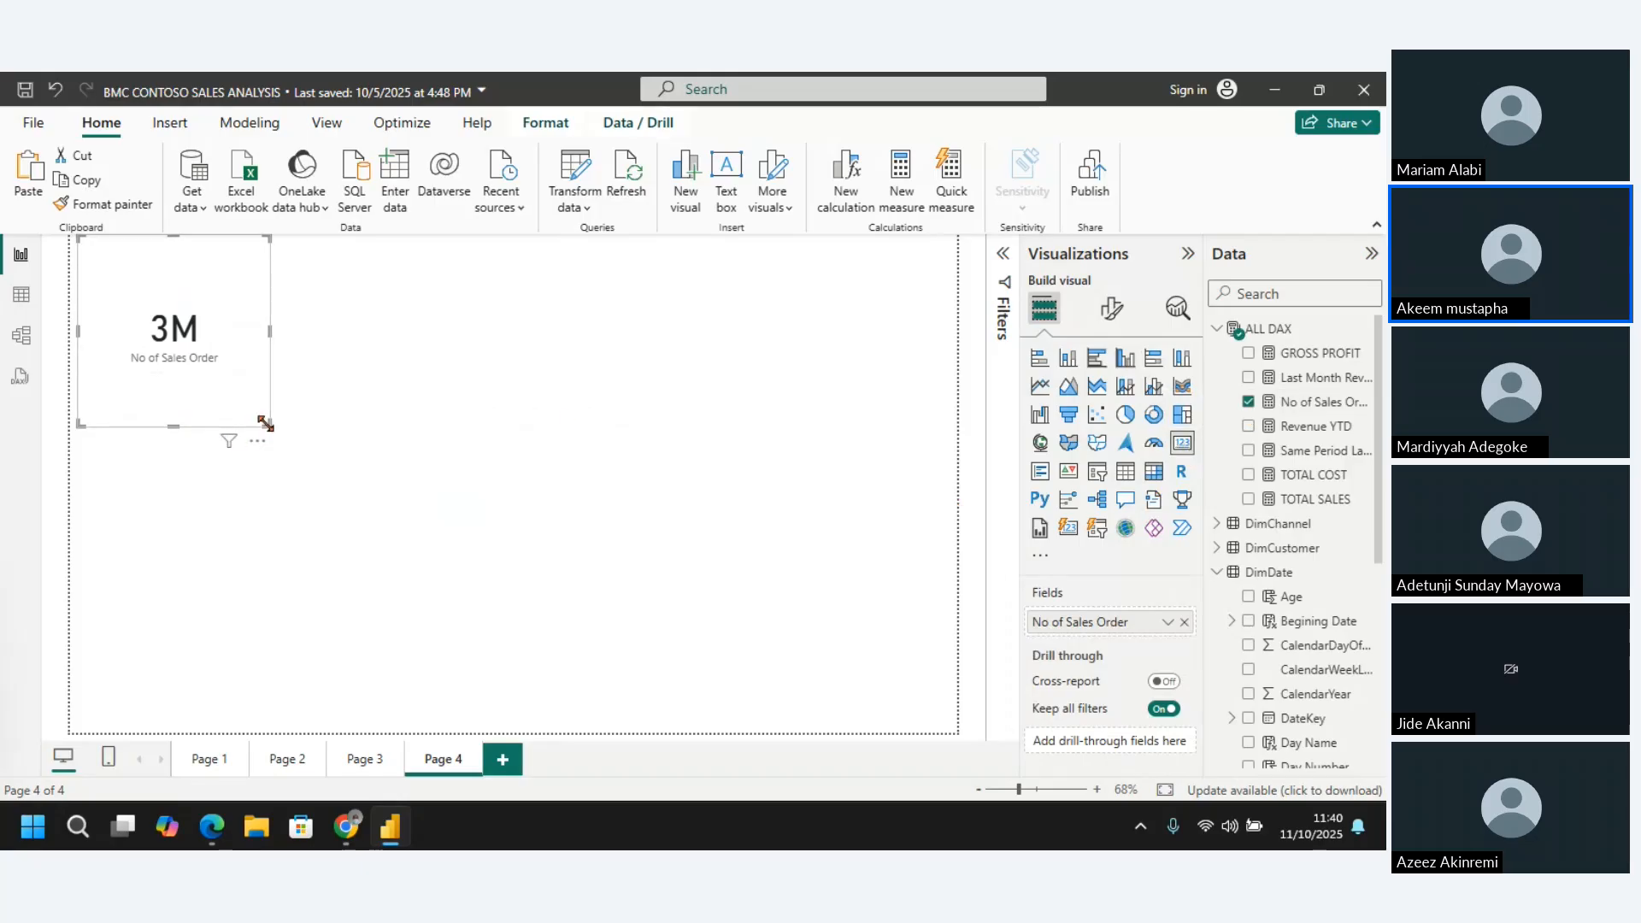
pyautogui.moveTo(266, 424); pyautogui.dragTo(233, 320)
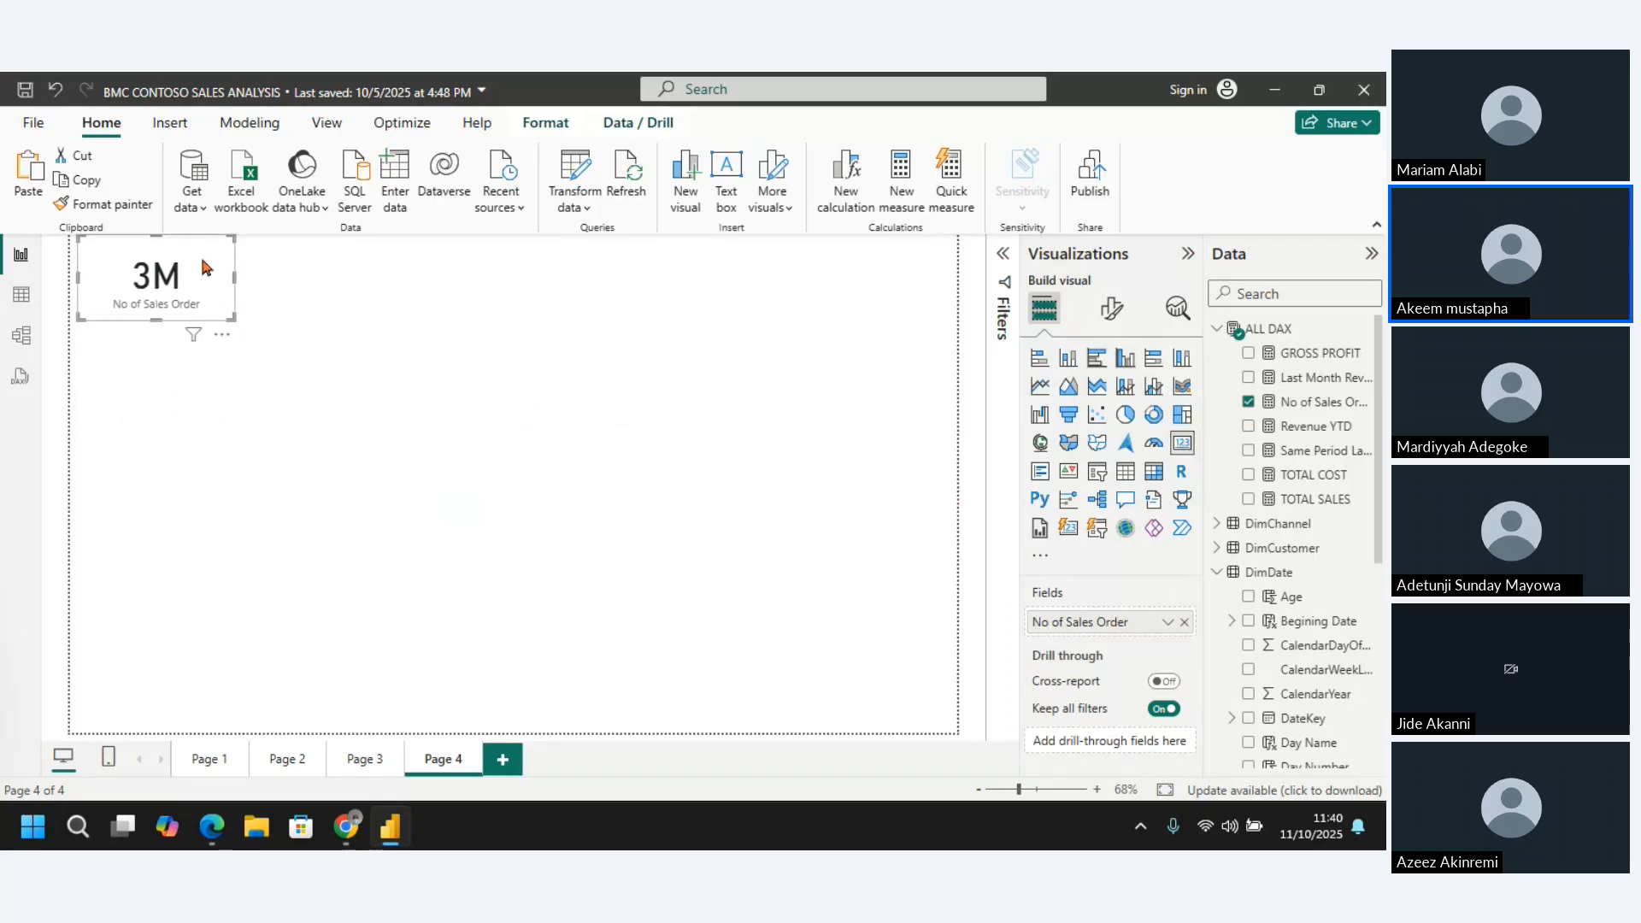
pyautogui.moveTo(202, 261)
pyautogui.mouseDown()
pyautogui.moveTo(203, 341)
pyautogui.moveTo(197, 257)
pyautogui.mouseUp()
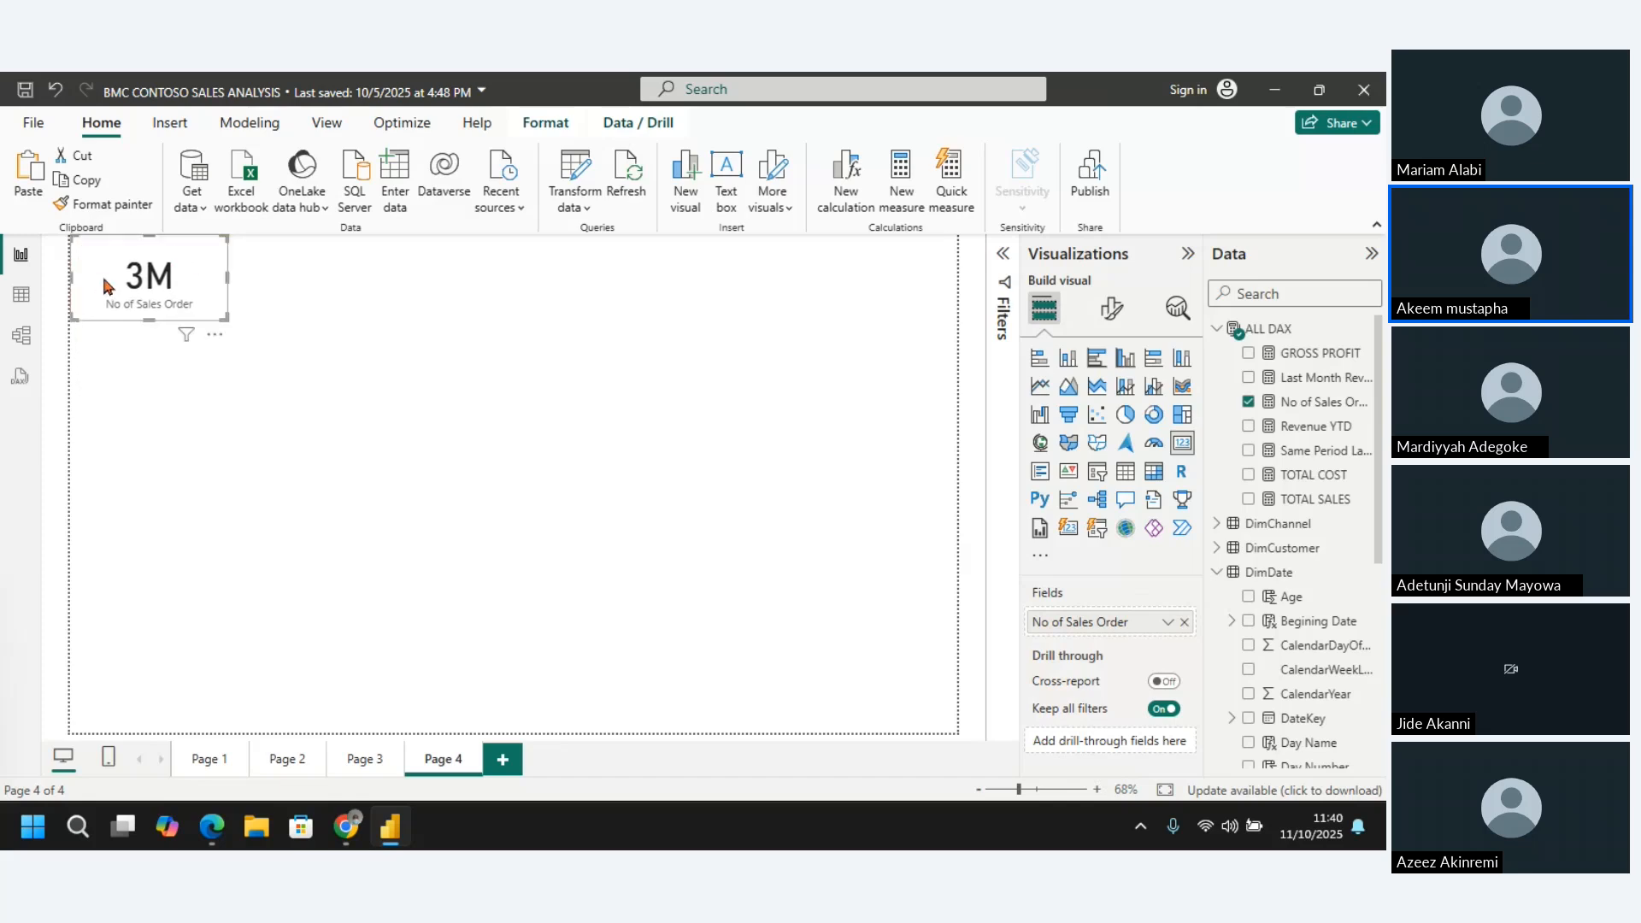
# Apply the thousands separator to the No of Sales Order measure and widen its card on Page 4
pyautogui.click(14, 299)
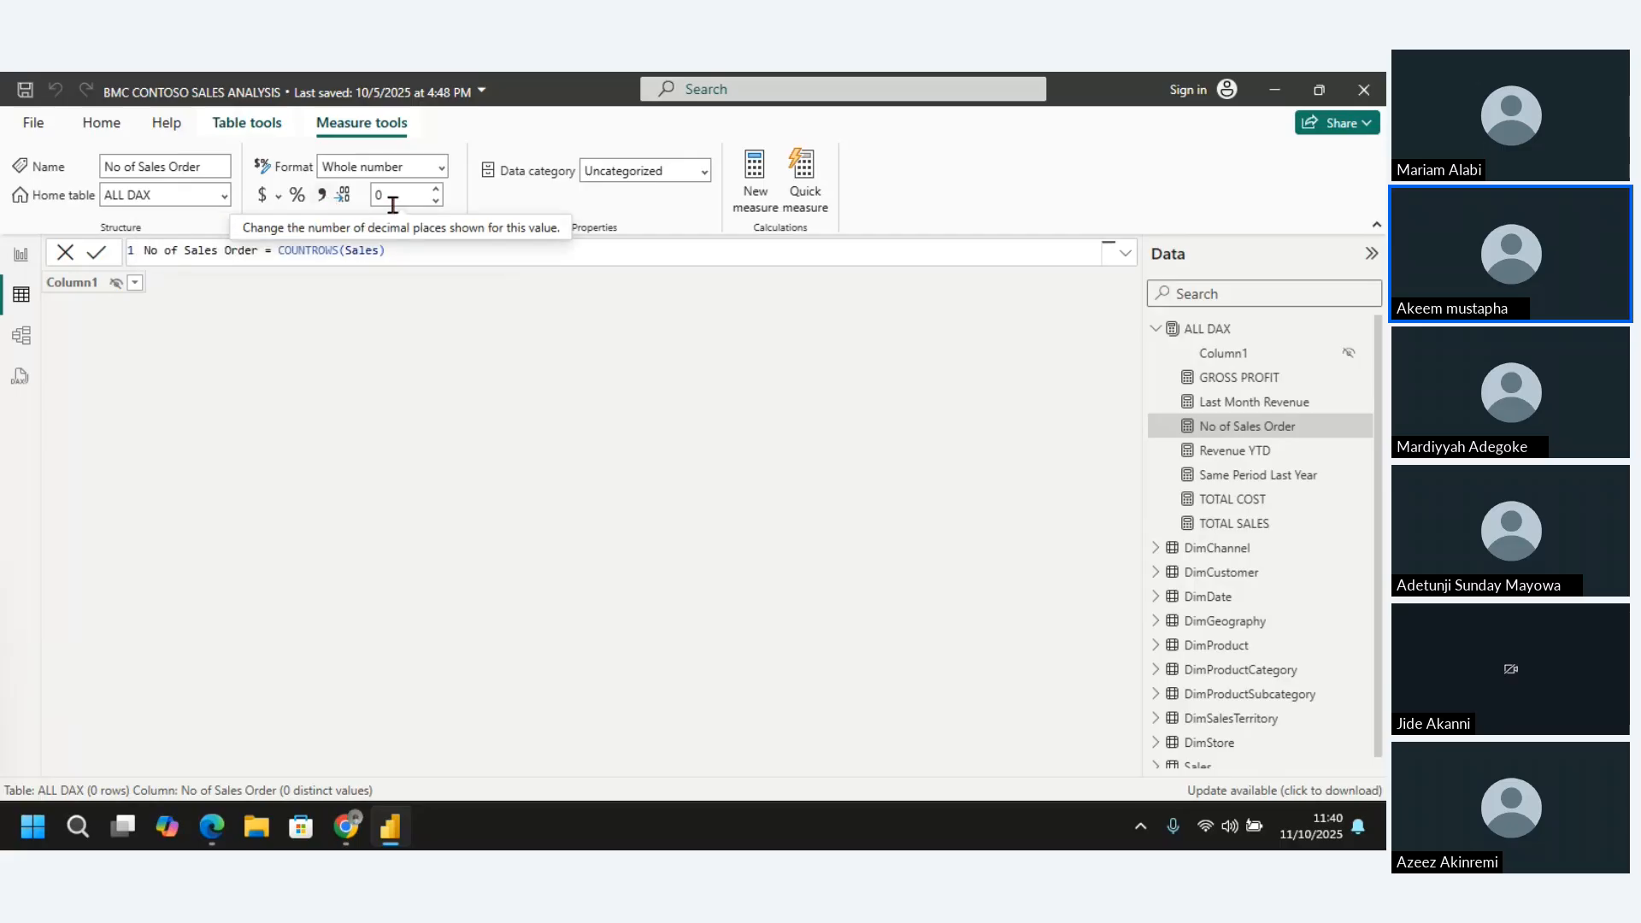
pyautogui.click(322, 196)
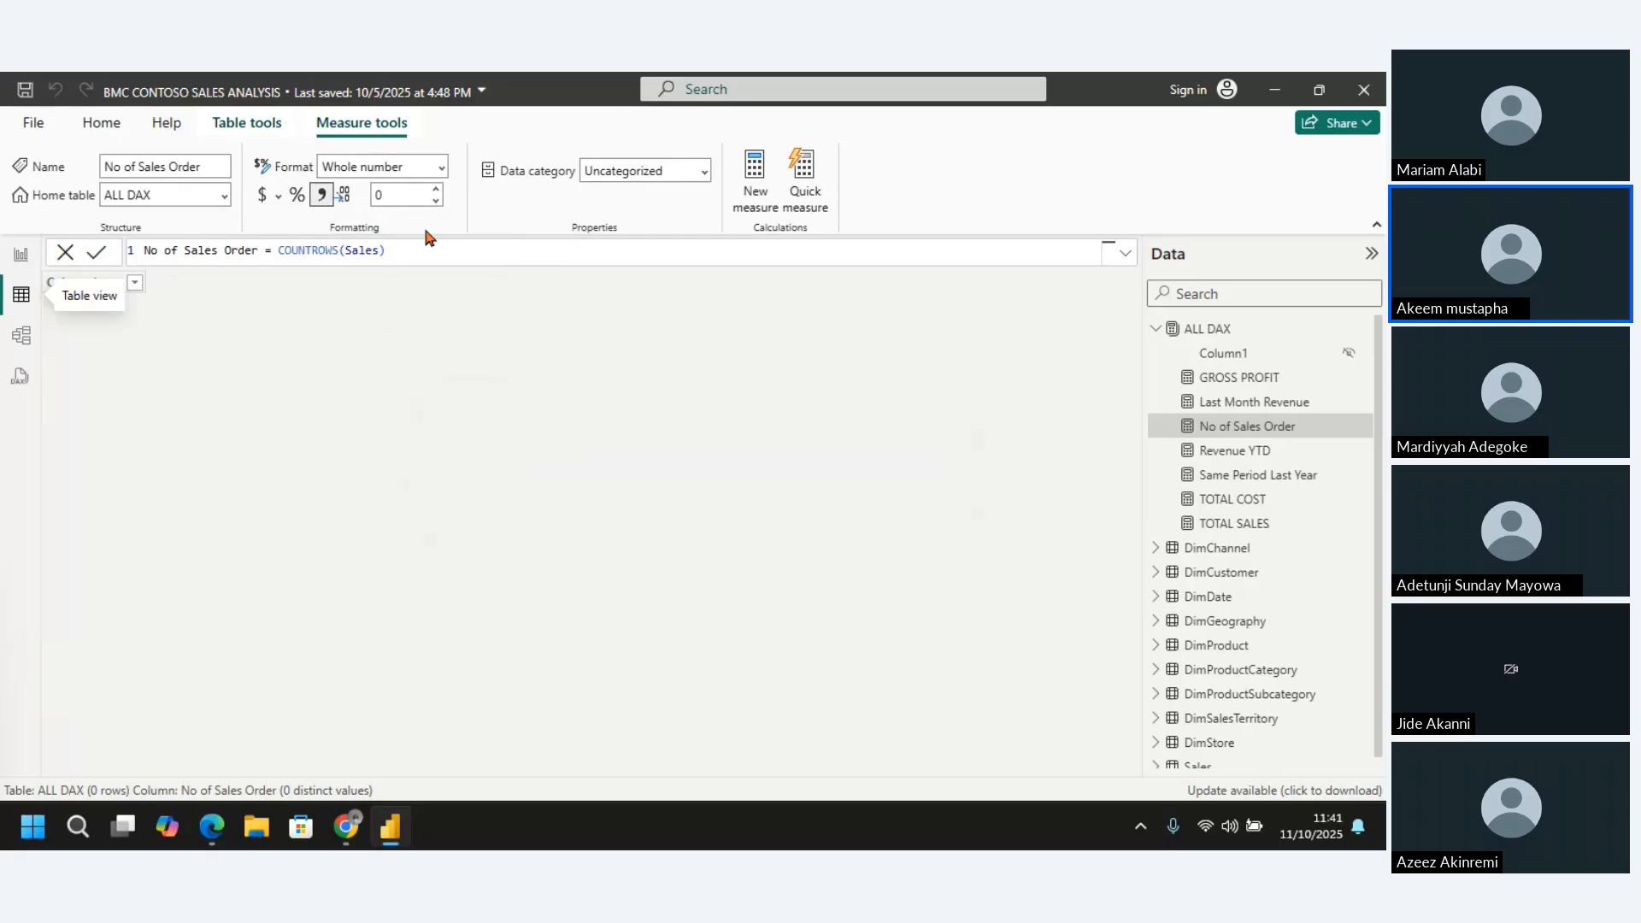
pyautogui.click(27, 267)
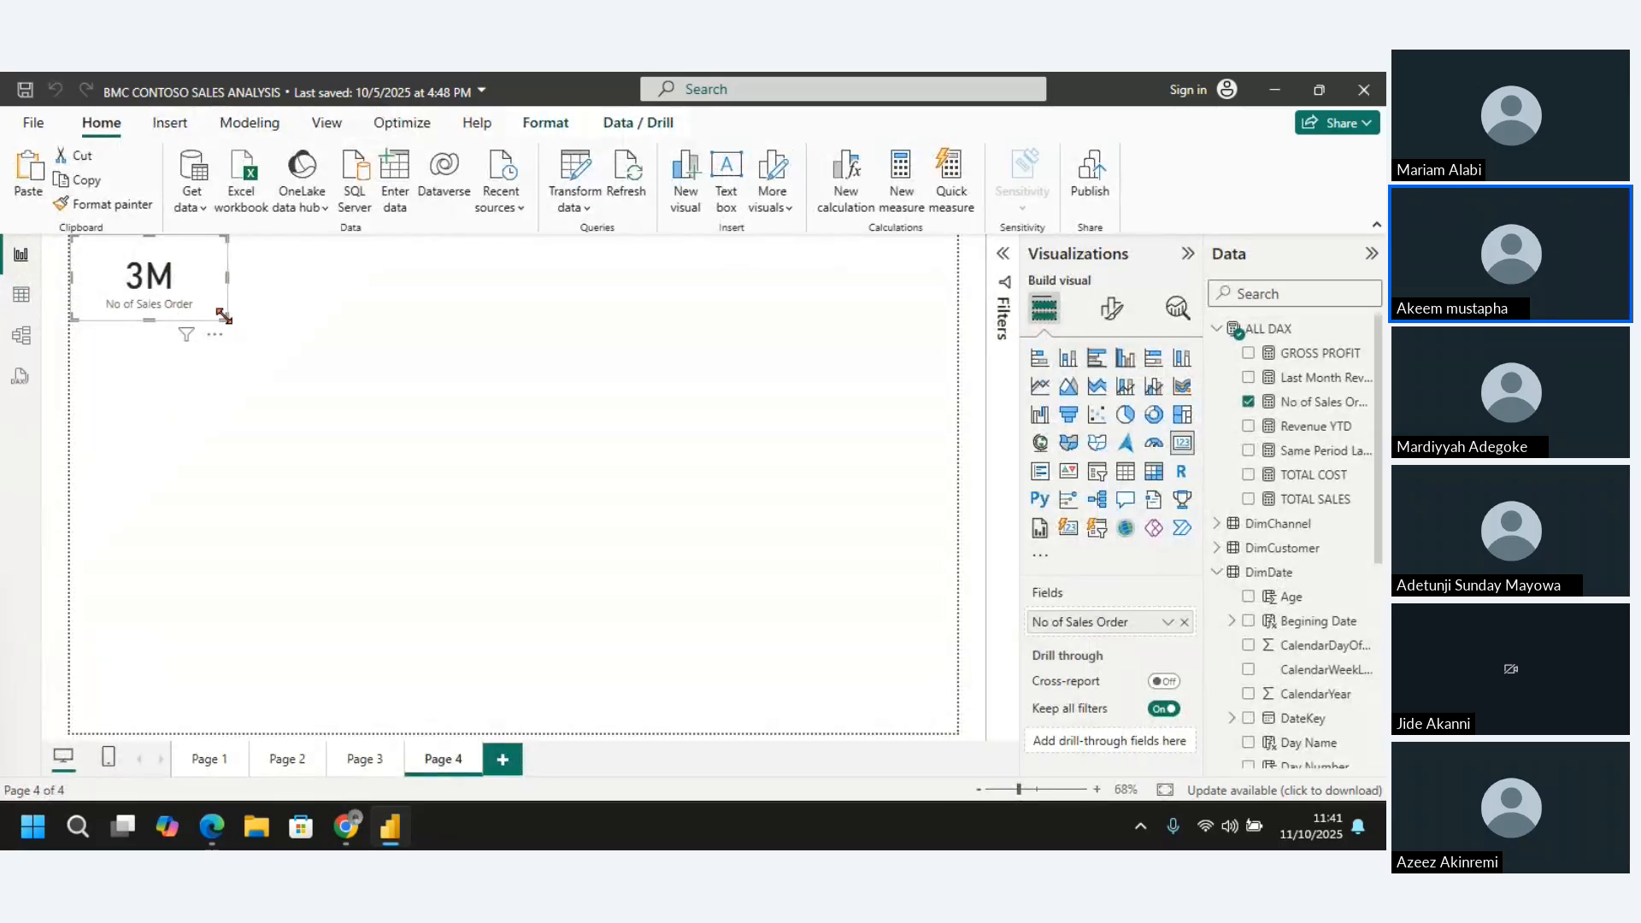
pyautogui.moveTo(224, 316); pyautogui.dragTo(349, 323)
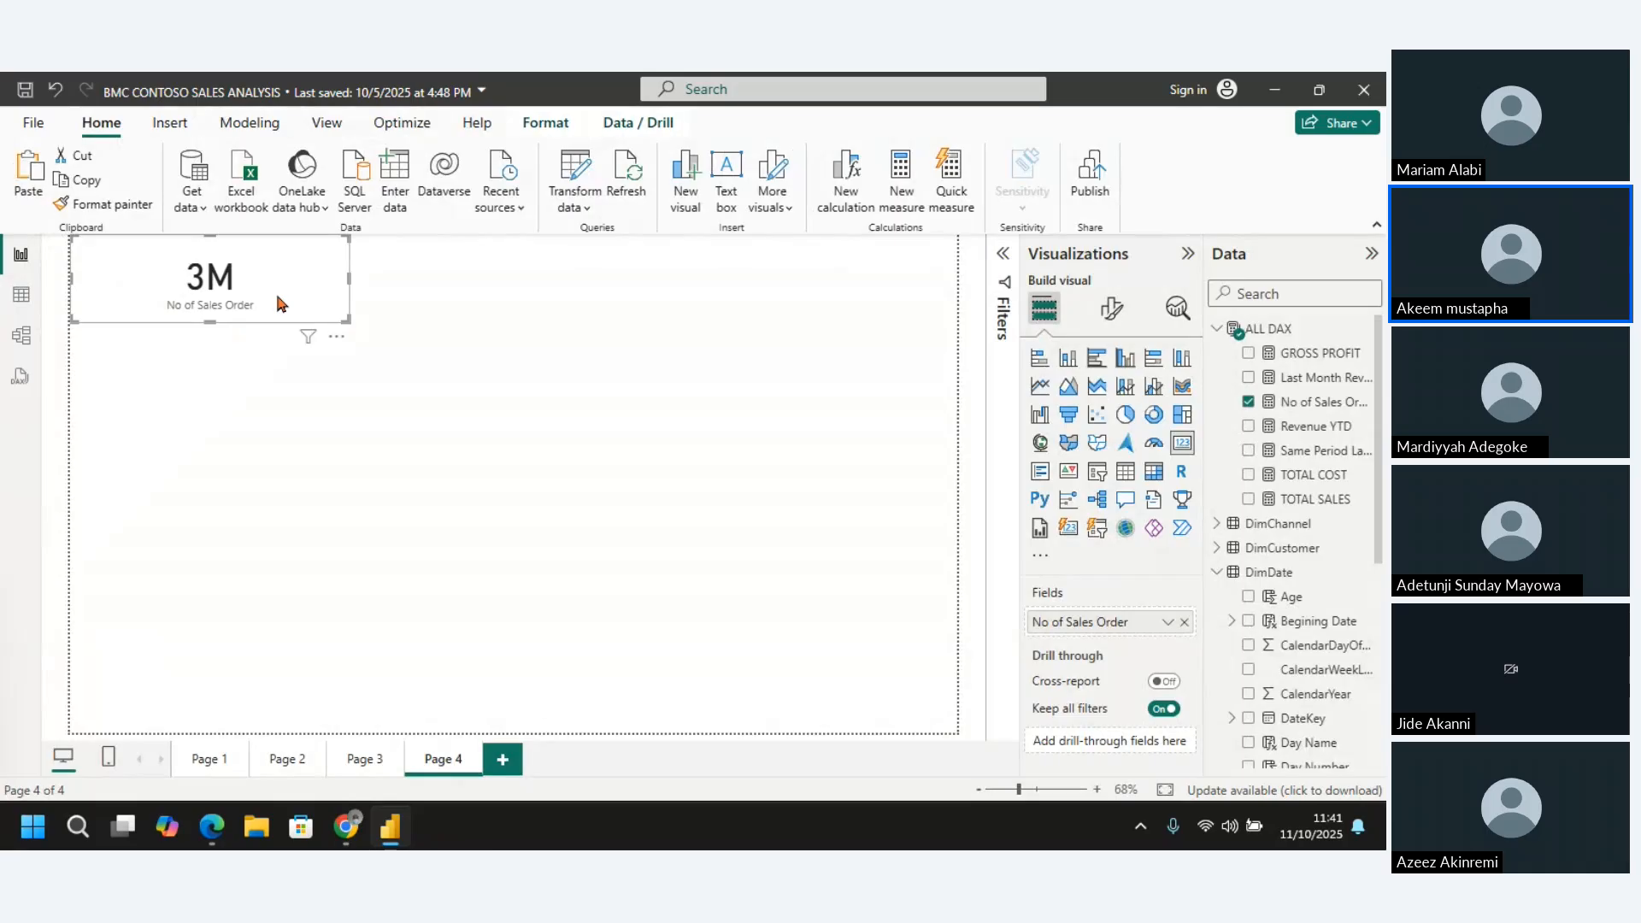
# Set the No of Sales Order measure's format to Decimal number and narrow its card on Page 4
pyautogui.click(550, 126)
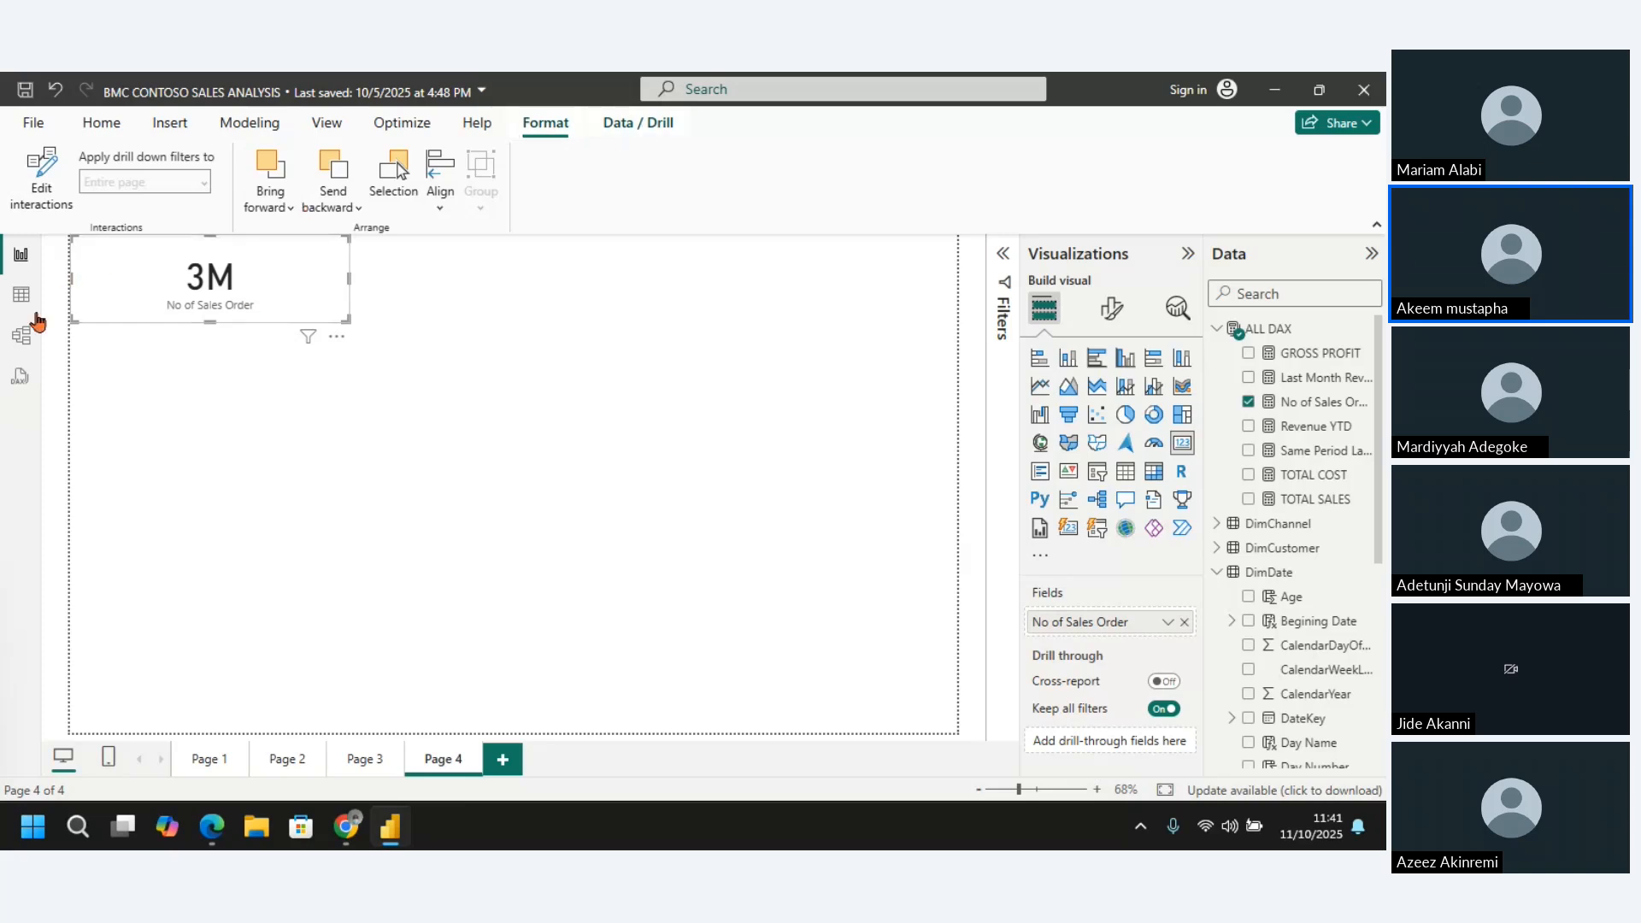
pyautogui.click(25, 312)
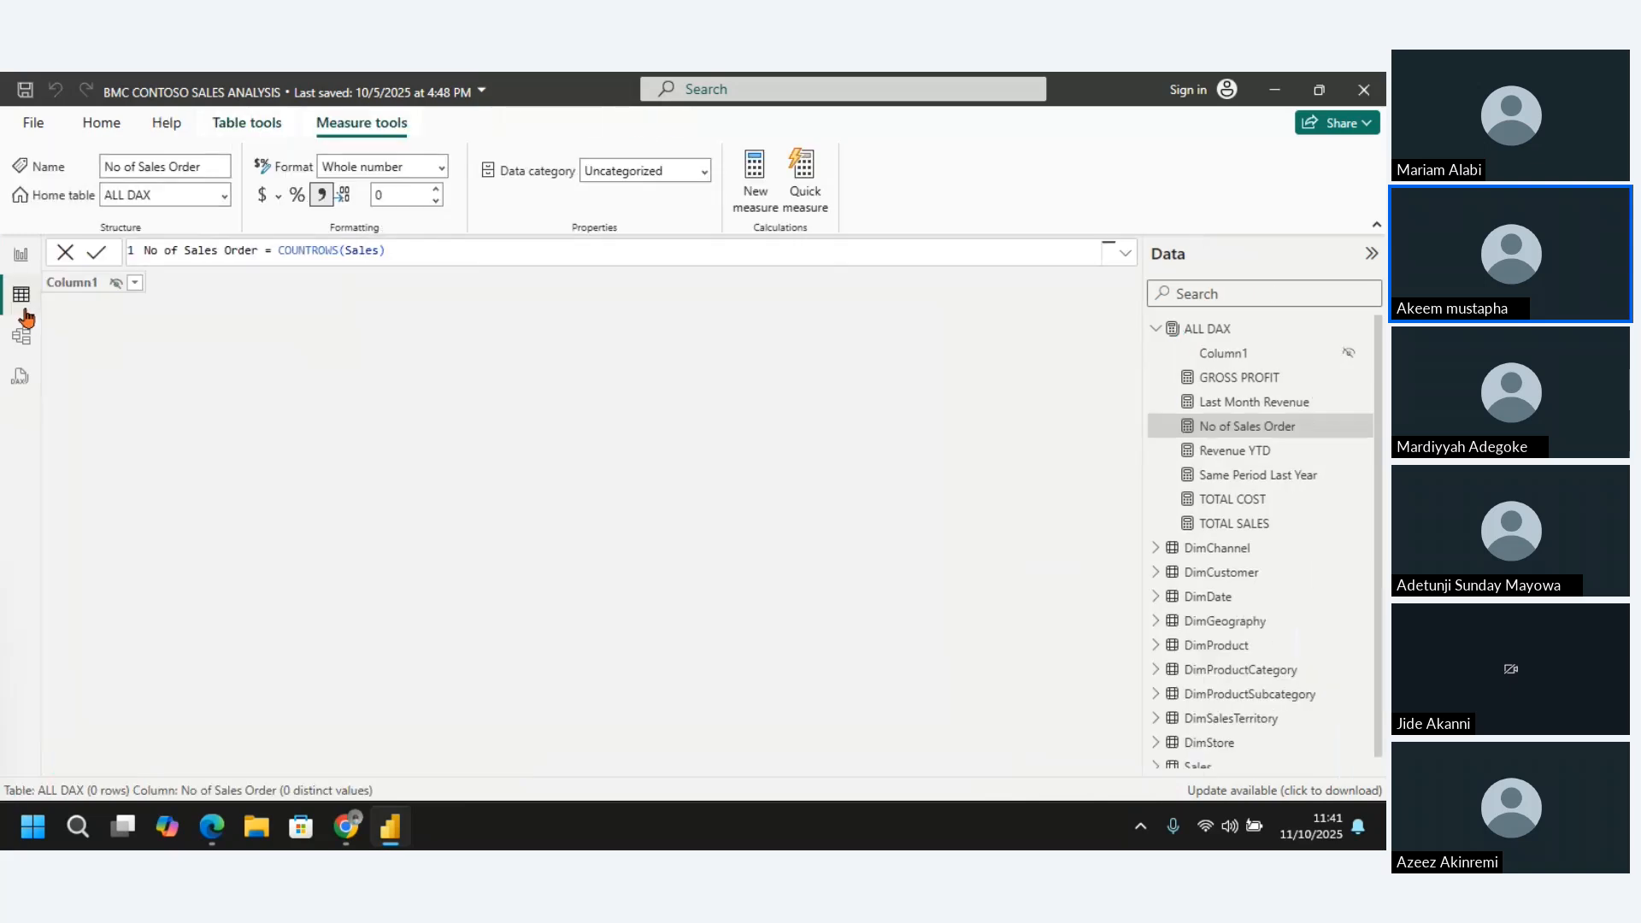
pyautogui.click(442, 170)
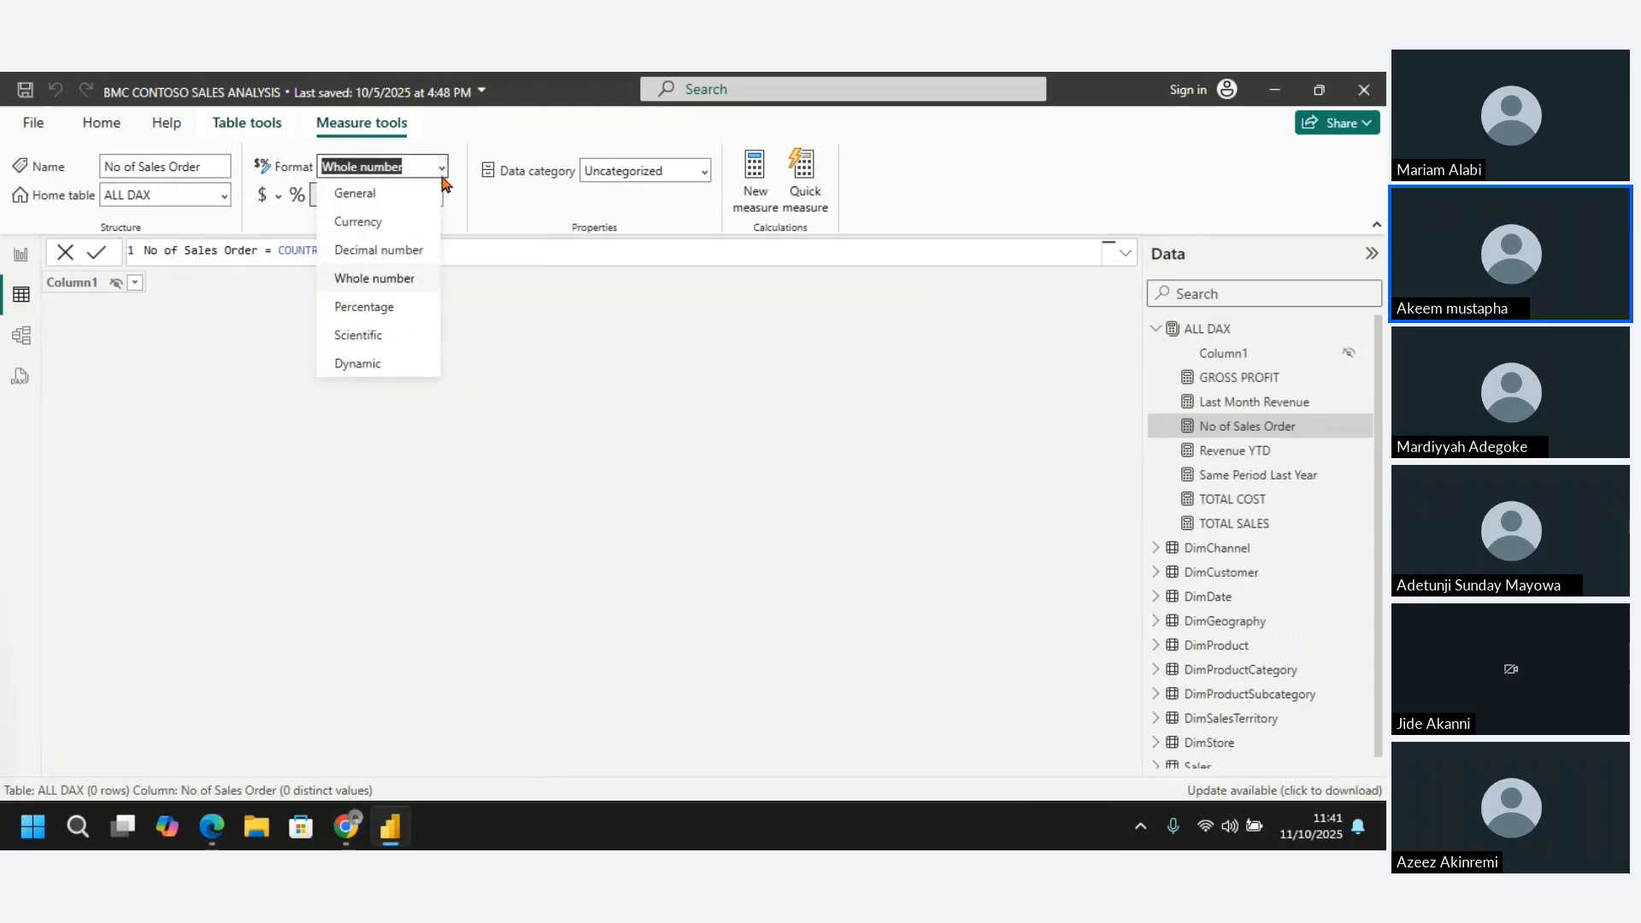
pyautogui.click(405, 248)
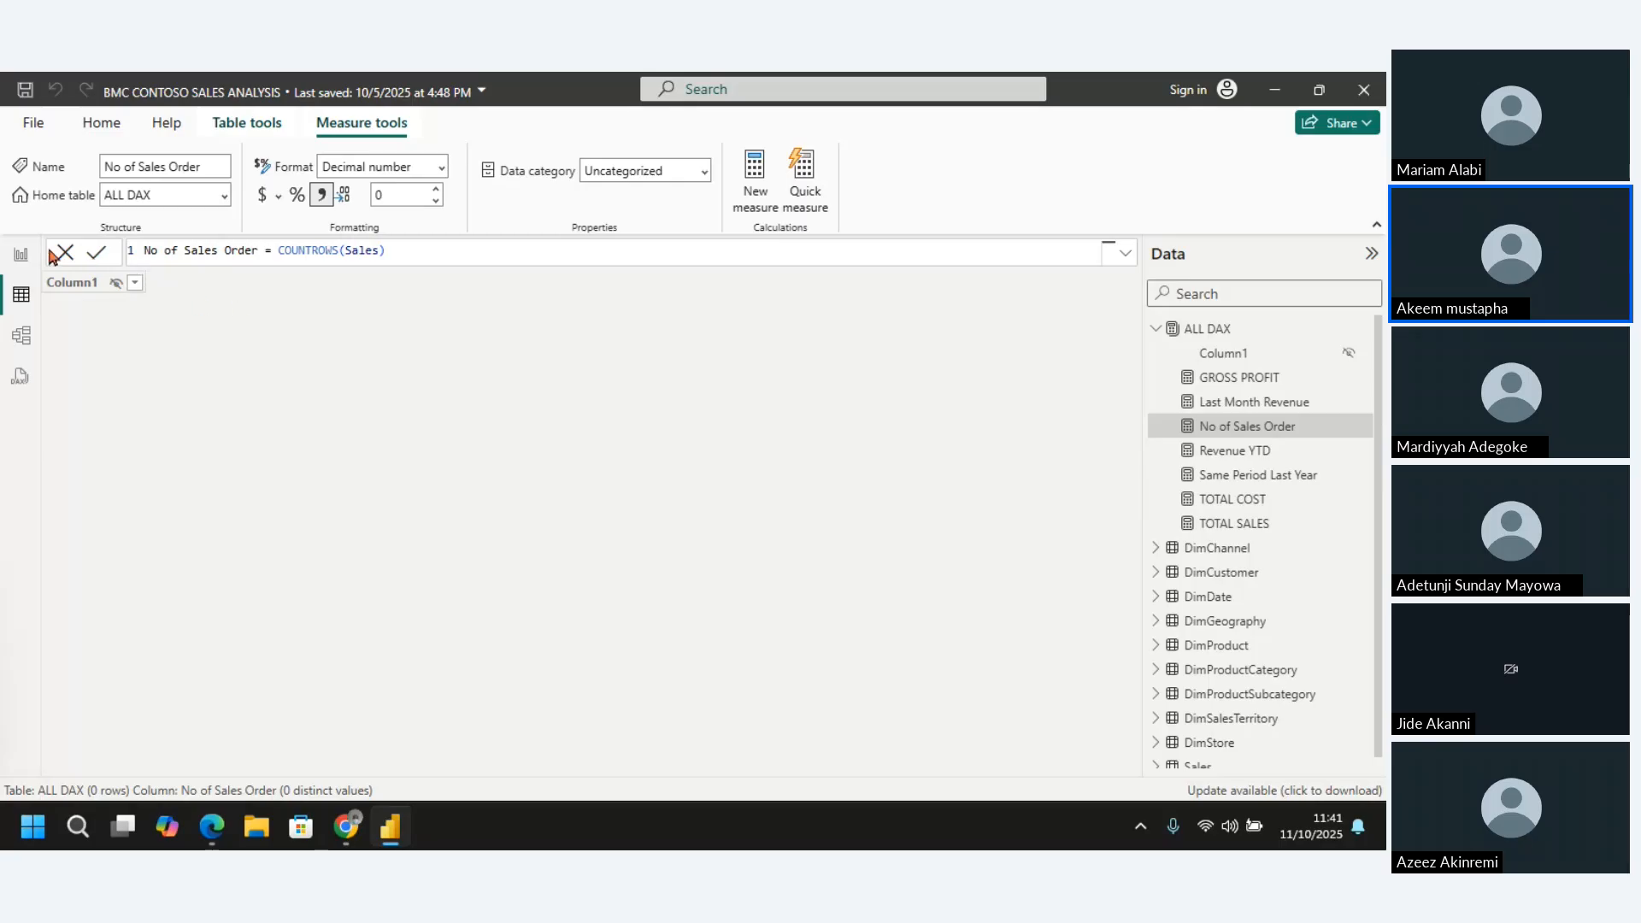
pyautogui.click(21, 253)
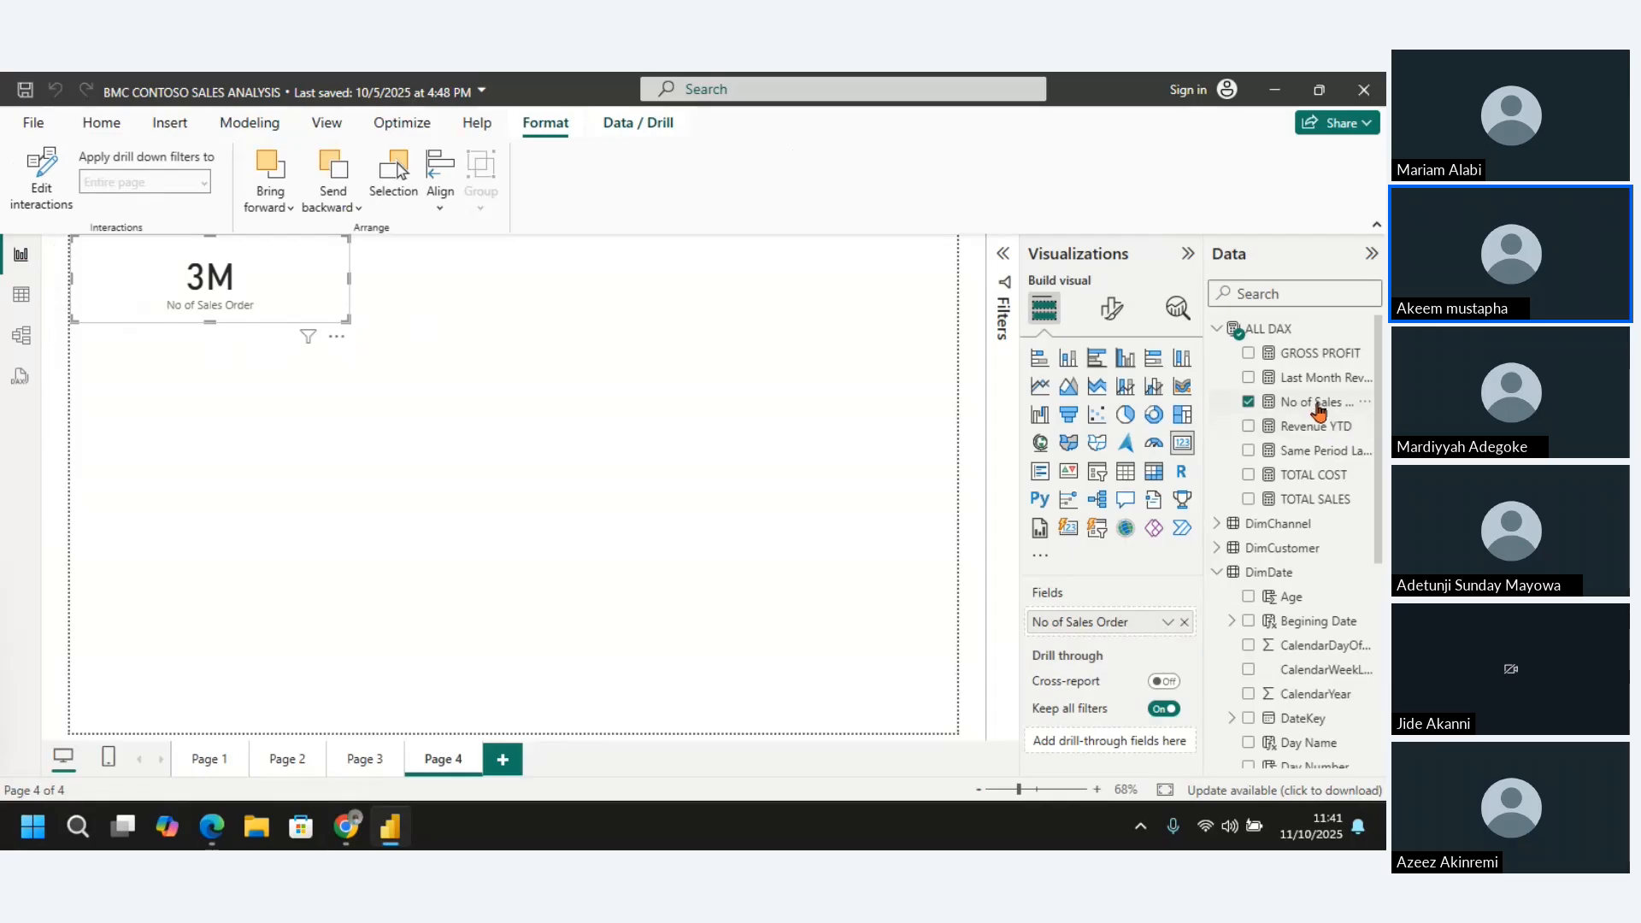
pyautogui.click(1318, 404)
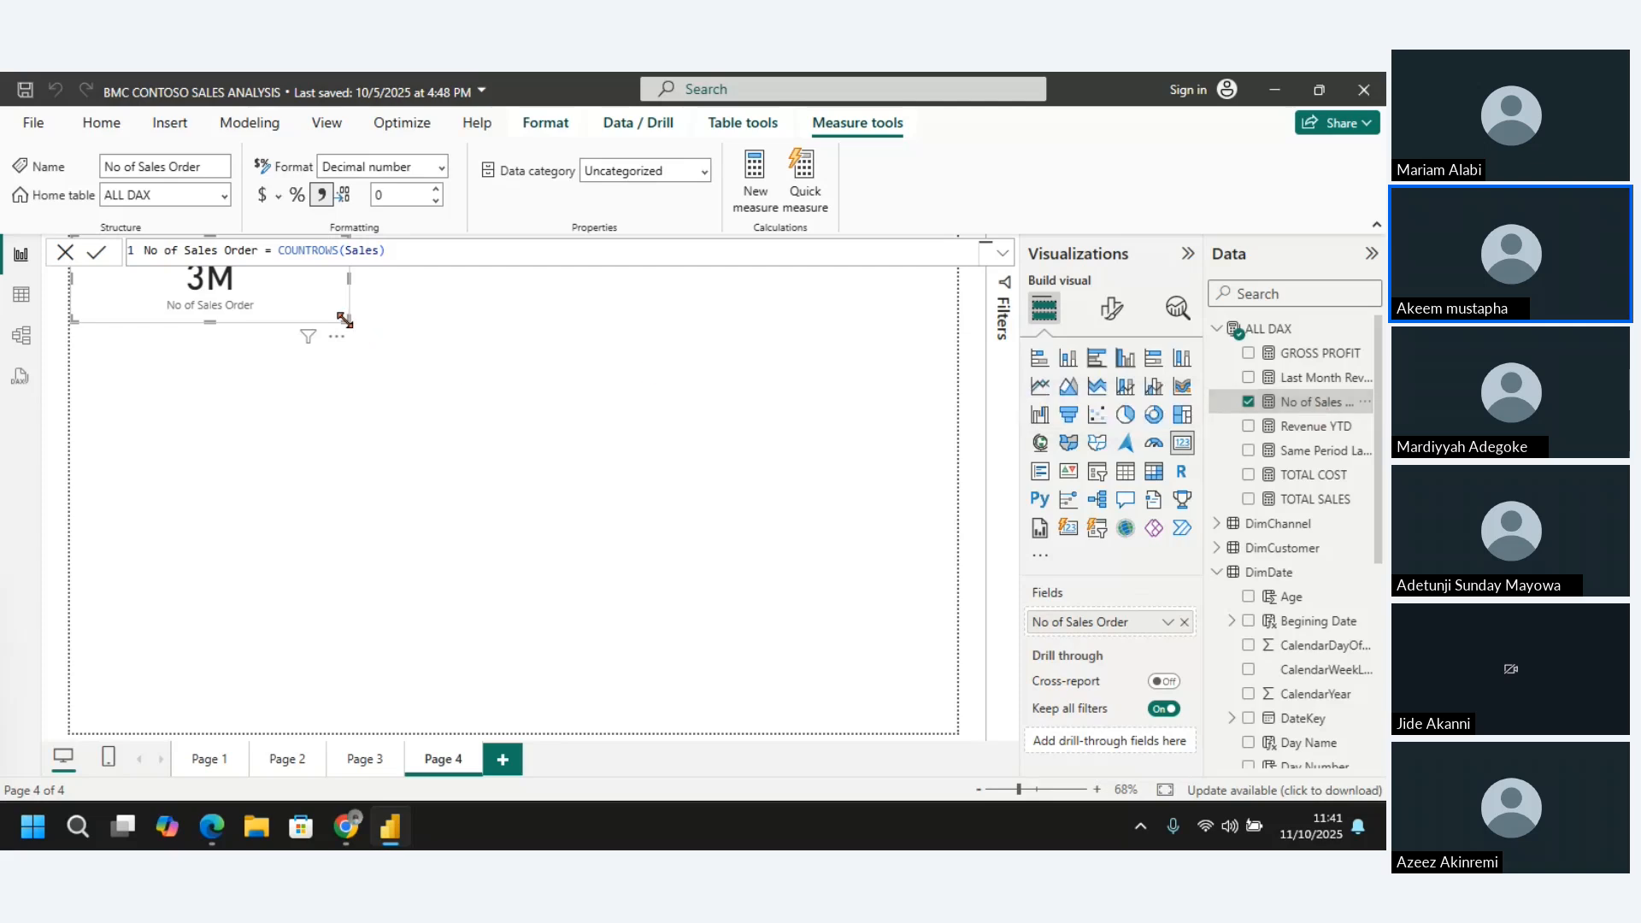
pyautogui.moveTo(345, 320); pyautogui.dragTo(267, 326)
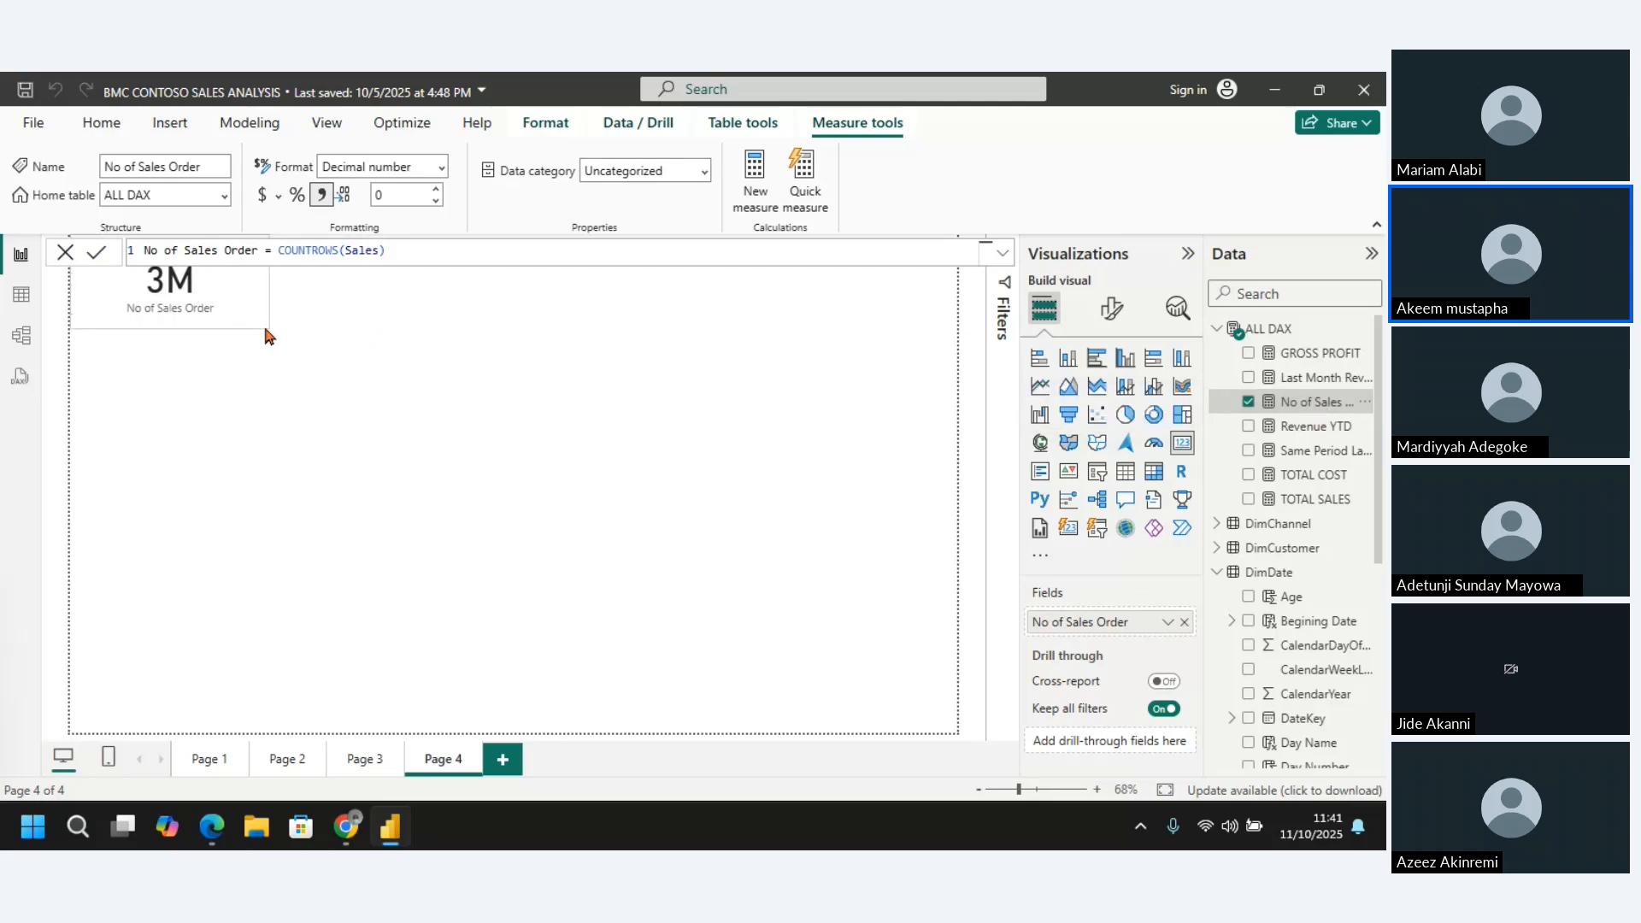
# Set the display units of the No of Sales Order card's callout value to None
pyautogui.click(1113, 309)
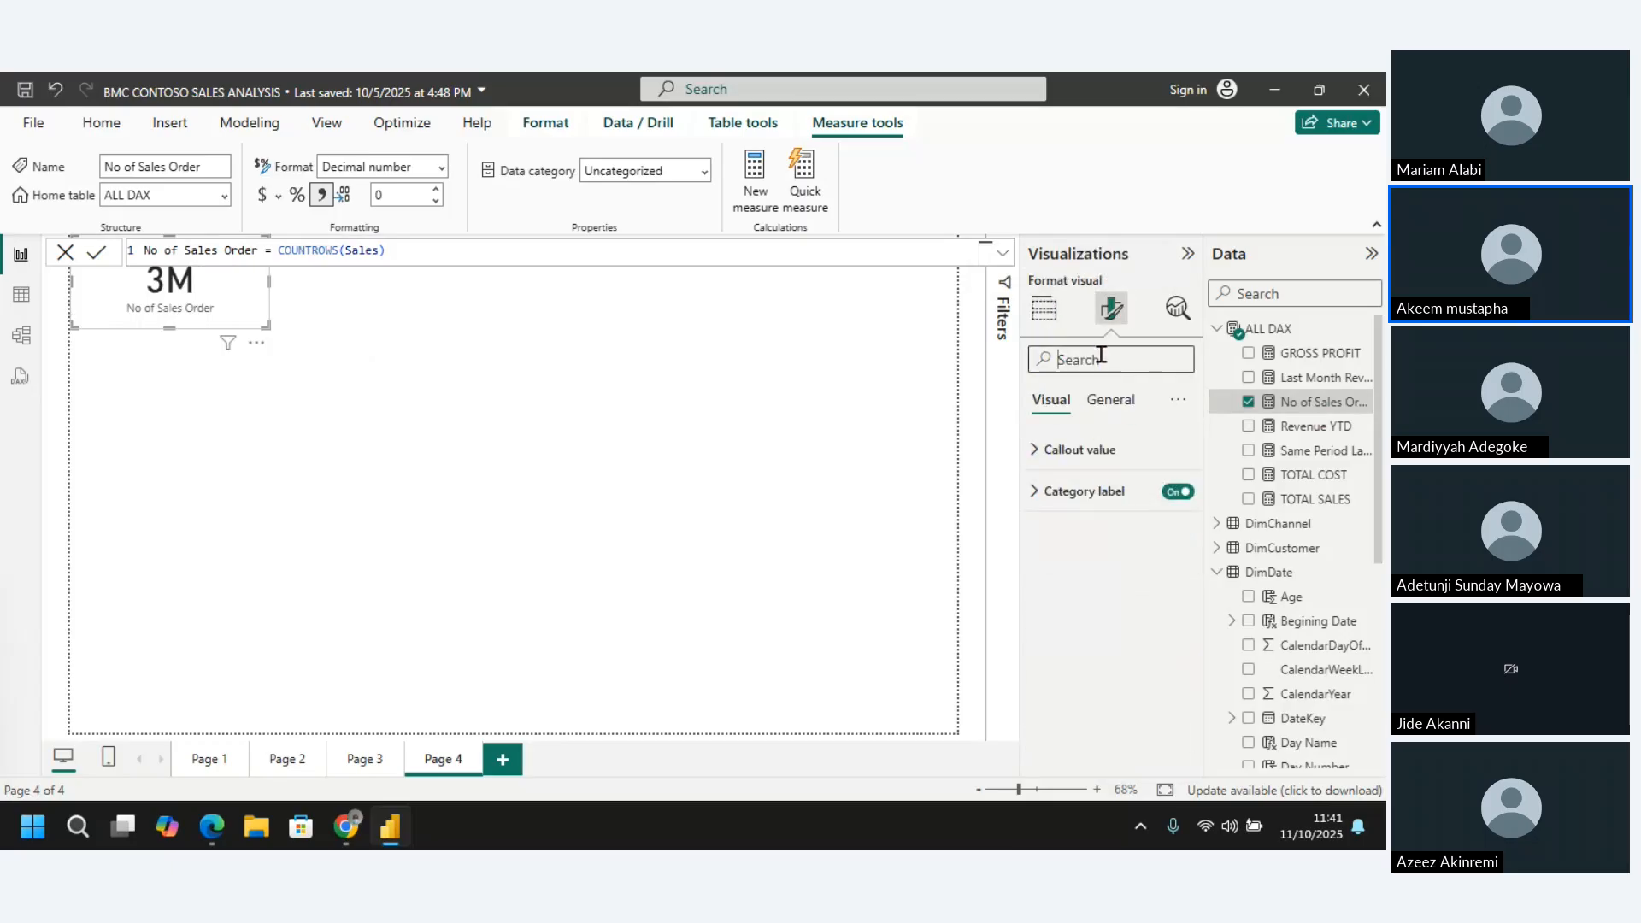
pyautogui.write('fo')
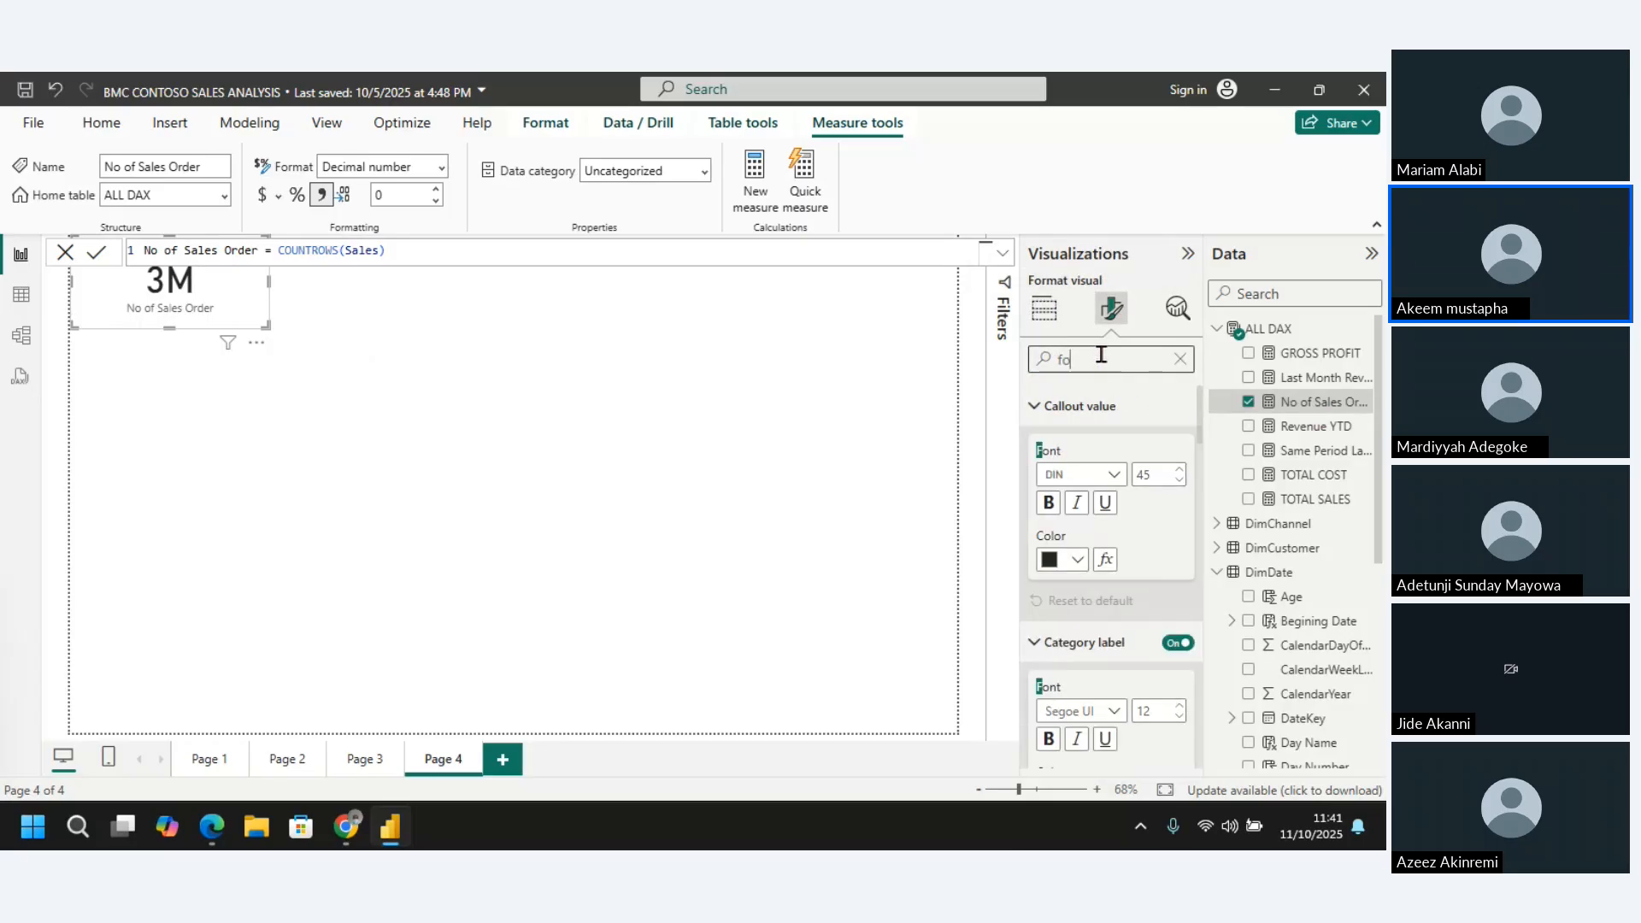
pyautogui.press('BackSpace')
pyautogui.press('BackSpace')
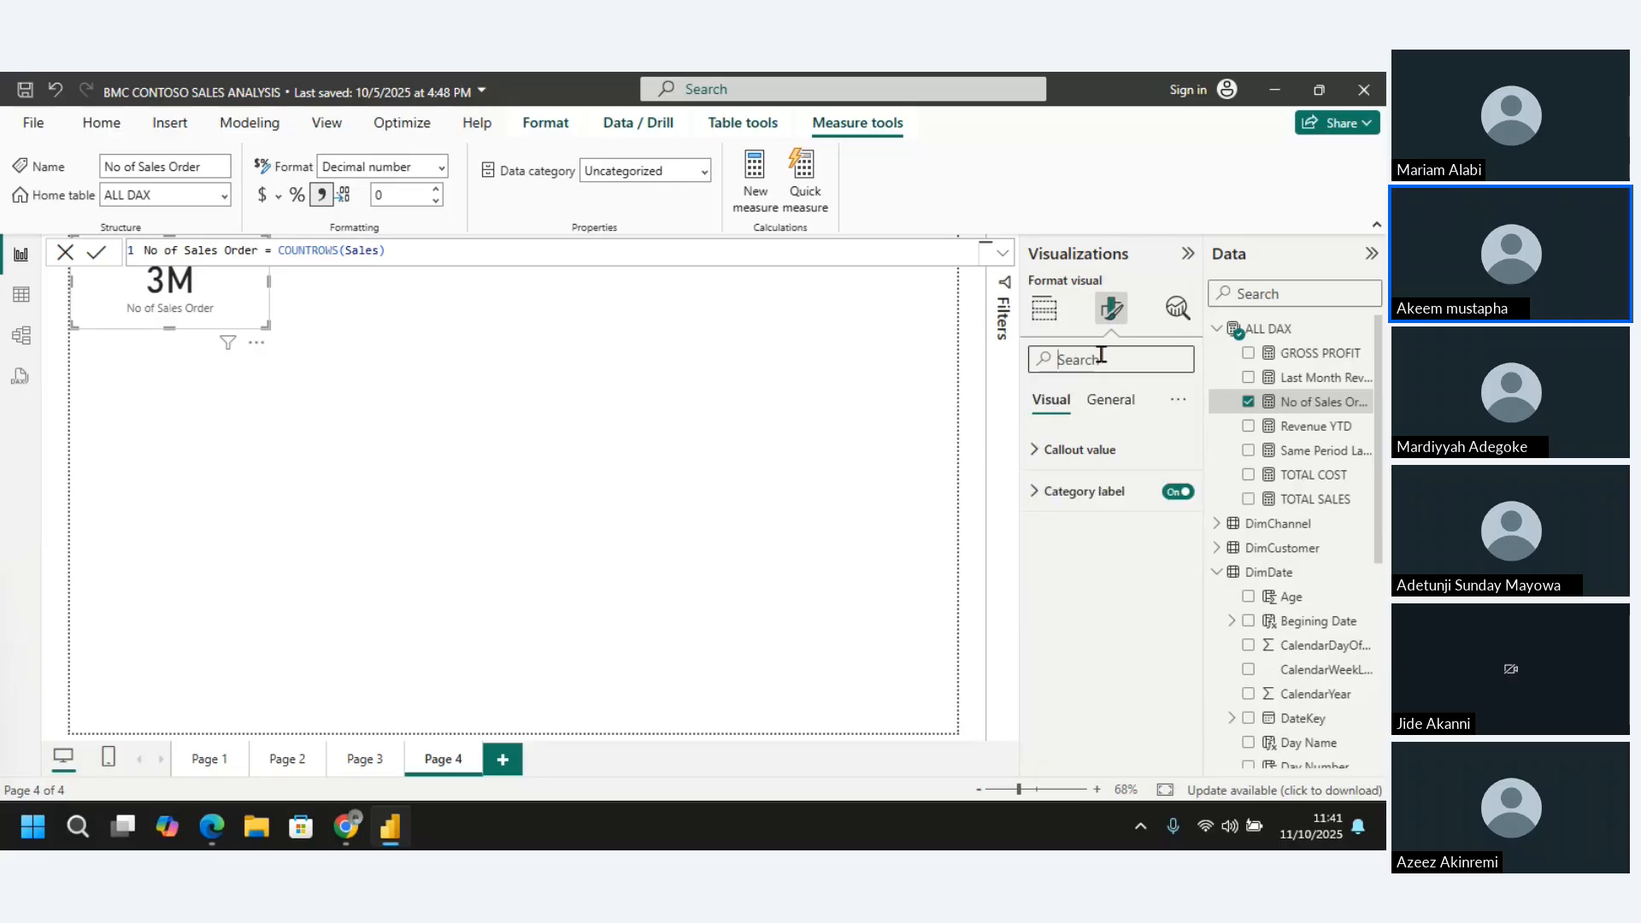
pyautogui.write('f')
pyautogui.press('BackSpace')
pyautogui.write('cal')
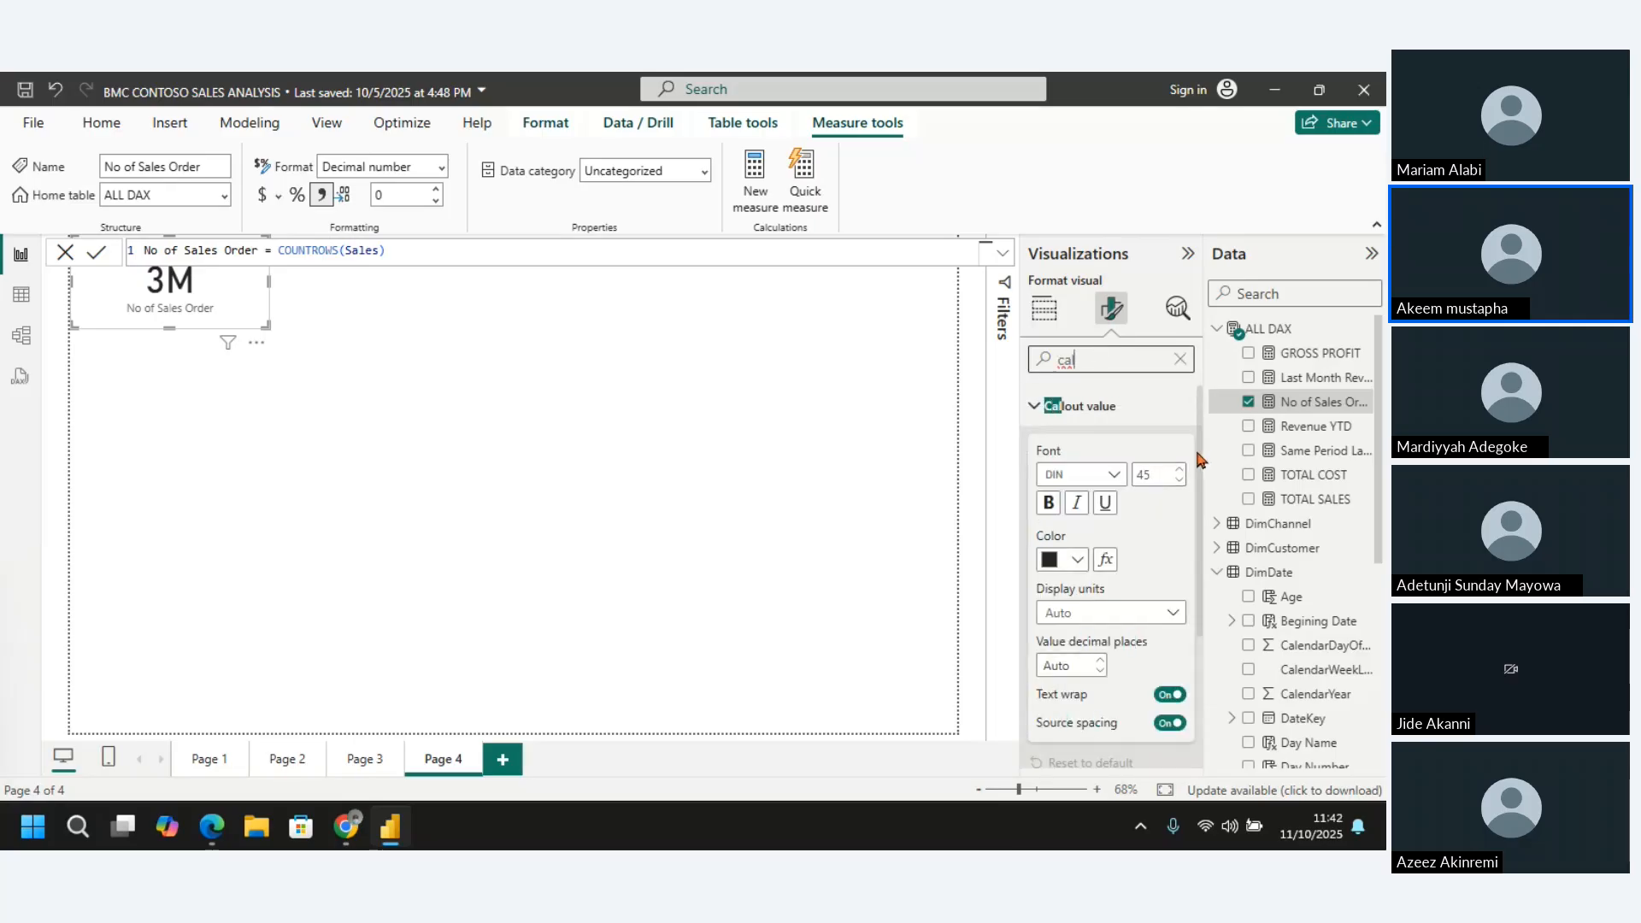
pyautogui.scroll(-3, 1201, 457)
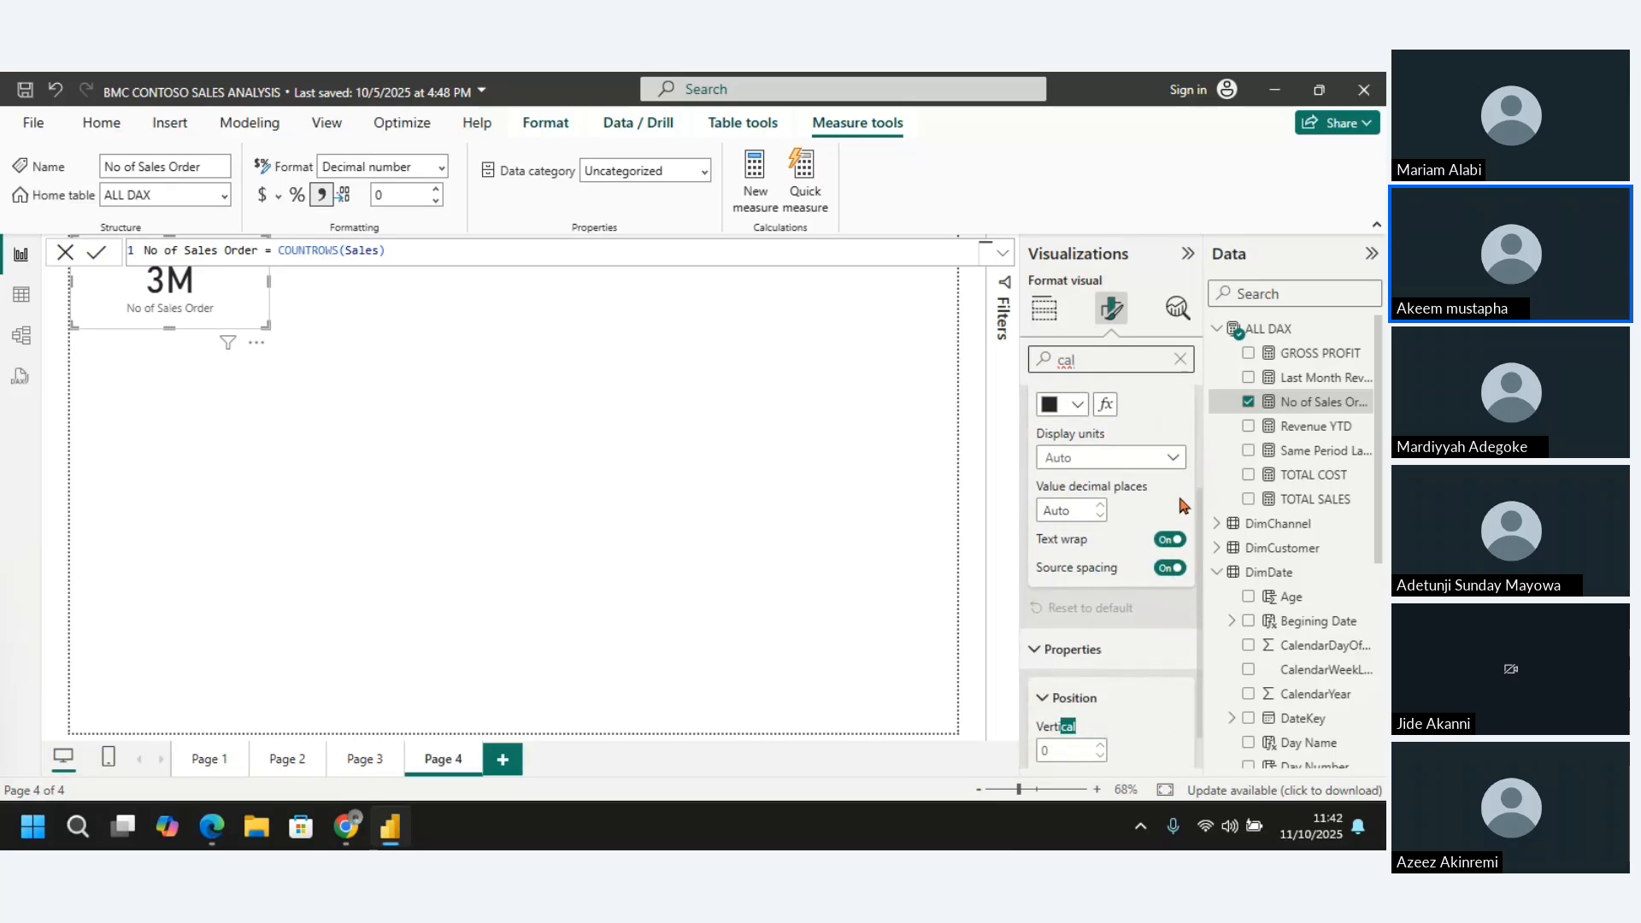
pyautogui.click(1173, 464)
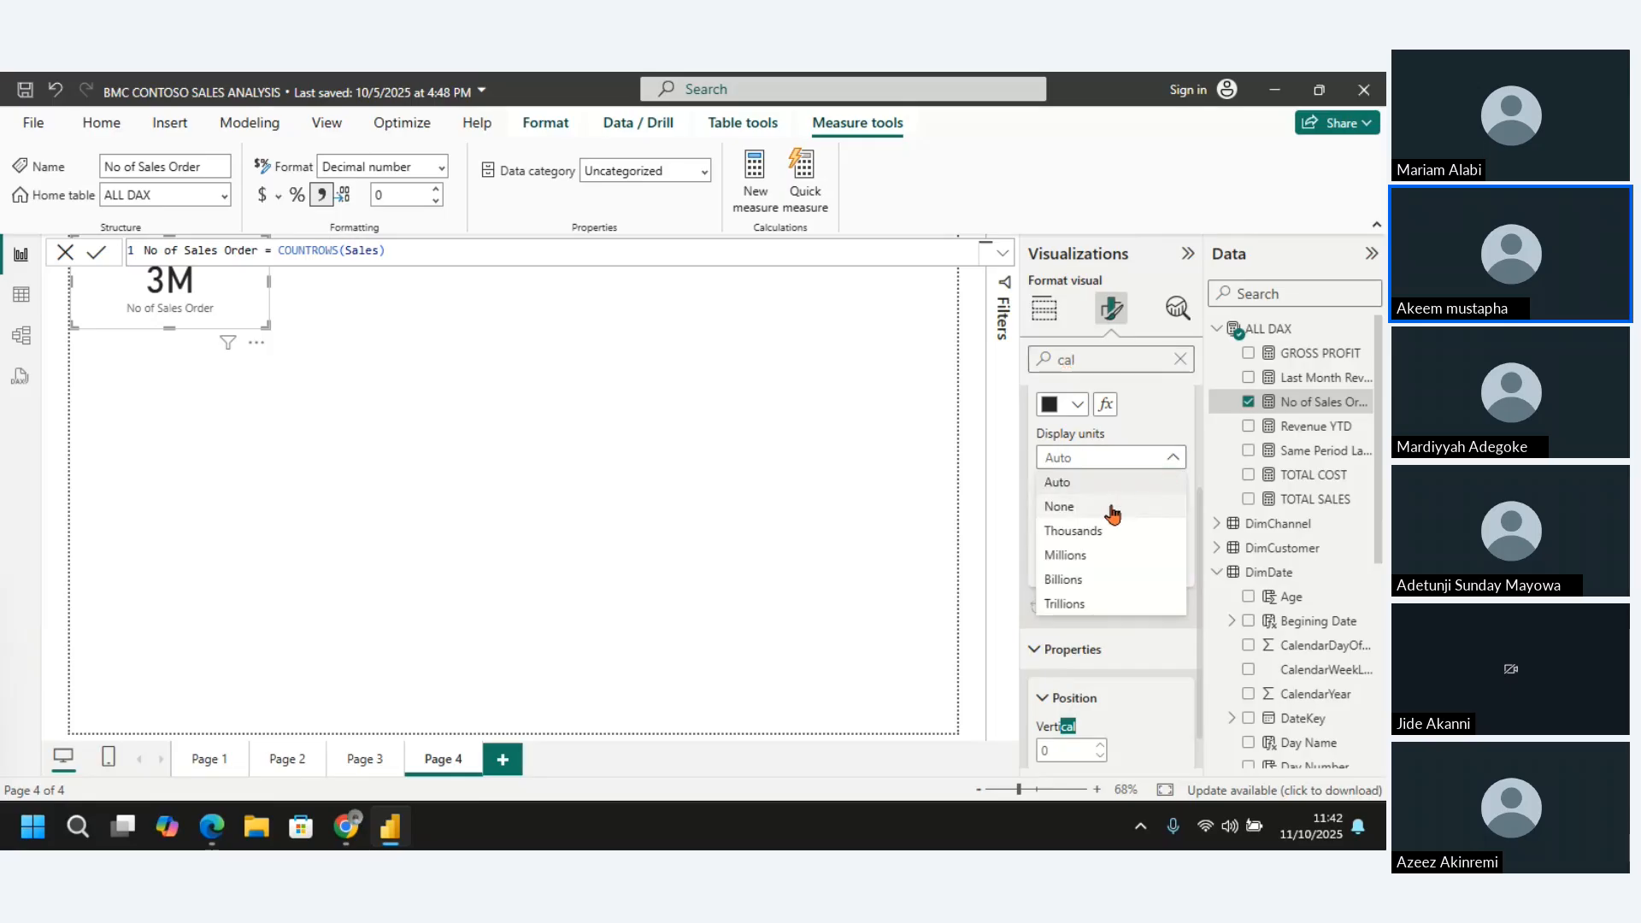
pyautogui.click(1108, 510)
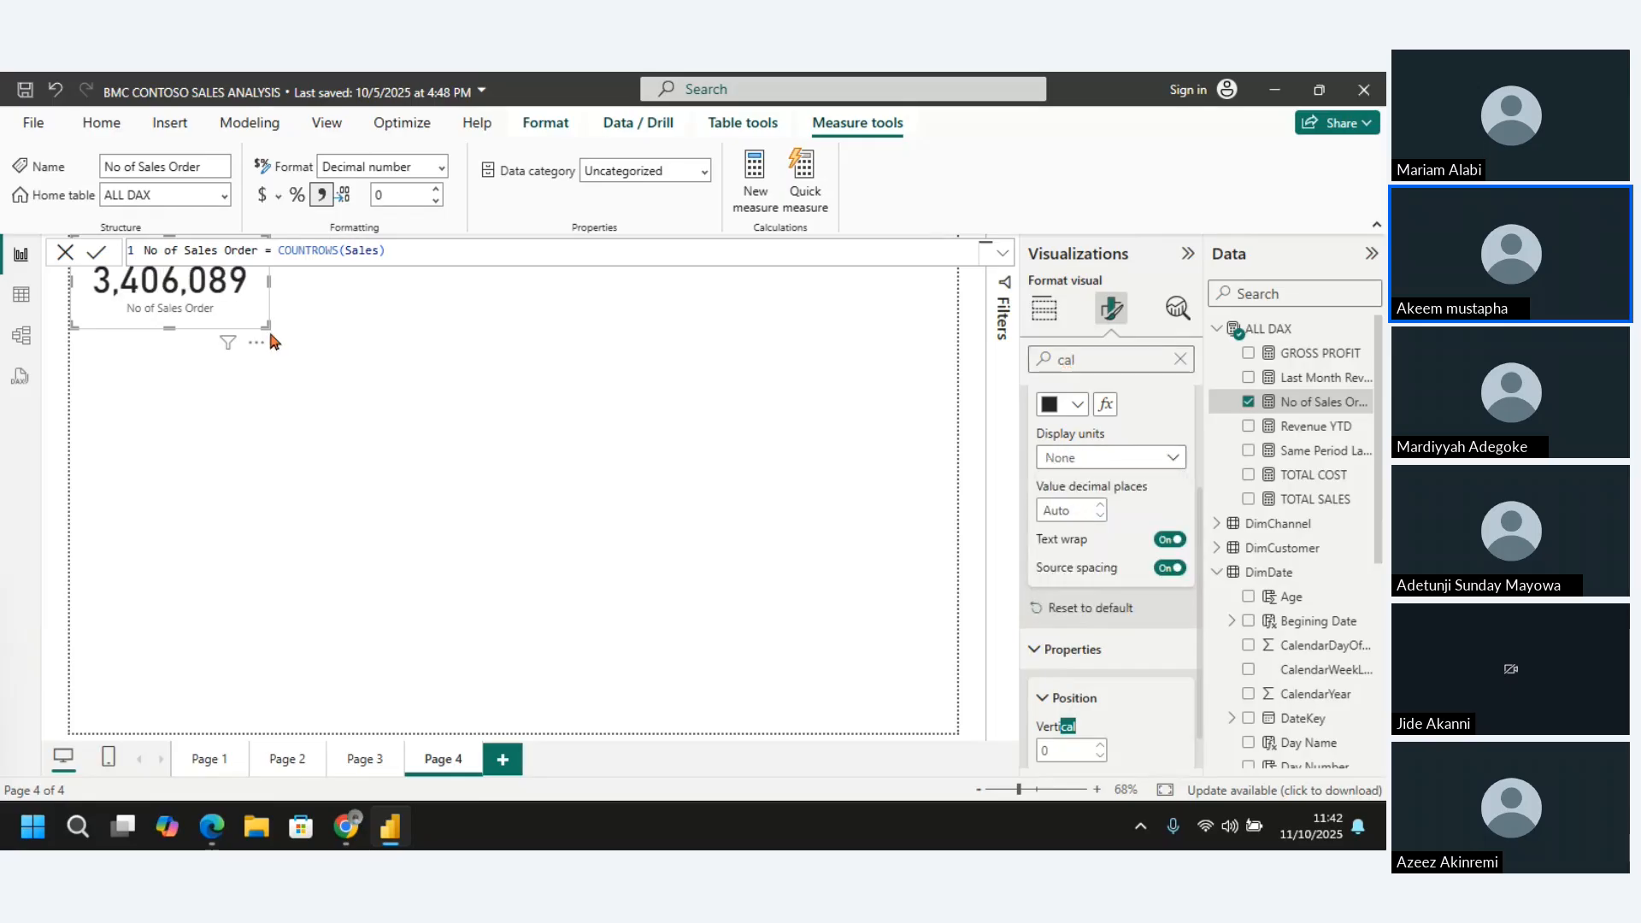
# Widen the No of Sales Order card slightly on Page 4 and deselect it
pyautogui.moveTo(268, 333); pyautogui.dragTo(293, 336)
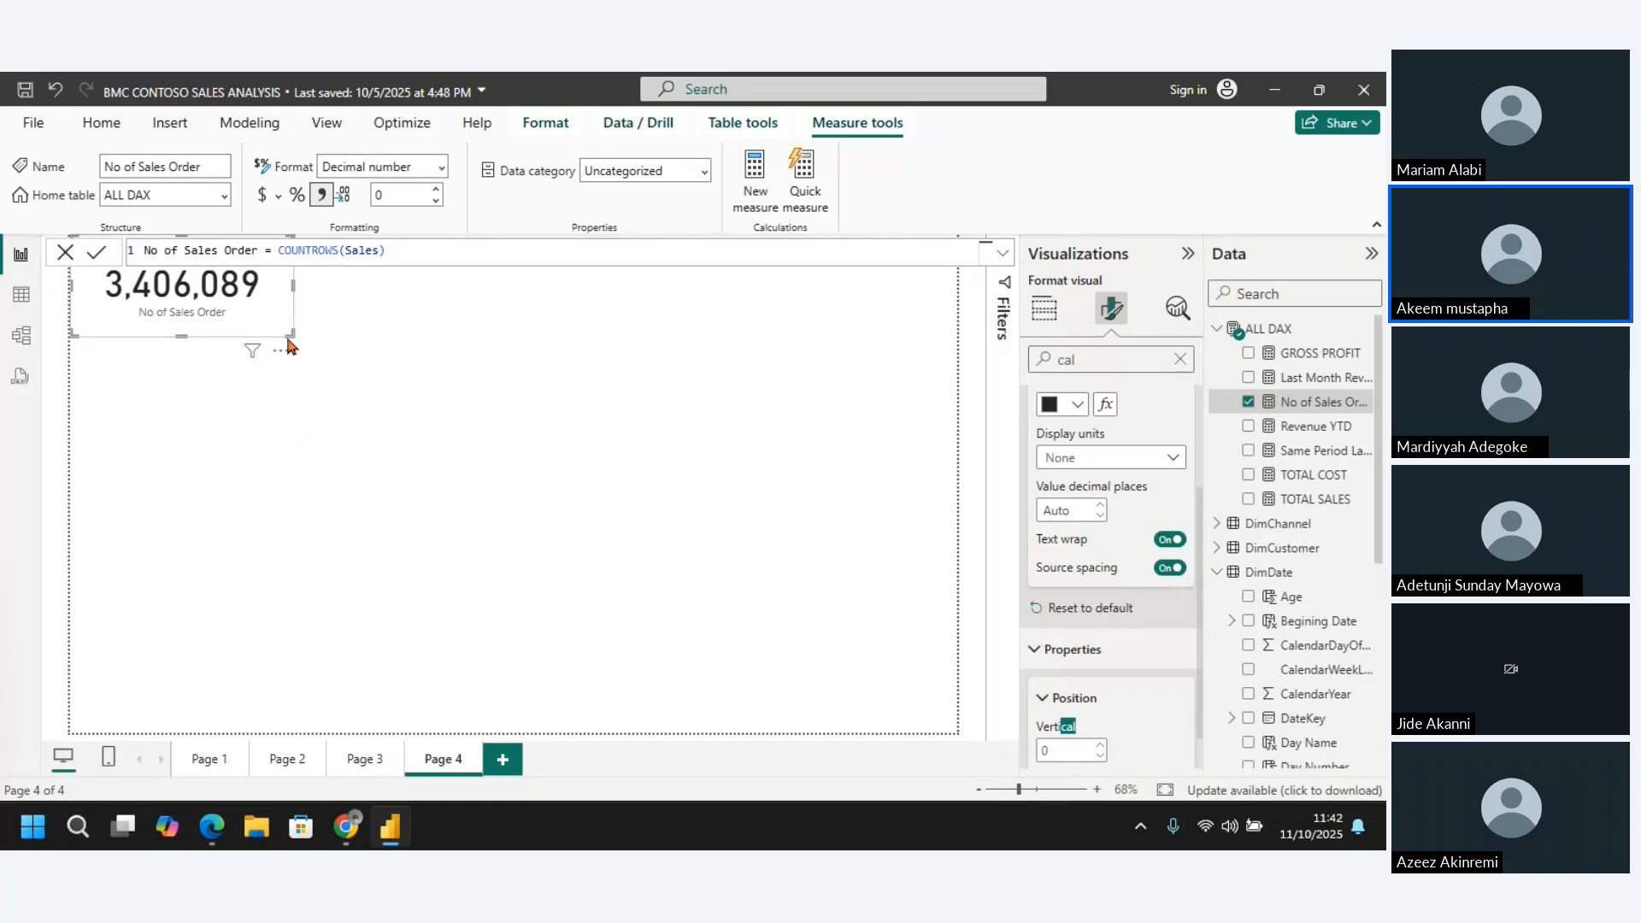
pyautogui.moveTo(286, 333); pyautogui.dragTo(285, 324)
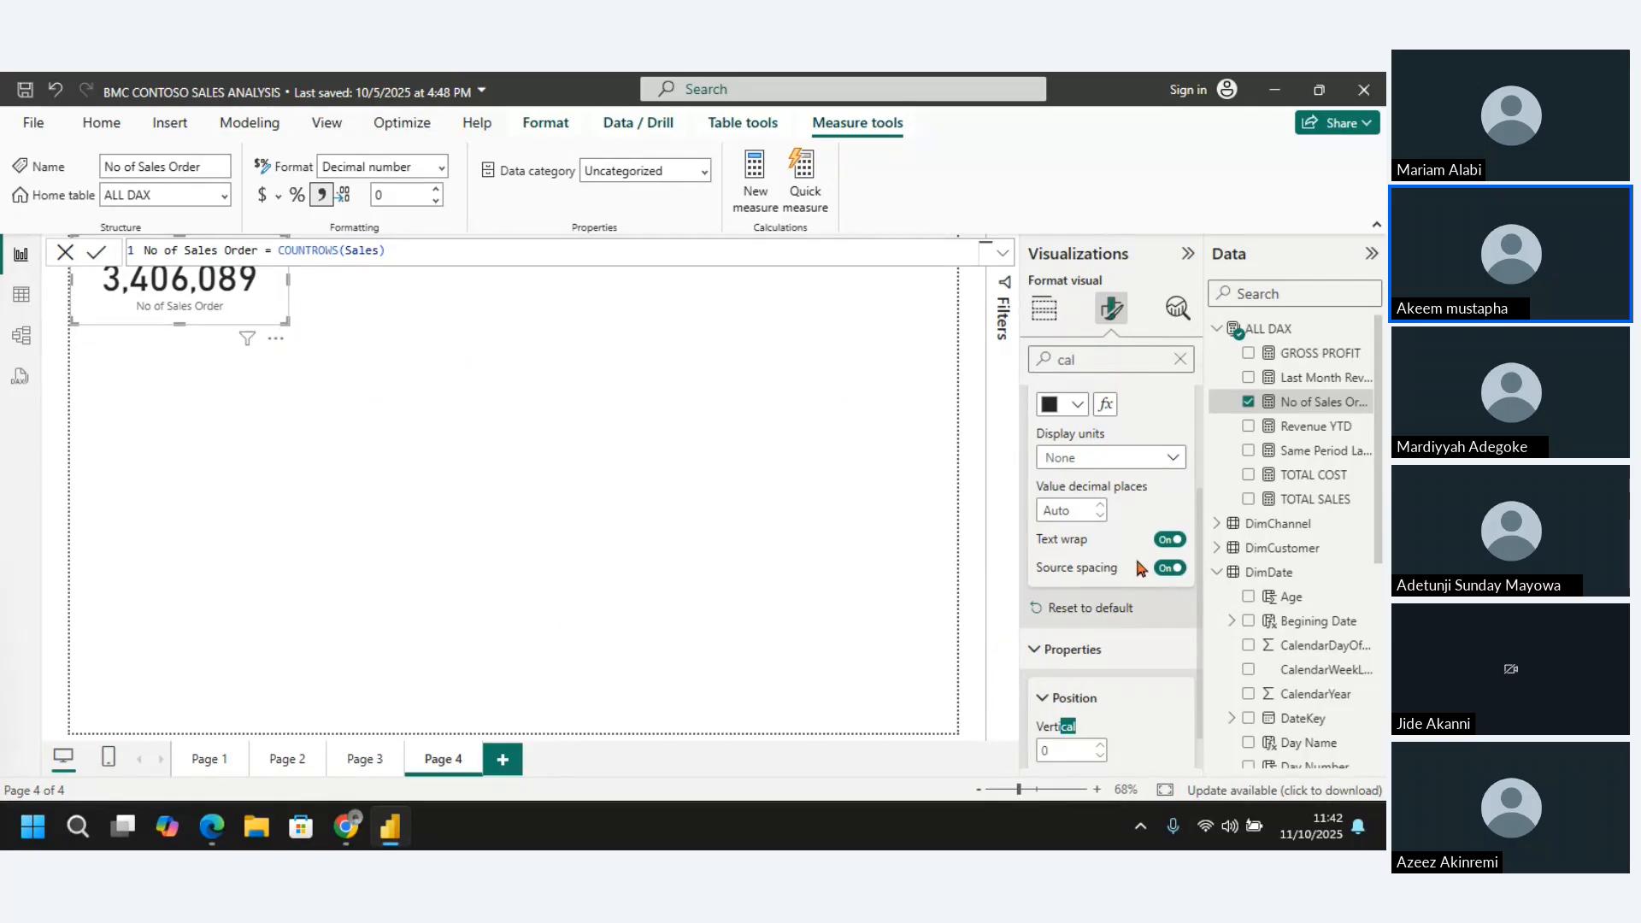
pyautogui.click(848, 289)
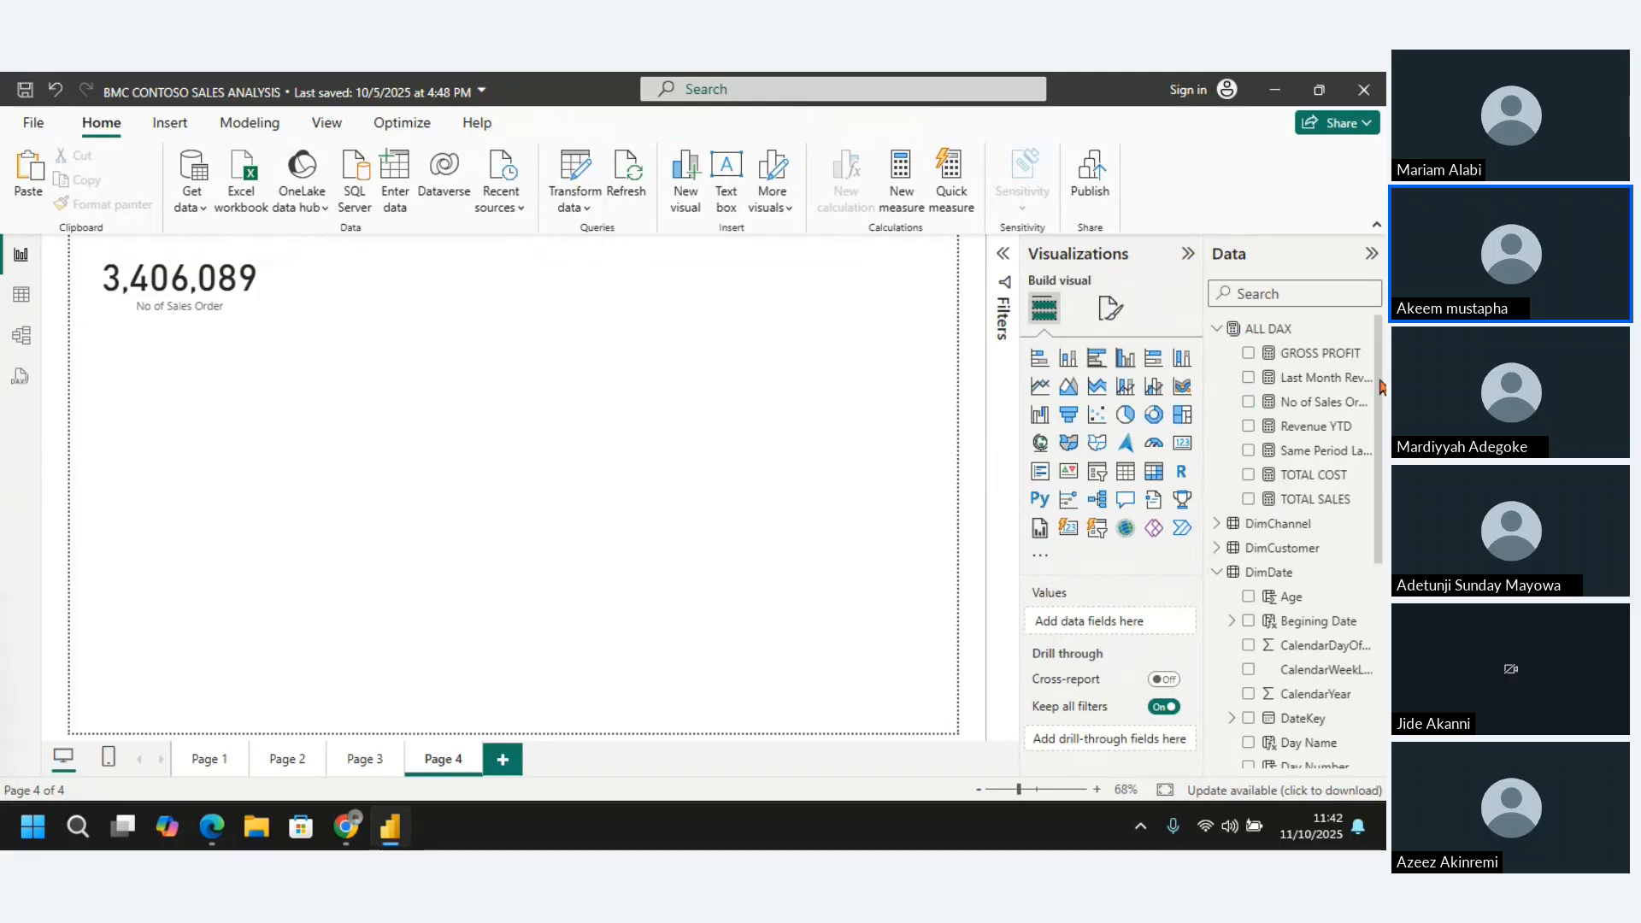
# Delete the No of Sales Order card from Page 4 and collapse the ALL DAX table
pyautogui.click(254, 289)
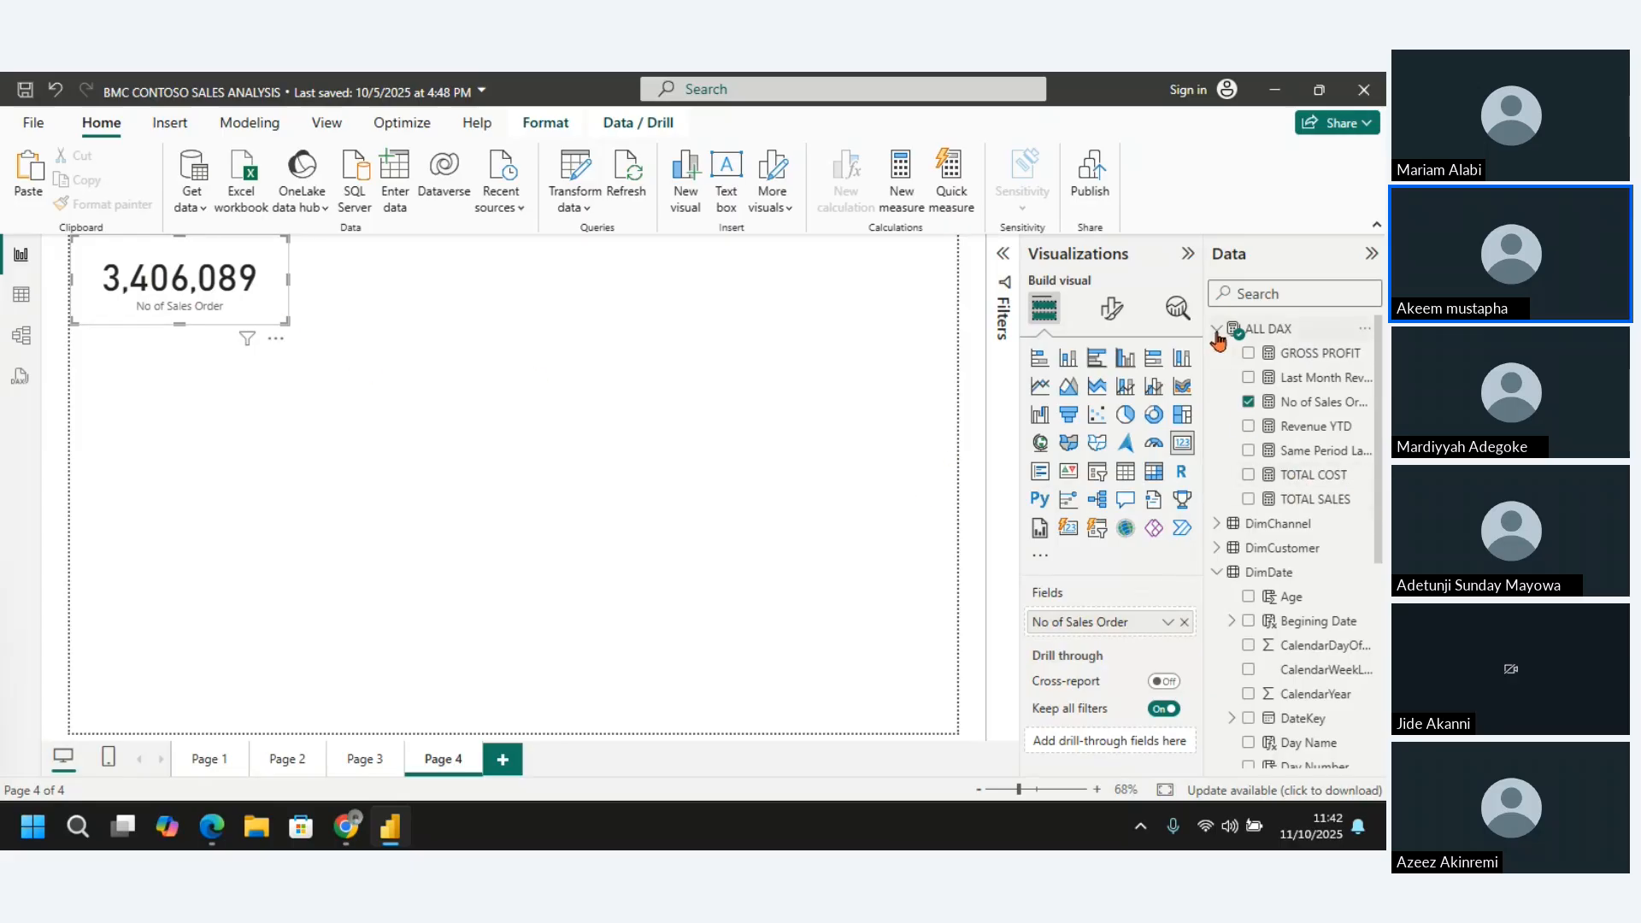
pyautogui.click(1217, 329)
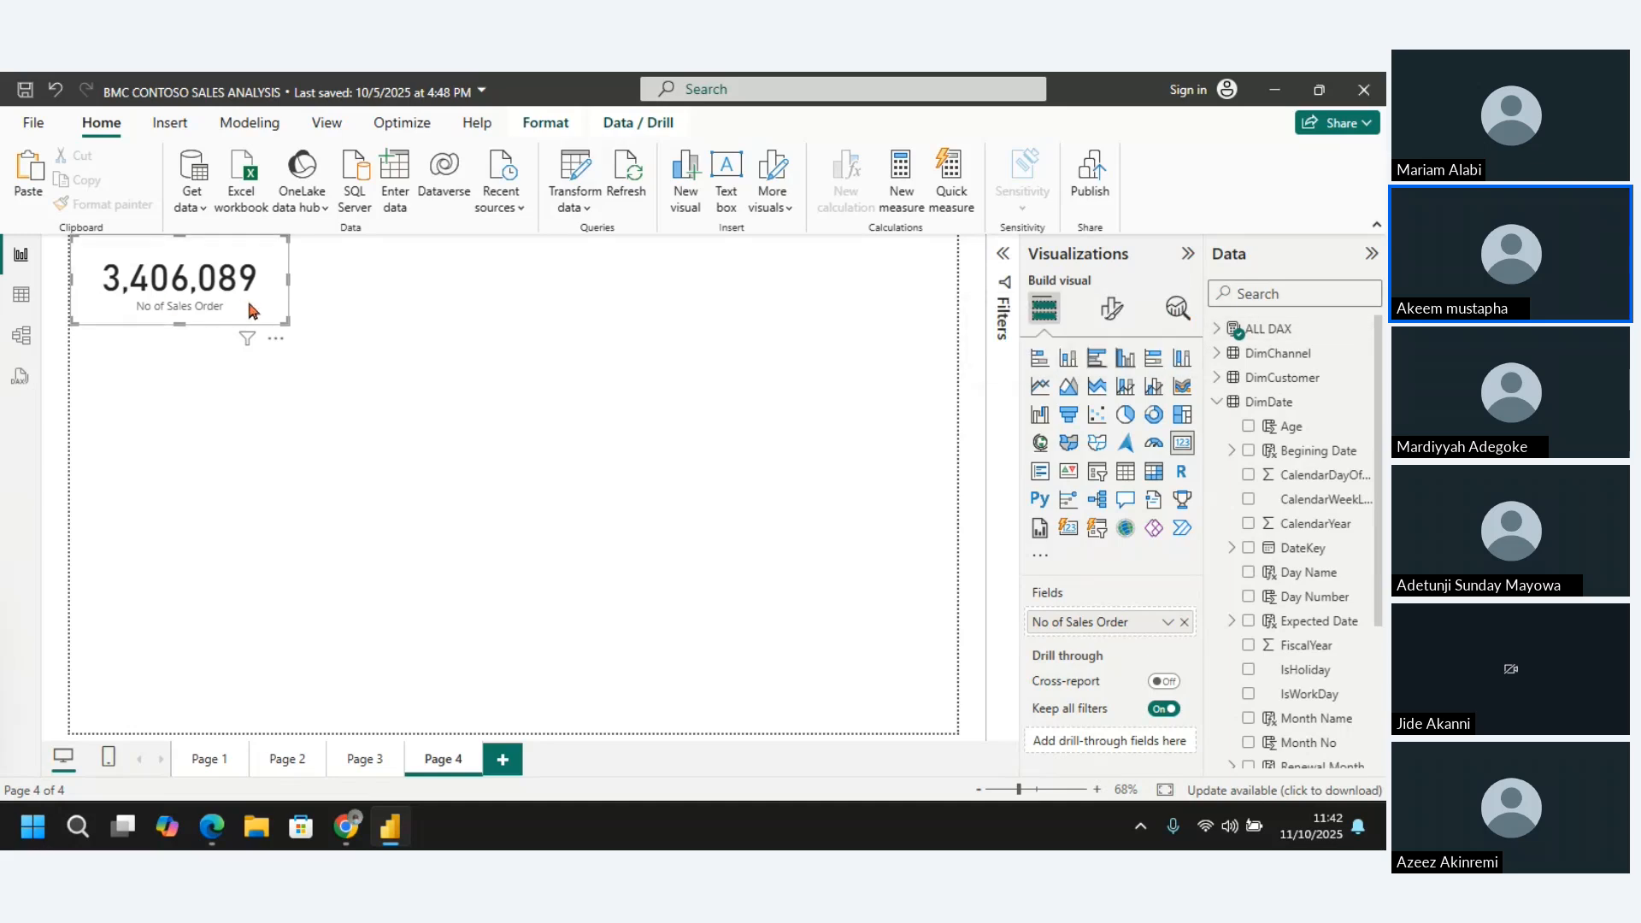
pyautogui.press('Delete')
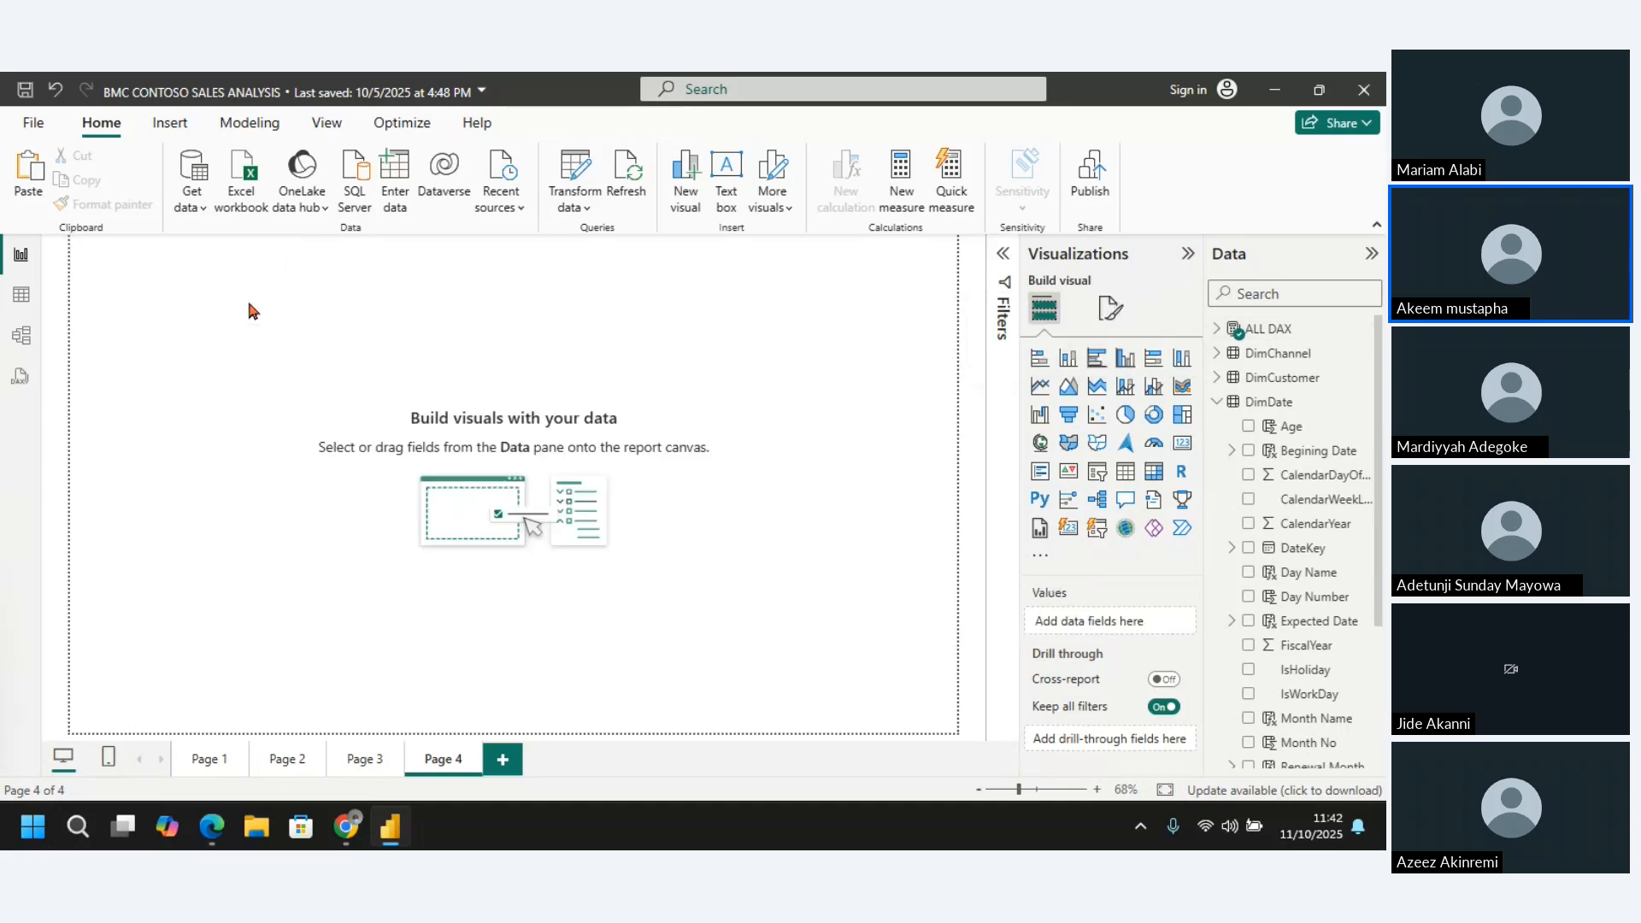
# Rename report Page 1 as SALES
pyautogui.click(209, 759)
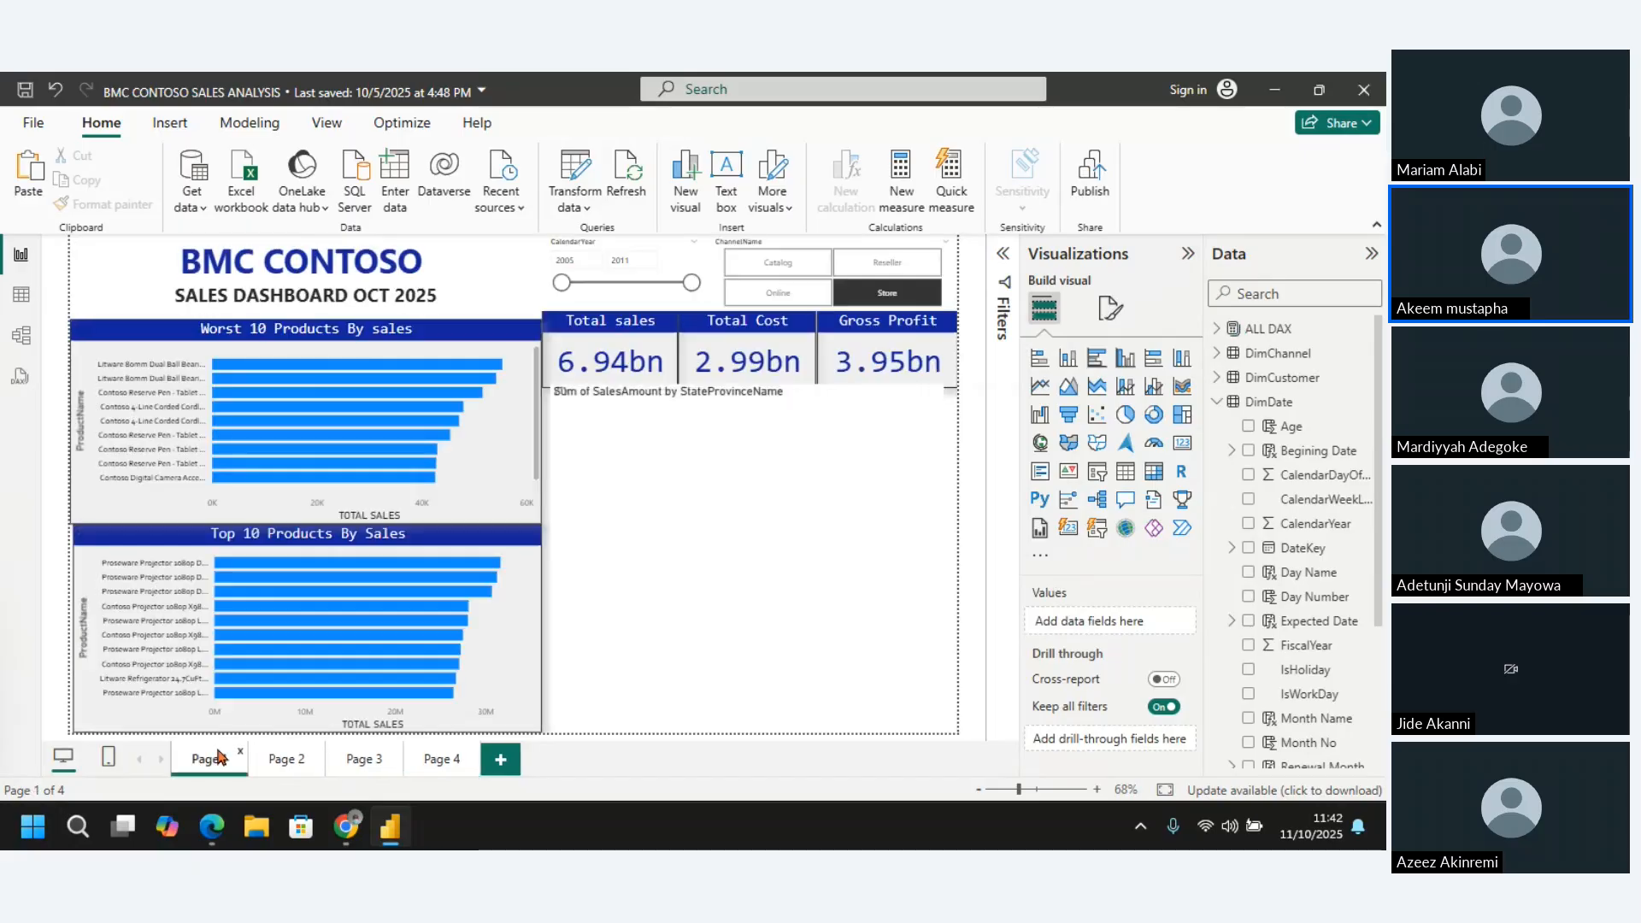
pyautogui.rightClick(214, 761)
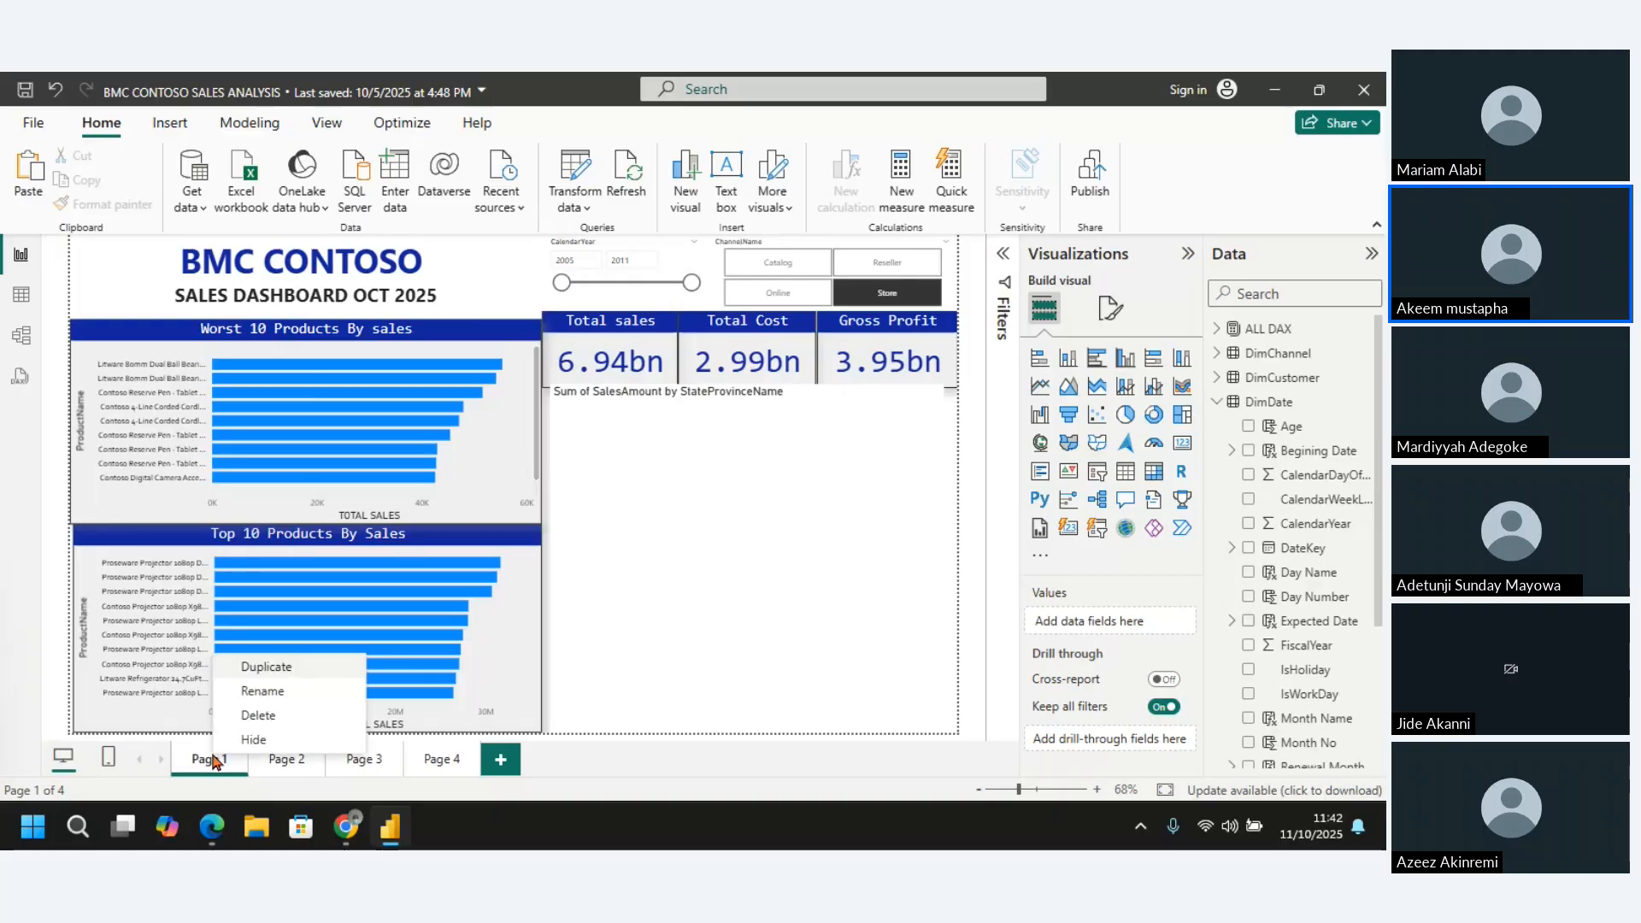
pyautogui.click(284, 699)
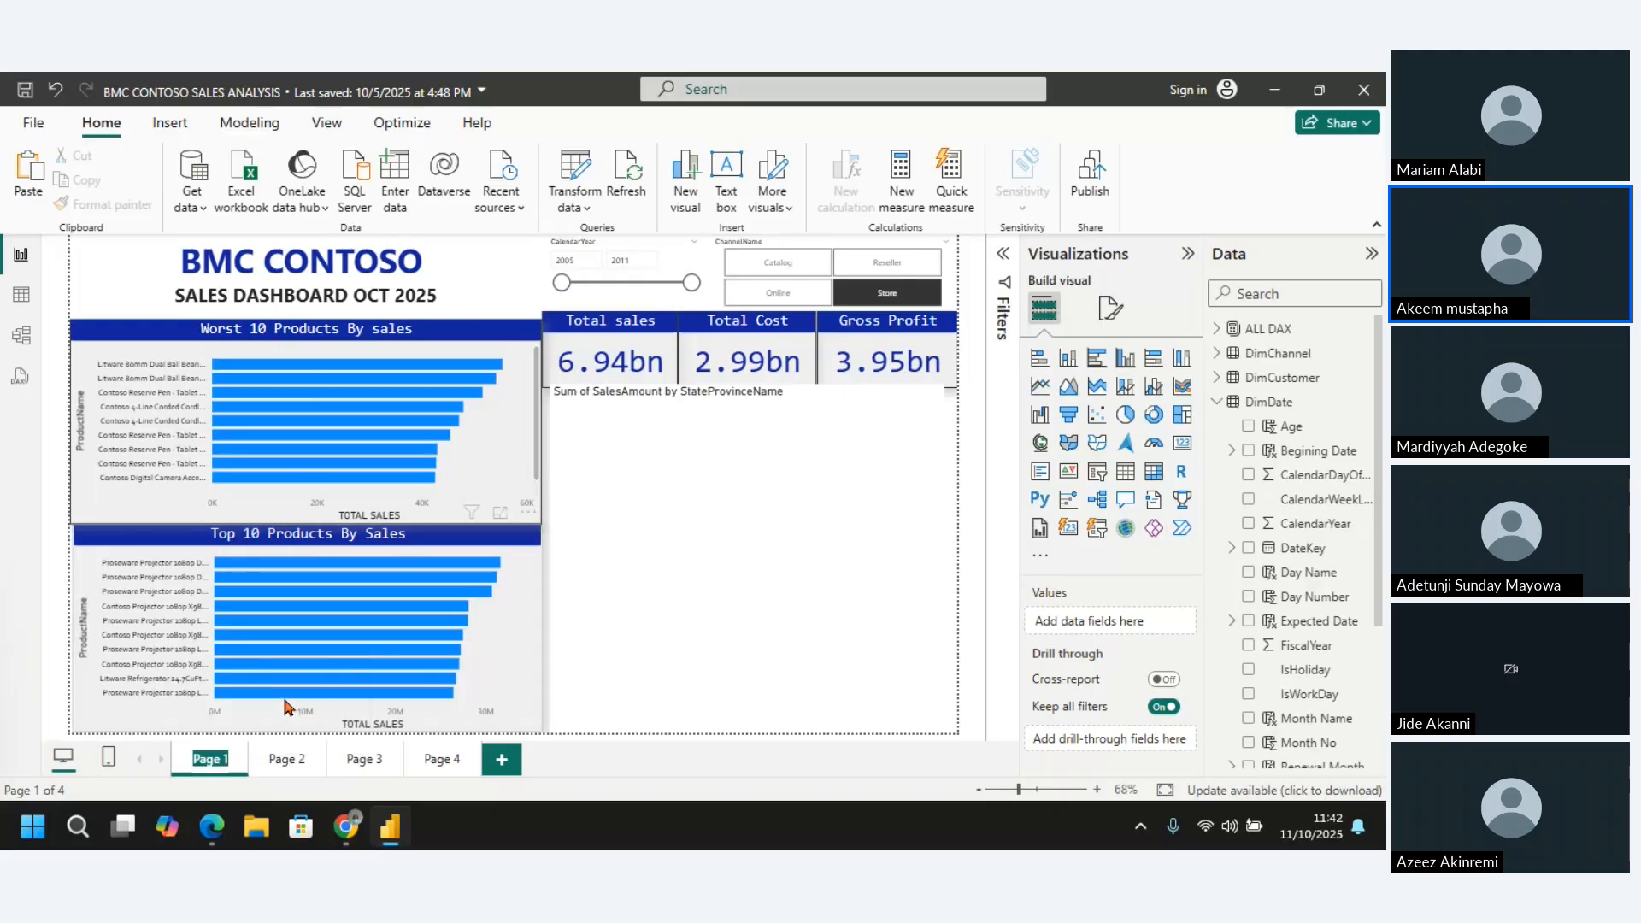
pyautogui.press('BackSpace')
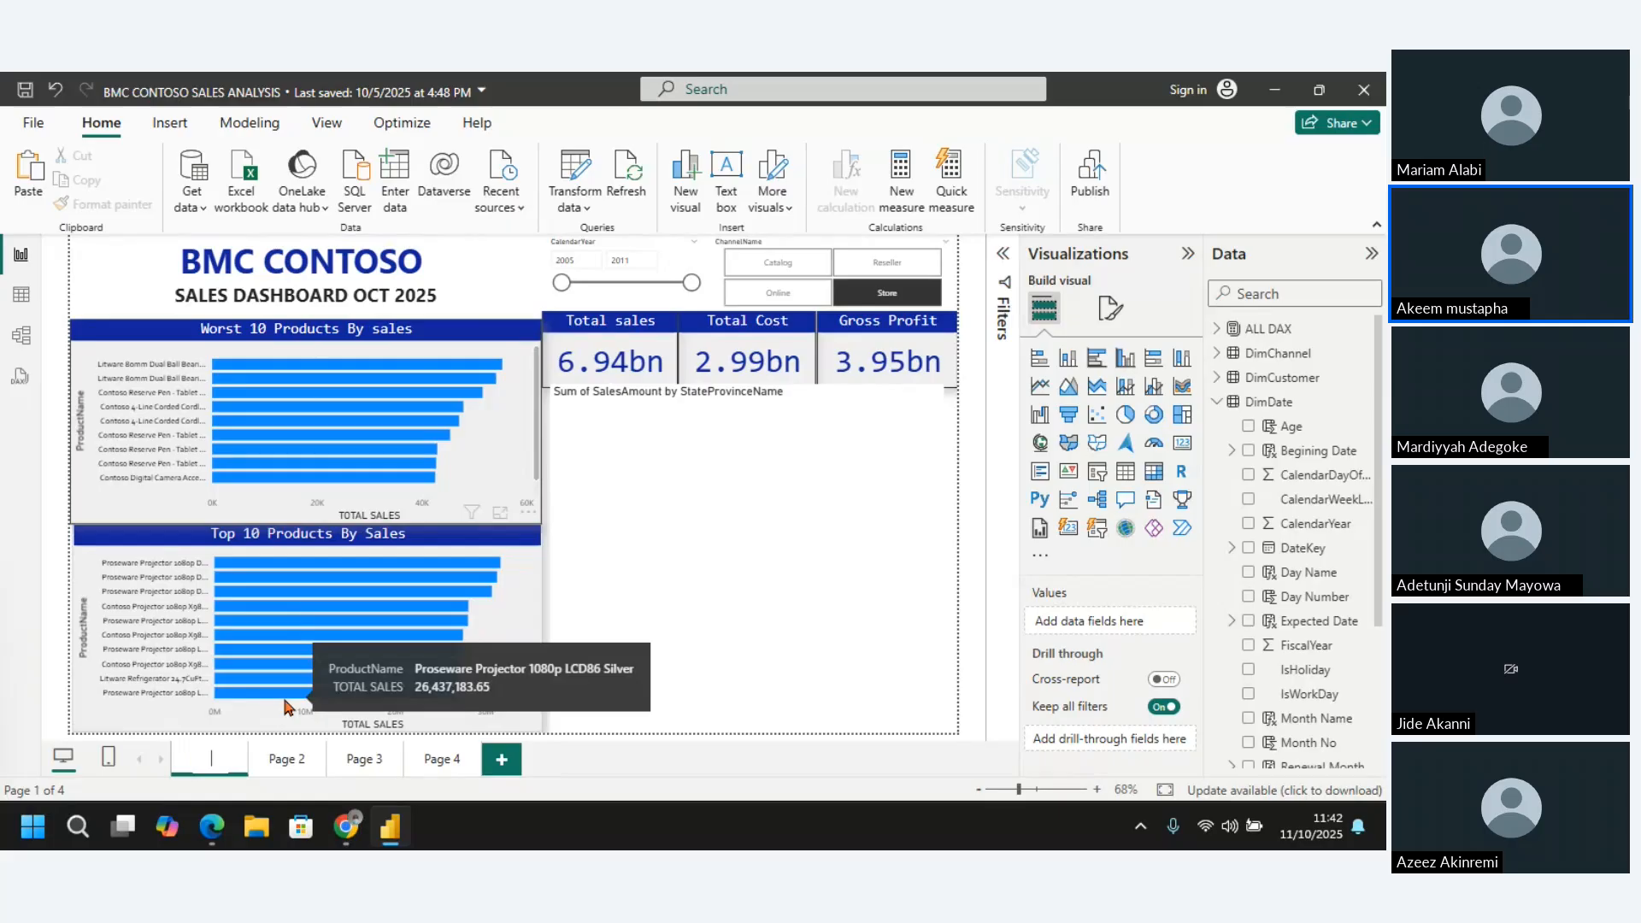
pyautogui.write('SALES')
pyautogui.press('Return')
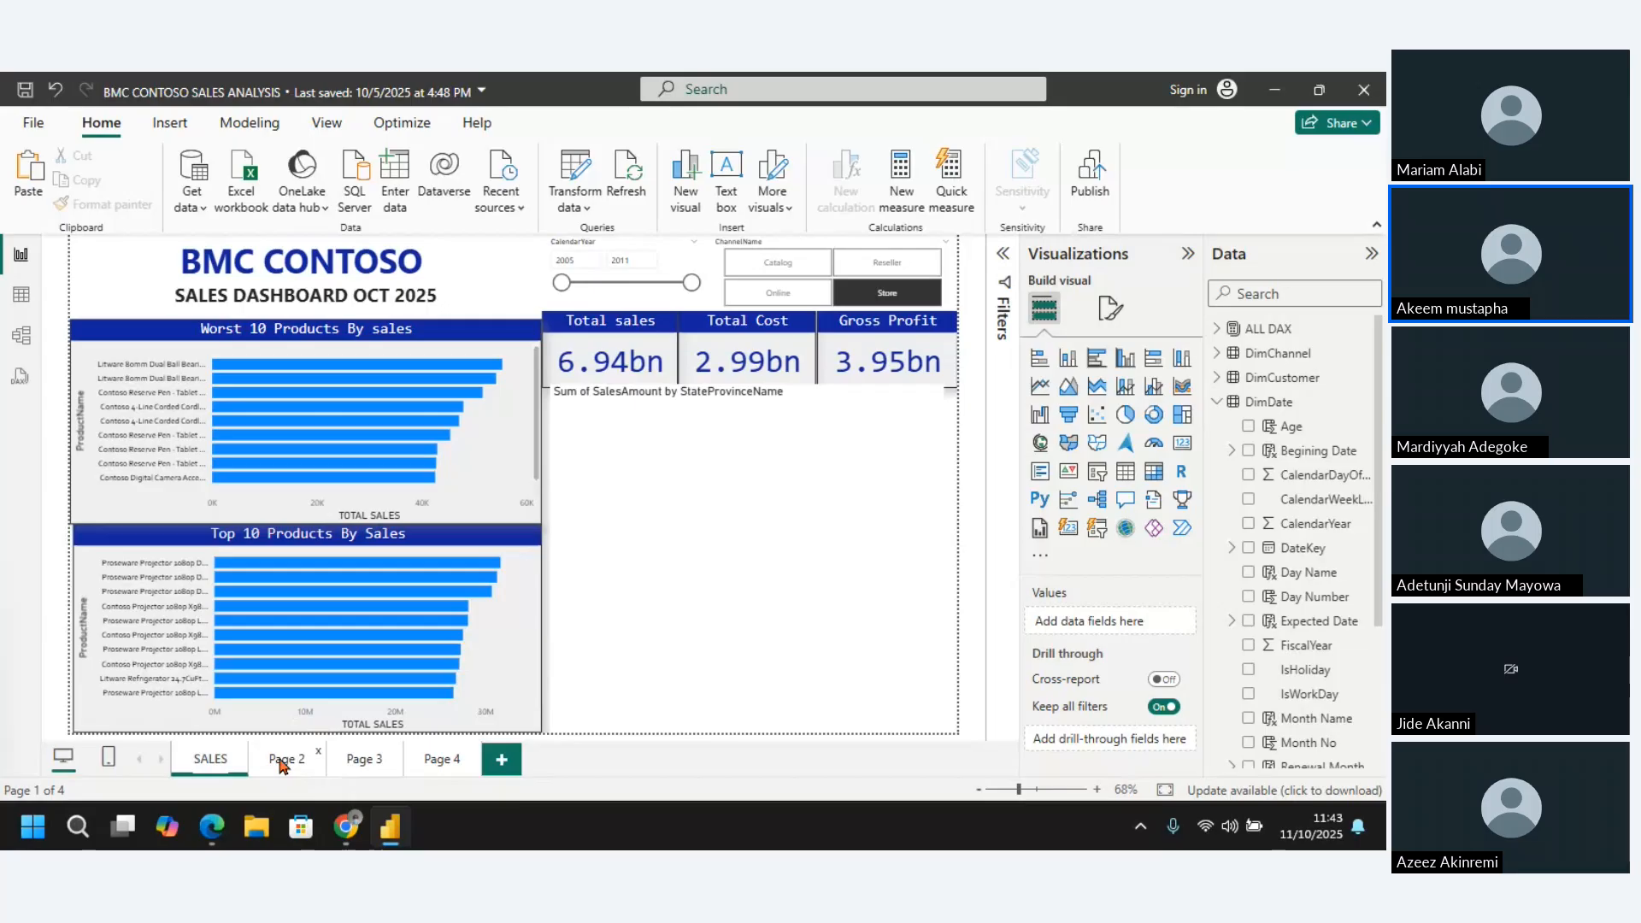
# Rename report Page 2 as AI Visual
pyautogui.click(282, 759)
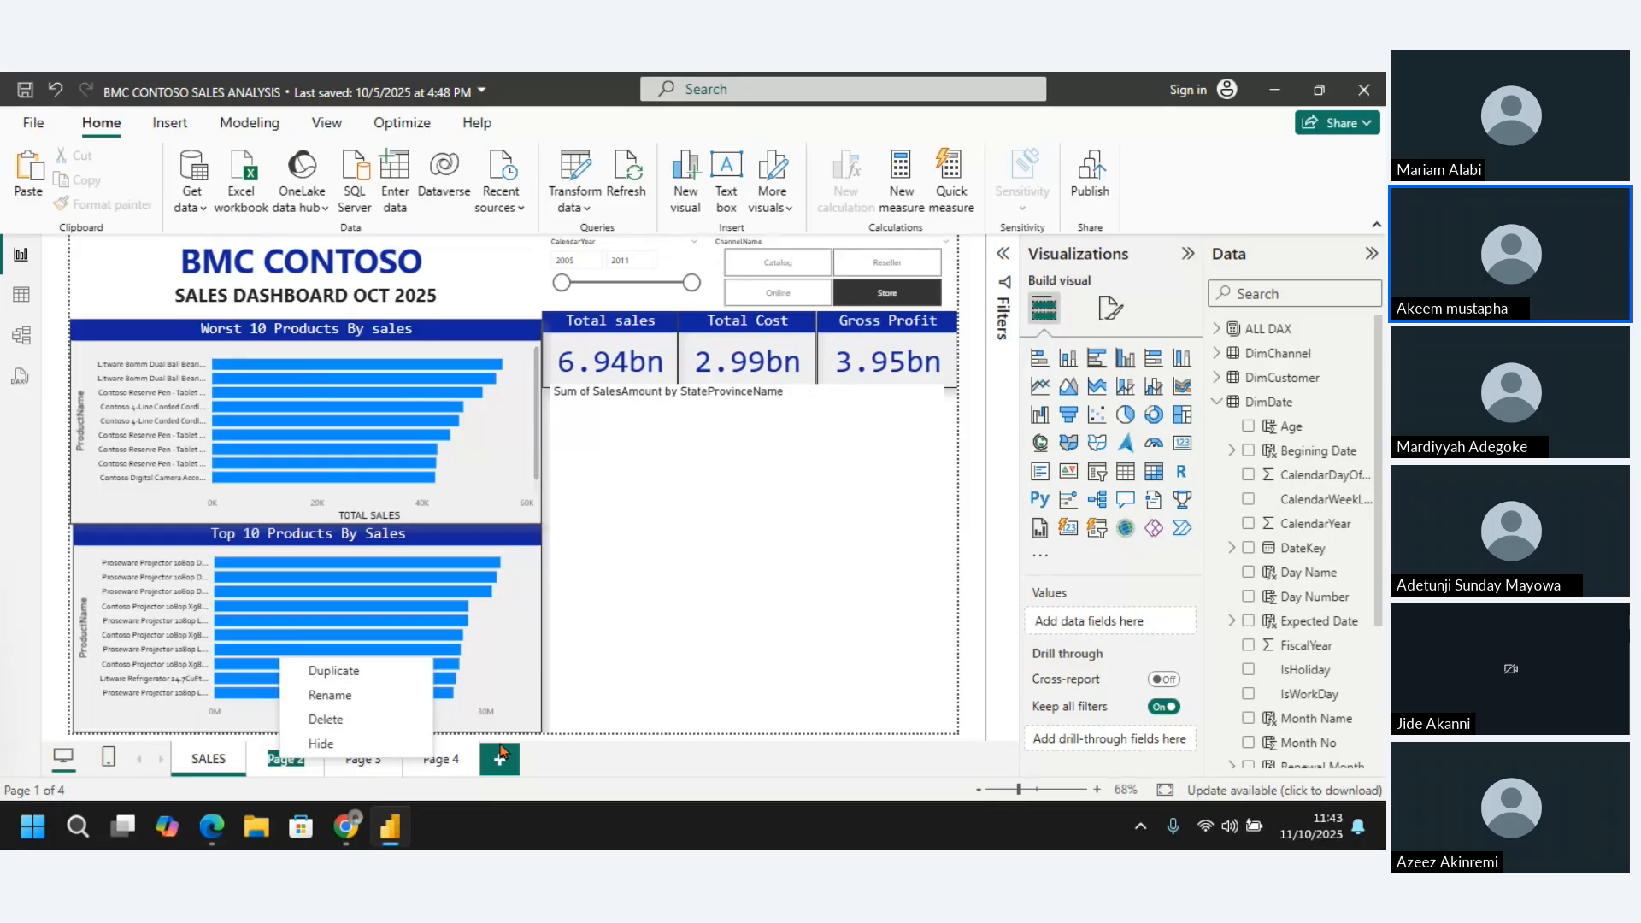
pyautogui.click(358, 702)
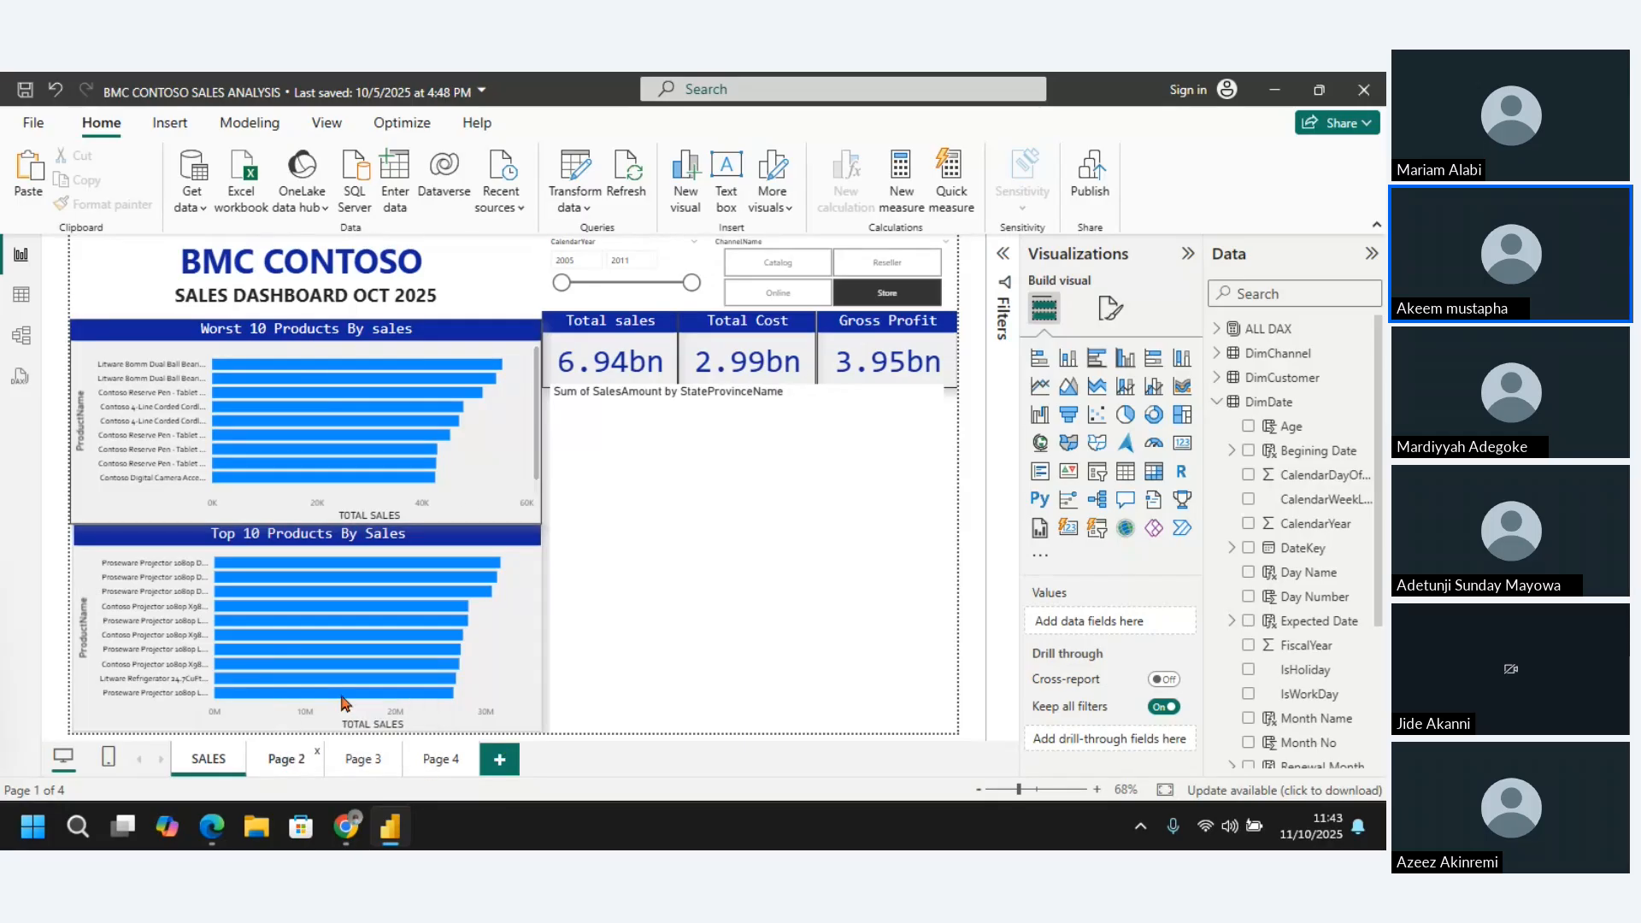
pyautogui.doubleClick(289, 762)
pyautogui.click(288, 759)
pyautogui.press('Delete')
pyautogui.press('Delete')
pyautogui.press('Delete')
pyautogui.press('BackSpace')
pyautogui.press('BackSpace')
pyautogui.press('BackSpace')
pyautogui.write('ai')
pyautogui.press('BackSpace')
pyautogui.press('BackSpace')
pyautogui.write('AI Visual')
# Rename report Page 3 as Time
pyautogui.click(363, 762)
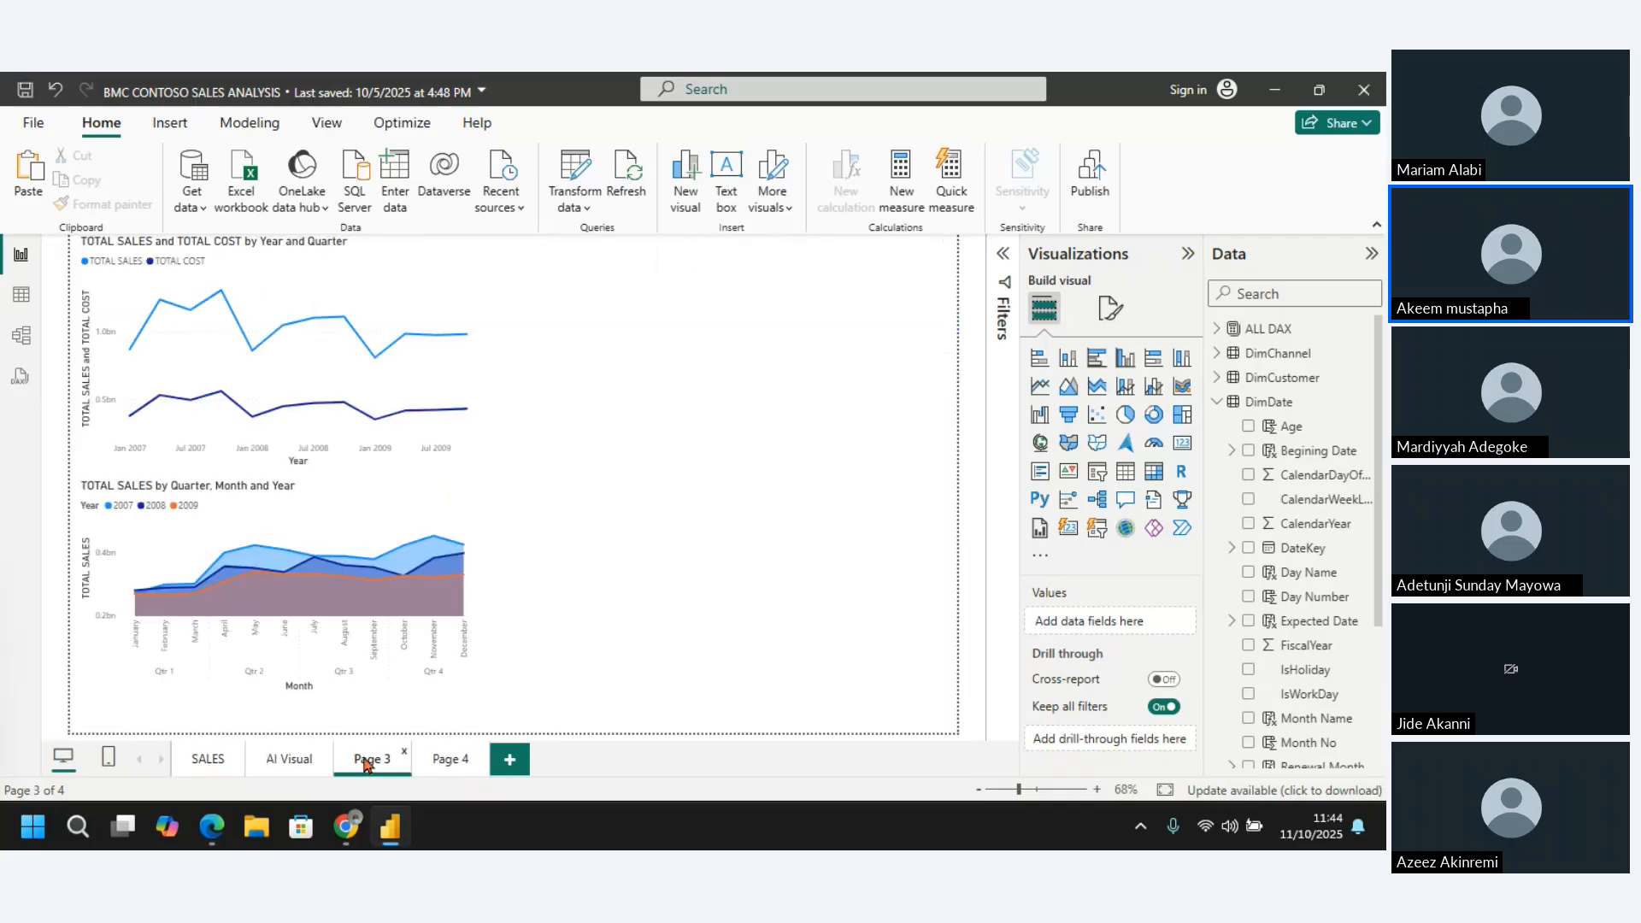
pyautogui.rightClick(366, 762)
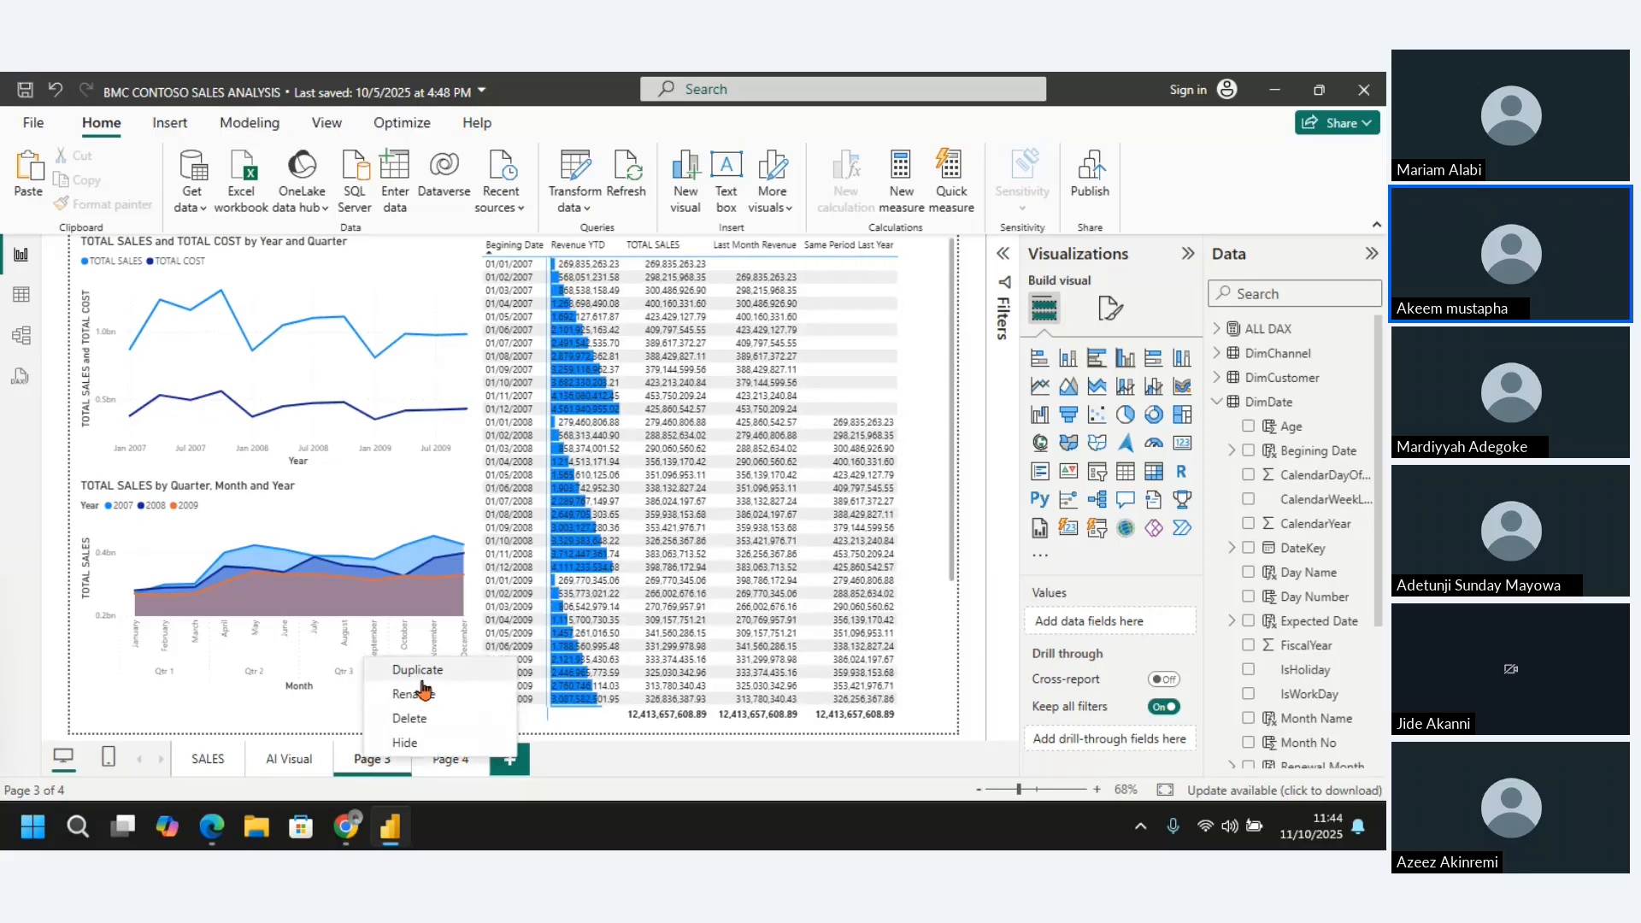
pyautogui.click(423, 692)
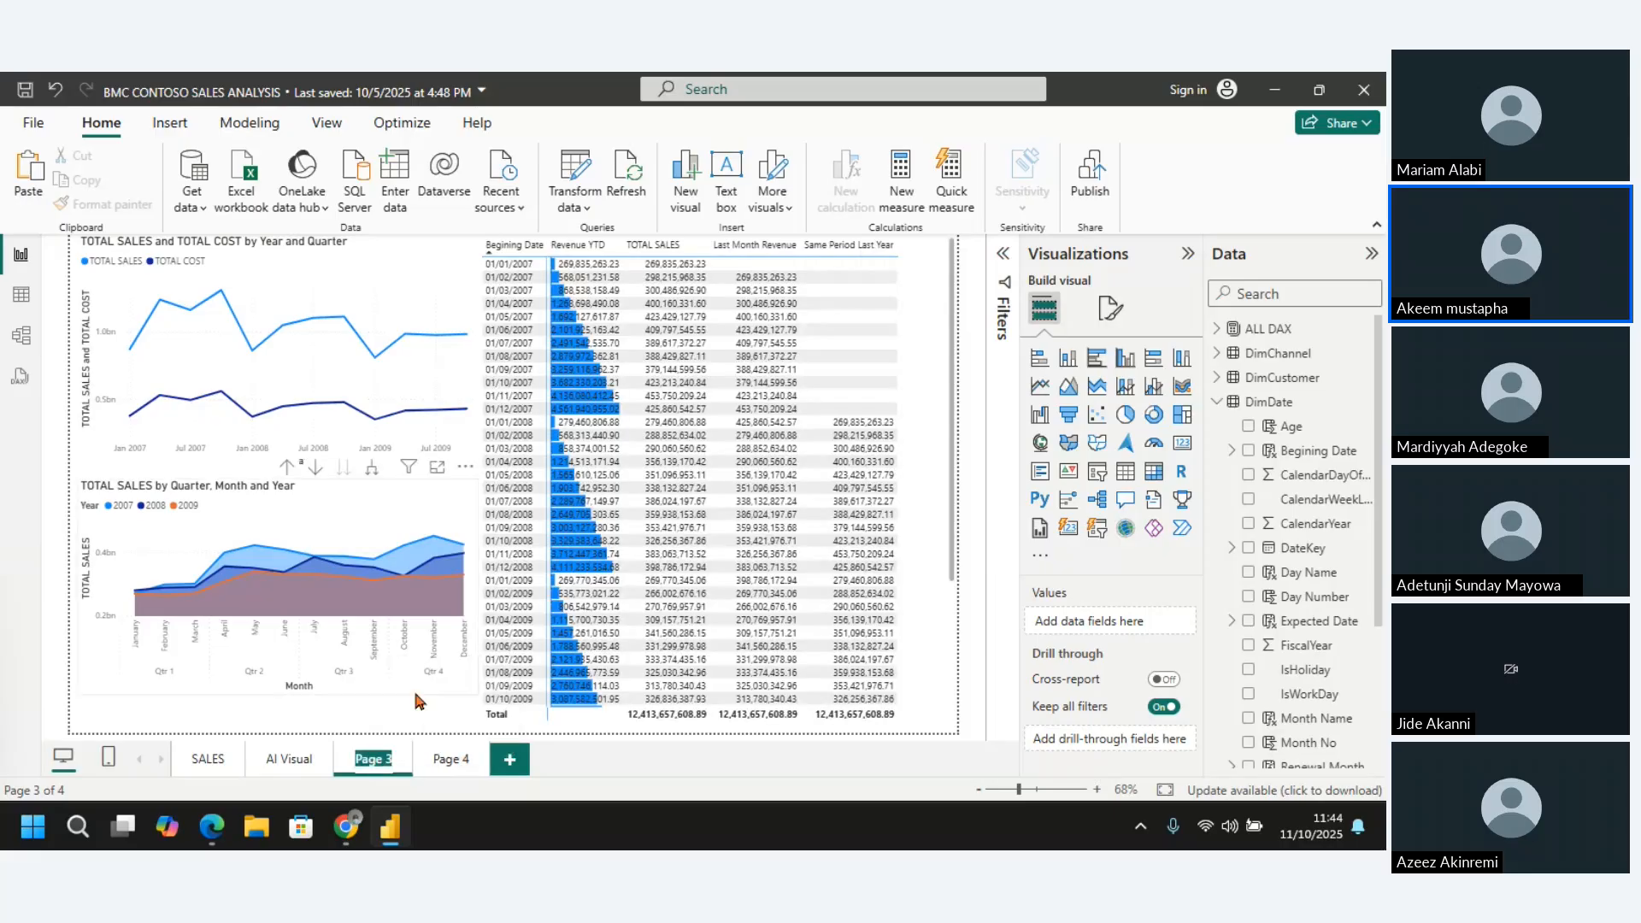
pyautogui.write('Time')
# Rename report Page 4 as Customer
pyautogui.click(442, 760)
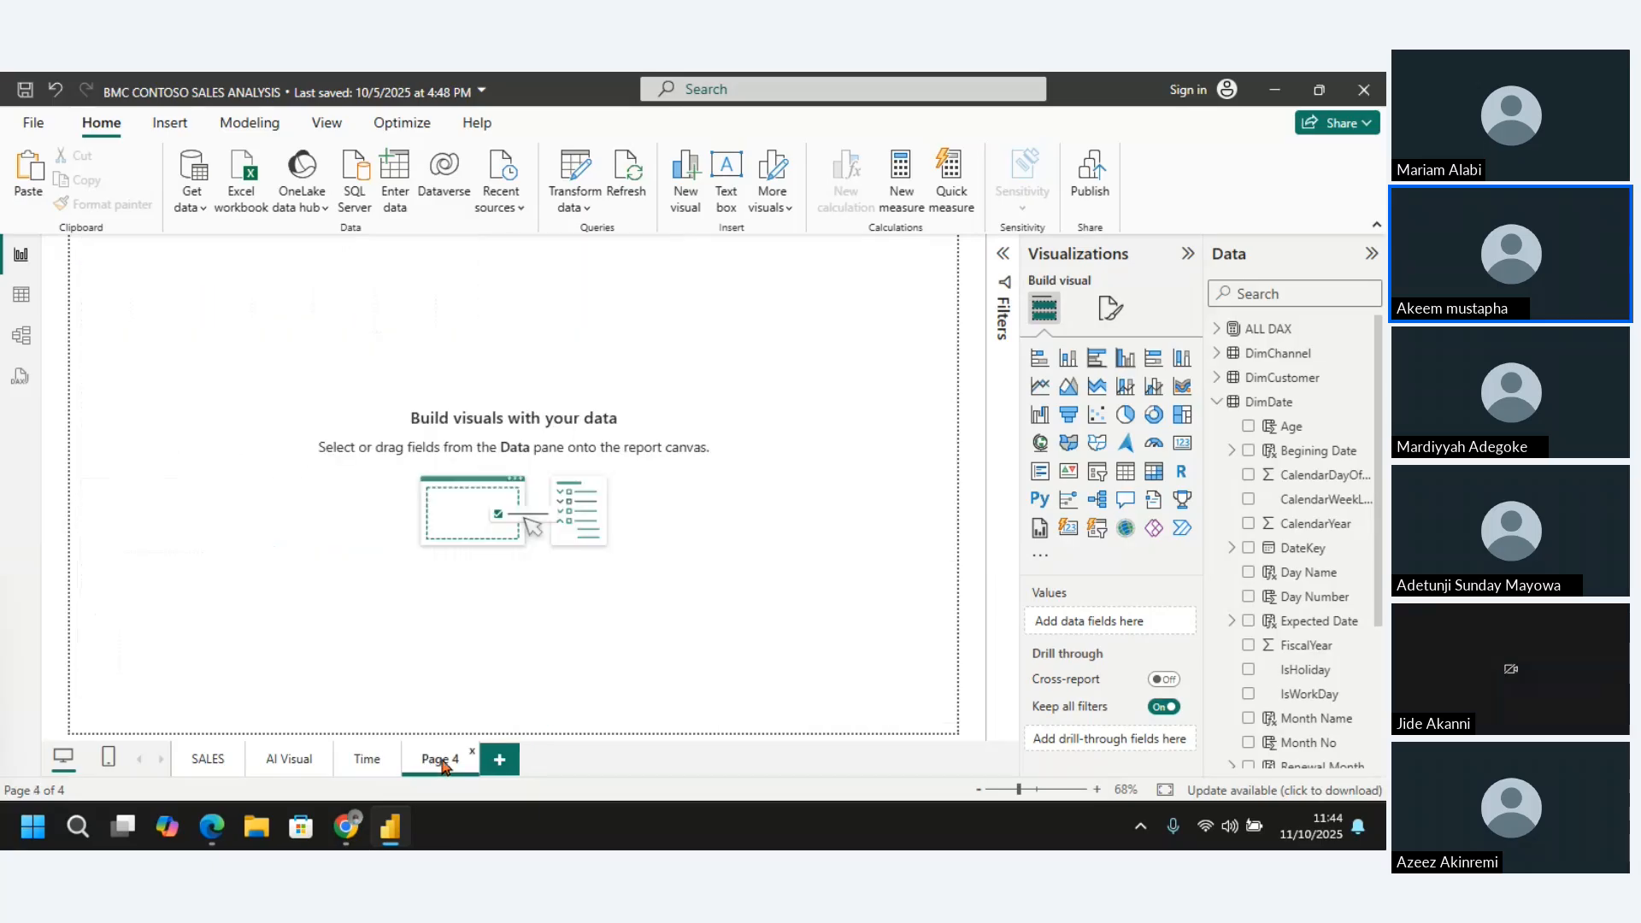
pyautogui.rightClick(442, 763)
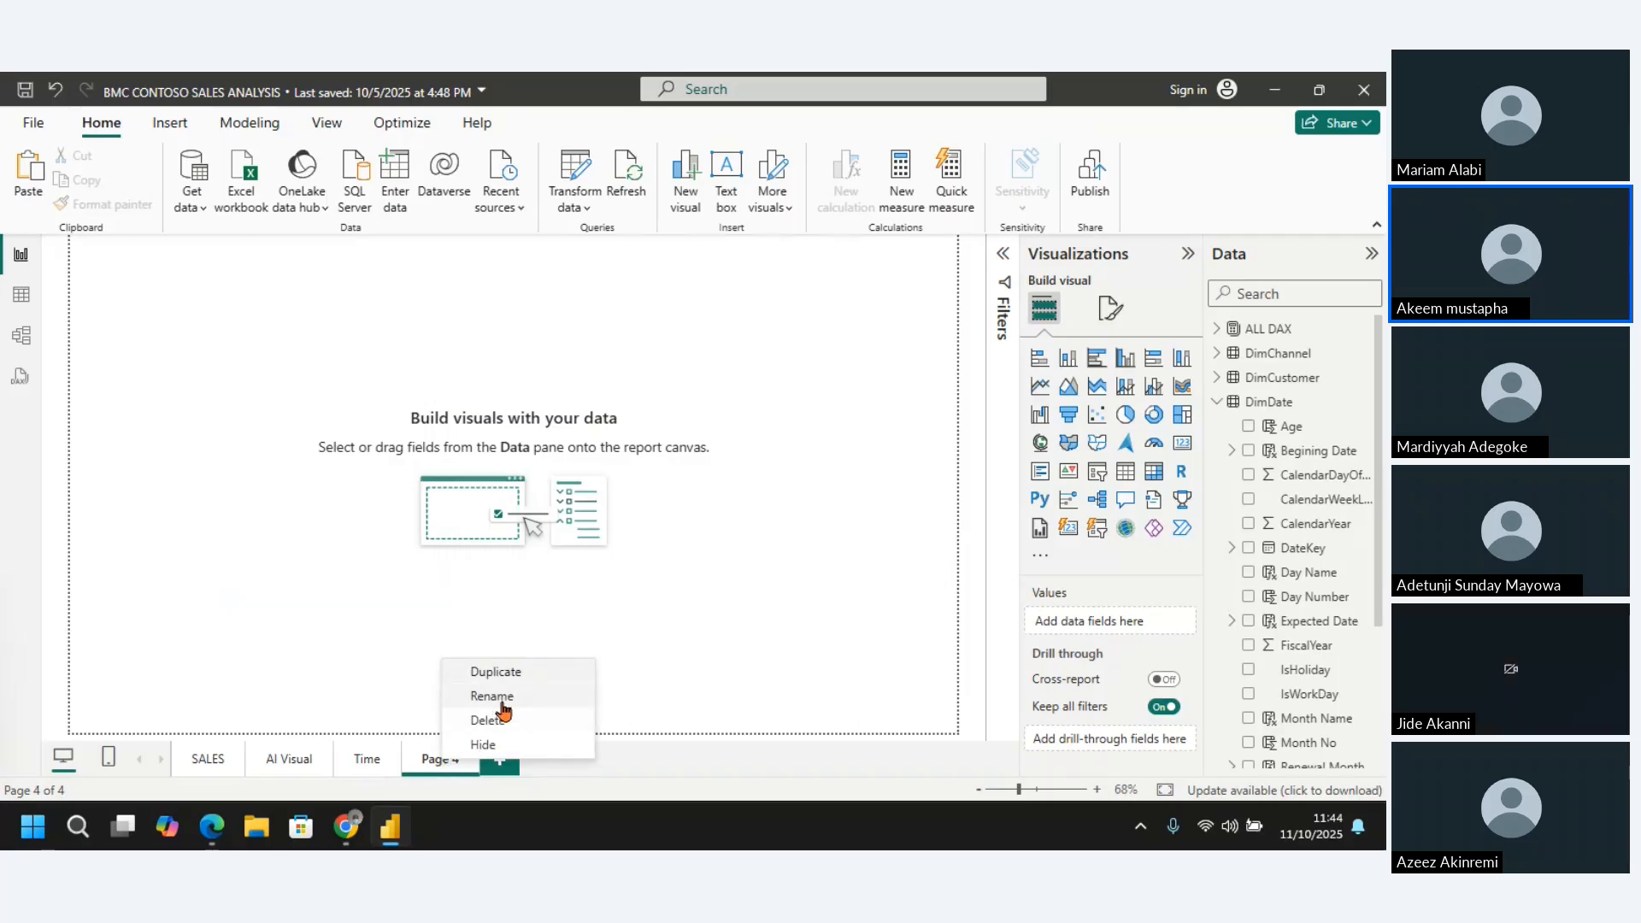
pyautogui.press('Escape')
pyautogui.write('ust')
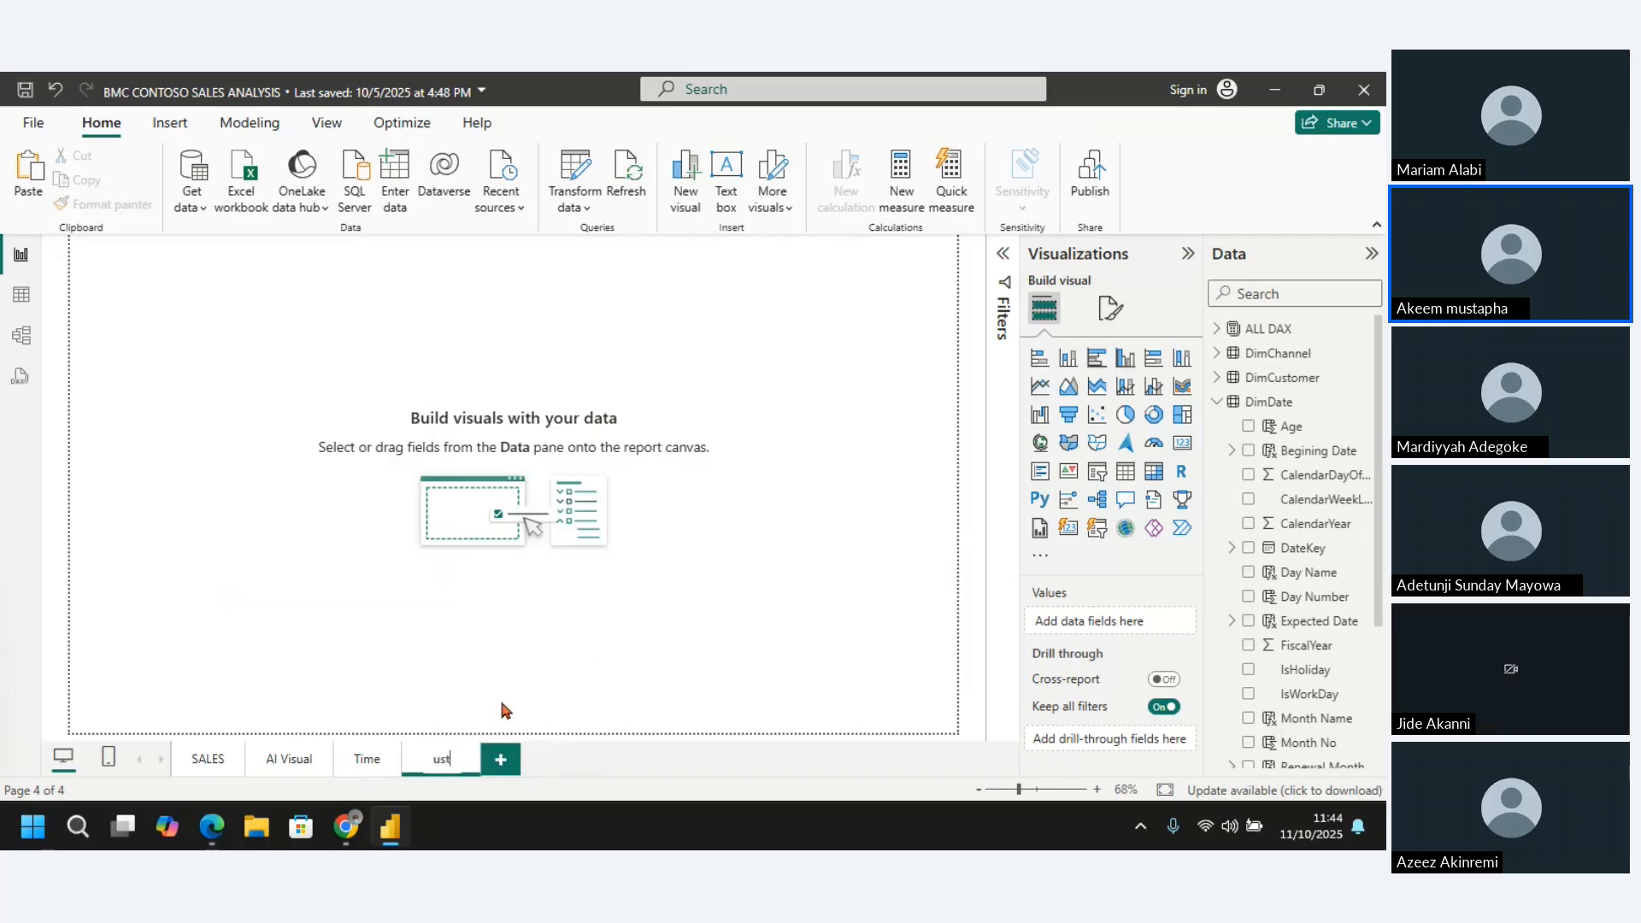
pyautogui.write('omer')
pyautogui.press('Return')
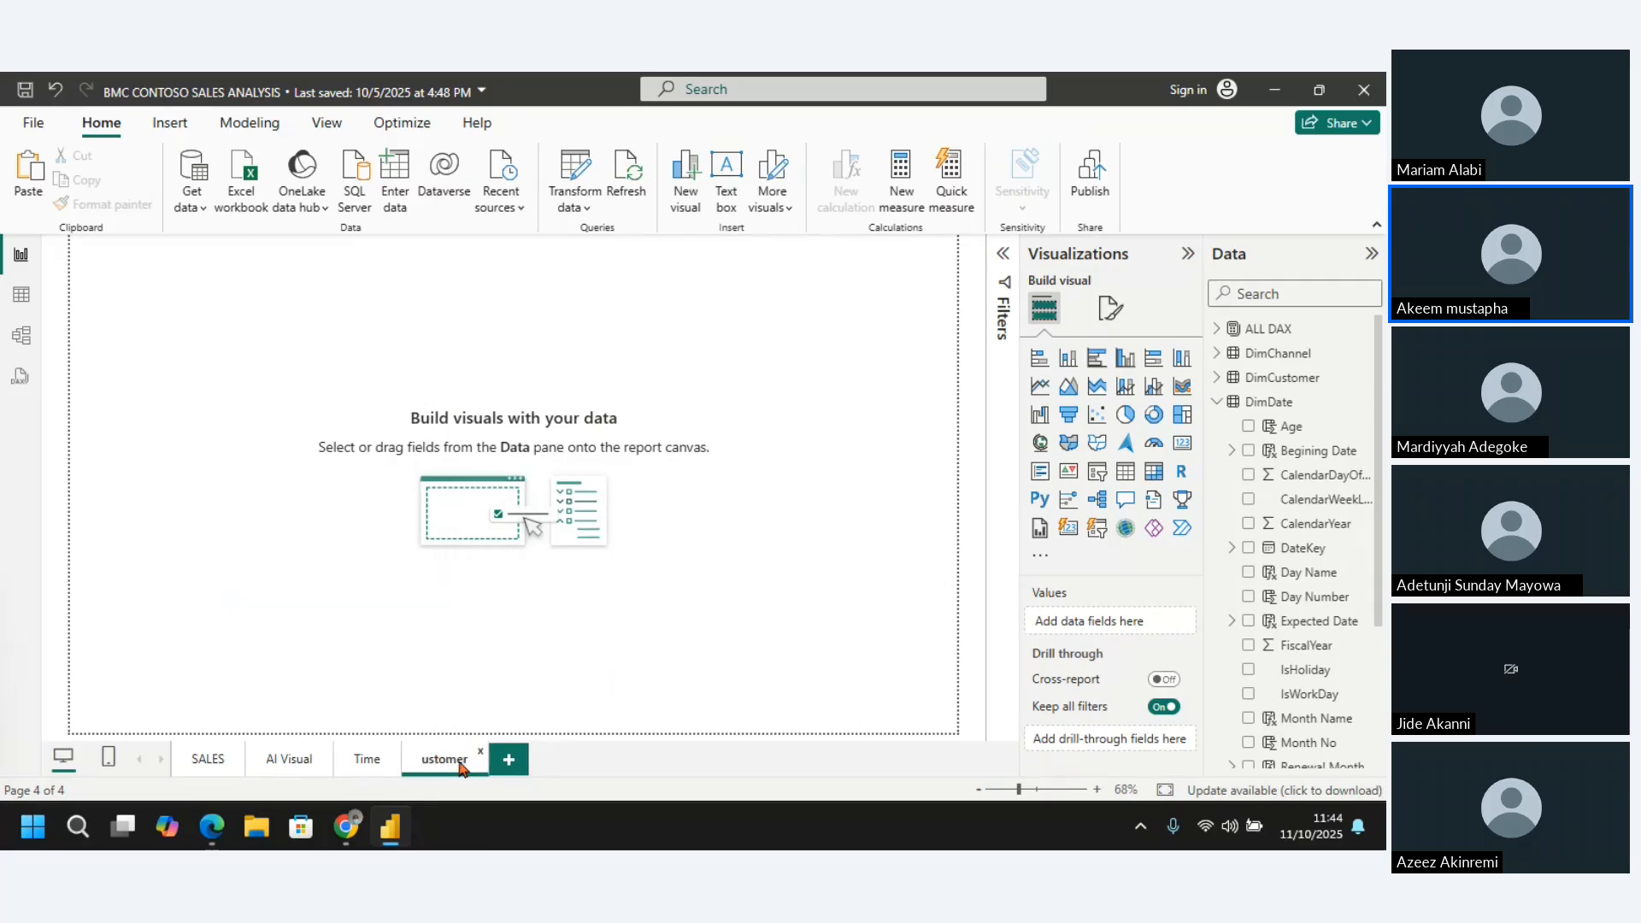
pyautogui.doubleClick(450, 760)
pyautogui.press('Home')
pyautogui.write('c')
pyautogui.click(565, 709)
pyautogui.press('BackSpace')
pyautogui.write('C')
pyautogui.click(689, 548)
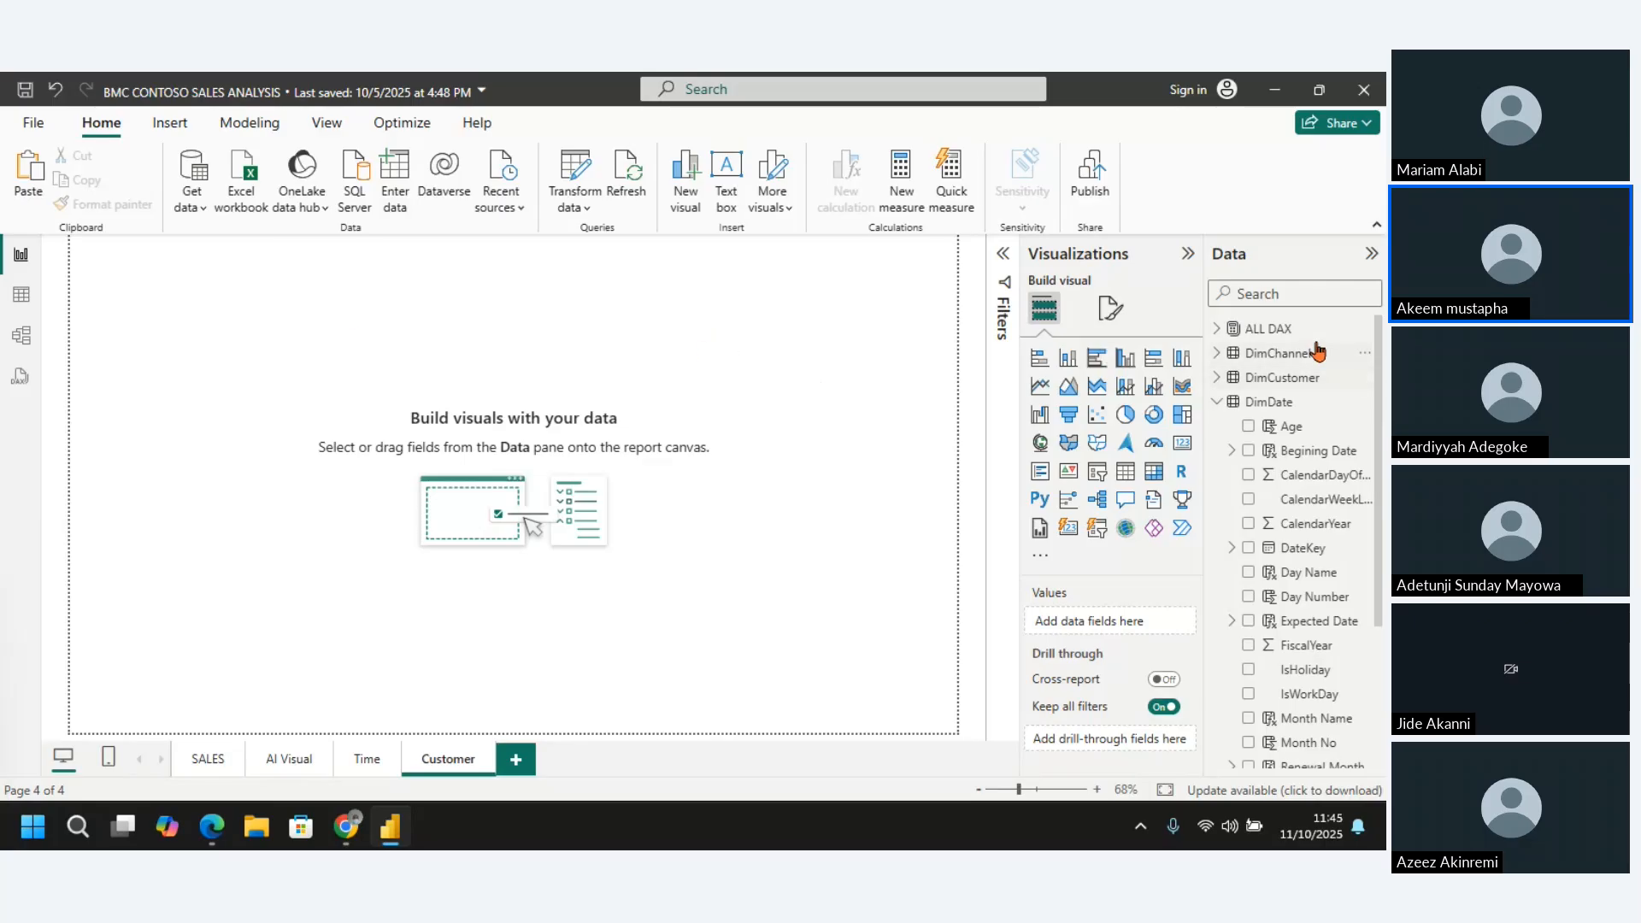
# Collapse the DimDate table, add a new measure to the ALL DAX table and clear its default name
pyautogui.click(1216, 403)
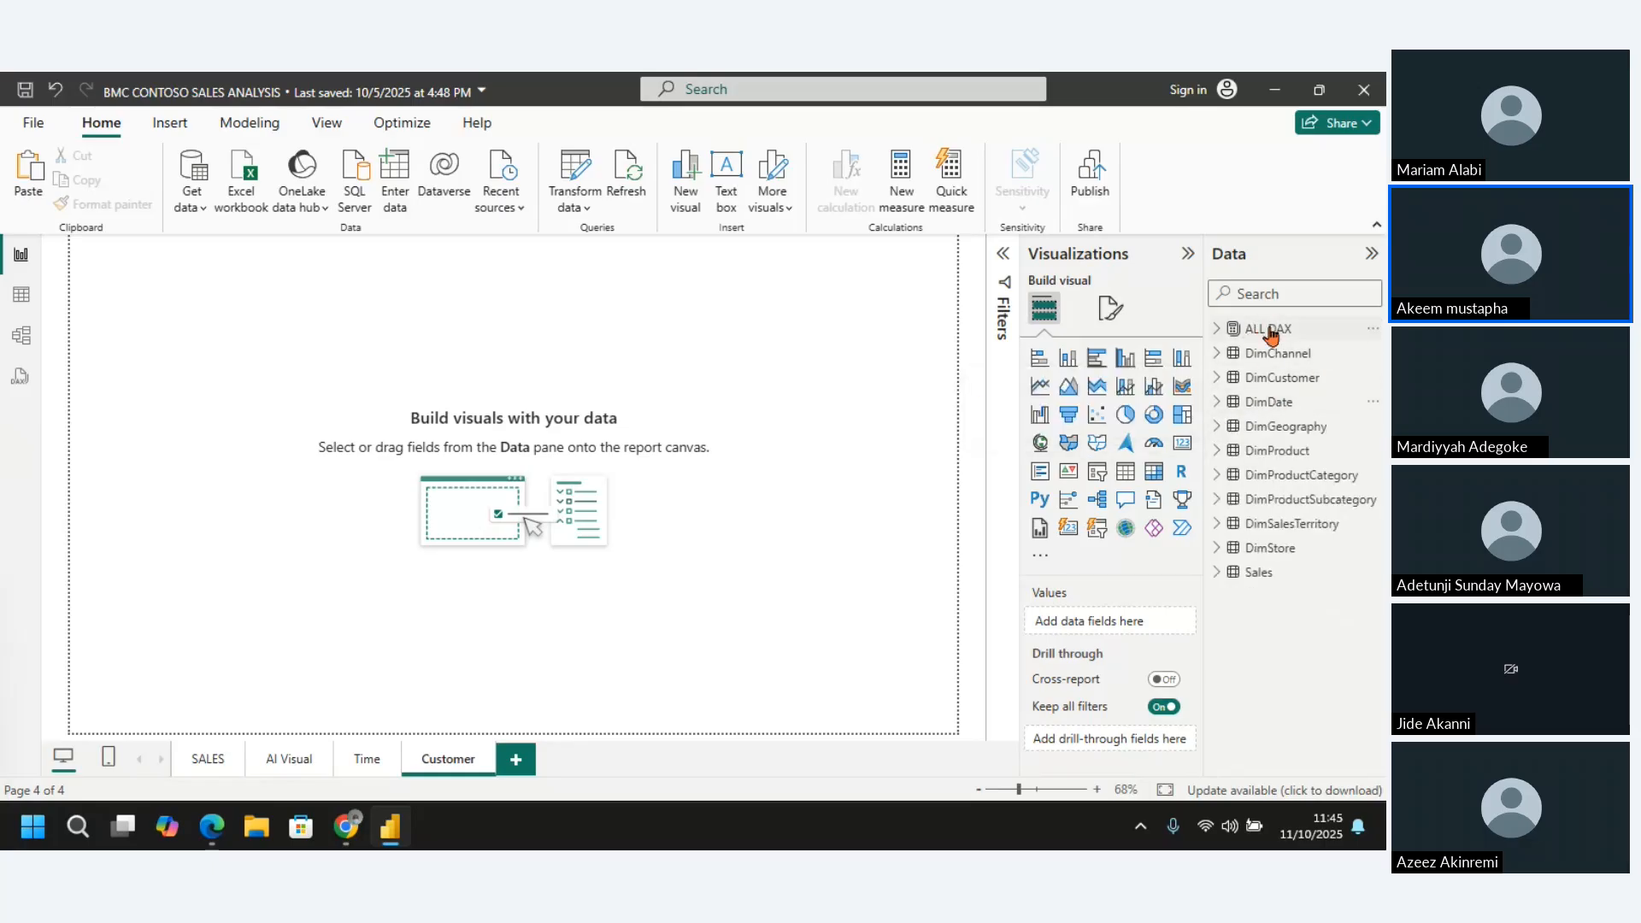
pyautogui.click(1271, 333)
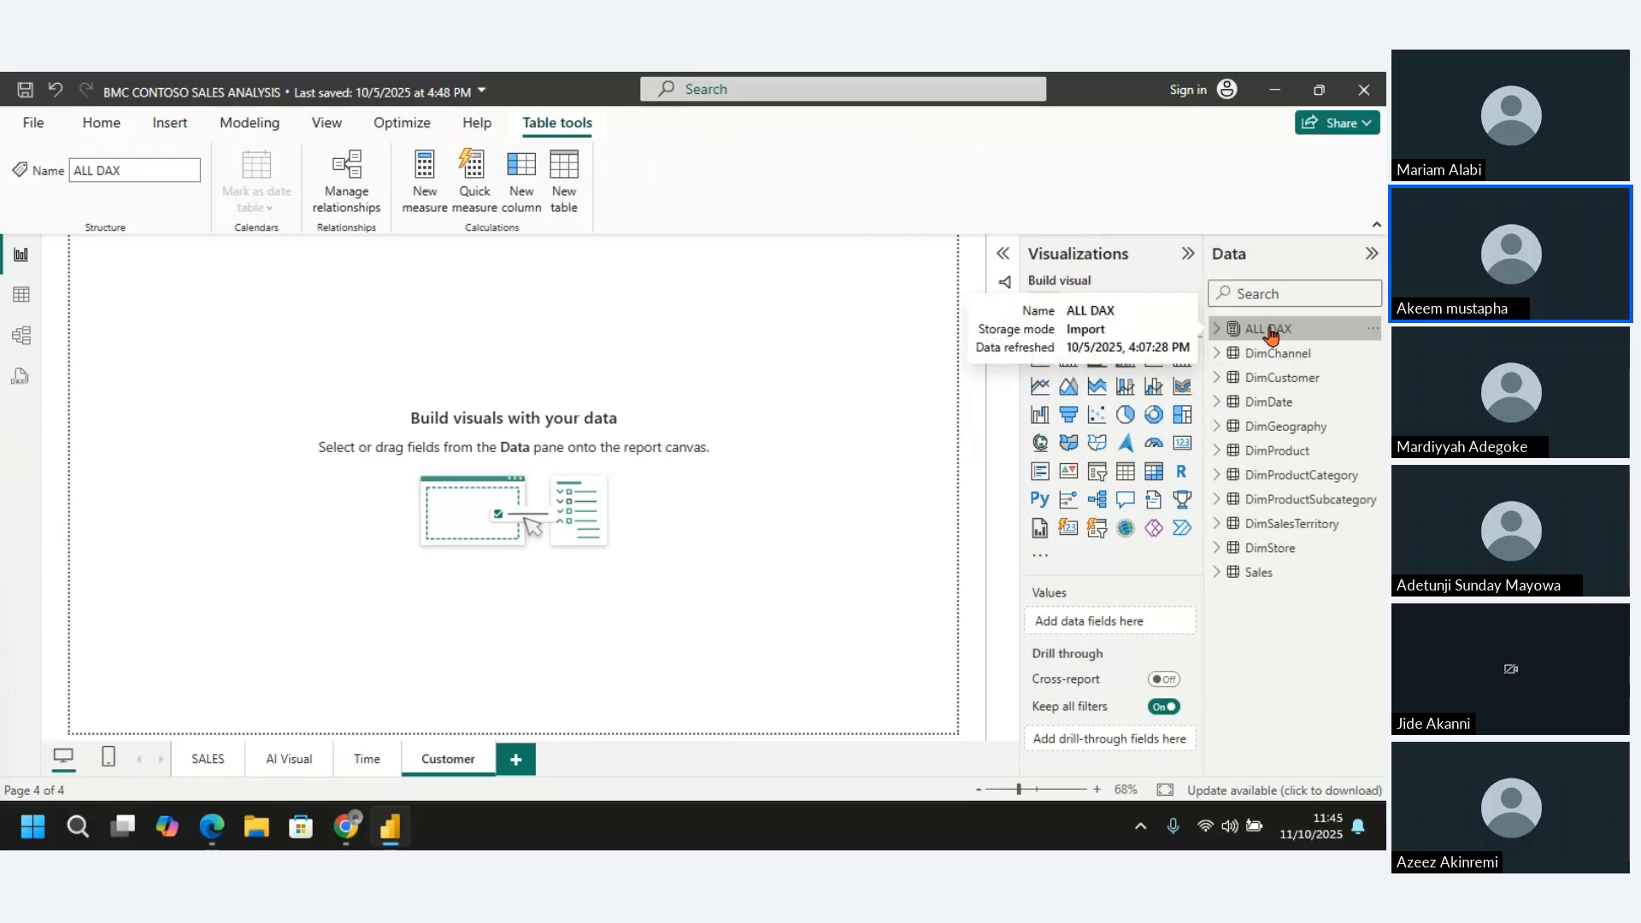
pyautogui.rightClick(1273, 335)
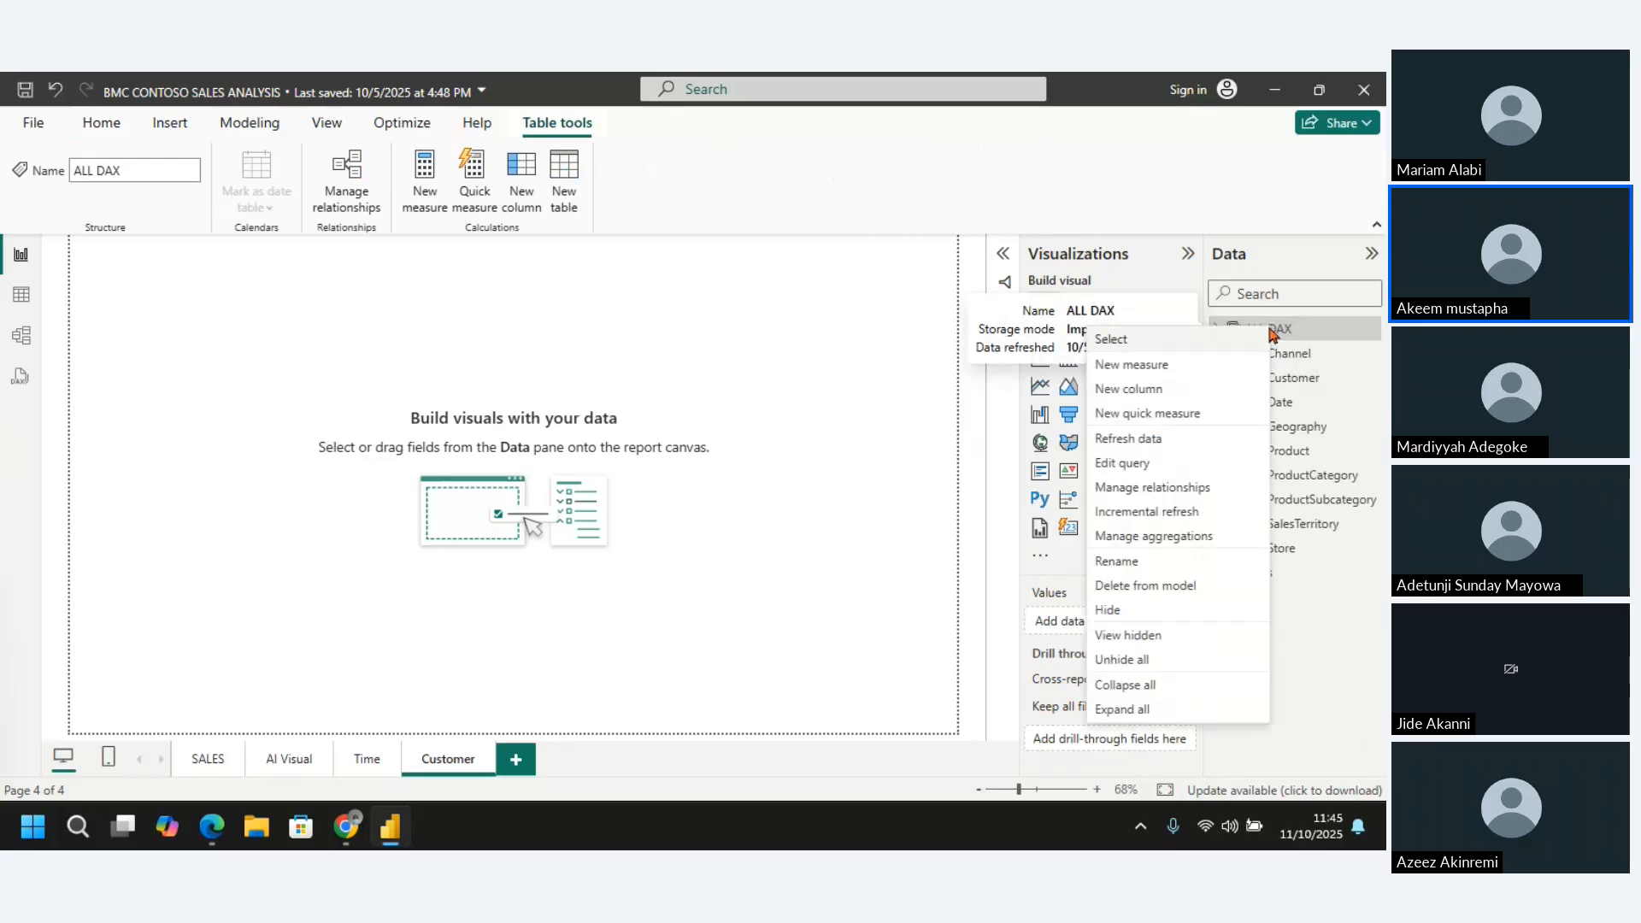
pyautogui.click(1148, 366)
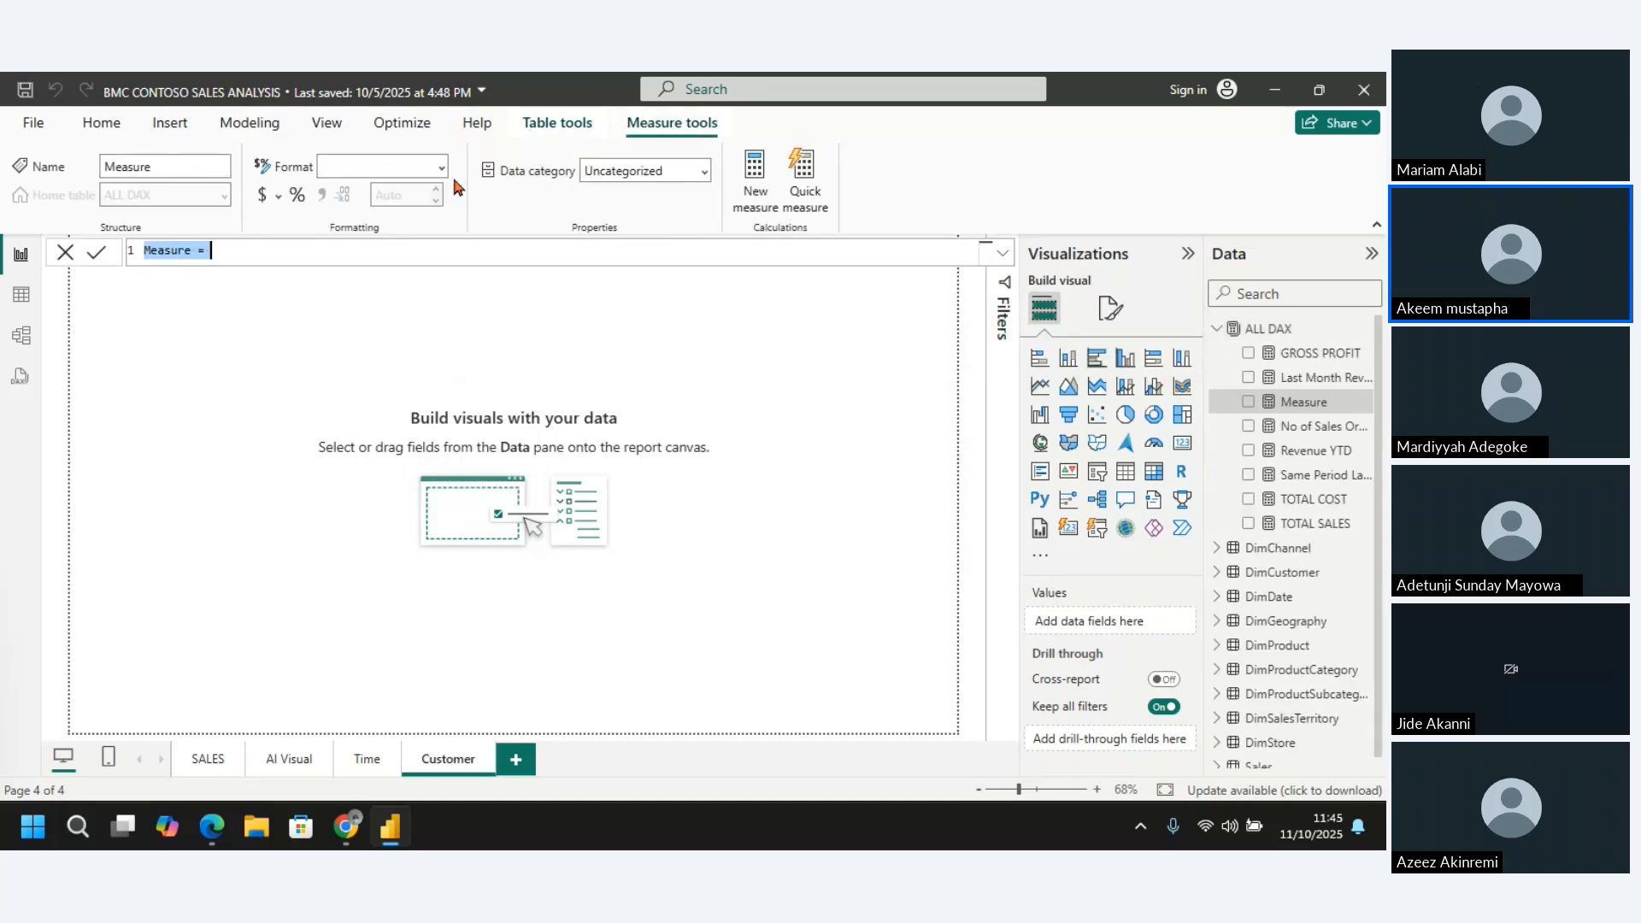
pyautogui.click(193, 251)
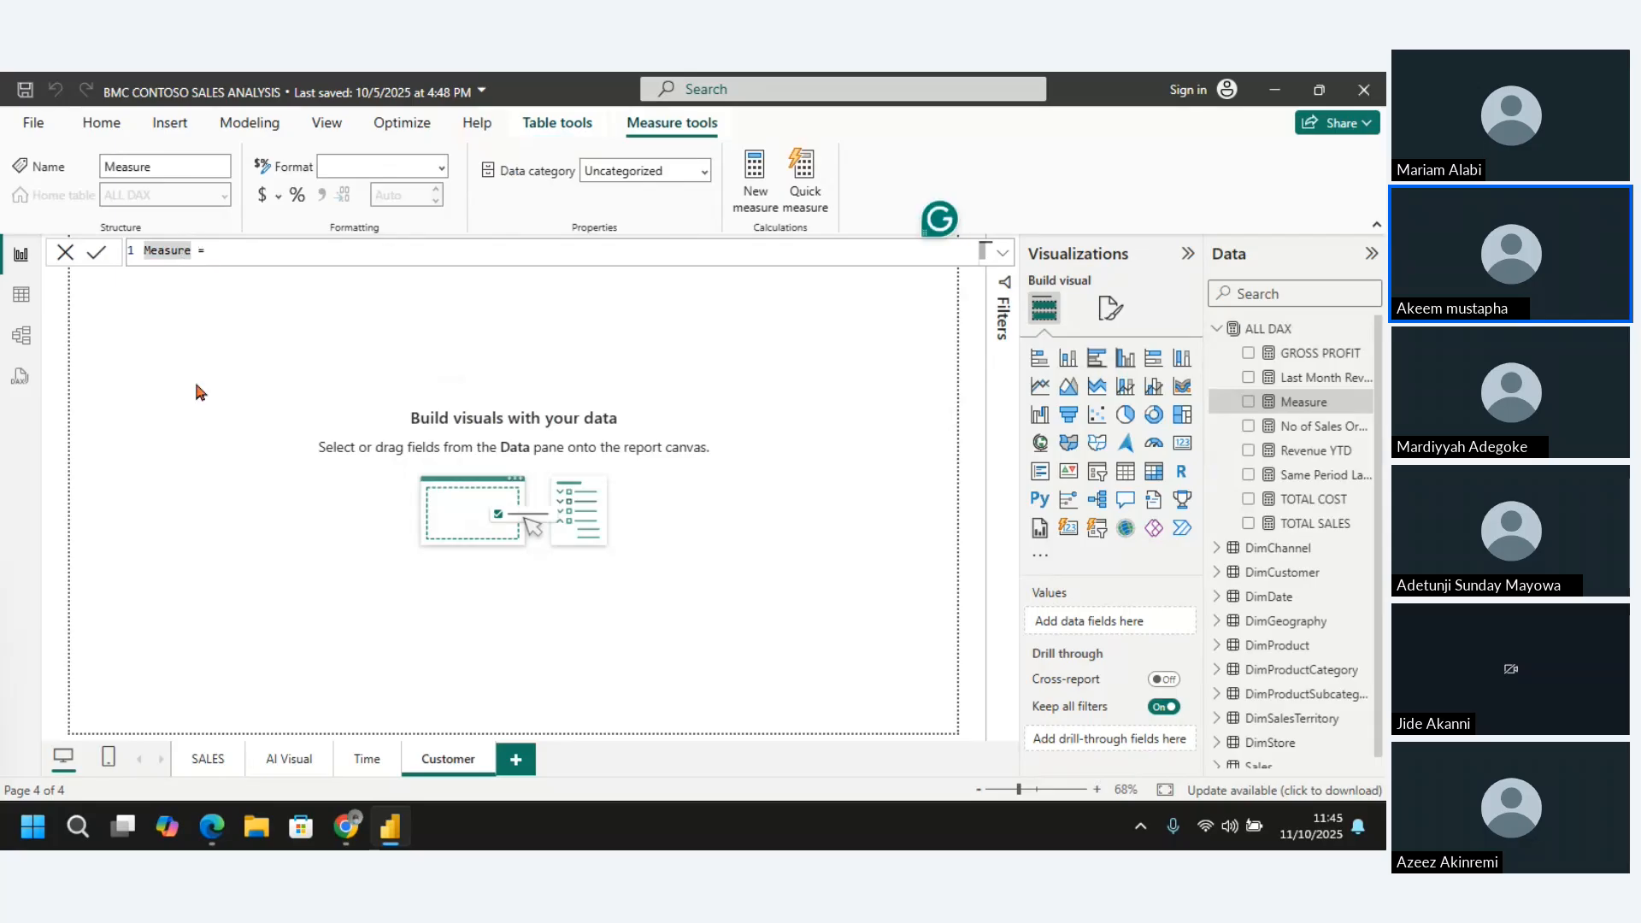
pyautogui.press('BackSpace')
pyautogui.press('BackSpace')
# Name the new ALL DAX measure No of Customer
pyautogui.press('BackSpace')
pyautogui.press('BackSpace')
pyautogui.press('BackSpace')
pyautogui.press('BackSpace')
pyautogui.press('BackSpace')
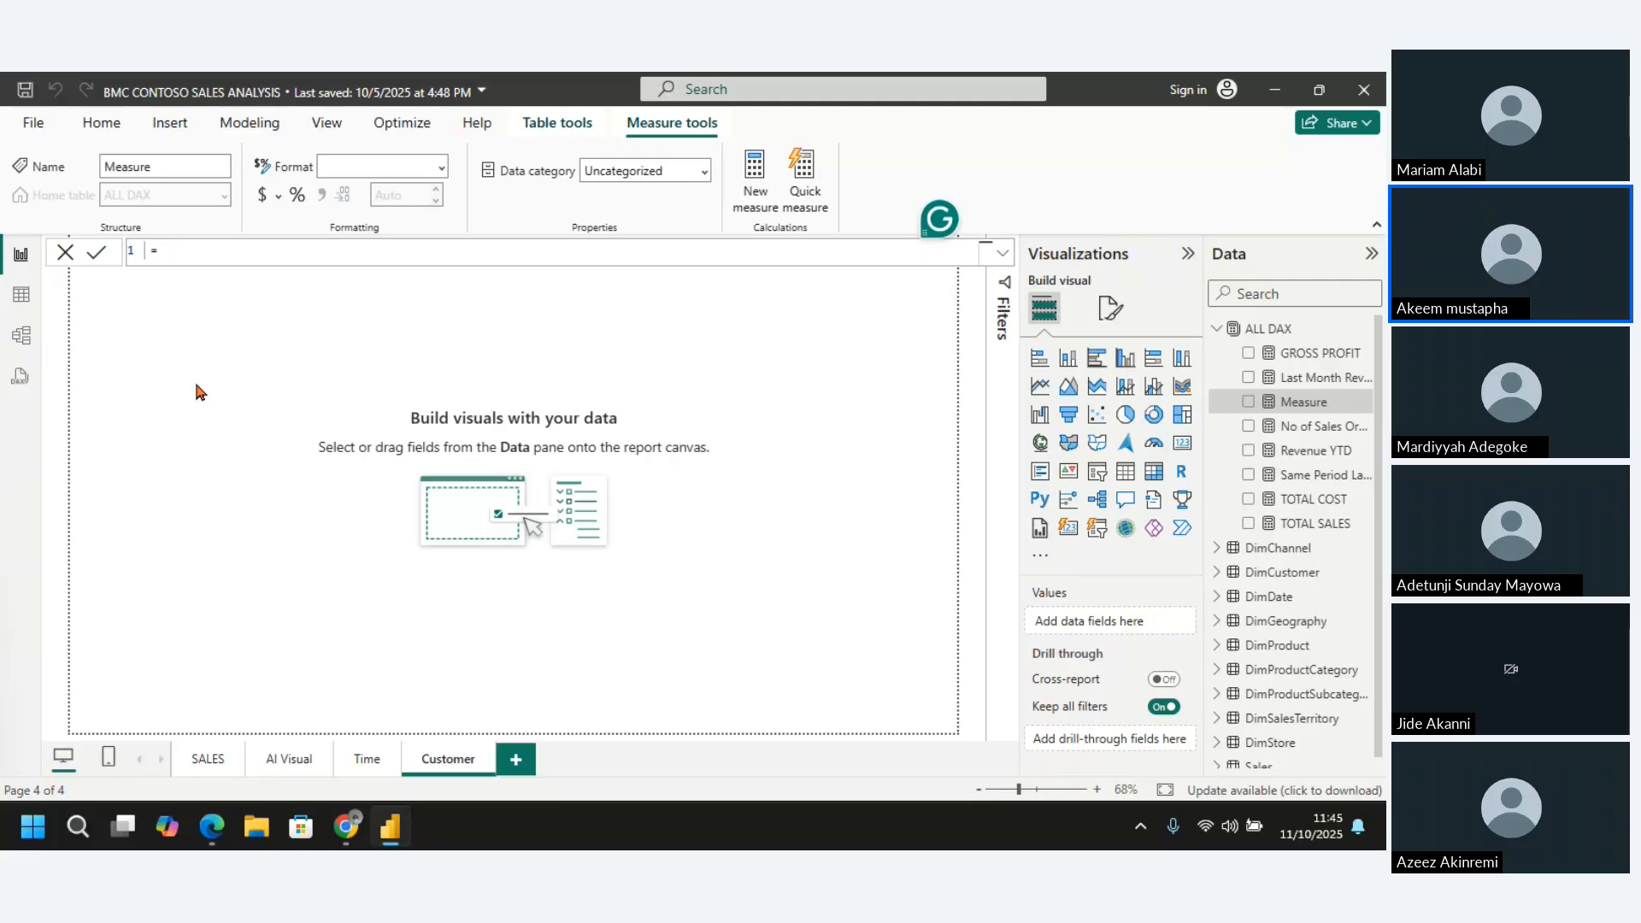
pyautogui.write('No of Vustomer')
pyautogui.click(191, 249)
pyautogui.press('BackSpace')
pyautogui.write('C')
pyautogui.doubleClick(192, 250)
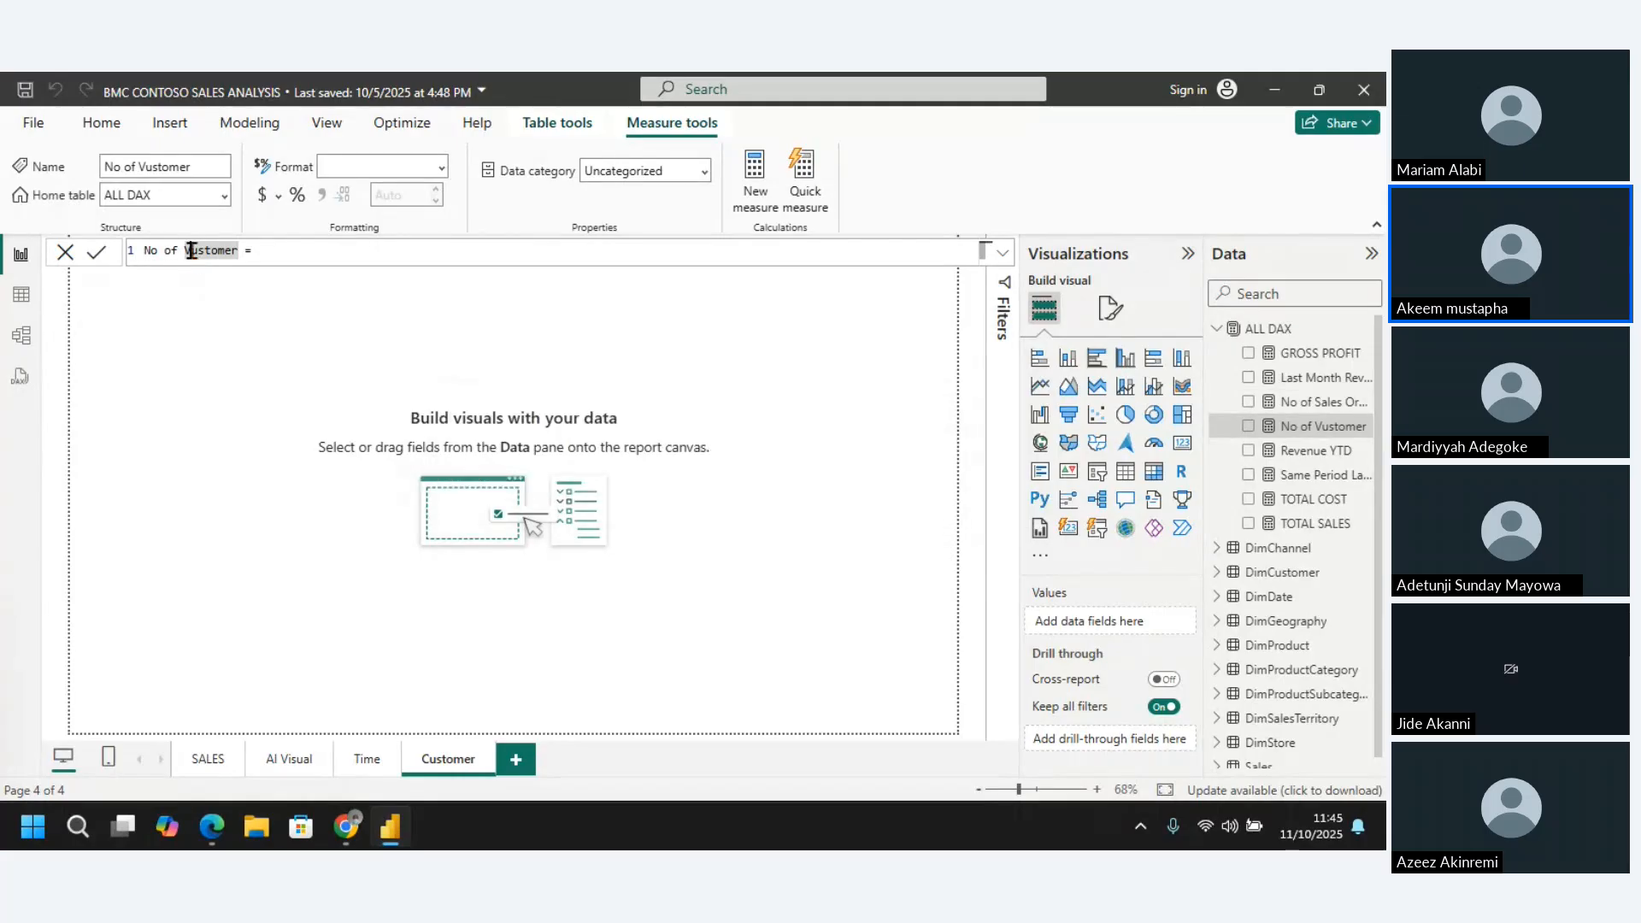
pyautogui.click(190, 250)
pyautogui.press('Left')
pyautogui.press('Left')
pyautogui.press('Left')
pyautogui.press('Left')
pyautogui.press('Left')
pyautogui.press('Left')
pyautogui.press('Left')
pyautogui.press('Left')
pyautogui.press('Left')
pyautogui.press('Left')
pyautogui.press('Left')
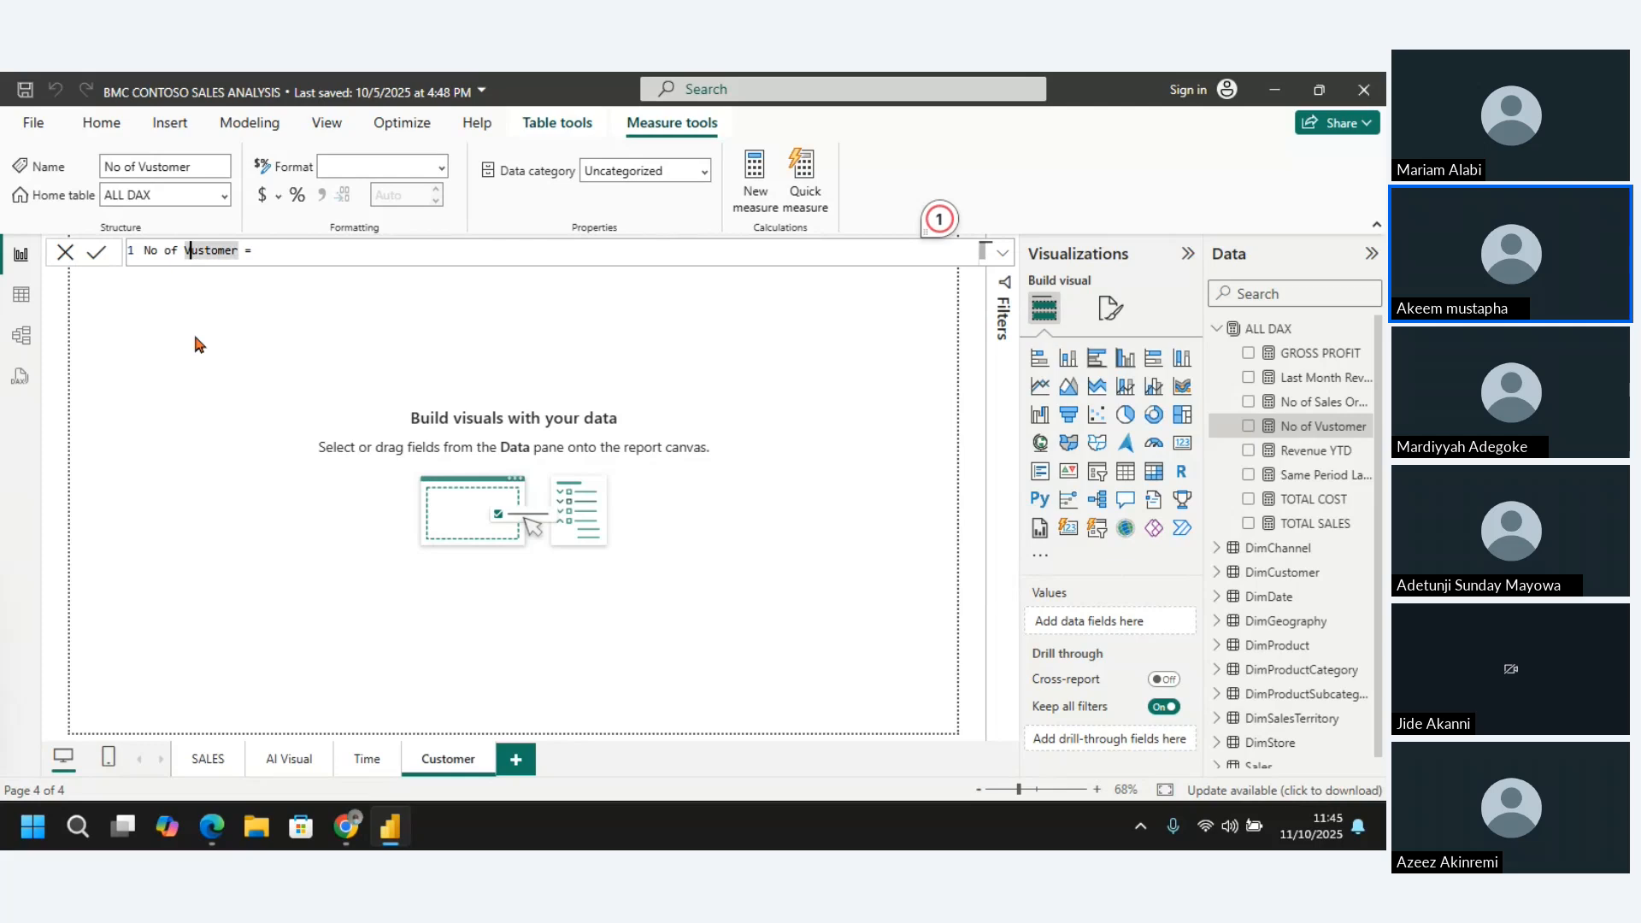
pyautogui.press('Delete')
pyautogui.write('C')
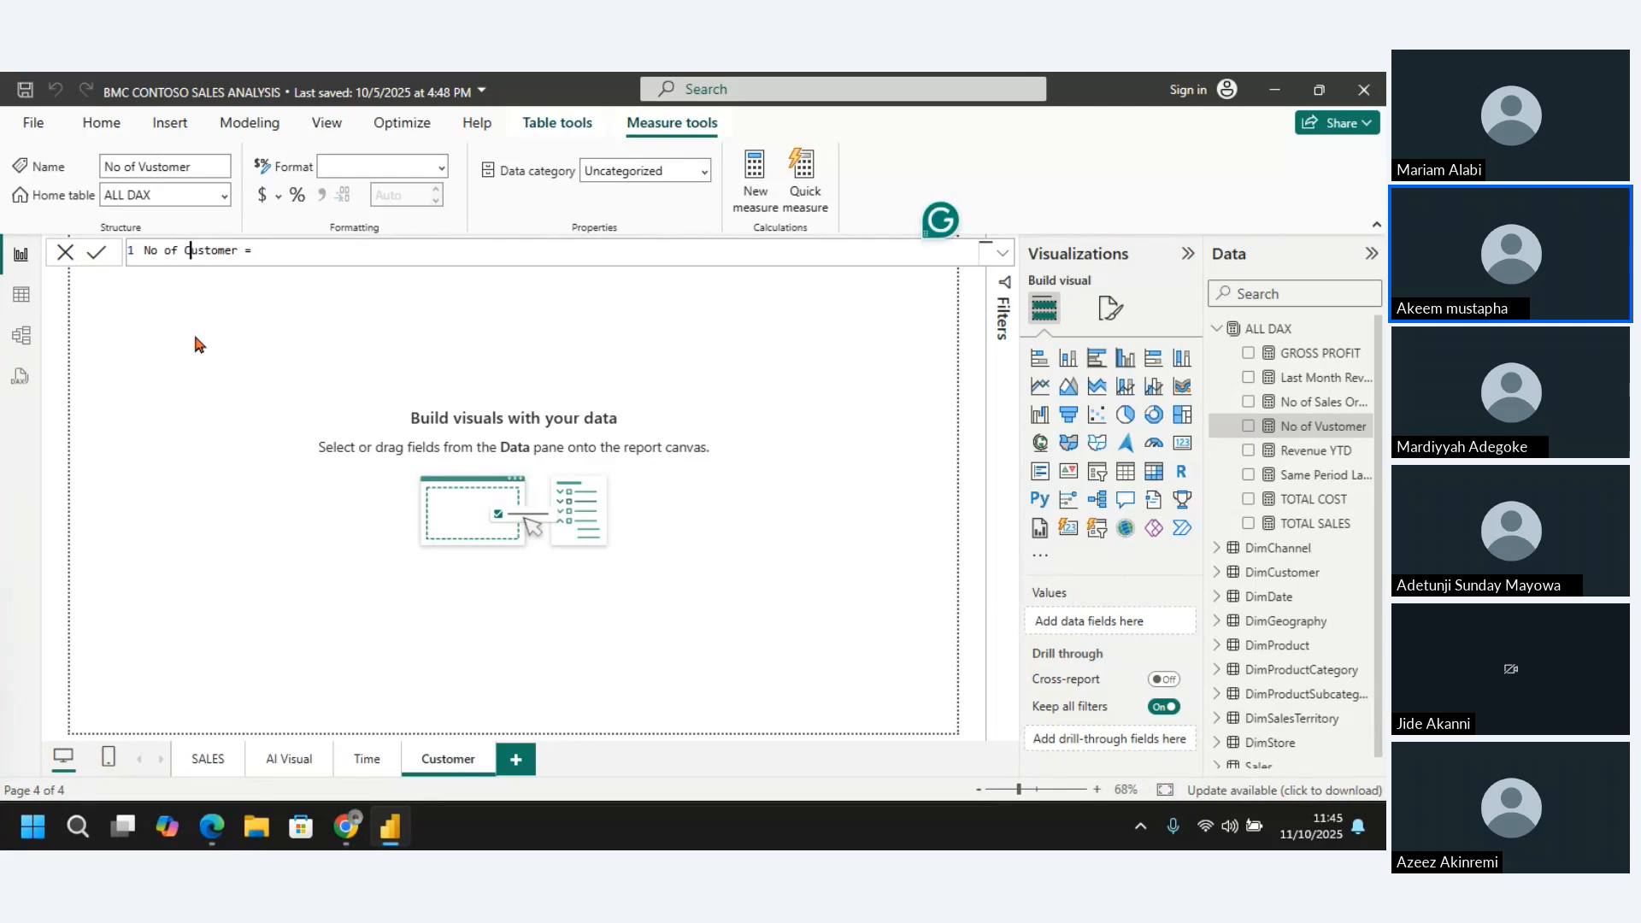
# Define the No of Customer measure as COUNTROWS(DimCustomer) and commit the formula
pyautogui.press('End')
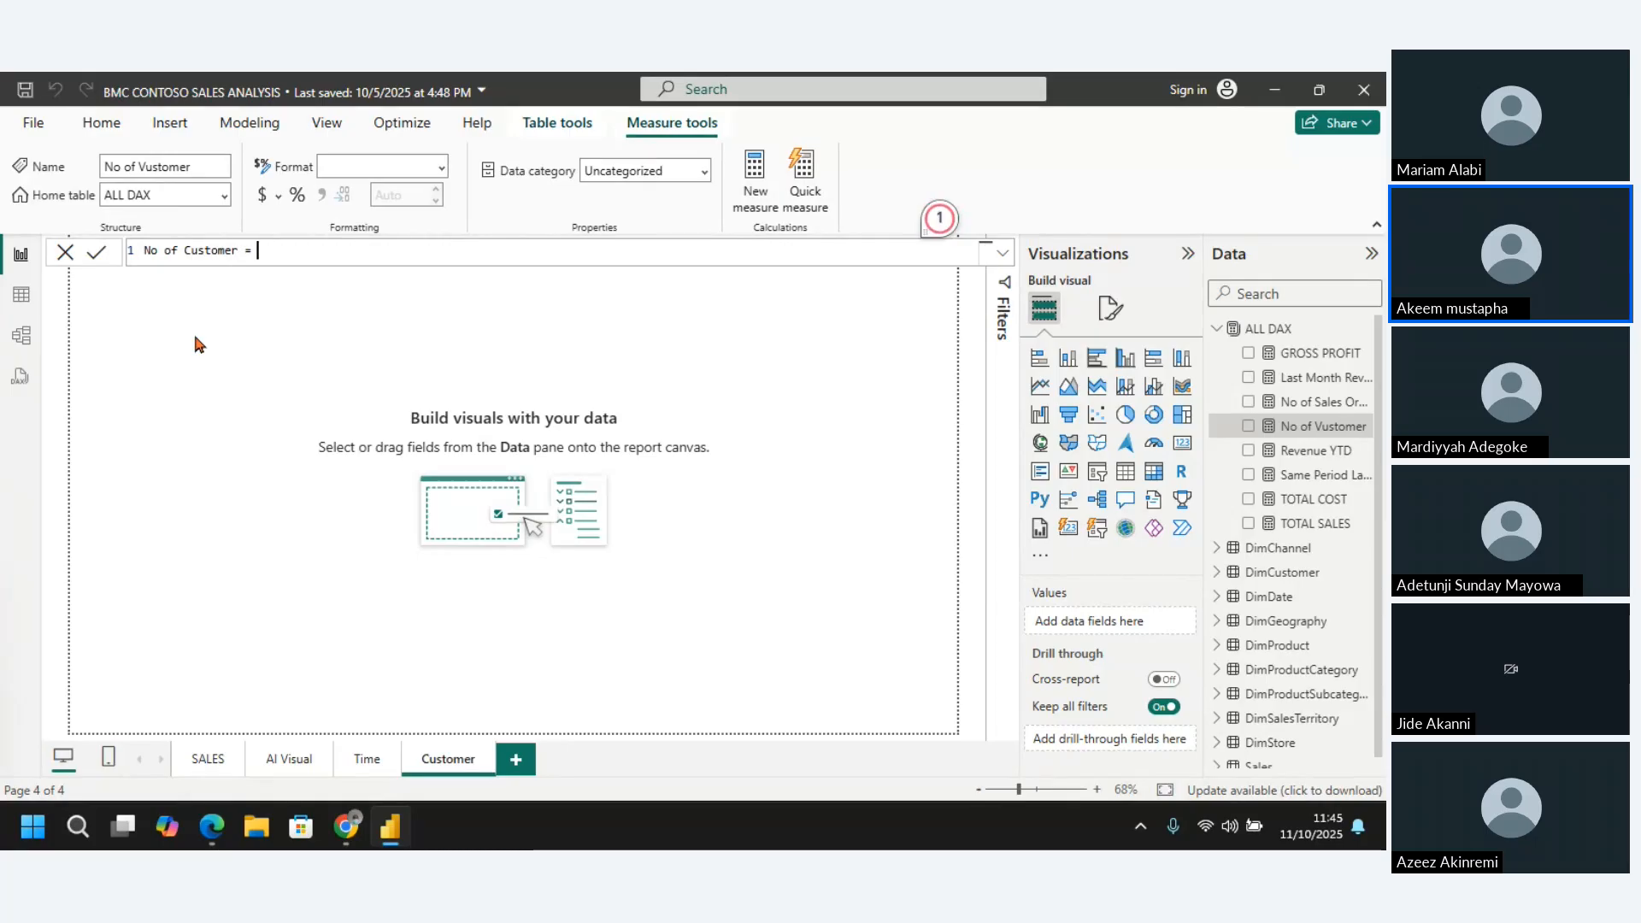
pyautogui.write('Countrow')
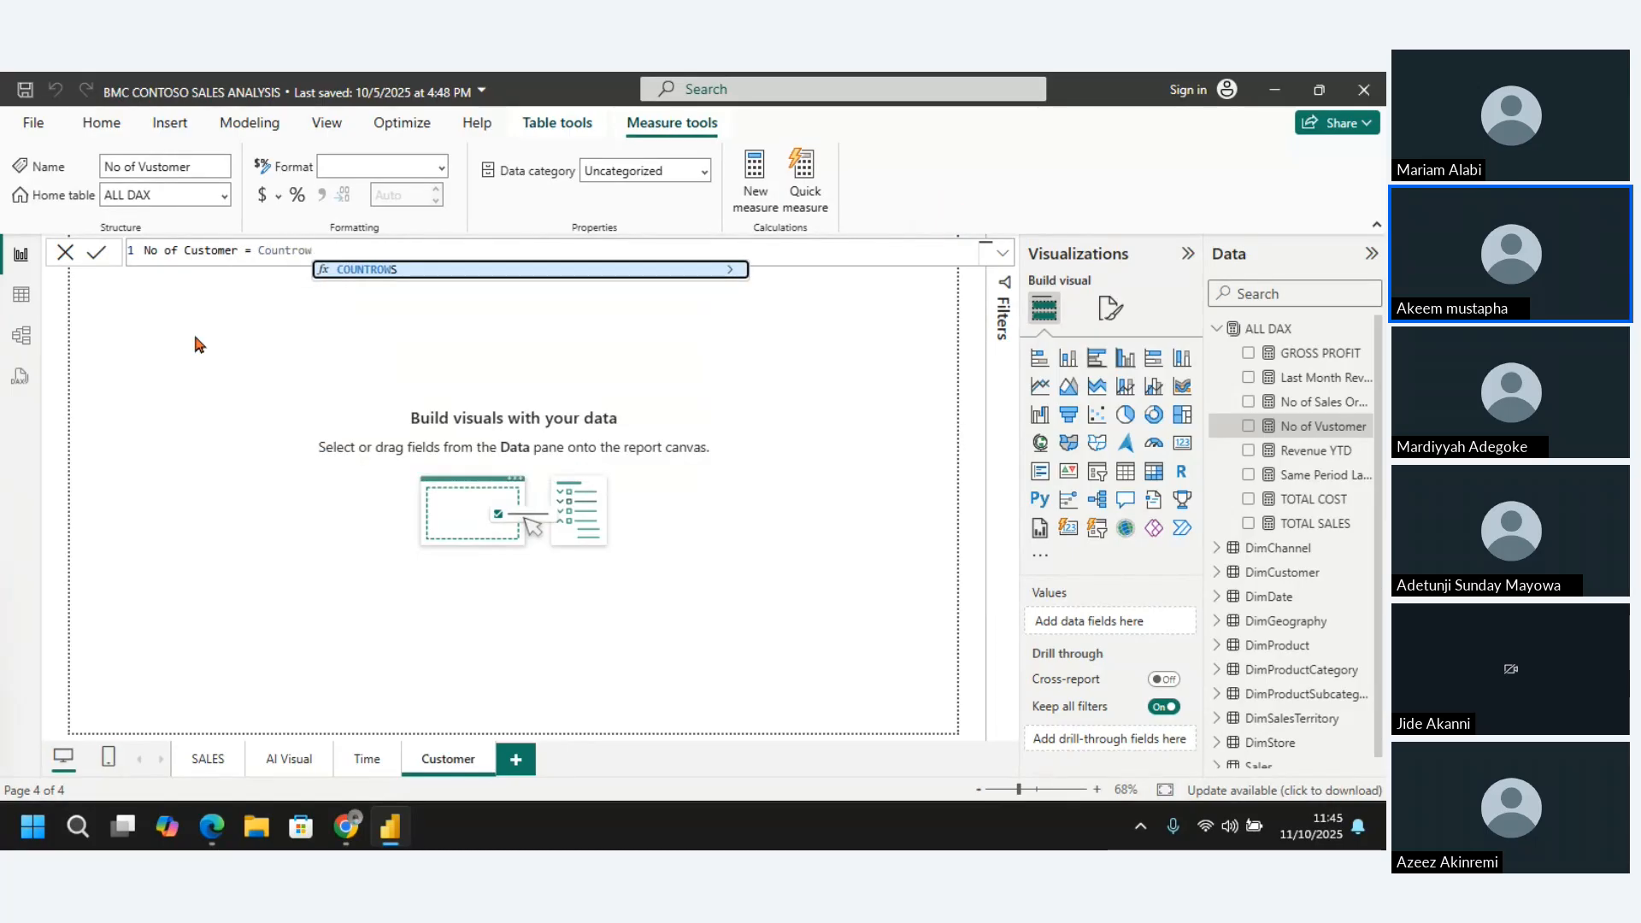
pyautogui.press('Tab')
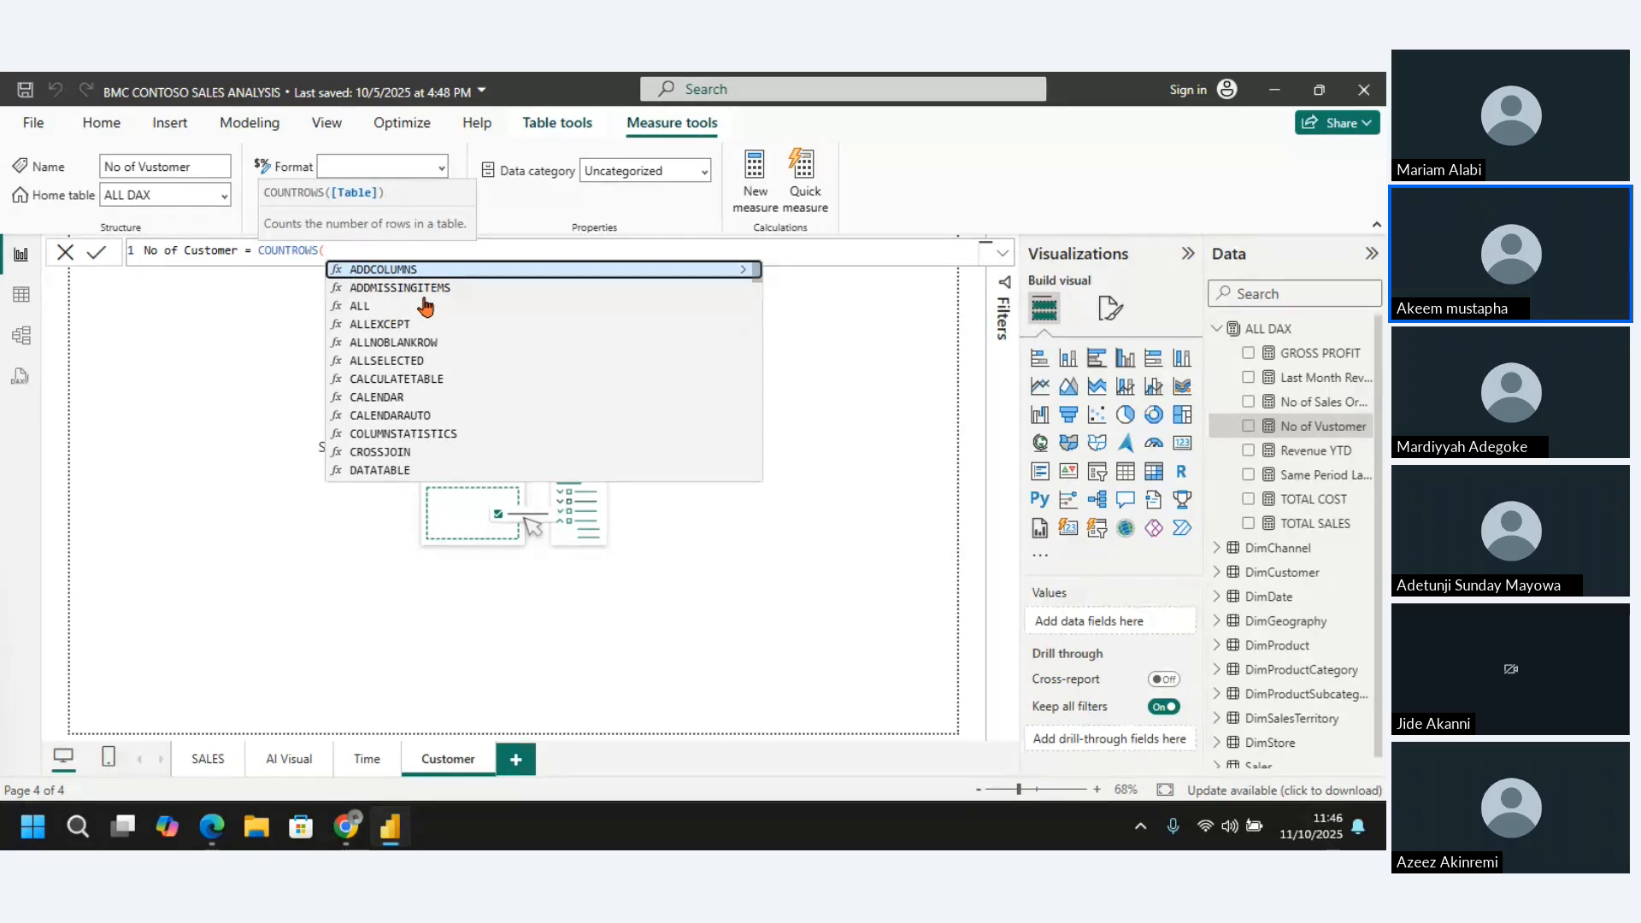
pyautogui.write('cust')
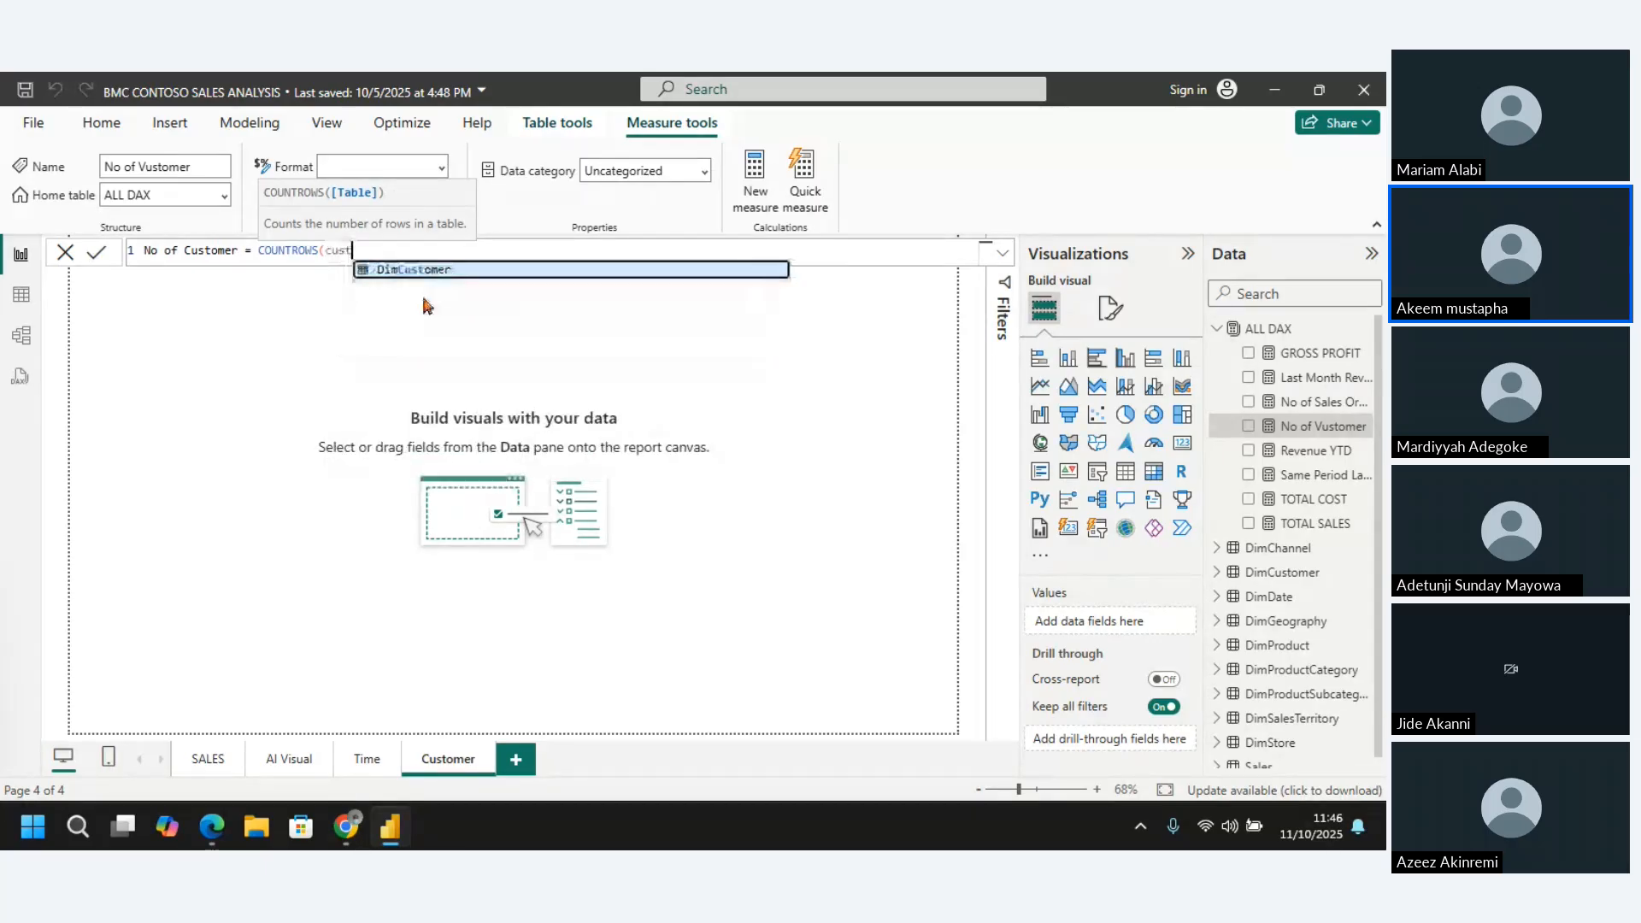
pyautogui.click(422, 271)
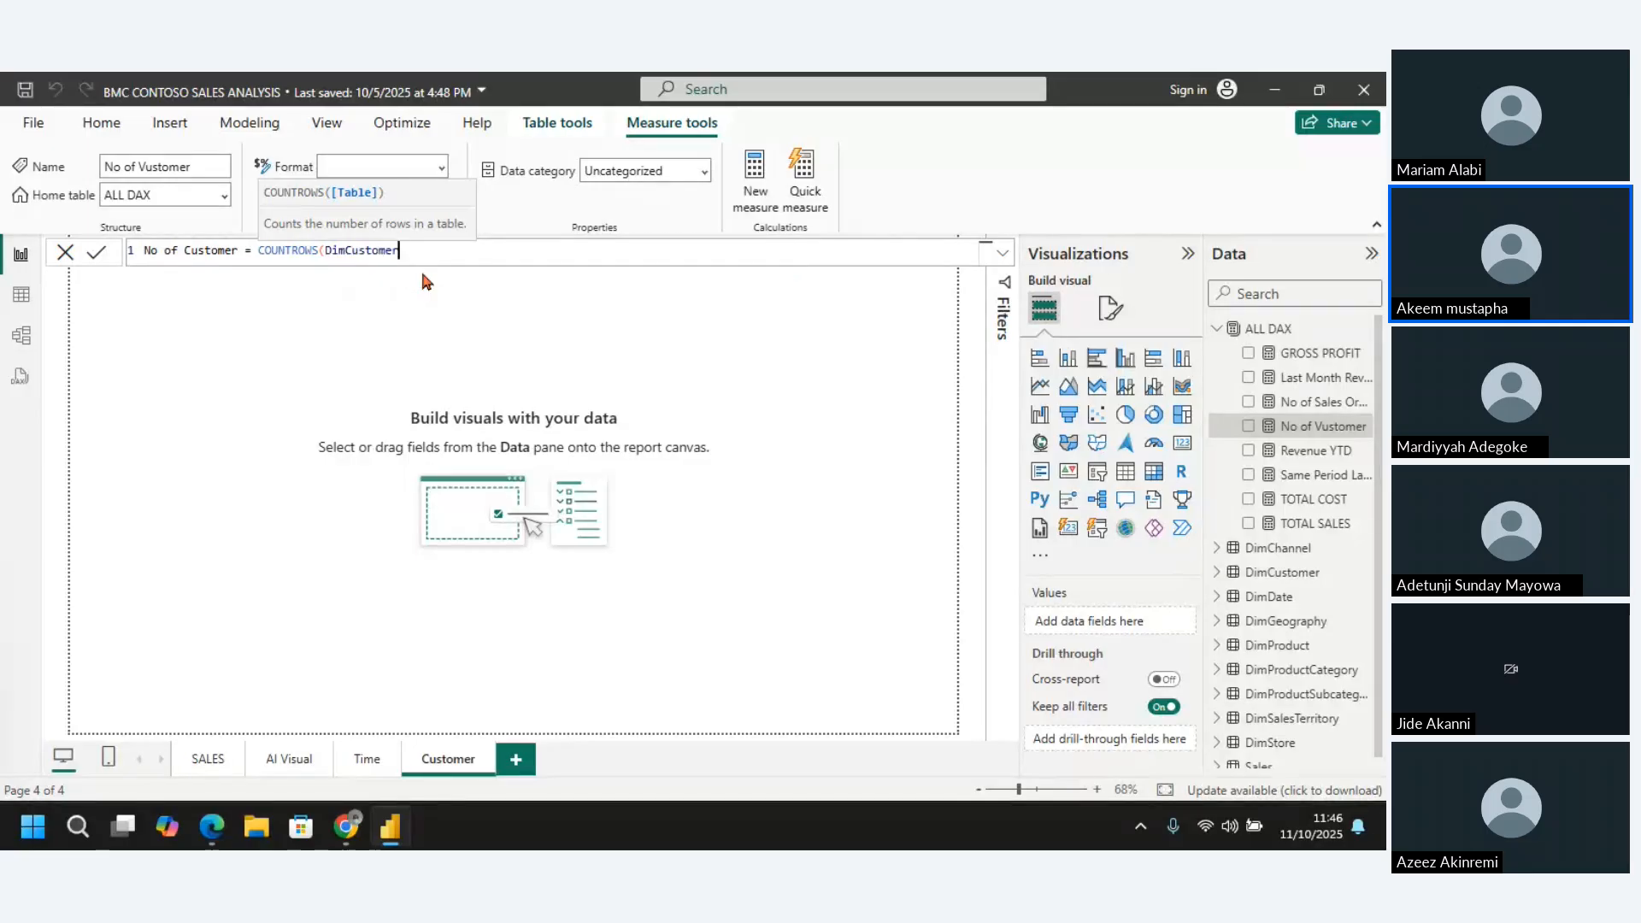
pyautogui.write(')')
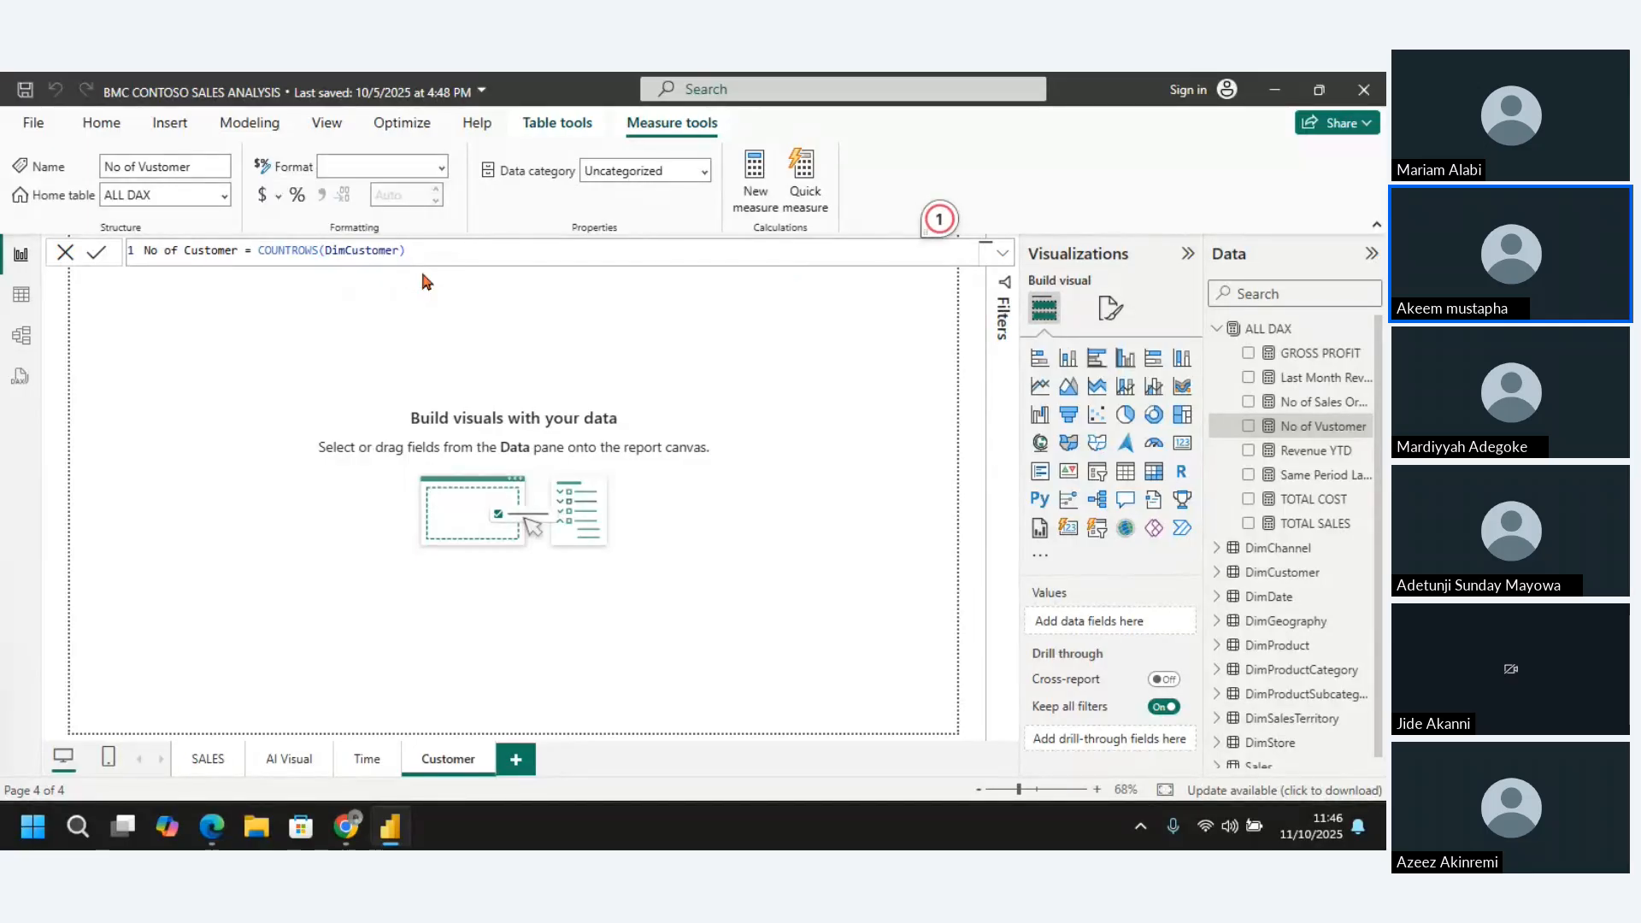
pyautogui.press('Return')
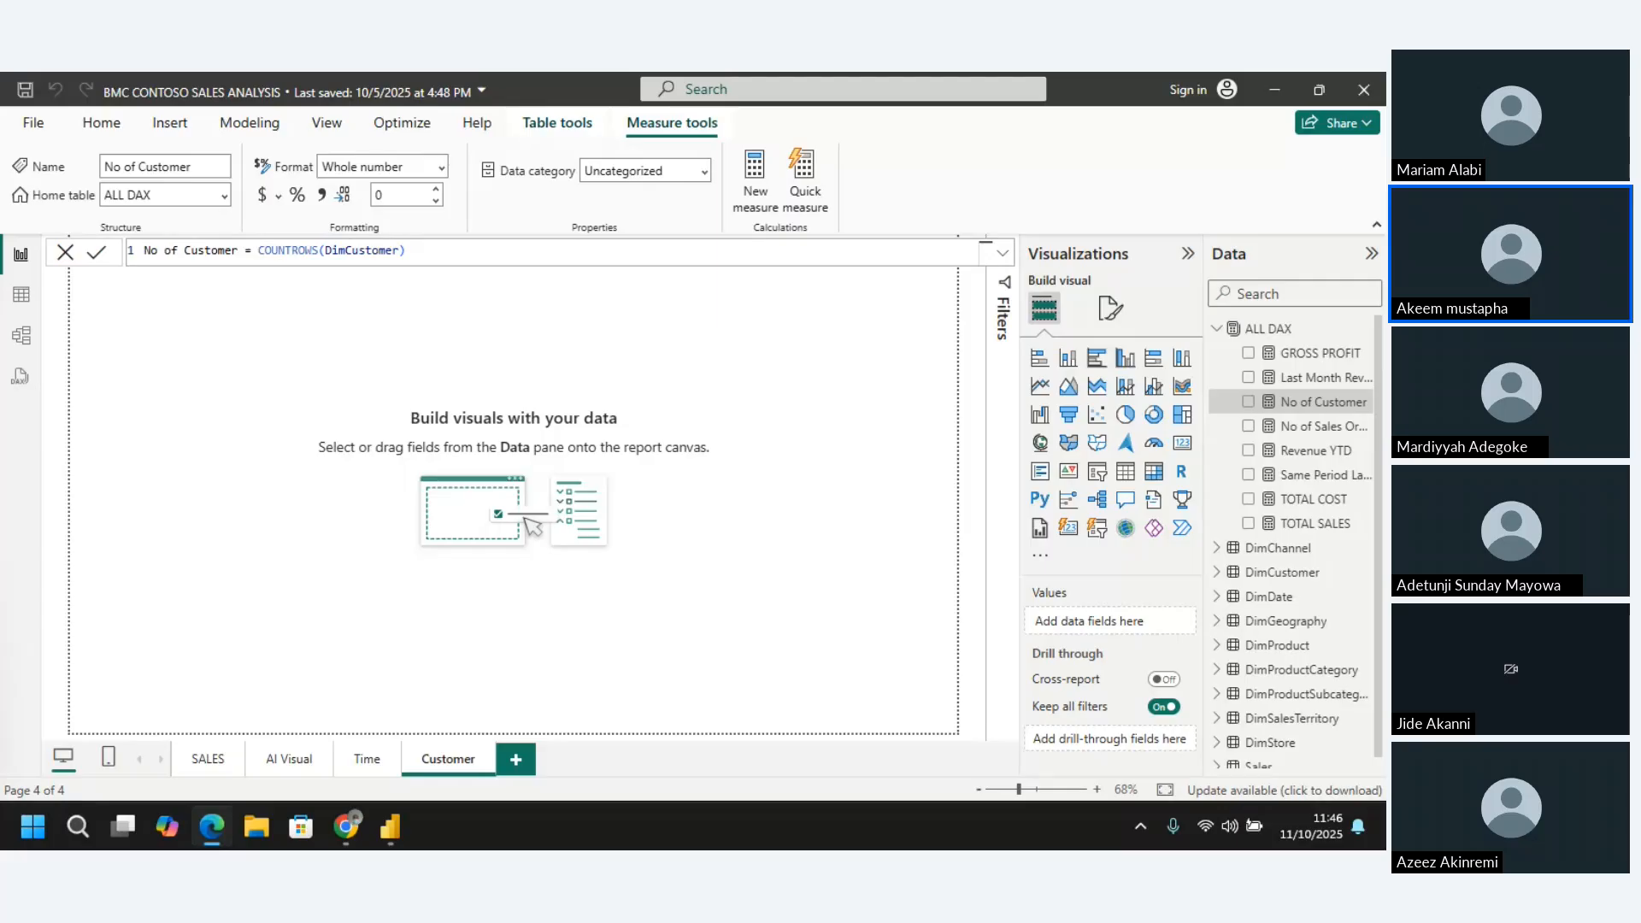
# Add a card showing No of Customer to the Customer page and shrink it into the page's upper-left corner
pyautogui.hotkey('alt', 'Tab')
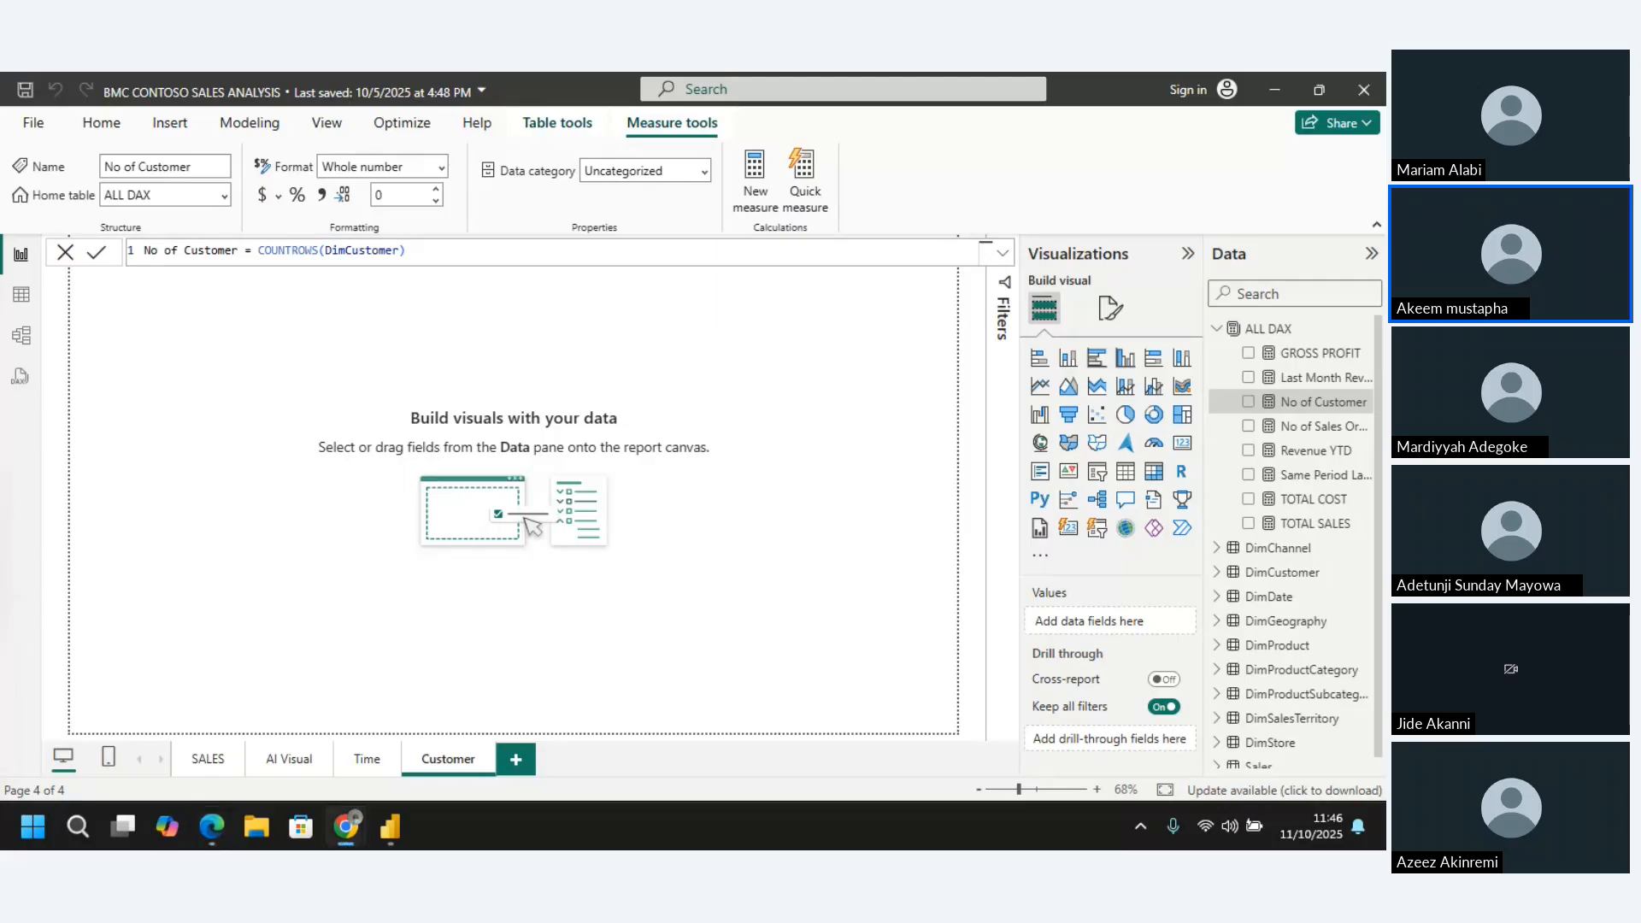
pyautogui.hotkey('alt', 'Tab')
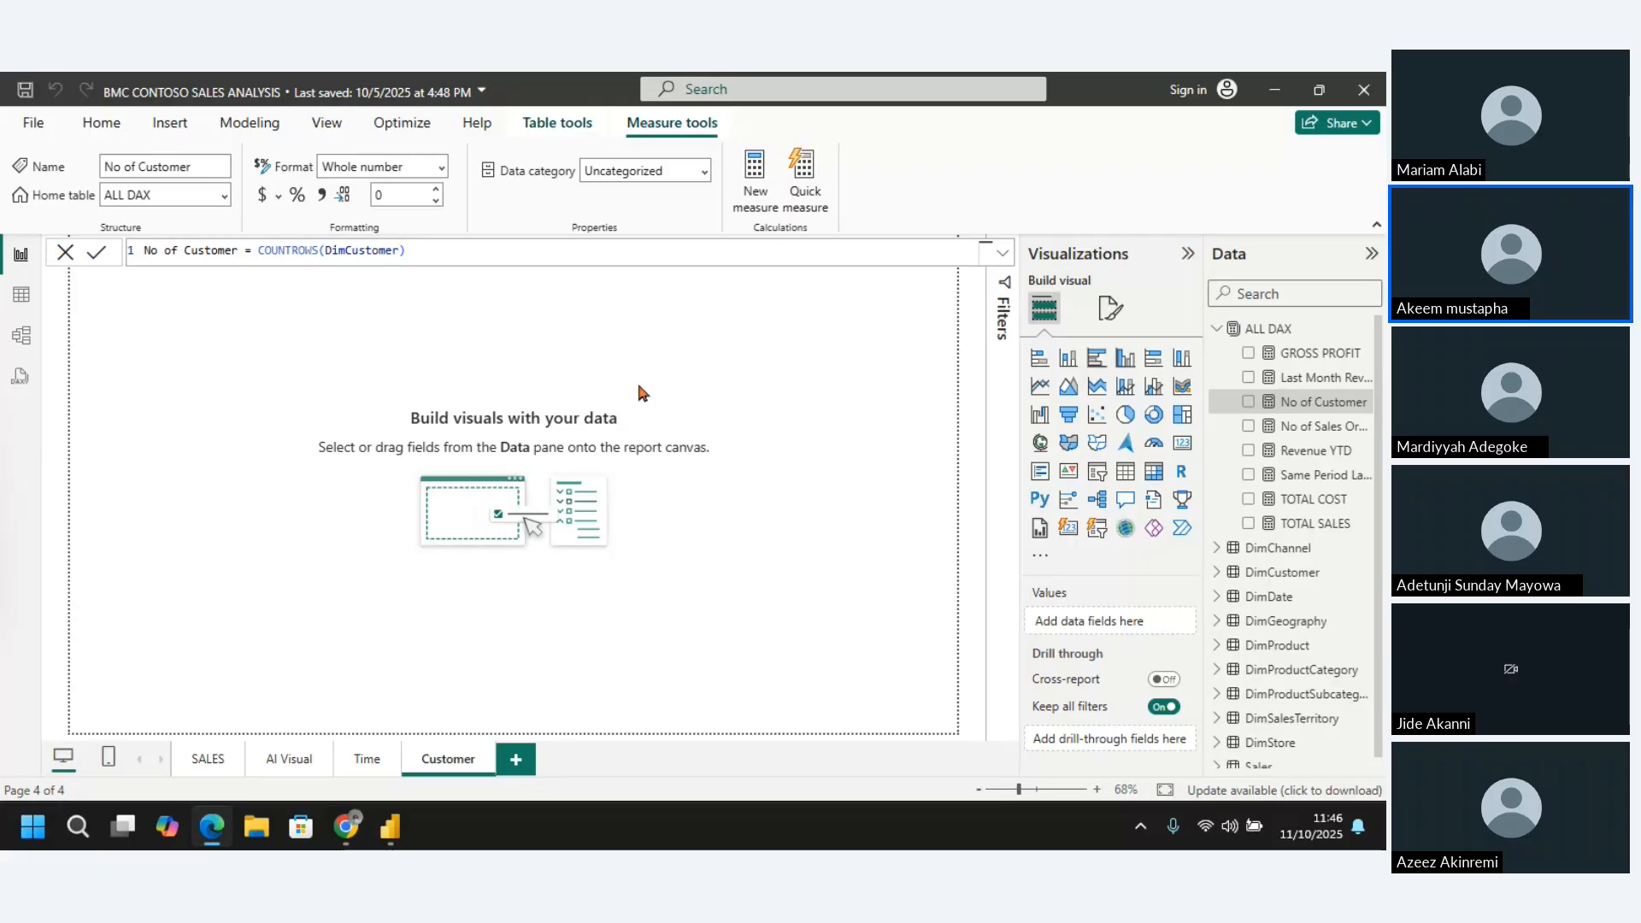
pyautogui.click(623, 328)
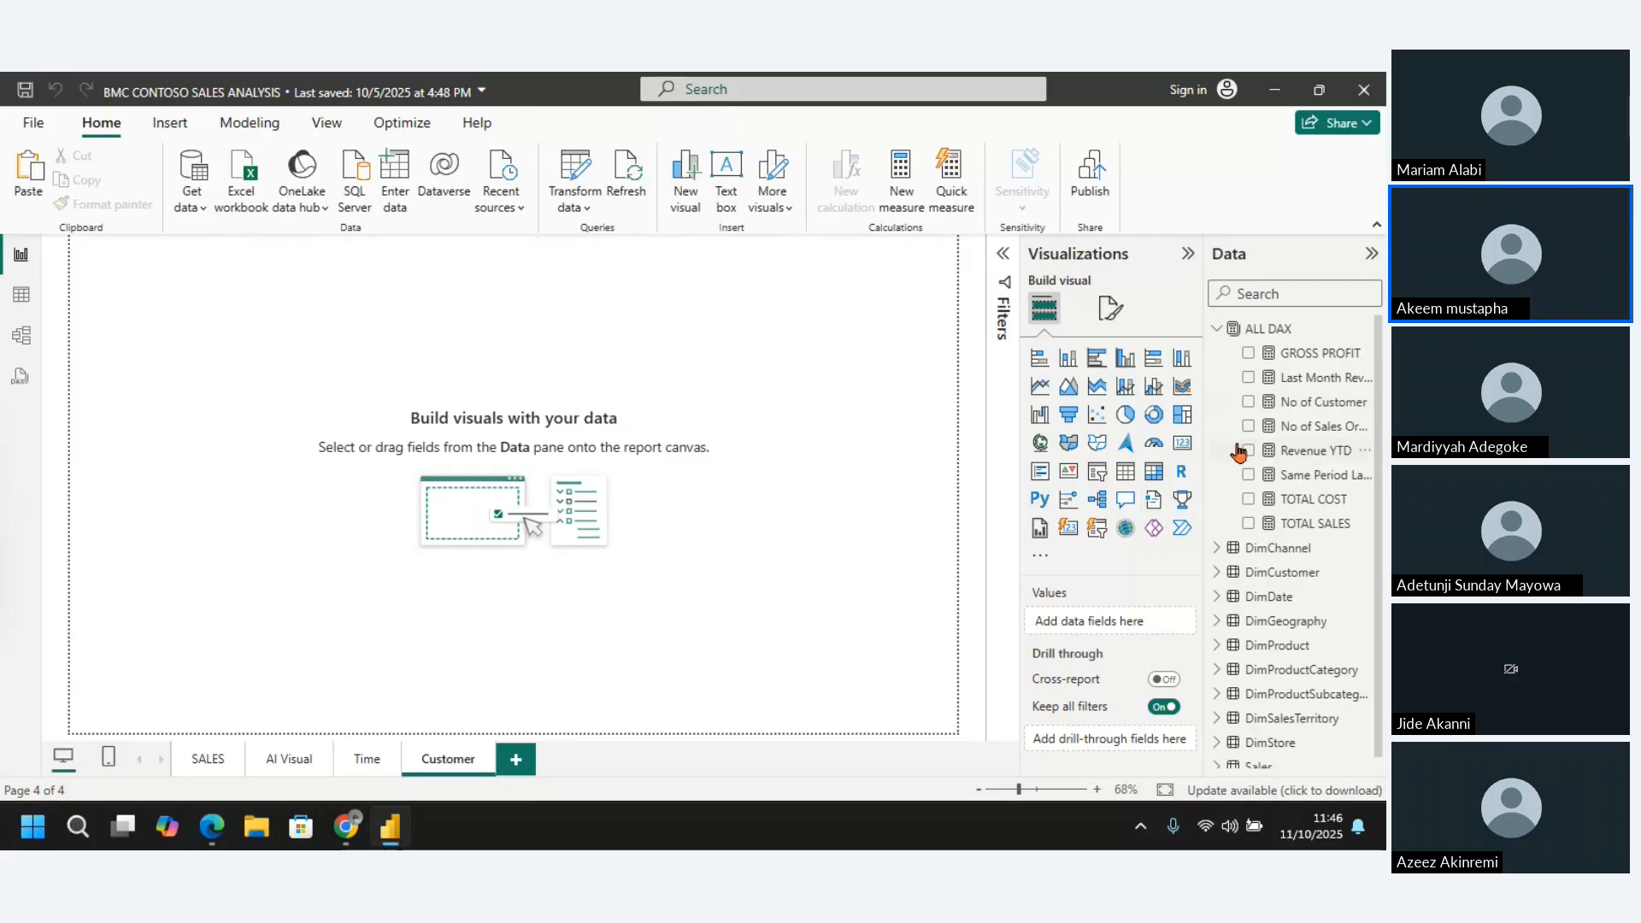
pyautogui.click(1184, 448)
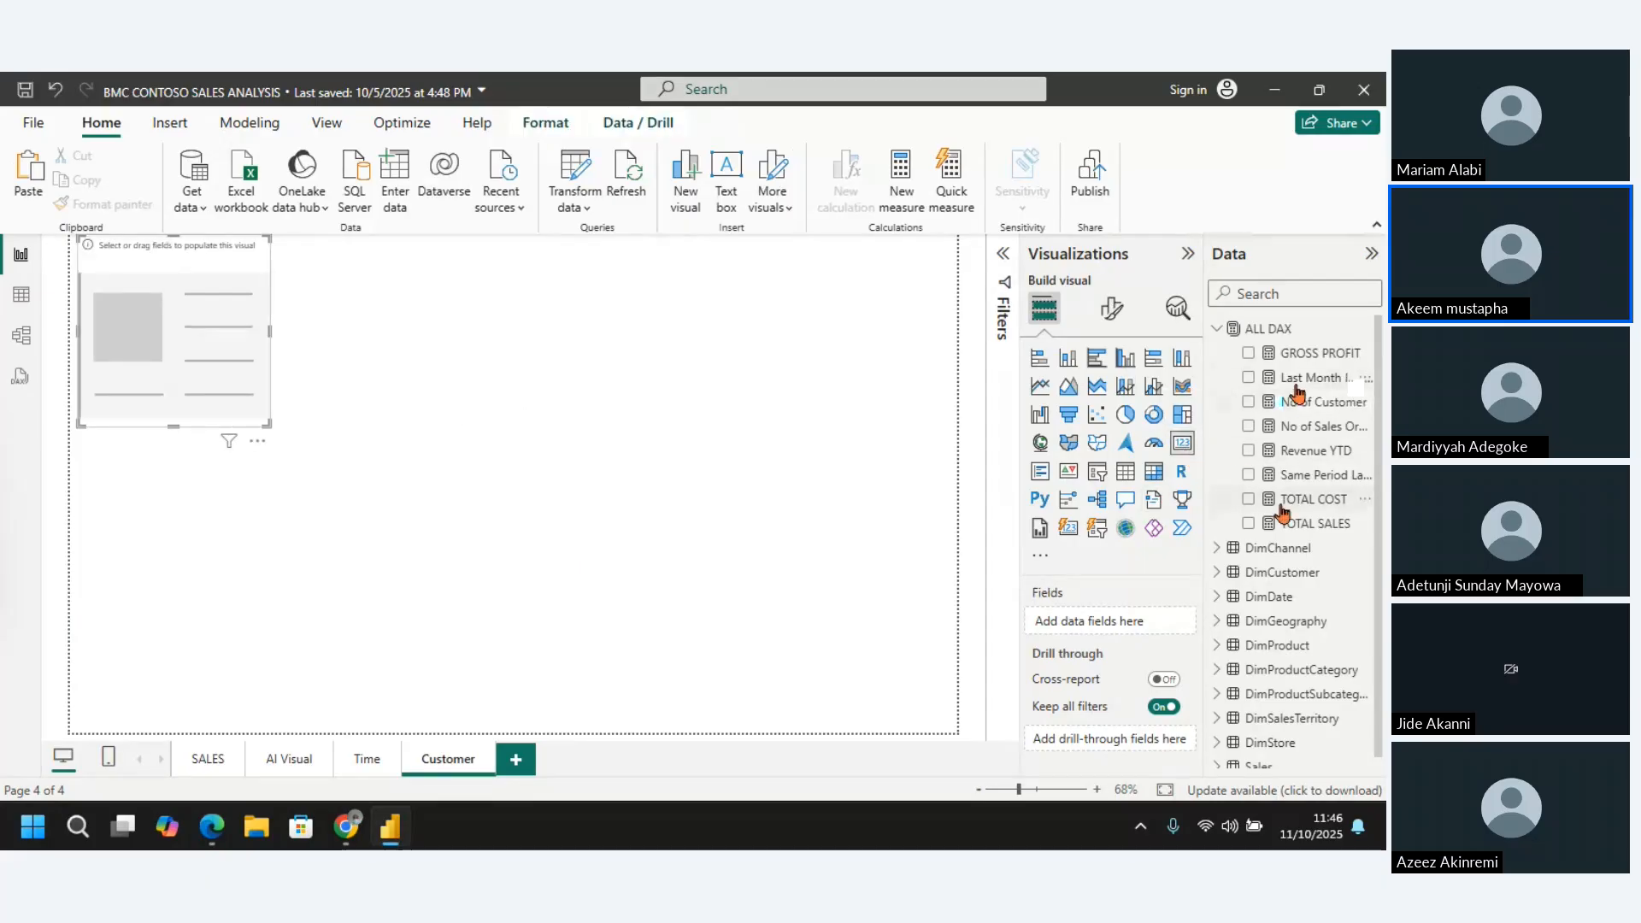
pyautogui.click(1247, 403)
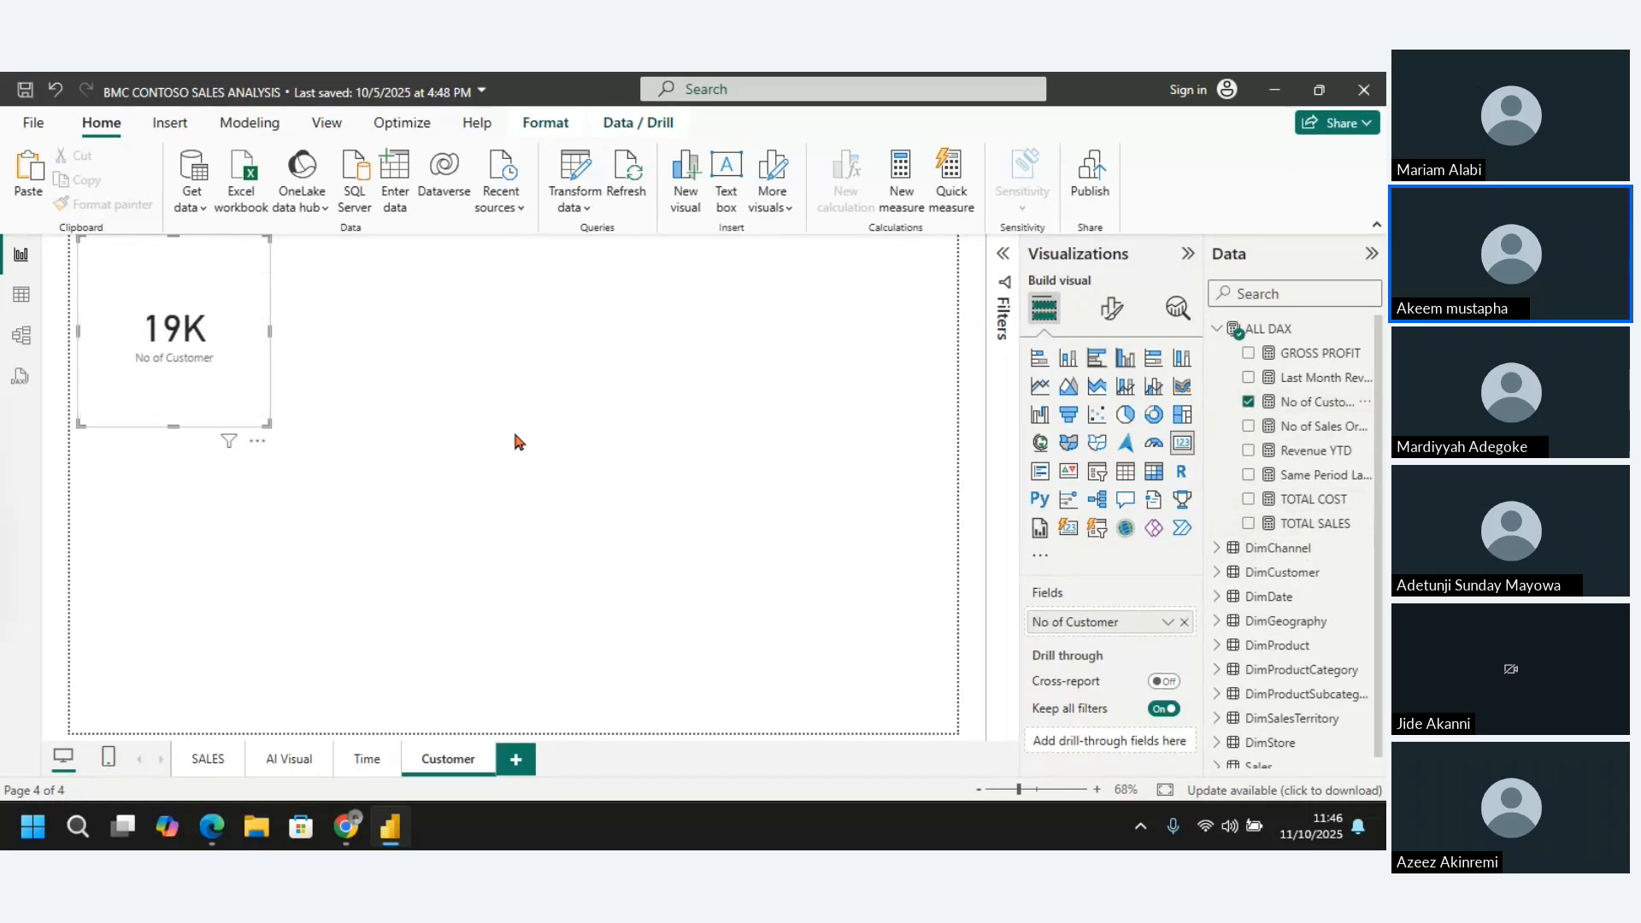
pyautogui.moveTo(267, 425); pyautogui.dragTo(212, 271)
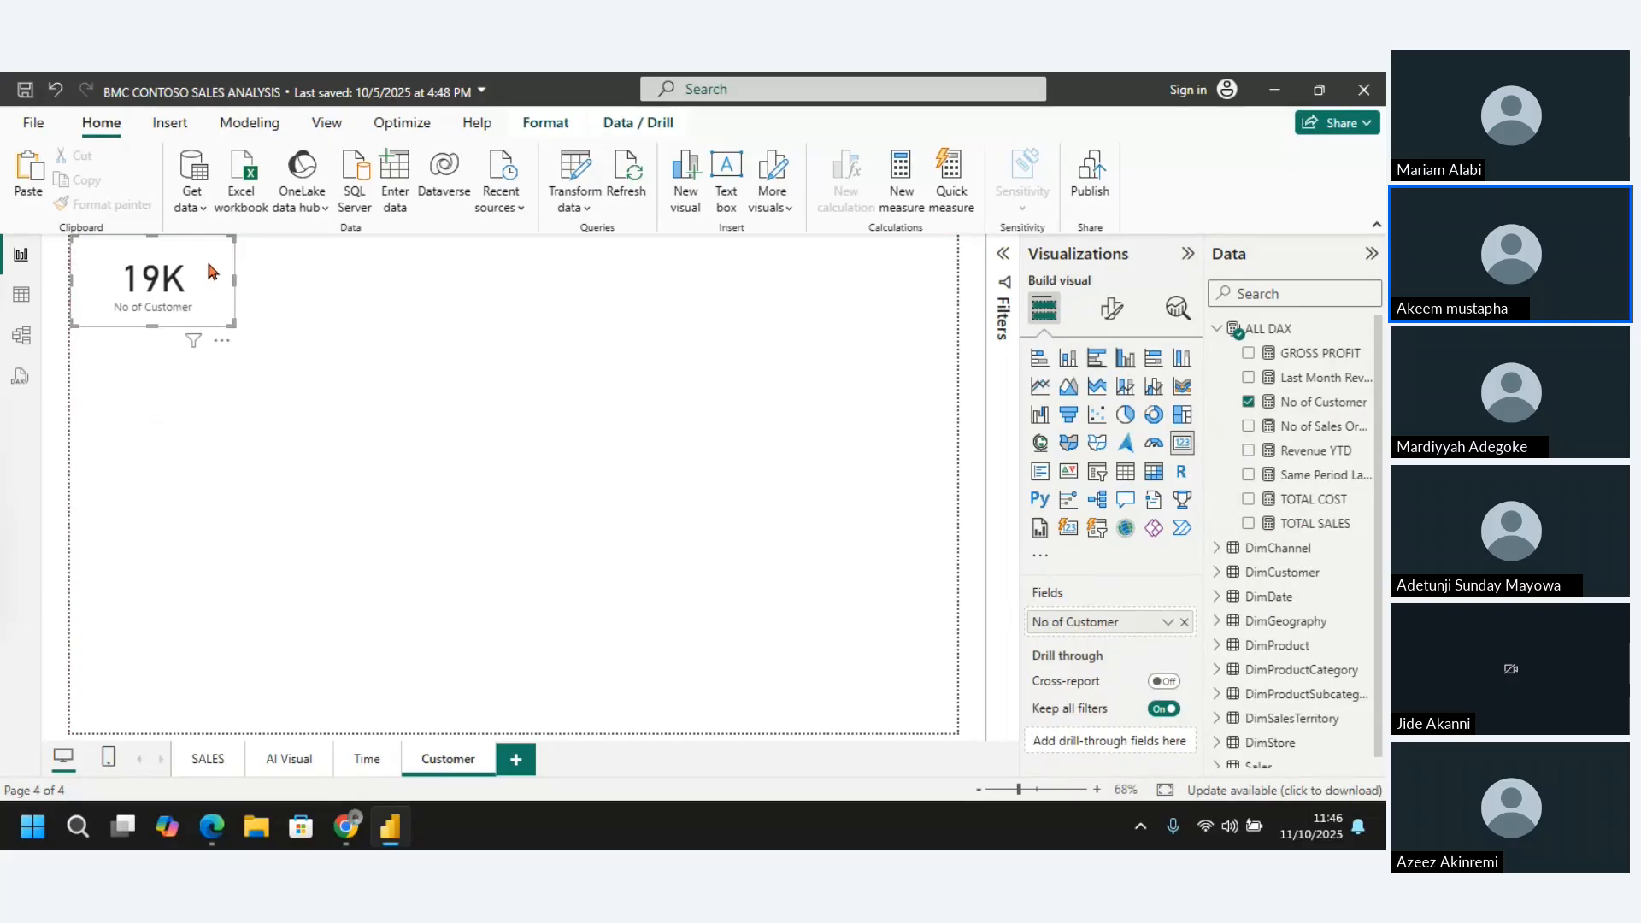
pyautogui.click(446, 382)
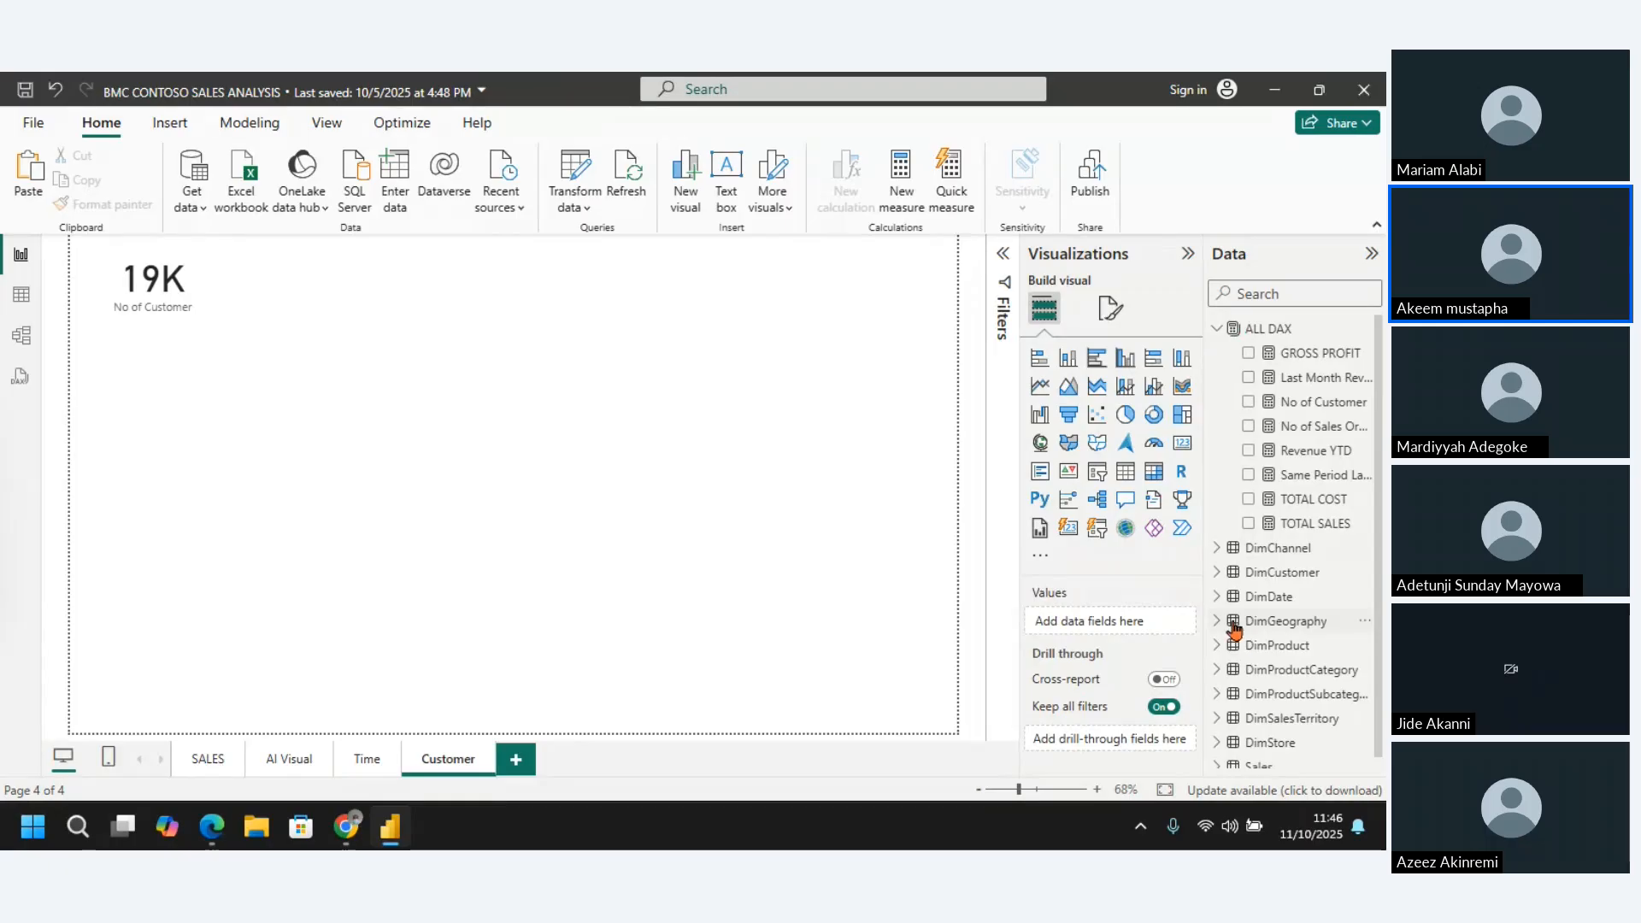
# Examine the DimCustomer table's data and columns, including the filter values available for Gender
pyautogui.click(1216, 331)
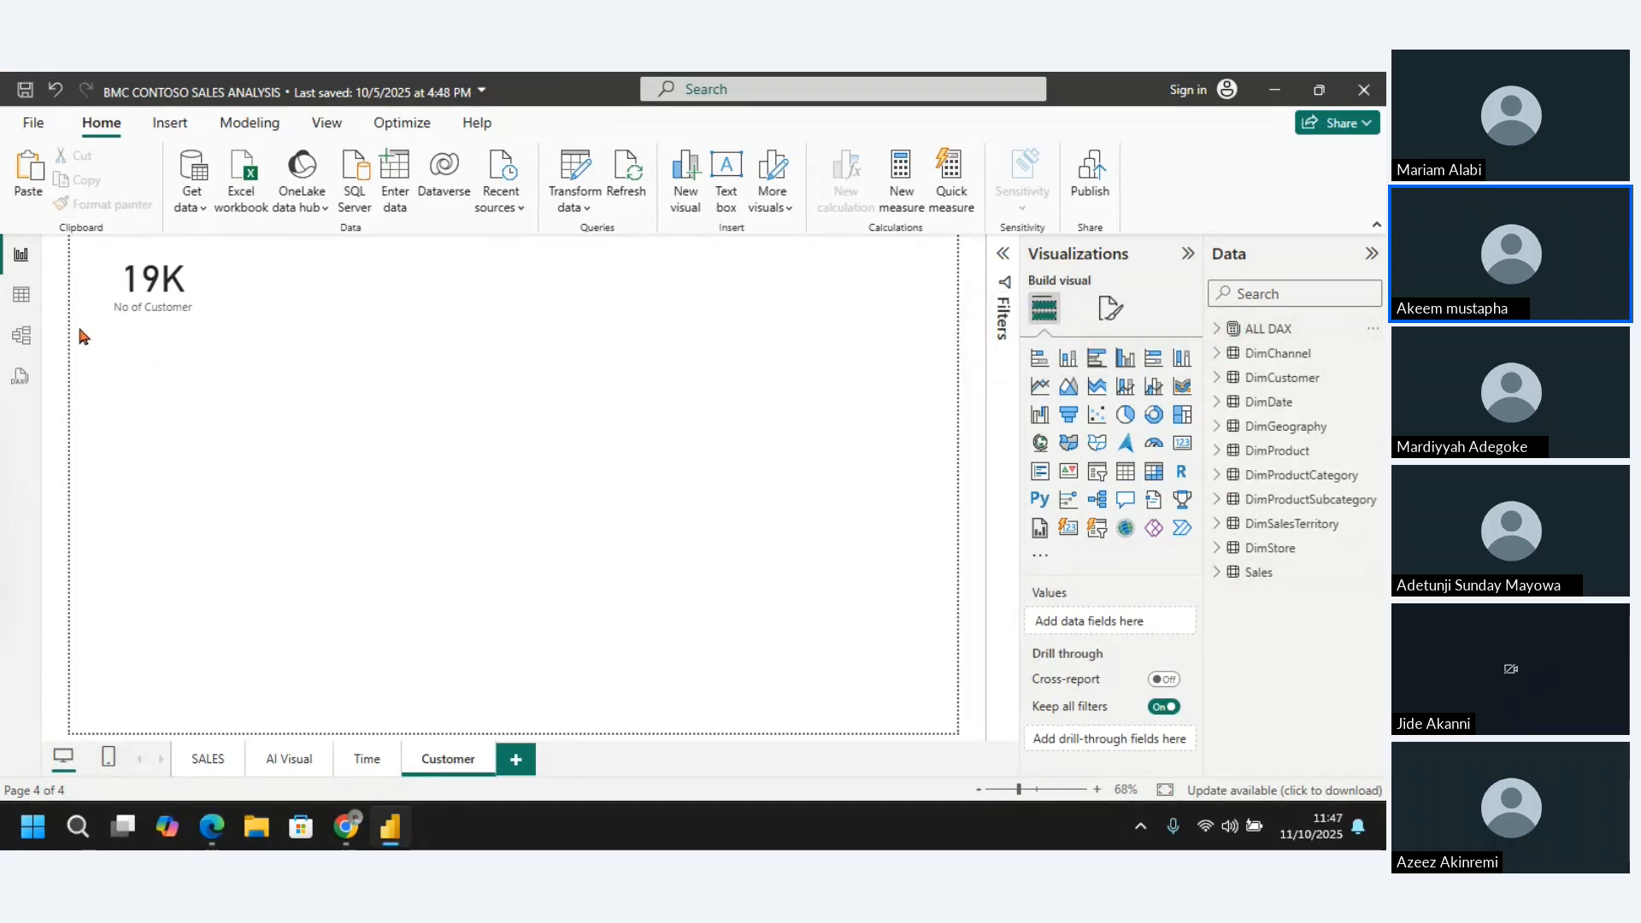
pyautogui.click(24, 299)
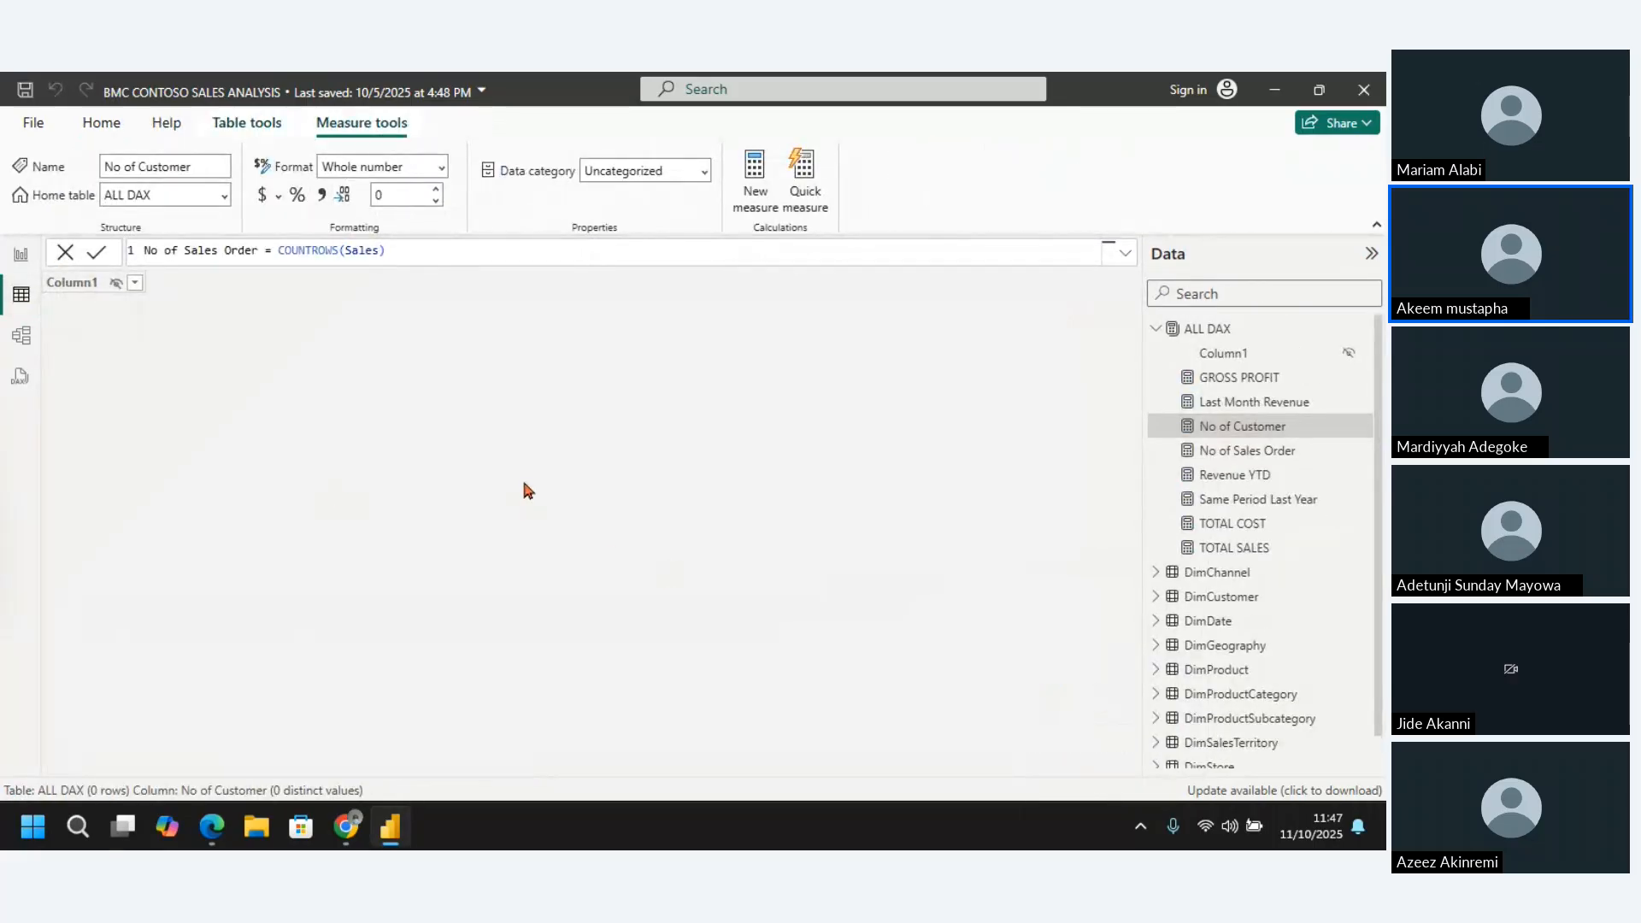
pyautogui.click(1156, 330)
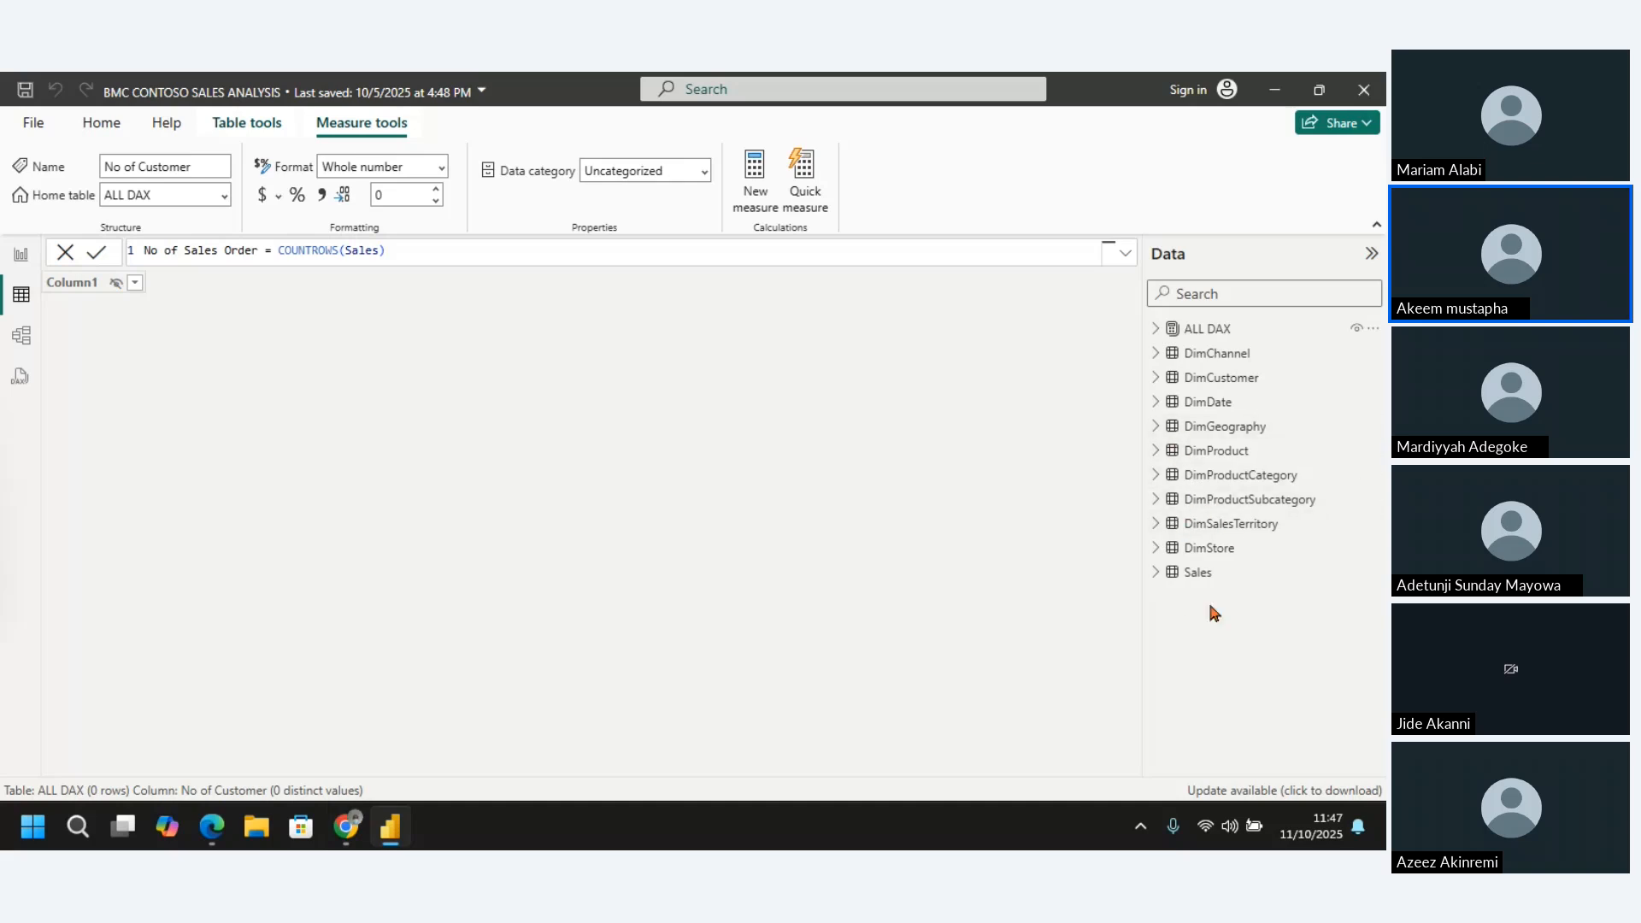
pyautogui.click(1215, 389)
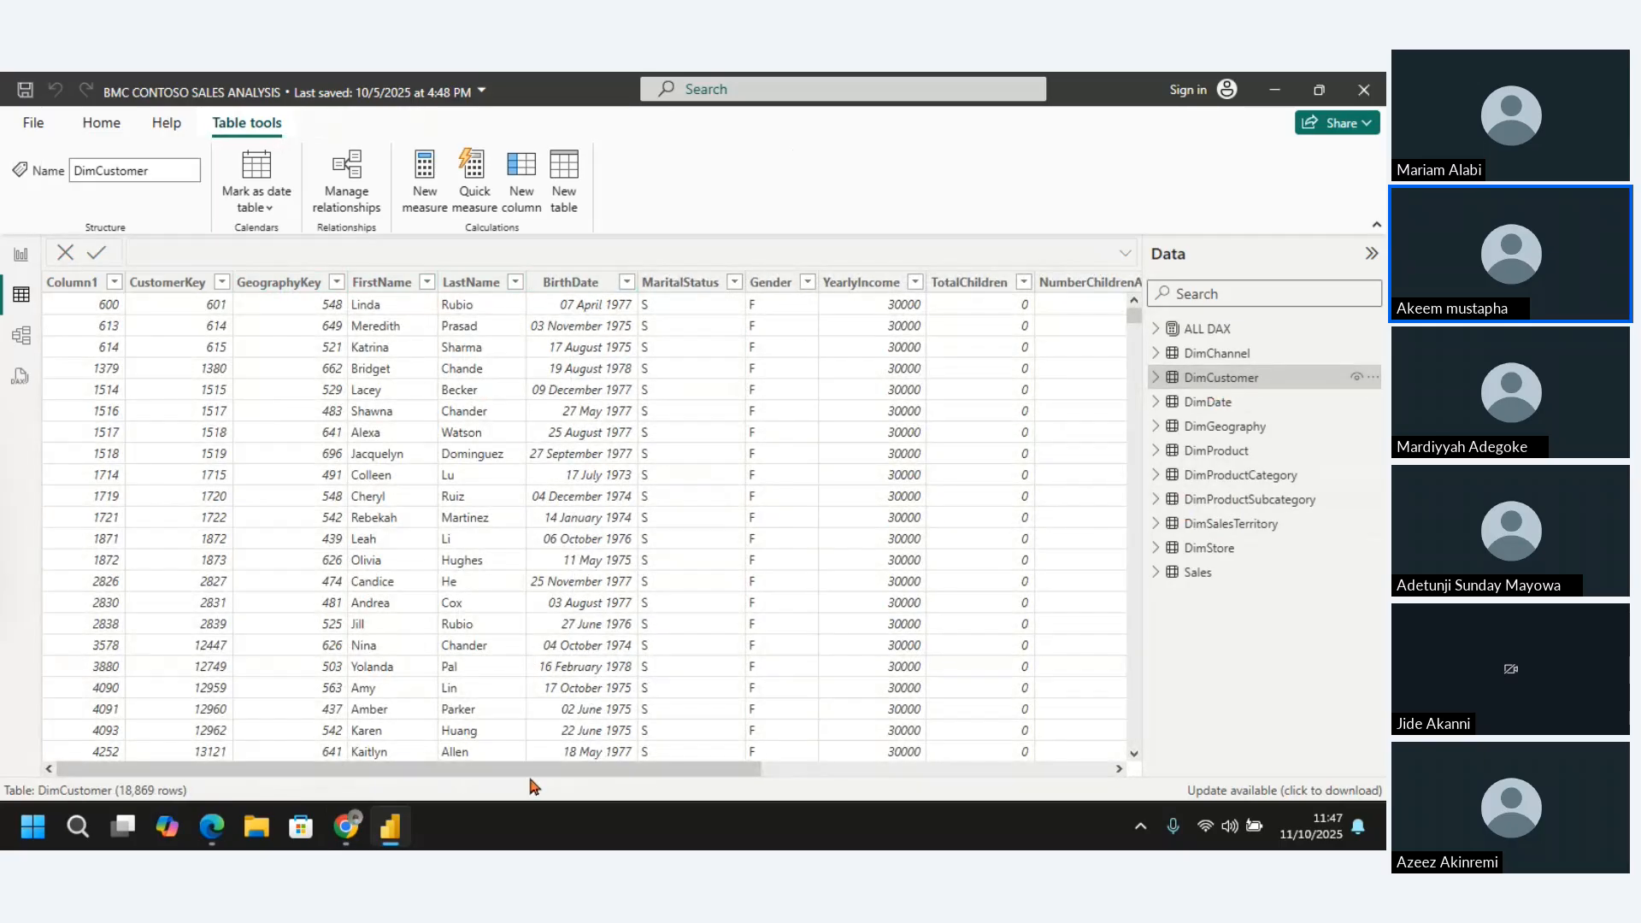
pyautogui.moveTo(534, 773); pyautogui.dragTo(609, 784)
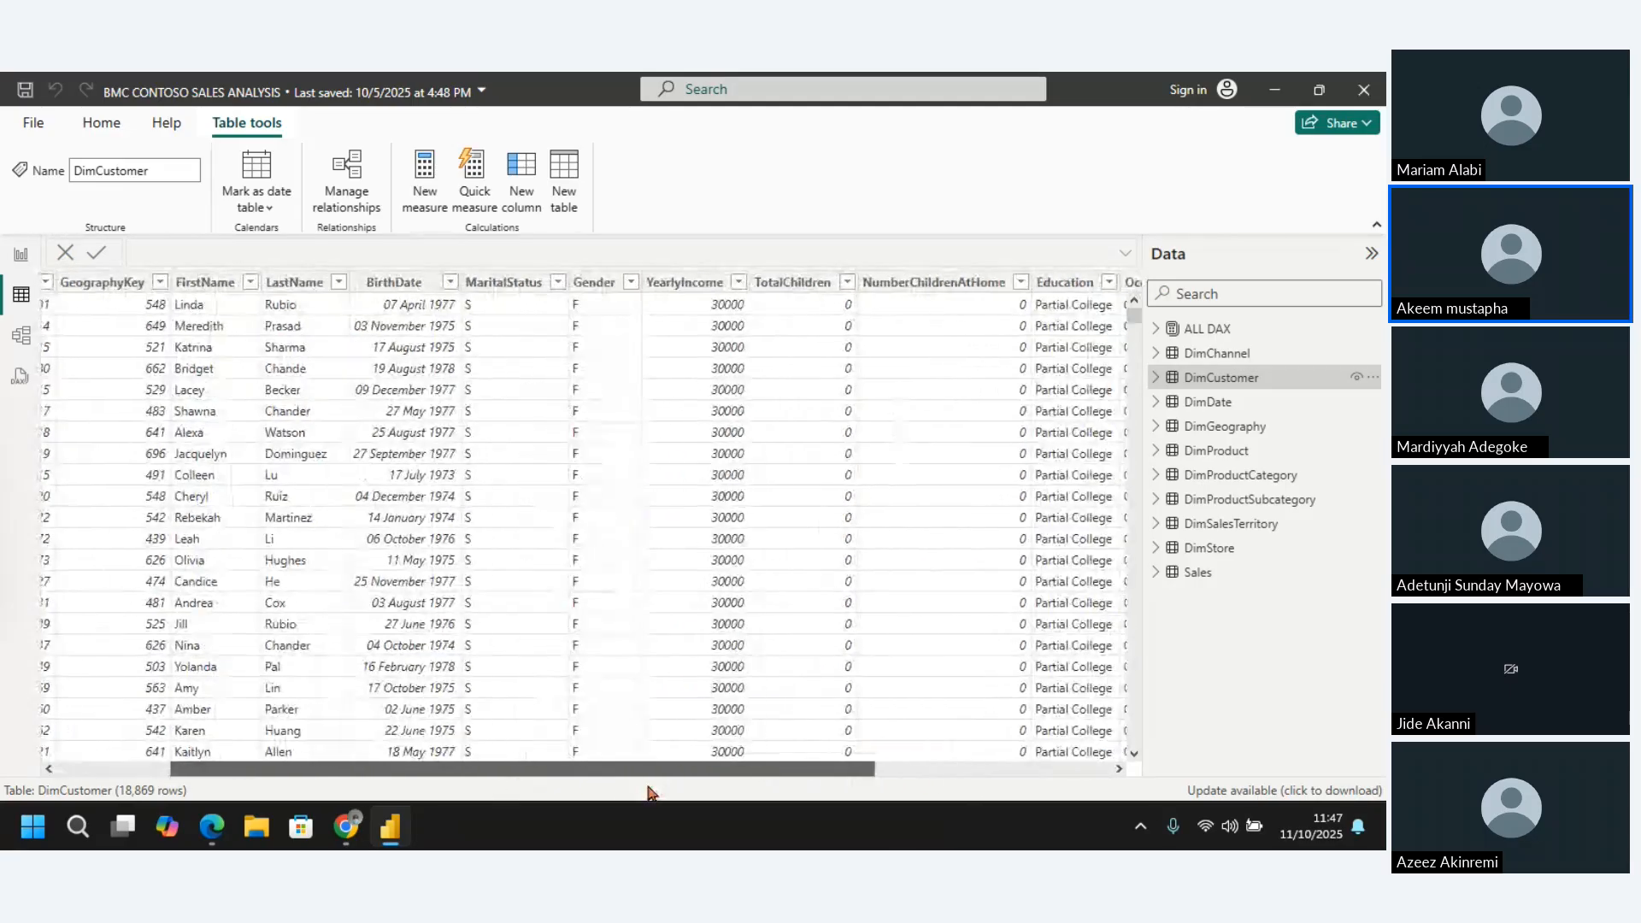
pyautogui.click(596, 284)
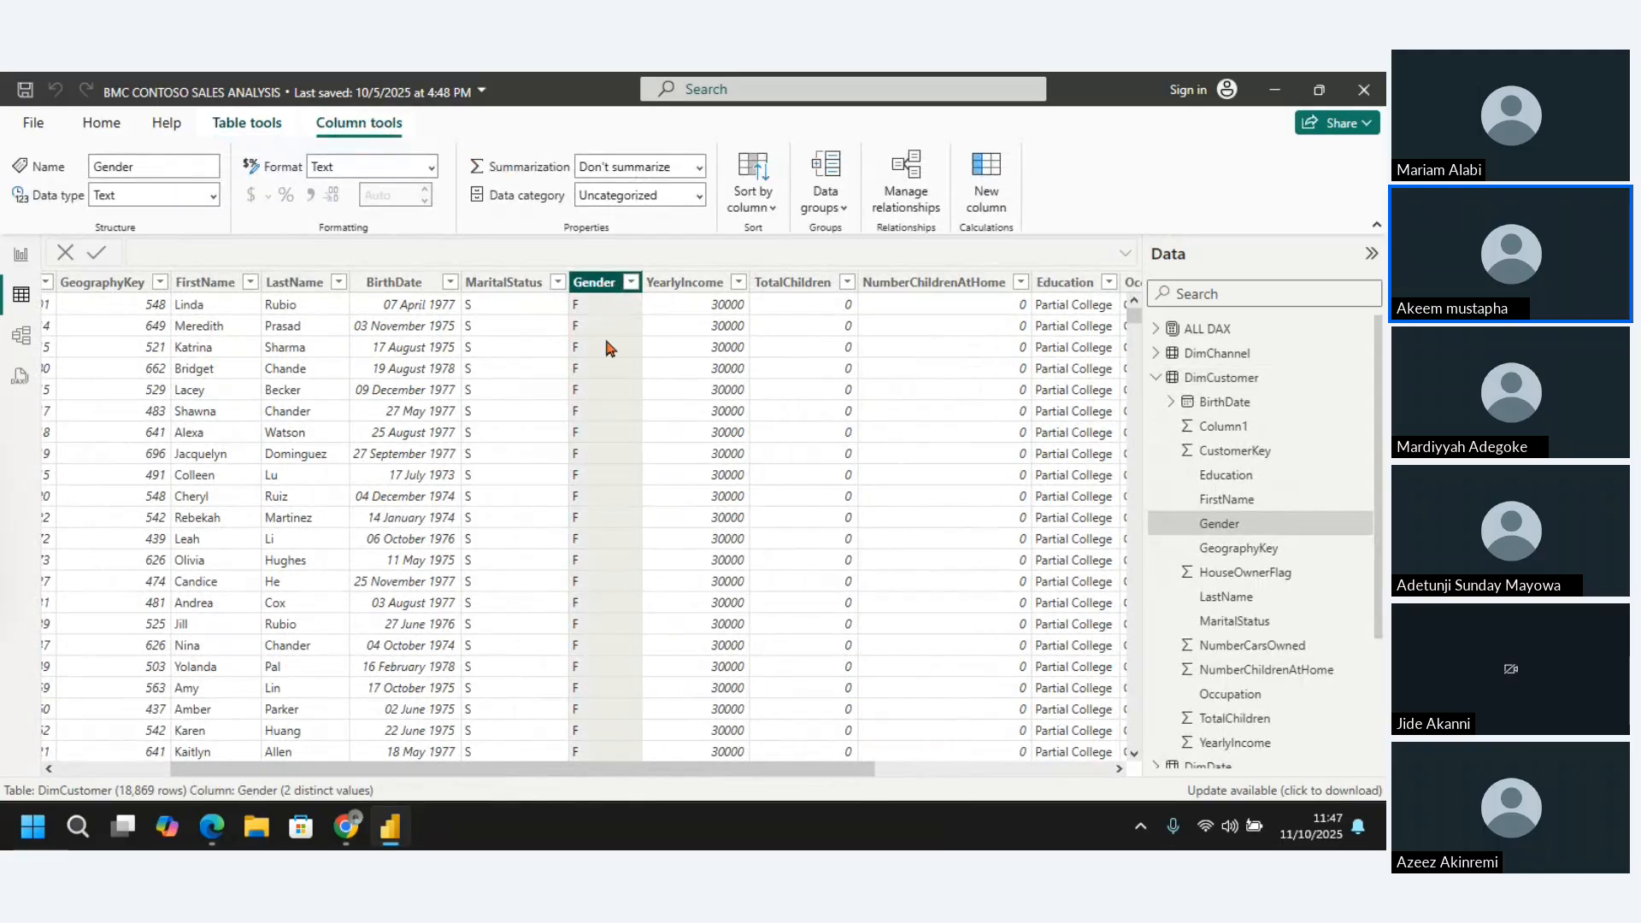
pyautogui.click(631, 283)
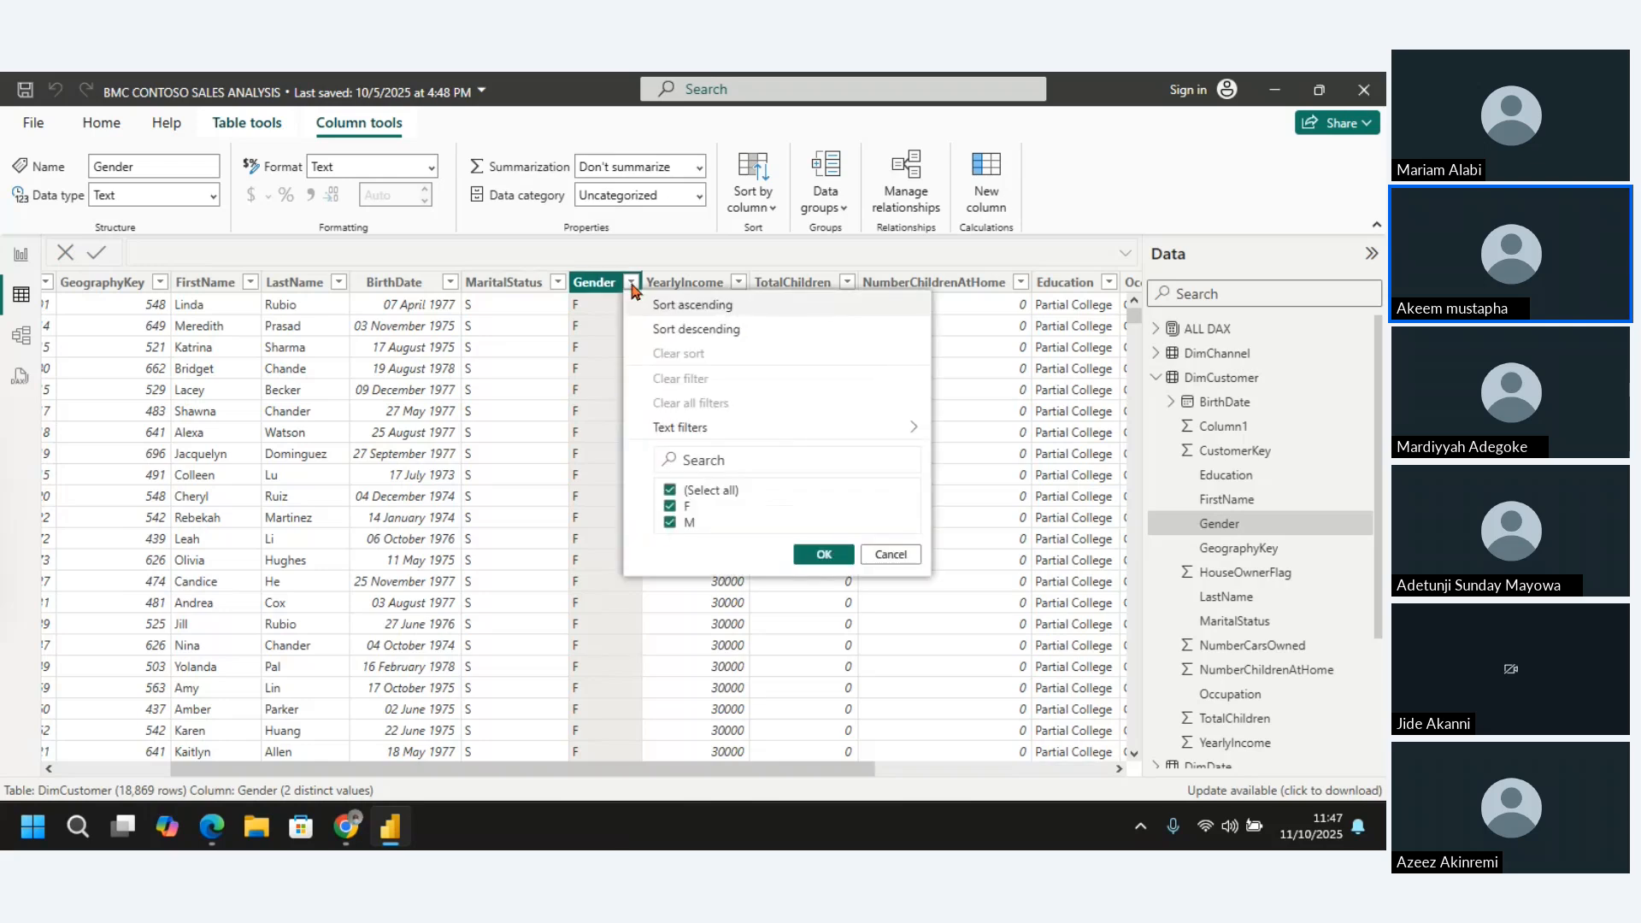
pyautogui.click(891, 555)
pyautogui.moveTo(478, 770); pyautogui.dragTo(829, 757)
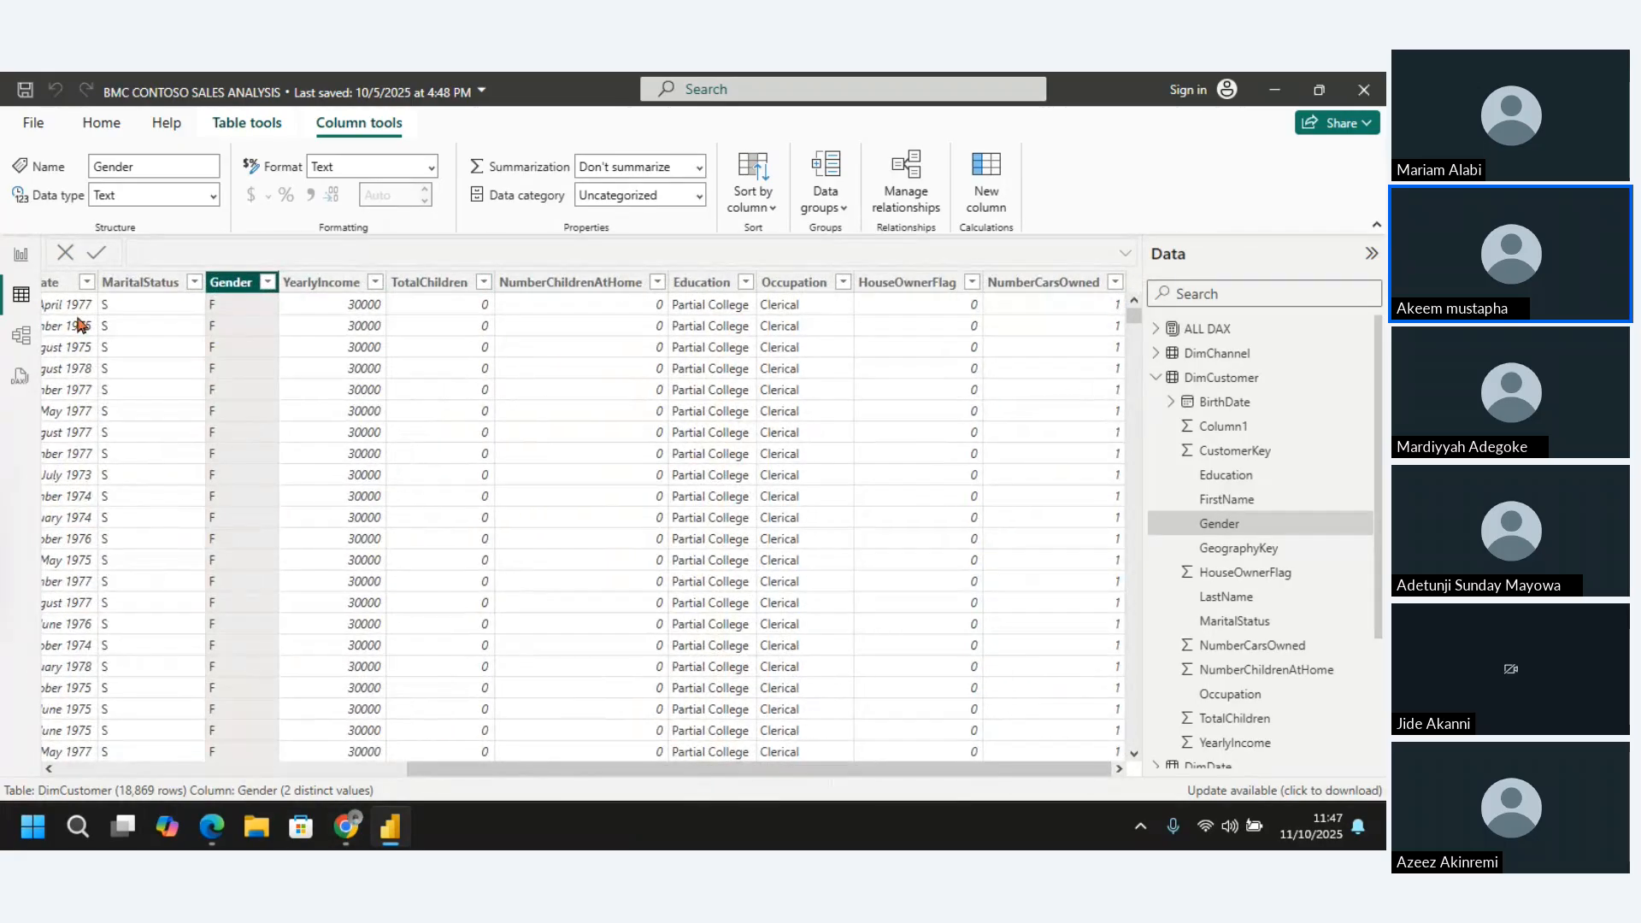
# Return to the report and add a new measure named No of Male Customer to the ALL DAX table
pyautogui.click(21, 254)
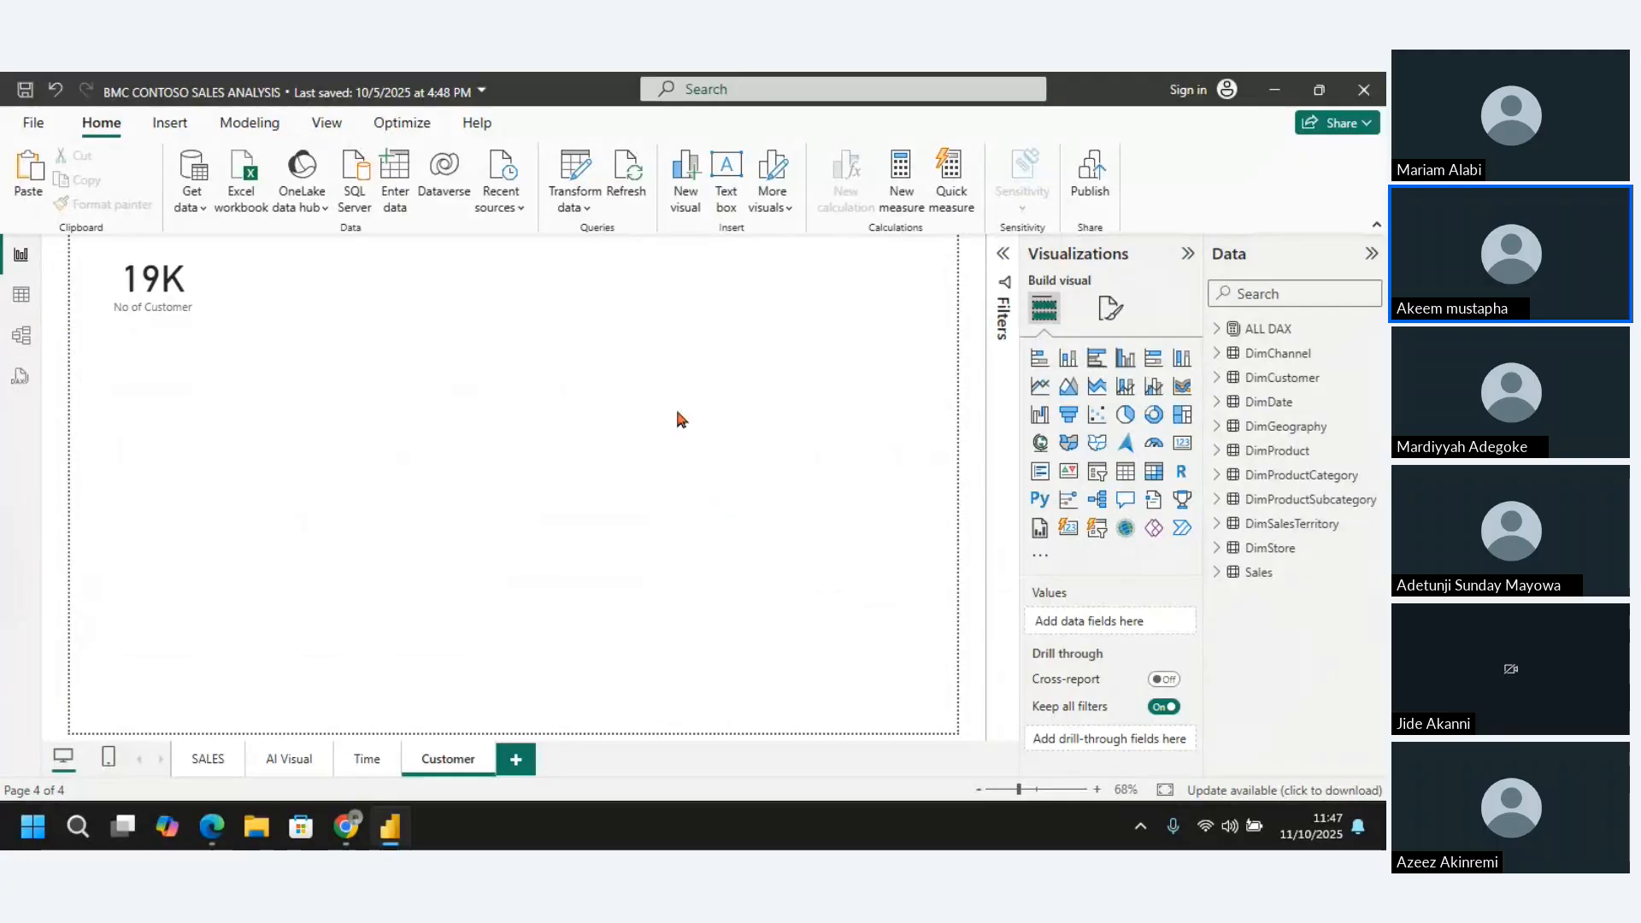
pyautogui.click(1270, 334)
pyautogui.rightClick(1270, 334)
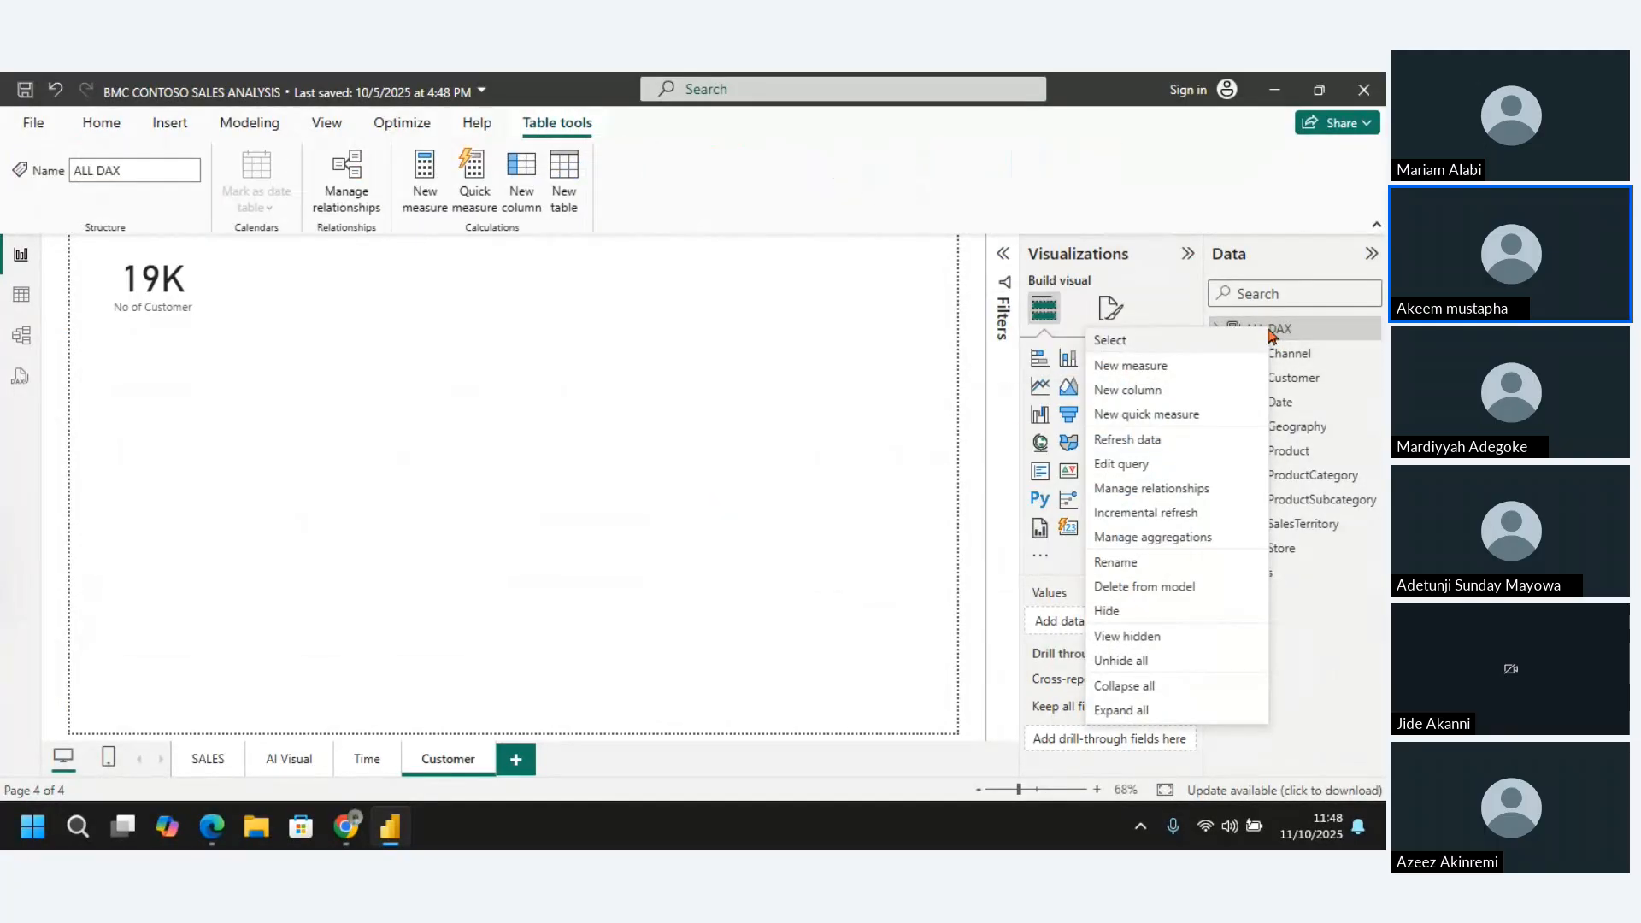
pyautogui.press('Escape')
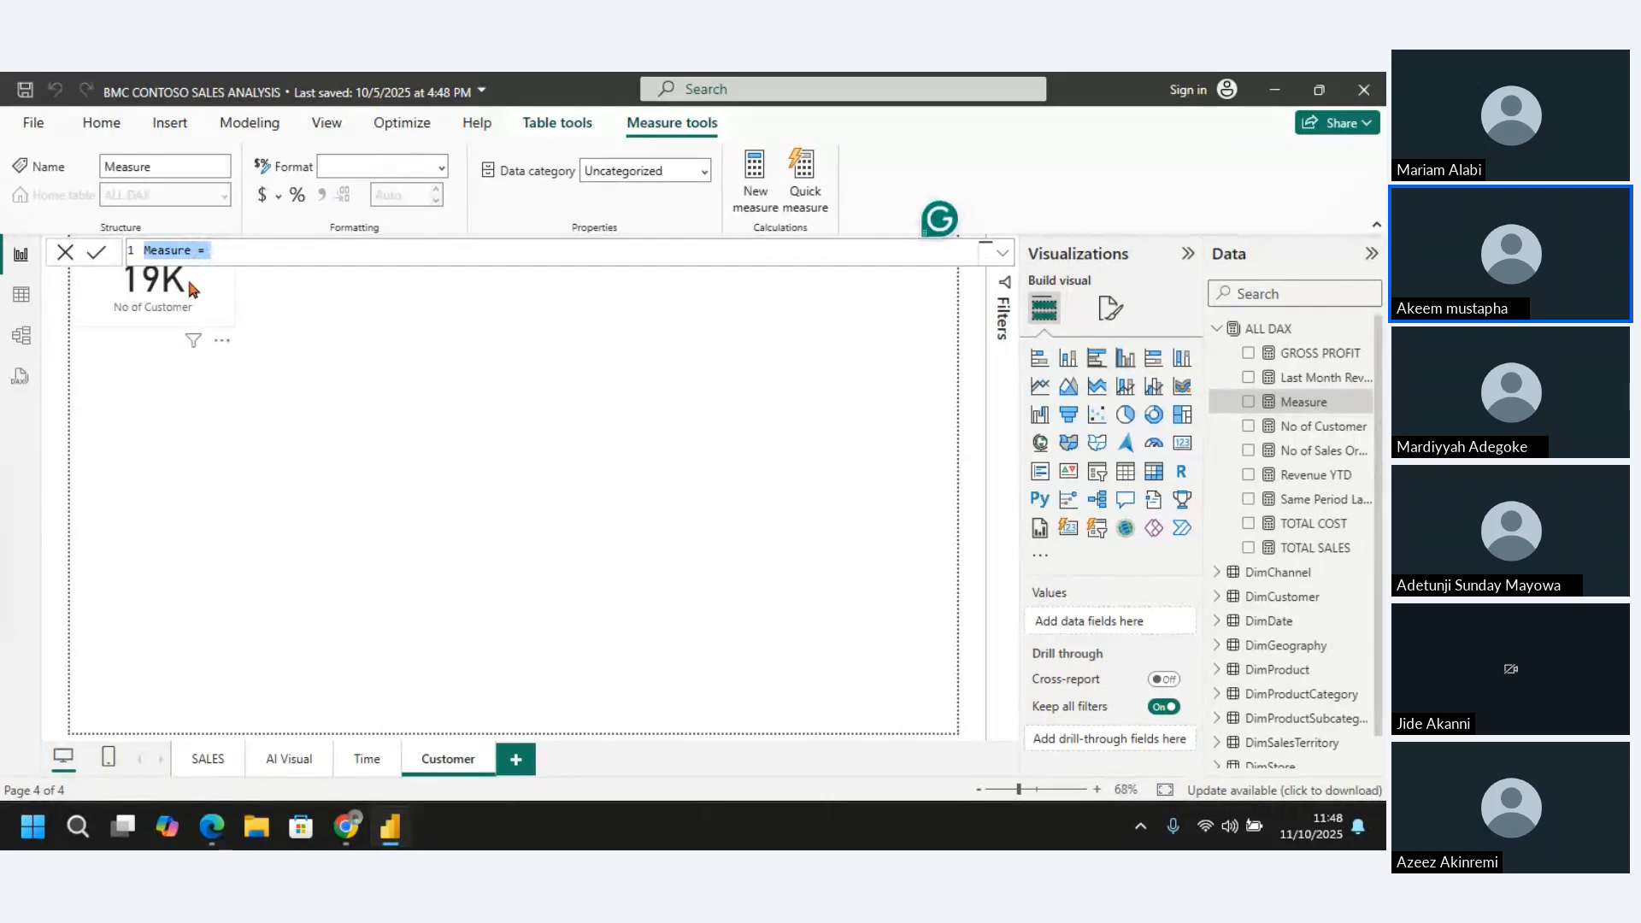
pyautogui.click(190, 253)
pyautogui.press('BackSpace')
pyautogui.press('BackSpace')
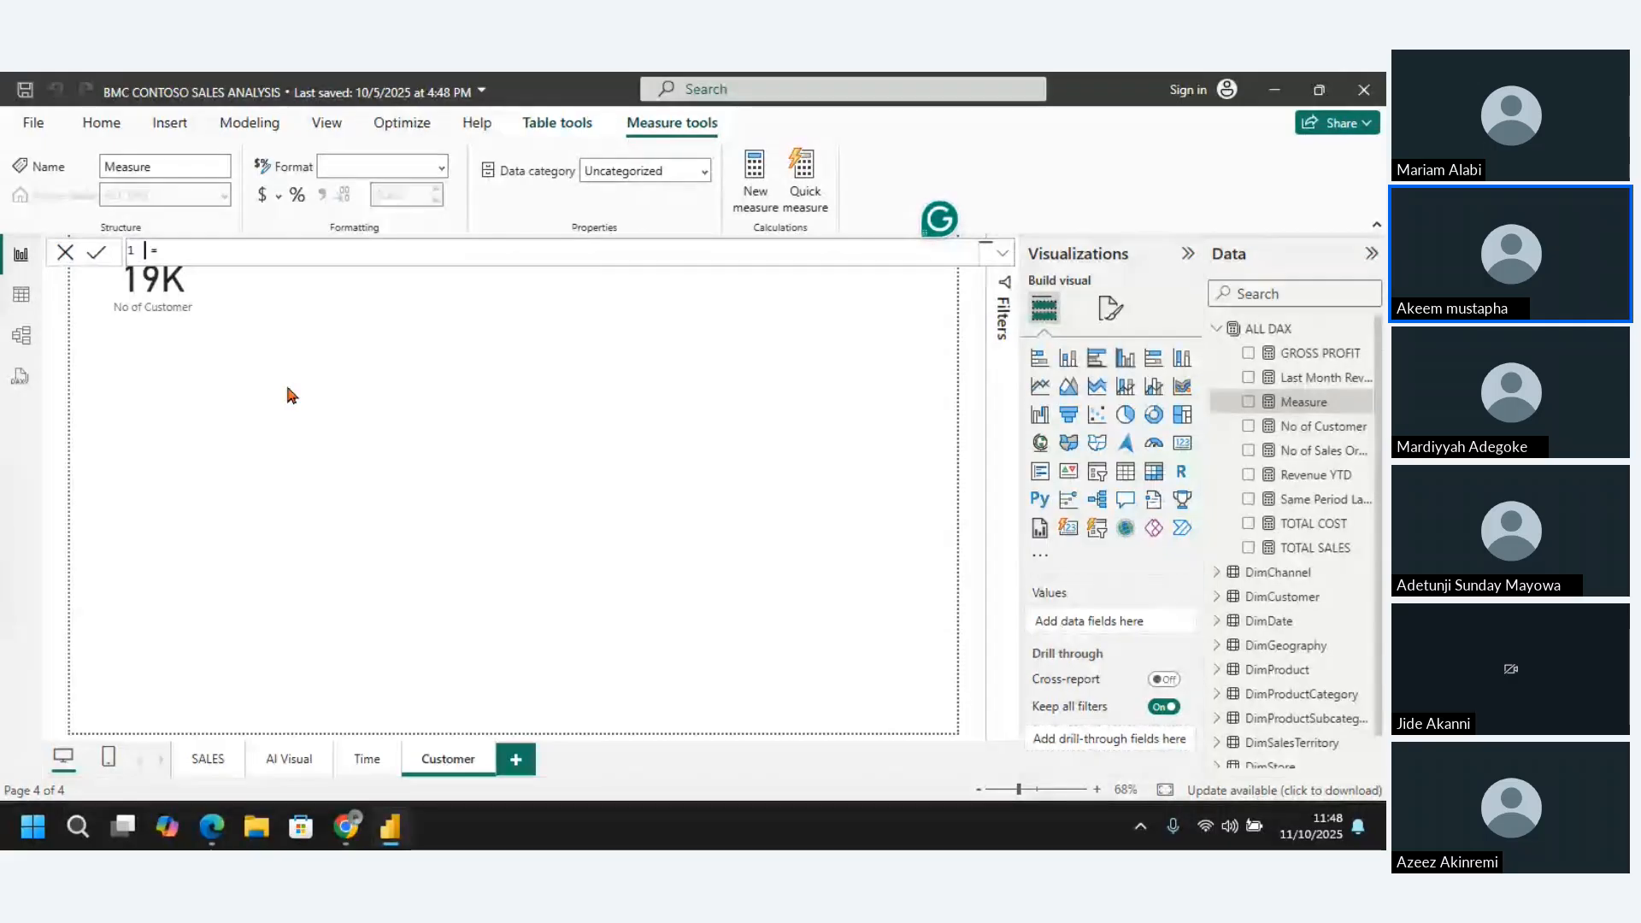
pyautogui.write('No of Male ')
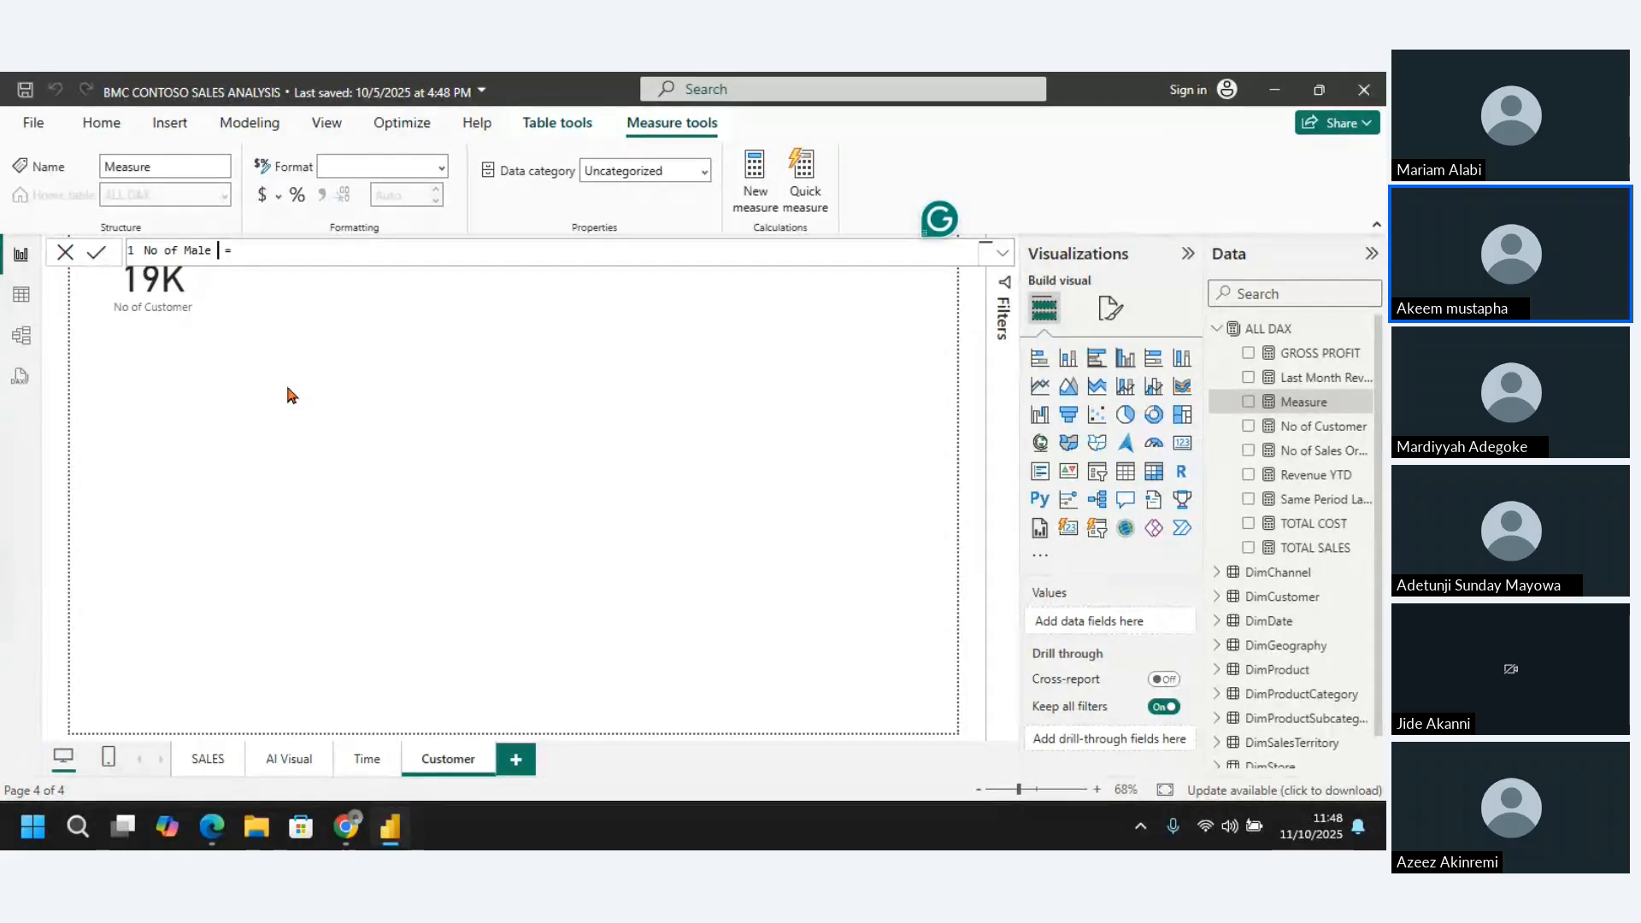
pyautogui.write('Custom ')
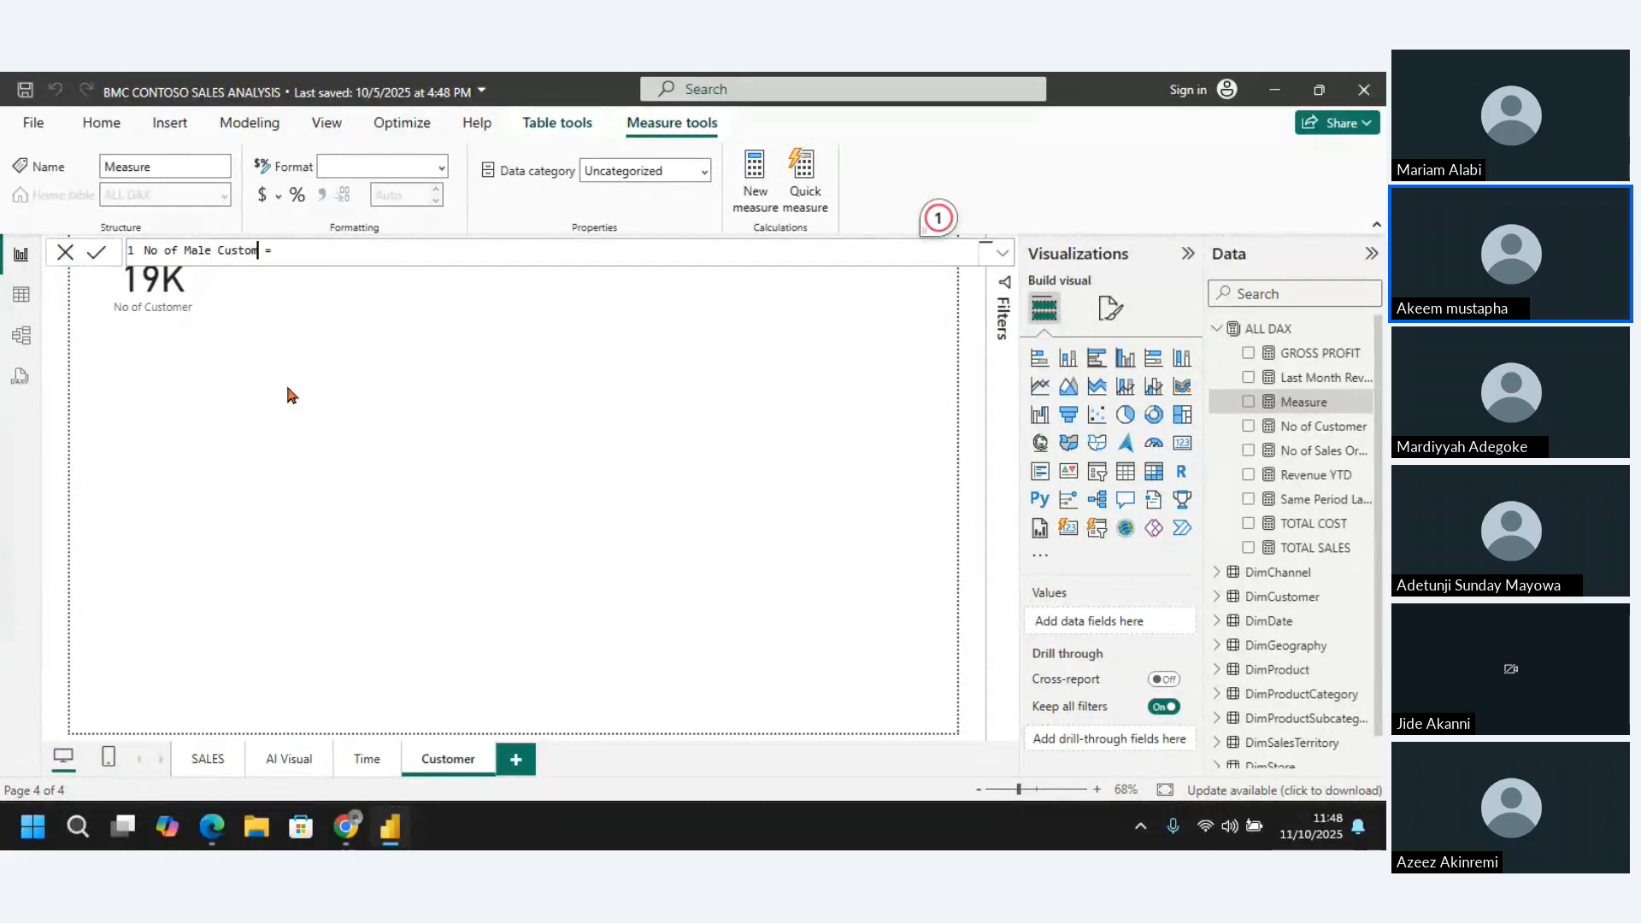
pyautogui.write('er = Calcul')
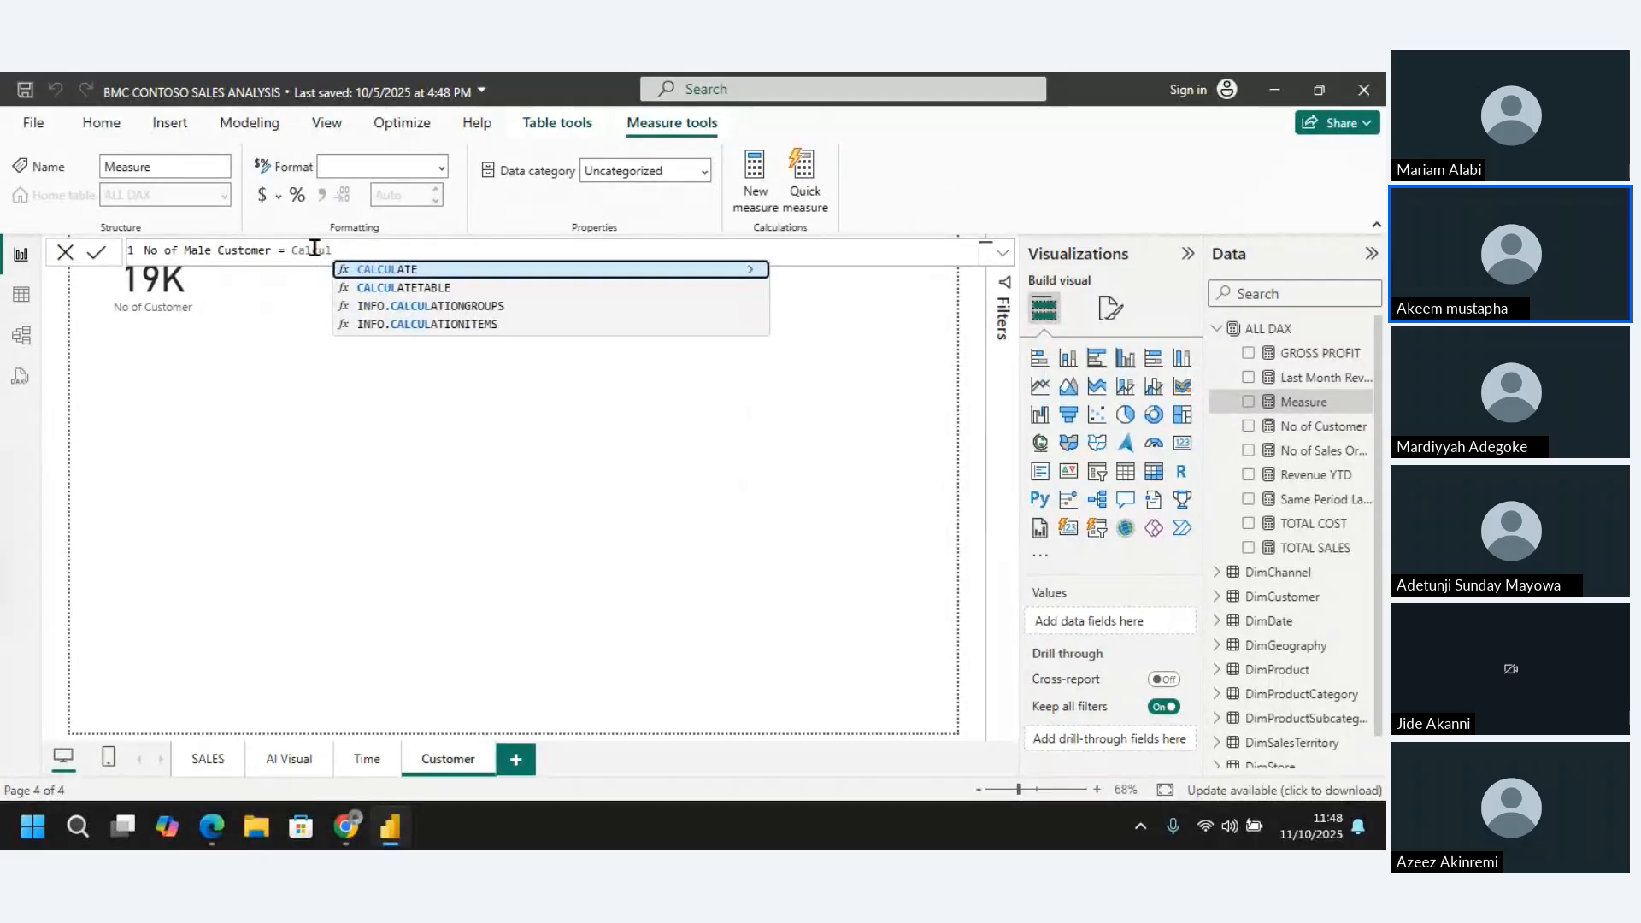
# Begin the No of Male Customer formula with CALCULATE, using the [No of Customer] measure as its expression
pyautogui.press('Tab')
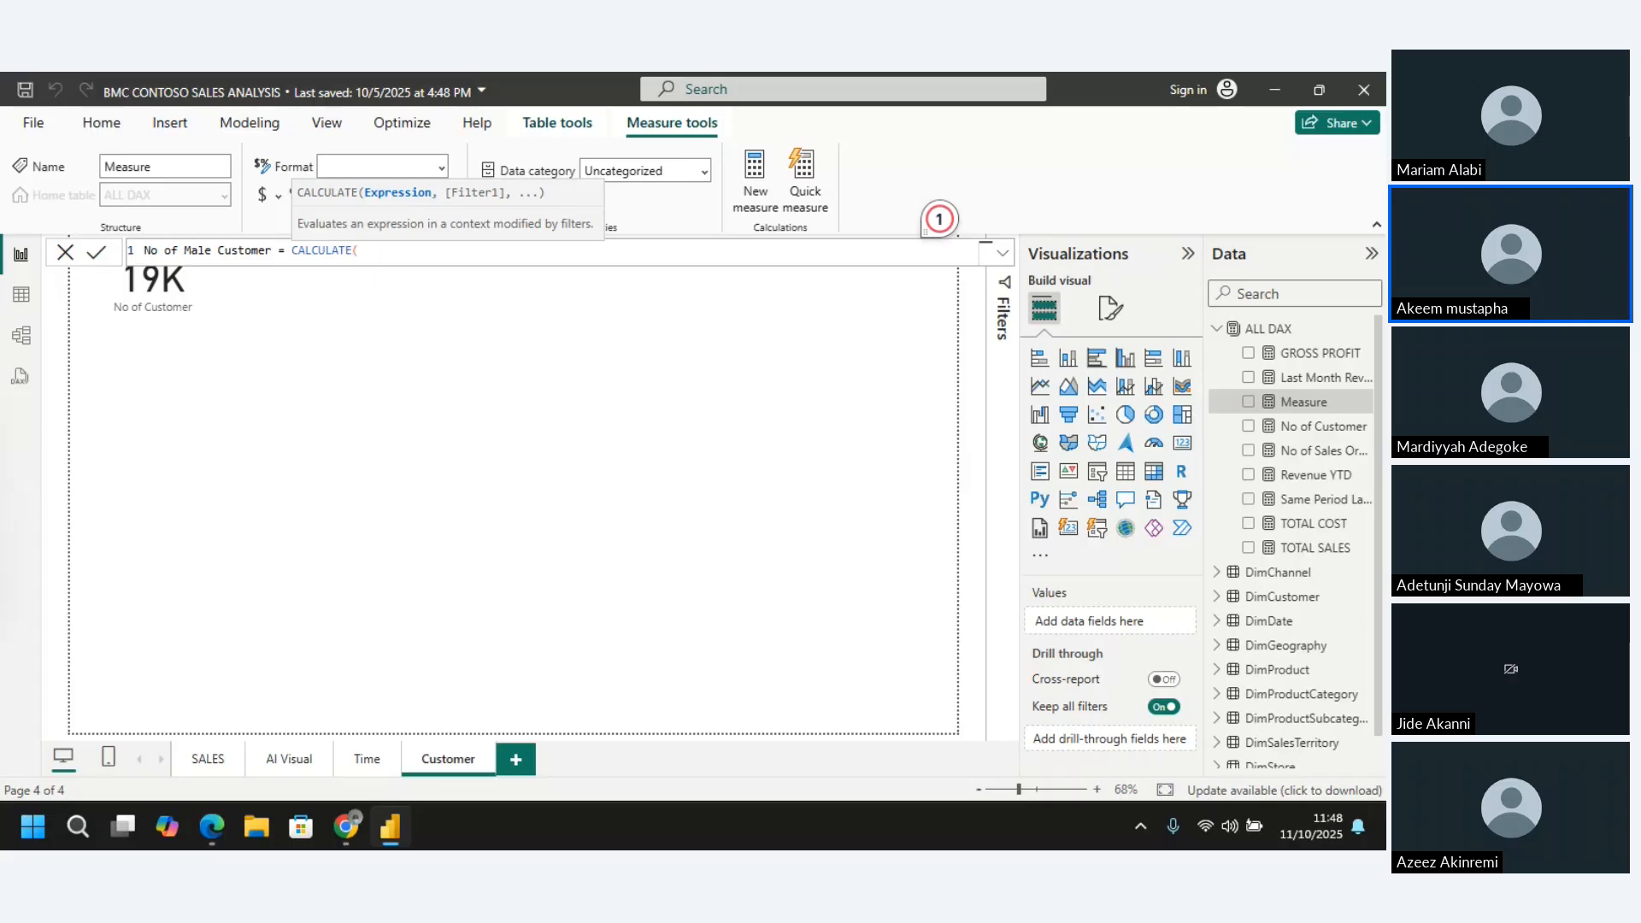
pyautogui.hotkey('alt', 'Tab')
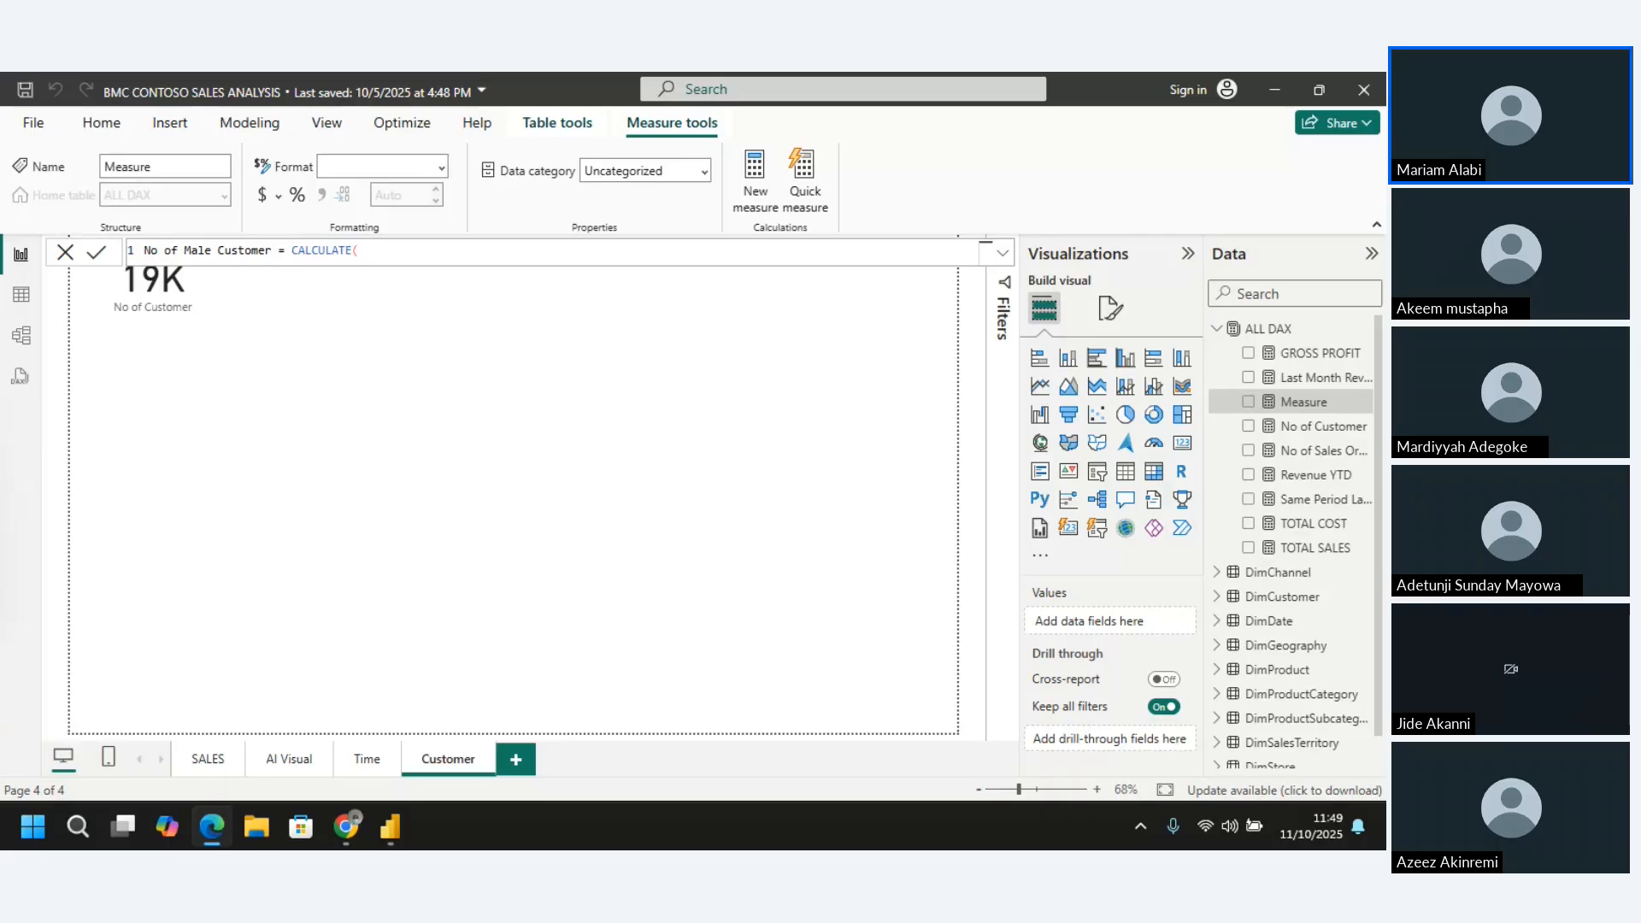
pyautogui.click(422, 247)
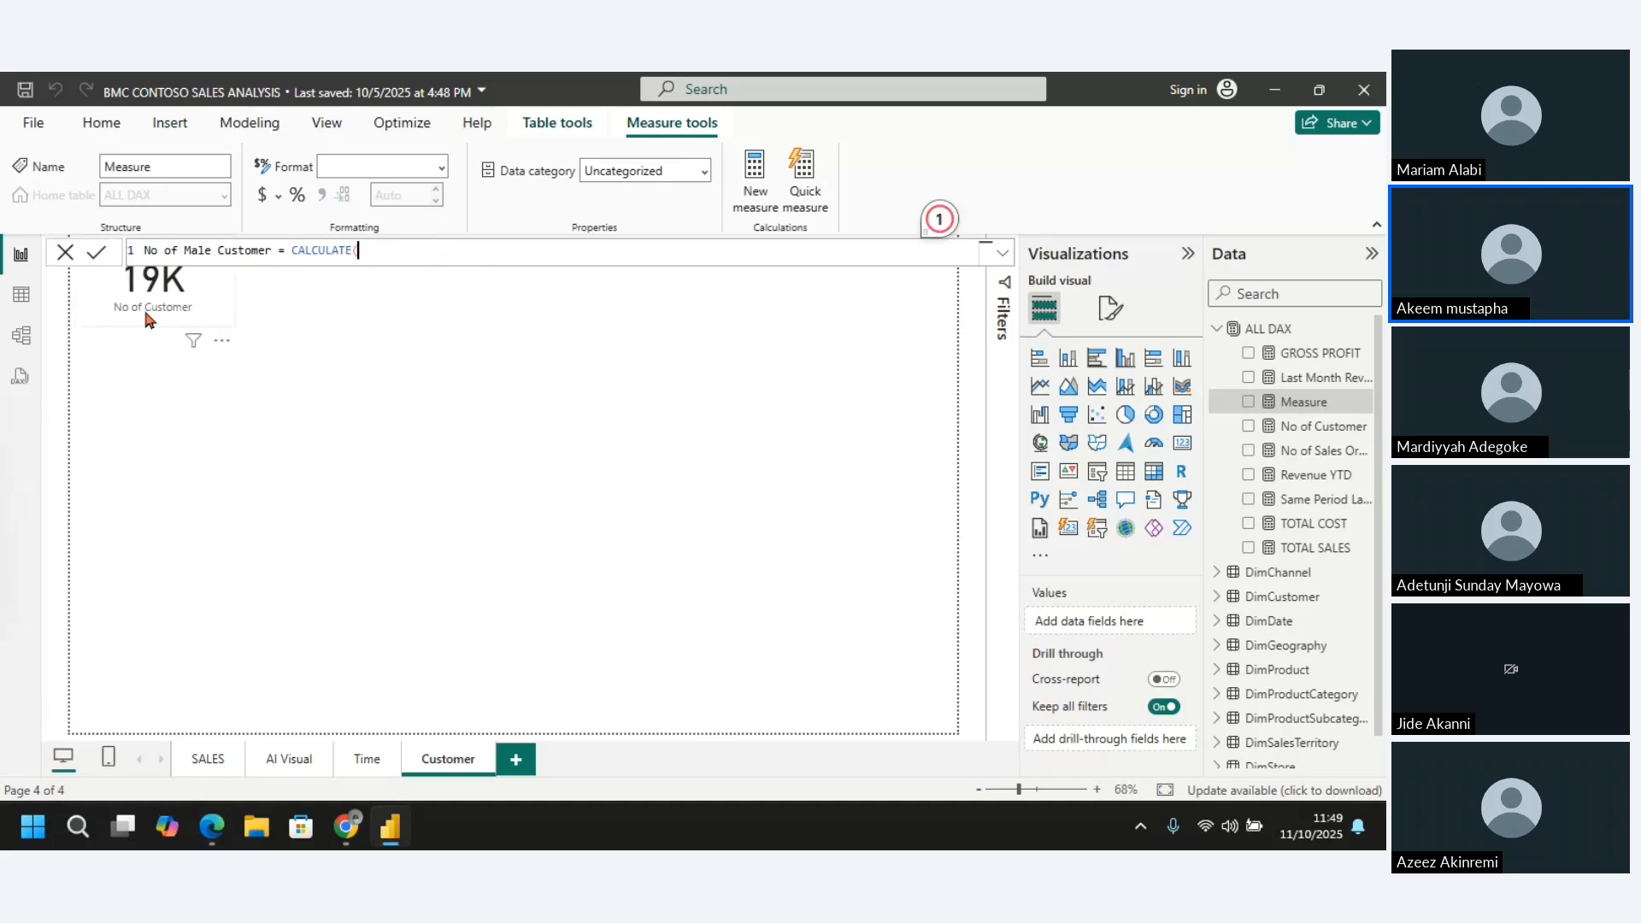
pyautogui.write('no of ')
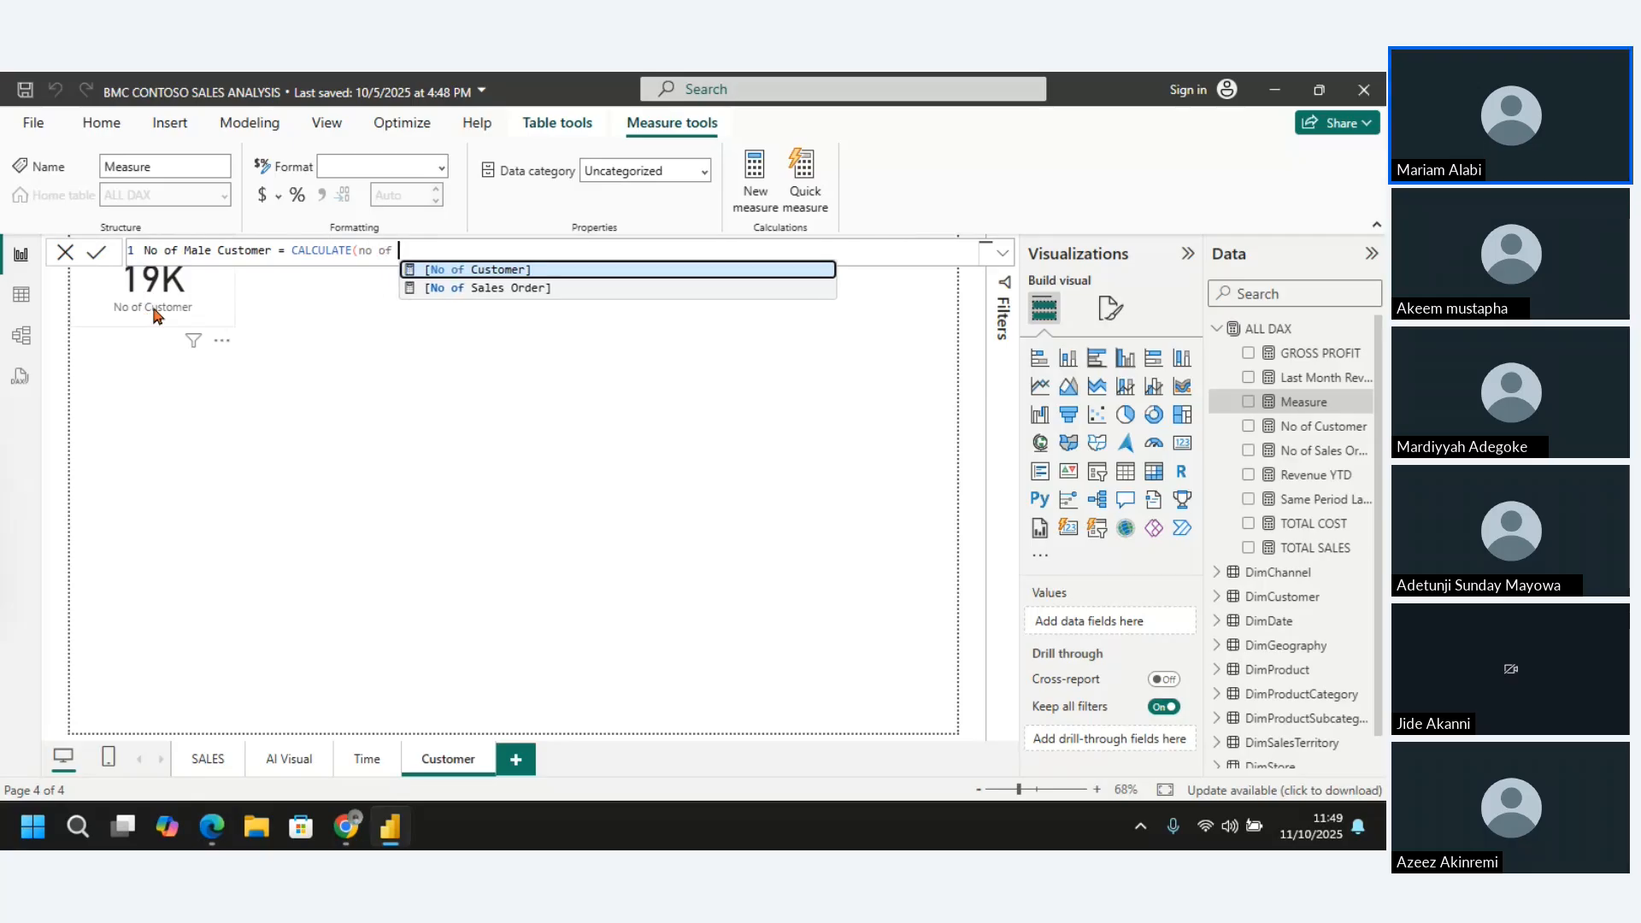
pyautogui.write('cu')
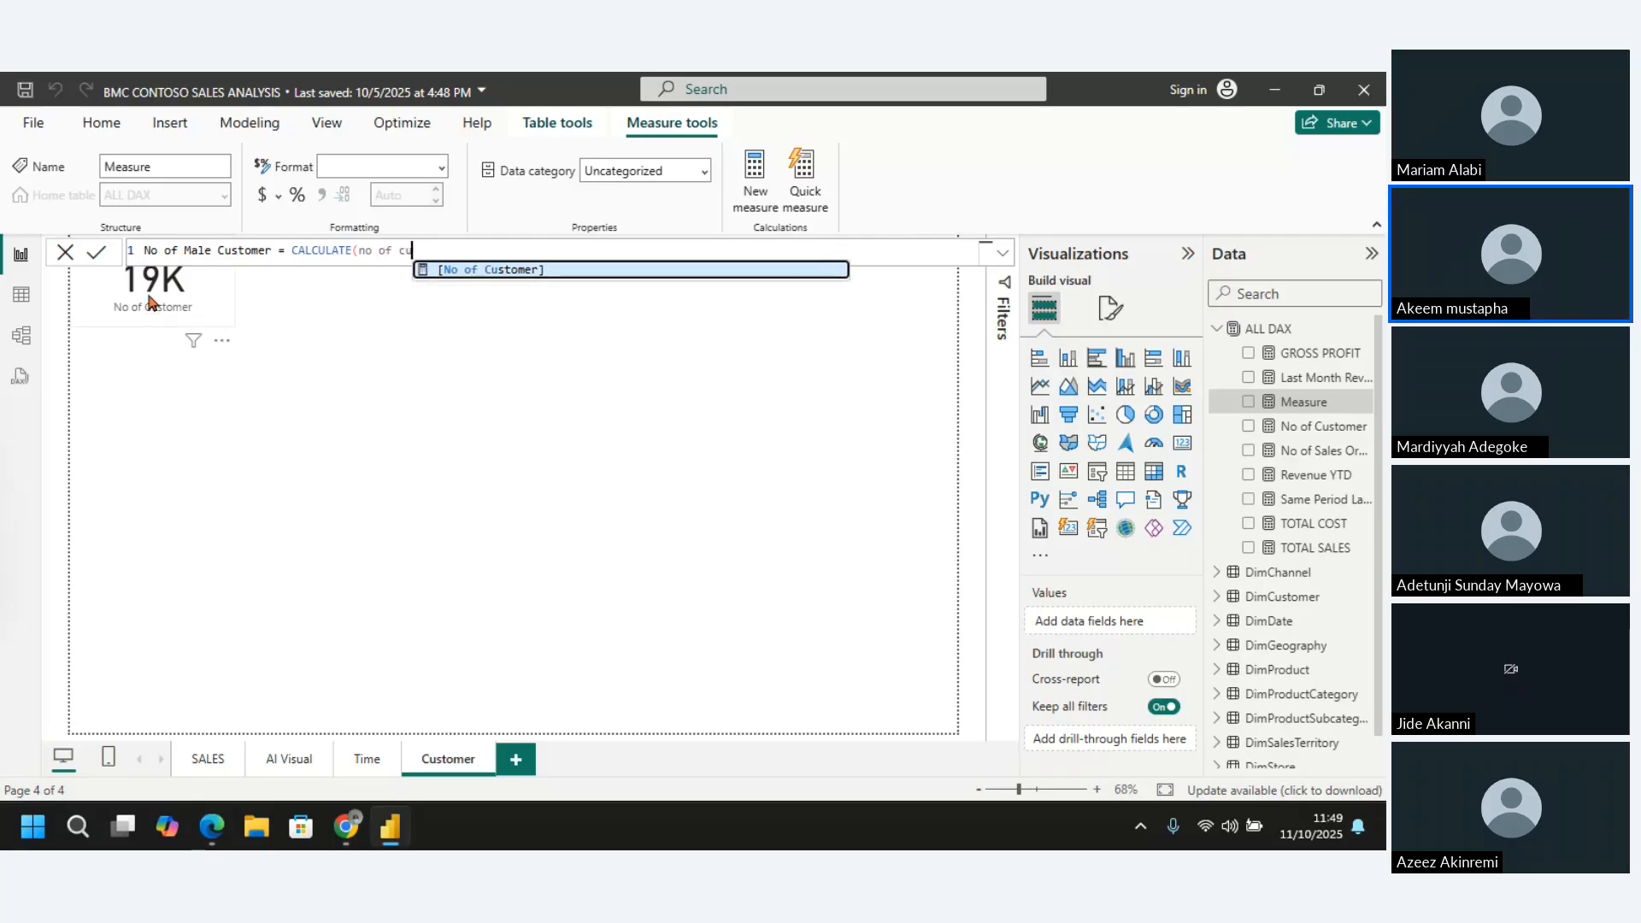
pyautogui.press('Tab')
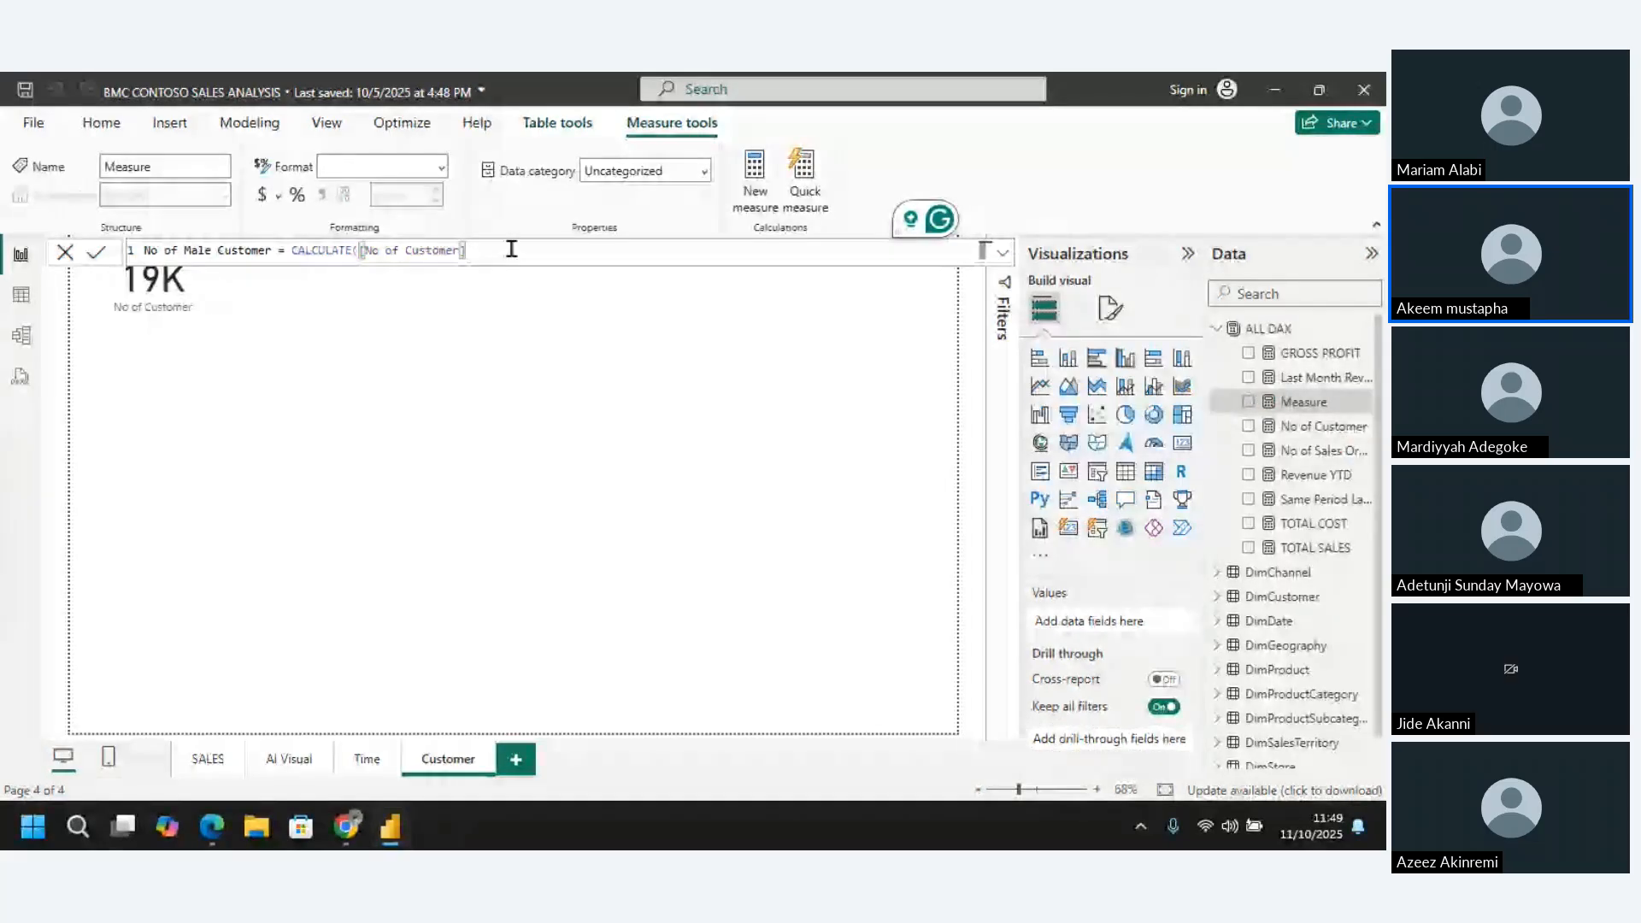
# Add the filter DimCustomer[Gender]="m" to the CALCULATE expression, close it and commit the measure
pyautogui.write(',')
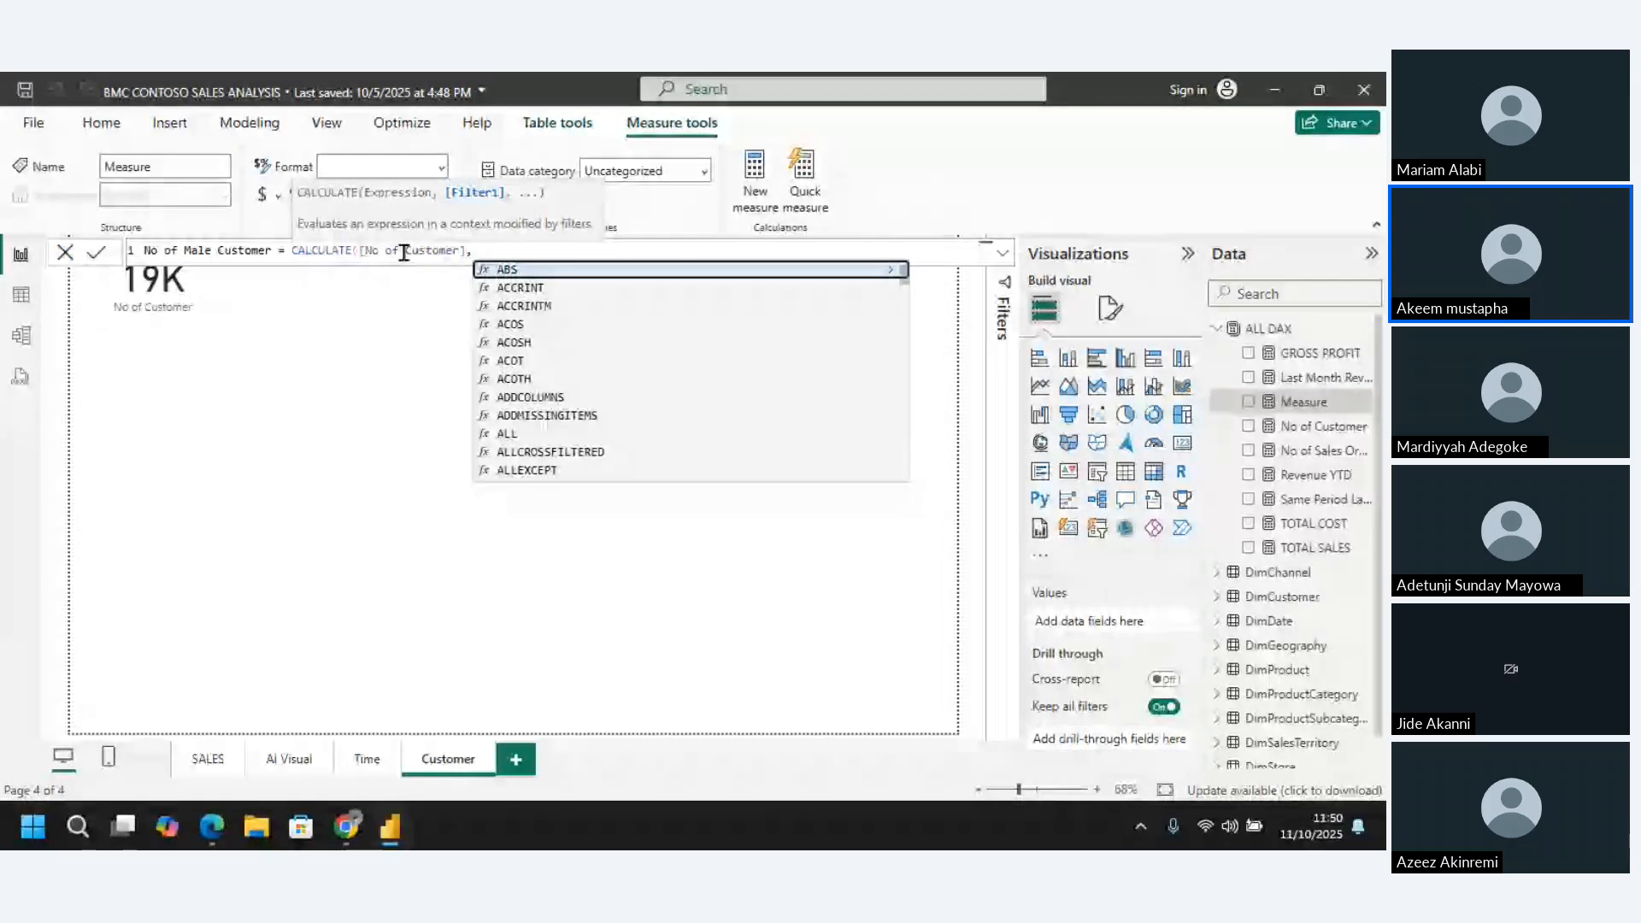
pyautogui.write('DimCustomer[Gender]')
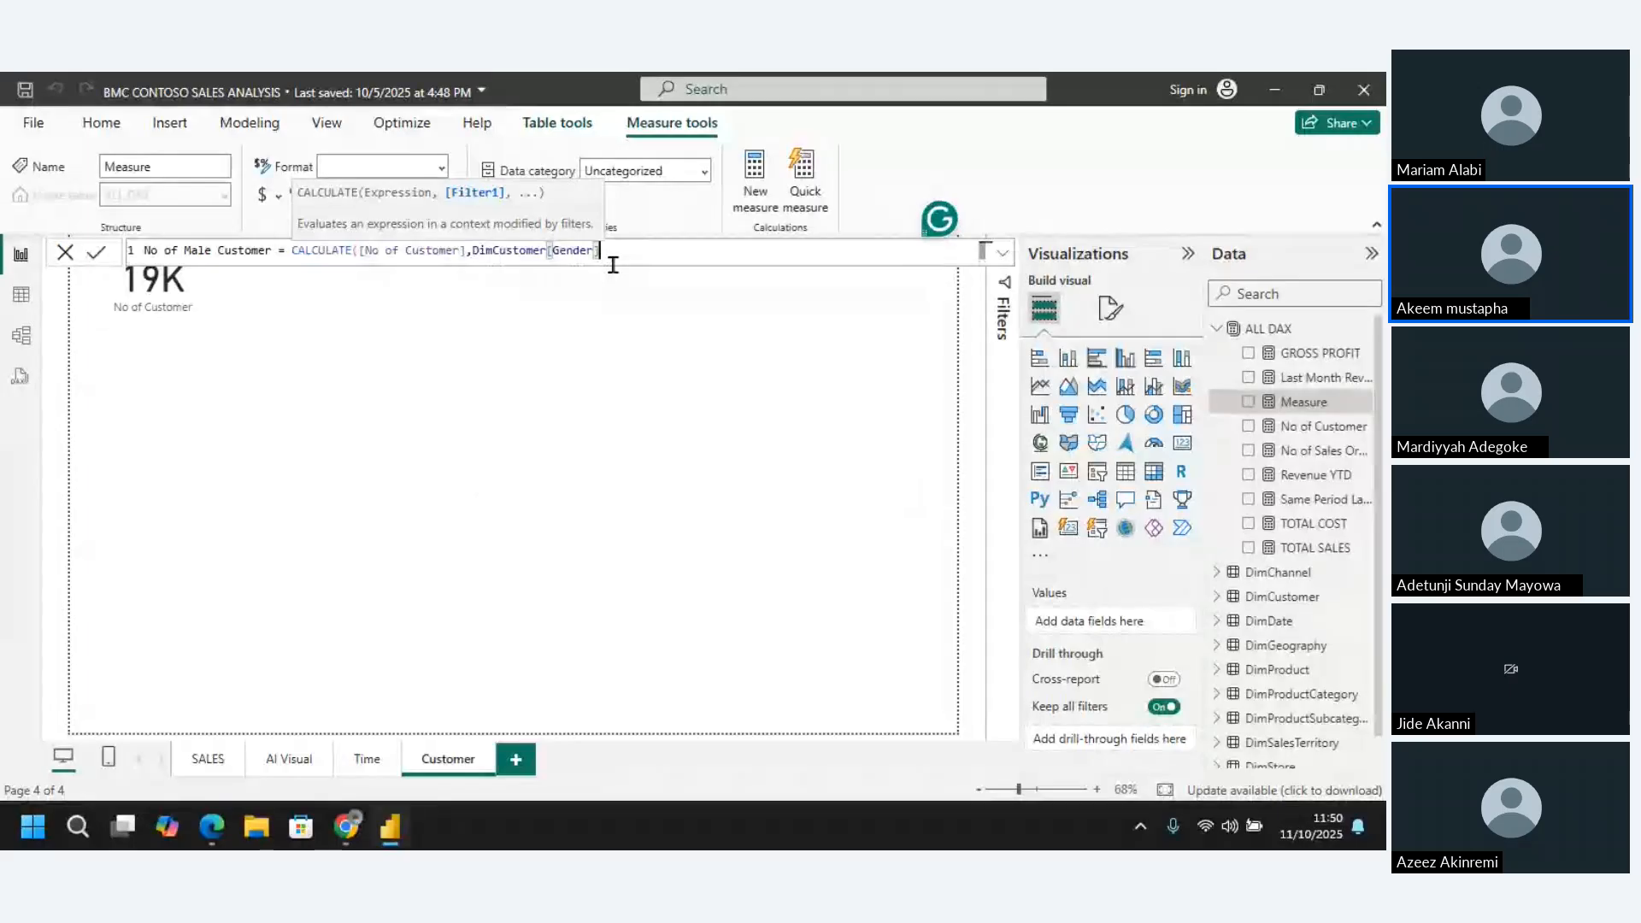
pyautogui.write('=')
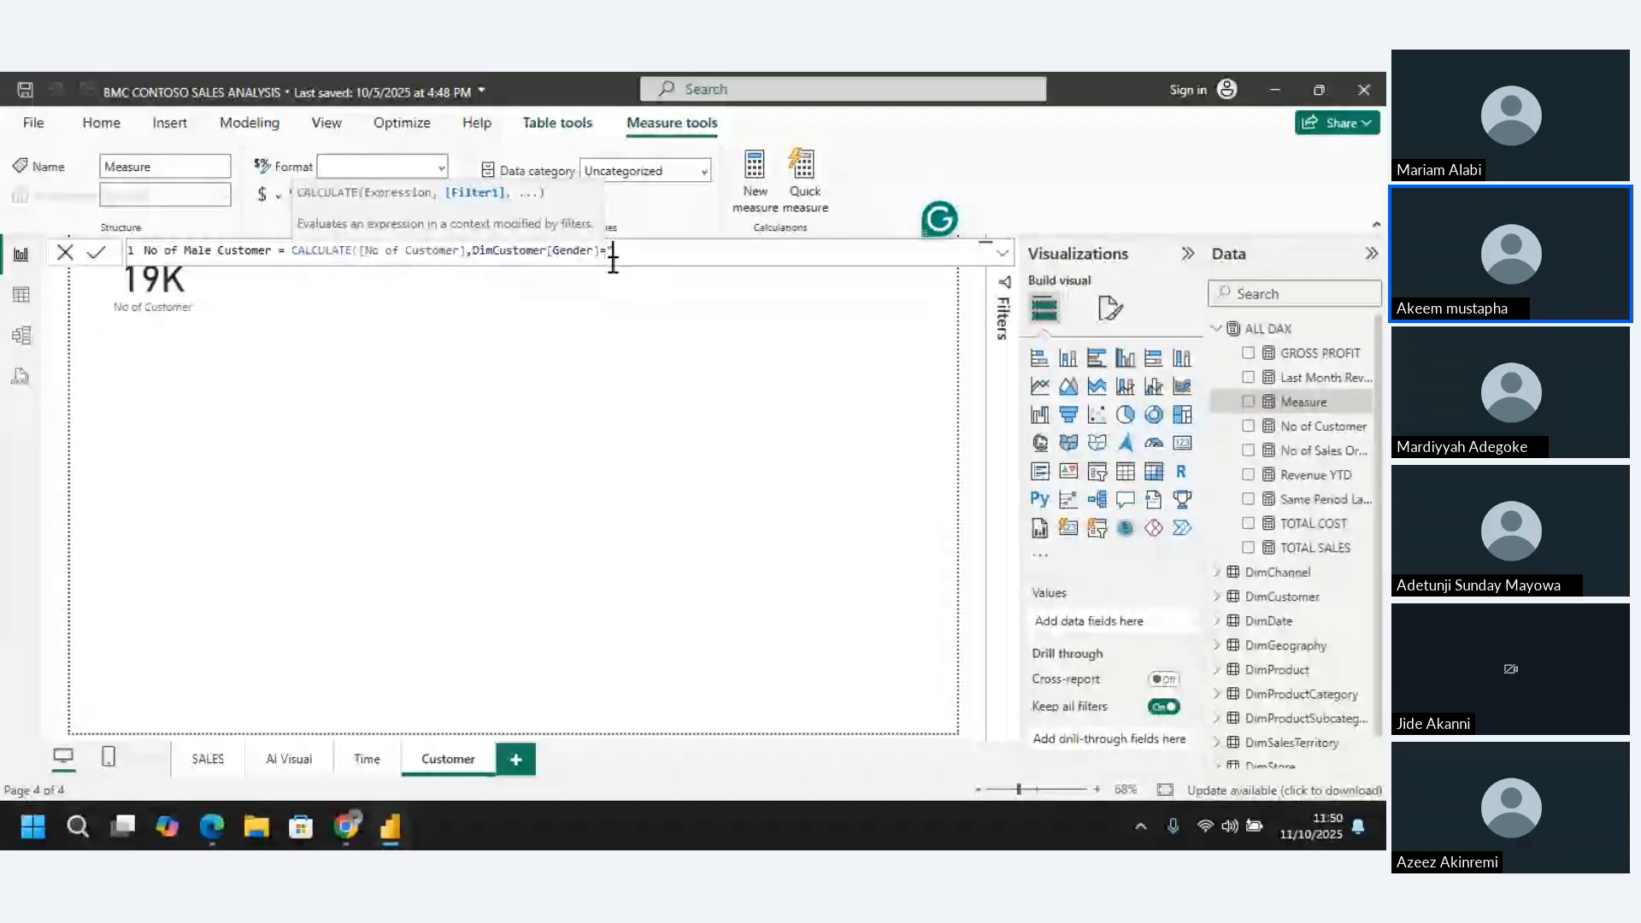
pyautogui.write('"m")')
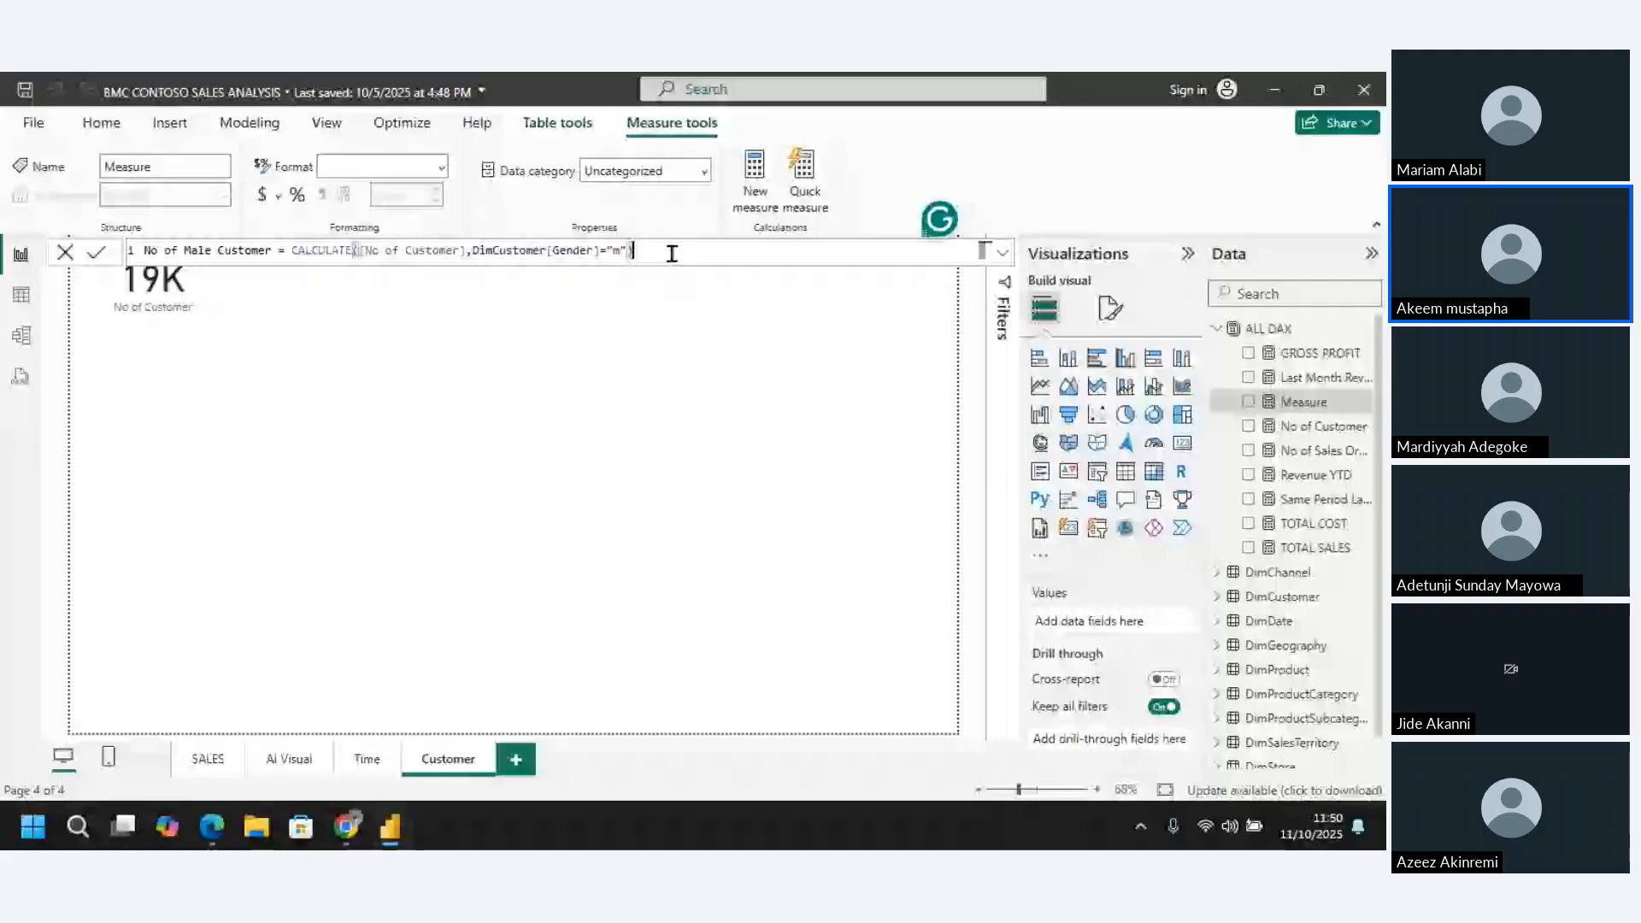
pyautogui.press('Return')
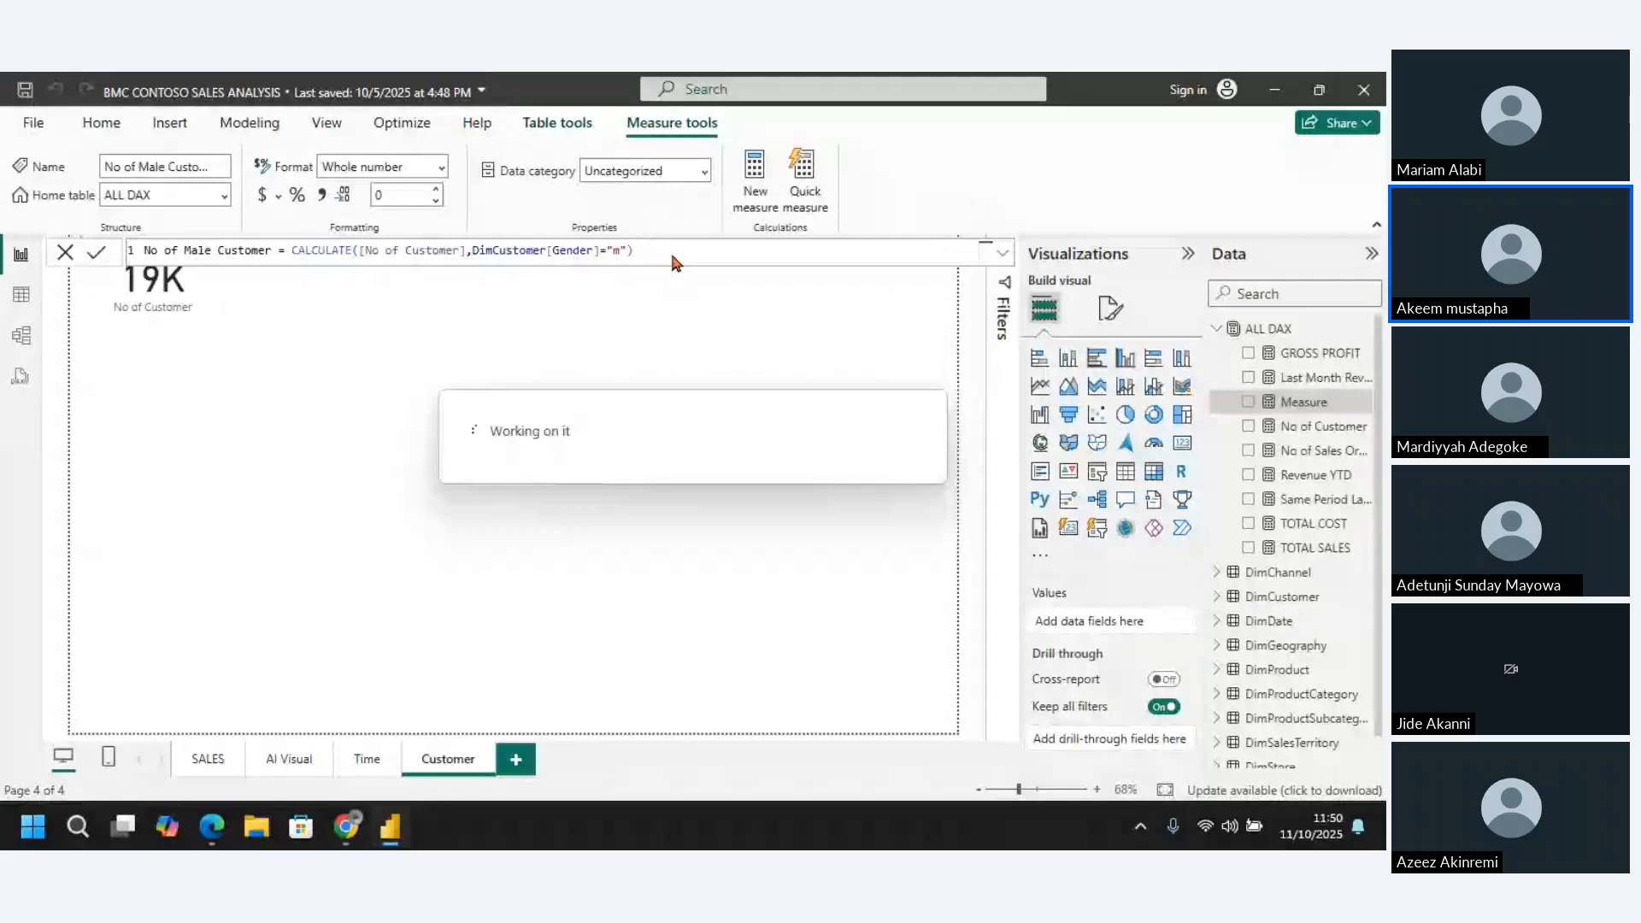
# Add a card showing No of Male Customer and place it directly beside the No of Customer card
pyautogui.click(504, 278)
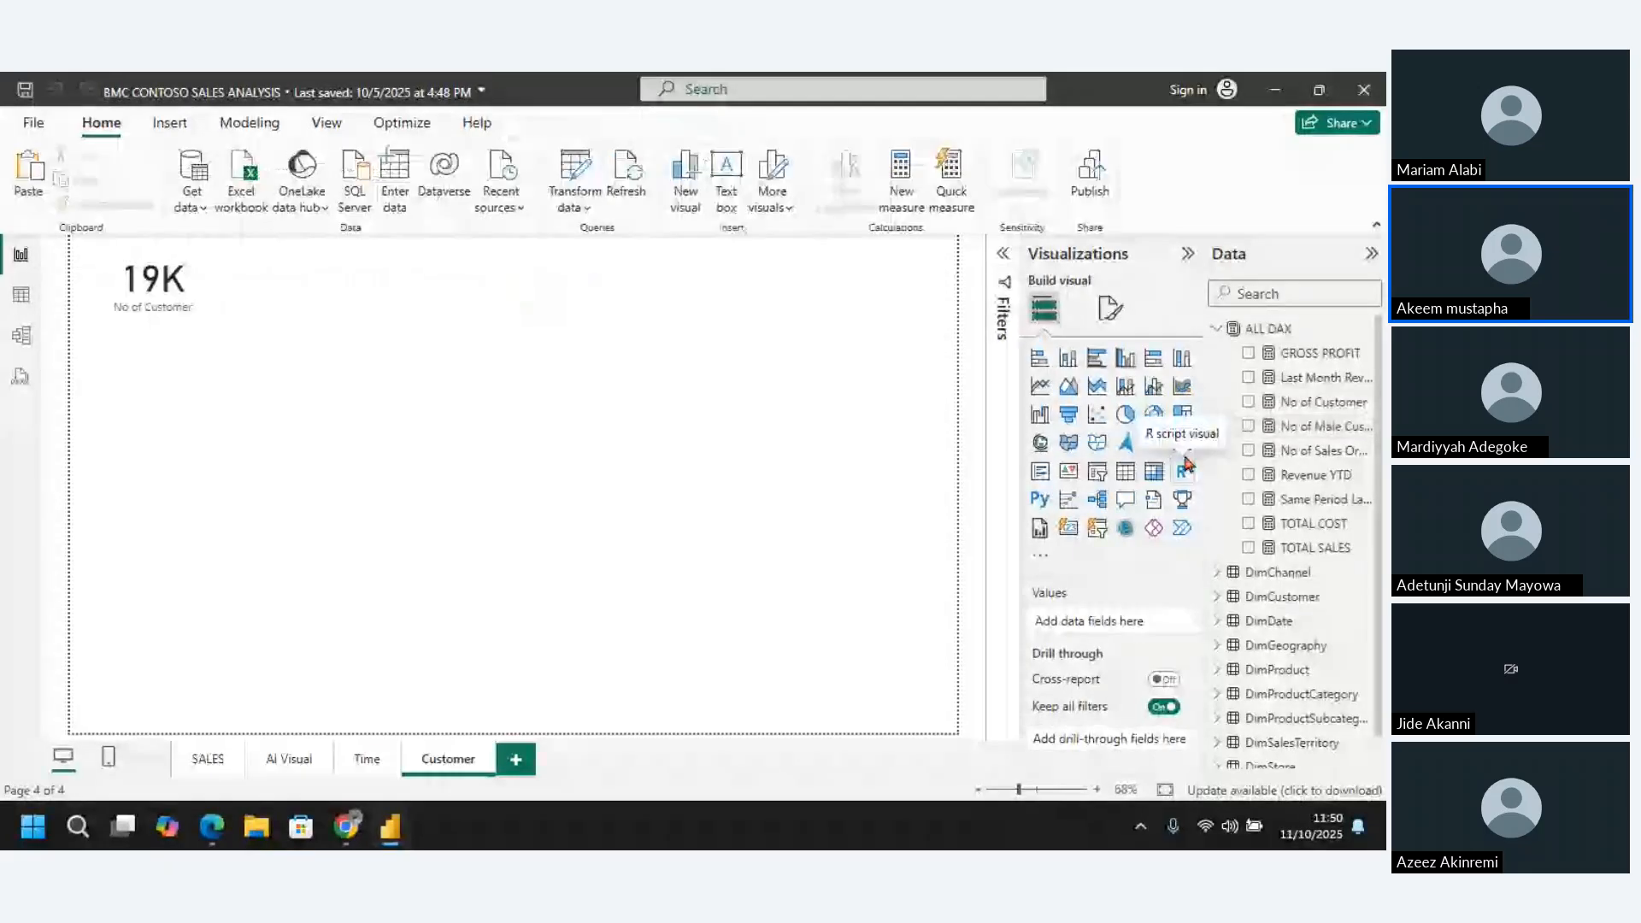
pyautogui.click(1181, 443)
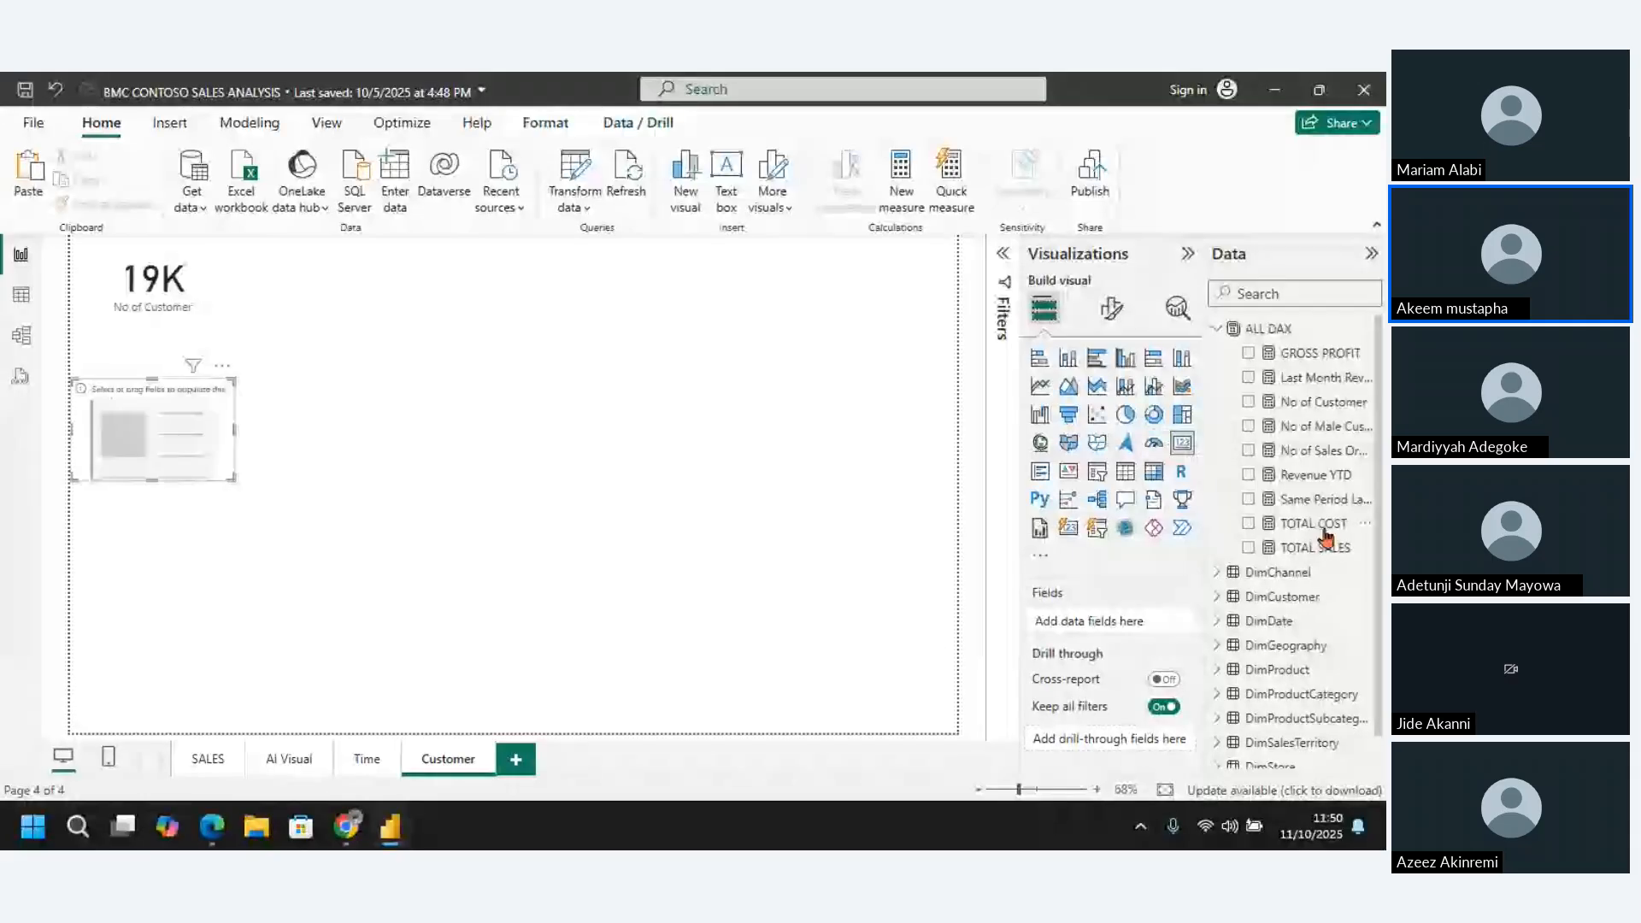
pyautogui.click(1249, 426)
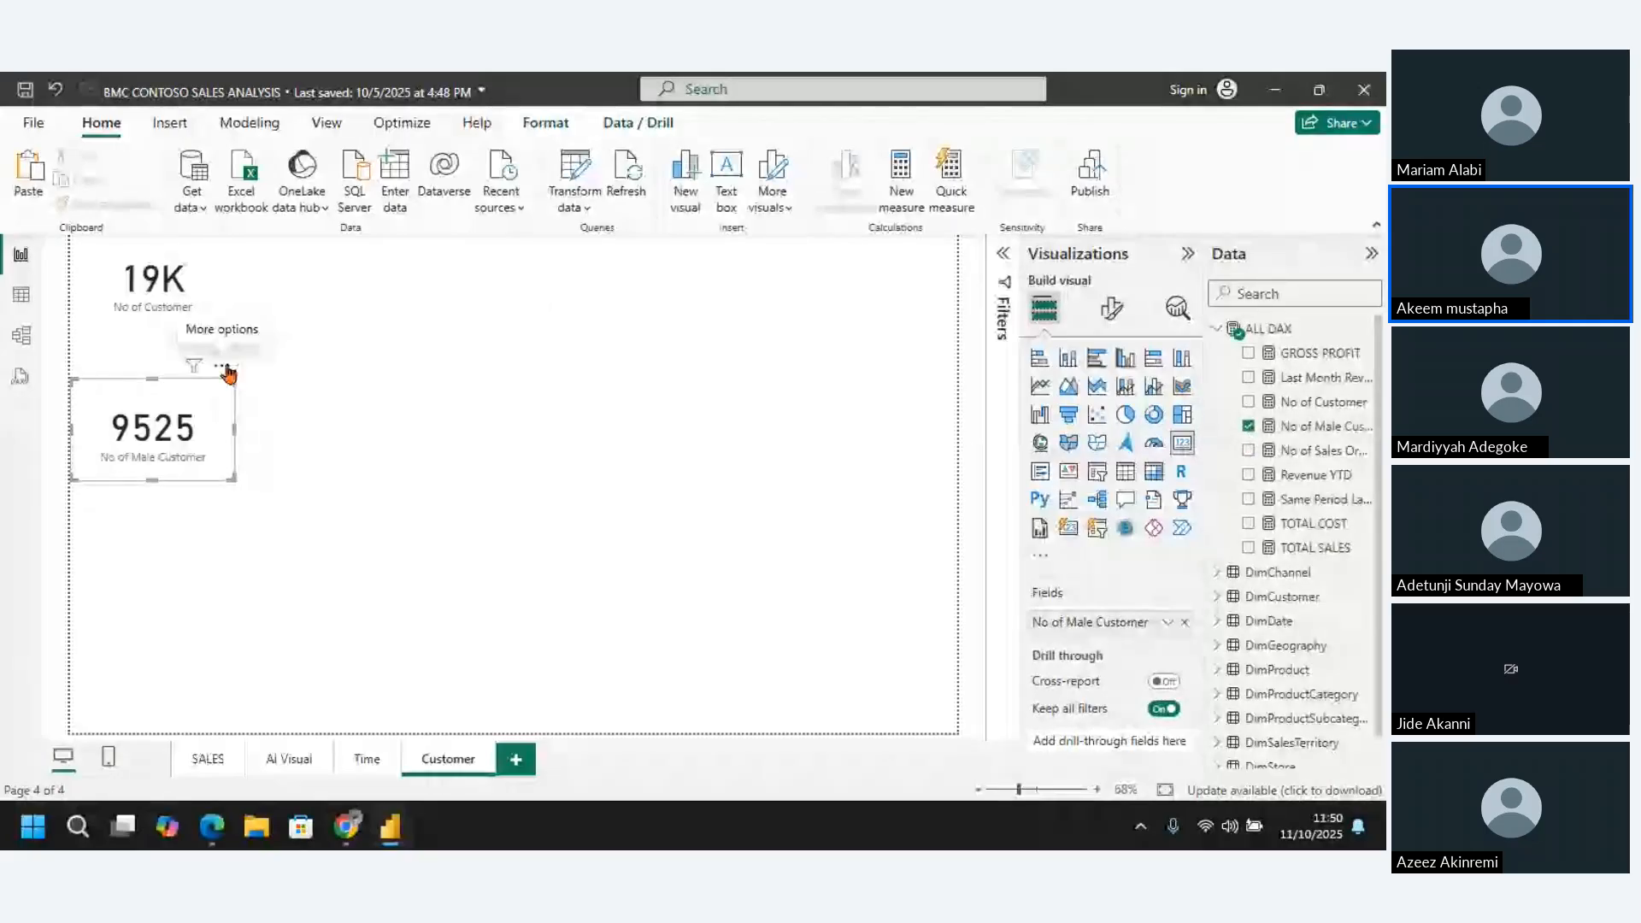
pyautogui.moveTo(227, 372); pyautogui.dragTo(380, 229)
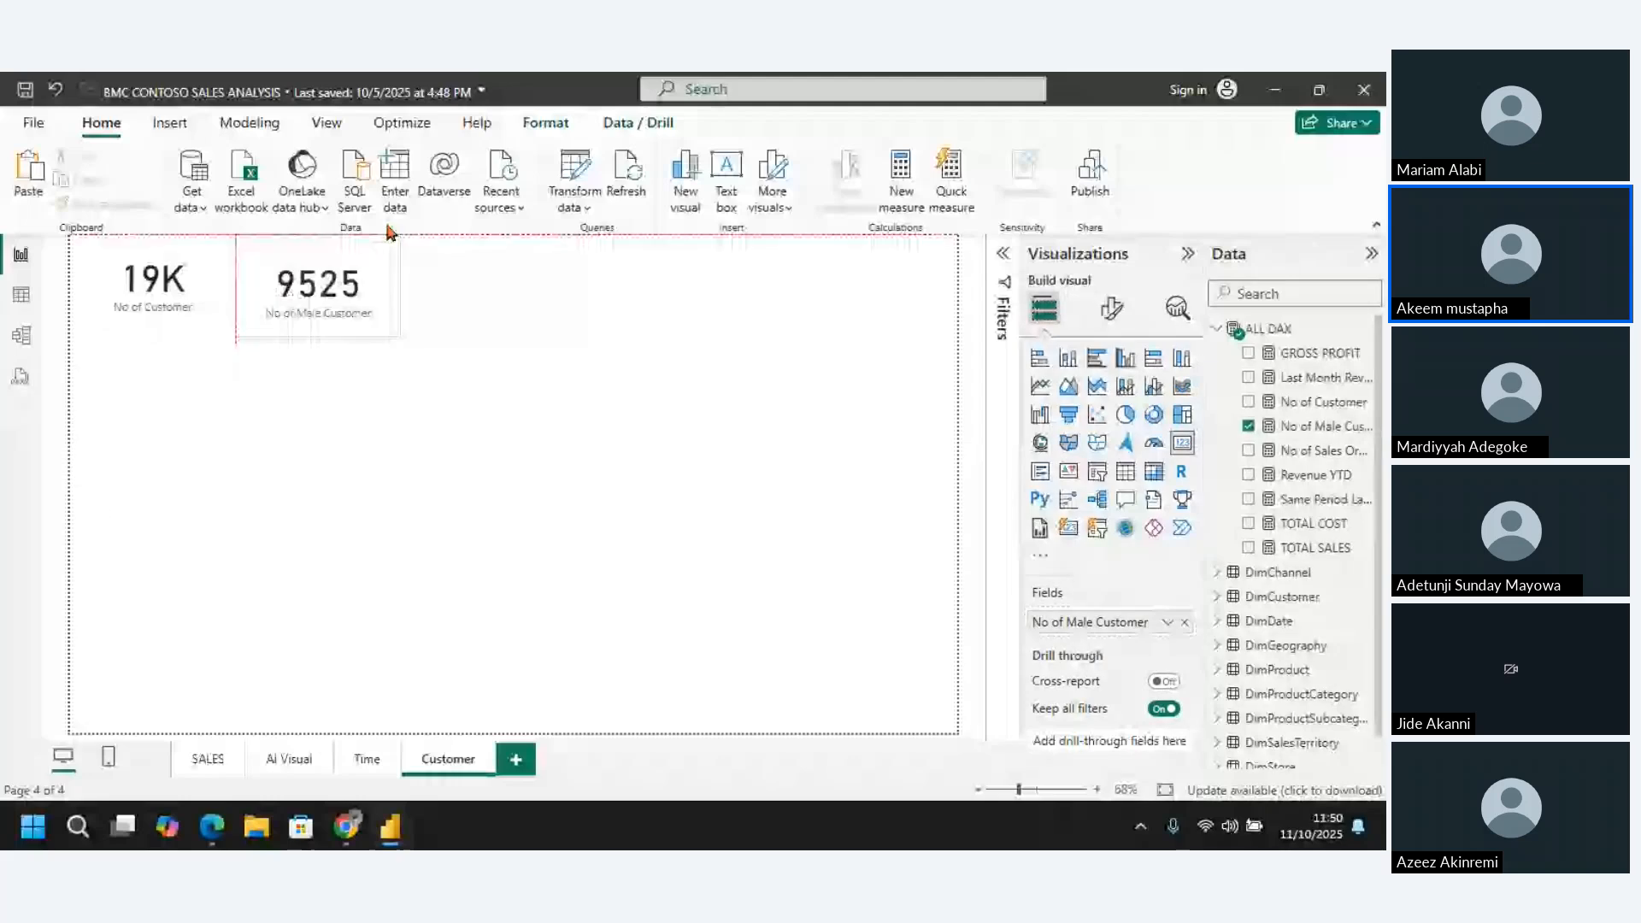
pyautogui.click(613, 389)
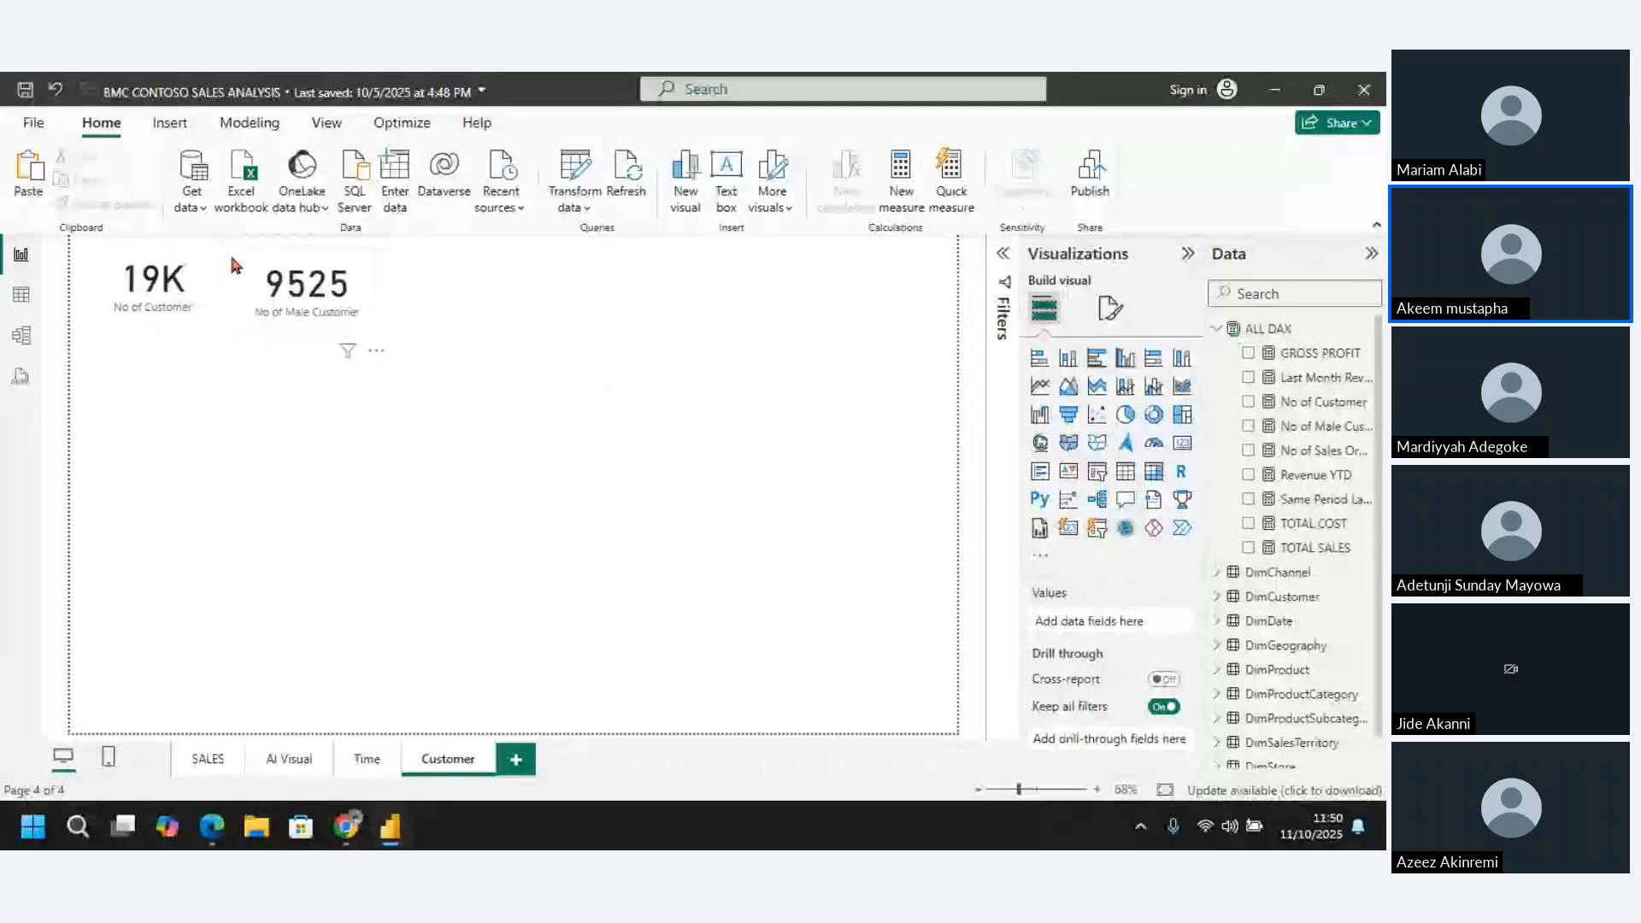
pyautogui.click(378, 259)
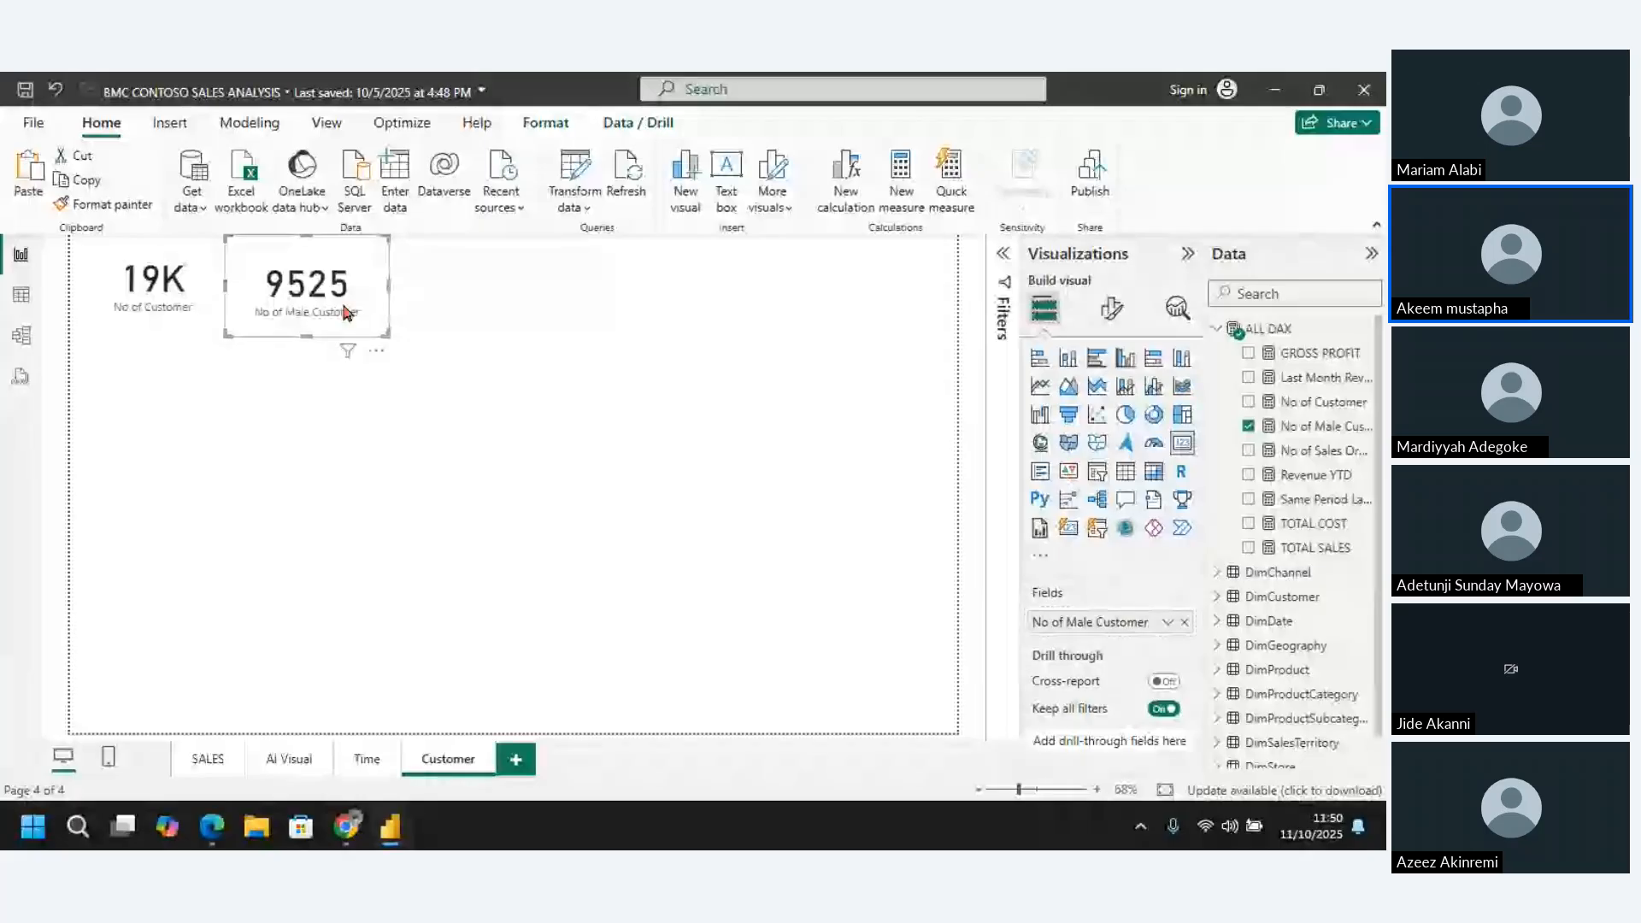
pyautogui.click(547, 381)
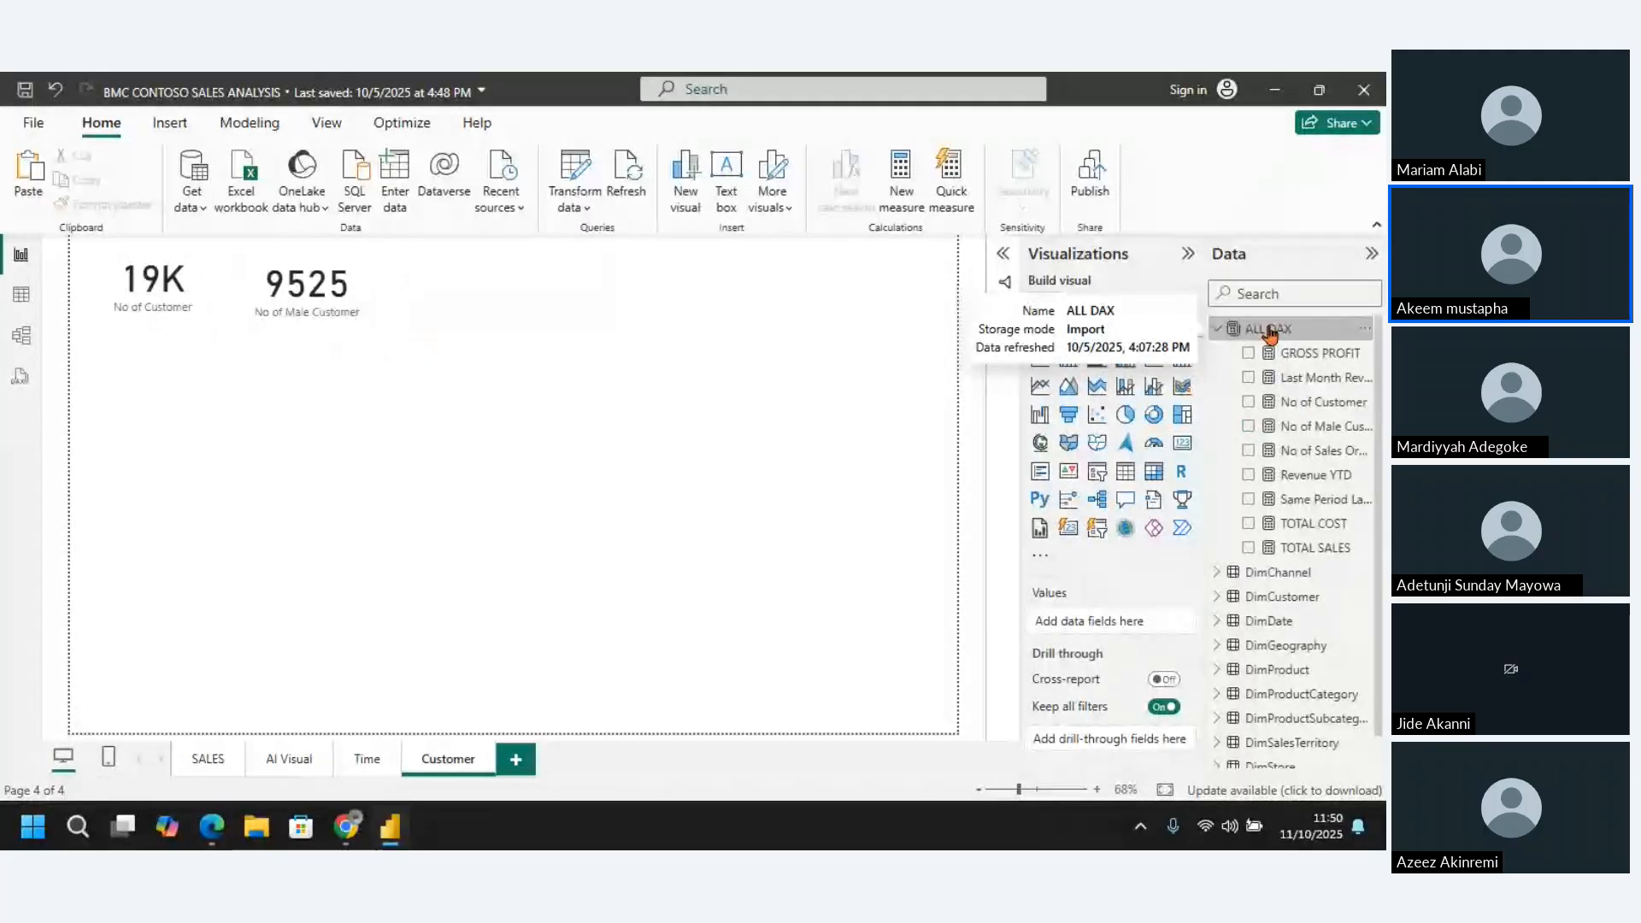
# Add a new measure to the ALL DAX table and name it No of Female
pyautogui.click(1271, 330)
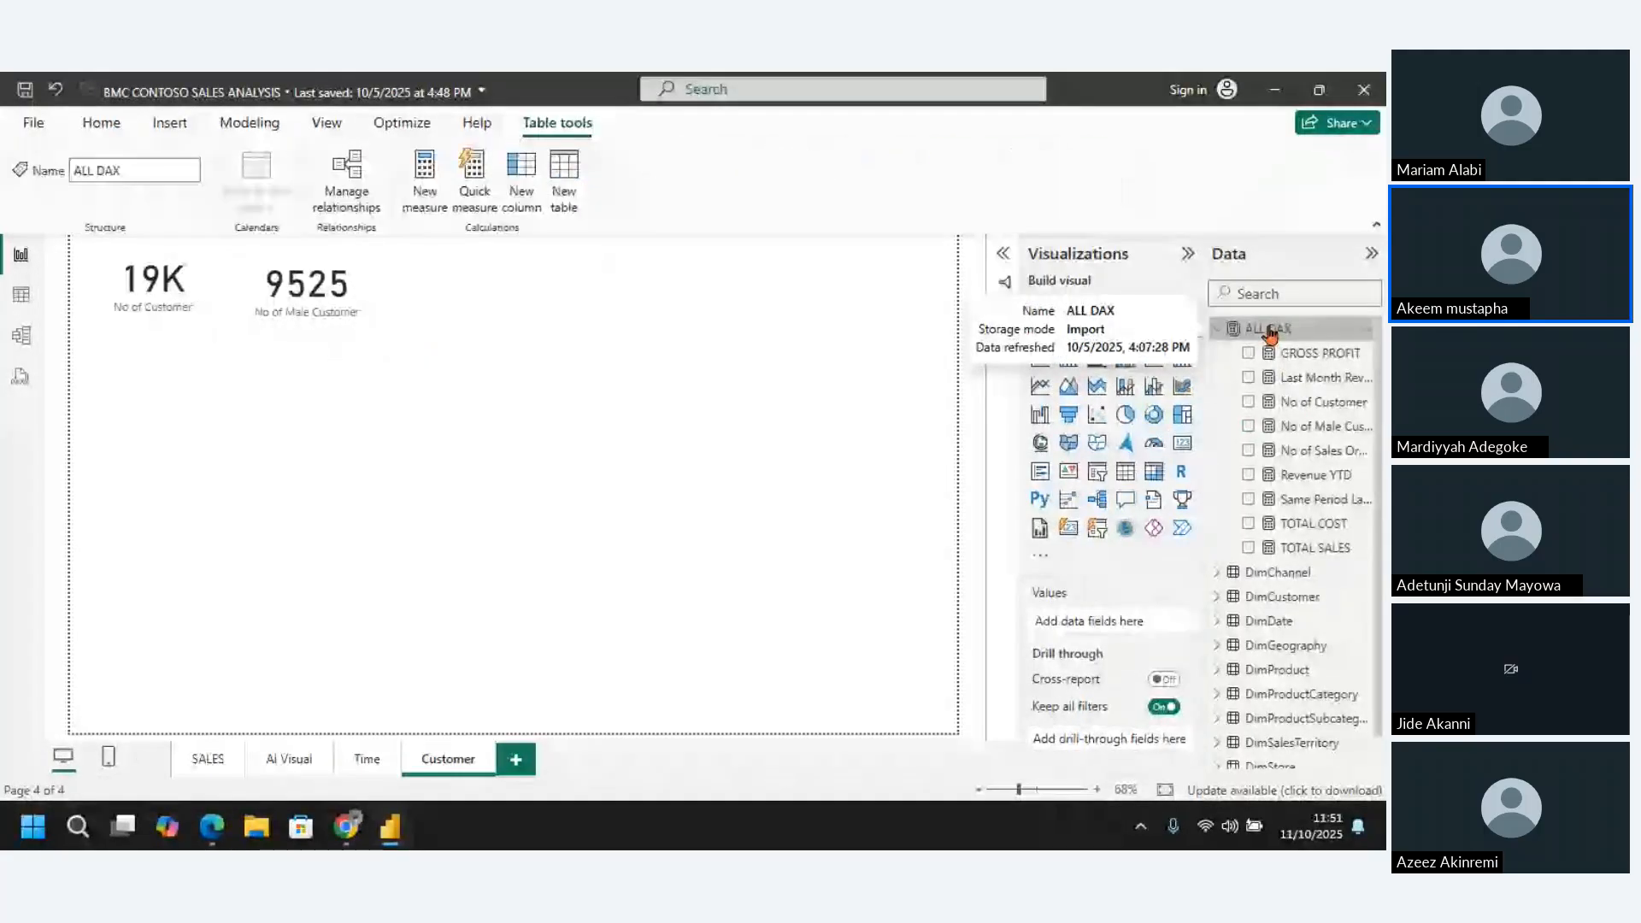
pyautogui.rightClick(1271, 330)
pyautogui.click(1164, 368)
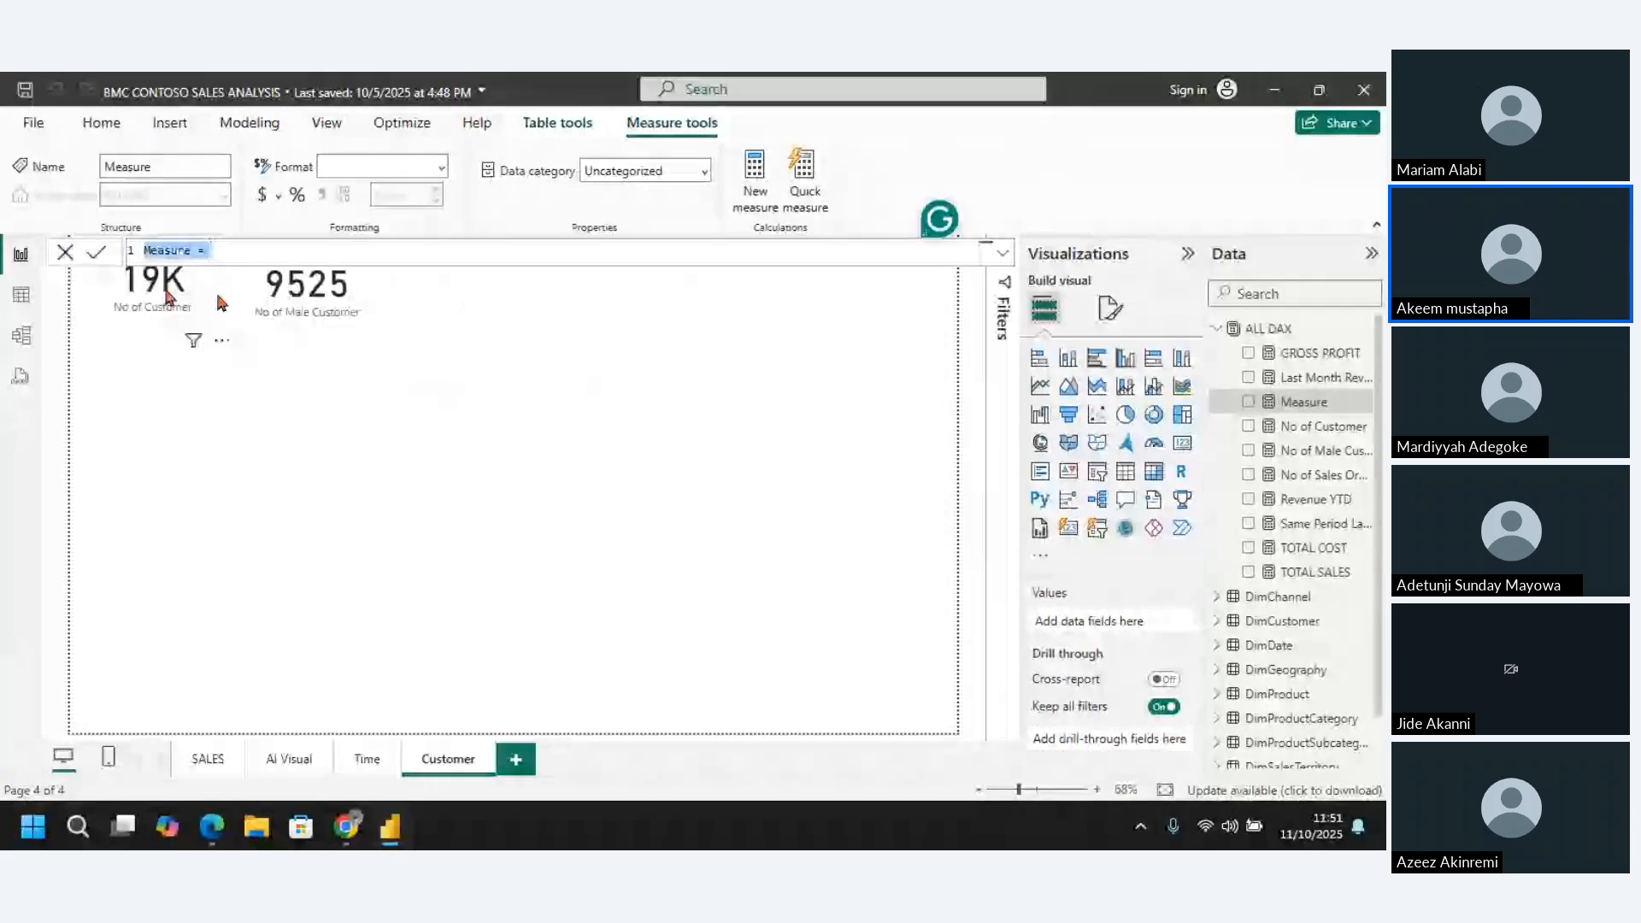
pyautogui.click(193, 250)
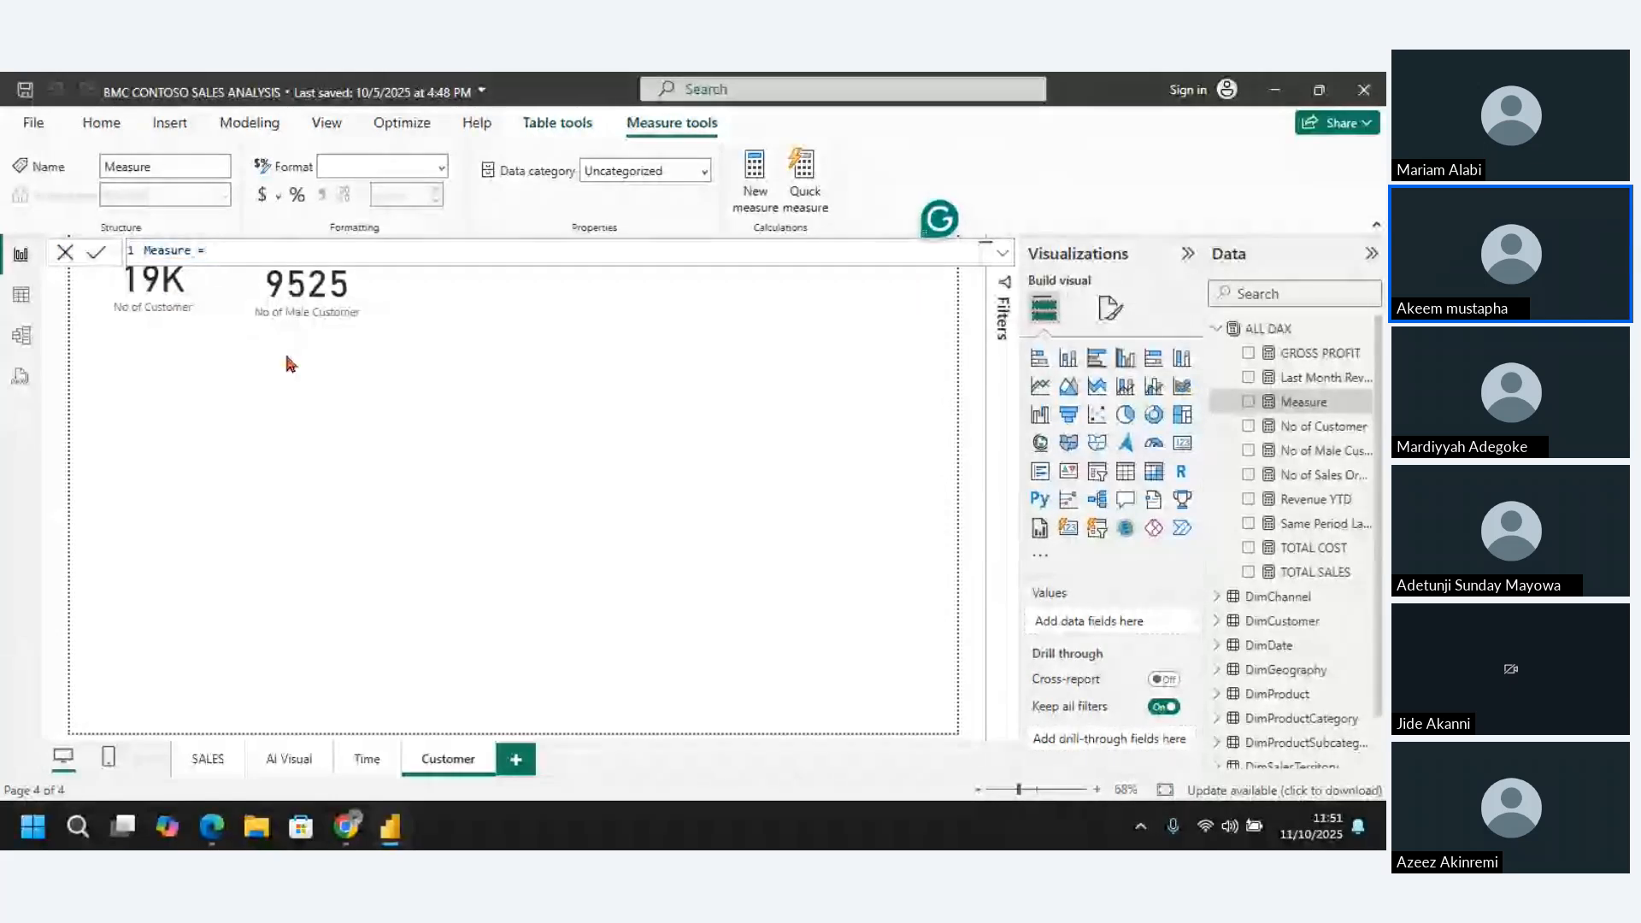
pyautogui.press('BackSpace')
pyautogui.press('BackSpace')
pyautogui.press('BackSpace')
pyautogui.press('BackSpace')
pyautogui.press('BackSpace')
pyautogui.press('BackSpace')
pyautogui.press('BackSpace')
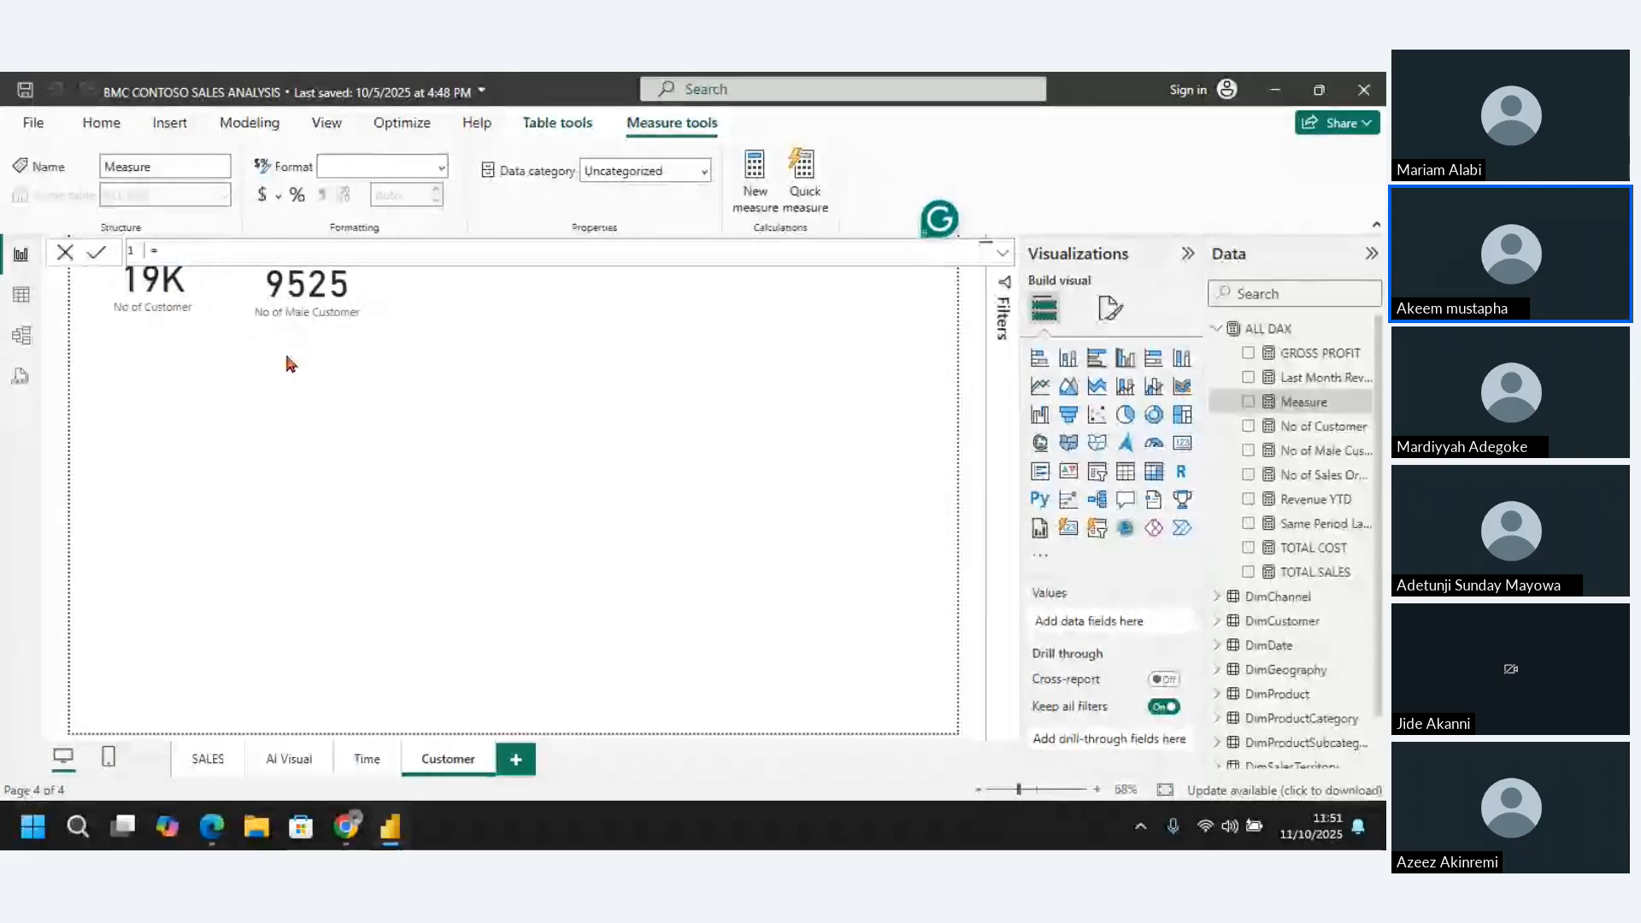
pyautogui.write('No of Fe ')
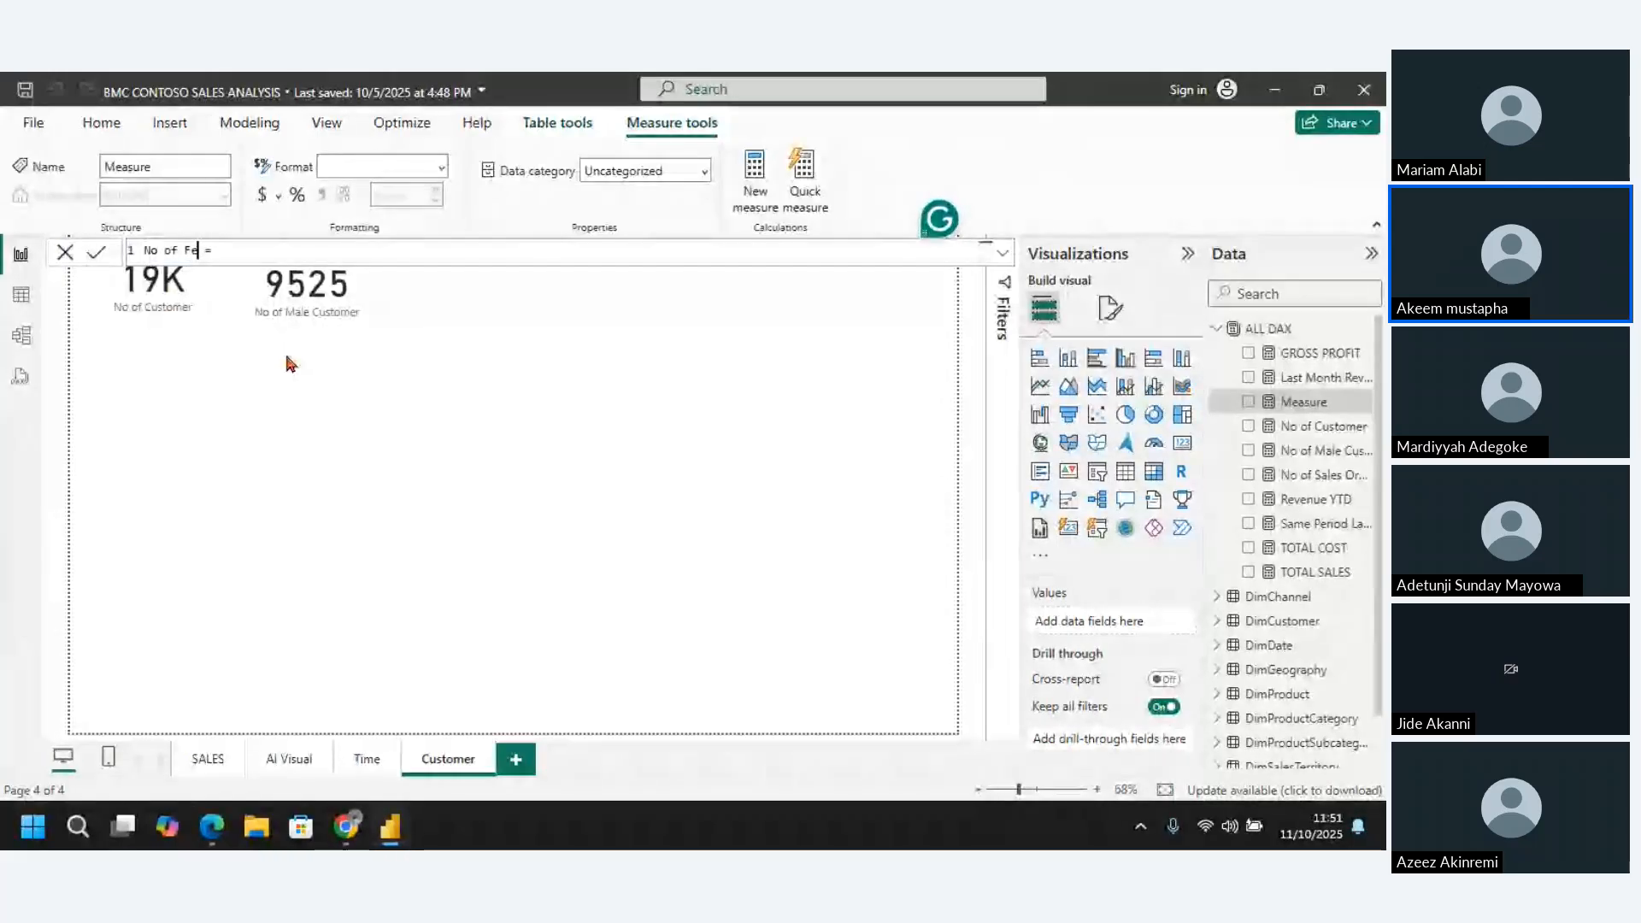
pyautogui.write('male ')
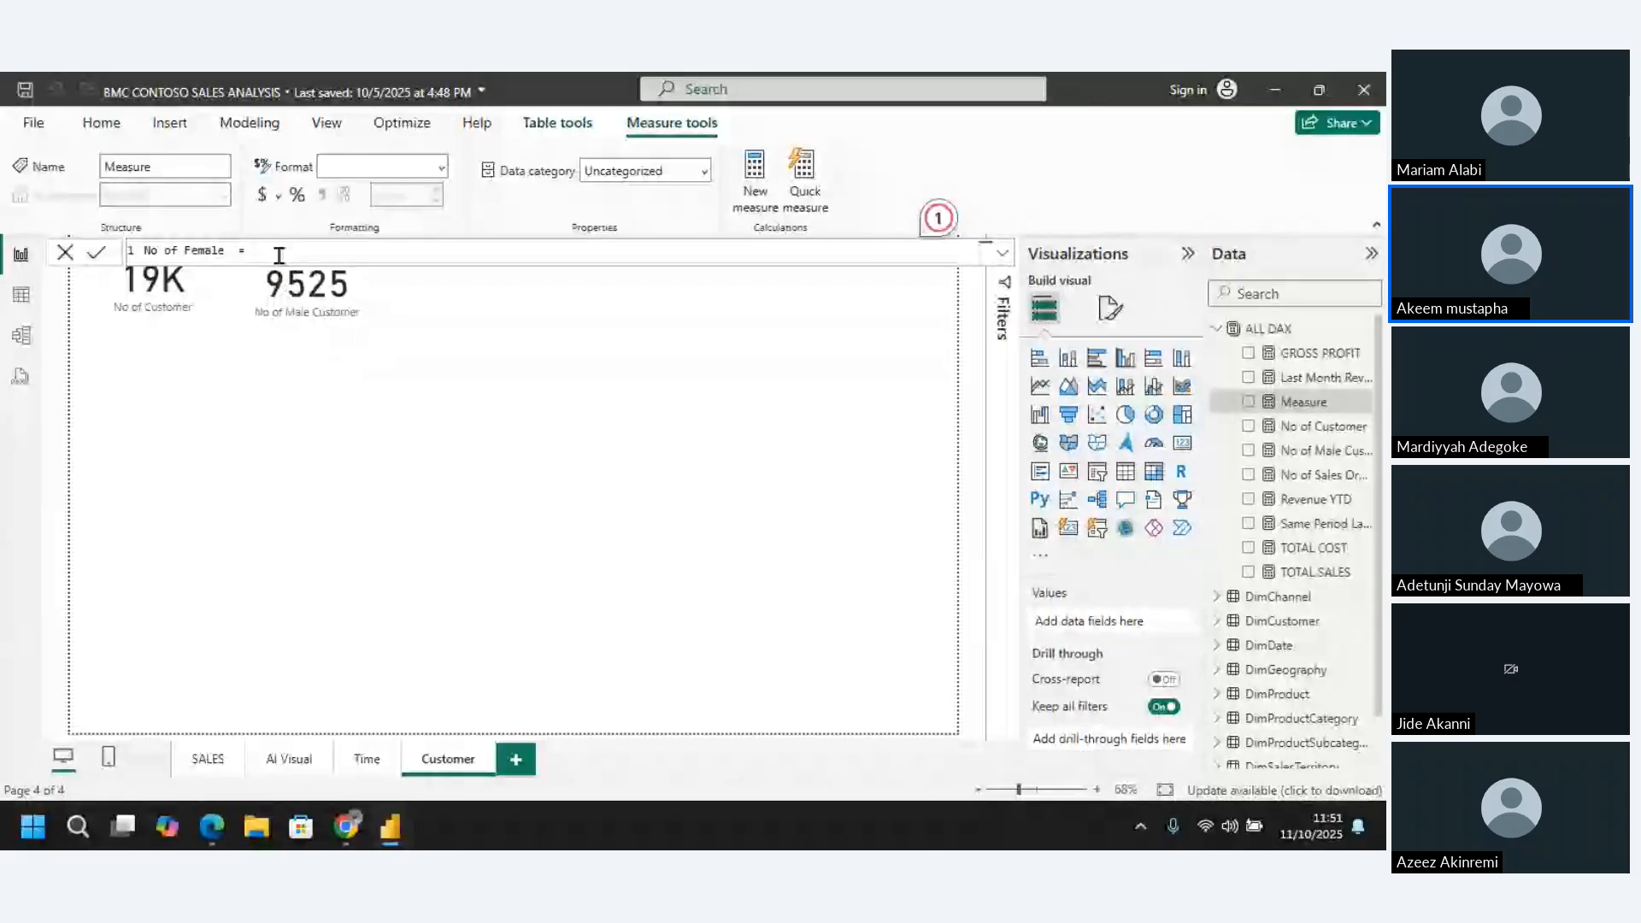
pyautogui.write(' = No')
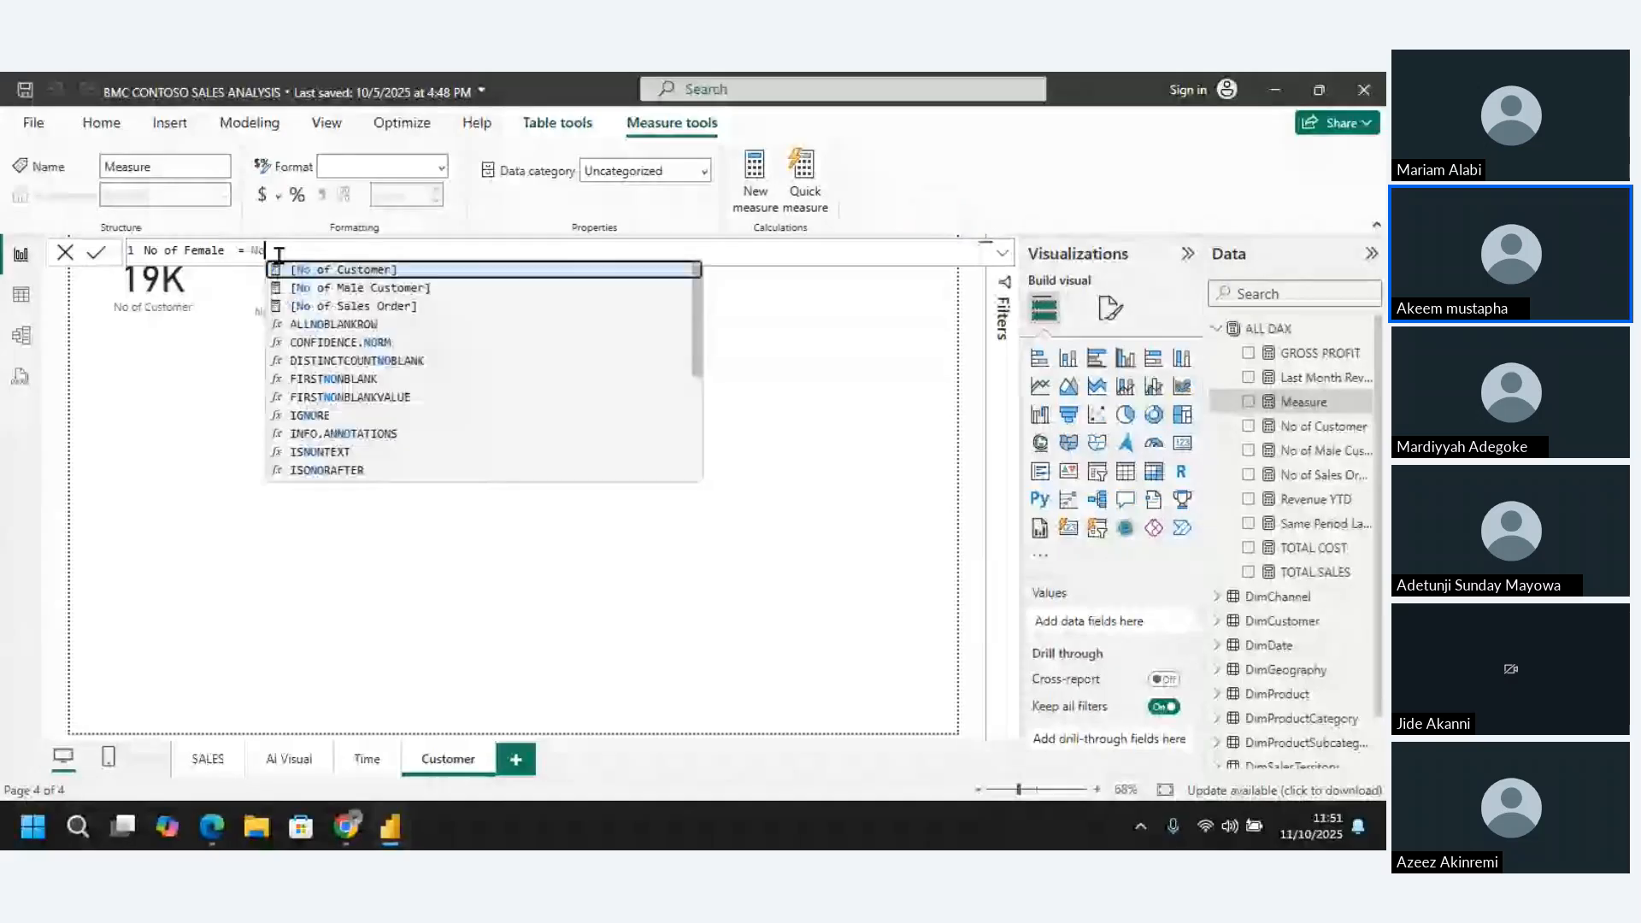
pyautogui.write(' of cu')
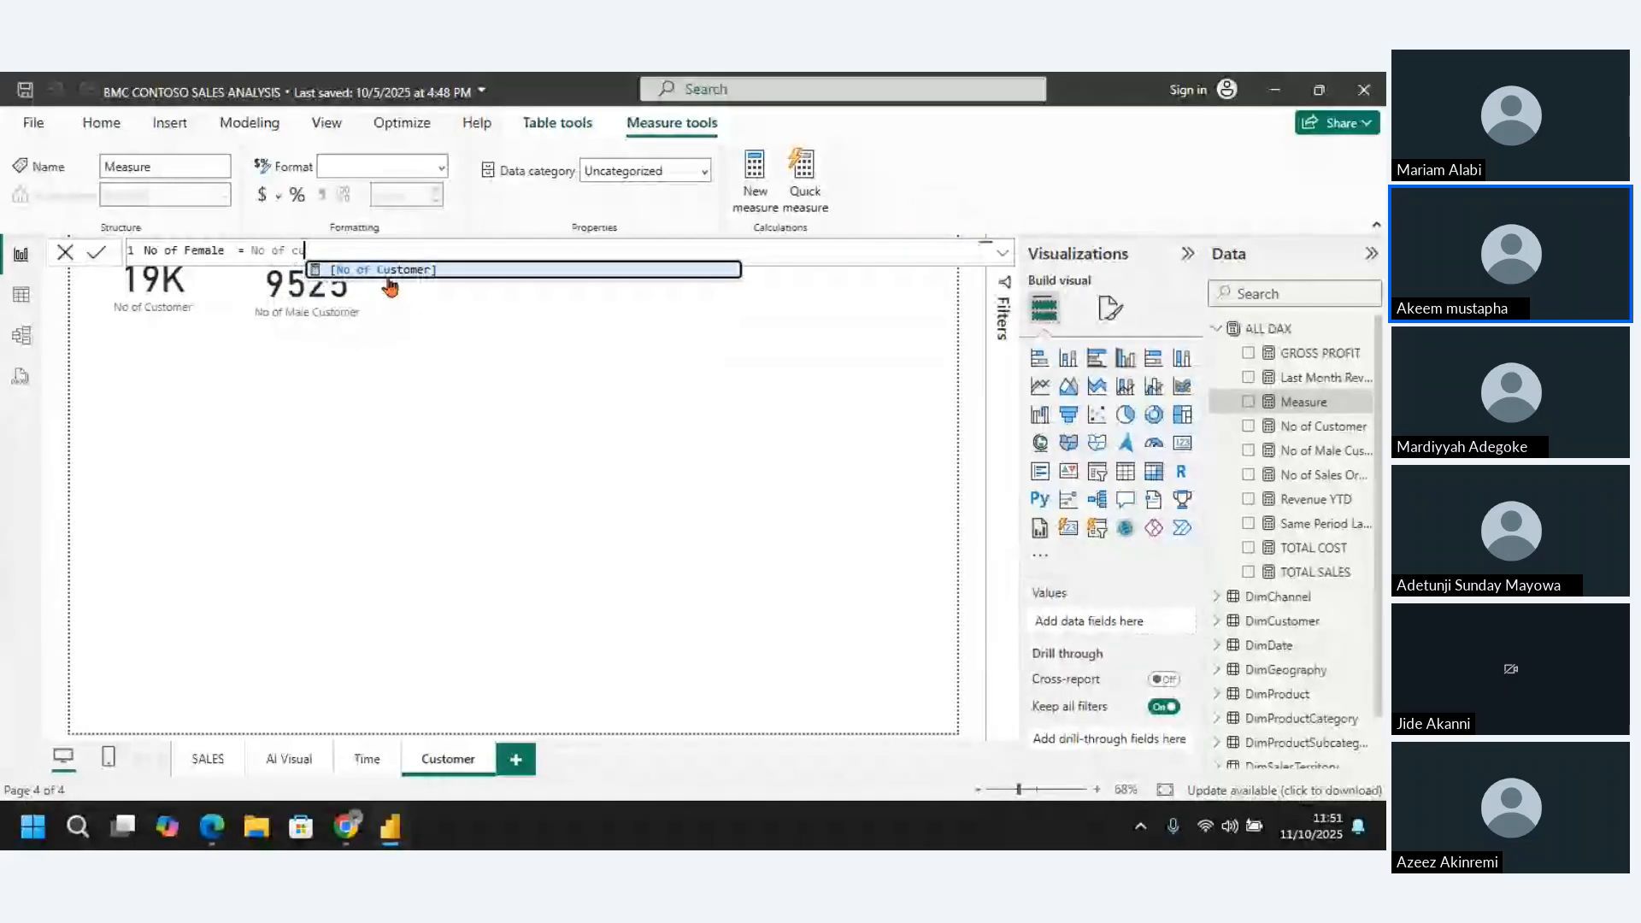
# Define the No of Female measure as [No of Customer]-[No of Male Customer] and commit the formula
pyautogui.click(387, 274)
pyautogui.write('-')
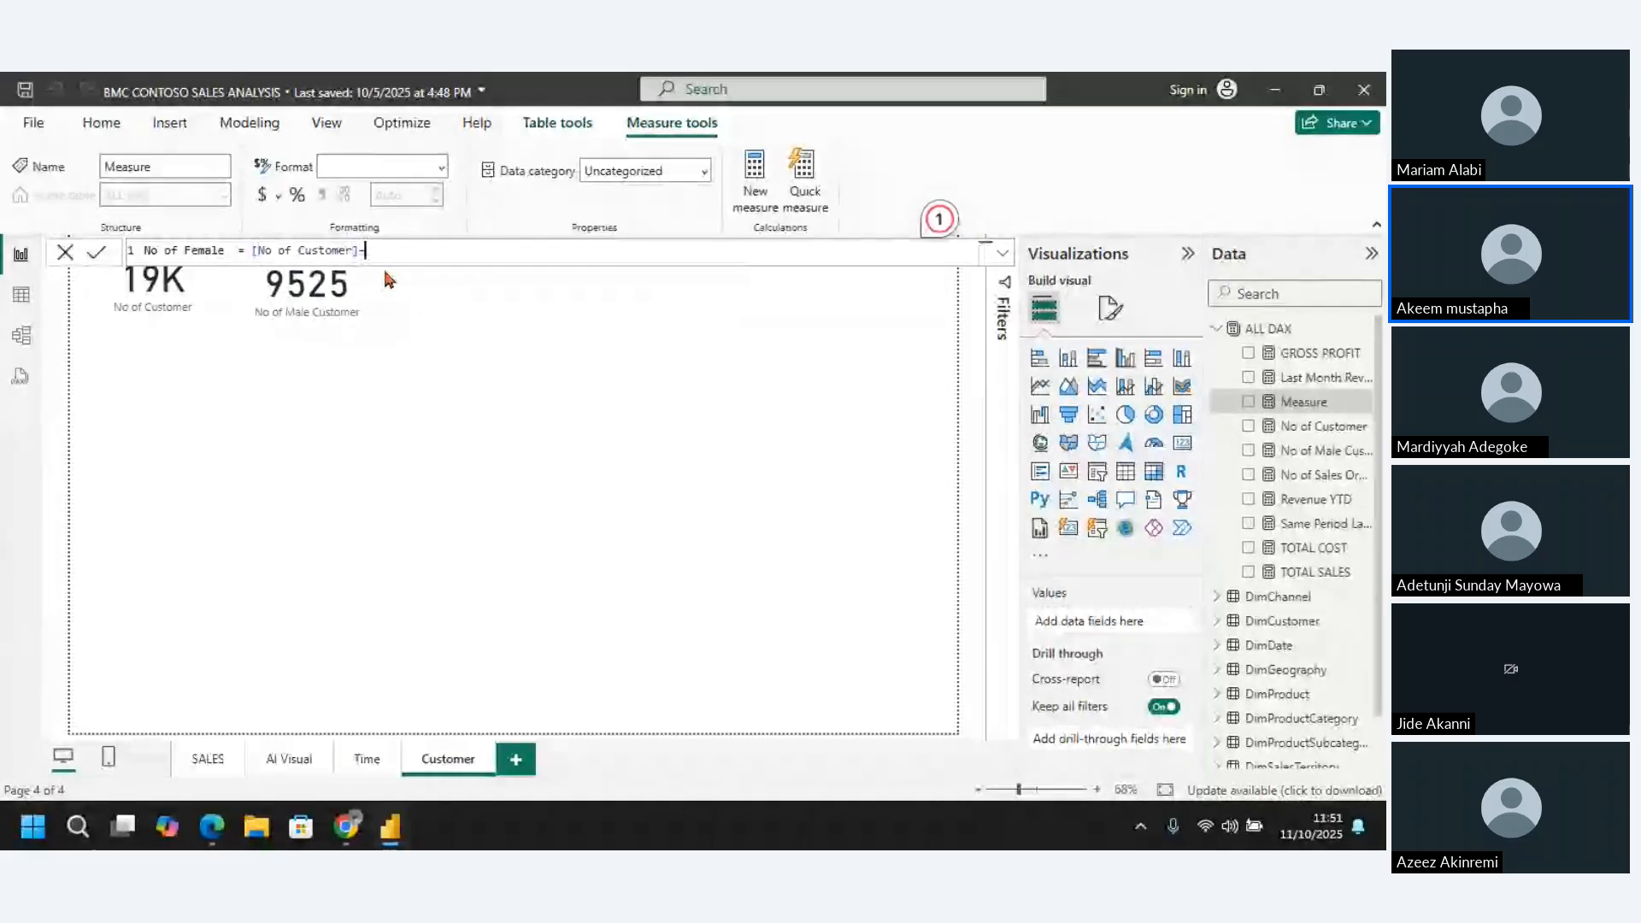
pyautogui.write('No o')
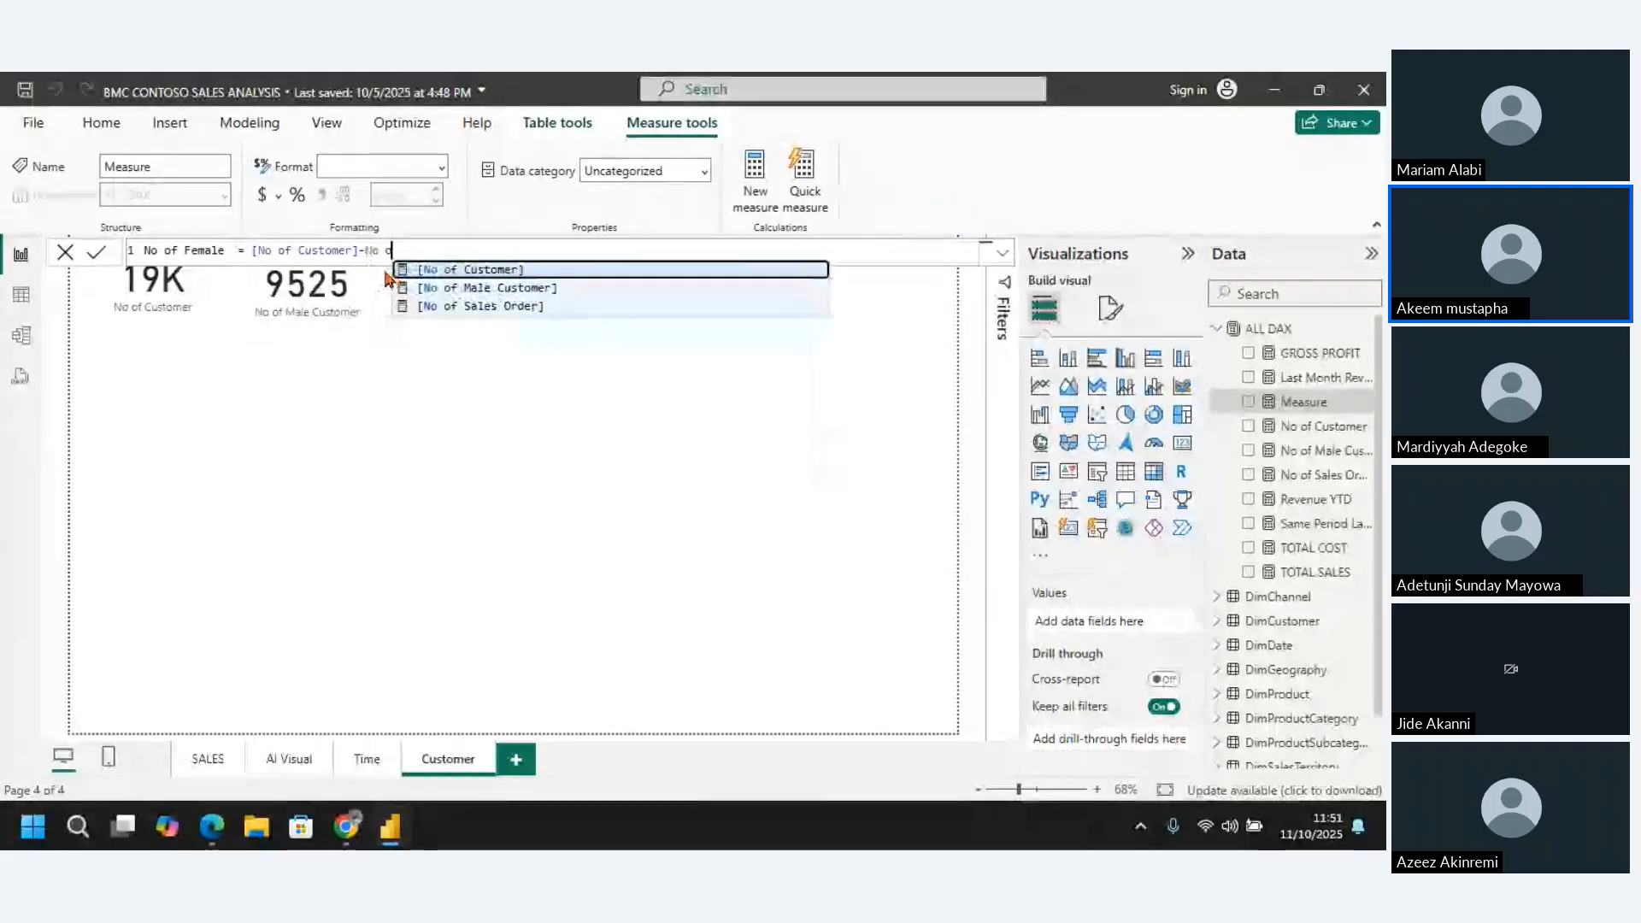
pyautogui.write('f')
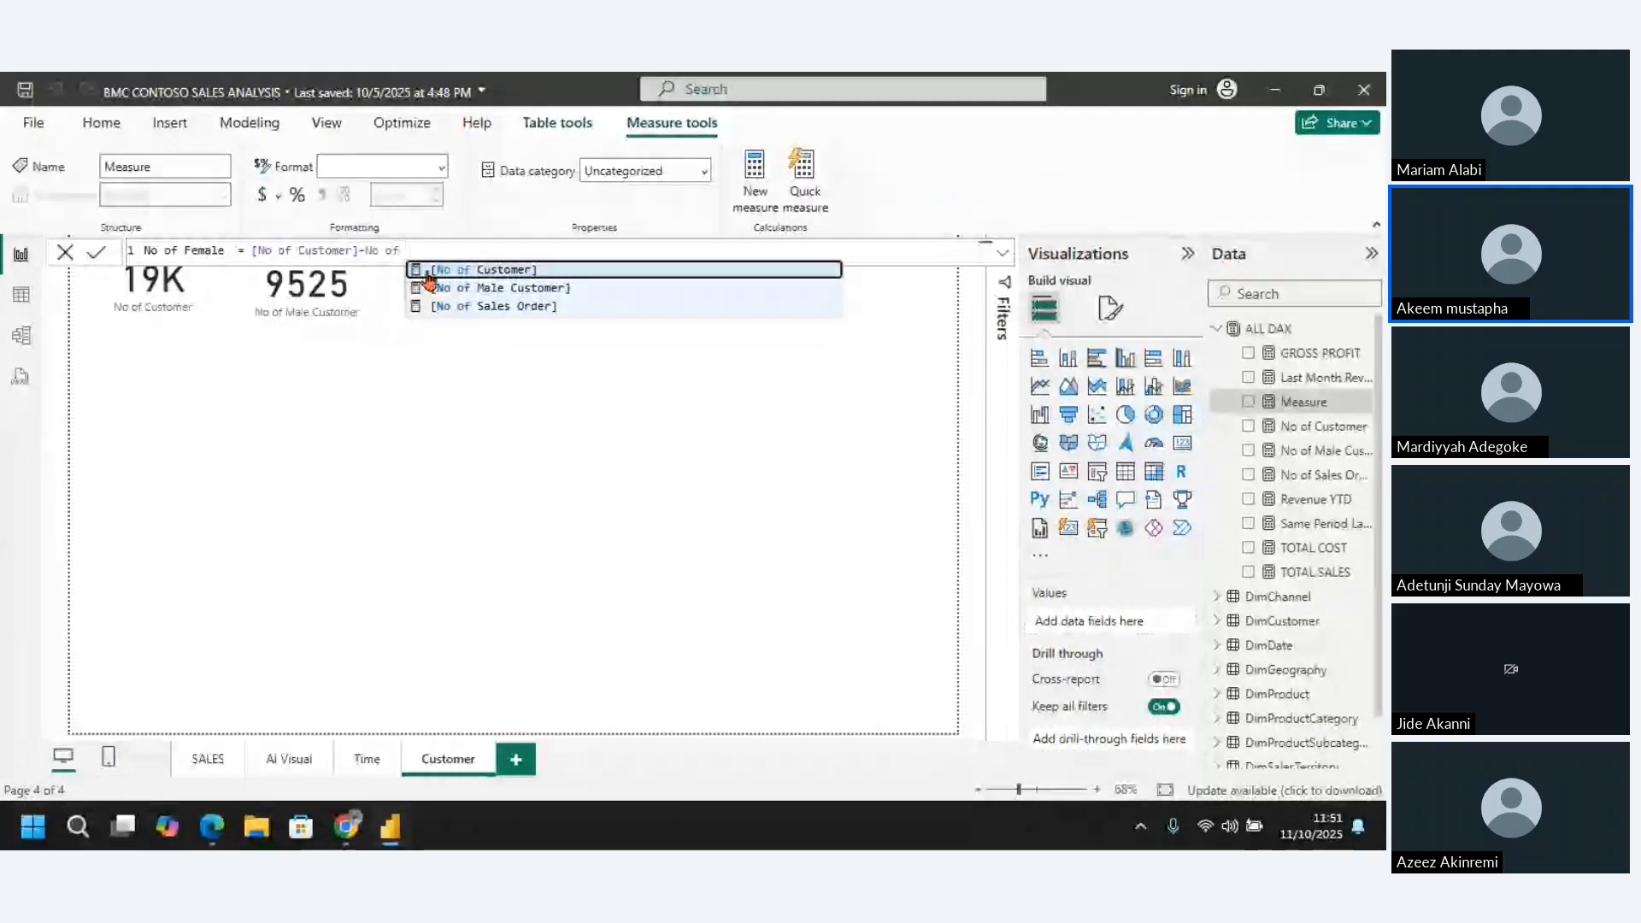
pyautogui.click(479, 288)
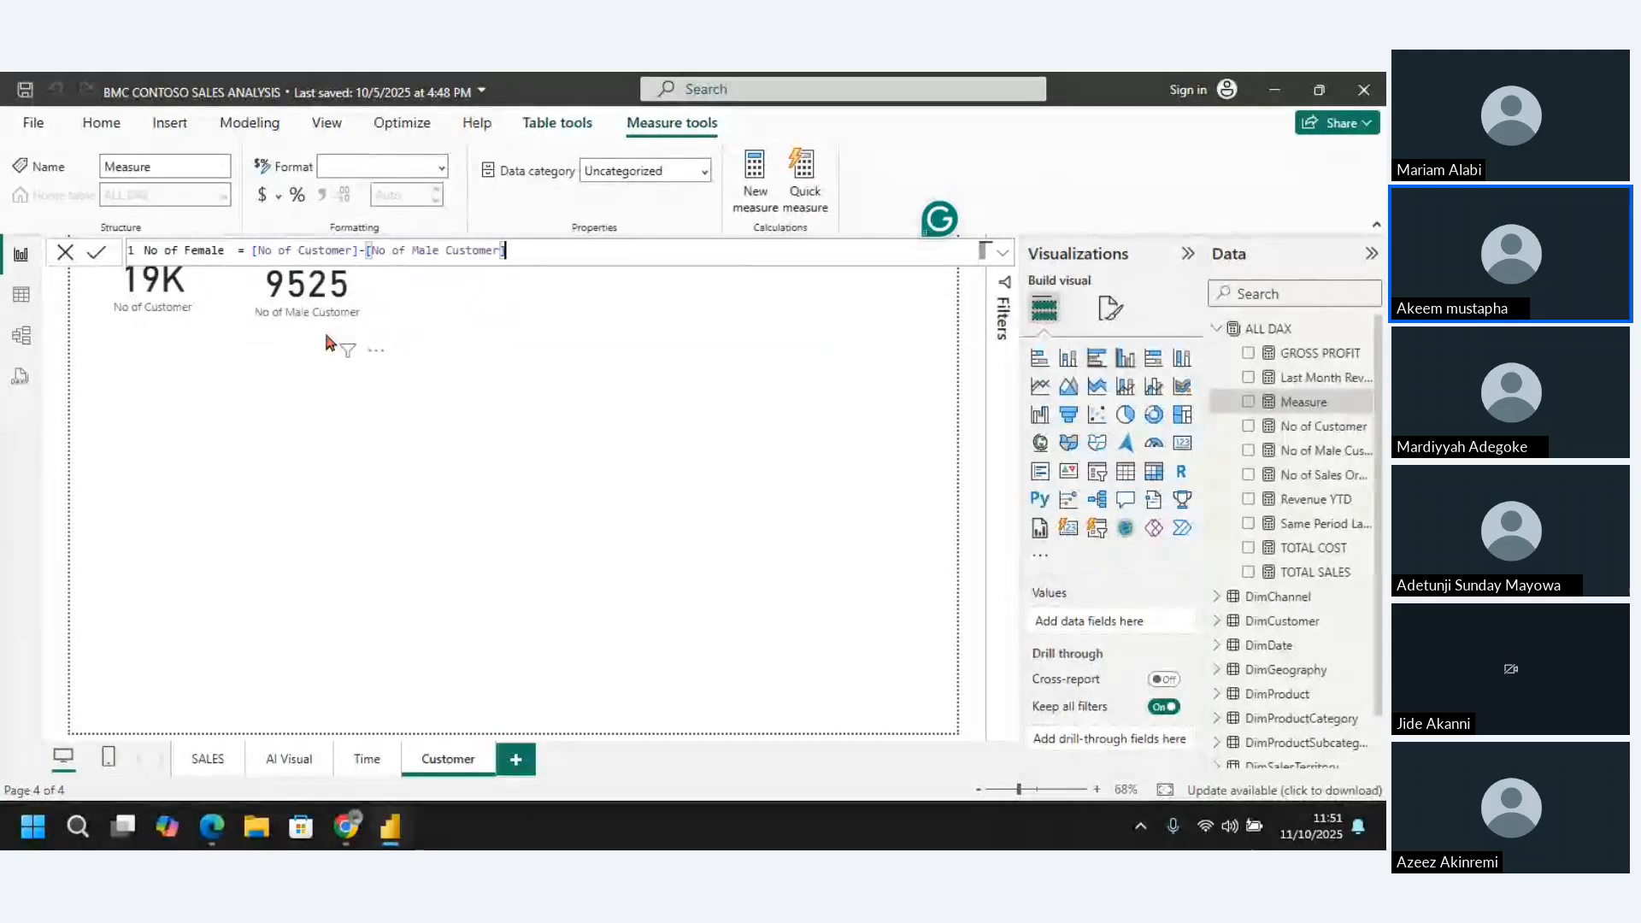
pyautogui.press('Return')
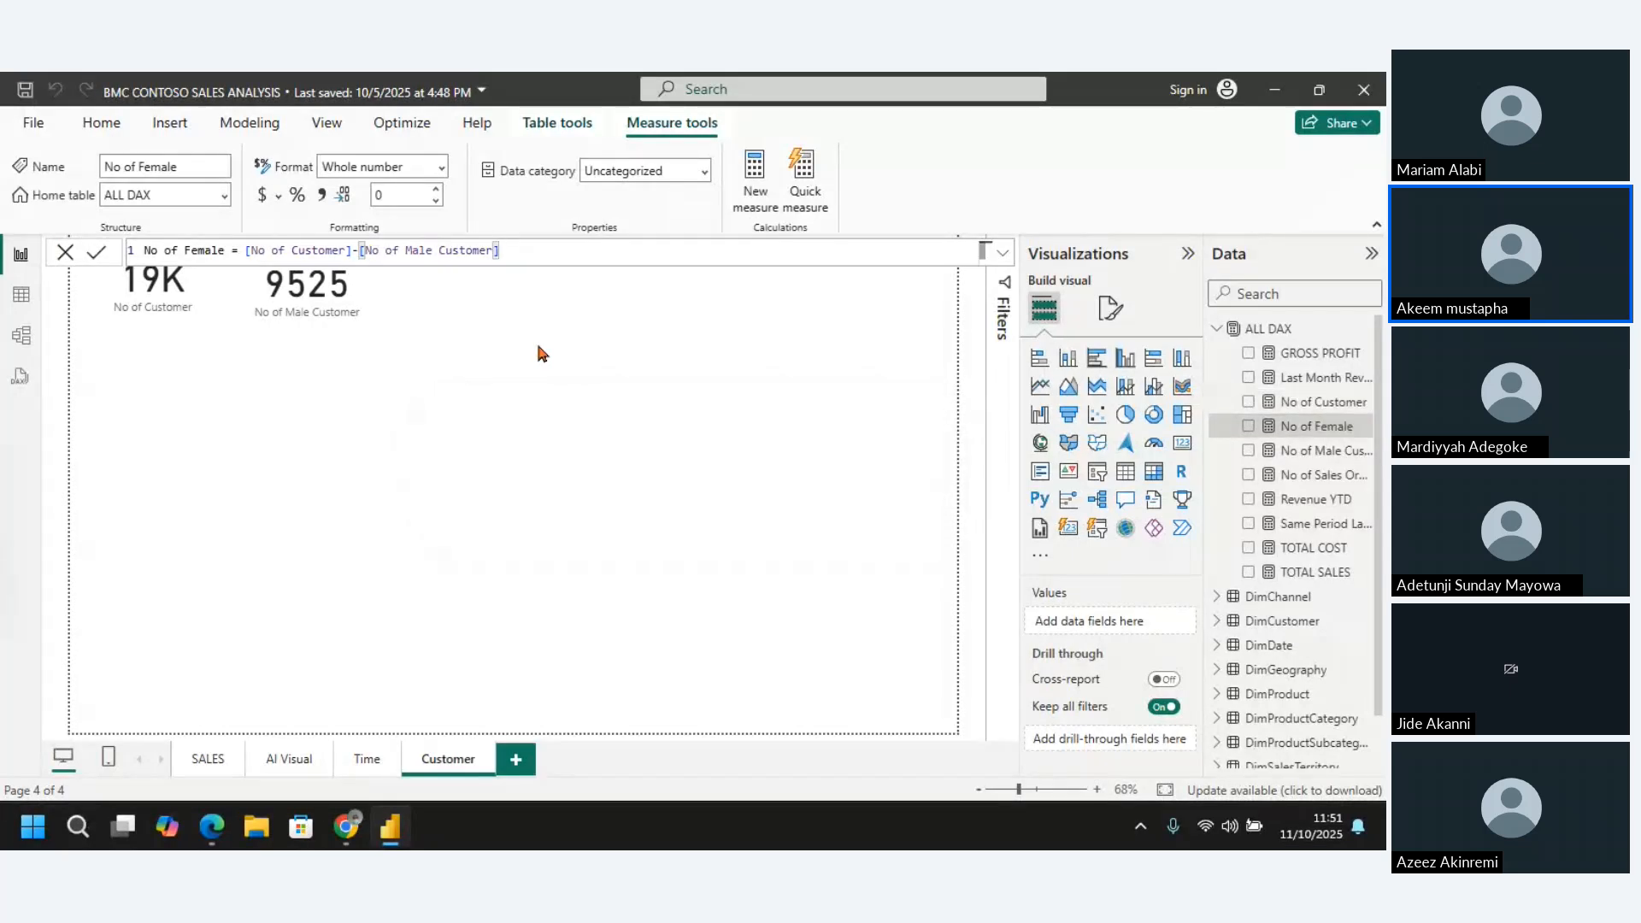
# Display the DimCustomer table's rows in the table view, with the ALL DAX field list collapsed
pyautogui.click(21, 296)
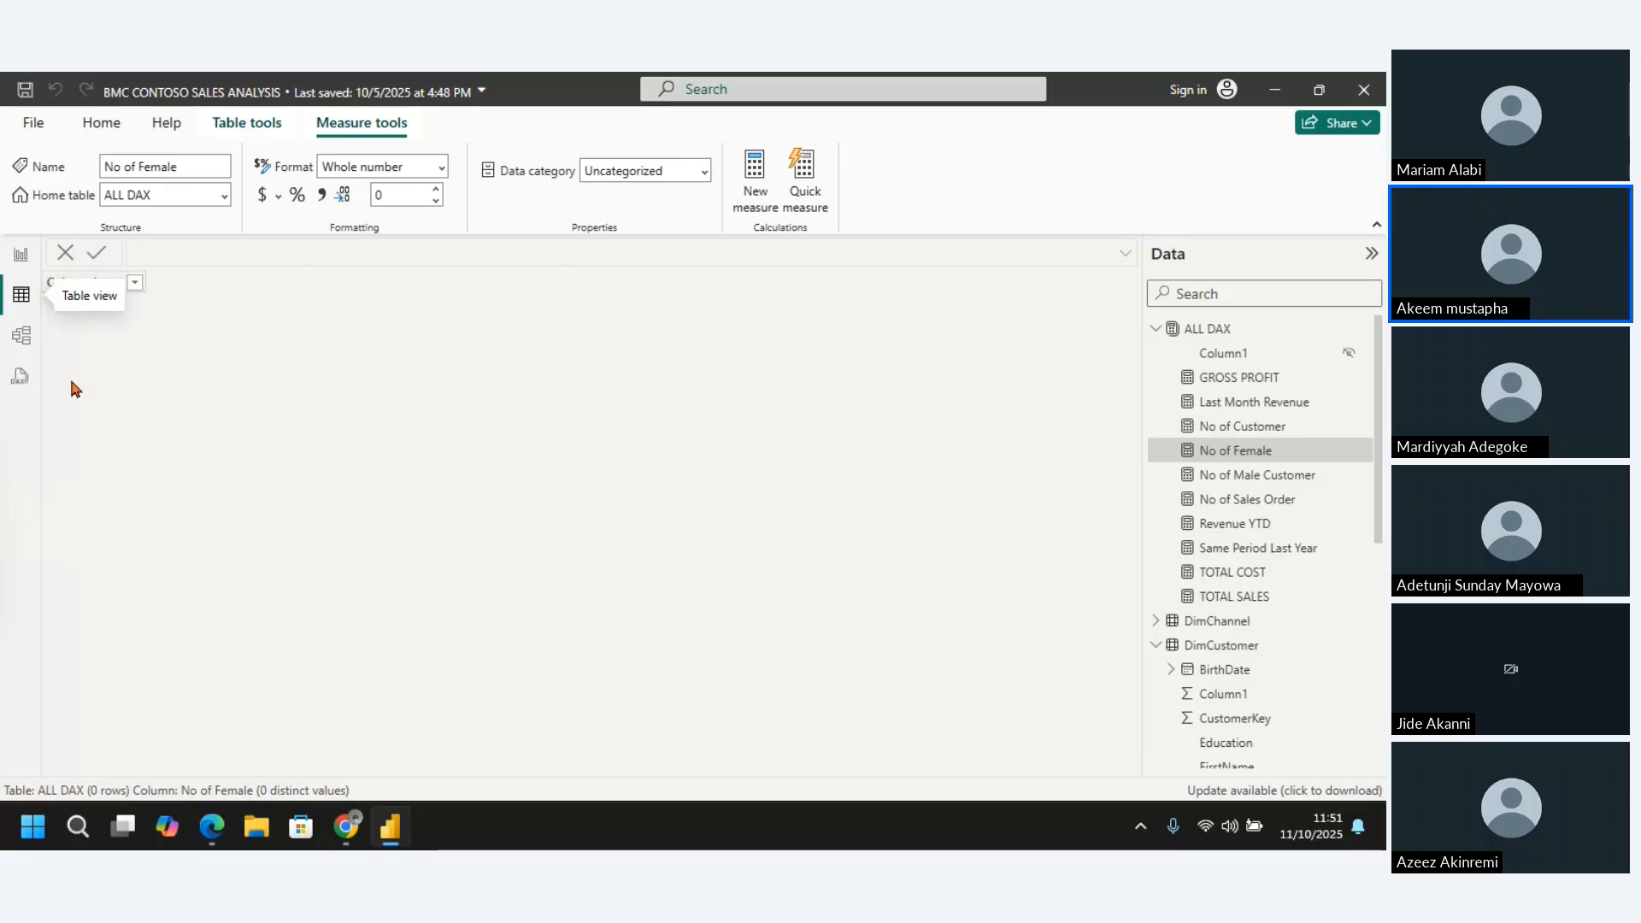
pyautogui.click(1156, 329)
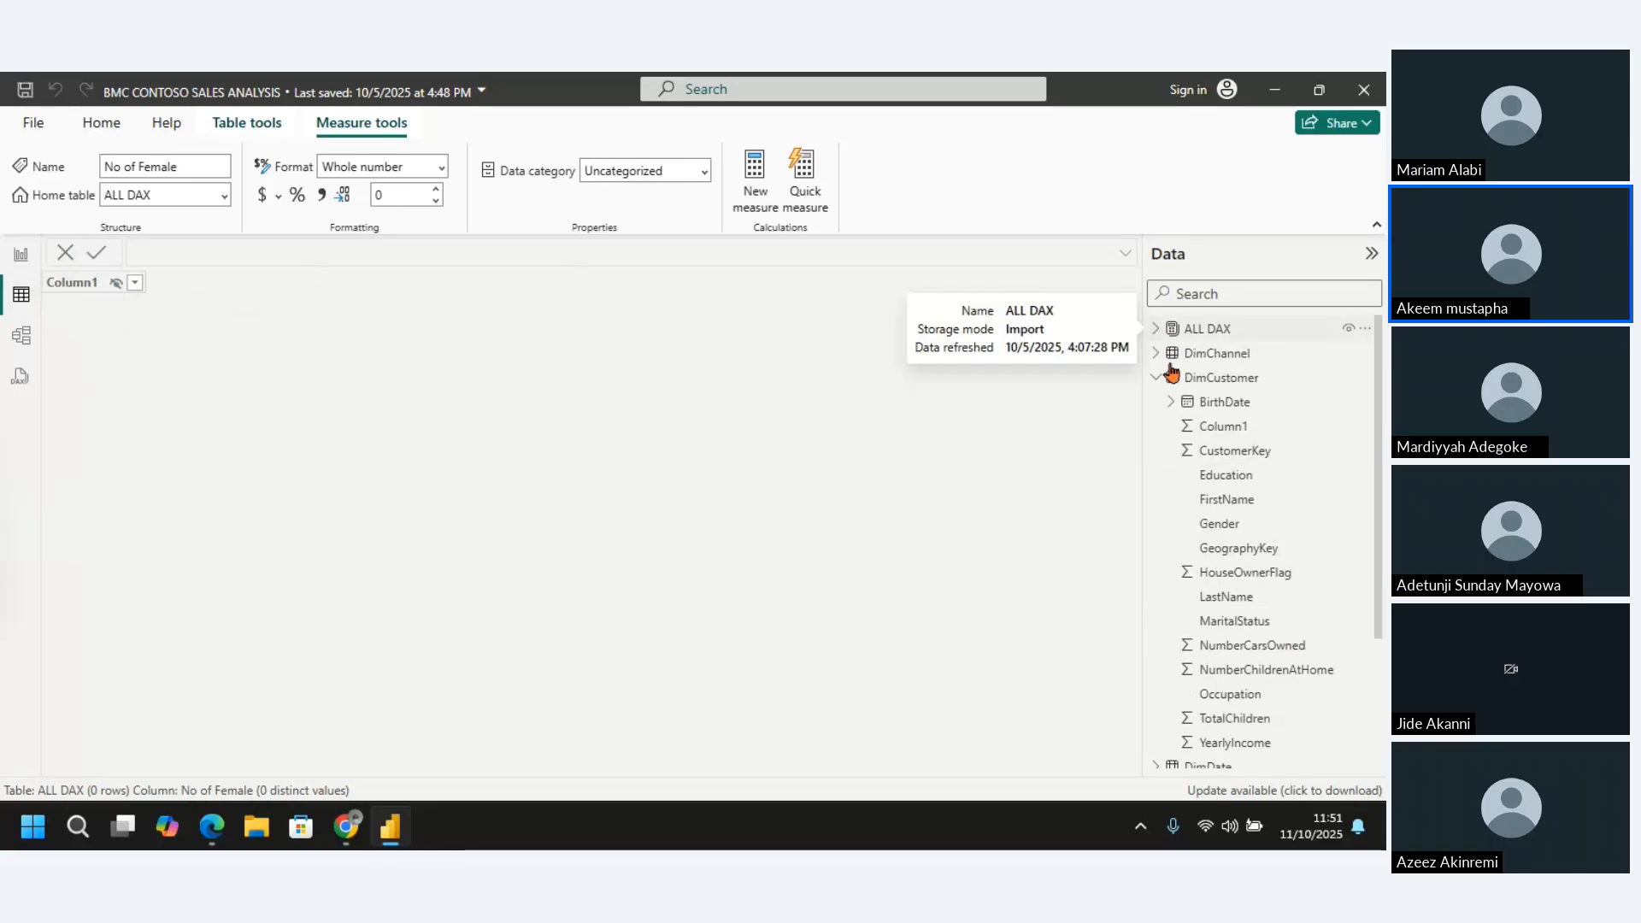
pyautogui.click(1228, 384)
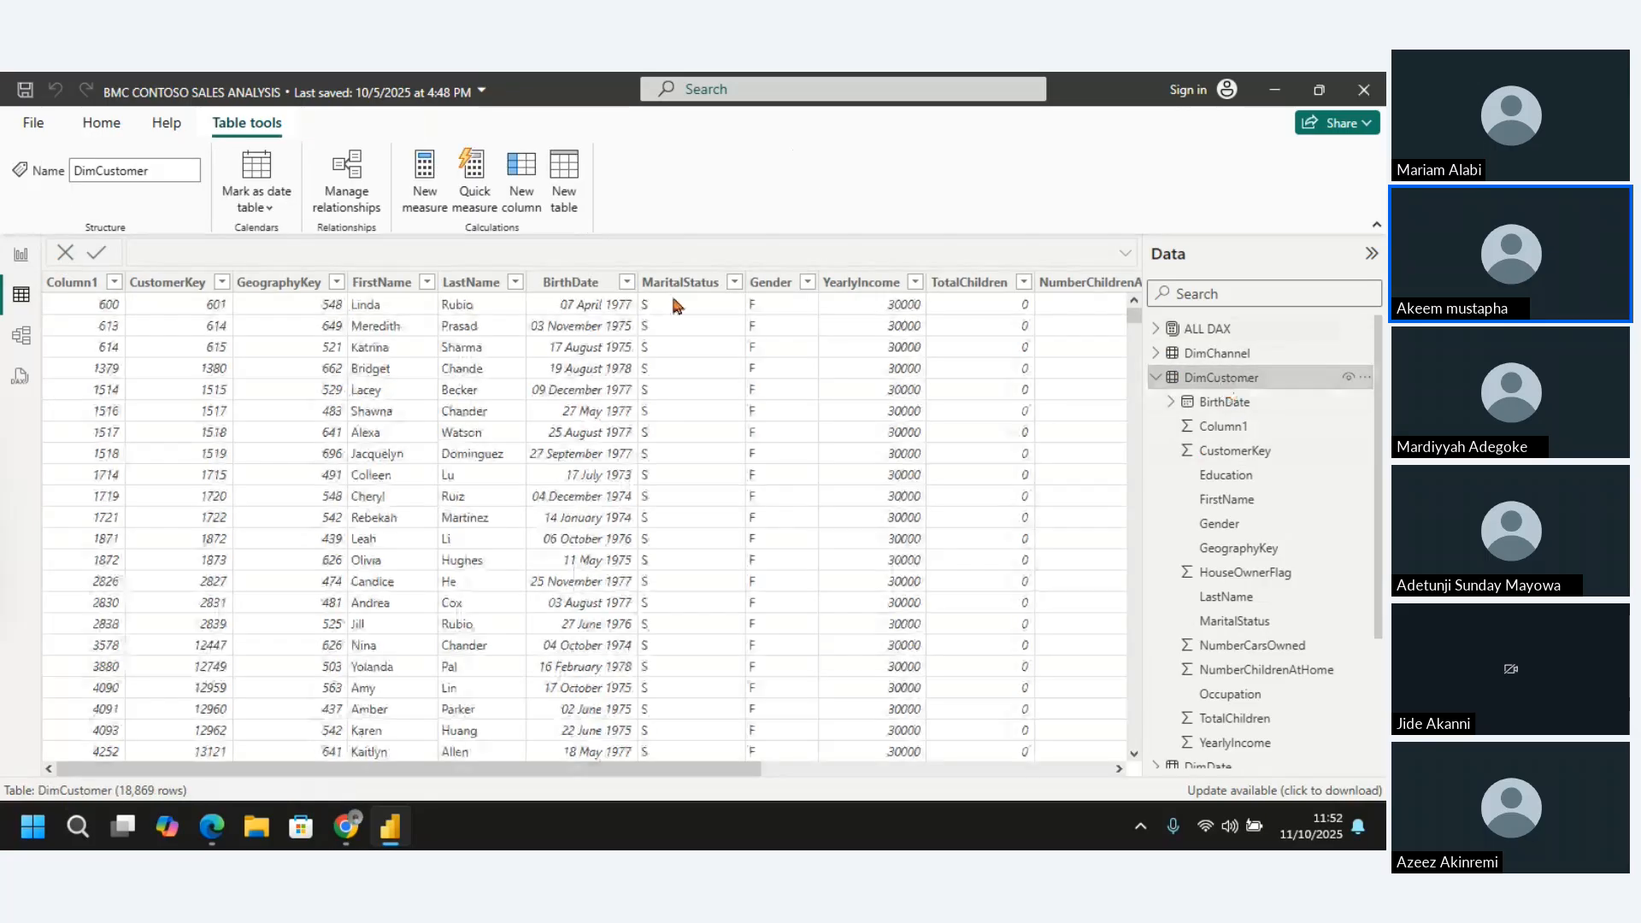
# Inspect the distinct values of the Gender column in DimCustomer without applying a filter
pyautogui.click(810, 286)
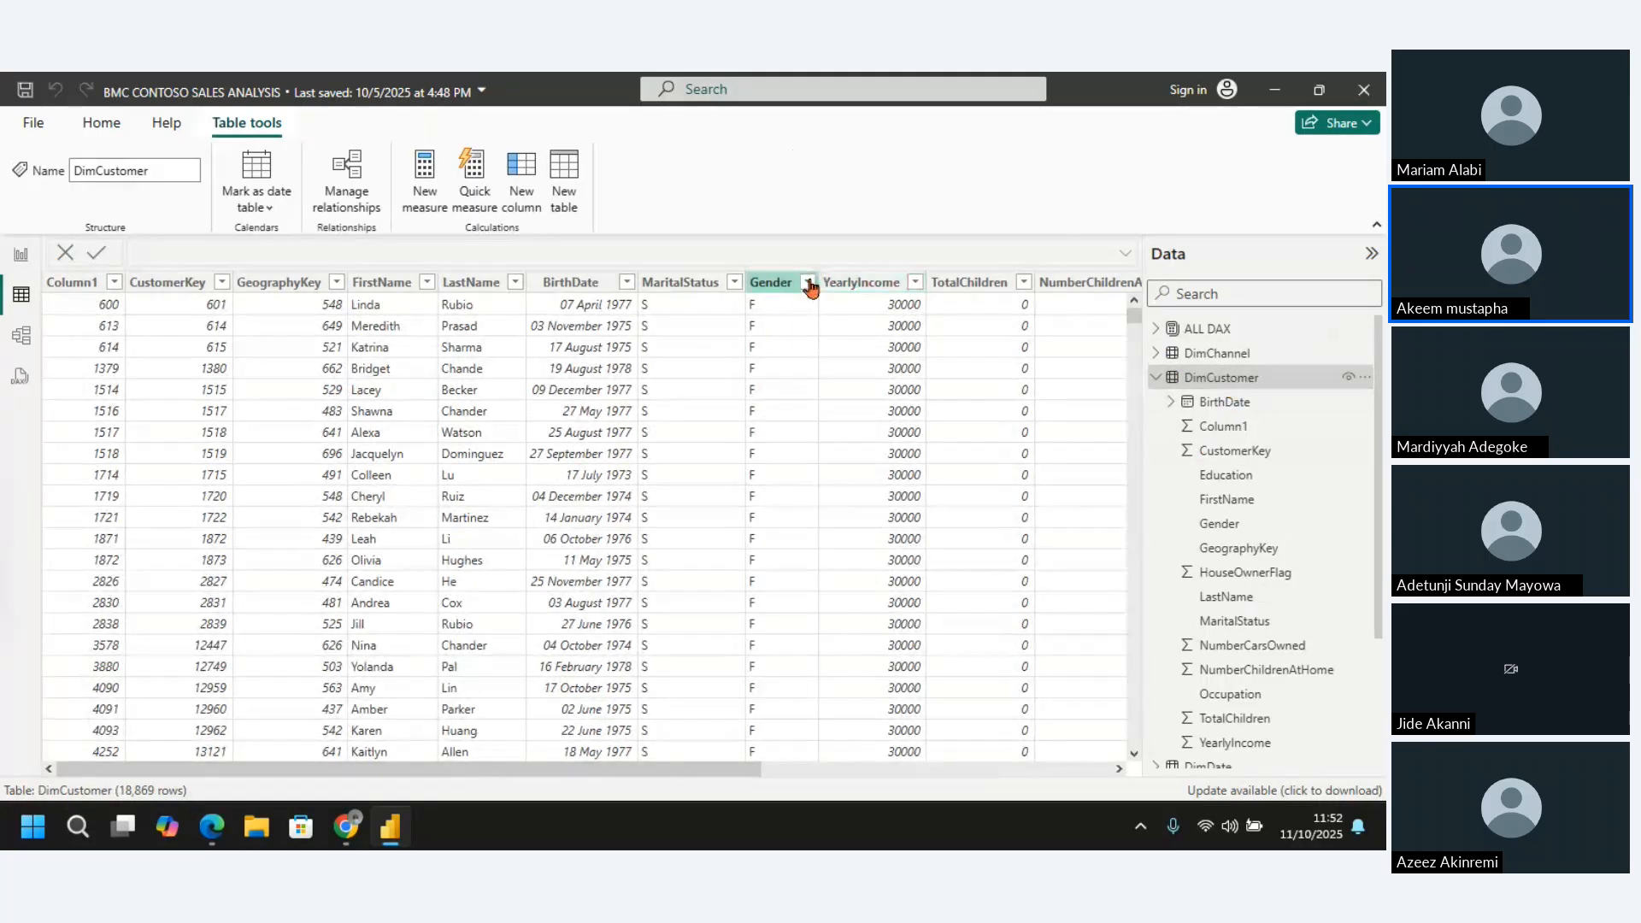
pyautogui.click(808, 284)
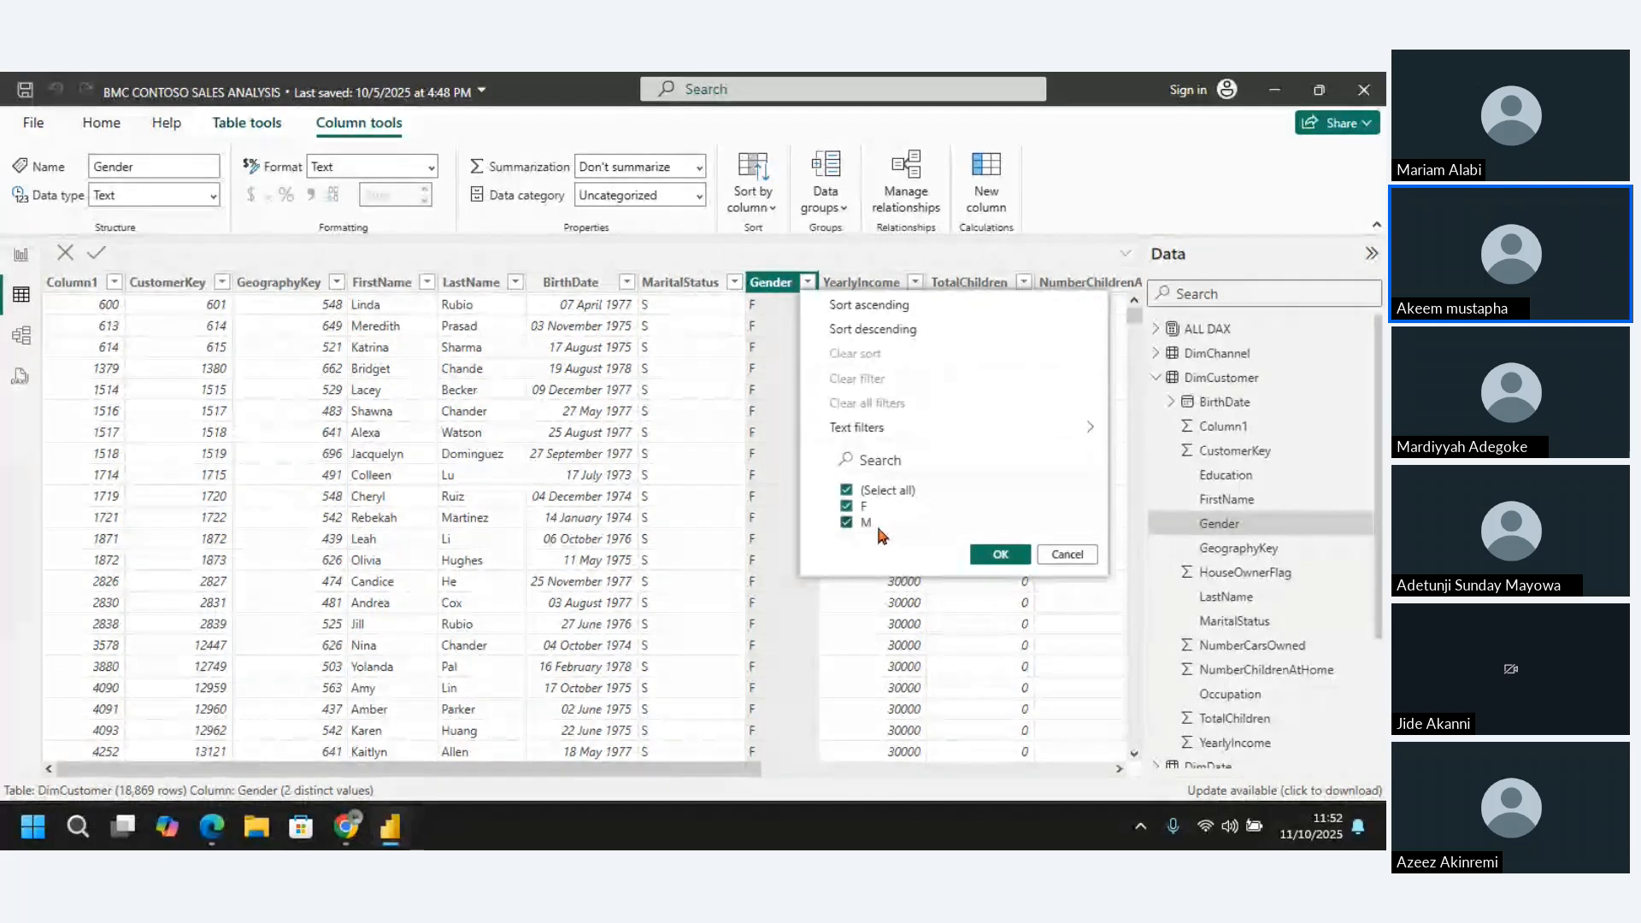
pyautogui.click(1068, 556)
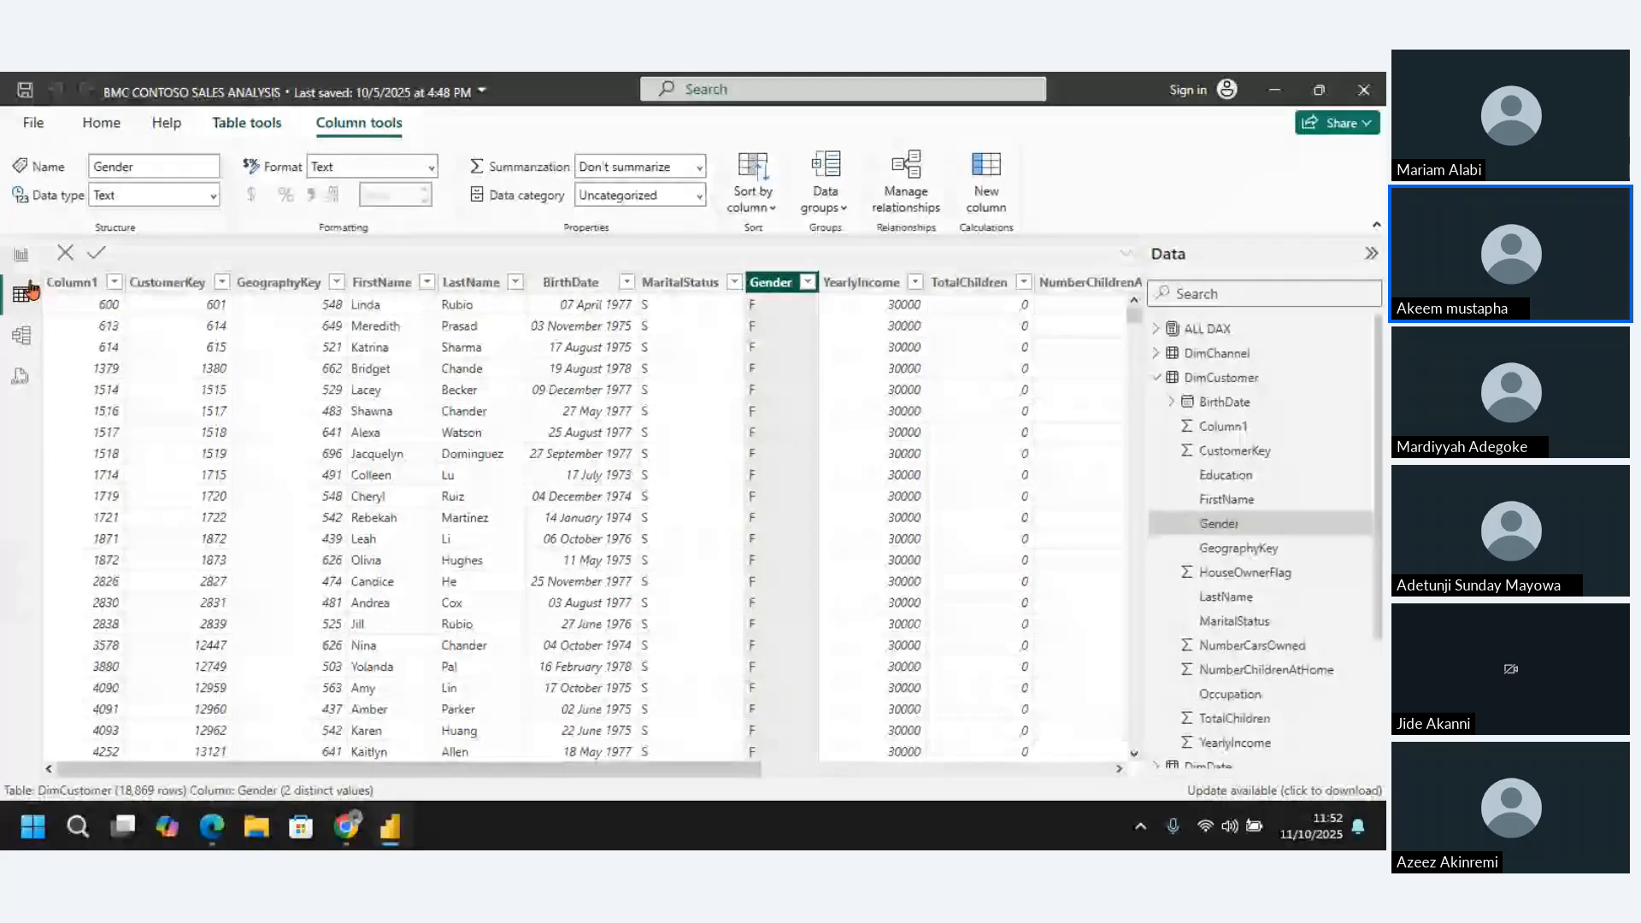
# Return to the report view and add a card showing No of Female to the Customer page
pyautogui.click(20, 254)
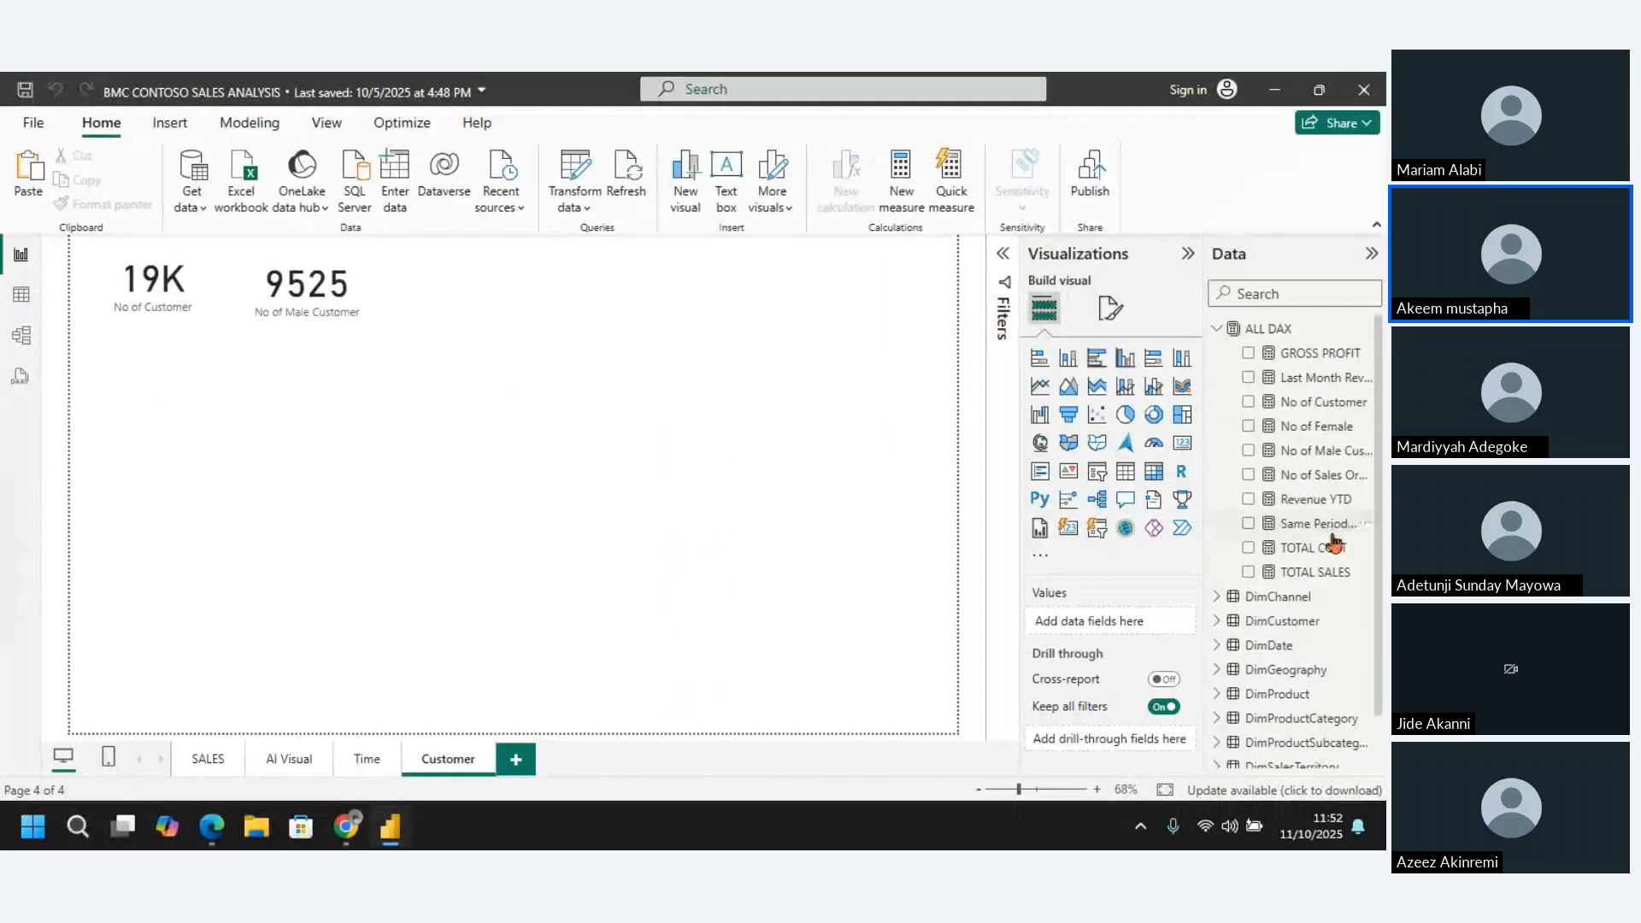
pyautogui.click(1181, 444)
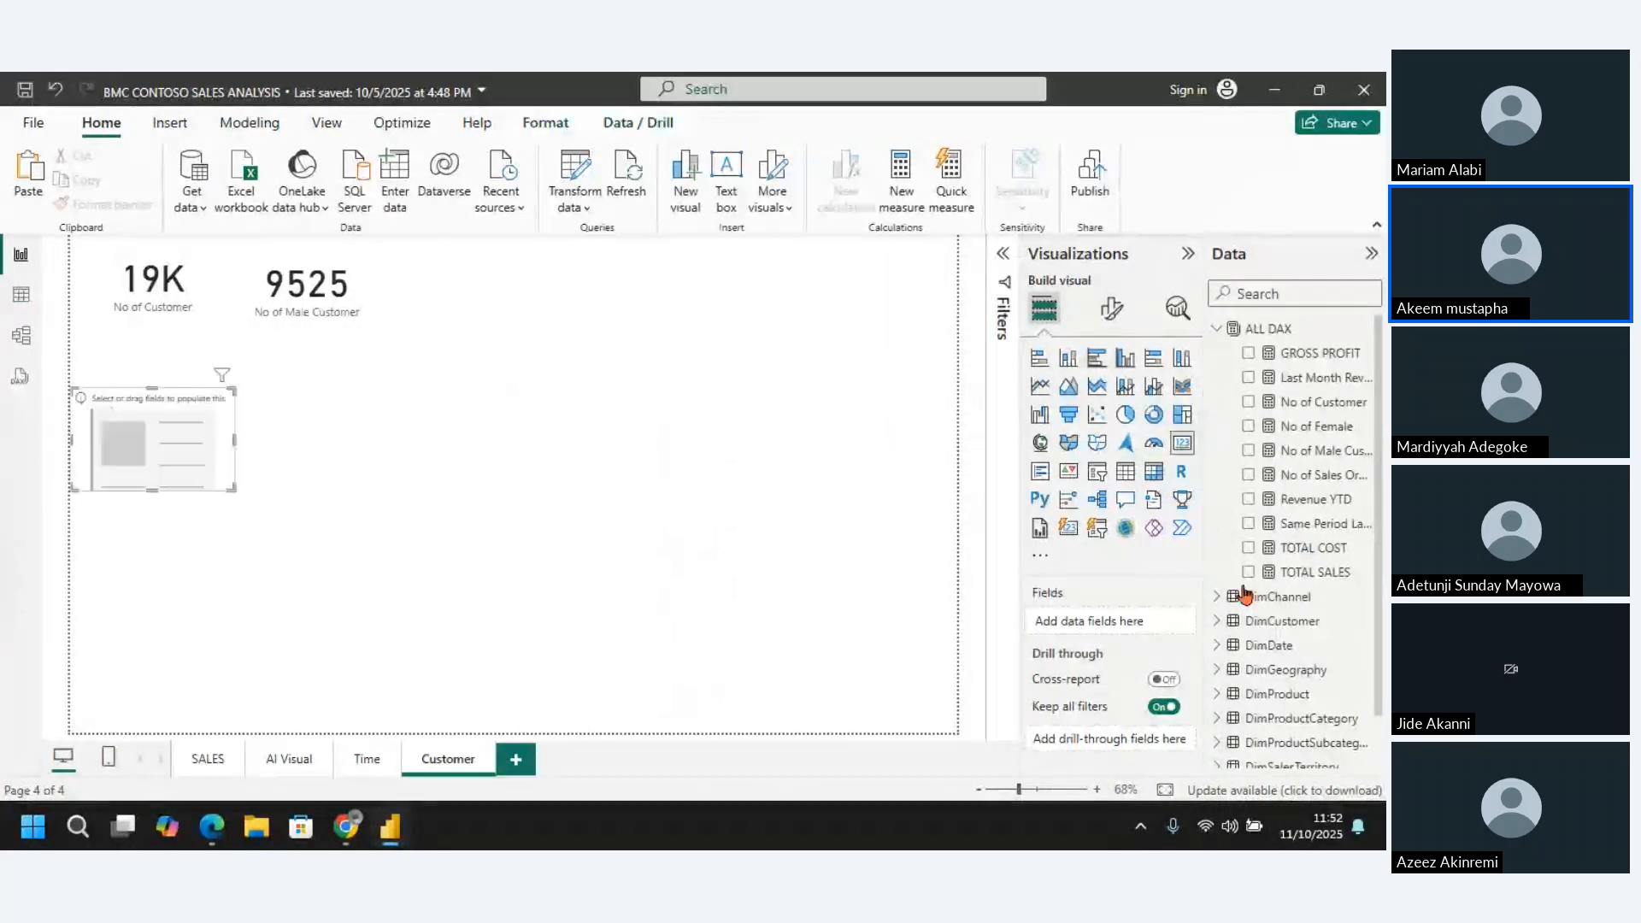
pyautogui.click(1250, 426)
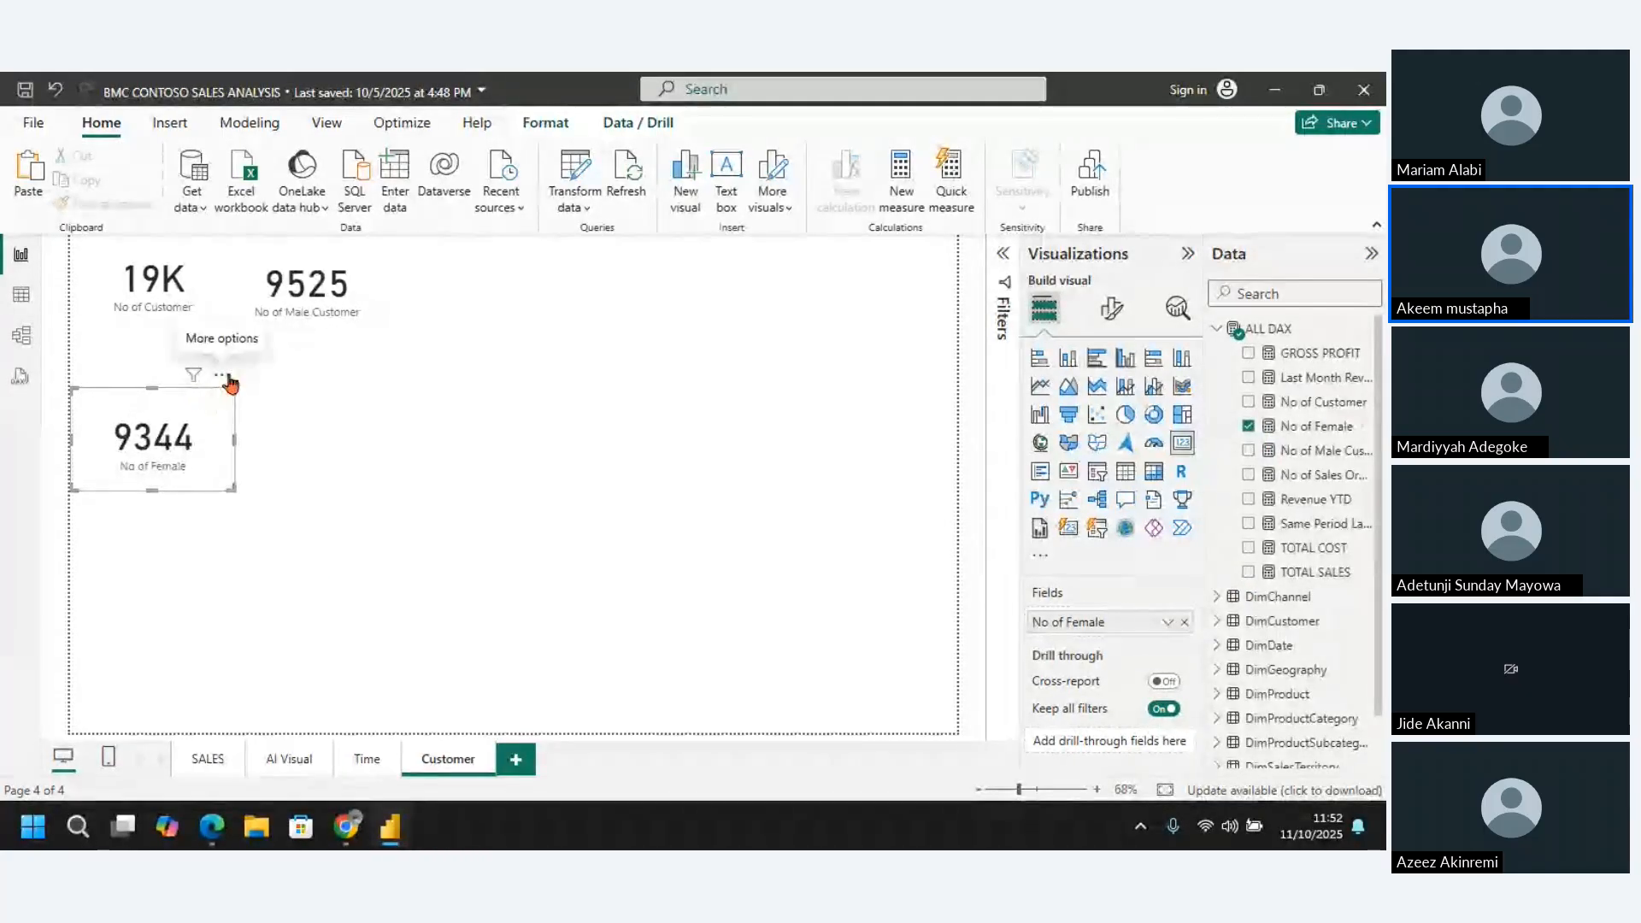
# Place the No of Female card beside the No of Male Customer card and reduce its height slightly
pyautogui.moveTo(229, 381); pyautogui.dragTo(526, 235)
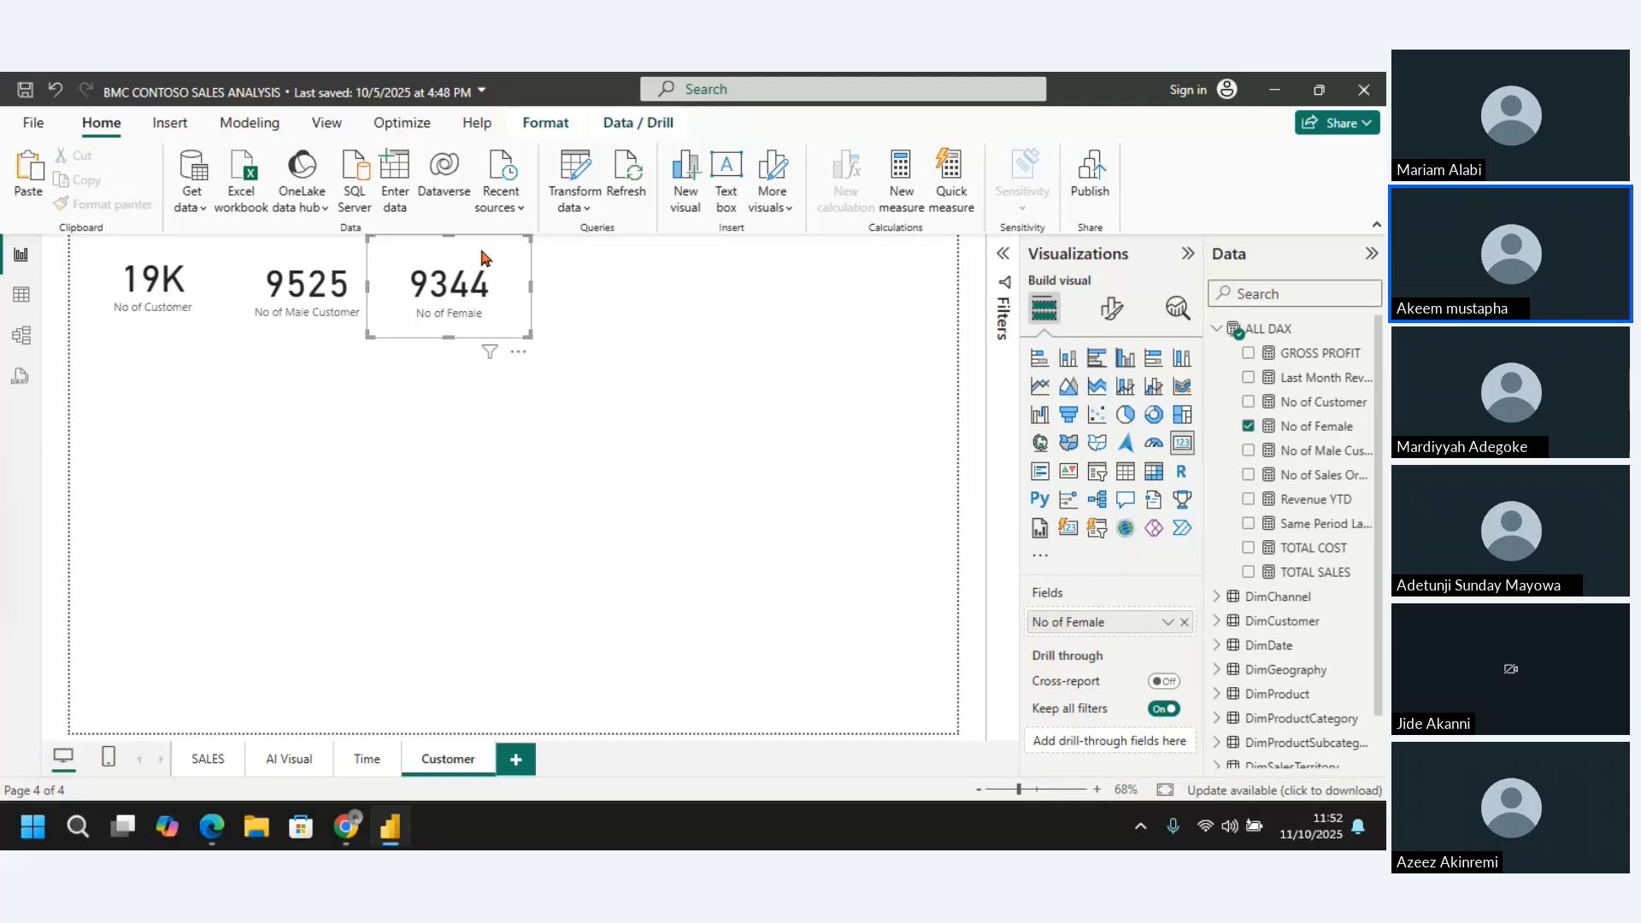
pyautogui.moveTo(482, 249); pyautogui.dragTo(502, 248)
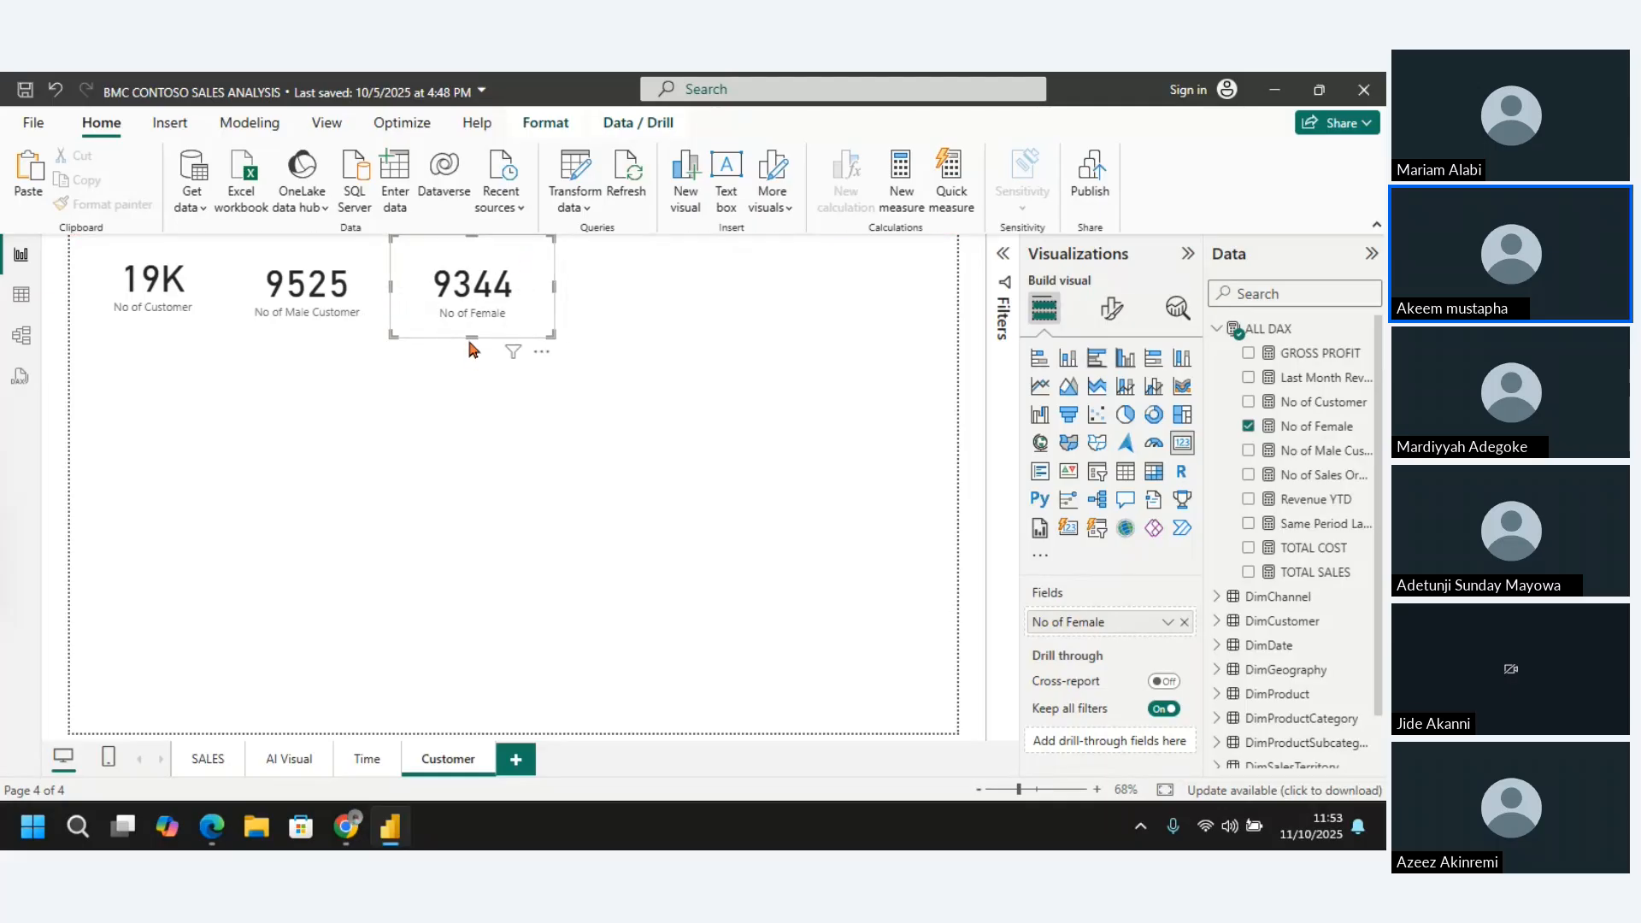
pyautogui.moveTo(470, 337); pyautogui.dragTo(468, 324)
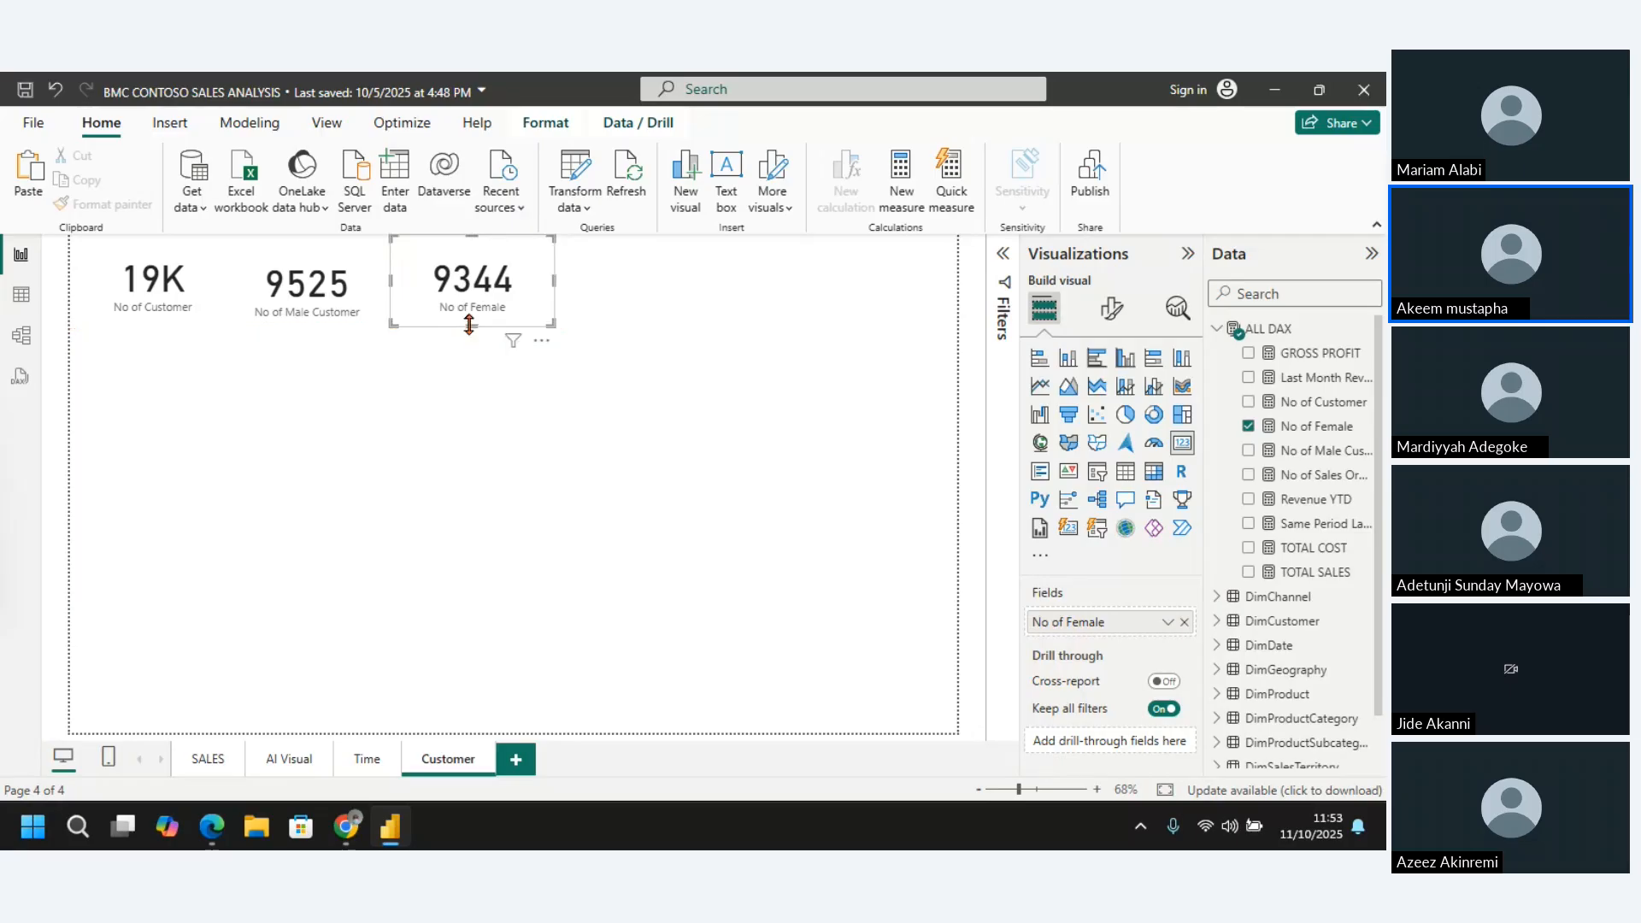
pyautogui.click(543, 425)
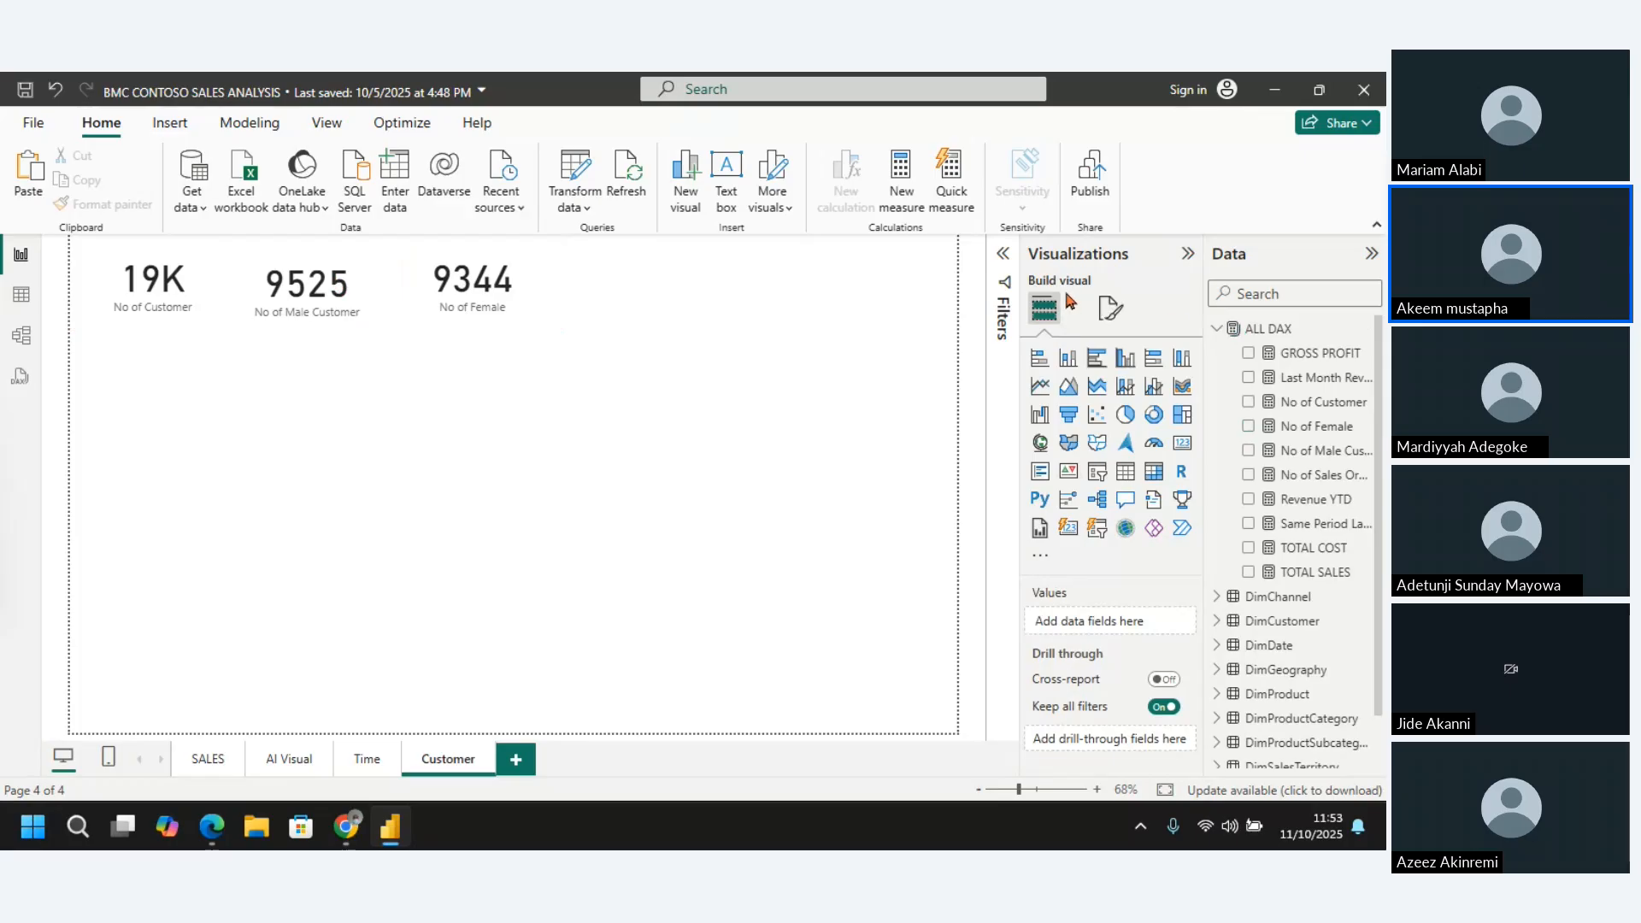
# Add a new measure to the ALL DAX table and name it % of Male
pyautogui.rightClick(1273, 328)
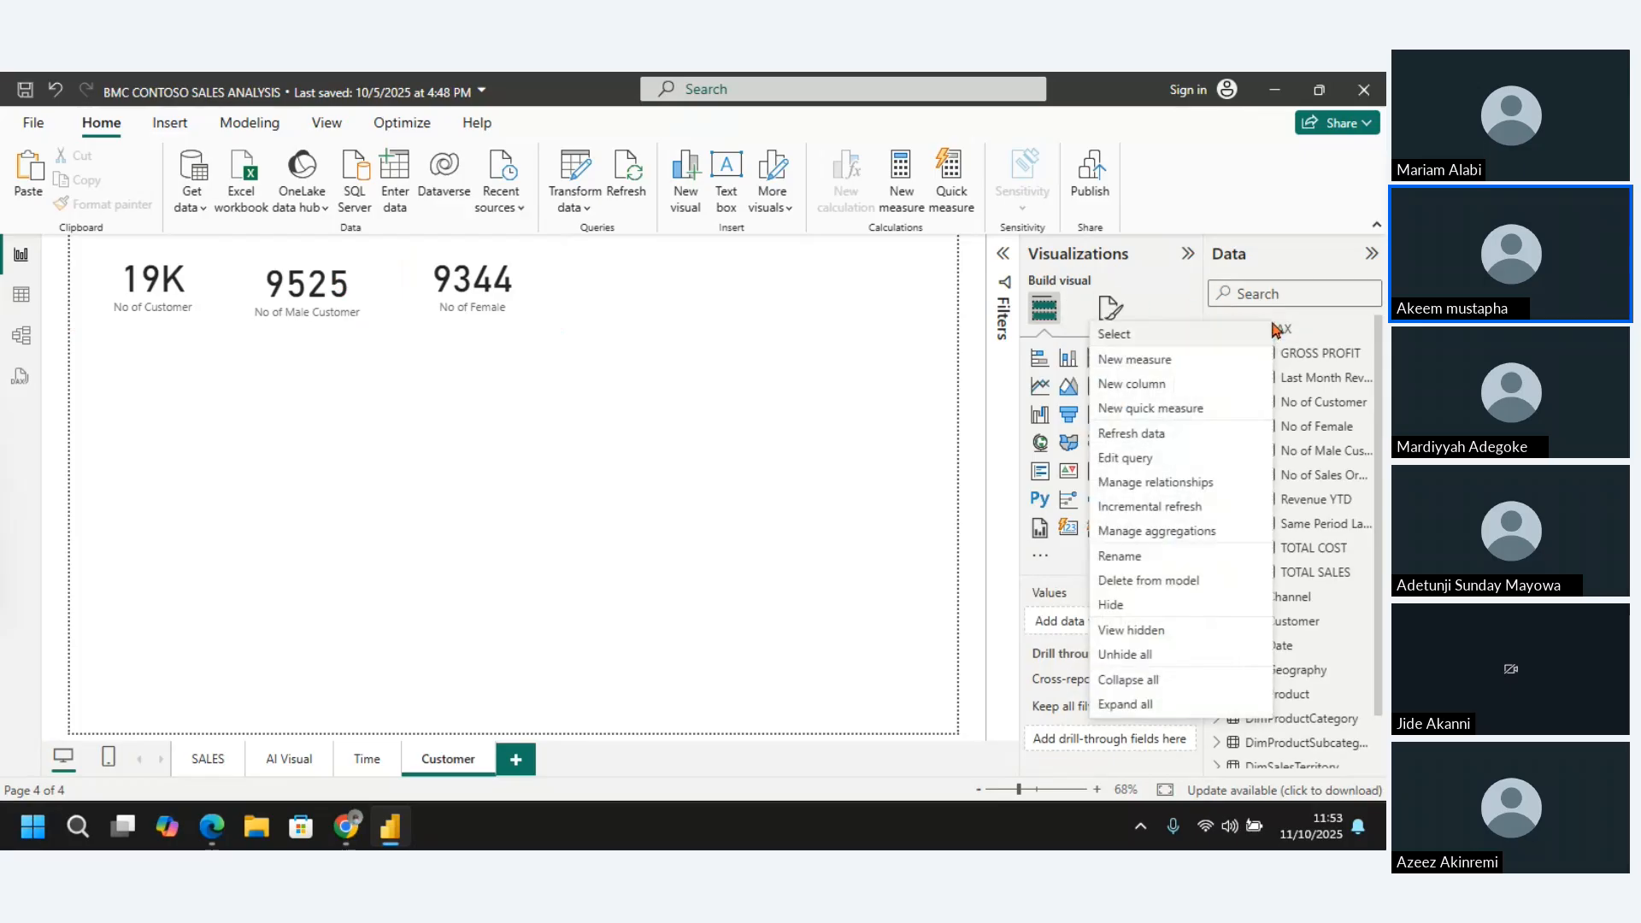
pyautogui.click(1180, 364)
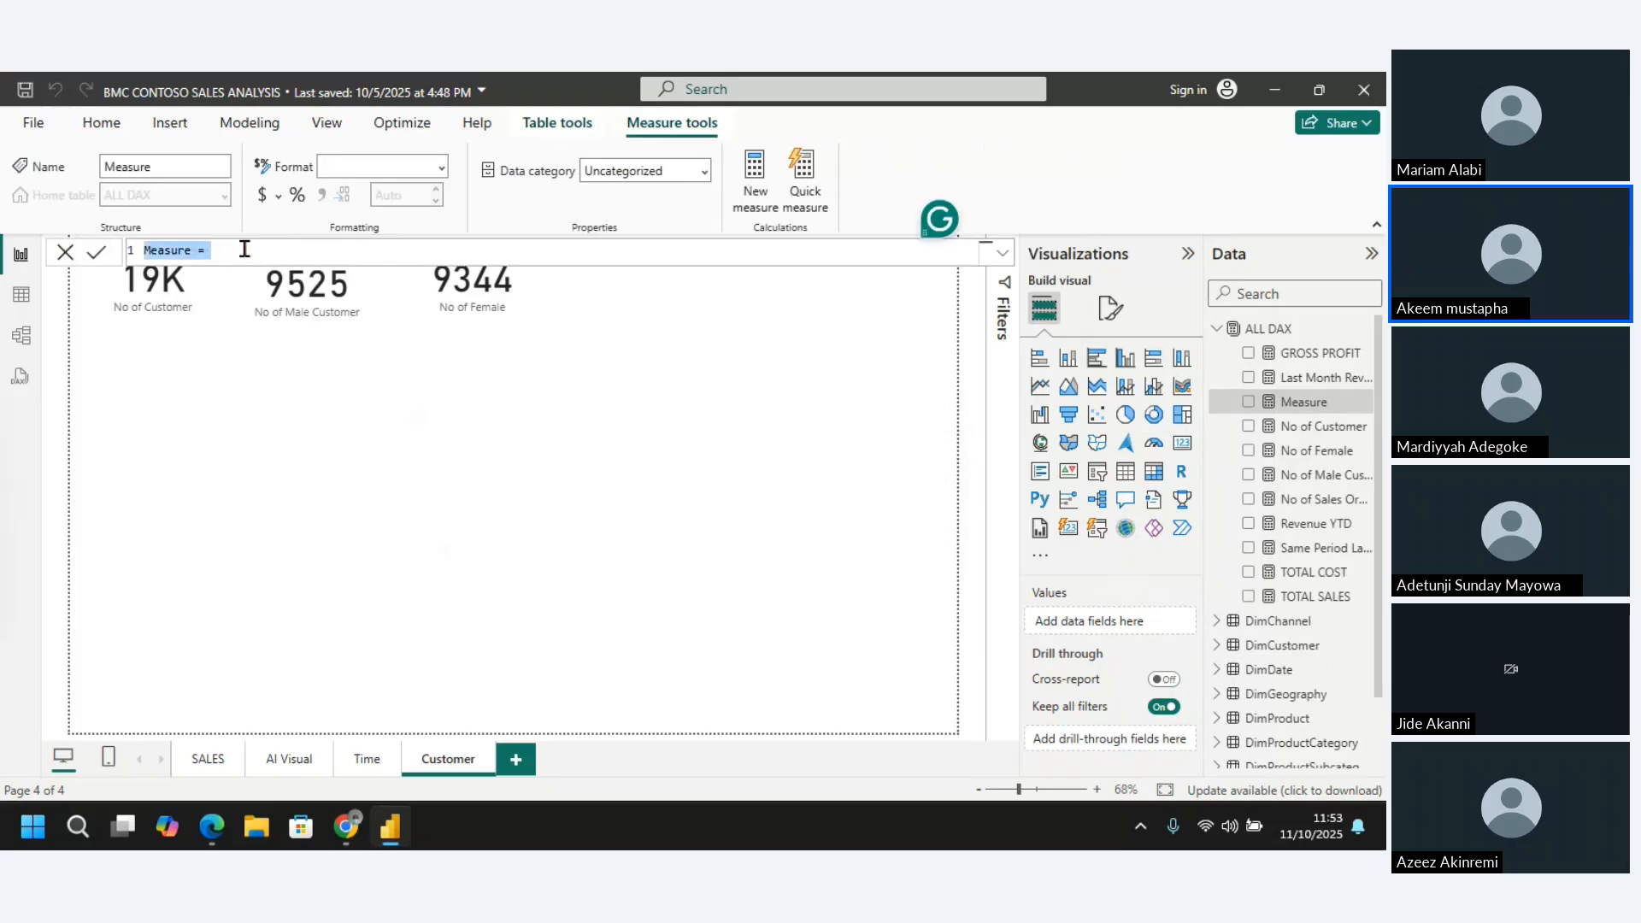
pyautogui.click(190, 249)
pyautogui.press('BackSpace')
pyautogui.press('BackSpace')
pyautogui.press('BackSpace')
pyautogui.press('BackSpace')
pyautogui.press('BackSpace')
pyautogui.press('BackSpace')
pyautogui.press('BackSpace')
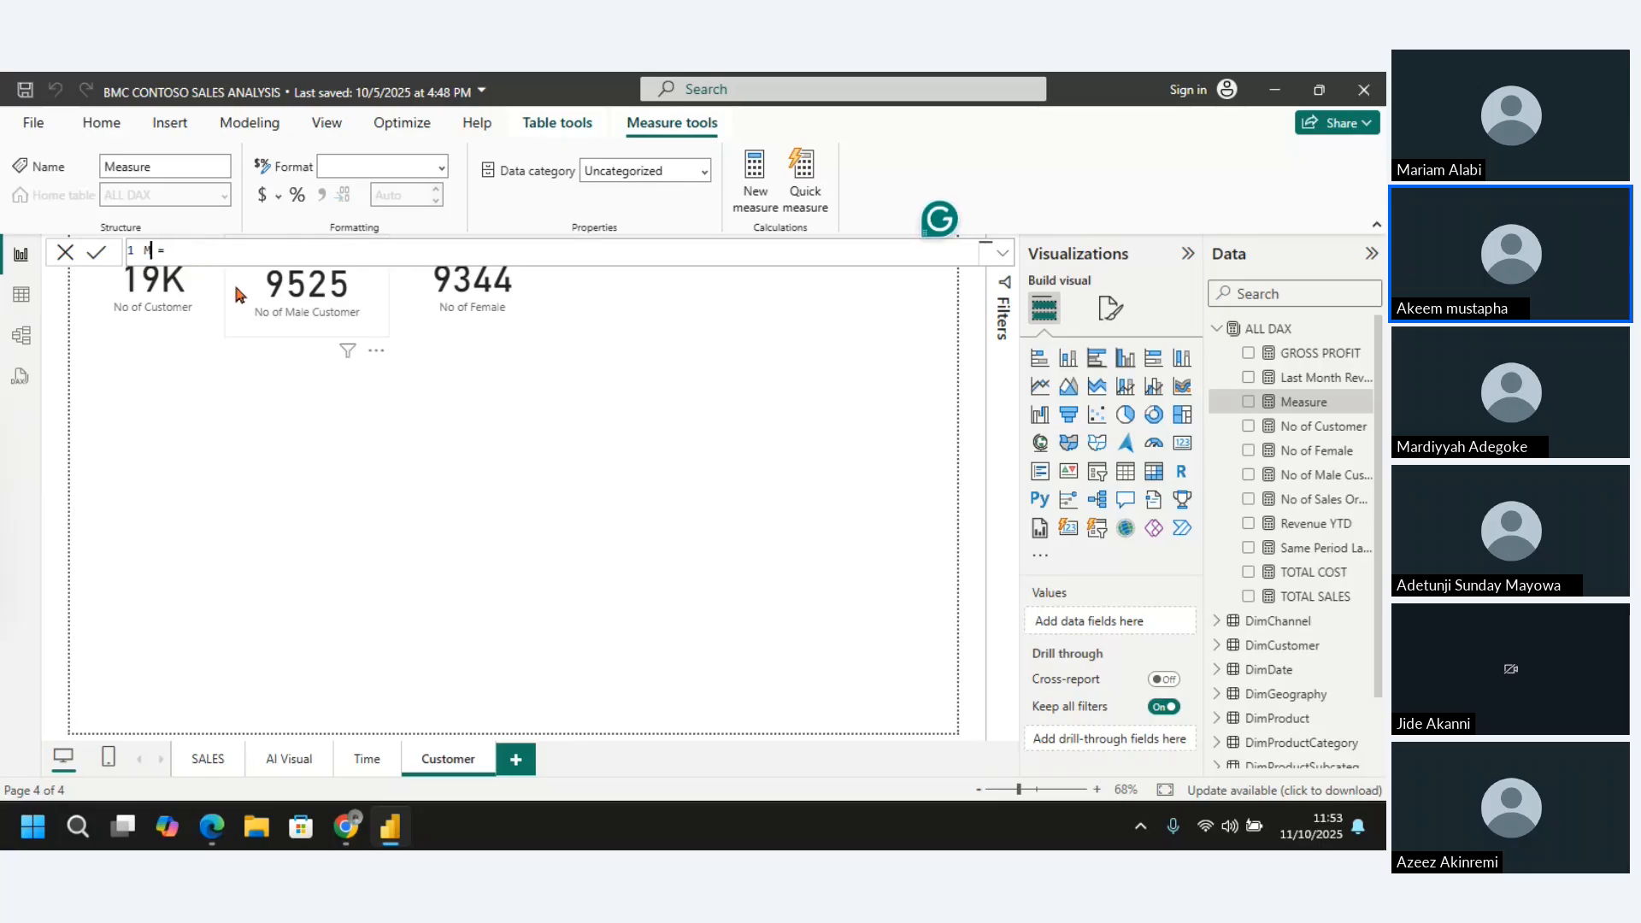
pyautogui.write('% of Male')
# Define the % of Male measure as DIVIDE([No of Male Customer],[No of Customer]) and commit the formula
pyautogui.click(254, 243)
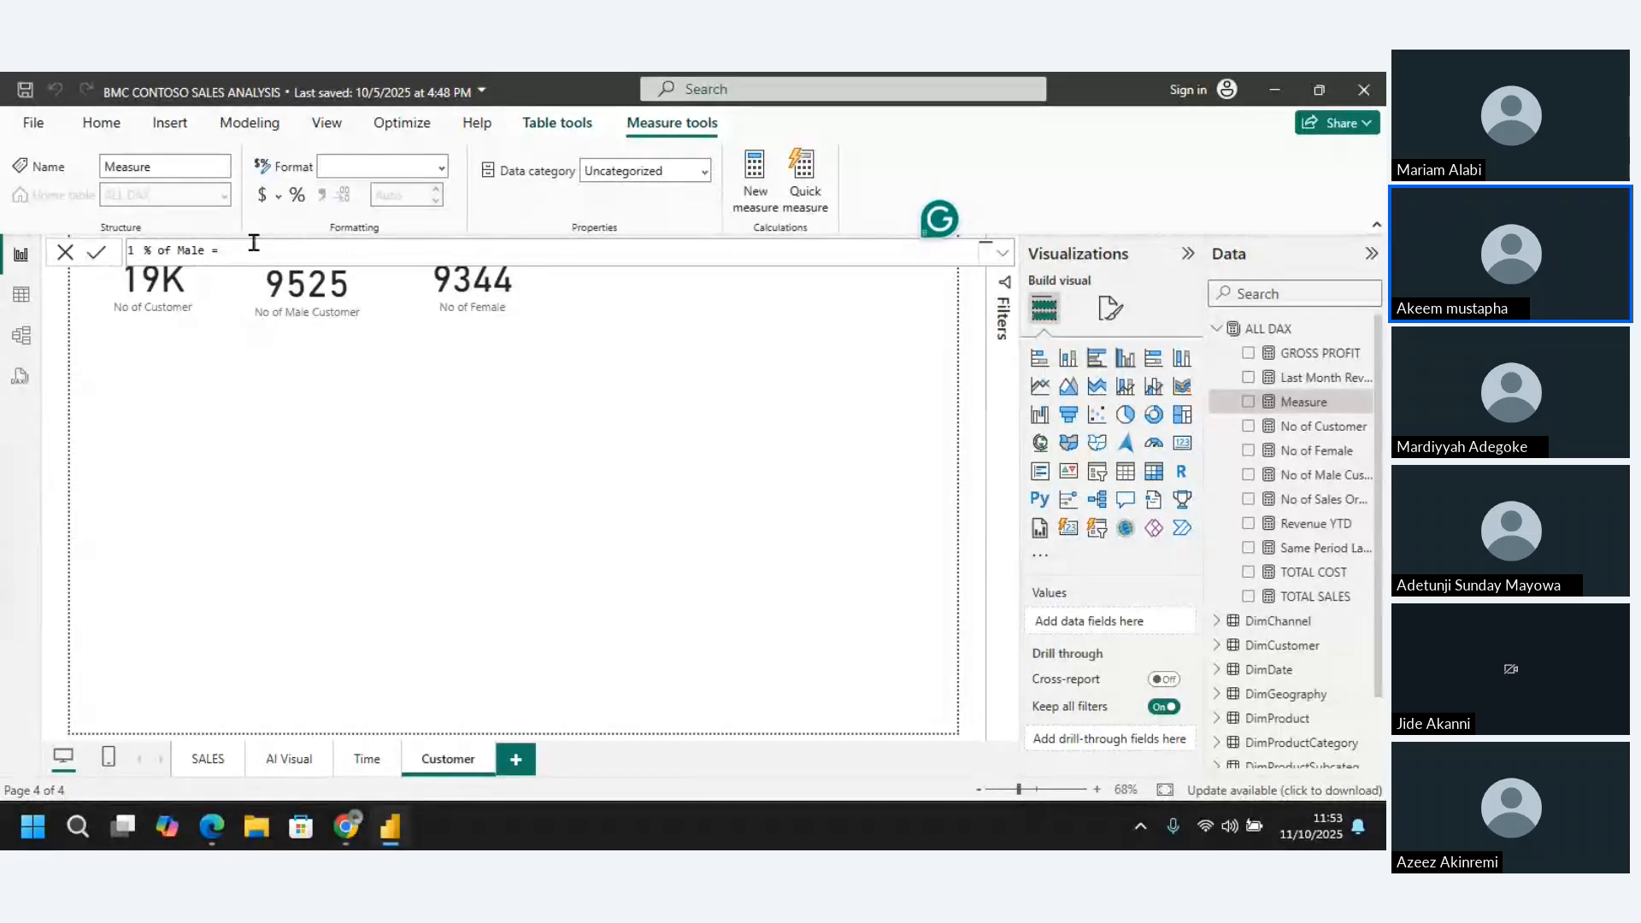
pyautogui.write('divide')
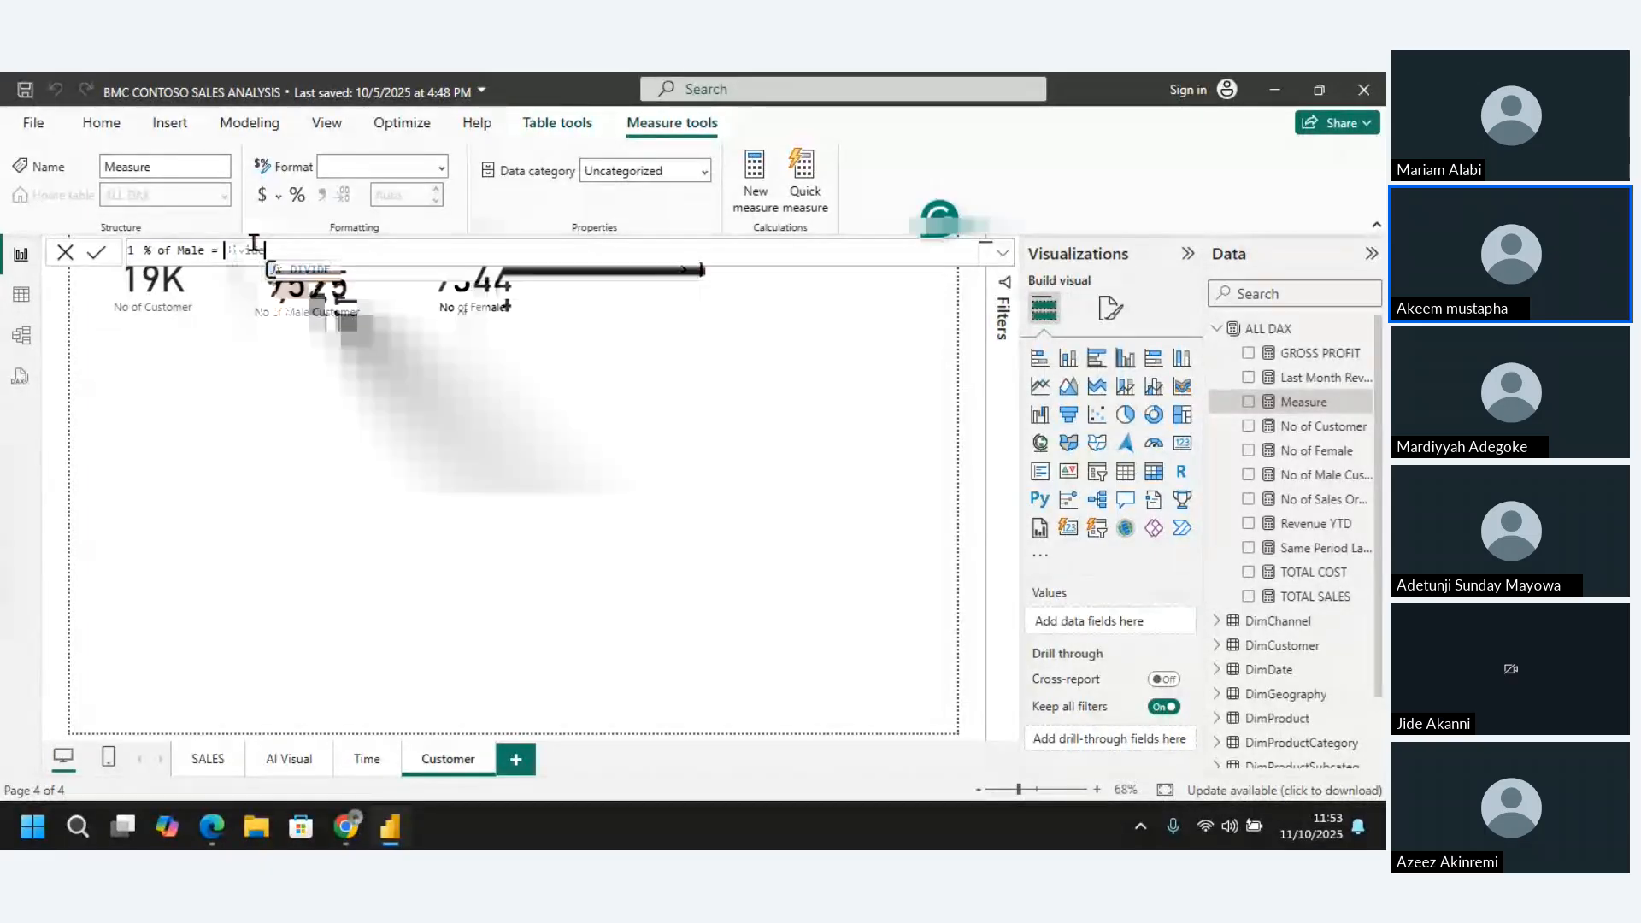
pyautogui.write('(')
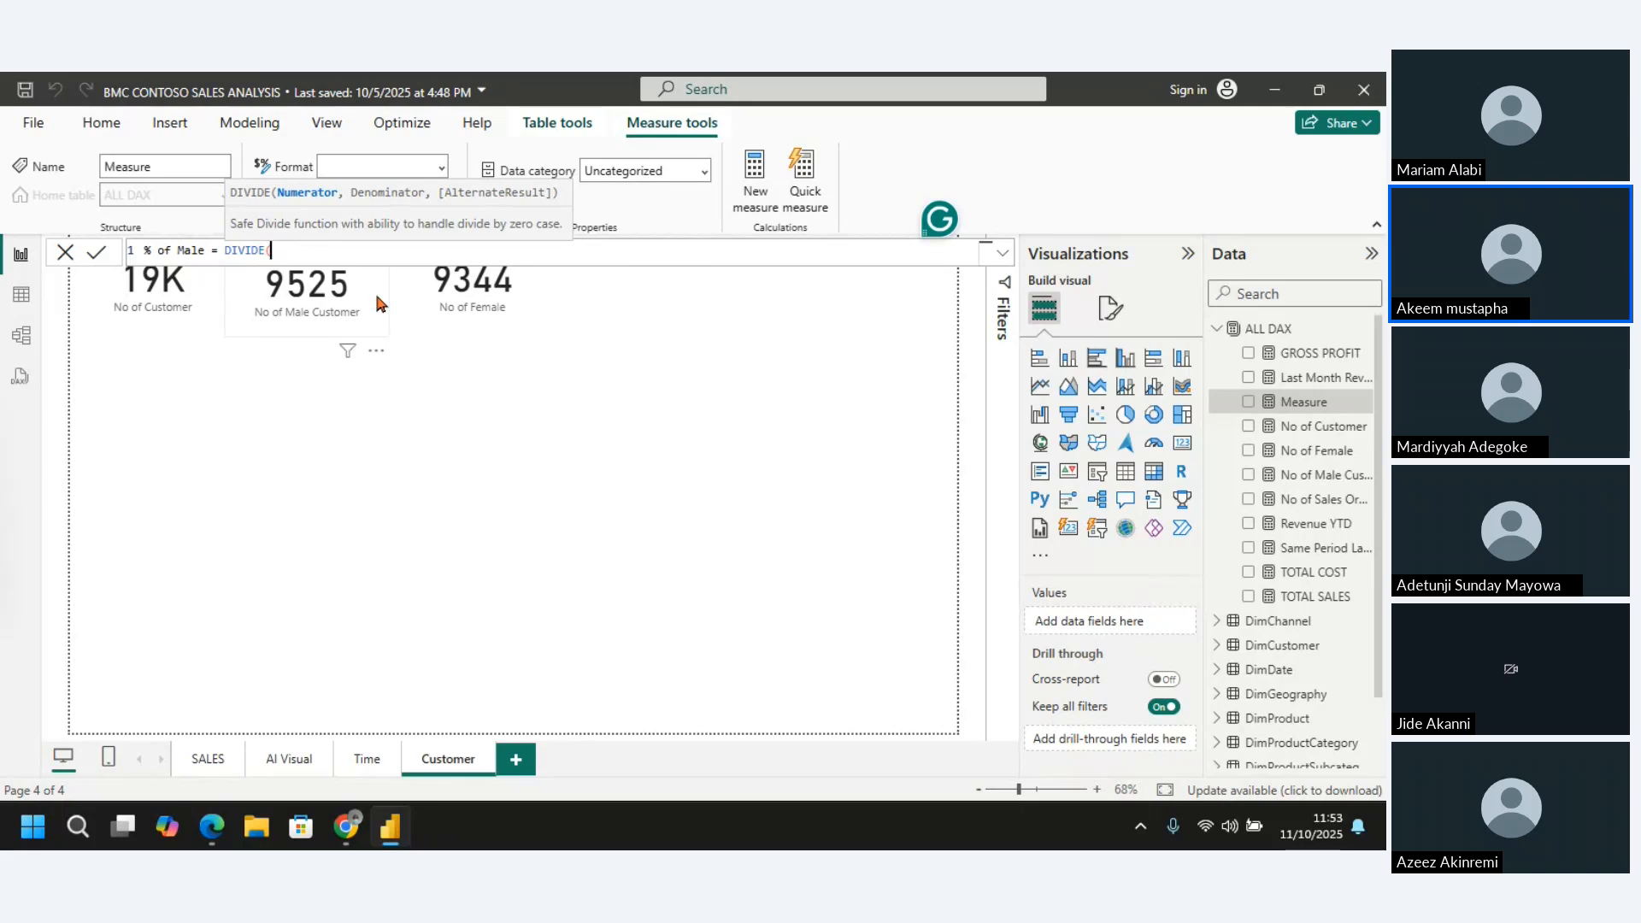
pyautogui.write('no ')
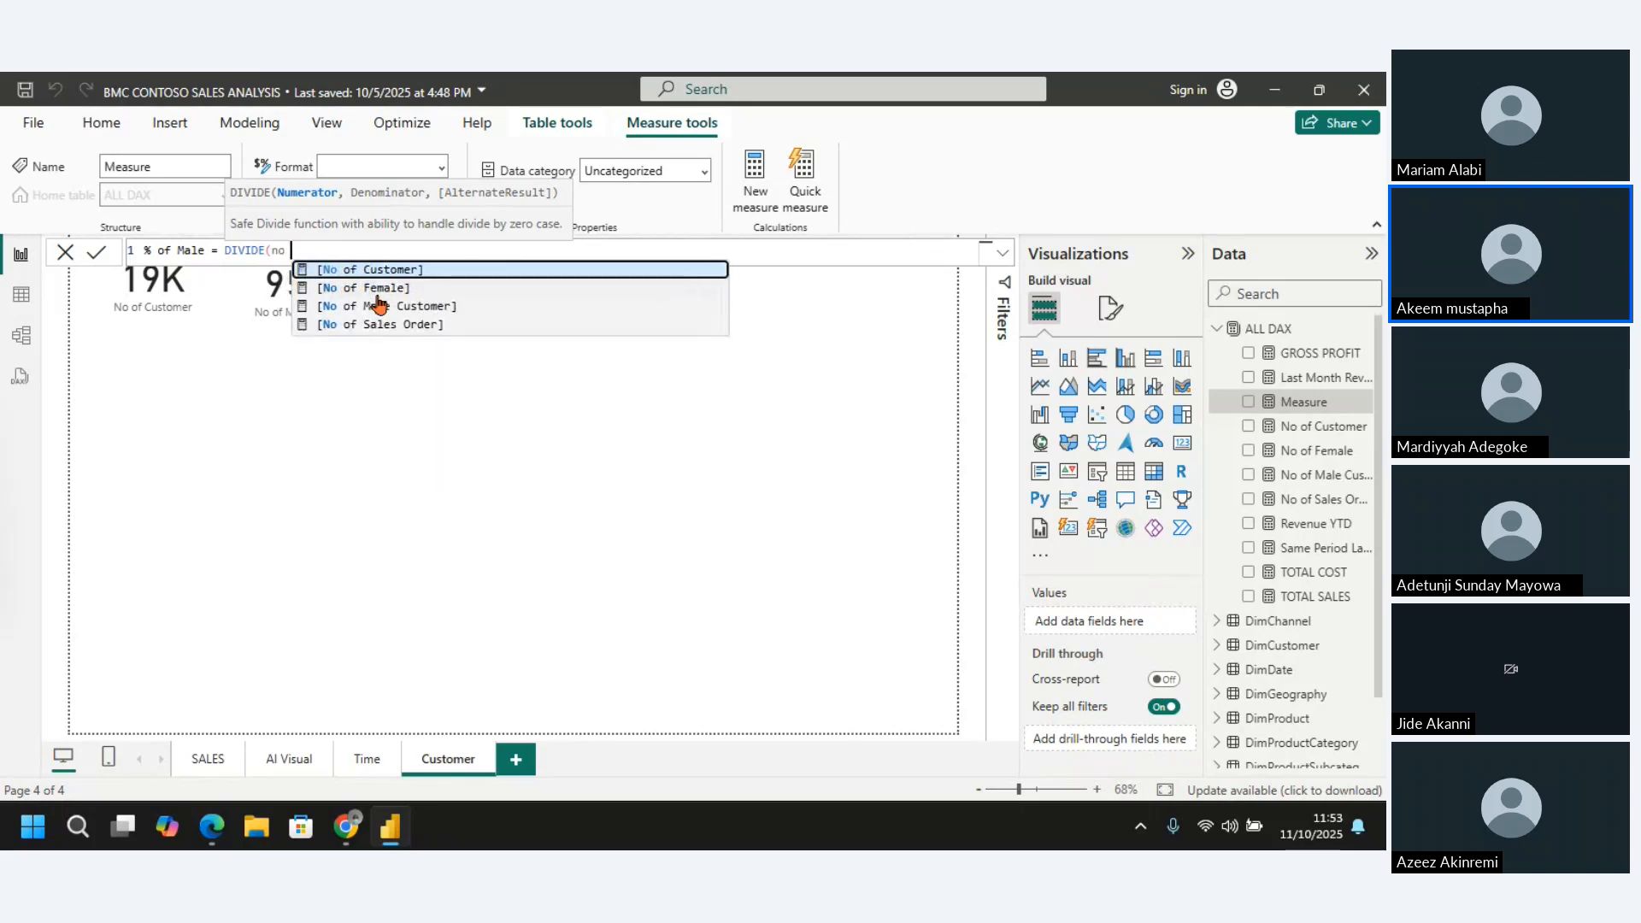
pyautogui.write('of male')
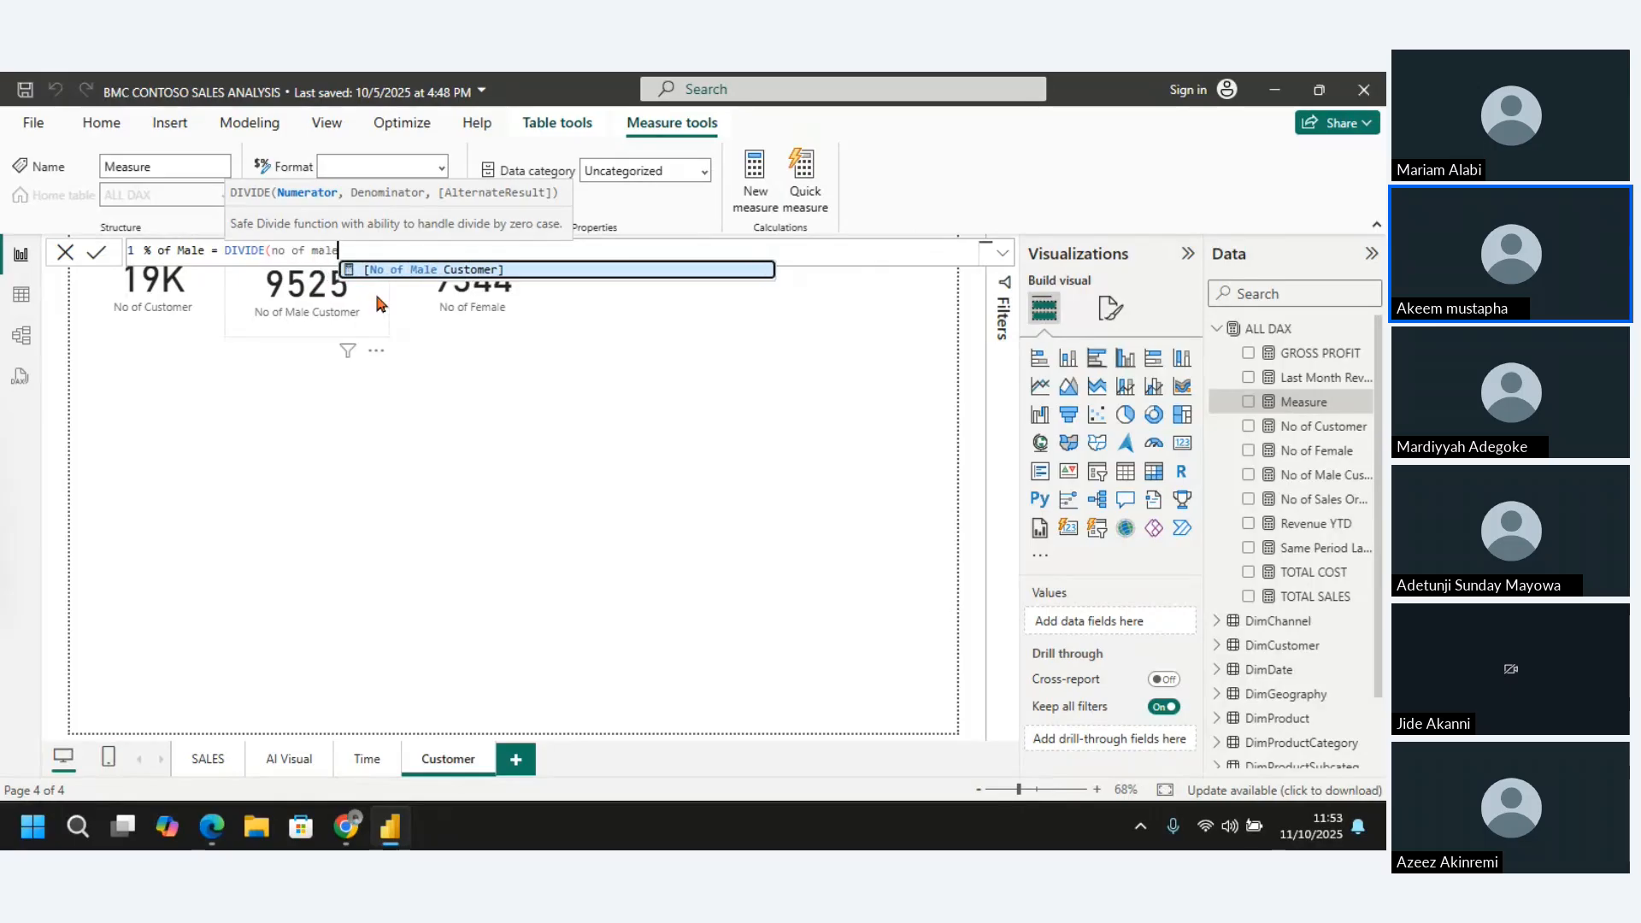
pyautogui.click(387, 268)
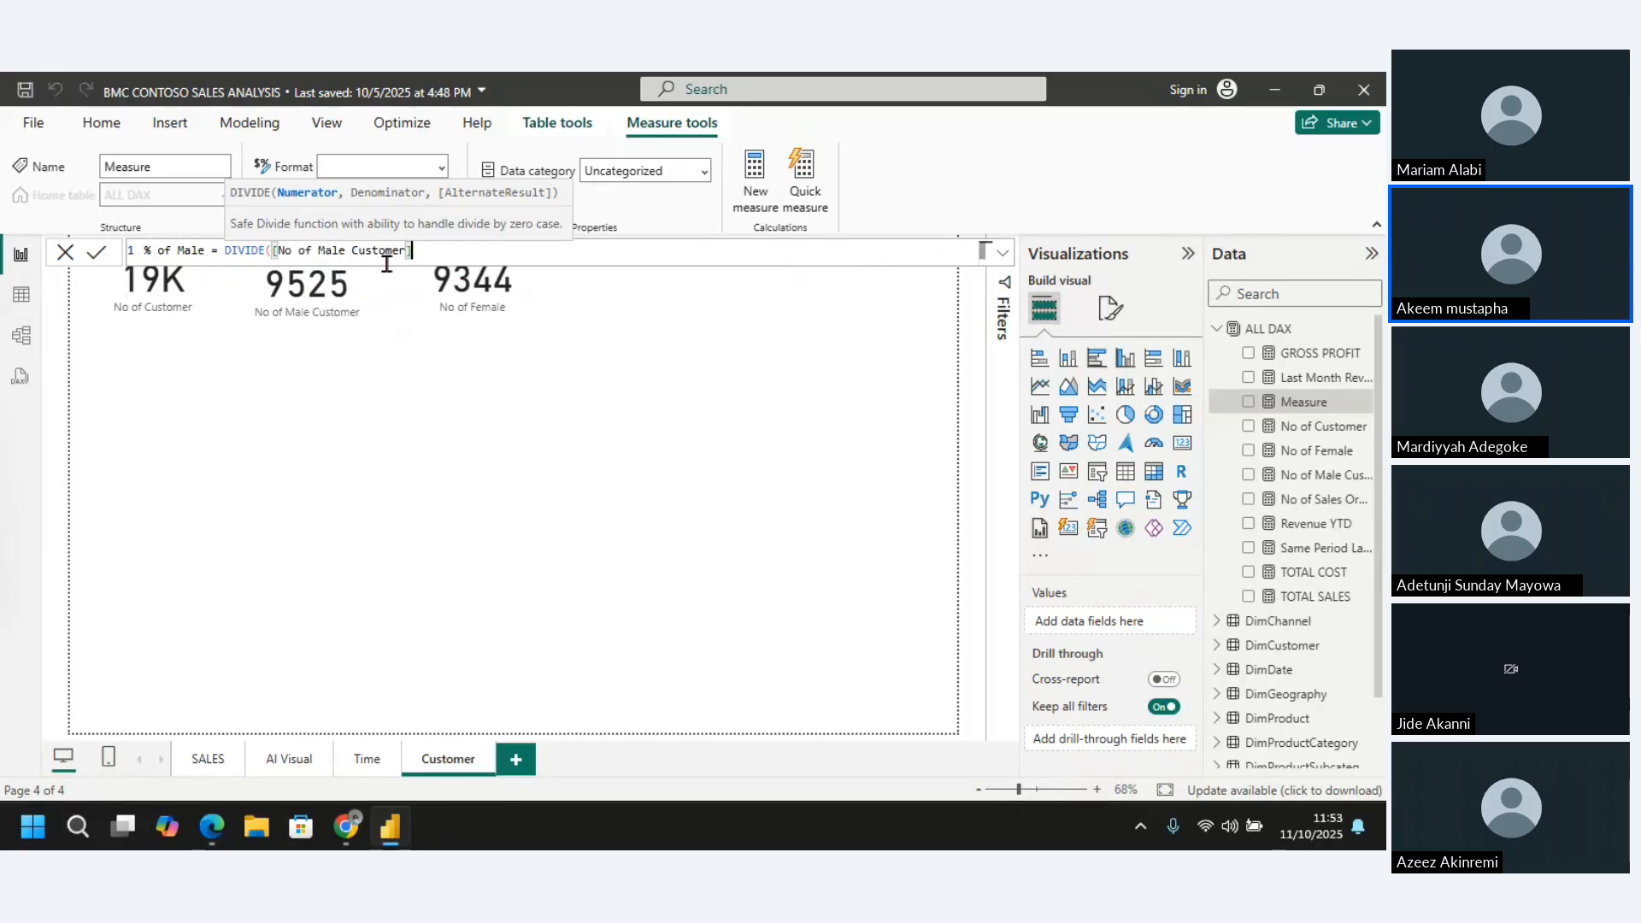
pyautogui.write(',')
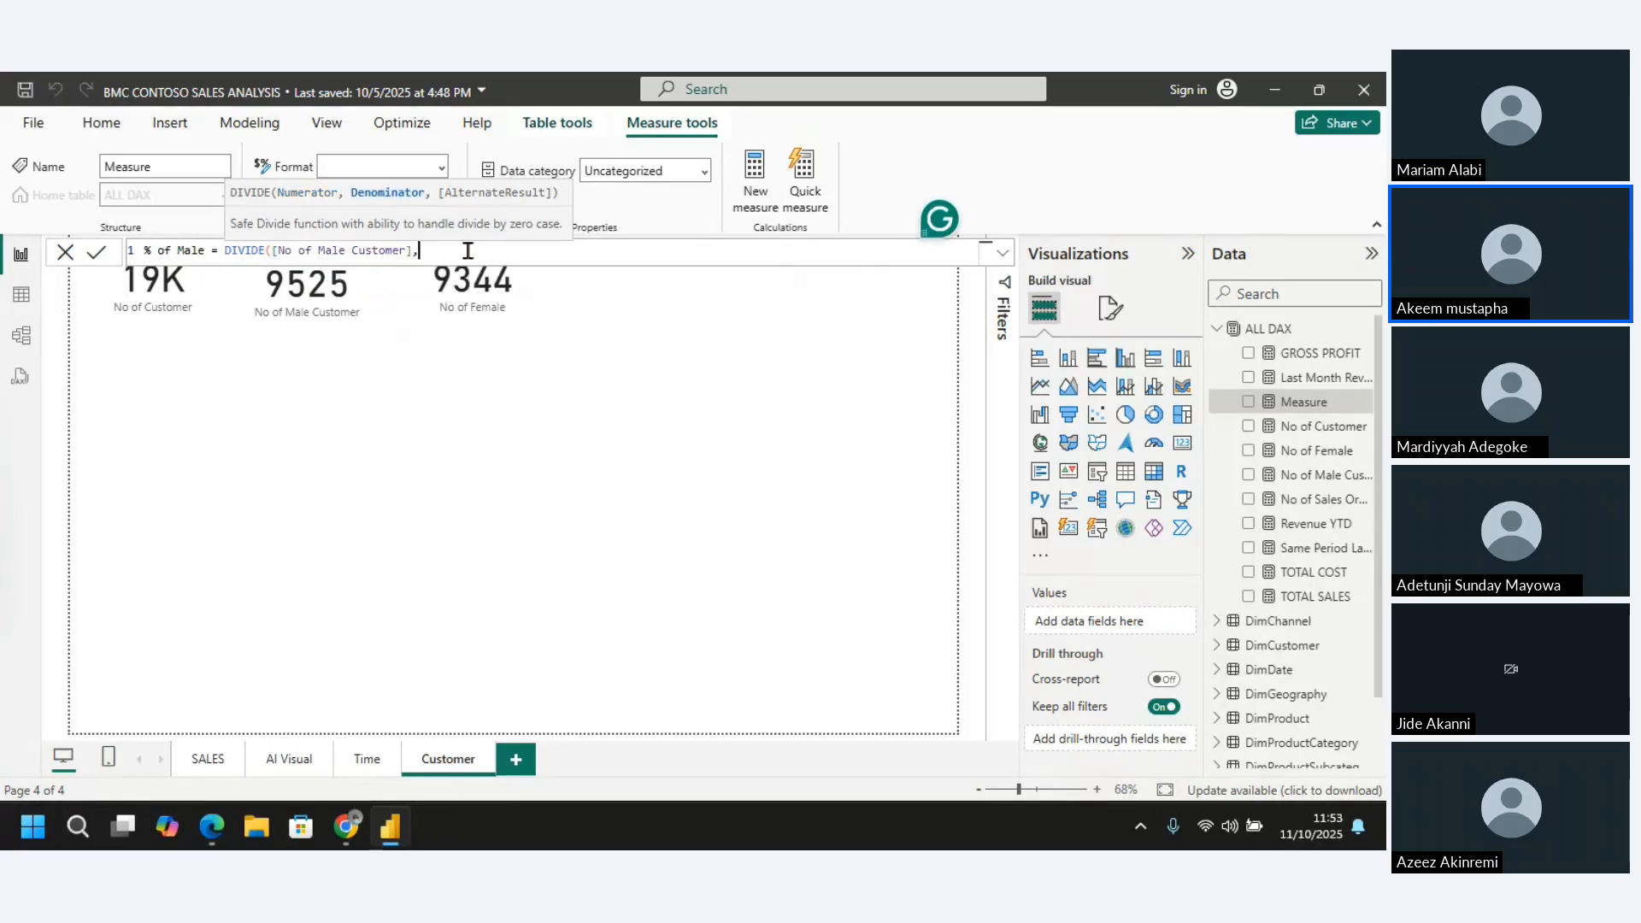
pyautogui.write('no ')
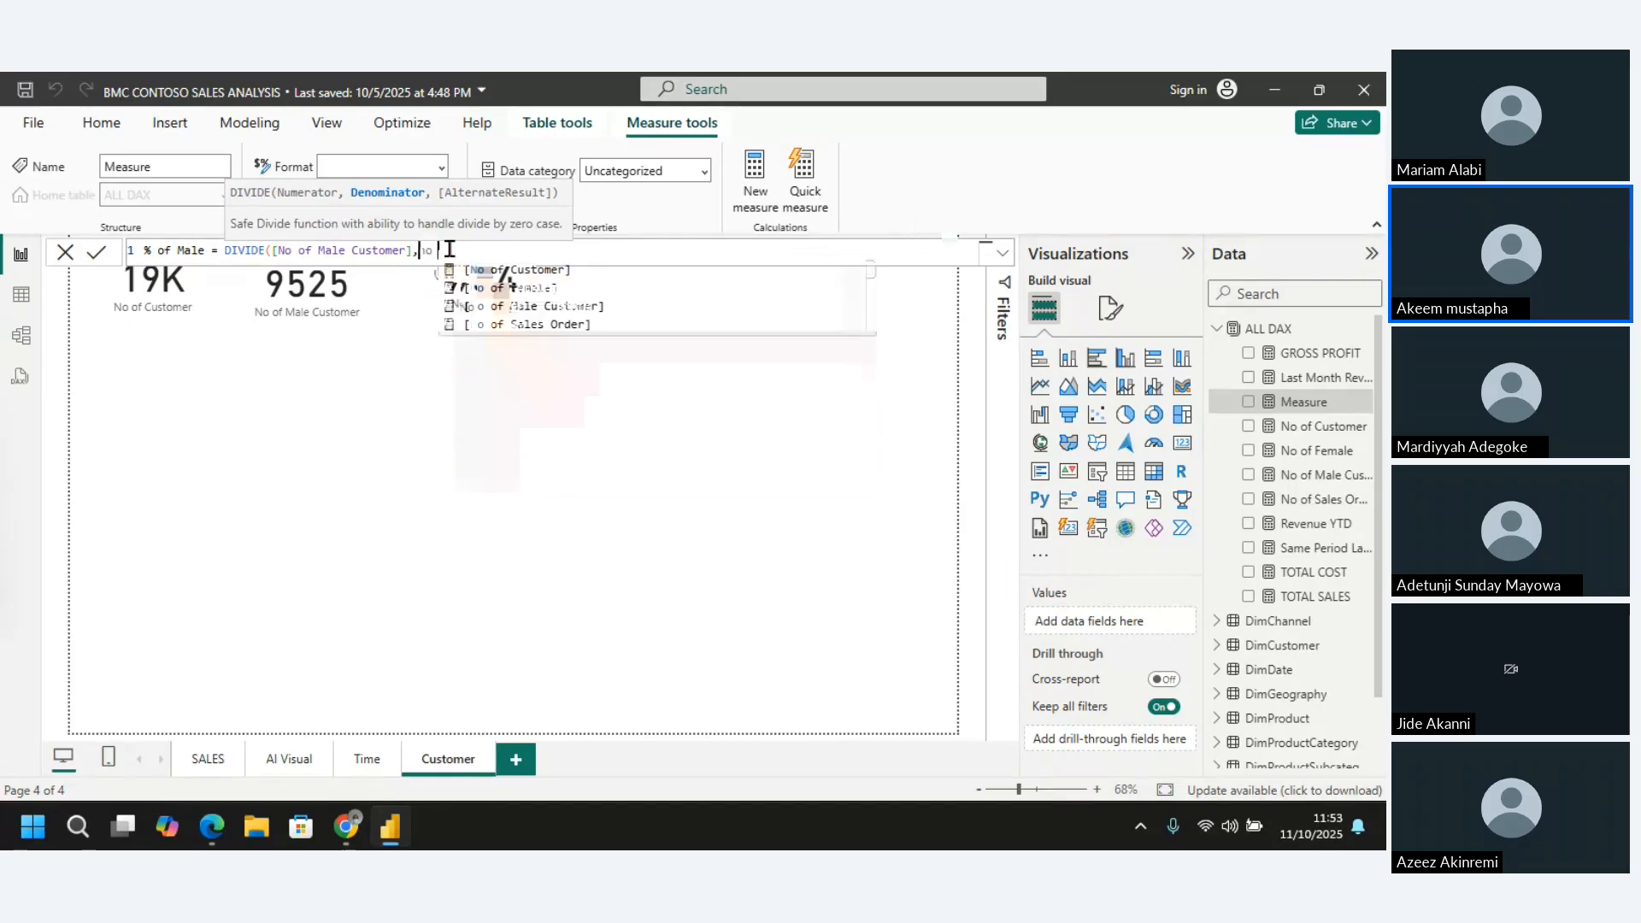
pyautogui.write('of cust')
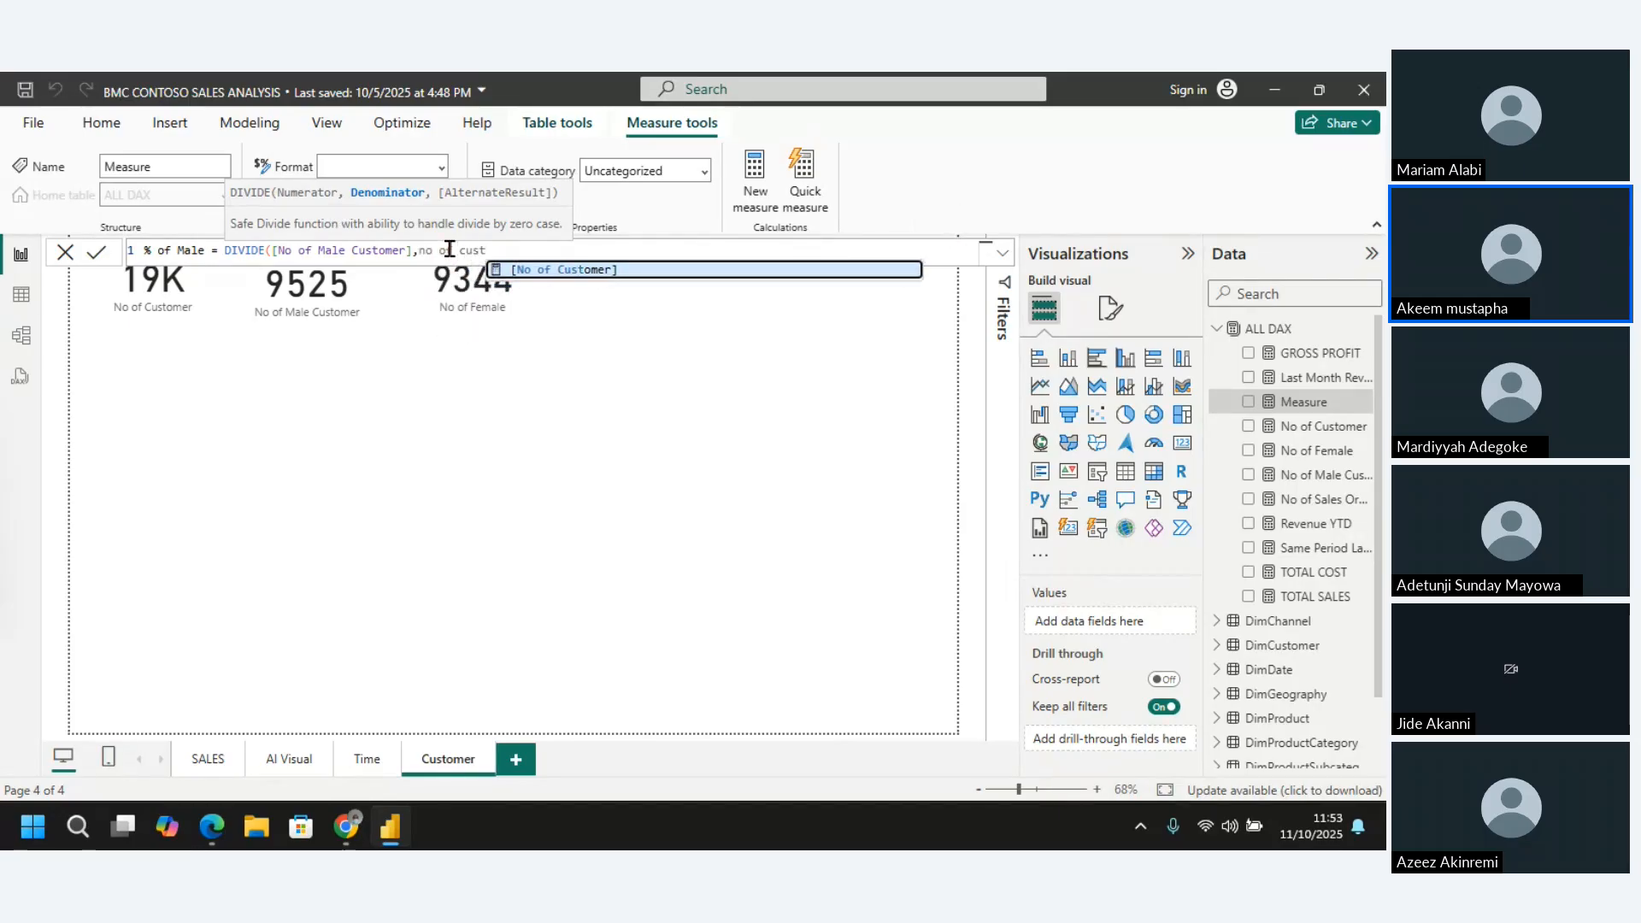
pyautogui.click(566, 273)
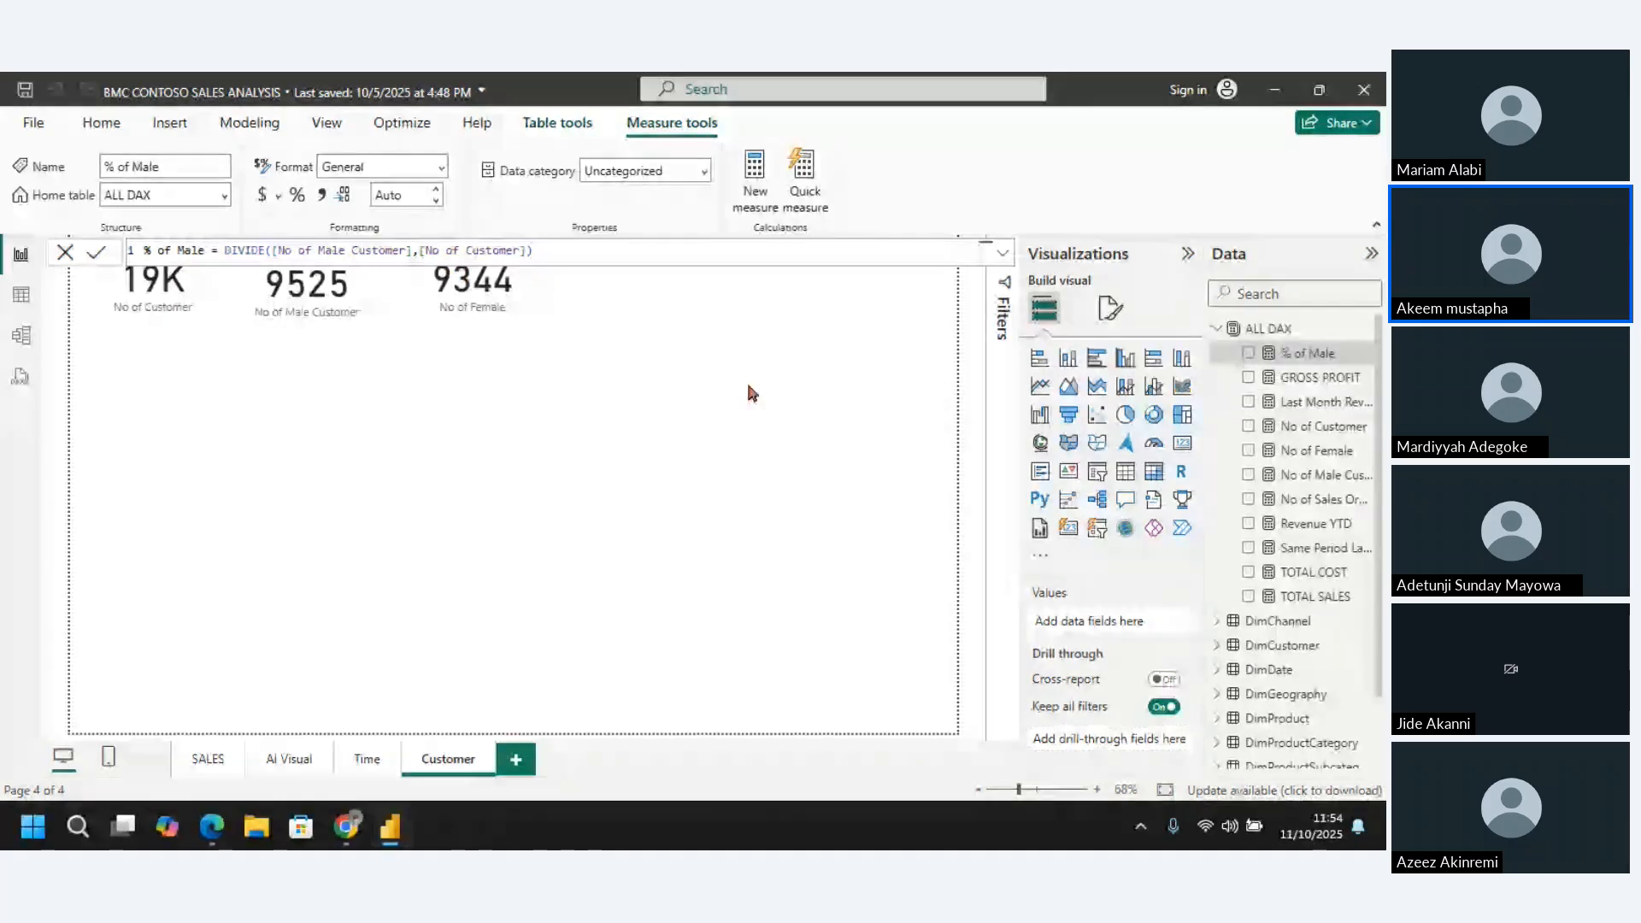
# Add a card showing % of Male and format the measure as a percentage with 1 decimal place
pyautogui.click(1184, 443)
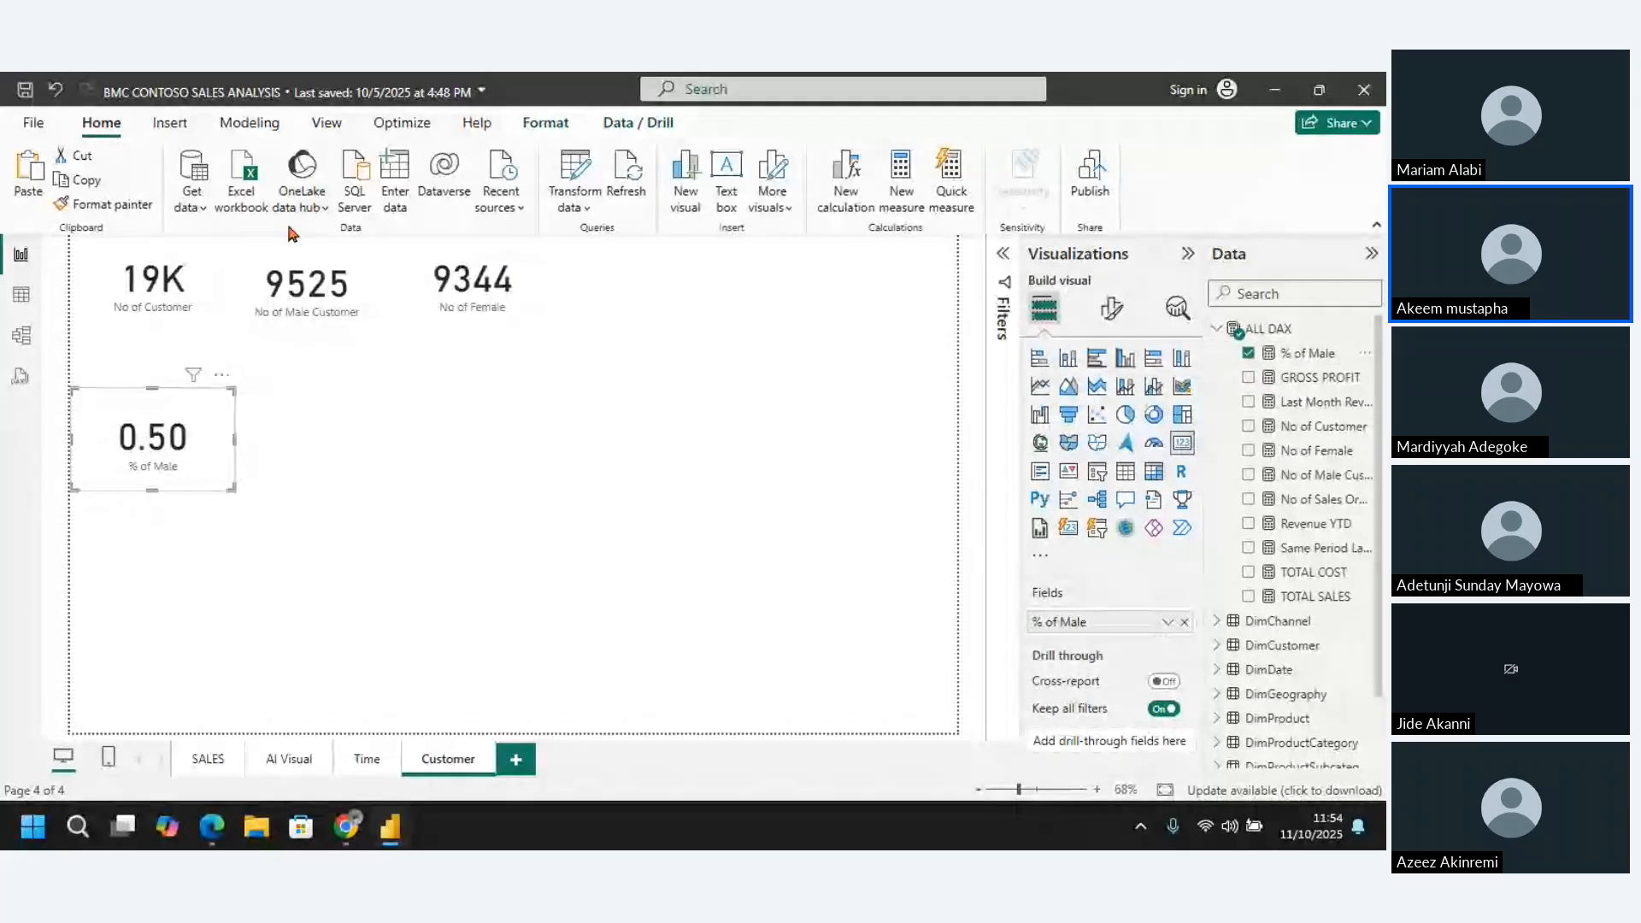
pyautogui.click(1307, 354)
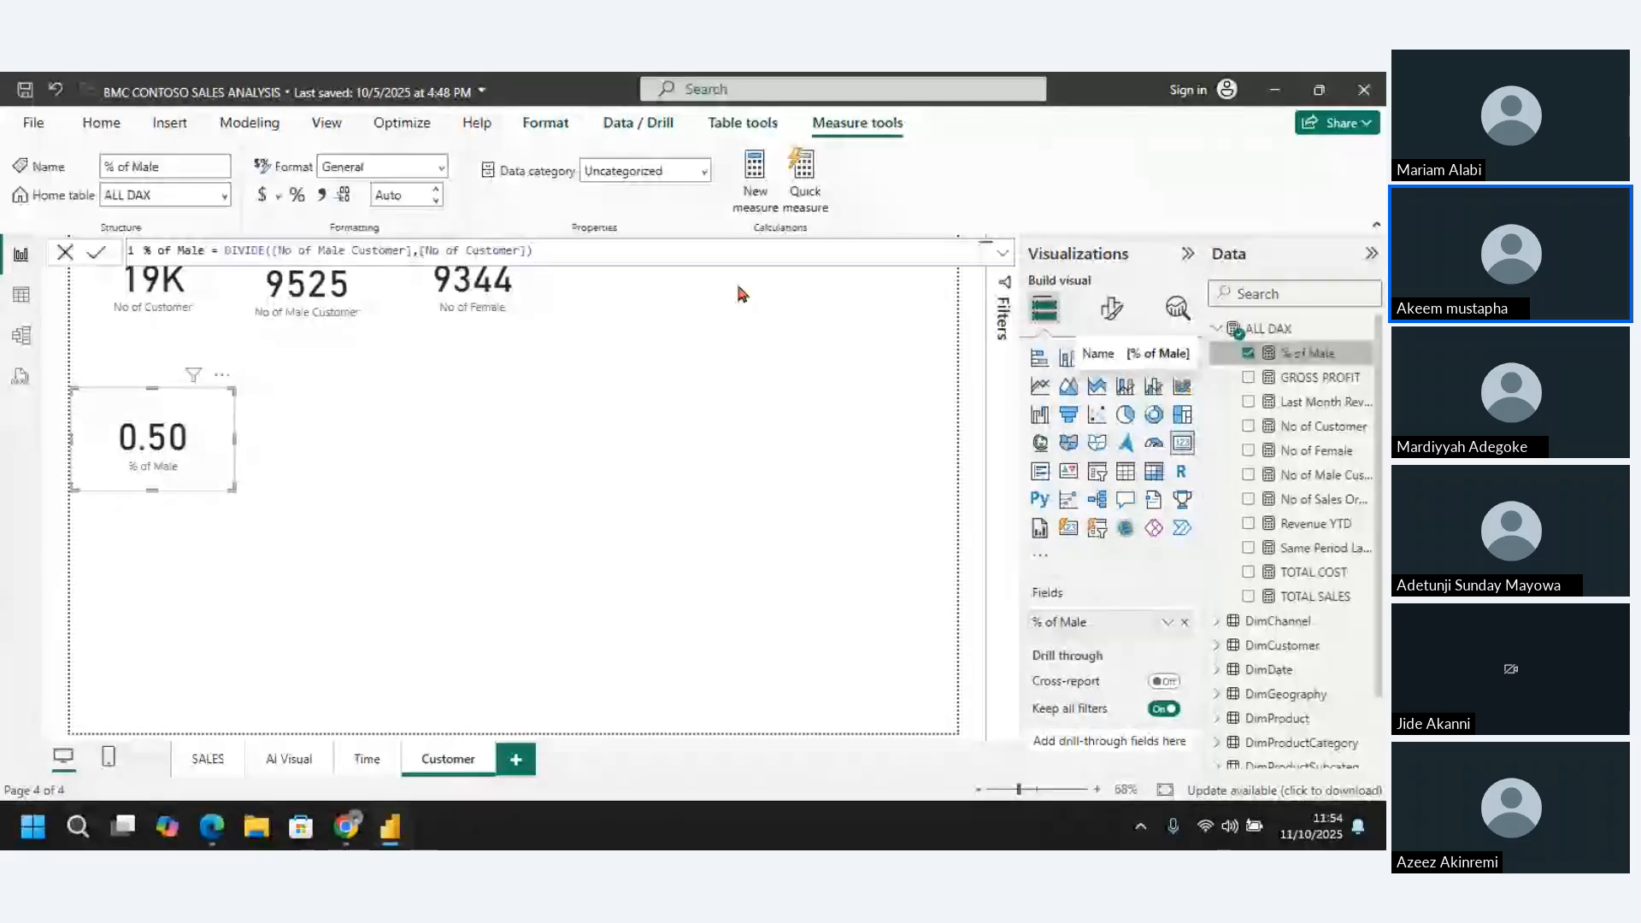
pyautogui.click(298, 196)
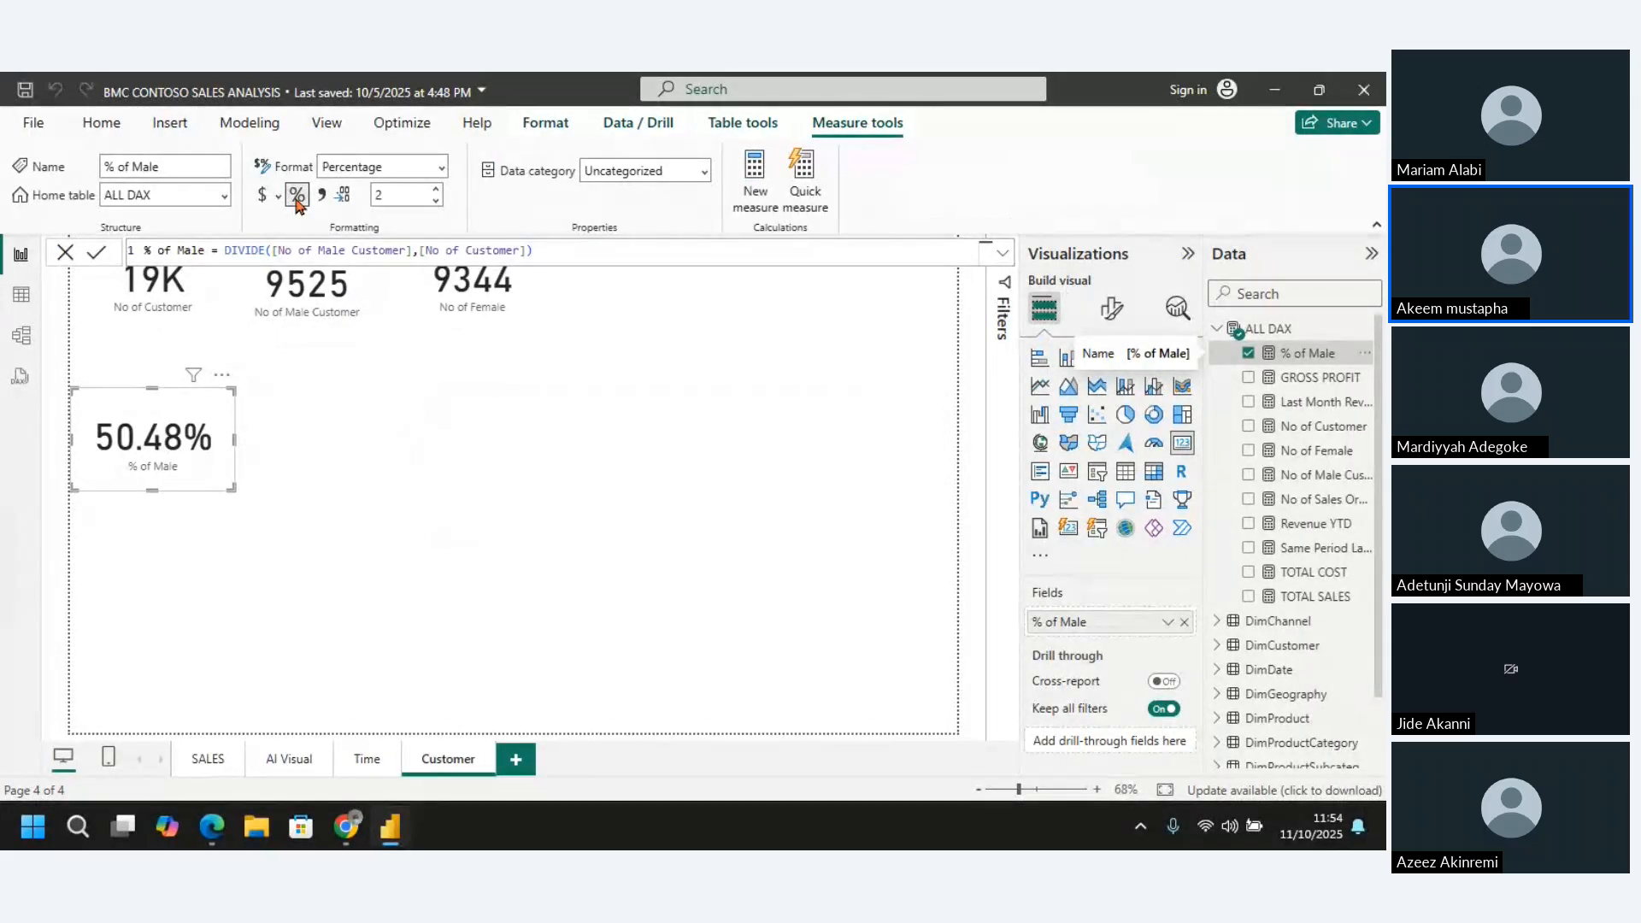
pyautogui.click(435, 203)
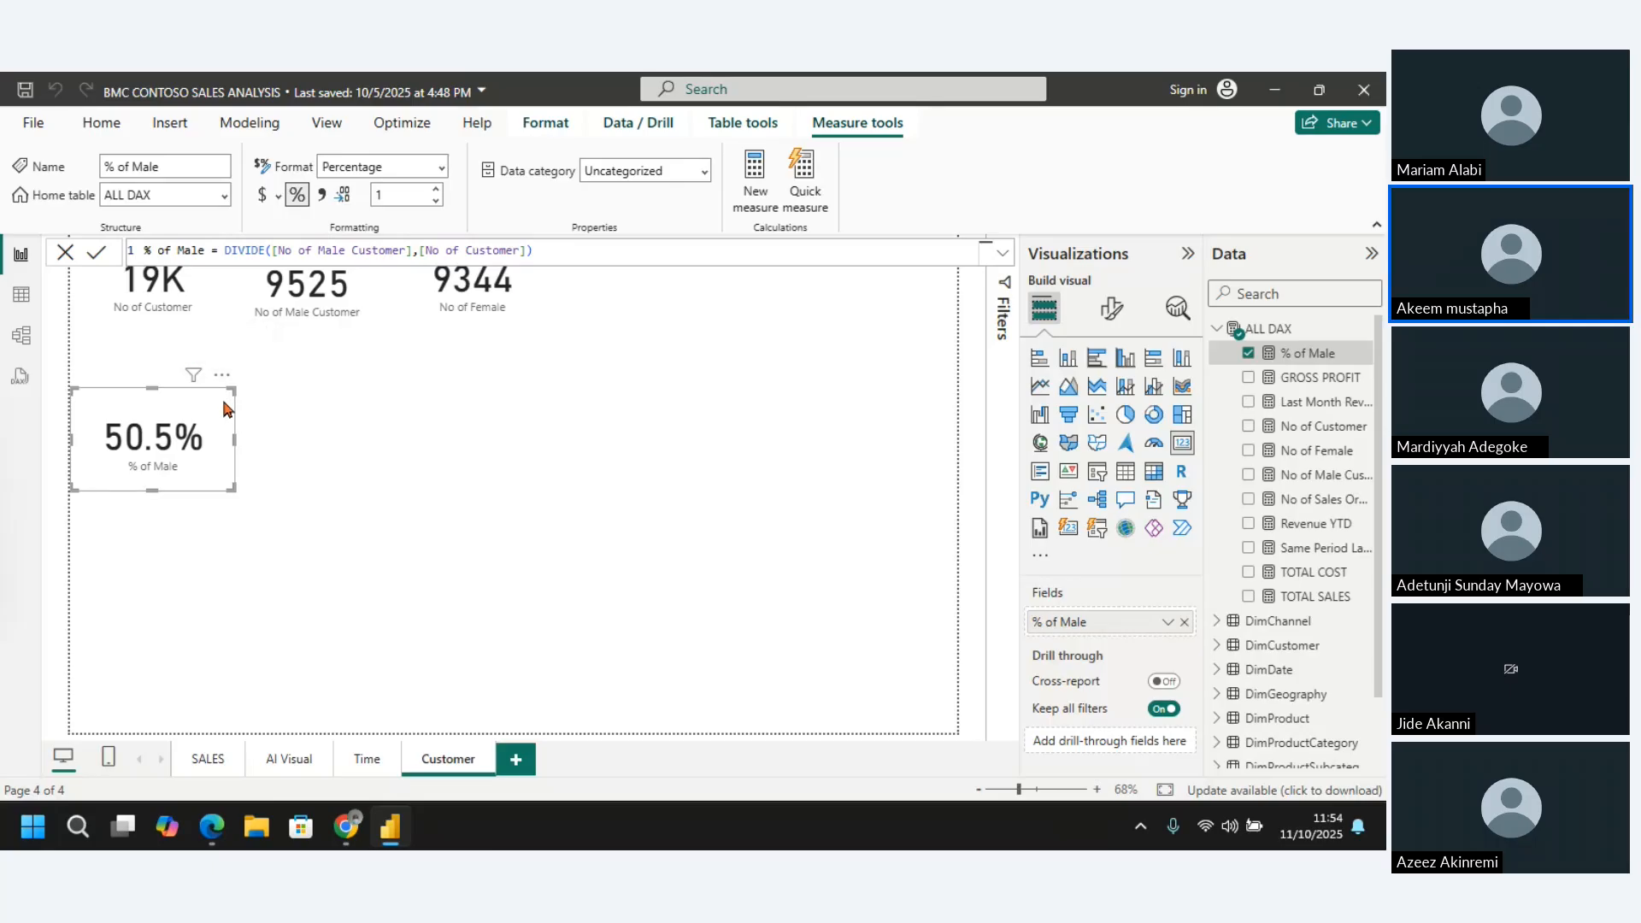
# Move the % of Male card up so it sits closer beneath the No of Customer card
pyautogui.click(342, 444)
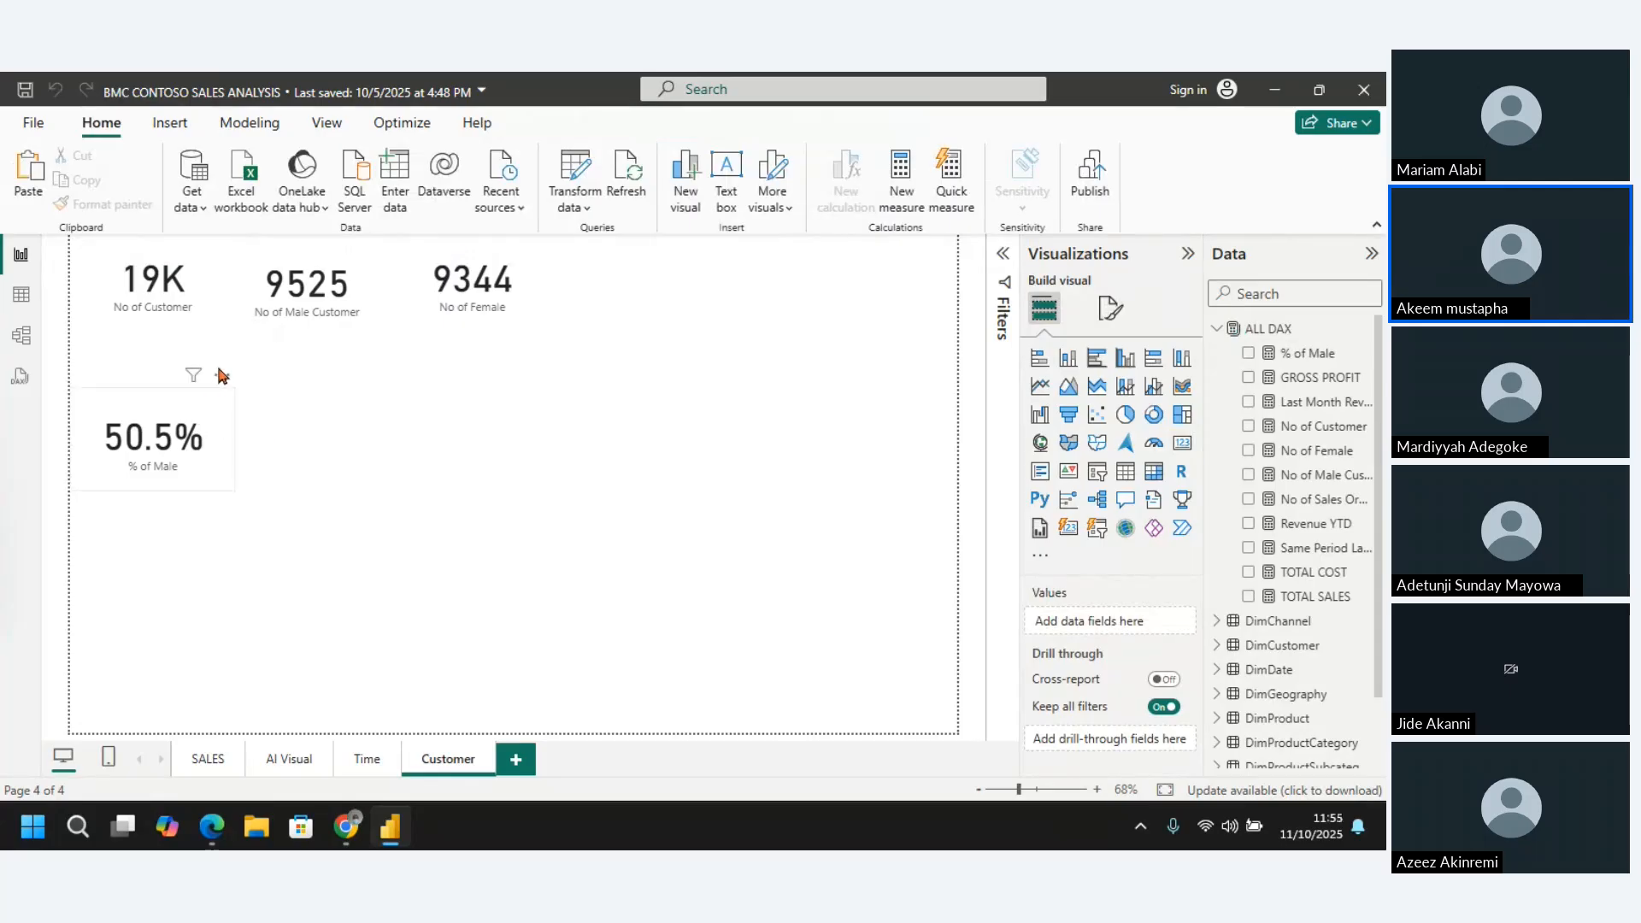
pyautogui.moveTo(221, 377); pyautogui.dragTo(221, 346)
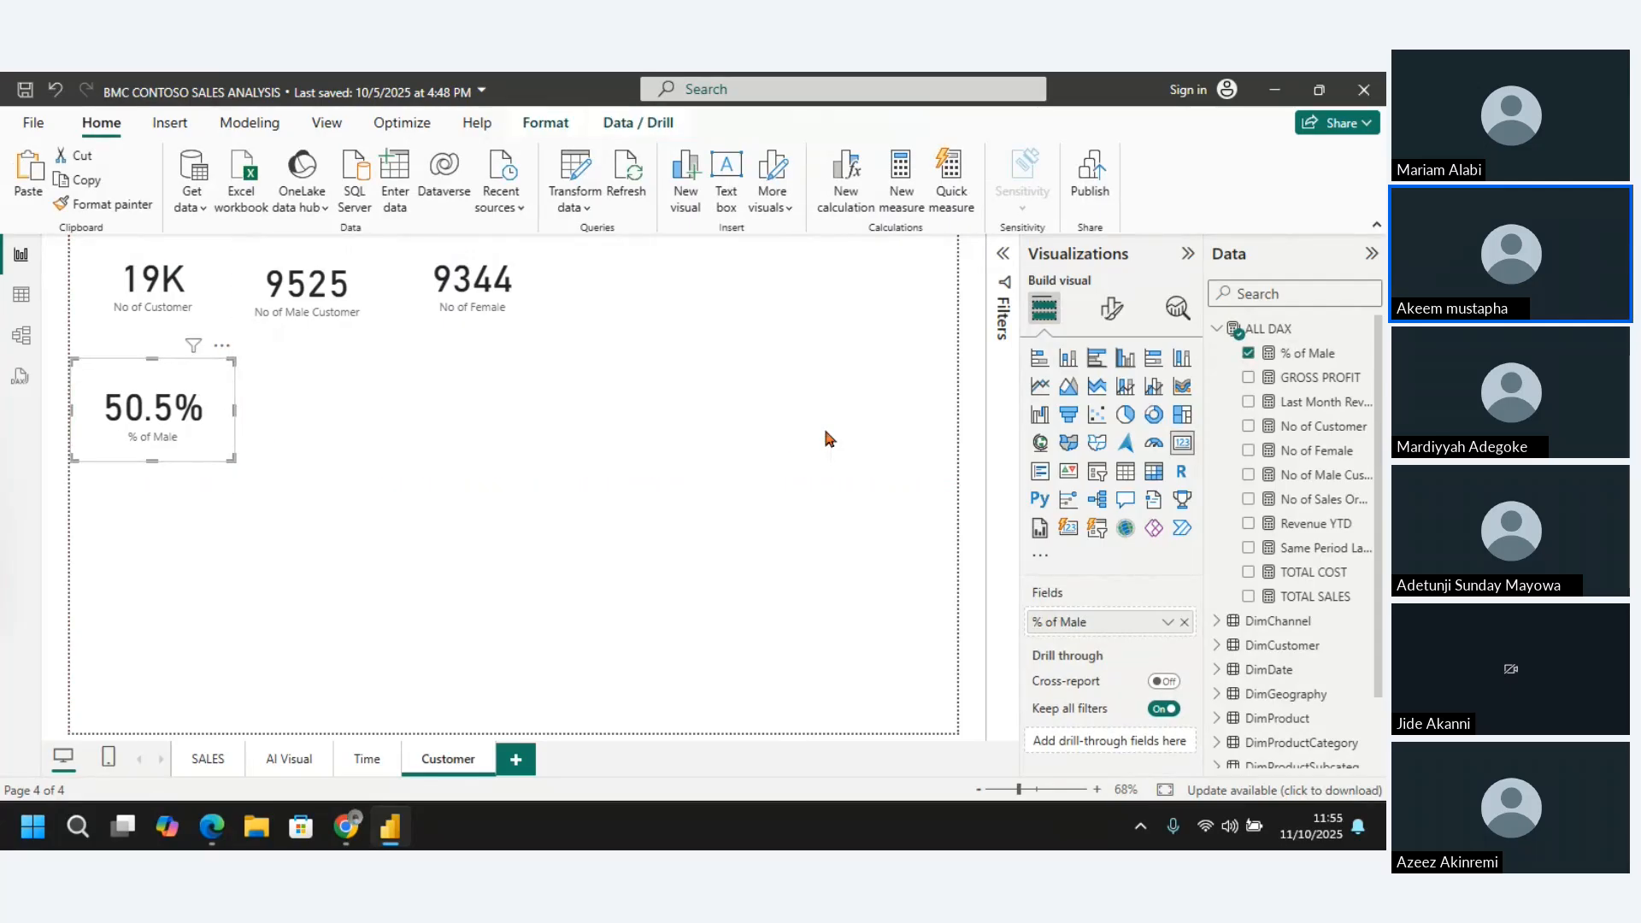
pyautogui.click(783, 413)
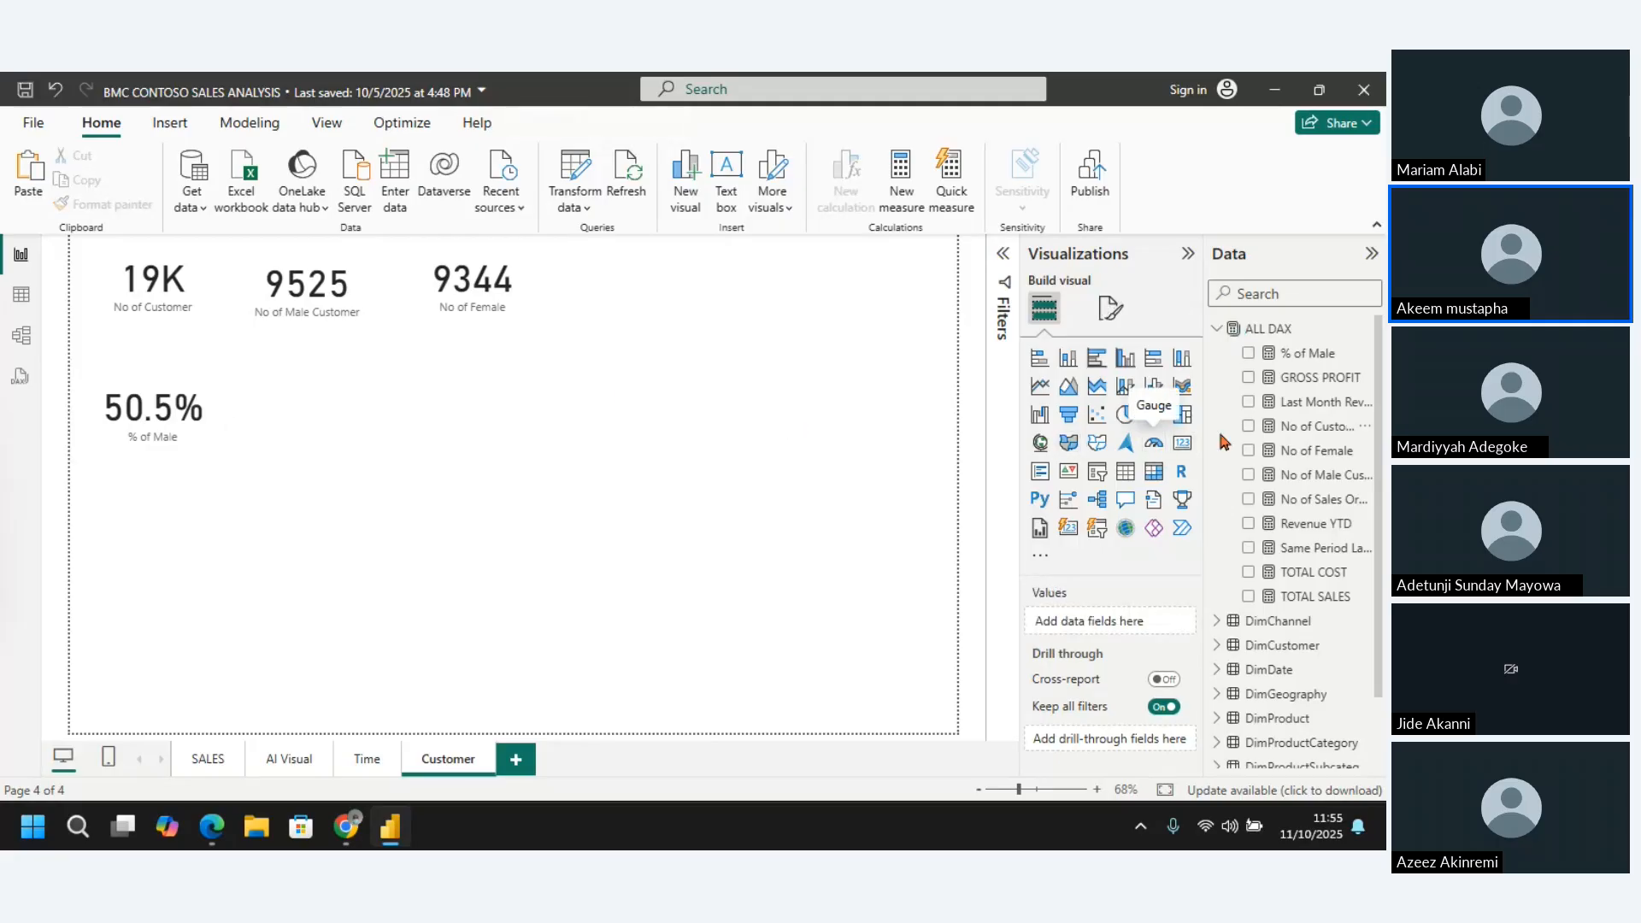
# Add another new measure to the ALL DAX table and name it % of Female
pyautogui.click(1292, 358)
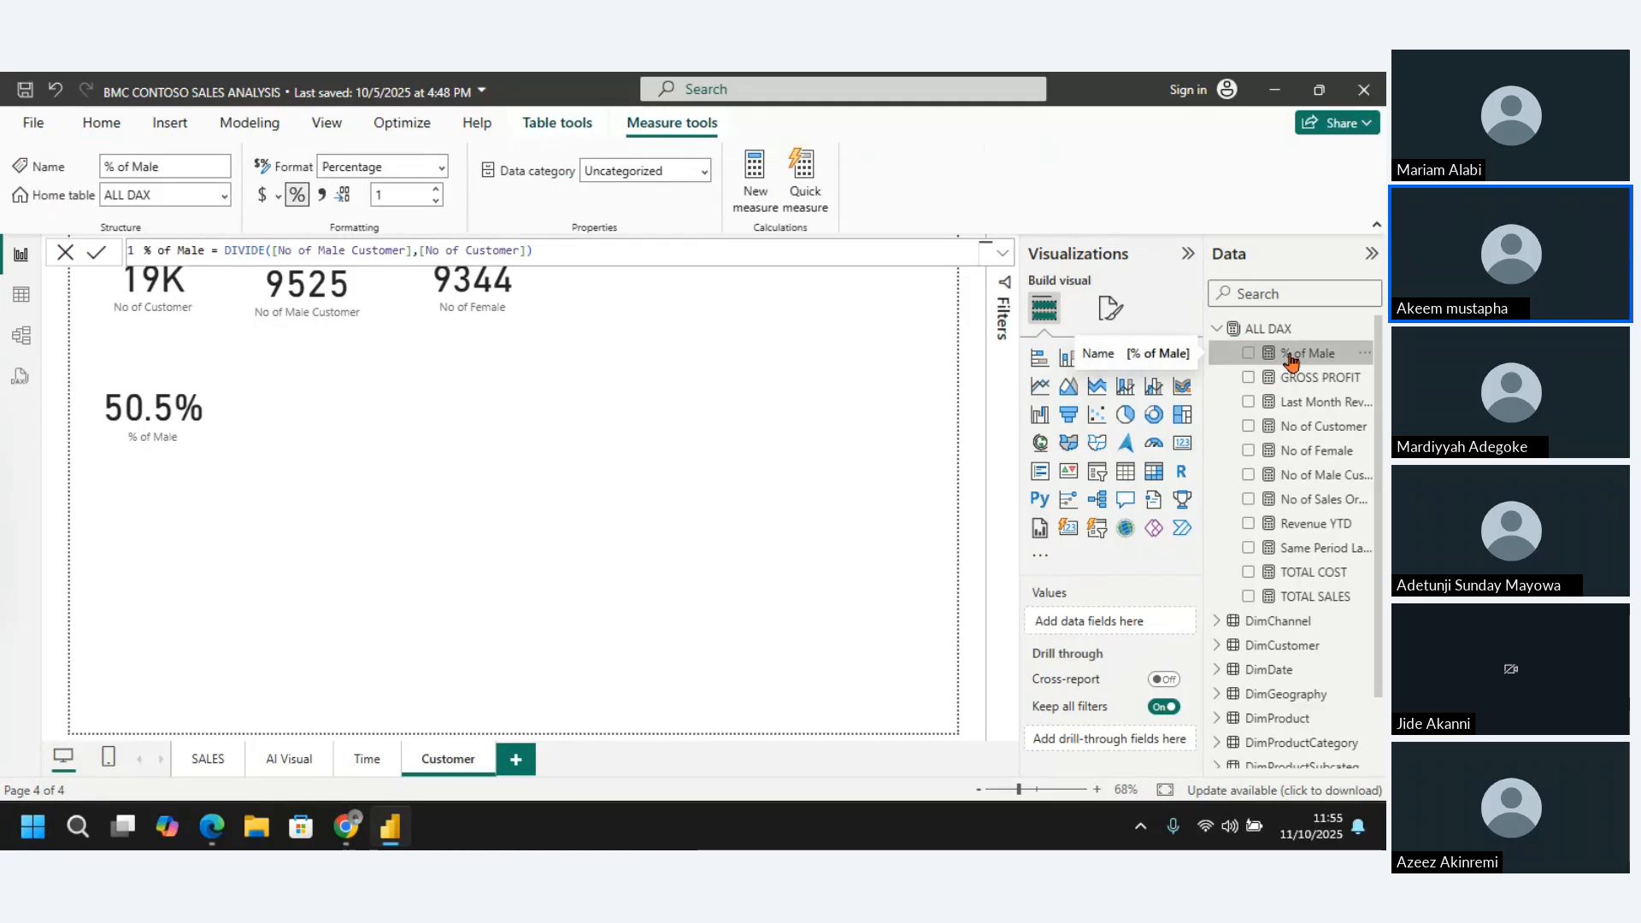
pyautogui.rightClick(1292, 358)
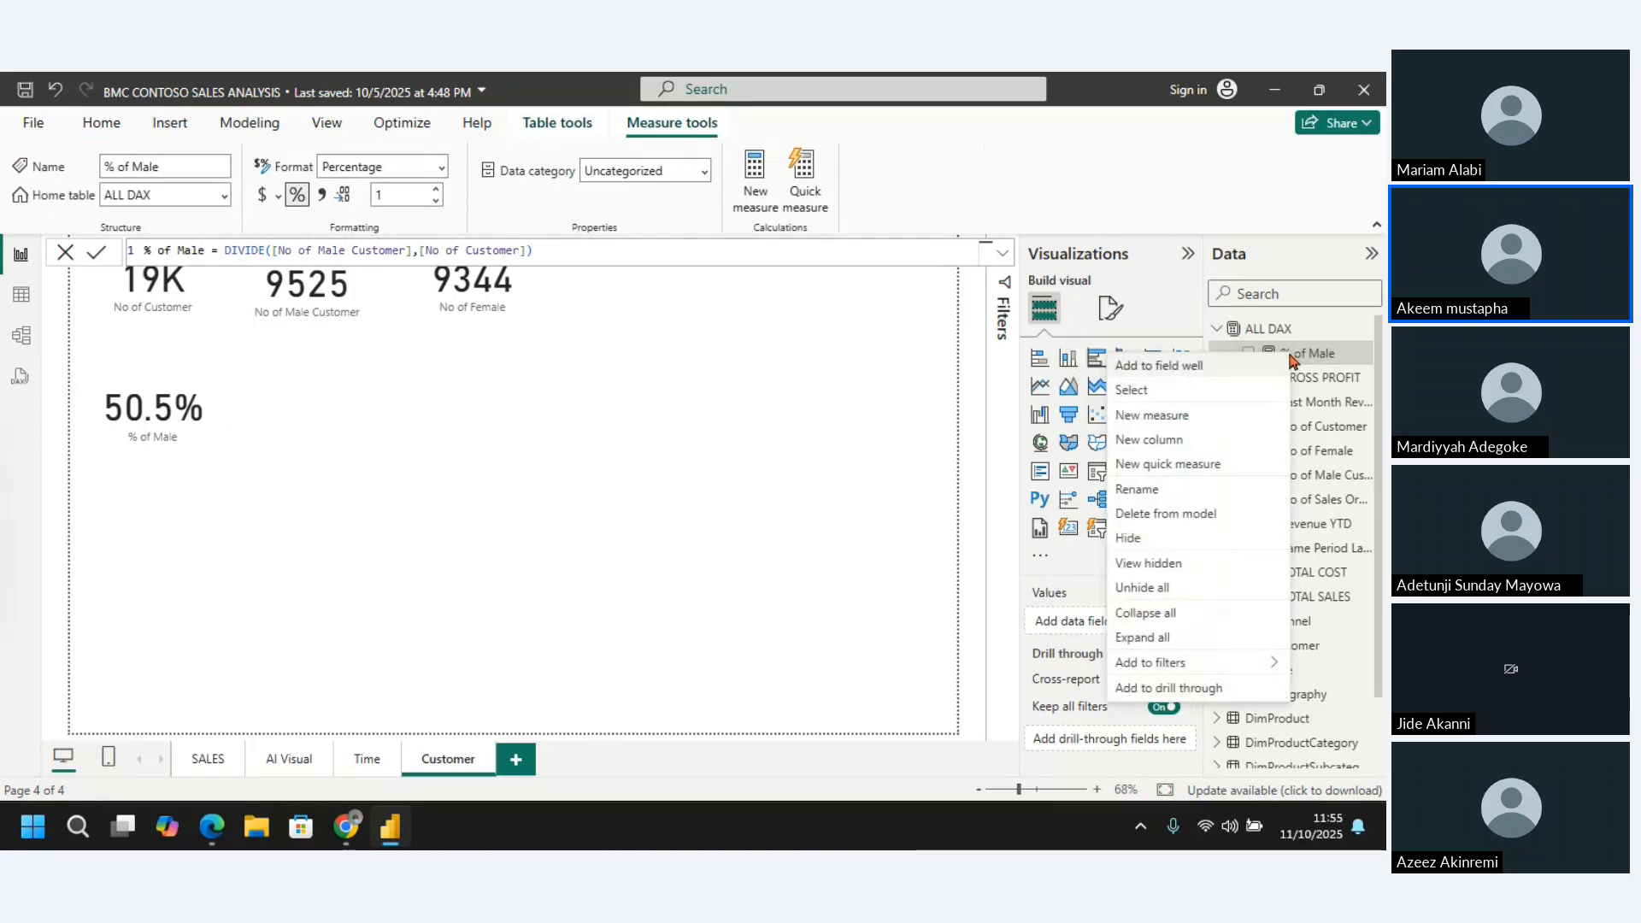
pyautogui.click(816, 458)
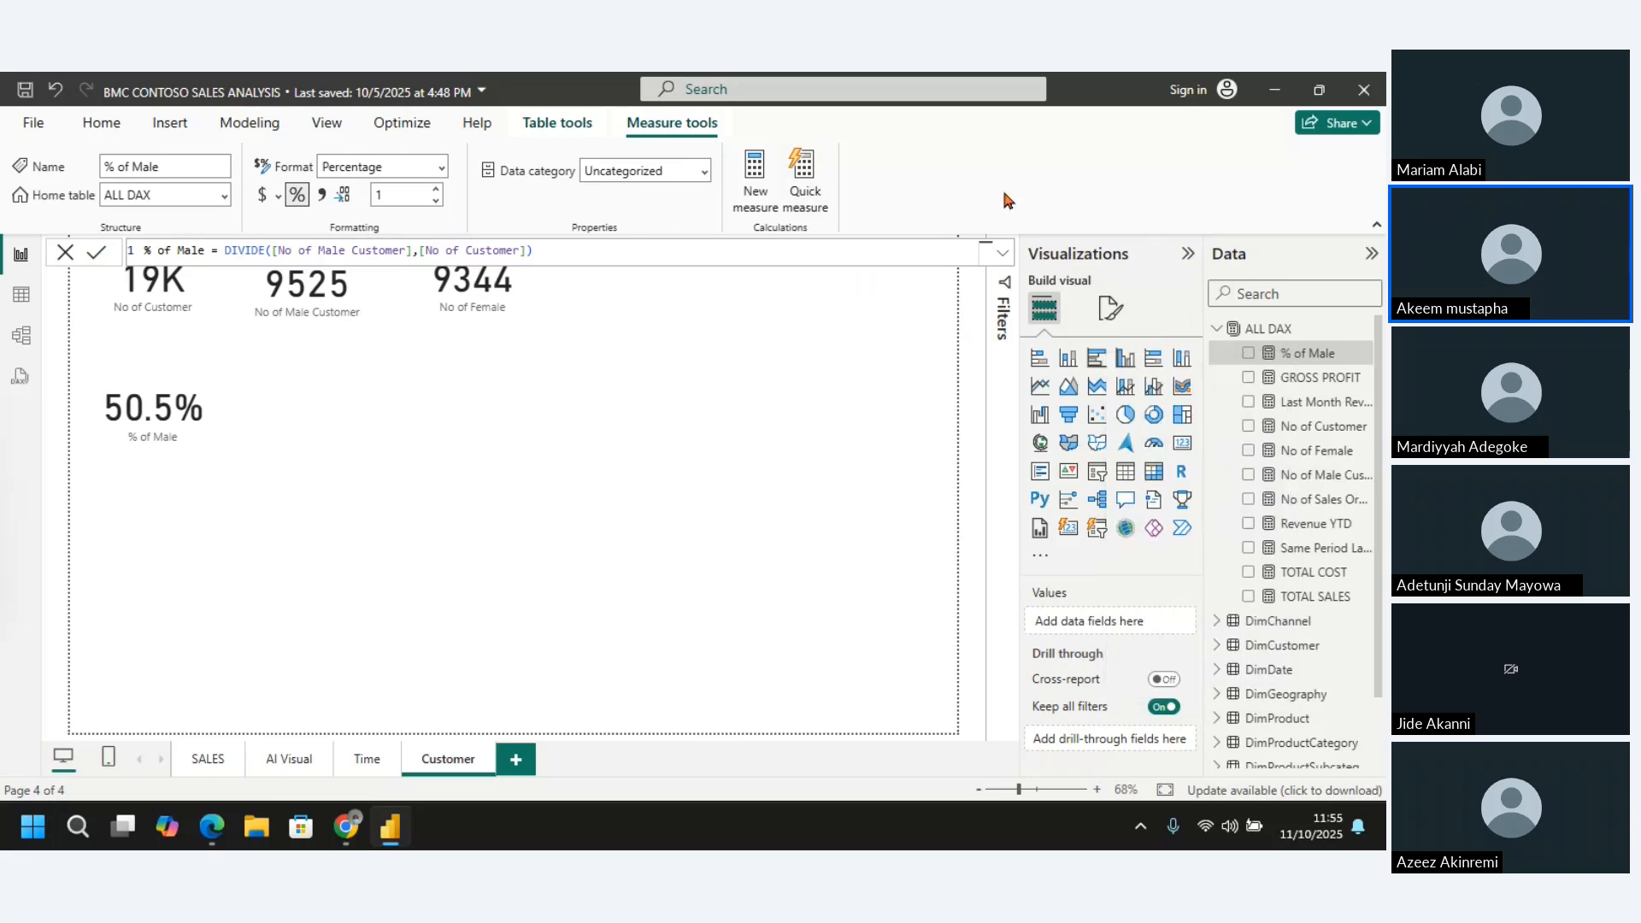
pyautogui.click(750, 174)
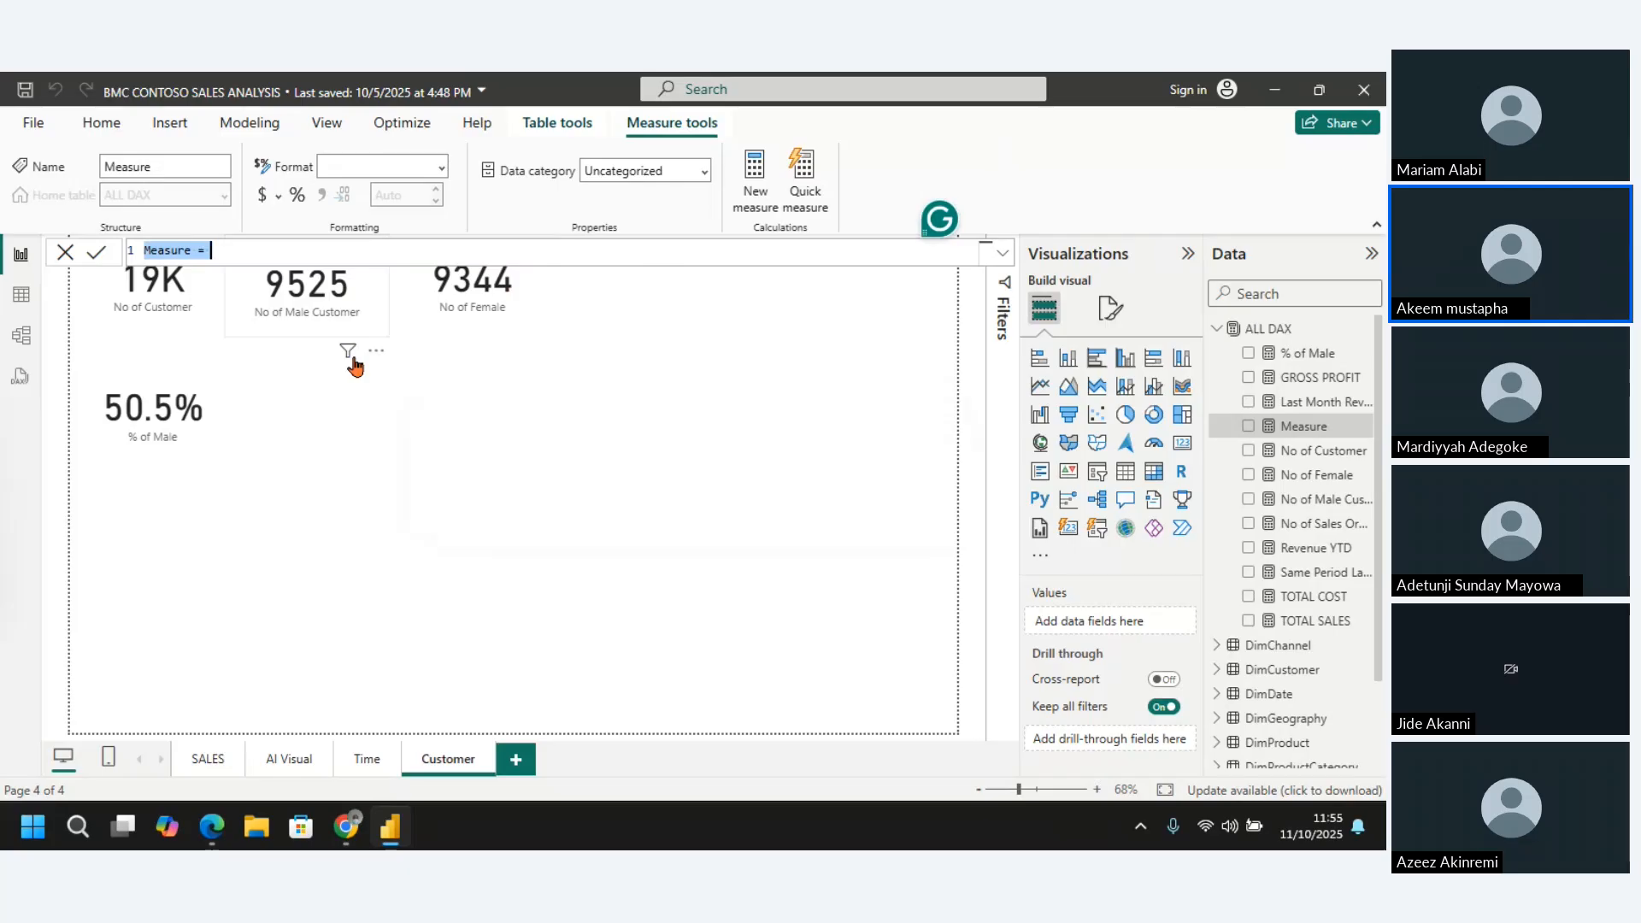
pyautogui.doubleClick(188, 251)
pyautogui.press('BackSpace')
pyautogui.press('BackSpace')
pyautogui.press('BackSpace')
pyautogui.press('BackSpace')
pyautogui.press('BackSpace')
pyautogui.press('BackSpace')
pyautogui.press('BackSpace')
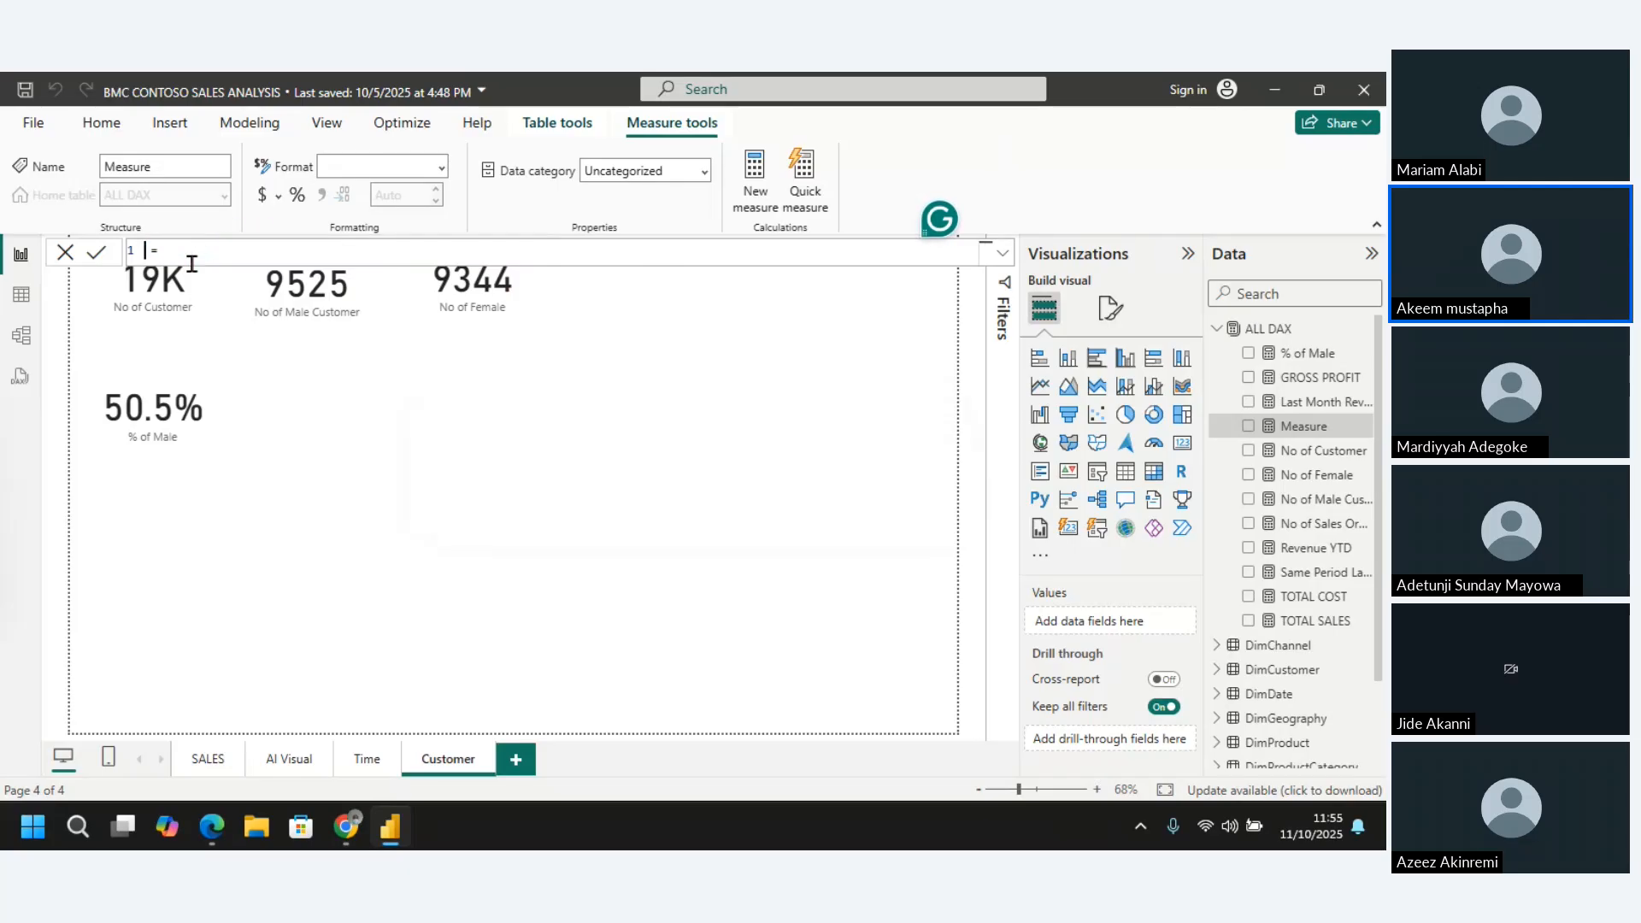
pyautogui.write('&')
pyautogui.press('BackSpace')
pyautogui.write('% of Female')
# Define the % of Female measure as DIVIDE([No of Female],[No of Customer]) and commit the formula
pyautogui.click(308, 250)
pyautogui.write('divide')
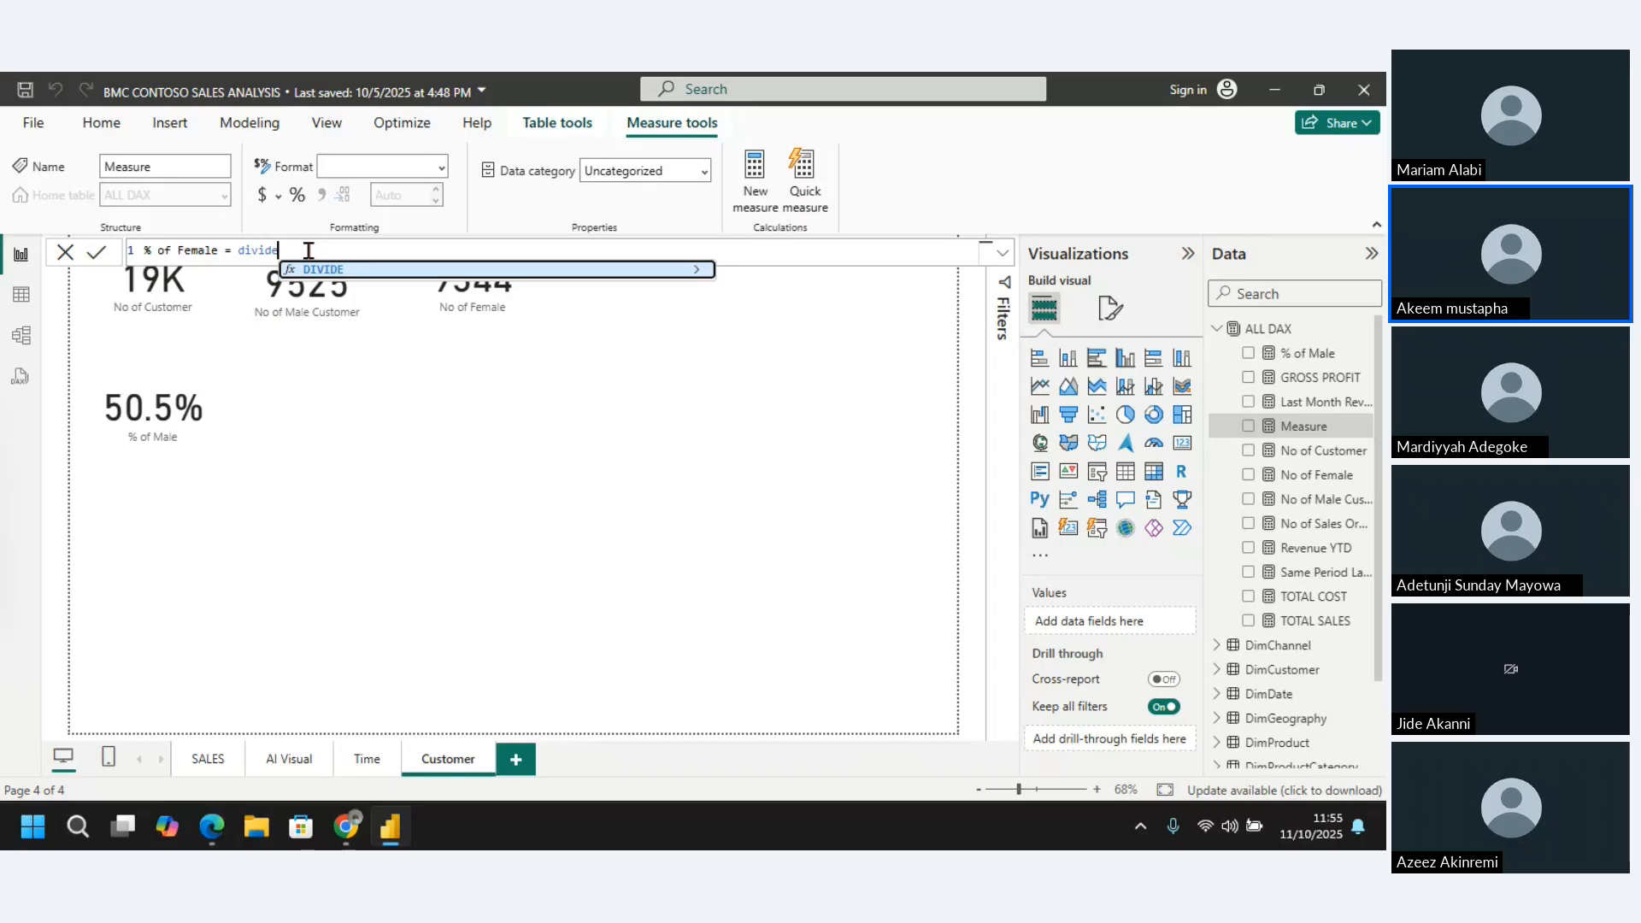
pyautogui.press('Tab')
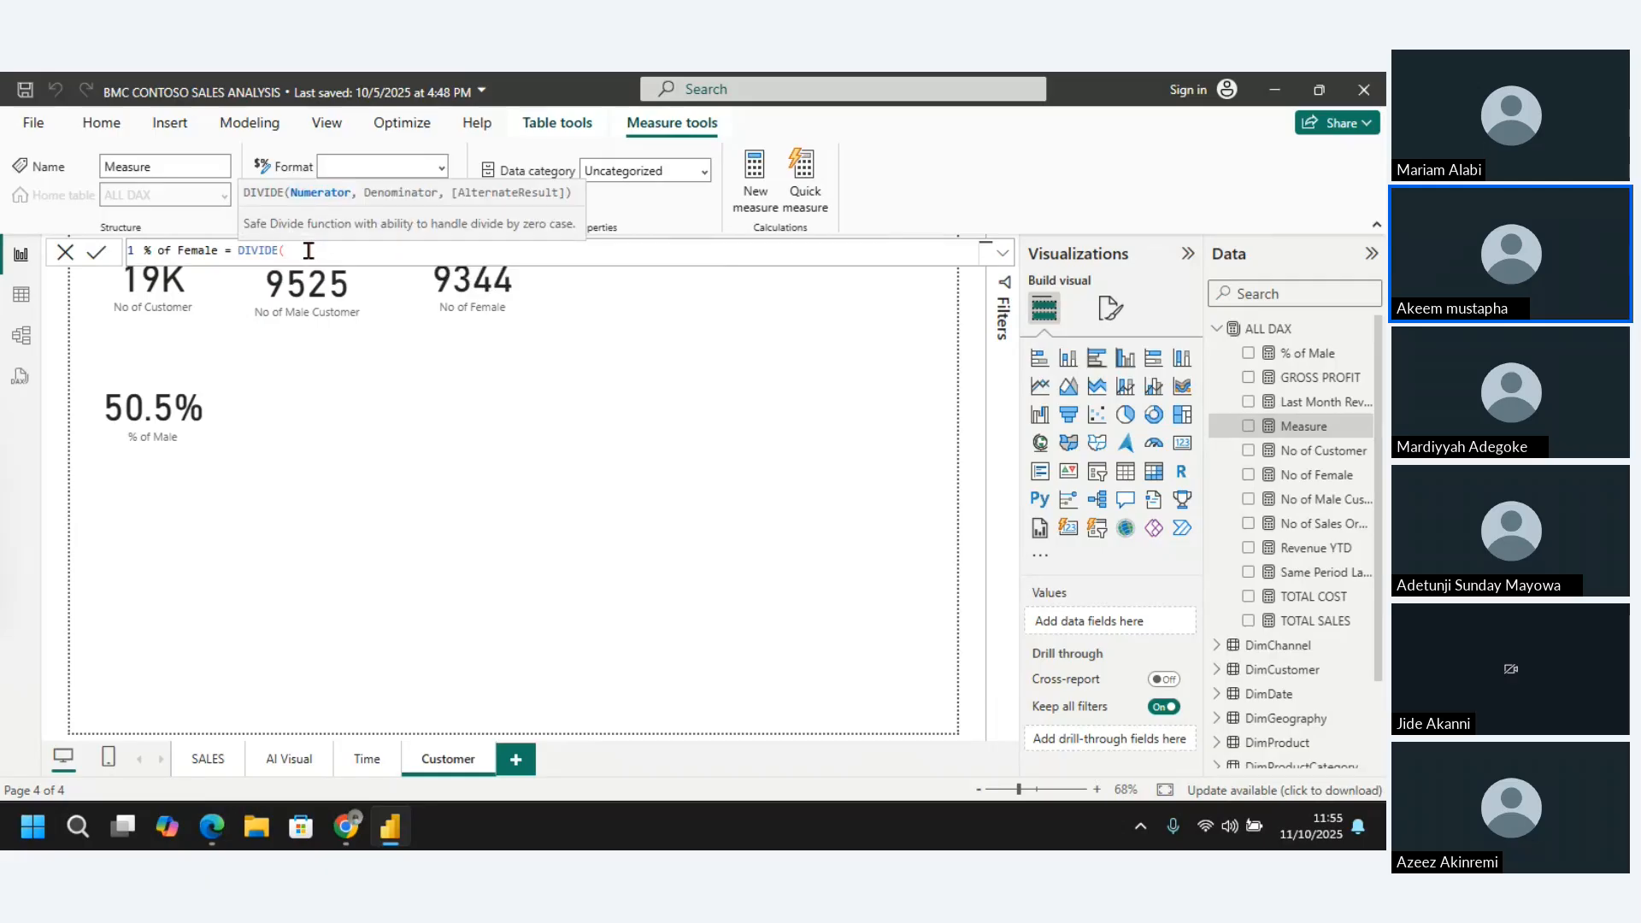
pyautogui.write('no of fe')
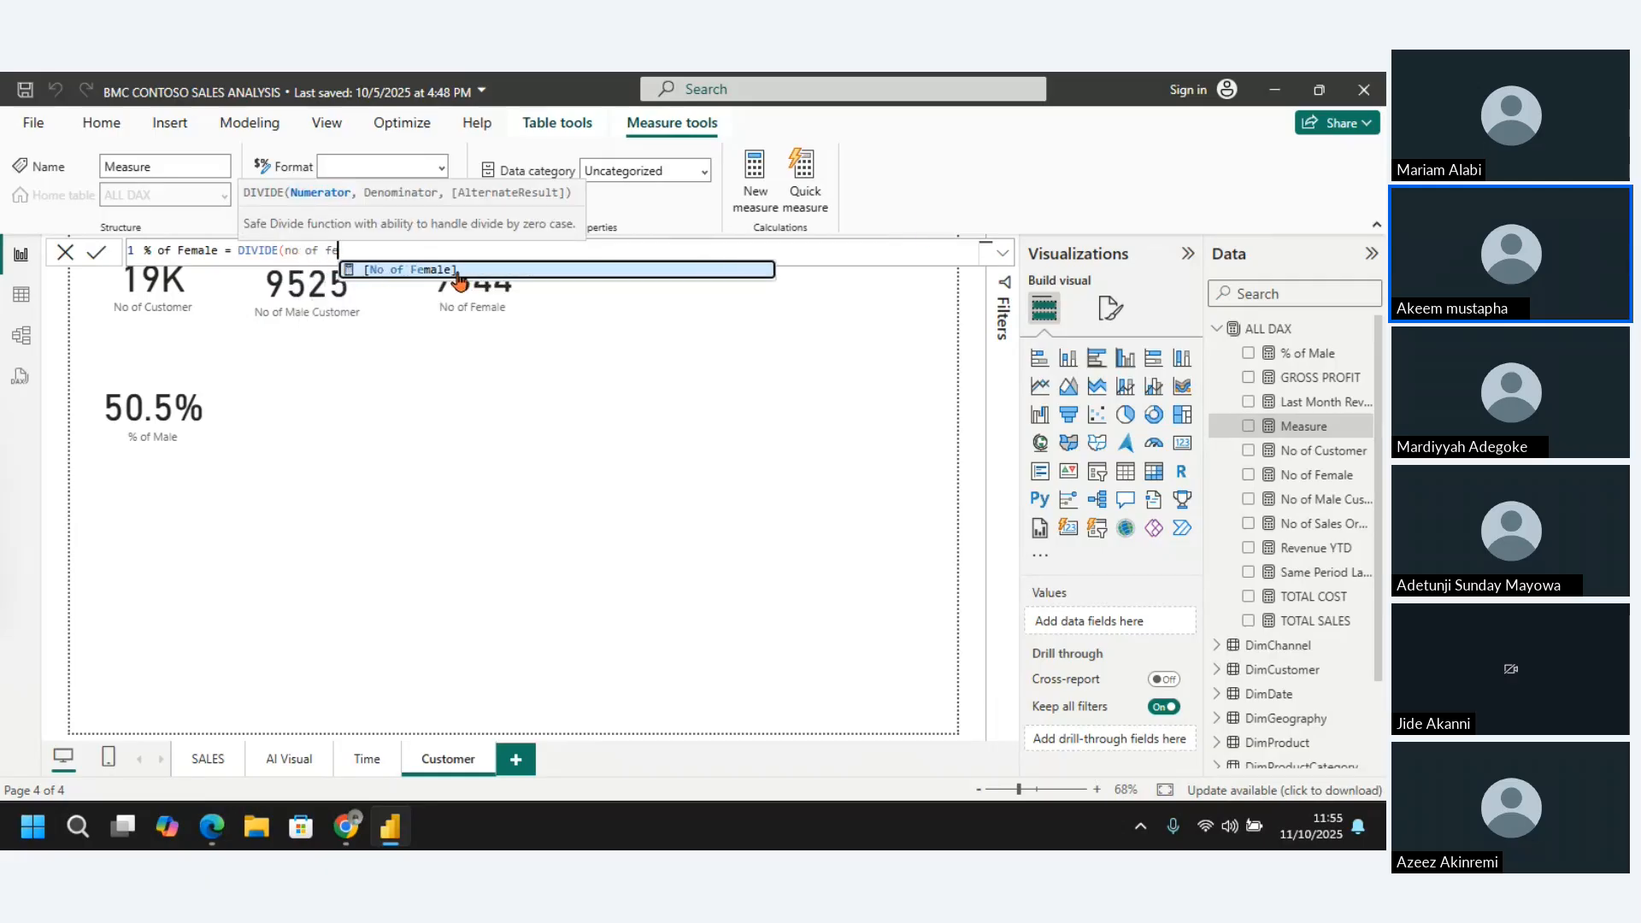
pyautogui.click(457, 273)
pyautogui.write(',[No of Customer])')
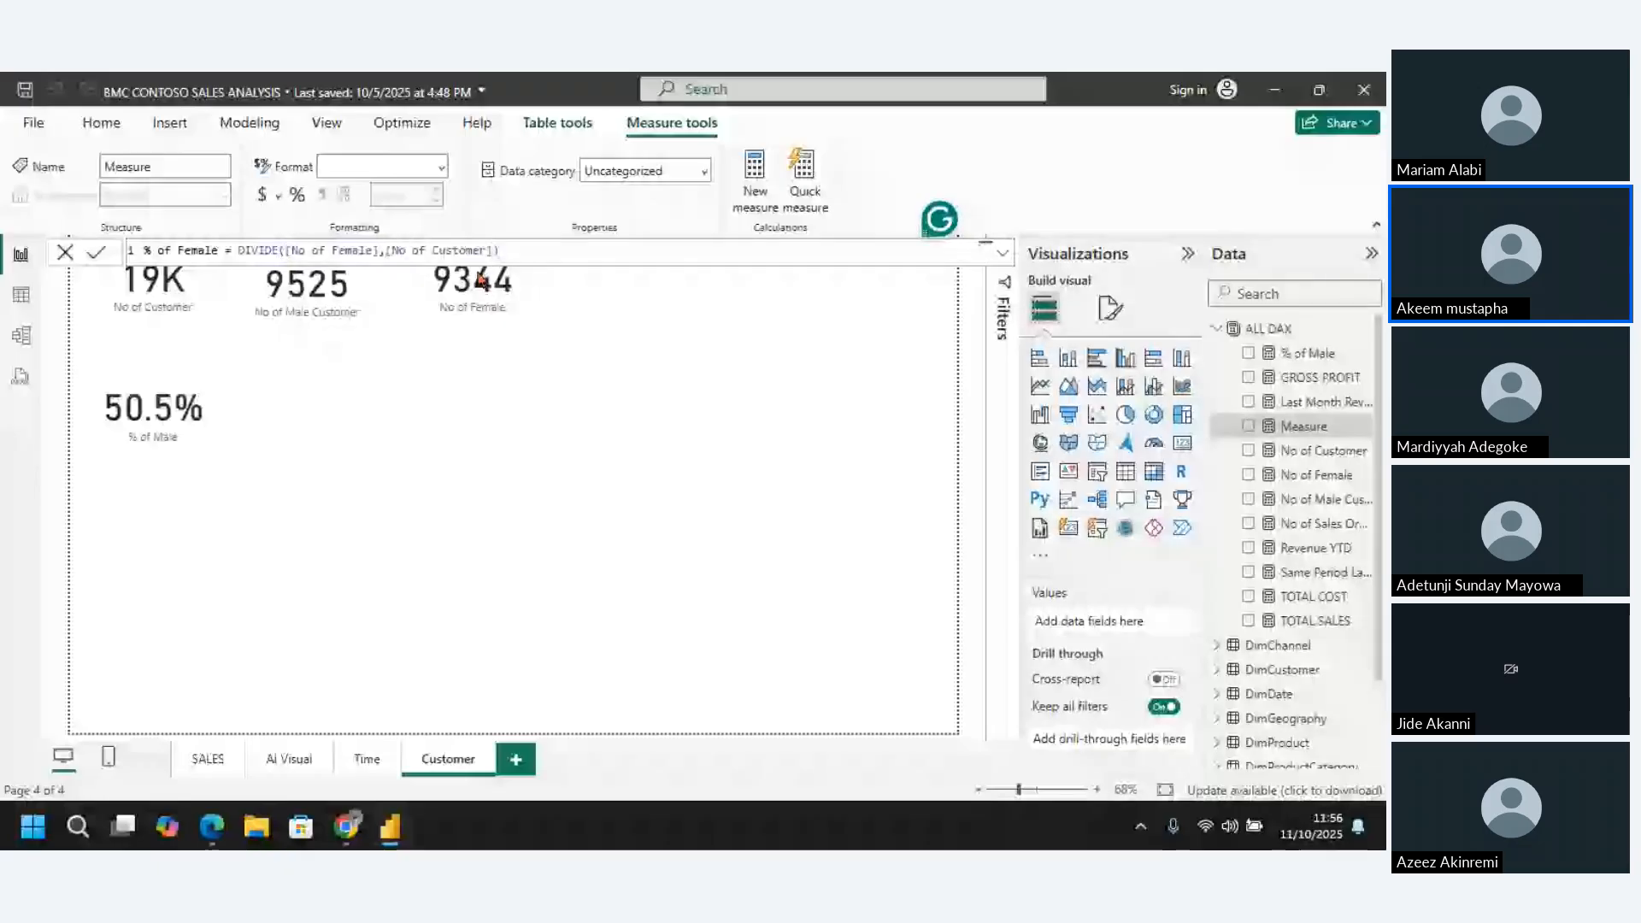
pyautogui.press('Return')
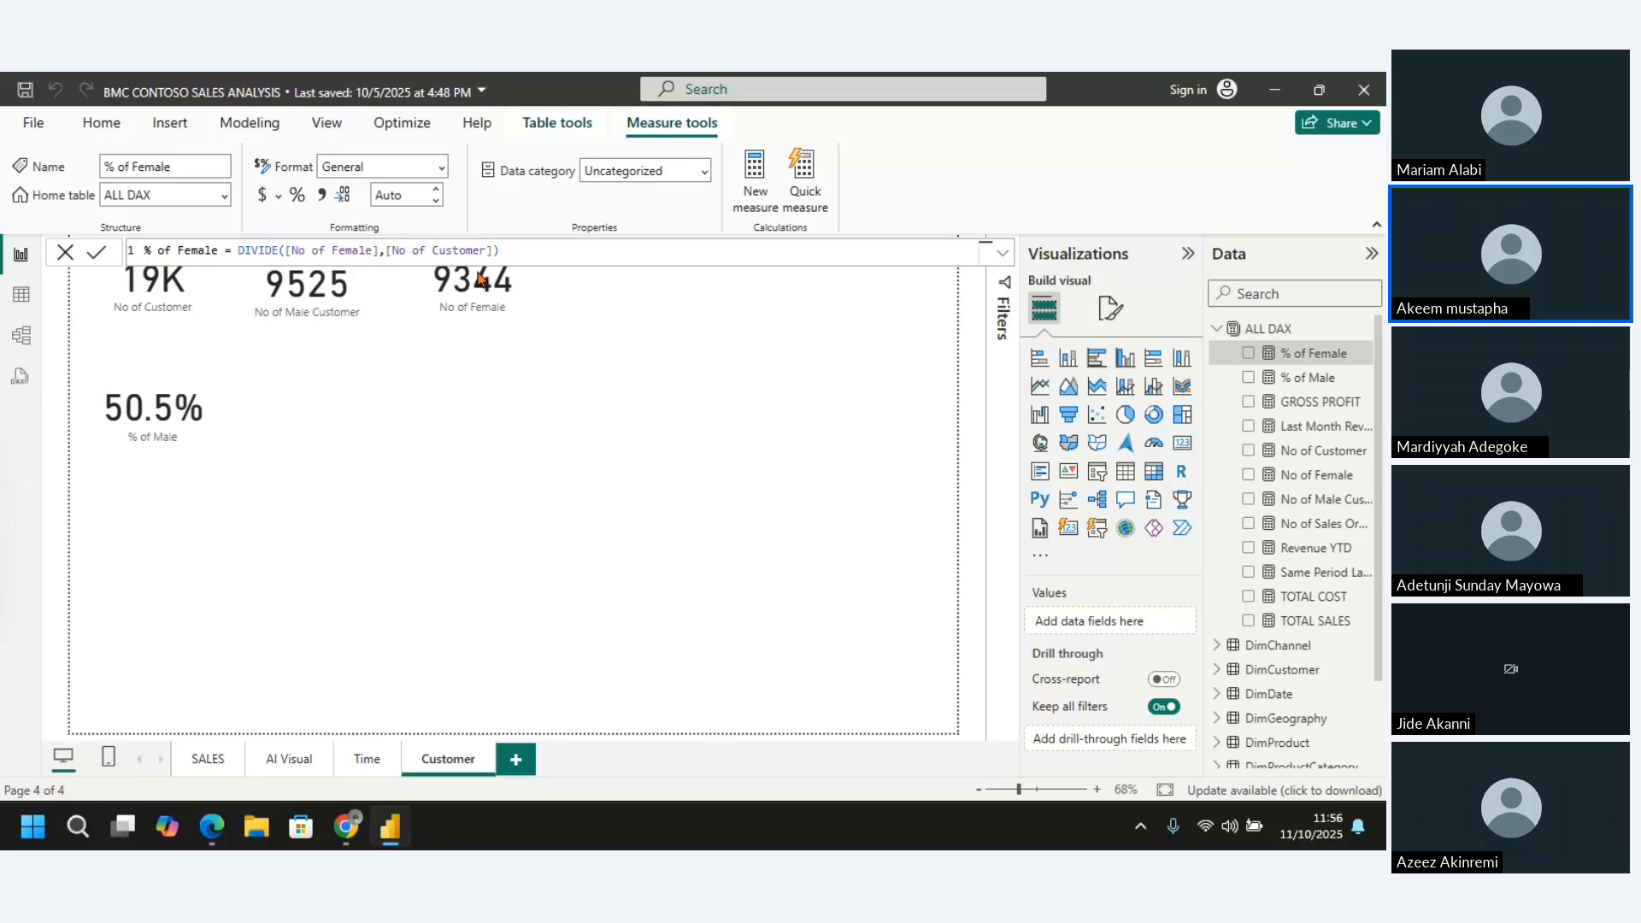
# Add a card showing % of Female and place it directly beside the % of Male card
pyautogui.click(716, 335)
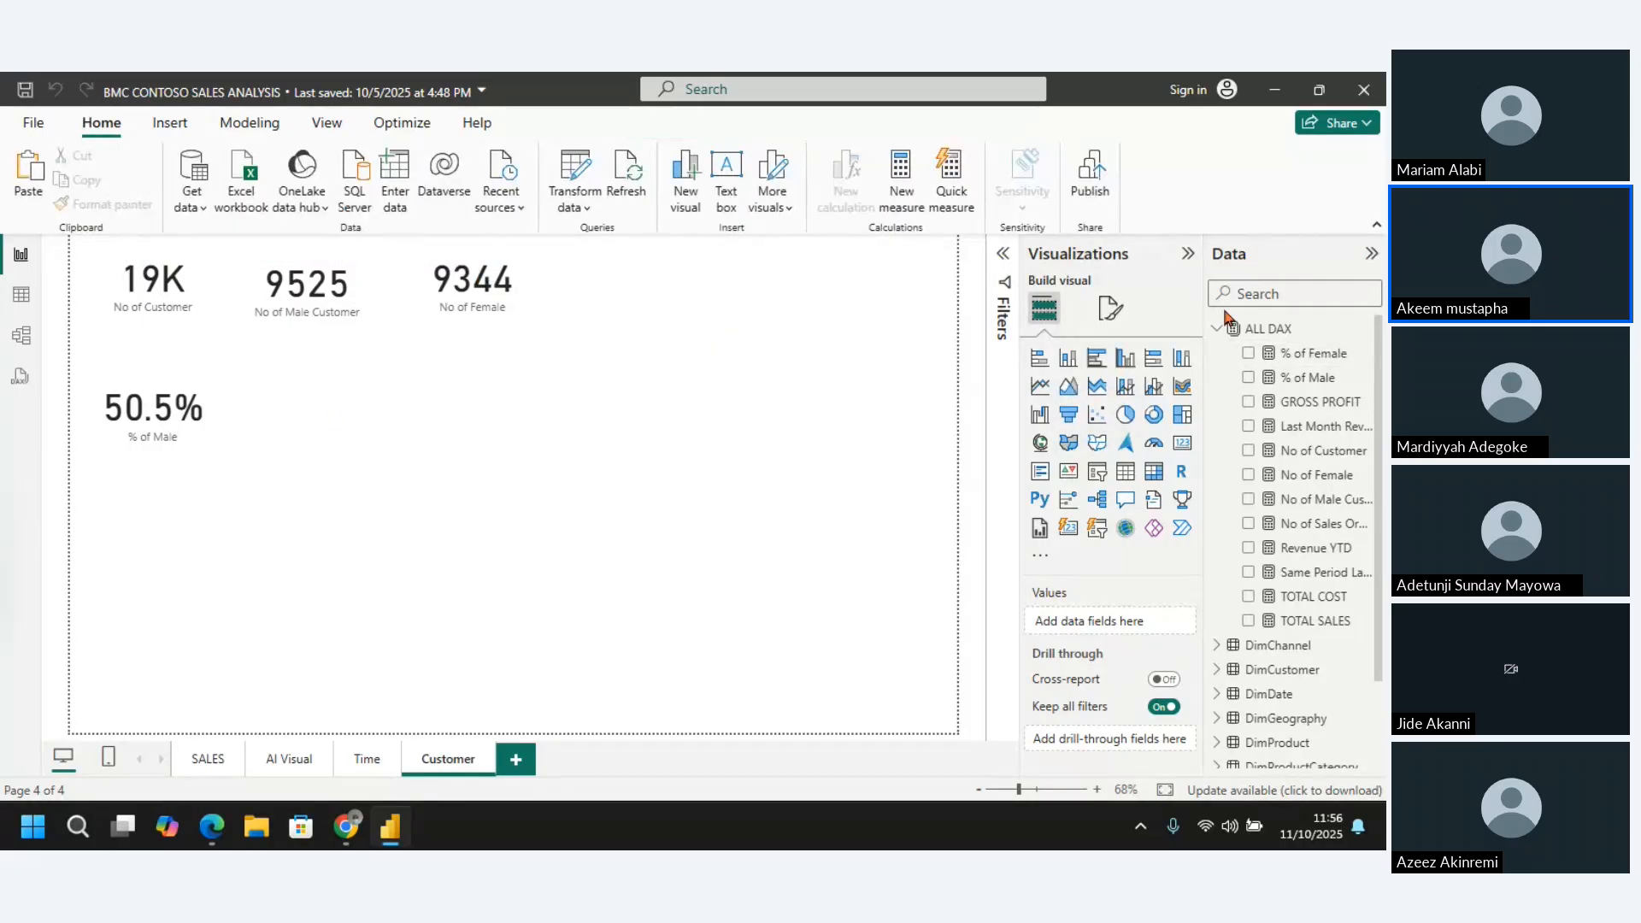
pyautogui.click(1182, 442)
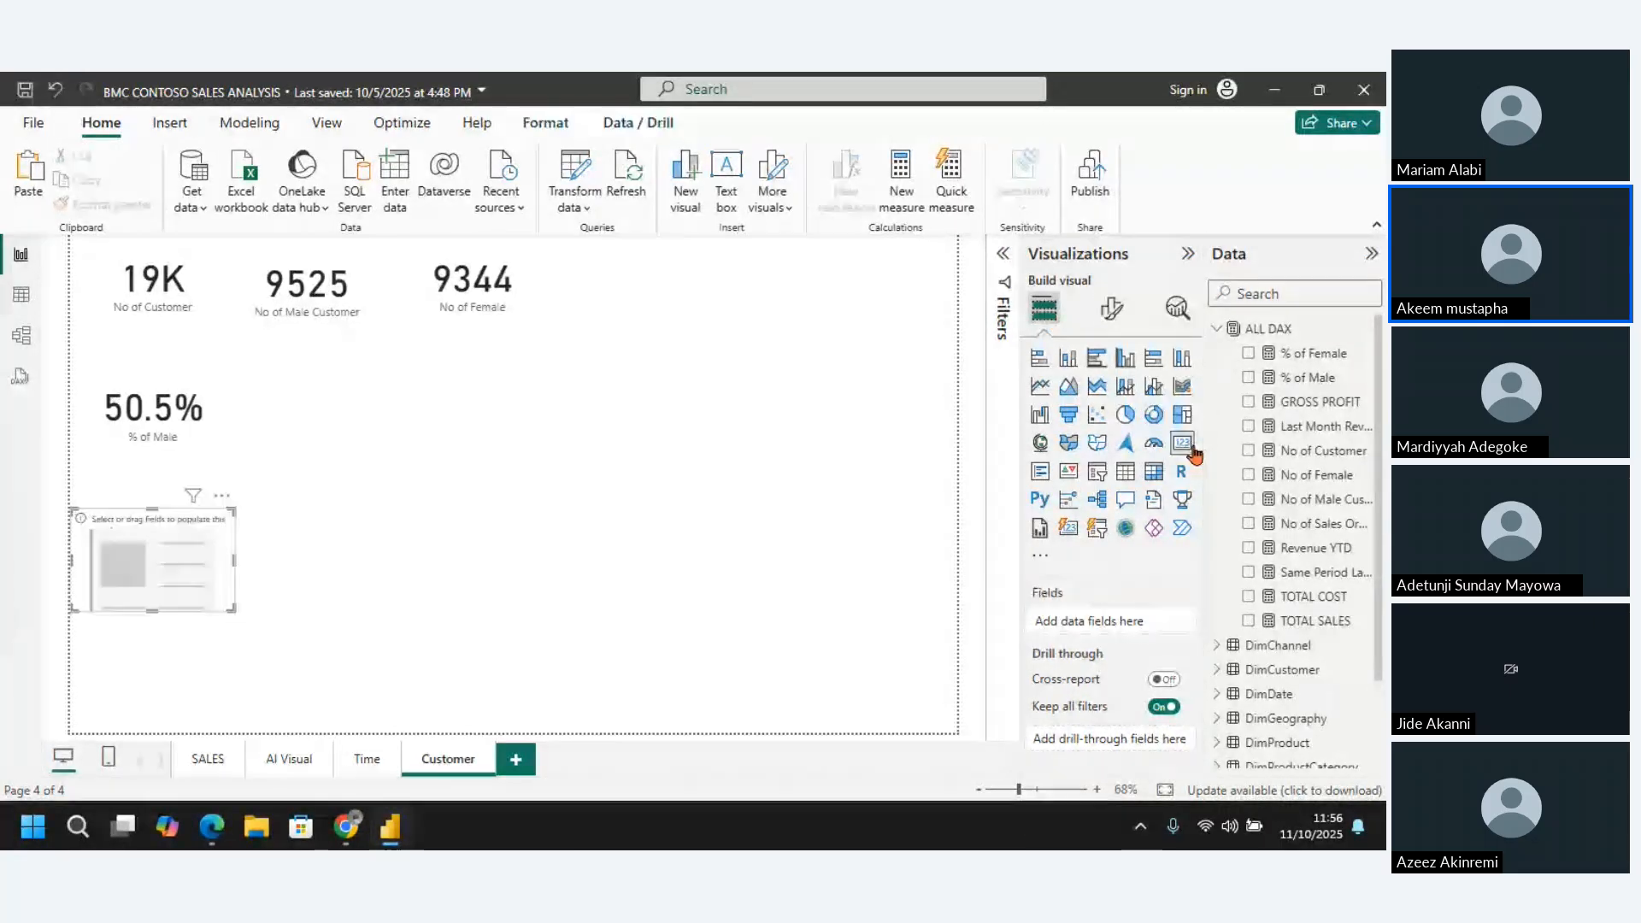
pyautogui.click(1249, 354)
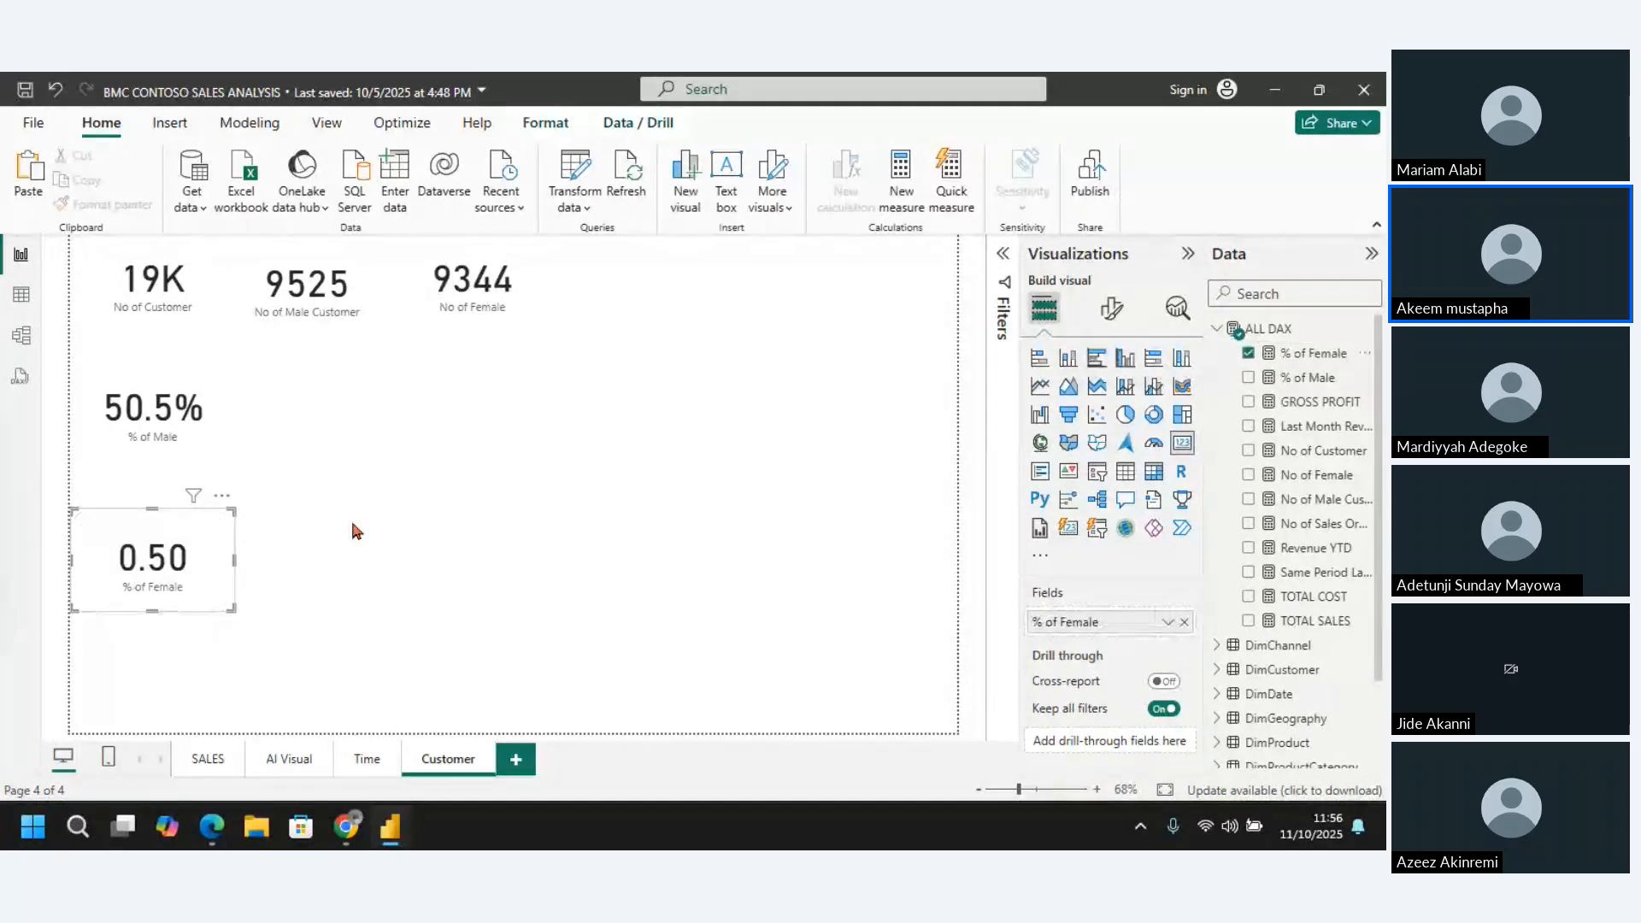
pyautogui.moveTo(229, 501); pyautogui.dragTo(379, 351)
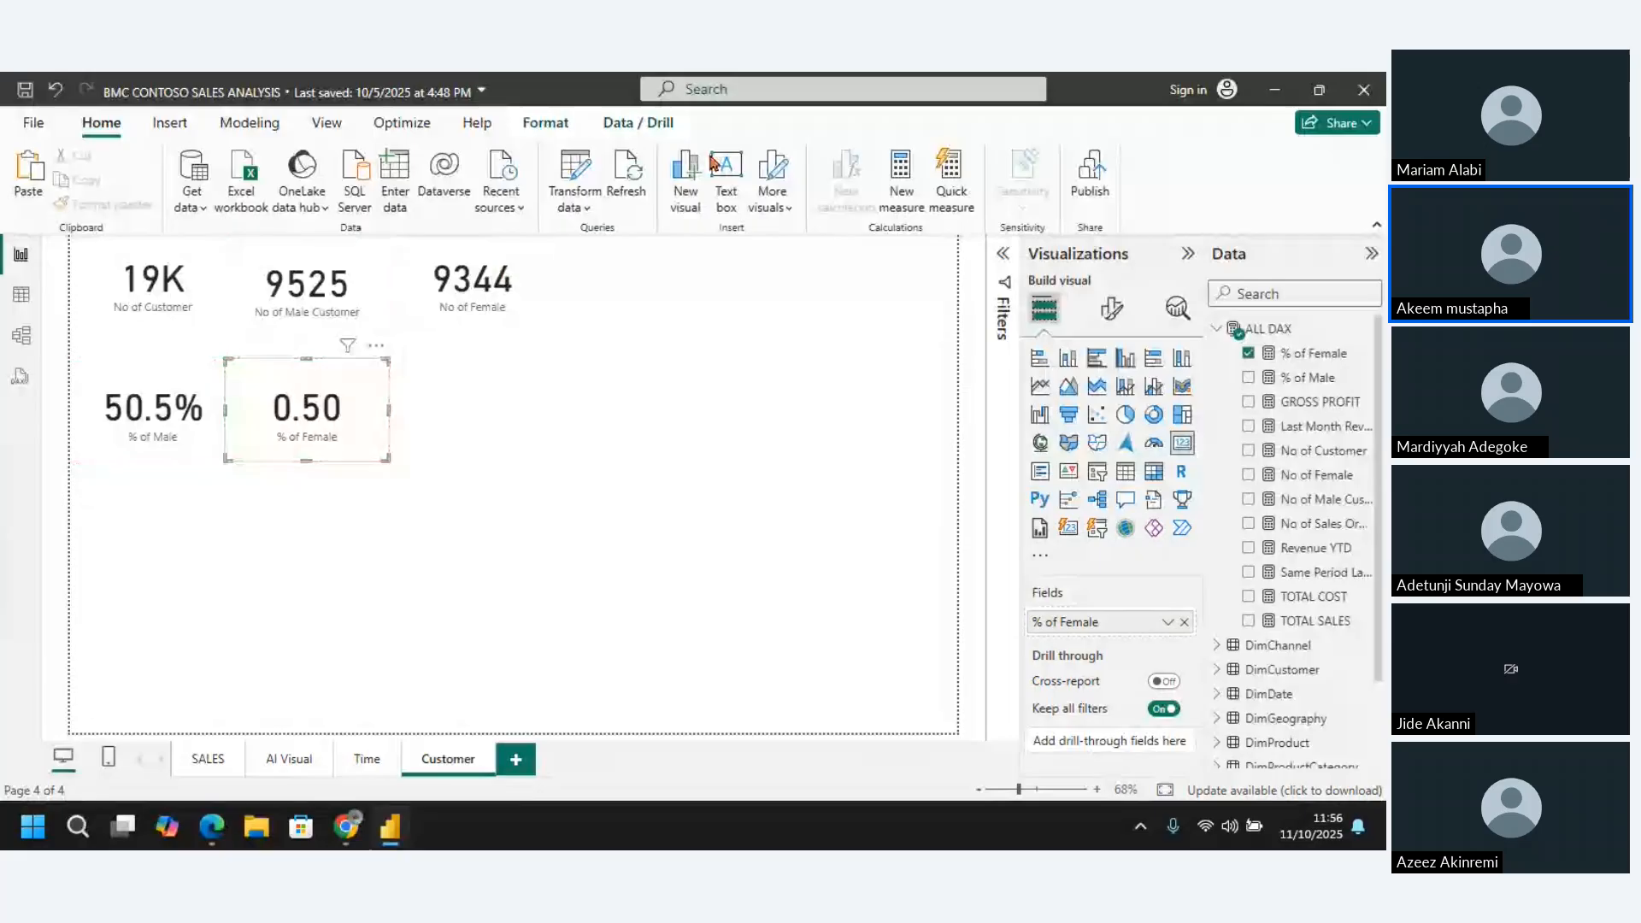
# Format the % of Female measure as a percentage with 1 decimal place
pyautogui.click(1299, 354)
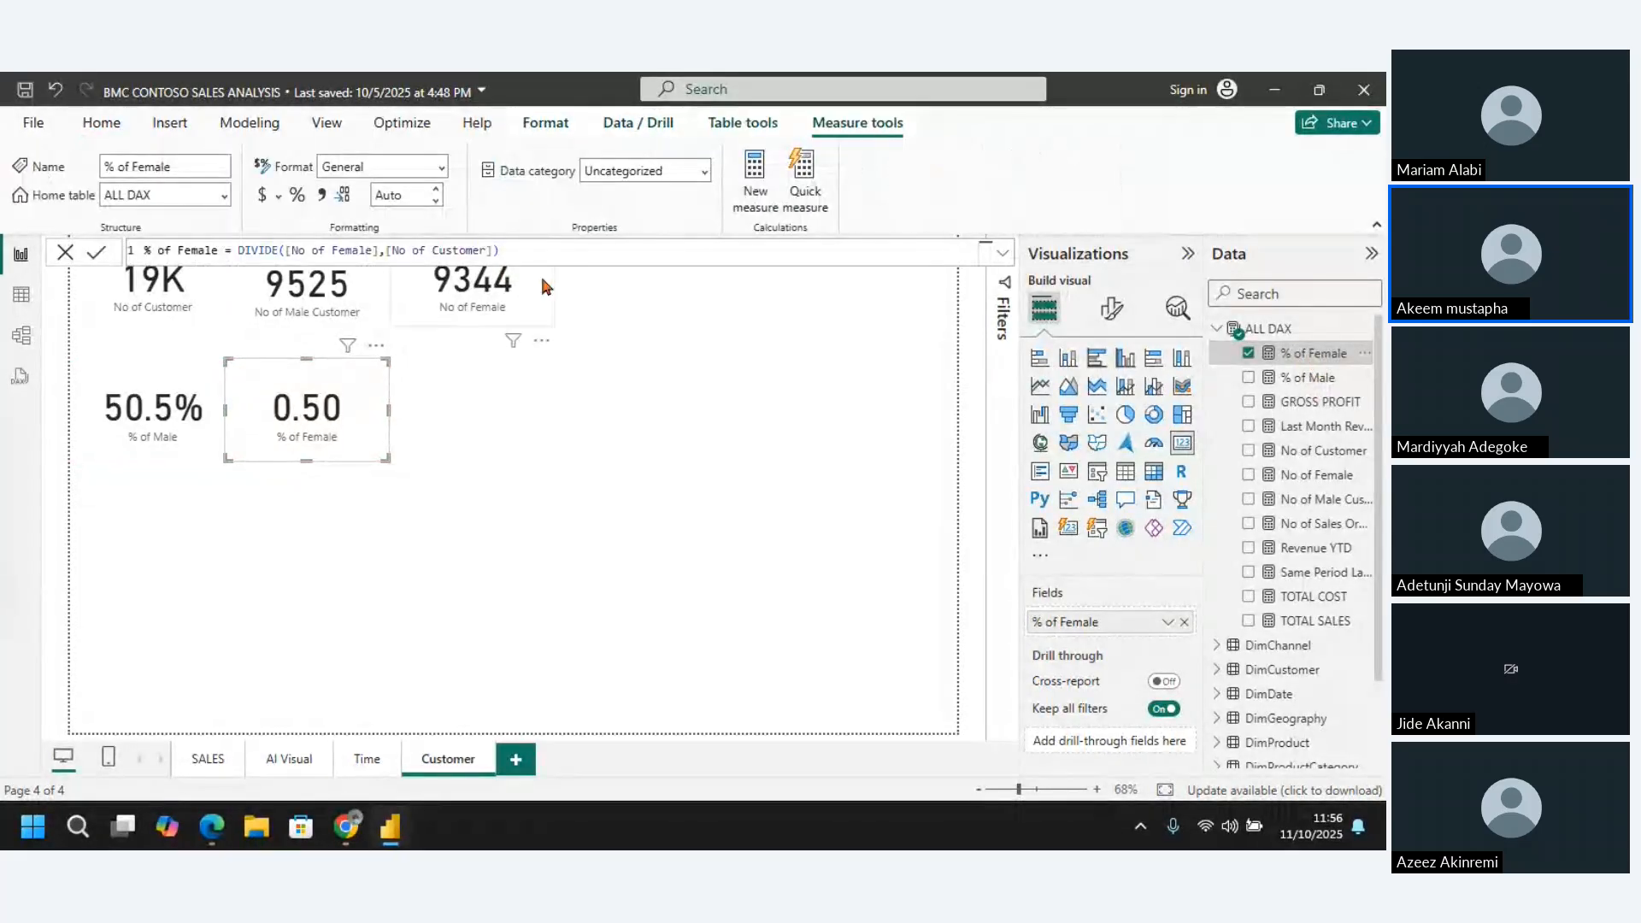
pyautogui.click(298, 196)
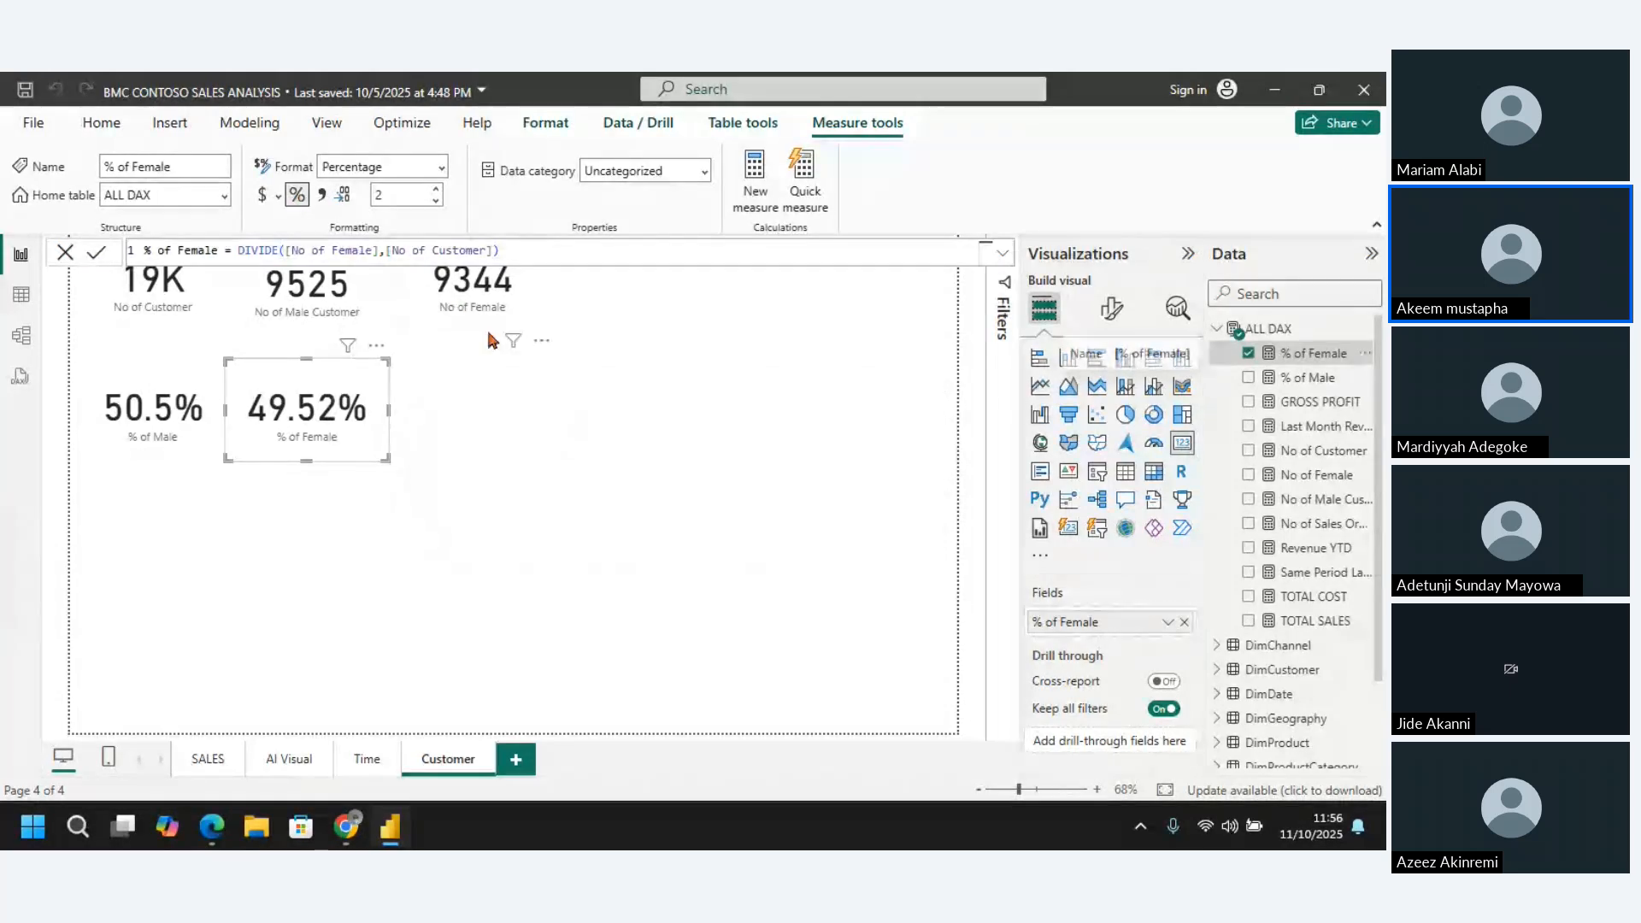
pyautogui.click(437, 204)
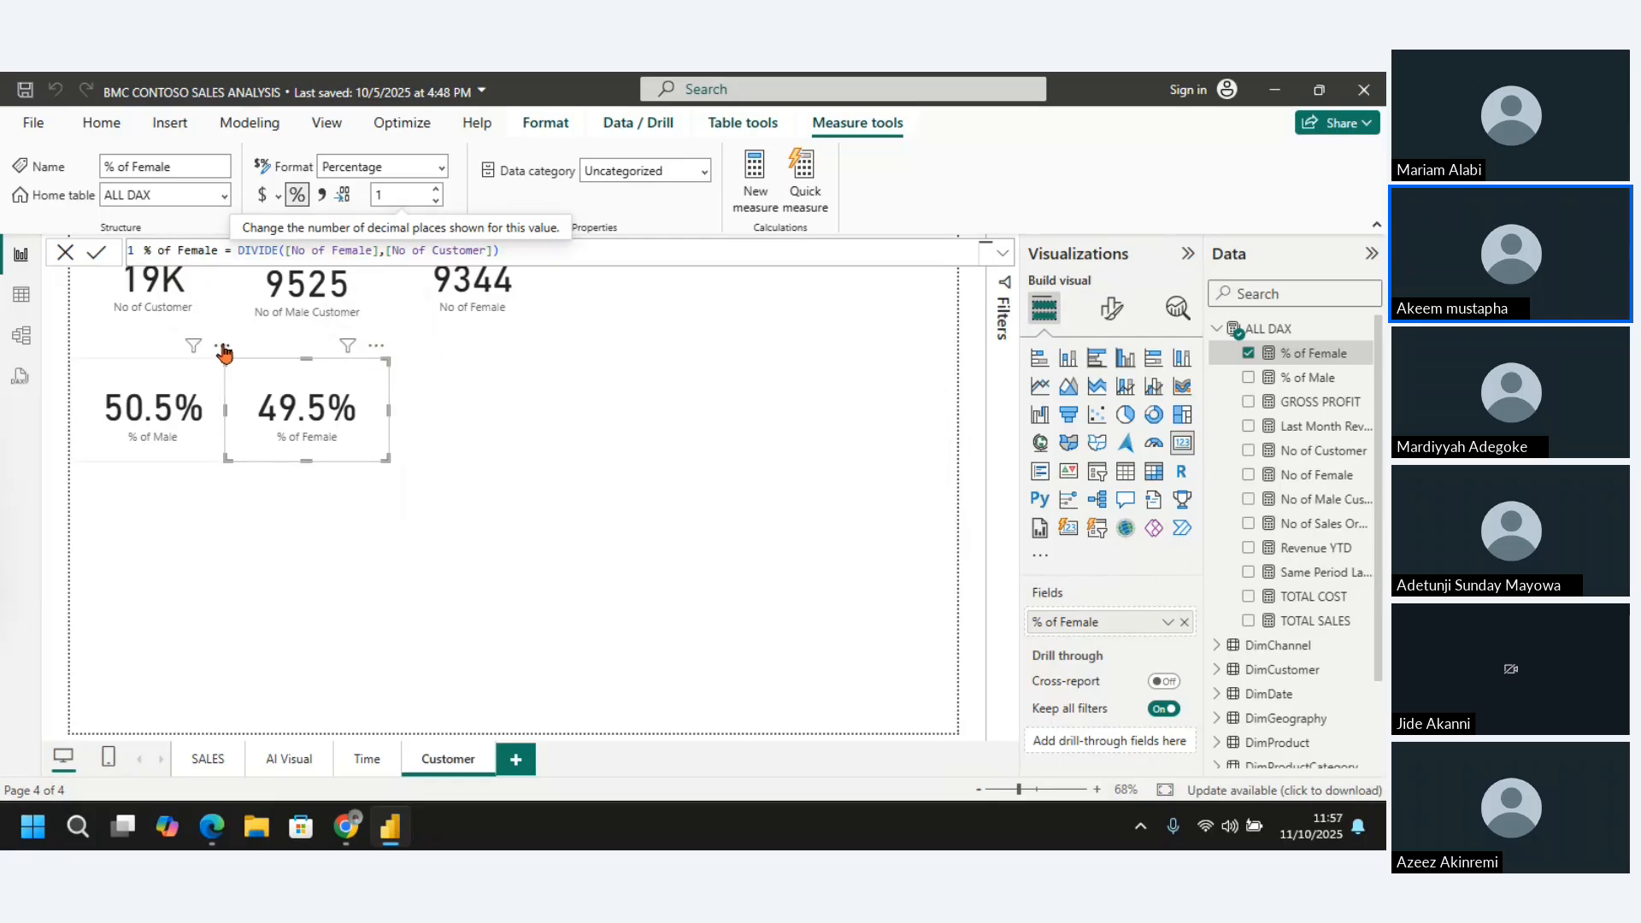
# Move the % of Male and % of Female cards up into the row of customer count cards, following No of Female
pyautogui.moveTo(206, 351); pyautogui.dragTo(685, 220)
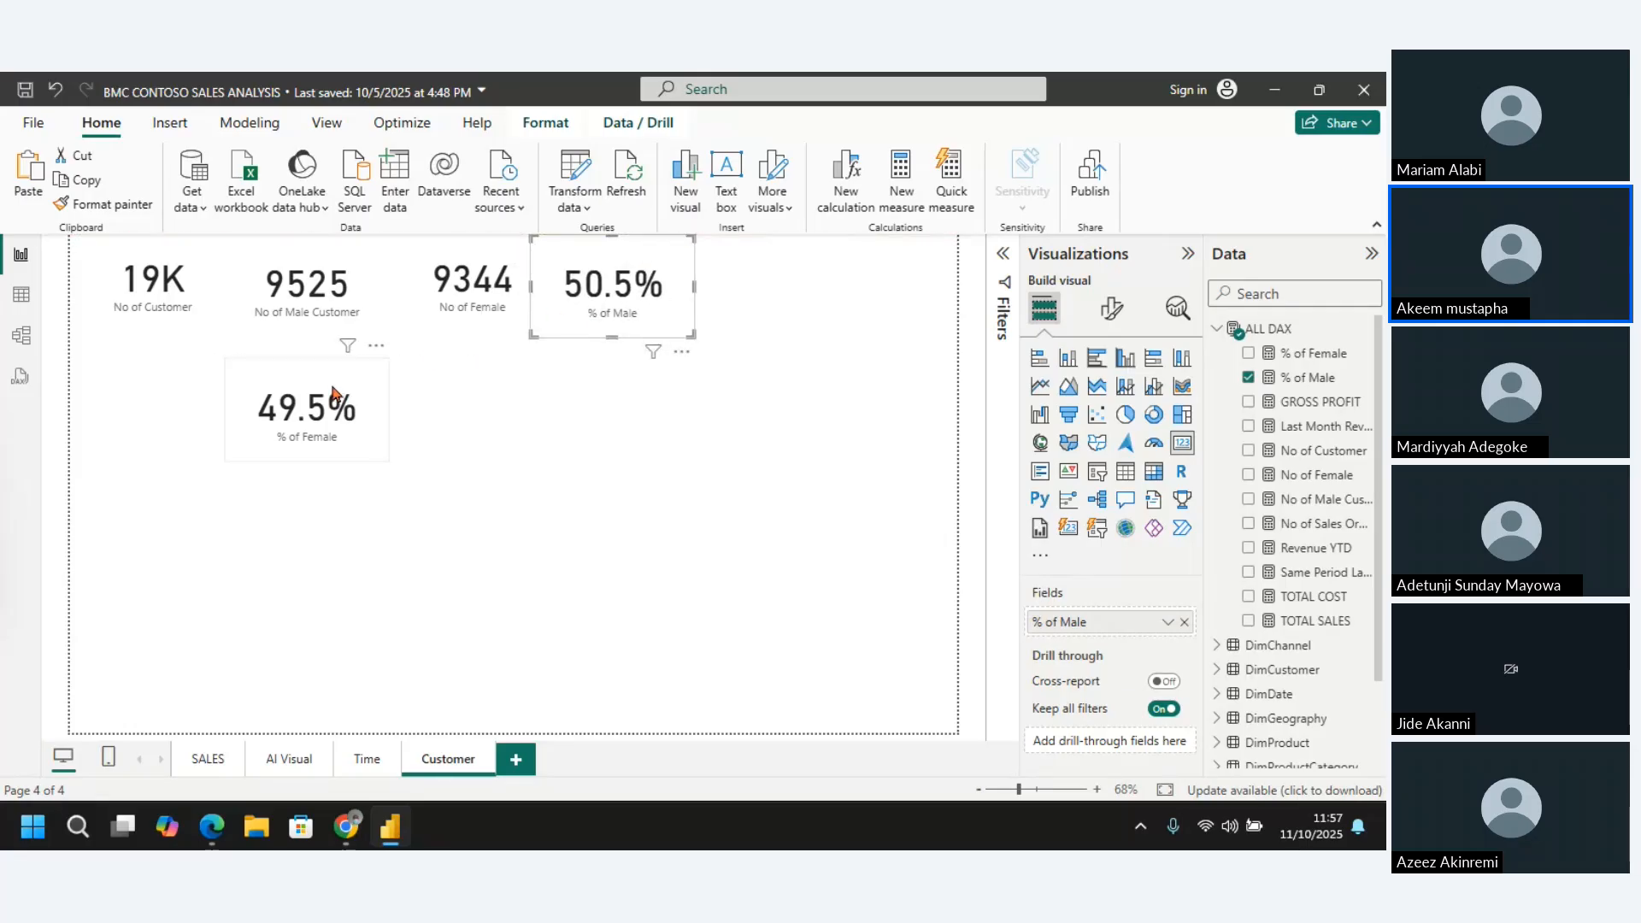
pyautogui.moveTo(342, 362); pyautogui.dragTo(812, 228)
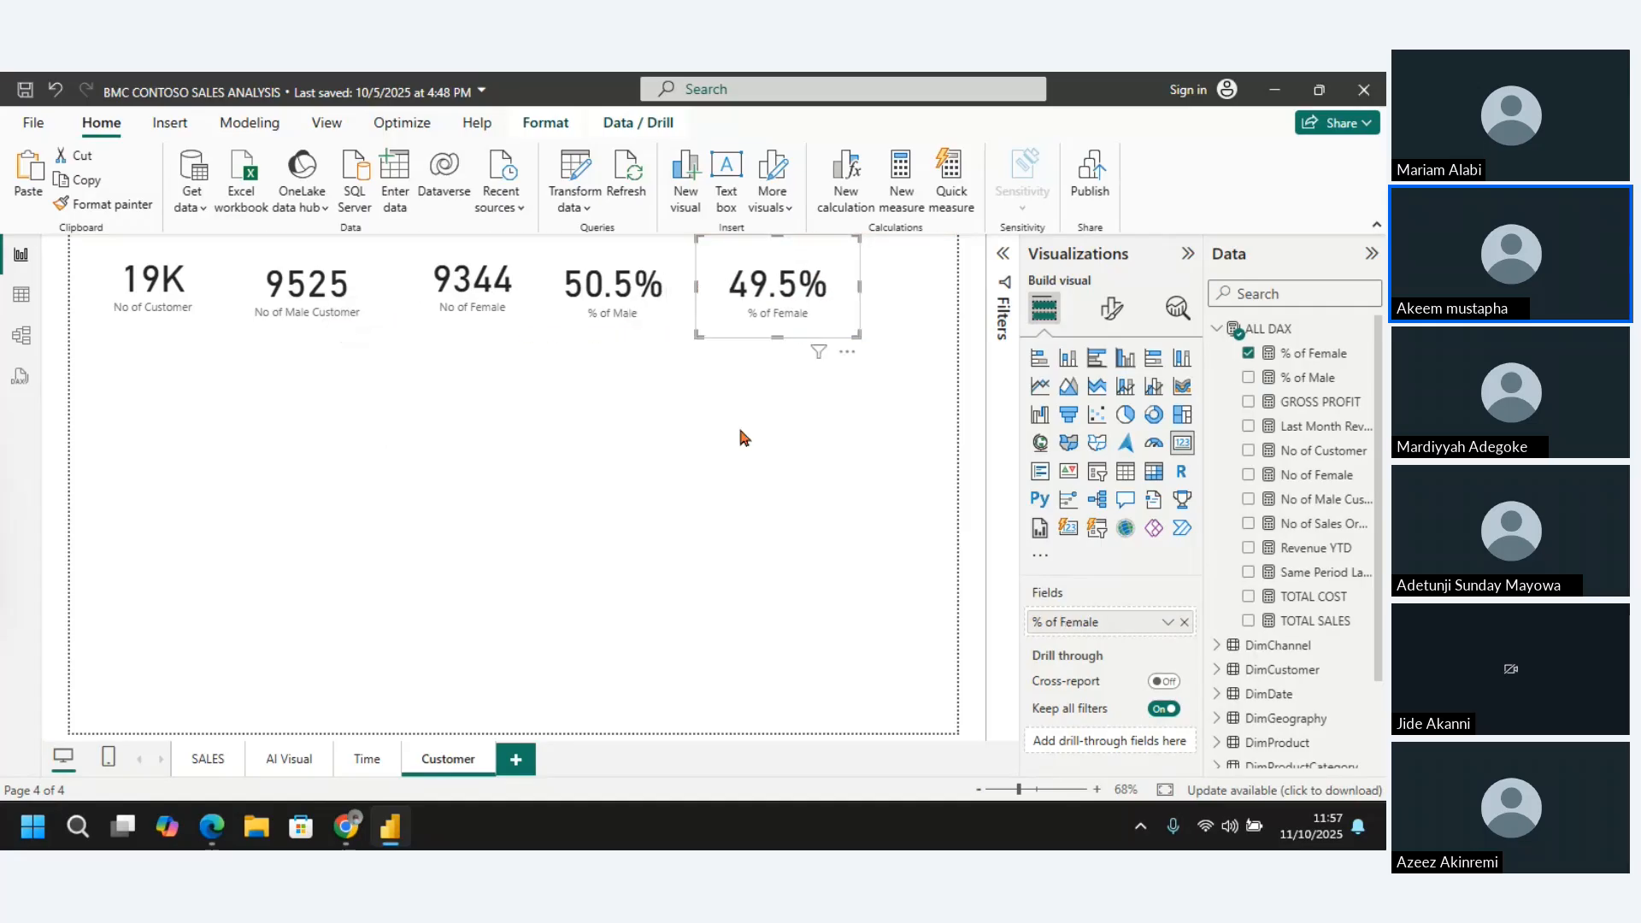
pyautogui.click(740, 454)
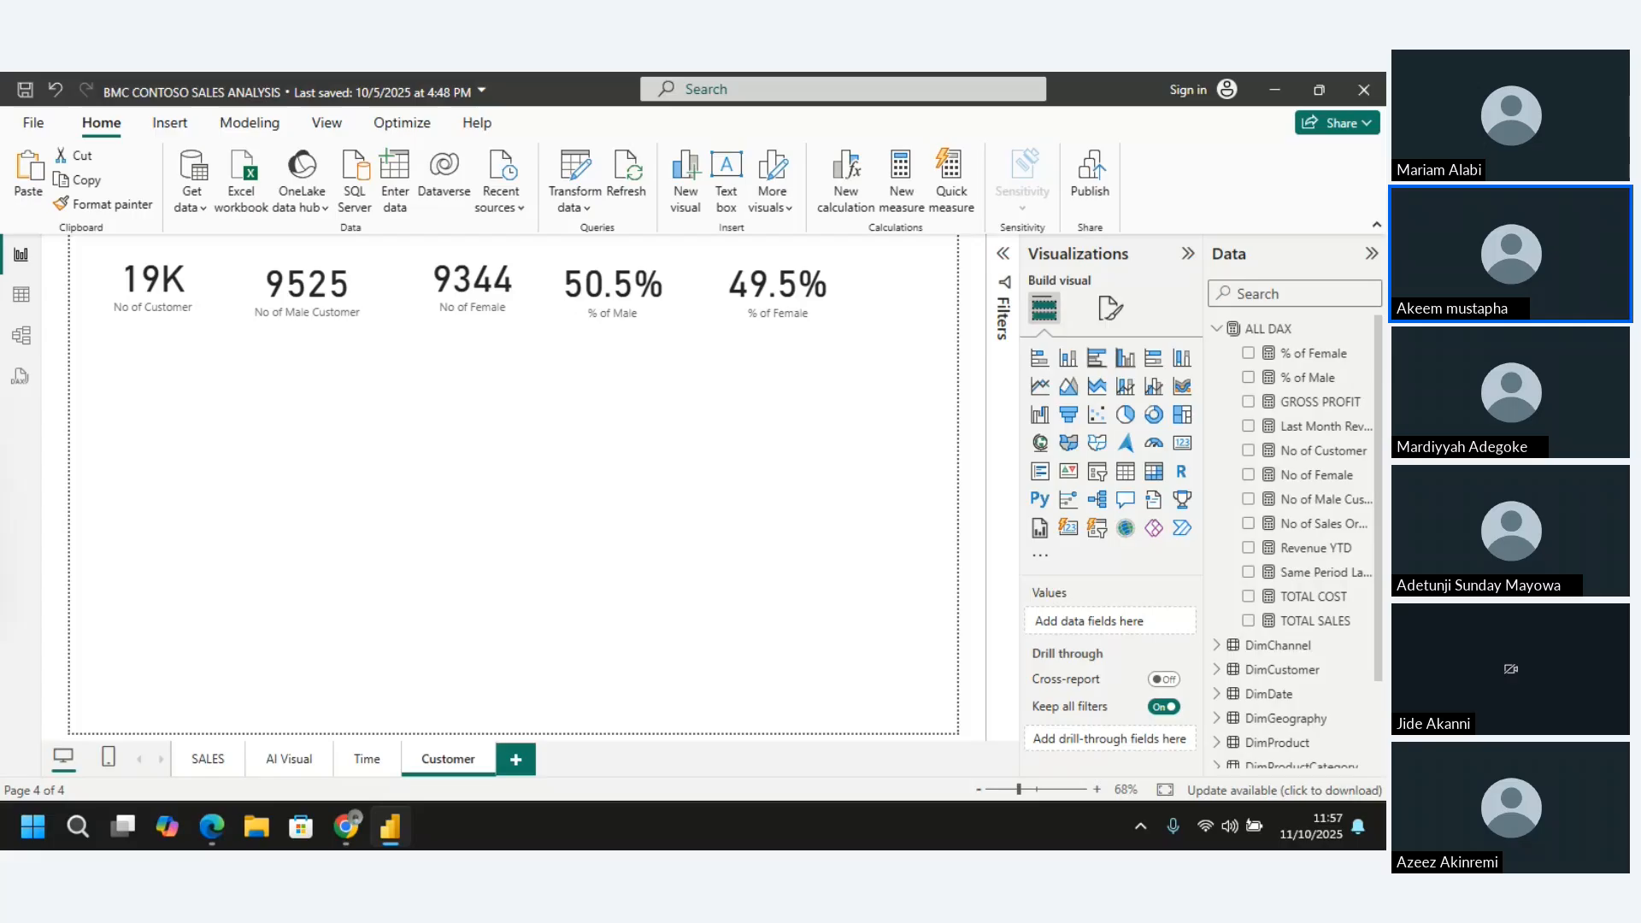
# Switch to the Google Chrome window
pyautogui.hotkey('alt', 'Tab')
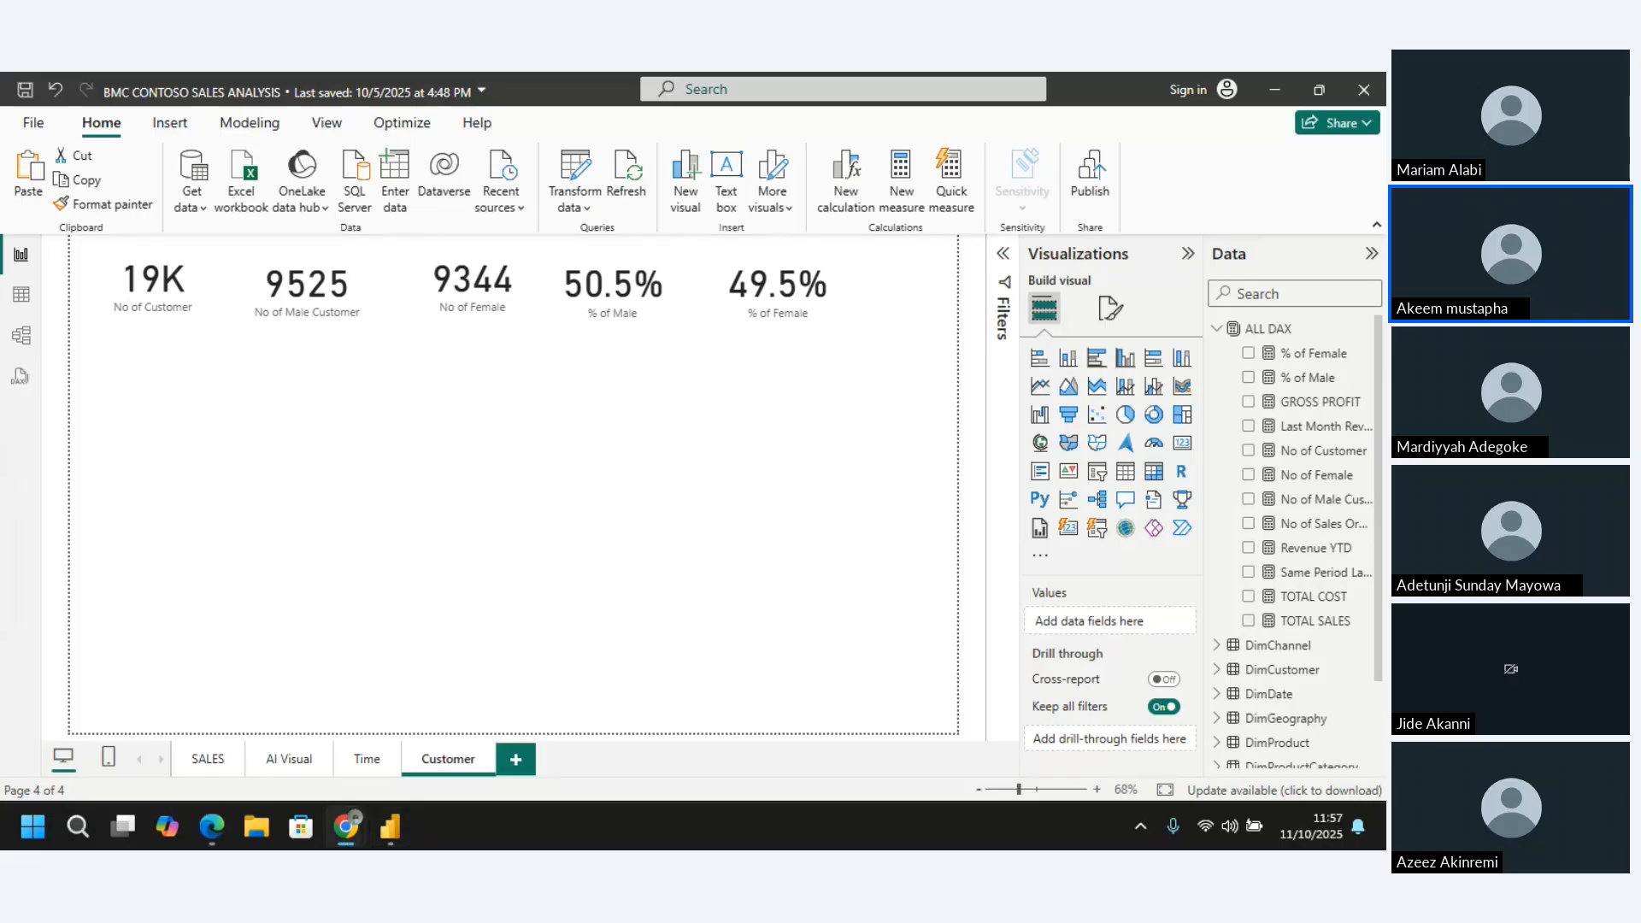